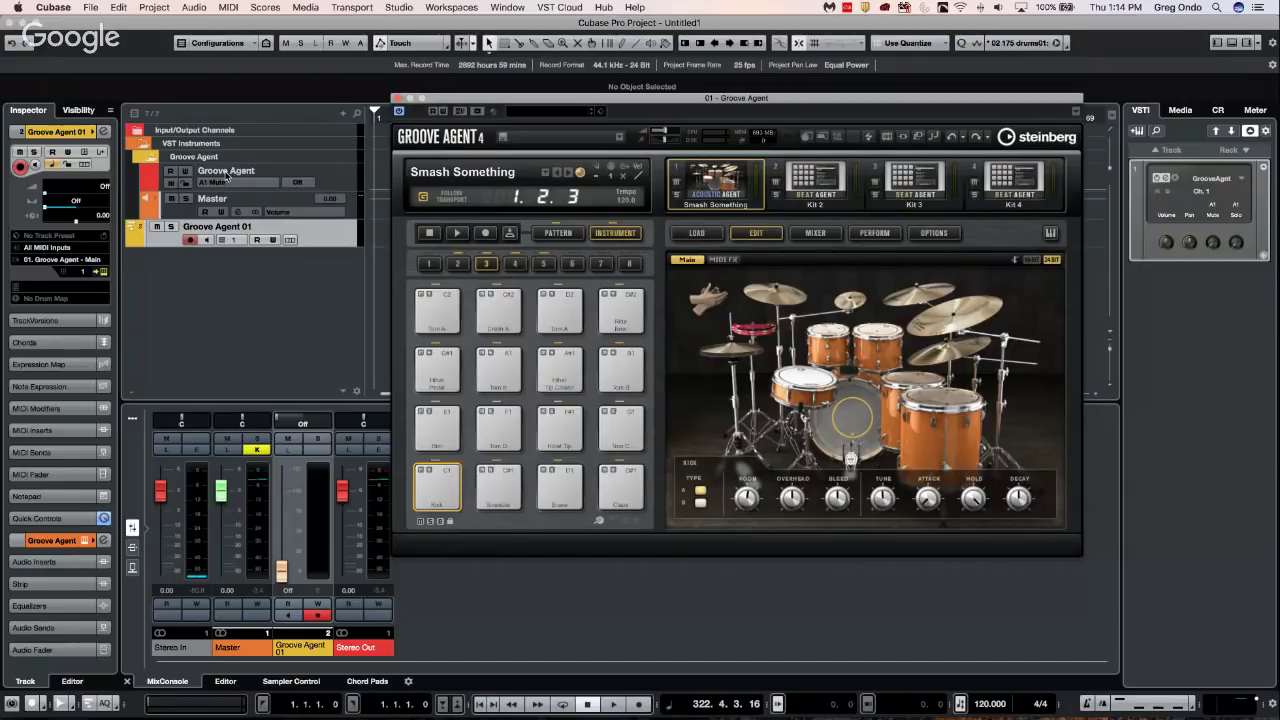
Close the Groove Agent instrument window and add one mono audio track routed to Stereo Out
click(397, 99)
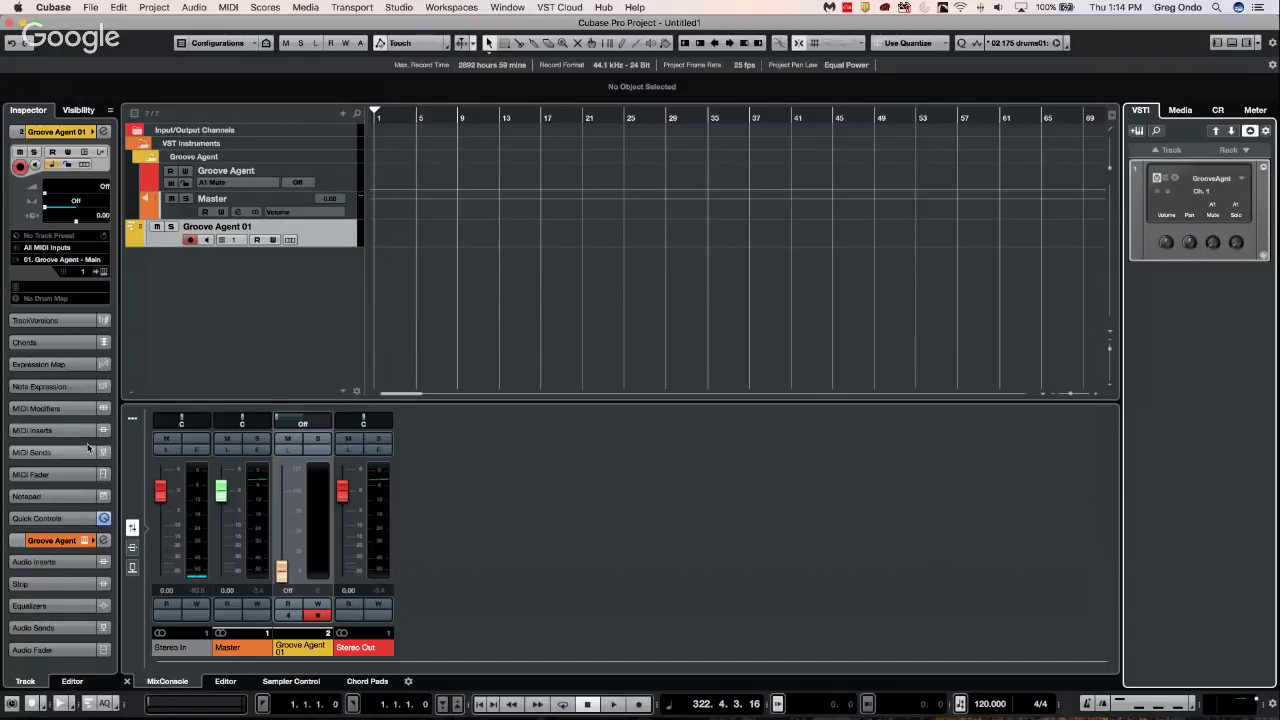
right_click(263, 292)
click(350, 298)
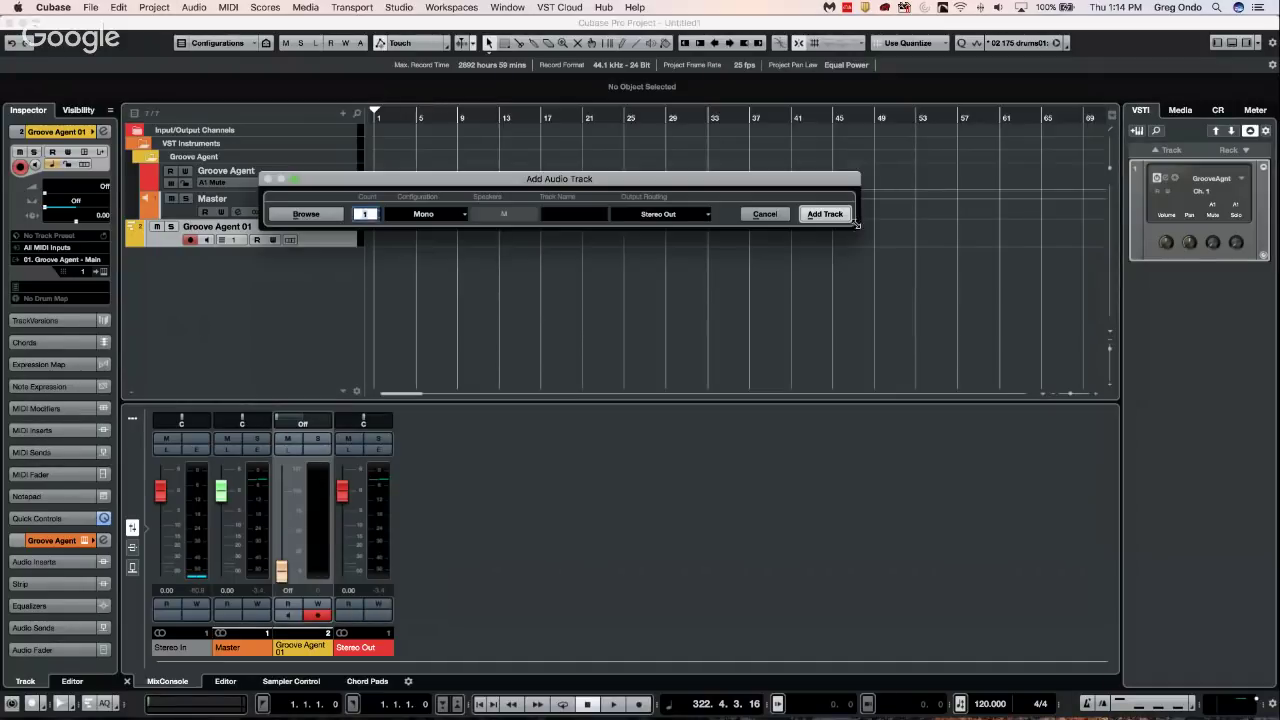
click(826, 214)
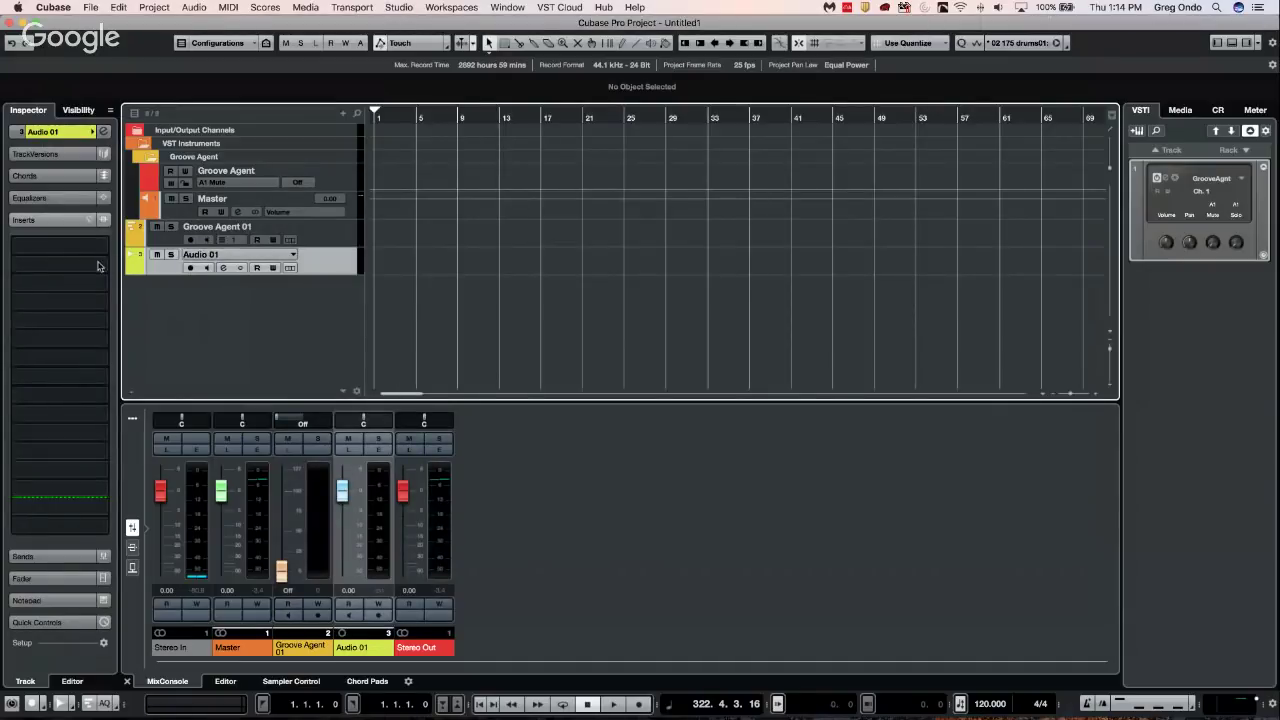
Load the MultibandCompressor from the Dynamics effects into the first insert slot of Audio 01
click(56, 246)
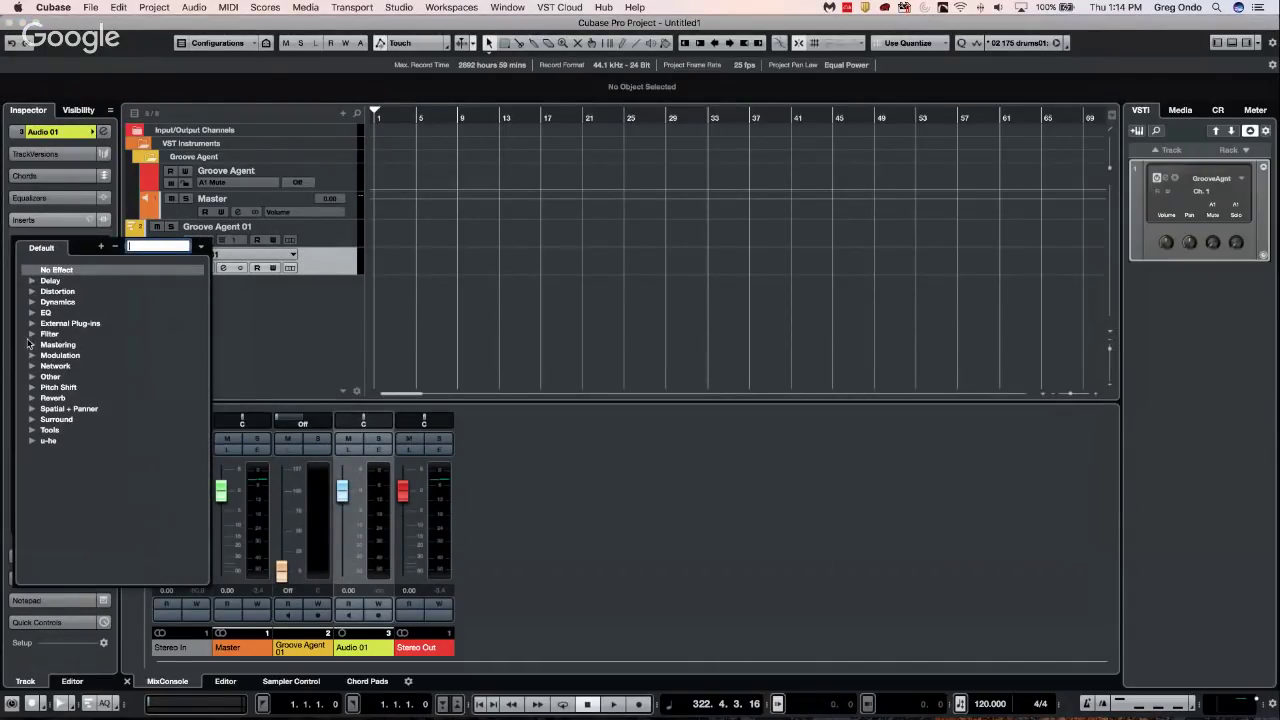
click(33, 302)
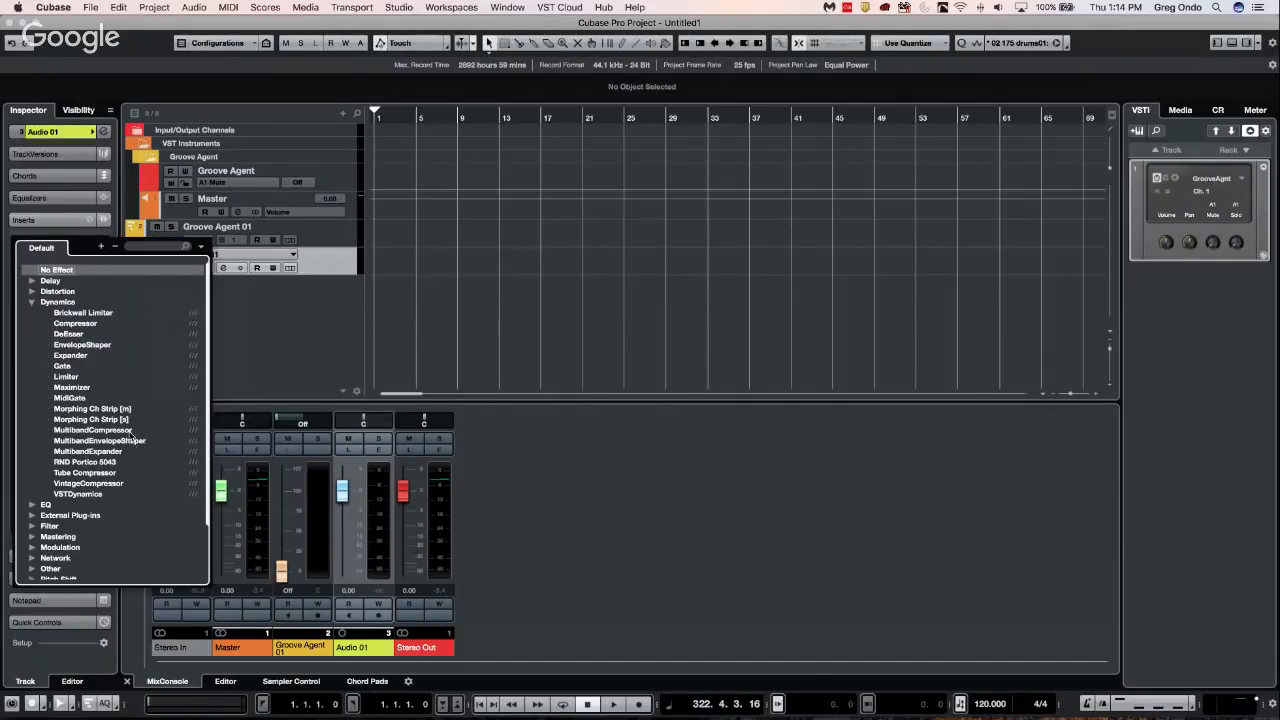
click(92, 430)
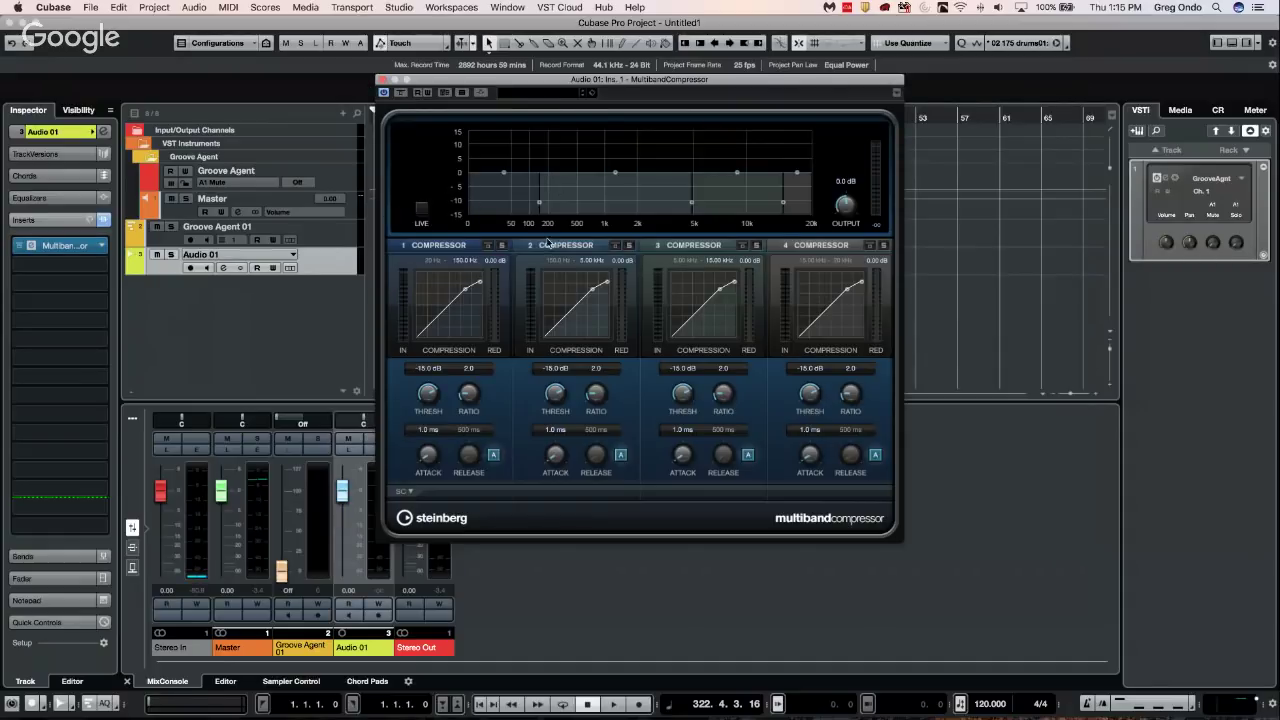
Narrow band 2 to about 2.42–3.05 kHz with about 5 dB gain, and lower band 3's gain to about -10 dB
drag(538, 204, 659, 206)
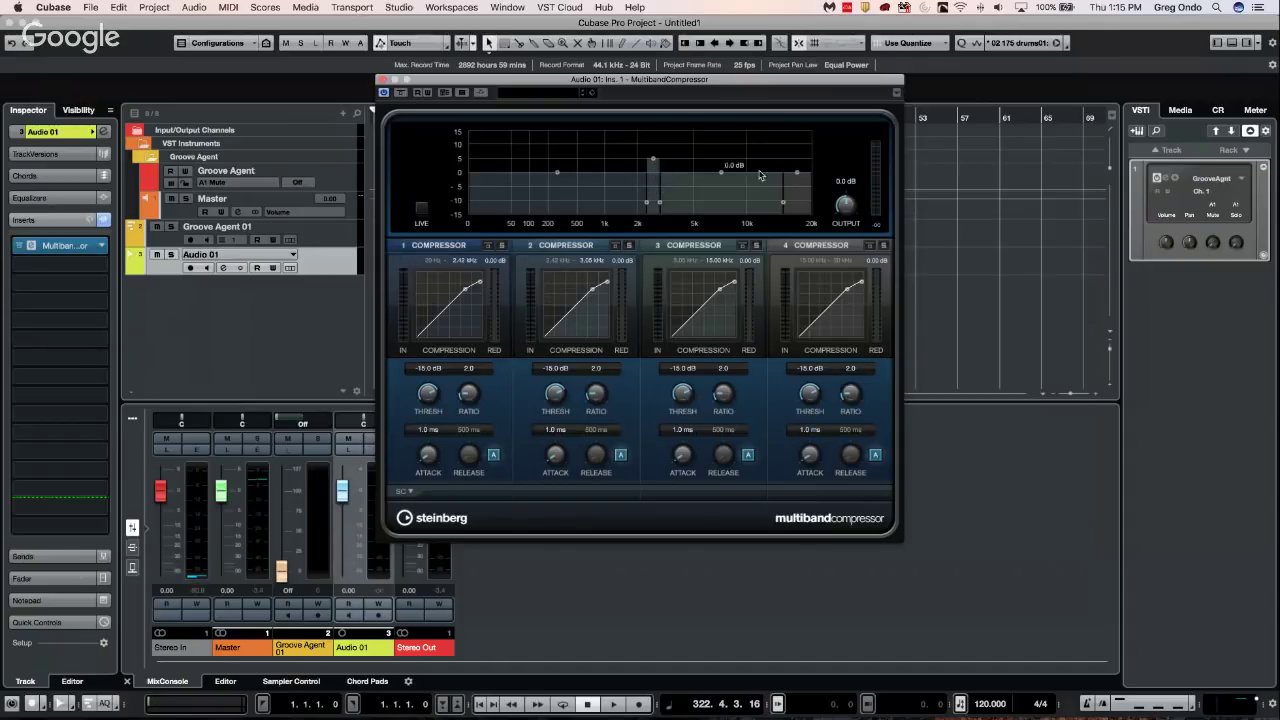
drag(721, 175, 721, 201)
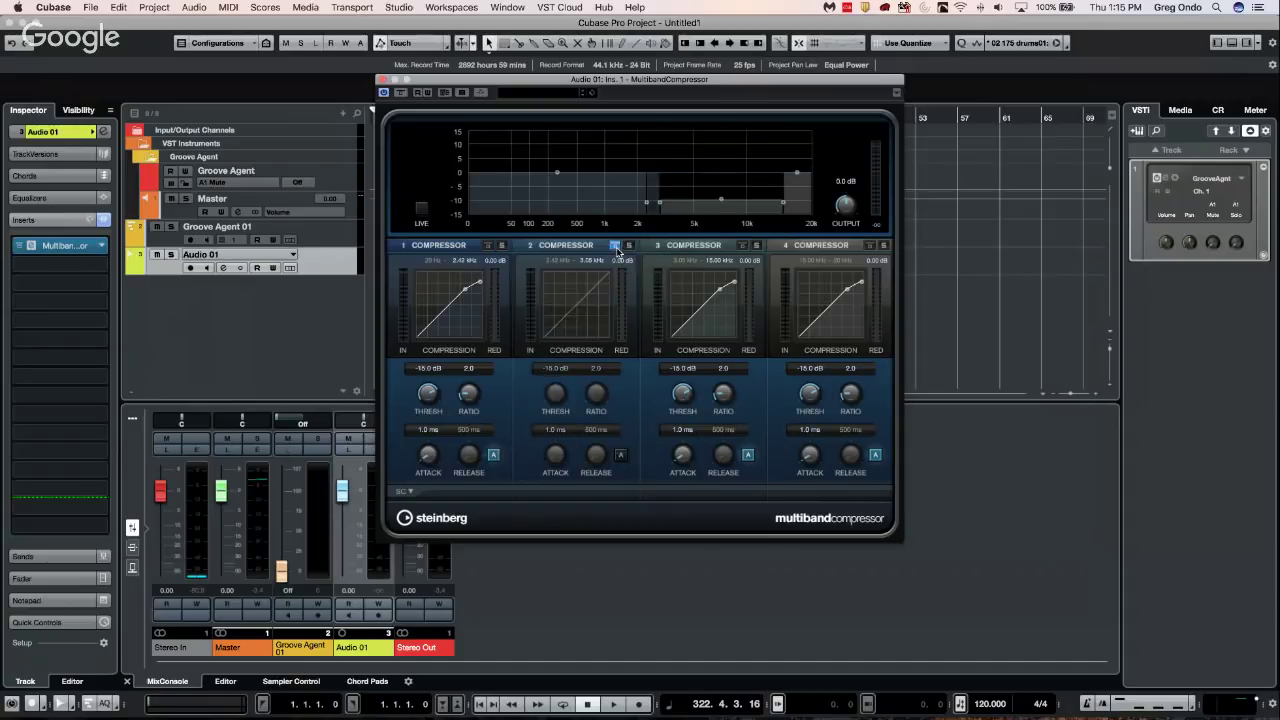
Bypass bands 1, 3 and 4 of the MultibandCompressor so that only band 2 is active
click(488, 246)
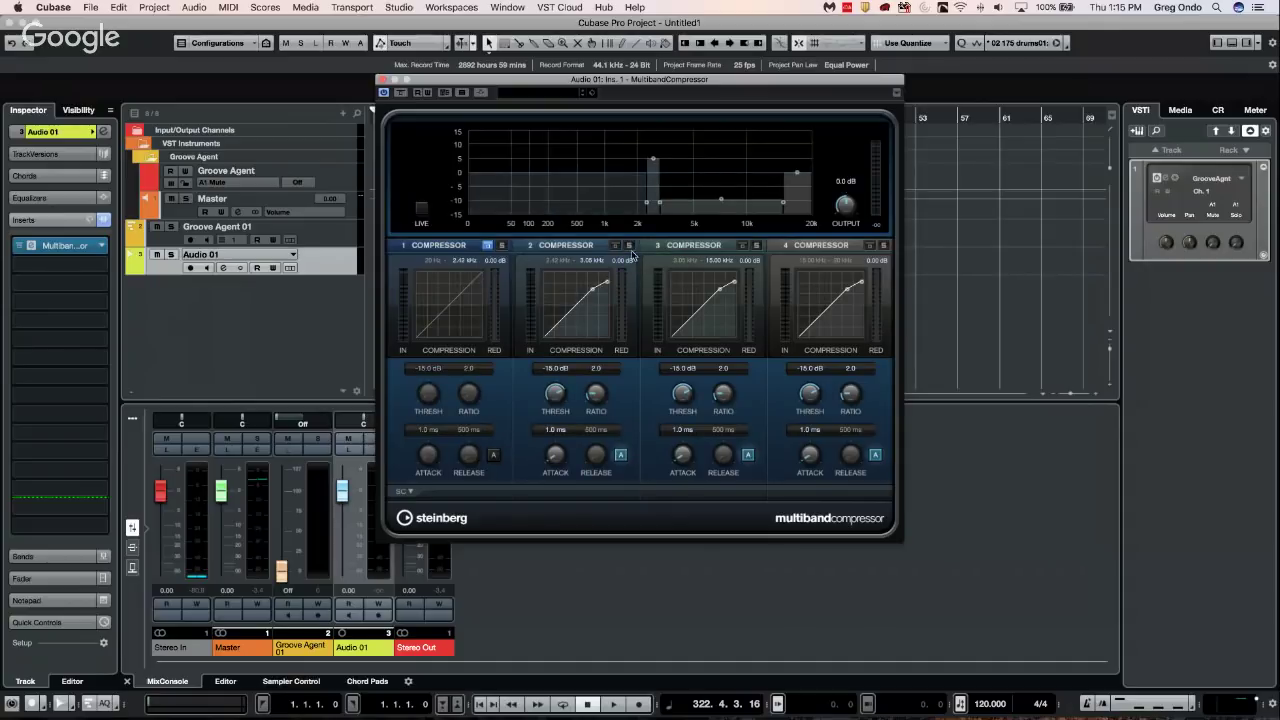
click(742, 245)
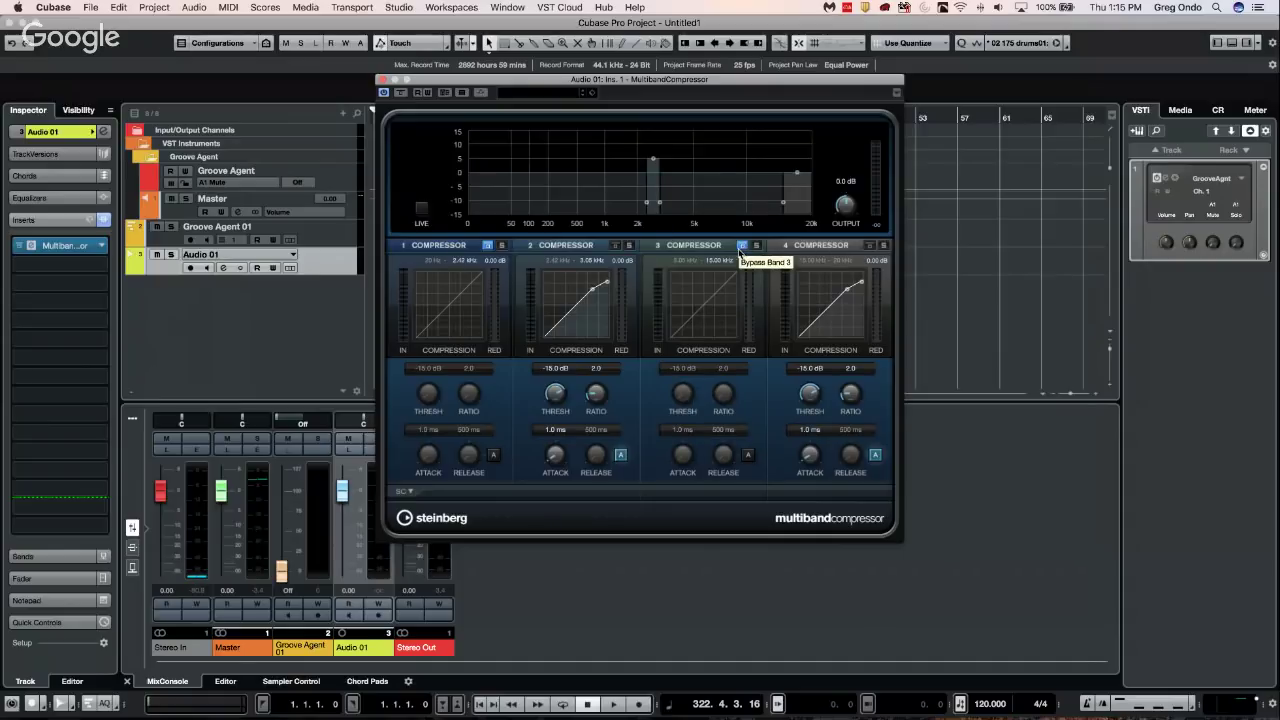
click(869, 245)
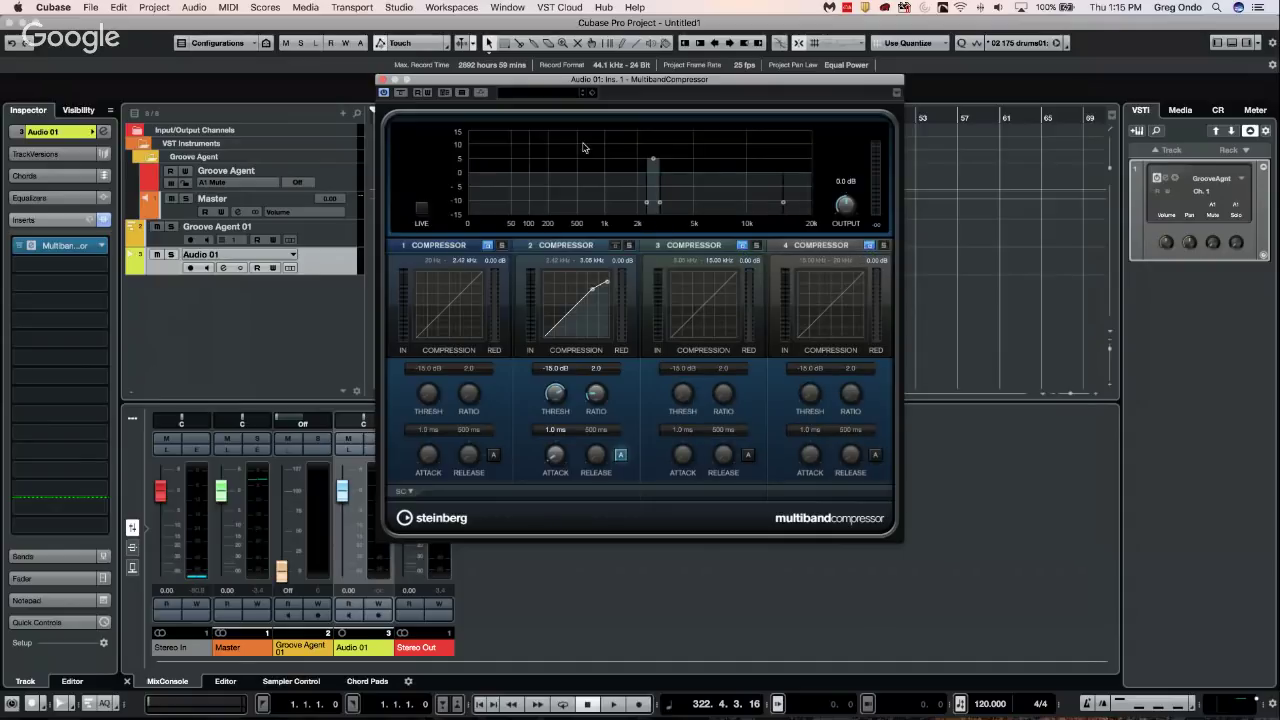
Raise band 2's gain to about 7 dB and shift its crossovers to about 1.92 kHz and 2.51 kHz
drag(653, 159, 653, 153)
drag(646, 203, 634, 207)
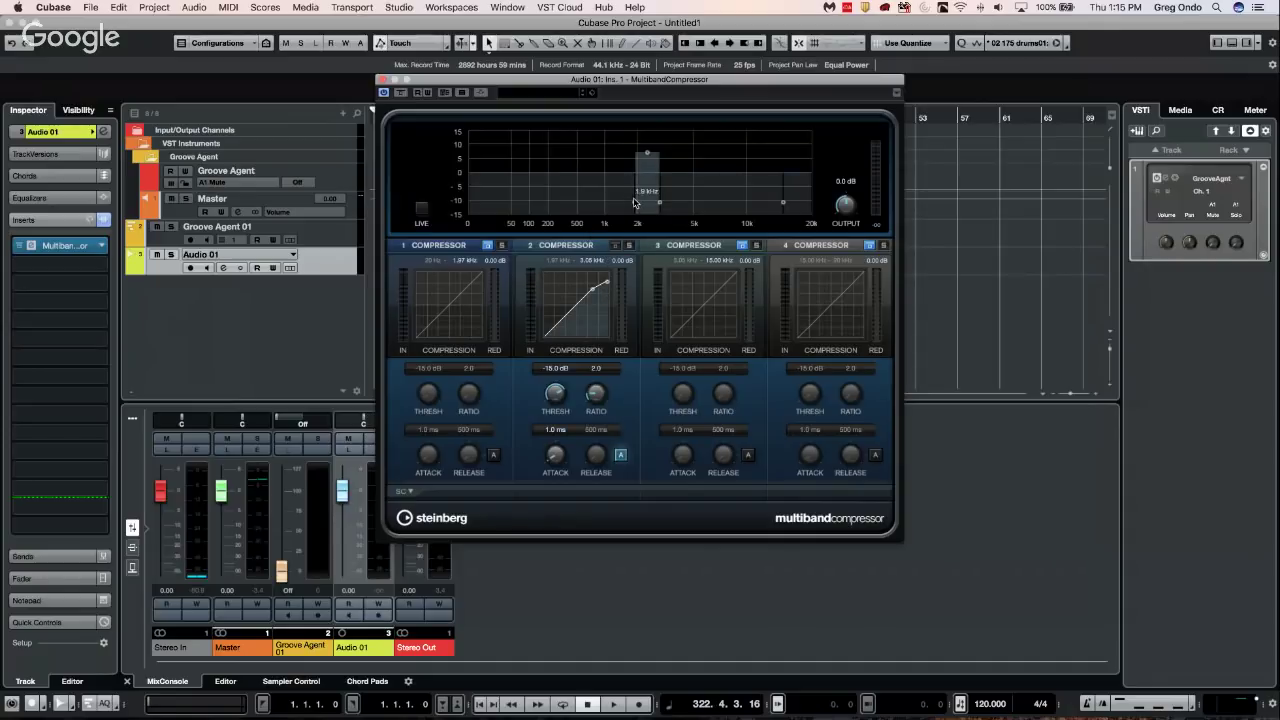
drag(659, 203, 649, 205)
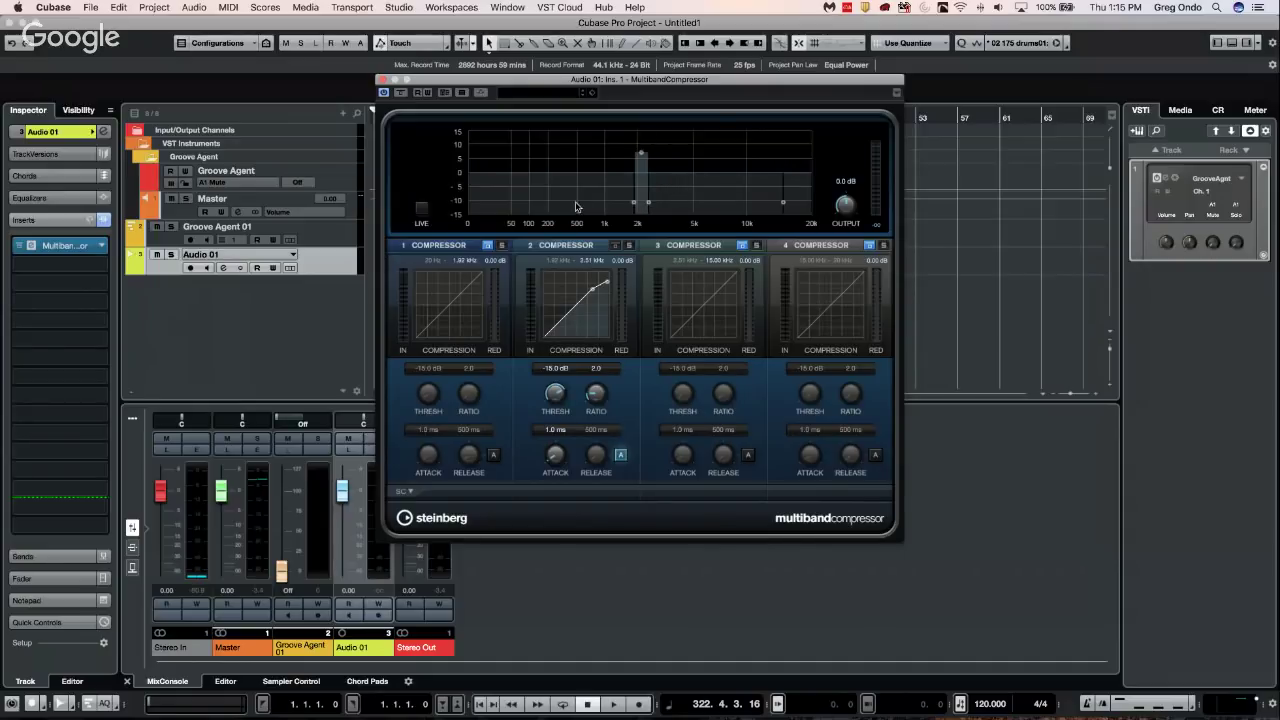
Set band 2's threshold to about -33.4 dB and its ratio to 8.0, and activate the compressor's side-chain input
mouse_move(592, 288)
mouse_down()
mouse_move(574, 308)
mouse_move(607, 303)
mouse_up()
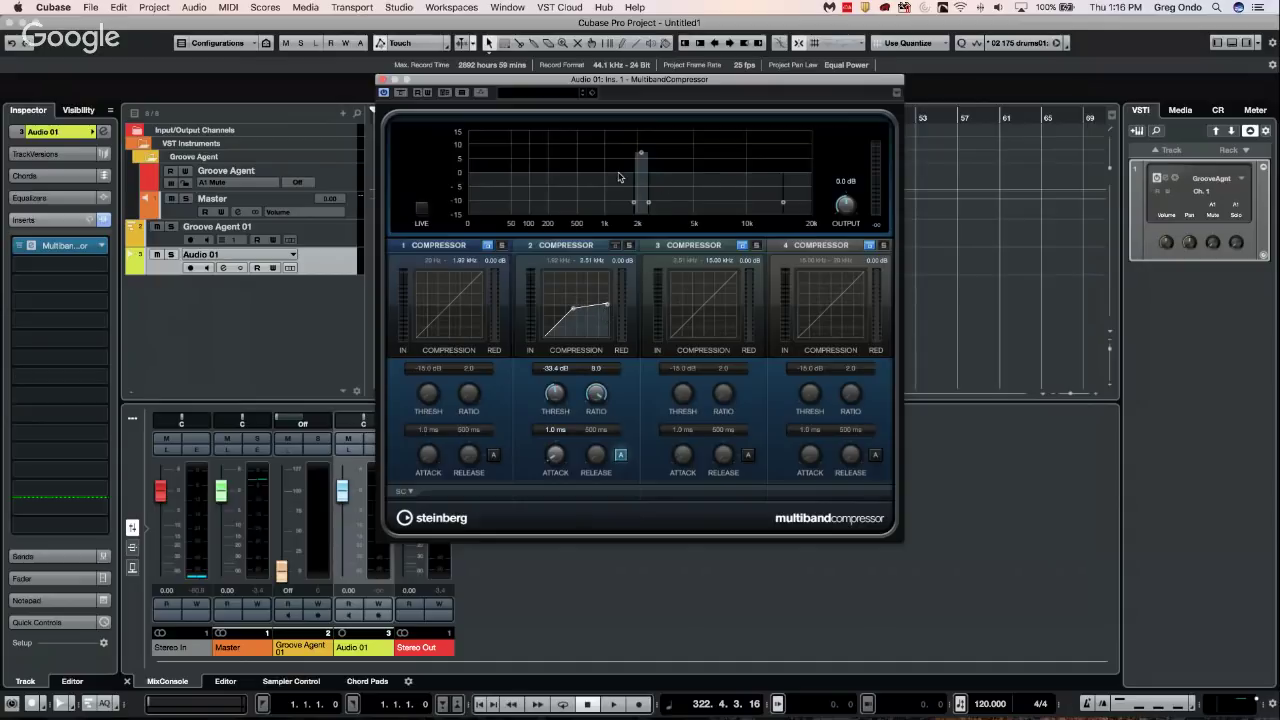
click(482, 93)
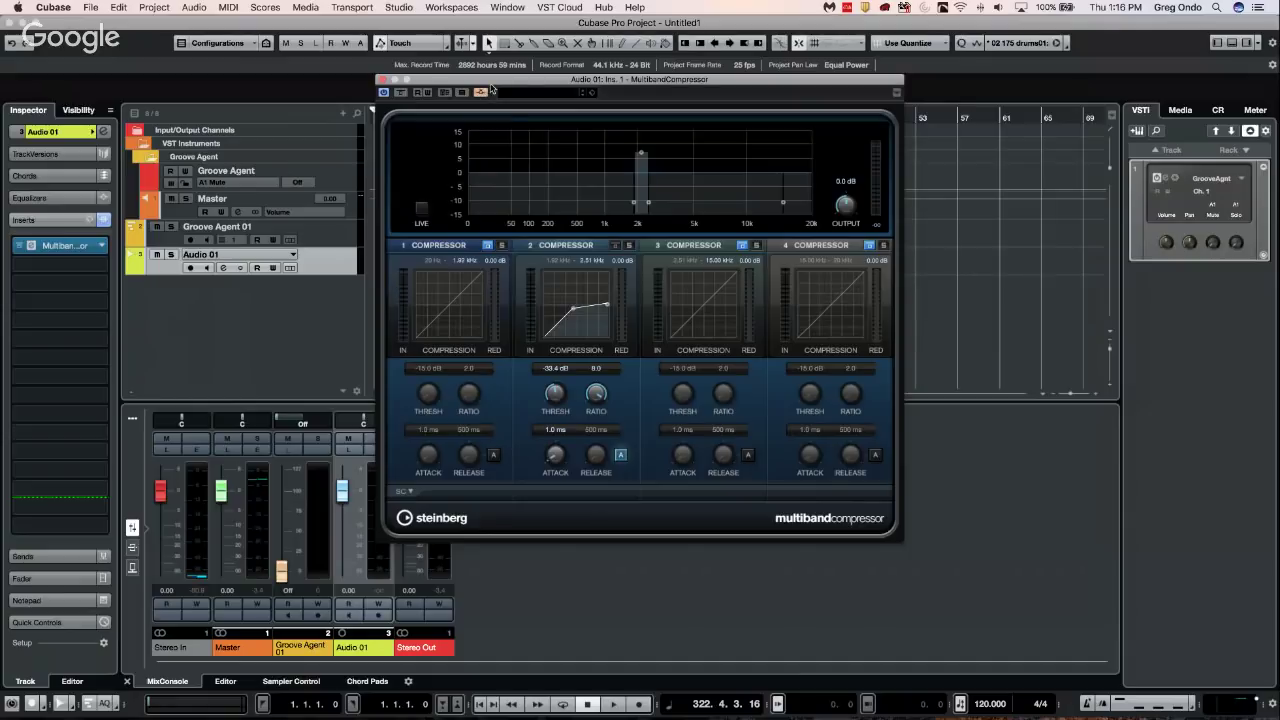
Add a second mono audio track routed to Stereo Out below Audio 01
right_click(186, 294)
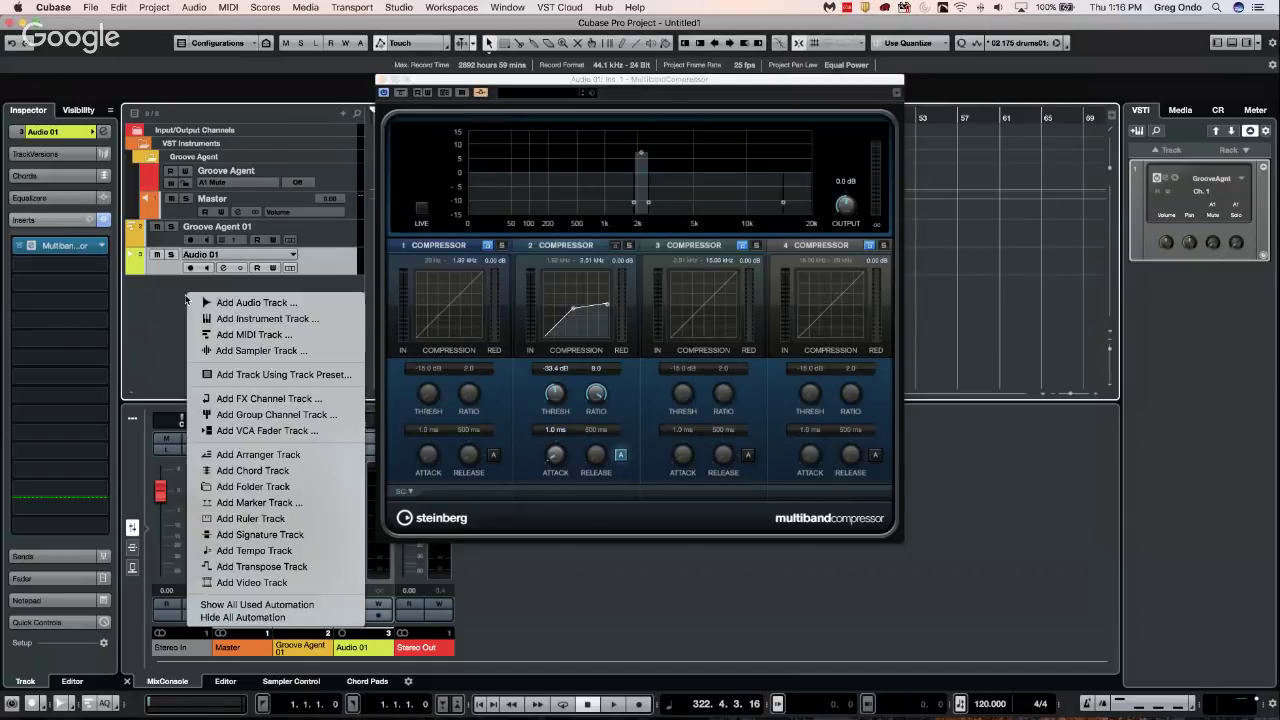
click(272, 304)
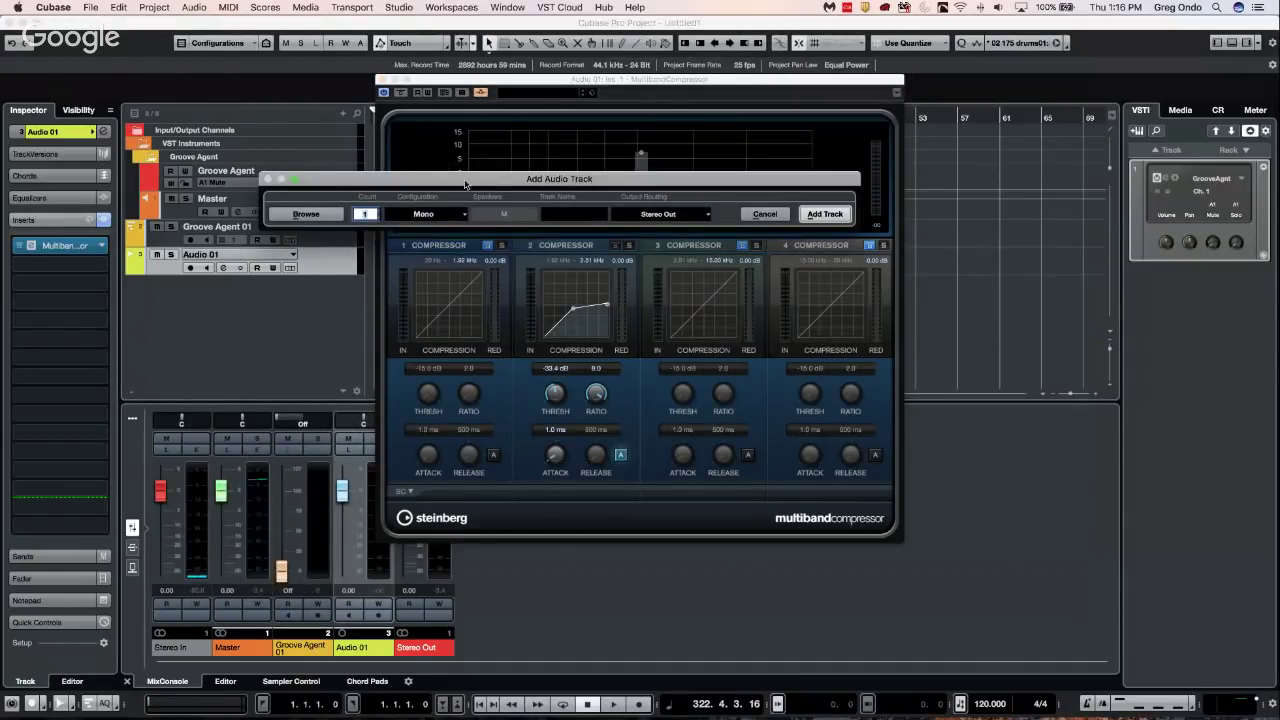
click(824, 215)
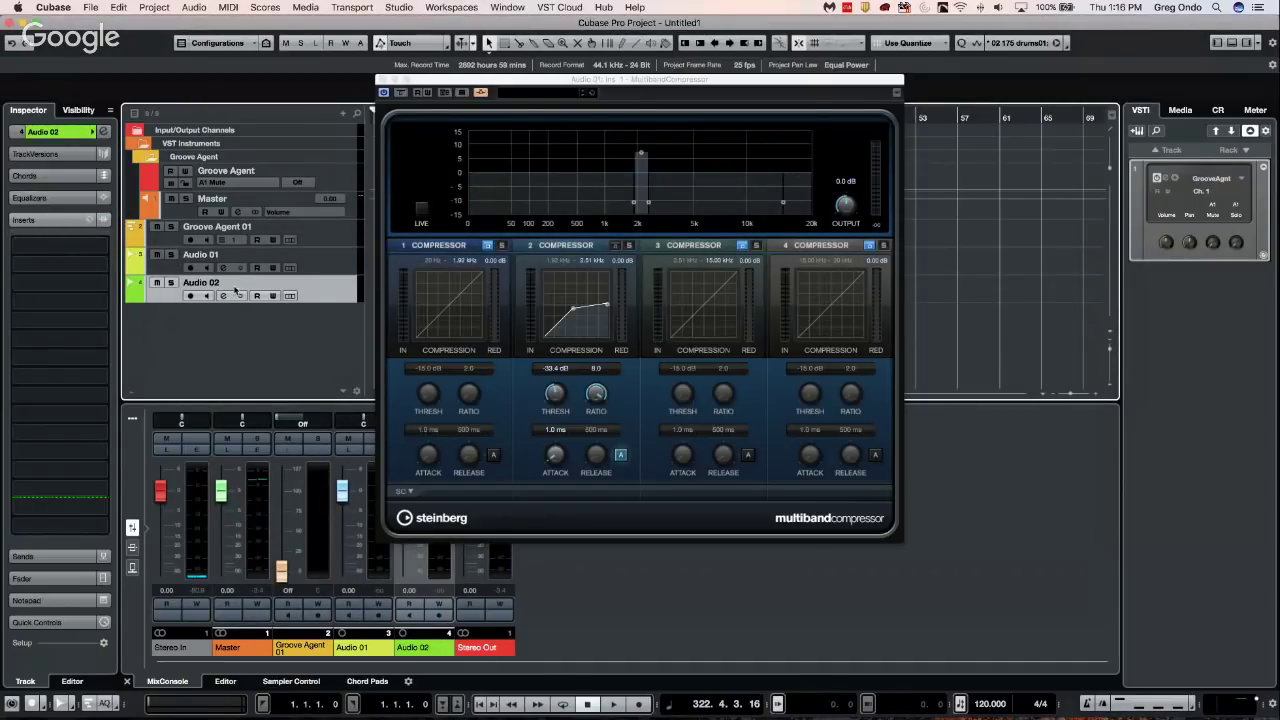
Try routing Audio 02's output to the side-chain of Audio 01's MultibandCompressor, and return it to Stereo Out
click(50, 154)
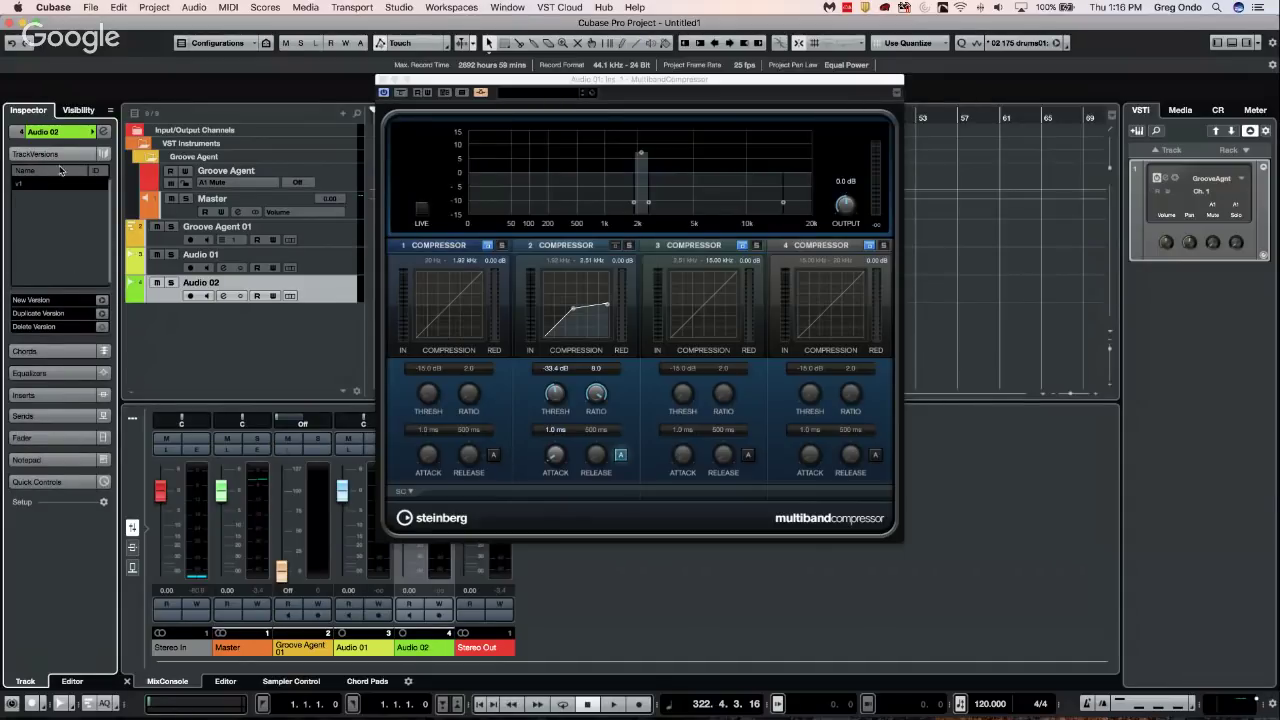
click(68, 133)
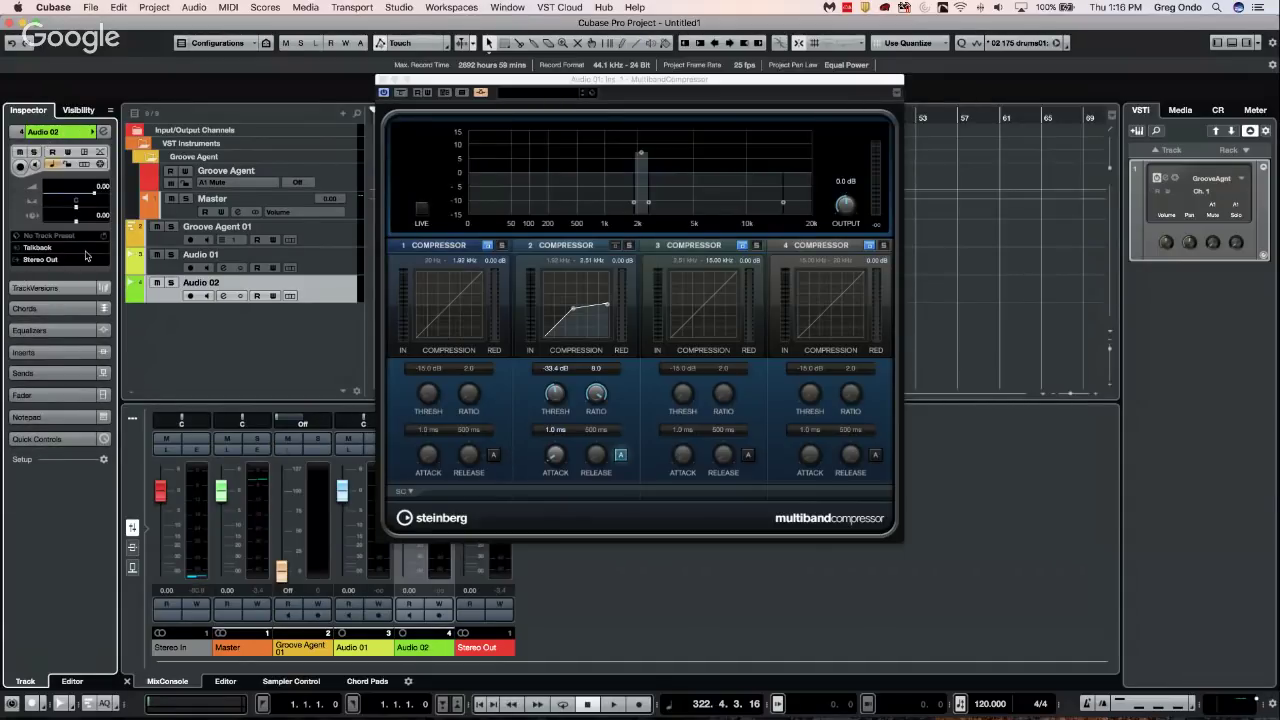
click(69, 262)
click(110, 358)
click(61, 262)
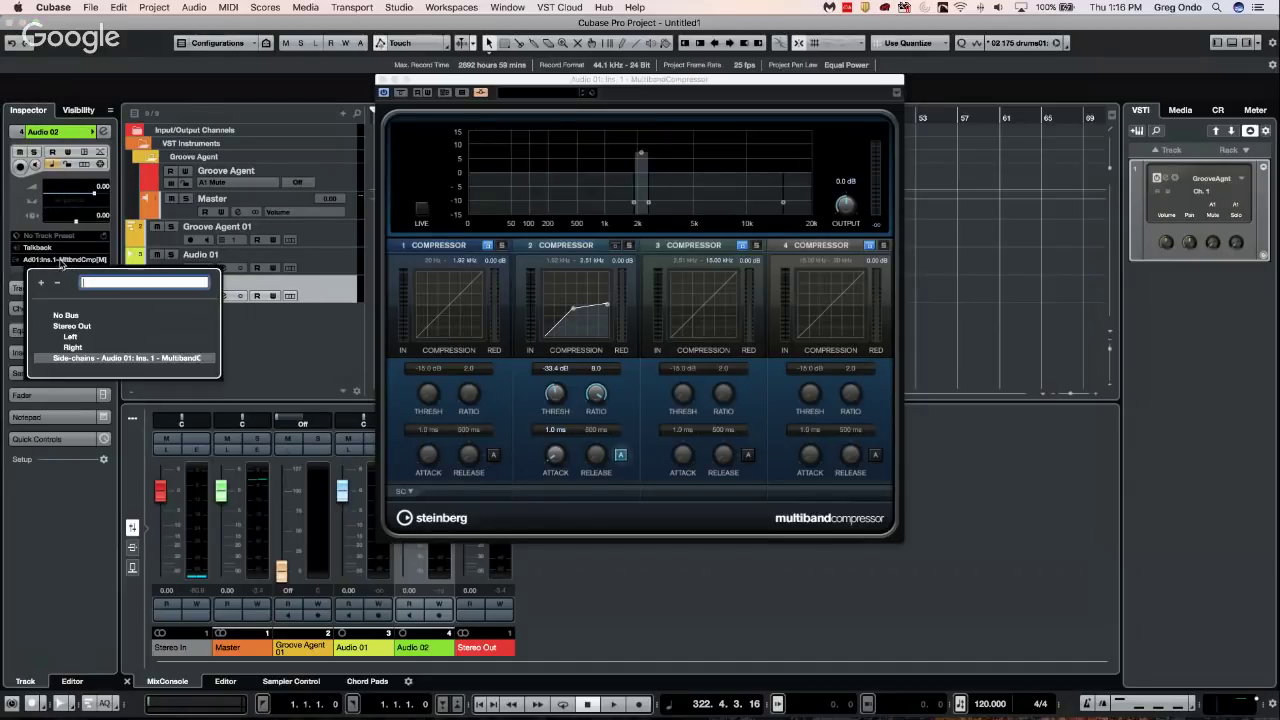
click(75, 328)
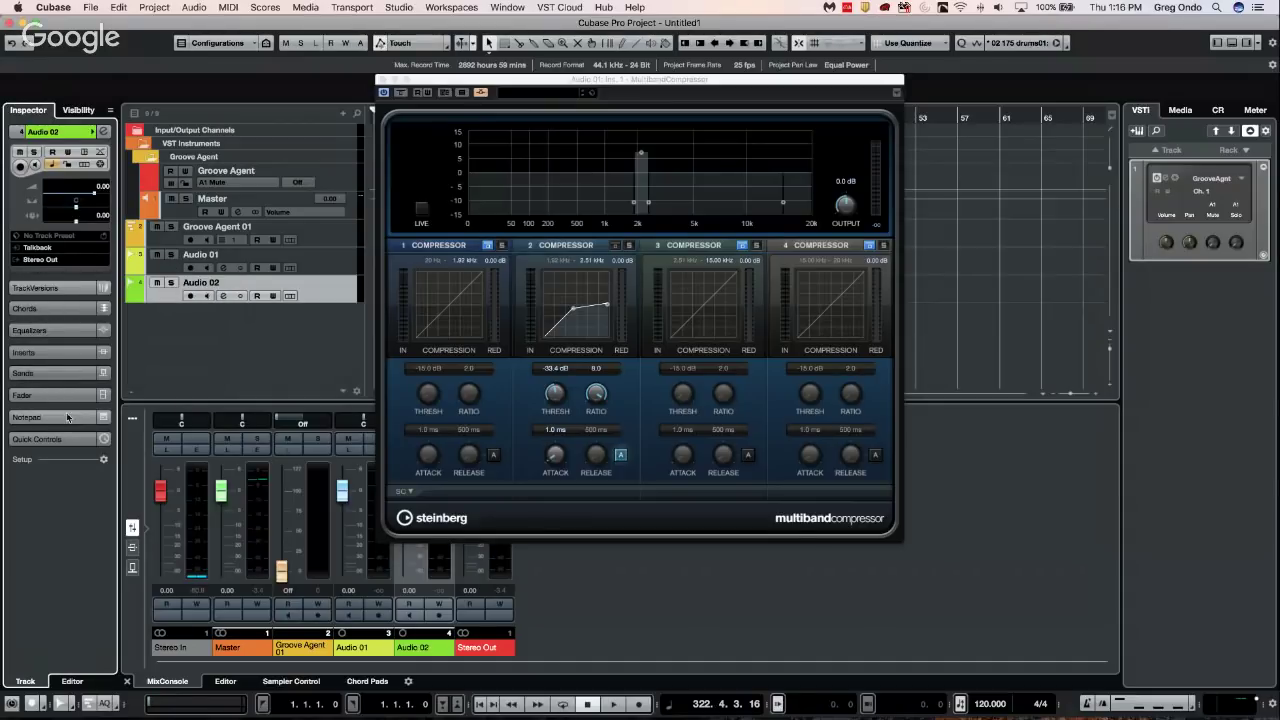
Assign Audio 02's first send to the side-chain of Audio 01's MultibandCompressor, with a send level of about -0.26 dB
click(54, 377)
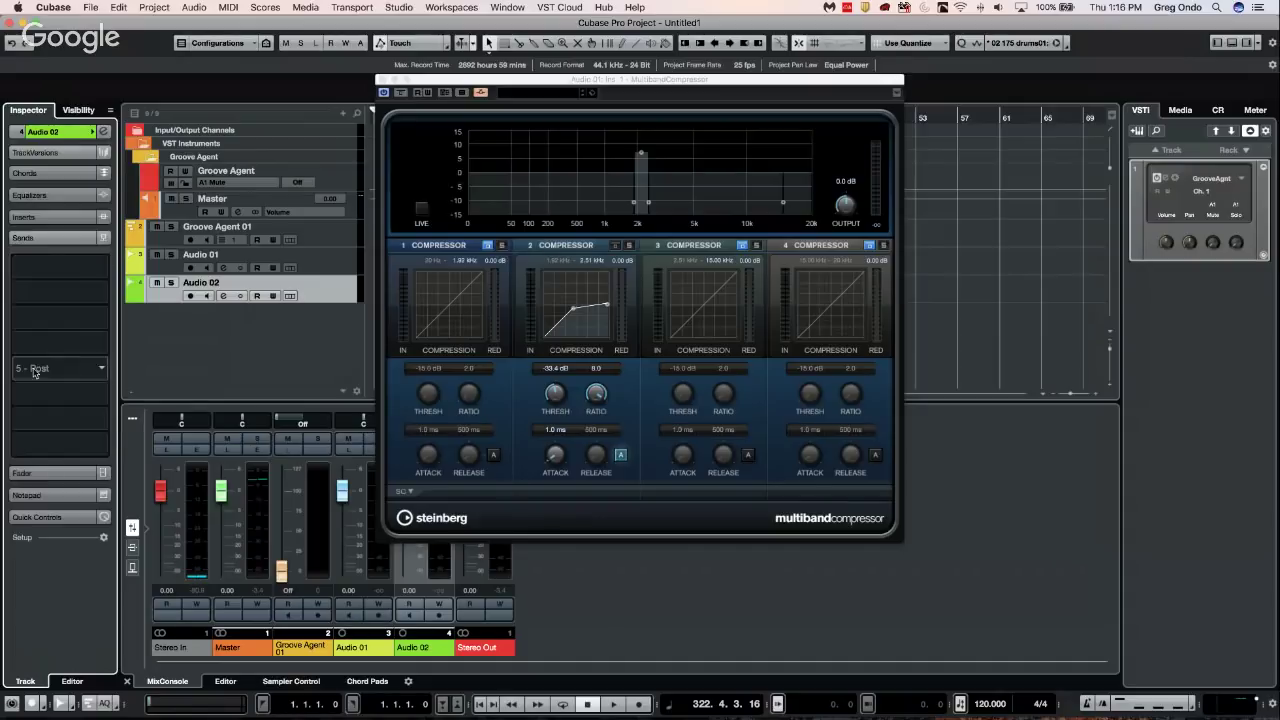
click(97, 267)
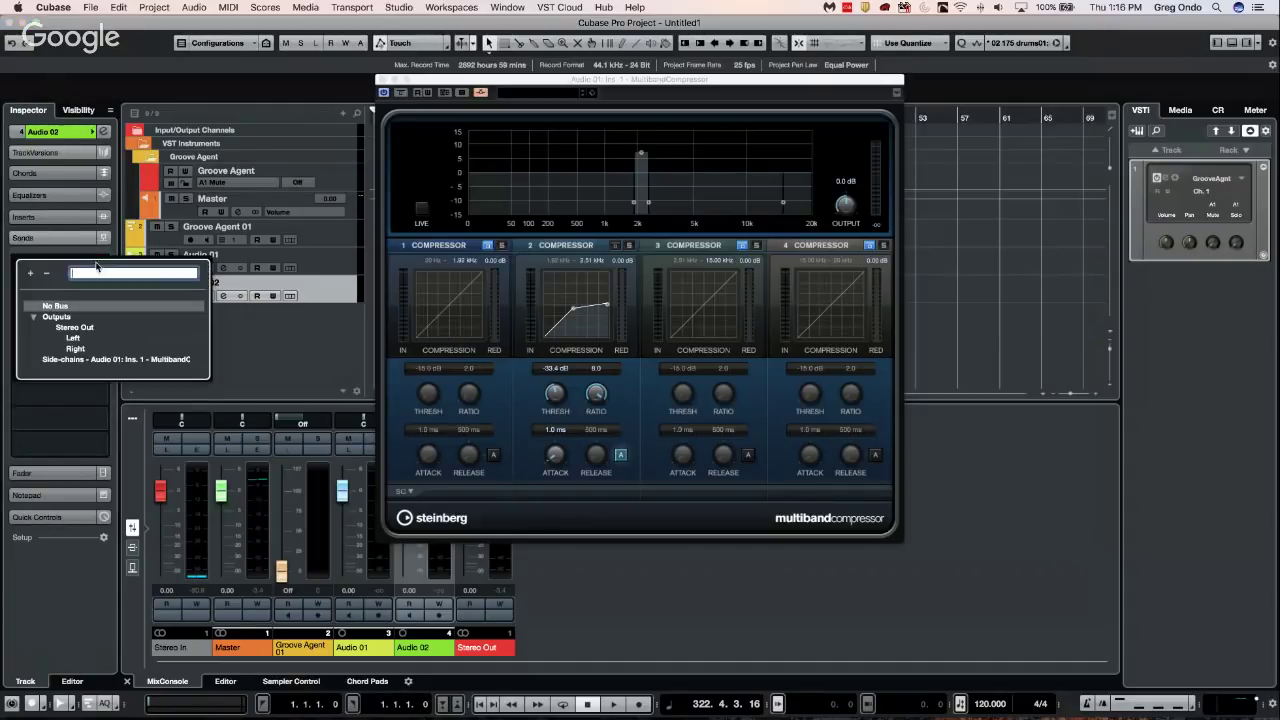
click(60, 357)
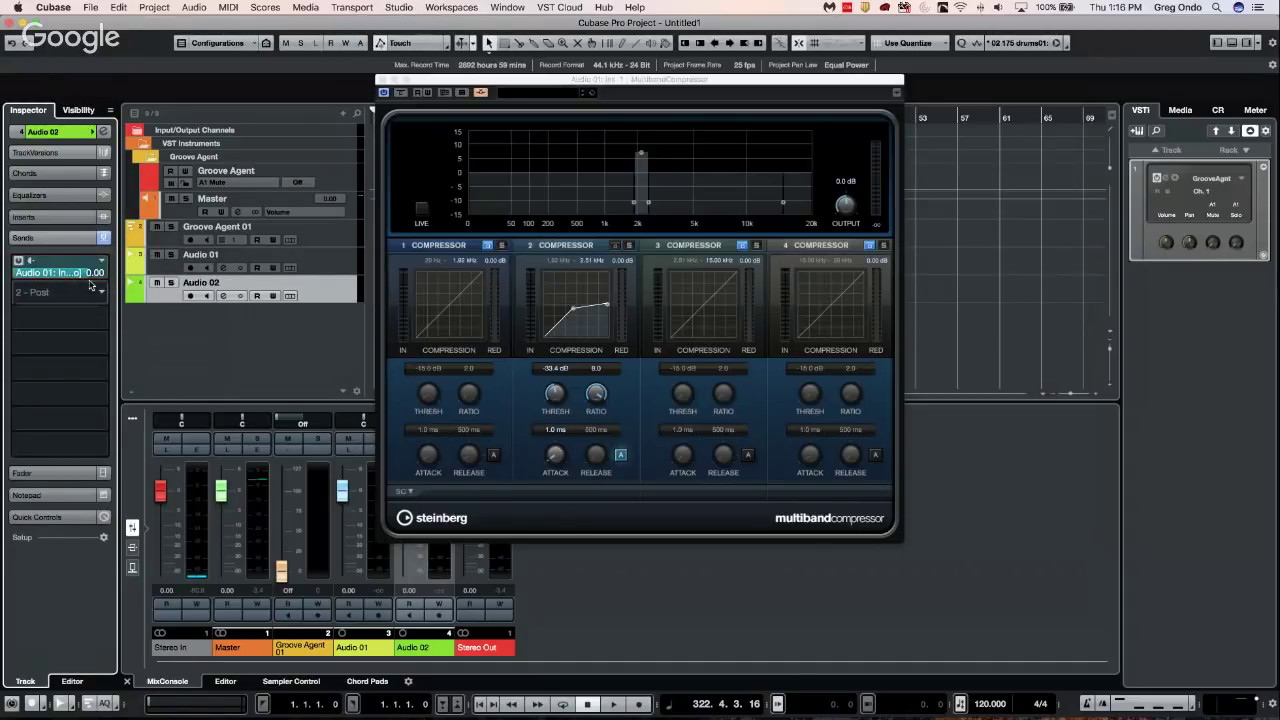
drag(87, 281, 115, 281)
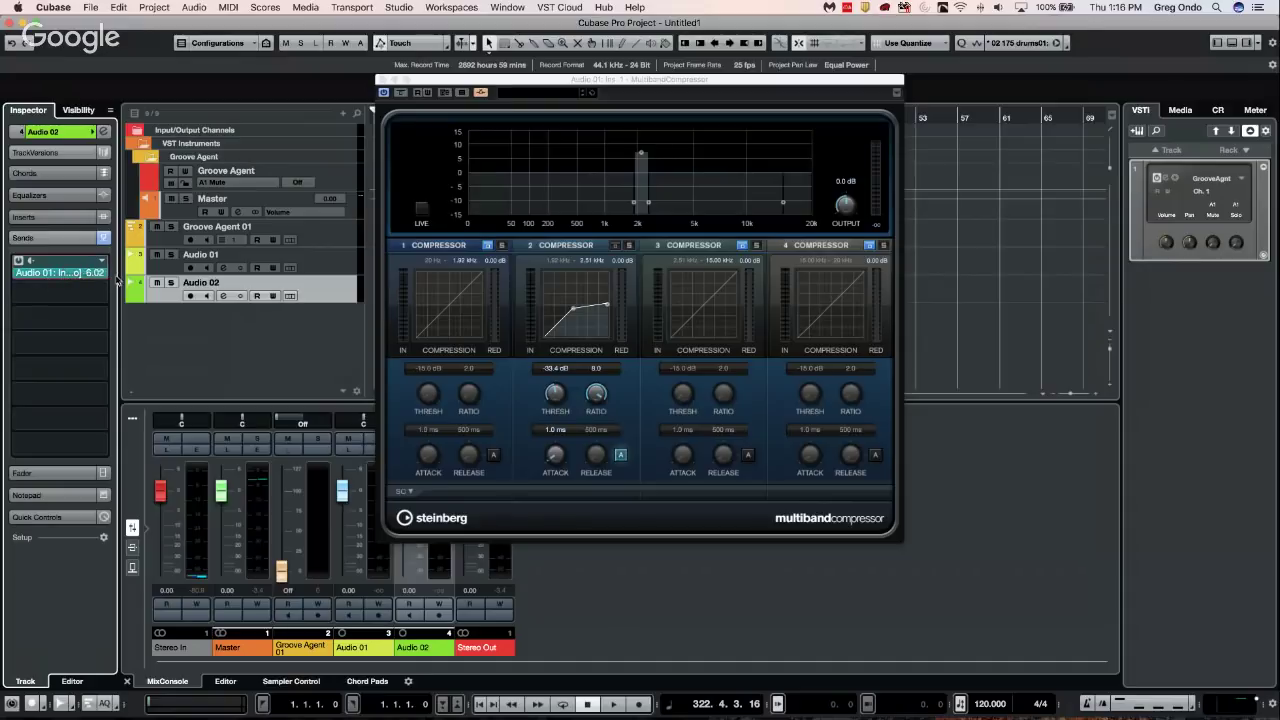
scroll(60, 292, down, 6)
scroll(62, 286, up, 1)
Lower band 2's upper crossover to about 2.41 kHz and reduce its gain to about 4 dB in the MultibandCompressor
mouse_move(646, 150)
drag(481, 82, 503, 82)
mouse_move(703, 163)
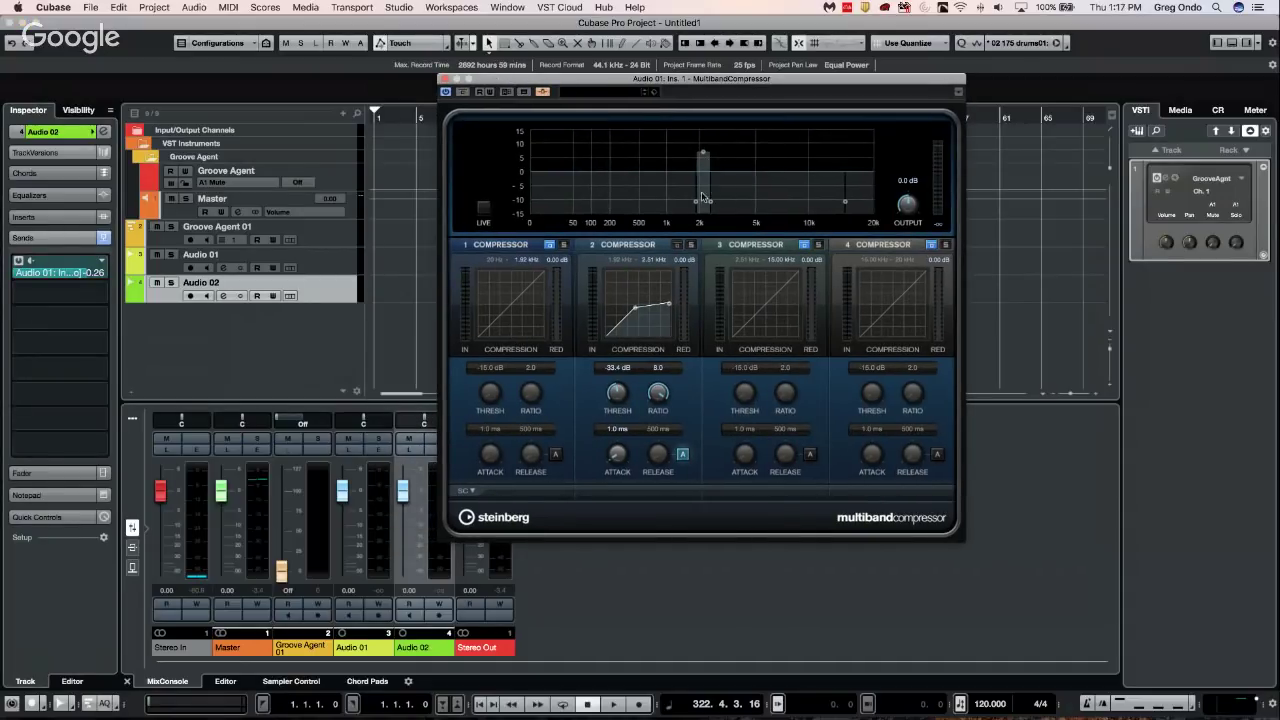
drag(711, 205, 707, 205)
drag(701, 151, 704, 165)
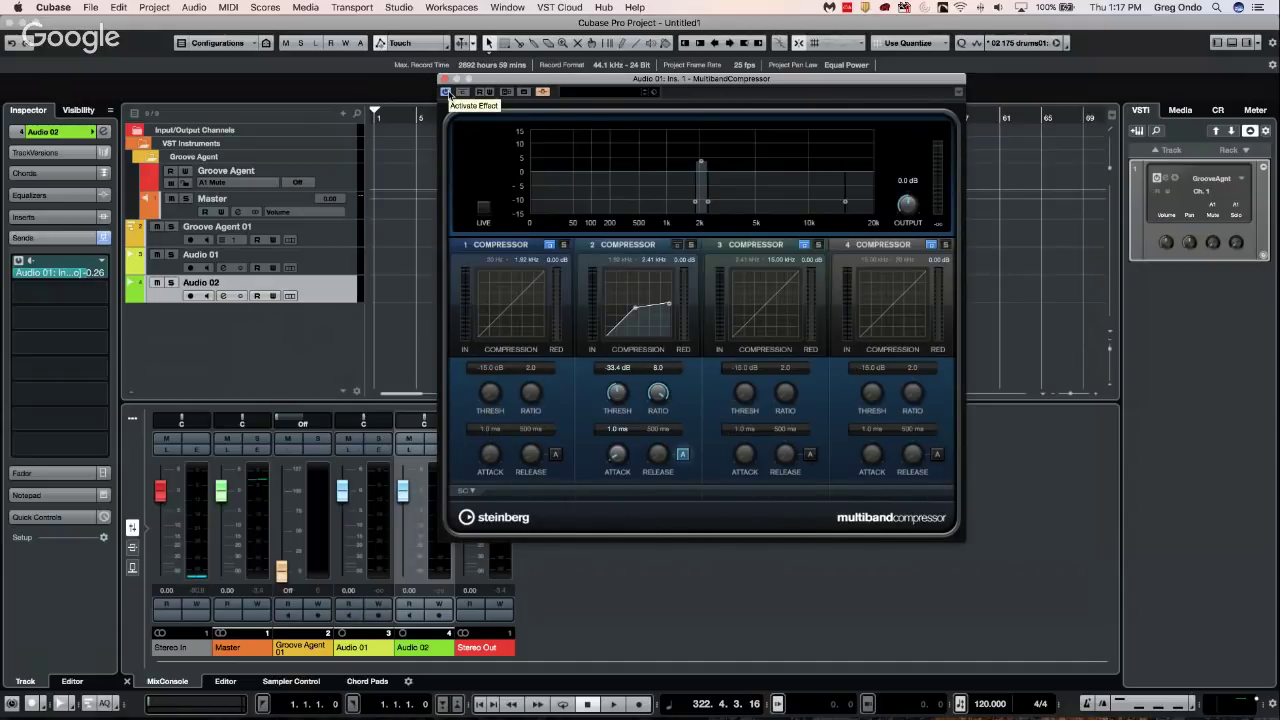
Try taking bands 1, 3 and 4 out of bypass in the MultibandCompressor, and bypass them again
click(447, 91)
click(550, 244)
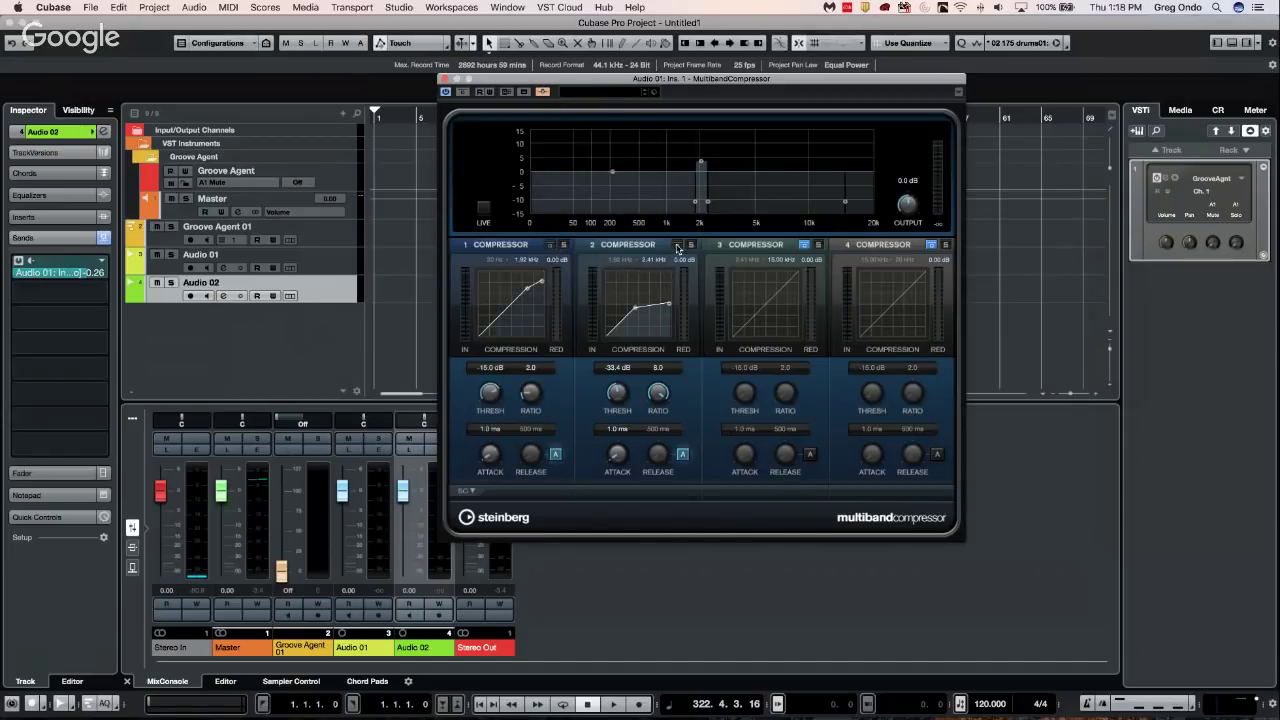
click(804, 244)
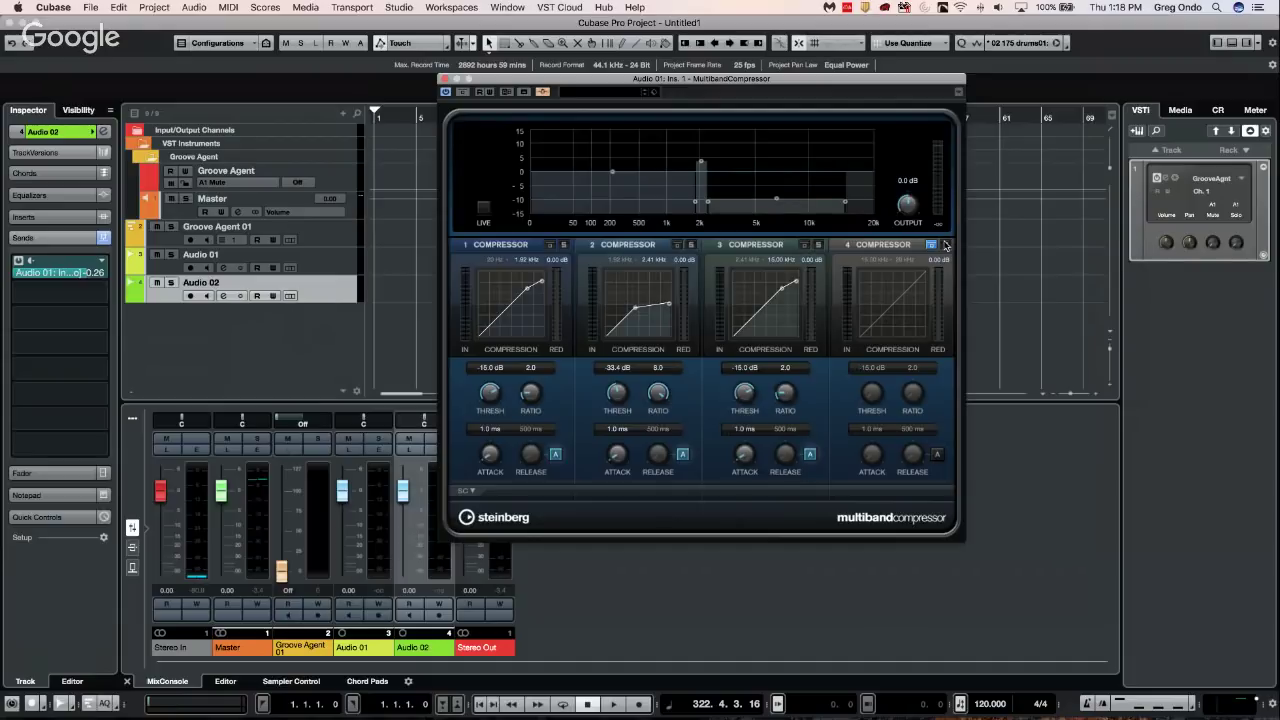
click(931, 244)
click(931, 244)
click(804, 245)
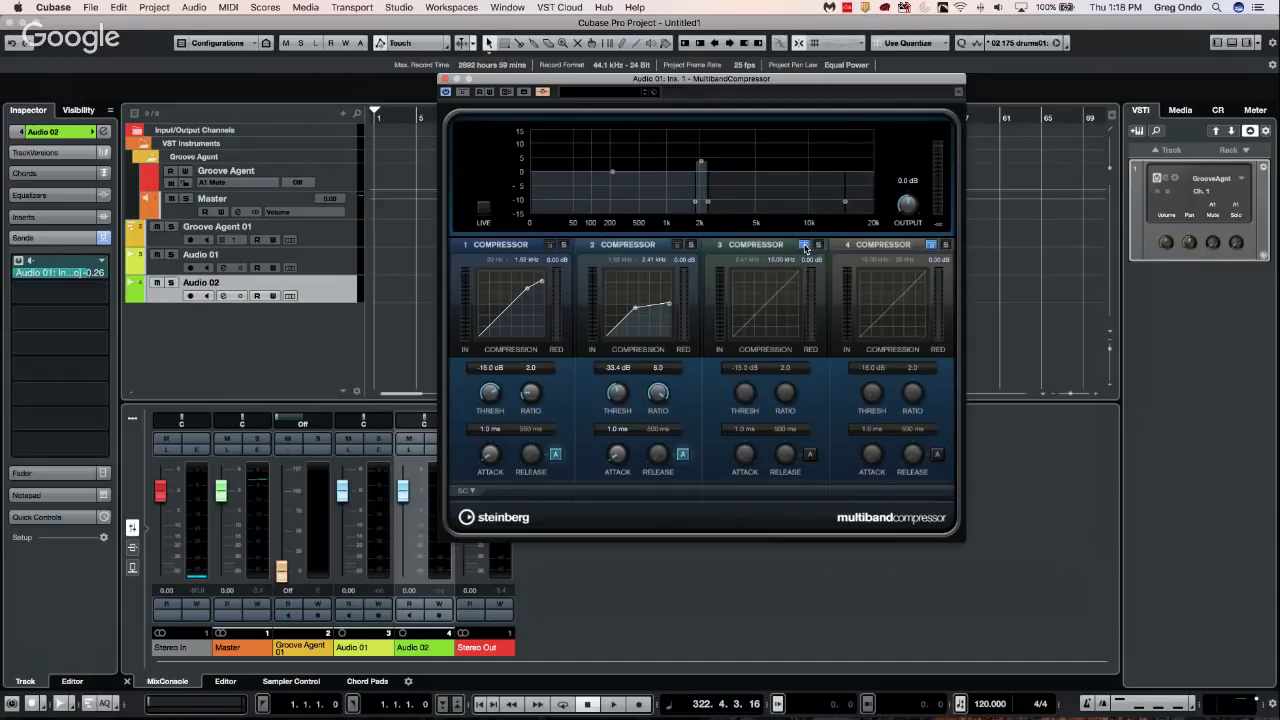
click(550, 245)
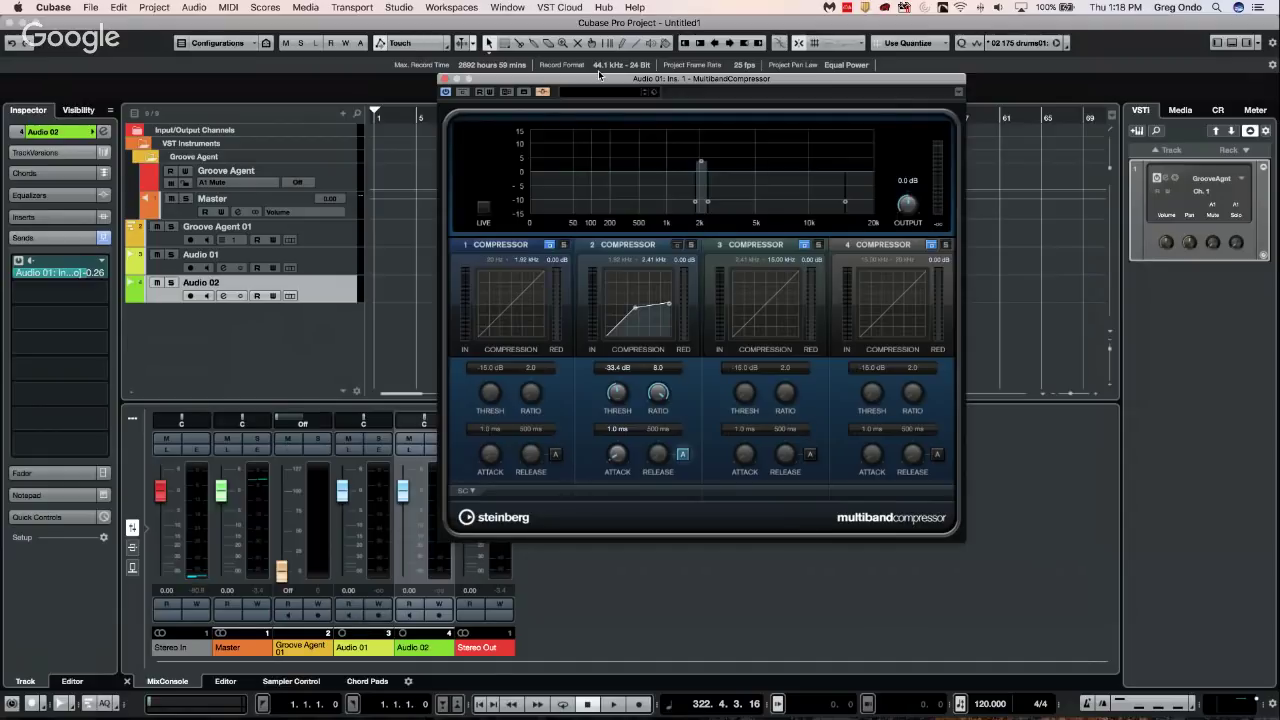
Close the MultibandCompressor window and return to the empty project arrangement
click(443, 78)
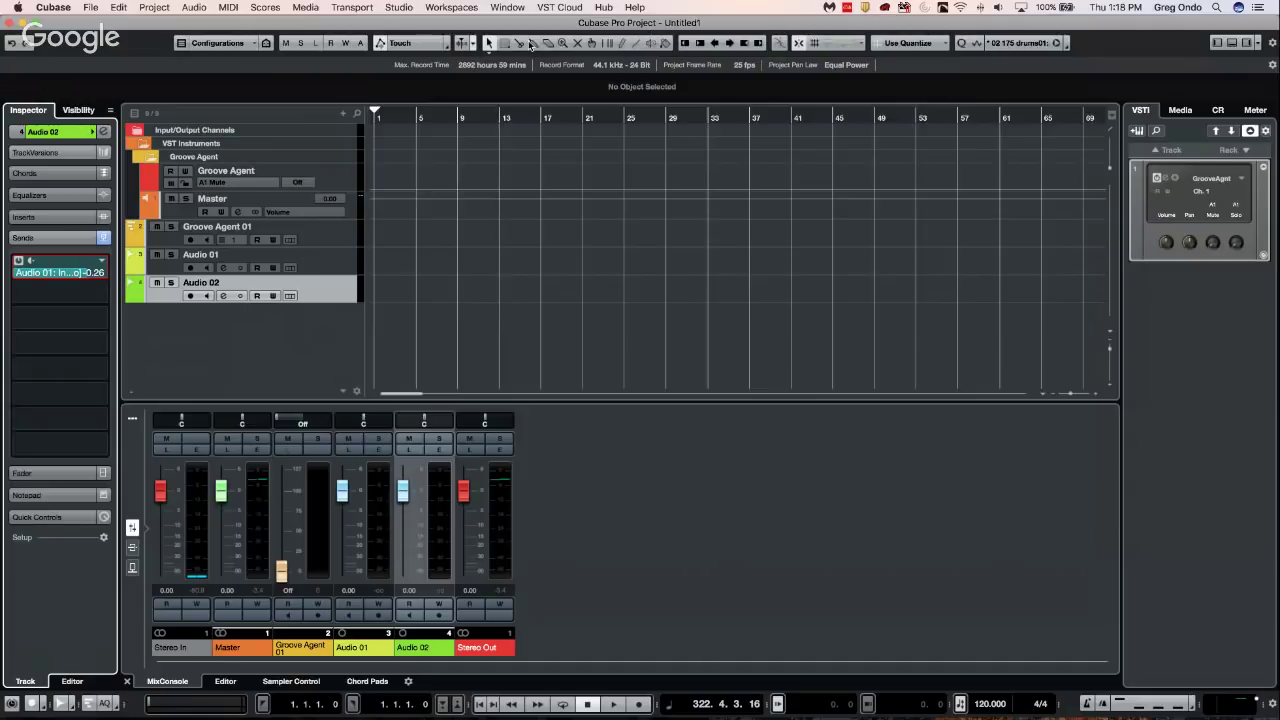
right_click(561, 144)
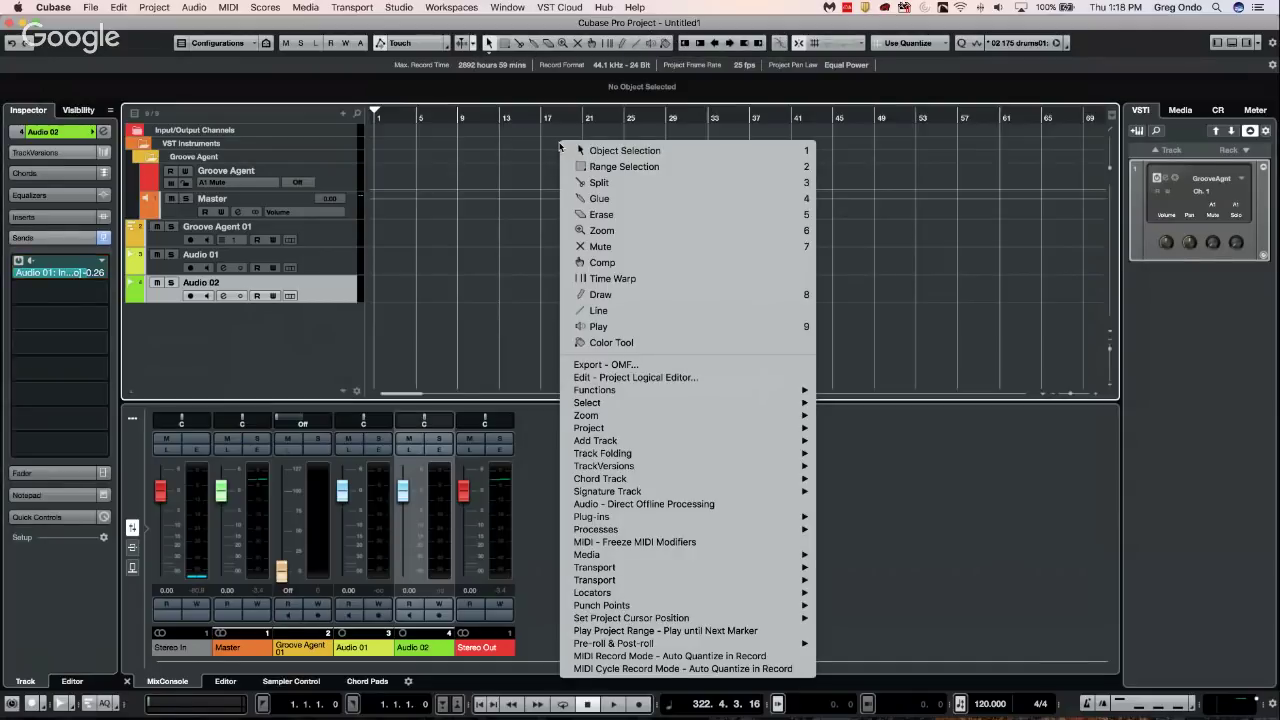
click(514, 141)
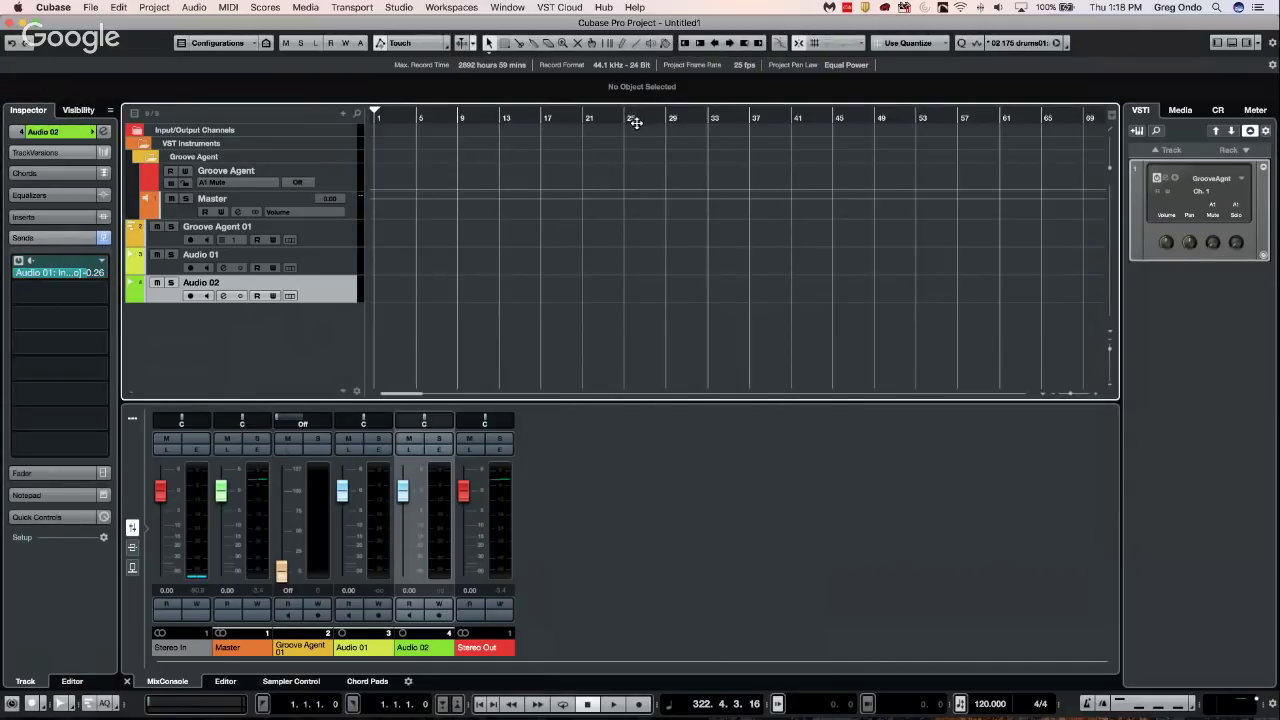
right_click(690, 157)
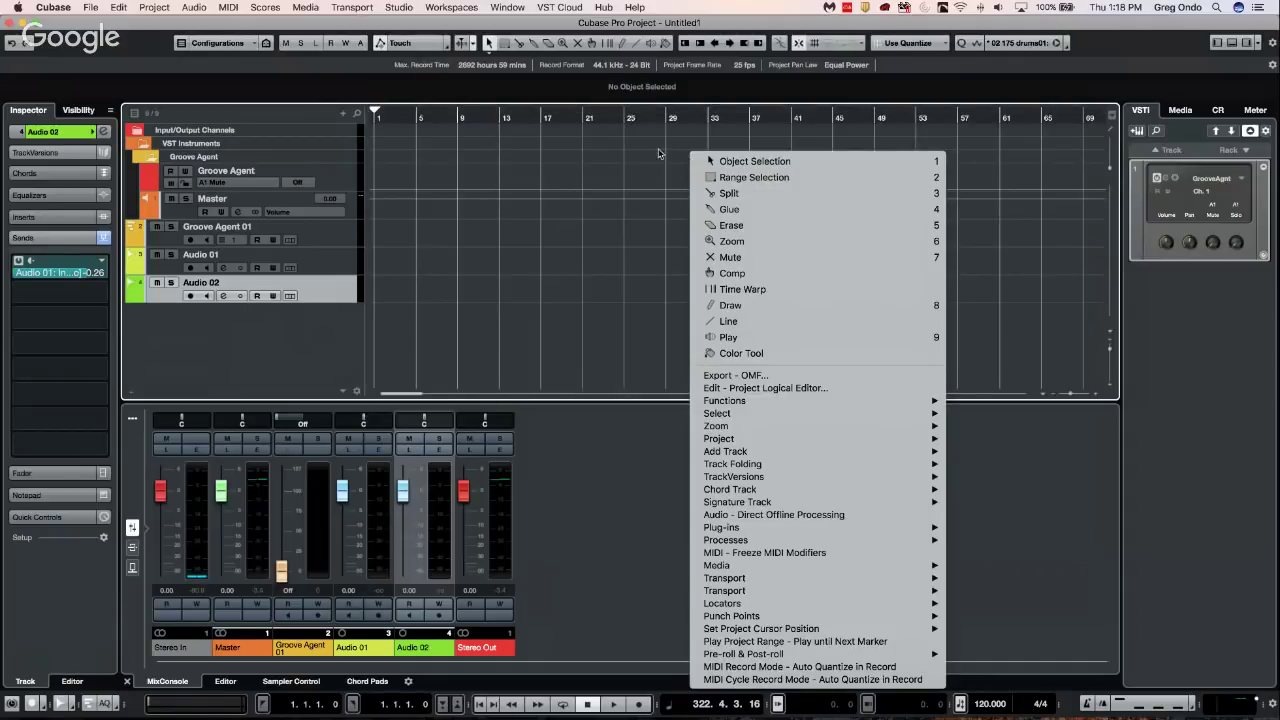
right_click(587, 147)
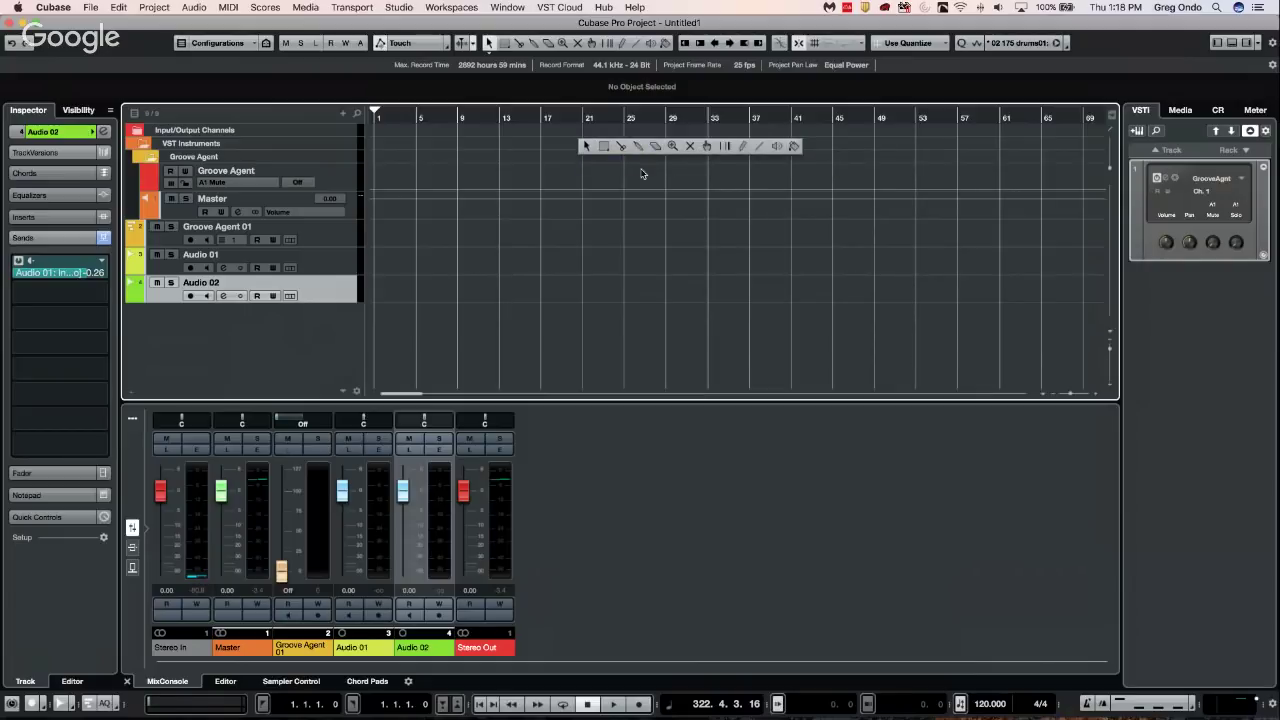
click(535, 58)
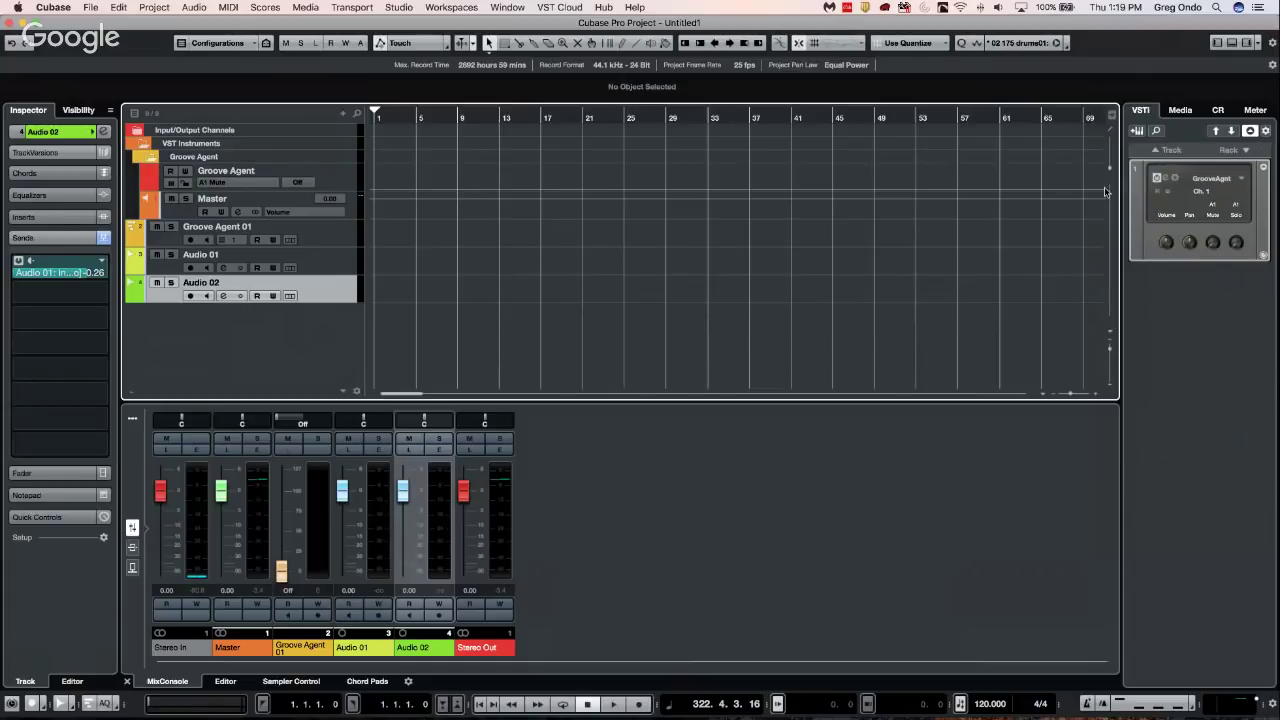
Add one instrument track using the Retrologue synth, routed to Stereo Out, and move its plug-in window away from the Media rack
click(1158, 150)
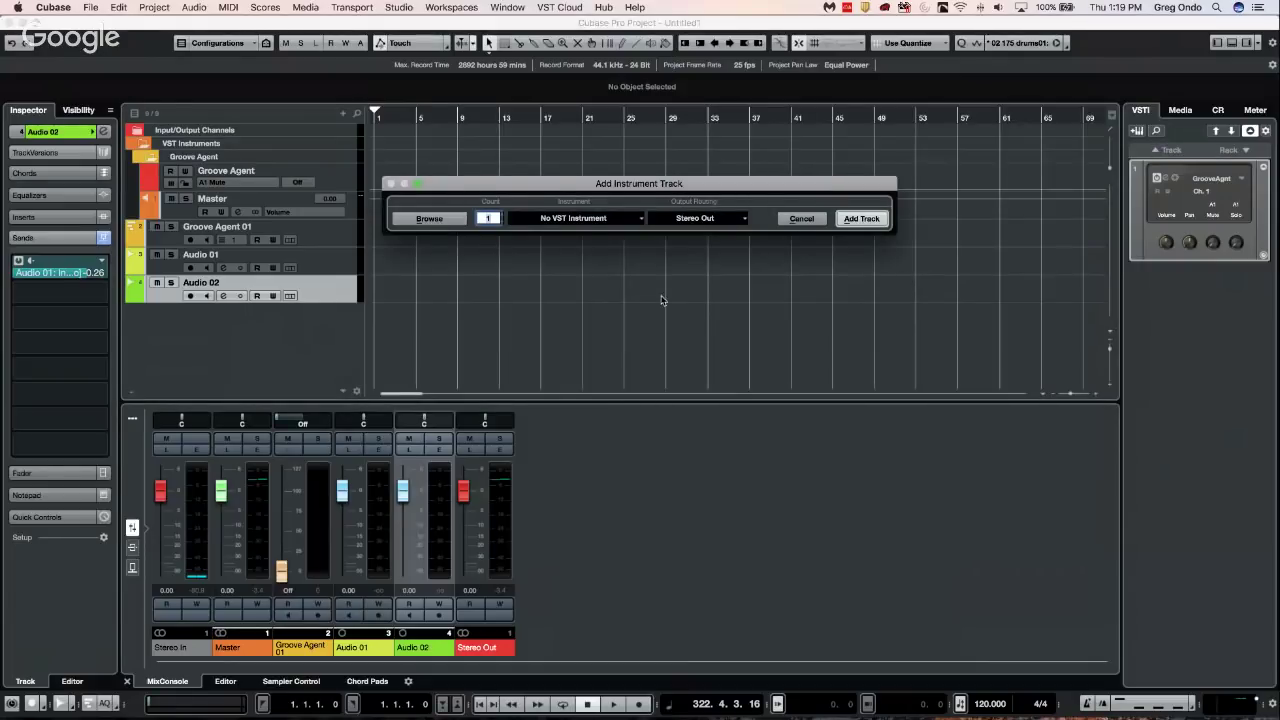
click(582, 220)
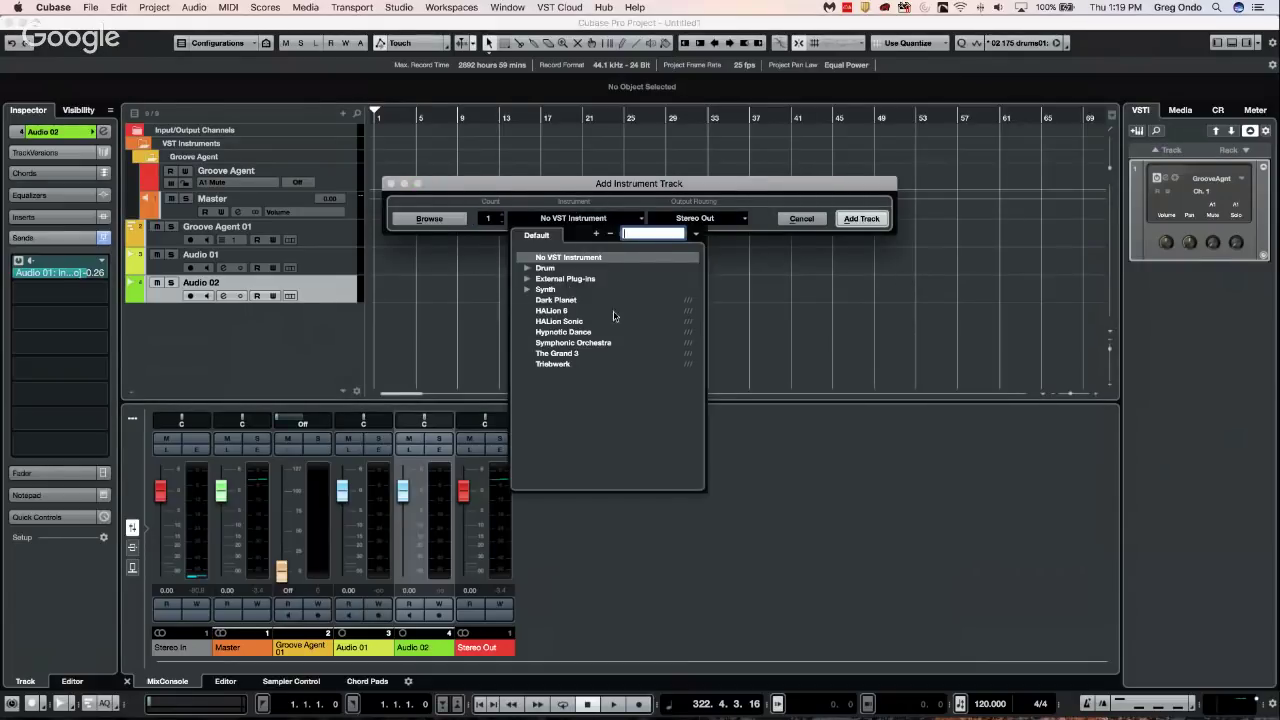
click(527, 290)
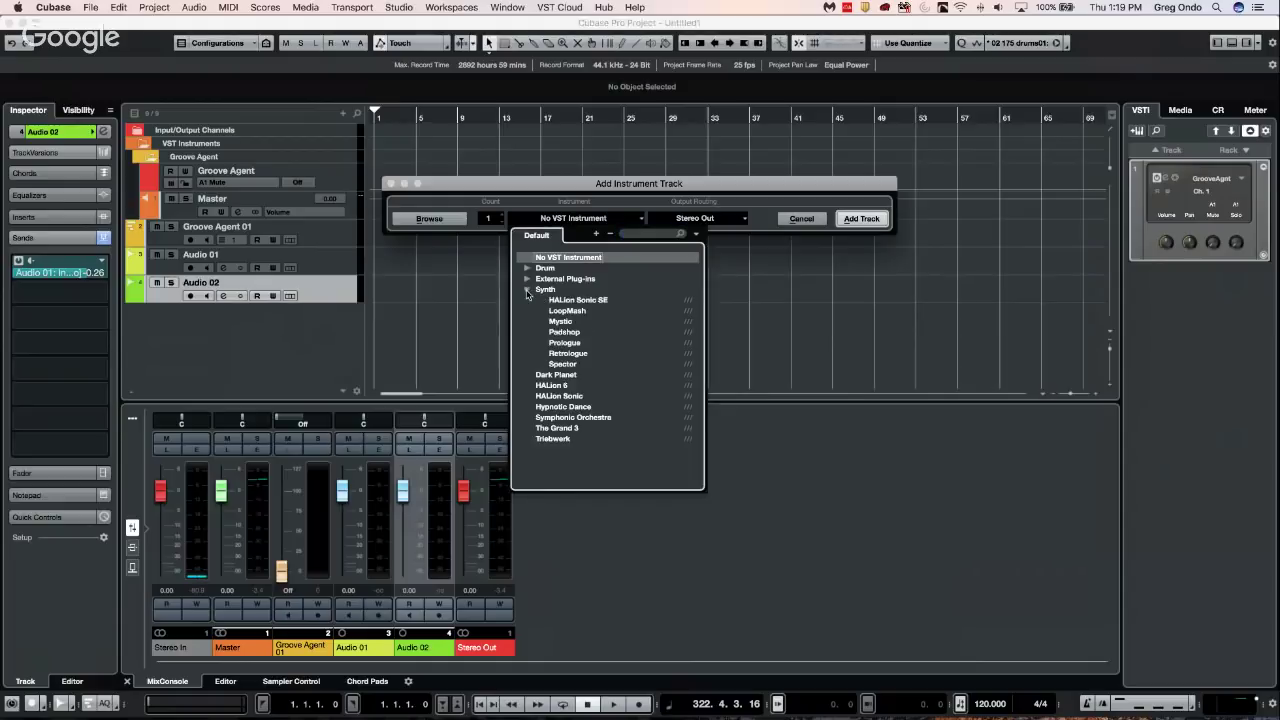
click(586, 355)
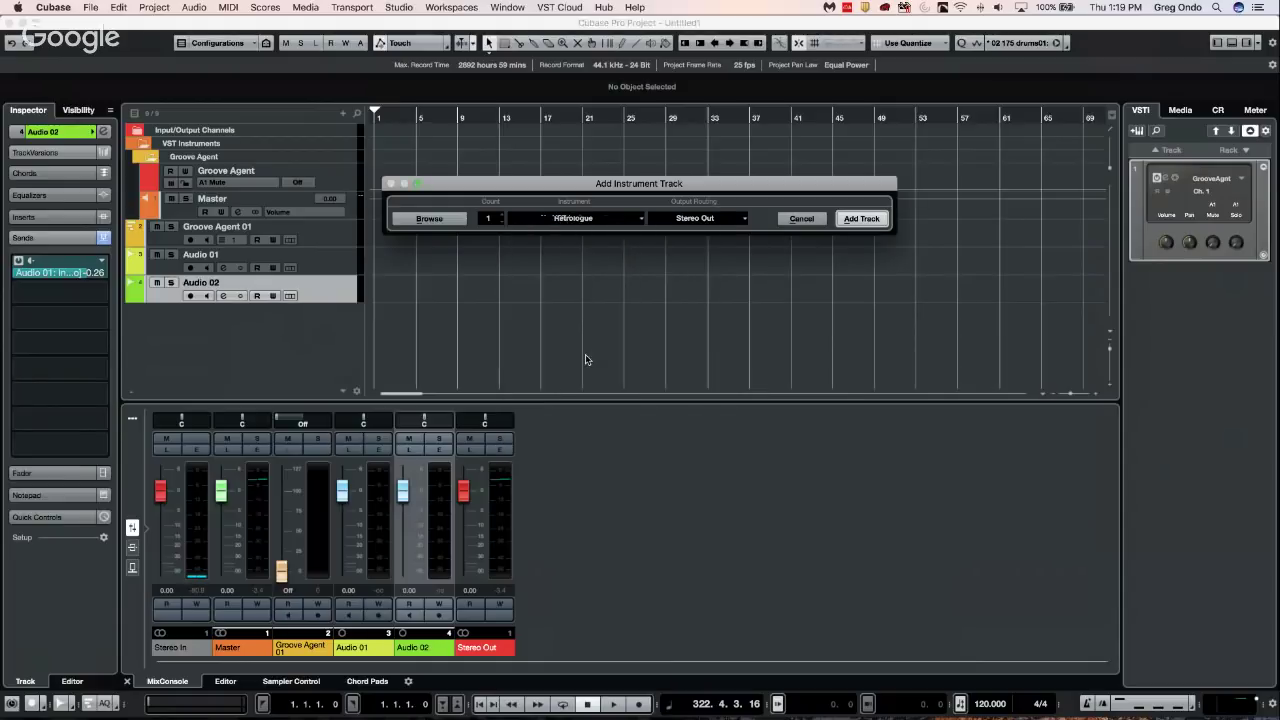
click(862, 219)
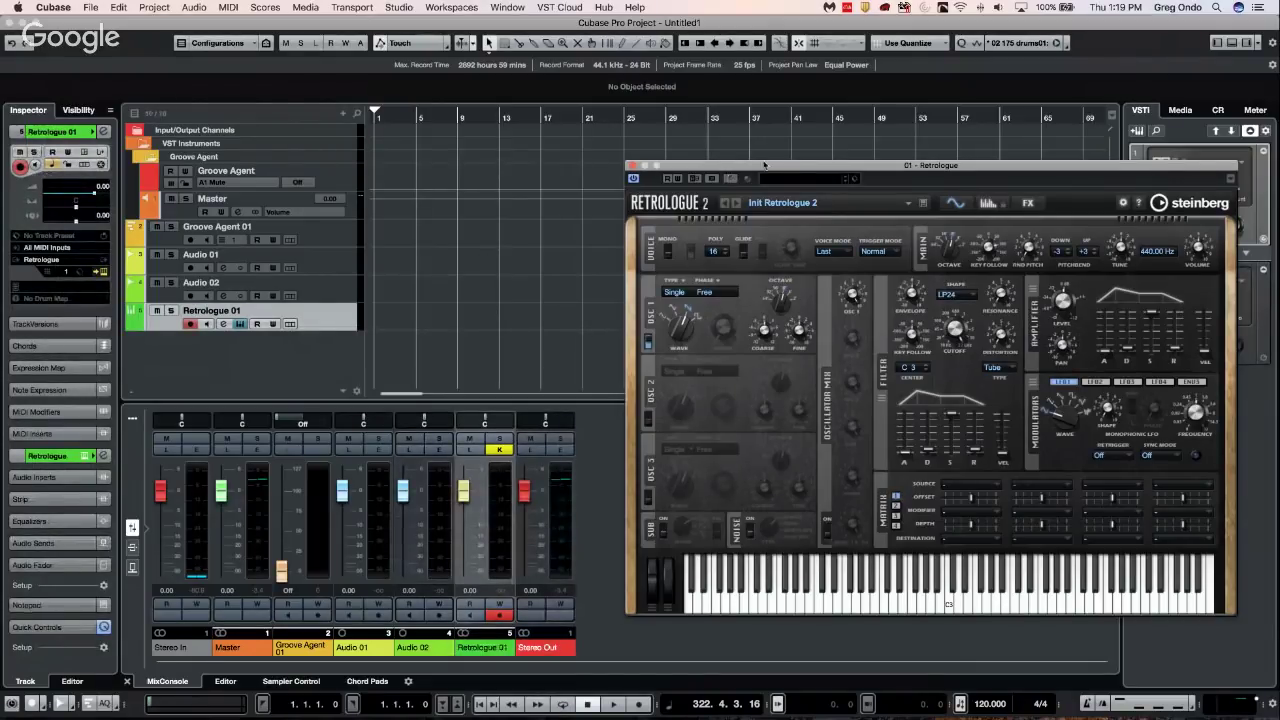
drag(763, 167, 583, 23)
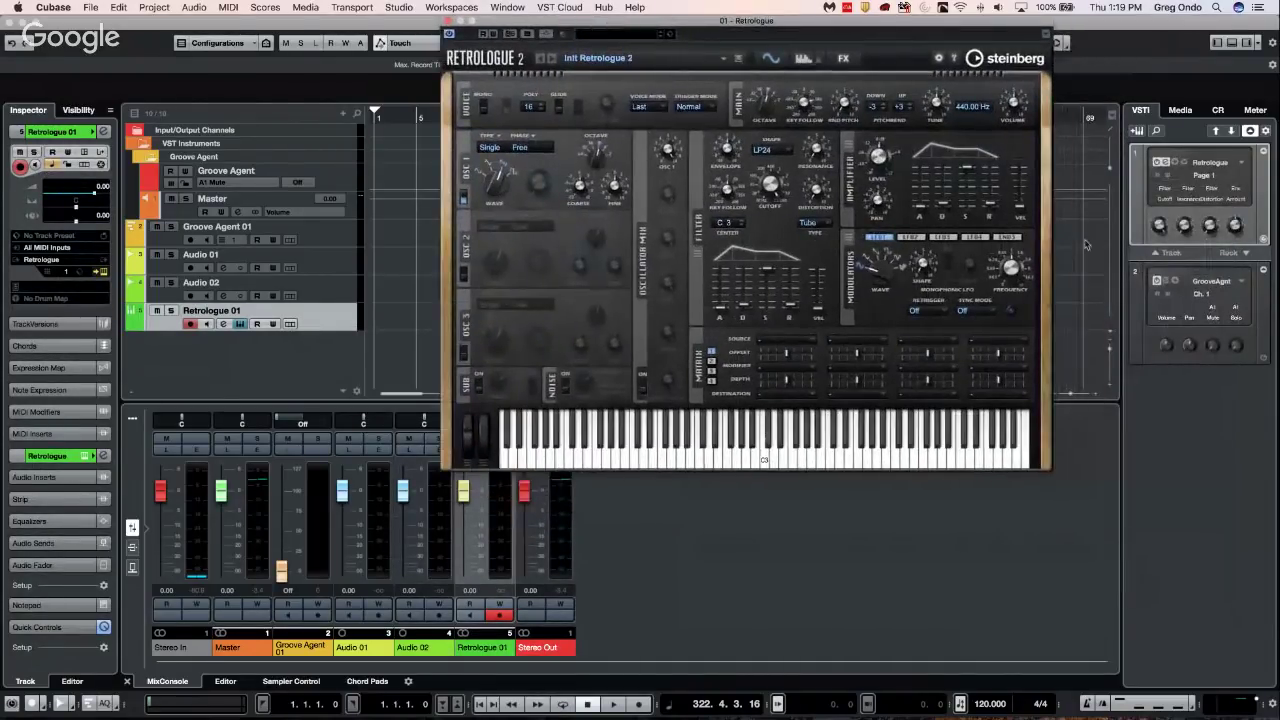
Browse the Loop Mash library and preview the 01 drums, 02 drums, 03 drums 1-01 and 03 drums 1 loops
click(1184, 112)
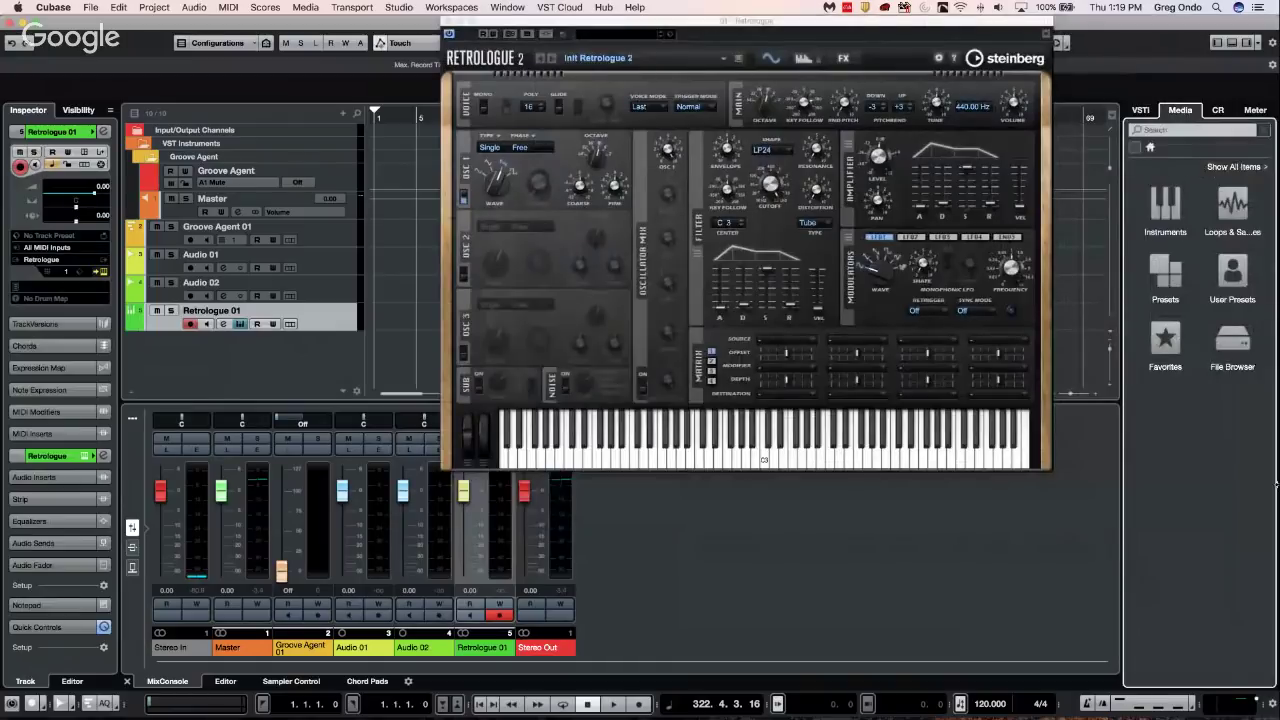
click(1250, 207)
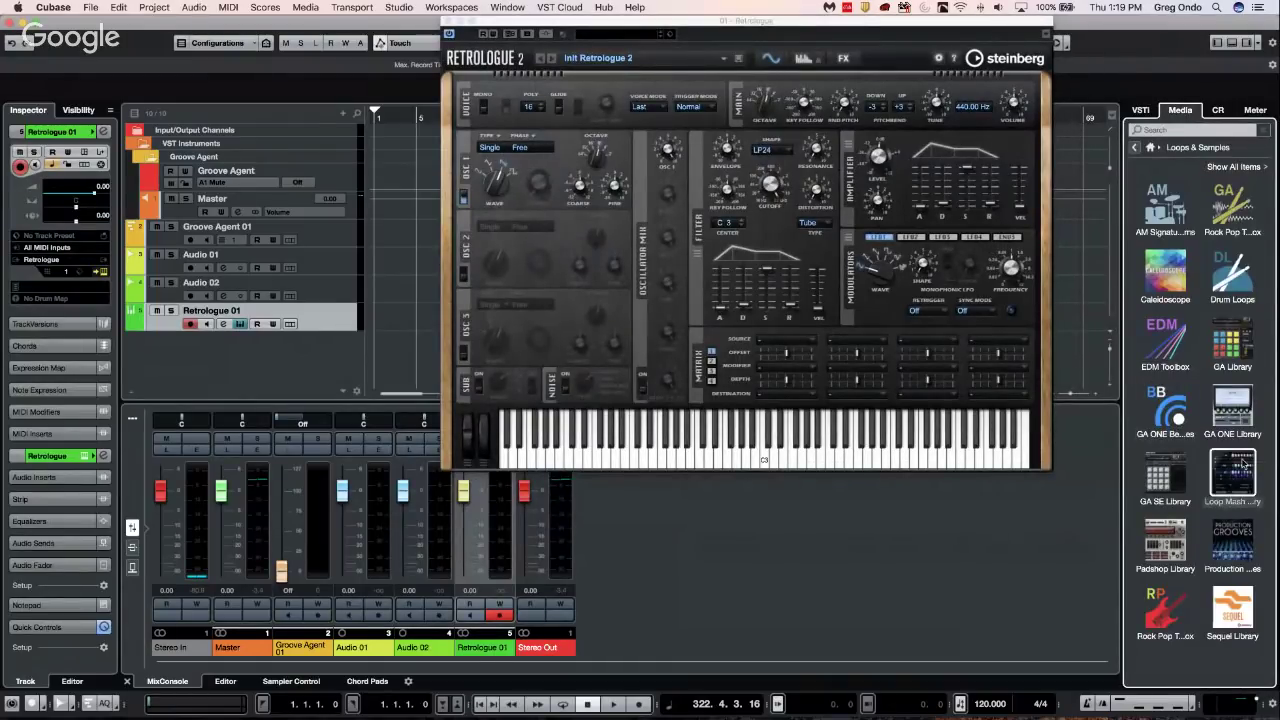
click(1243, 463)
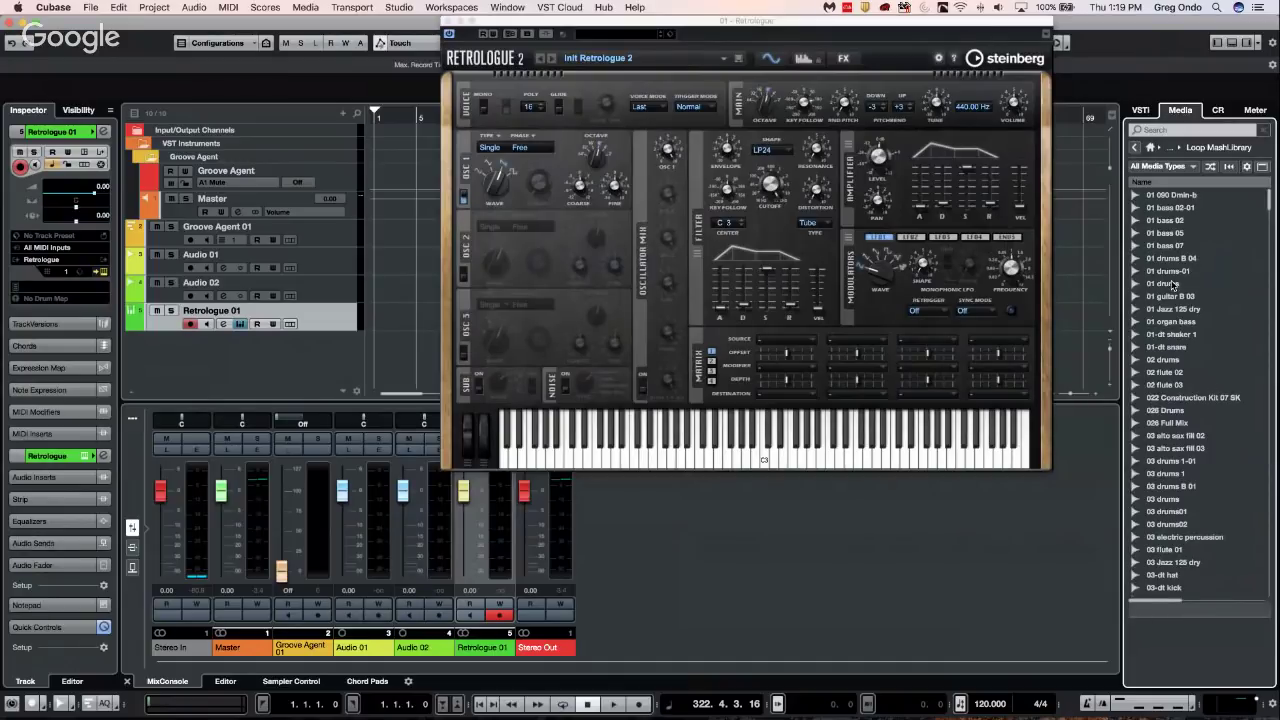
click(1173, 285)
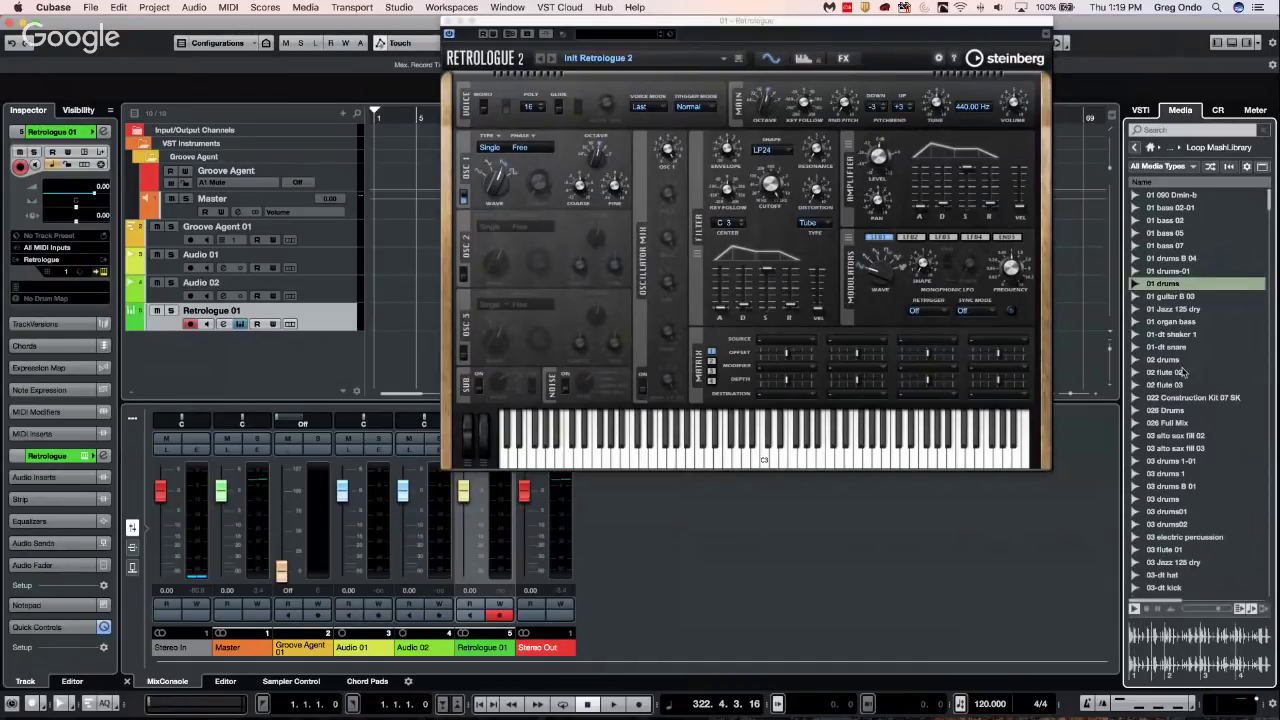
click(1170, 360)
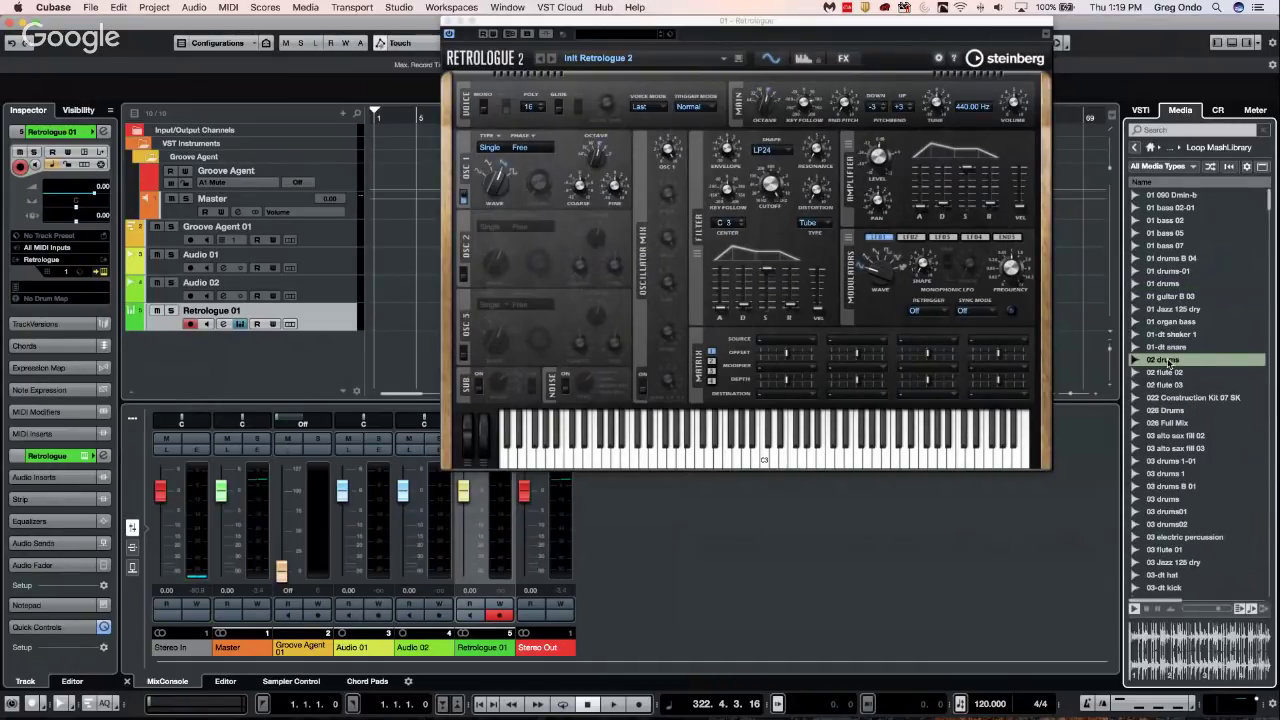
click(1180, 462)
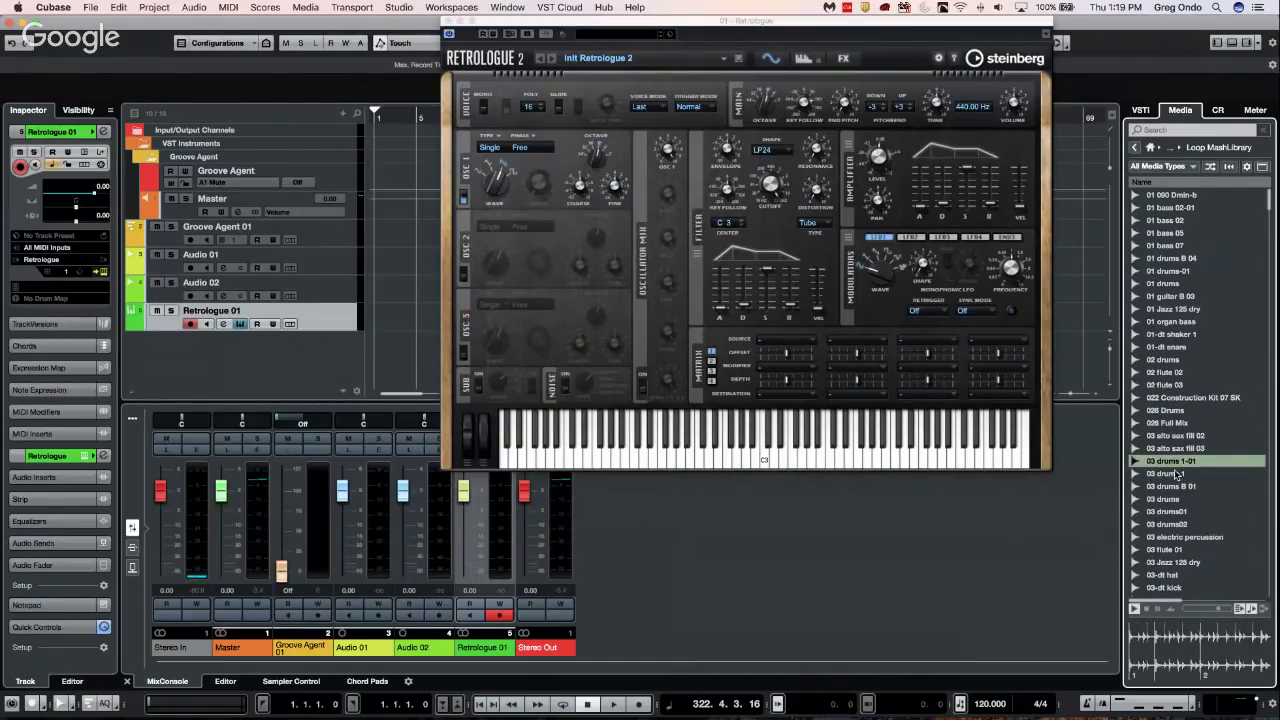
click(1177, 473)
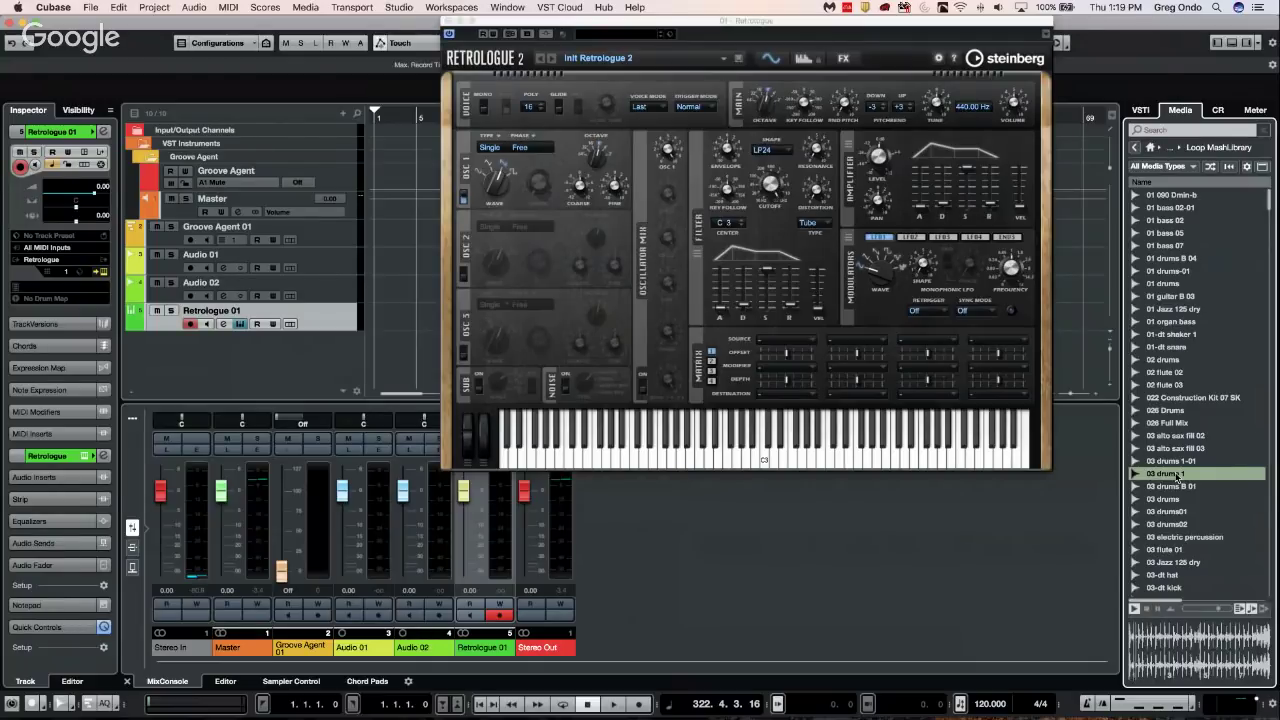
Place the 03 drums01 loop on Audio 02 near bar 1 and move the Retrologue window clear of the arrangement
click(1182, 512)
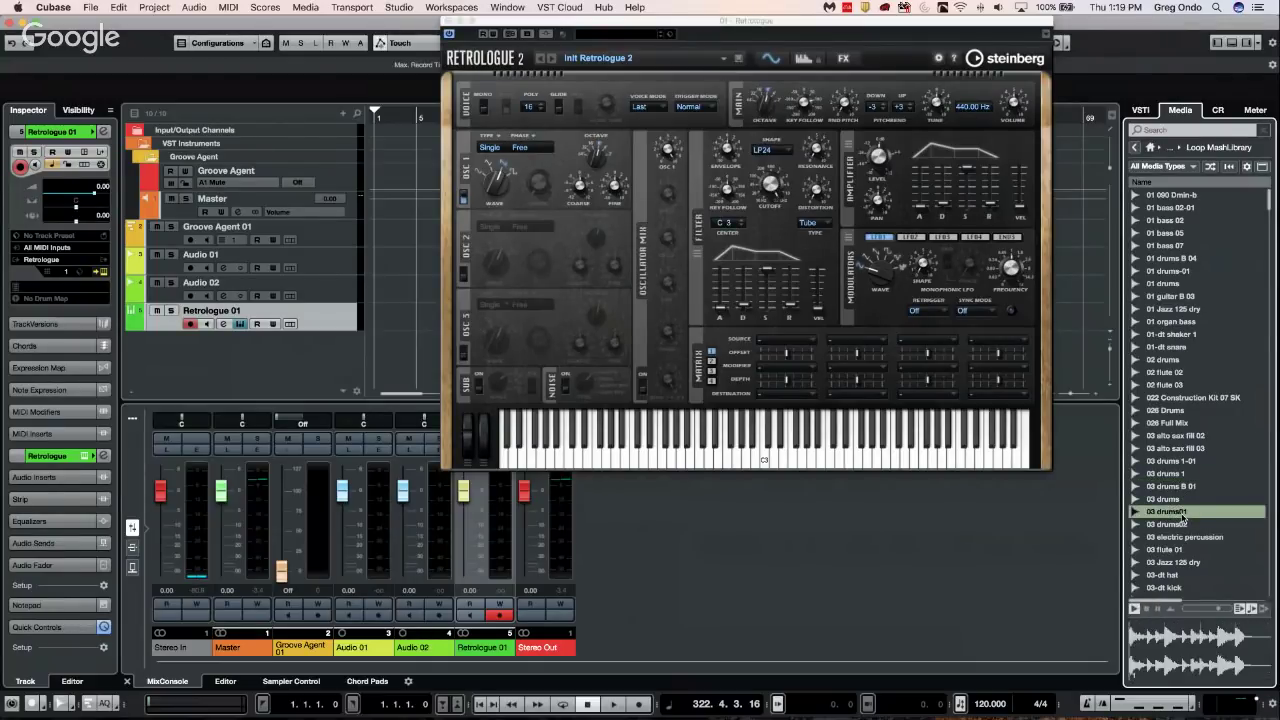
mouse_move(1182, 515)
mouse_down()
mouse_move(260, 340)
mouse_move(300, 338)
mouse_move(376, 298)
mouse_up()
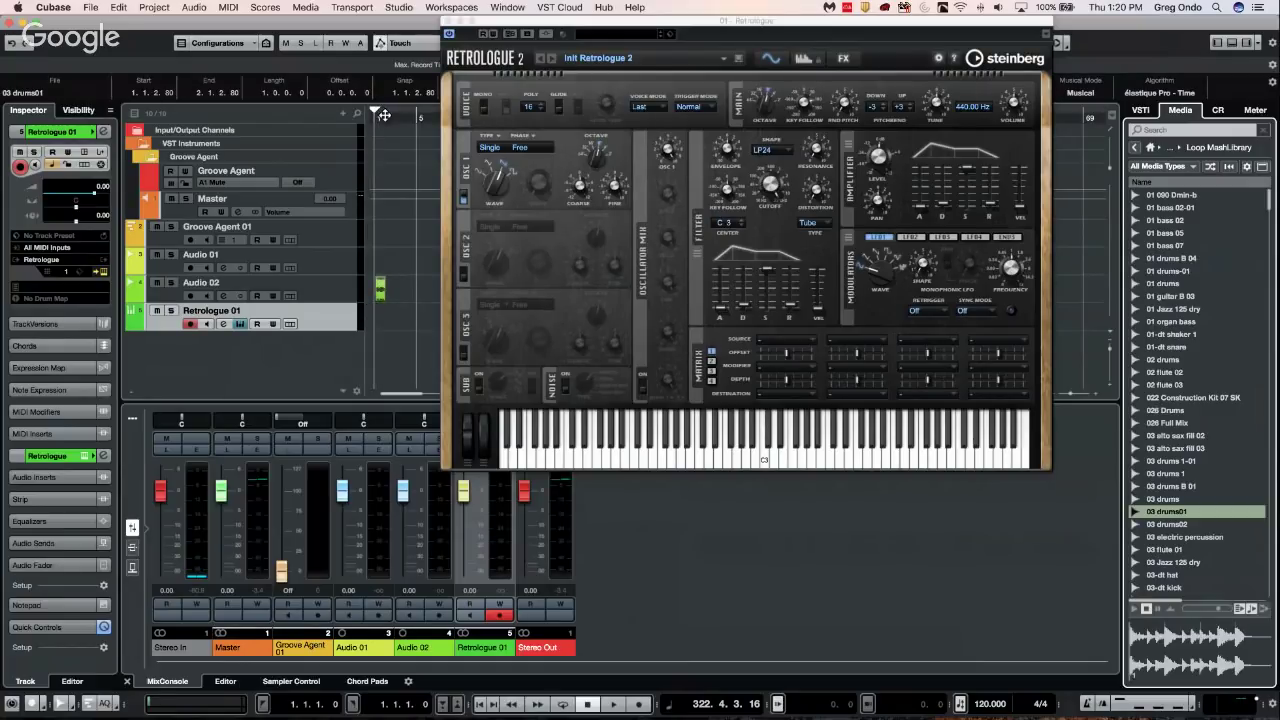
drag(384, 116, 384, 200)
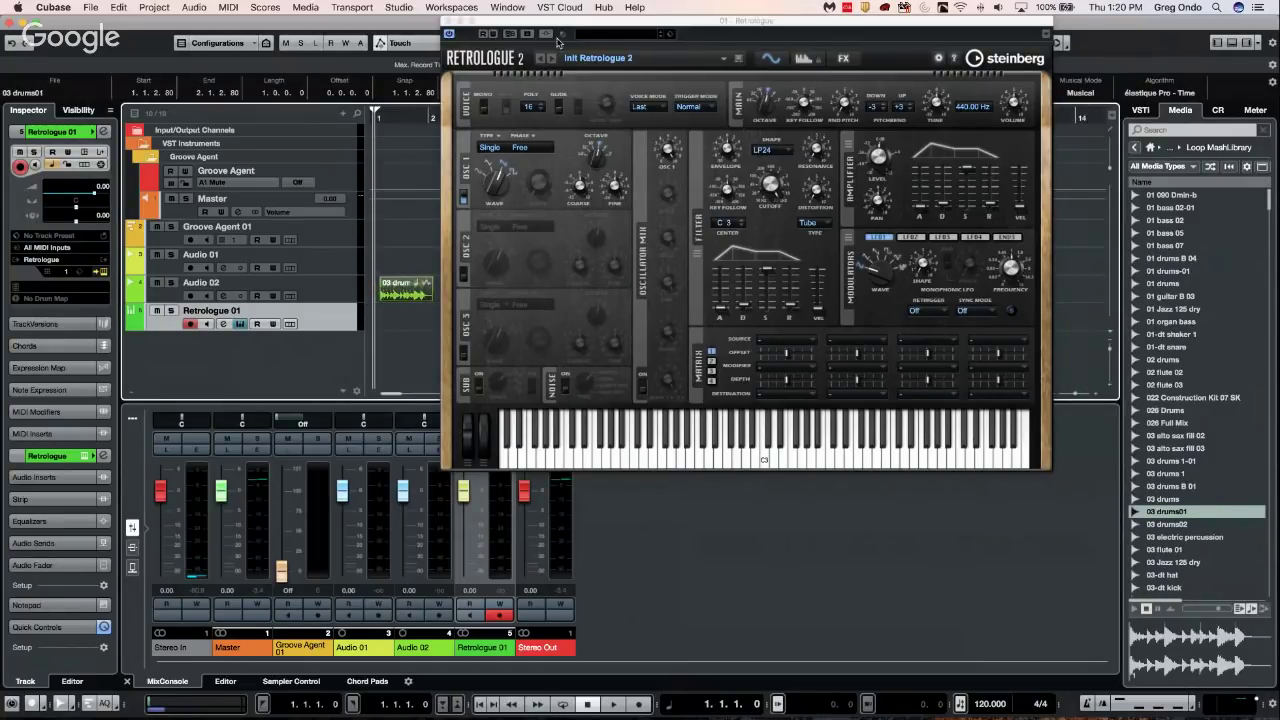
drag(557, 30, 688, 30)
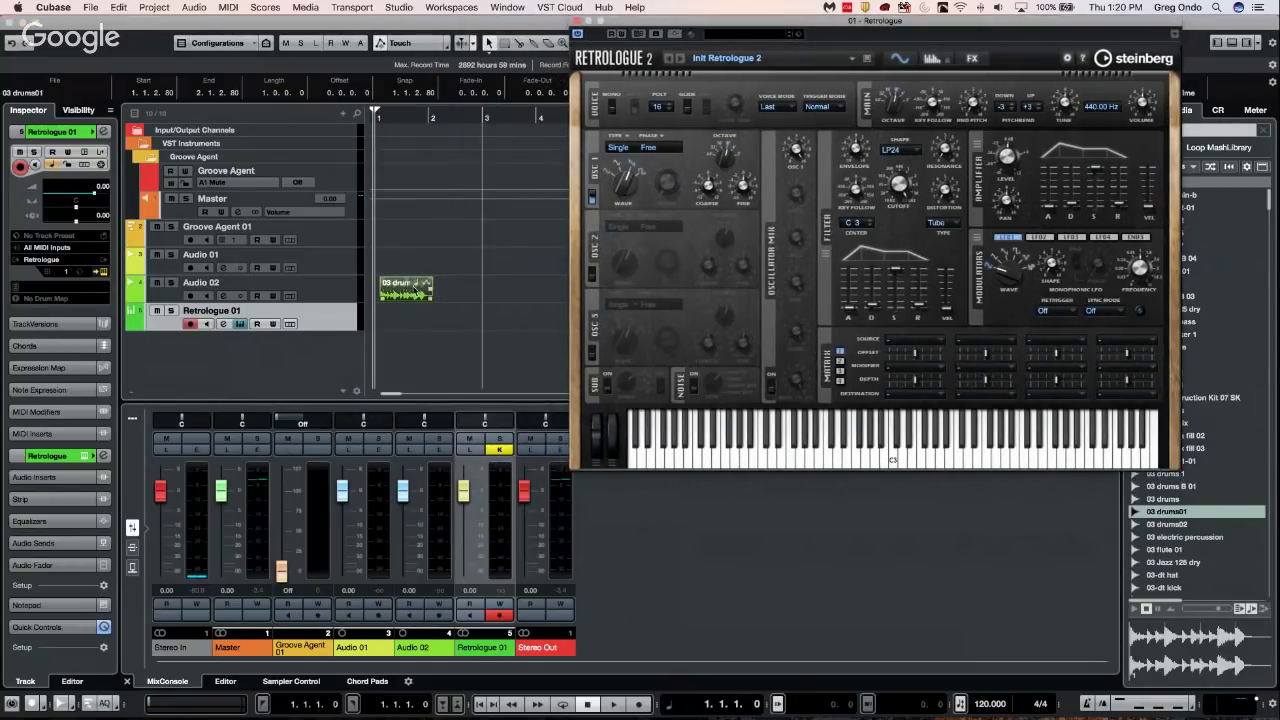
Set the locators to the 03 drums01 event, activate cycle mode and play the loop briefly
key(p)
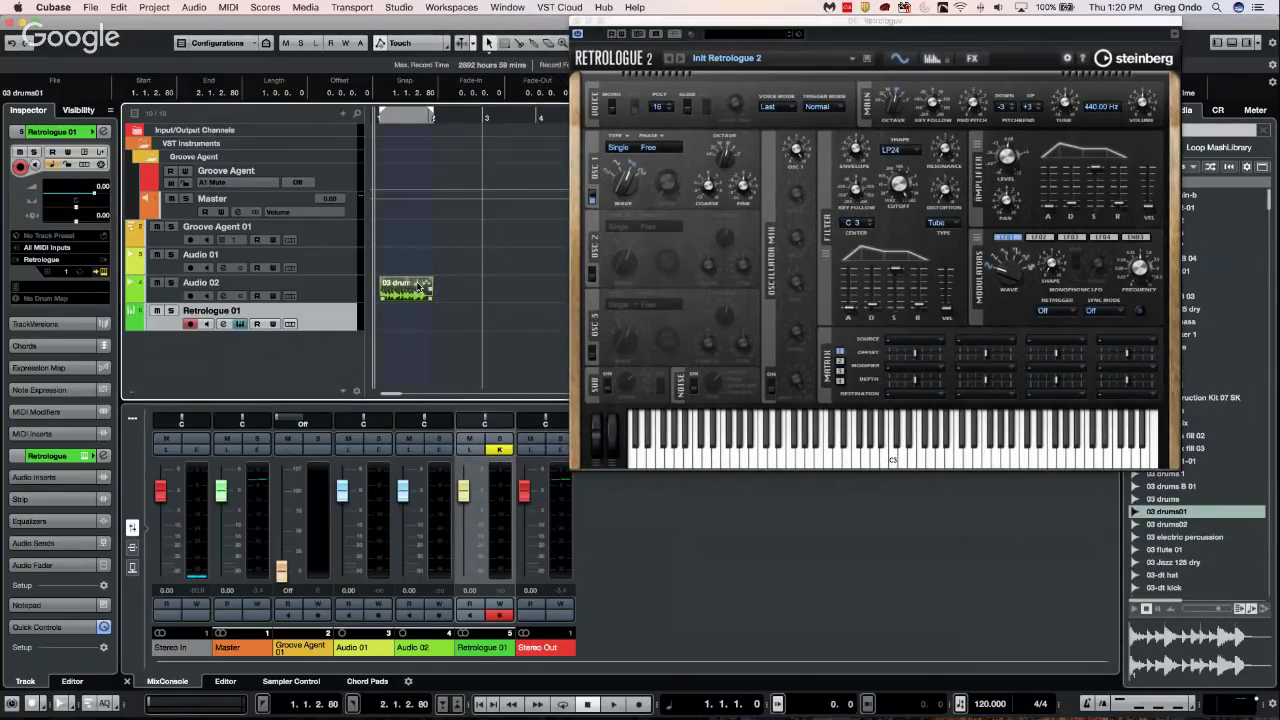
click(405, 118)
key(space)
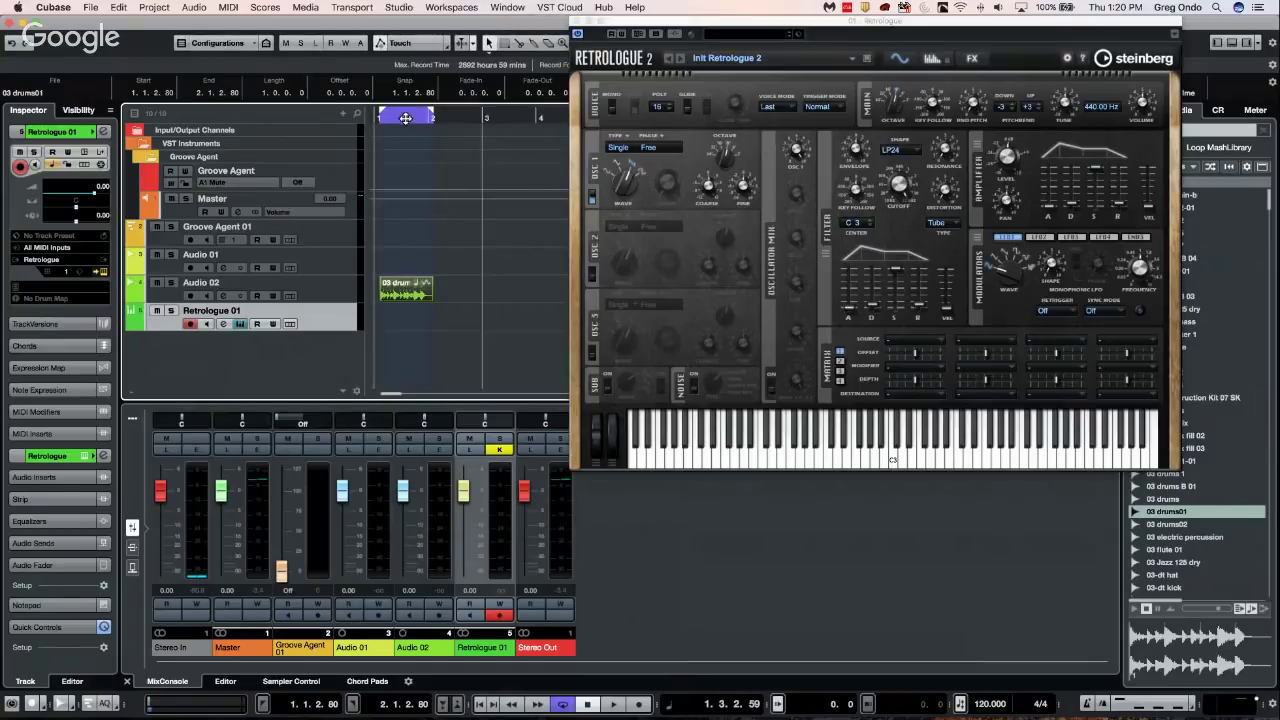
key(space)
key(h)
key(h)
key(h)
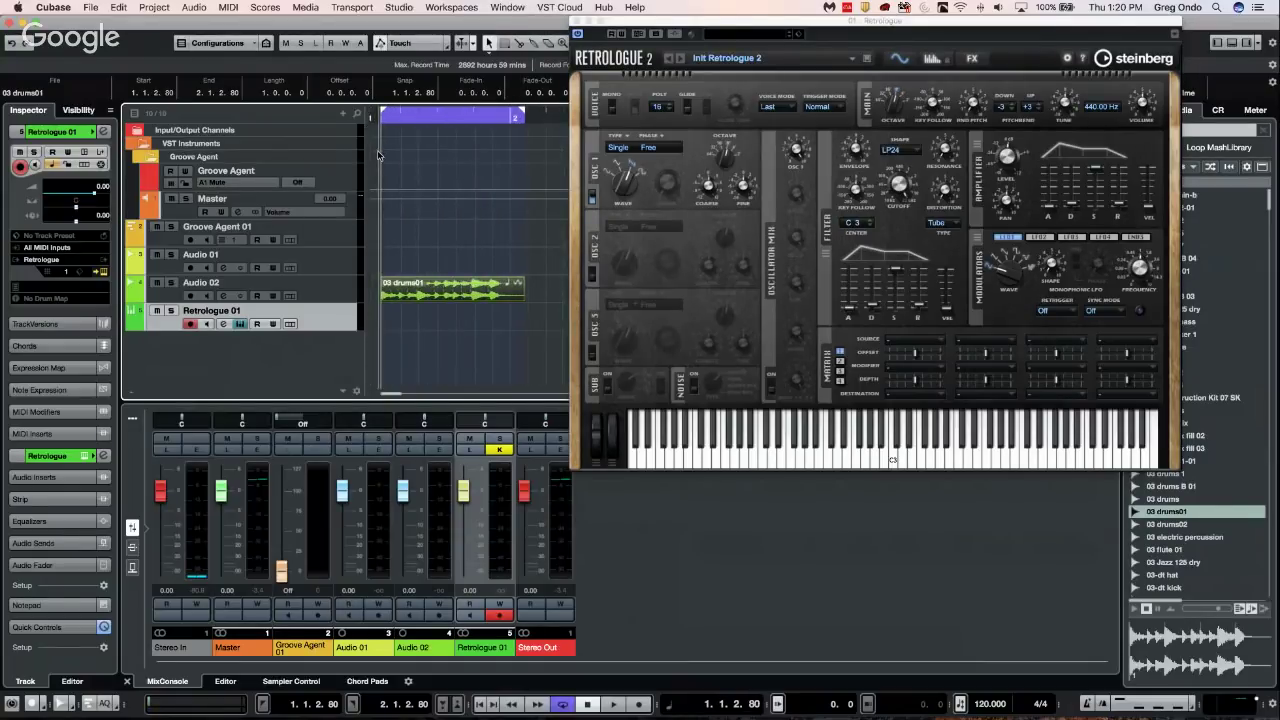
key(space)
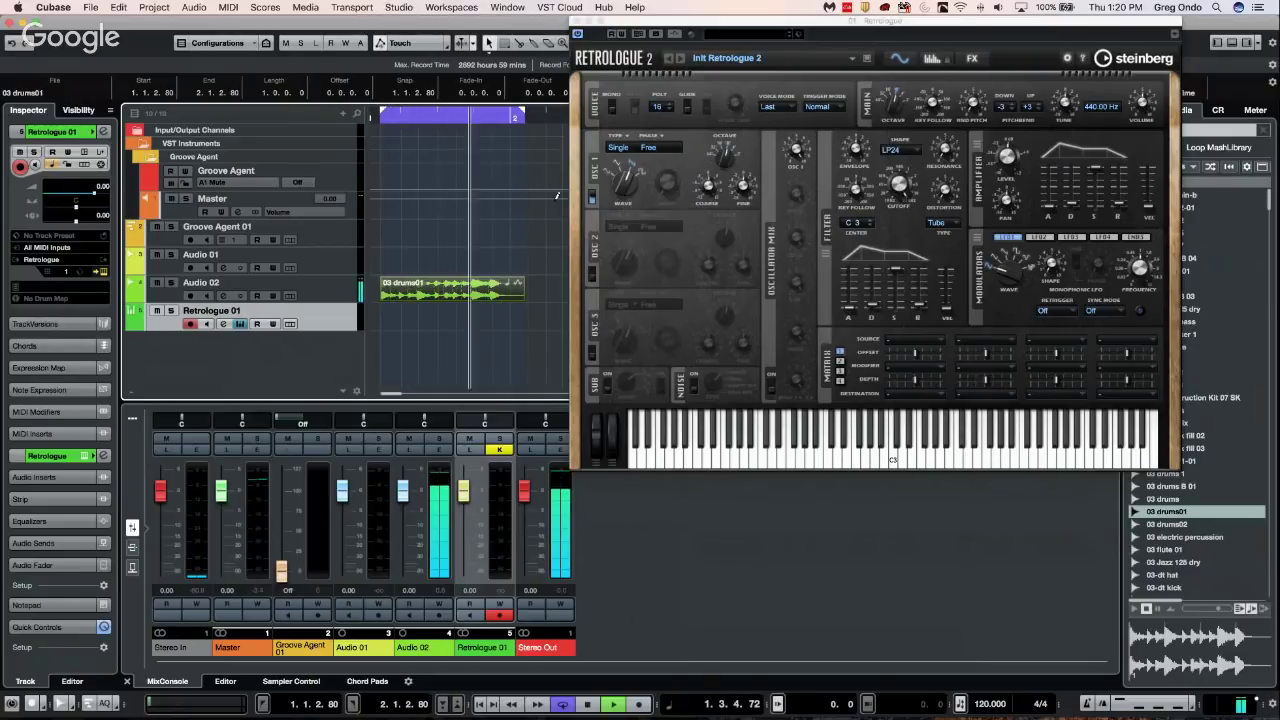
key(space)
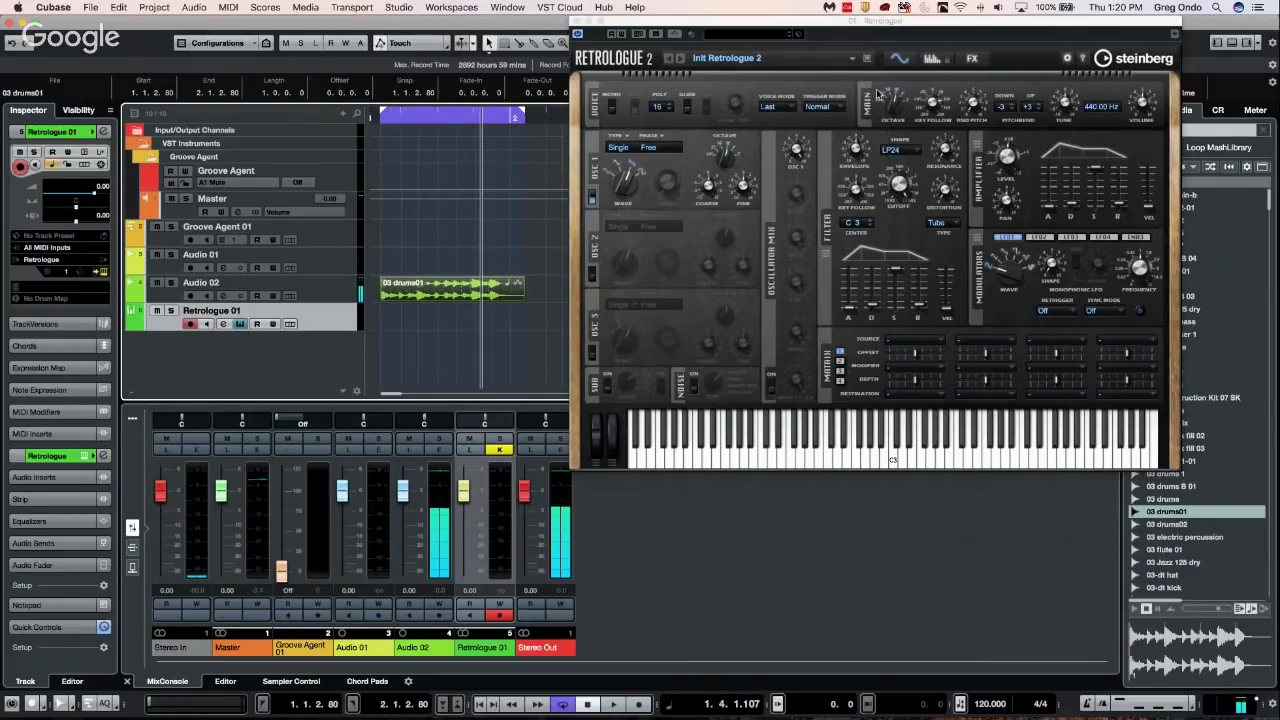
Activate Retrologue's side-chain input and route Audio 02's output to 01 - Retrologue
click(675, 35)
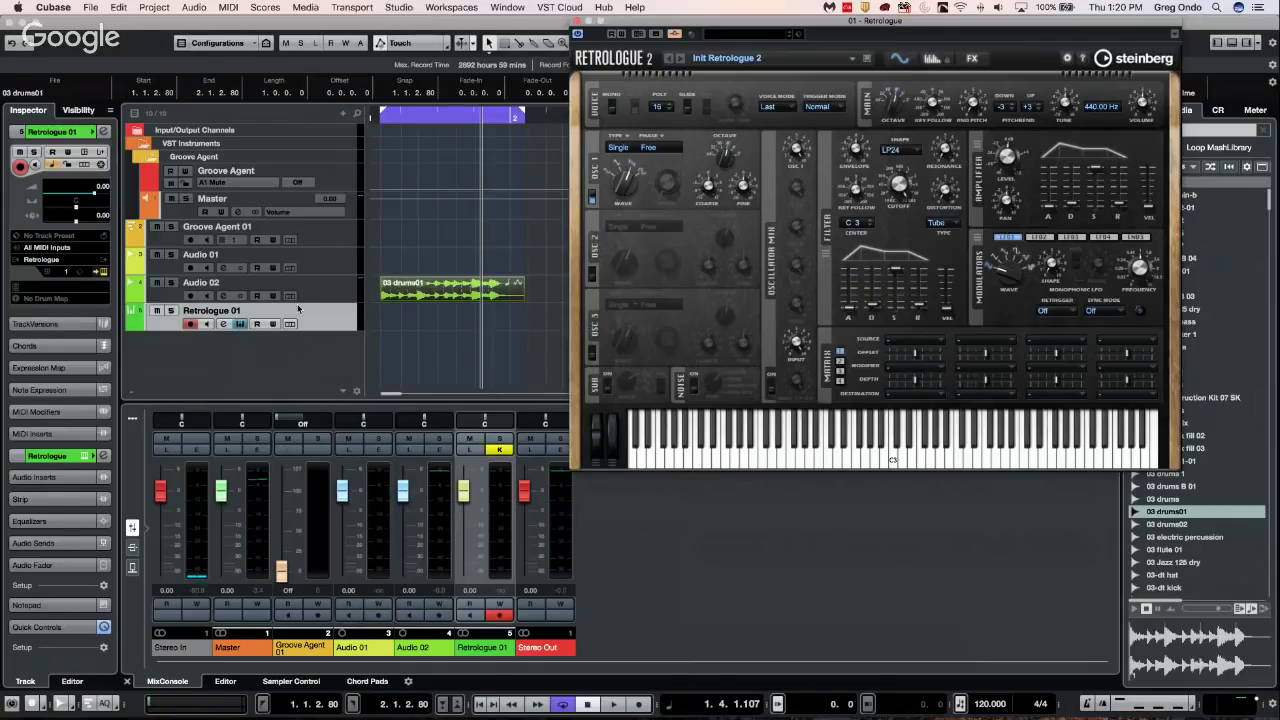
click(335, 290)
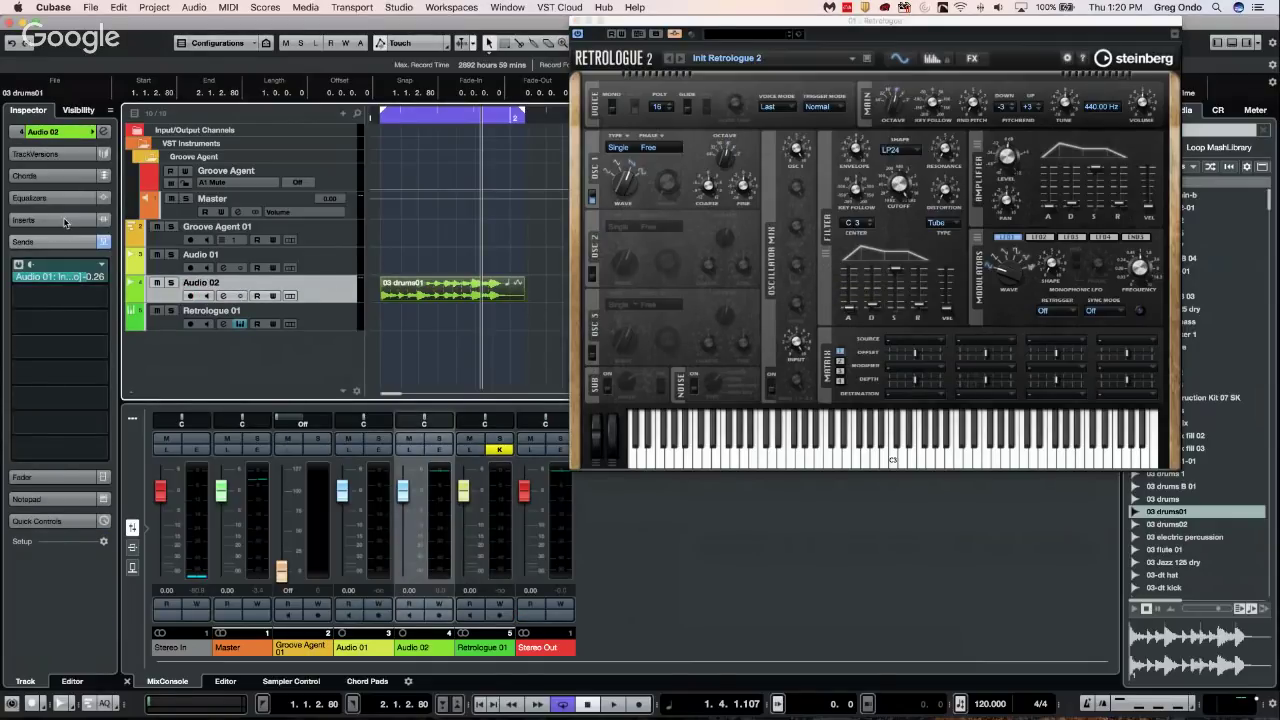
click(90, 272)
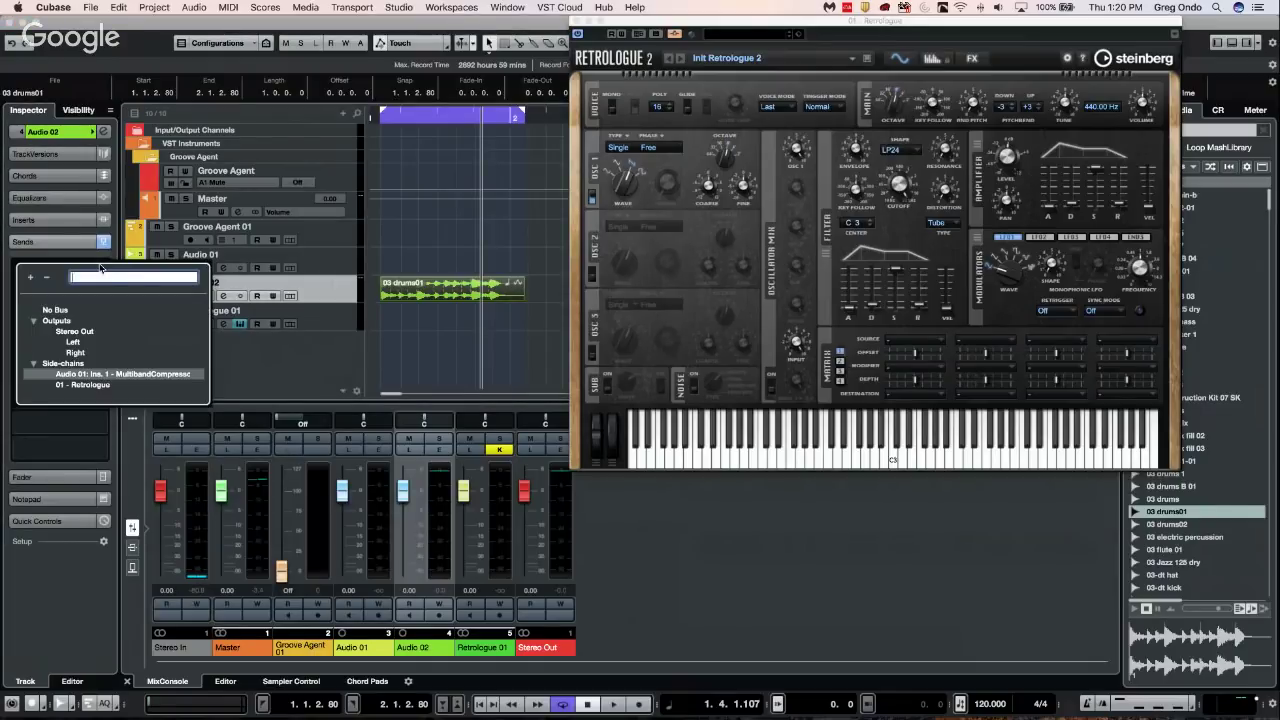
click(62, 127)
click(62, 132)
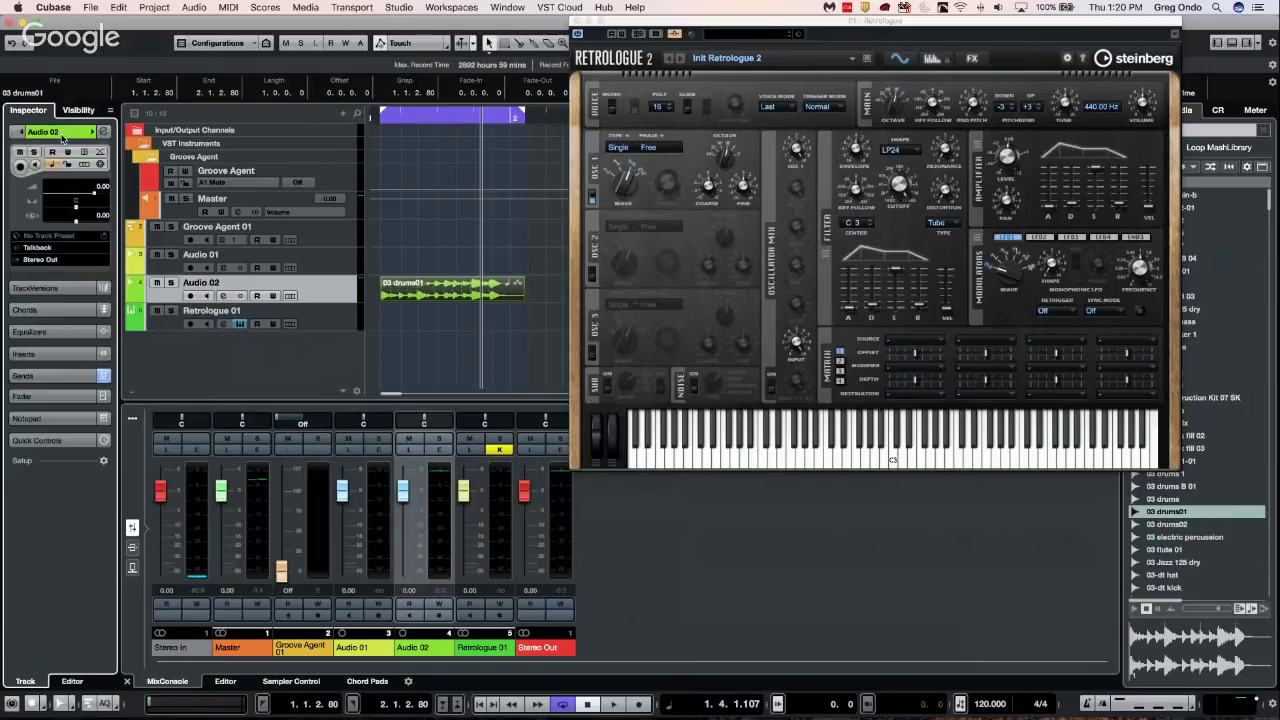
click(48, 261)
Play the cycled drum loop with Audio 02 feeding Retrologue
drag(403, 118, 375, 128)
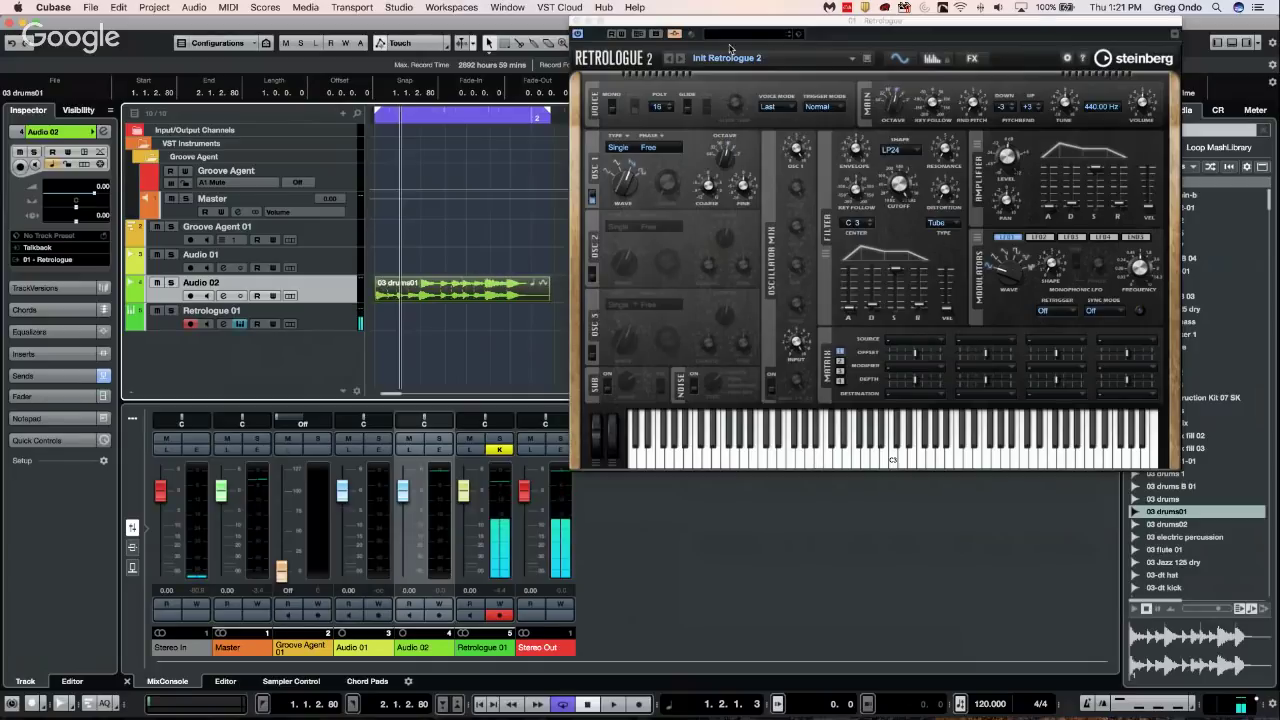
click(778, 198)
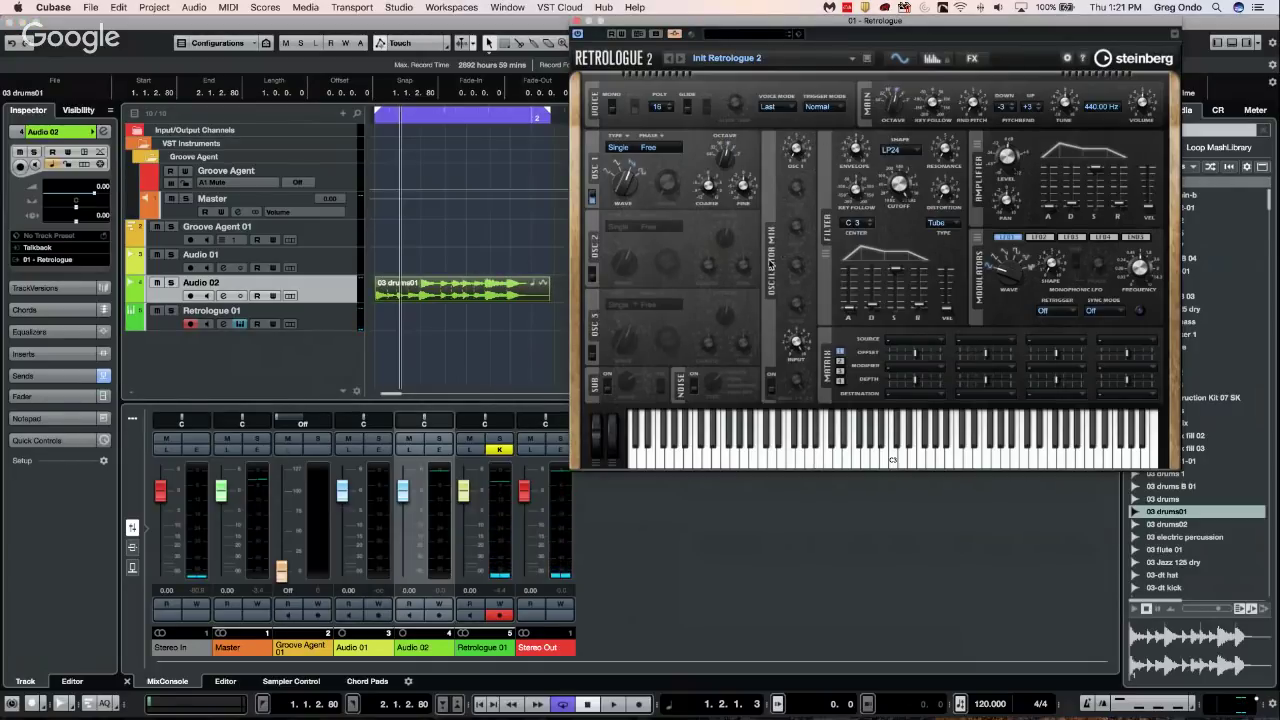
key(space)
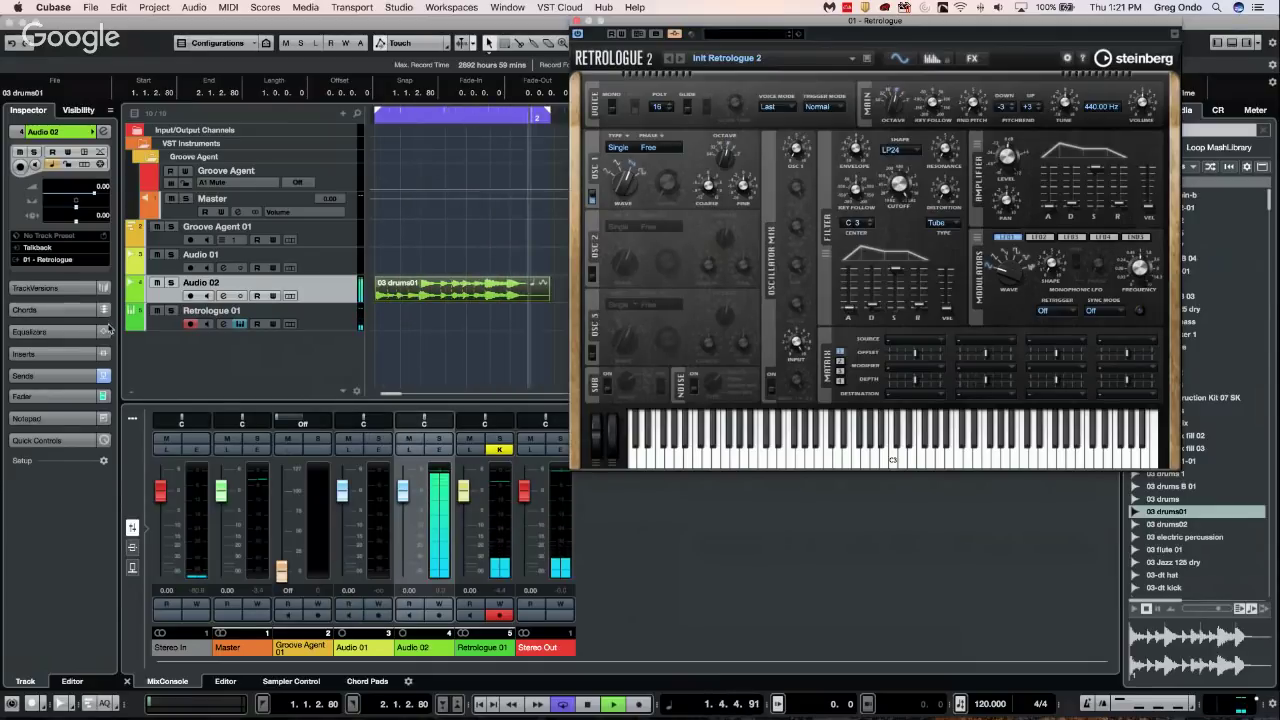
Draw a MIDI part on the Retrologue 01 track spanning the length of the drum loop and open it in the Key Editor
click(316, 329)
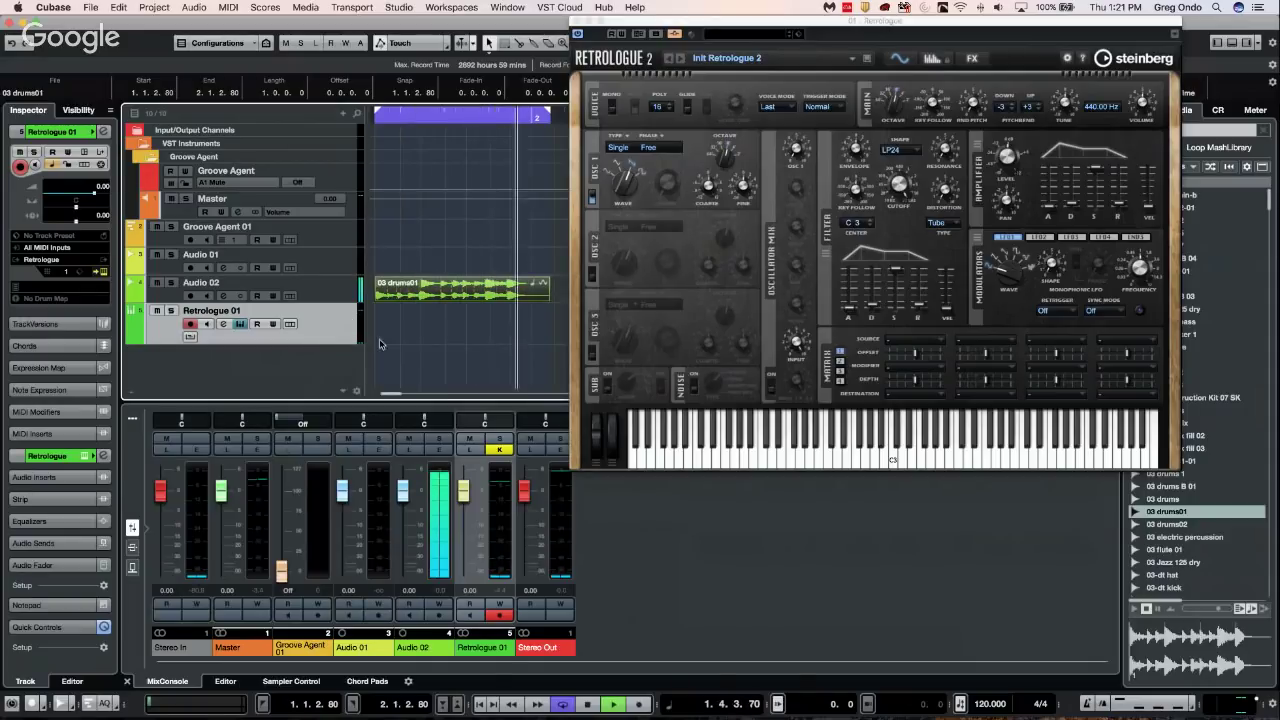
right_click(389, 327)
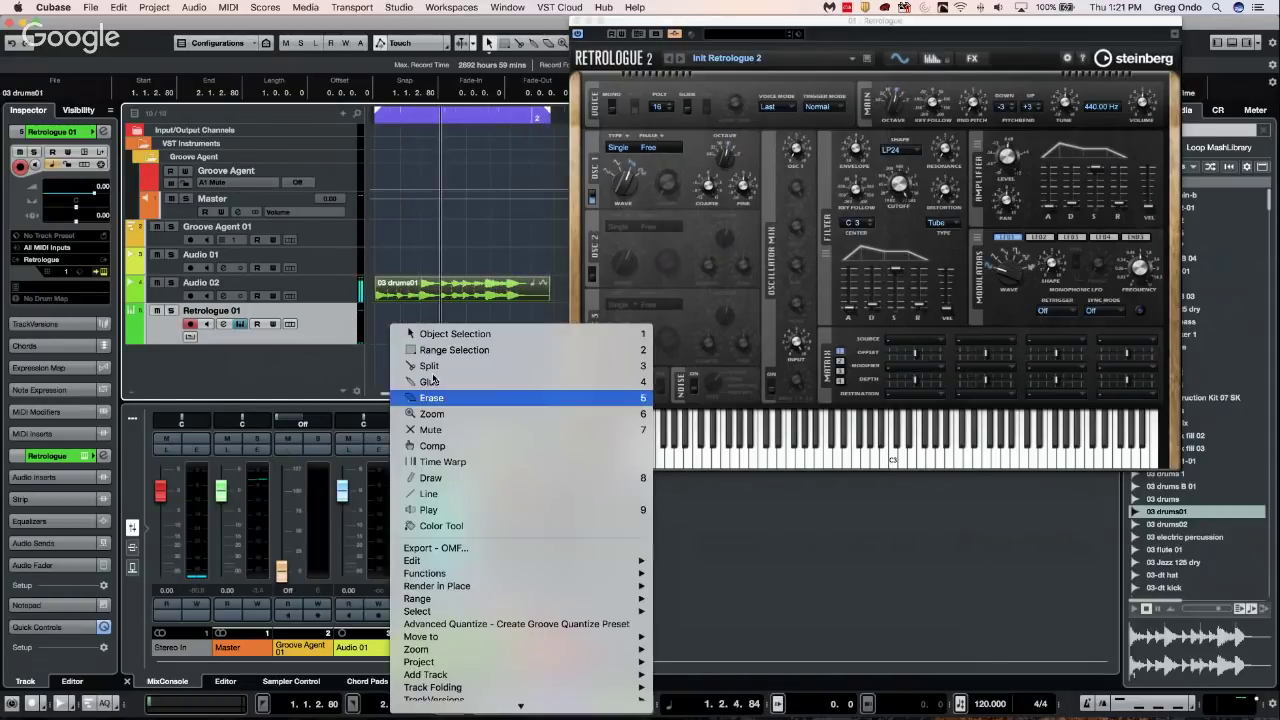
click(424, 478)
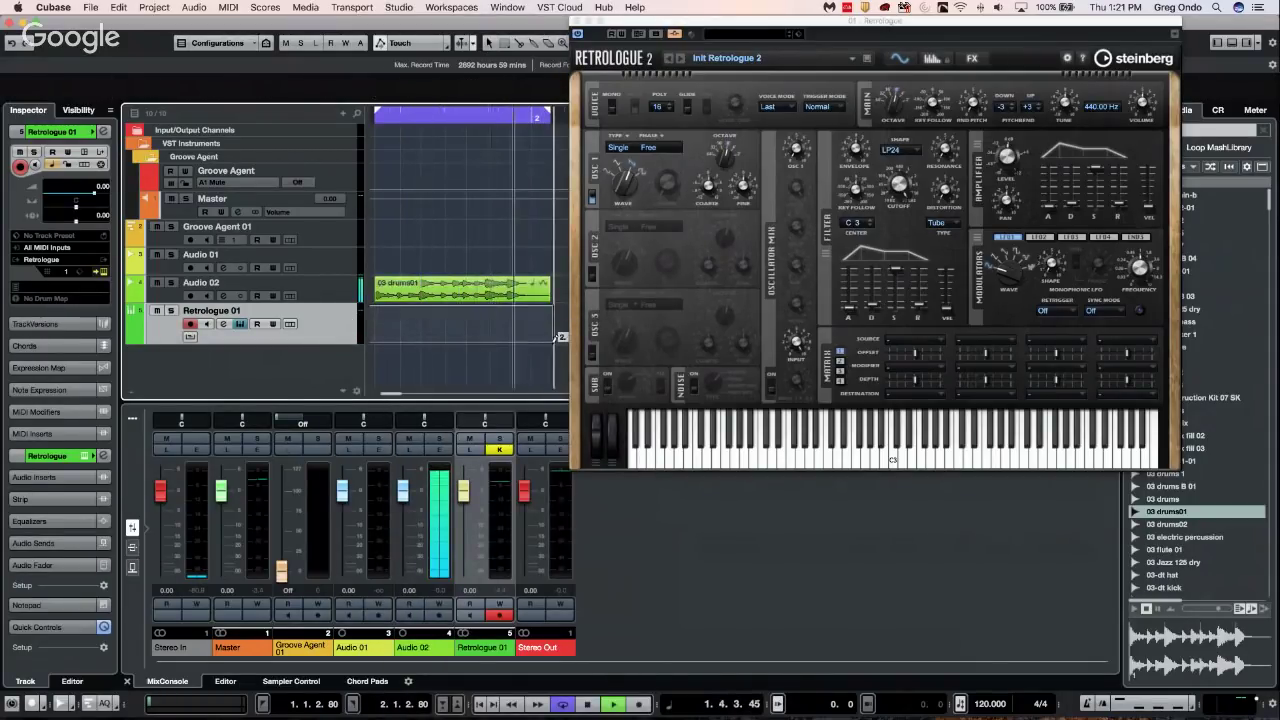
click(555, 337)
right_click(390, 313)
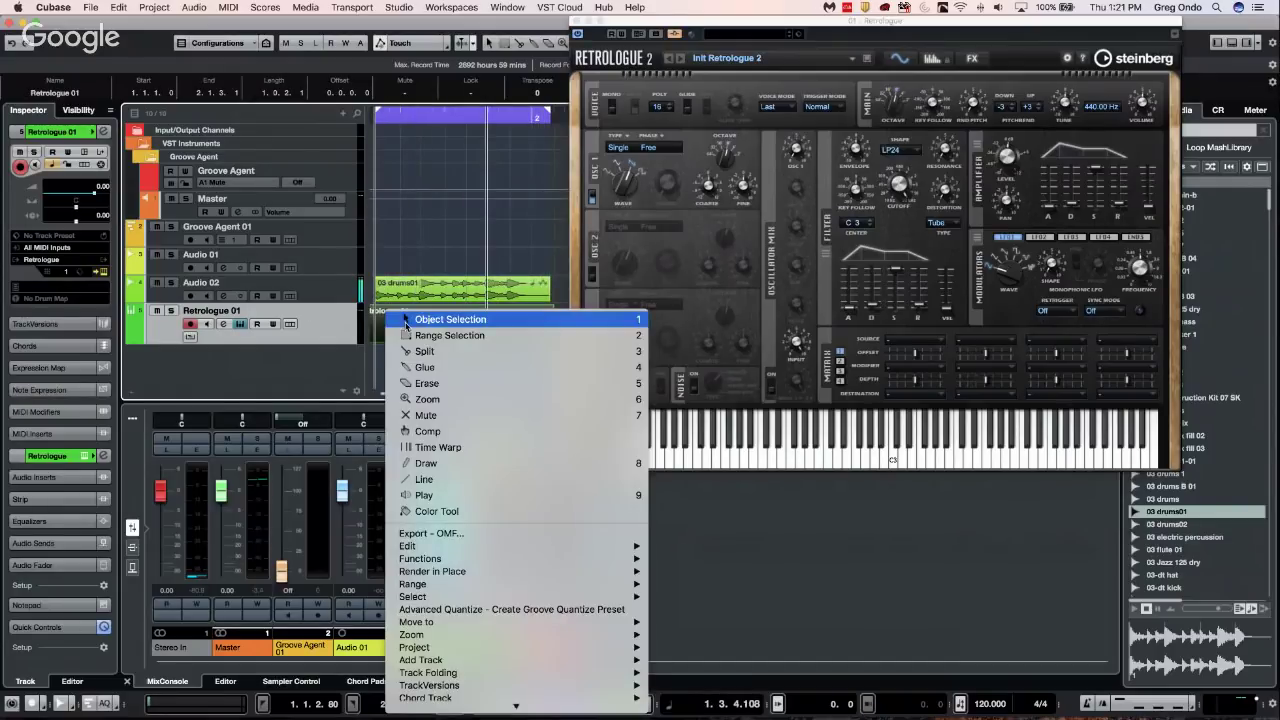
click(405, 319)
double_click(417, 335)
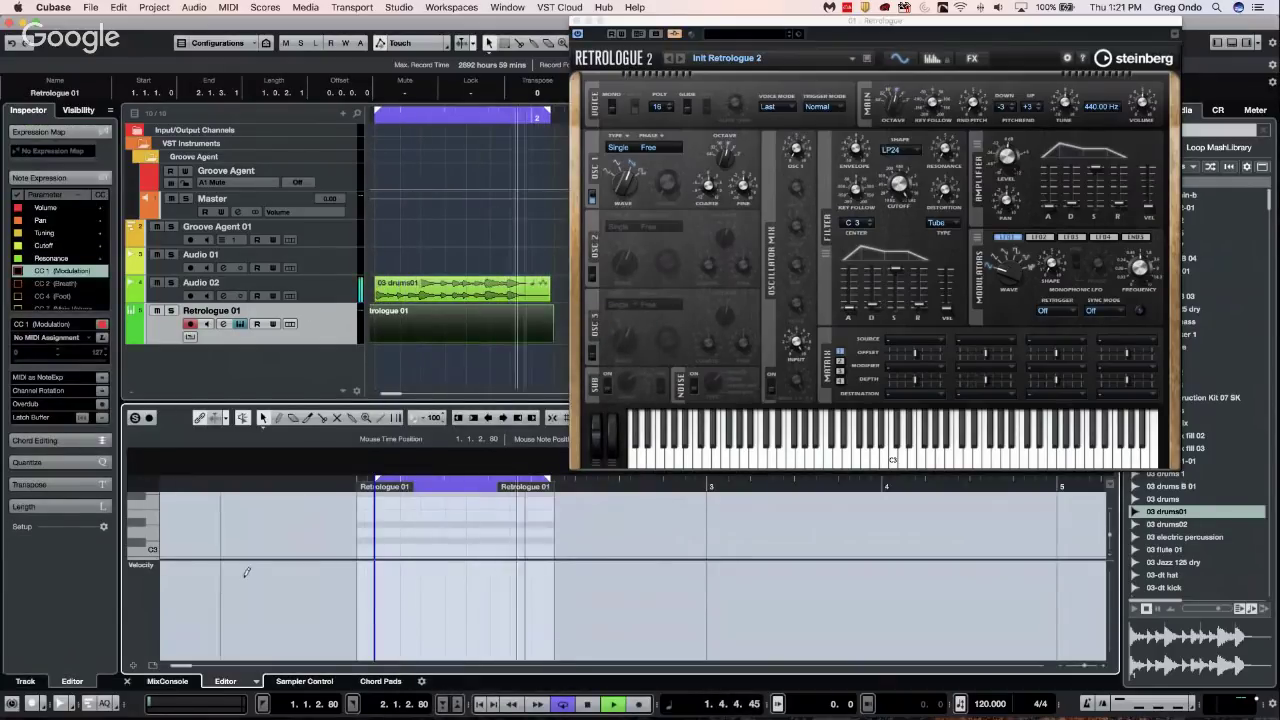
Shrink the velocity lane and erase the short C2 and A1 notes from the Retrologue 01 part
drag(246, 561, 322, 664)
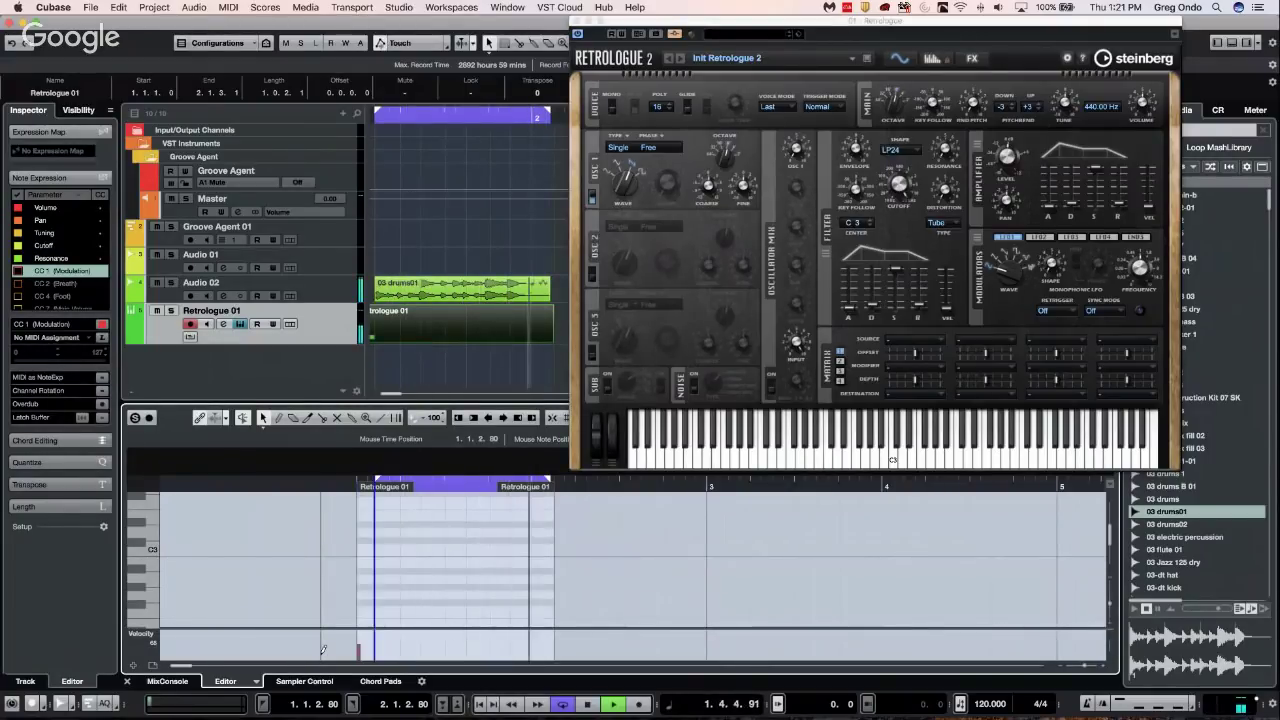
scroll(266, 560, down, 2)
scroll(266, 560, up, 3)
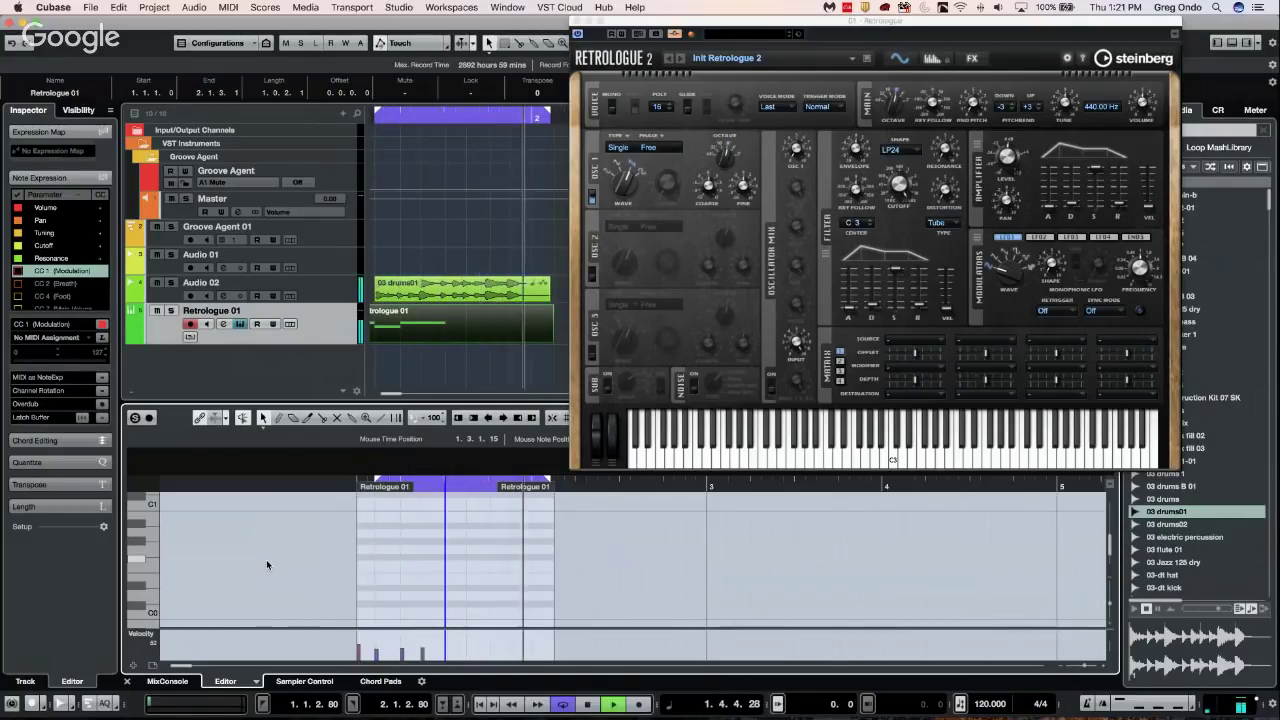
scroll(350, 580, up, 10)
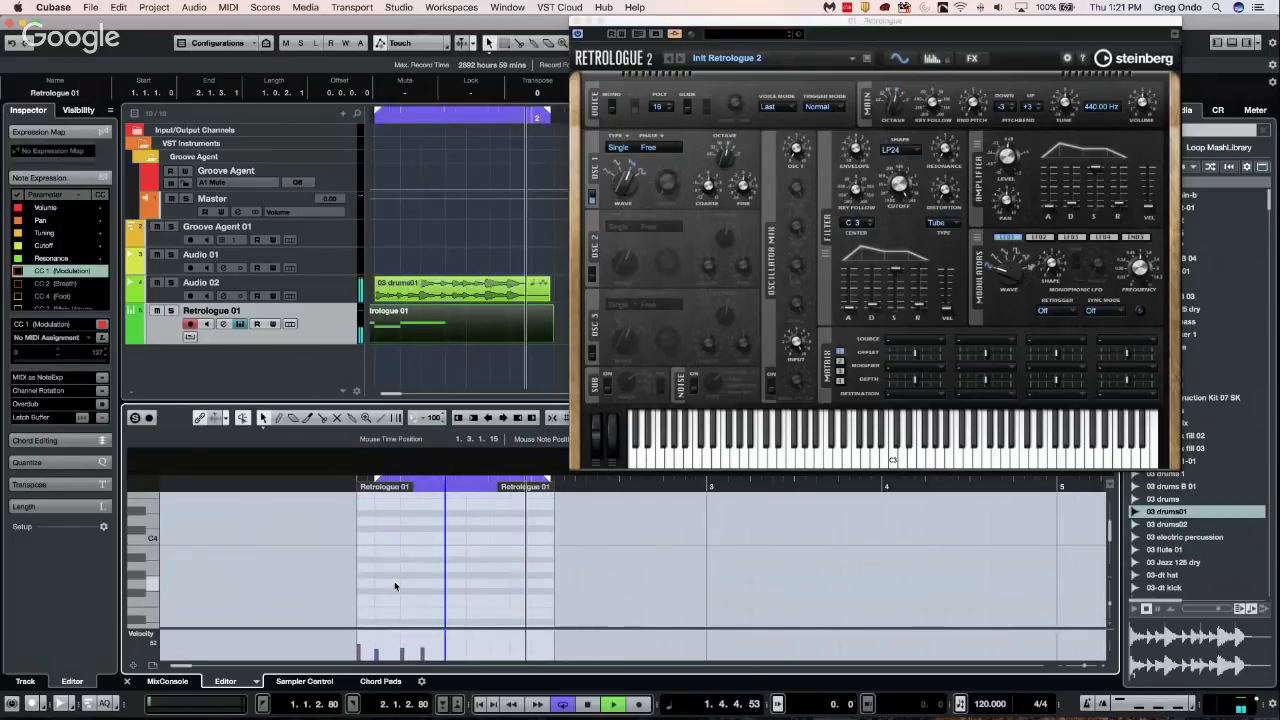
scroll(393, 576, down, 10)
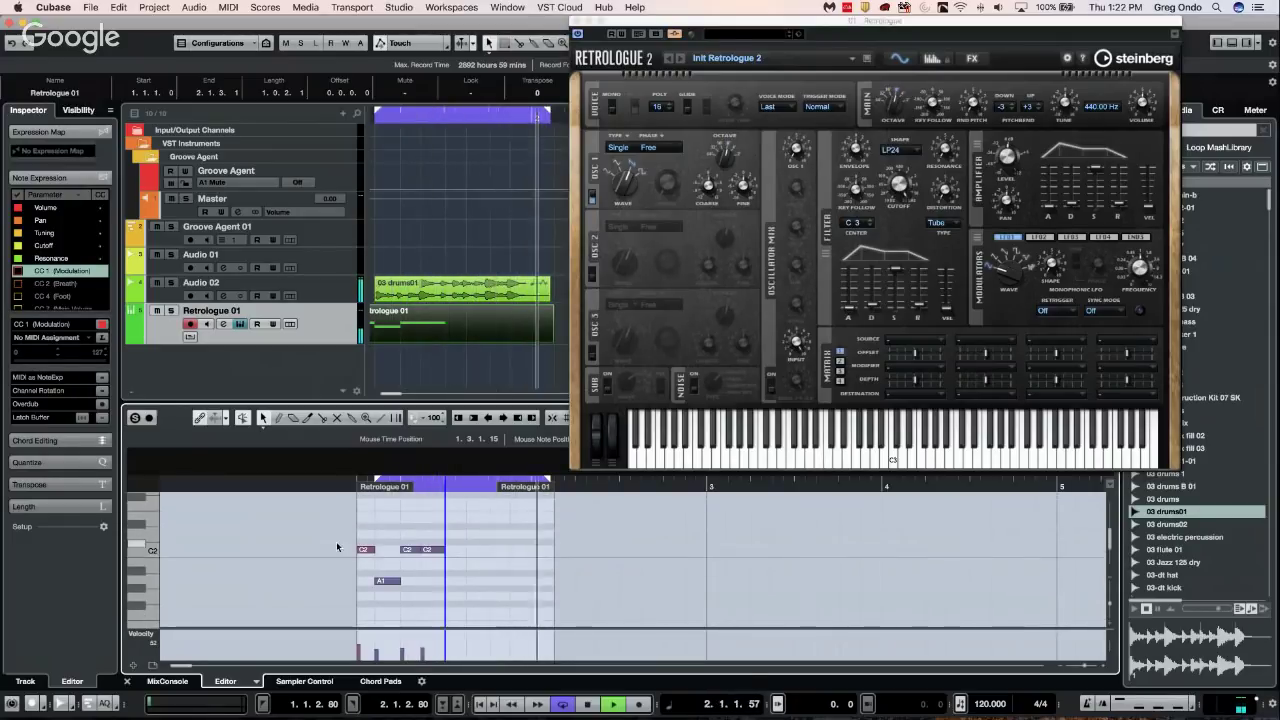
right_click(366, 528)
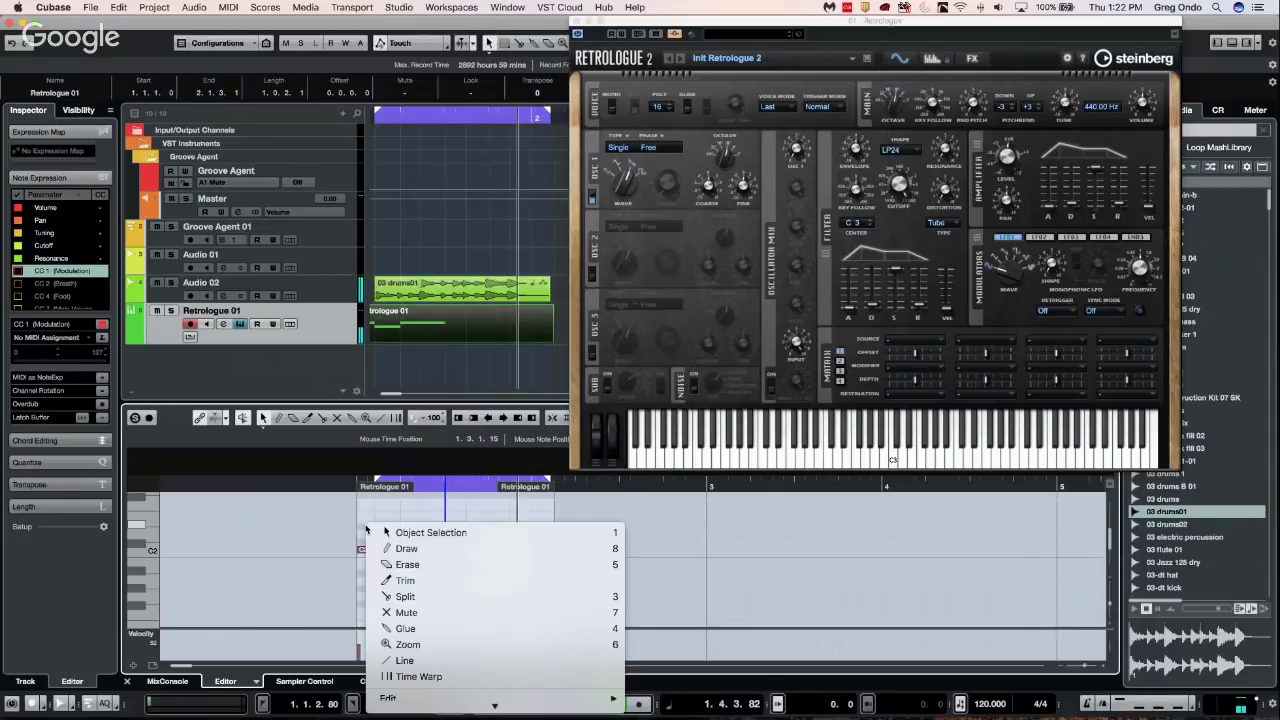
click(407, 564)
click(383, 581)
click(425, 549)
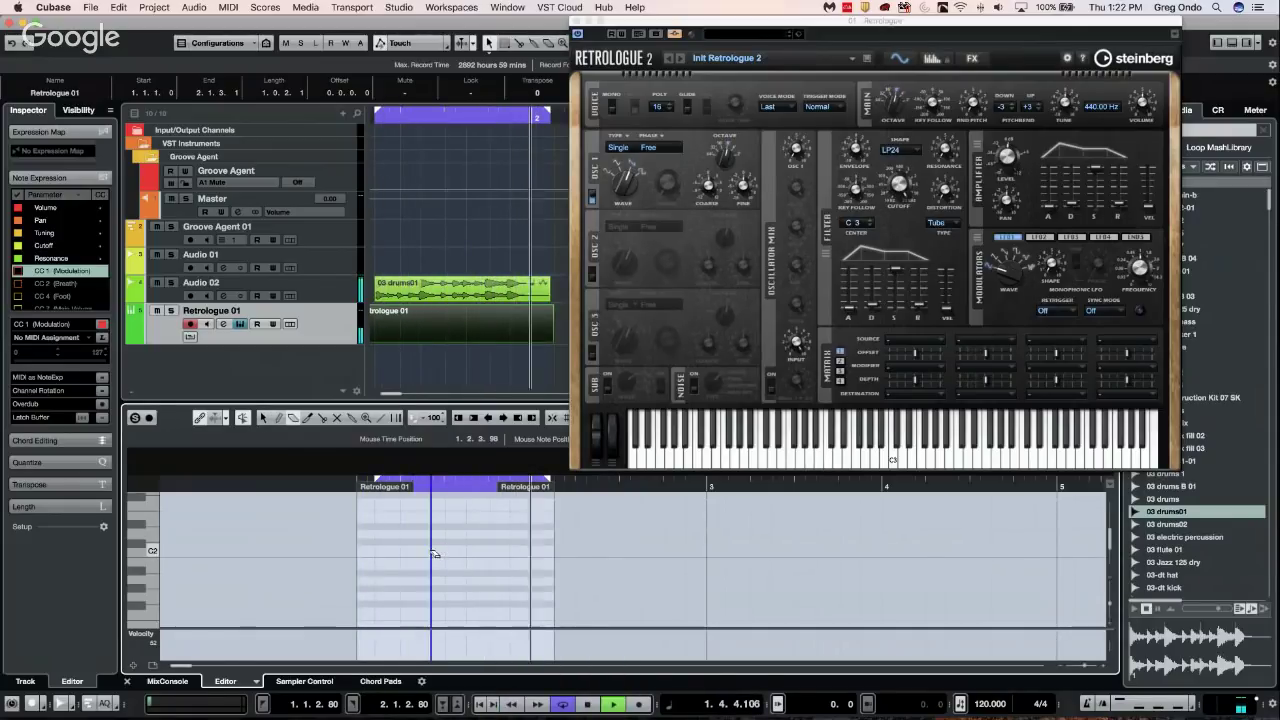
click(151, 552)
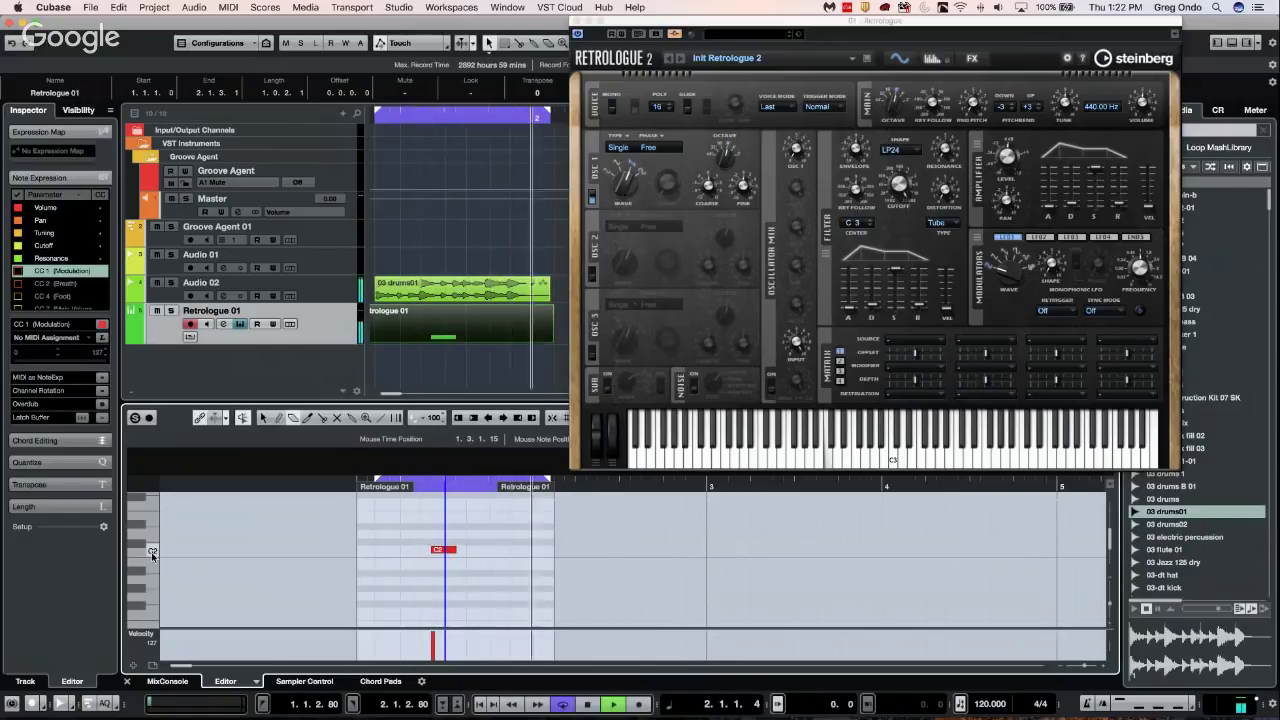
click(151, 552)
click(884, 215)
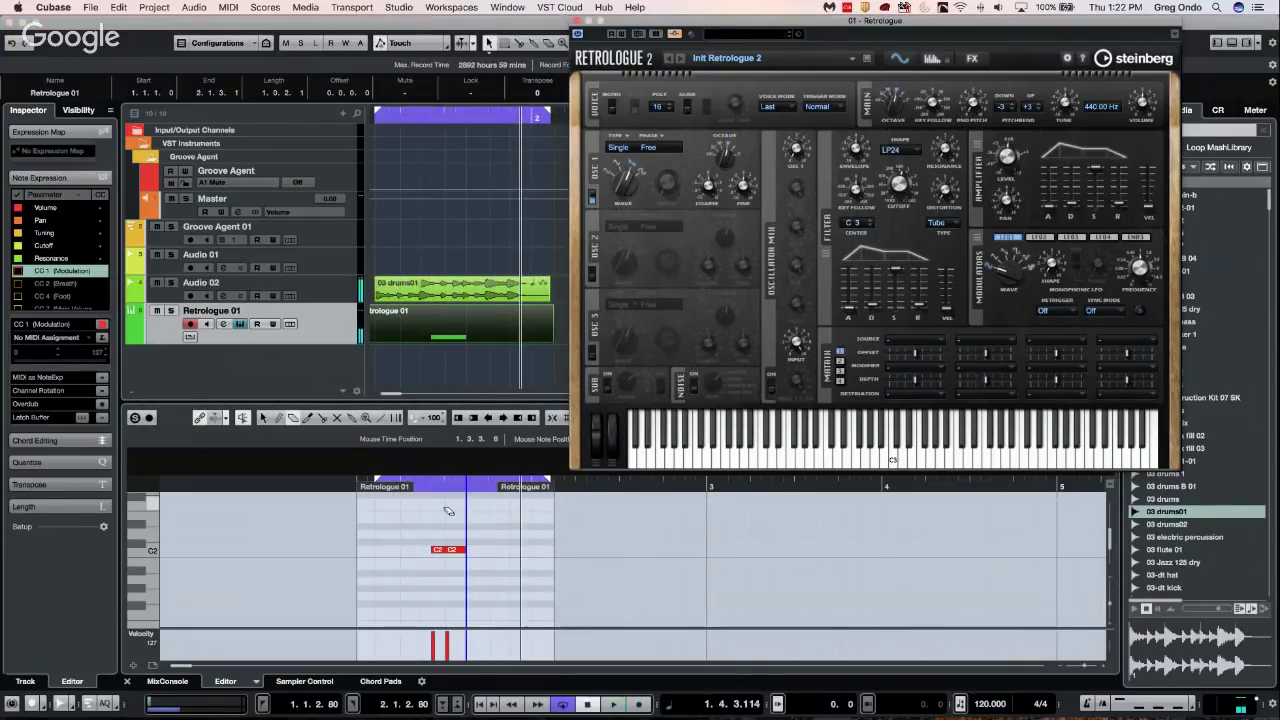
Draw one sustained C2 note across the whole Retrologue 01 part
right_click(378, 555)
click(426, 575)
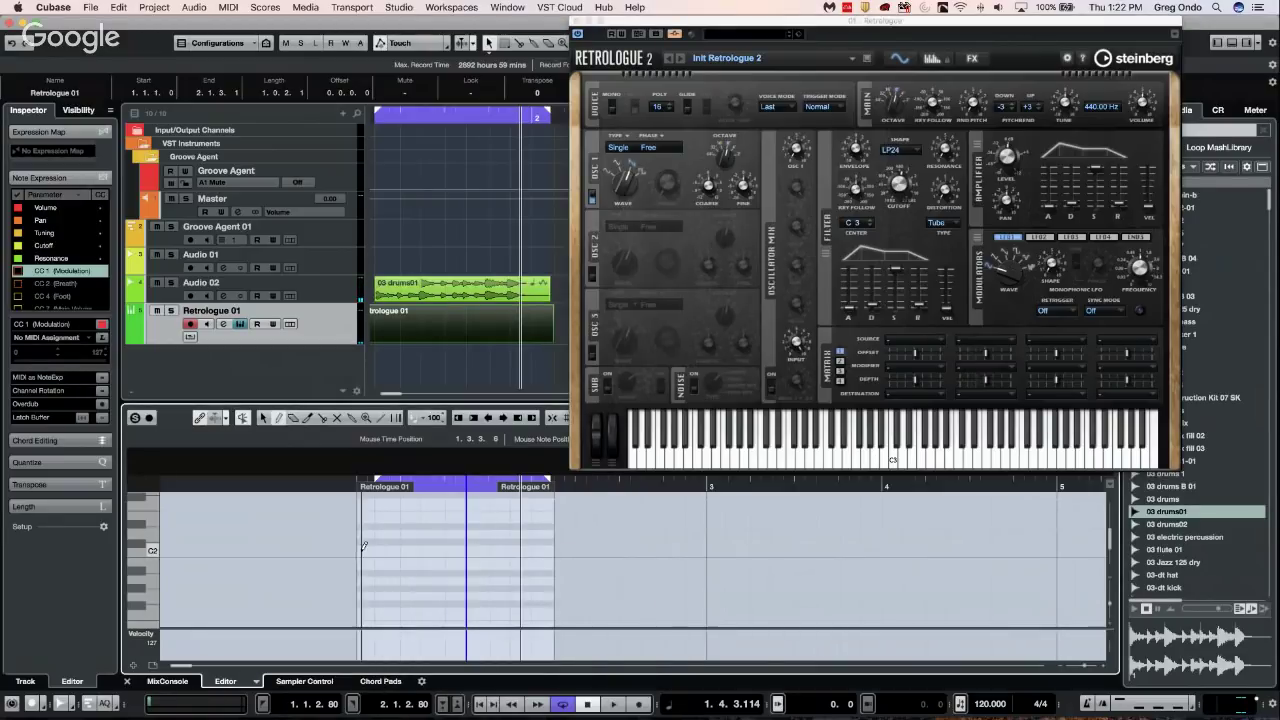
drag(361, 550, 556, 550)
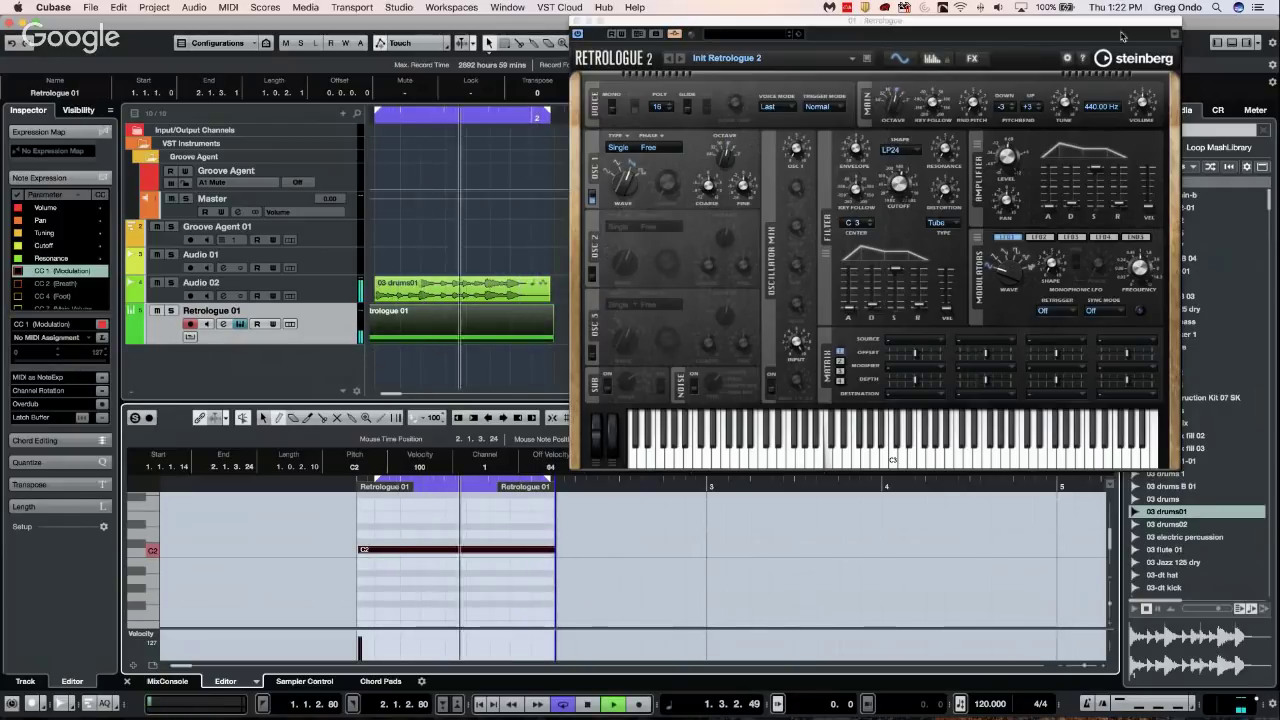
Set Retrologue's filter shape to HP24 and sweep the filter cutoff while the loop plays
mouse_move(946, 148)
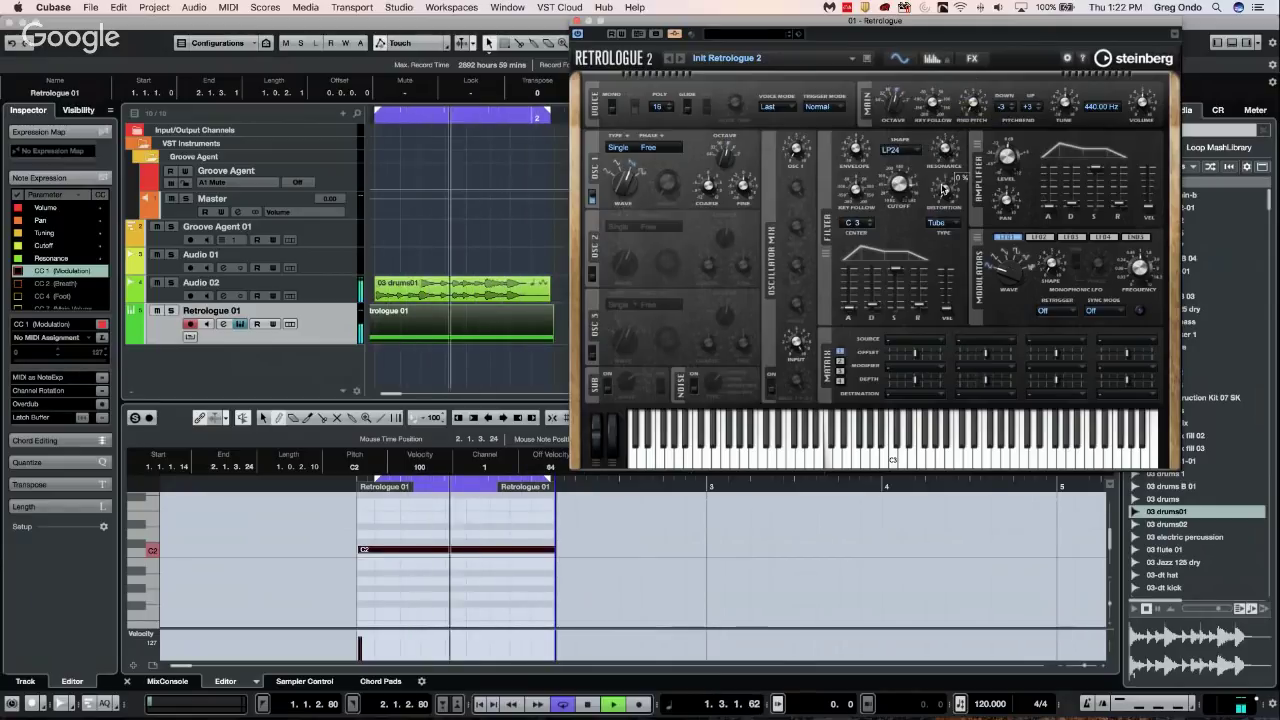
mouse_move(855, 172)
drag(855, 172, 876, 146)
click(892, 149)
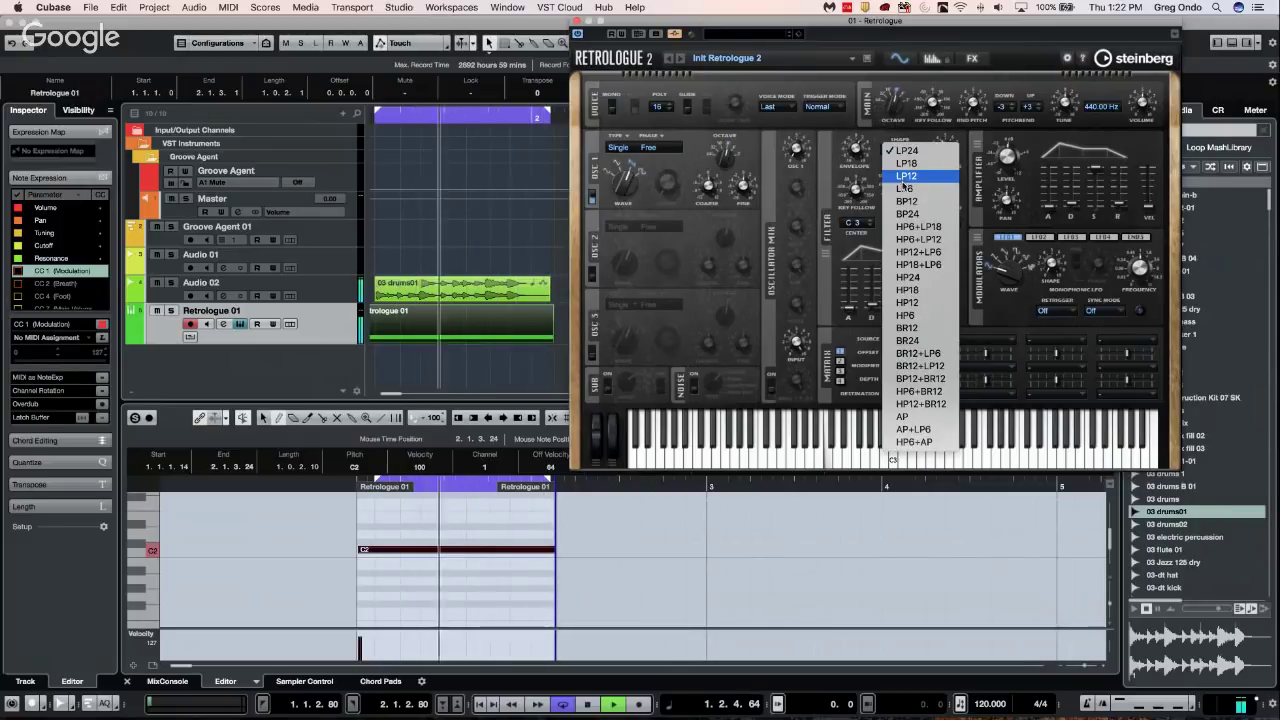
click(906, 277)
mouse_move(892, 202)
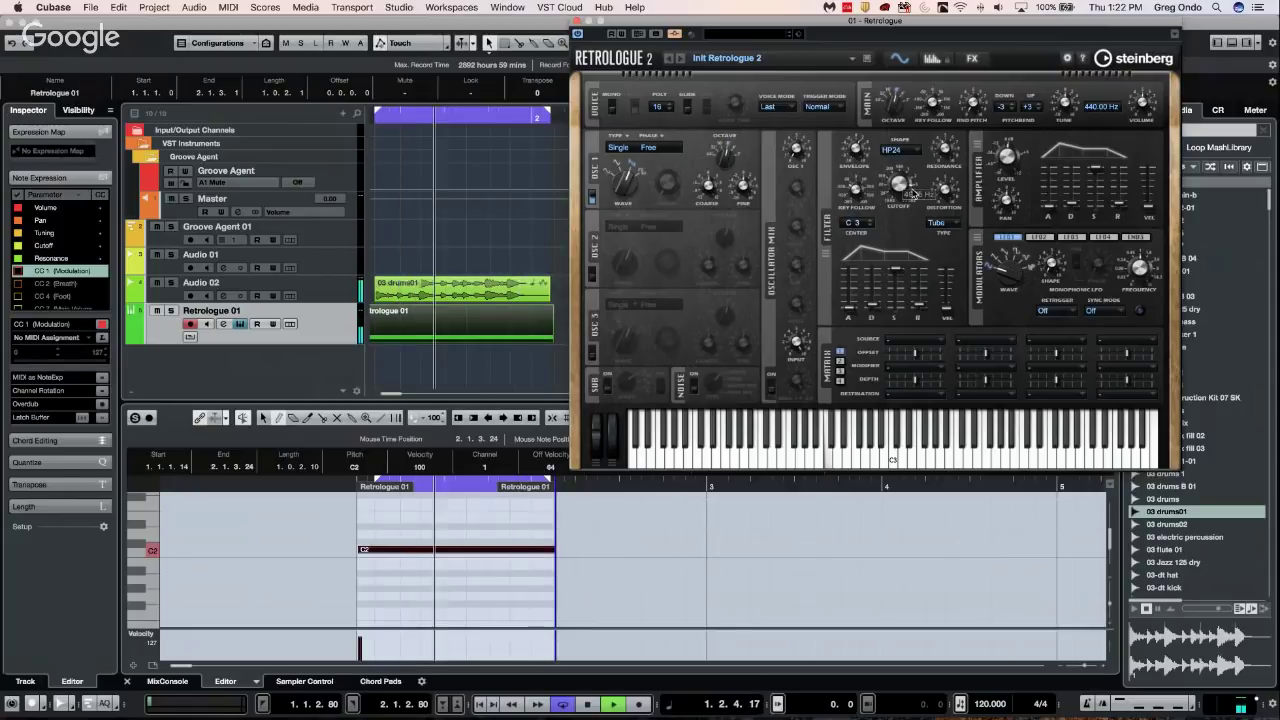
drag(892, 202, 890, 278)
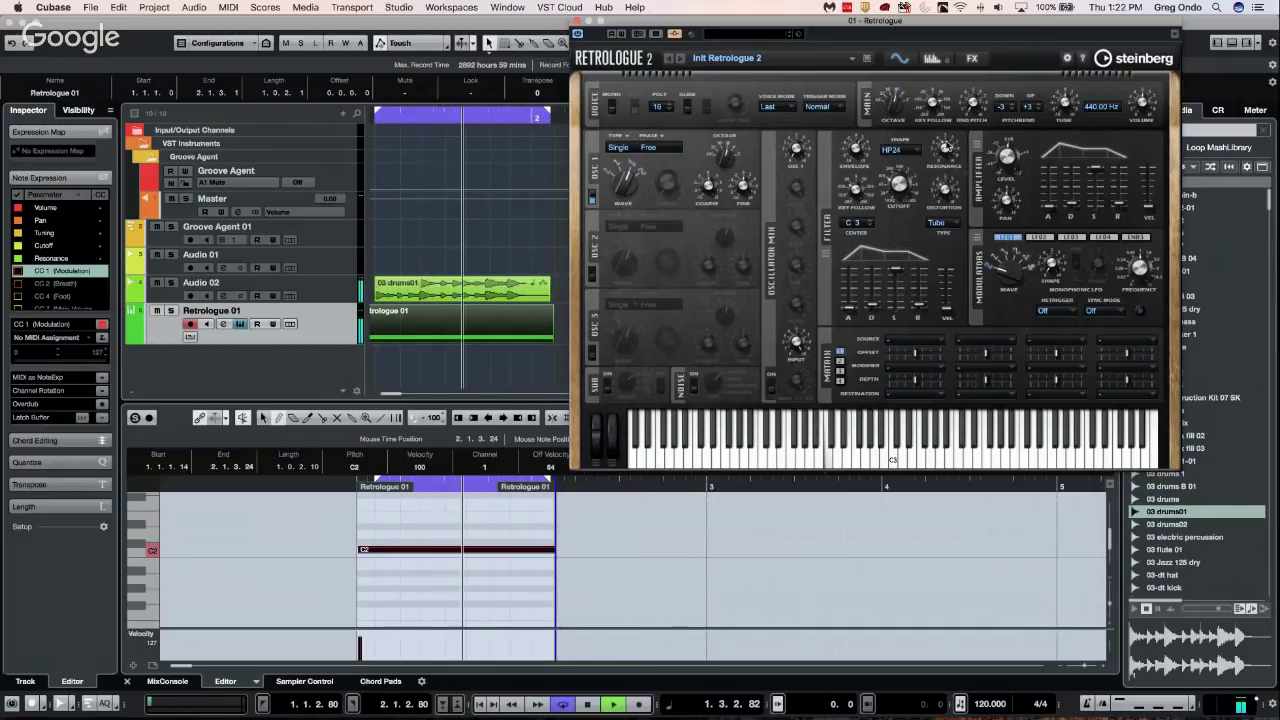
mouse_move(844, 193)
mouse_move(935, 188)
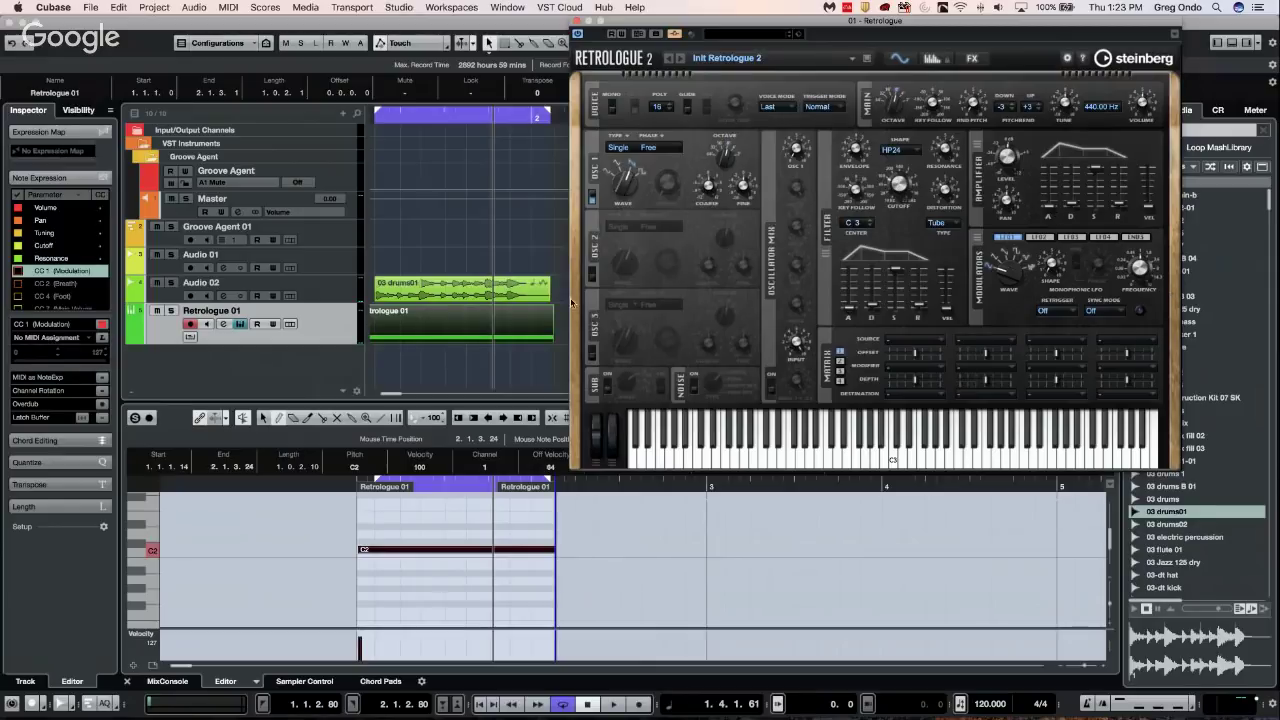
Mute the sustained C2 note during playback to compare the sound, and unmute it again
right_click(384, 528)
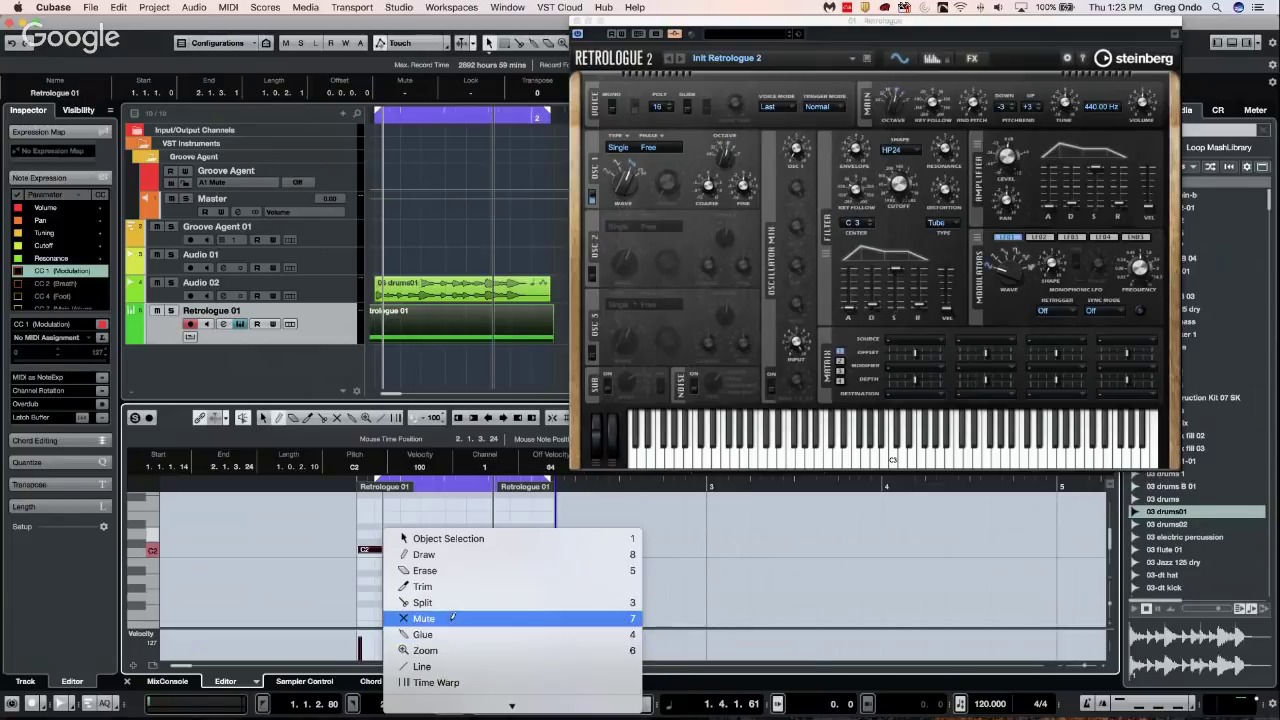
click(424, 554)
click(410, 549)
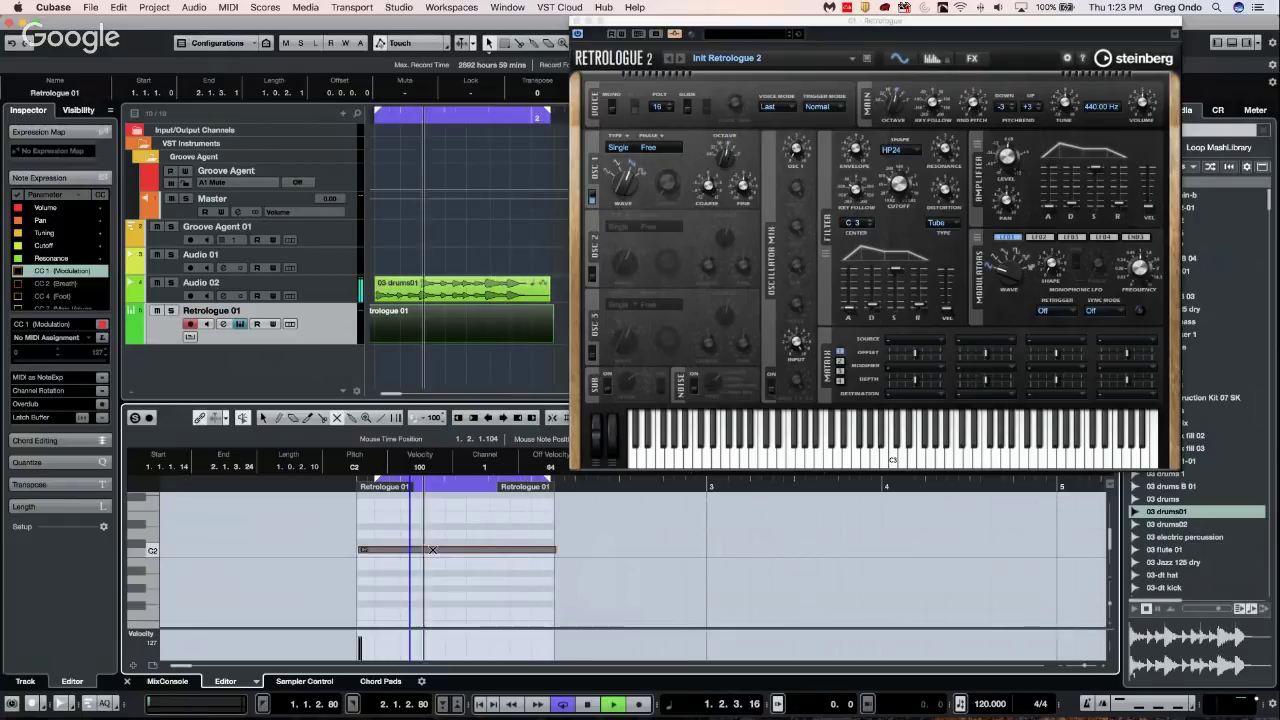
click(432, 549)
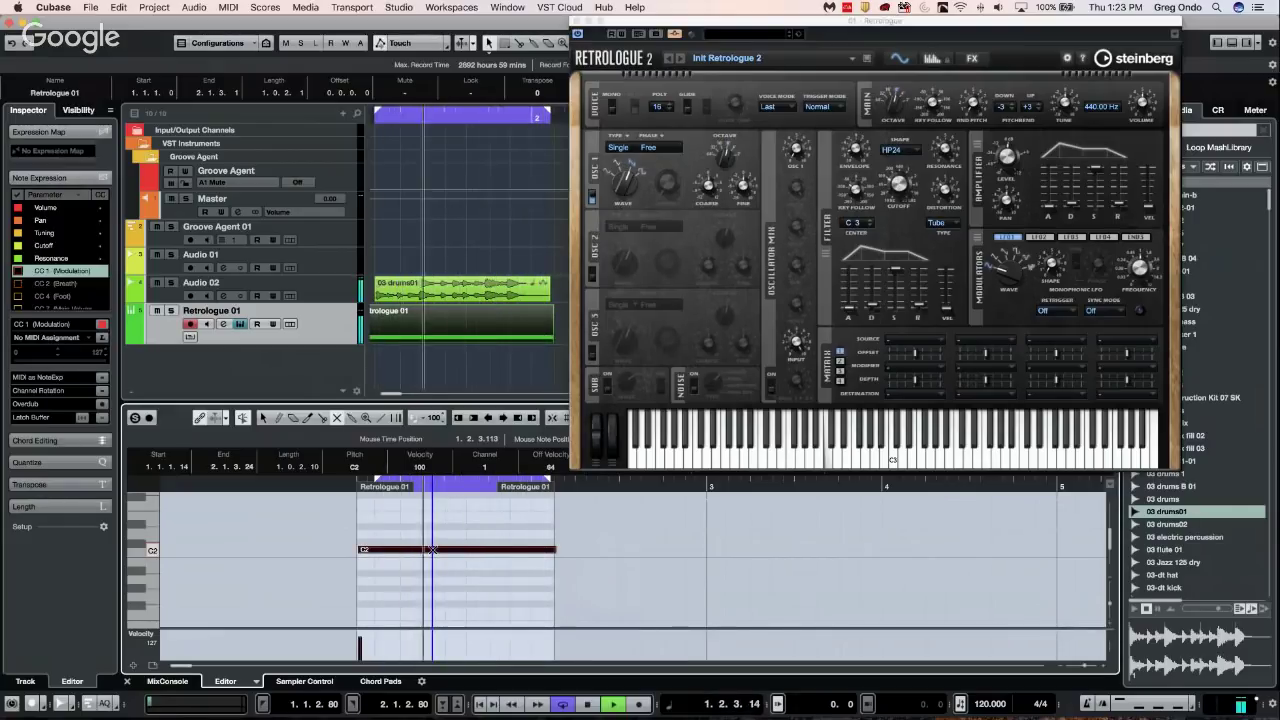
click(899, 178)
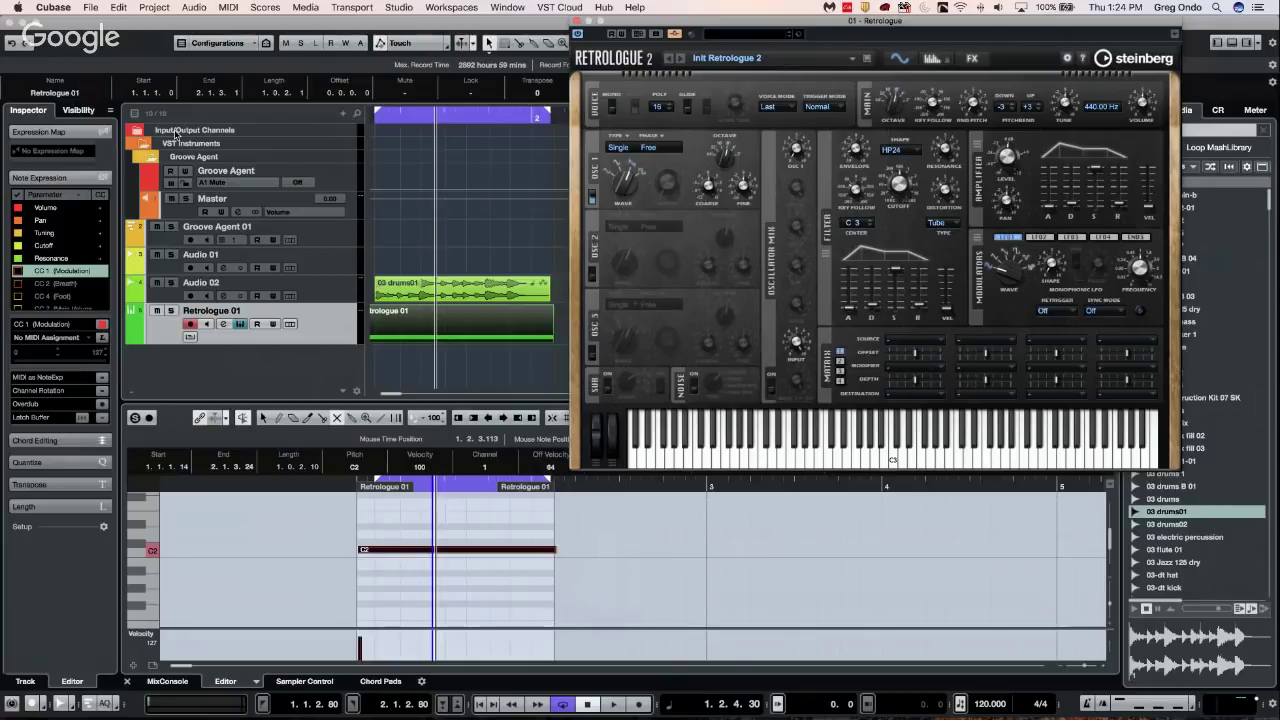
Close the Retrologue window and open and activate the recent project be someone.cpr, accepting the missing ports as unmapped
click(577, 21)
click(91, 7)
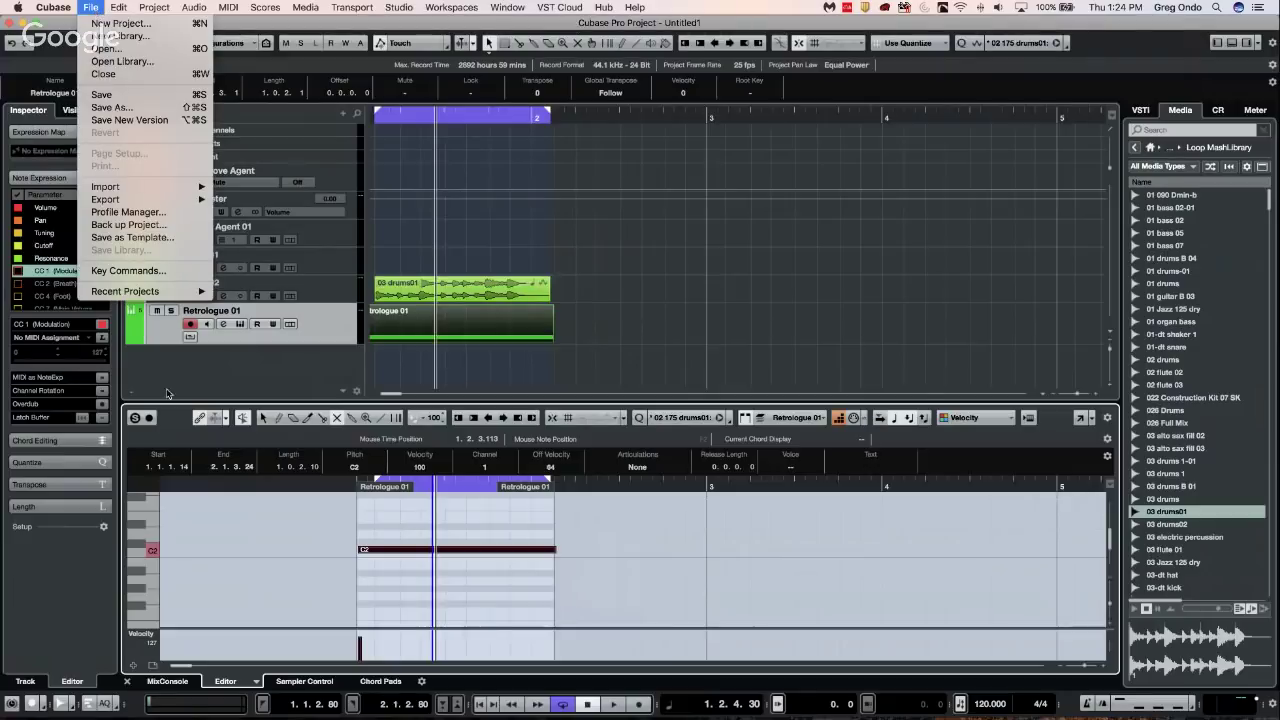
mouse_move(122, 290)
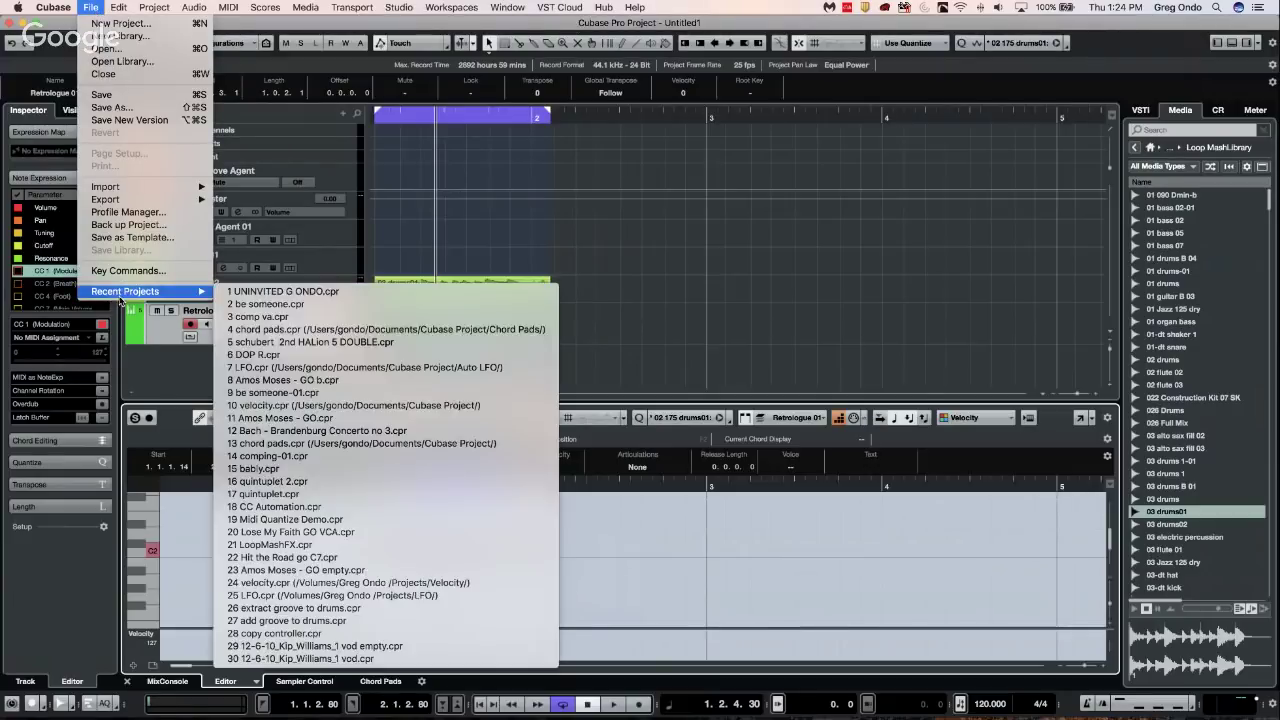
click(346, 305)
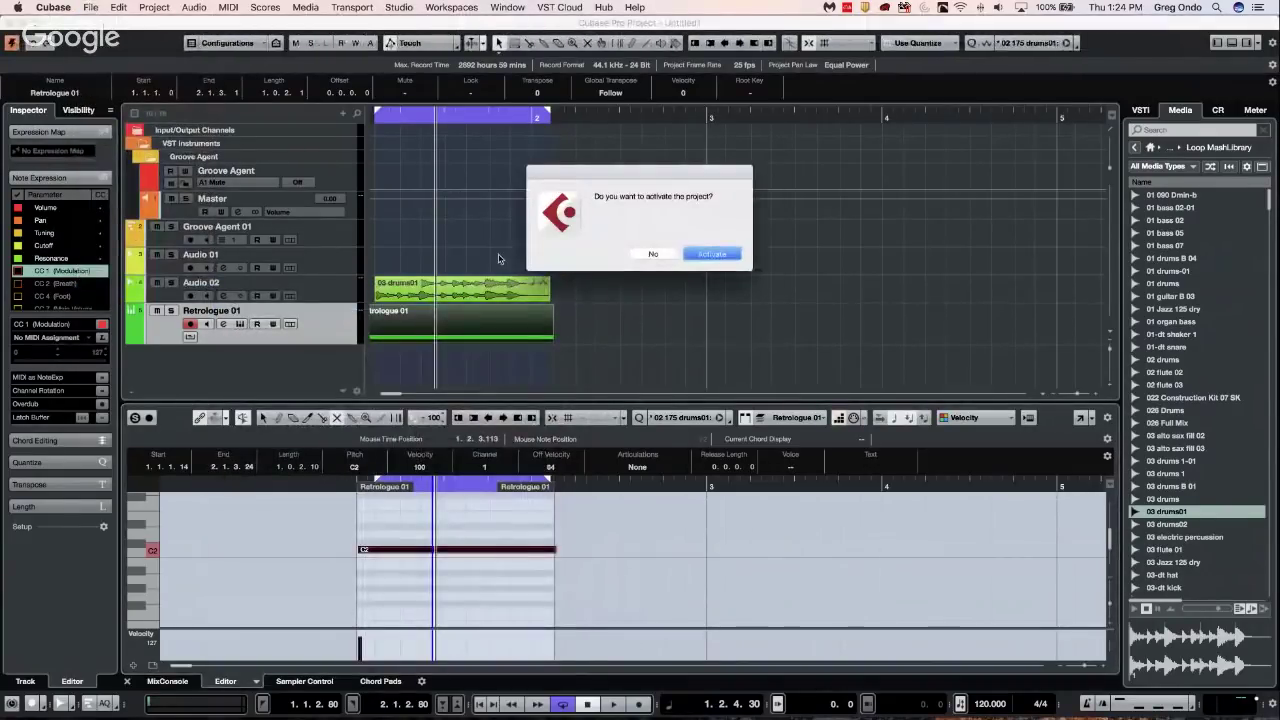
click(729, 257)
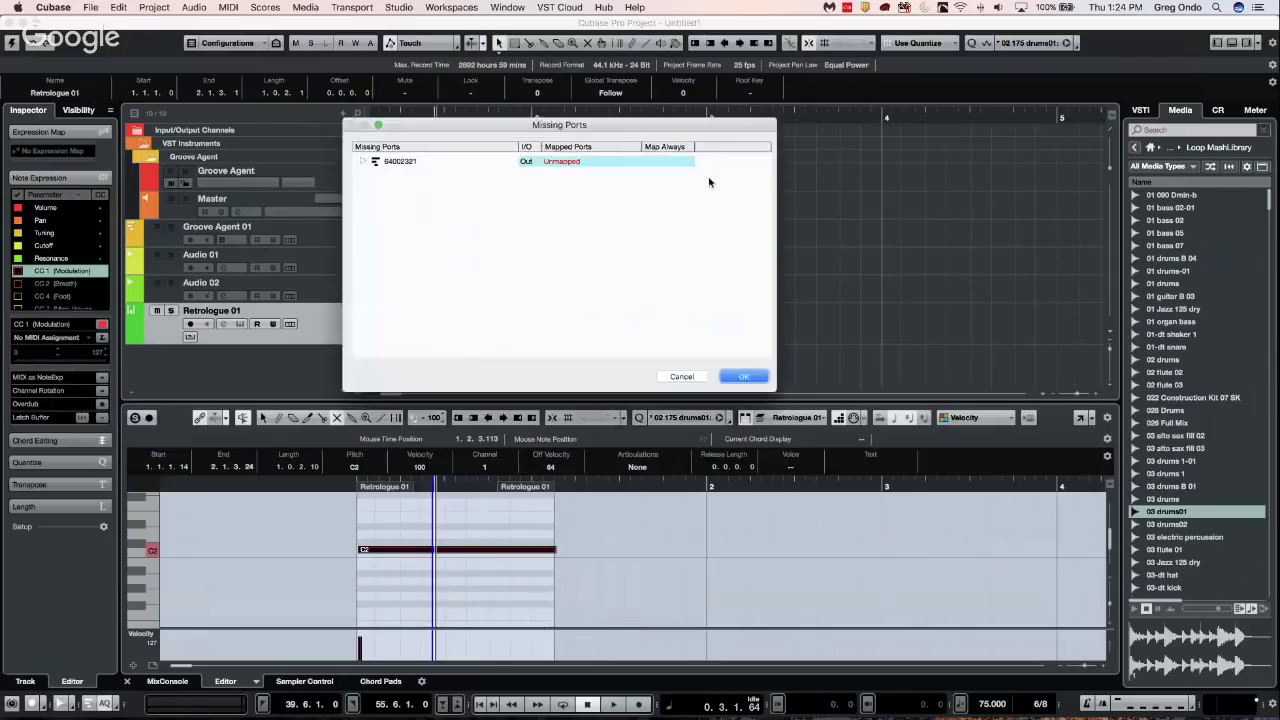
click(744, 377)
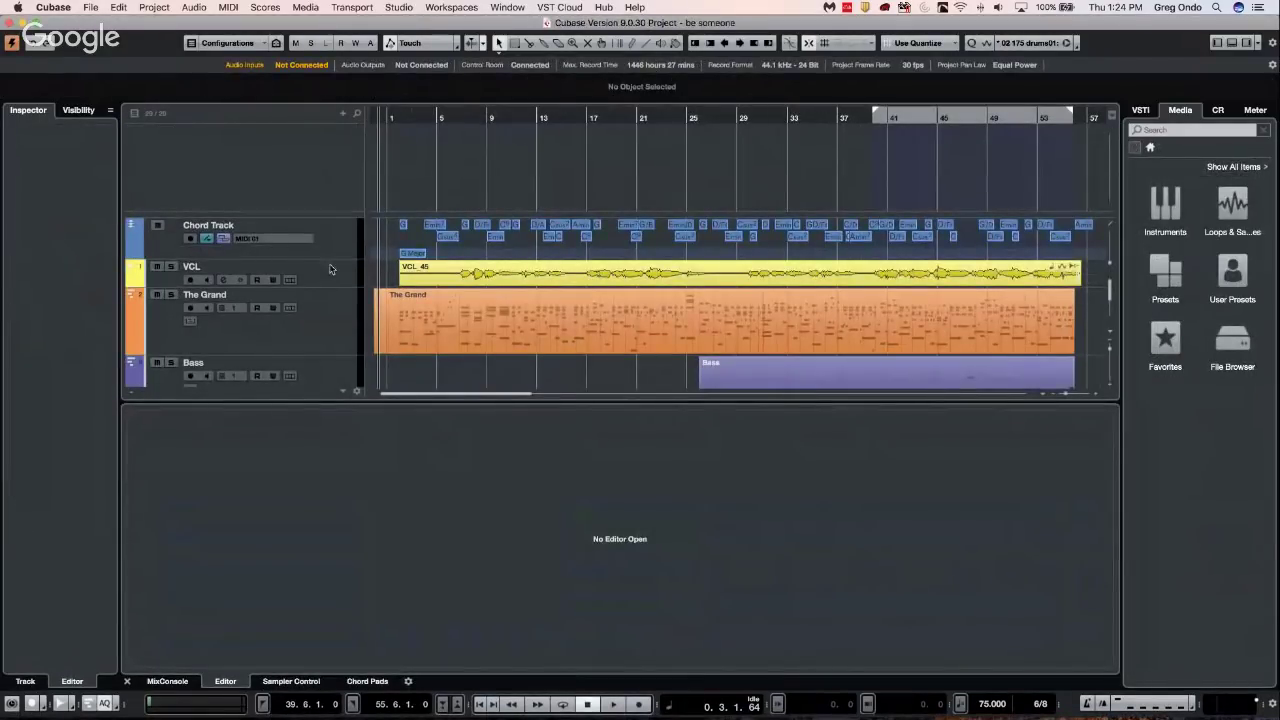
Open the VCL_45 event in the Sample Editor and set the locators to a range selection over about bars 7 to 15
click(324, 279)
double_click(533, 277)
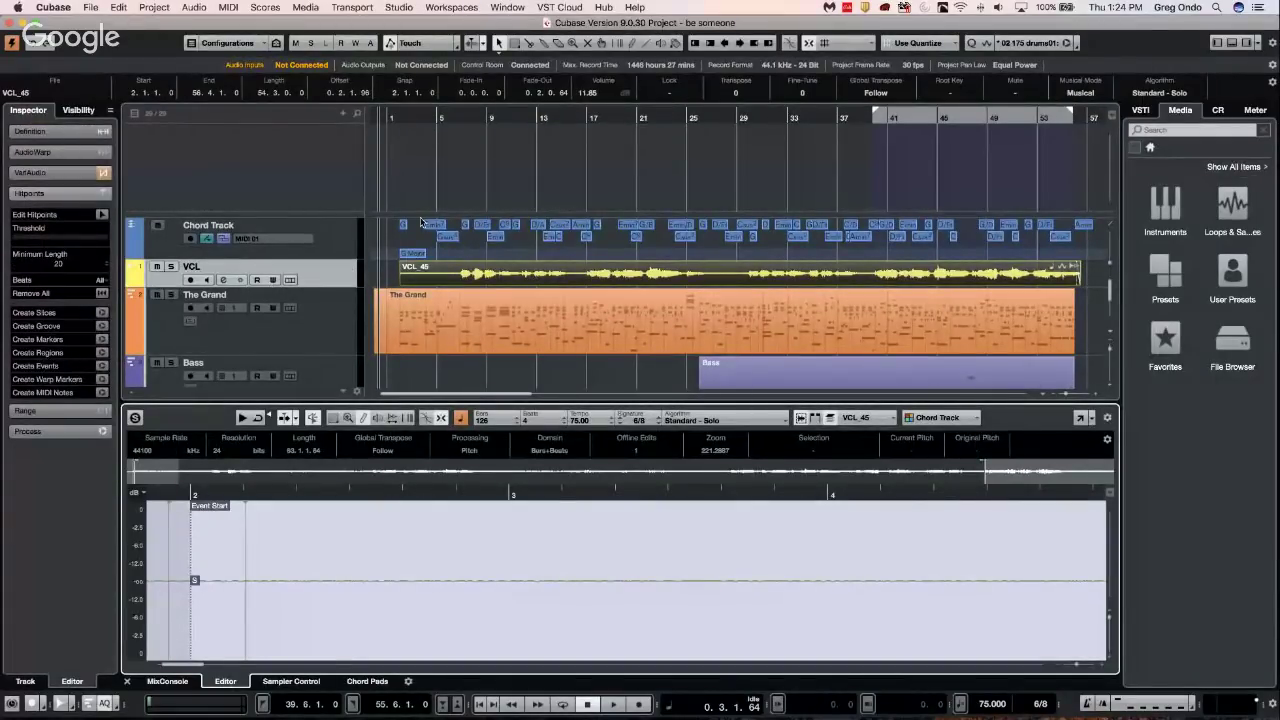
right_click(482, 260)
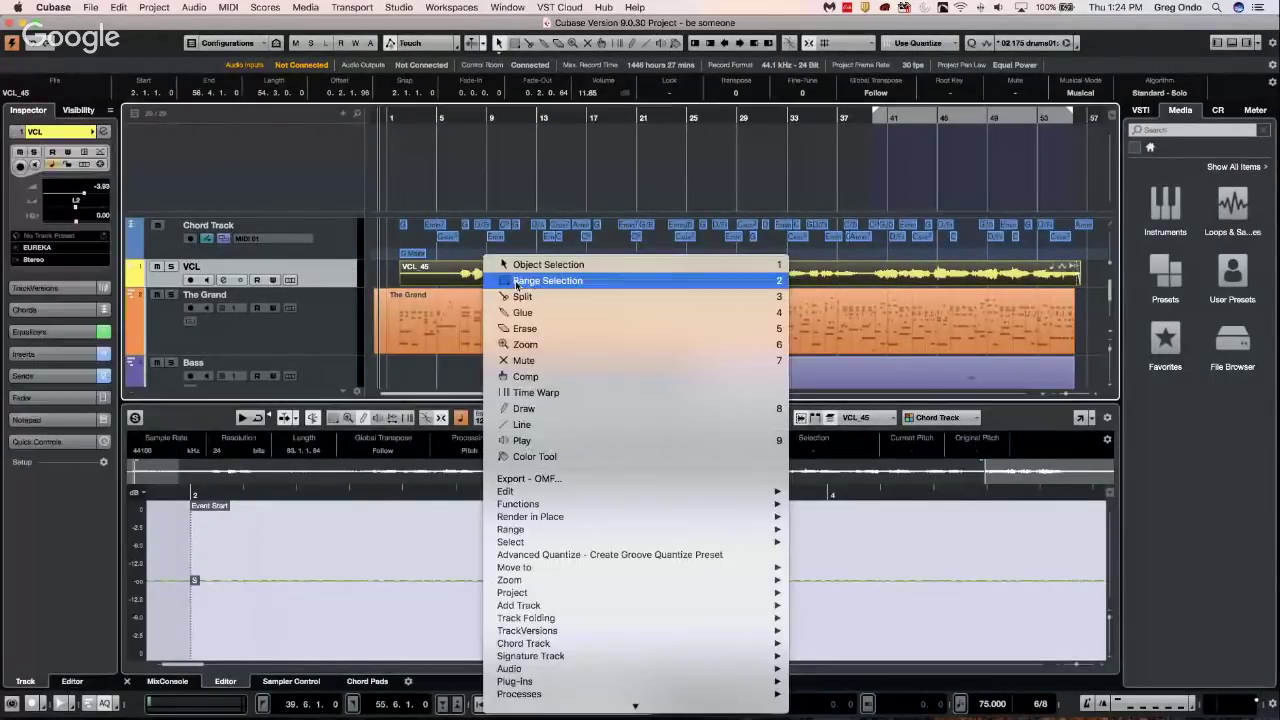
click(535, 281)
drag(461, 276, 566, 277)
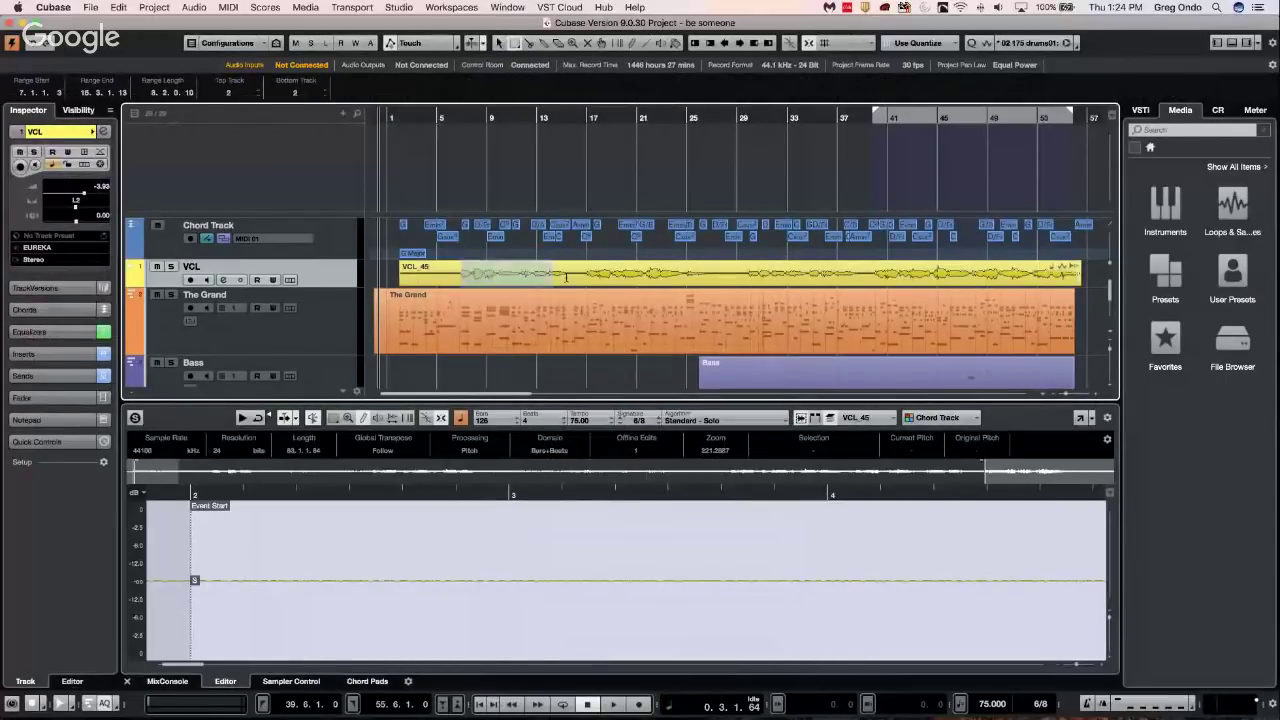
key(p)
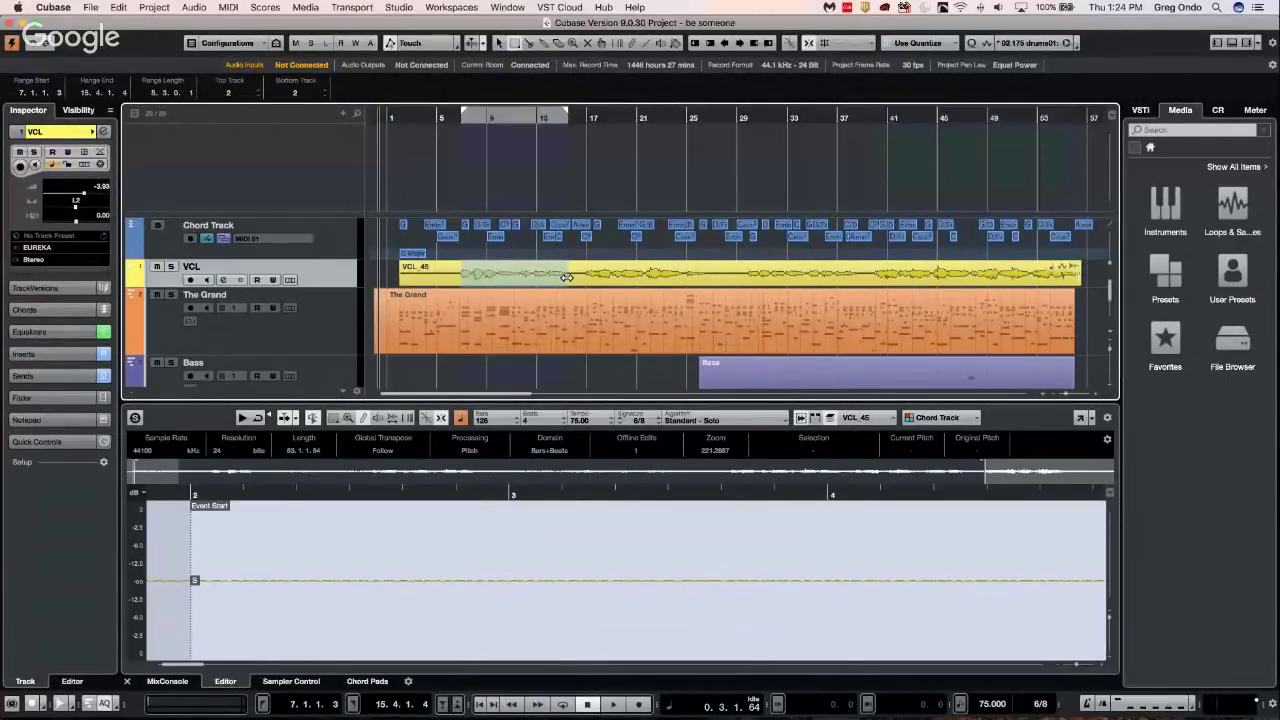
Play the selected section of the project with the VCL track soloed
key(space)
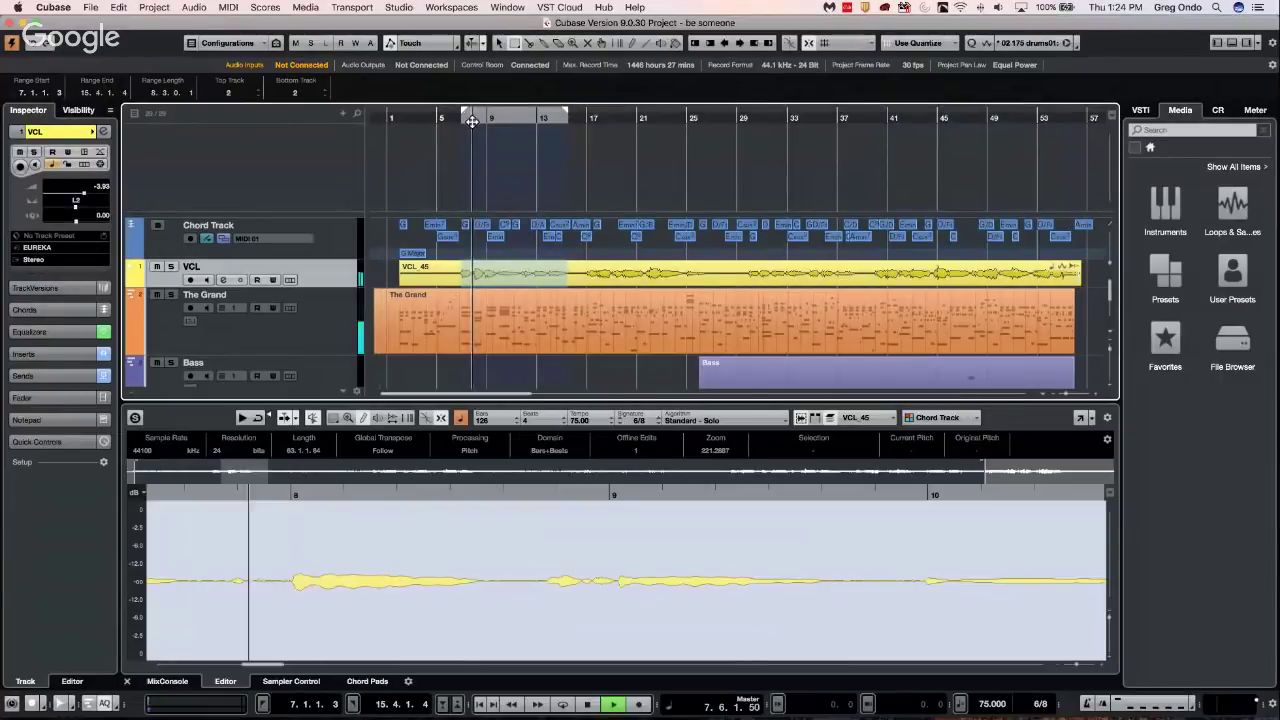
key(s)
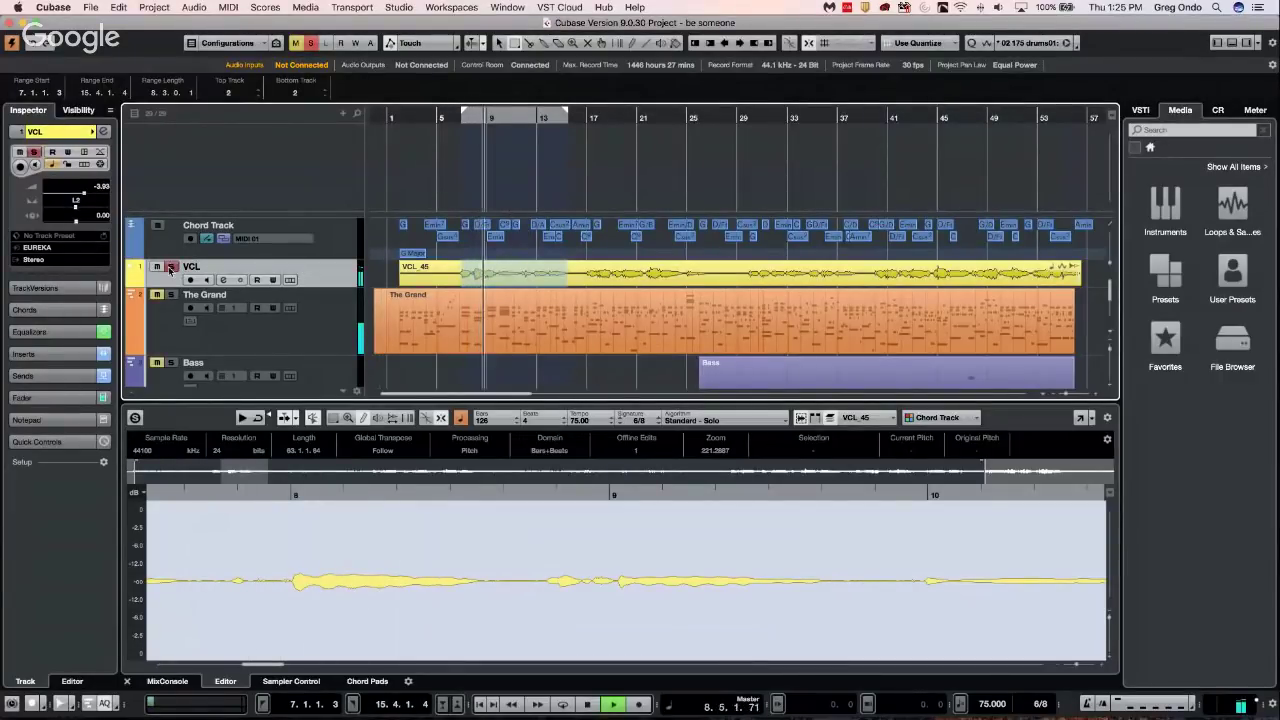
Show the VCL track's inserts and add the Pitch Correct effect in its second insert slot
click(40, 354)
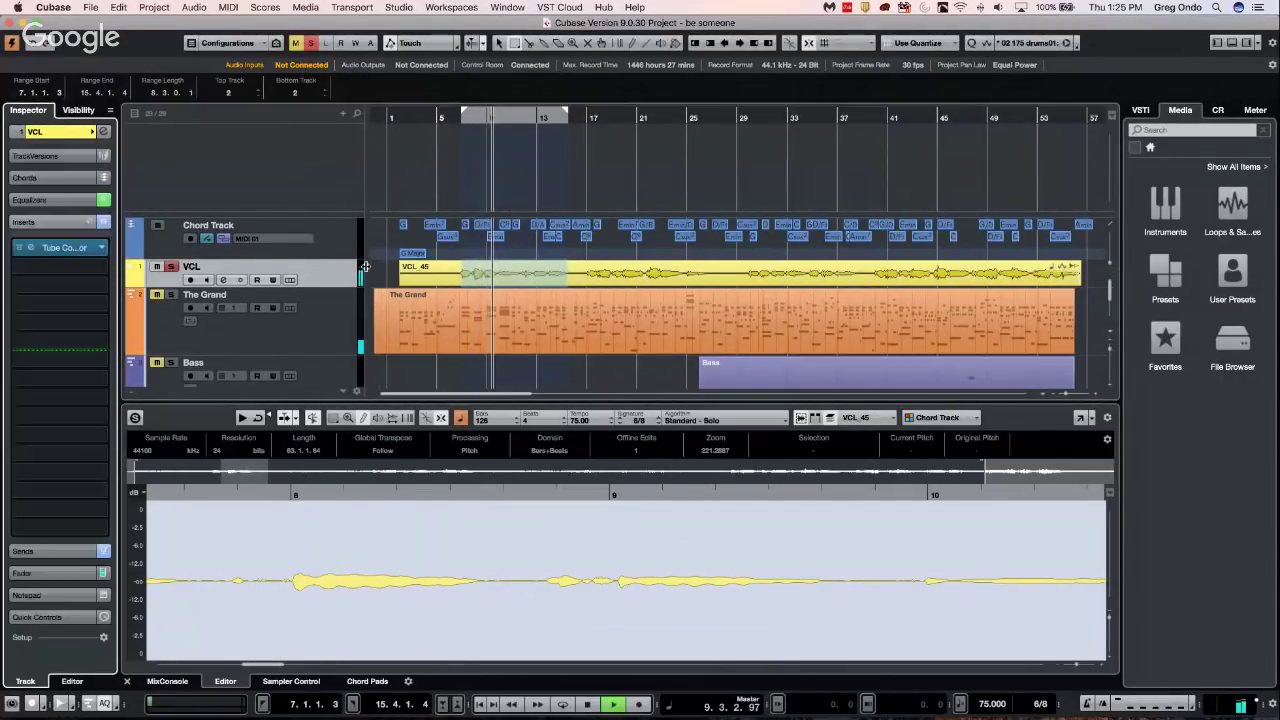
click(68, 262)
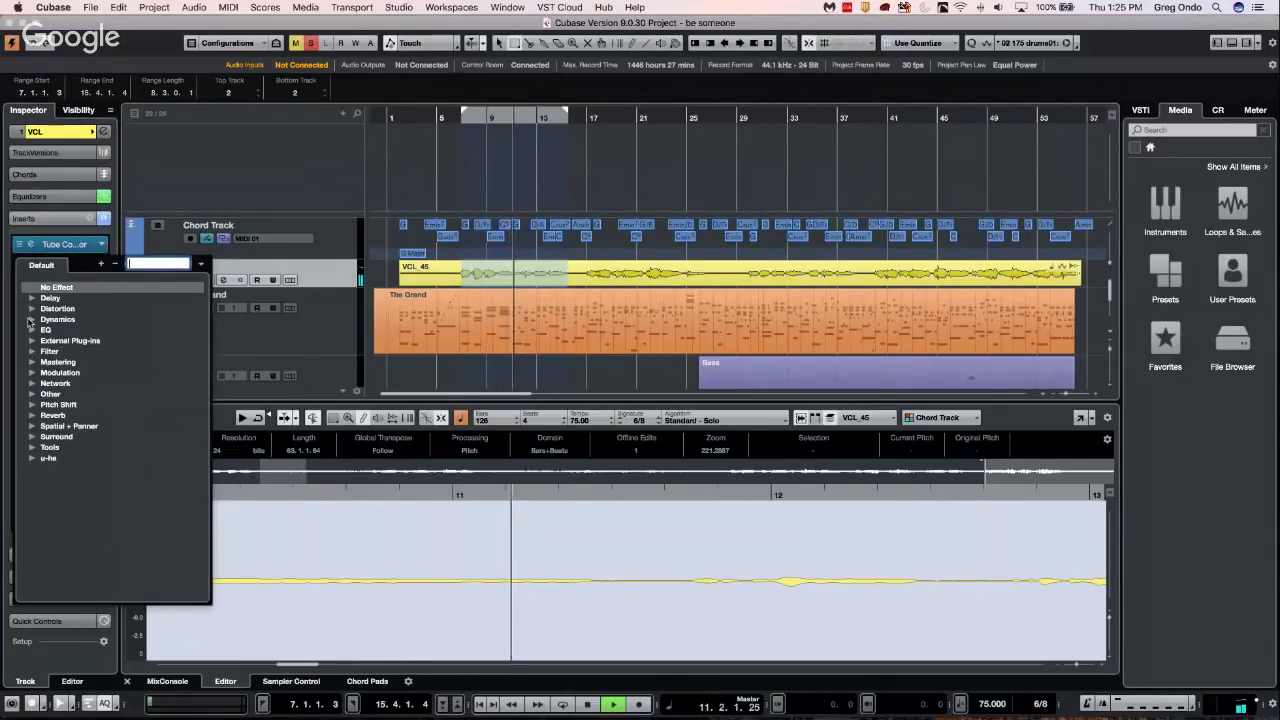
click(32, 404)
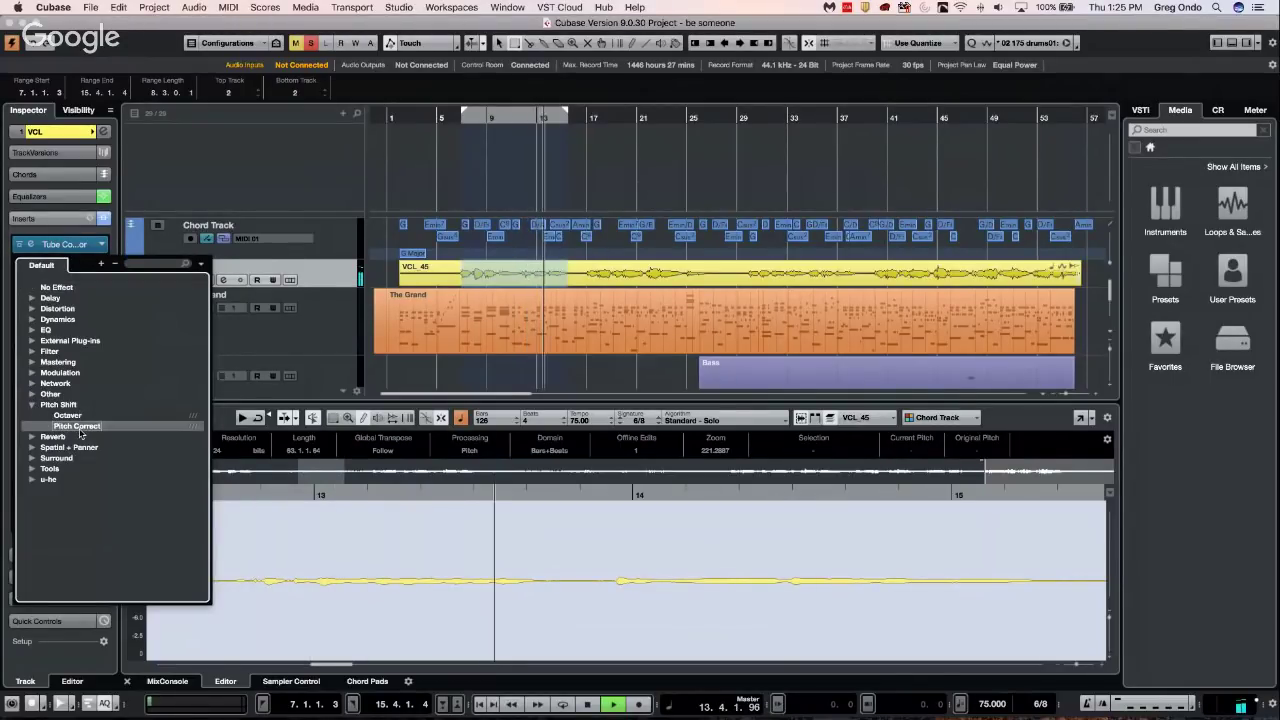
click(78, 426)
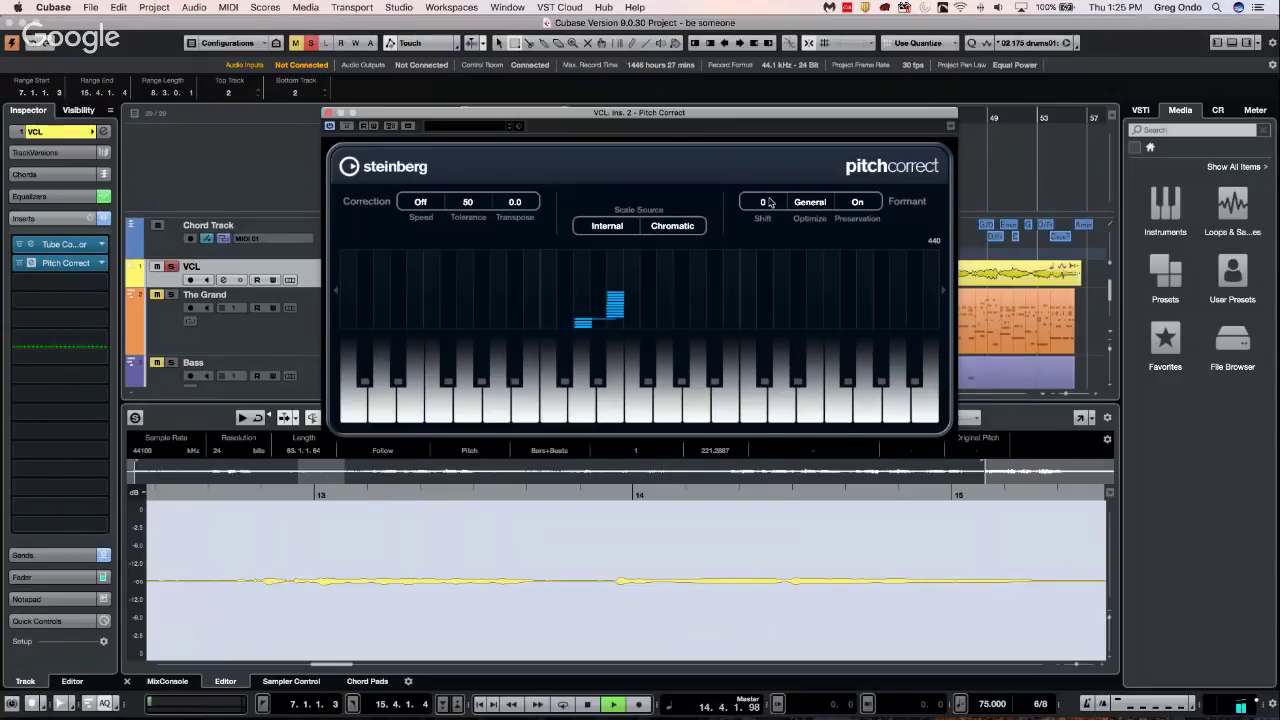
Audition Pitch Correct with Speed and Tolerance at 100 and near minimum, stop playback, and set Speed to 28 and Tolerance to 46
drag(420, 202, 475, 189)
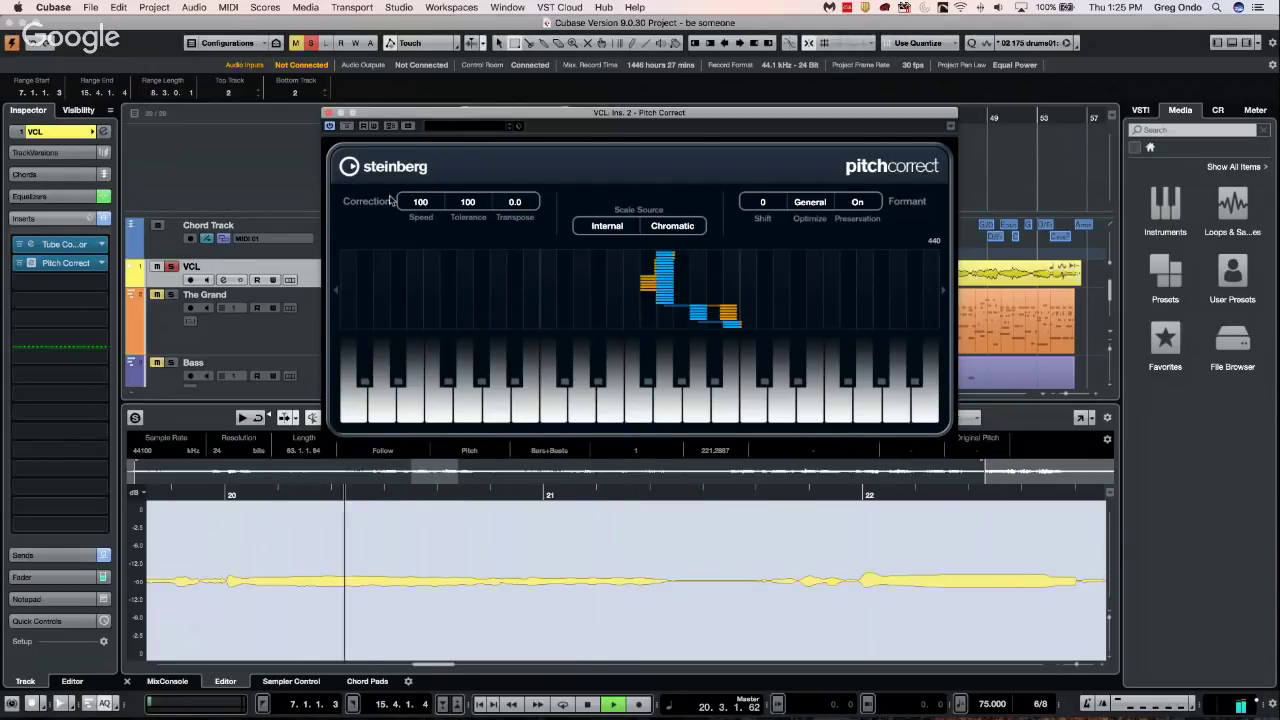
drag(428, 205, 443, 231)
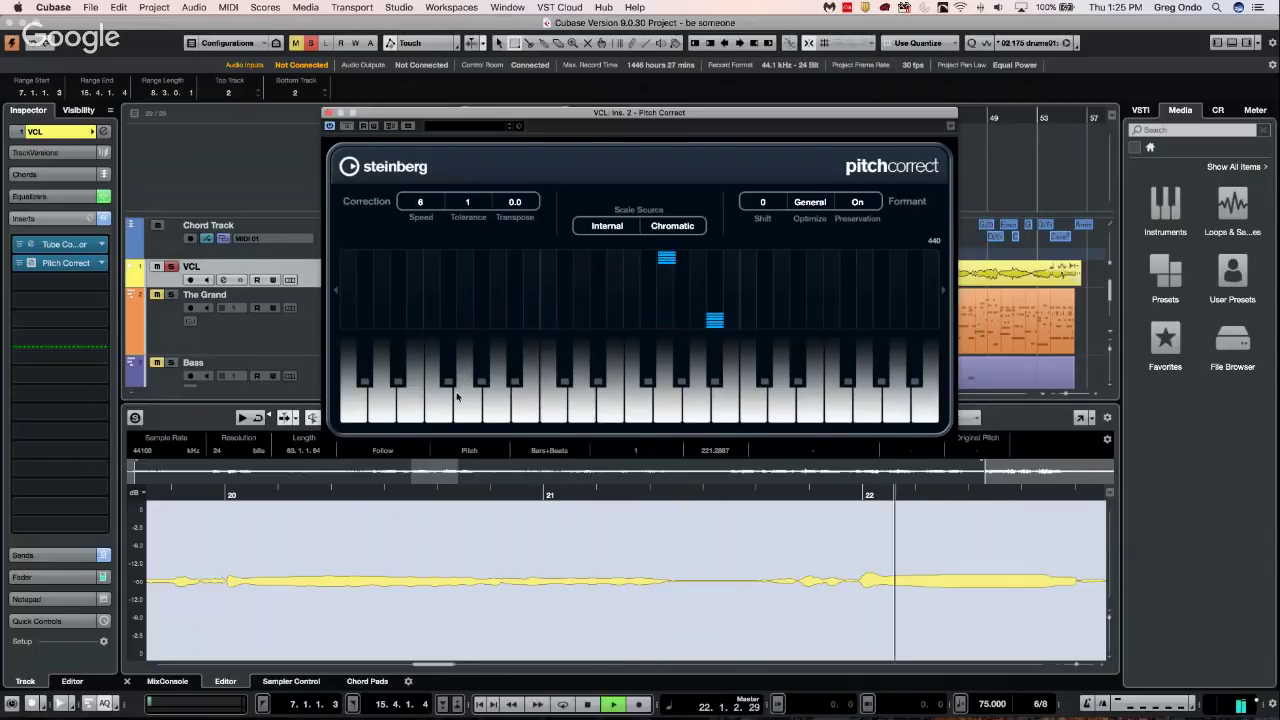
drag(467, 203, 470, 140)
drag(467, 202, 481, 52)
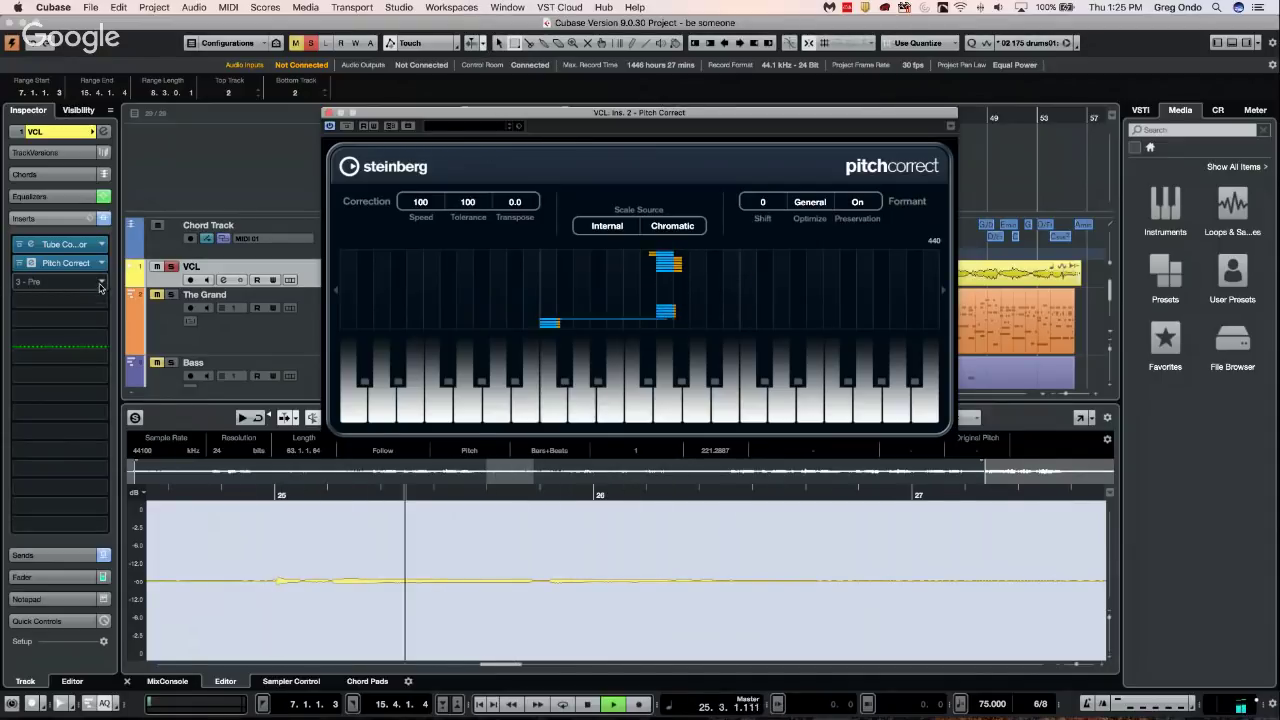
key(space)
drag(425, 203, 417, 346)
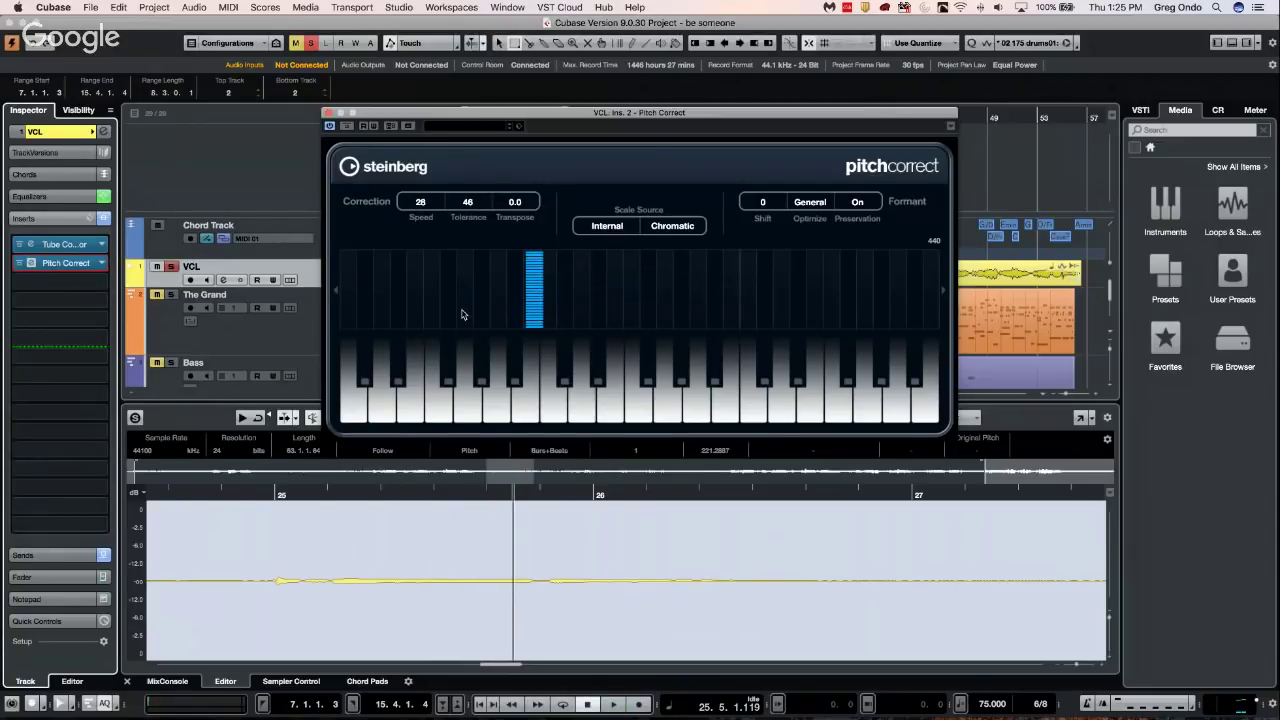
Move the Pitch Correct window clear of the ruler and cycle playback over the range from bar 7 to 15
click(102, 285)
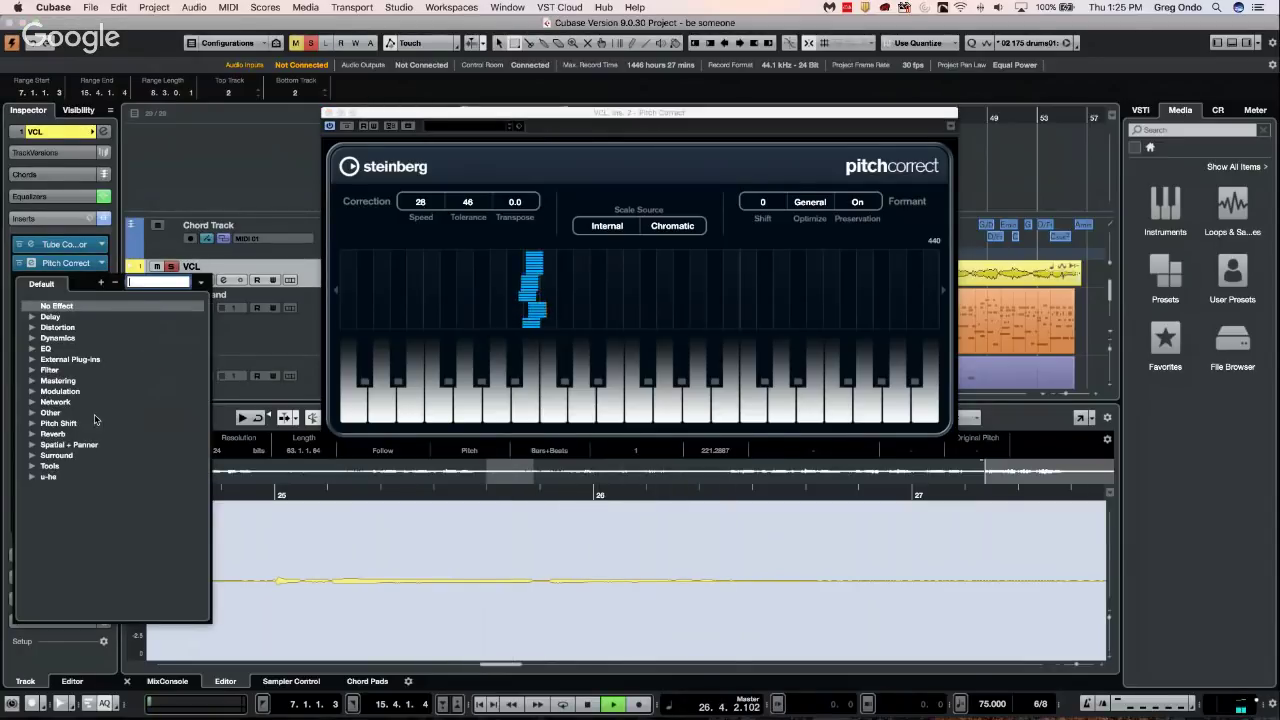
drag(397, 117, 574, 271)
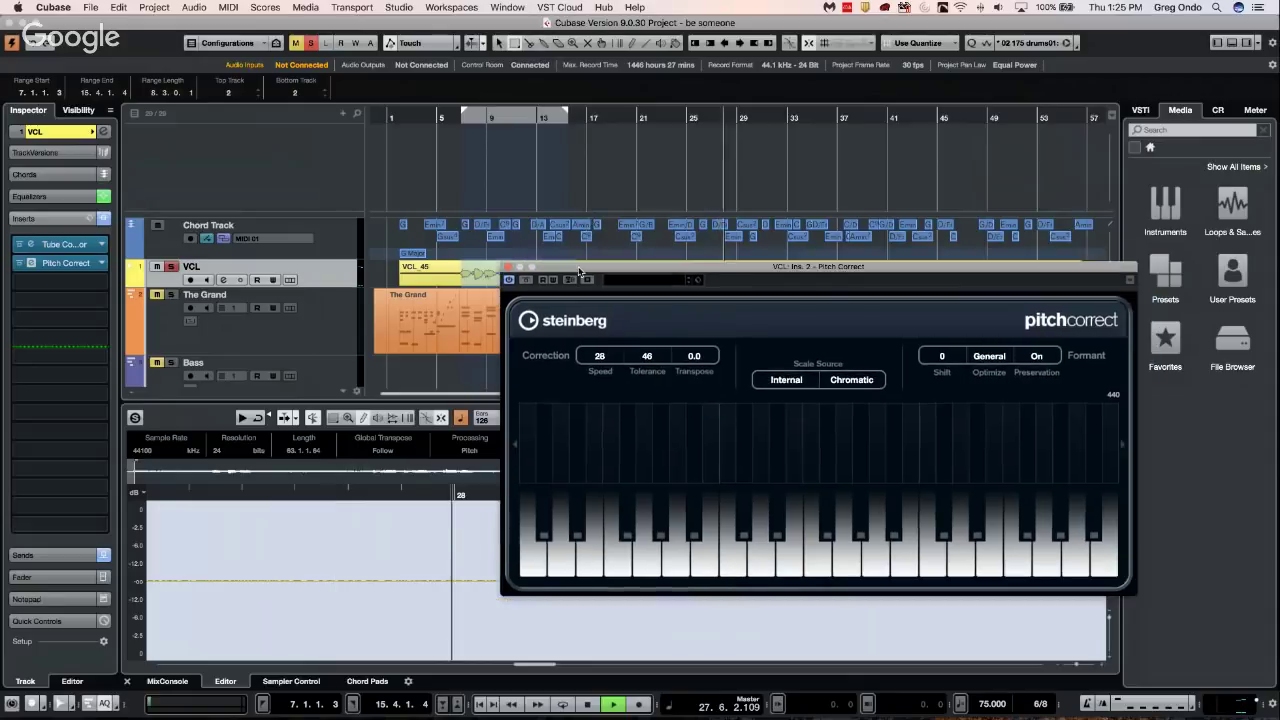
click(491, 116)
click(468, 116)
click(470, 116)
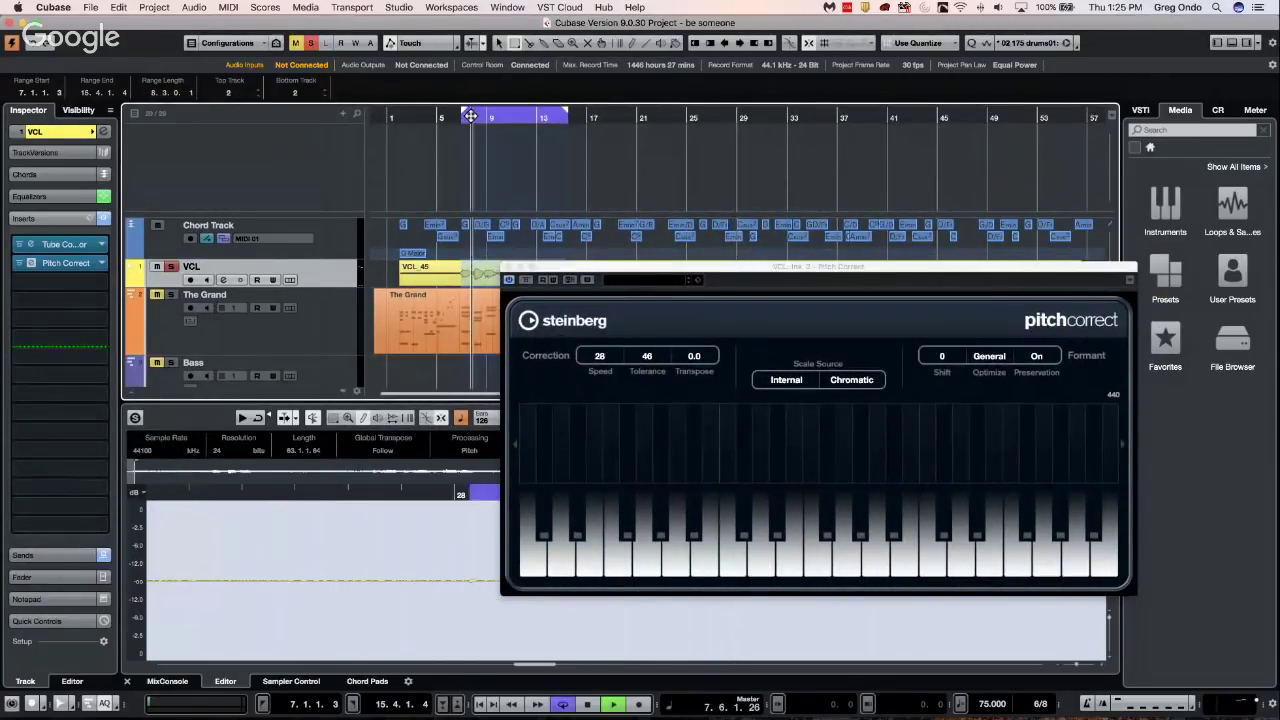
Add the Chopper effect in the VCL track's third insert slot and load its Bouncer preset
click(101, 285)
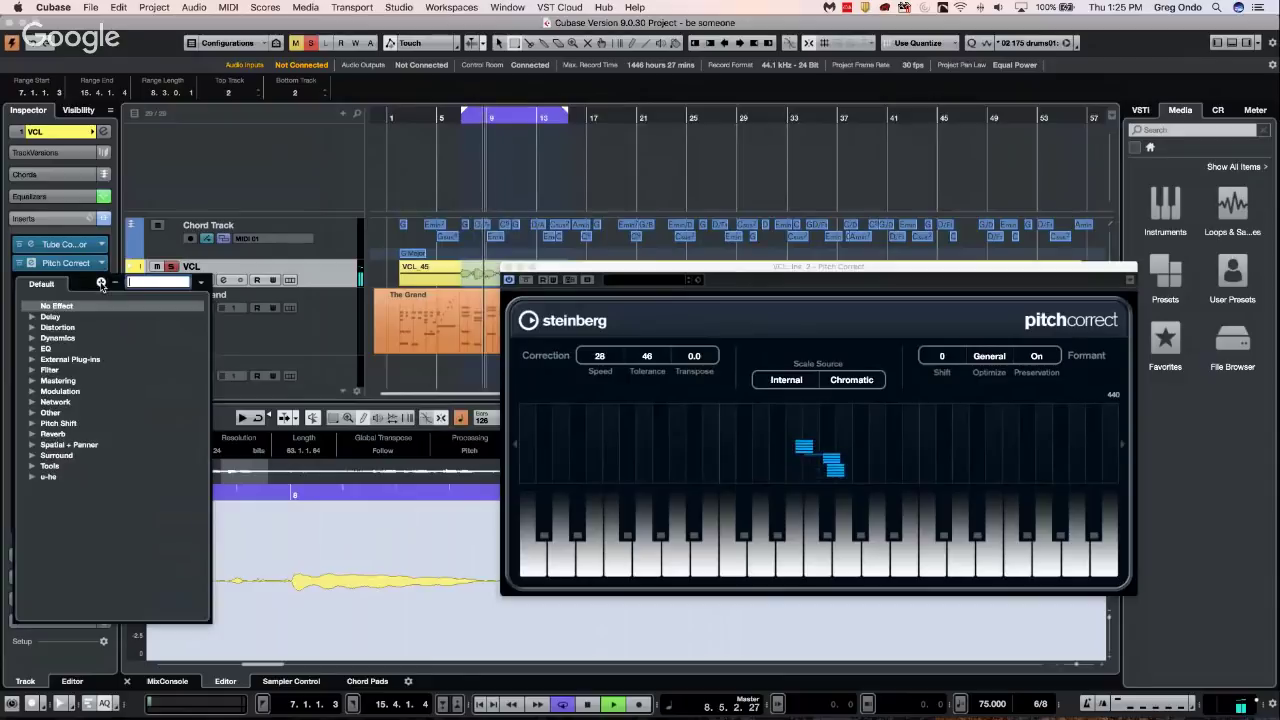
click(32, 391)
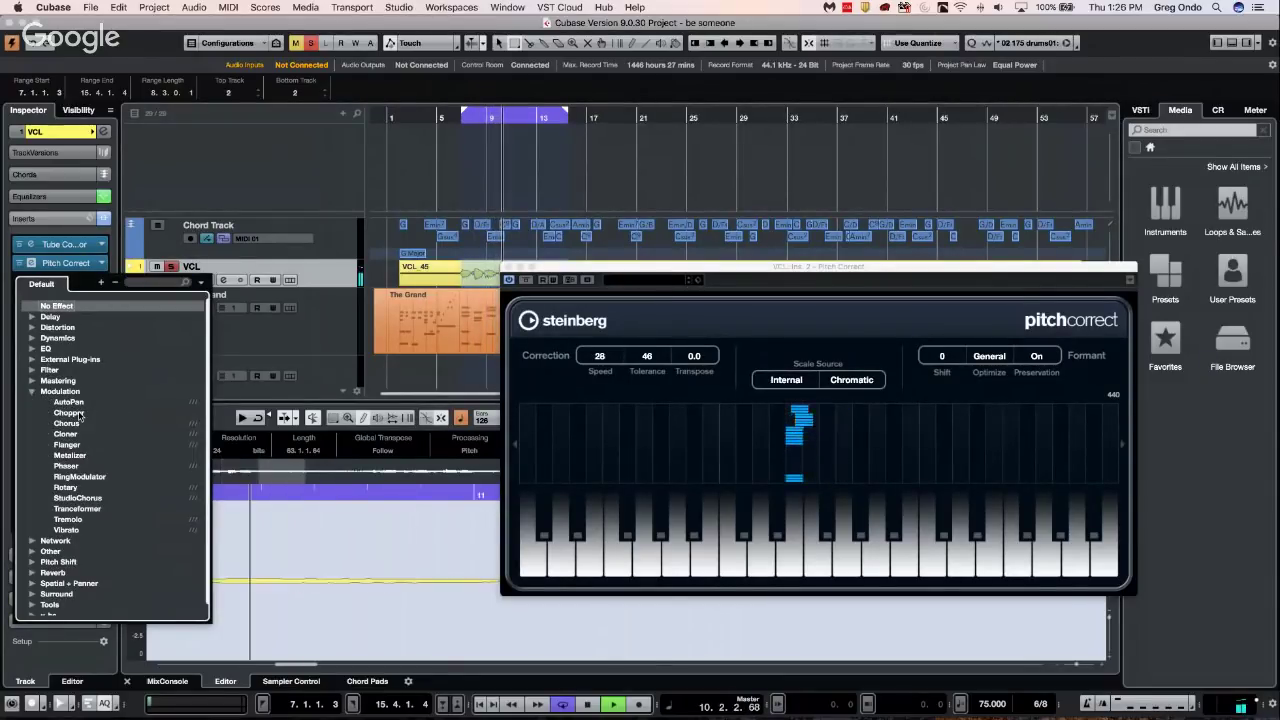
click(69, 413)
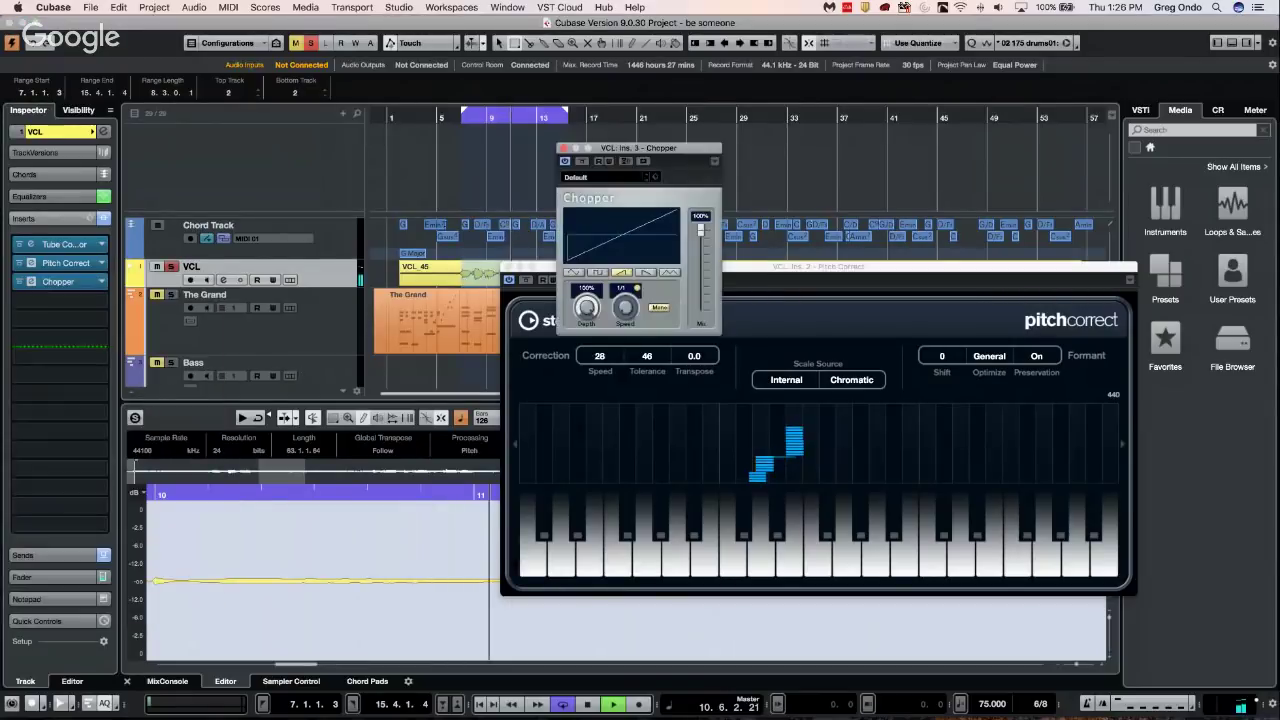
click(614, 178)
click(643, 180)
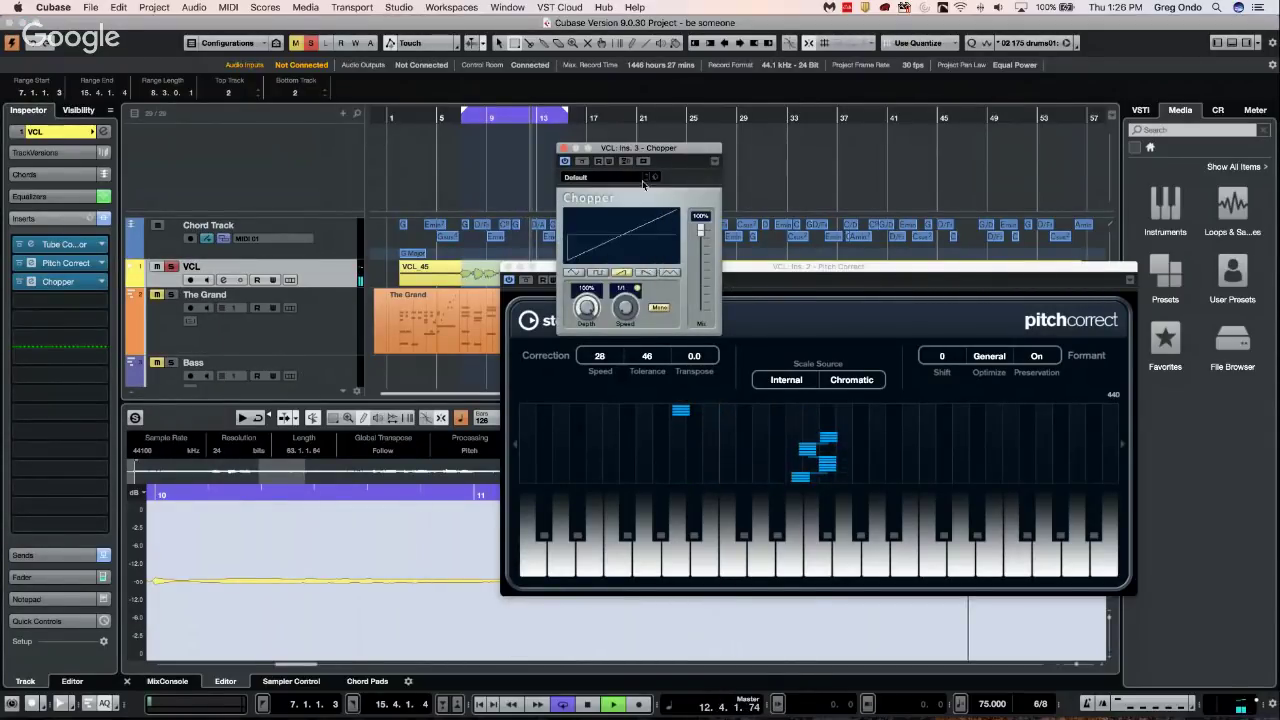
click(643, 180)
click(595, 273)
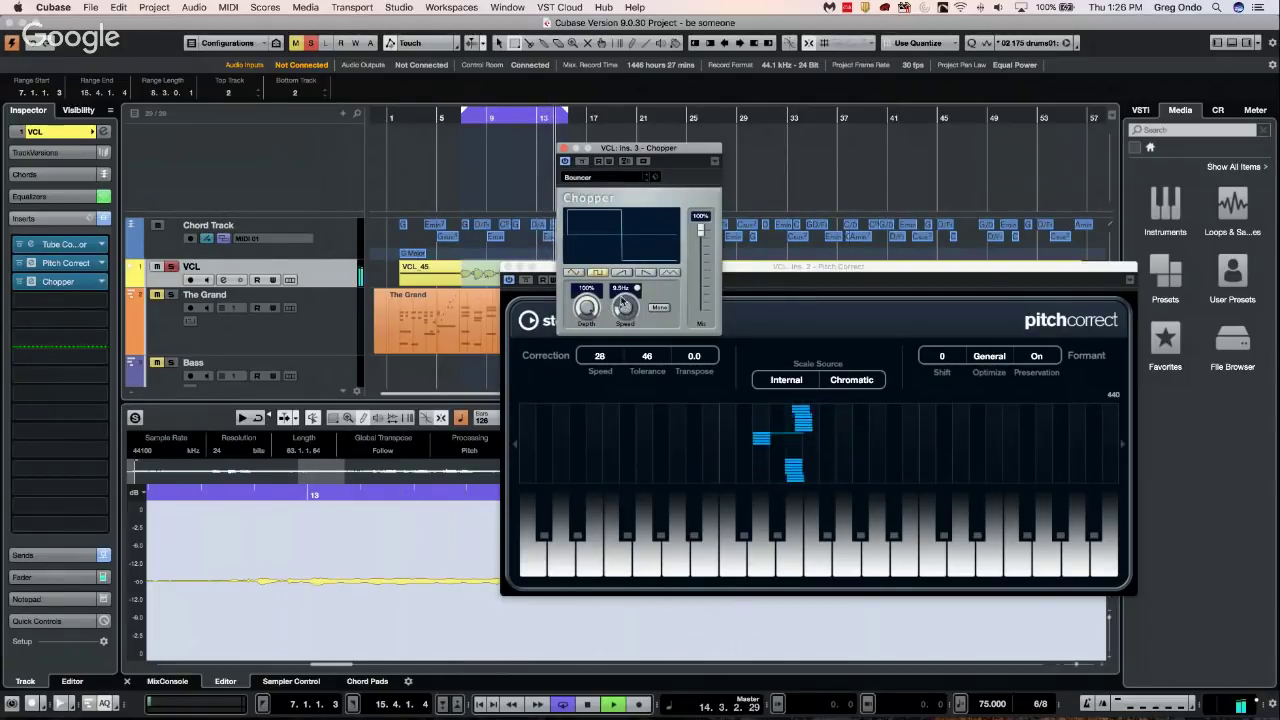
Try faster and slower free-running Chopper speeds, turn on tempo sync, and set the speed to 1/32
scroll(622, 287, down, 3)
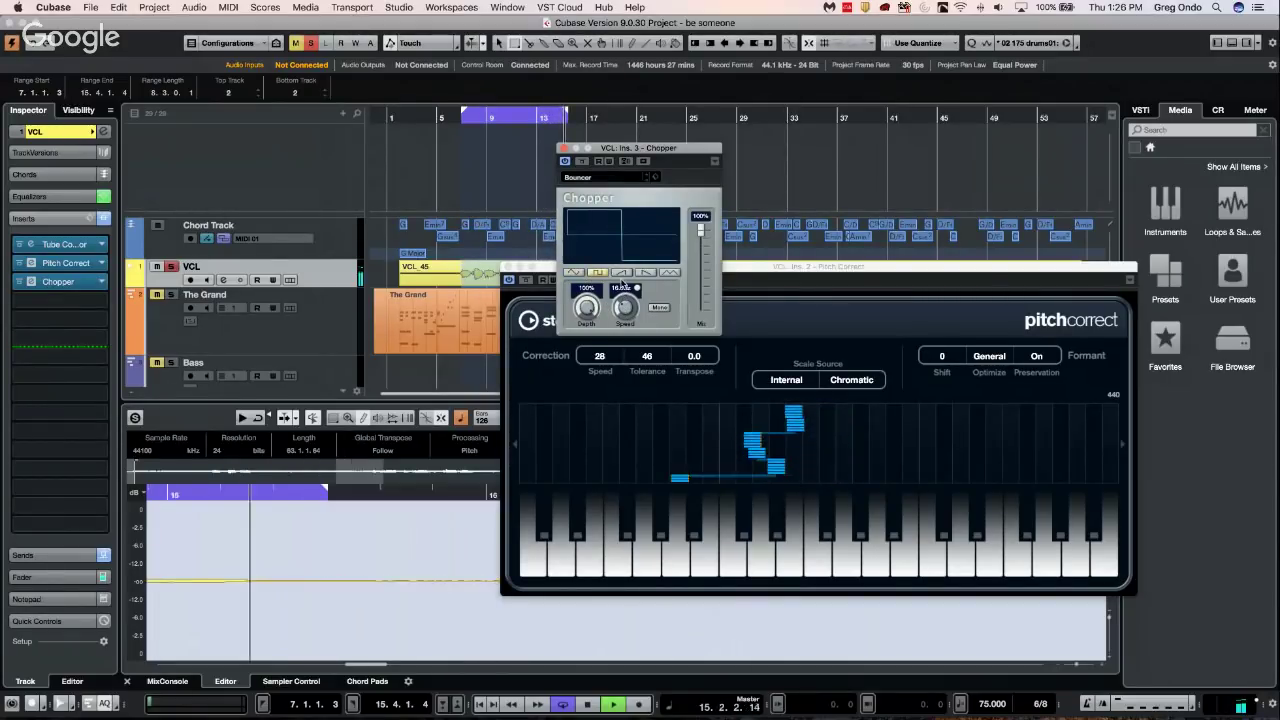
scroll(622, 287, down, 2)
mouse_move(587, 305)
mouse_down()
mouse_move(580, 409)
mouse_move(585, 300)
mouse_up()
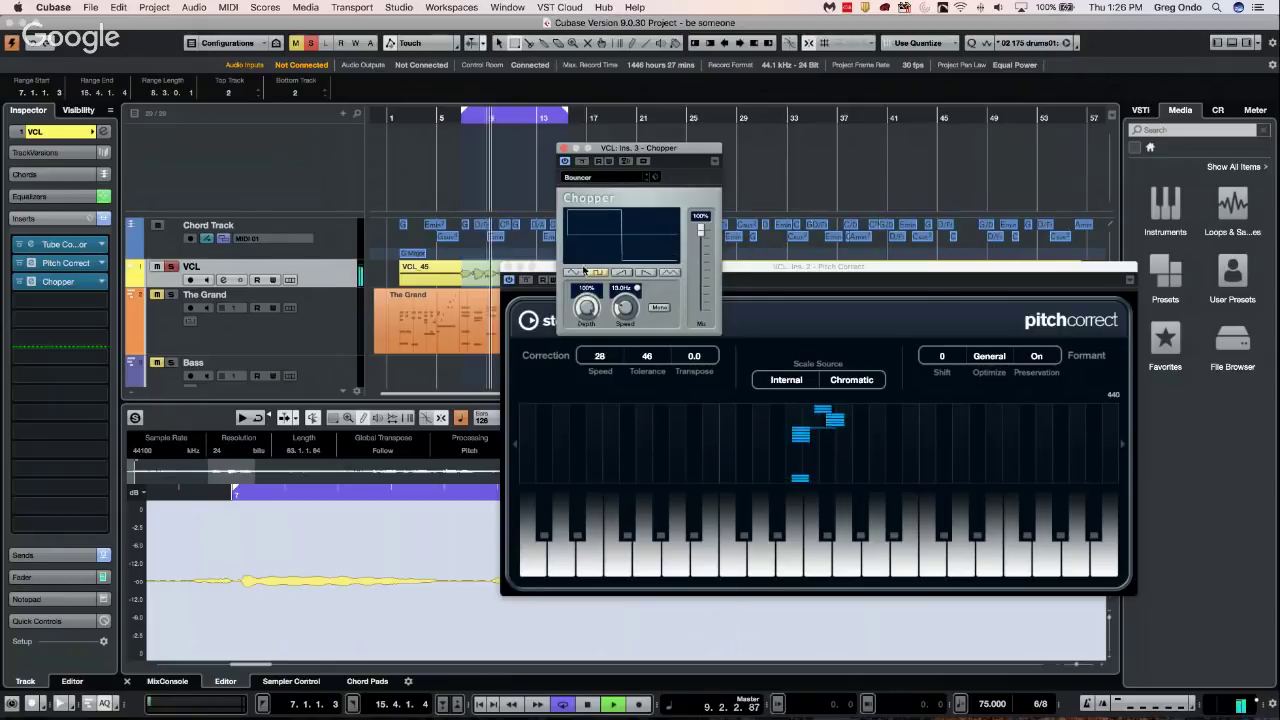
scroll(626, 305, up, 3)
scroll(626, 305, down, 6)
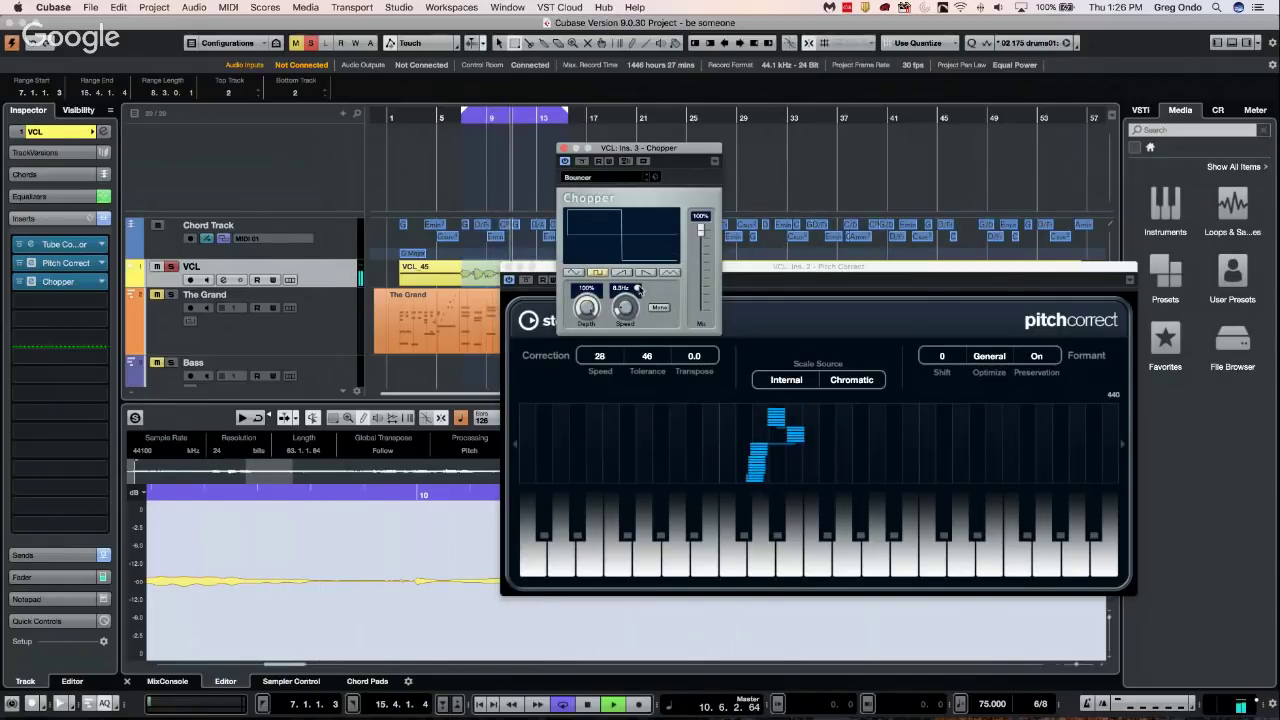
scroll(642, 309, up, 2)
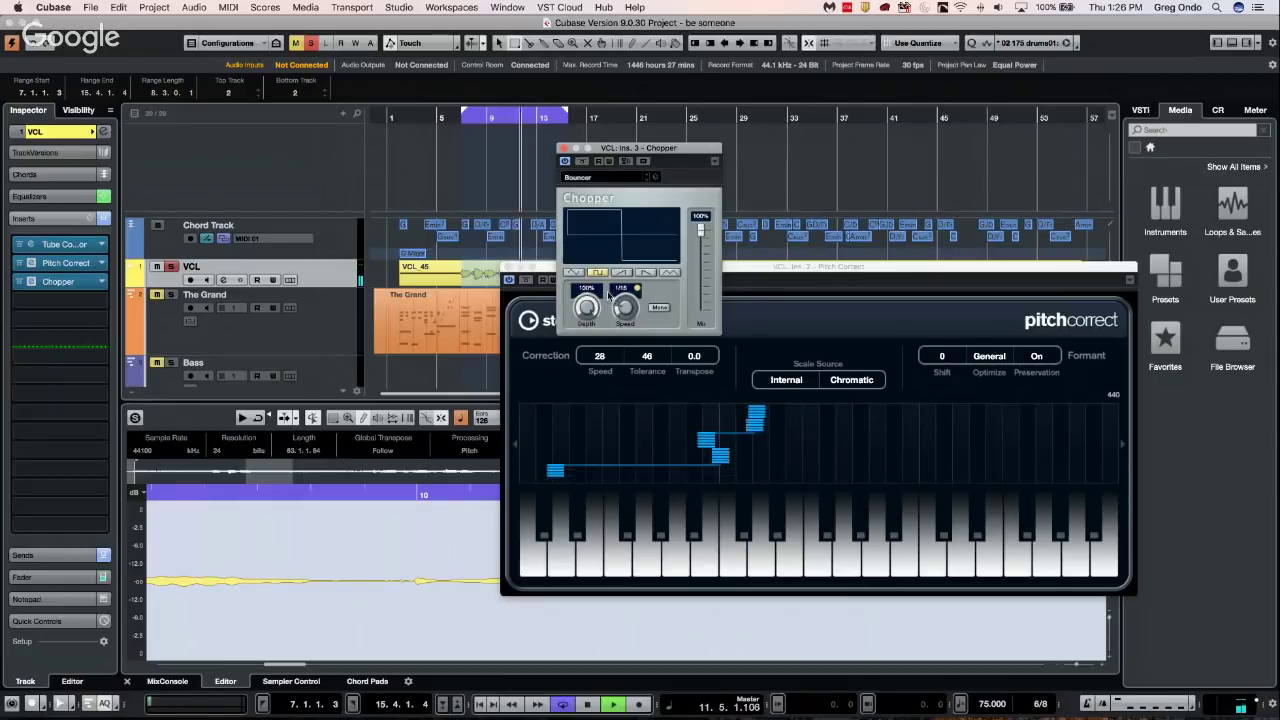
scroll(609, 286, down, 4)
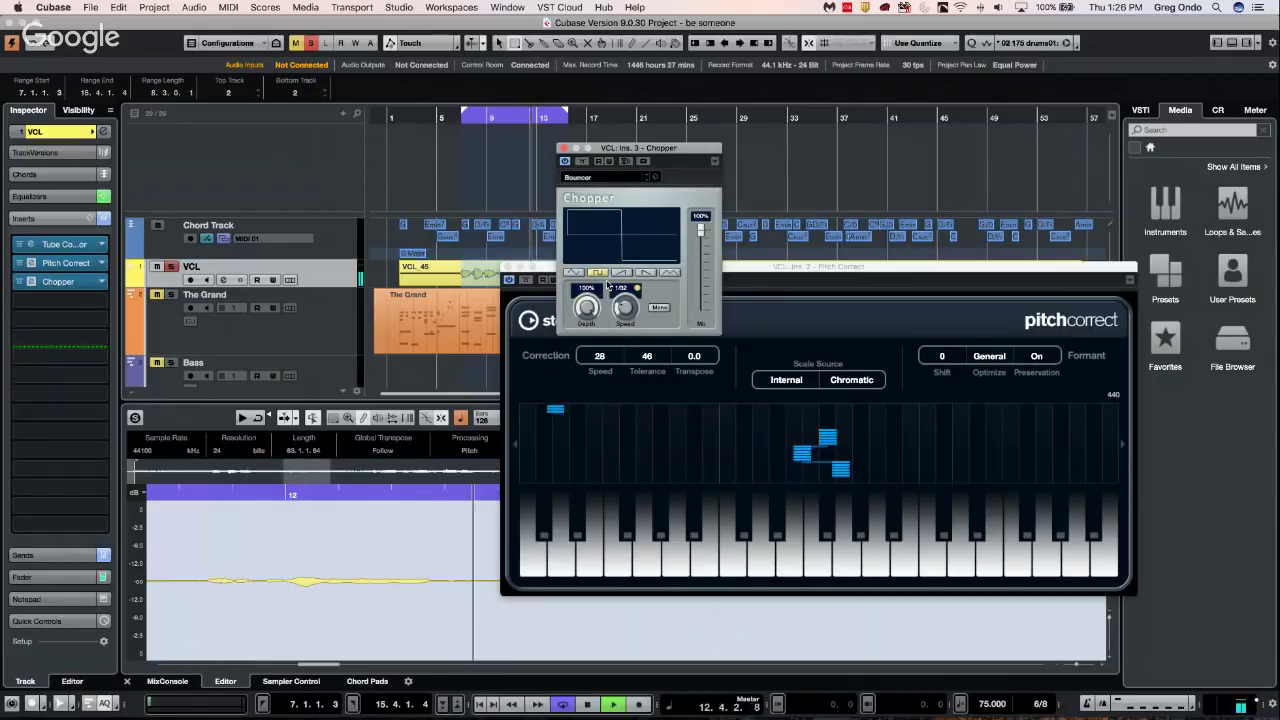
scroll(606, 282, up, 4)
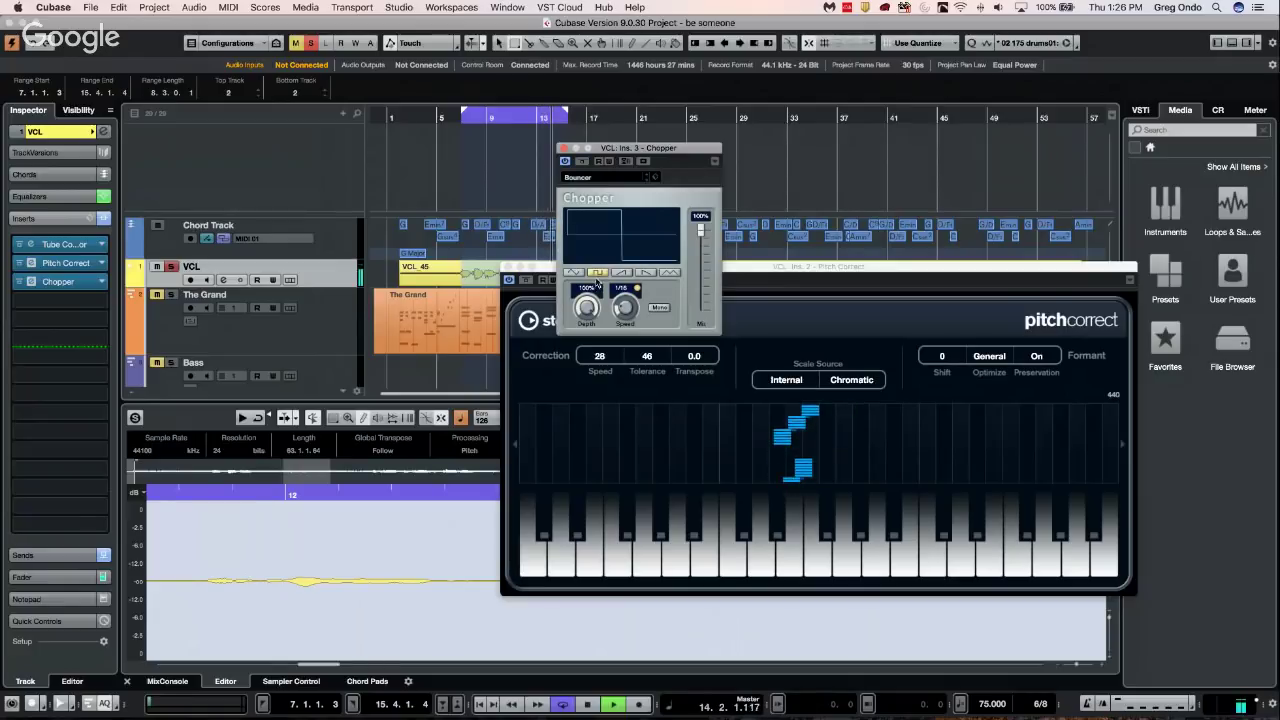
scroll(597, 283, up, 1)
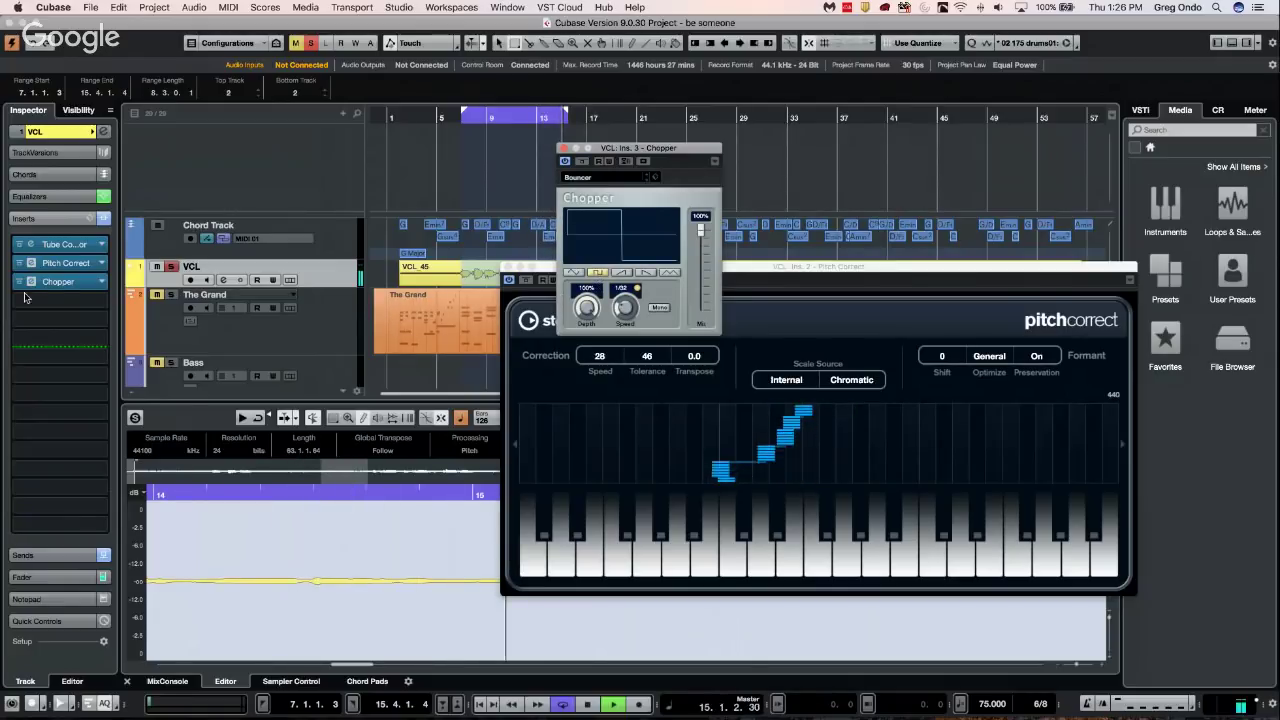
Replace Pitch Correct in the VCL track's second insert slot with Octaver, discarding the Pitch Correct changes
click(100, 300)
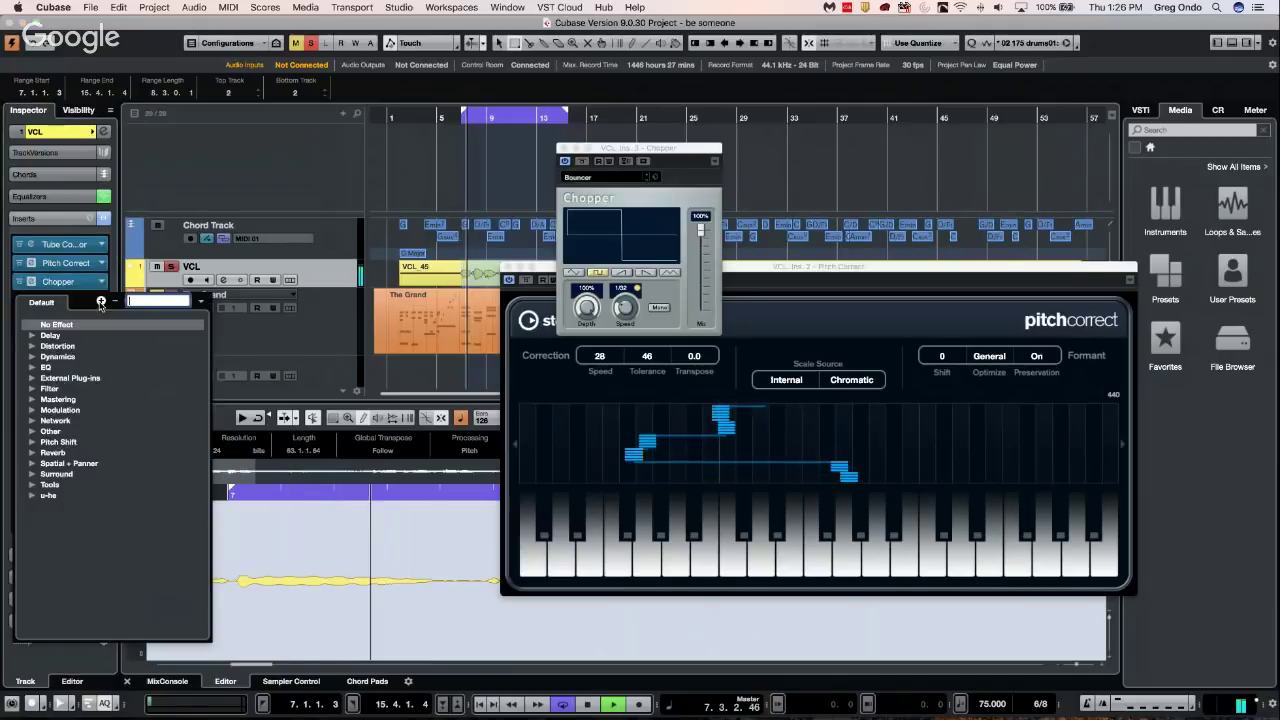
click(33, 356)
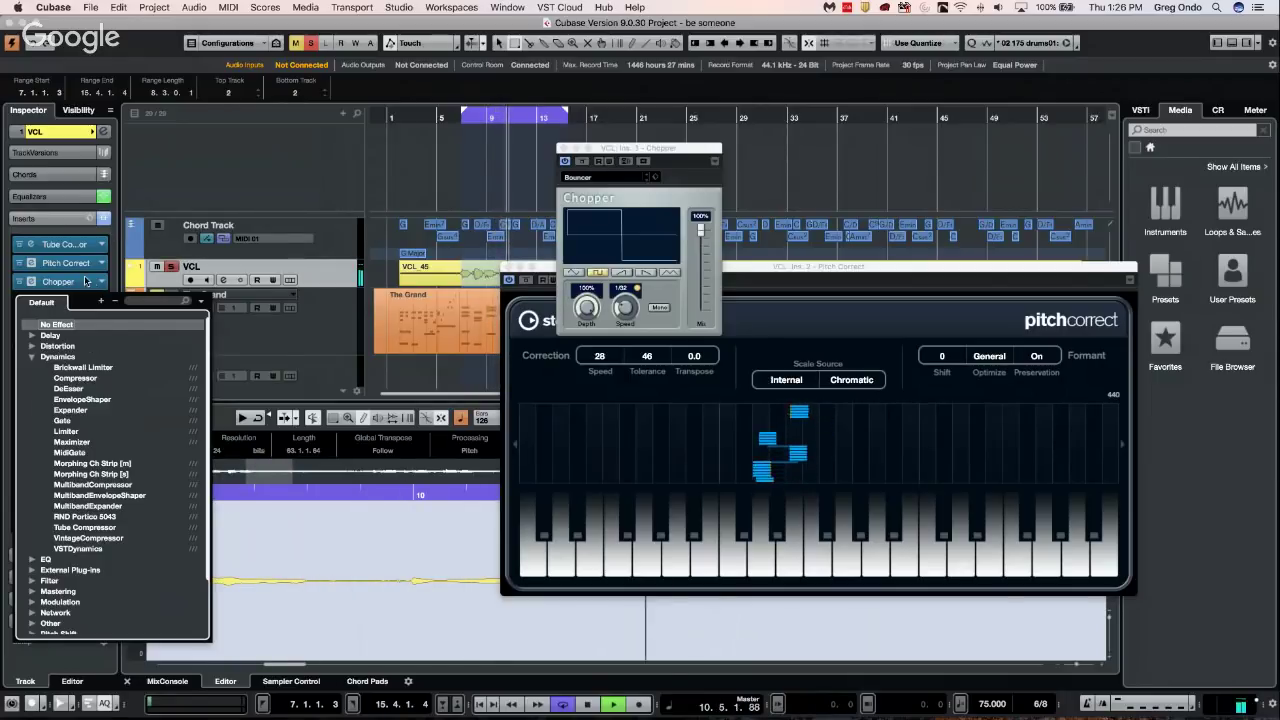
click(100, 244)
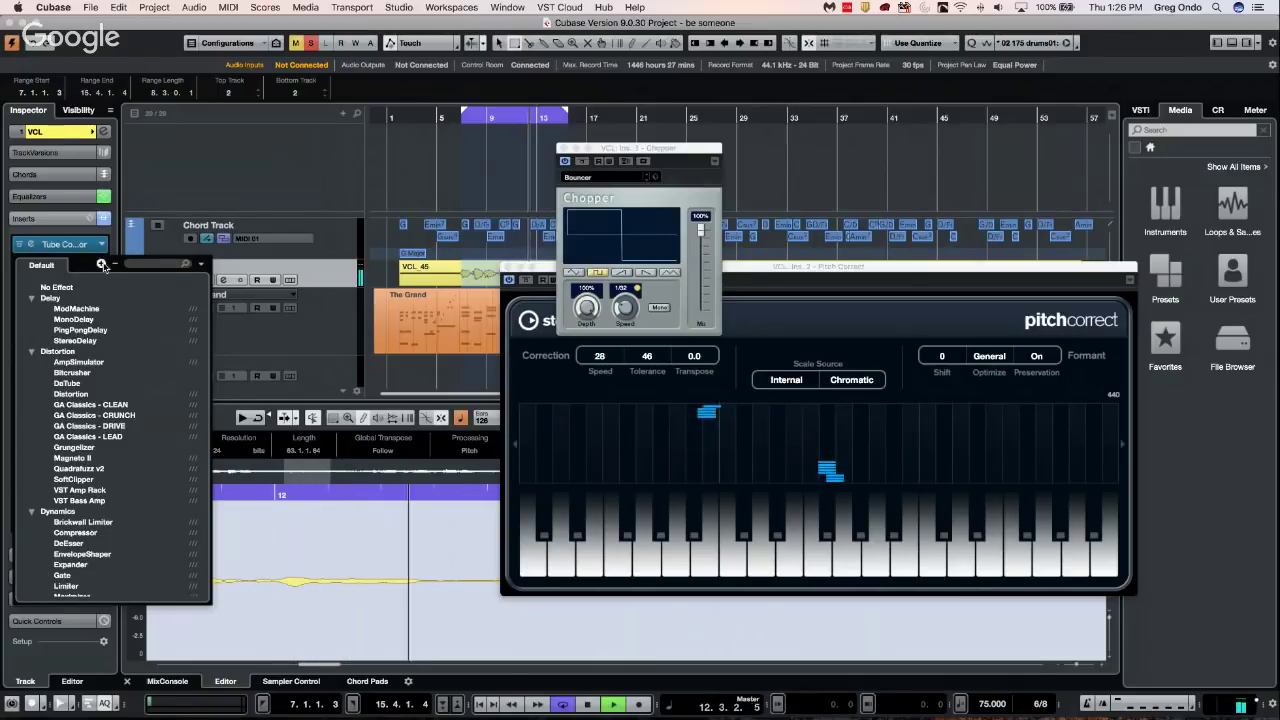
click(101, 264)
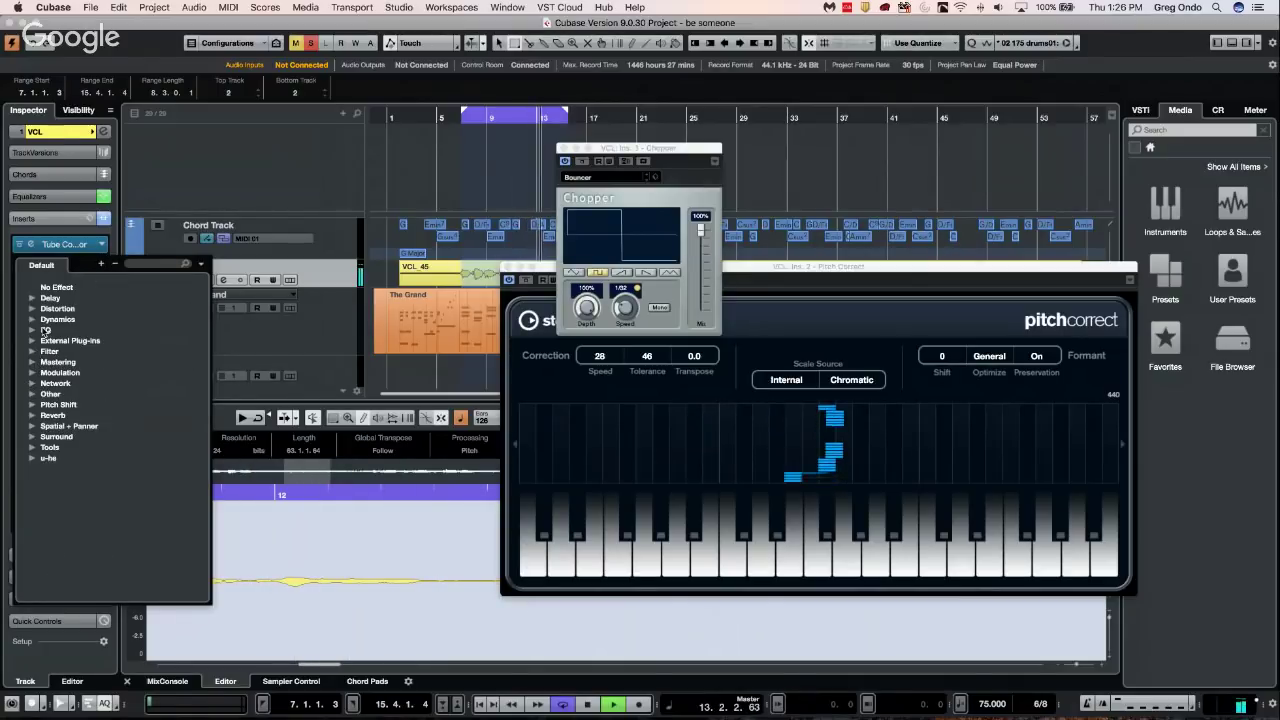
click(34, 406)
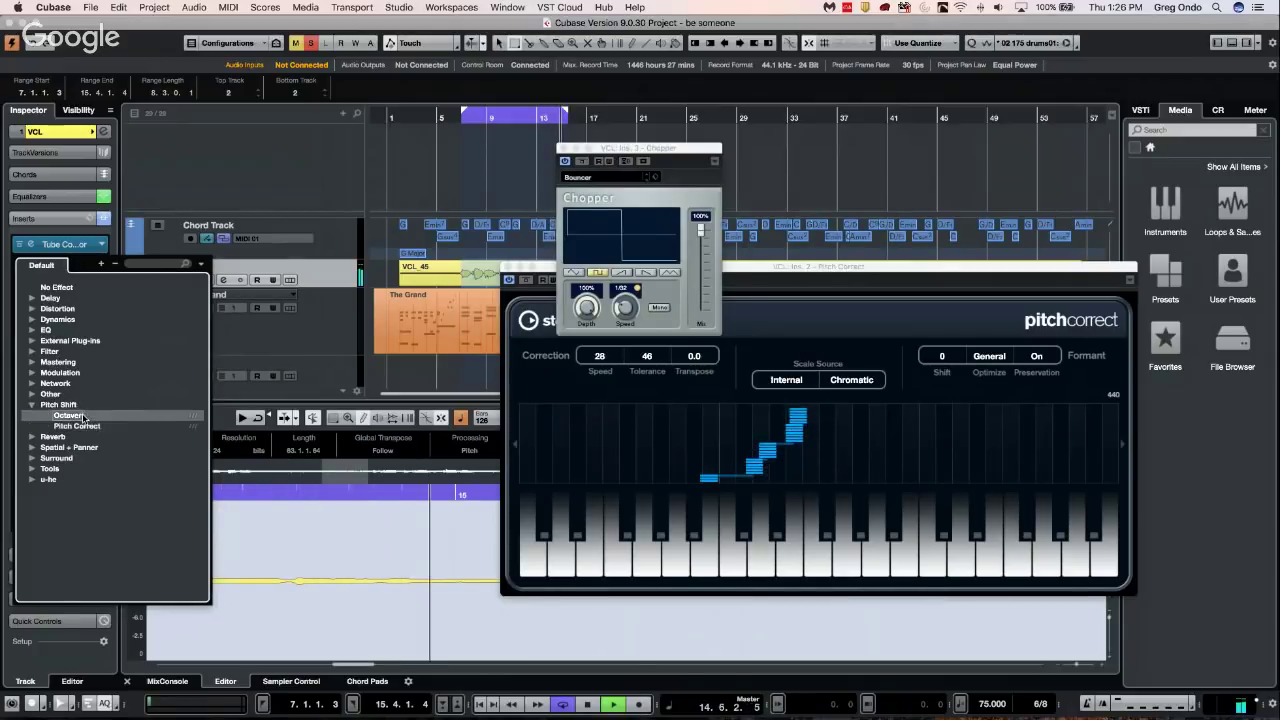
click(84, 416)
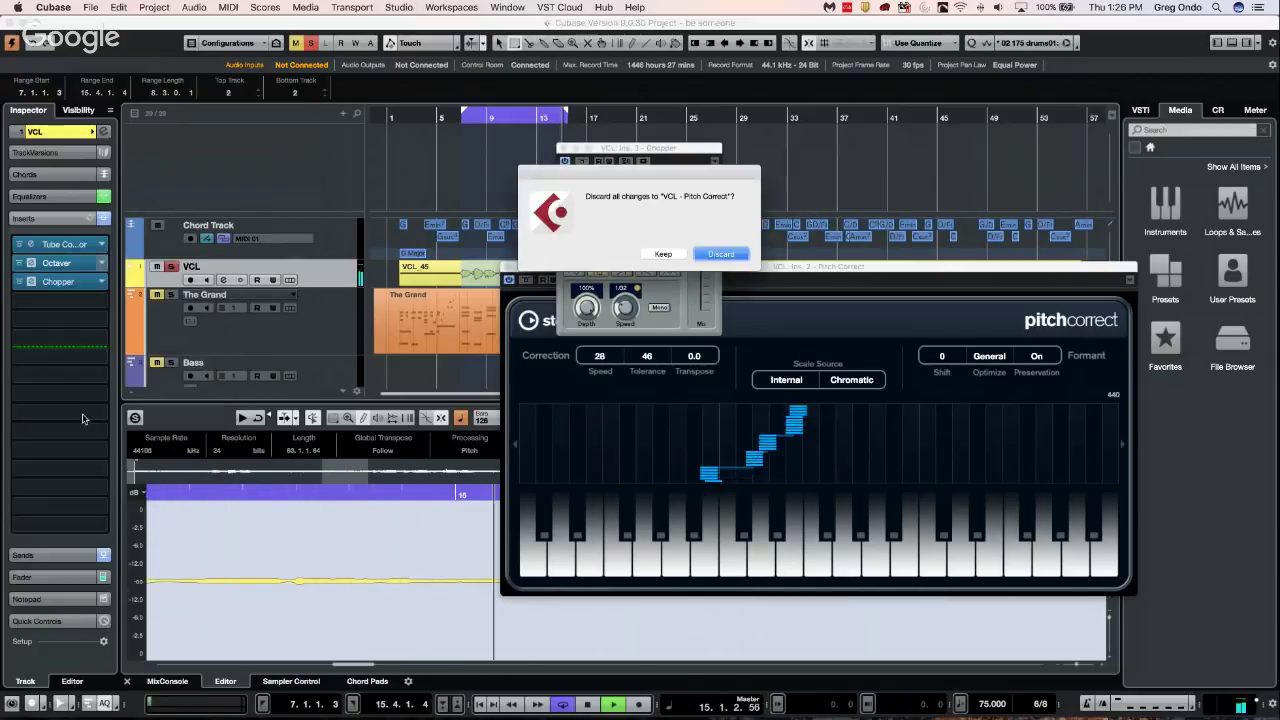
click(697, 253)
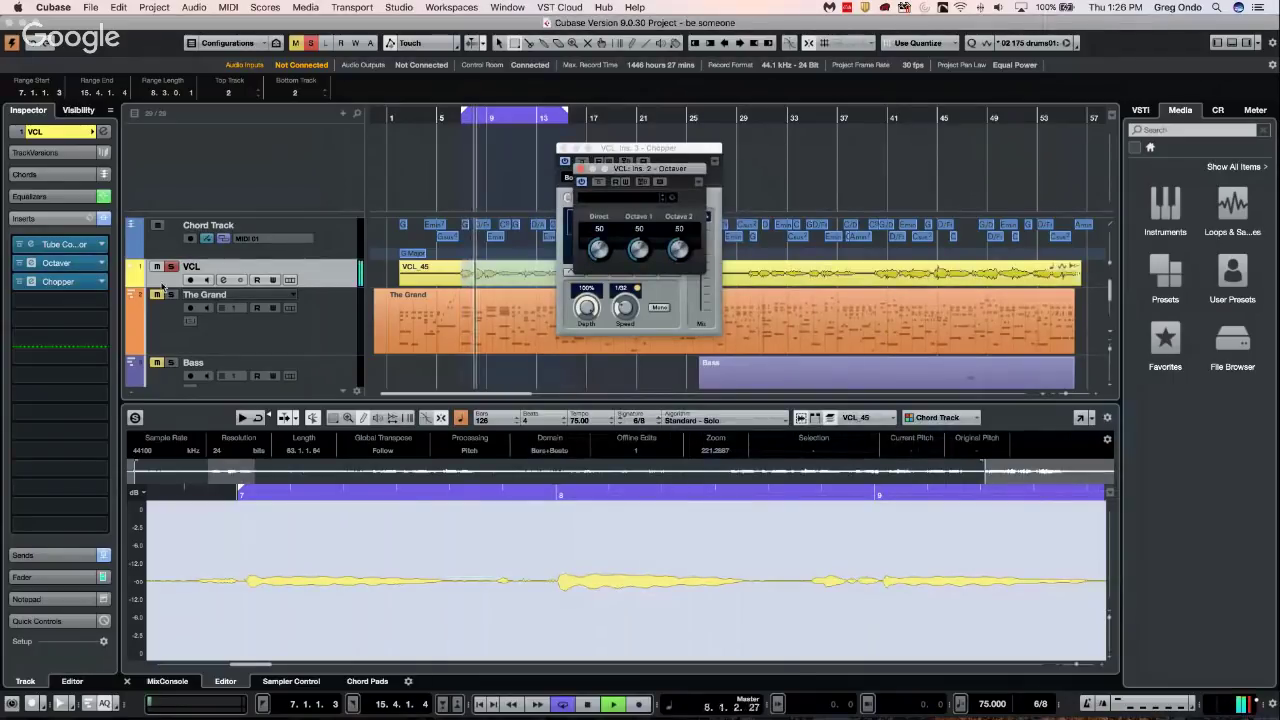
Set the Octaver levels to Direct 56, Octave 1 55 and Octave 2 30
drag(676, 250, 587, 253)
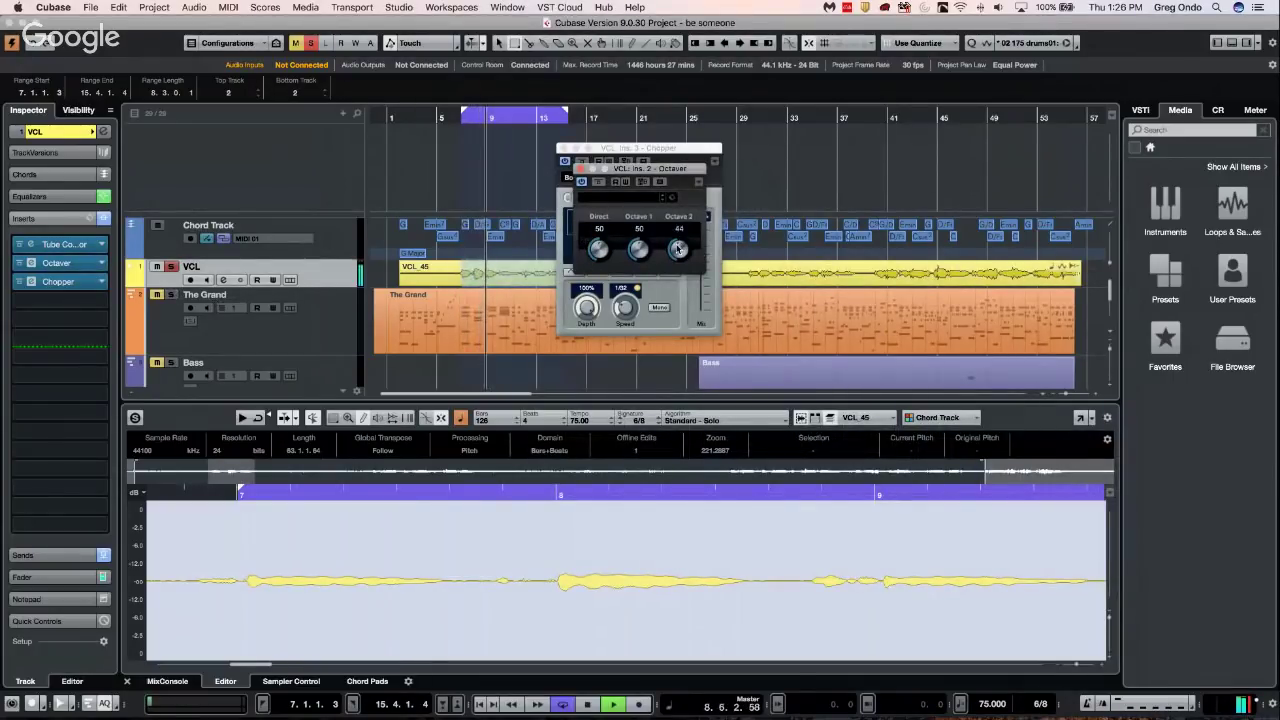
scroll(597, 250, up, 3)
scroll(638, 250, up, 3)
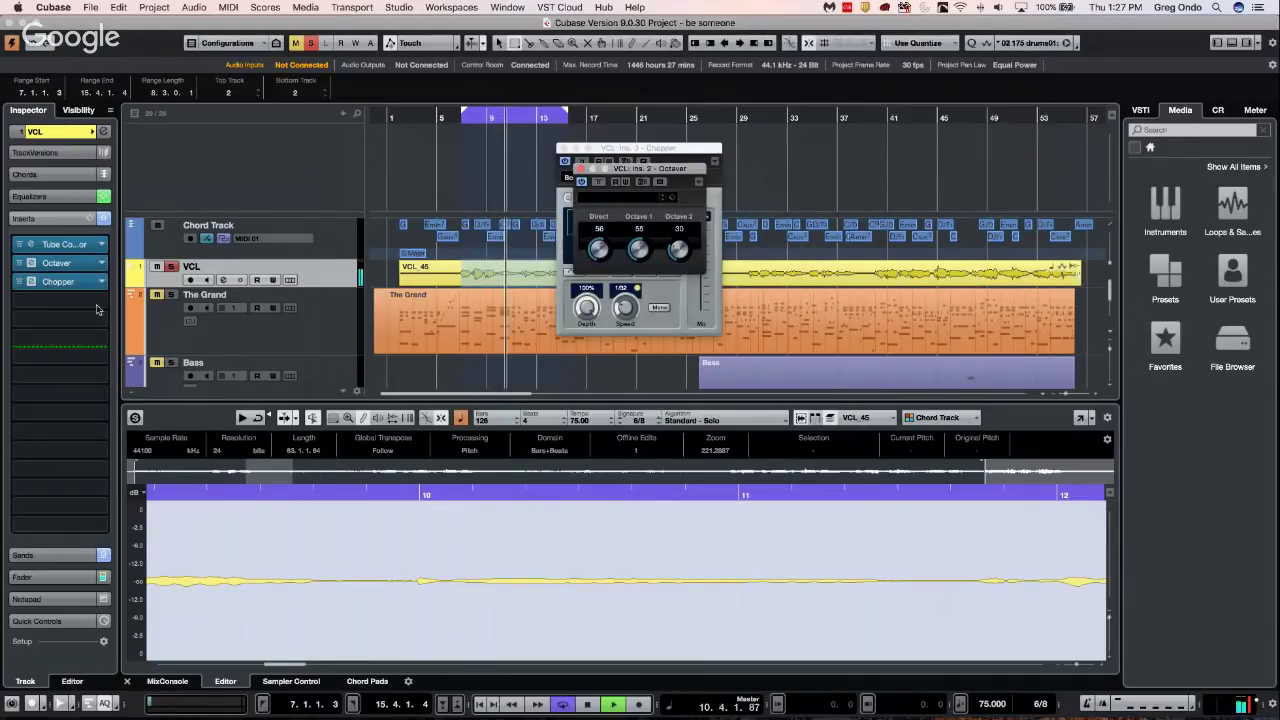
Add the RingModulator effect in the VCL track's fourth insert slot
click(60, 300)
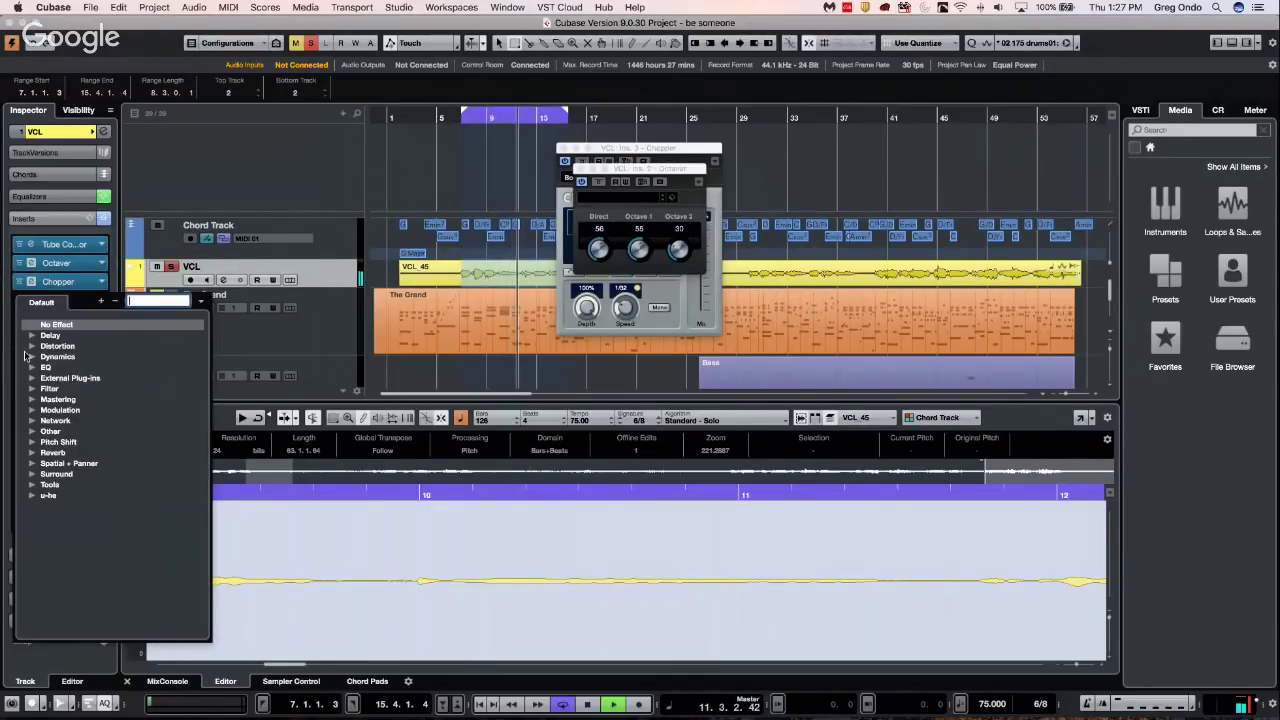
click(32, 410)
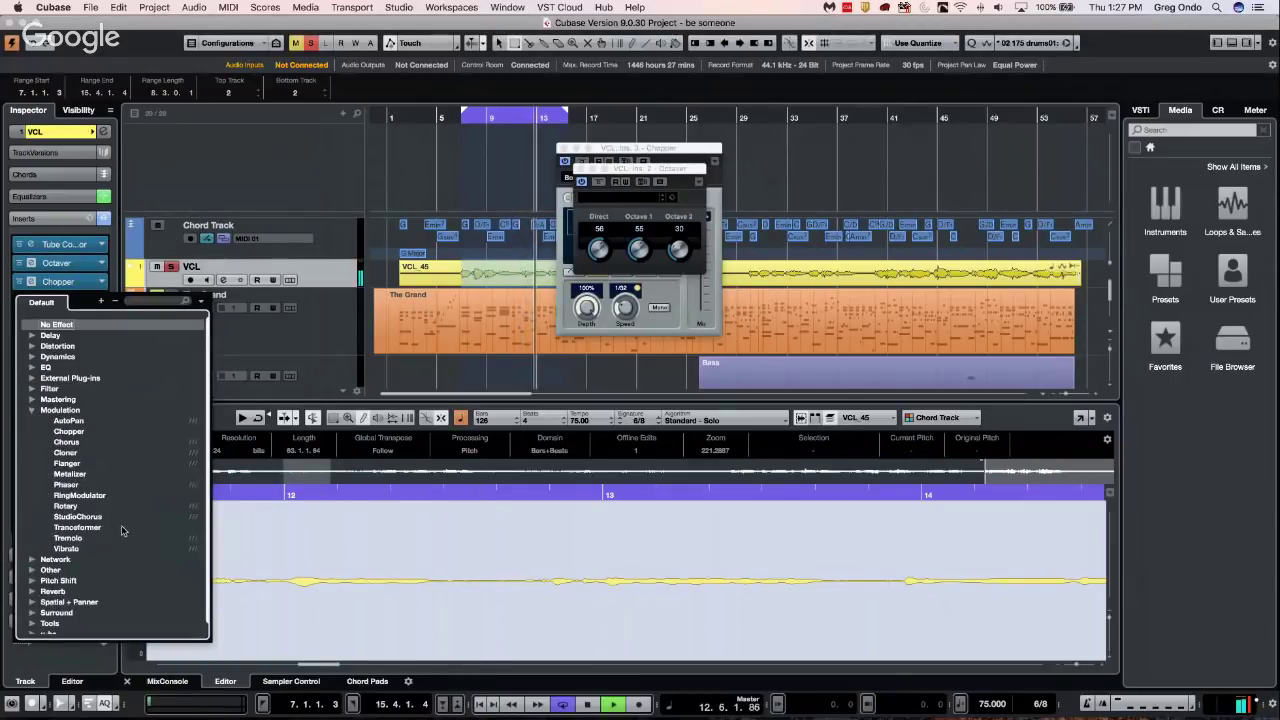
click(80, 495)
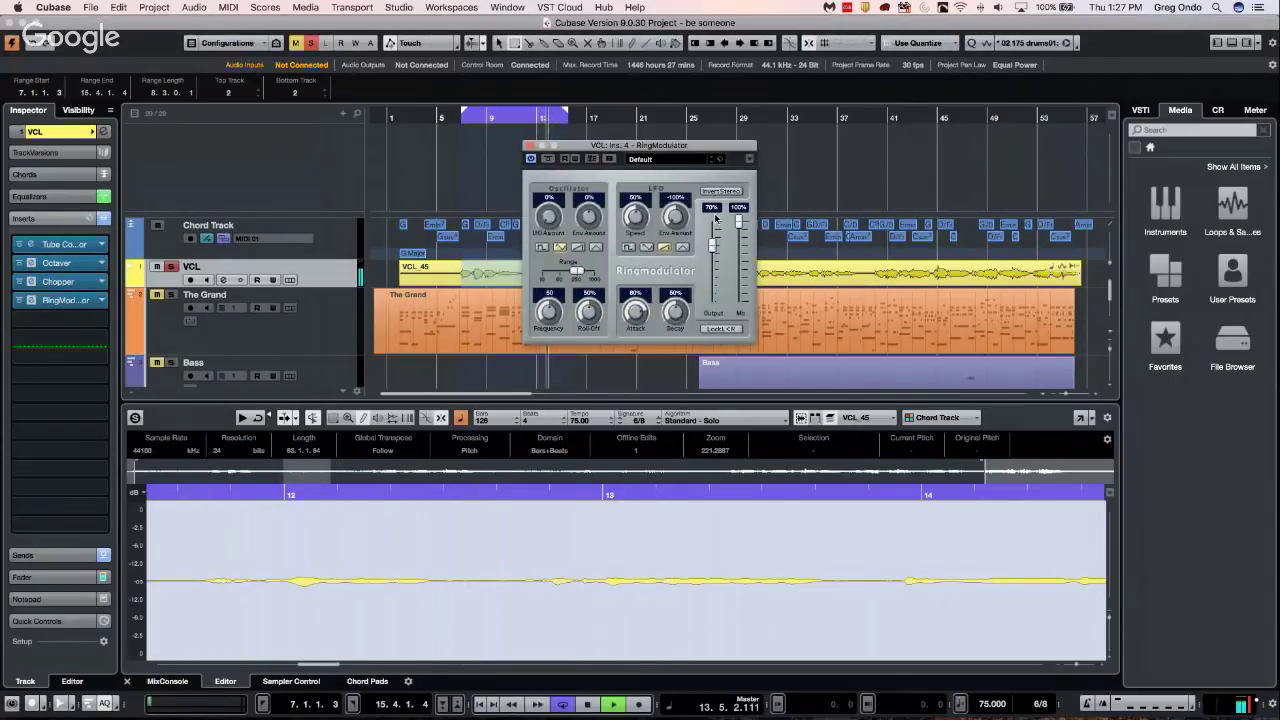
Set the RingModulator Mix to 78%, raise the oscillator's LFO Amount to just over 50%, and audition the vocal
drag(738, 222, 737, 250)
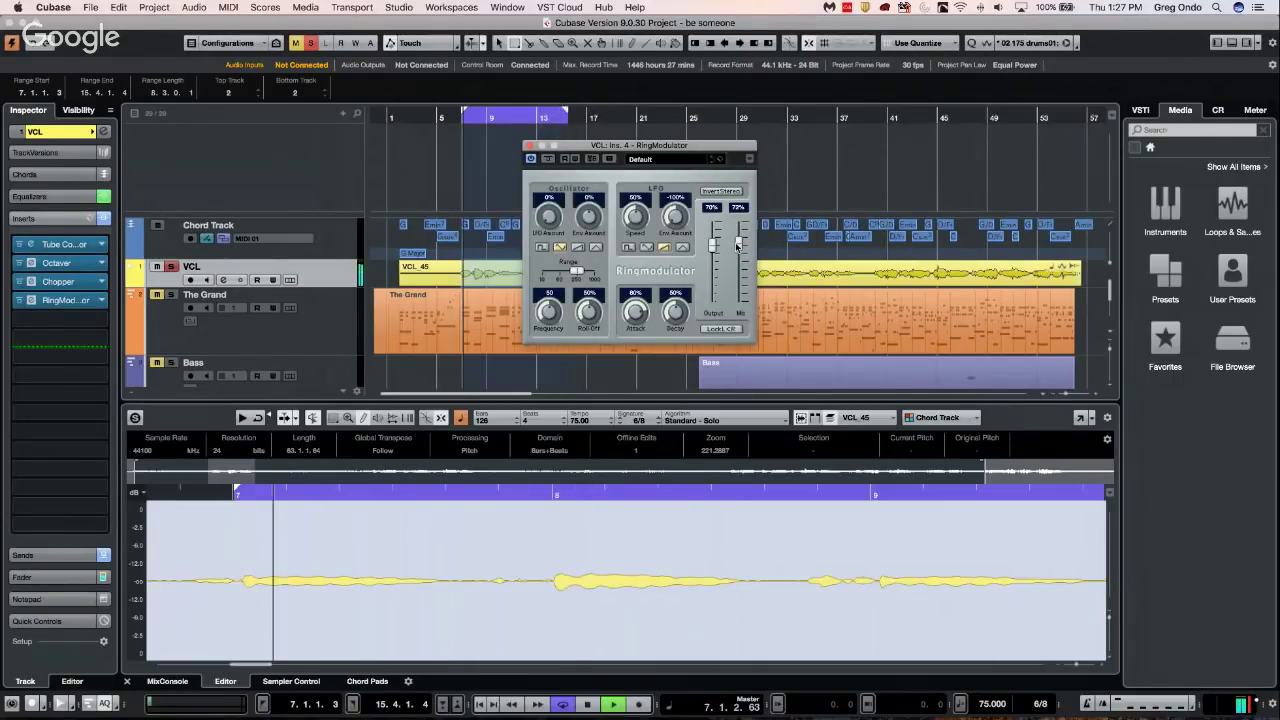
drag(737, 245, 739, 240)
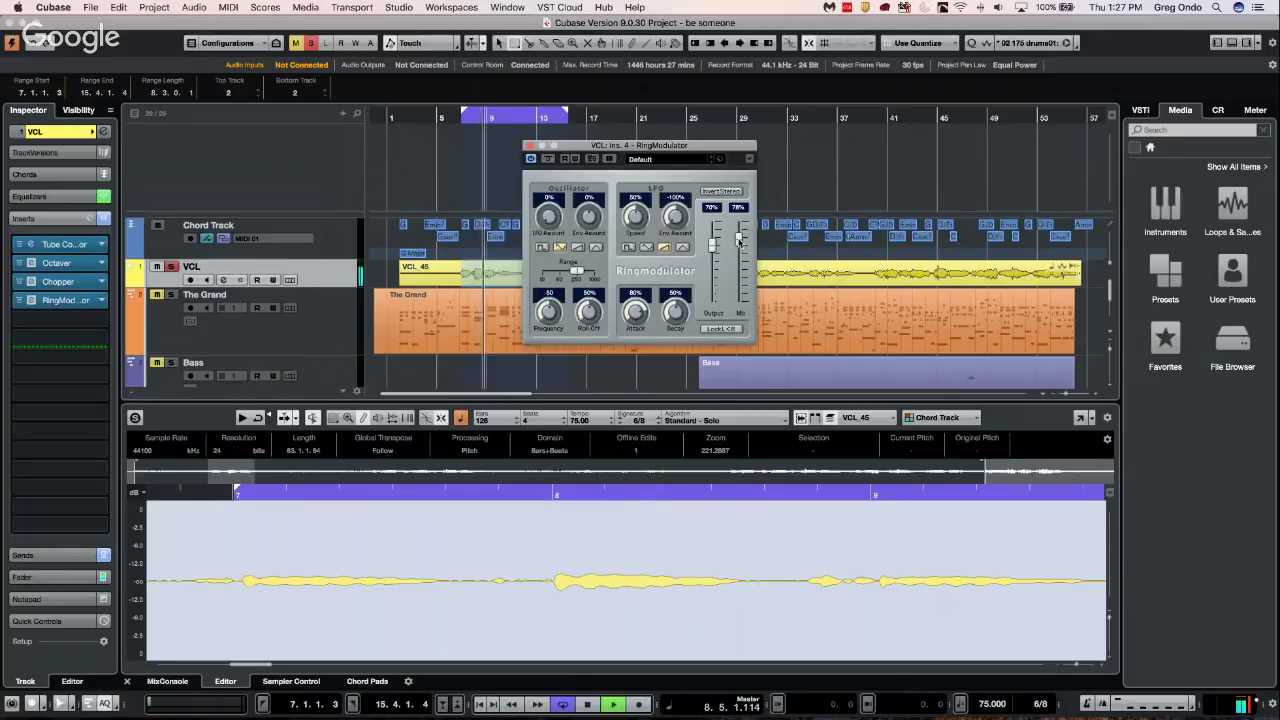
drag(541, 251, 549, 177)
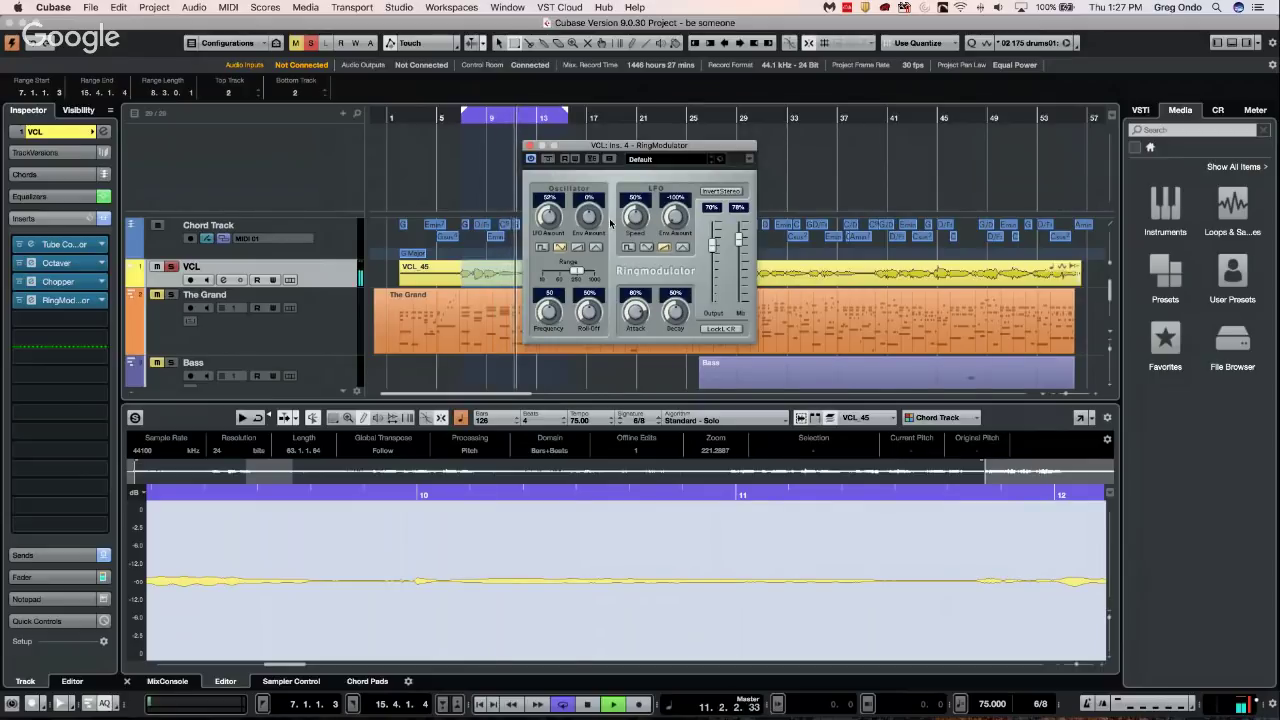
click(590, 704)
click(615, 704)
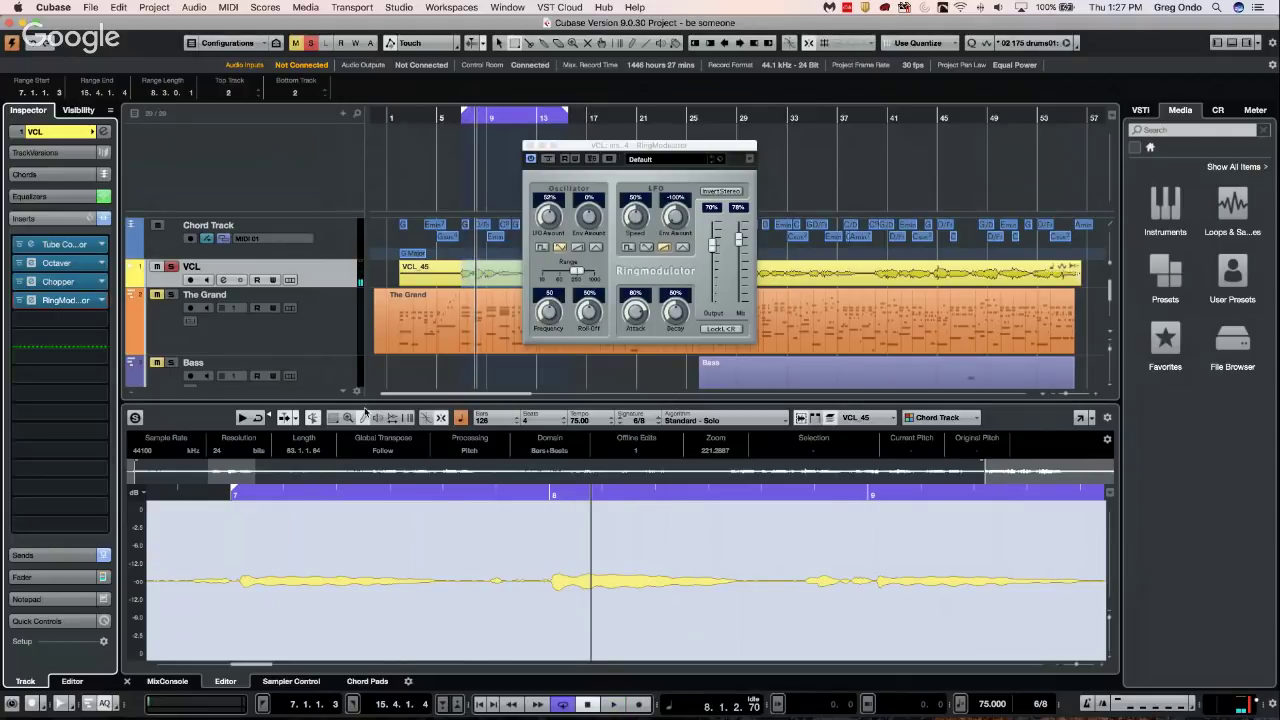
Remove RingModulator, Chopper and Octaver from the VCL track's inserts, discarding the changes made to each effect
click(100, 307)
click(46, 330)
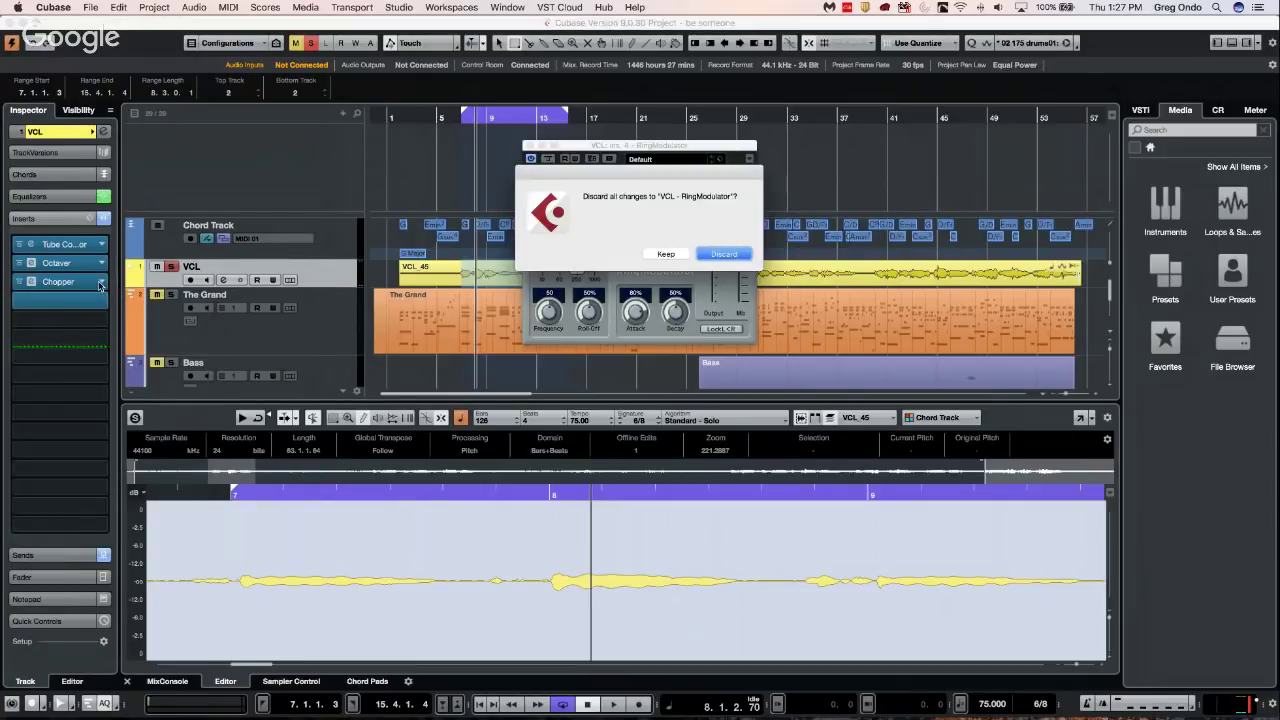
click(724, 255)
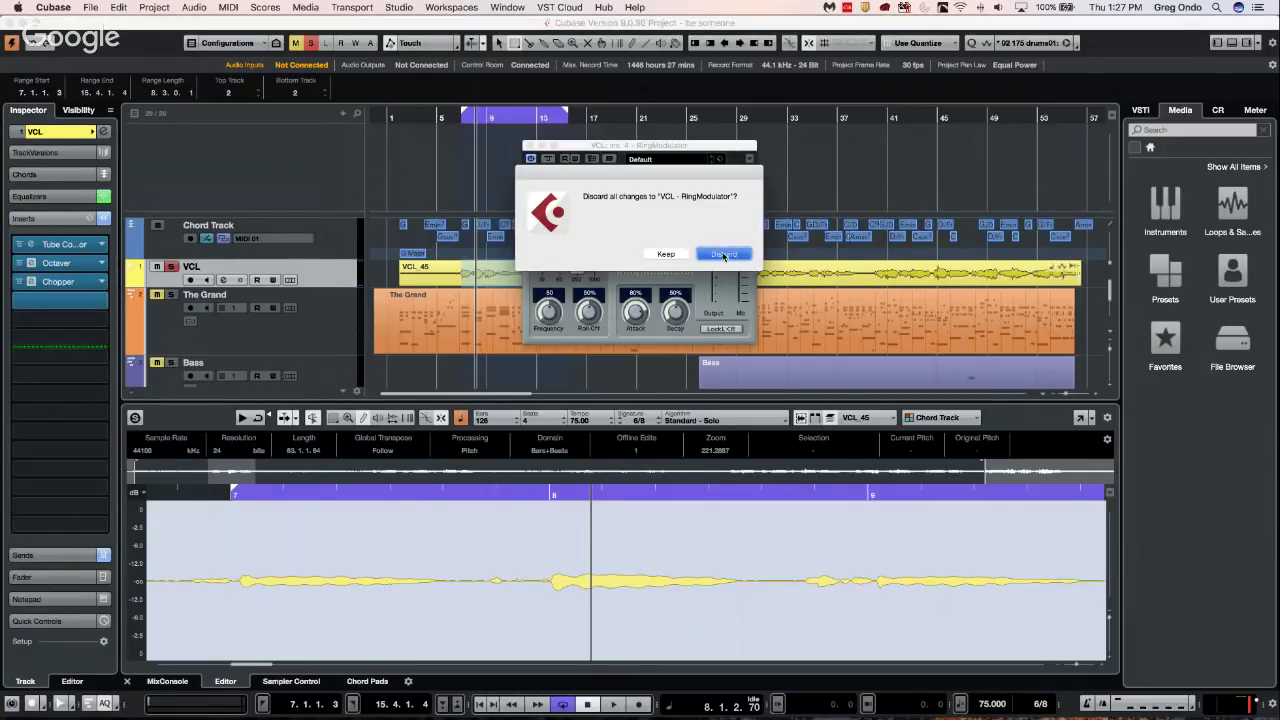
click(104, 285)
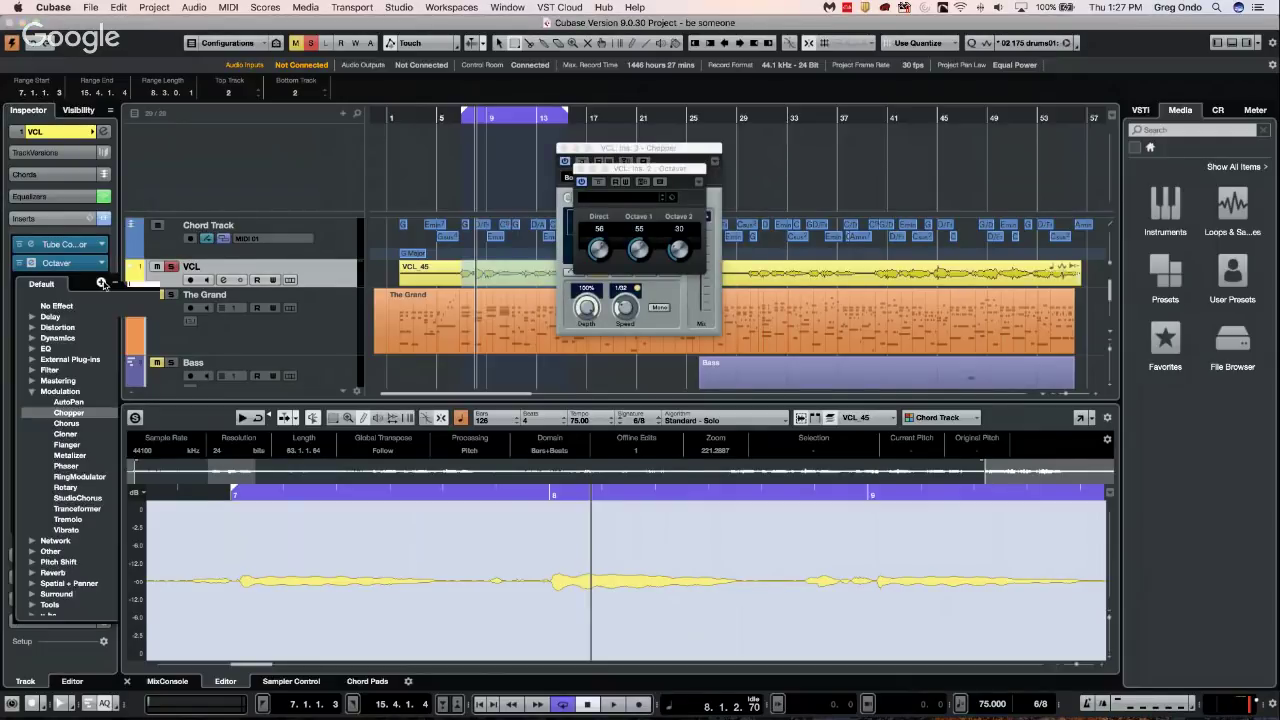
click(66, 302)
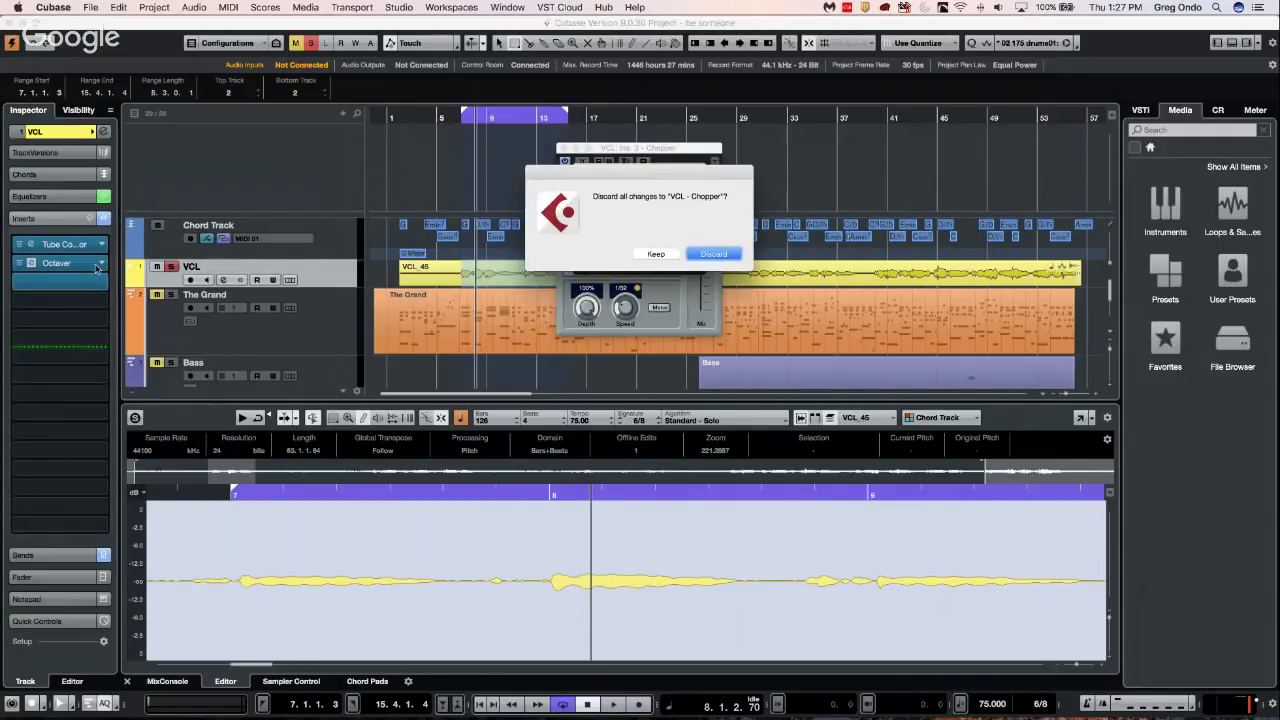
click(708, 257)
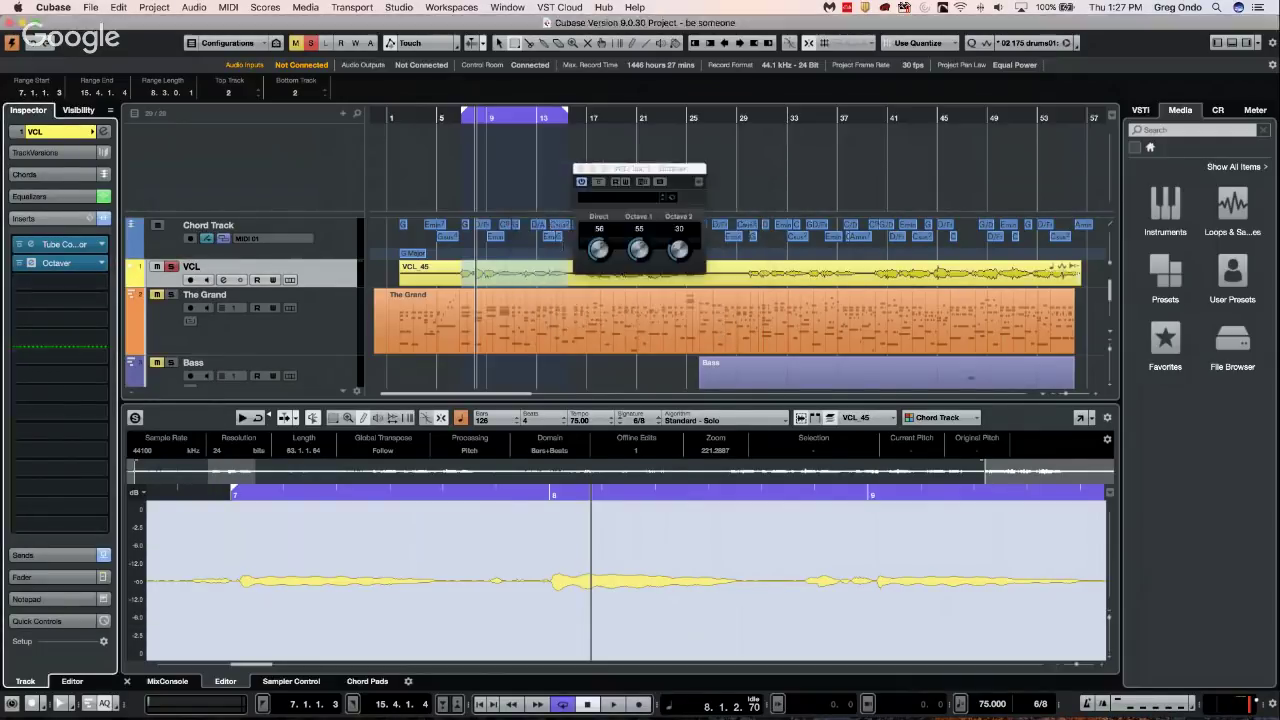
click(102, 264)
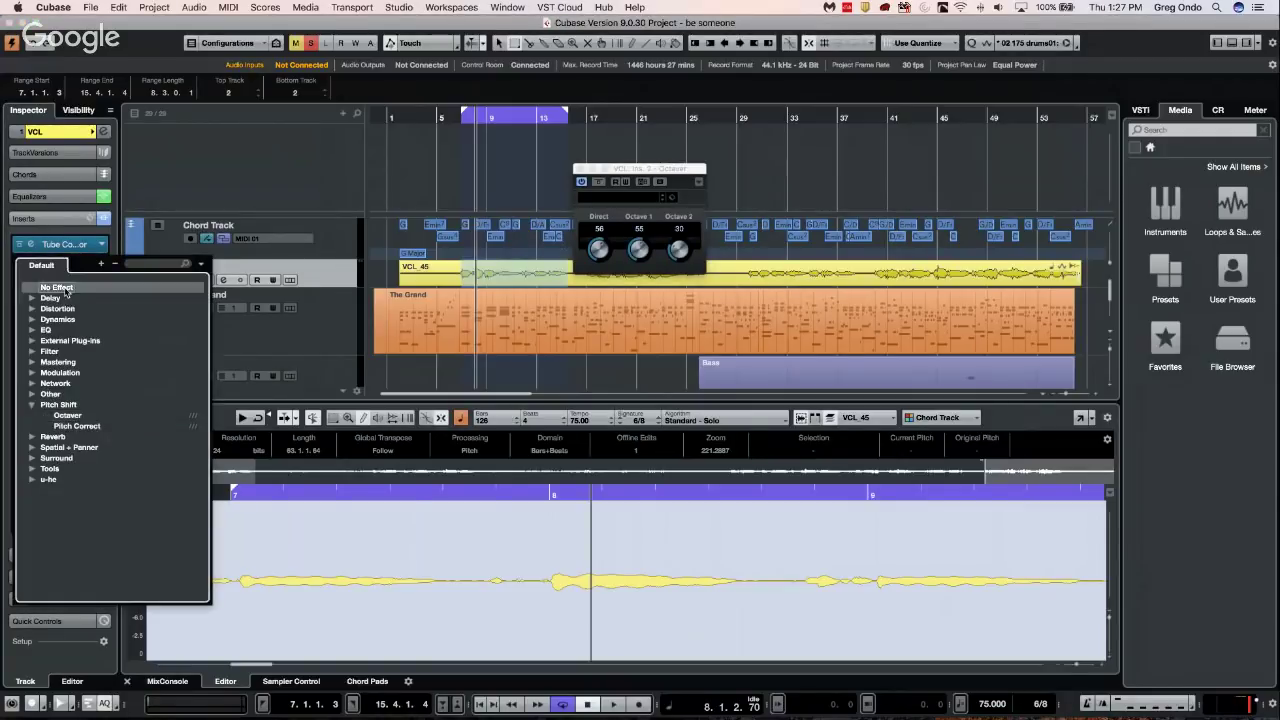
click(56, 287)
click(714, 255)
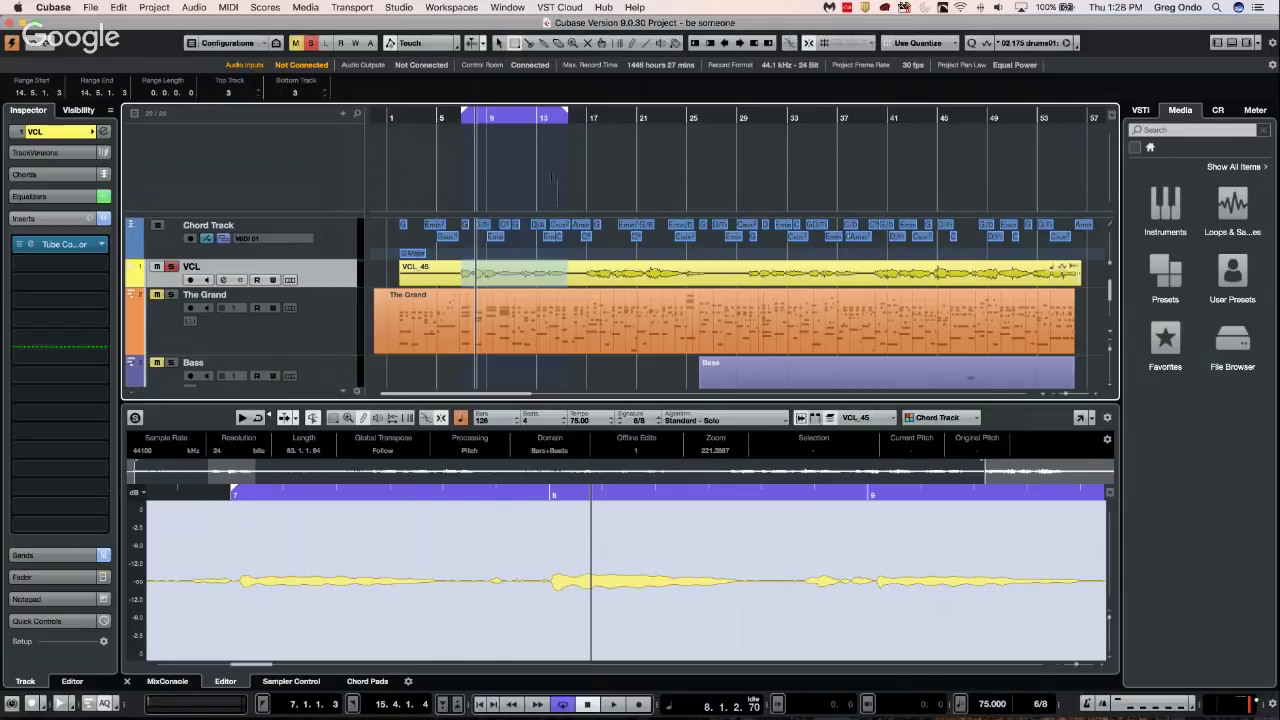
Show the VCL track's Volume automation lane and make the lane taller
scroll(358, 260, down, 2)
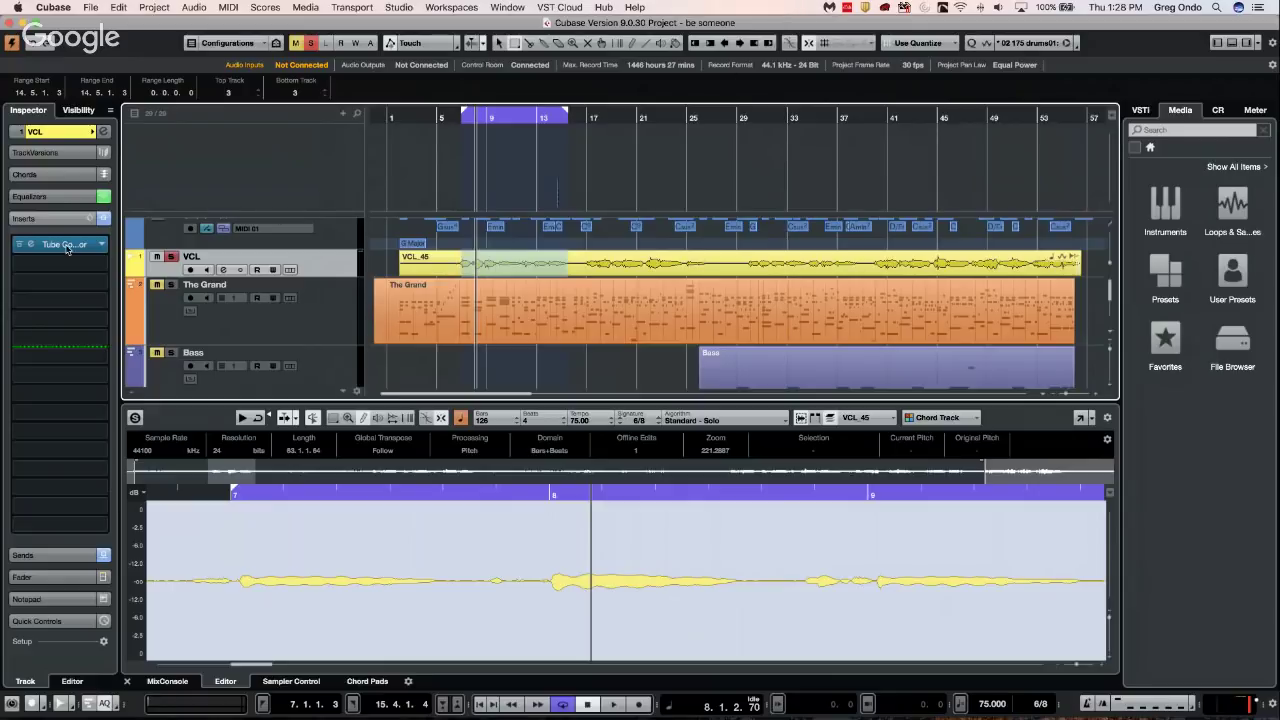
click(133, 269)
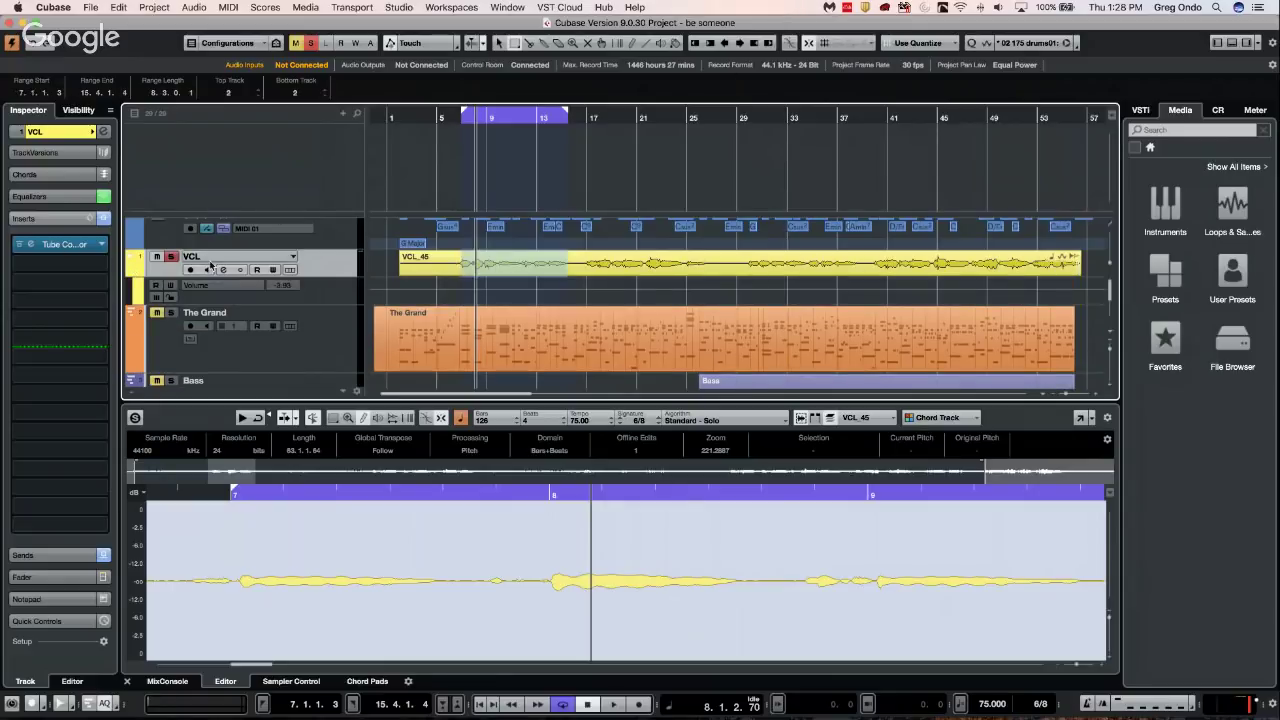
drag(328, 304, 315, 357)
Draw a freehand, uneven volume automation curve on the VCL track from about bar 8 to bar 17 with the Draw tool
right_click(450, 317)
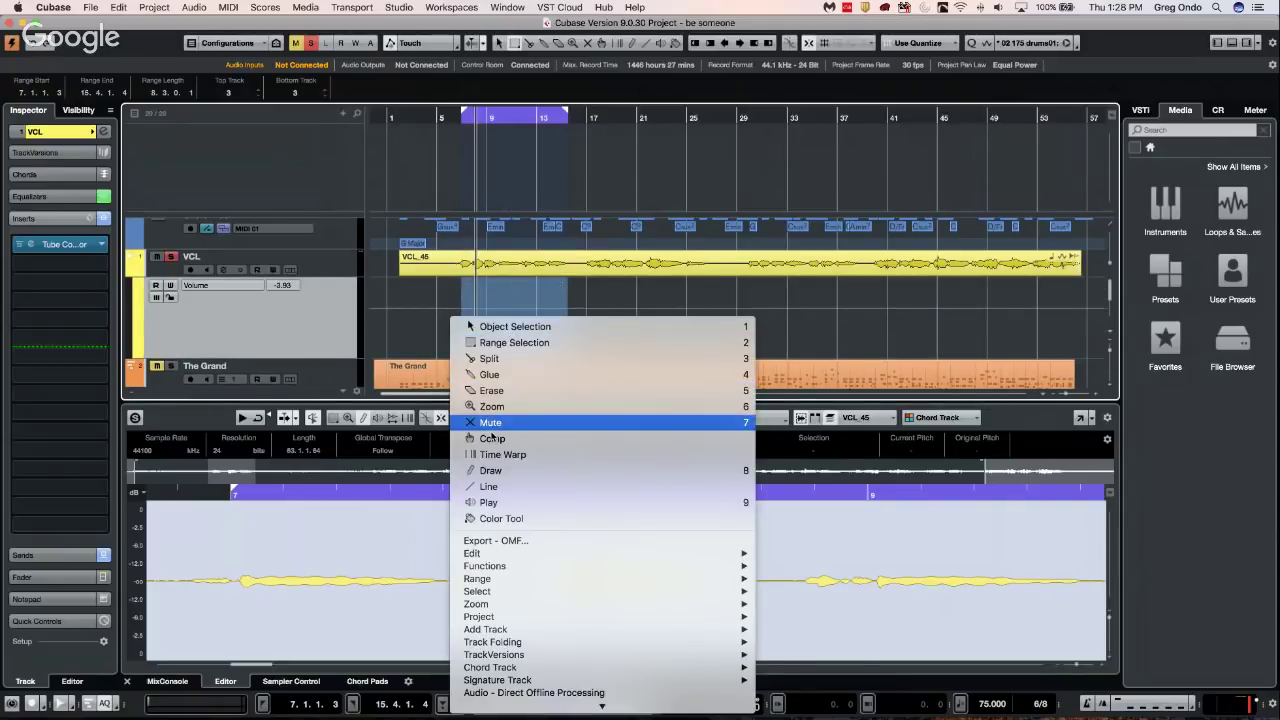
click(489, 472)
mouse_move(475, 310)
mouse_down()
mouse_move(533, 328)
mouse_move(592, 314)
mouse_up()
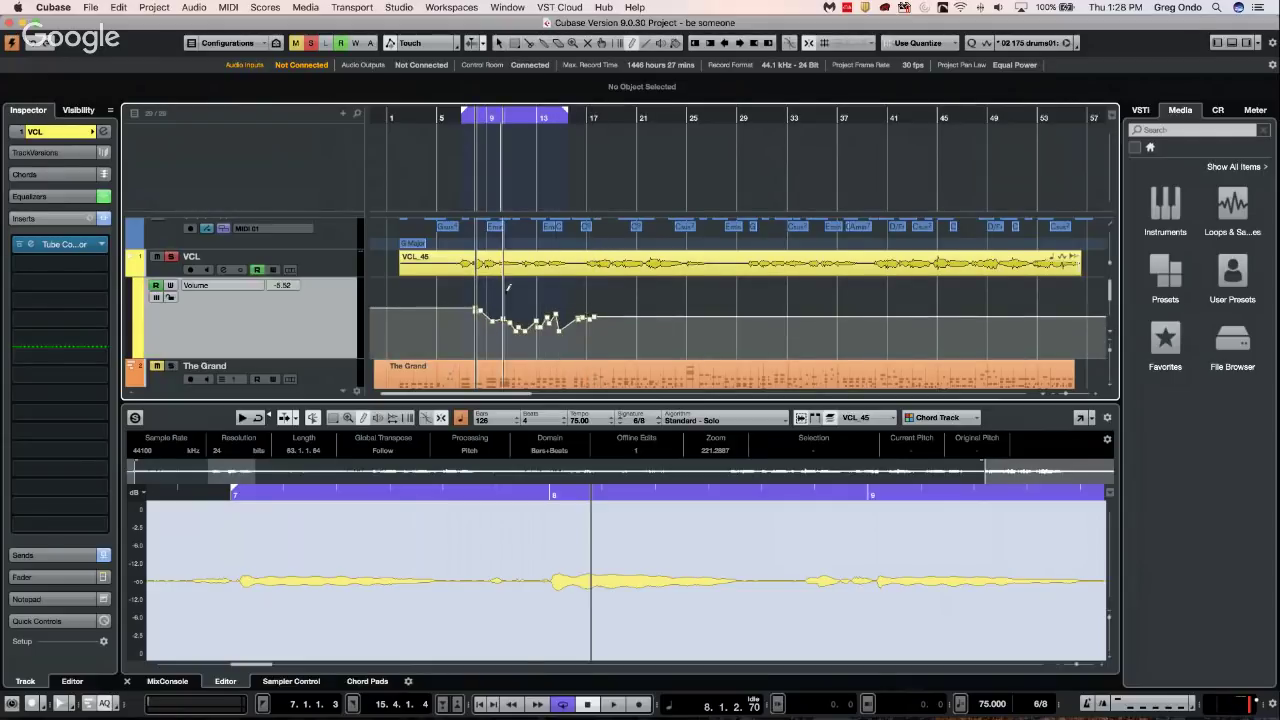
right_click(520, 300)
click(476, 306)
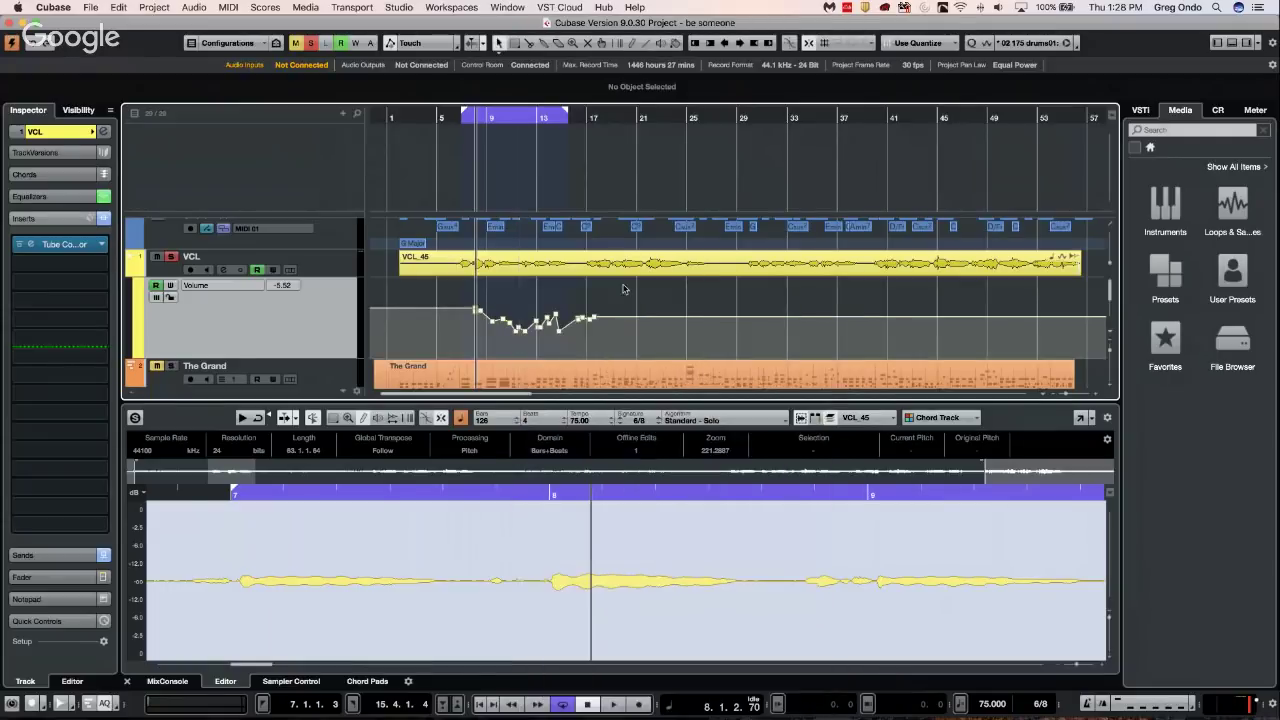
Select the volume automation from about bar 7 to bar 18 as a range and scale its curve down and back up
right_click(467, 291)
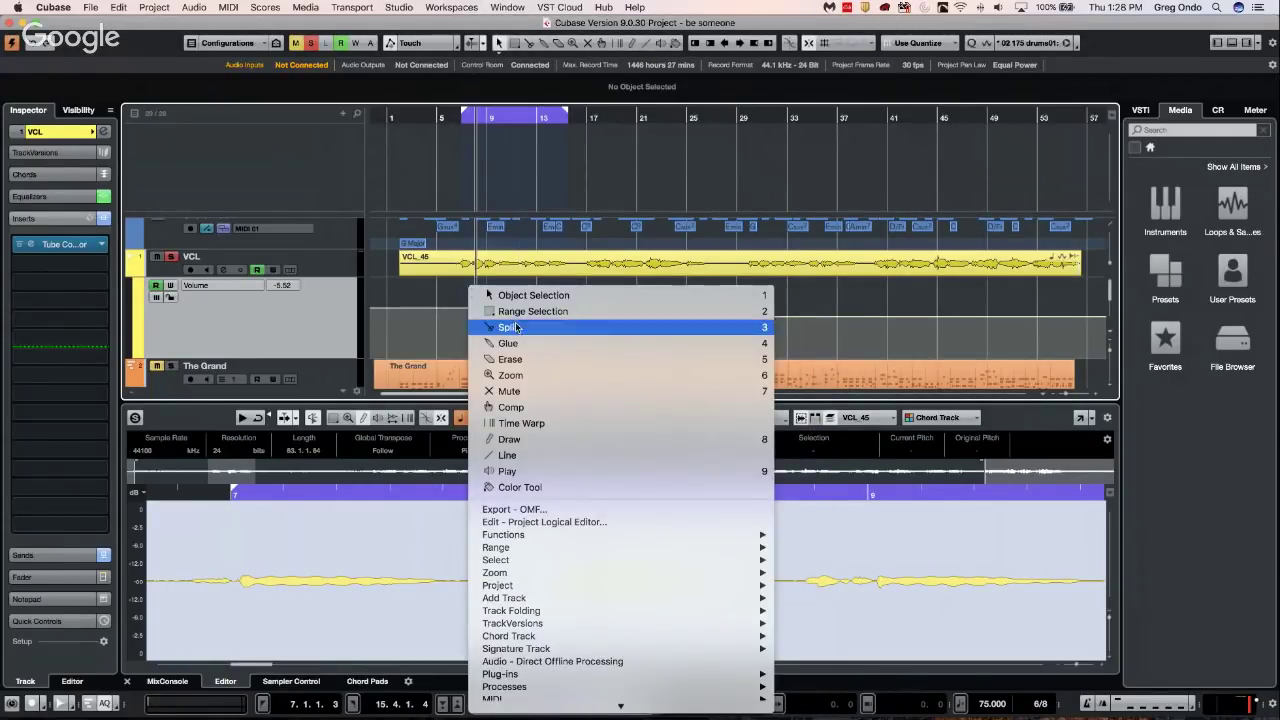
click(515, 311)
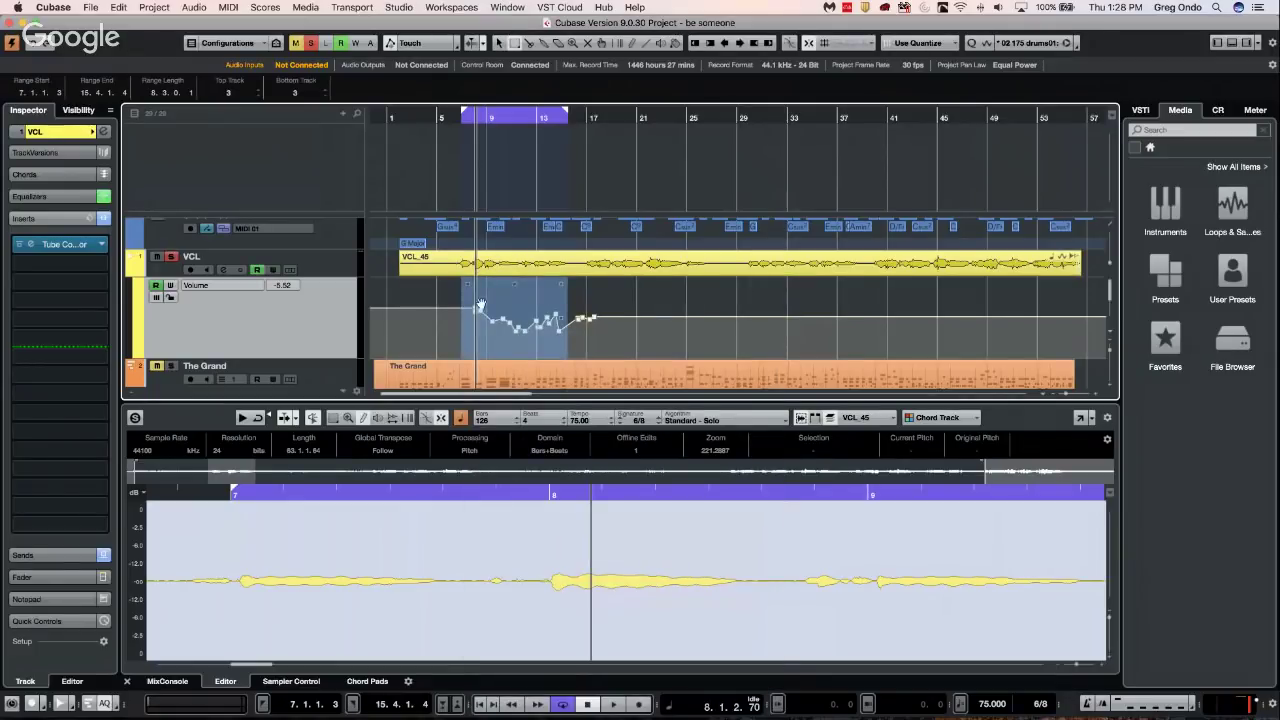
click(478, 300)
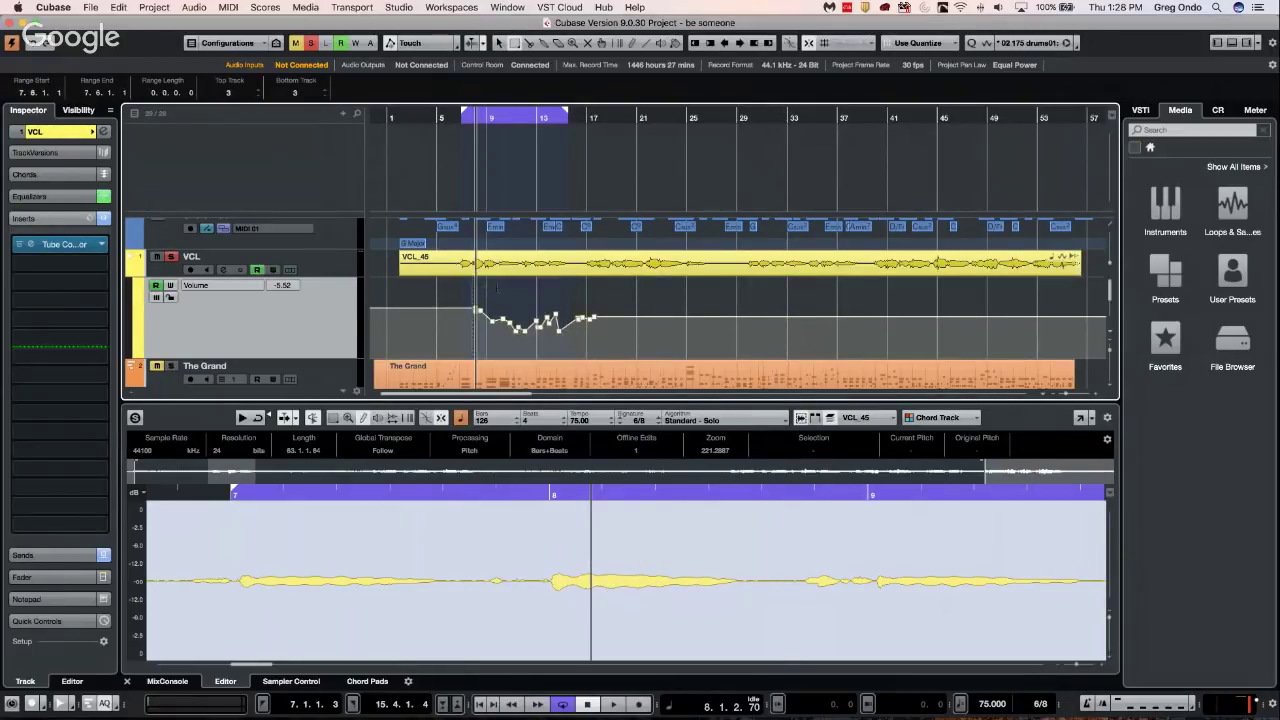
drag(464, 300, 600, 305)
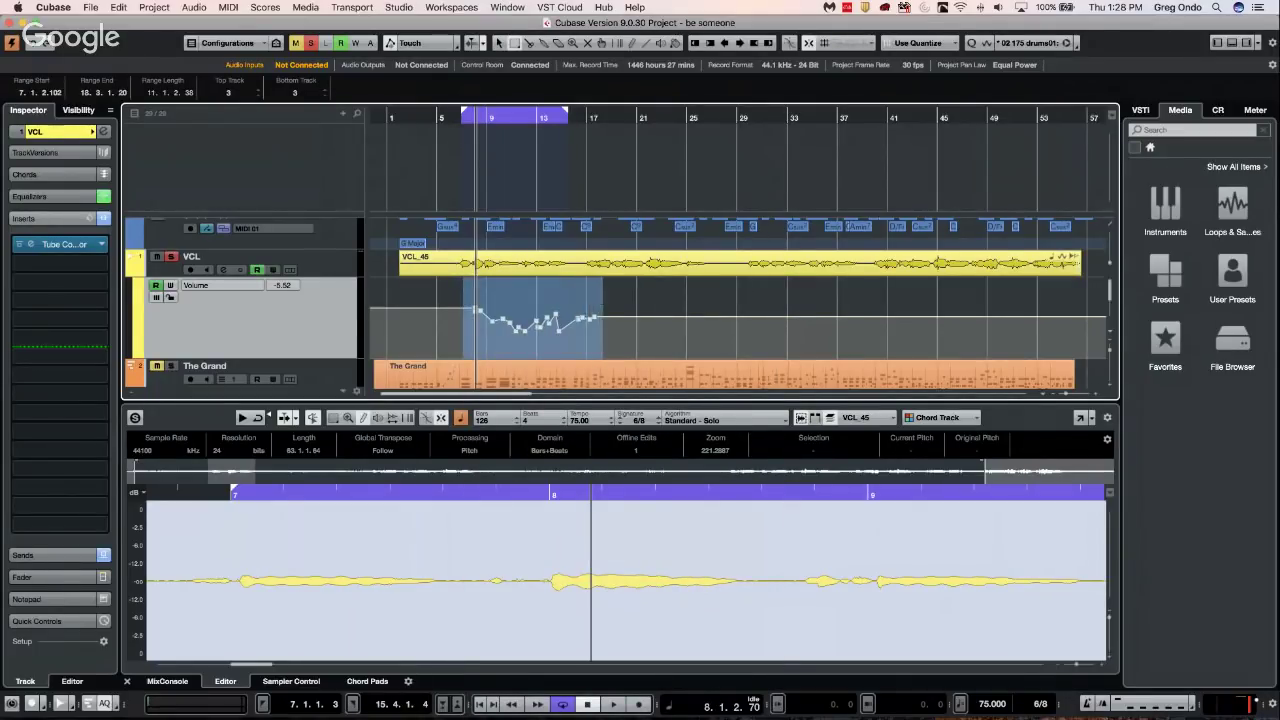
drag(532, 282, 537, 298)
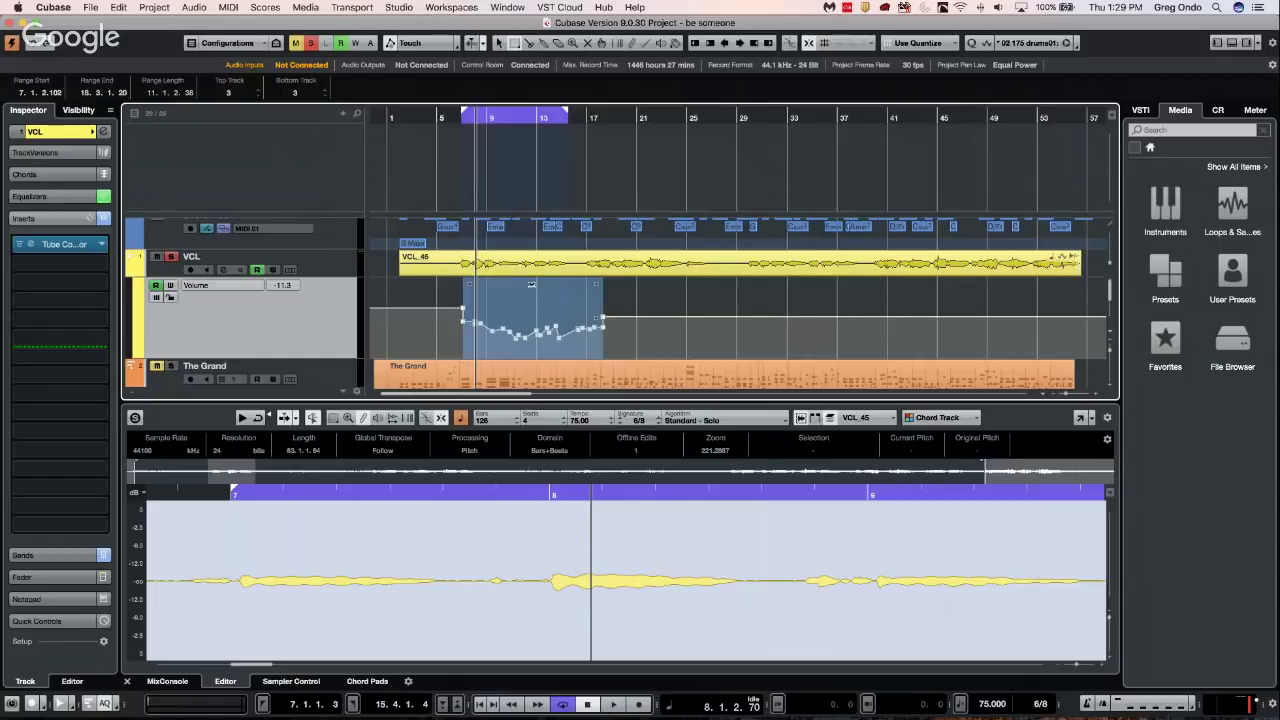
mouse_move(531, 285)
mouse_down()
mouse_move(529, 324)
mouse_move(537, 248)
mouse_move(539, 278)
mouse_up()
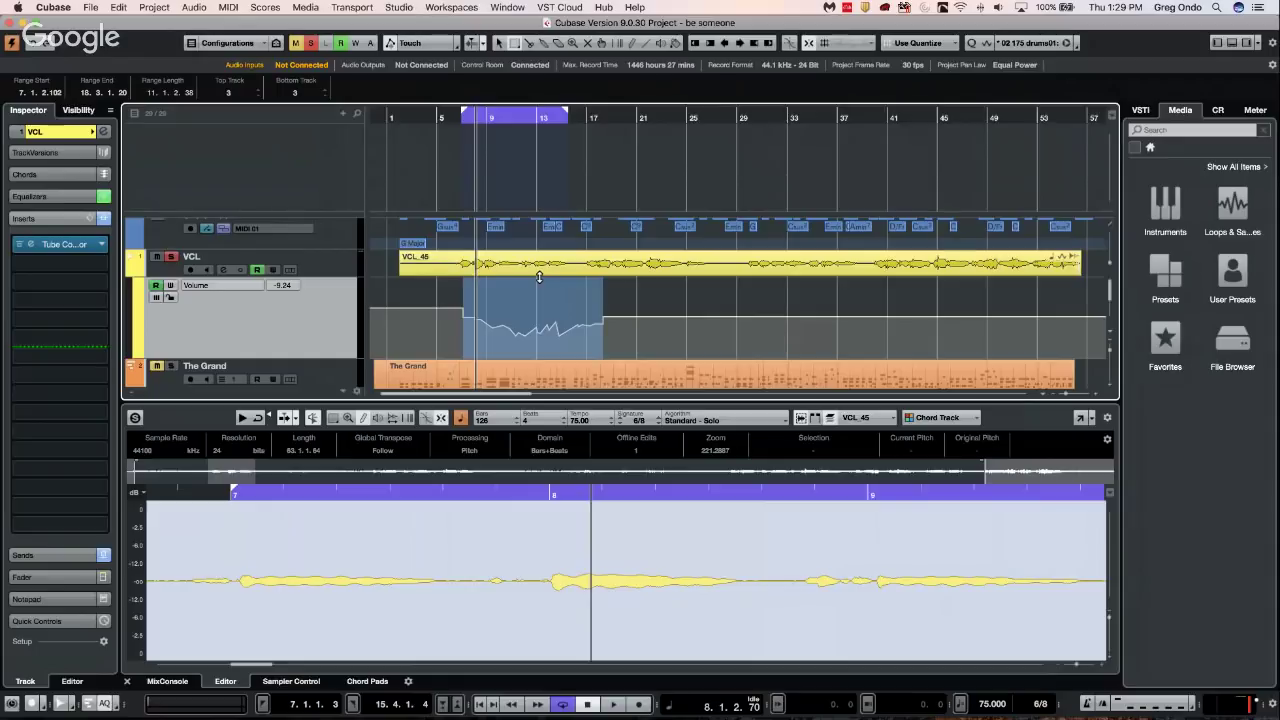
drag(539, 278, 536, 275)
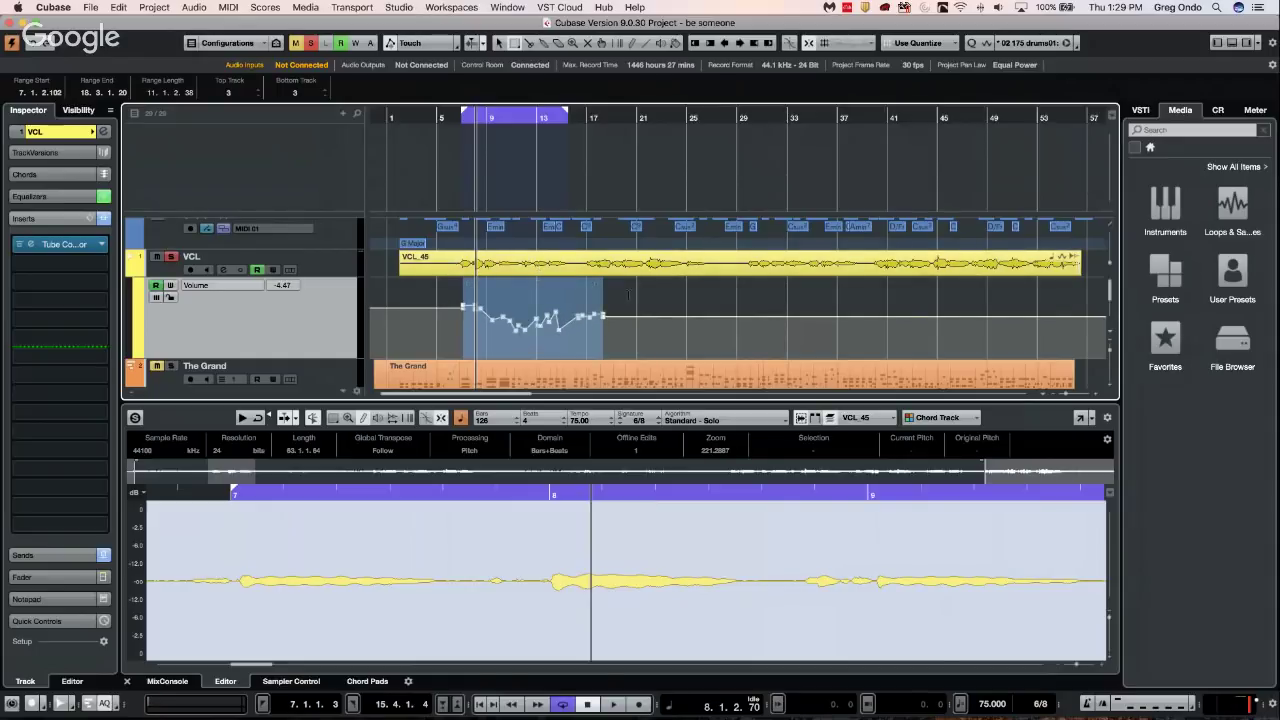
right_click(629, 298)
click(645, 303)
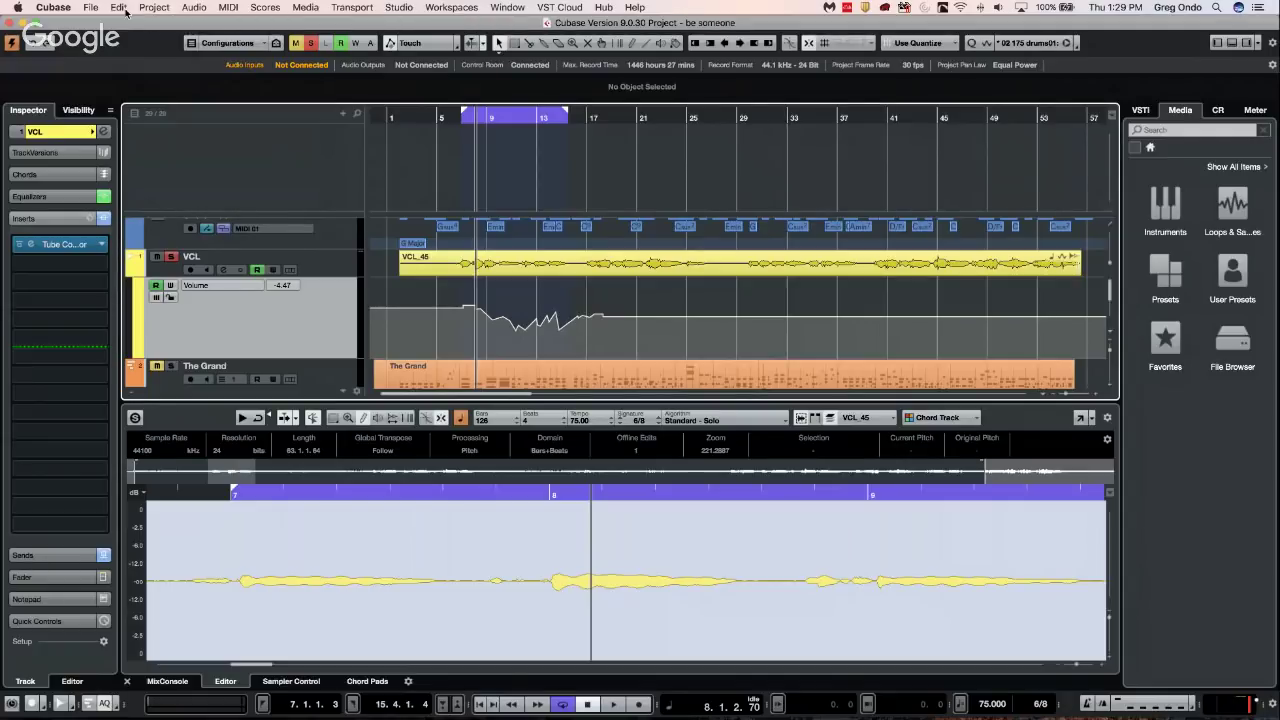
Open the Project Logical Editor, keep the Transform function, and set the Media Type filter to Automation
click(119, 7)
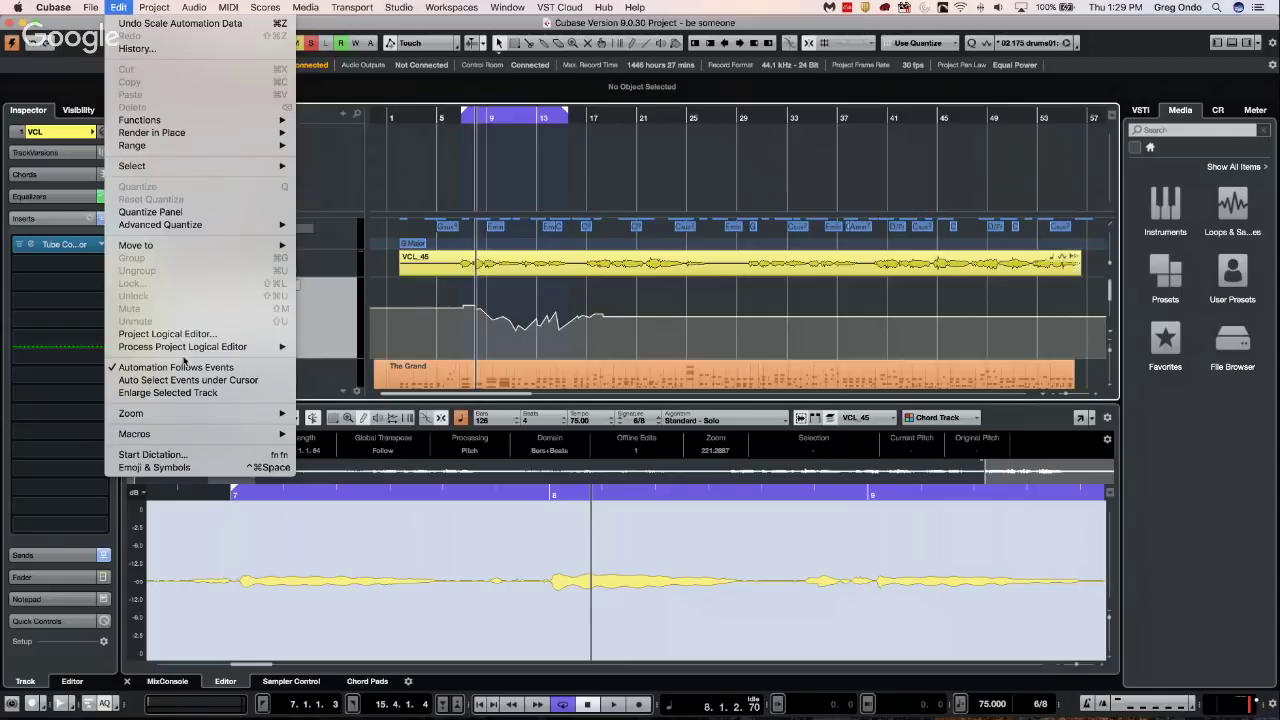
mouse_move(198, 346)
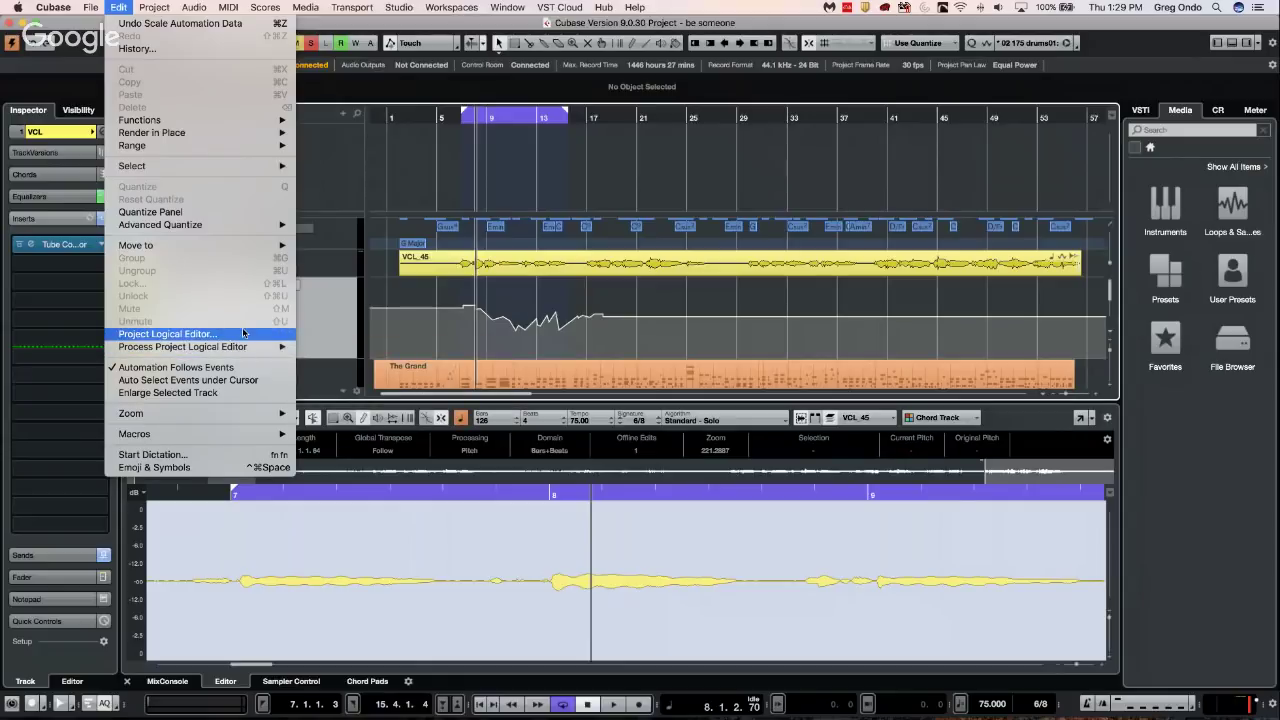
click(242, 332)
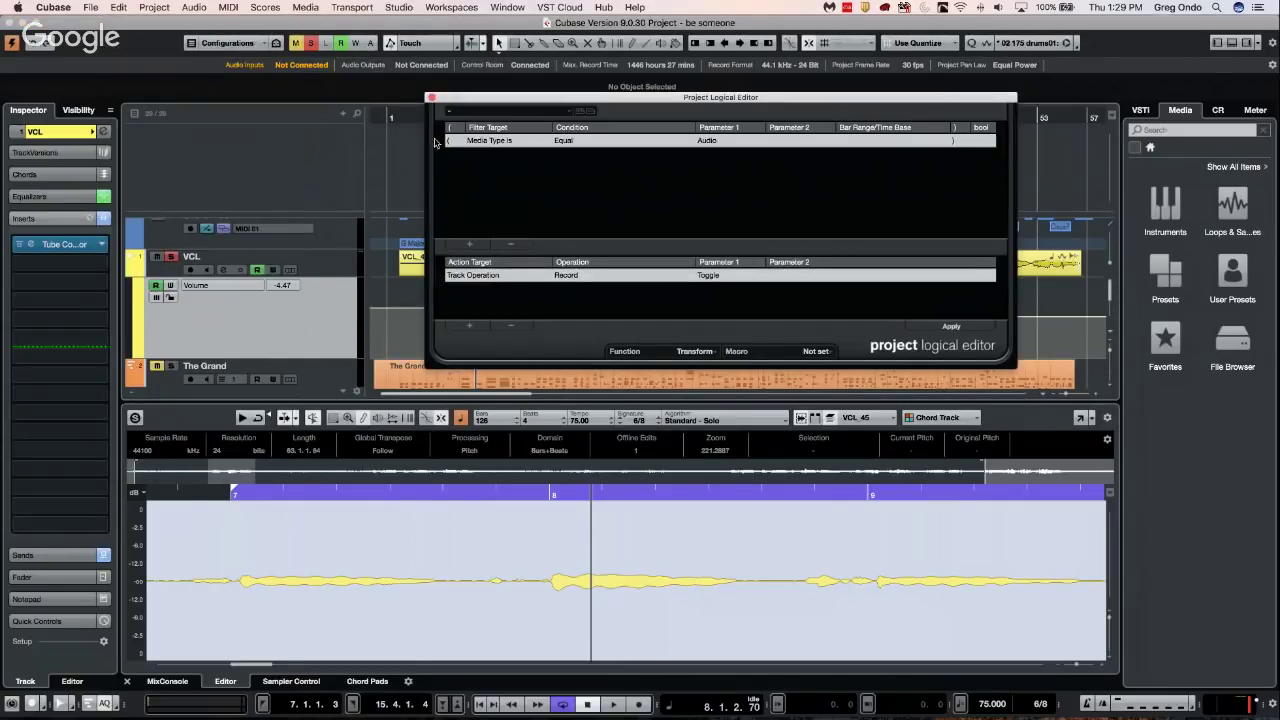
click(676, 354)
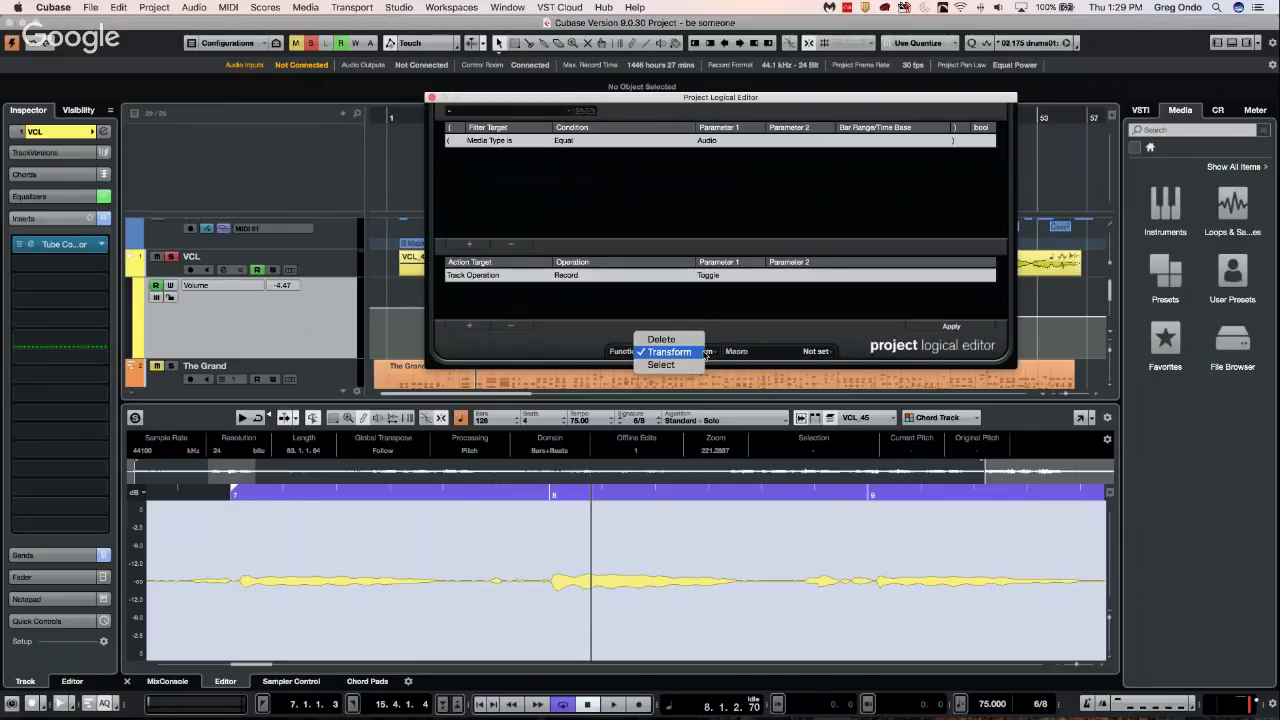
click(686, 354)
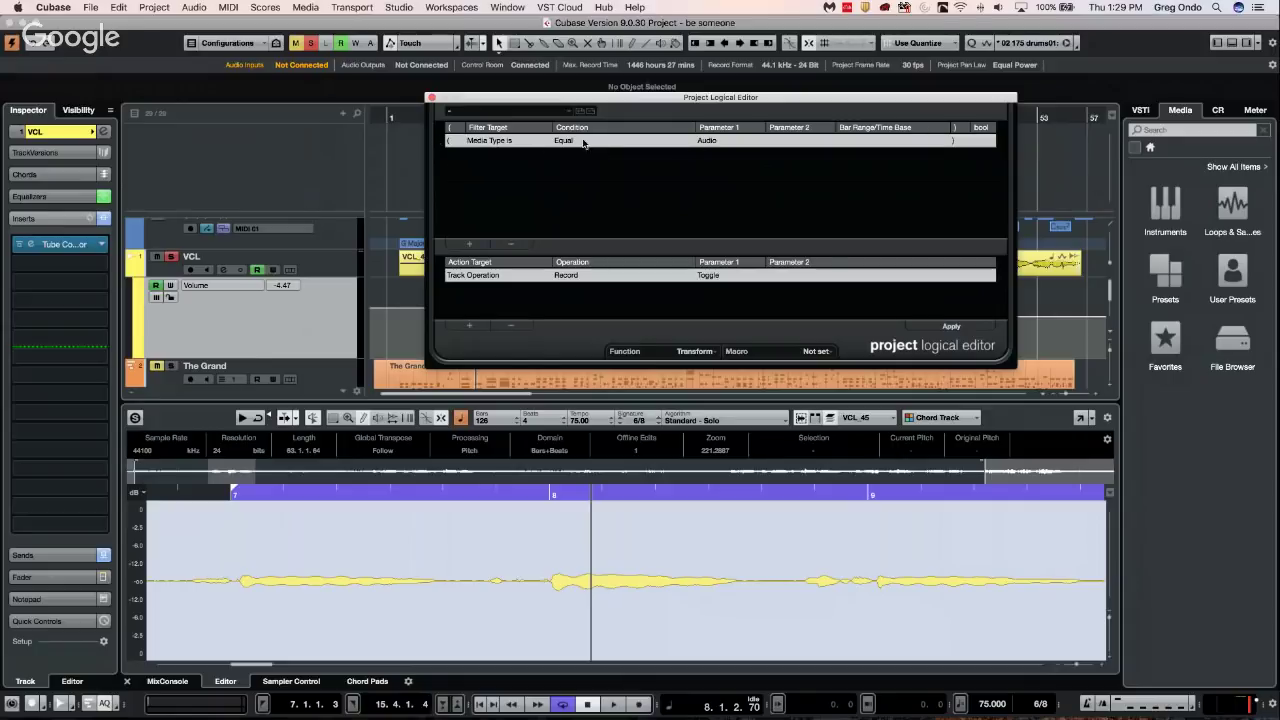
click(703, 140)
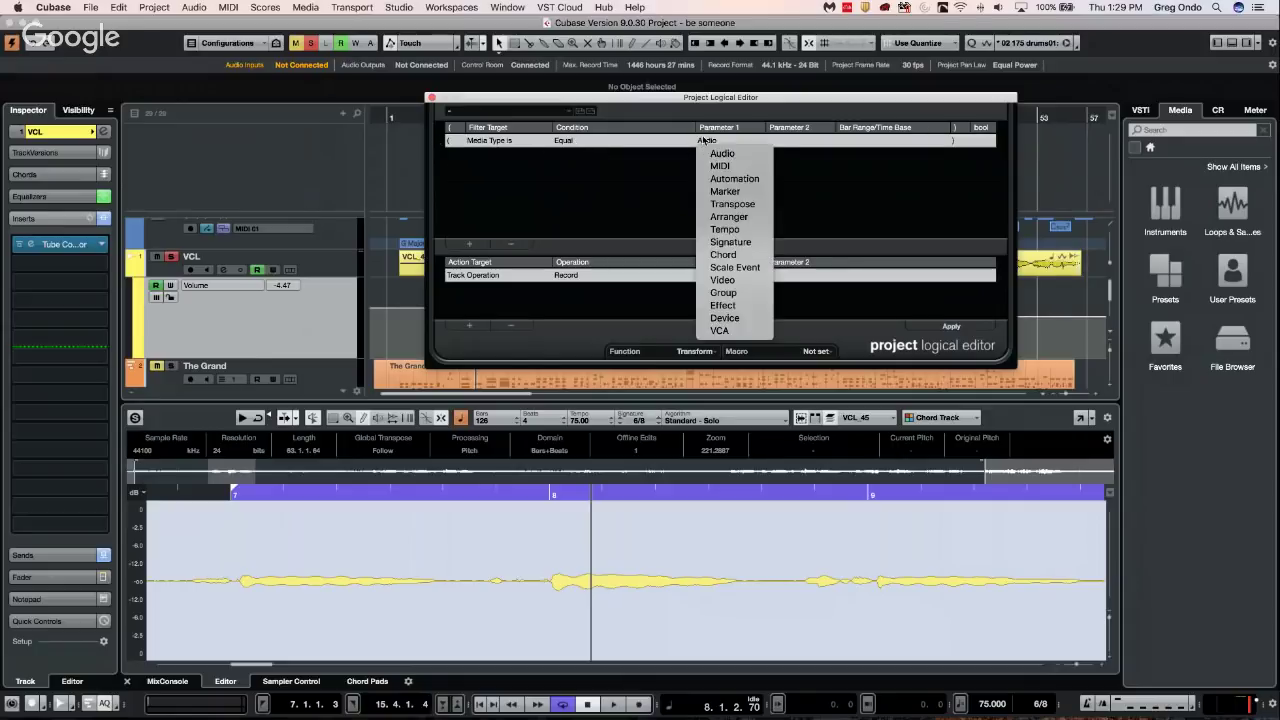
click(730, 179)
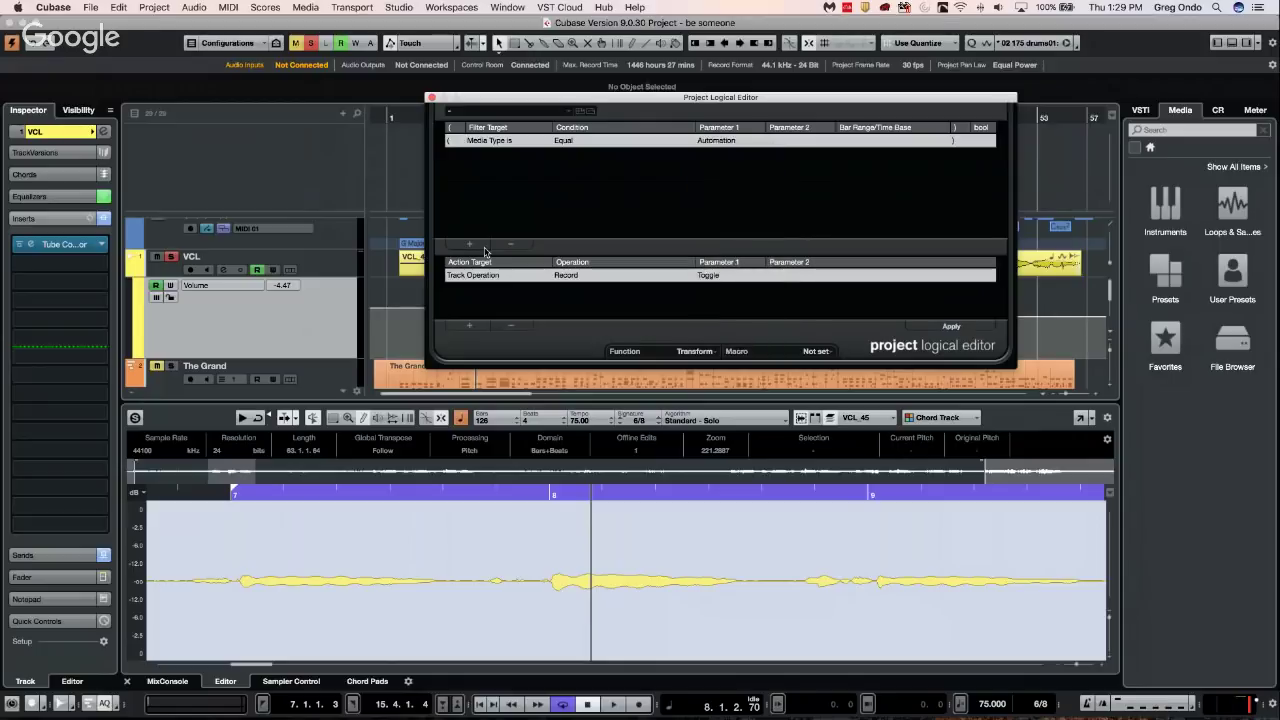
Add a second filter condition to the Project Logical Editor: Property, Property is set, Event is selected
click(472, 244)
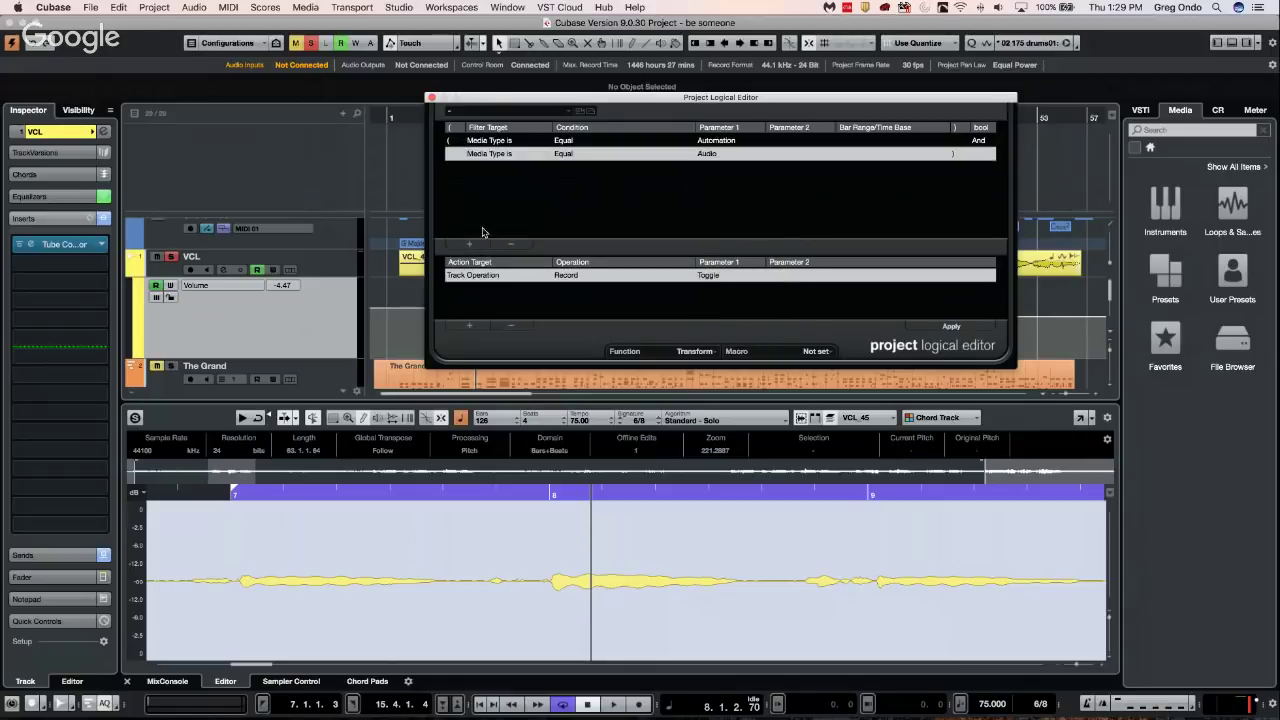
click(498, 156)
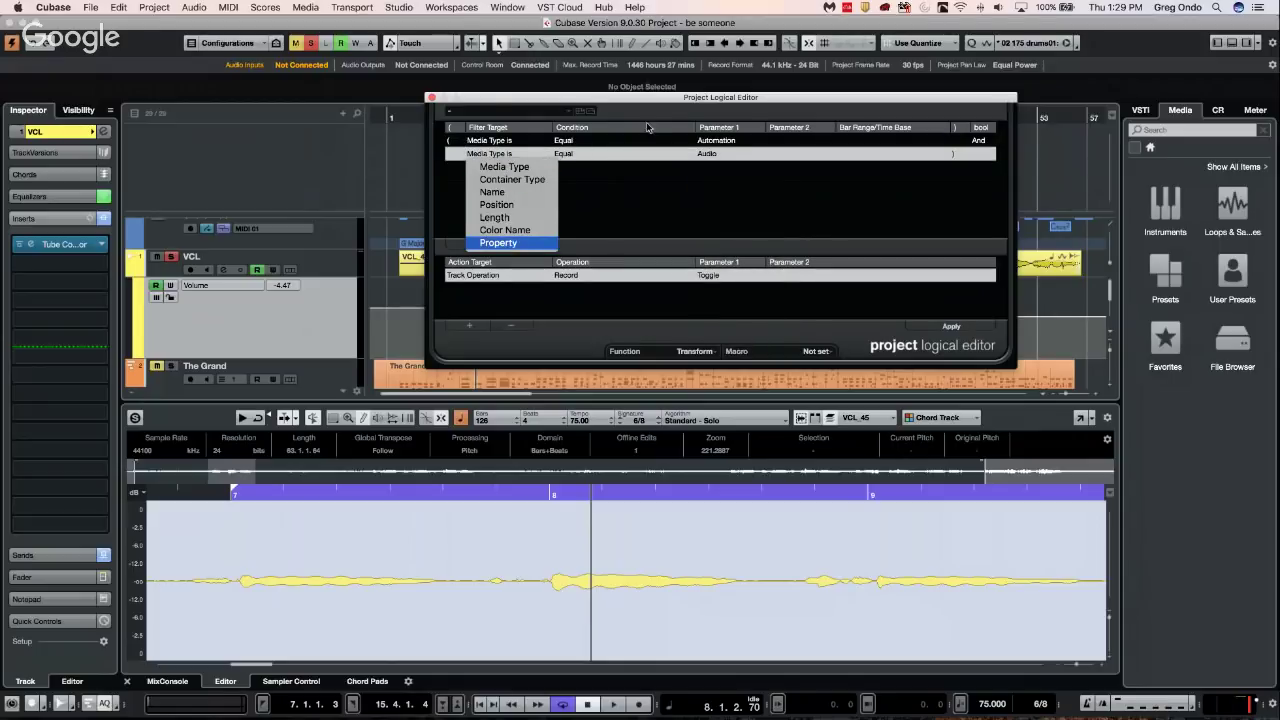
click(498, 243)
click(580, 155)
click(598, 167)
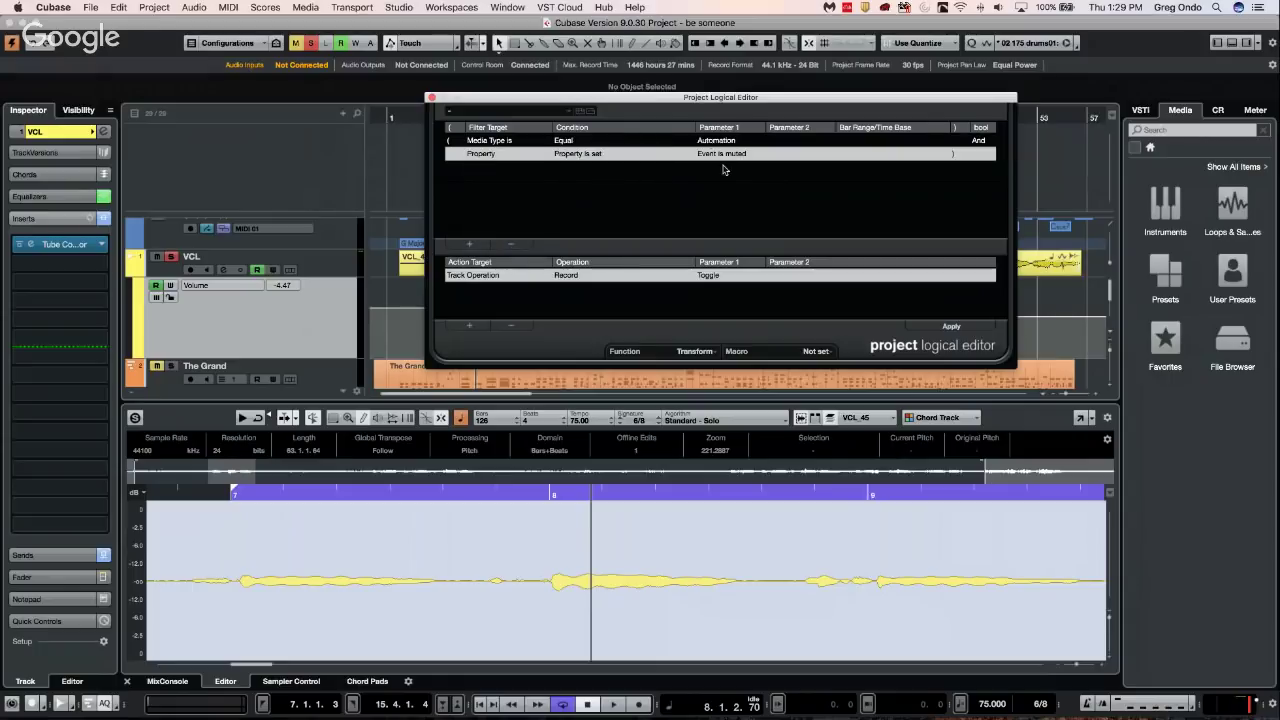
click(722, 155)
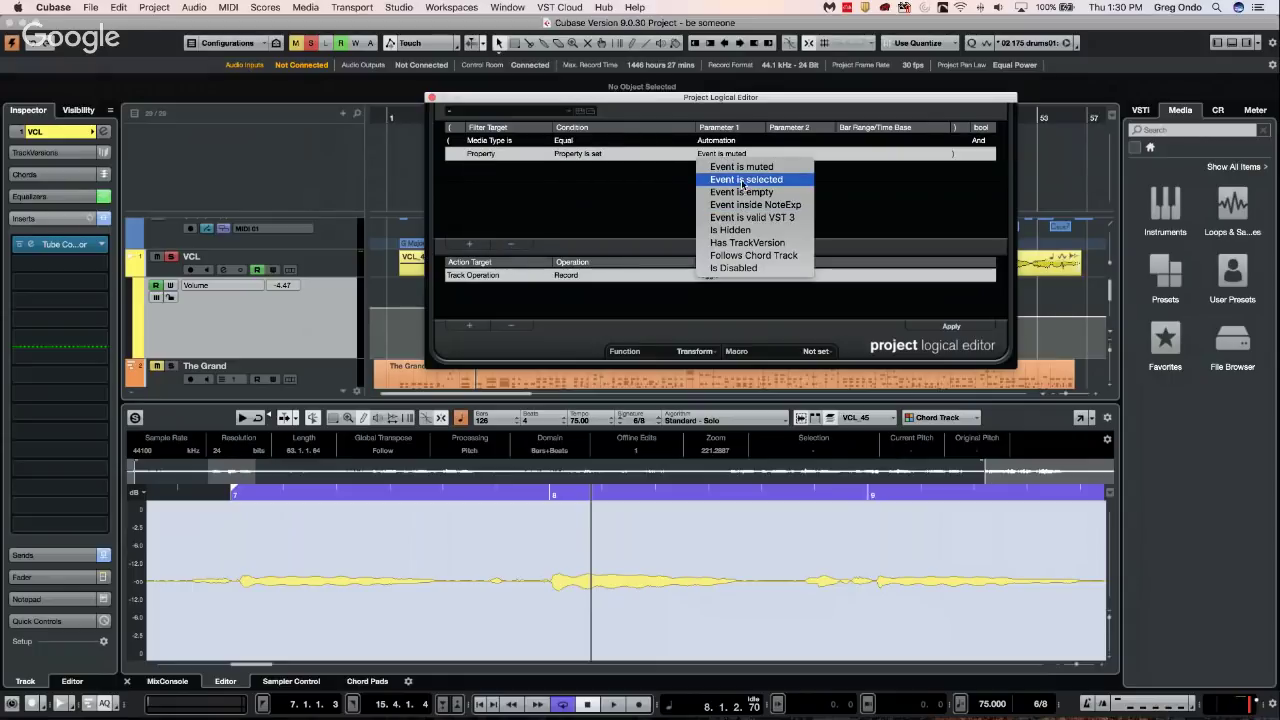
click(748, 180)
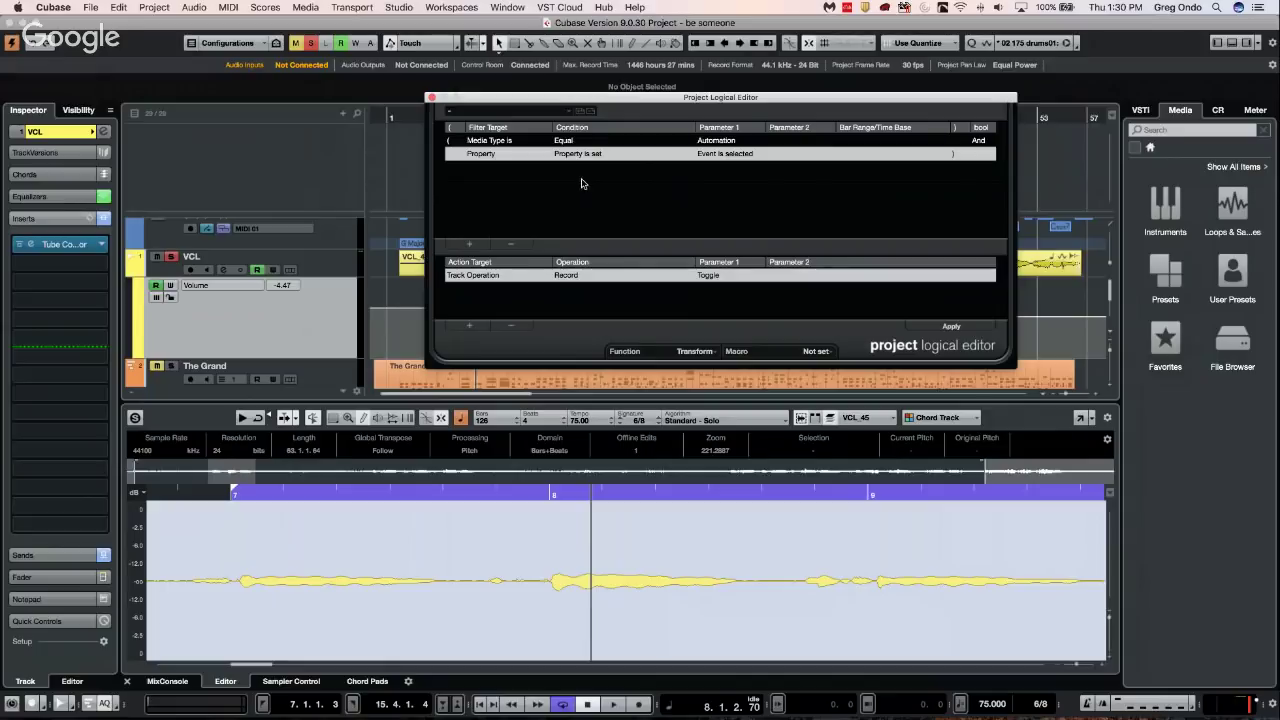
Set the Project Logical Editor action to Trim with the Divide by operation and a value of 1.01
click(490, 275)
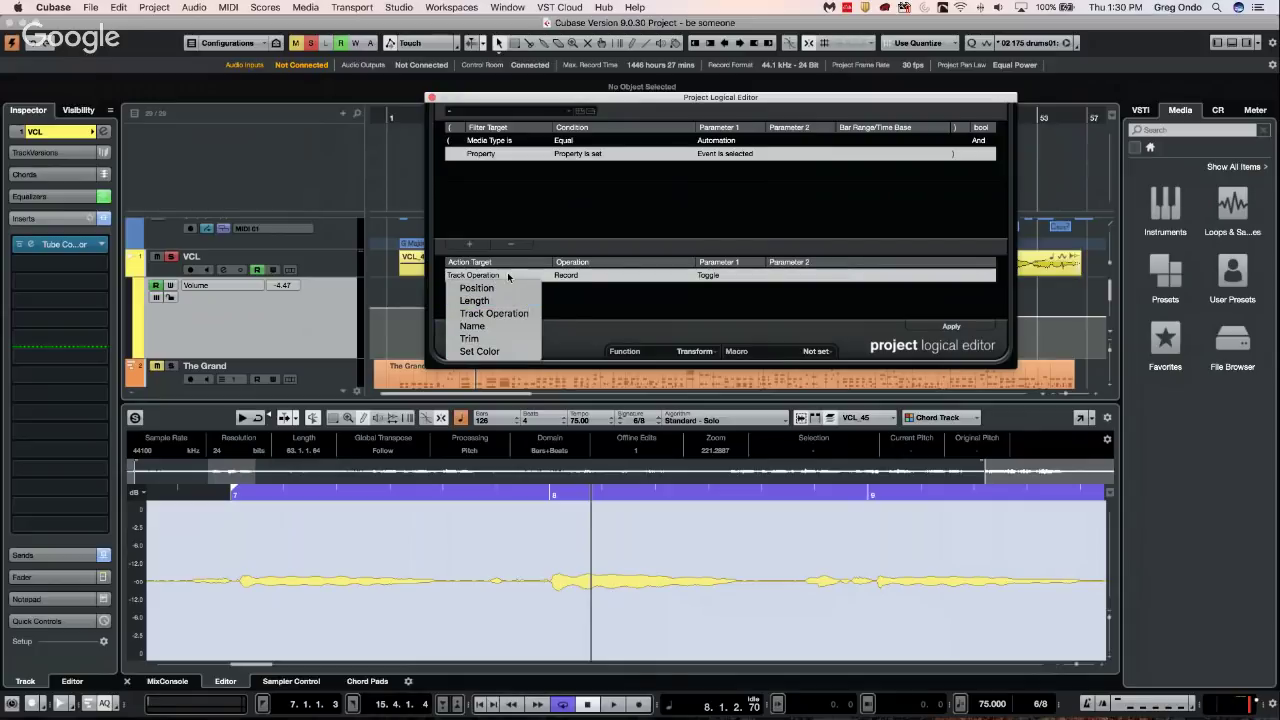
click(490, 337)
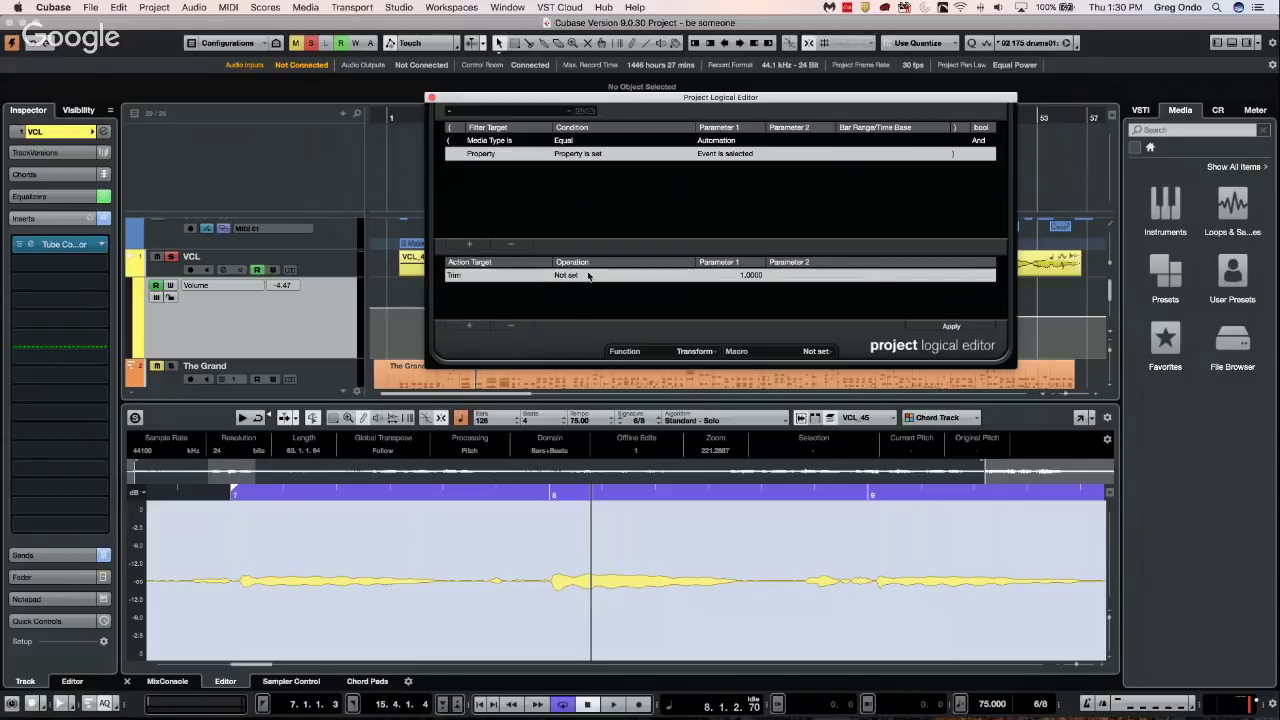
click(585, 275)
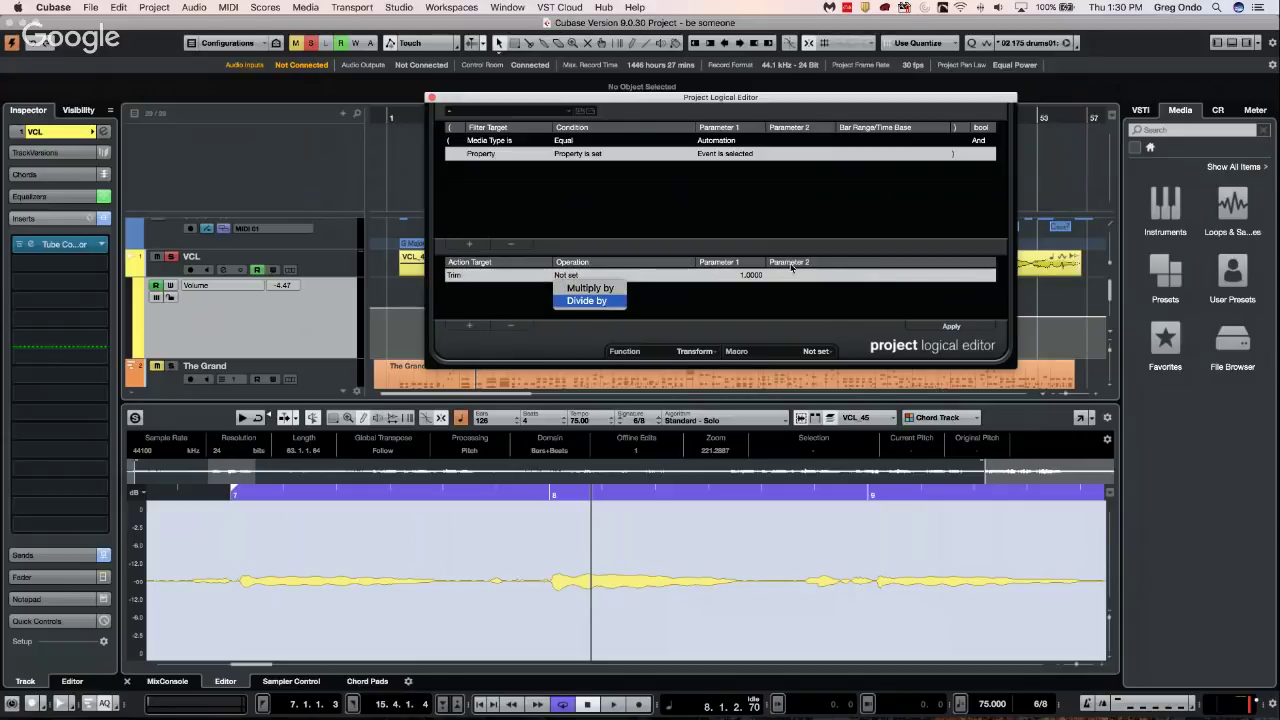
click(600, 302)
click(746, 277)
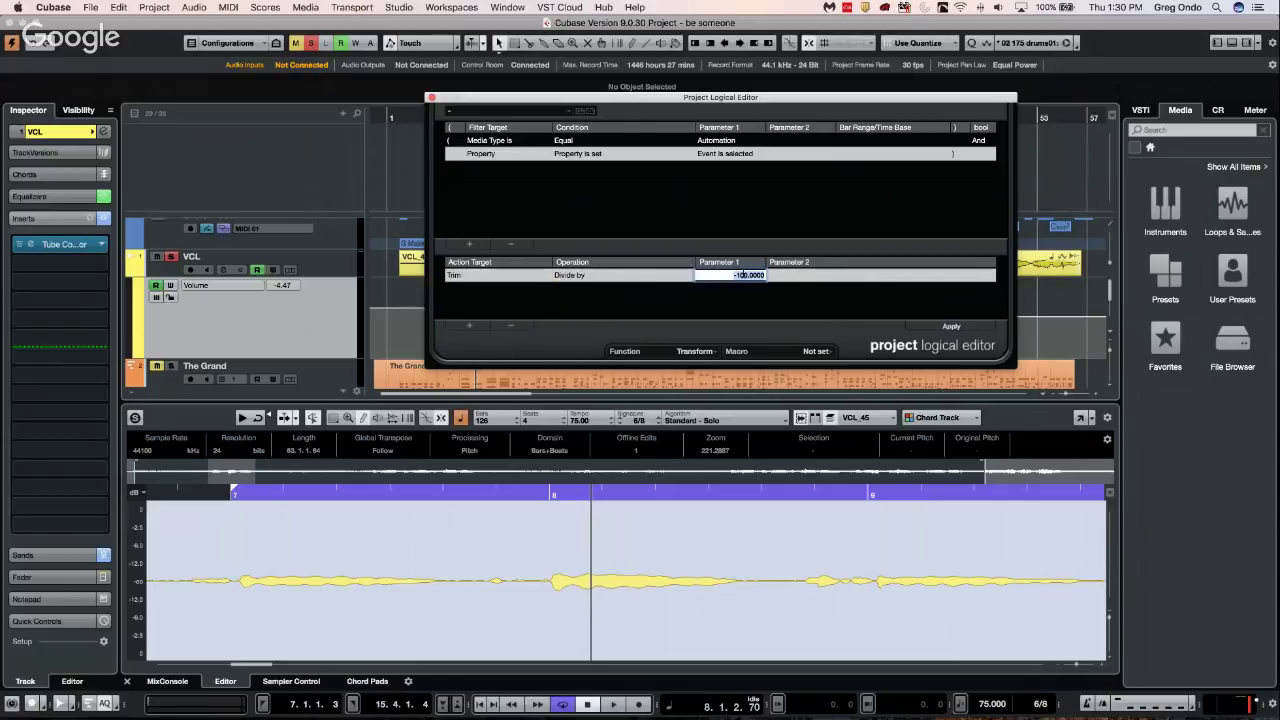
text(1.0100)
key(Return)
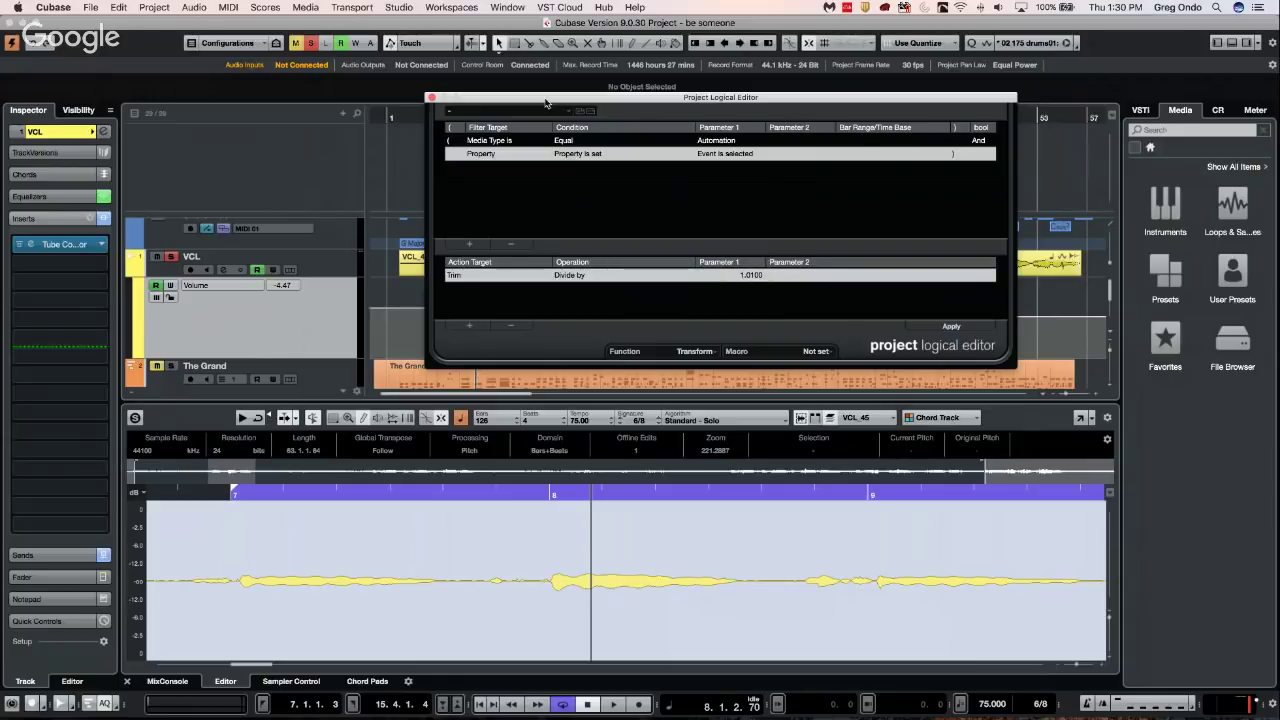
Move the Project Logical Editor off the VCL volume lane, range-select its automation from about bar 7 to bar 17, and apply the transform
drag(550, 98, 824, 154)
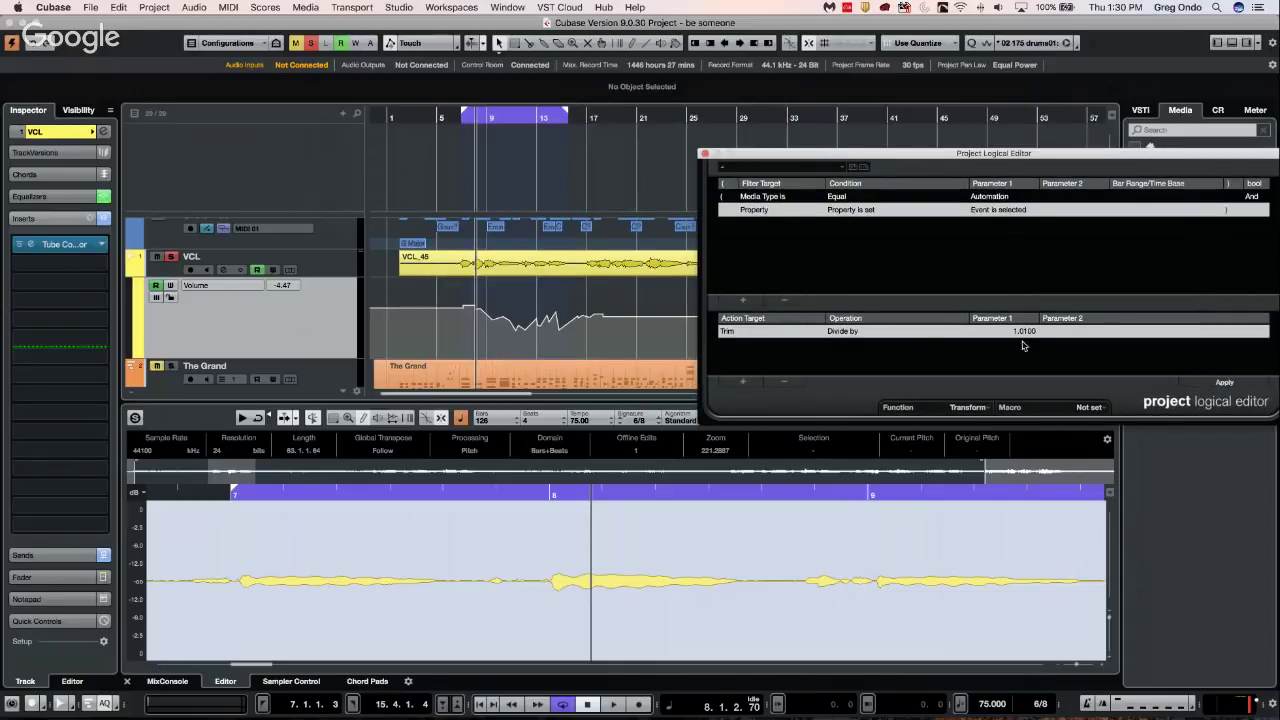
click(1226, 384)
right_click(468, 301)
click(512, 323)
drag(468, 303, 598, 311)
click(1222, 385)
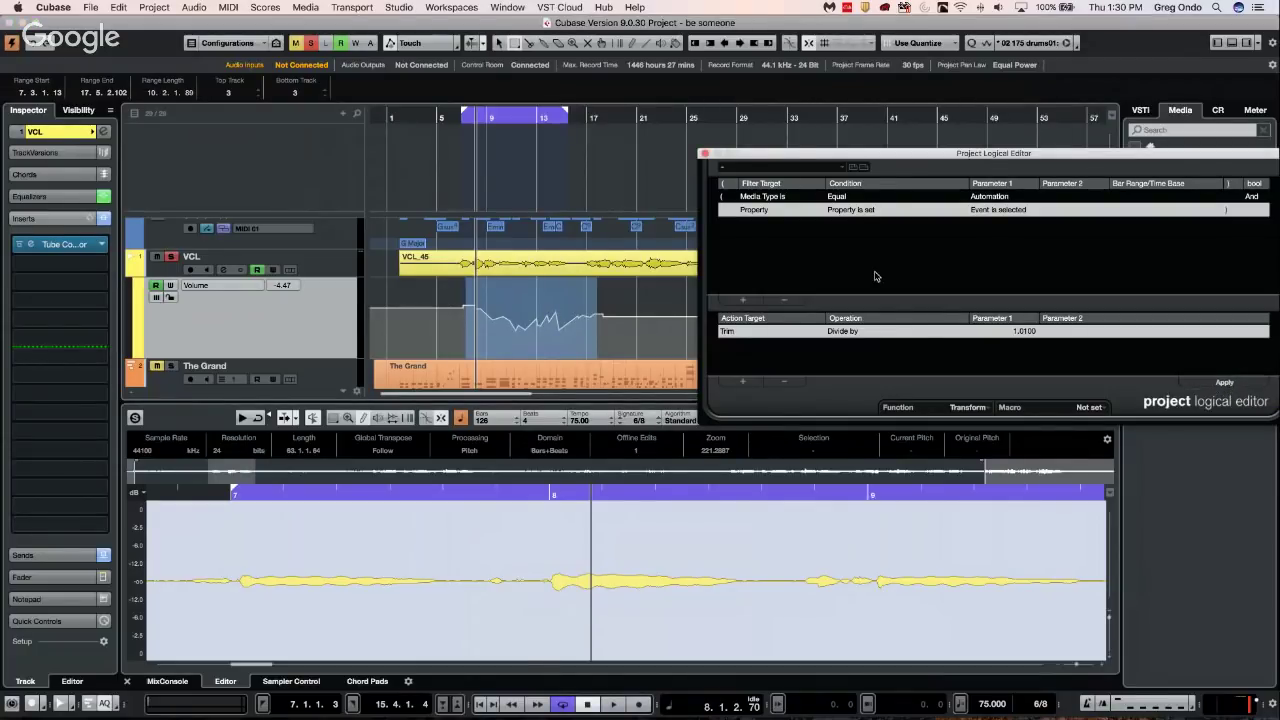
Remove the Event is selected condition from the filter and apply the Divide by 1.01 trim repeatedly to the volume automation
click(786, 300)
click(1224, 384)
click(1224, 384)
click(1224, 384)
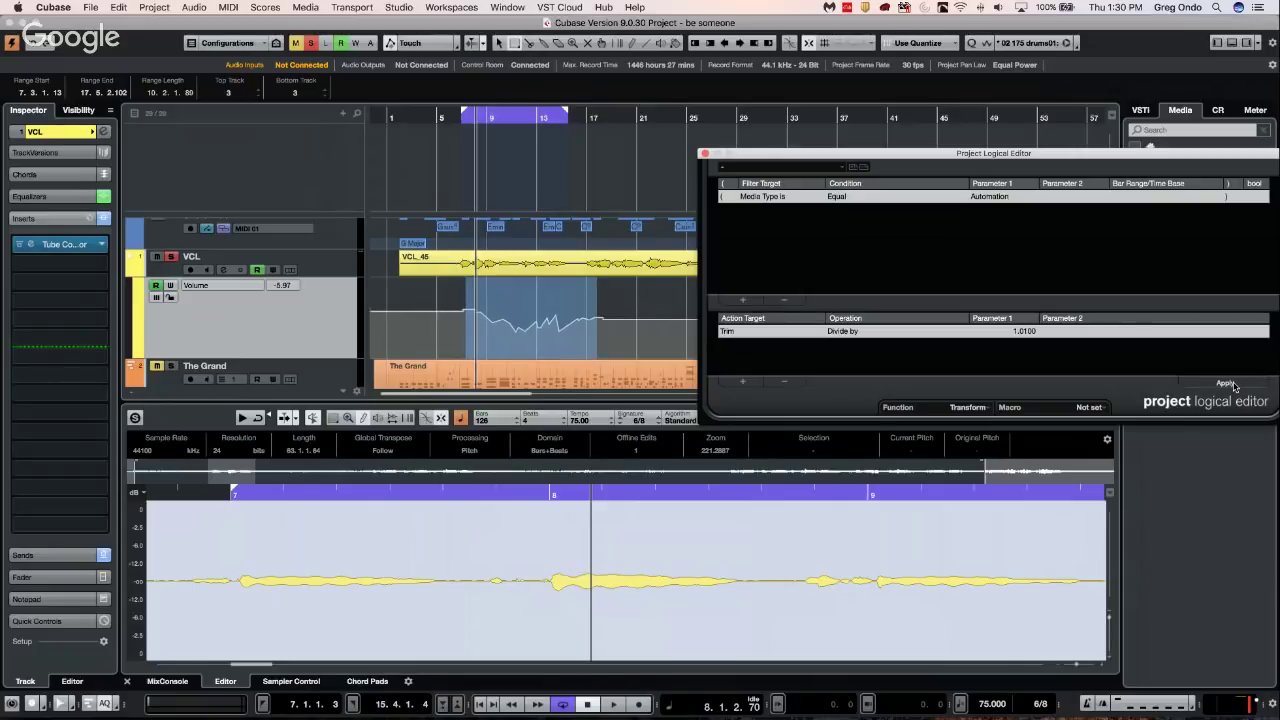
click(1234, 386)
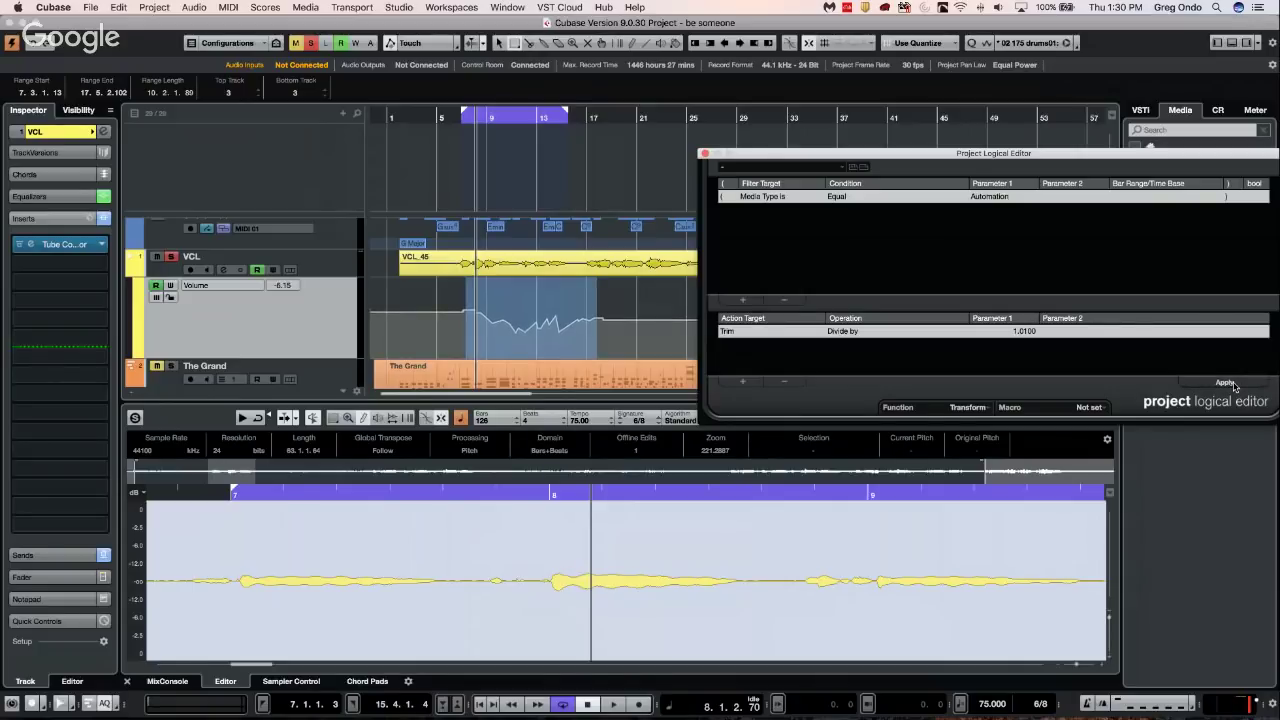
Add a second filter condition again with target Property and condition Property is set, and show its available properties
click(743, 300)
click(768, 210)
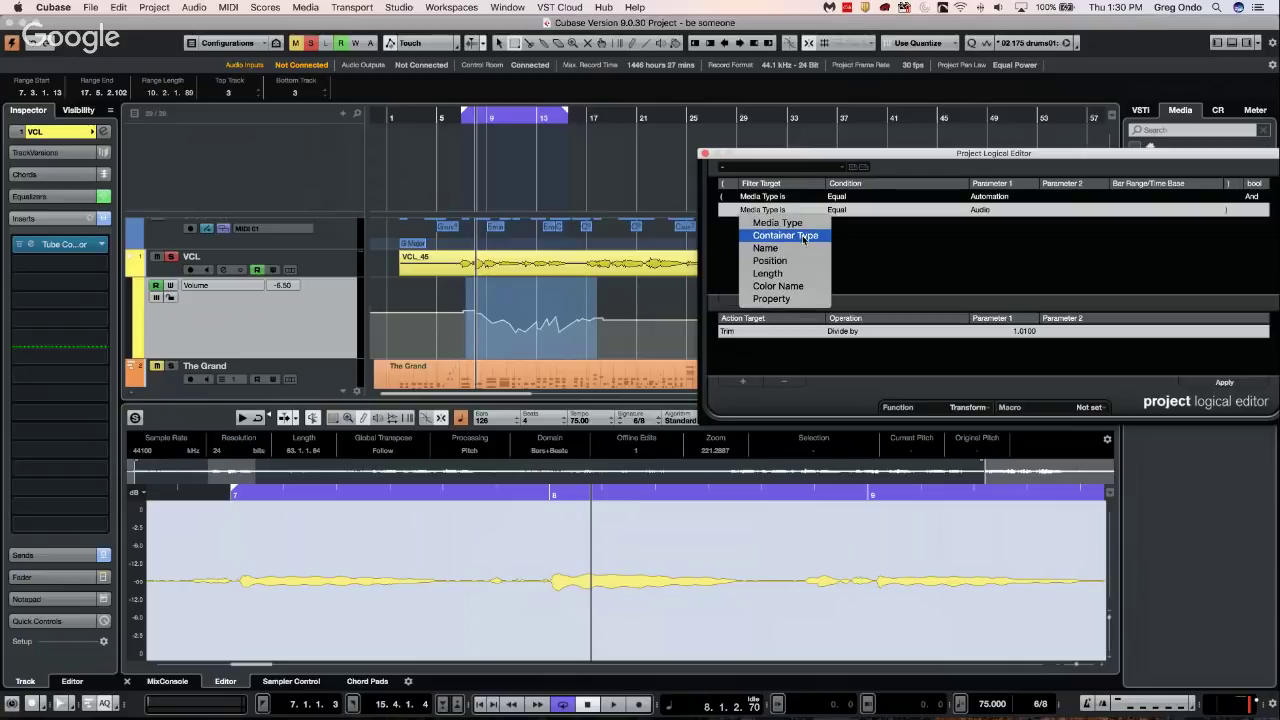
click(796, 300)
click(848, 211)
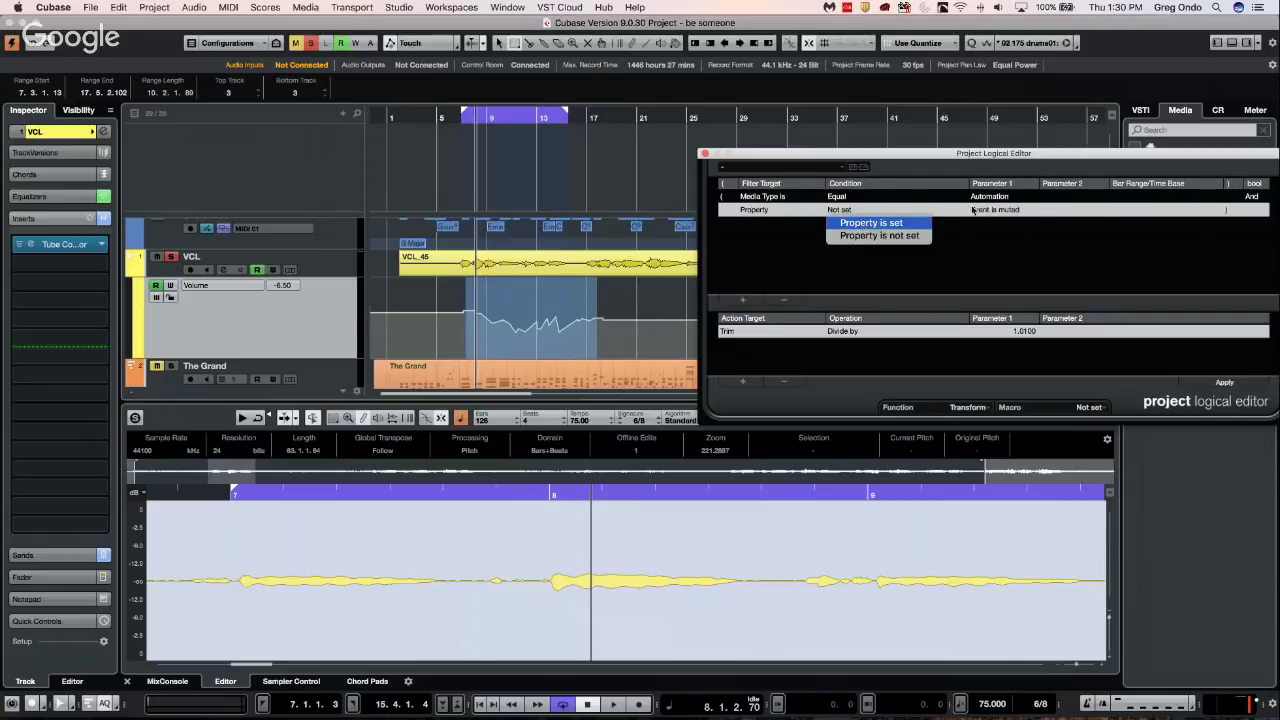
click(865, 223)
click(988, 210)
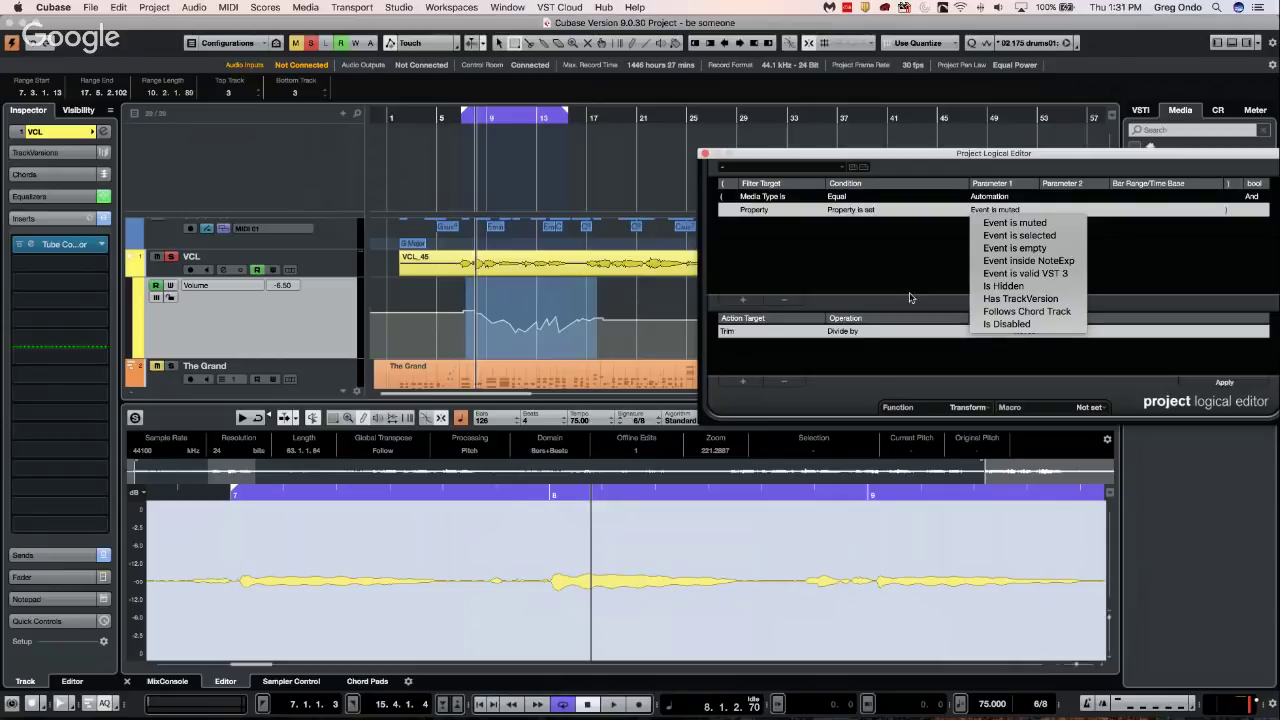
Select the VCL volume automation points from about bar 8 to bar 18 with the Object Selection tool and try applying the transform
click(472, 308)
right_click(515, 298)
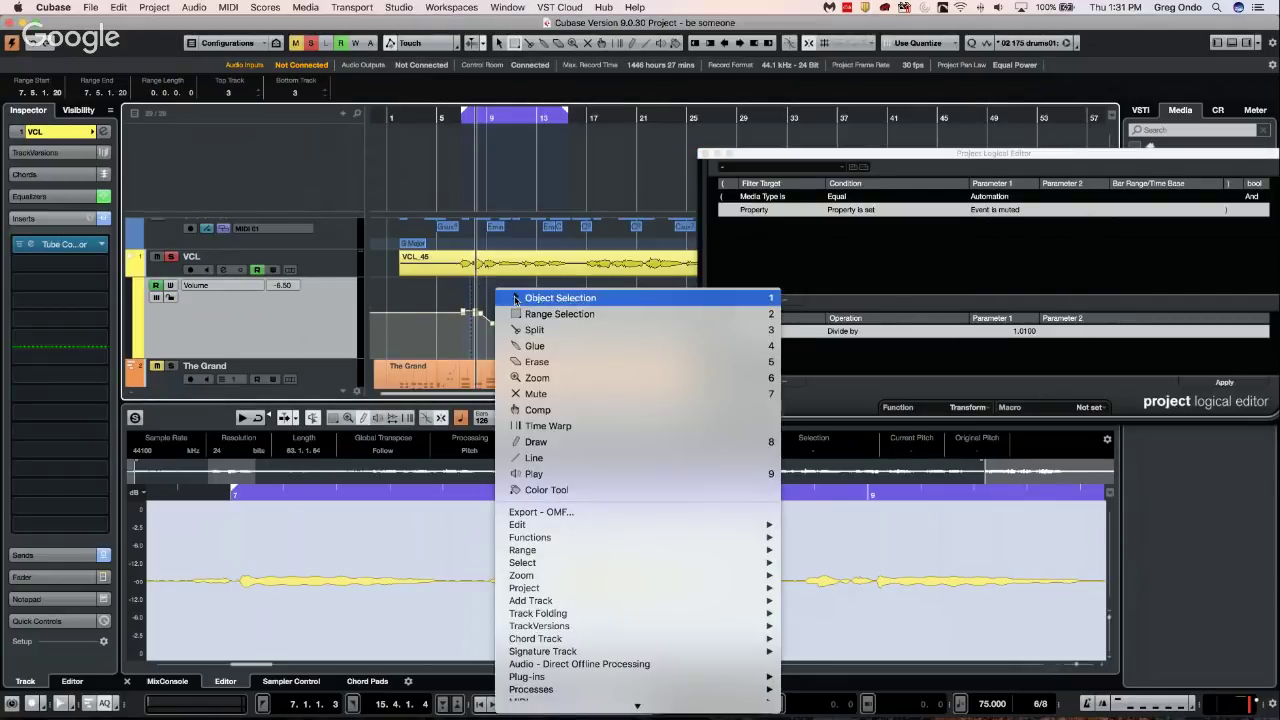
click(515, 298)
drag(476, 296, 606, 345)
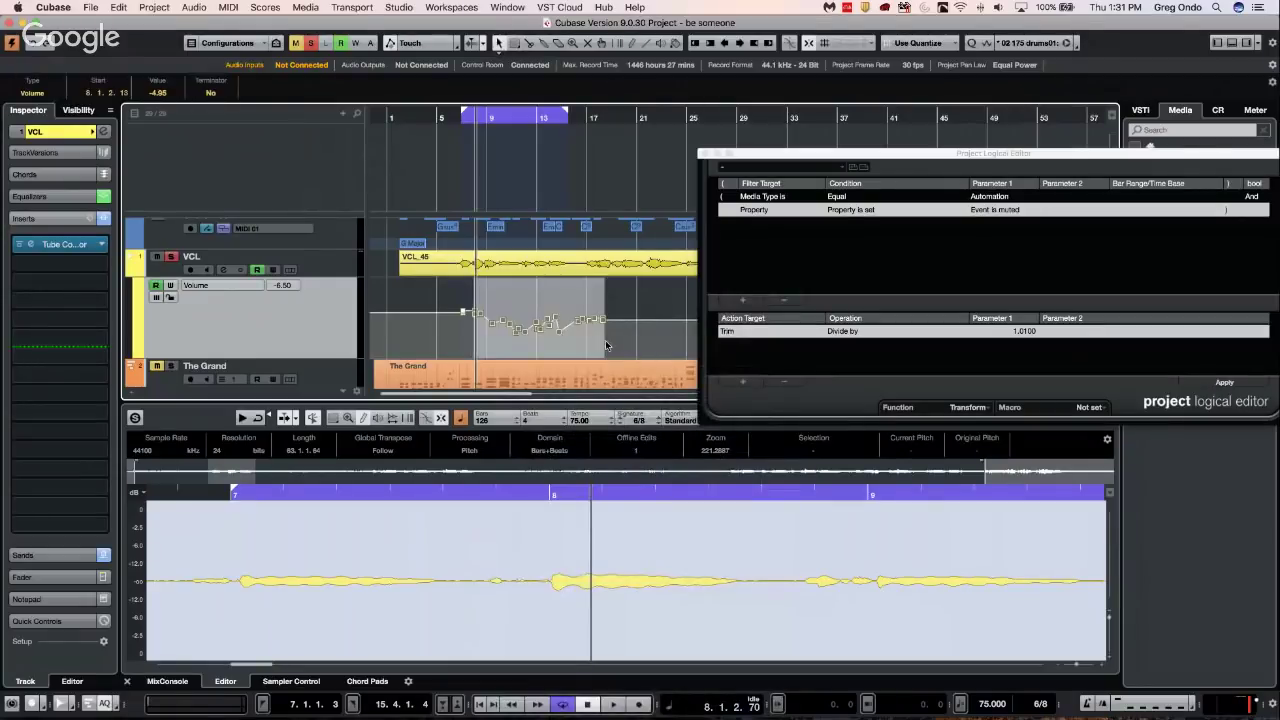
click(1224, 384)
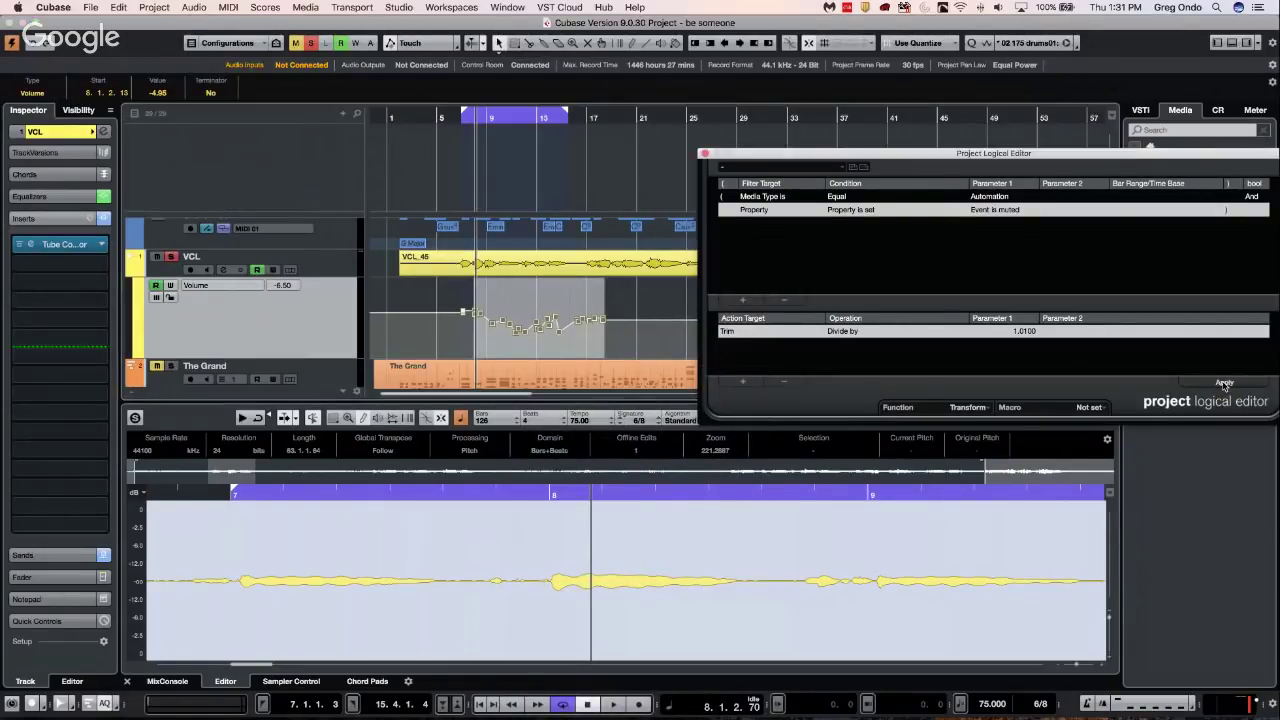
Remove the Property condition from the filter and apply the Divide by 1.01 trim about ten times to lower the volume curve
click(787, 301)
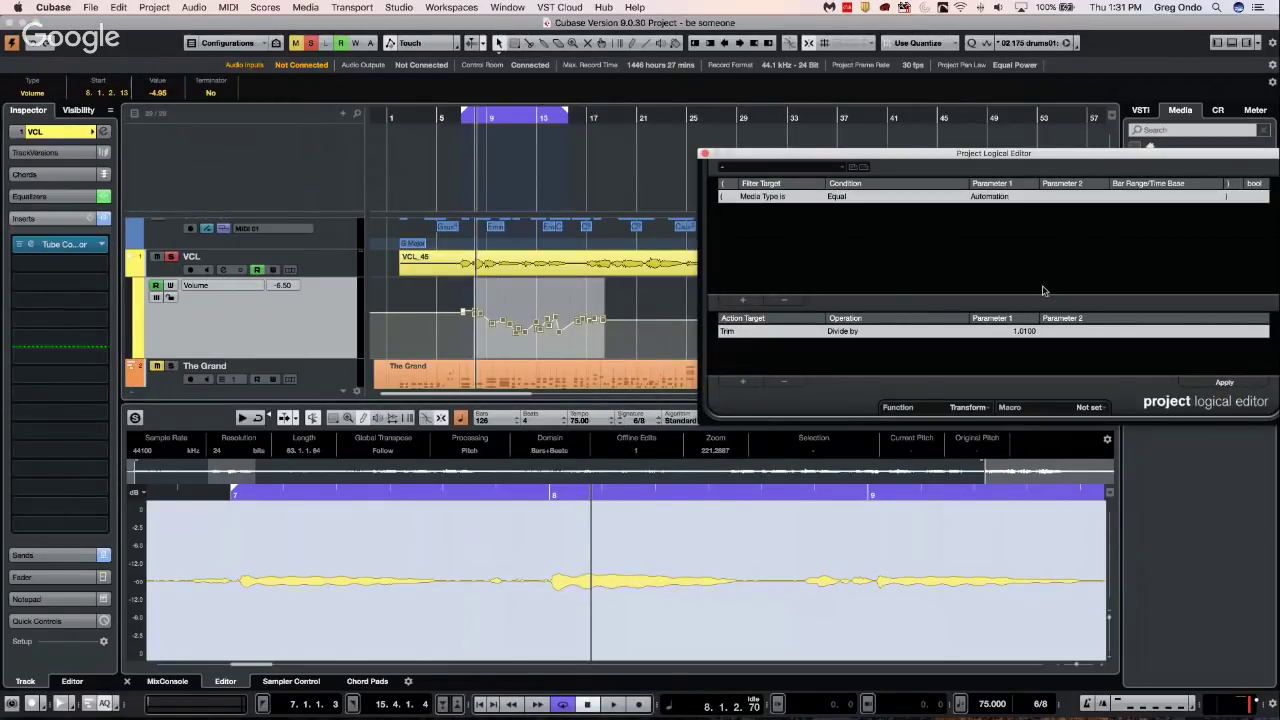
click(1225, 383)
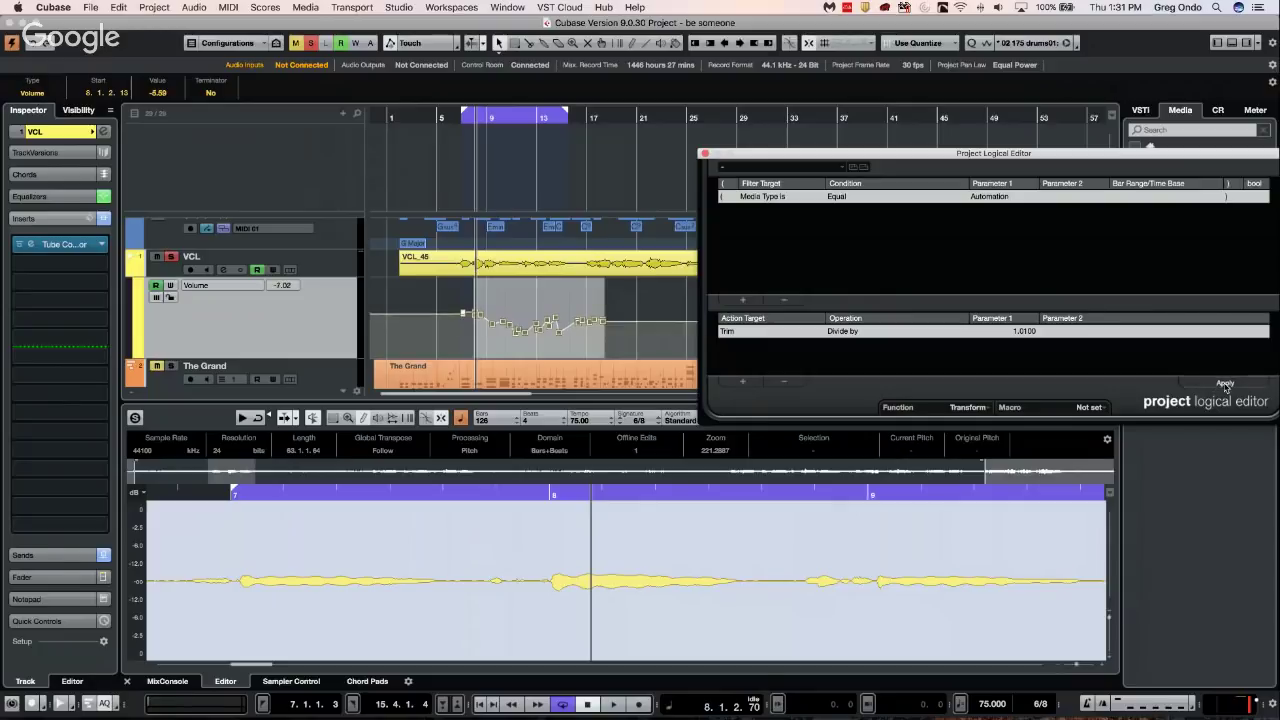
click(1225, 384)
click(1225, 384)
click(1225, 384)
click(1225, 384)
click(1225, 384)
click(1225, 384)
click(1225, 384)
click(1225, 384)
click(1225, 384)
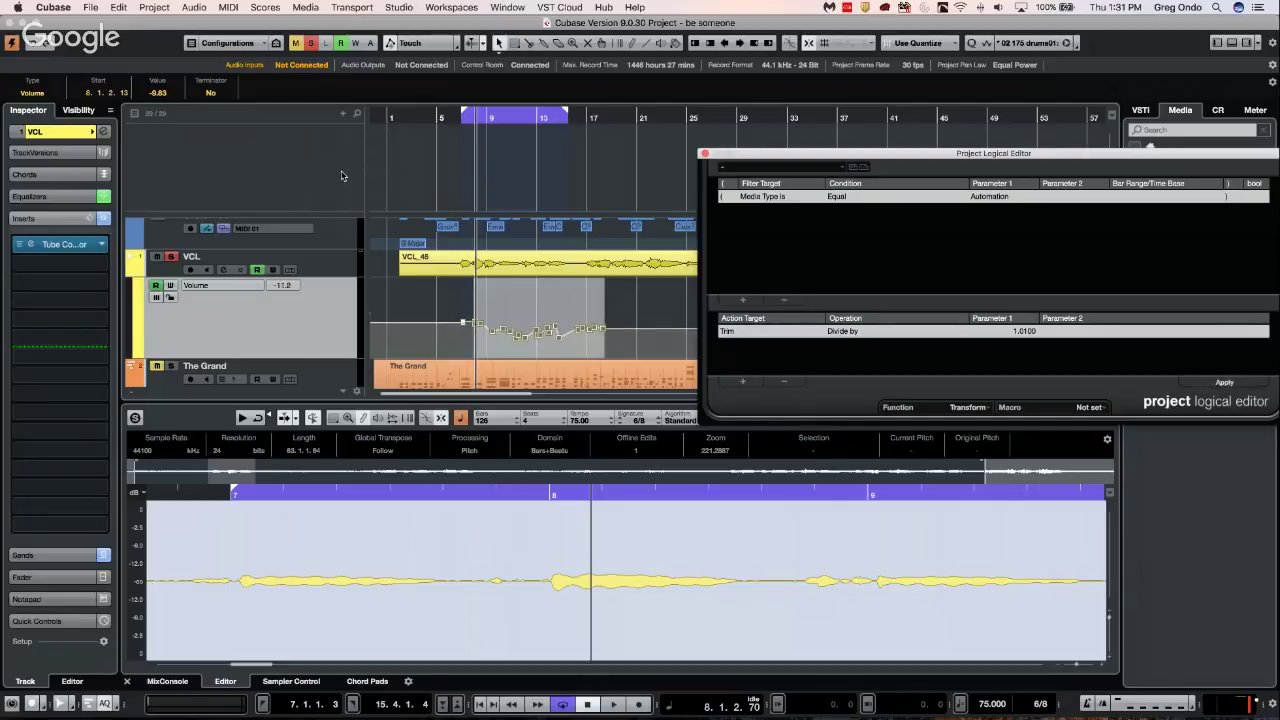
Change the Trim operation to Multiply by, apply it once, and undo that application
click(845, 331)
click(860, 344)
click(1226, 384)
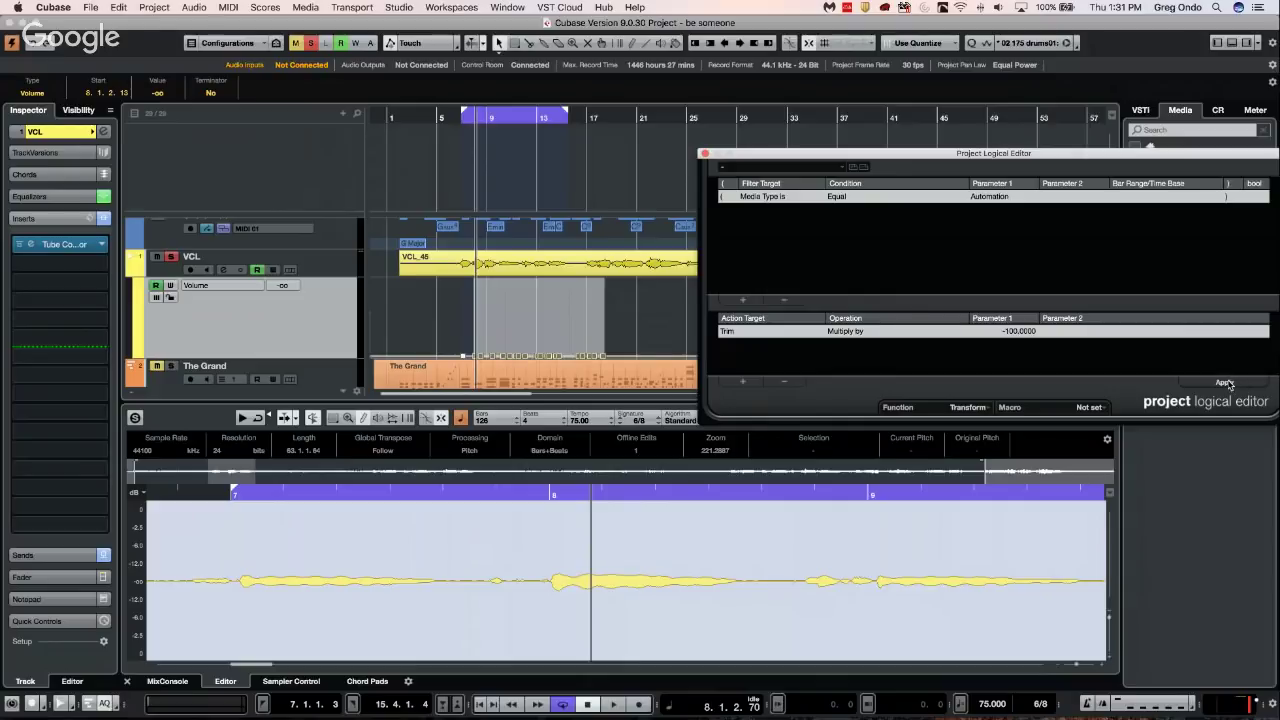
key(super+z)
Set the Multiply by value to 1.01 and apply the trim several times to raise the volume curve
double_click(1019, 334)
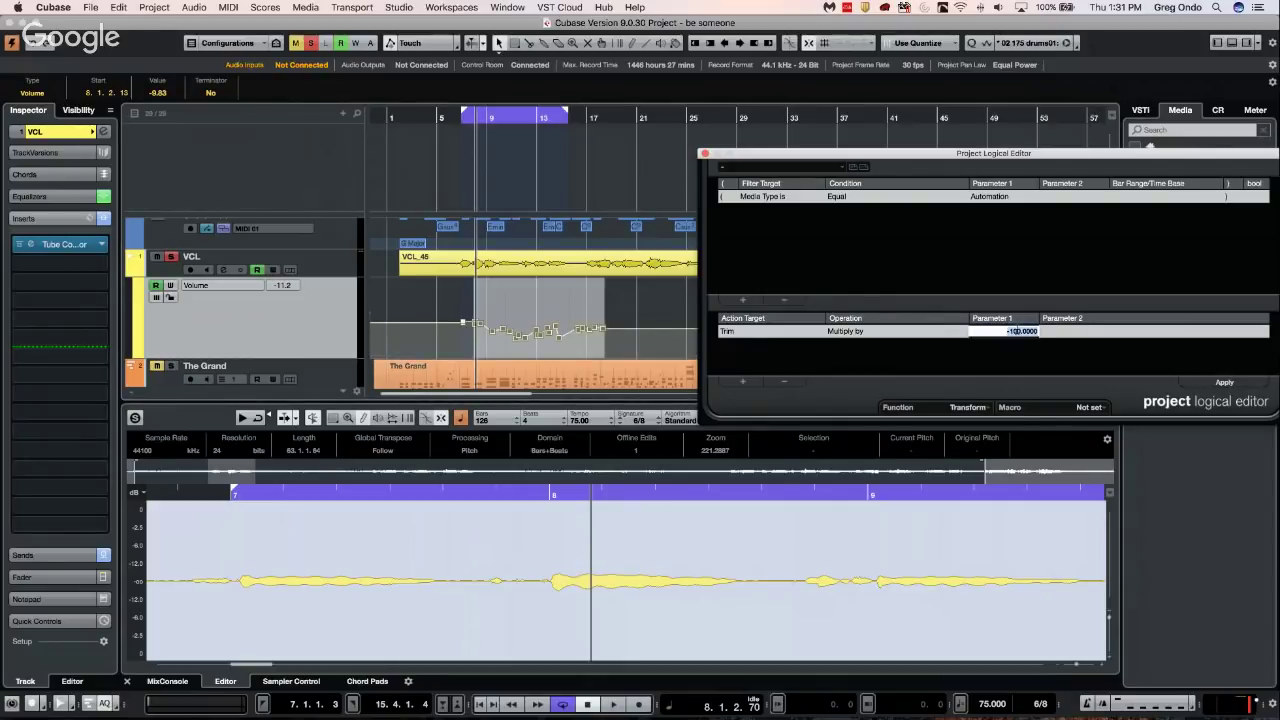
text(1.01)
key(Return)
click(1238, 383)
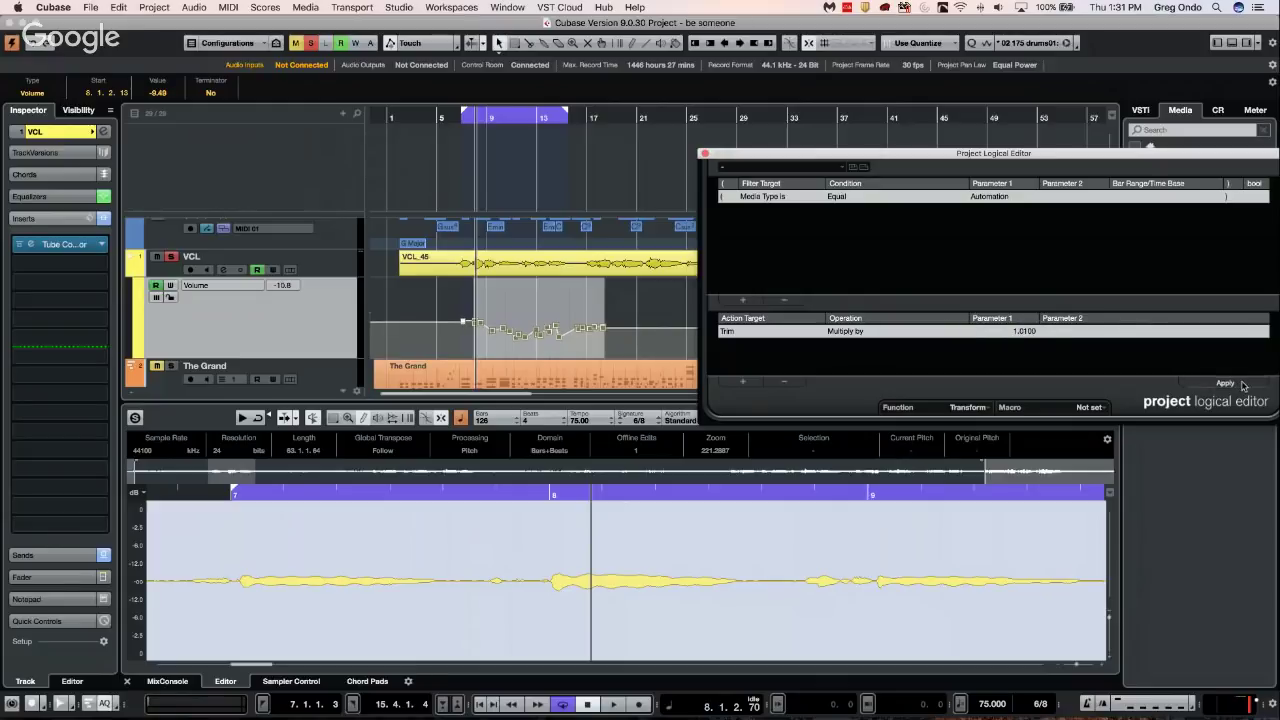
click(1239, 383)
click(1239, 382)
click(1238, 382)
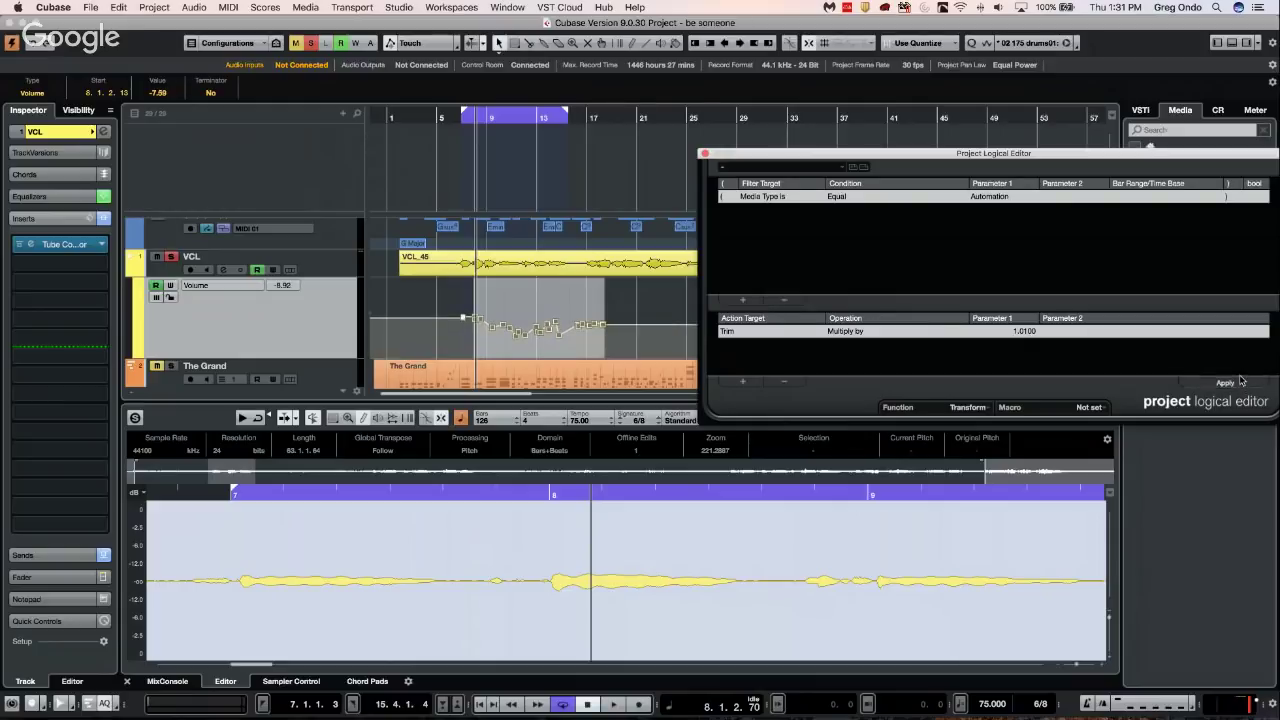
Look through the Key Commands categories down to Process Project Logical Editor, and close the dialog
click(92, 8)
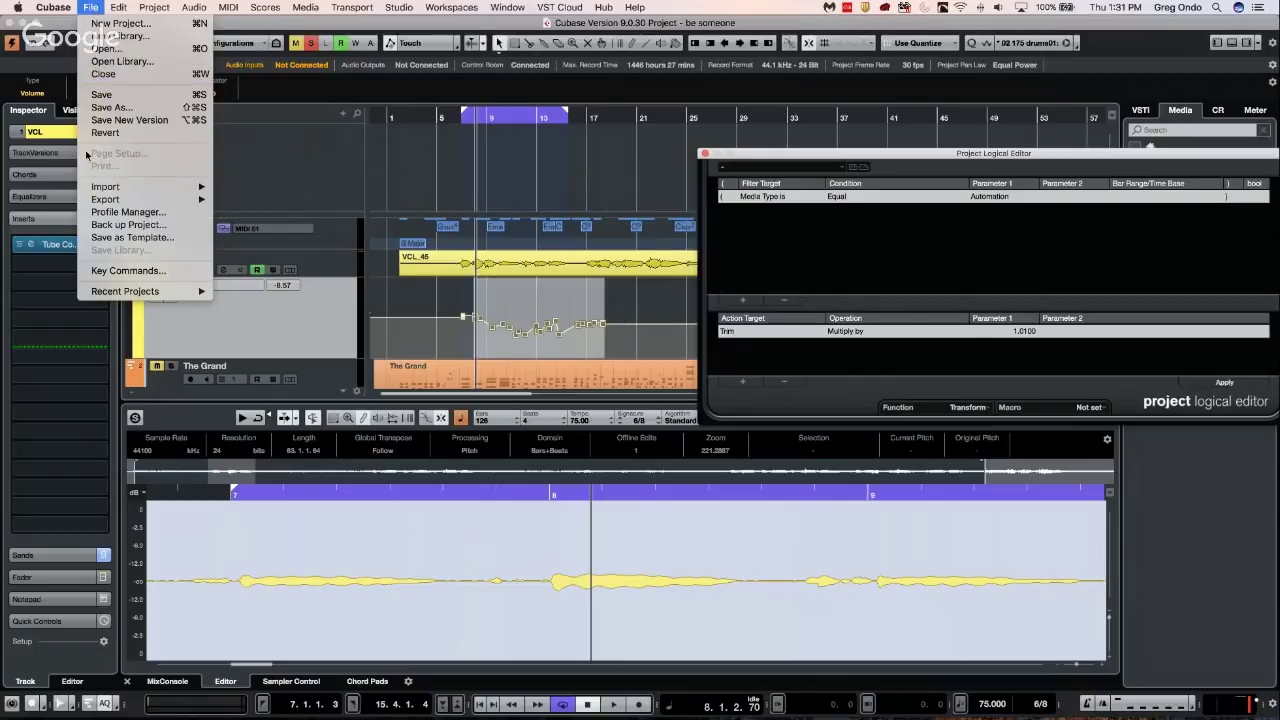
click(120, 270)
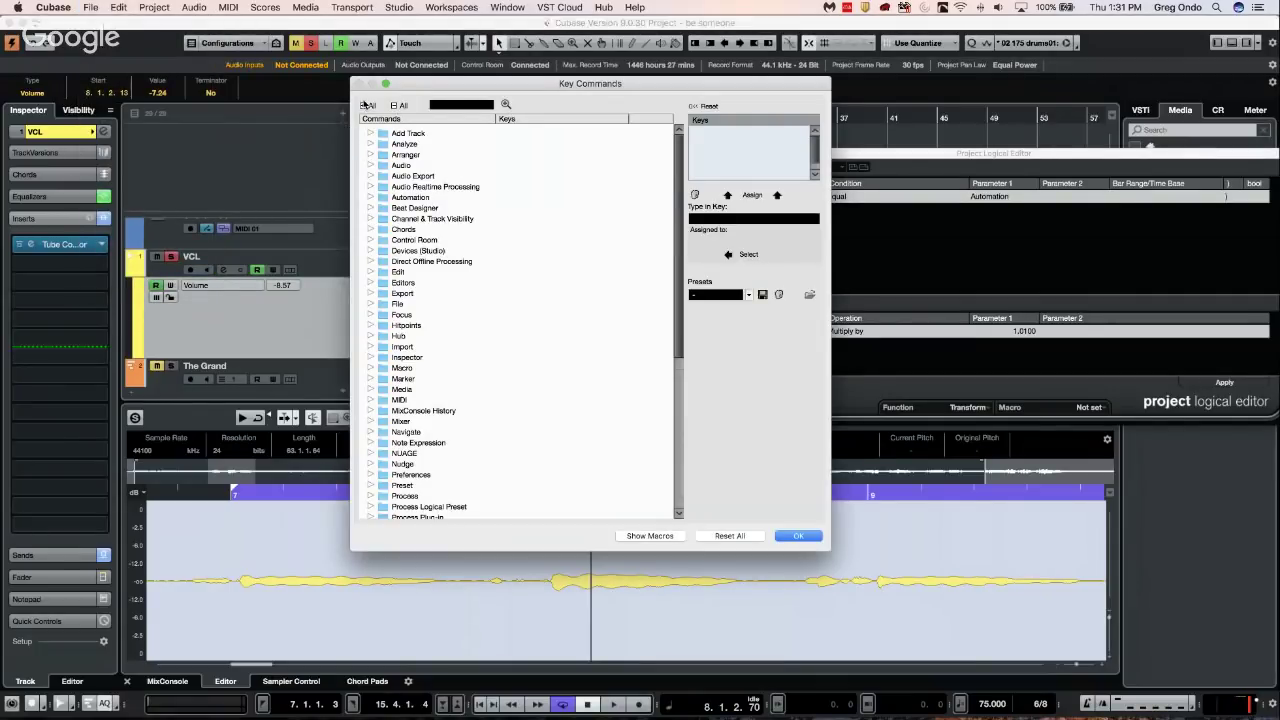
scroll(386, 286, down, 5)
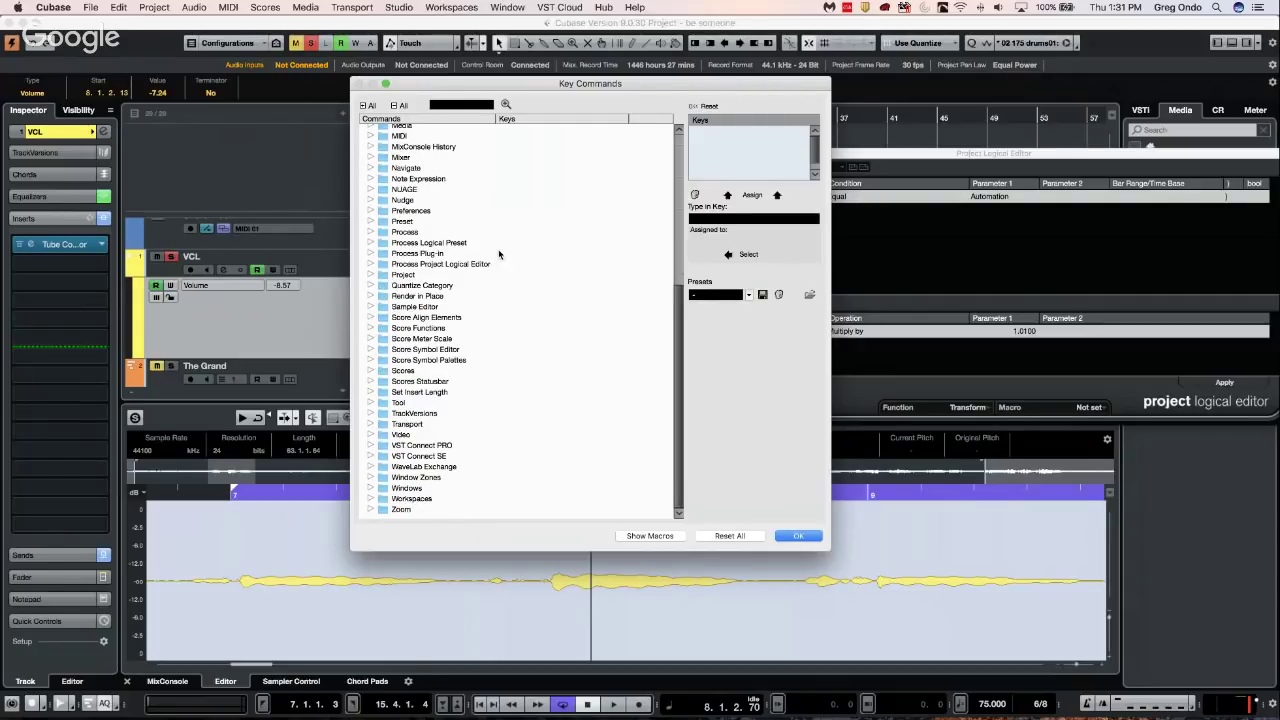
drag(985, 169, 985, 172)
click(801, 535)
Save the Project Logical Editor settings as a preset named "automatio up 1 %"
click(768, 175)
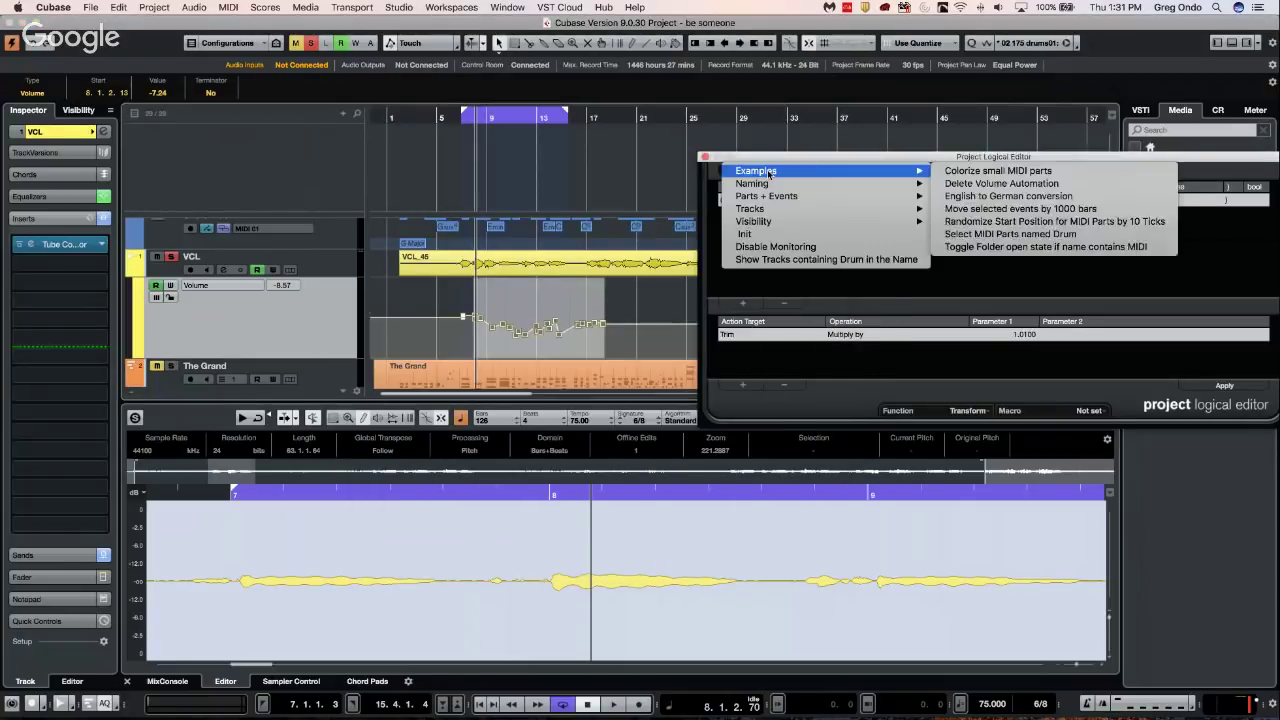
click(775, 166)
click(855, 172)
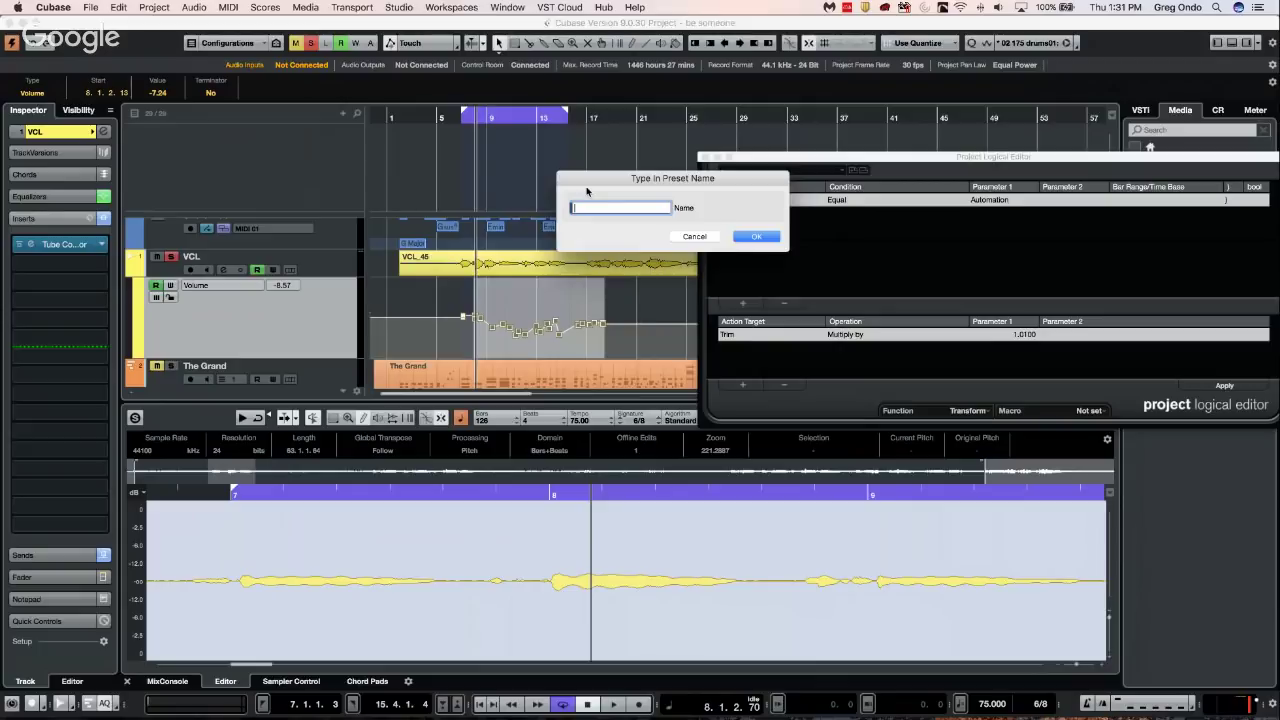
text(automatio)
key(BackSpace)
text(up 1 %)
click(750, 239)
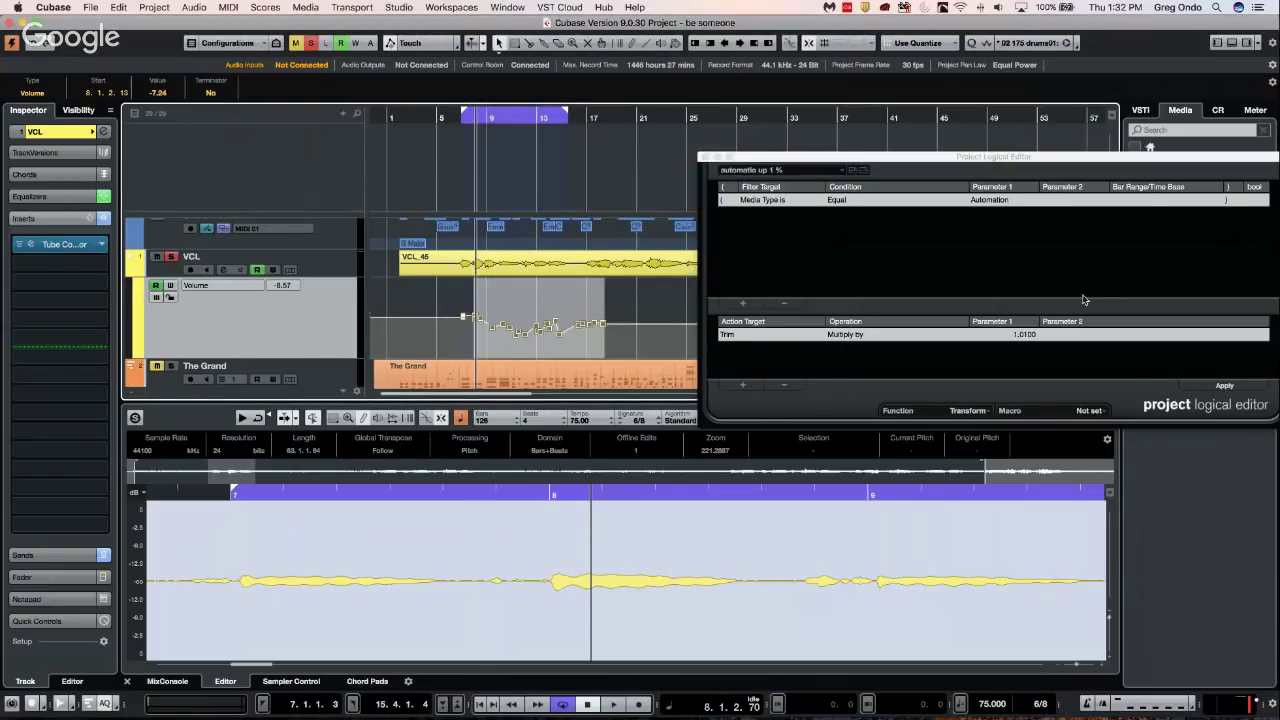
Expand the Process Project Logical Editor category in the Key Commands to view the "automatio up 1 %" preset, and close the dialog
click(1222, 386)
click(92, 8)
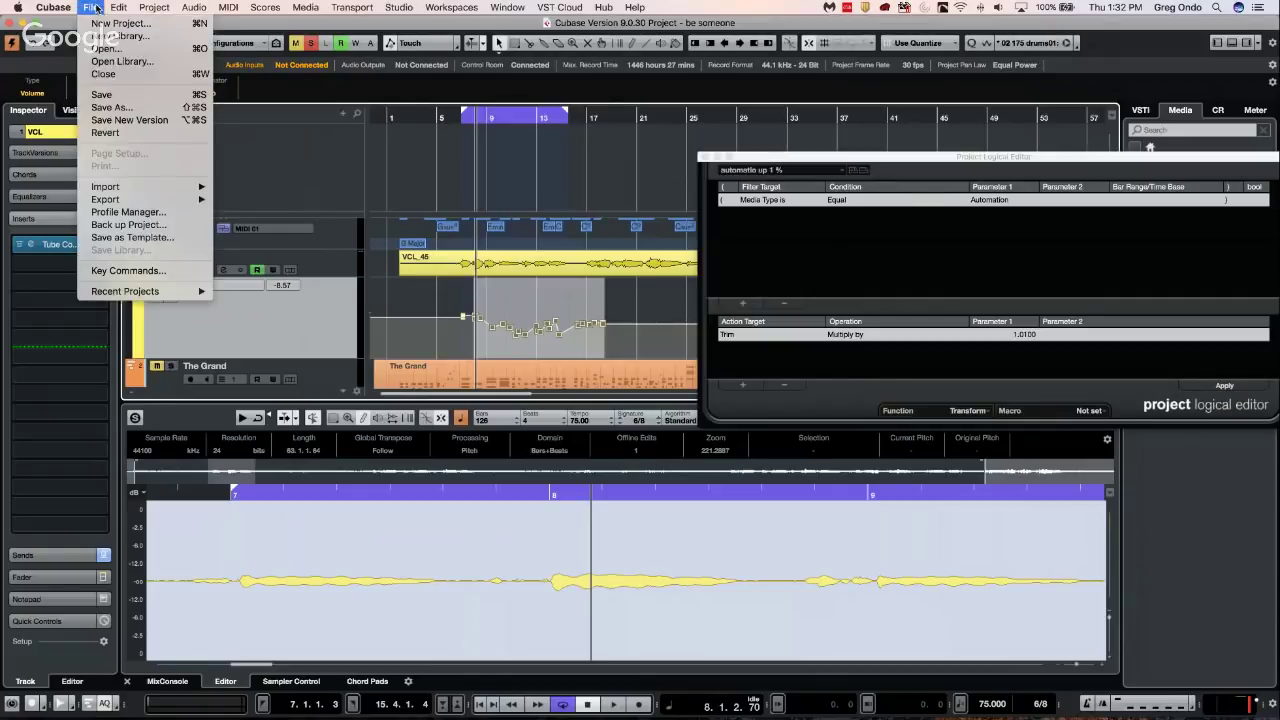
click(122, 271)
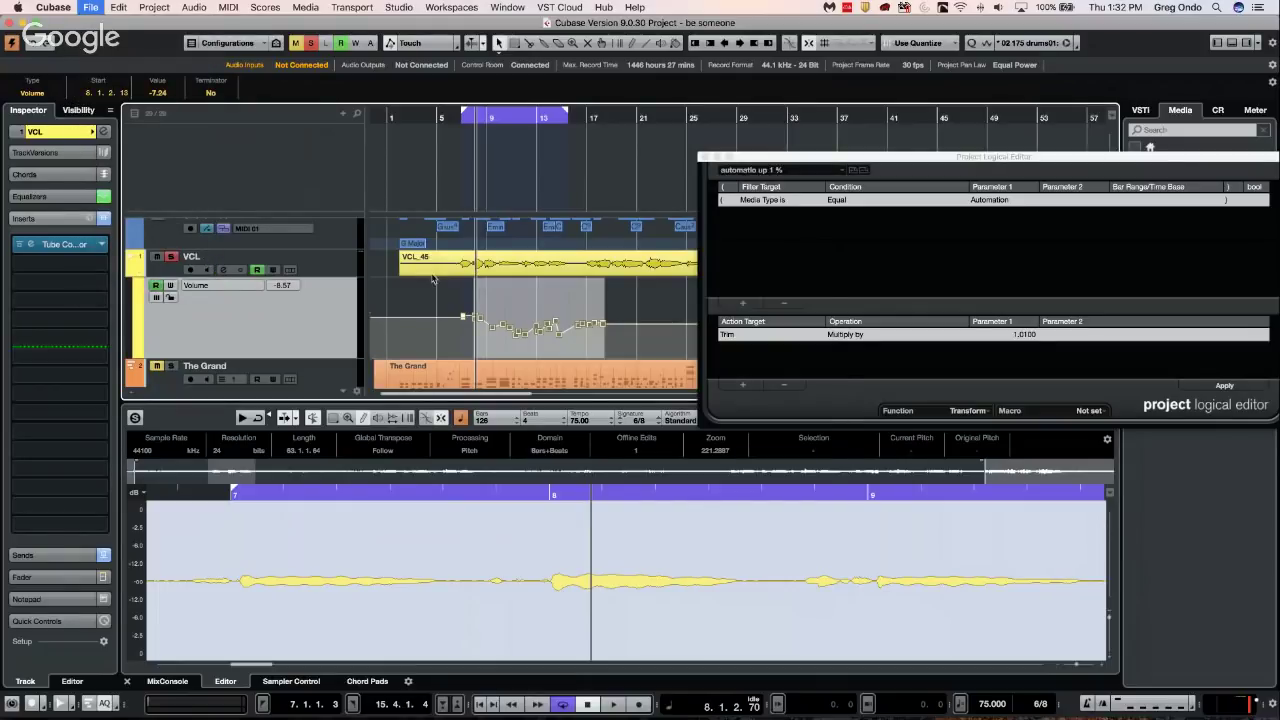
scroll(464, 360, down, 5)
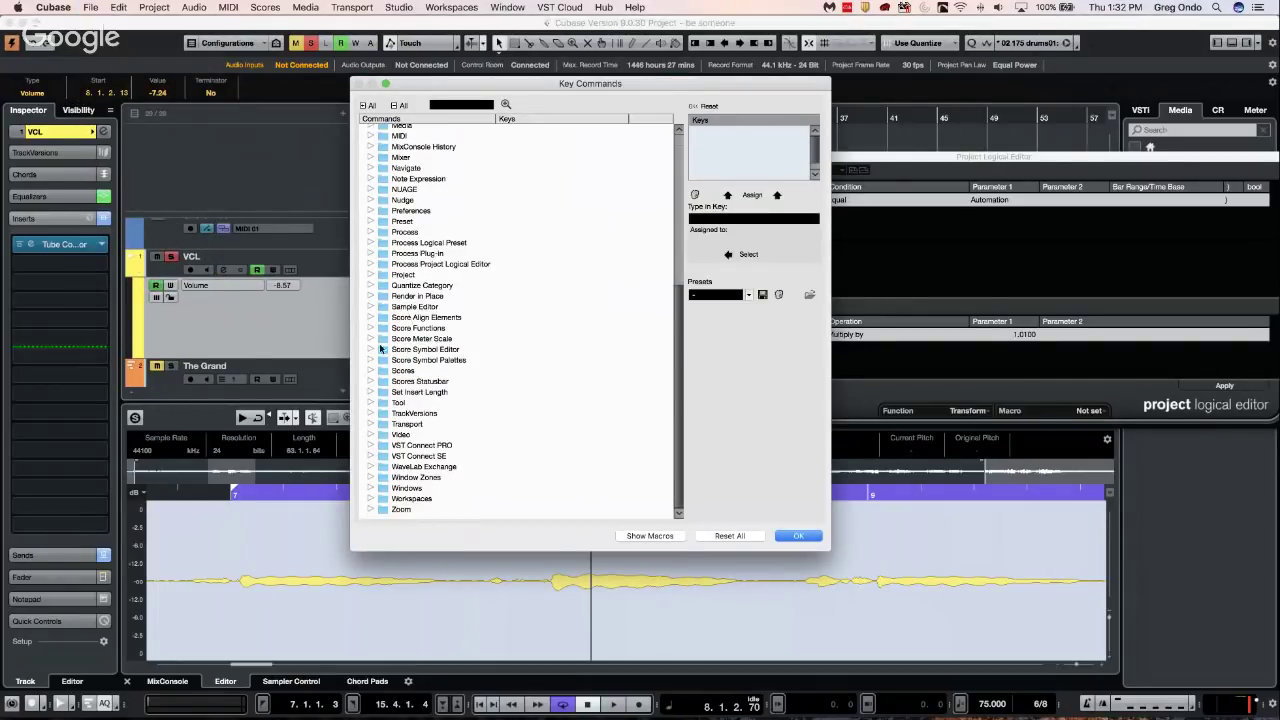
click(372, 266)
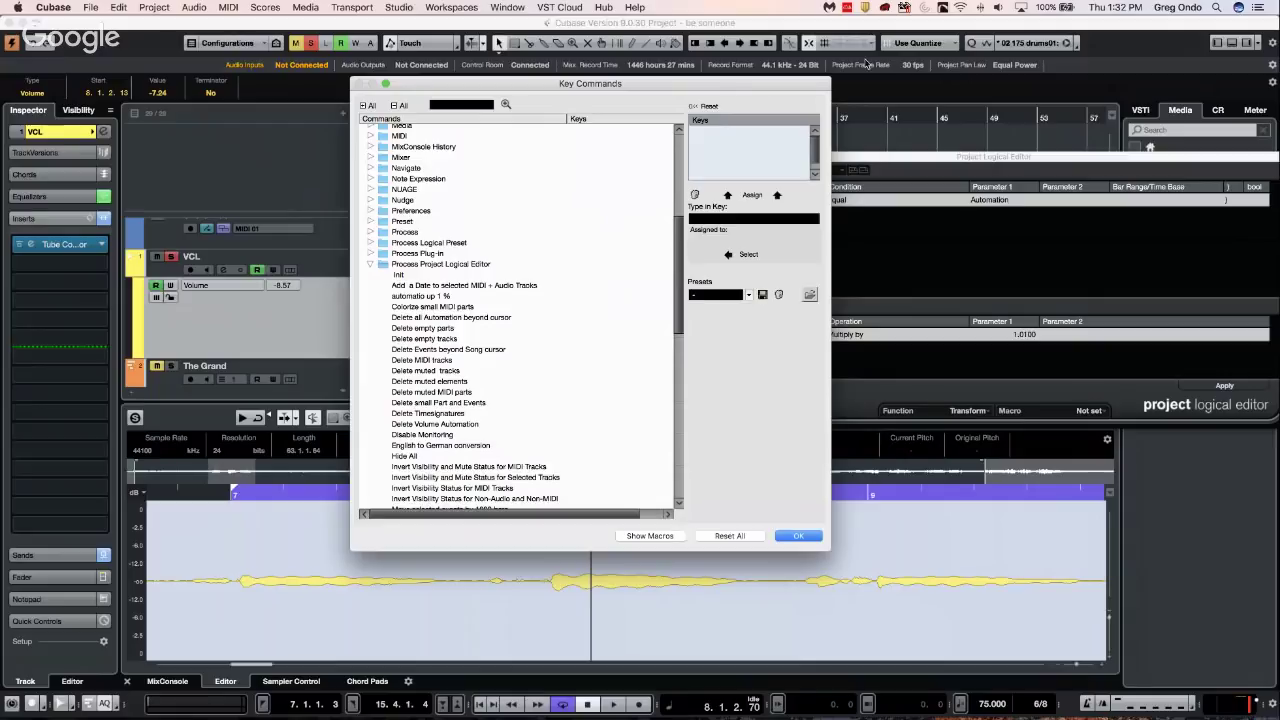
click(801, 537)
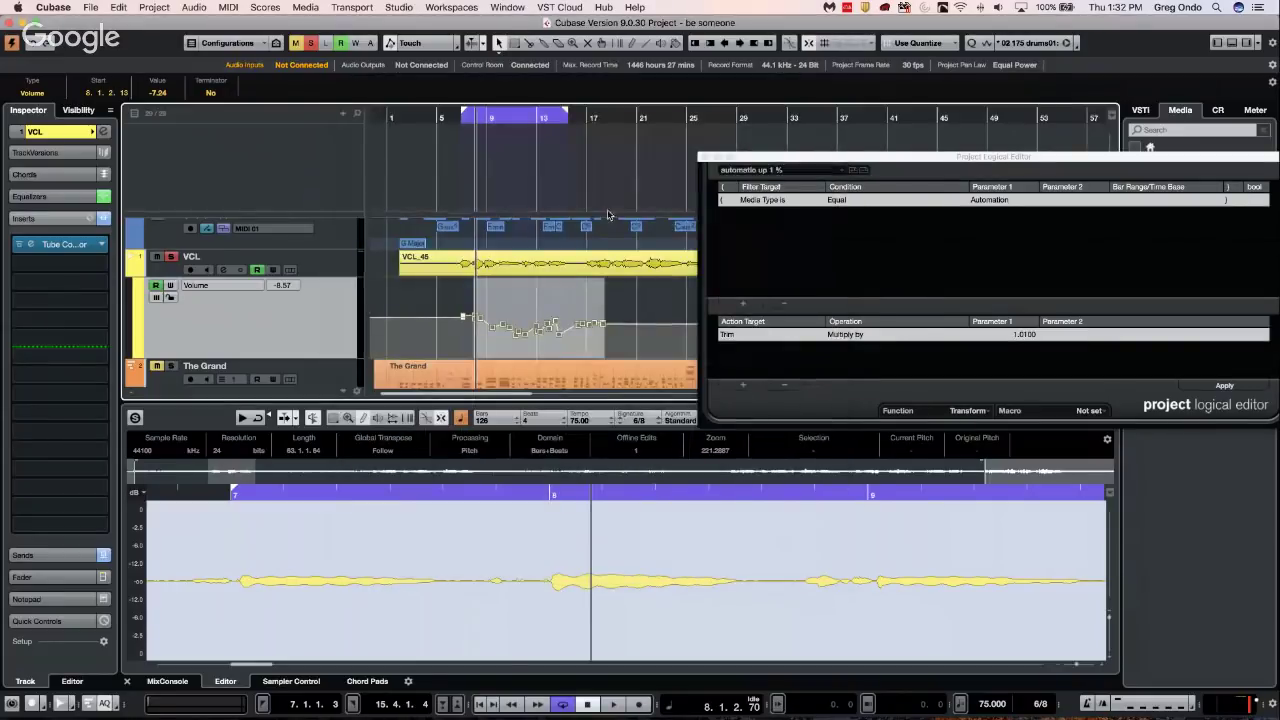
Review the operations available for the Trim action, and close the Project Logical Editor
drag(776, 162, 334, 116)
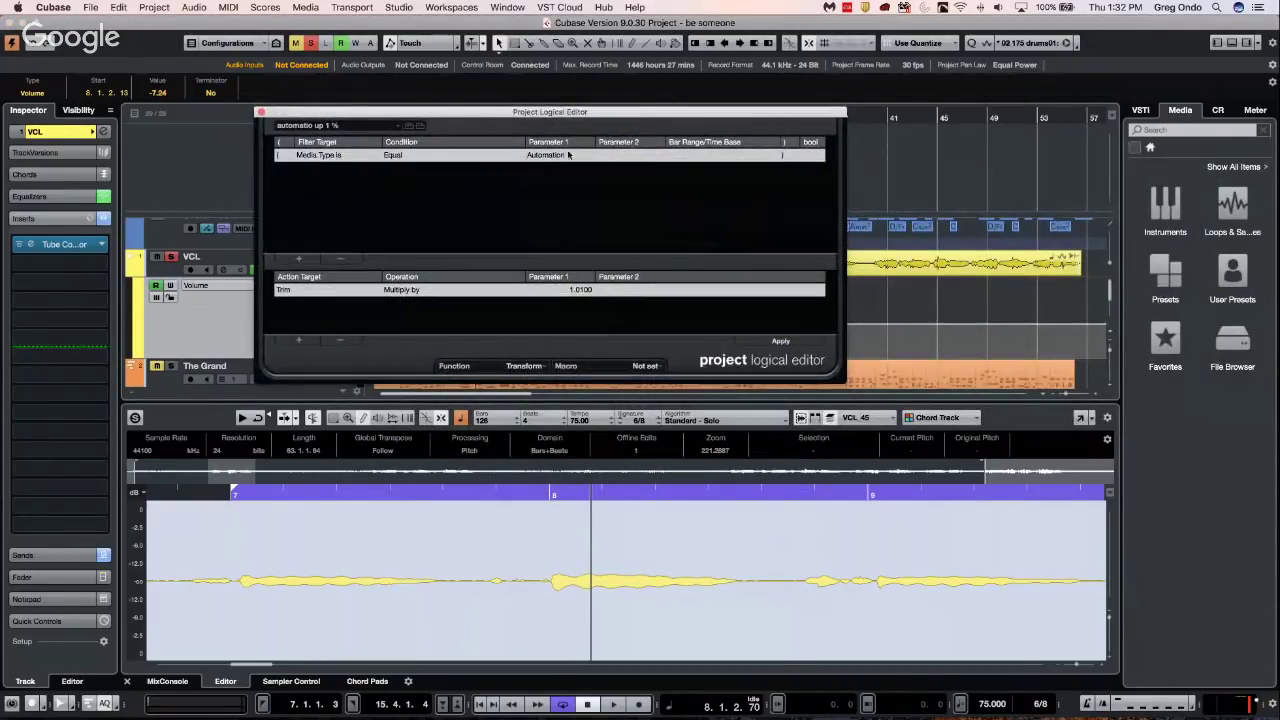
click(298, 291)
click(428, 292)
click(428, 292)
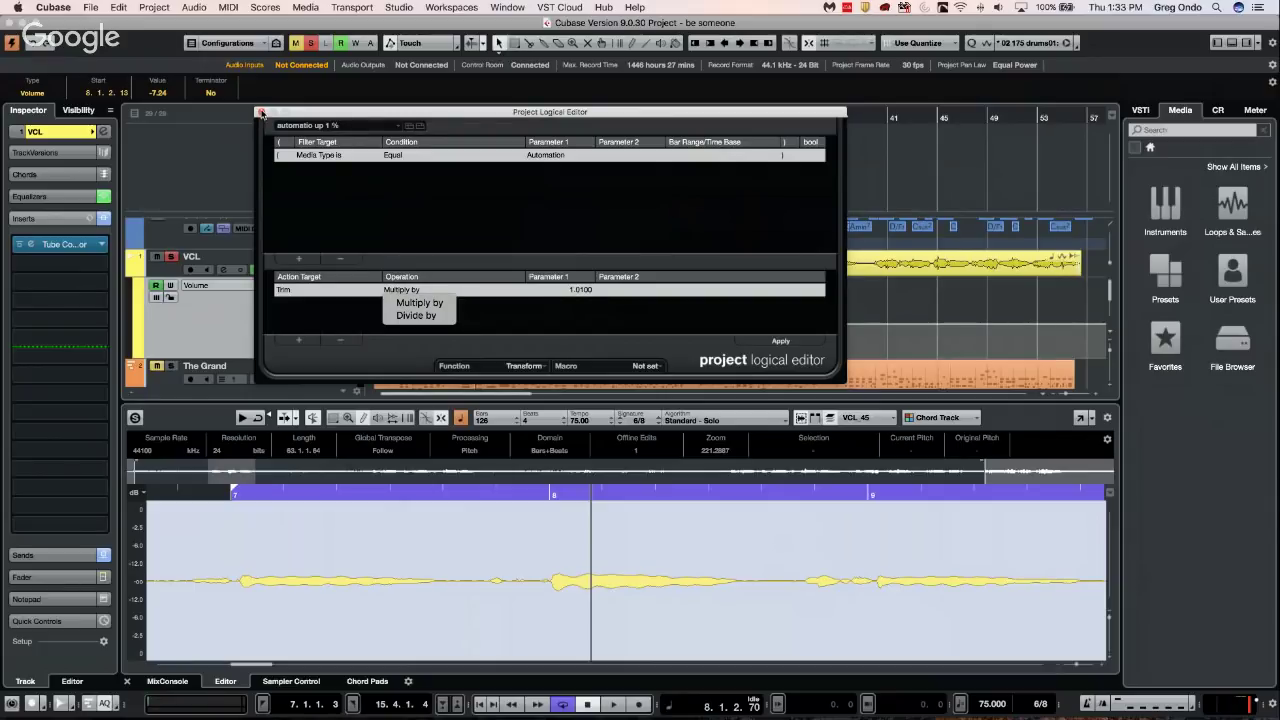
click(258, 113)
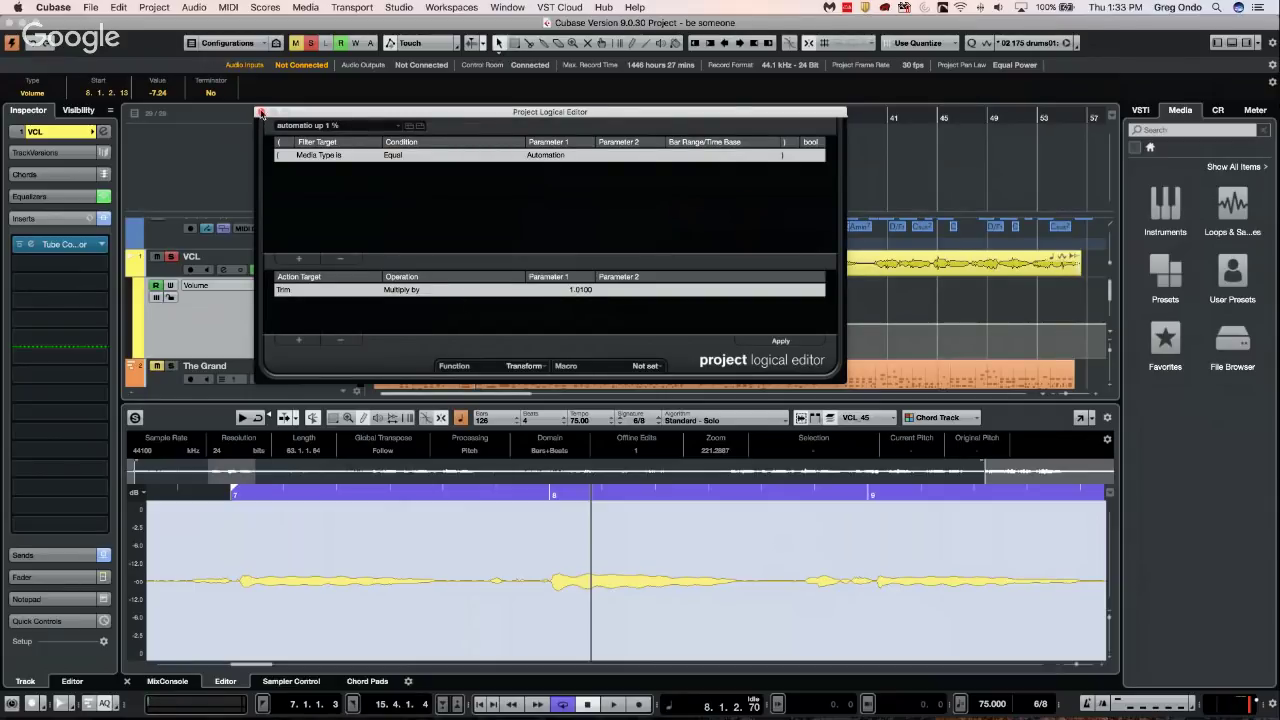
click(260, 112)
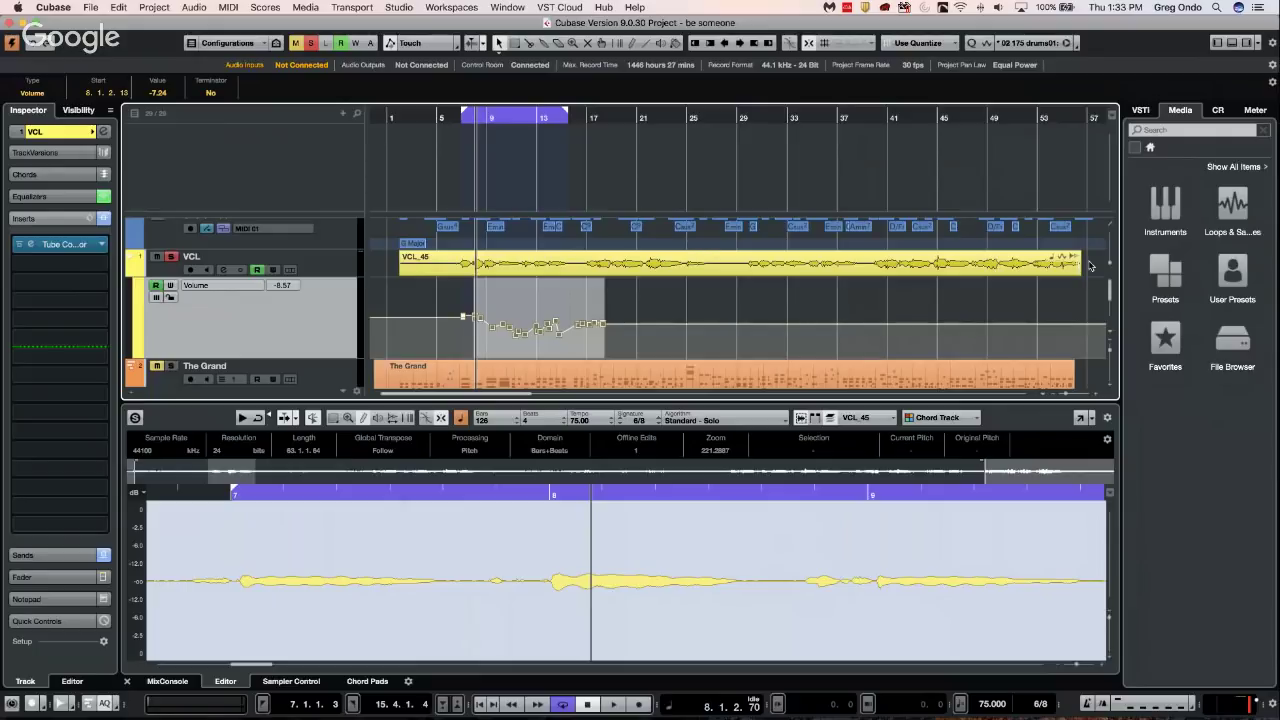
Browse the available instruments, and open the HALion Sonic SE instrument of the Bass track
click(1164, 218)
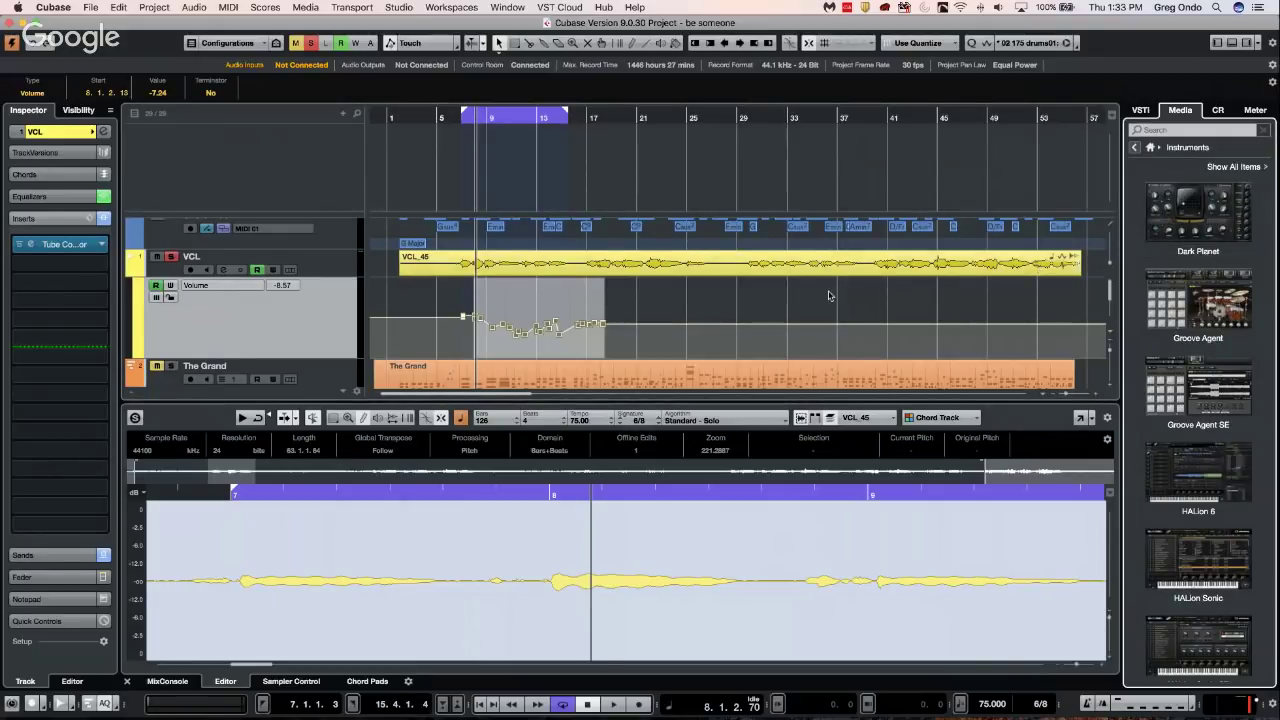
scroll(815, 296, down, 1)
scroll(815, 296, down, 3)
click(346, 299)
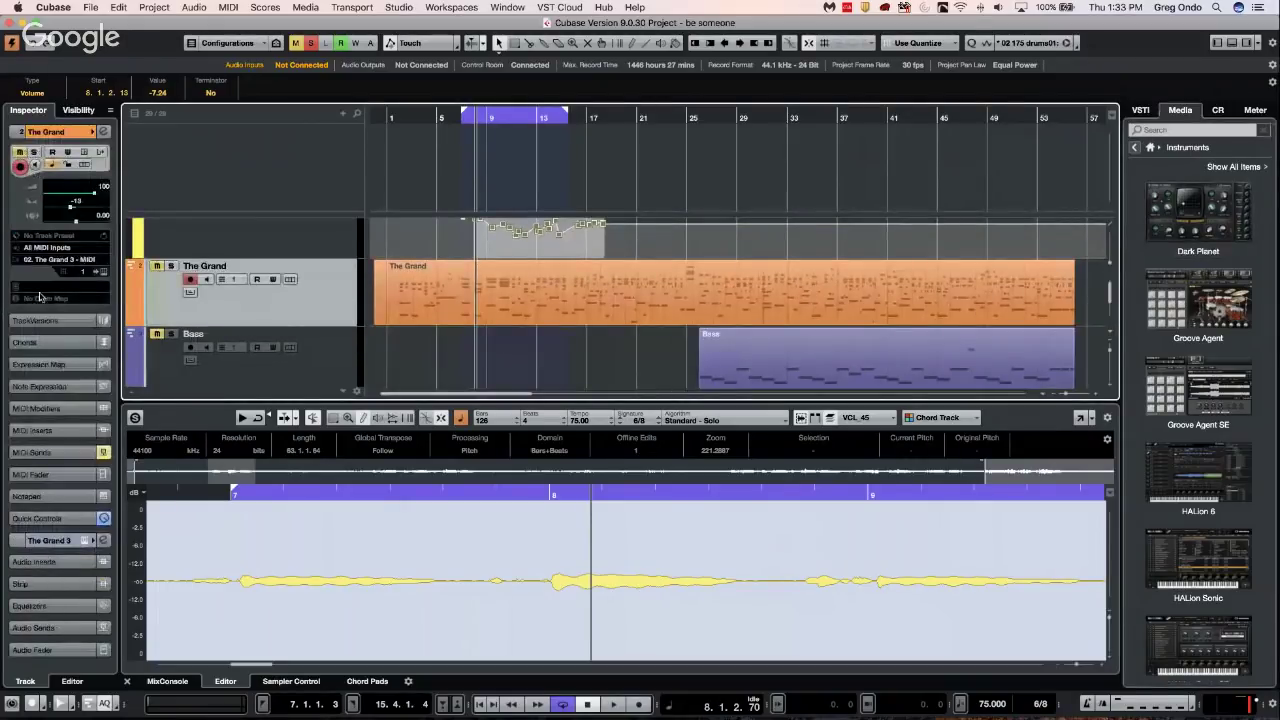
scroll(601, 265, down, 5)
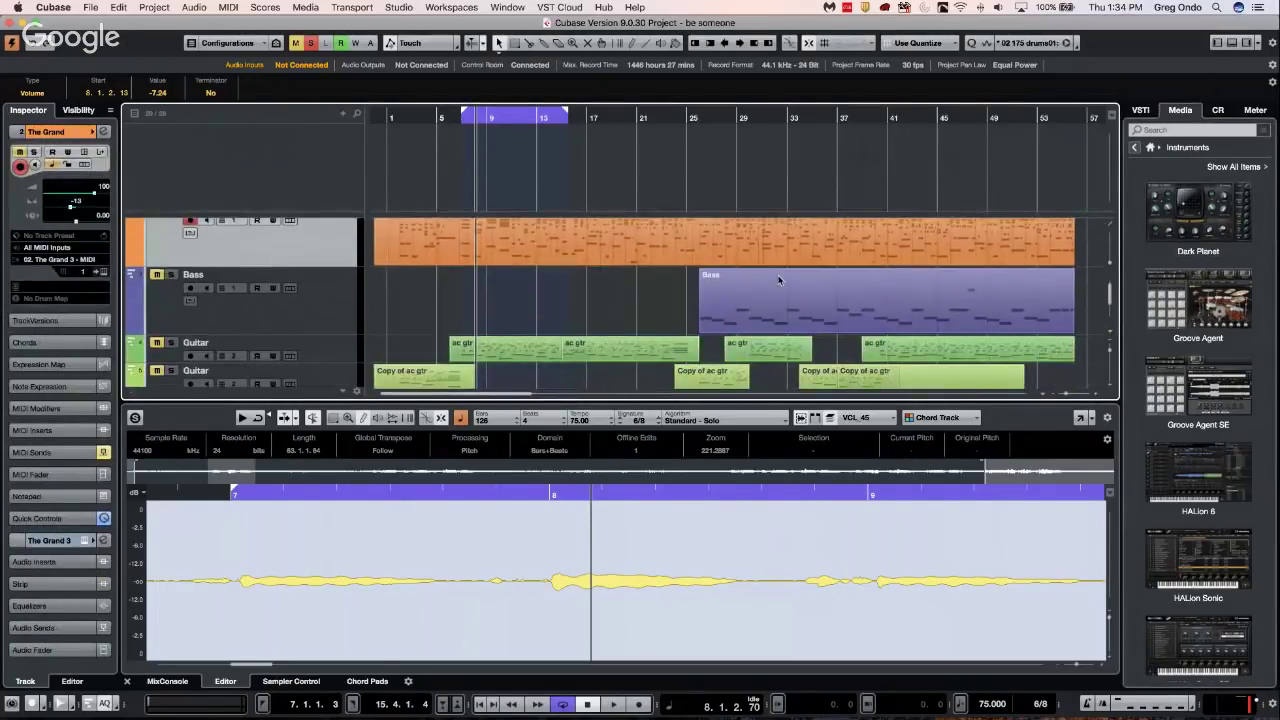
click(310, 303)
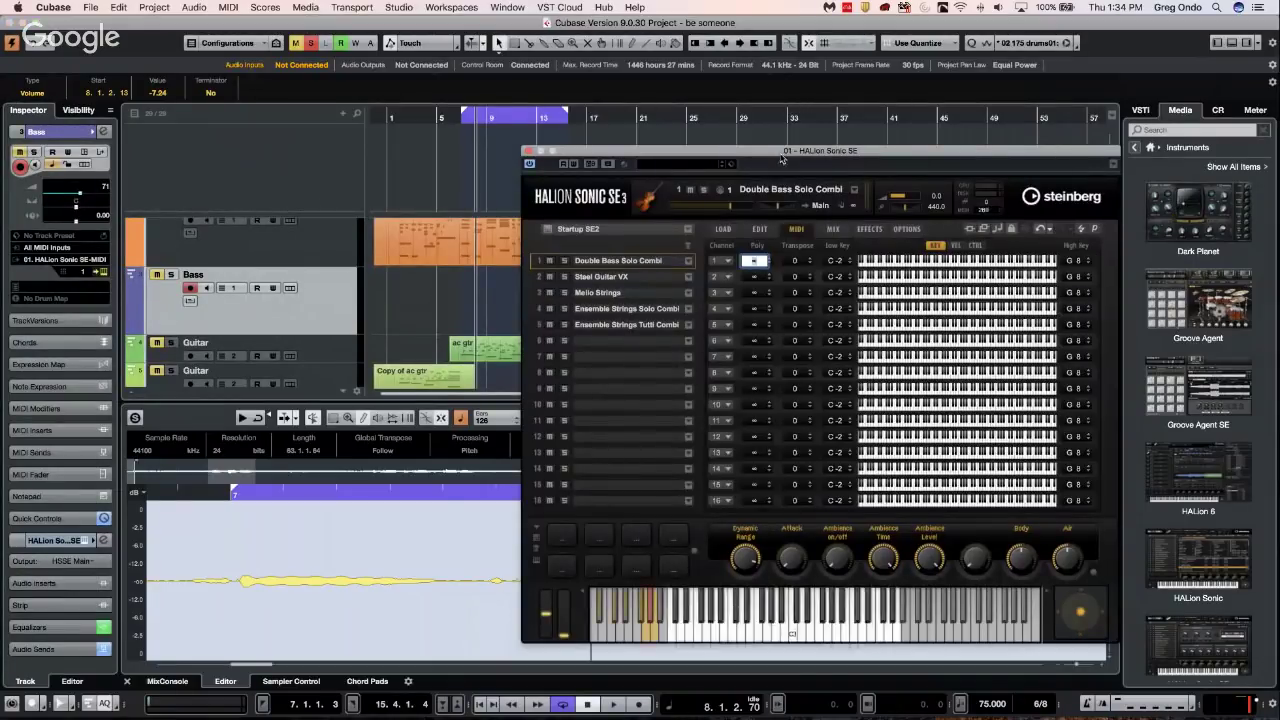
drag(794, 166, 640, 90)
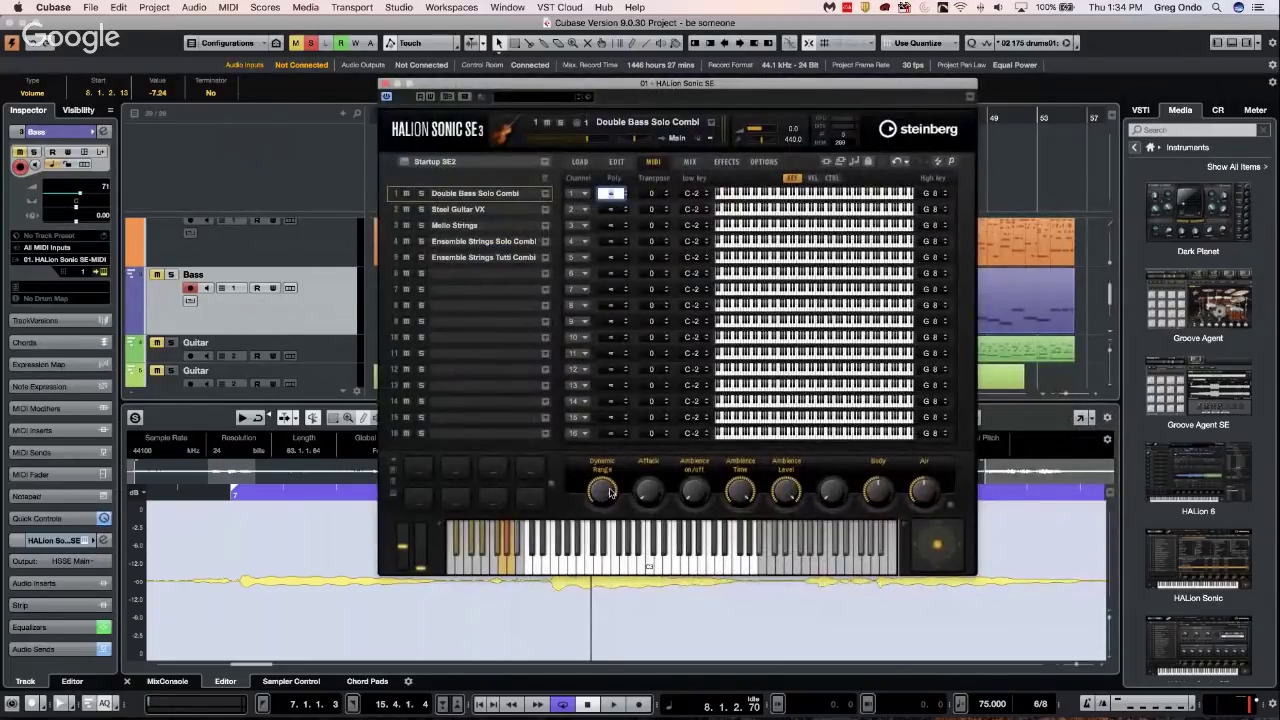
Examine the Quick Controls and CC learn options of the Dynamic Range control in HALion Sonic SE
right_click(609, 492)
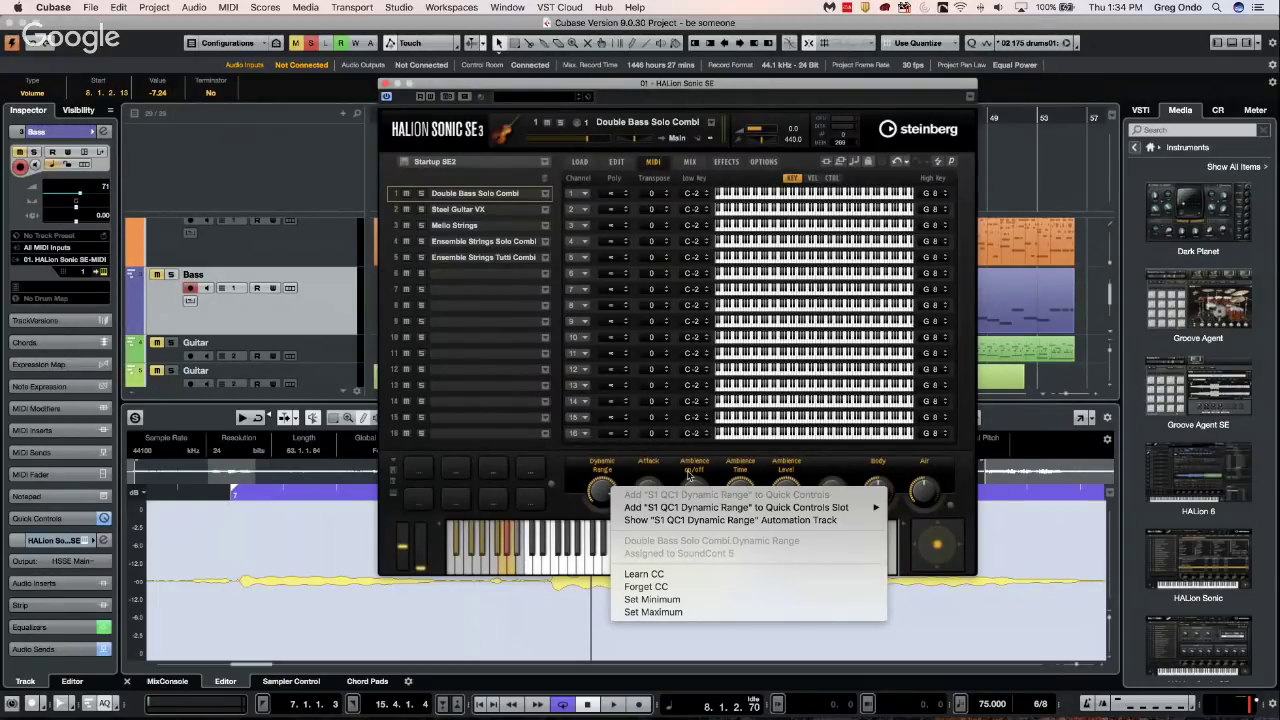
click(621, 459)
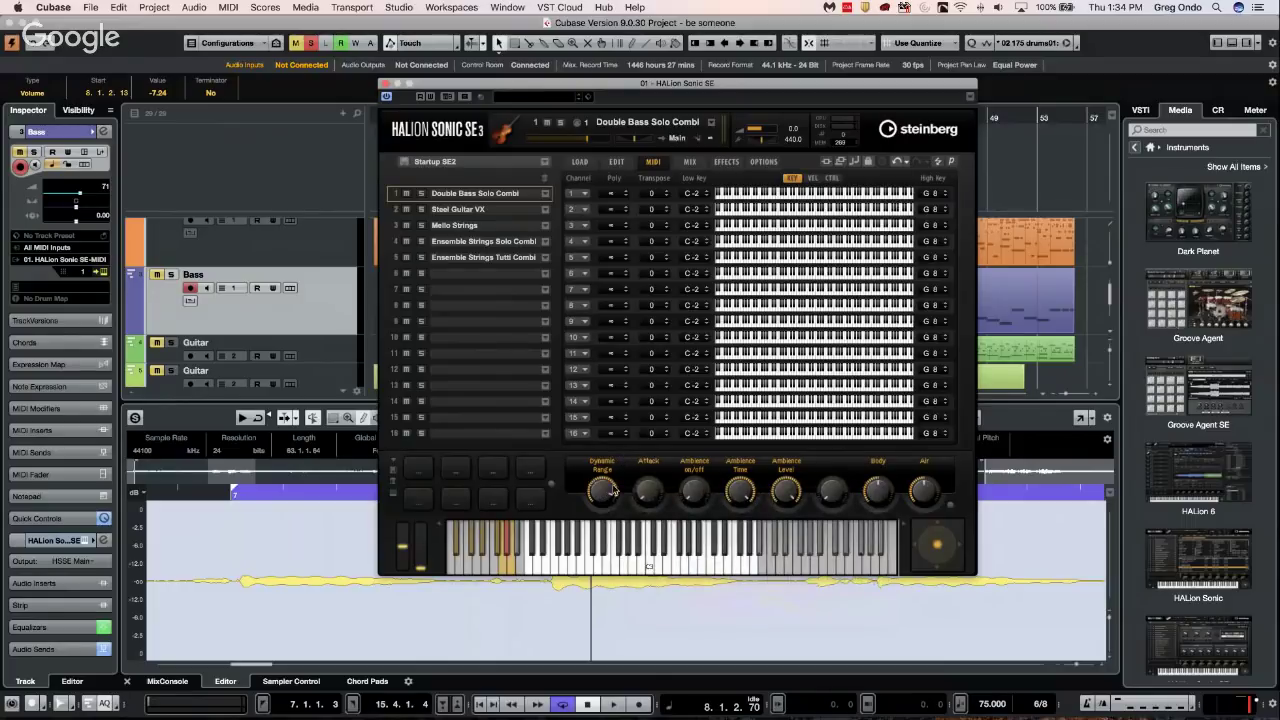
right_click(614, 489)
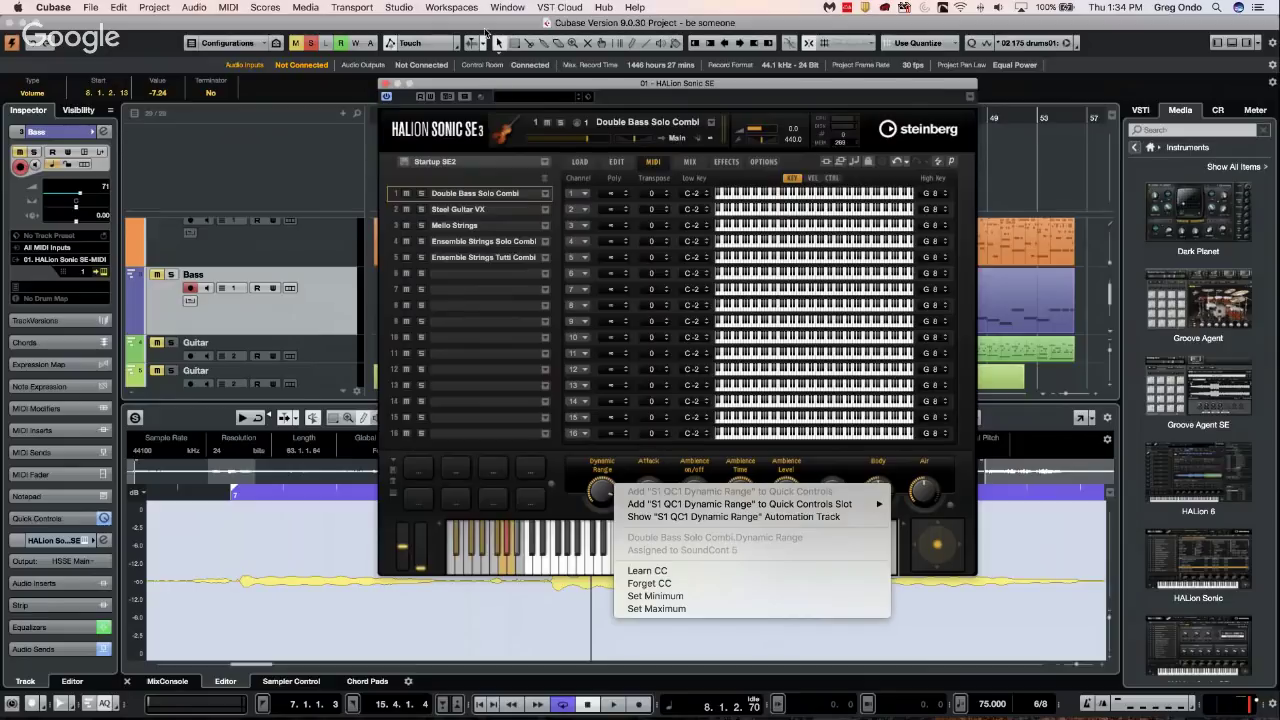
click(399, 7)
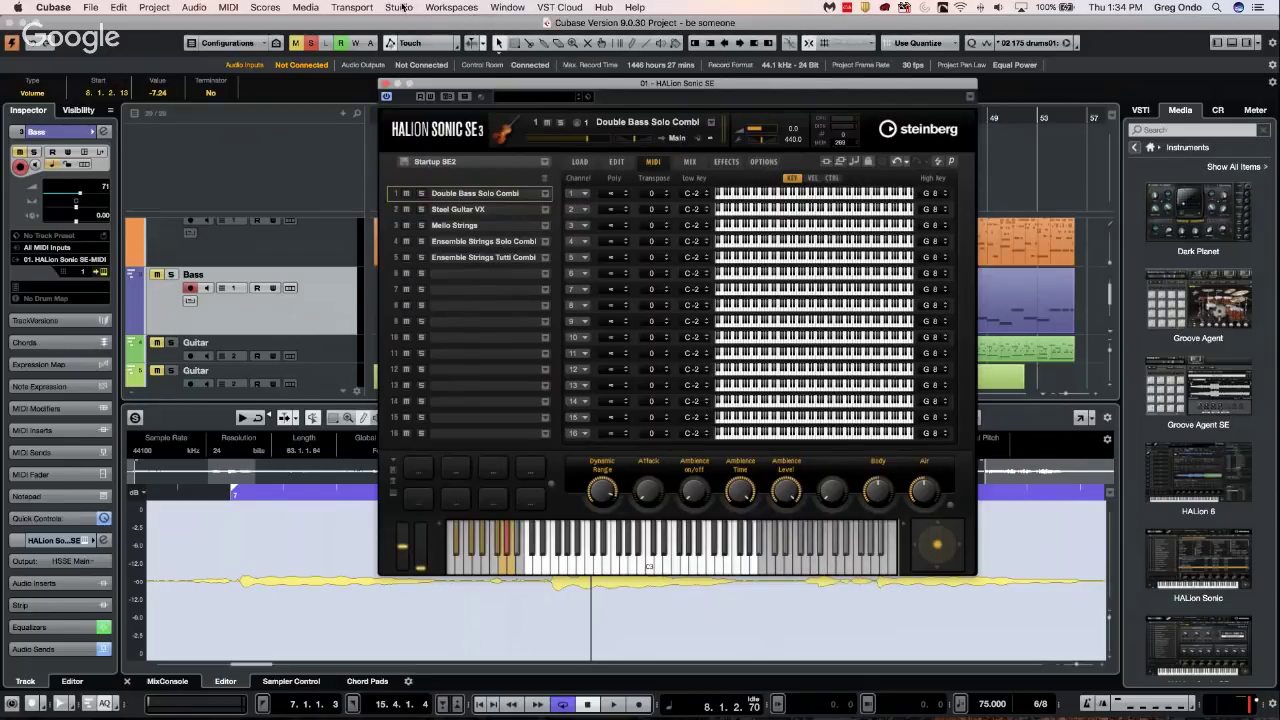
Check the VST Quick Controls assignments in the Studio Setup, and return to the project
click(399, 7)
click(424, 257)
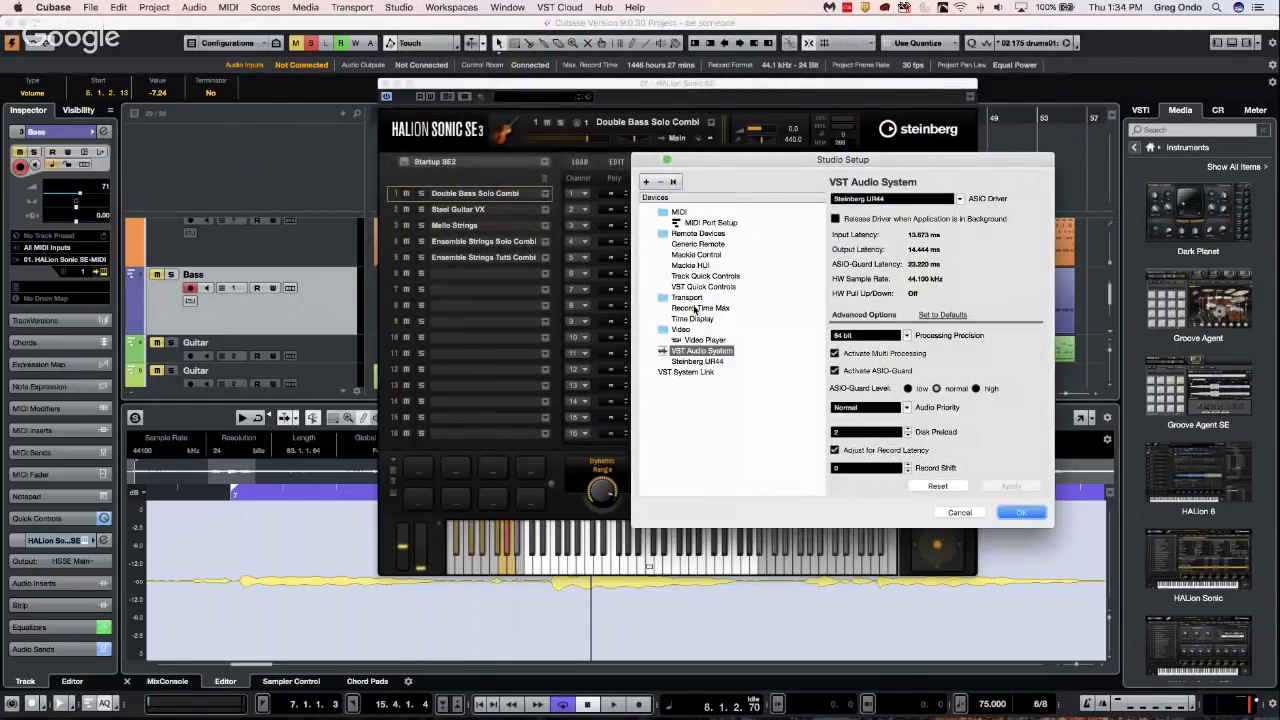
click(700, 287)
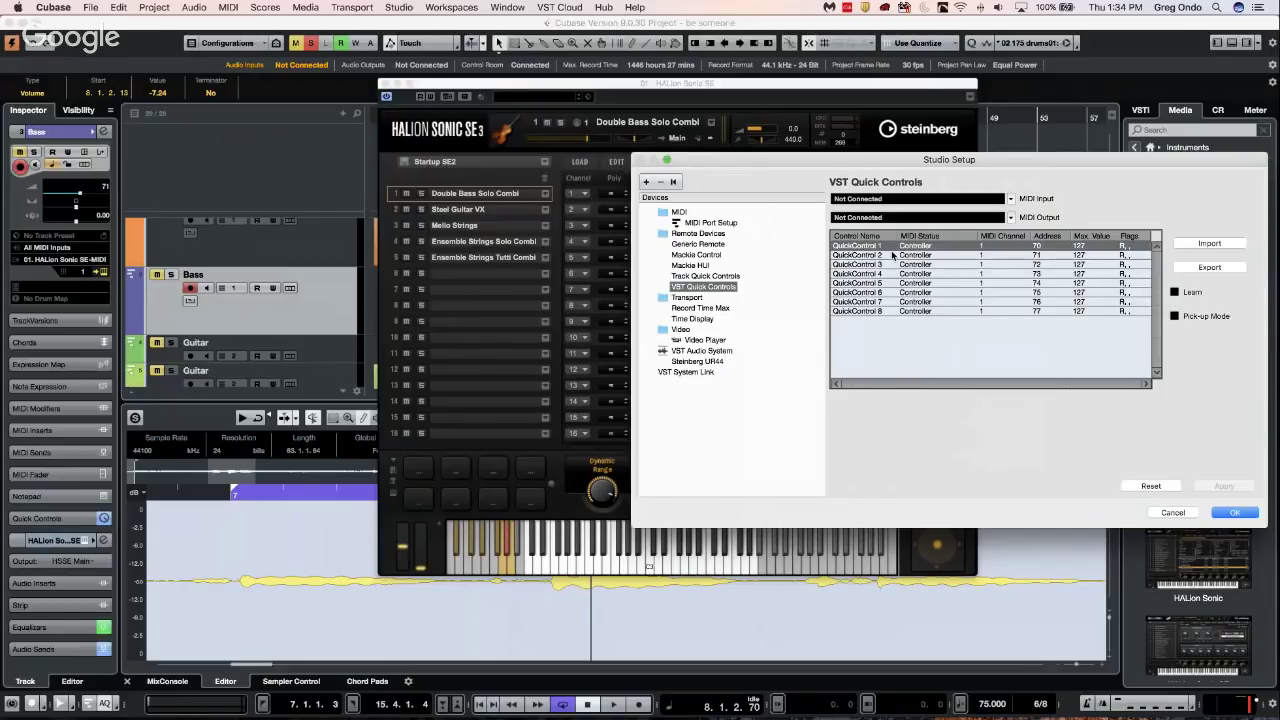
click(1235, 513)
click(1090, 447)
Add one stereo instrument track with the Padshop synth below the Bass track, and show its Quick Controls
right_click(312, 318)
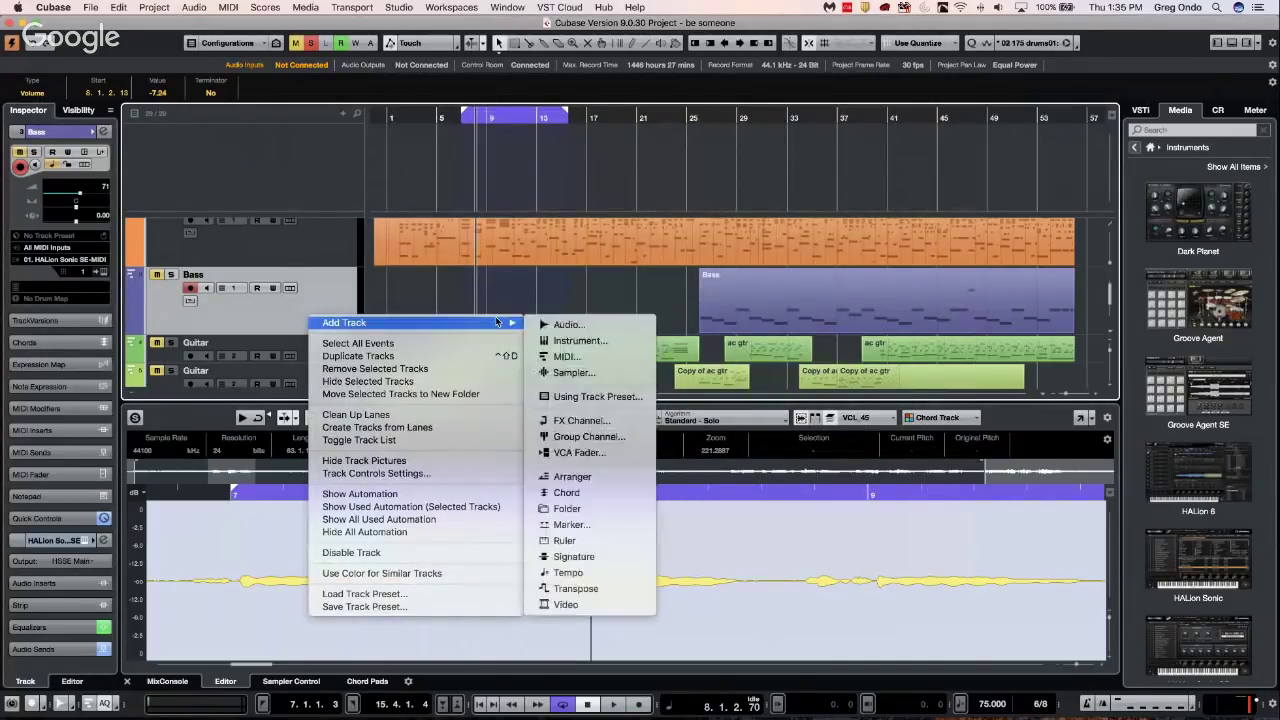
click(145, 101)
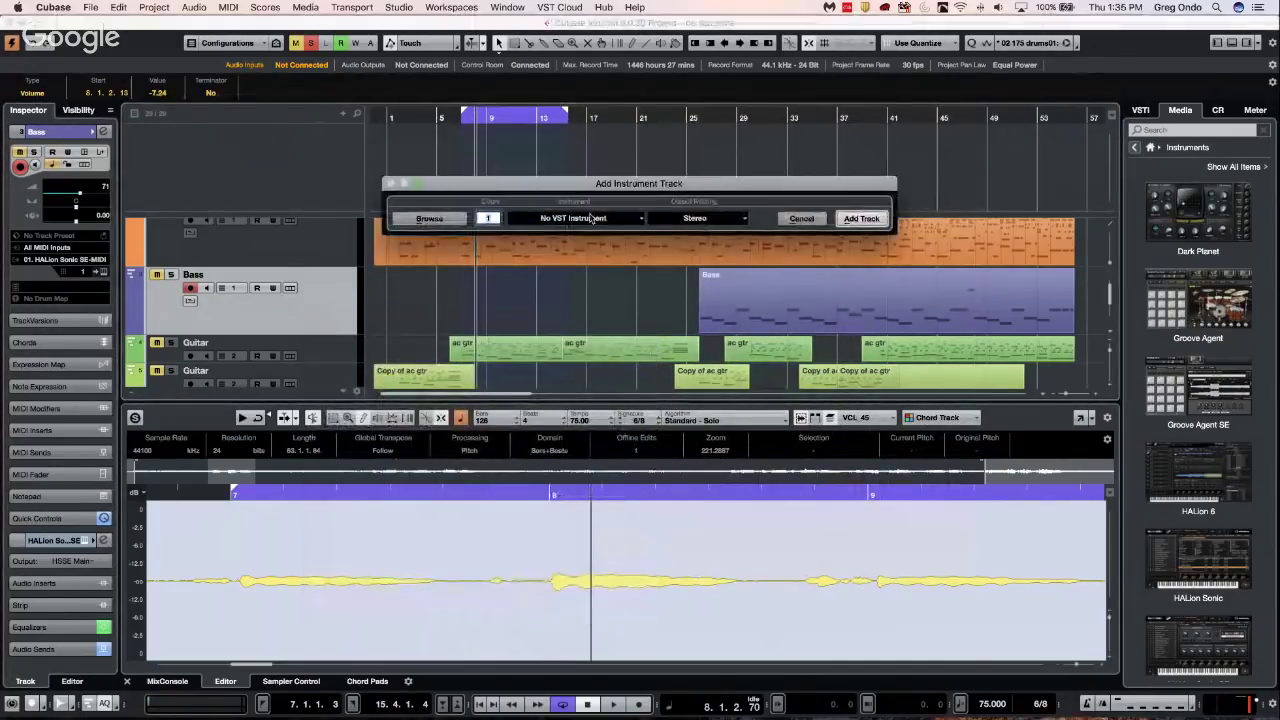
click(573, 217)
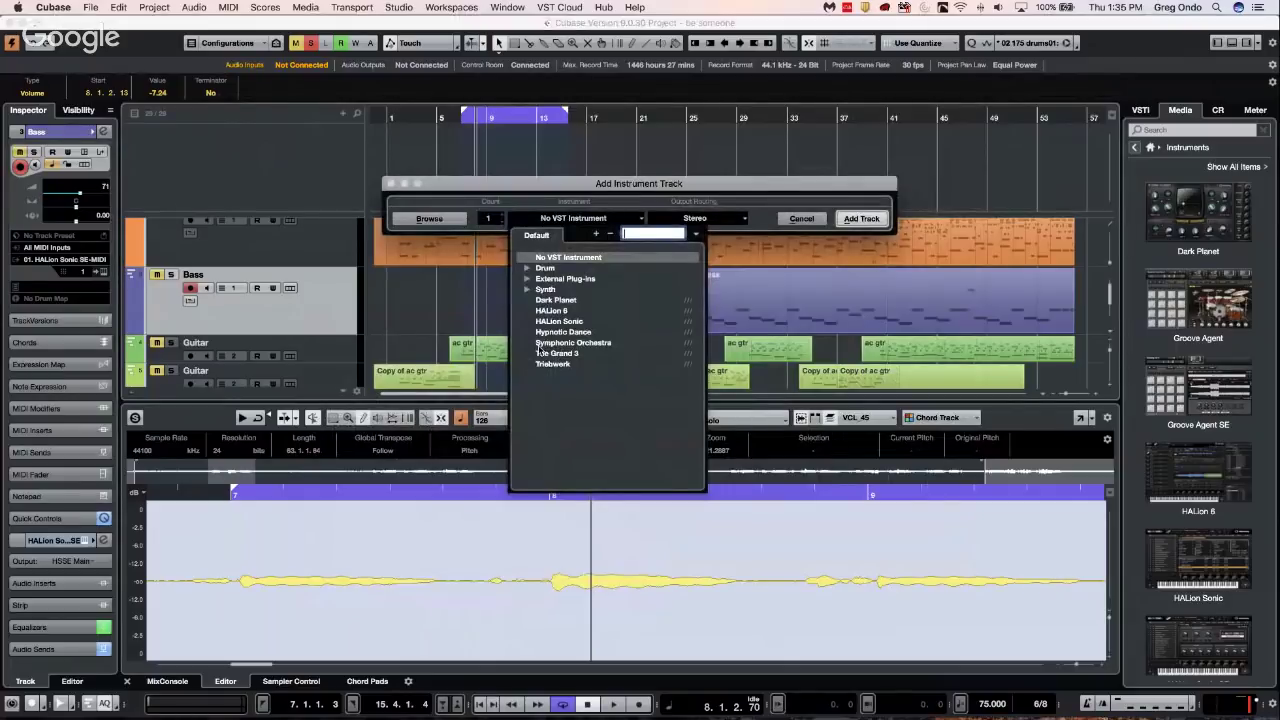
click(526, 292)
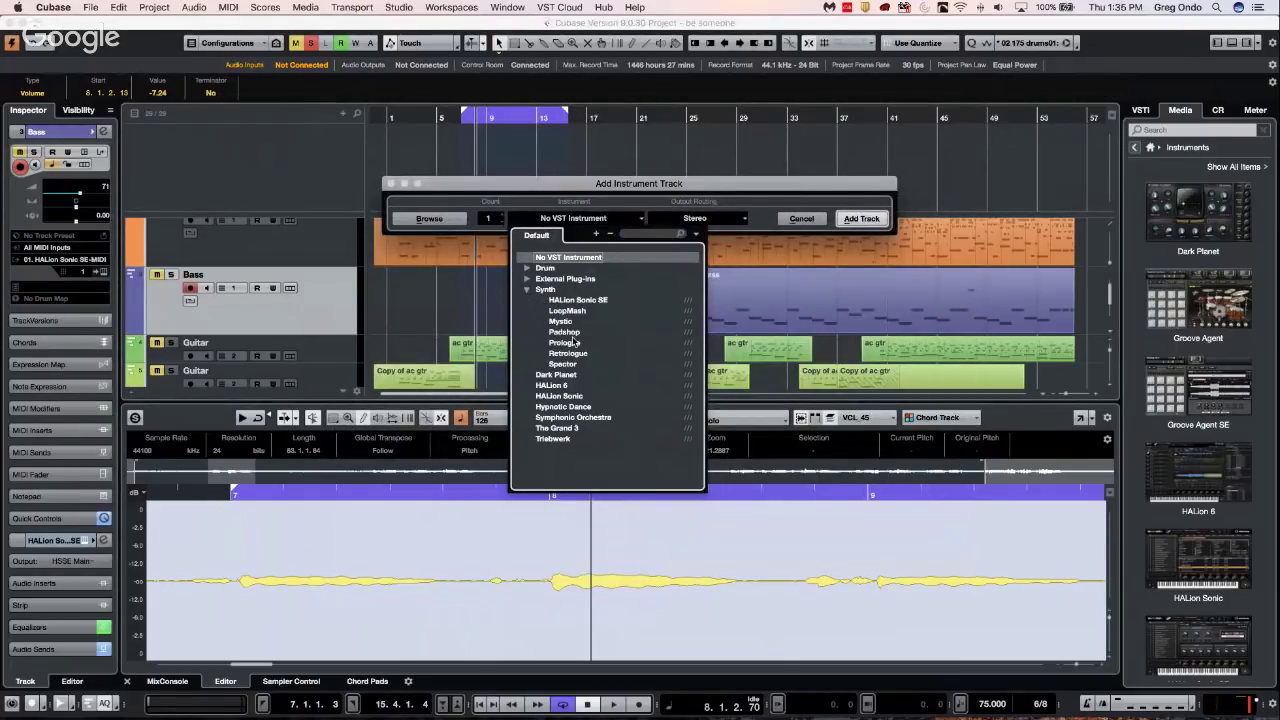
click(573, 334)
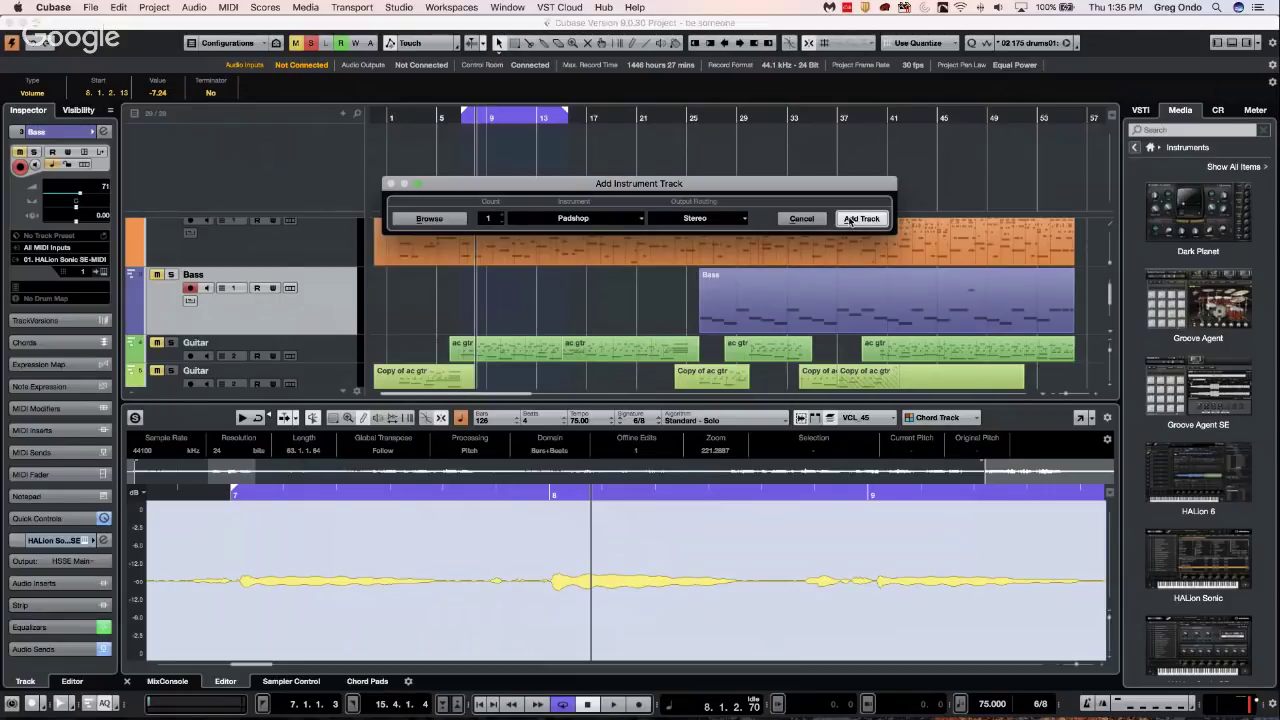
click(849, 219)
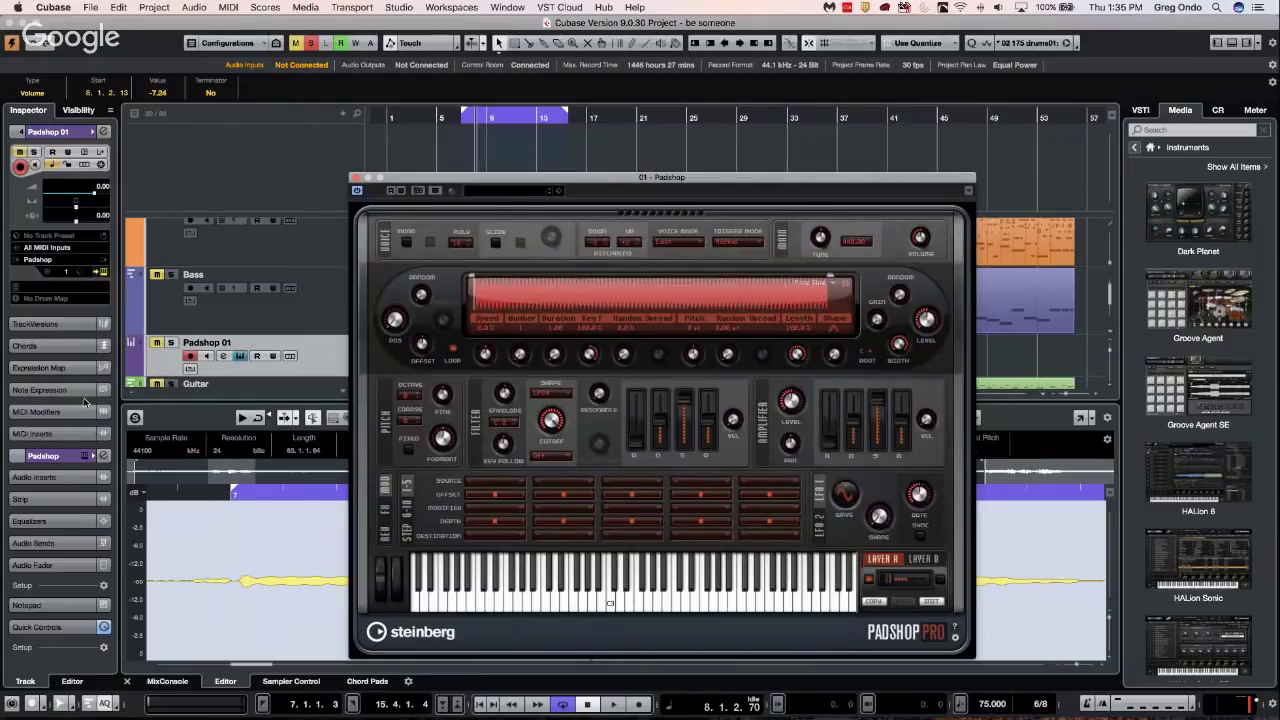
click(358, 186)
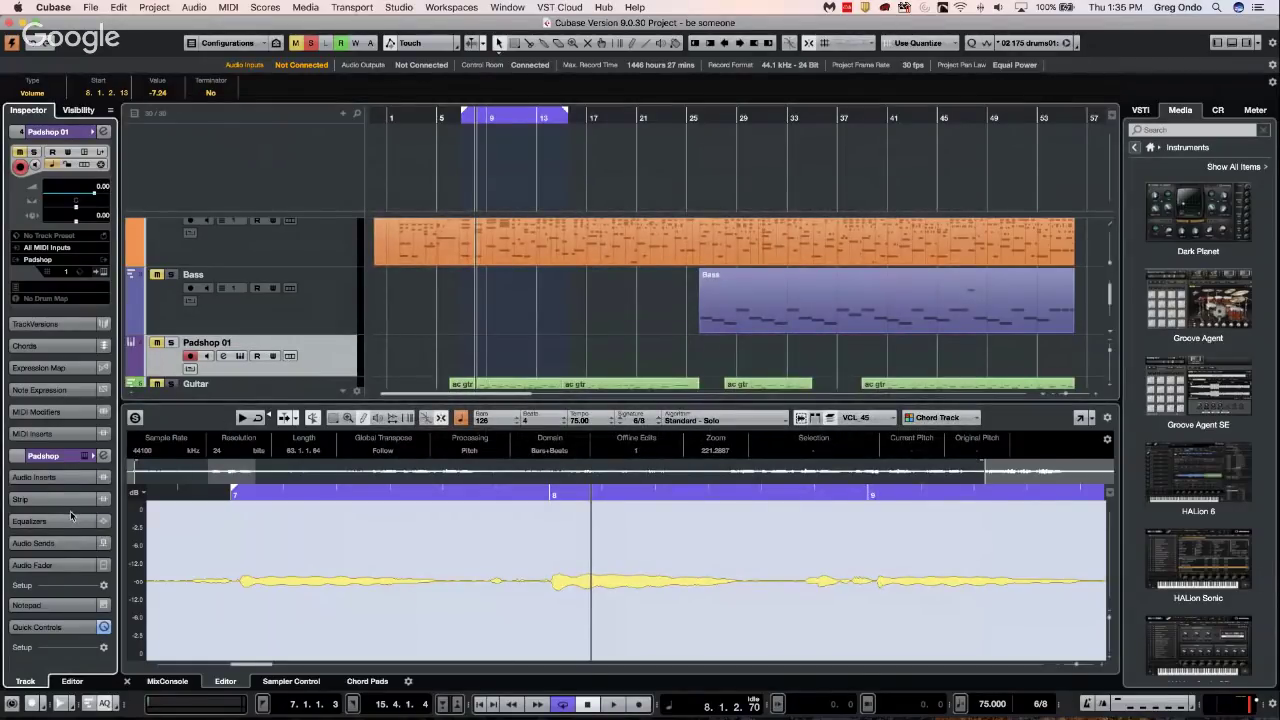
click(67, 632)
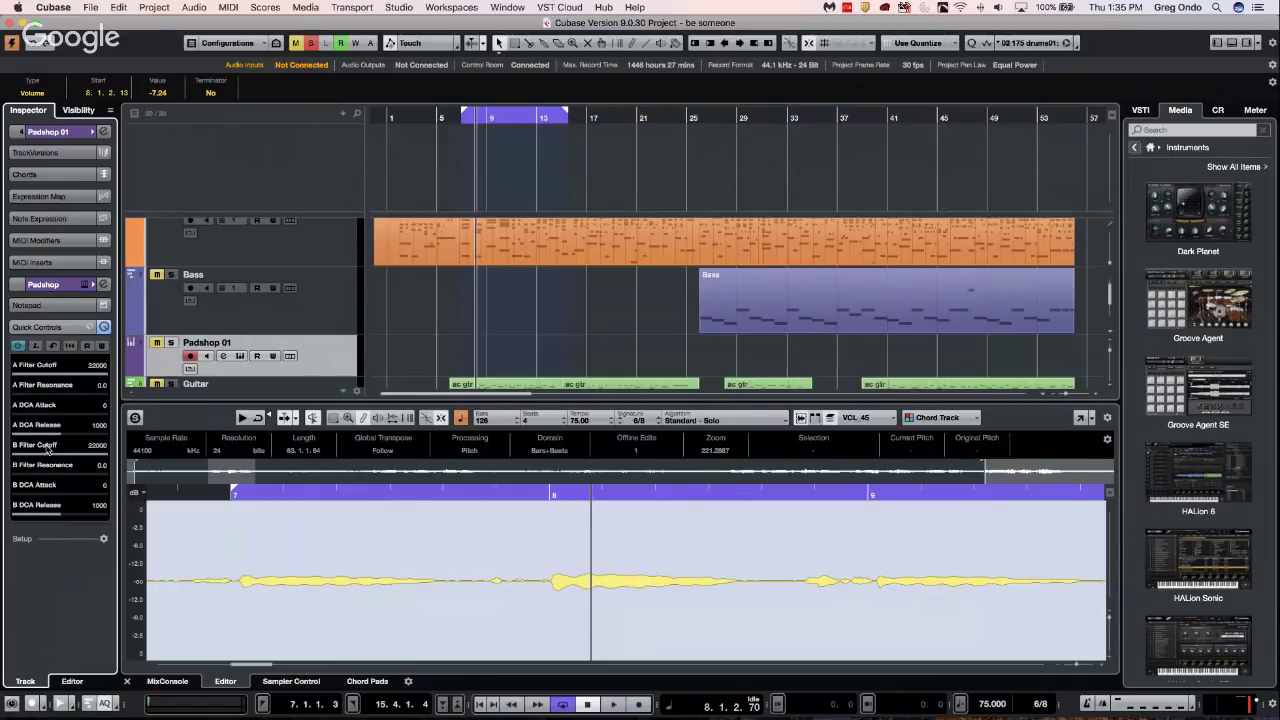
Set the address of QuickControl 1 to 16 in the VST Quick Controls of the Studio Setup
click(404, 8)
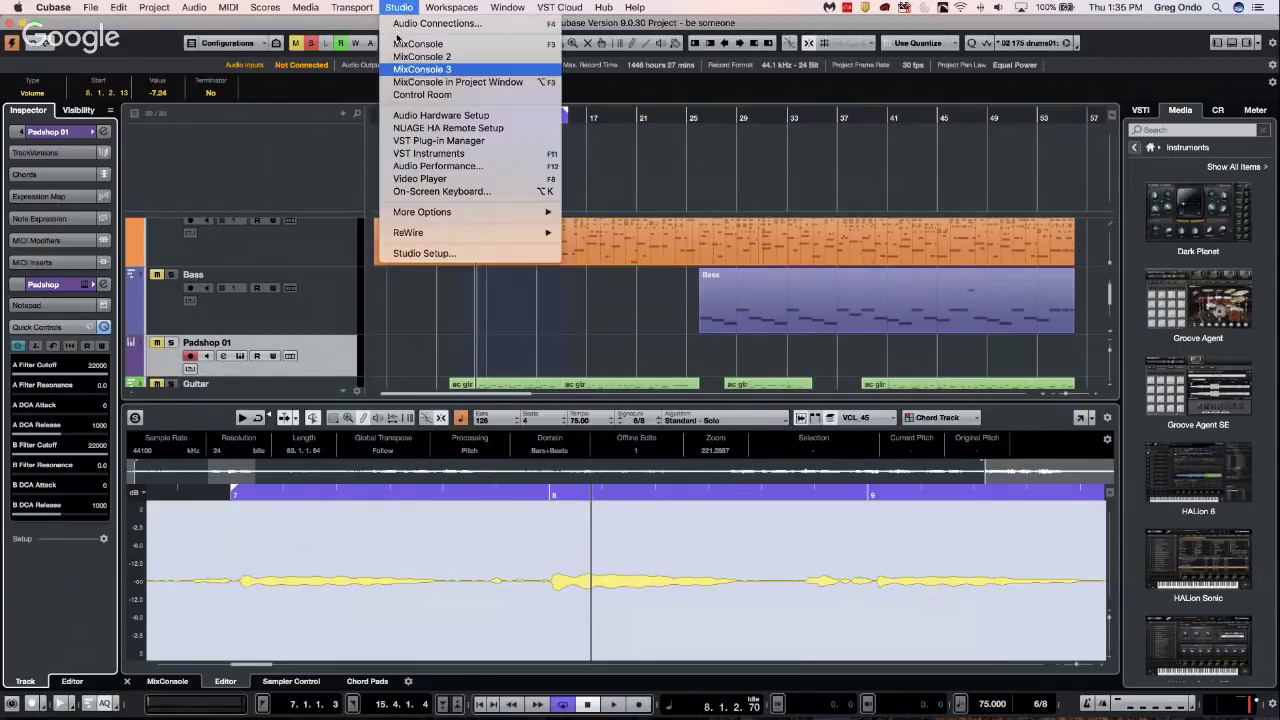
click(424, 253)
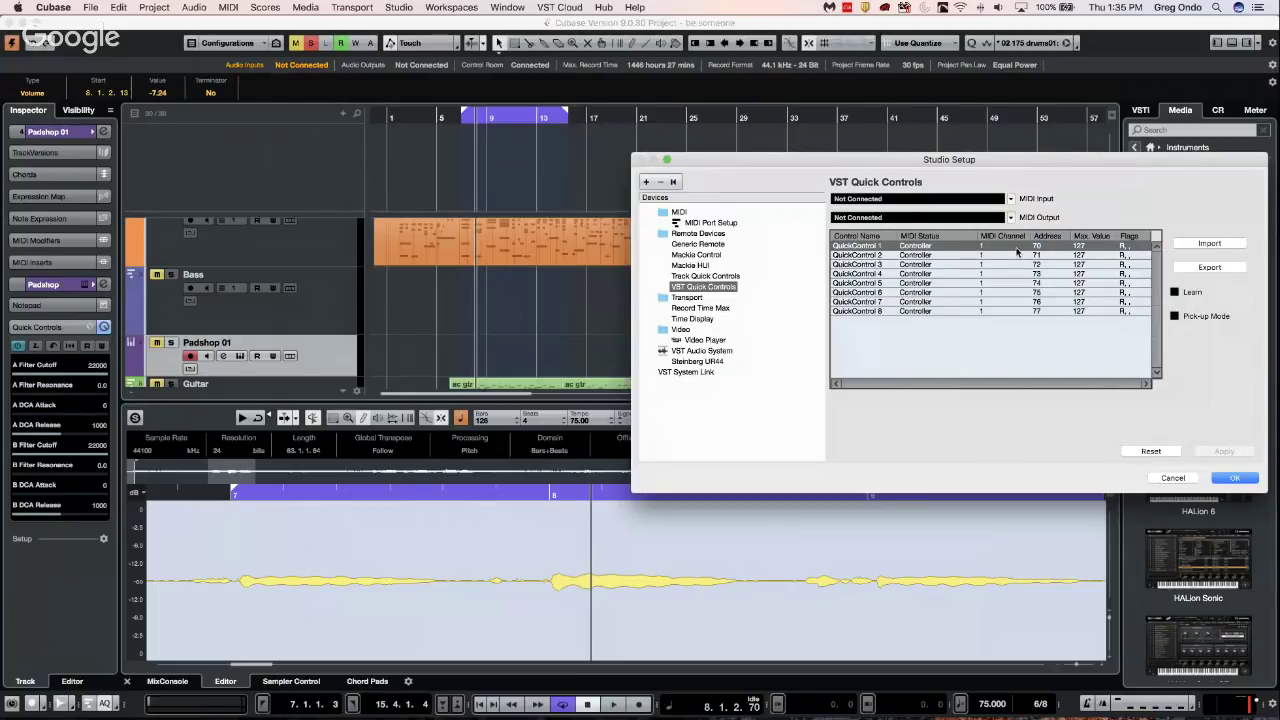
click(855, 245)
click(1180, 292)
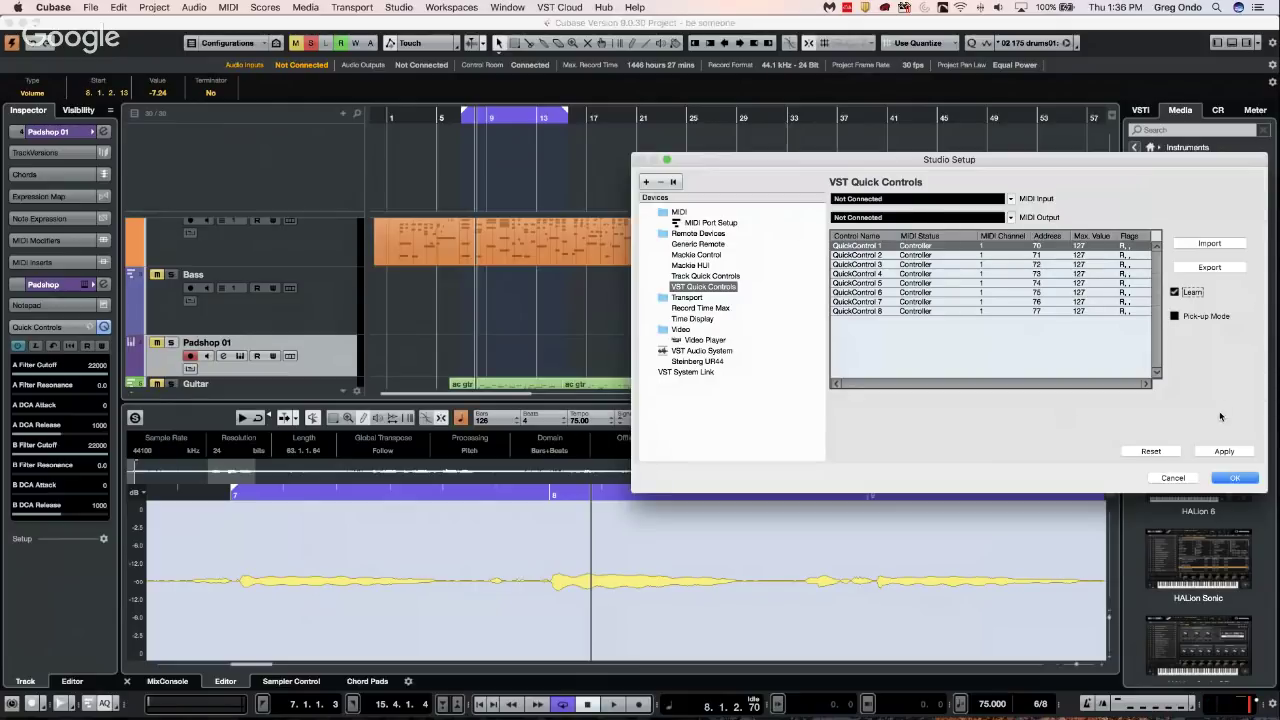
click(1150, 451)
double_click(1047, 246)
key(Return)
double_click(1052, 246)
text(6)
click(1235, 478)
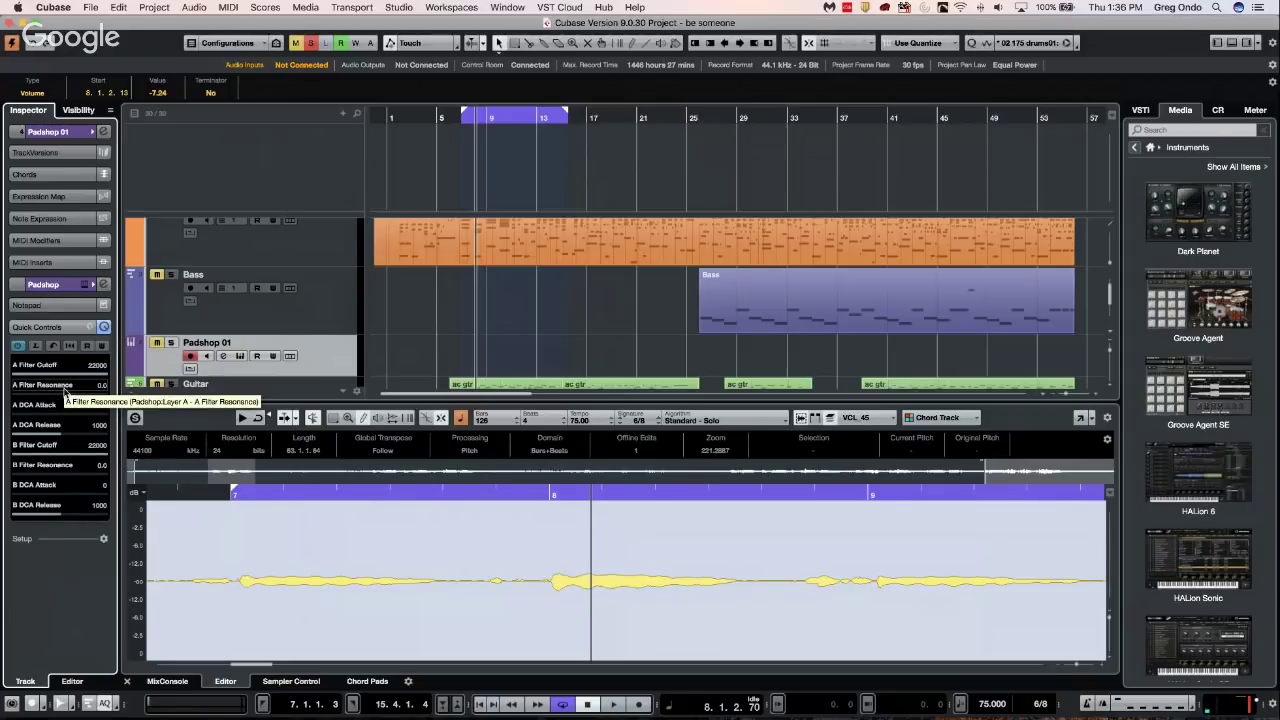
Set Padshop's A Filter Cutoff to 1784 and A Filter Resonance to 3.0 through the track's Quick Controls
mouse_move(64, 392)
mouse_down()
mouse_move(119, 382)
mouse_move(84, 379)
mouse_up()
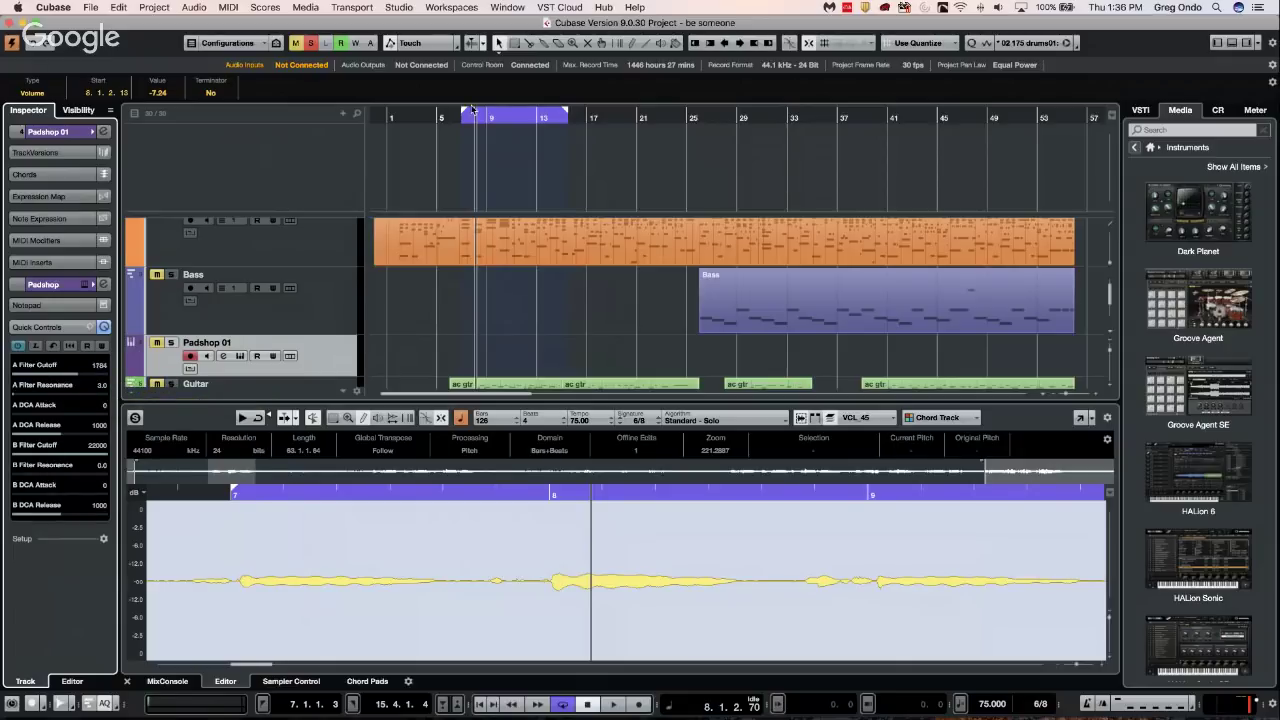
Assign the Padshop device to Fader 1 of the Generic Remote in the Studio Setup
click(400, 8)
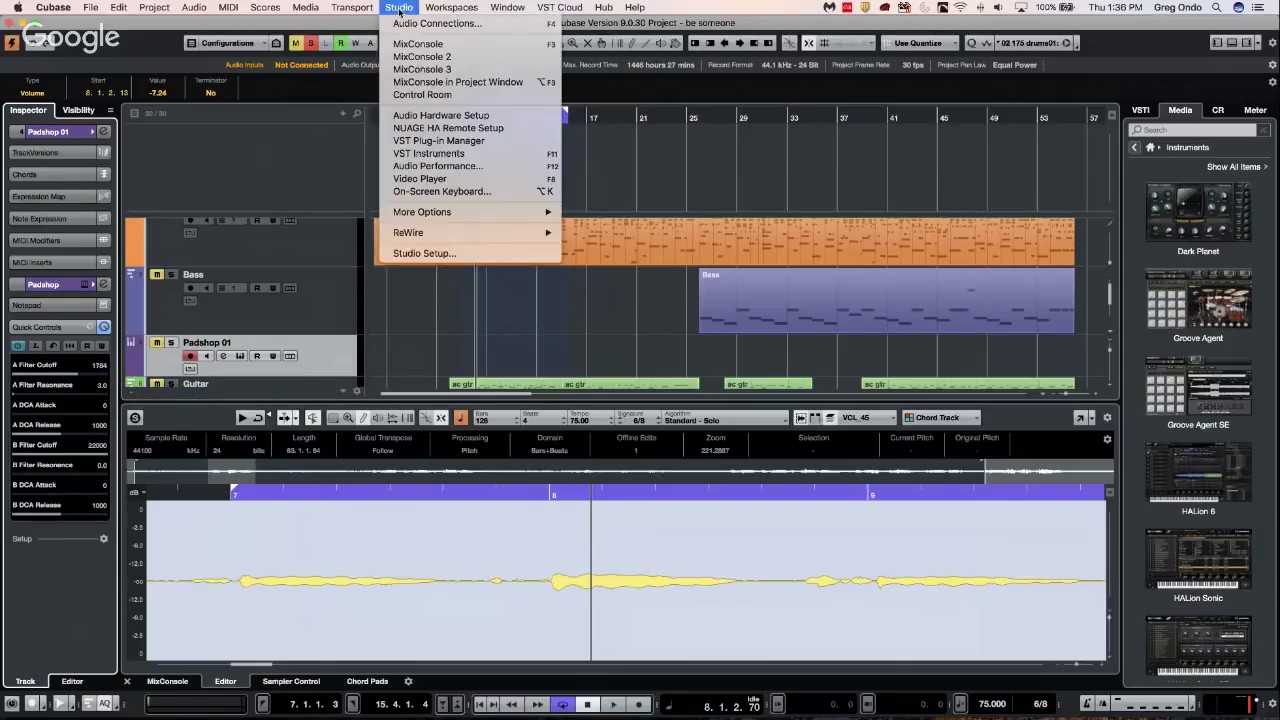
click(444, 255)
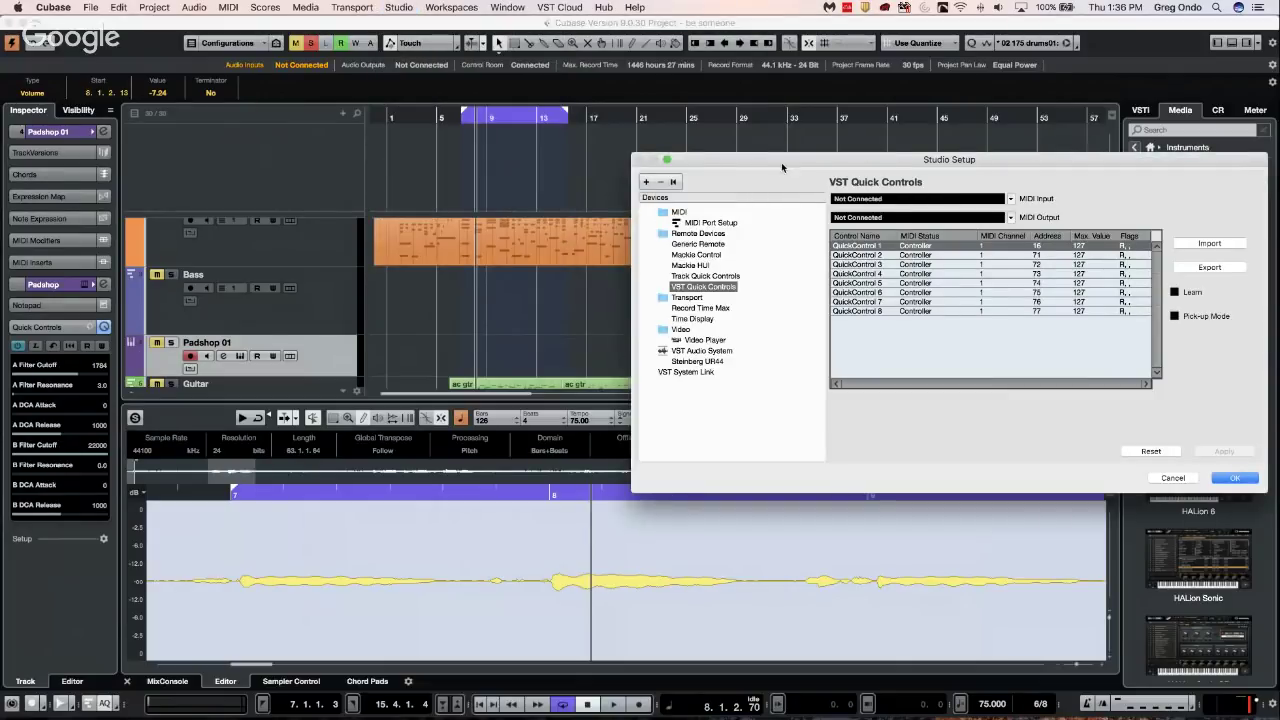
drag(781, 162, 660, 149)
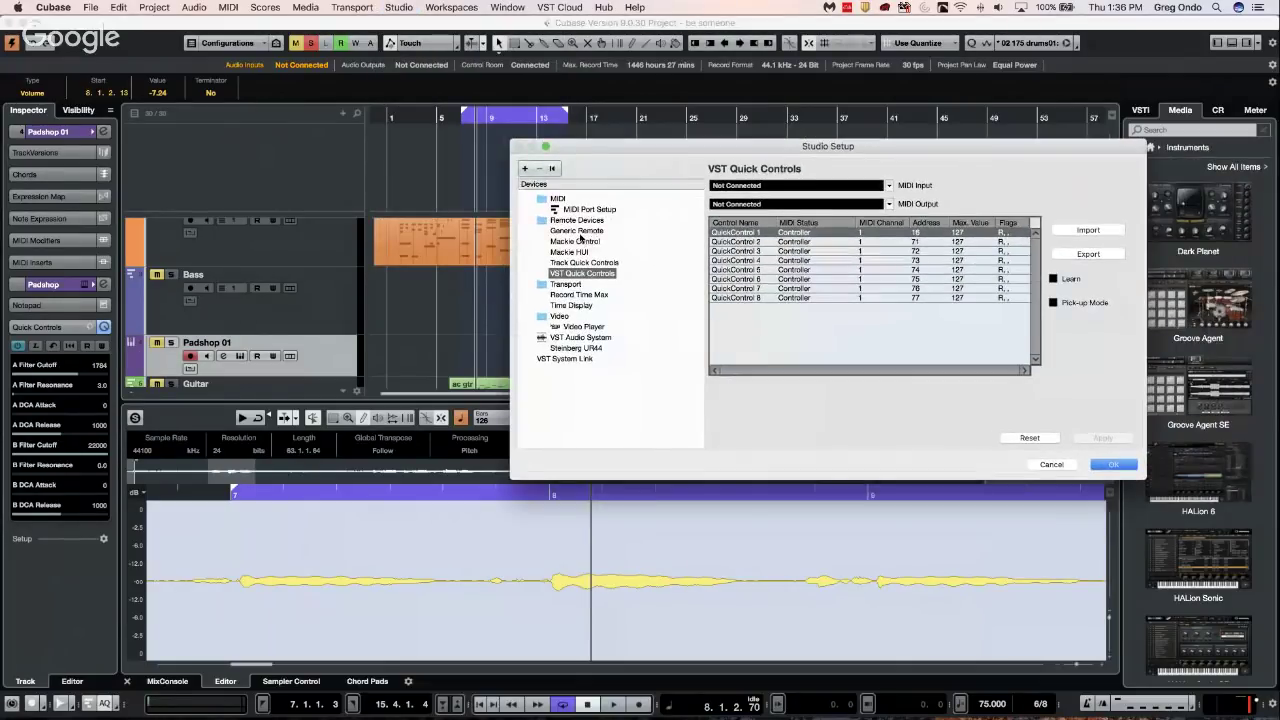
click(580, 231)
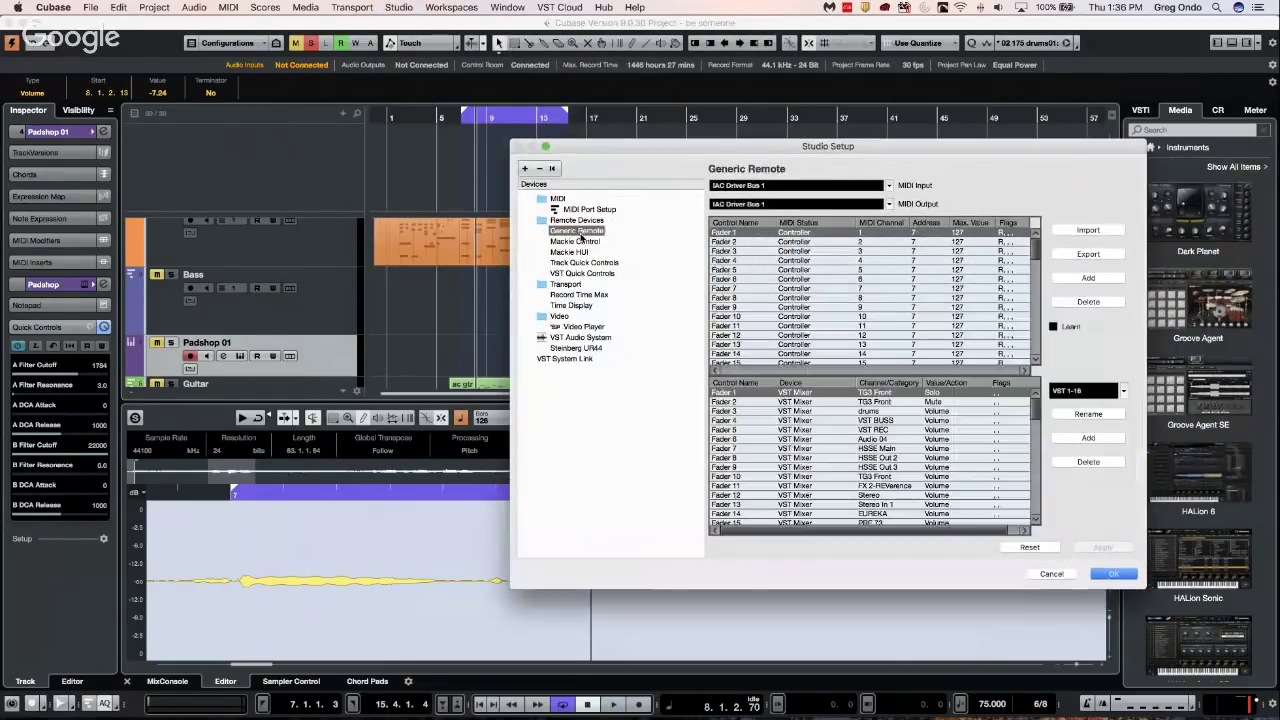
click(805, 396)
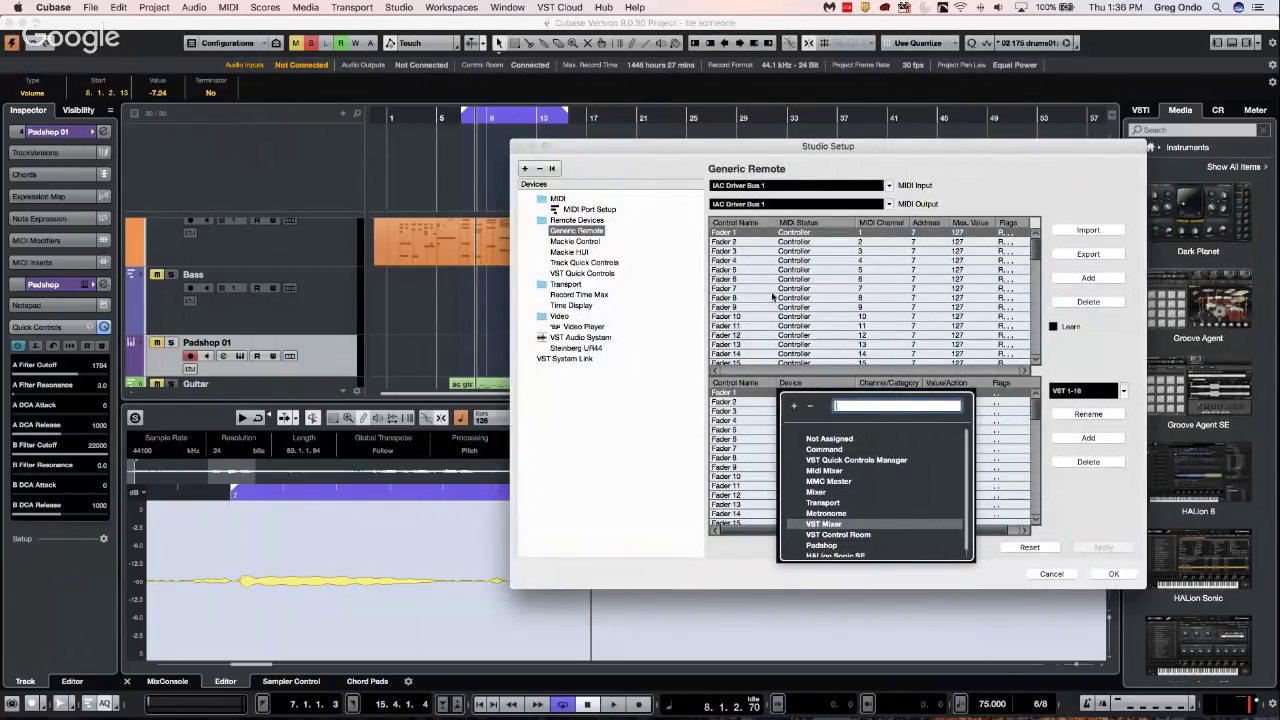
click(873, 147)
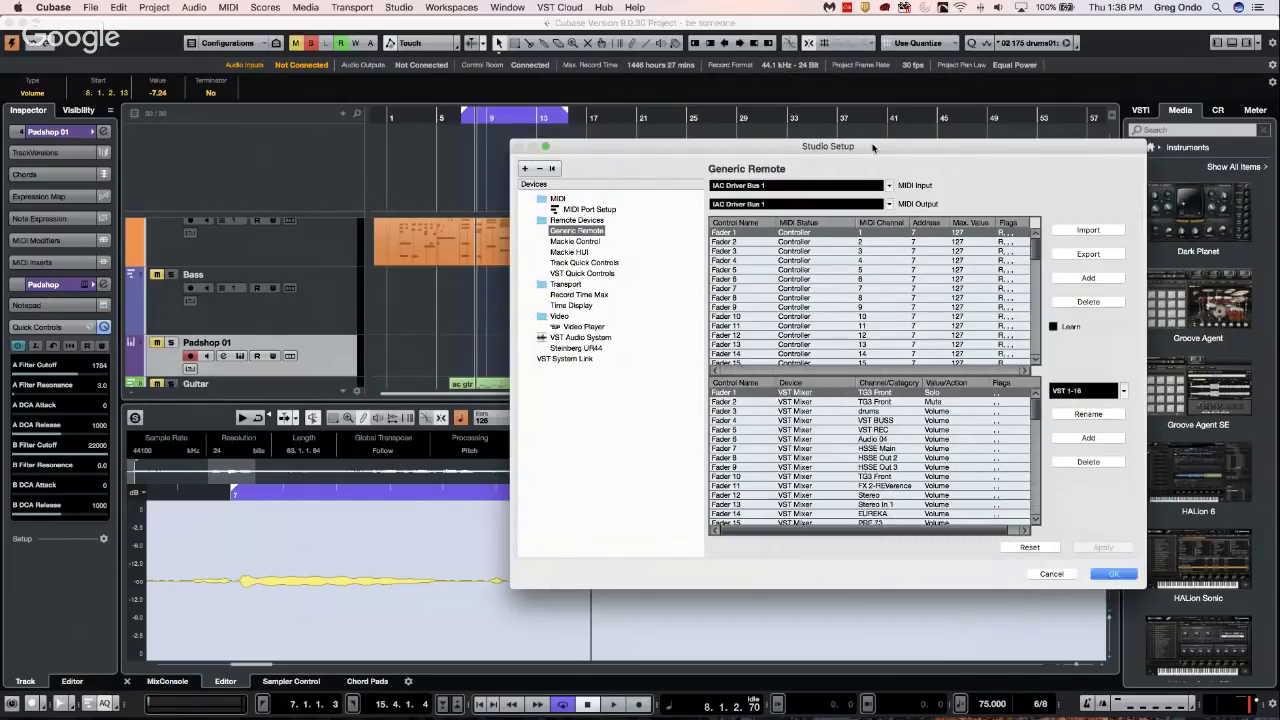
click(814, 396)
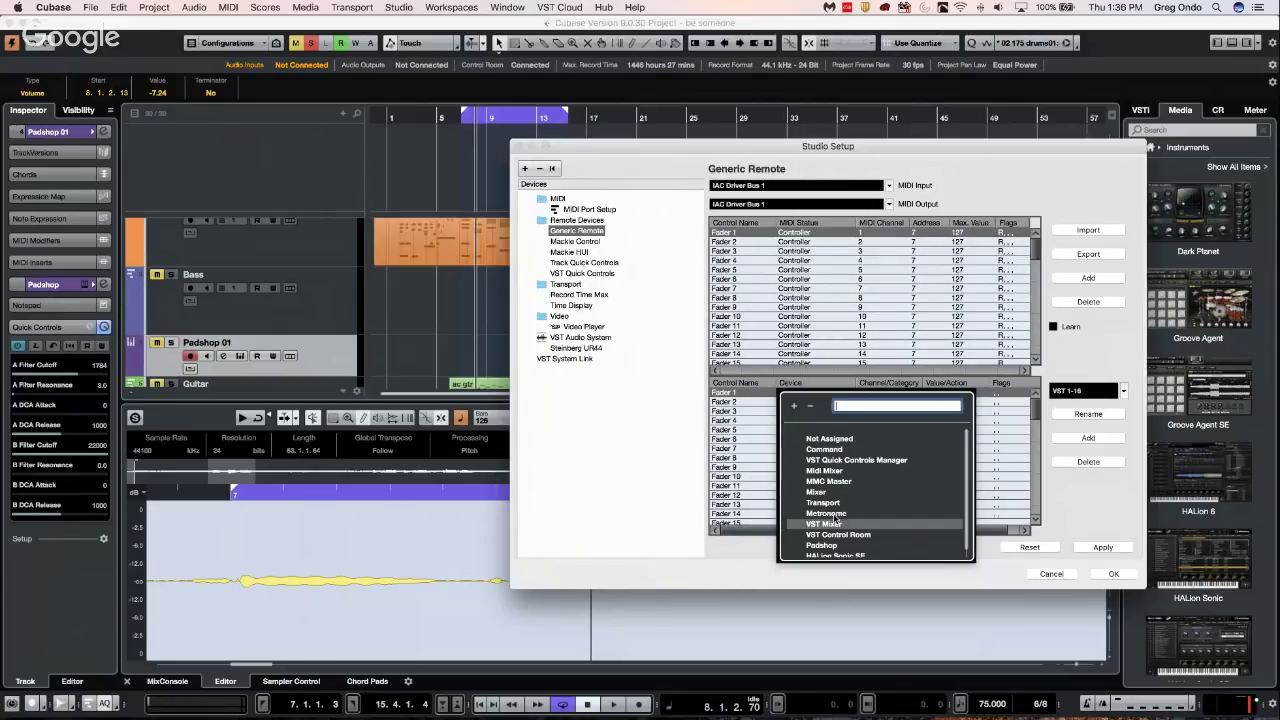
scroll(835, 513, down, 1)
scroll(835, 512, down, 1)
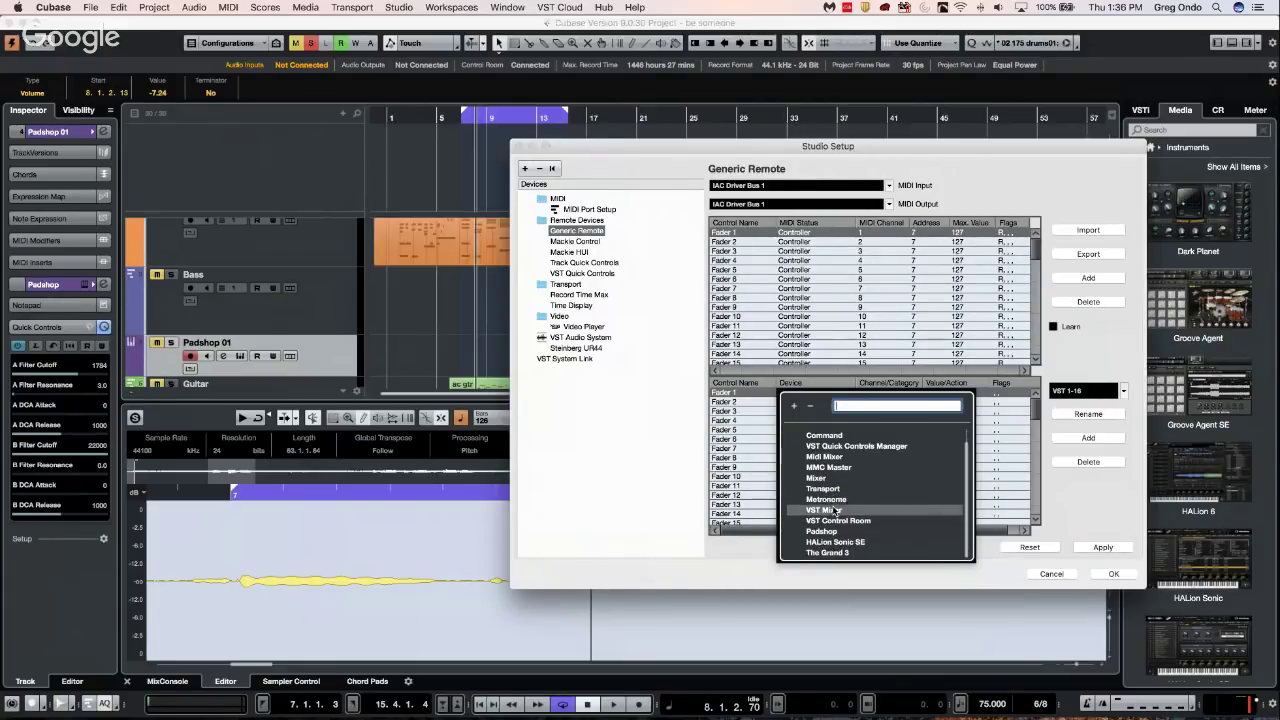
click(826, 532)
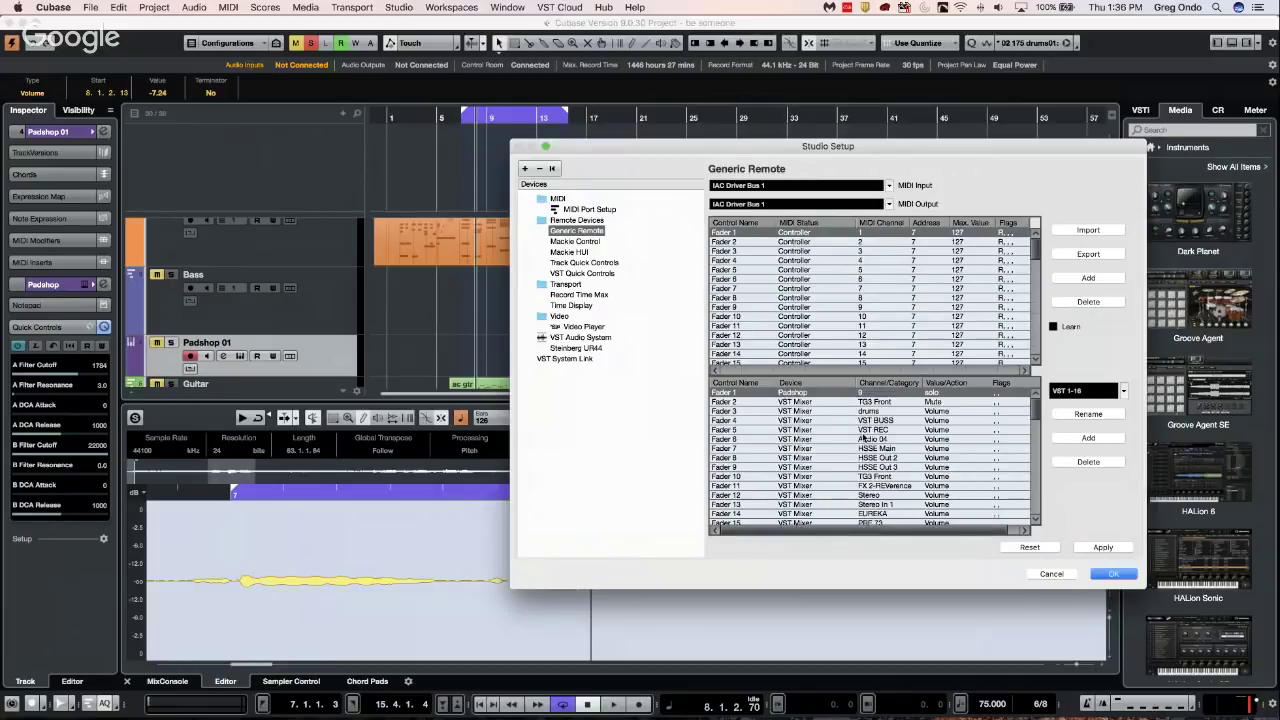
Set Fader 1's category to Device and browse the Padshop parameters available for it, including those of Layer A
click(876, 394)
click(896, 440)
click(944, 393)
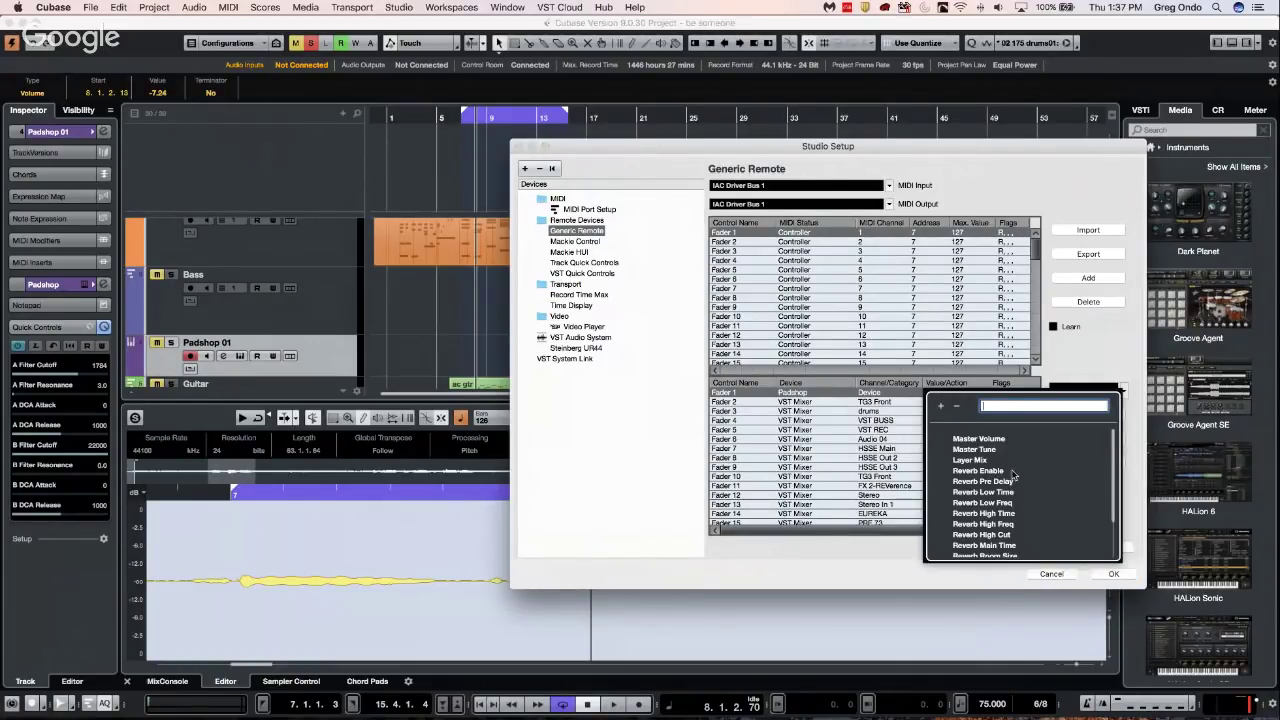
scroll(1012, 476, down, 5)
click(944, 531)
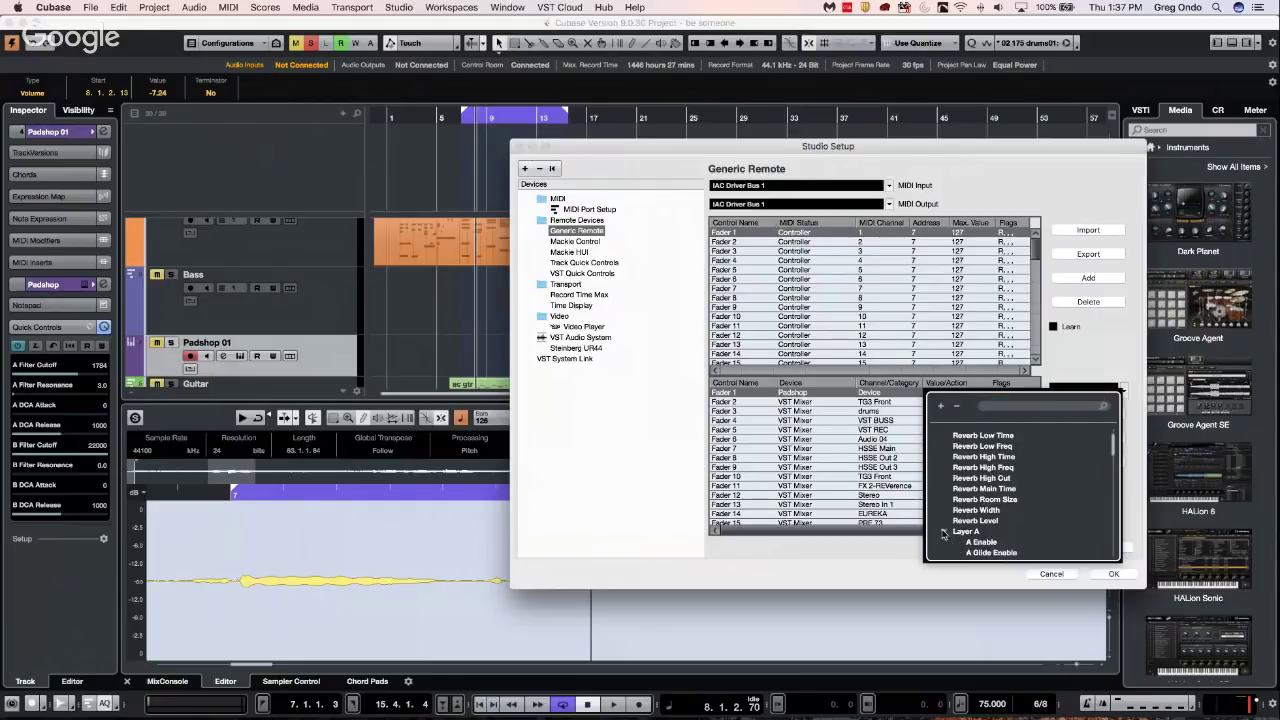
scroll(985, 505, down, 5)
scroll(985, 508, up, 5)
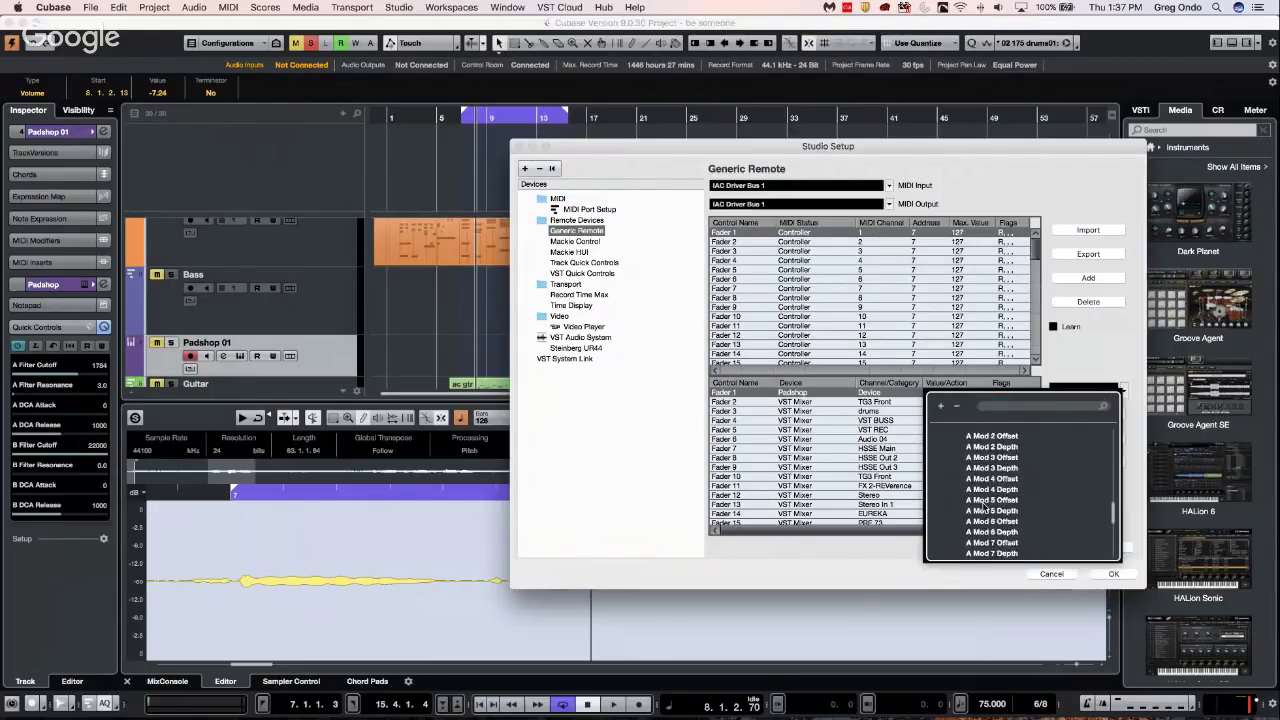
Set the Generic Remote's MIDI input and output to Not Connected, and discard the Studio Setup changes
click(762, 186)
click(762, 186)
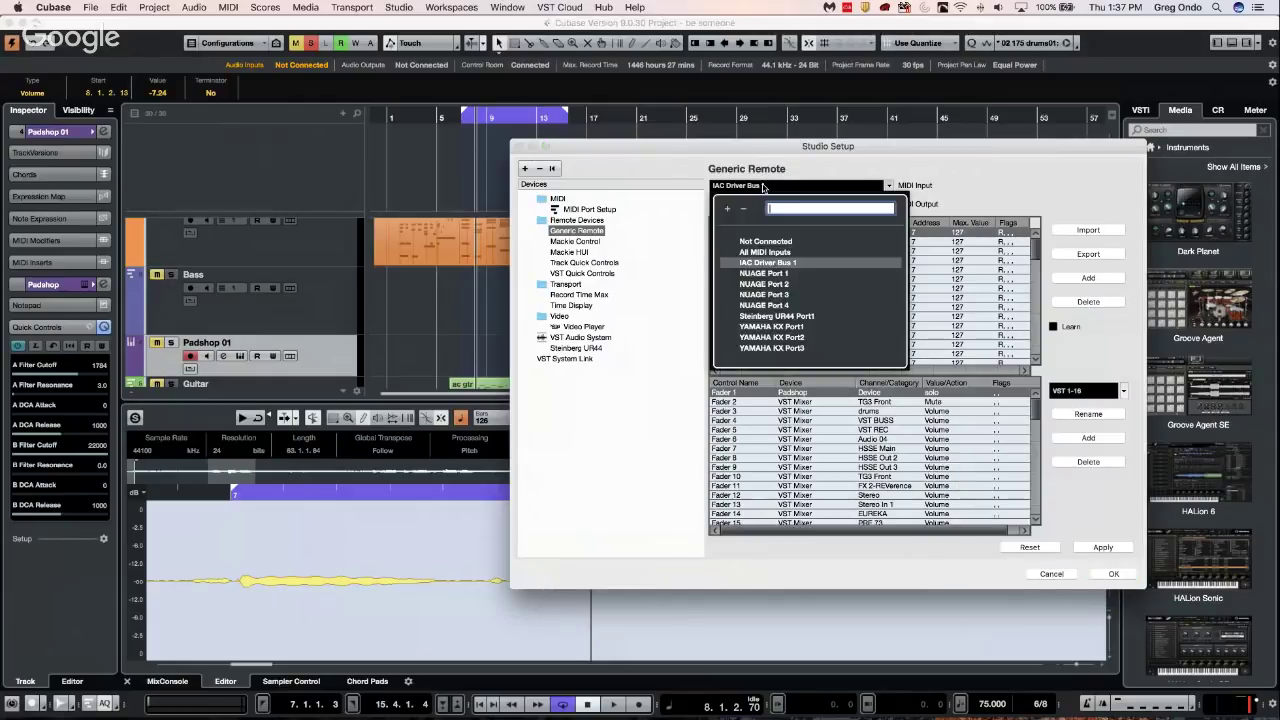
click(765, 241)
click(762, 204)
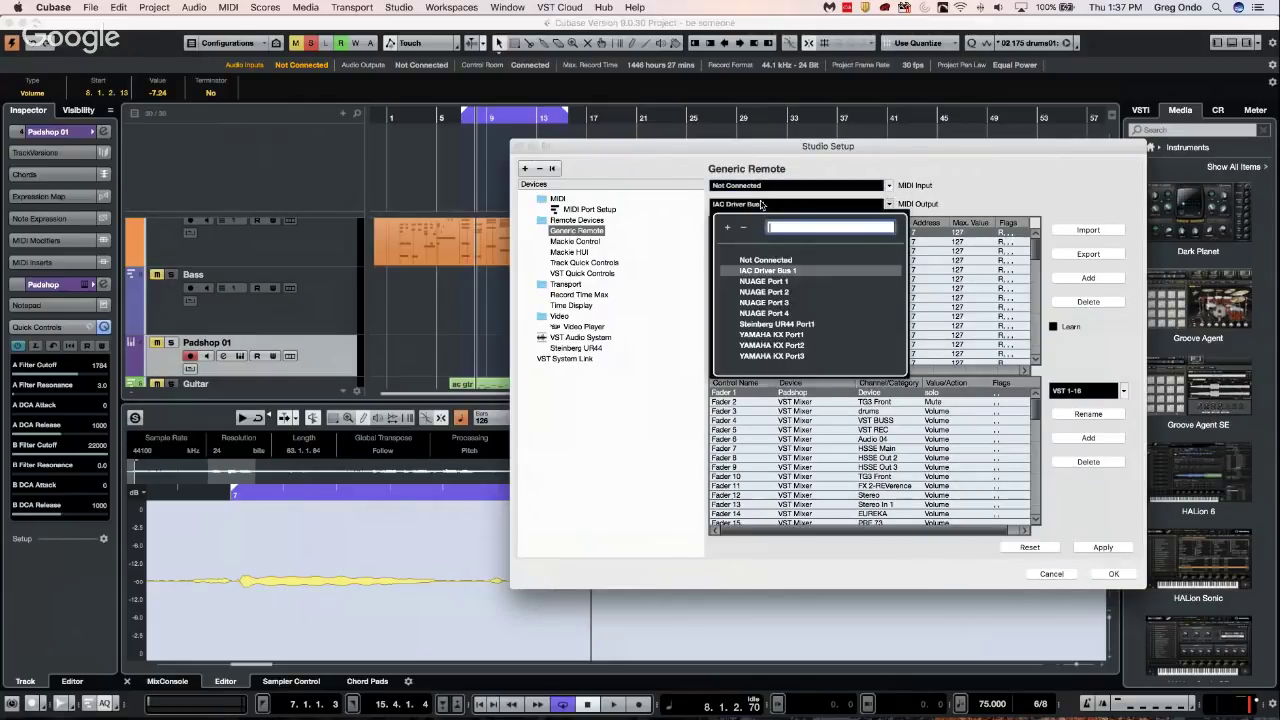
click(768, 261)
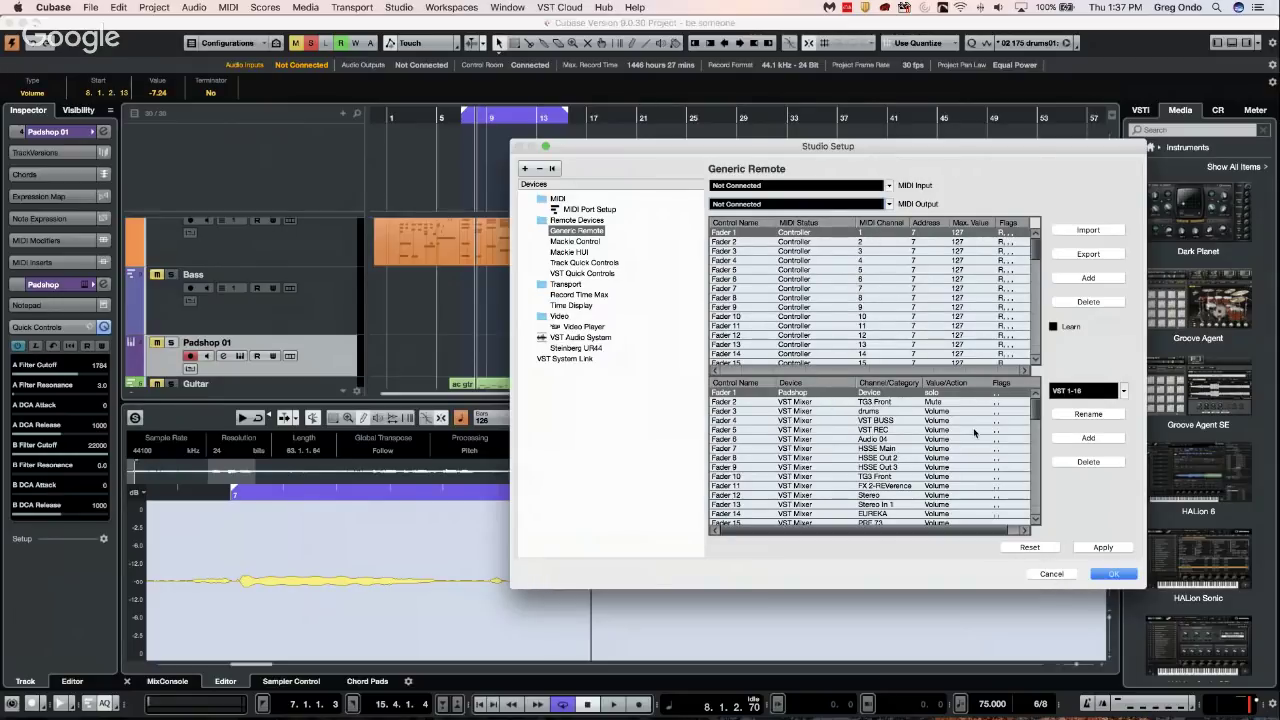
click(1054, 577)
drag(1042, 574, 843, 208)
click(1052, 576)
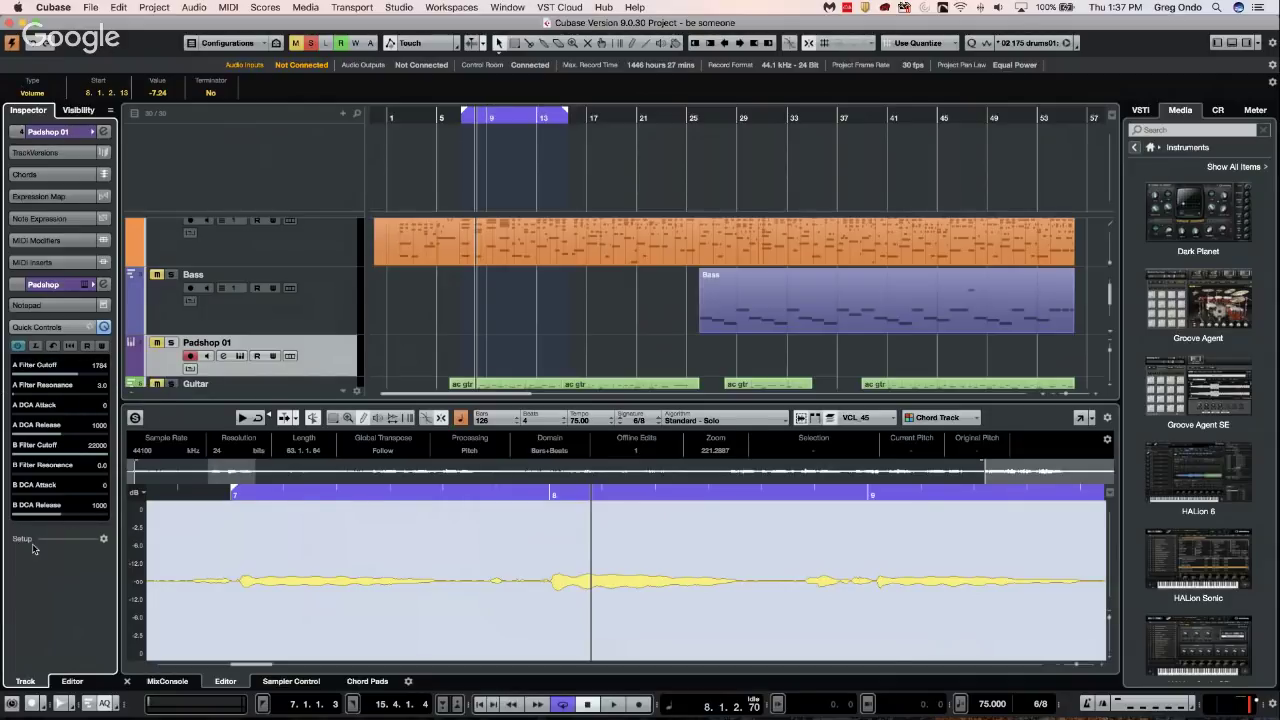
Examine the Quick Controls slot options of Padshop's A Filter Key Follow knob, and close the instrument window
click(55, 131)
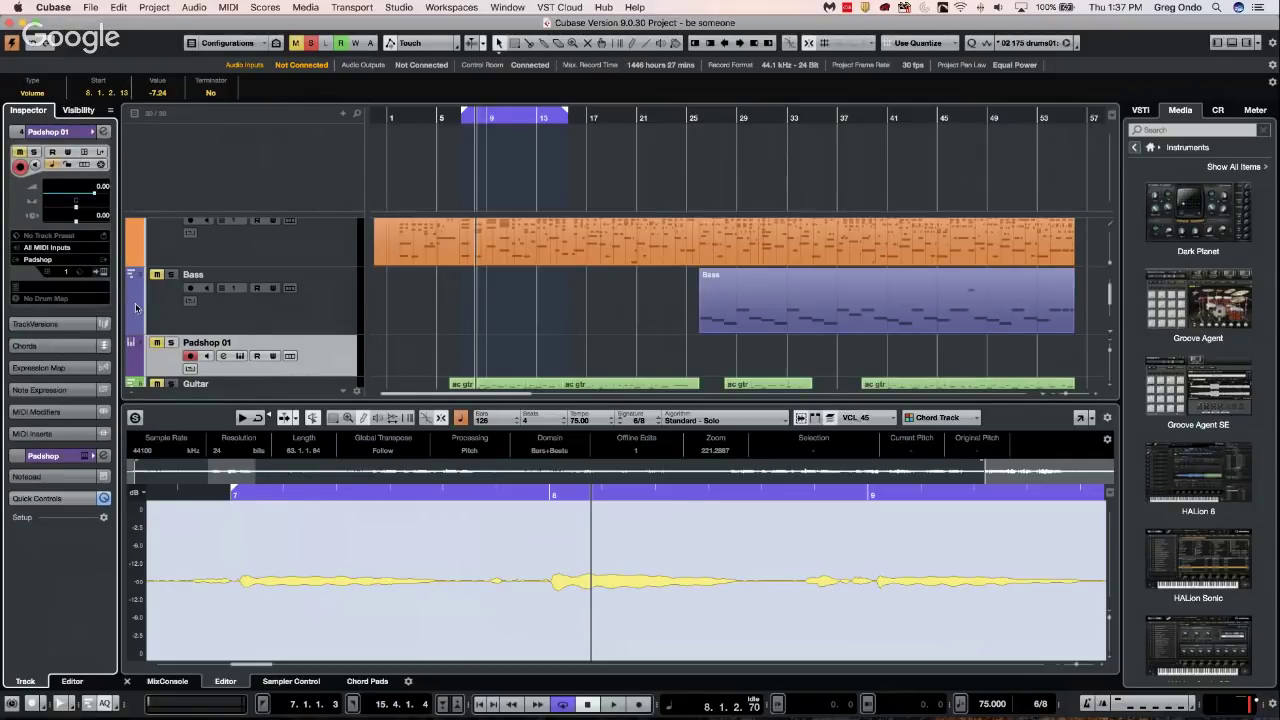
click(104, 273)
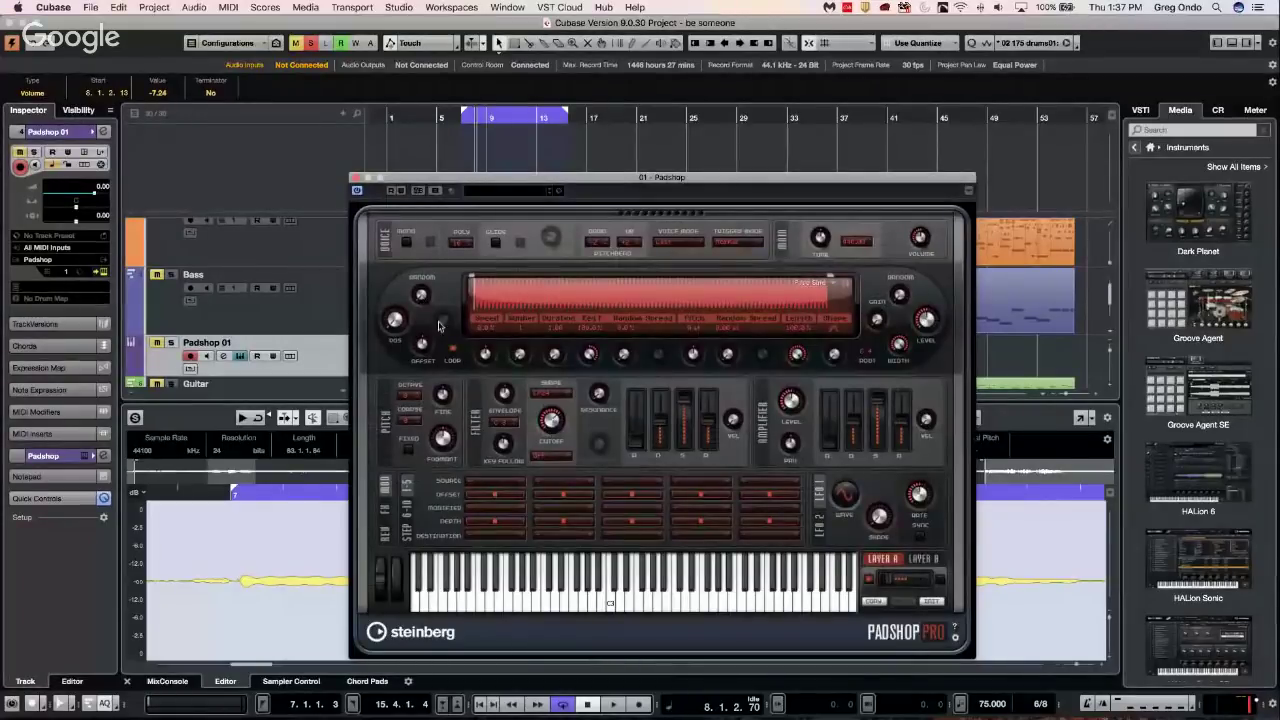
right_click(503, 443)
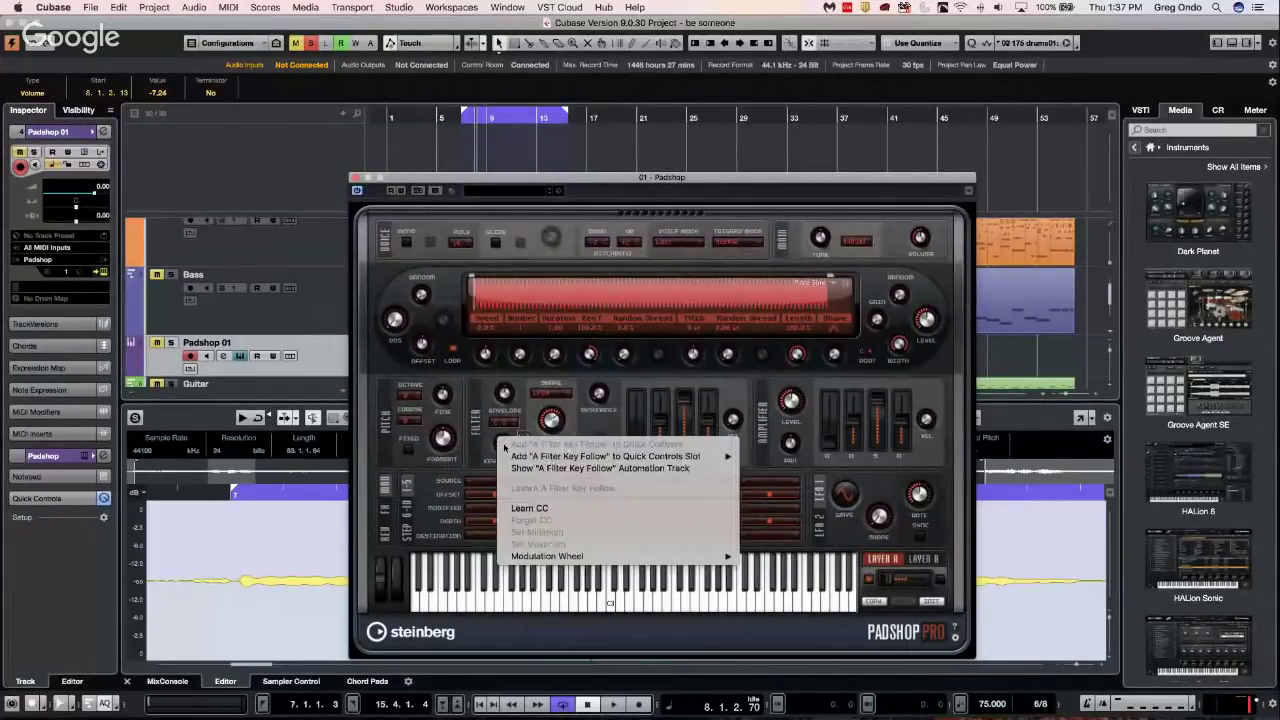
mouse_move(590, 458)
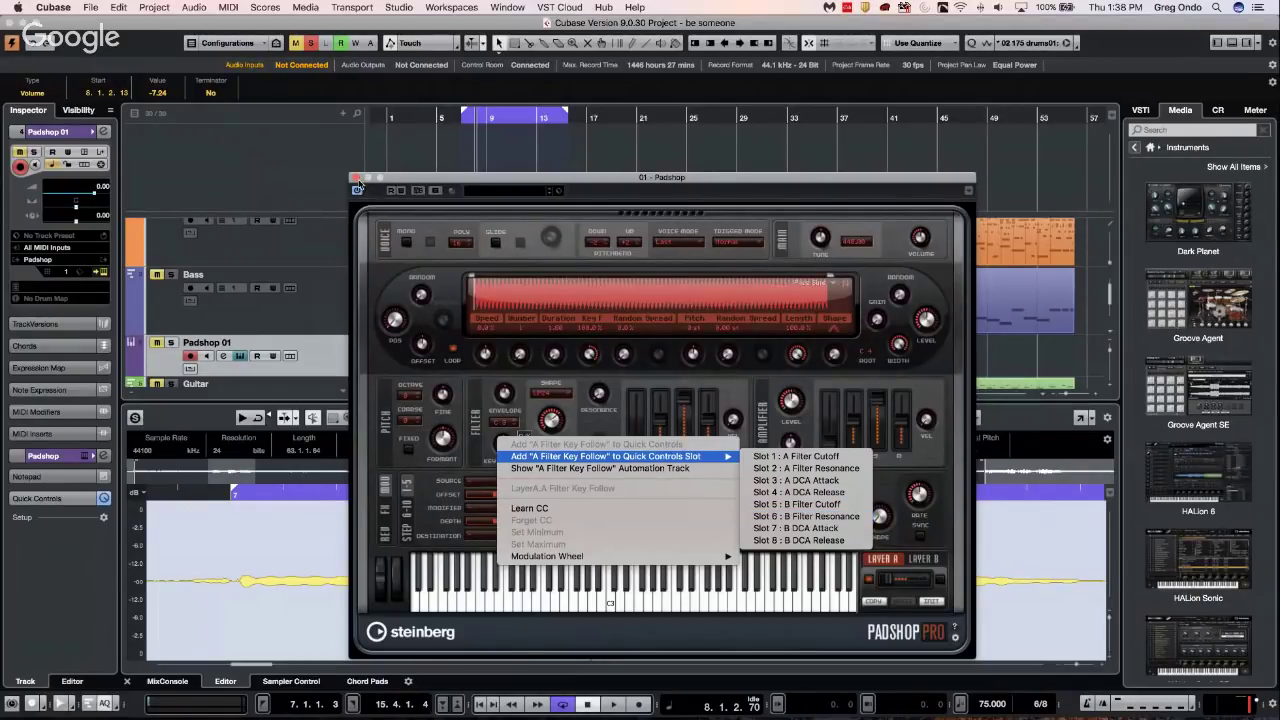
click(358, 184)
click(357, 179)
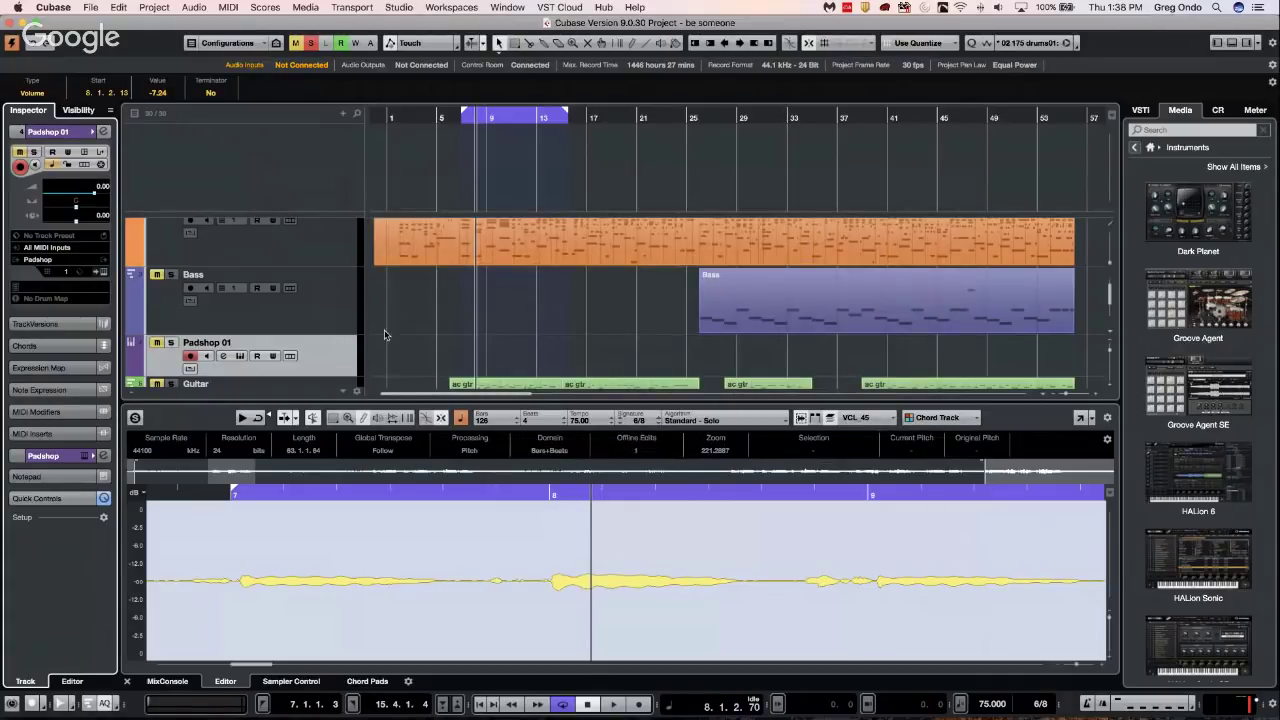
Check the recent projects and search the Cubase Project folder for another project to open
click(91, 8)
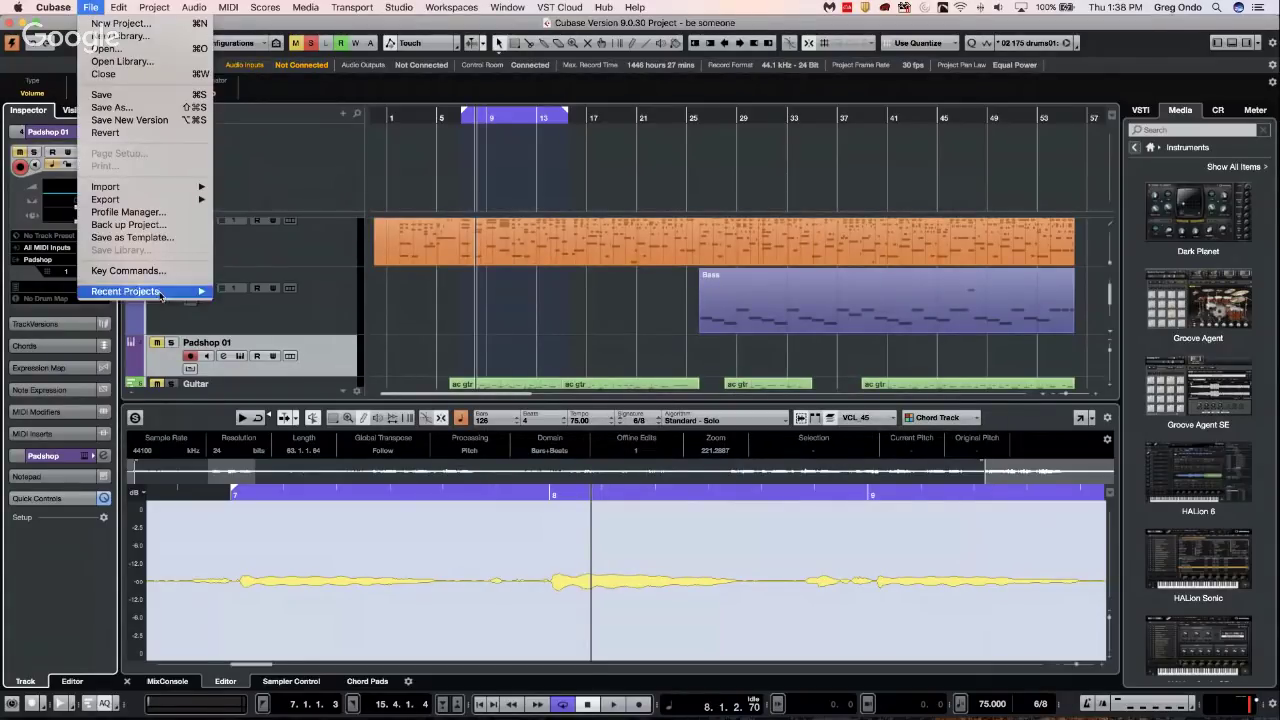
mouse_move(160, 291)
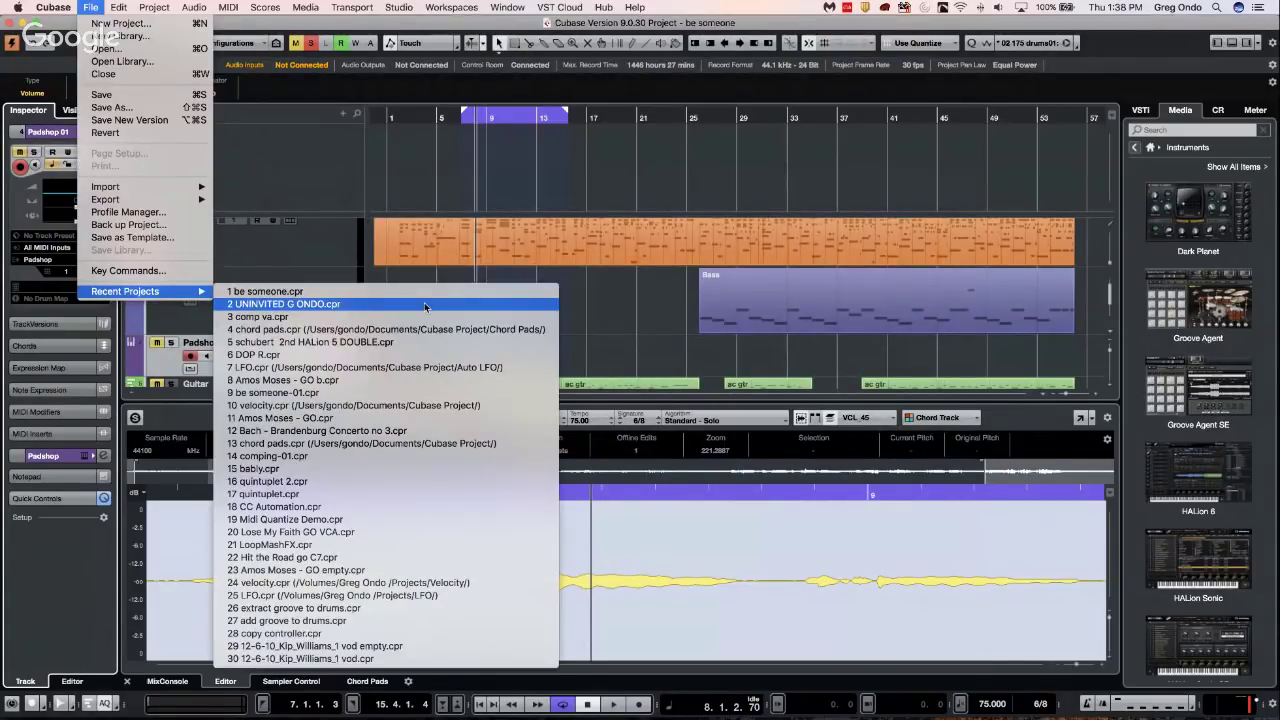
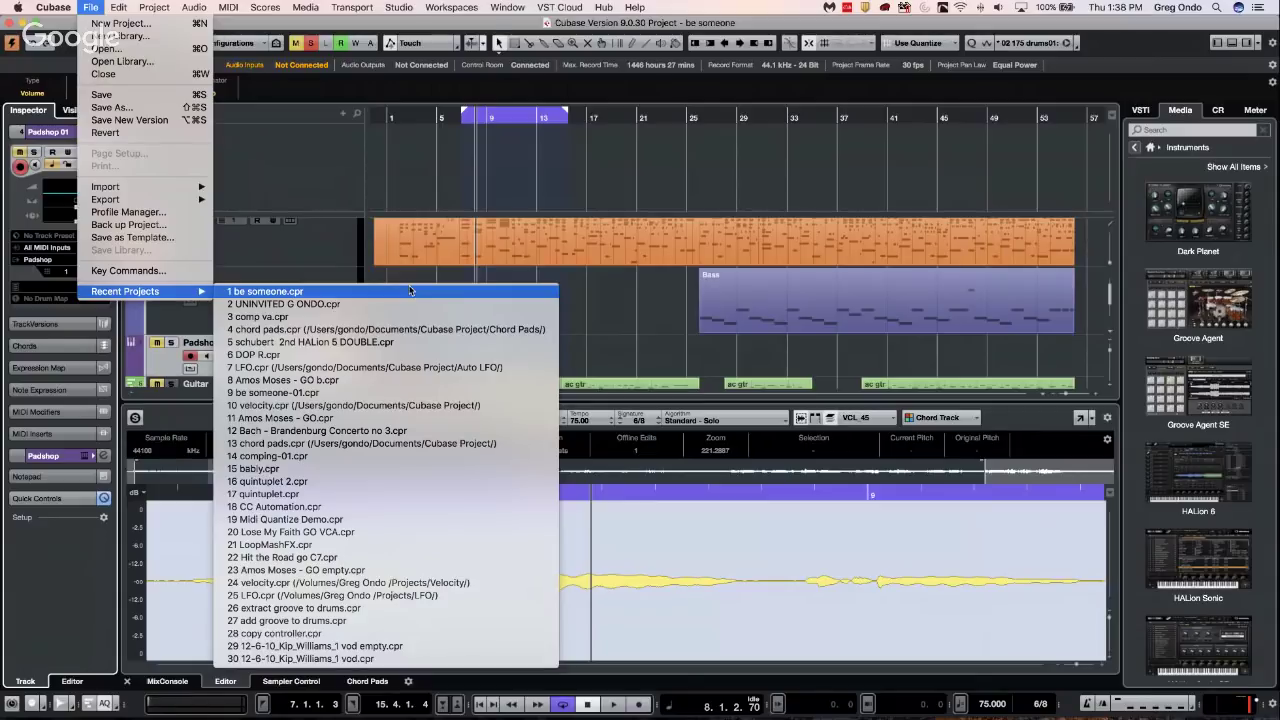
click(104, 49)
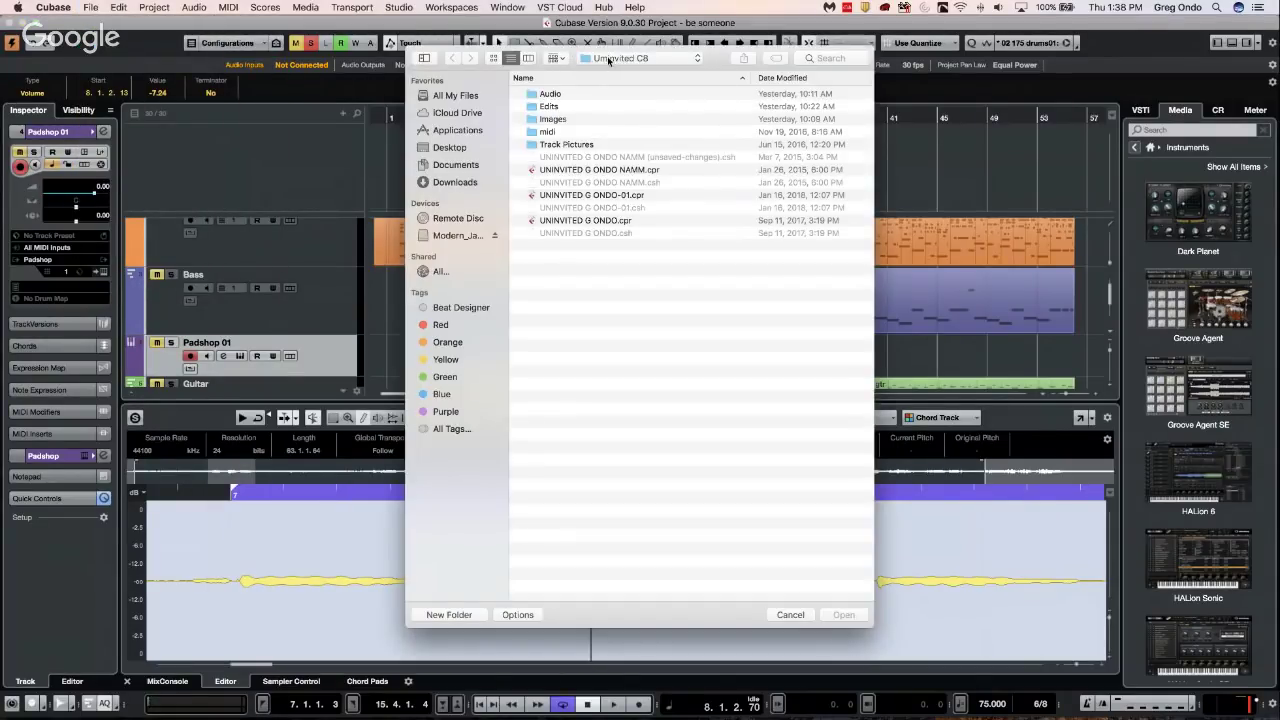
click(607, 57)
click(611, 75)
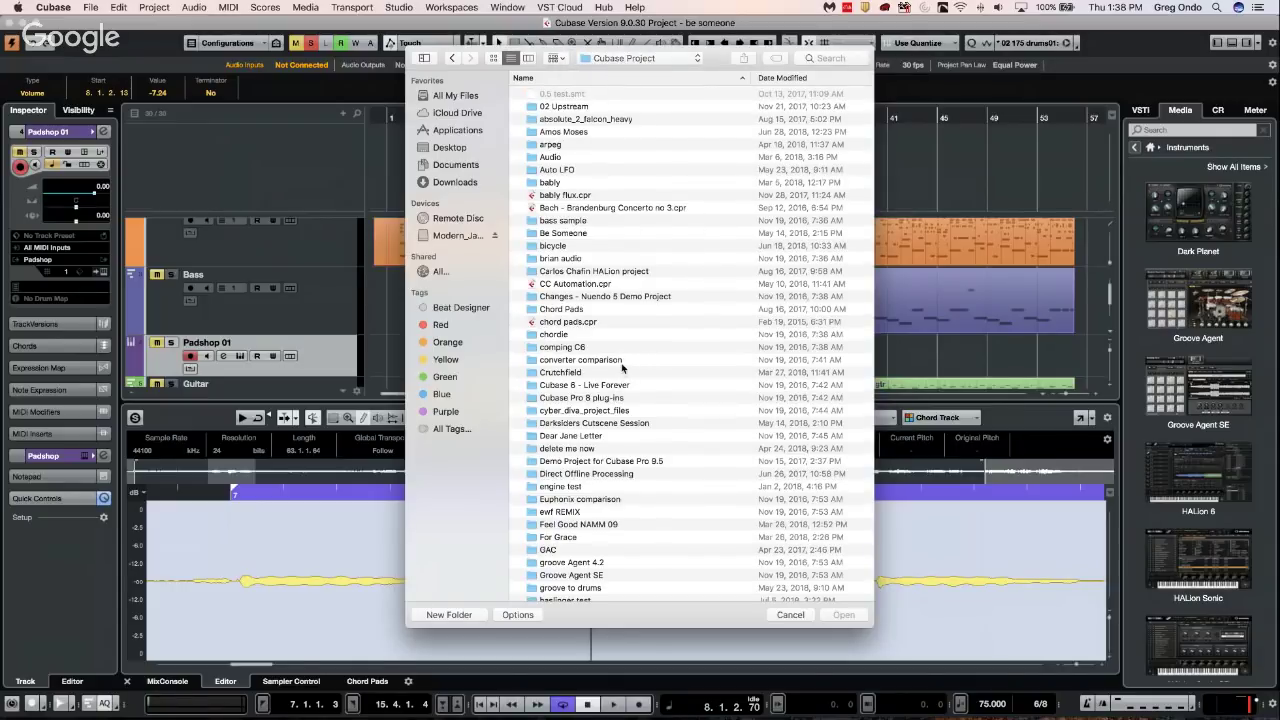
scroll(615, 360, down, 3)
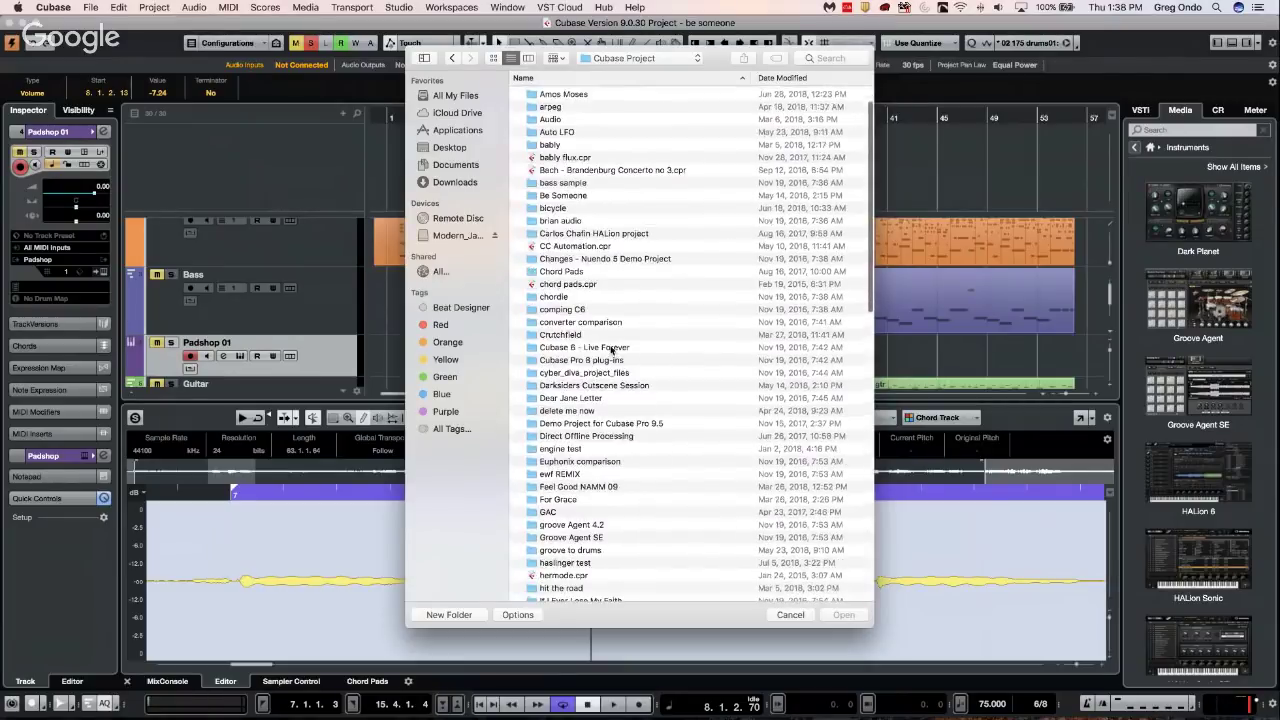
scroll(611, 347, down, 10)
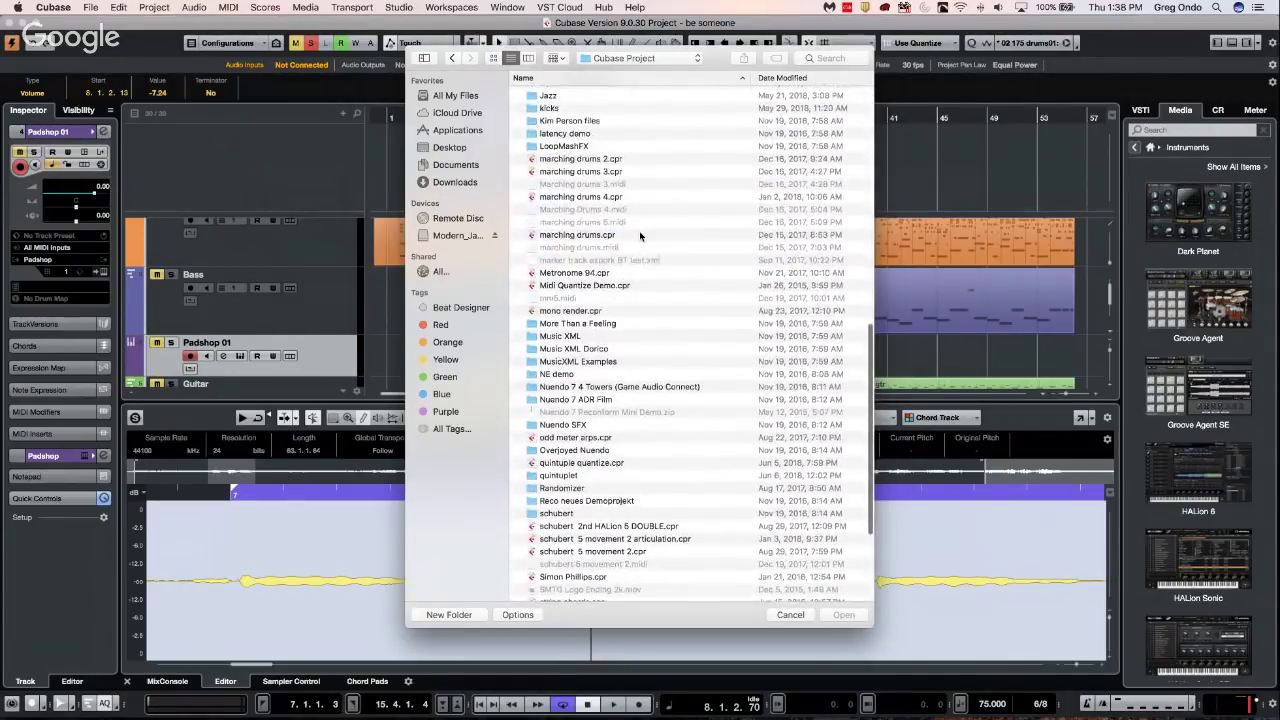
scroll(640, 236, up, 5)
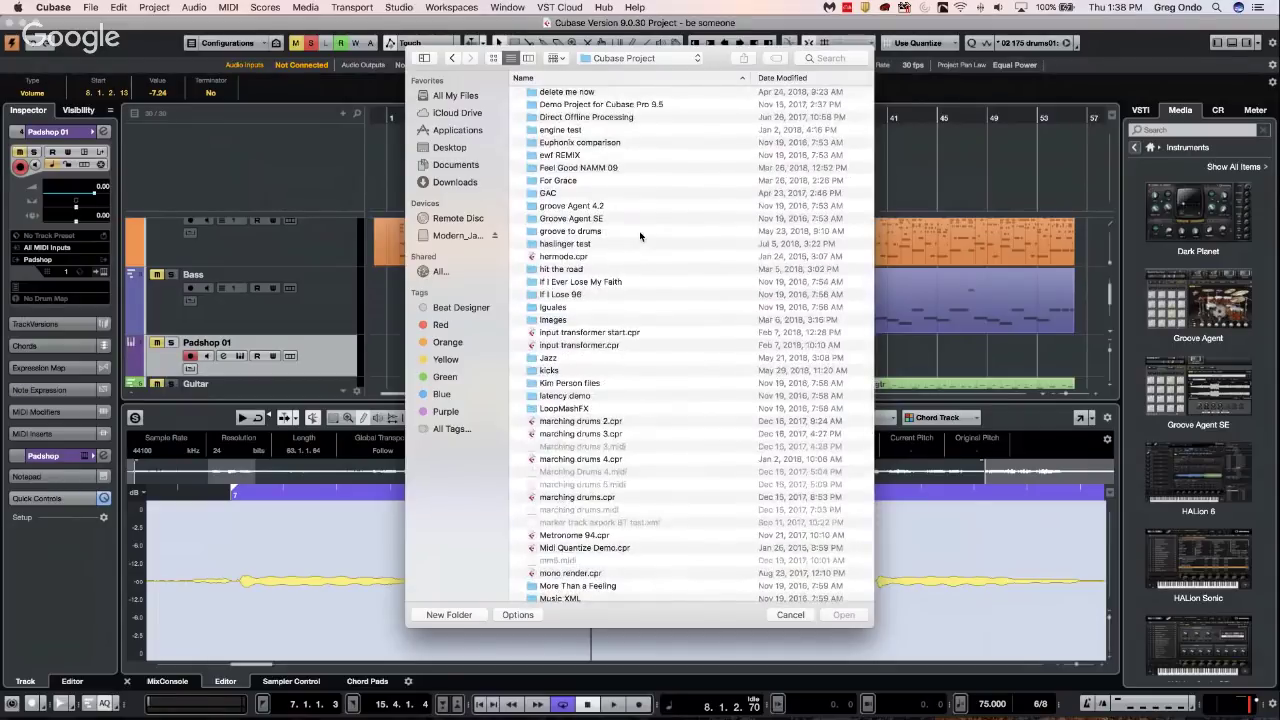
scroll(640, 236, up, 3)
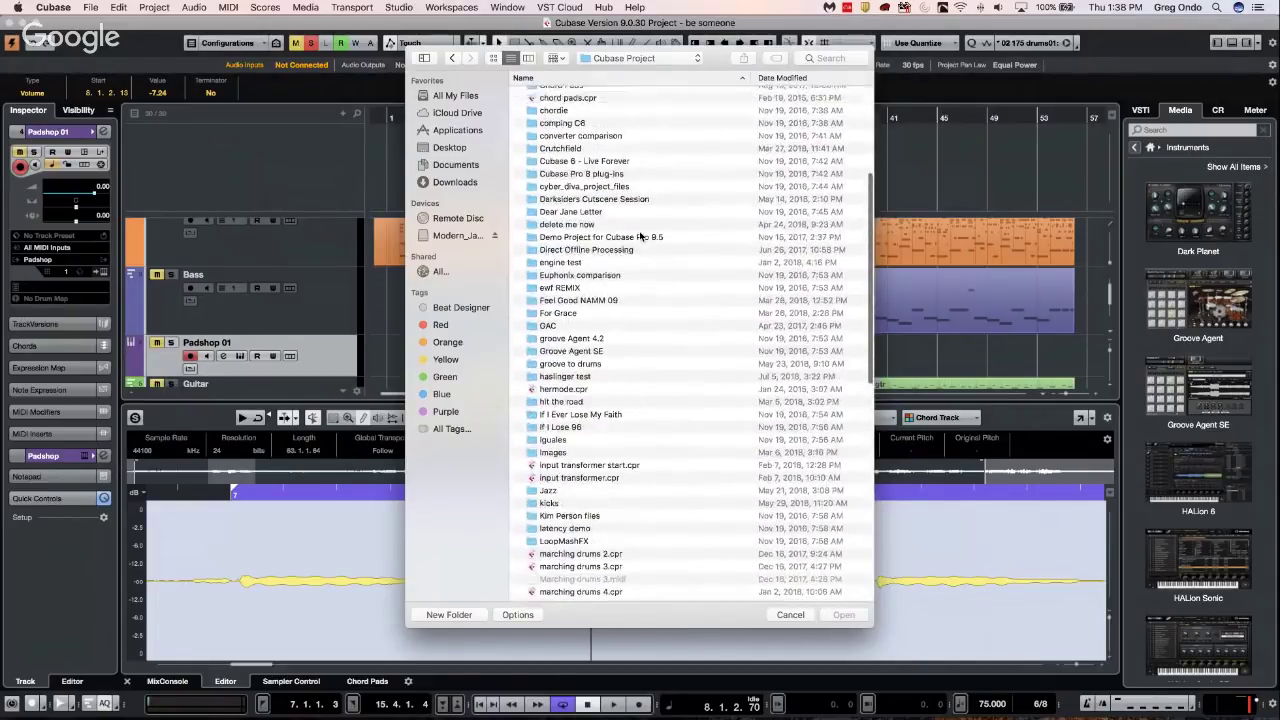
scroll(640, 236, up, 3)
scroll(640, 236, up, 3)
scroll(640, 236, down, 3)
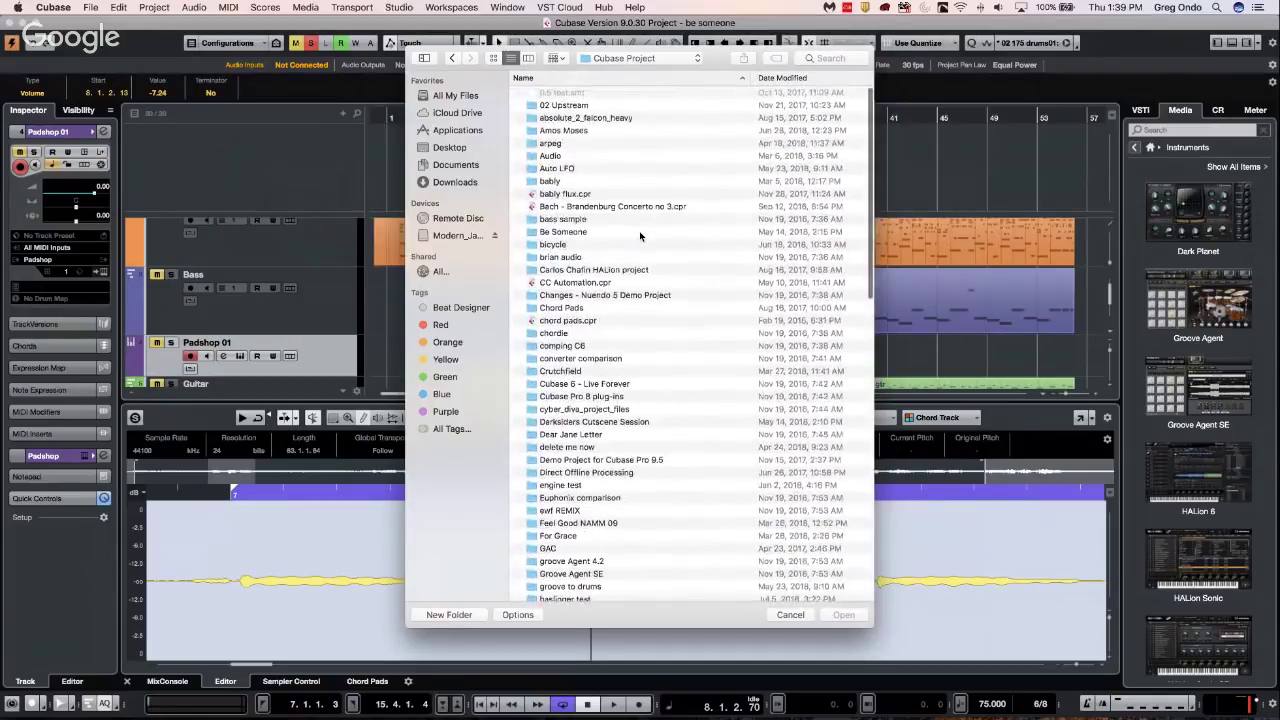
scroll(576, 398, down, 1)
scroll(573, 393, down, 5)
scroll(576, 397, down, 4)
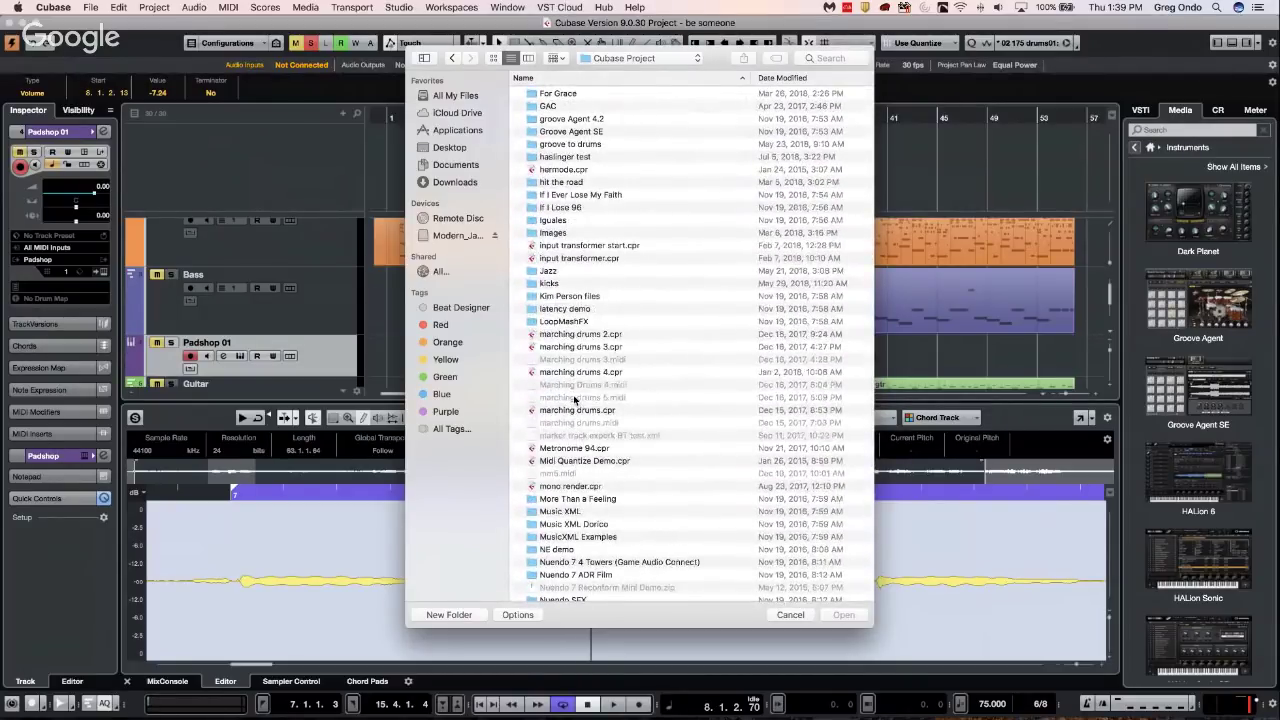
Look through the Documents folder for a project, and close the file dialog without opening anything
click(473, 168)
scroll(663, 166, down, 5)
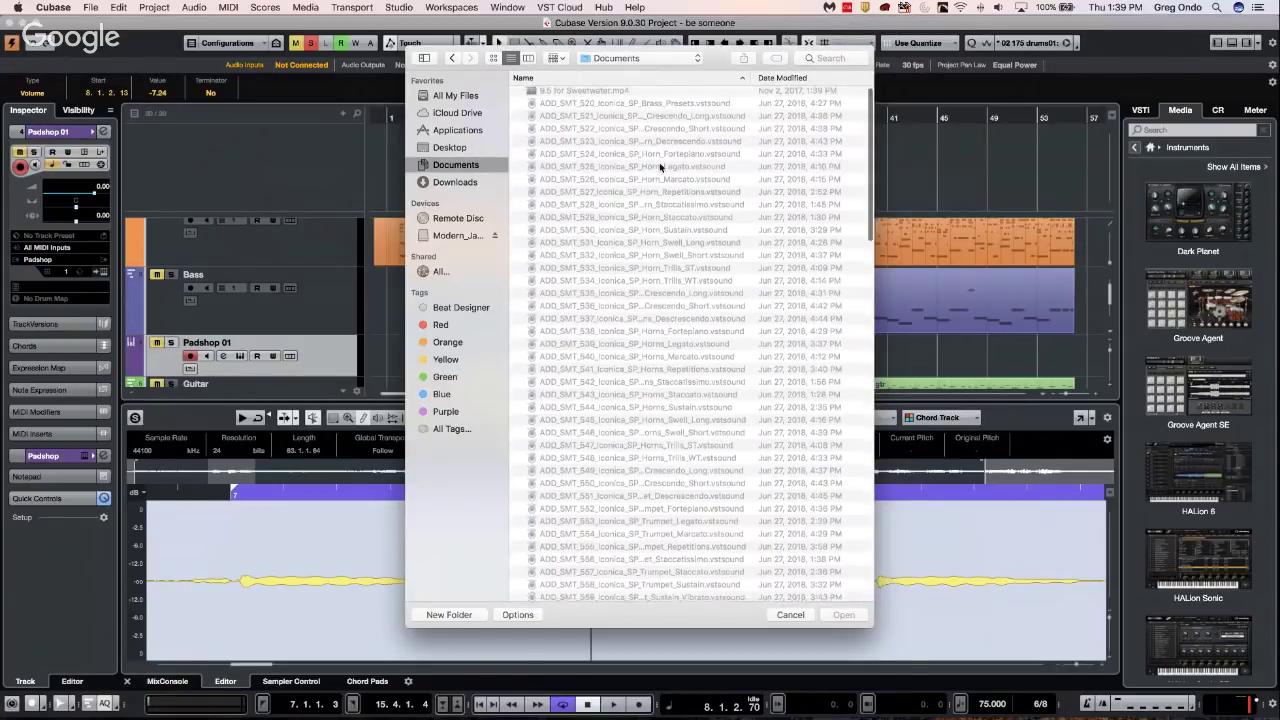
scroll(659, 166, down, 15)
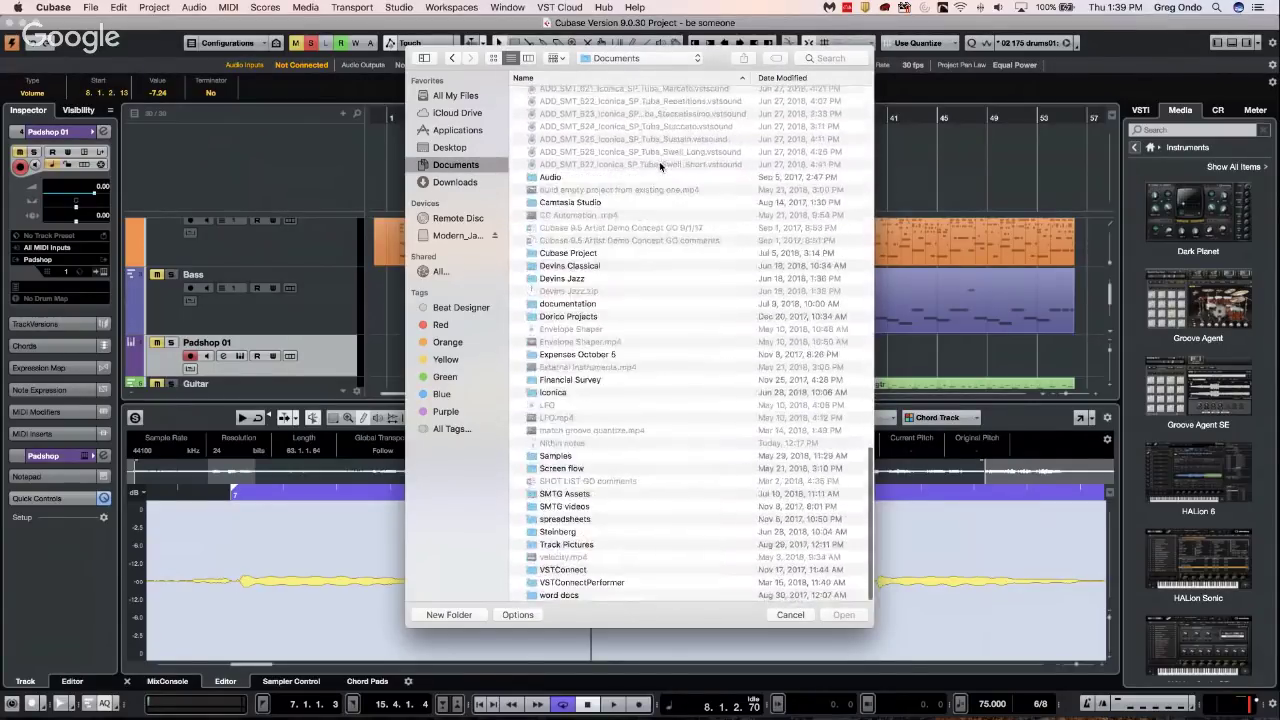
click(806, 614)
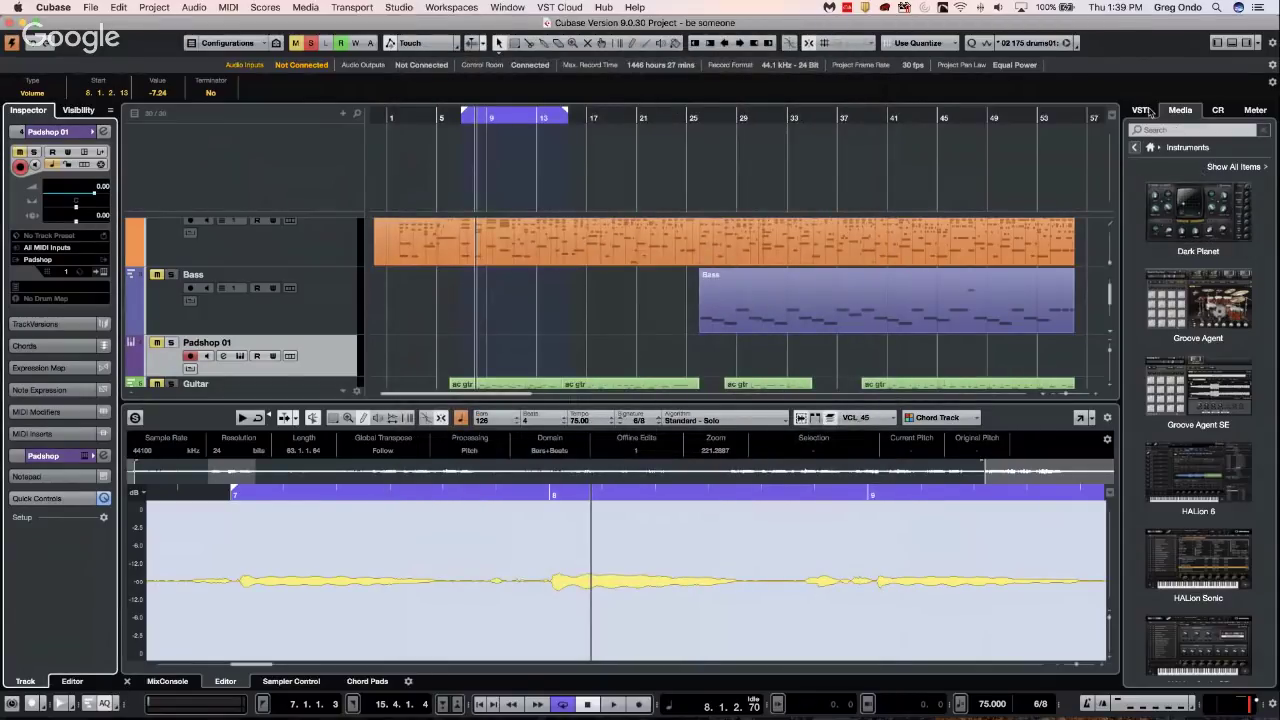
Create a new empty project in the mhjfckyjtc folder
click(1216, 110)
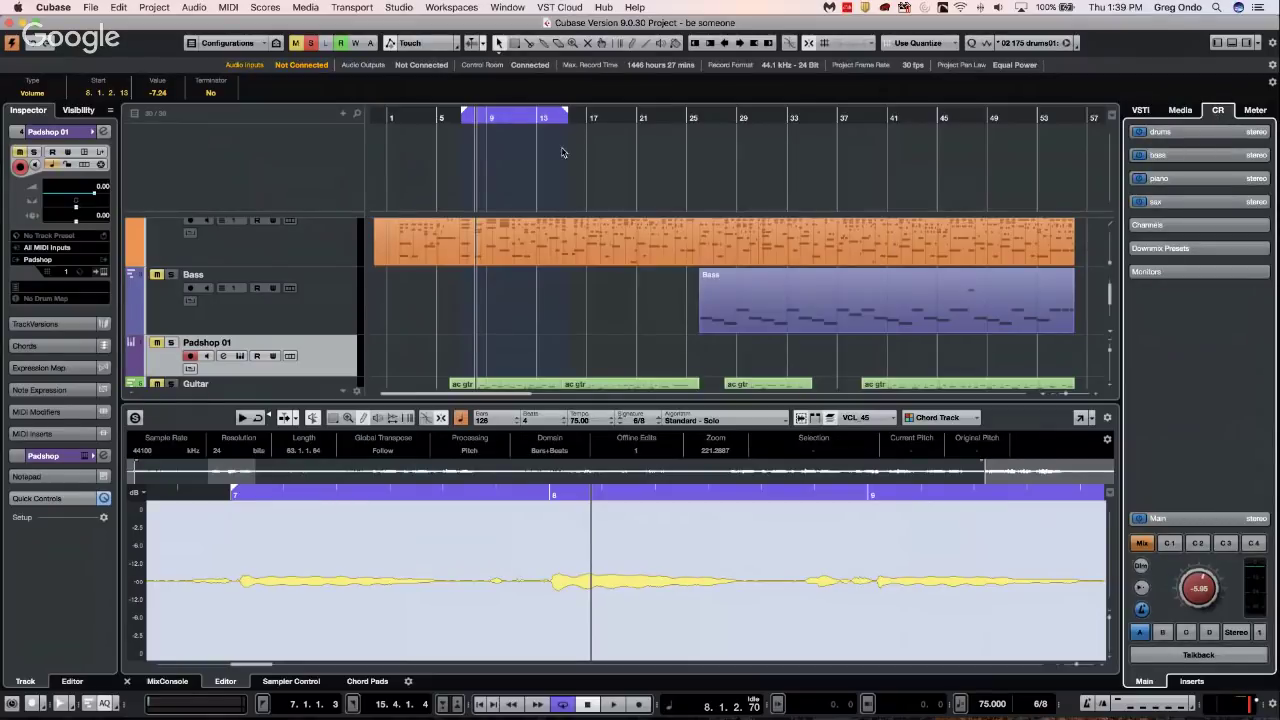
click(90, 8)
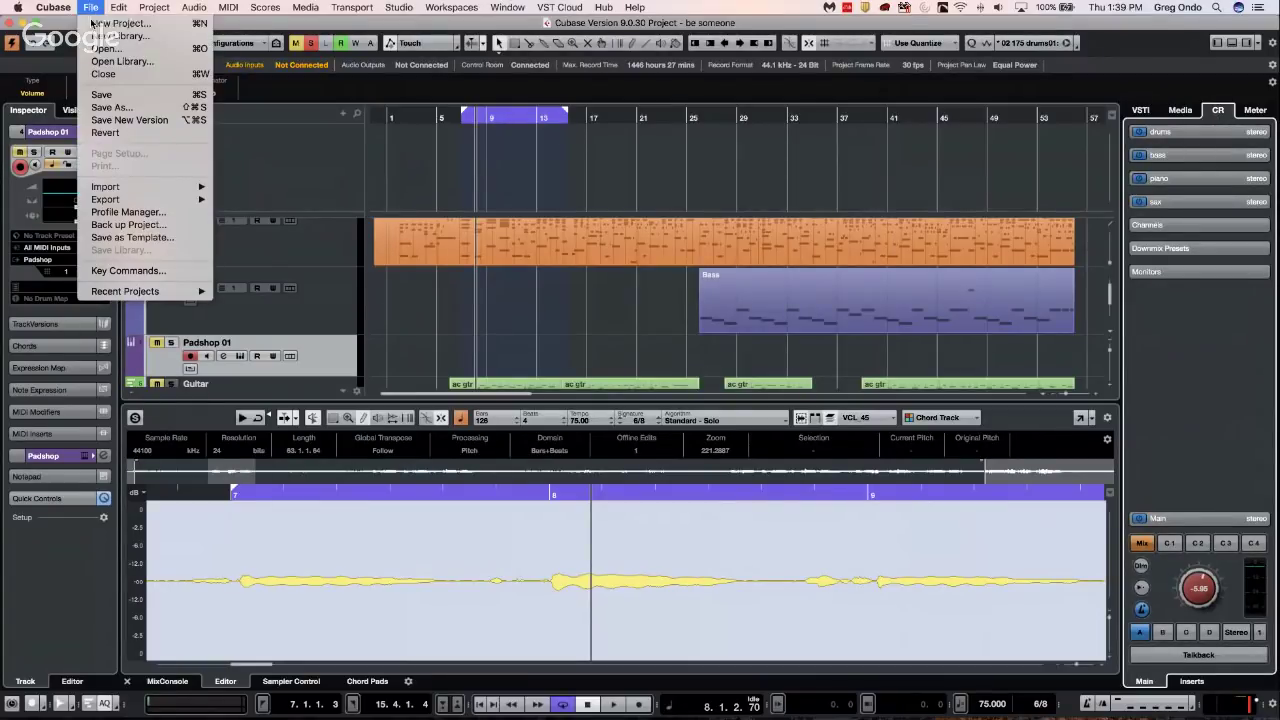
click(110, 24)
click(912, 525)
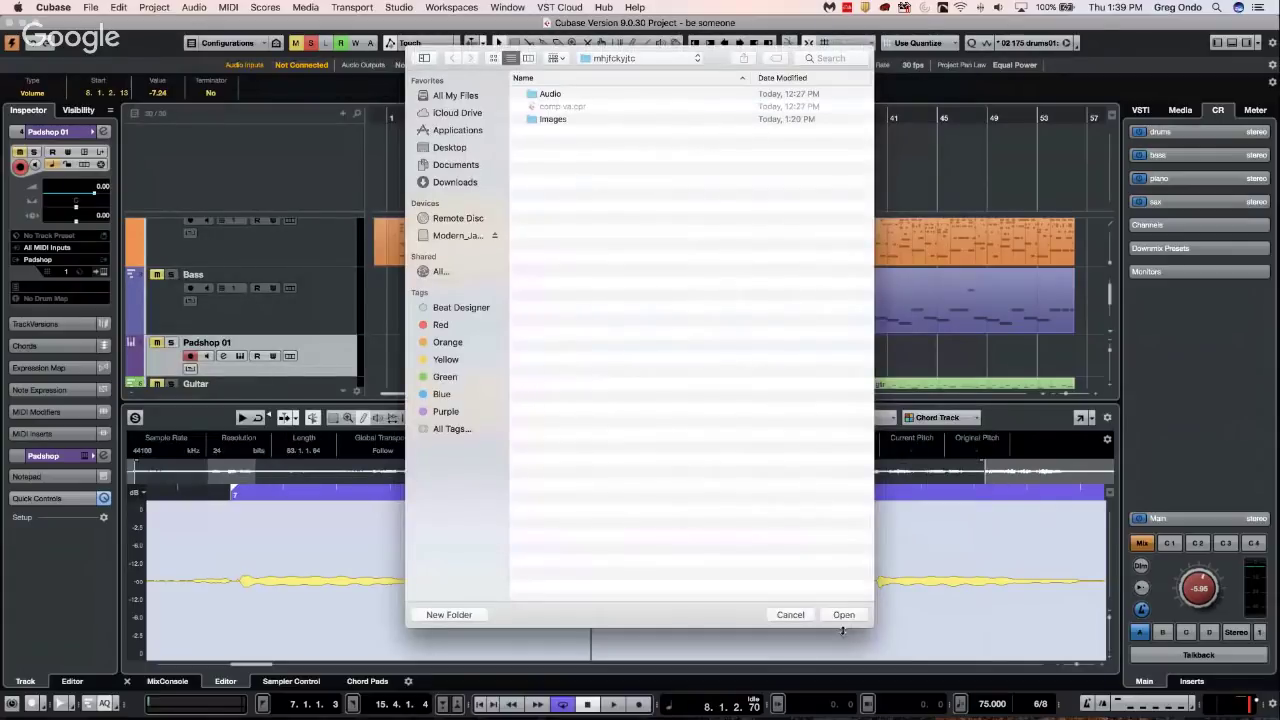
click(843, 614)
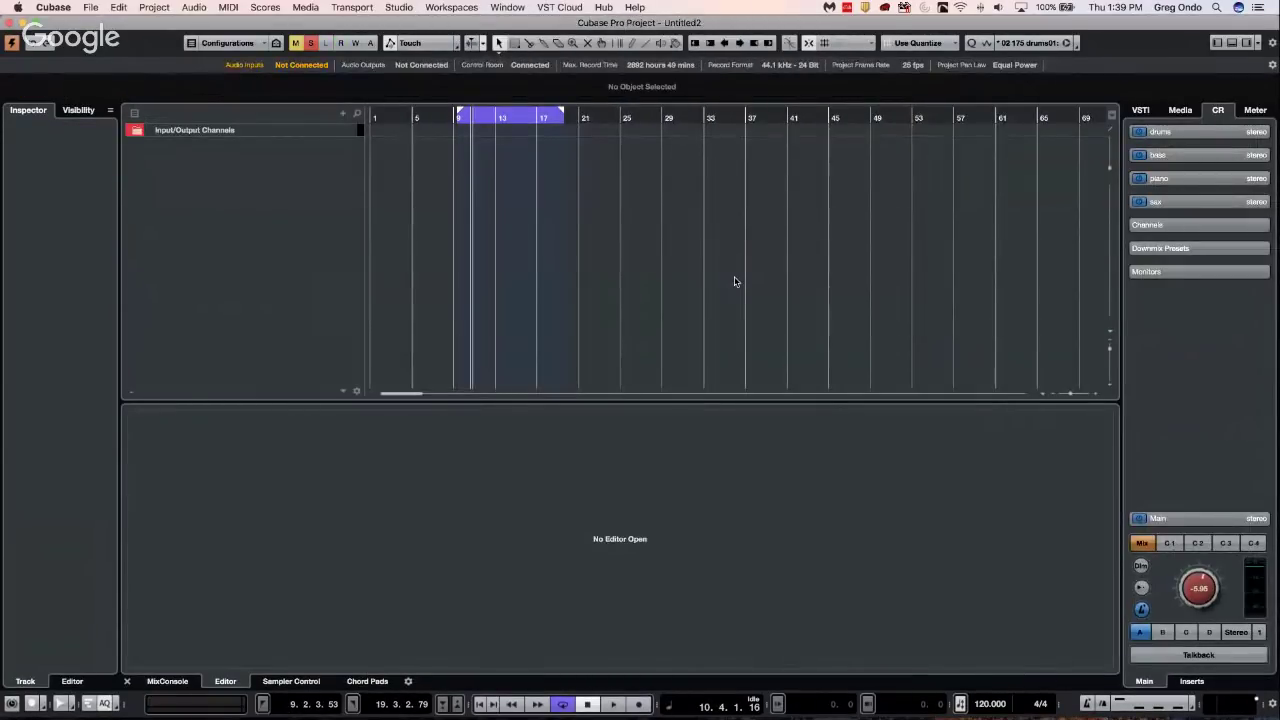
Browse the media library to the loops in the Loop MashLibrary
right_click(260, 159)
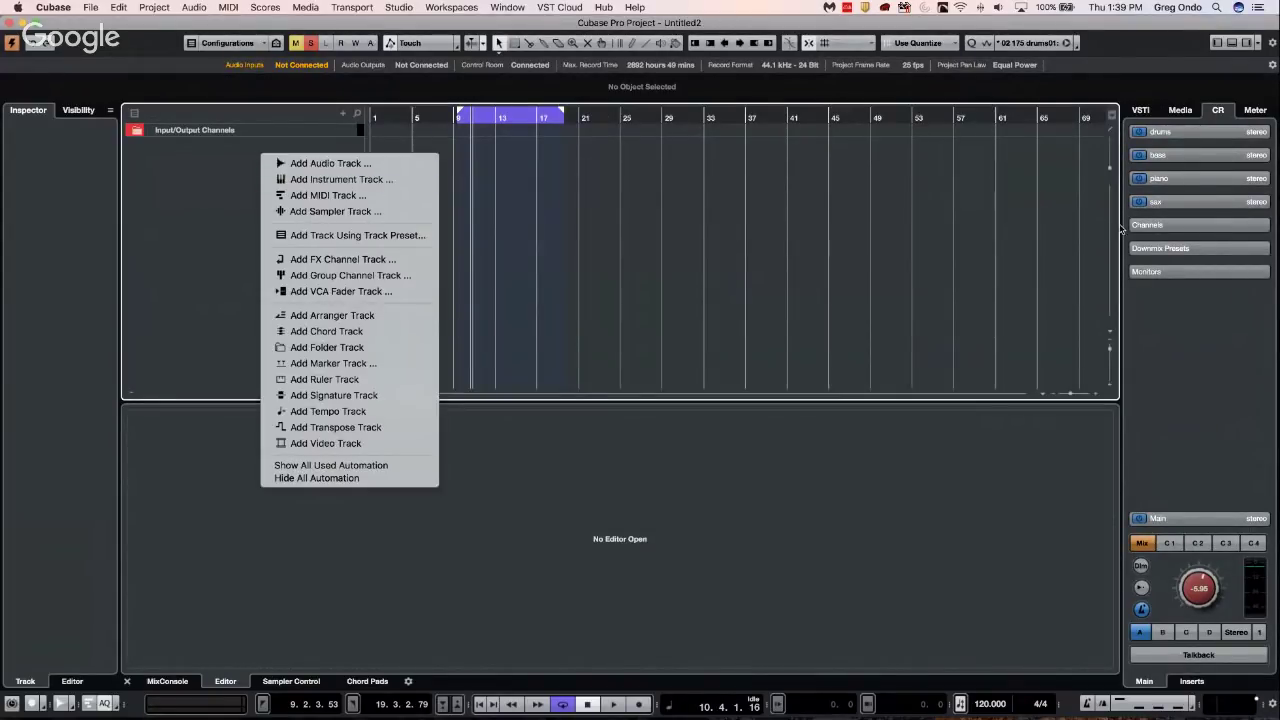
click(1196, 112)
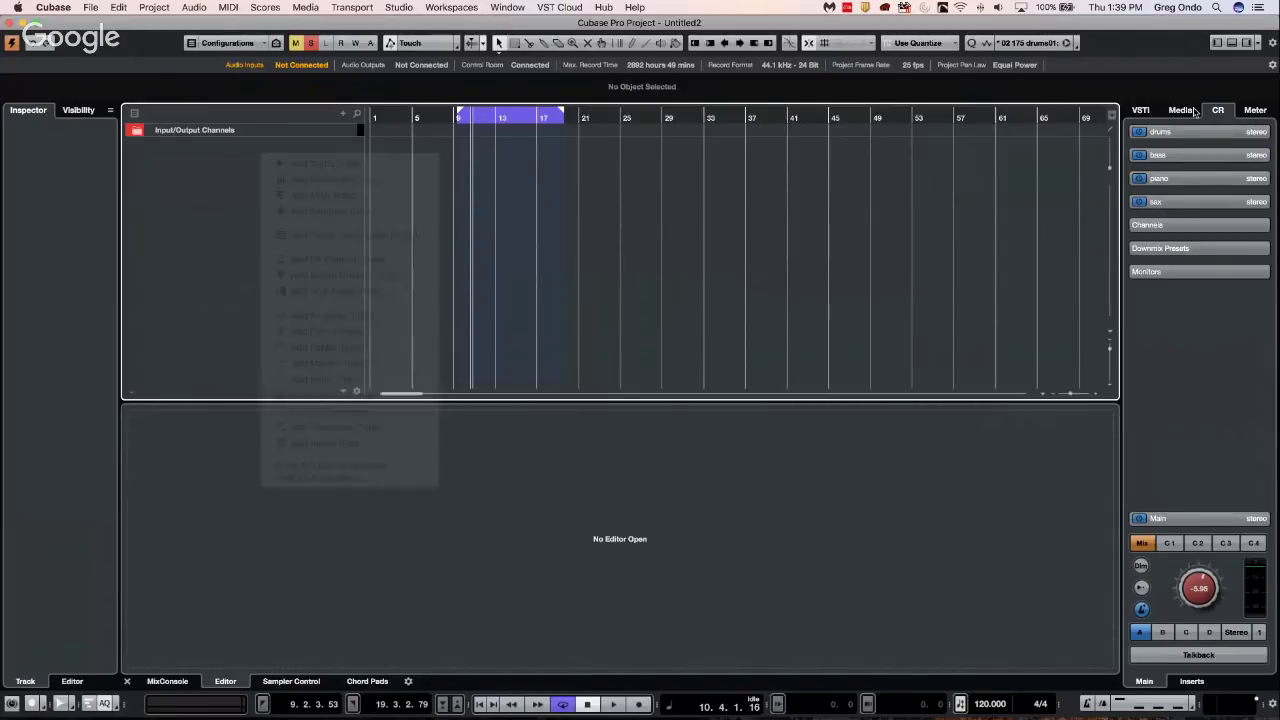
click(1182, 110)
click(1232, 205)
click(1232, 475)
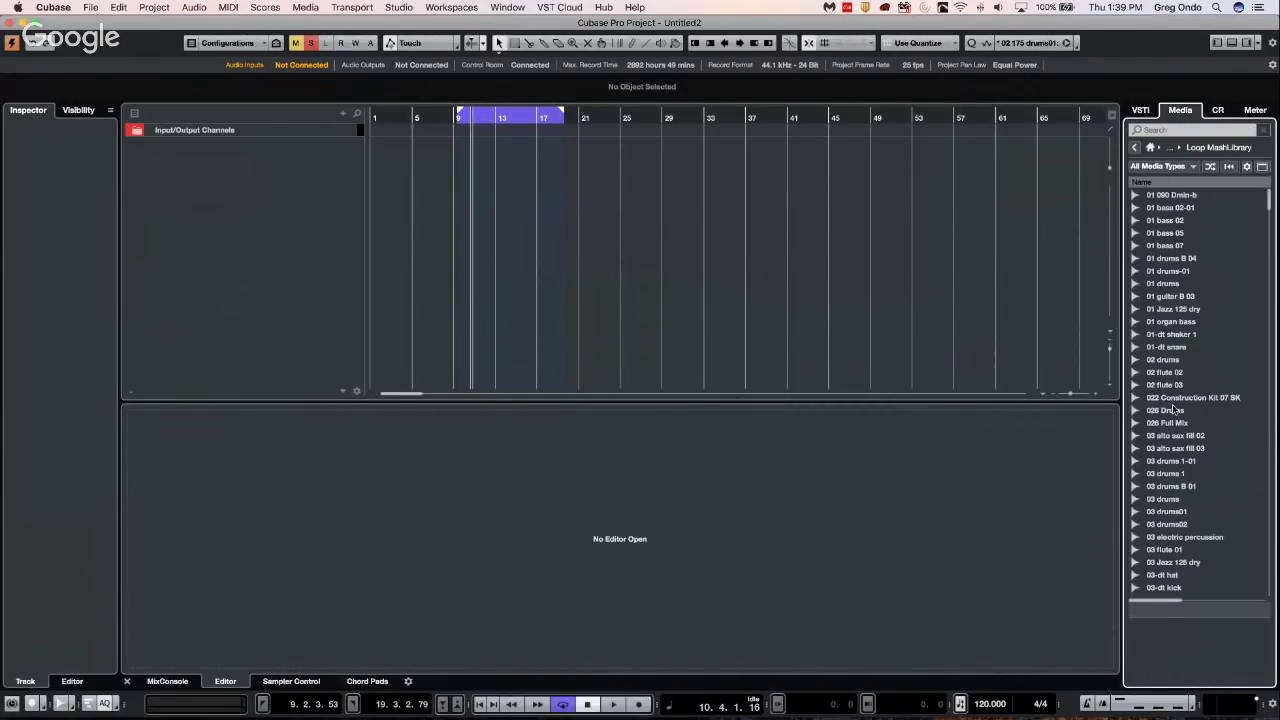
Place the 026 Drums loop at bar 1, followed along the timeline by 03 drums 1-01, 02 flute 02 and 01 Jazz 125 dry
click(1162, 412)
drag(366, 152, 376, 150)
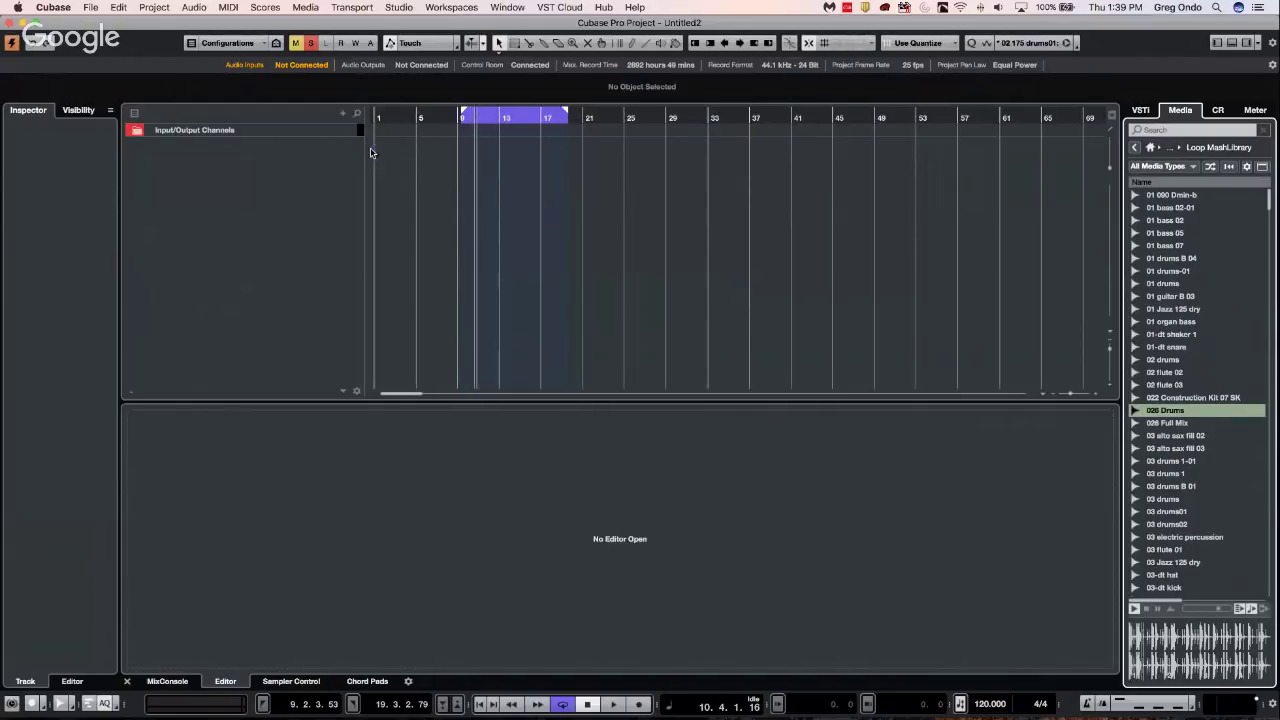
drag(1170, 461, 420, 160)
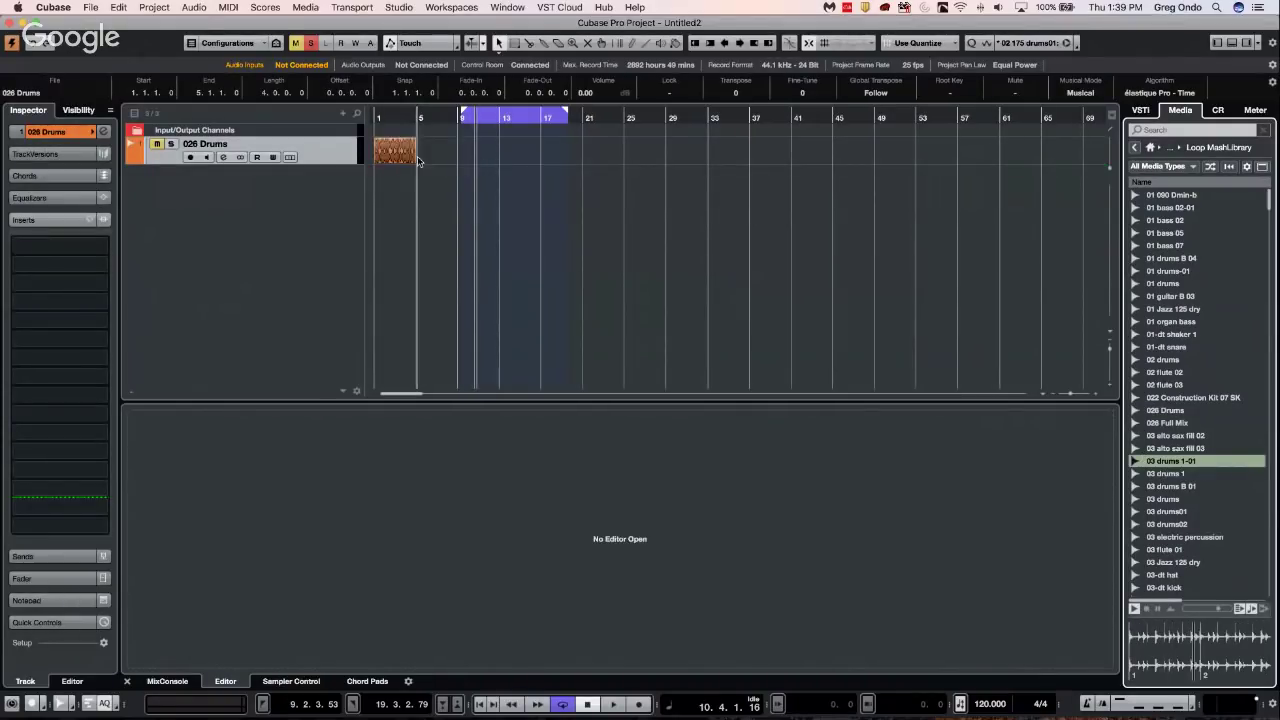
drag(1210, 372, 441, 166)
drag(1172, 309, 465, 145)
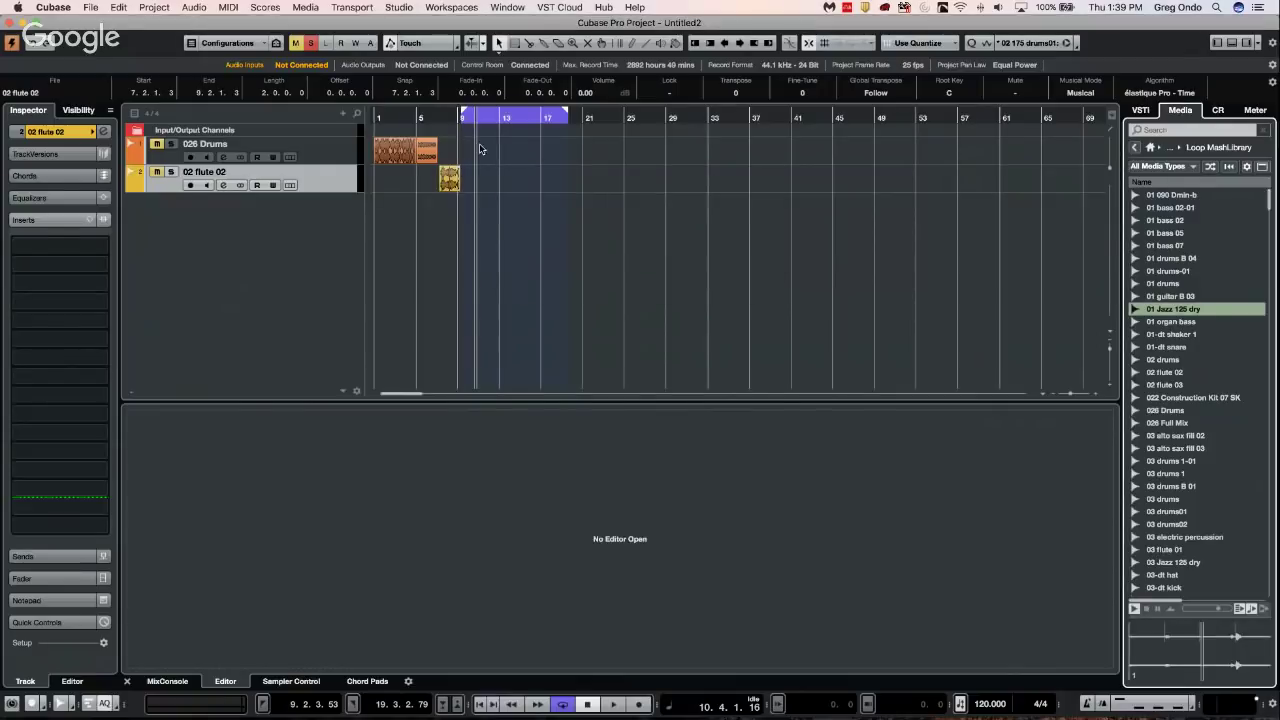
Add the 02 drums, 03 drums01, 03 flute 01, 01 bass 02-01 and 01 organ bass loops in sequence on the 026 Drums track
click(1167, 359)
drag(1167, 359, 477, 150)
drag(1167, 511, 515, 158)
drag(1165, 549, 528, 155)
drag(1170, 207, 570, 150)
drag(1140, 322, 591, 158)
Move the 02 flute 02 event onto the 026 Drums track at bar 7
click(452, 178)
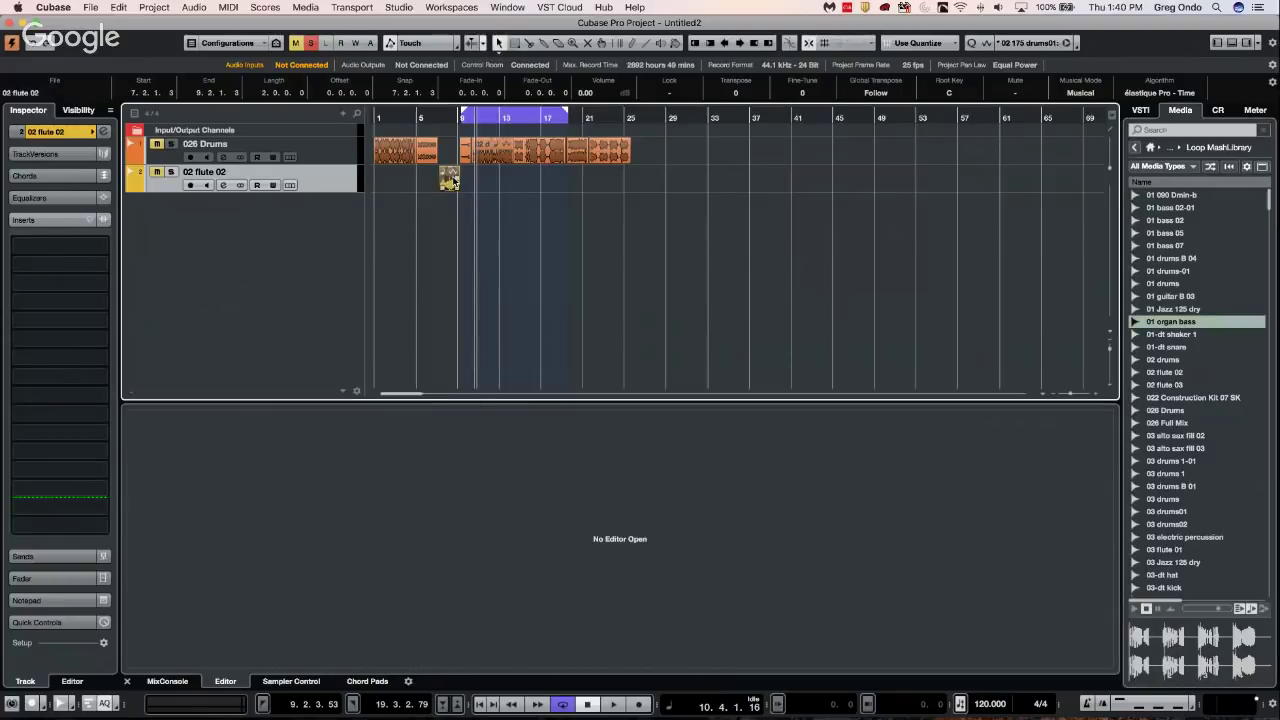
key(Up)
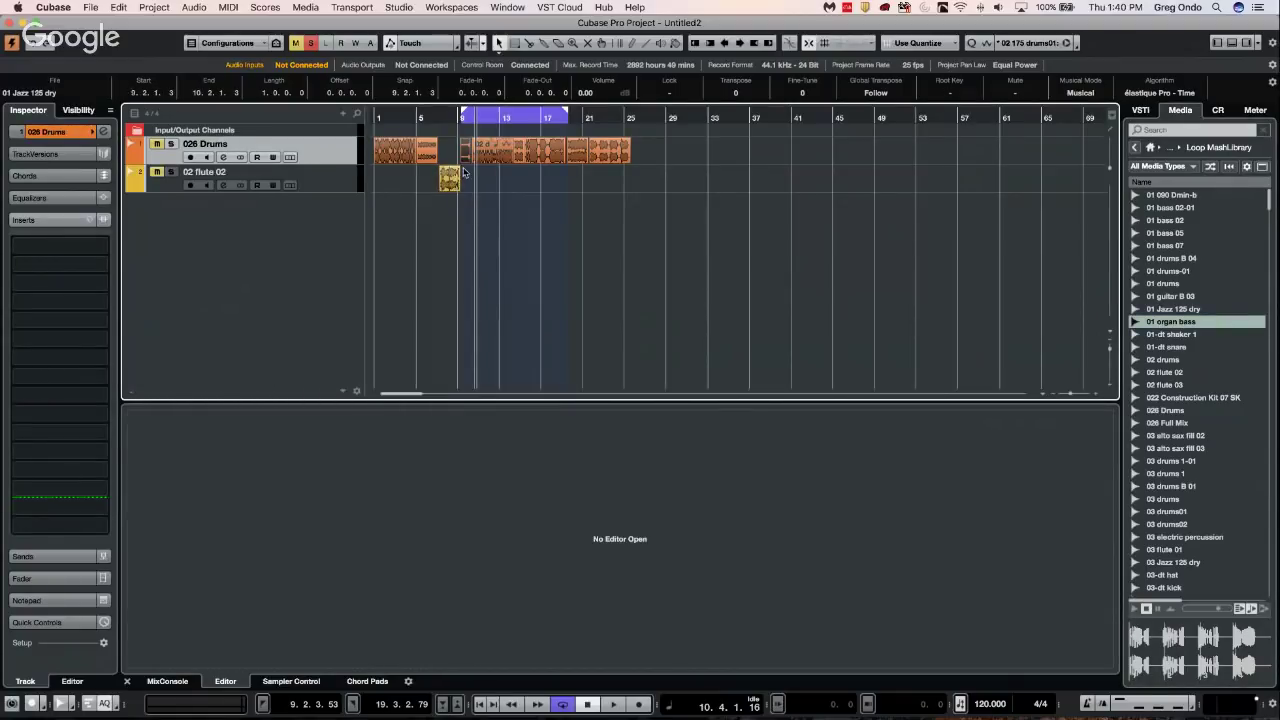
drag(452, 176, 446, 152)
Return the cursor to bar 1 and move the 01 Jazz 125 dry event to bar 9
click(378, 117)
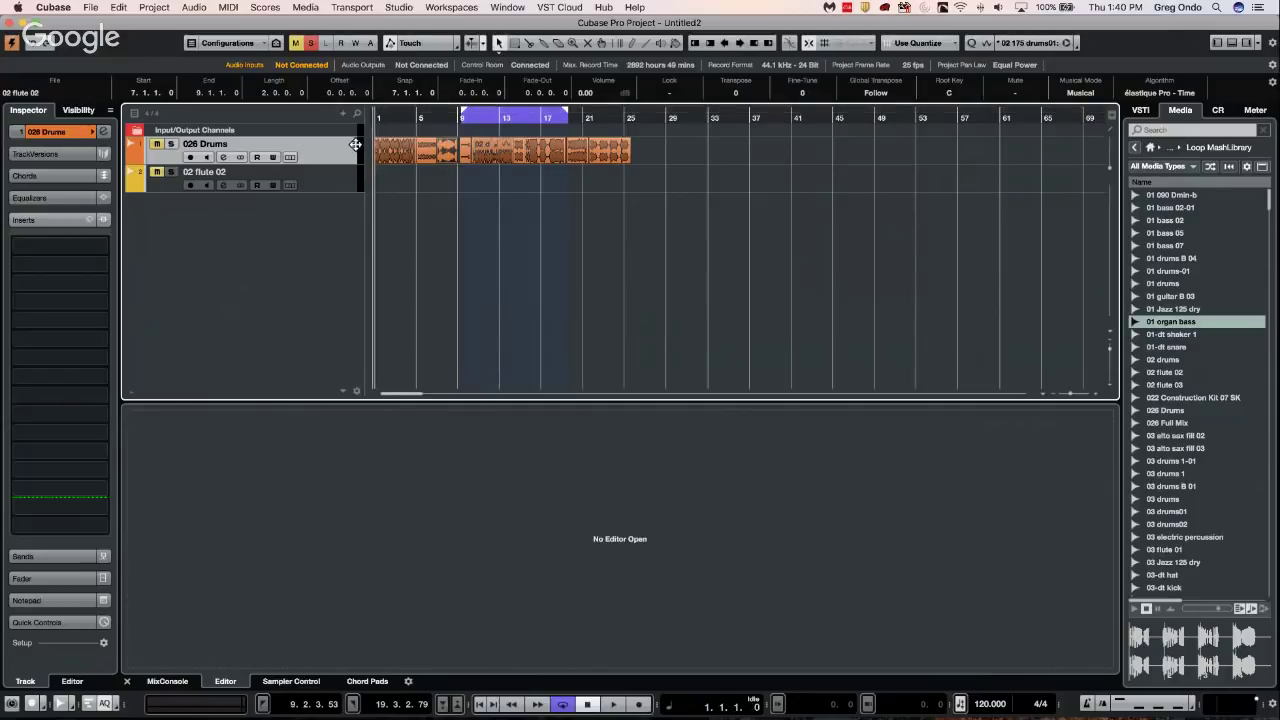
key(h)
key(h)
drag(519, 151, 519, 152)
drag(610, 155, 604, 157)
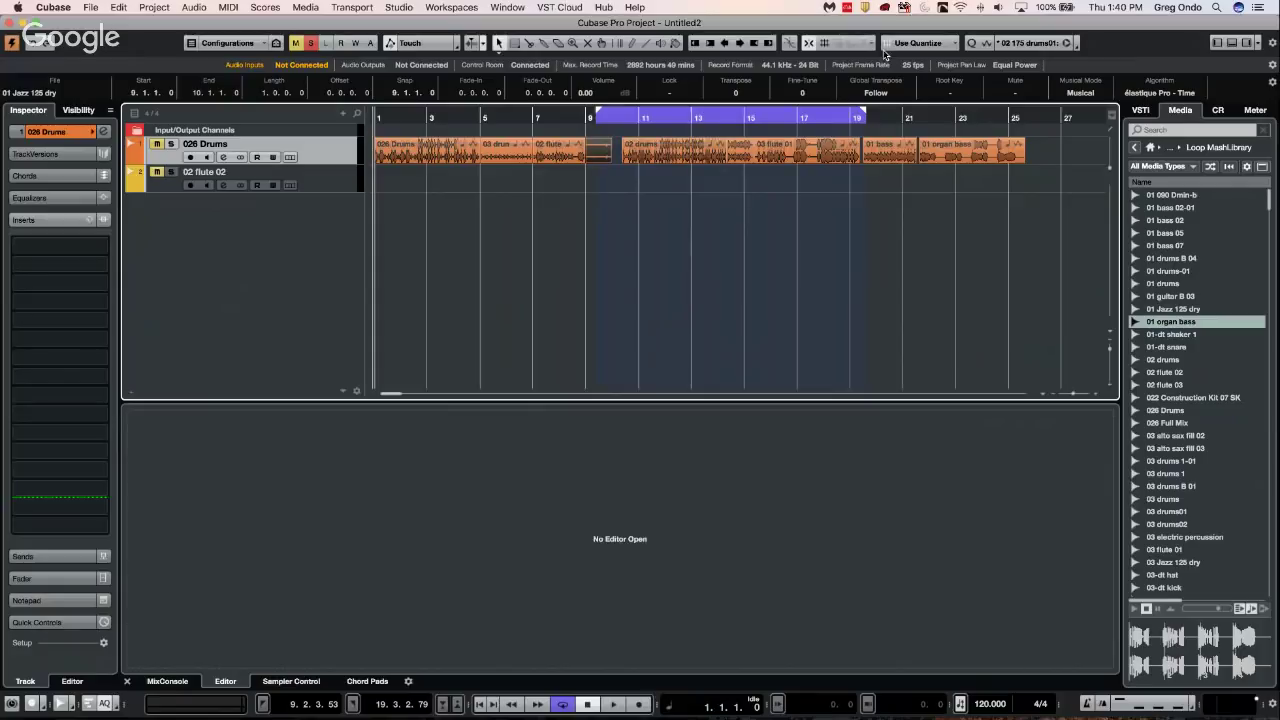
Set the snap type to Shuffle and close the gaps between the events from 02 drums through 01 organ bass
click(815, 45)
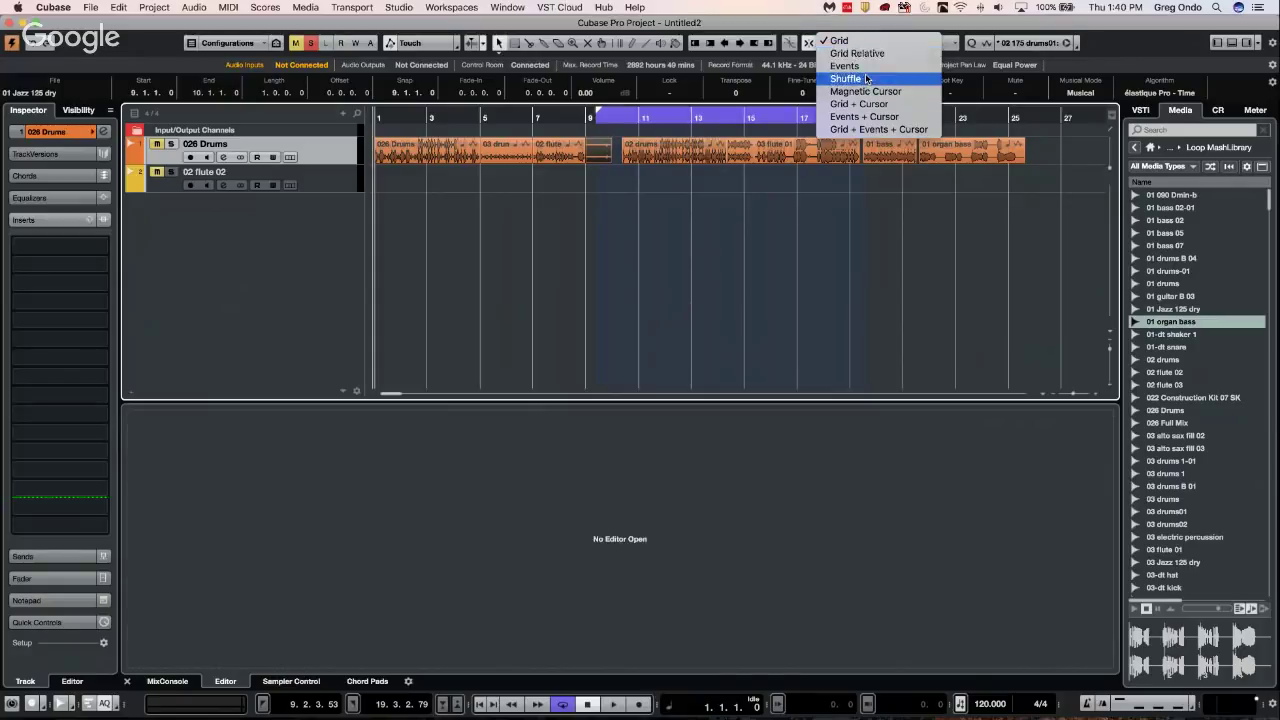
key(Return)
drag(656, 156, 720, 160)
click(792, 157)
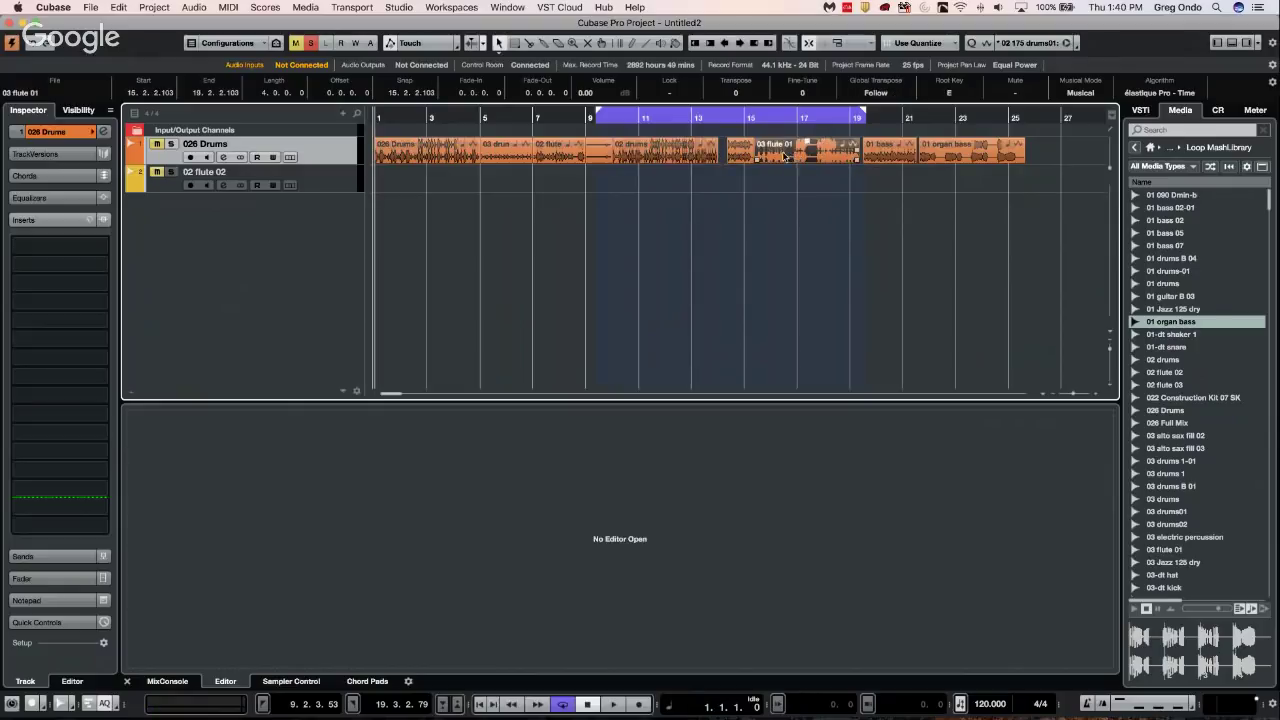
click(732, 153)
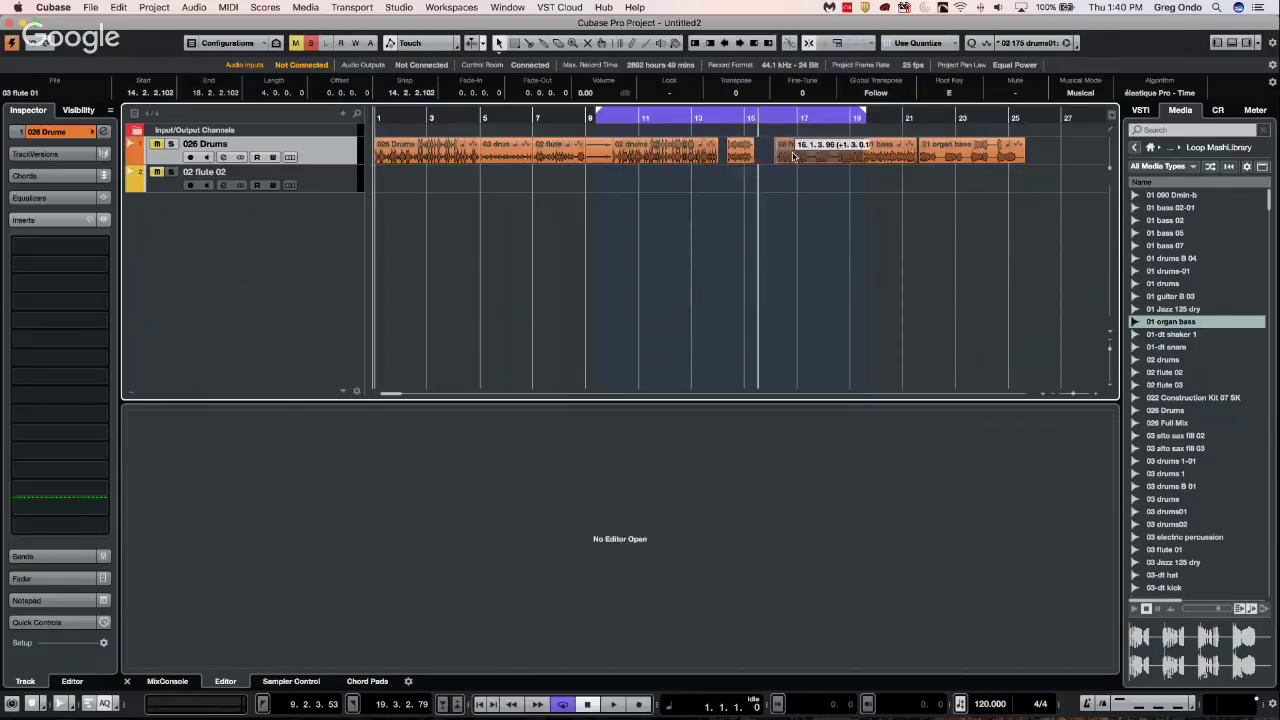
drag(837, 155, 800, 155)
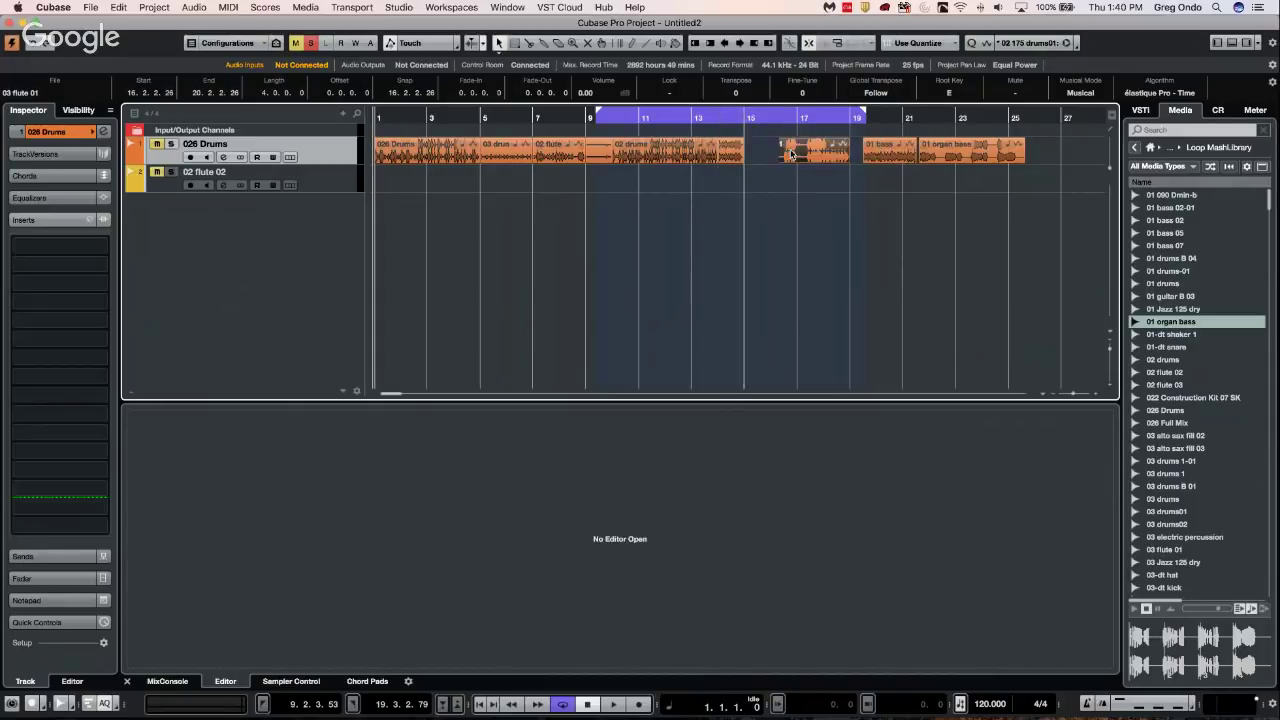
drag(882, 155, 908, 148)
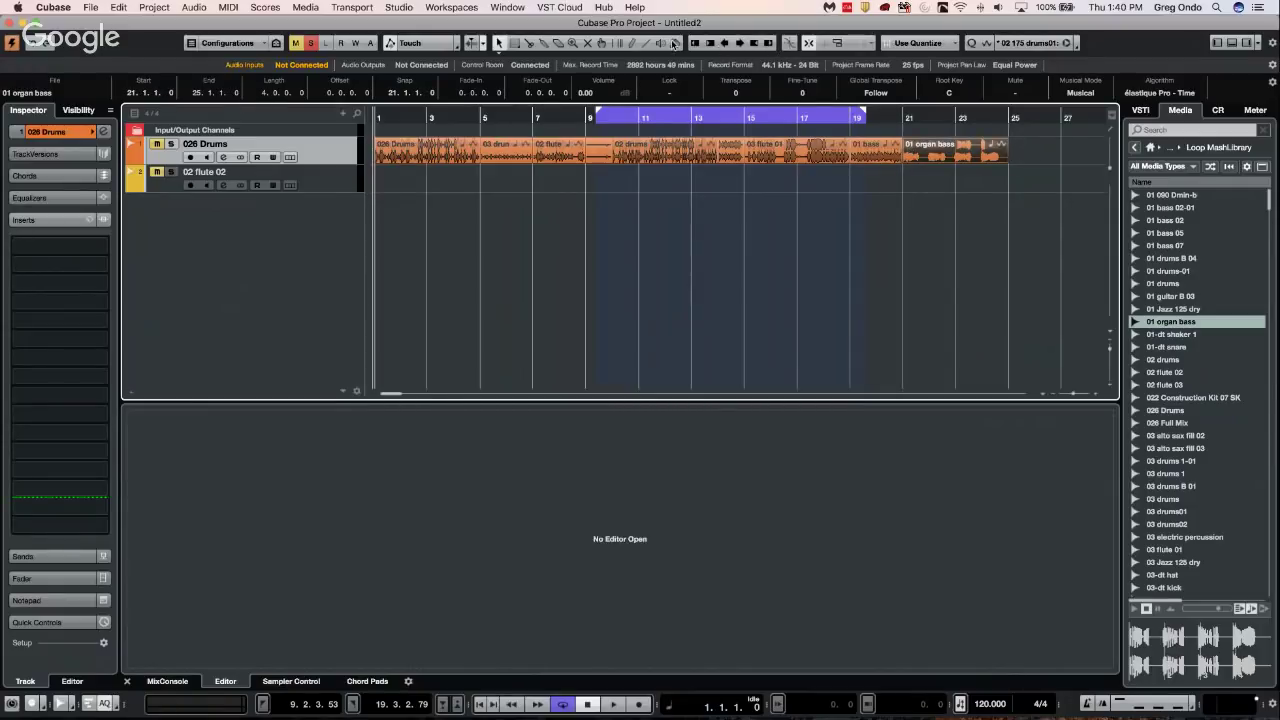
Color the 026 Drums event with Color 1
click(673, 45)
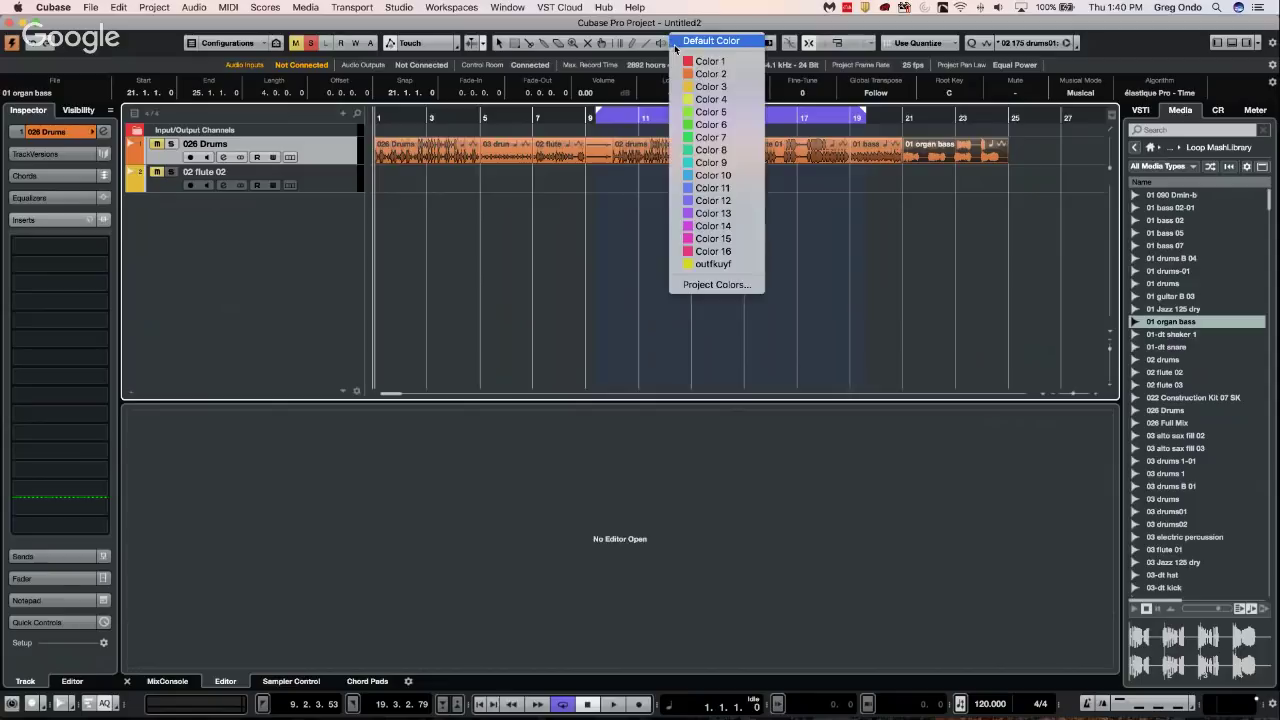
click(388, 160)
click(388, 158)
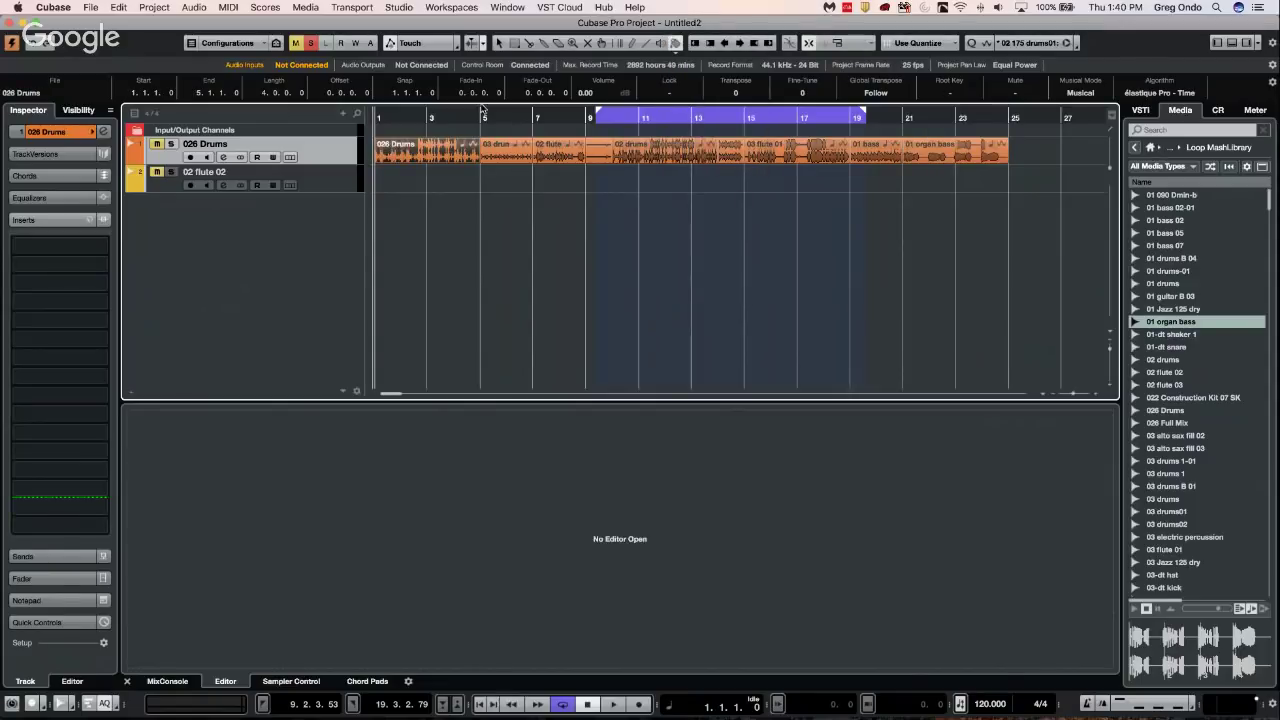
click(676, 45)
click(690, 66)
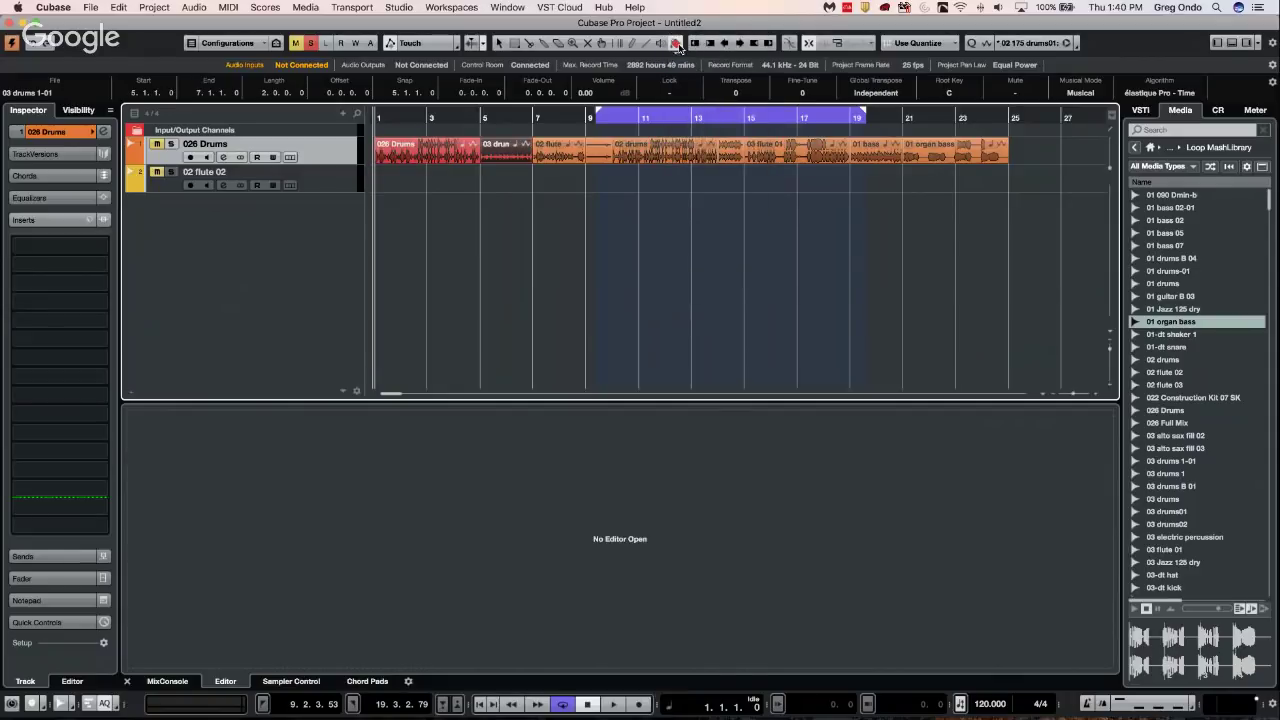
Color the 03 drums 1-01 event amber and the 02 flute 02 event with Color 4
click(676, 44)
click(540, 134)
click(540, 136)
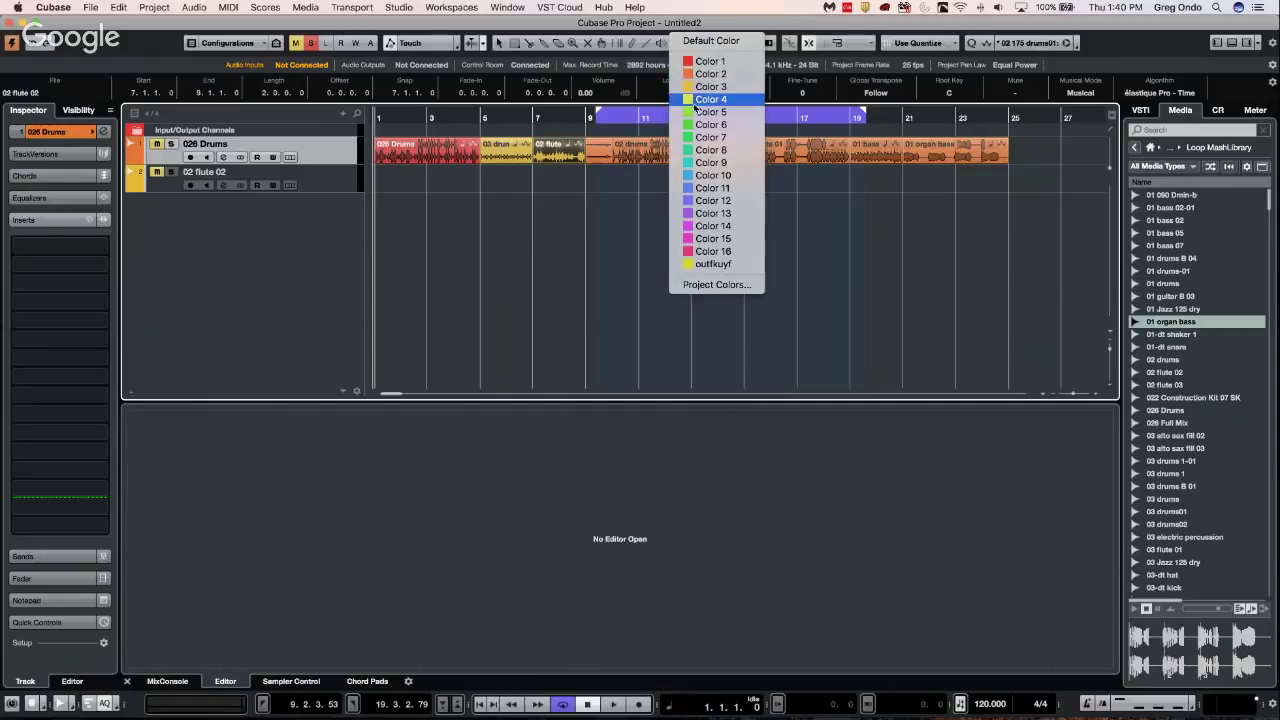
click(697, 100)
click(600, 191)
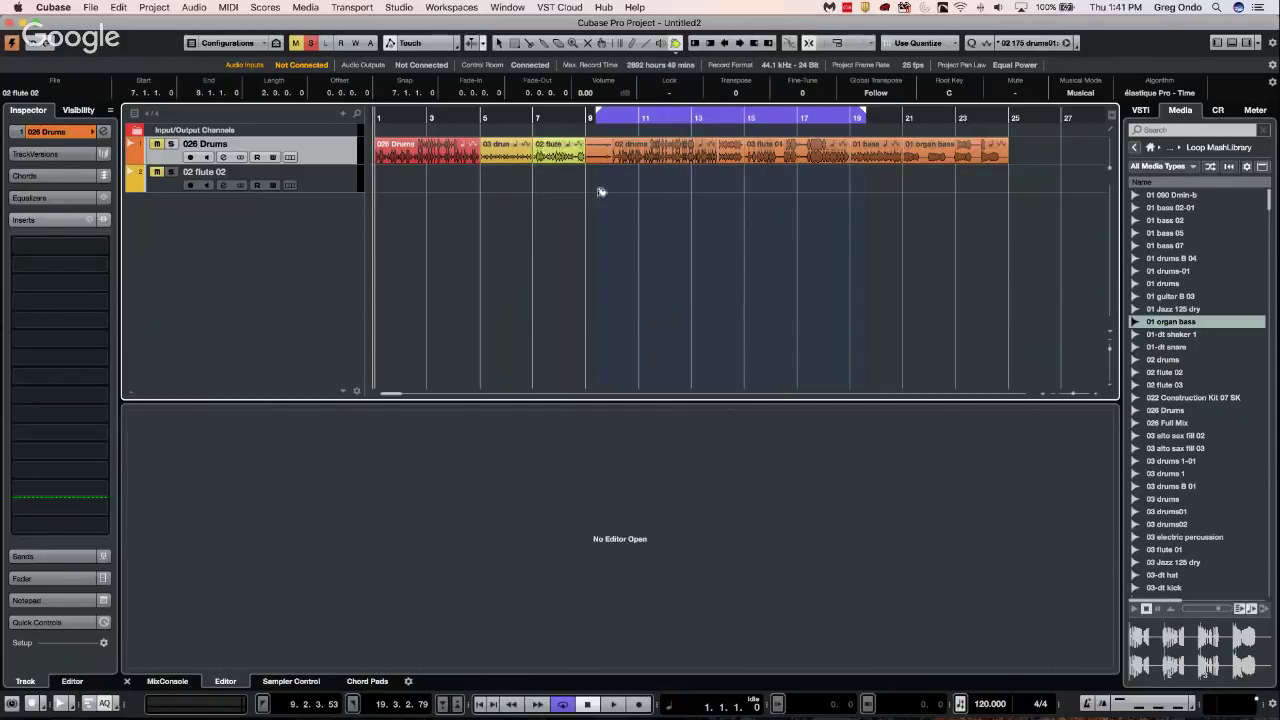
Color the 01 Jazz 125 dry event with Color 6 and the 02 drums event with Color 8
click(612, 153)
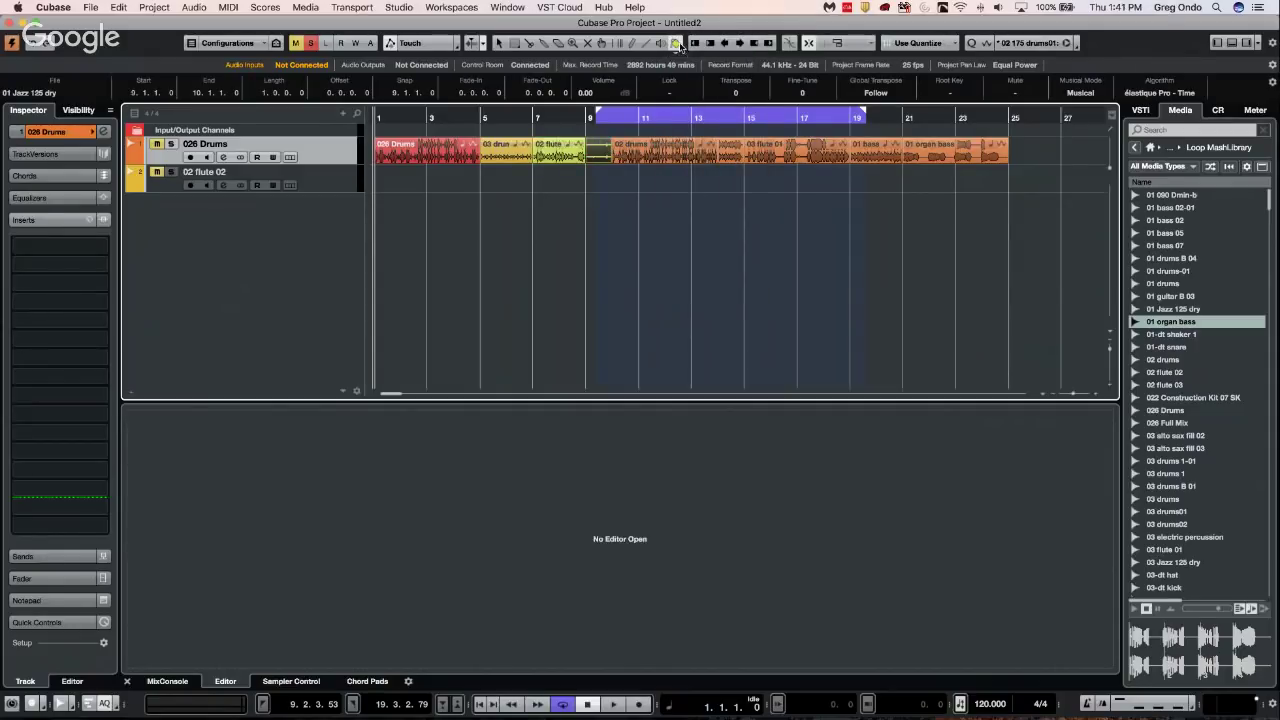
click(676, 44)
click(705, 120)
click(641, 199)
click(632, 162)
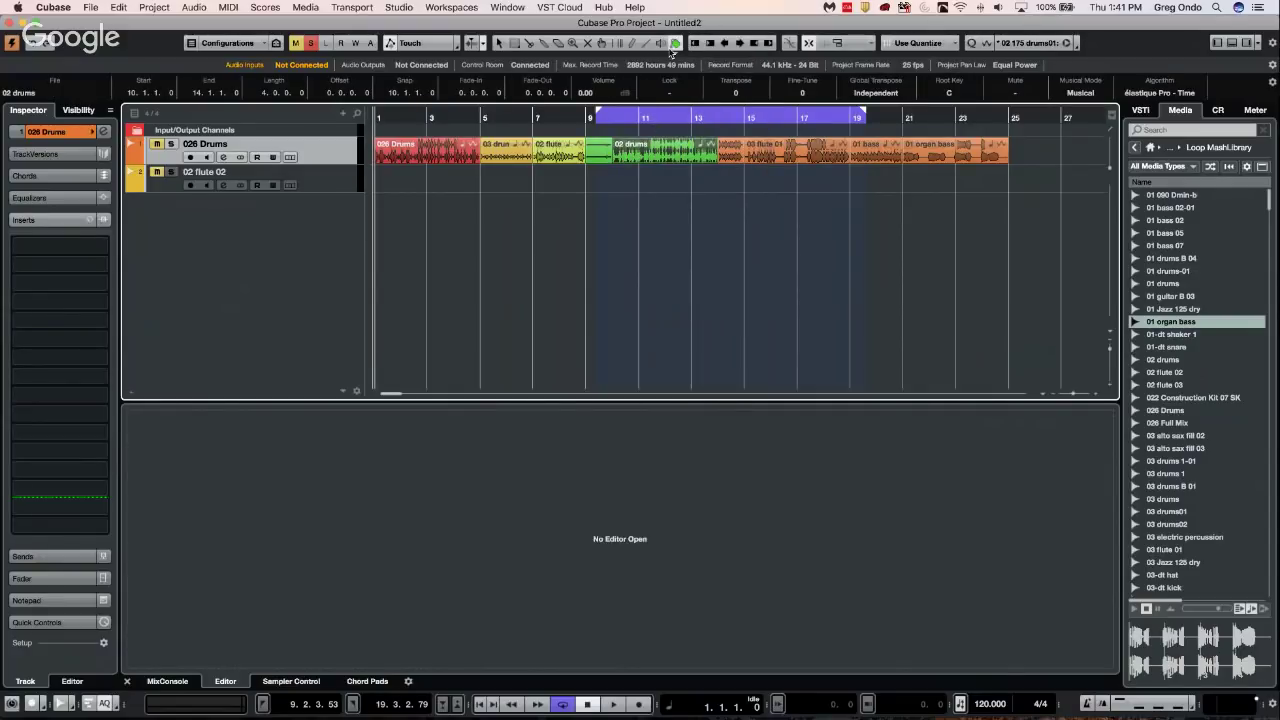
click(676, 45)
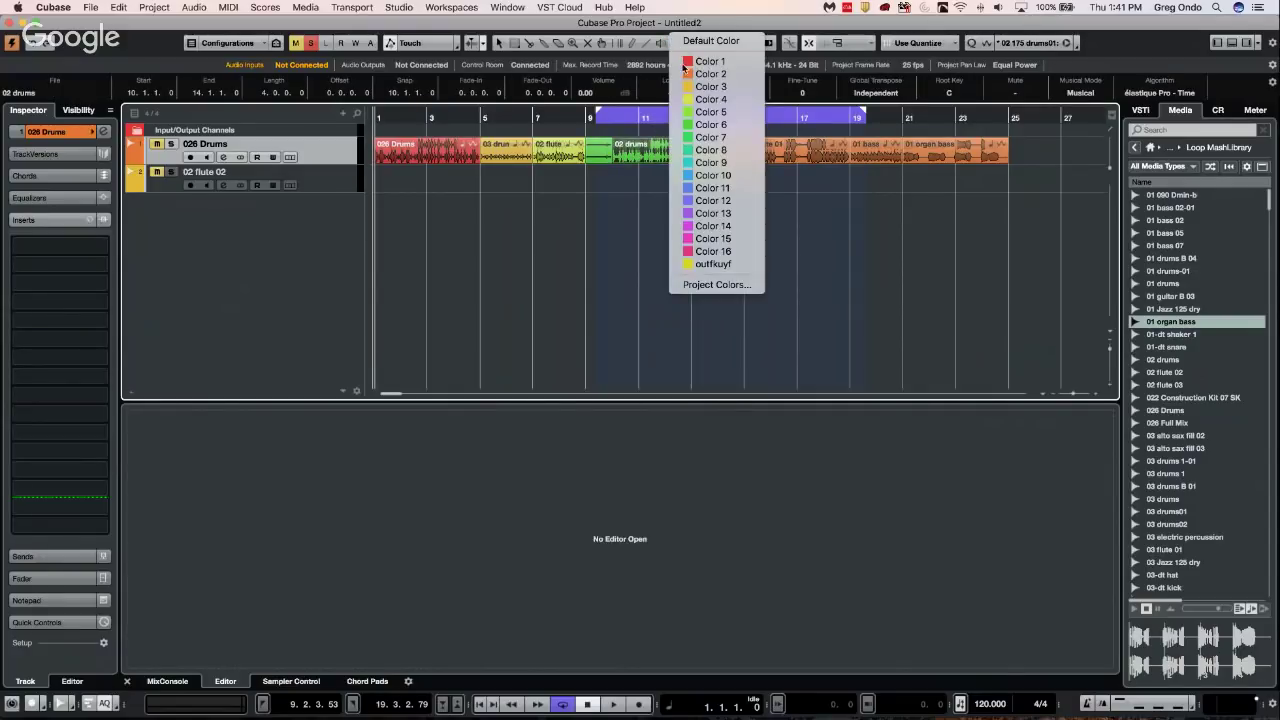
click(706, 150)
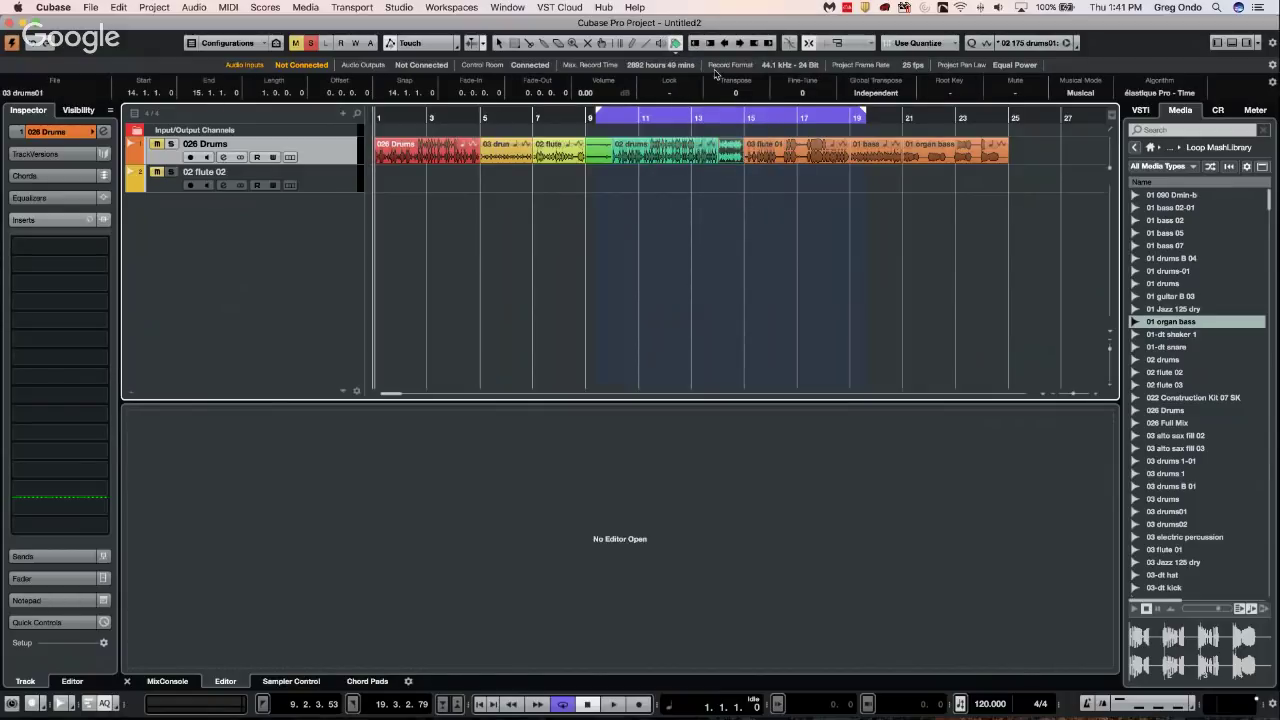
Color the 03 drums01 event with Color 10
click(676, 45)
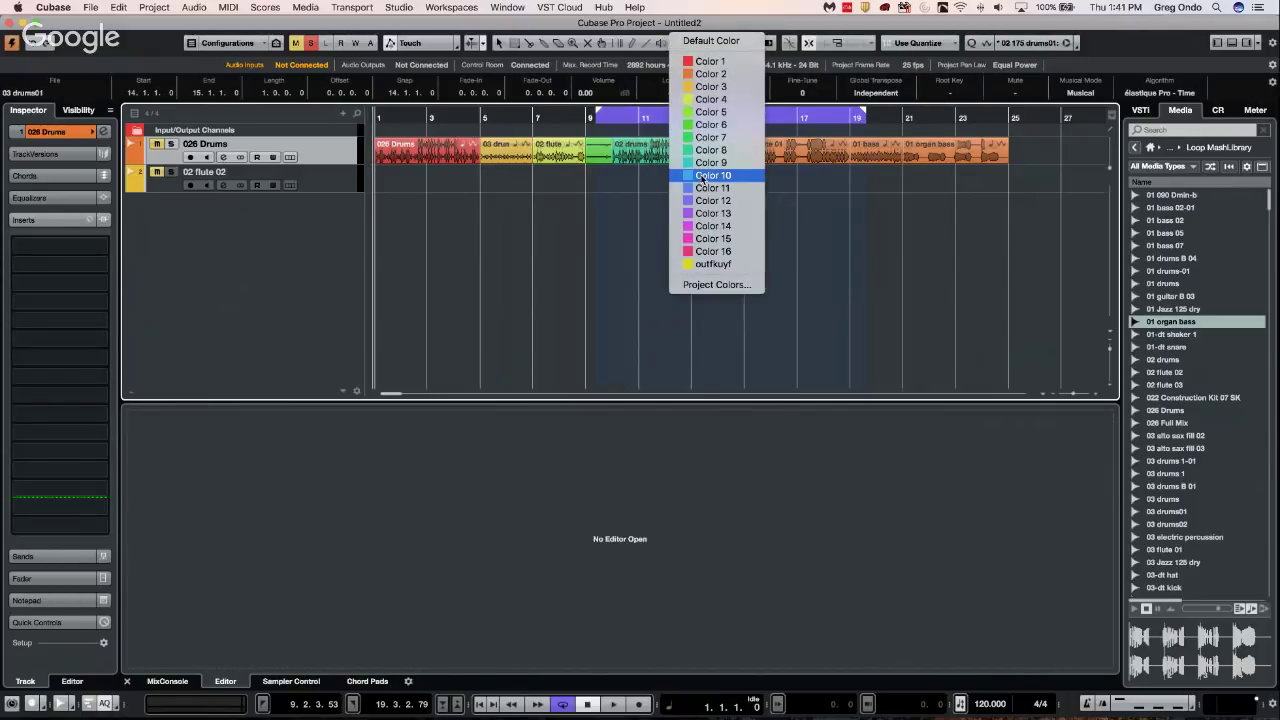
click(703, 176)
click(775, 147)
Color the 03 flute 01 event with Color 12, and the 01 bass 02-01 and 01 organ bass events with Color 13
click(675, 45)
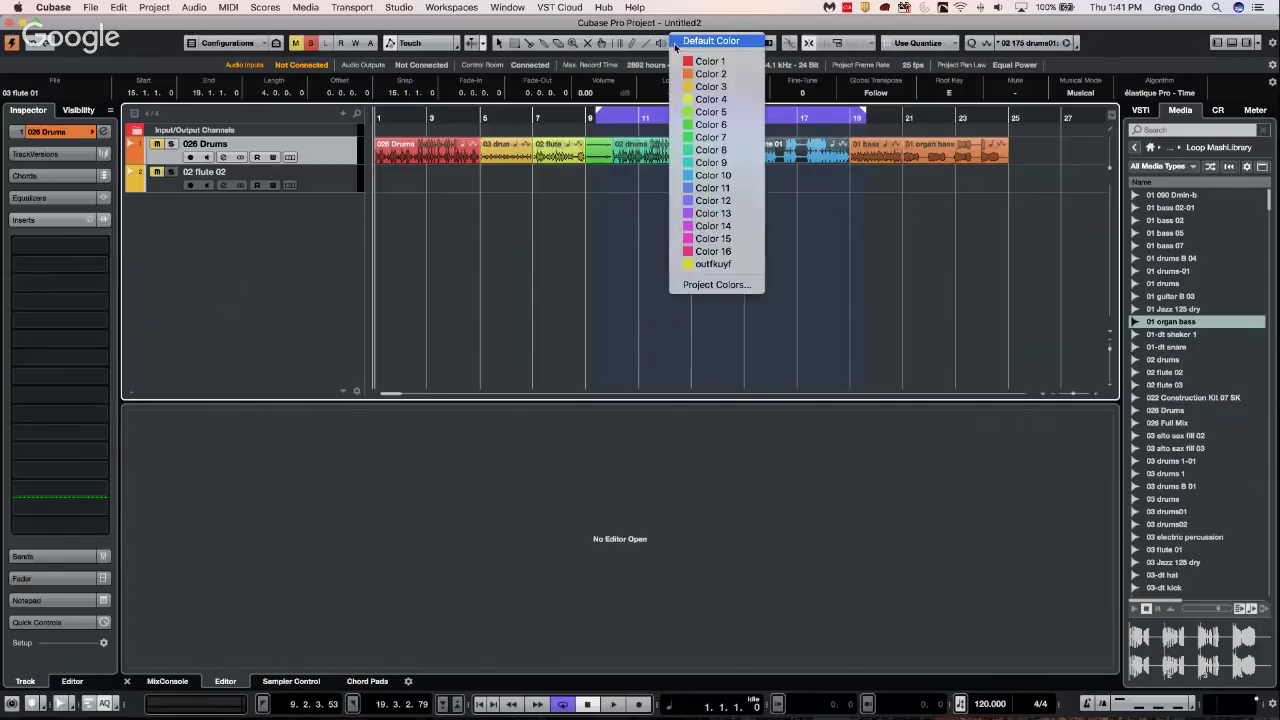
click(748, 196)
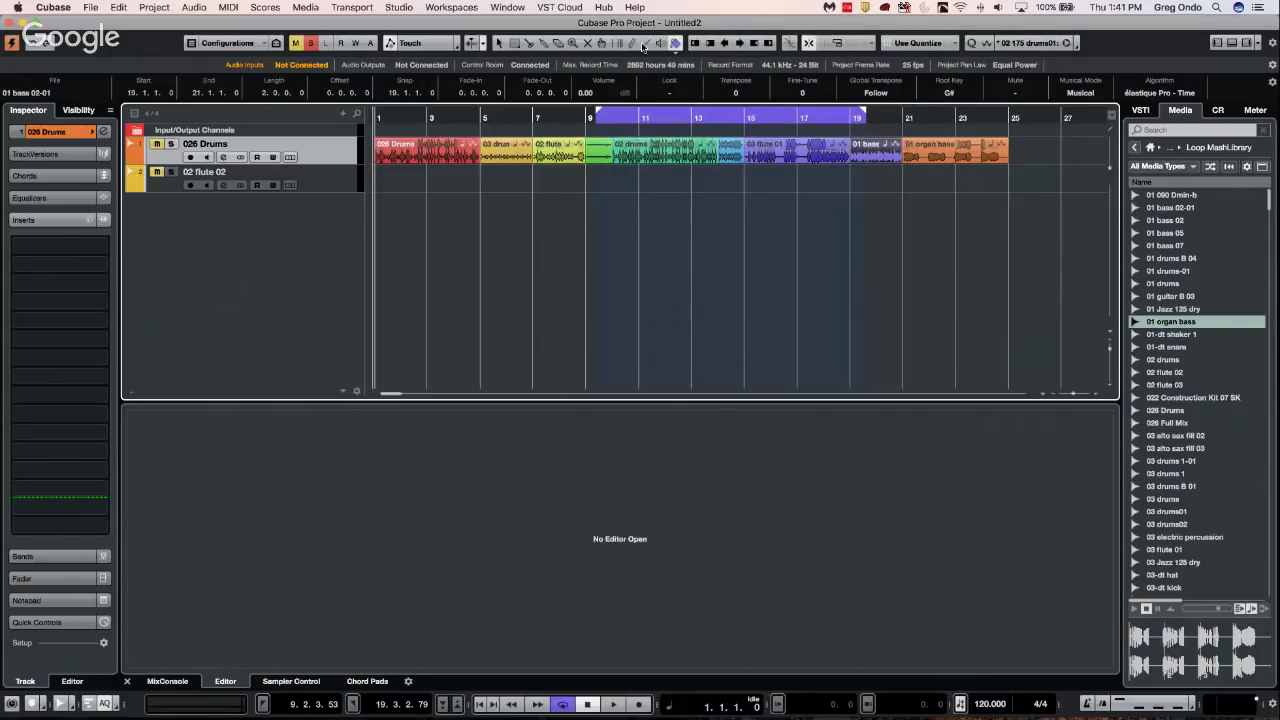
click(675, 45)
click(708, 209)
click(945, 150)
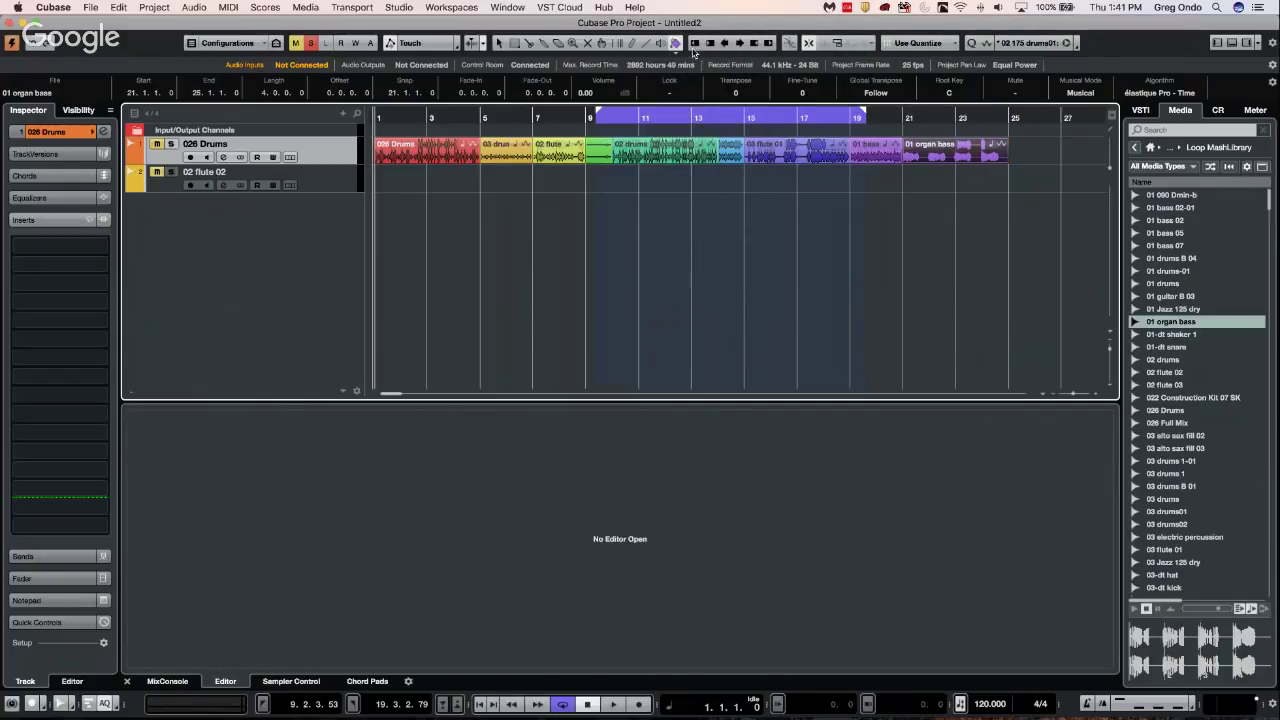
Color the 01 organ bass event pink and switch back to the Object Selection tool
click(680, 46)
click(708, 254)
click(898, 184)
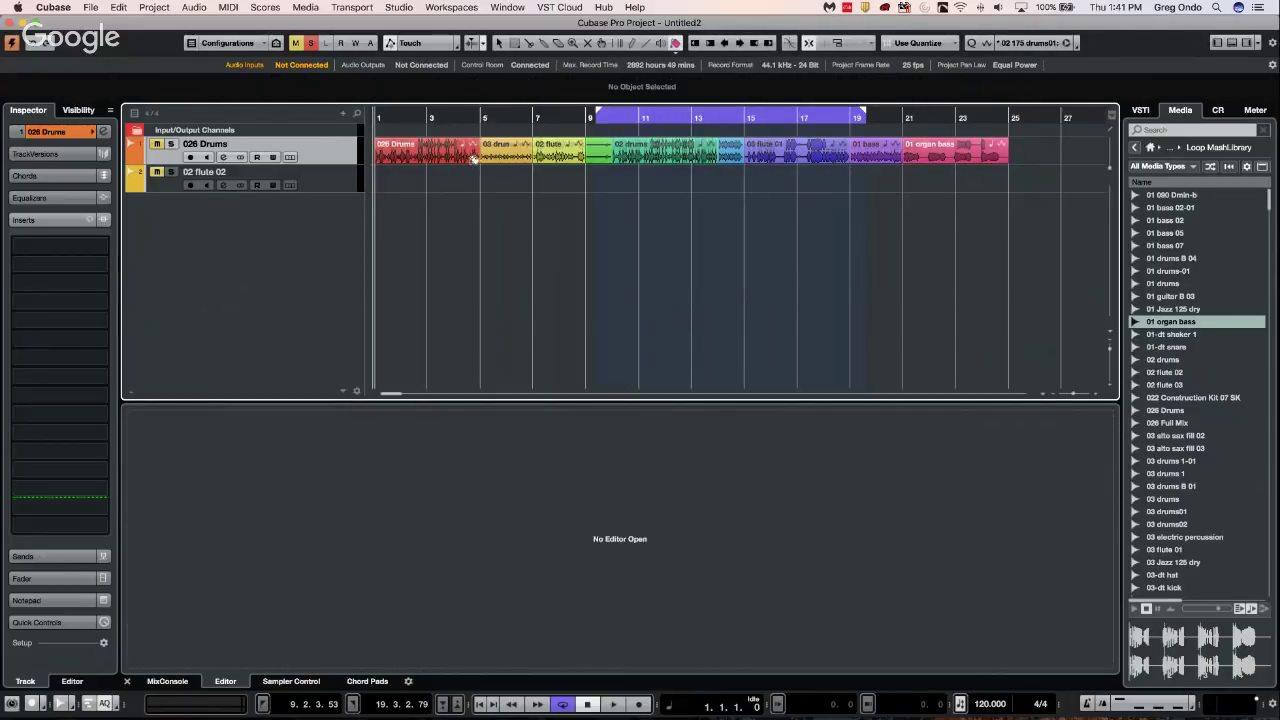
right_click(480, 208)
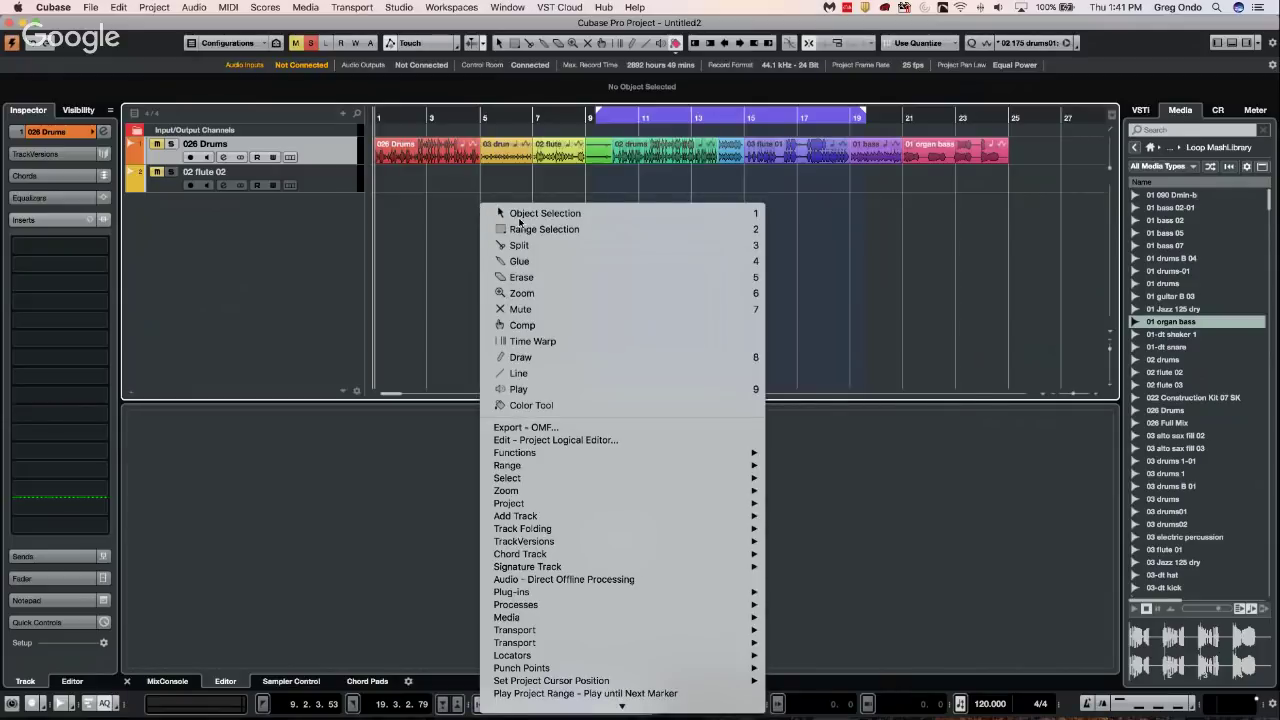
click(519, 215)
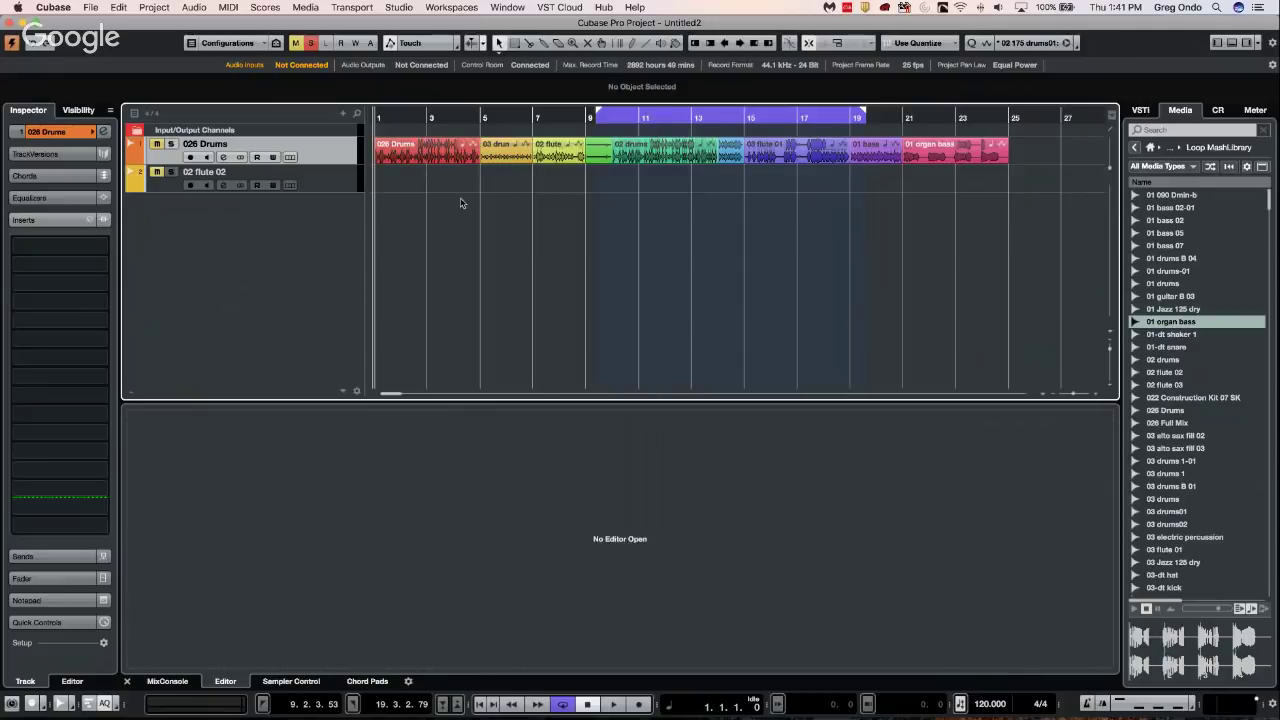
Open the Project Logical Editor, move it clear of the events, and remove the existing Automation media type filter line
click(152, 8)
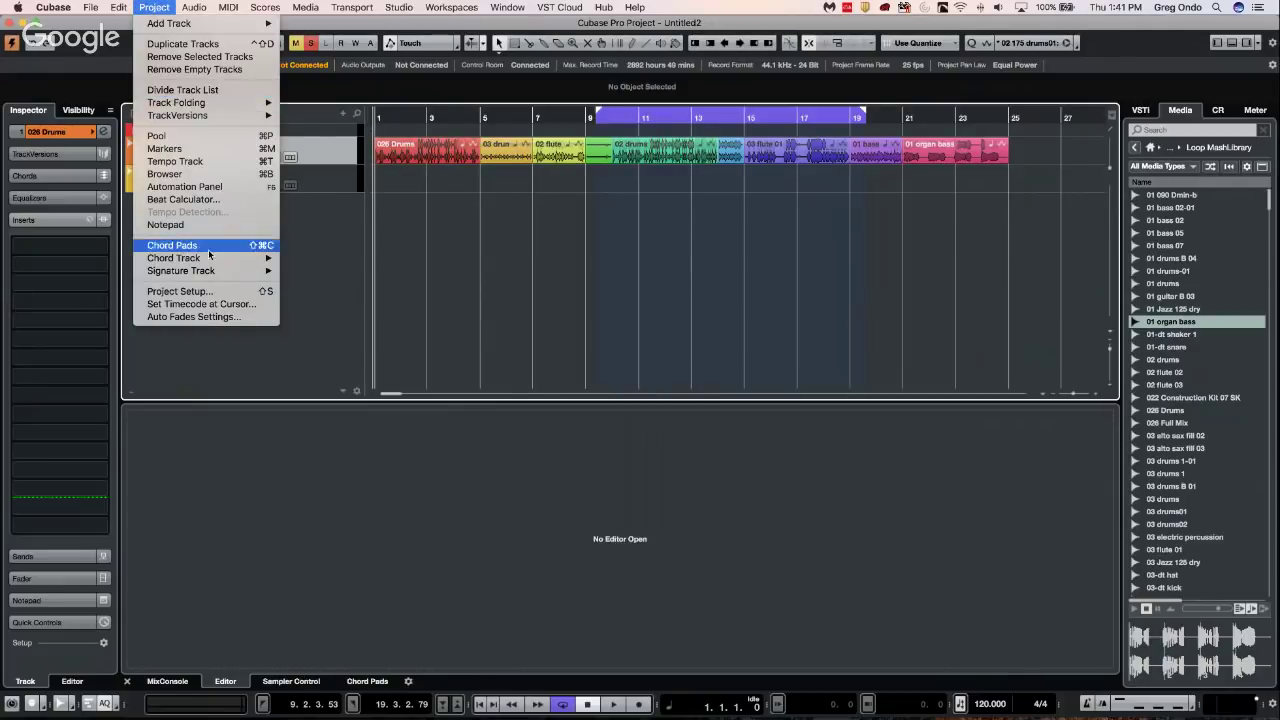
mouse_move(114, 10)
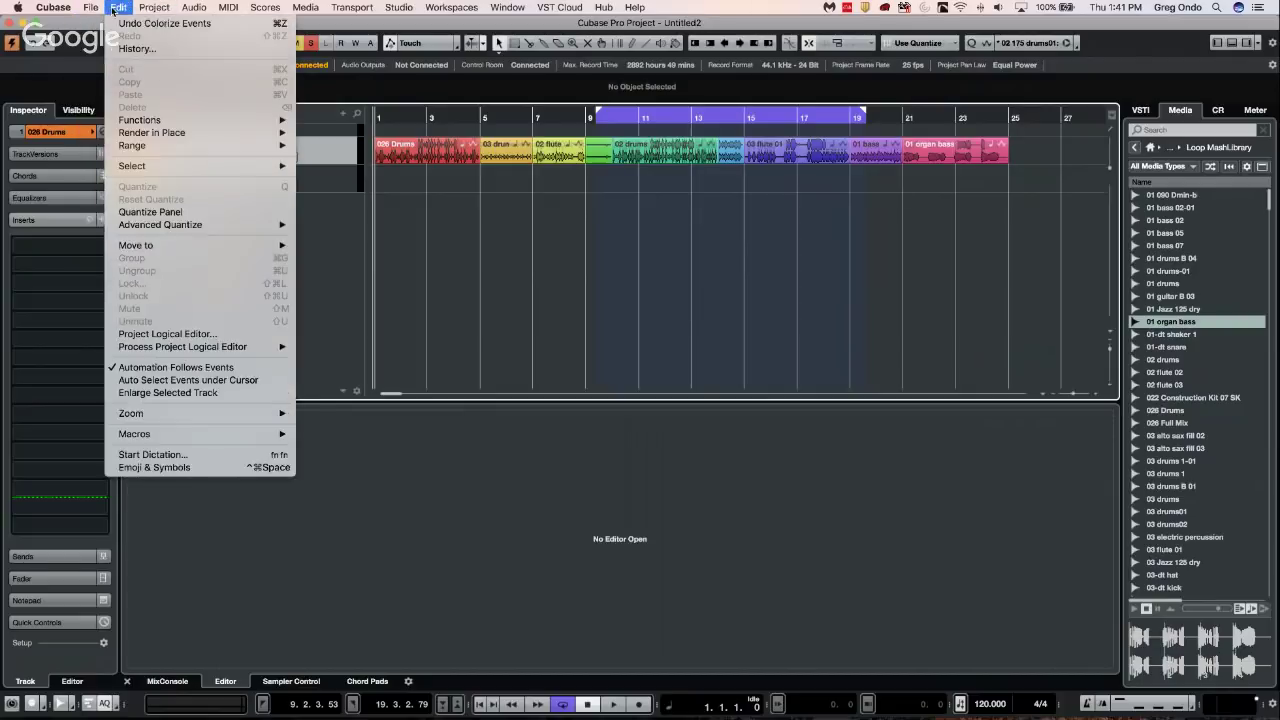
click(185, 336)
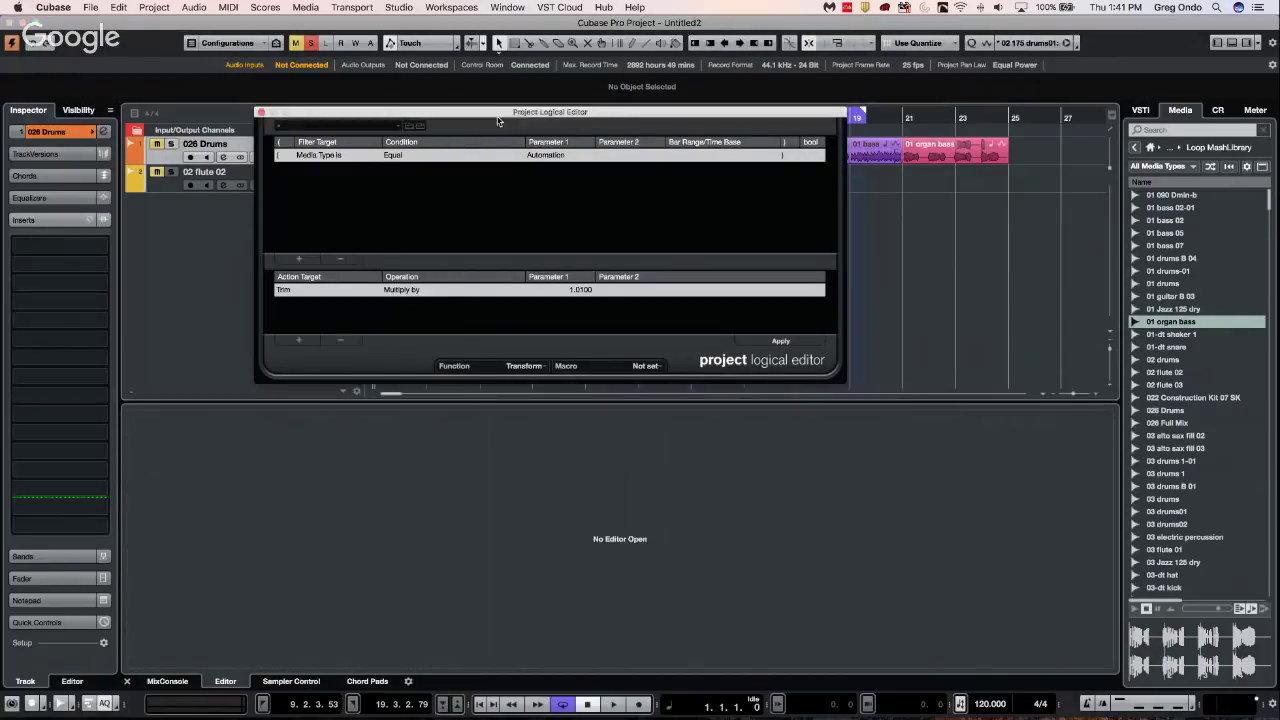
drag(499, 118, 720, 210)
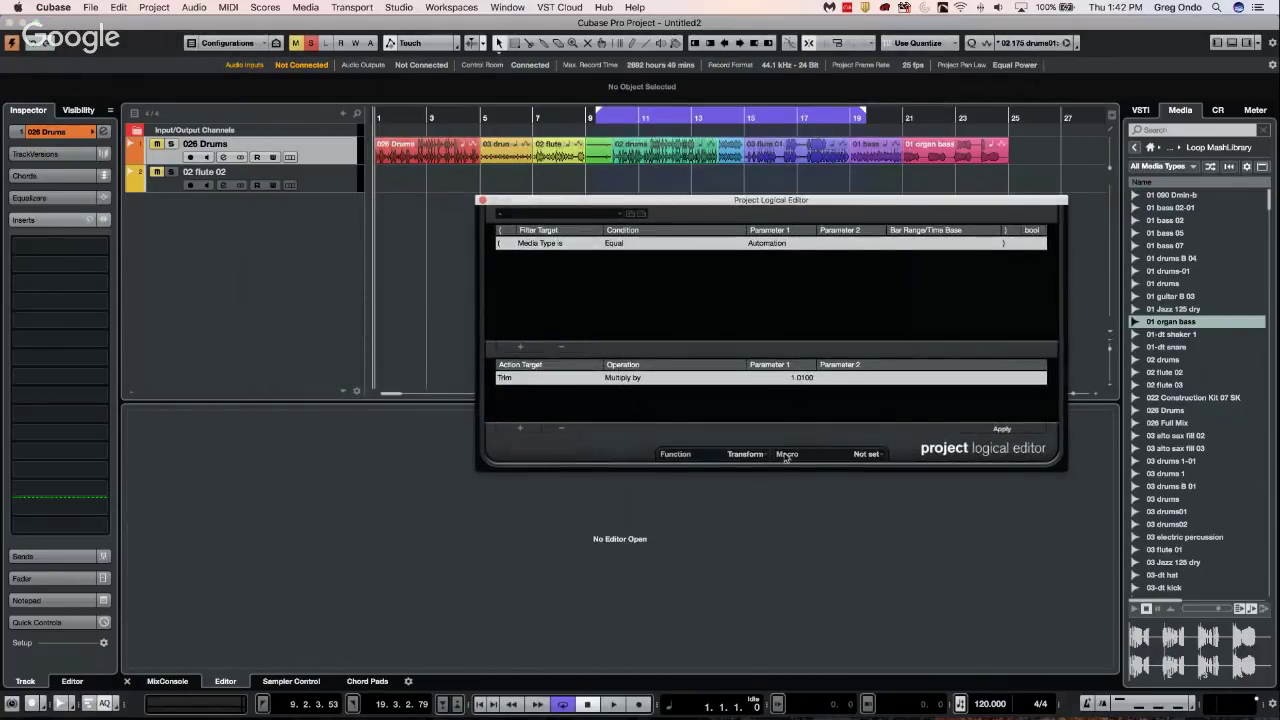
click(735, 454)
click(732, 455)
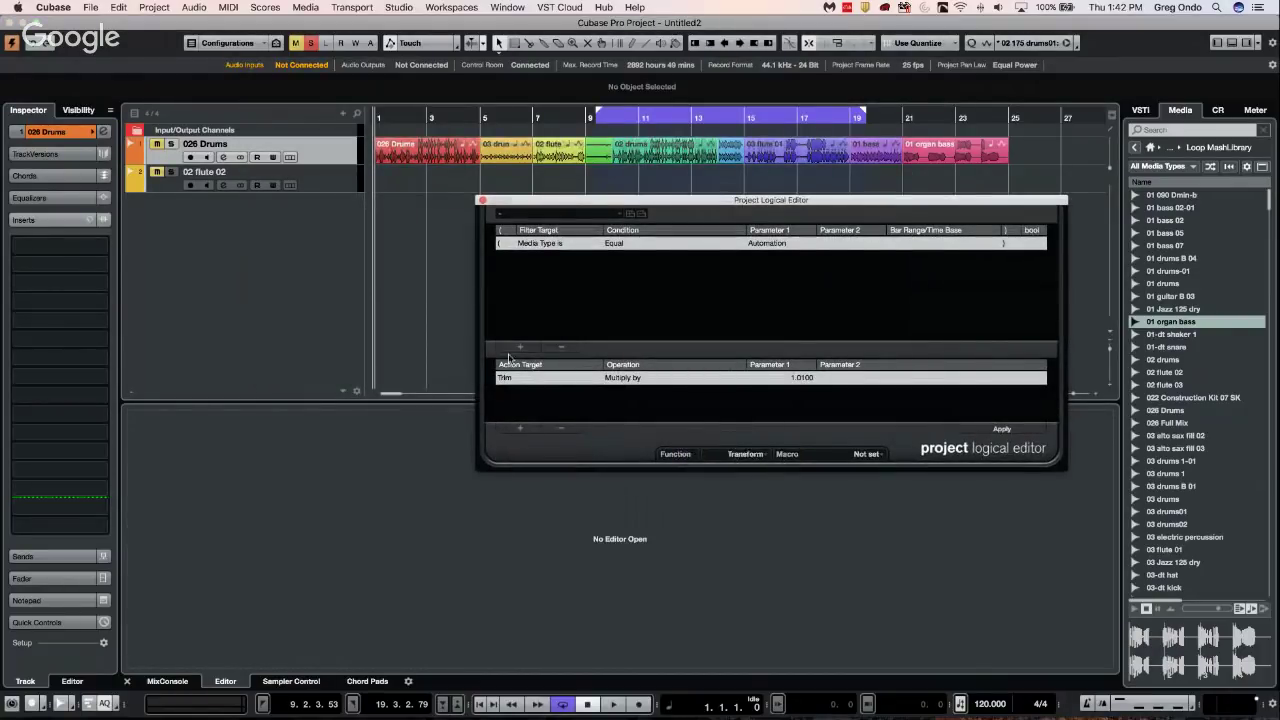
click(569, 348)
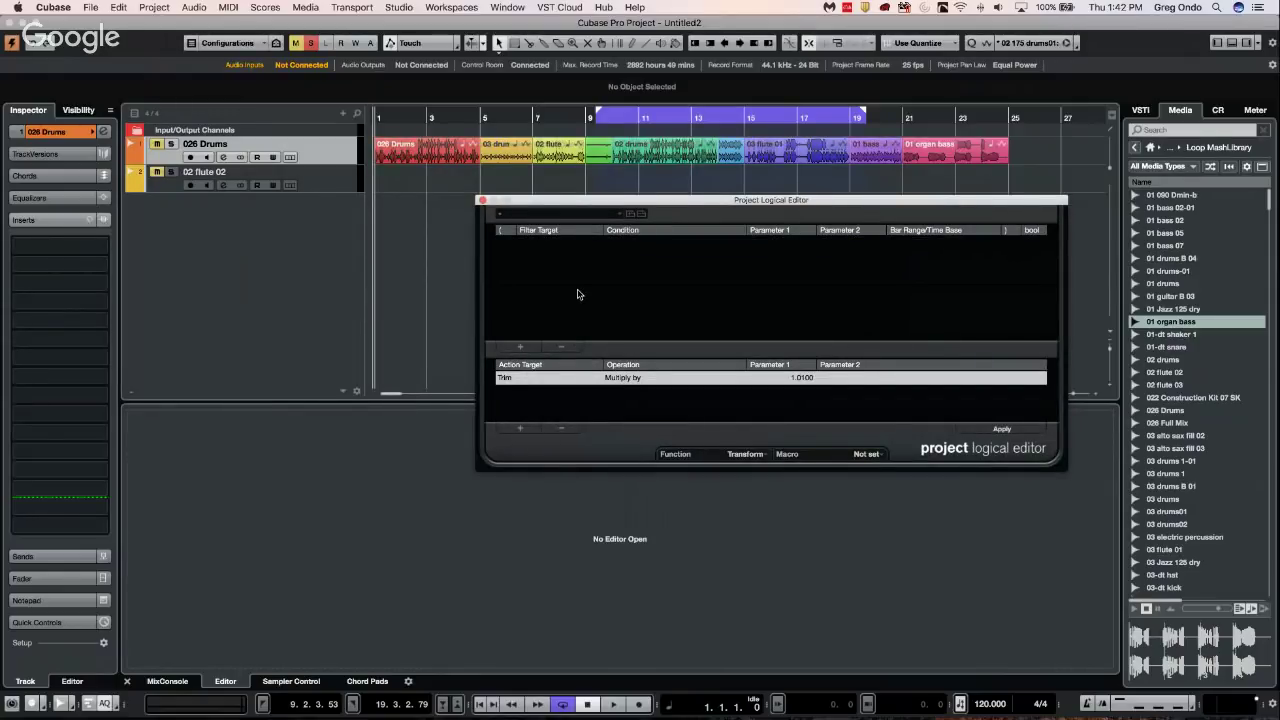
Add a filter line with Container Type is, Equal, Part
click(520, 349)
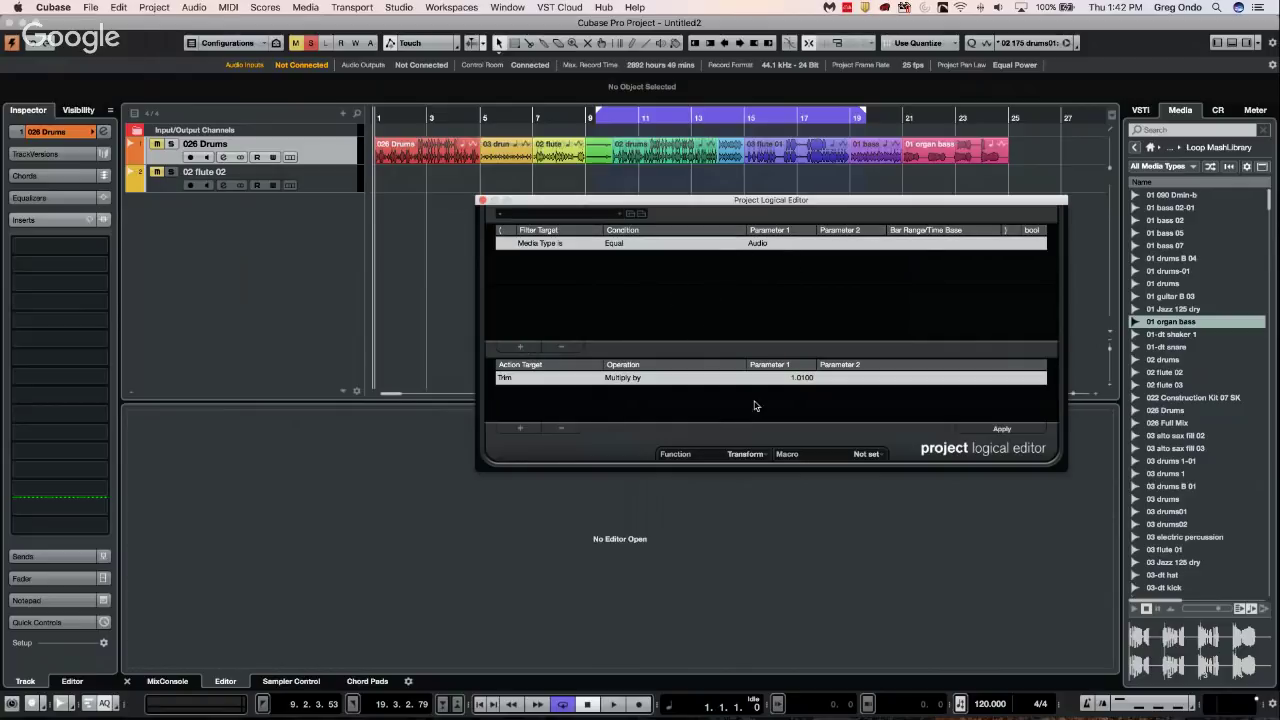
click(549, 247)
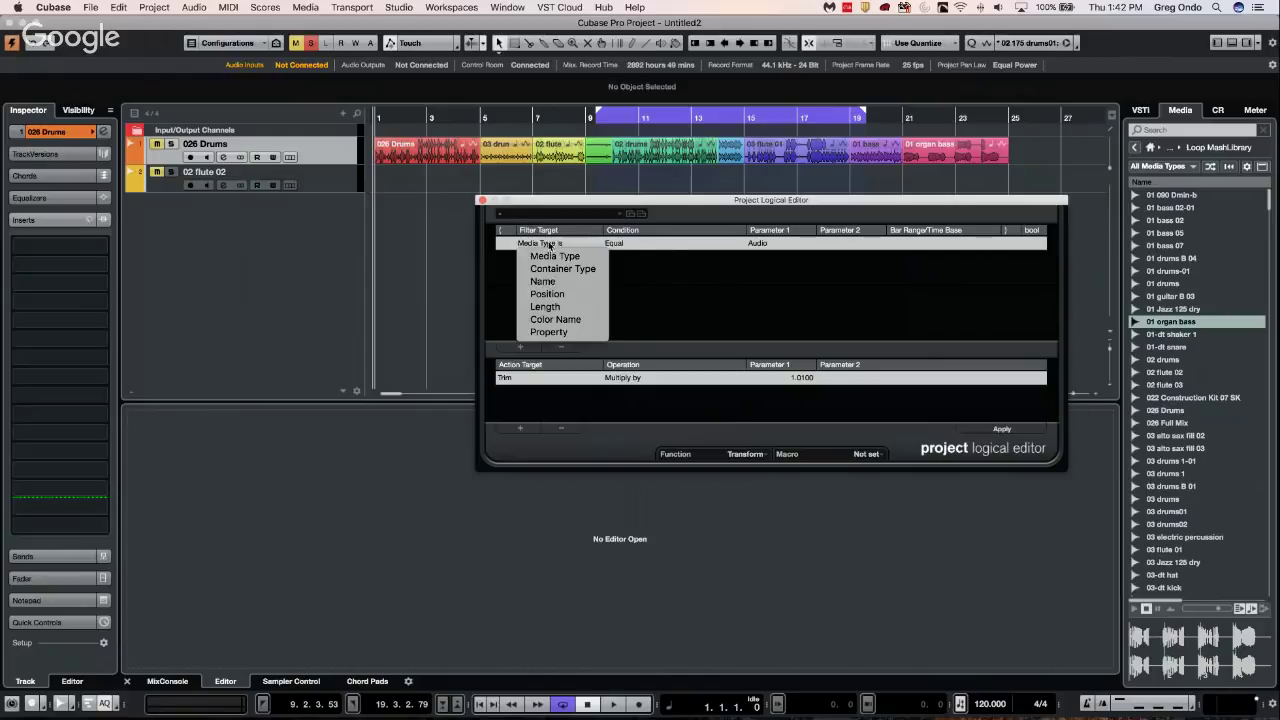
click(548, 271)
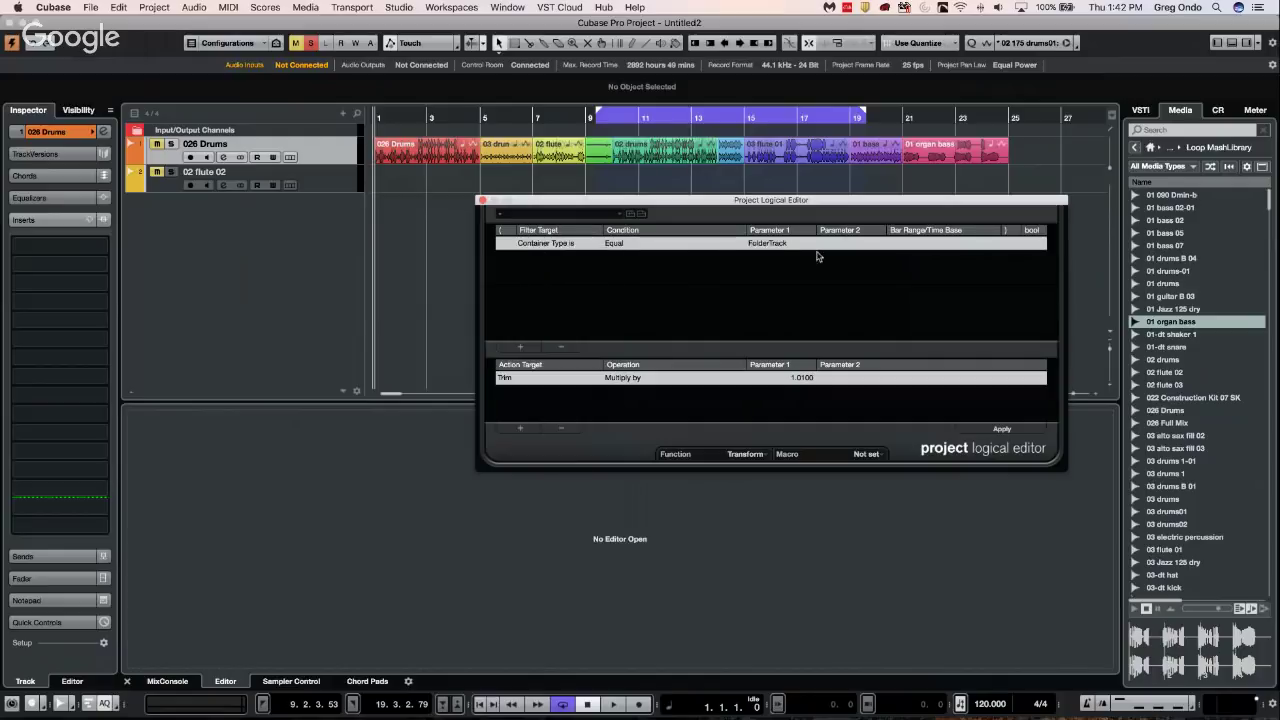
click(778, 245)
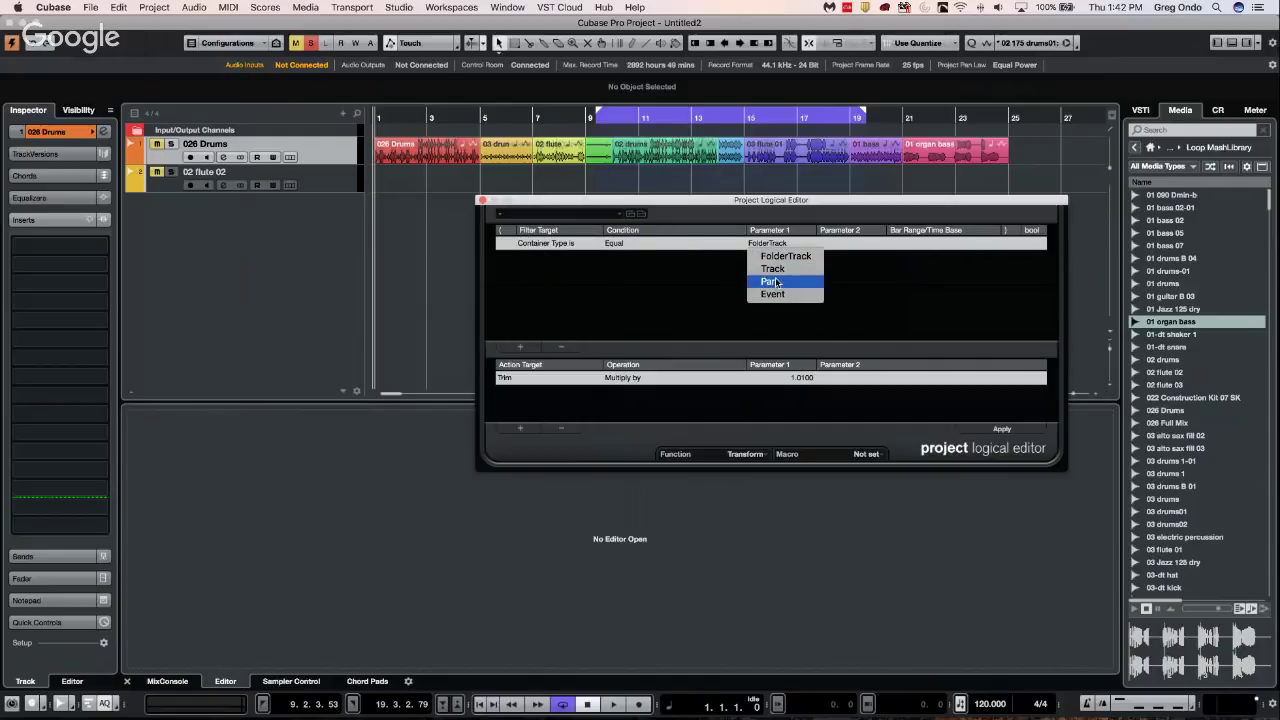
click(776, 282)
Add a second filter line with Container Type is, Equal, Event
click(520, 347)
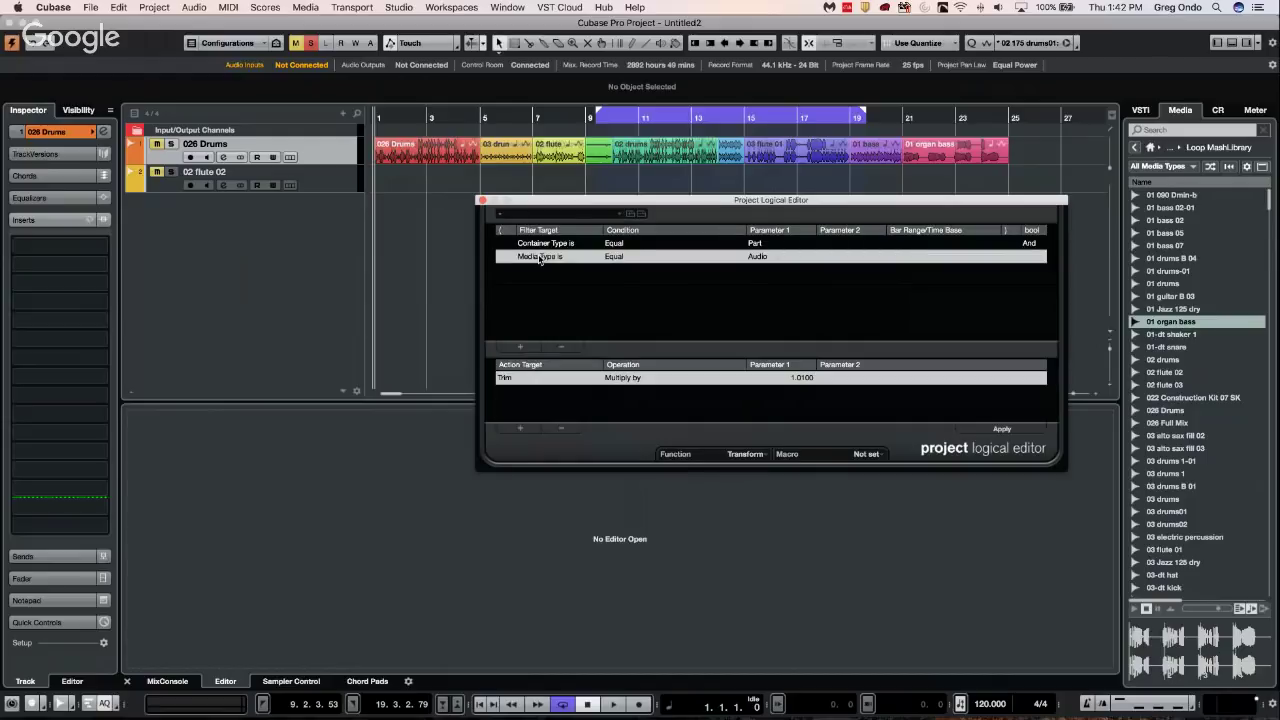
click(540, 258)
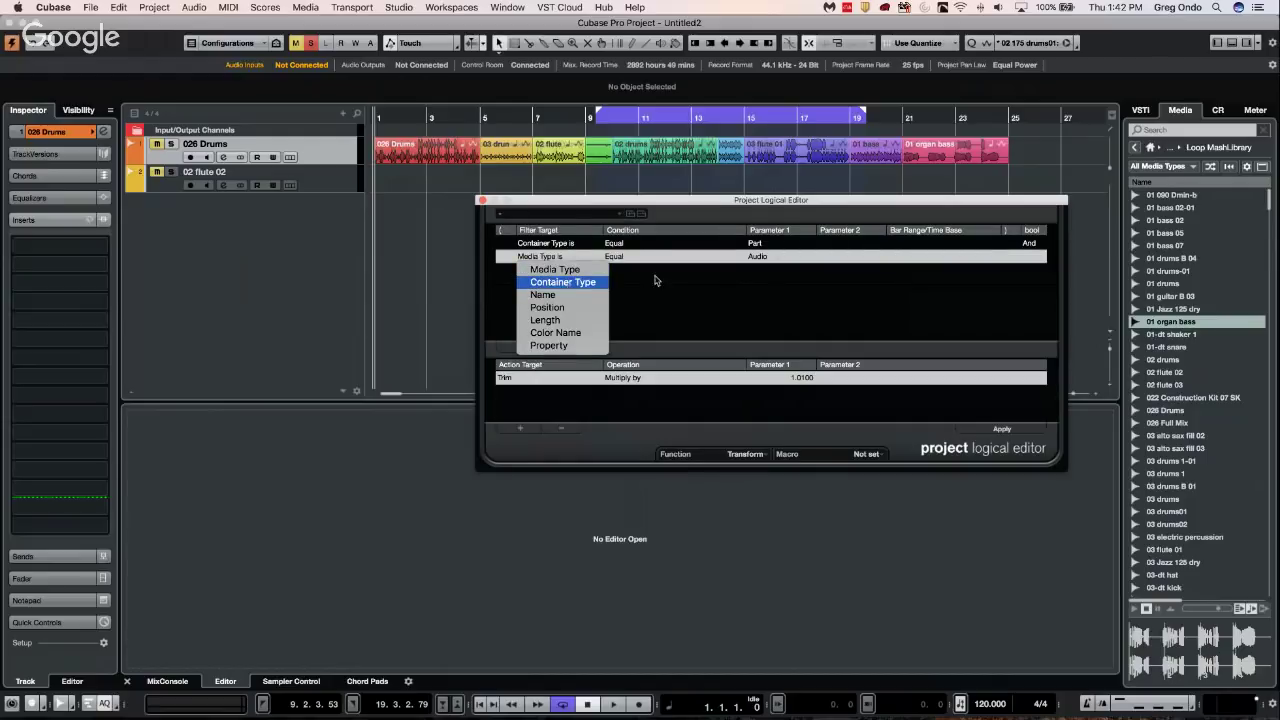
click(563, 282)
click(767, 257)
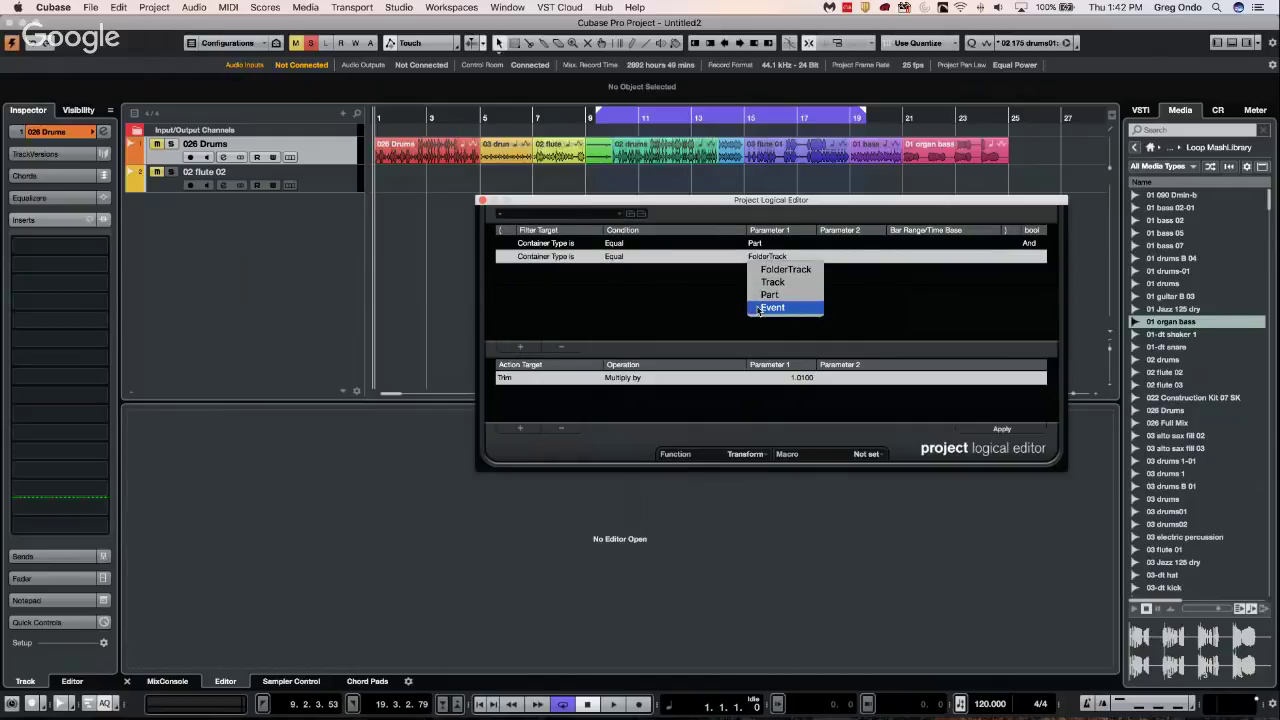
click(762, 308)
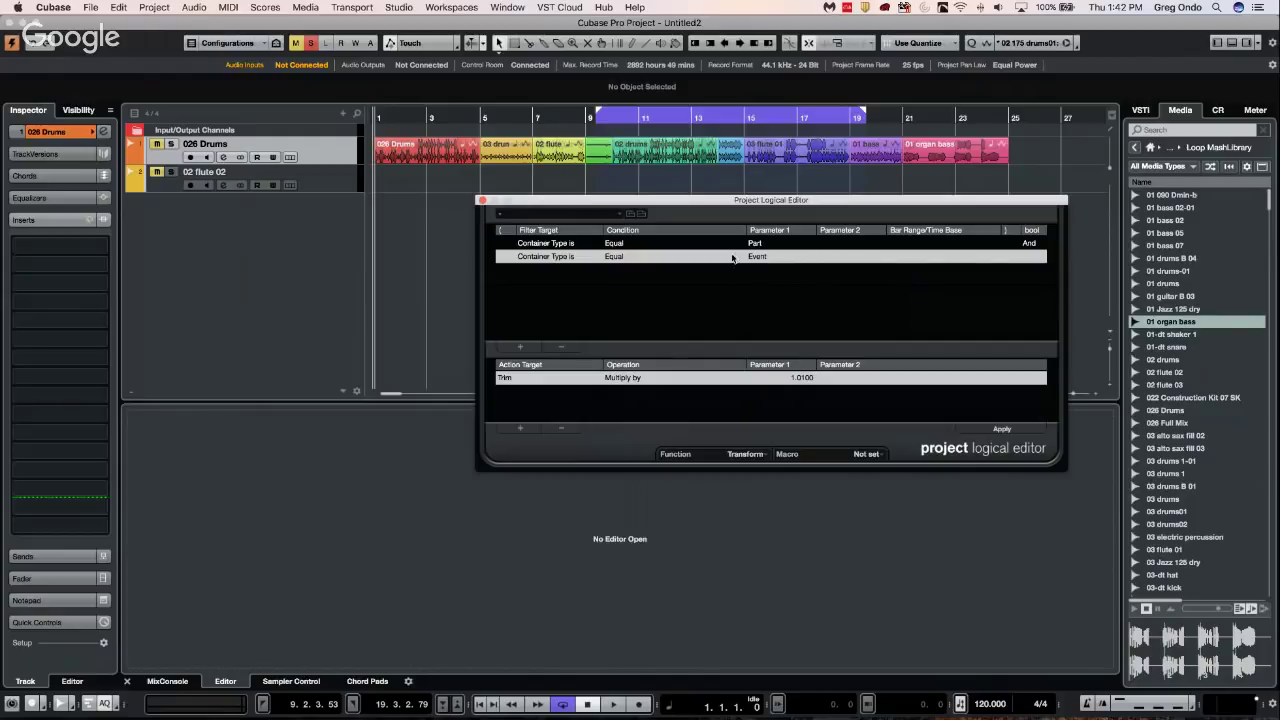
Add a filter line with Property is set, Event is selected, and change the first line's boolean to Or
click(518, 347)
click(550, 272)
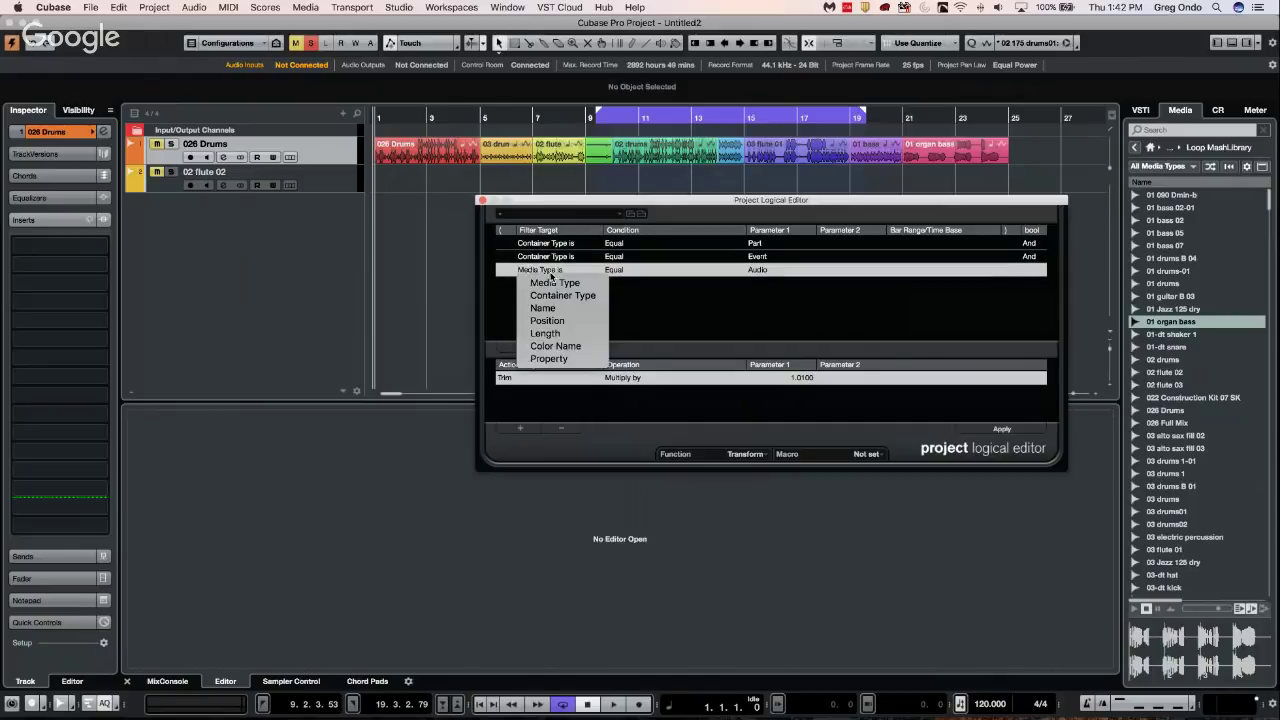
click(549, 358)
click(615, 270)
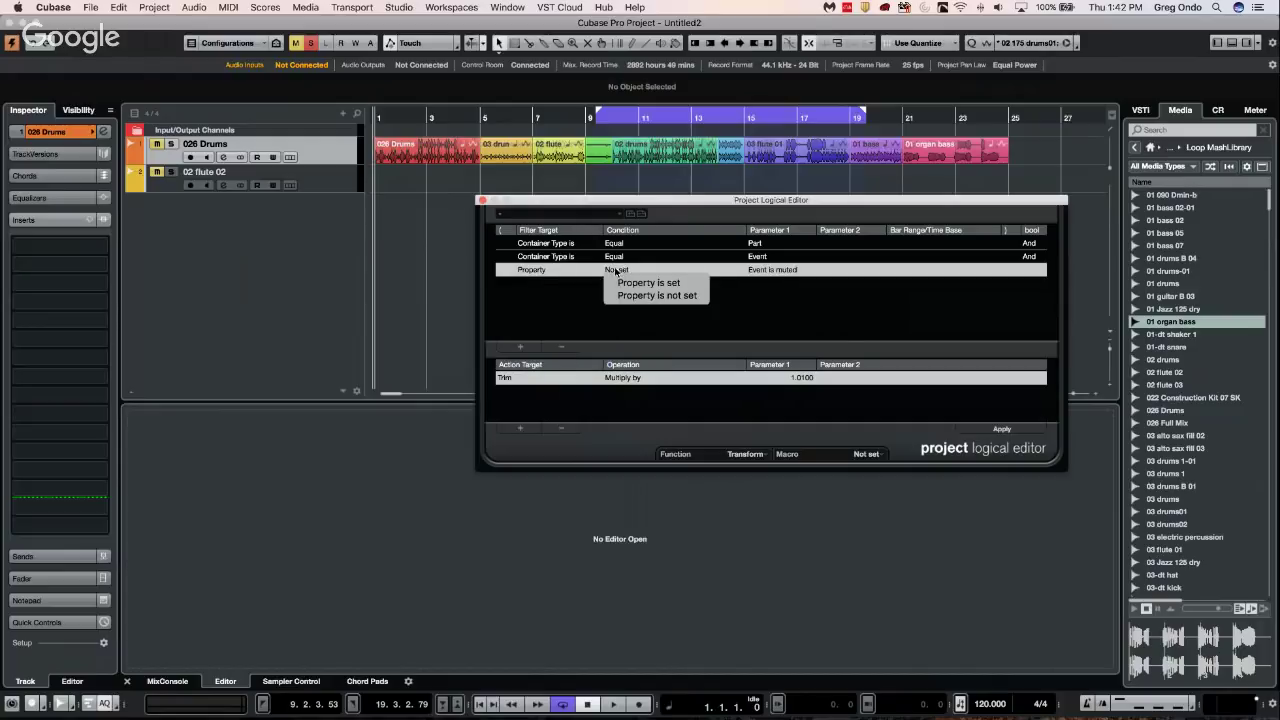
click(640, 283)
click(783, 270)
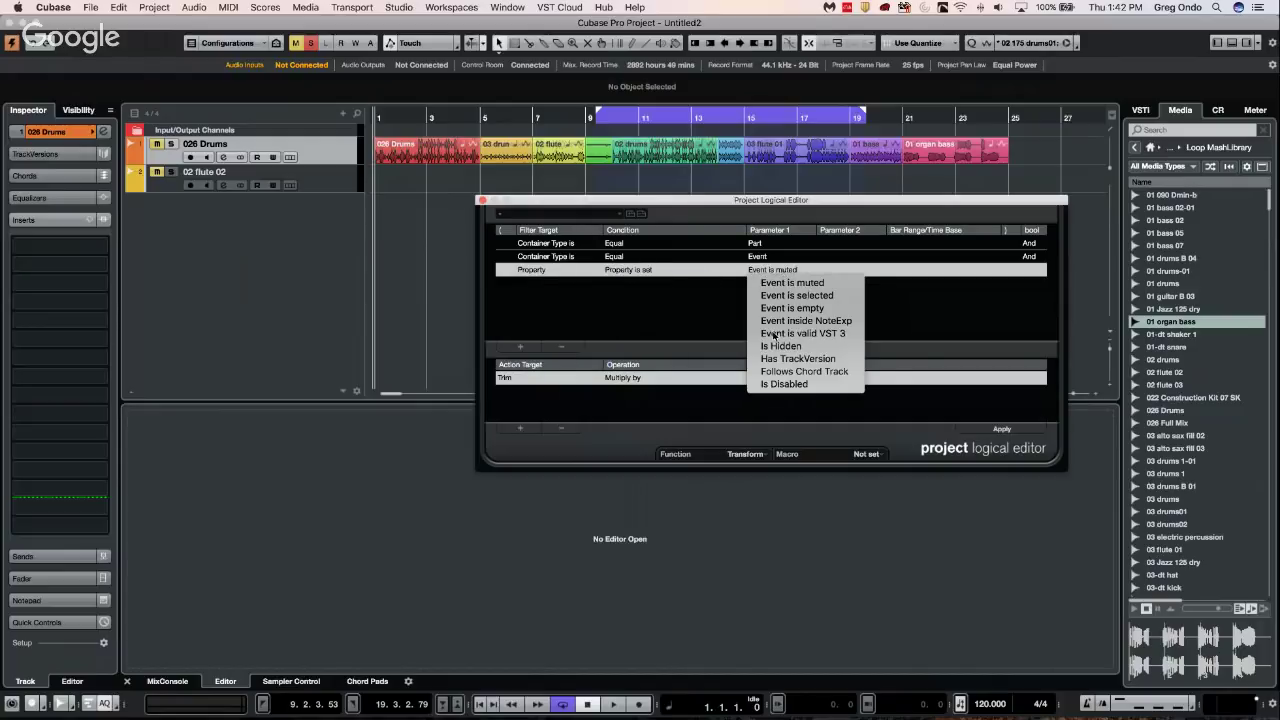
click(796, 296)
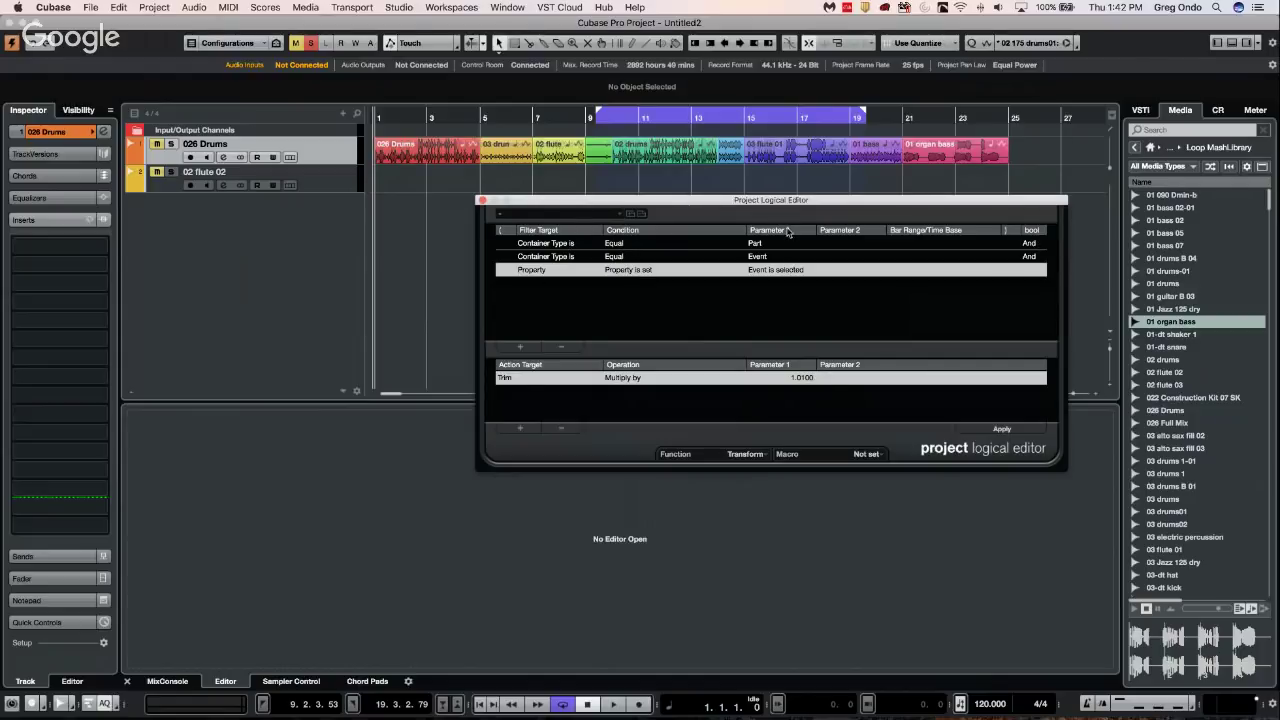
click(1040, 244)
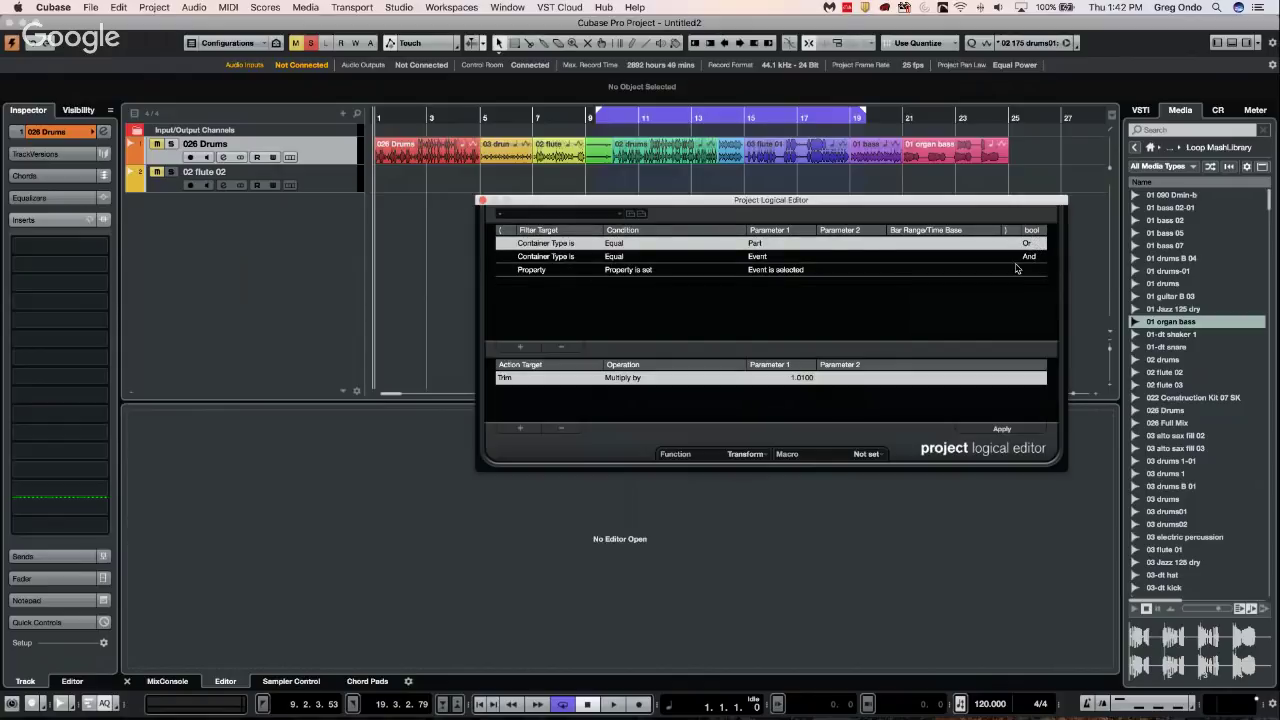
Set the action line to Position, Add, 0:00:01.000, in Seconds
click(508, 378)
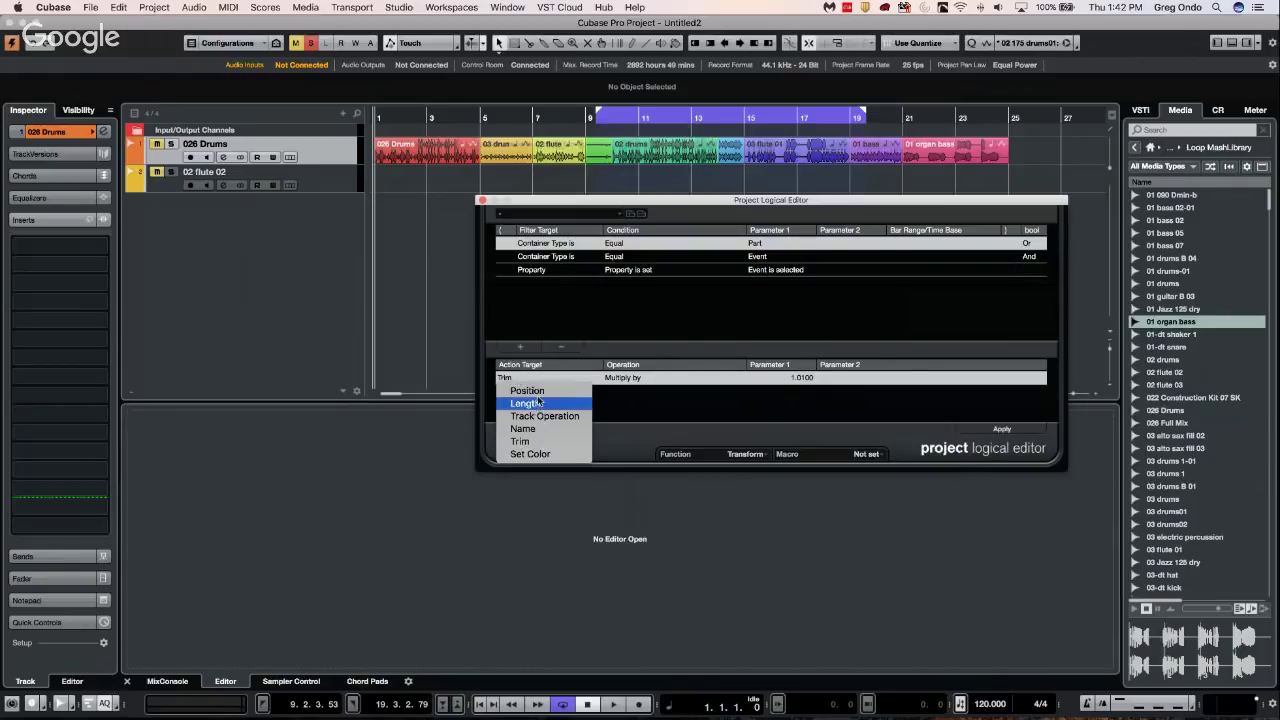
click(538, 392)
click(647, 377)
click(643, 389)
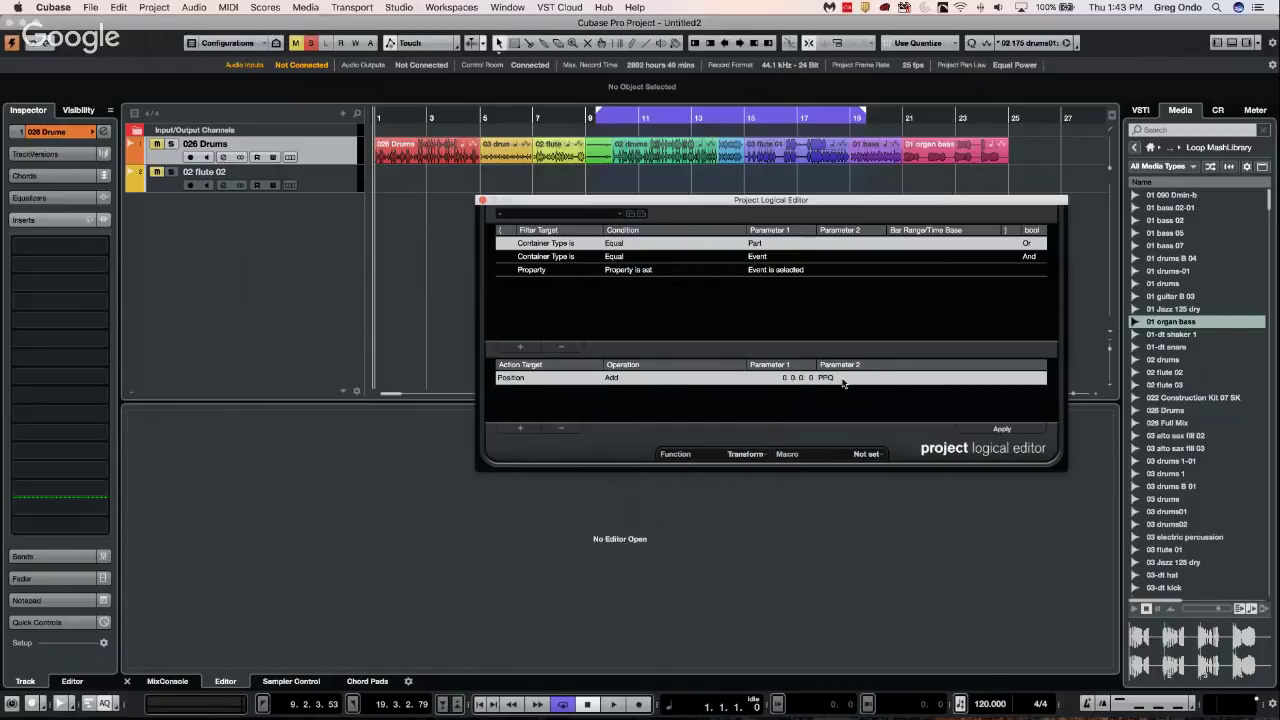
click(843, 379)
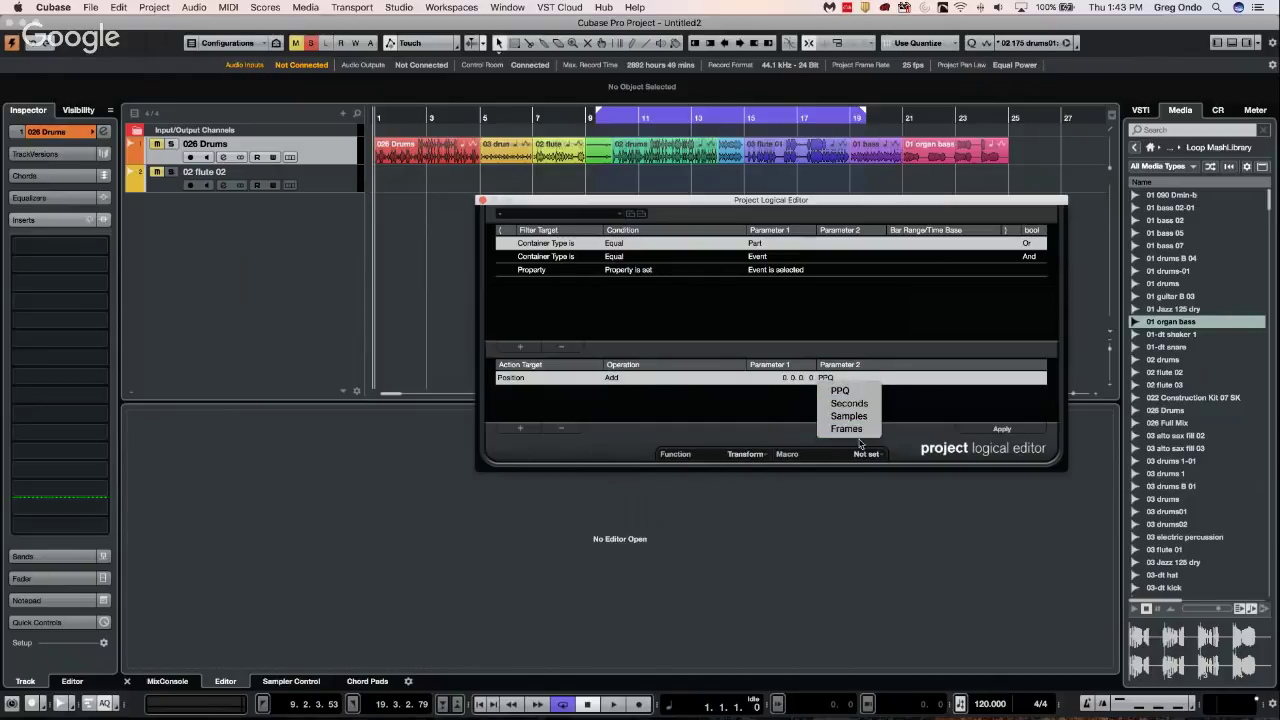
click(850, 403)
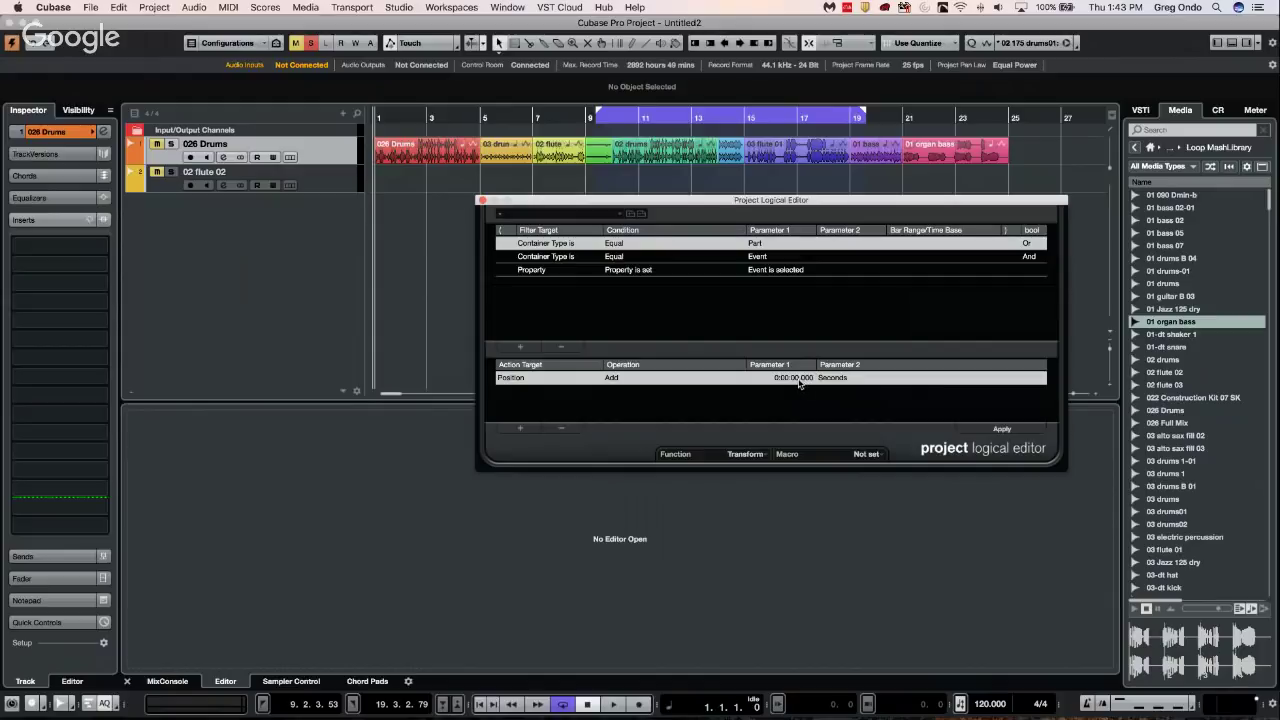
click(798, 378)
key(Return)
Save the logical editor settings as a preset named "move 1 second"
click(575, 215)
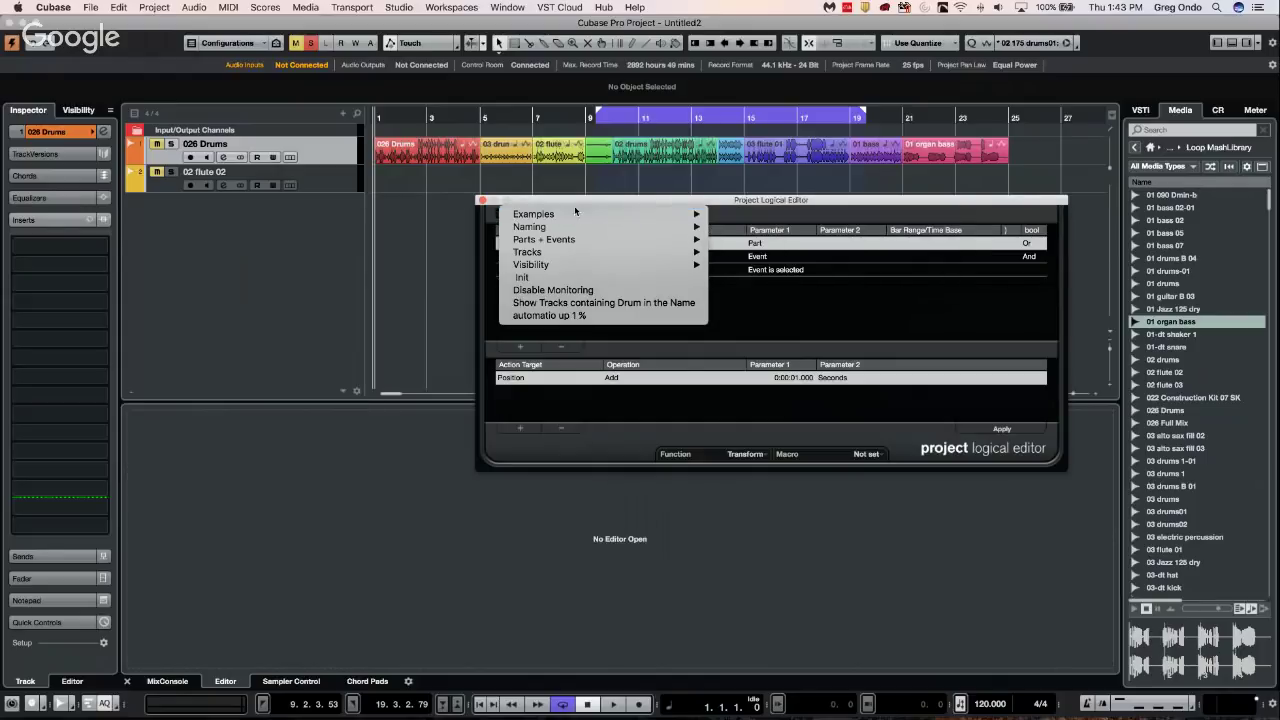
click(740, 218)
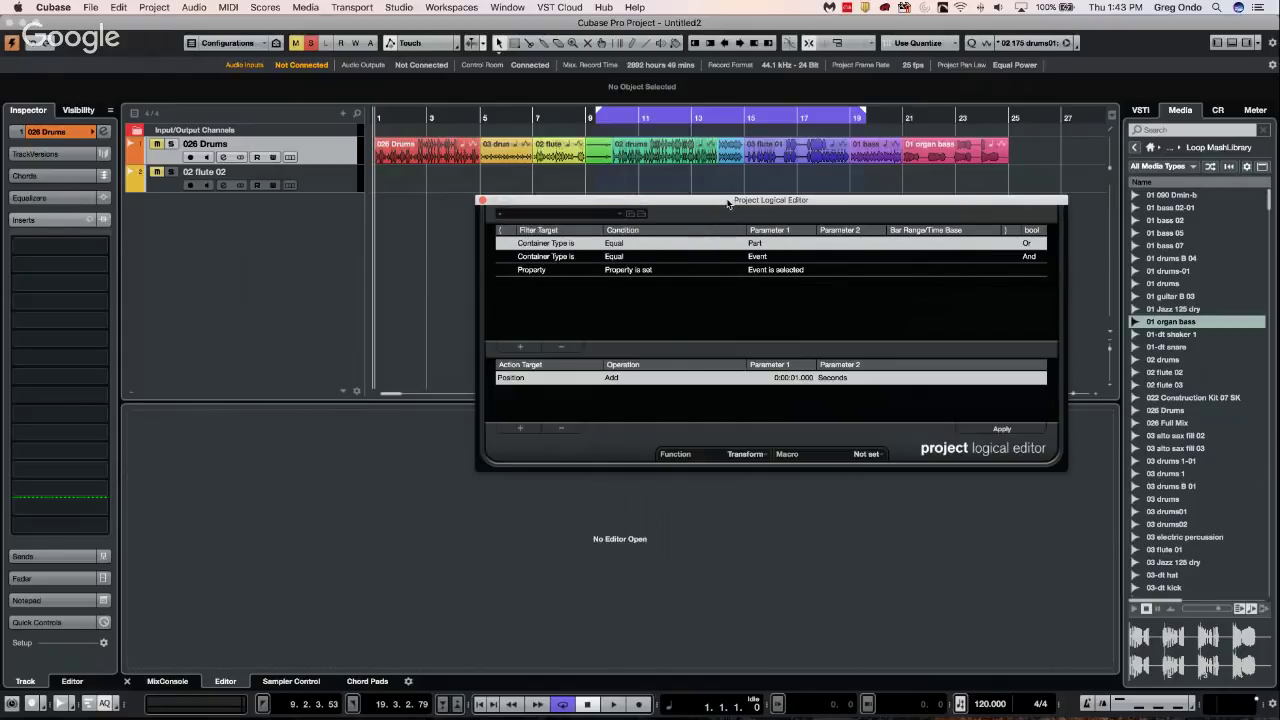
click(632, 216)
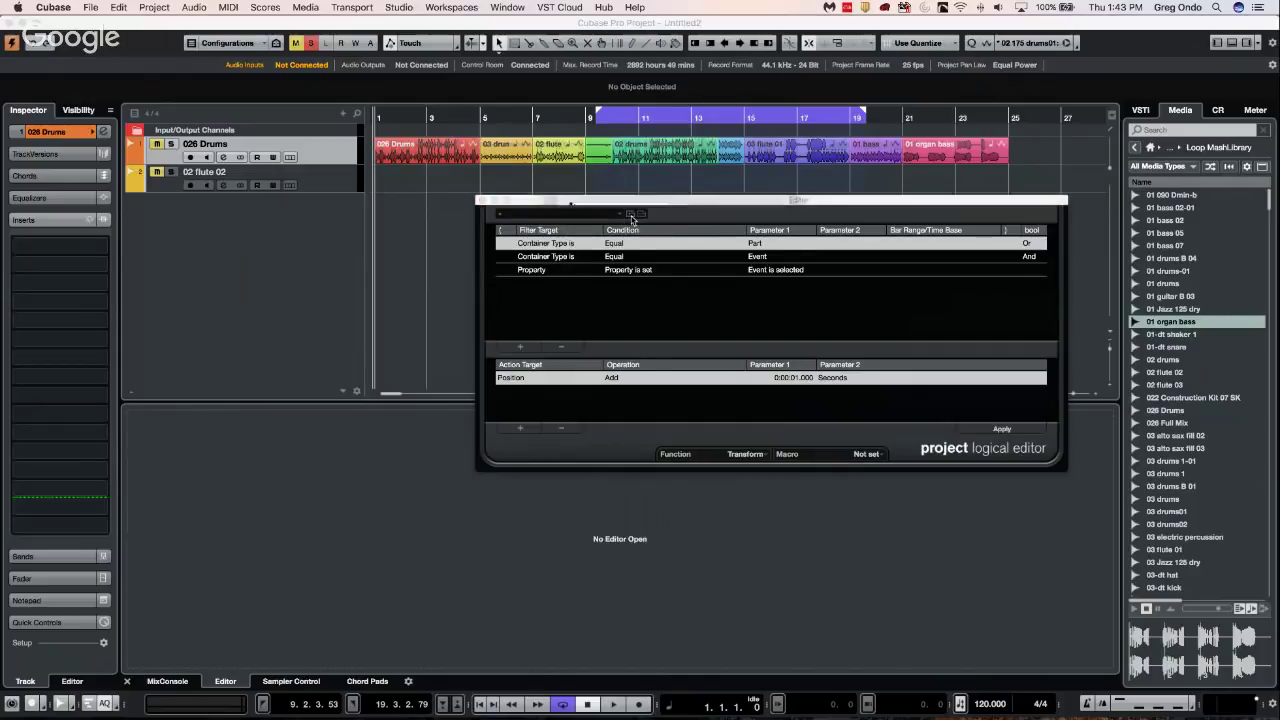
text(move 1)
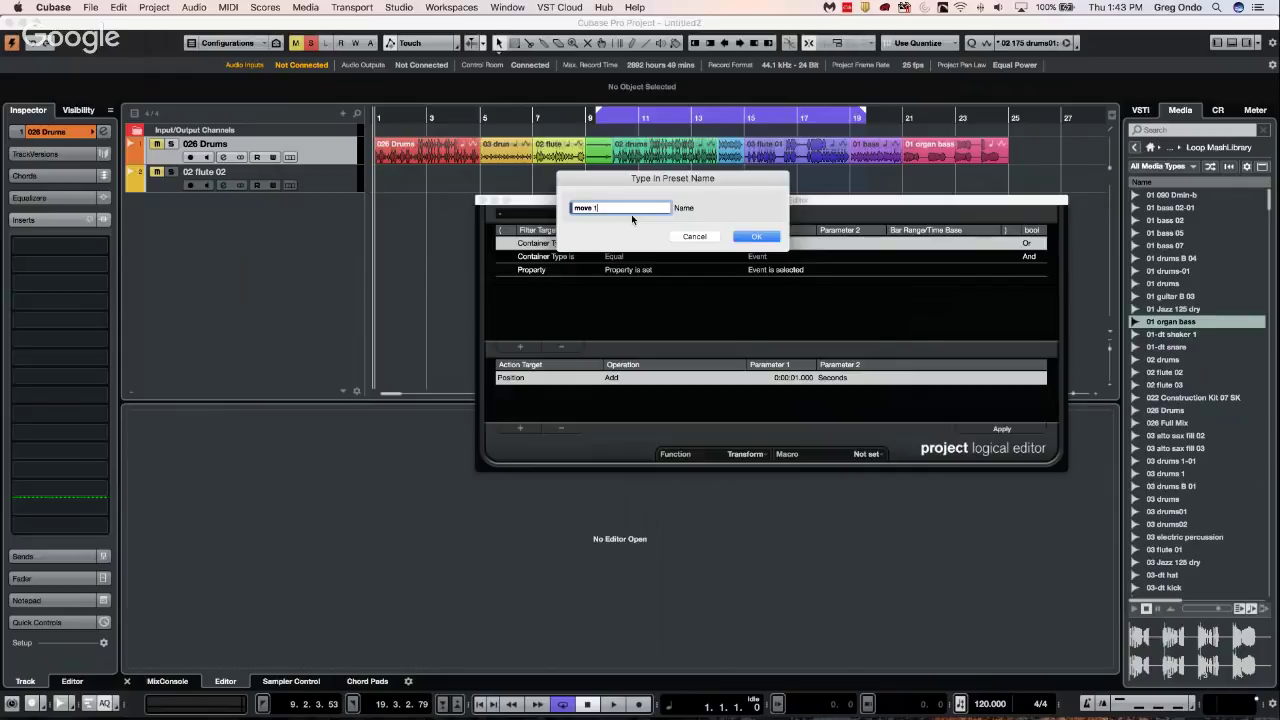
text( second)
key(Return)
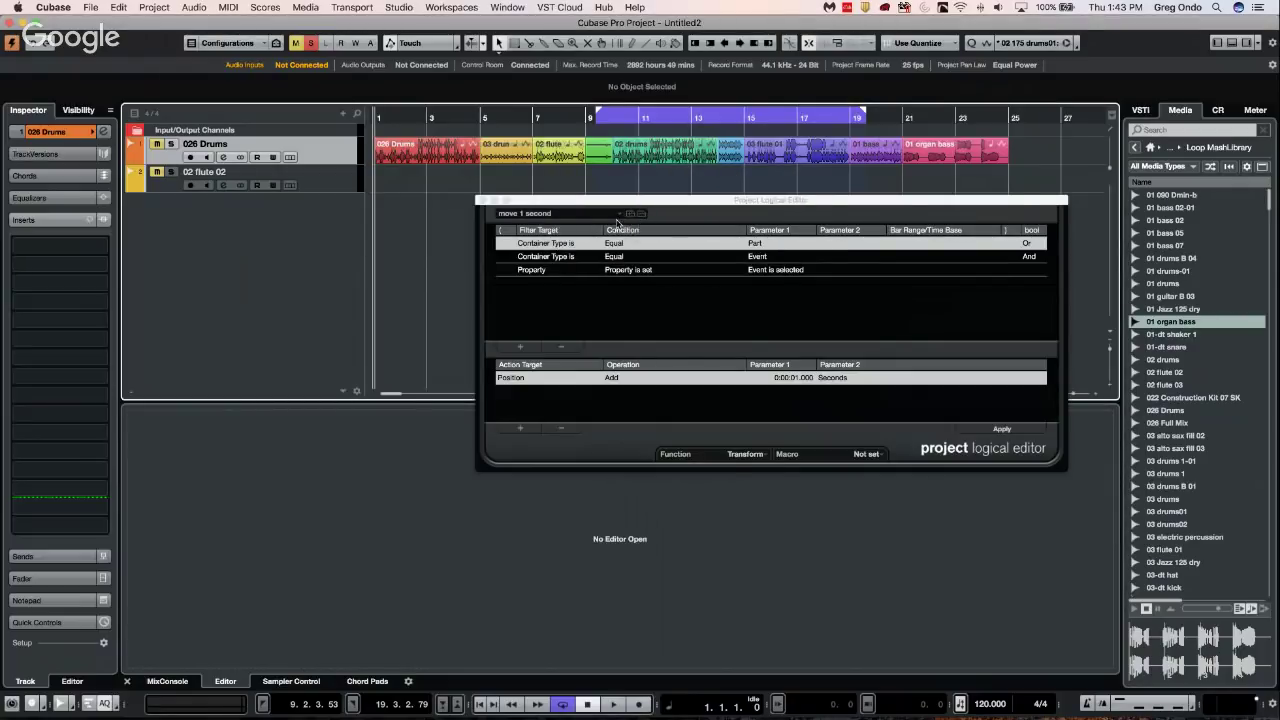
Select the 026 Drums event and apply the one-second move repeatedly until it starts at 6.1.1.0
key(h)
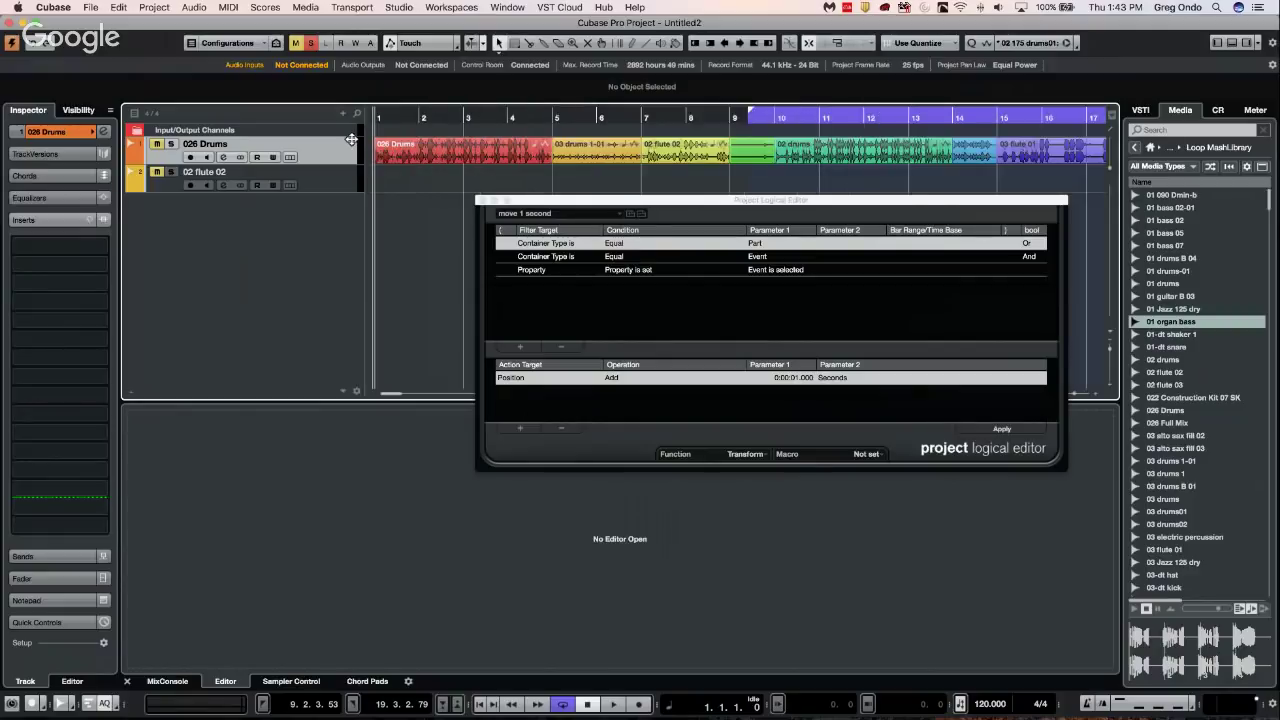
click(381, 142)
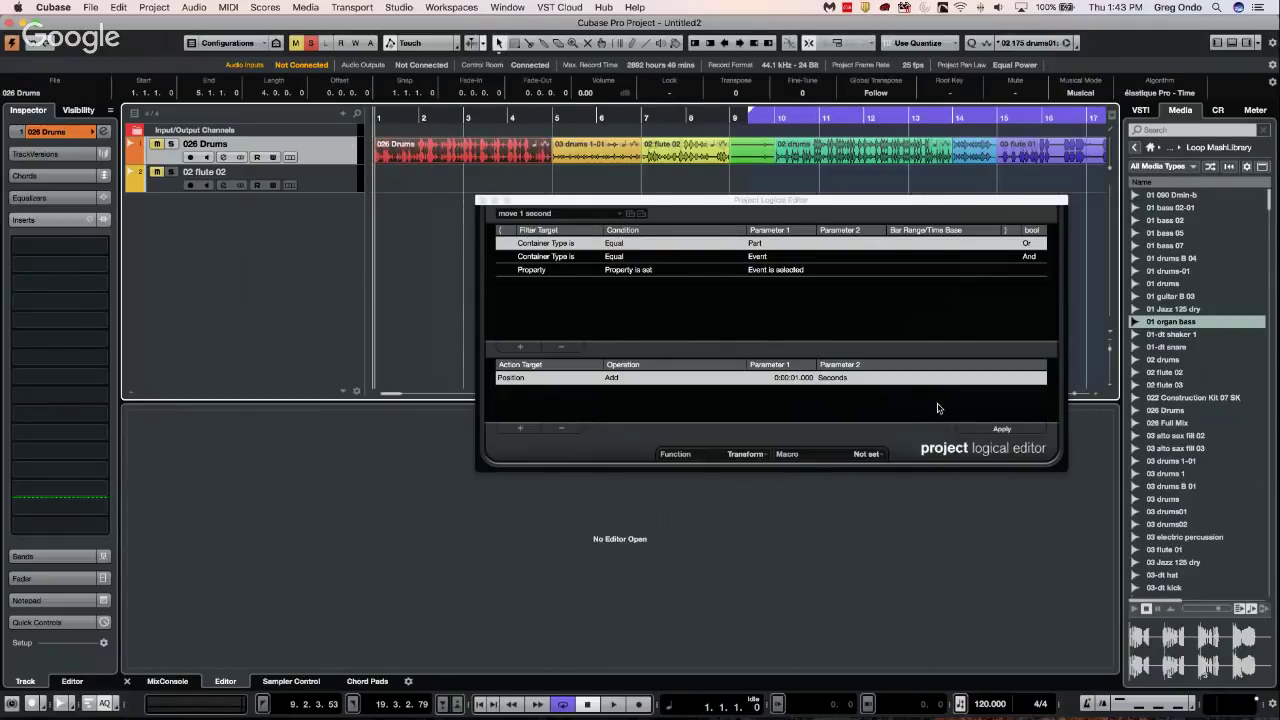
click(1002, 429)
click(1002, 429)
click(1002, 429)
click(1002, 429)
click(1002, 429)
click(1002, 429)
click(1002, 429)
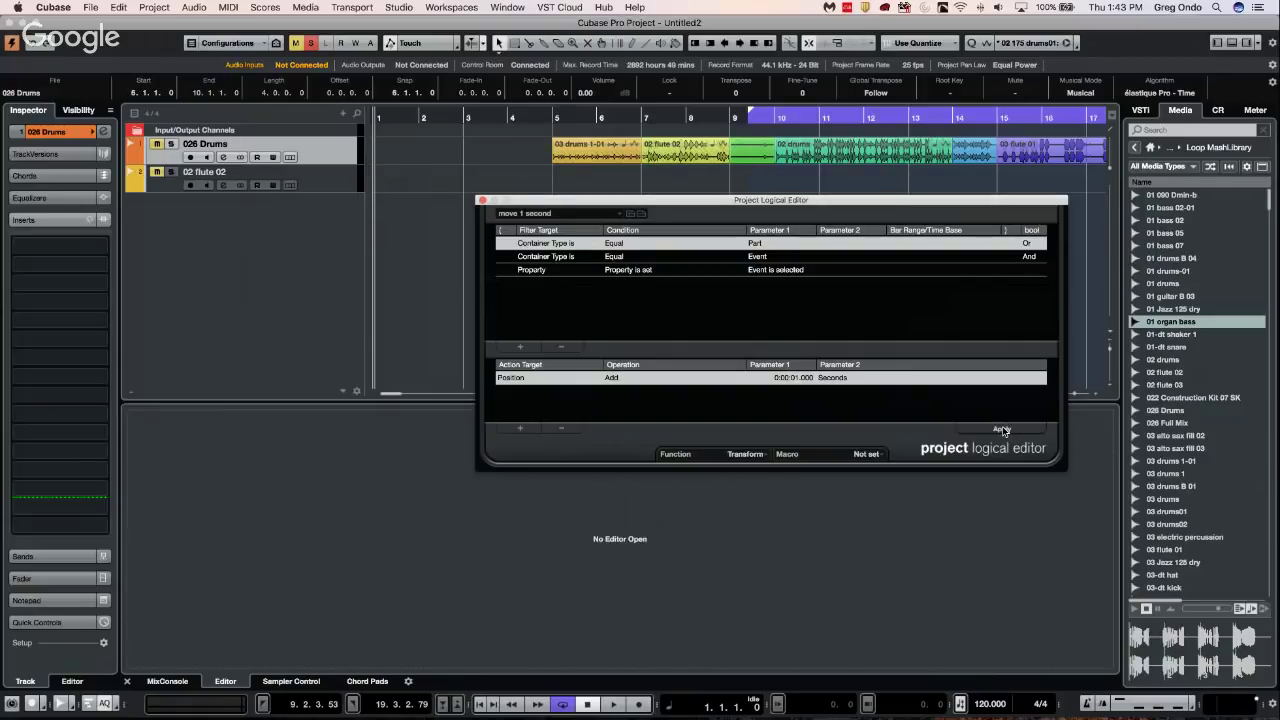
Undo the repeated one-second moves of the 026 Drums event
key(super+z)
key(super+z)
key(super+z)
key(super+z)
key(super+z)
key(super+z)
key(super+z)
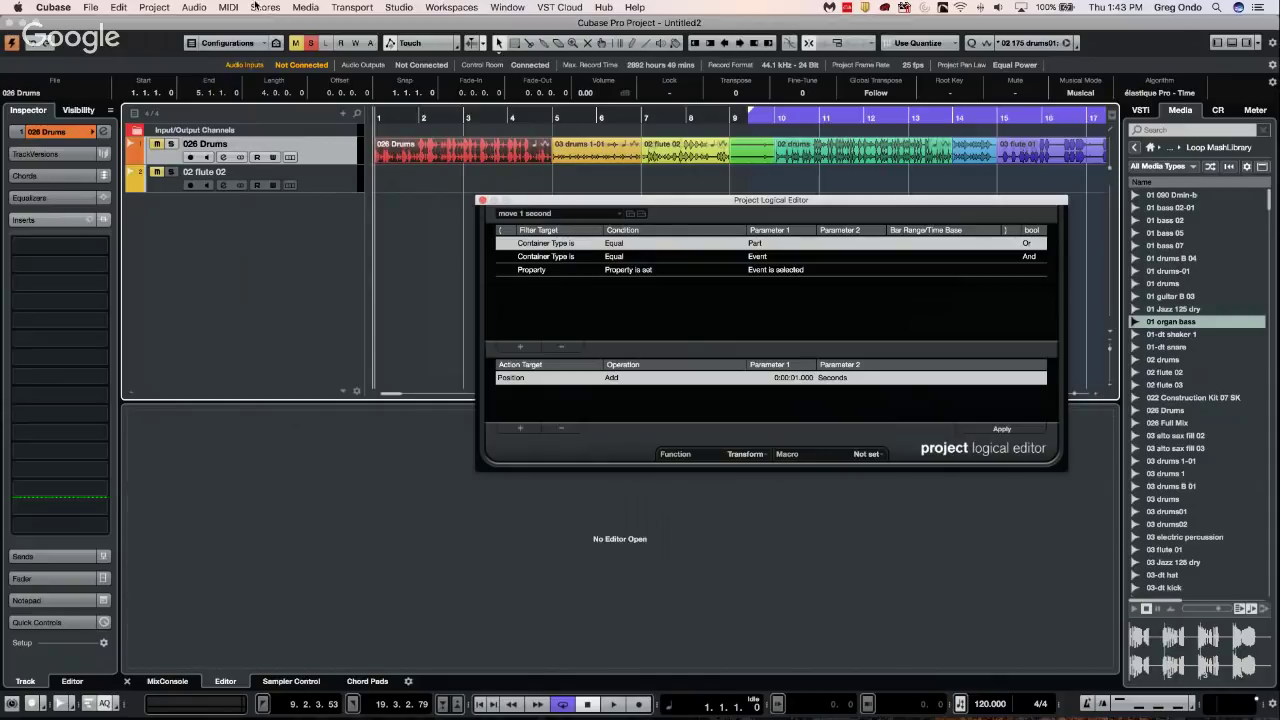
Open the Key Commands settings
click(90, 8)
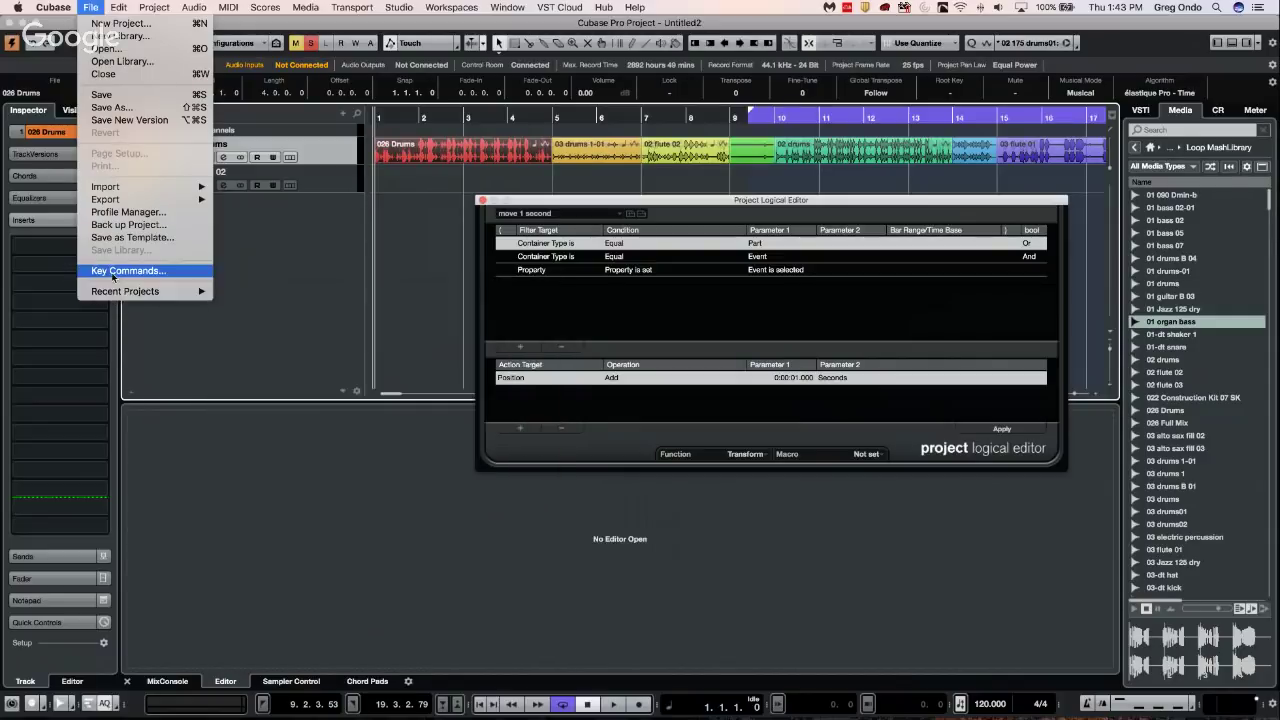
Open the Key Commands dialog, show its macros section and look through the existing macros
click(120, 270)
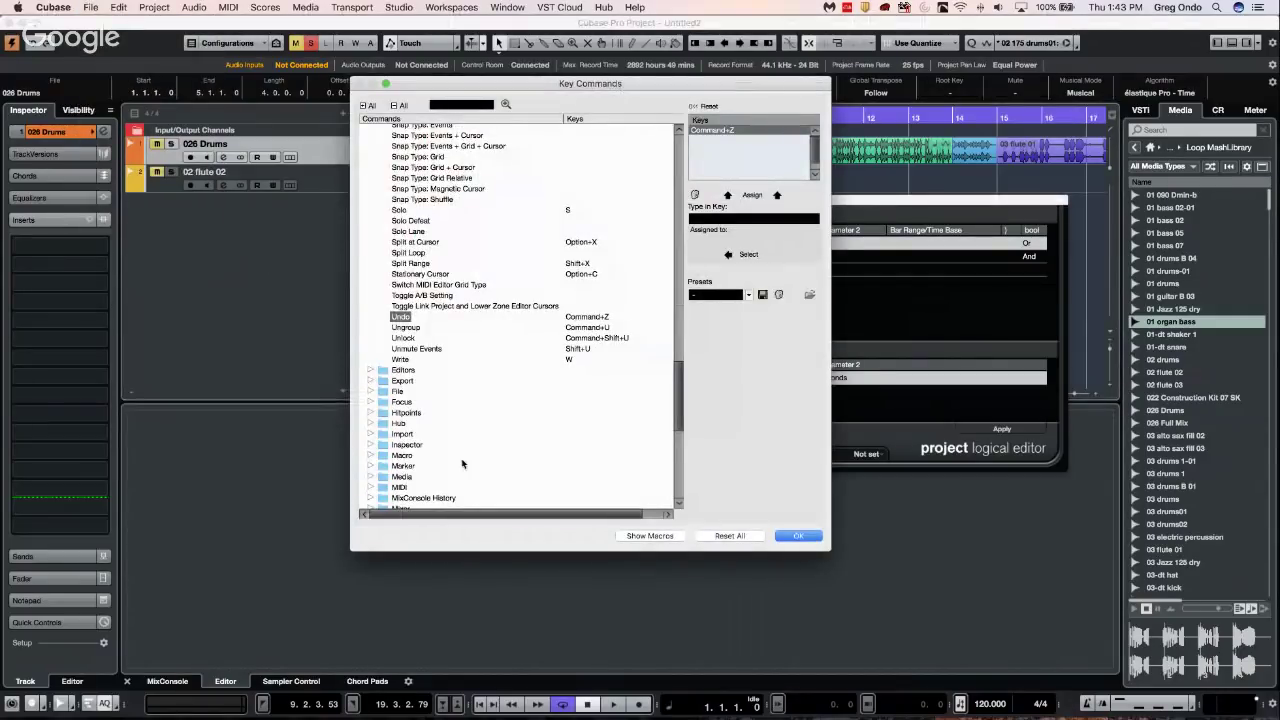
click(650, 536)
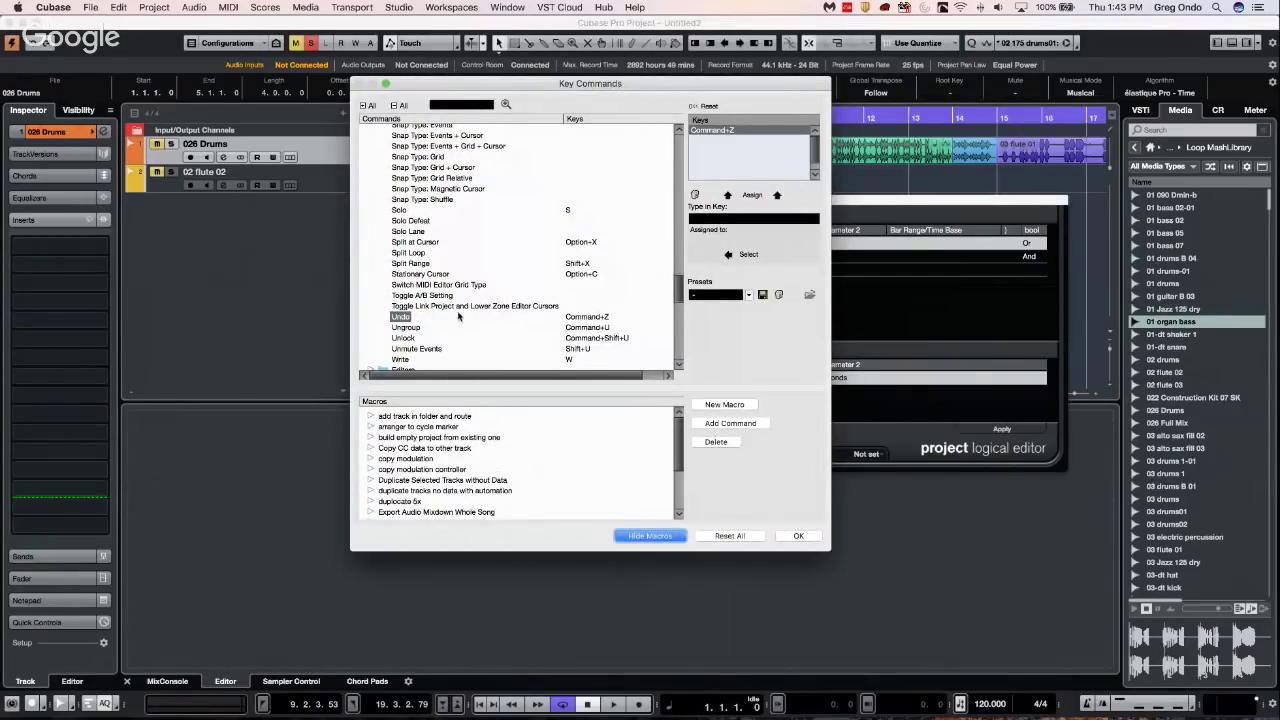
scroll(476, 437, down, 2)
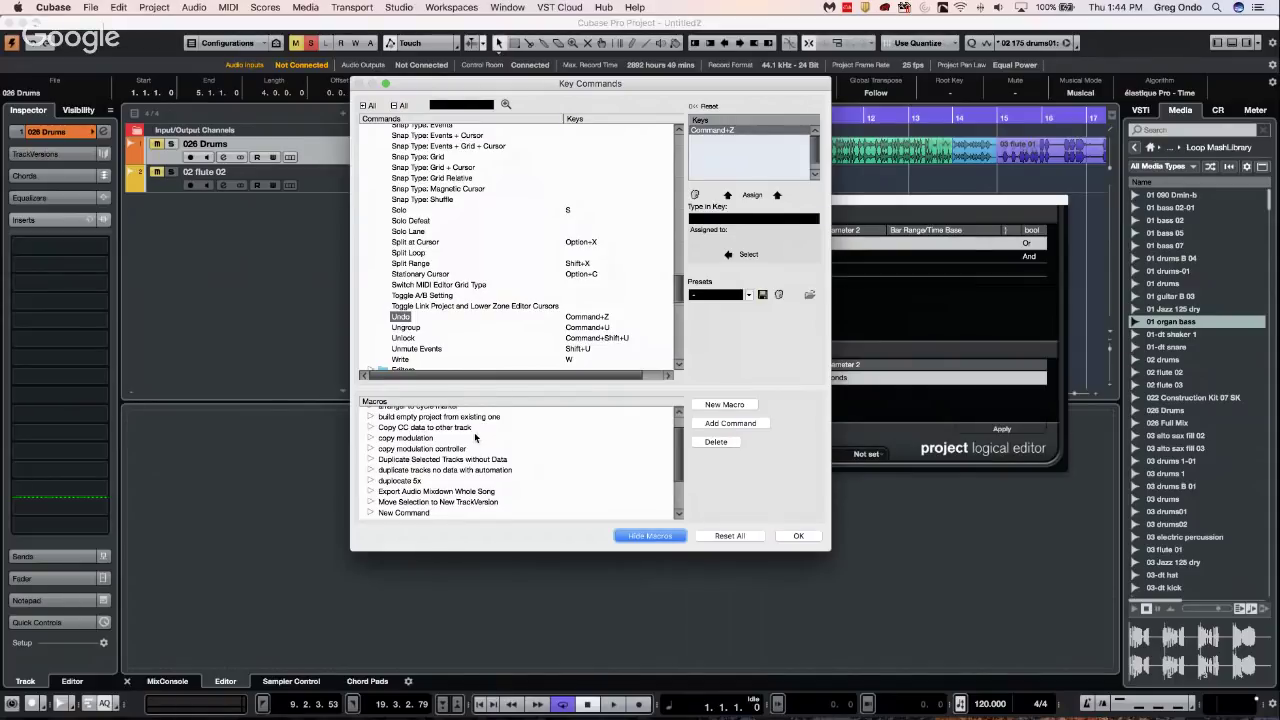
scroll(475, 436, up, 2)
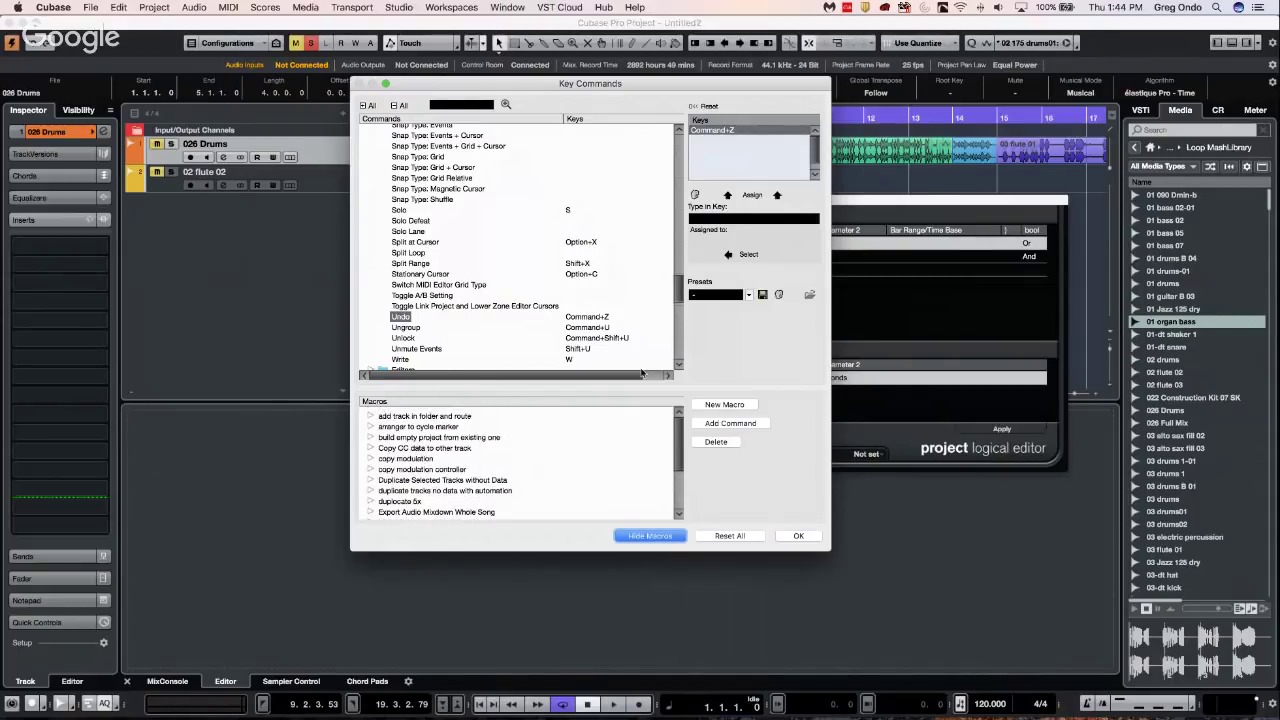
click(731, 424)
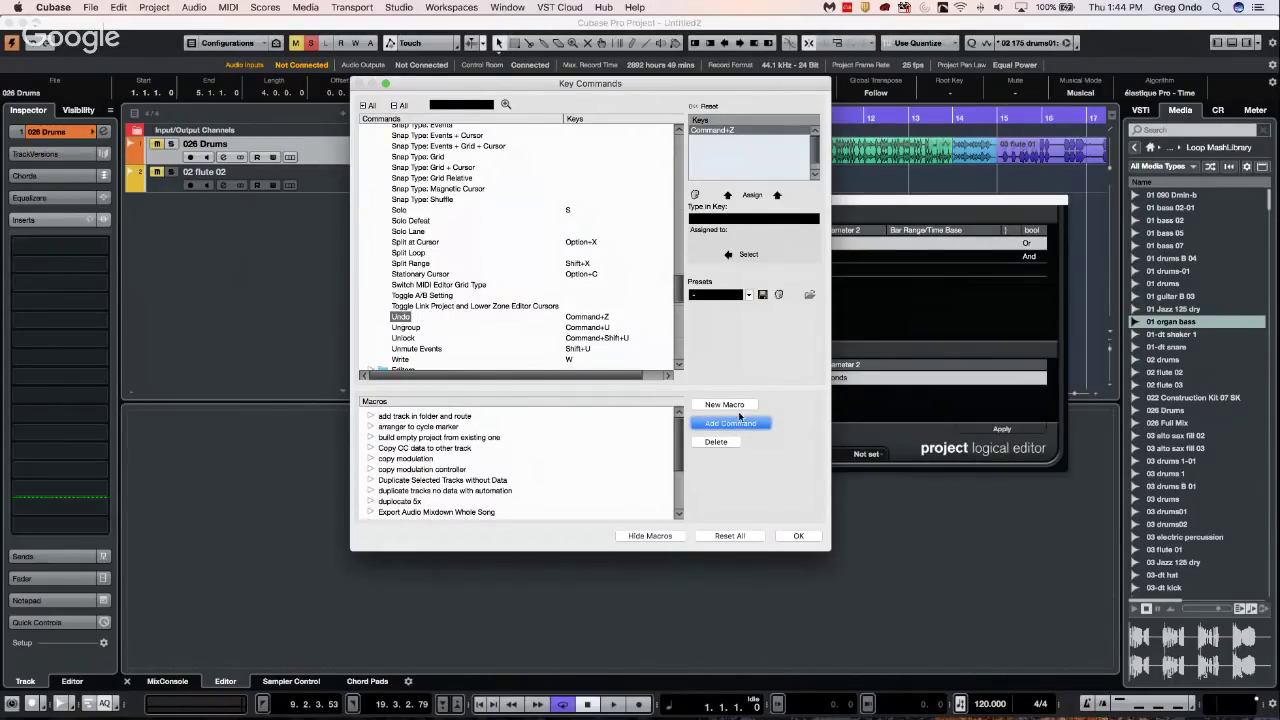
Add a new macro to the macros list and delete the existing "New Command" macro
click(726, 404)
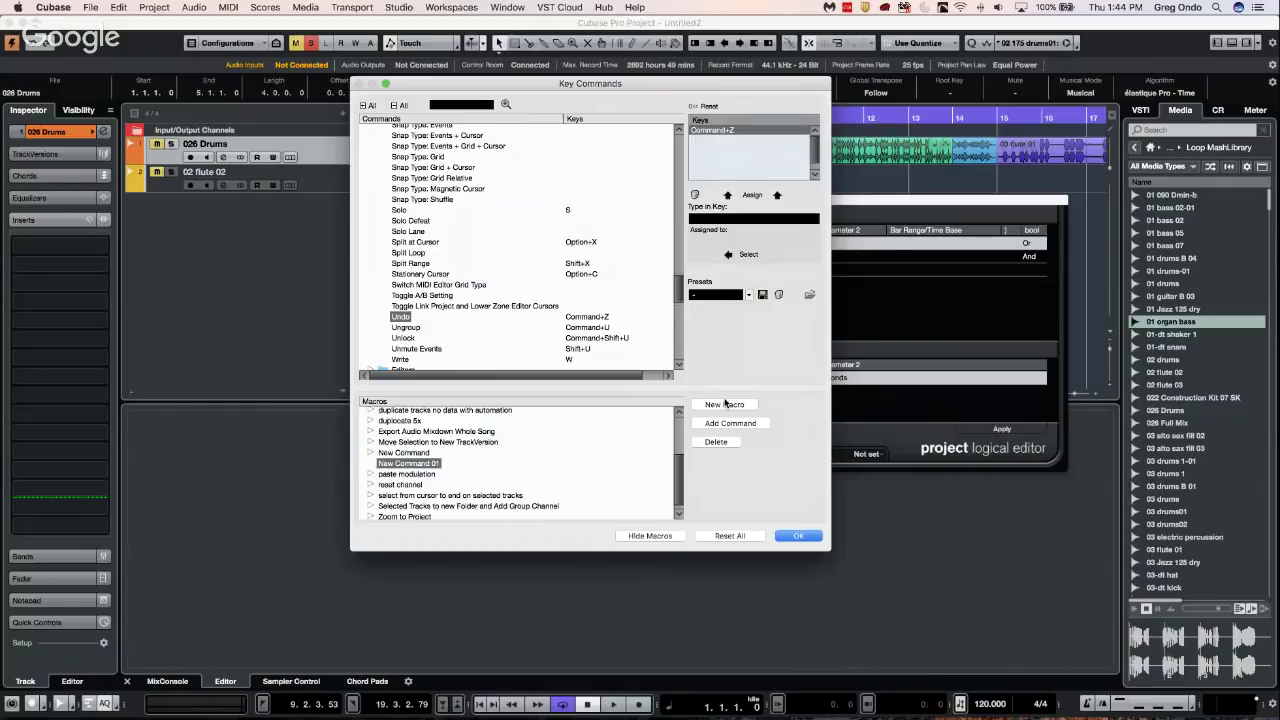
double_click(430, 464)
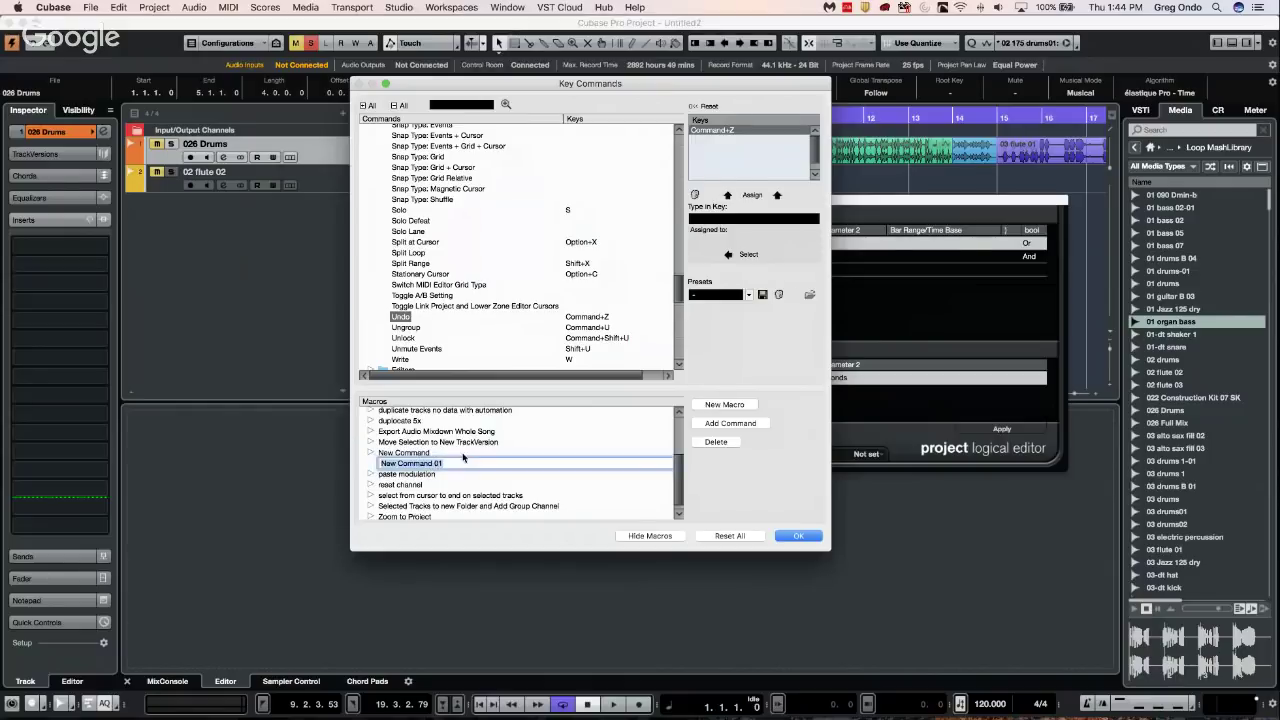
click(390, 453)
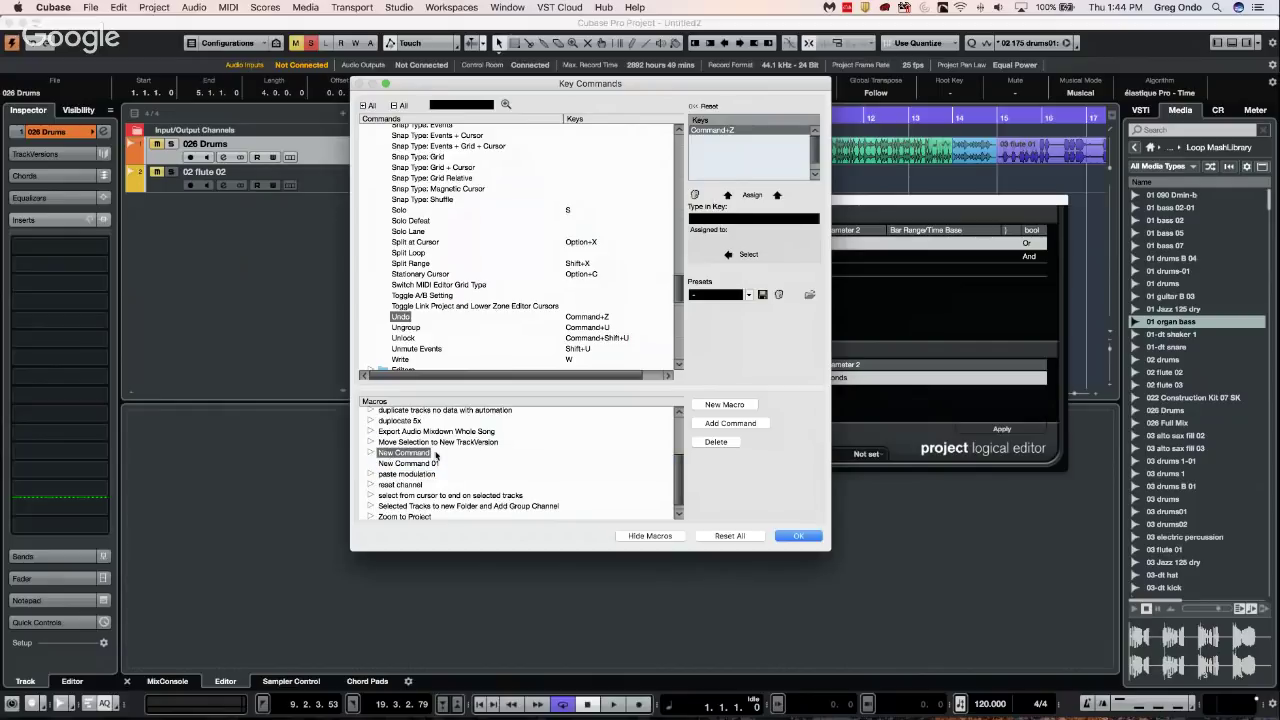
click(705, 442)
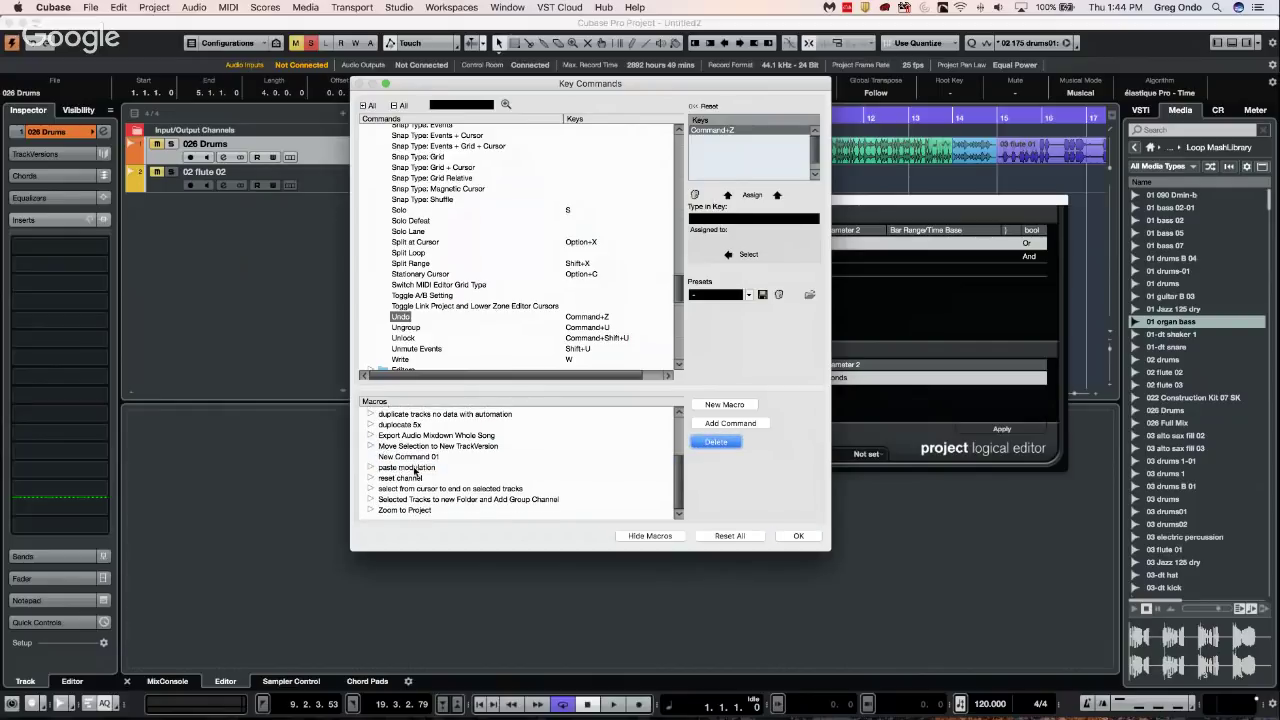
Create another new macro and name it "move multiple audio by 1 second"
click(725, 405)
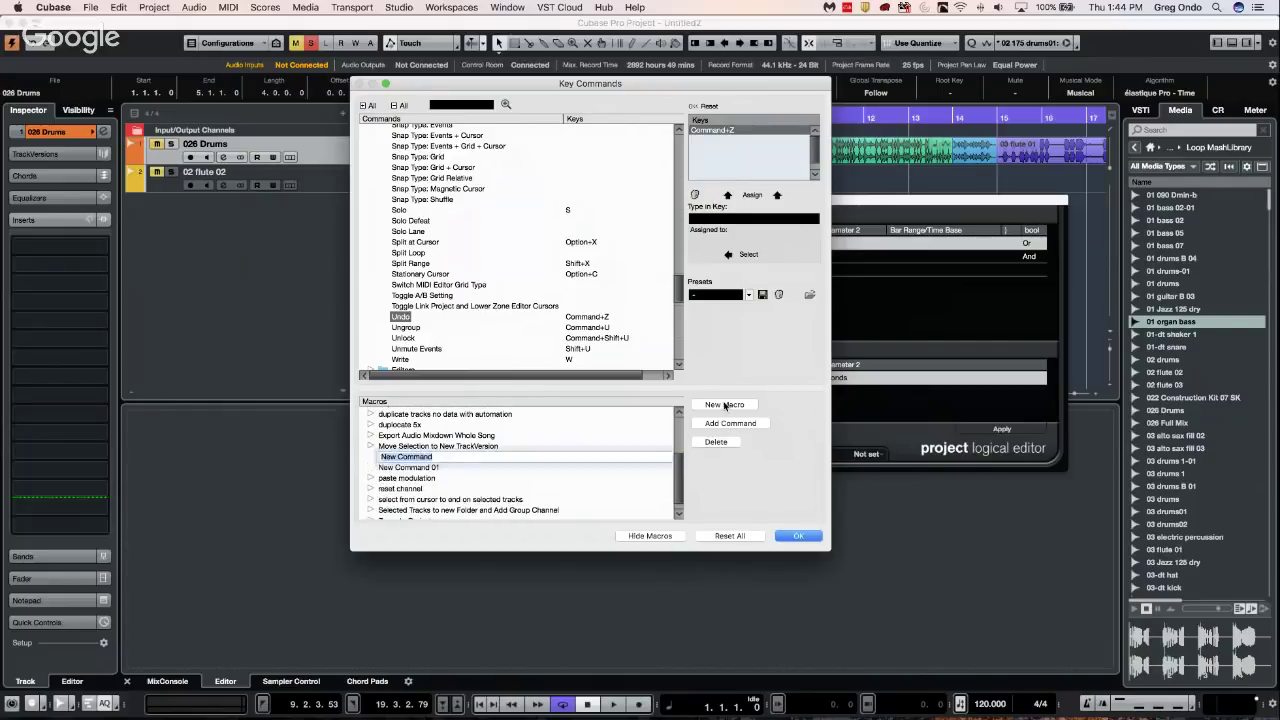
text(move aud)
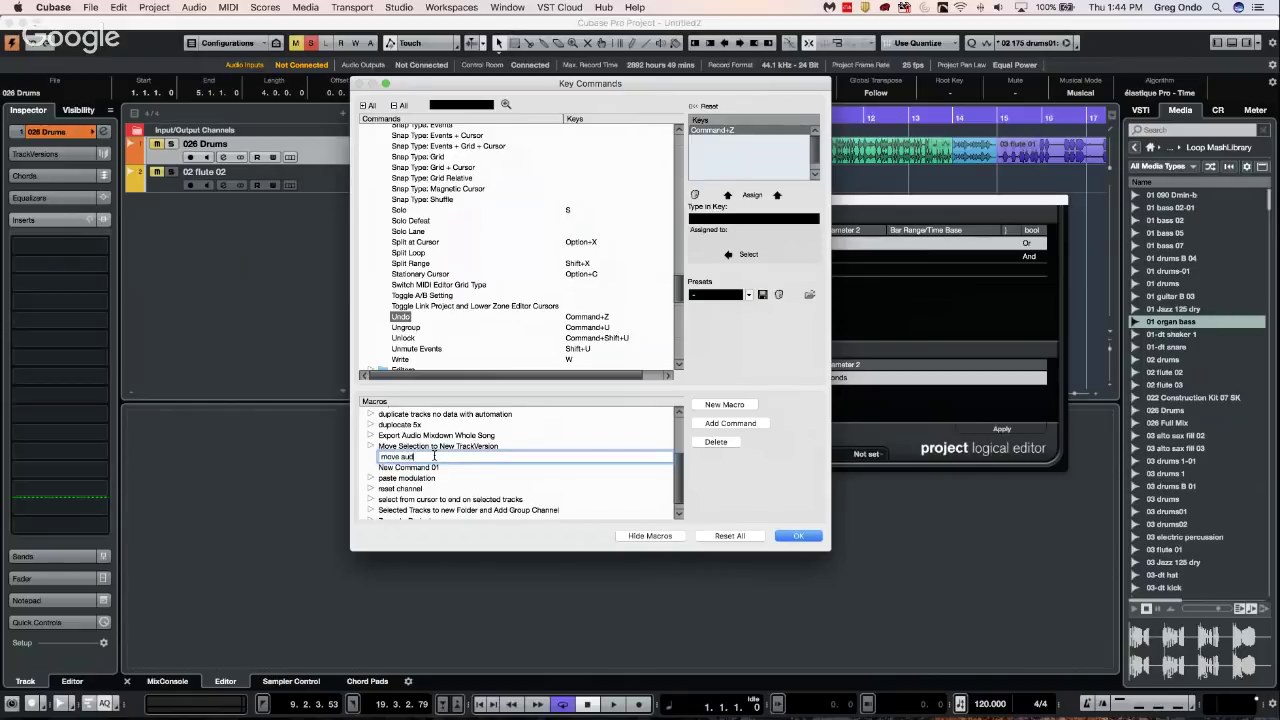
text(io )
text(tiple)
Add the Edit command "Select from Cursor to End" to the "move multiple audio by 1 second" macro
scroll(470, 240, up, 20)
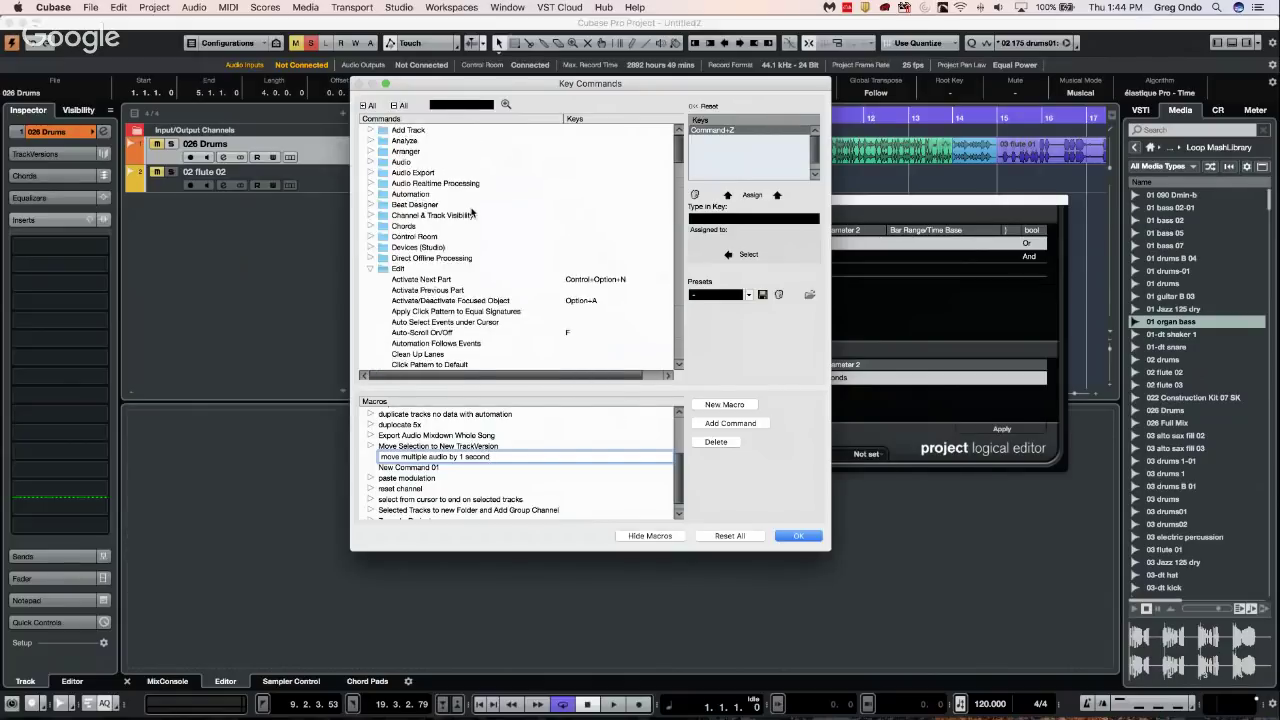
scroll(431, 265, down, 8)
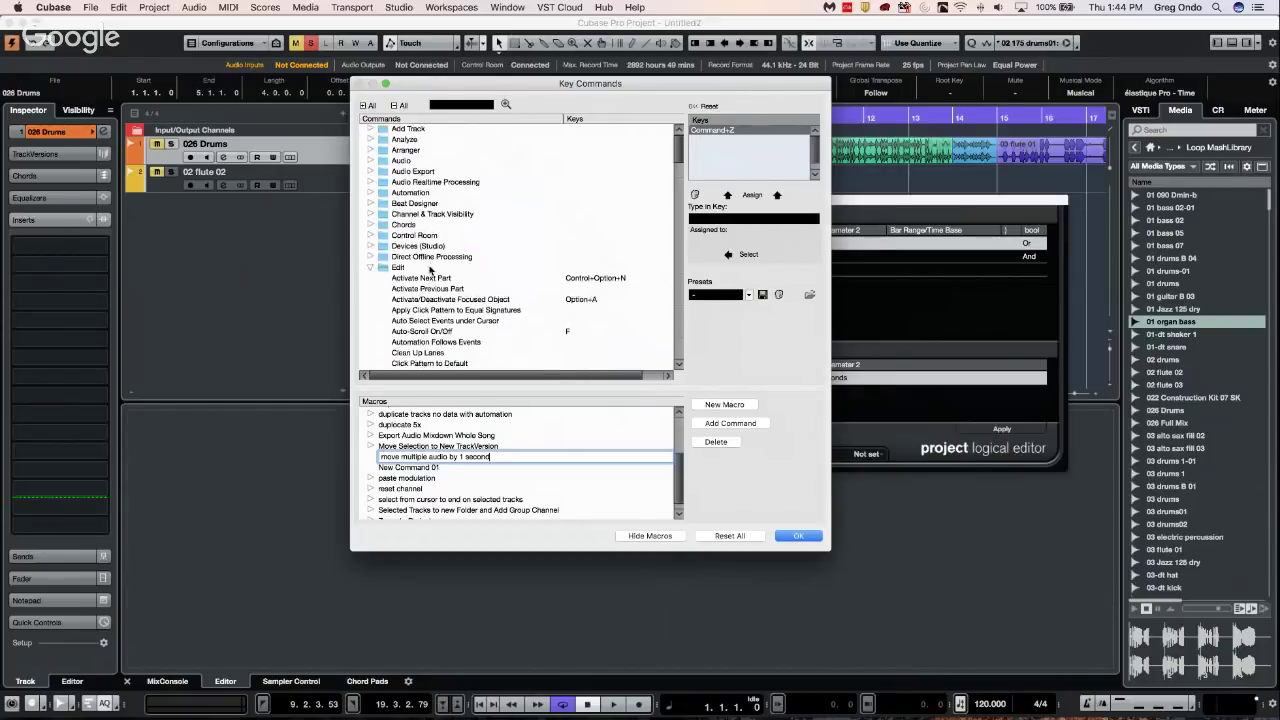
scroll(431, 265, down, 20)
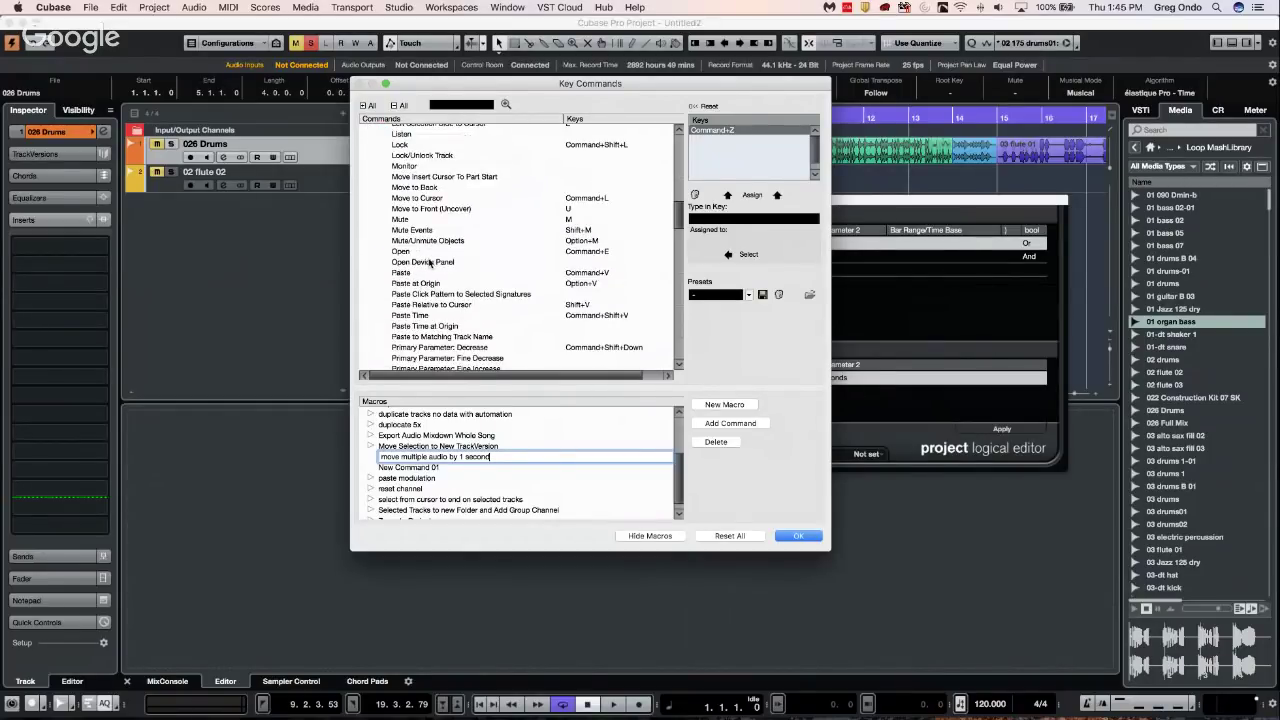
scroll(431, 261, down, 10)
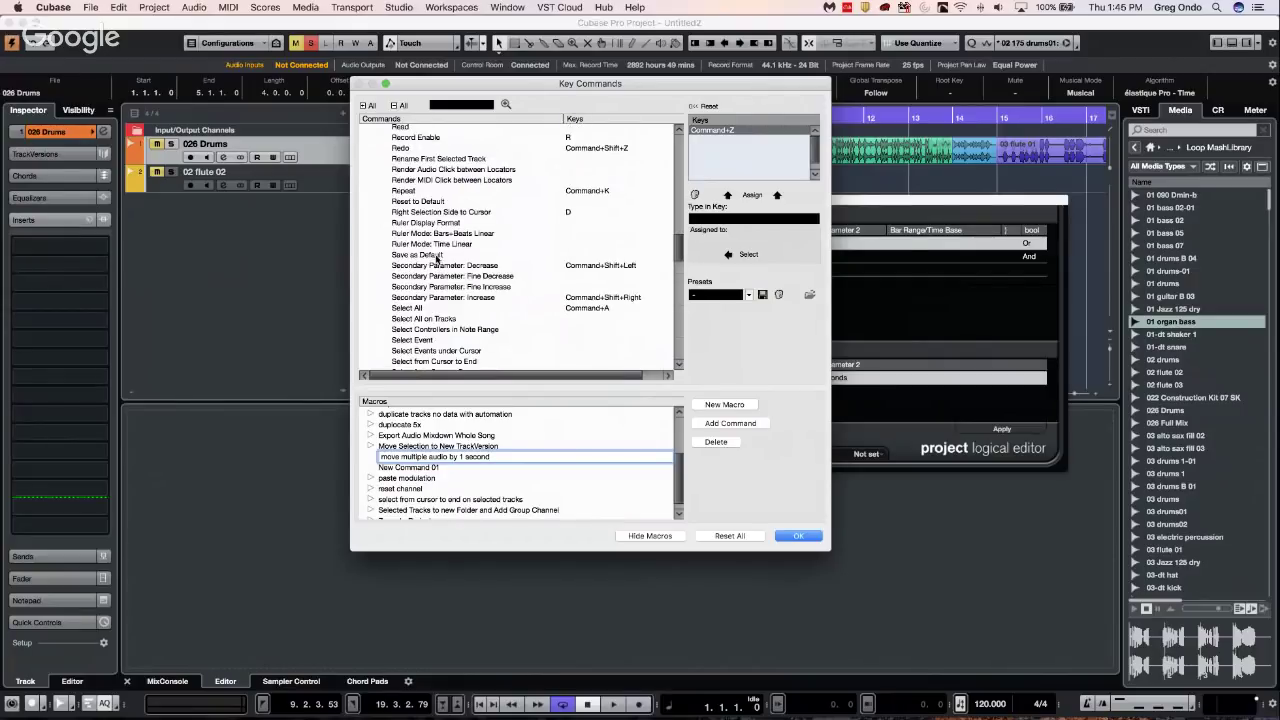
scroll(445, 266, down, 1)
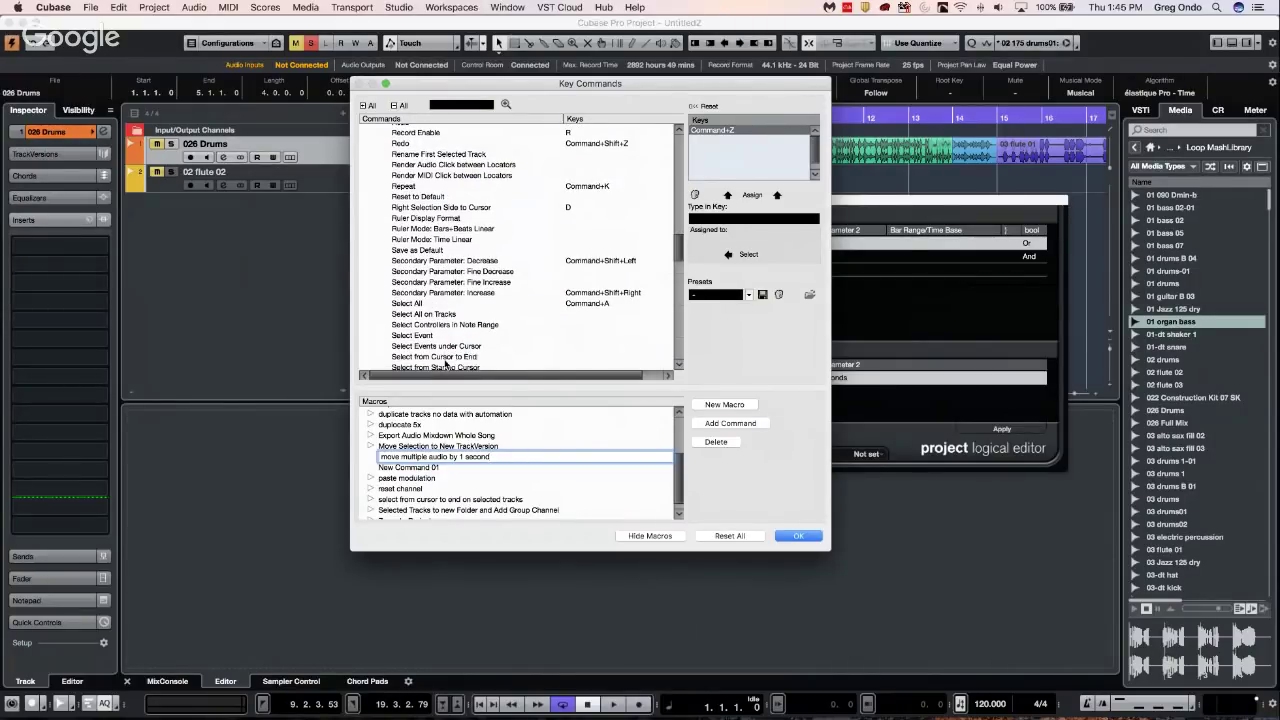
click(477, 356)
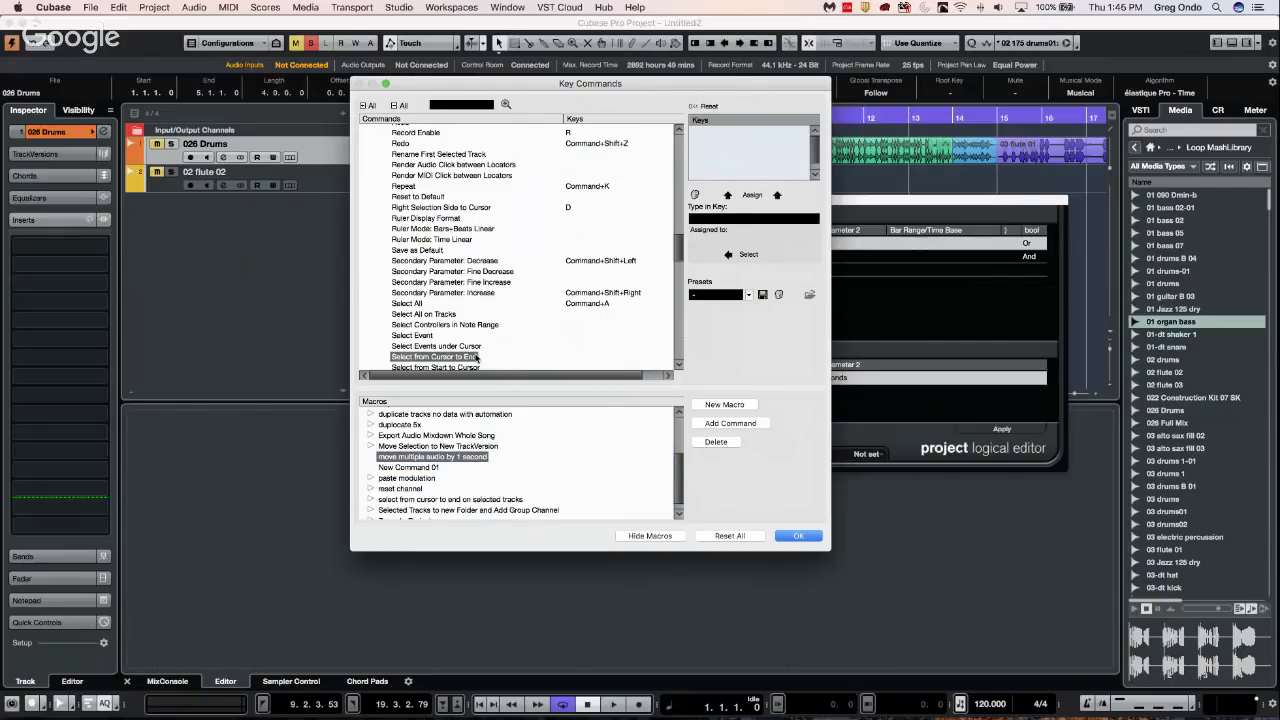
click(741, 424)
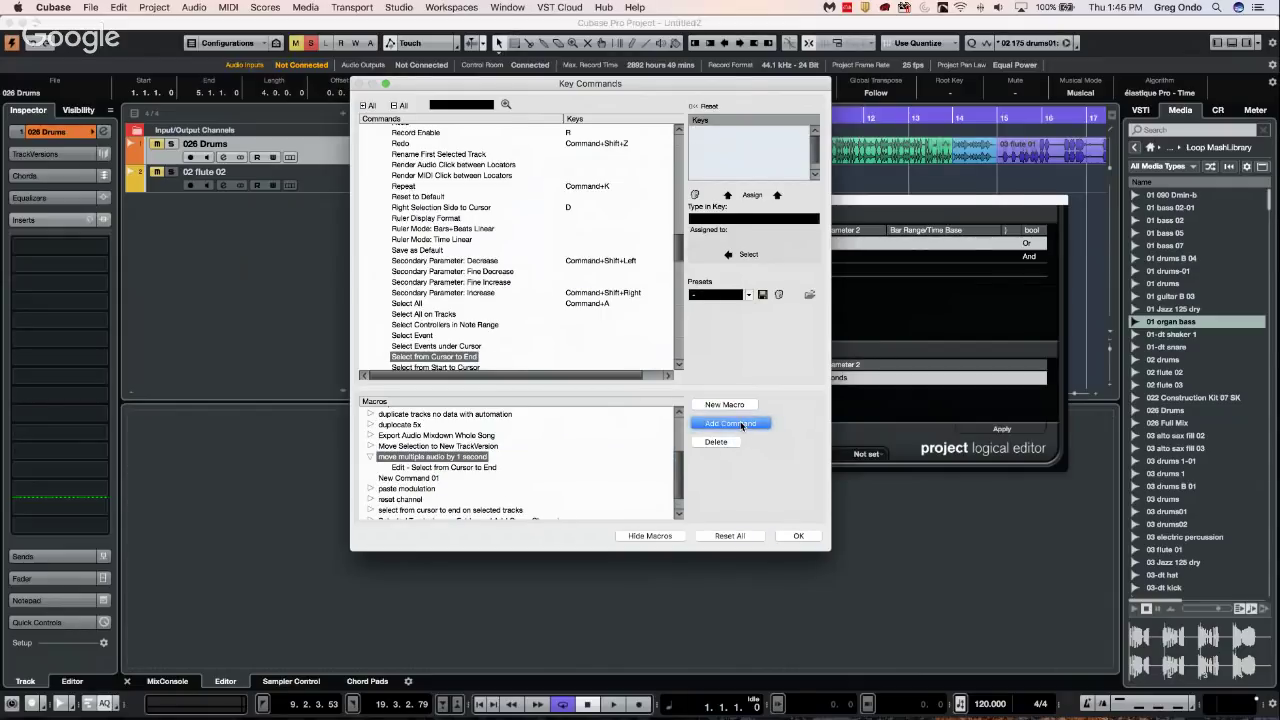
Add the "move 1 second" preset from the Process Project Logical Editor category as the macro's second command
scroll(481, 293, up, 15)
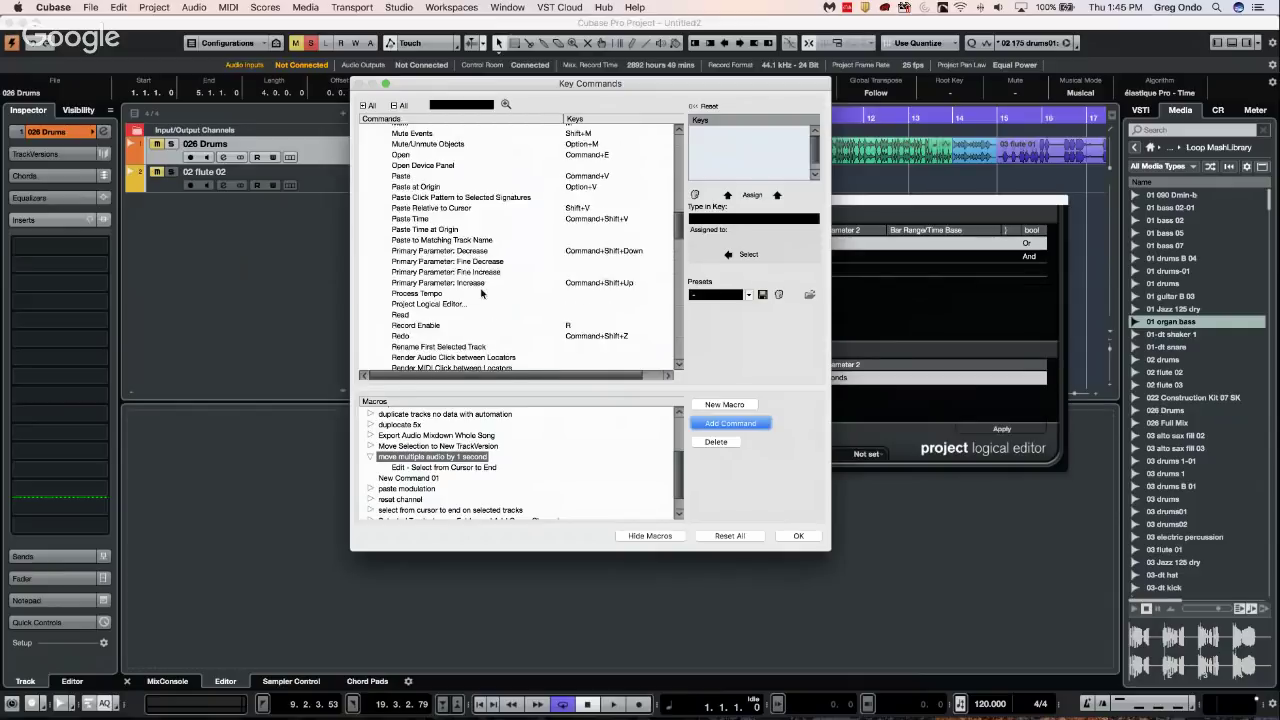
scroll(480, 290, up, 5)
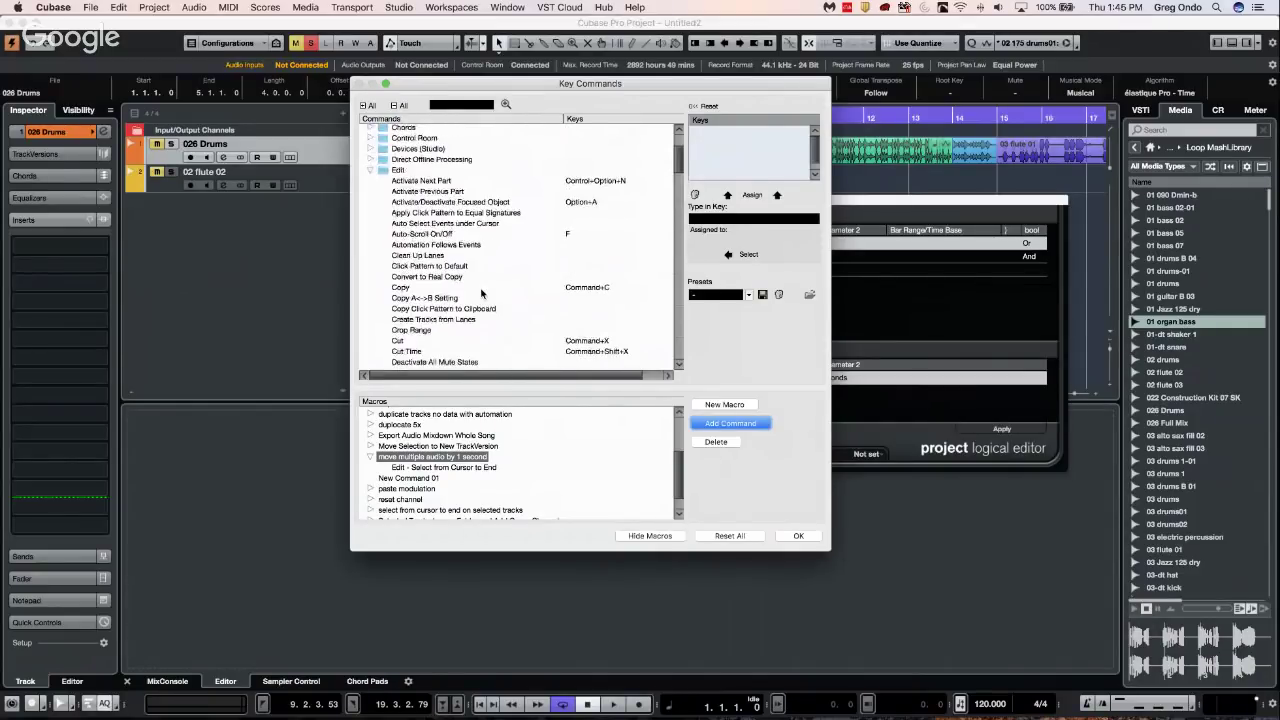
click(370, 170)
scroll(450, 296, down, 4)
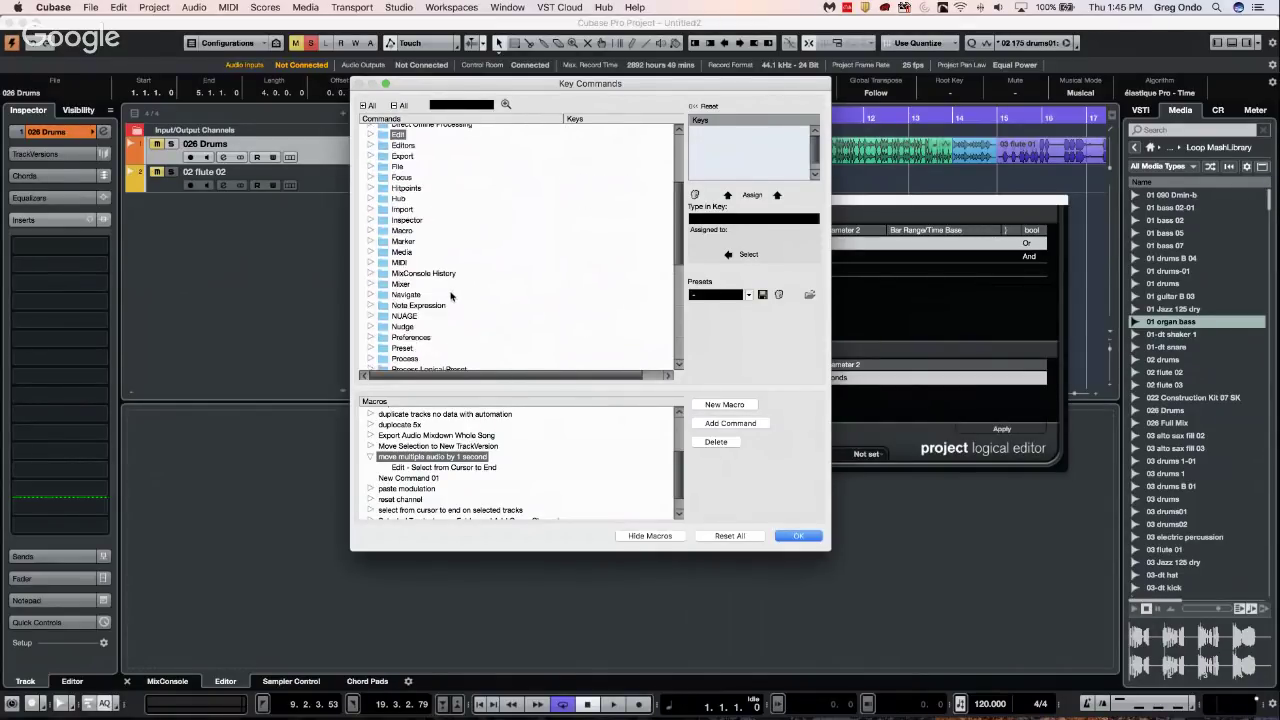
click(371, 344)
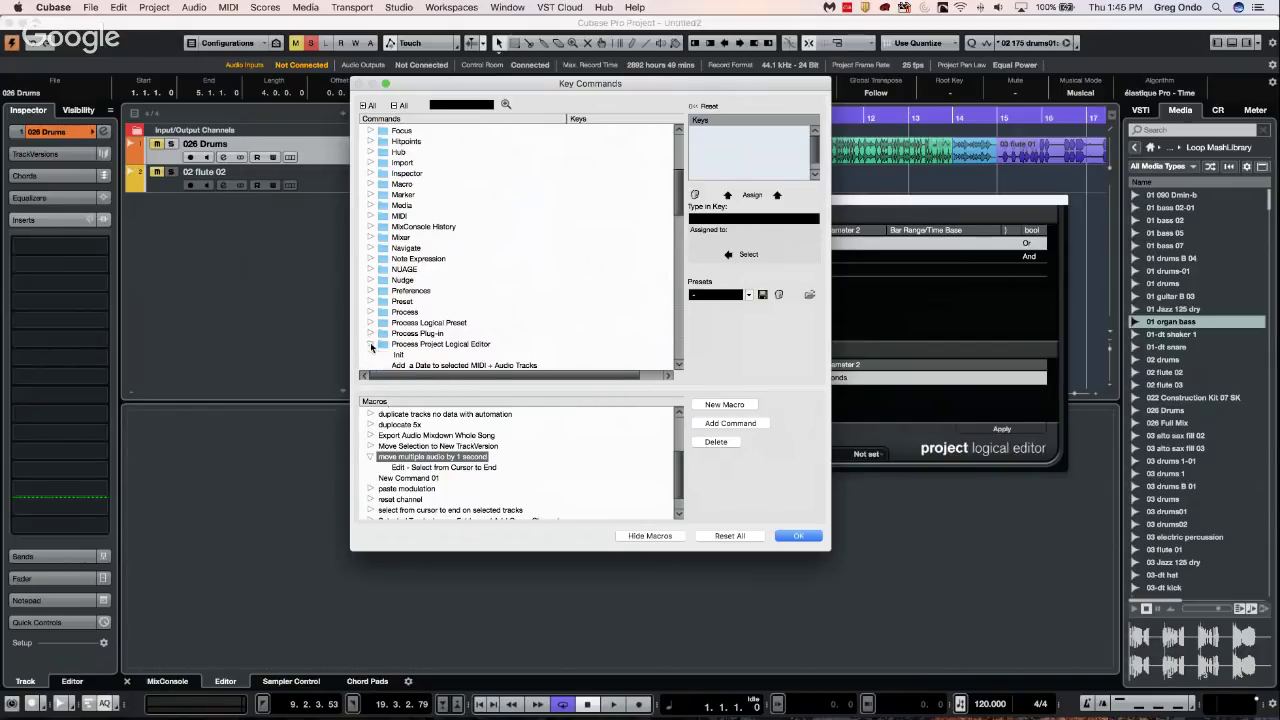
scroll(543, 278, down, 5)
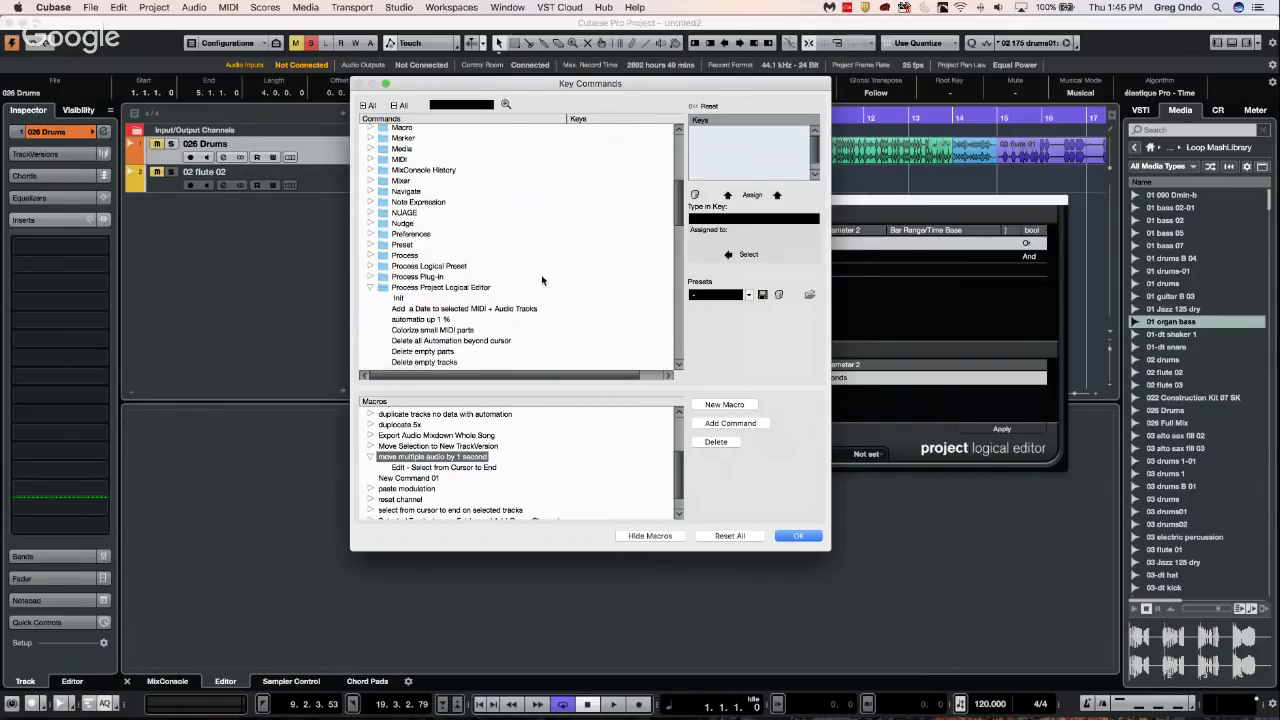
scroll(543, 278, down, 4)
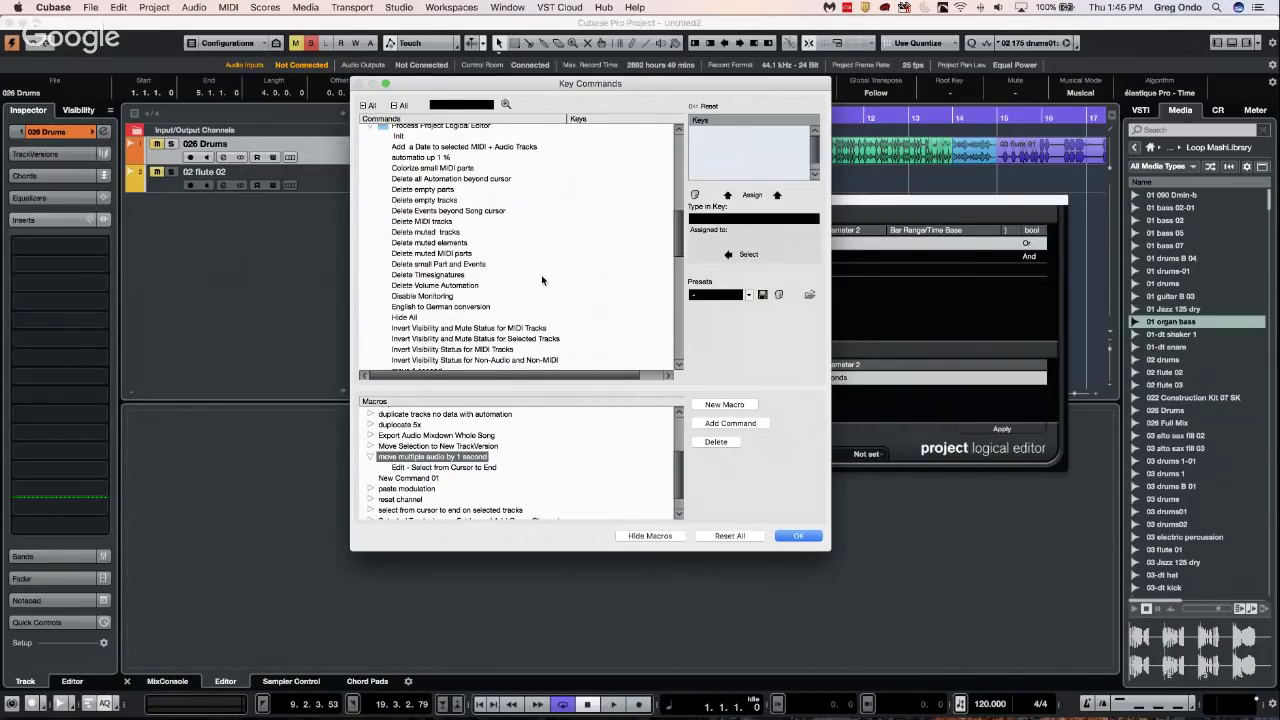
scroll(500, 280, down, 1)
click(431, 339)
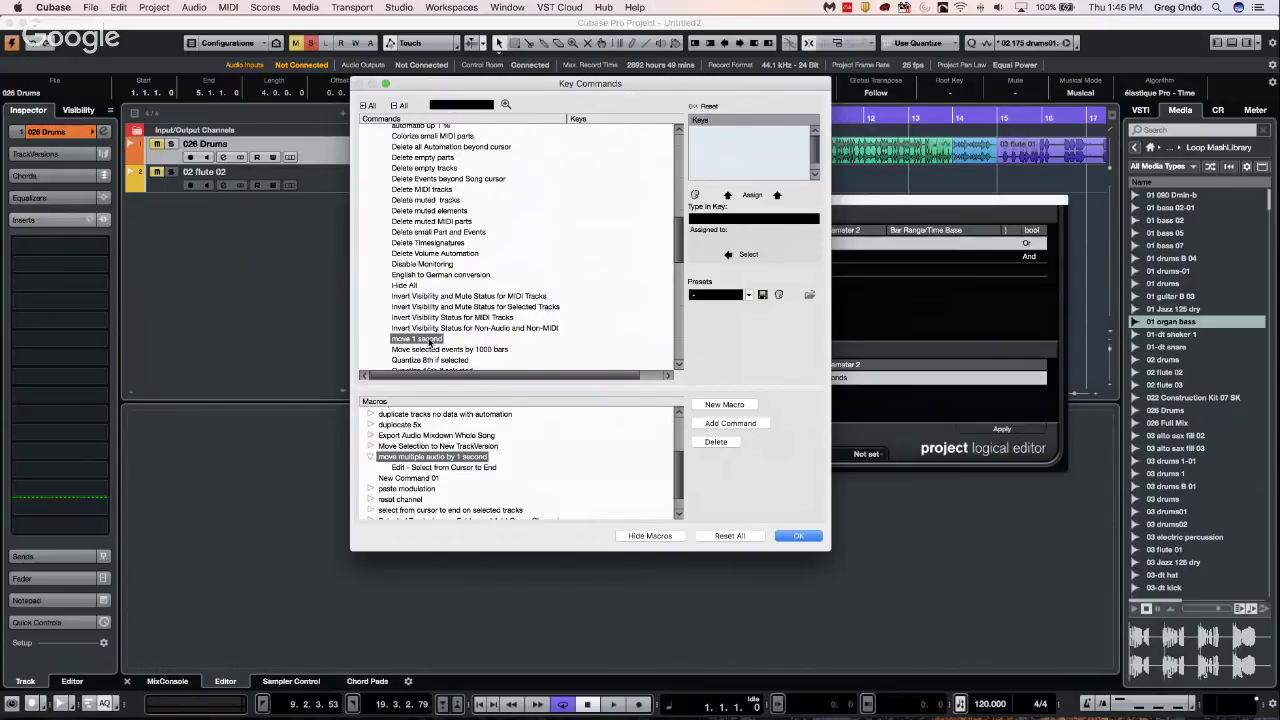
click(733, 425)
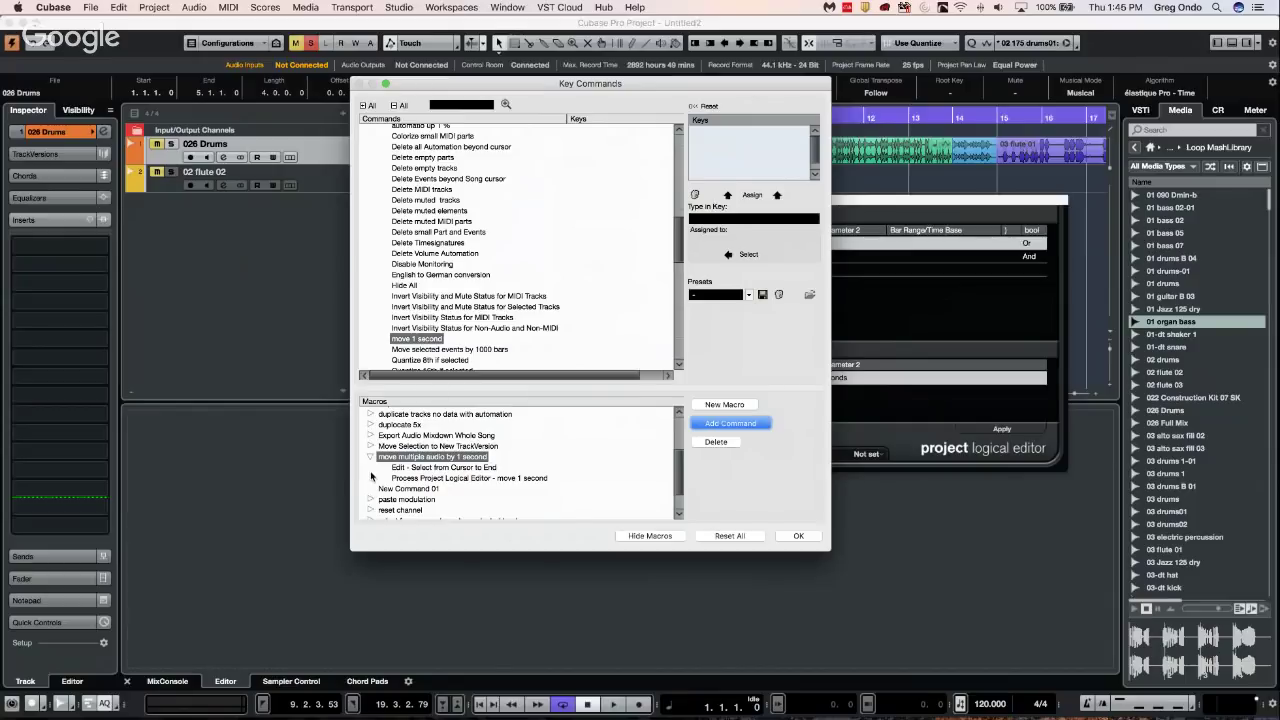
Add the Edit command "Select None" as the third command of the "move multiple audio by 1 second" macro
scroll(382, 326, up, 15)
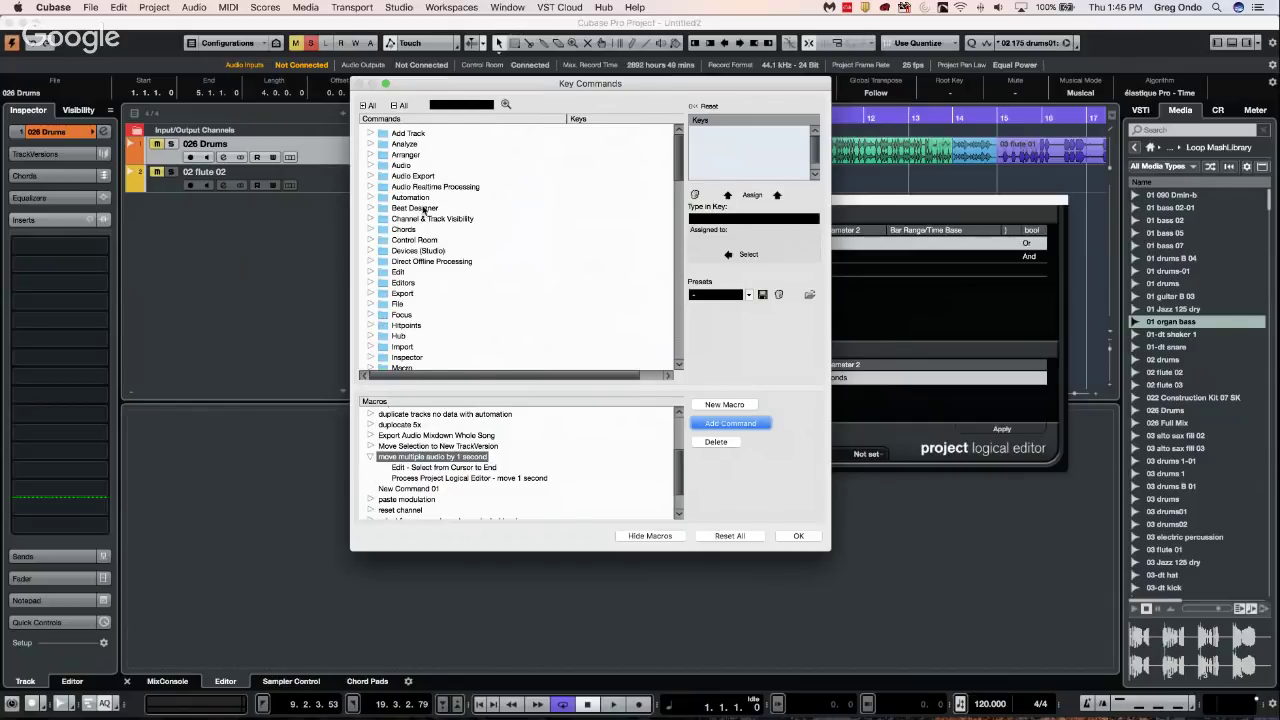
click(369, 272)
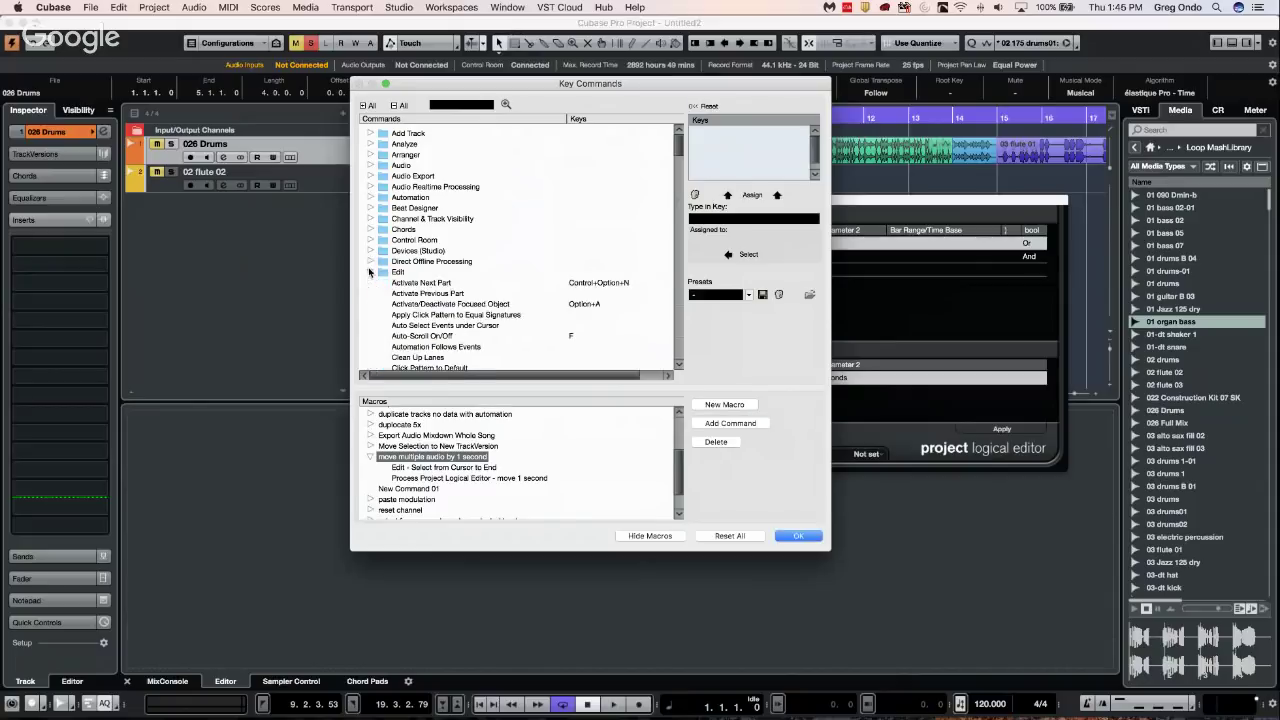
scroll(471, 248, down, 20)
scroll(471, 248, down, 1)
scroll(471, 248, down, 4)
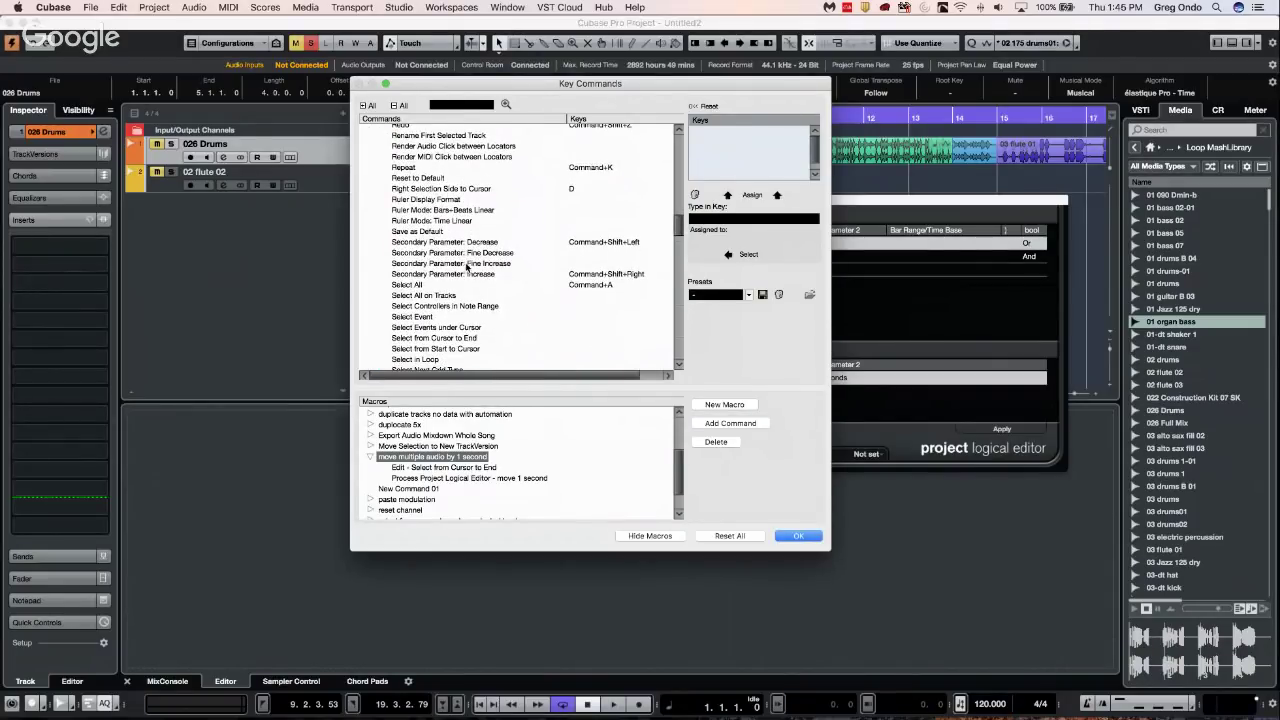
click(430, 353)
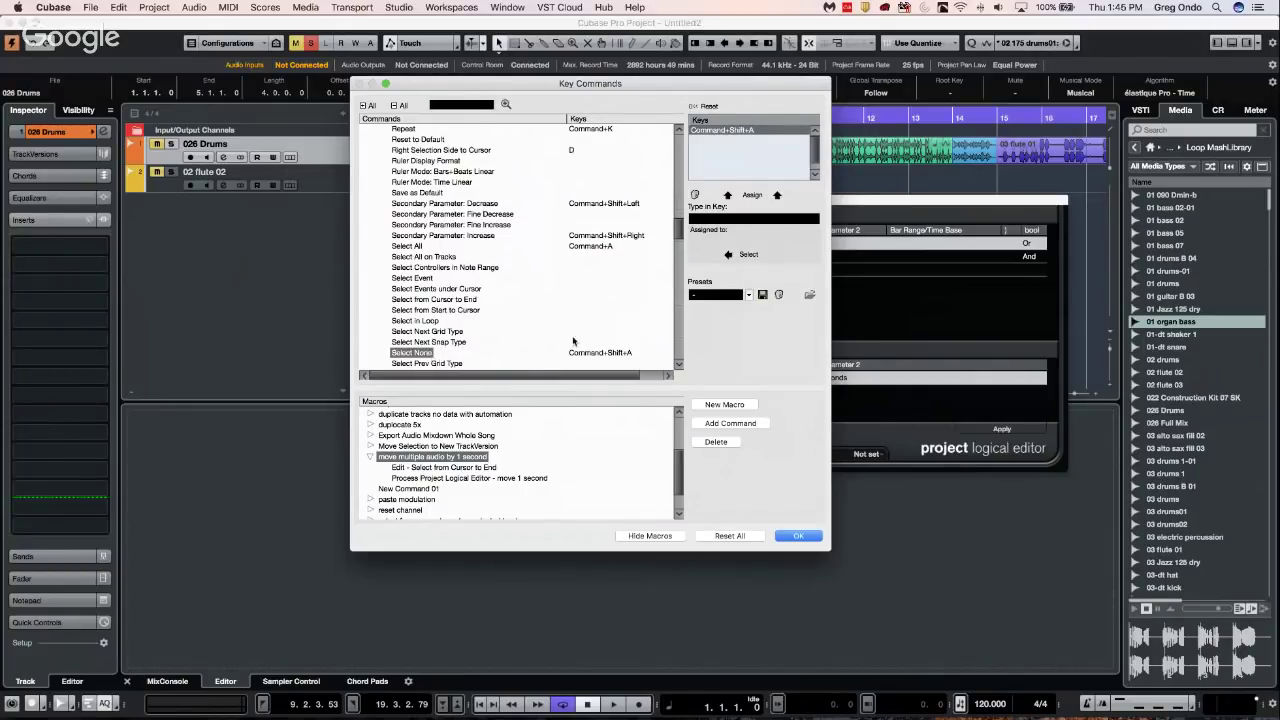
click(748, 425)
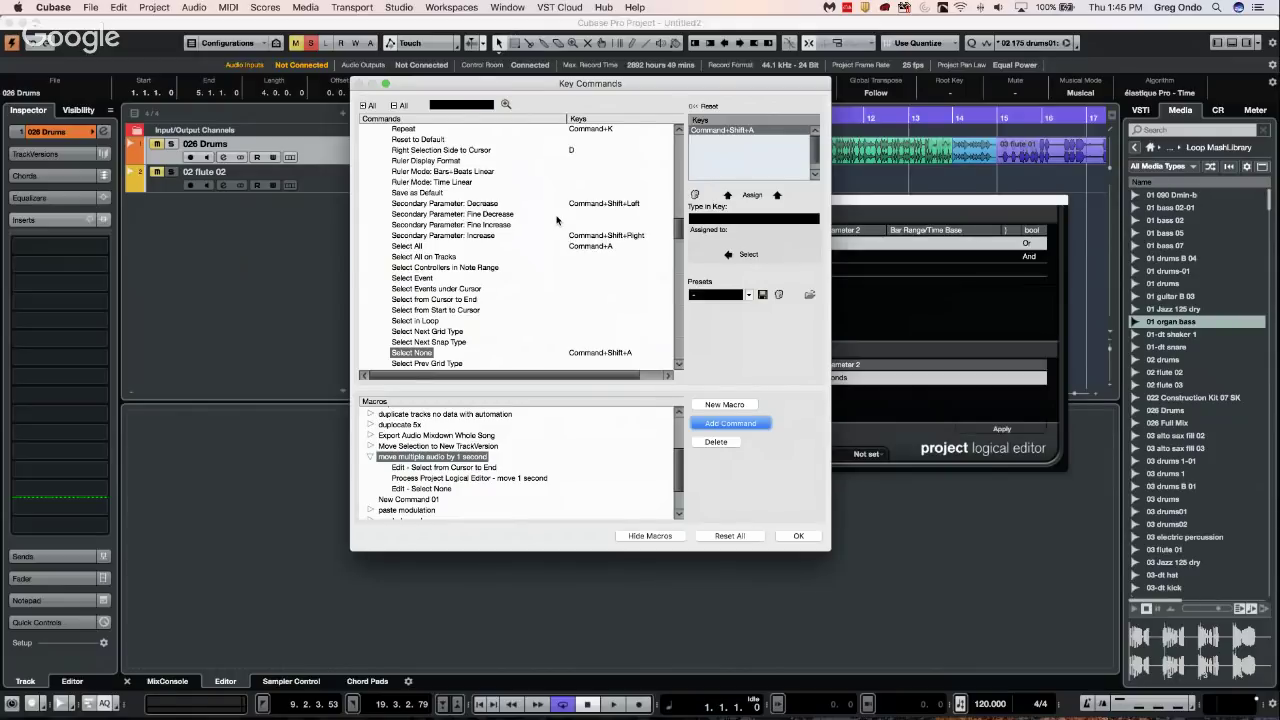
Add the Transport command "Locate Next Event" twice to the end of the "move multiple audio by 1 second" macro
scroll(557, 220, up, 10)
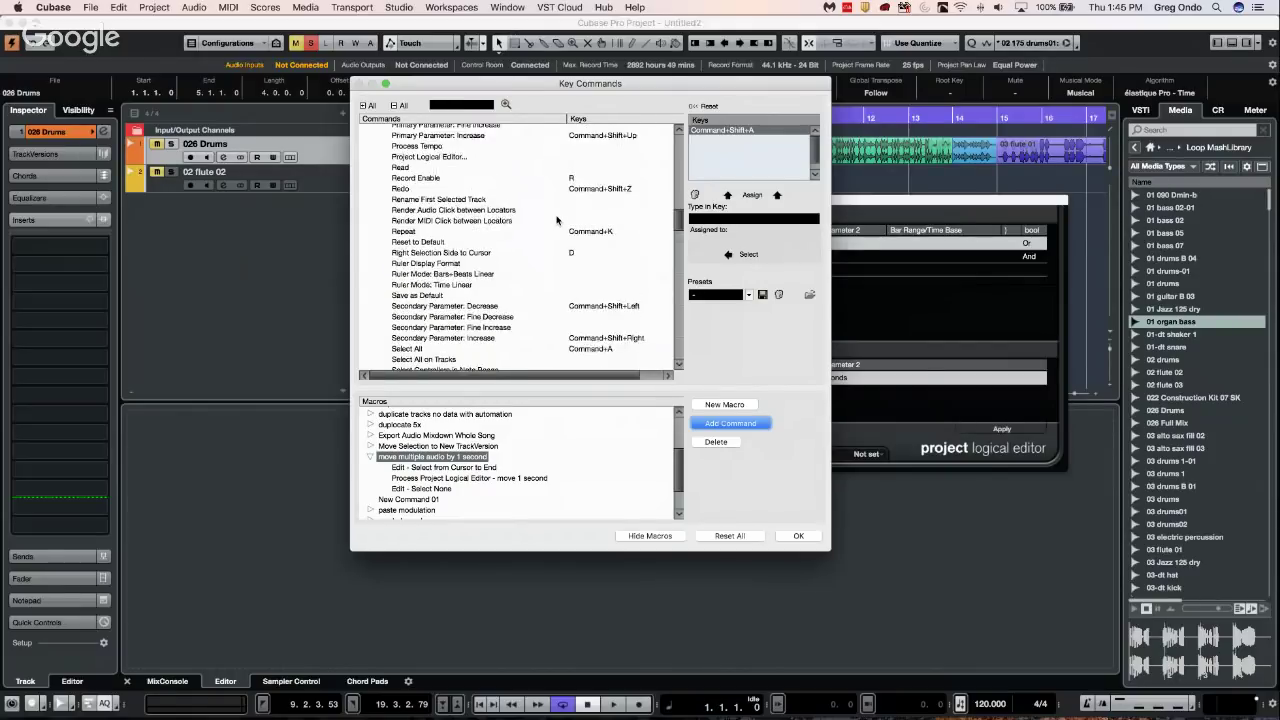
scroll(557, 220, up, 10)
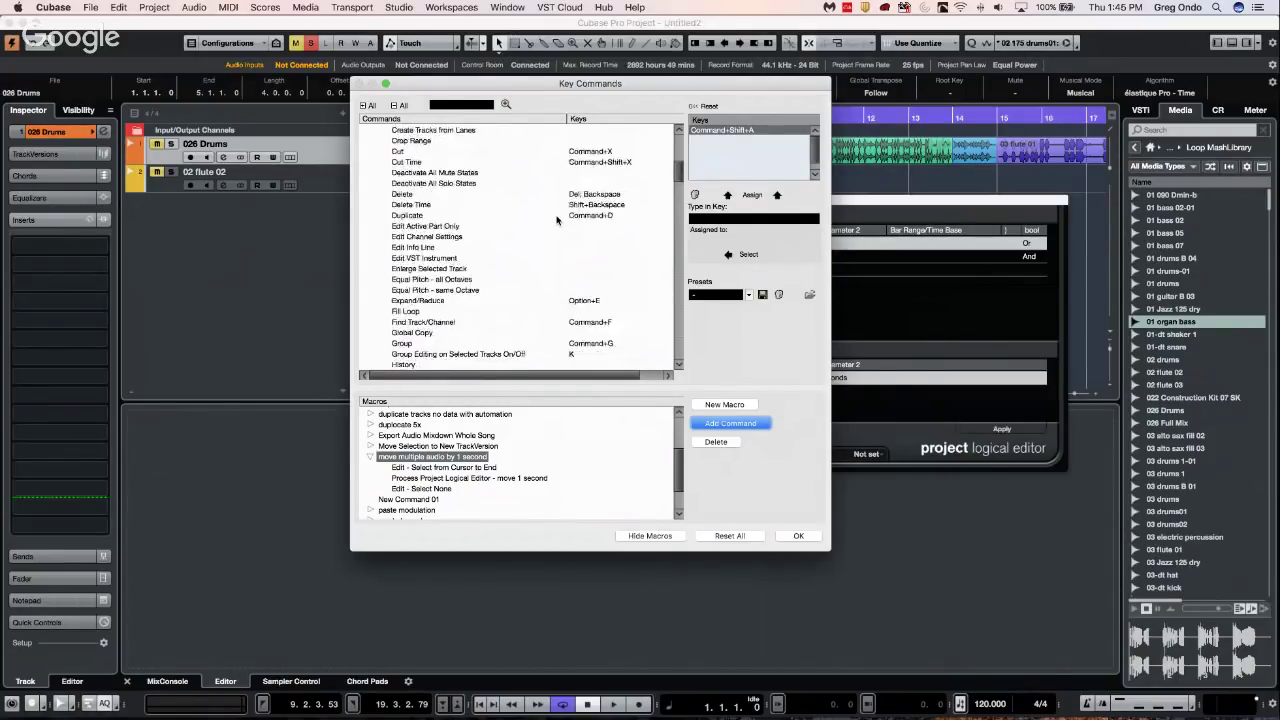
click(370, 272)
scroll(510, 240, down, 10)
scroll(503, 237, up, 5)
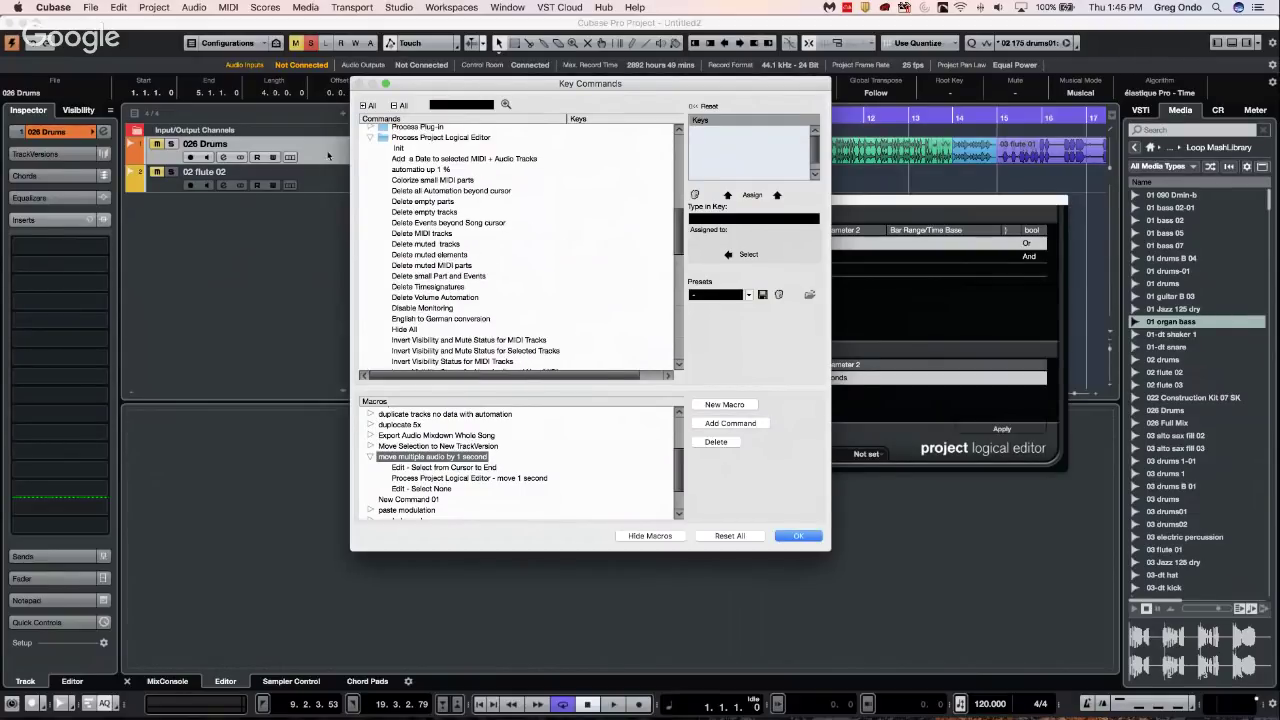
click(369, 139)
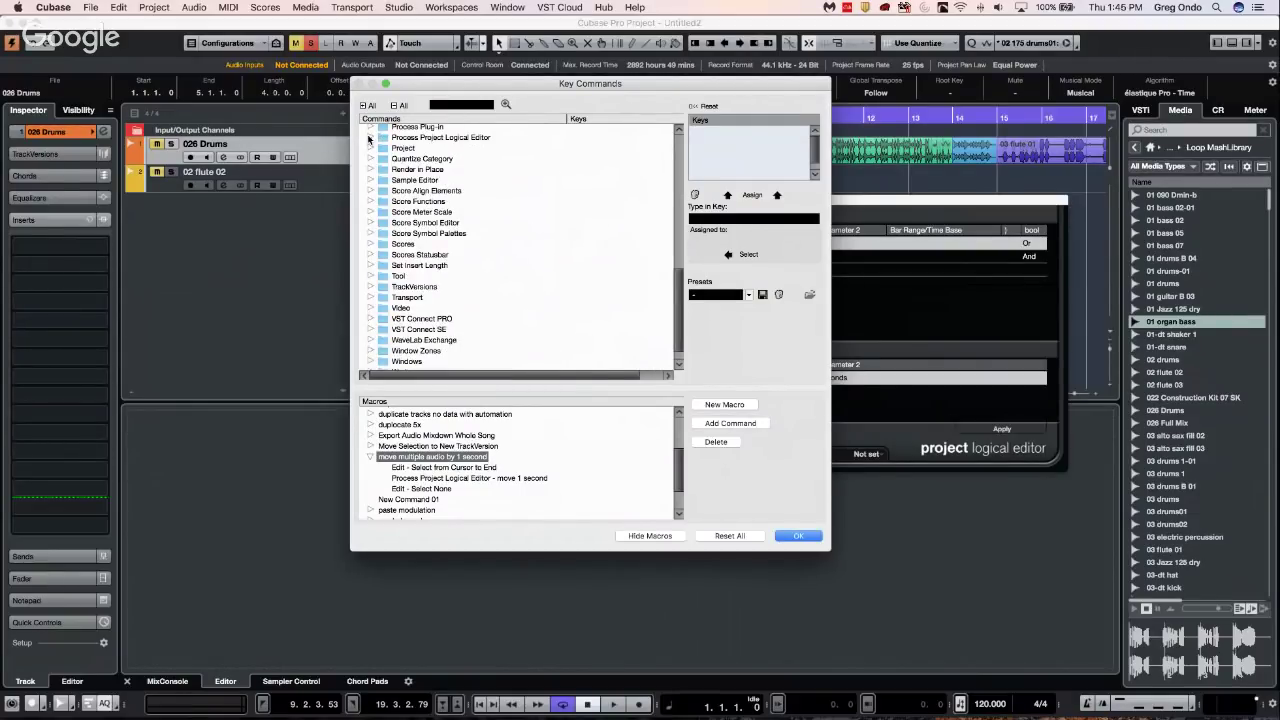
click(370, 298)
scroll(511, 283, down, 4)
scroll(510, 281, down, 5)
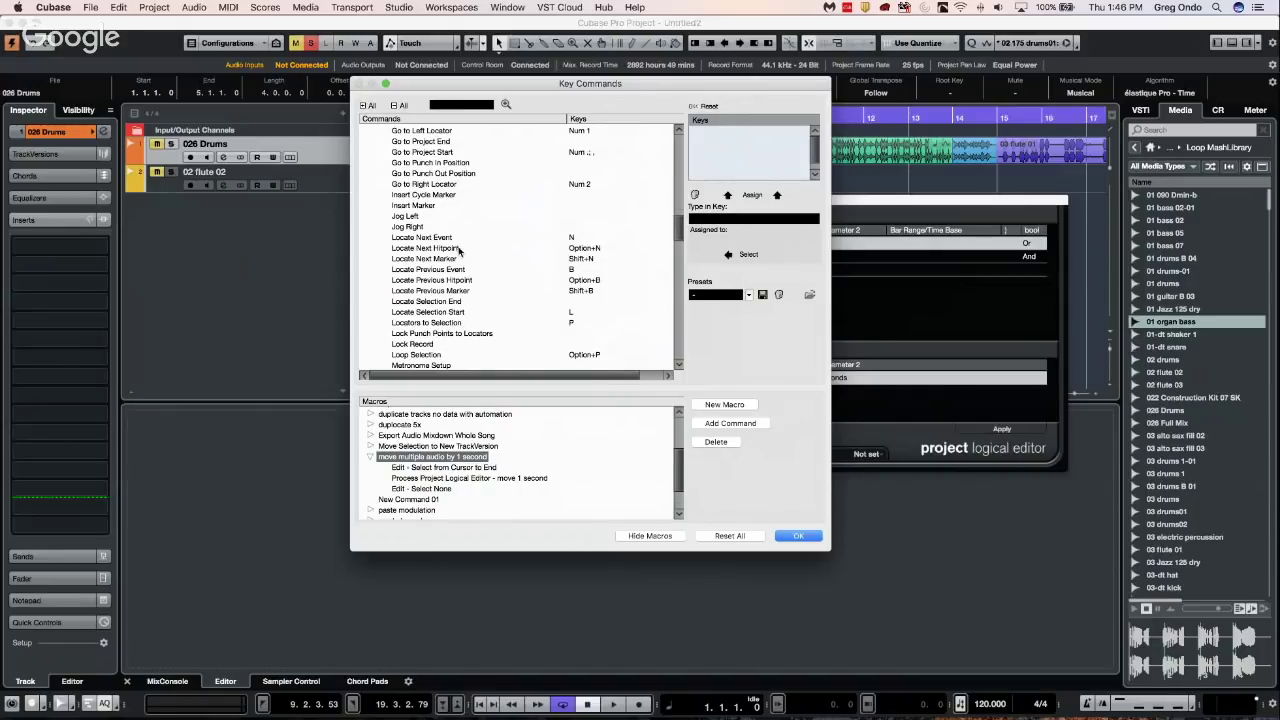
click(447, 237)
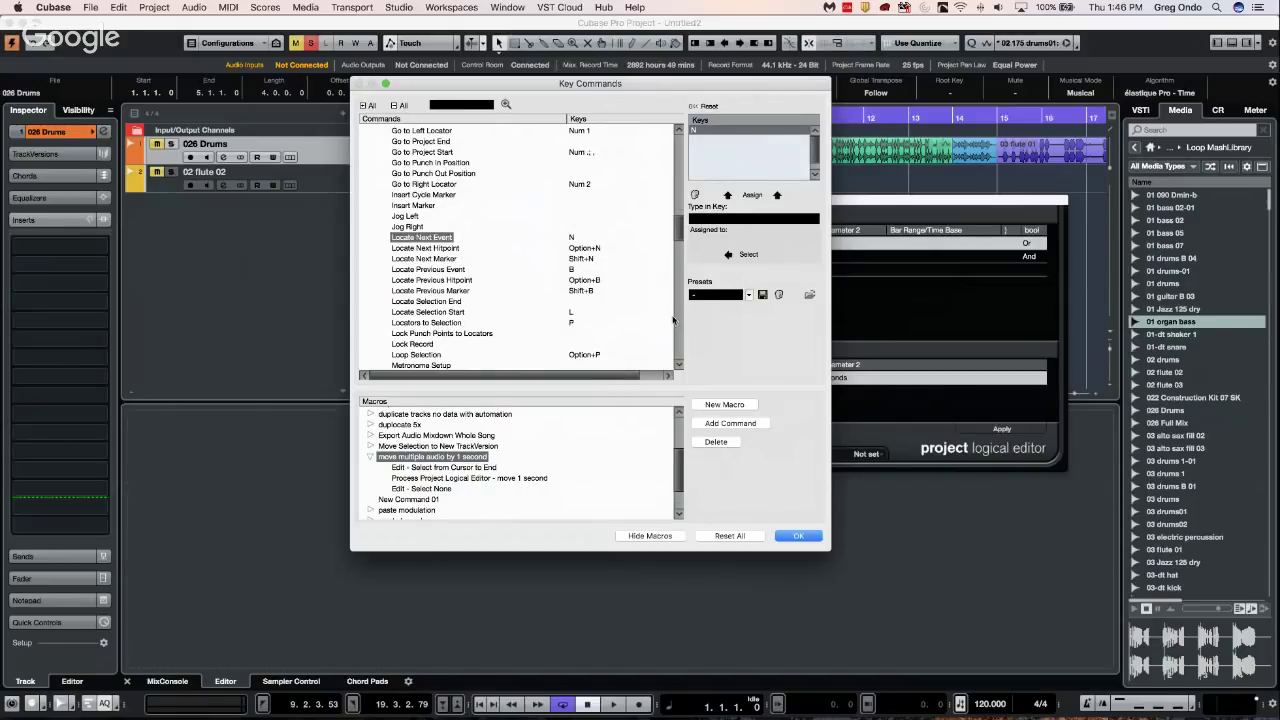
click(740, 425)
click(740, 425)
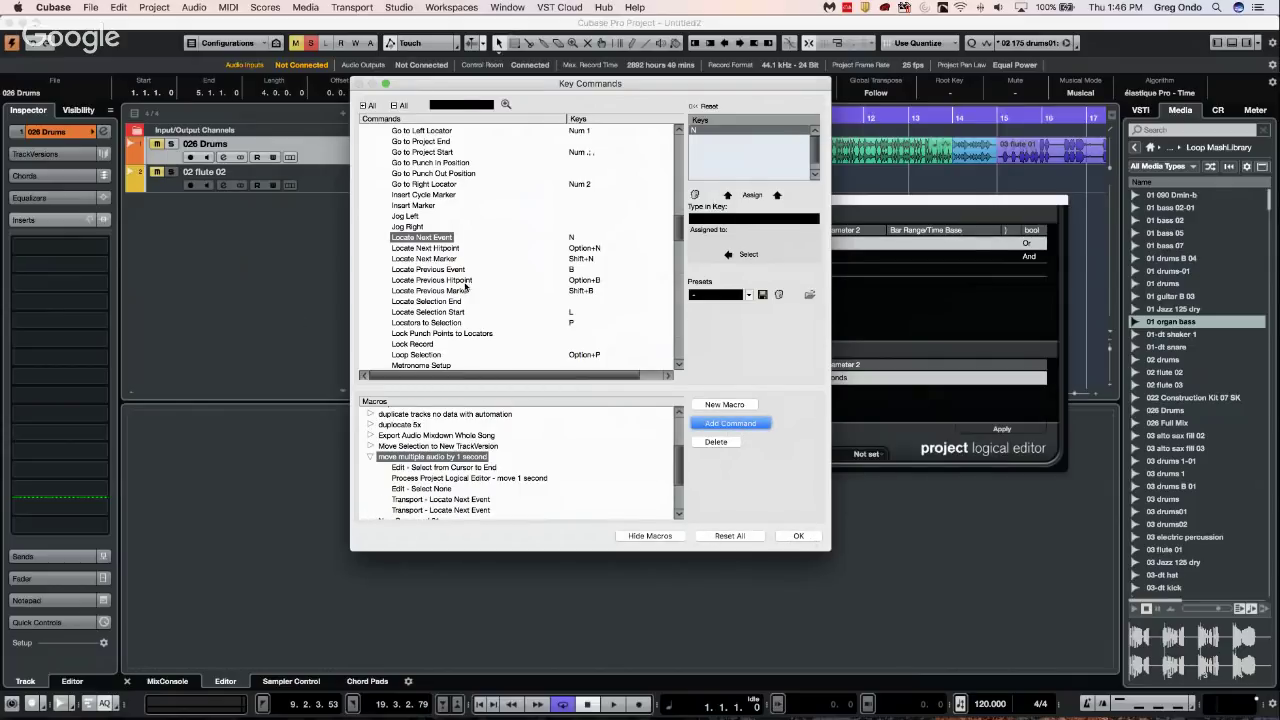
Assign Command+Option+M to the "move multiple audio by 1 second" macro, confirm the key commands and close the Project Logical Editor
scroll(466, 272, up, 15)
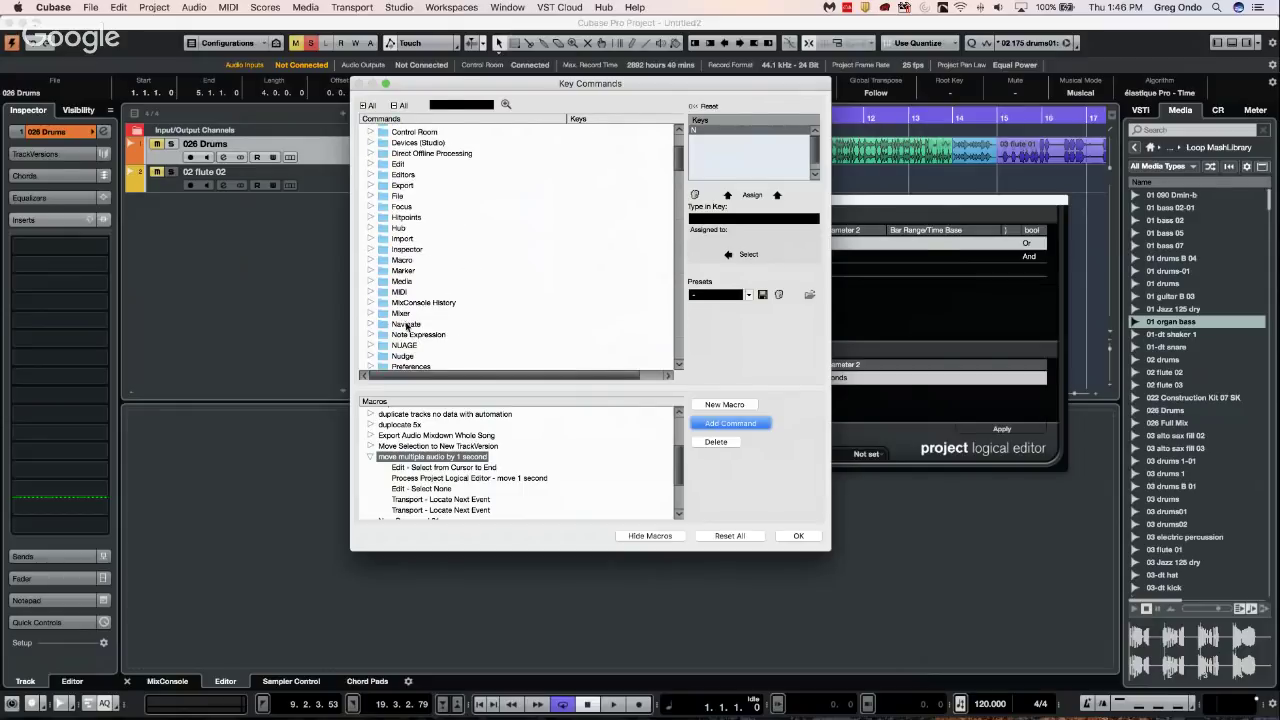
scroll(405, 332, down, 2)
scroll(390, 338, down, 3)
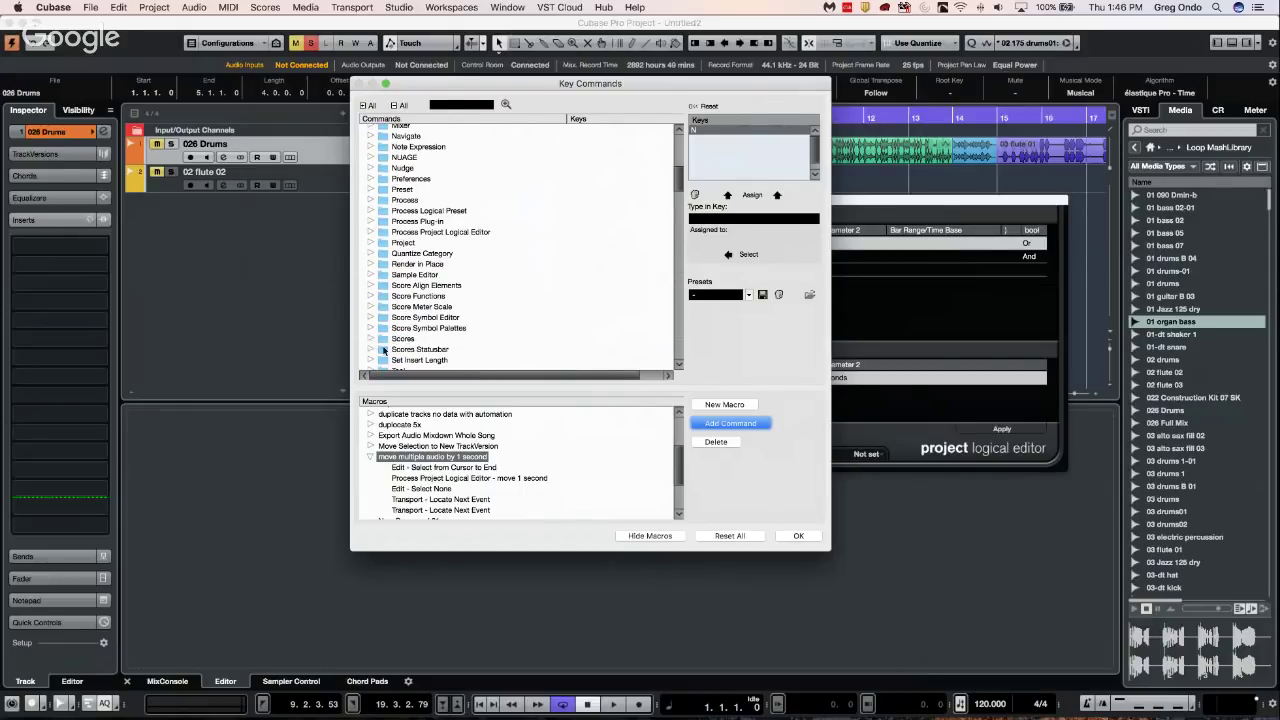
scroll(380, 322, down, 10)
scroll(390, 250, up, 4)
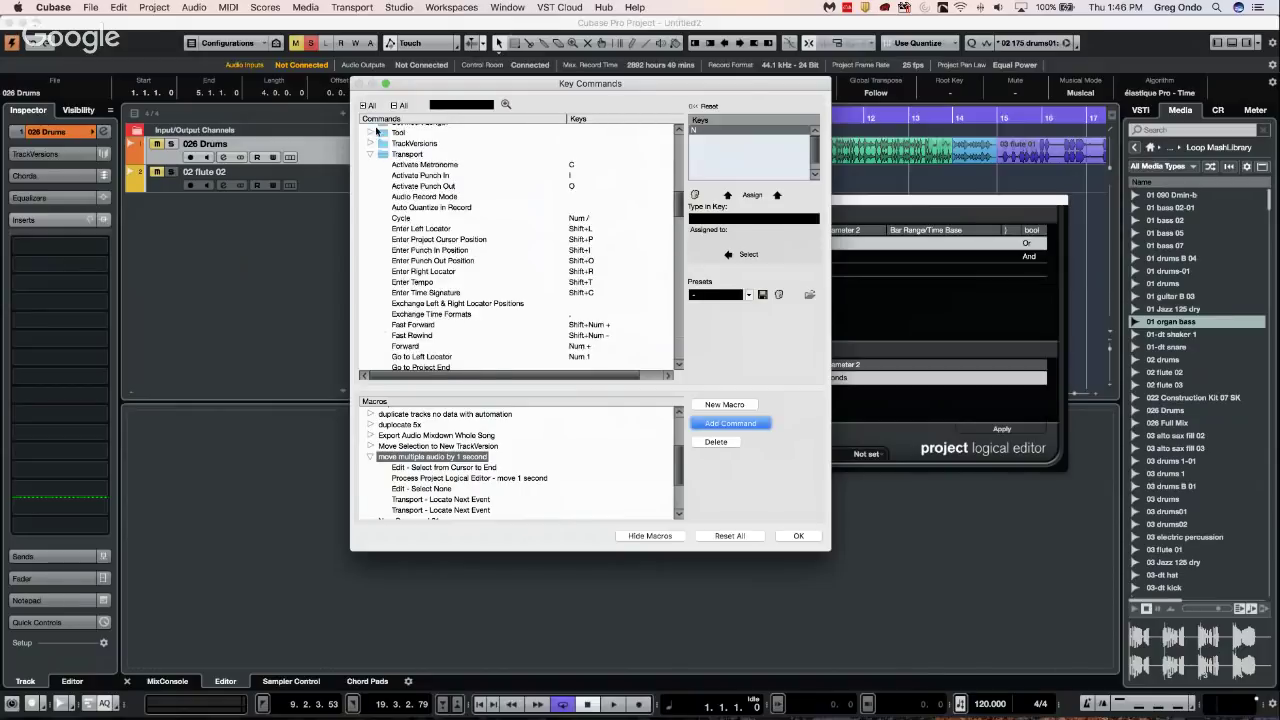
click(372, 161)
scroll(458, 212, up, 4)
scroll(458, 212, up, 1)
scroll(458, 212, up, 3)
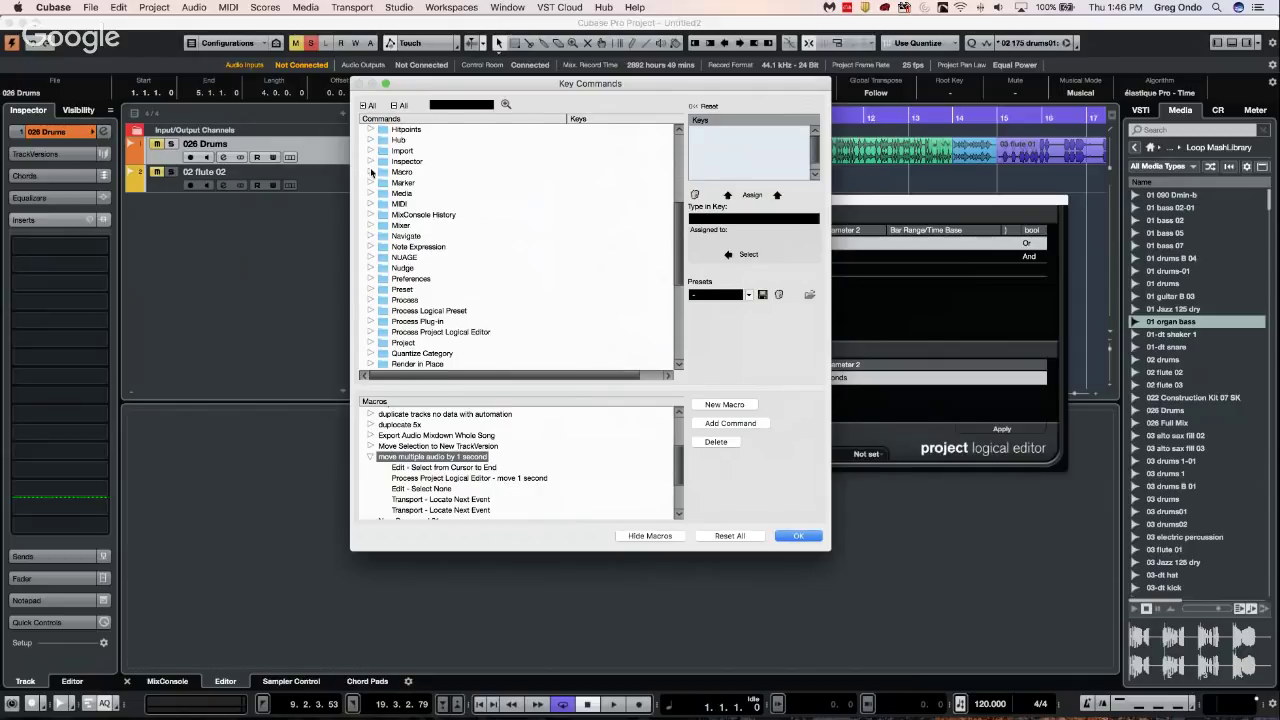
click(370, 172)
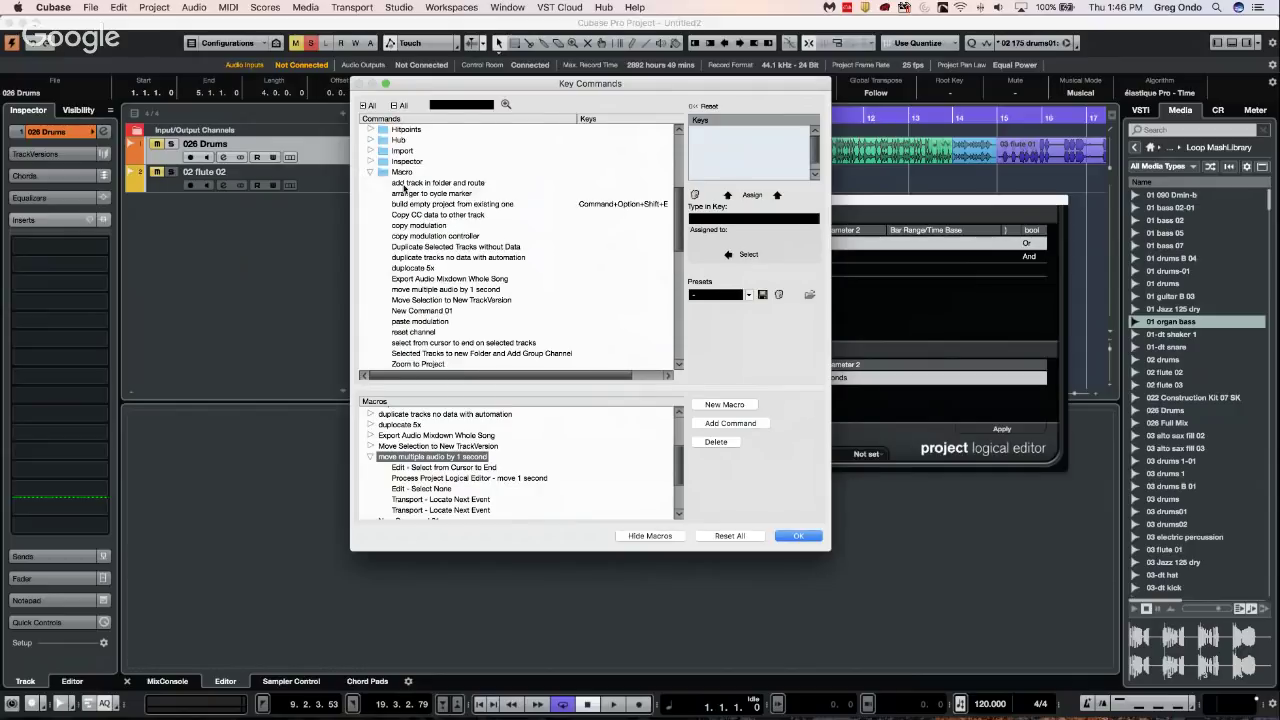
click(475, 290)
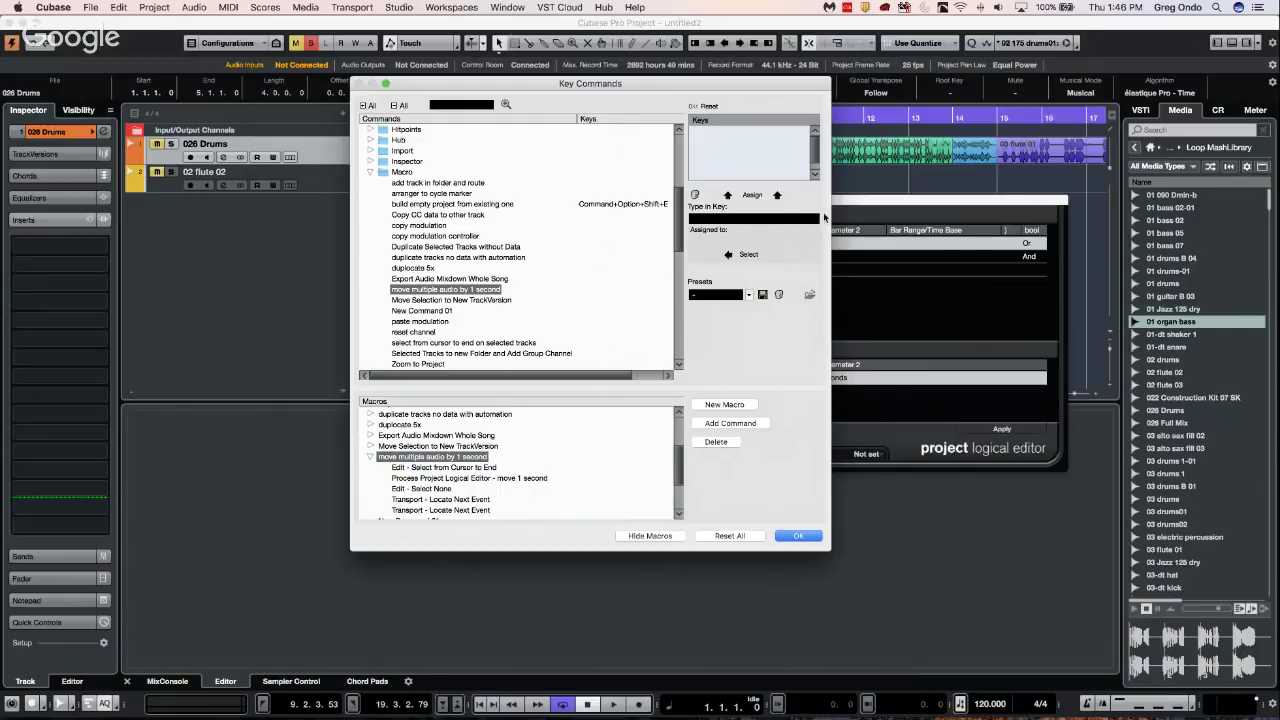
click(768, 219)
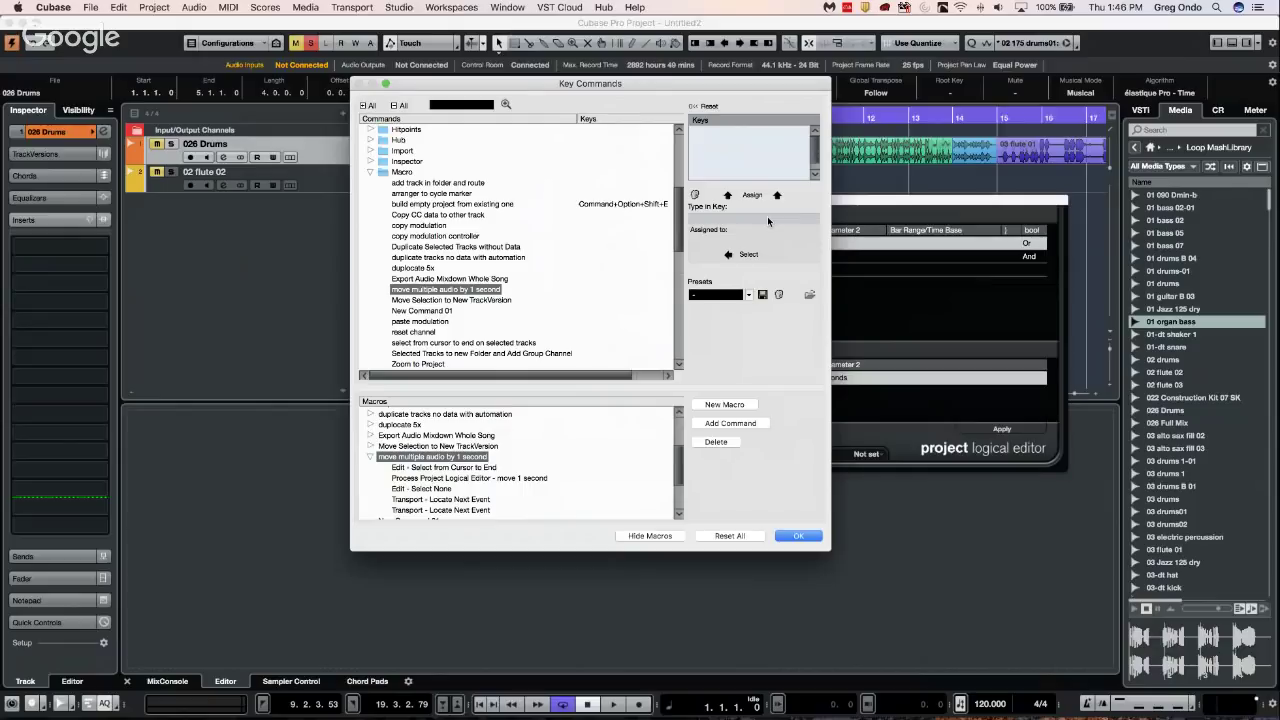
key(super+alt+m)
click(755, 195)
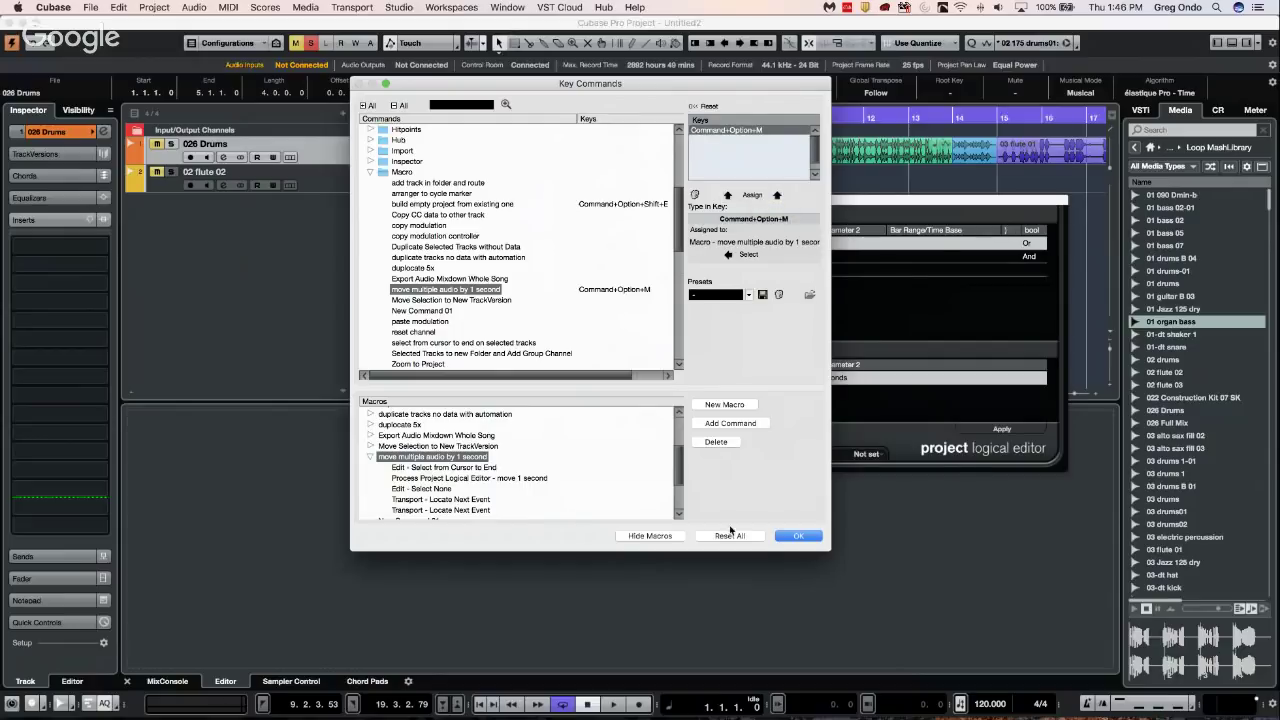
click(800, 537)
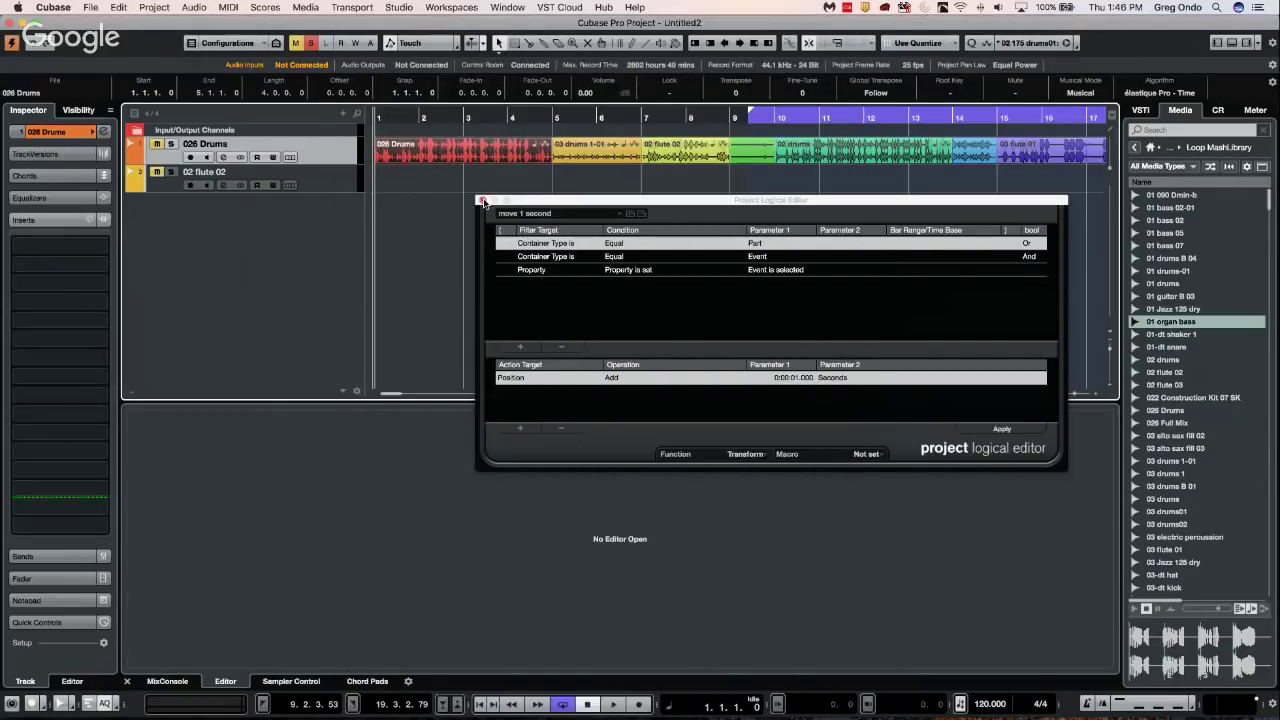
click(484, 199)
Place the project cursor inside the first drum event and run the macro repeatedly to insert gaps between all following audio events
drag(449, 120, 384, 123)
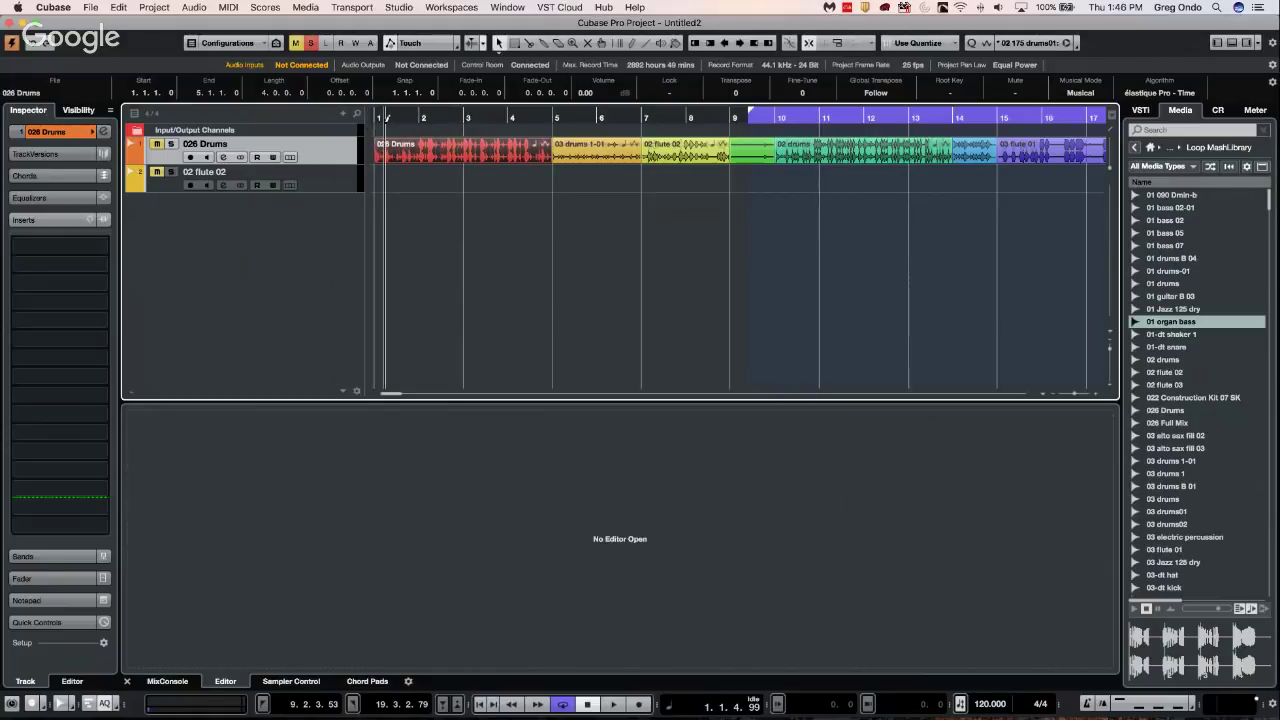
key(g)
key(g)
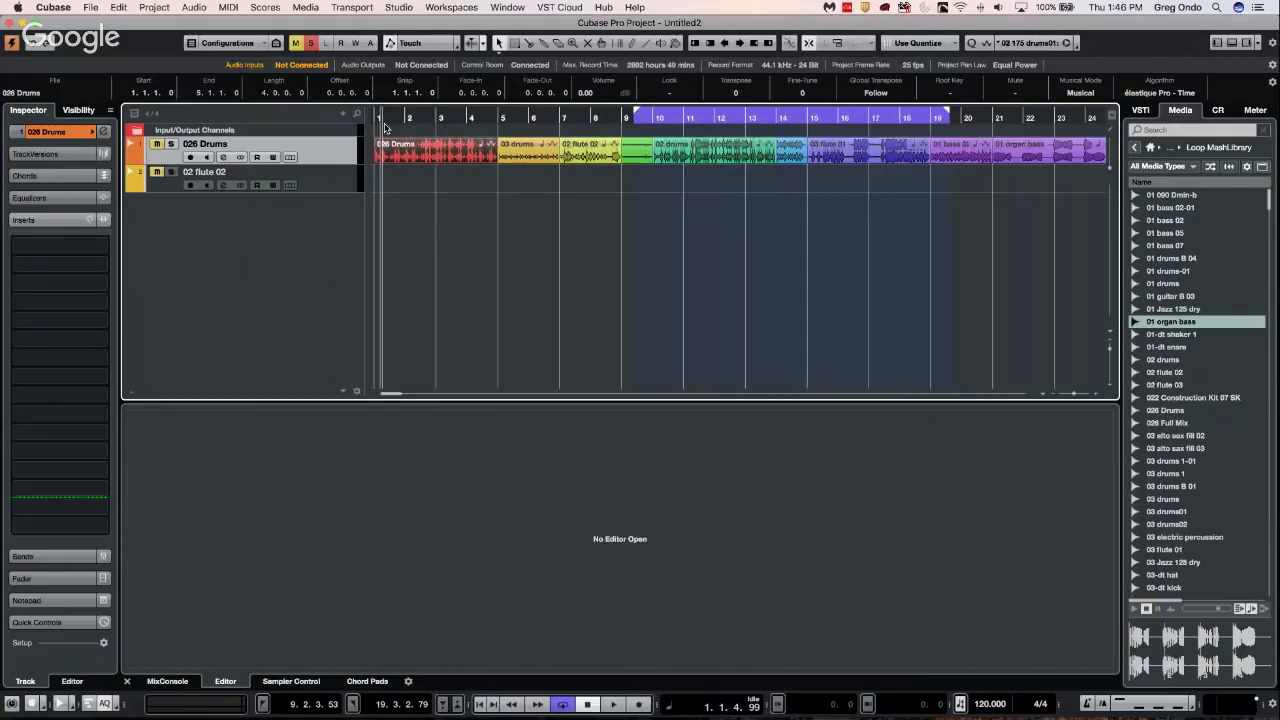
key(super+z)
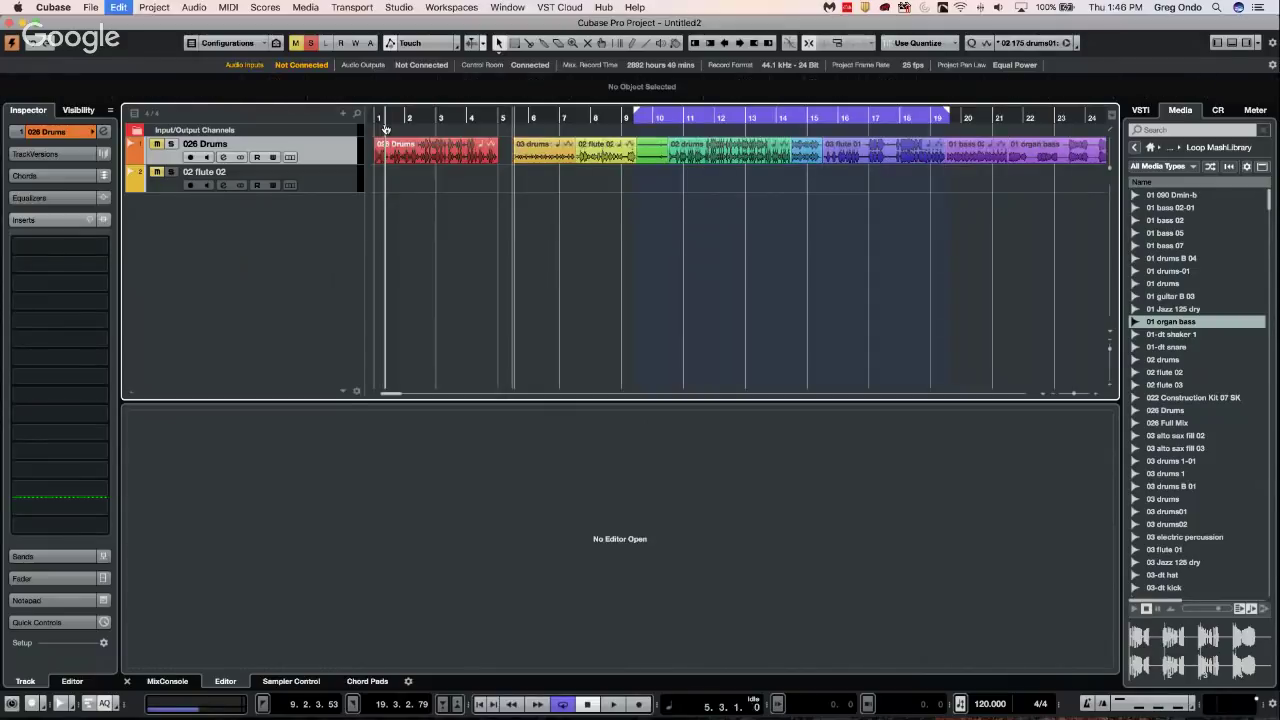
key(super+z)
key(super+z)
key(super+z)
key(super+z)
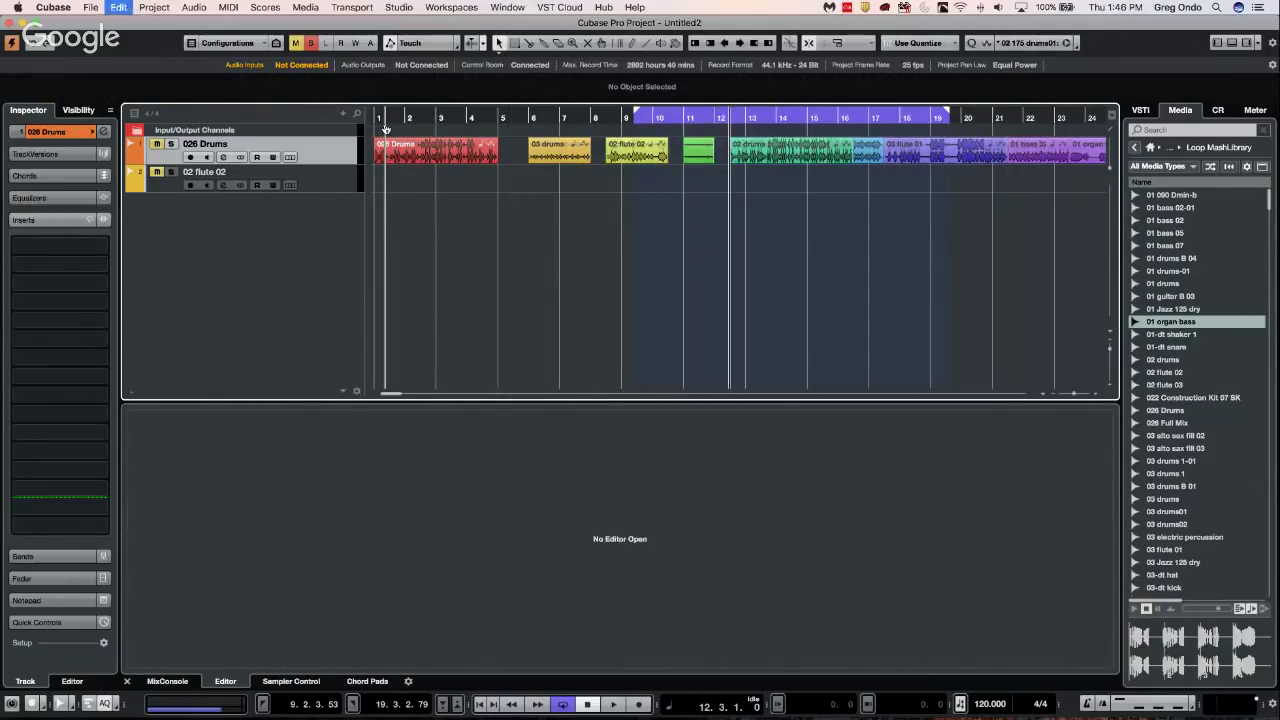
key(super+z)
key(super+z)
key(super+z)
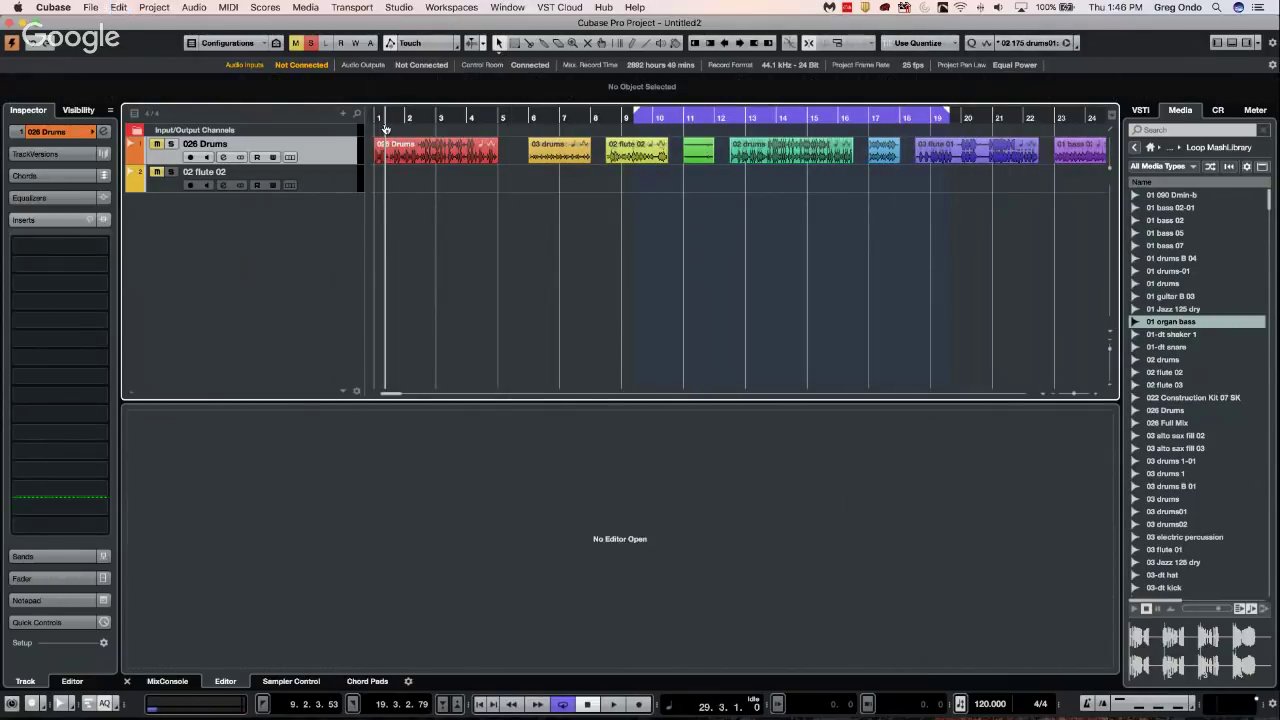
Undo all runs of the "move multiple audio by 1 second" macro so the audio events sit back to back
key(g)
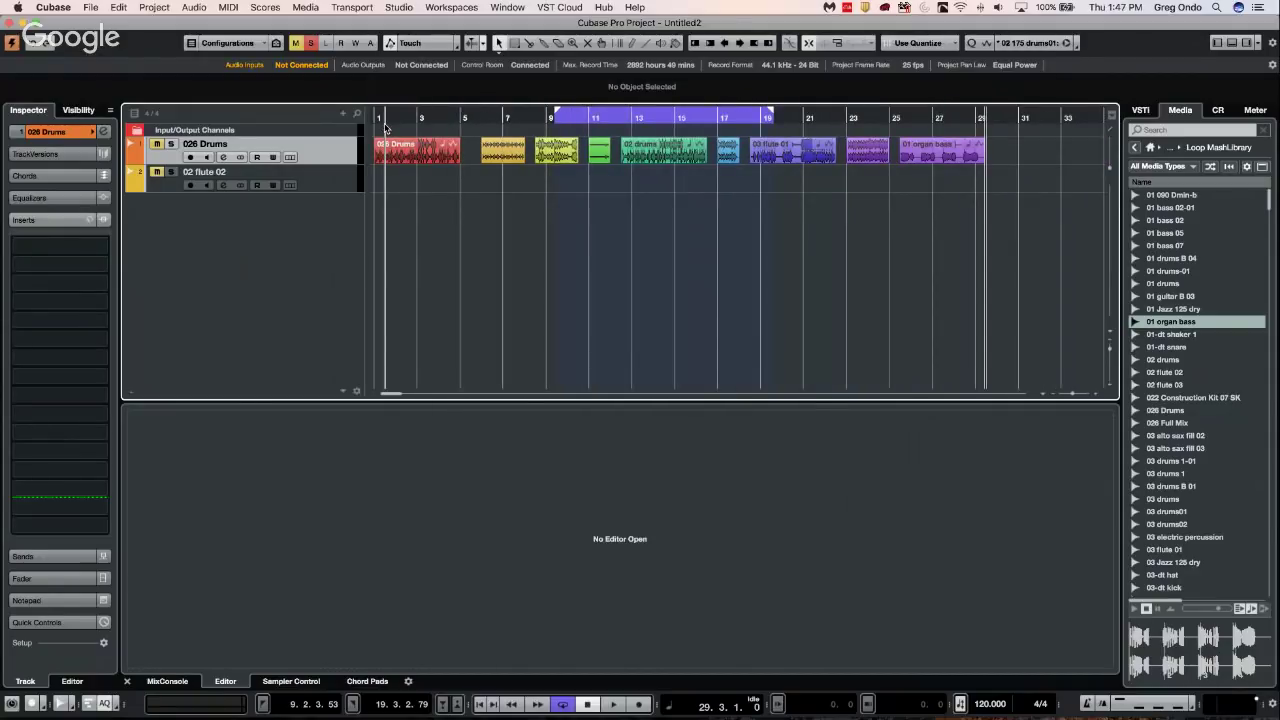
key(super+z)
key(super+z)
key(super+z)
key(super+z)
key(super+z)
key(super+z)
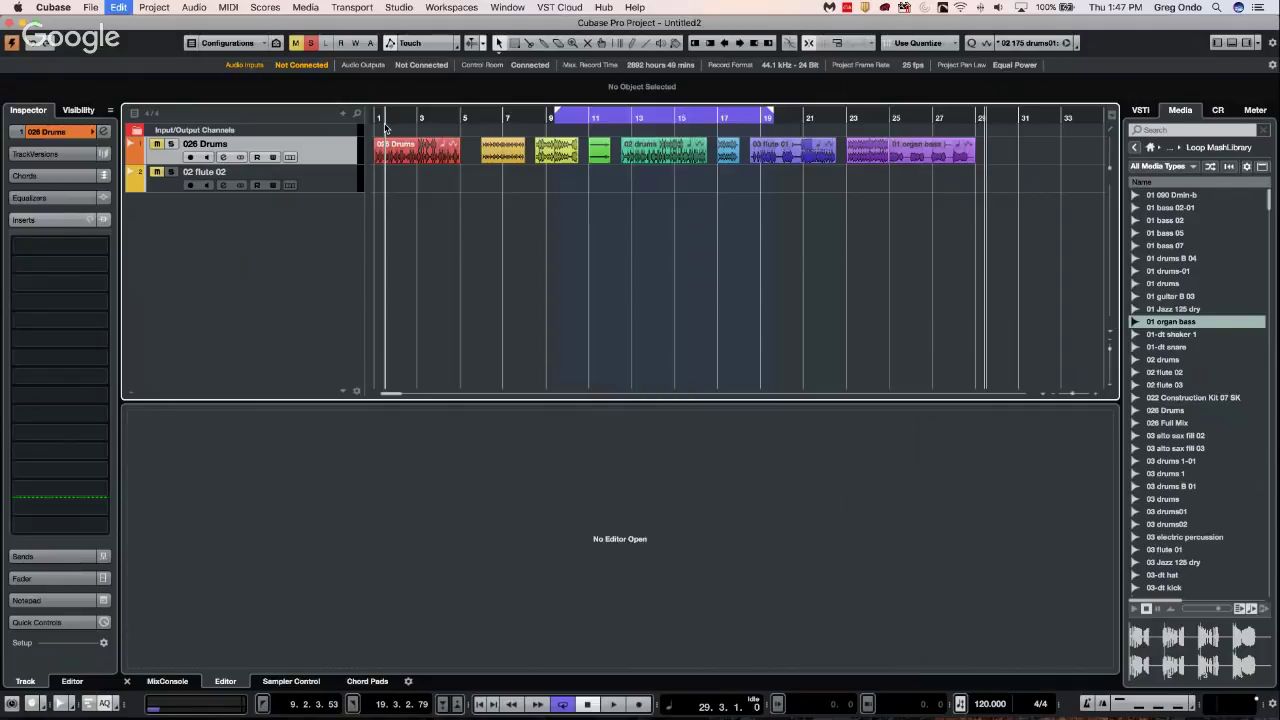
key(super+z)
key(super+z)
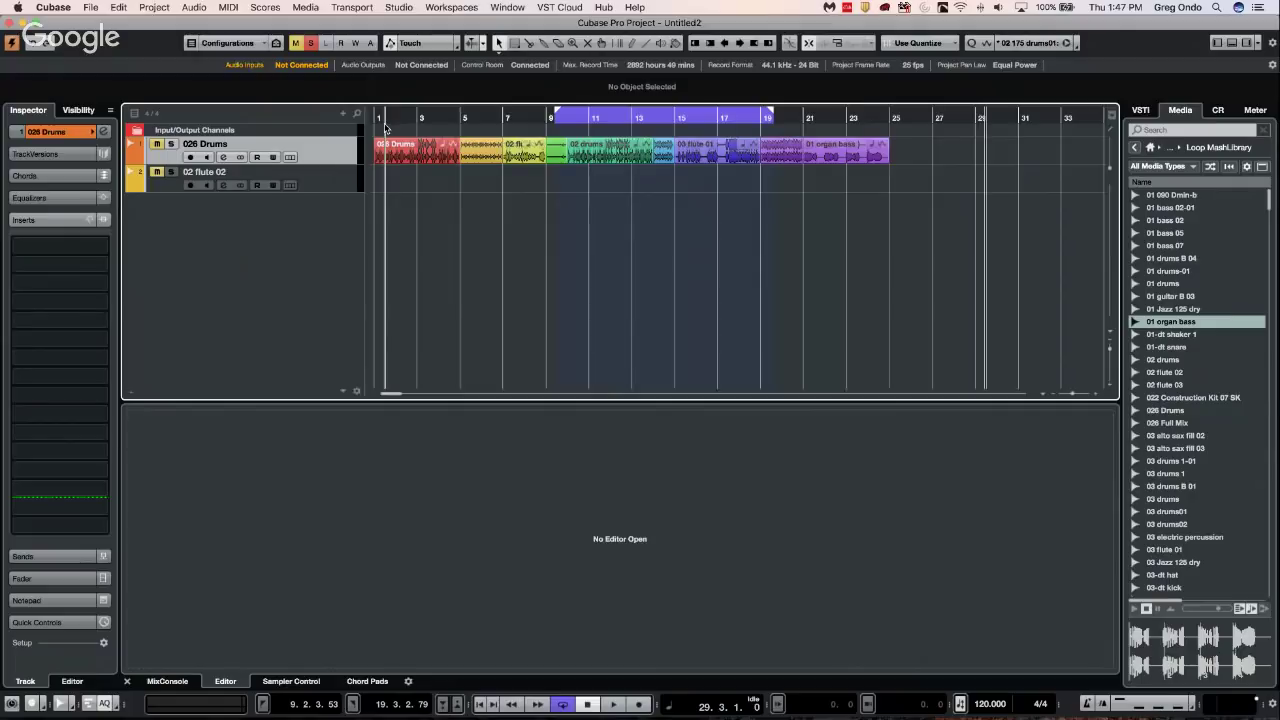
Place the project cursor at the project start and run the macro repeatedly until all following audio events are spaced apart
click(375, 117)
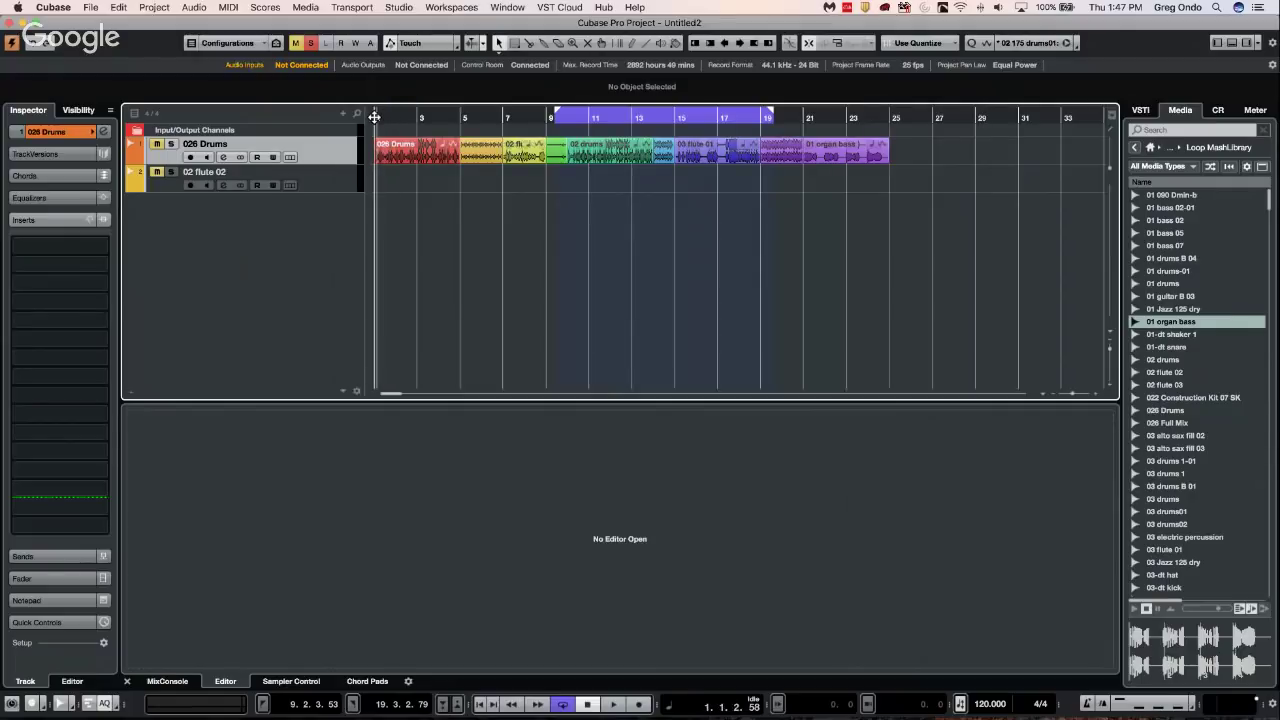
key(super+shift+z)
key(super+shift+z)
key(super+shift+z)
key(super+shift+z)
key(super+shift+z)
key(super+shift+z)
key(super+shift+z)
key(super+shift+z)
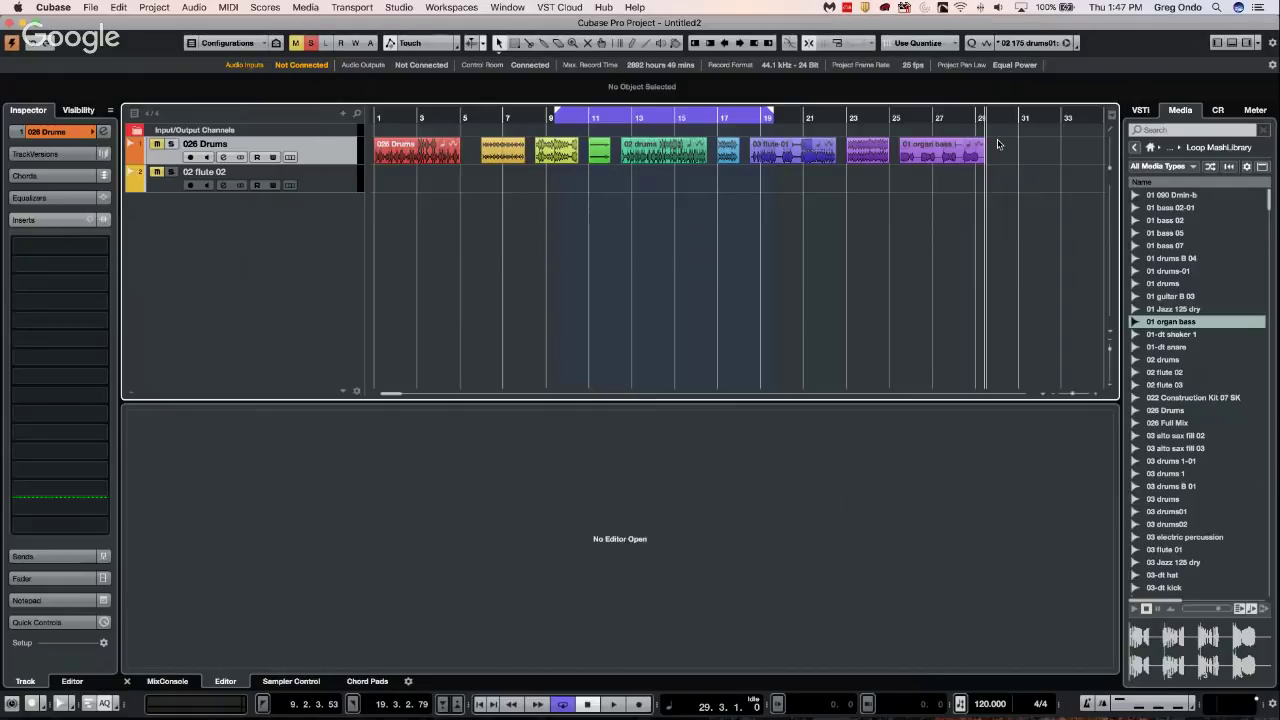
Reopen the Project Logical Editor and move its window clear of the first audio events
click(118, 7)
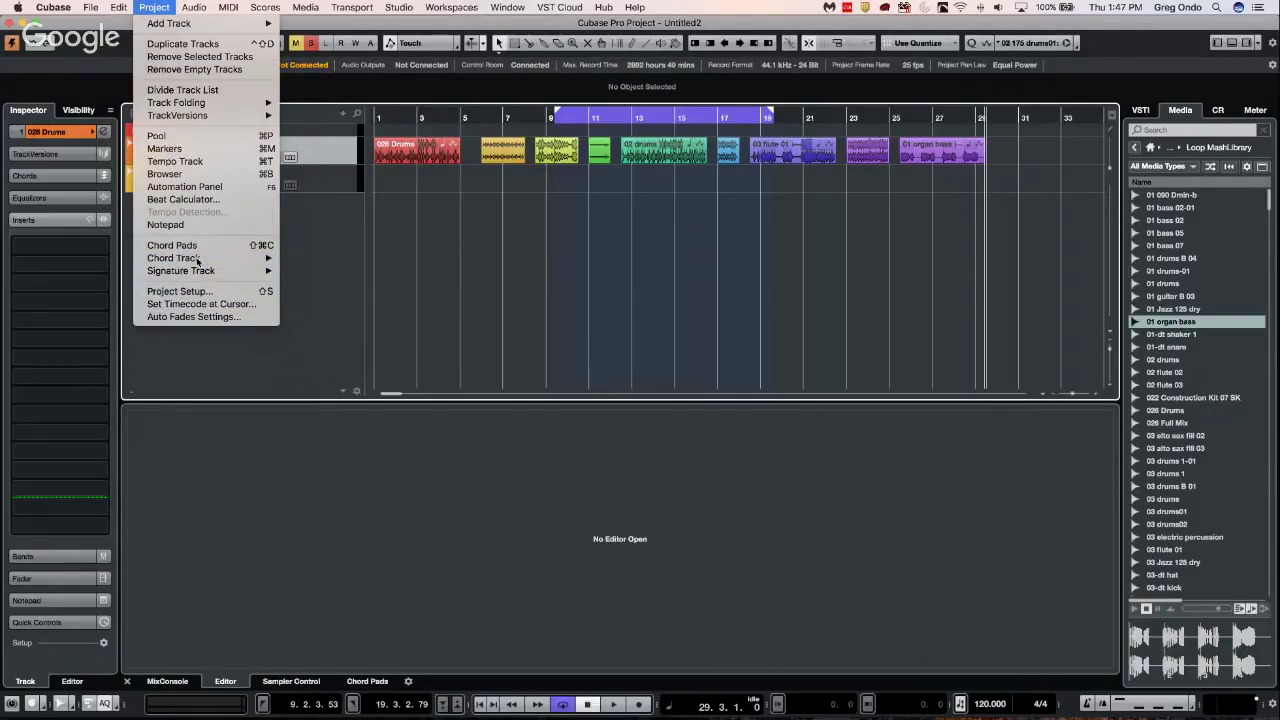
mouse_move(122, 8)
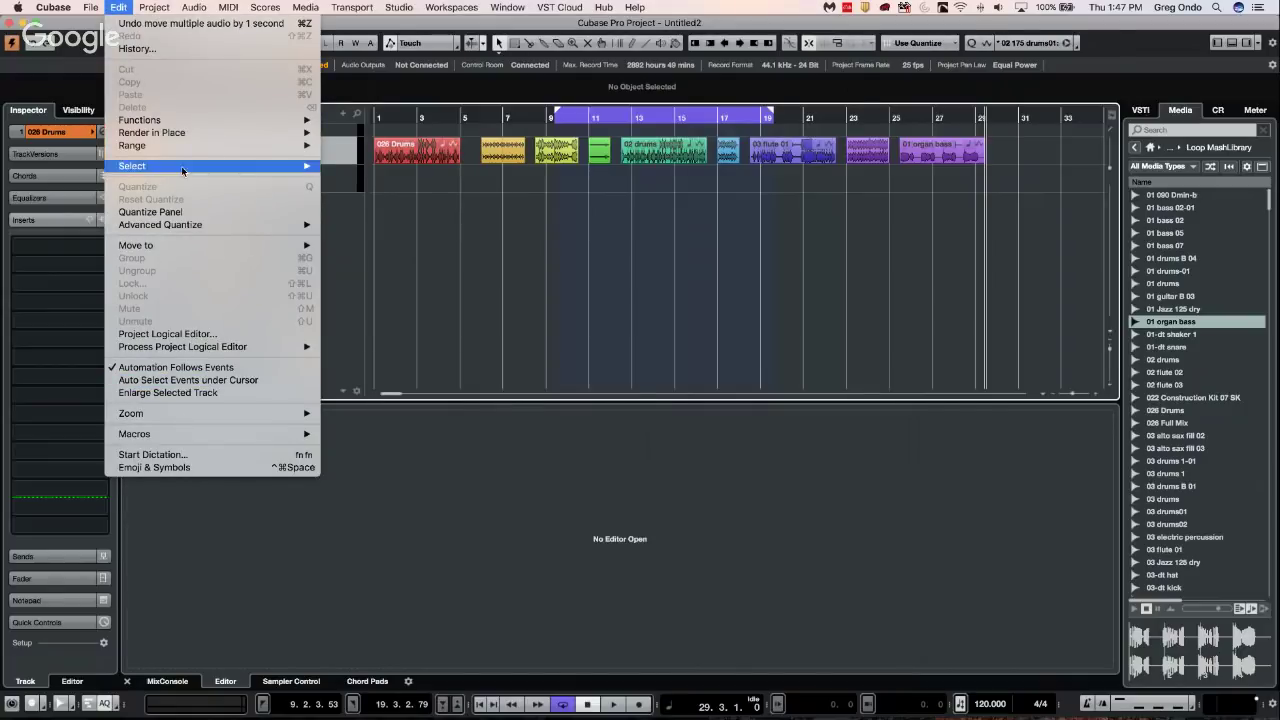
click(192, 333)
drag(585, 203, 697, 87)
Review the commands inside the "move multiple audio by 1 second" macro in Key Commands, then close the dialog
click(92, 8)
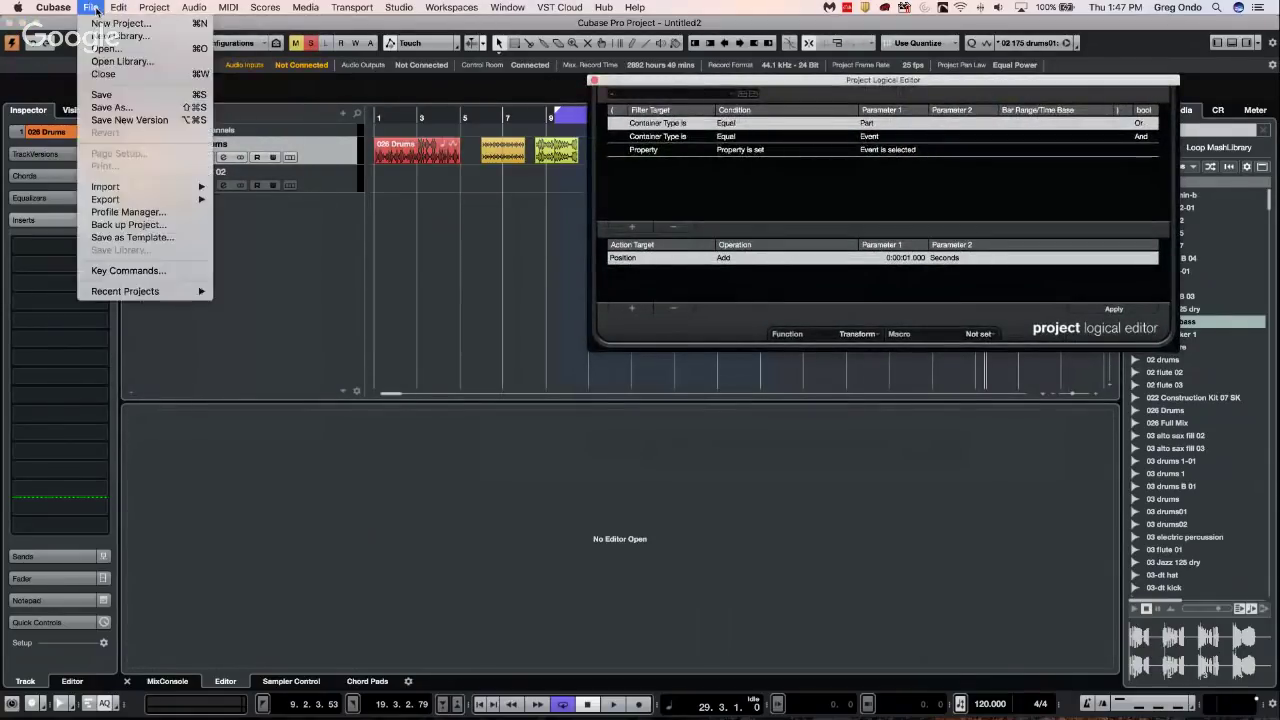
click(105, 272)
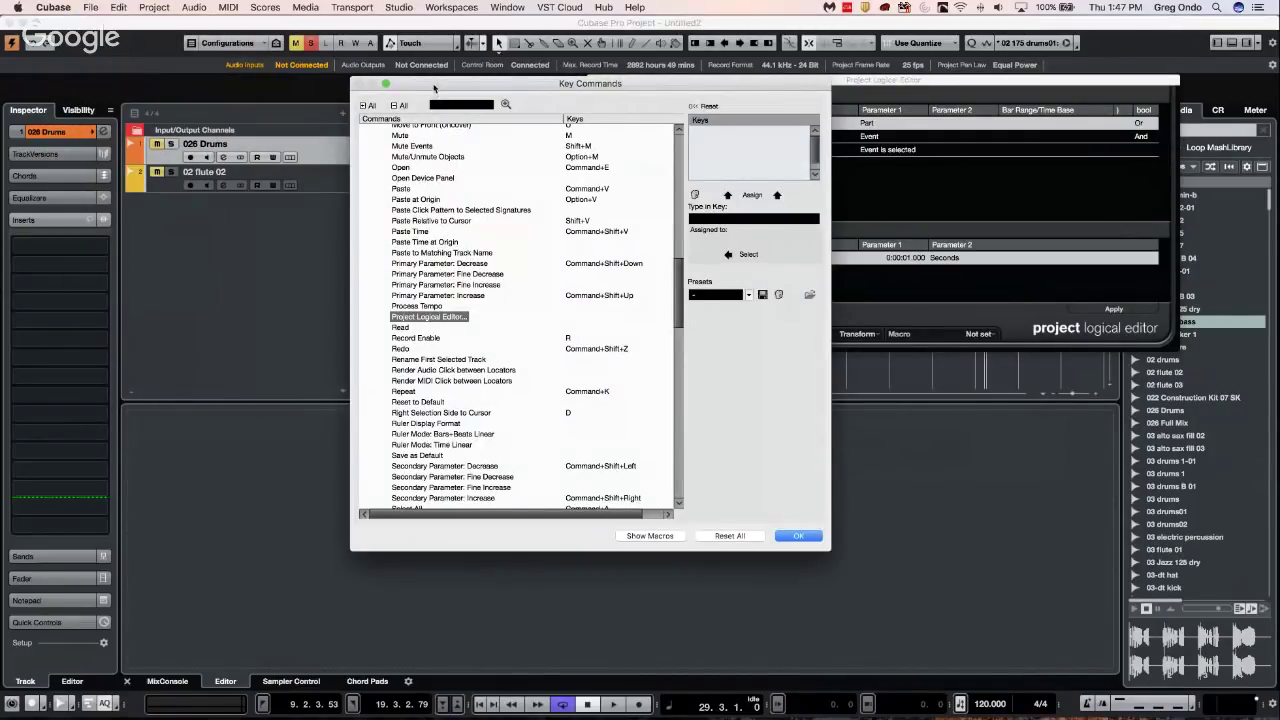
drag(590, 83, 411, 83)
click(471, 536)
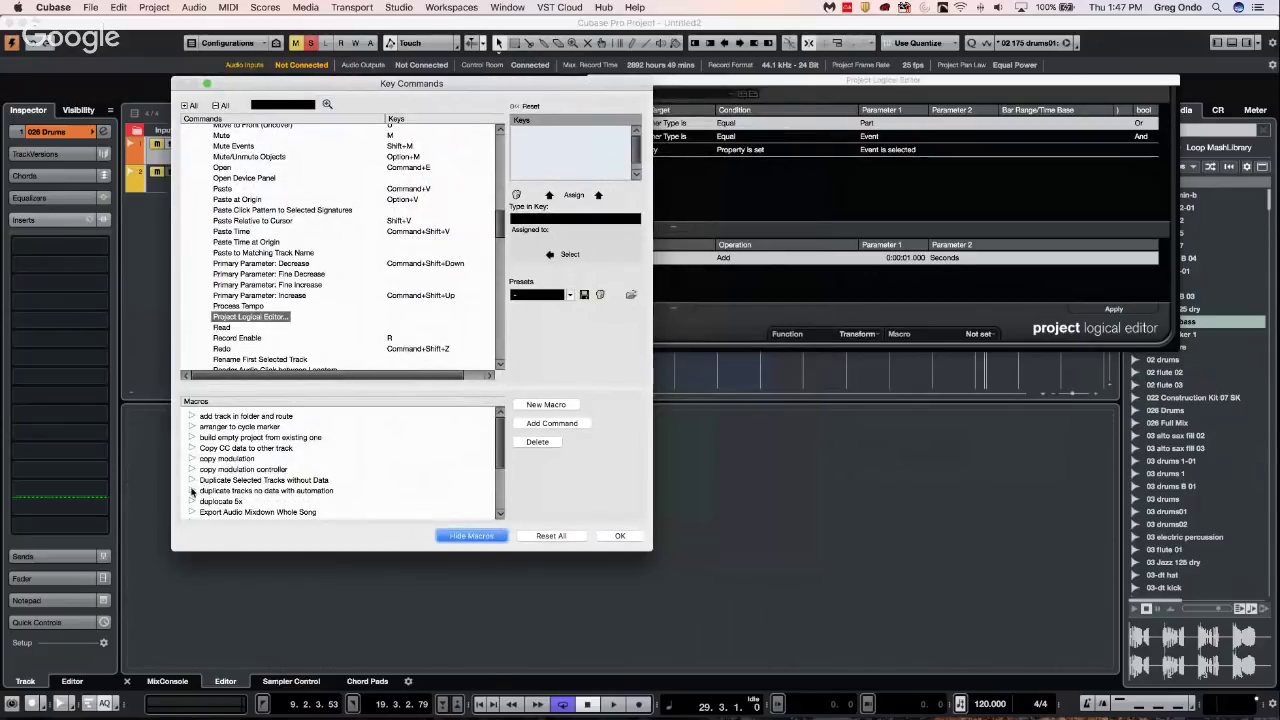
scroll(196, 466, down, 1)
scroll(196, 466, down, 2)
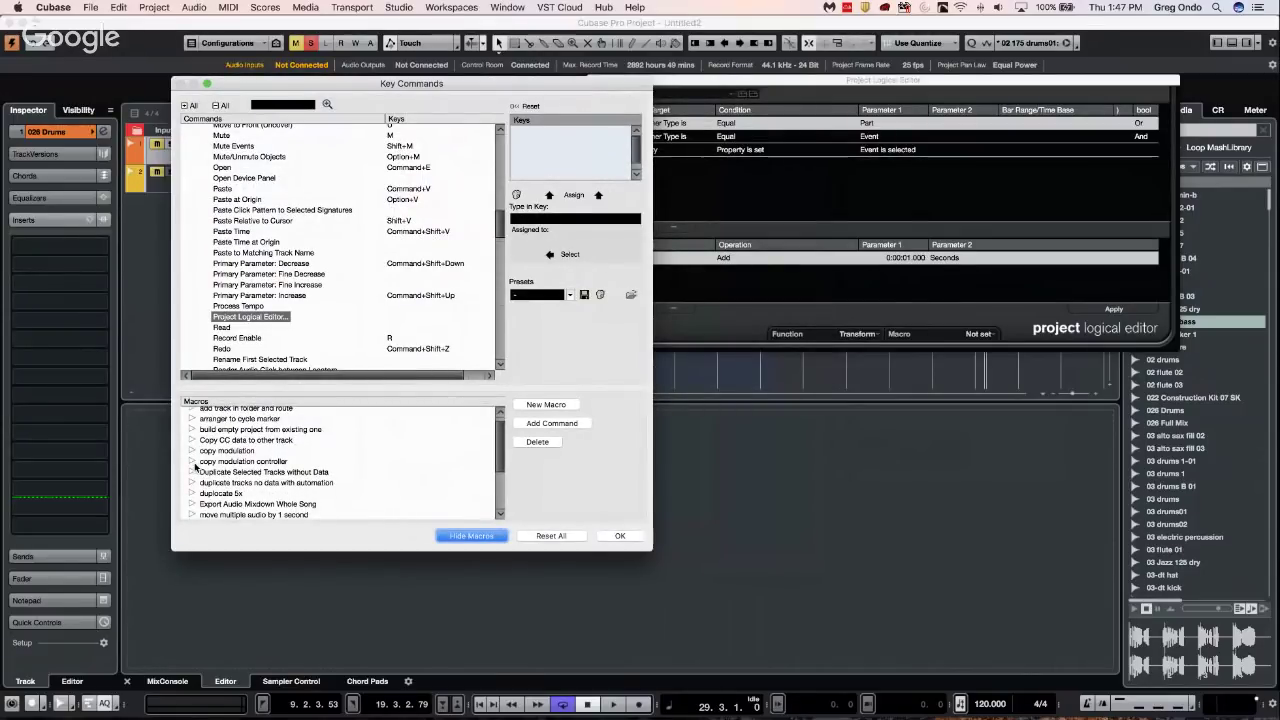
click(194, 507)
scroll(241, 464, down, 3)
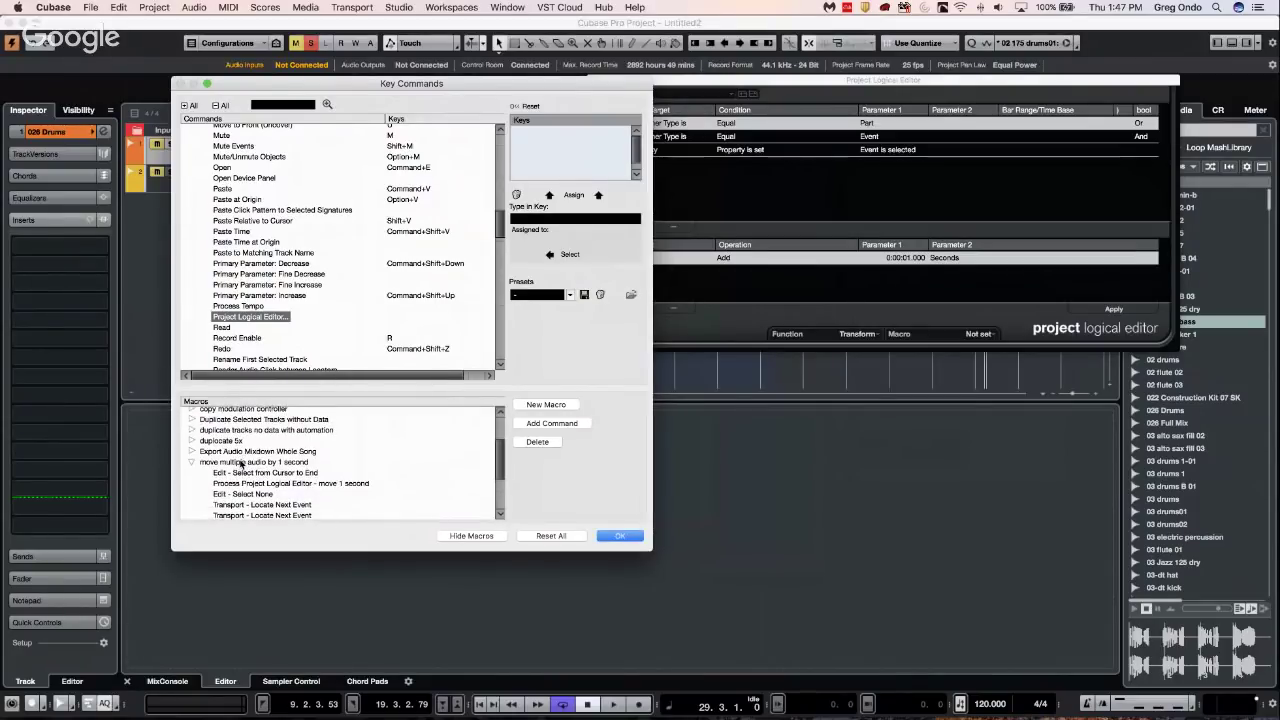
scroll(241, 464, down, 1)
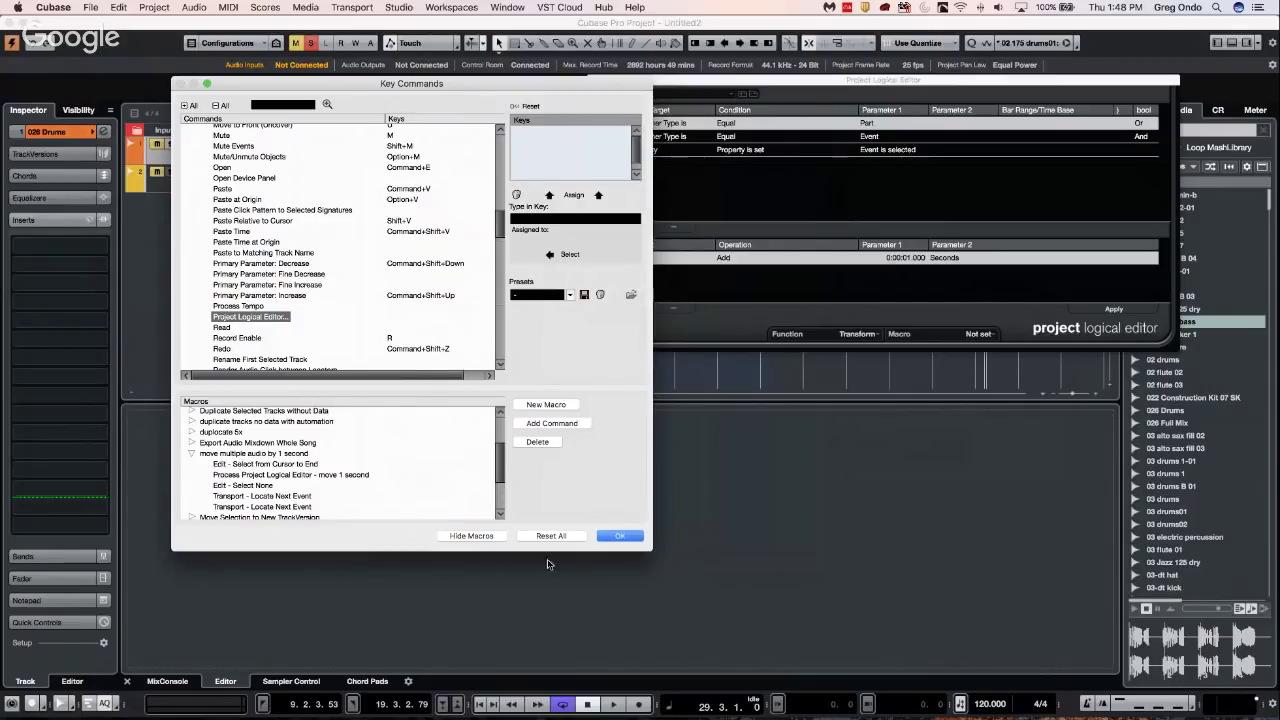
click(623, 536)
Move the Project Logical Editor aside, review the "move multiple audio by 1 second" macro's commands in Key Commands, then close both windows
drag(612, 81, 708, 136)
click(90, 7)
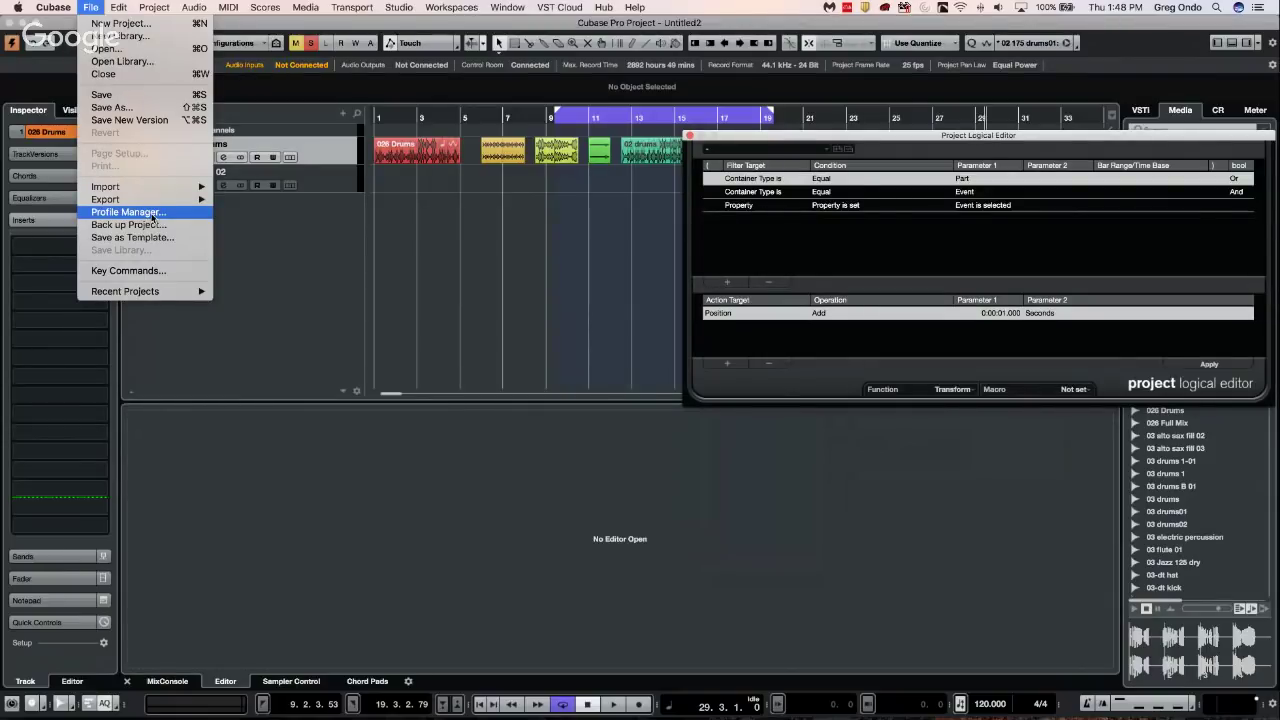
click(152, 270)
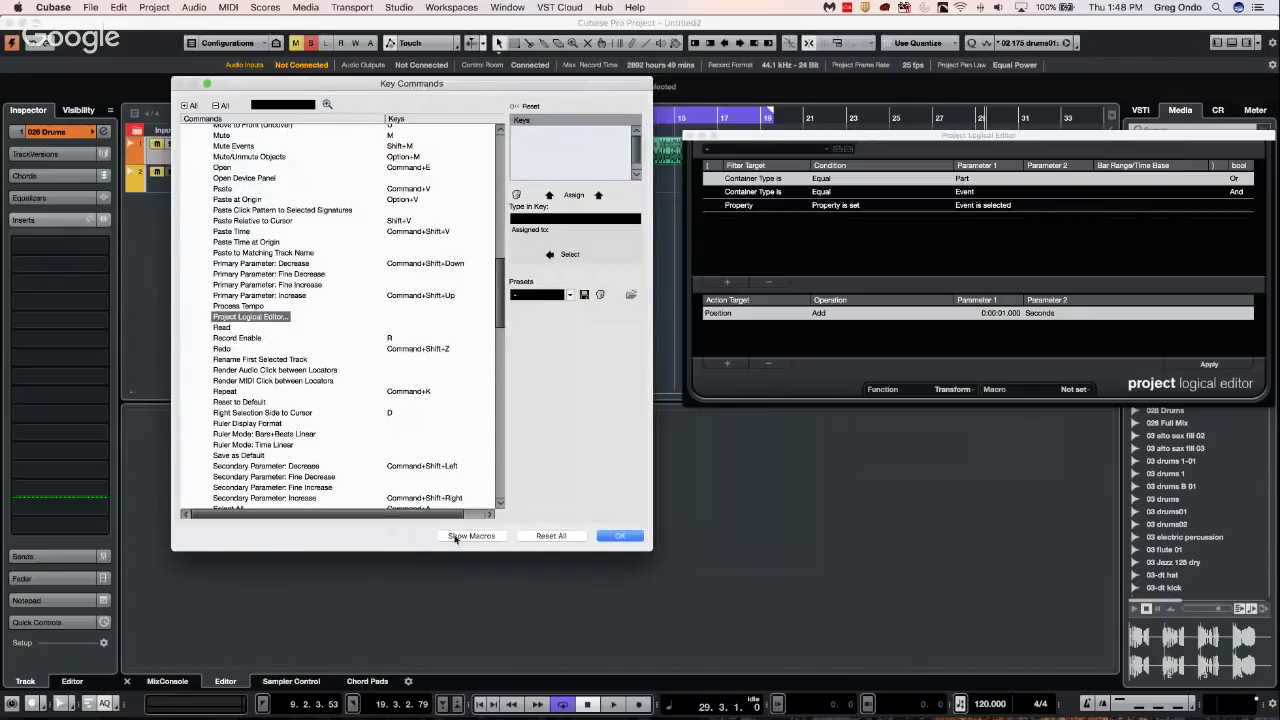
click(459, 536)
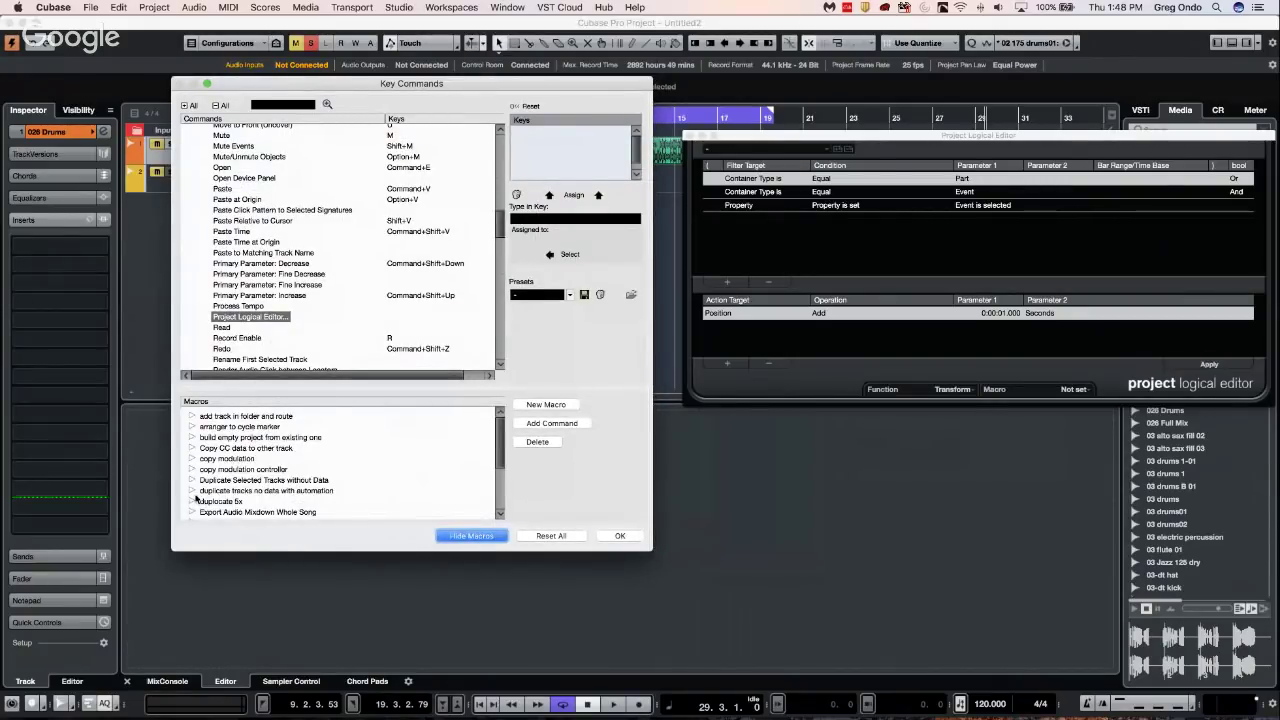
scroll(247, 488, down, 2)
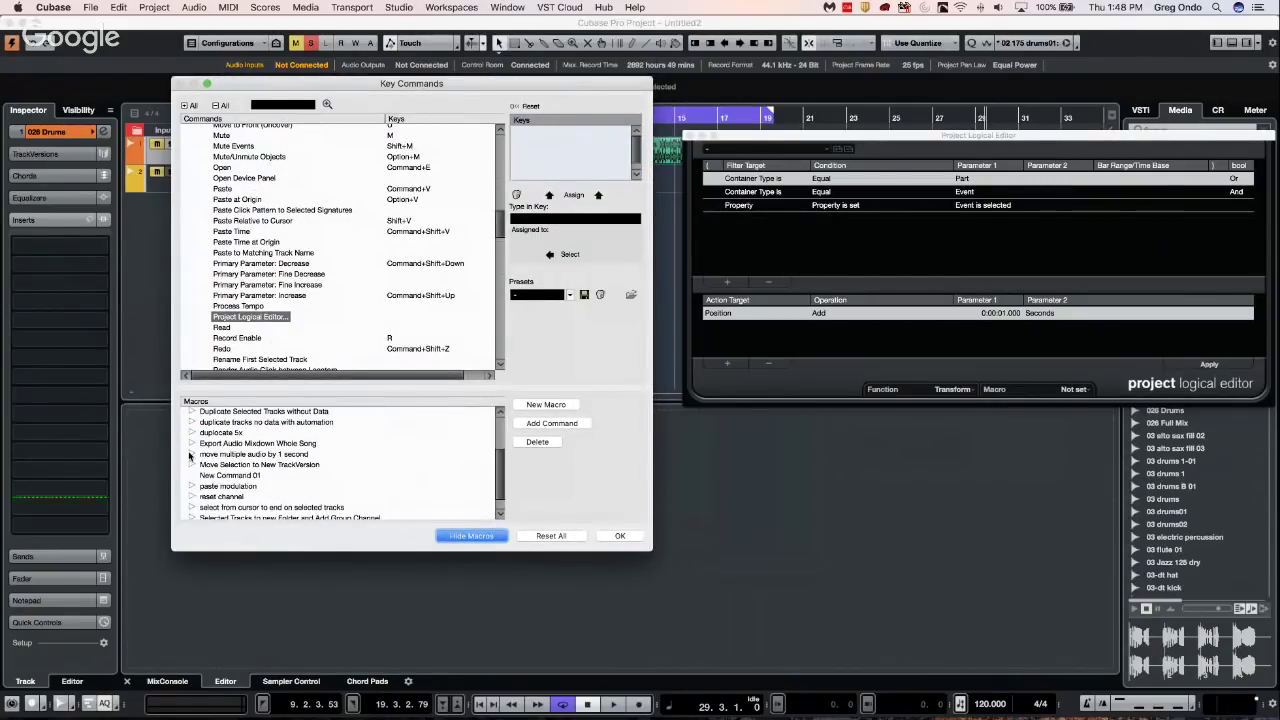
click(191, 454)
scroll(394, 477, down, 1)
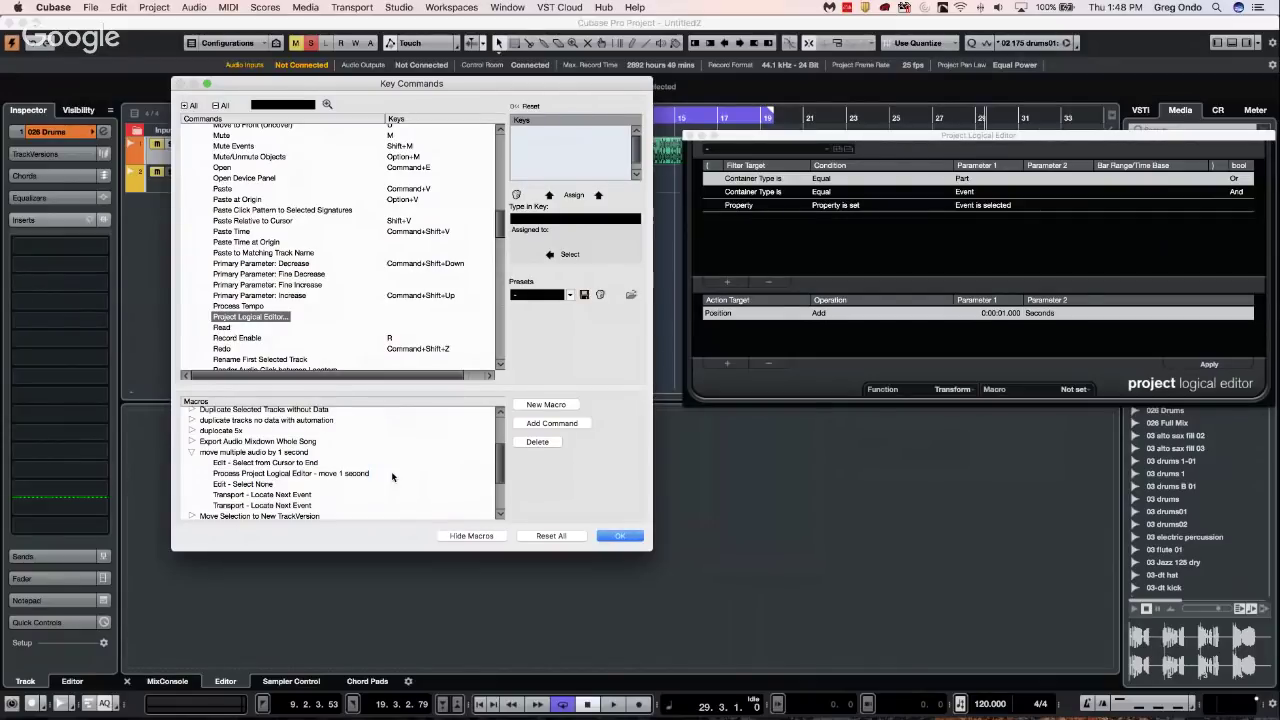
click(621, 537)
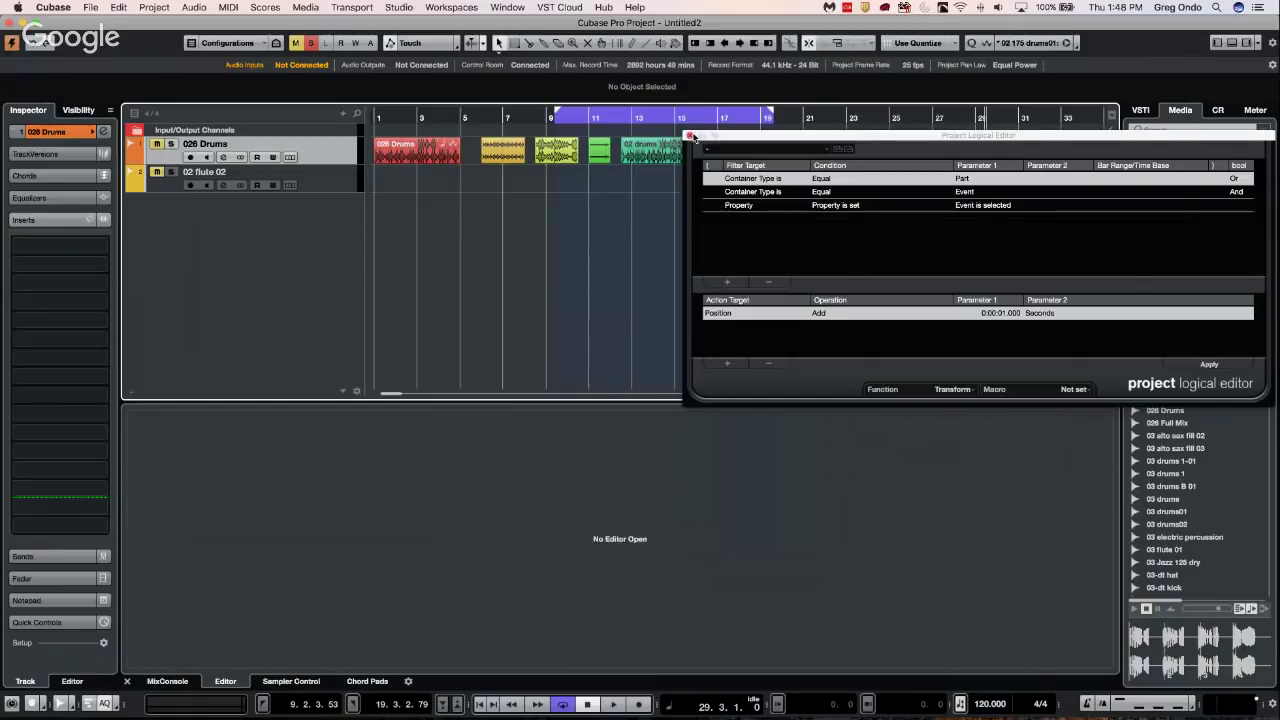
click(690, 134)
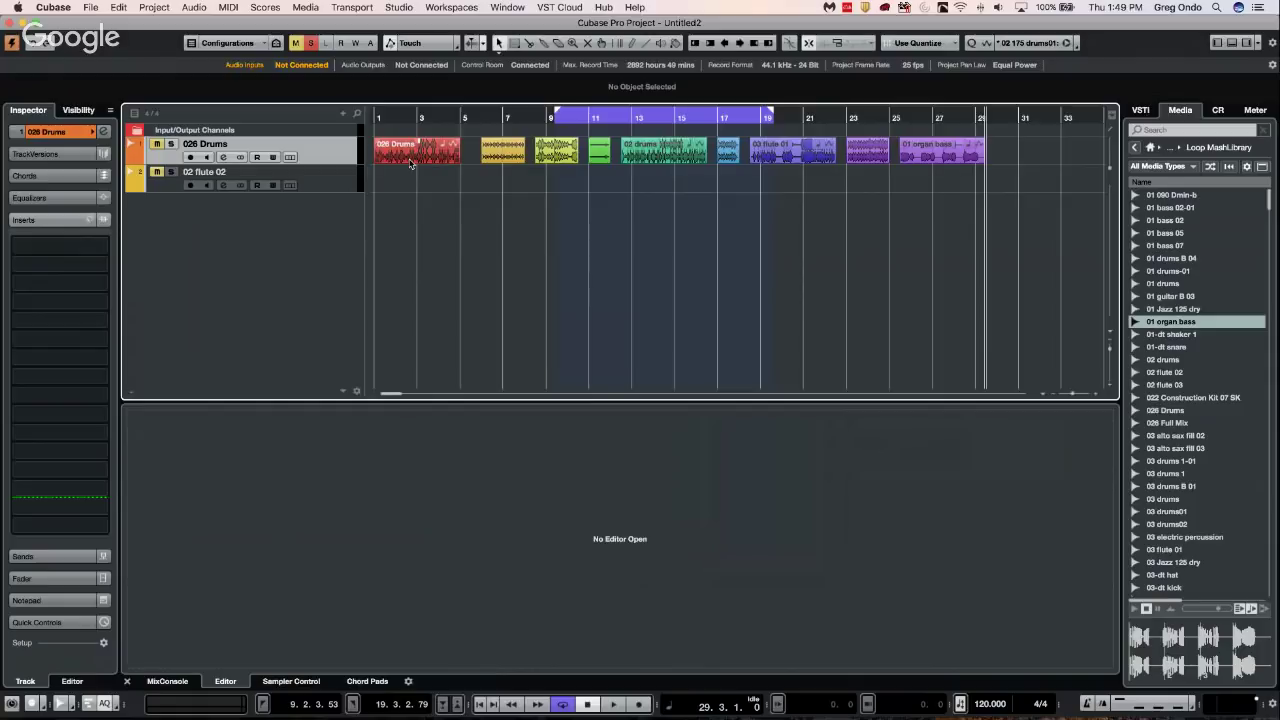
Increase the height of the 026 Drums track and open the Track Pictures Browser for it
drag(176, 162, 177, 222)
right_click(160, 201)
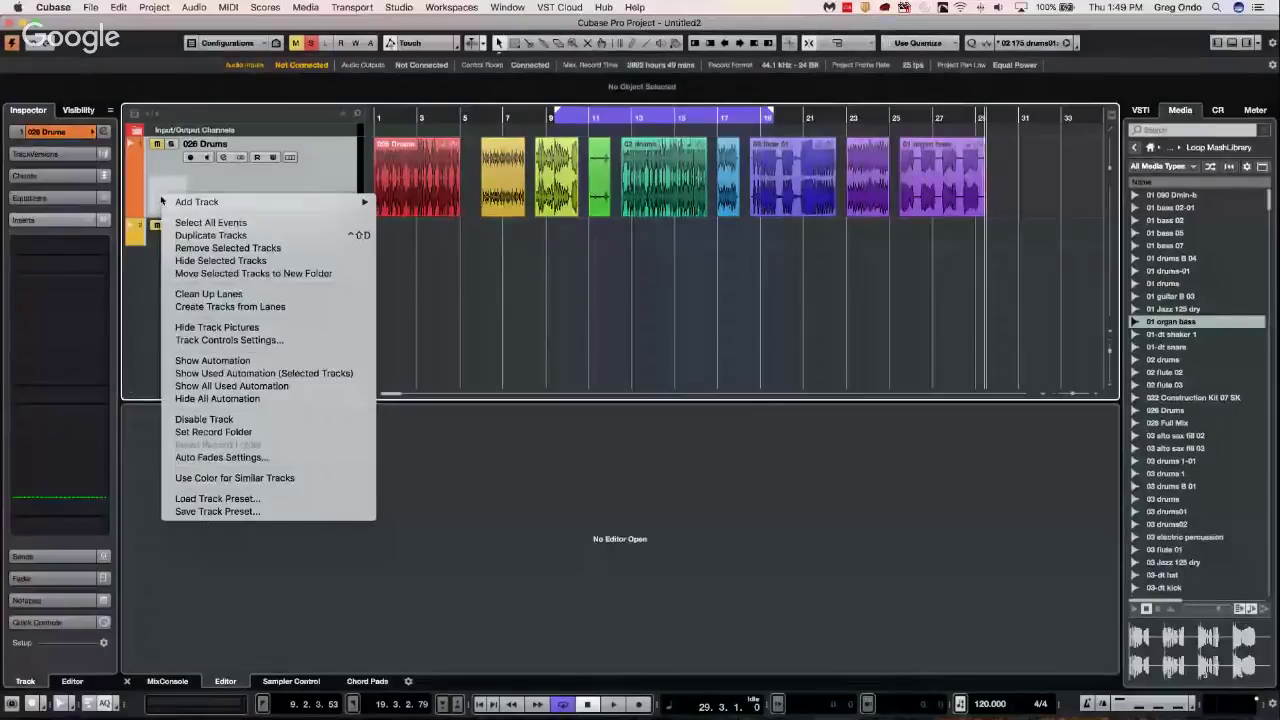
click(169, 190)
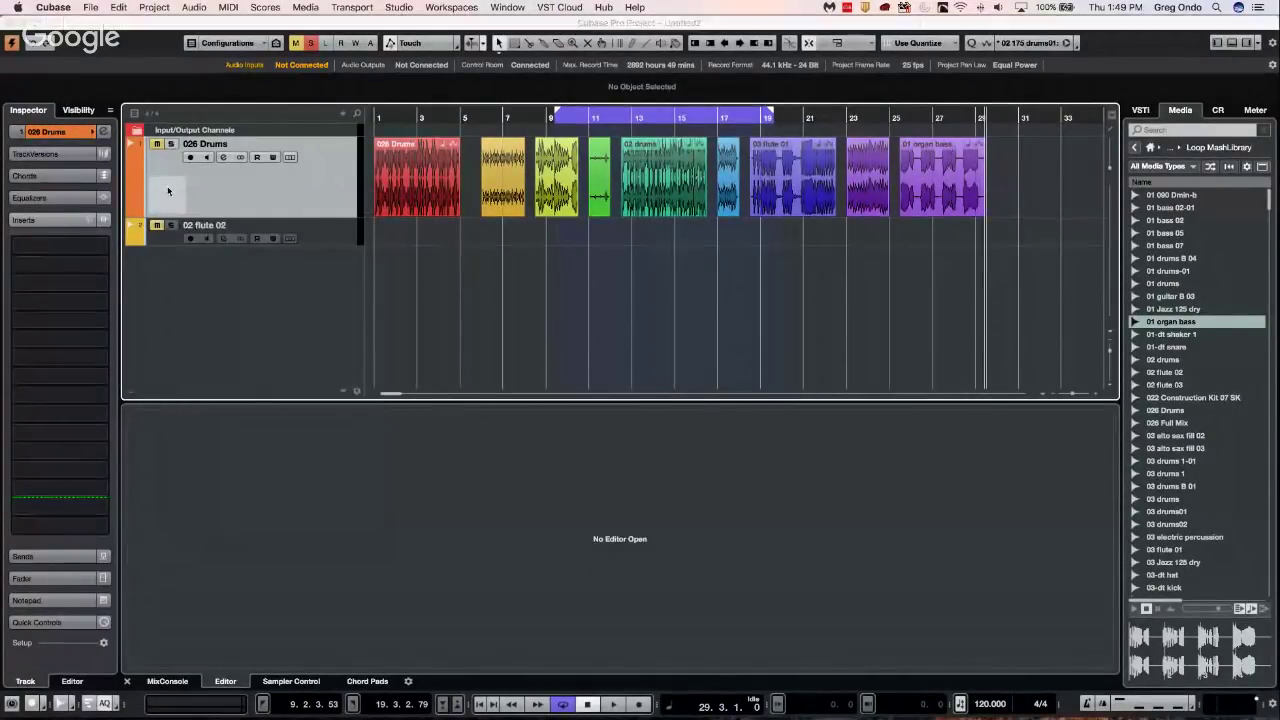
double_click(169, 190)
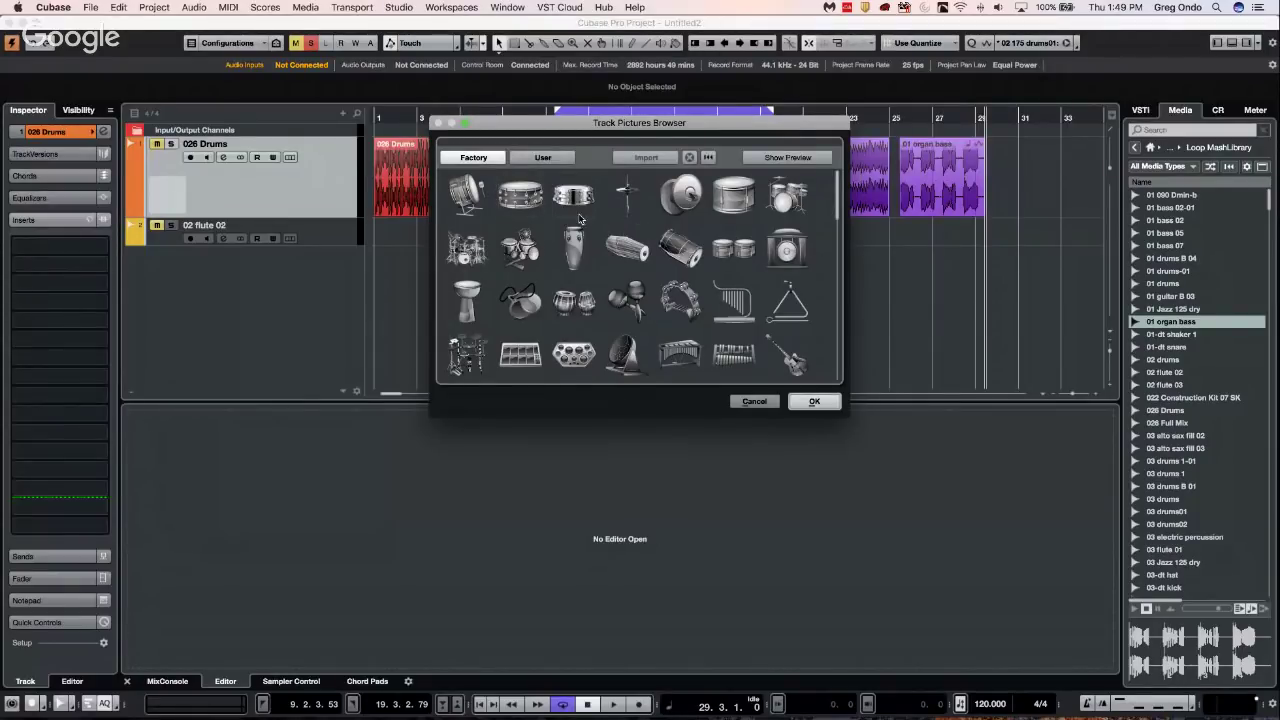
Browse the factory track pictures and choose a drum kit picture for the 026 Drums track
scroll(560, 235, down, 10)
scroll(568, 254, up, 2)
scroll(569, 256, down, 3)
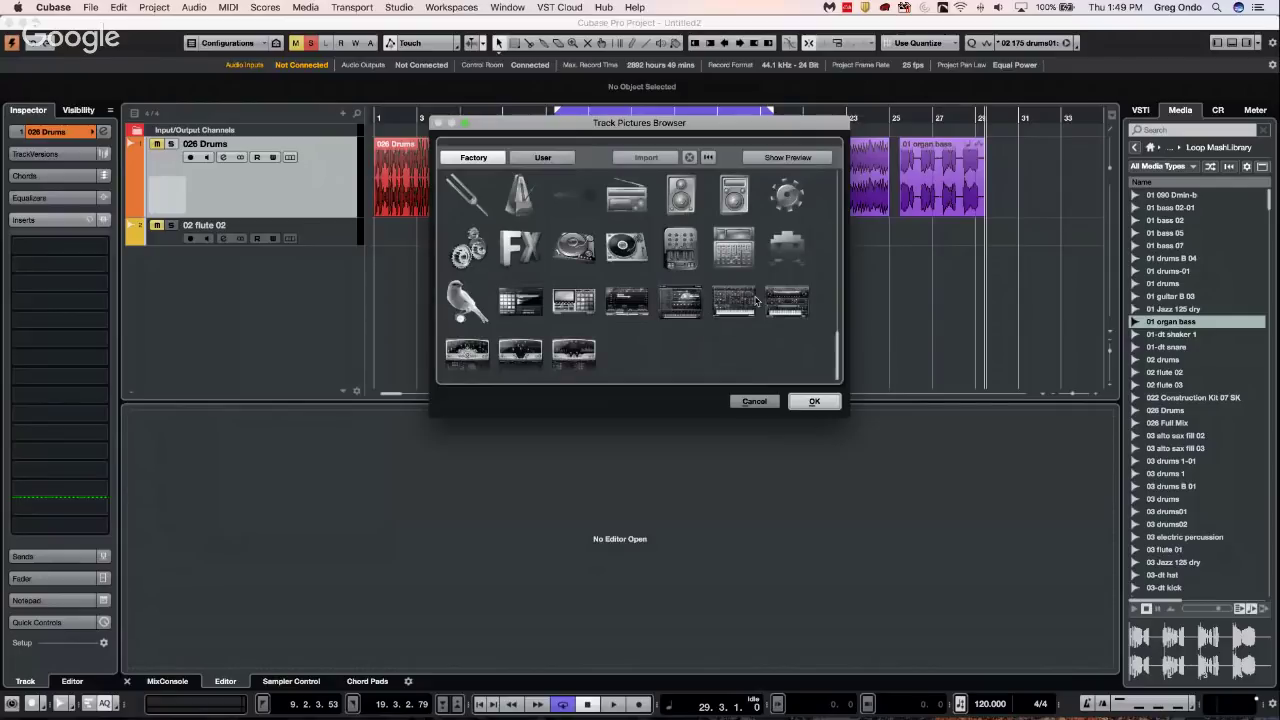
scroll(612, 266, up, 5)
scroll(660, 270, up, 1)
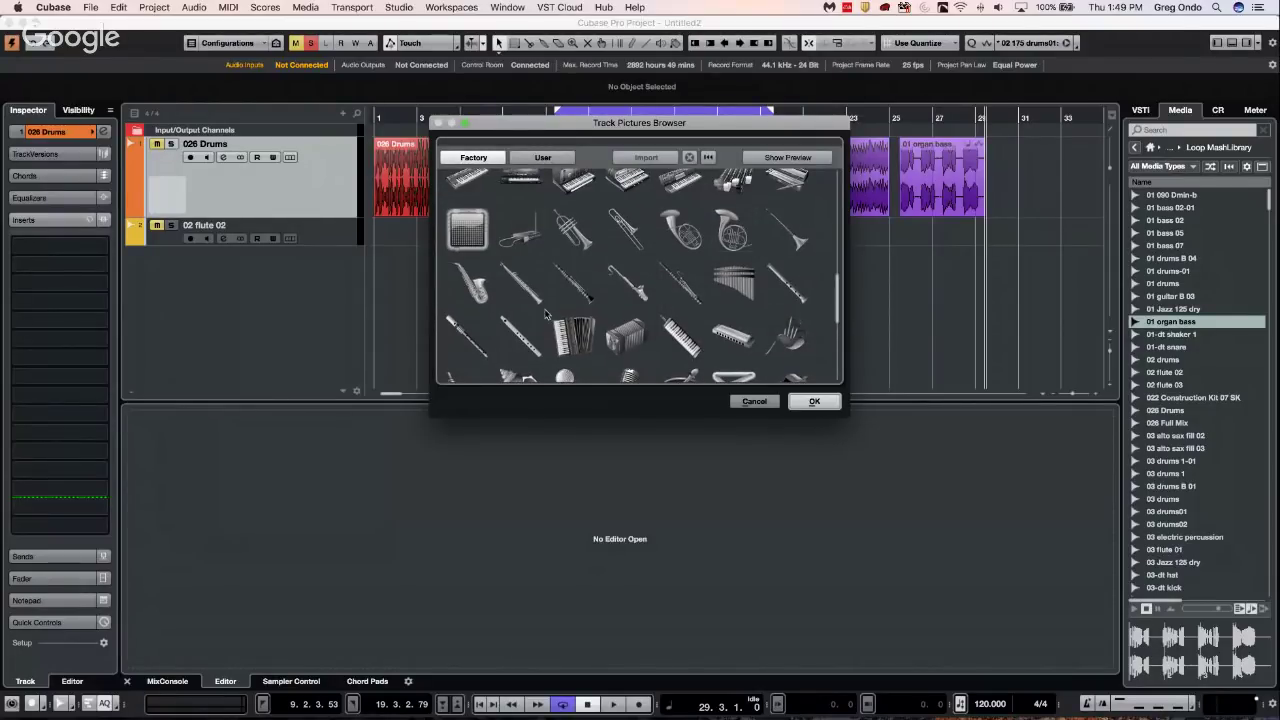
scroll(592, 286, up, 4)
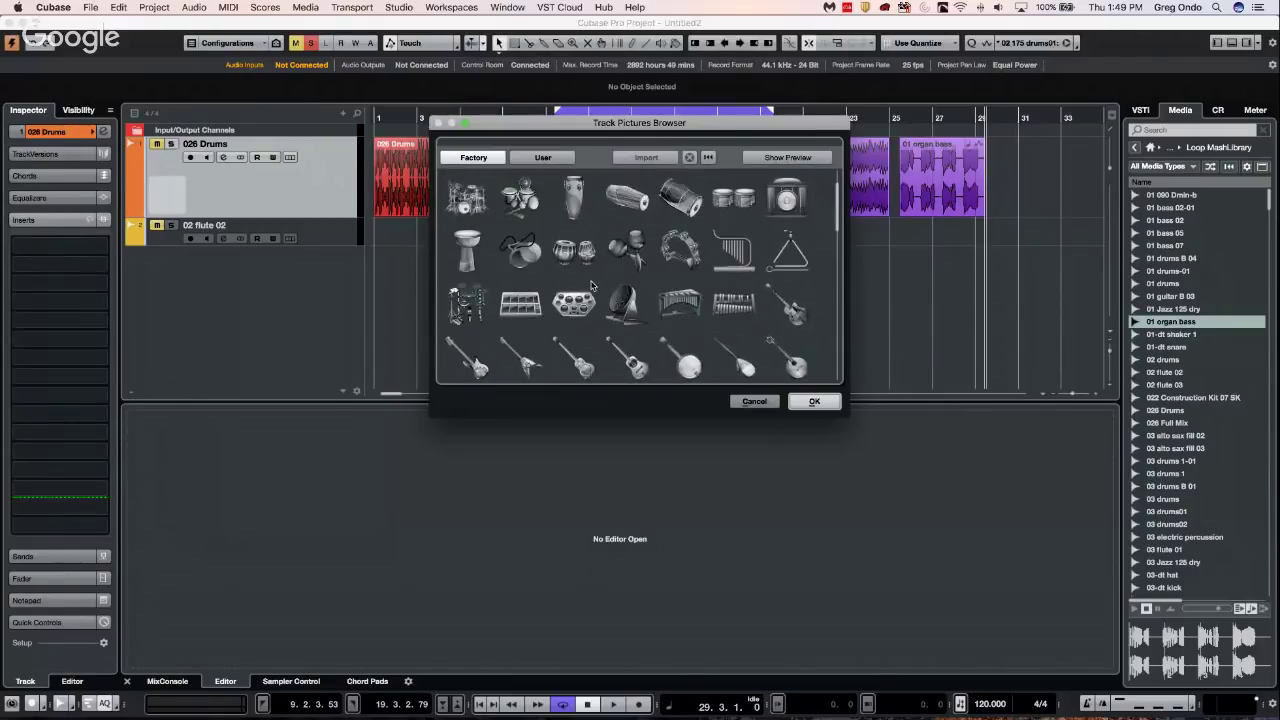
scroll(592, 286, up, 2)
click(469, 245)
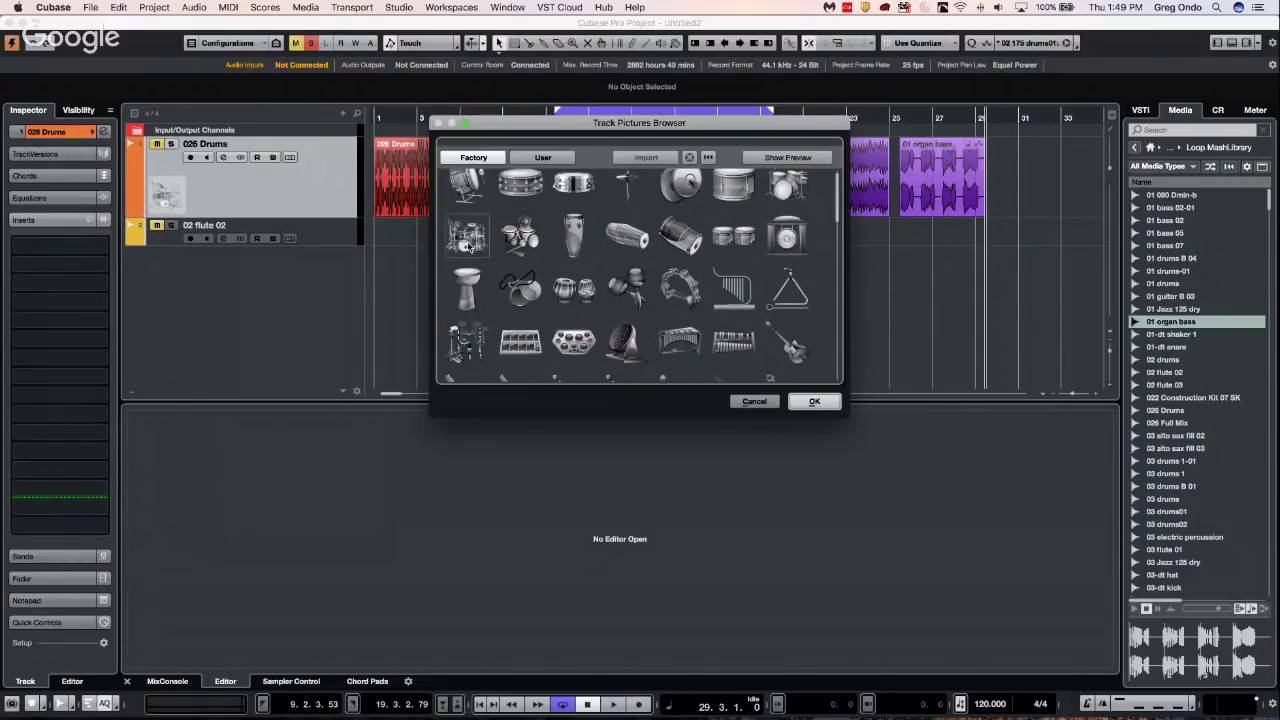
Start importing a user track picture and look through Photos, Documents, Applications and iCloud Drive for an image
click(543, 158)
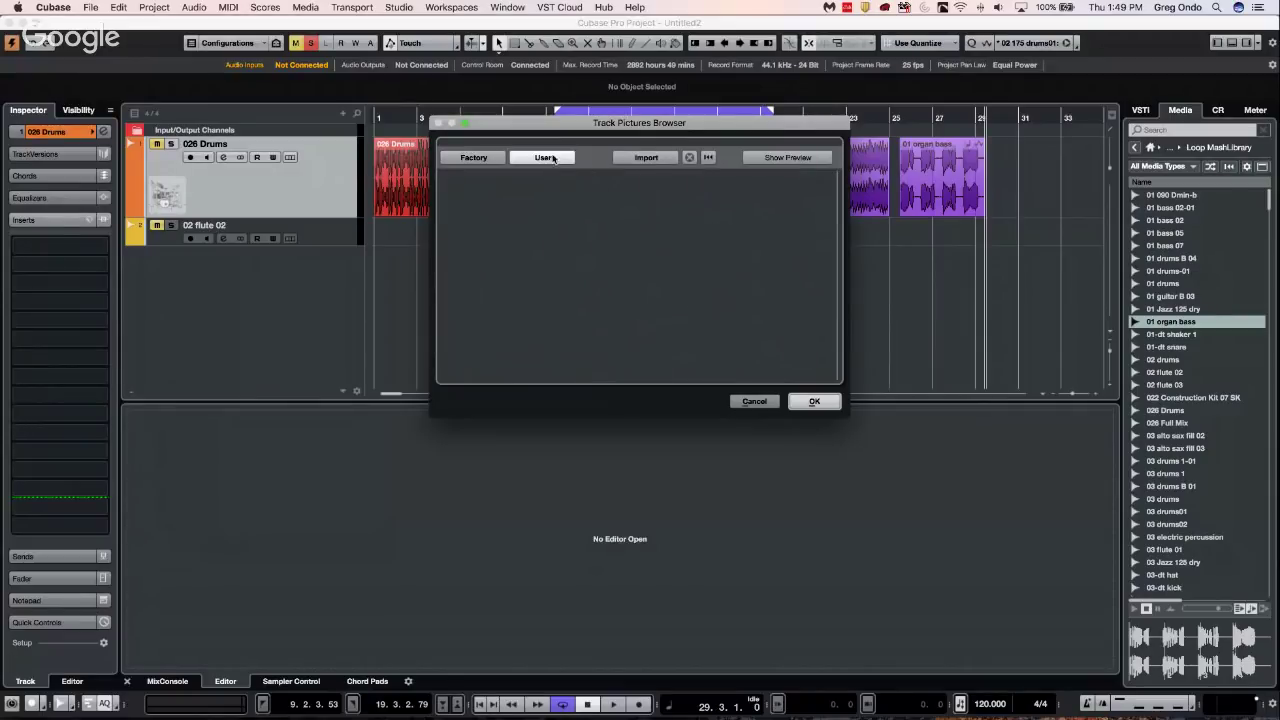
click(647, 158)
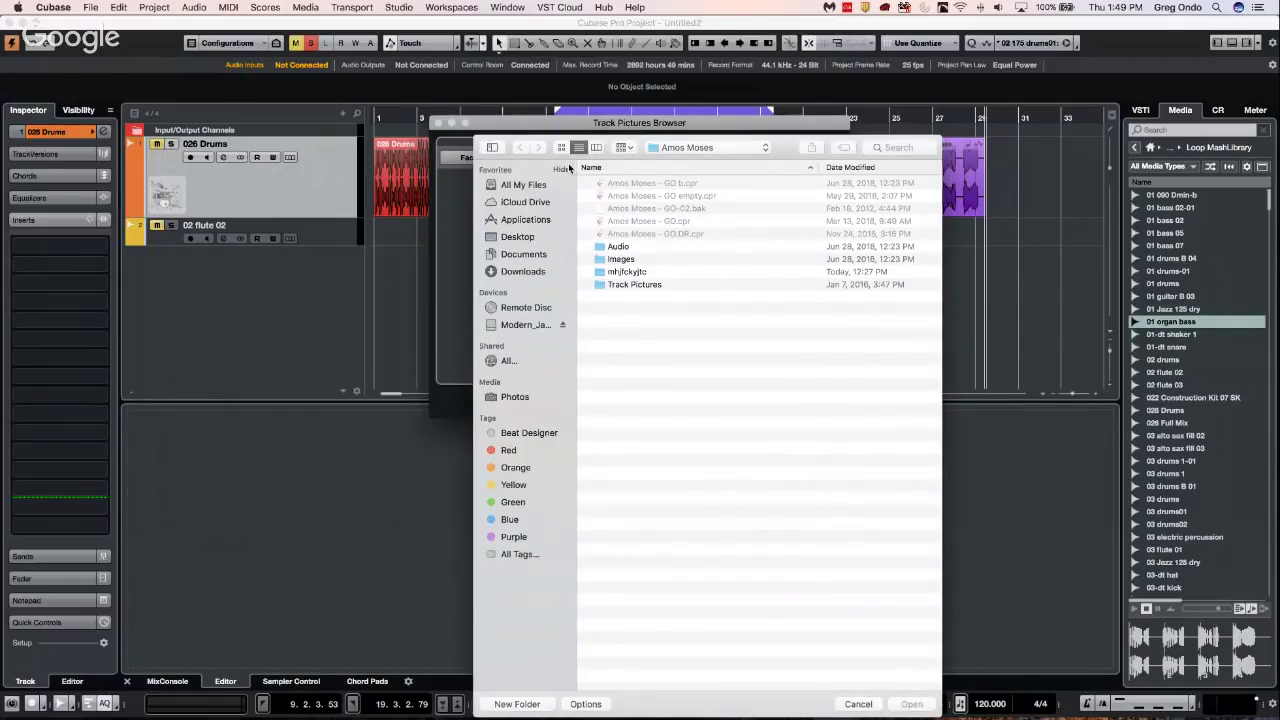
click(532, 402)
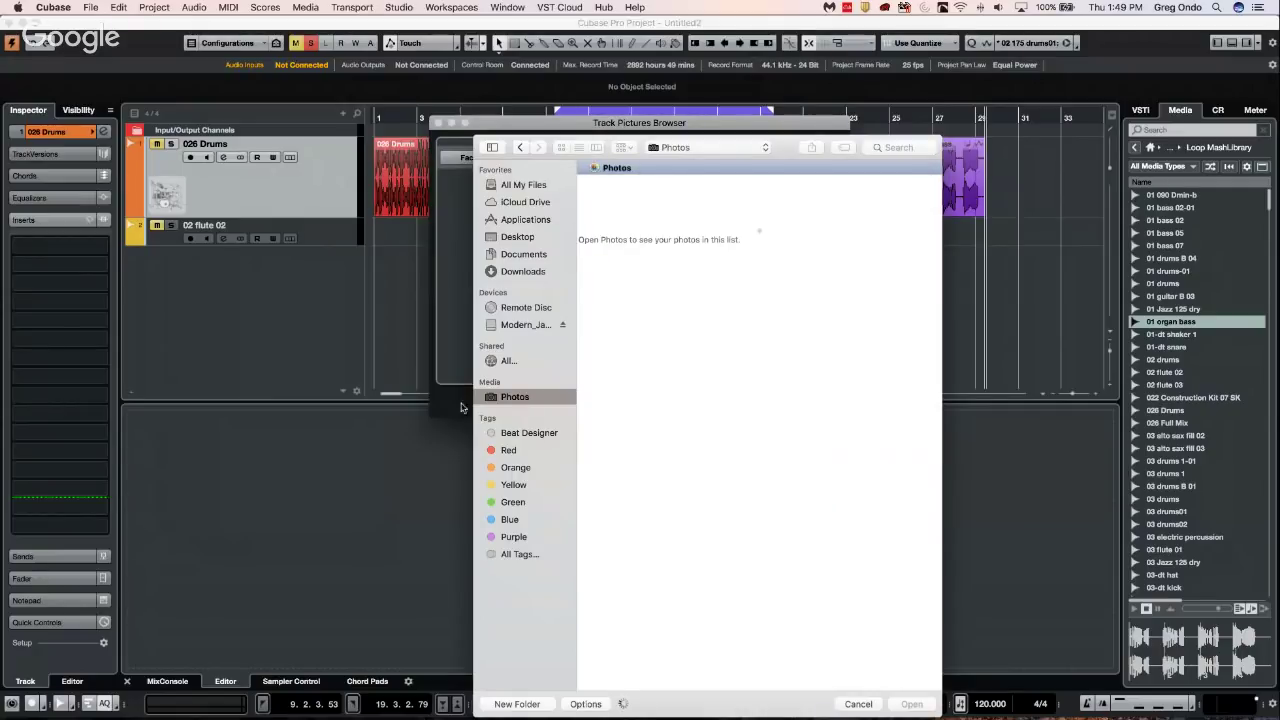
click(530, 255)
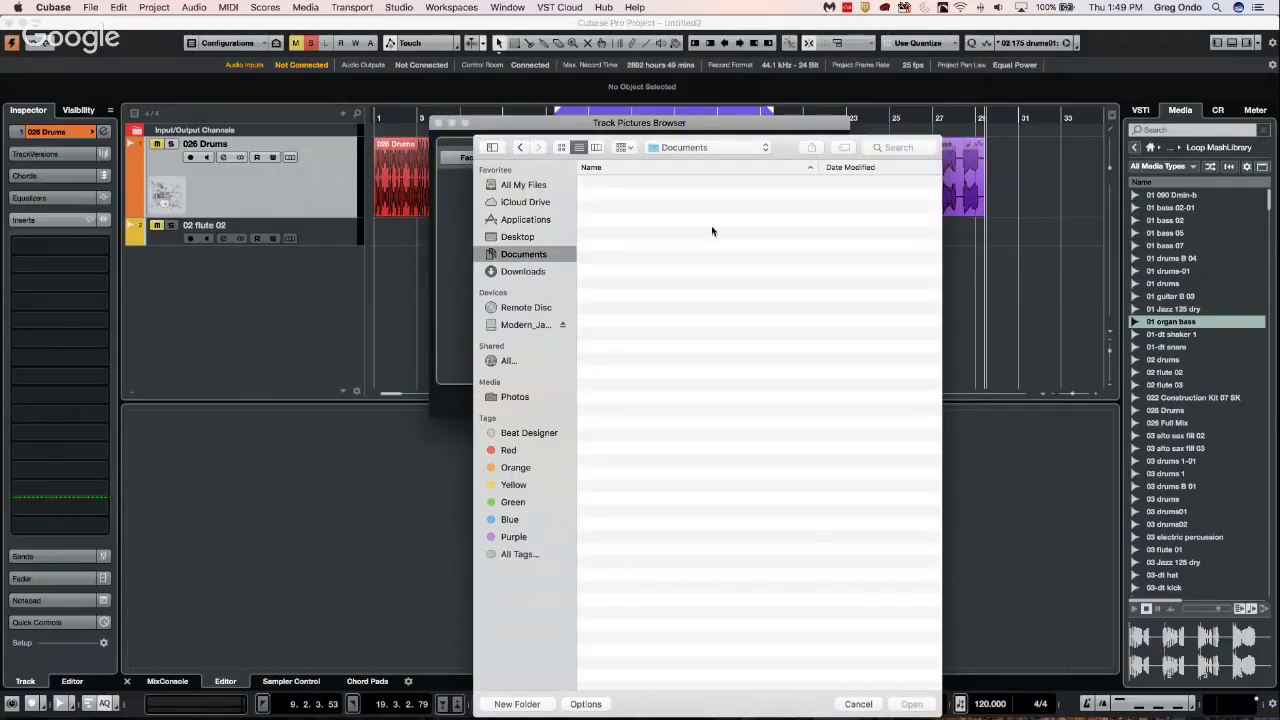
scroll(717, 225, down, 10)
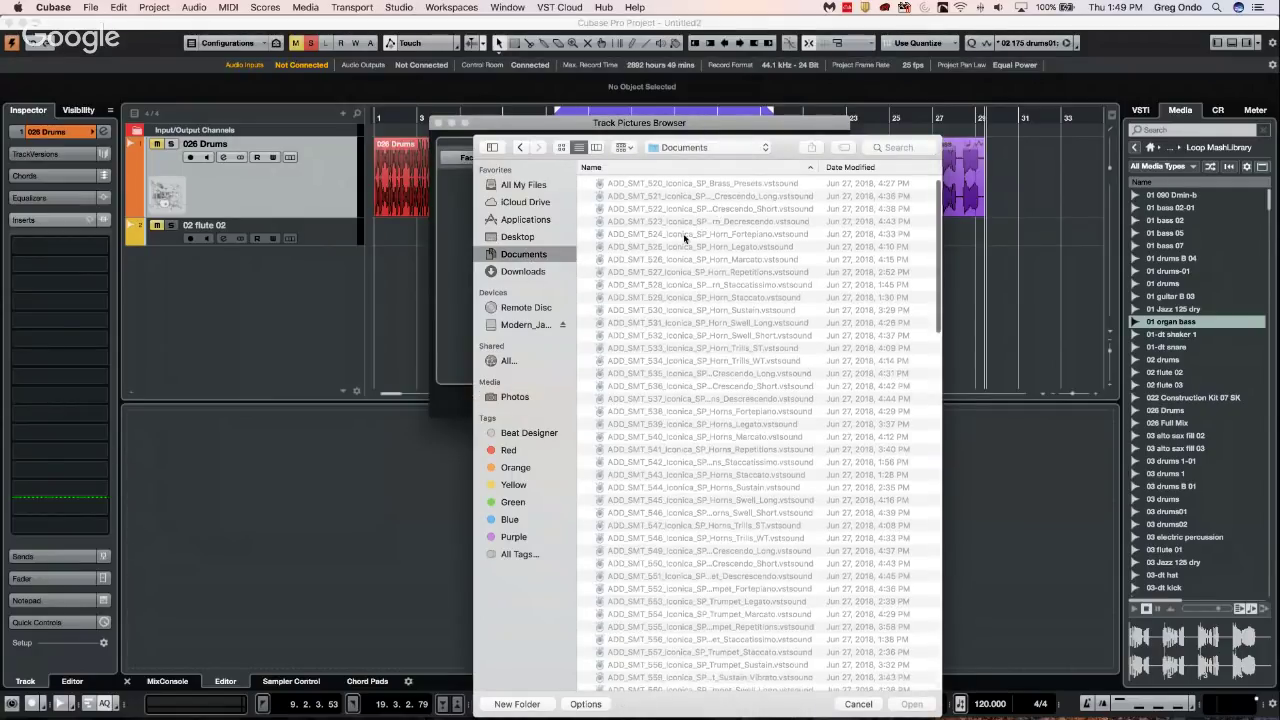
scroll(678, 235, down, 5)
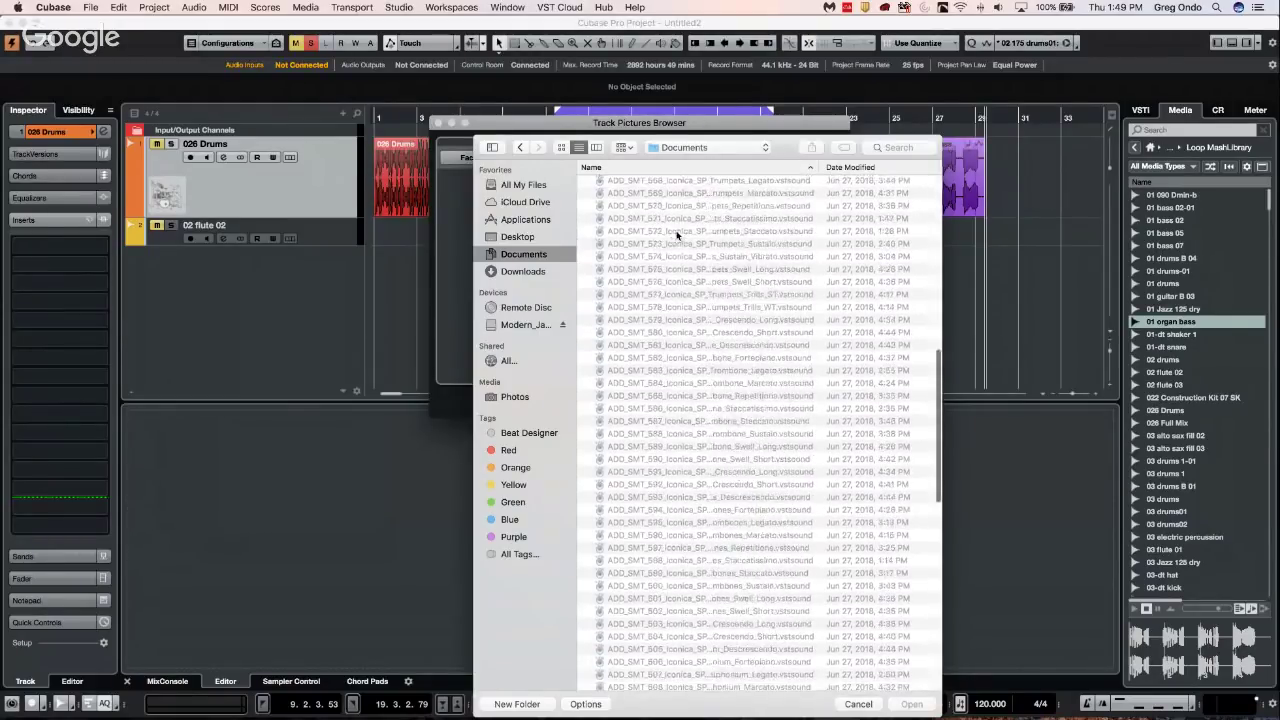
scroll(675, 228, down, 15)
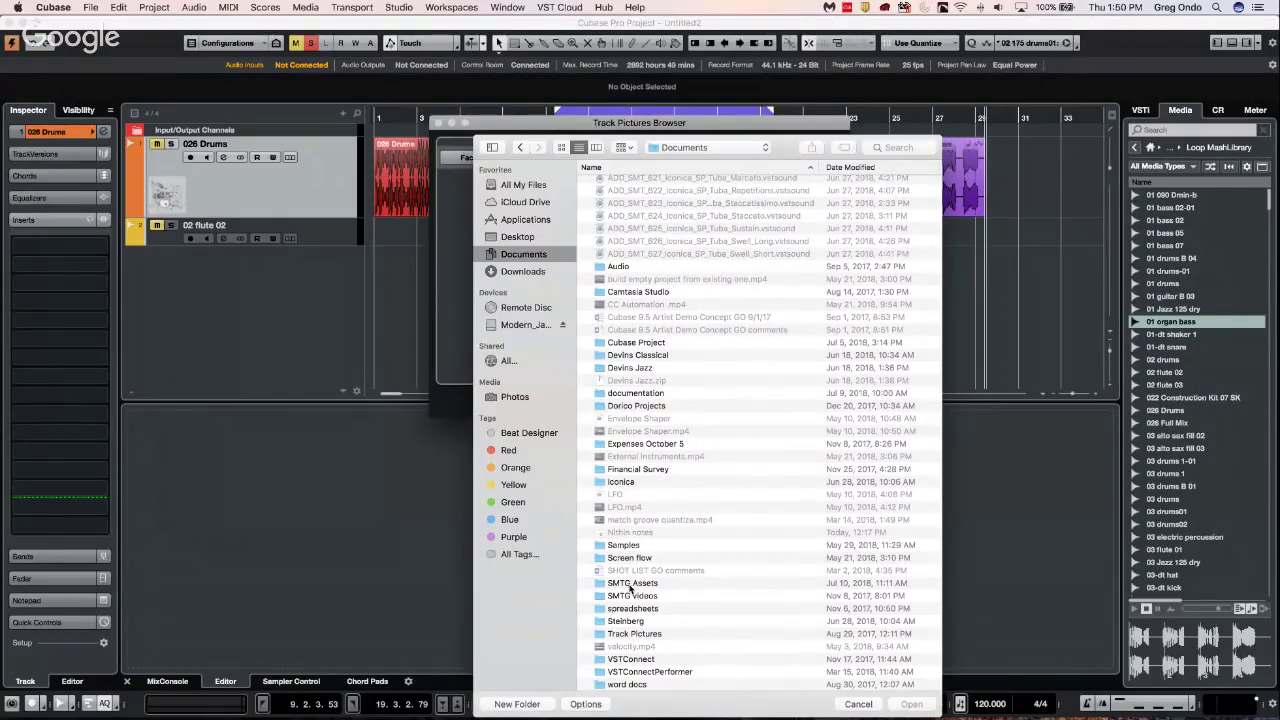
scroll(627, 588, up, 5)
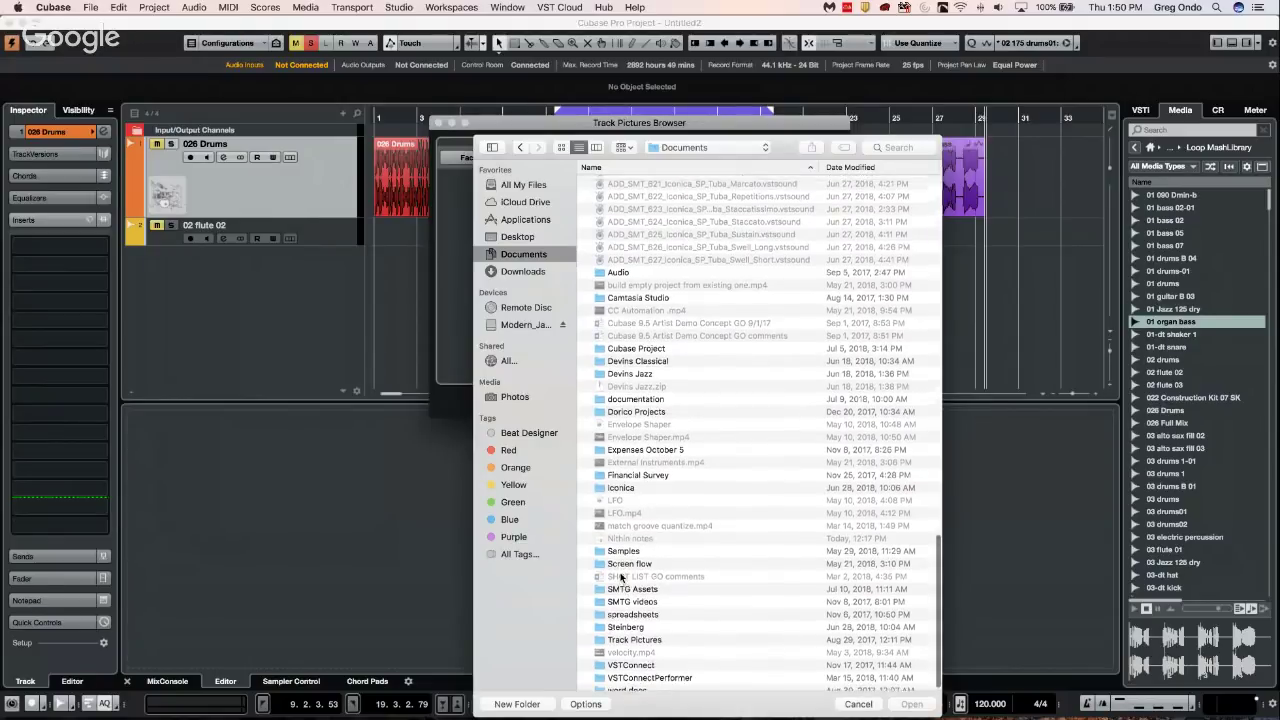
scroll(660, 286, up, 1)
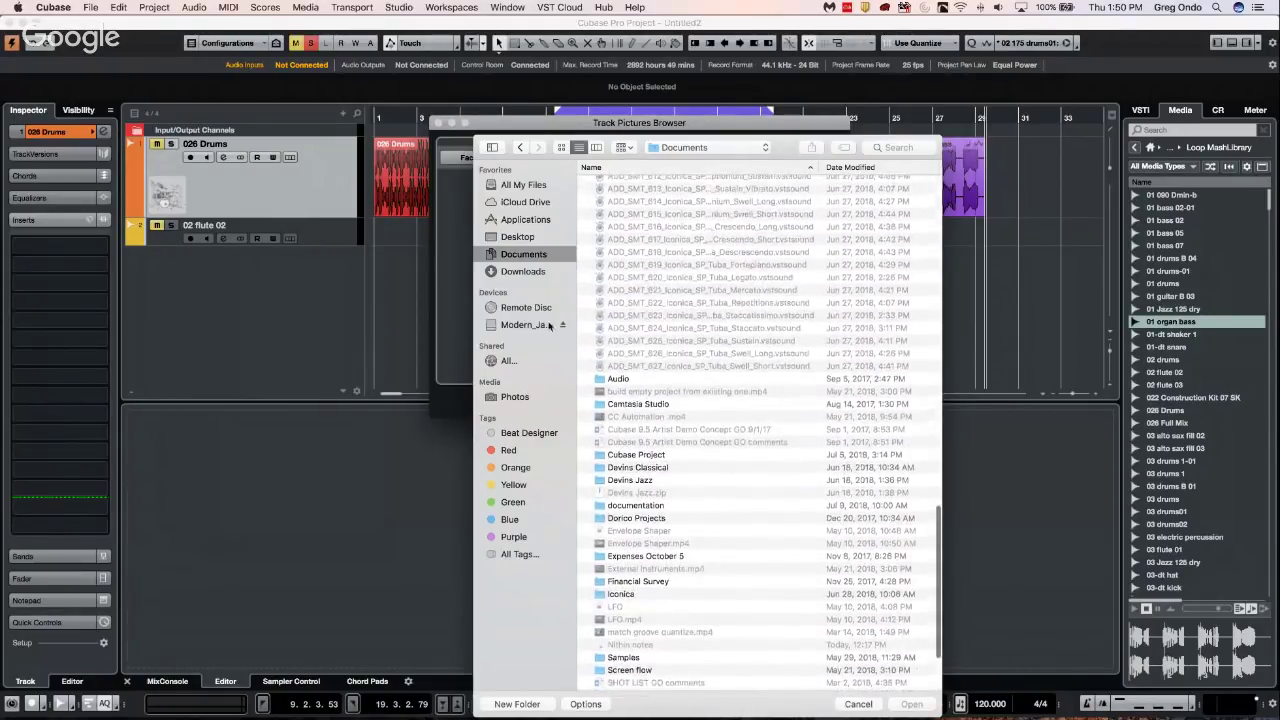
click(520, 397)
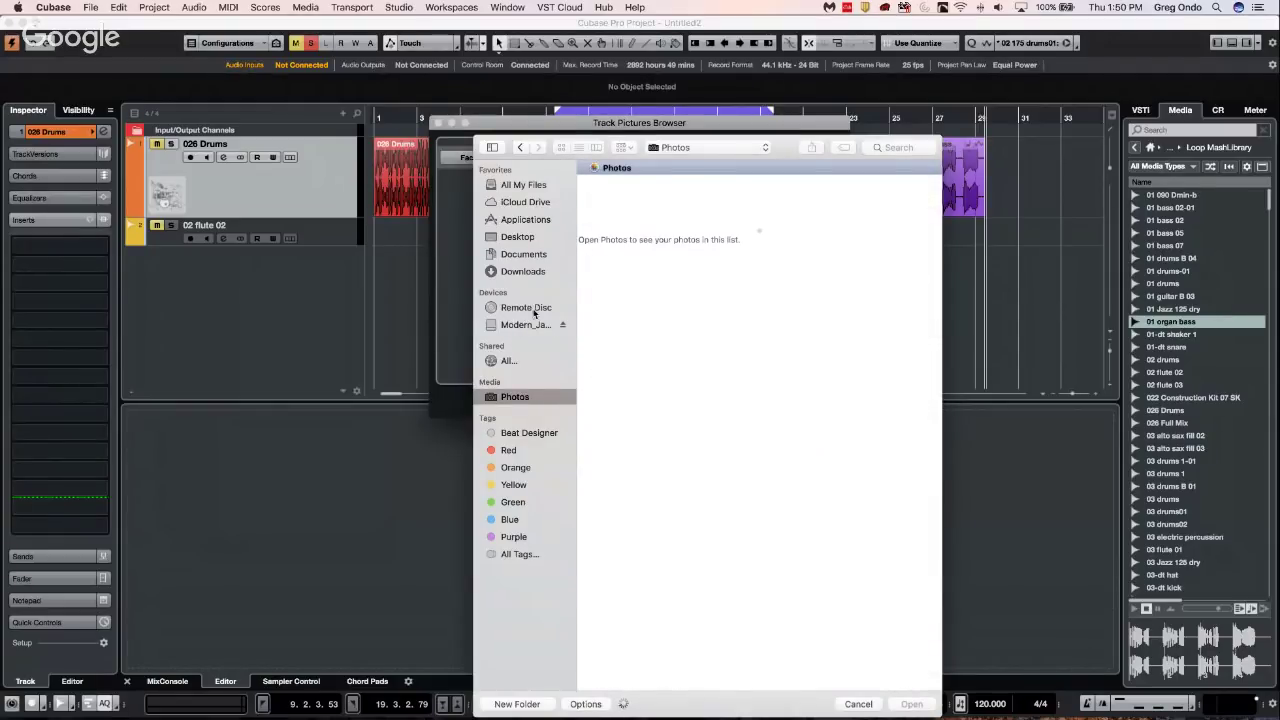
click(524, 222)
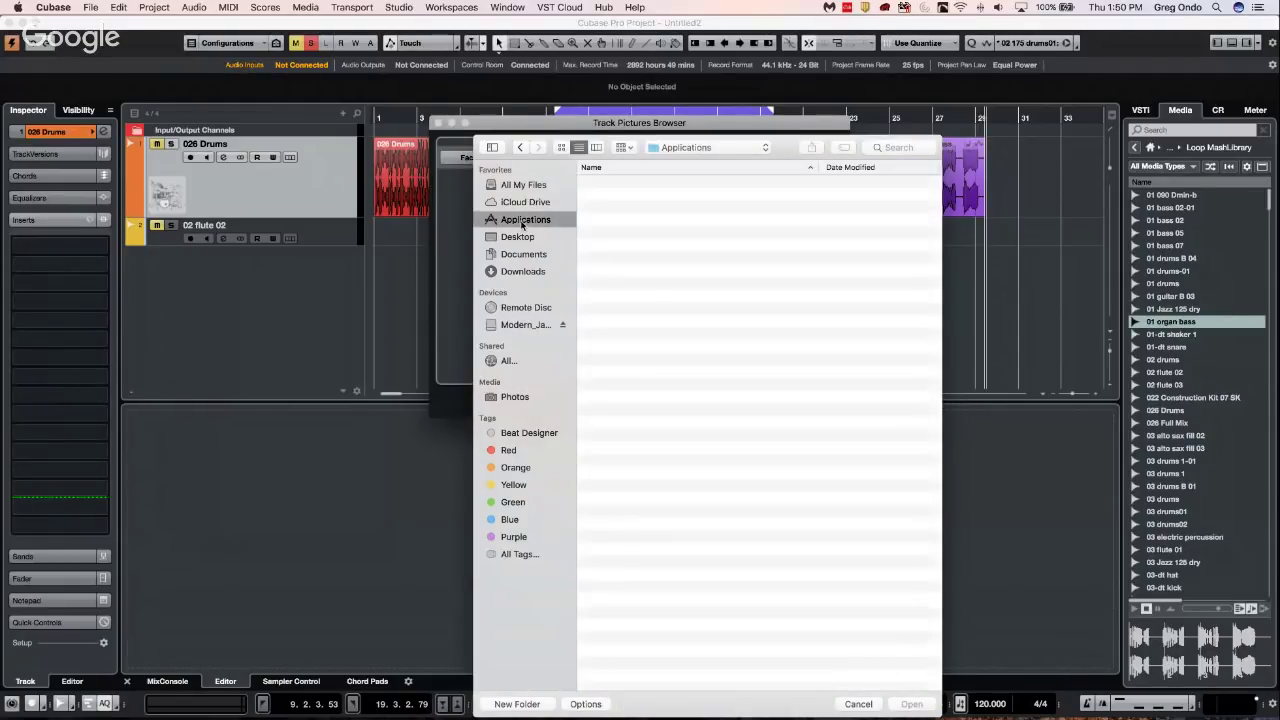
click(510, 202)
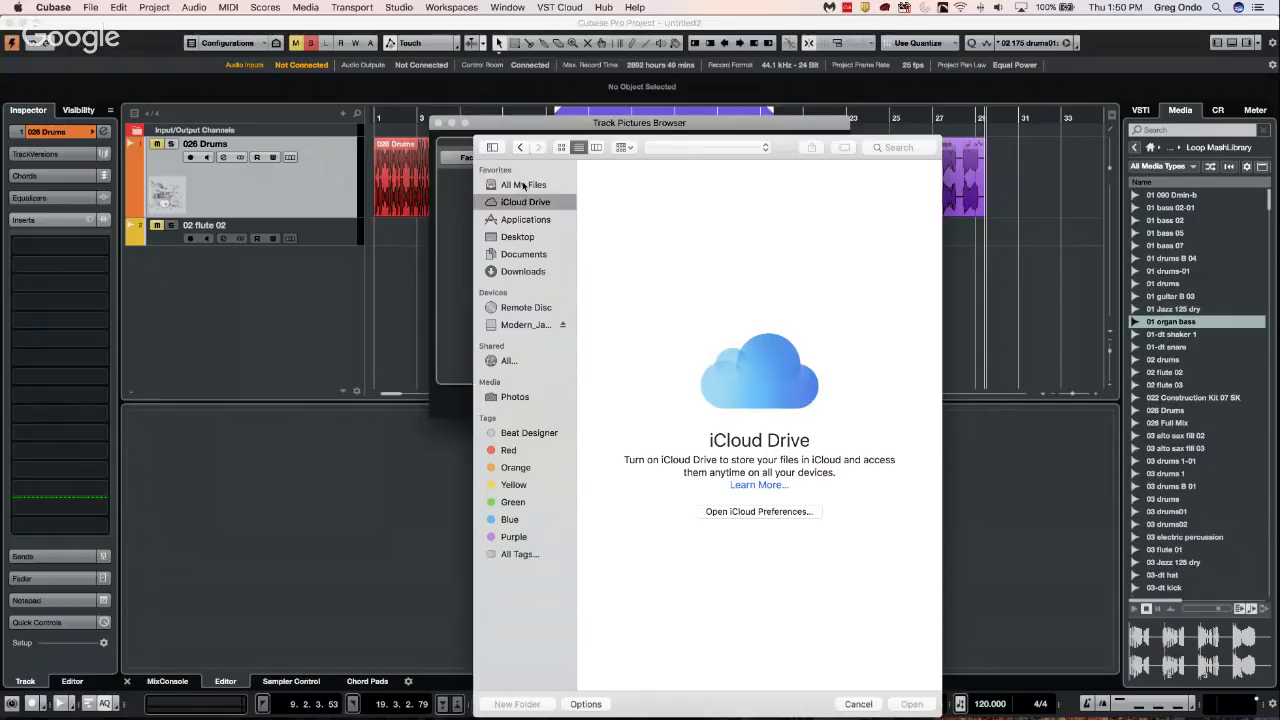
Import "Screen Shot 2018-06-20 at 2.11.37 AM" from All My Files as a user picture and apply it to the 026 Drums track
click(520, 185)
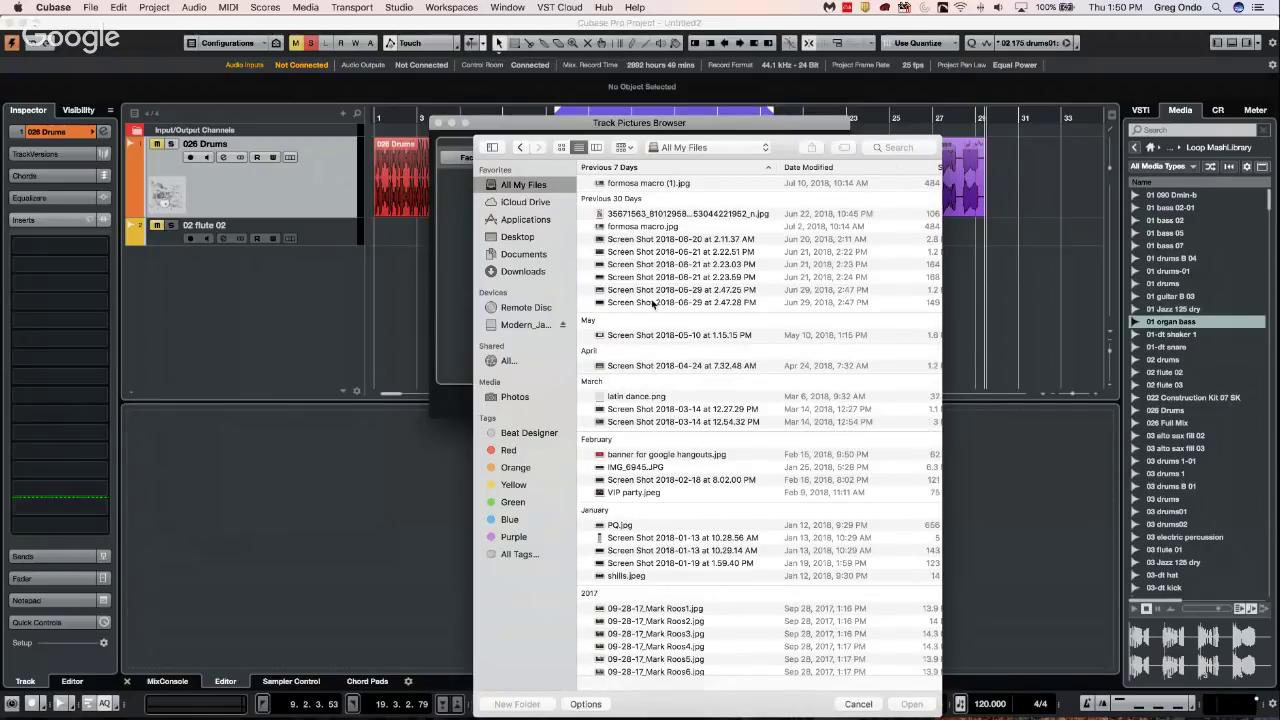
click(660, 239)
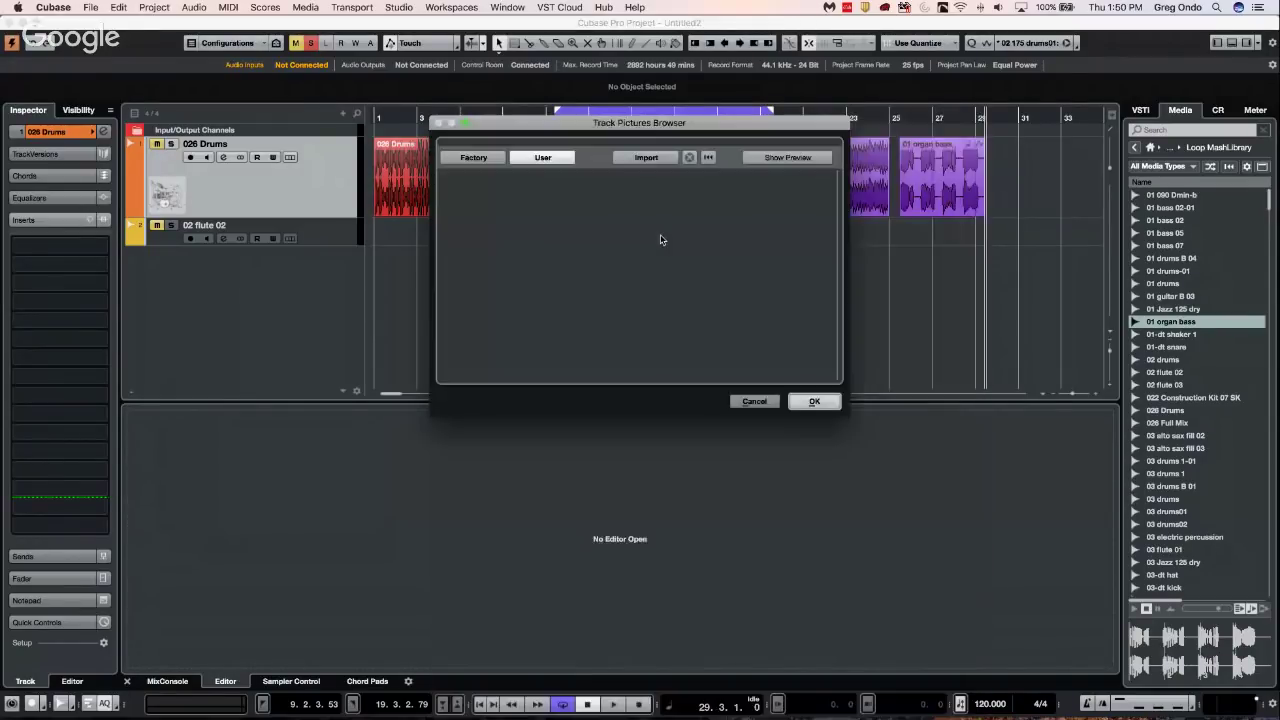
click(814, 401)
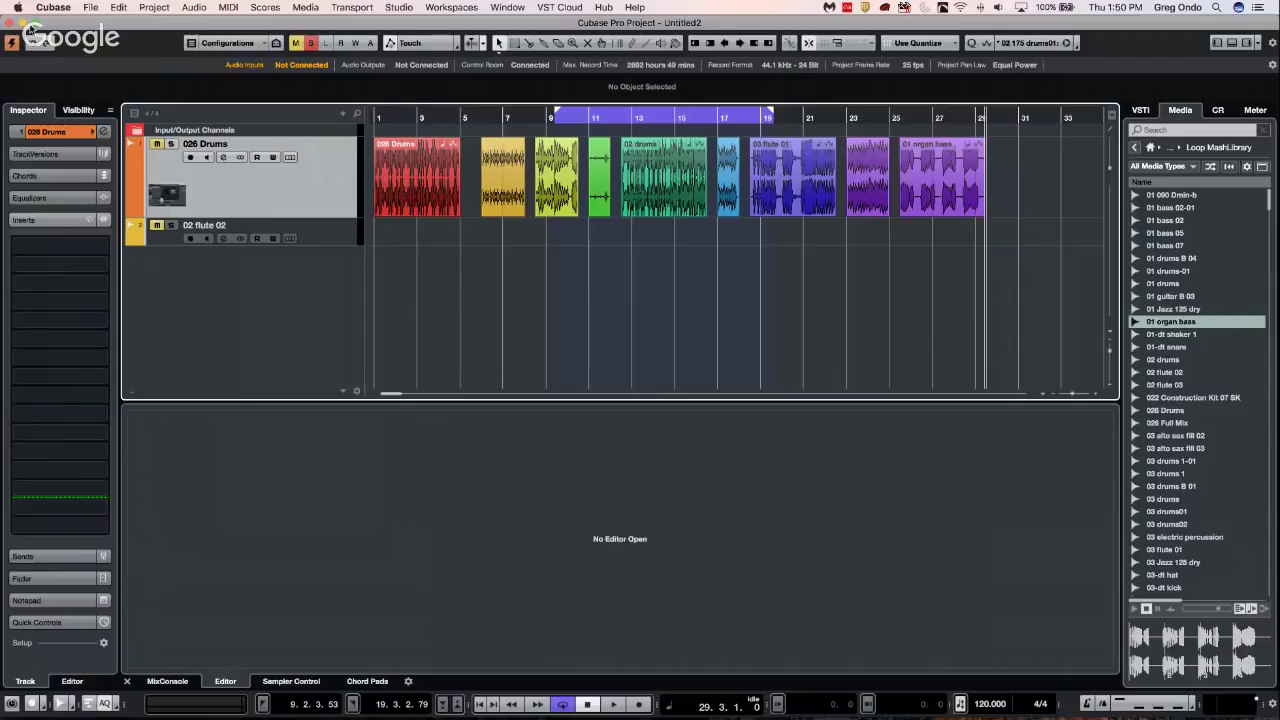
Save the project as "picture test" in the current folder and close it
click(90, 10)
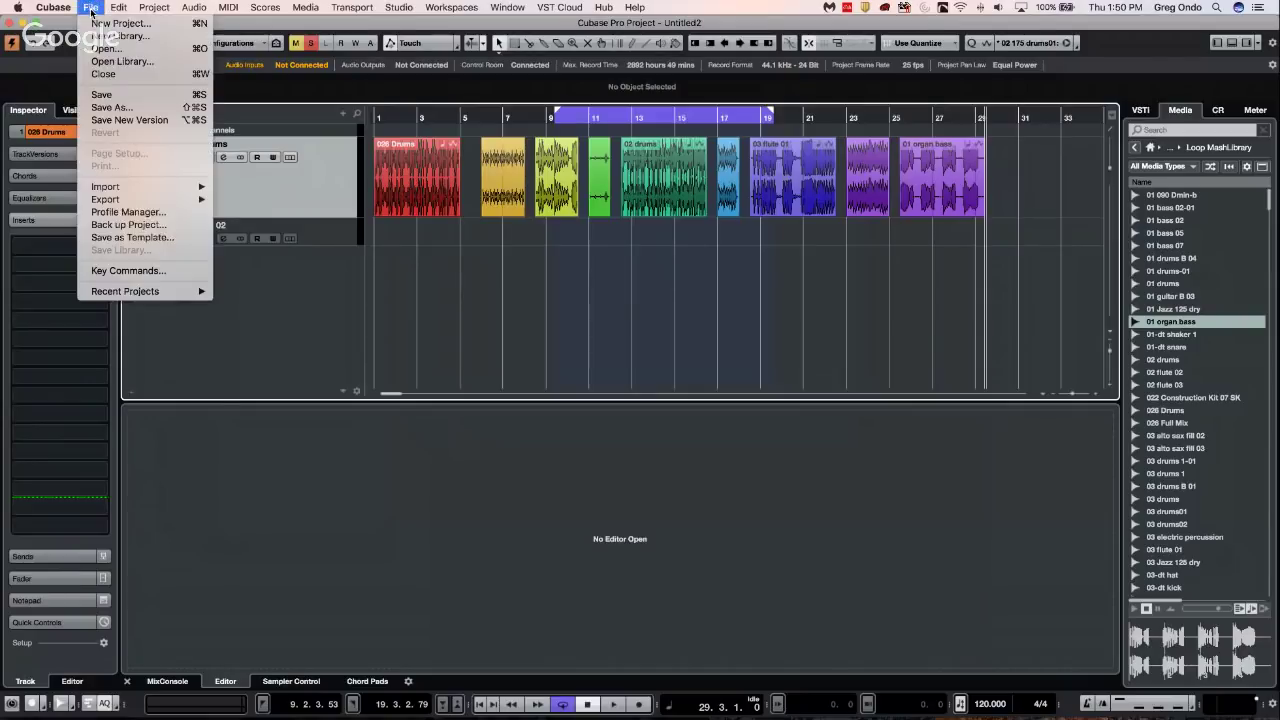
click(133, 108)
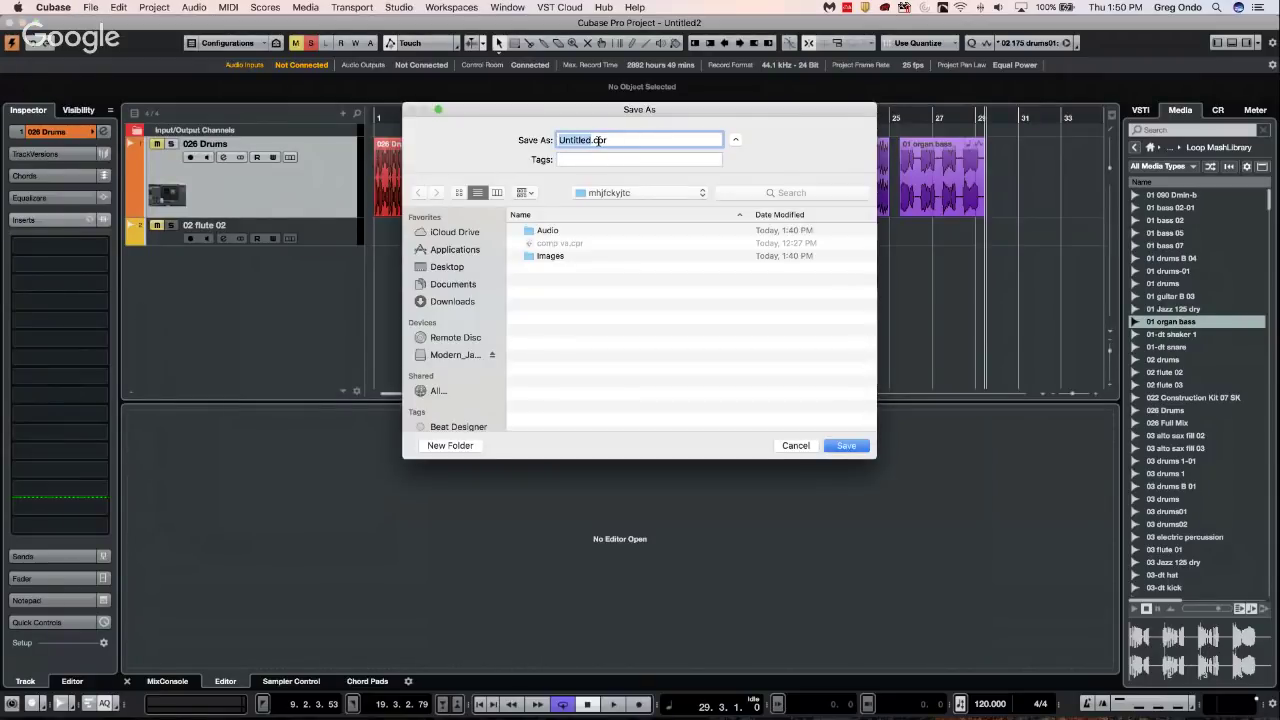
text(picture test)
key(Return)
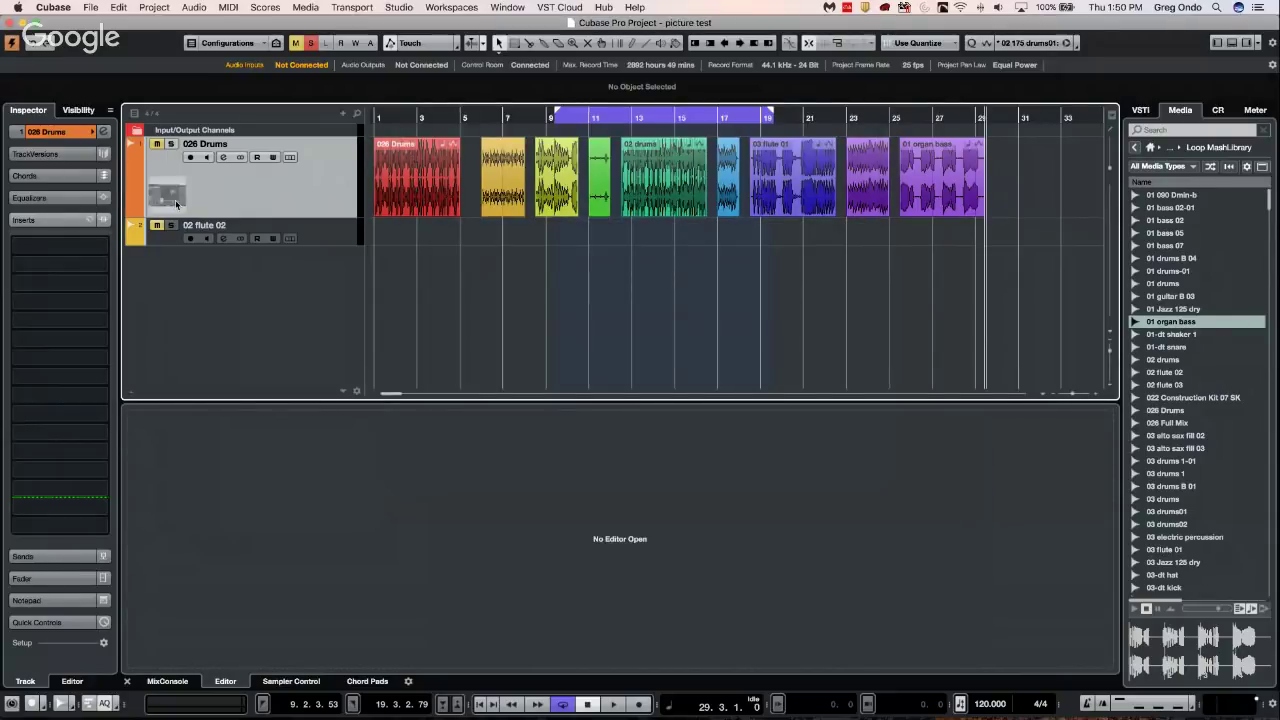
click(11, 22)
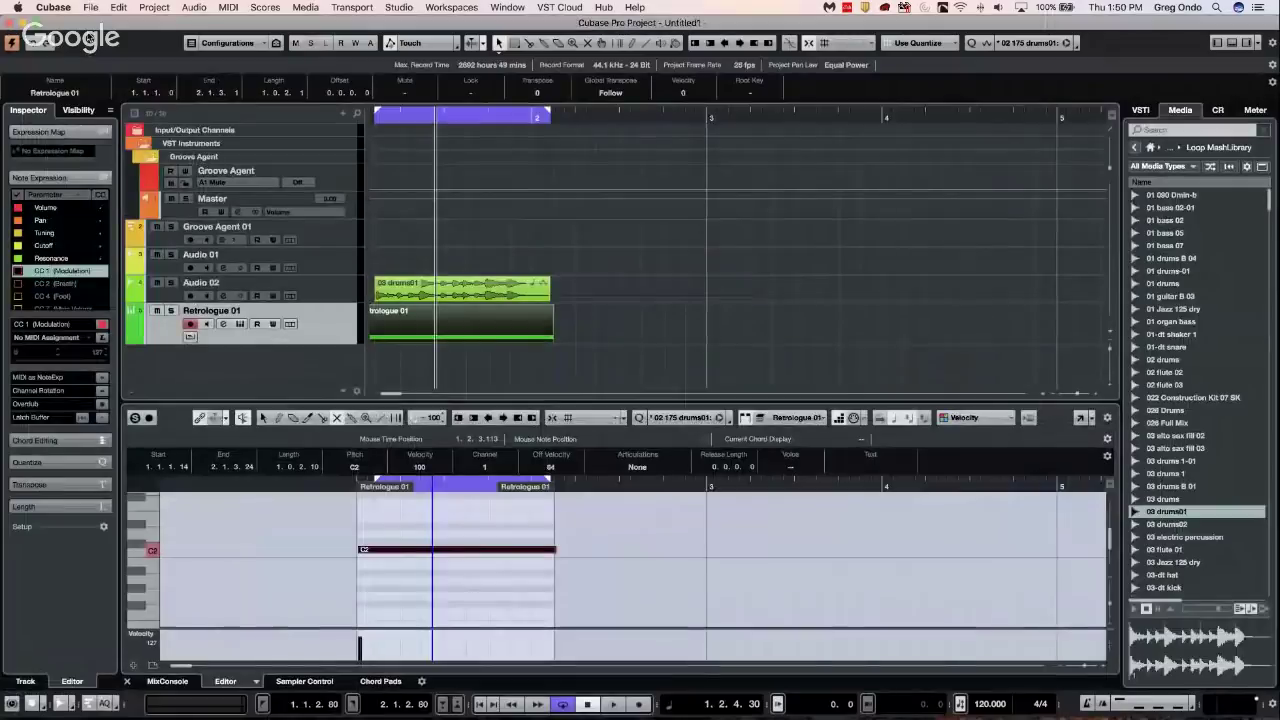
Open the "be someone" project from the recent projects
click(90, 7)
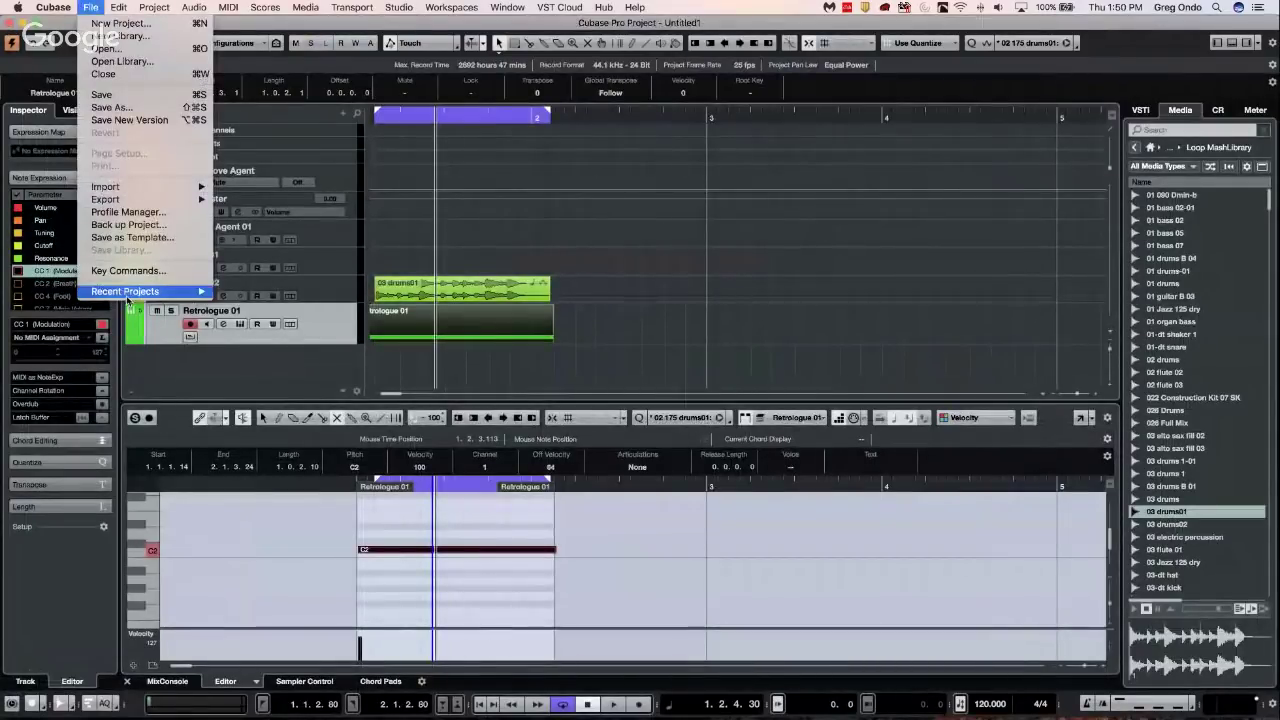
mouse_move(127, 295)
click(265, 304)
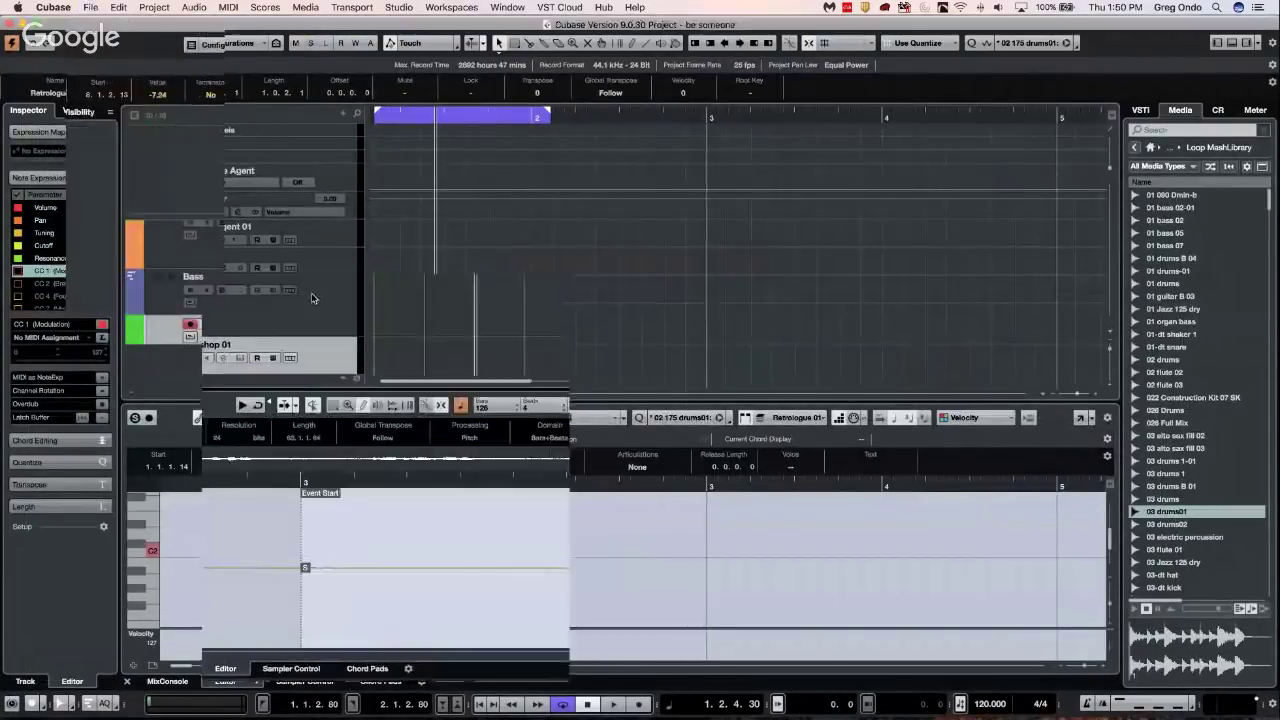
Reopen the "picture test" project from the recent projects, activate it and accept the missing ports mapping
click(90, 7)
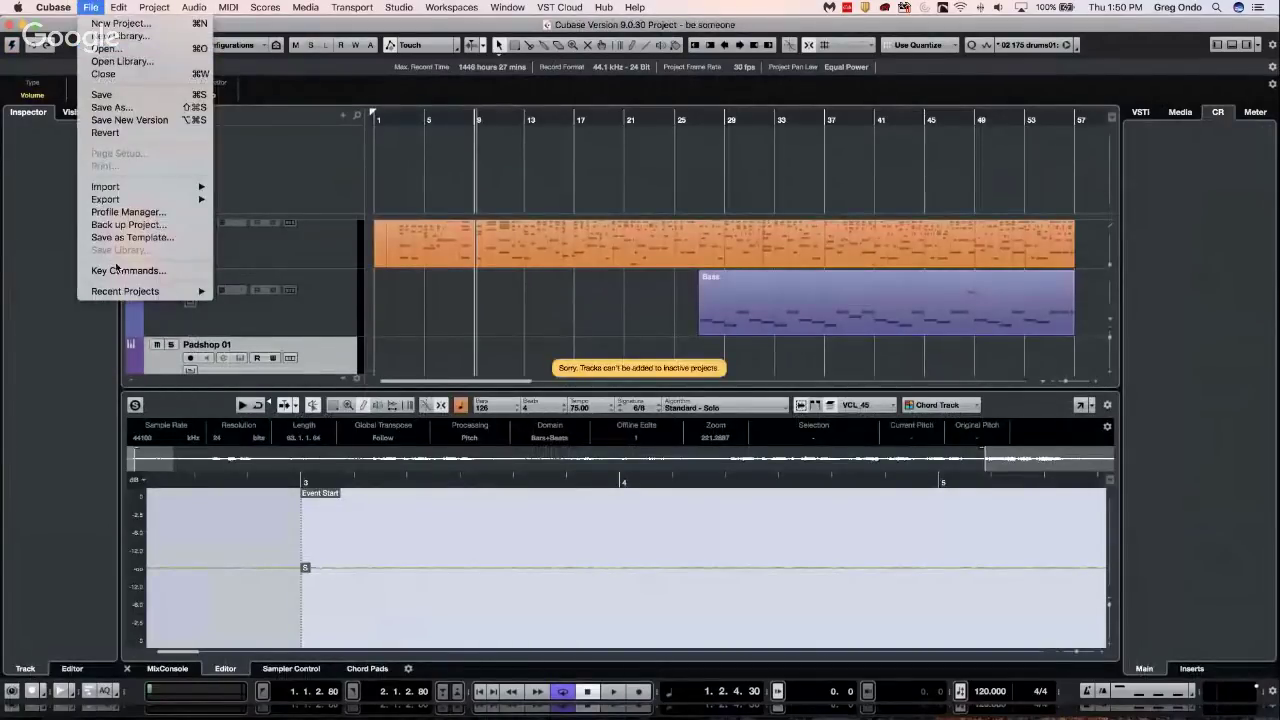
mouse_move(190, 291)
click(326, 302)
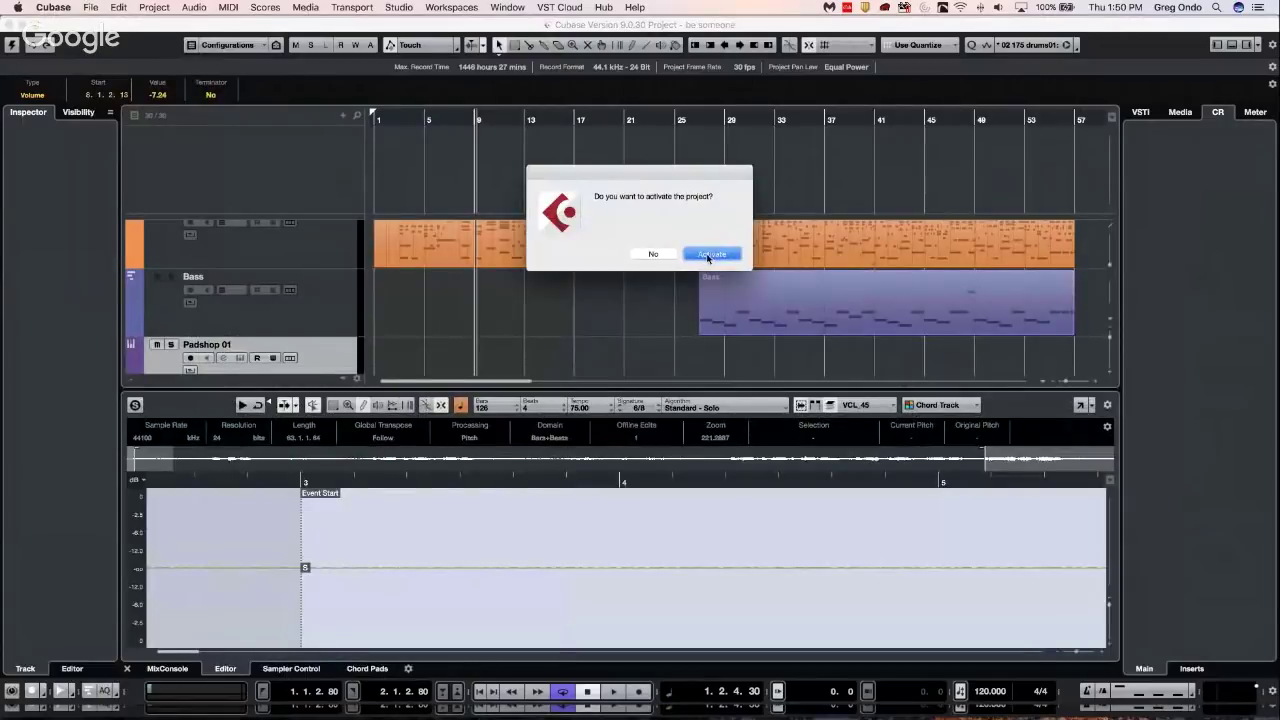
click(710, 255)
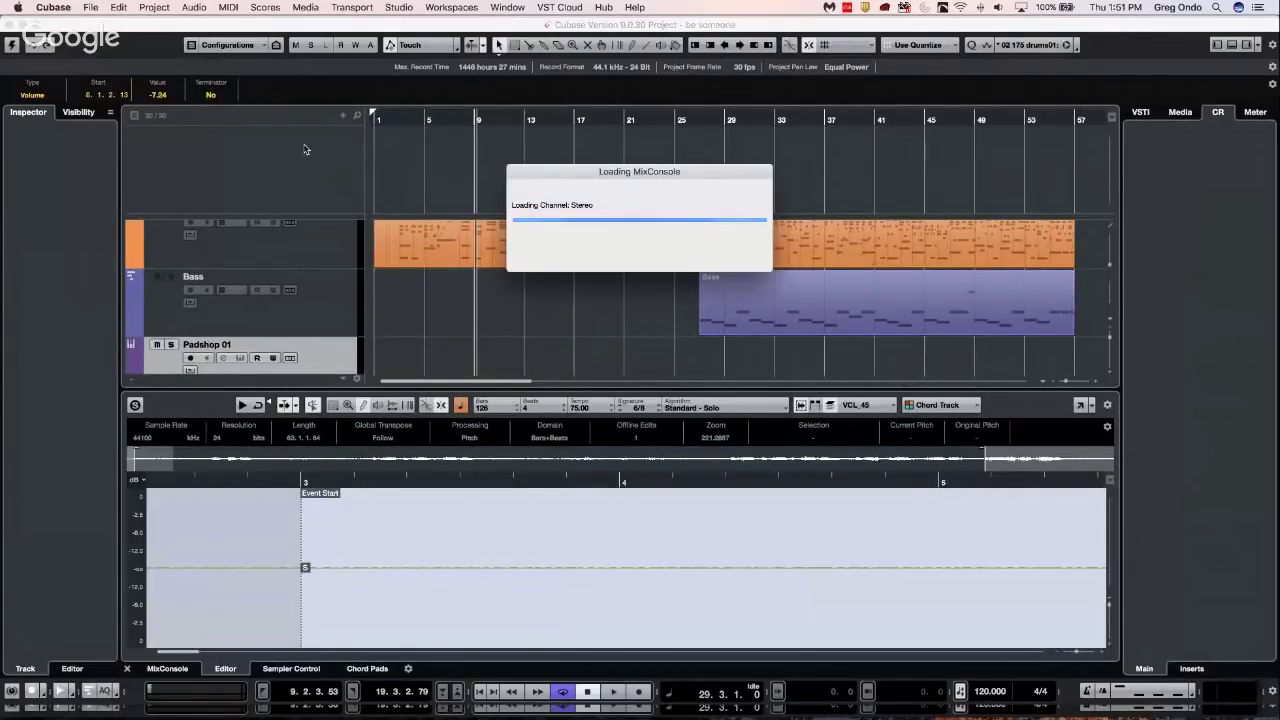
click(744, 376)
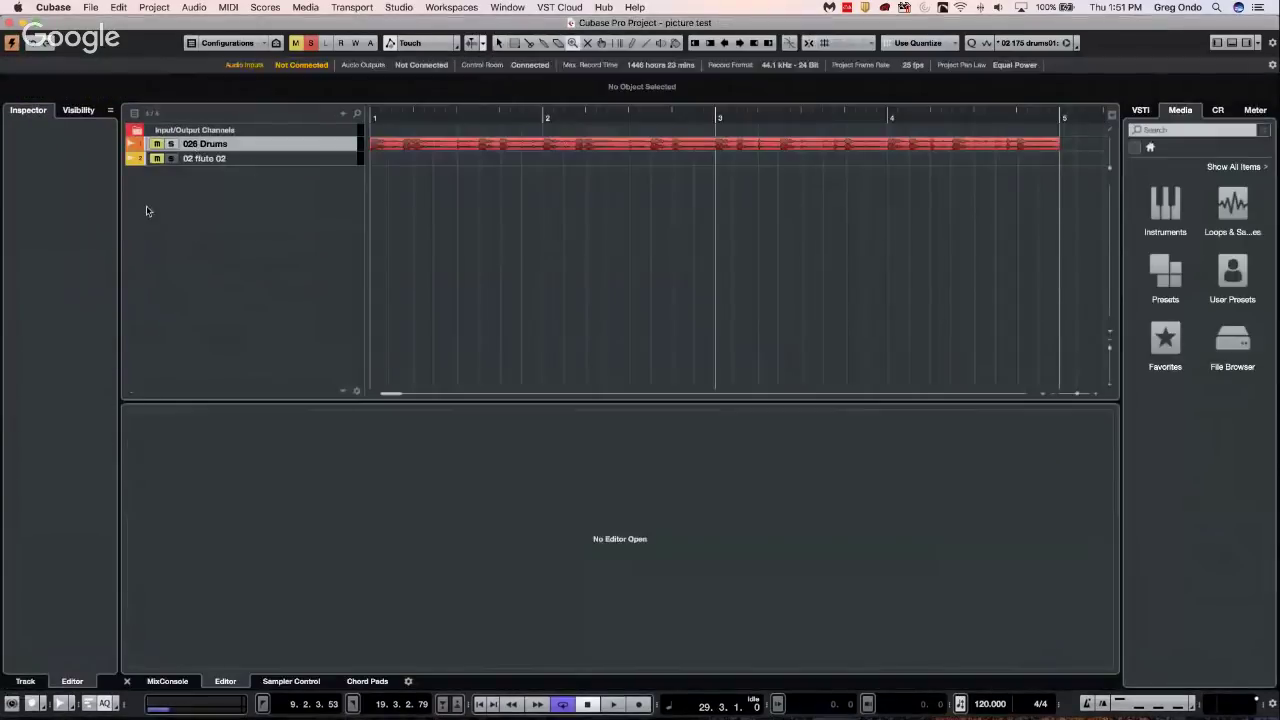
Enlarge the 026 Drums track and check its saved picture in the Track Pictures Browser
click(289, 148)
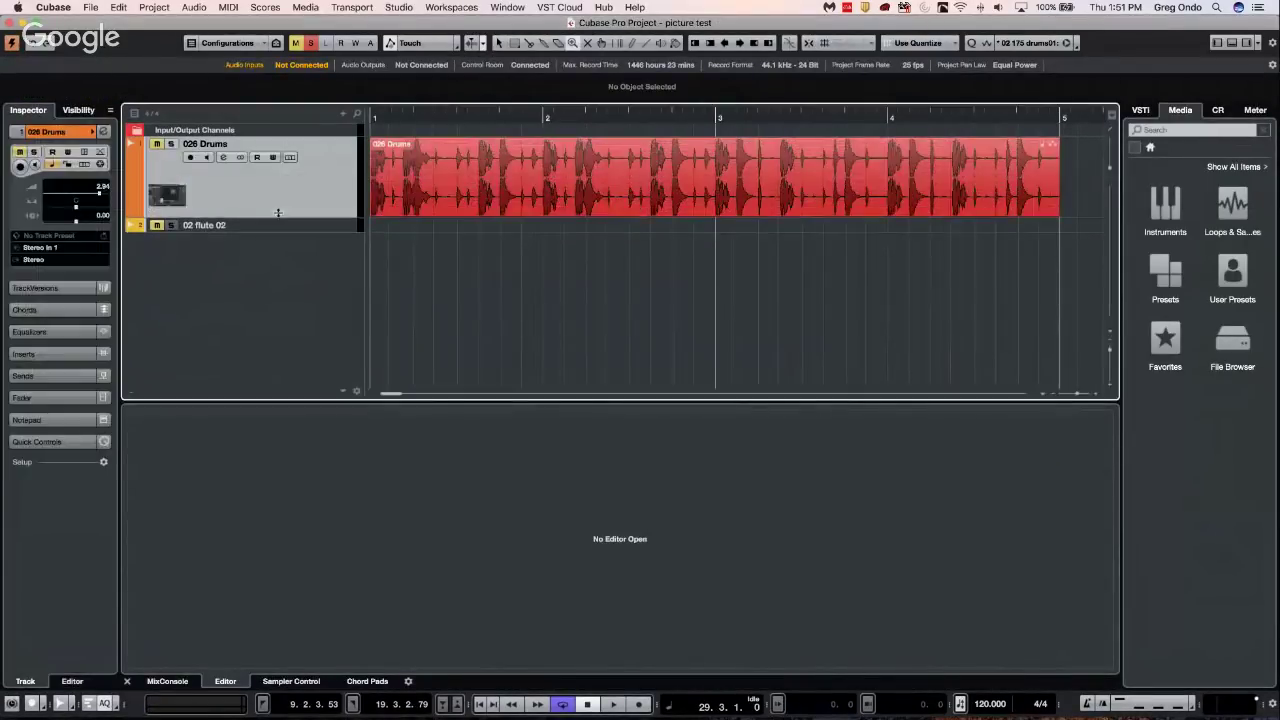
double_click(162, 196)
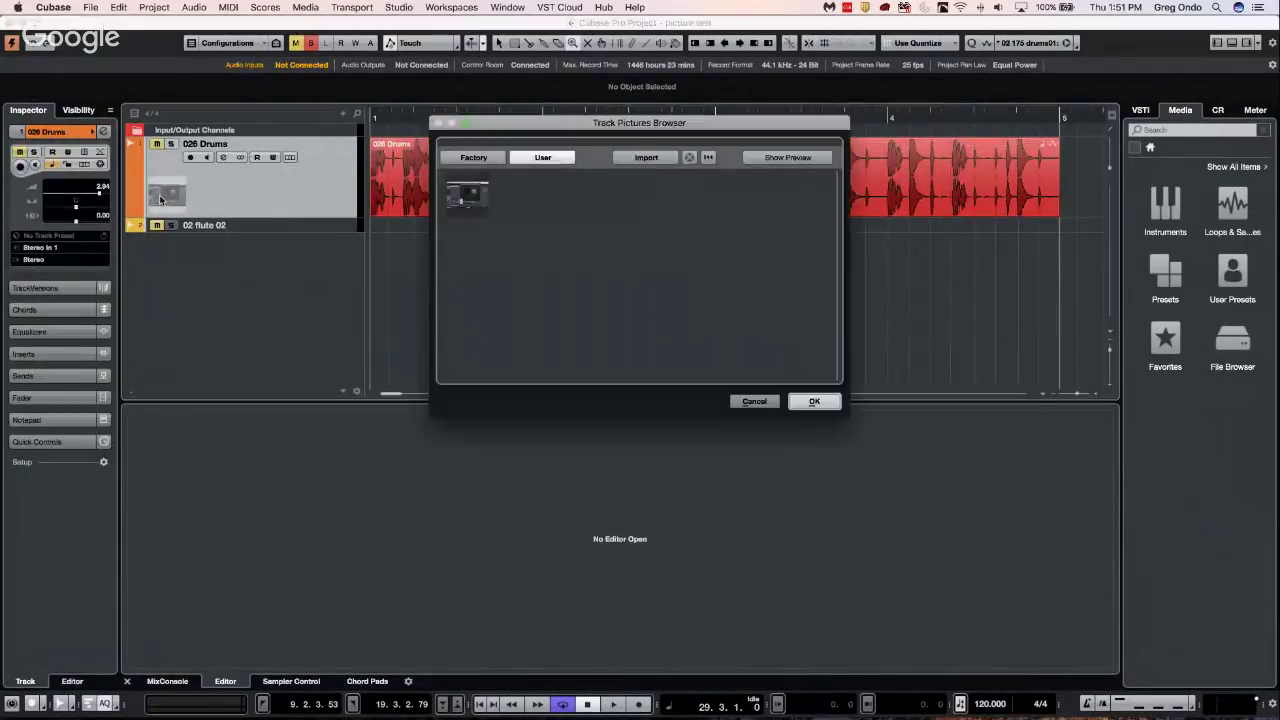
double_click(476, 190)
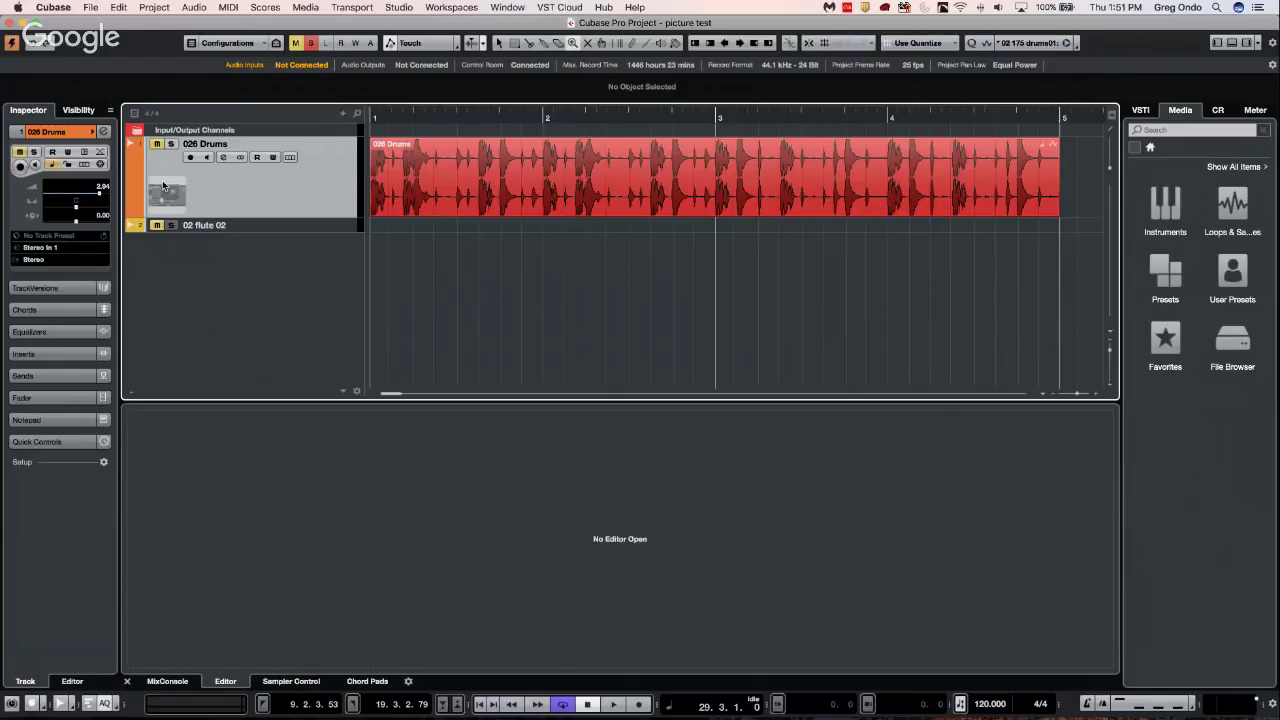
Import "Screen Shot 2017-09-12 at 10.34.31 AM" from the Desktop as a user picture and apply it to the 026 Drums track
double_click(165, 192)
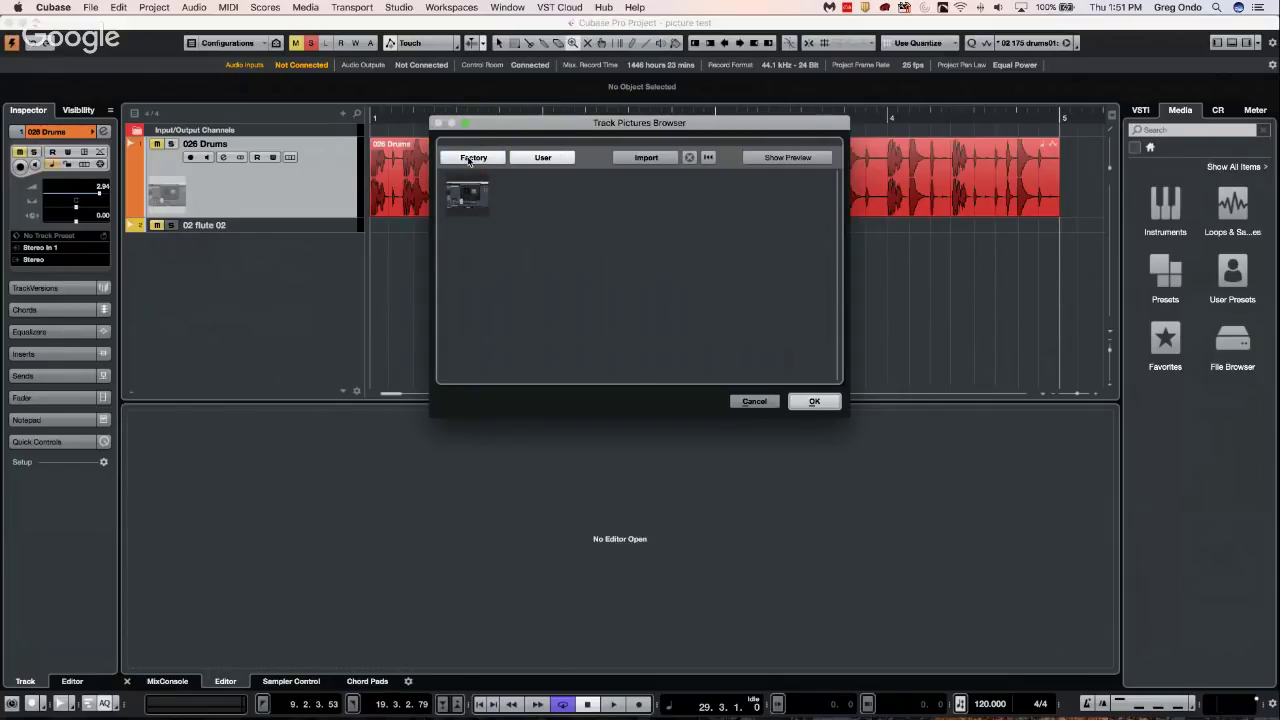
click(656, 158)
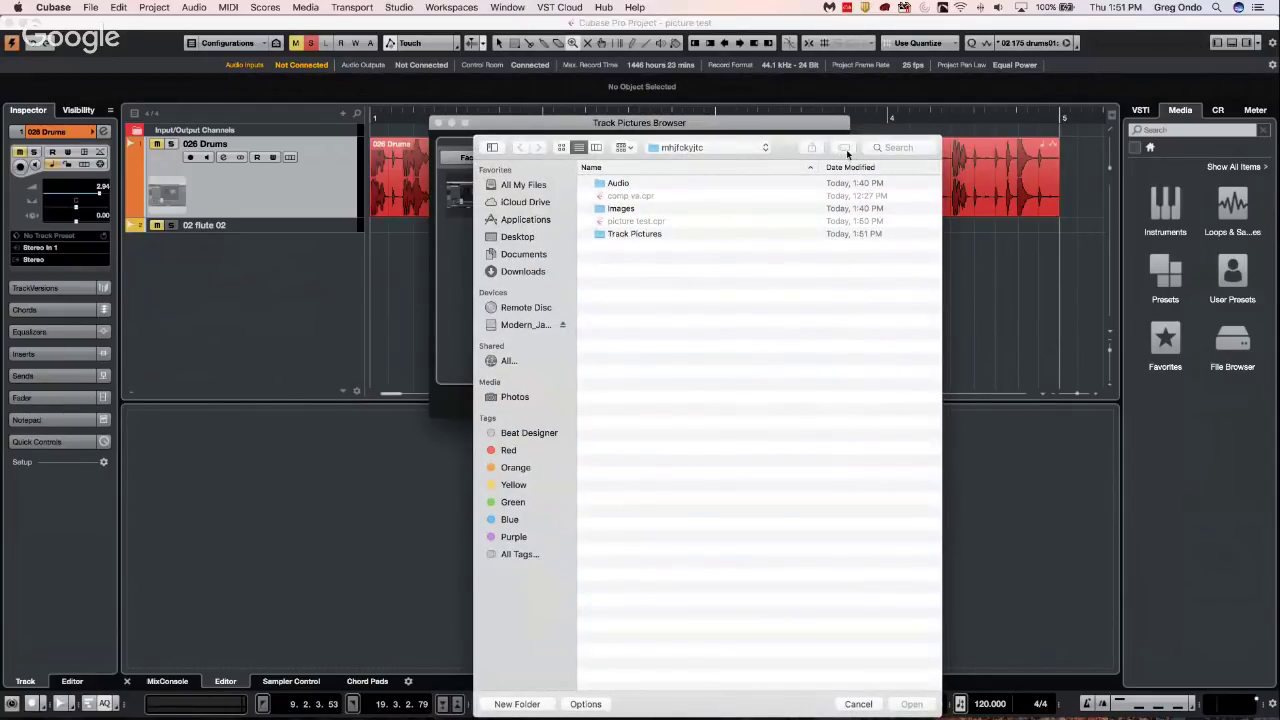
click(517, 236)
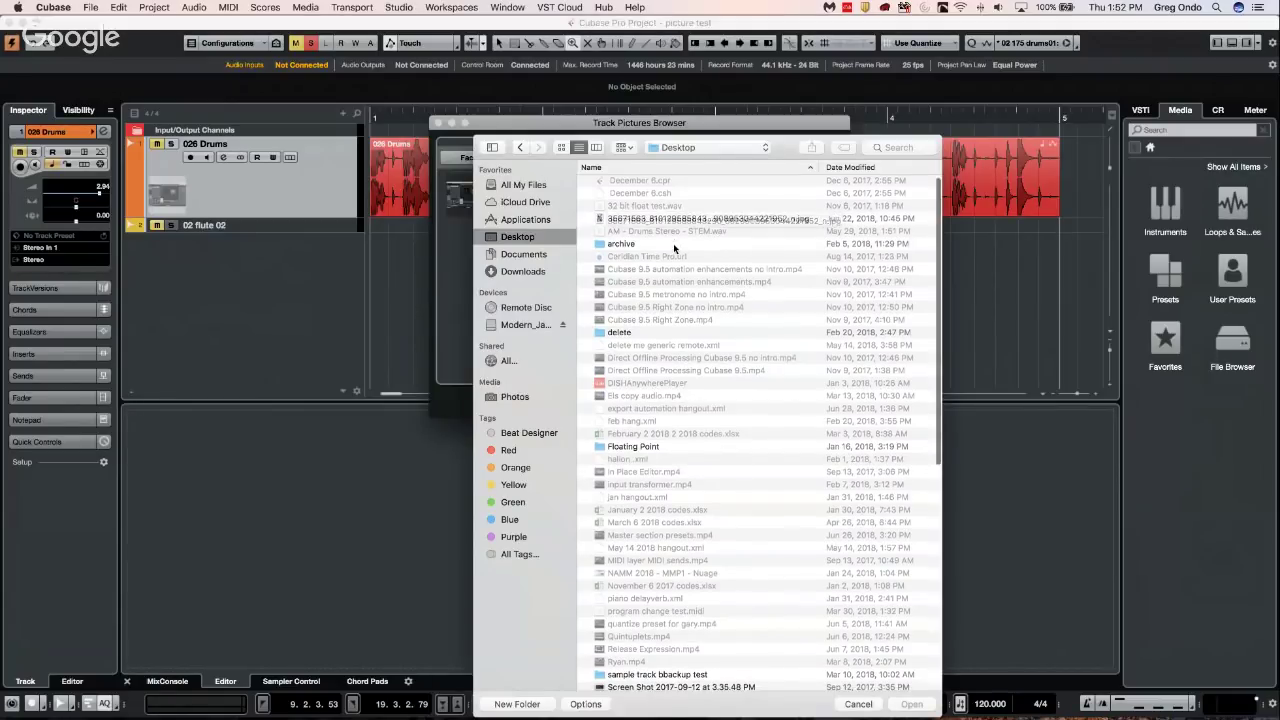
scroll(674, 247, down, 1)
scroll(673, 247, down, 5)
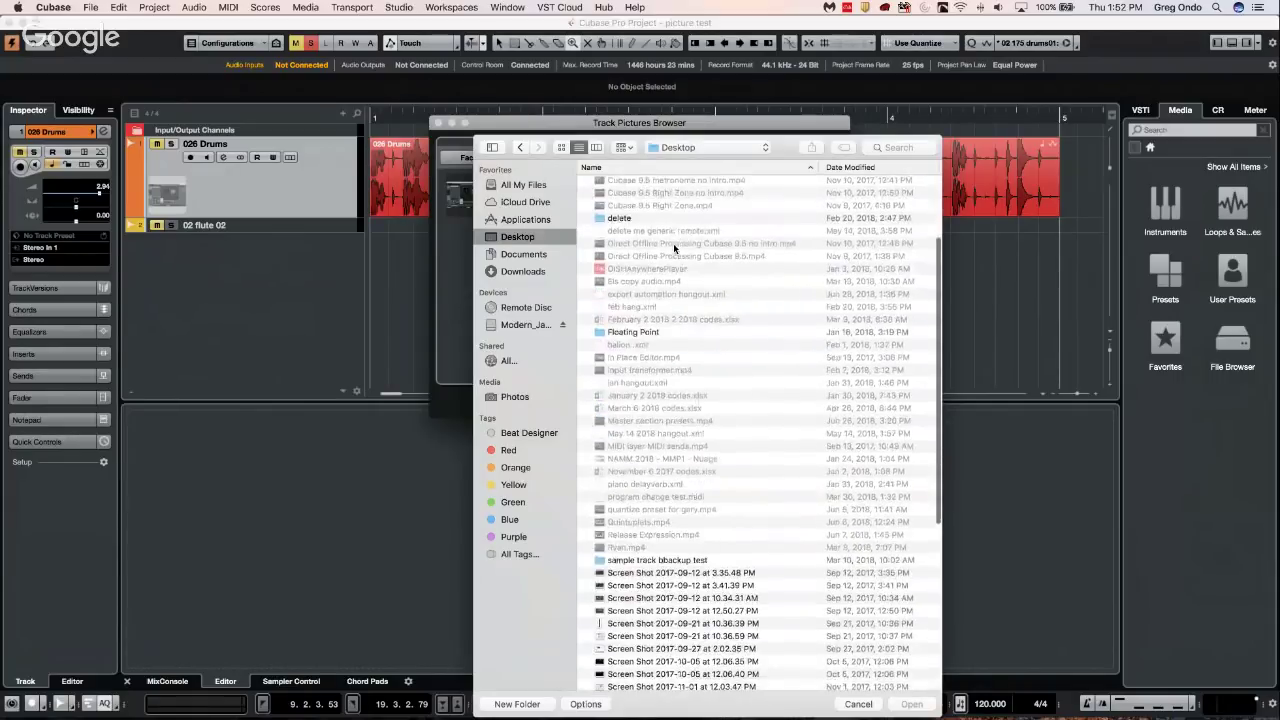
click(660, 540)
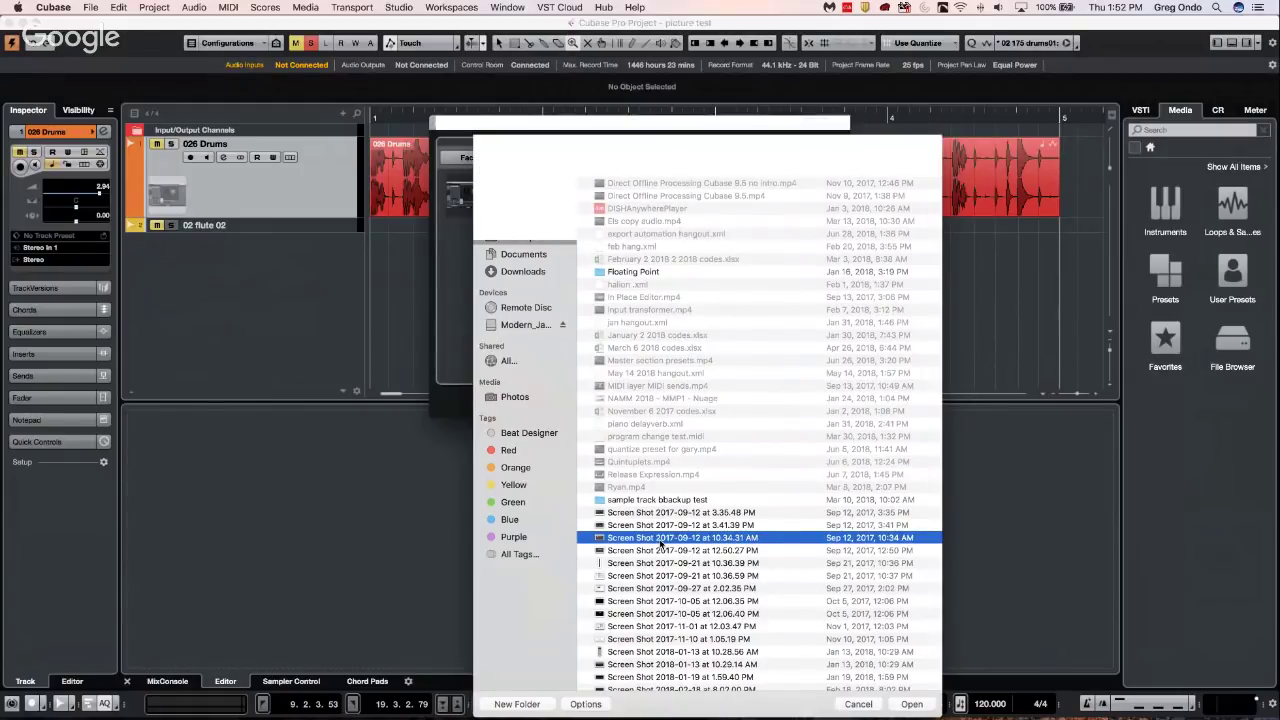
double_click(660, 543)
click(814, 401)
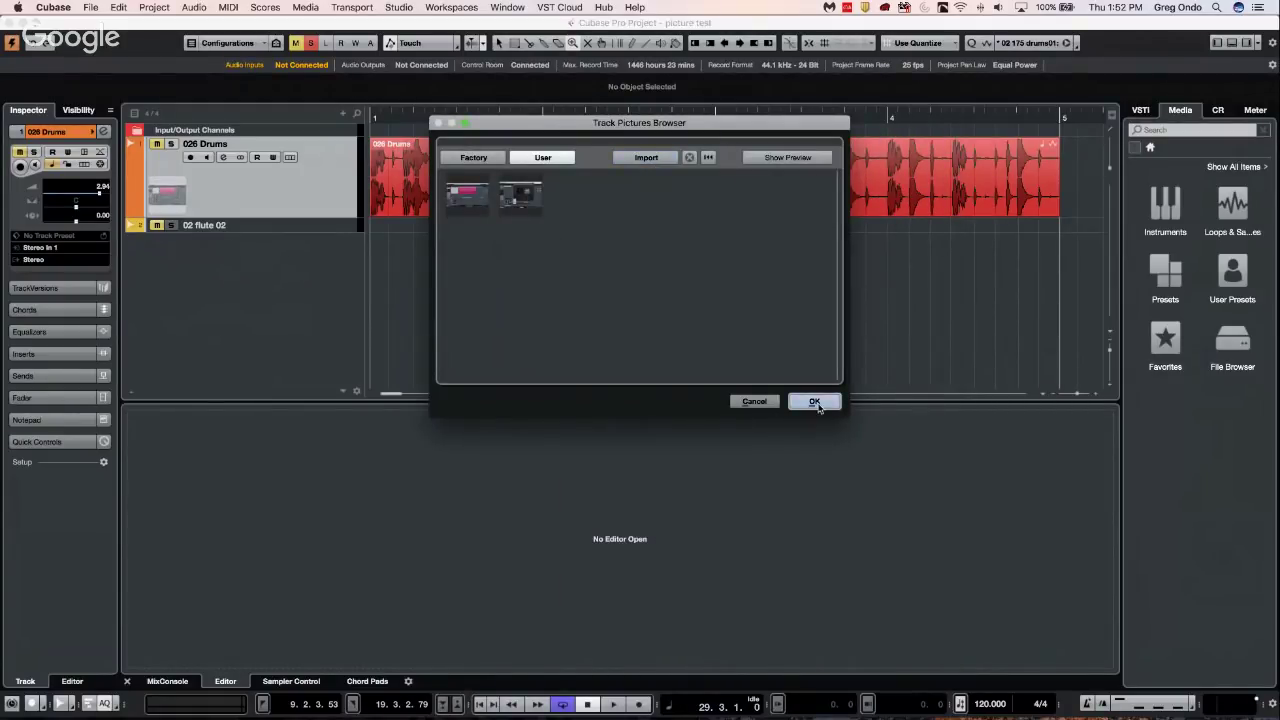
Save the project with its new track picture and close it
click(90, 8)
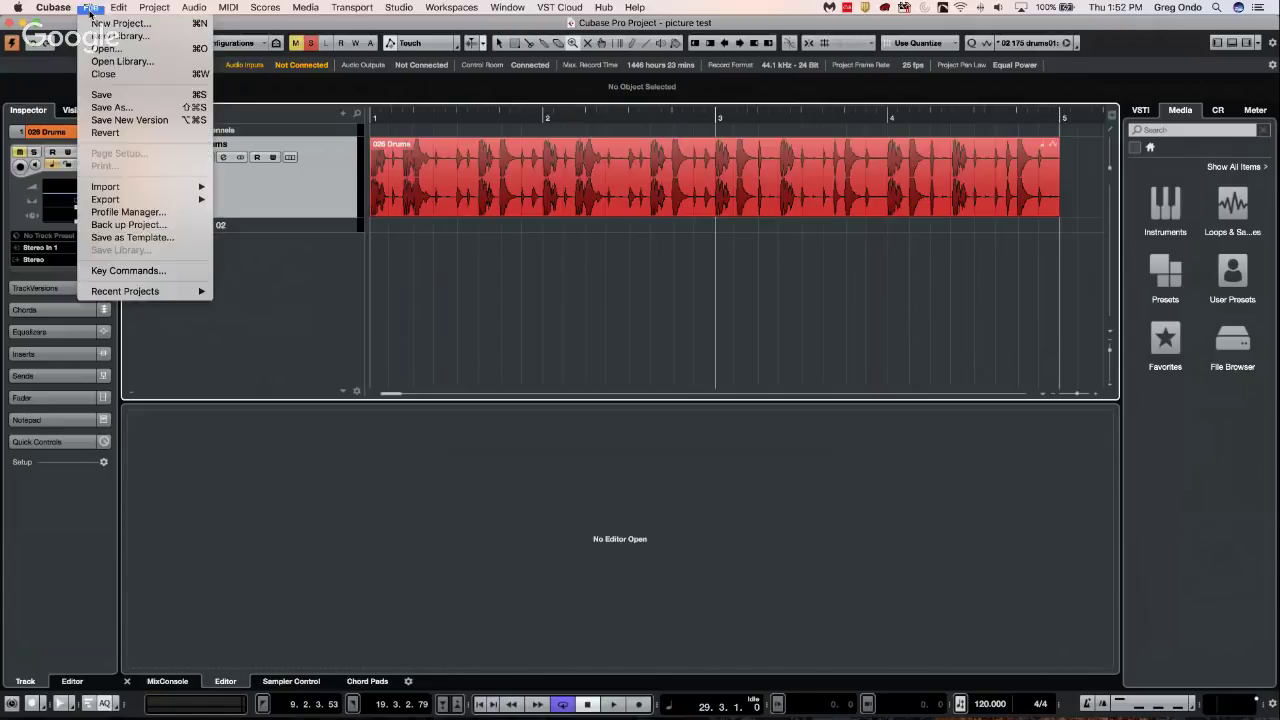
mouse_move(125, 291)
click(102, 94)
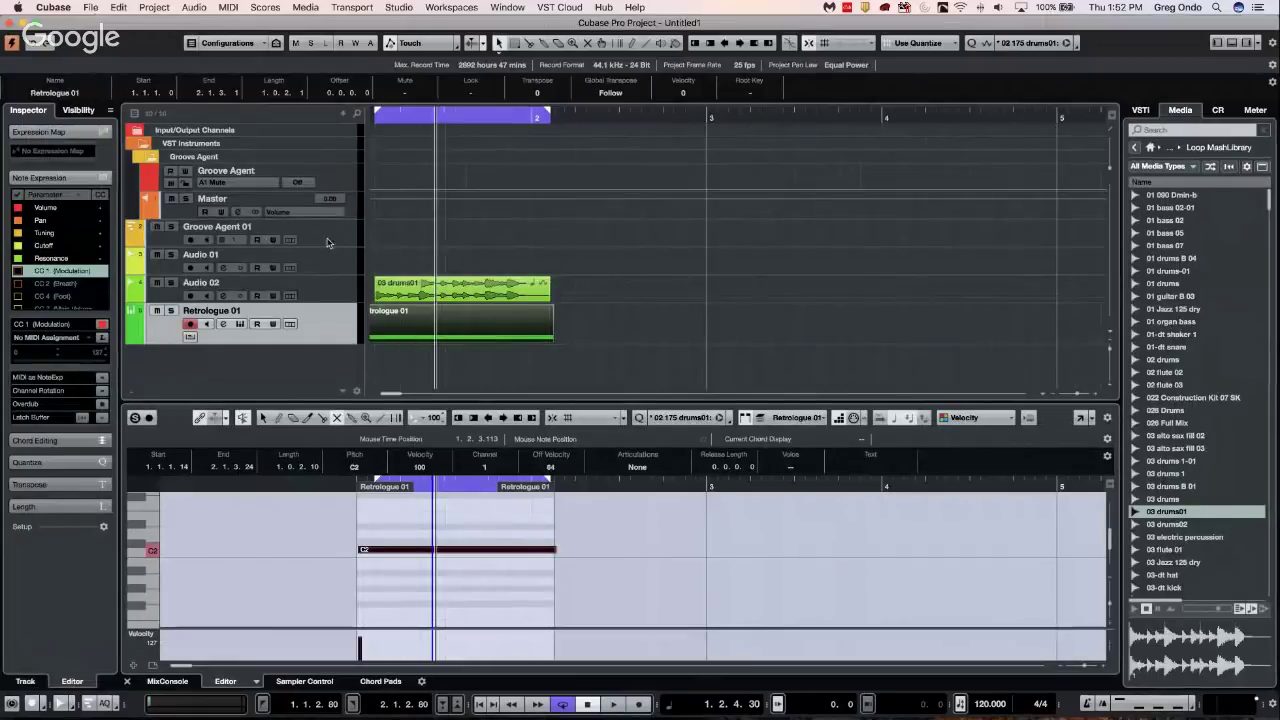
Check which user pictures are offered for the Retrologue 01 track in the Untitled1 project
double_click(162, 336)
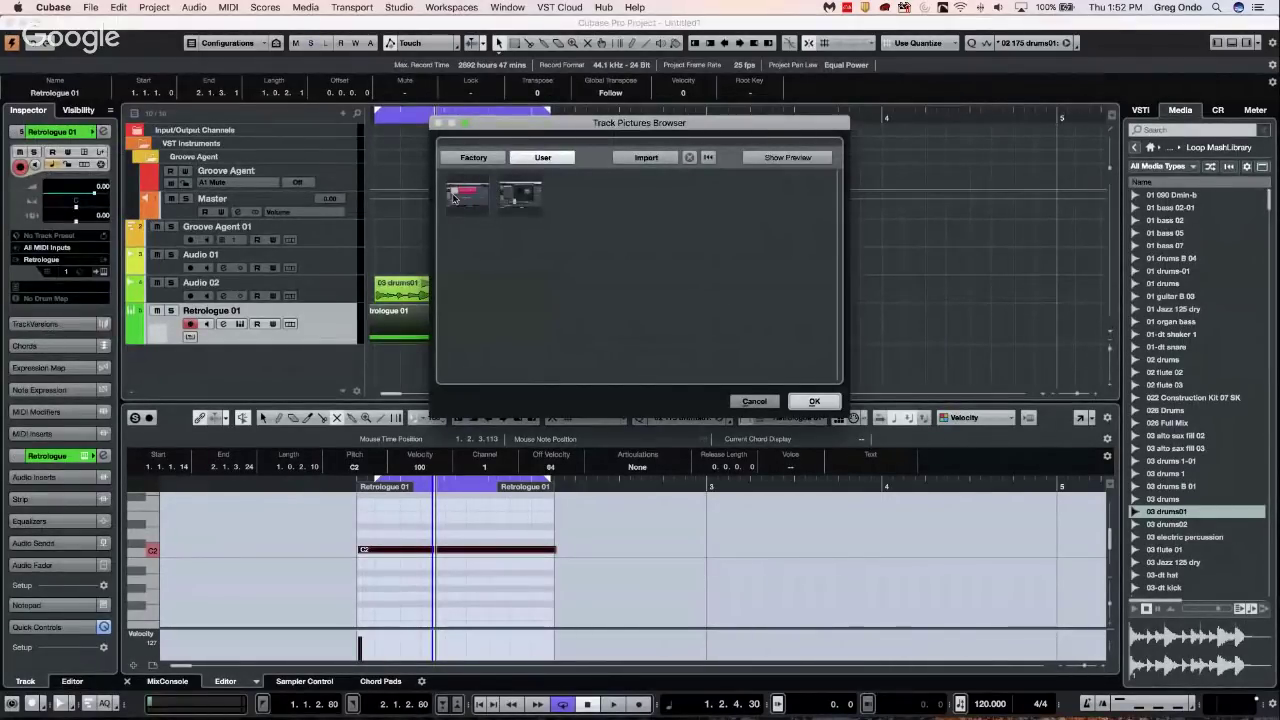
click(814, 401)
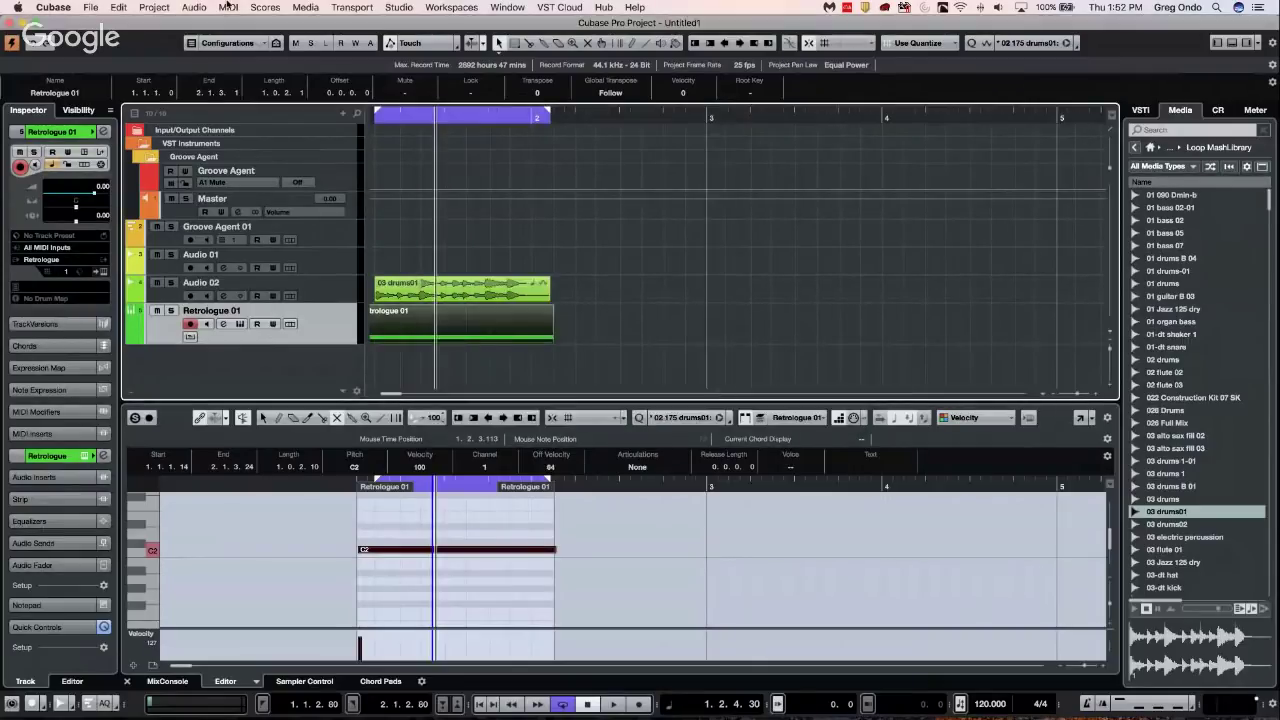
Open "picture test" again from the recent projects, activating it and accepting the missing ports dialog
click(90, 7)
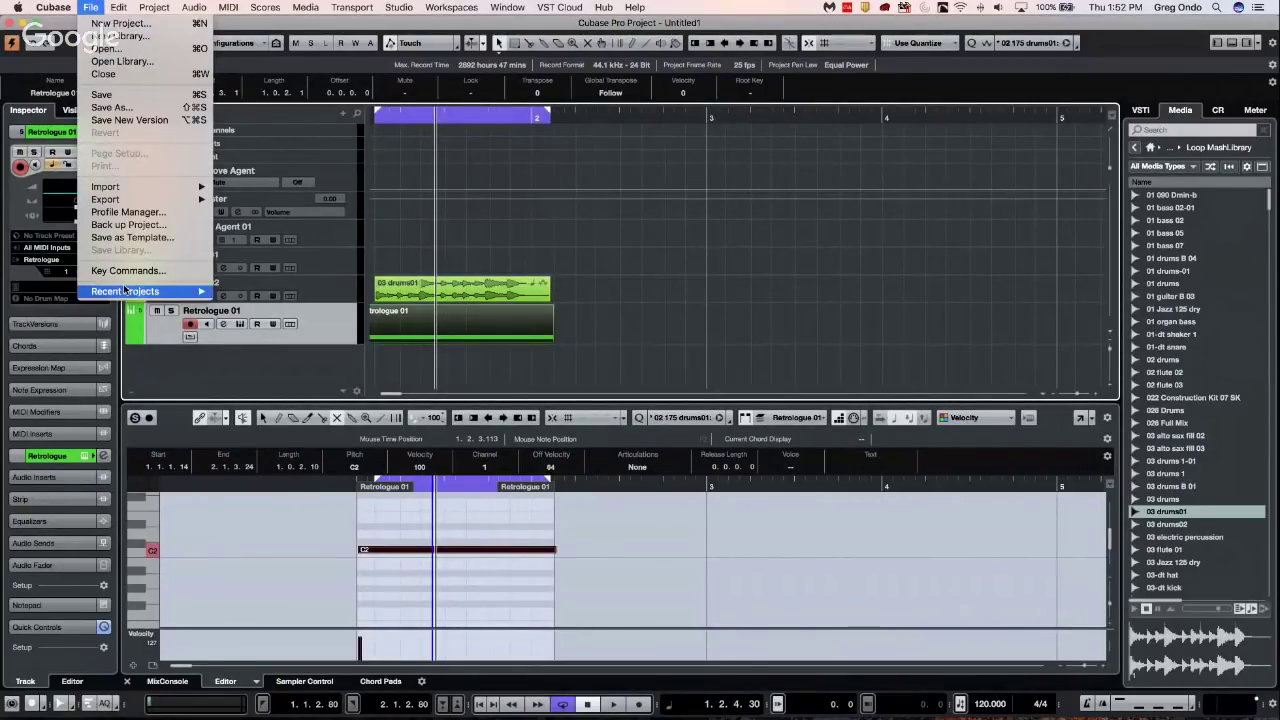
mouse_move(125, 290)
click(292, 287)
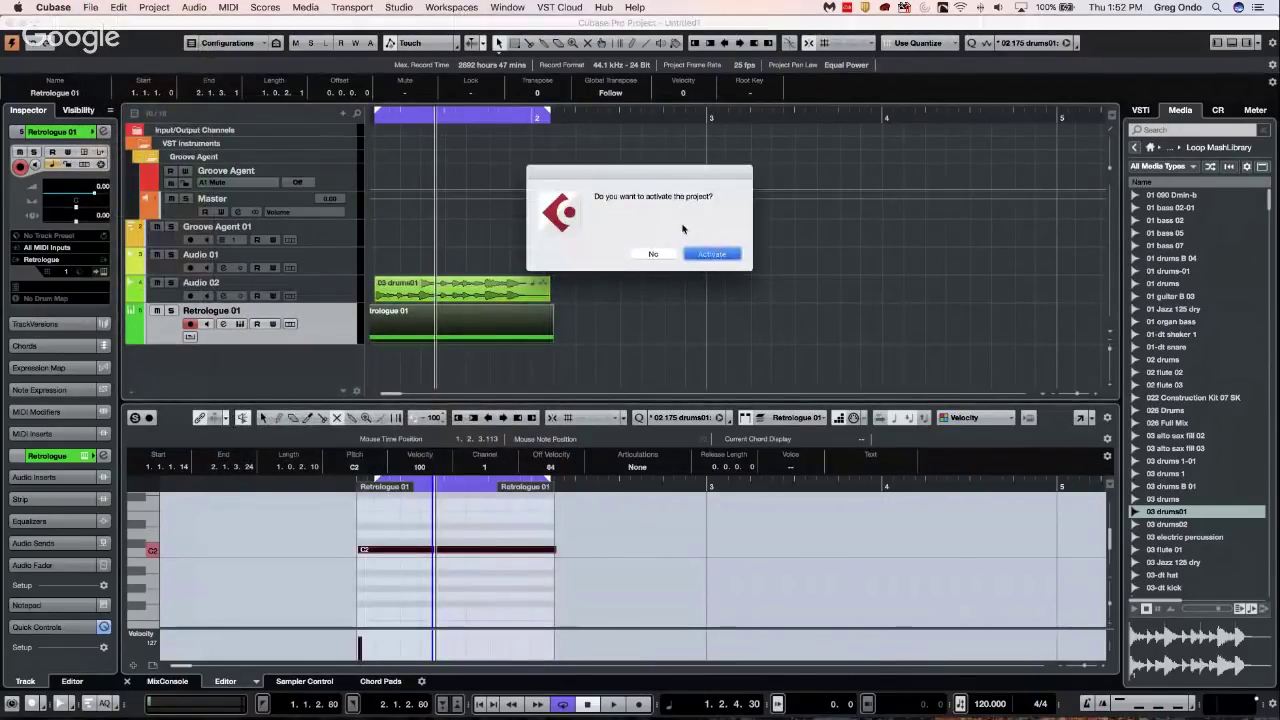
click(712, 254)
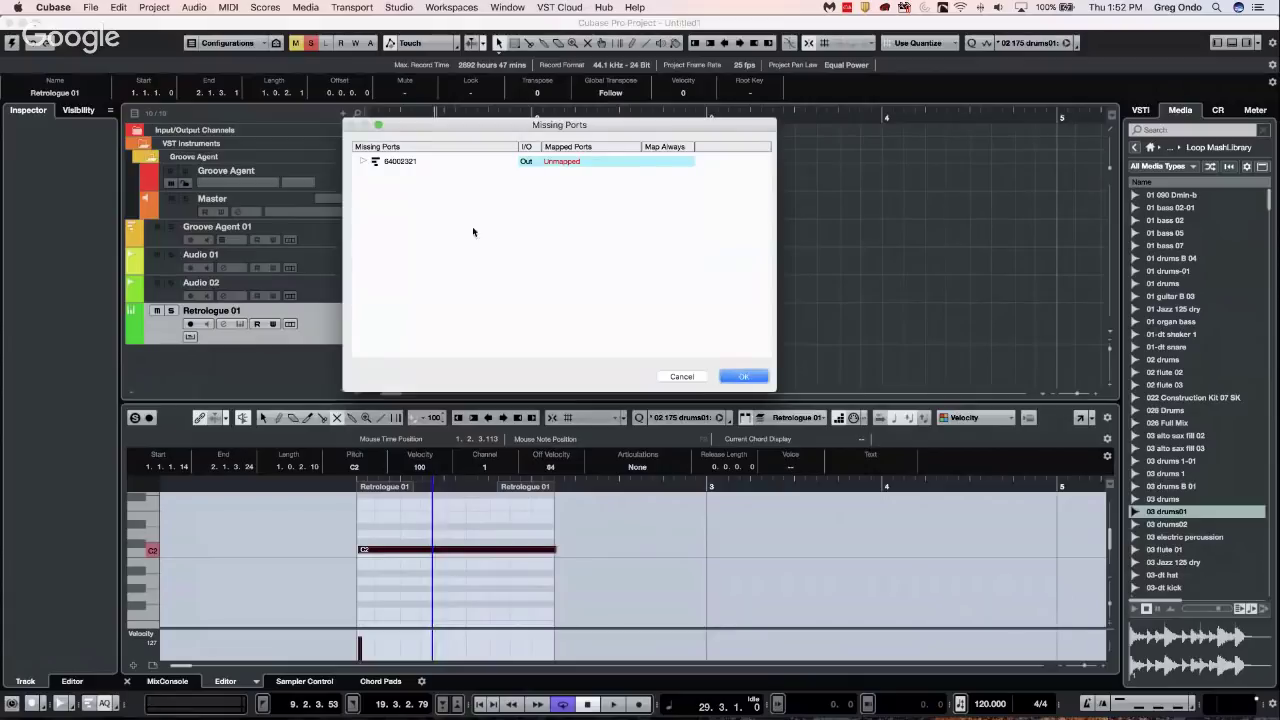
key(Return)
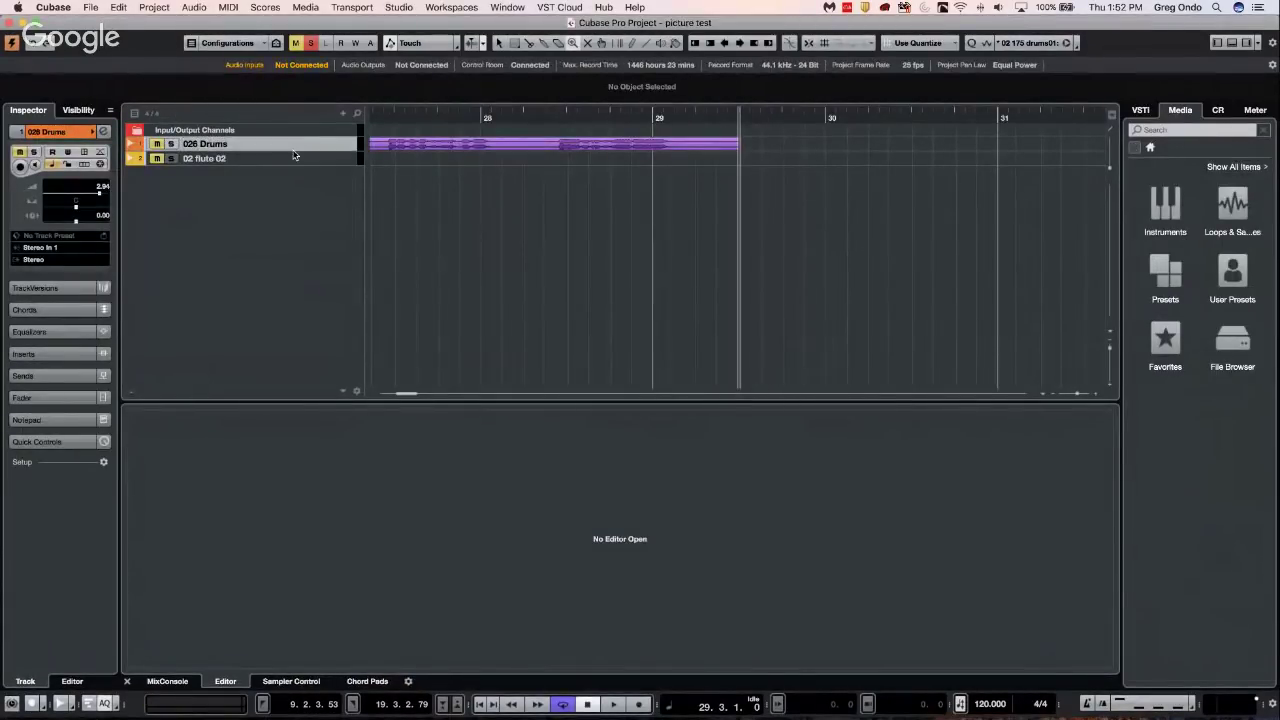
Increase the 026 Drums track height and review the imported user pictures without changing the assigned one
drag(292, 151, 286, 178)
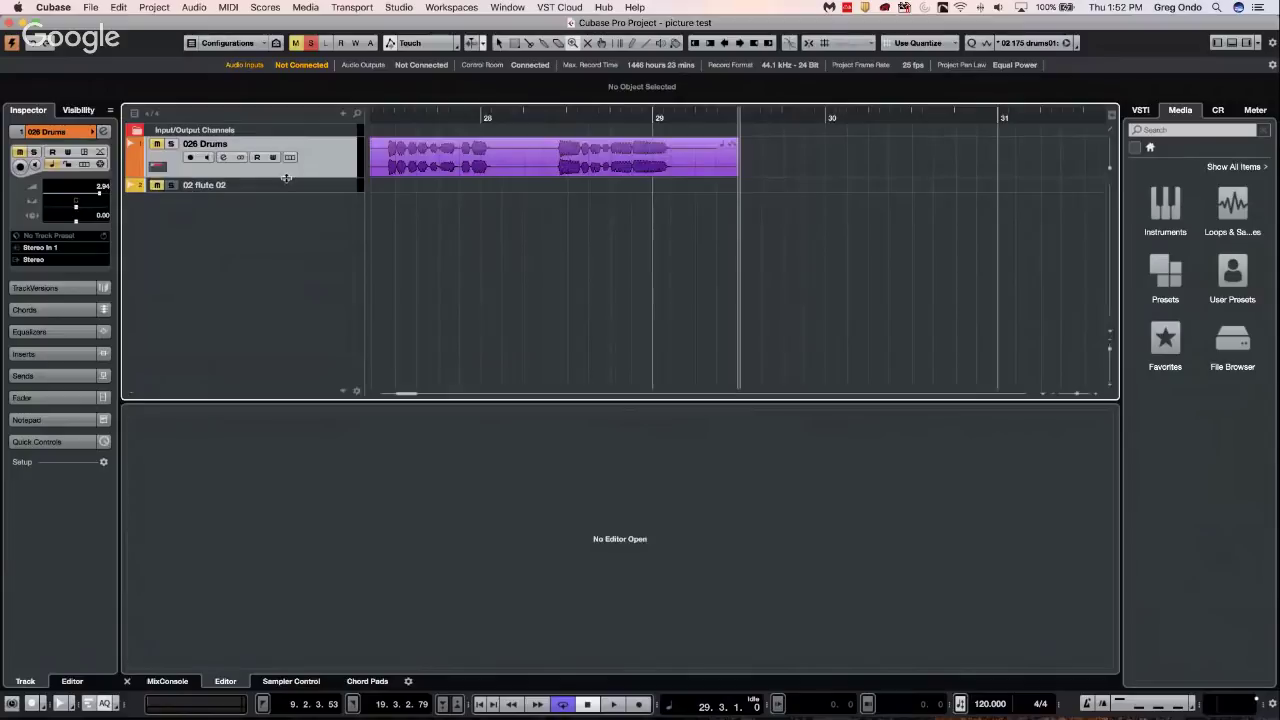
double_click(158, 166)
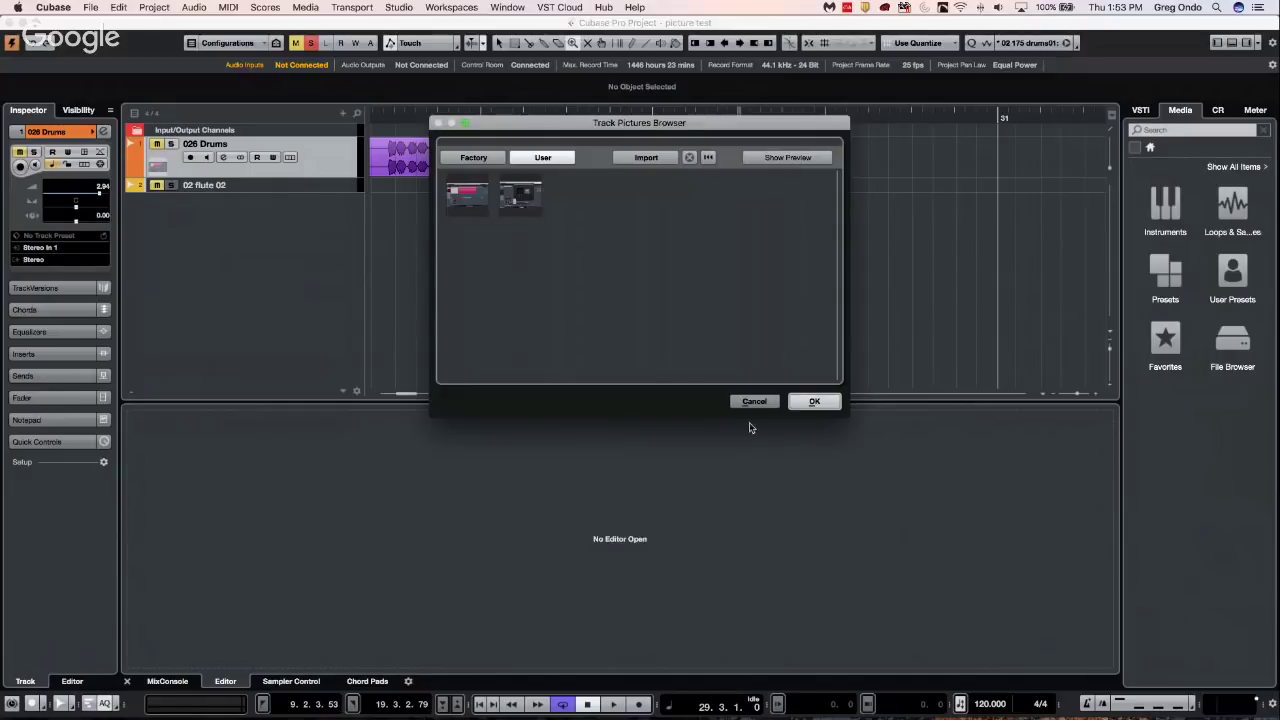
click(768, 402)
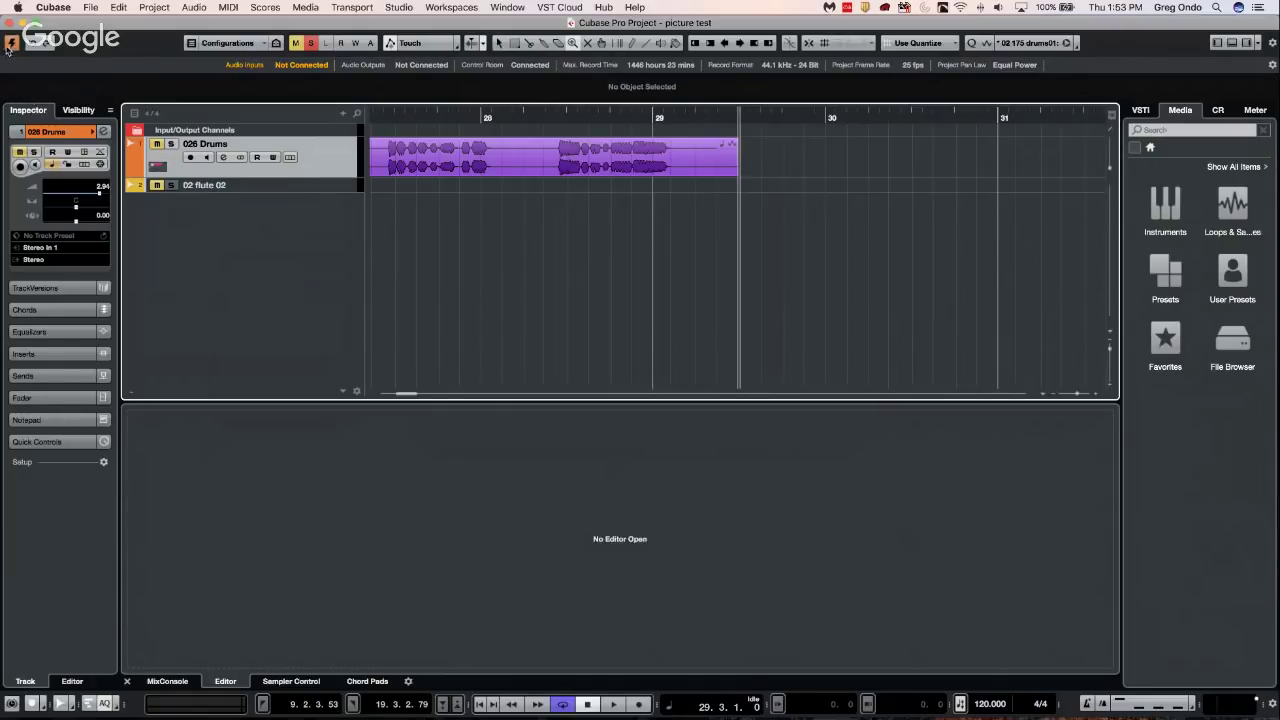
click(12, 704)
click(12, 704)
Load the VST Amp Rack distortion plug-in in the first insert slot of the 026 Drums track and deactivate it
click(64, 355)
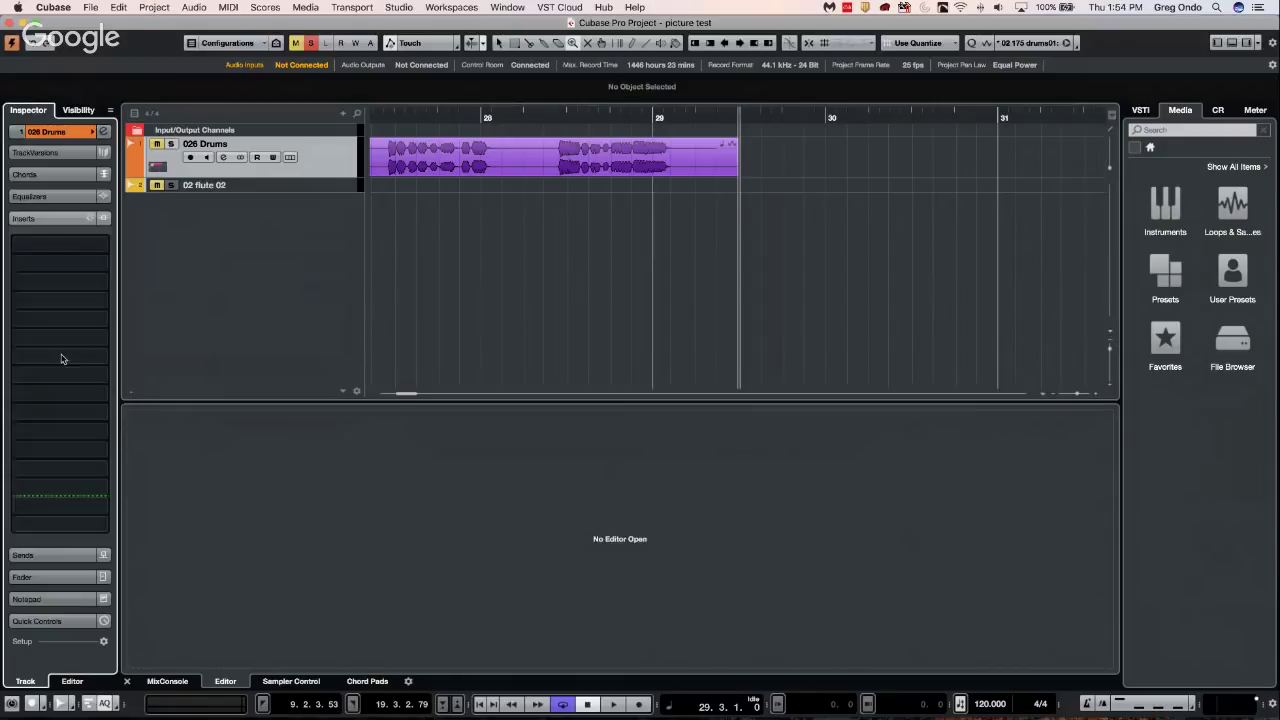
click(99, 250)
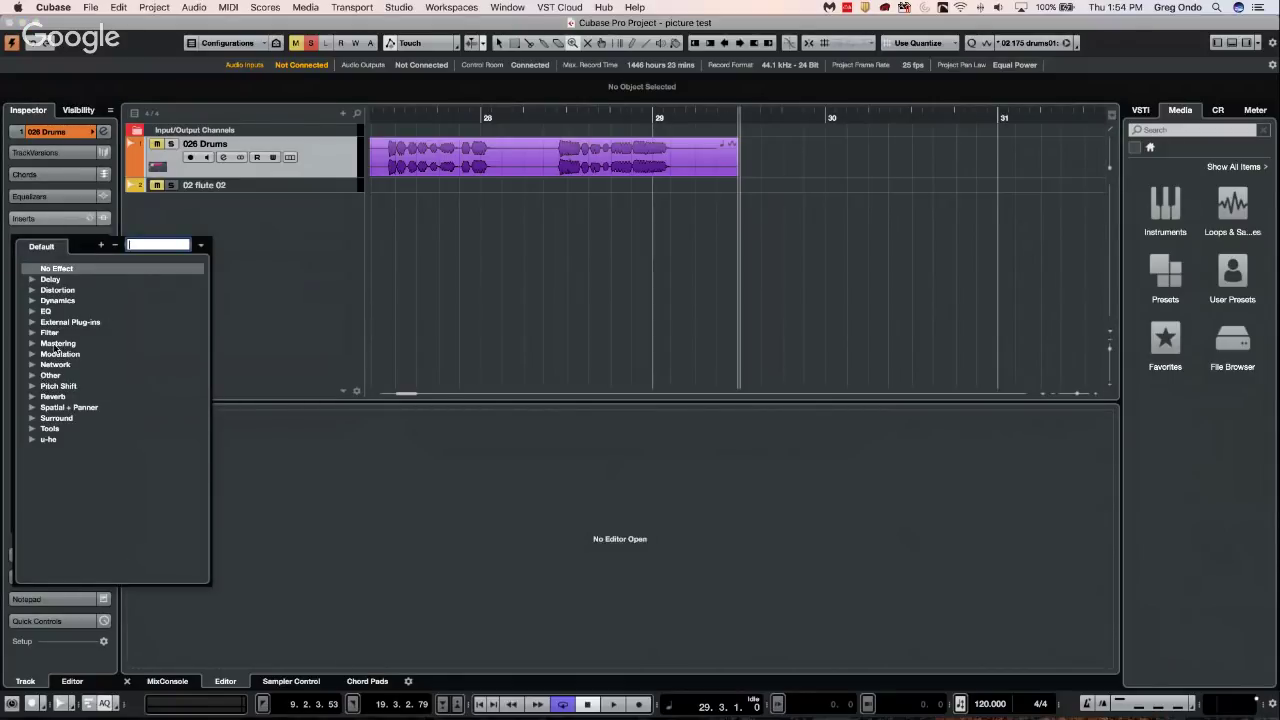
click(33, 291)
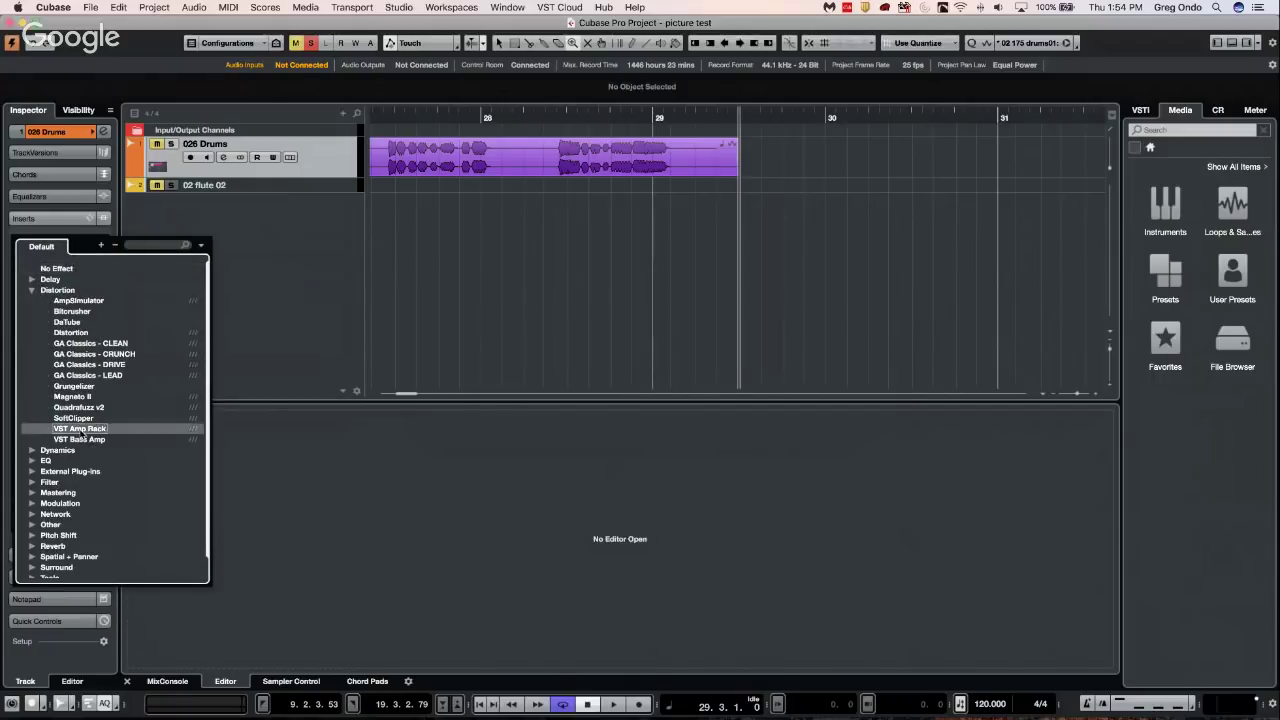
click(79, 428)
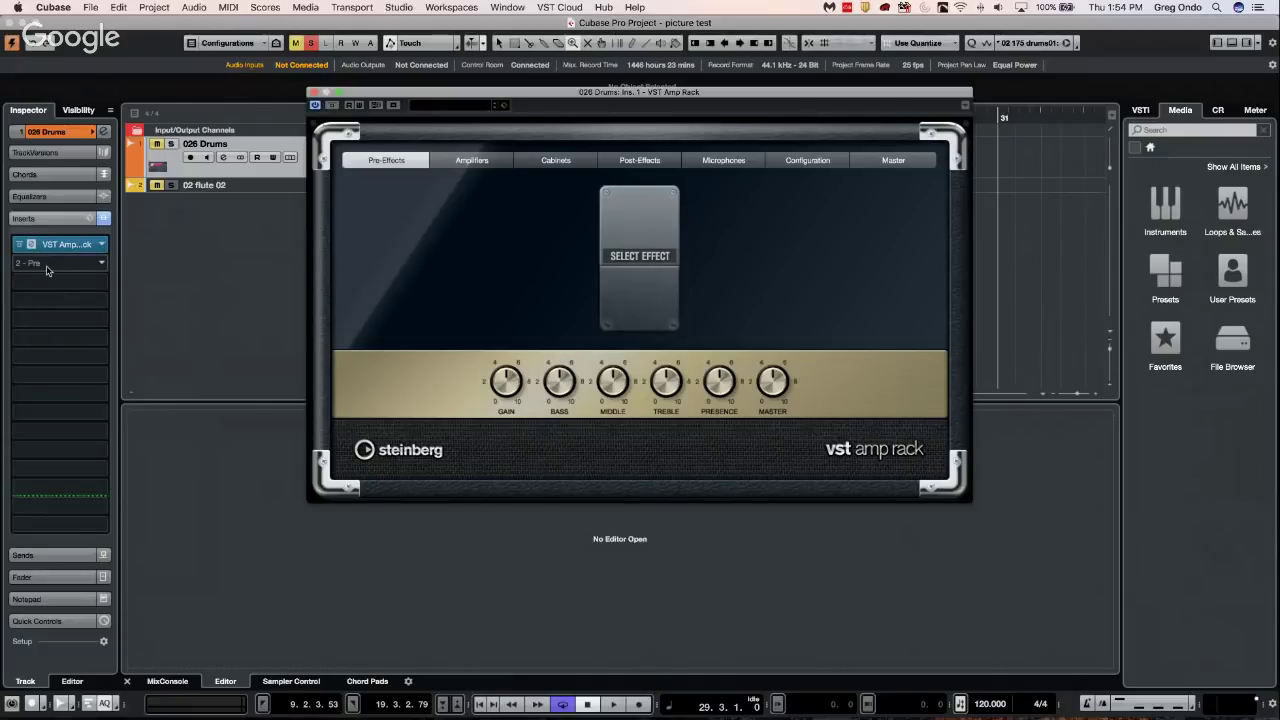
click(316, 105)
Set the audio device of the Stereo In 1 input bus to Steinberg UR44 in Audio Connections and check its left device port
click(400, 7)
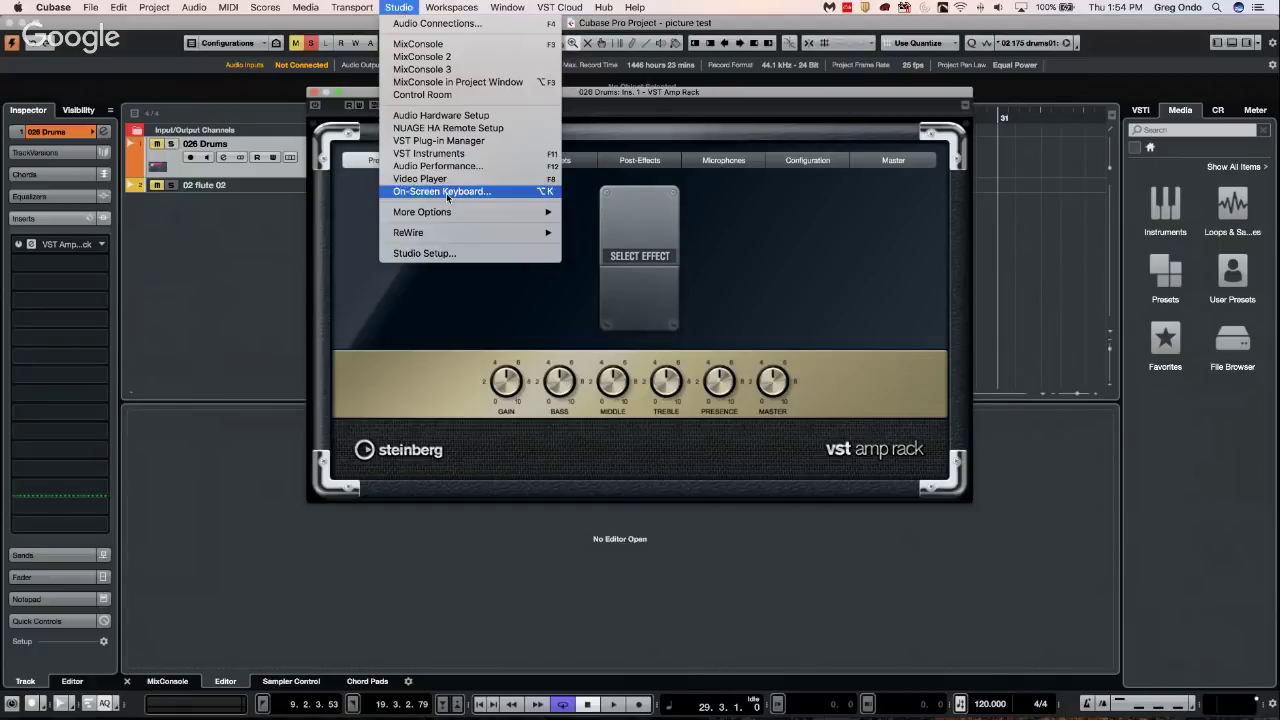
click(437, 23)
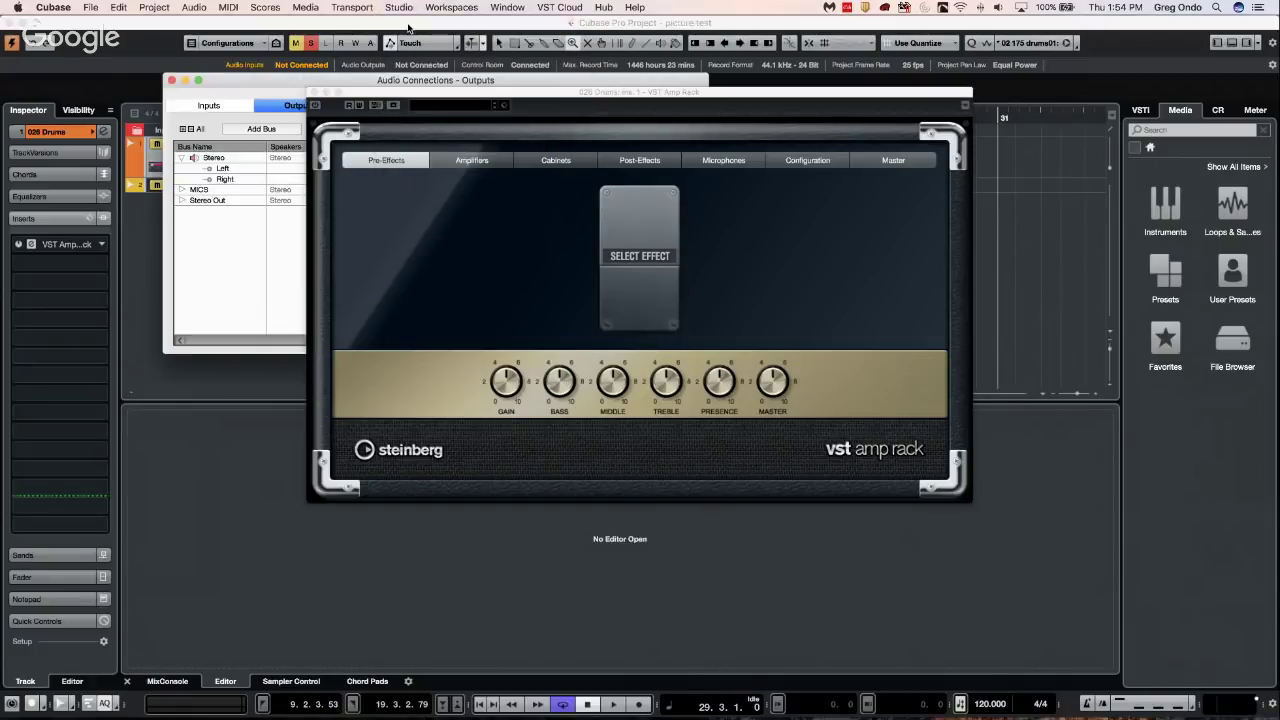
click(228, 106)
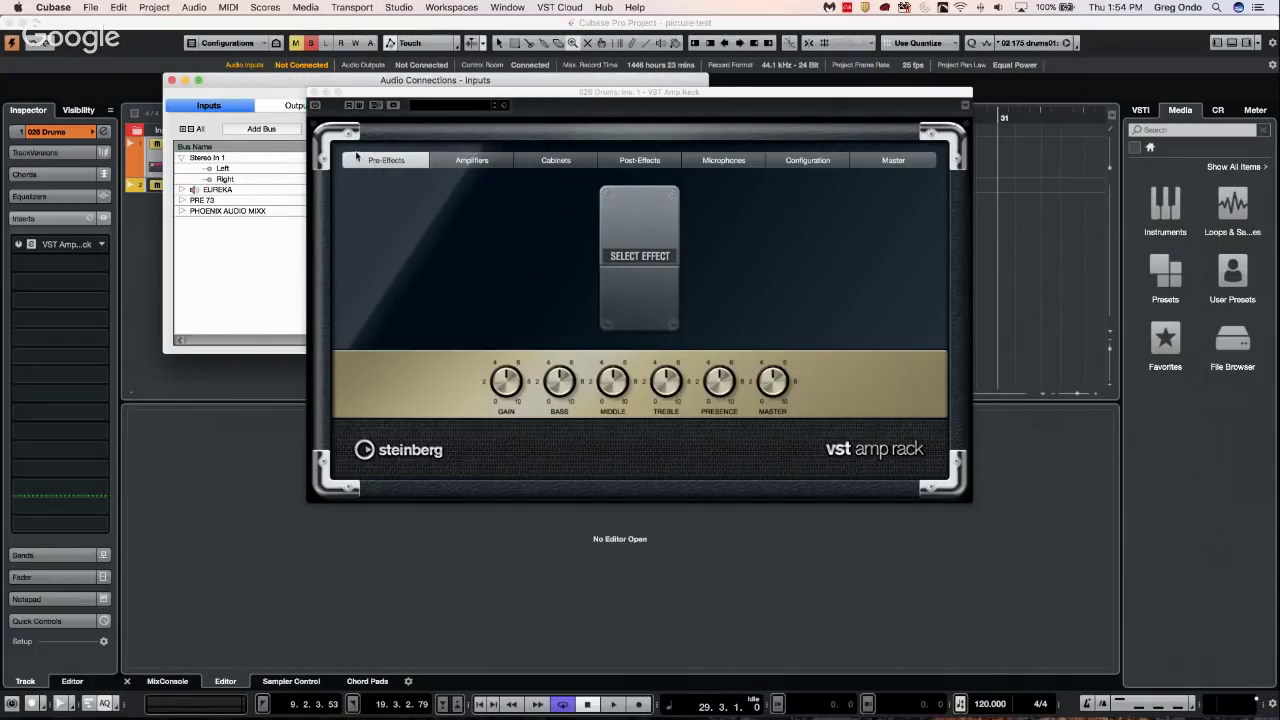
drag(402, 92, 692, 195)
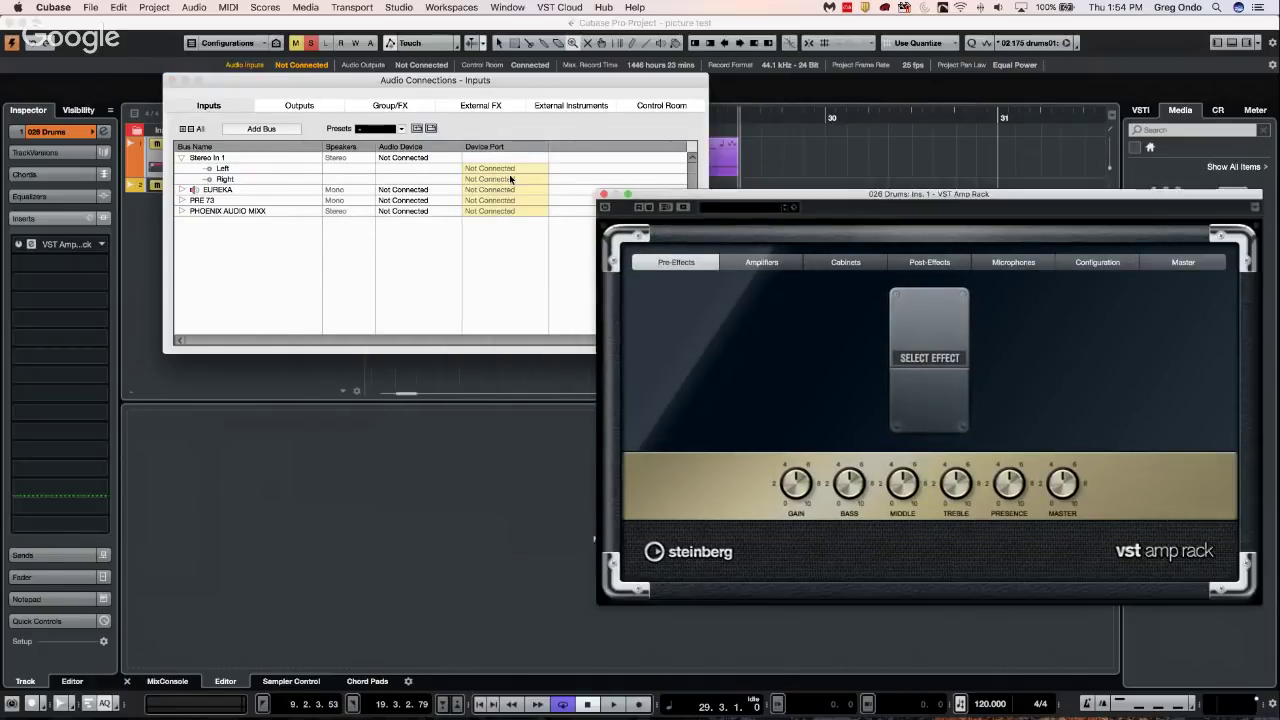
click(410, 158)
click(410, 160)
click(410, 160)
click(418, 189)
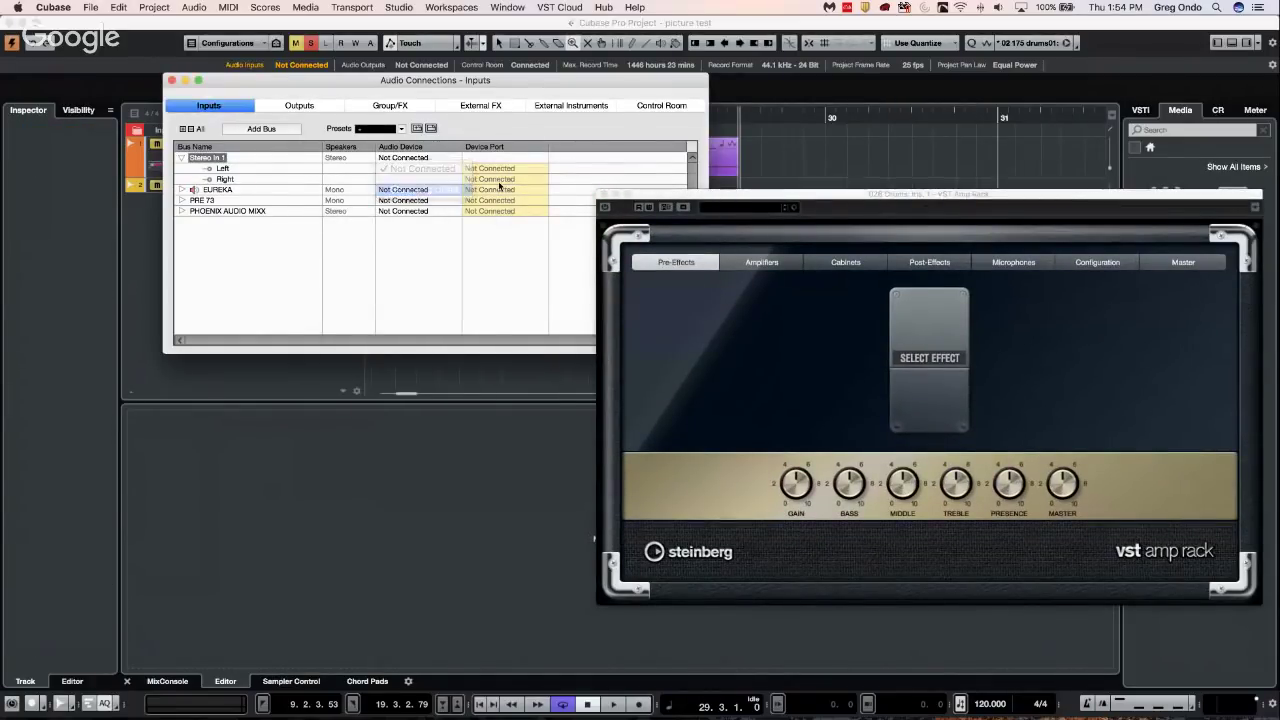
click(487, 170)
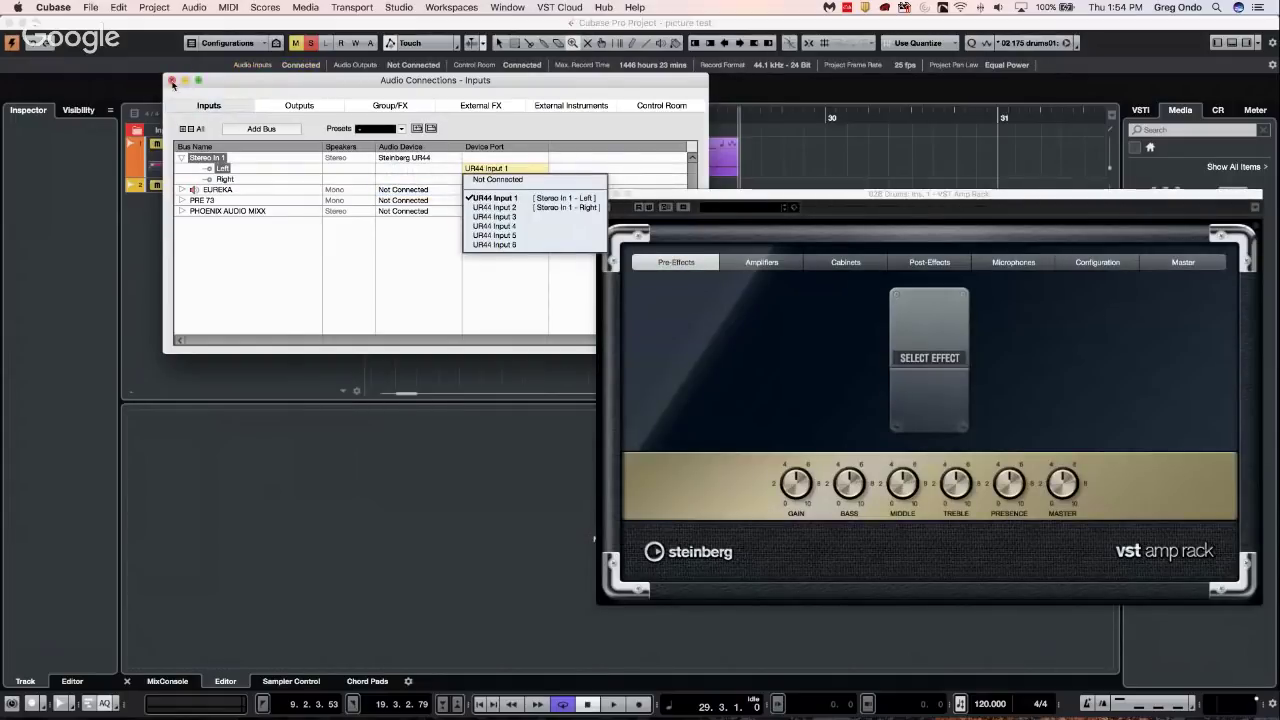
click(171, 80)
Show the MixConsole in the lower zone, check the Stereo In 1 channel settings, and close the VST Amp Rack window
click(167, 681)
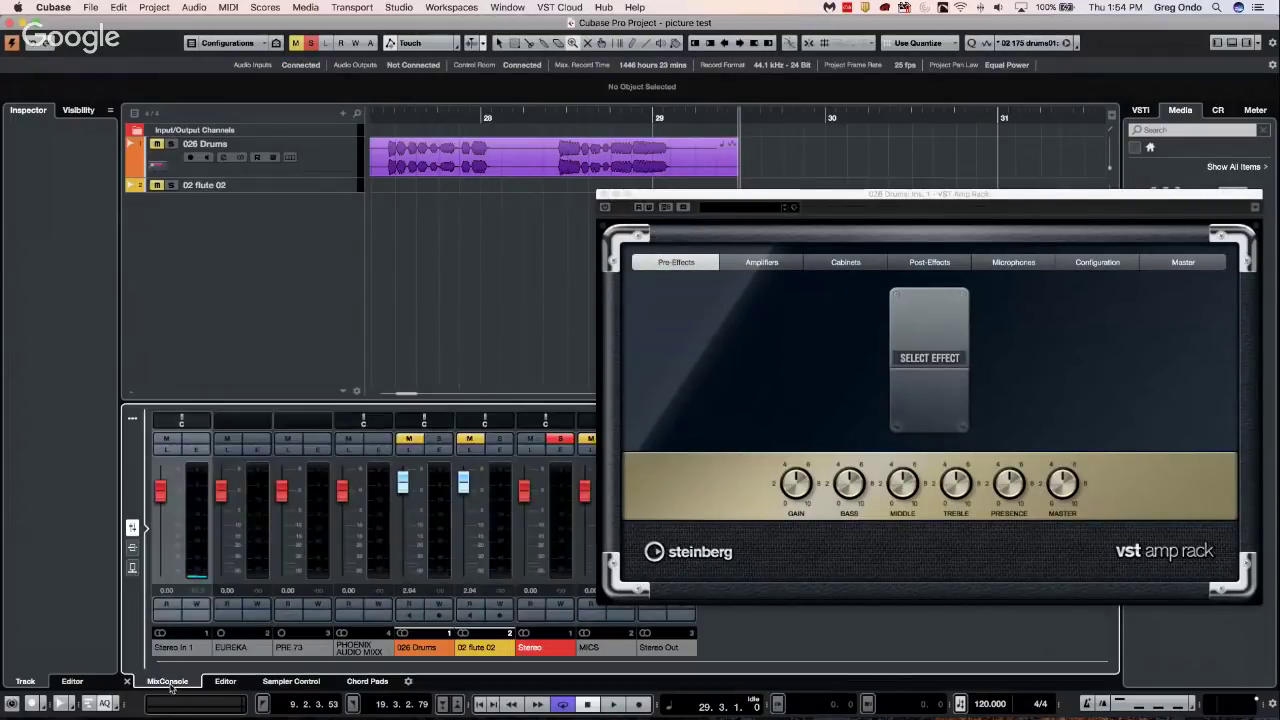
click(196, 449)
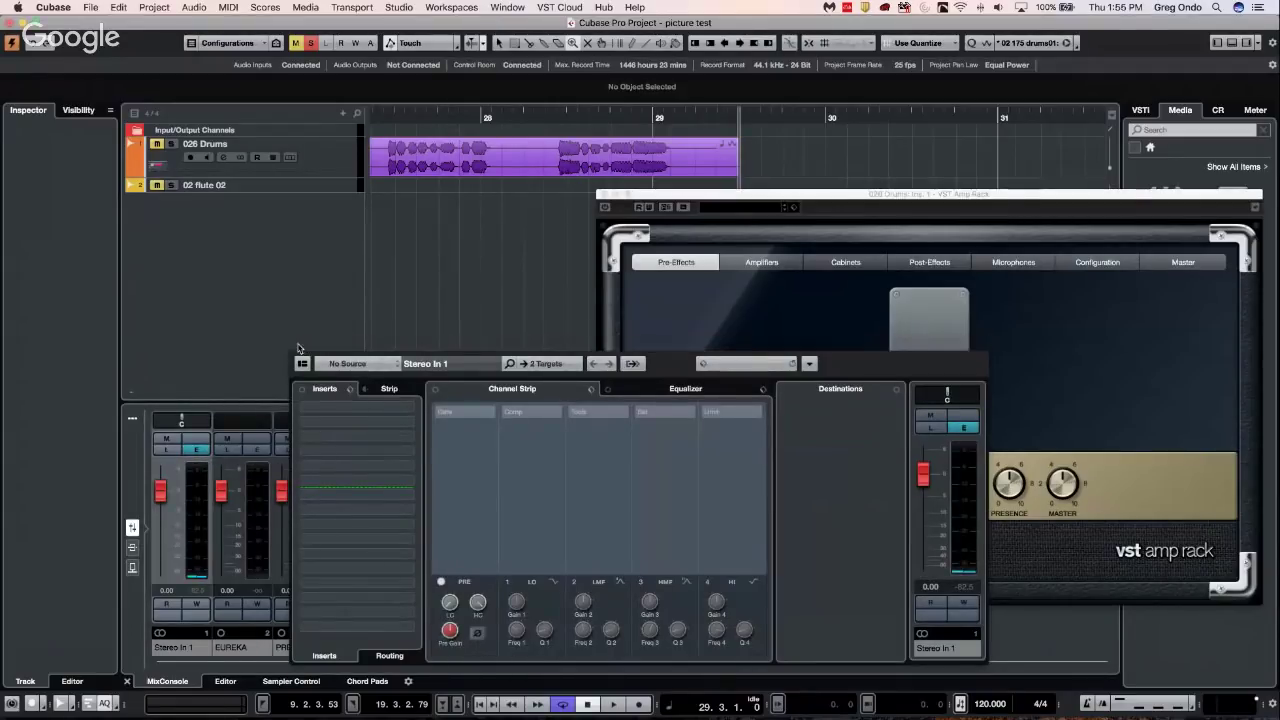
click(295, 345)
drag(820, 193, 581, 75)
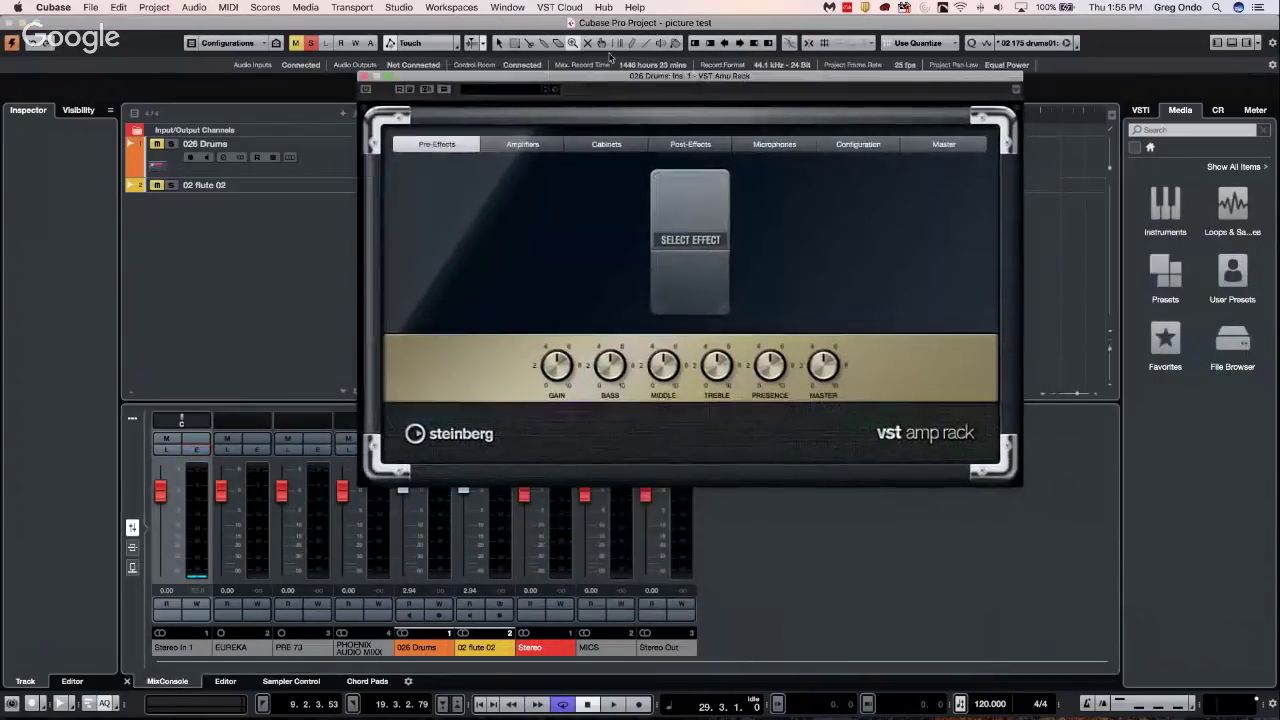
click(366, 77)
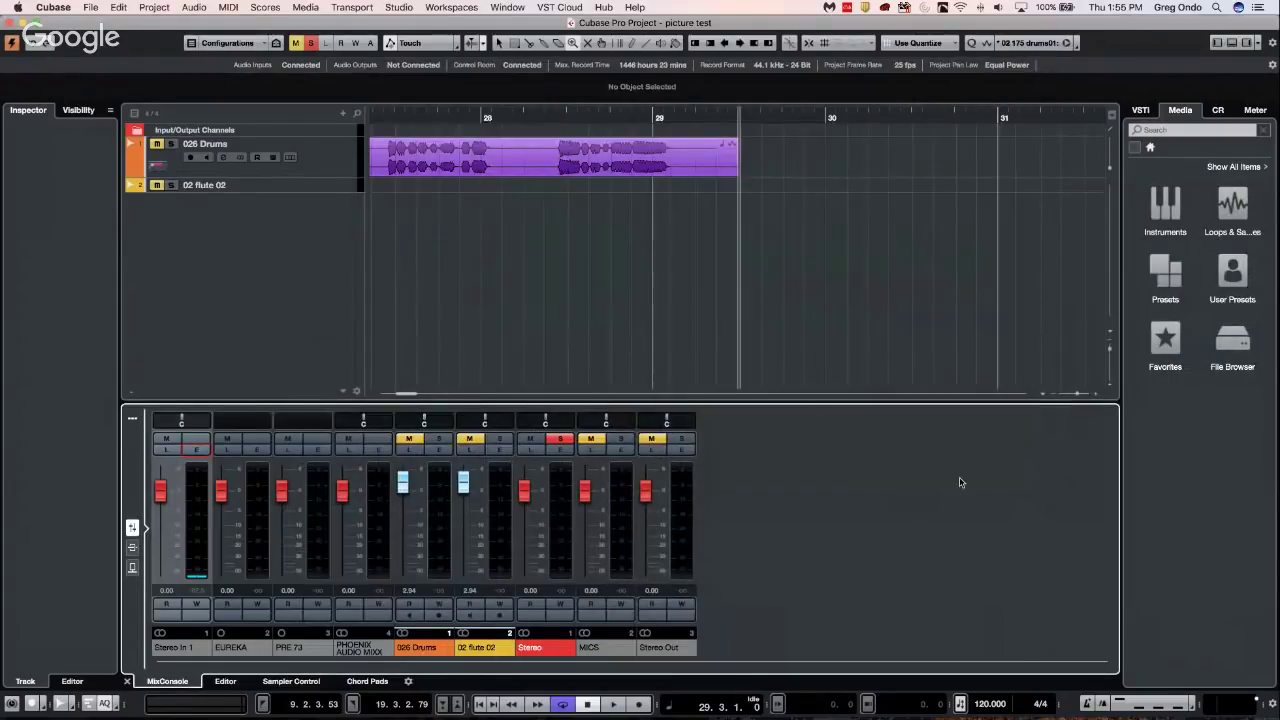
Open the MixConsole in a separate window and display the Hardware rack for the input channels
click(132, 418)
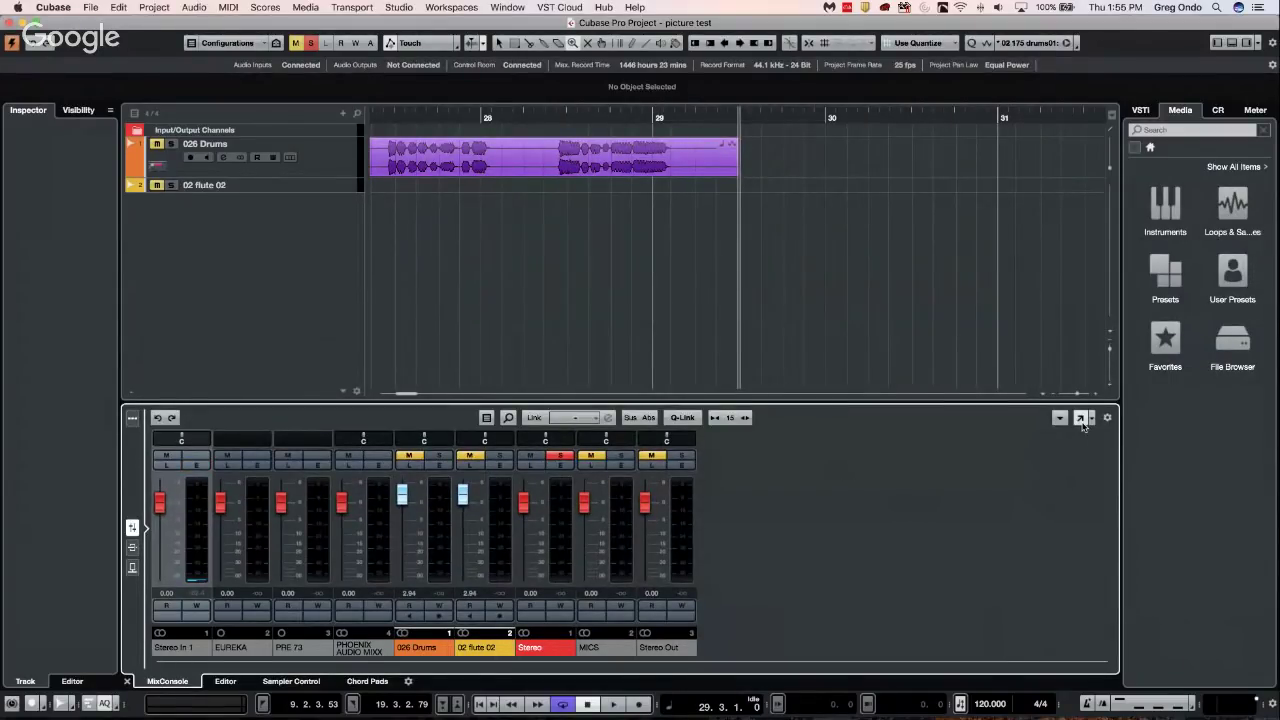
click(1081, 418)
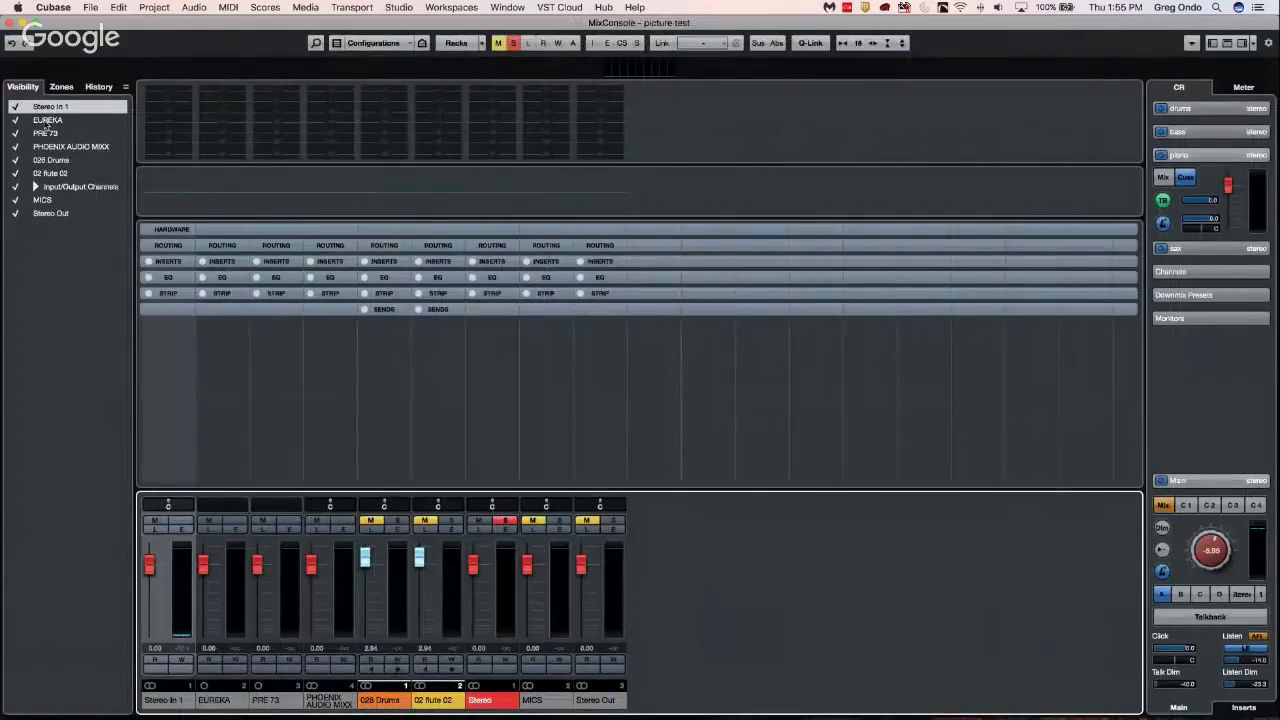
click(178, 231)
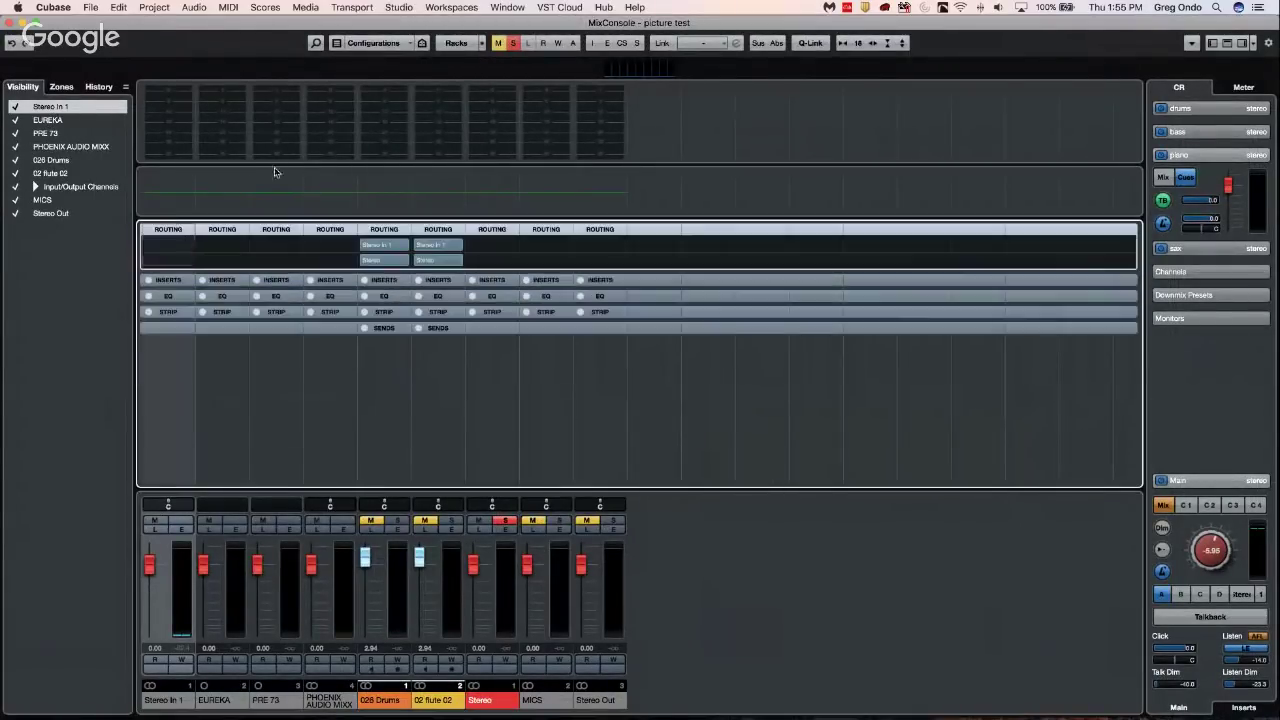
click(378, 42)
click(483, 44)
click(483, 44)
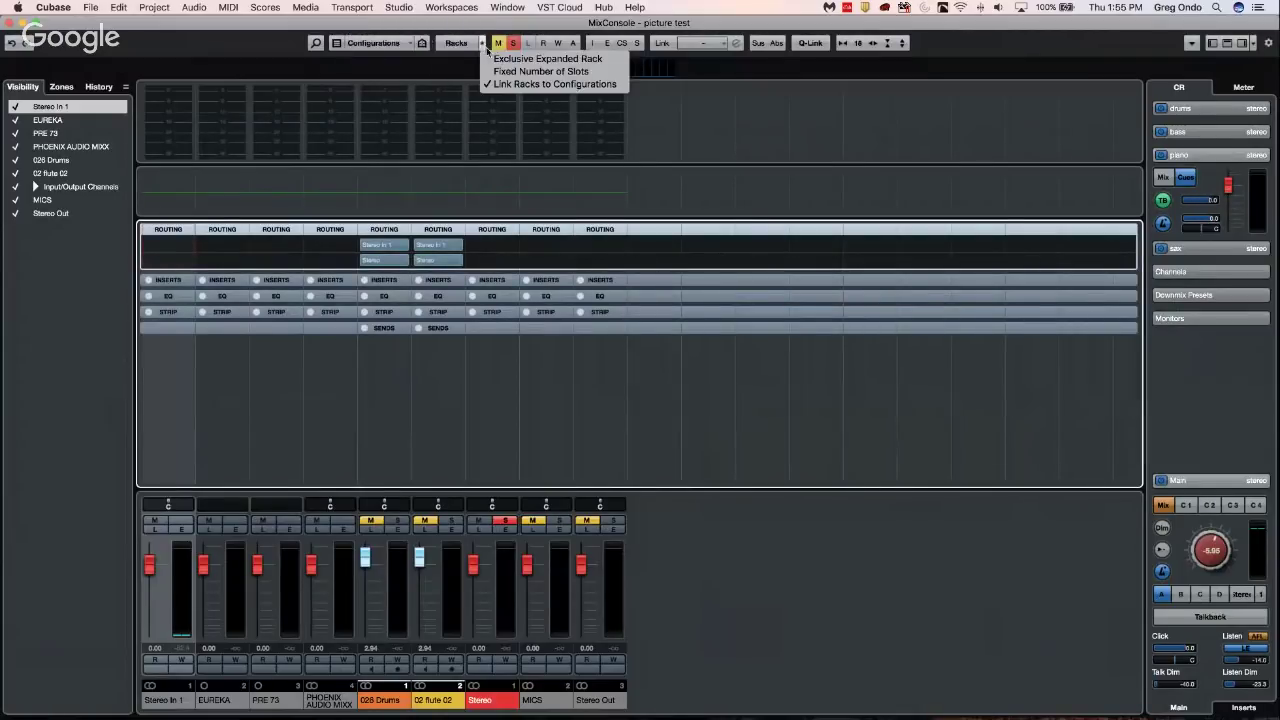
click(454, 44)
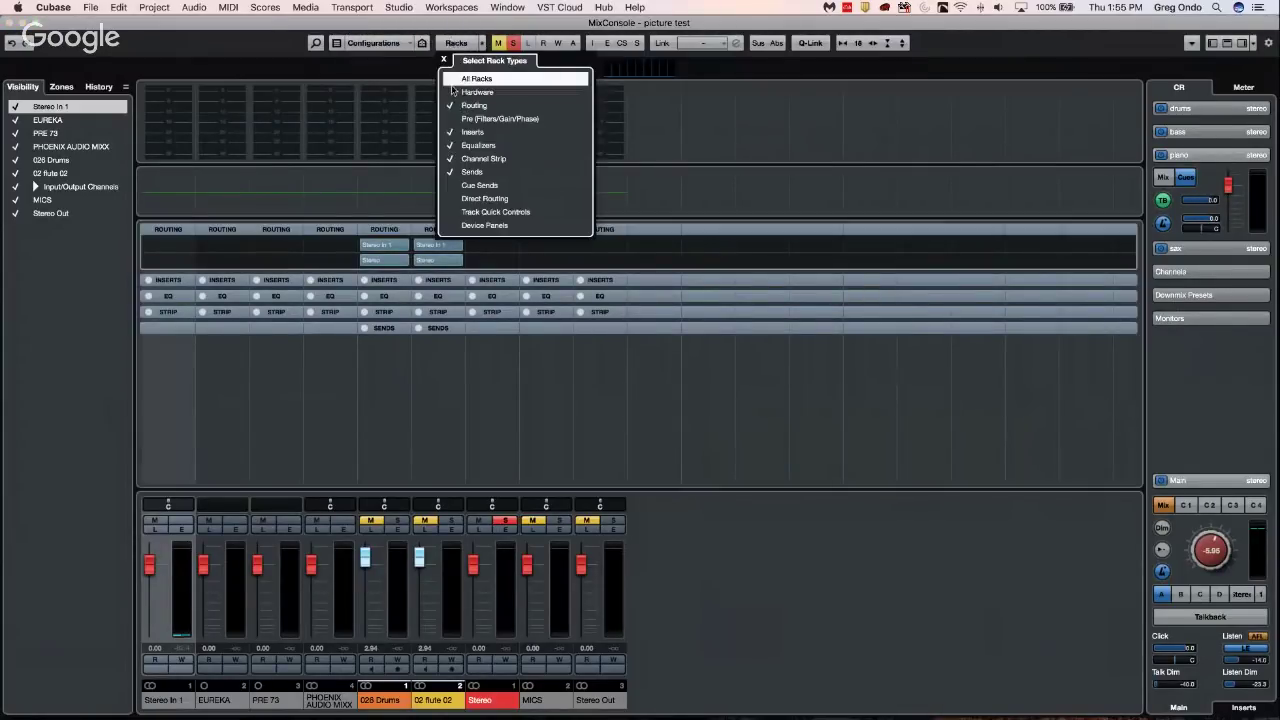
click(453, 91)
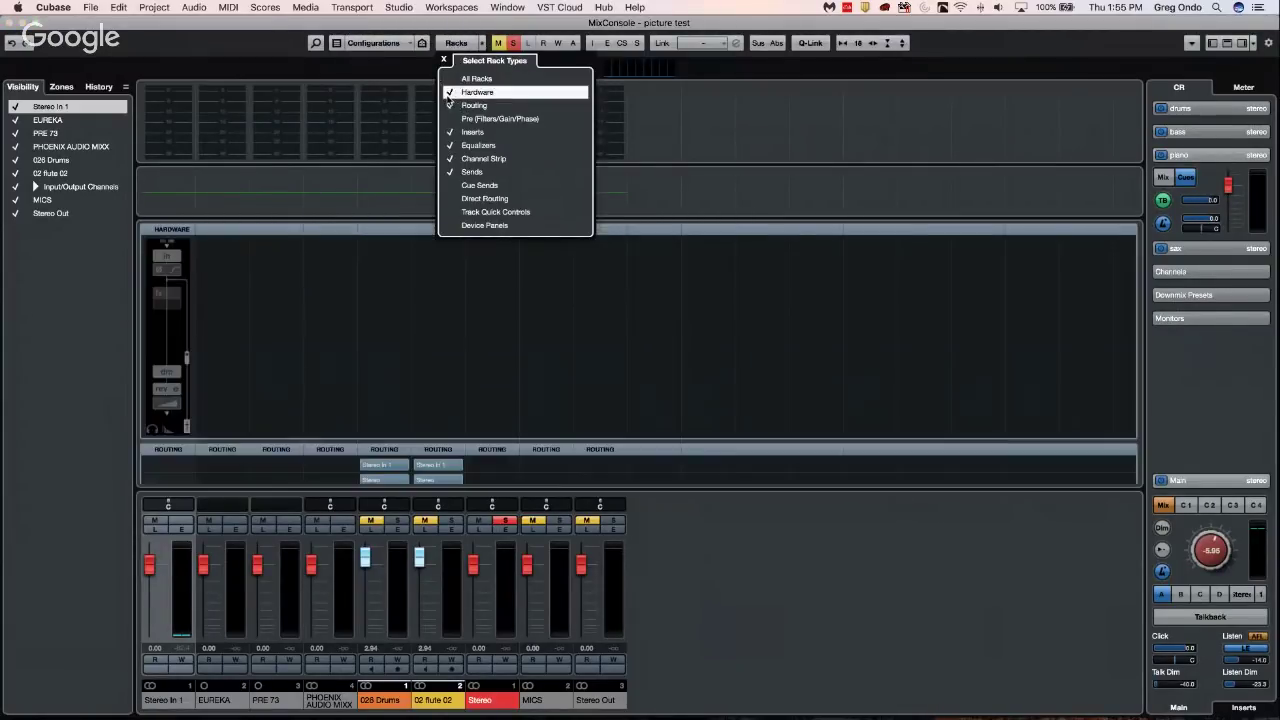
Examine the hardware high-pass filter and channel strip controls of Stereo In 1, and close the separate MixConsole window
click(171, 310)
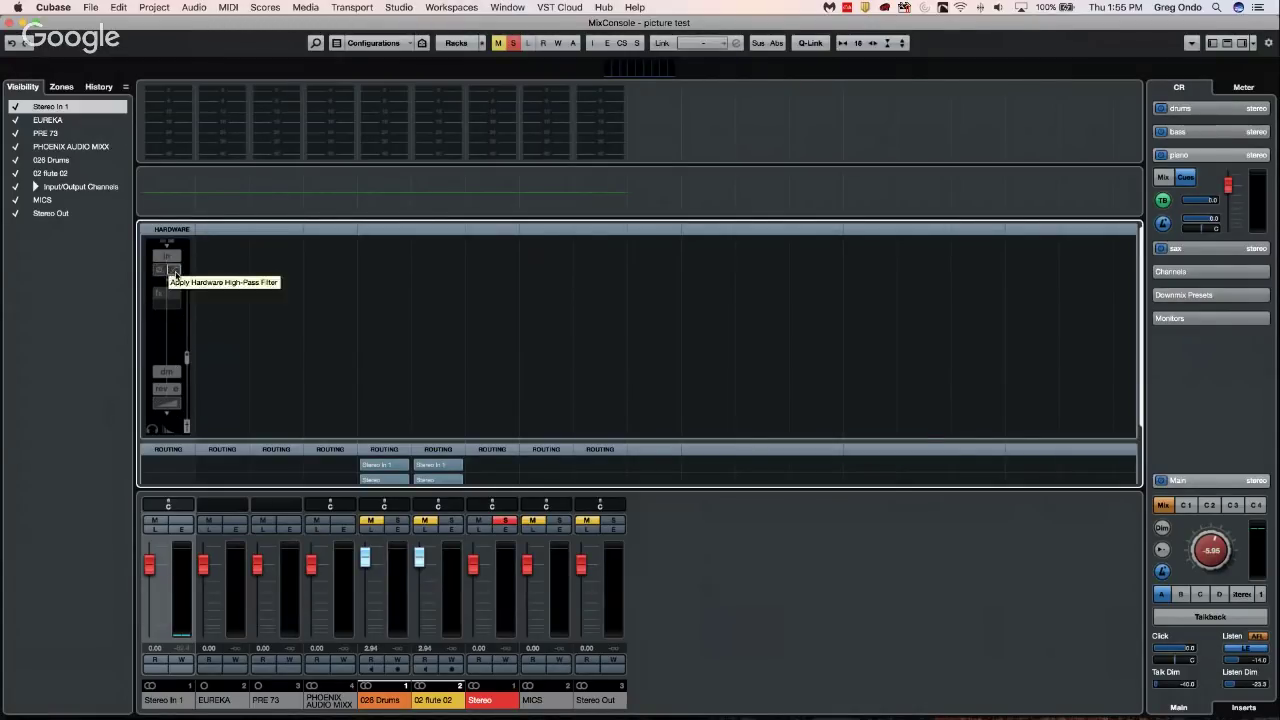
click(187, 363)
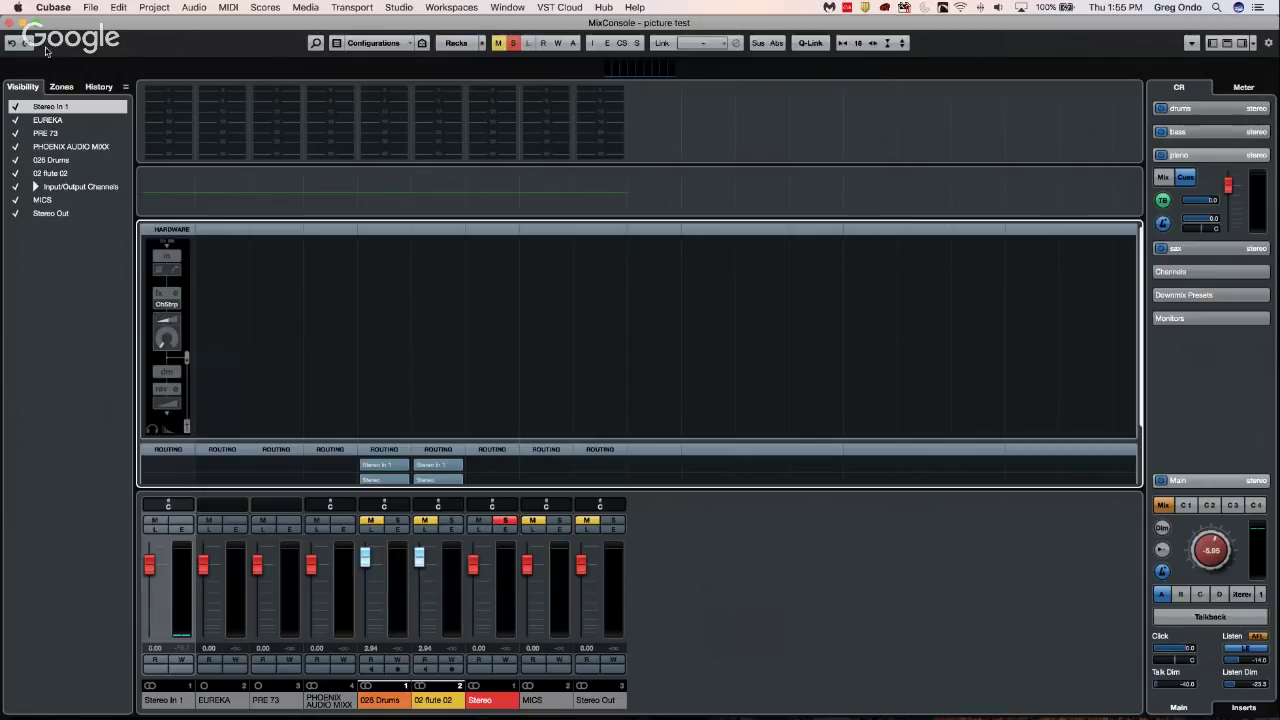
click(10, 22)
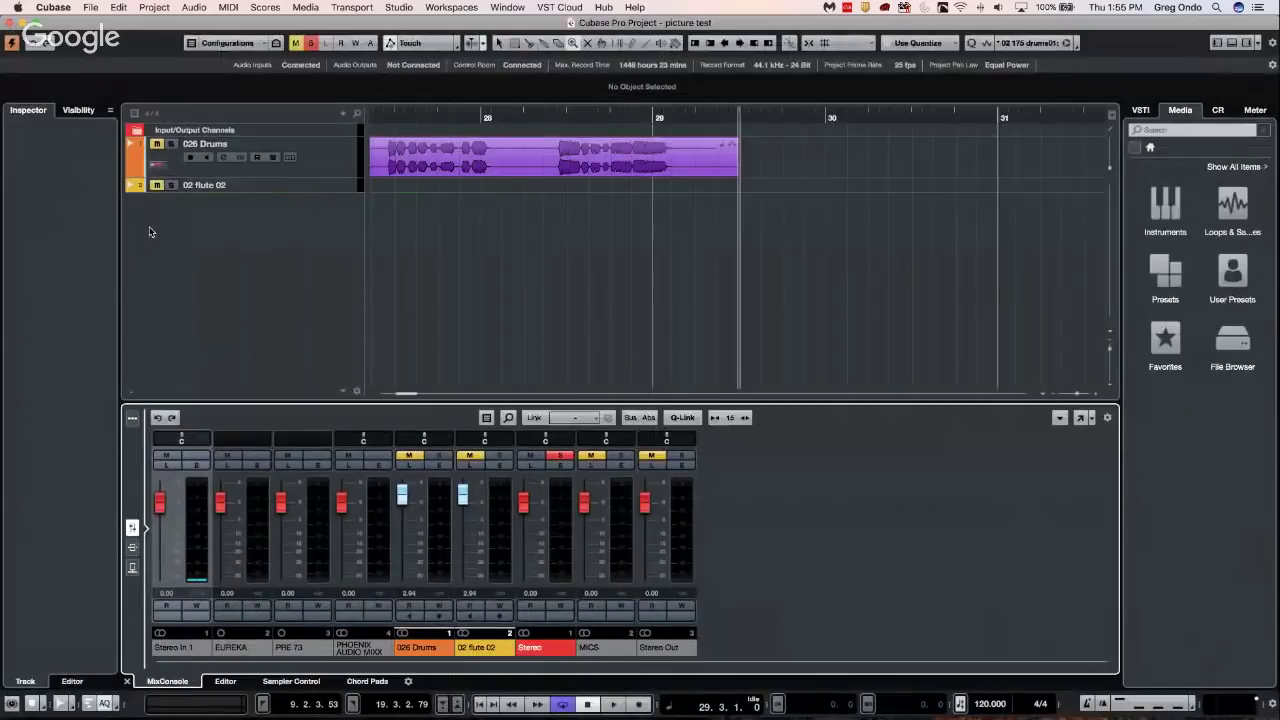
Select the 026 Drums track and activate Constrain Delay Compensation
click(318, 172)
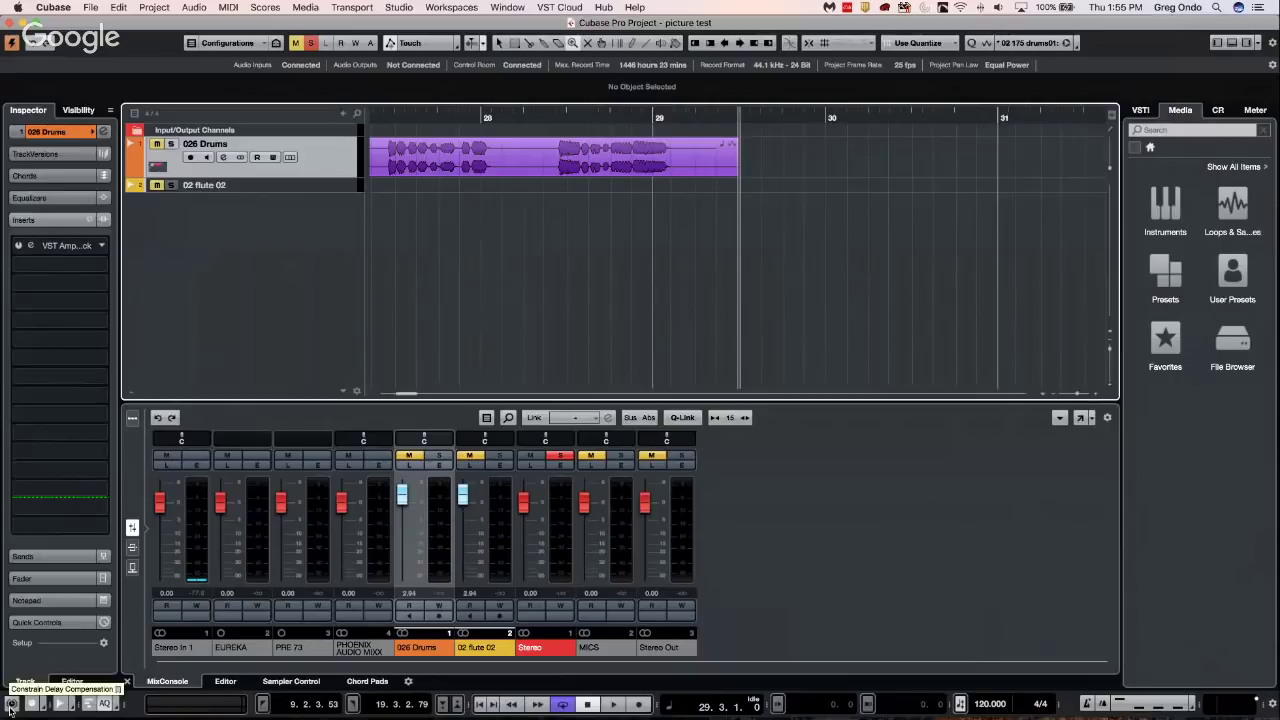
click(11, 704)
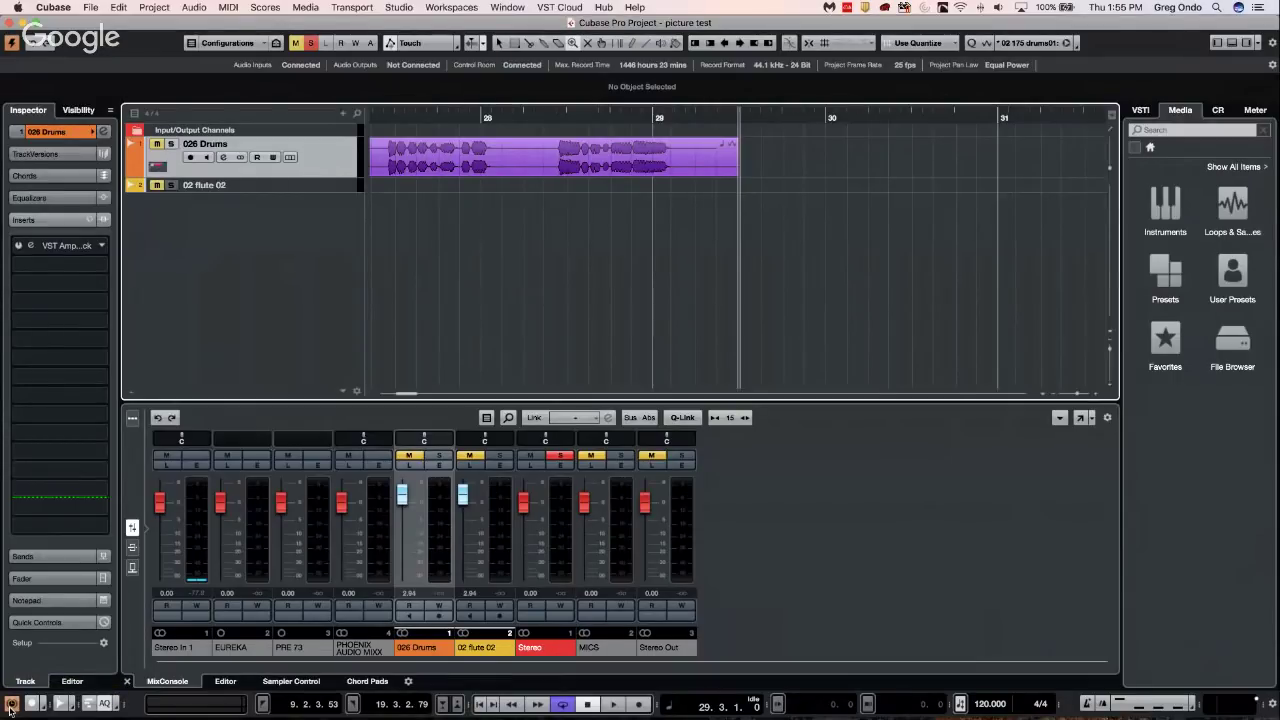
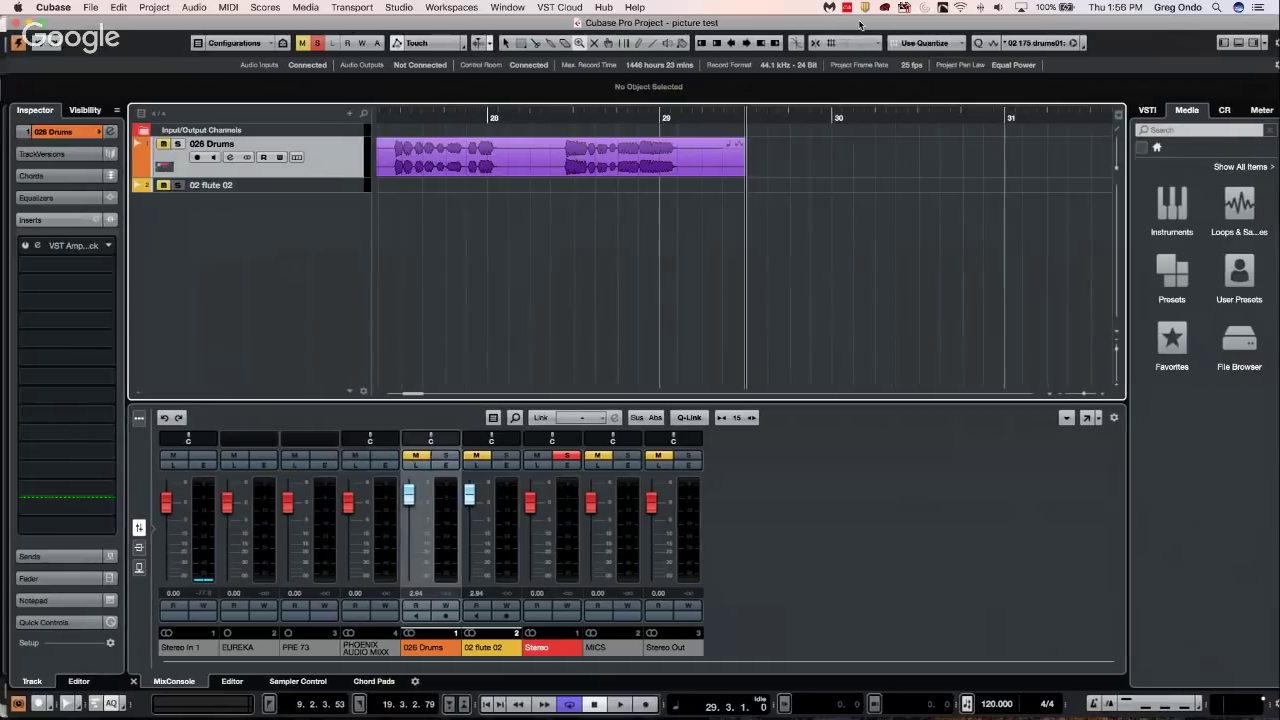
click(450, 7)
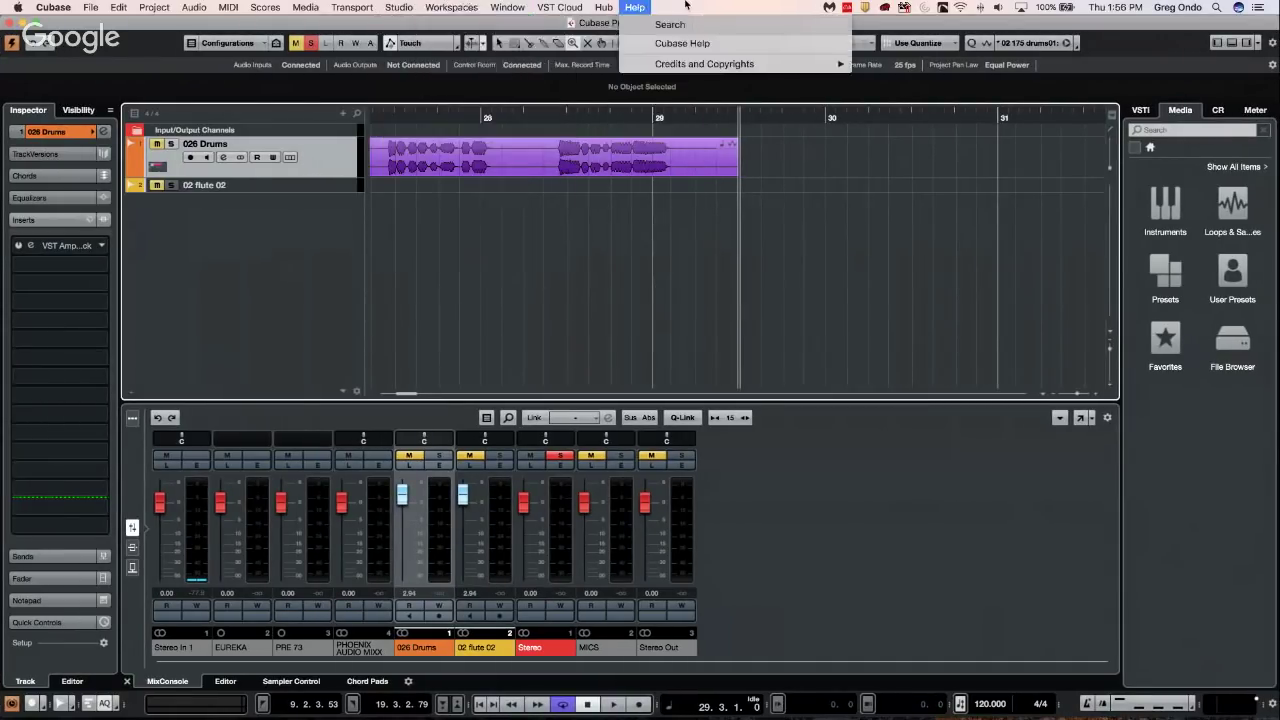
click(692, 330)
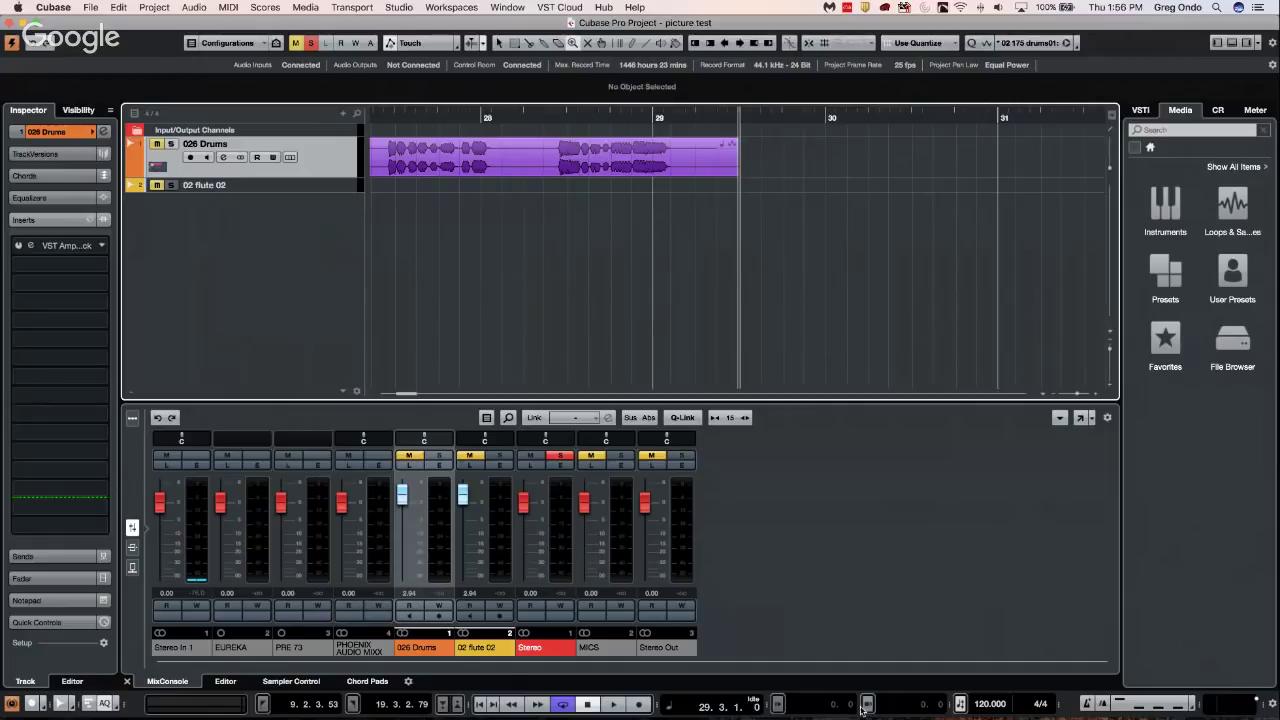
Hide the Transport through the project window layout setup and show it again
click(1259, 45)
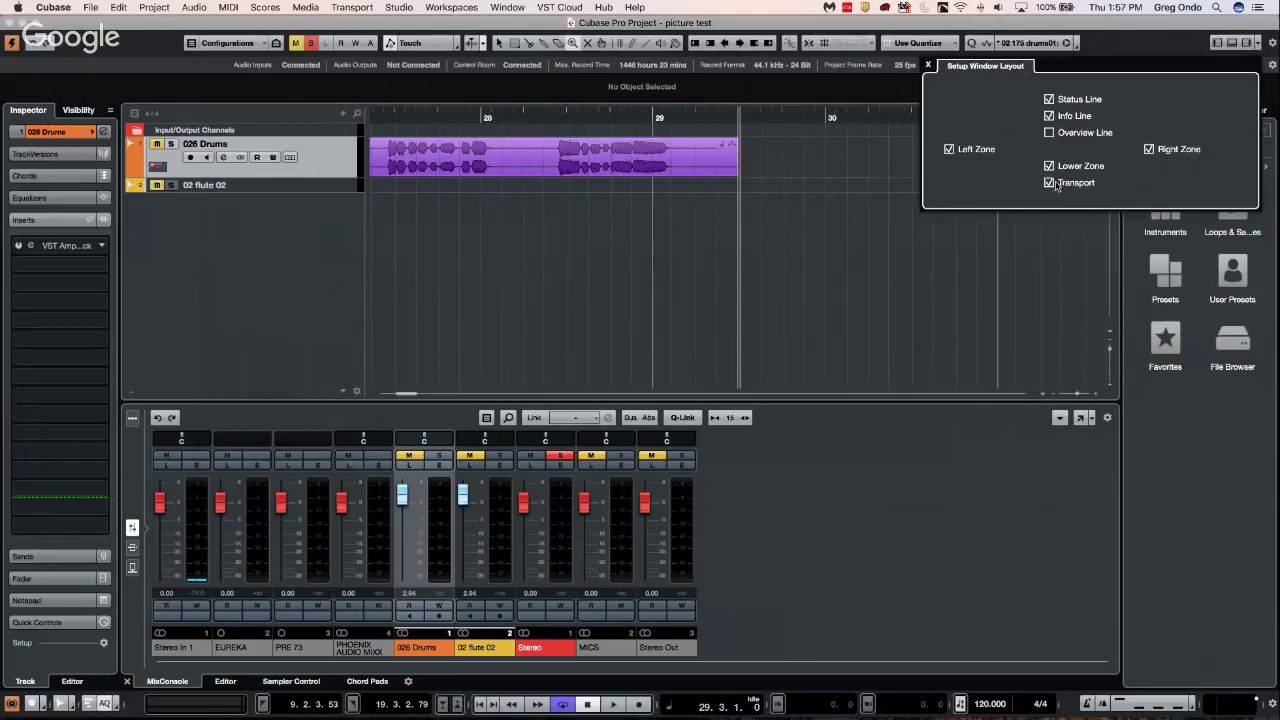
click(1049, 183)
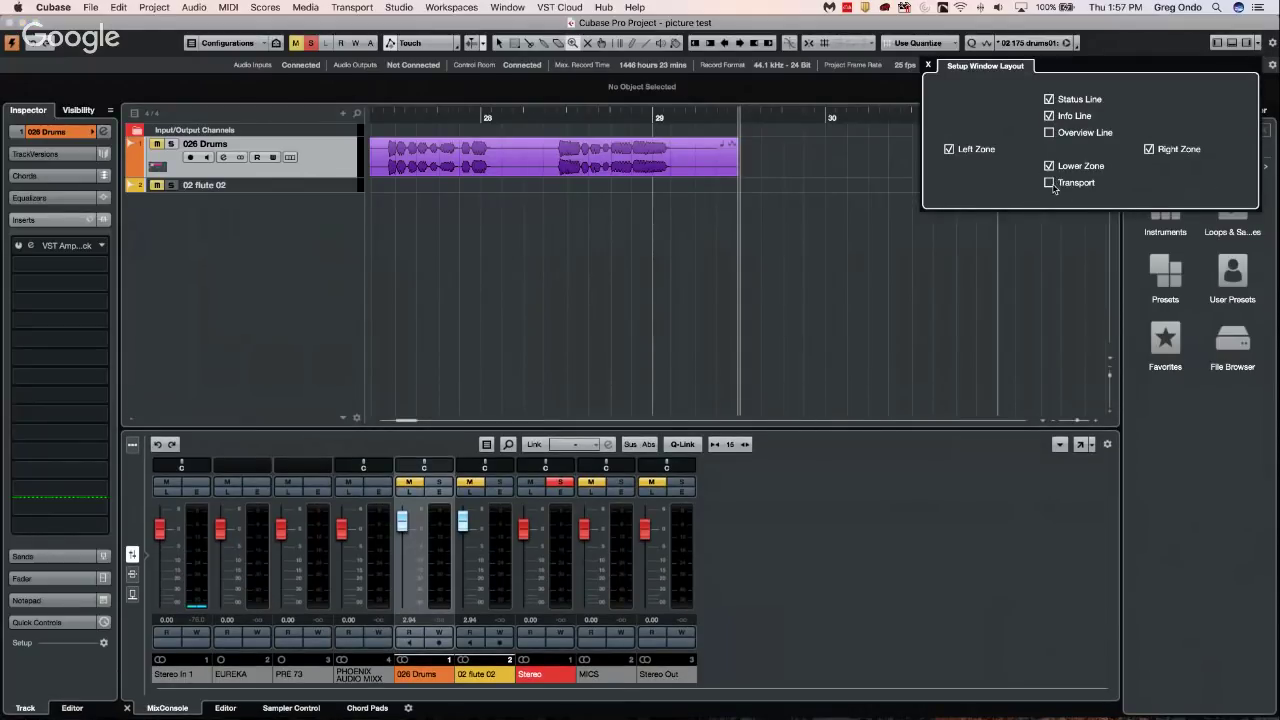
click(1050, 183)
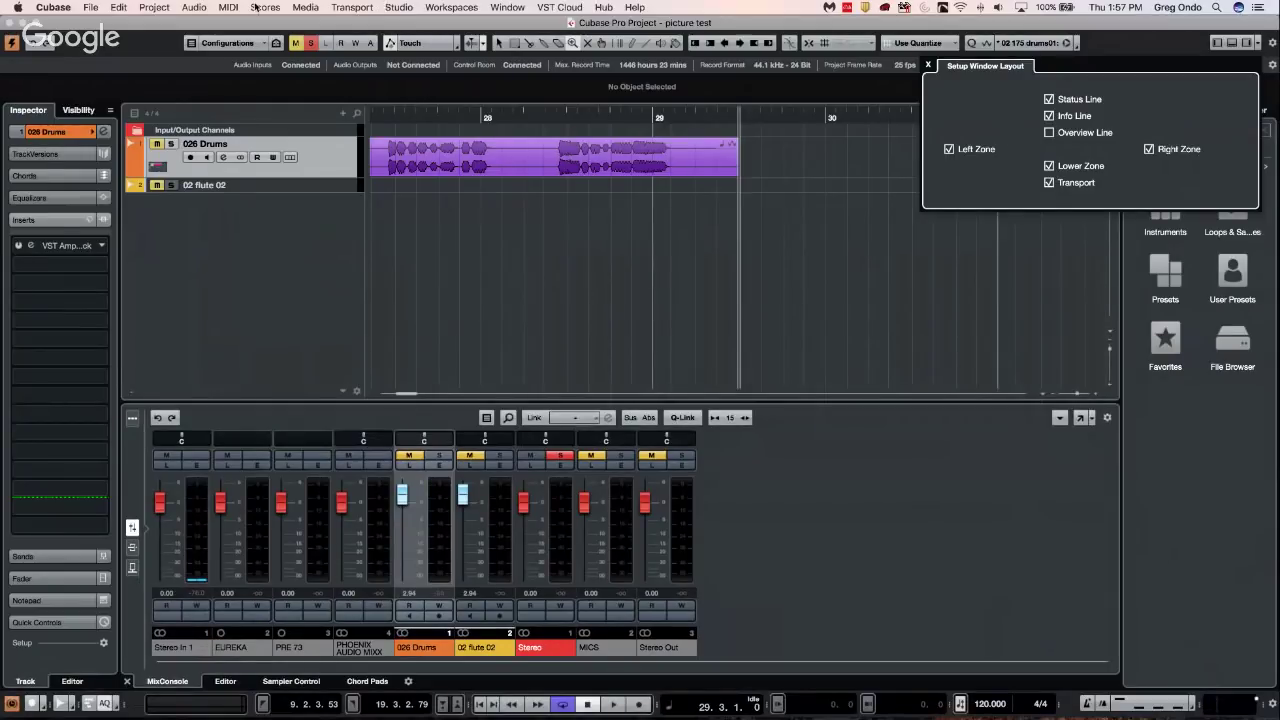
click(838, 204)
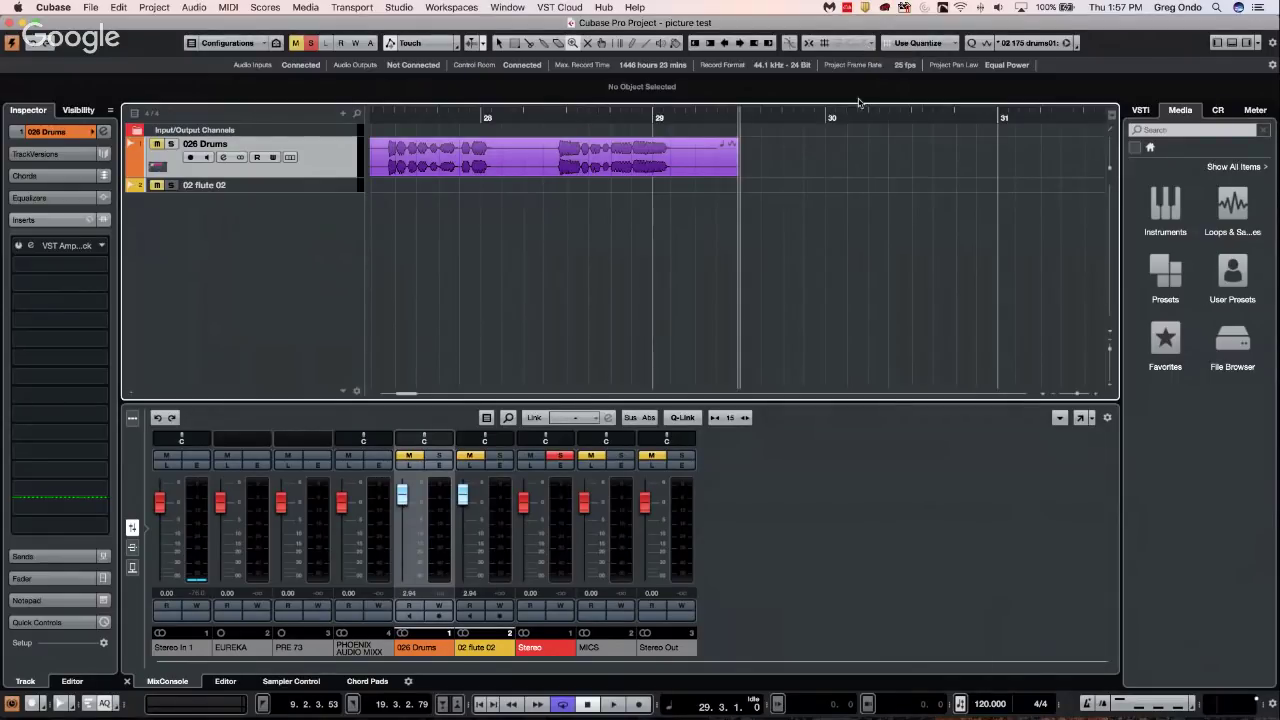
Create and activate a new empty project through the Steinberg Hub, accepting the prompted project location
drag(390, 119, 329, 115)
click(90, 7)
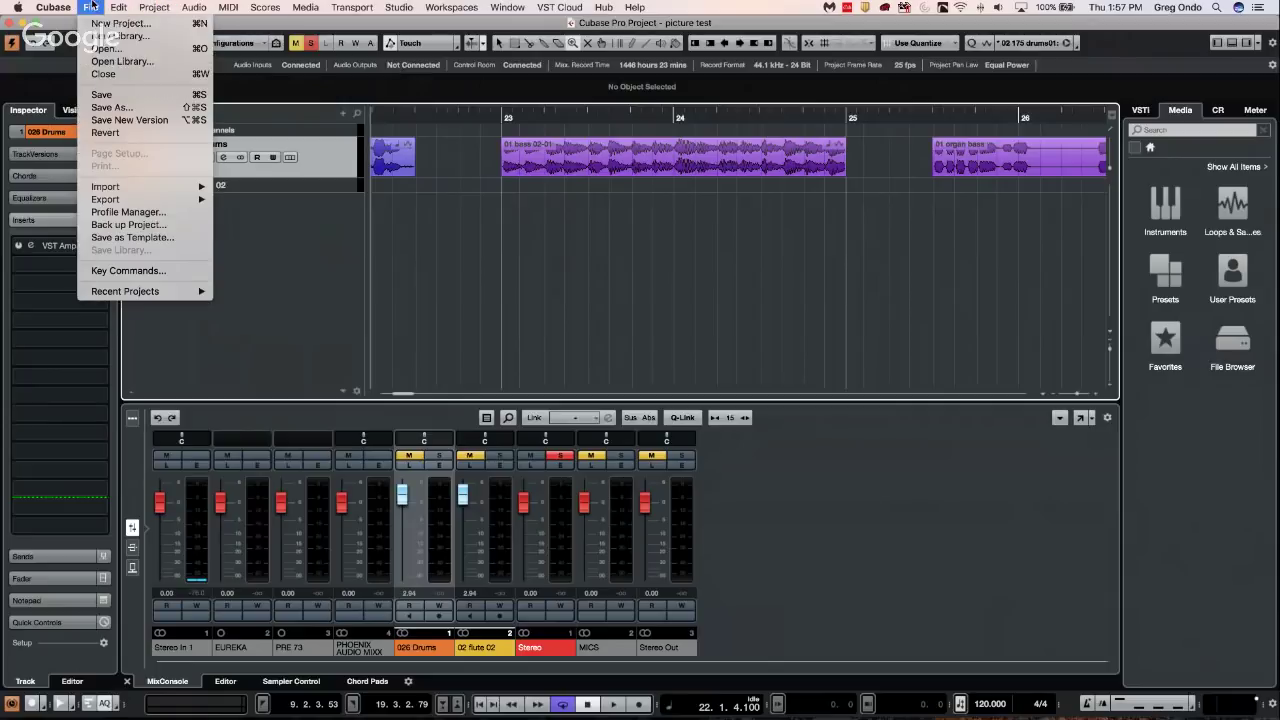
click(100, 22)
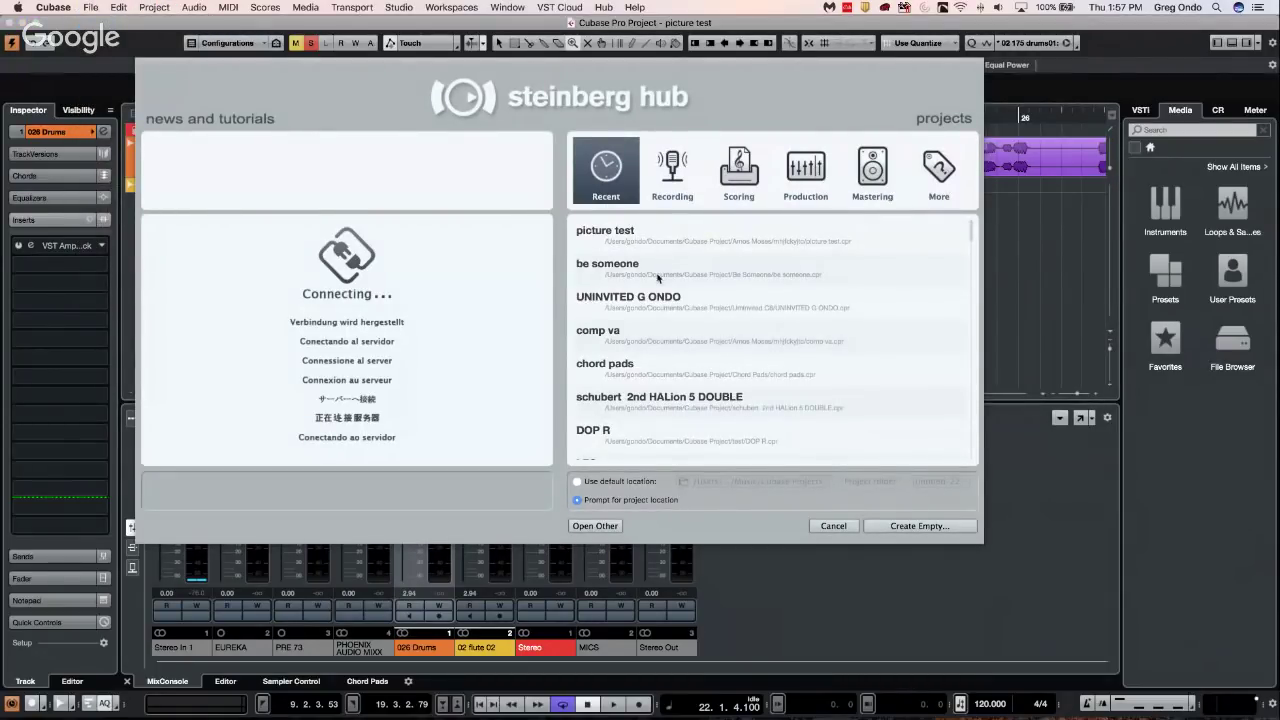
click(908, 528)
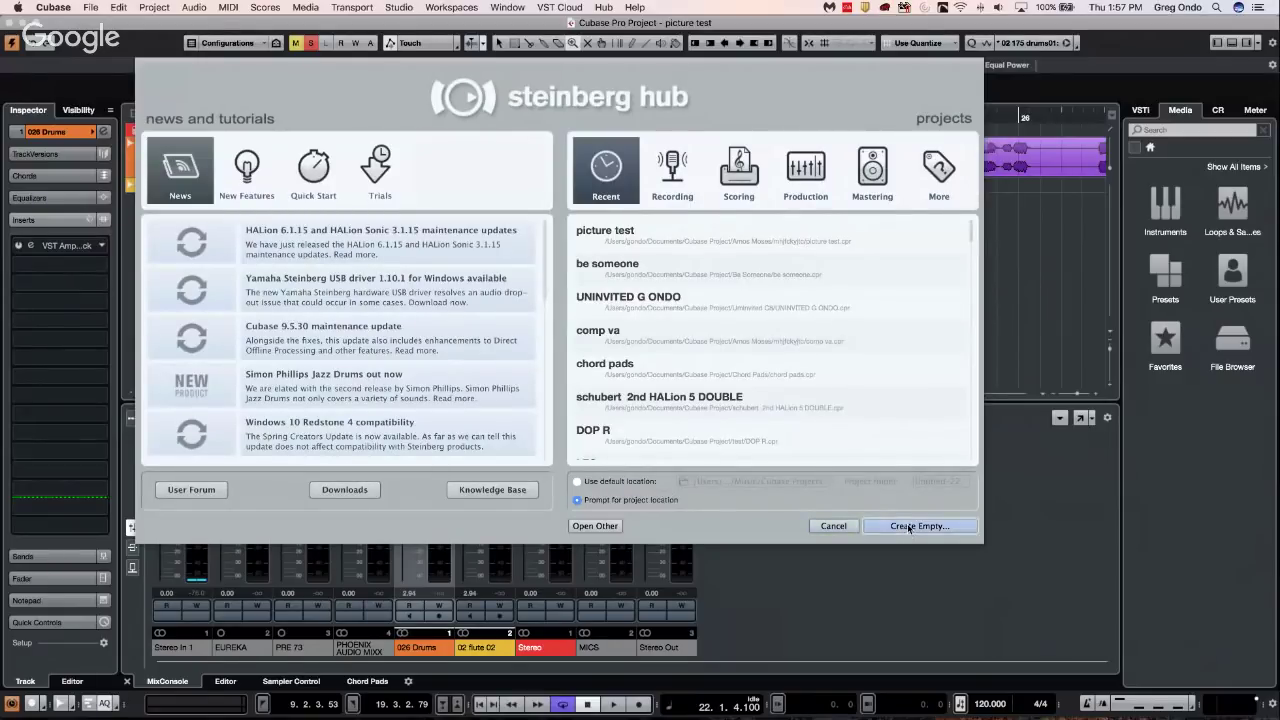
click(842, 614)
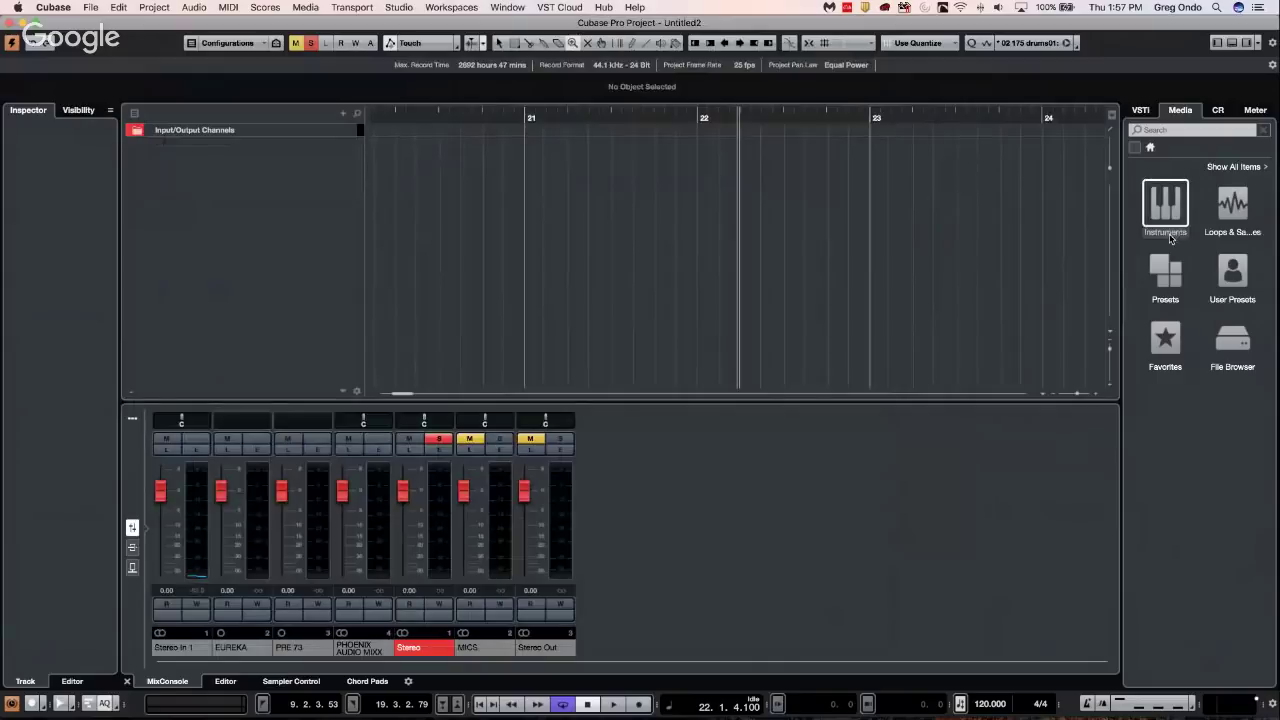
Load Groove Agent as a rack instrument and create a MIDI track assigned to it
click(1139, 110)
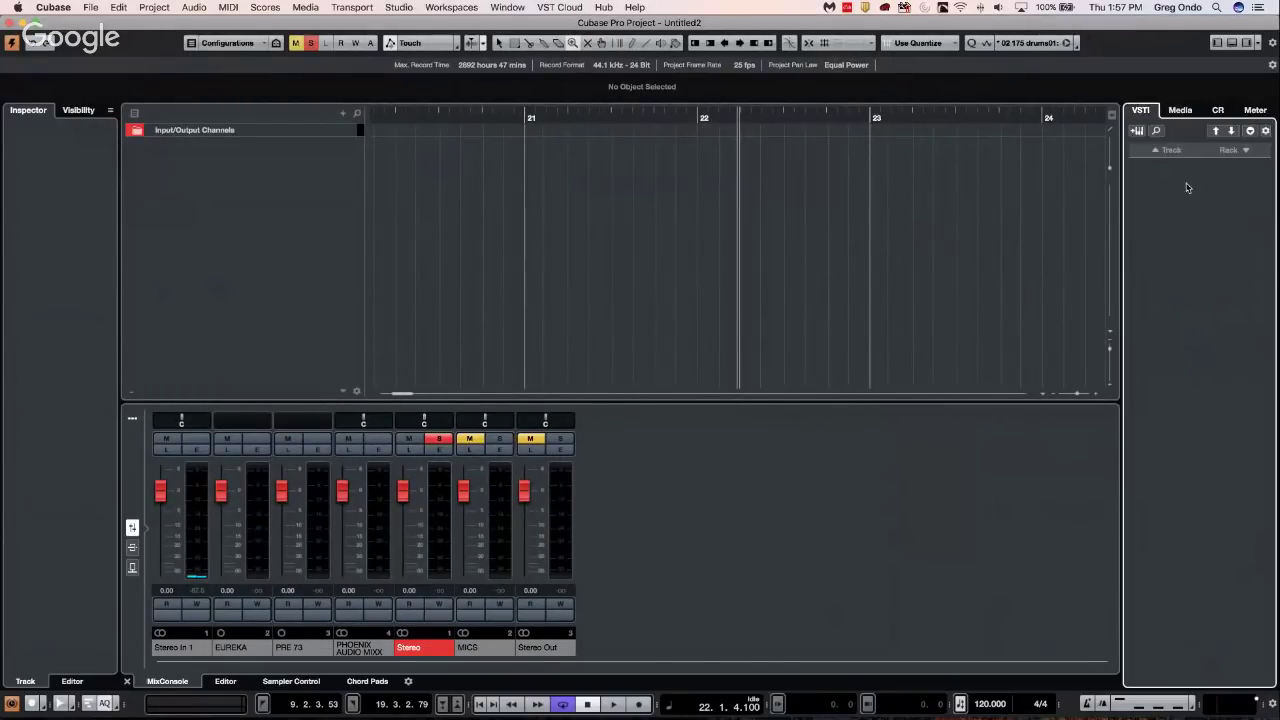
click(1242, 151)
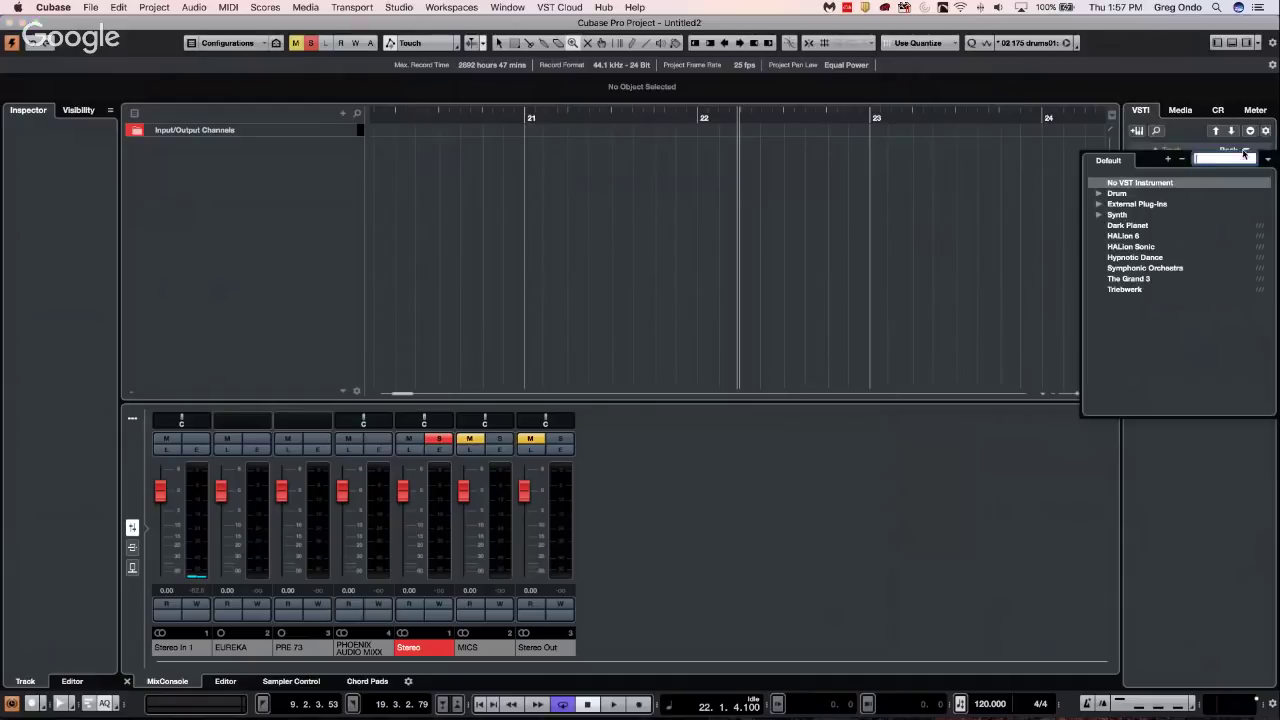
click(1099, 194)
click(1145, 204)
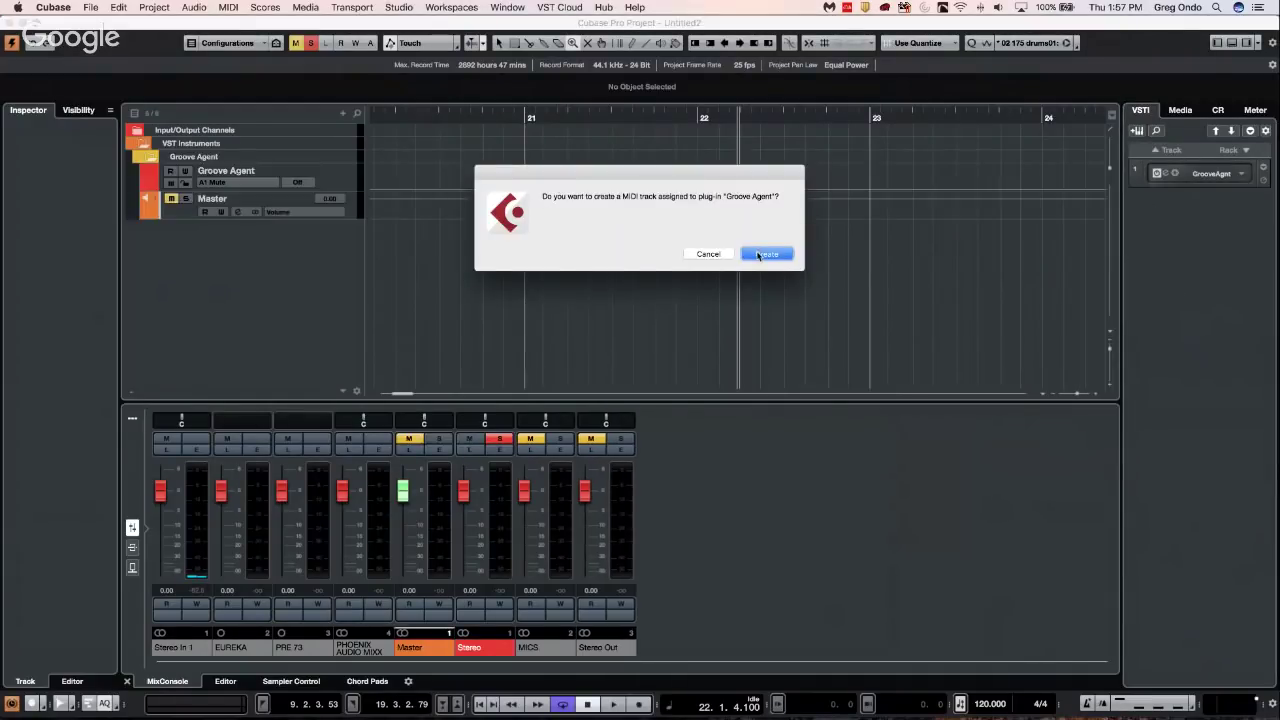
click(765, 254)
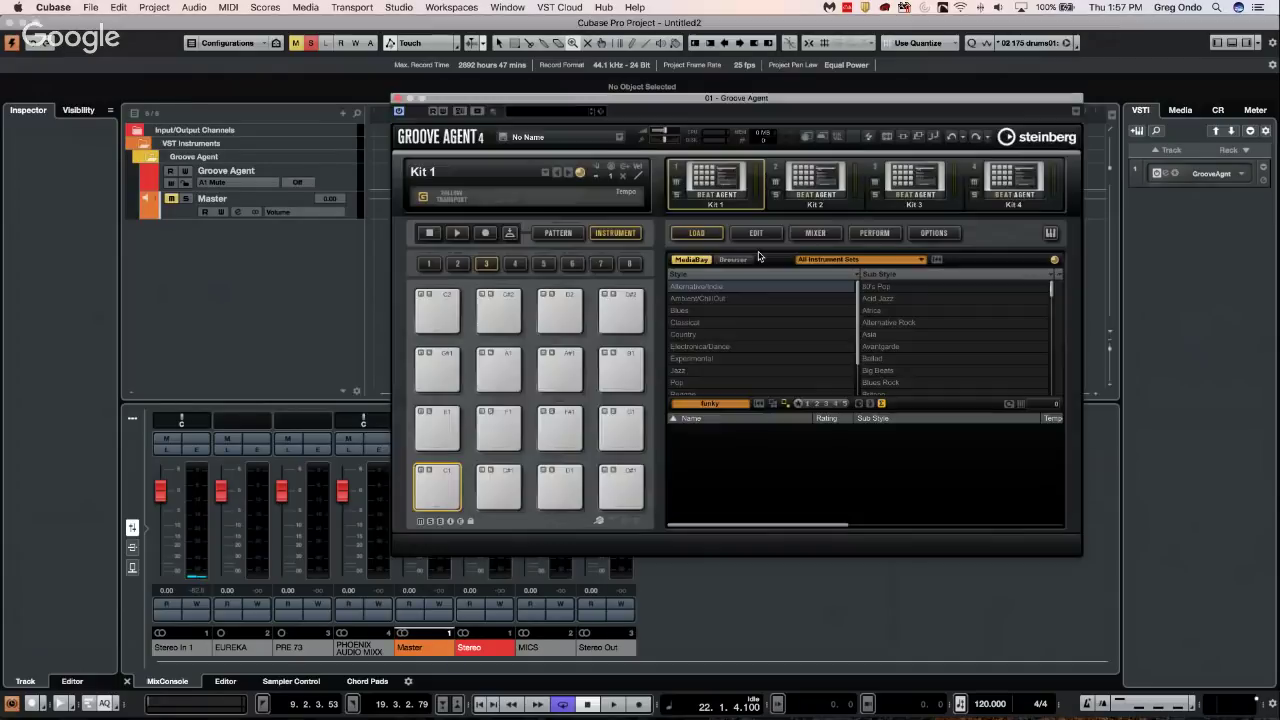
Load the All Those Resonances kit with patterns from Acoustic Agent Modern Jazz Essentials into the first Groove Agent slot
right_click(712, 173)
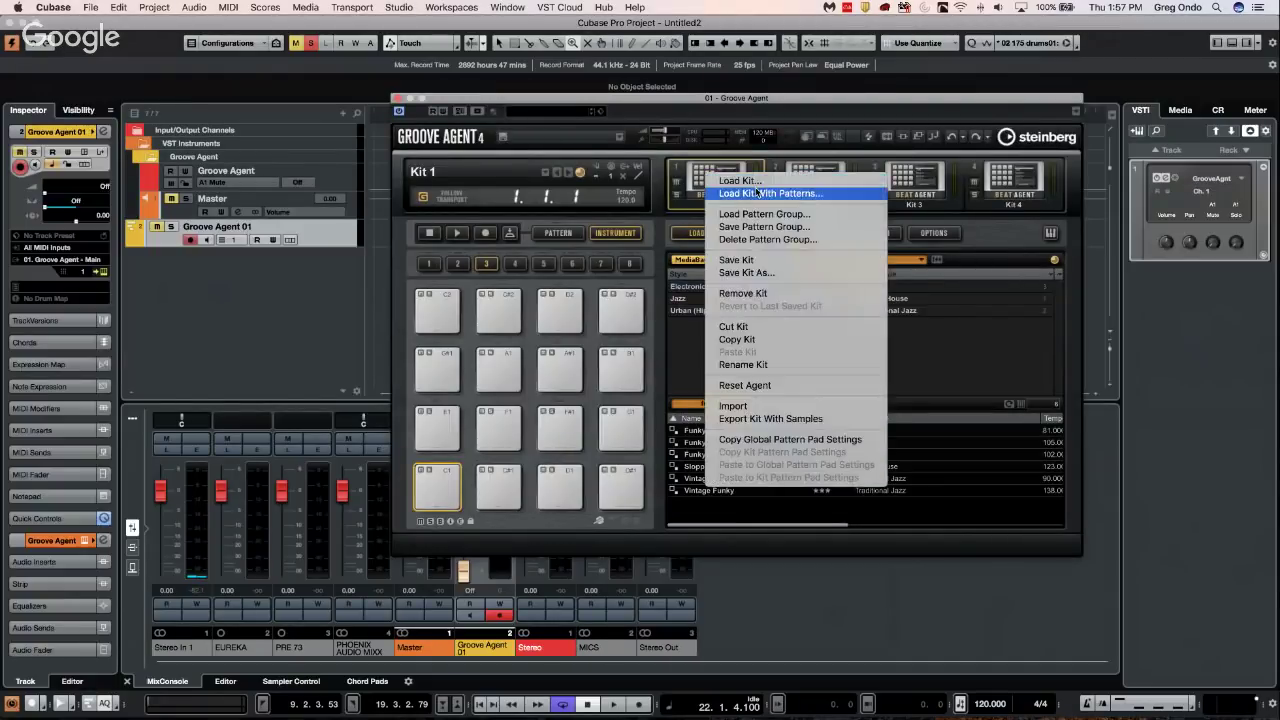
click(757, 193)
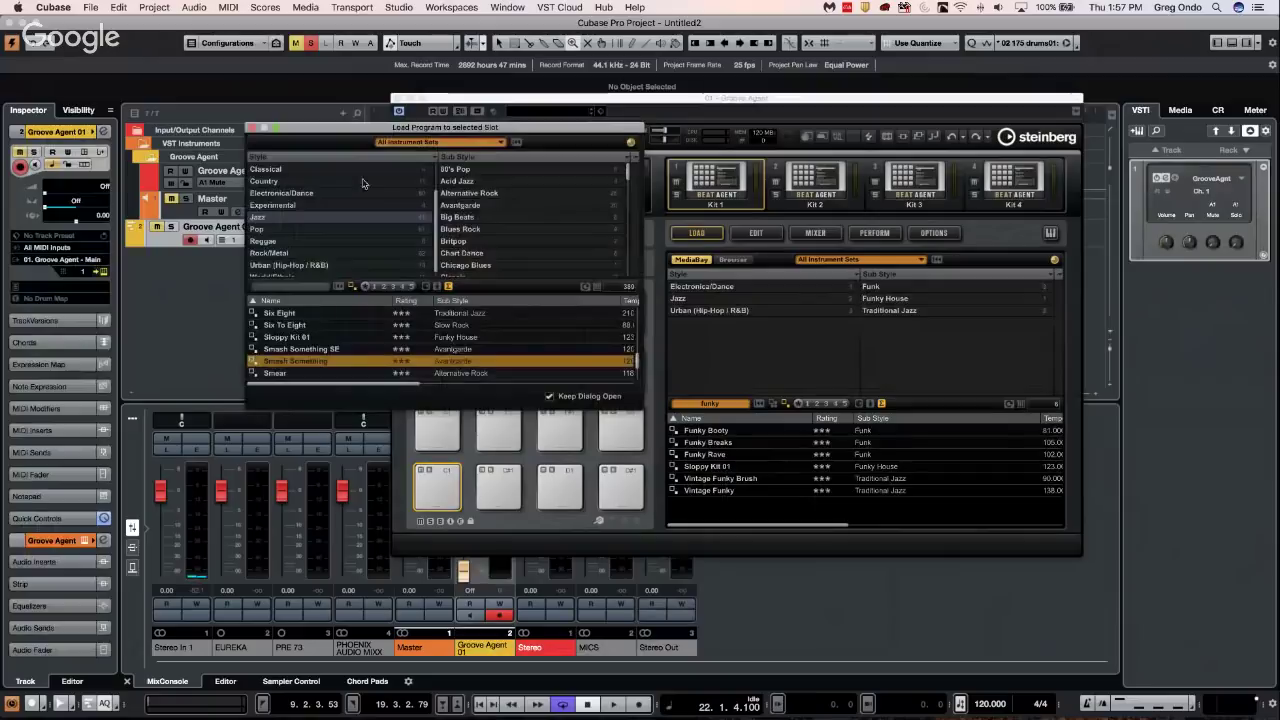
click(445, 143)
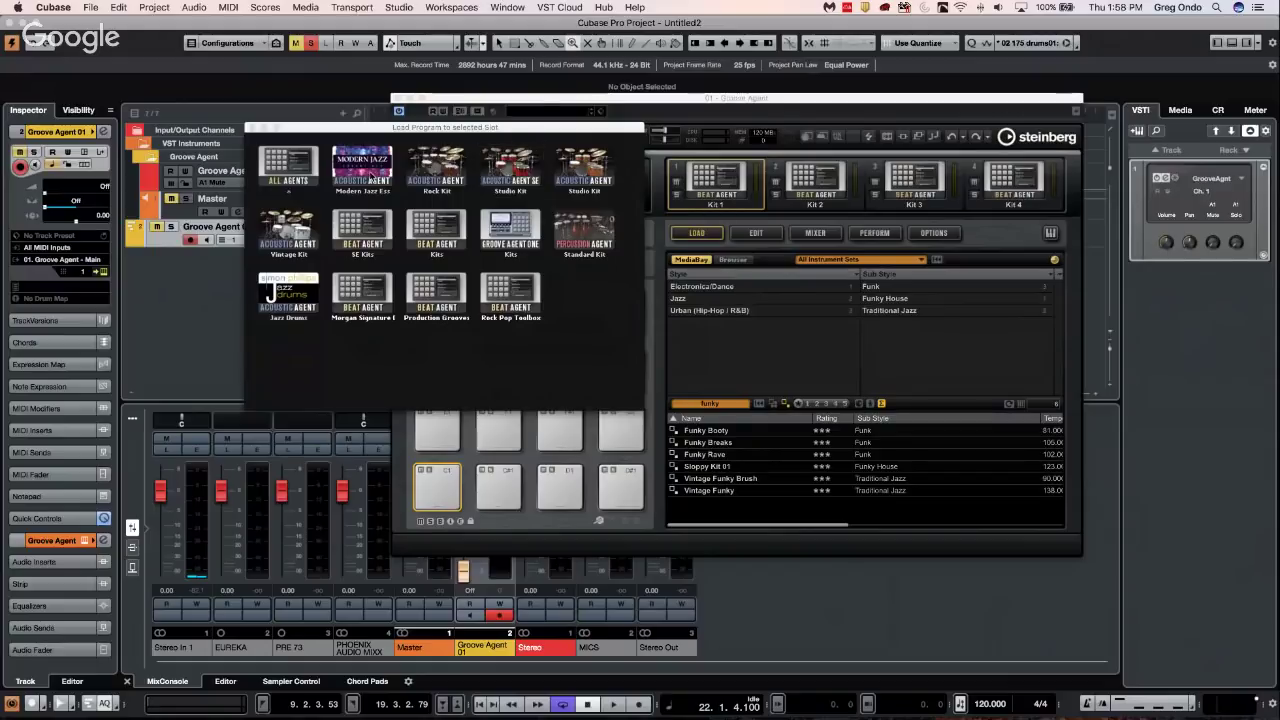
click(362, 165)
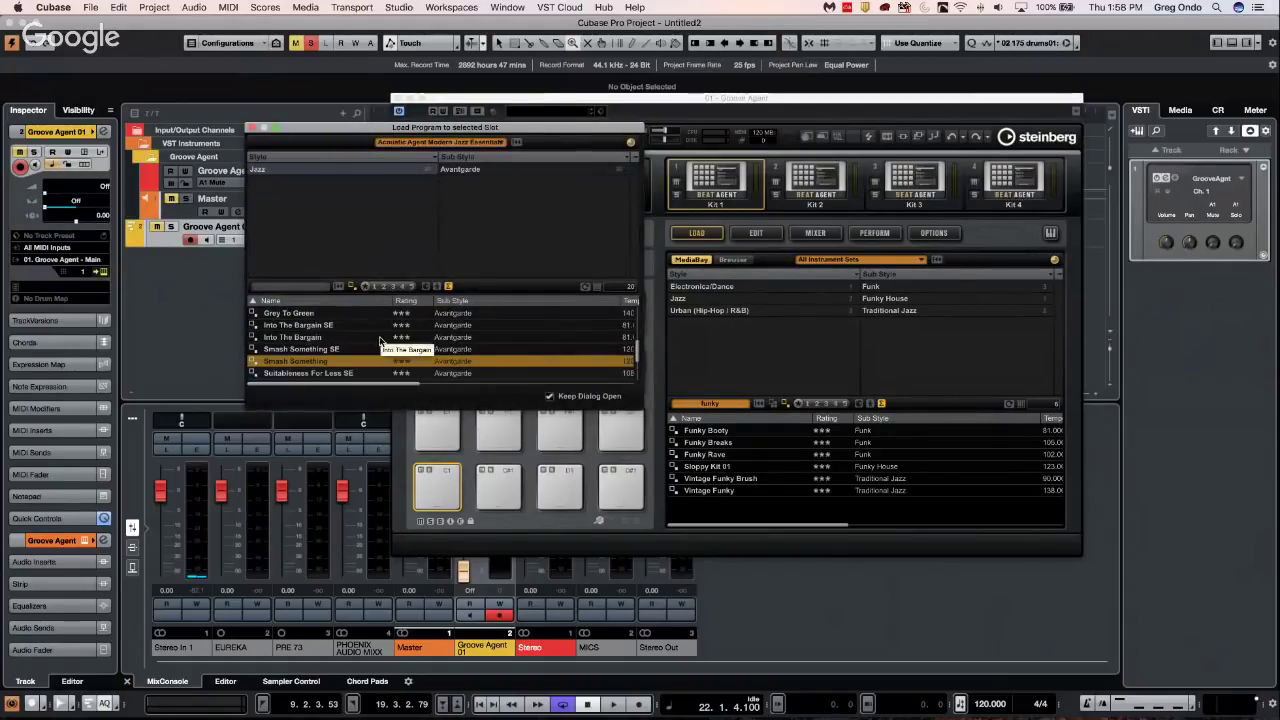
scroll(420, 340, up, 5)
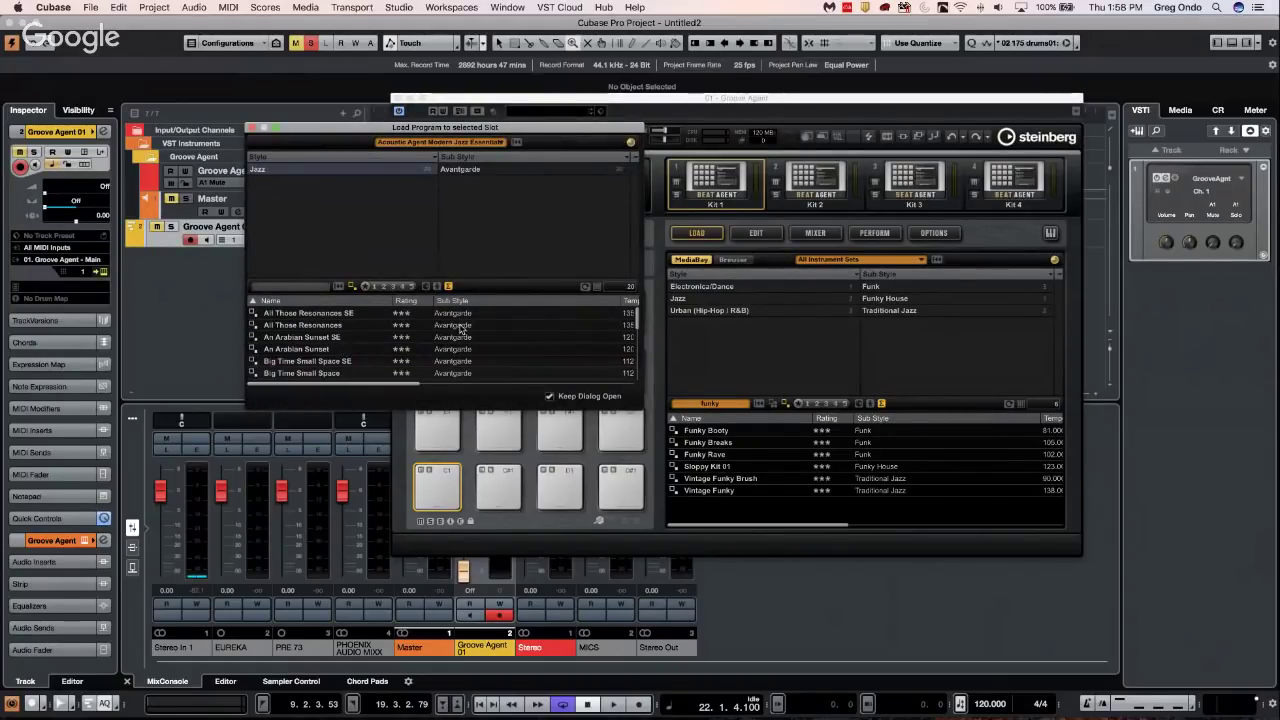
double_click(336, 325)
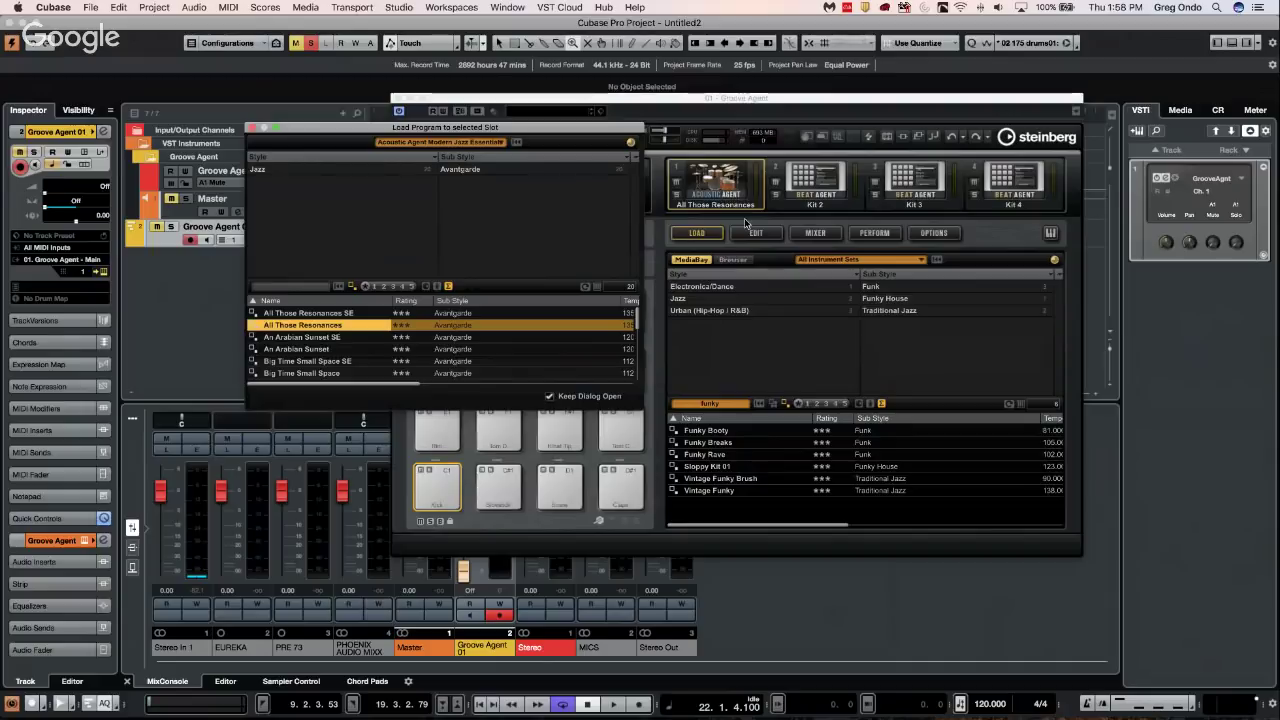
Play the loaded kit with all mute and solo states deactivated, and set the tempo to 112
click(441, 487)
click(457, 232)
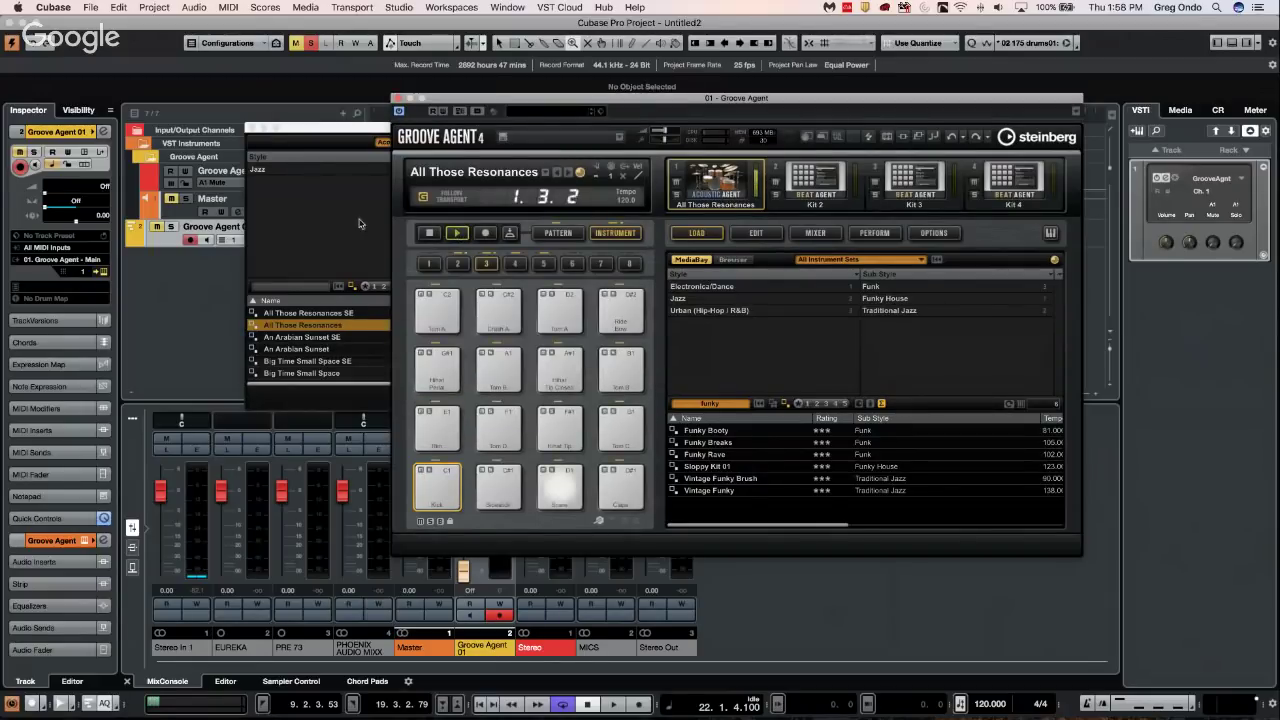
click(310, 43)
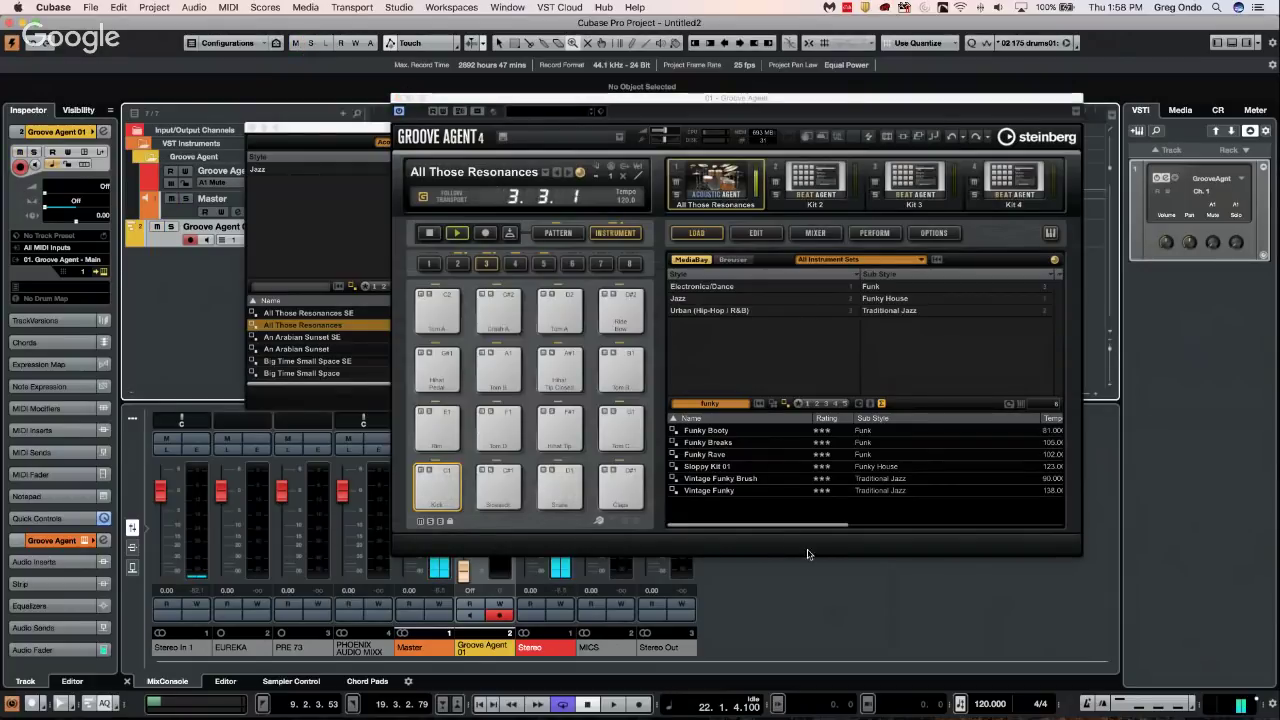
scroll(988, 705, down, 8)
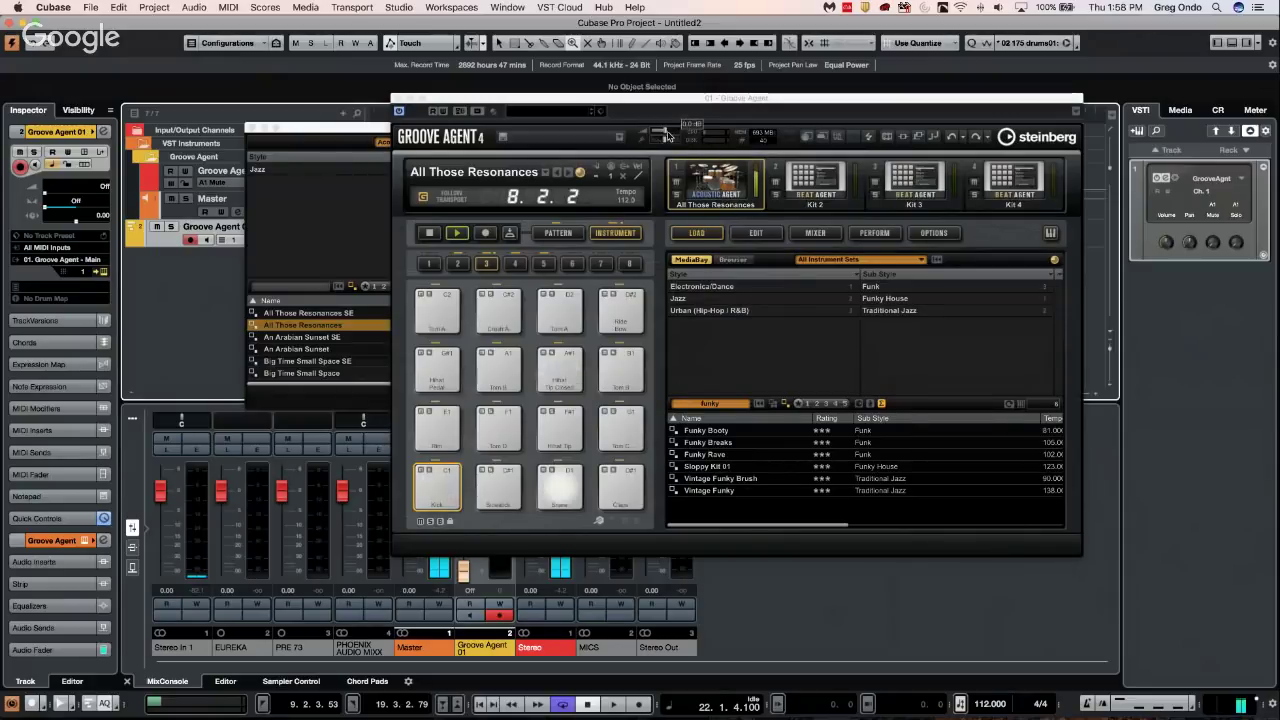
click(676, 133)
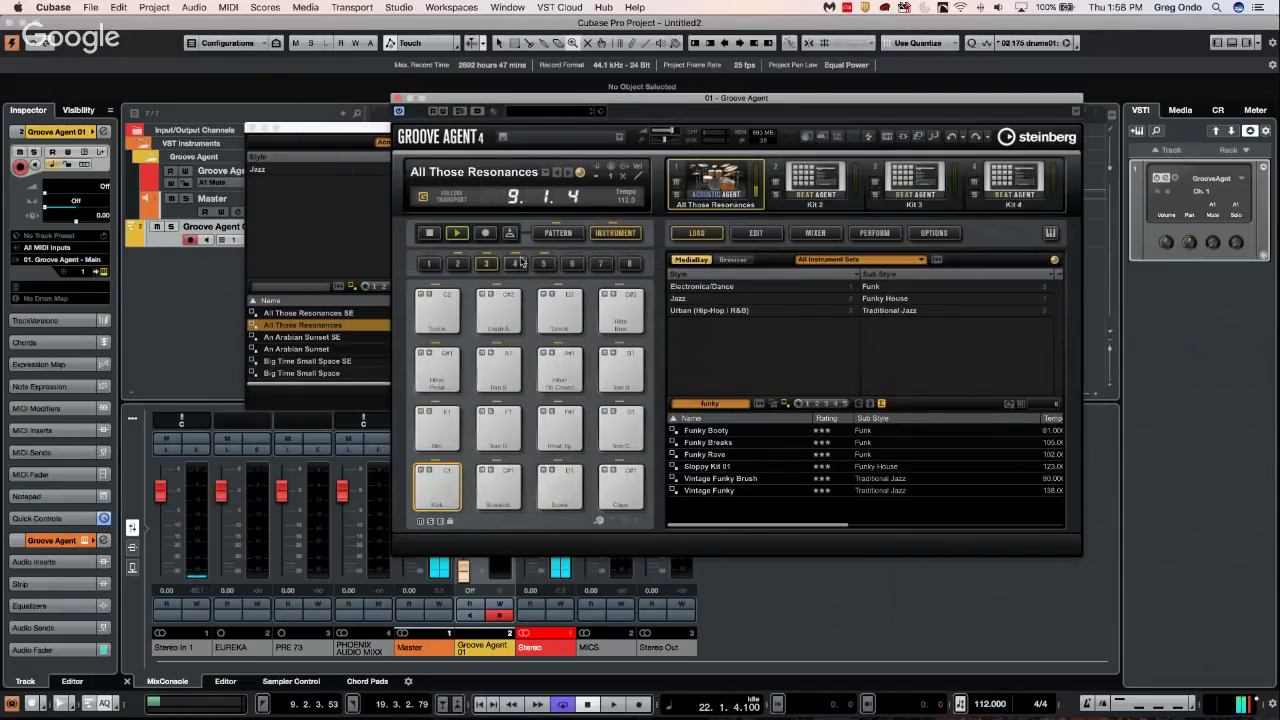
Show the kit's pattern pads with their edit settings and audition the Main 10 pattern and the one before it
click(558, 232)
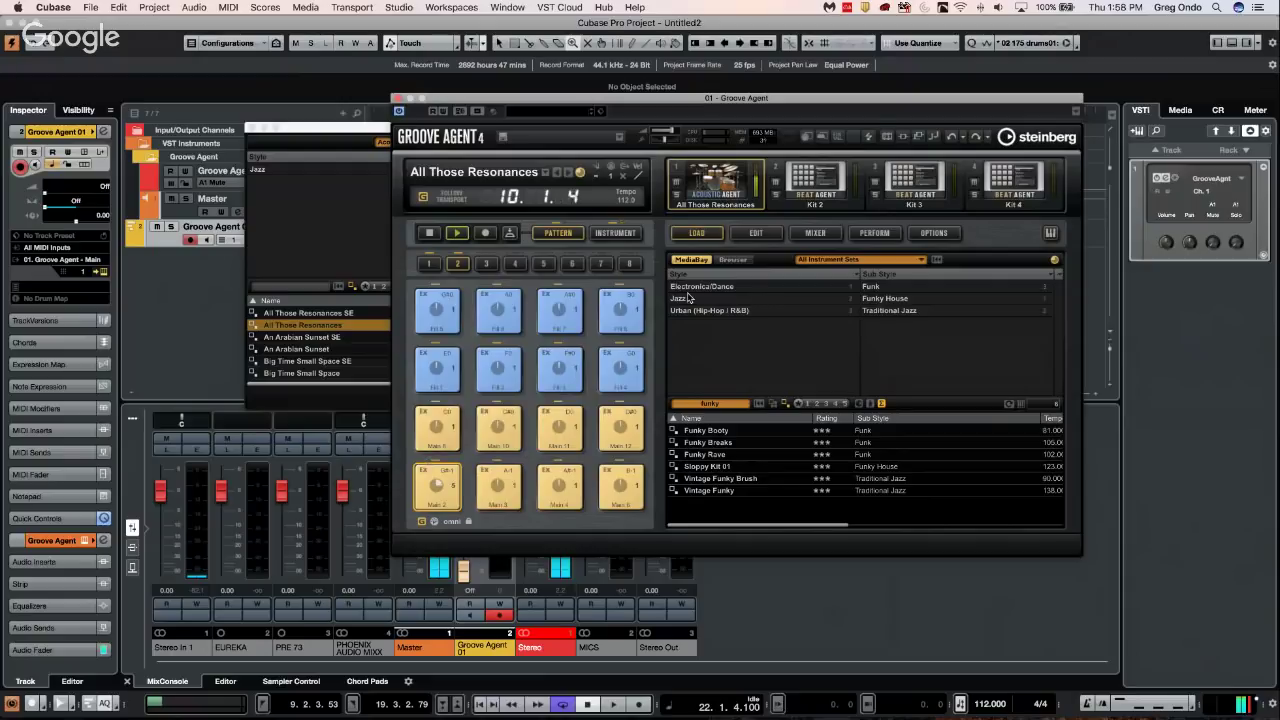
click(756, 232)
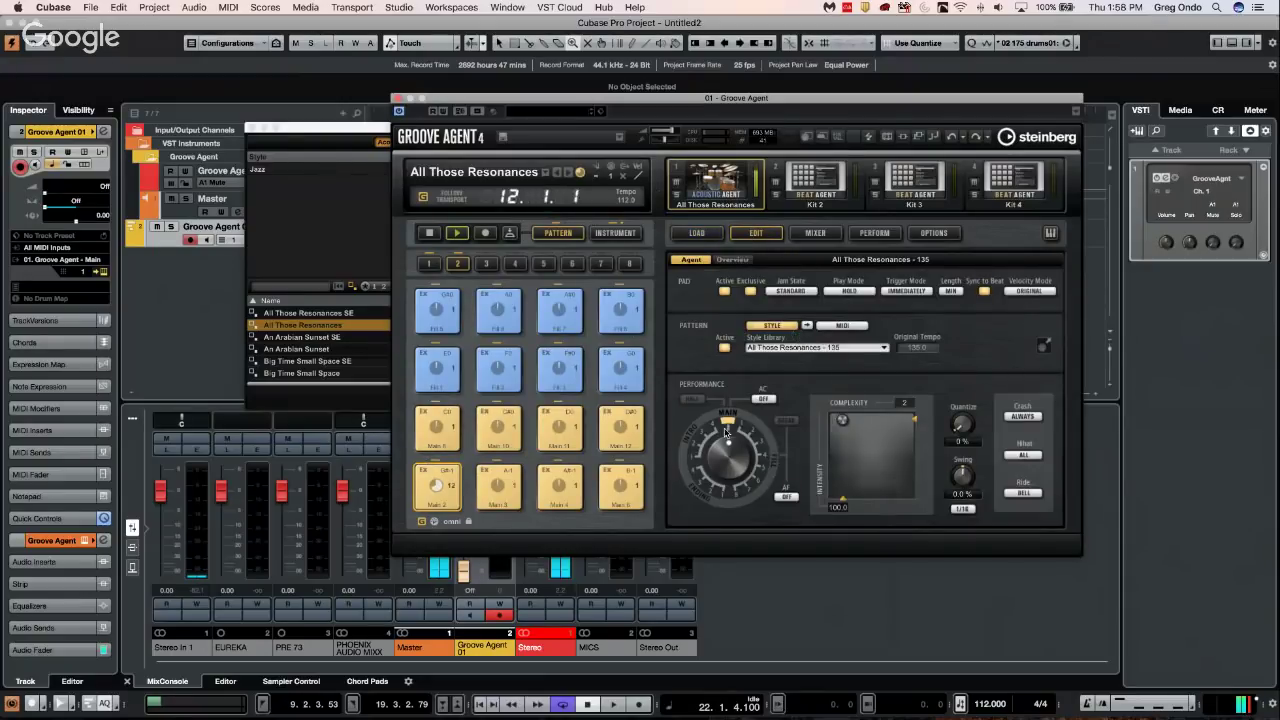
click(486, 418)
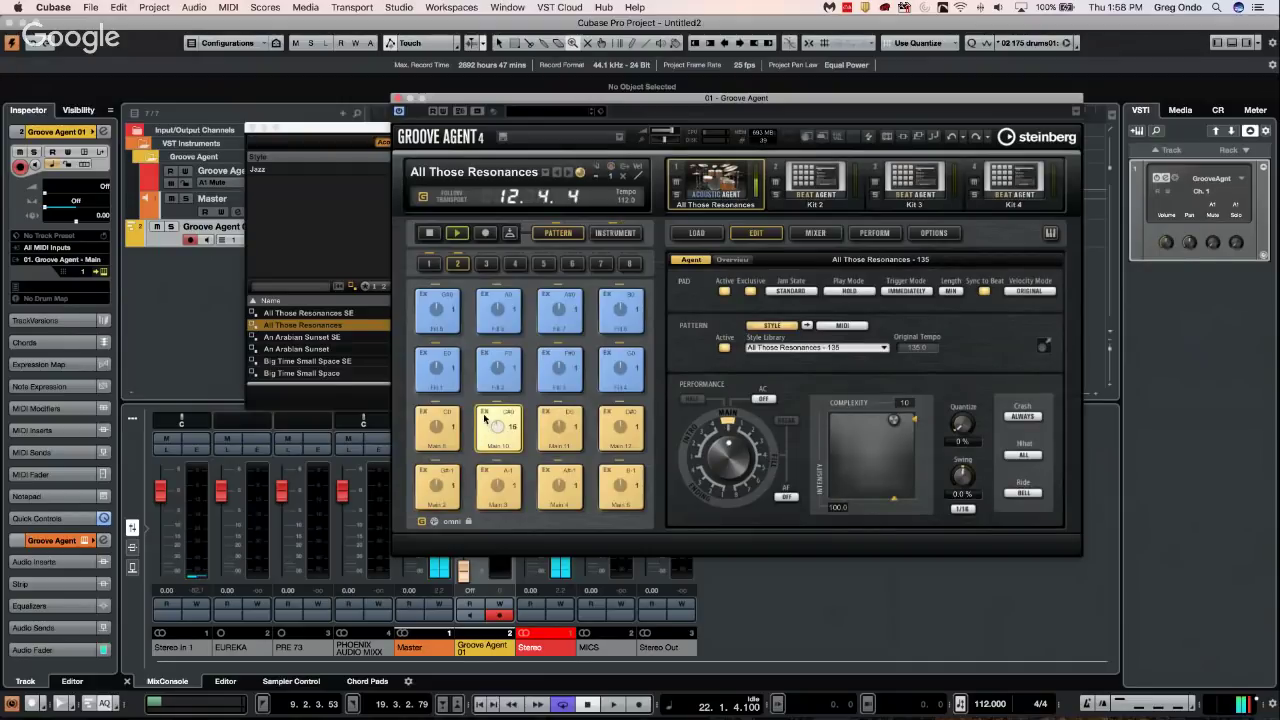
click(440, 427)
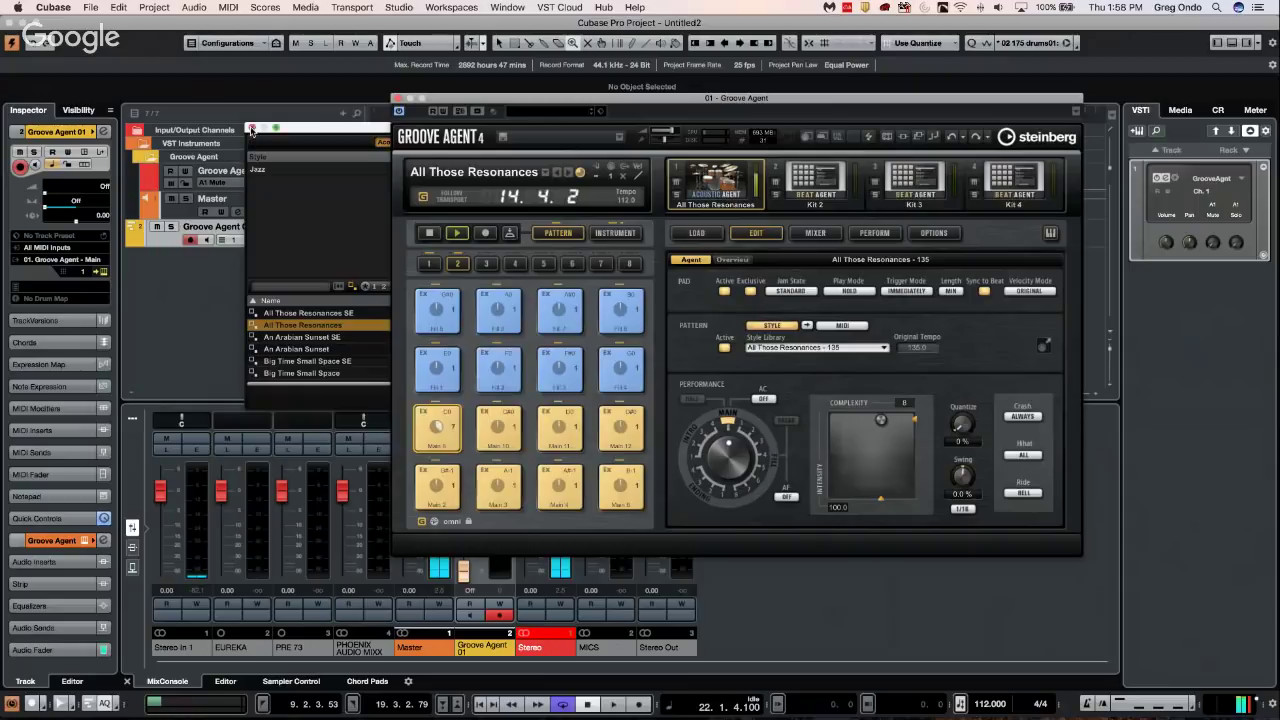
Move the Groove Agent window clear of the event display and place the current pattern on the Groove Agent 01 track at bar 1
drag(421, 100, 609, 89)
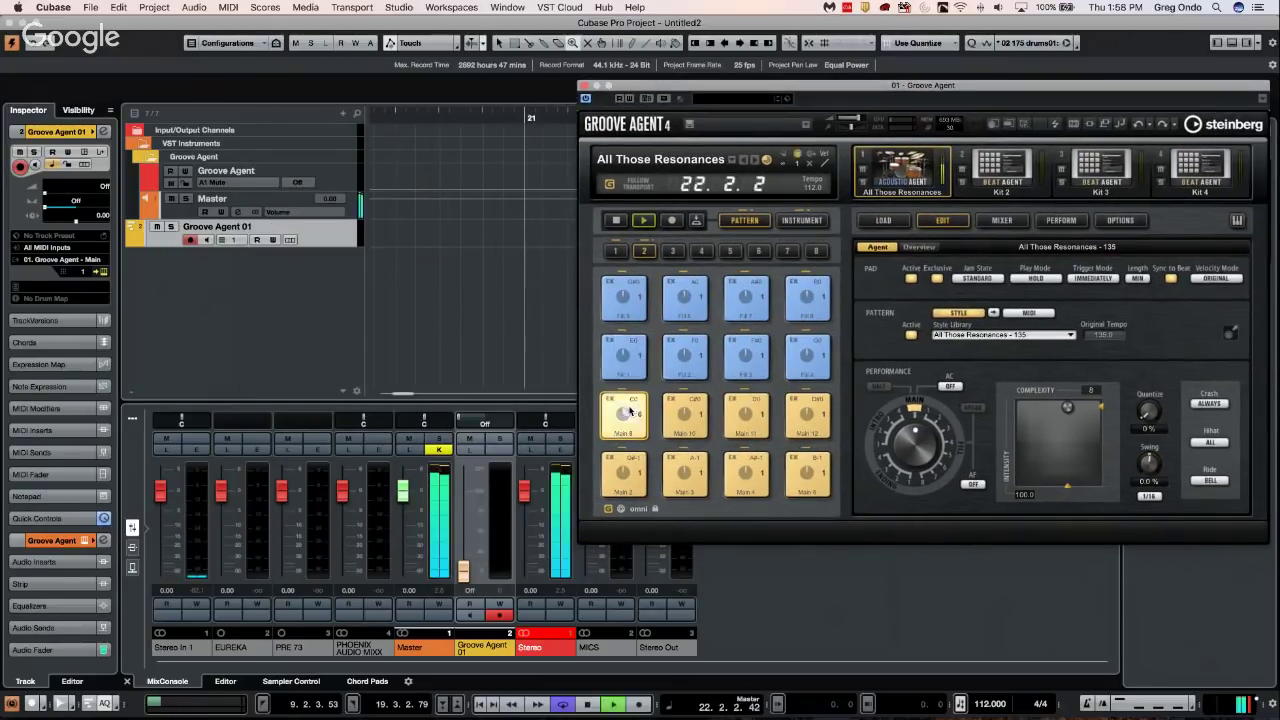
drag(630, 412, 366, 232)
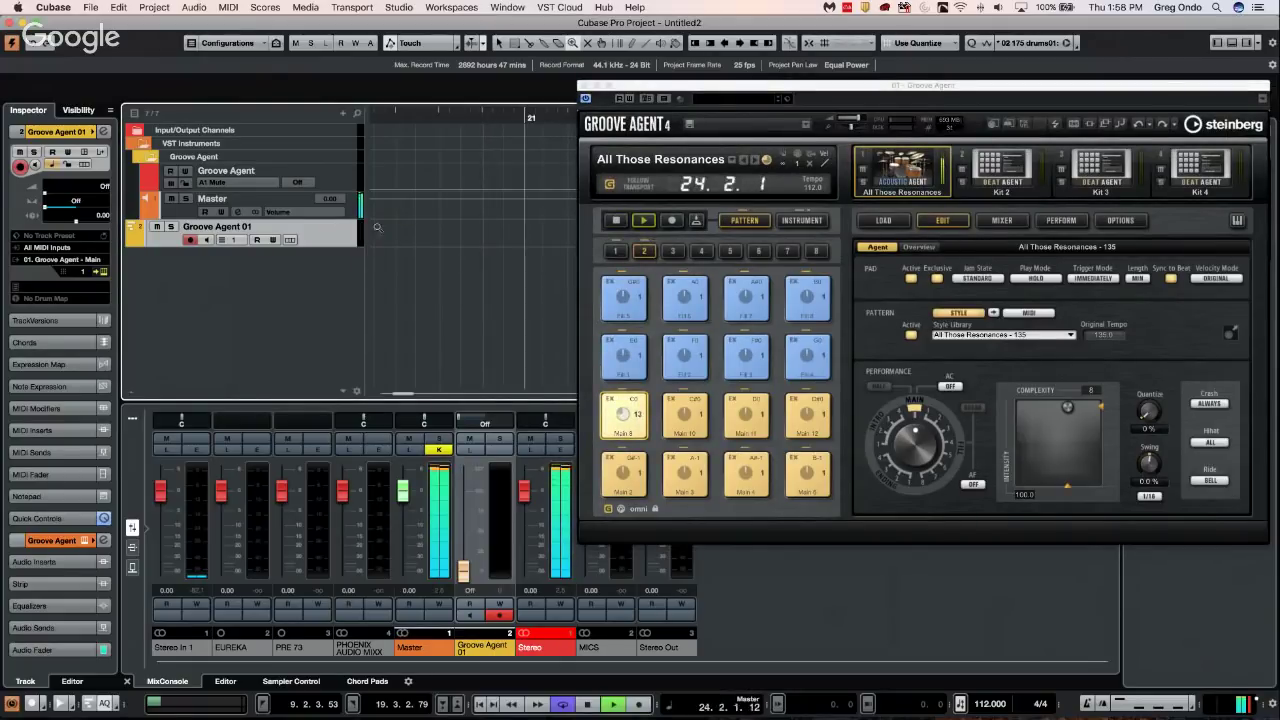
drag(416, 117, 381, 42)
key(space)
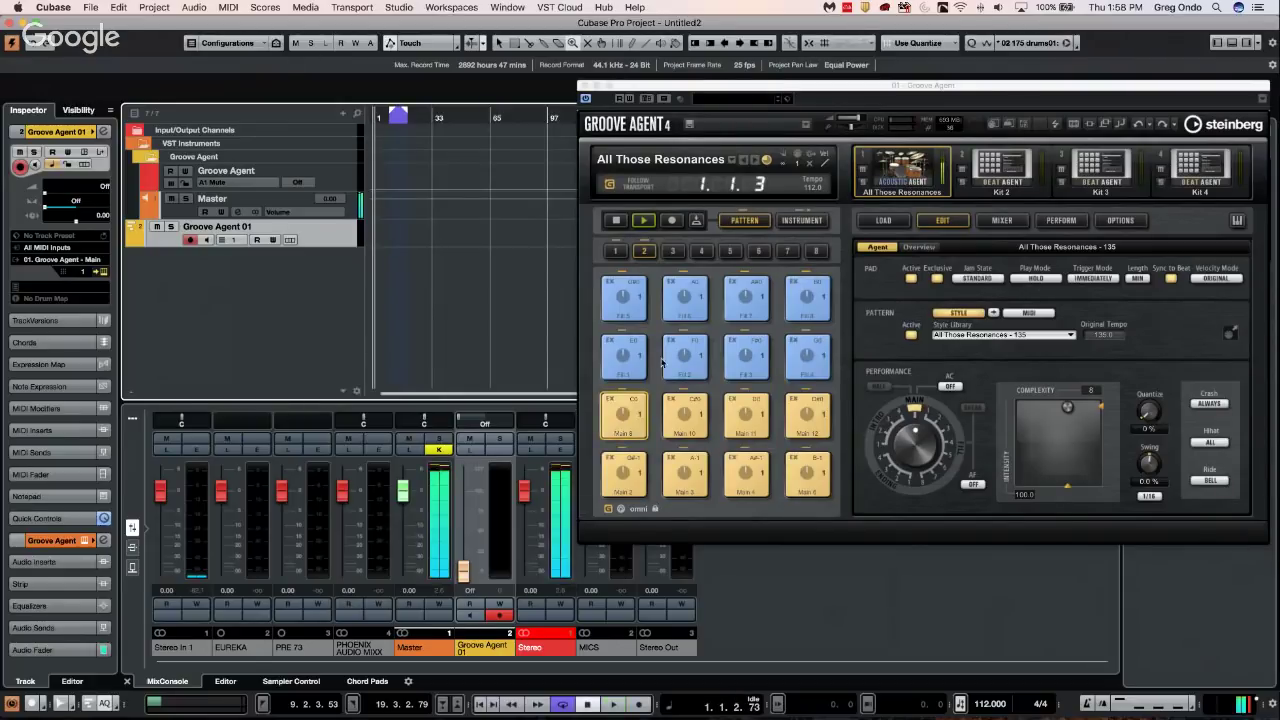
key(space)
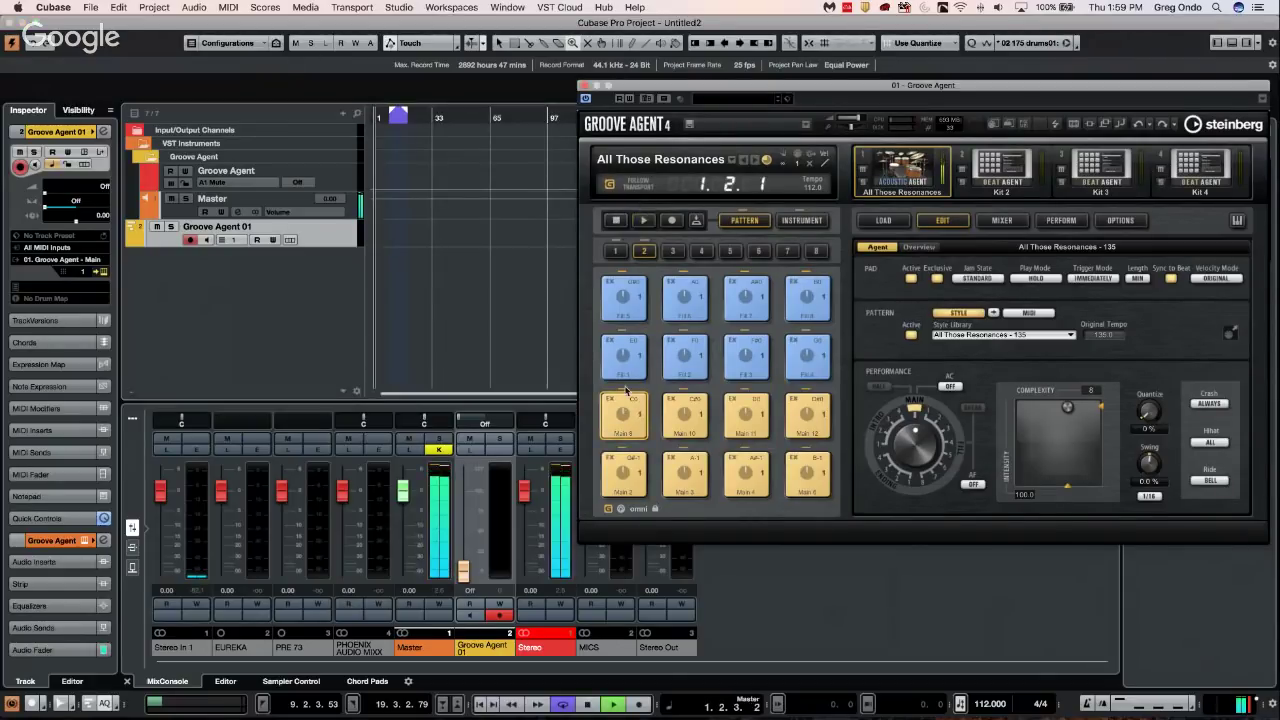
drag(400, 309, 373, 242)
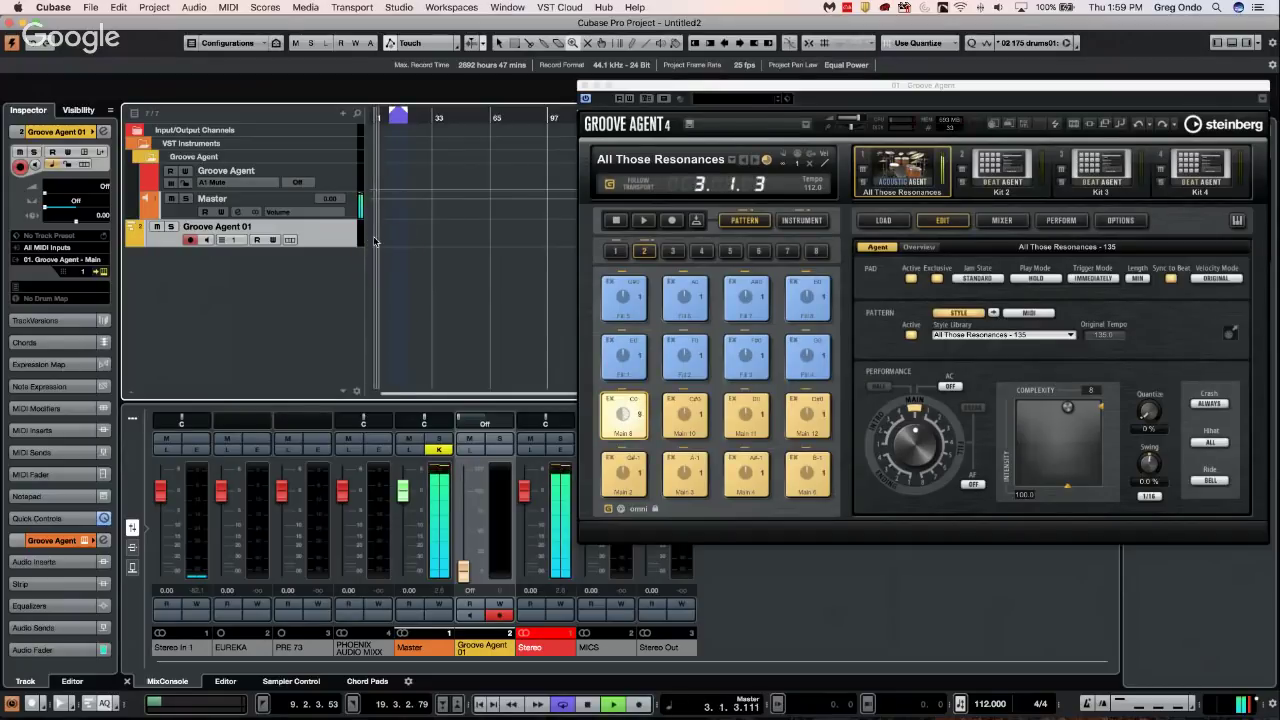
click(635, 267)
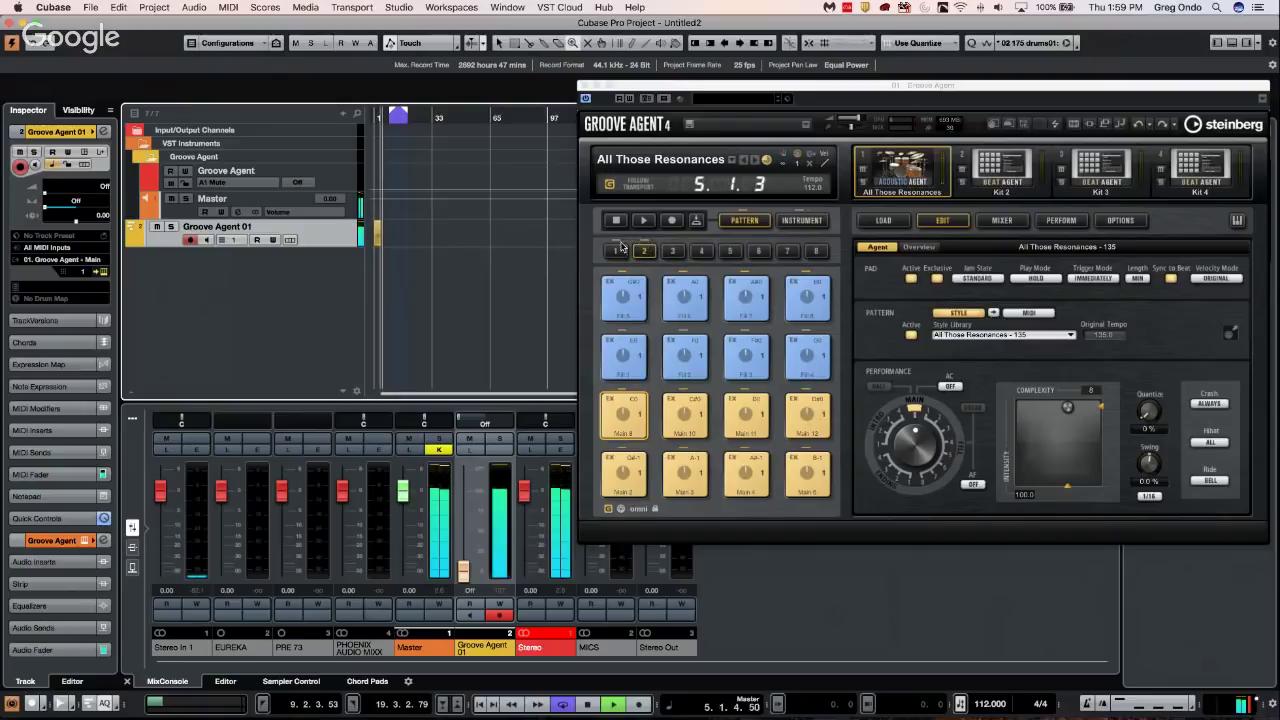
Zoom in on the new MIDI part and increase the height of the Groove Agent 01 track
key(h)
key(h)
key(h)
key(h)
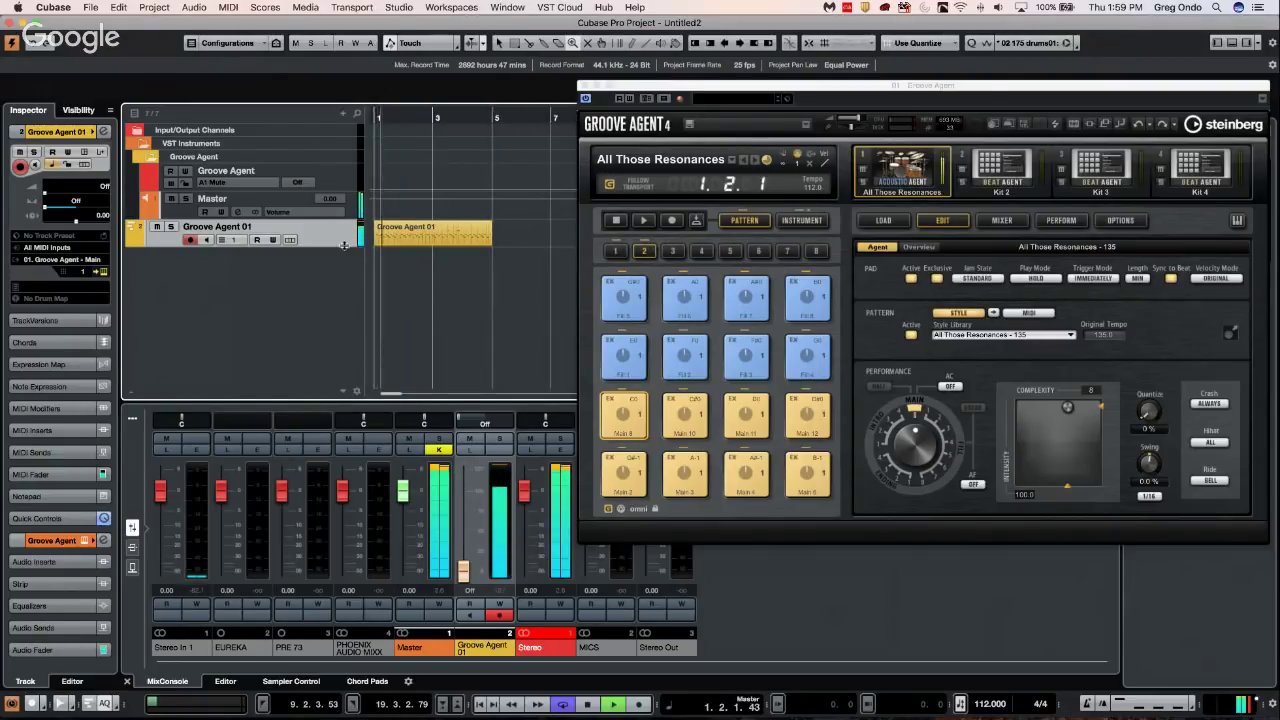
drag(342, 246, 342, 266)
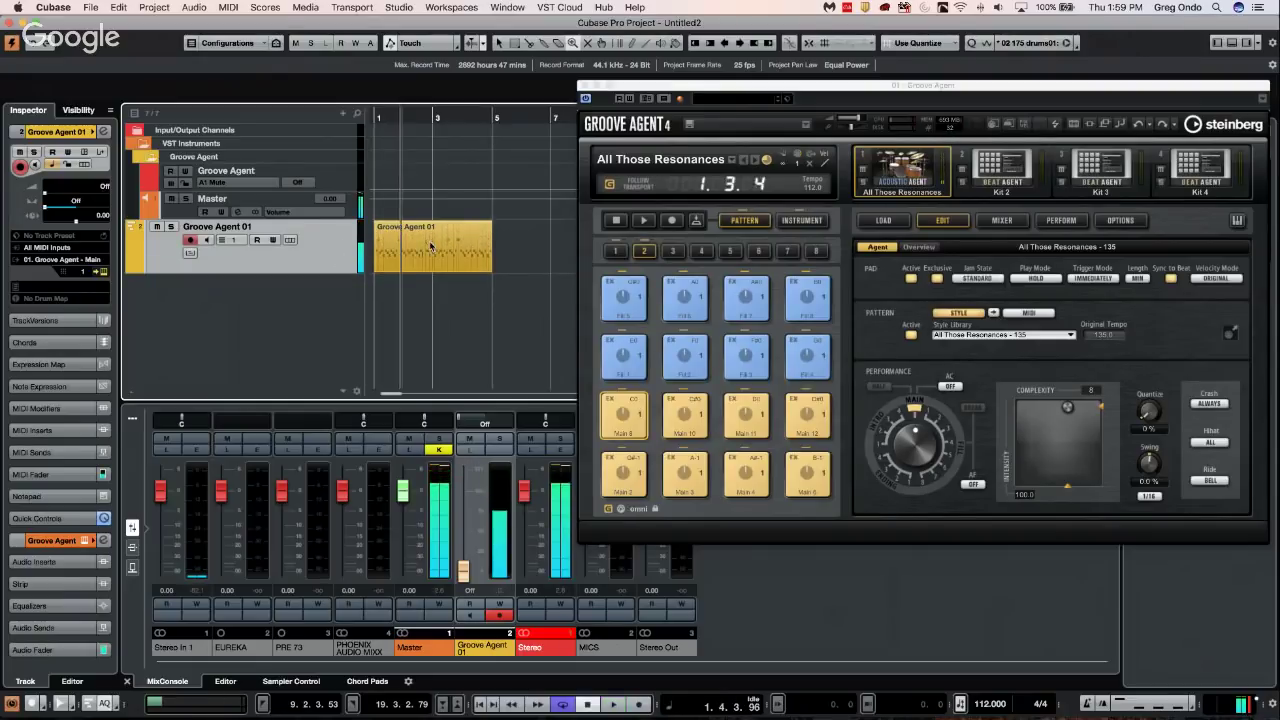
Erase the pattern's MIDI part from the Groove Agent 01 track and return the cursor to the project start
right_click(431, 242)
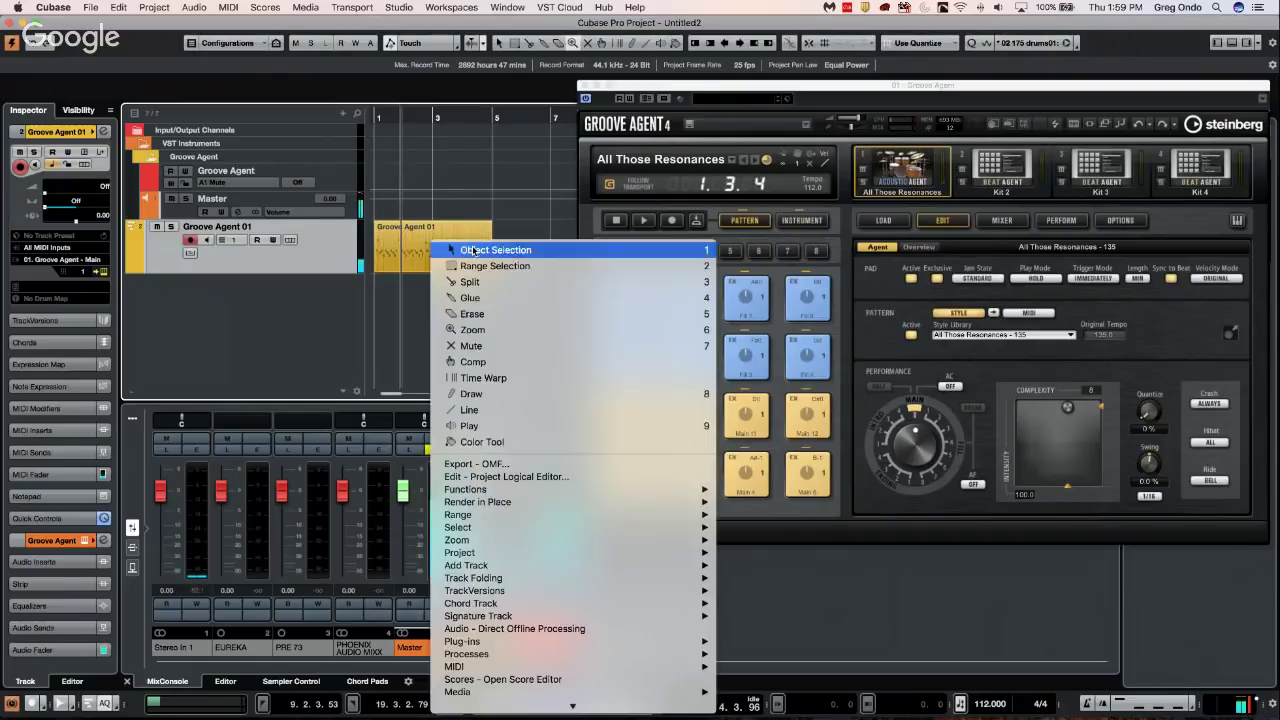
click(476, 318)
click(445, 250)
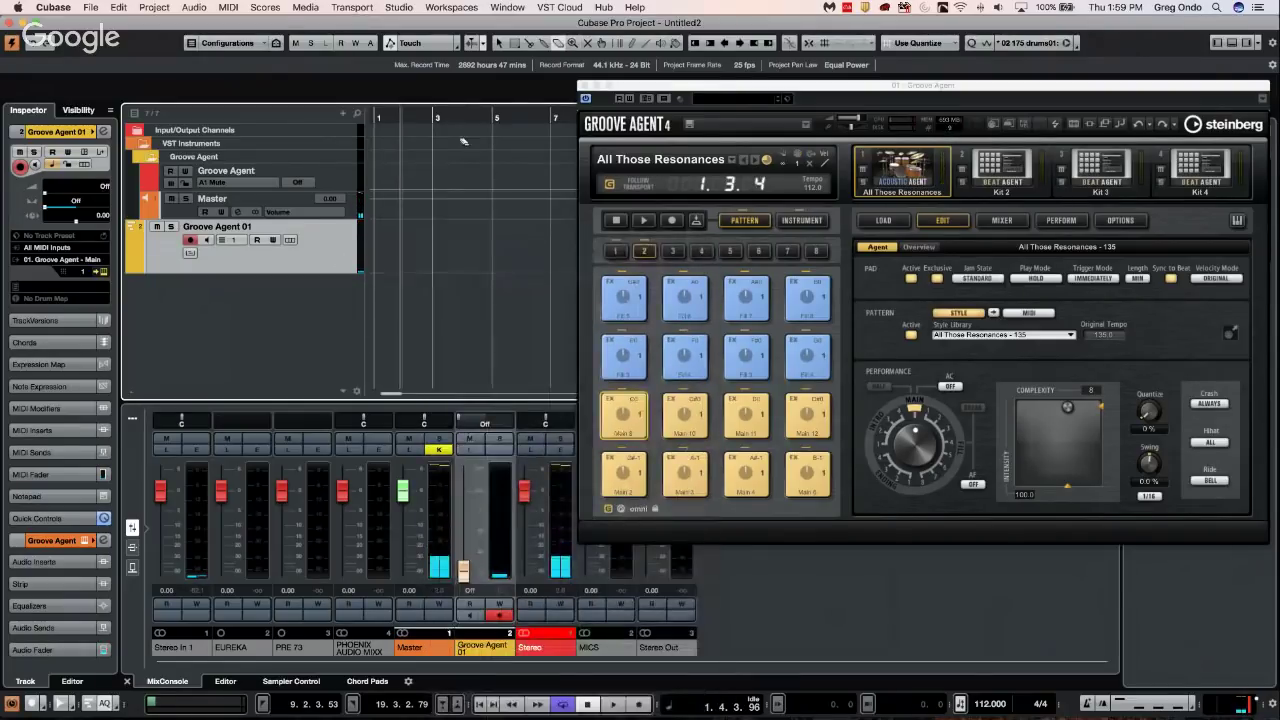
click(390, 116)
key(Home)
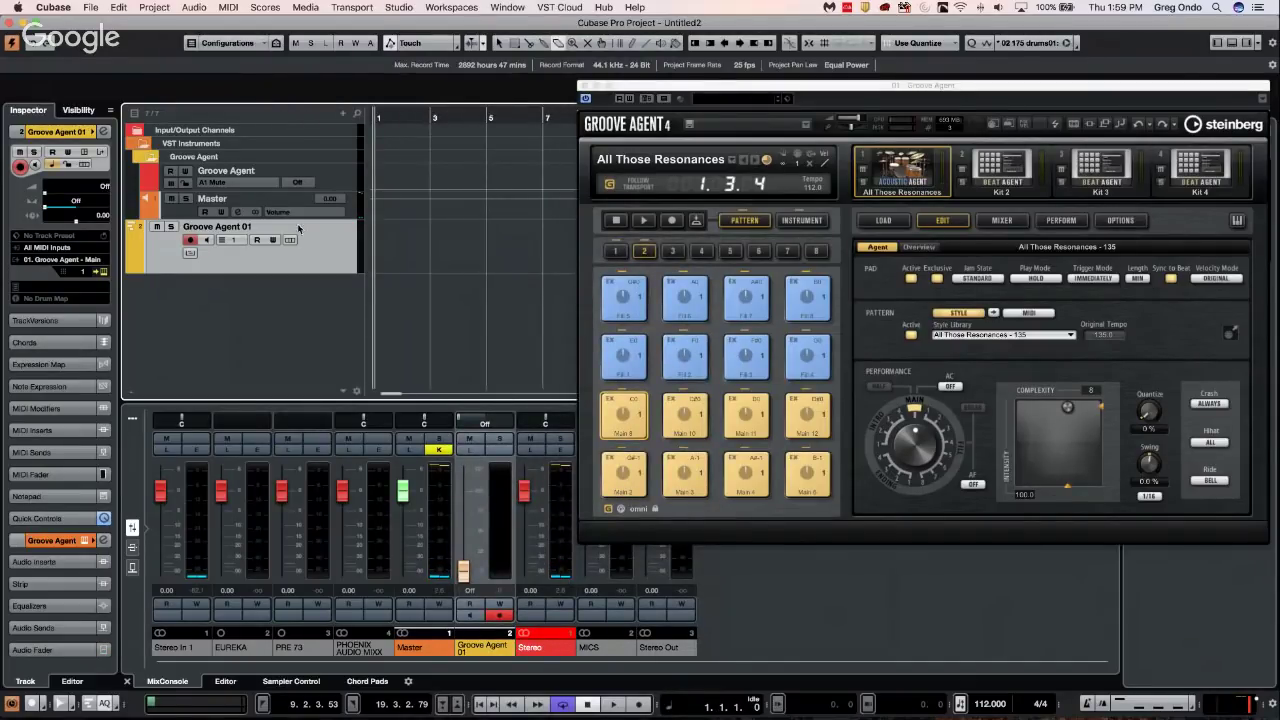
Set the locators from bar 1 to bar 5 and choose Groove Agent - Kit 1 as the Groove Agent 01 track's MIDI input
click(645, 428)
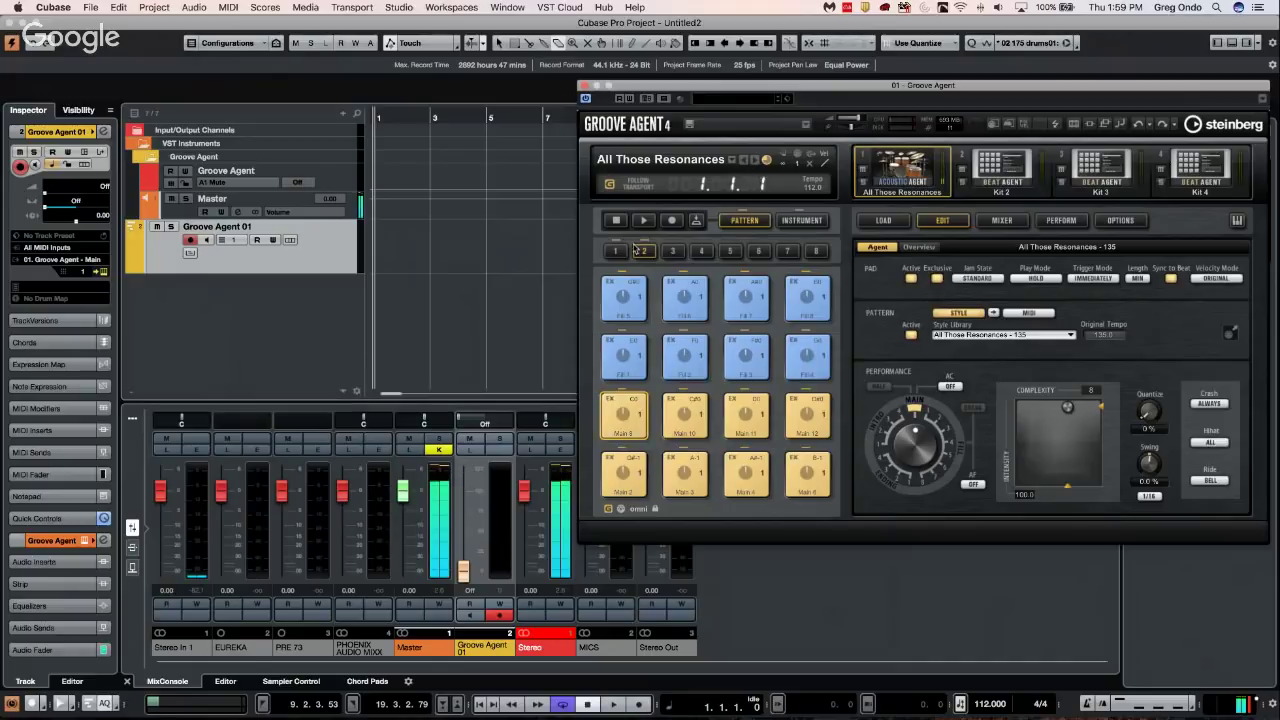
alt+click(486, 115)
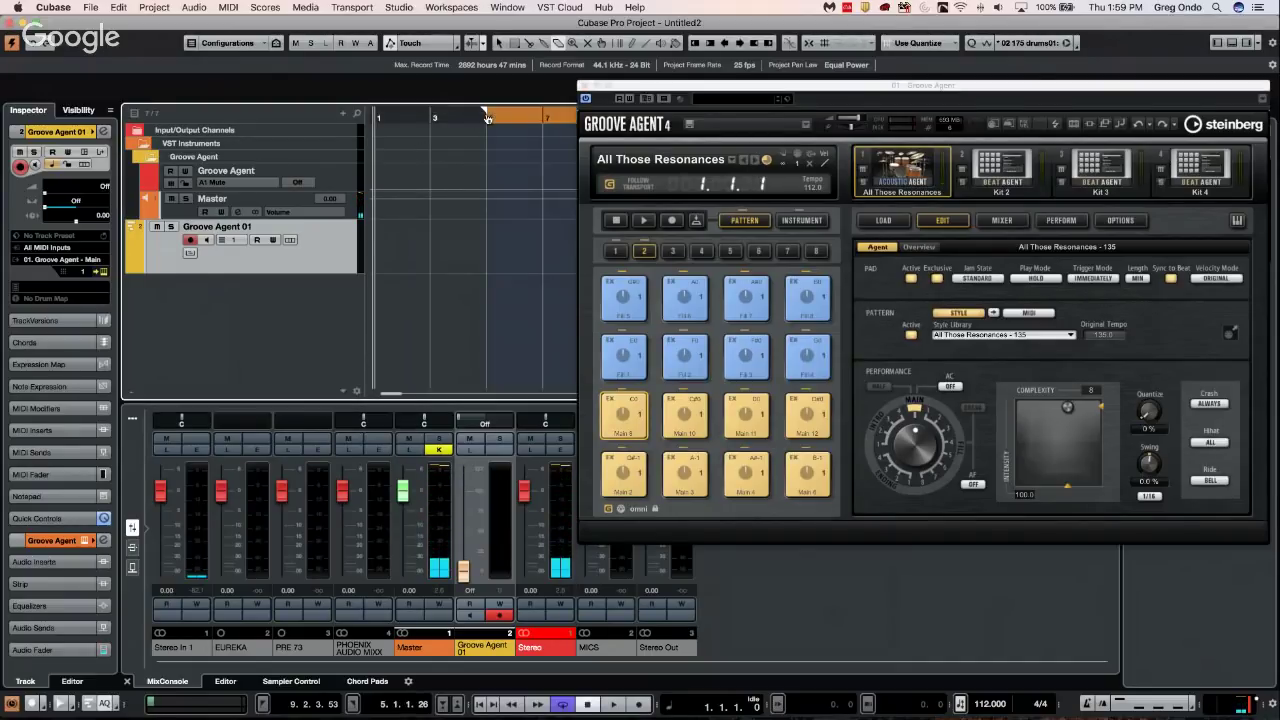
super+click(378, 115)
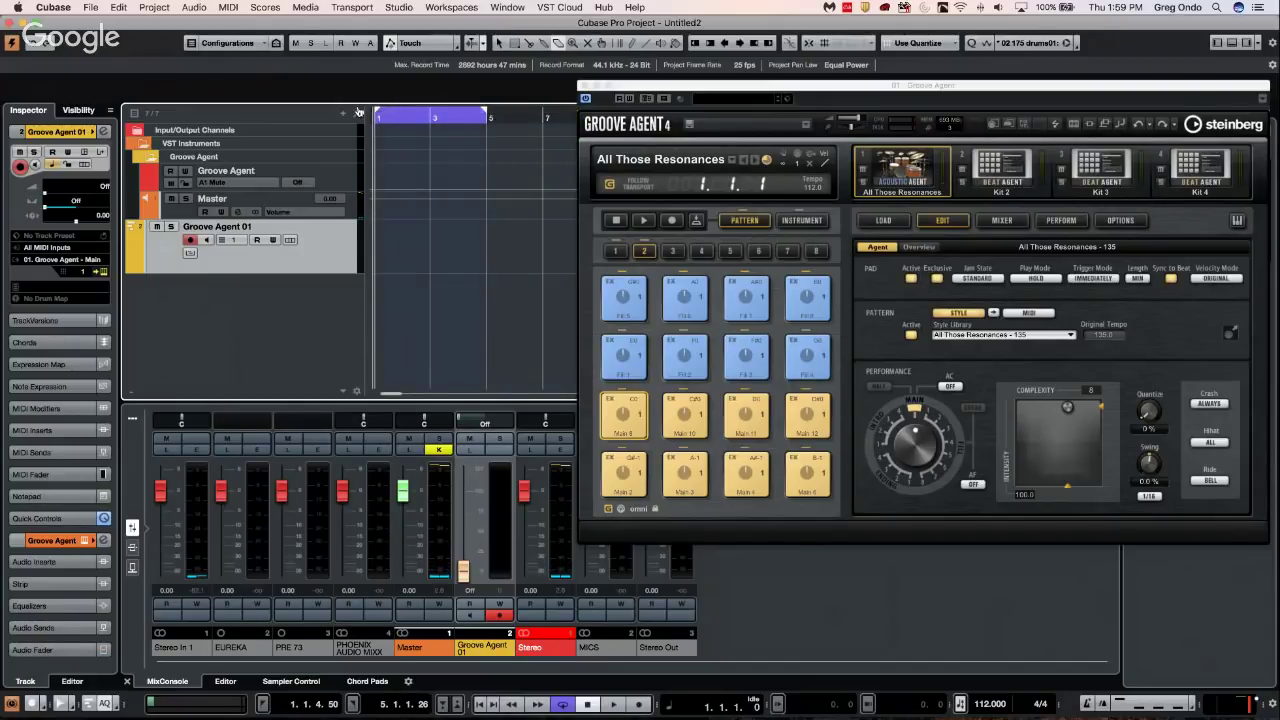
click(53, 249)
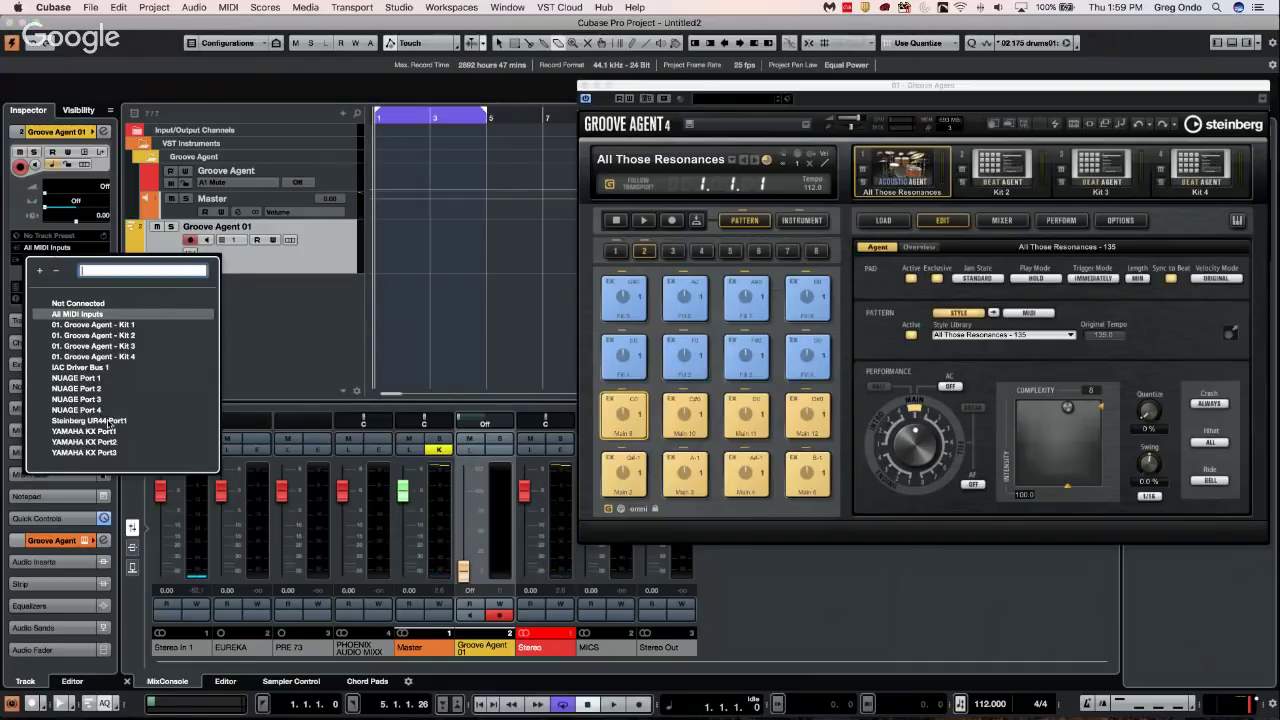
click(114, 325)
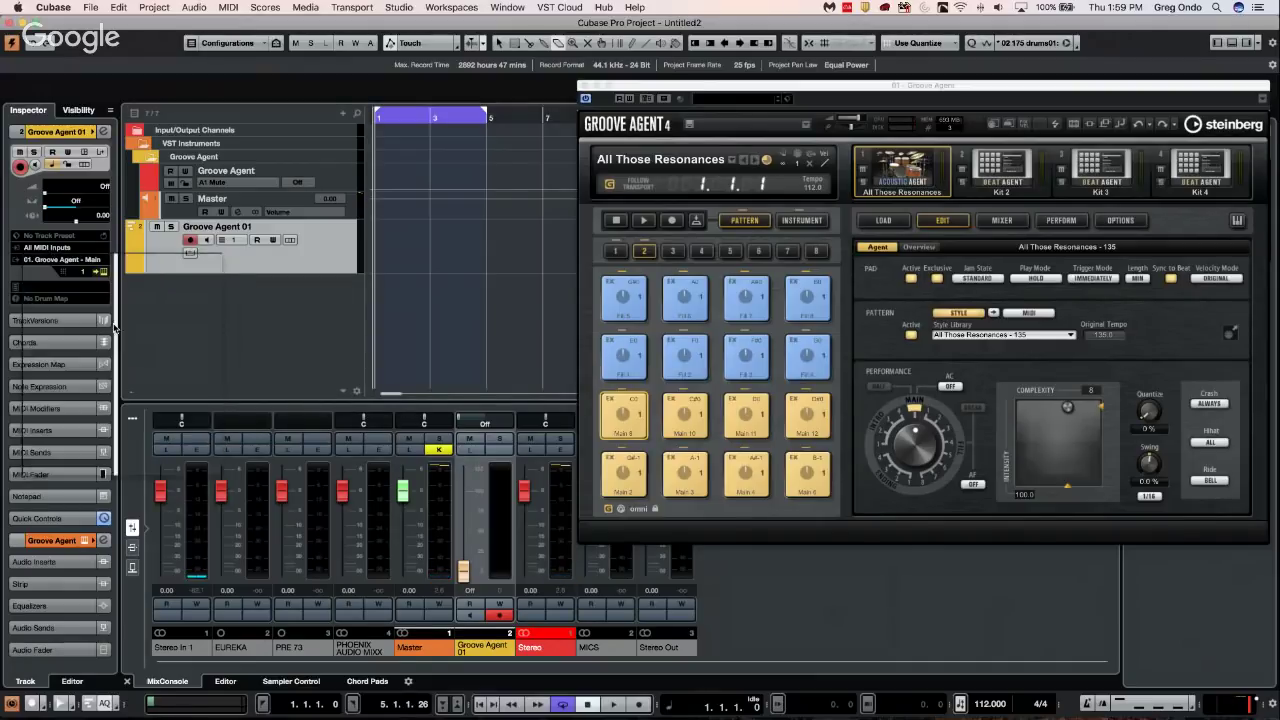
Record Groove Agent's MIDI output onto the Groove Agent 01 track across the four-bar locator range
click(390, 116)
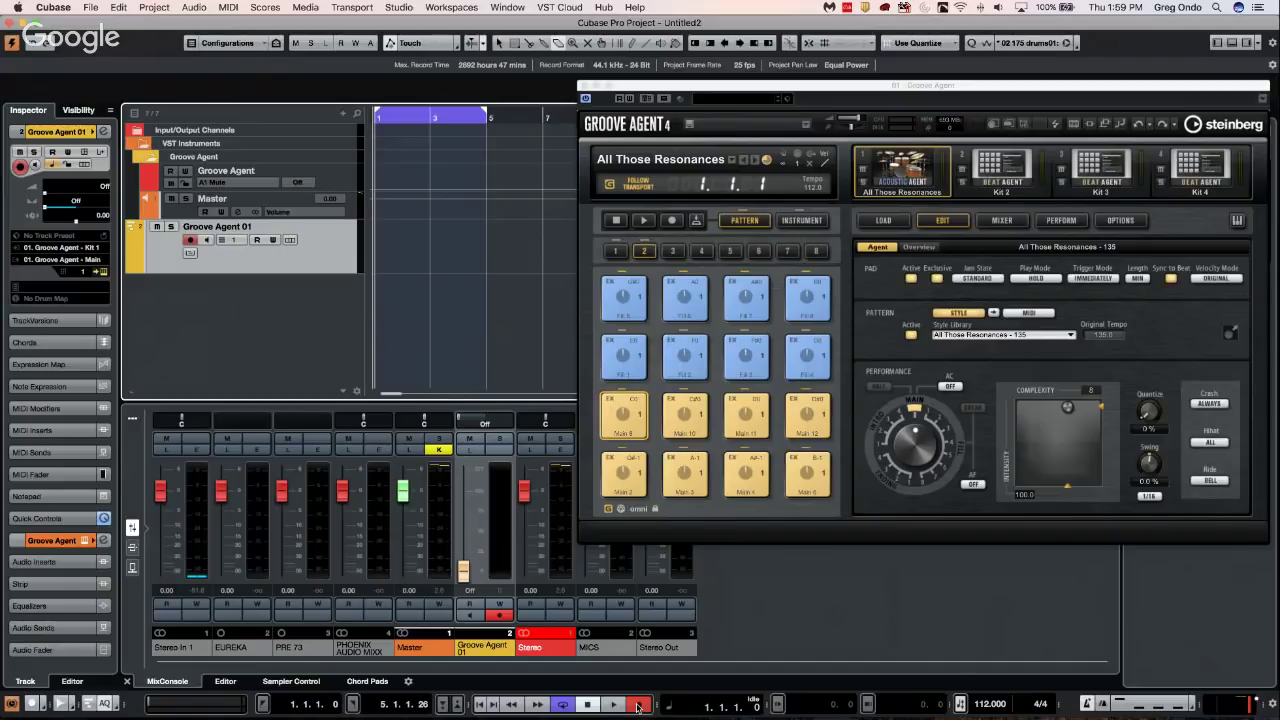
right_click(444, 257)
click(444, 257)
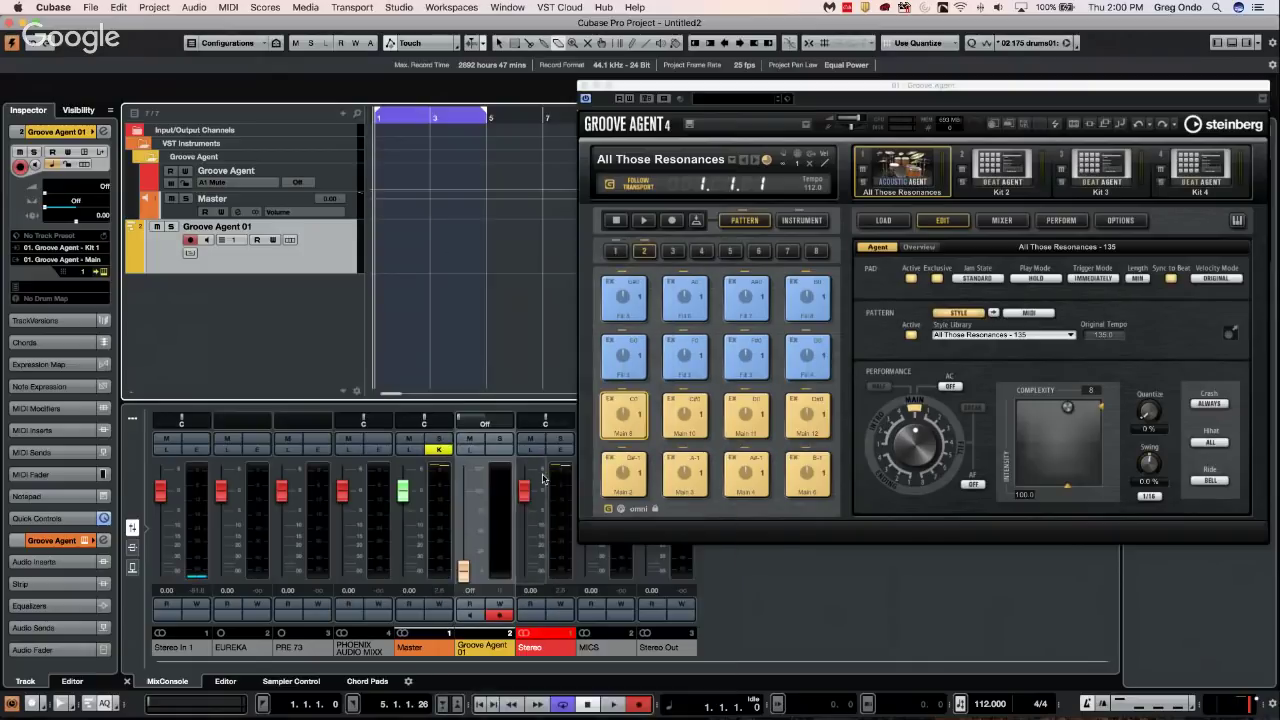
key(KP_Multiply)
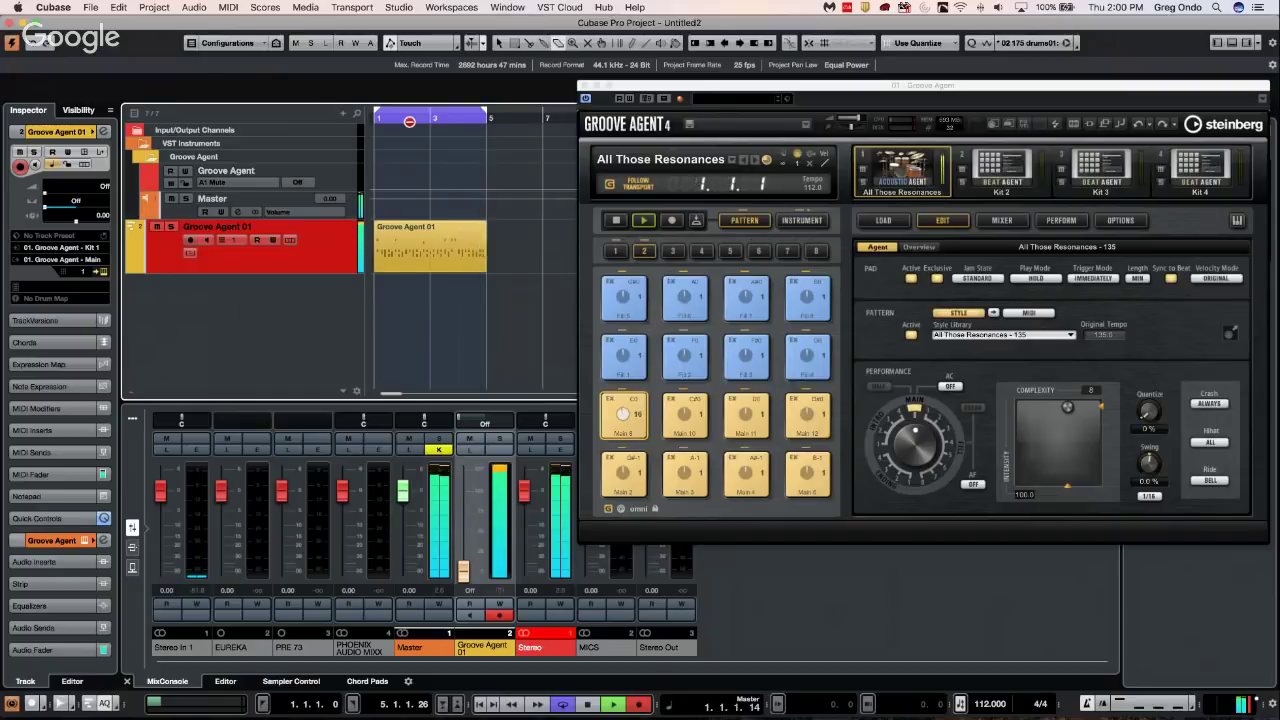
key(space)
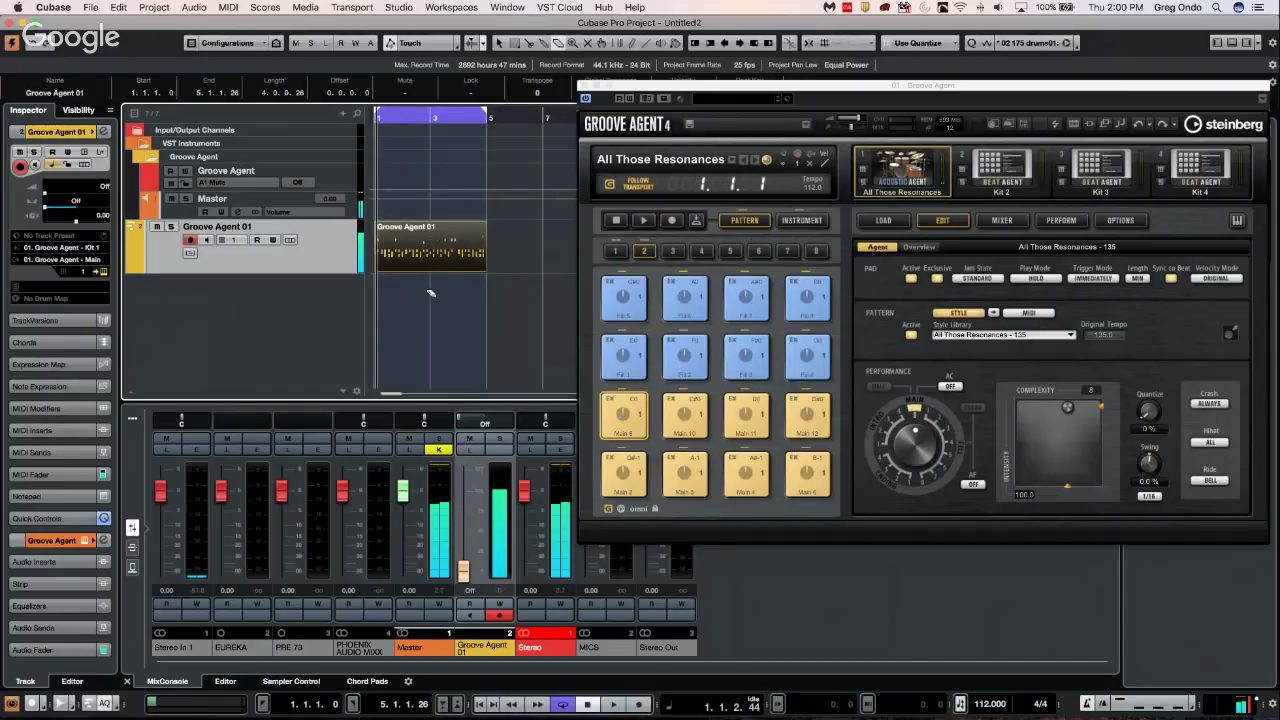
Open the recorded Groove Agent 01 part in the lower-zone editor and close the Groove Agent window
right_click(447, 243)
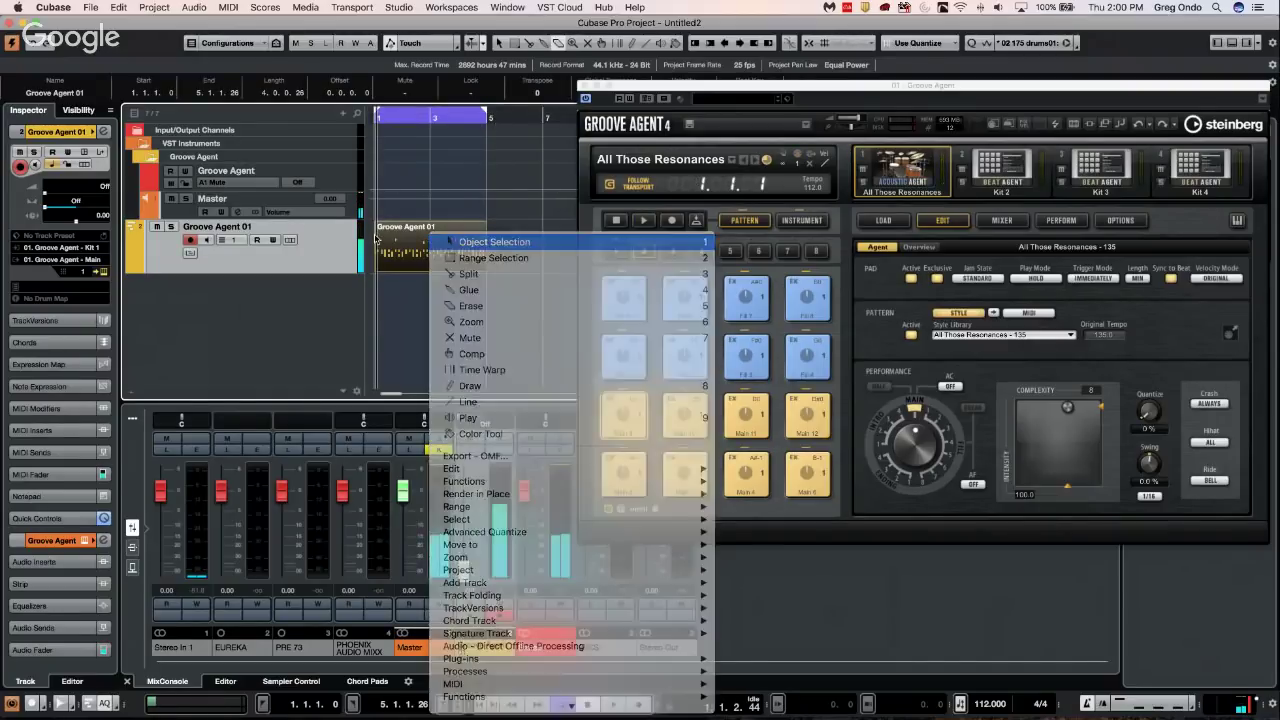
click(447, 243)
double_click(426, 246)
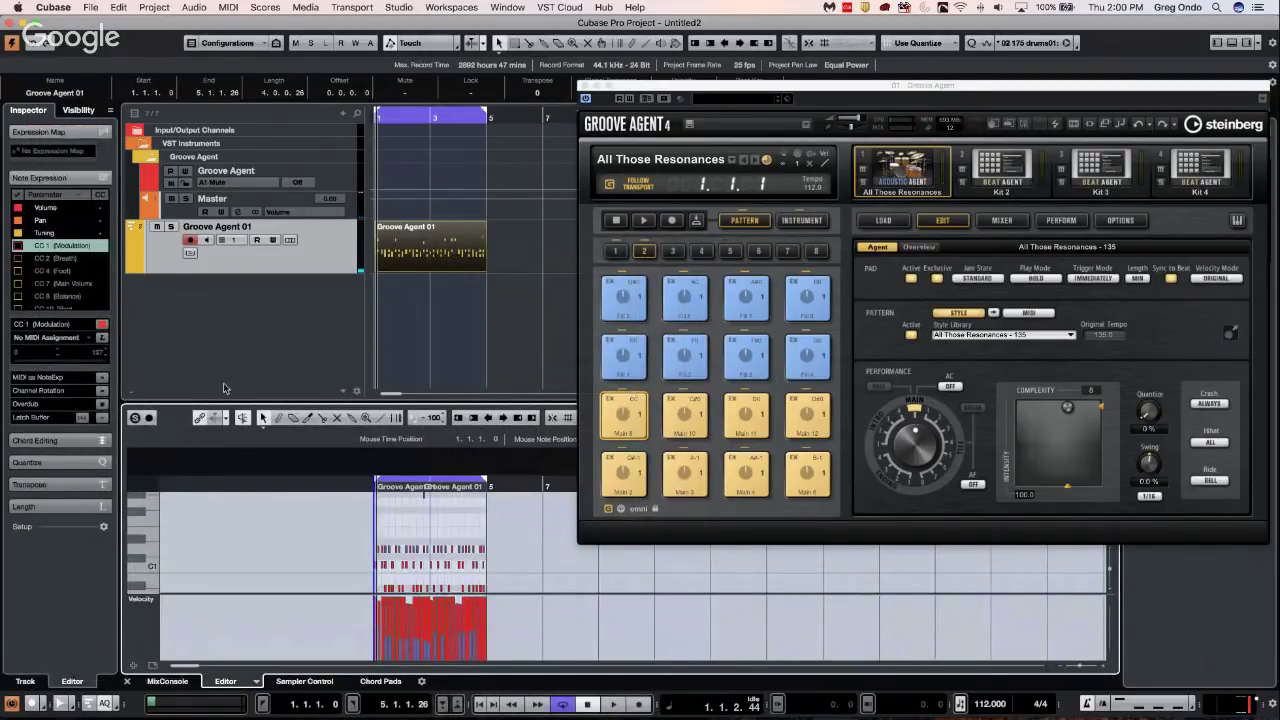
click(587, 97)
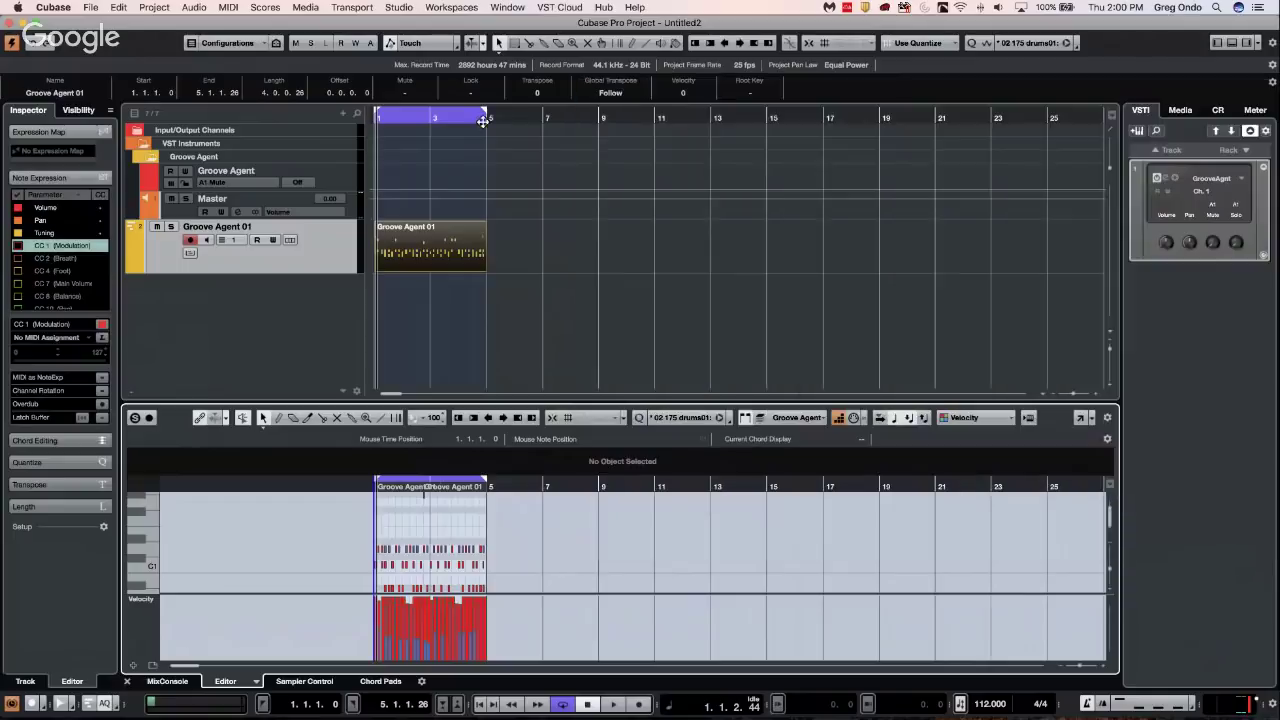
Play the recorded Groove Agent 01 part from bar 1 to check it, stopping after a few bars
click(382, 122)
key(space)
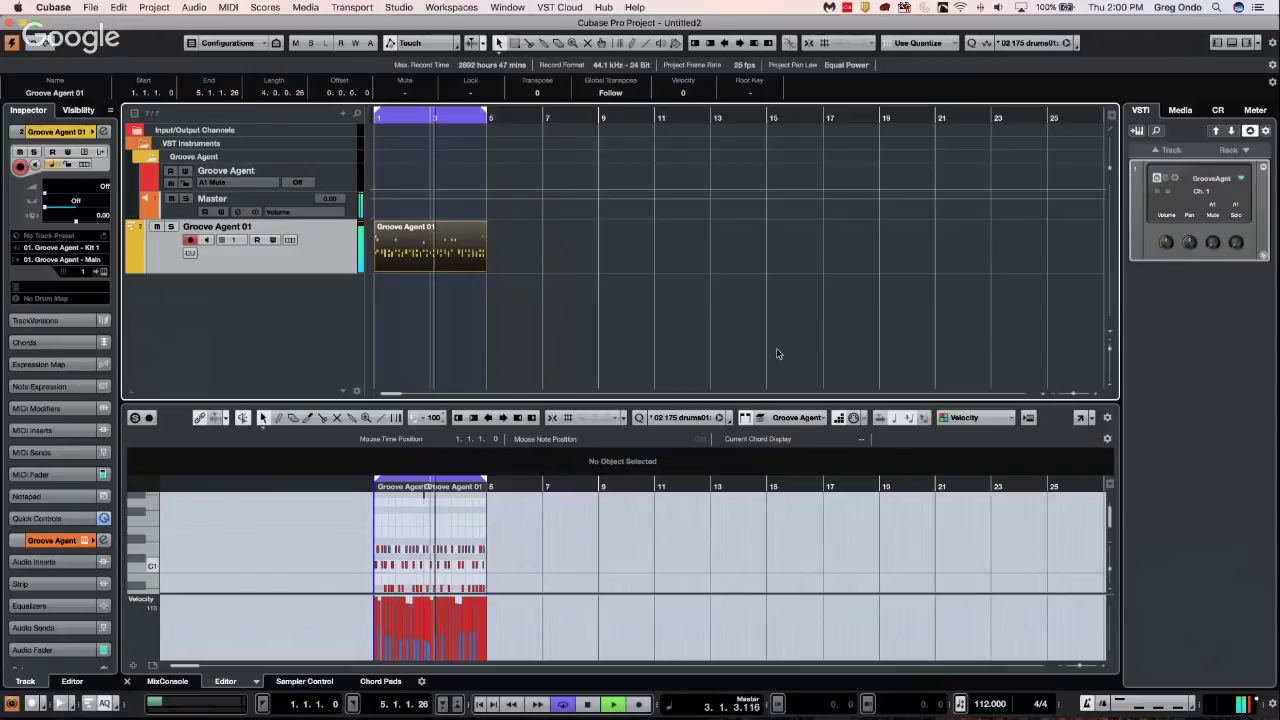
key(space)
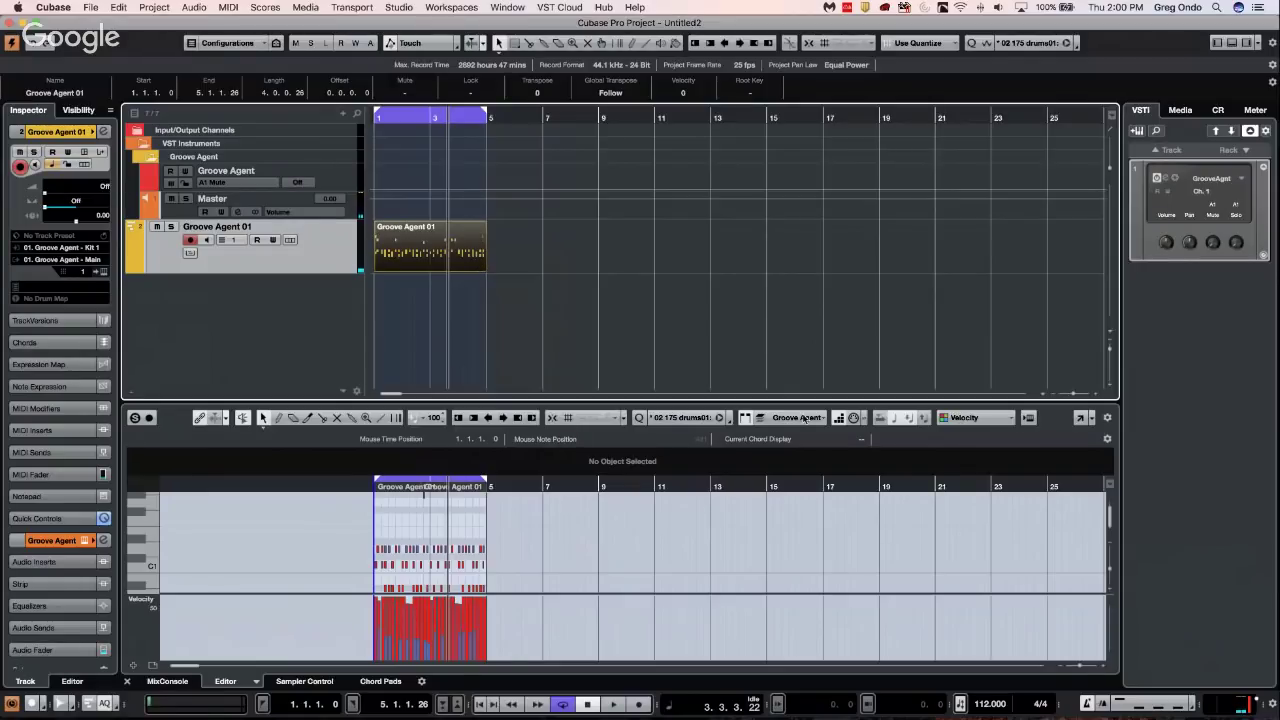
Show the Independent Track Loop control in the lower-zone editor's toolbar and activate it
right_click(1055, 421)
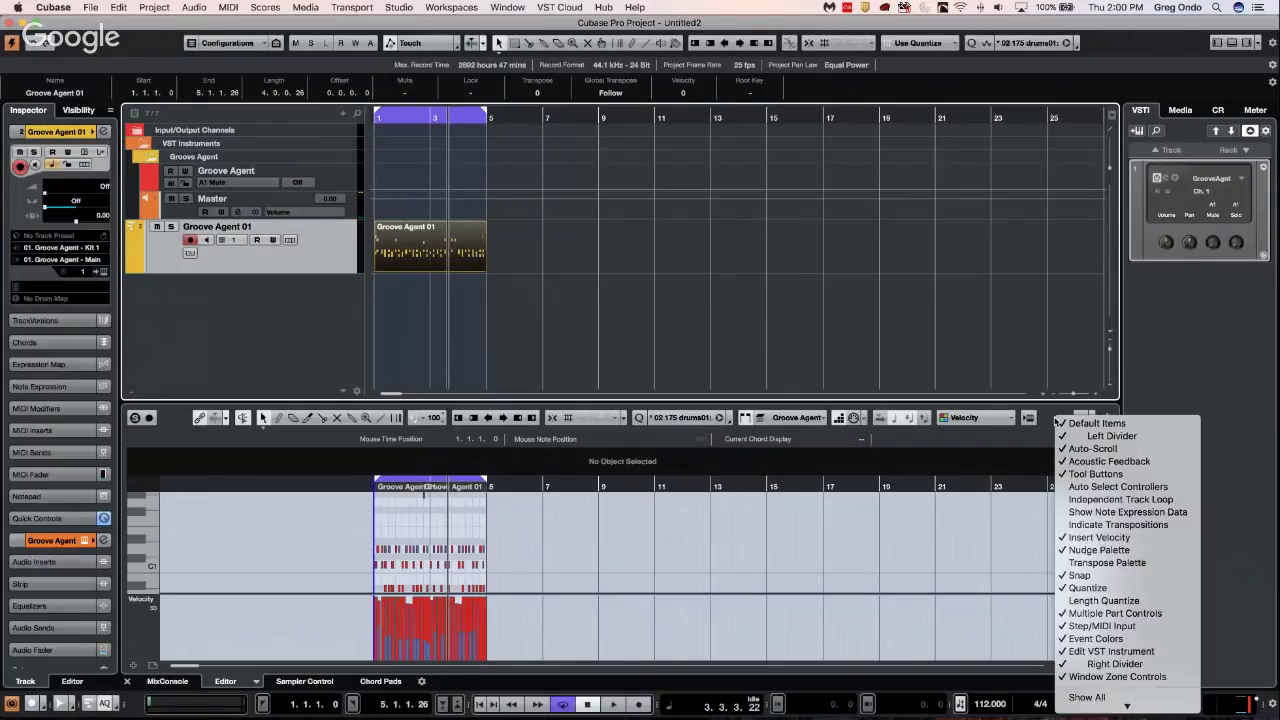
click(1098, 500)
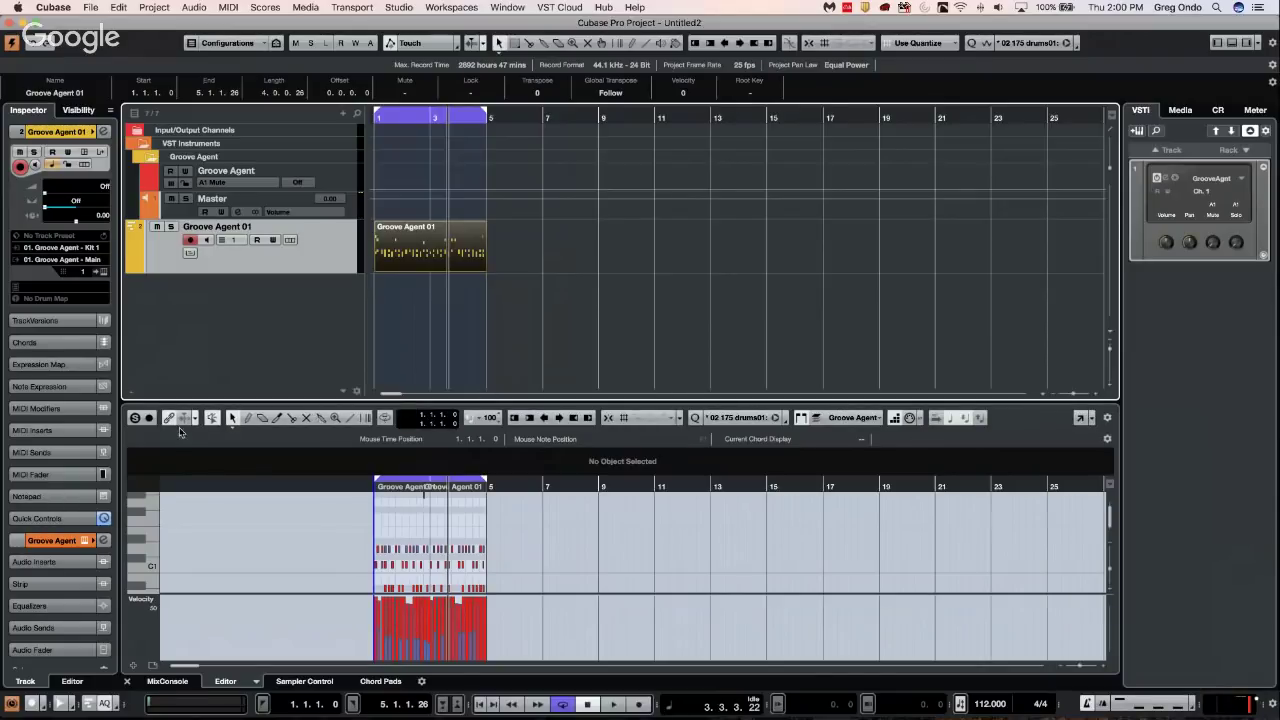
click(386, 418)
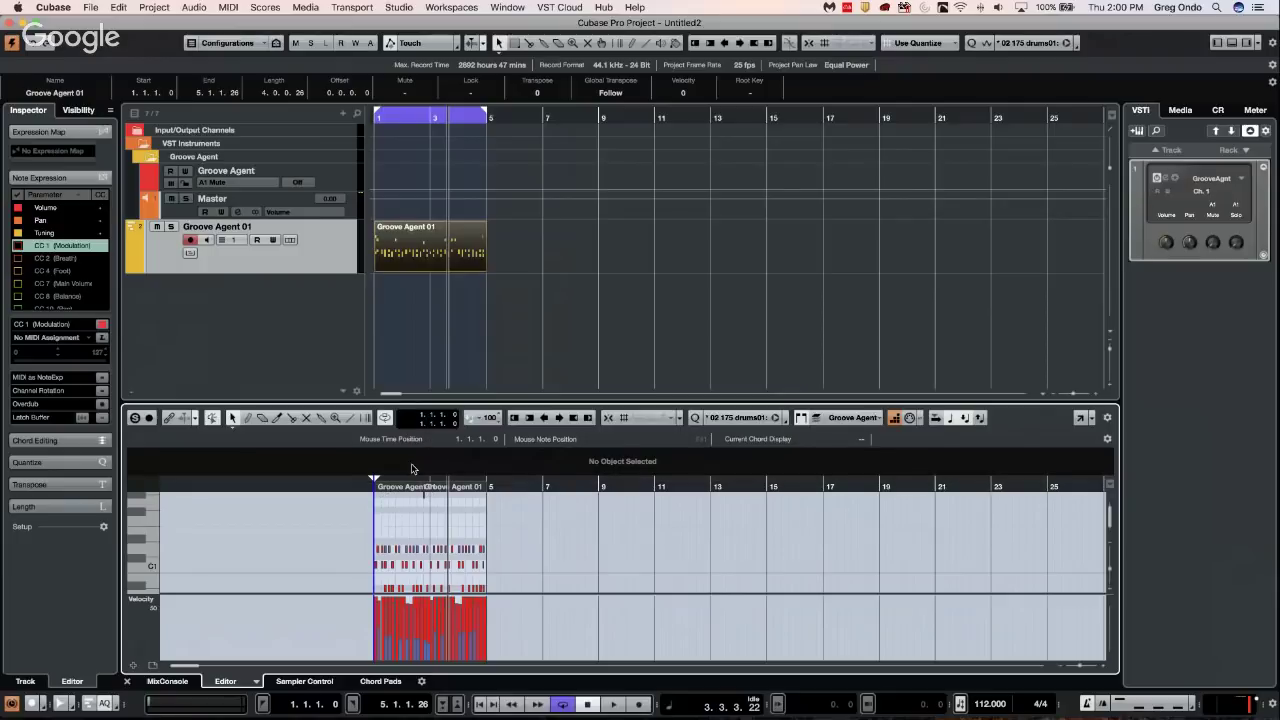
Turn off the project cycle and play past bar 5 to try out the independent track loop
click(563, 705)
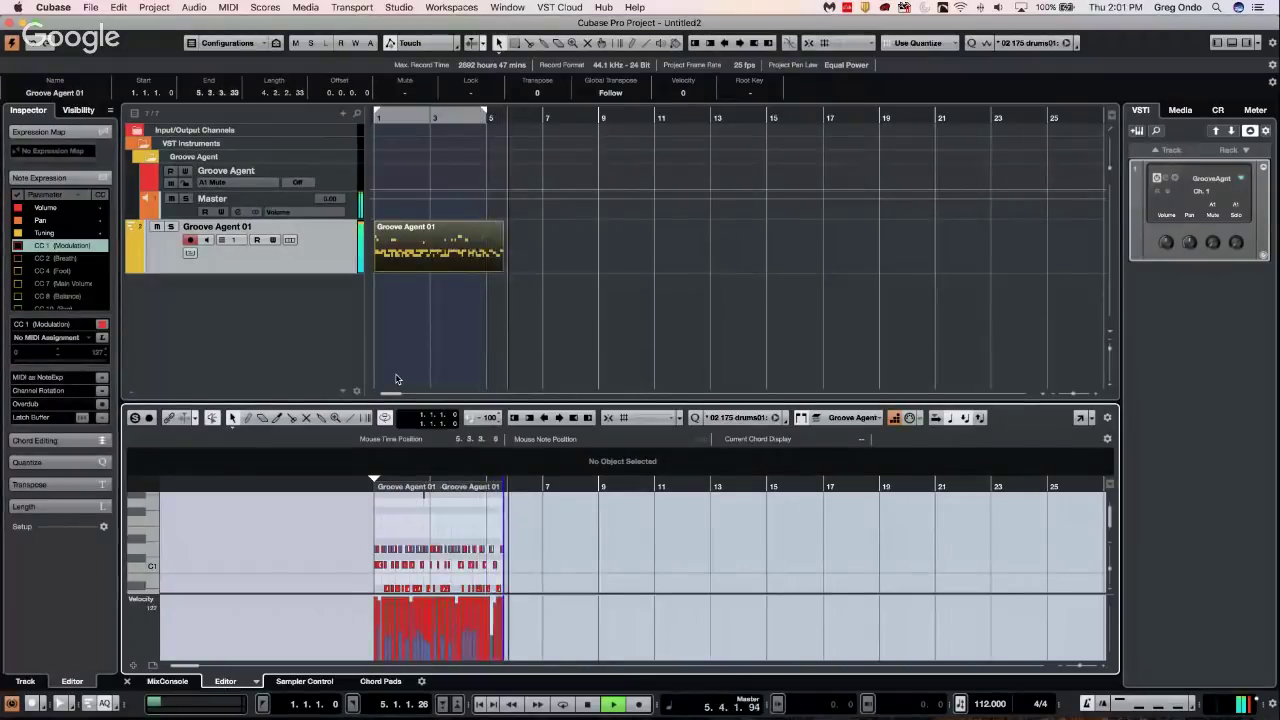
key(space)
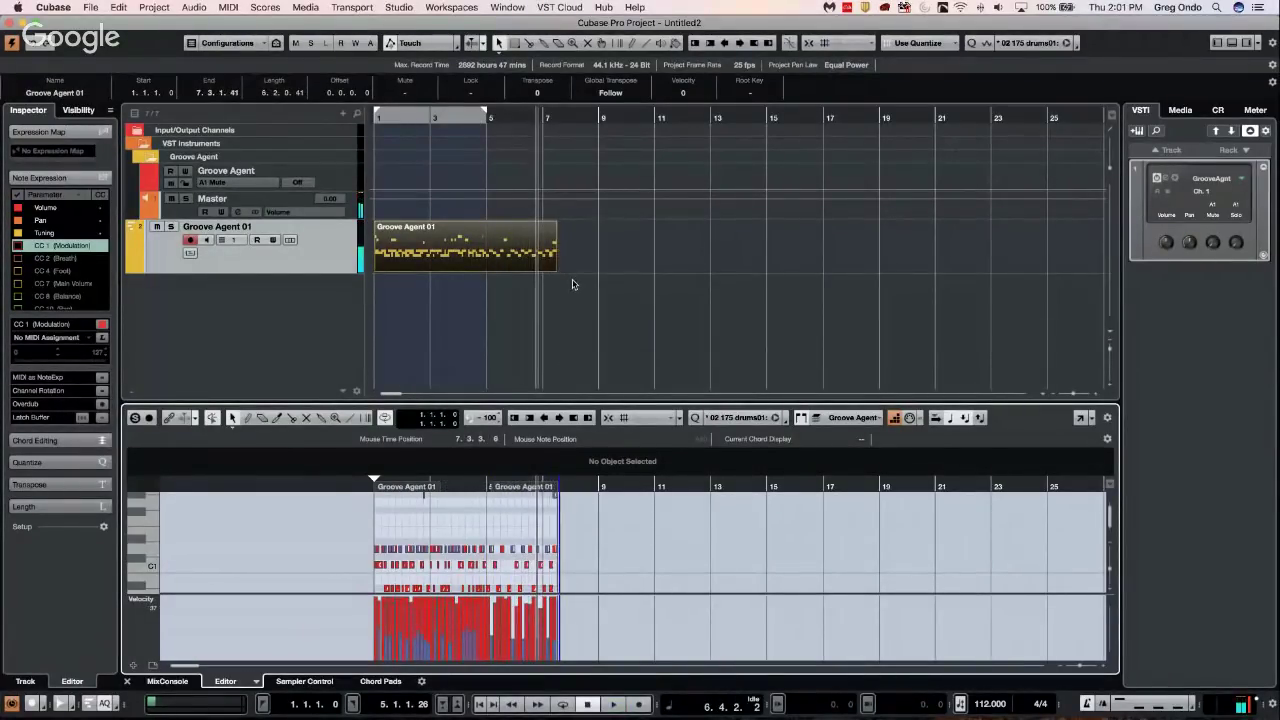
Undo the extensions of the Groove Agent 01 part until it ends at bar 5 again
key(super+z)
key(super+z)
key(super+z)
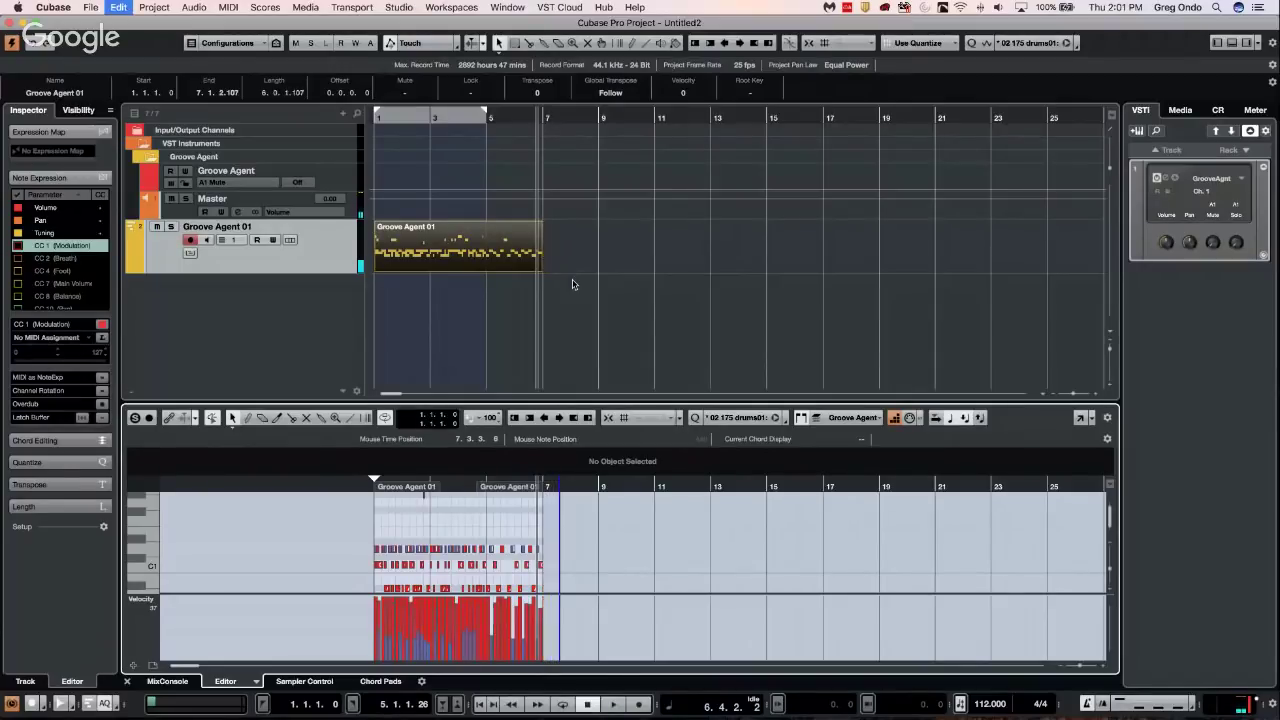
key(super+z)
key(super+z)
key(super+z)
key(super+z)
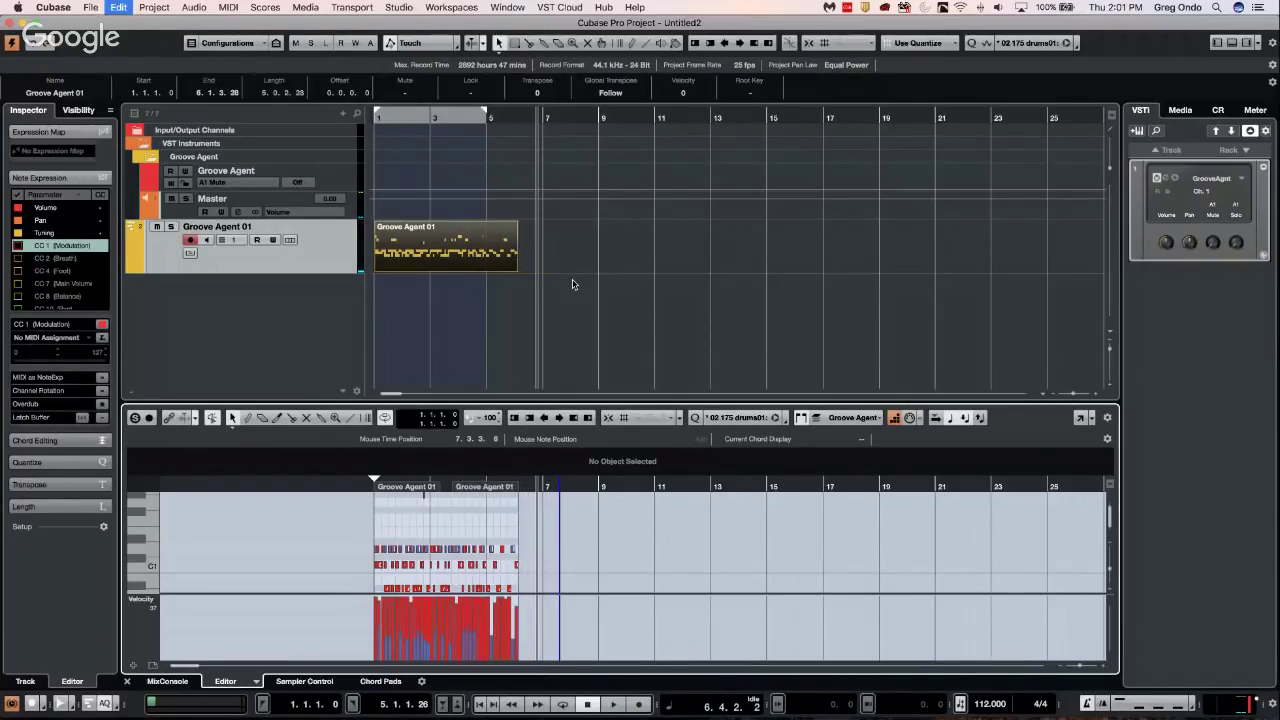
key(super+z)
key(super+z)
key(super+z)
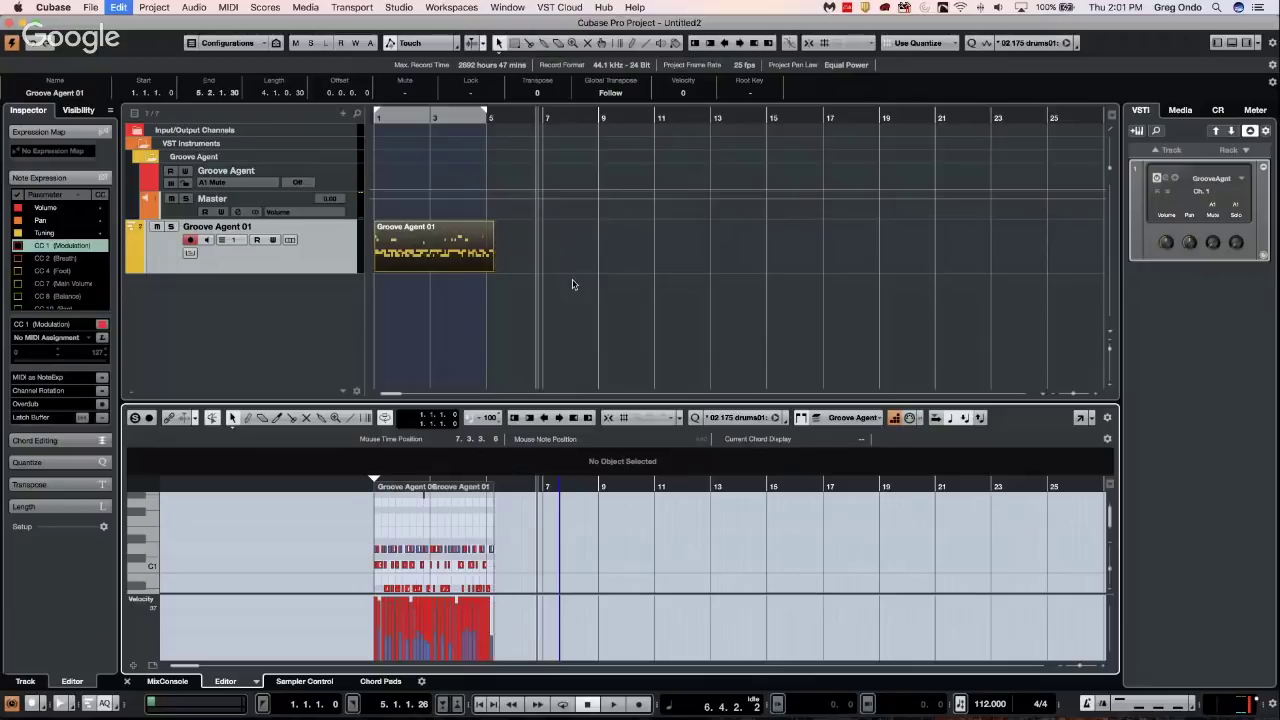
key(super+z)
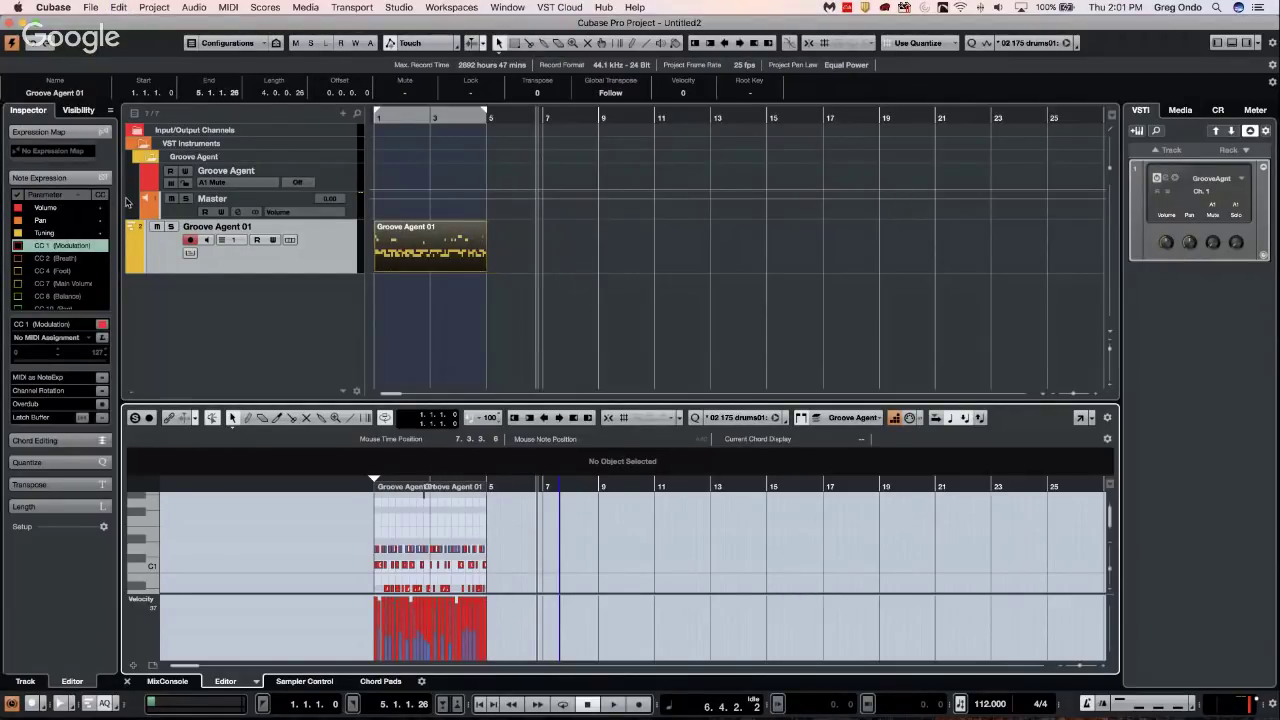
Open the Groove Agent instrument from the Groove Agent 01 track and turn off its Follow Transport option
click(40, 177)
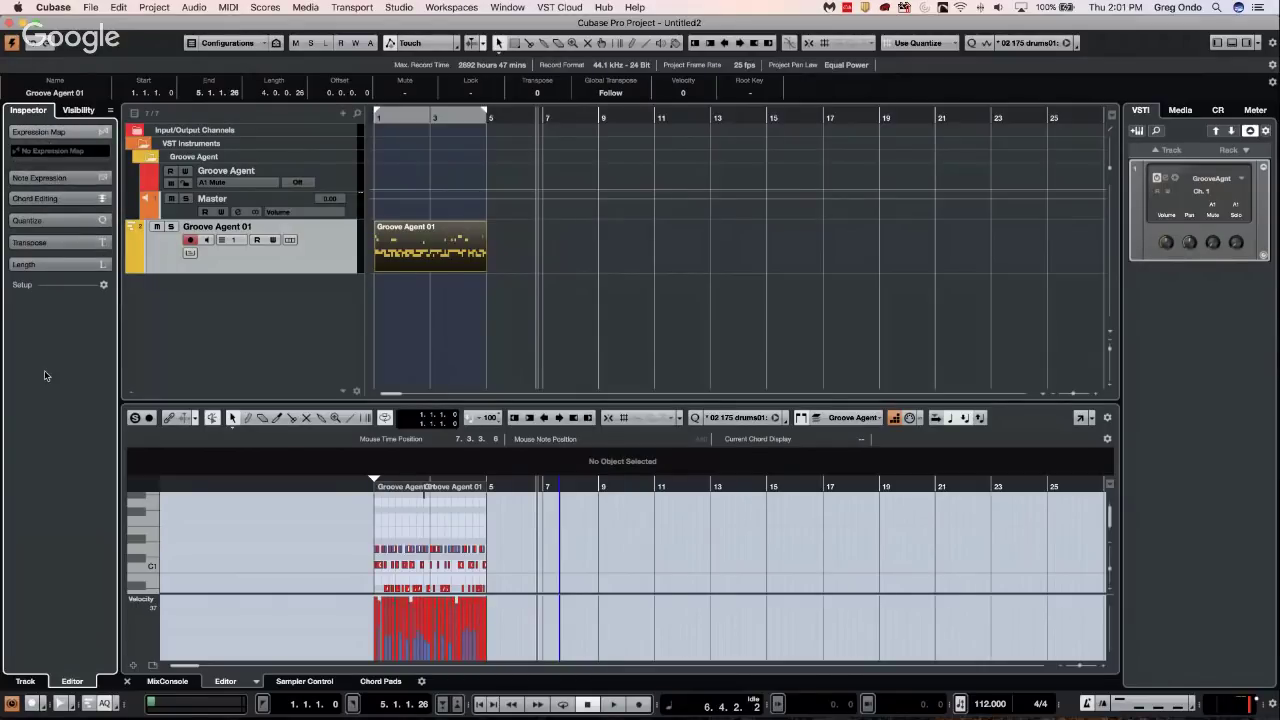
click(324, 265)
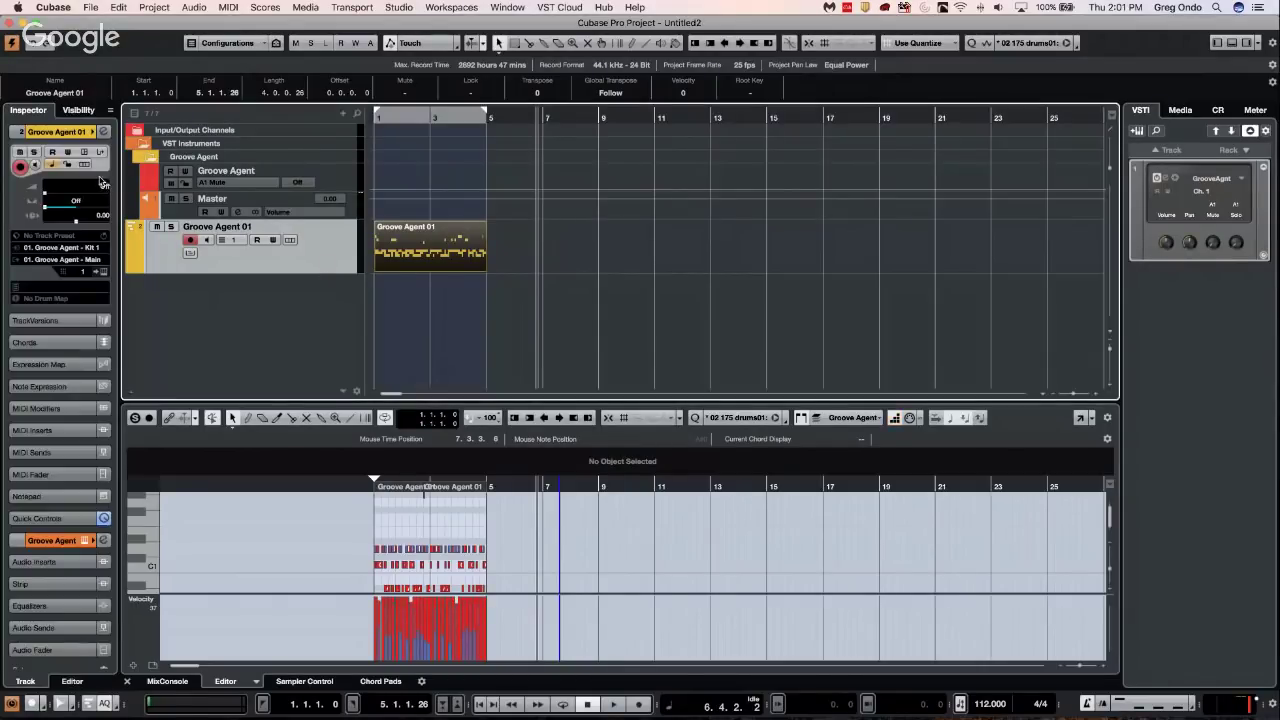
click(103, 271)
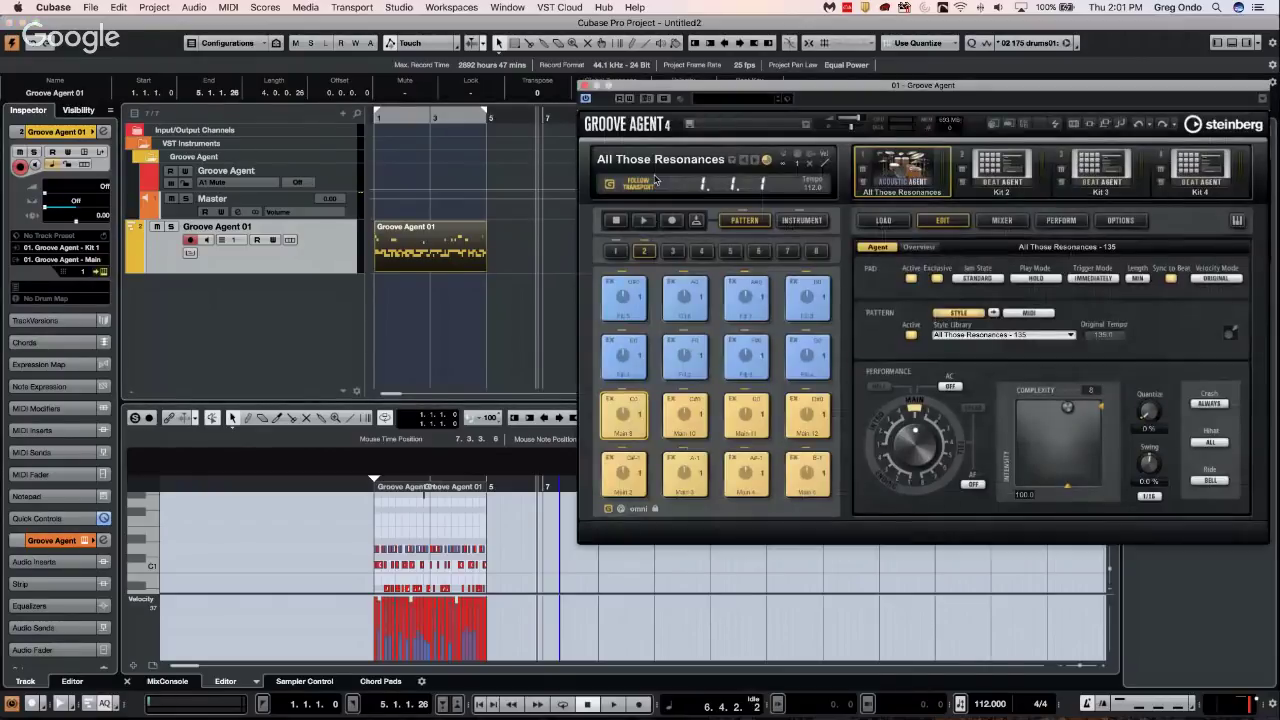
click(610, 183)
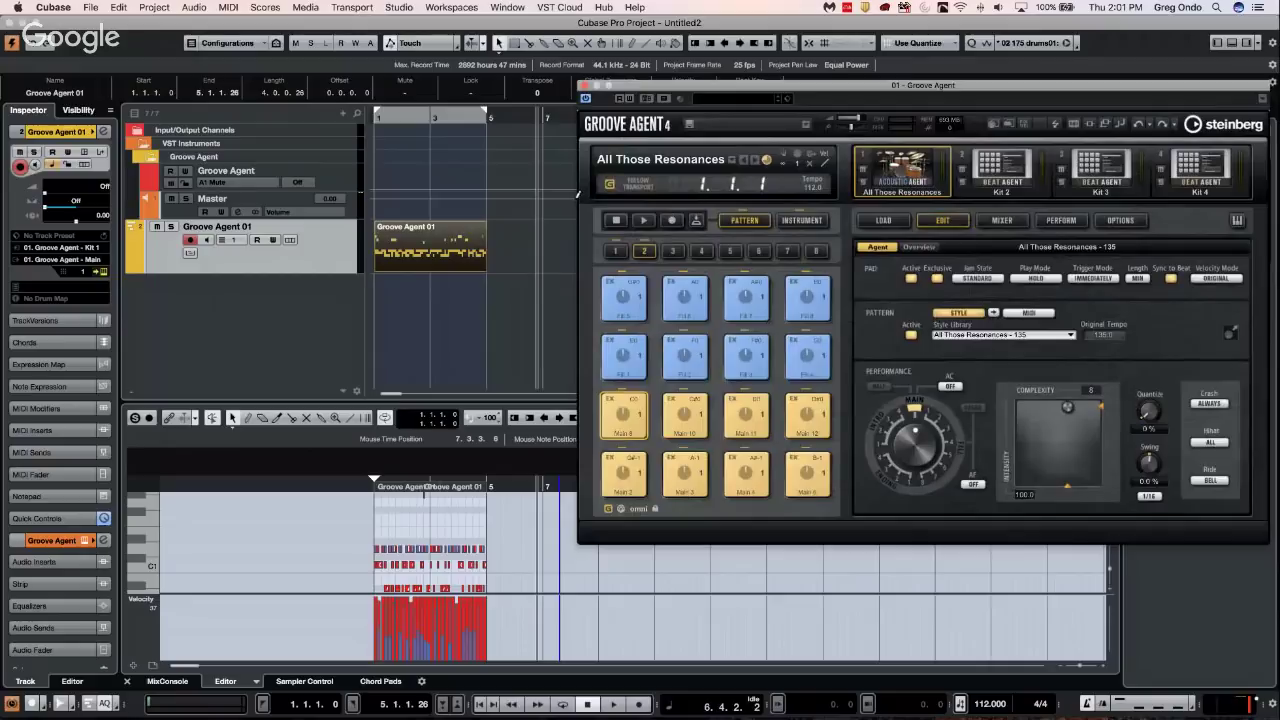
Play the Groove Agent 01 part from the project start to check it without Follow Transport, and stop
key(space)
click(316, 120)
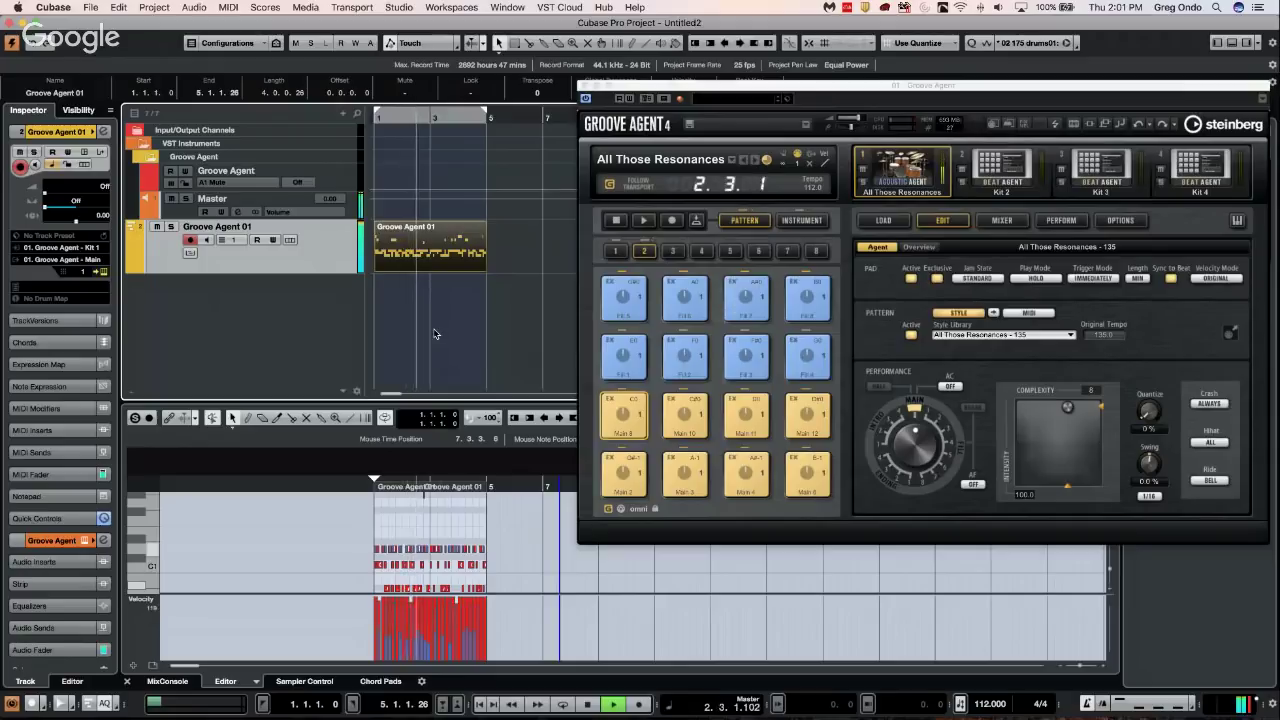
key(space)
Shorten the Groove Agent 01 part to about two bars and play it from the start with the independent loop
drag(482, 268, 428, 268)
key(Home)
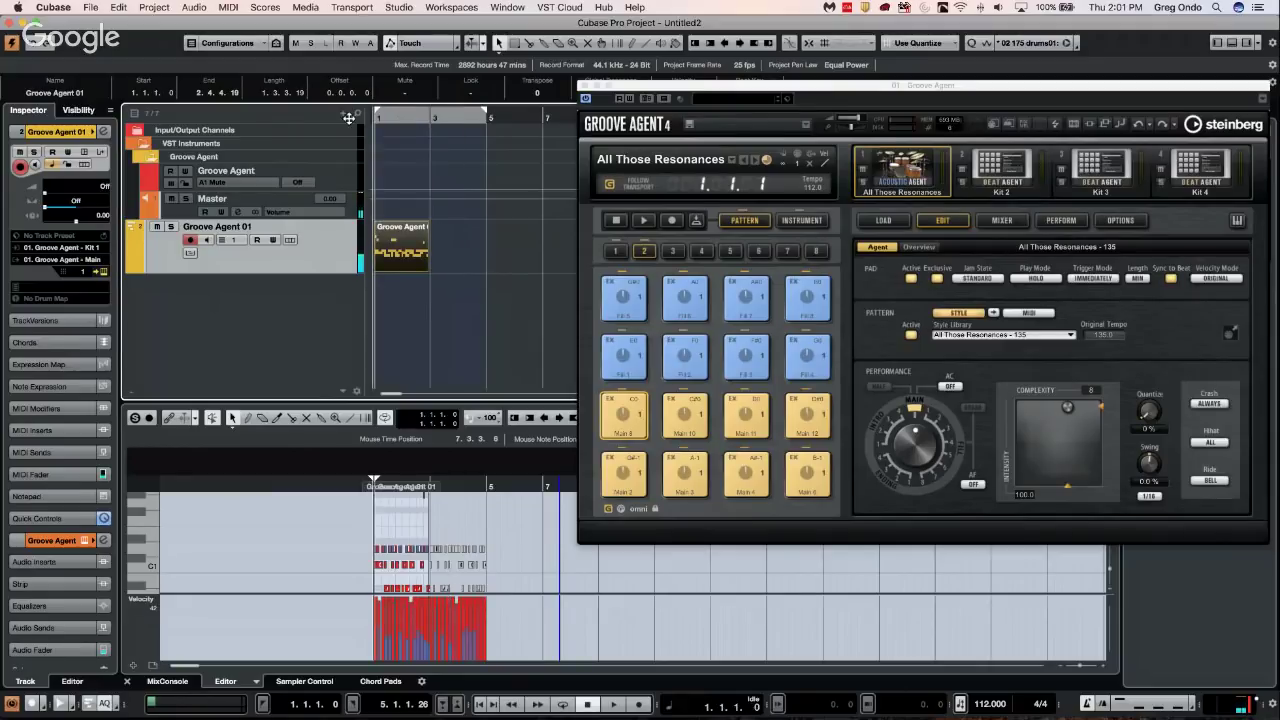
click(389, 423)
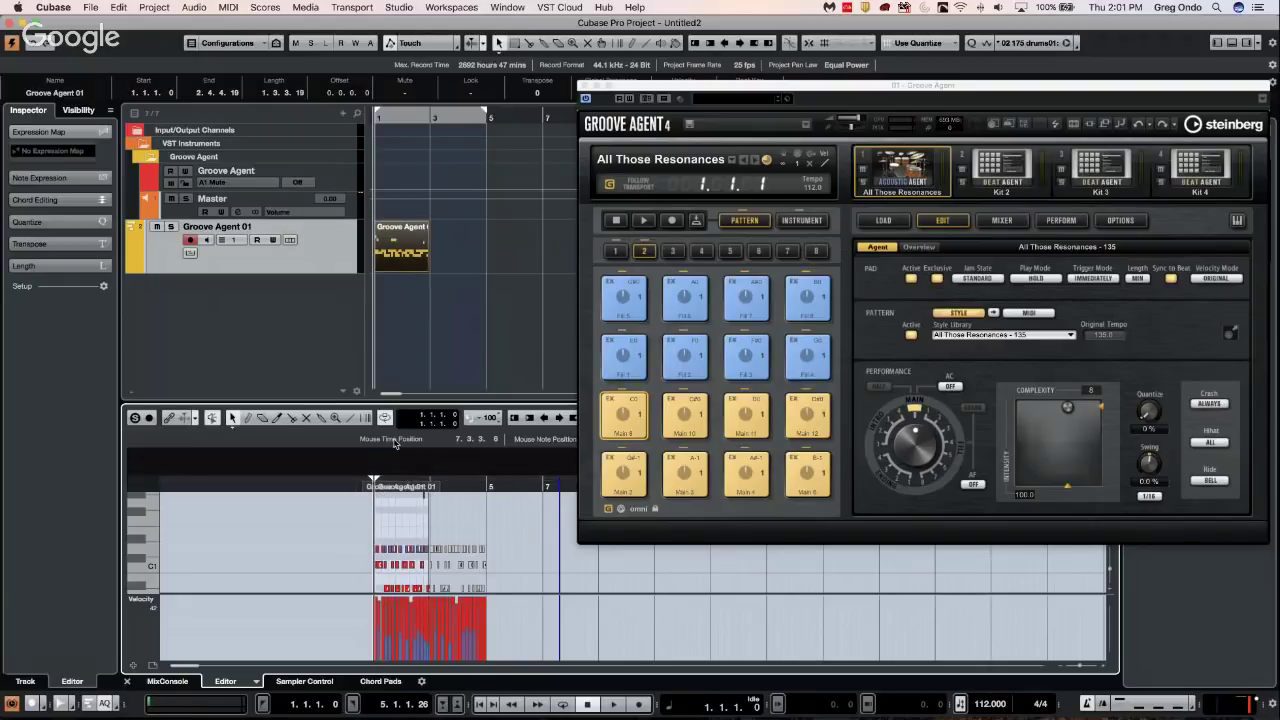
click(410, 245)
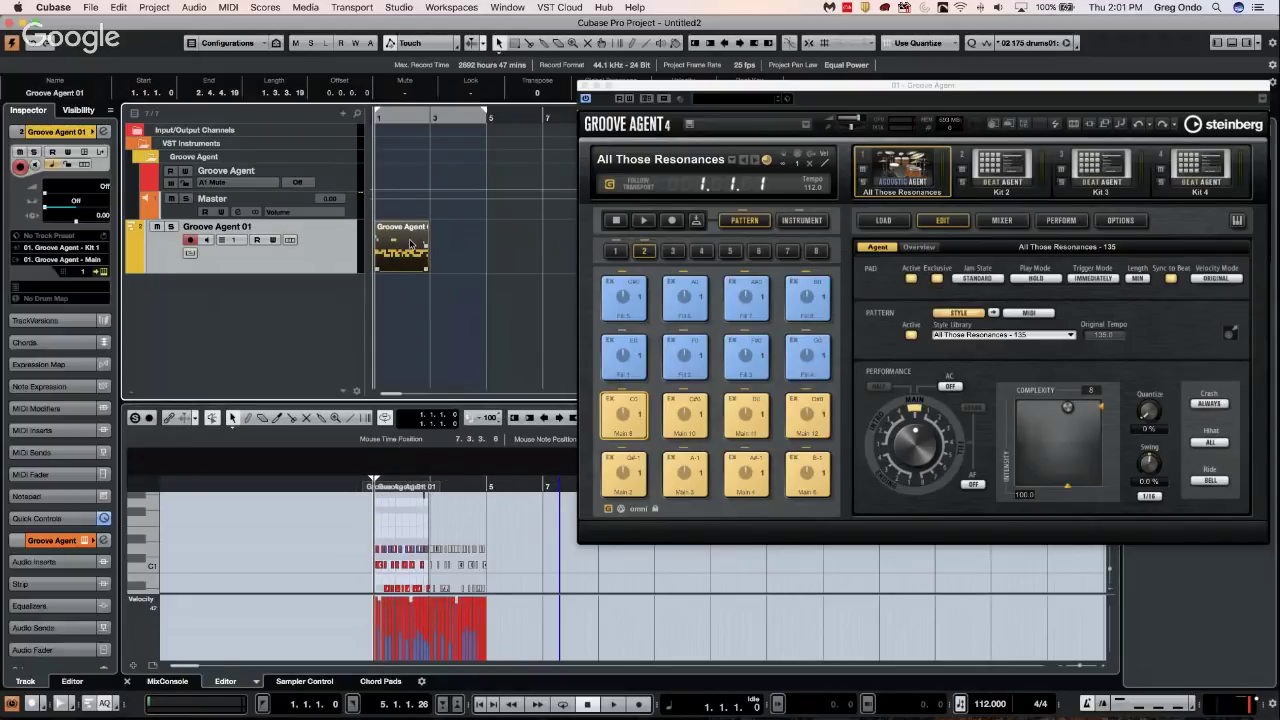
click(376, 118)
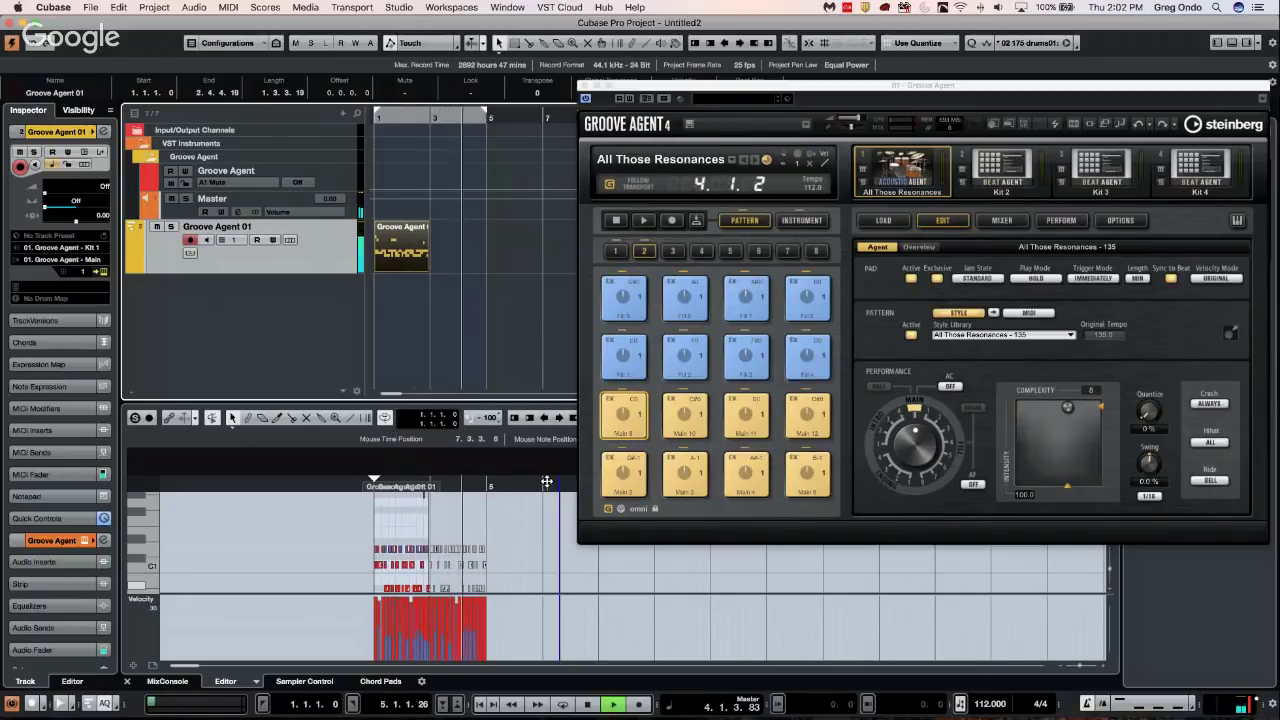
key(space)
right_click(426, 525)
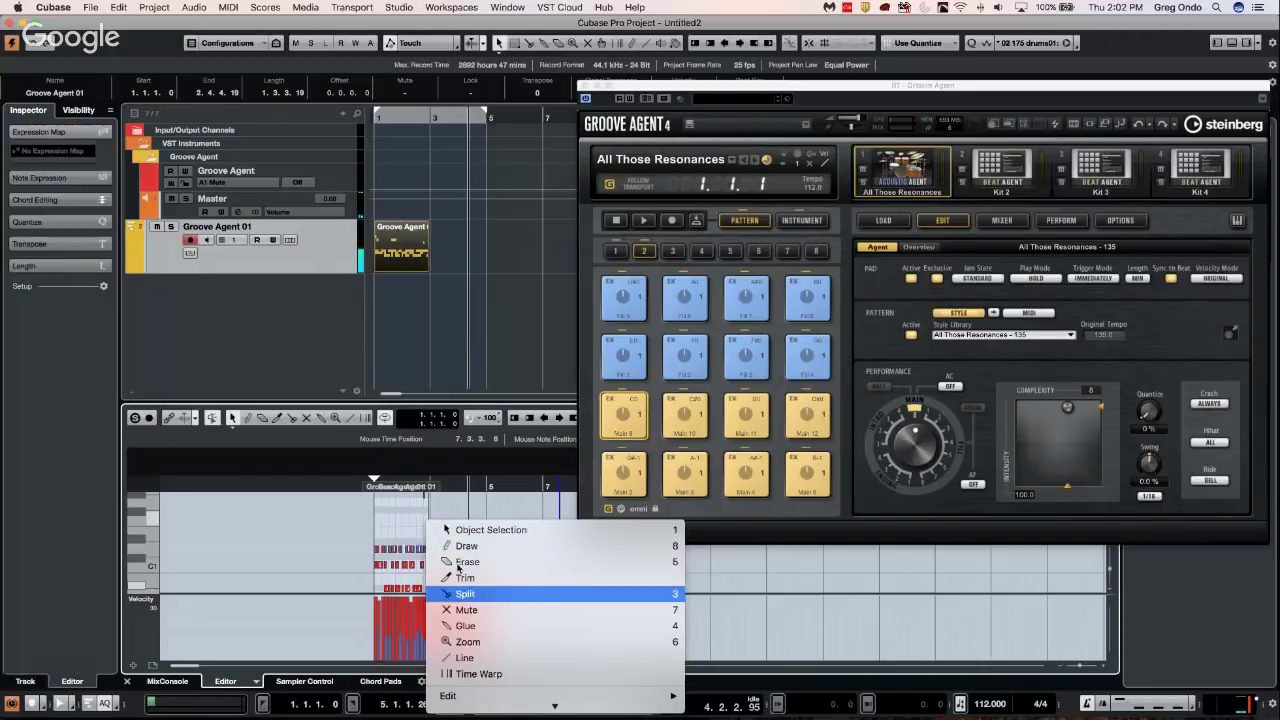
click(467, 546)
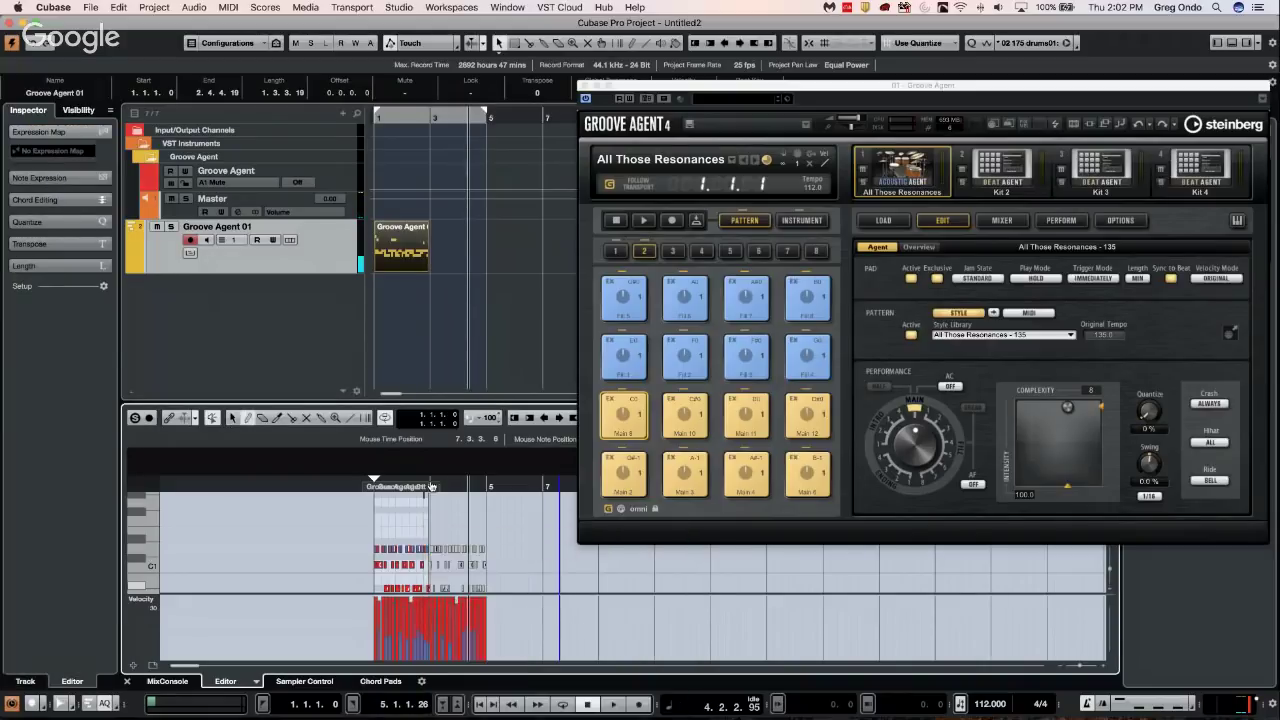
right_click(377, 515)
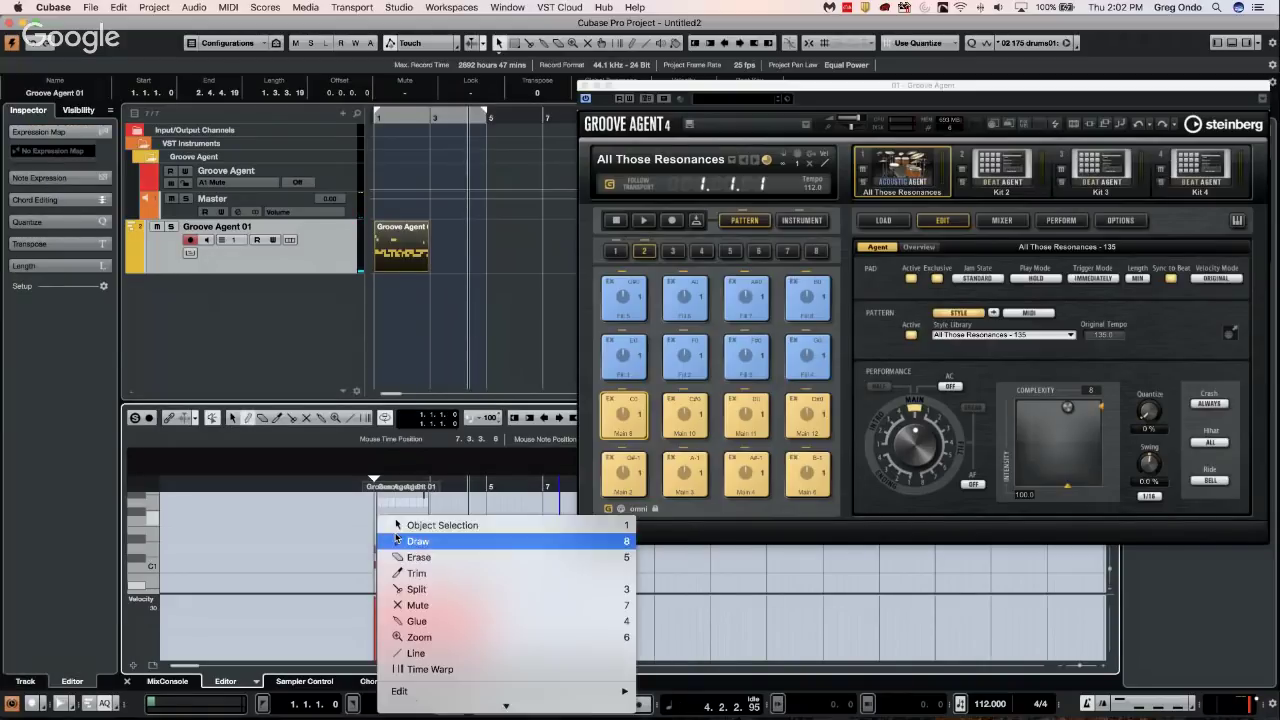
click(430, 525)
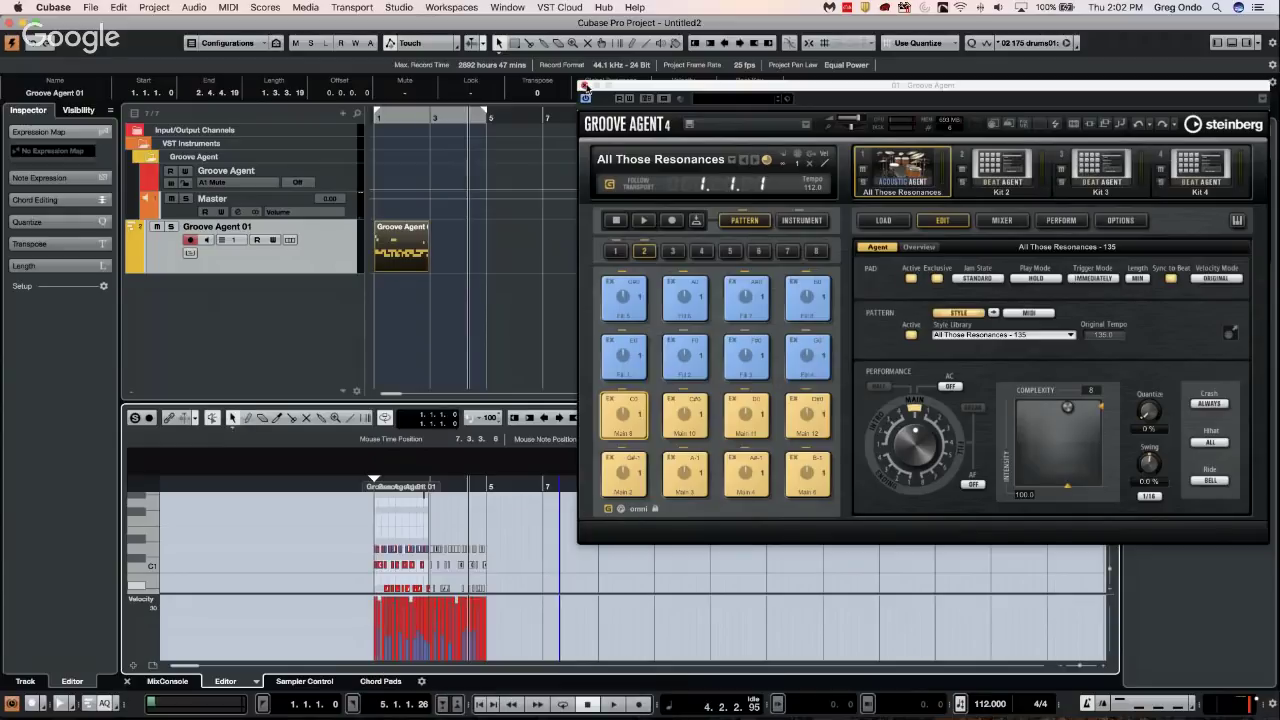
Close the Groove Agent window and try to link the project and lower-zone editor cursors
click(586, 86)
click(401, 130)
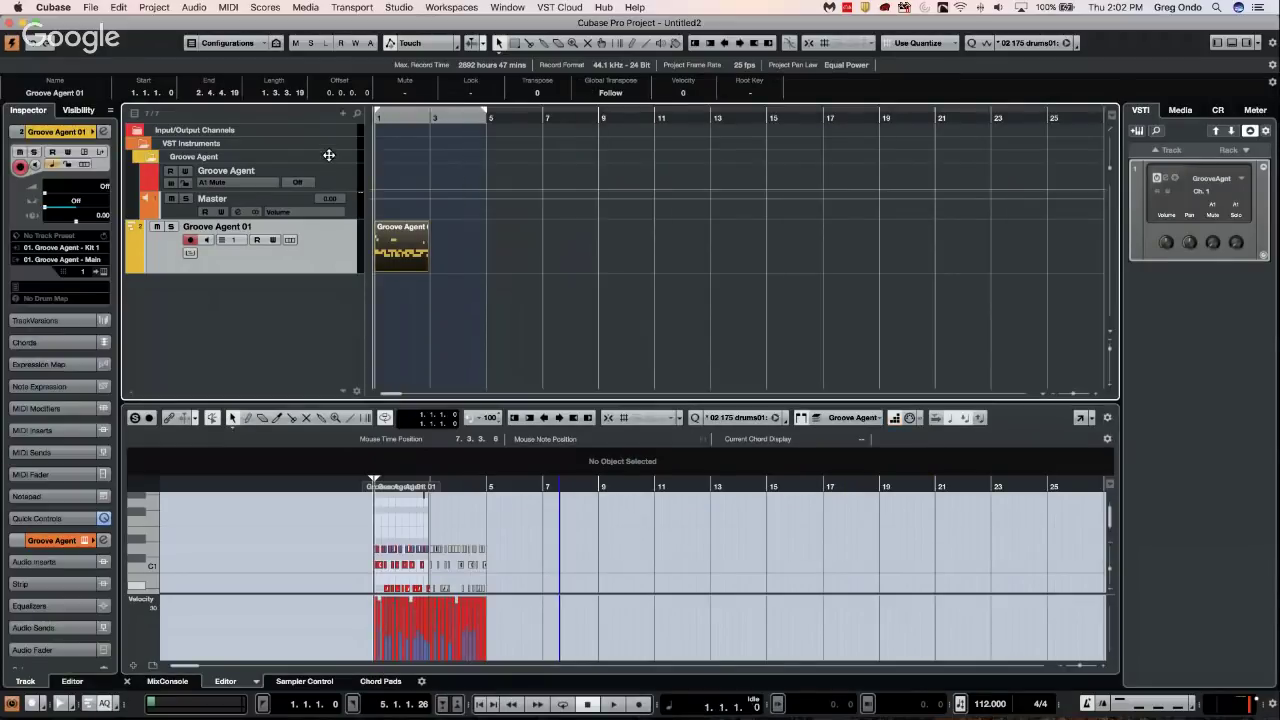
key(h)
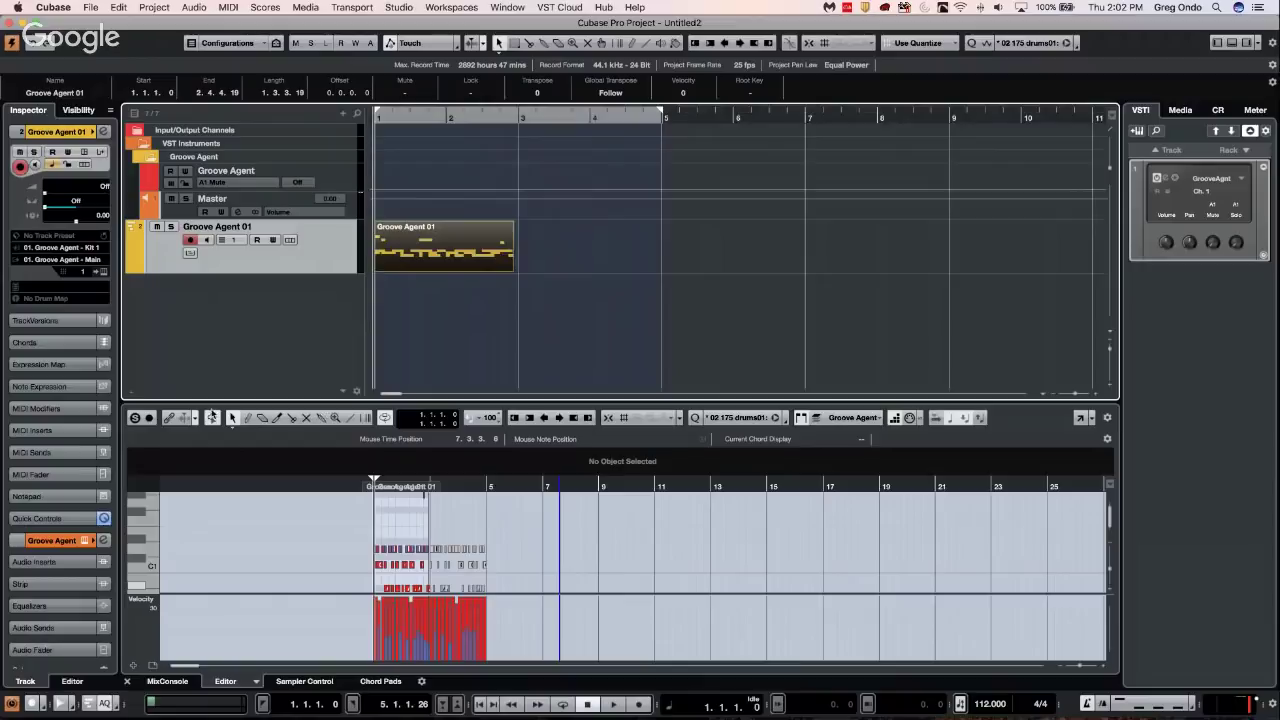
click(170, 419)
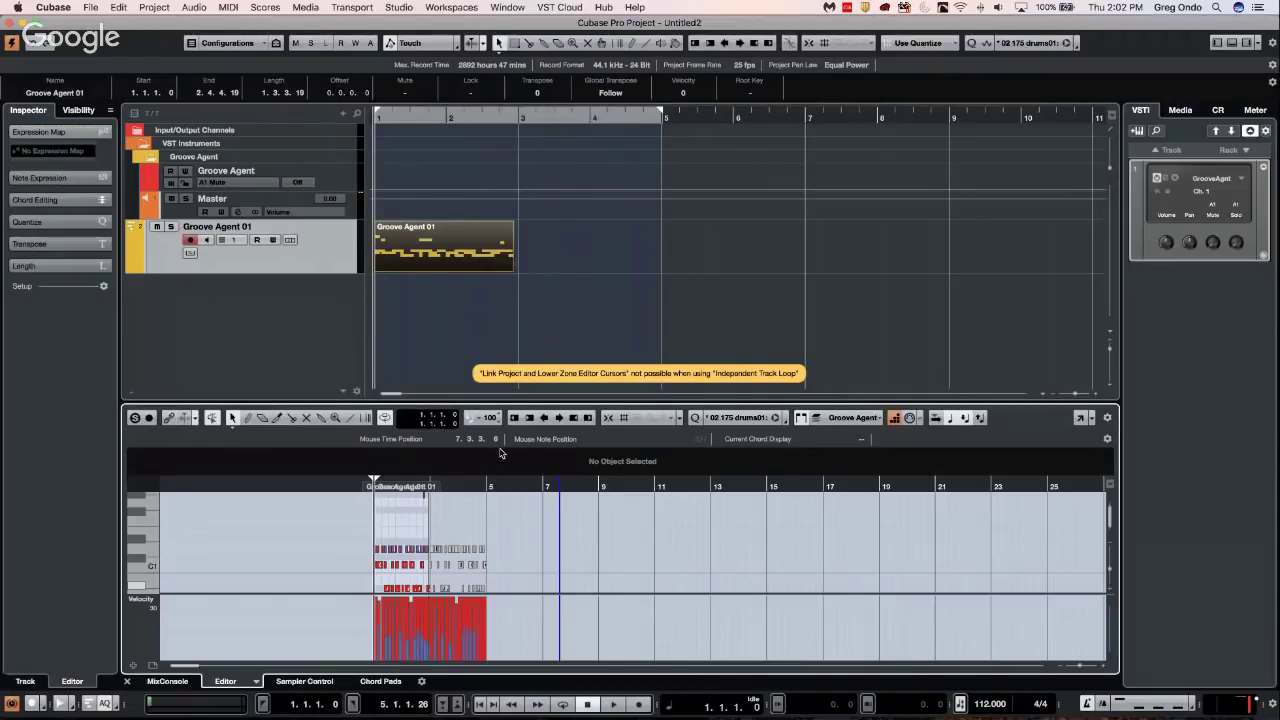
drag(444, 487, 240, 509)
Lengthen the part slightly to end near bar 3, and undo its resizing back to four bars
drag(509, 268, 510, 267)
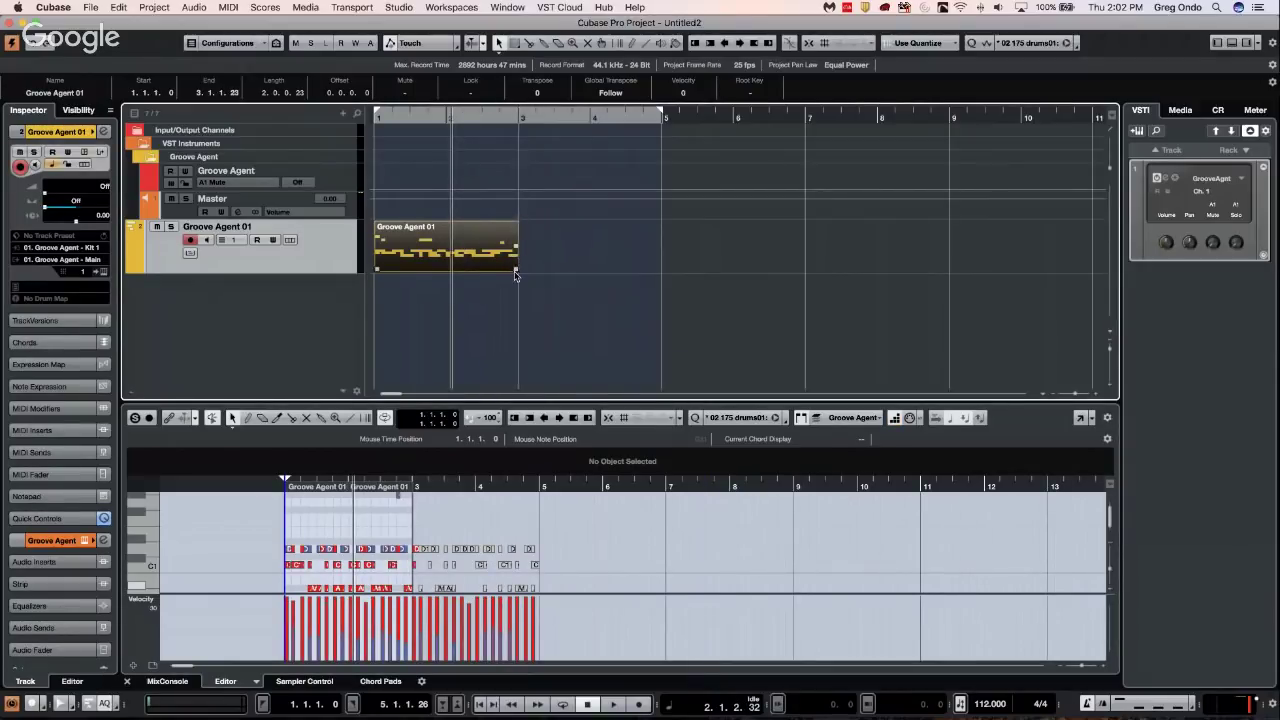
key(super+z)
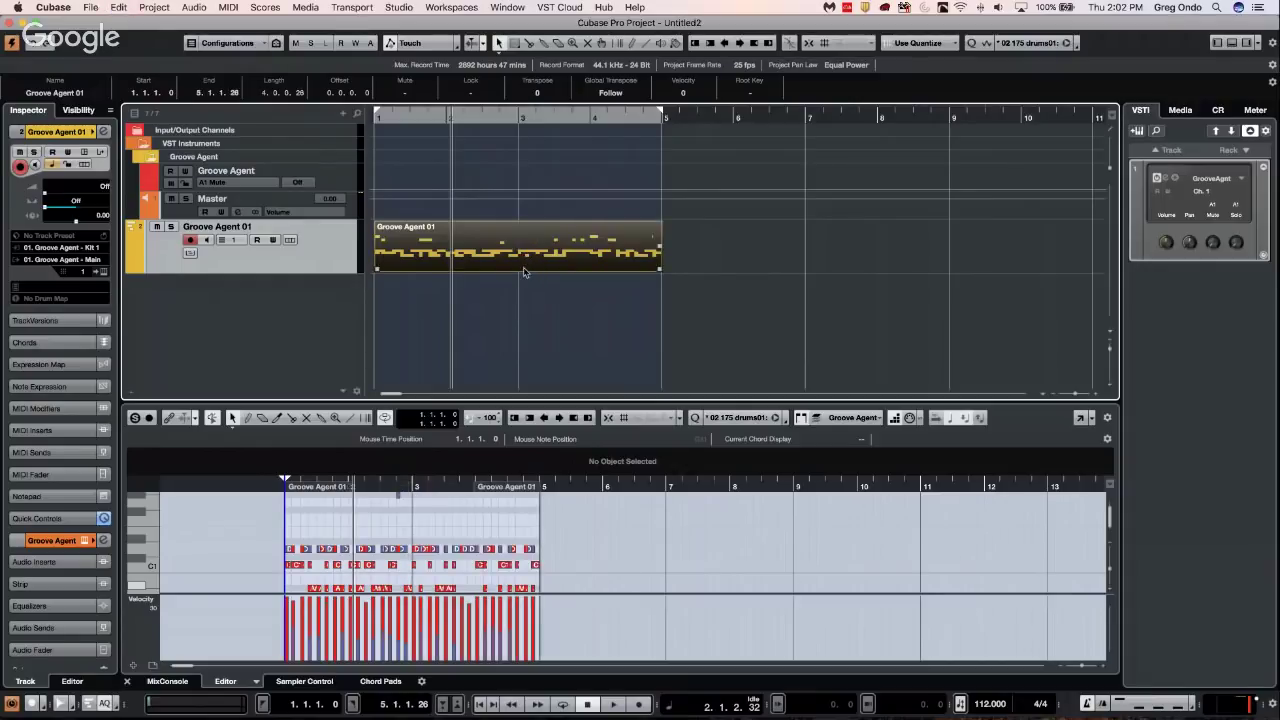
Split the Groove Agent 01 part at about bar 3 and erase the piece after the split
right_click(526, 266)
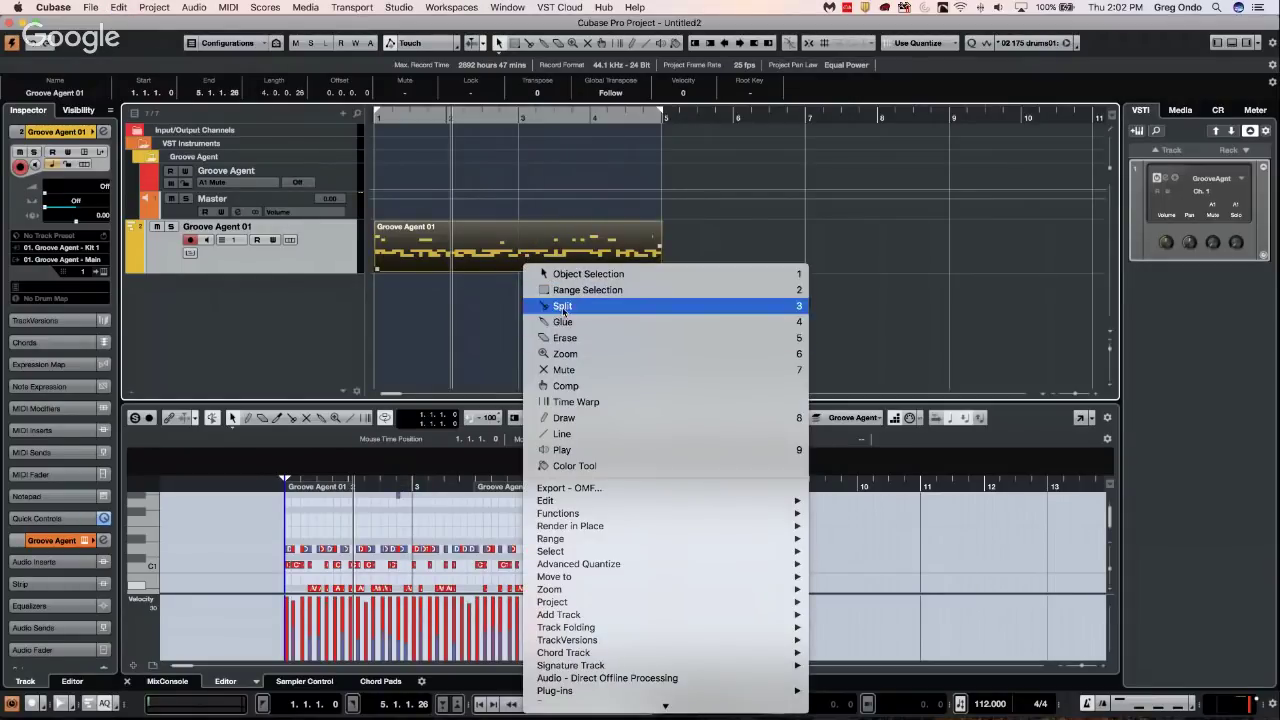
click(562, 306)
click(520, 258)
right_click(541, 254)
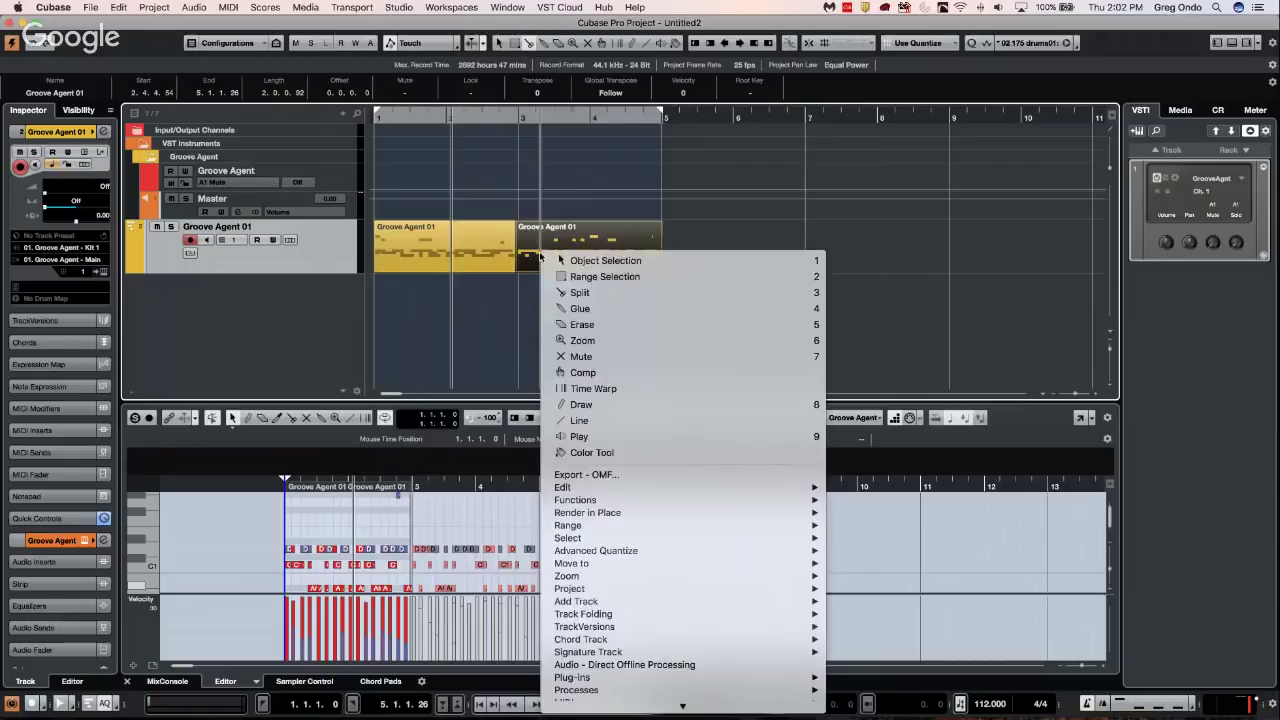
click(582, 324)
click(583, 246)
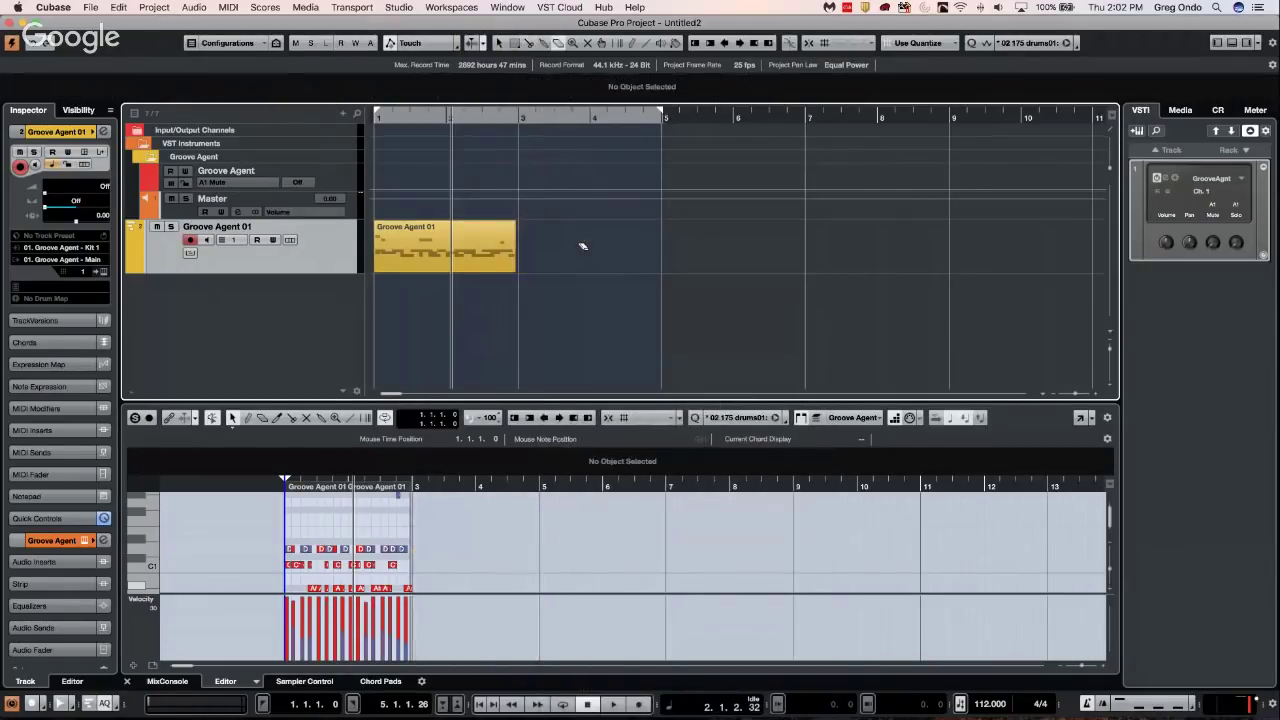
Switch back to the Object Selection tool, select the shortened Groove Agent 01 part, and play it with the editor's independent loop
right_click(564, 255)
click(580, 257)
click(436, 237)
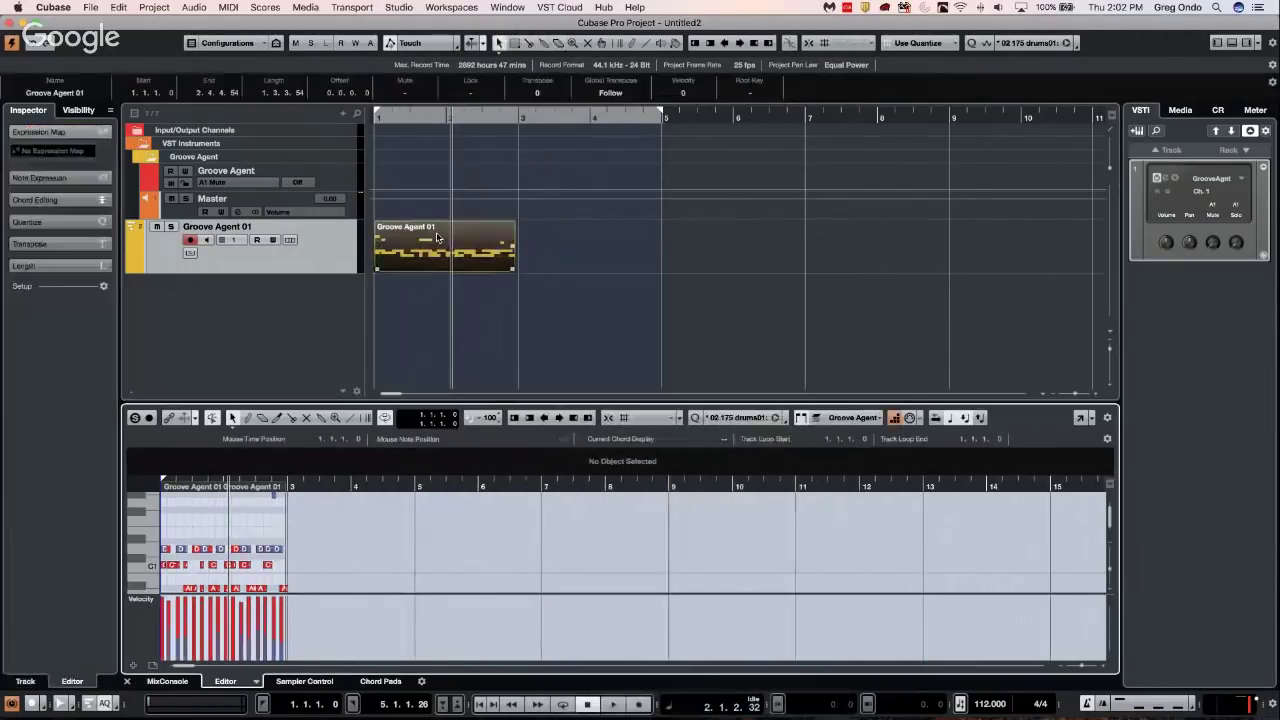
click(384, 419)
click(384, 419)
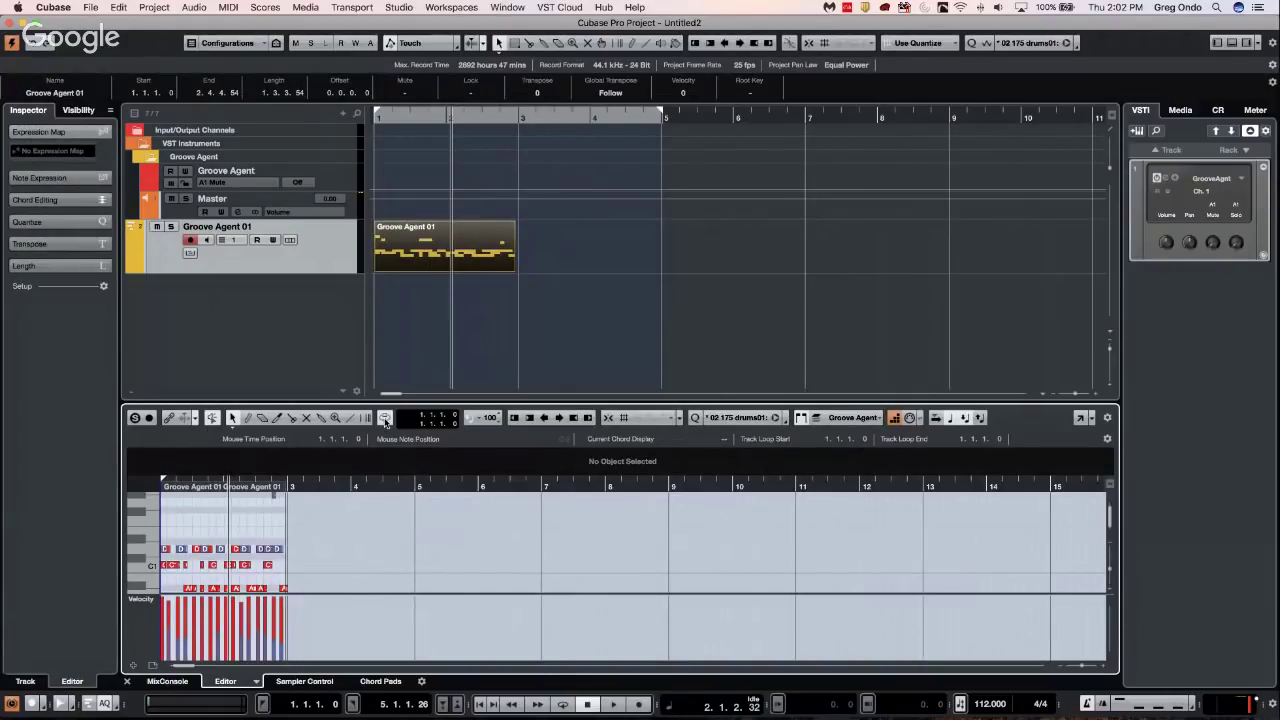
key(space)
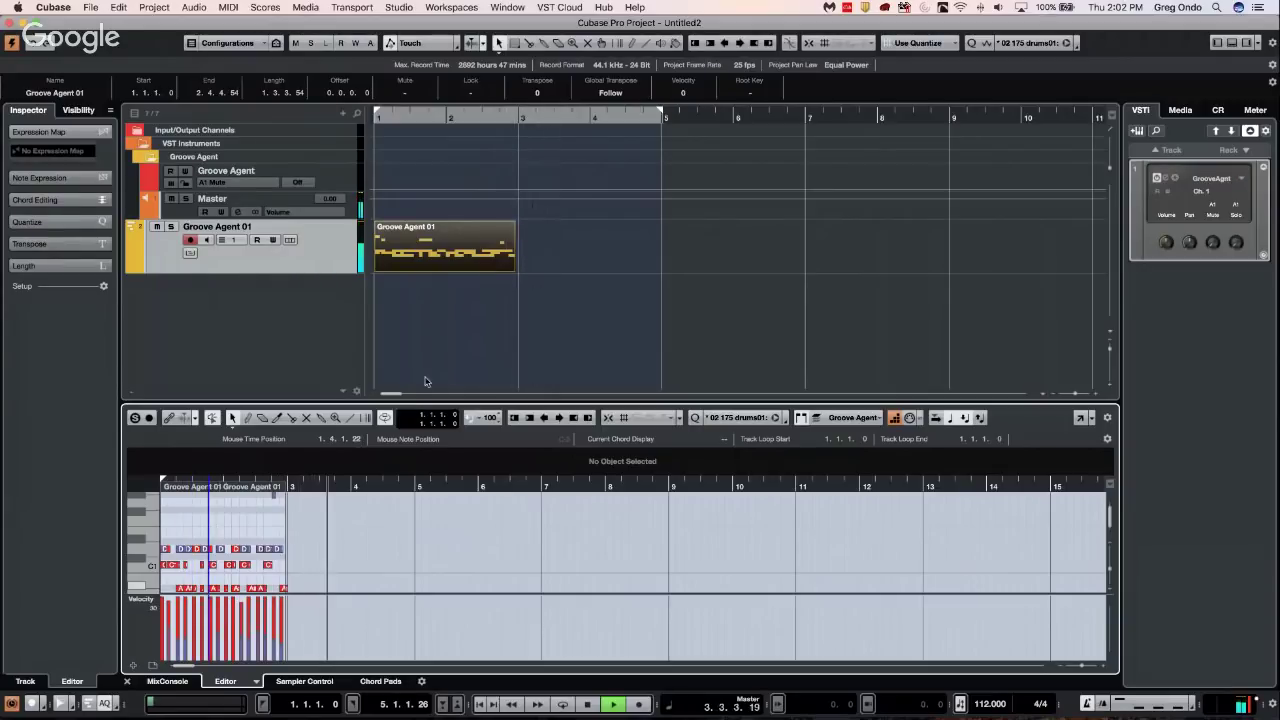
Turn off the independent loop and shorten the cycle range to end at bar 3 during playback, then stop
click(389, 420)
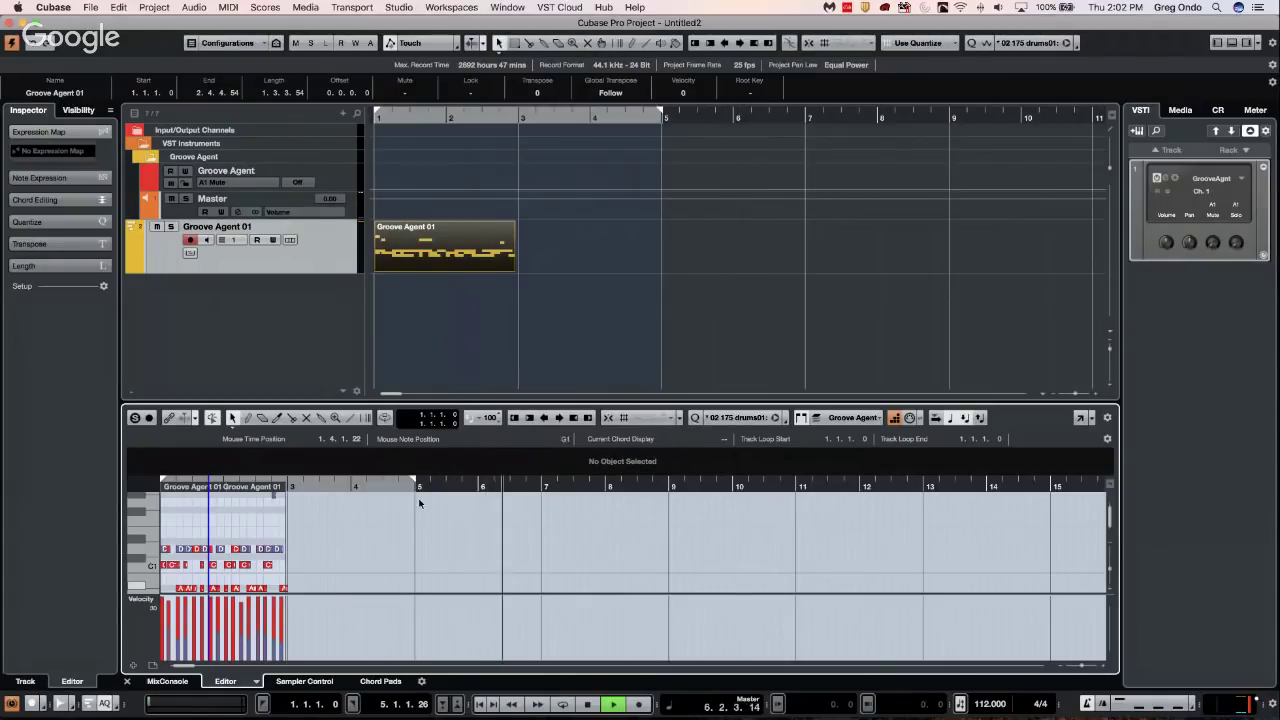
drag(415, 482, 288, 486)
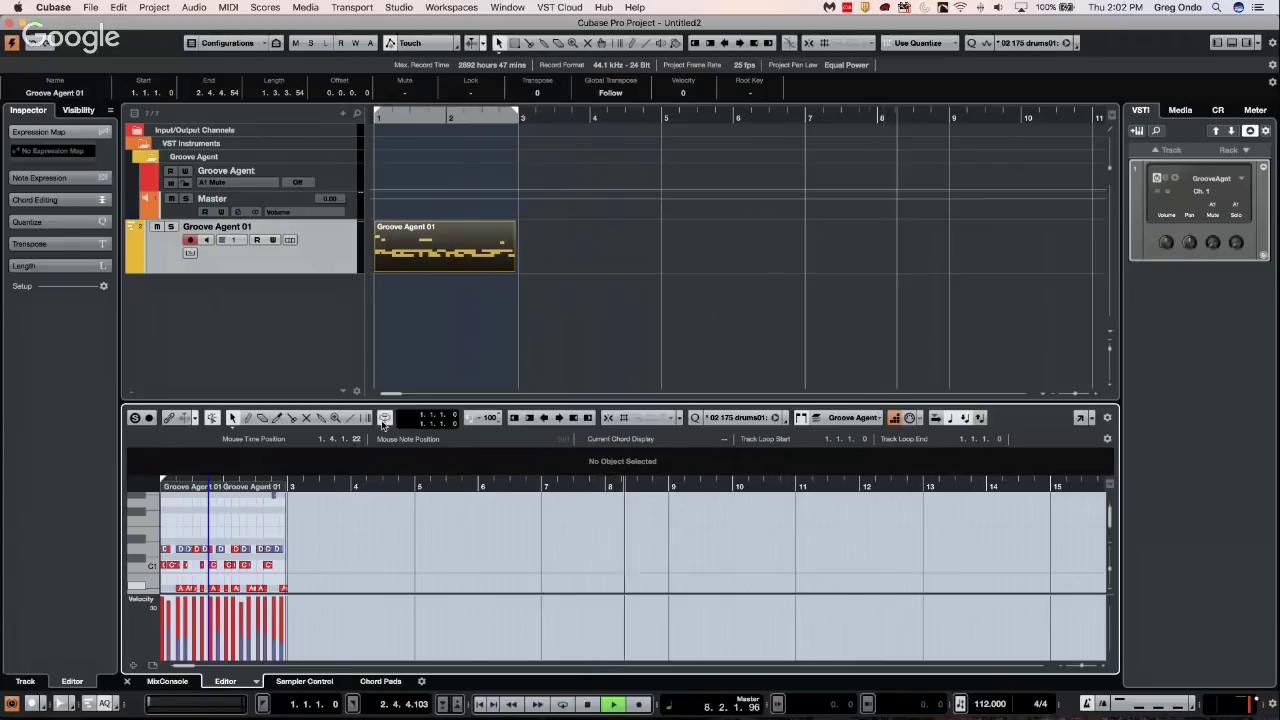
drag(383, 110, 383, 116)
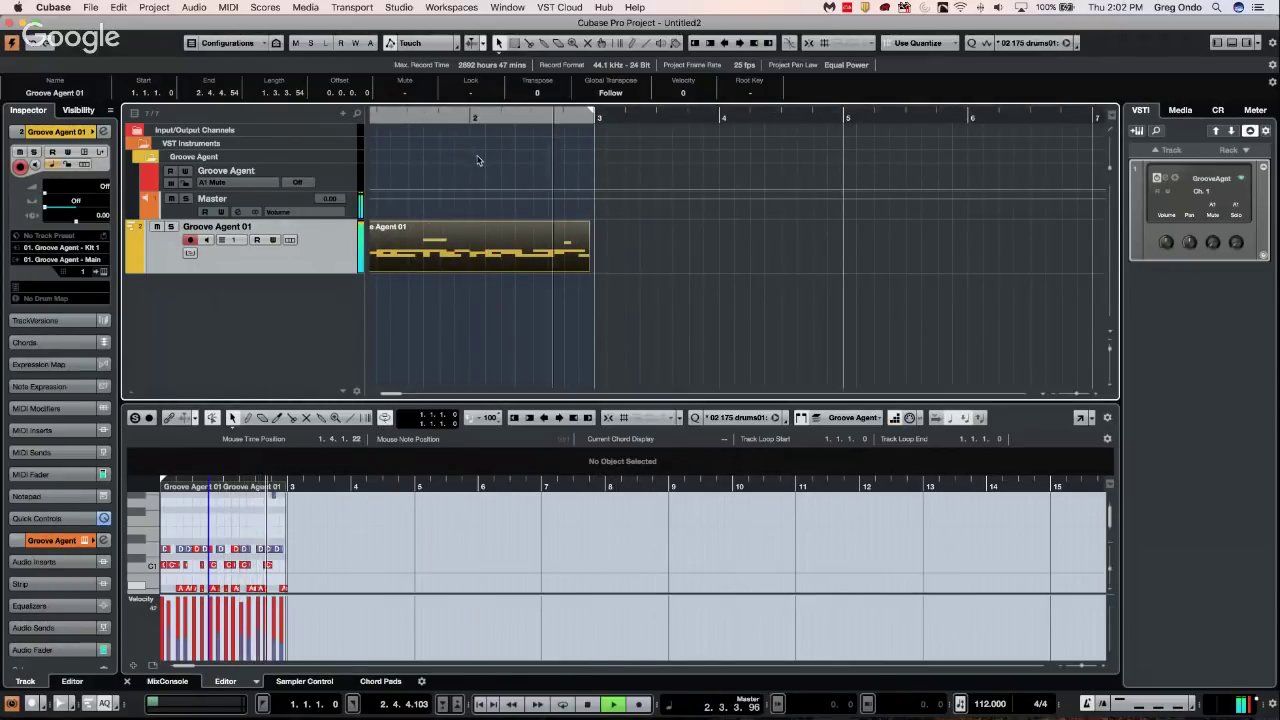
key(space)
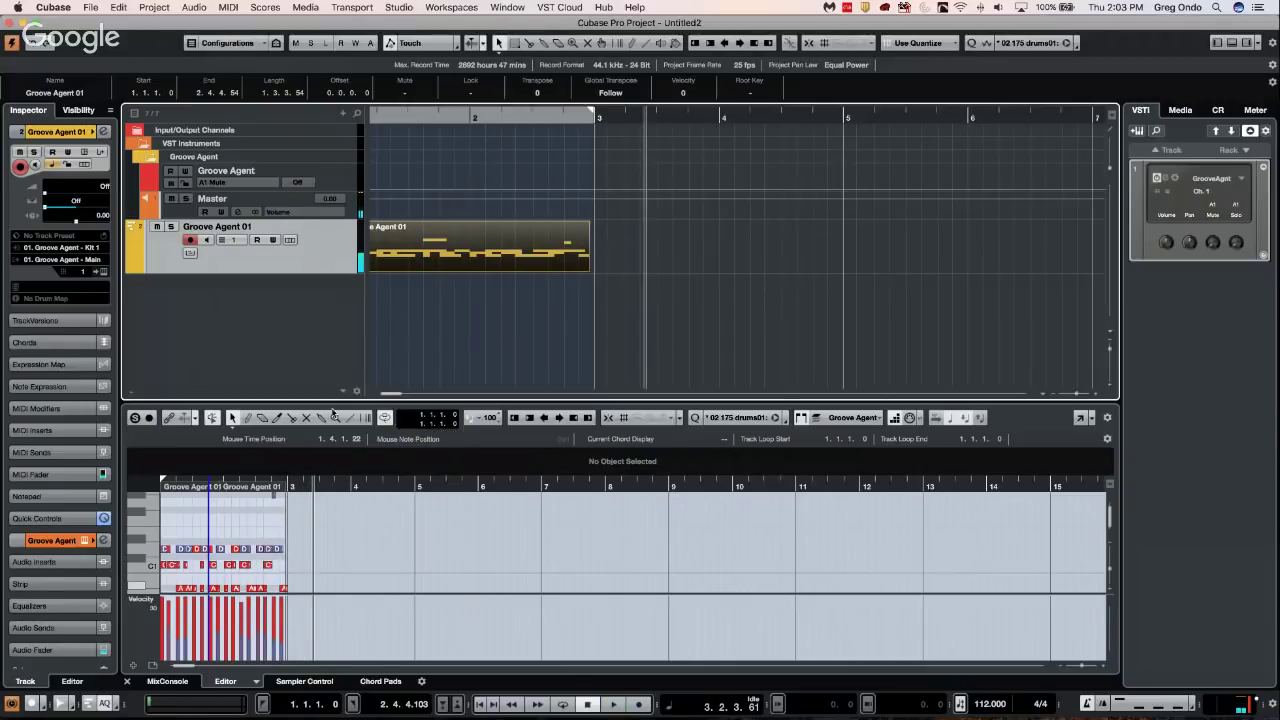
Toggle the independent loop and select all notes of the Groove Agent 01 part in the lower-zone editor
click(385, 419)
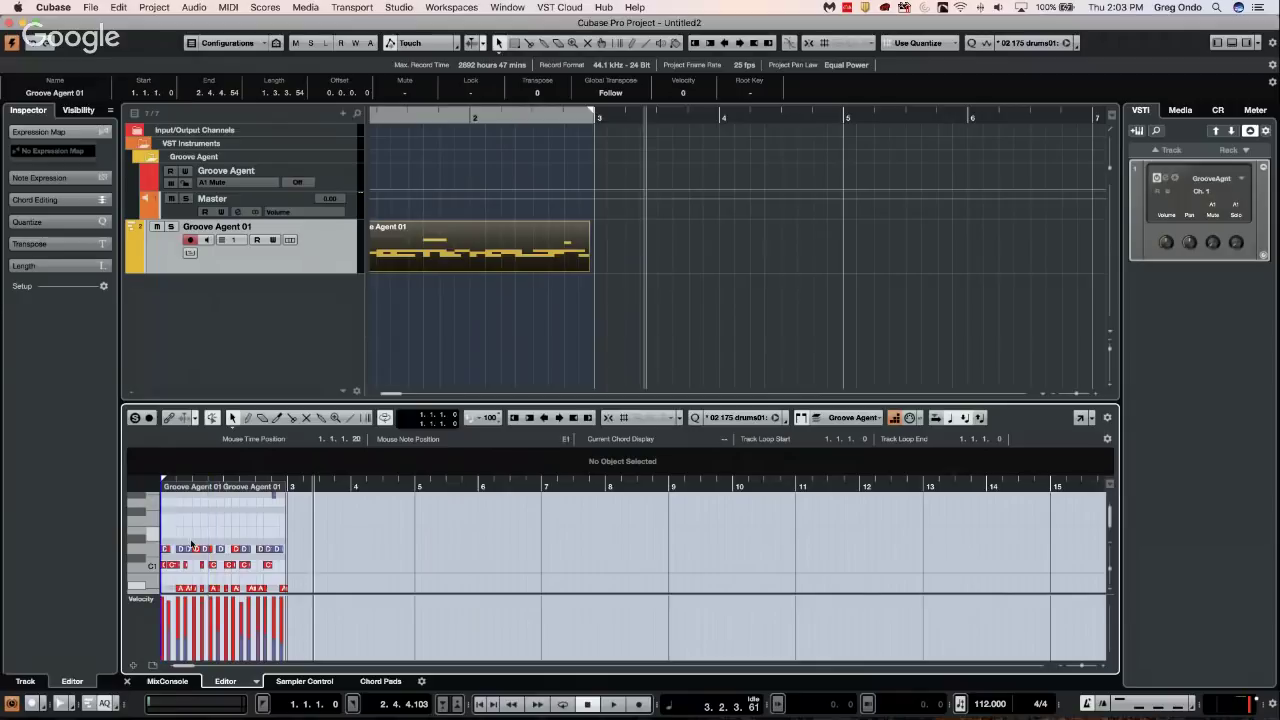
scroll(161, 532, down, 2)
key(super+a)
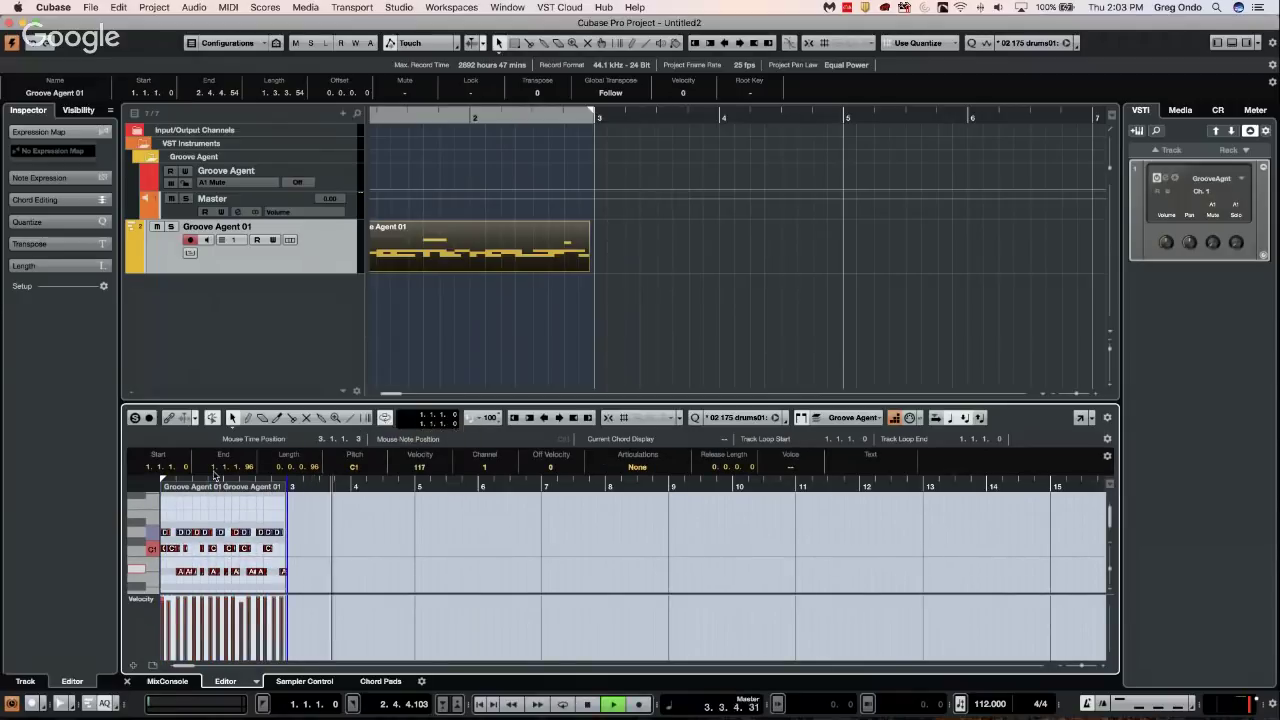
drag(315, 484, 312, 530)
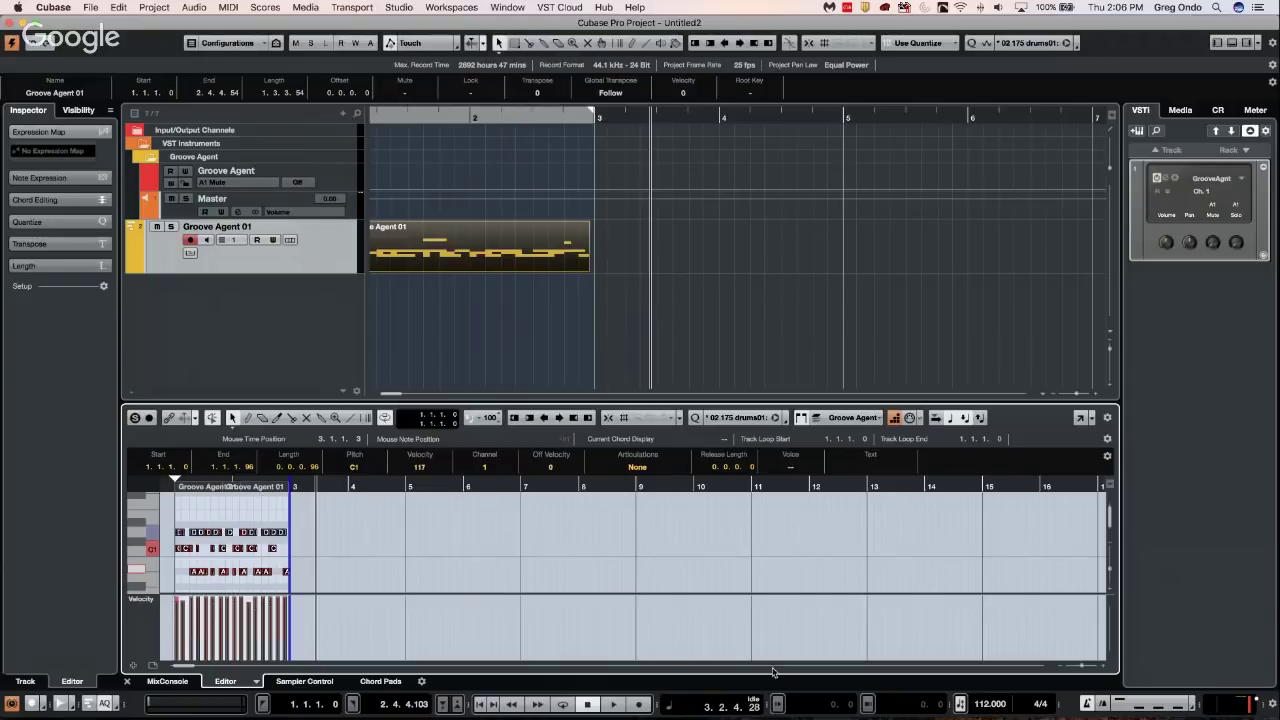
Add an audio track below Groove Agent 01 and switch the project ruler's display to seconds
right_click(272, 320)
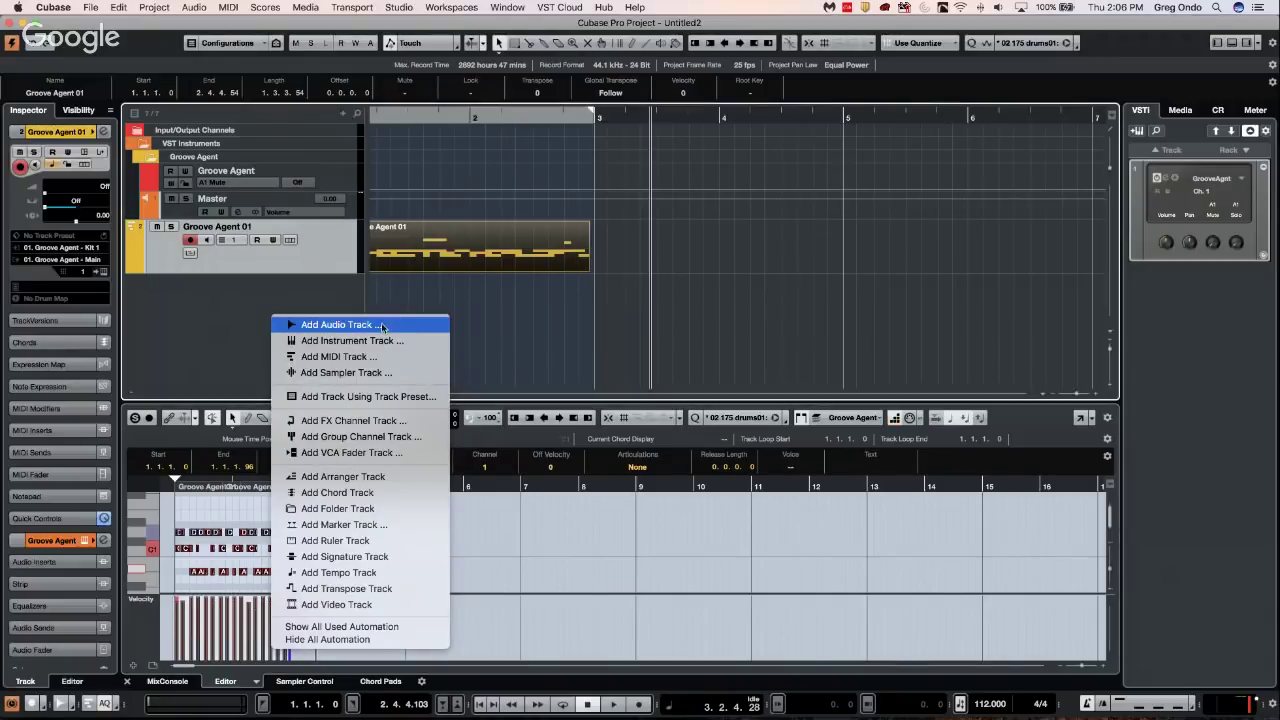
click(803, 213)
click(822, 212)
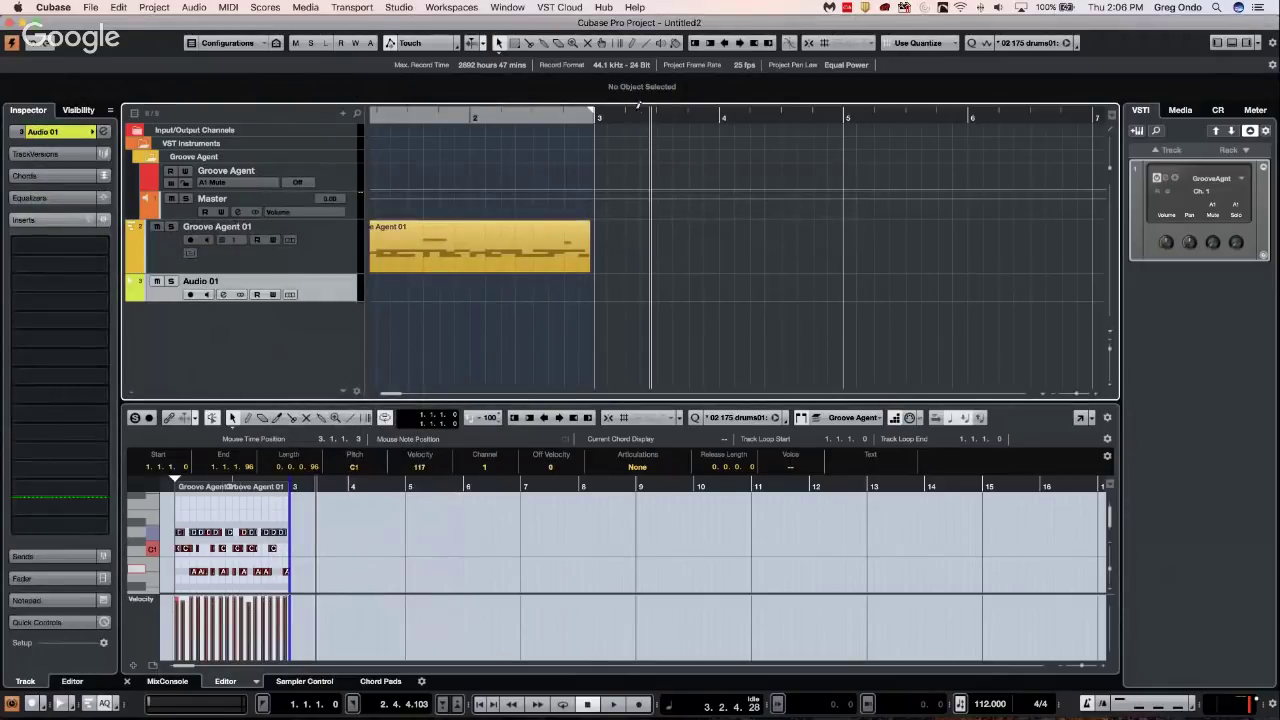
right_click(639, 121)
click(682, 134)
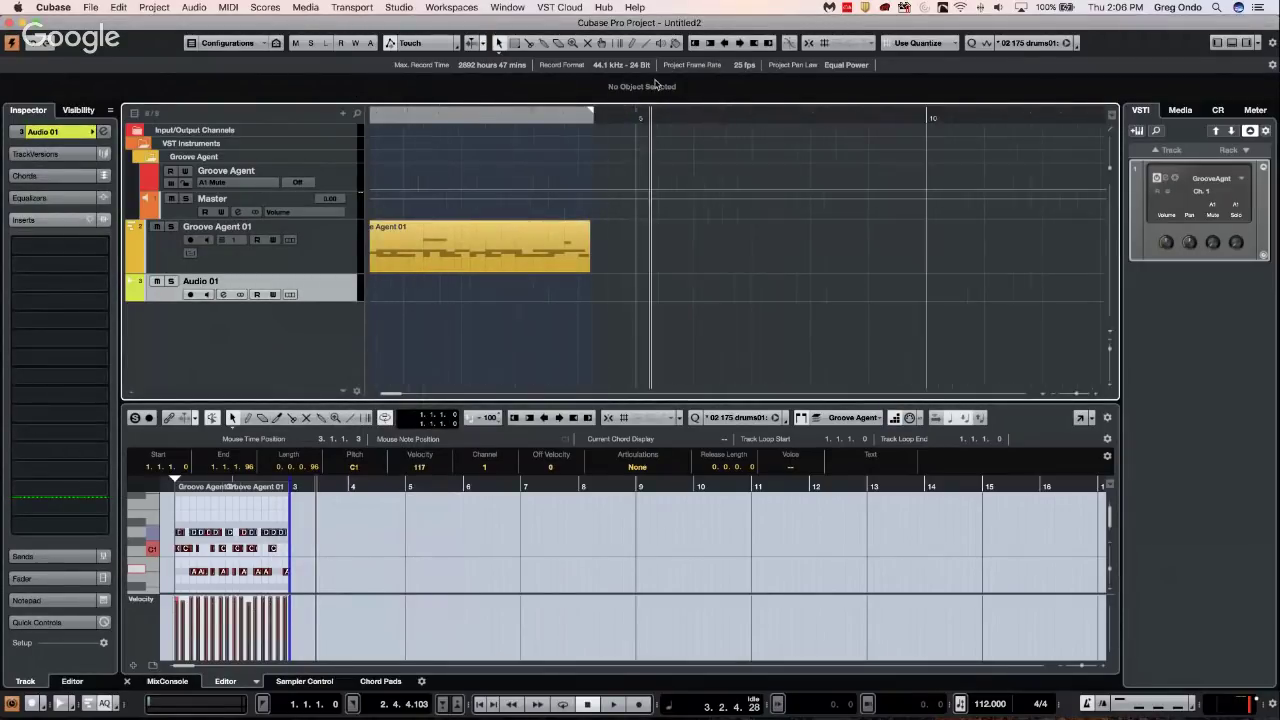
Record four separate clips on the Audio 01 track from about 6.7 s by repeatedly punching in and out
click(733, 117)
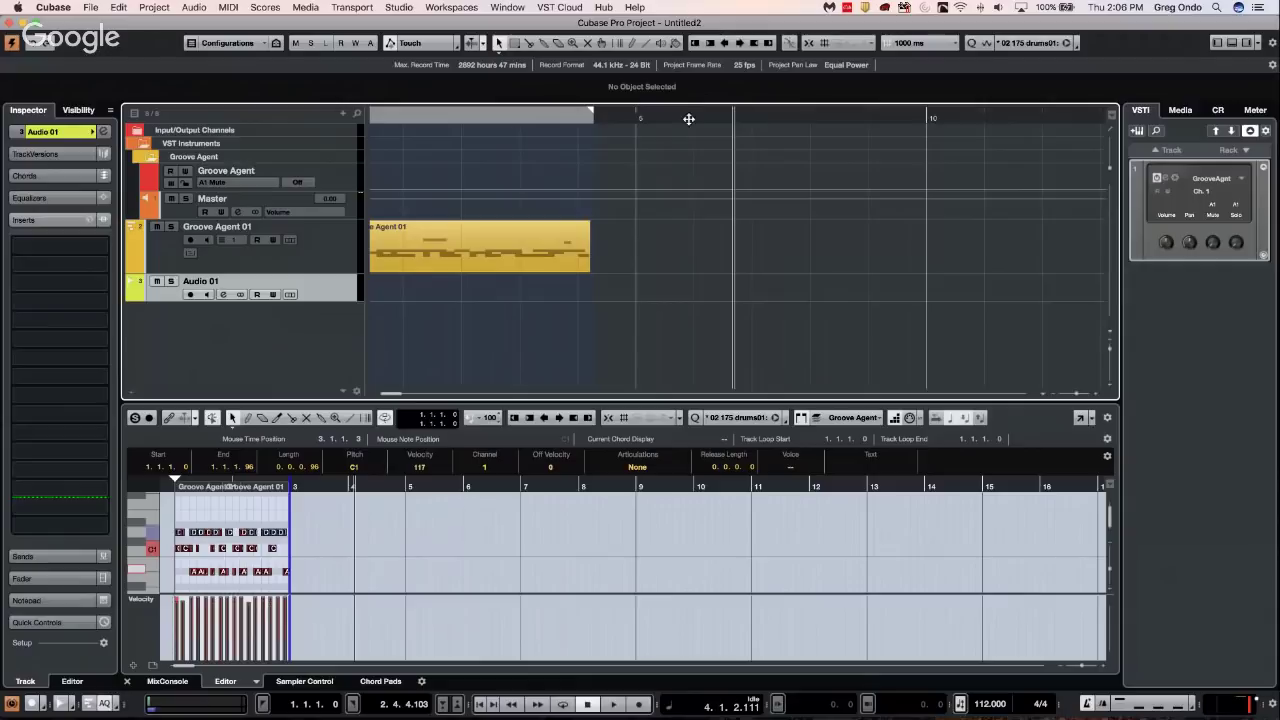
click(639, 705)
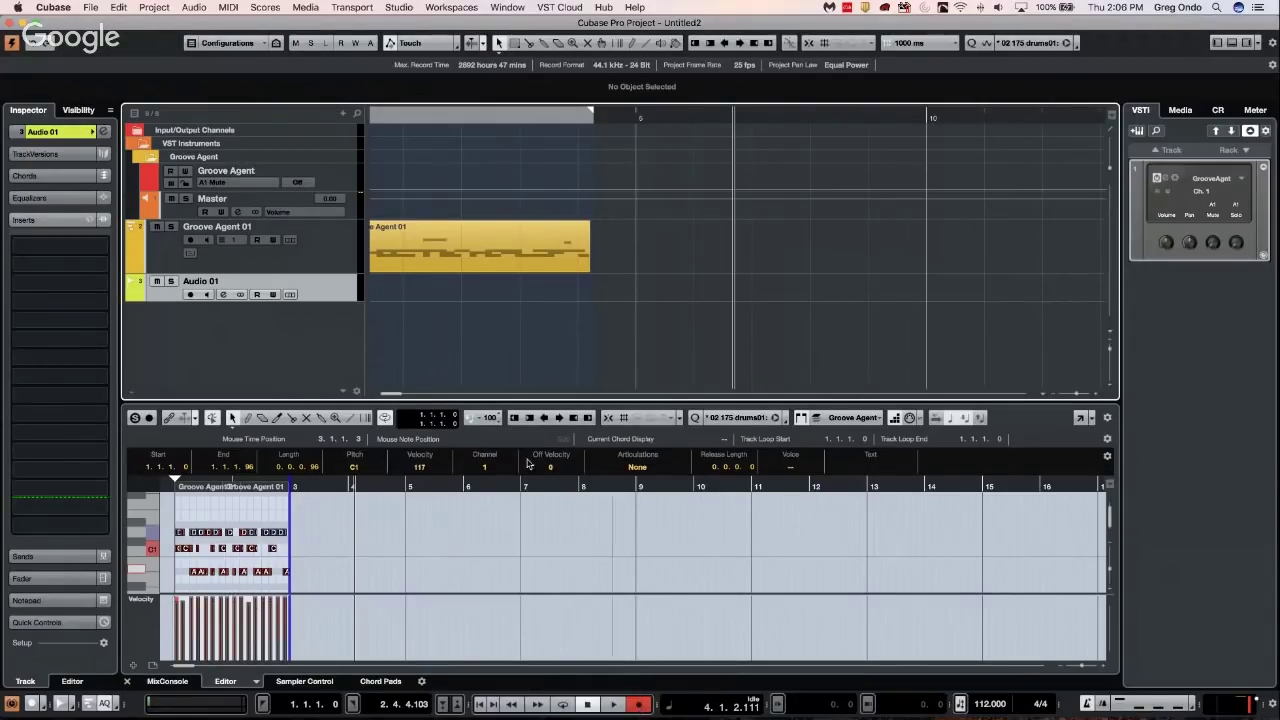
click(190, 294)
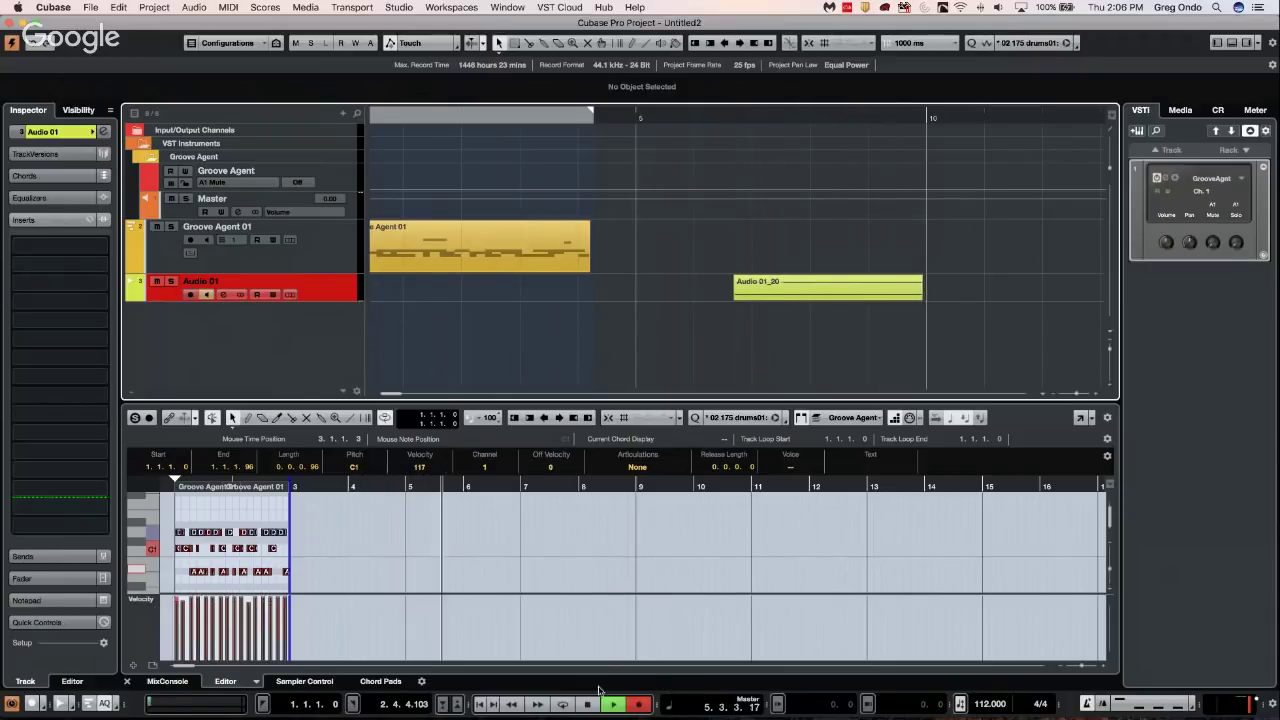
click(640, 704)
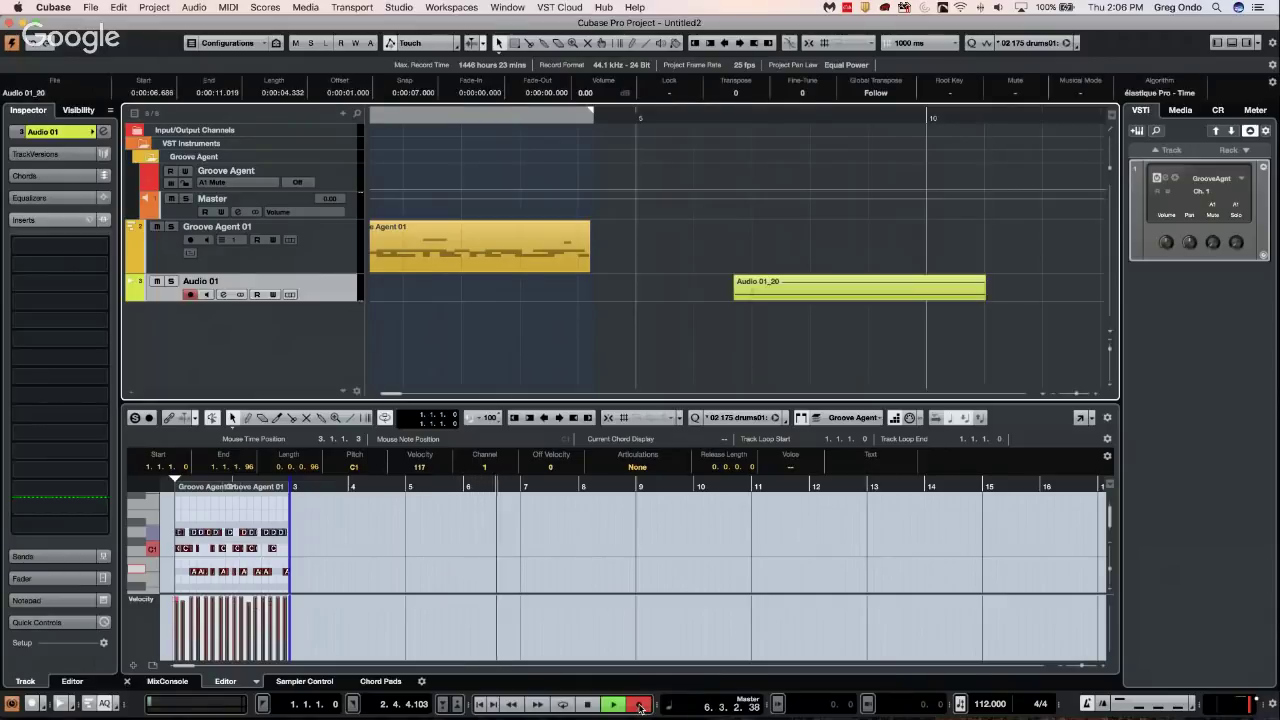
click(640, 704)
click(640, 704)
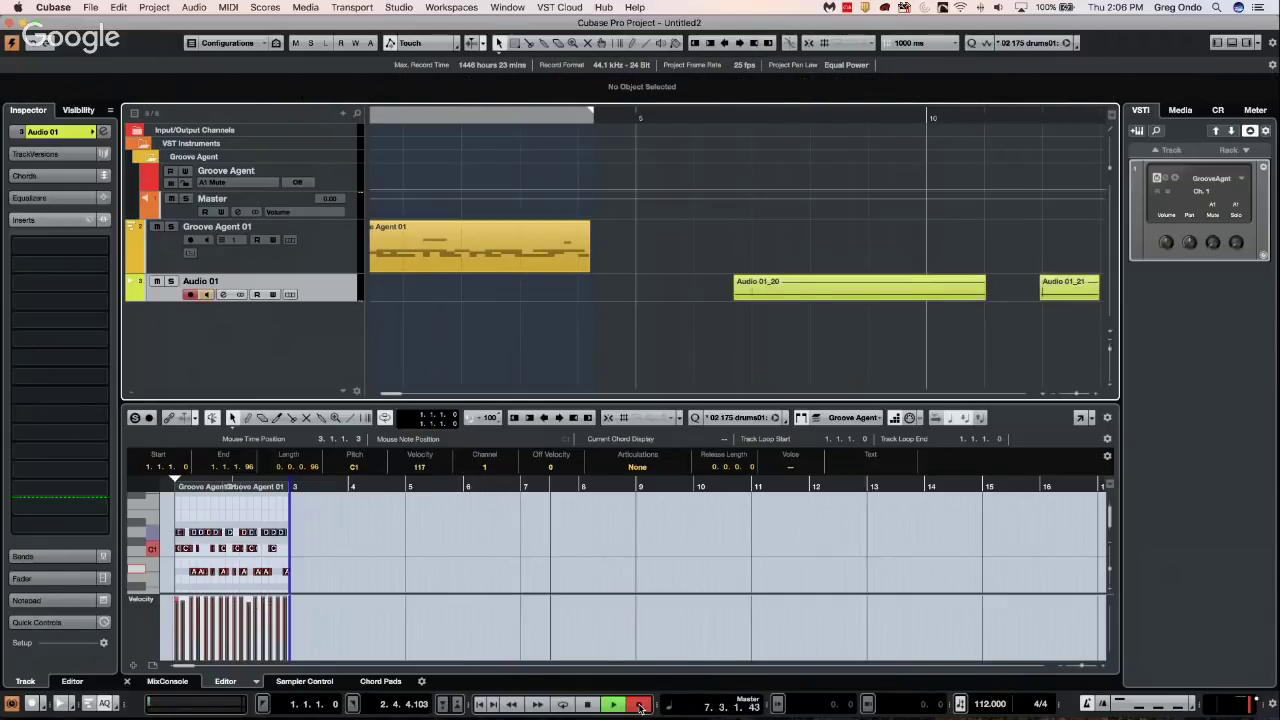
click(640, 704)
click(640, 704)
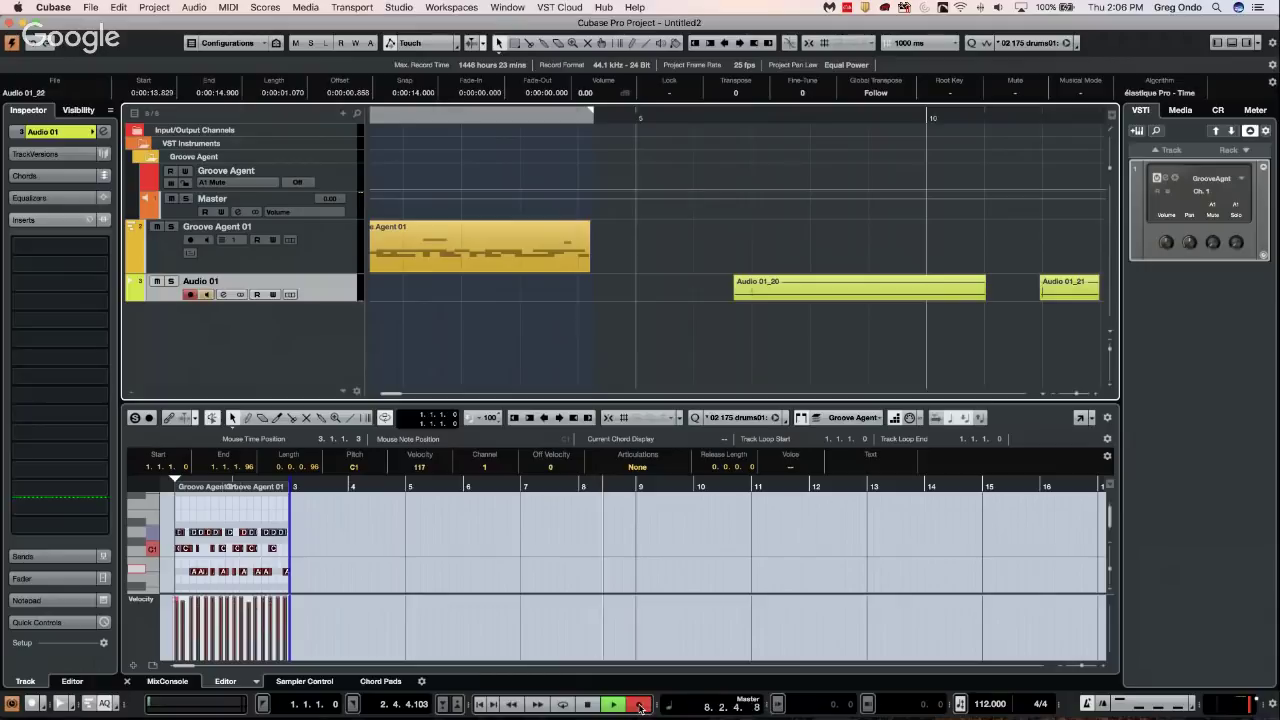
click(640, 704)
key(space)
Open the Pool, expand its Audio folder and check the Origin Time of each recorded Audio 01 clip, closing the Pool when finished
drag(690, 110, 676, 45)
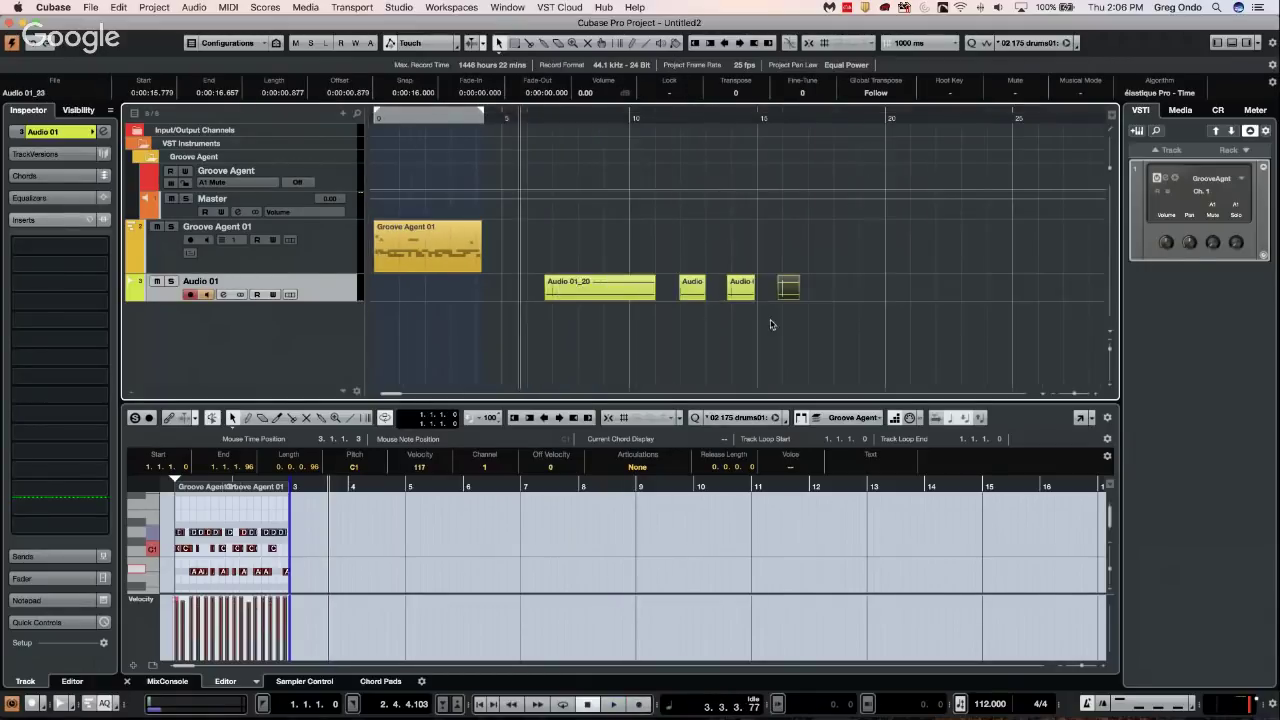
click(622, 294)
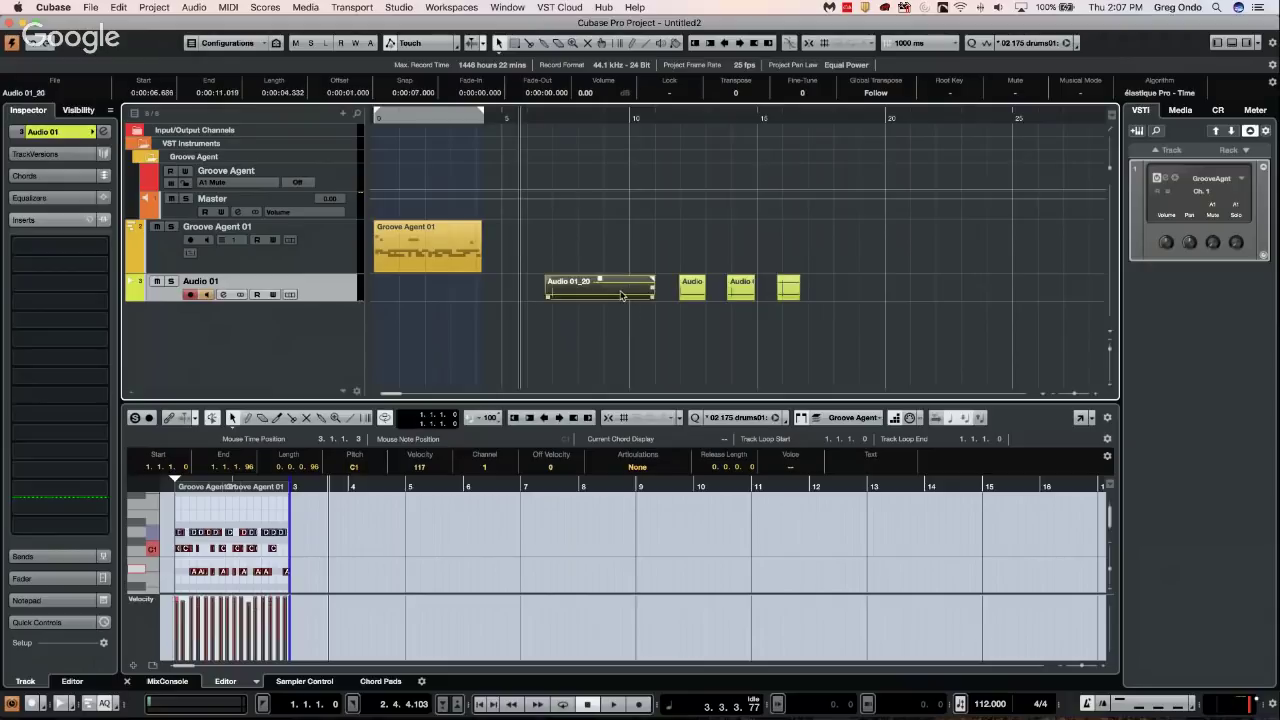
click(305, 7)
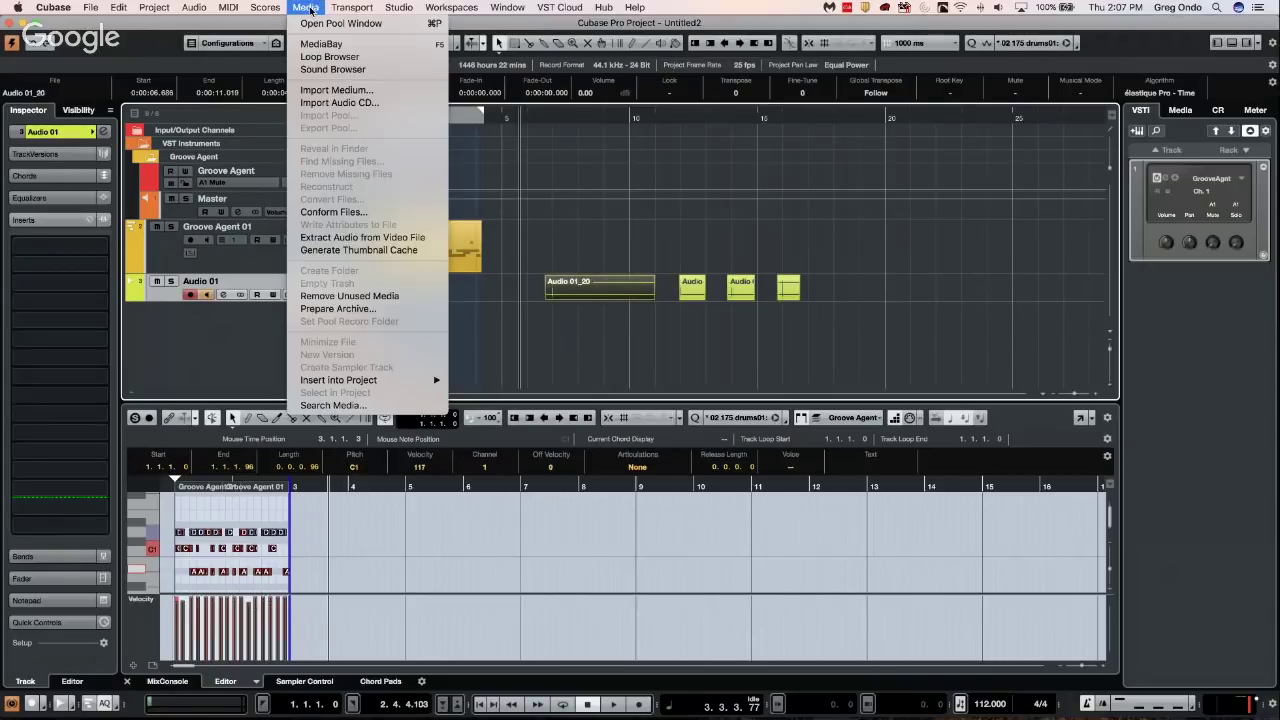
click(380, 23)
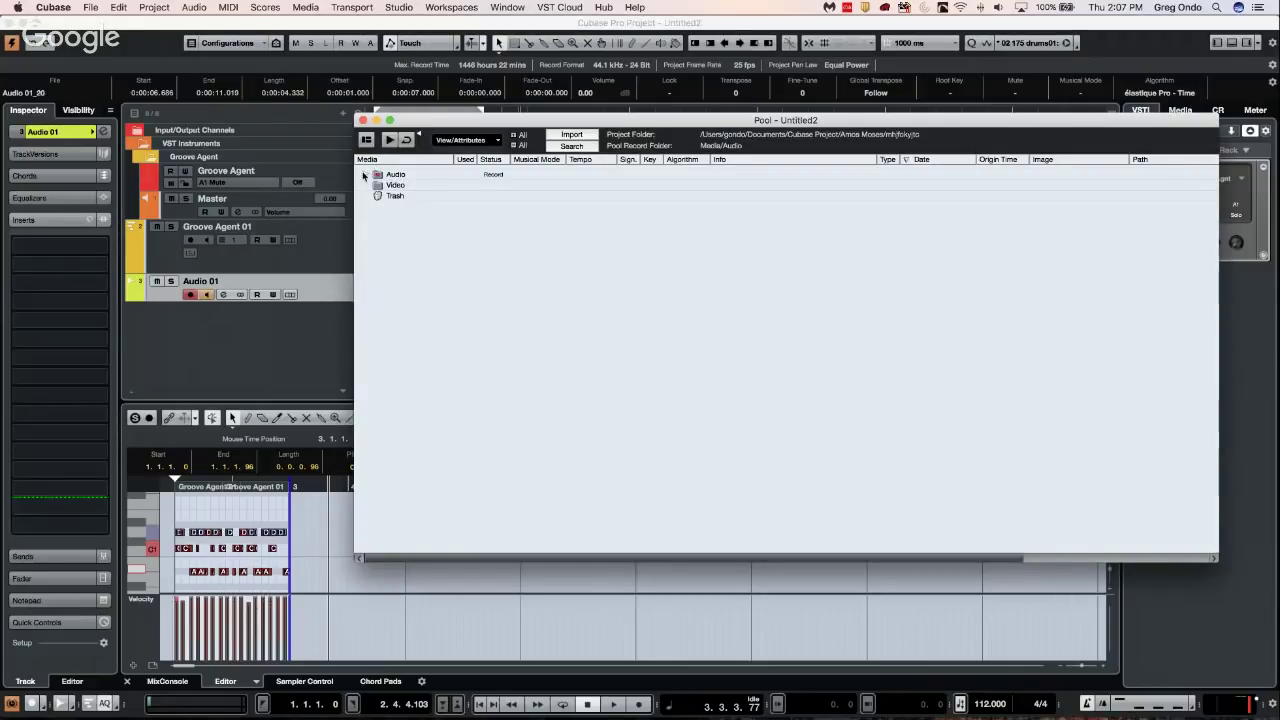
click(364, 175)
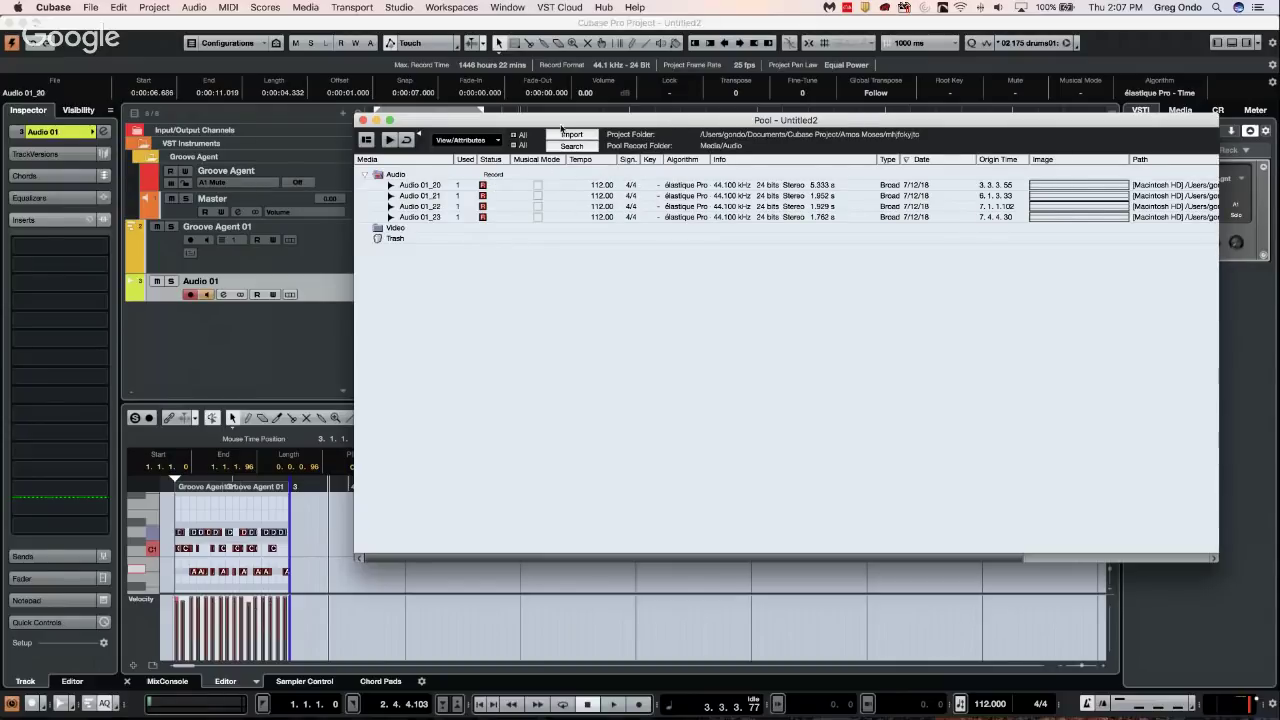
drag(561, 124, 463, 150)
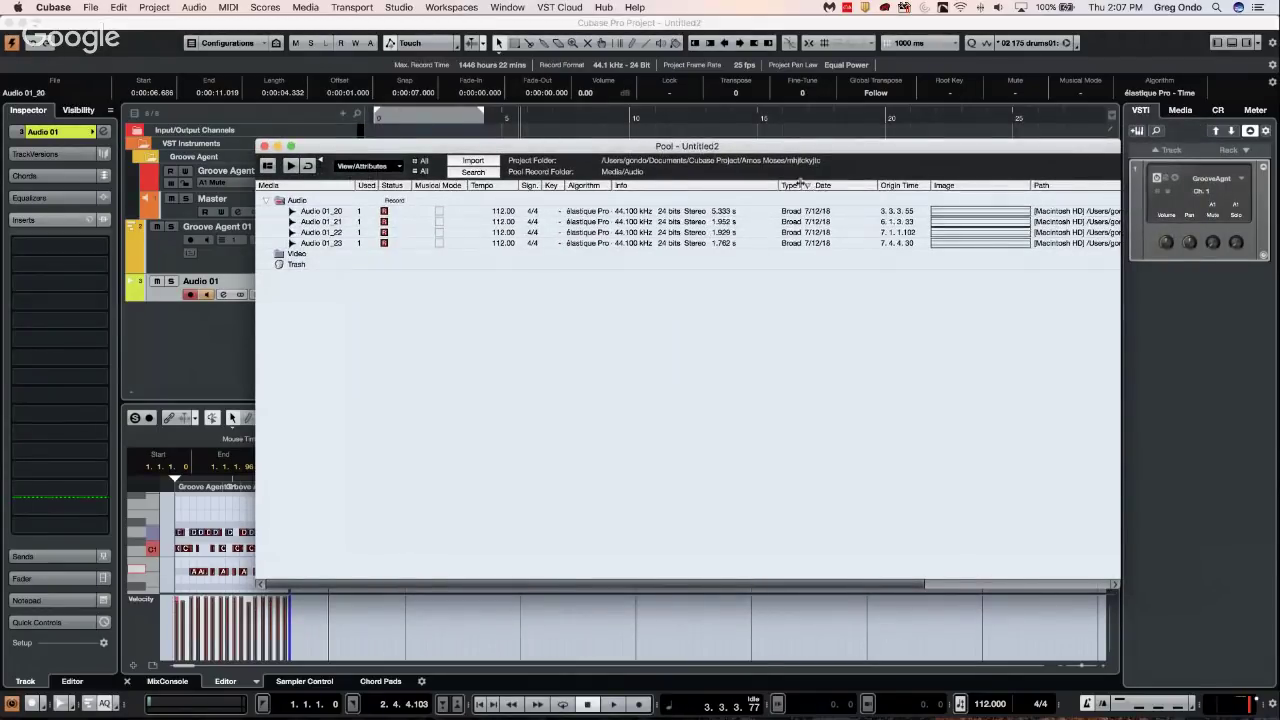
drag(812, 185, 859, 186)
click(962, 186)
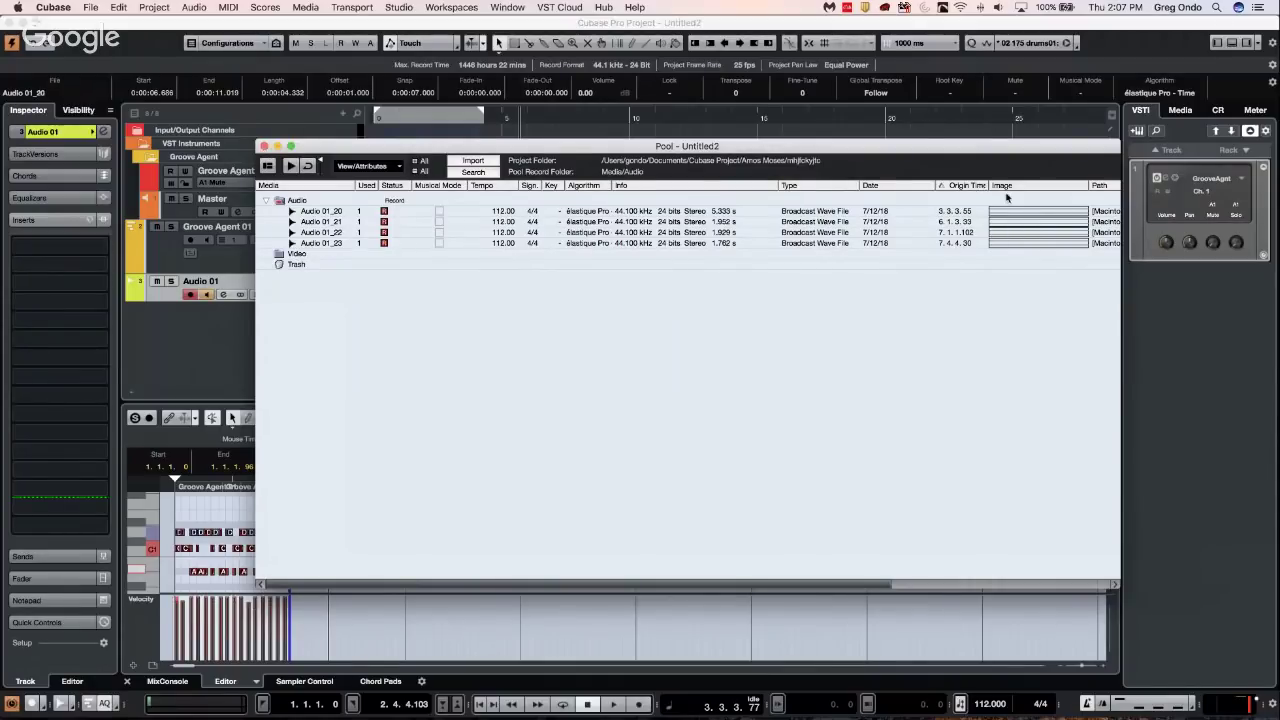
click(263, 147)
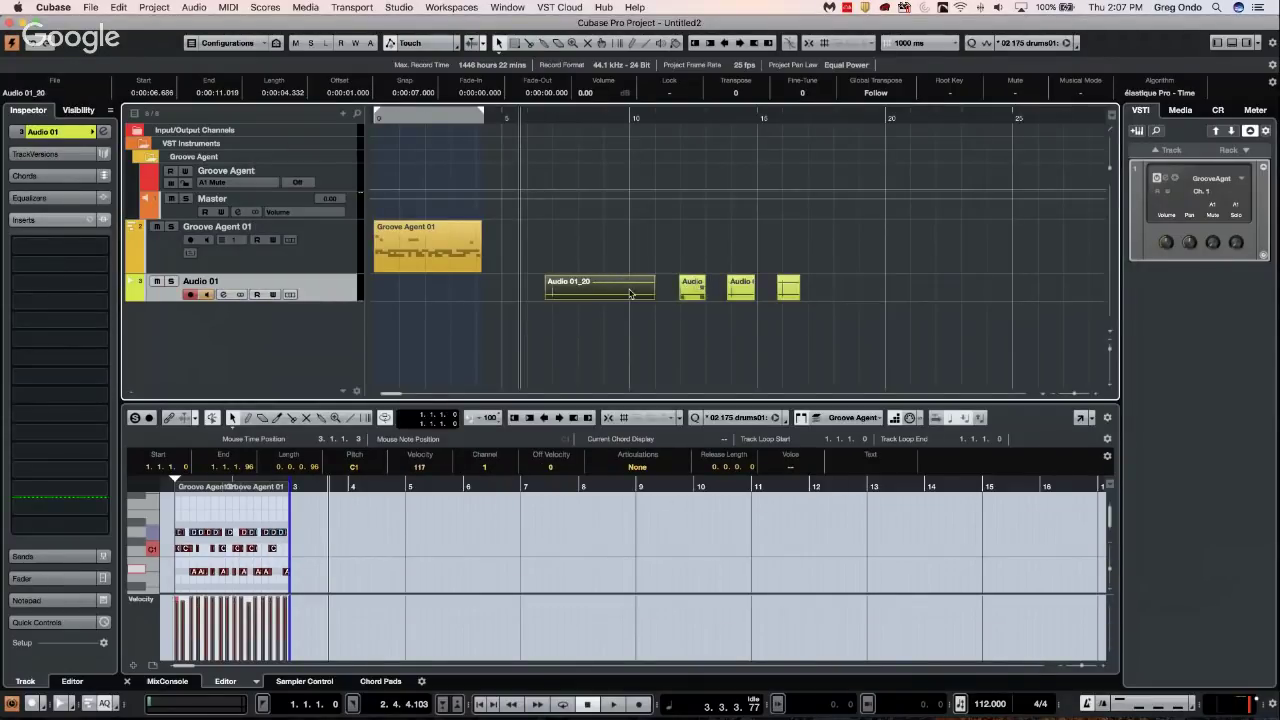
Move the four recorded clips to different positions and in a different order along the Audio 01 track
drag(625, 295, 561, 296)
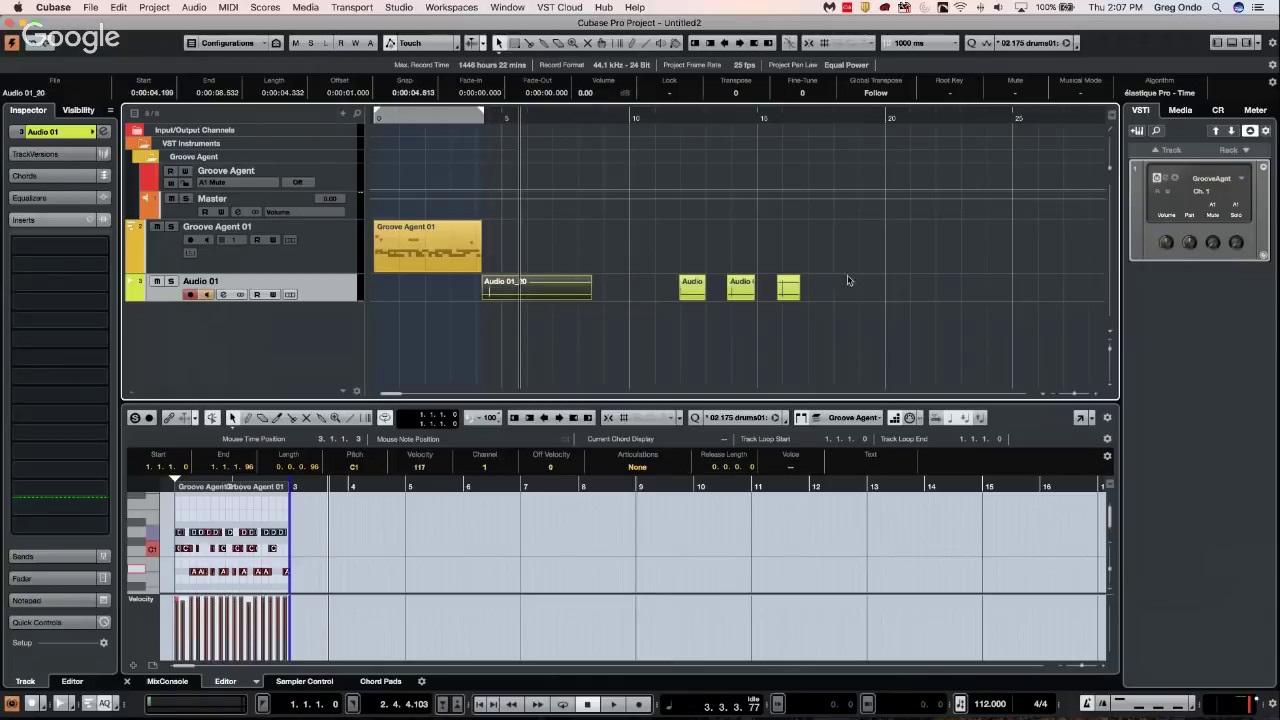
click(688, 293)
mouse_move(688, 293)
mouse_down()
mouse_move(830, 293)
mouse_move(669, 291)
mouse_up()
drag(826, 292, 441, 292)
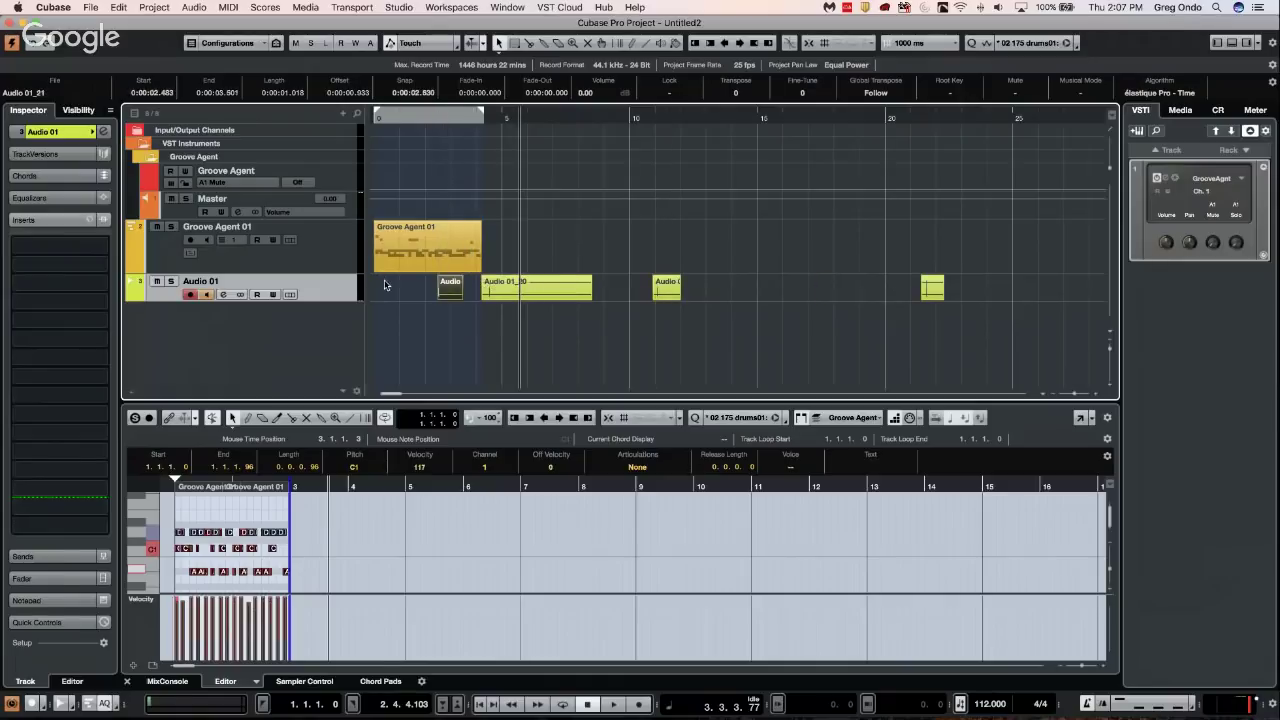
click(950, 285)
drag(930, 286, 627, 293)
Select all four recorded clips on the Audio 01 track and return them to their recorded positions with Move to Origin
drag(766, 324, 727, 292)
right_click(726, 292)
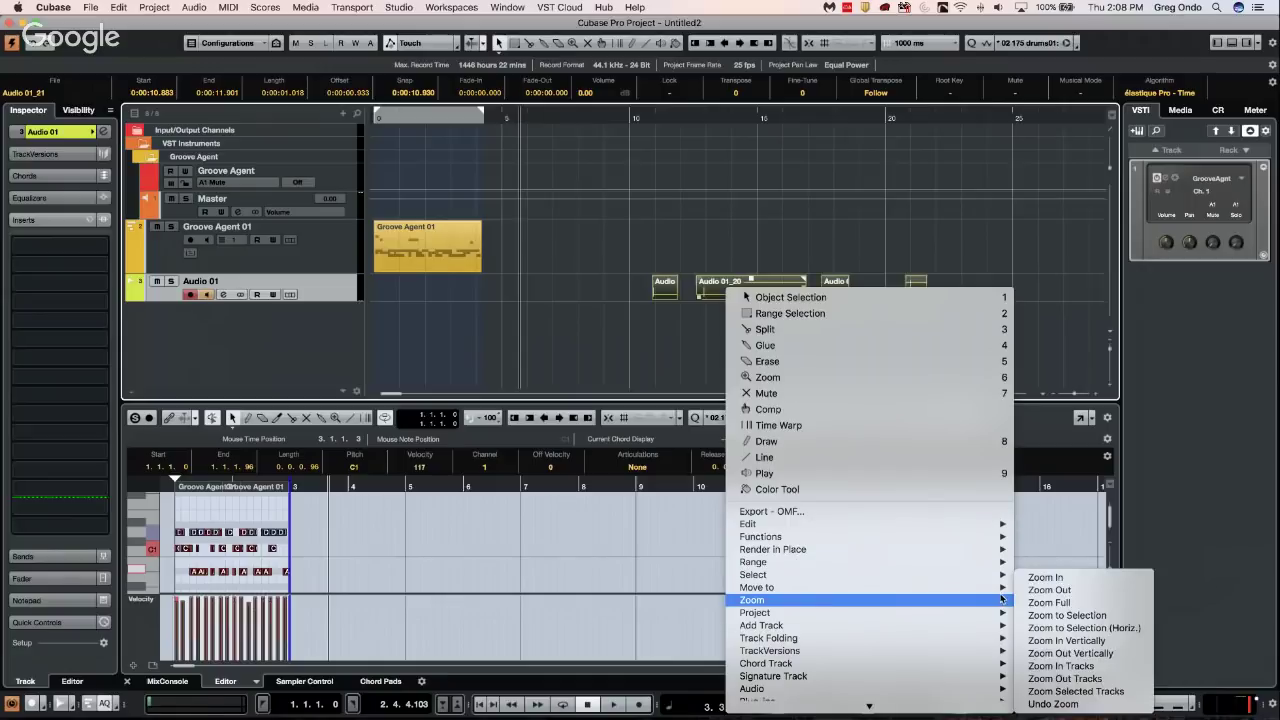
mouse_move(1003, 587)
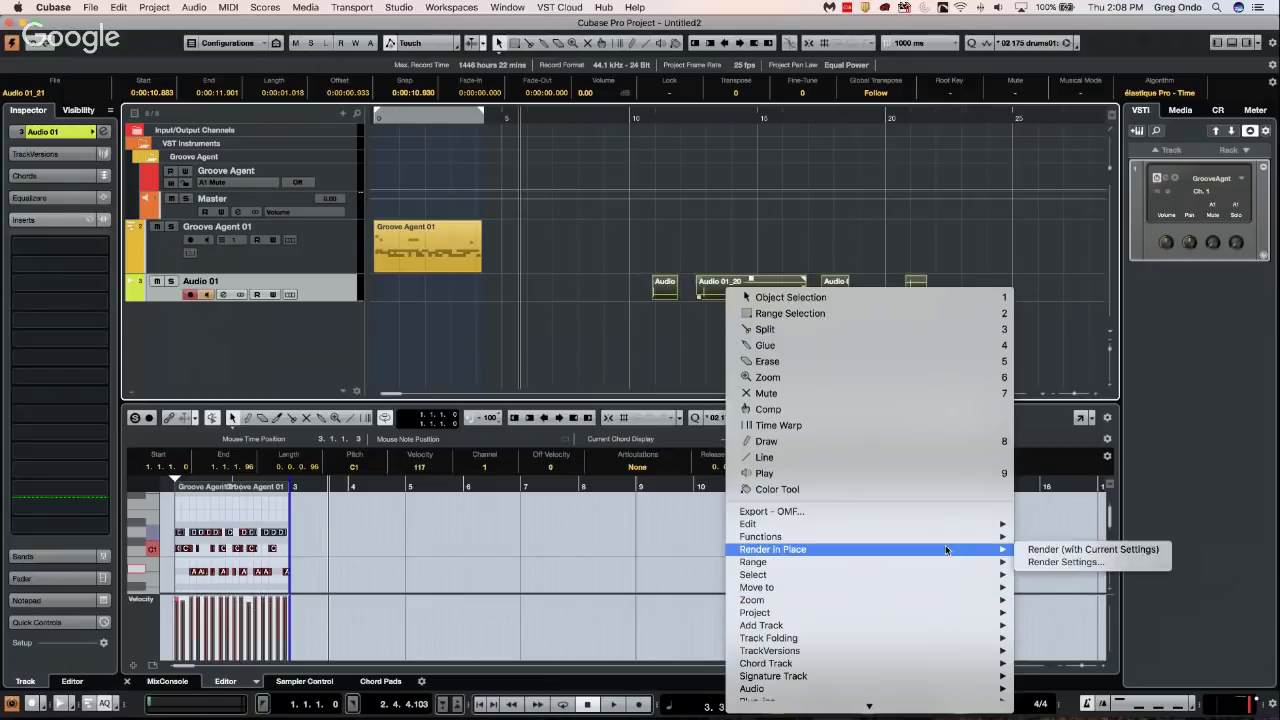
mouse_move(933, 602)
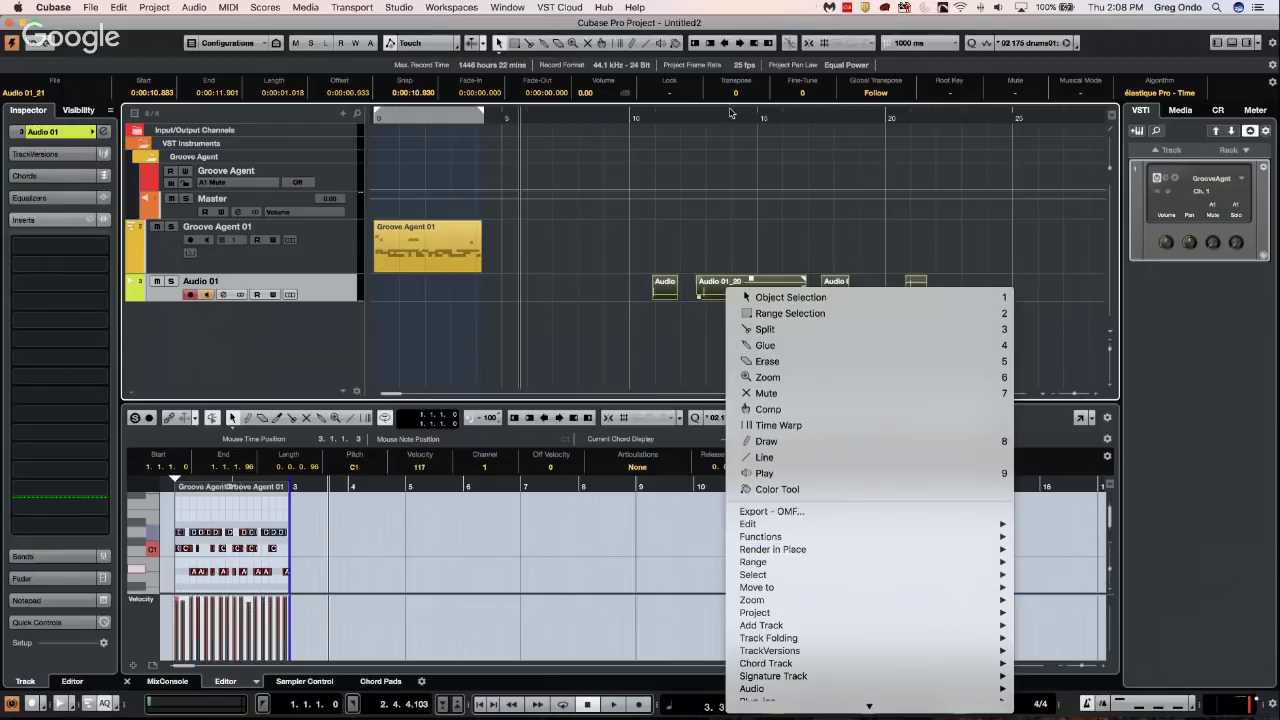
mouse_move(845, 588)
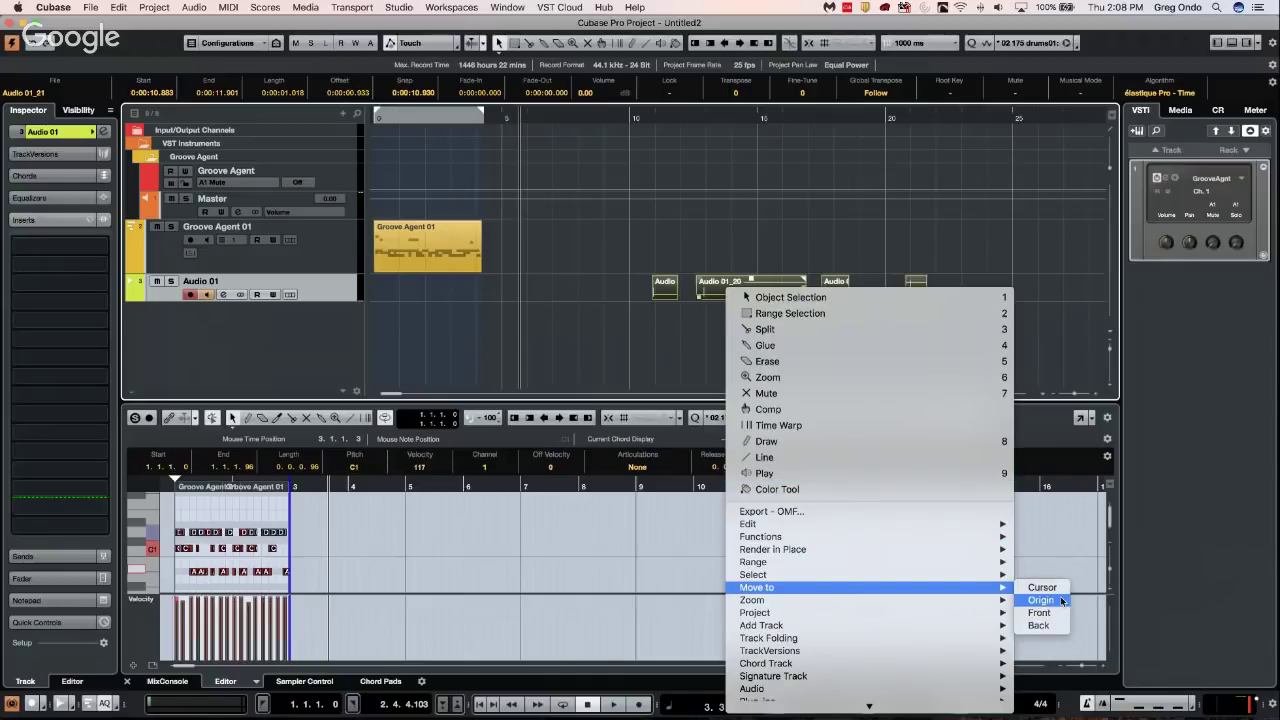
click(826, 362)
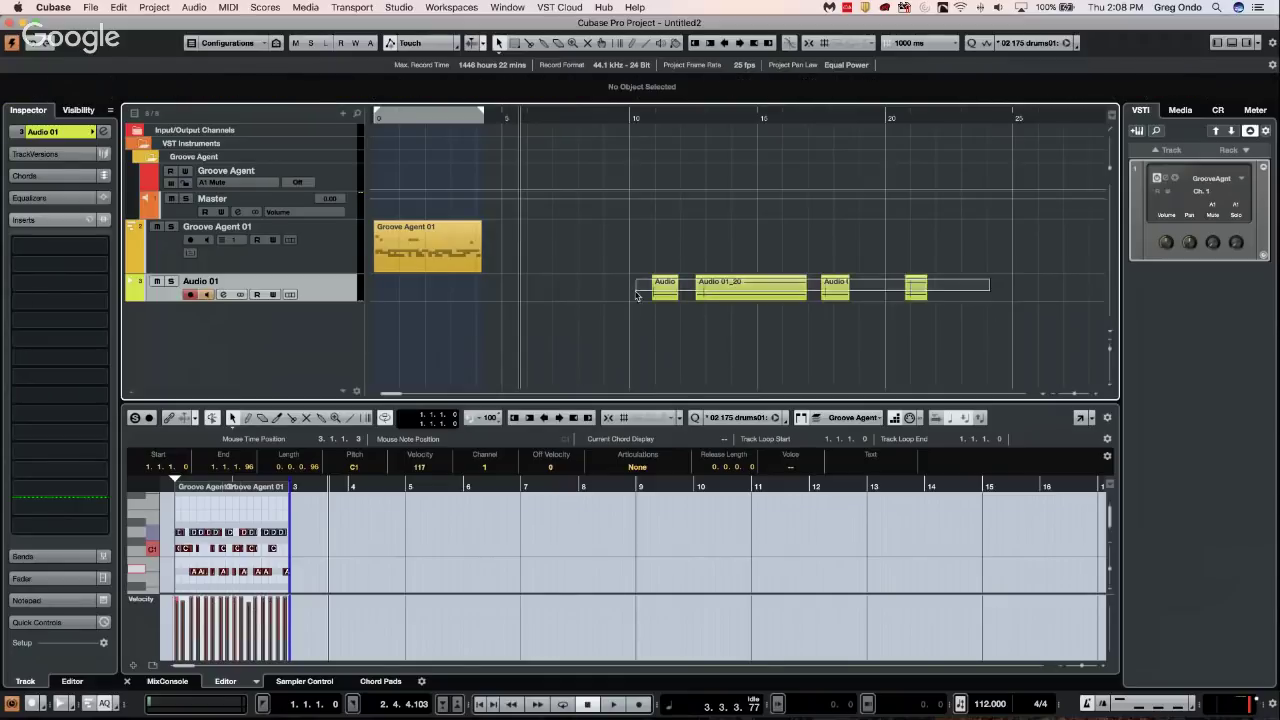
right_click(816, 342)
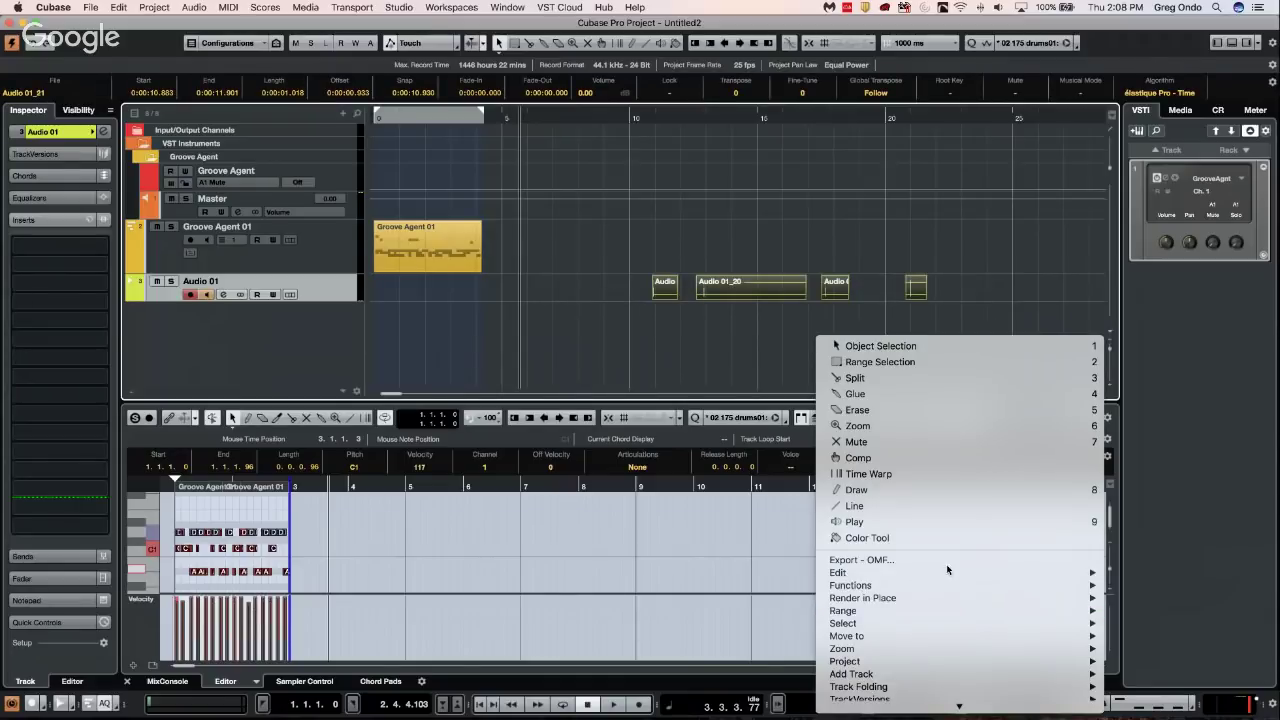
mouse_move(961, 638)
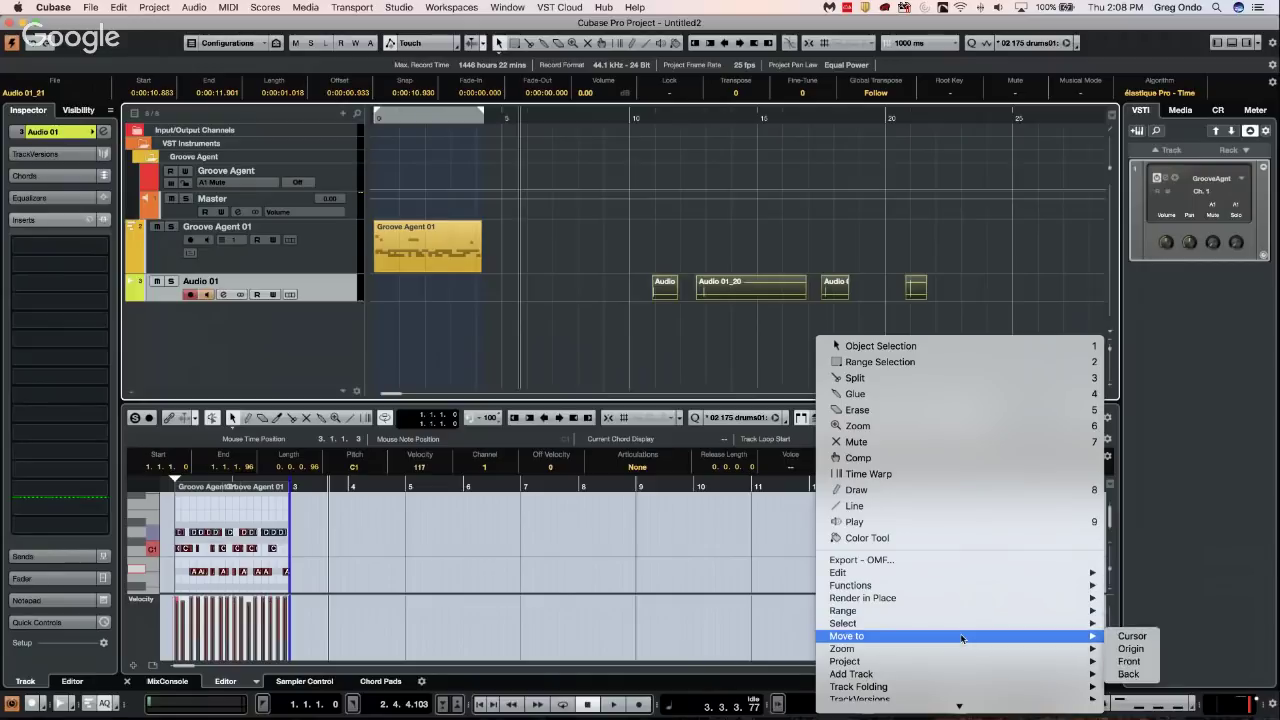
click(1129, 649)
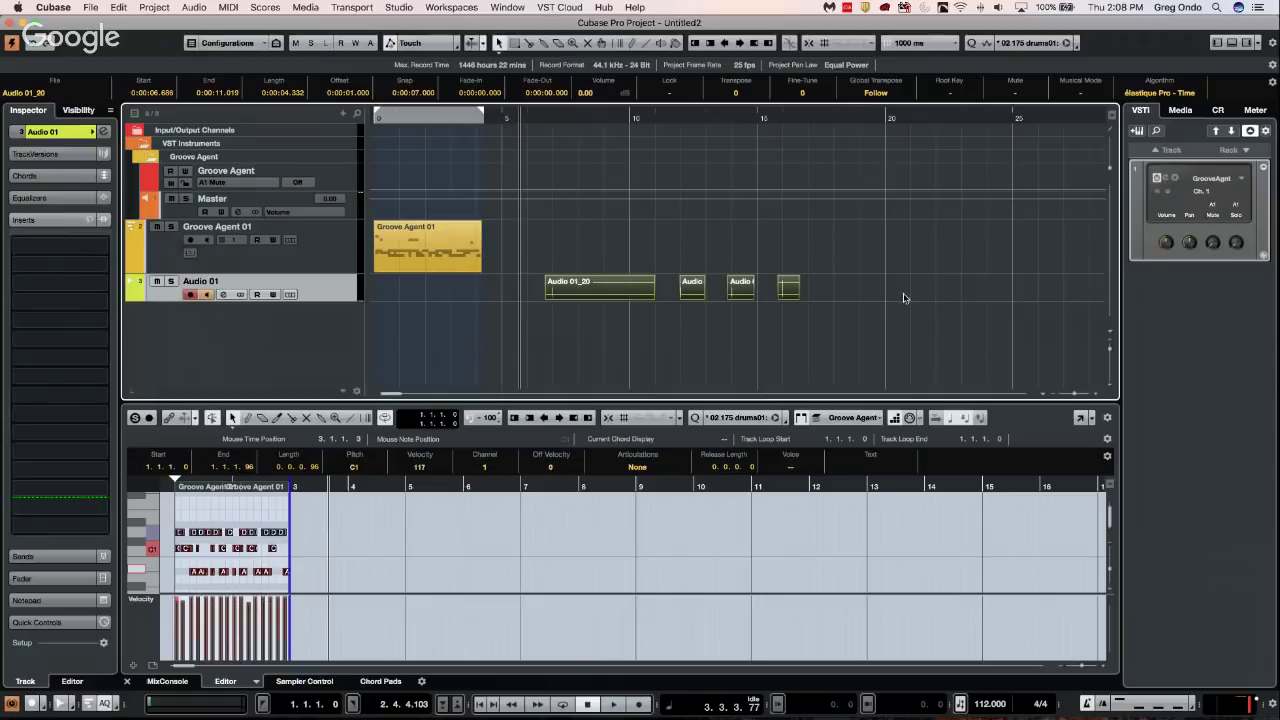
click(796, 334)
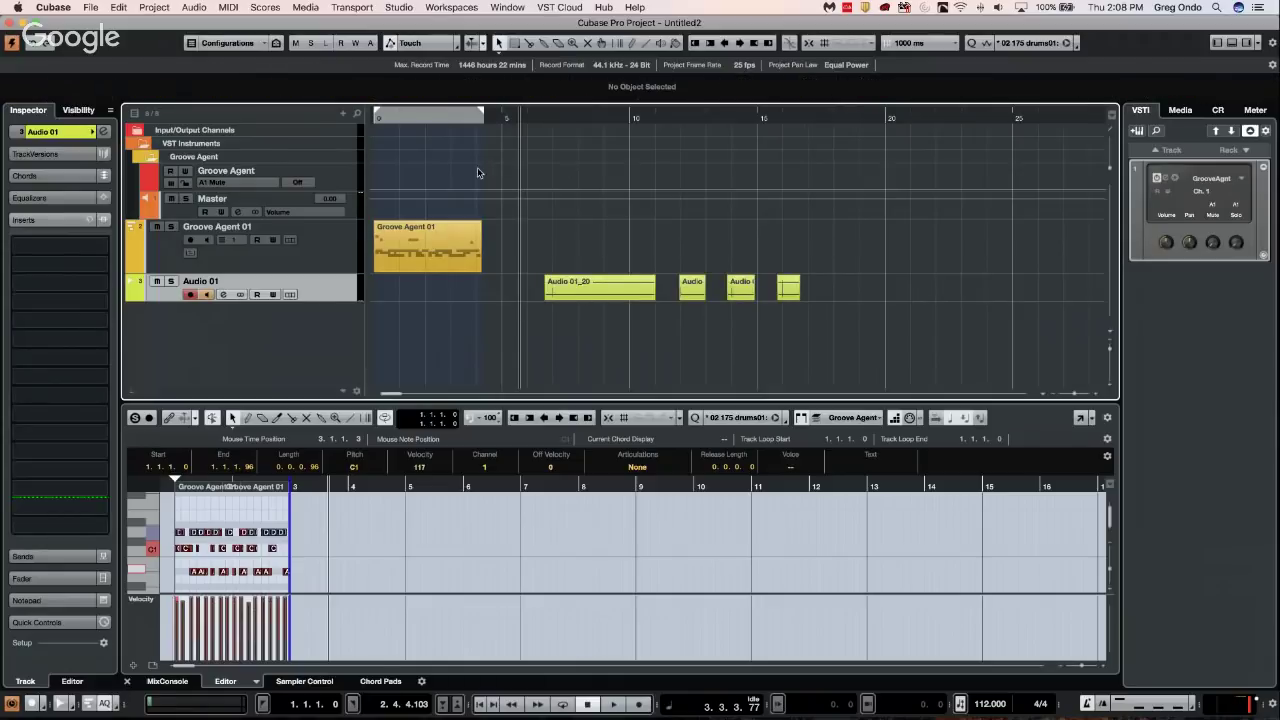
Scatter the four clips along the Audio 01 track again, placing Audio 01_23 first at about 10.55 s and Audio 01_20 last
drag(546, 118, 537, 130)
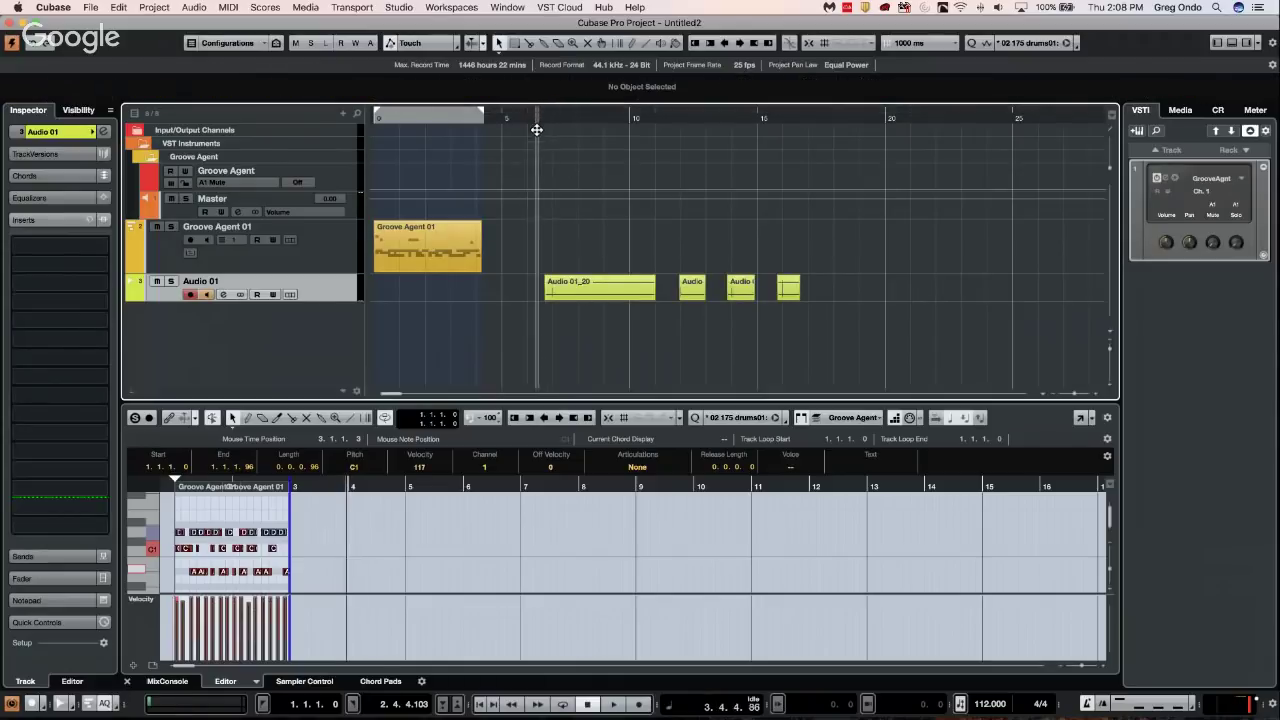
key(h)
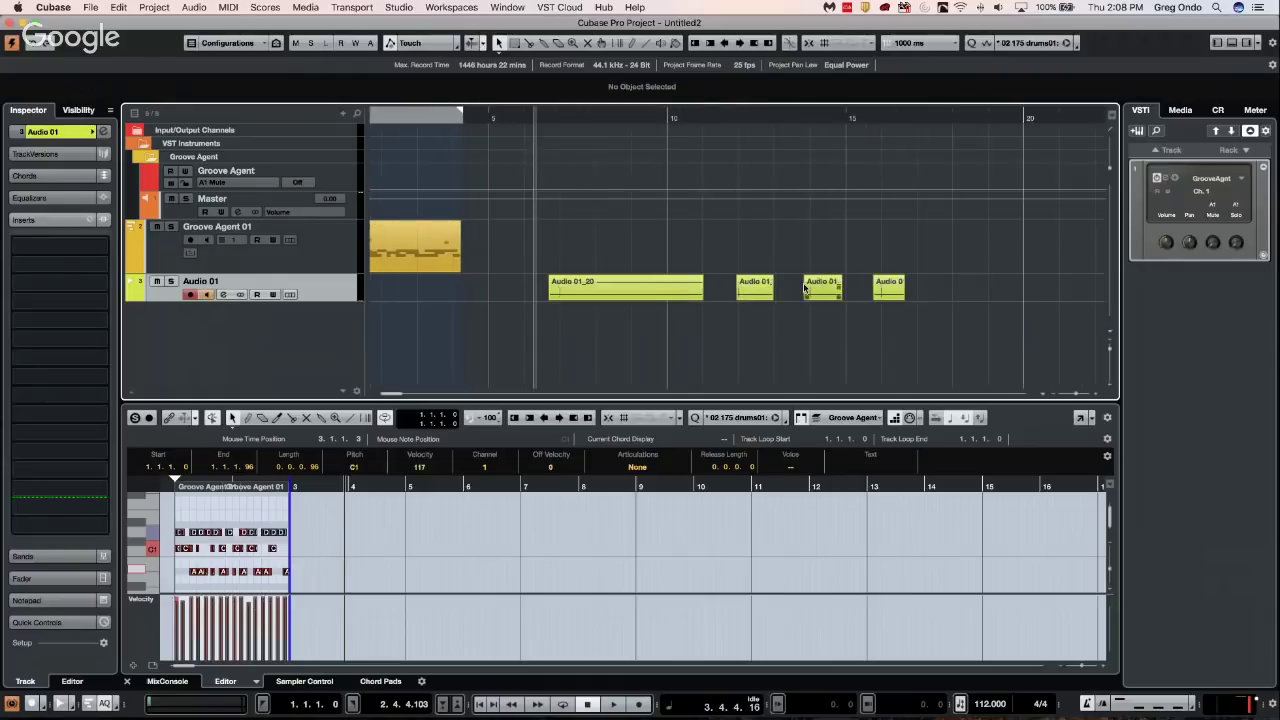
drag(822, 292, 855, 290)
drag(520, 274, 897, 311)
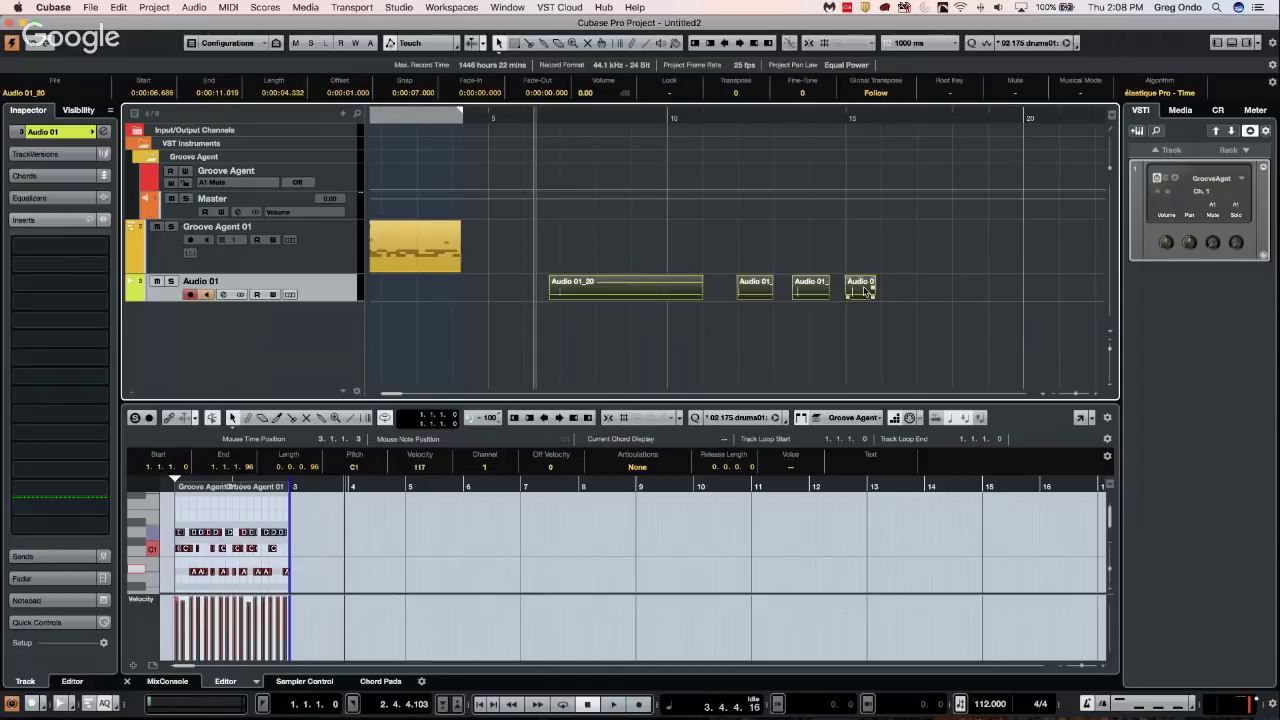
right_click(865, 291)
click(757, 292)
drag(582, 300, 1010, 285)
click(640, 267)
drag(860, 289, 771, 296)
drag(628, 278, 1080, 300)
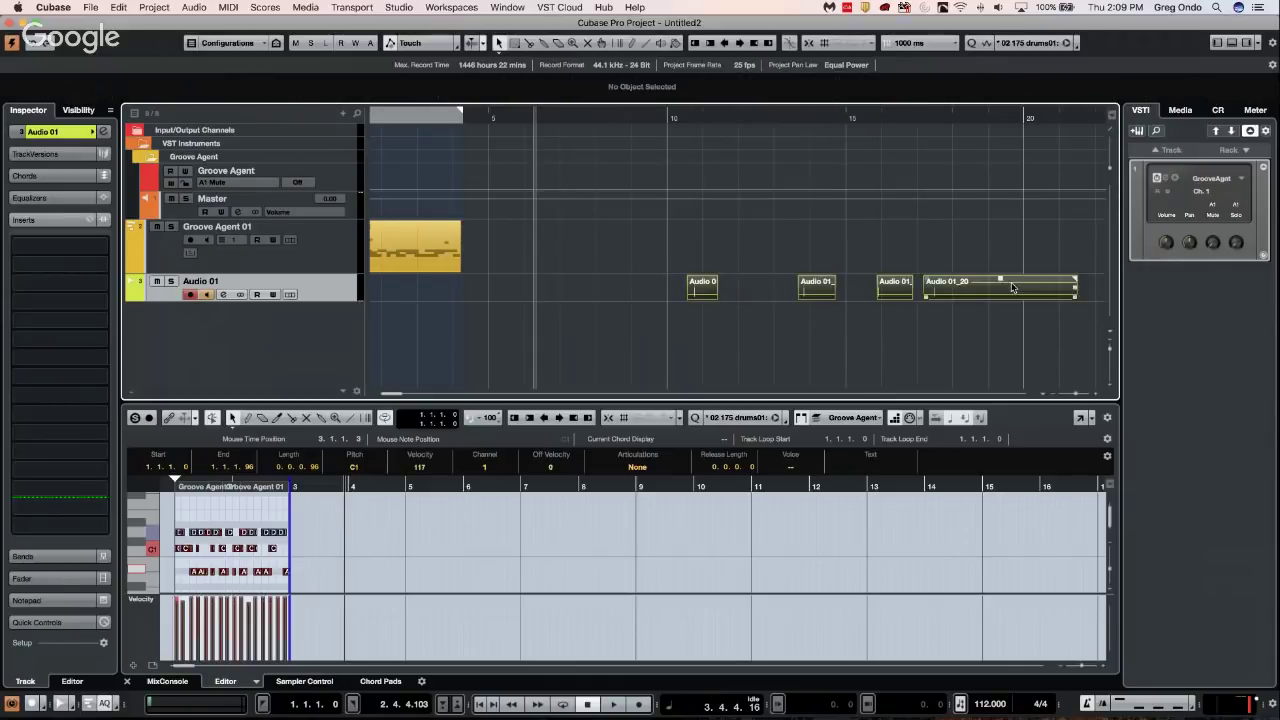
Send the four rearranged clips back to their origin times and check their positions against the seconds ruler
right_click(370, 288)
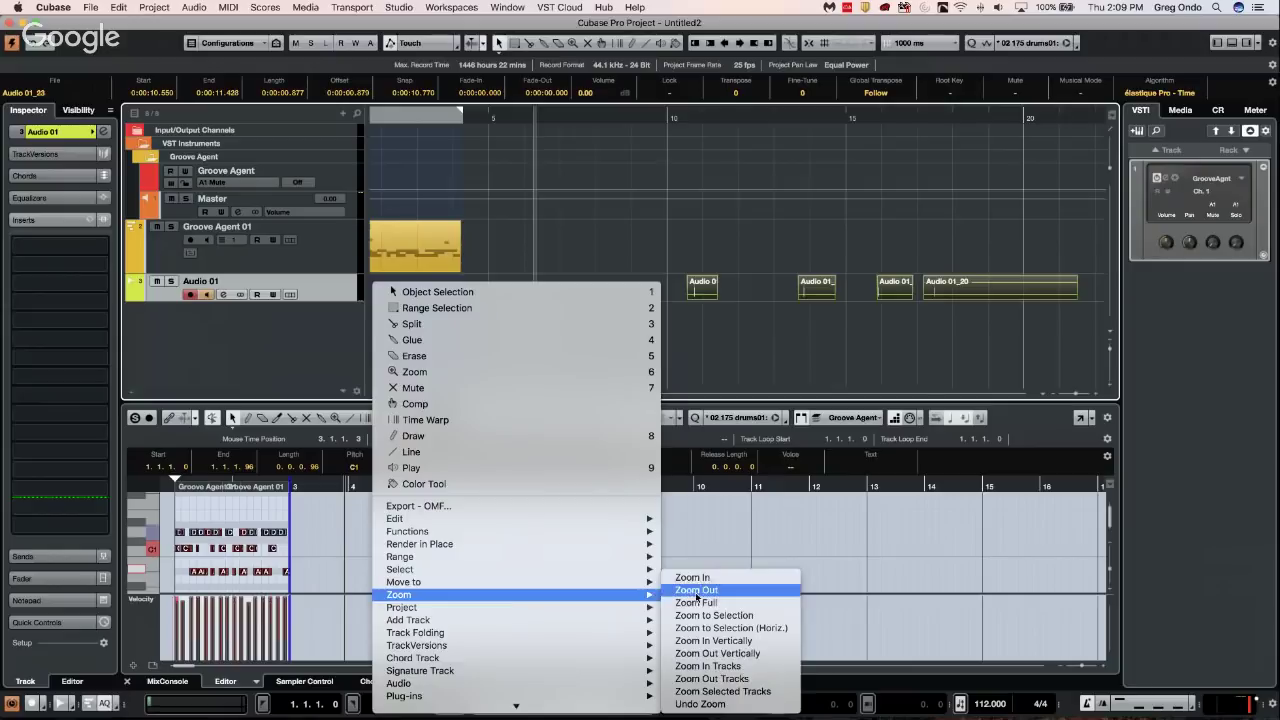
mouse_move(645, 587)
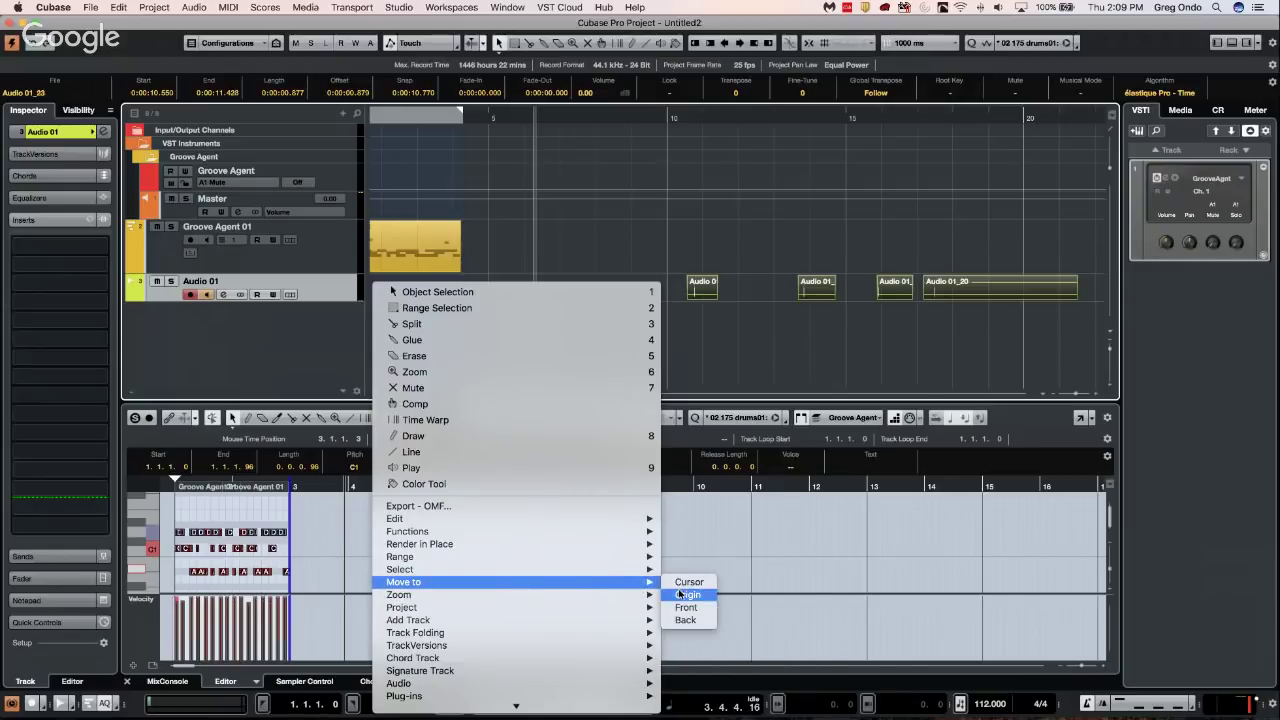
click(680, 594)
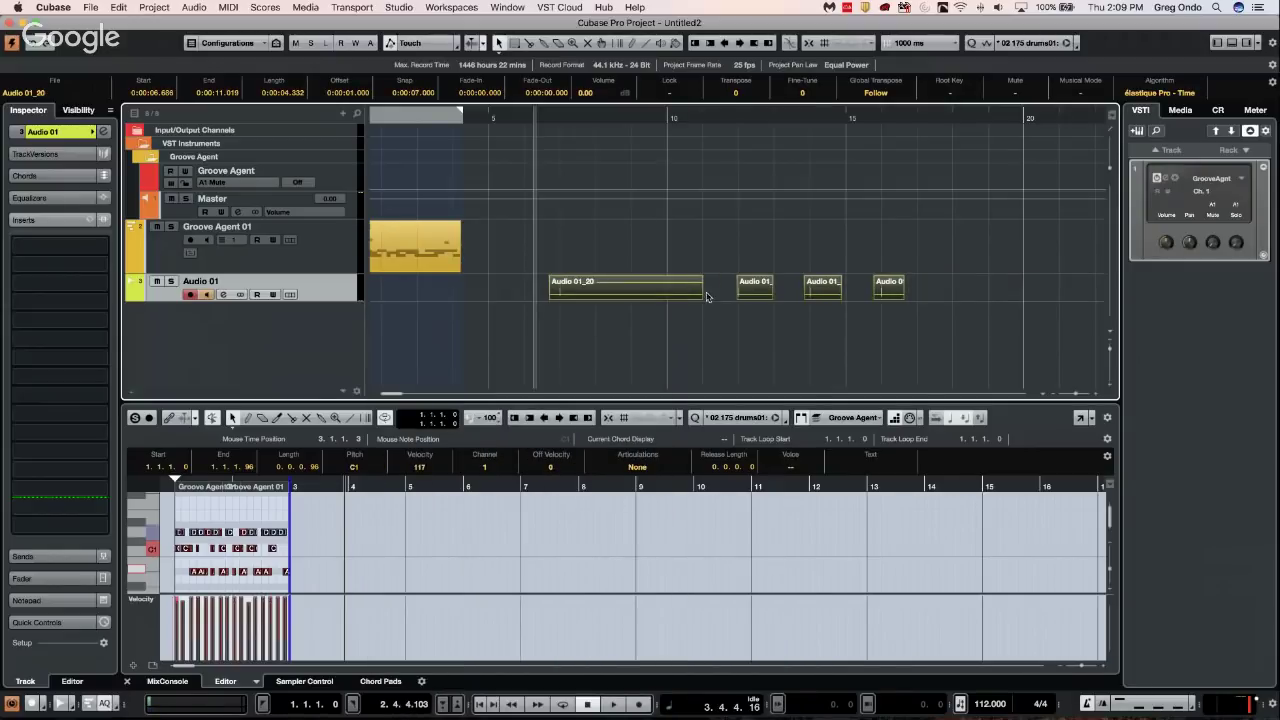
drag(551, 117, 549, 130)
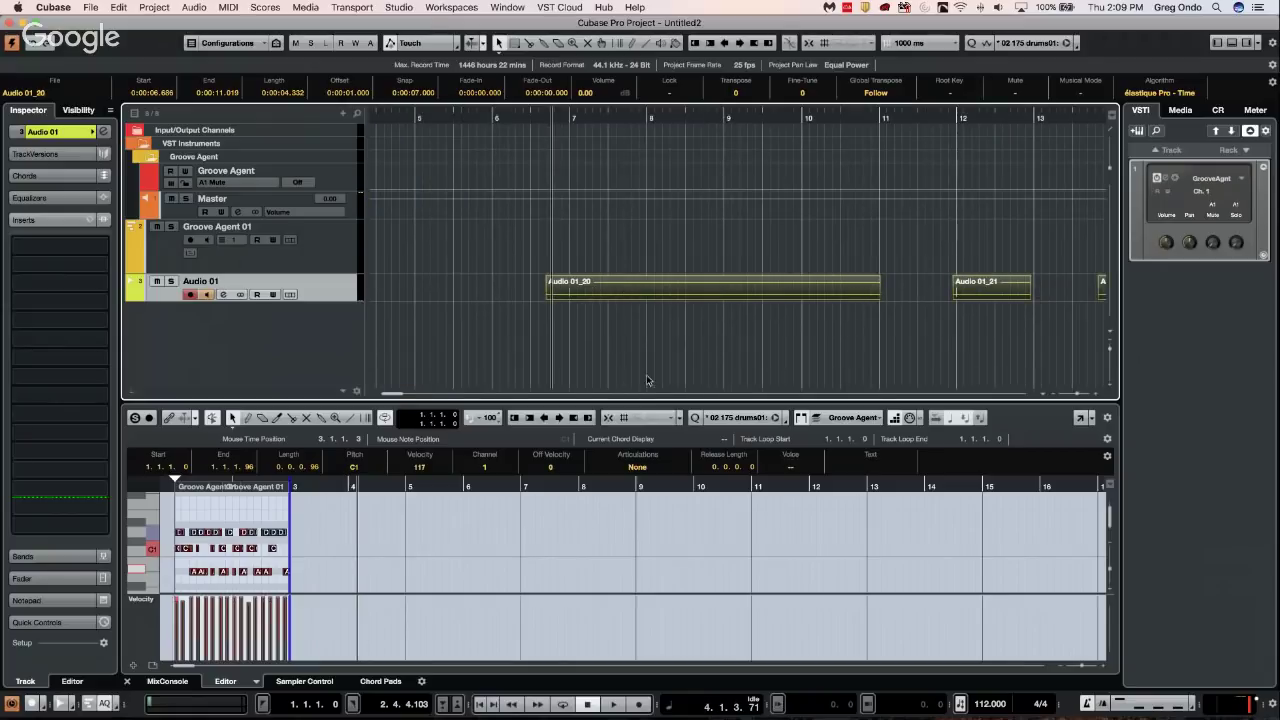
scroll(405, 397, right, 3)
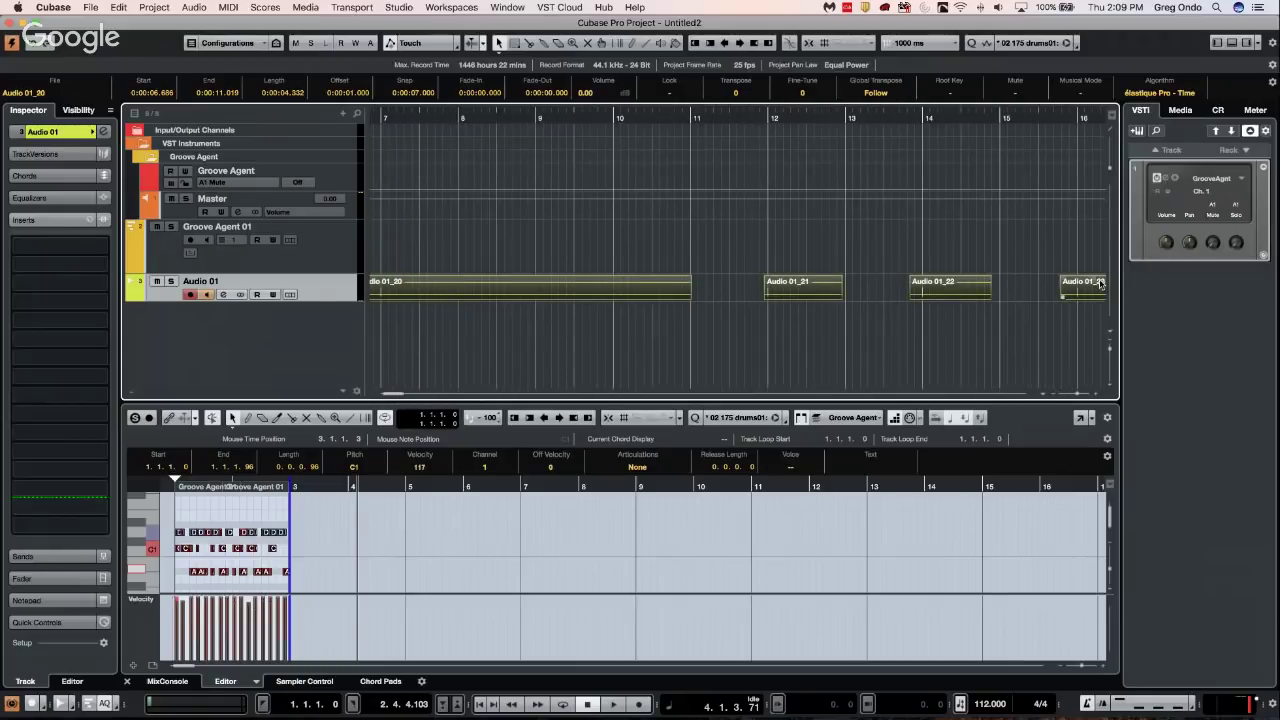
Return to the project start and review the ruler's time format options, keeping Seconds selected
right_click(543, 280)
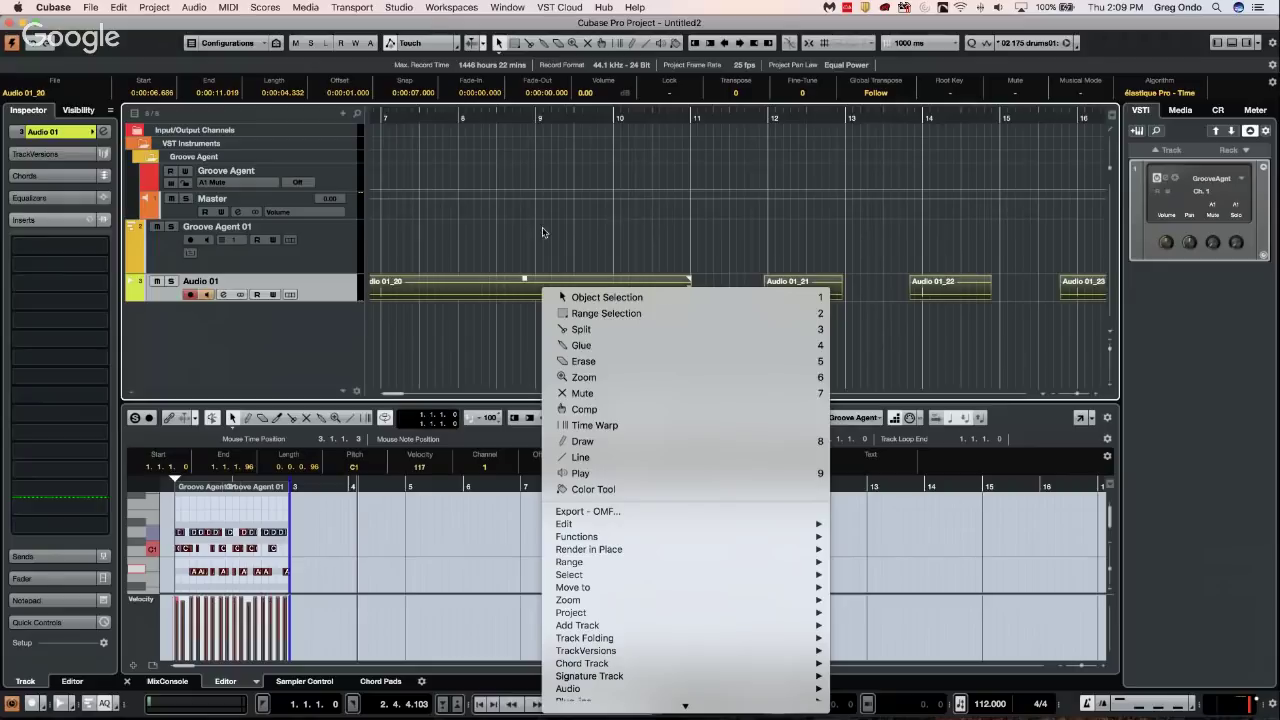
click(403, 117)
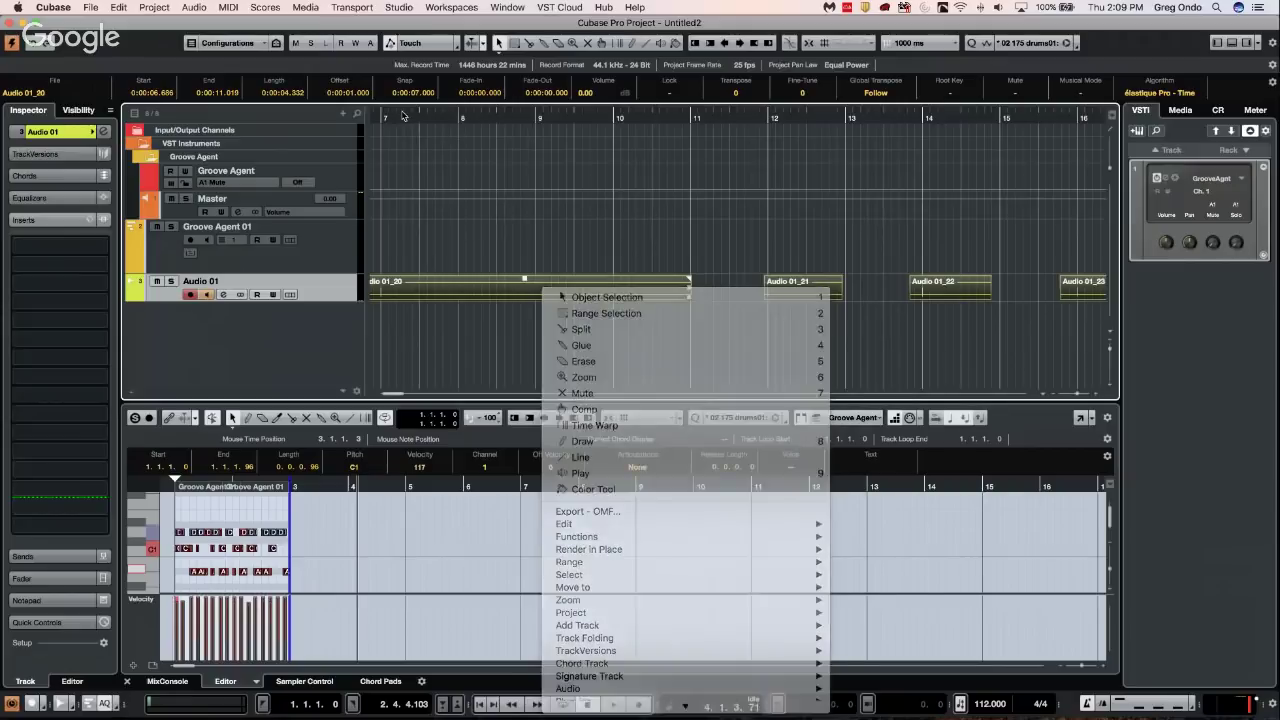
scroll(380, 118, left, 10)
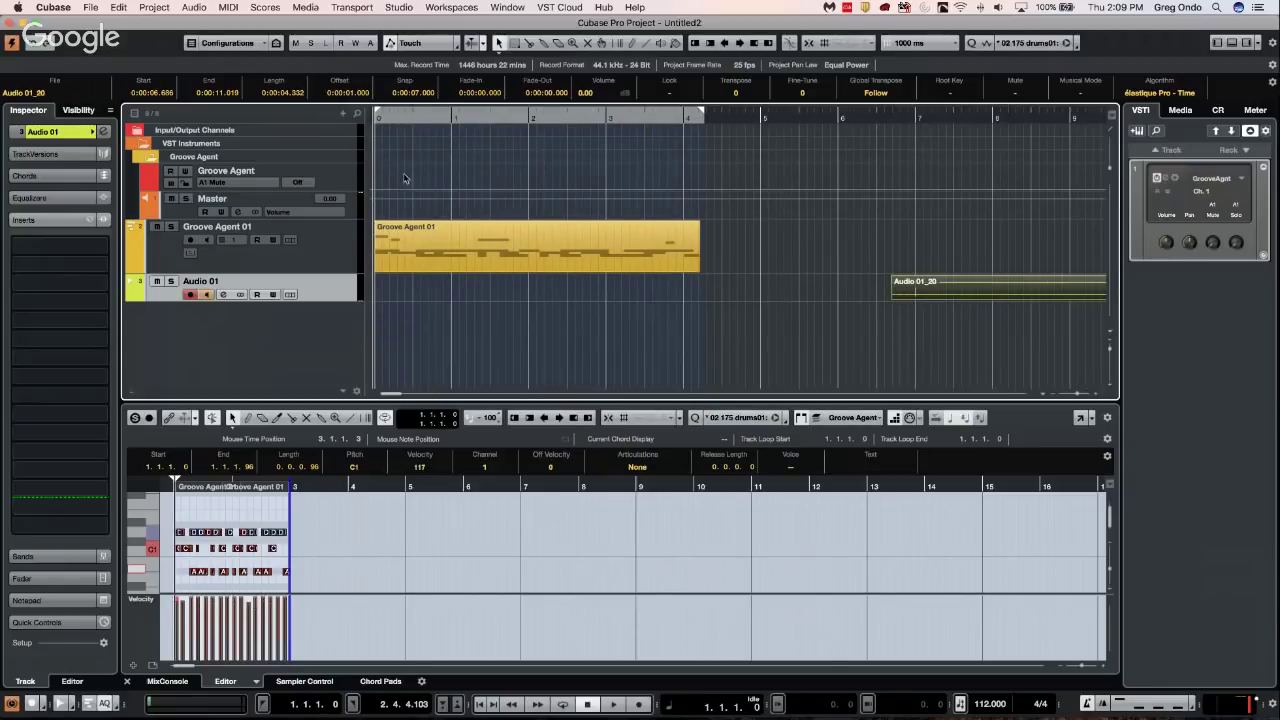
right_click(422, 117)
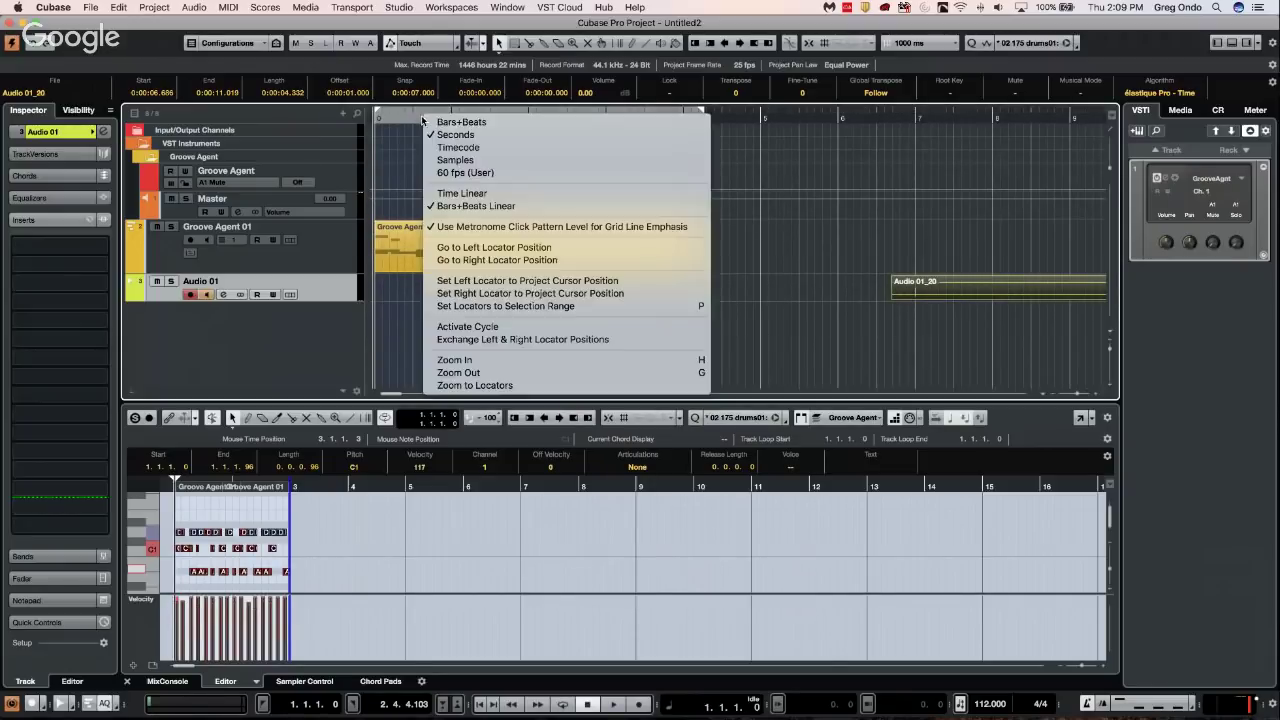
click(460, 135)
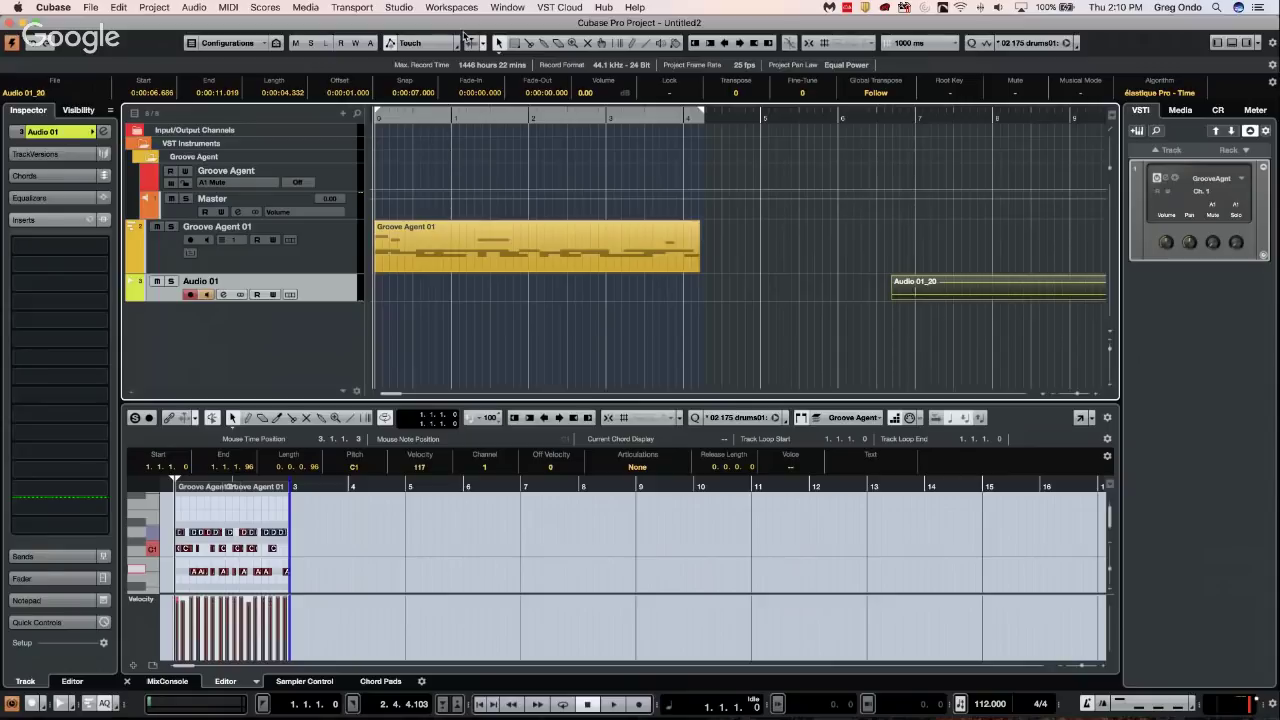
Create a new project from the Orchestra (Beethoven) Page Layout scoring template in the offered folder and activate it
click(266, 8)
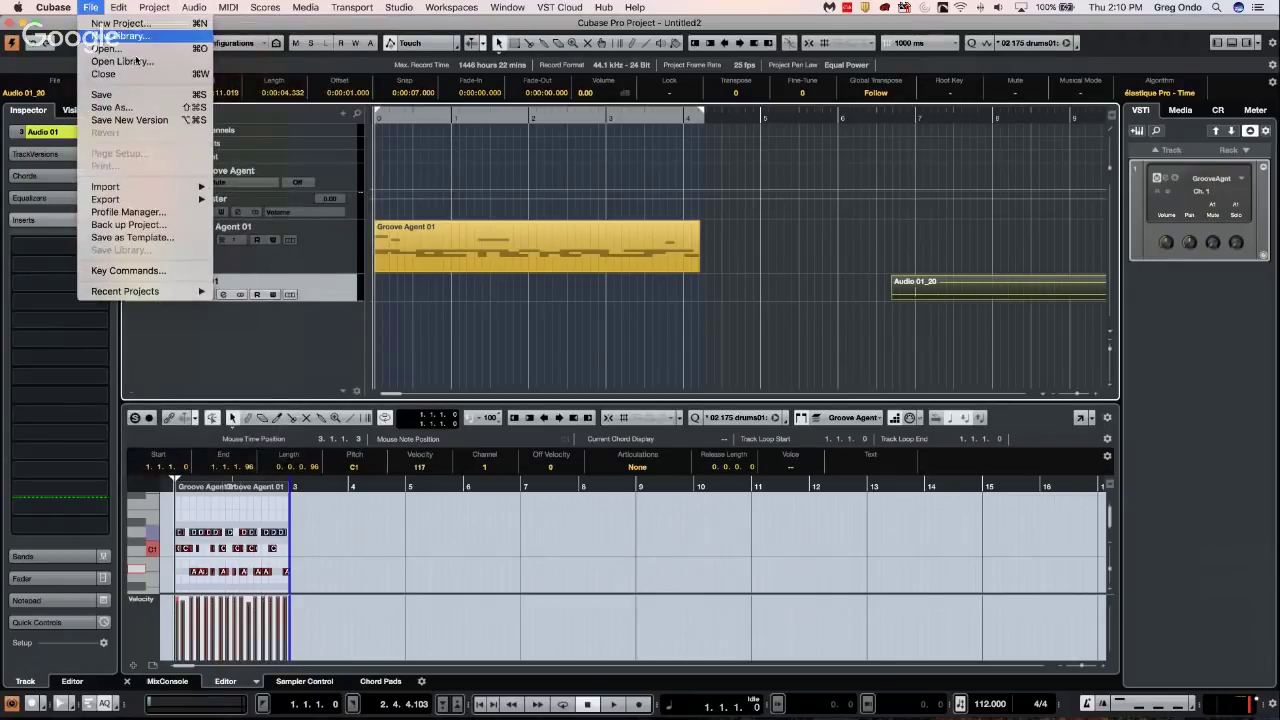
click(190, 23)
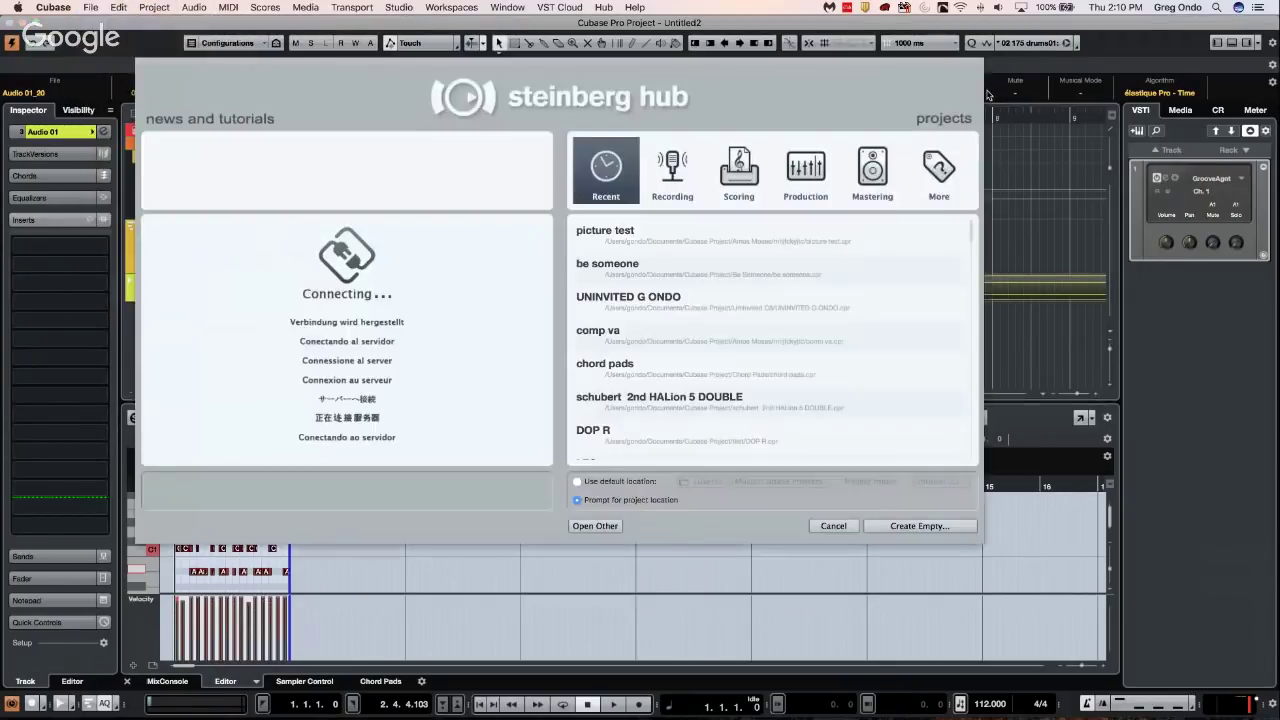
click(735, 185)
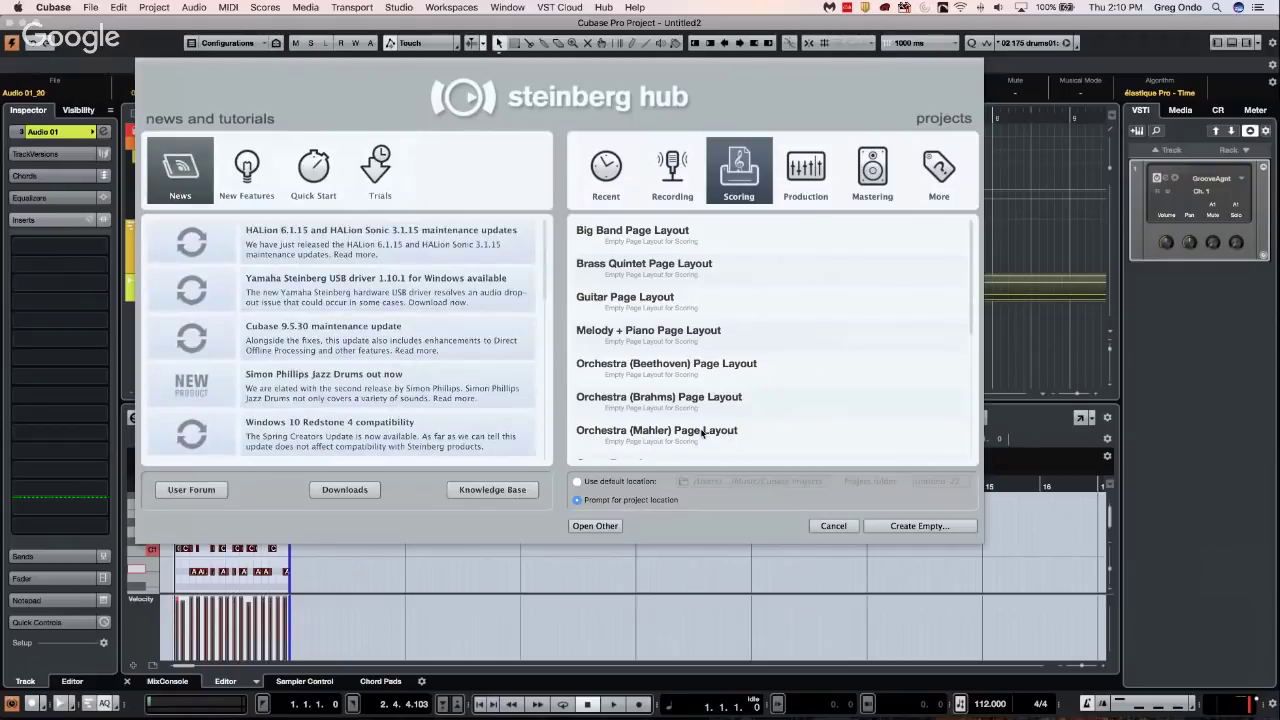
scroll(705, 385, down, 1)
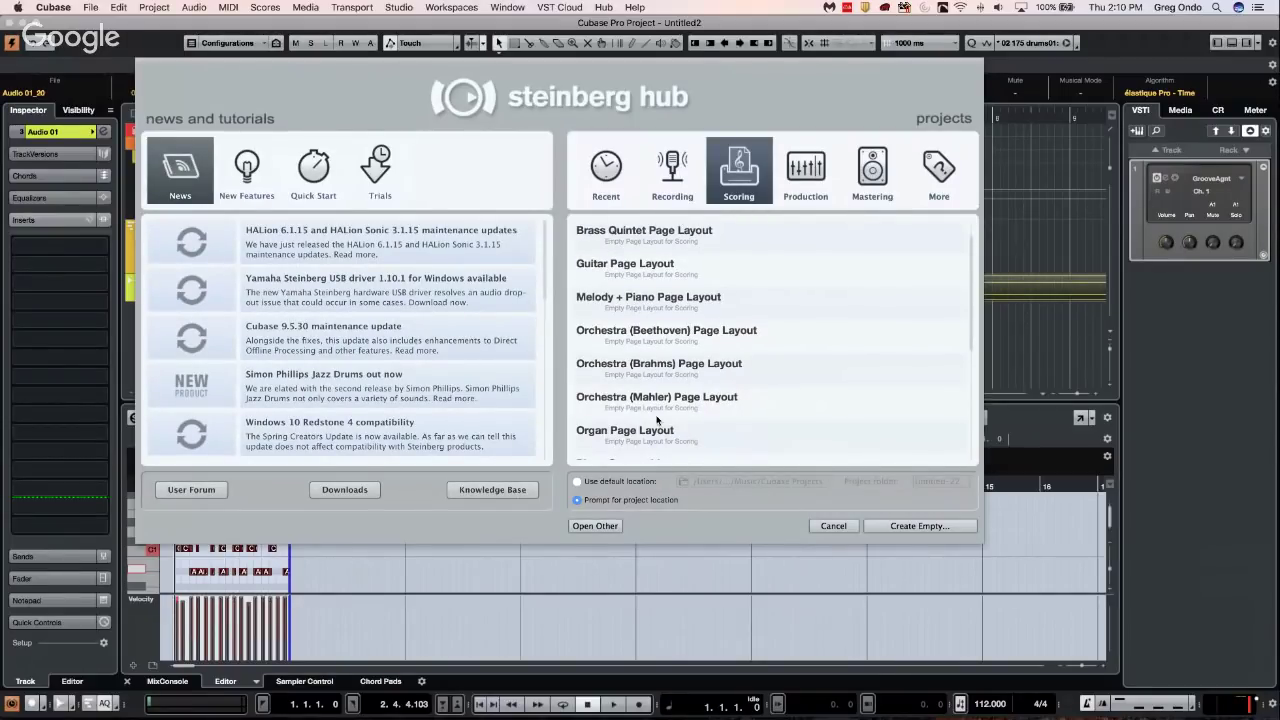
click(670, 334)
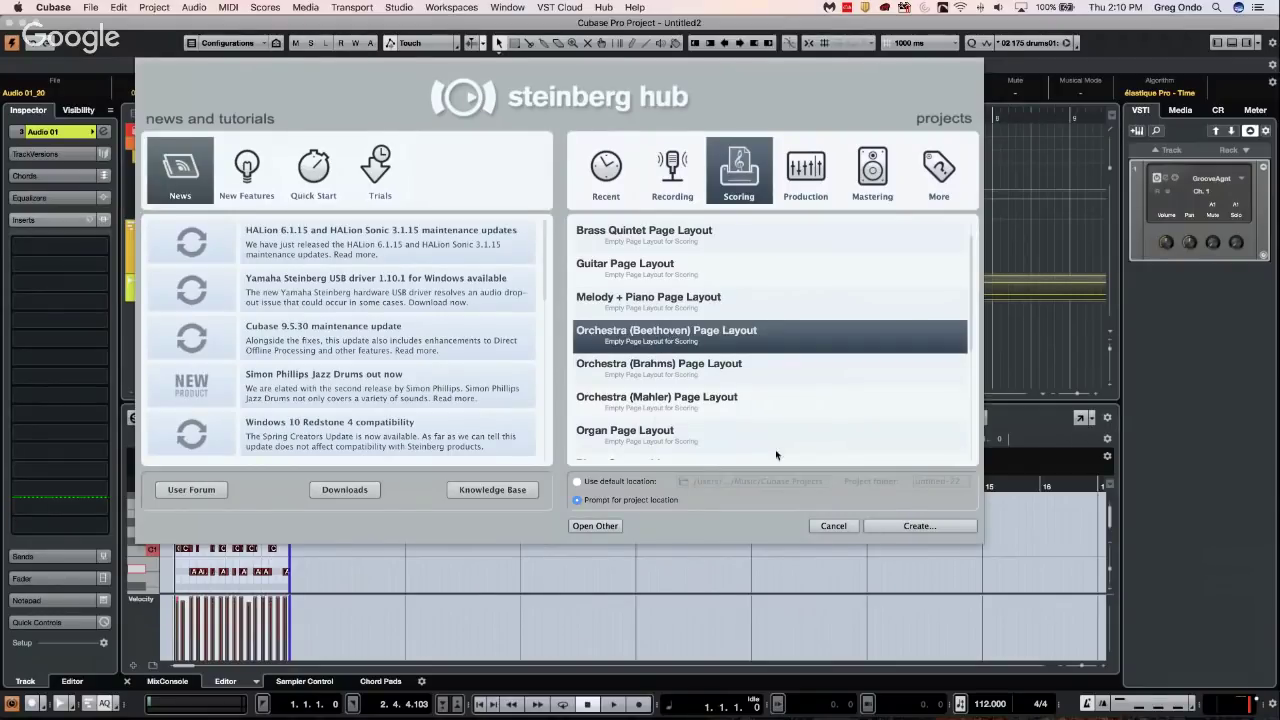
click(912, 527)
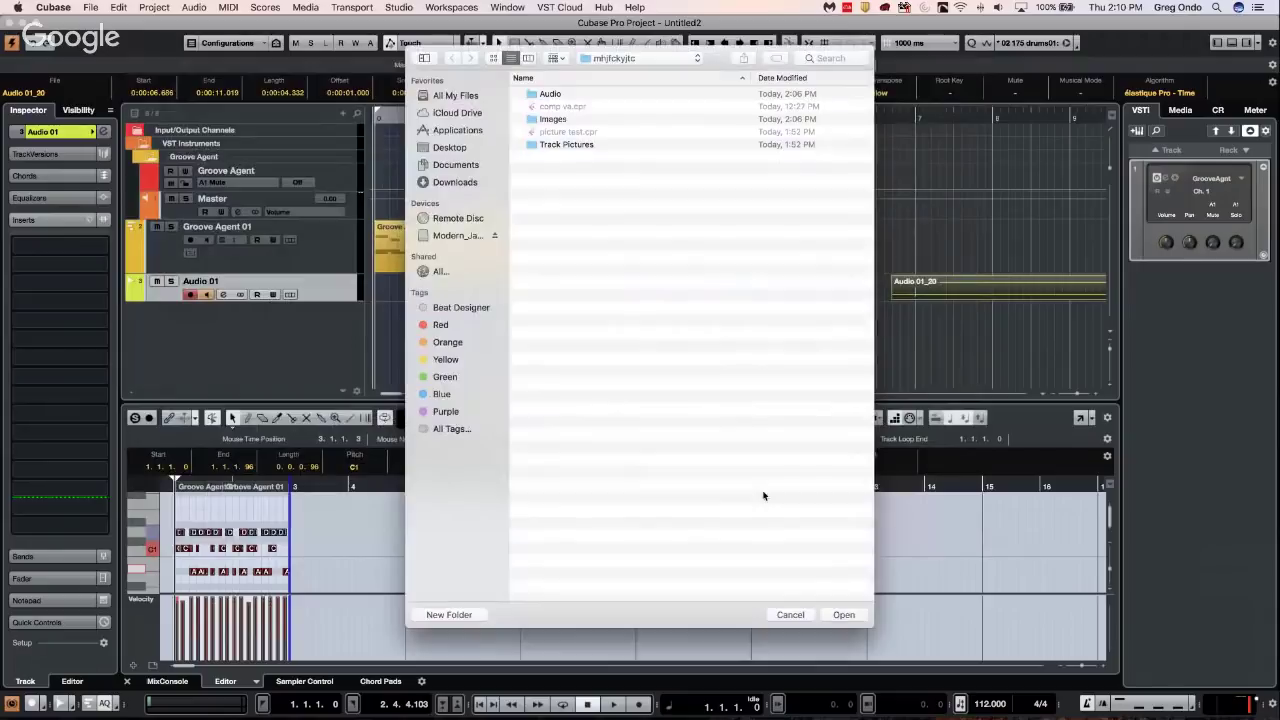
click(844, 615)
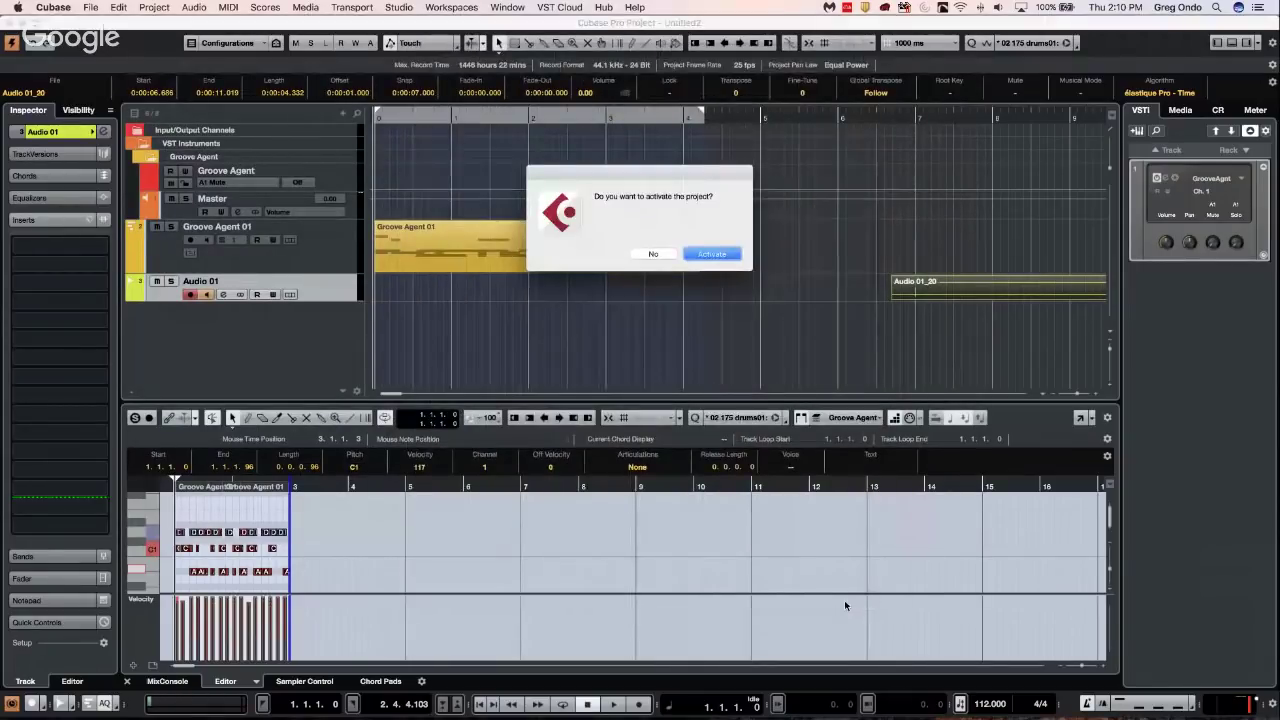
click(698, 255)
click(744, 378)
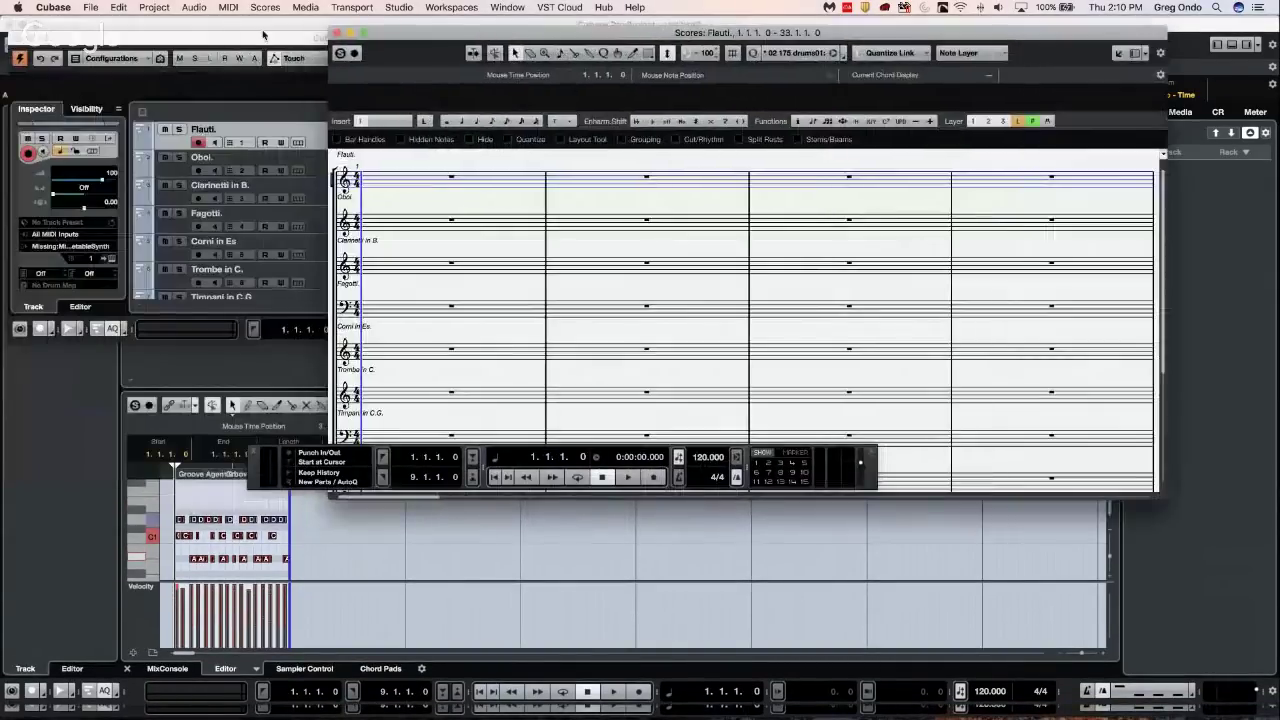
Maximize the new project window with the score window closed, and examine the MIDI output choices for the Flauti track
click(338, 33)
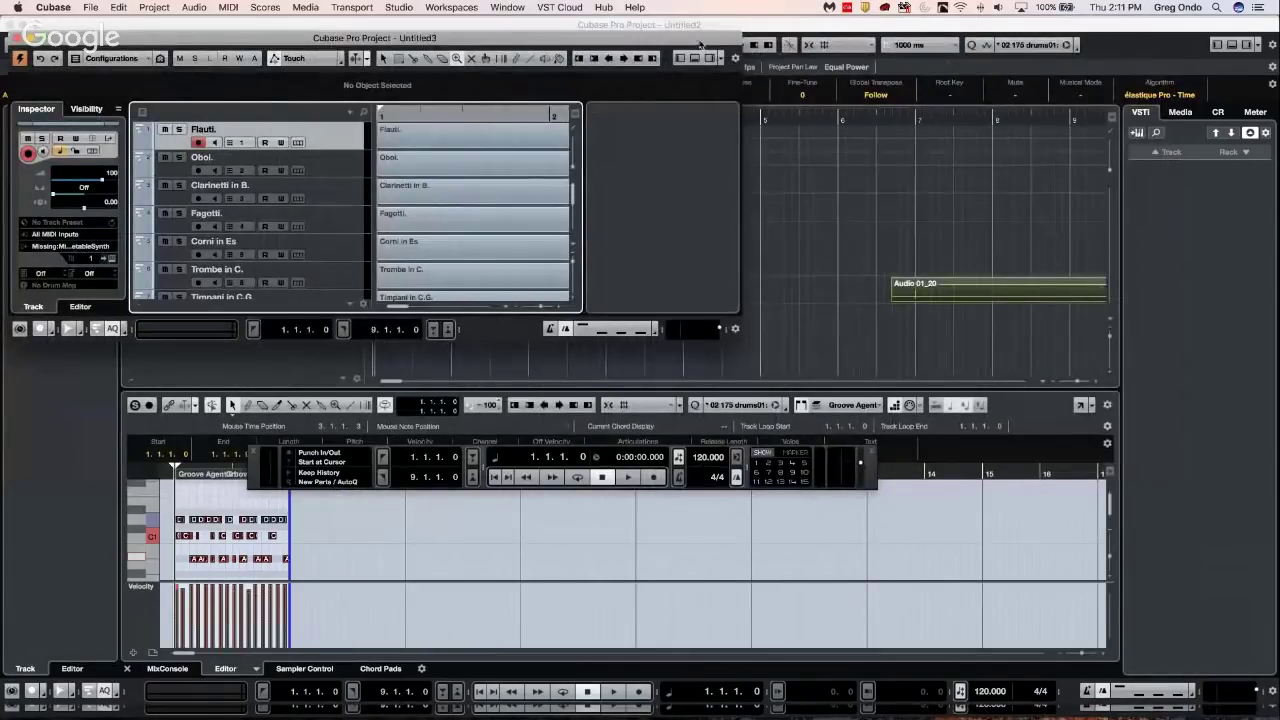
click(43, 38)
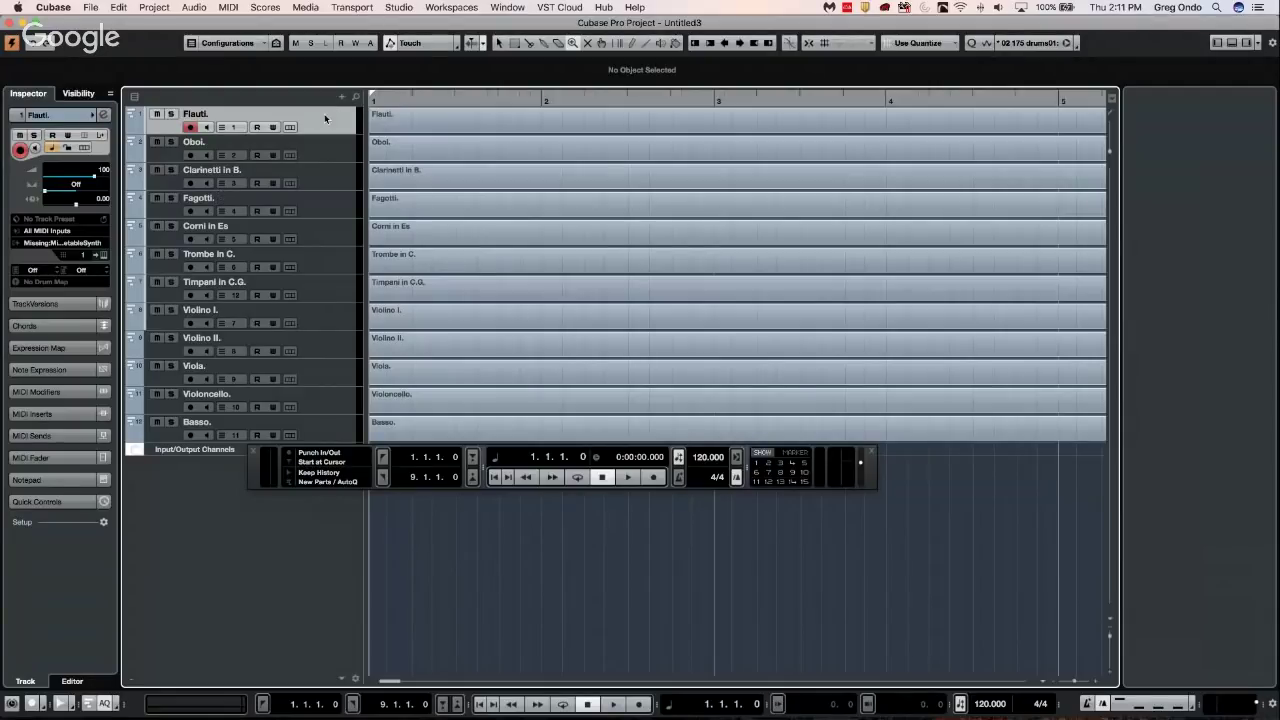
click(89, 244)
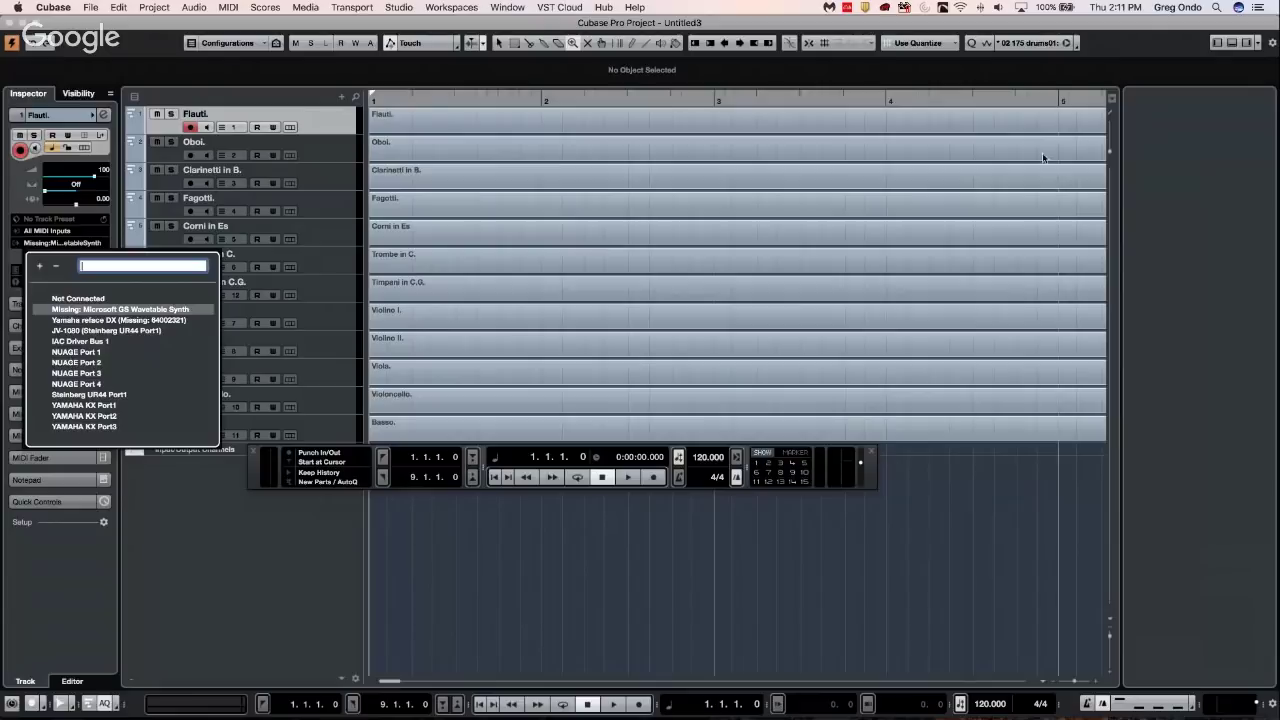
key(Escape)
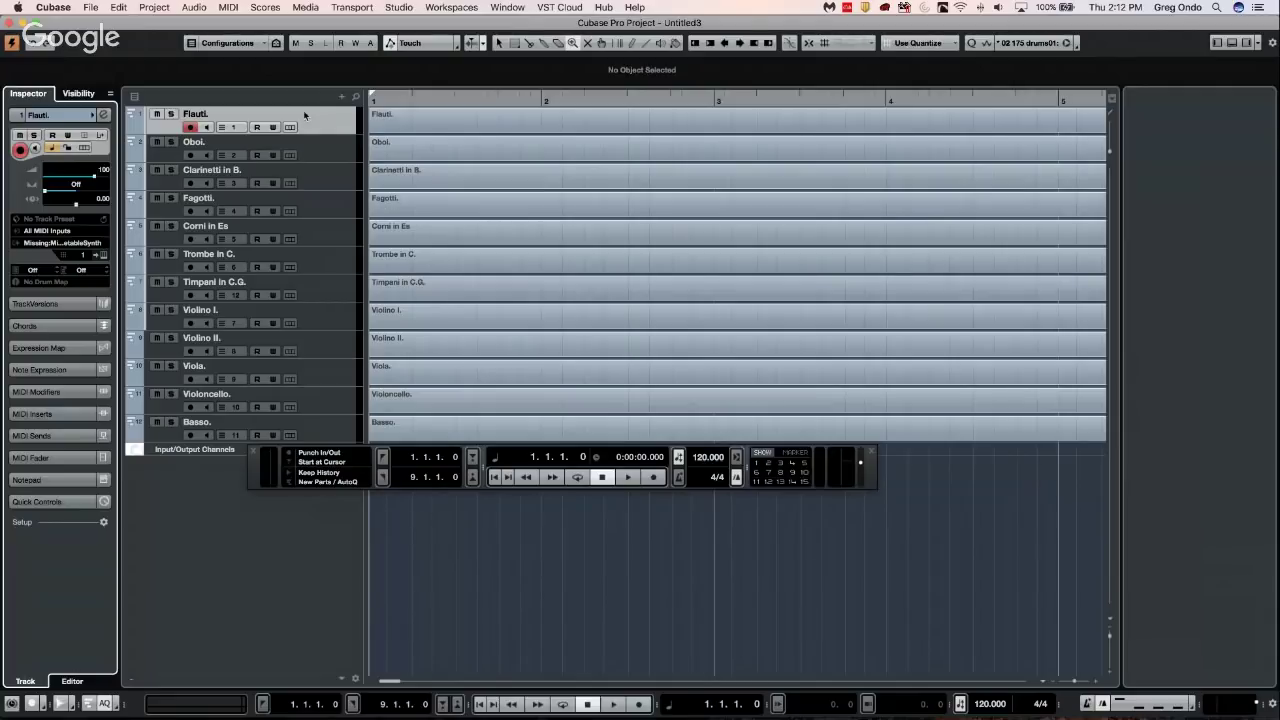
click(91, 9)
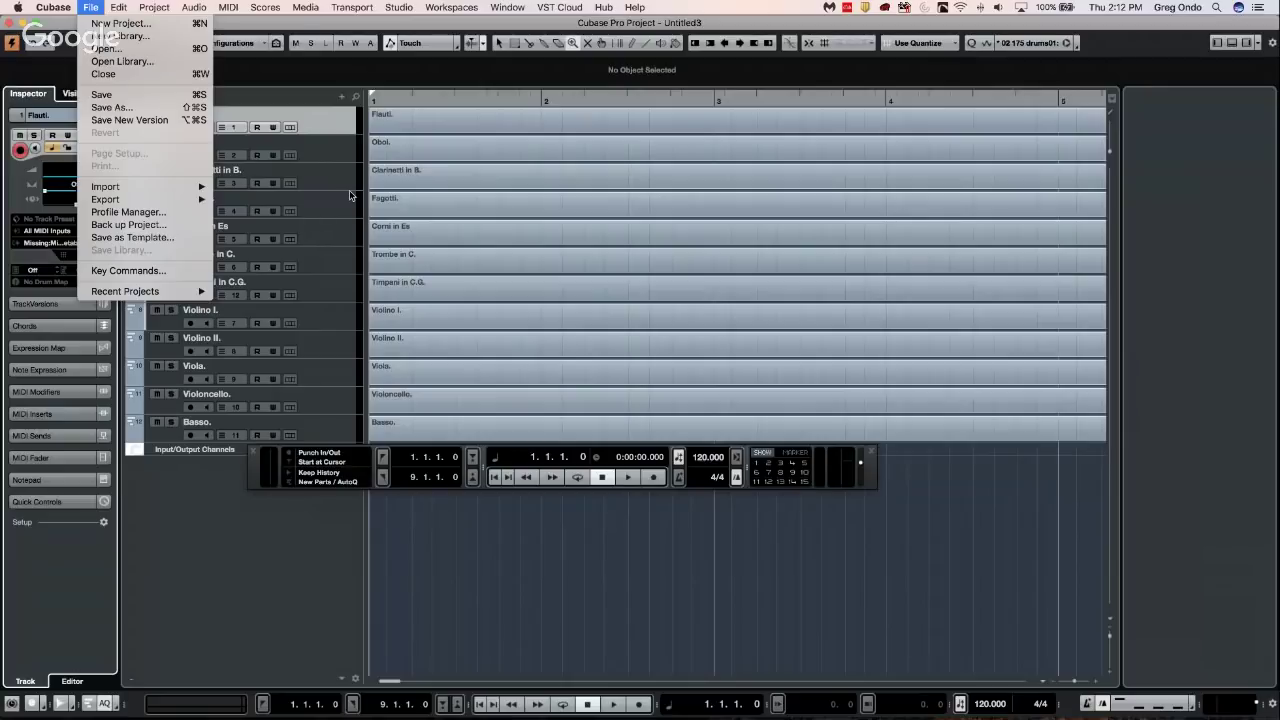
click(380, 262)
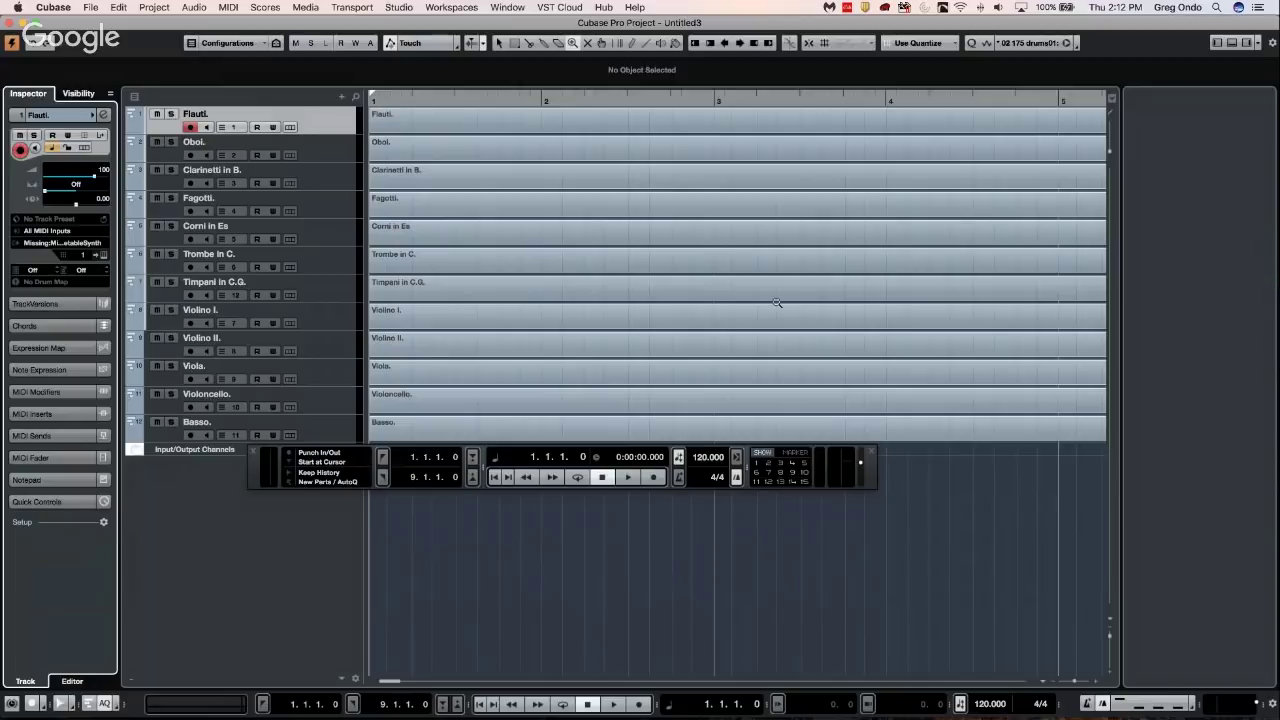
Create another project from the Orchestra (Beethoven) Page Layout template, accept the unmapped MIDI ports, and close its score window
click(90, 12)
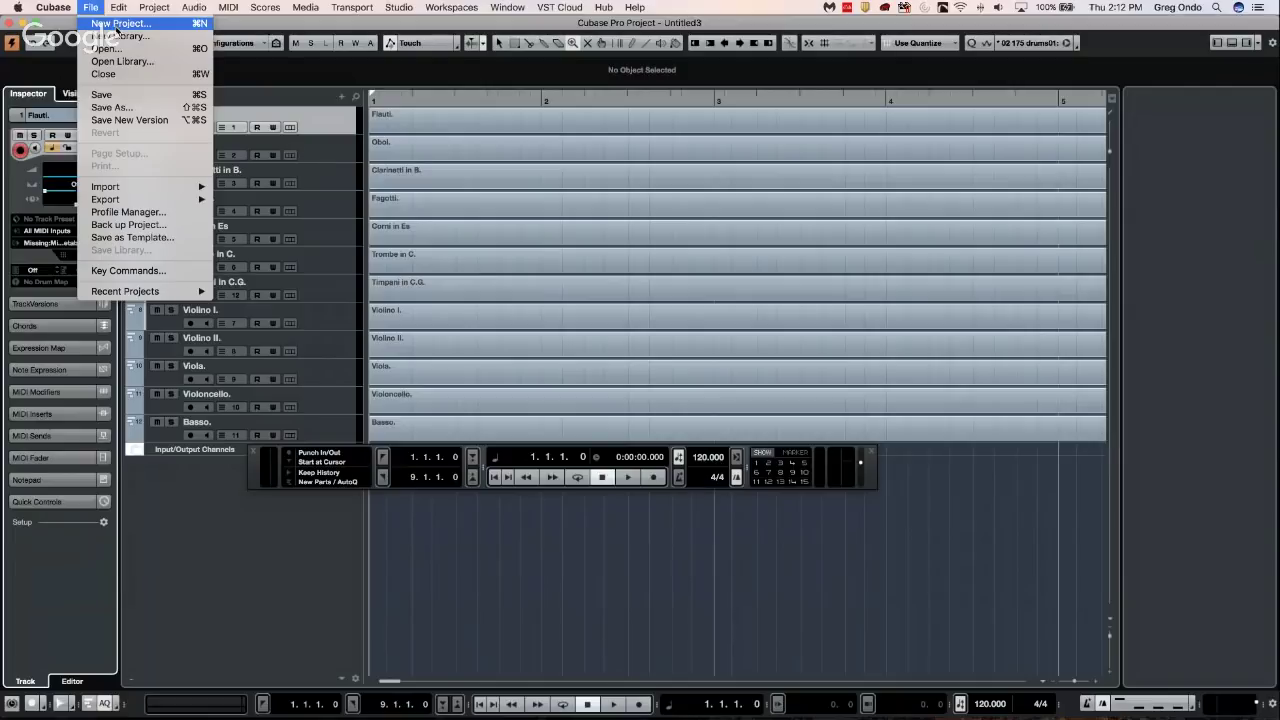
click(442, 224)
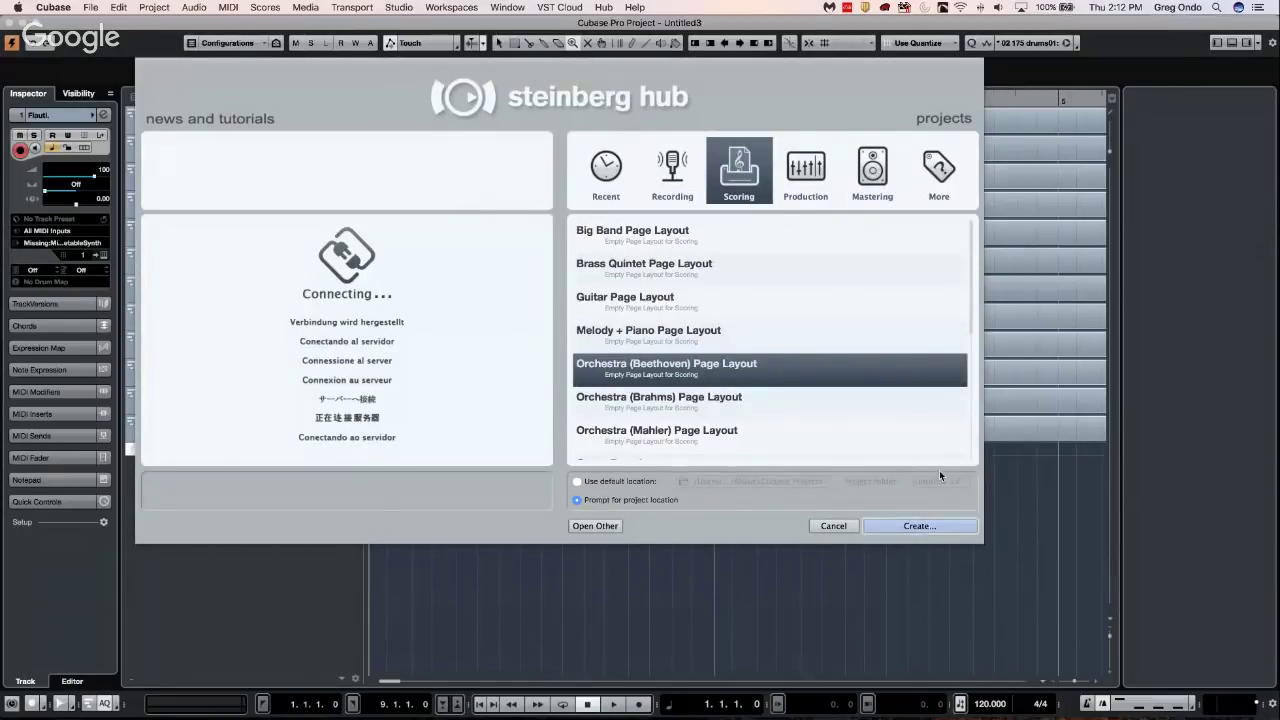
click(930, 528)
click(846, 615)
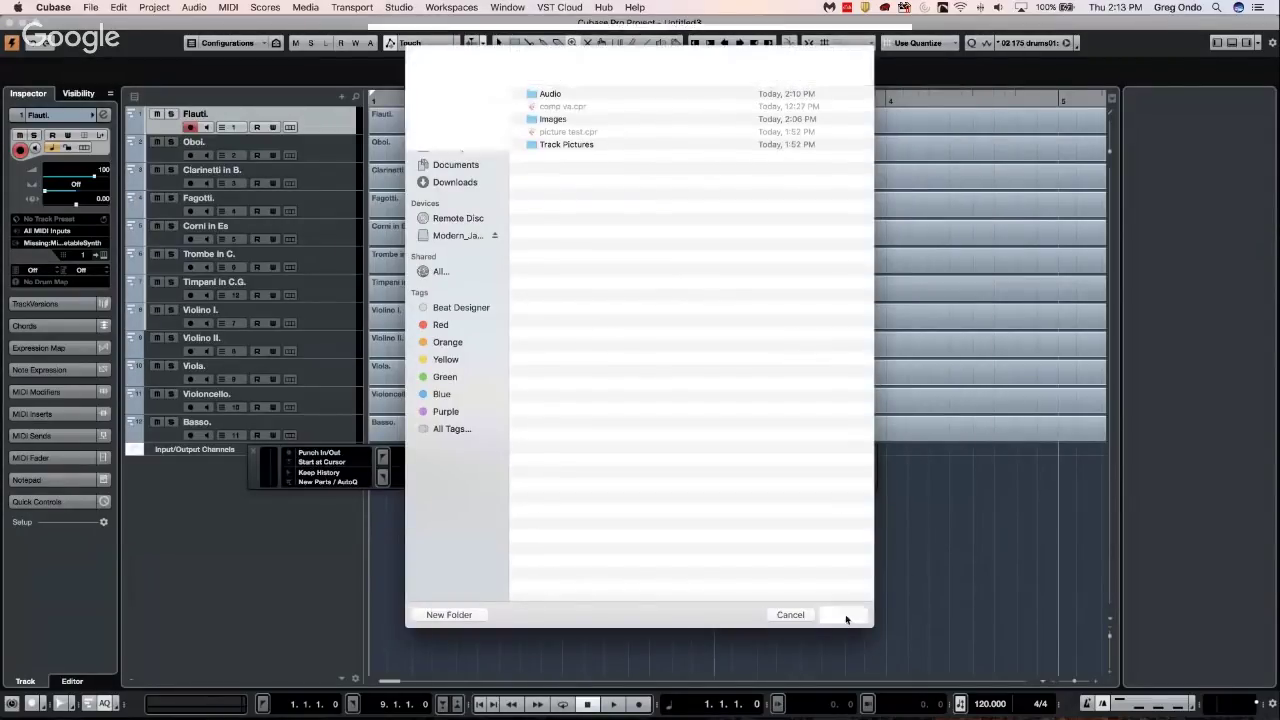
click(716, 254)
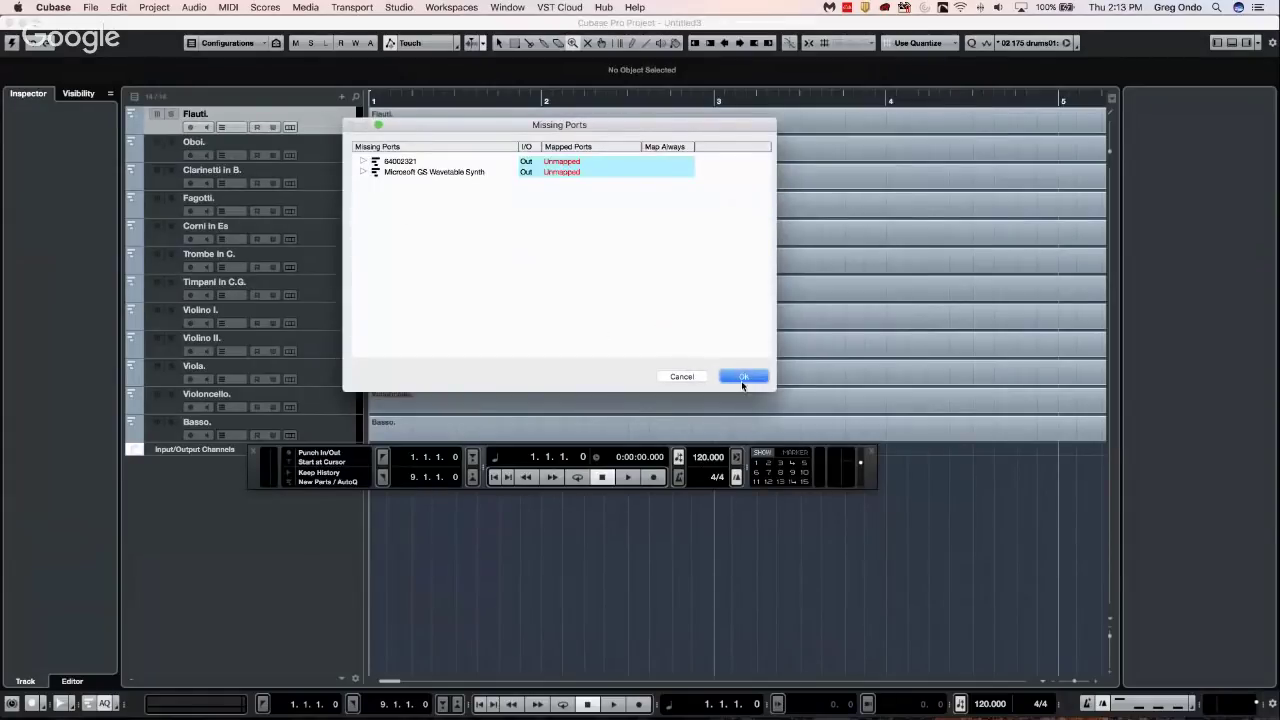
click(743, 377)
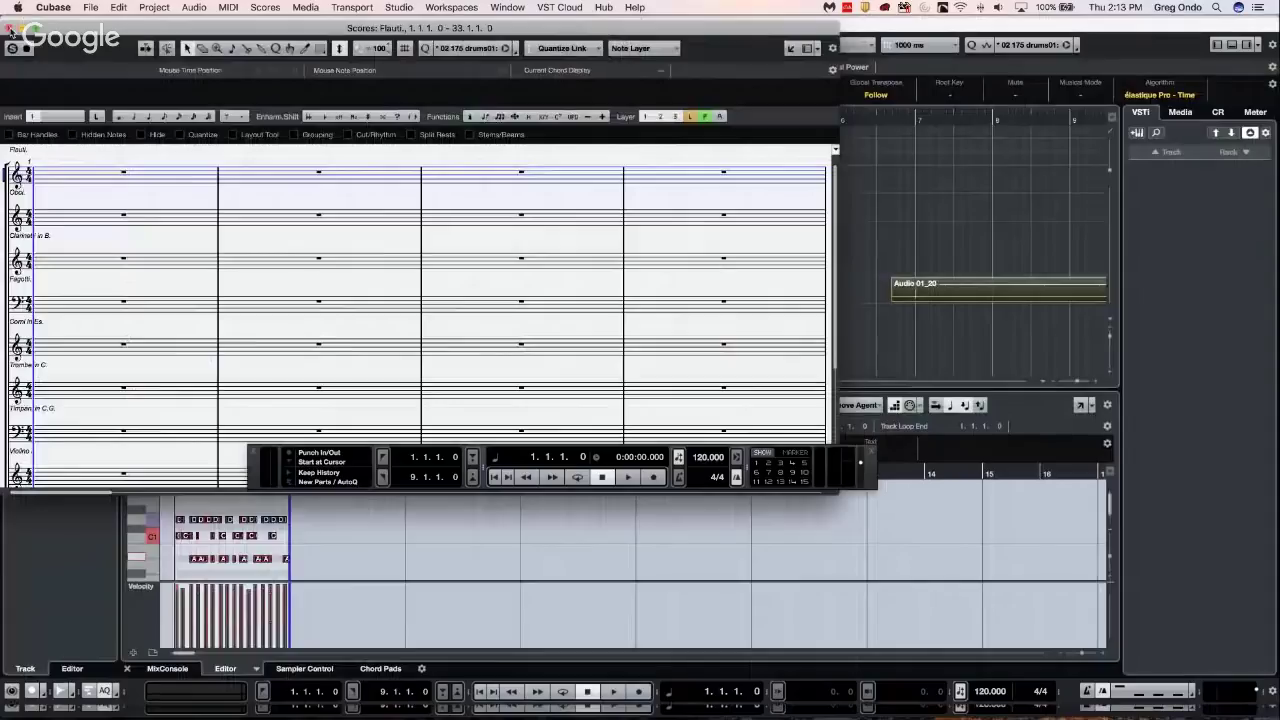
click(11, 28)
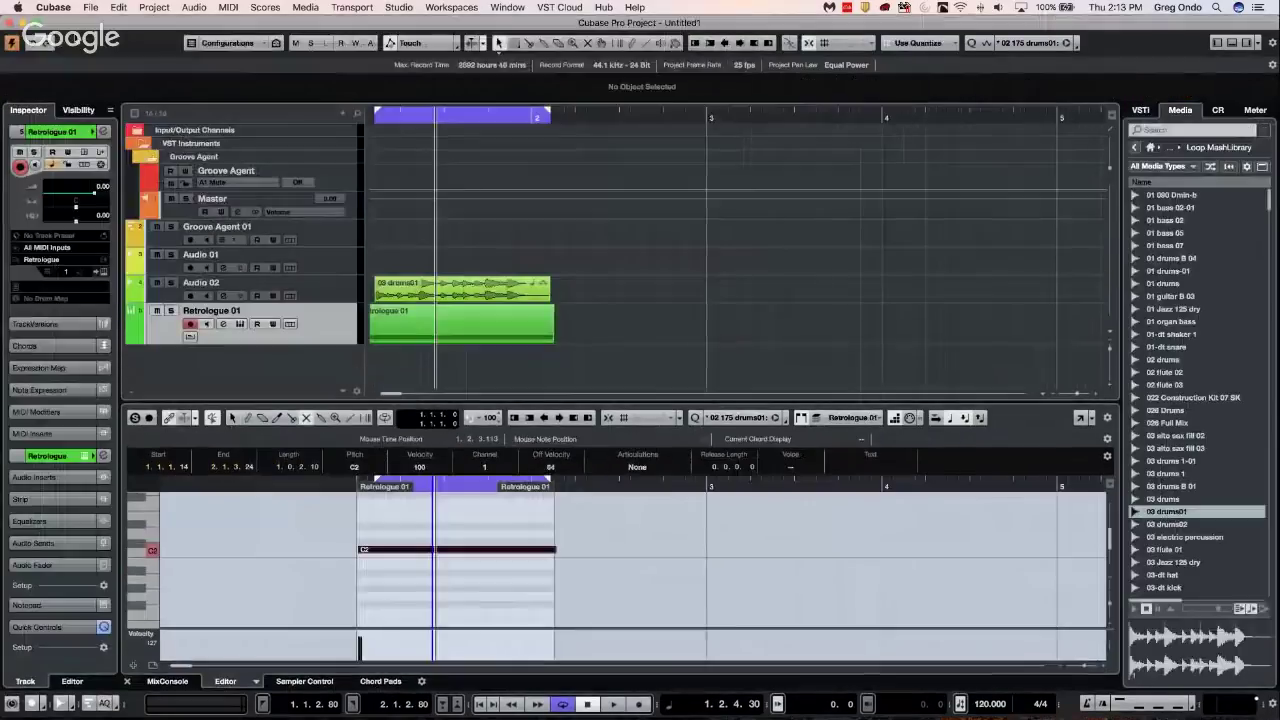
Create and open a new empty project from the More category in the offered folder
click(90, 7)
click(572, 298)
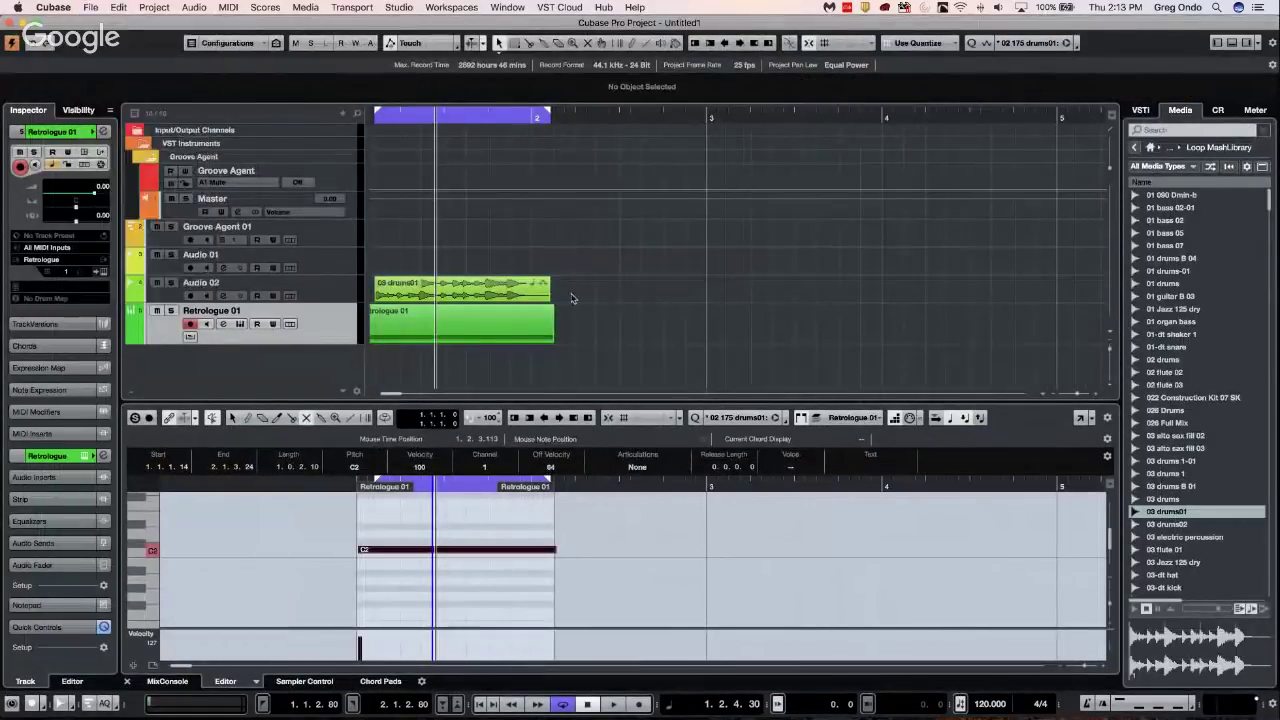
key(super+n)
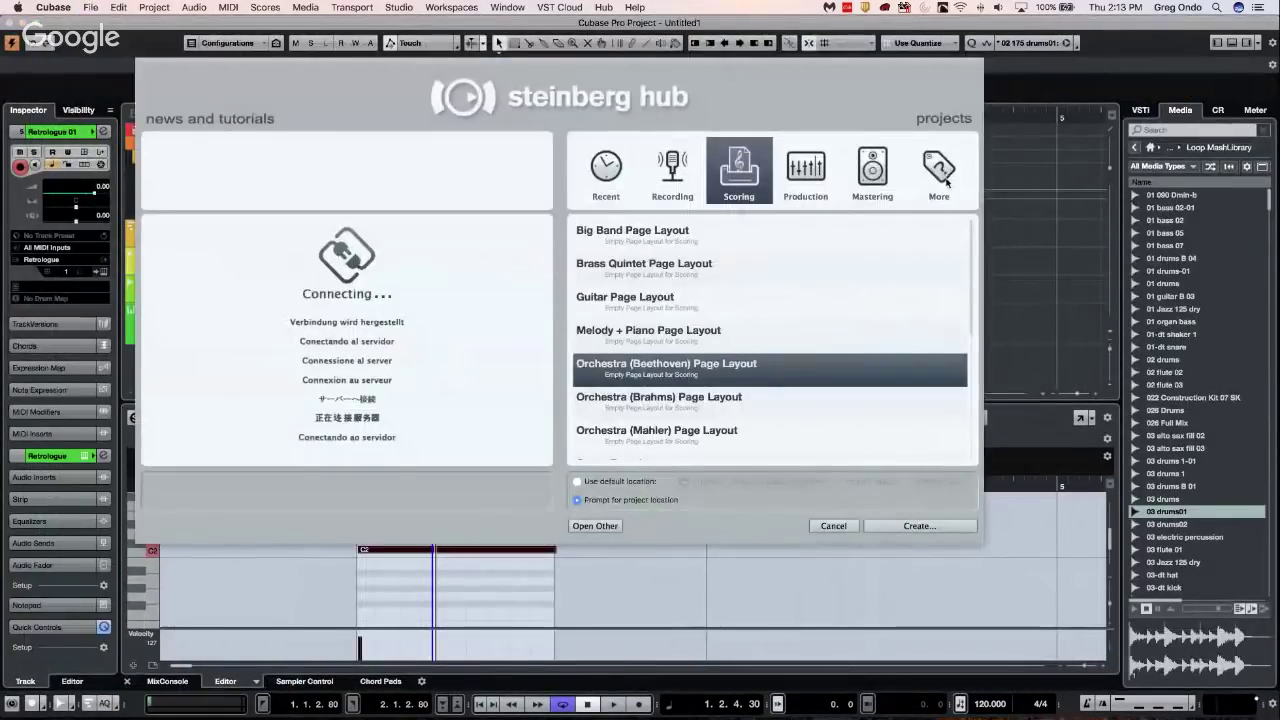
click(944, 178)
click(931, 527)
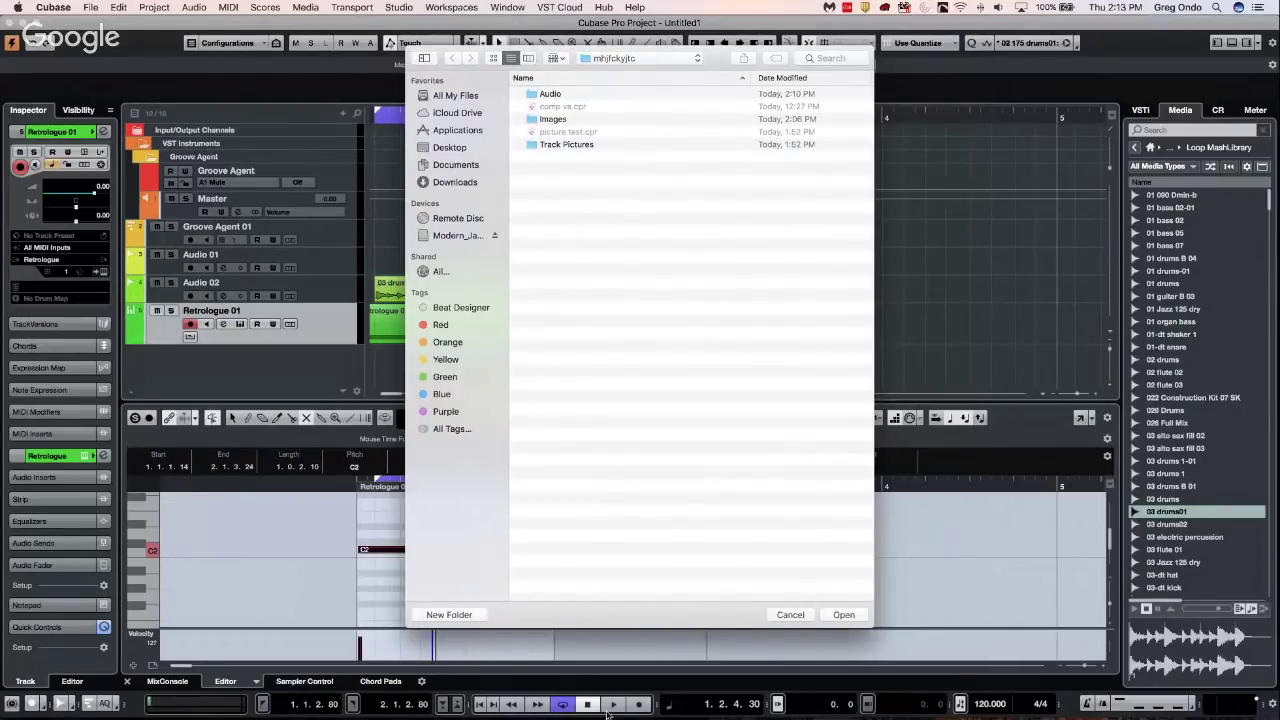
click(844, 615)
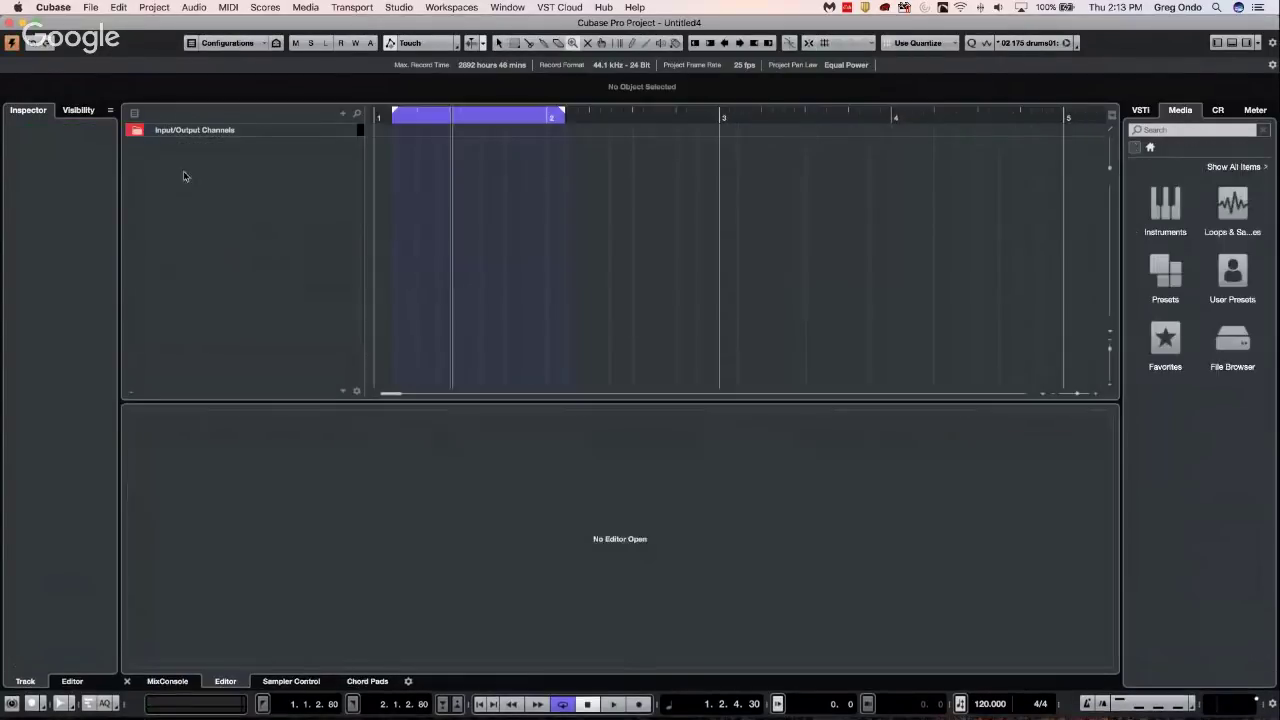
right_click(223, 162)
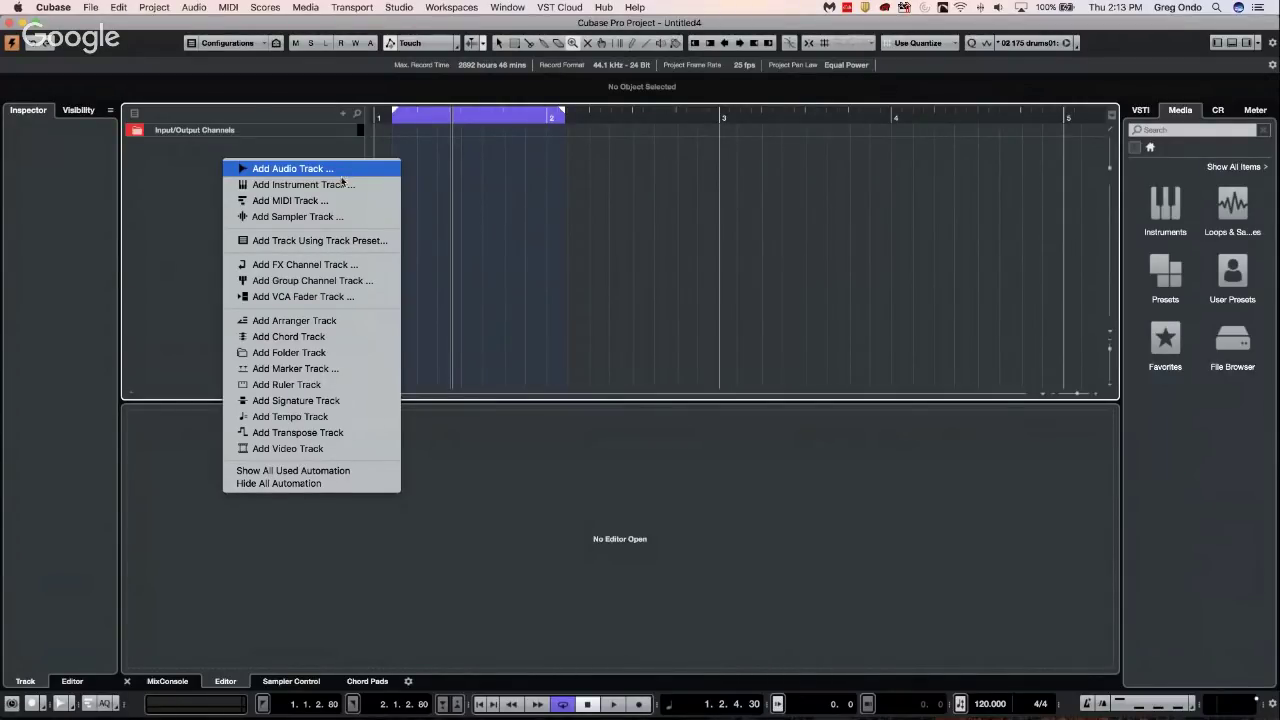
click(342, 185)
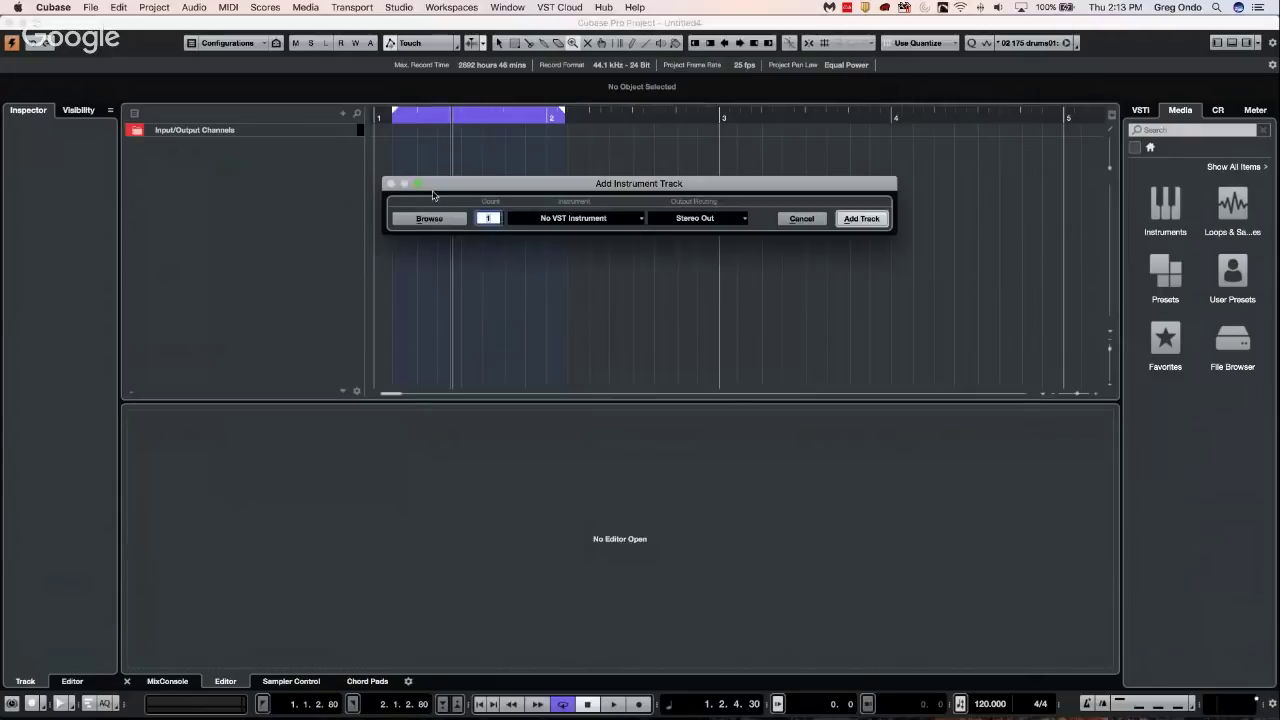
click(801, 218)
right_click(246, 162)
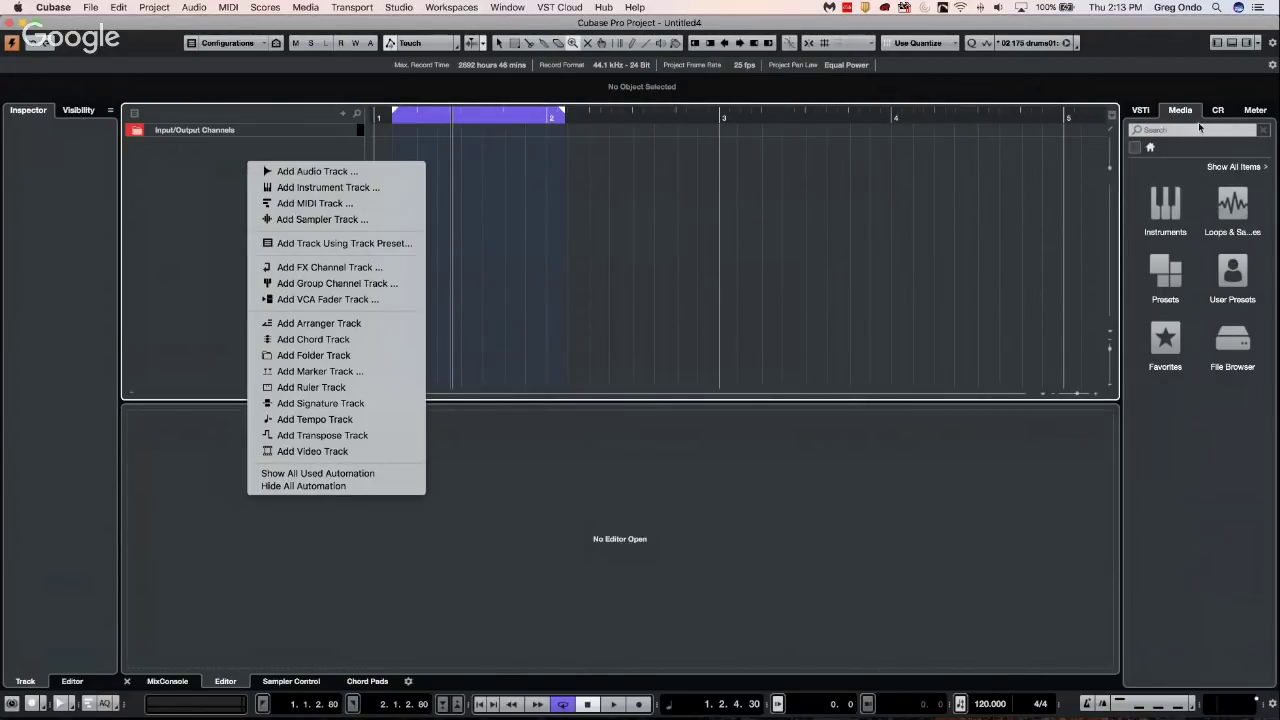
click(1145, 118)
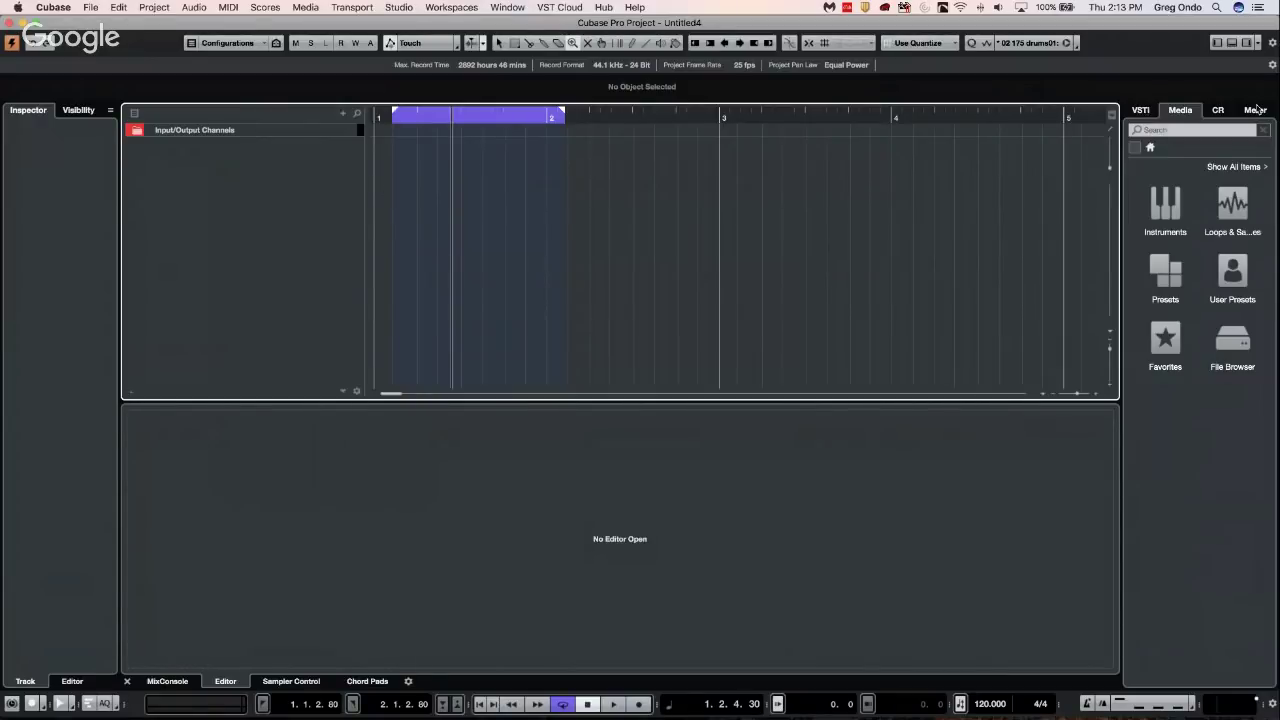
Add one Padshop track instrument routed to Stereo Out from the VST instruments list, and move its plug-in window away from the track list
click(1139, 116)
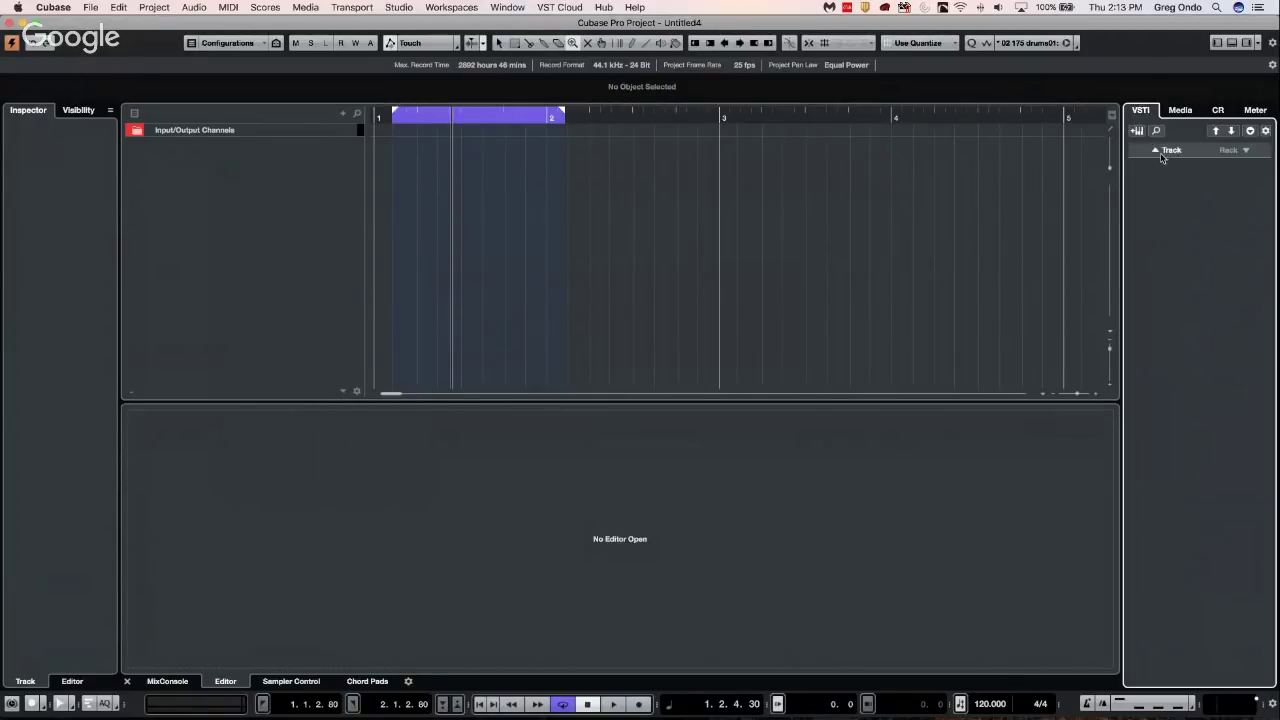
click(1159, 152)
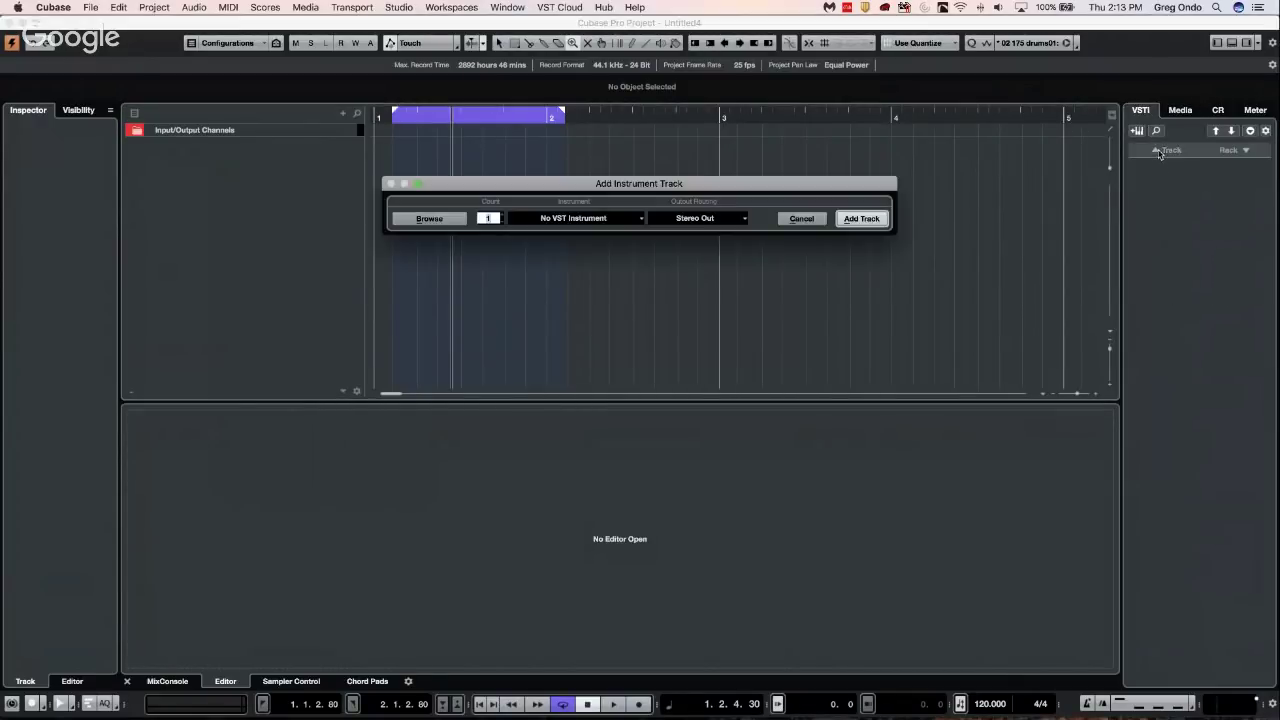
click(600, 220)
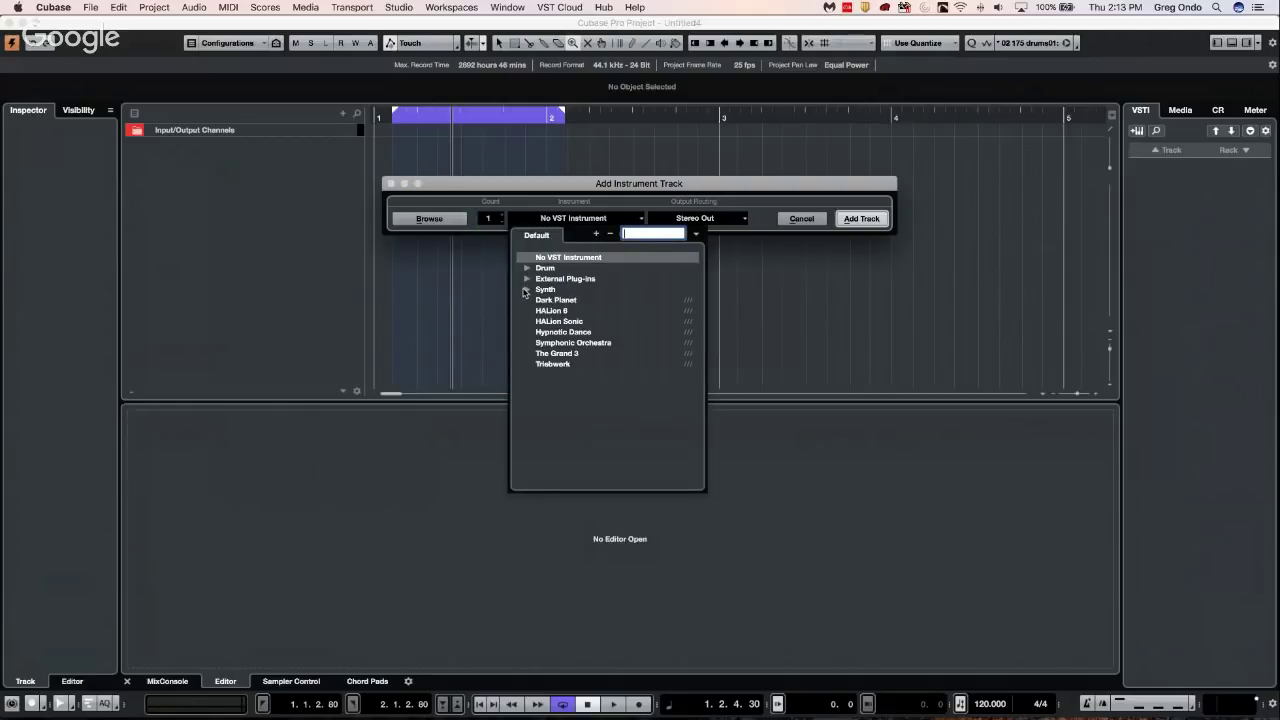
click(527, 289)
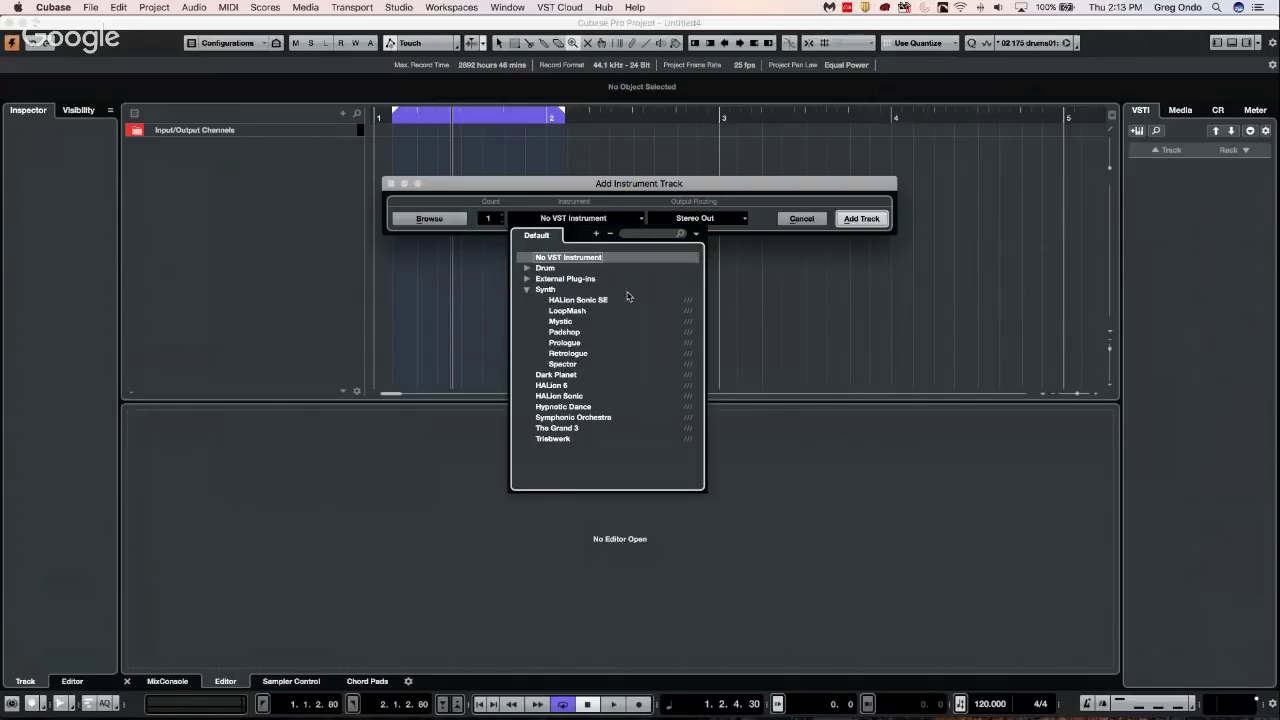
click(566, 332)
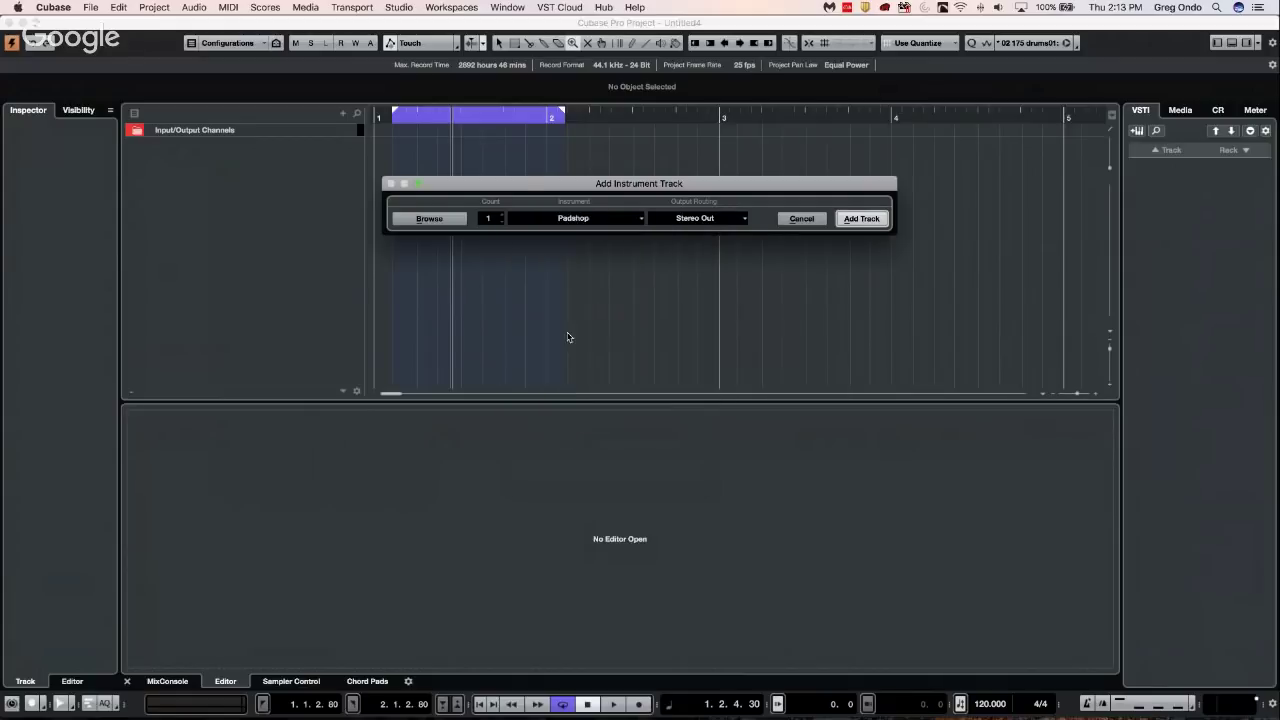
click(860, 218)
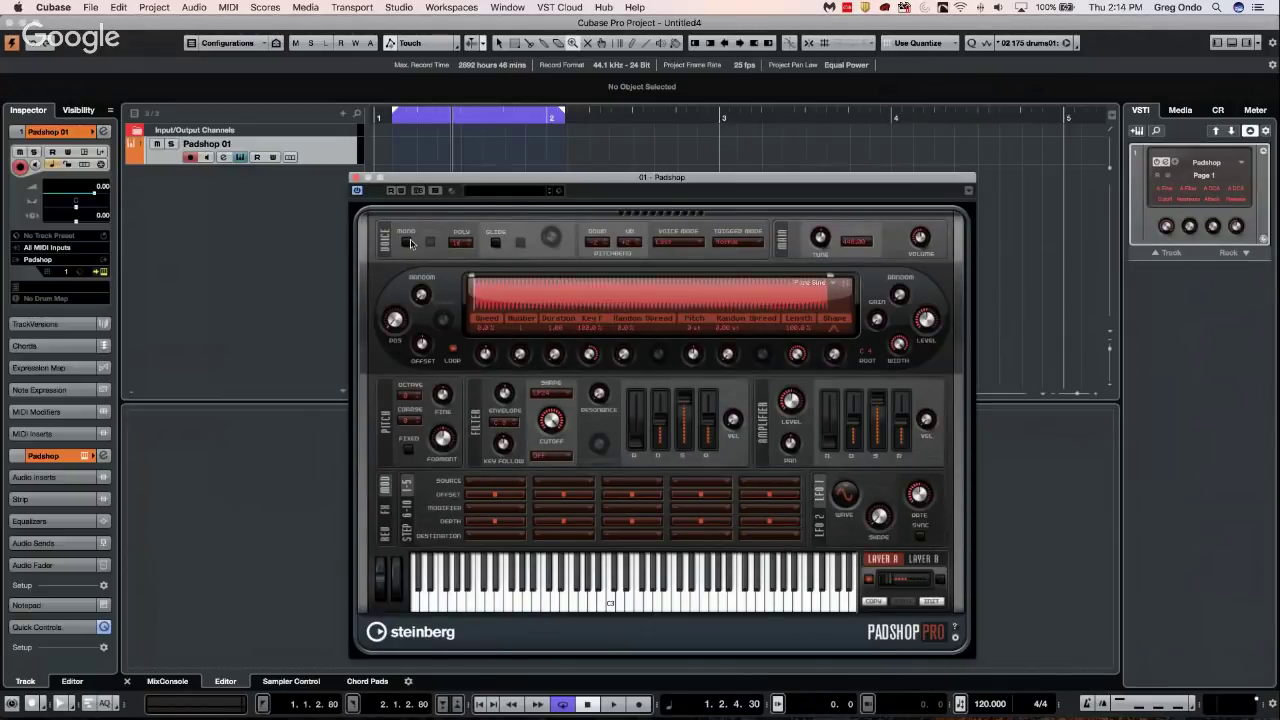
drag(481, 182, 706, 157)
Add one MIDI track below the Padshop 01 track and return the project cursor to the start
right_click(270, 187)
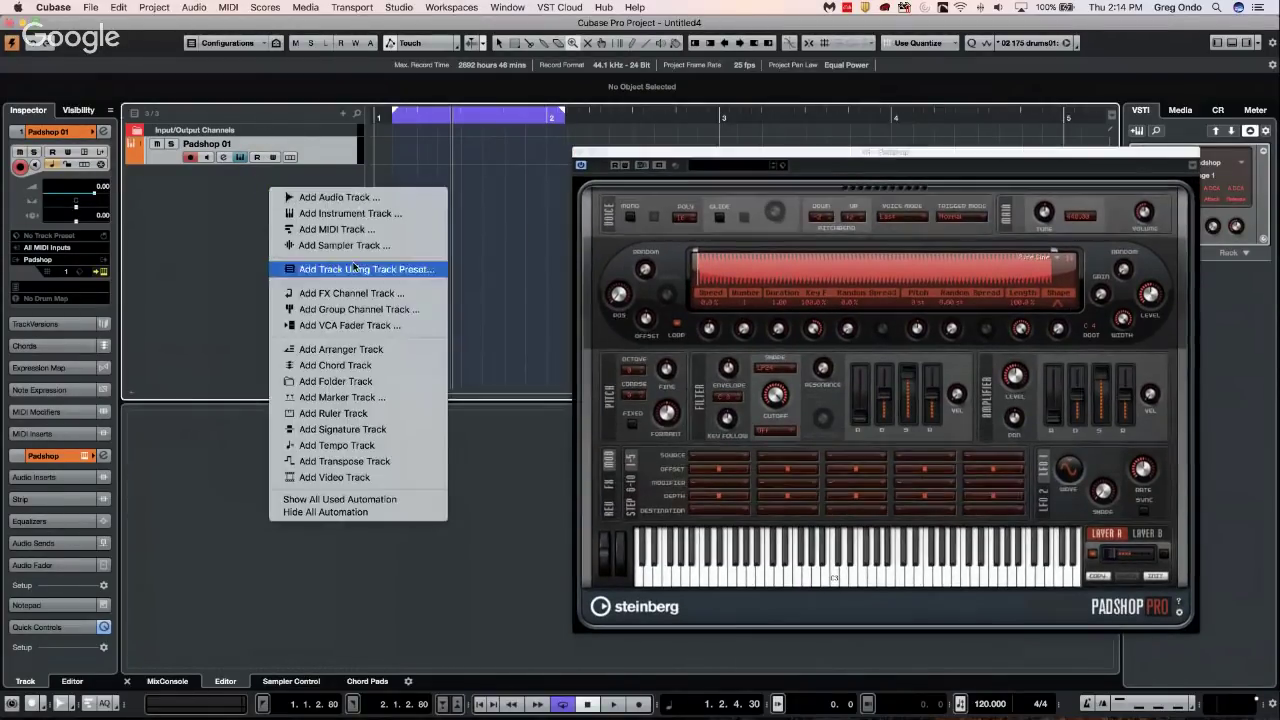
click(362, 233)
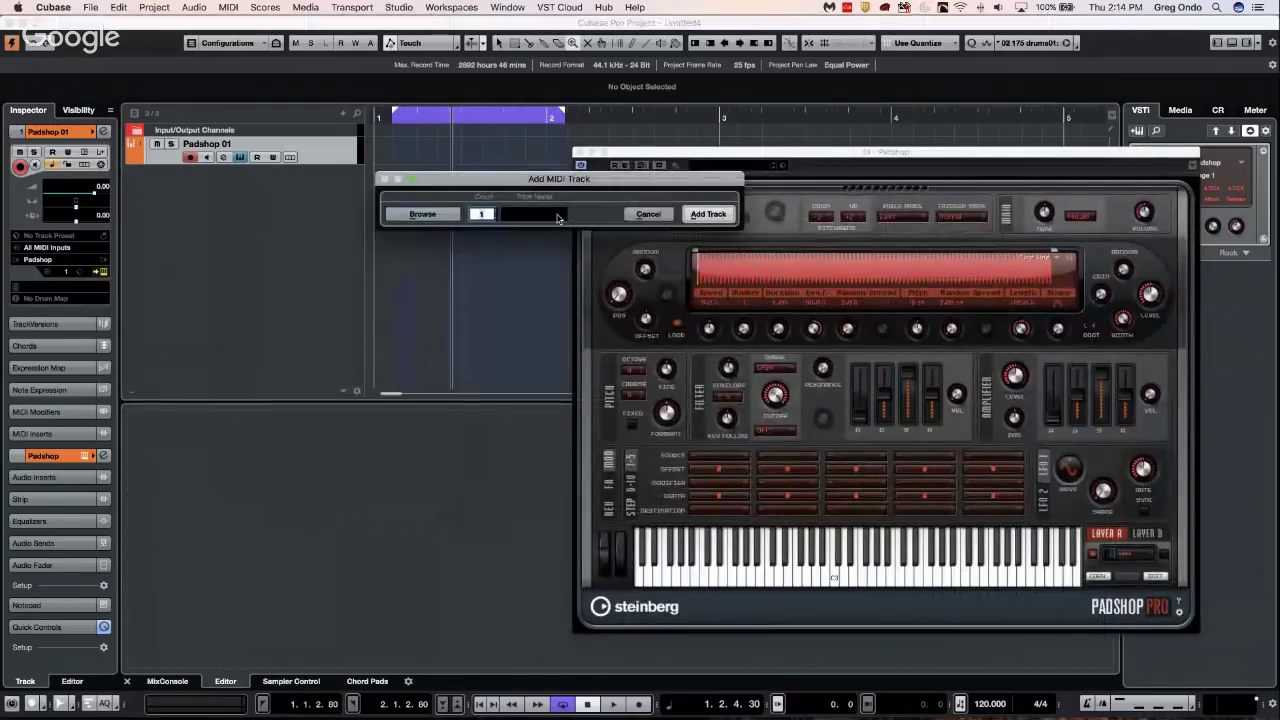
click(714, 216)
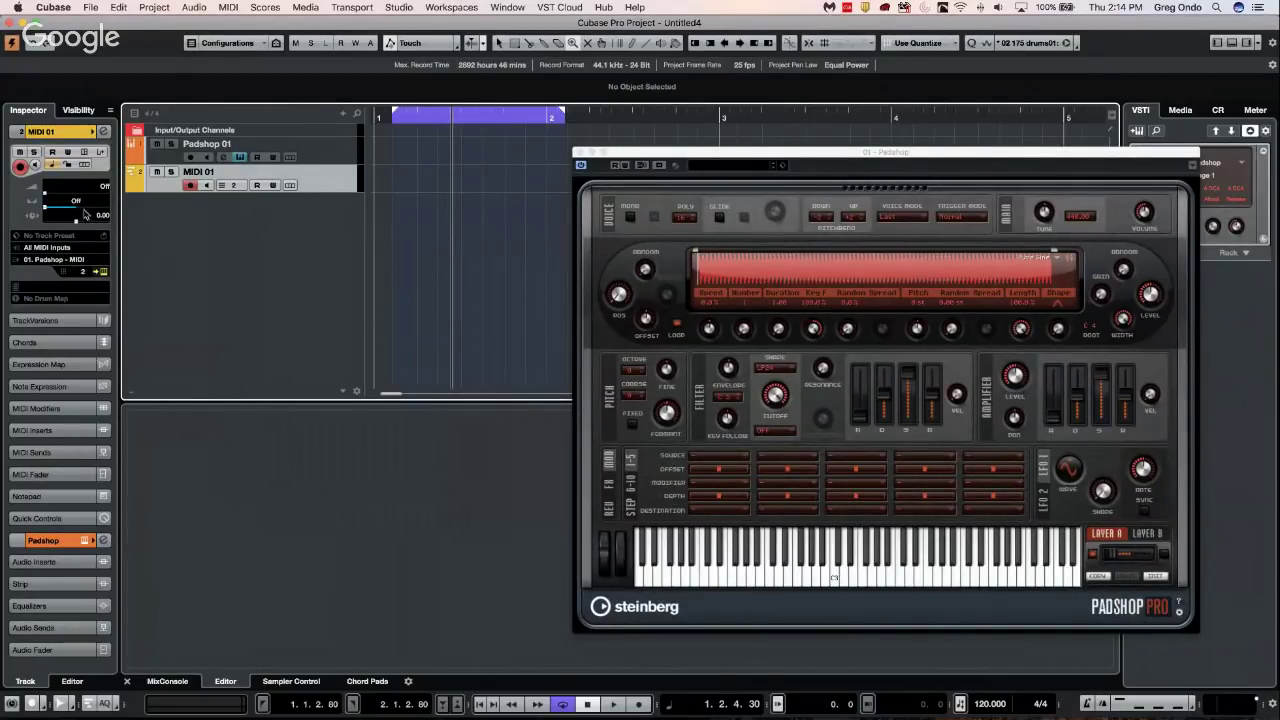
click(90, 291)
click(514, 229)
click(408, 118)
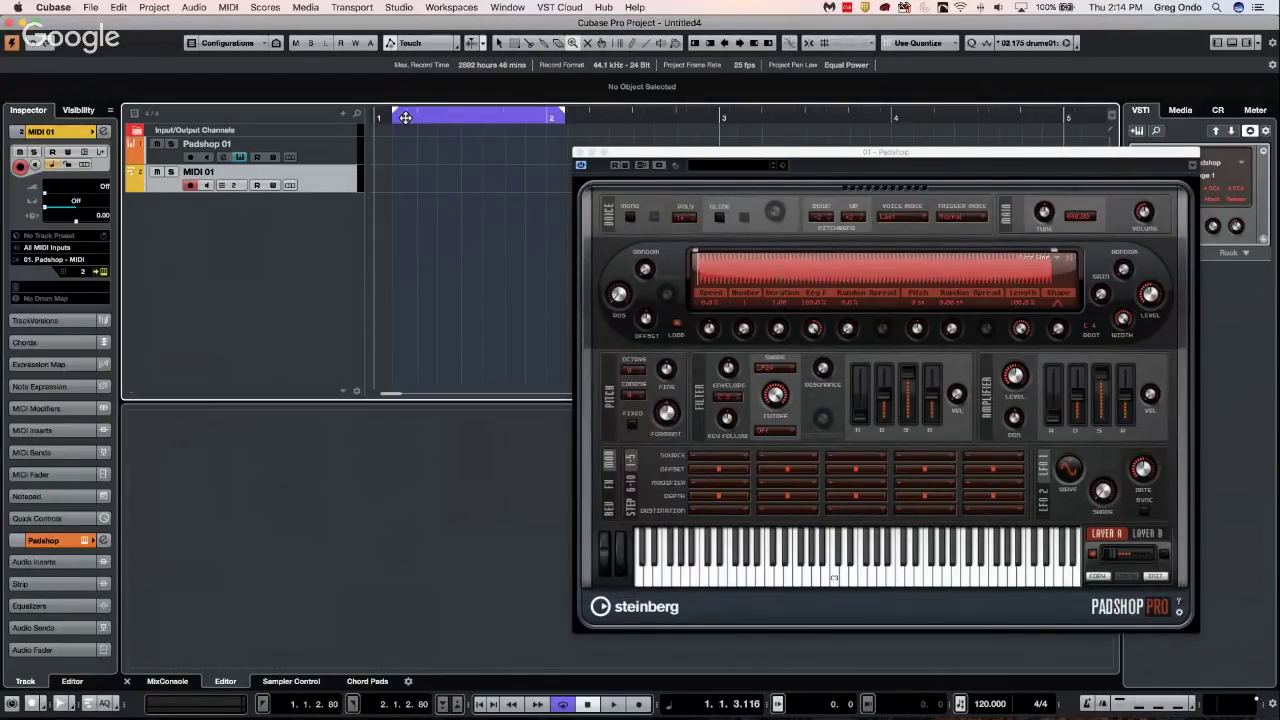
Check in the MIDI Filter preferences that Program/Patch messages are not filtered on recording, and apply the preferences
click(90, 7)
mouse_move(56, 7)
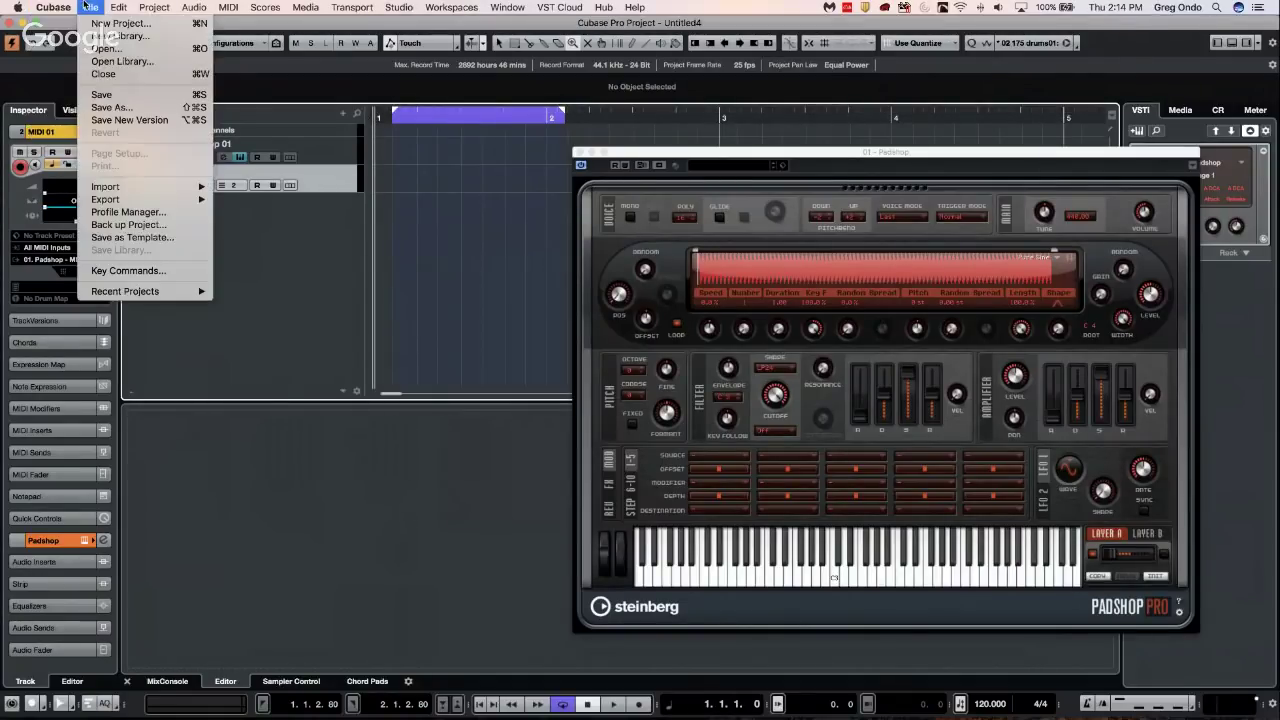
mouse_move(118, 190)
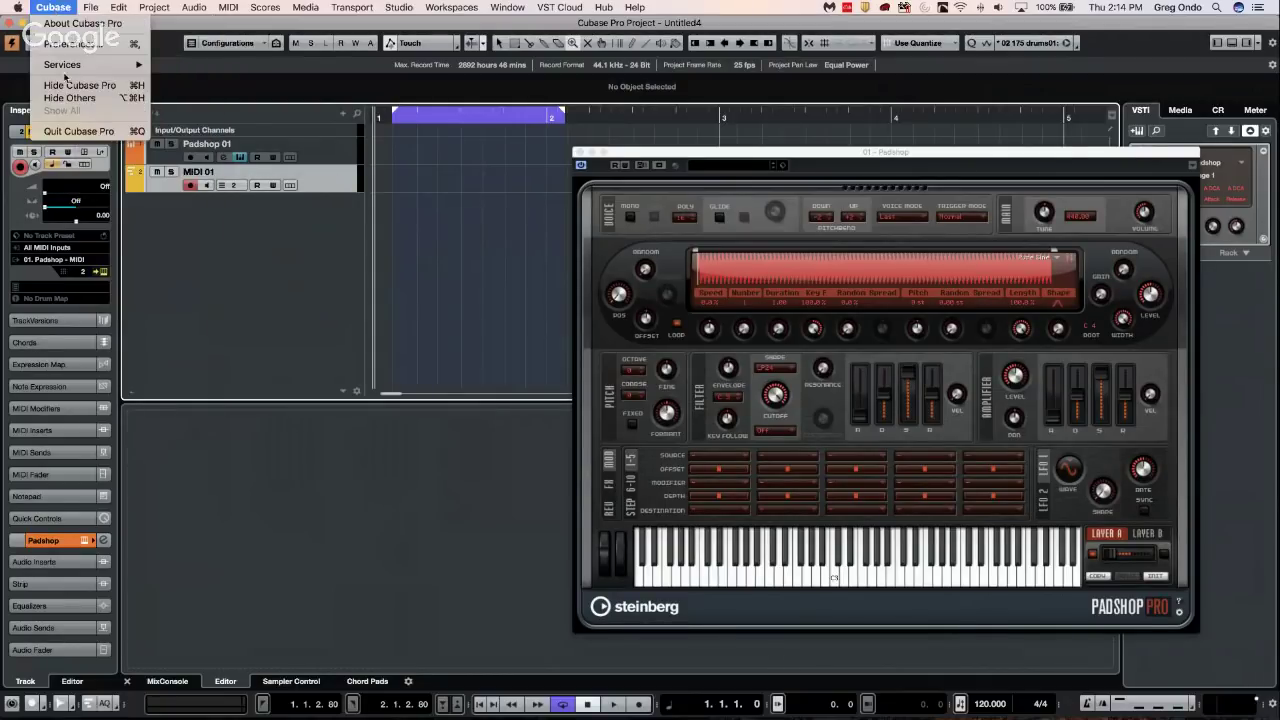
click(72, 44)
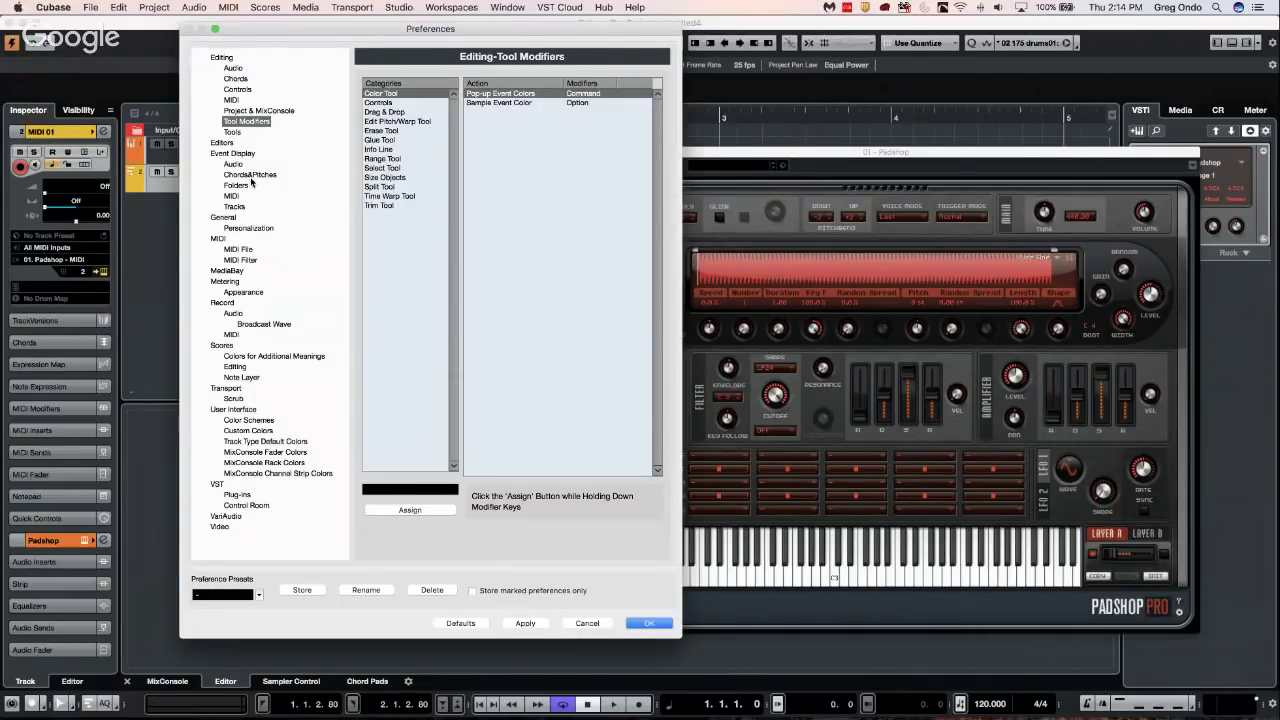
click(240, 259)
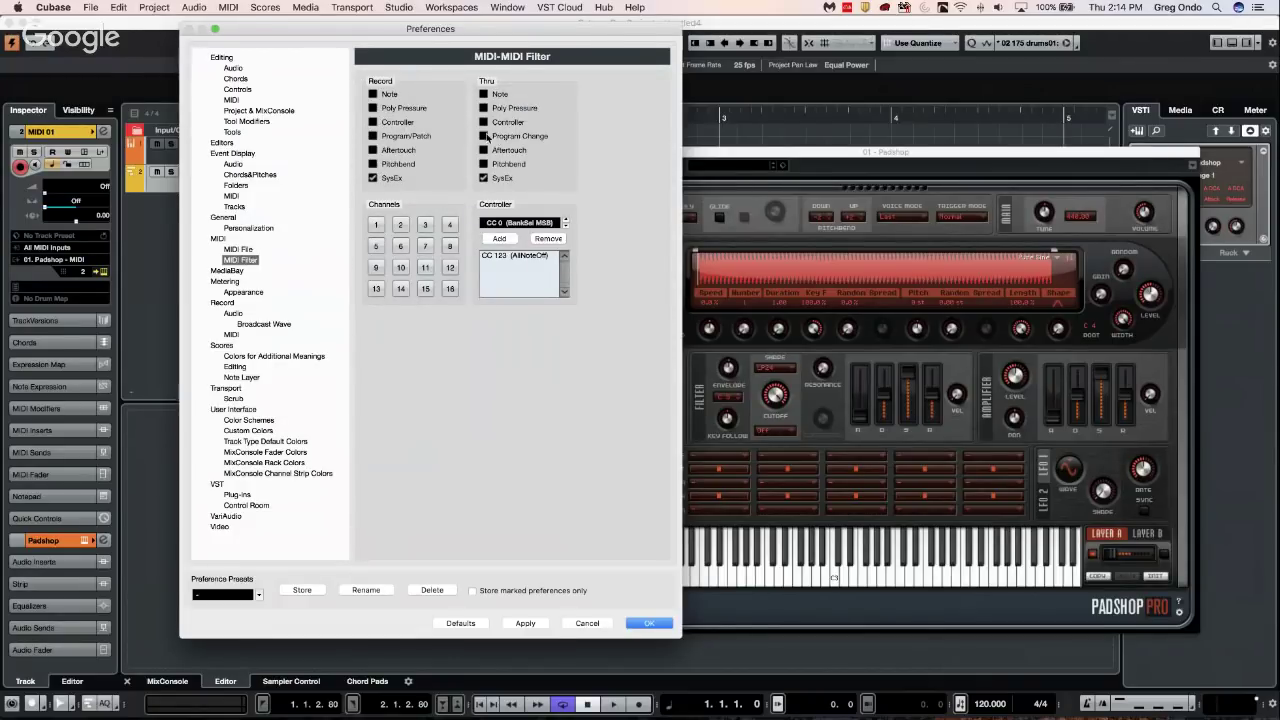
click(377, 136)
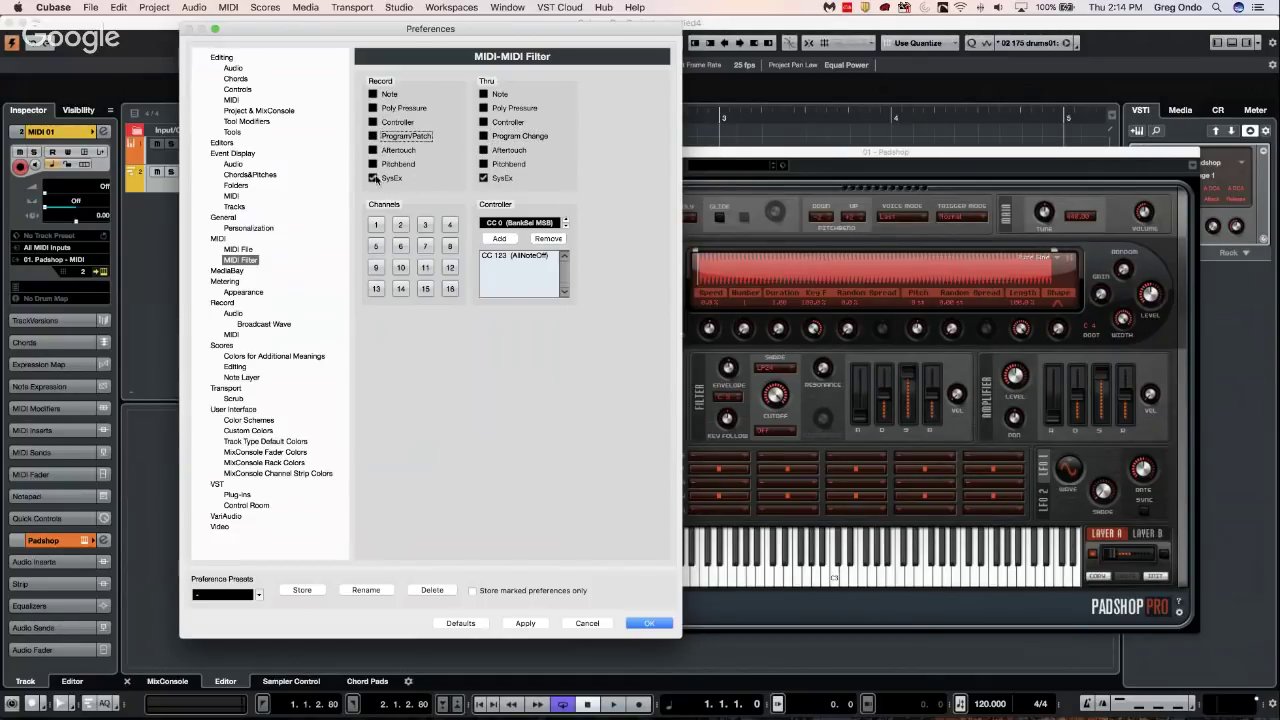
click(520, 624)
click(645, 623)
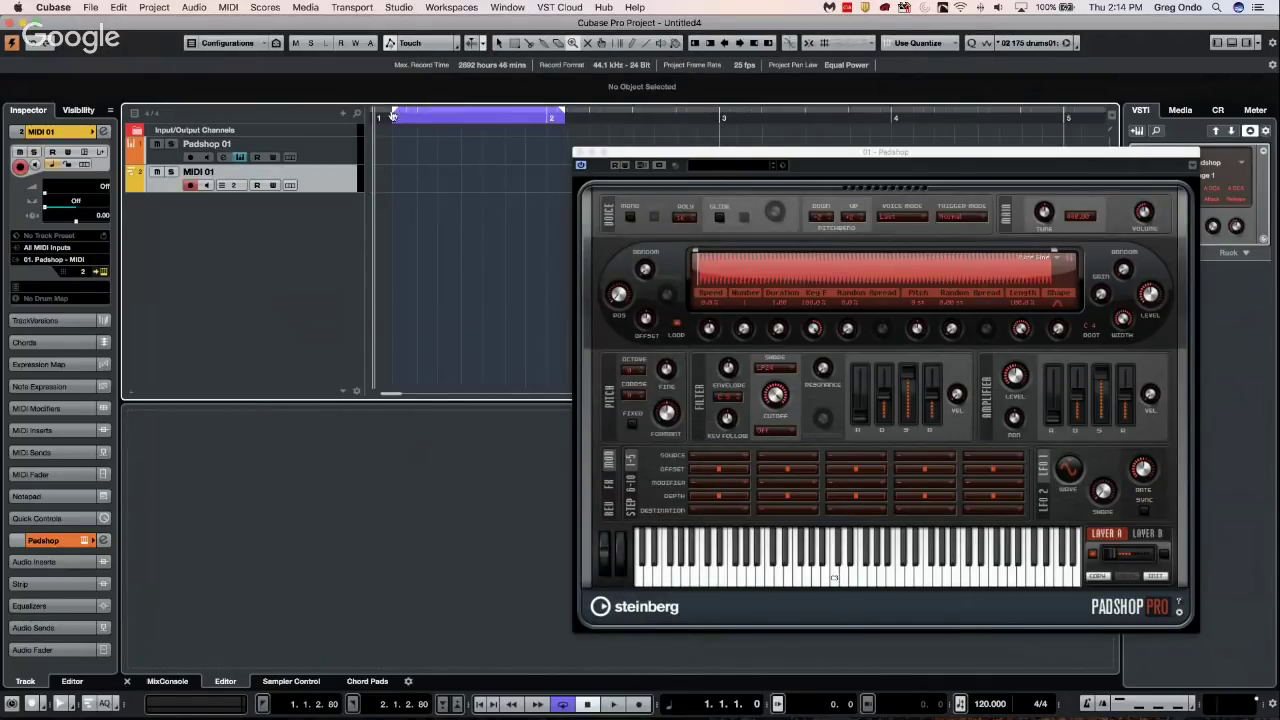
Set the left locator to bar 1, create a MIDI part between the locators on the MIDI 01 track, and open it for editing
drag(394, 115, 377, 115)
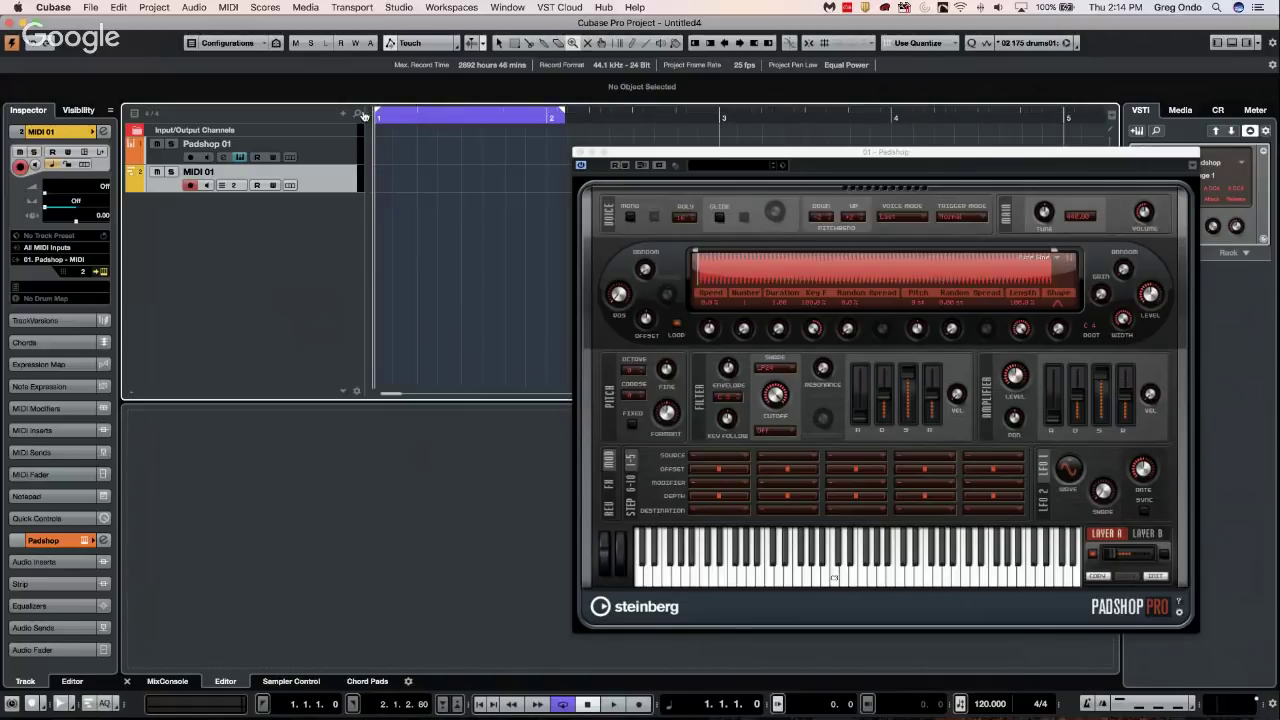
right_click(428, 181)
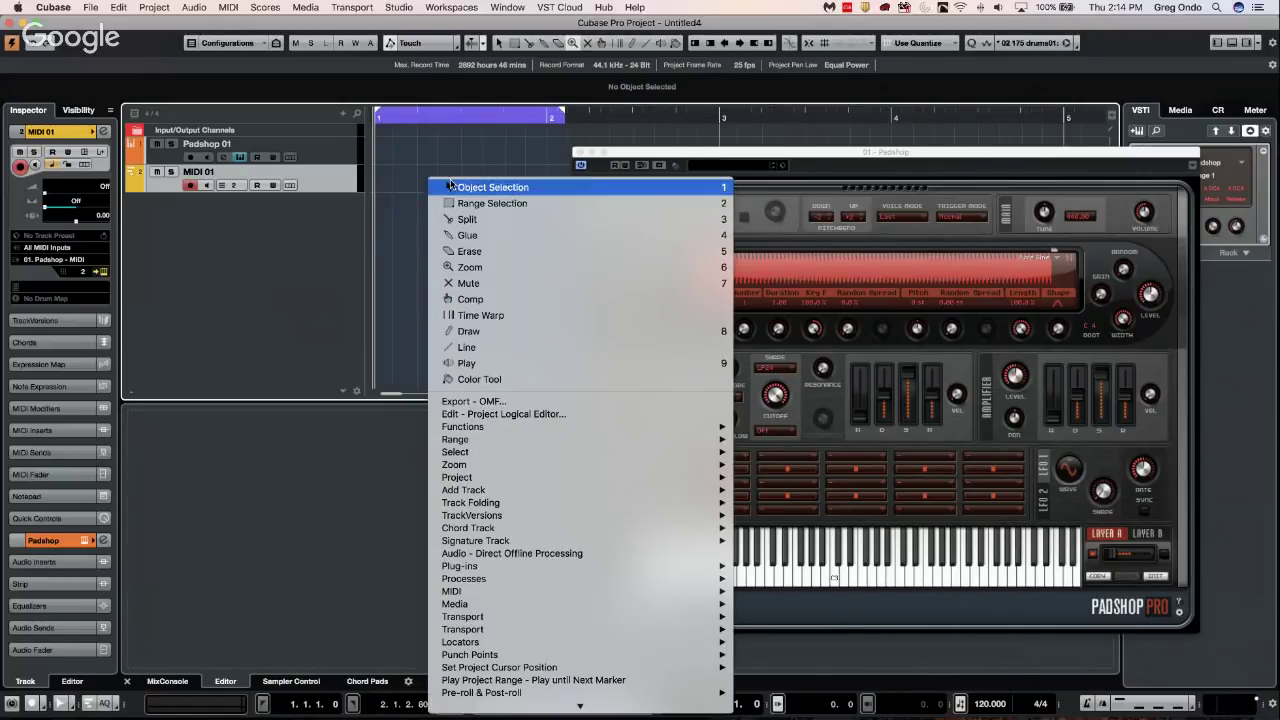
click(452, 187)
double_click(459, 184)
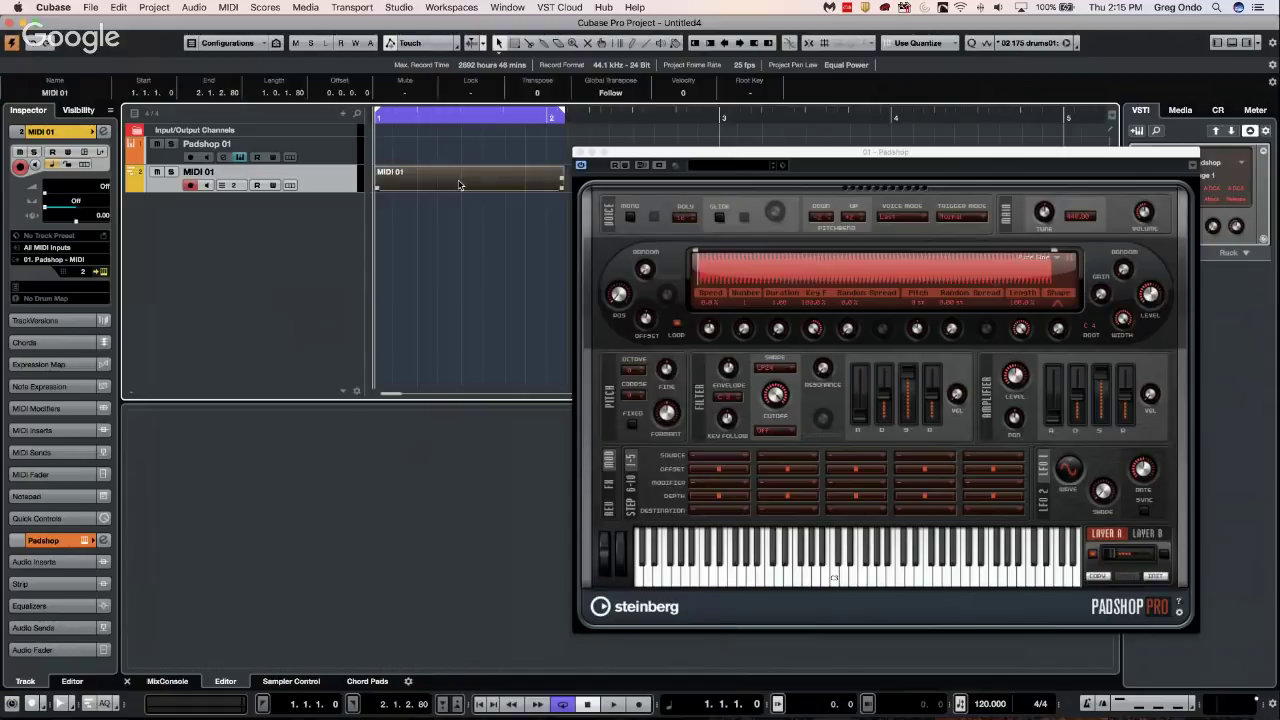
double_click(459, 184)
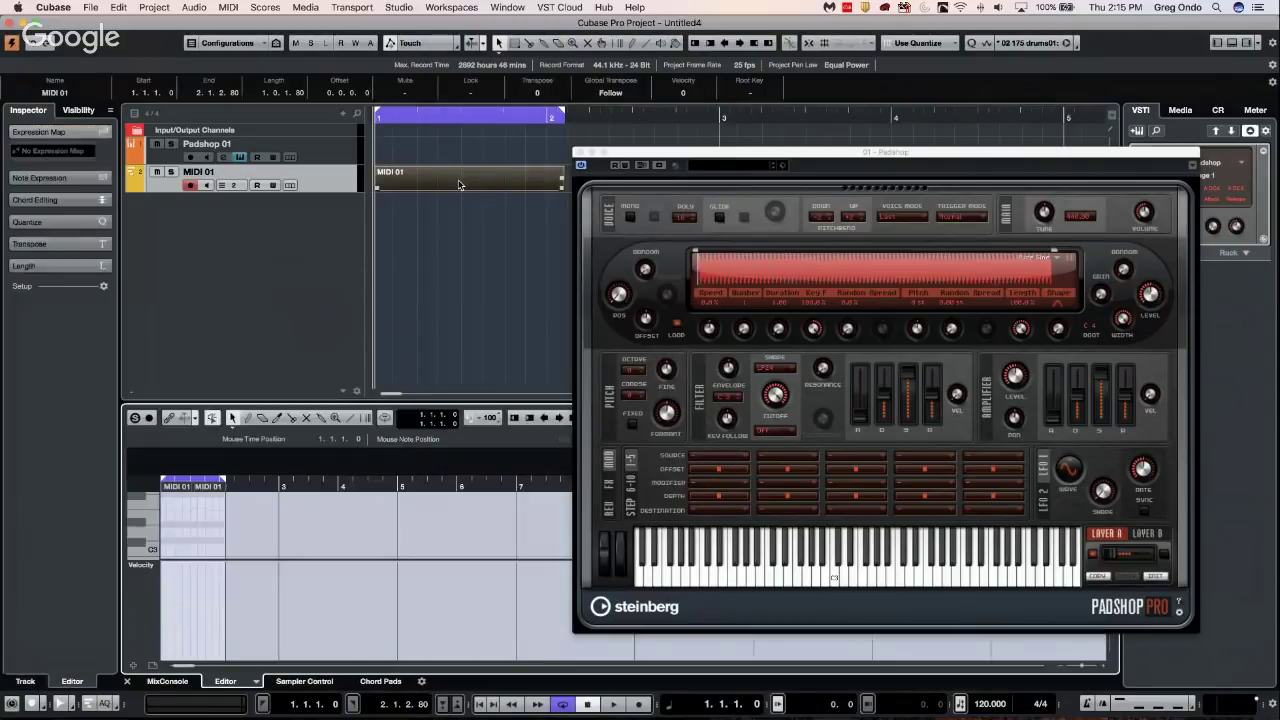
Show Program Change data in the part's controller lane and draw a series of varying program changes across the part
click(150, 574)
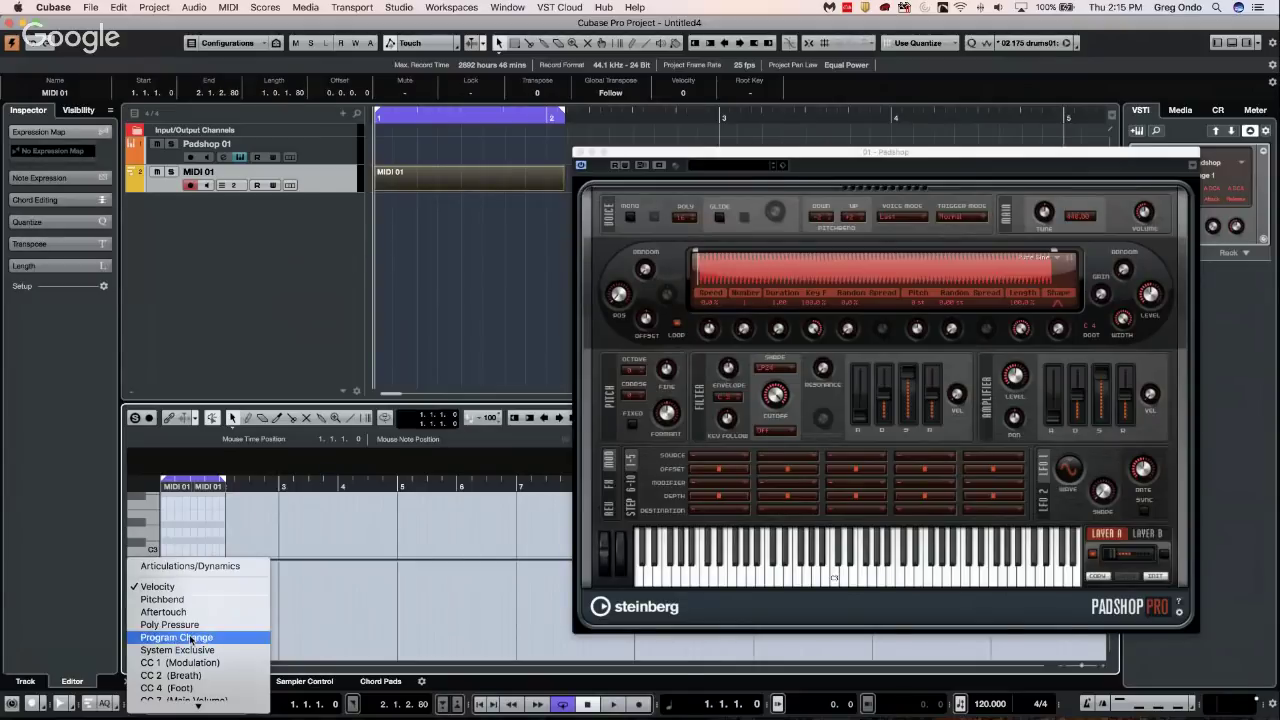
click(191, 638)
right_click(175, 598)
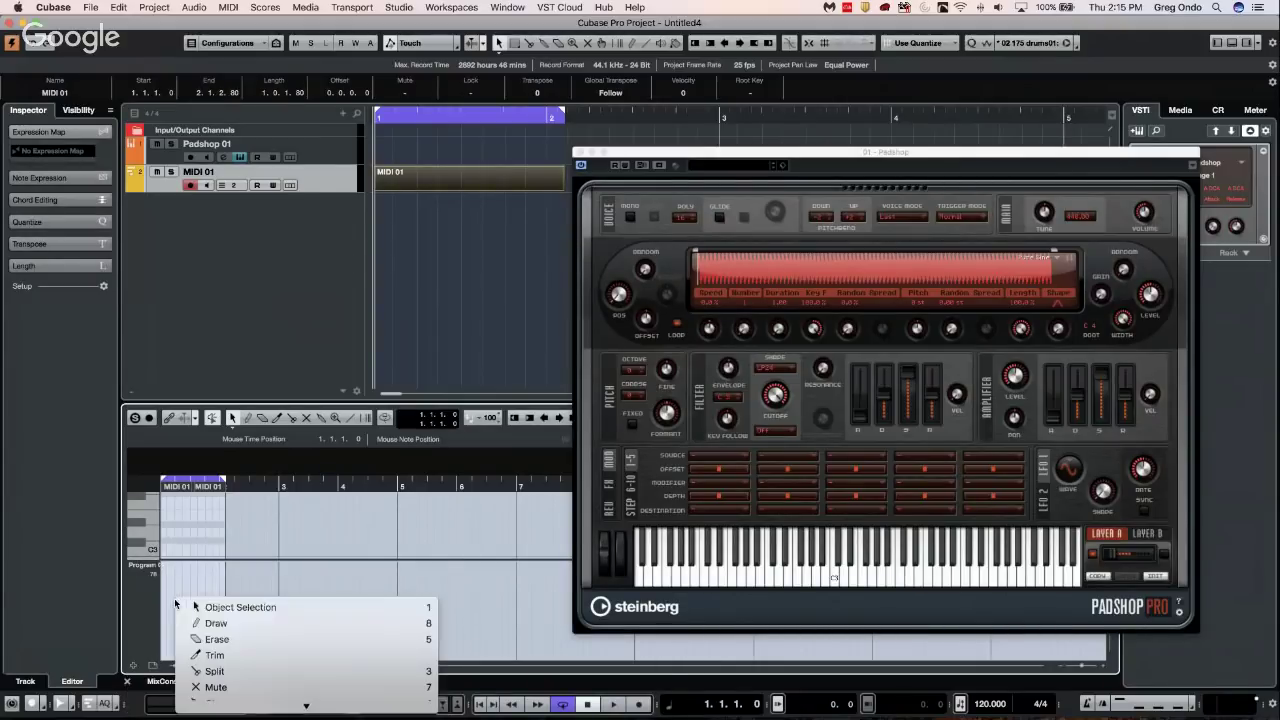
click(213, 623)
mouse_move(170, 600)
mouse_down()
mouse_move(177, 588)
mouse_move(206, 593)
mouse_move(222, 622)
mouse_up()
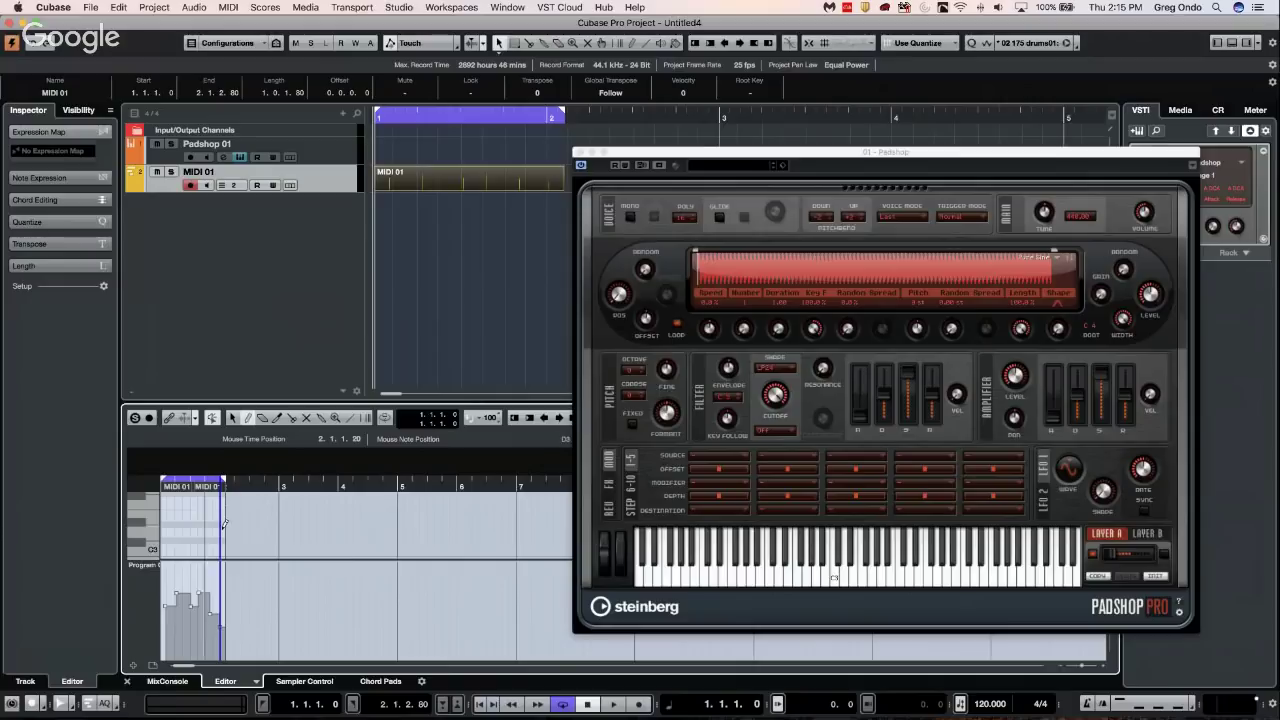
Bring up the choice of MIDI editors for the MIDI 01 part
click(237, 9)
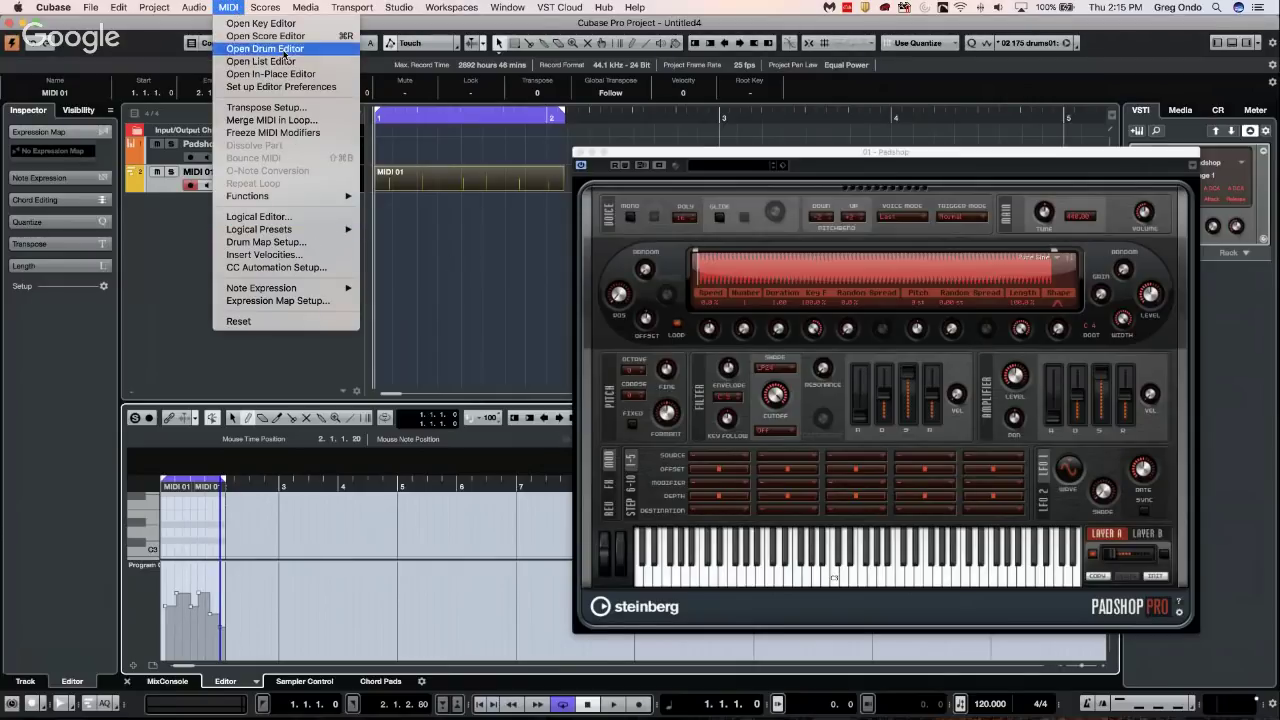
Open the MIDI 01 part in the List Editor and insert an SMF event at 1.4.1.22
click(284, 61)
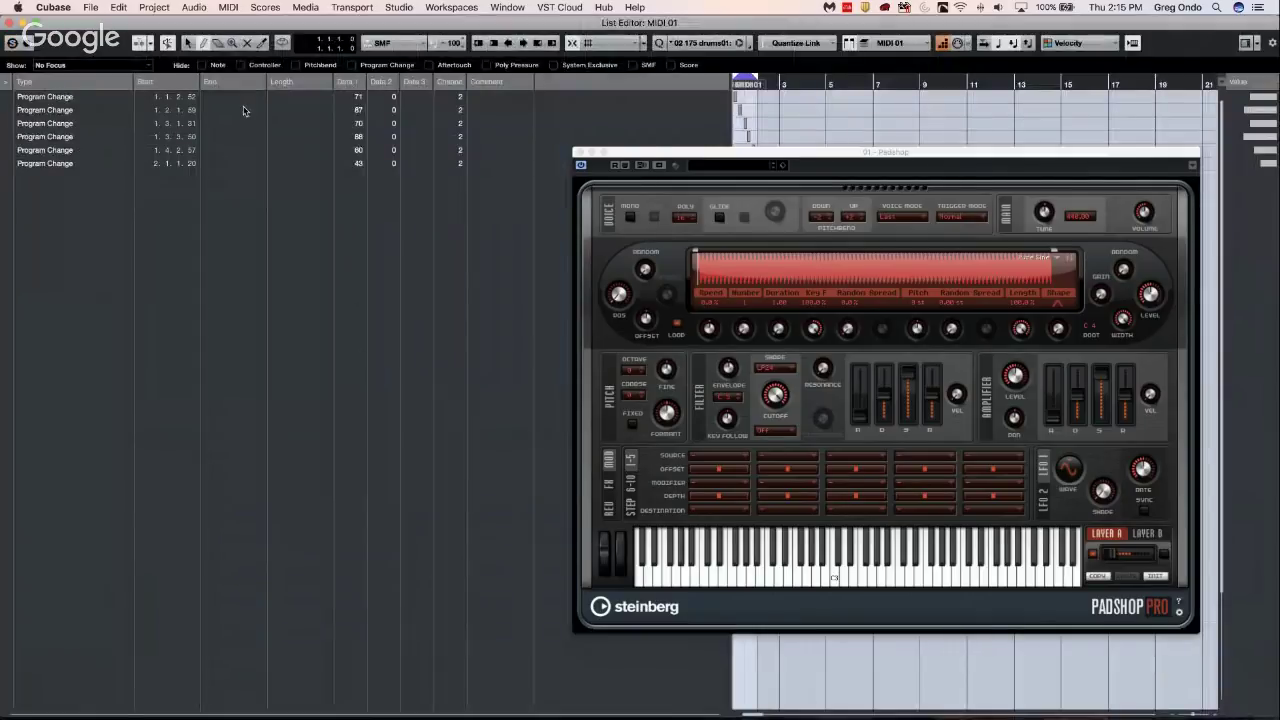
click(70, 99)
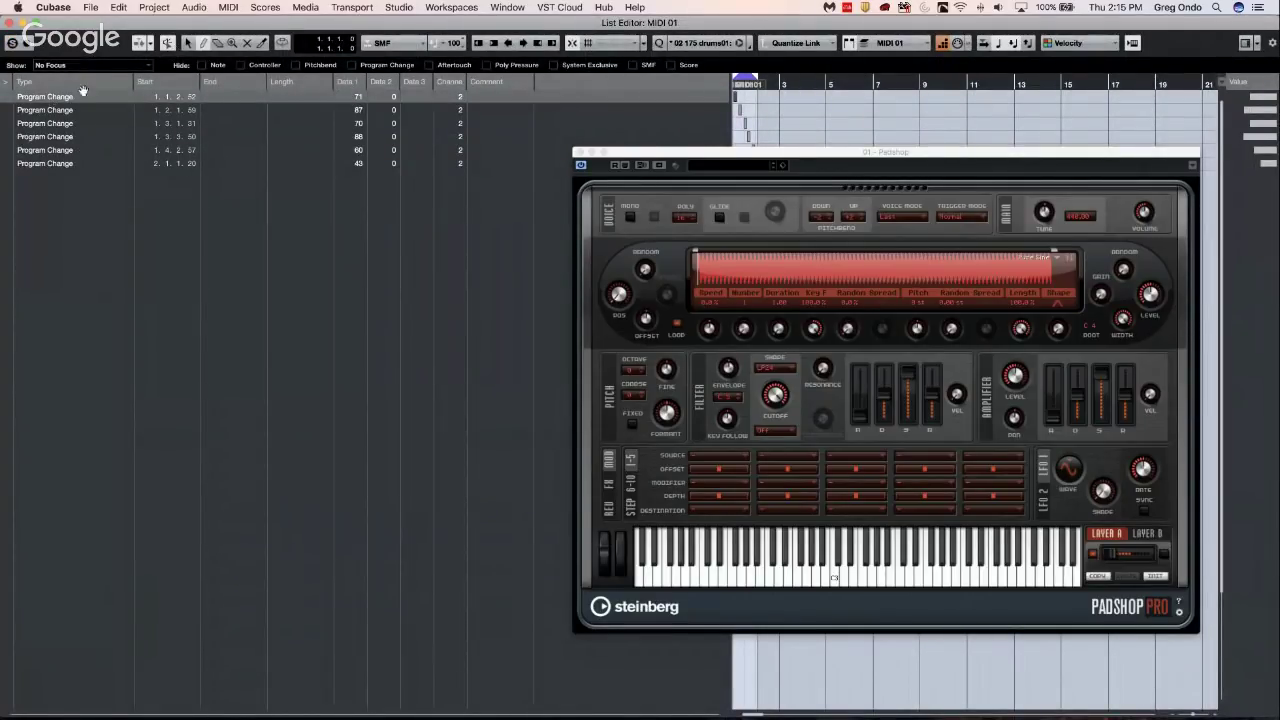
click(579, 153)
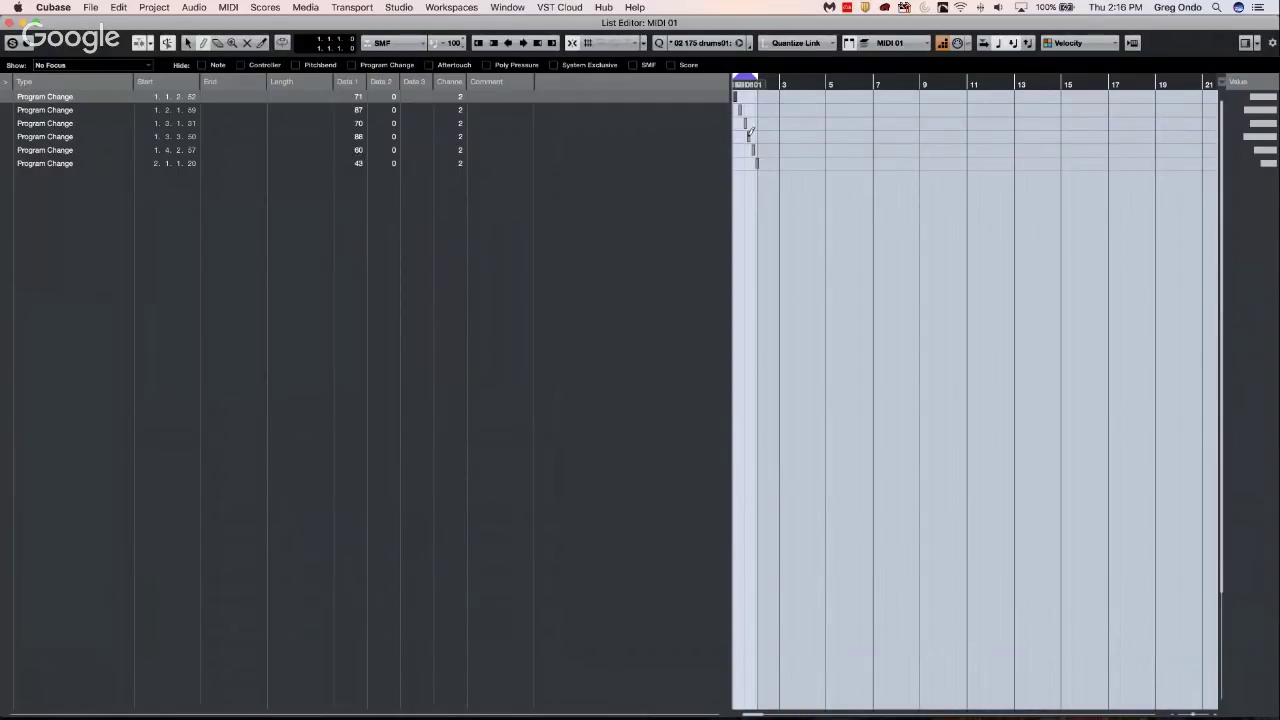
click(751, 90)
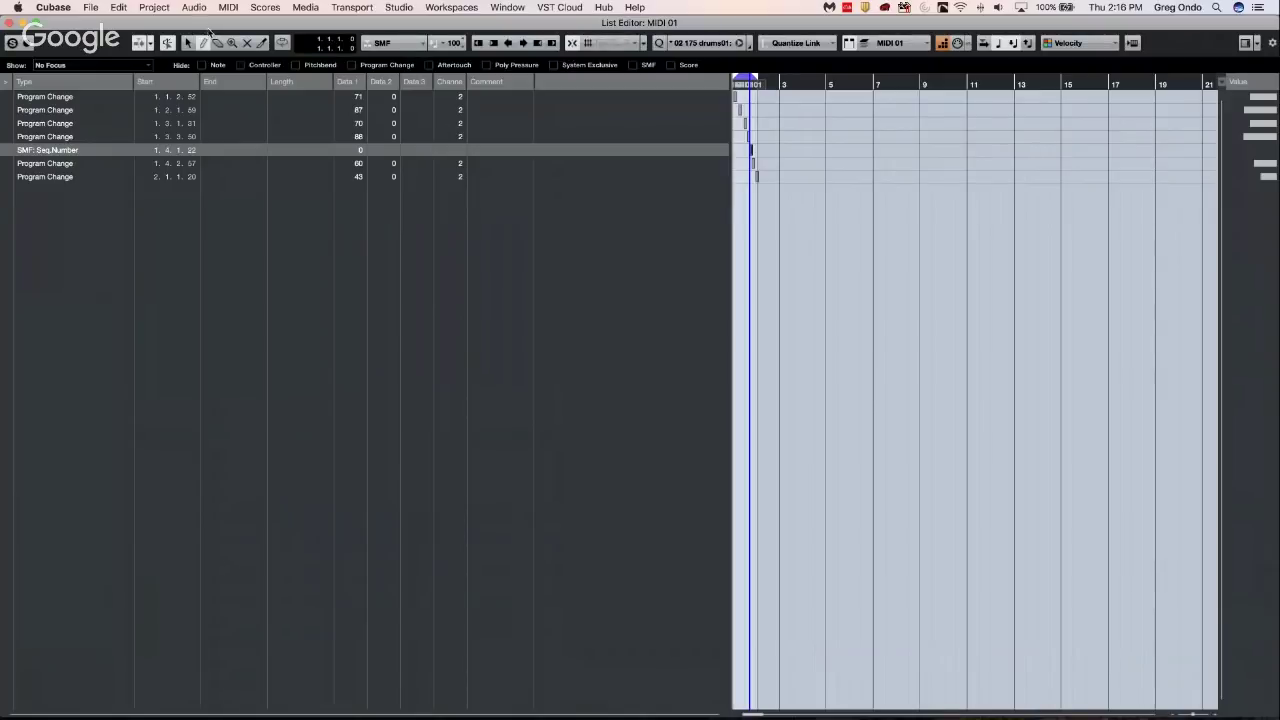
Set the insert type to Program Change, add an event at 1.4.3.2, and close the List Editor
click(414, 44)
mouse_move(431, 12)
click(434, 38)
click(757, 121)
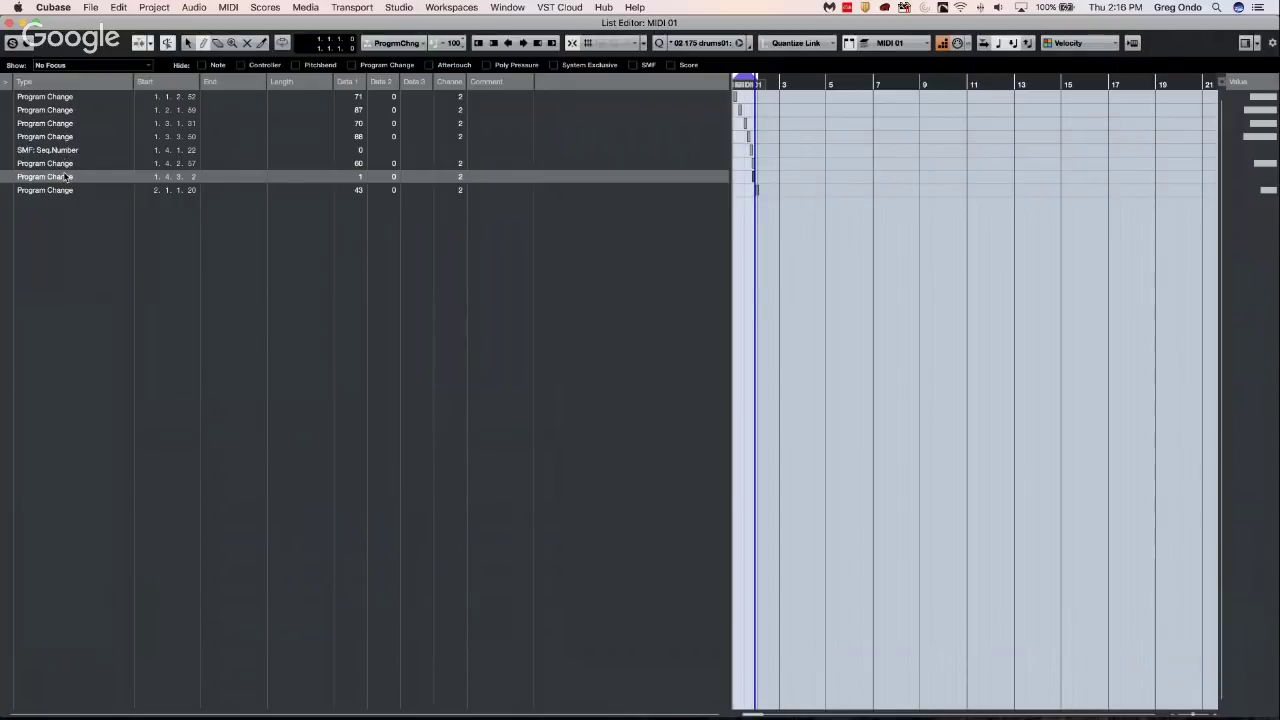
click(398, 45)
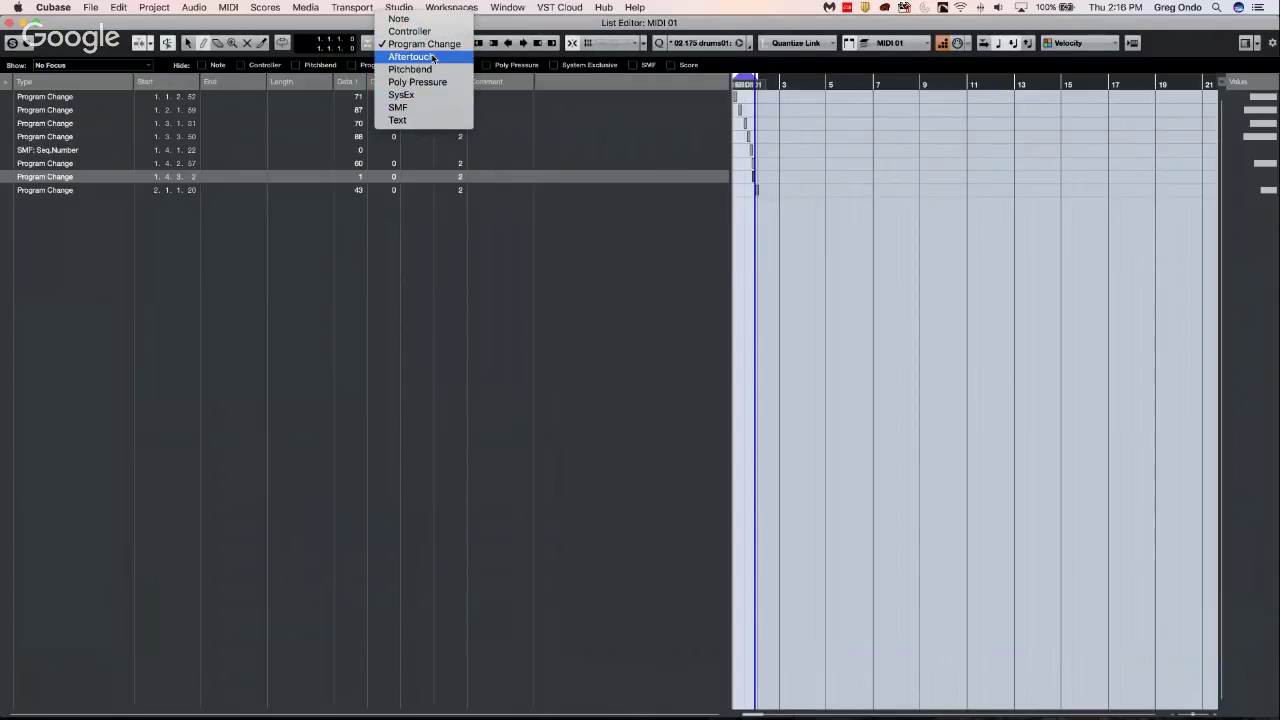
click(11, 25)
click(11, 25)
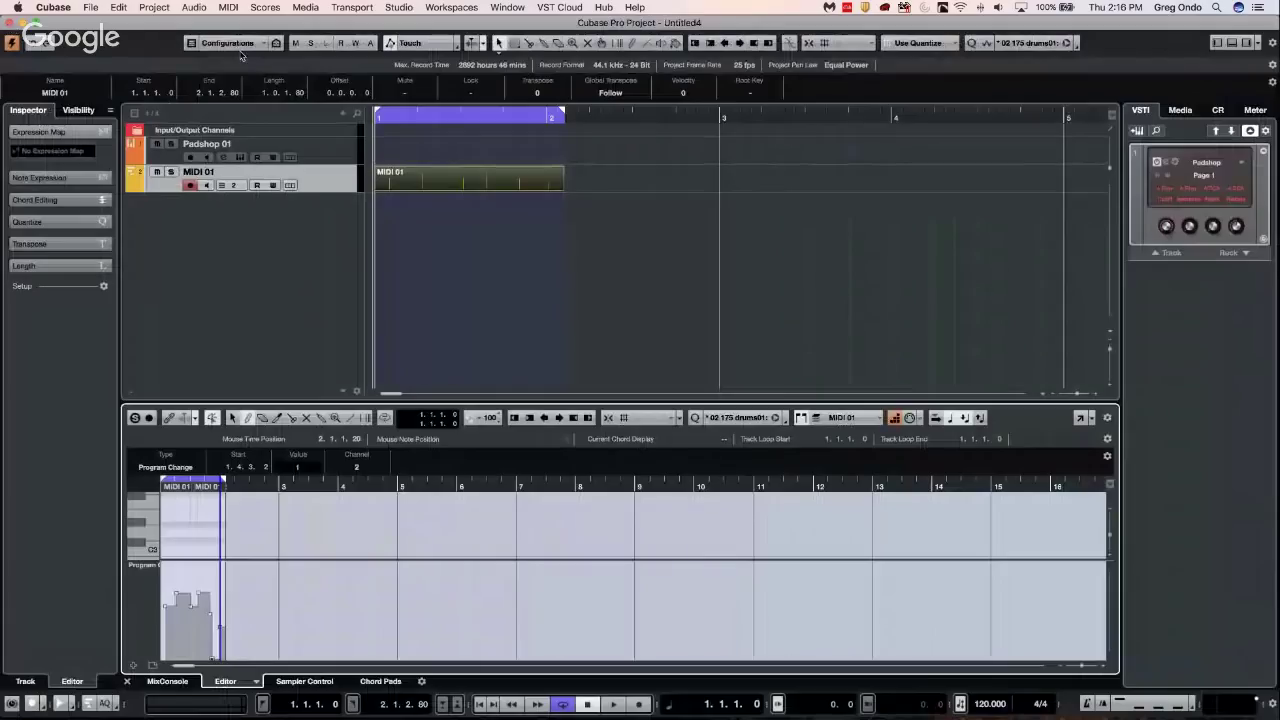
Select the MIDI 01 track and check the program selector among its basic track settings
click(340, 186)
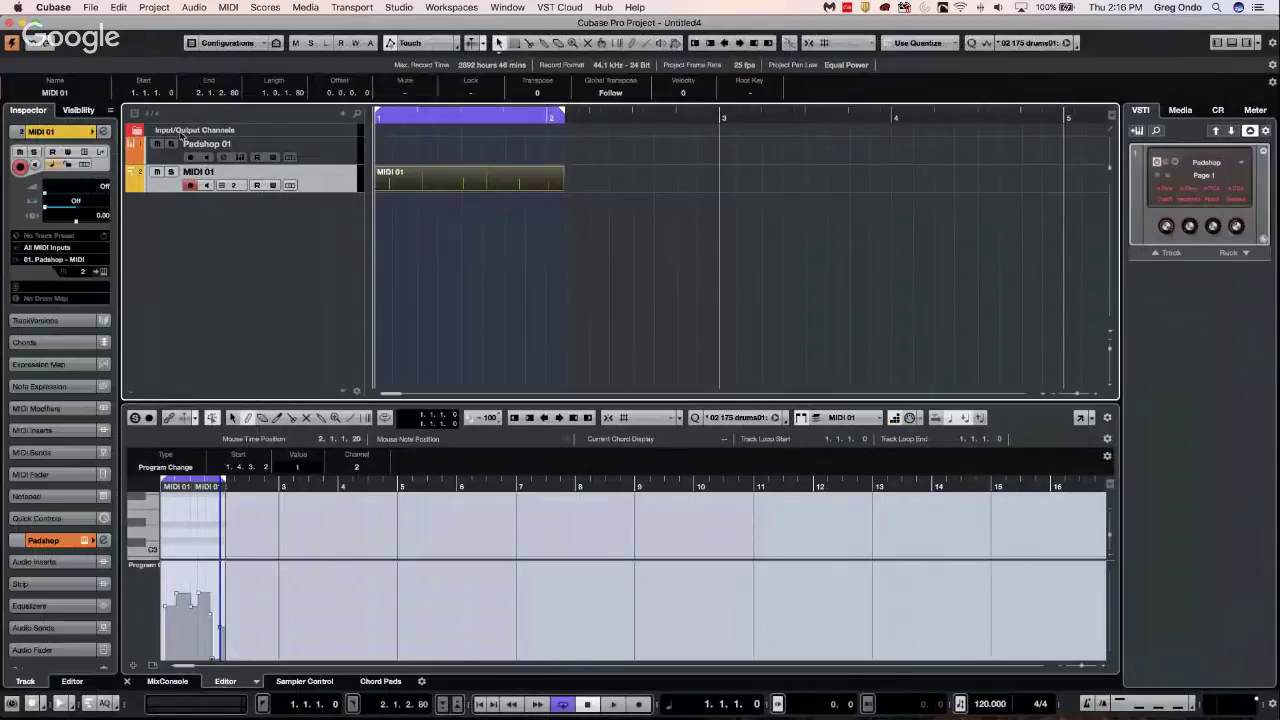
click(77, 290)
click(77, 290)
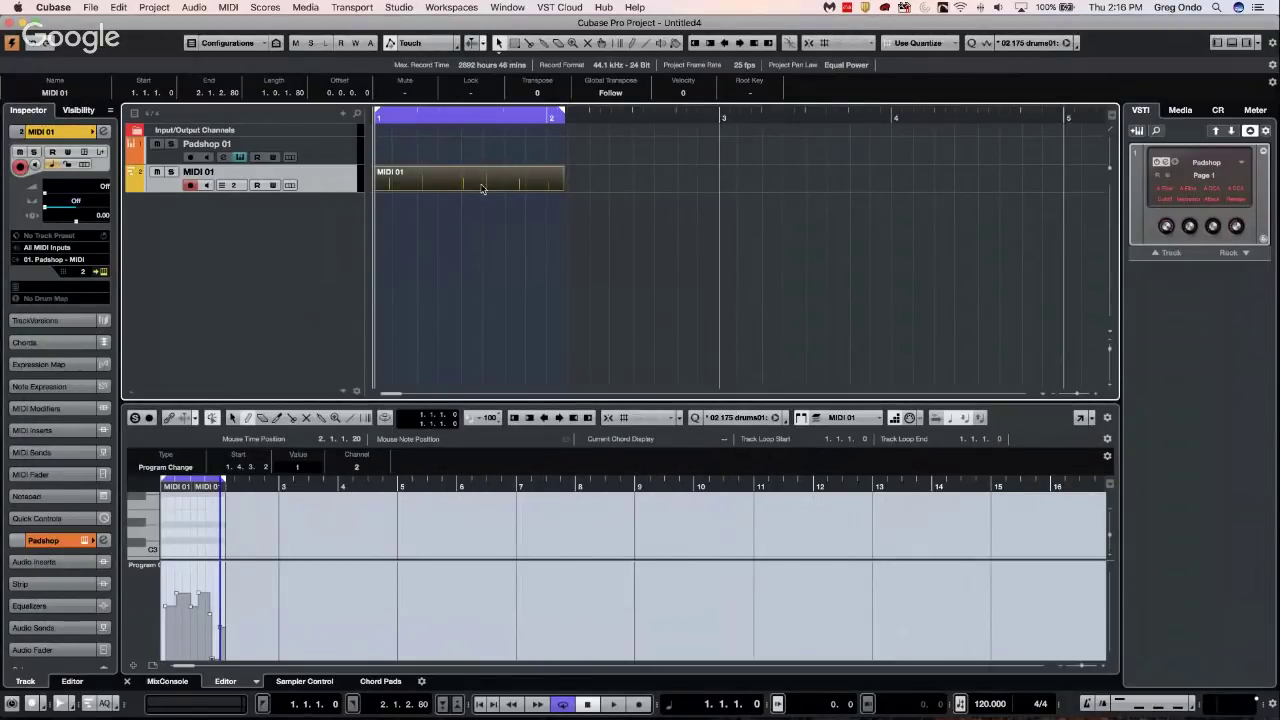
Examine the MIDI Port Setup in Studio Setup
click(397, 7)
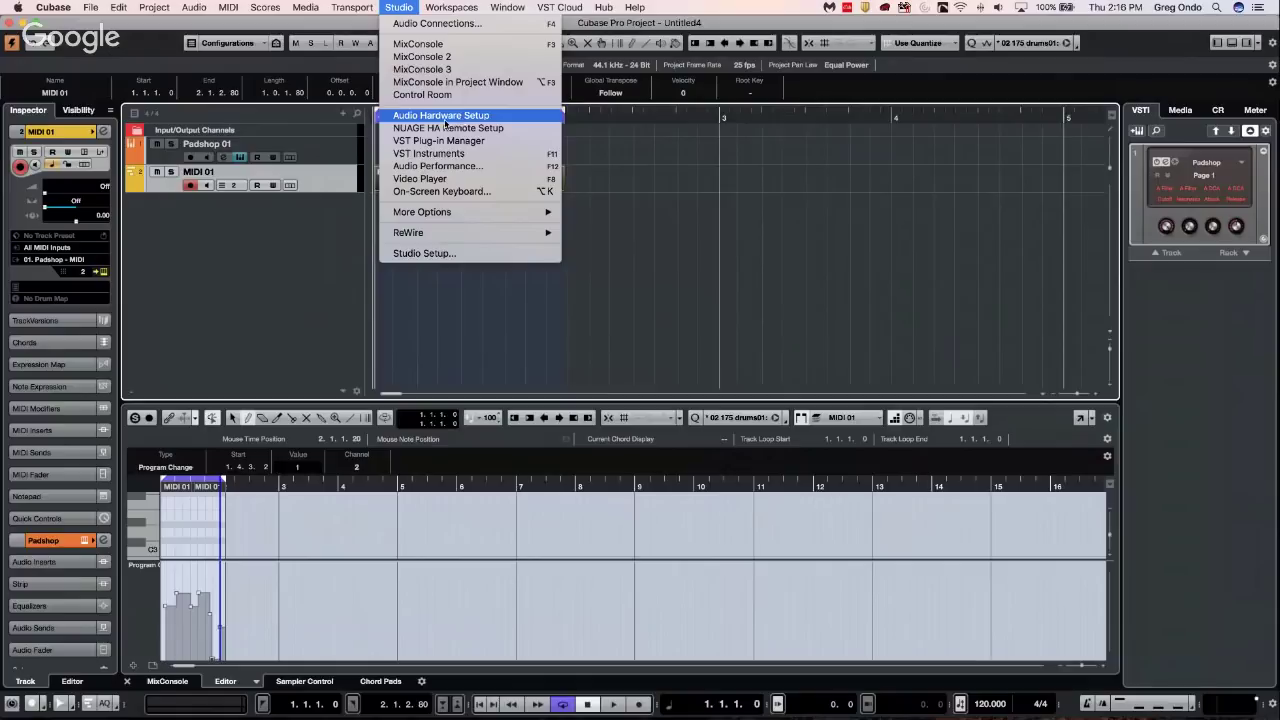
click(425, 253)
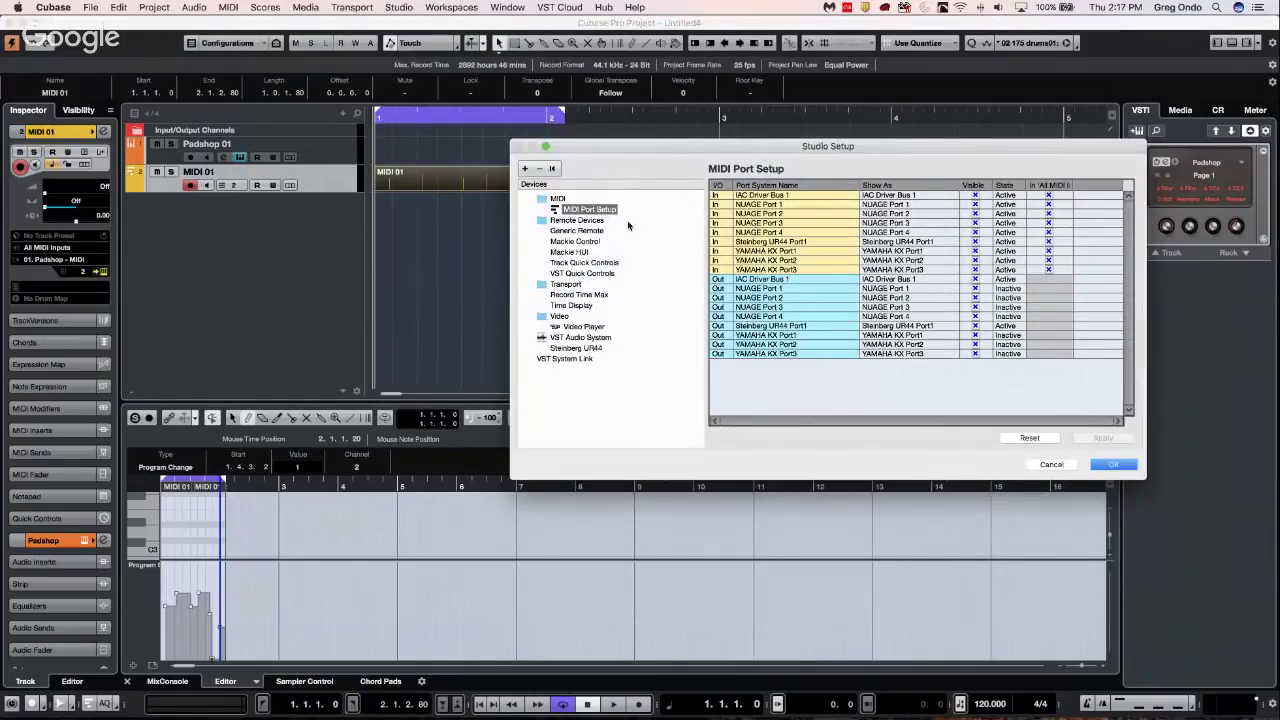
click(1102, 464)
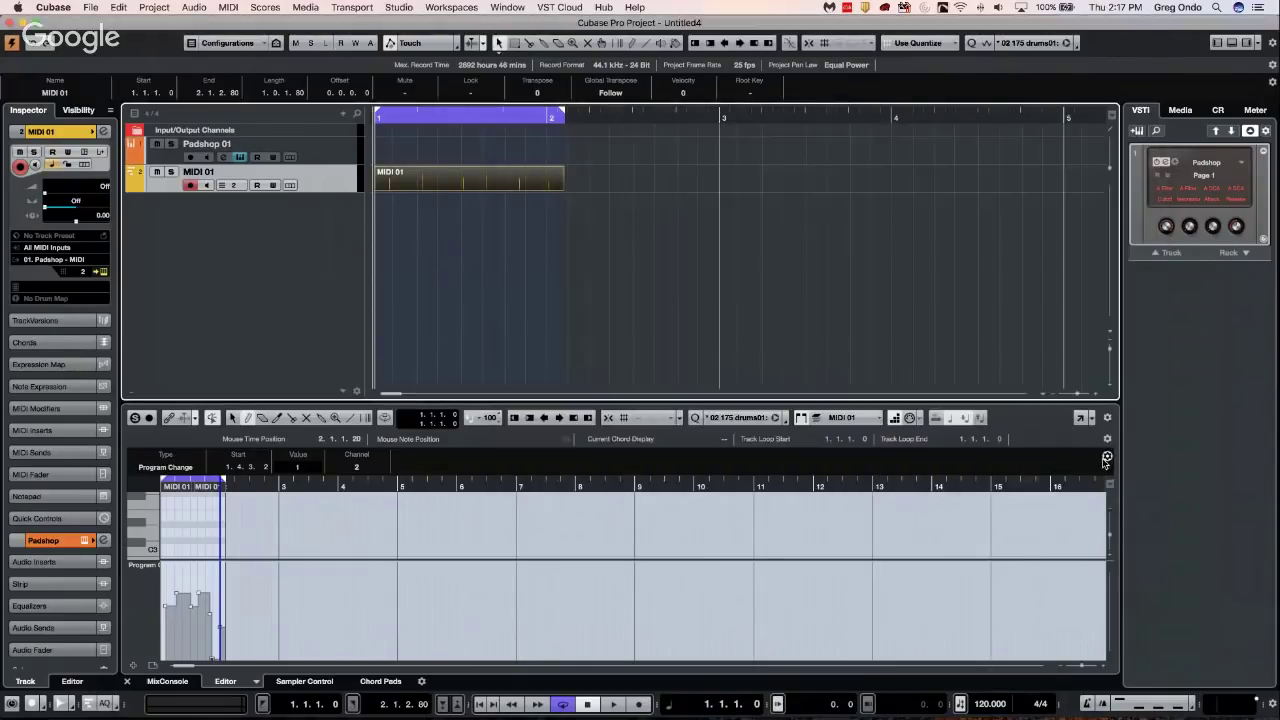
Open the MIDI Device Manager and select the JV-1080 with Steinberg UR44 Port1 as its output
click(306, 8)
mouse_move(400, 8)
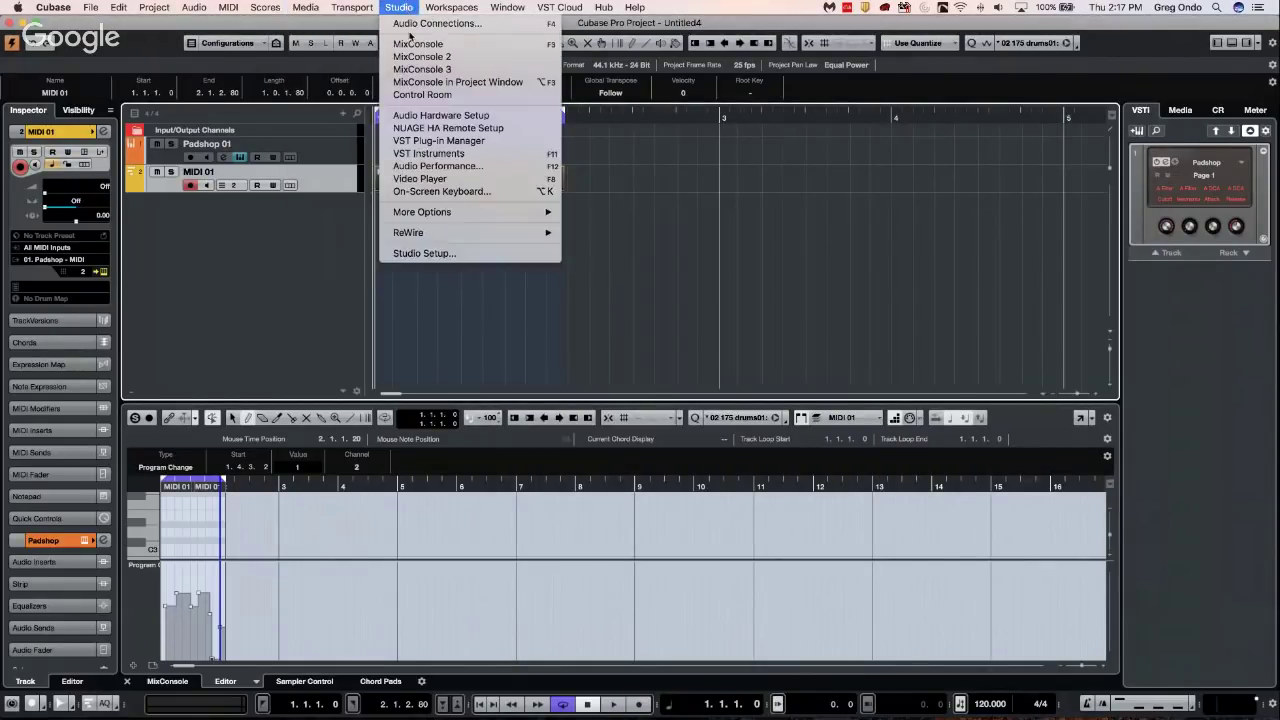
mouse_move(462, 214)
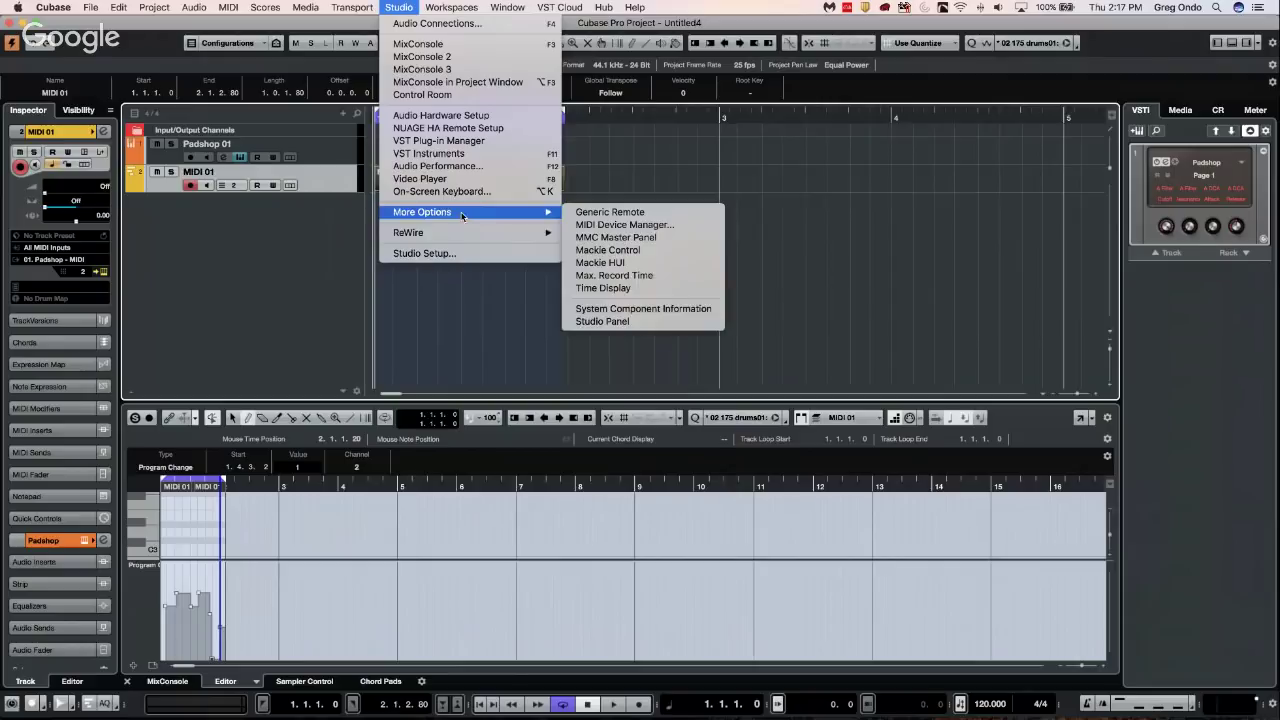
click(712, 226)
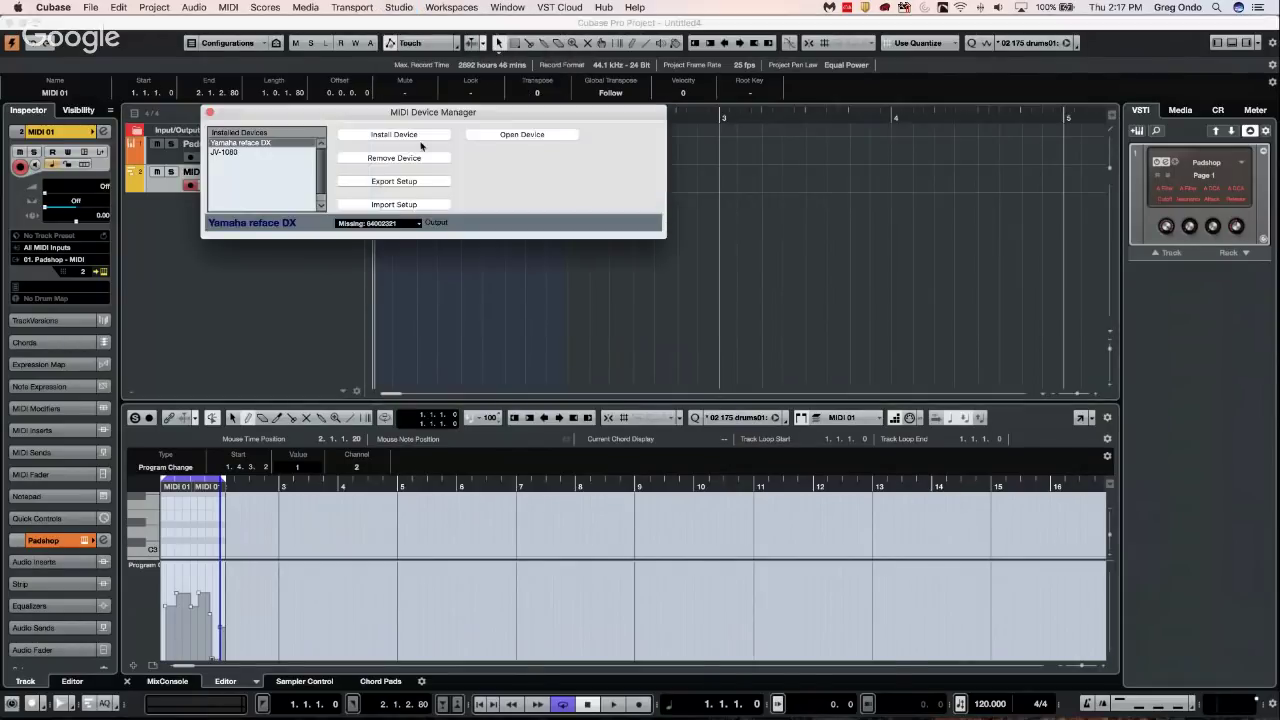
click(229, 153)
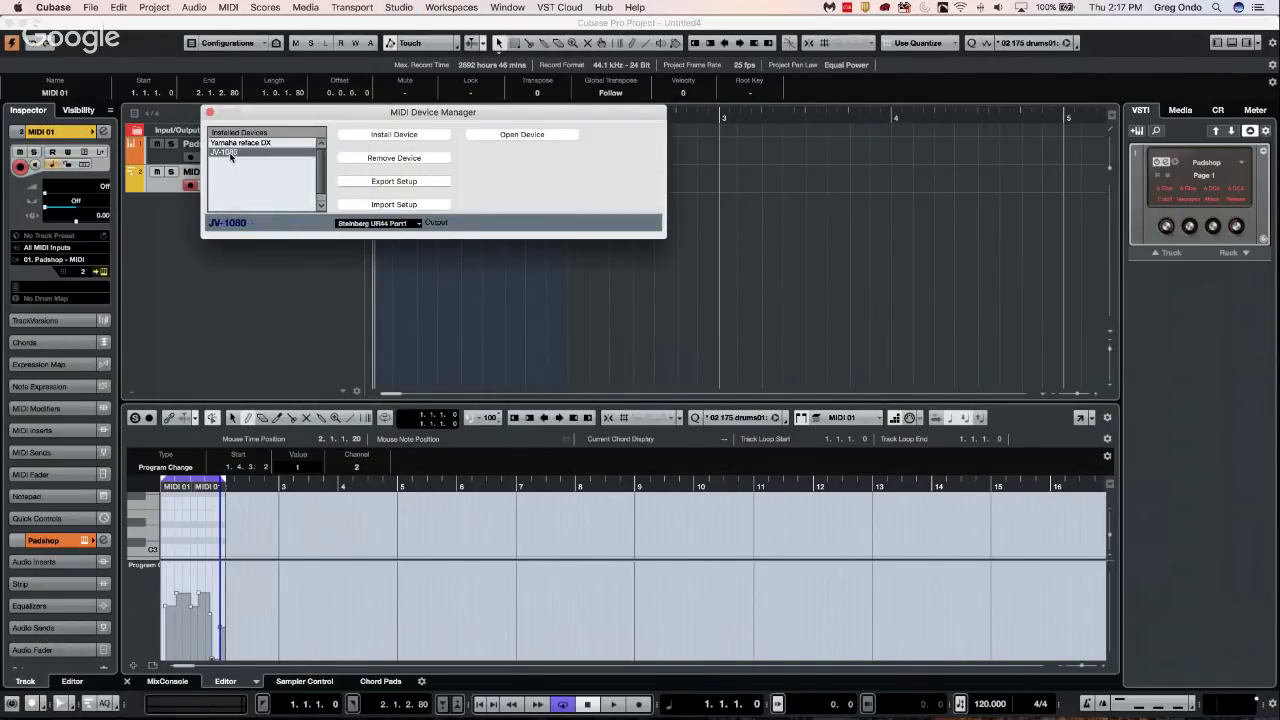
key(Up)
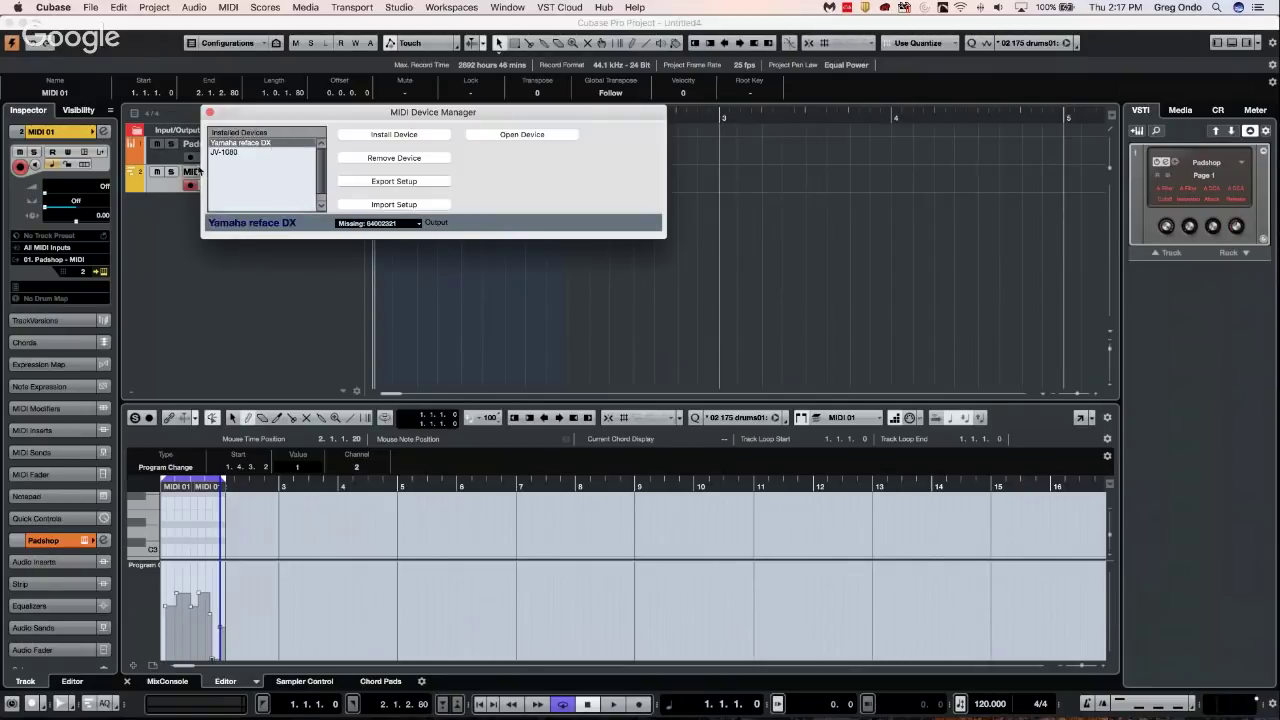
click(228, 154)
click(396, 224)
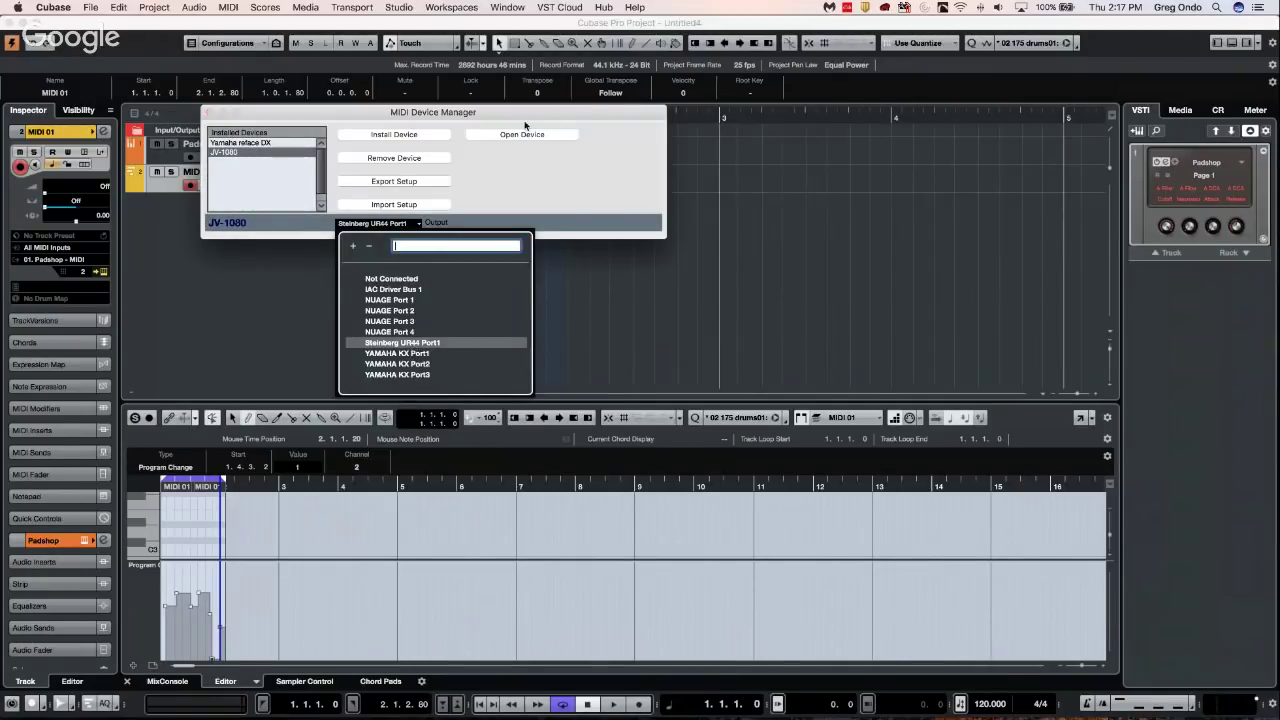
click(399, 343)
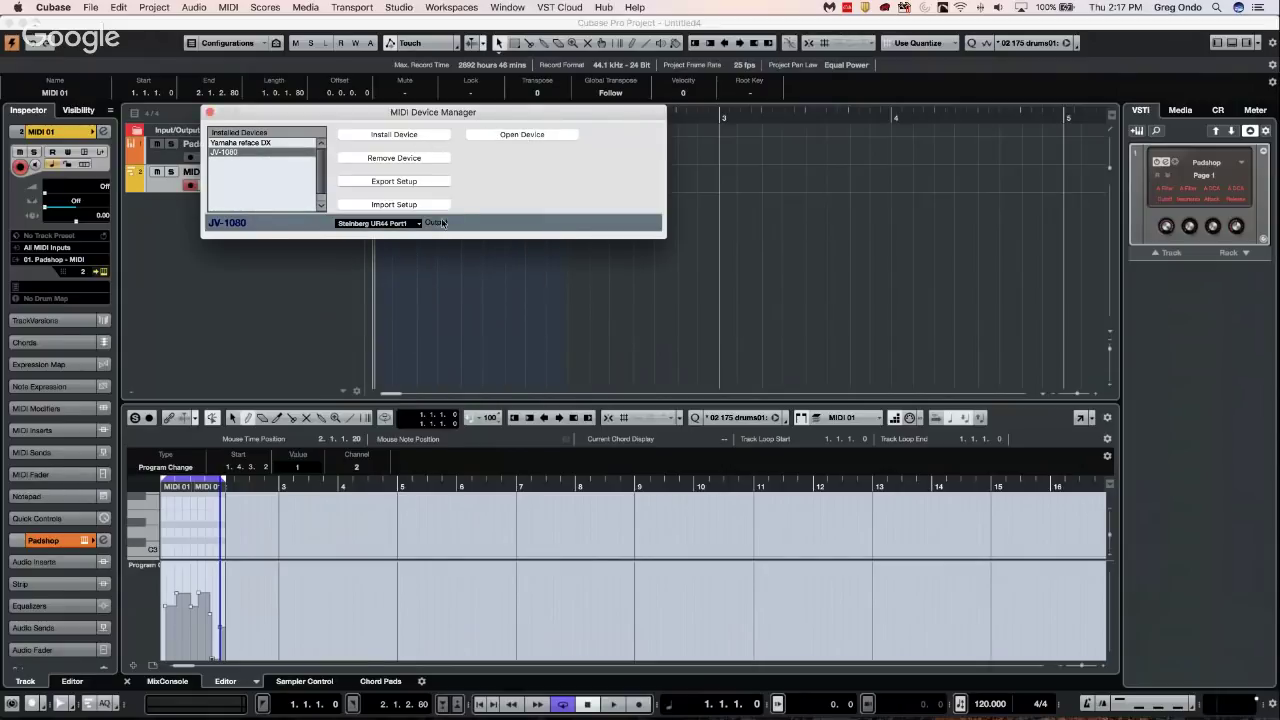
Examine the Group 3 patches in the JV-1080 device's Patch Banks
click(535, 136)
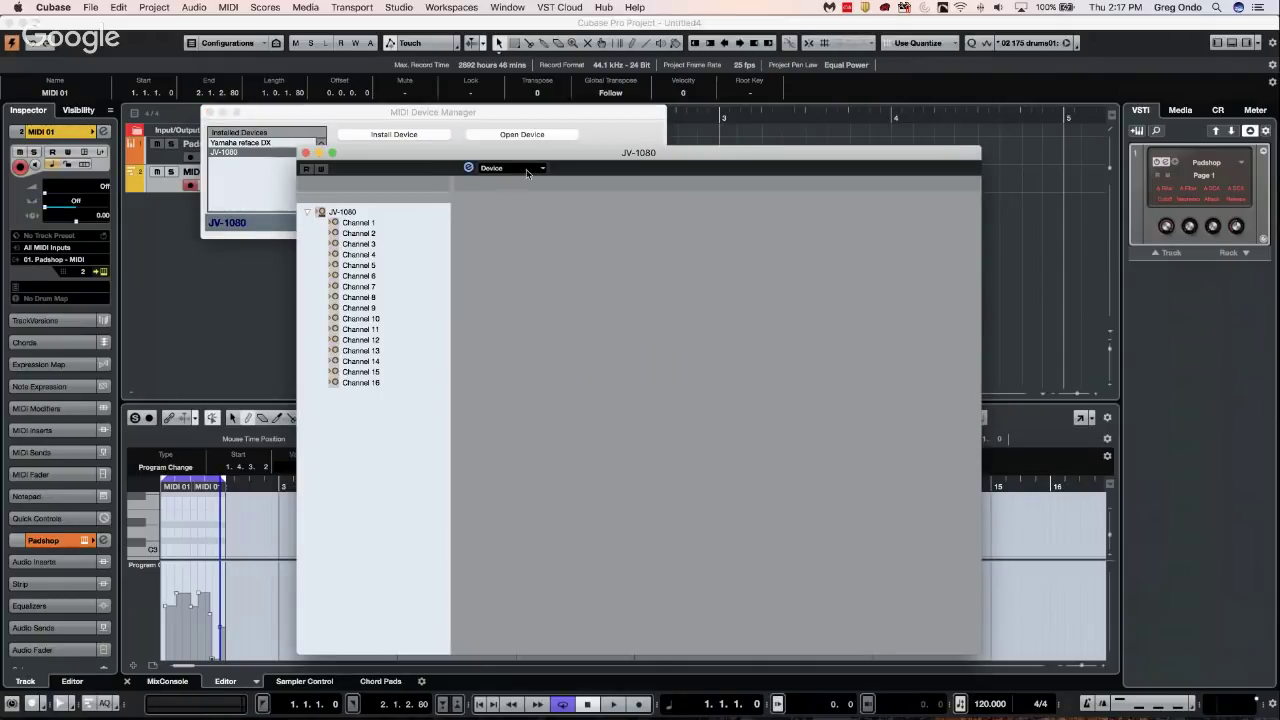
click(540, 169)
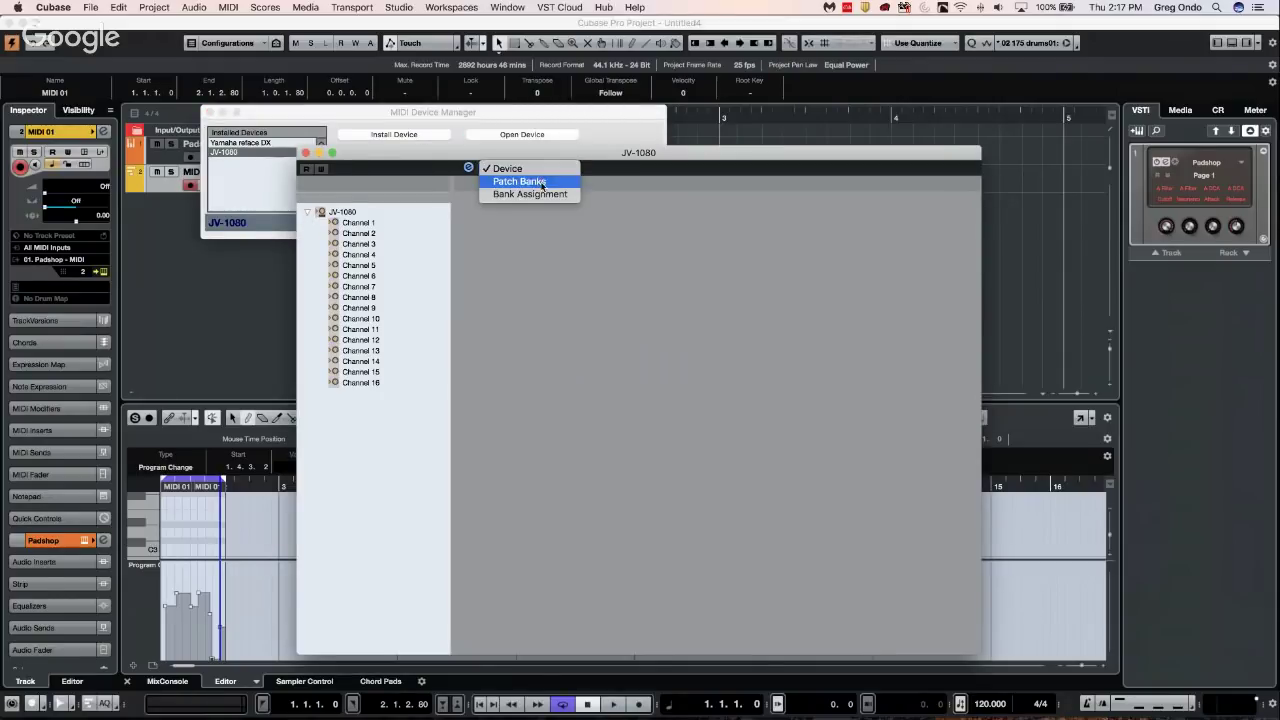
click(541, 179)
click(307, 233)
click(307, 222)
click(307, 212)
click(321, 244)
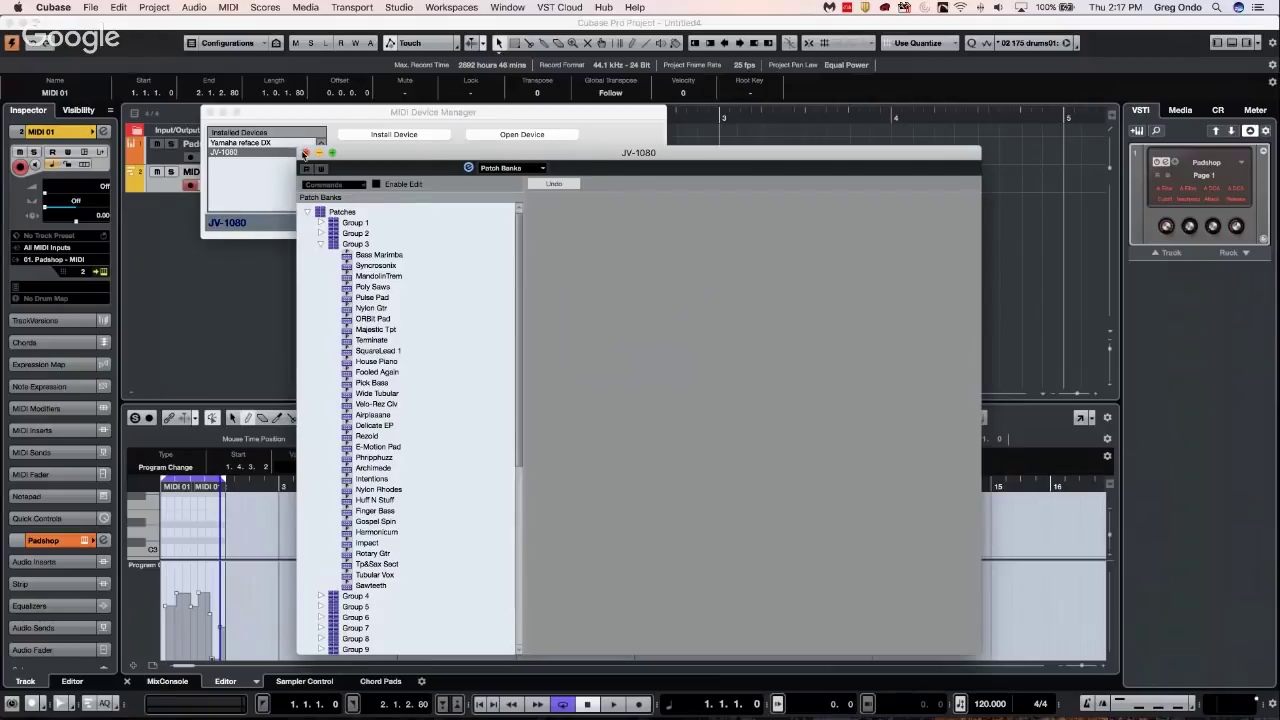
click(305, 153)
Add one MIDI track and route its output to the JV-1080 on Steinberg UR44 Port1
right_click(193, 254)
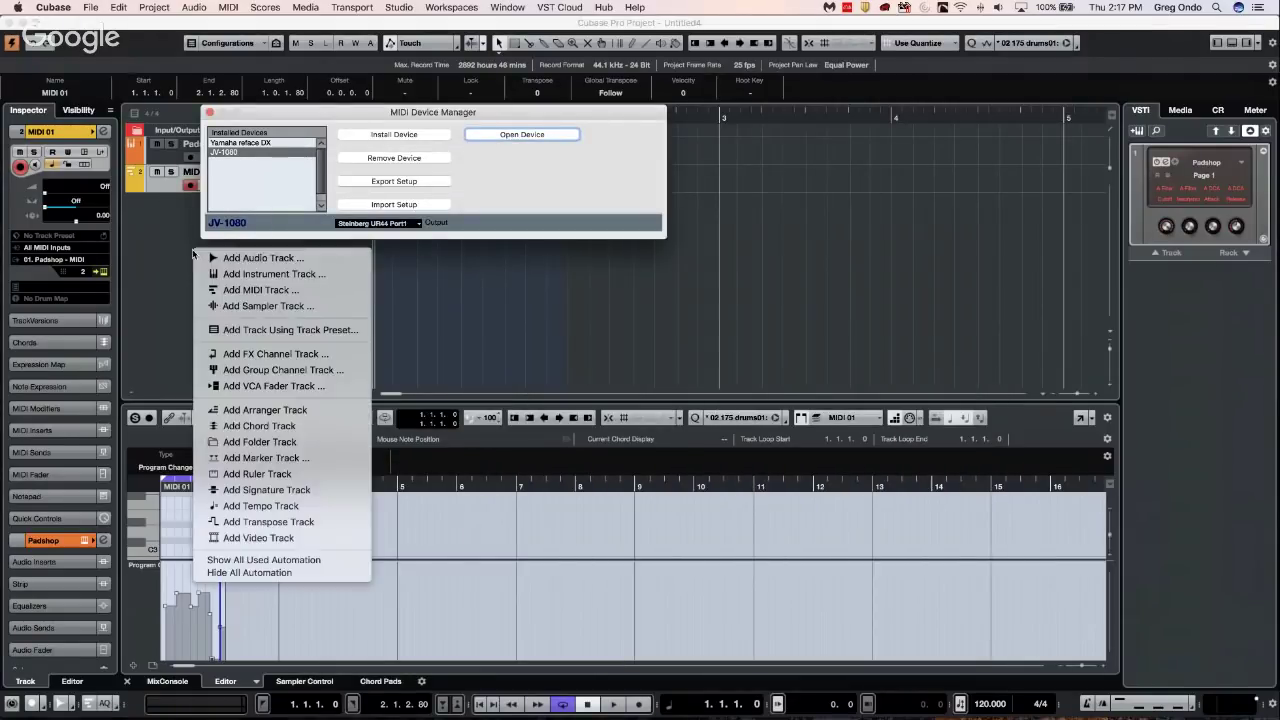
click(259, 290)
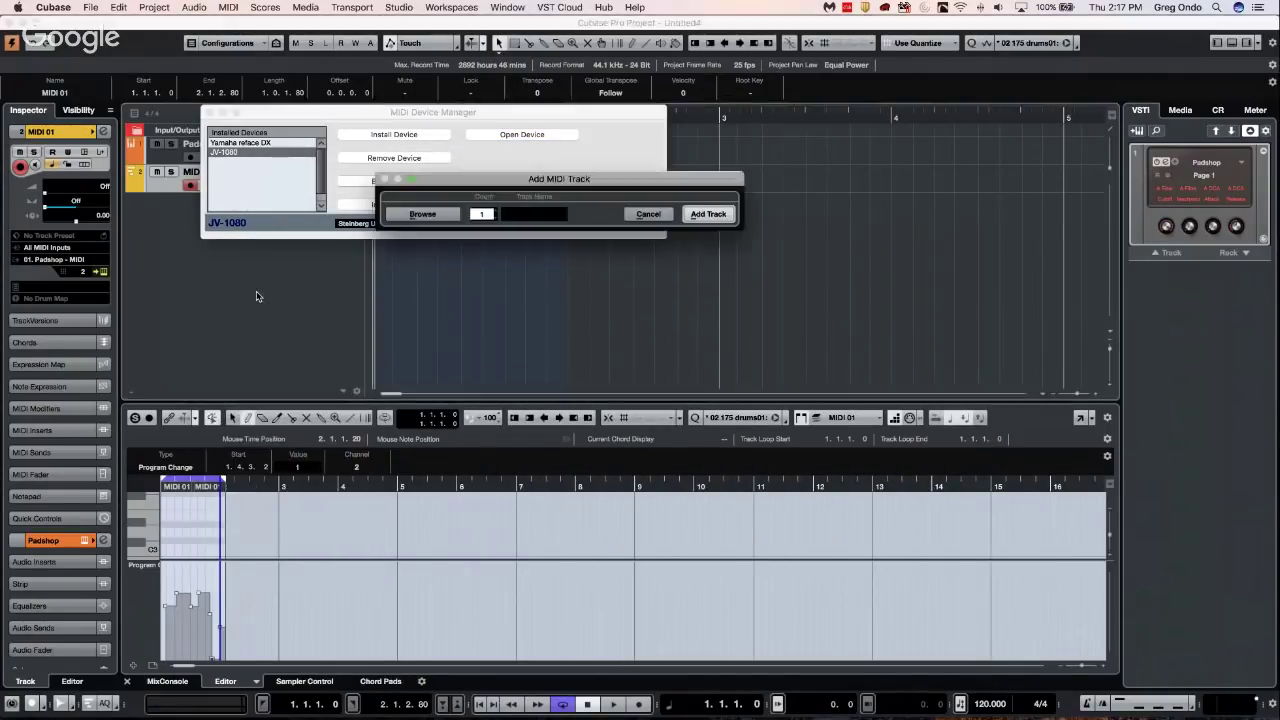
click(704, 213)
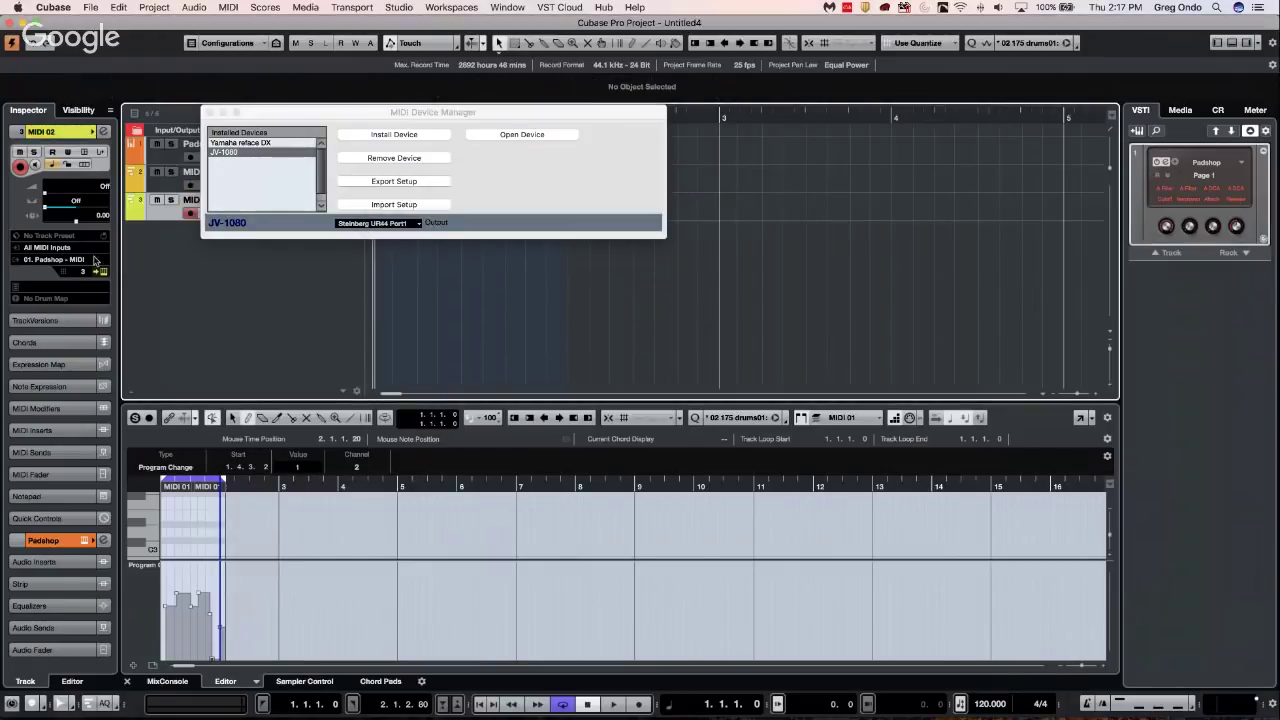
click(60, 260)
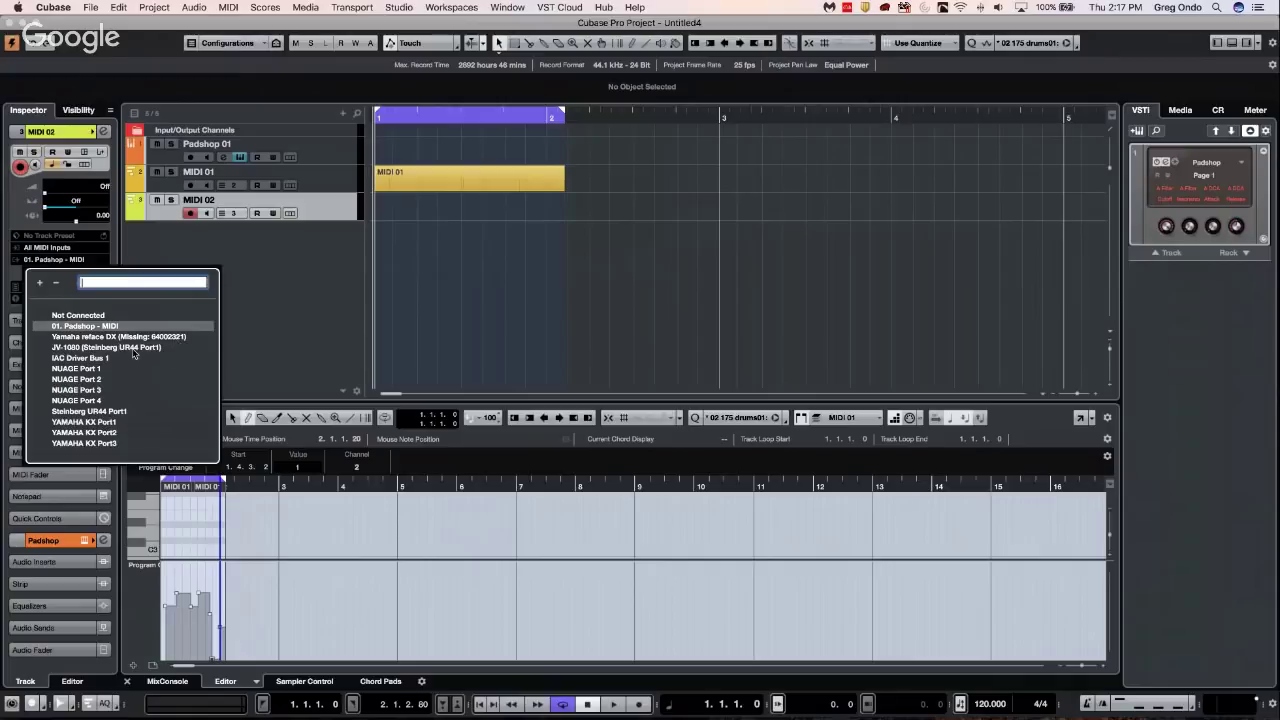
key(Escape)
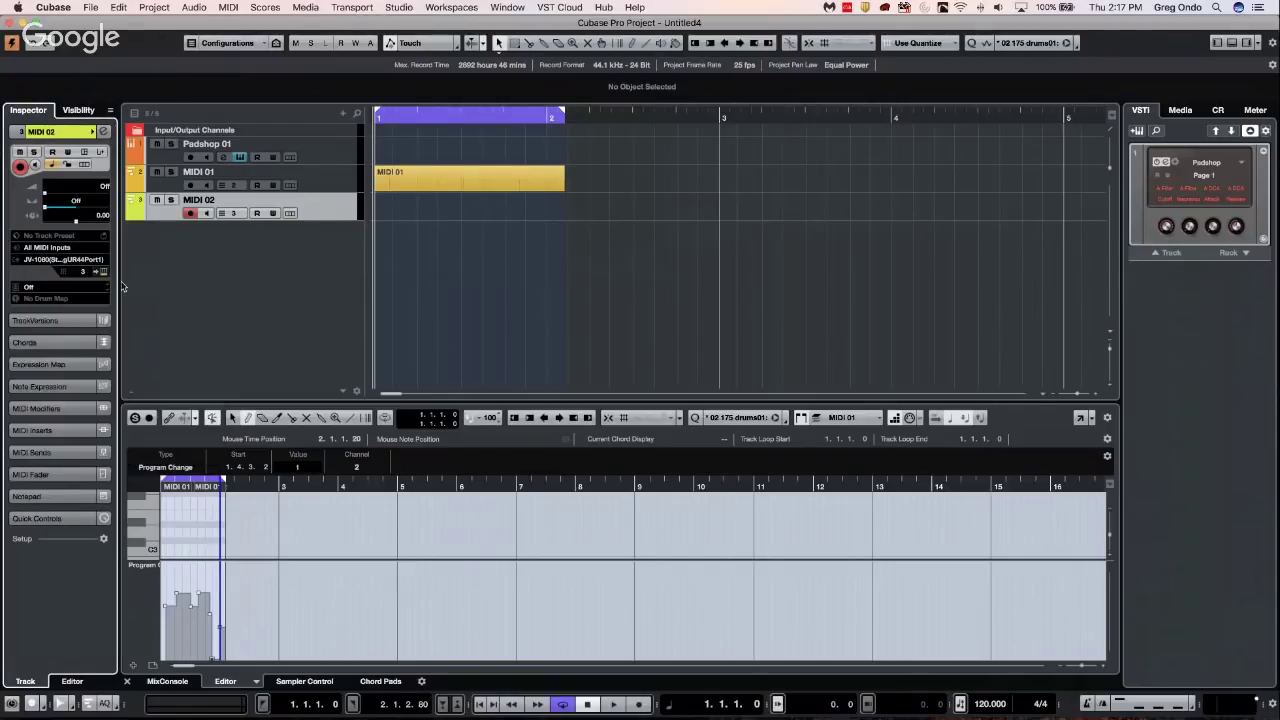
Assign the Vanishing patch from Group 1 to the MIDI 02 track
click(45, 288)
click(31, 323)
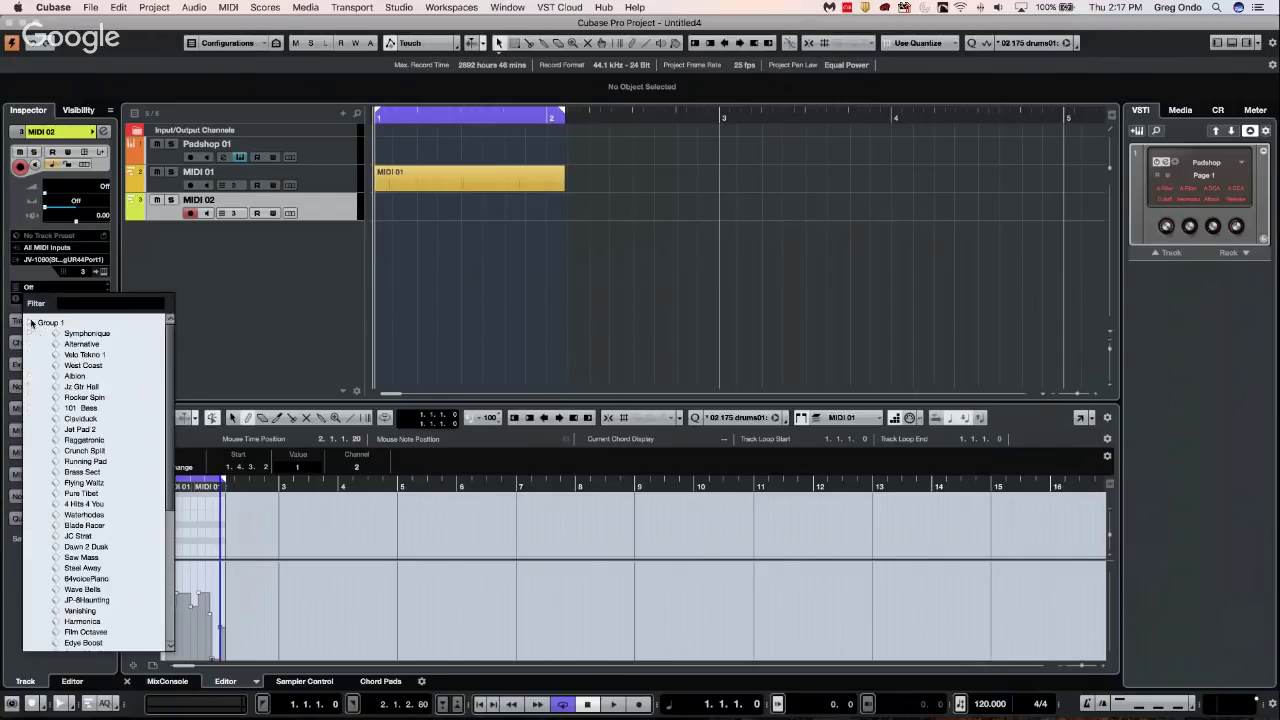
scroll(72, 372, down, 5)
click(80, 376)
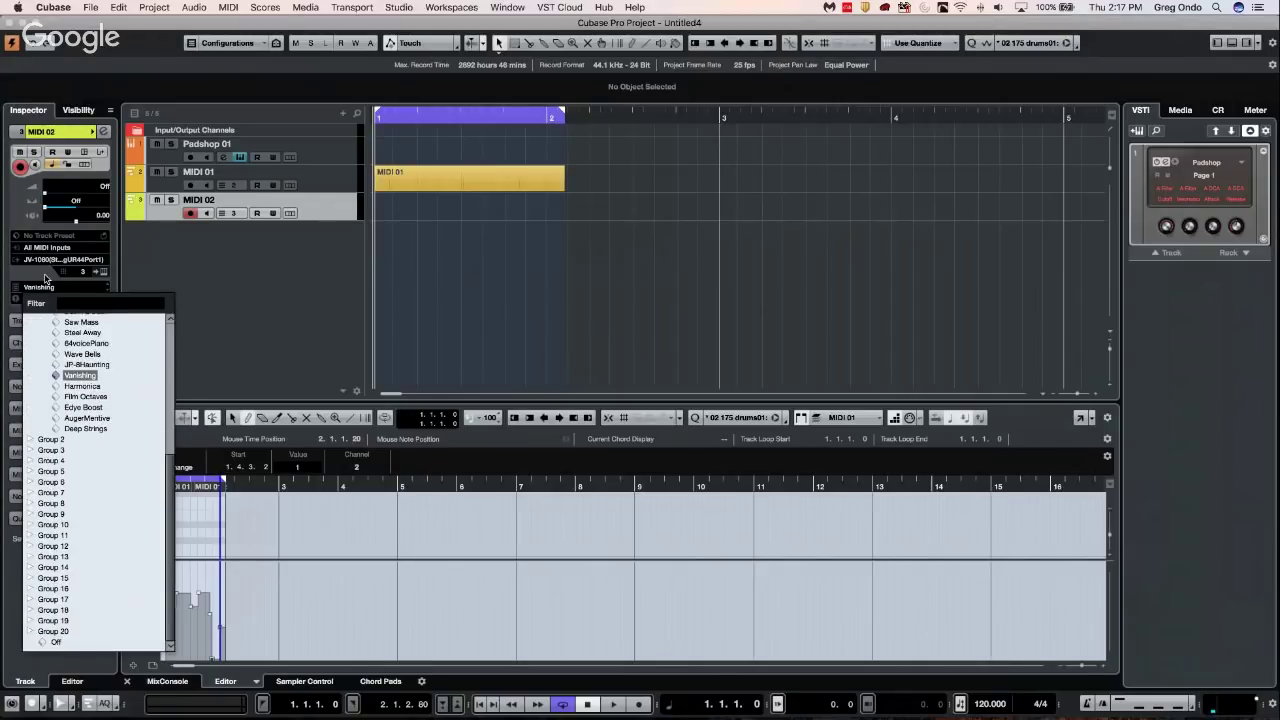
click(220, 260)
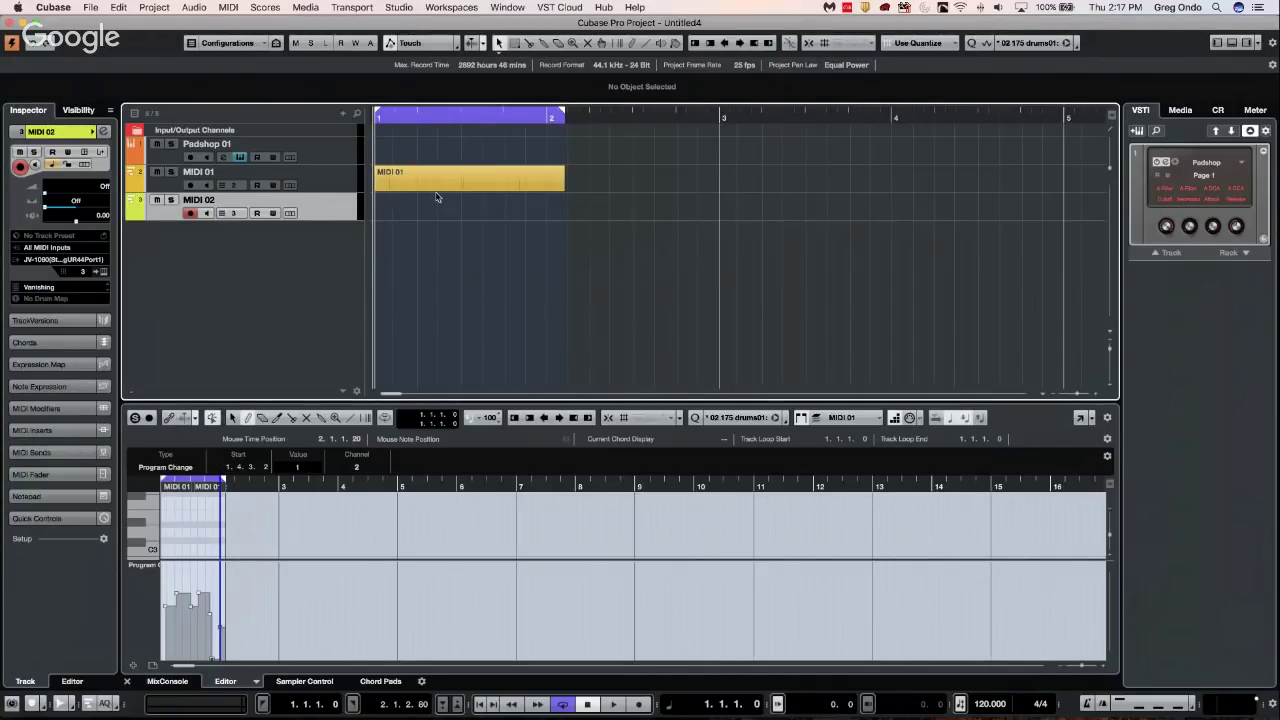
Draw a MIDI part about one bar long at the start of the MIDI 02 track
right_click(403, 204)
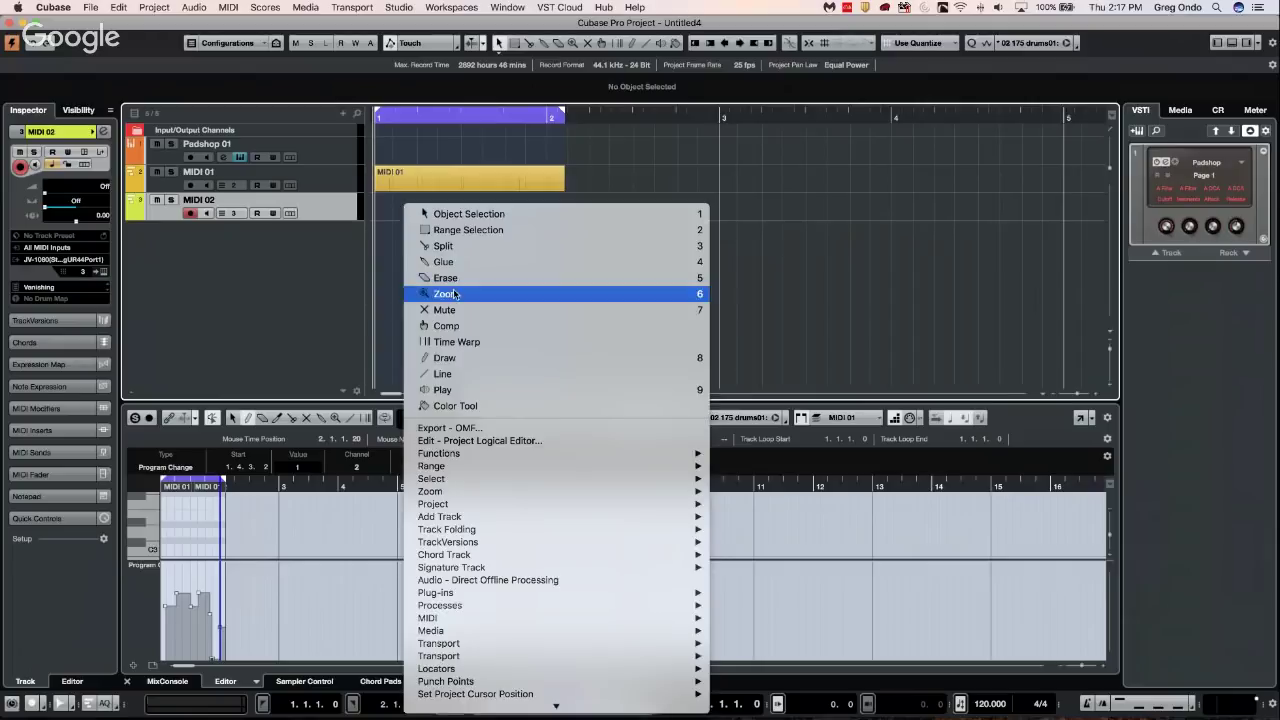
click(452, 358)
drag(378, 198, 548, 202)
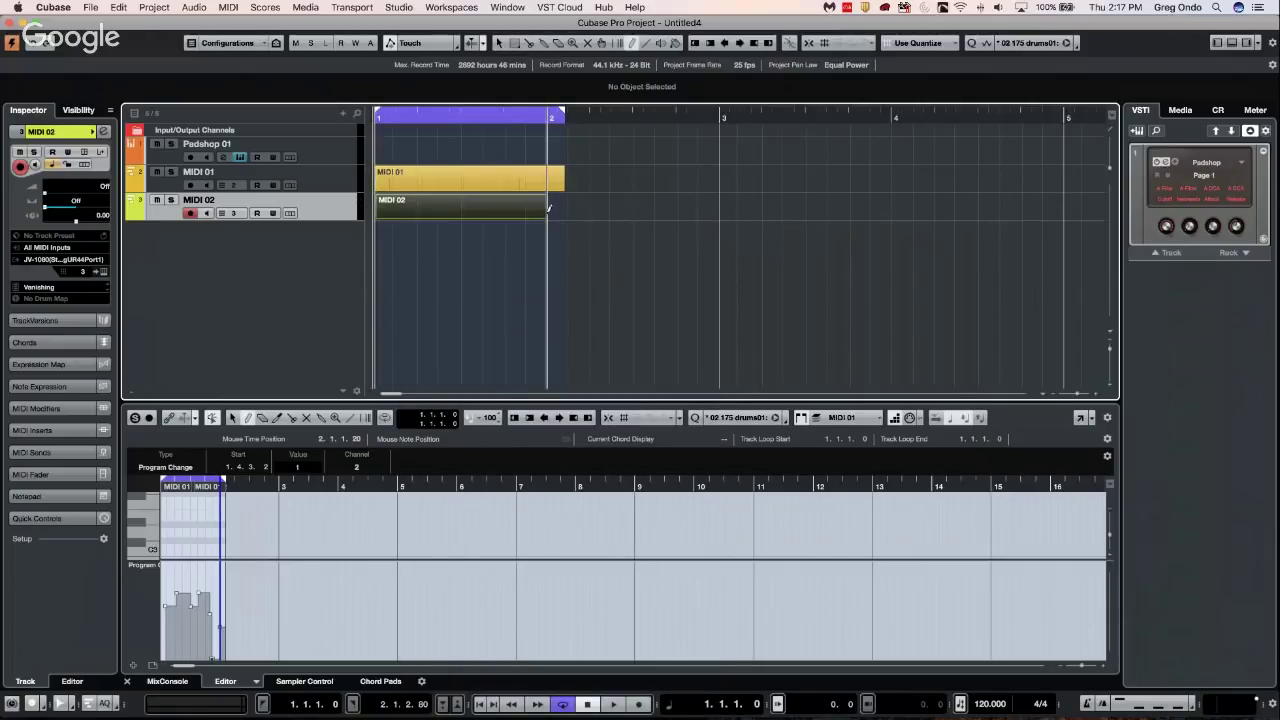
Switch to the Object Selection tool and open the MIDI 02 part in the lower-zone editor
click(226, 8)
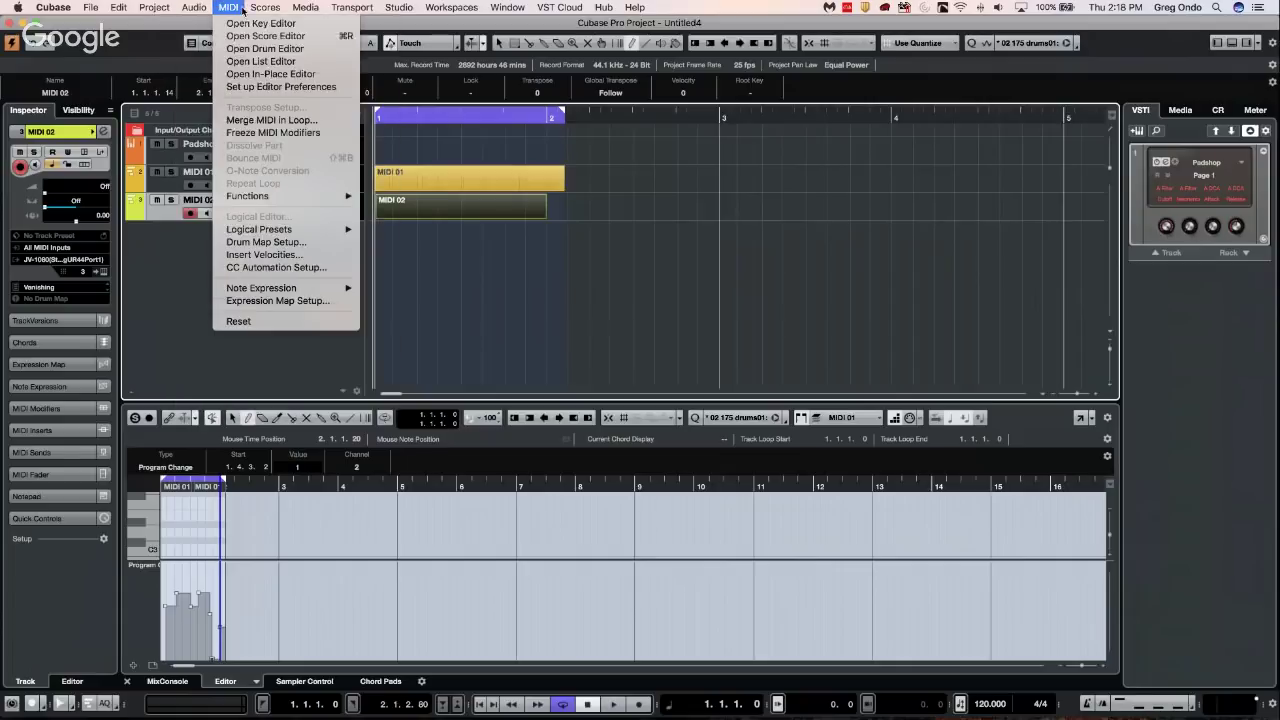
click(266, 133)
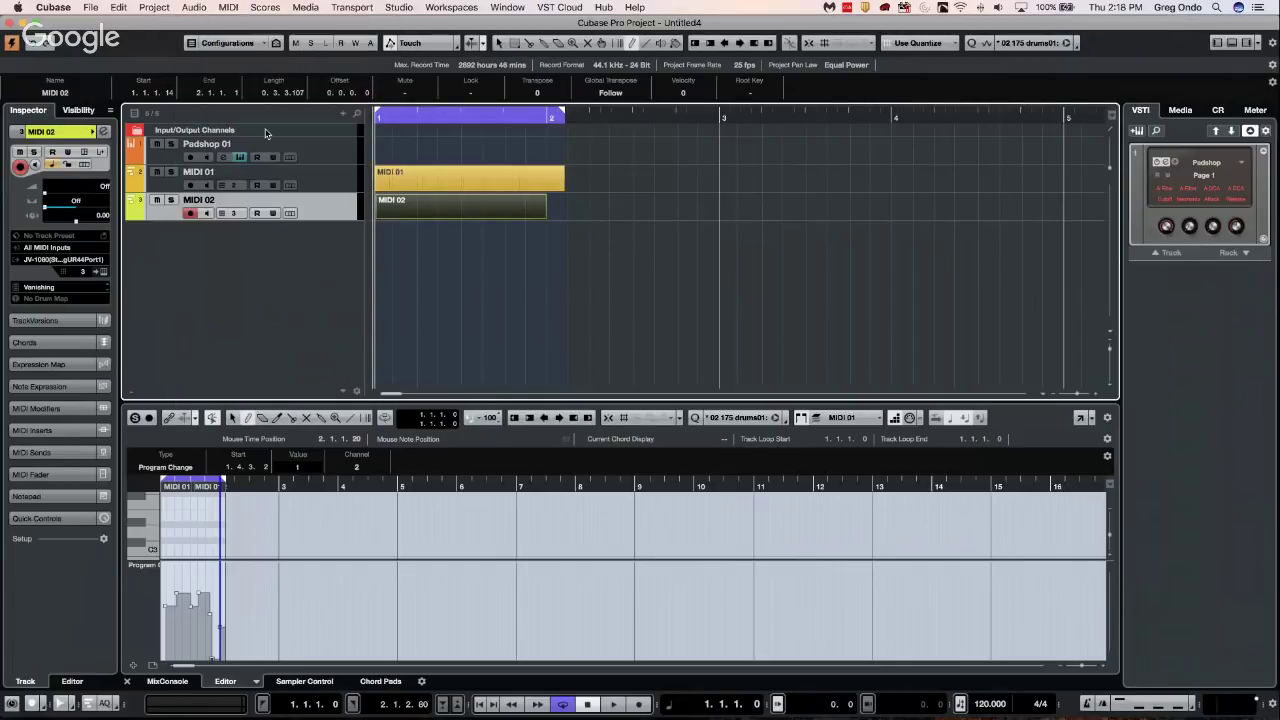
right_click(418, 246)
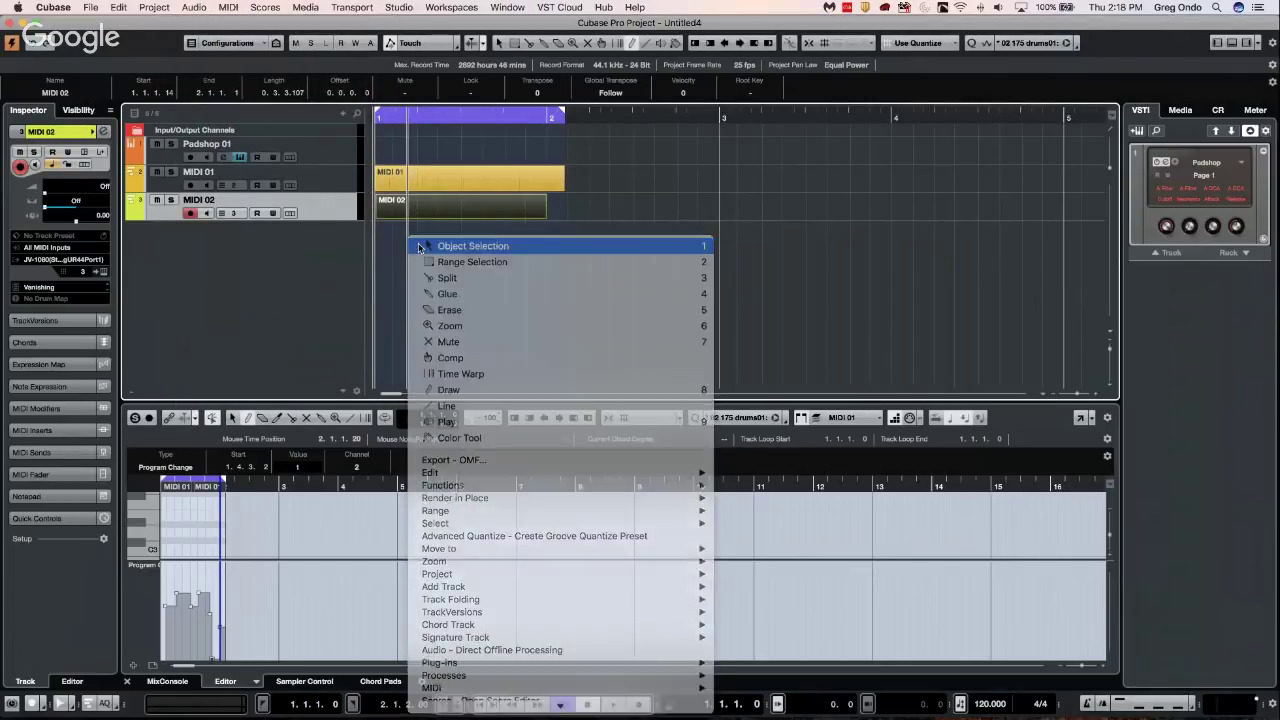
click(418, 246)
click(410, 205)
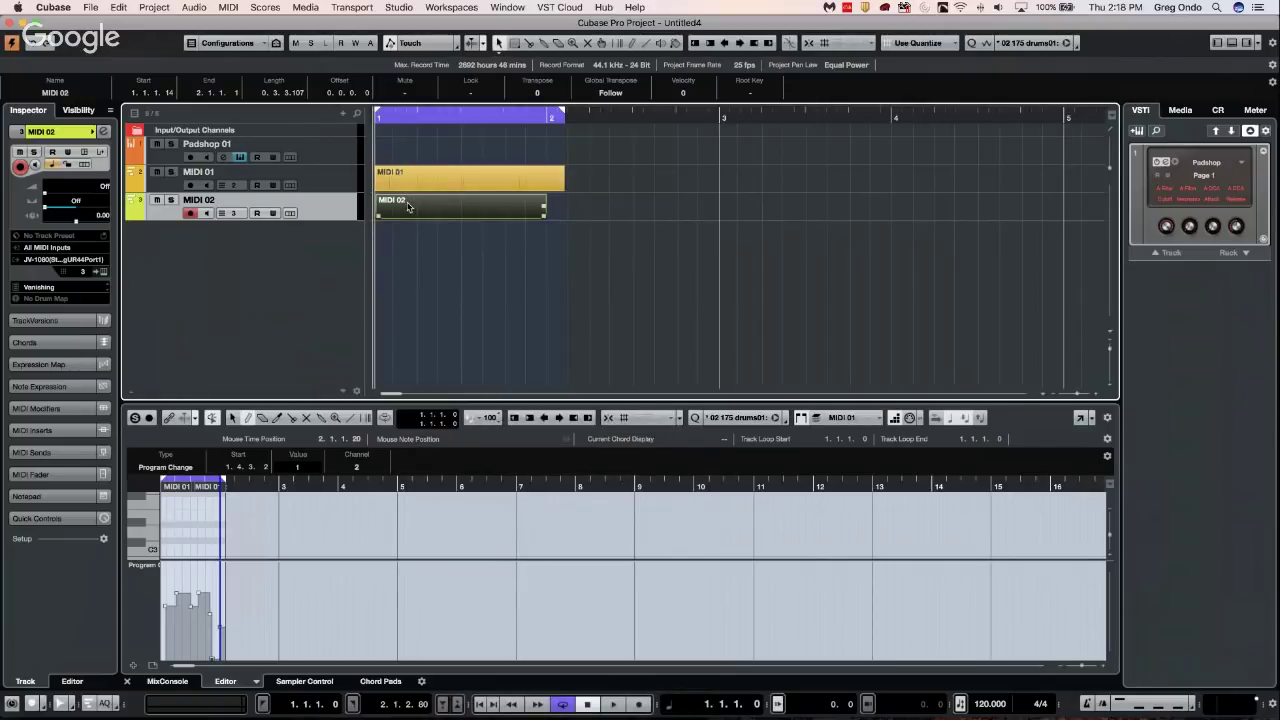
double_click(408, 207)
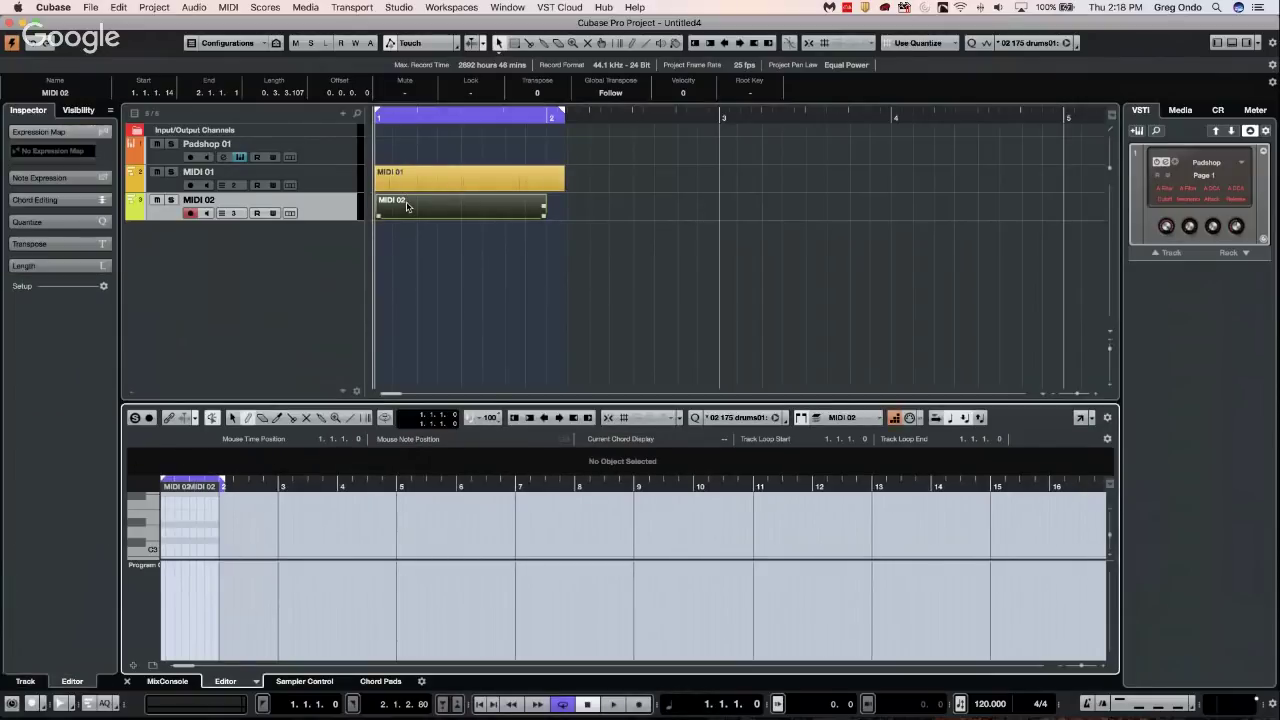
View the MIDI 02 part in the List Editor, then close that editor
click(228, 7)
click(248, 133)
click(238, 7)
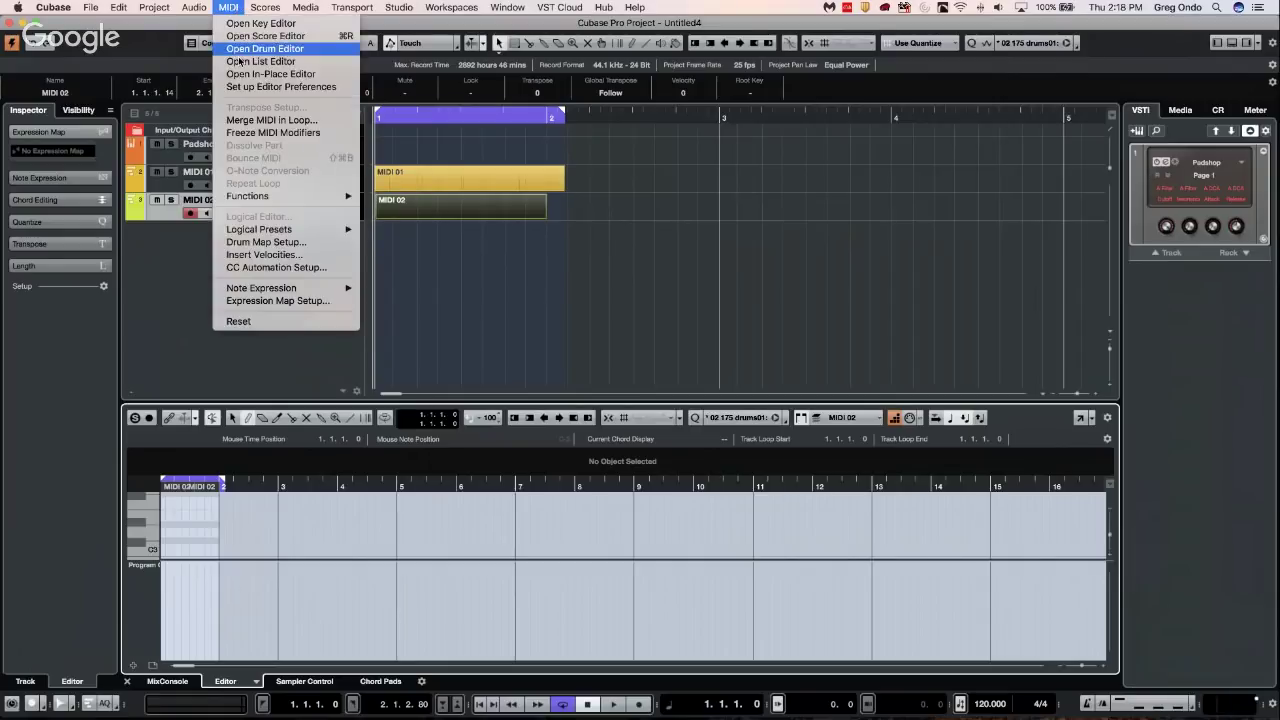
click(283, 61)
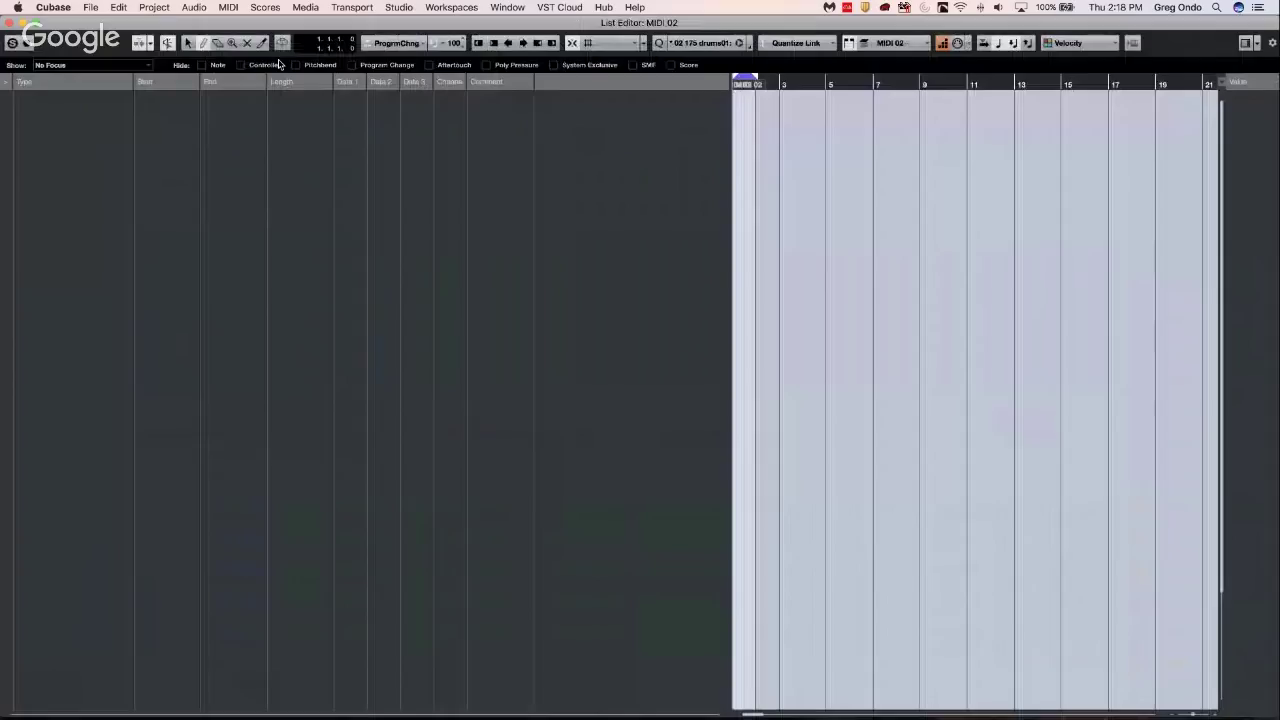
click(12, 23)
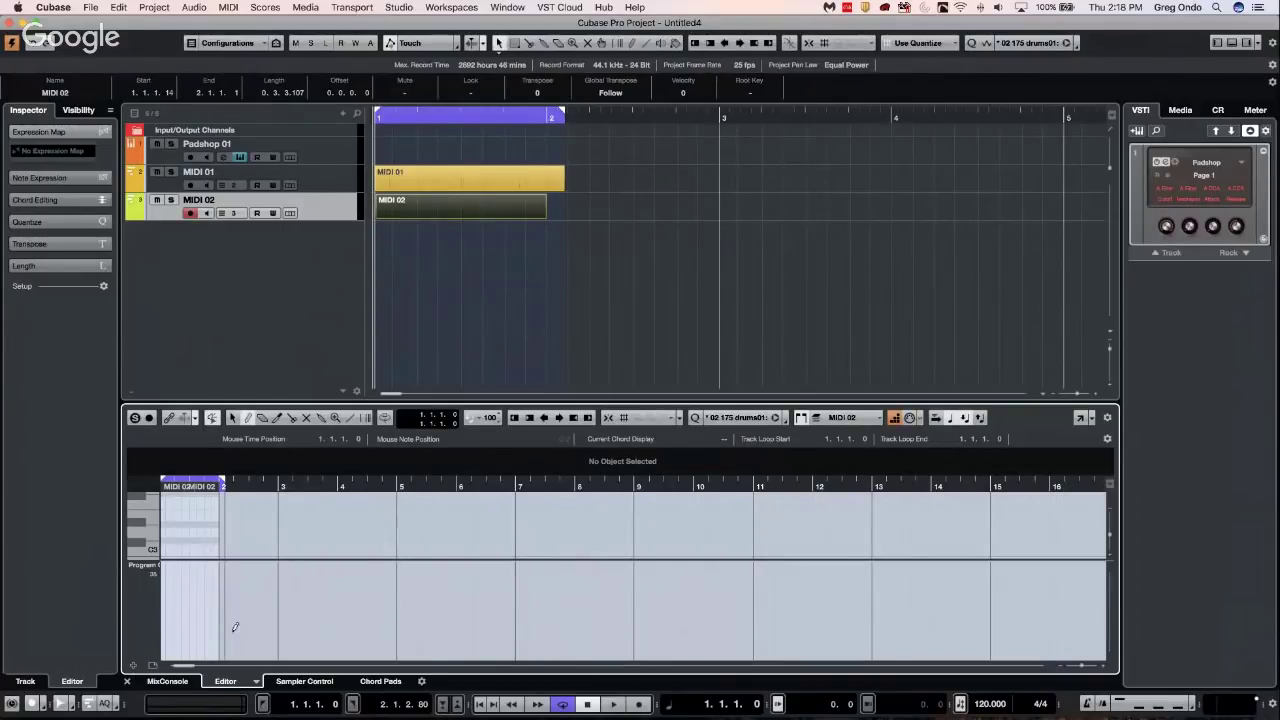
Draw three ascending program changes in bar 1 of the MIDI 02 part, the first two with values about 67 and 85
click(180, 600)
click(198, 590)
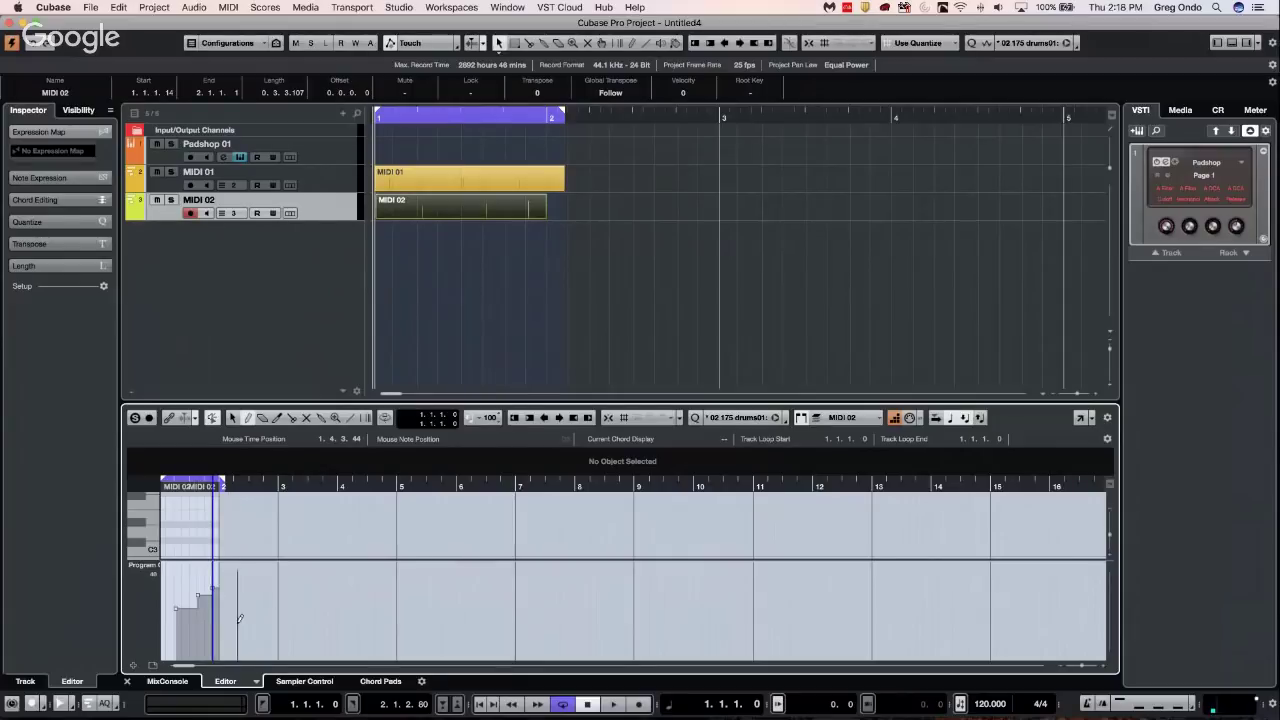
click(209, 595)
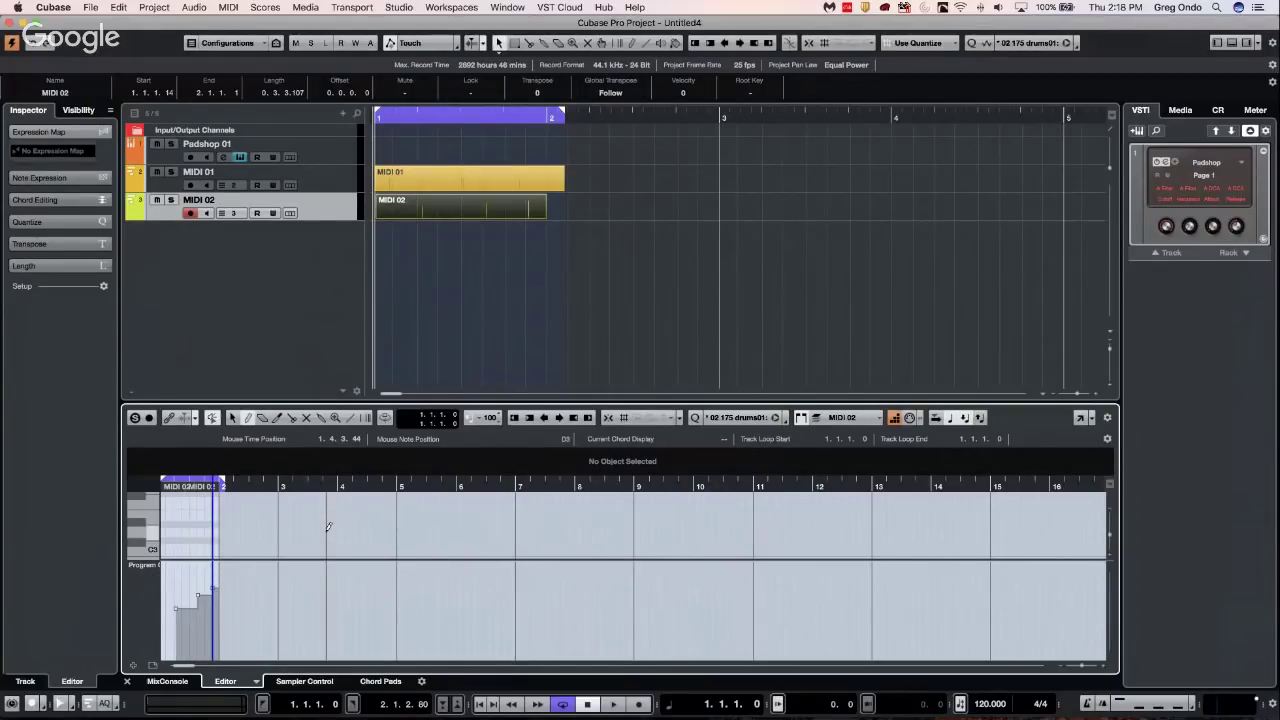
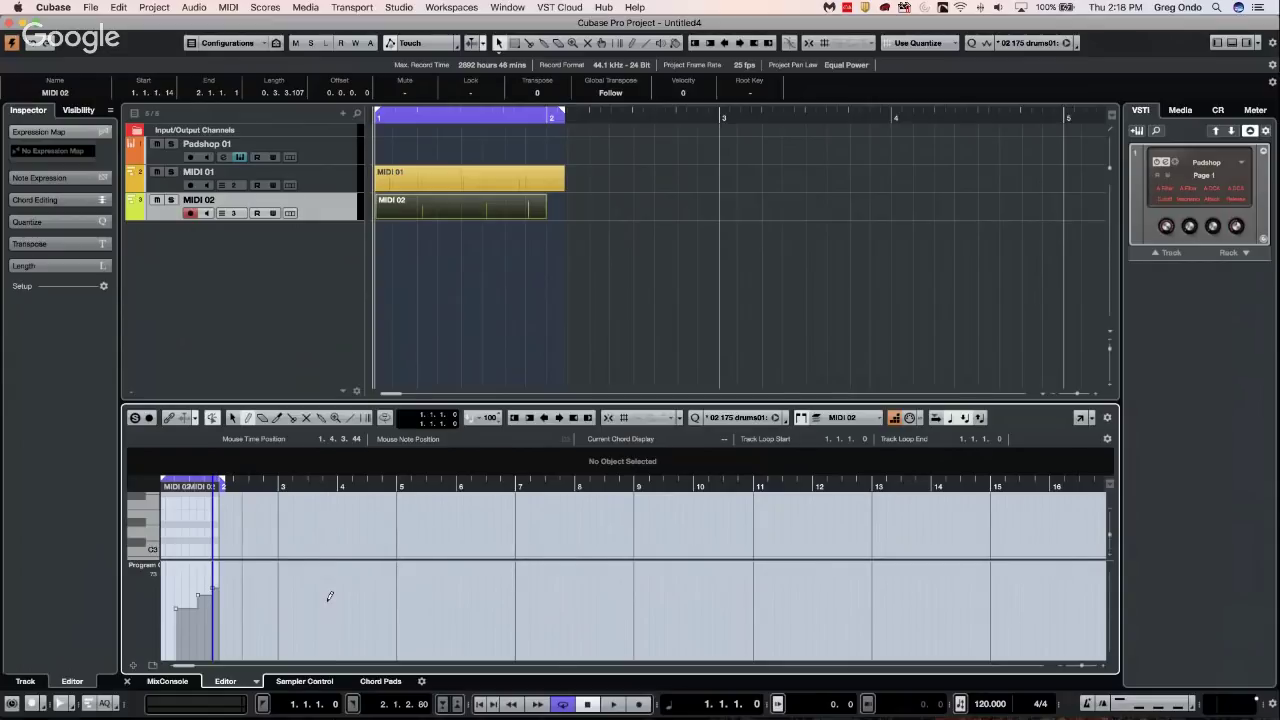
Select the second program change in the MIDI 02 part and extend the part's end to about 4.1.4.75
right_click(193, 579)
click(212, 593)
click(177, 595)
click(198, 595)
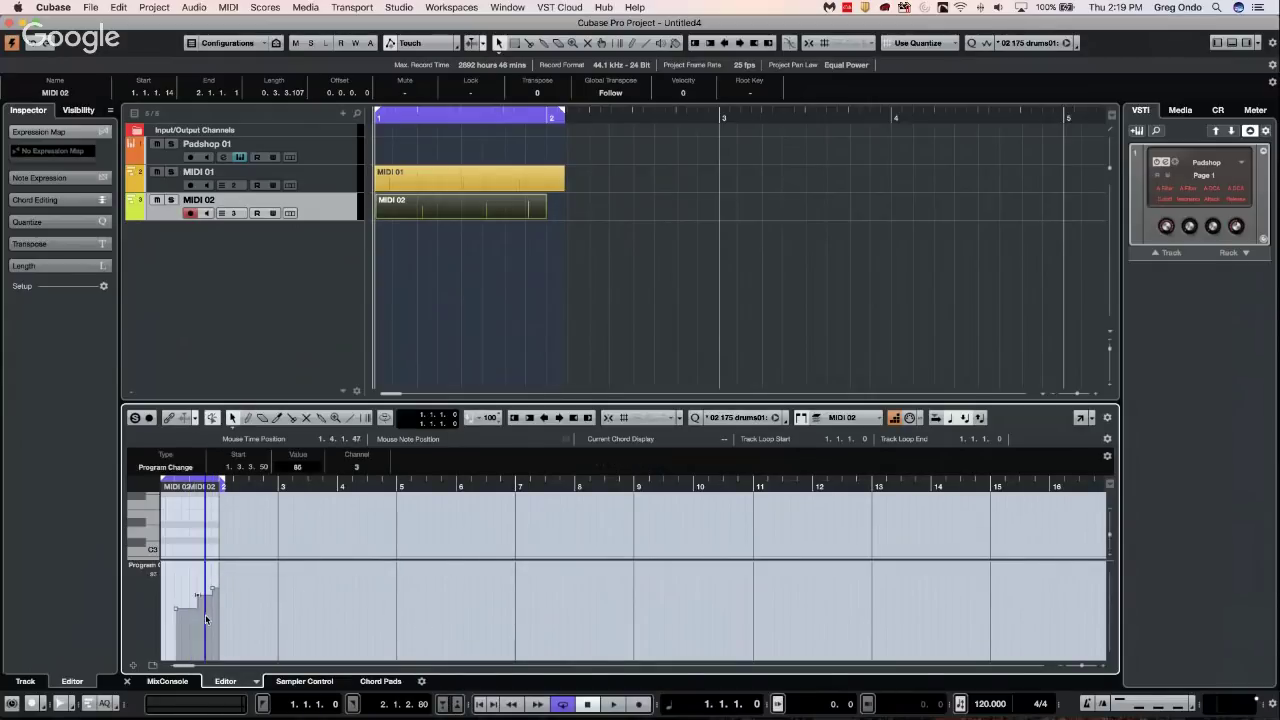
drag(545, 222, 930, 214)
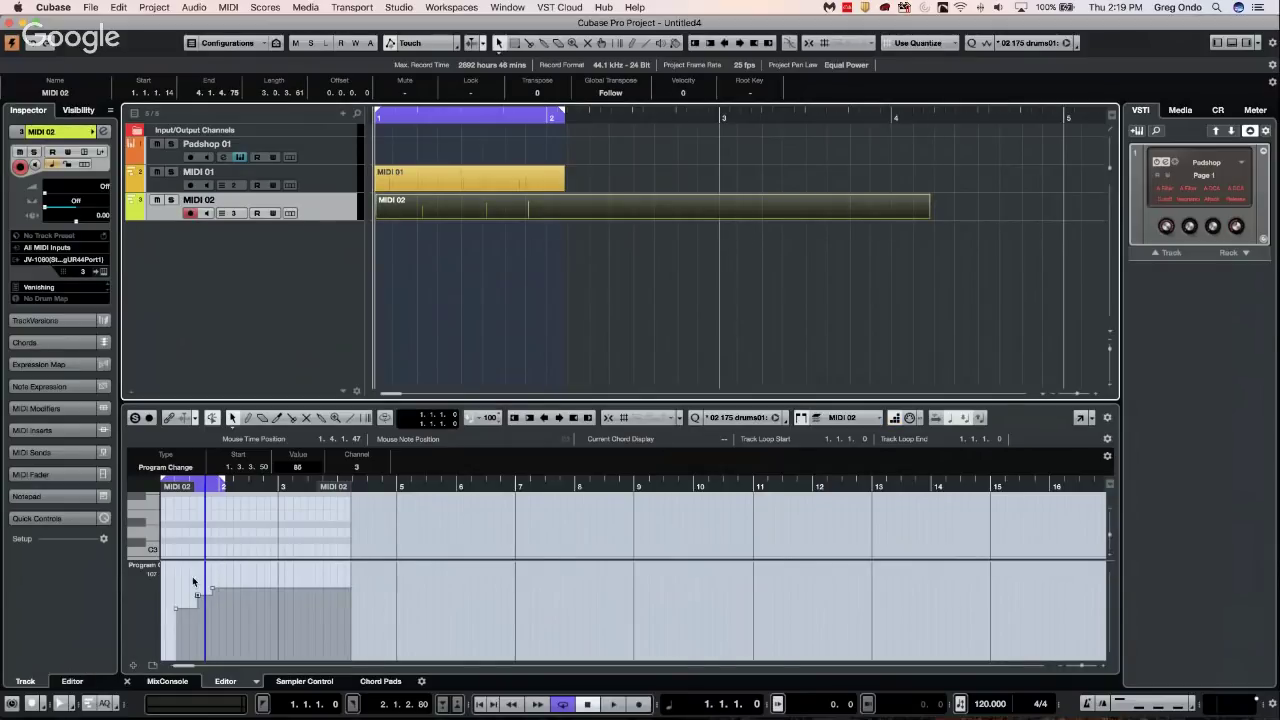
Copy the second program change in the MIDI 02 part to position 3.2.3.75
click(294, 486)
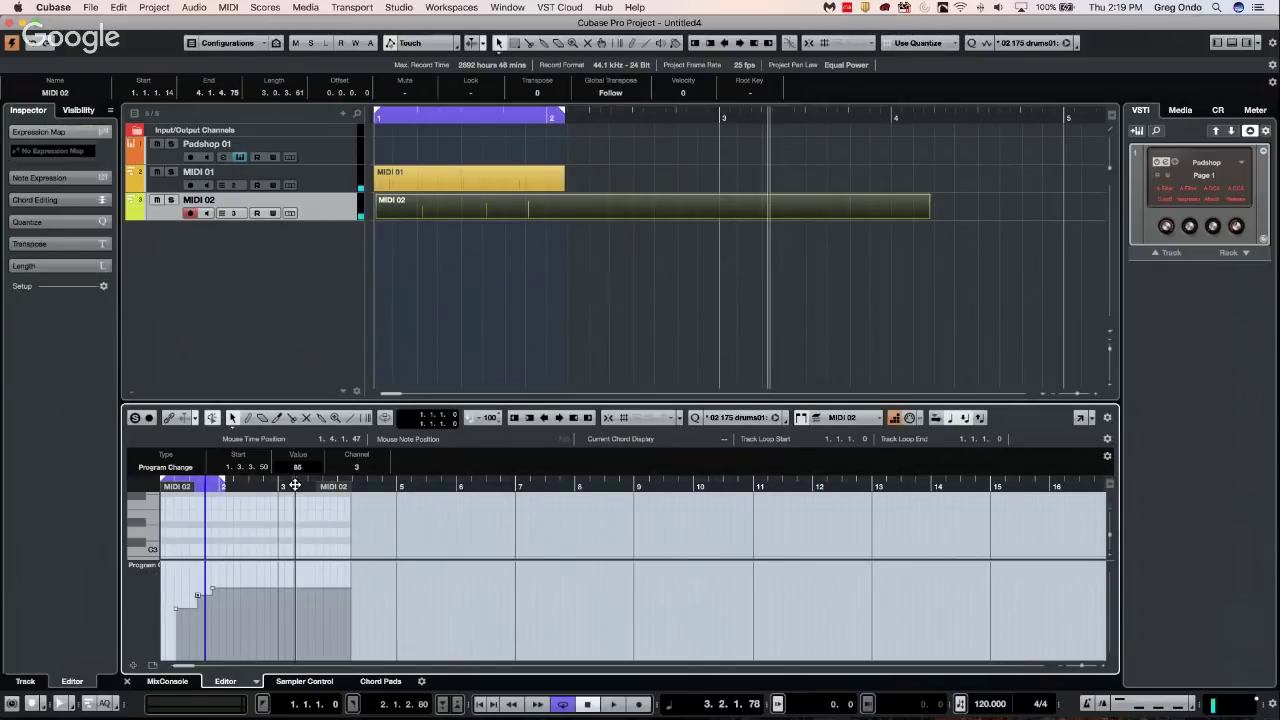
click(208, 605)
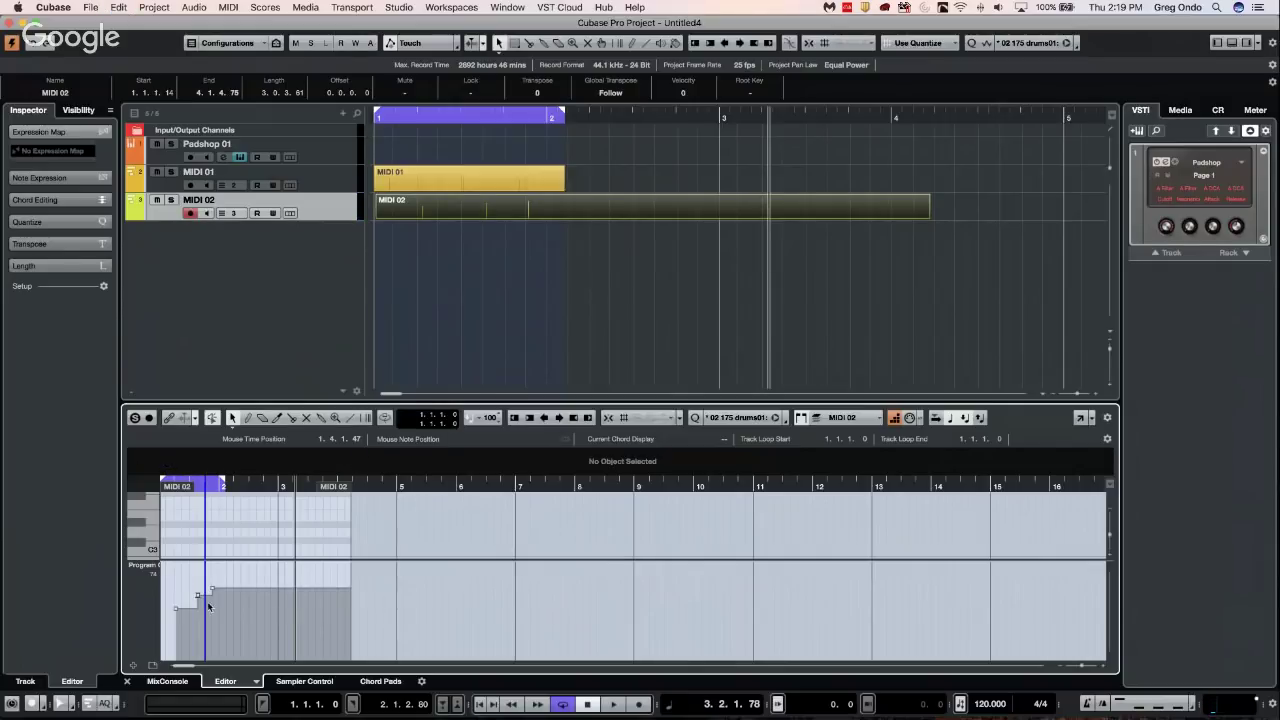
click(197, 597)
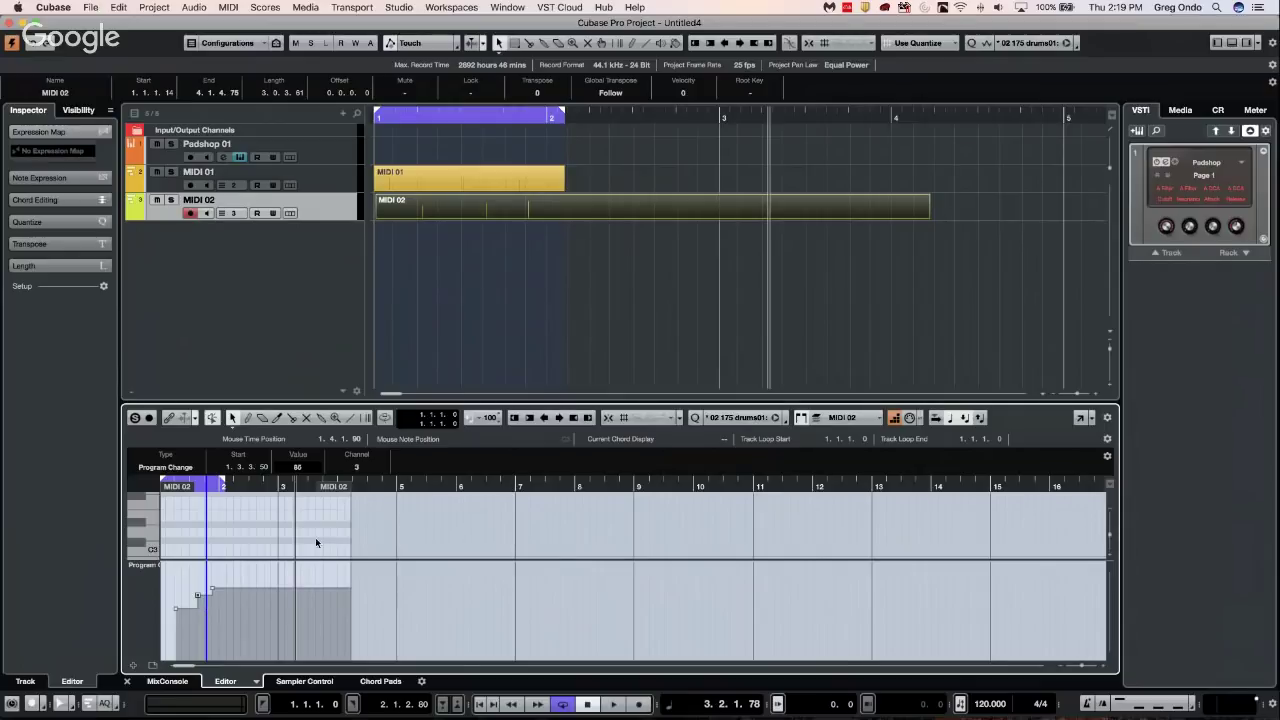
click(301, 486)
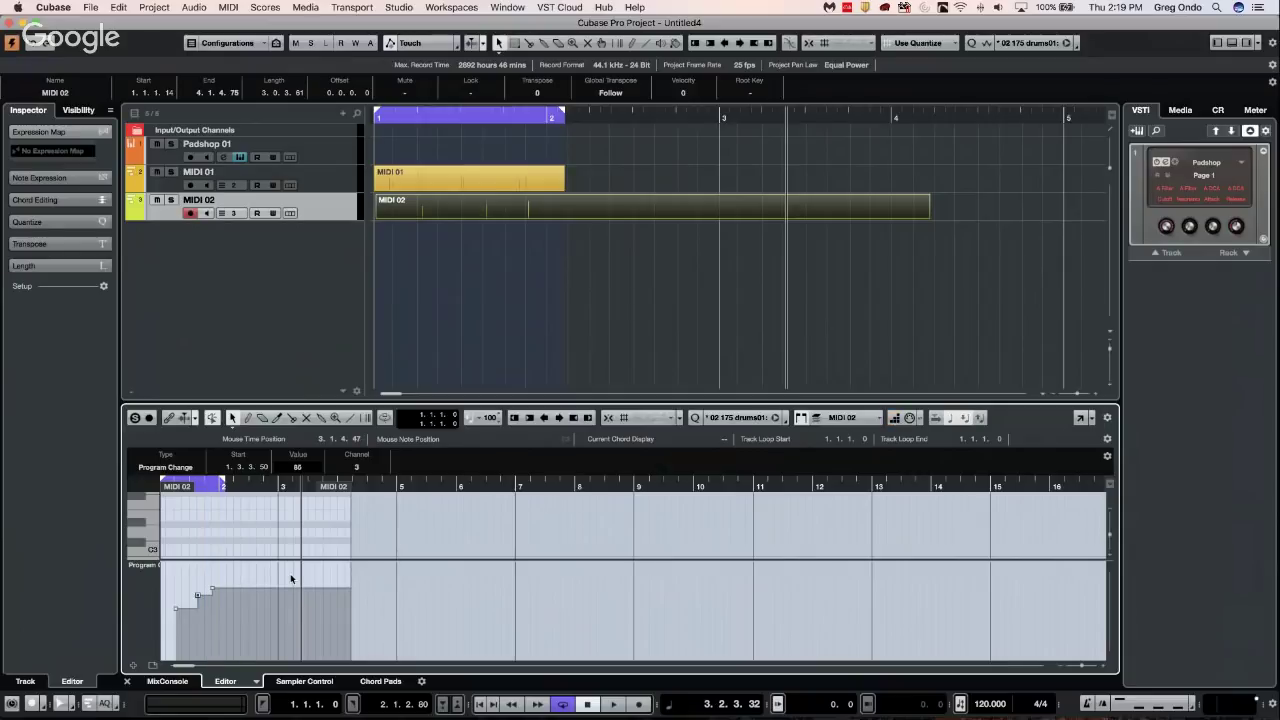
click(302, 484)
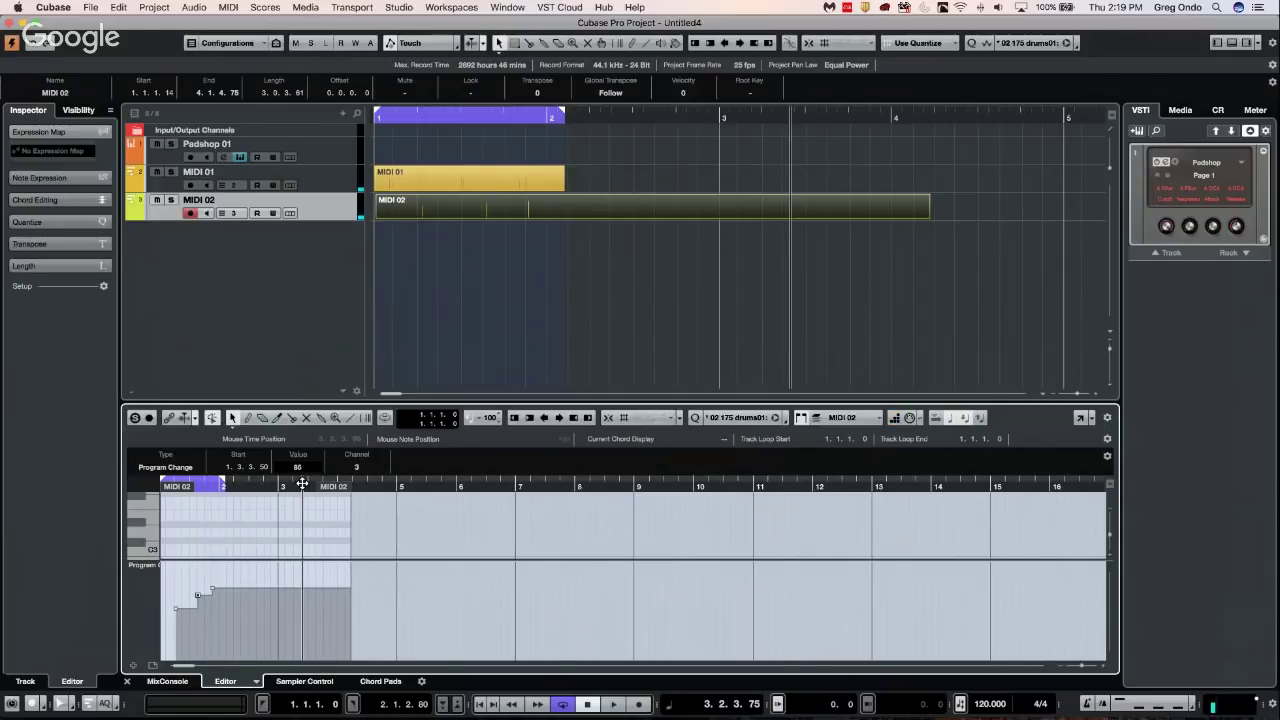
key(super+v)
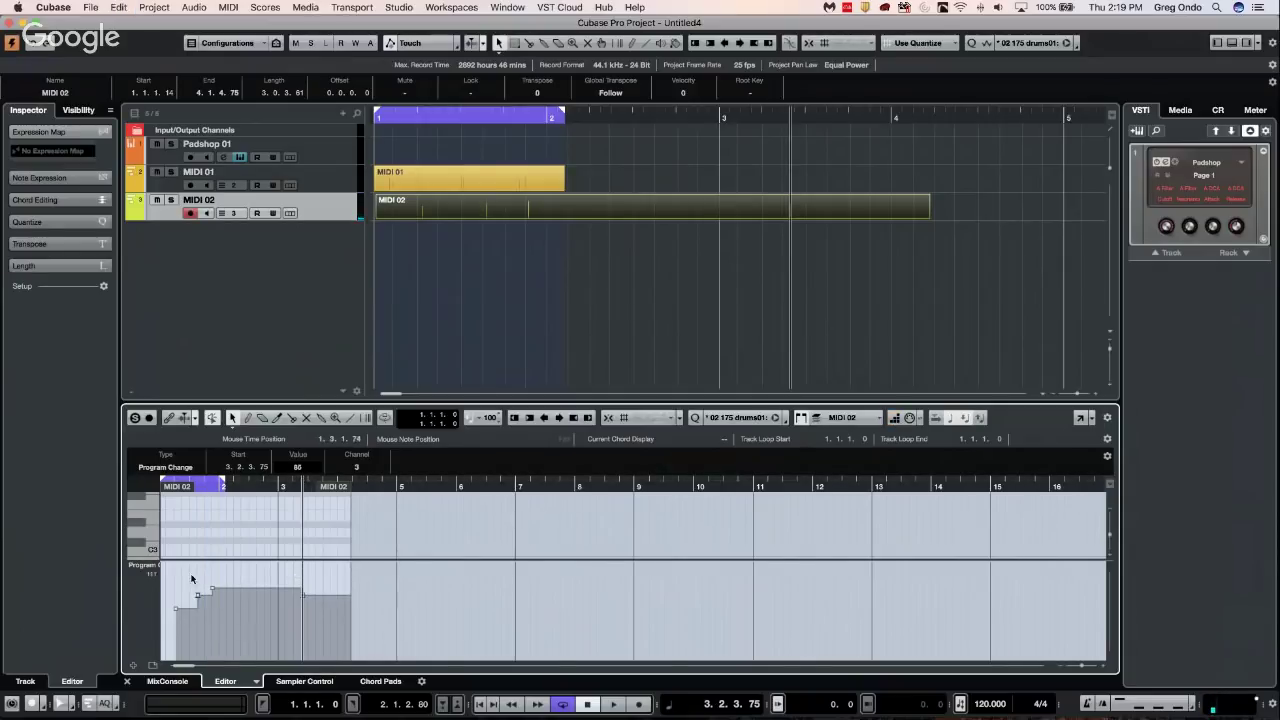
Extend the MIDI 02 part's end to about 4.2.1.33 and copy its first program change to position 2.4.1.46
click(185, 616)
drag(342, 487, 345, 487)
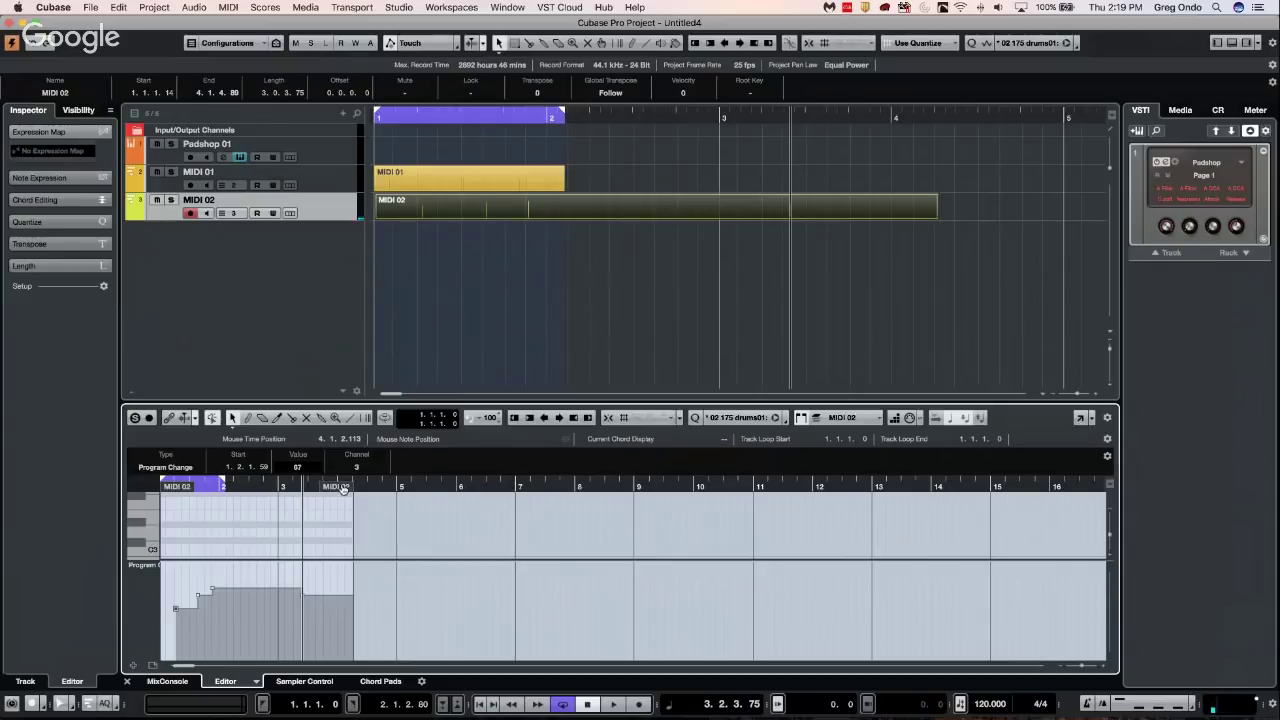
click(264, 486)
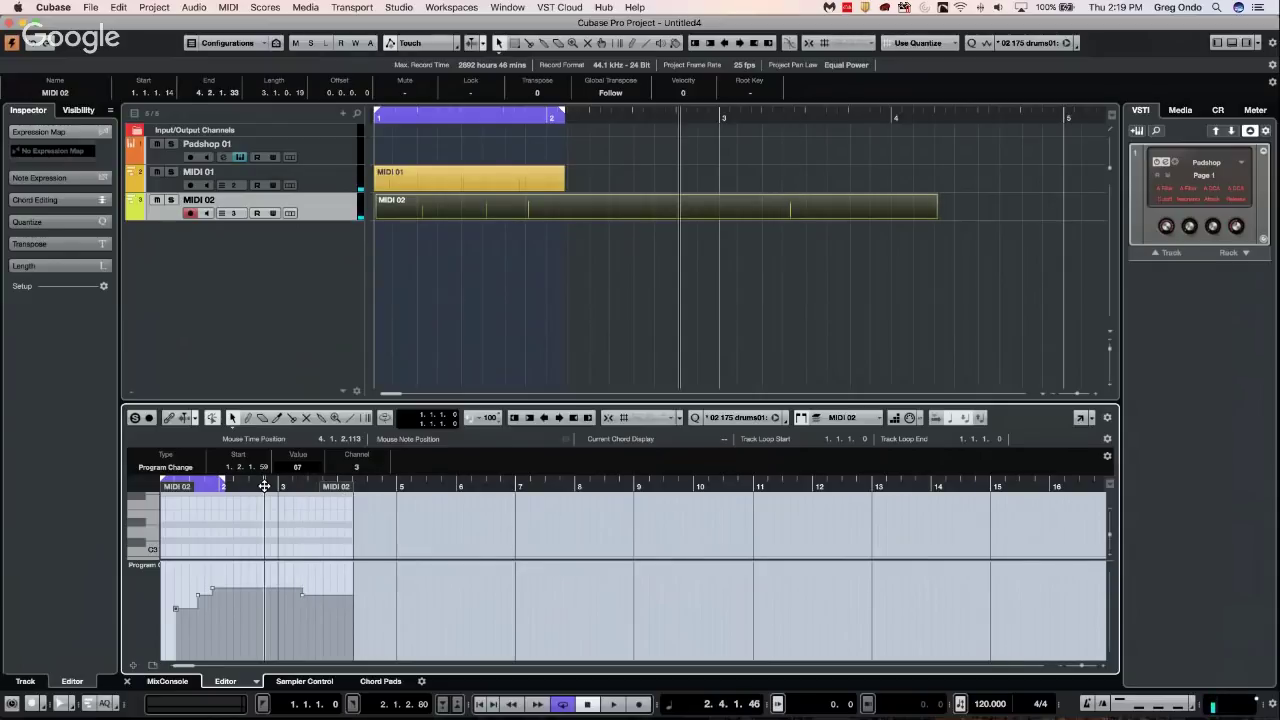
key(super+l)
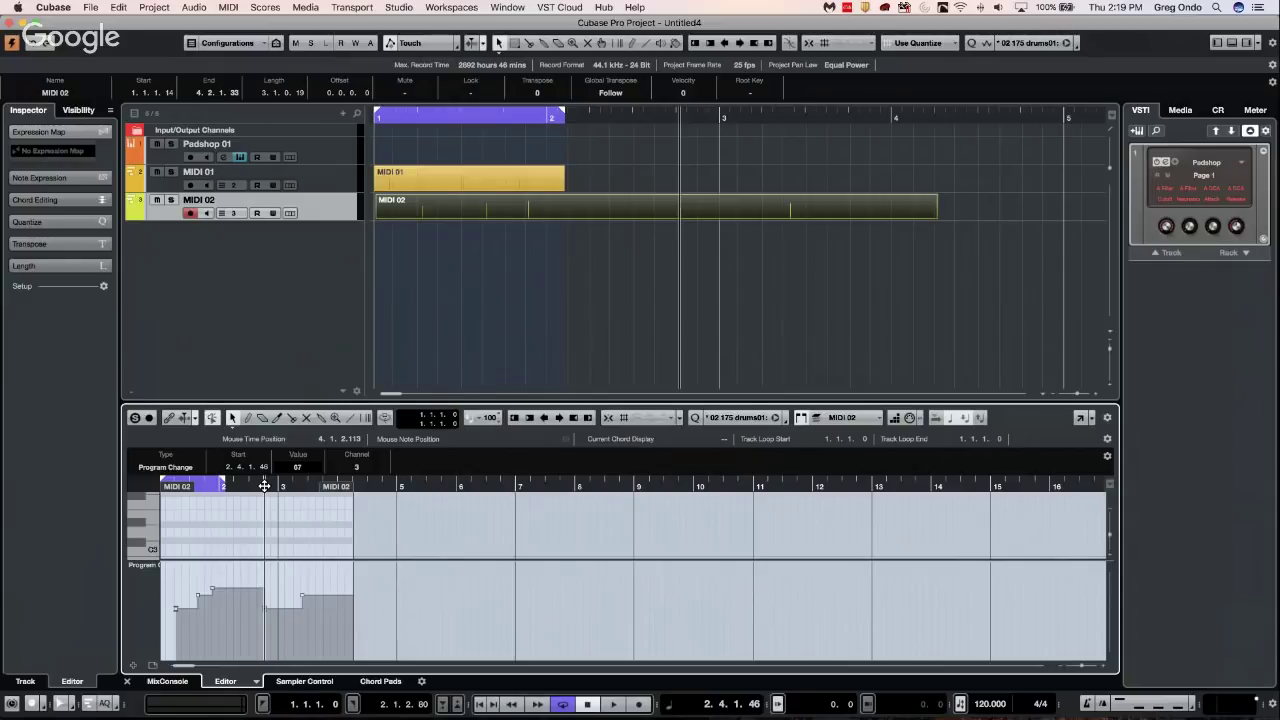
Try to create a new empty project
click(476, 176)
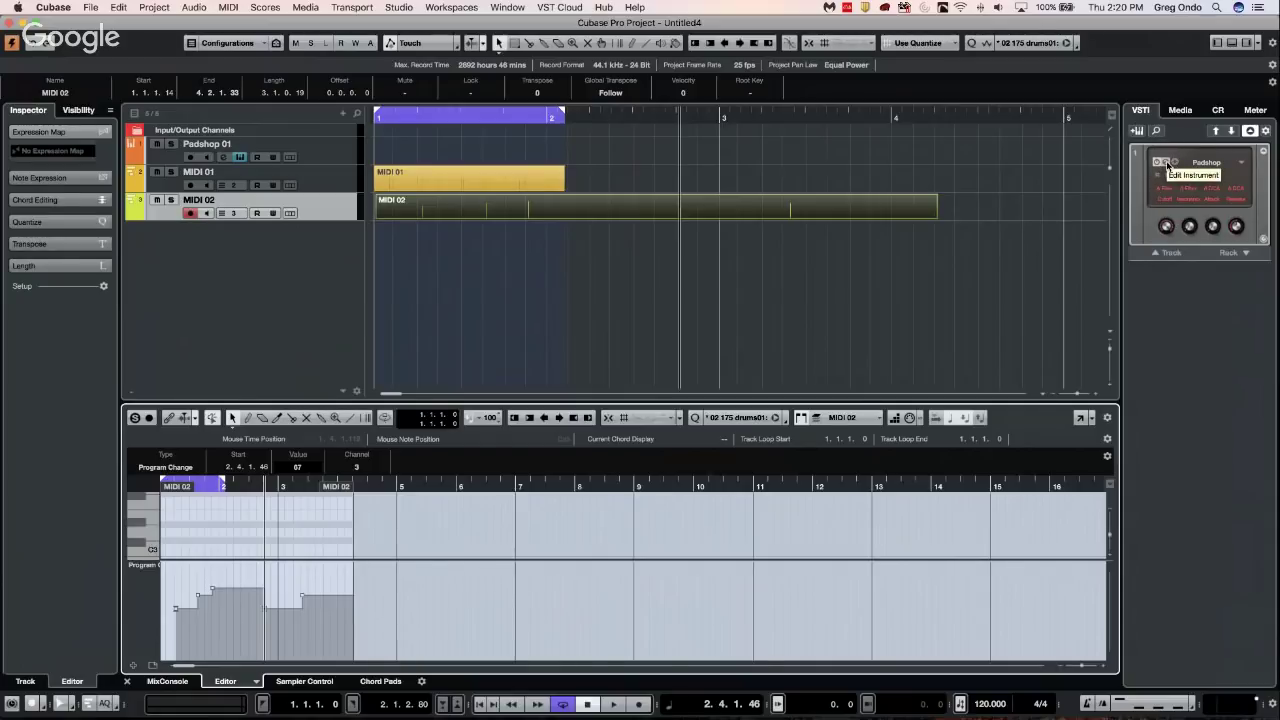
click(1222, 164)
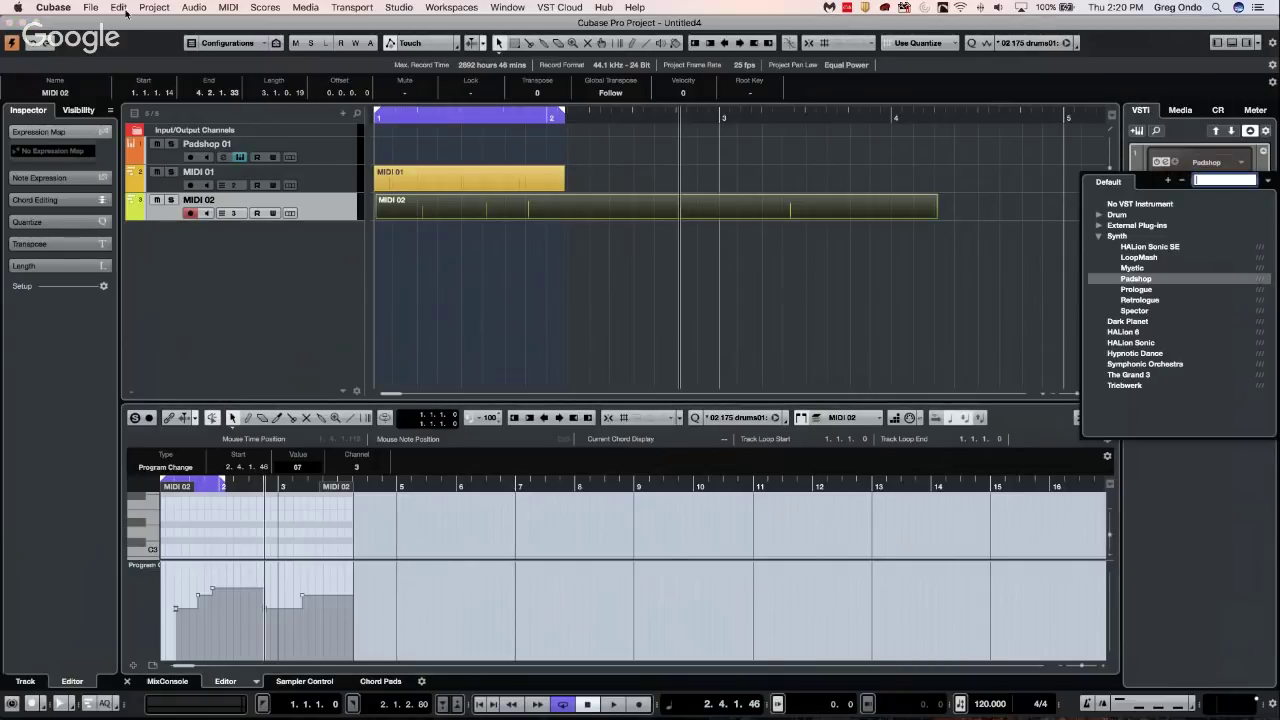
click(91, 8)
click(95, 22)
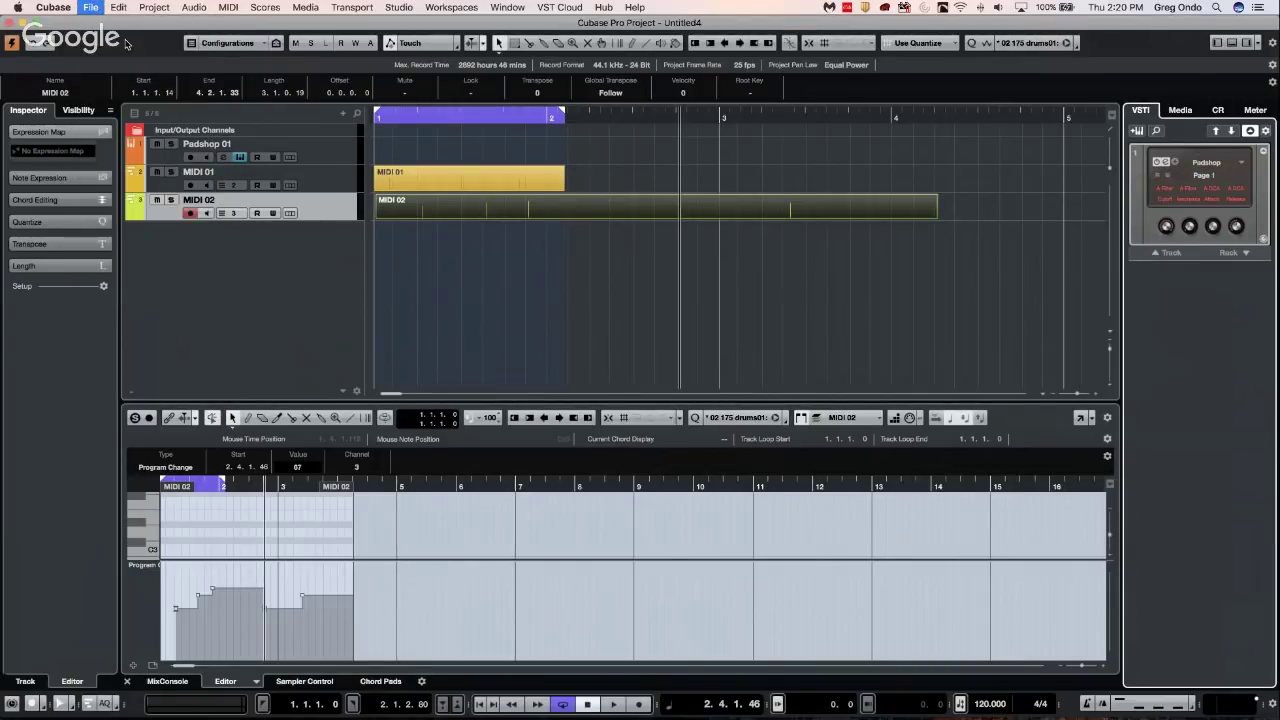
click(912, 526)
click(844, 614)
Relaunch Cubase 9.5 as Cubase Pro 9, reopen it from the problem report, and create an empty project
key(super+Tab)
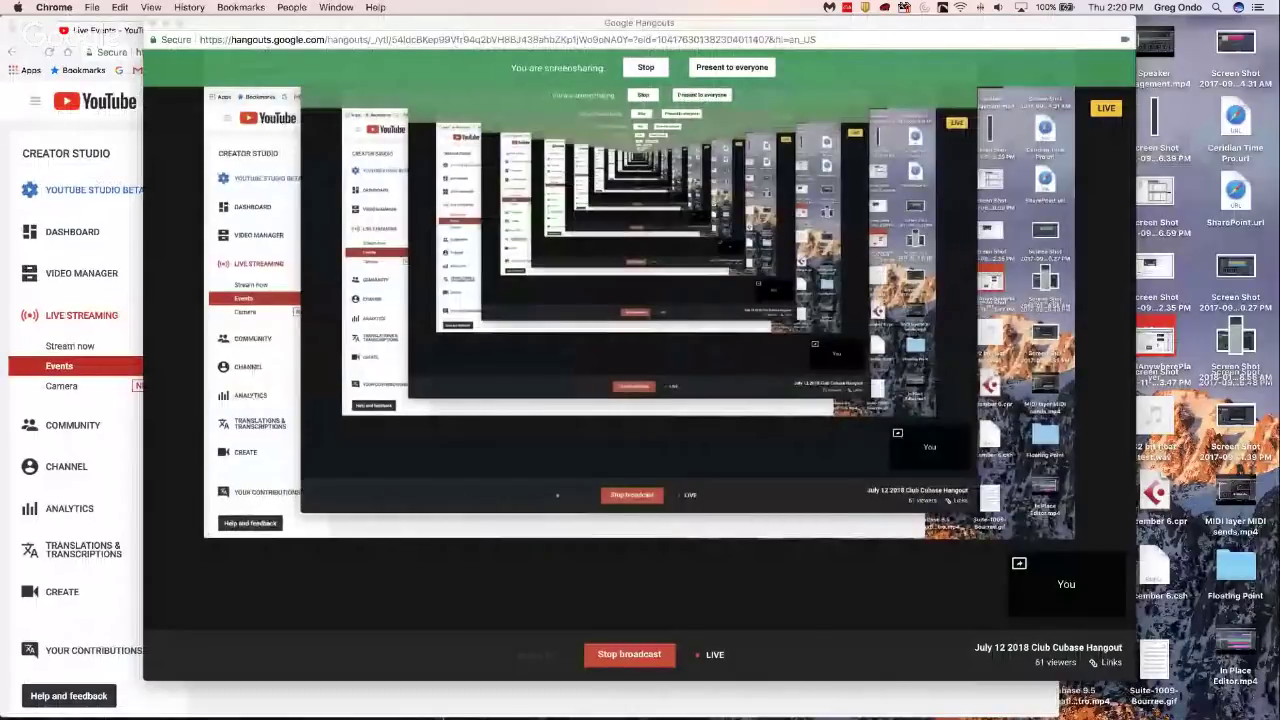
mouse_move(444, 700)
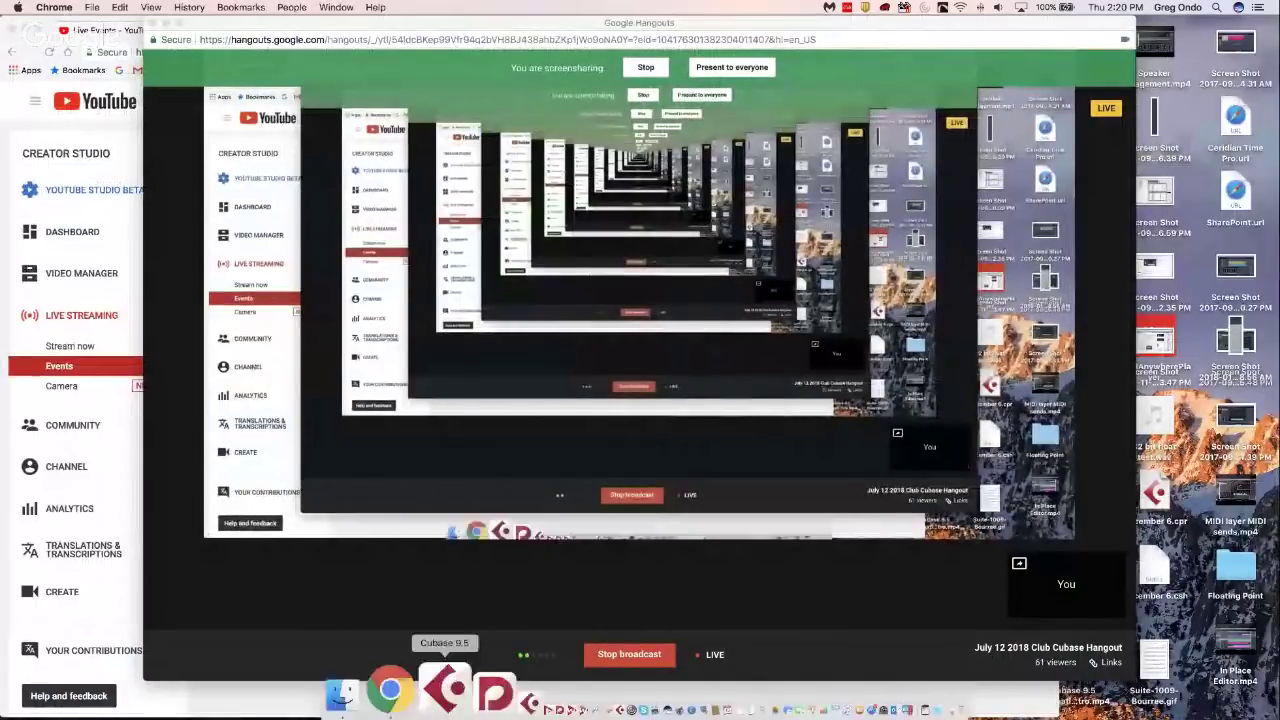
click(427, 706)
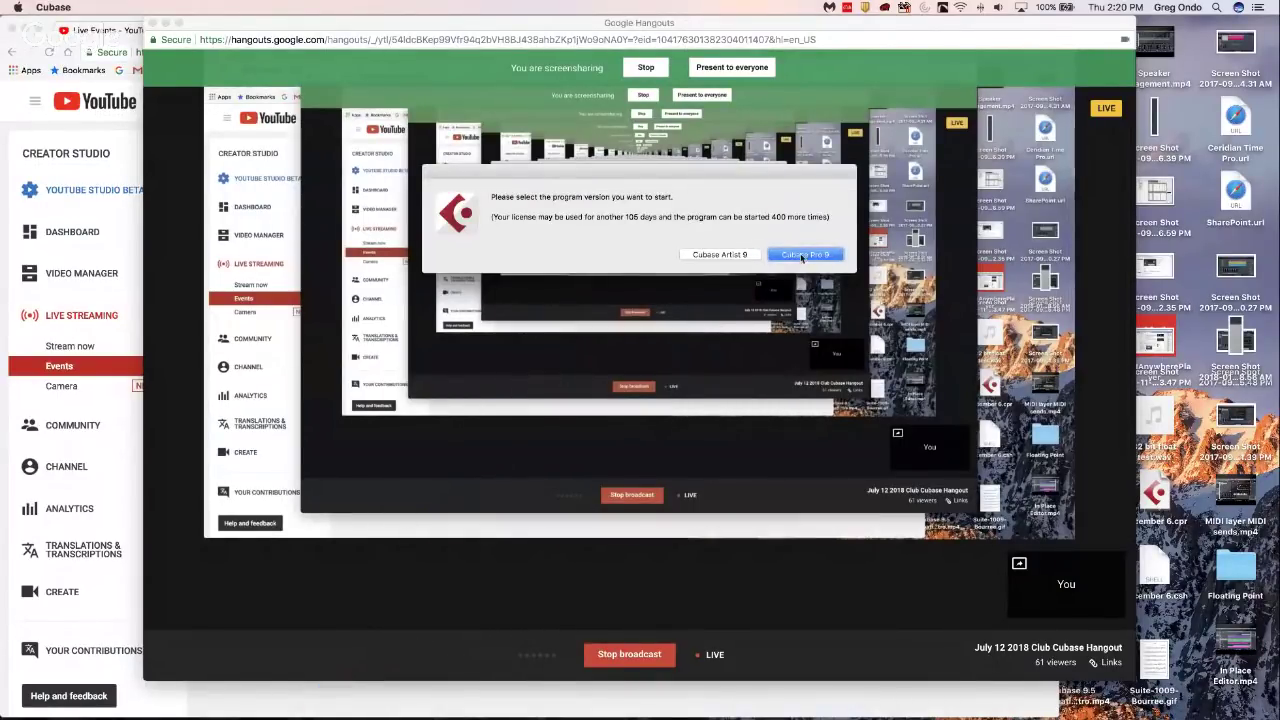
click(801, 256)
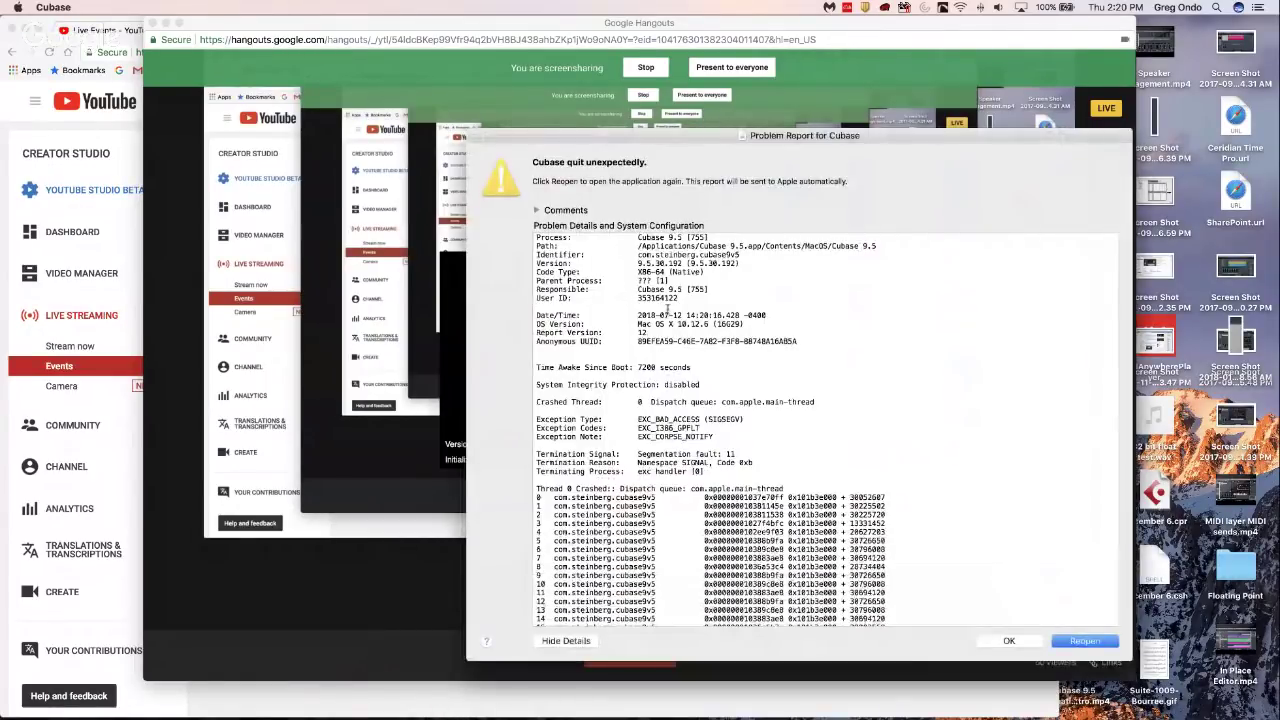
click(1084, 640)
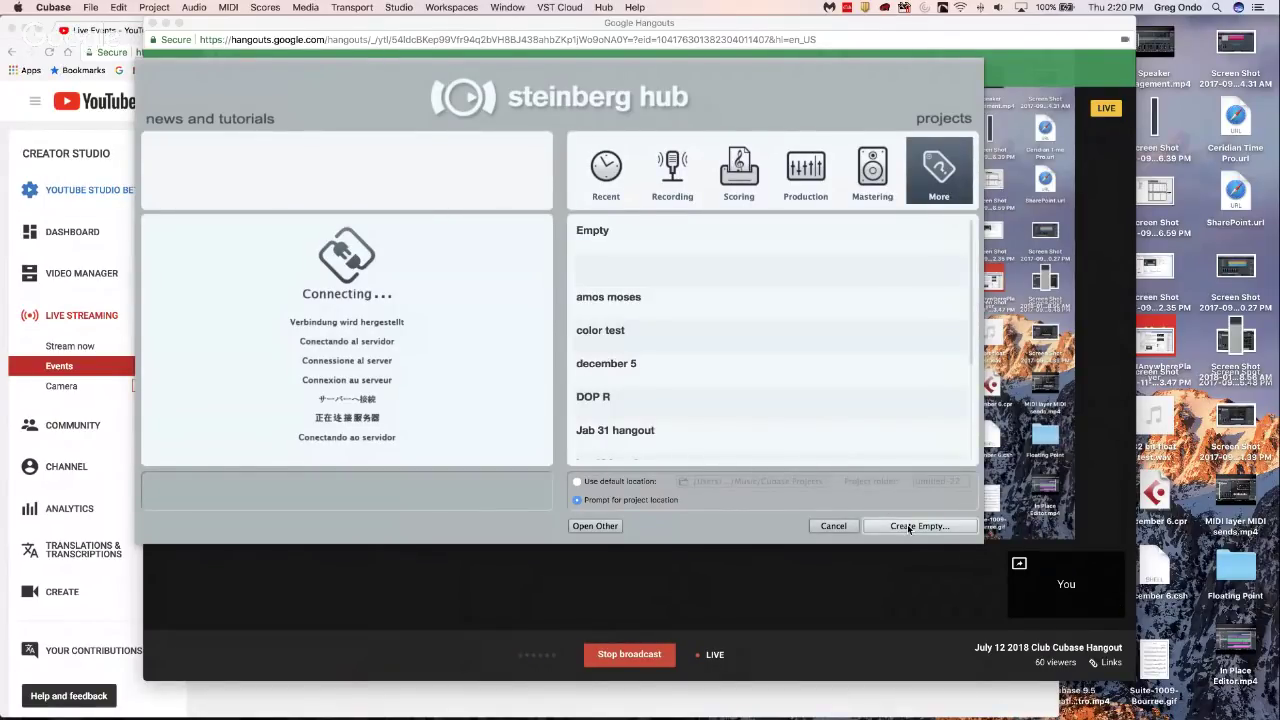
click(909, 527)
click(843, 614)
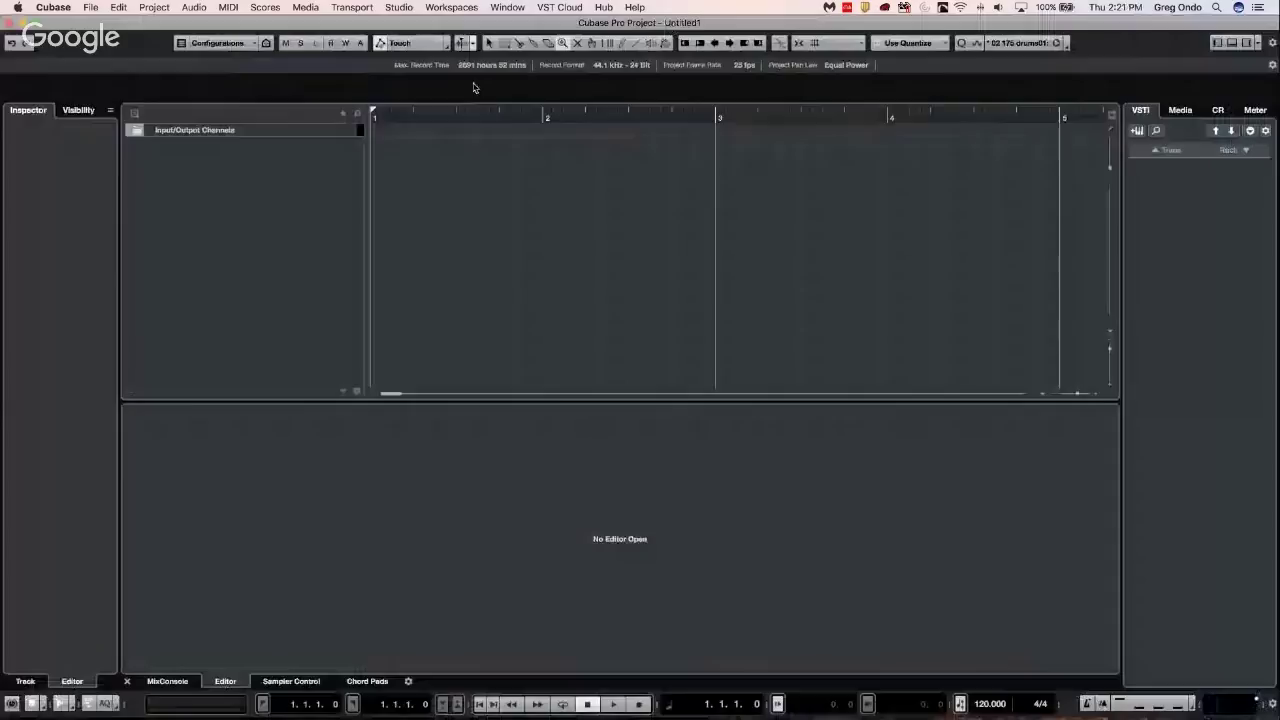
Add one instrument track with Groove Agent SE, routed to Stereo Out
click(1159, 155)
click(585, 219)
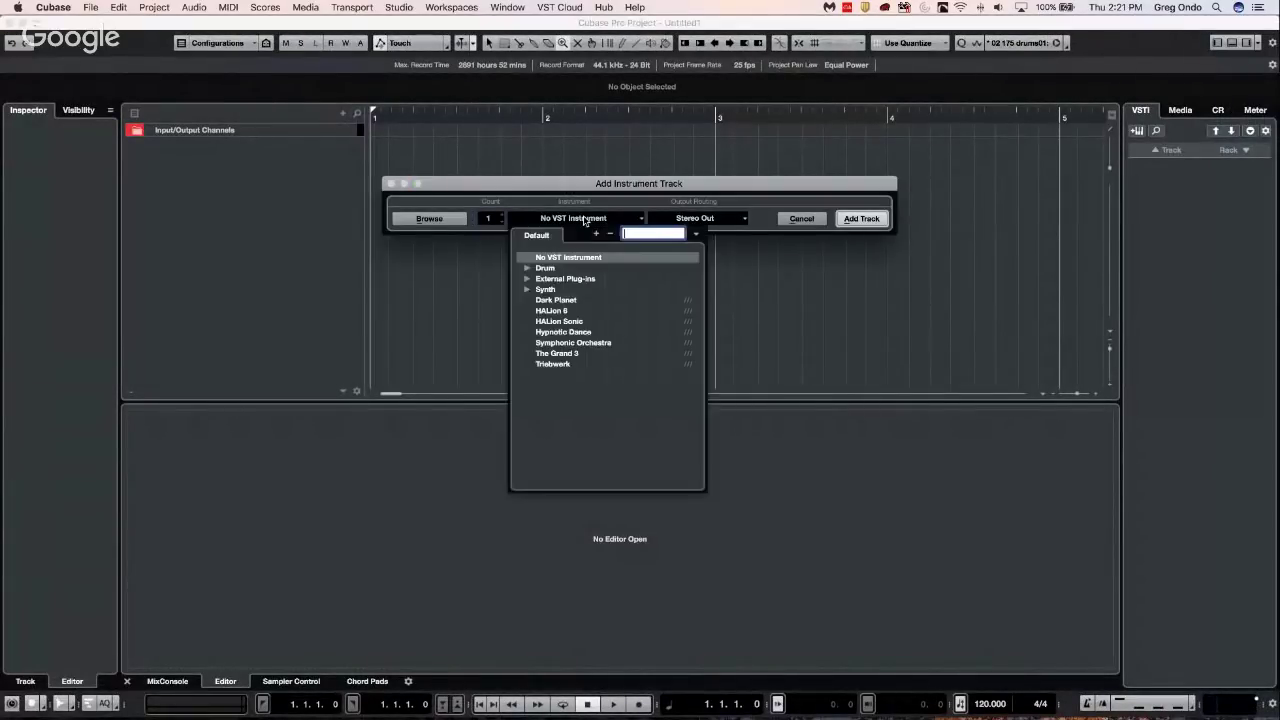
click(527, 268)
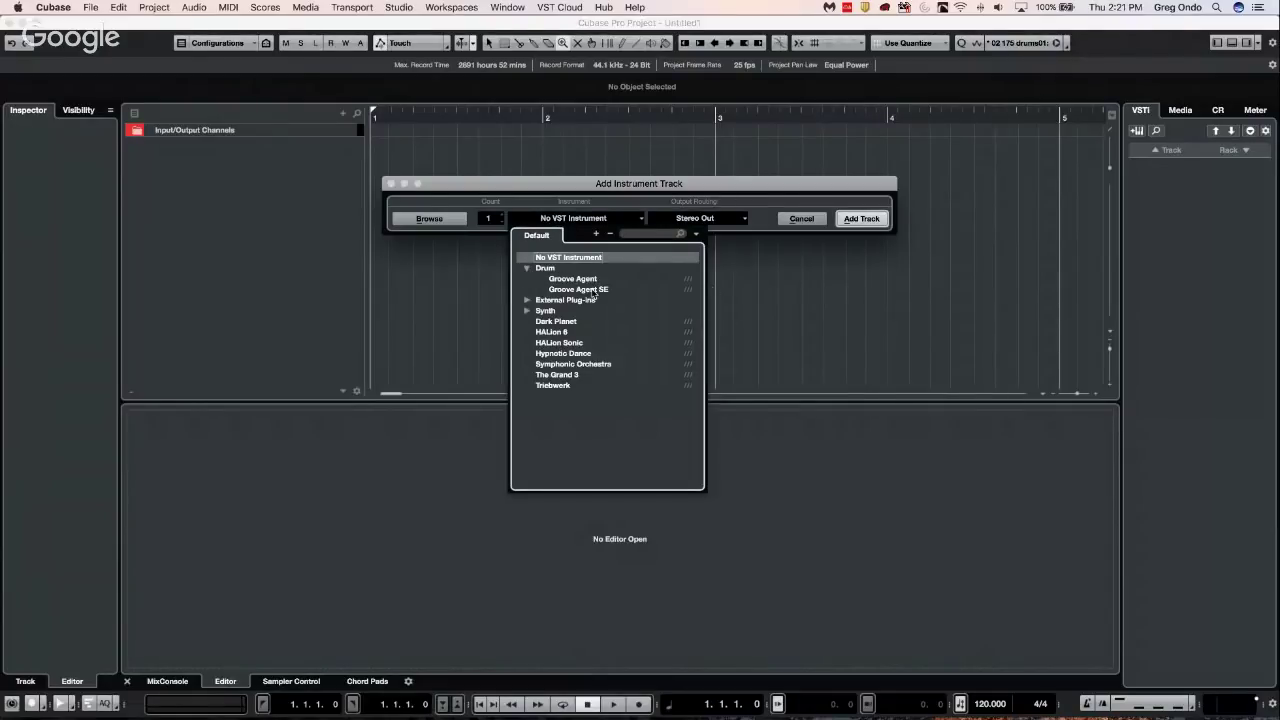
click(593, 290)
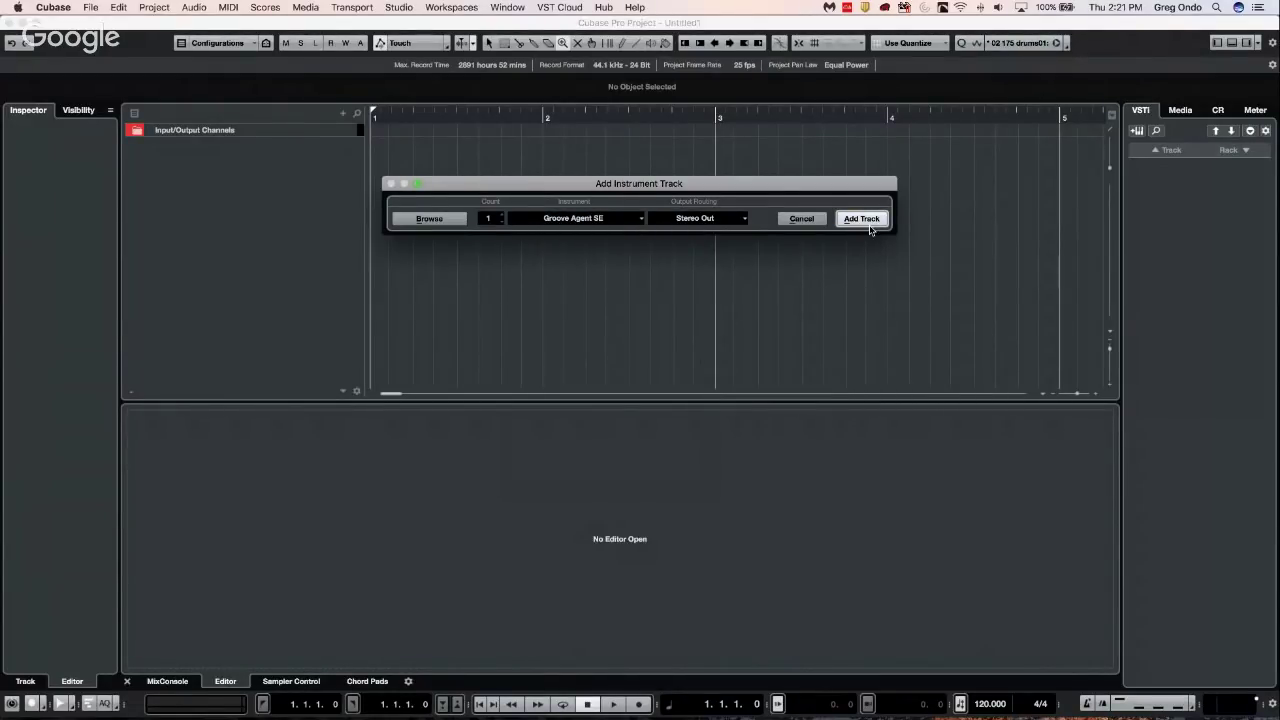
click(861, 218)
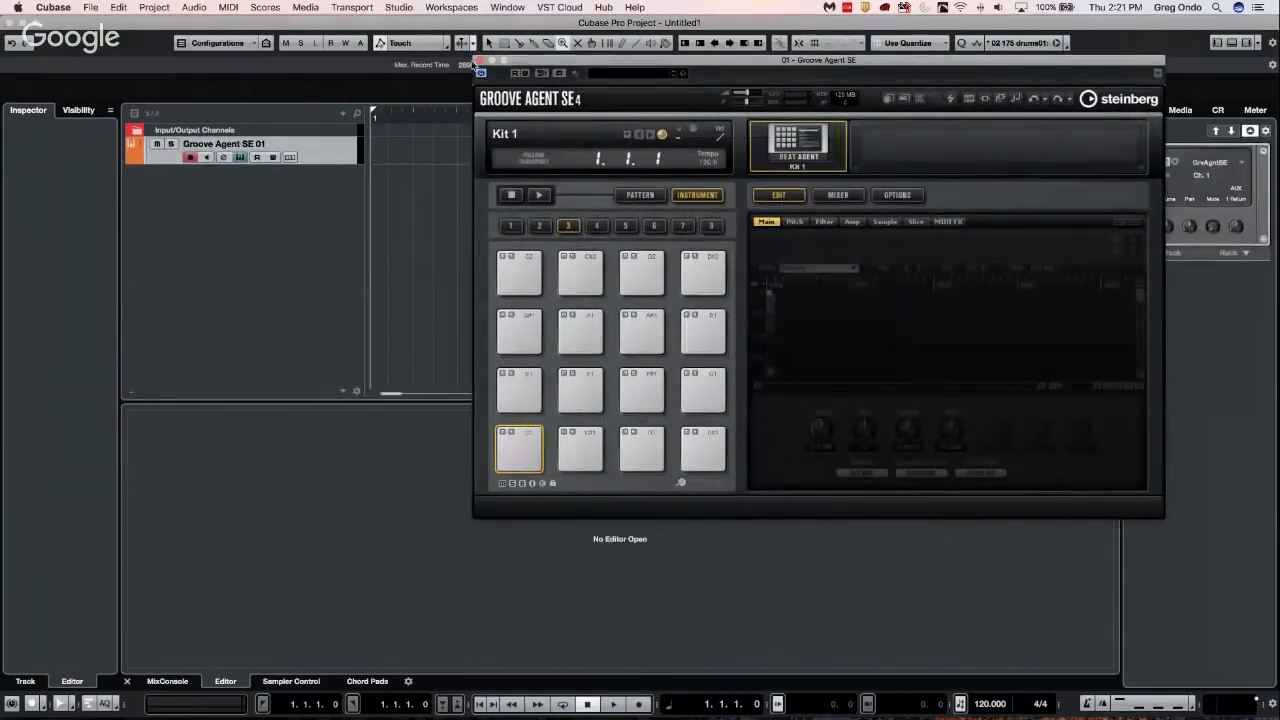
Close the Groove Agent SE window, then set the locators around bar 1 and turn on the cycle
click(479, 63)
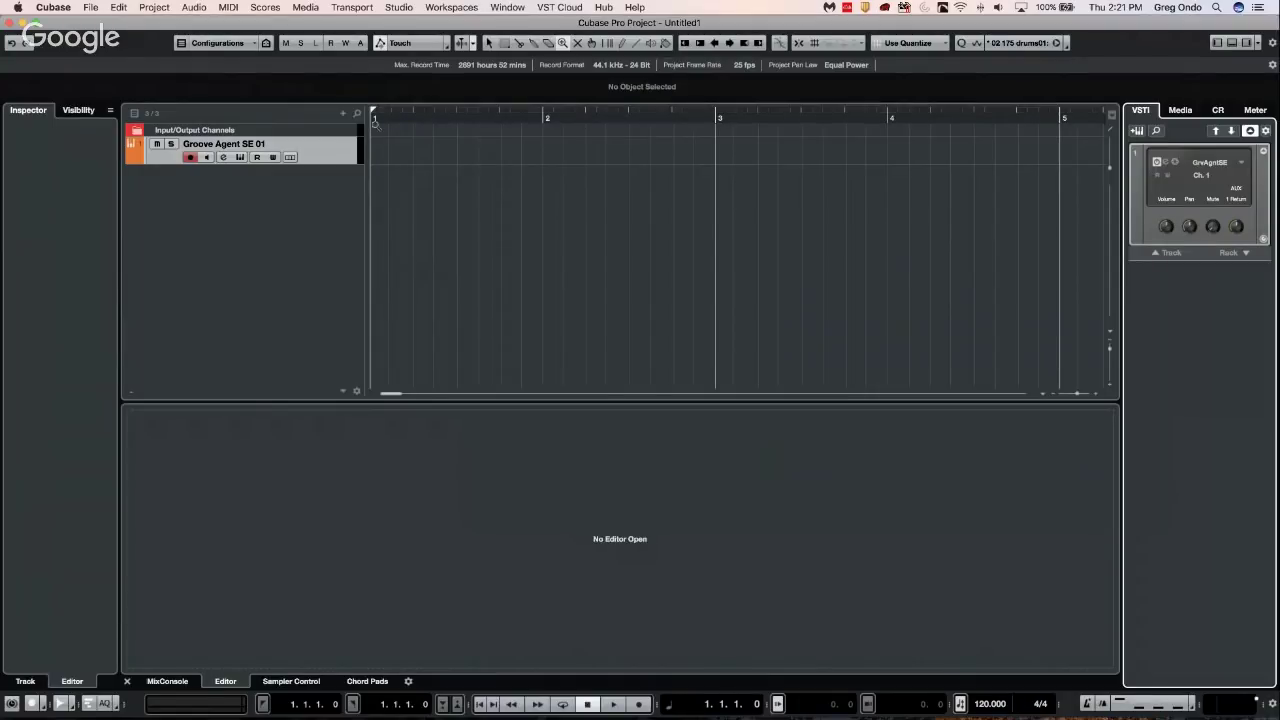
drag(544, 120, 374, 120)
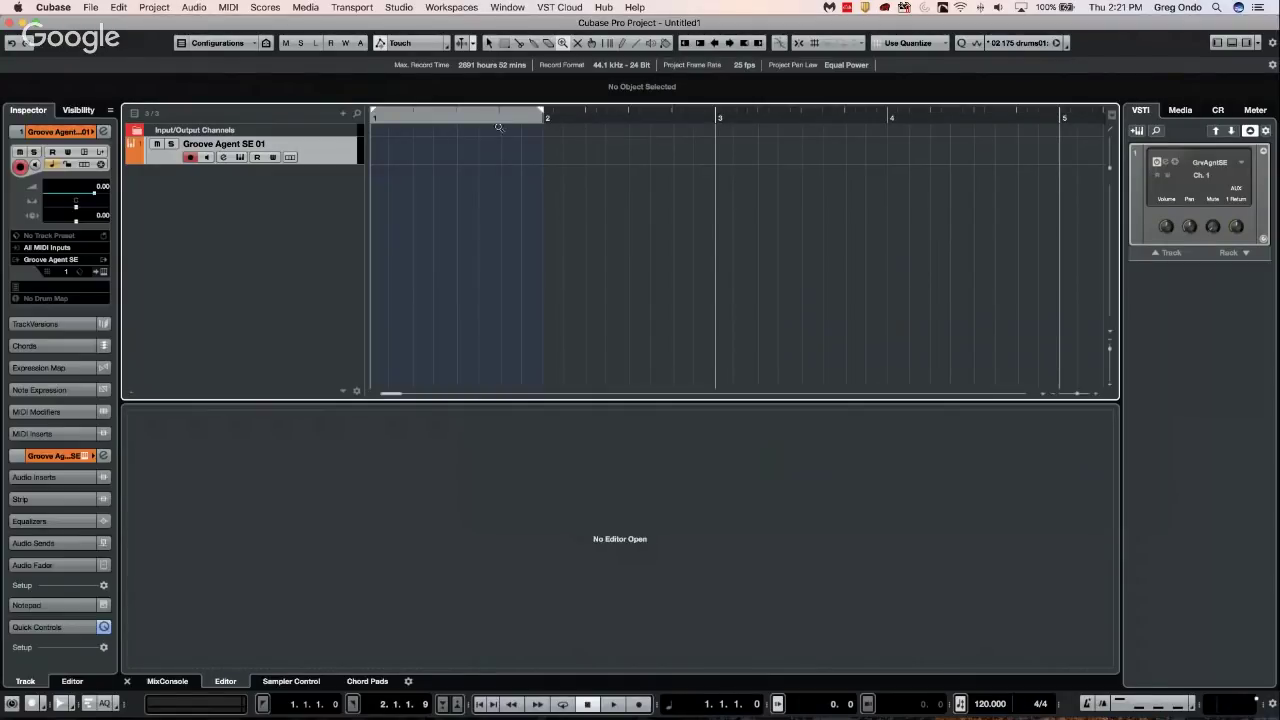
click(443, 113)
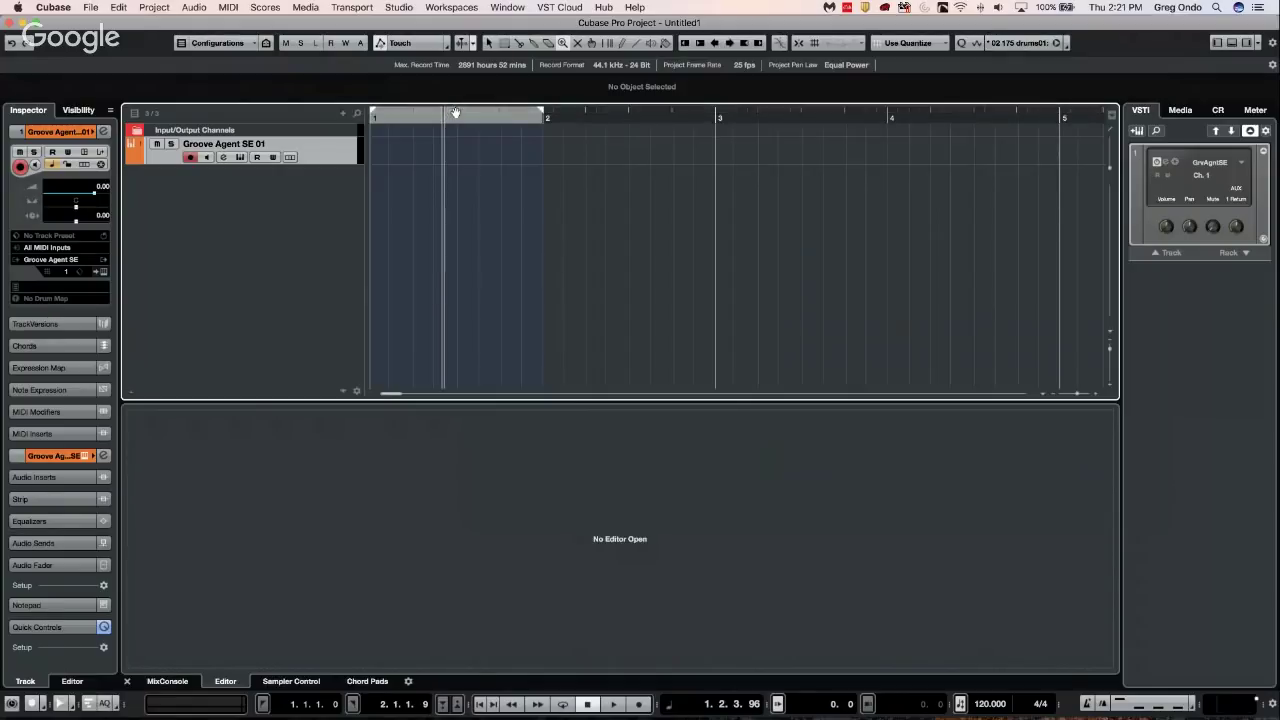
click(444, 115)
key(period)
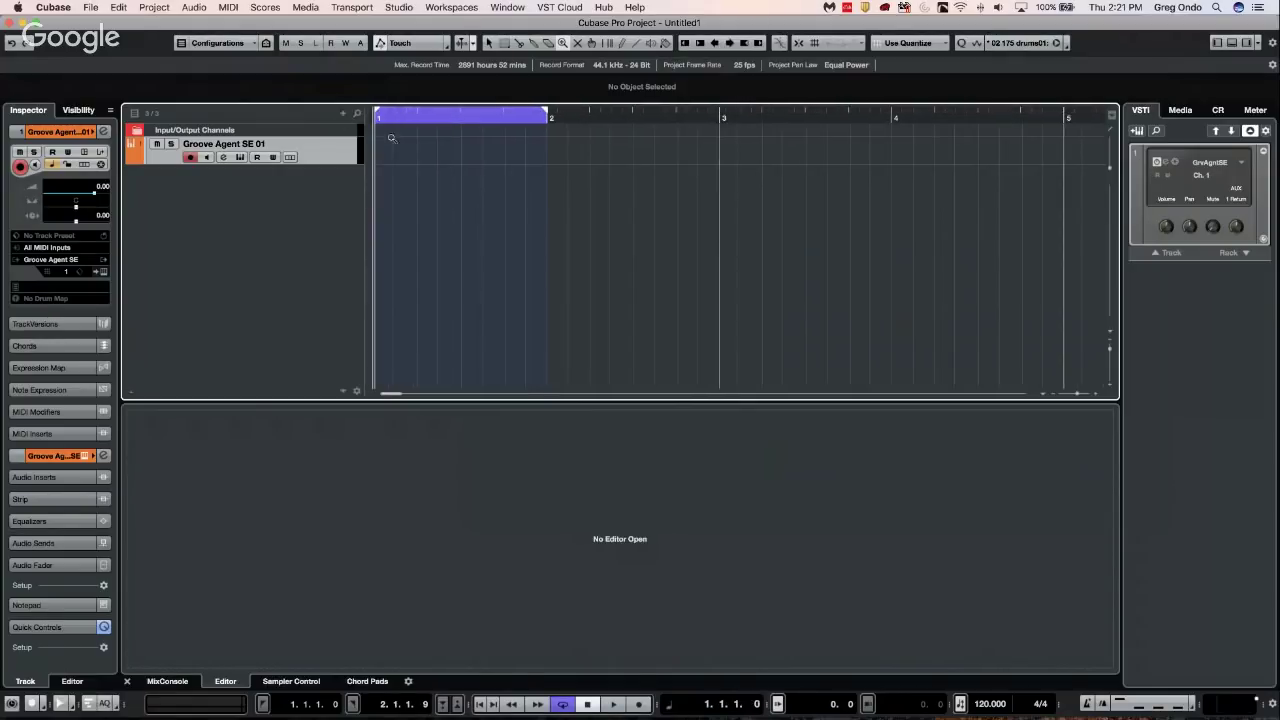
Create a one-bar MIDI part in bar 1 of the slightly enlarged Groove Agent SE track and open it for editing
right_click(401, 147)
click(412, 148)
double_click(424, 155)
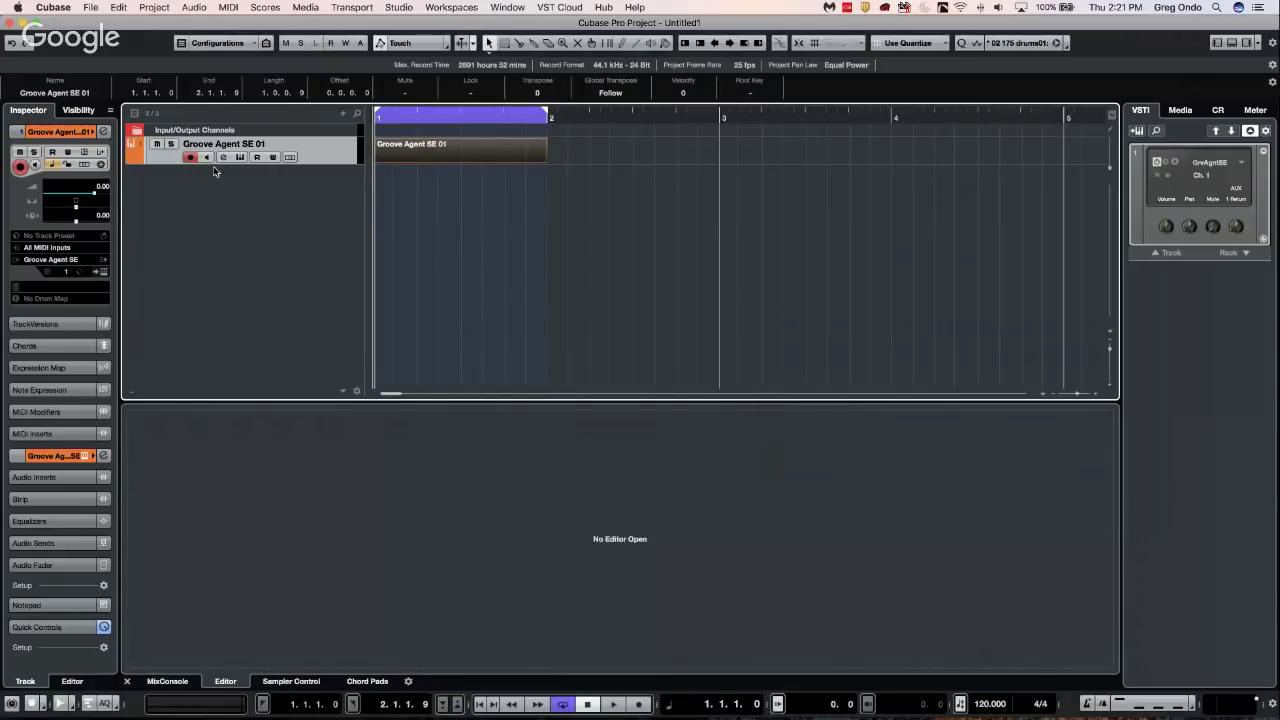
drag(215, 163, 214, 177)
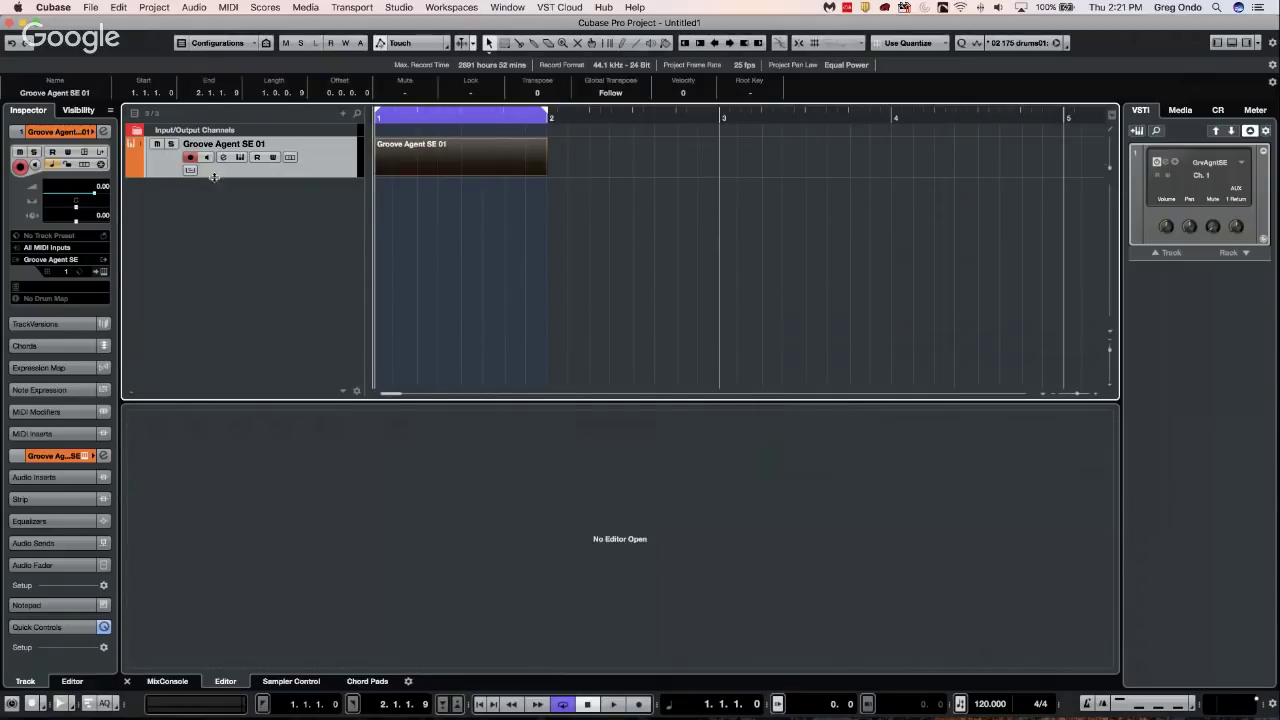
double_click(432, 169)
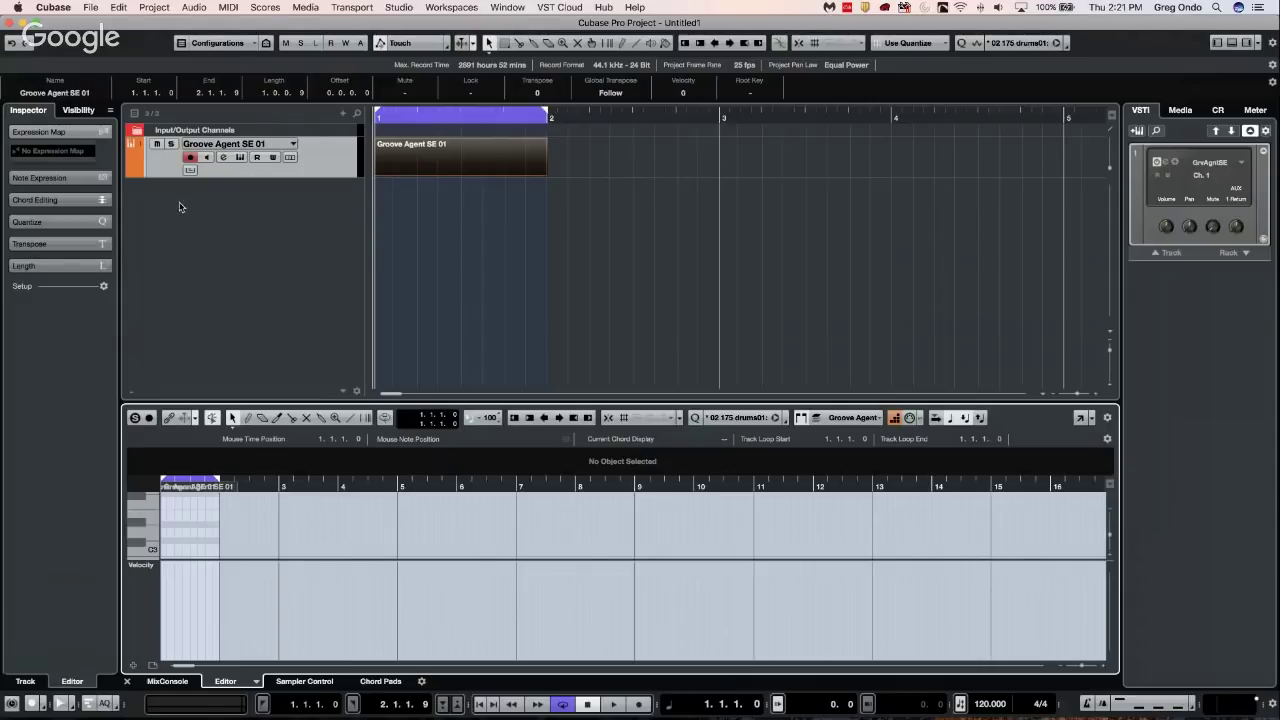
Assign the Groove Agent SE track a drum map created from its instrument
click(160, 290)
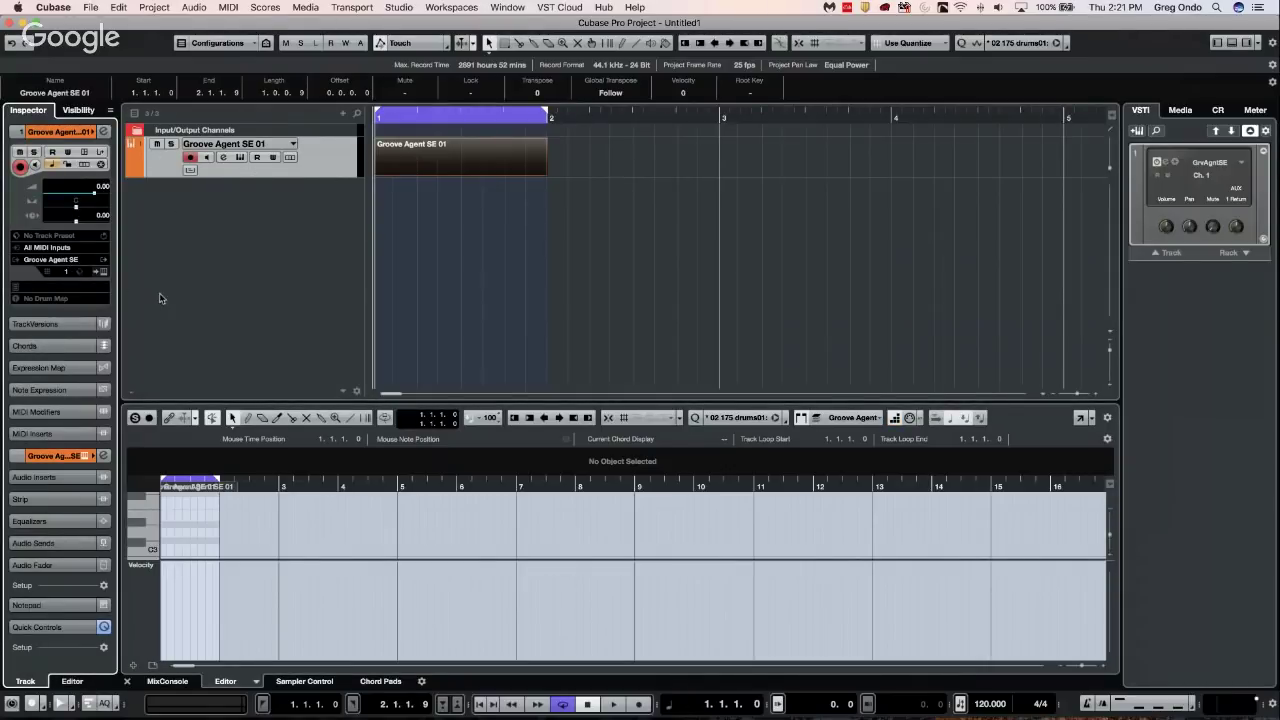
click(66, 298)
click(321, 301)
Load the All Those Resonances SE kit from the Acoustic Agent Modern library into Groove Agent SE
click(1167, 163)
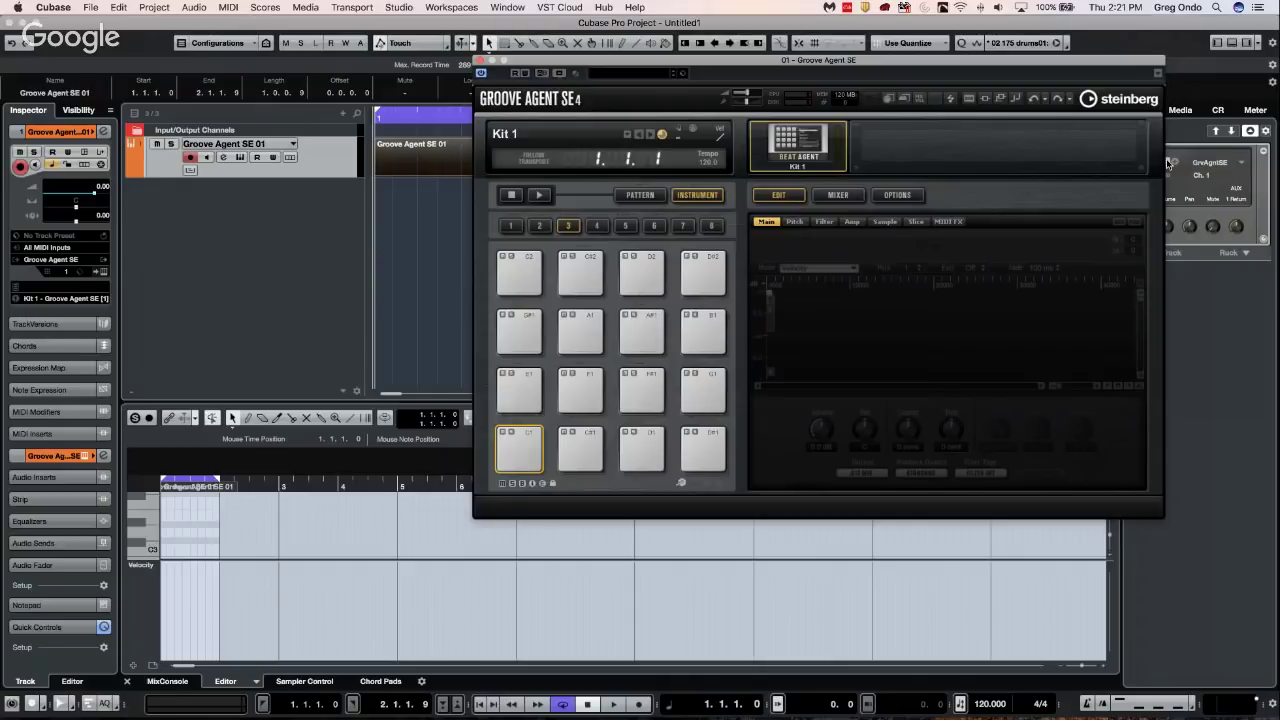
right_click(798, 140)
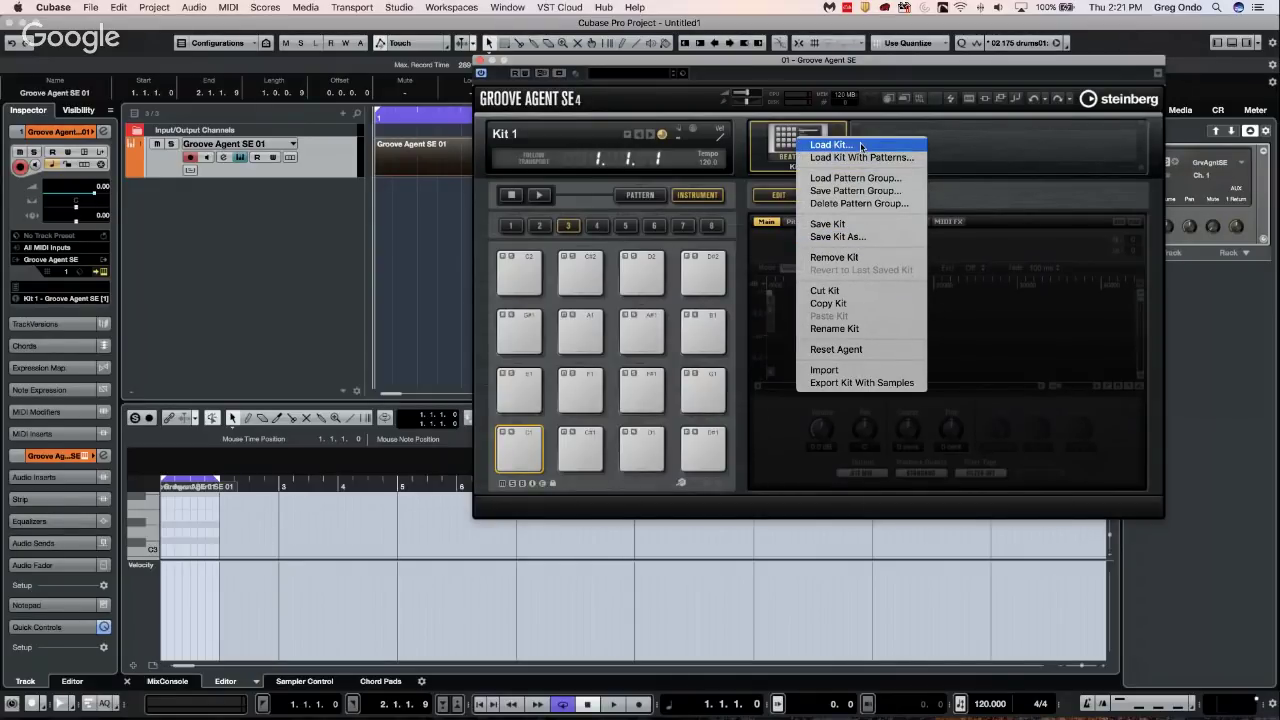
click(861, 146)
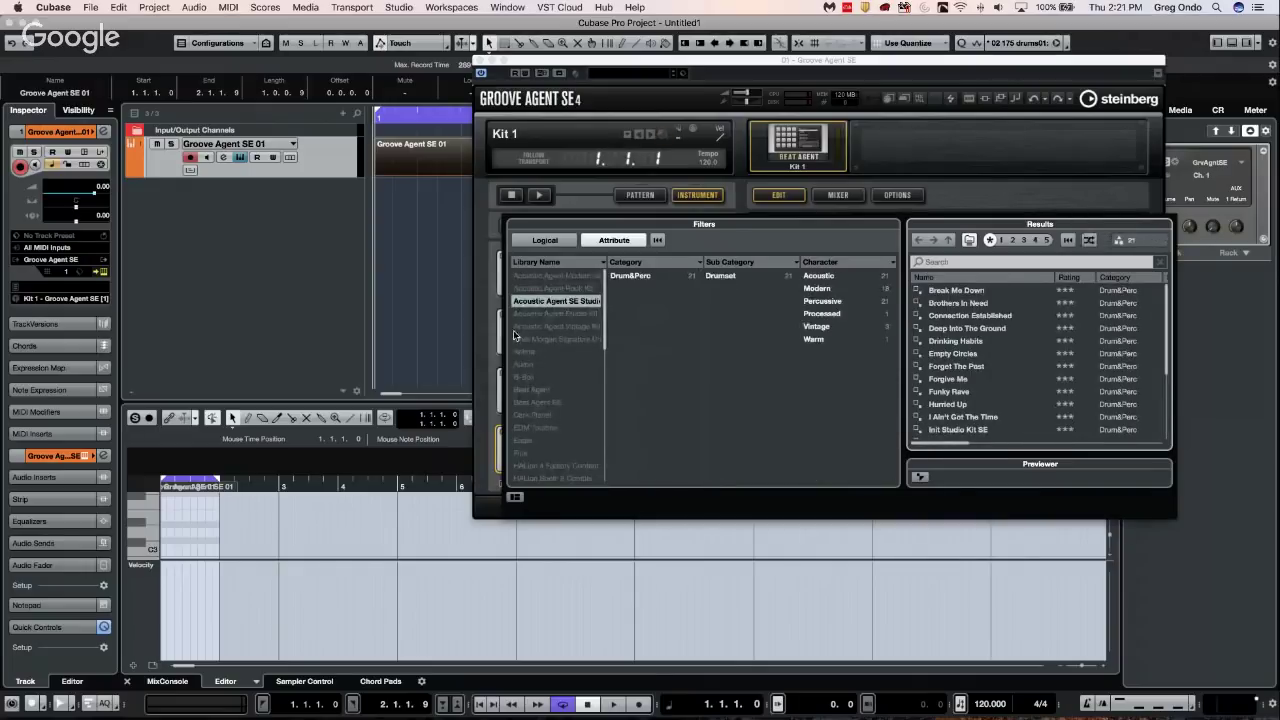
click(552, 299)
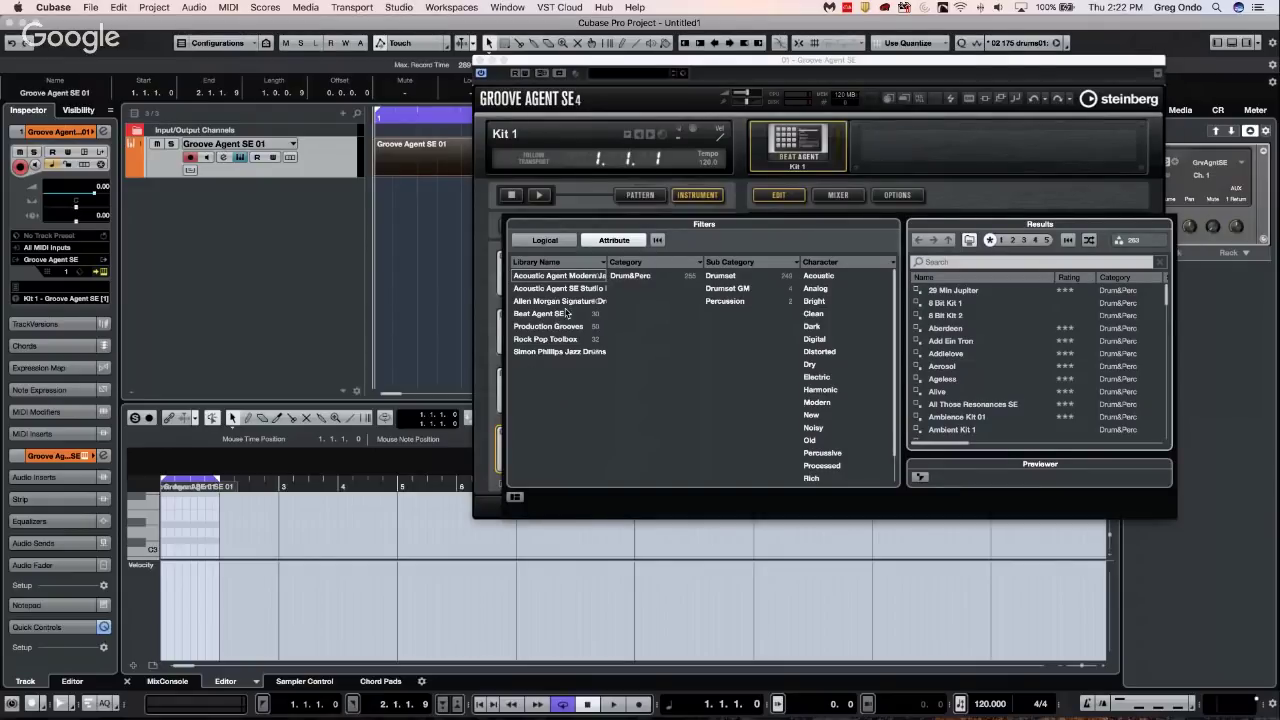
click(585, 277)
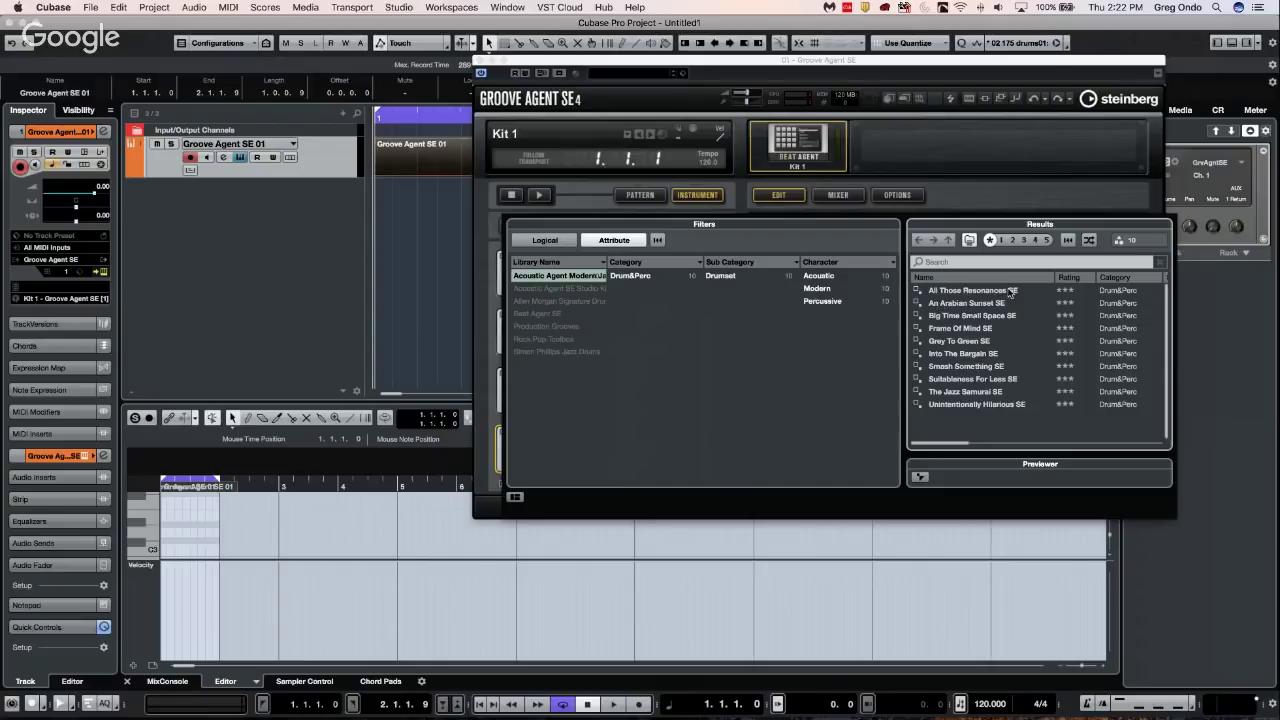
double_click(1003, 291)
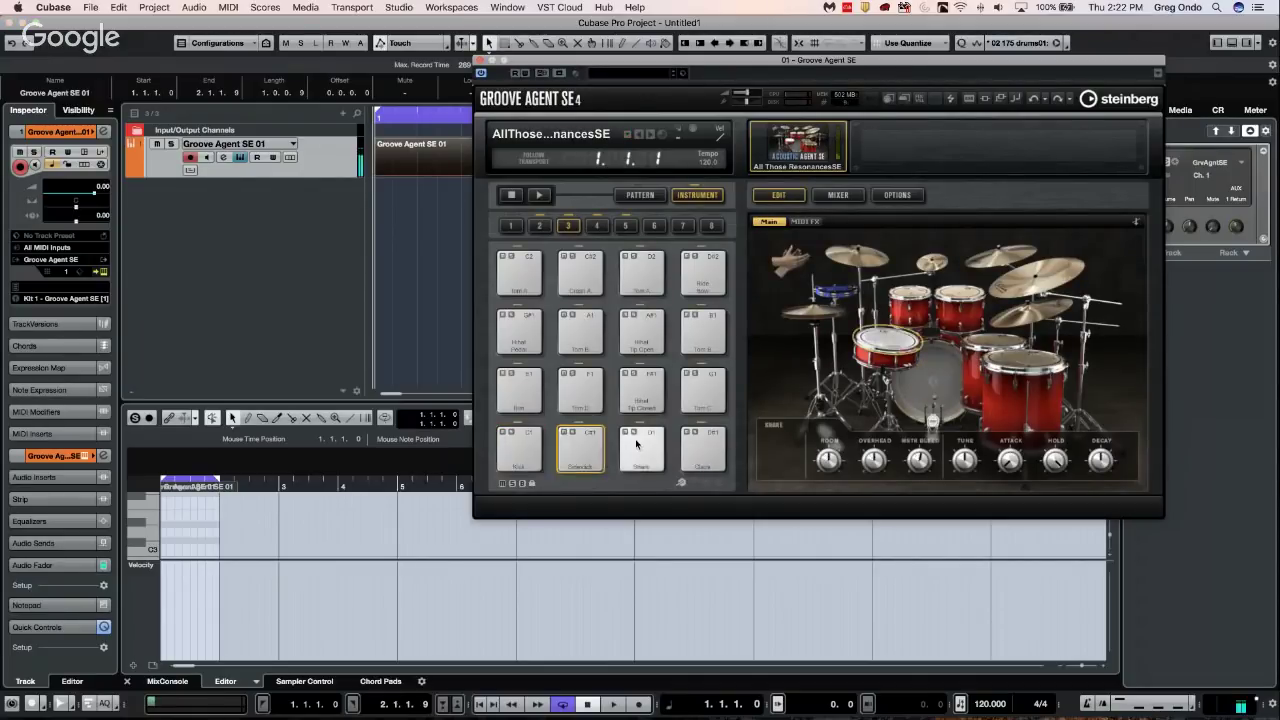
Review the track's drum map choices and the Drum Map Setup, keeping All Those Resonances SE - Groove Agent SE [1] assigned
click(430, 114)
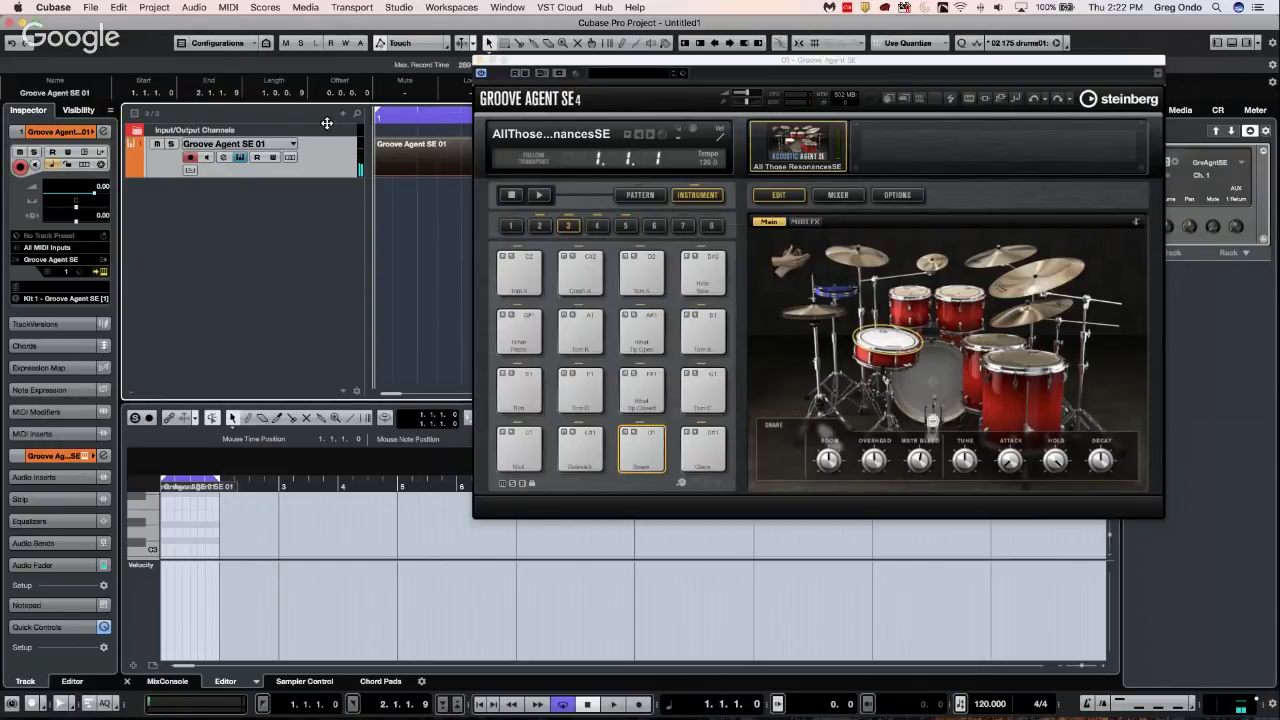
click(59, 298)
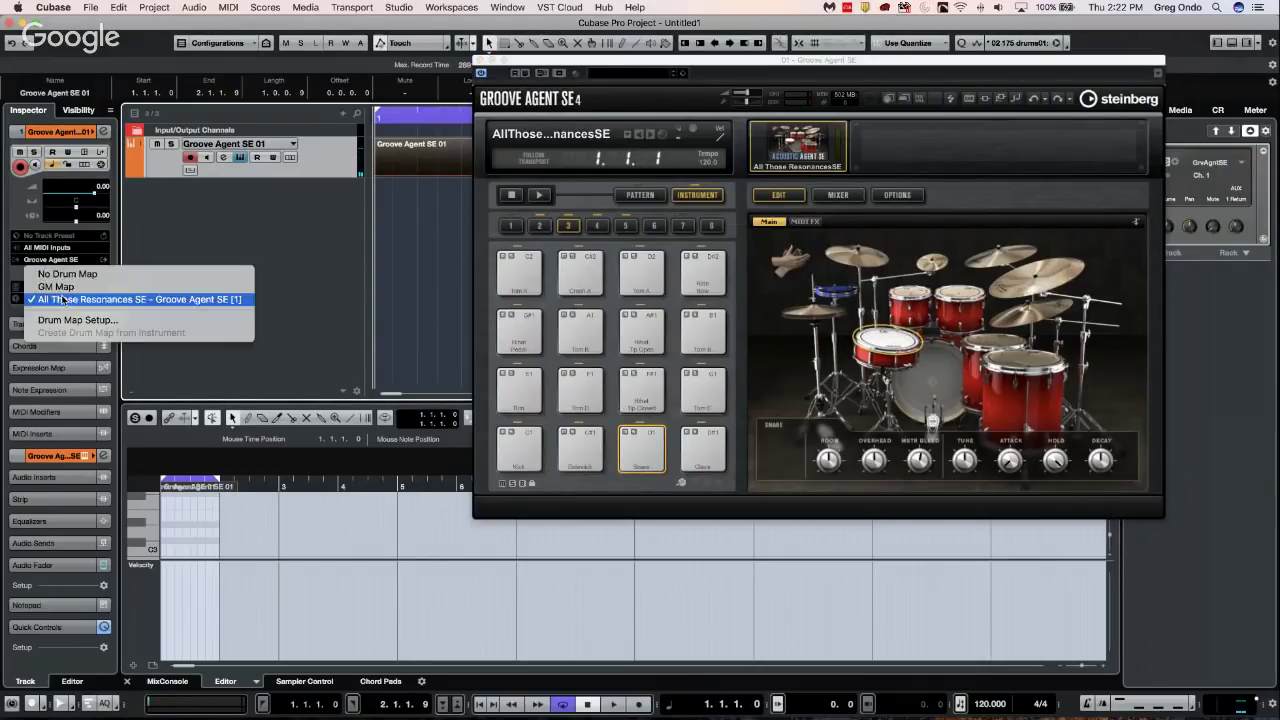
click(106, 321)
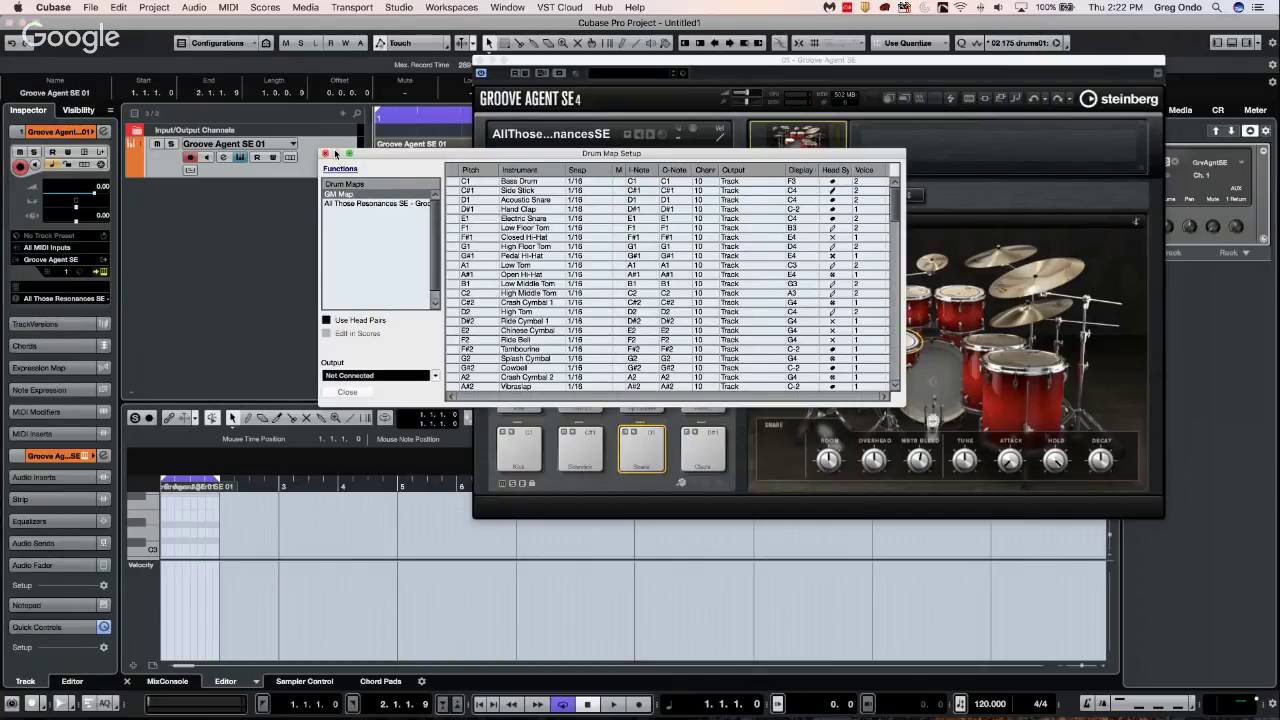
click(327, 154)
click(74, 300)
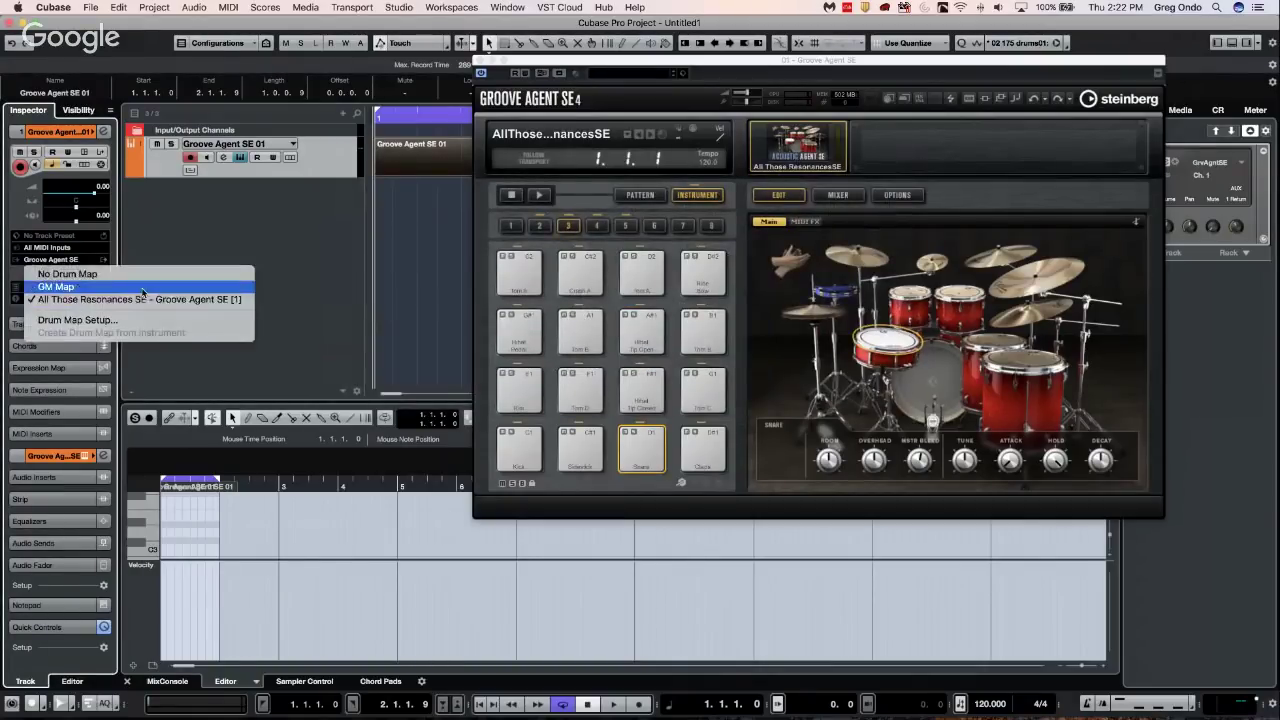
click(188, 299)
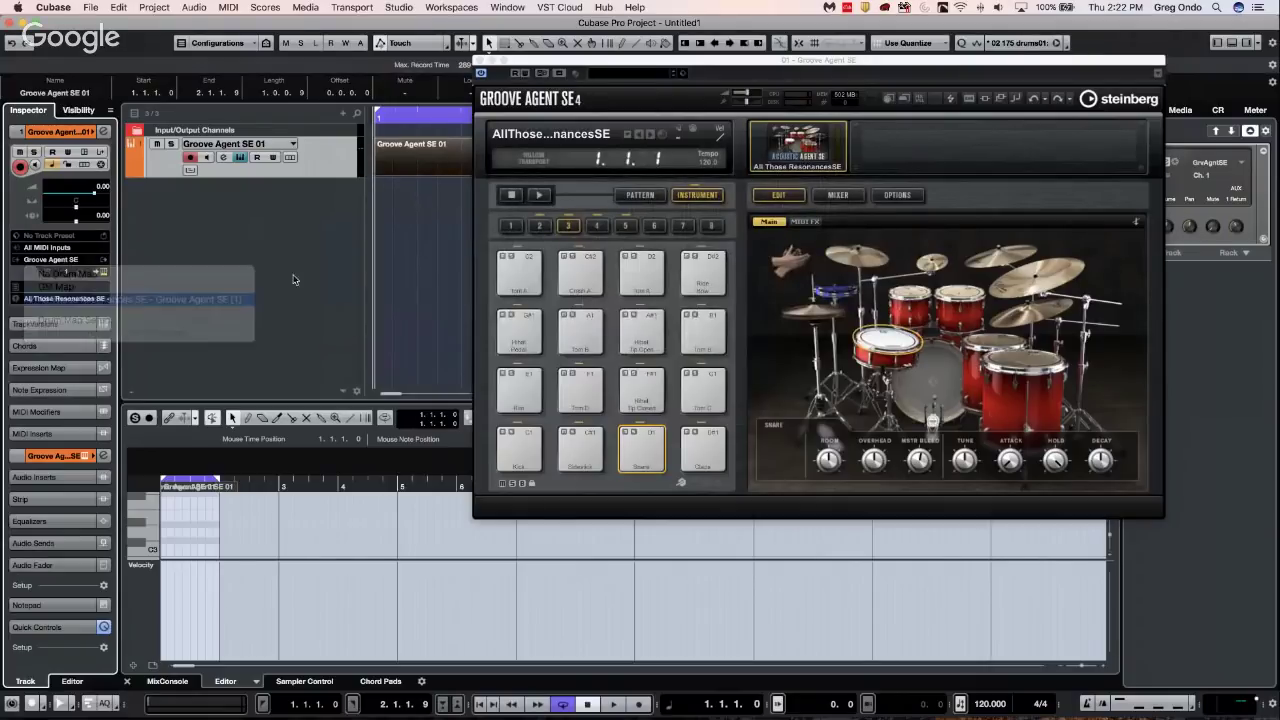
Show the part in an enlarged Drum Editor zoomed to bar 1, and move the Groove Agent SE window clear of it
click(256, 683)
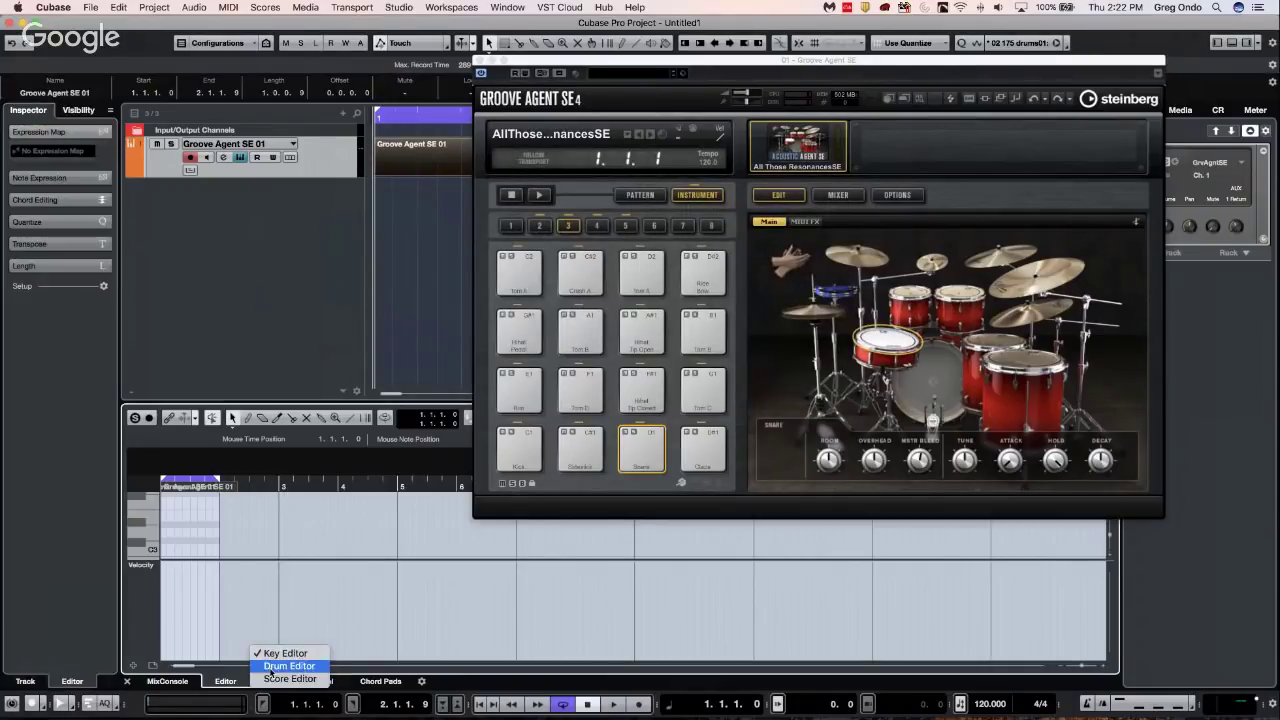
click(273, 666)
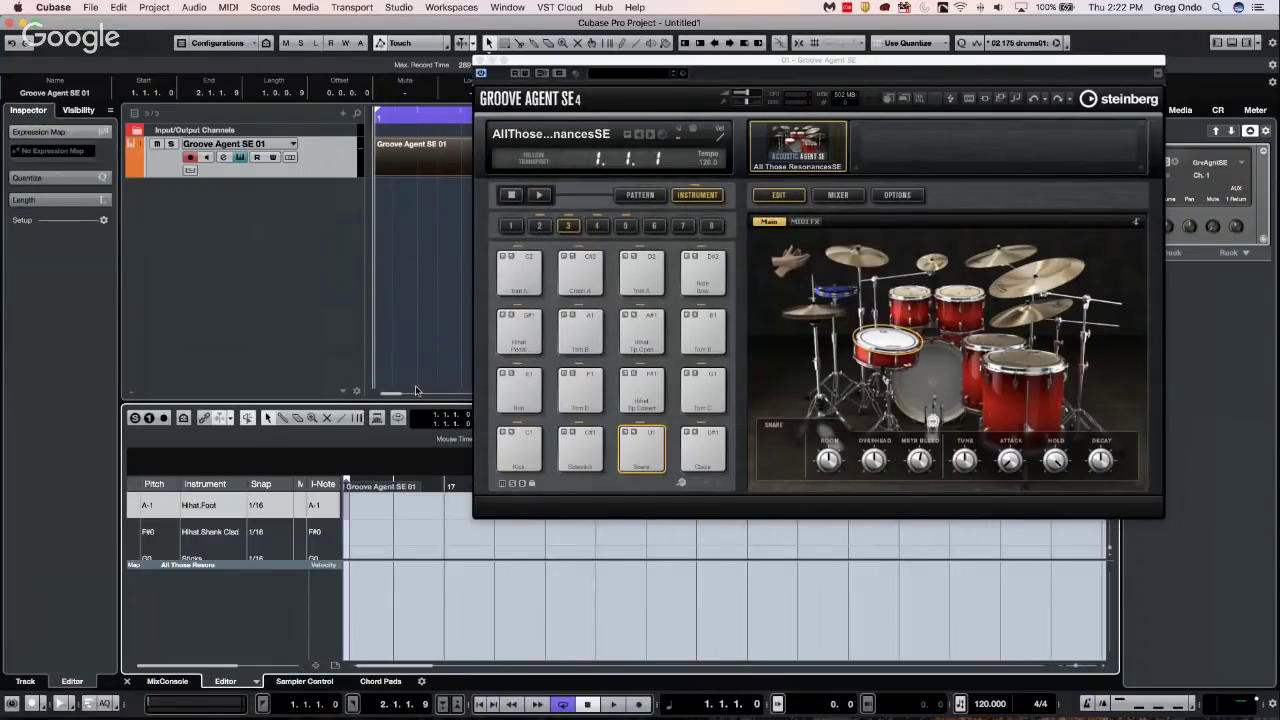
drag(420, 401, 420, 270)
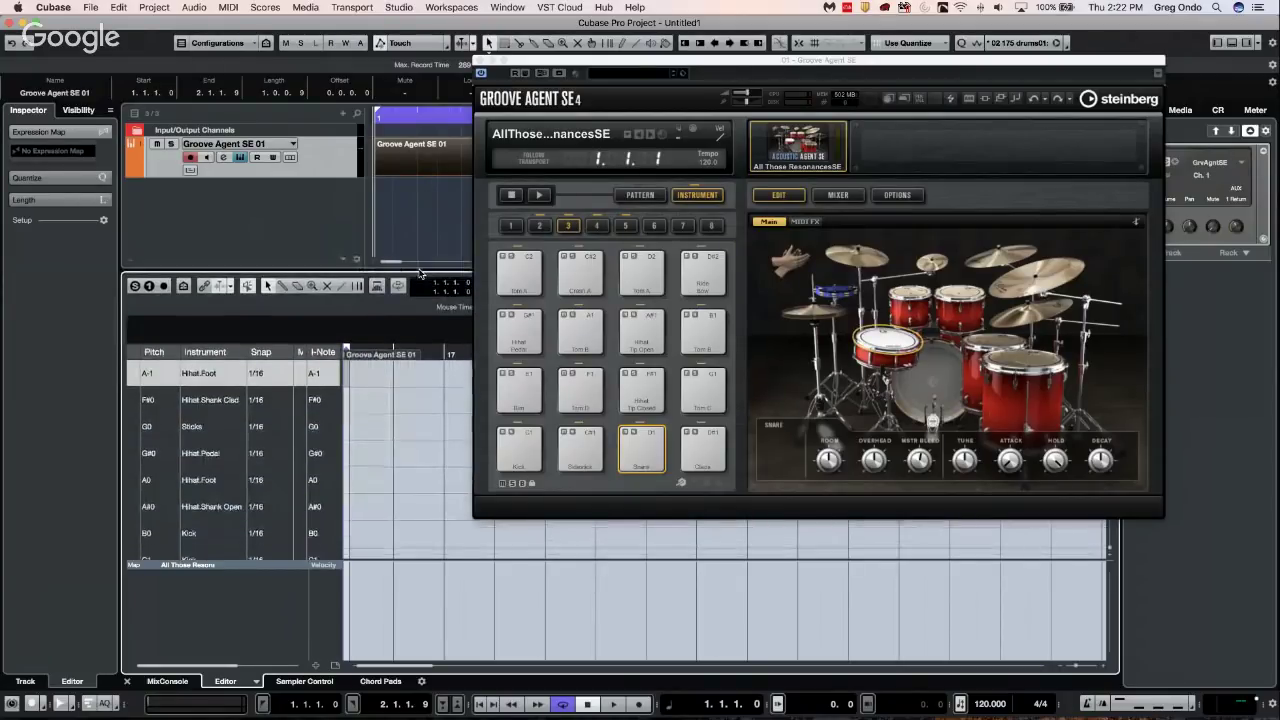
drag(442, 351, 258, 354)
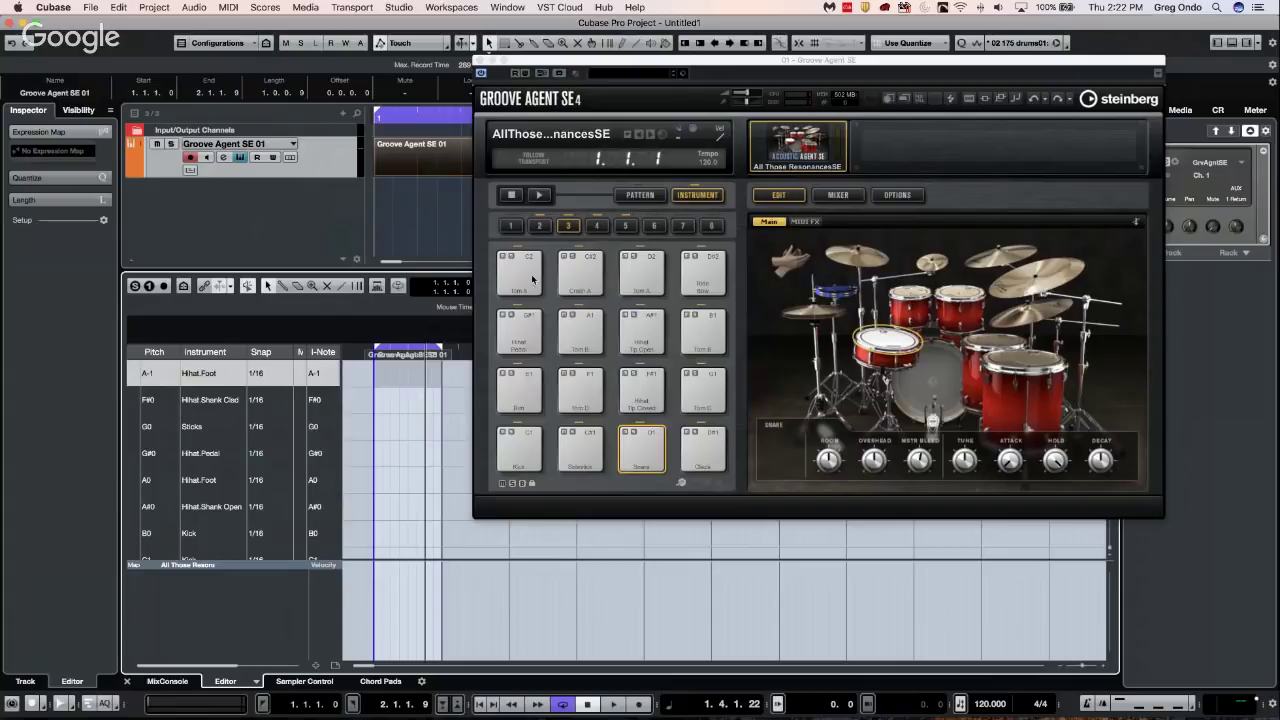
drag(509, 60, 774, 50)
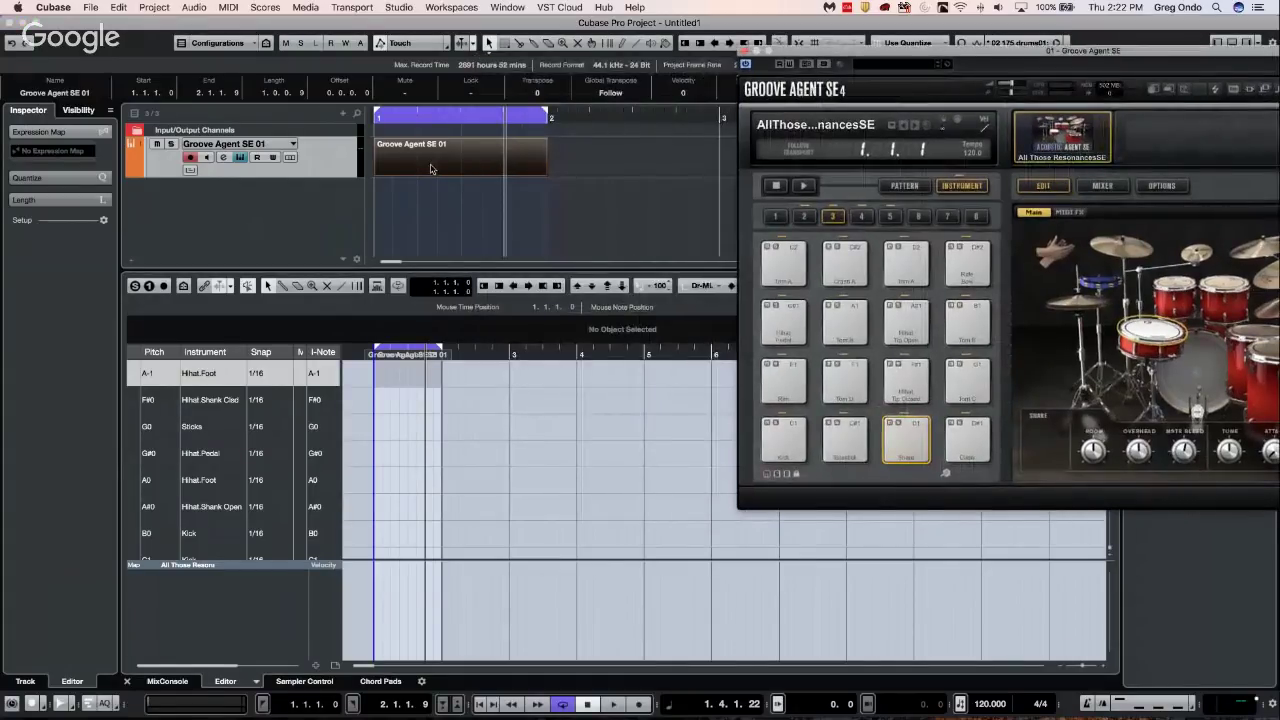
click(360, 364)
key(h)
key(h)
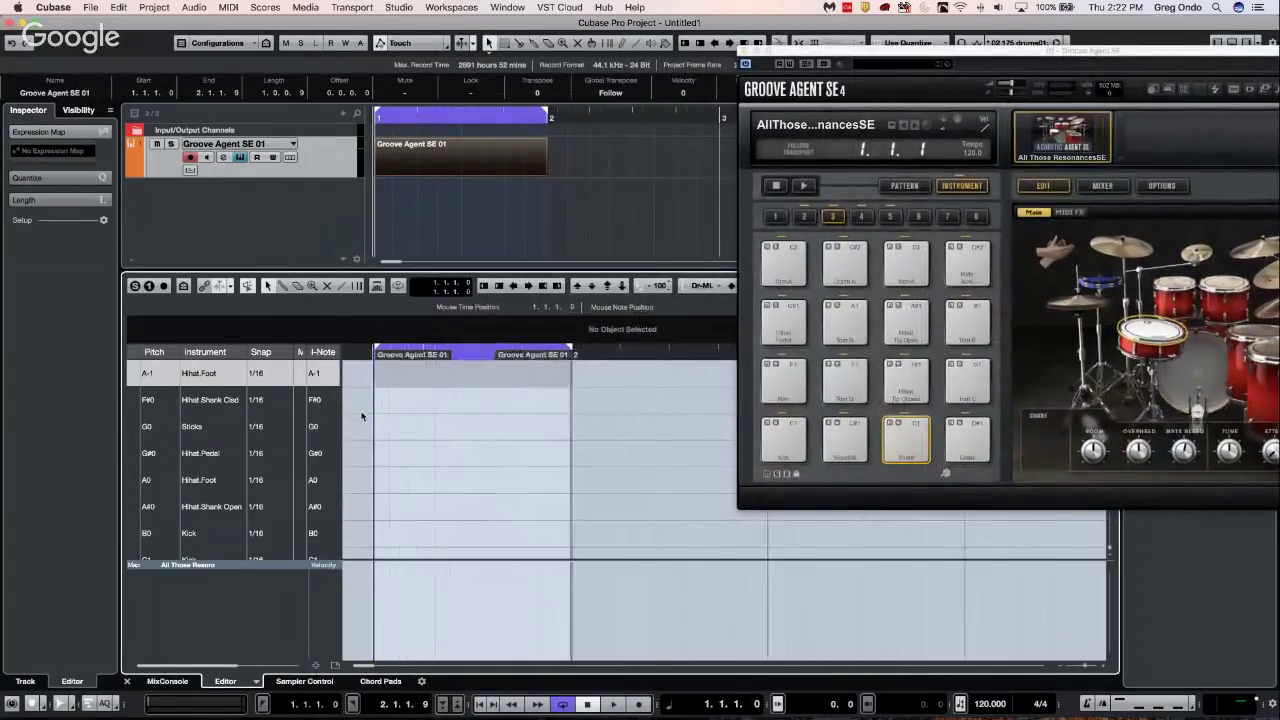
Start looped playback and draw C1 Kick hits at 1.1.1 and 1.3.1 with the Drumstick tool
key(space)
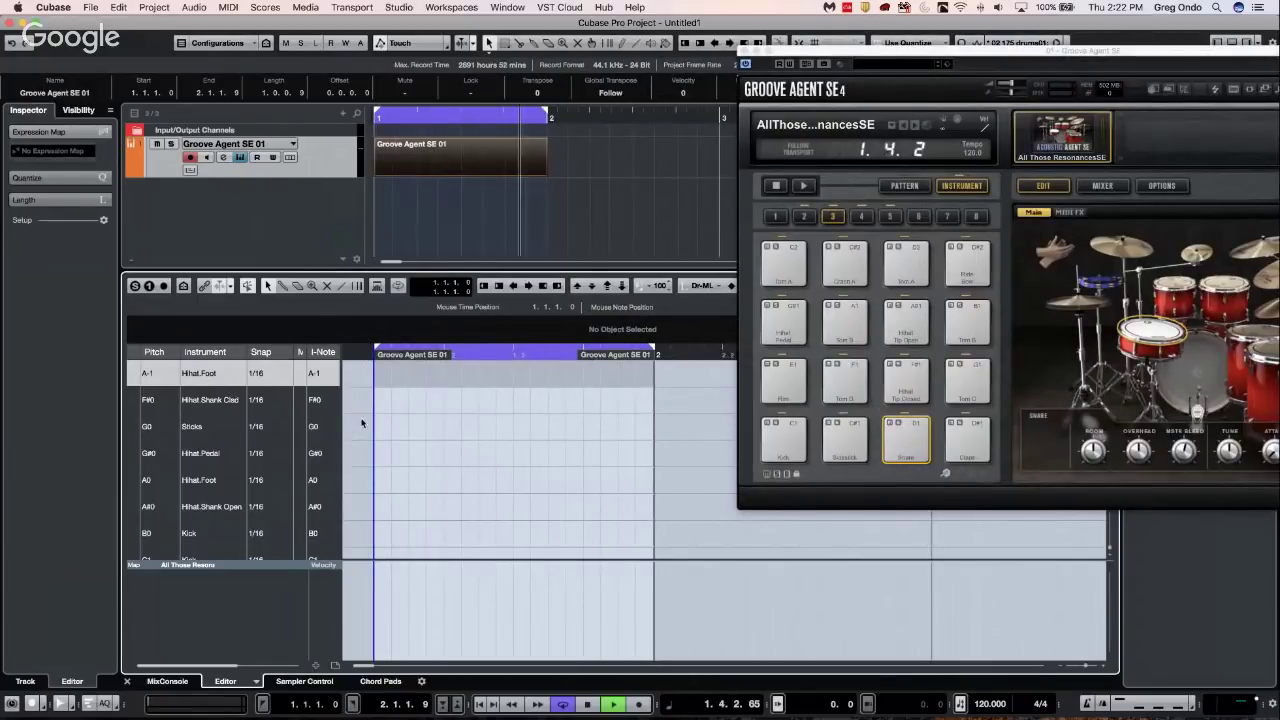
scroll(365, 428, down, 1)
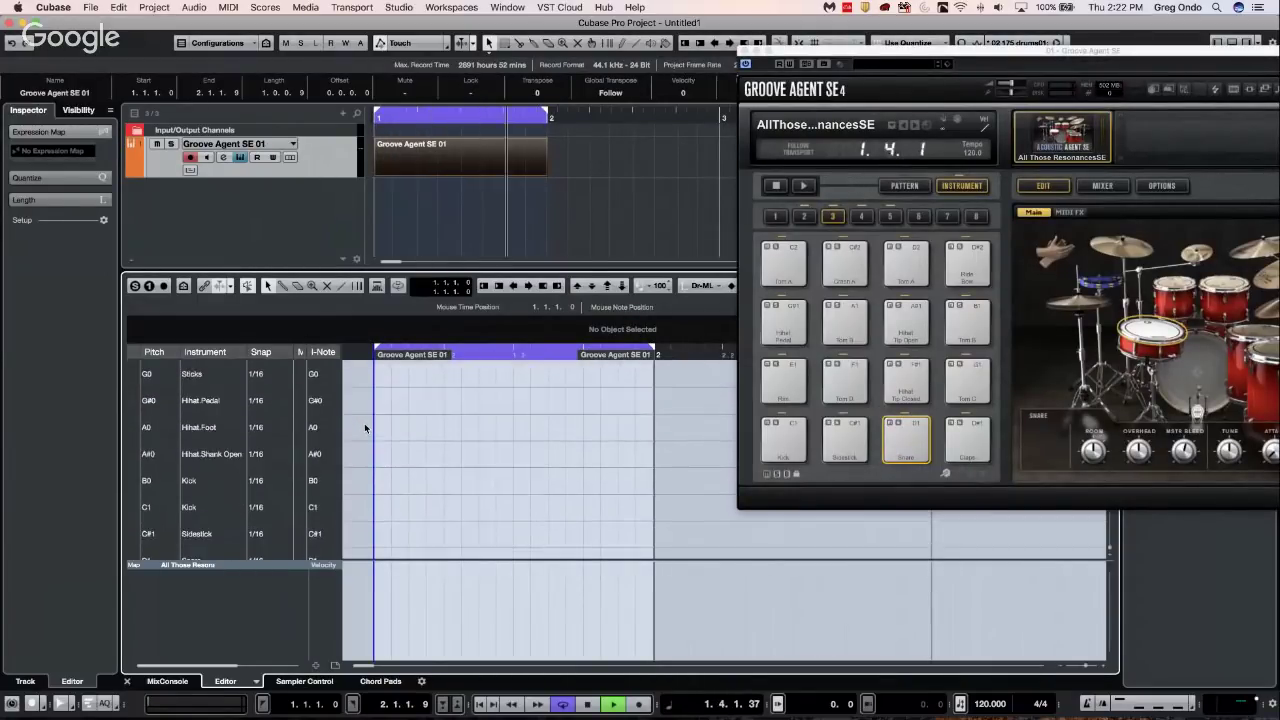
right_click(397, 493)
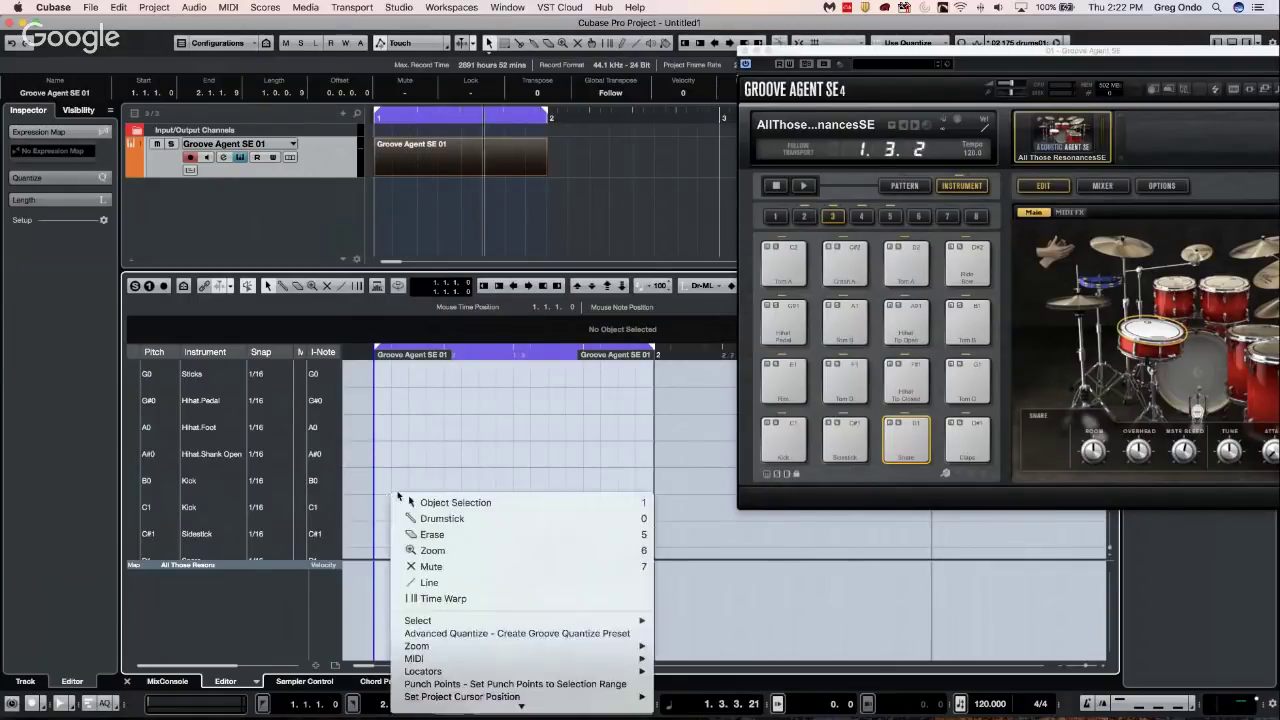
click(442, 518)
click(374, 507)
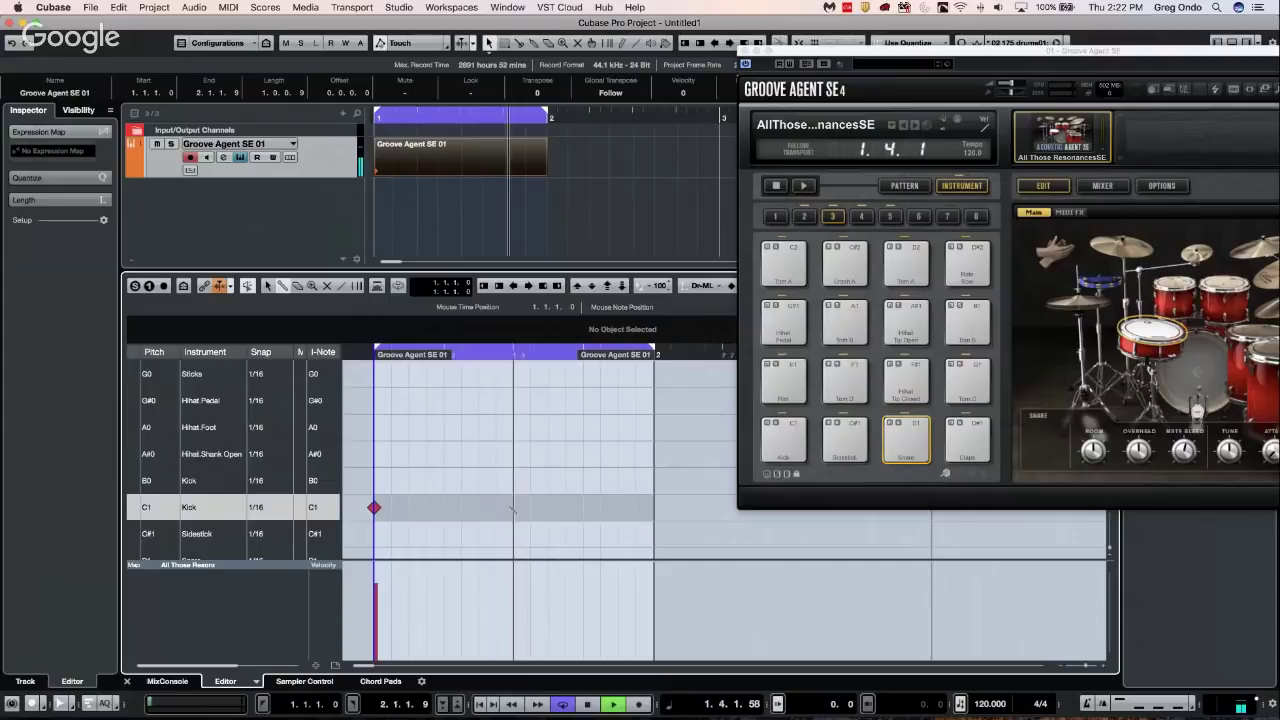
click(513, 505)
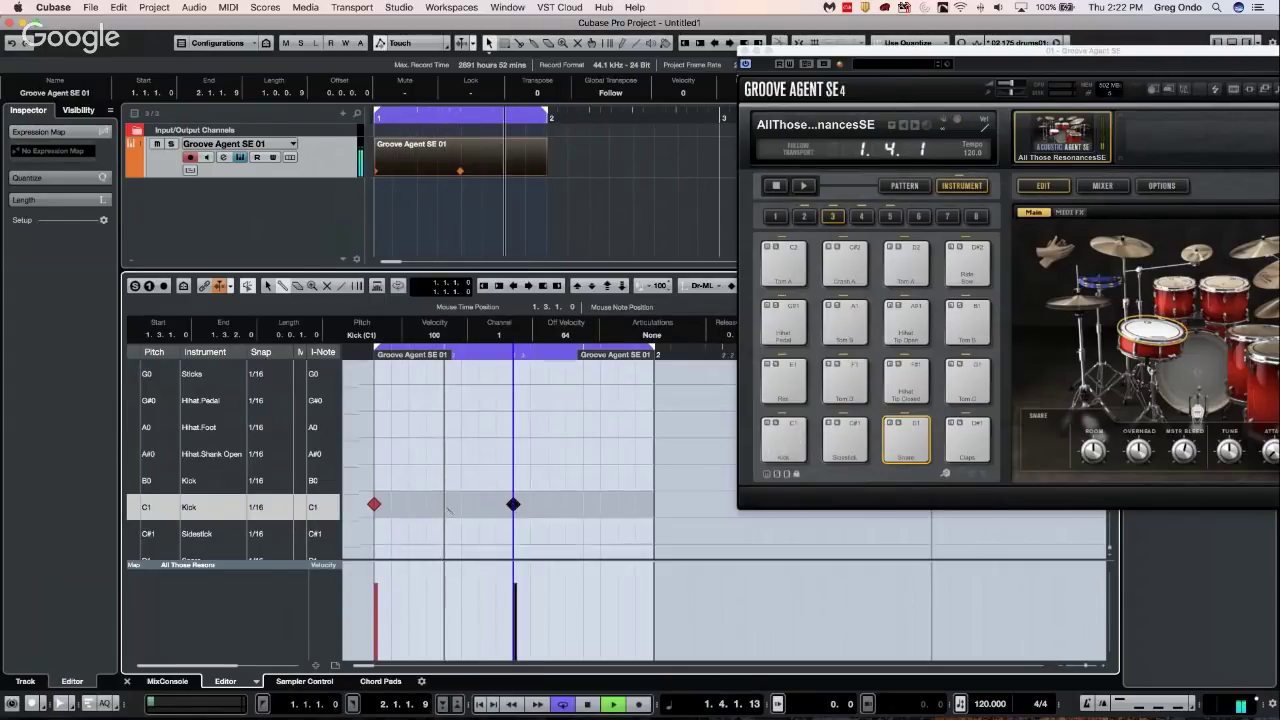
Add D1 Snare hits at 1.2.1 and 1.3.4 while the loop plays
scroll(447, 509, down, 3)
click(444, 490)
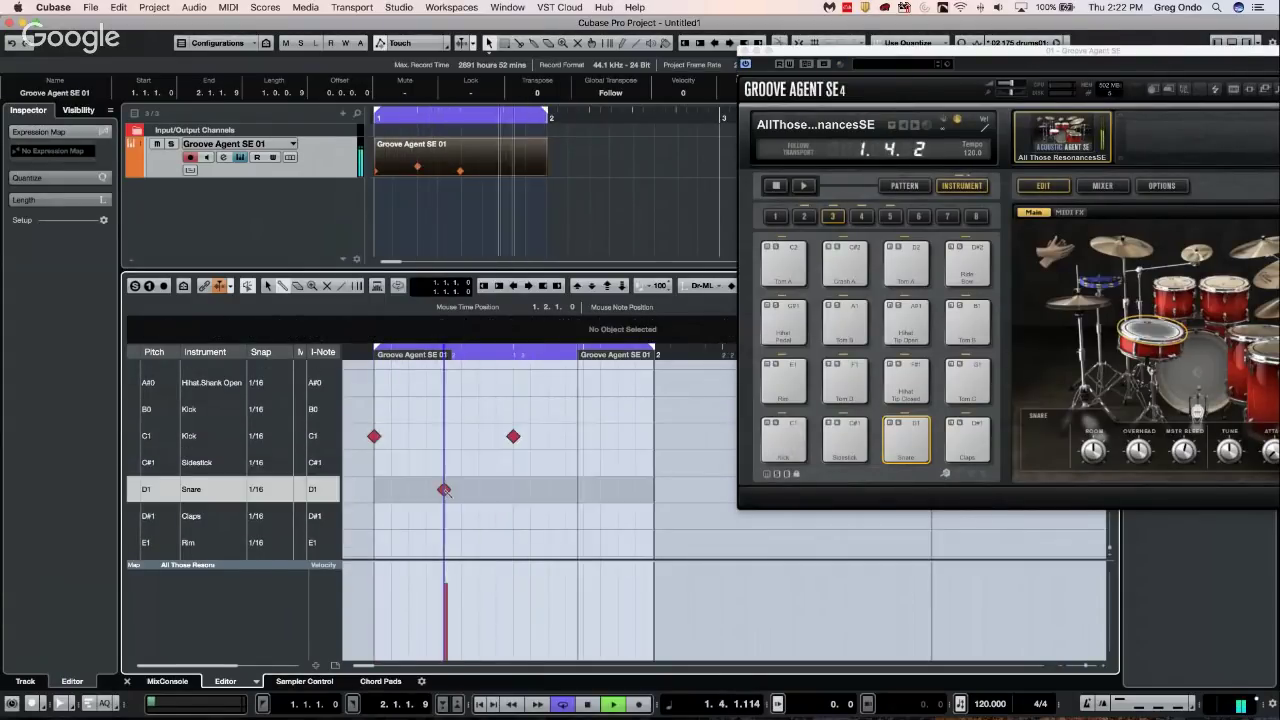
click(566, 489)
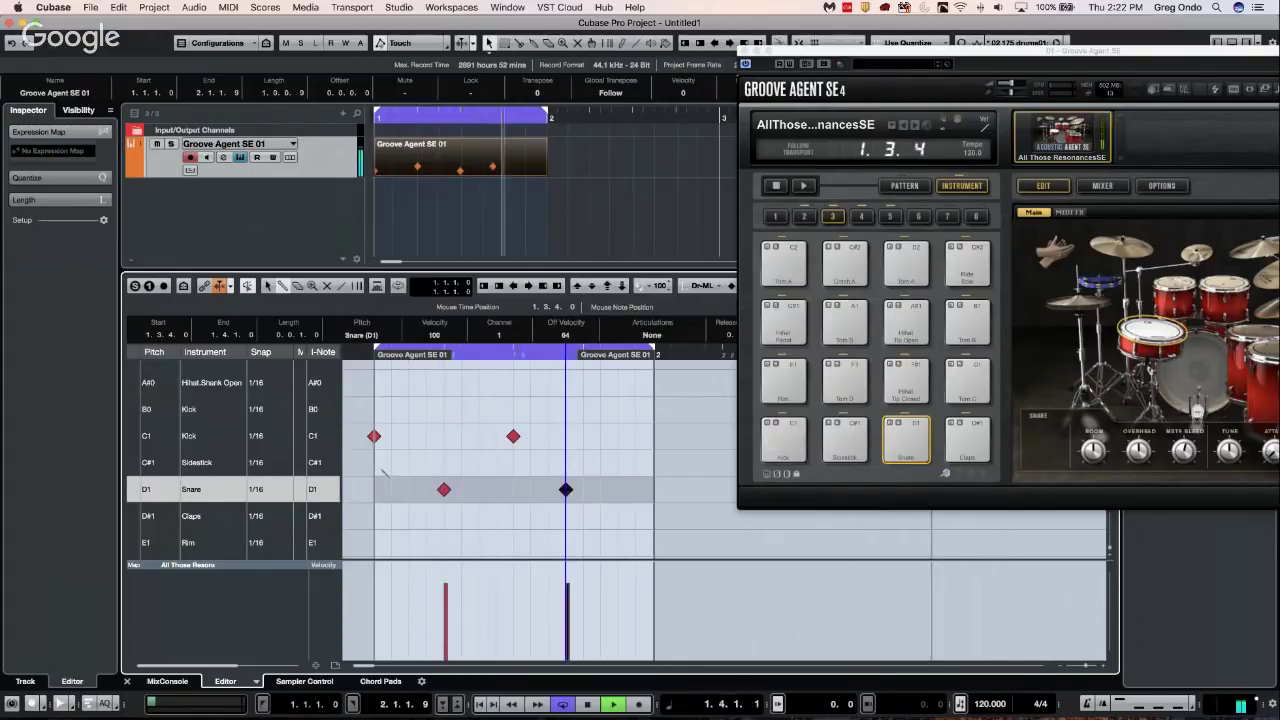
Erase the D1 Snare hit at 1.3.4
scroll(382, 473, down, 2)
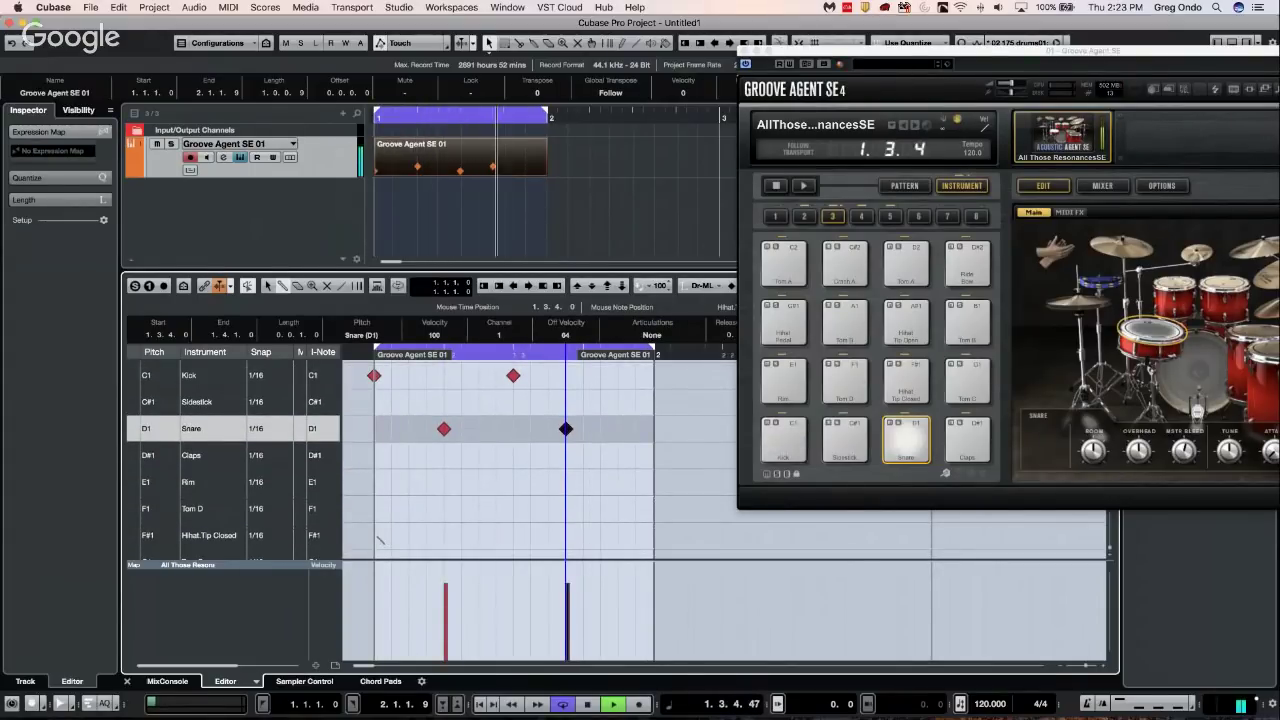
right_click(563, 423)
click(600, 467)
click(567, 428)
Draw D1 Snare hits at 1.4.1 and 1.3.4 with the Drumstick tool
right_click(581, 427)
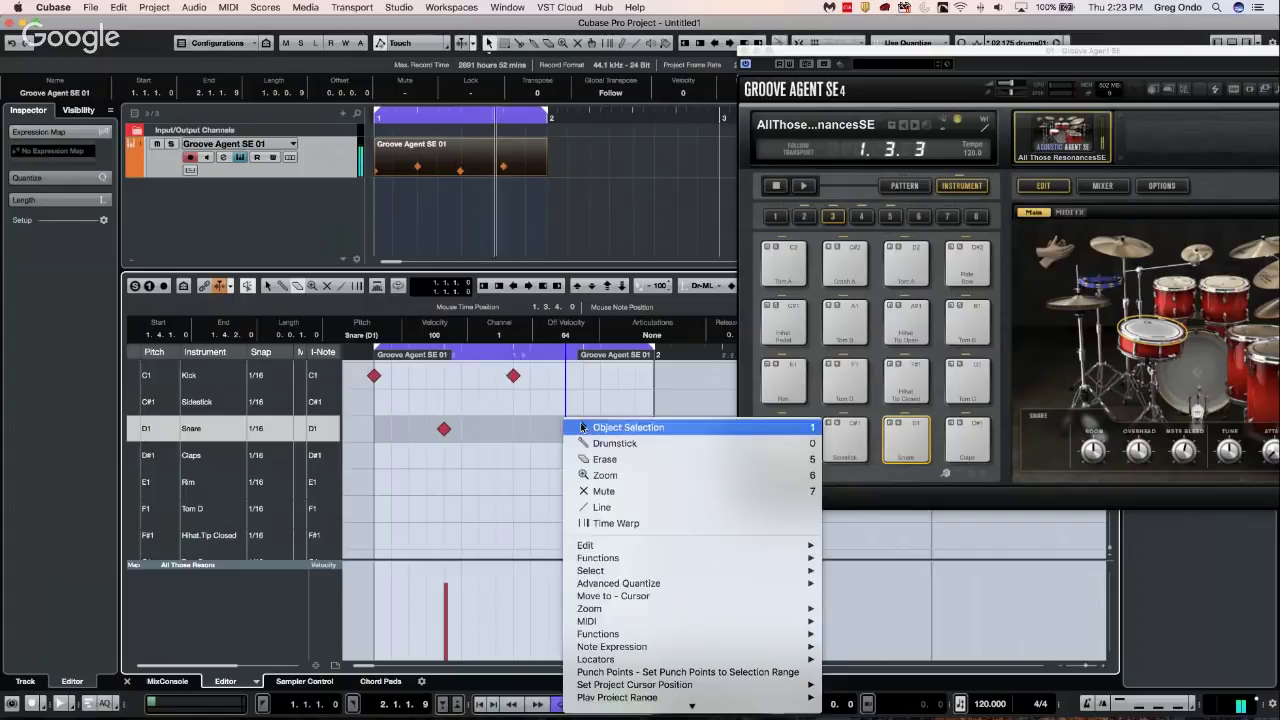
click(614, 443)
click(583, 428)
click(566, 428)
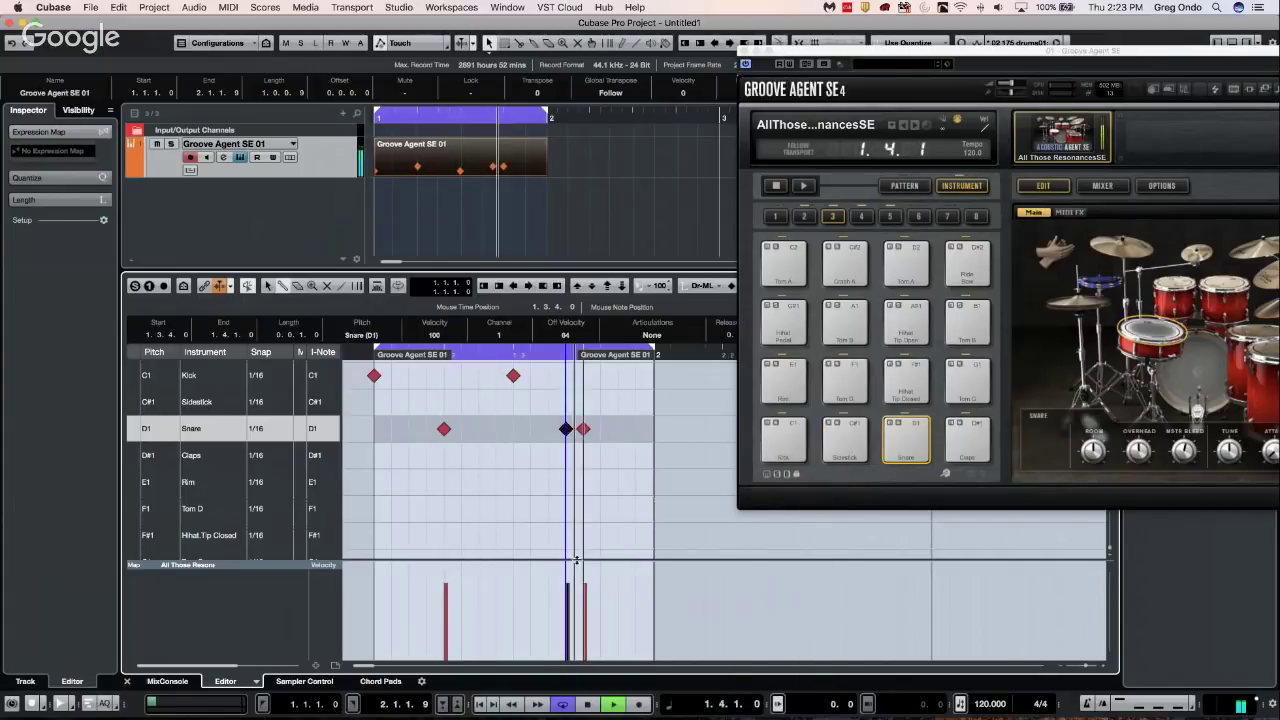
Lower the D1 Snare hit at 1.3.4 to velocity 46 and draw F#1 Hihat.Tip Closed hits on every 1/16 from 1.1.1 to 2.1.2
click(566, 626)
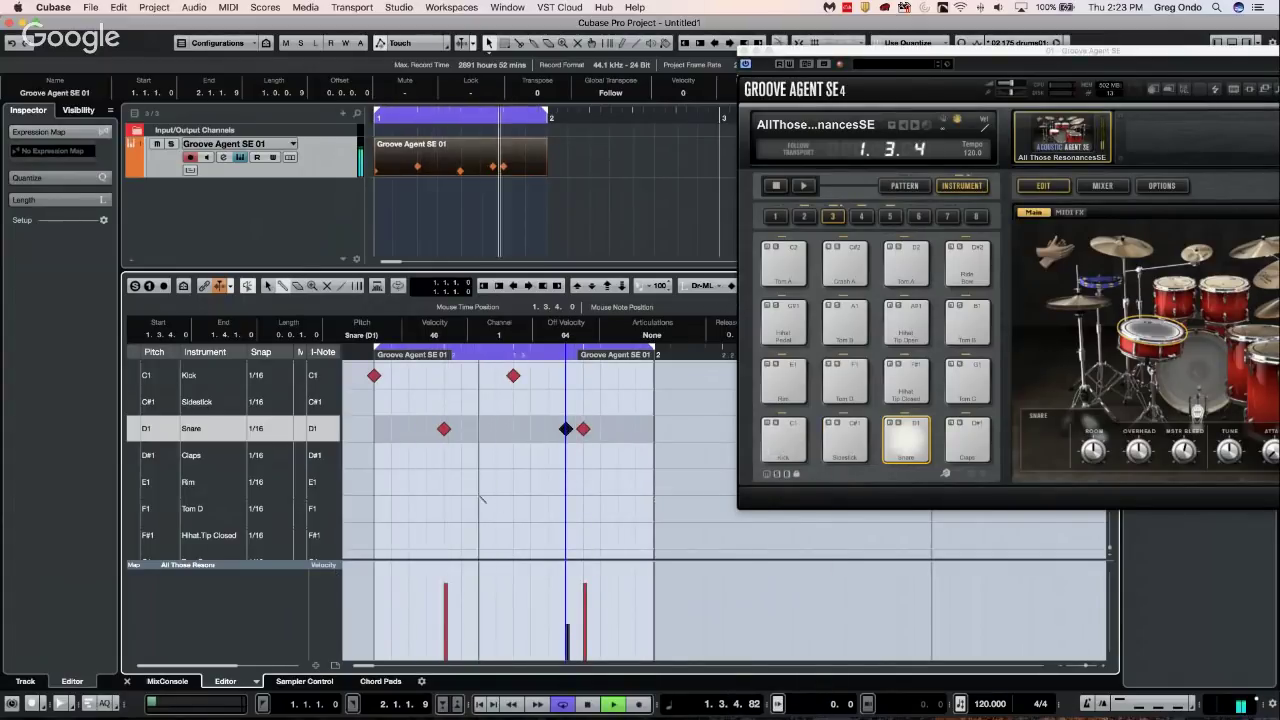
drag(374, 535, 670, 535)
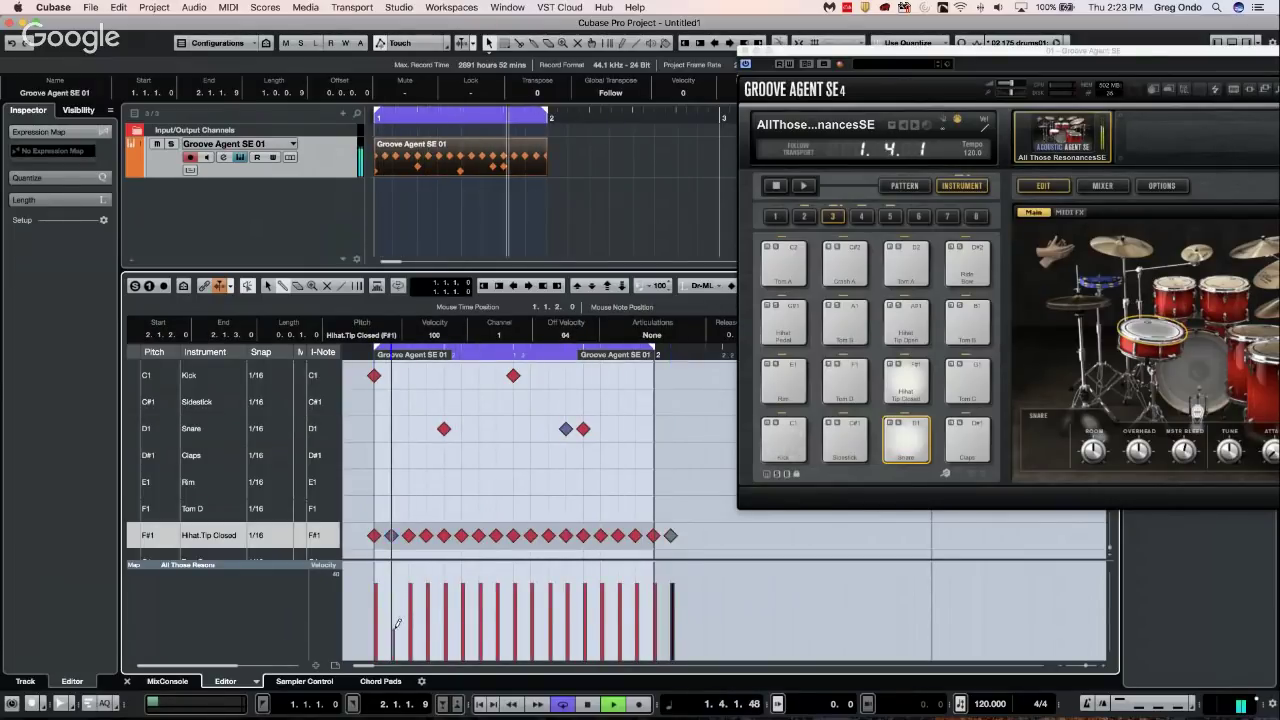
Reduce the velocity of every second Hihat.Tip Closed hit so the off-sixteenths play much softer than the others
click(427, 642)
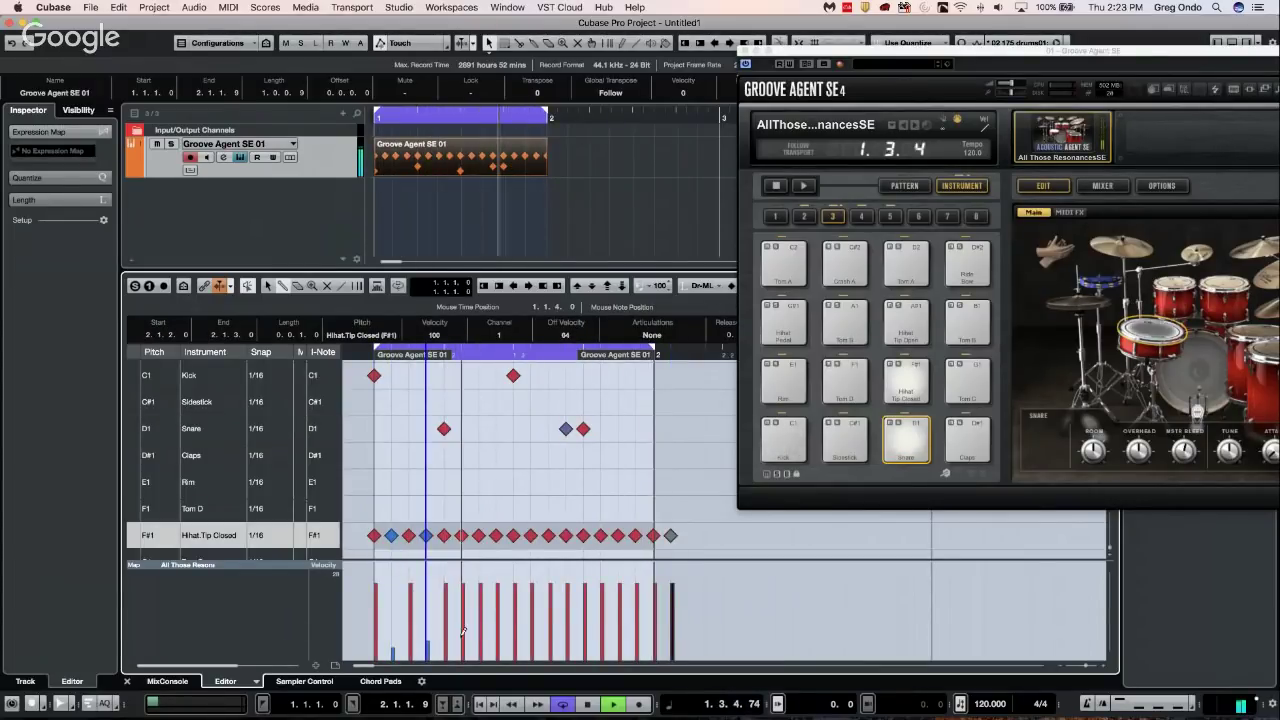
click(462, 640)
click(497, 634)
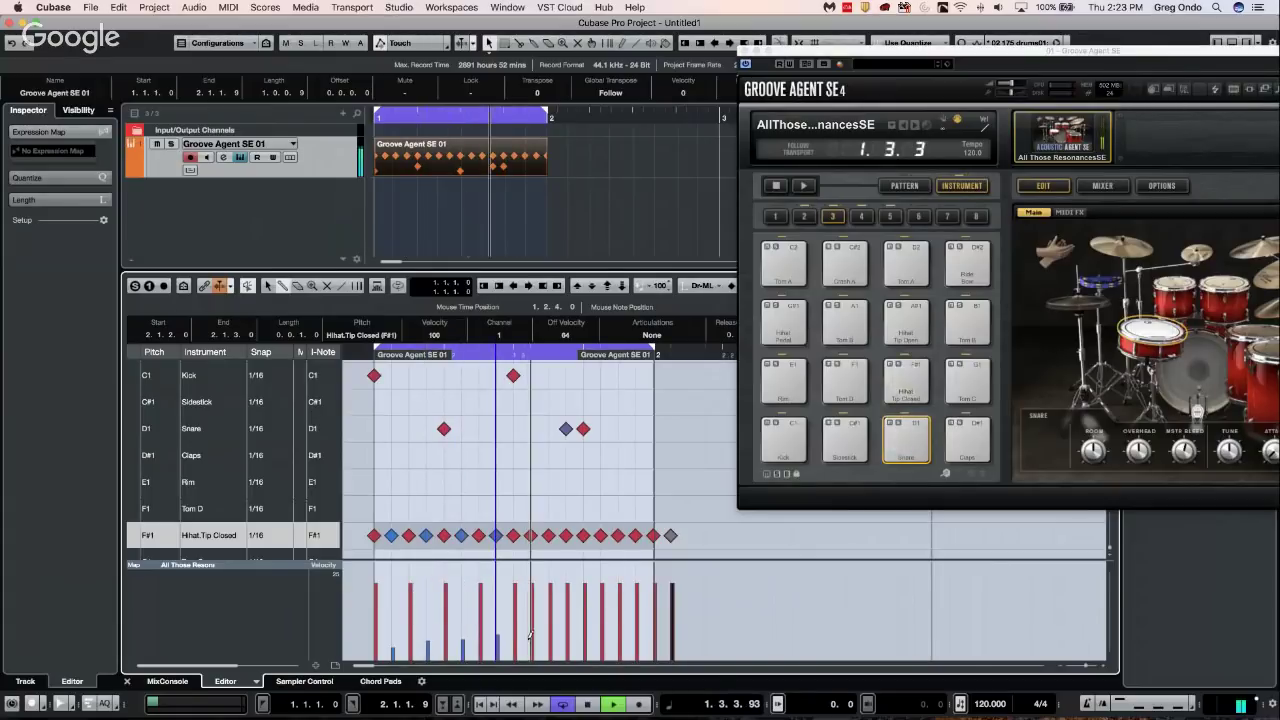
click(530, 634)
click(567, 640)
click(602, 640)
click(636, 640)
click(671, 634)
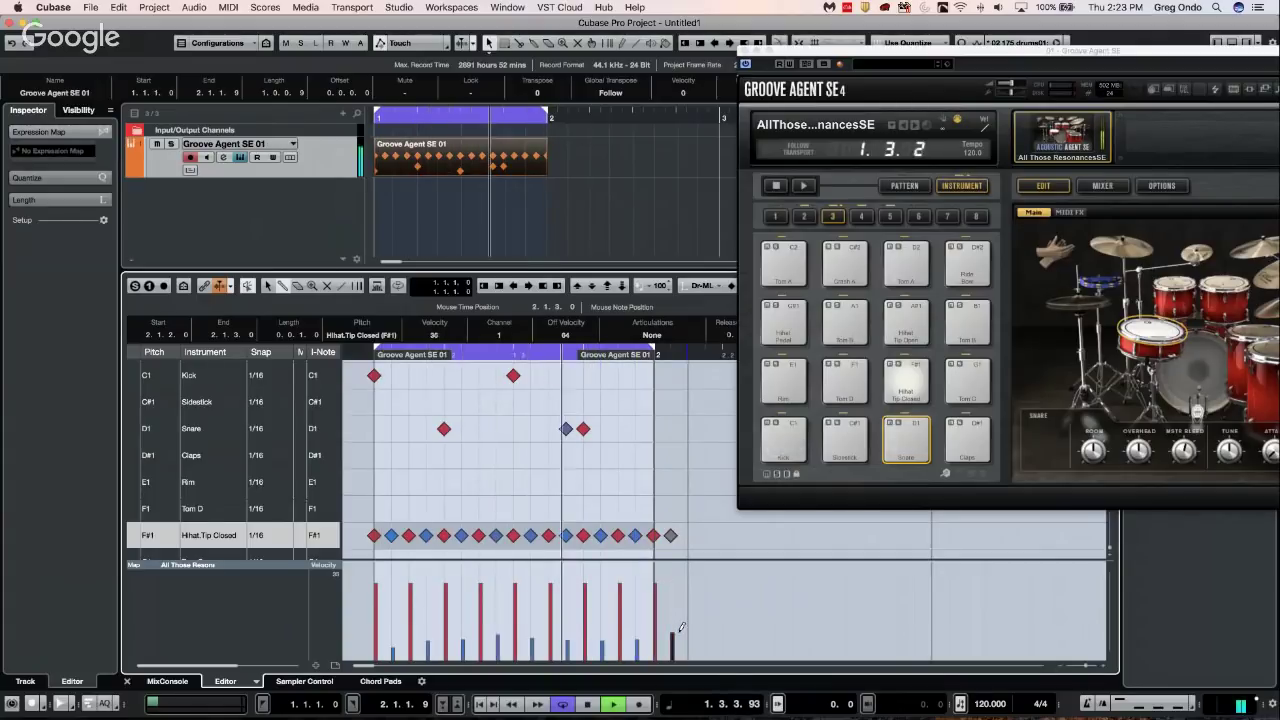
Select all the F#1 Hihat.Tip Closed hits with the Object Selection tool and close the Groove Agent SE window
right_click(391, 443)
click(420, 457)
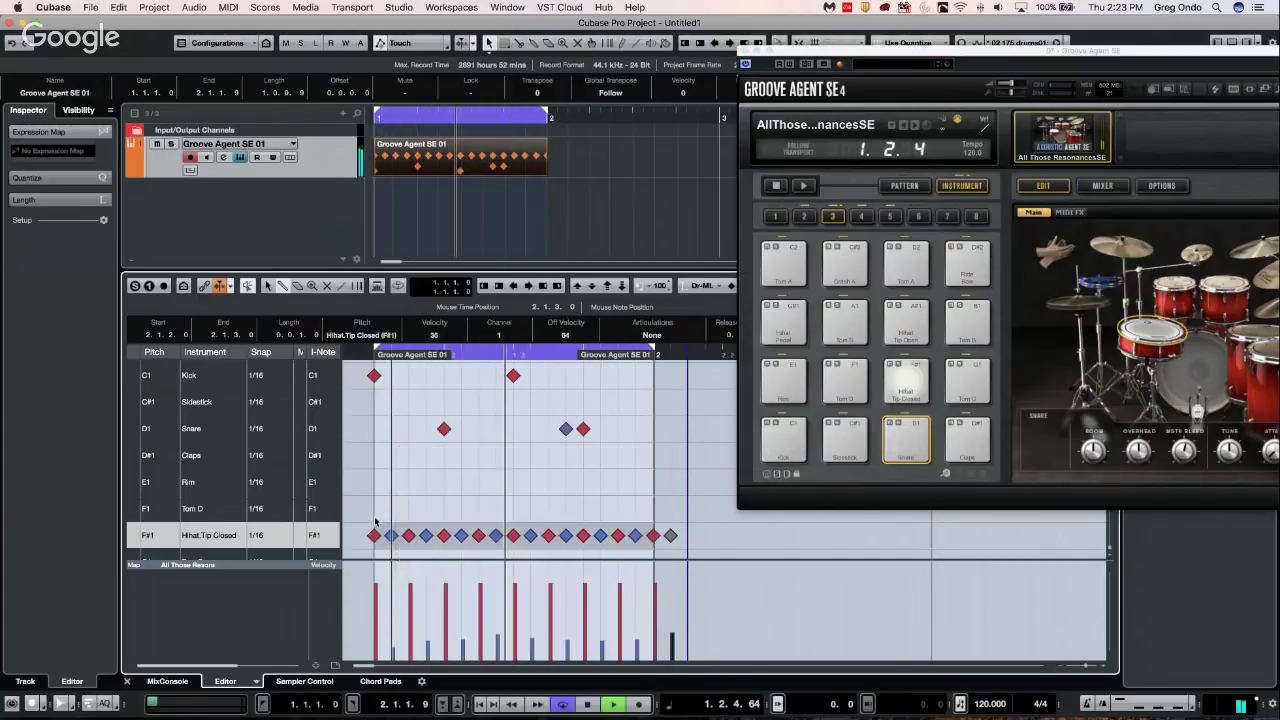
drag(375, 521, 785, 562)
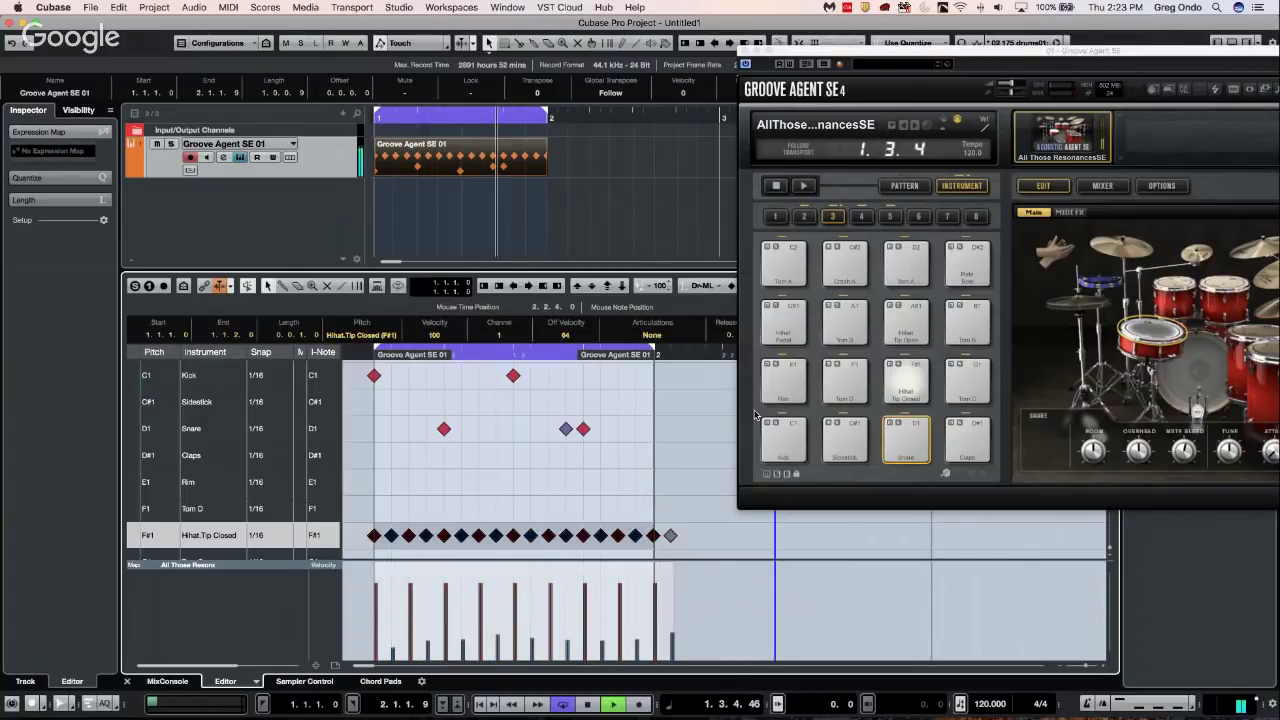
key(super+w)
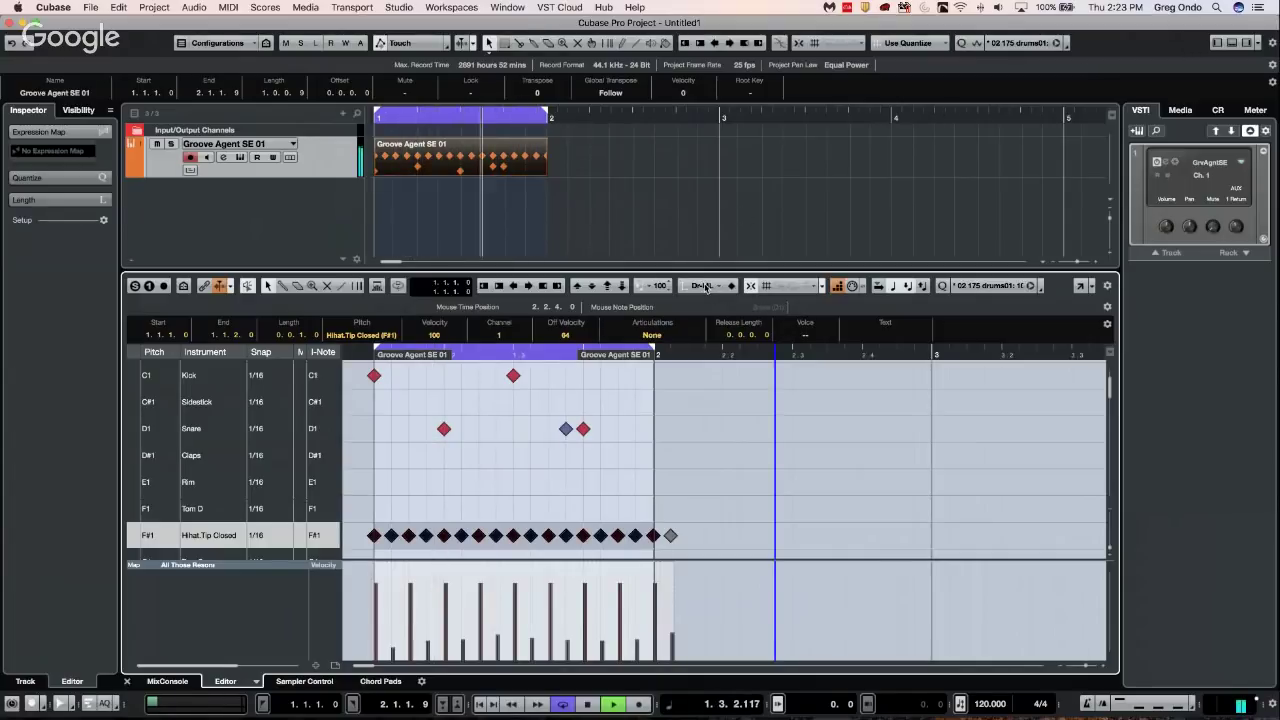
Try quantizing the selected hi-hat hits to 1/4, and undo the quantize
click(997, 286)
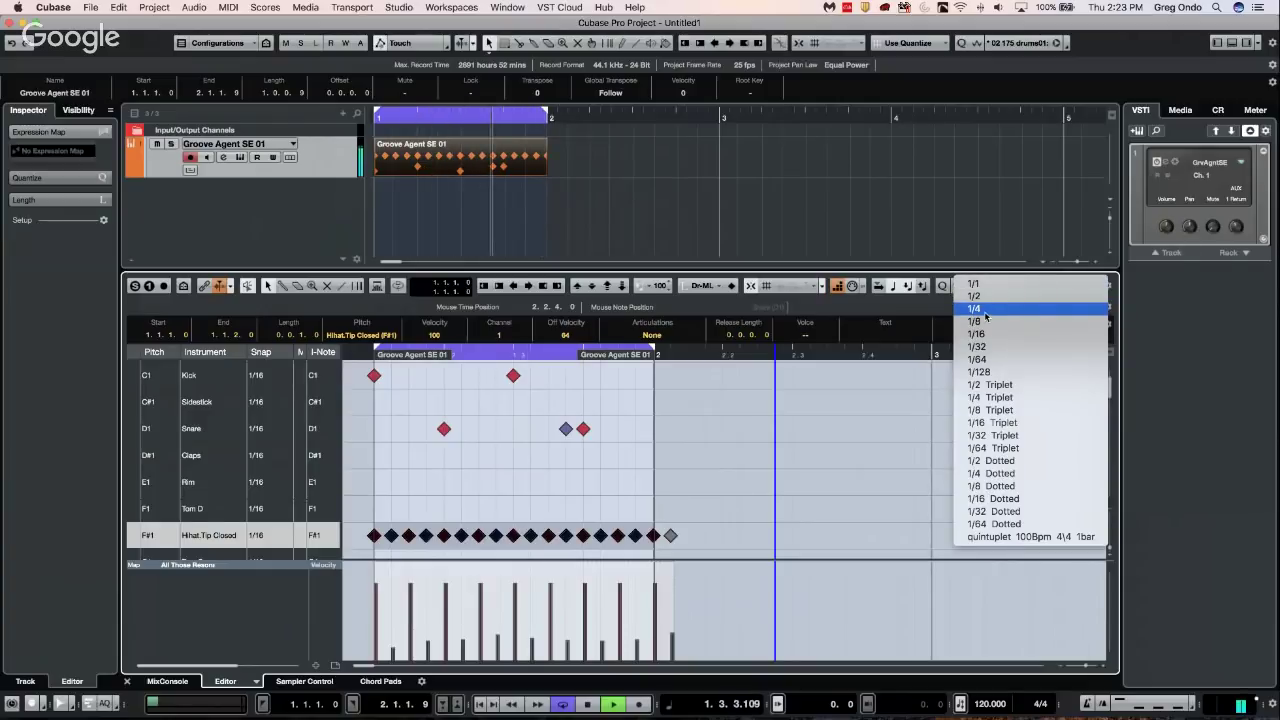
click(986, 309)
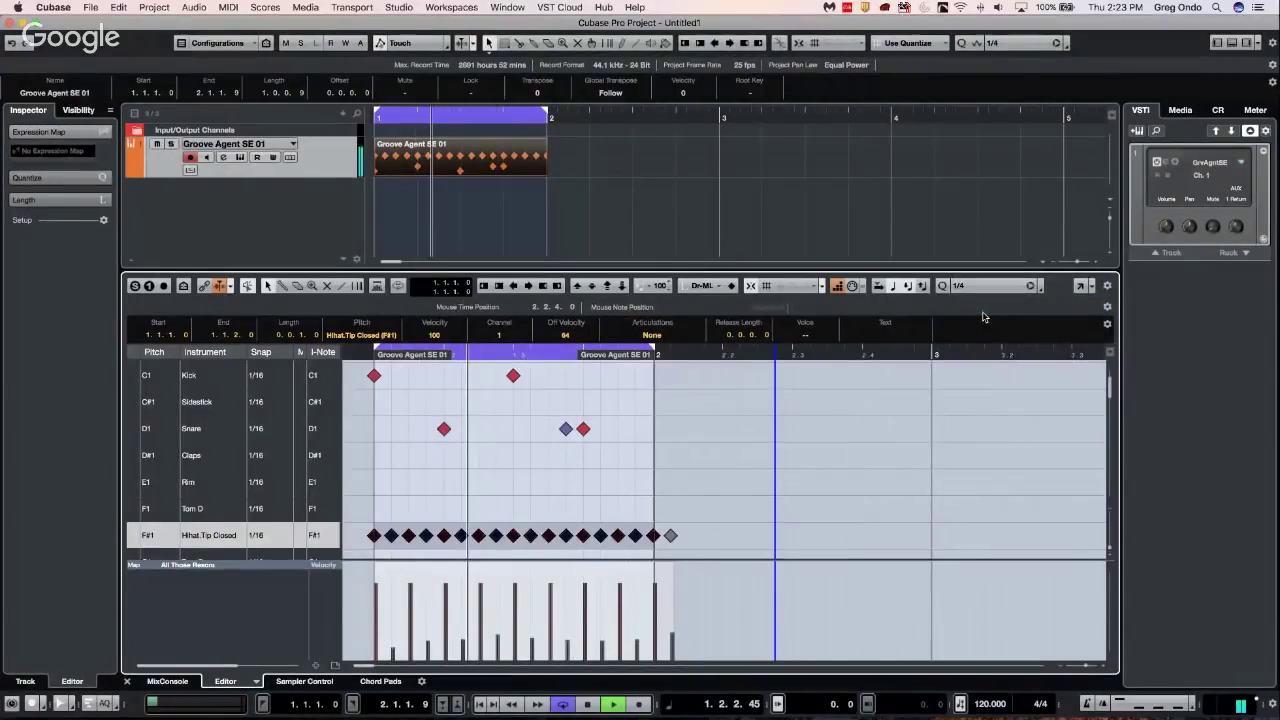
key(q)
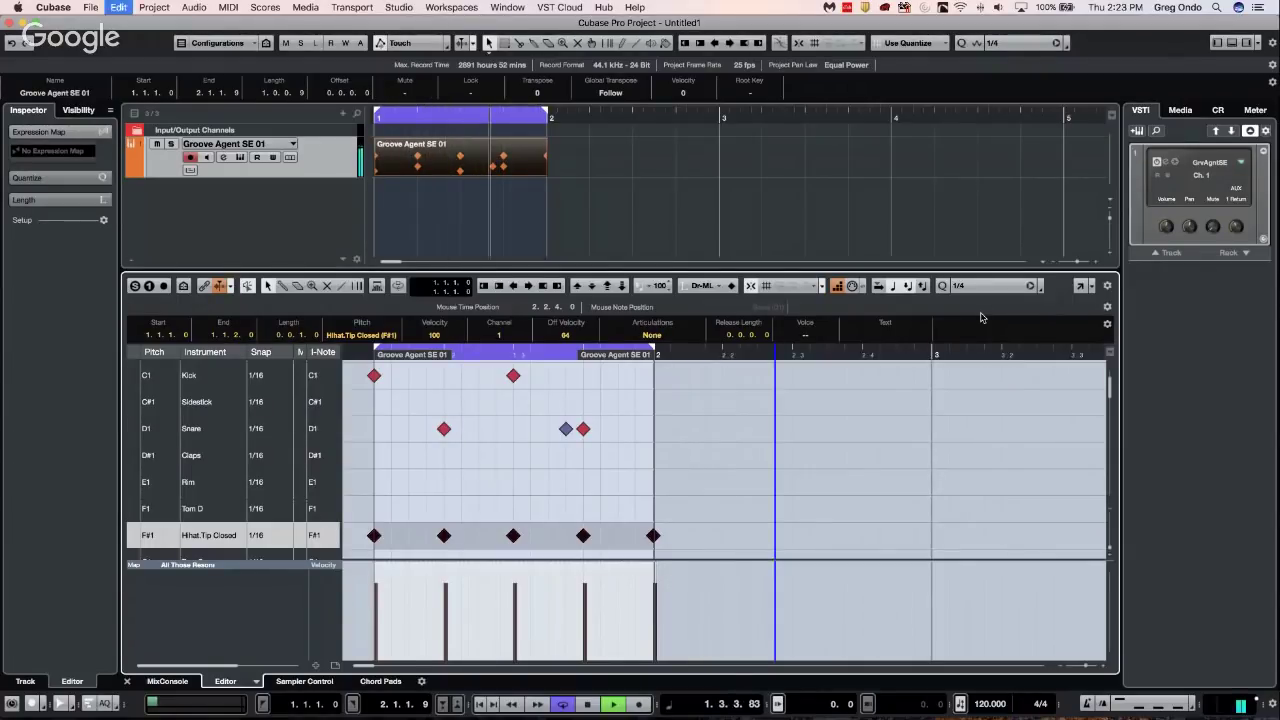
key(super+z)
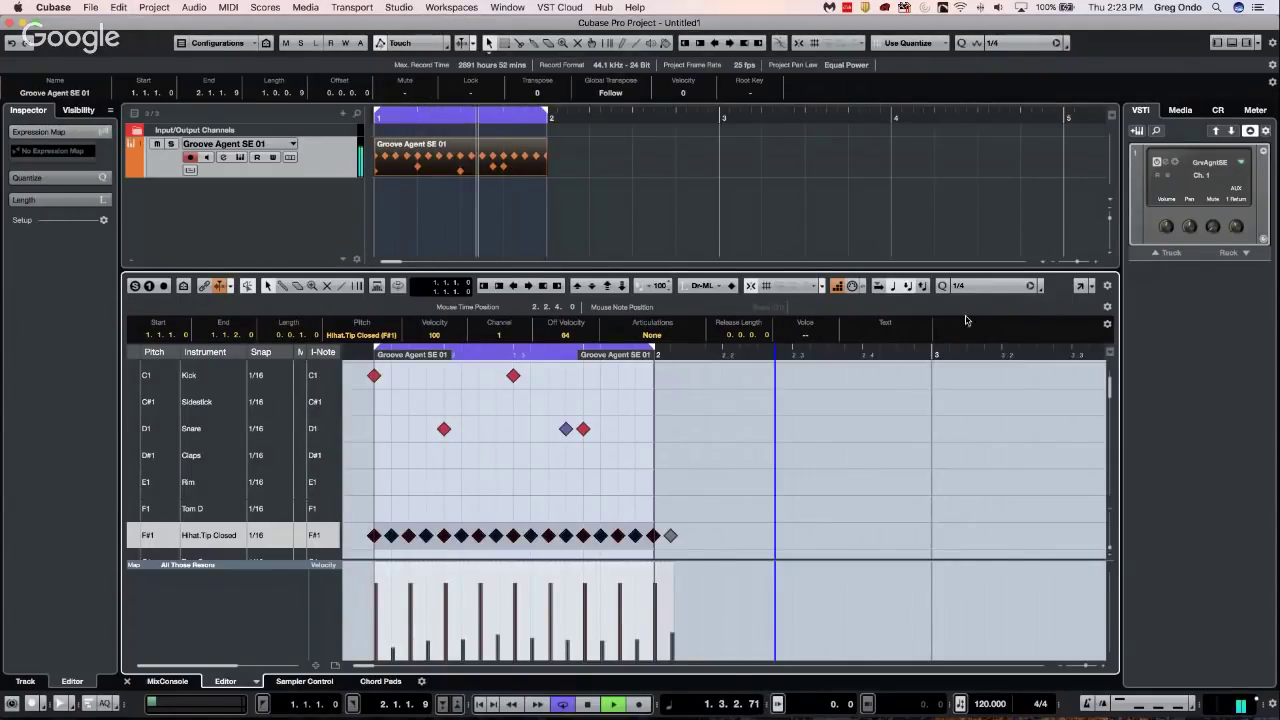
Try quantizing the selected hi-hat hits to 1/8, and undo the quantize
click(973, 288)
click(982, 302)
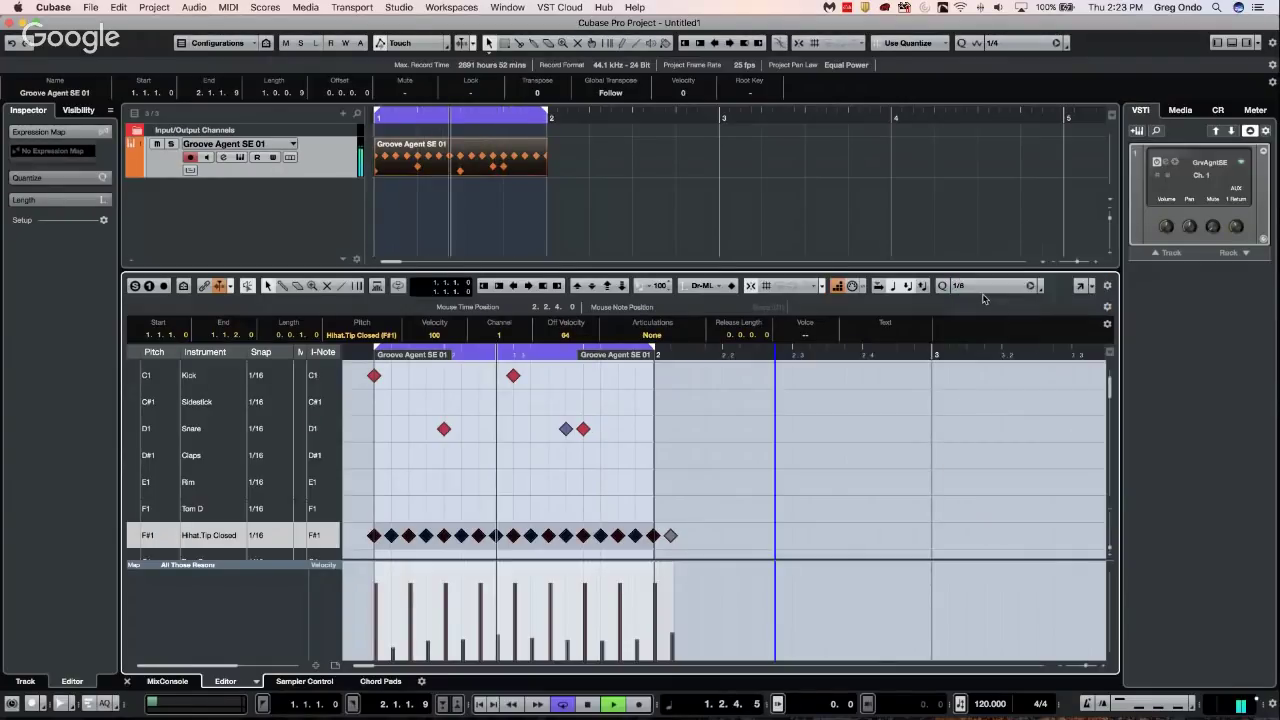
key(q)
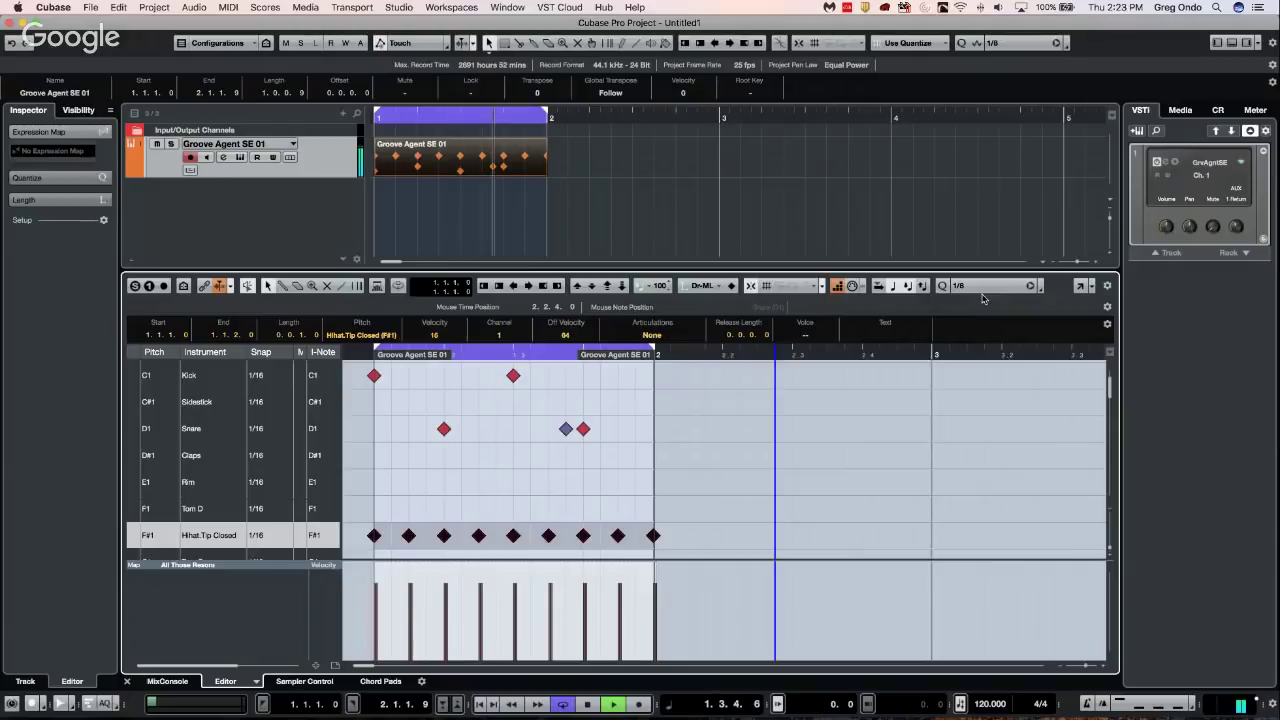
key(super+z)
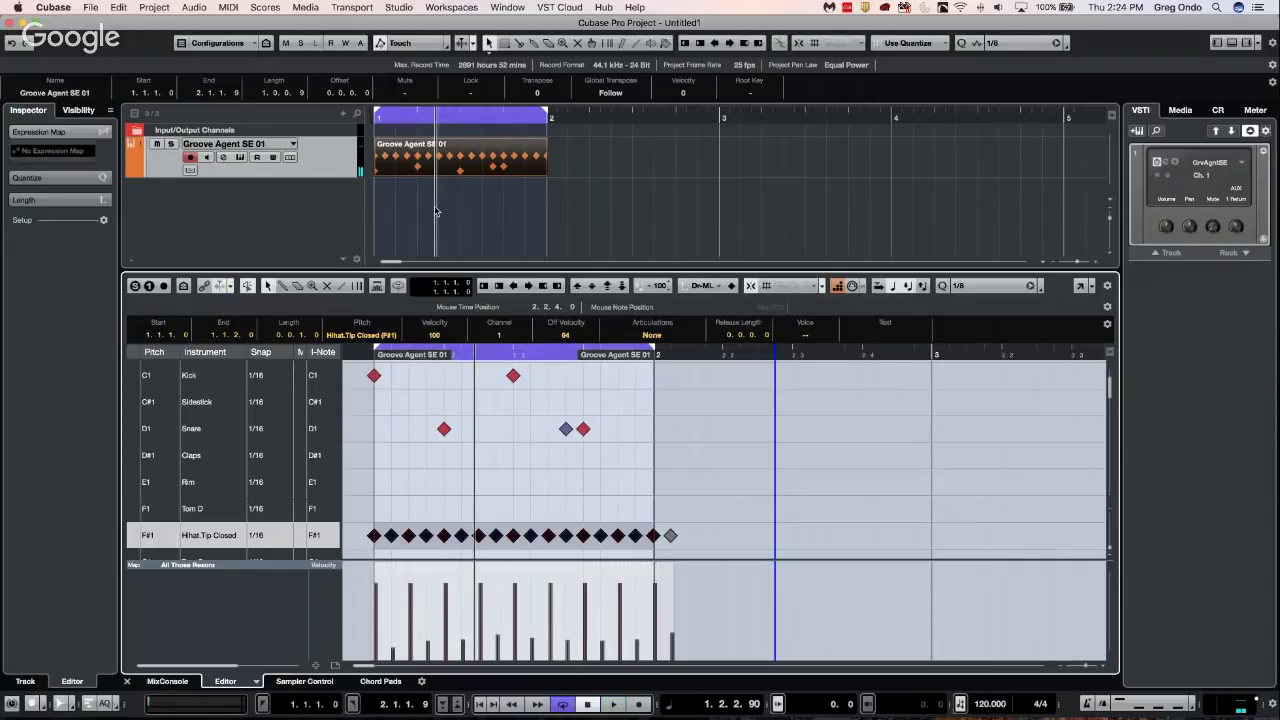
click(962, 287)
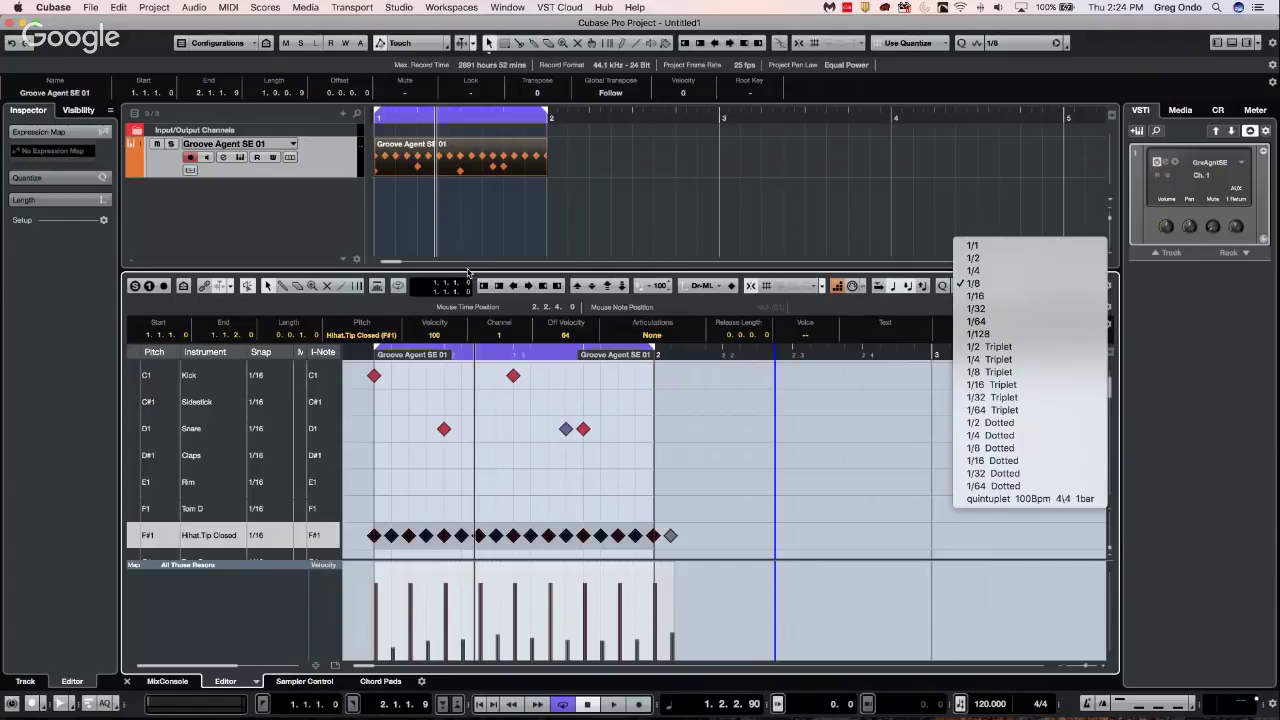
click(498, 267)
Enlarge the project zone and add 12 instrument tracks with no VST instrument, routed to Stereo Out
click(499, 266)
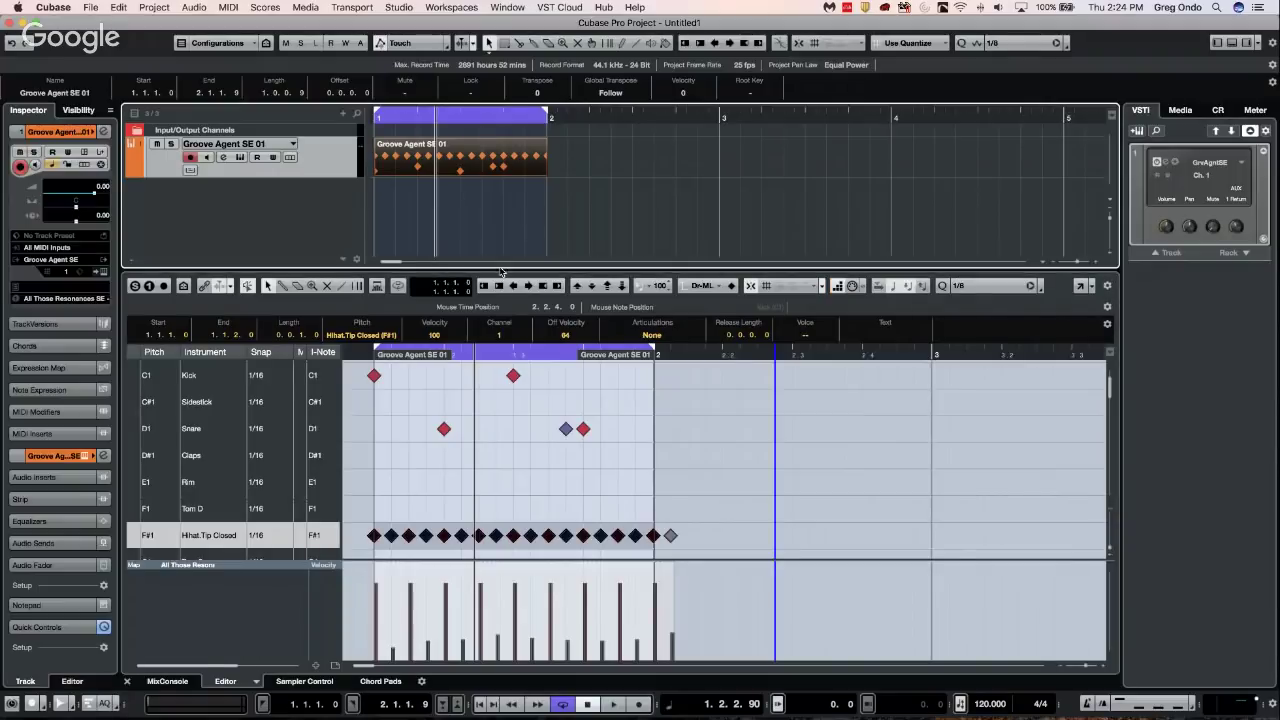
drag(499, 269, 500, 355)
right_click(303, 211)
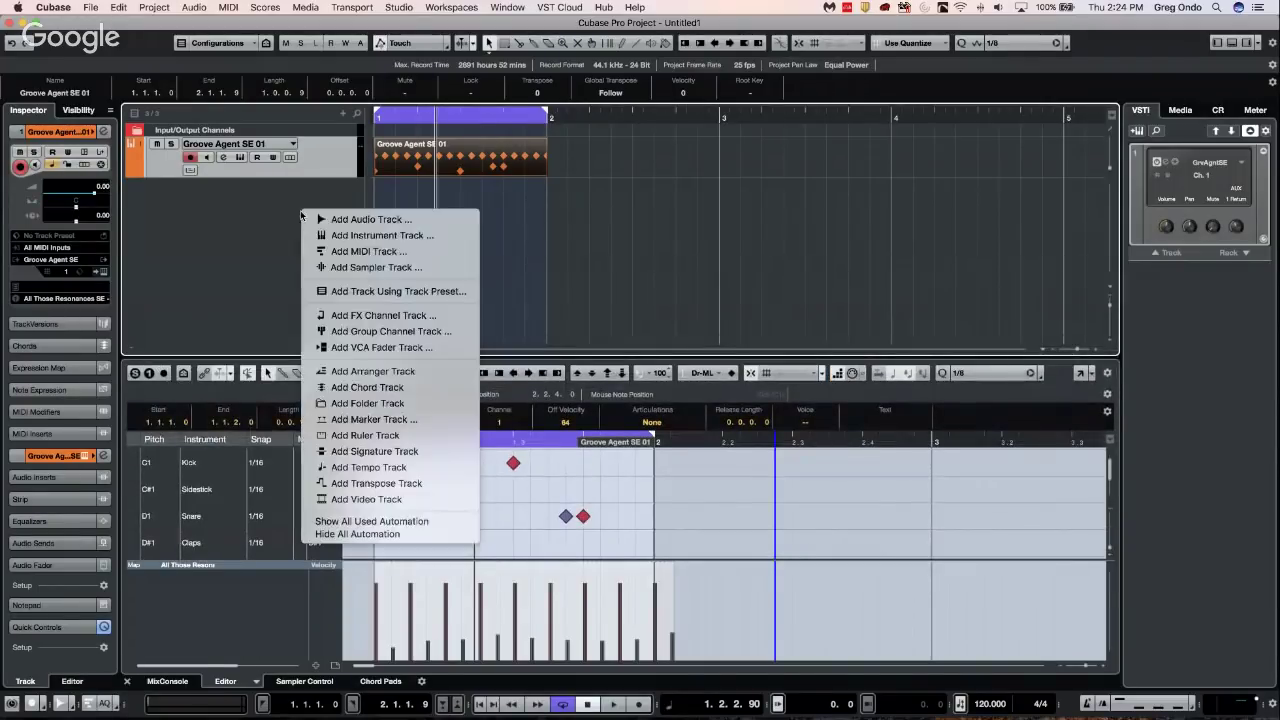
click(384, 236)
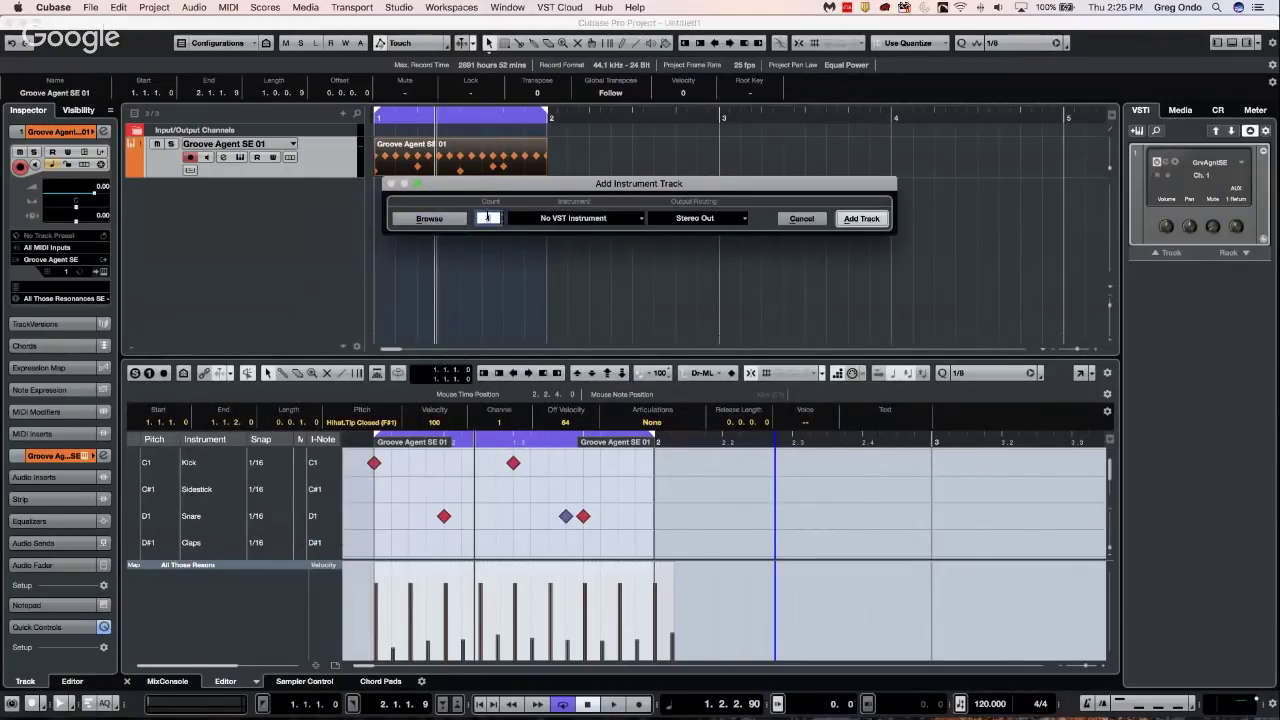
text(12)
click(859, 219)
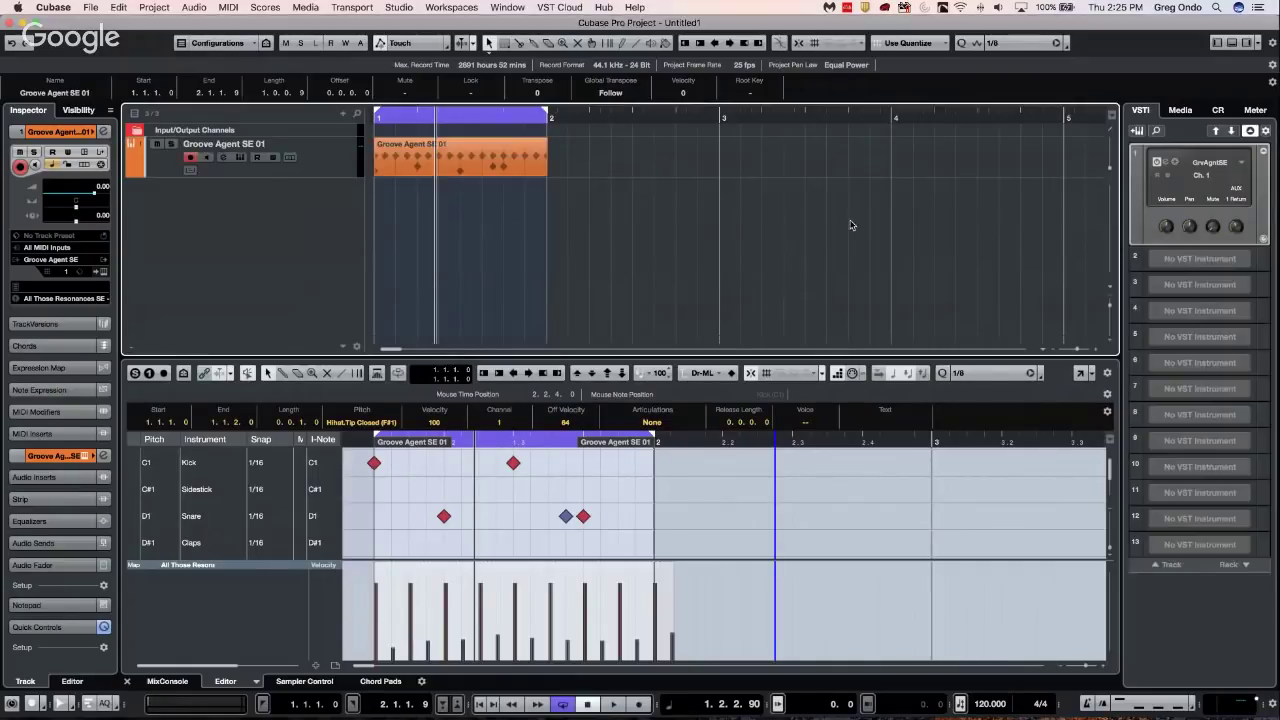
Select the Groove Agent SE 01 part in the project and enlarge the Drum Editor zone beneath it
click(470, 177)
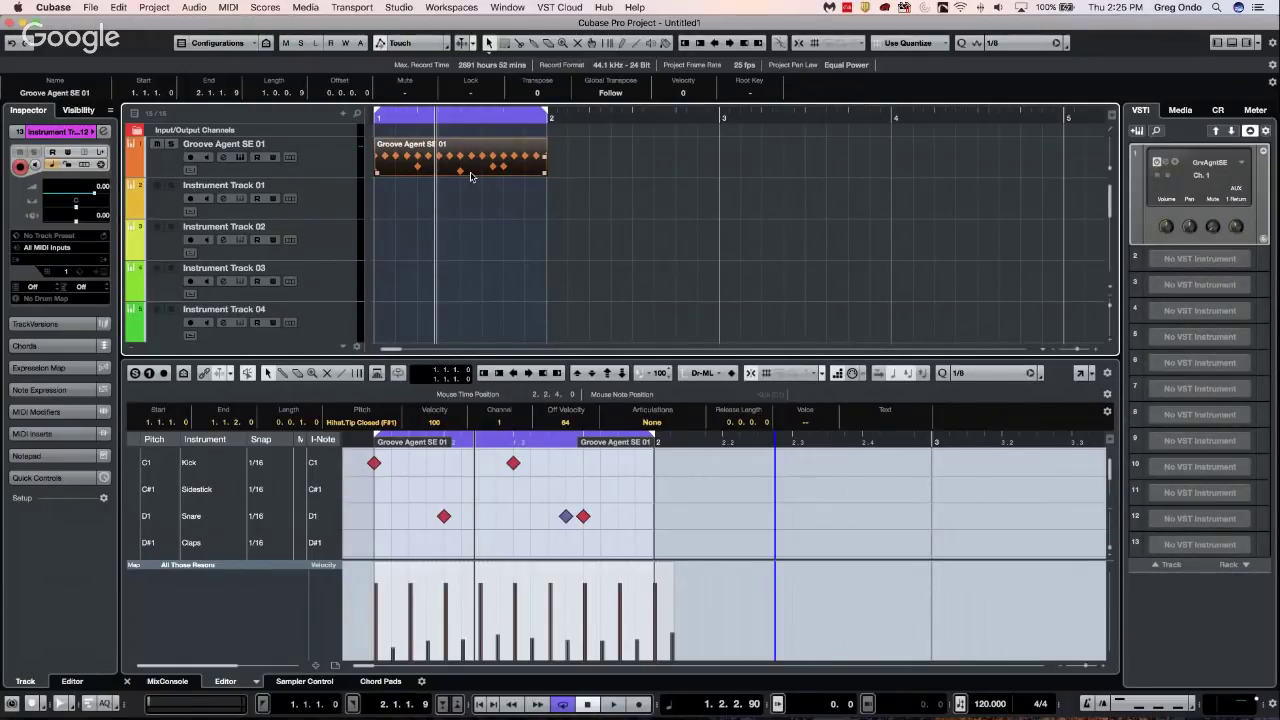
scroll(441, 487, down, 1)
scroll(441, 487, down, 8)
scroll(441, 484, up, 2)
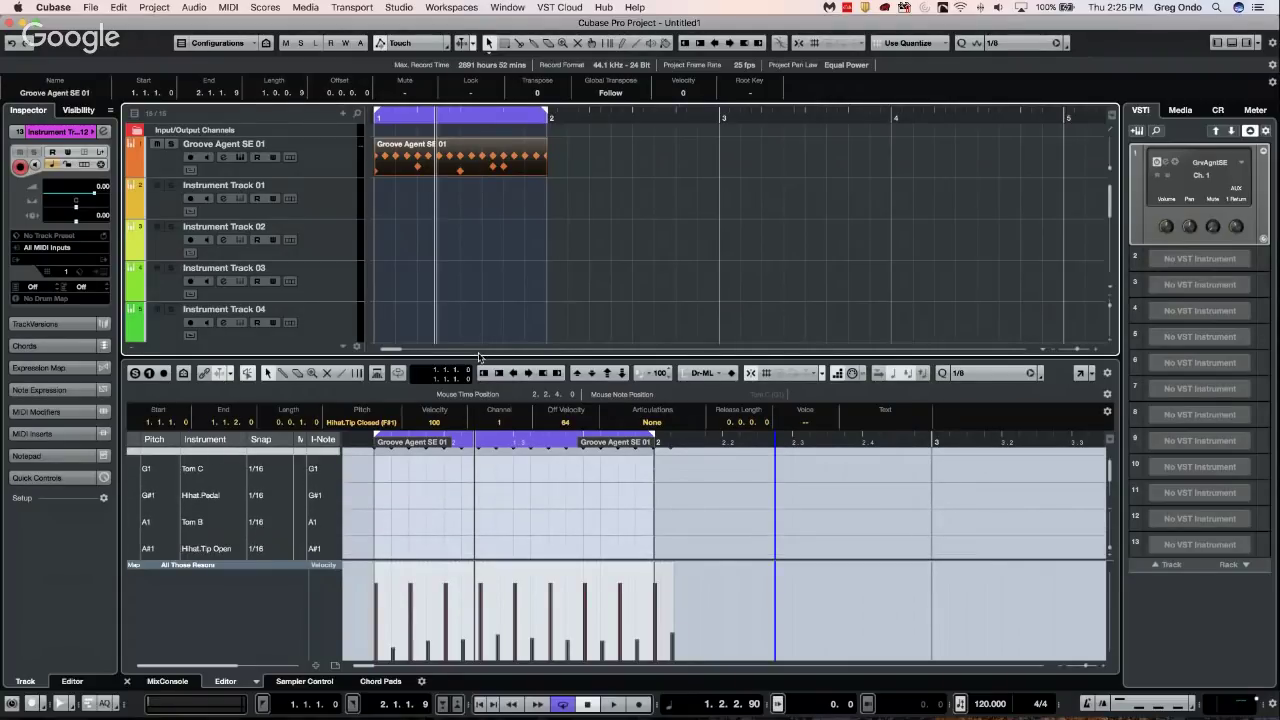
drag(479, 355, 456, 247)
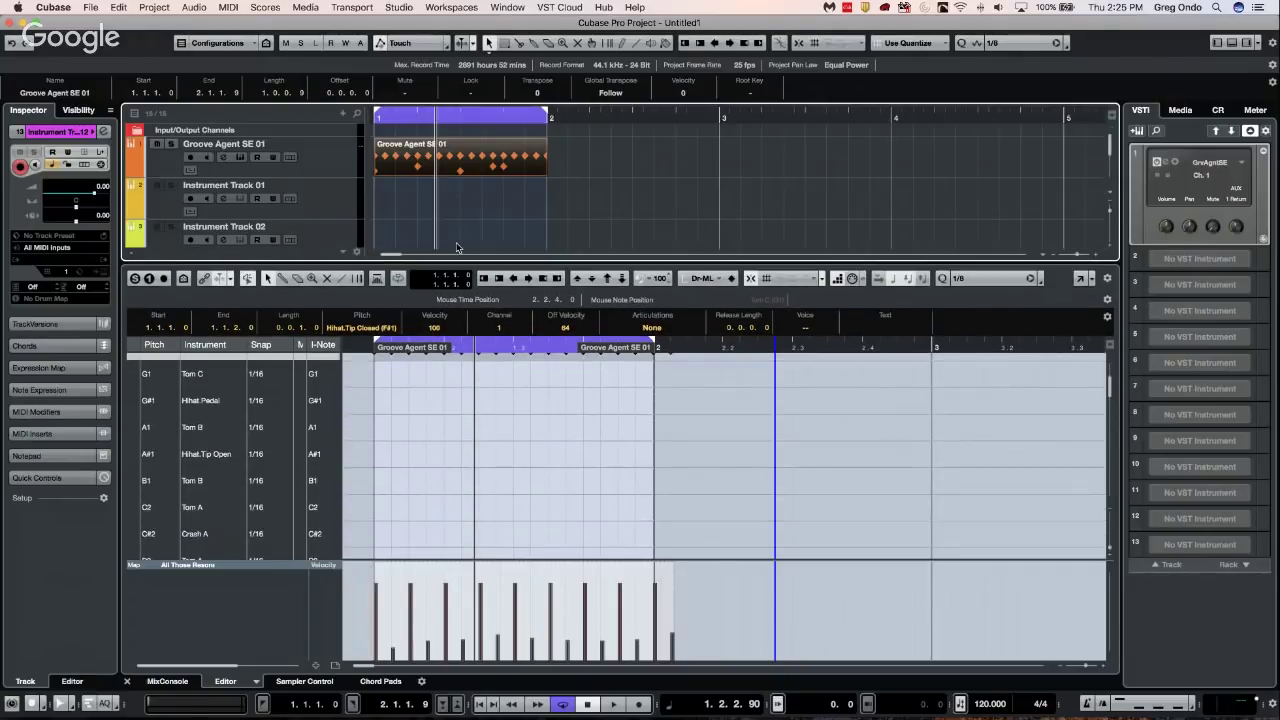
Select the Hihat.Tip Closed hits, transpose them repeatedly through neighbouring drum lanes such as A1 Tom B and A#1 Hihat.Tip Open, and return them to F#1
click(317, 281)
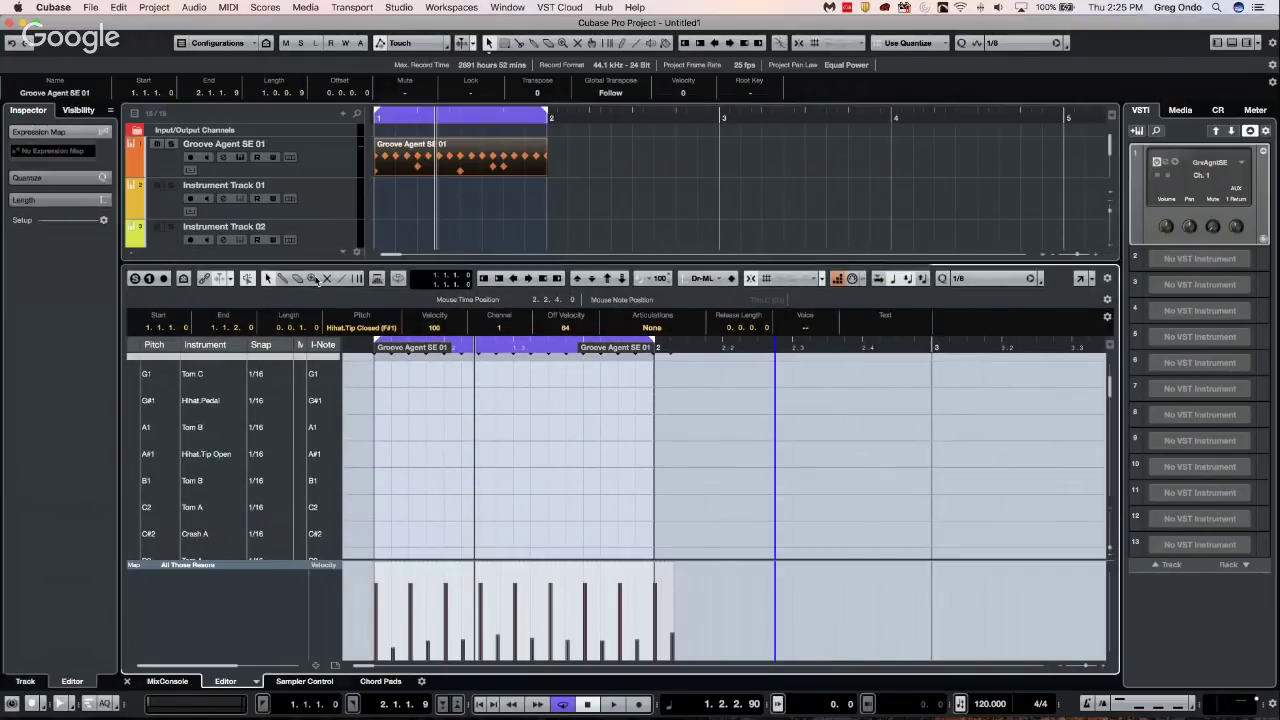
scroll(405, 380, up, 3)
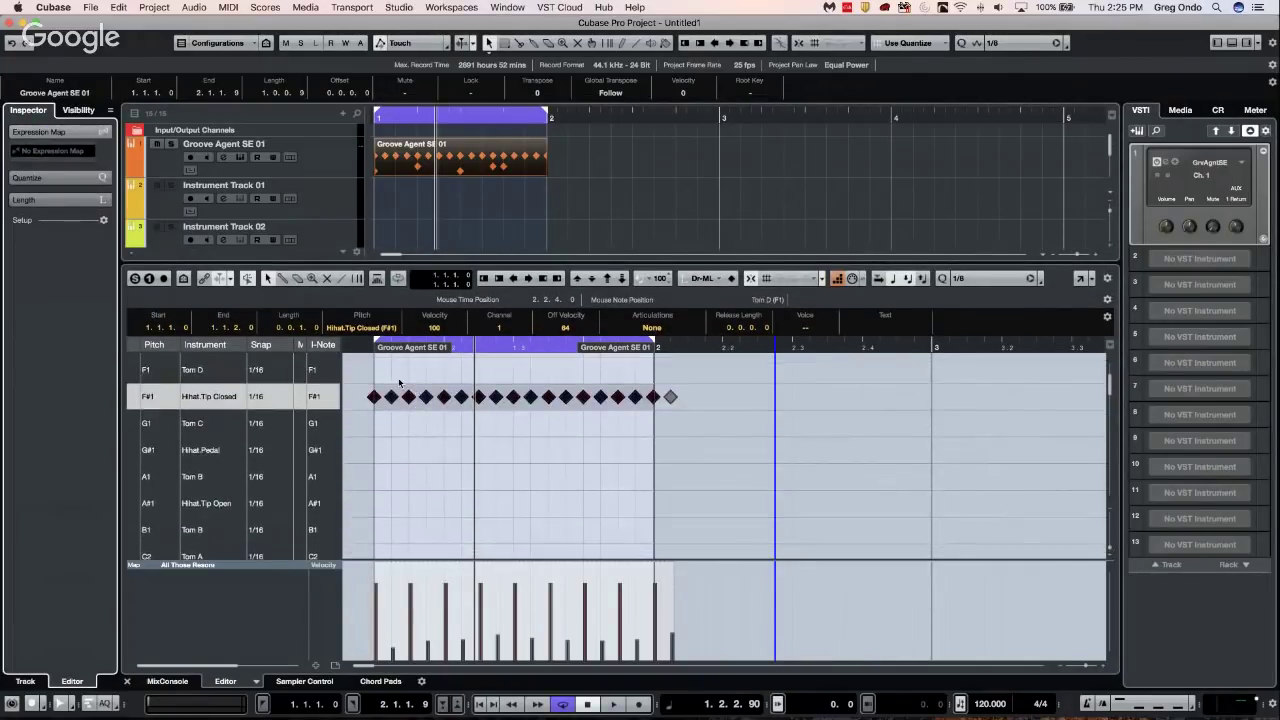
drag(352, 378, 673, 422)
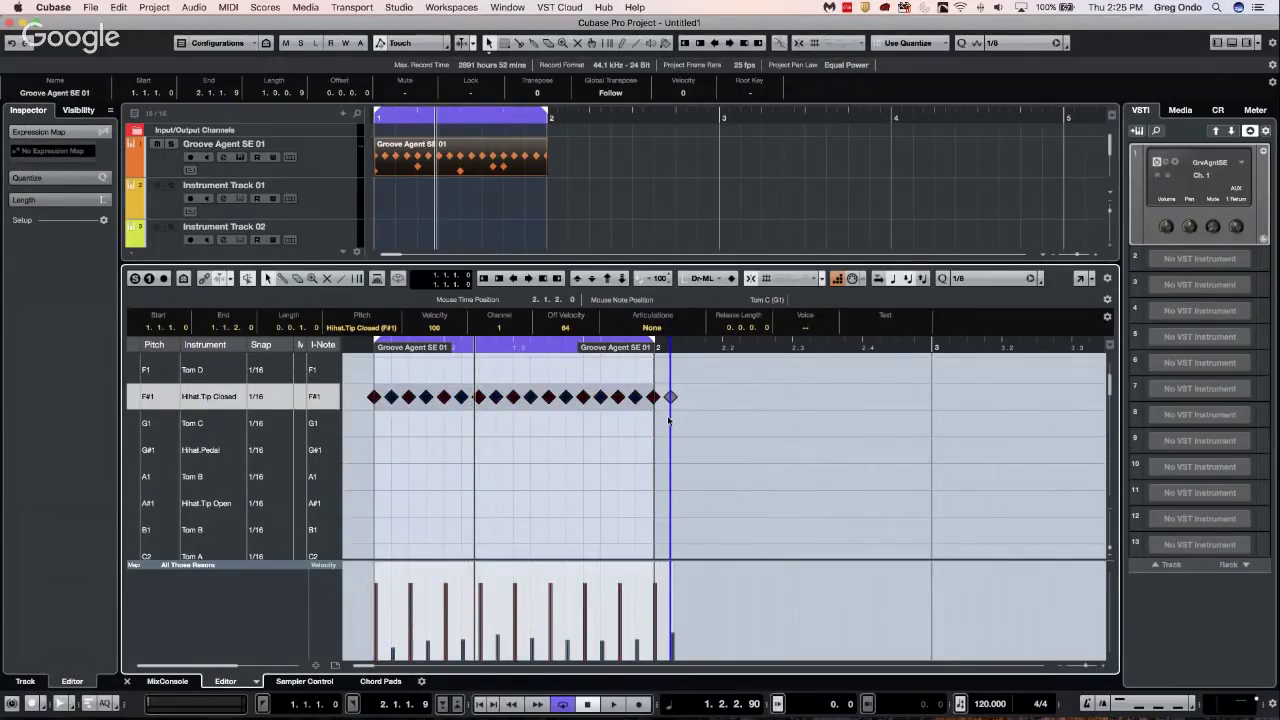
key(Down)
key(Down)
key(Down)
key(Down)
key(Down)
key(Up)
key(Up)
key(Up)
key(Up)
key(Up)
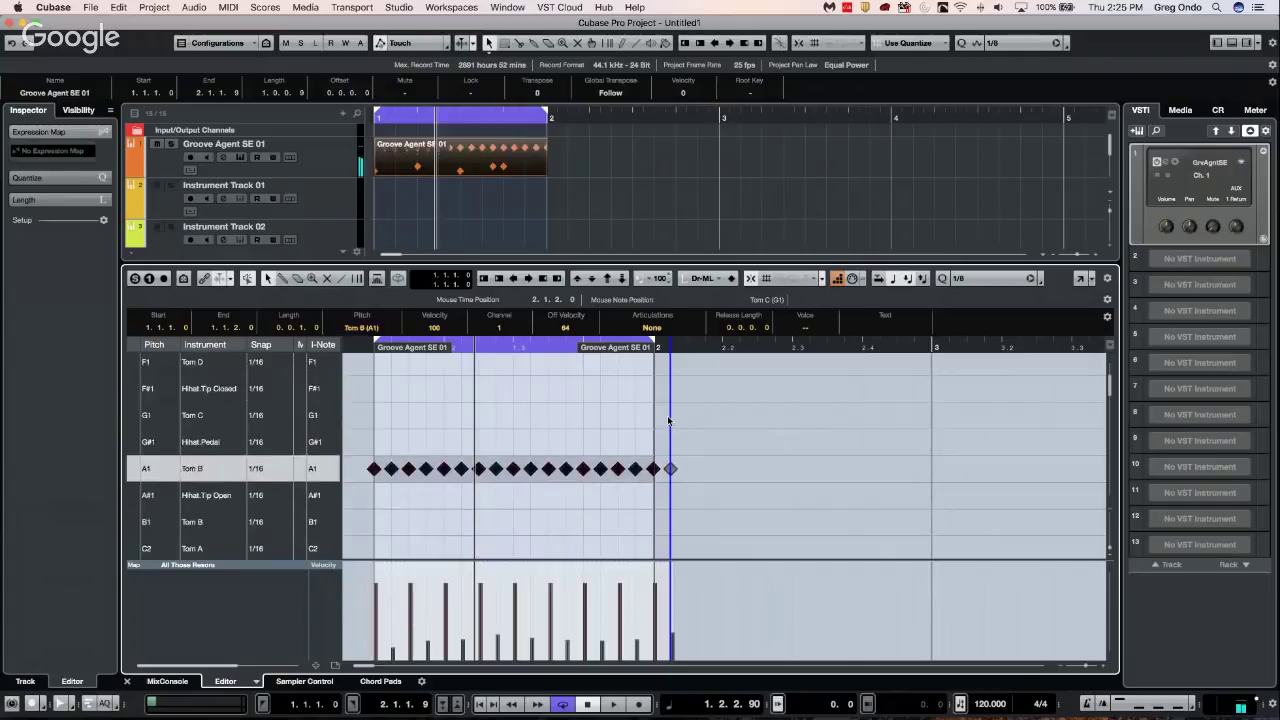
key(Up)
key(Down)
key(Down)
key(Down)
key(Down)
key(Down)
key(Down)
key(Down)
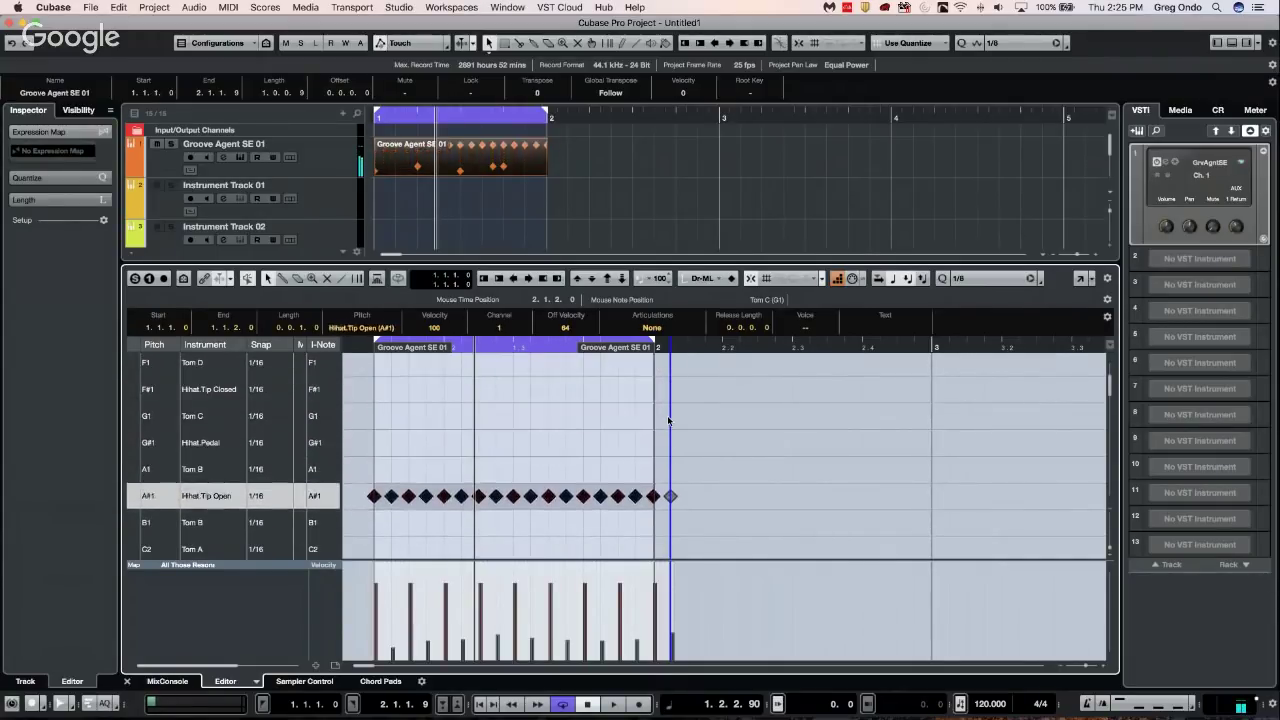
key(Up)
key(Up)
key(Up)
key(Up)
key(Up)
key(Up)
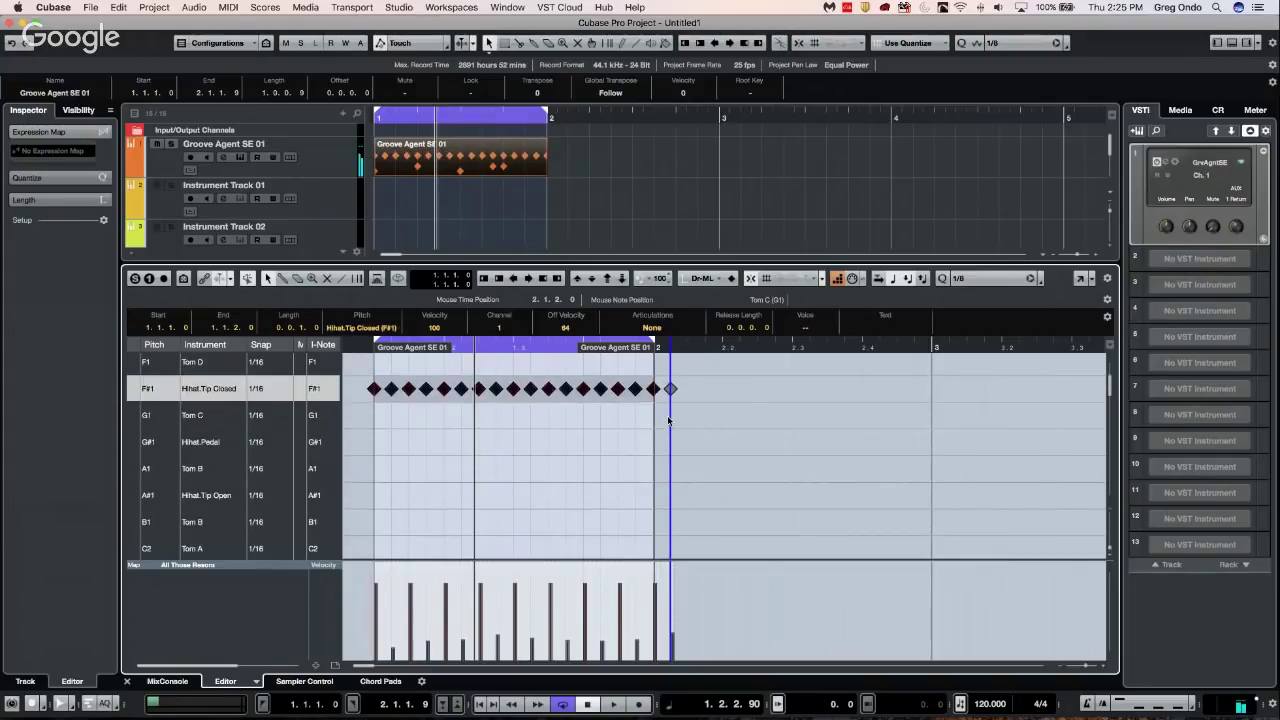
Switch the focus between the project zone and the Drum Editor, finishing with the Groove Agent SE 01 part selected
click(455, 201)
click(444, 165)
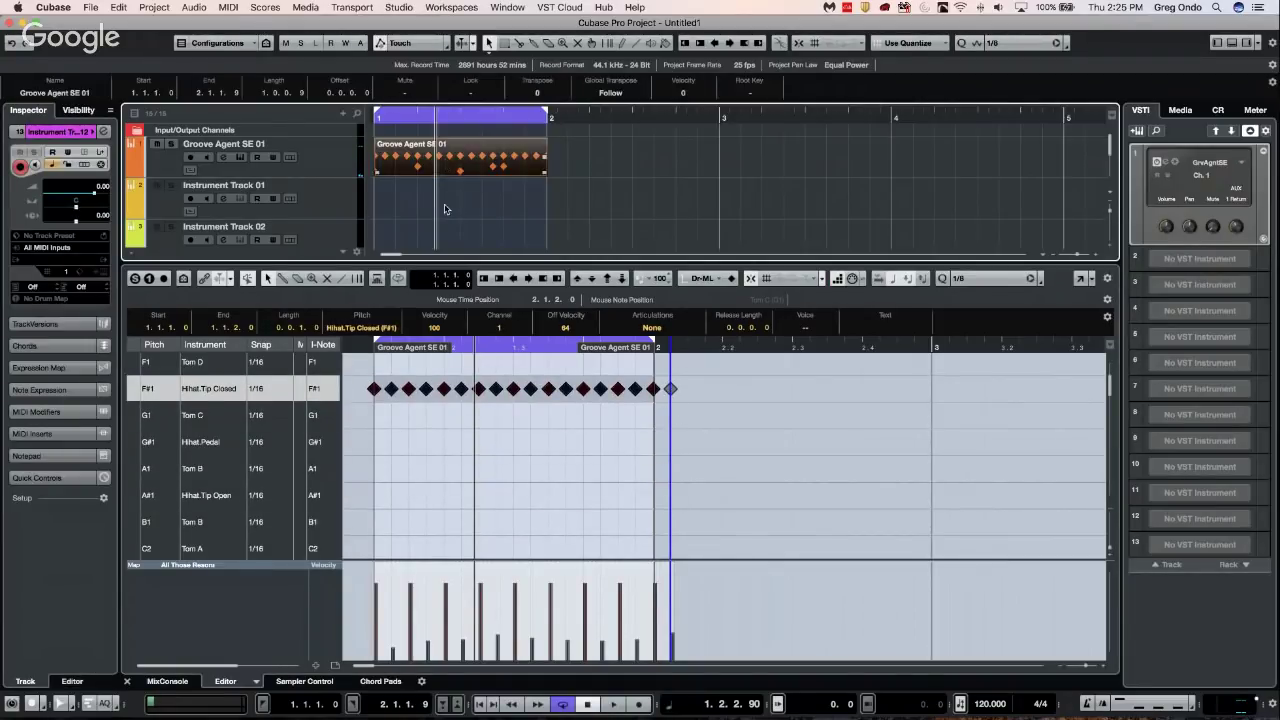
click(495, 437)
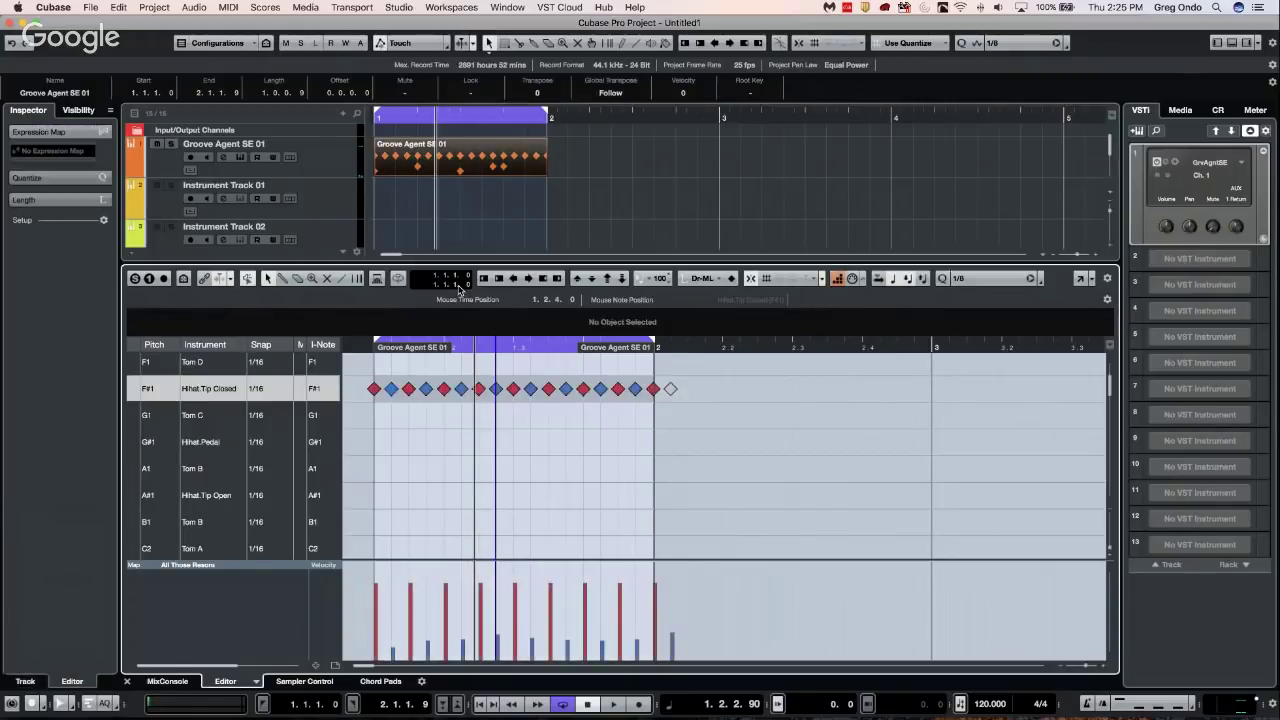
click(496, 238)
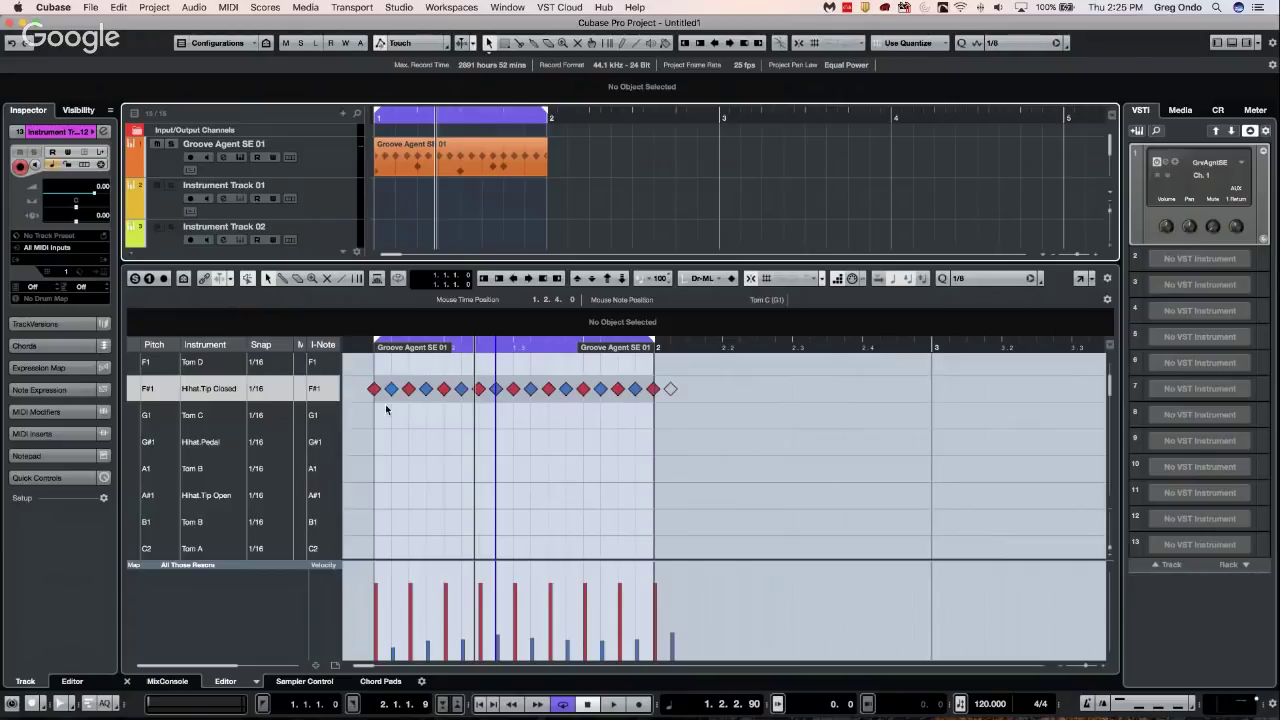
click(440, 170)
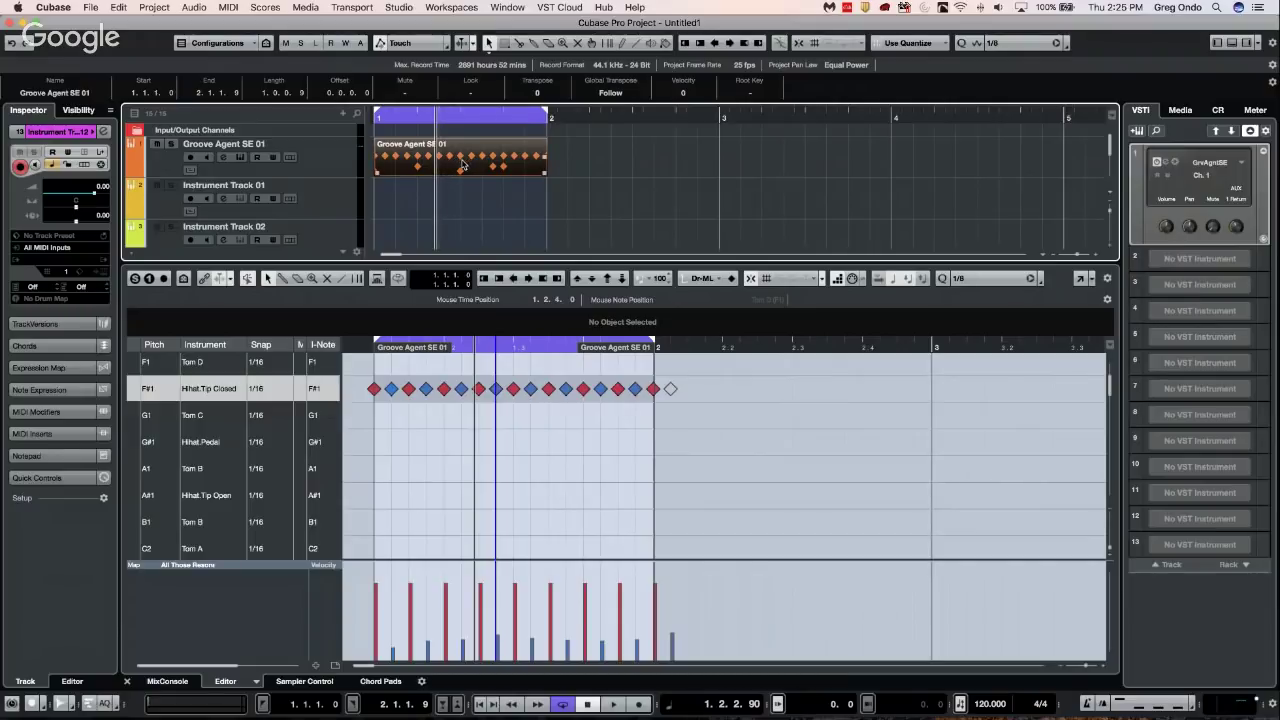
With the Drumstick tool, add three A1 Tom B hits and single hits on A#1 Hihat.Tip Open, B1 Tom B and C2 Tom A
drag(367, 370, 651, 410)
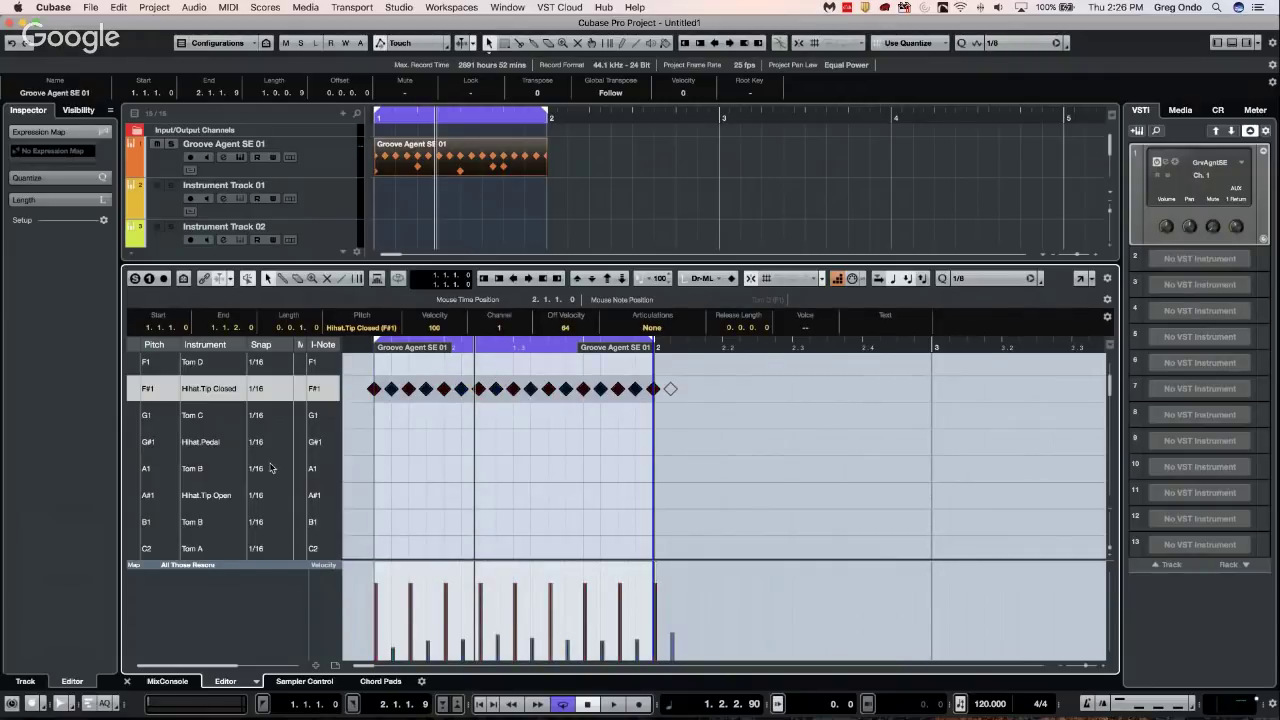
right_click(420, 483)
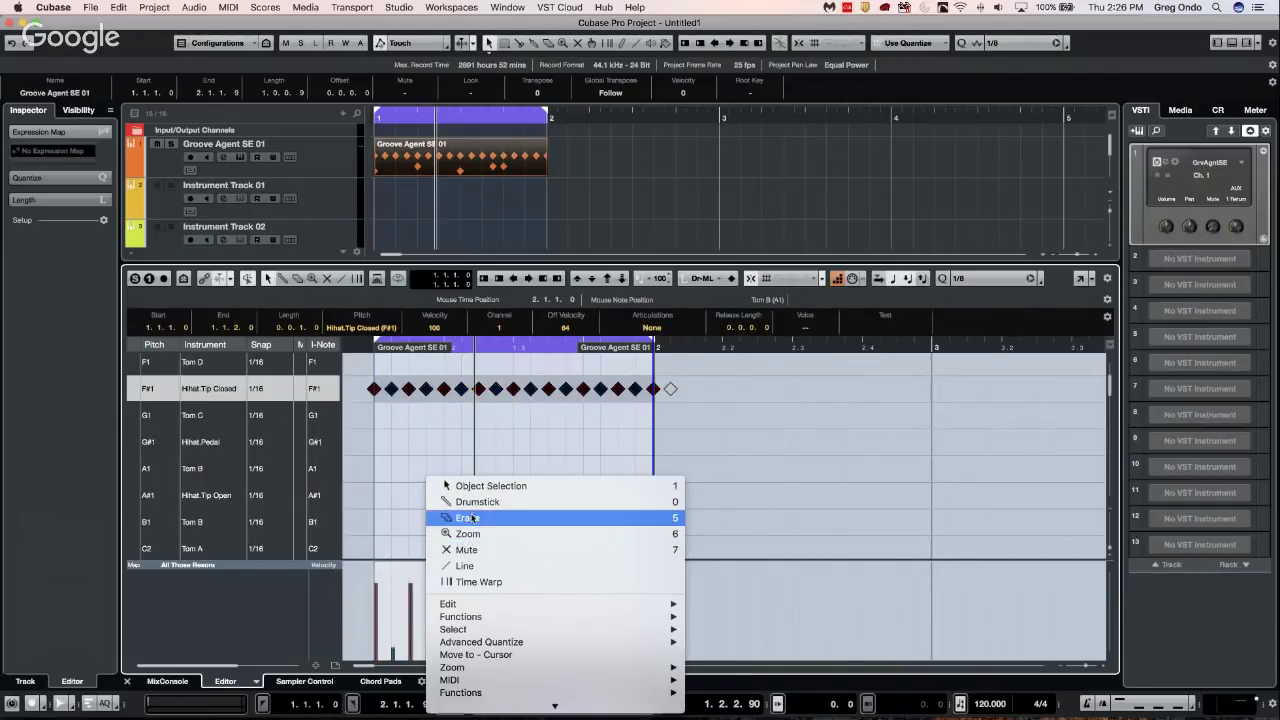
click(472, 503)
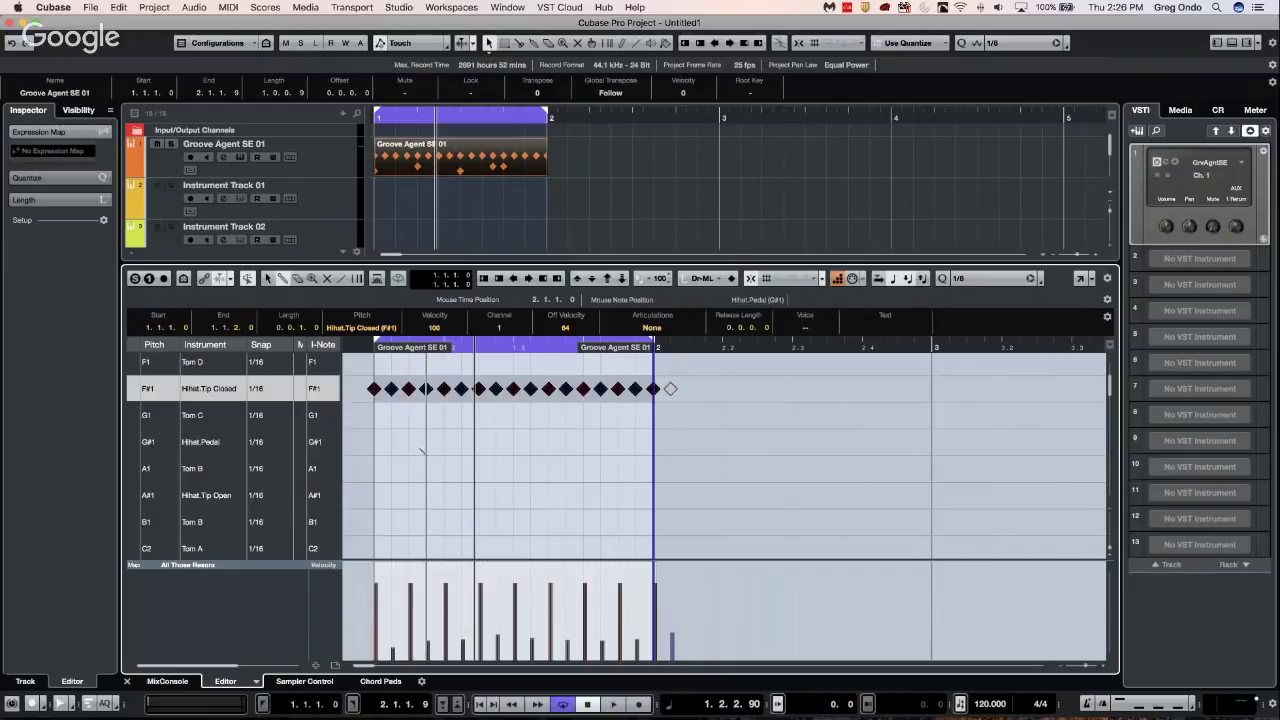
drag(408, 468, 444, 468)
click(513, 495)
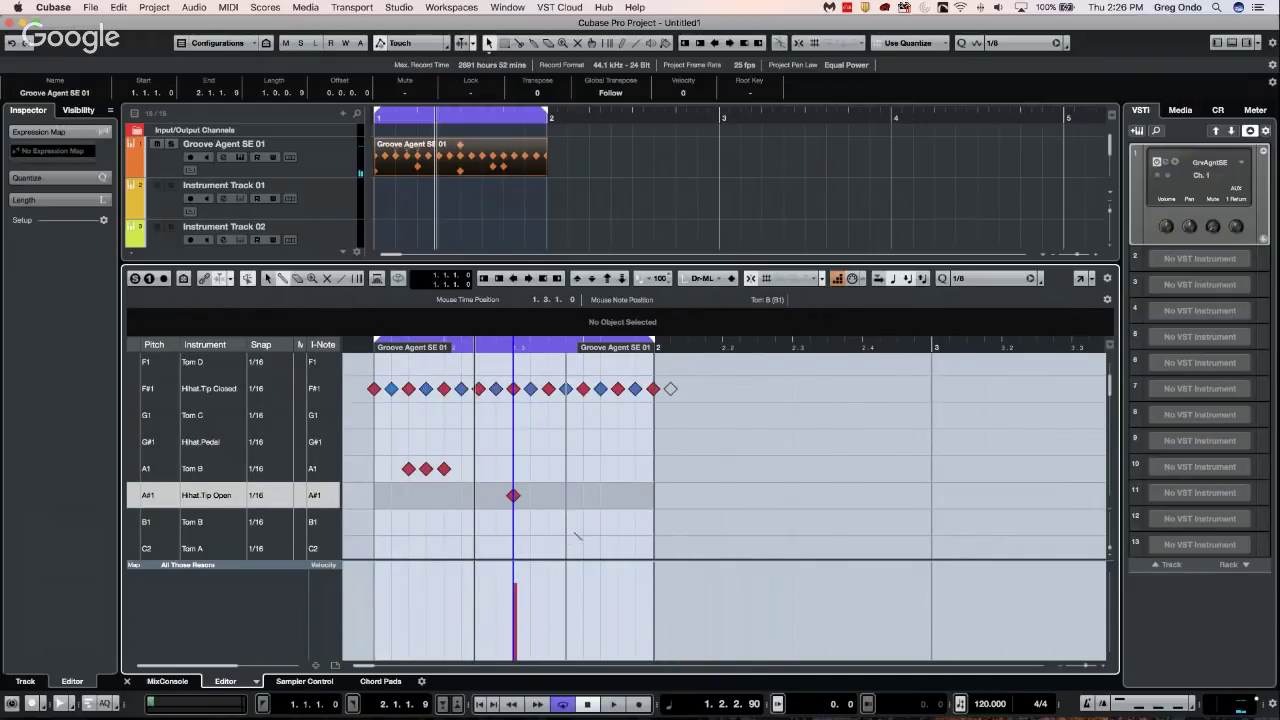
click(530, 522)
scroll(605, 535, down, 1)
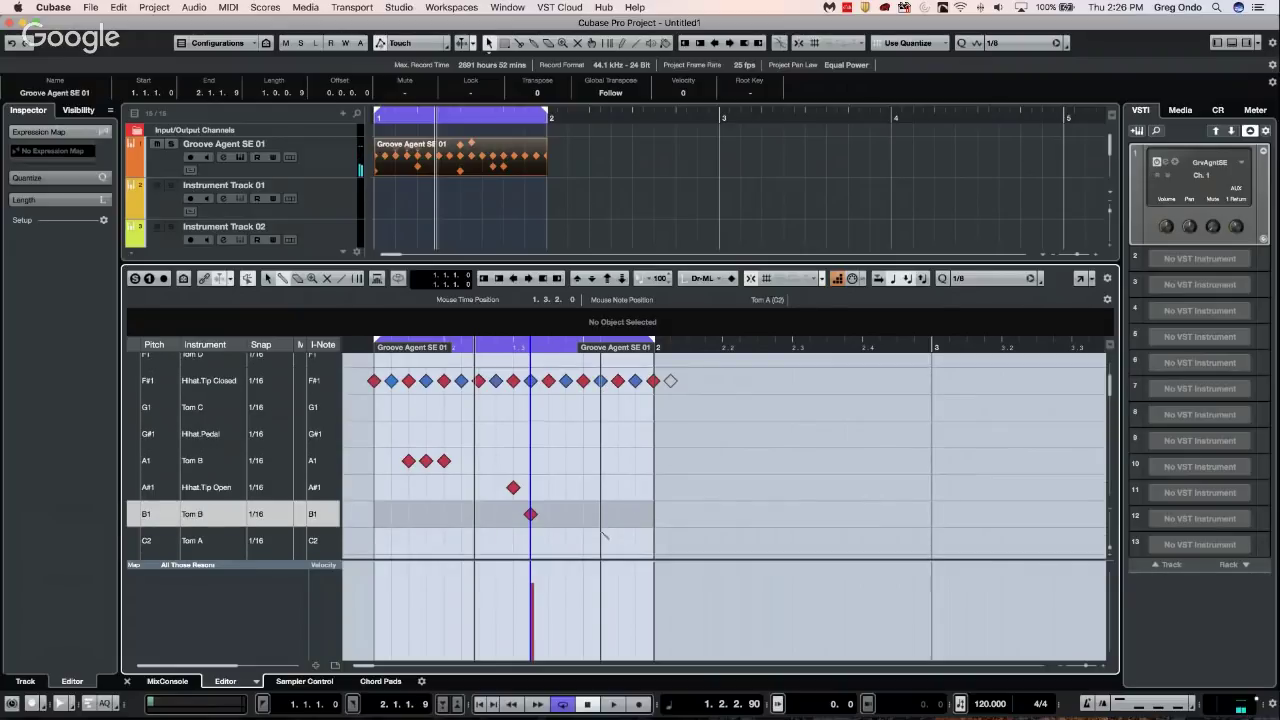
click(600, 540)
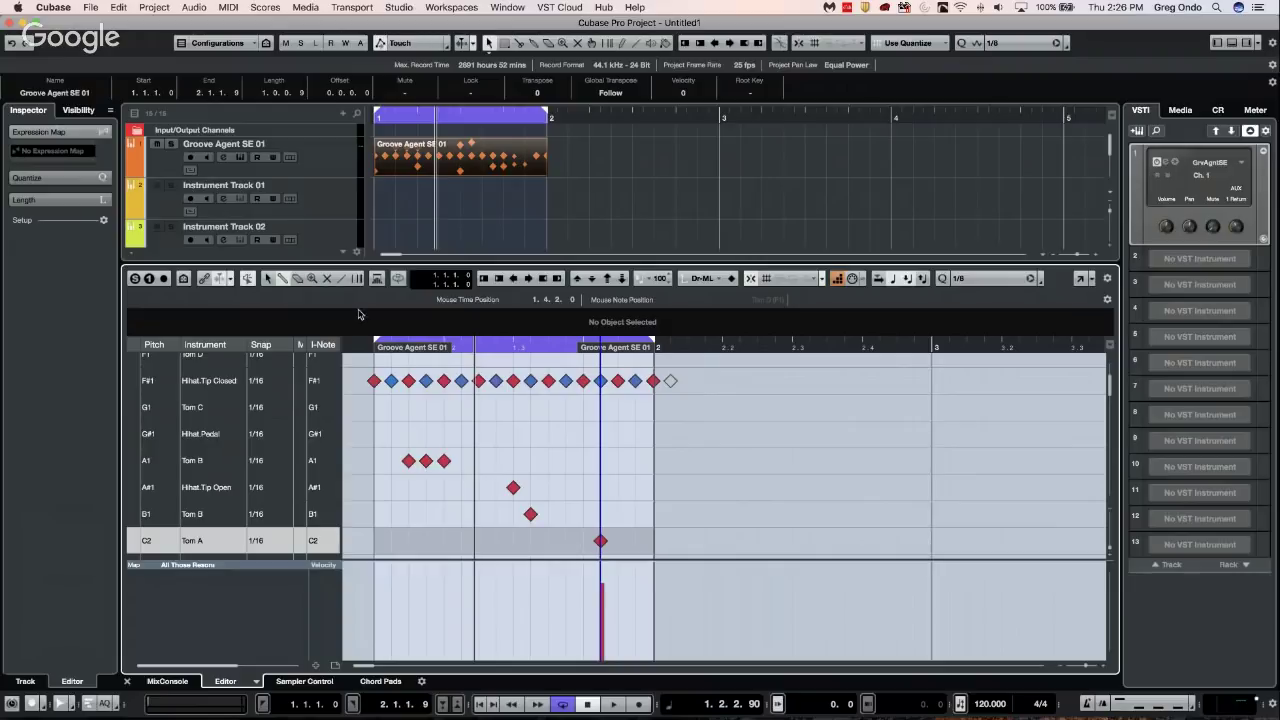
Limit the Drum Editor's instrument list to drum sounds with events
scroll(460, 430, up, 4)
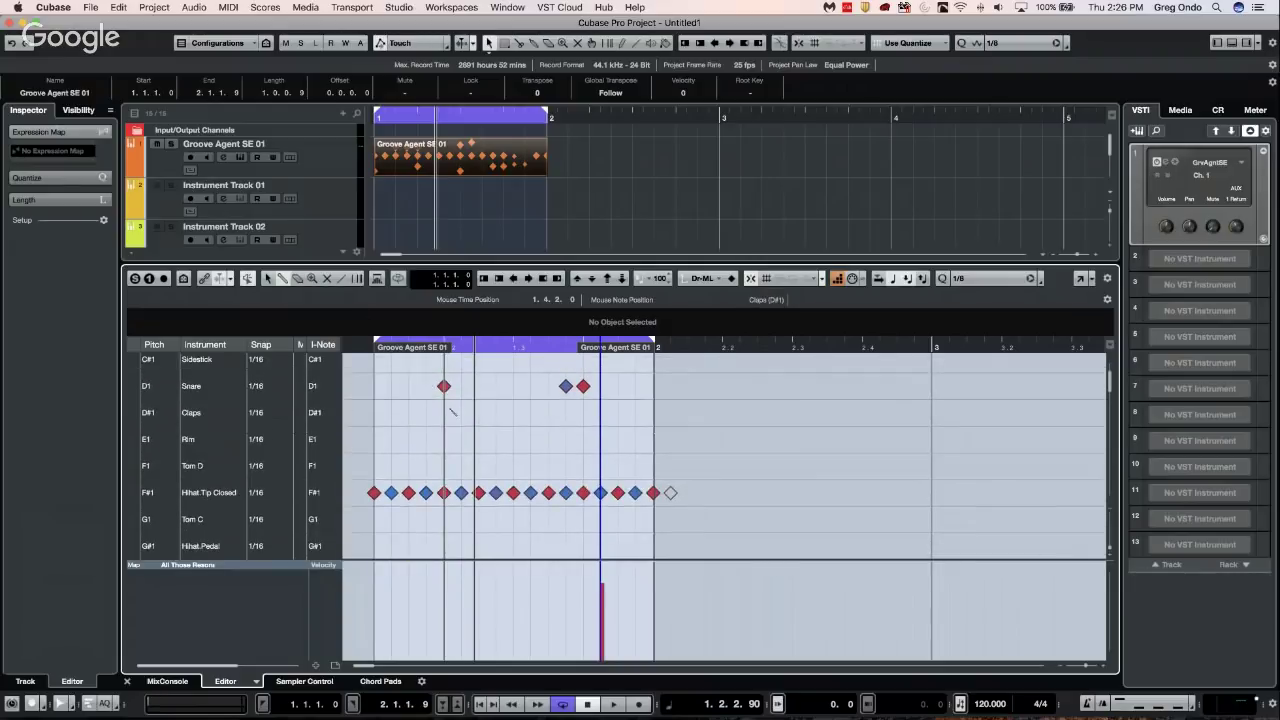
scroll(452, 408, up, 4)
scroll(448, 405, down, 8)
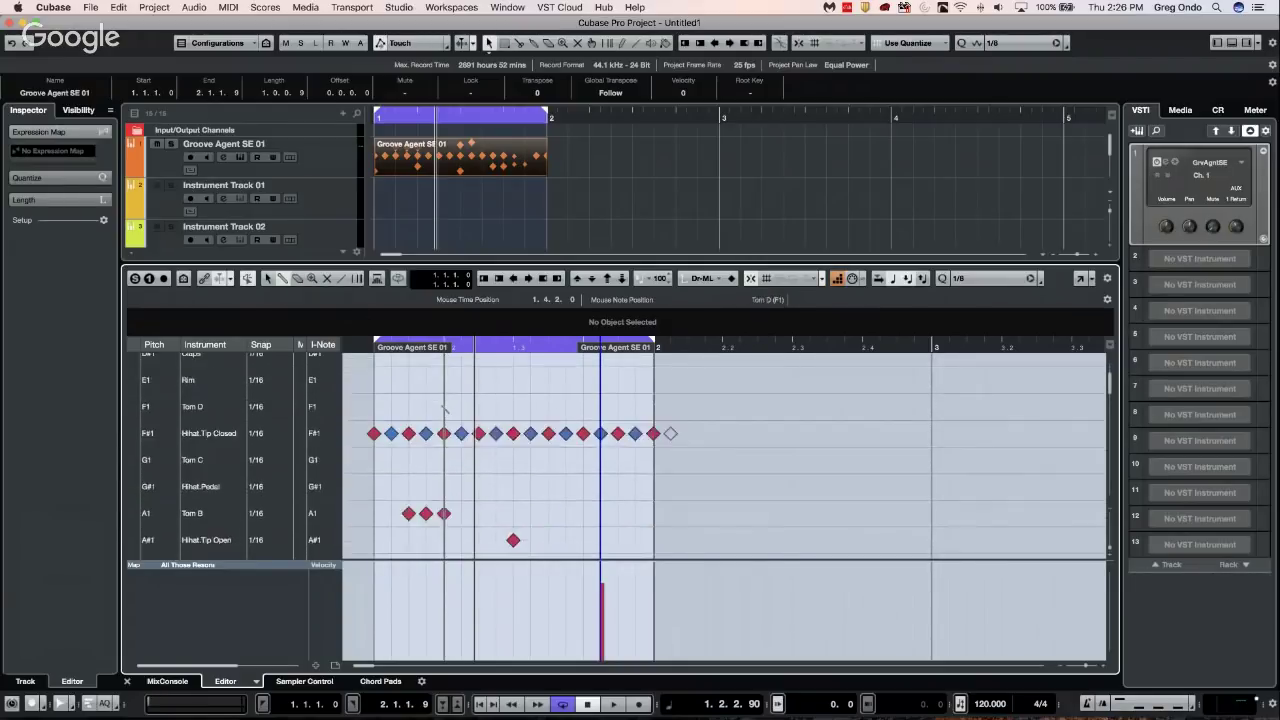
scroll(444, 402, down, 2)
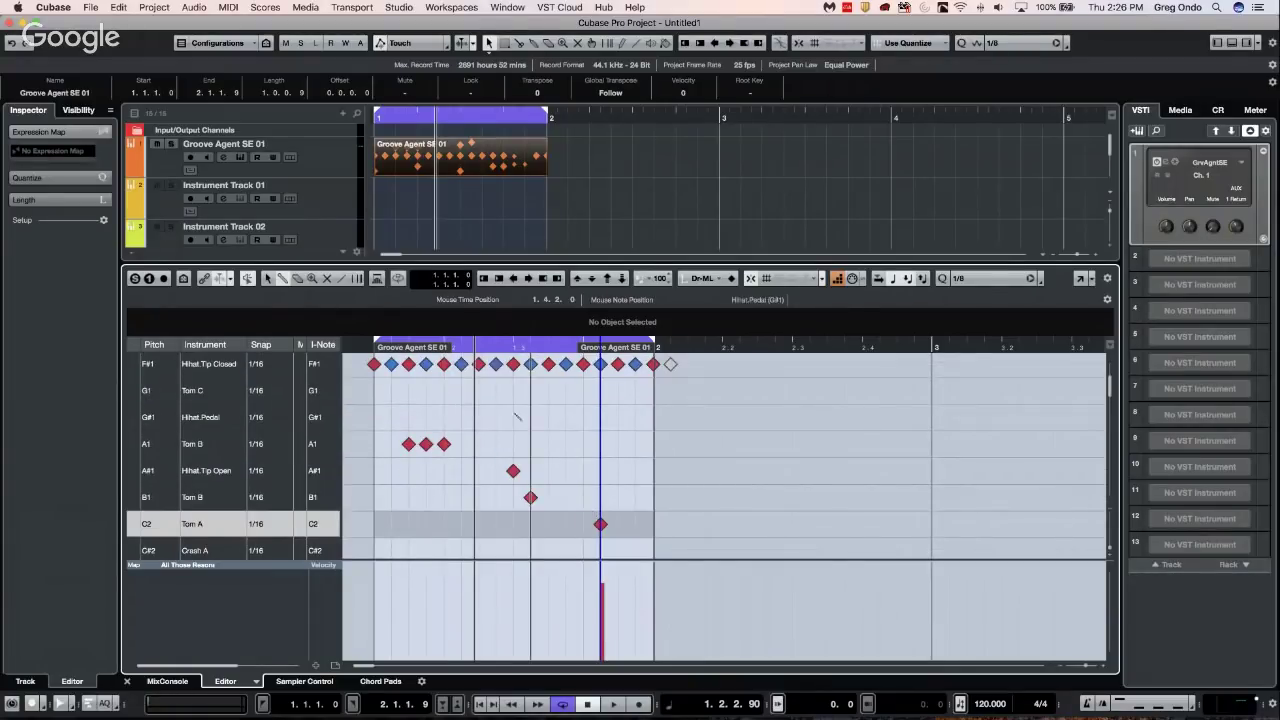
click(185, 280)
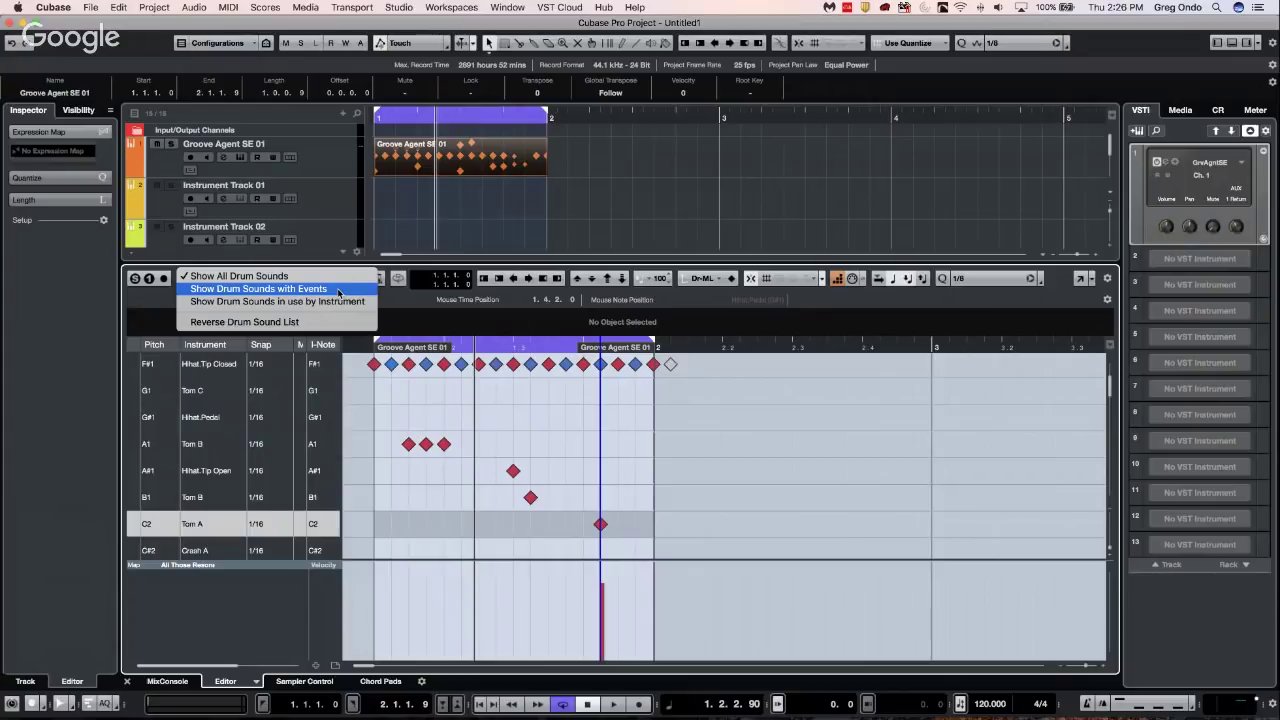
click(260, 289)
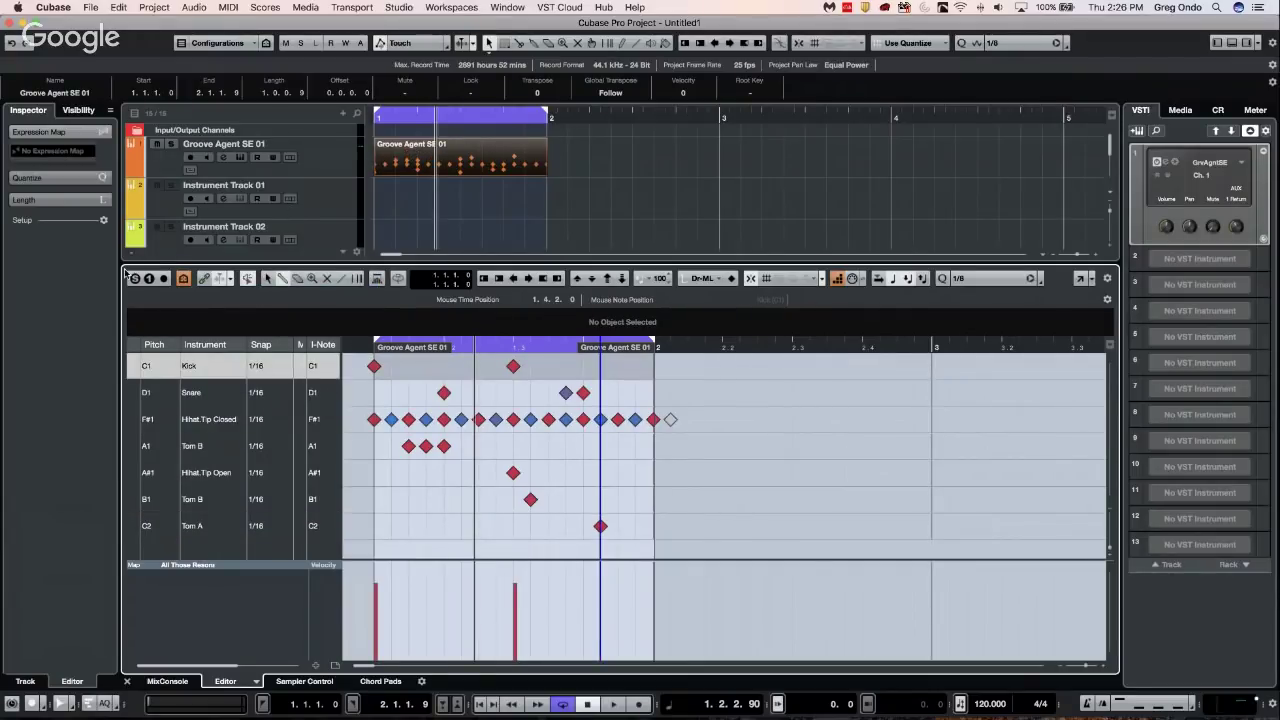
Enlarge the project zone and dissolve the Groove Agent SE 01 part into separate pitches with Optimized Display enabled
drag(479, 264, 482, 339)
scroll(428, 228, down, 2)
scroll(428, 228, up, 2)
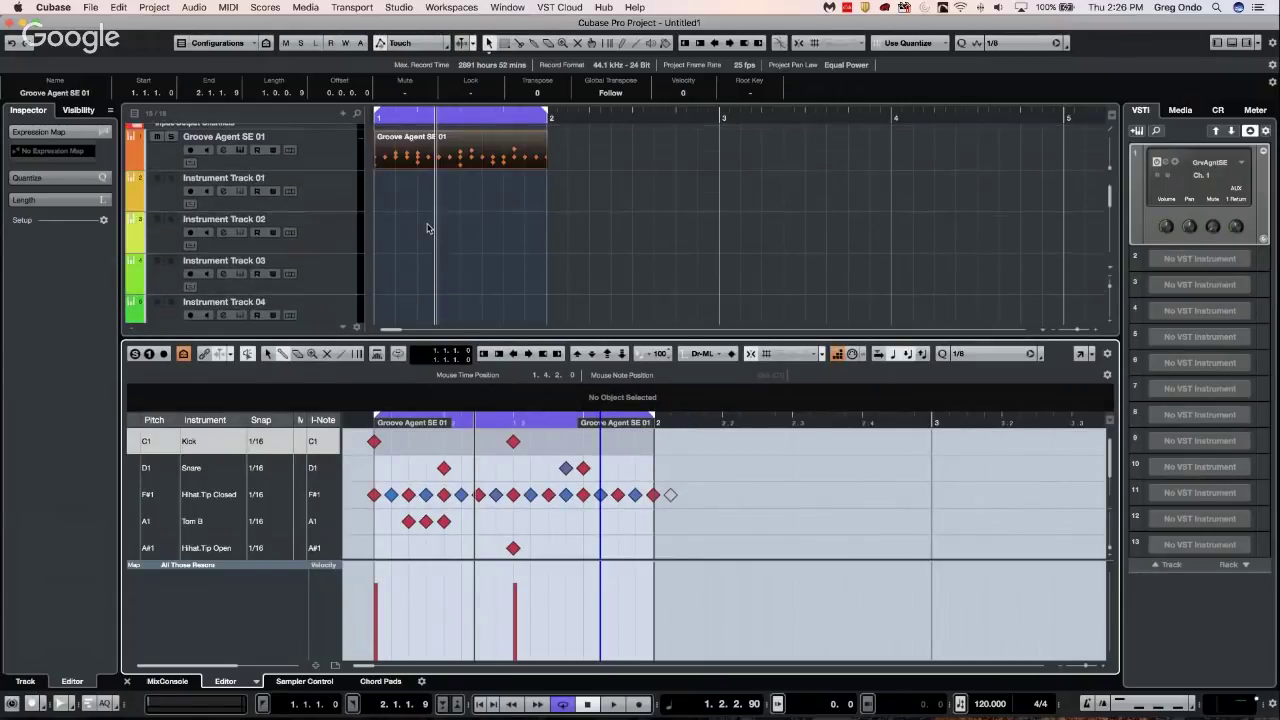
click(461, 157)
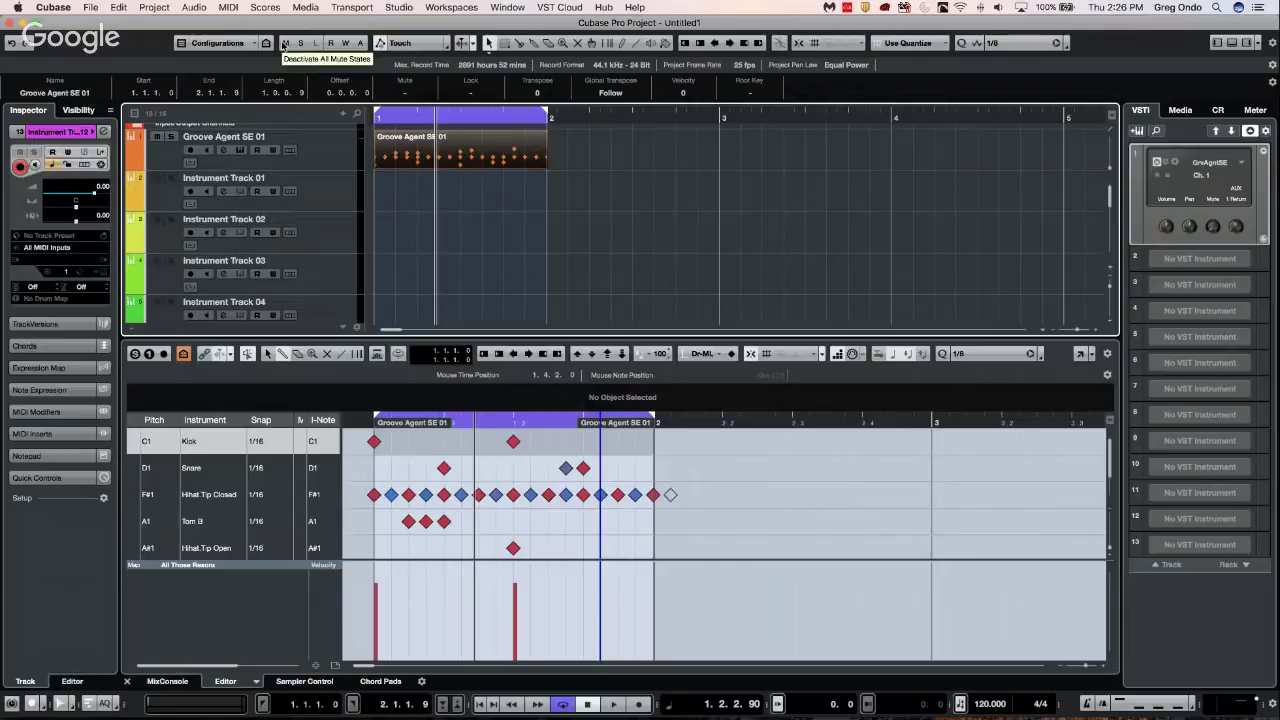
click(228, 8)
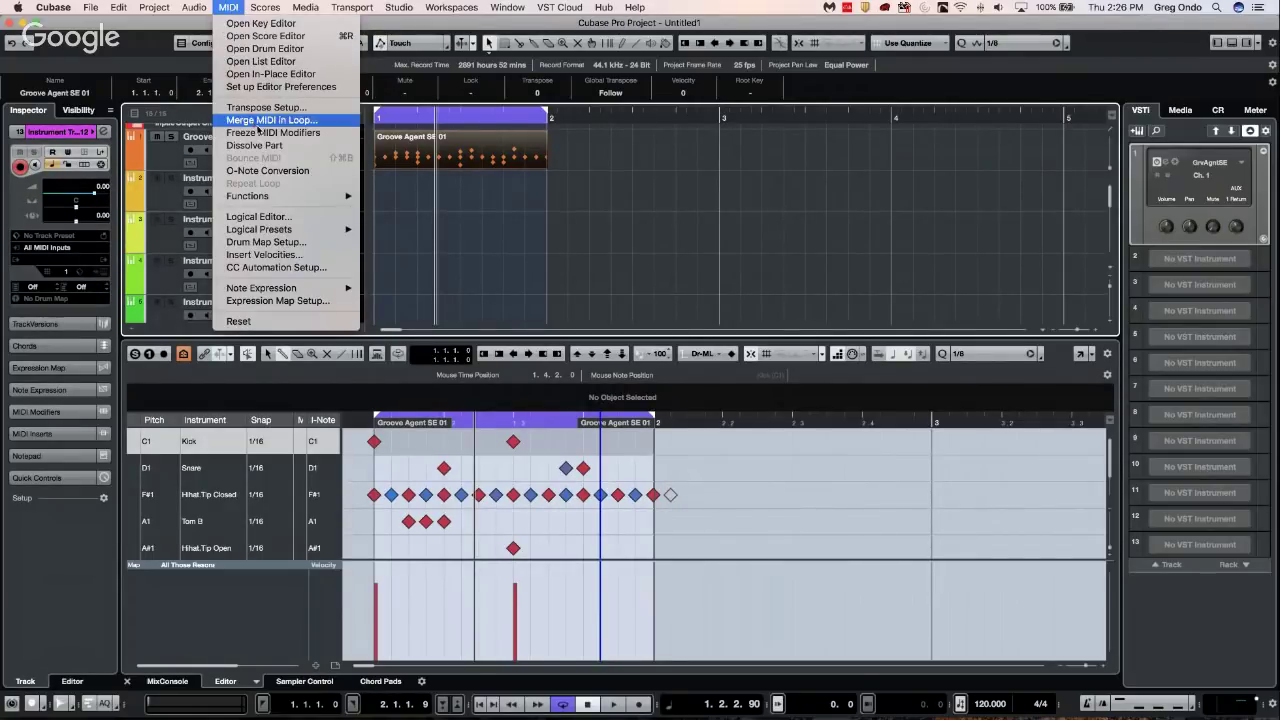
click(255, 144)
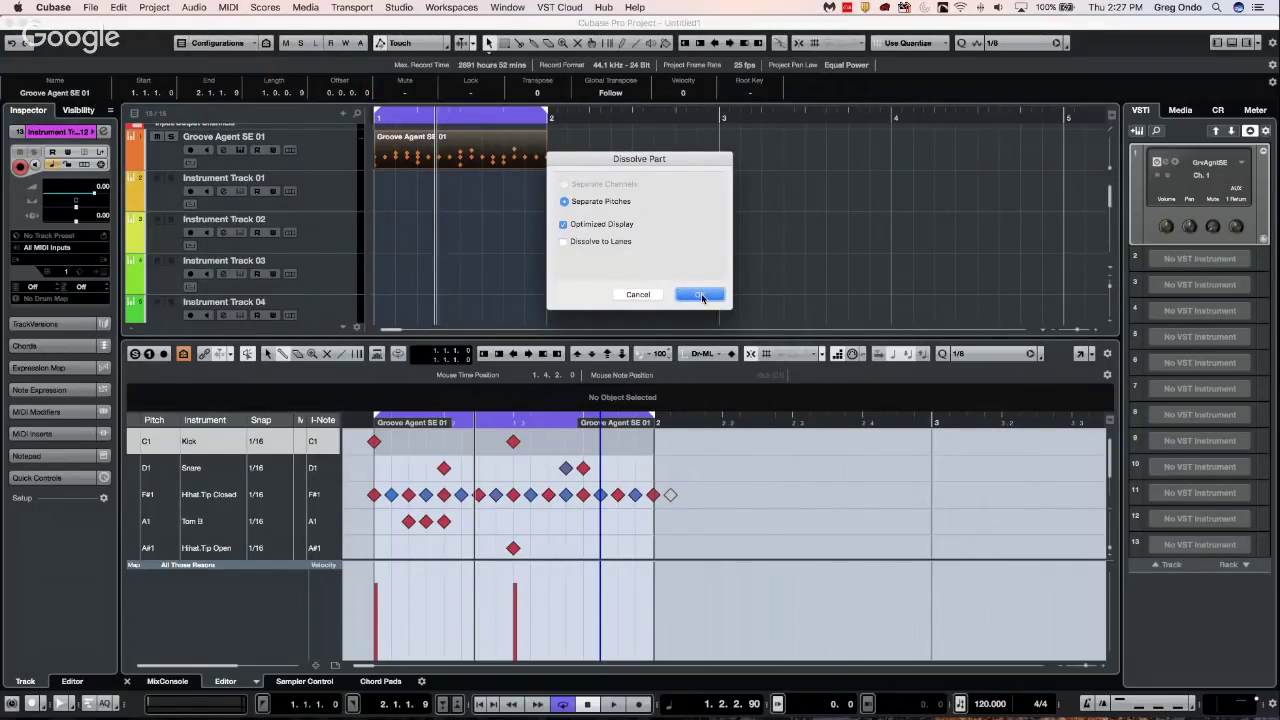
click(701, 295)
key(Return)
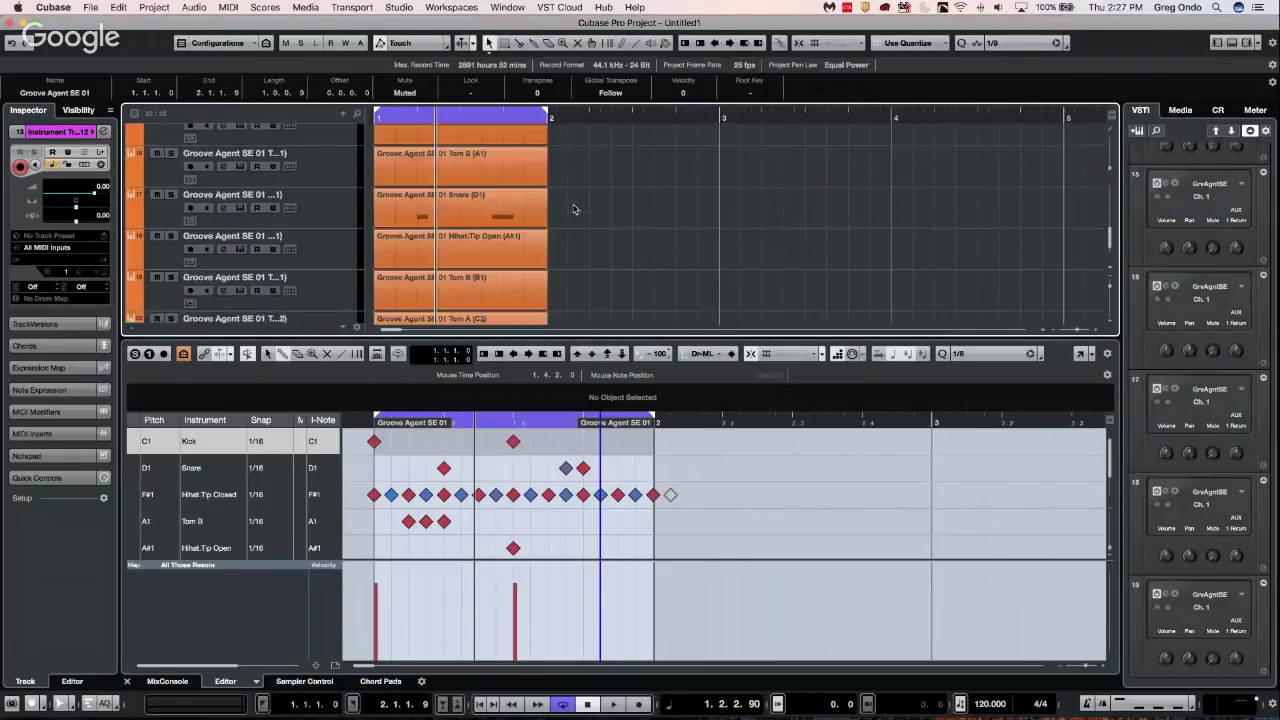
Enlarge the project zone further and examine the dissolved parts from Kick (C1) to Tom A (C2)
scroll(575, 209, up, 1)
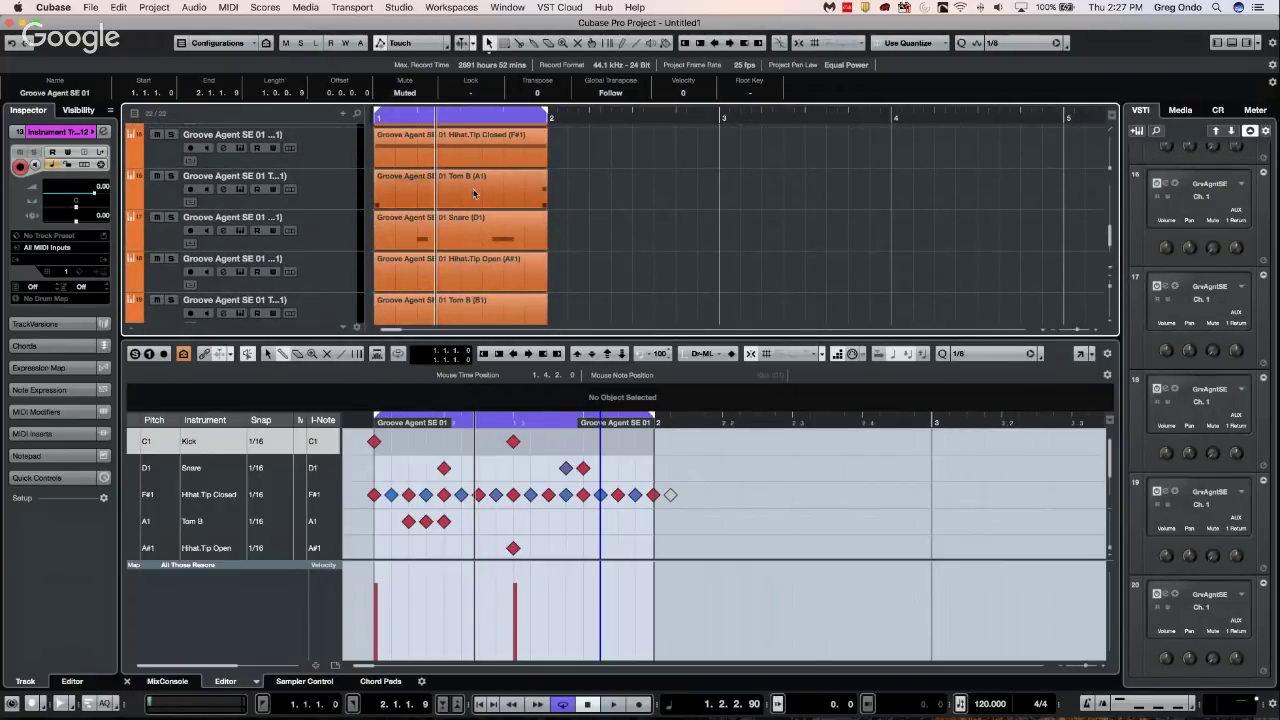
scroll(475, 193, up, 1)
scroll(475, 193, up, 1)
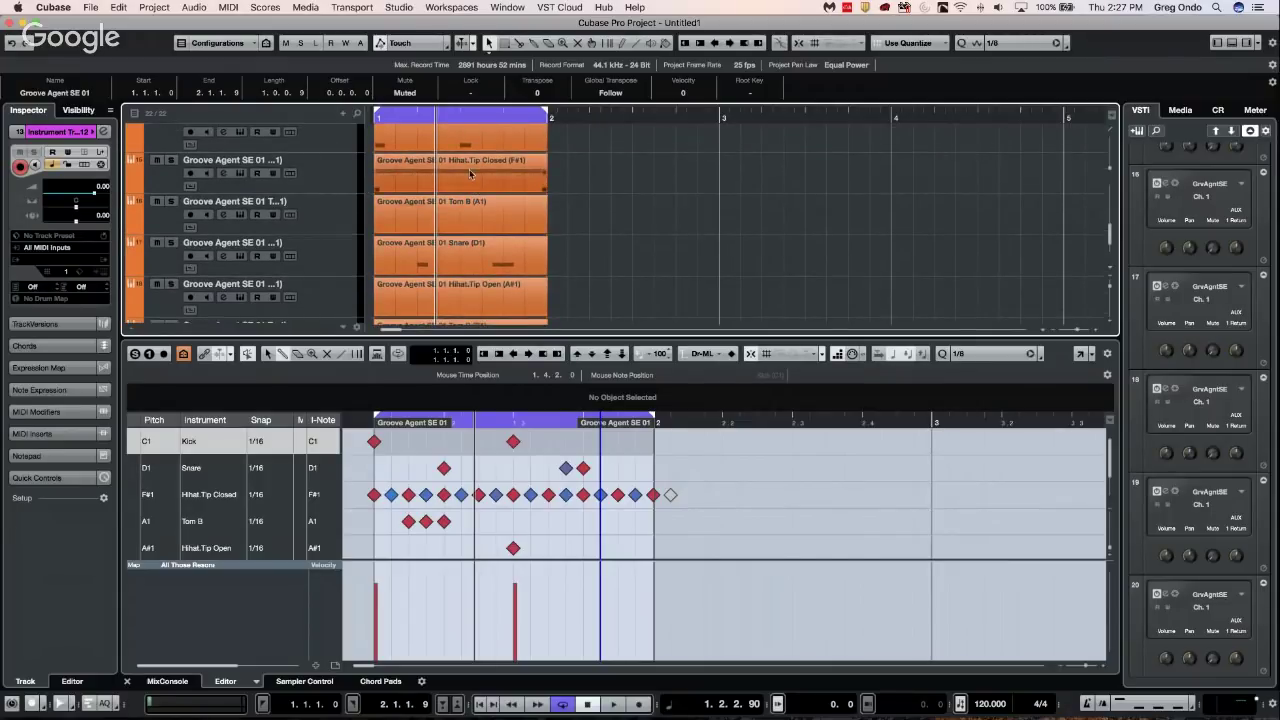
scroll(486, 170, up, 1)
scroll(477, 170, up, 1)
scroll(477, 180, down, 3)
scroll(478, 190, up, 2)
scroll(478, 190, down, 2)
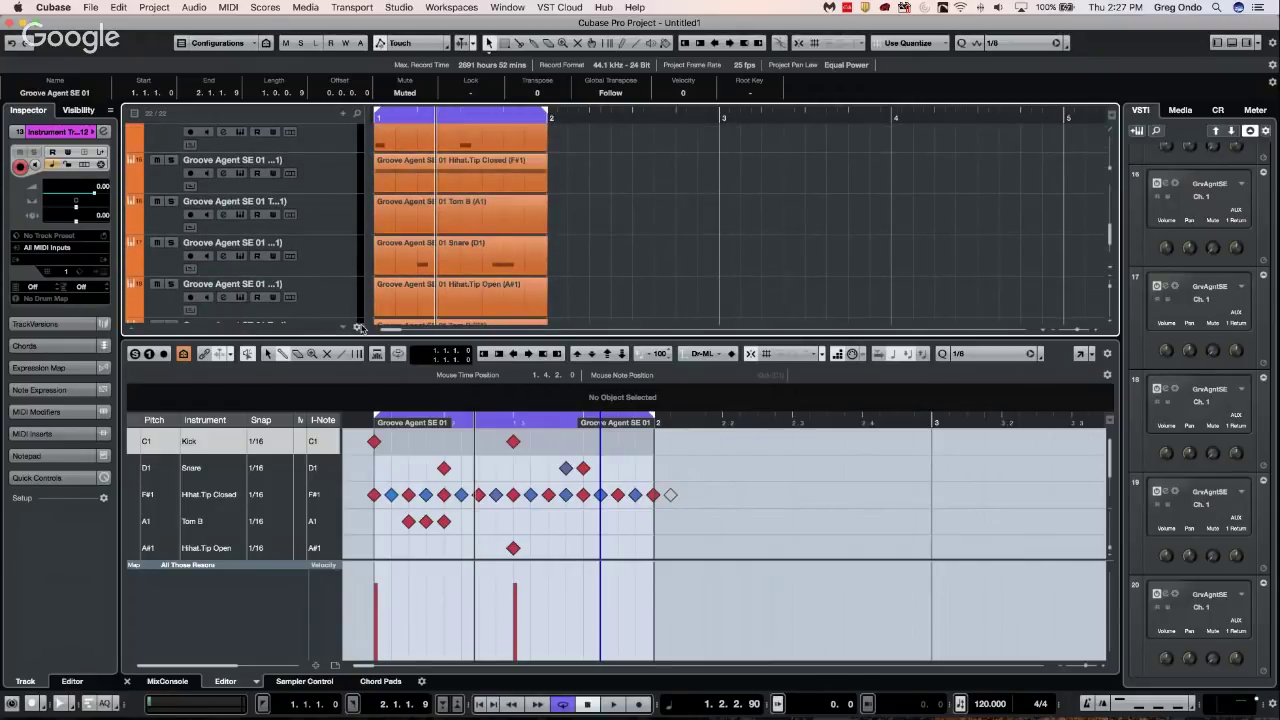
drag(358, 328, 360, 485)
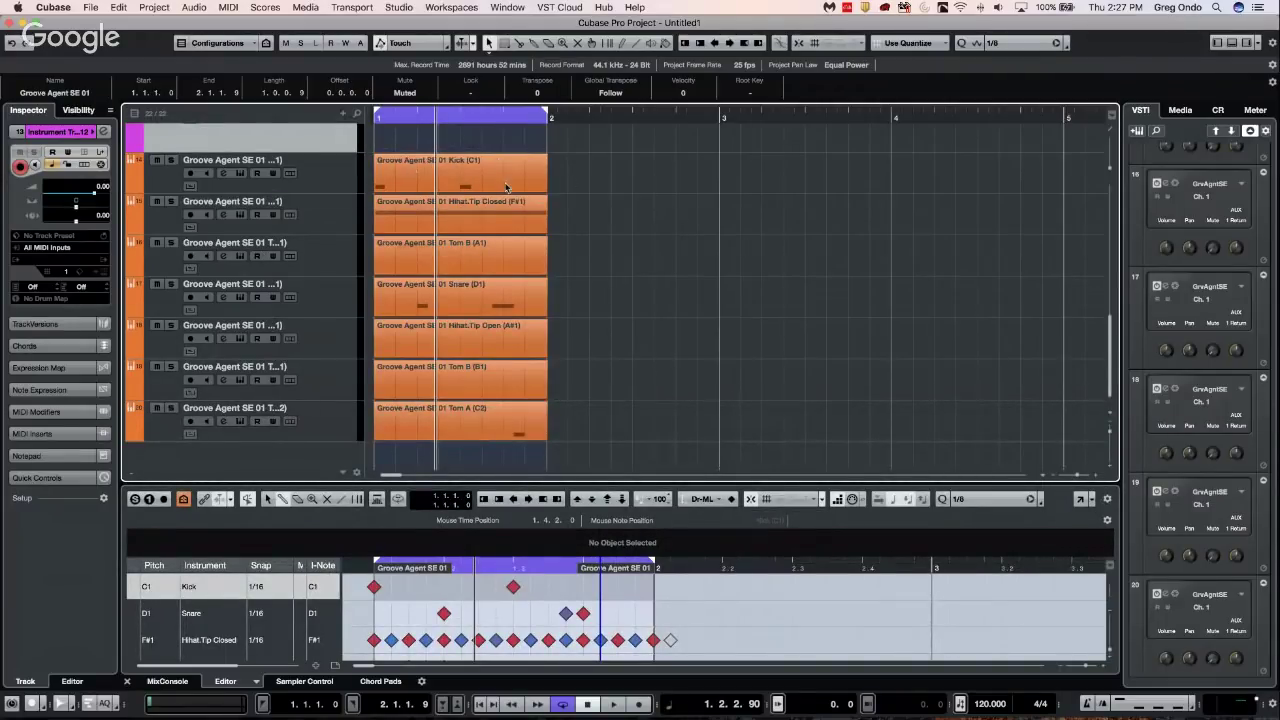
scroll(480, 166, up, 1)
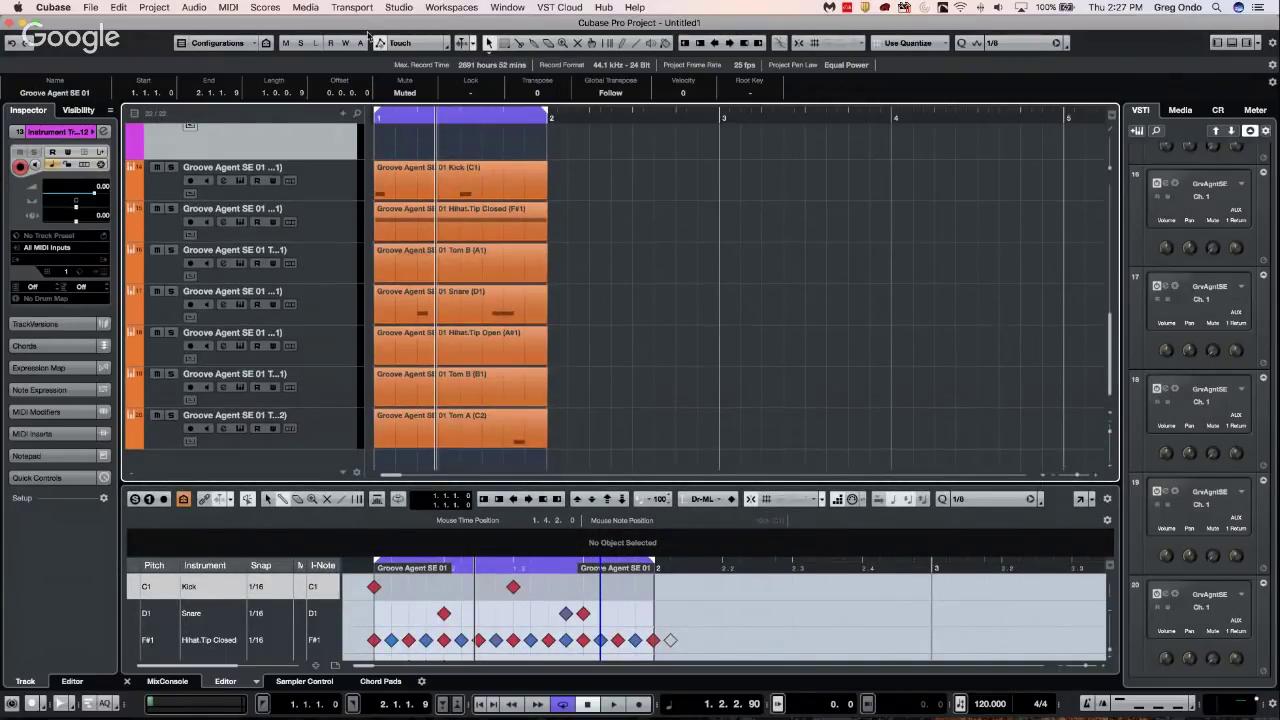
key(super+z)
click(229, 7)
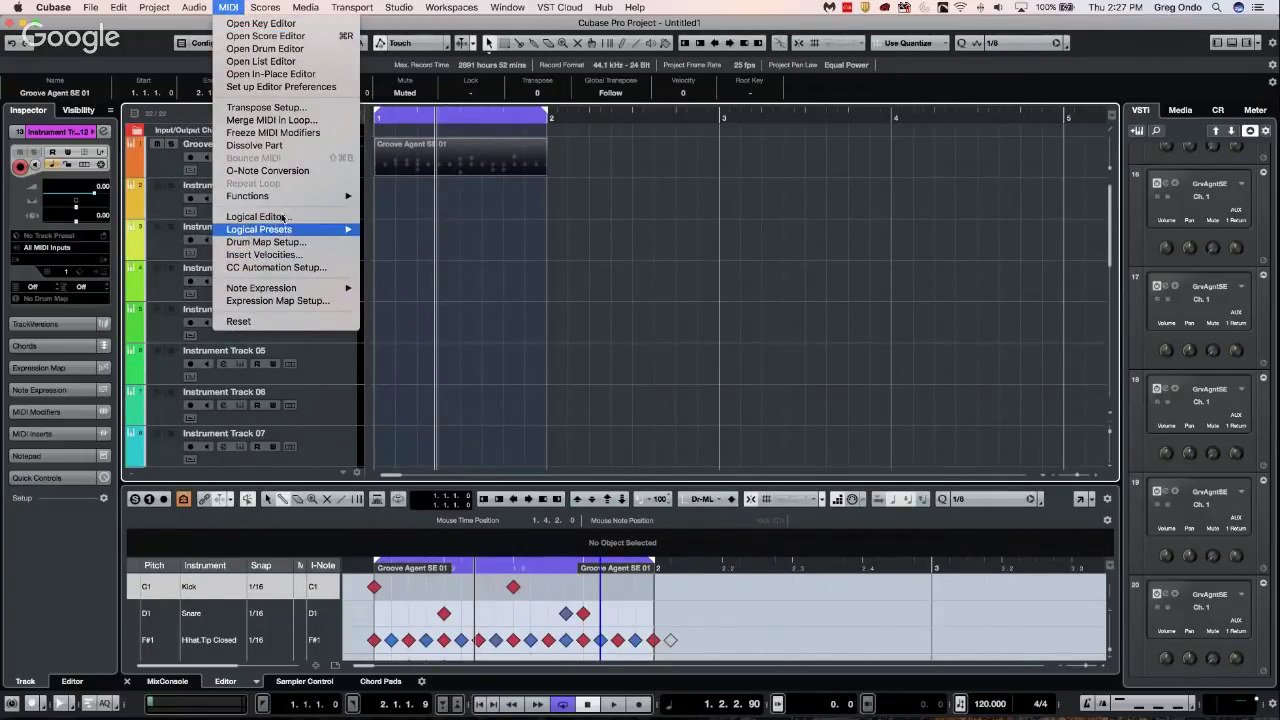
click(289, 147)
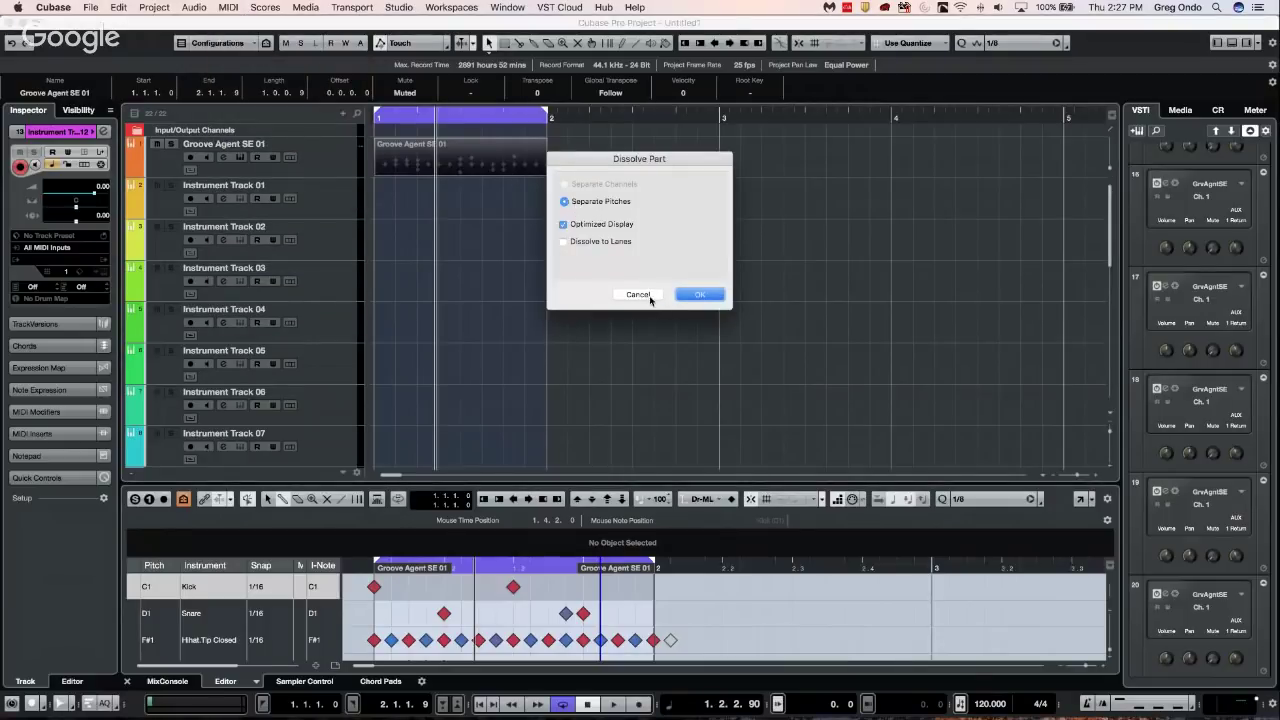
click(650, 299)
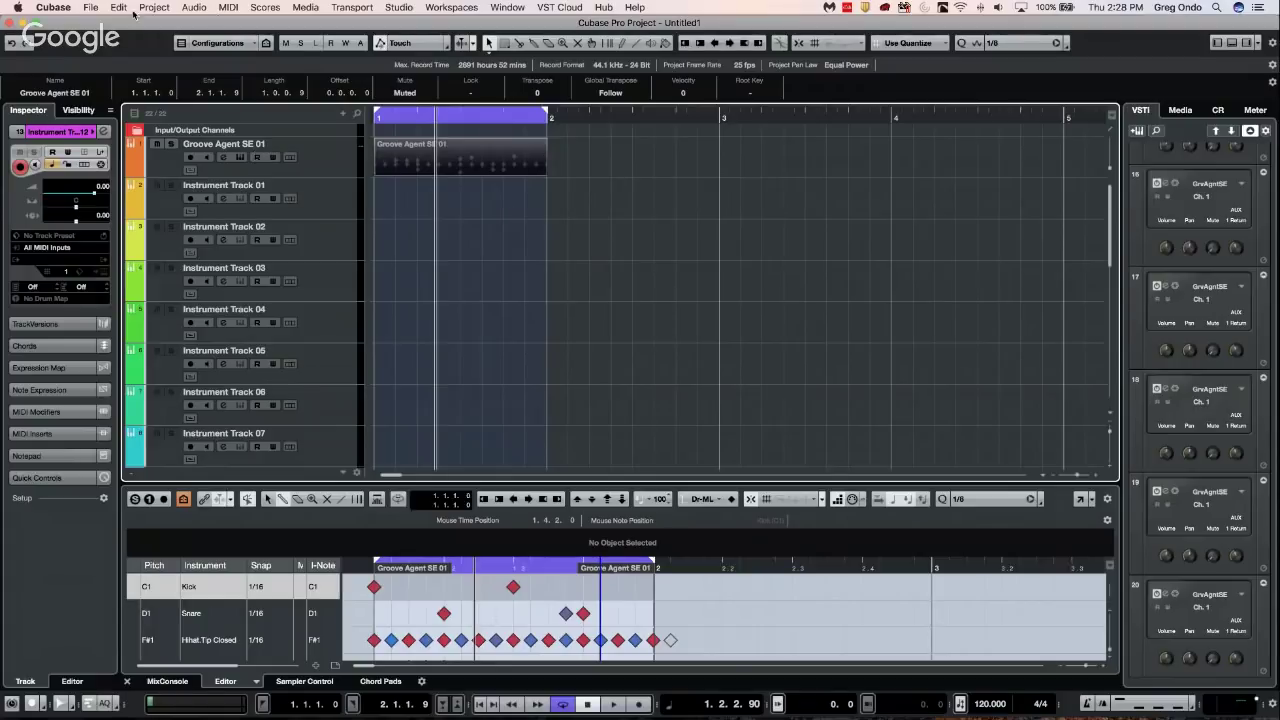
Create a new empty project in the offered project folder
click(89, 7)
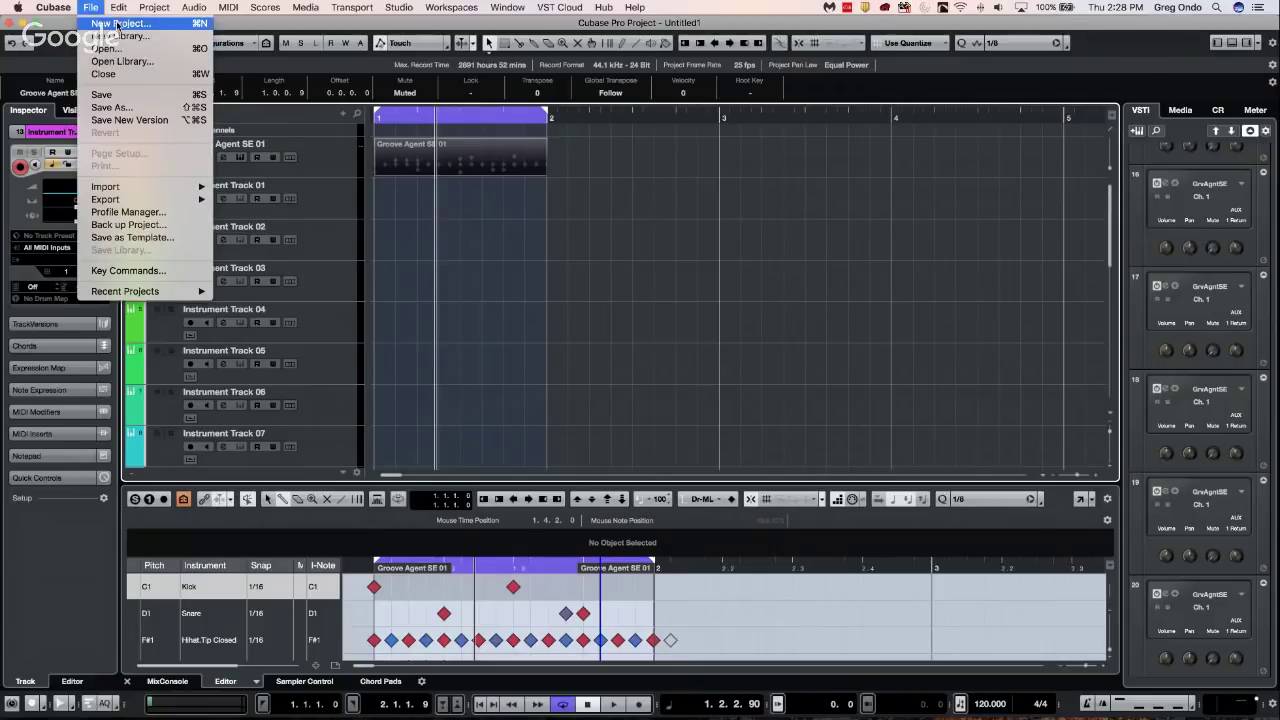
click(116, 24)
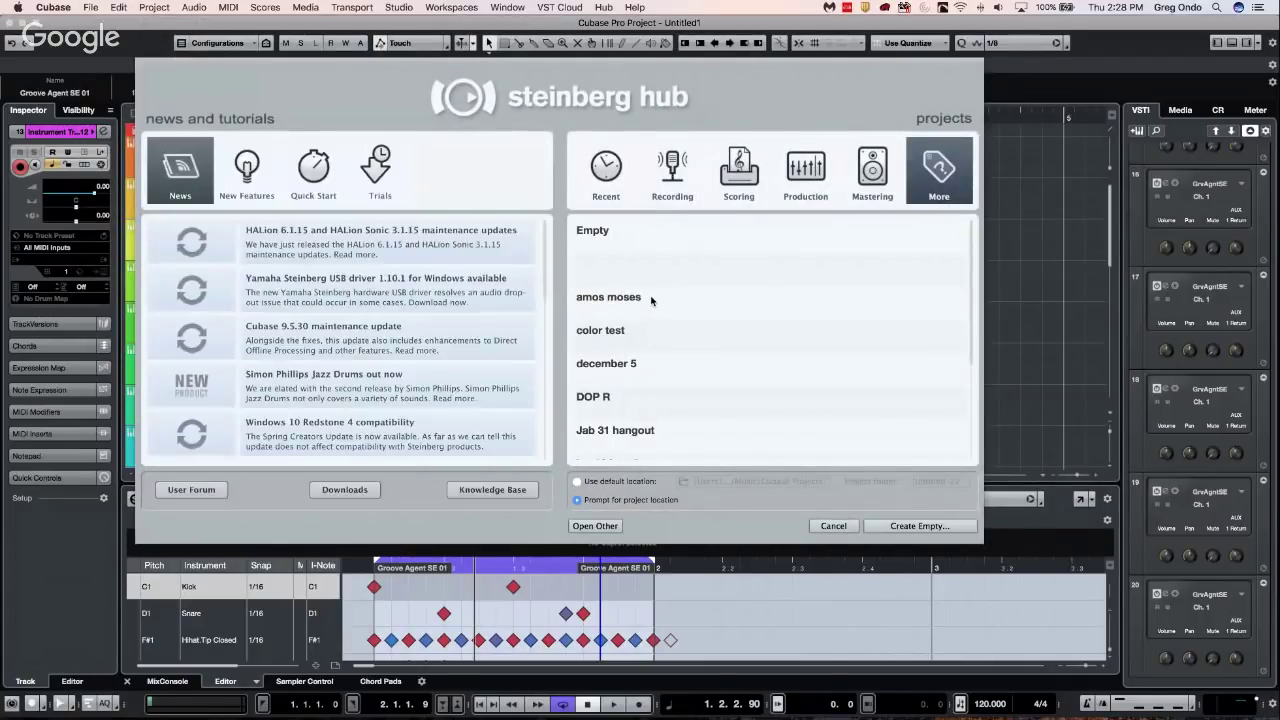
click(918, 525)
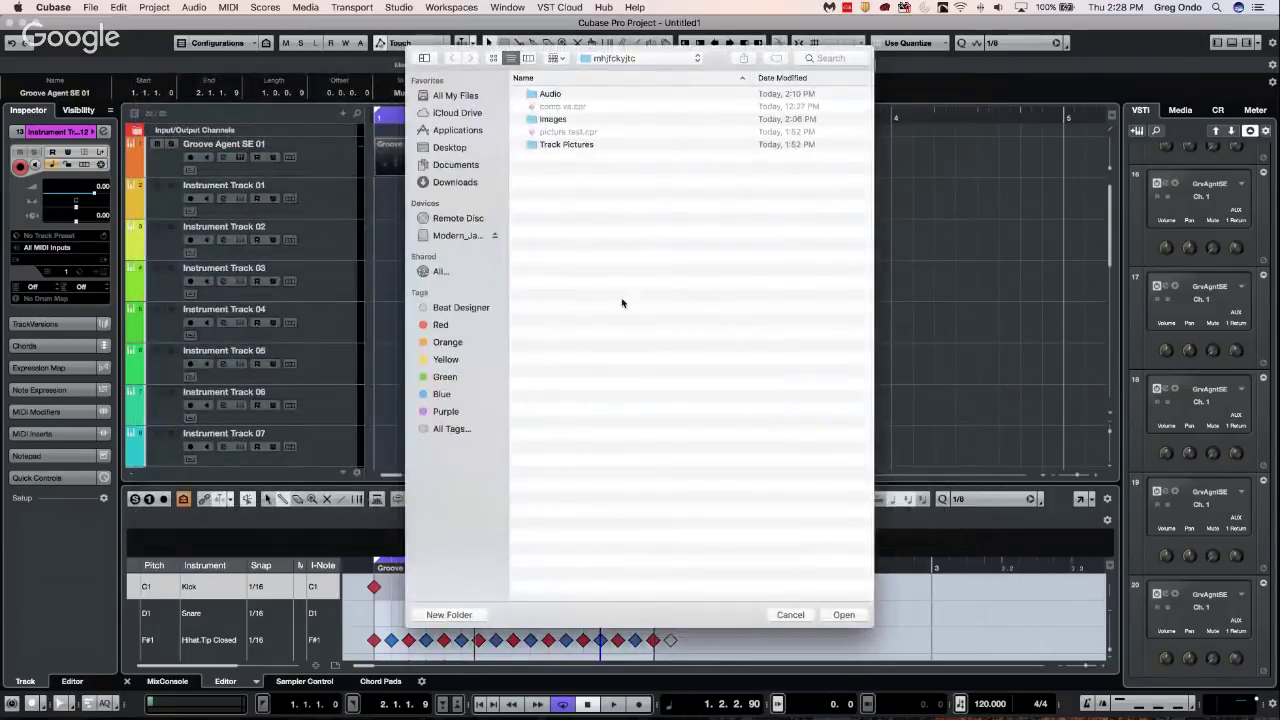
click(851, 615)
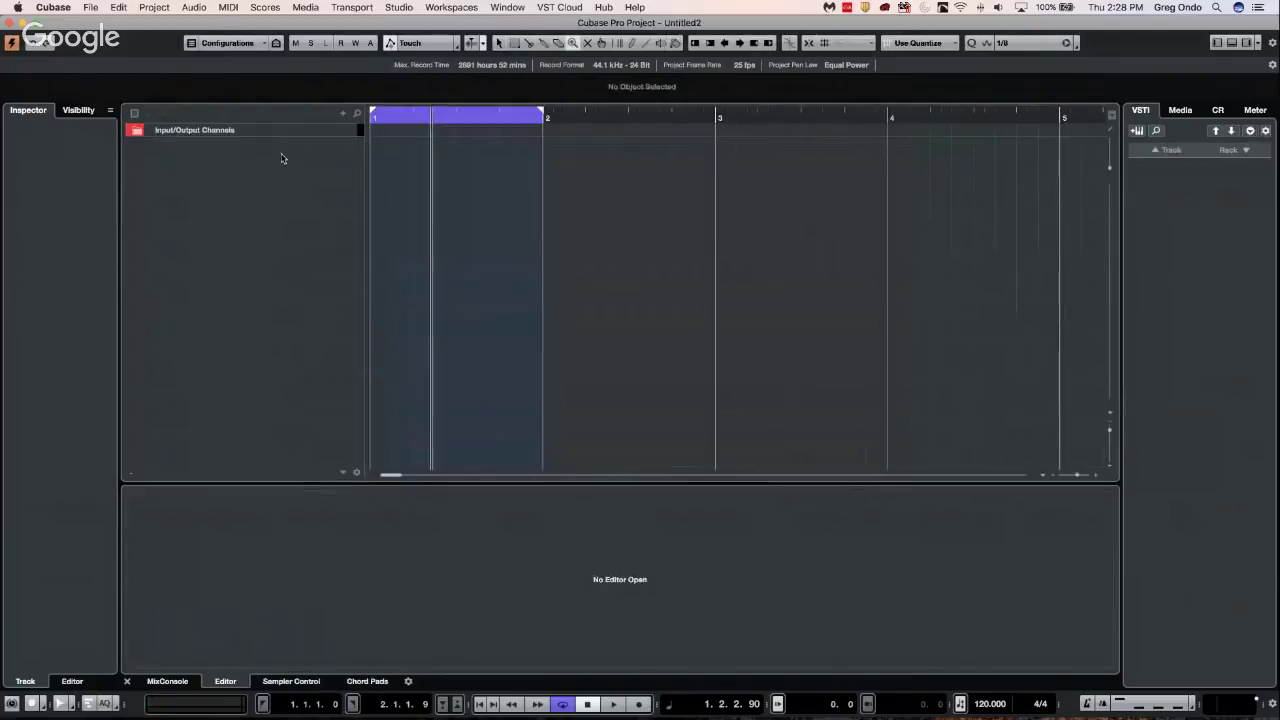
Add one instrument track using the Aurora Borealis preset from the Retrologue Library
right_click(282, 165)
click(370, 194)
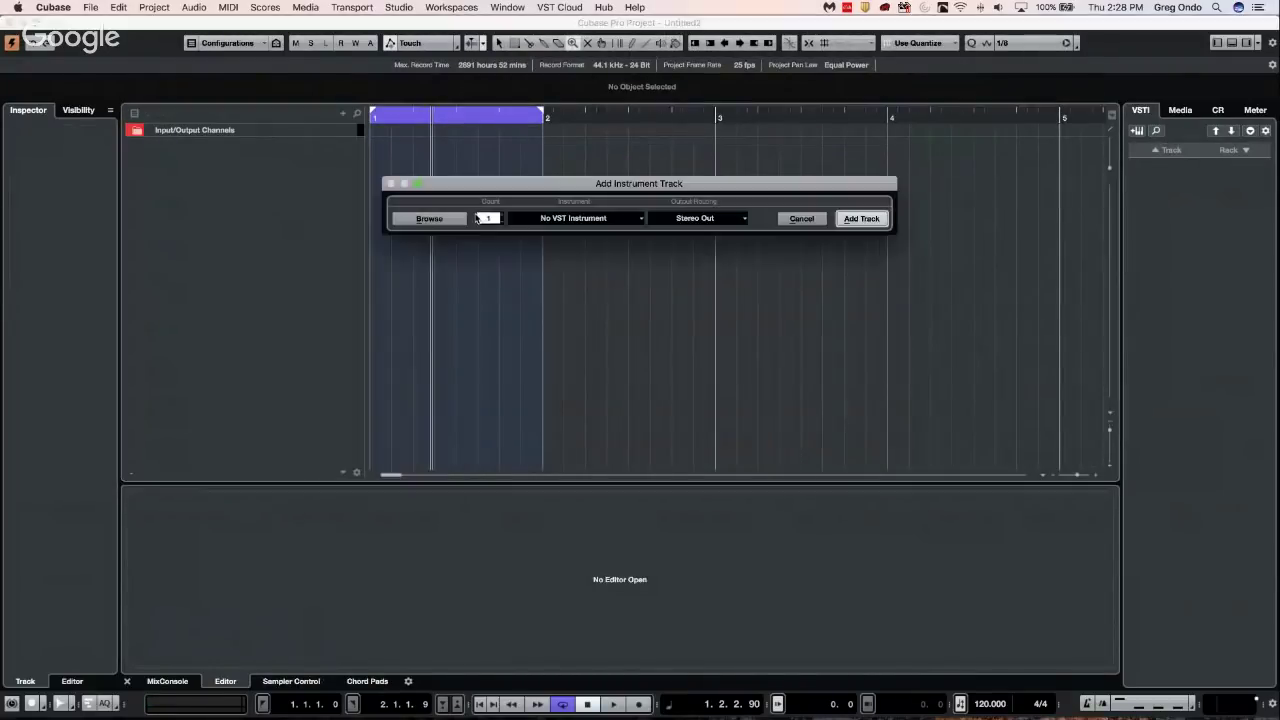
click(585, 220)
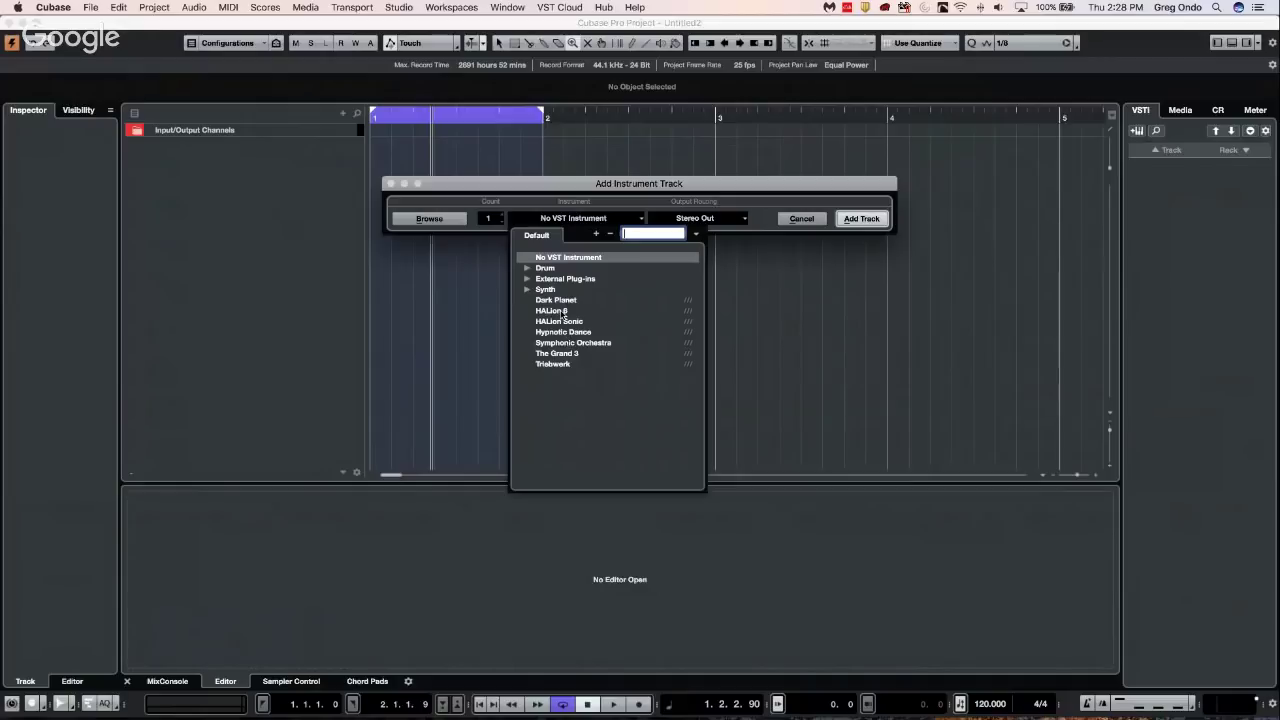
click(527, 289)
click(586, 354)
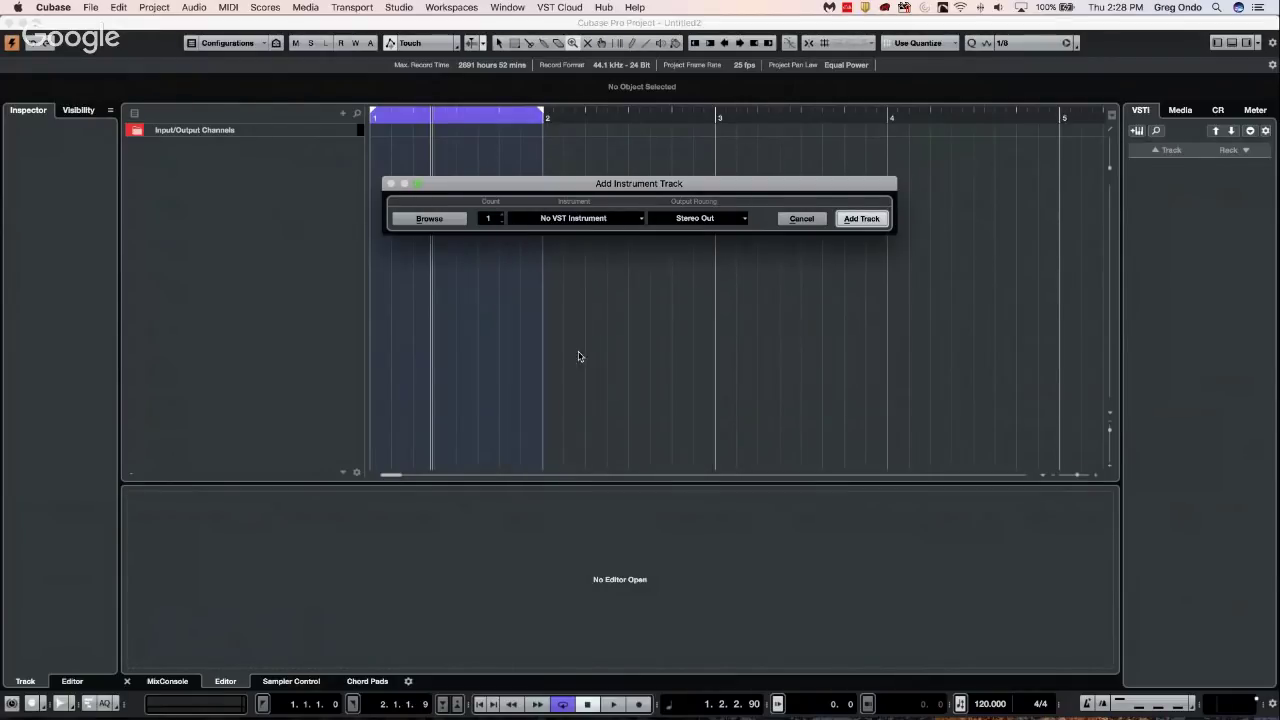
click(429, 218)
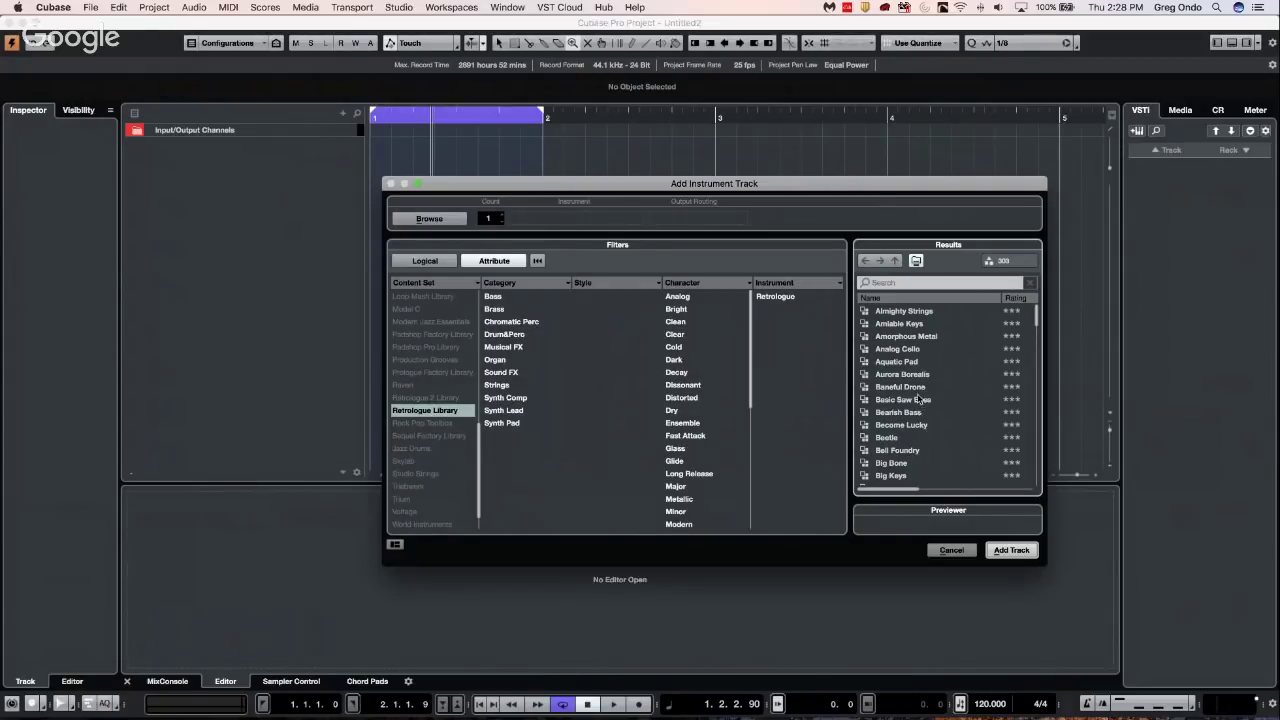
click(917, 374)
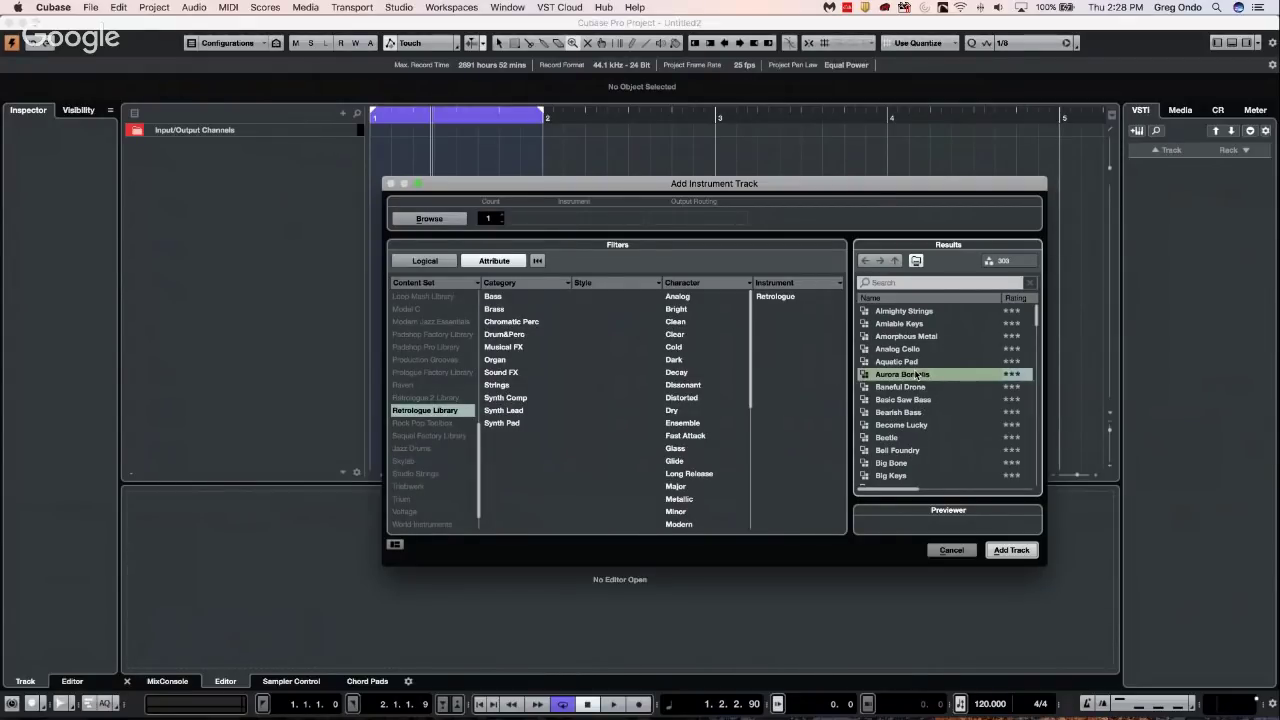
double_click(917, 374)
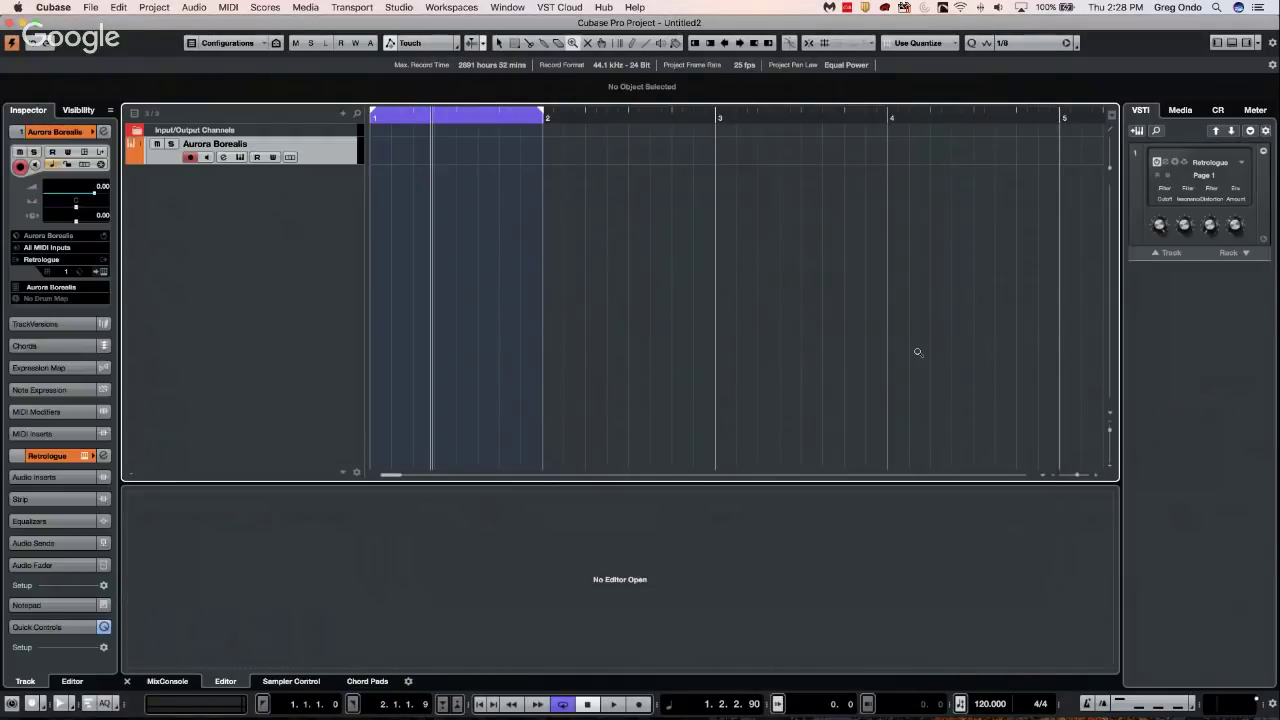
Draw an empty MIDI part on the Aurora Borealis track from bar 1 to bar 3
right_click(419, 147)
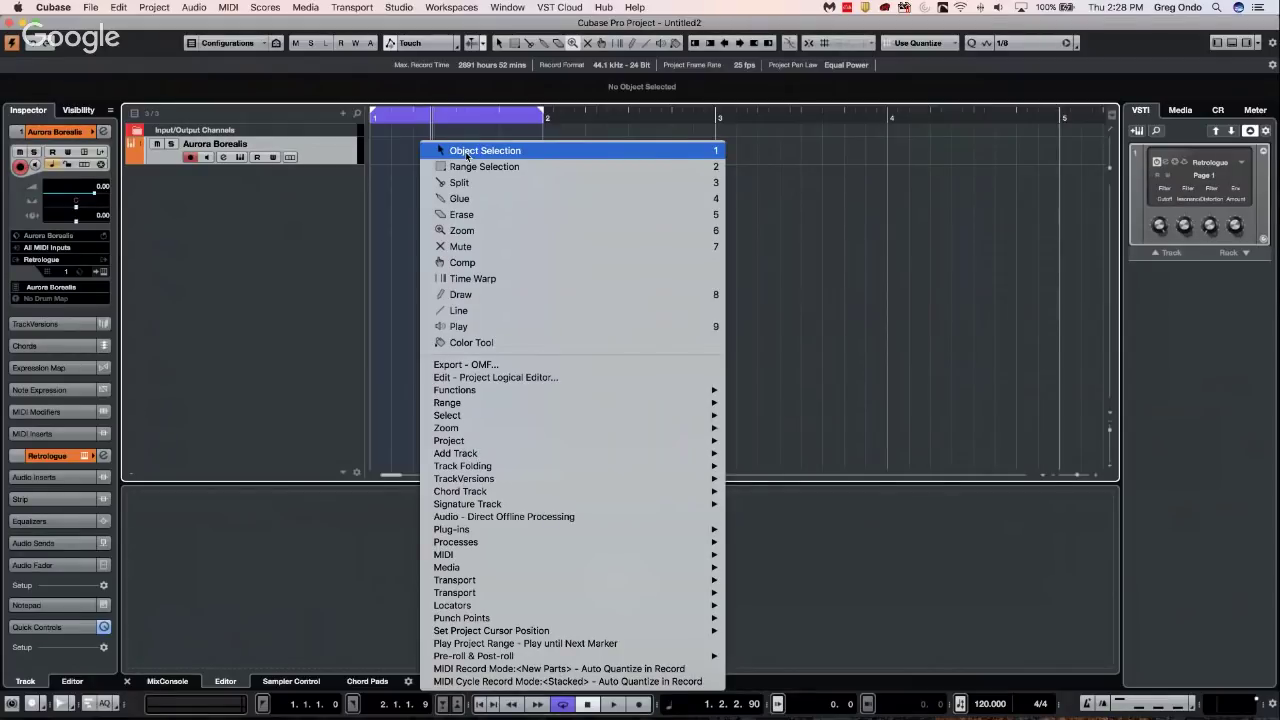
click(466, 152)
right_click(466, 155)
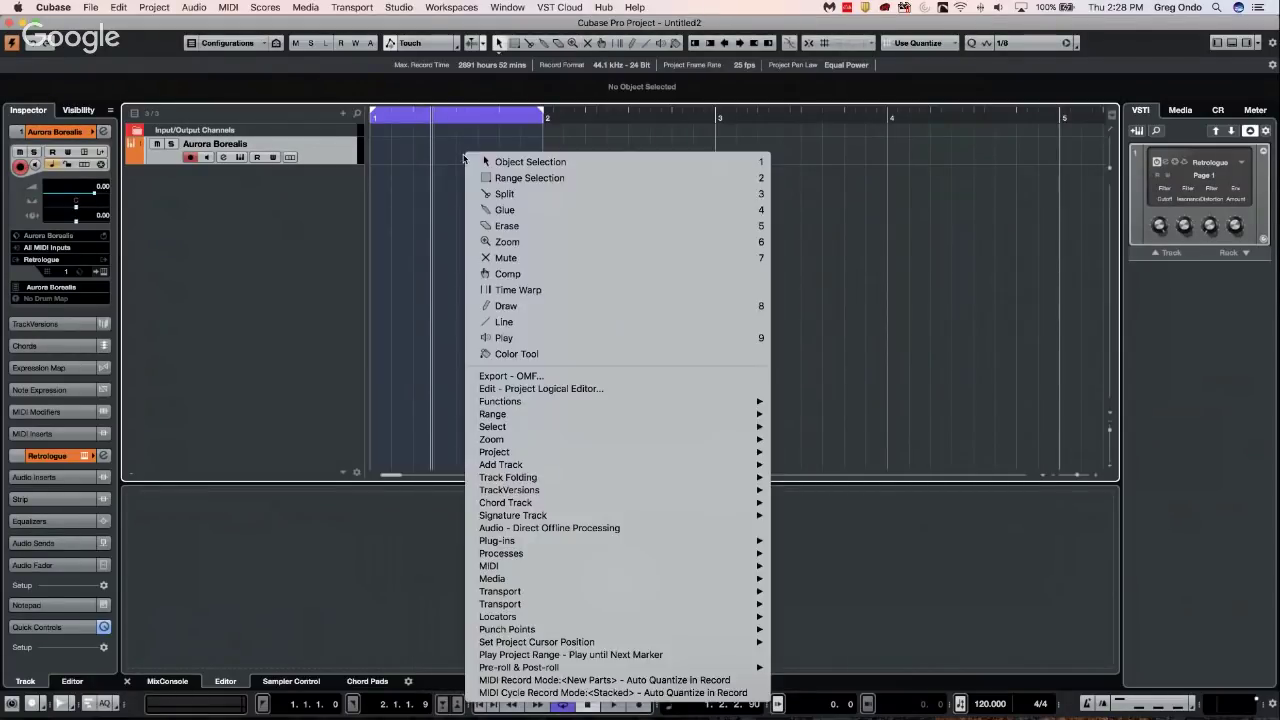
key(Down)
key(Down)
key(Return)
mouse_move(388, 139)
mouse_down()
mouse_move(555, 160)
mouse_move(713, 160)
mouse_move(511, 157)
mouse_move(713, 157)
mouse_up()
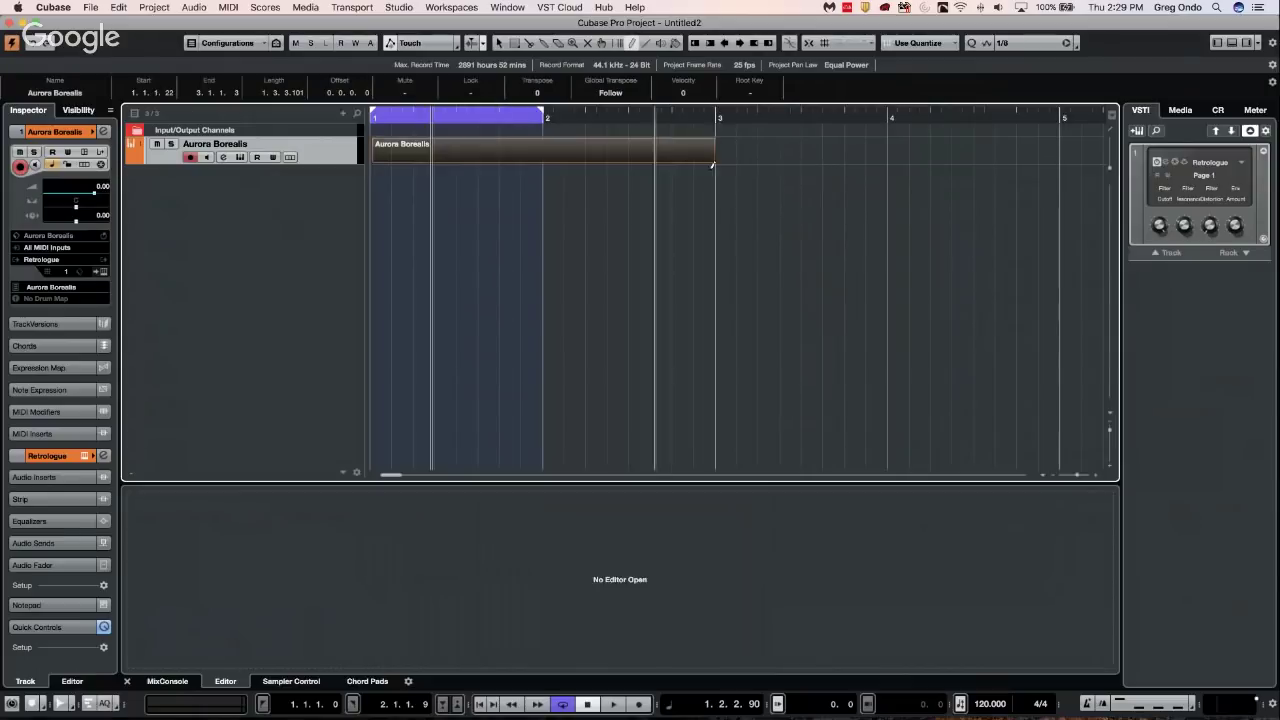
Open the new part in an enlarged Key Editor and link the editor's timeline to the project window
right_click(485, 146)
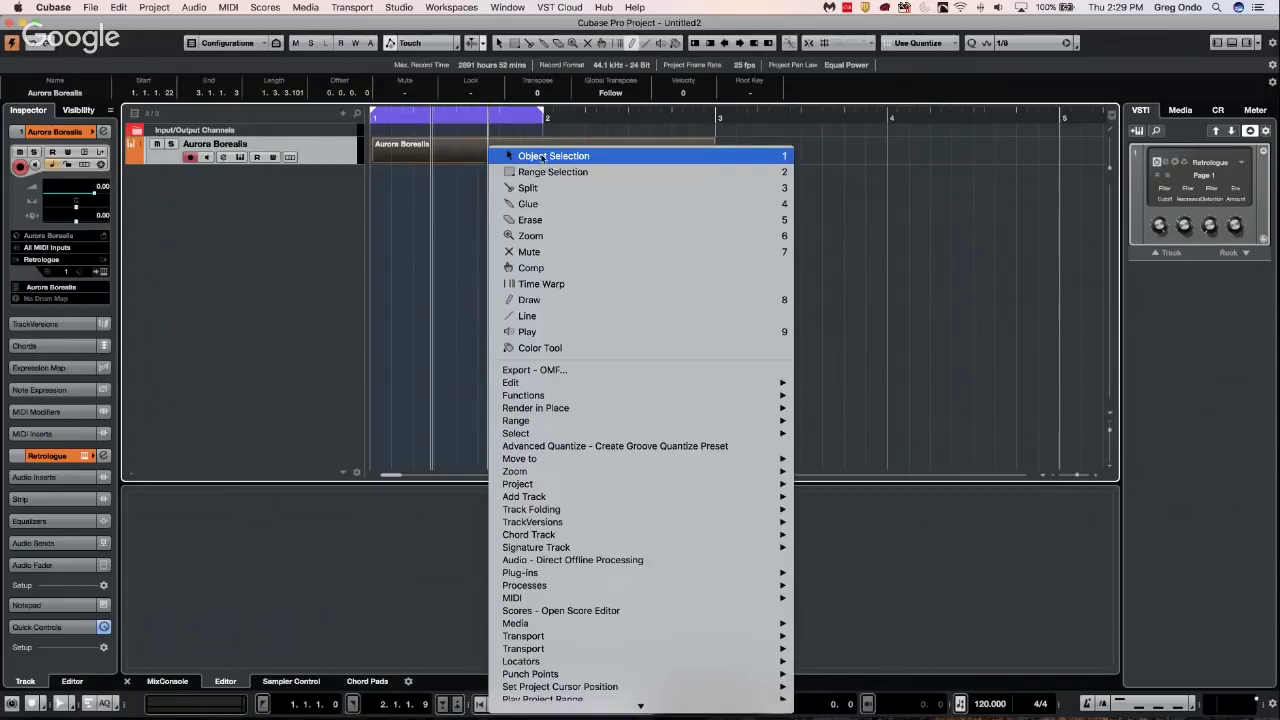
click(531, 154)
double_click(531, 154)
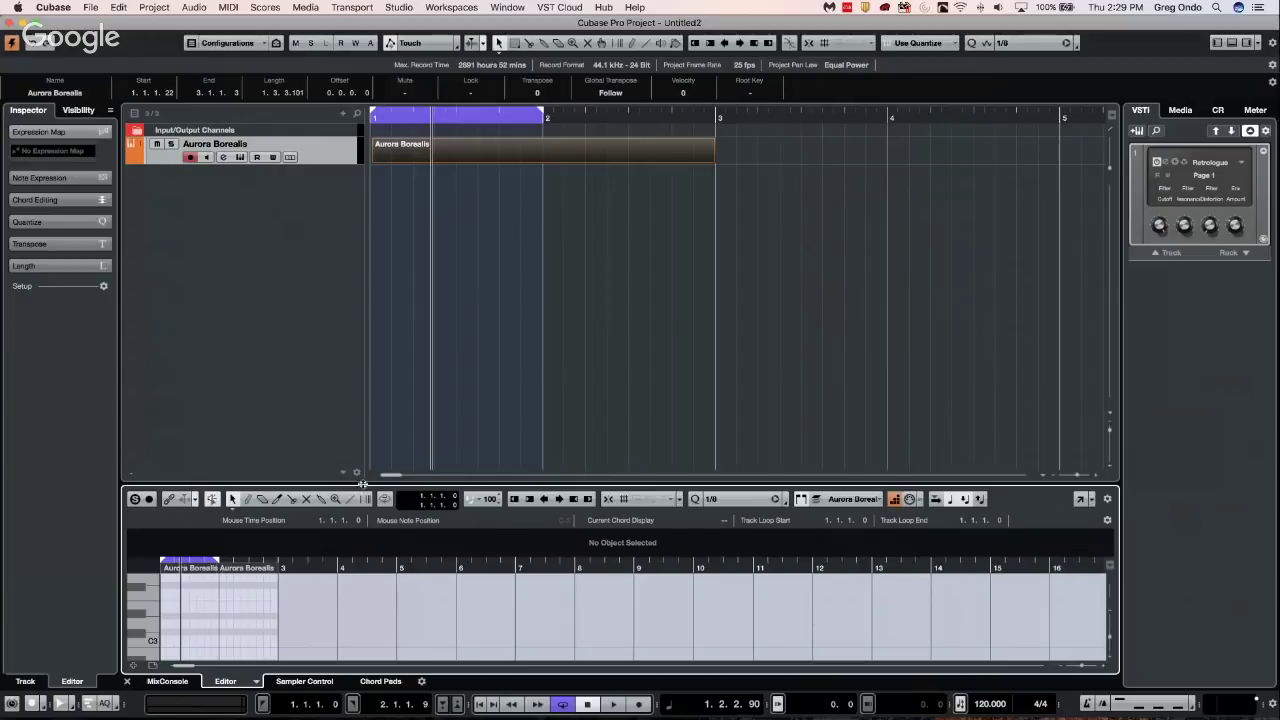
drag(363, 483, 382, 418)
click(170, 433)
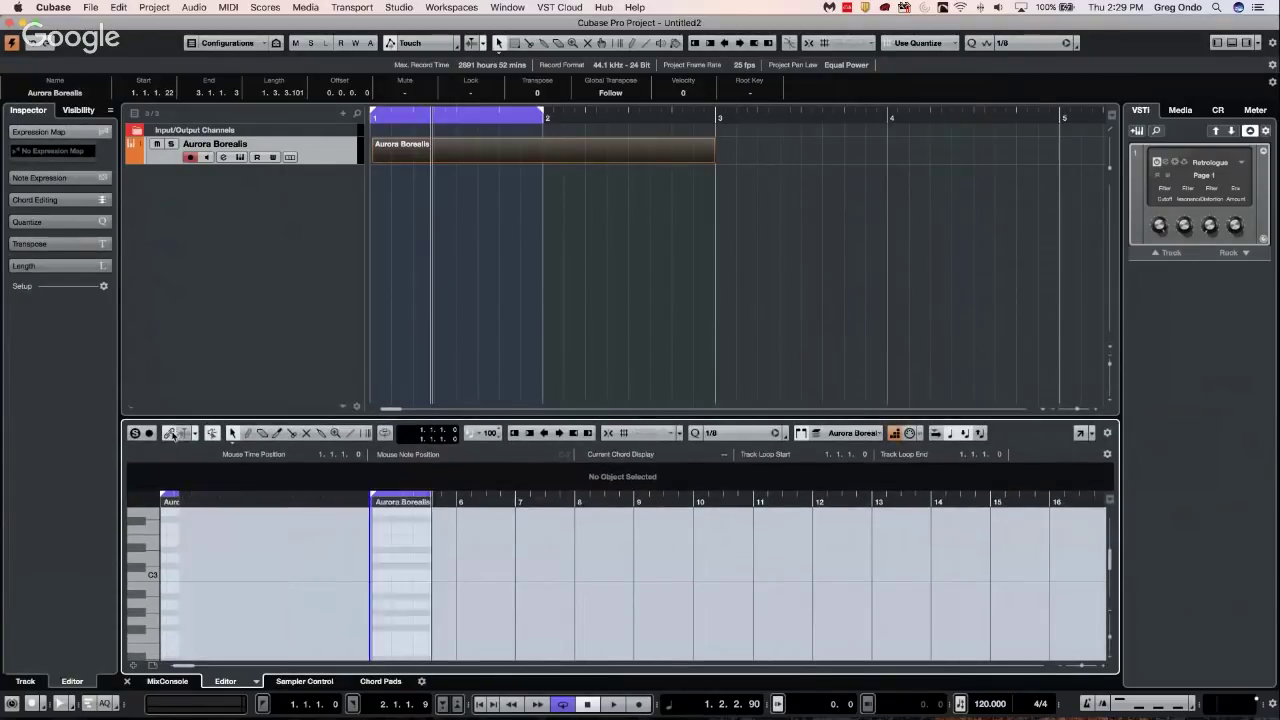
Draw notes between G2 and E3 across bars 1 and 2, including a D#3 running past bar 3 and an A#2 at the part's start
right_click(393, 572)
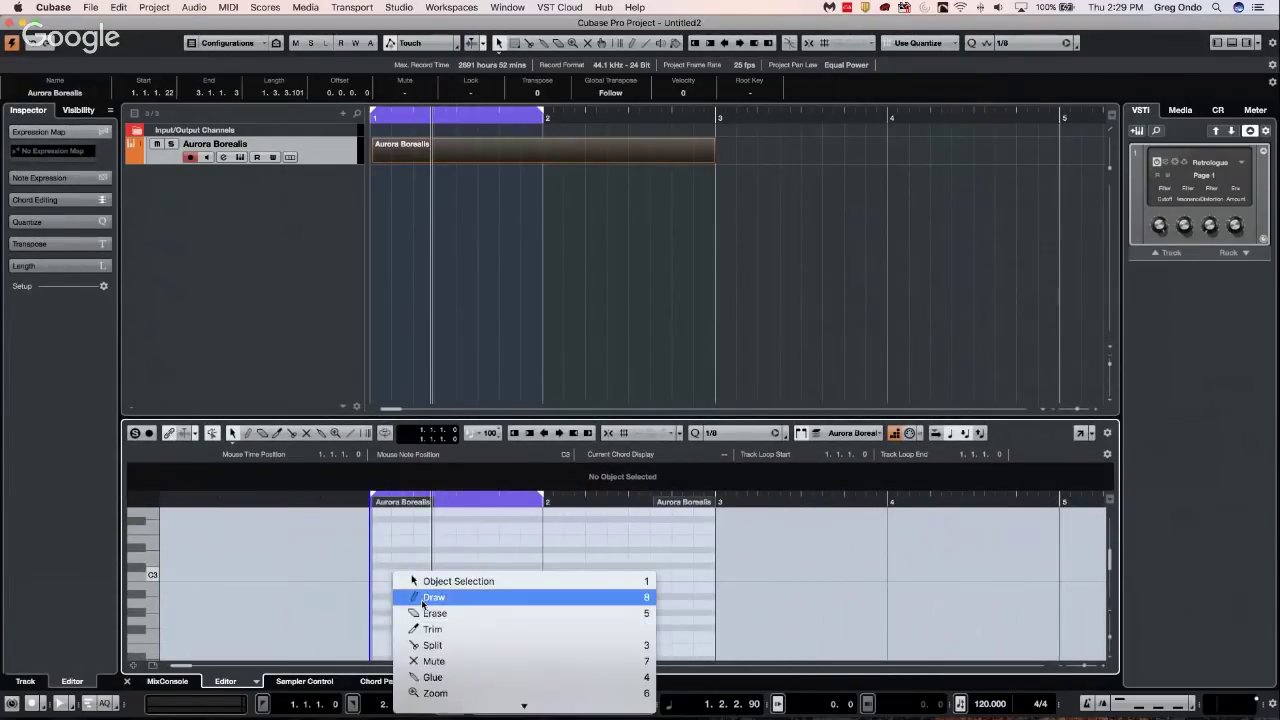
click(385, 595)
mouse_move(385, 595)
mouse_down()
mouse_move(425, 614)
mouse_move(461, 584)
mouse_move(565, 620)
mouse_move(616, 607)
mouse_move(593, 566)
mouse_move(509, 551)
mouse_move(372, 556)
mouse_up()
drag(663, 550, 721, 549)
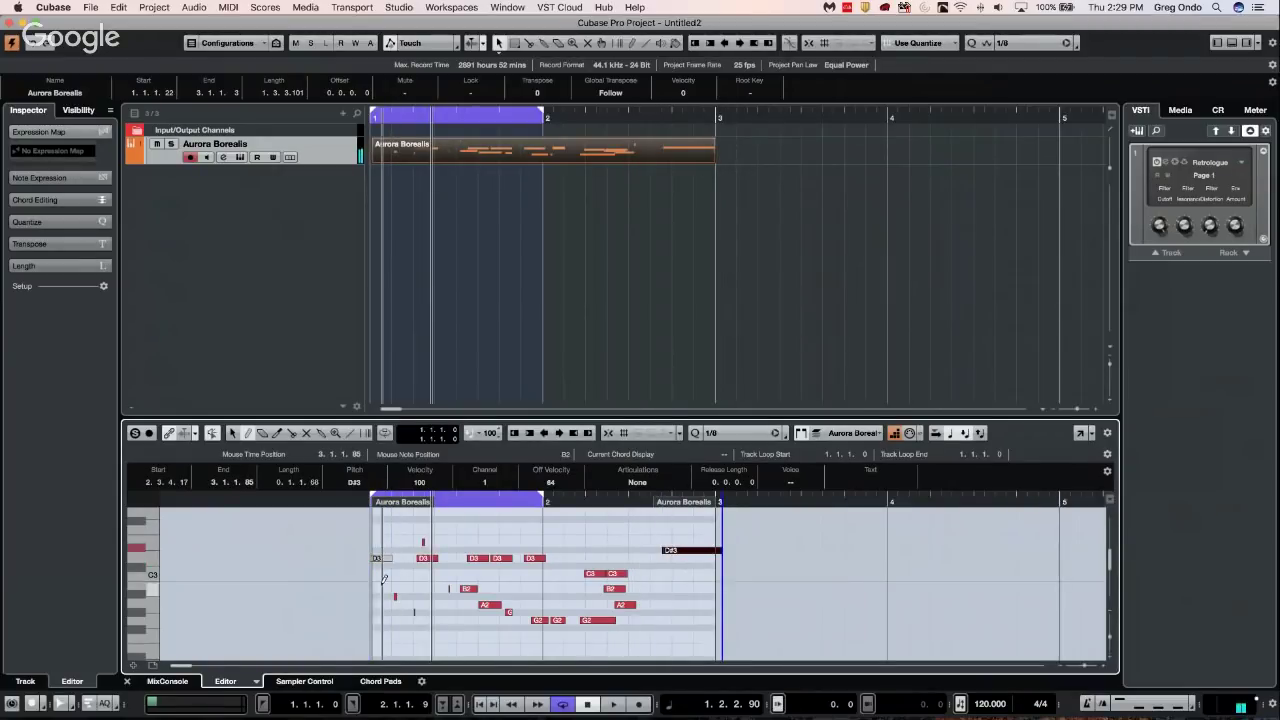
drag(371, 596, 394, 596)
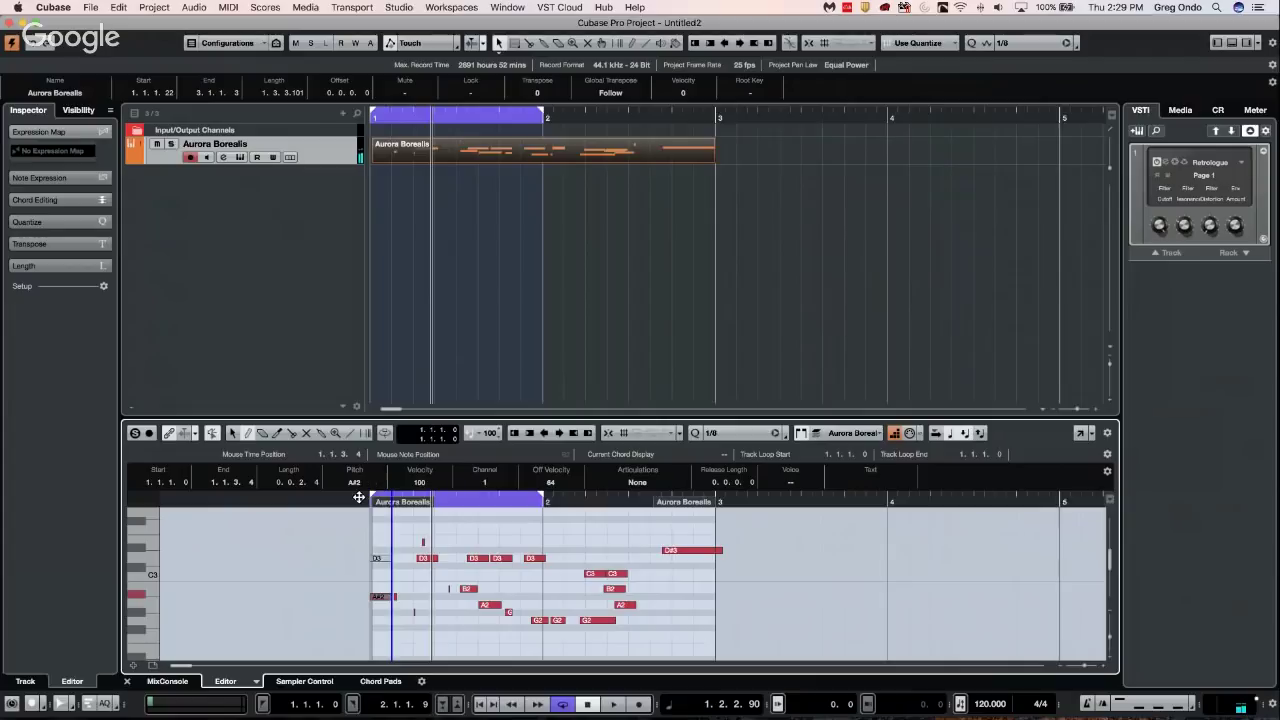
Shift the Aurora Borealis part to start at 1.1.3.34 and set the locators to the part
drag(393, 153, 416, 152)
drag(538, 115, 556, 115)
key(p)
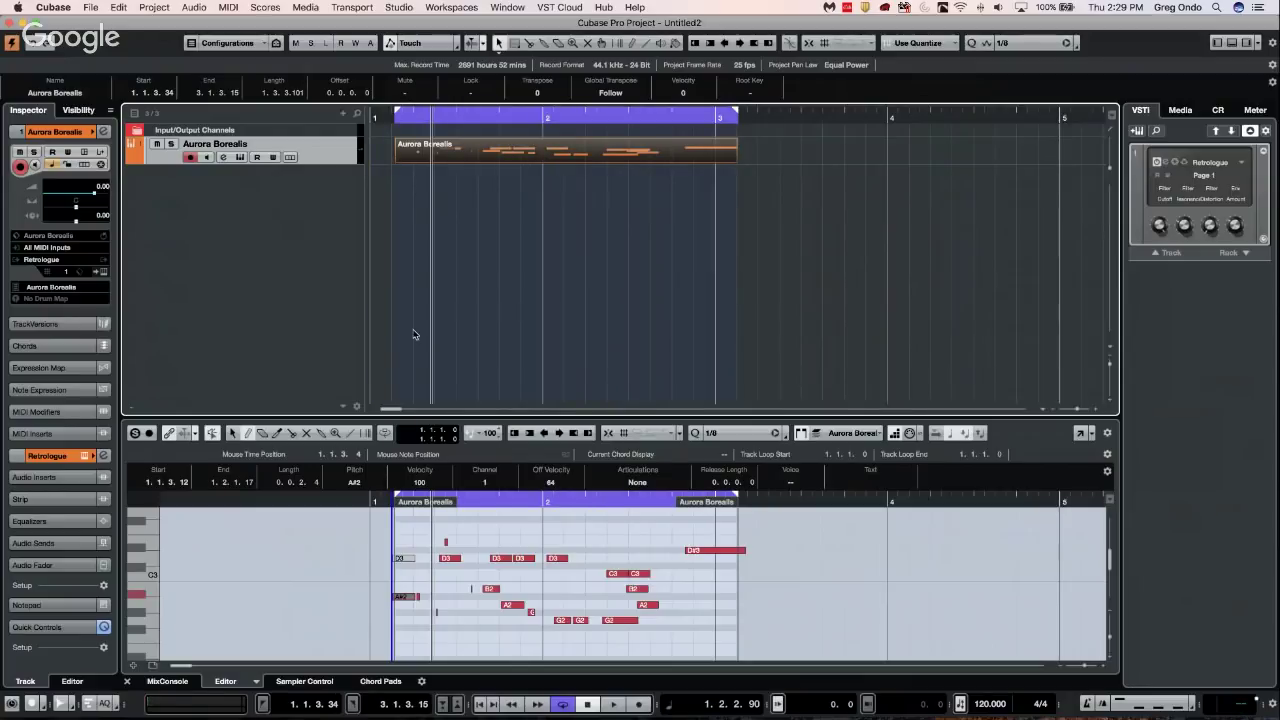
key(alt+s)
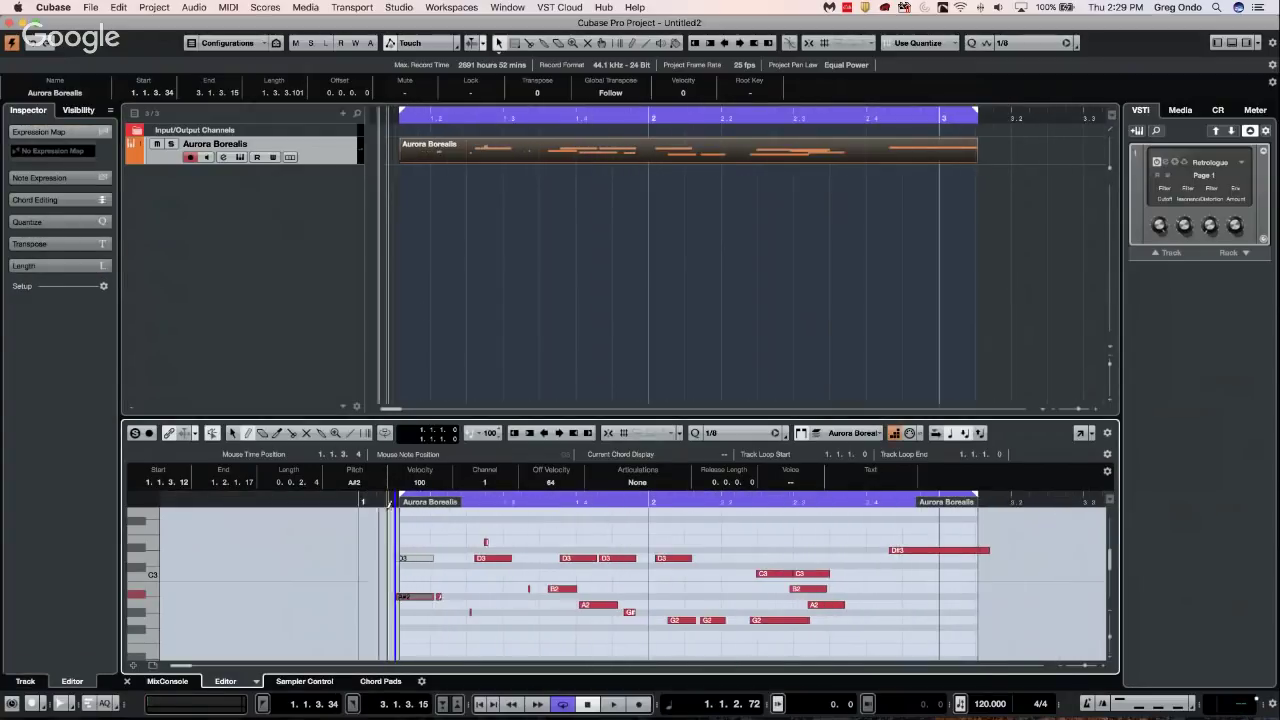
Try extending the part's start to 1.1.1.26 with Sizing Moves Contents, and undo the resize
right_click(411, 224)
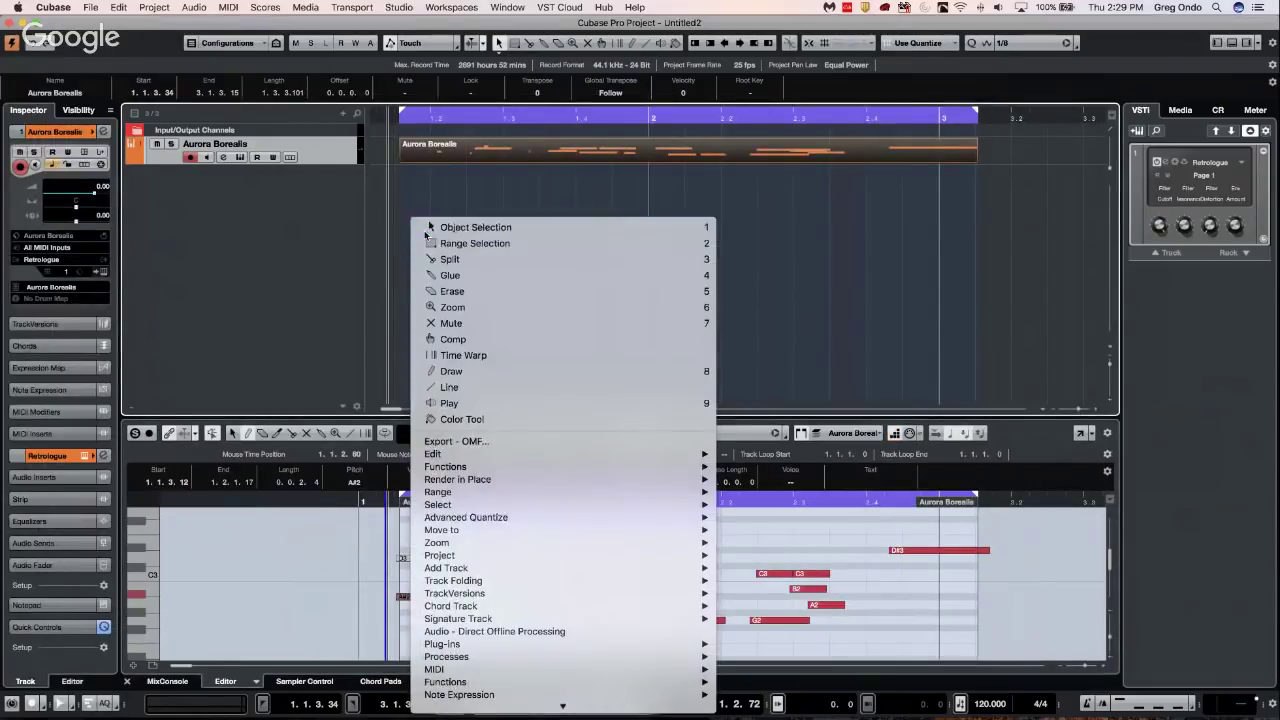
click(425, 227)
mouse_move(400, 152)
mouse_down()
mouse_move(363, 155)
mouse_move(400, 155)
mouse_move(380, 155)
mouse_up()
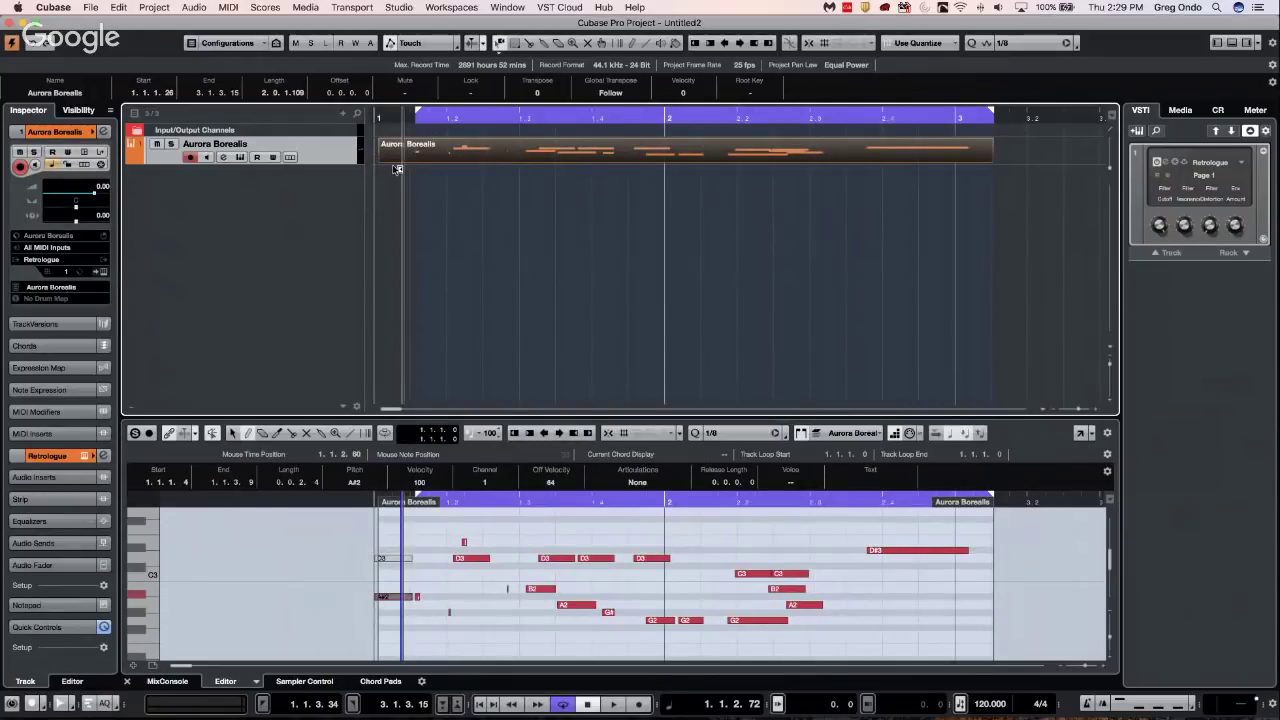
key(super+z)
Switch to Normal Sizing and extend the part's start back to 1.1.1.0
click(502, 46)
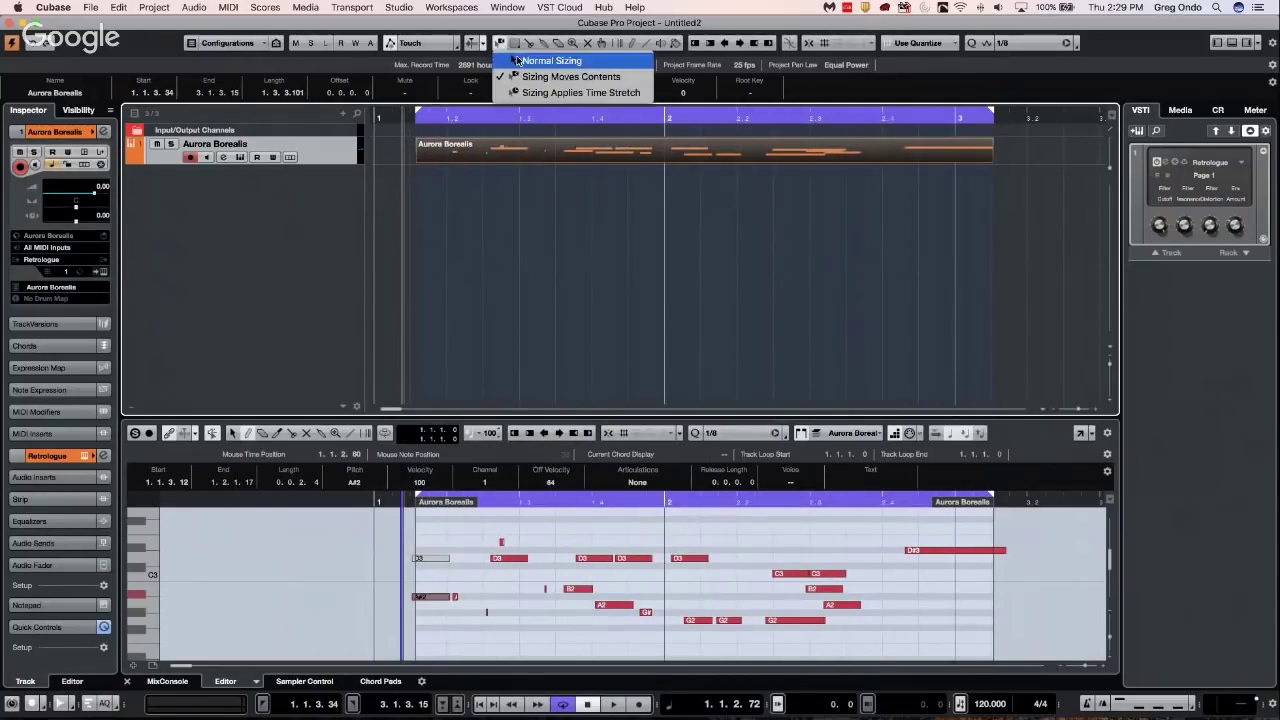
click(530, 57)
drag(417, 158, 376, 157)
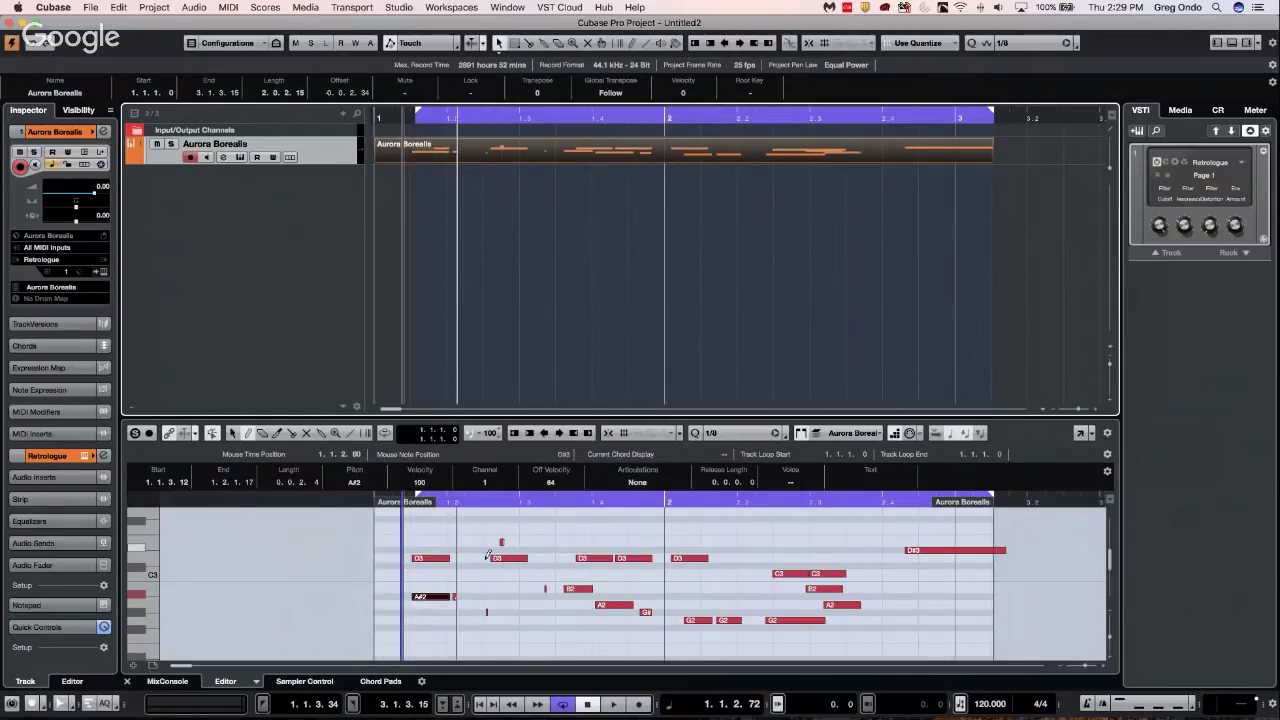
click(130, 161)
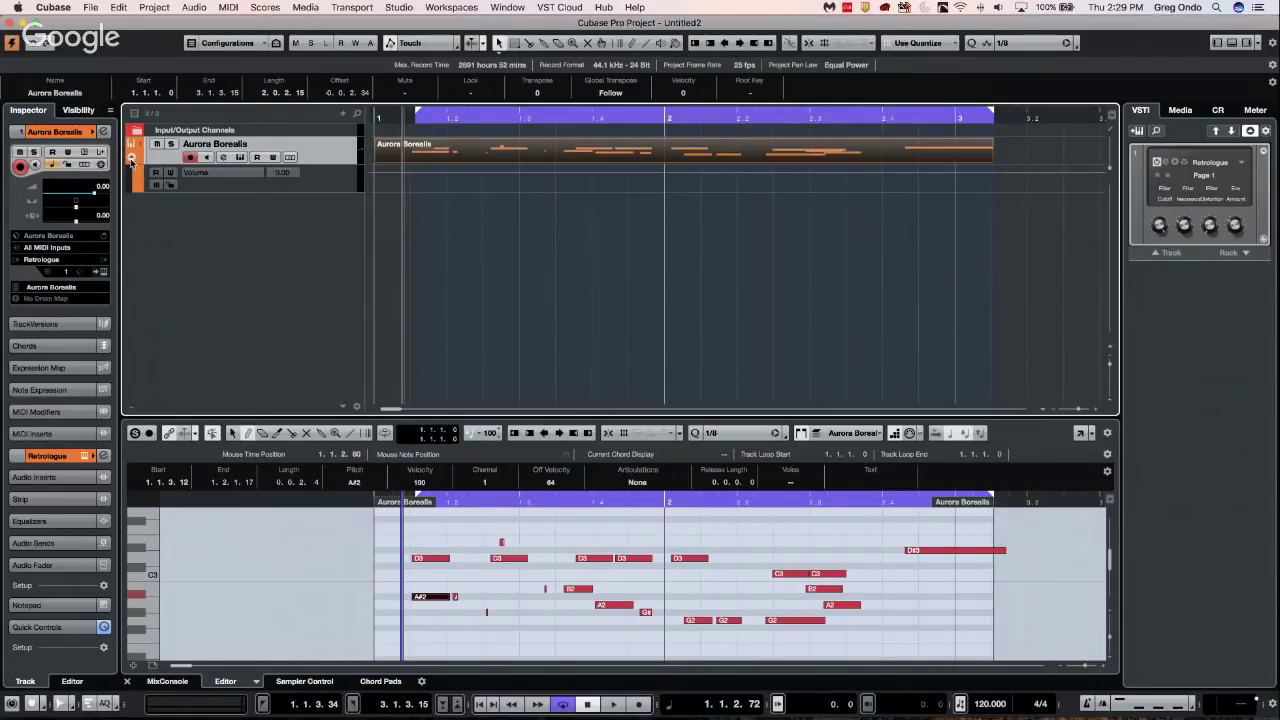
click(130, 161)
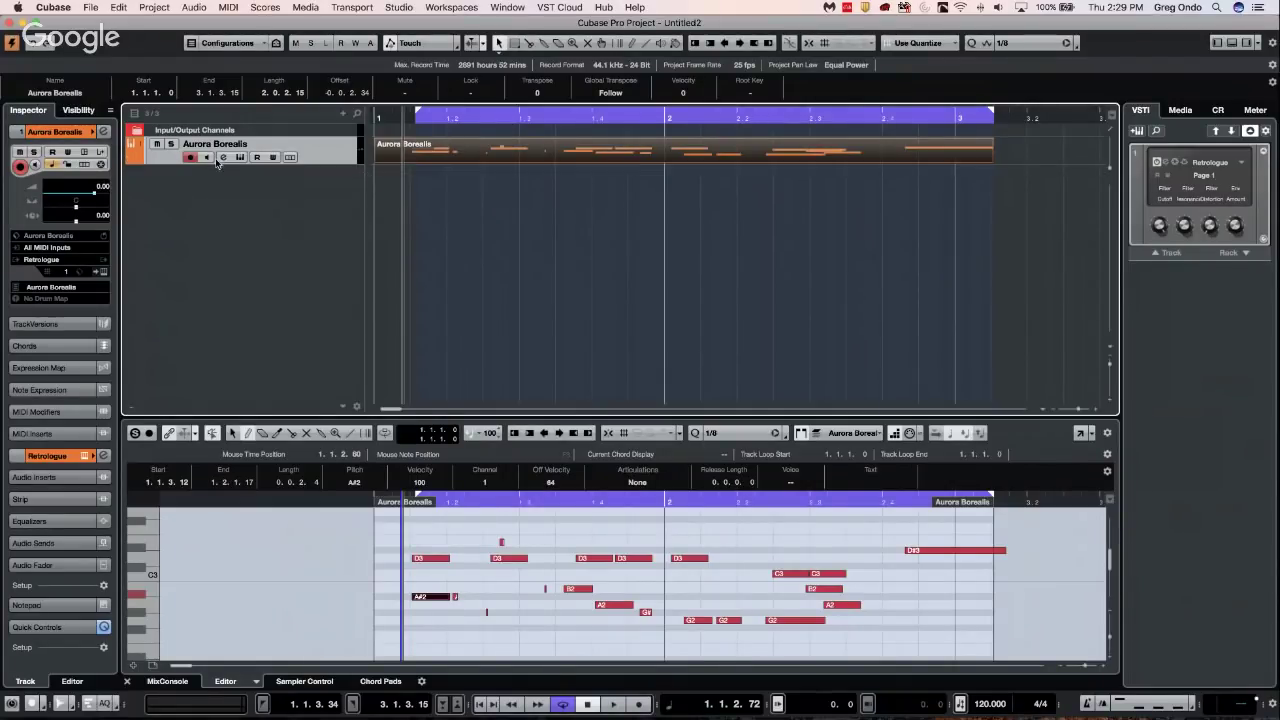
right_click(334, 158)
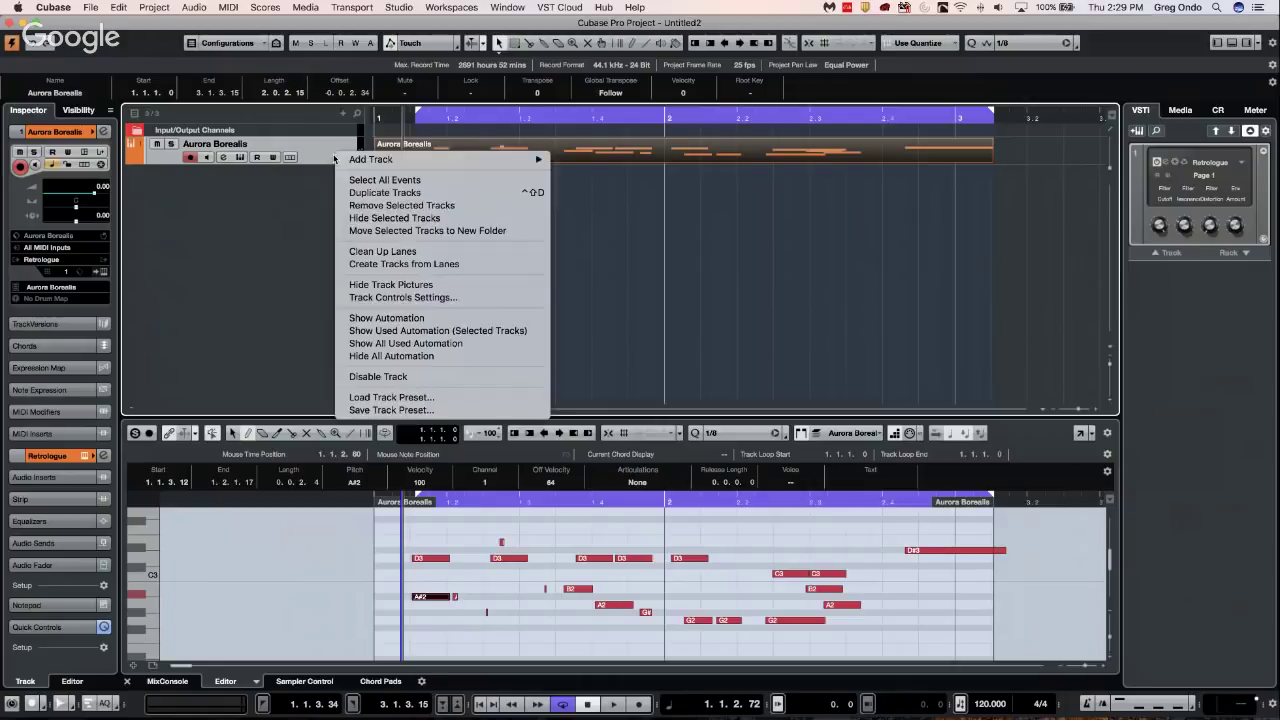
click(465, 519)
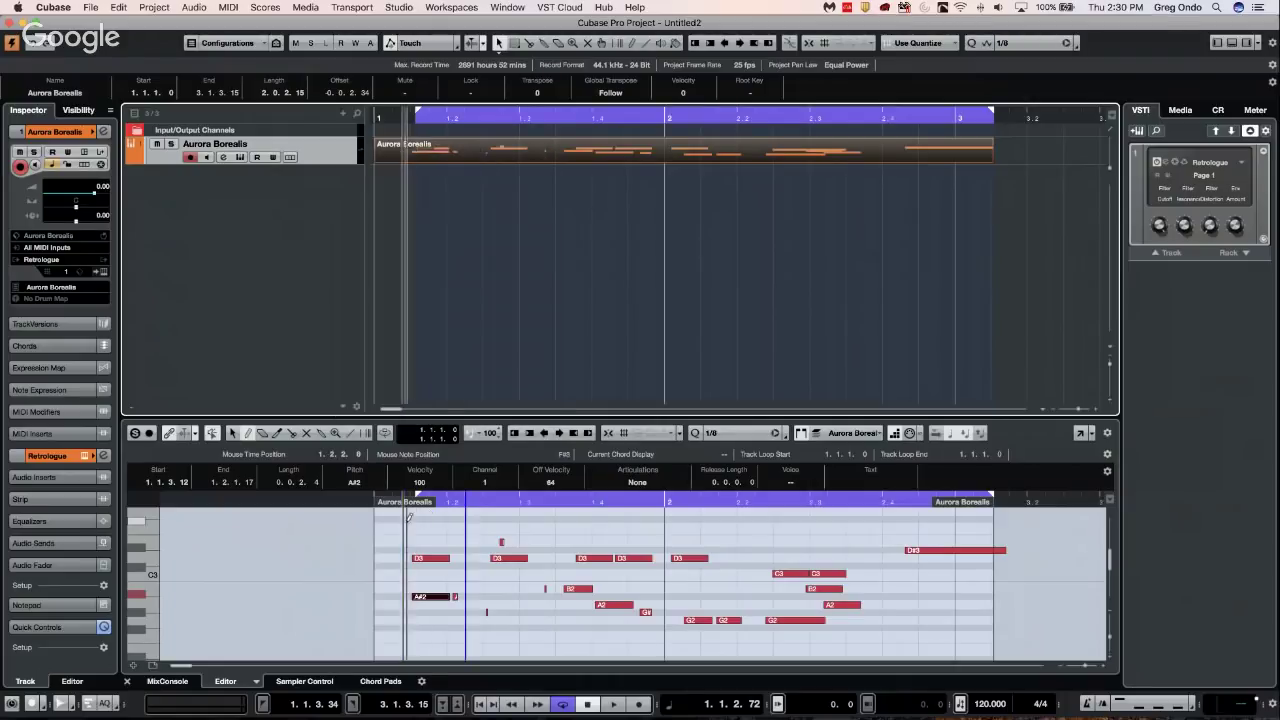
Try moving the part's range from 1.1.3.37 to 2.1.1.9 to 3.2.1.48 with Range Selection, play it back, and undo the move
right_click(465, 152)
click(482, 177)
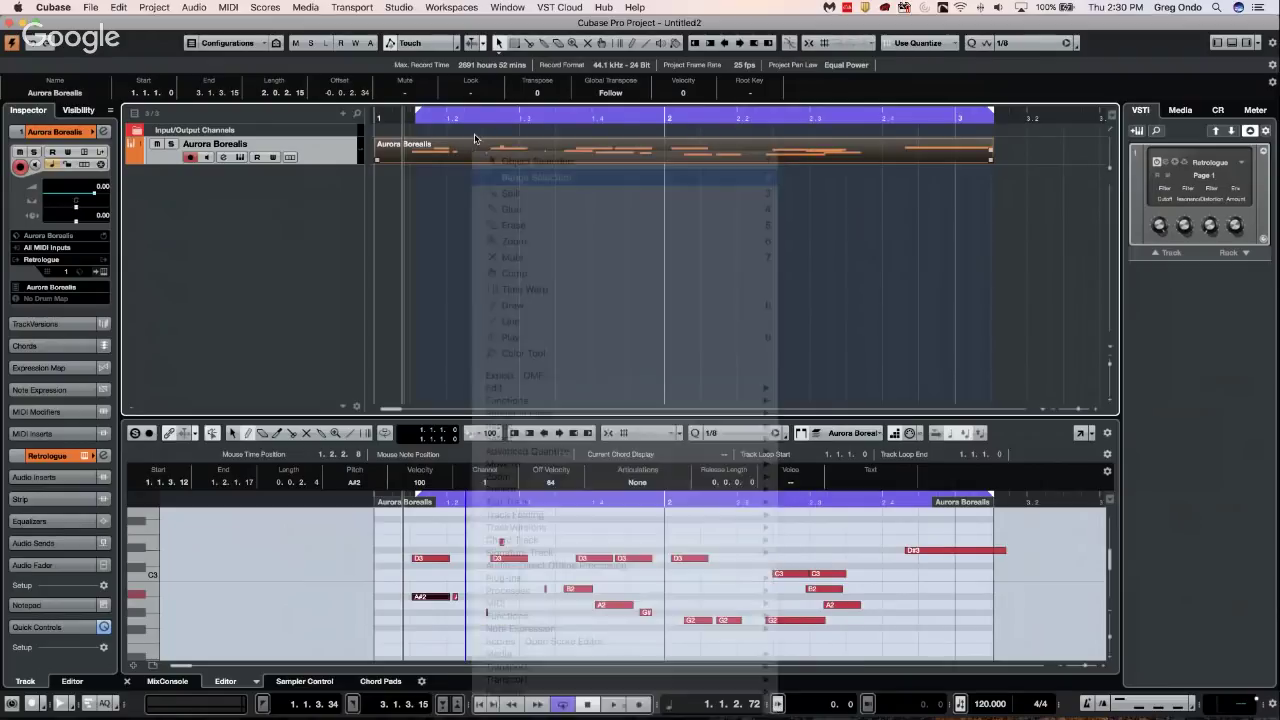
drag(414, 150, 665, 153)
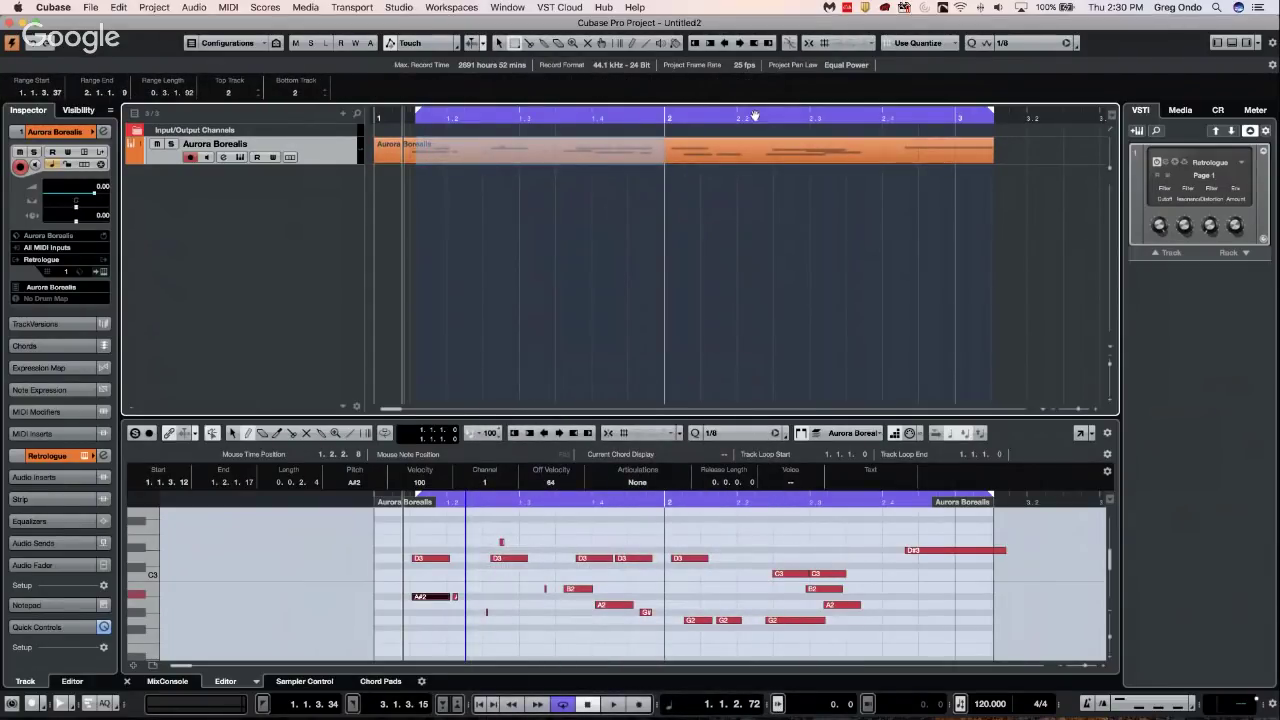
drag(510, 157, 1000, 148)
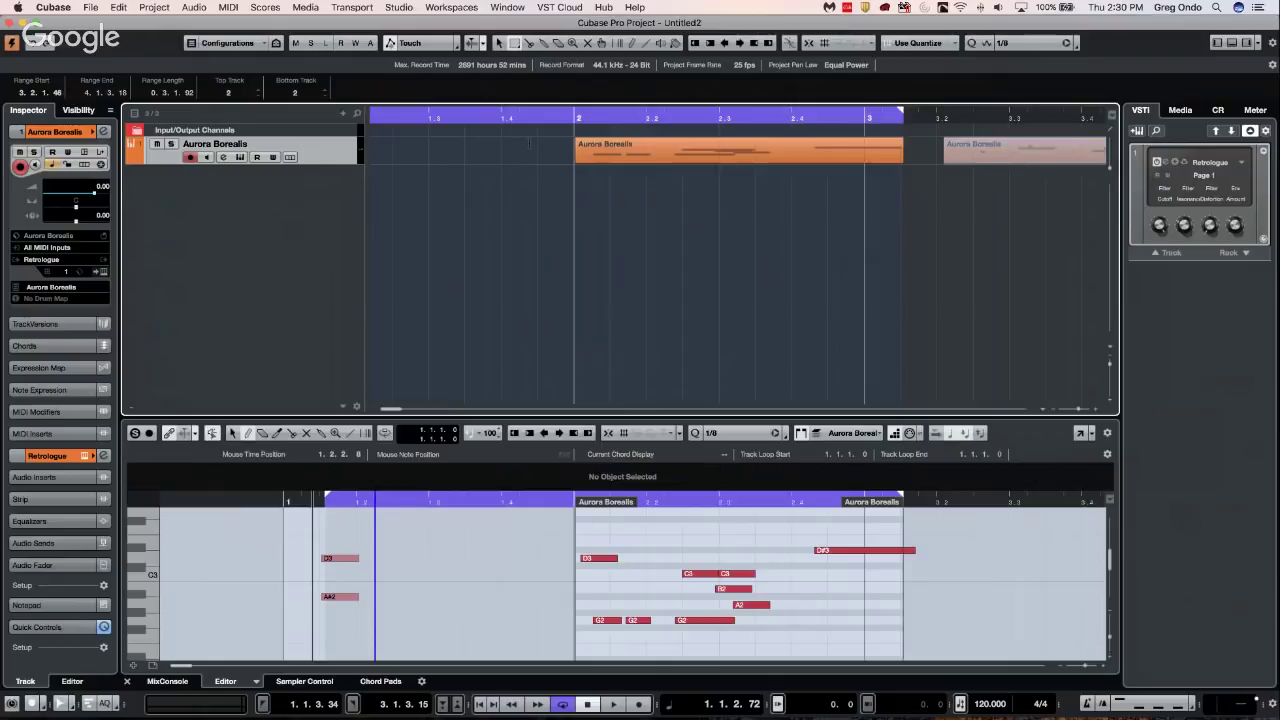
key(space)
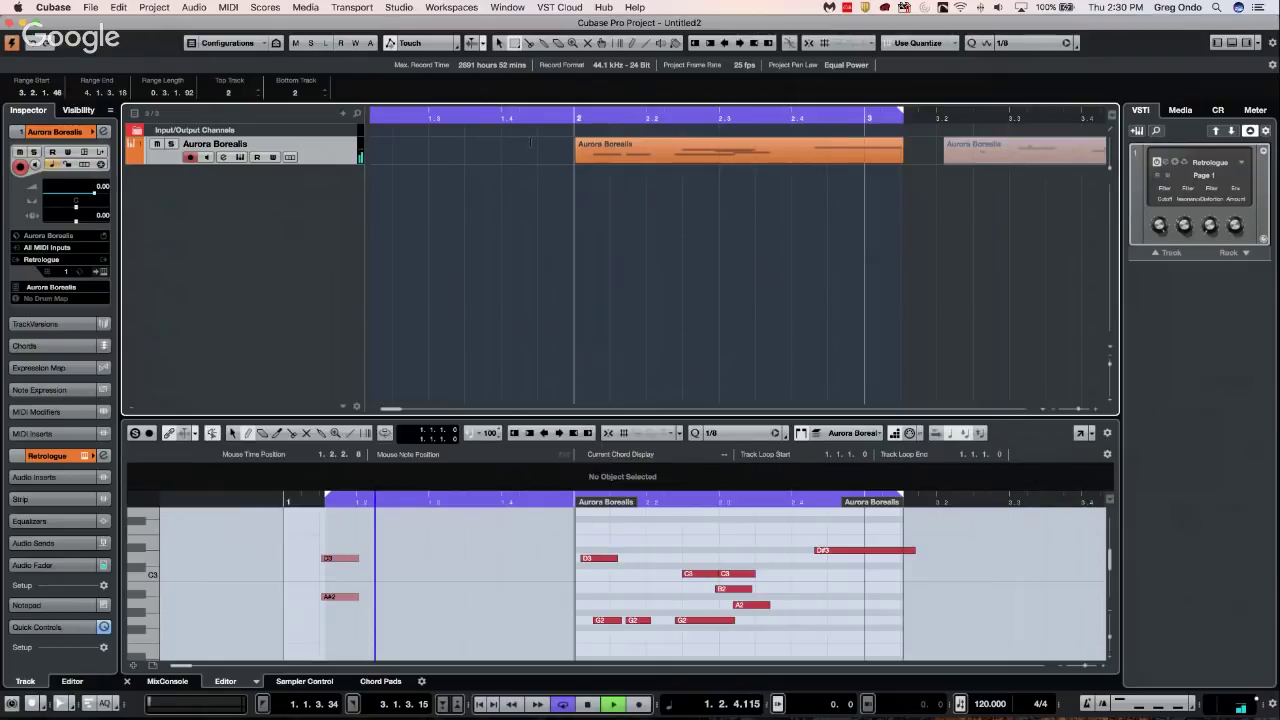
key(super+z)
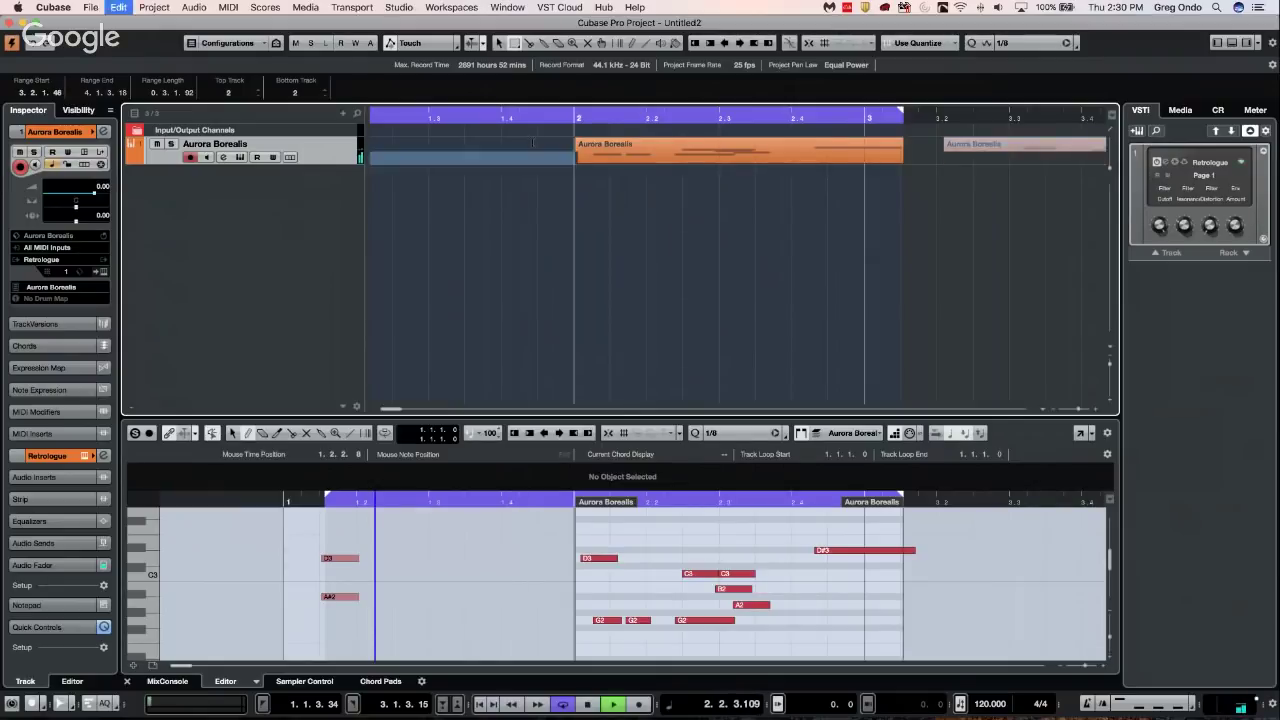
key(space)
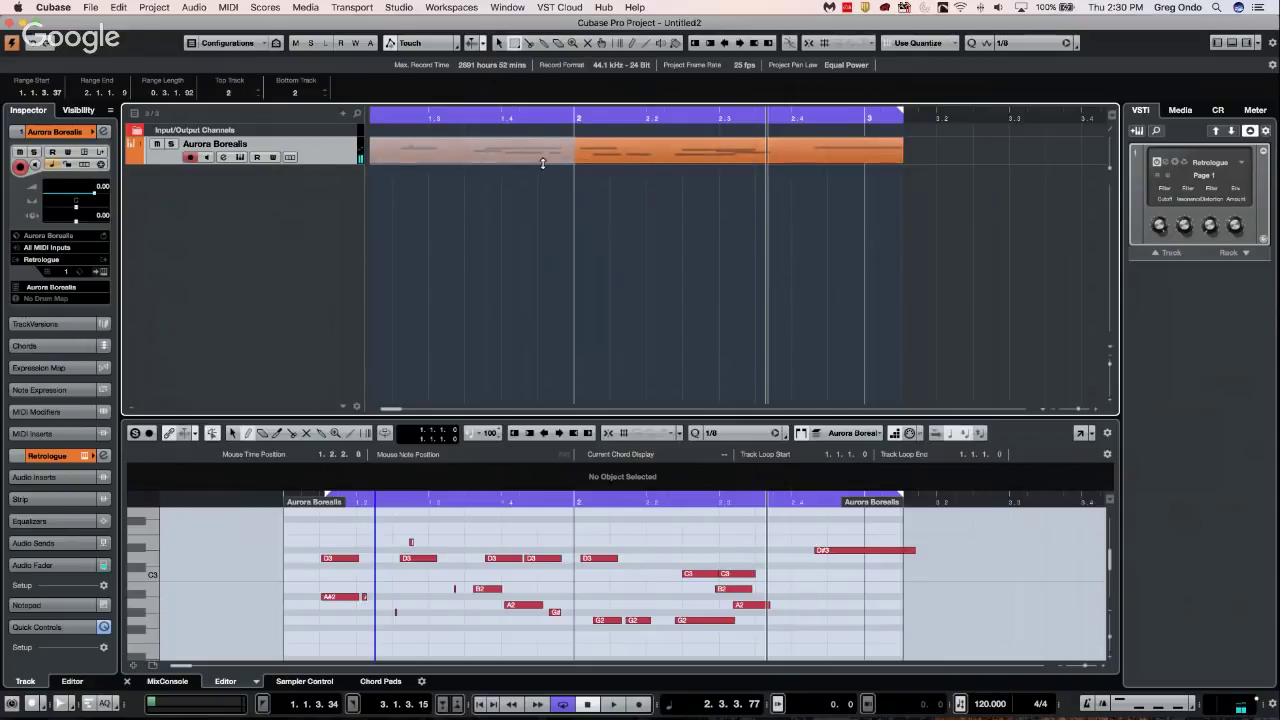
Extend the starts of the D3 and G2 notes after bar 2 to 1.4.4.76 and 1.4.4.94
right_click(603, 553)
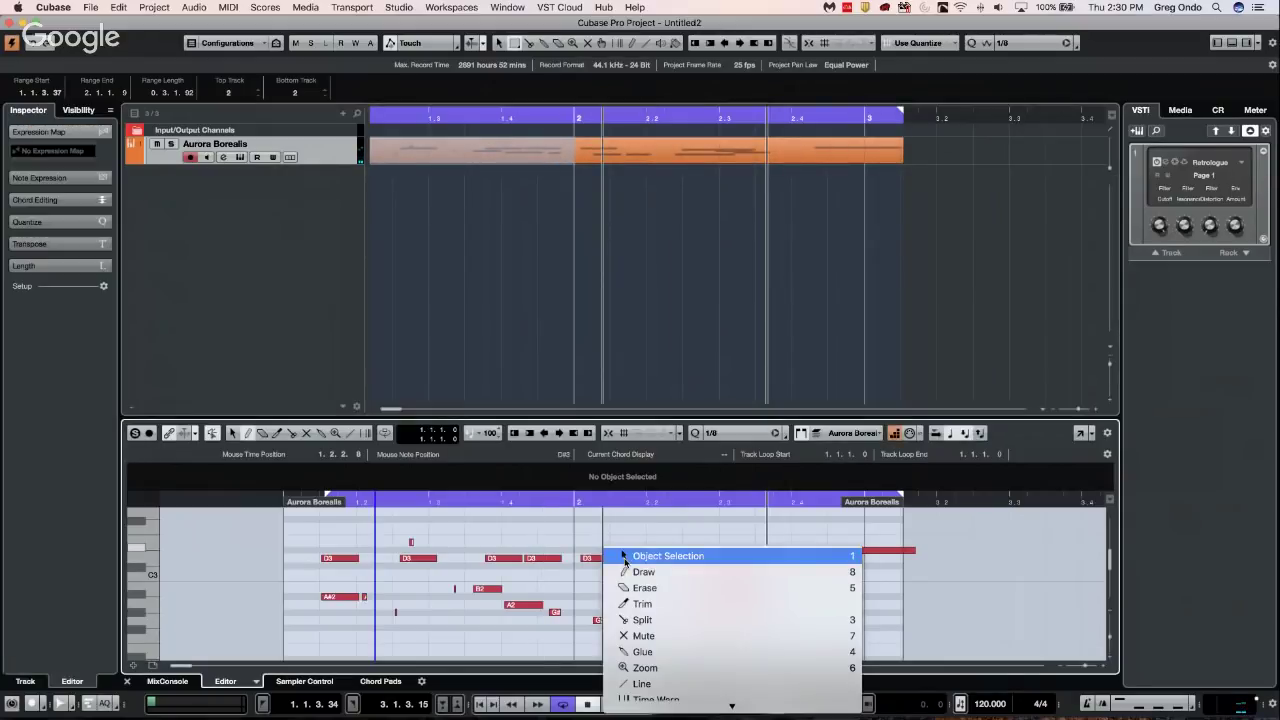
click(551, 575)
drag(578, 558, 570, 558)
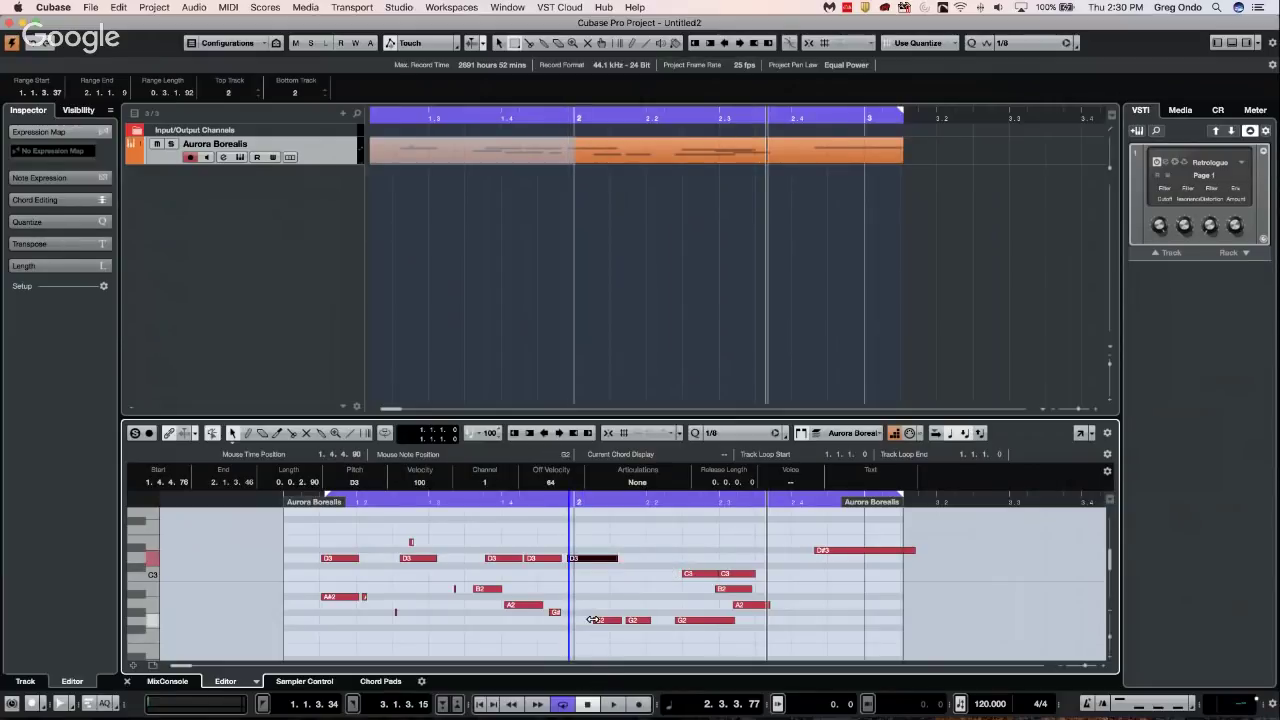
drag(594, 620, 571, 620)
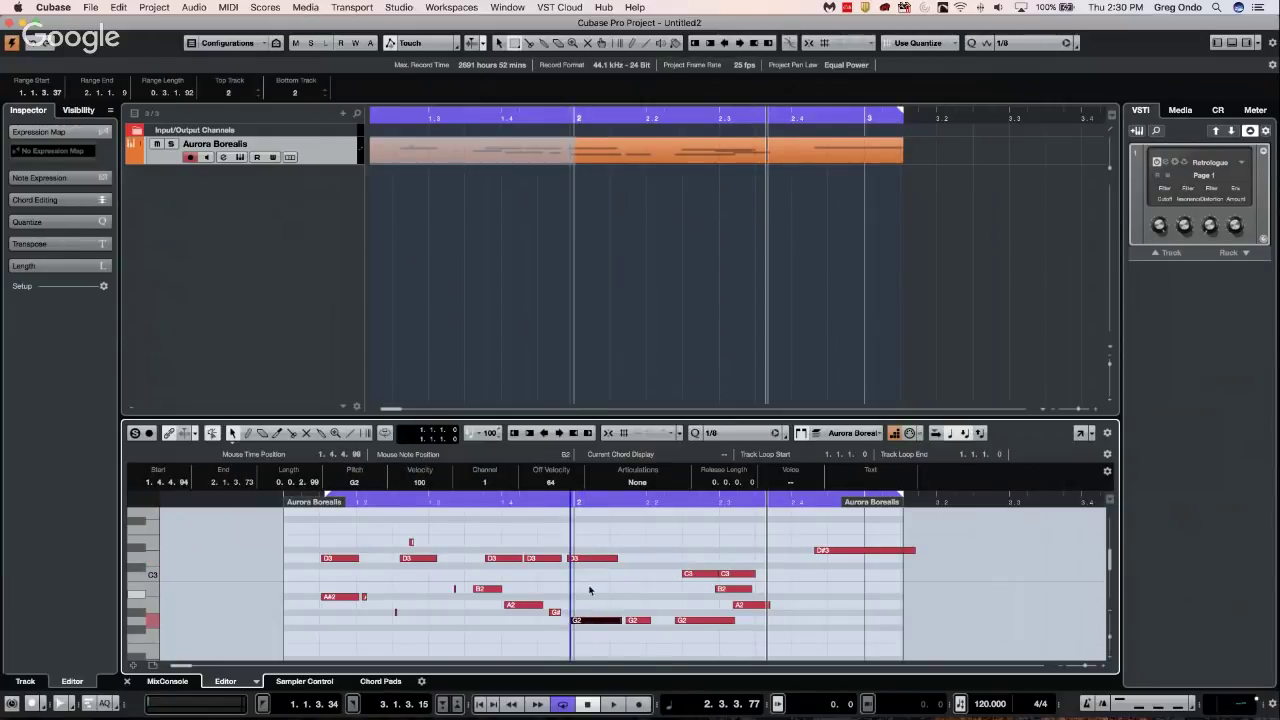
Move the range of the part between bars 2 and 3 to about bar 5, and switch to Object Selection
click(565, 500)
scroll(565, 560, up, 5)
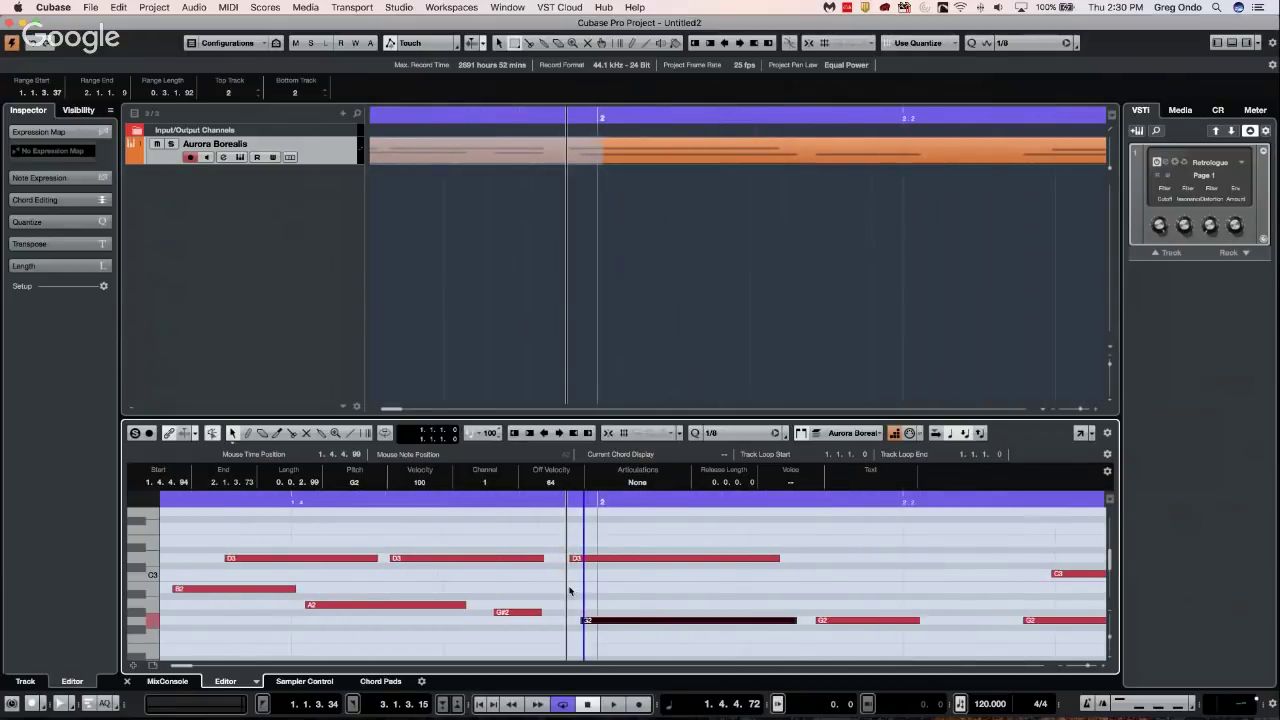
scroll(571, 578, down, 6)
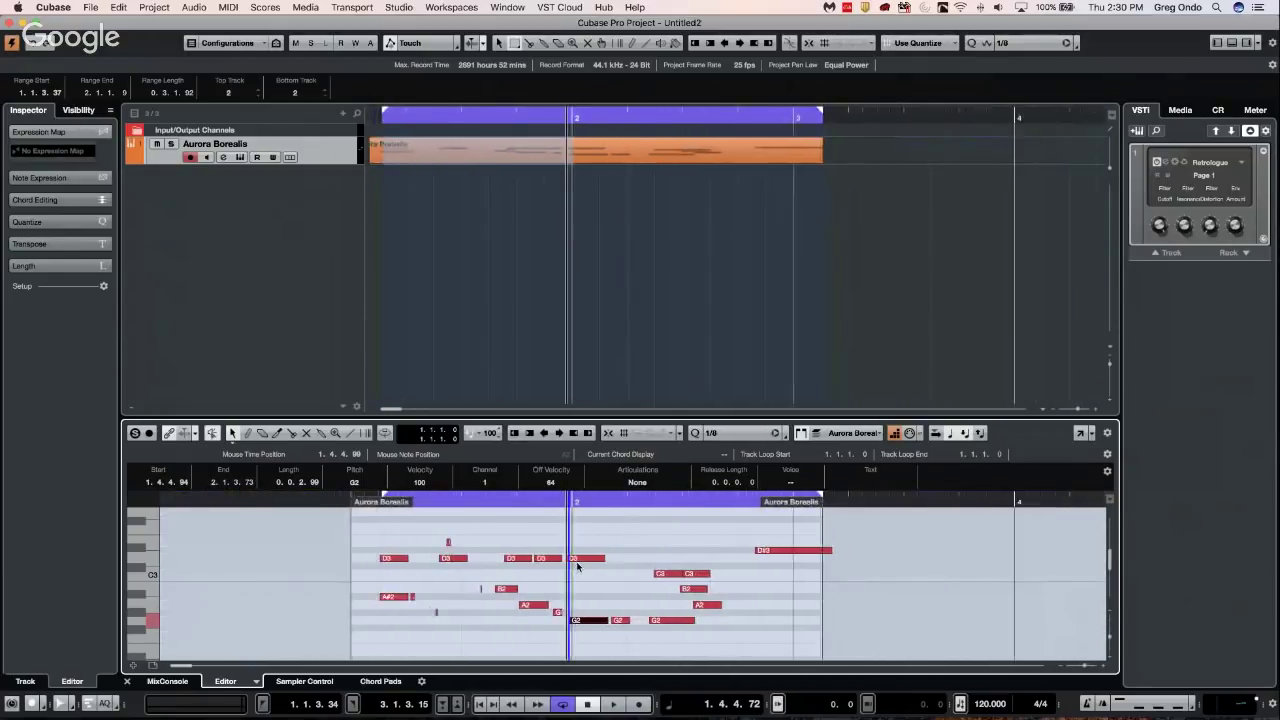
scroll(588, 554, down, 1)
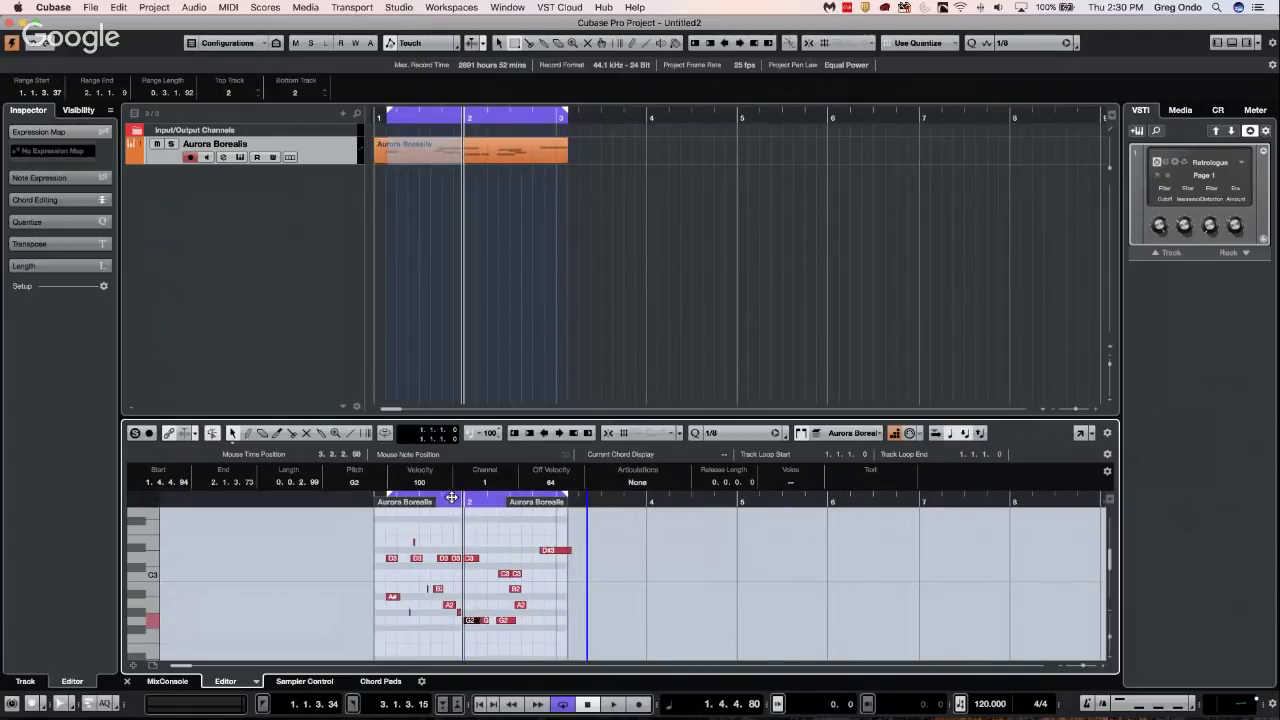
click(458, 516)
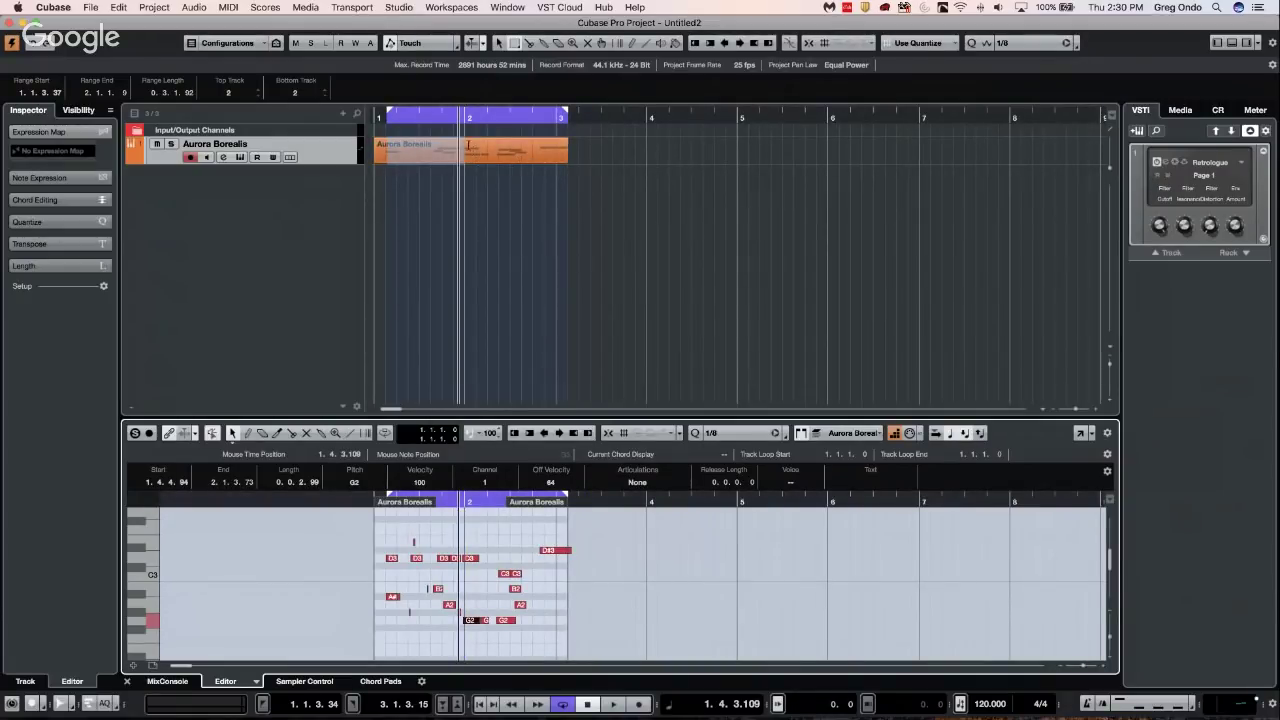
drag(467, 148, 797, 158)
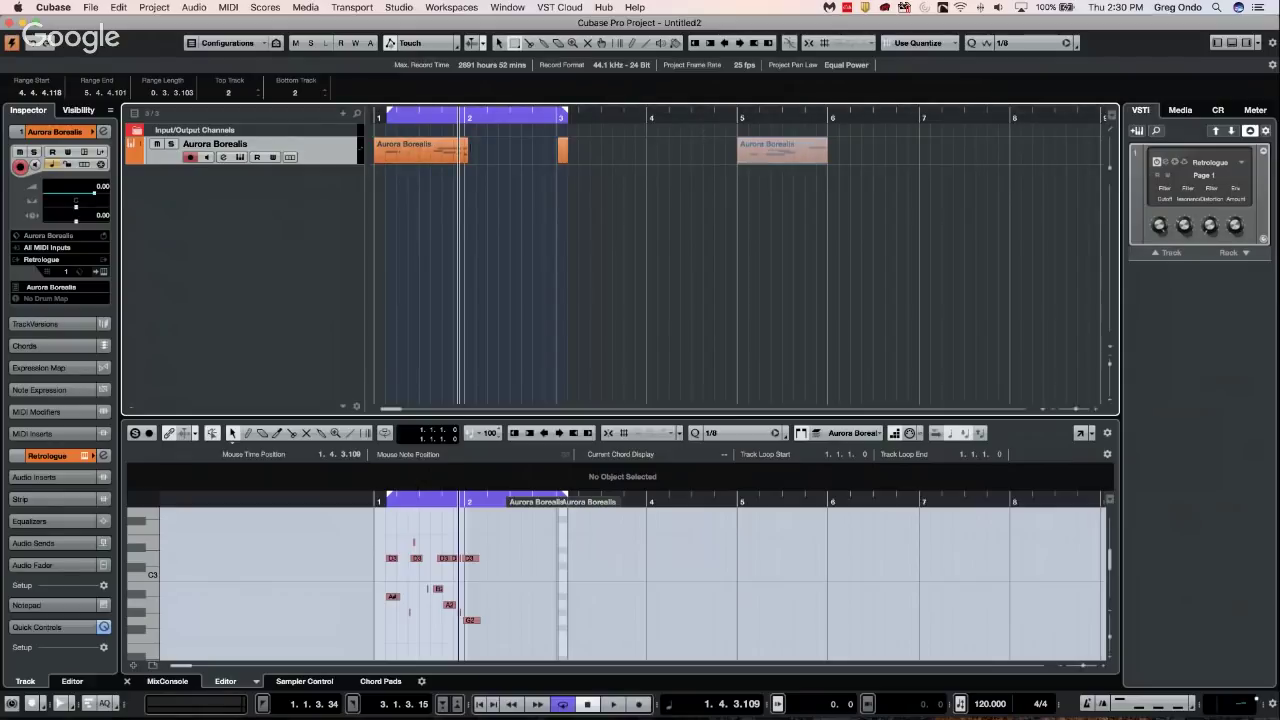
right_click(762, 159)
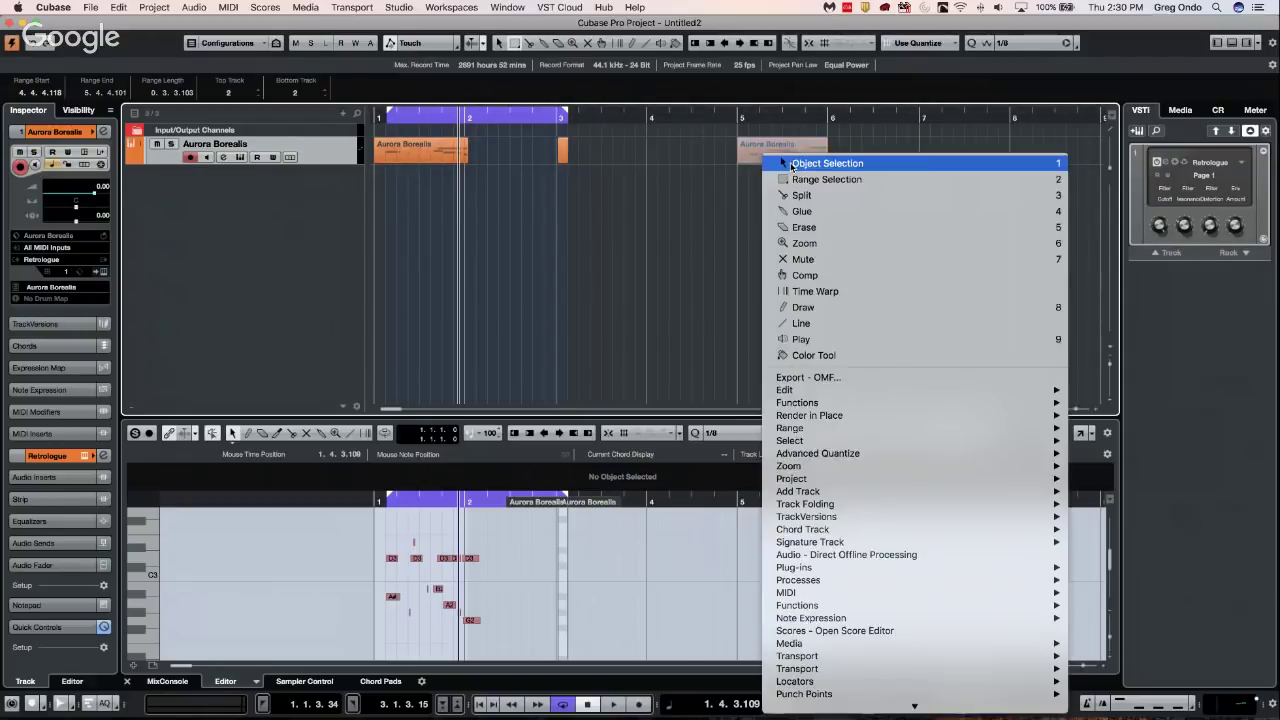
click(791, 164)
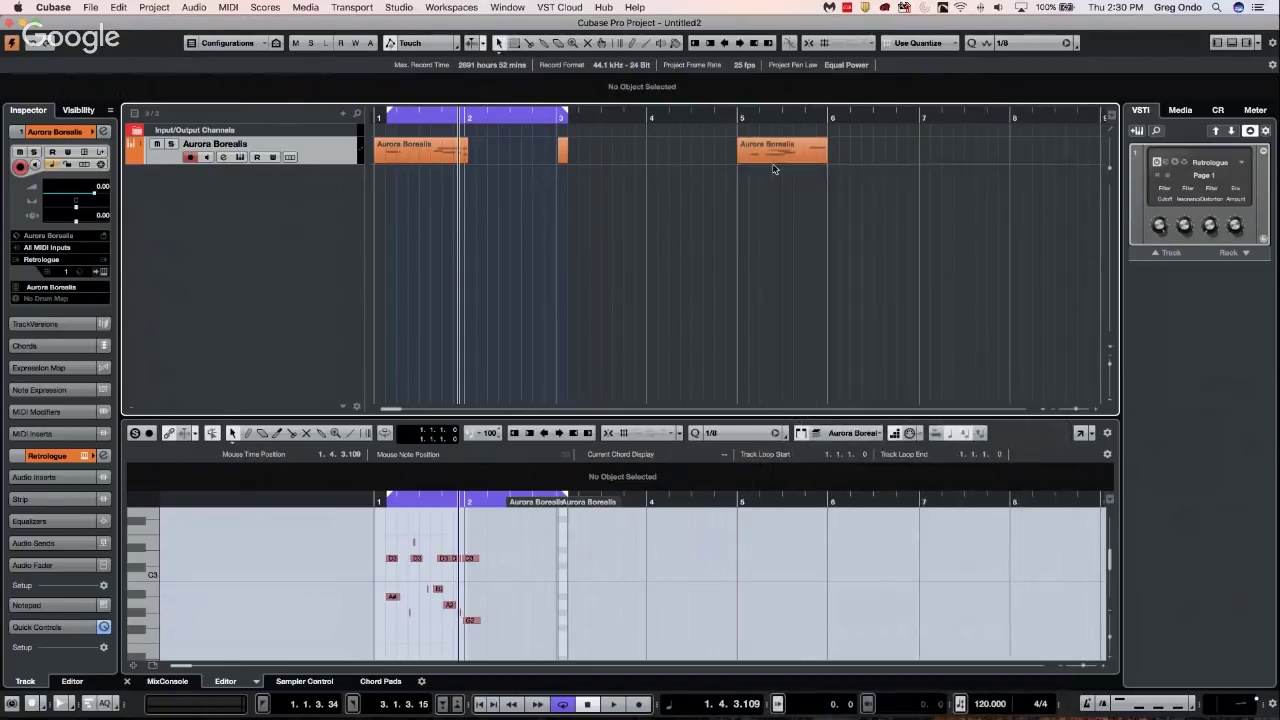
Undo the last range move and copy the part's range from 1.4.4.116 to 3.1.1.20 to position 4.1.1.30
drag(766, 166, 505, 161)
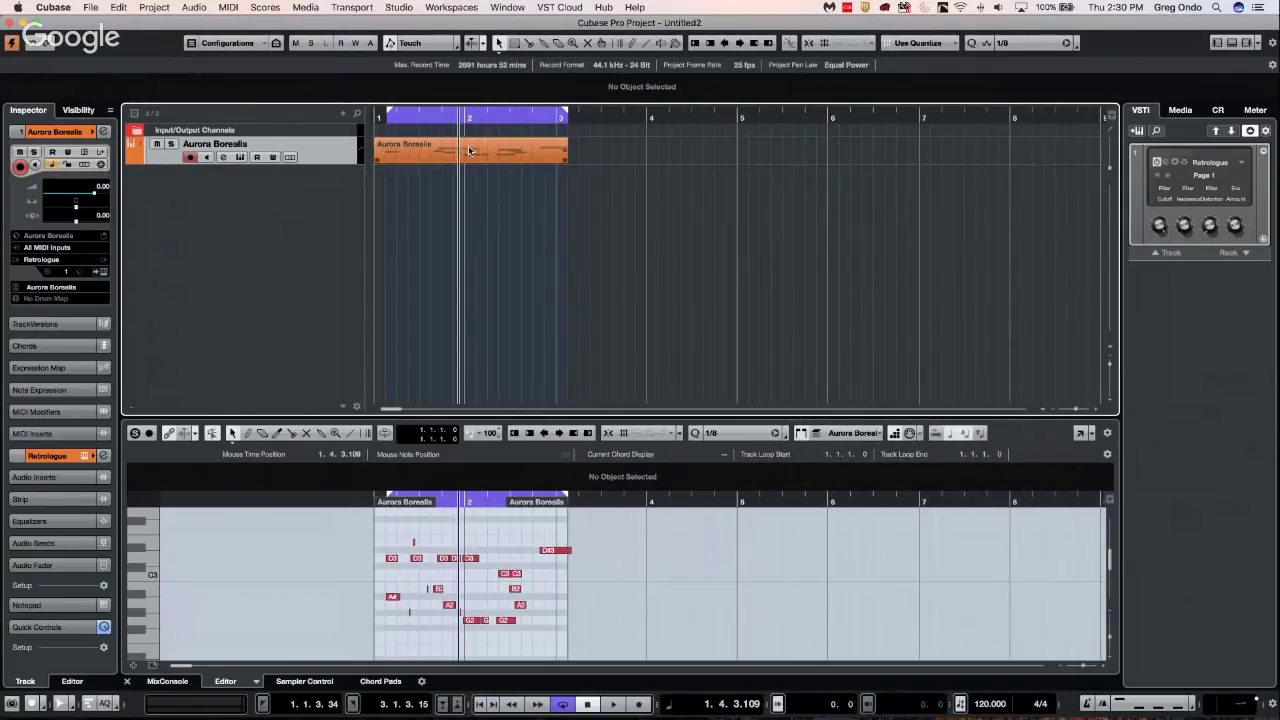
right_click(468, 146)
click(520, 170)
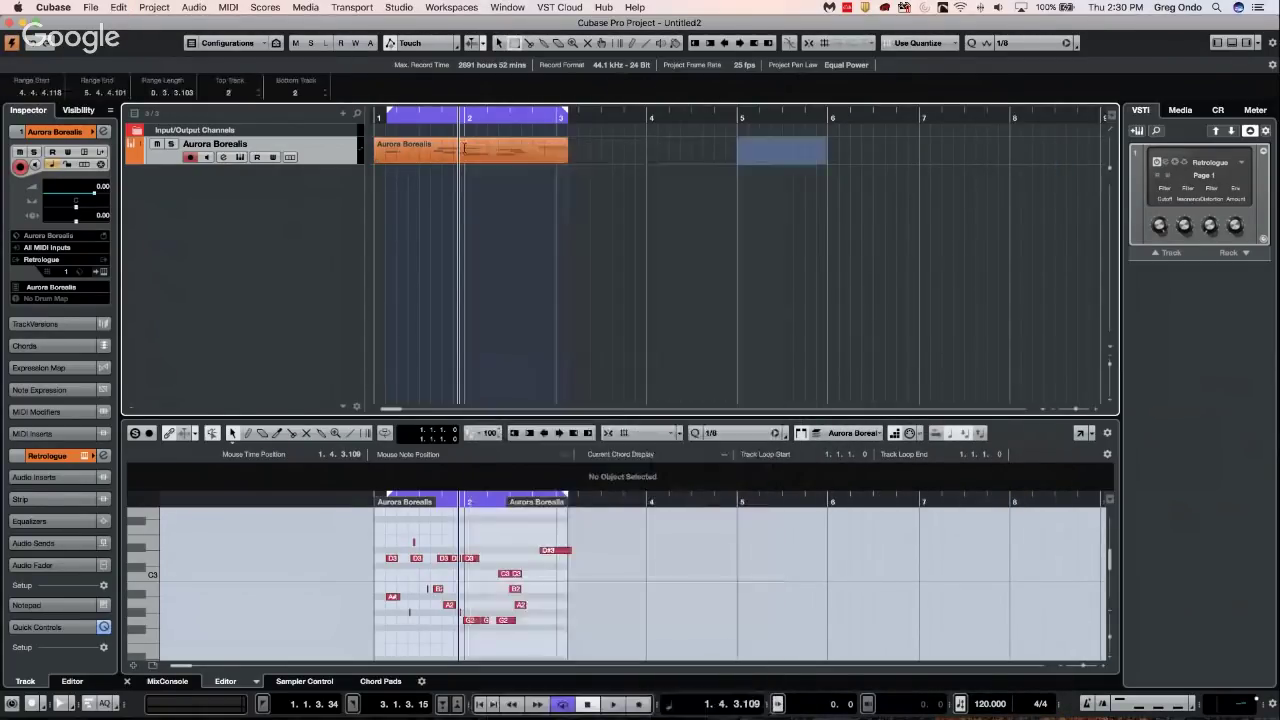
drag(464, 149, 561, 150)
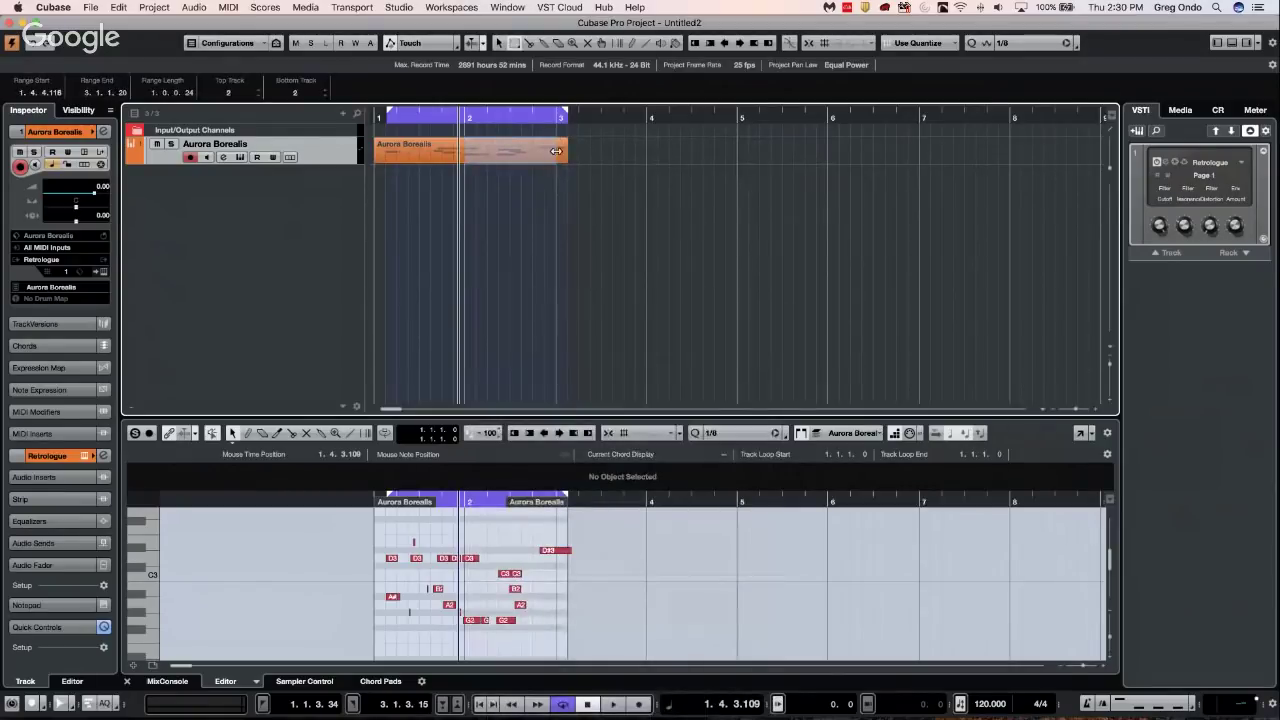
drag(496, 147, 679, 154)
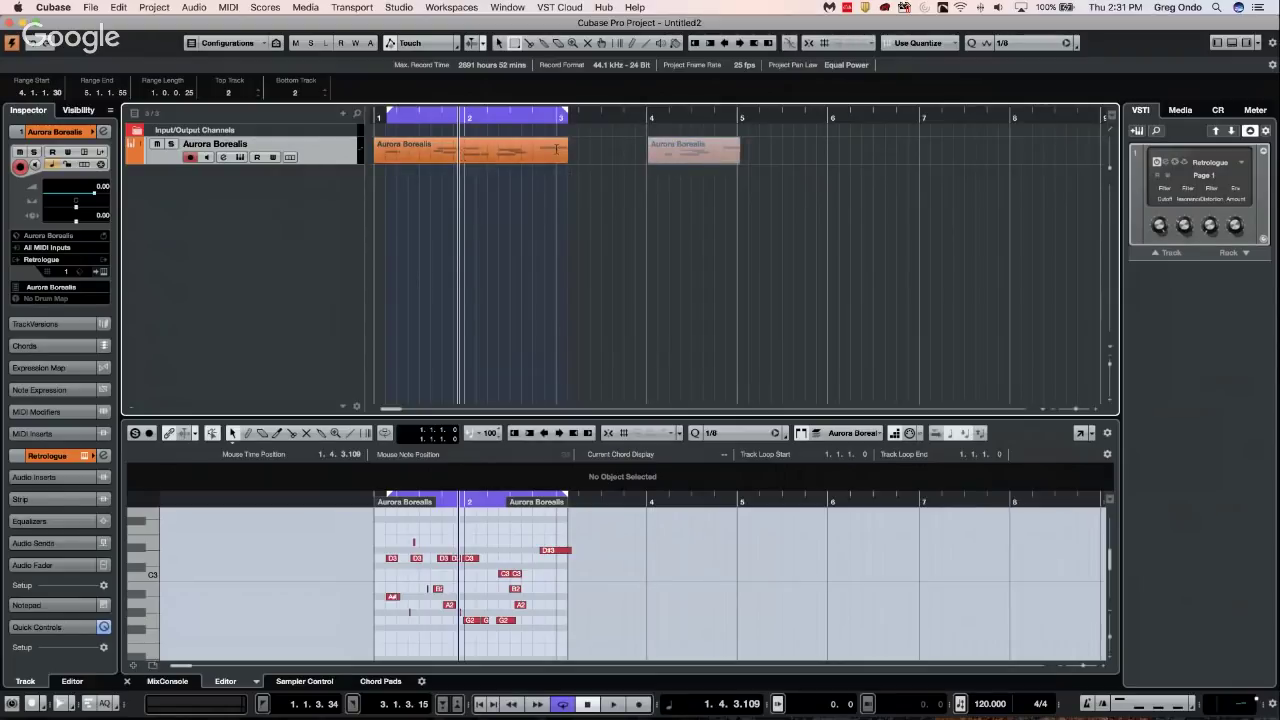
Shift the copied part to end at 5.1.1.30 with its start extended to 3.4.4.82, and increase the track's height
right_click(642, 152)
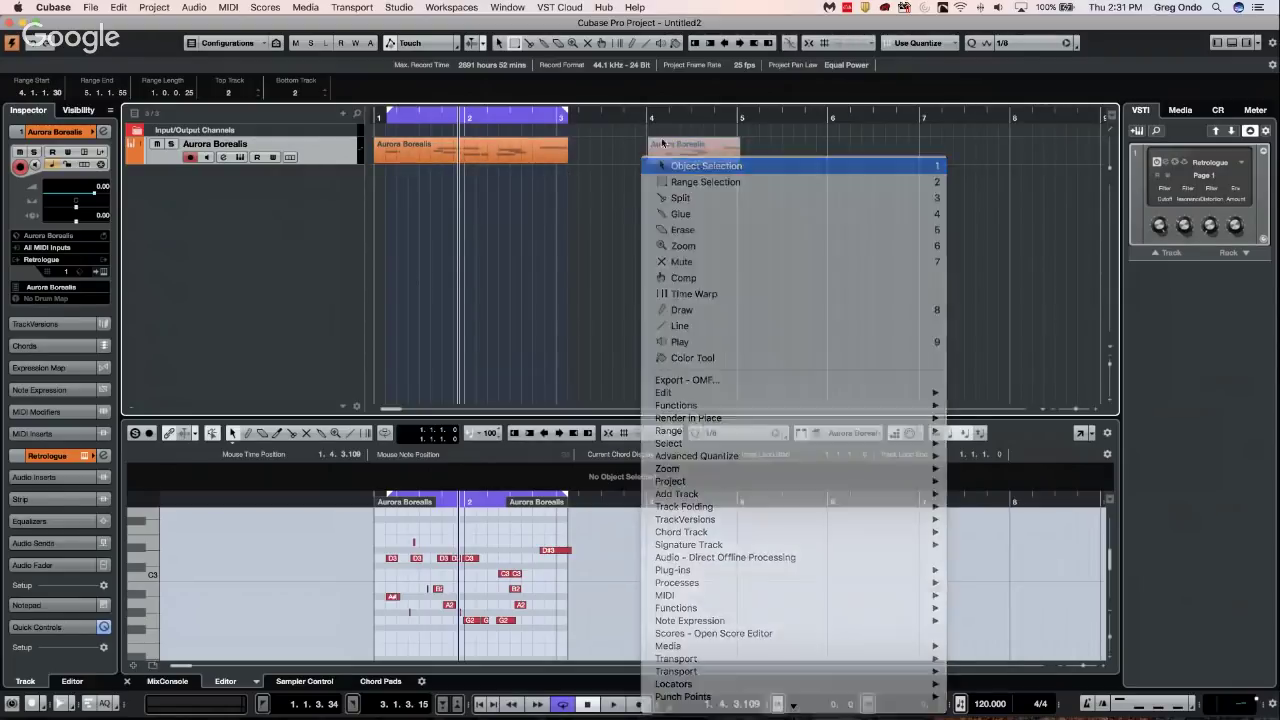
click(665, 160)
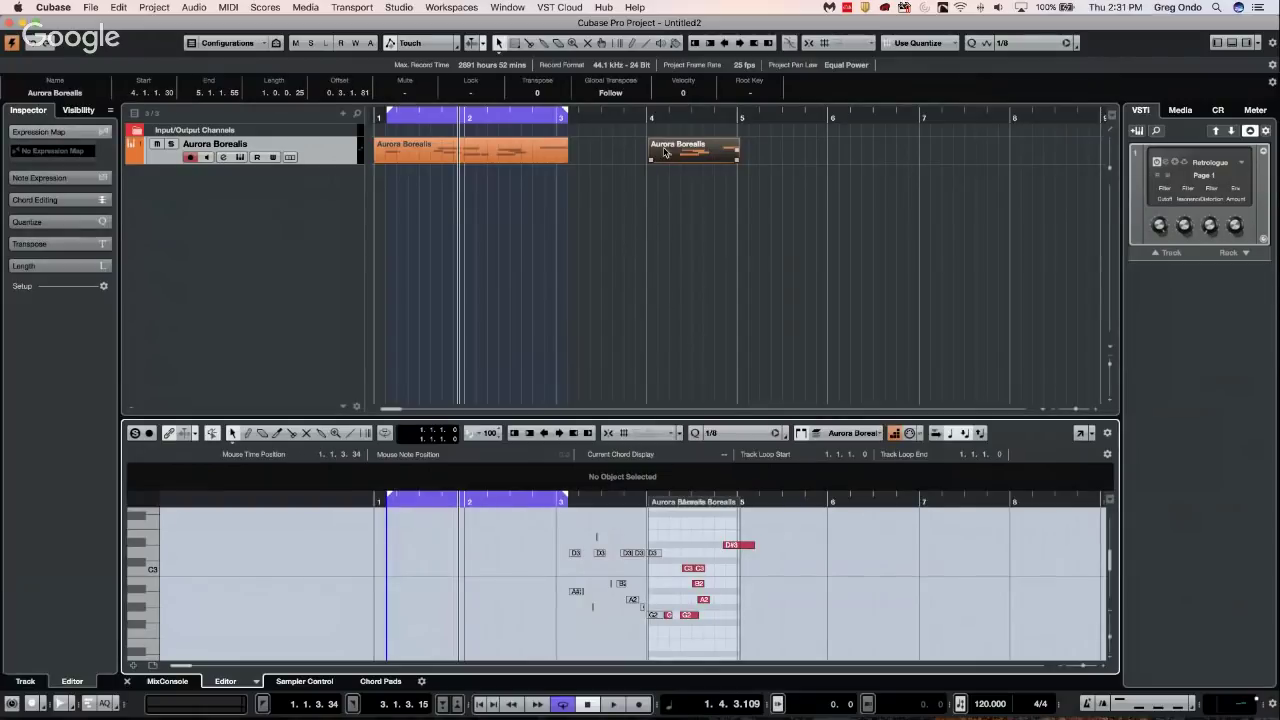
click(645, 502)
drag(645, 517, 644, 565)
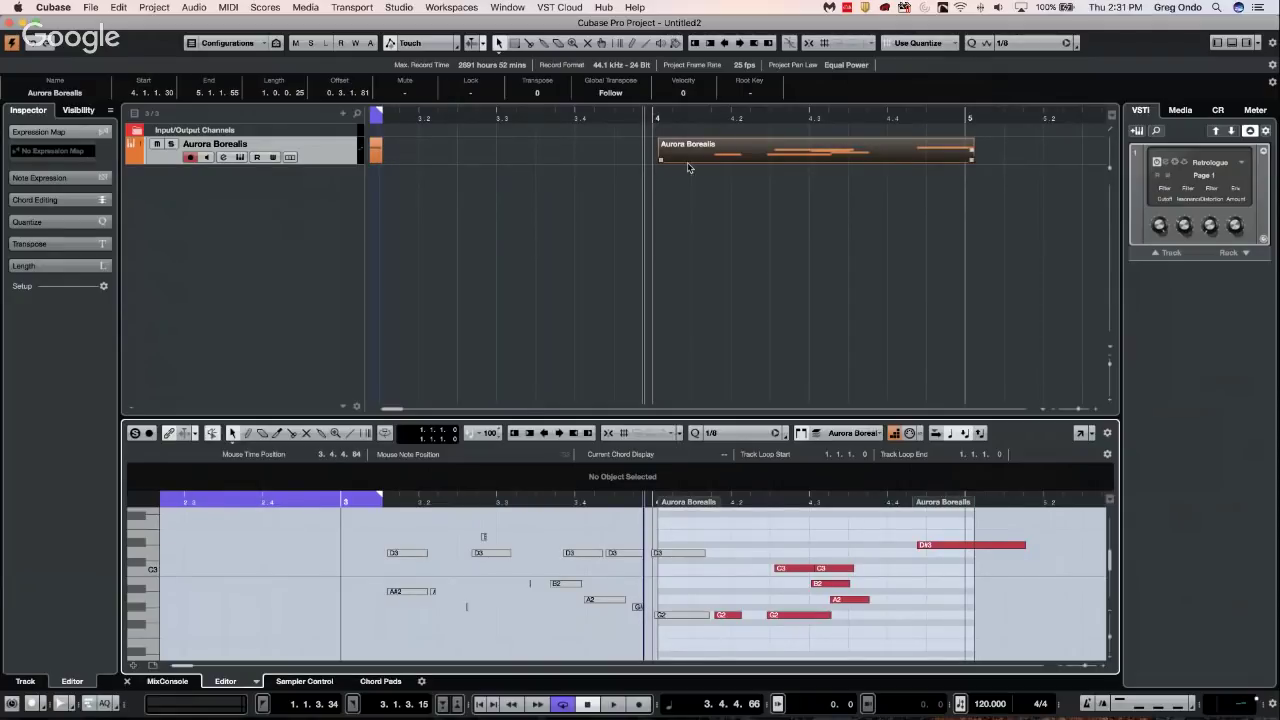
drag(707, 155, 643, 164)
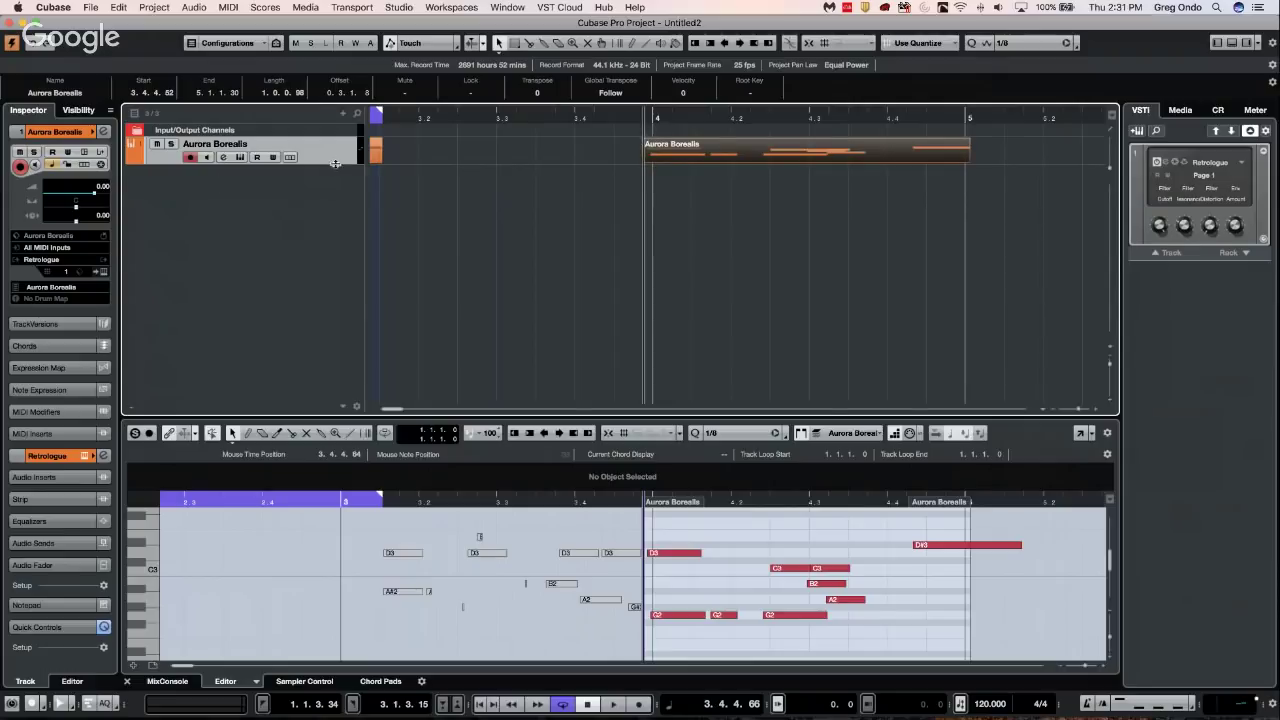
drag(336, 163, 331, 190)
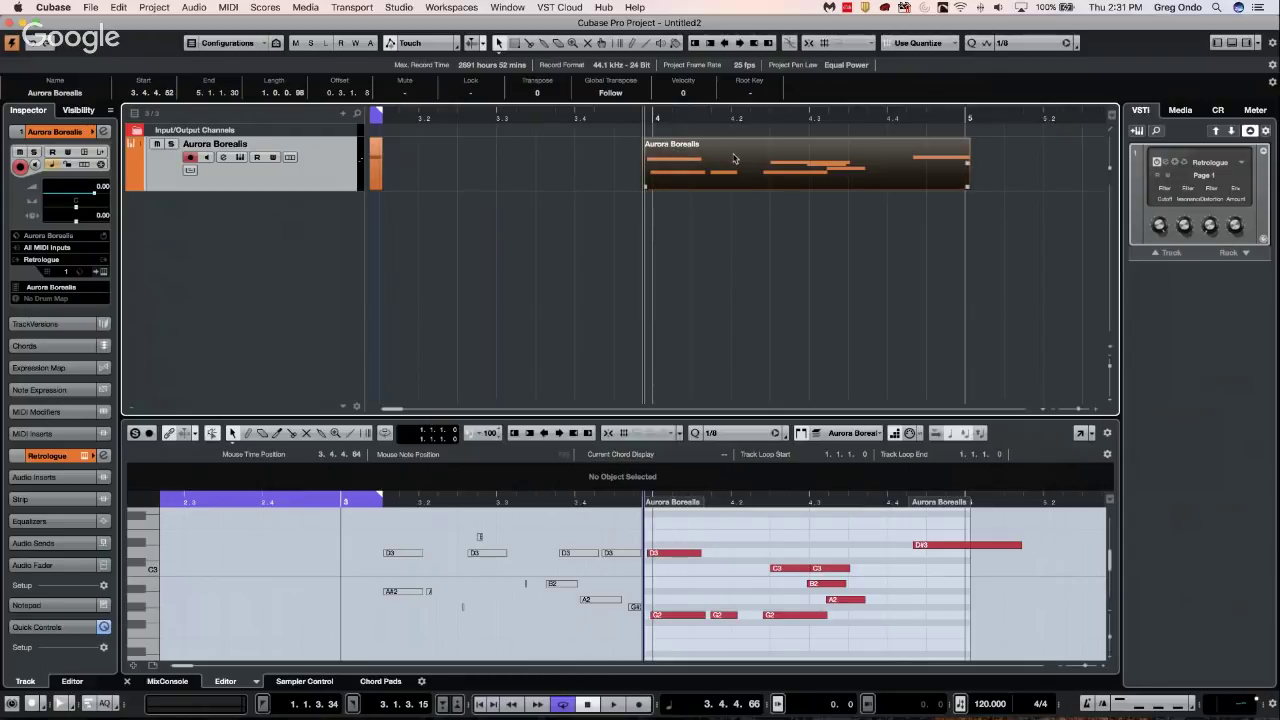
Trim the copied part's start to 4.1.1.4 and mute the D3 and G2 notes at bar 4 with the Mute tool
drag(650, 118, 651, 126)
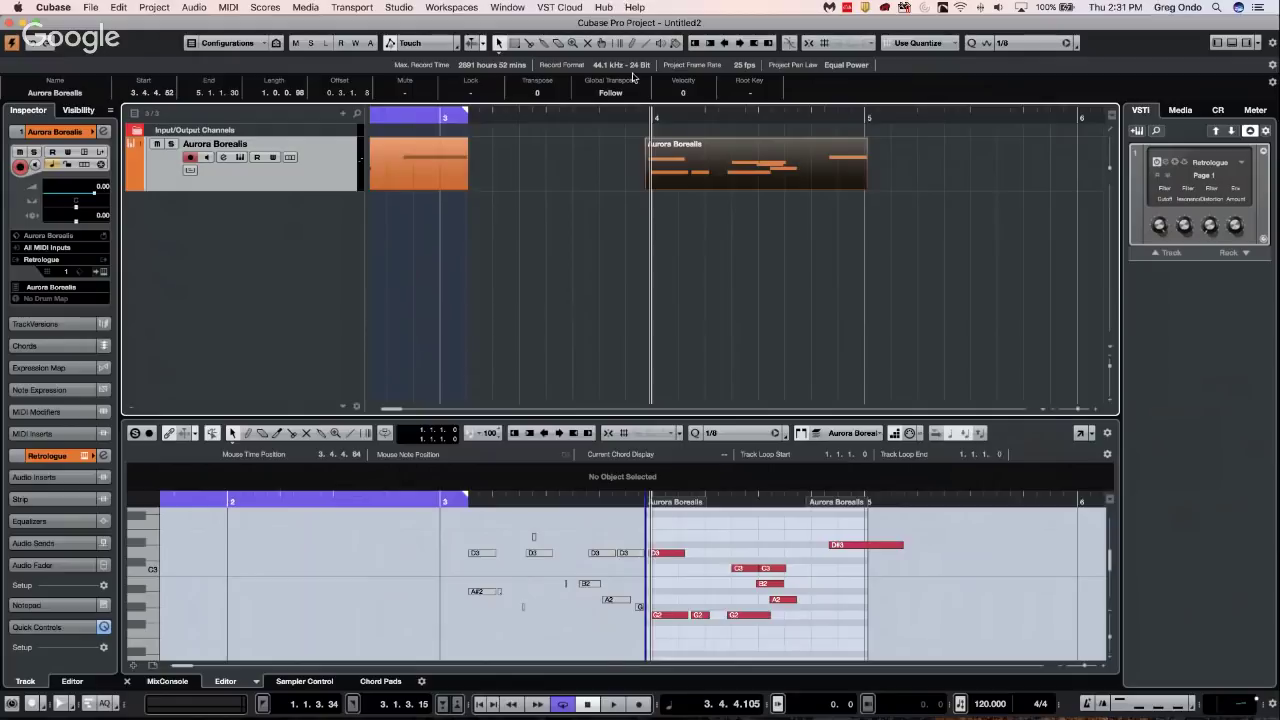
drag(650, 188, 653, 186)
drag(671, 523, 666, 636)
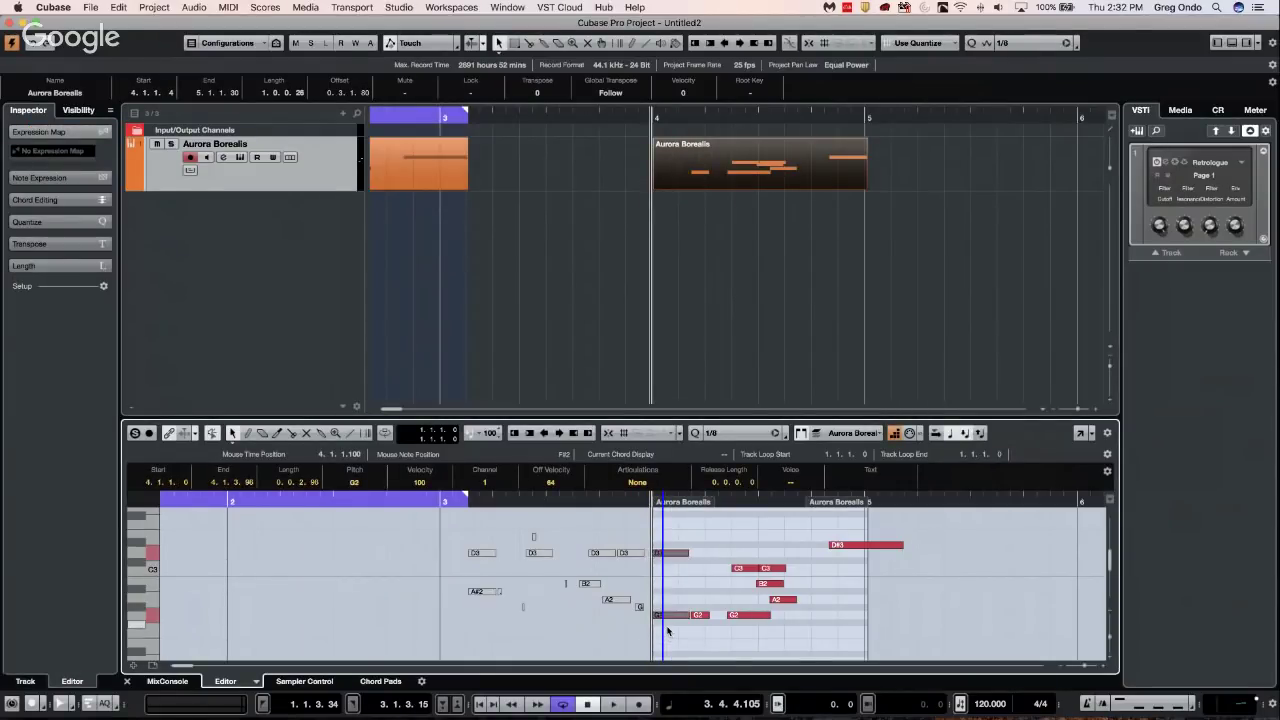
click(732, 545)
right_click(687, 545)
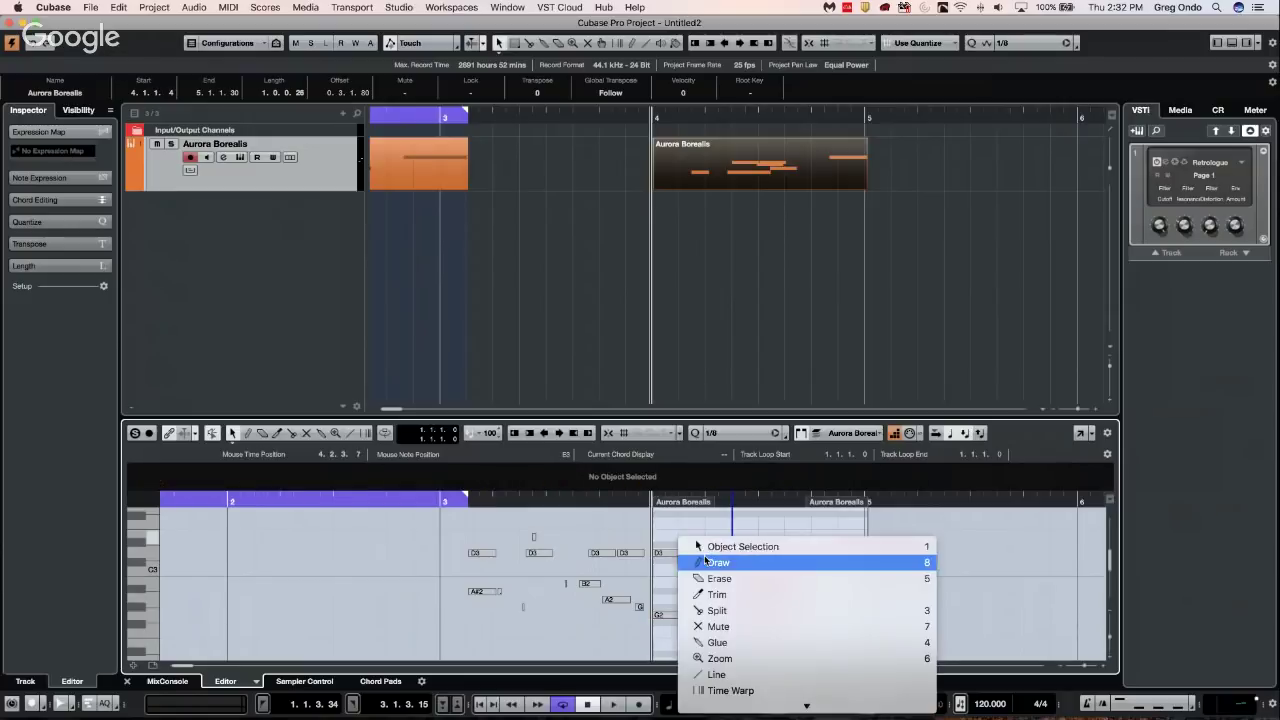
click(712, 627)
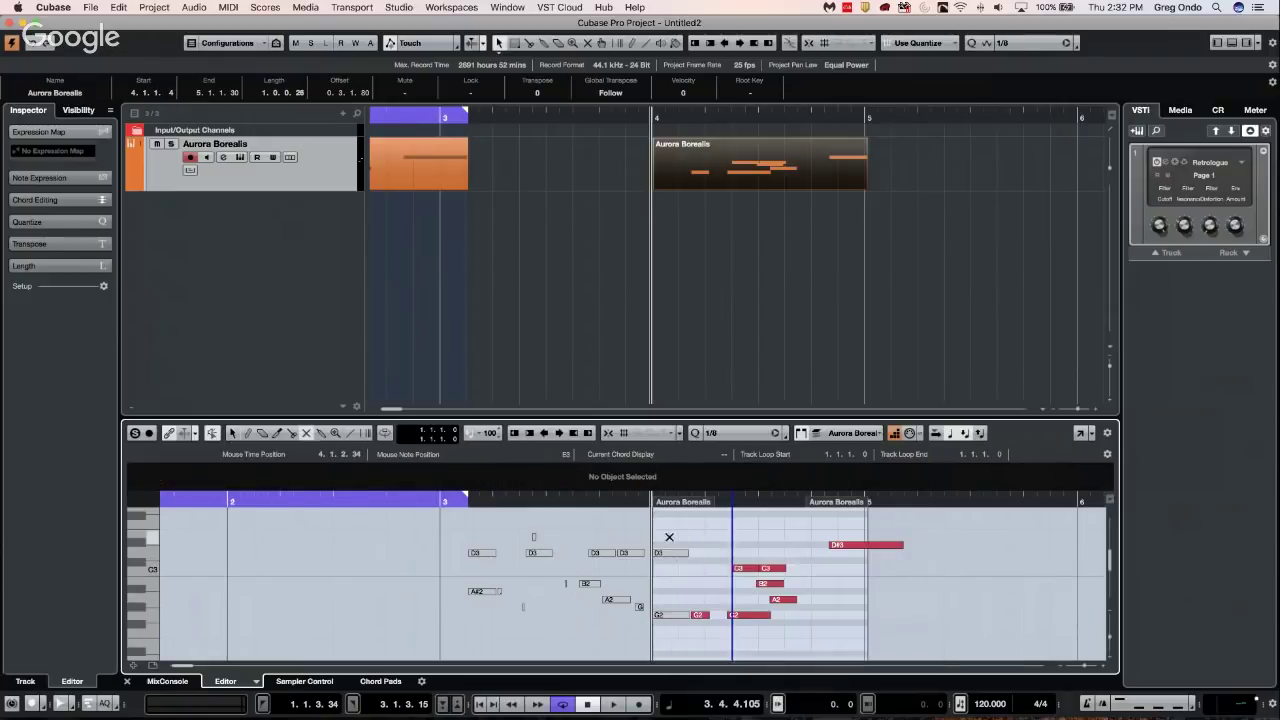
click(670, 613)
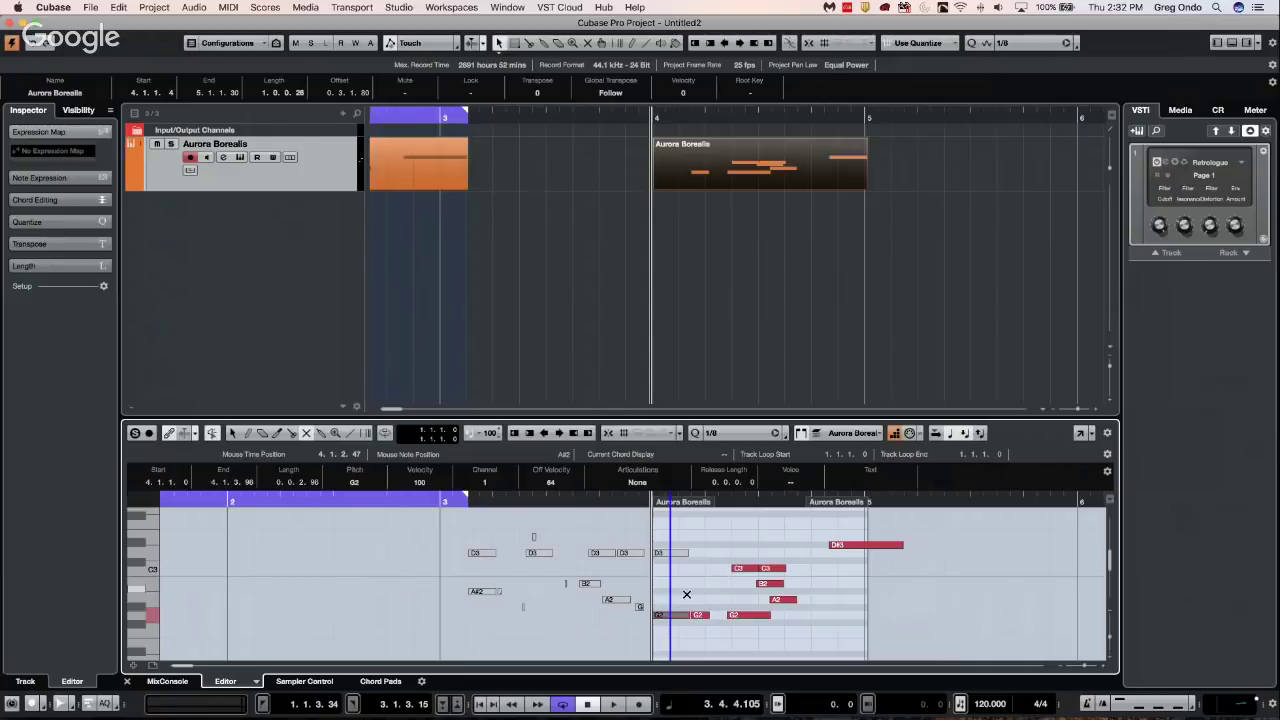
click(667, 525)
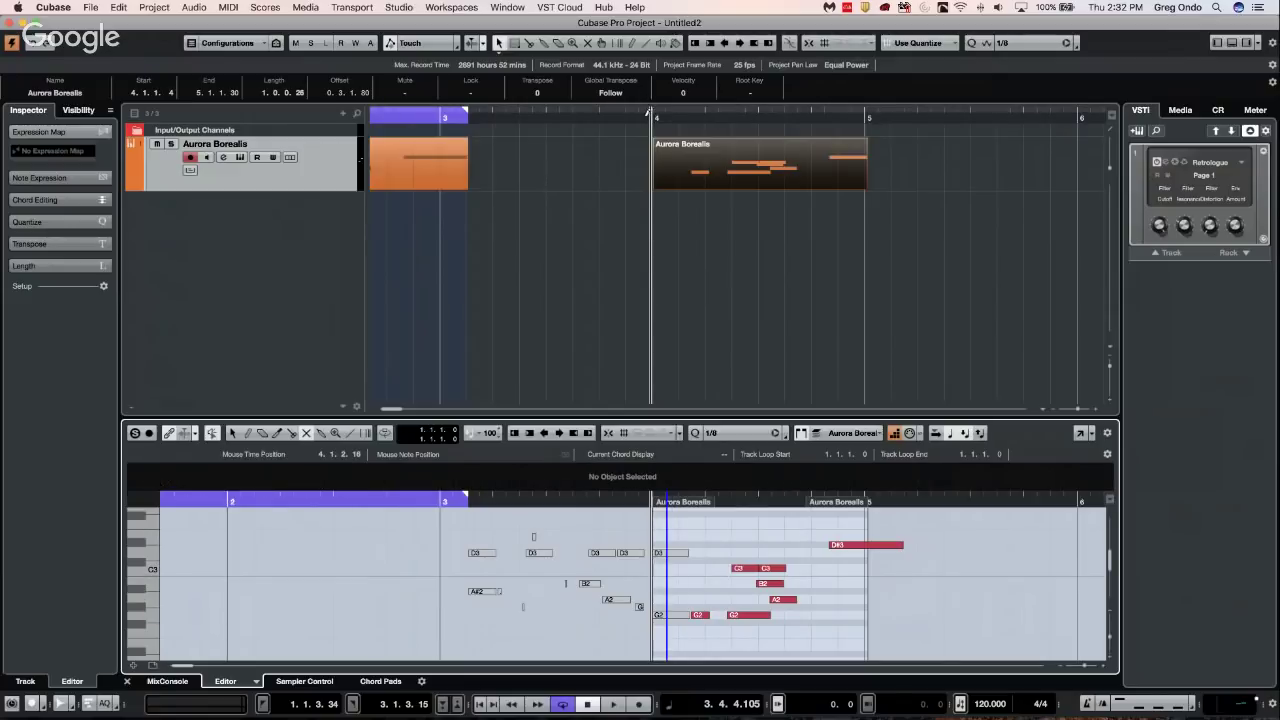
Set the start of the copied Aurora Borealis part exactly to 4.1.1.0
click(643, 126)
scroll(644, 150, up, 5)
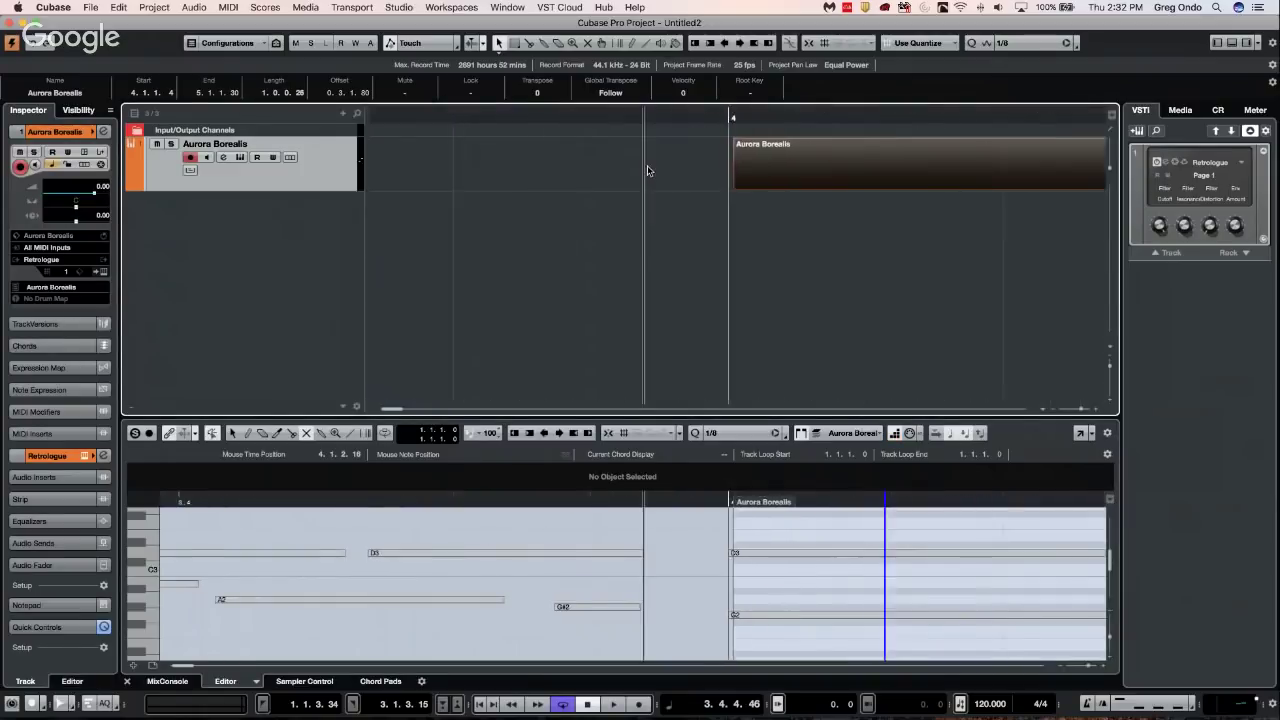
drag(737, 188, 734, 187)
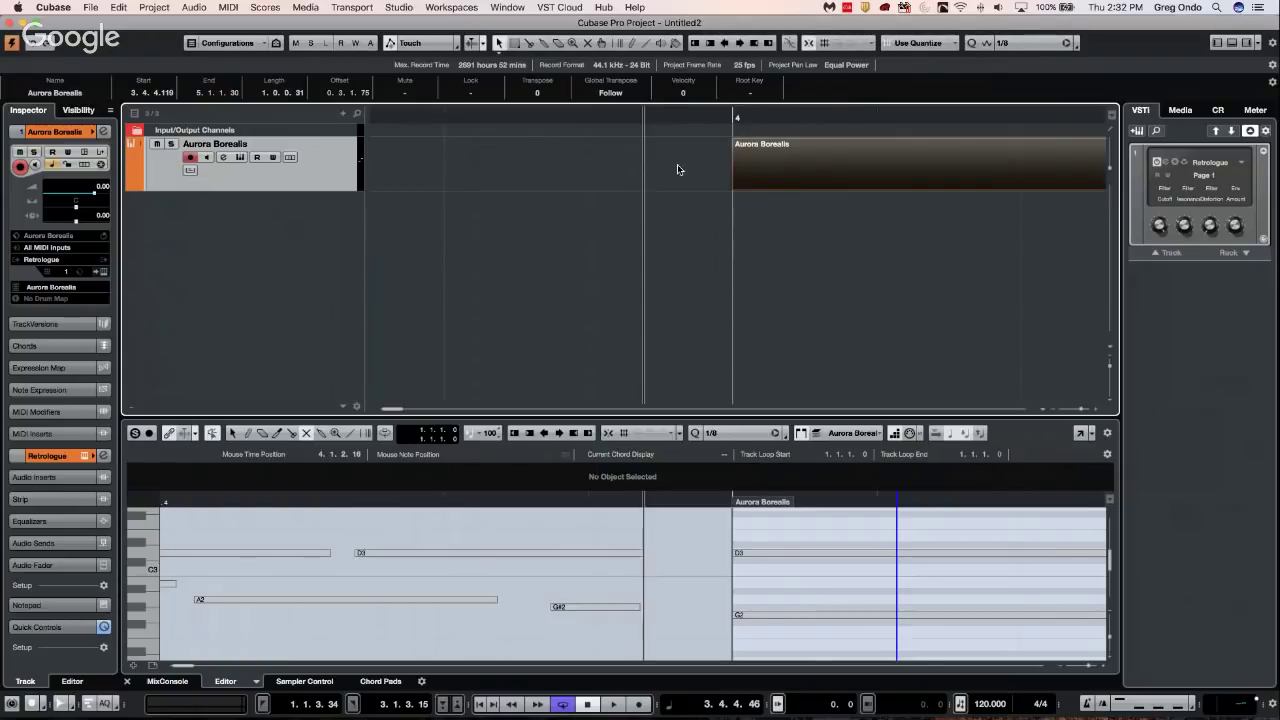
drag(749, 187, 720, 187)
drag(690, 117, 692, 150)
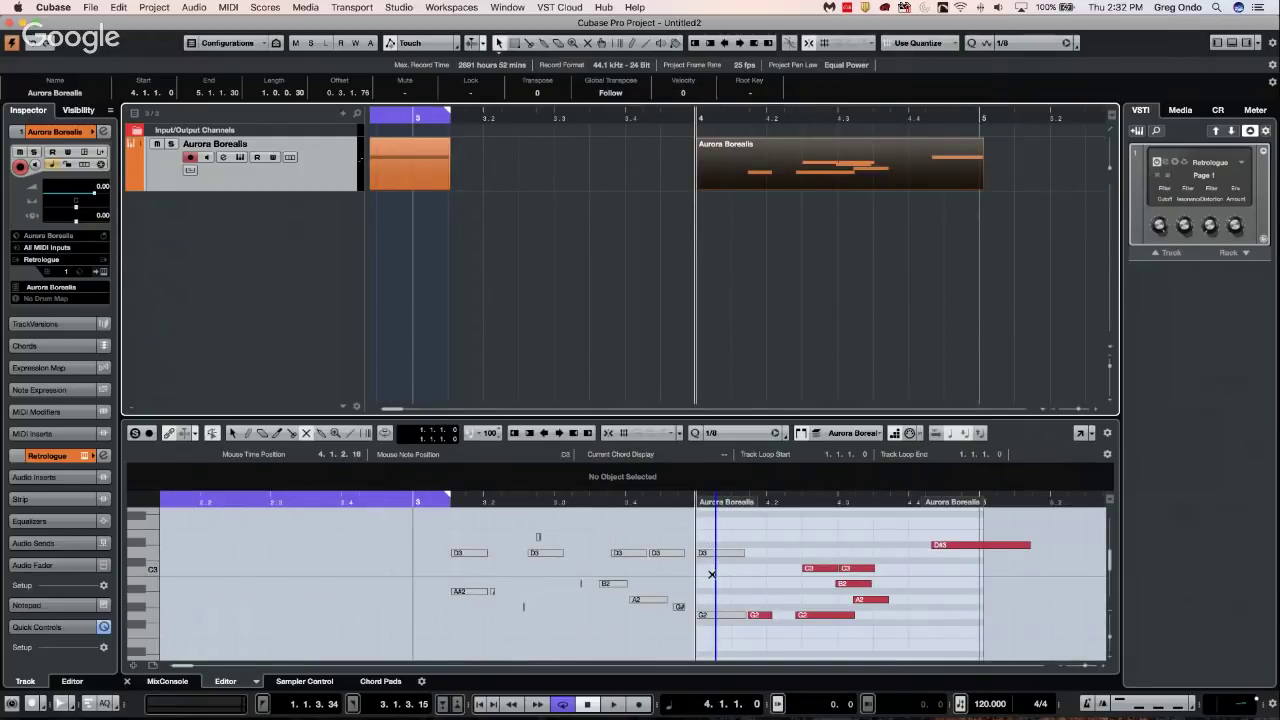
Unmute the D3 and G2 notes at the start of bar 4 and mute them again with the Mute tool
right_click(706, 534)
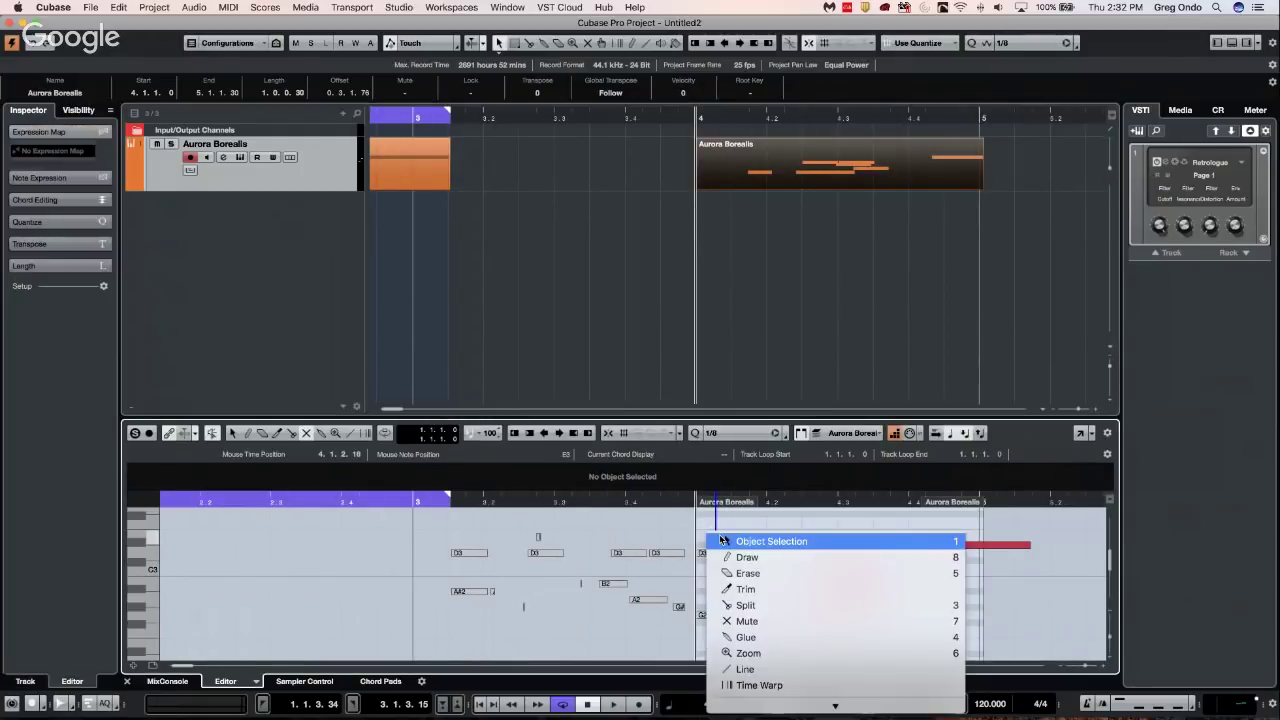
click(722, 540)
right_click(713, 533)
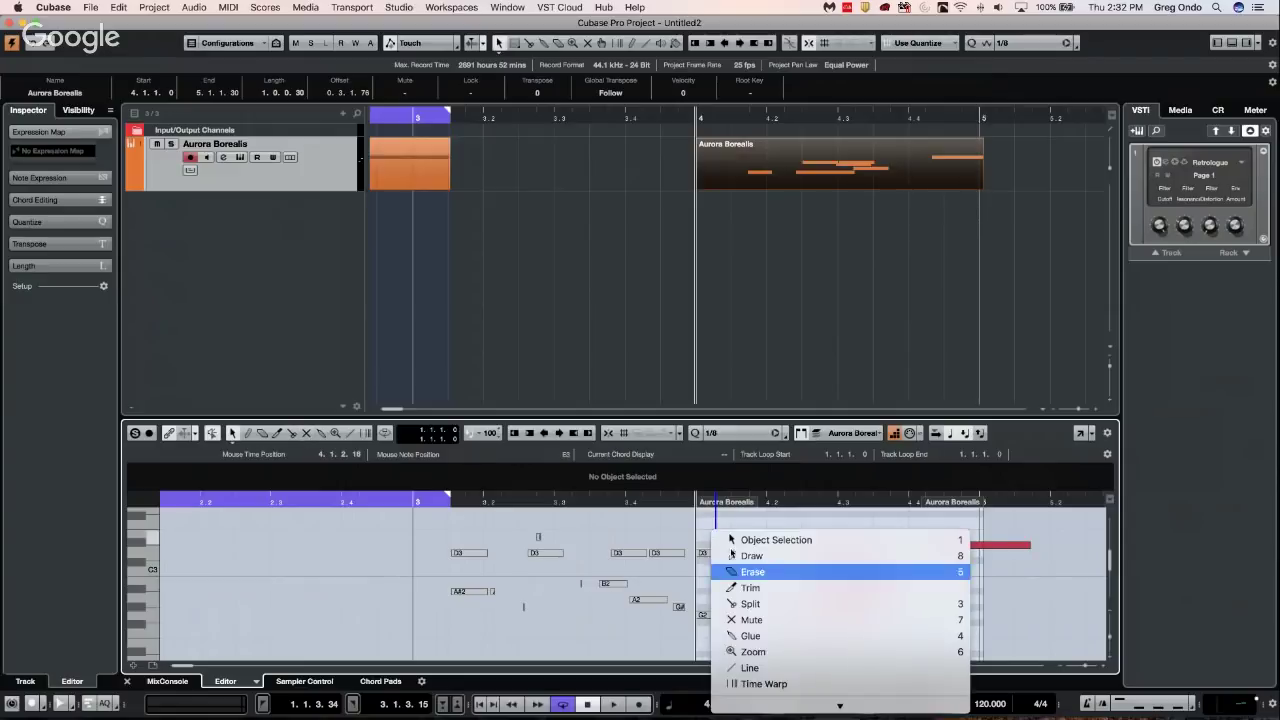
click(743, 627)
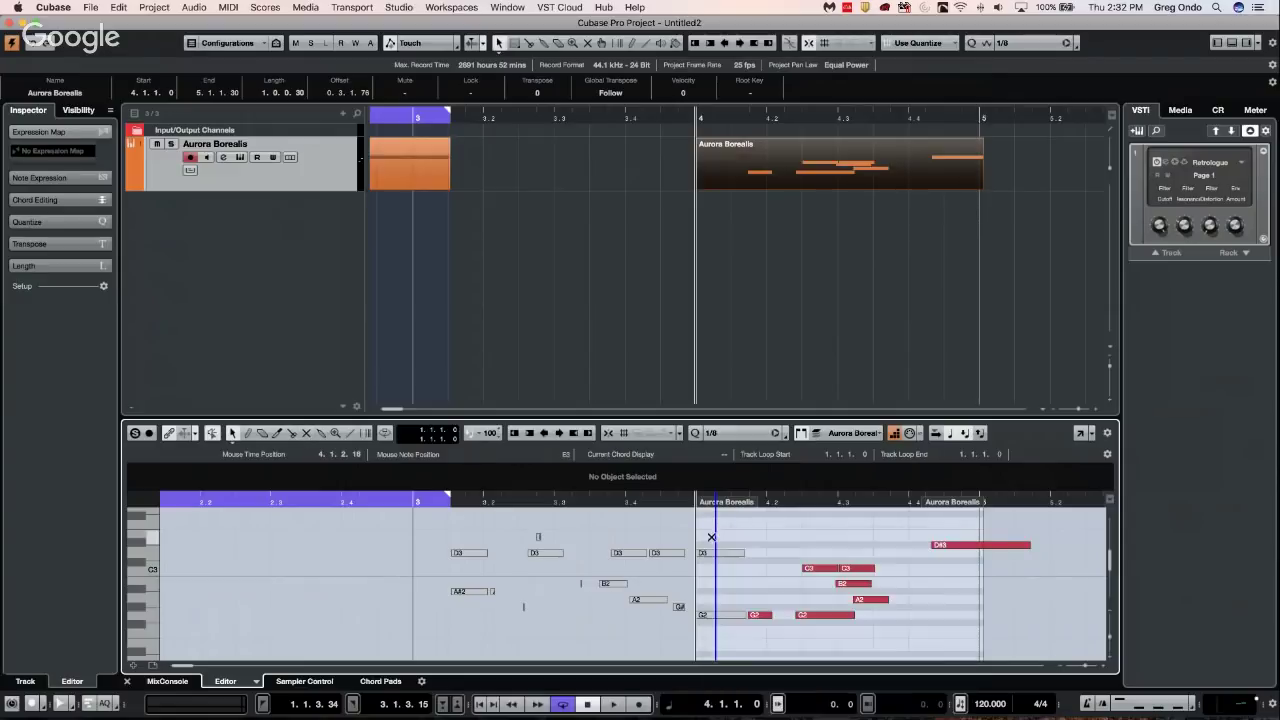
click(721, 592)
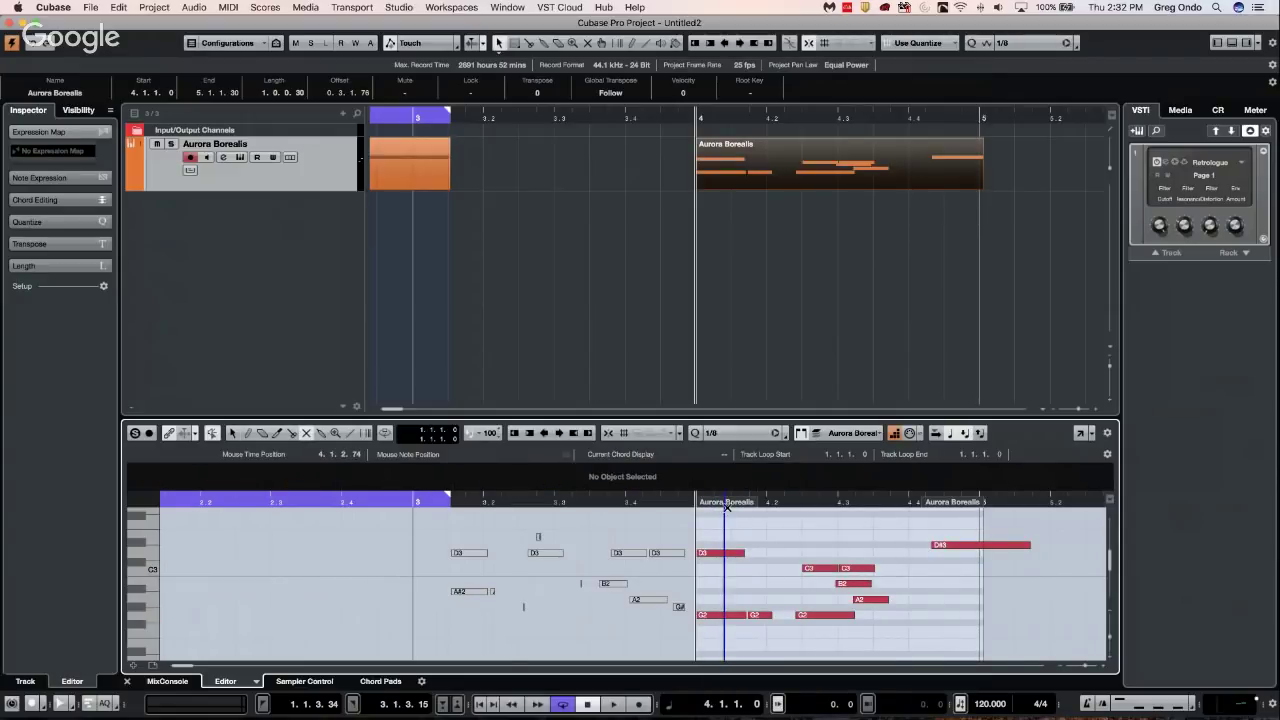
drag(704, 533, 720, 622)
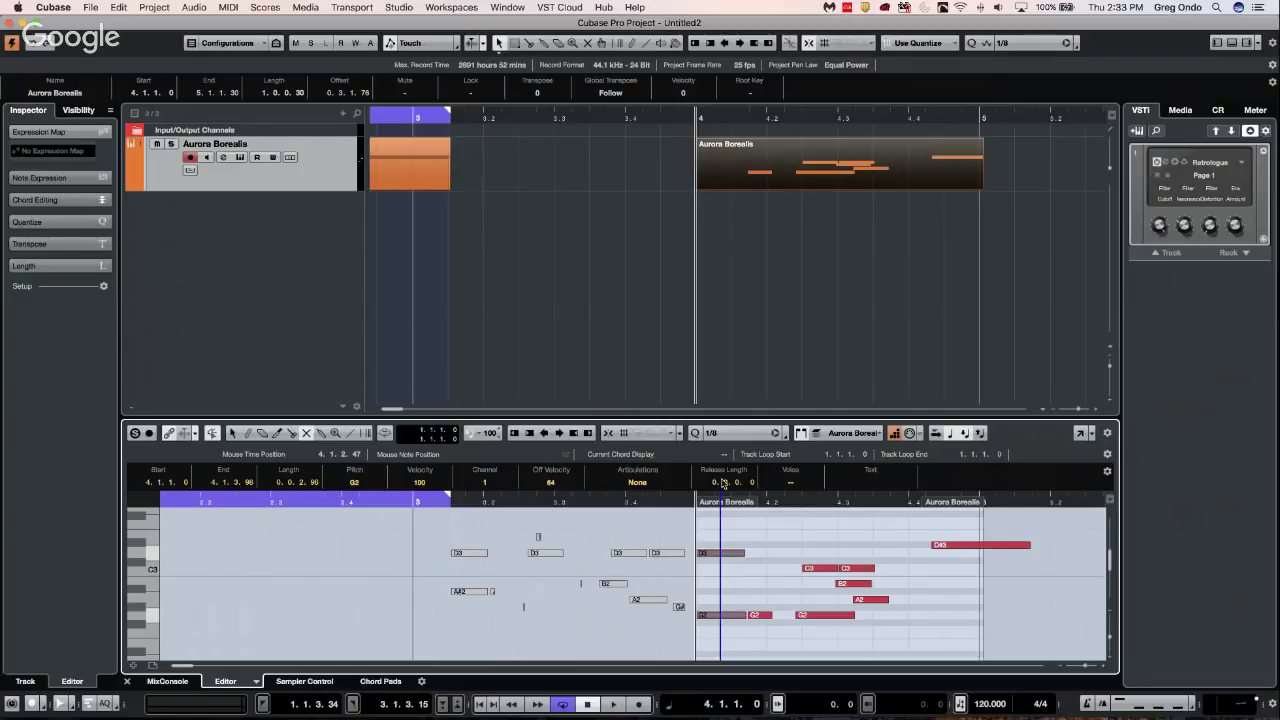
Add one MIDI track below the Aurora Borealis track
right_click(279, 214)
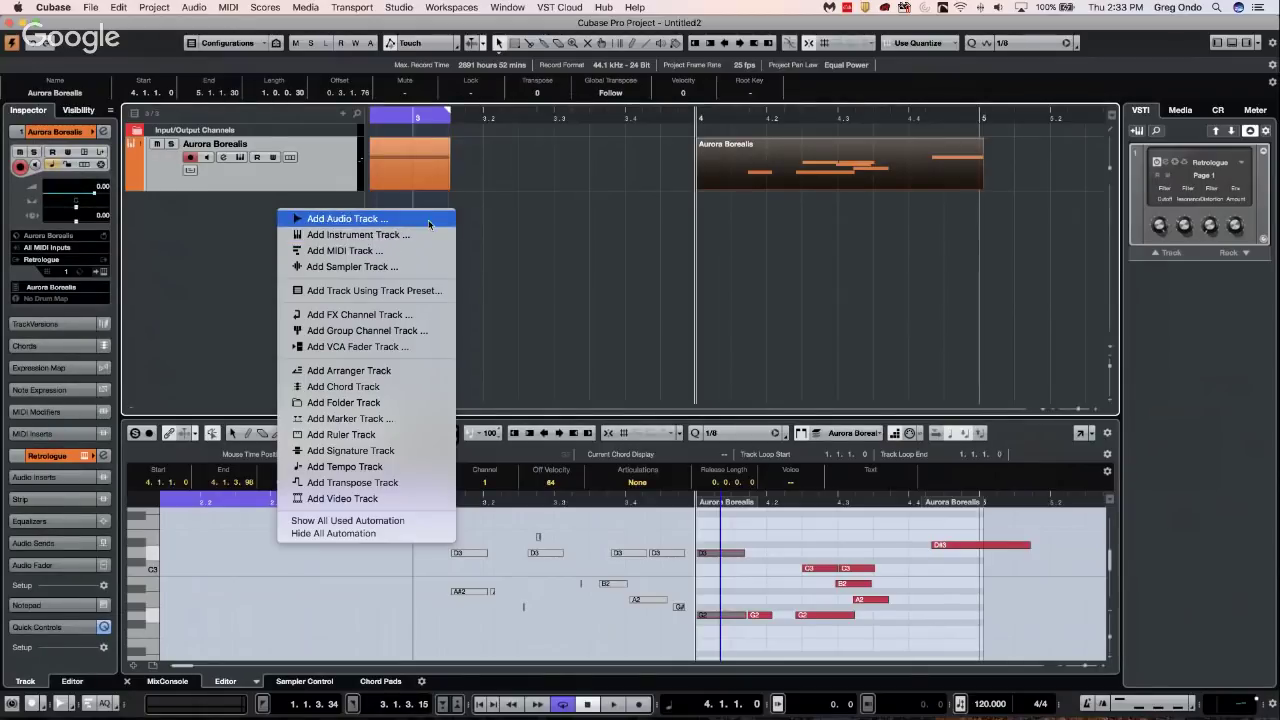
click(379, 251)
click(716, 215)
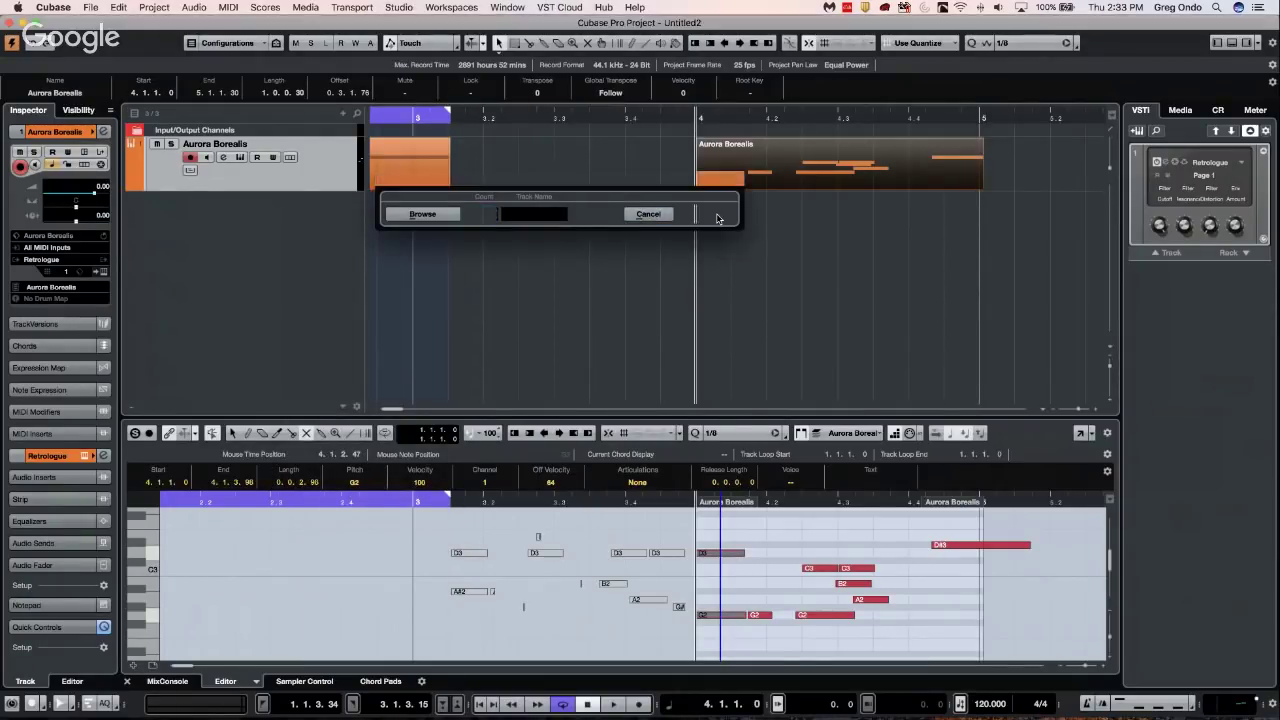
Draw an empty part from 3.1.3.0 to 4.1.1.0 on the MIDI 01 track and switch to Object Selection
right_click(488, 210)
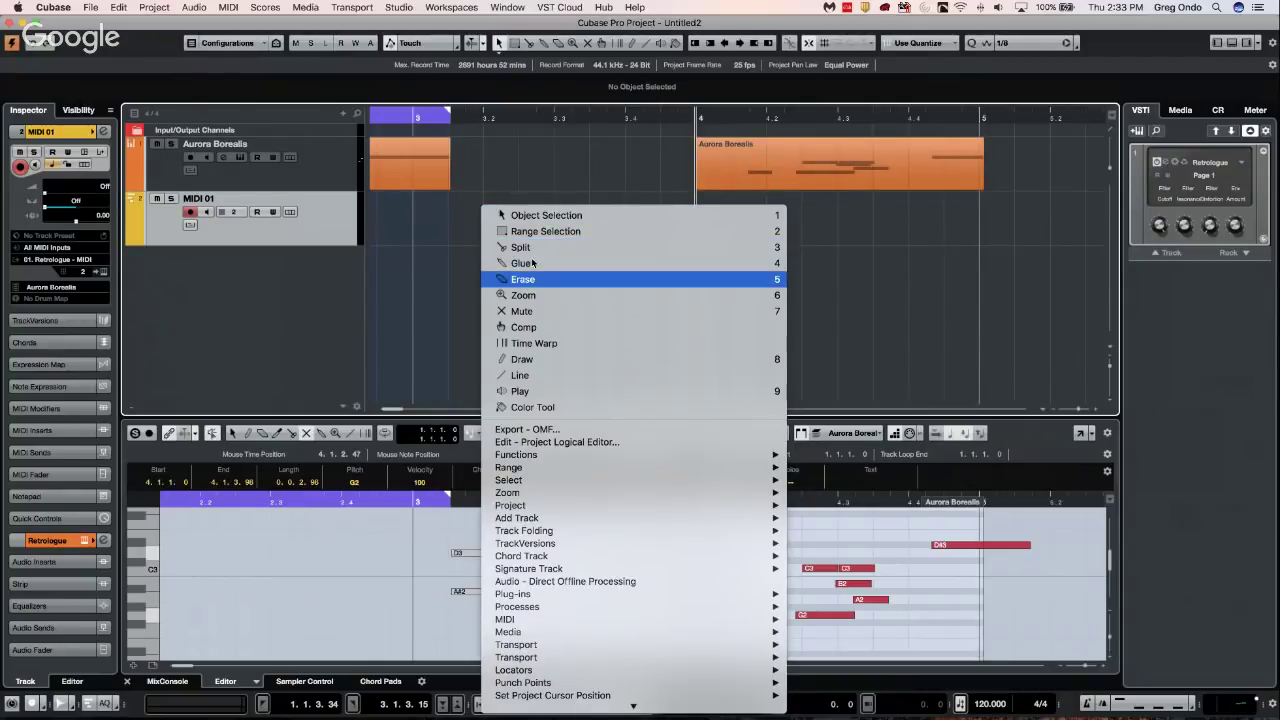
click(527, 360)
drag(455, 215, 690, 213)
right_click(538, 216)
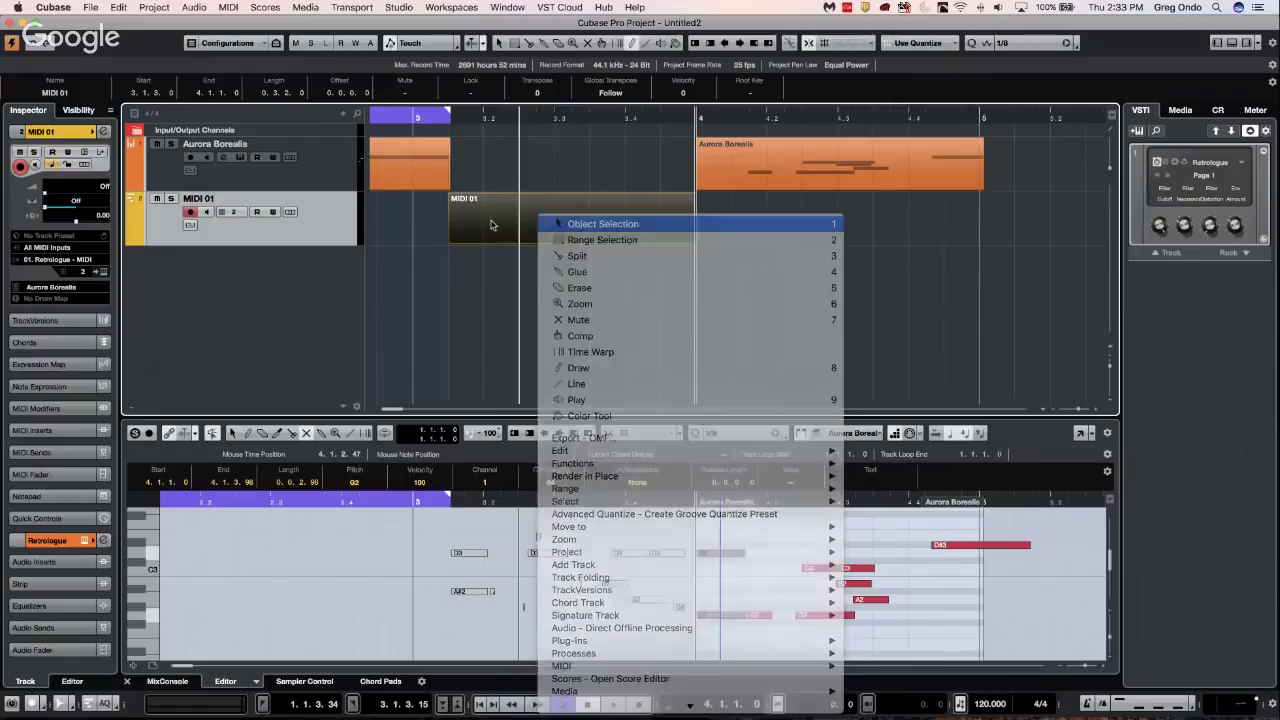
key(Return)
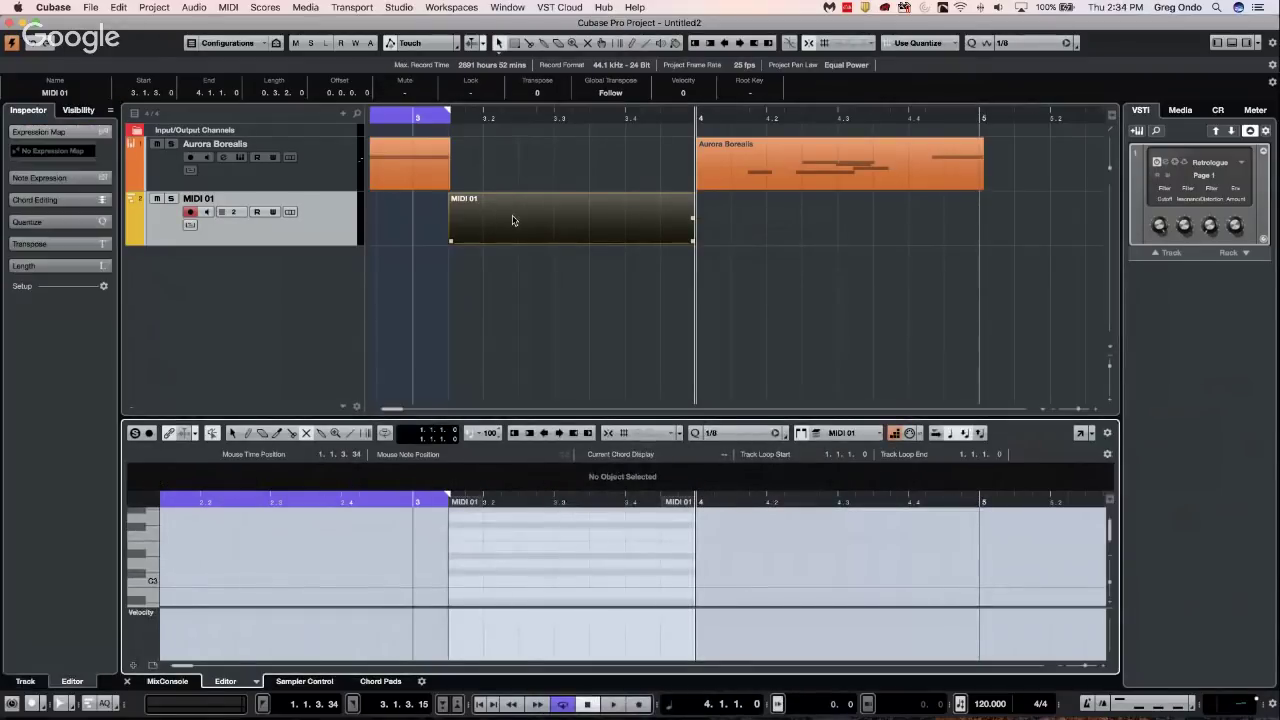
Draw overlapping C#3 and D#3 notes in the MIDI 01 part, starting at 3.2.1.16 and 3.2.4.23, and select the C#3 note
right_click(492, 576)
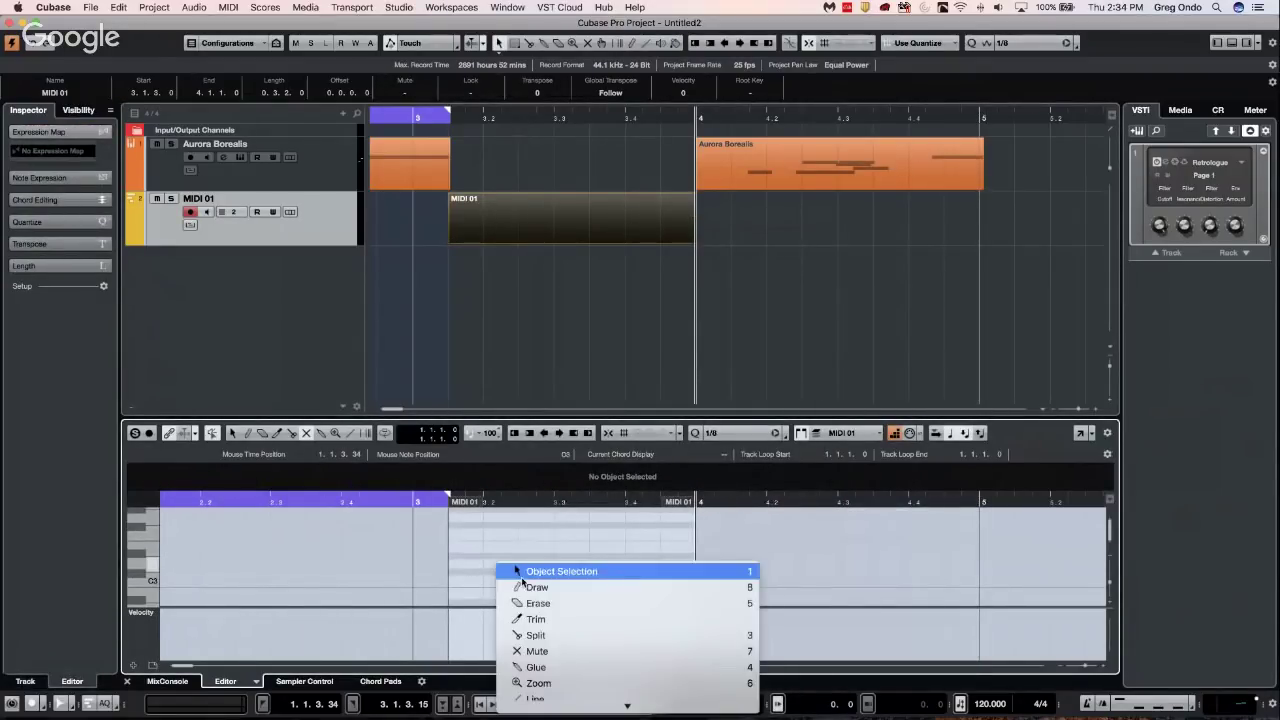
click(535, 587)
mouse_move(487, 571)
mouse_down()
mouse_move(555, 568)
mouse_move(564, 550)
mouse_move(643, 551)
mouse_up()
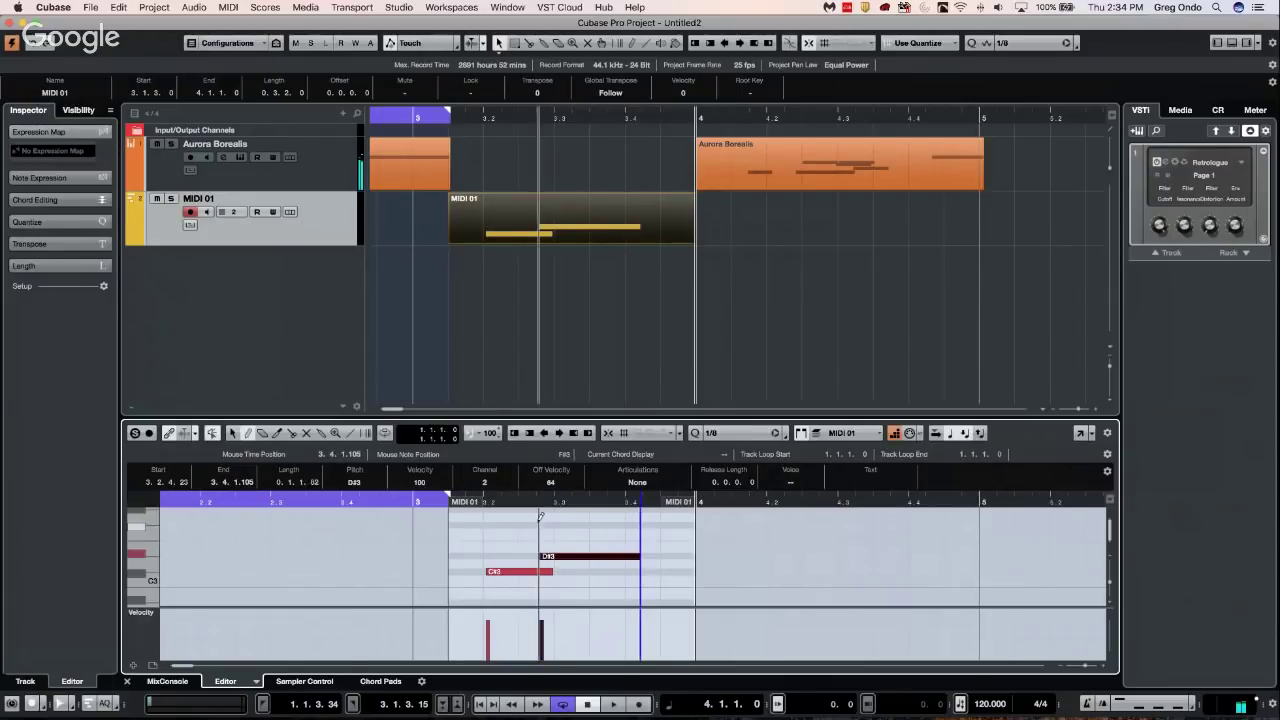
right_click(526, 548)
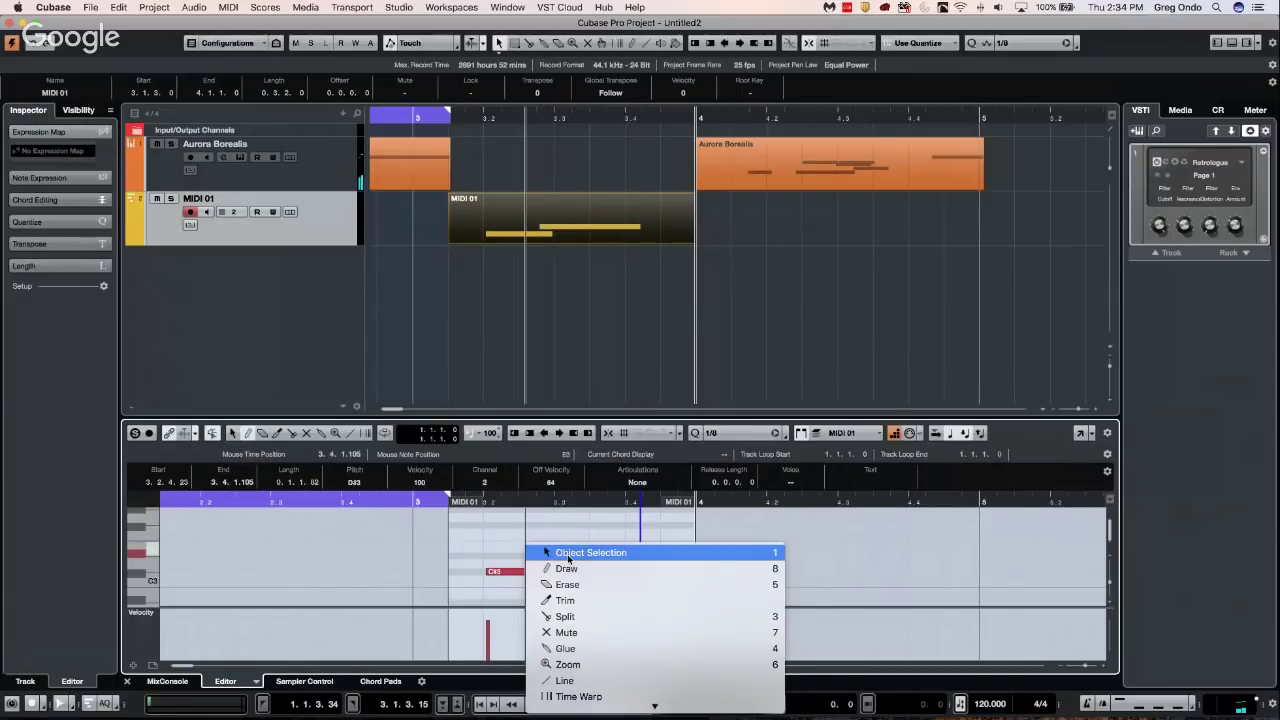
click(548, 552)
click(538, 572)
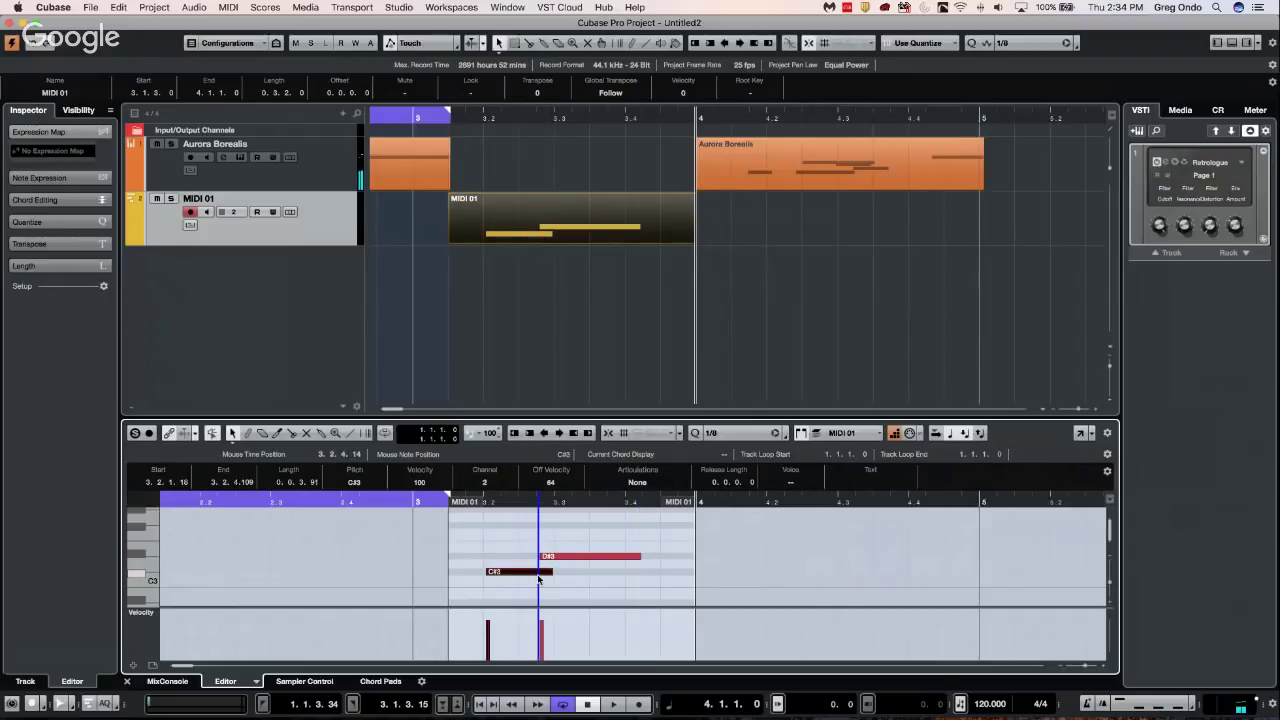
click(119, 10)
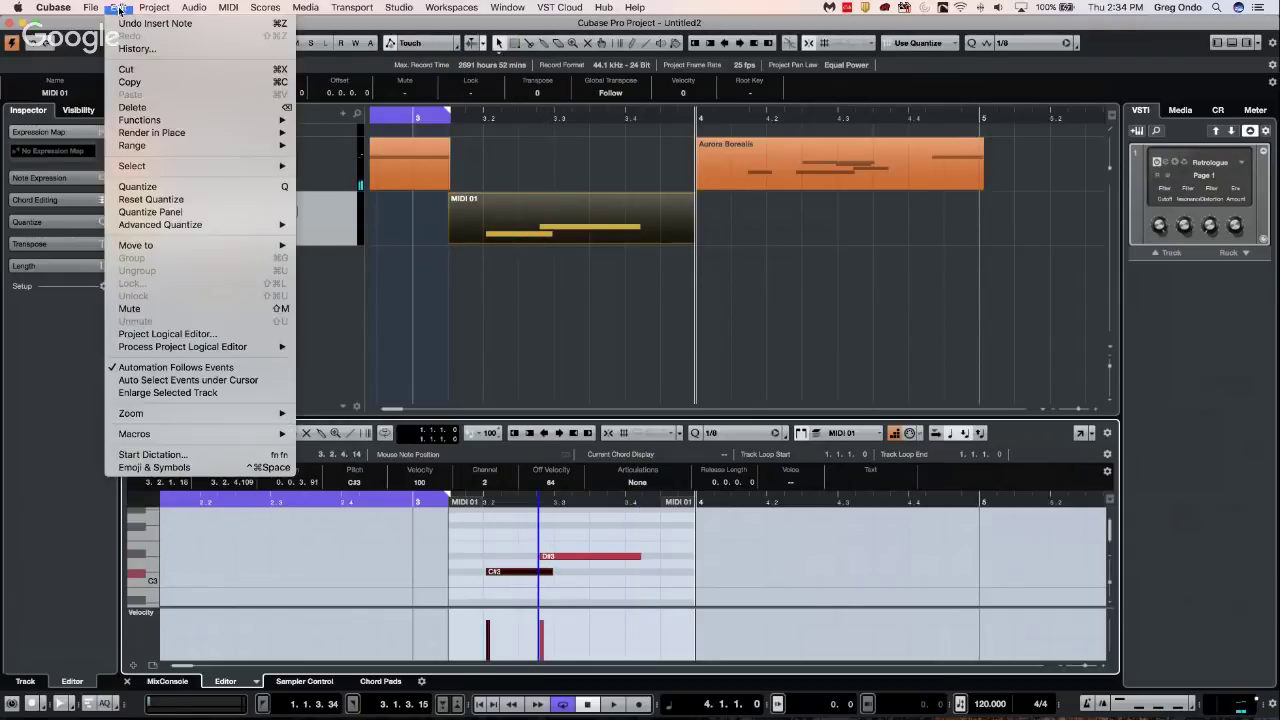
mouse_move(147, 10)
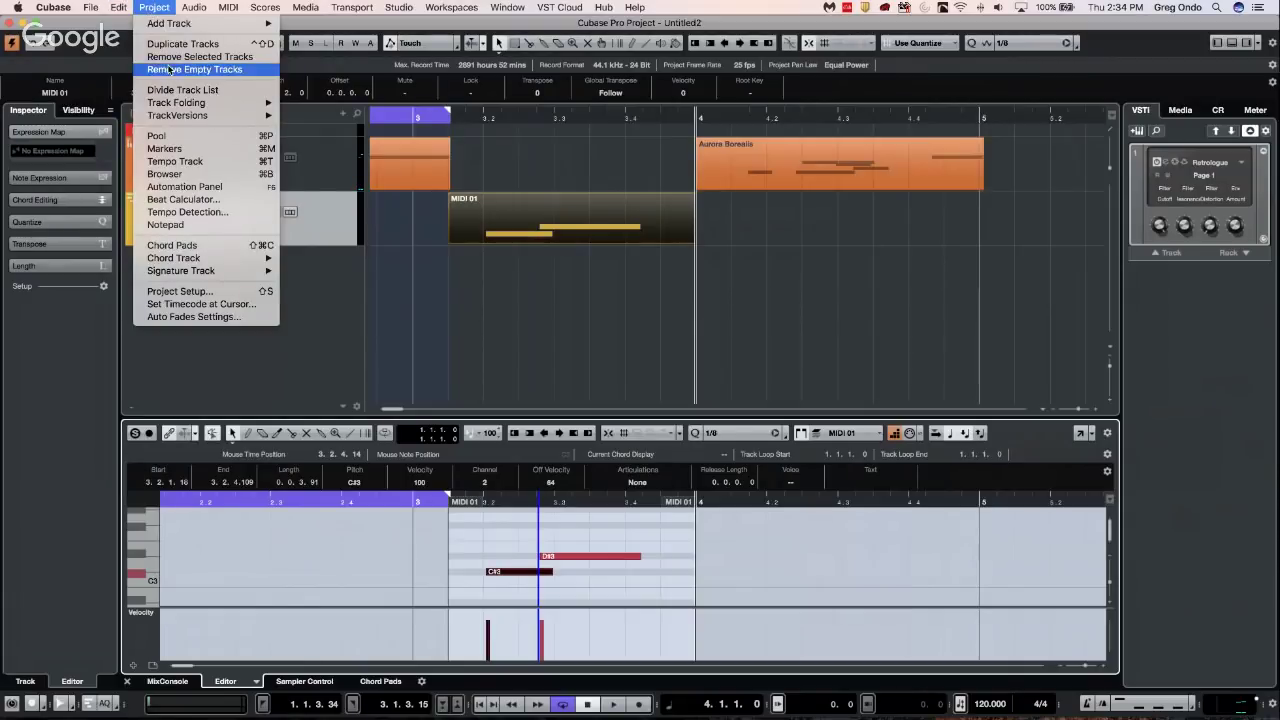
mouse_move(105, 5)
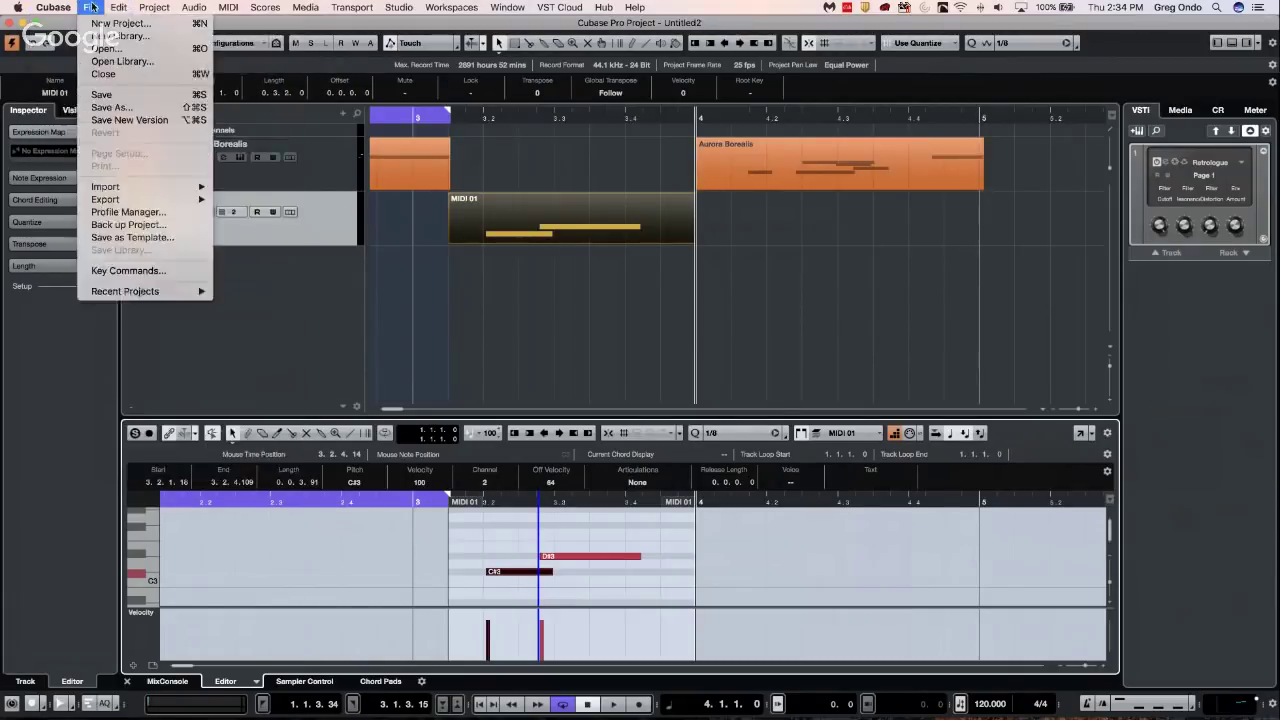
Open the Logical Editor for the MIDI 01 part and set its function to Insert
mouse_move(227, 12)
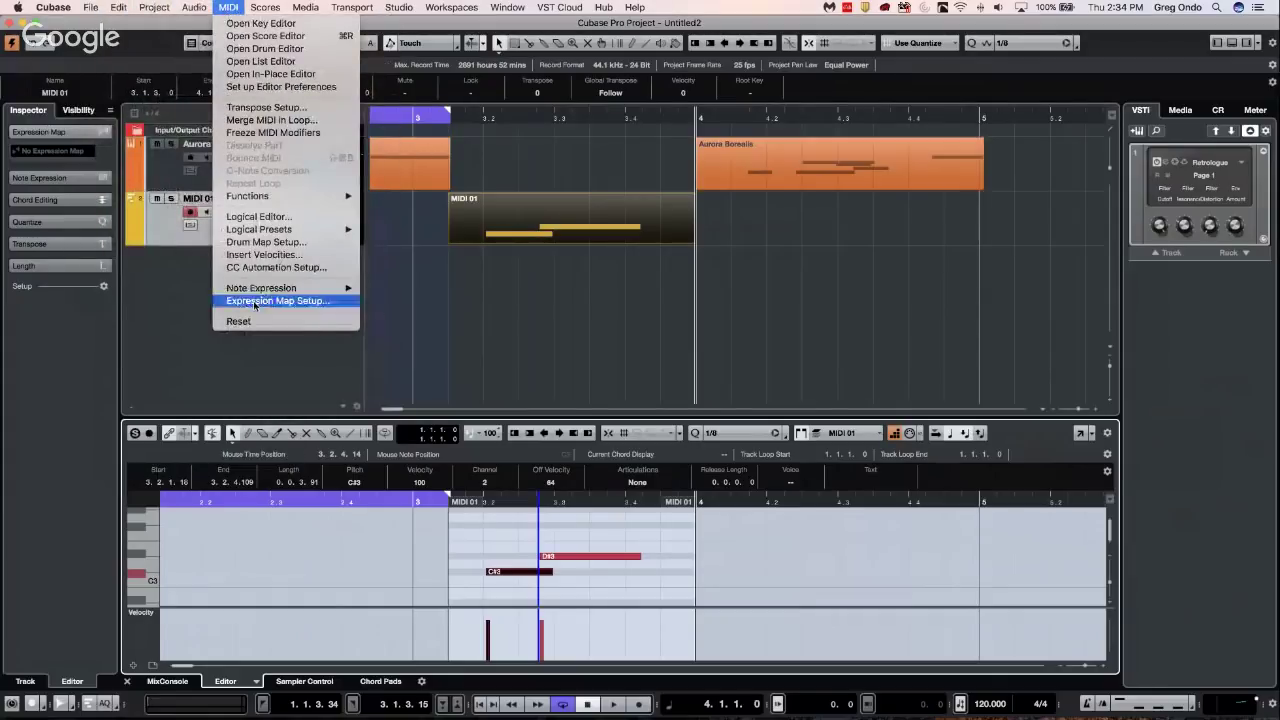
click(279, 220)
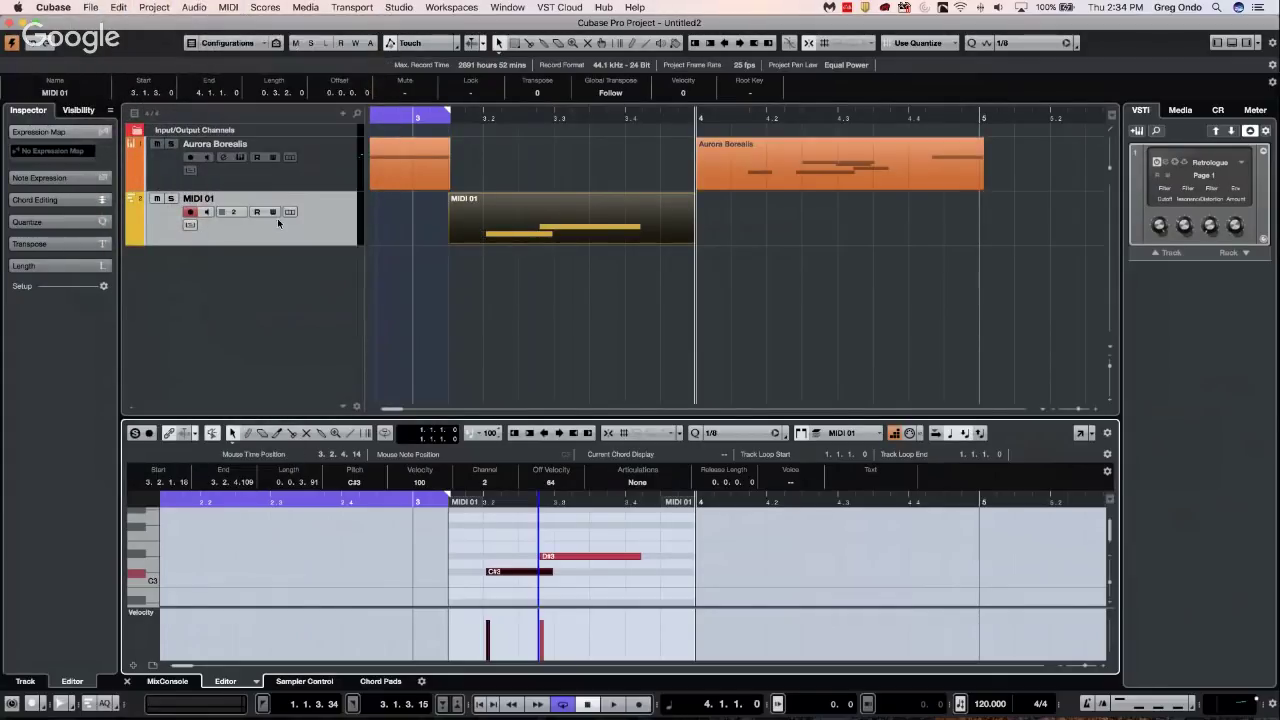
drag(748, 140, 412, 134)
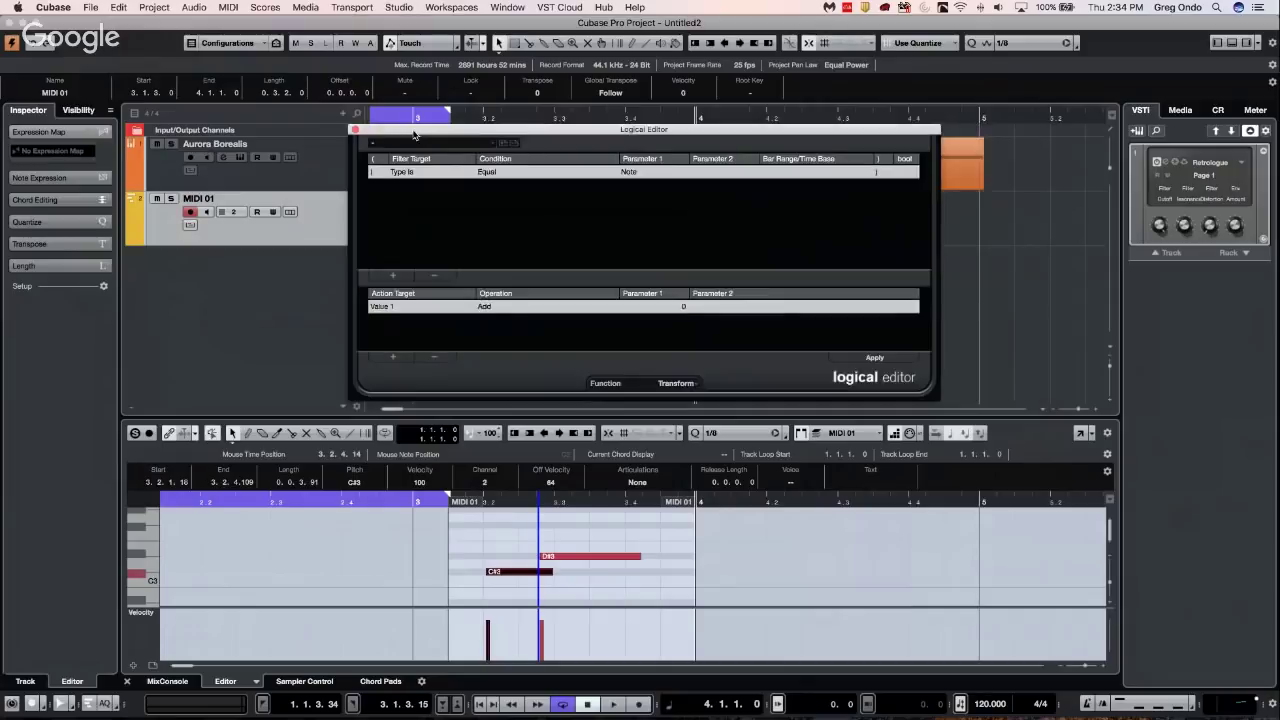
click(640, 176)
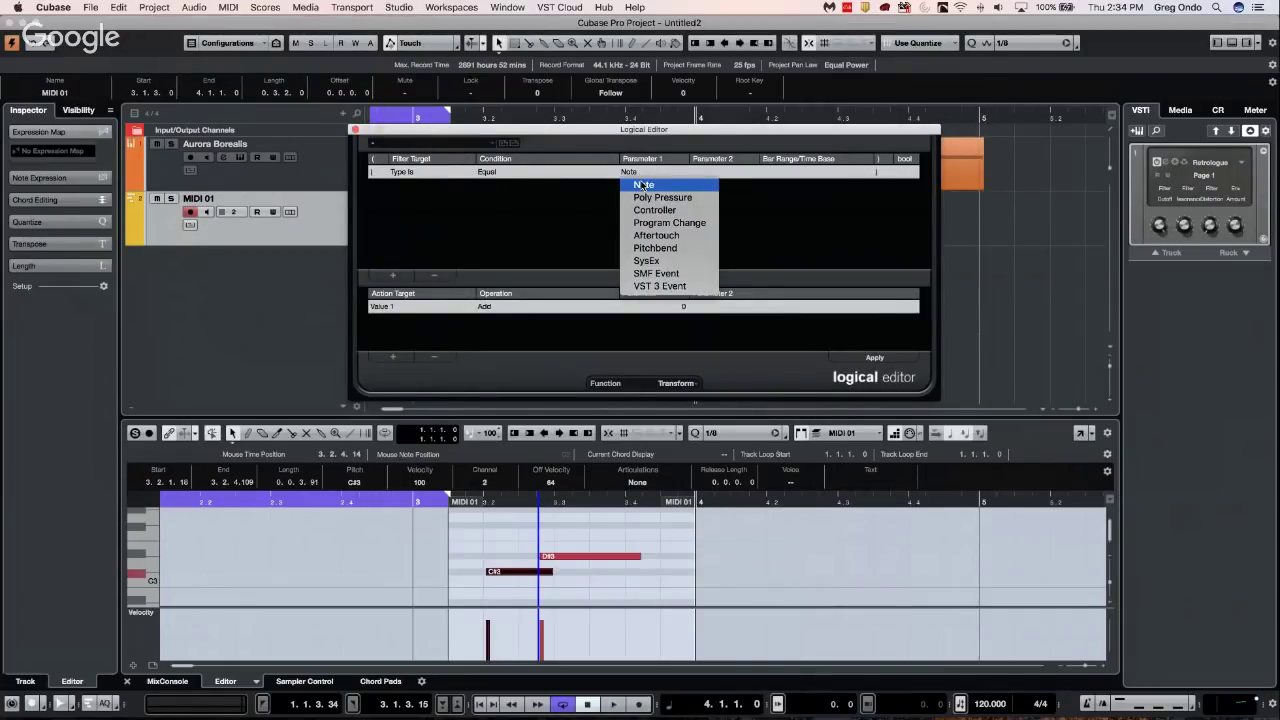
click(680, 388)
click(680, 389)
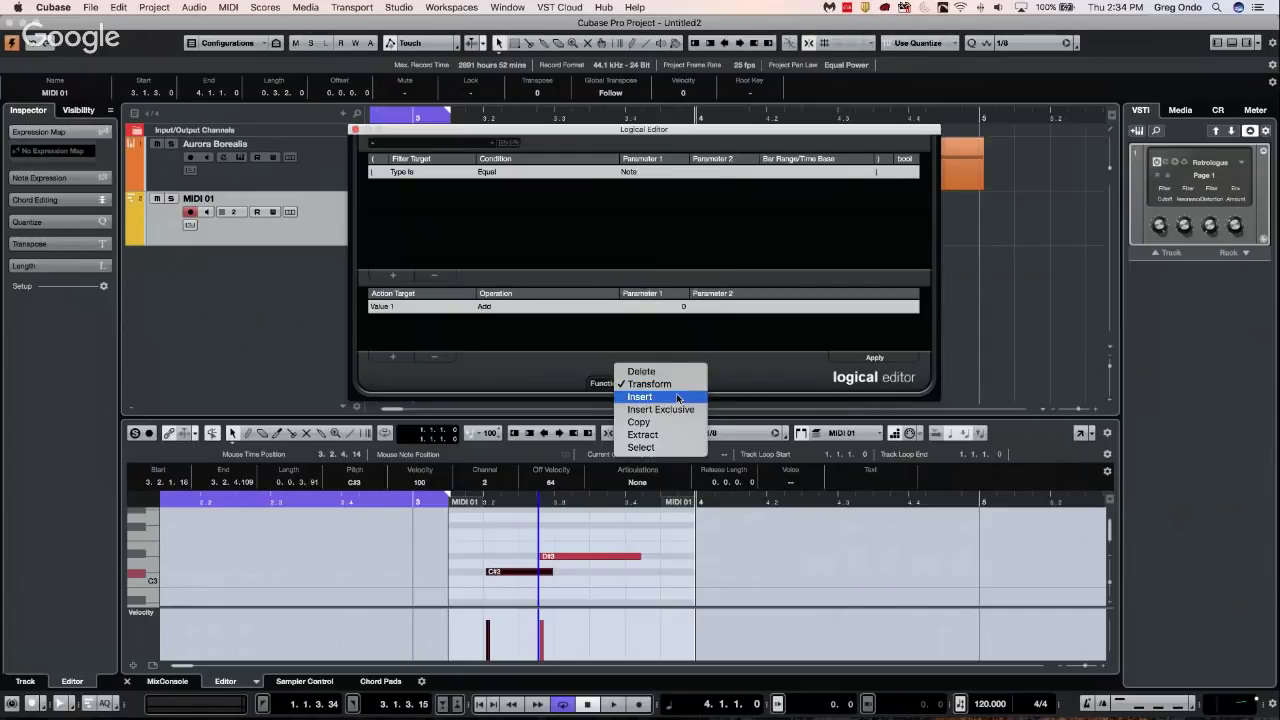
click(677, 396)
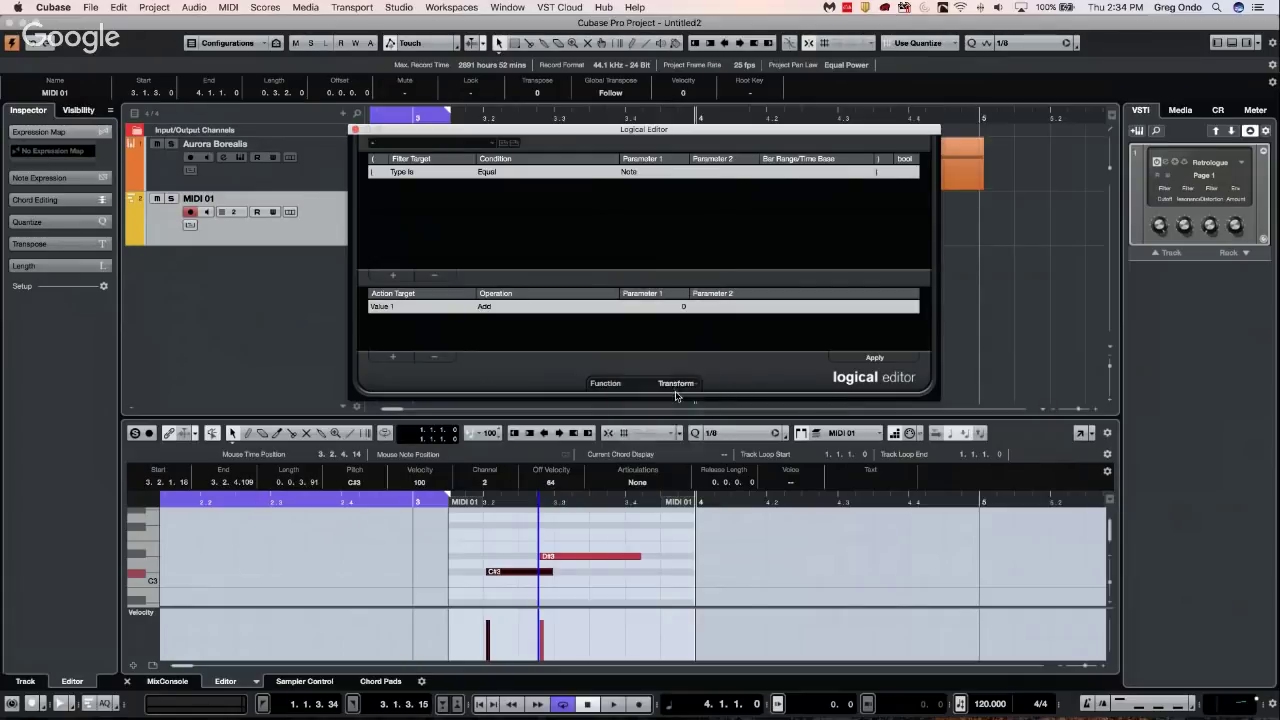
Set the Logical Editor's type filter to Controller and add a second filter line
click(628, 173)
click(652, 210)
click(394, 277)
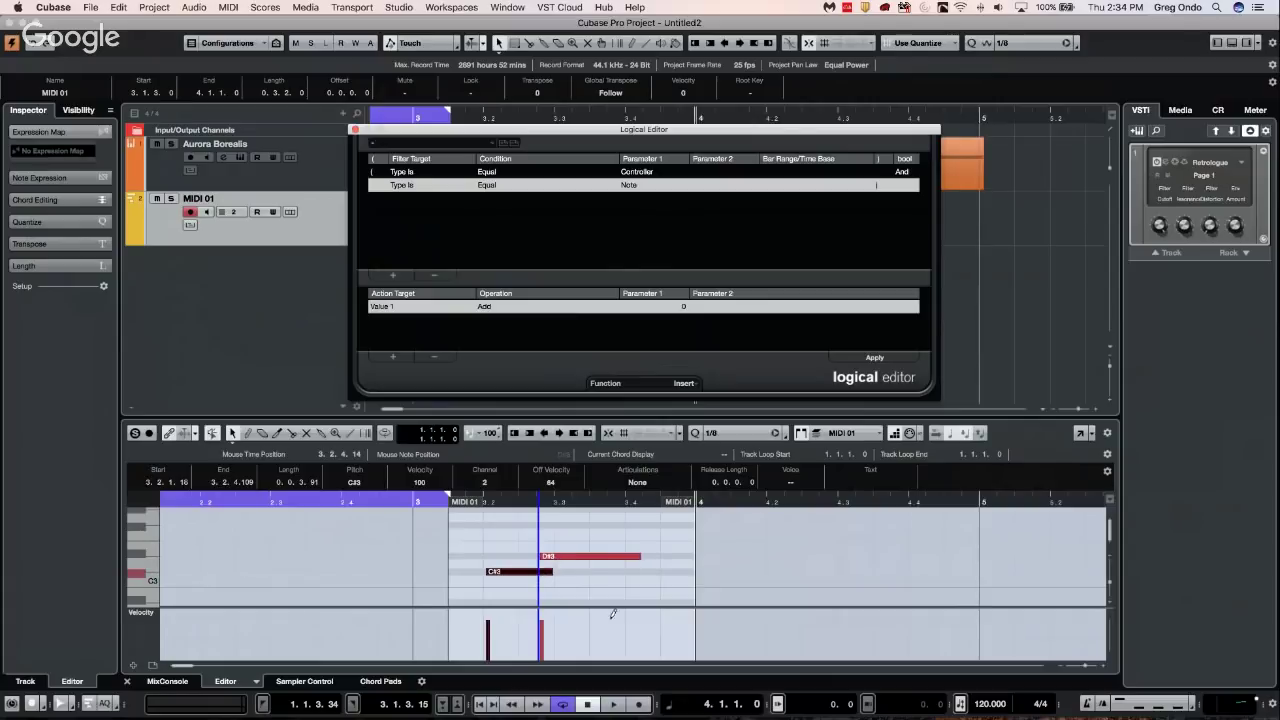
Open the C#3 note's expression editor and enable the CC 7 (Main Volume) parameter for note expression
click(546, 578)
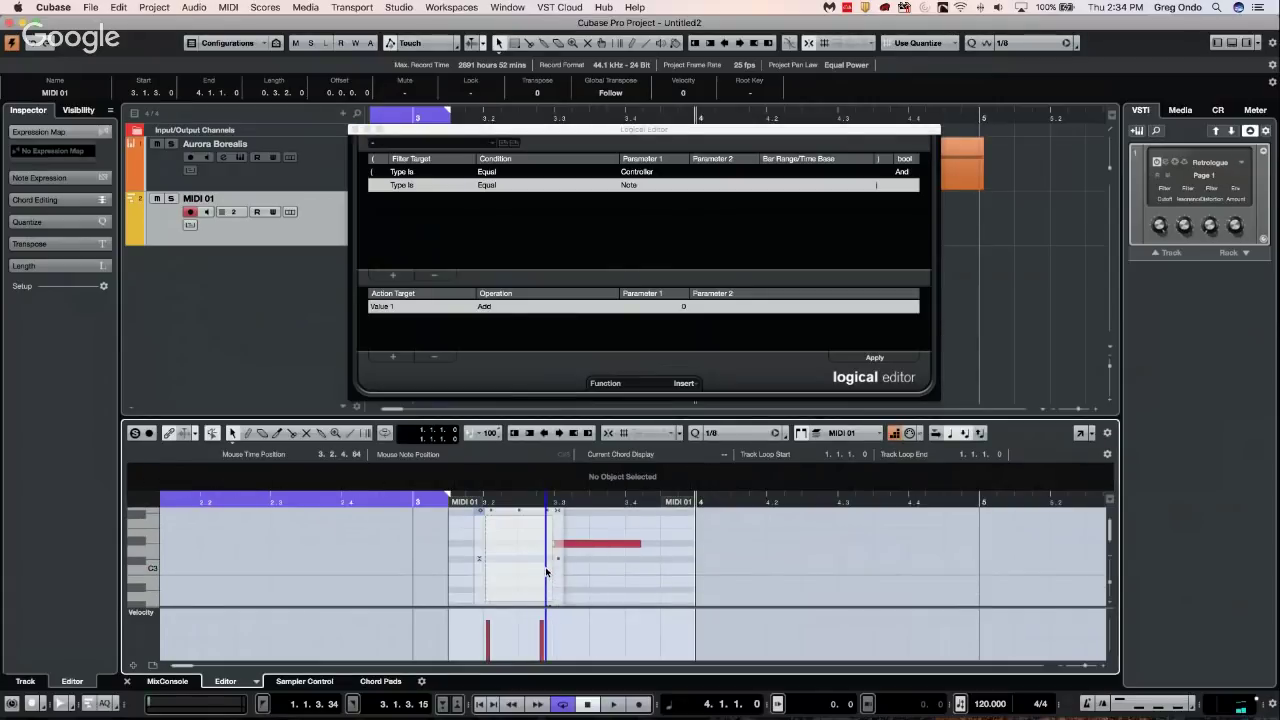
click(70, 178)
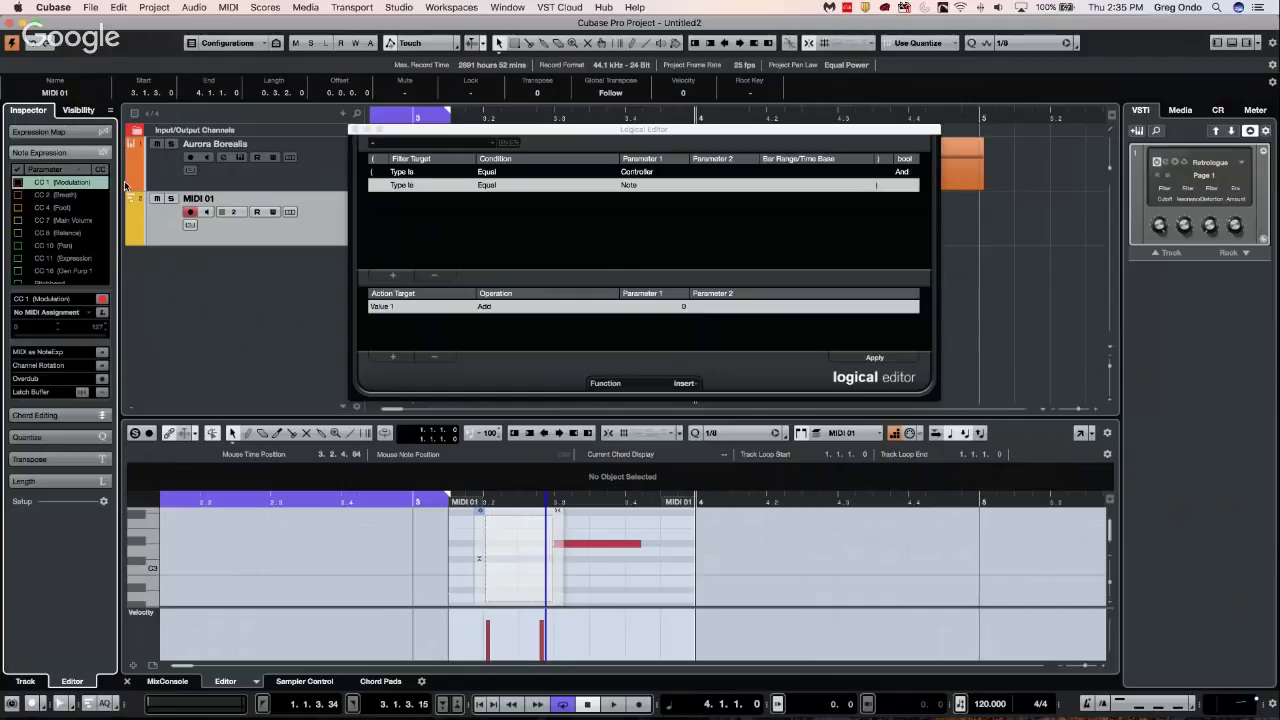
click(17, 220)
Draw a falling CC 1 (Modulation) line near the end of the C#3 note with the Line tool and return to Object Selection
right_click(522, 558)
click(557, 693)
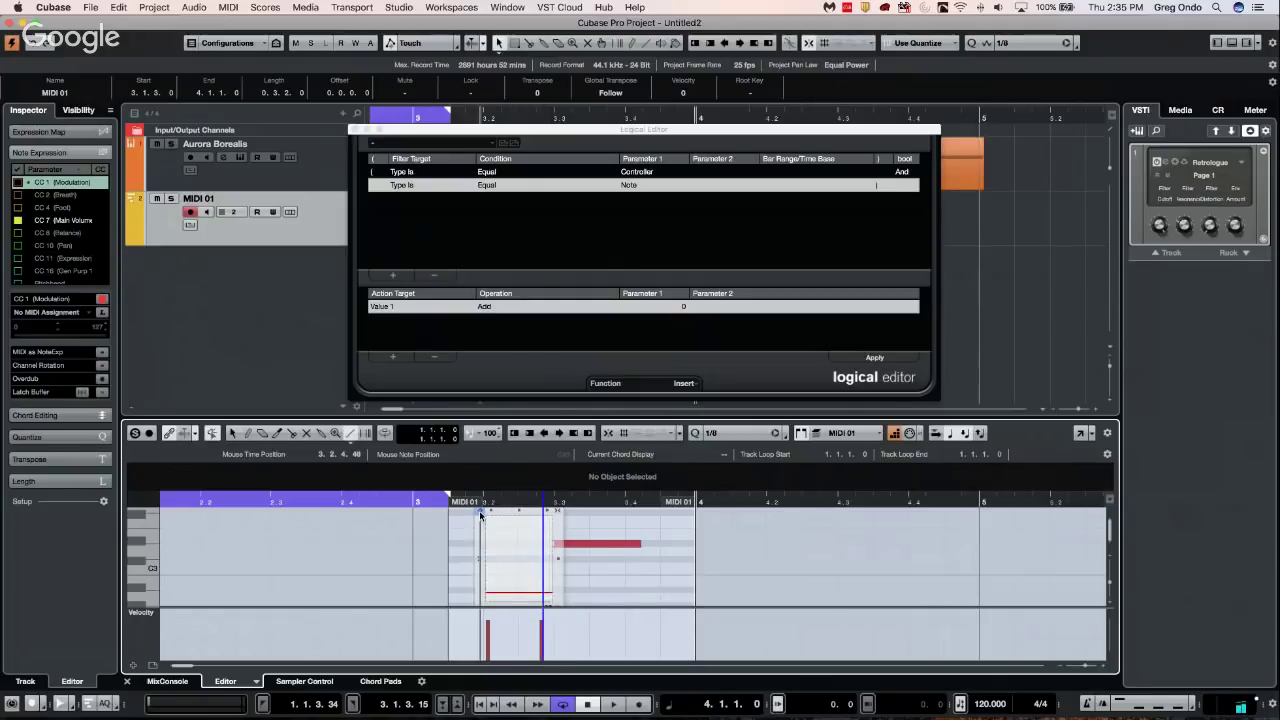
drag(531, 560, 550, 597)
right_click(575, 548)
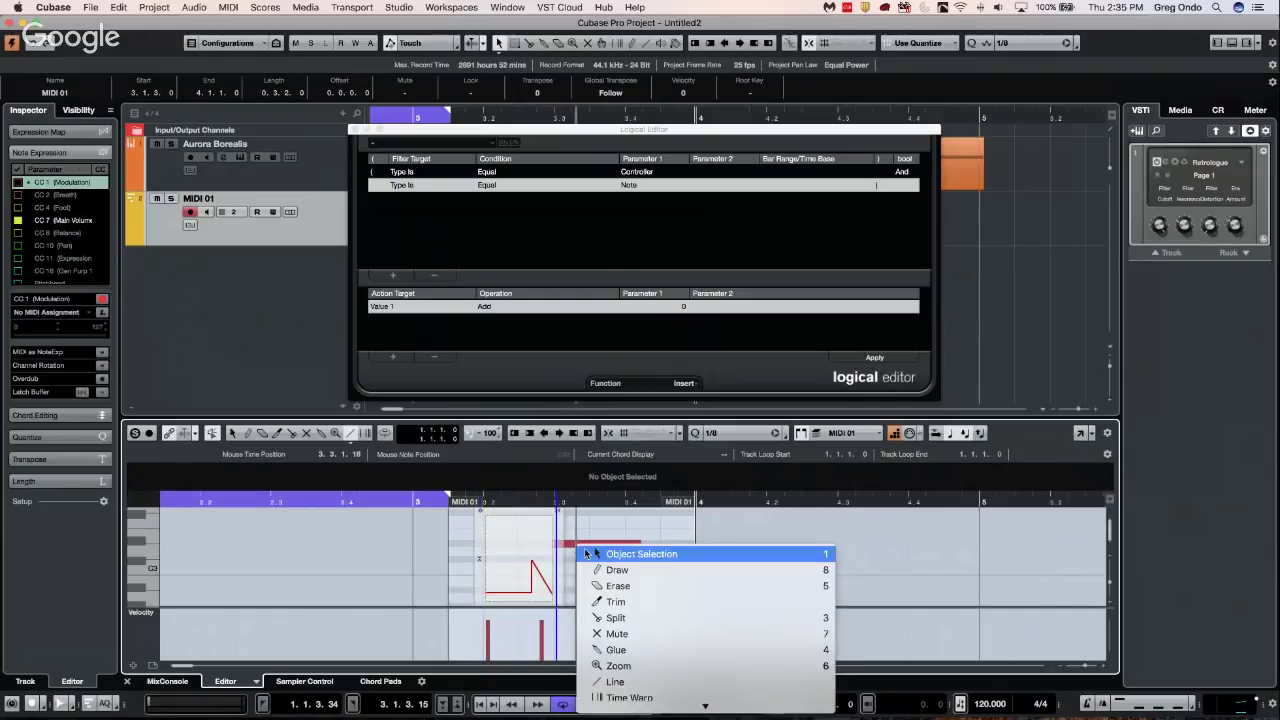
click(612, 554)
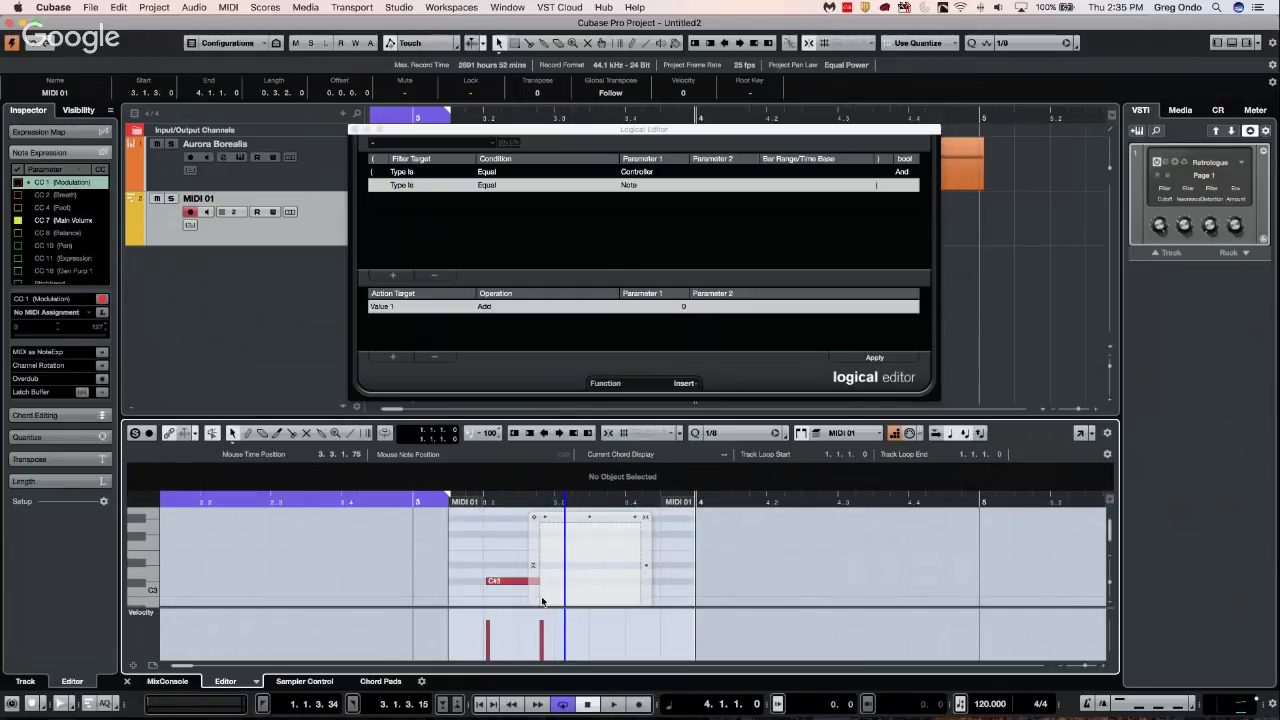
Draw a rising CC 1 (Modulation) line at the start of the D#3 note and leave its expression editor with Object Selection
right_click(536, 597)
scroll(575, 680, down, 3)
click(581, 660)
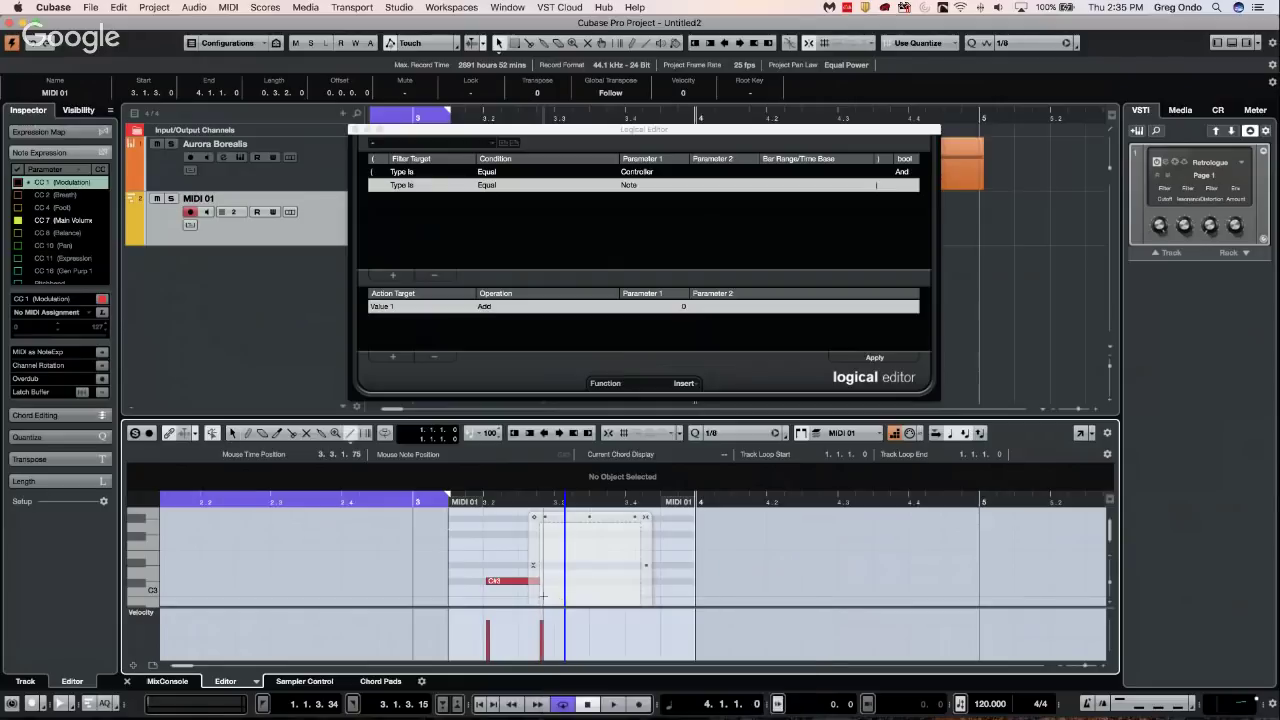
mouse_move(541, 598)
mouse_down()
mouse_move(591, 538)
mouse_move(567, 531)
mouse_up()
right_click(652, 533)
click(691, 548)
click(711, 563)
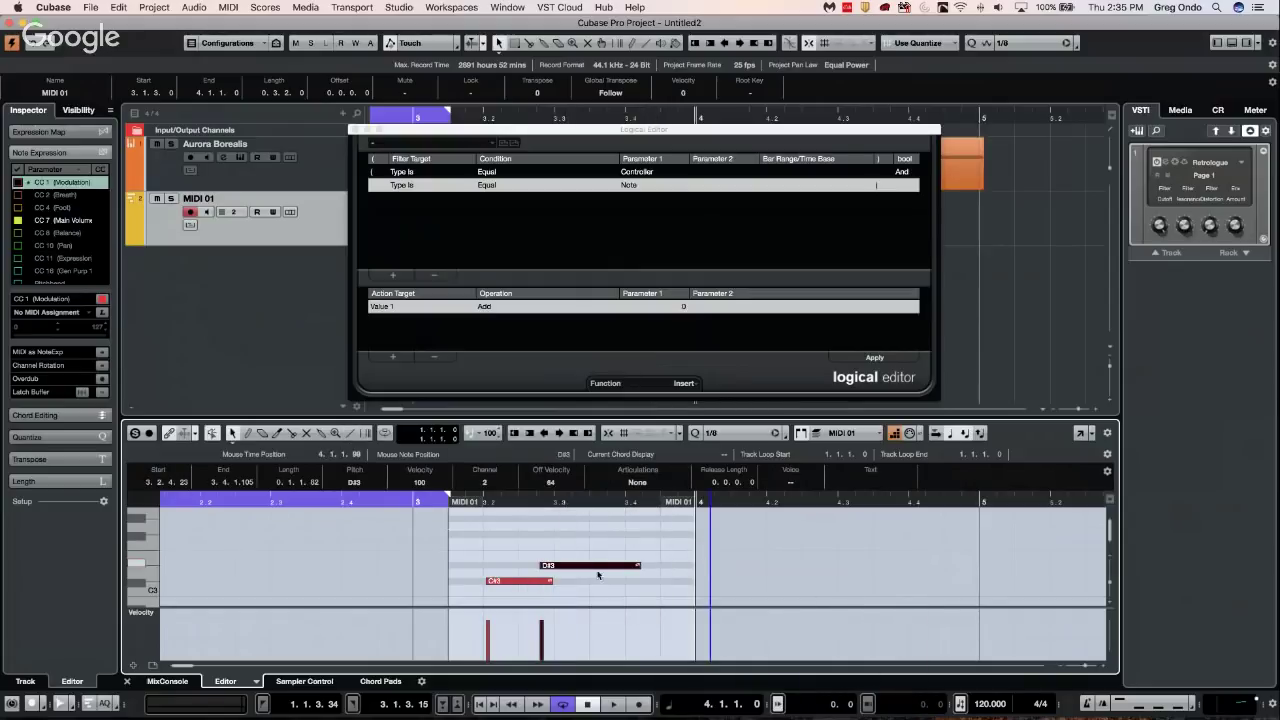
Play back the overlapping C#3 and D#3 notes in the MIDI 01 part and stop after the part ends
drag(520, 502, 485, 510)
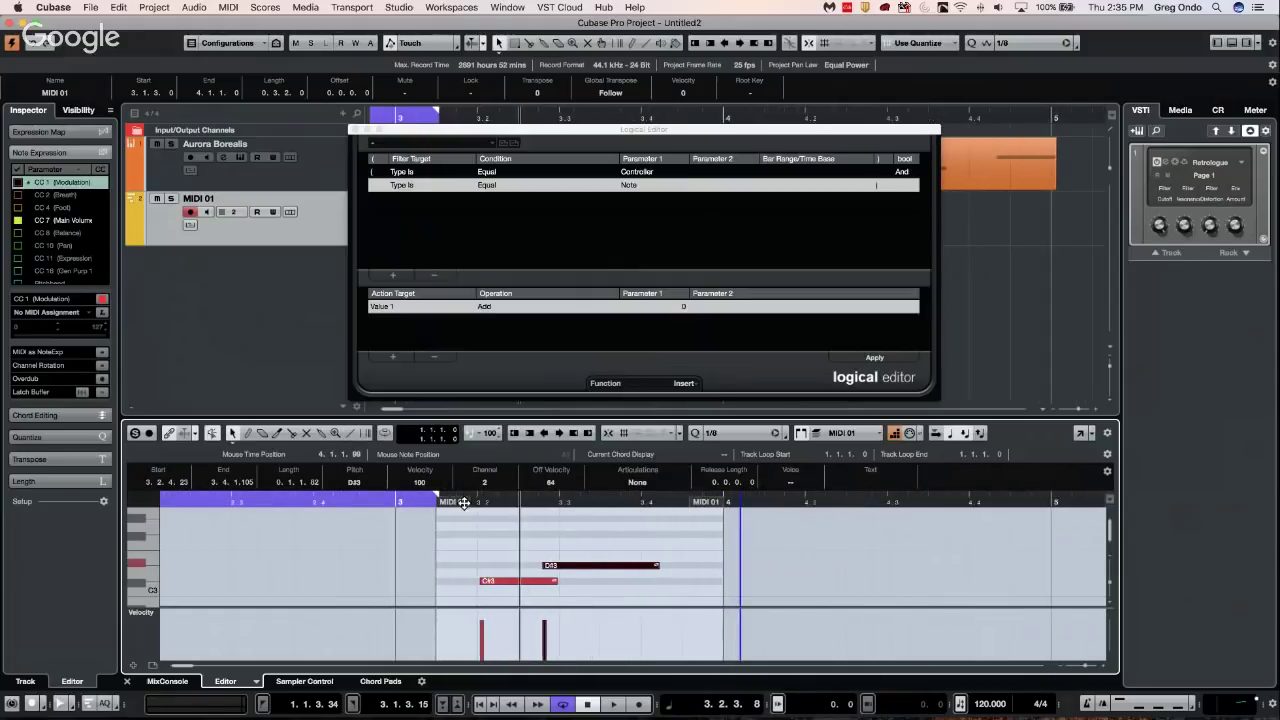
key(space)
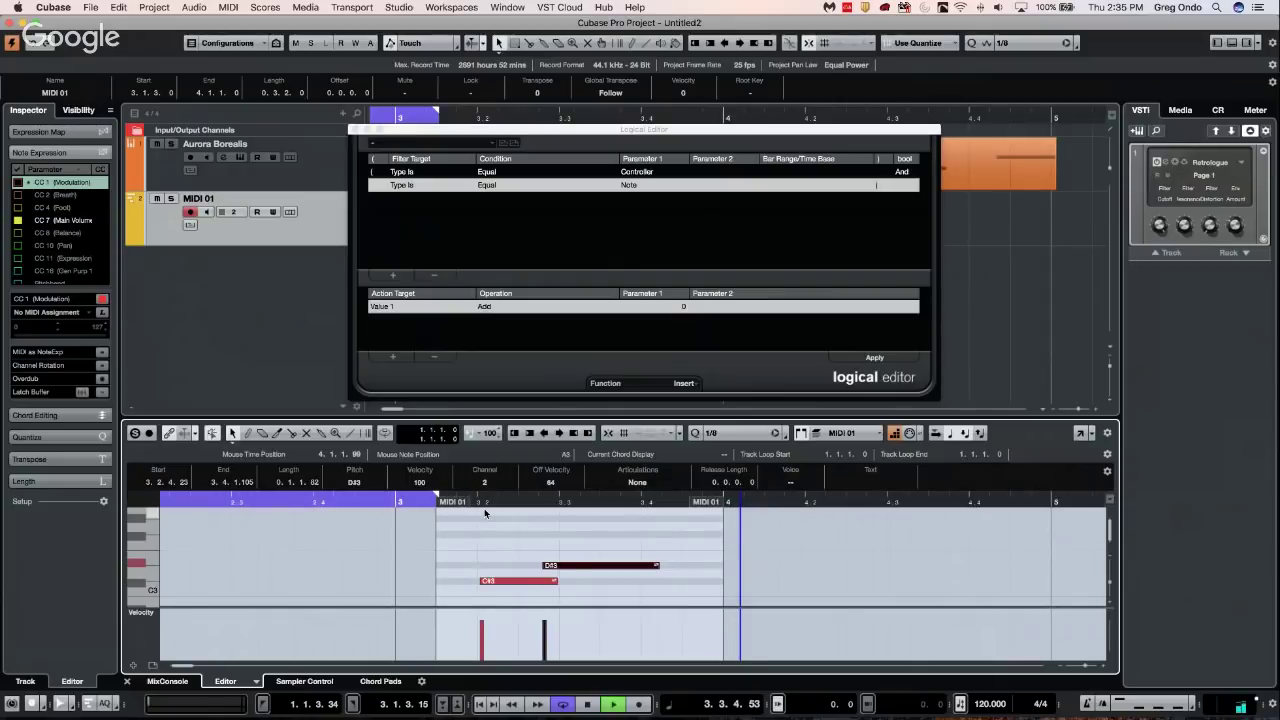
key(space)
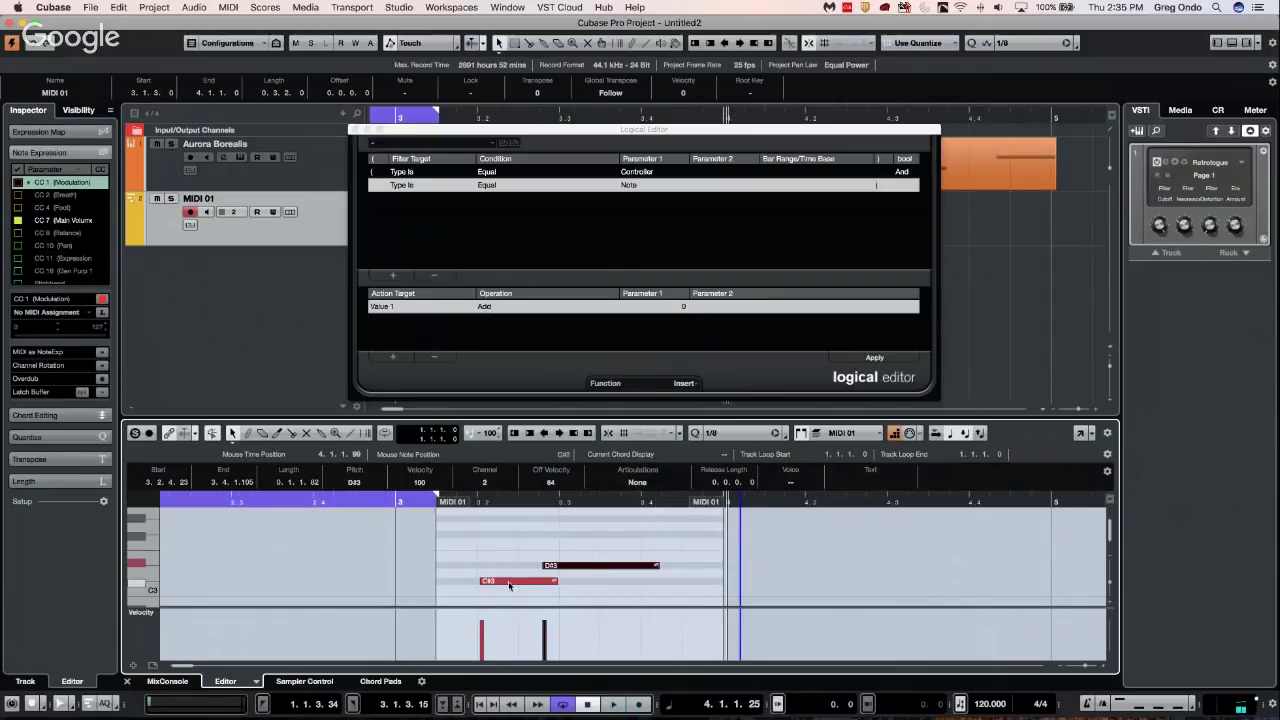
Set the second Logical Editor filter line to the Controller type
click(652, 185)
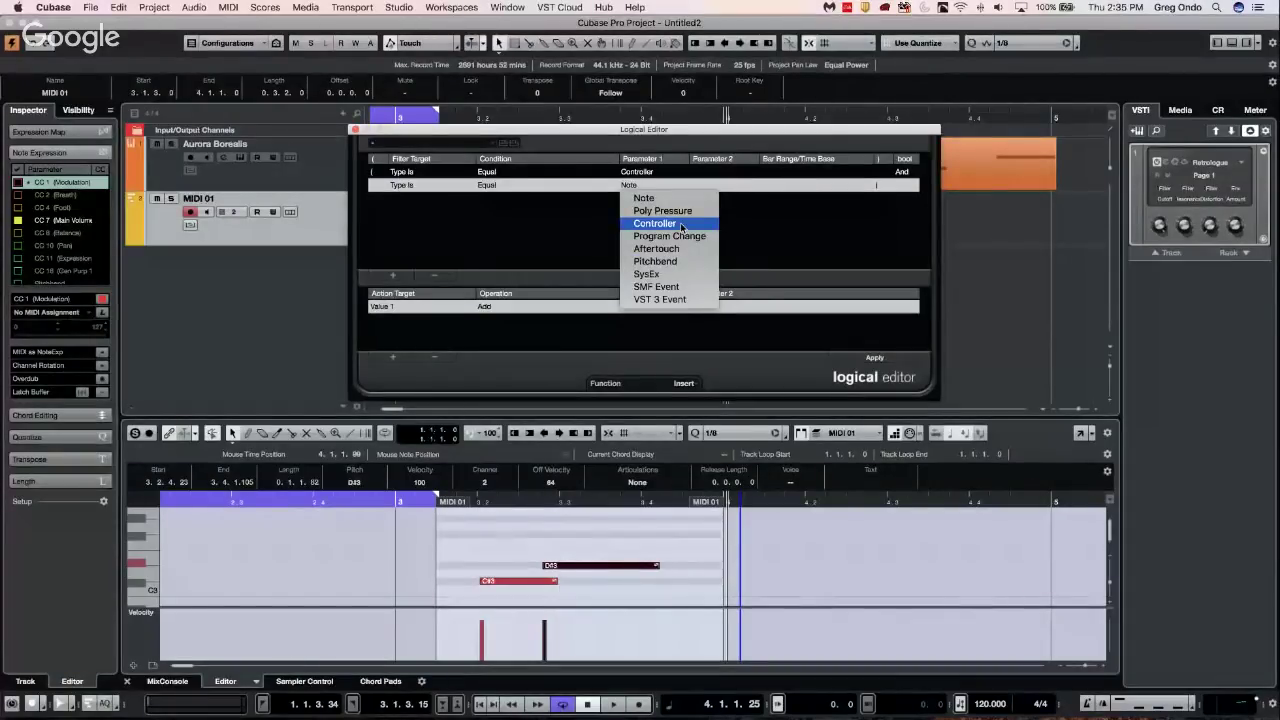
click(681, 227)
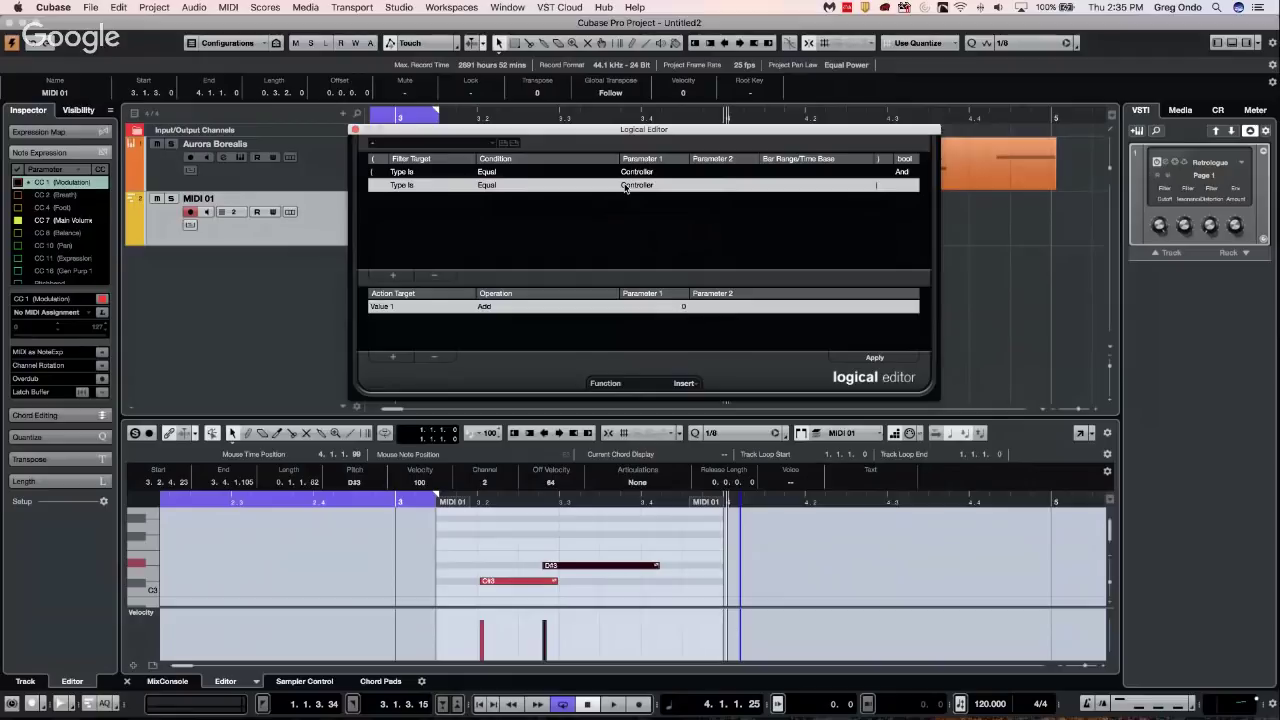
click(625, 188)
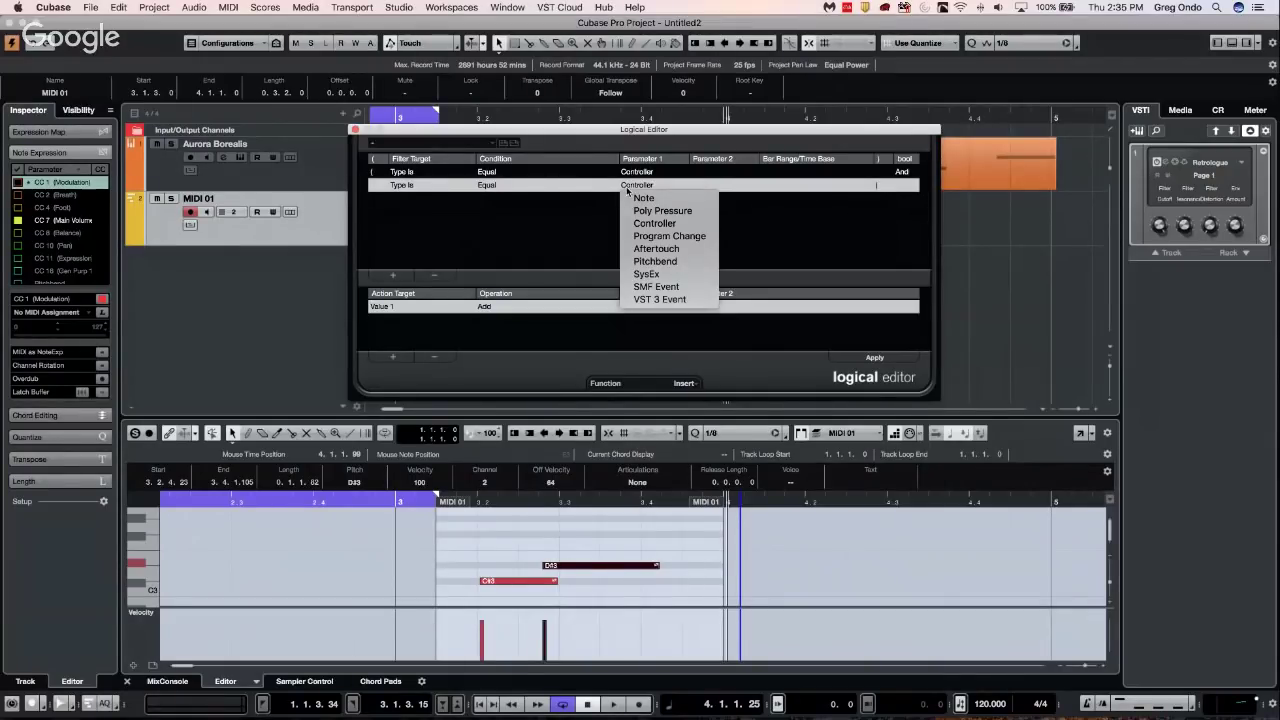
click(530, 230)
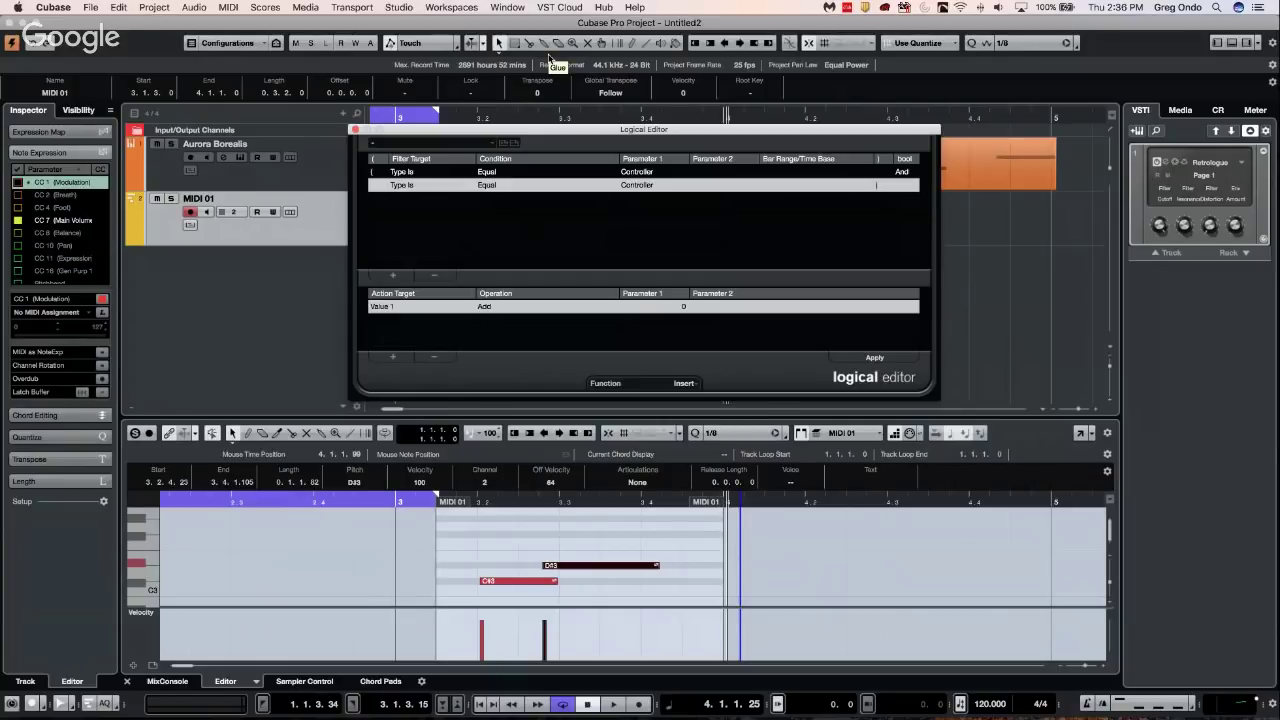
Browse the available instruments in the media library and close the Logical Editor without applying it
click(1177, 111)
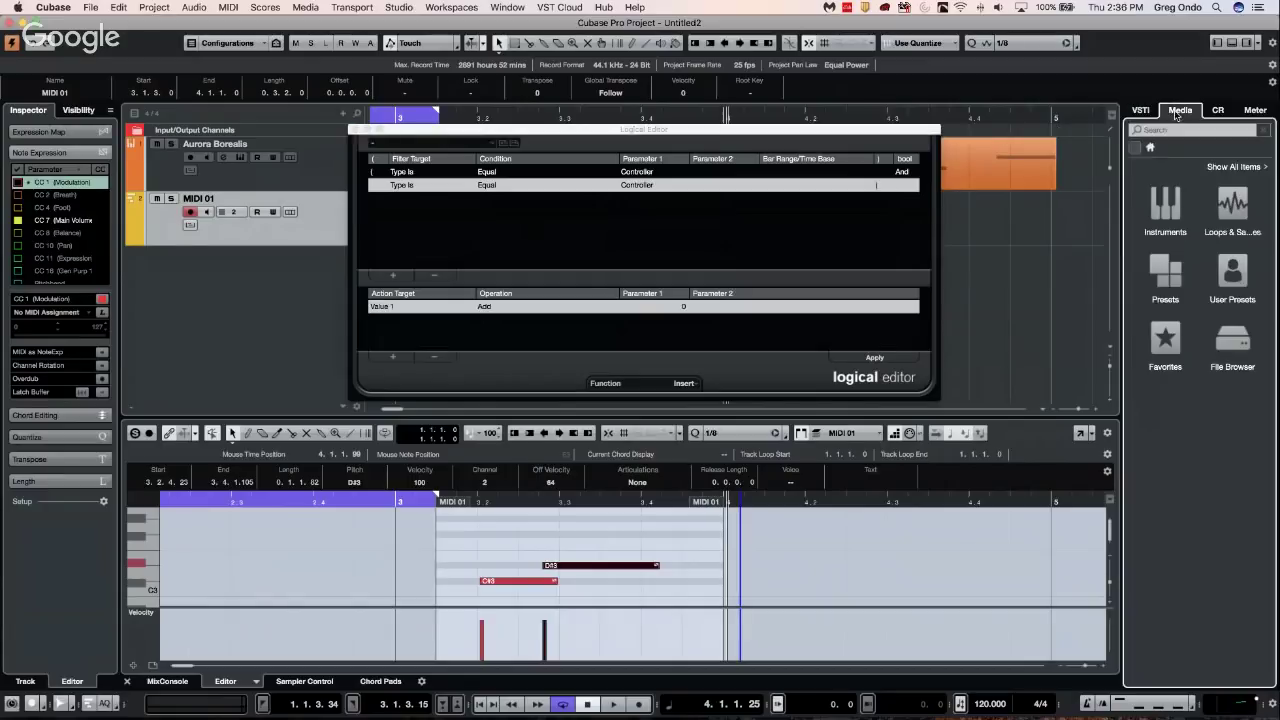
click(1166, 204)
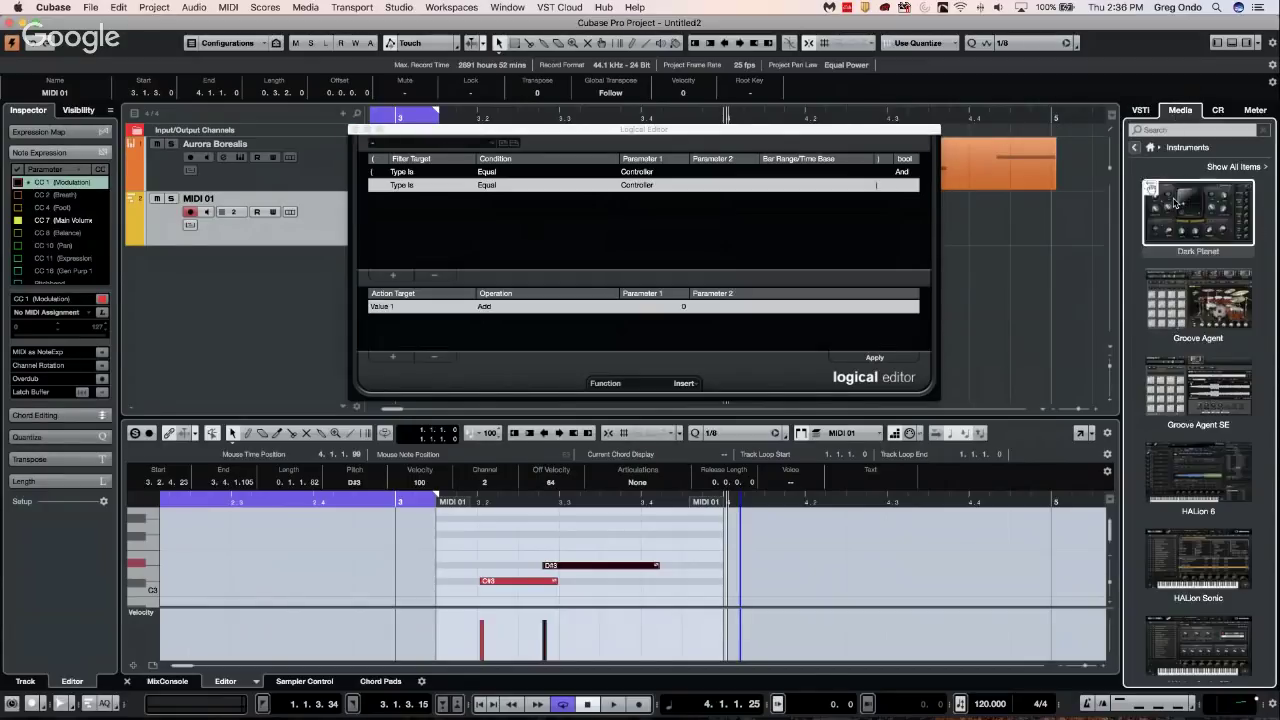
click(355, 131)
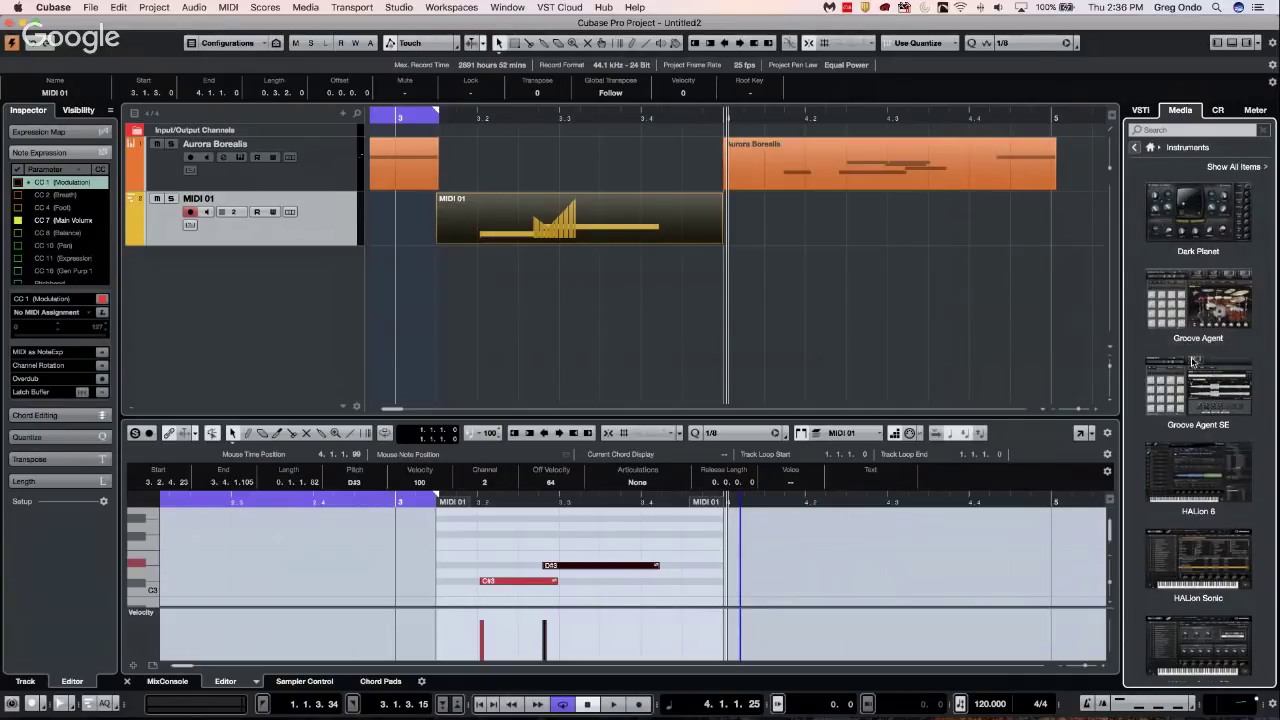
scroll(1193, 364, down, 6)
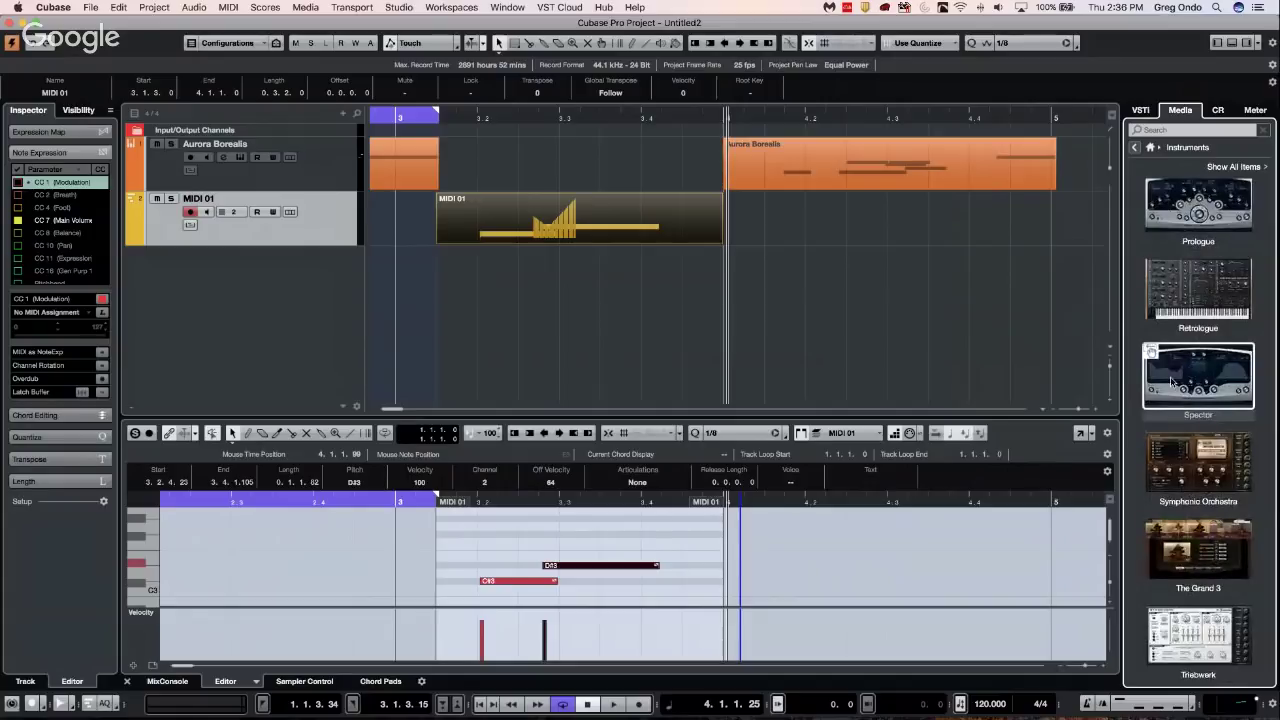
scroll(1173, 381, up, 6)
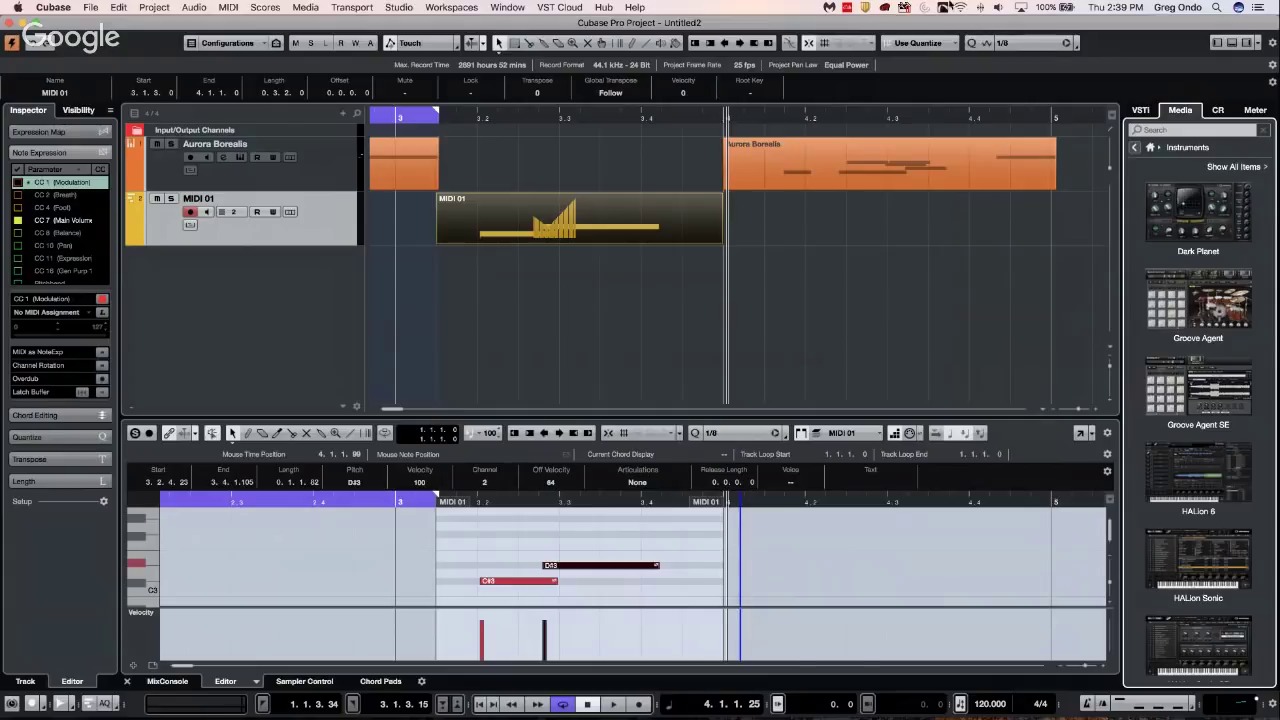
Open the project file UpstreamC9.cpr from the 02 Upstream folder inside the Cubase Project folder
click(92, 8)
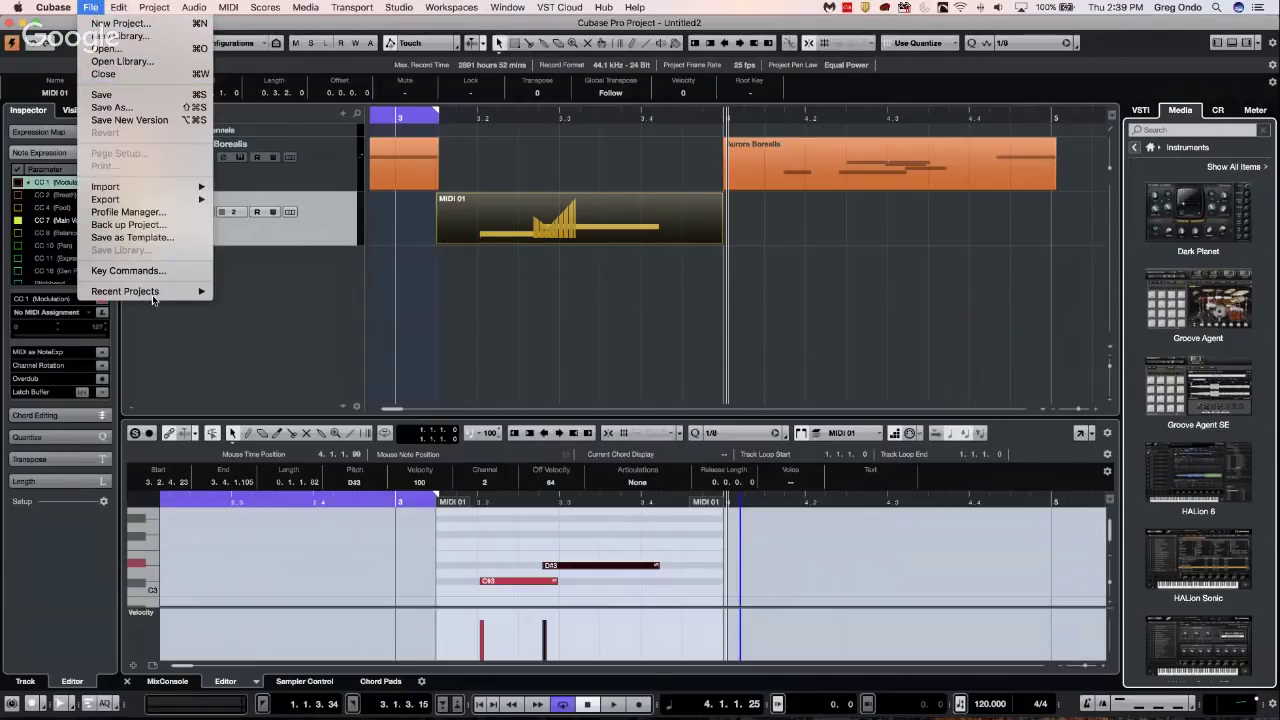
mouse_move(152, 297)
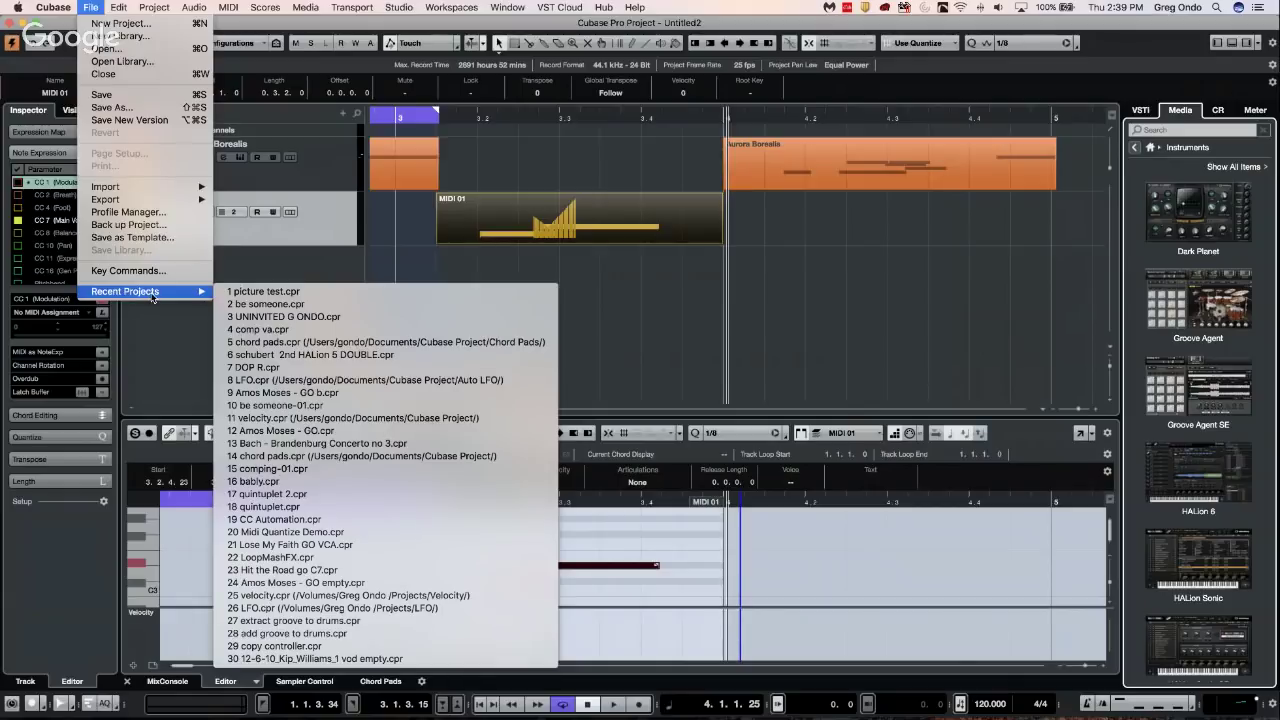
click(148, 48)
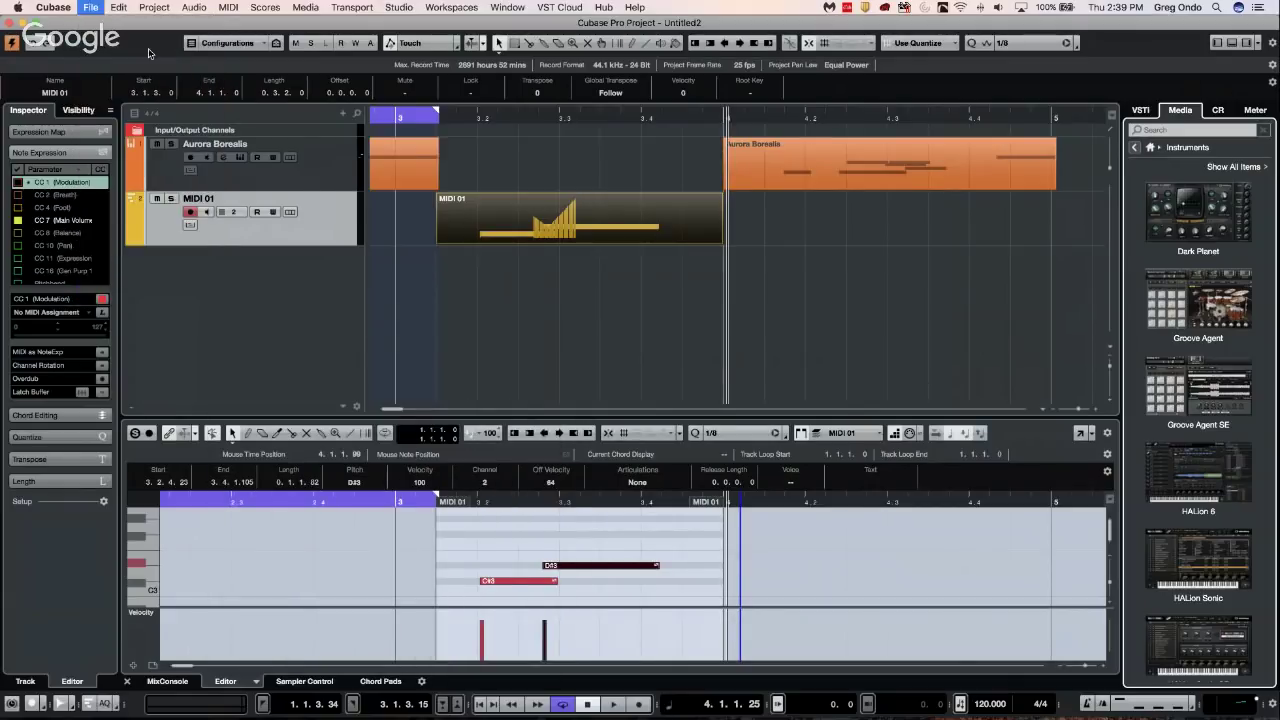
click(640, 58)
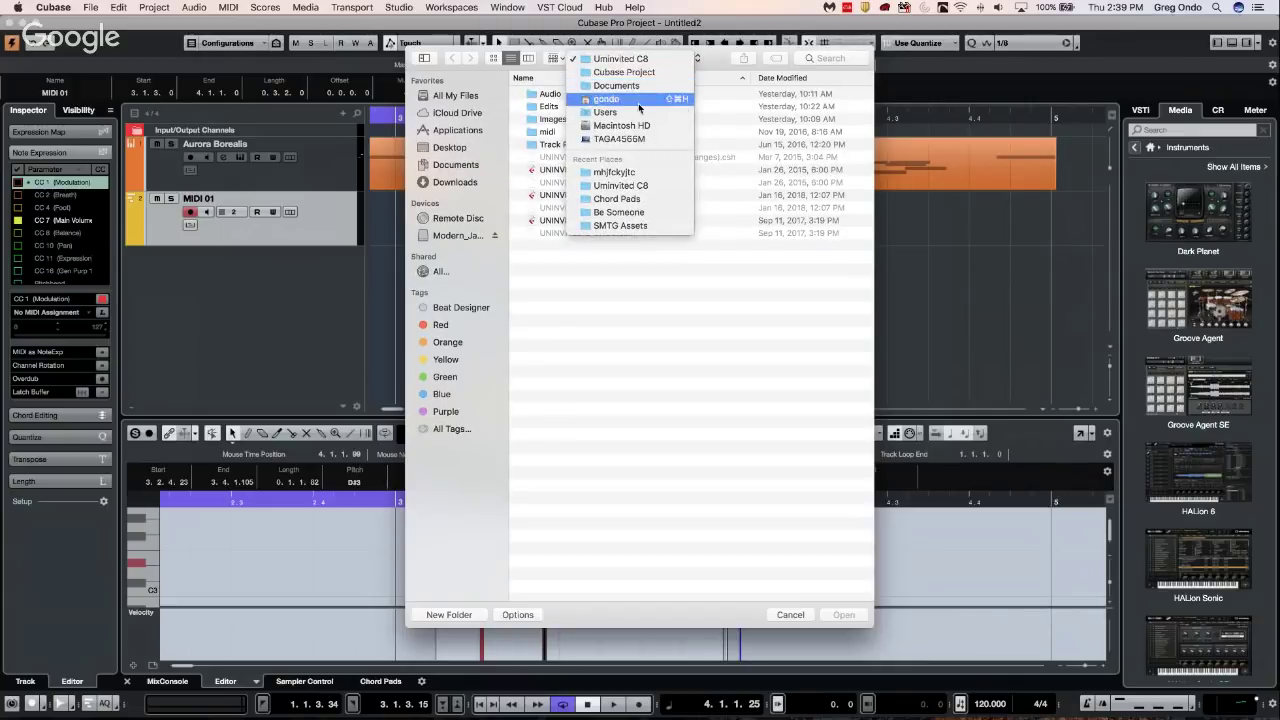
click(630, 72)
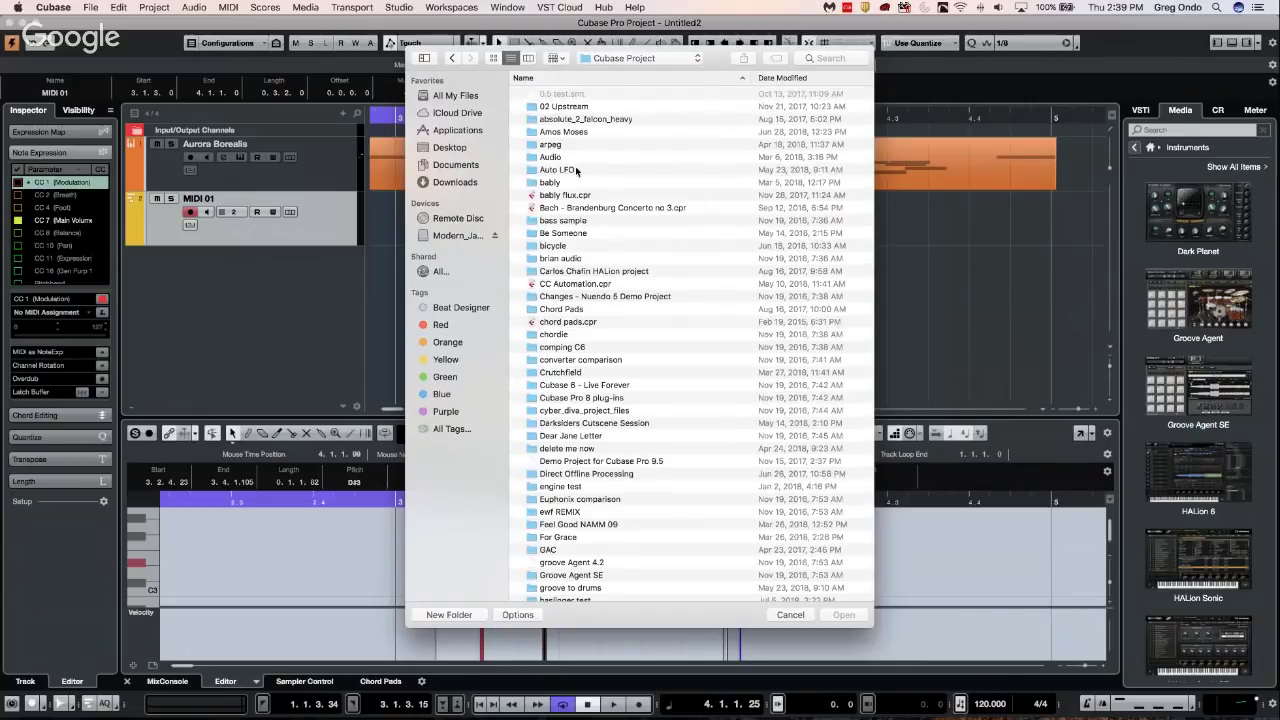
double_click(577, 106)
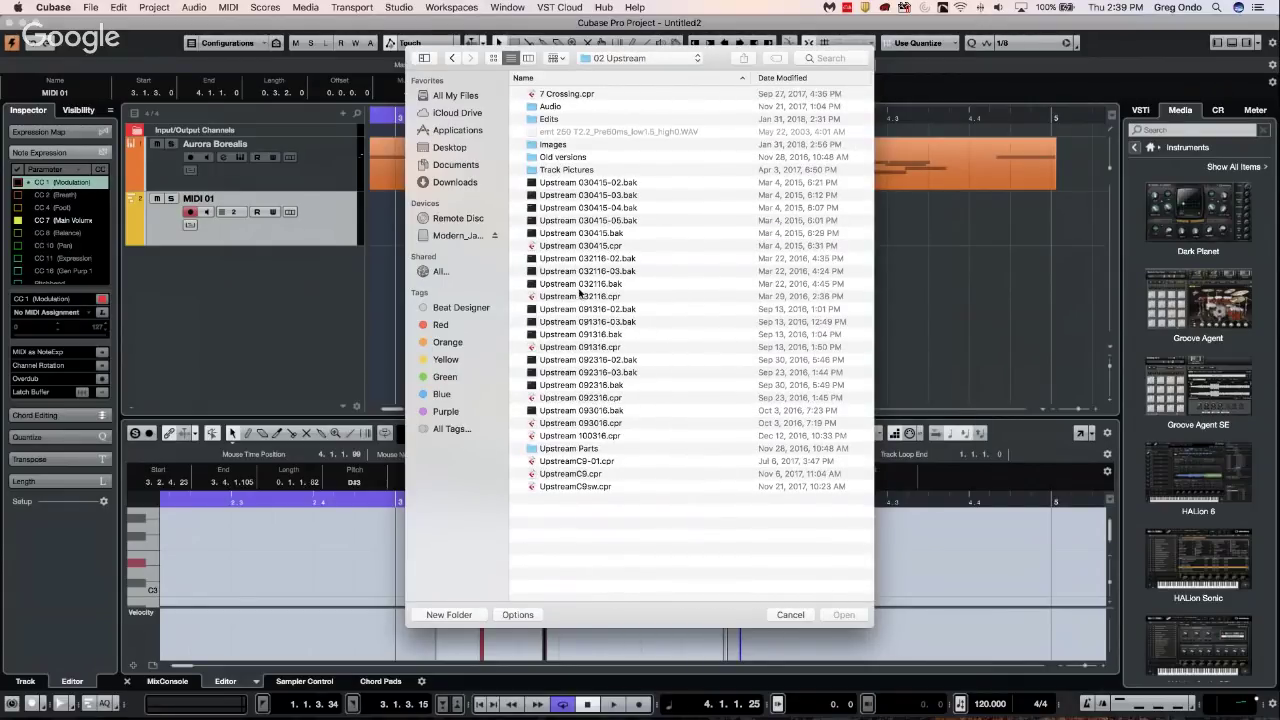
double_click(583, 476)
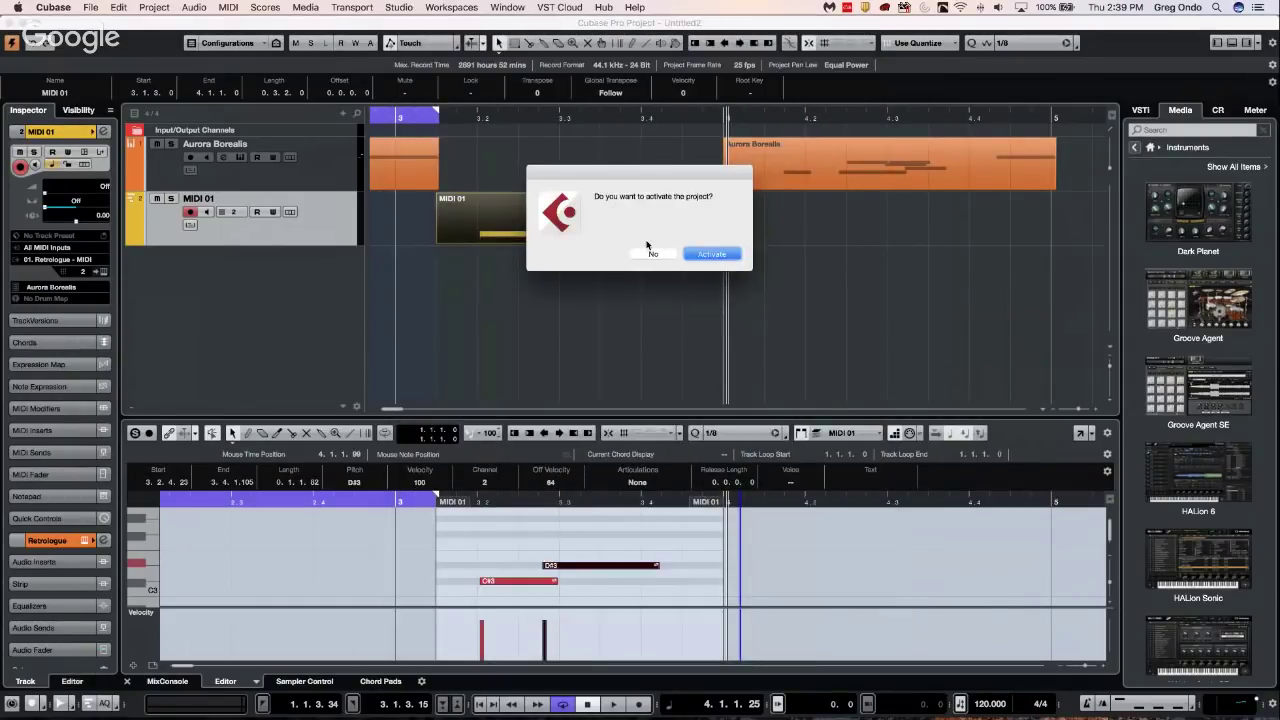
Activate the project, leave its missing audio files unresolved and accept the unmapped MIDI port
click(710, 254)
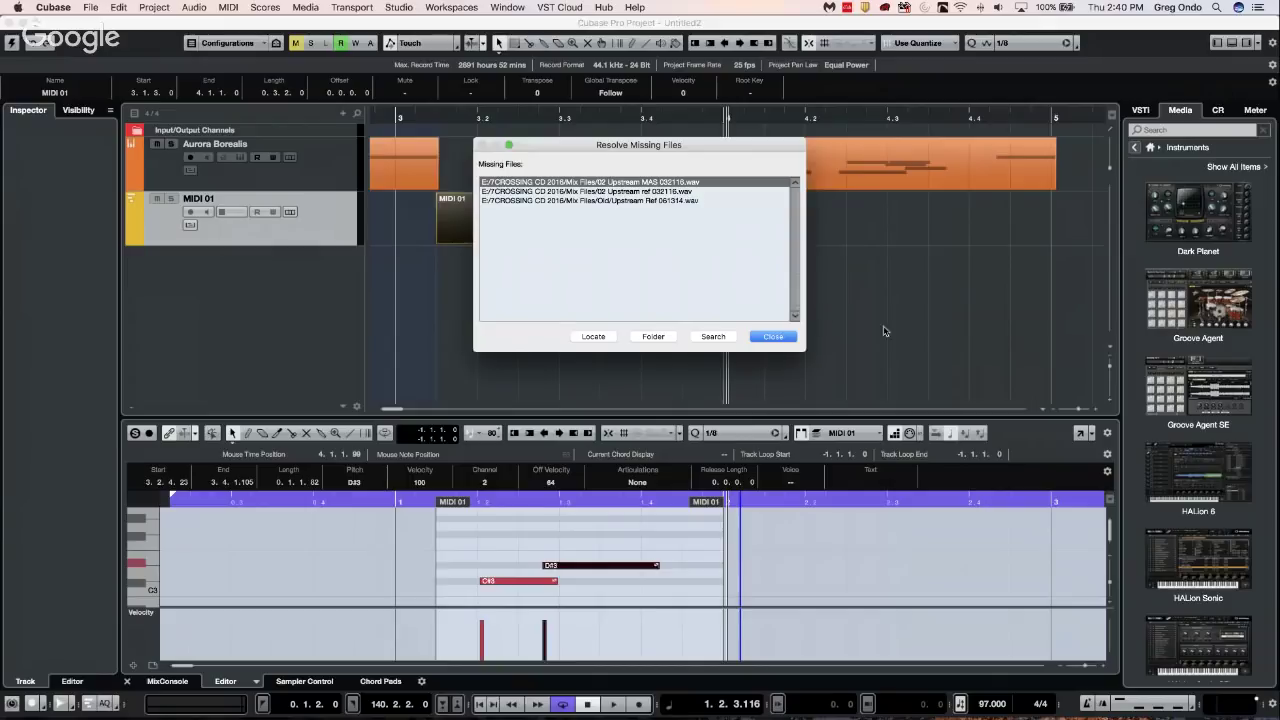
click(773, 340)
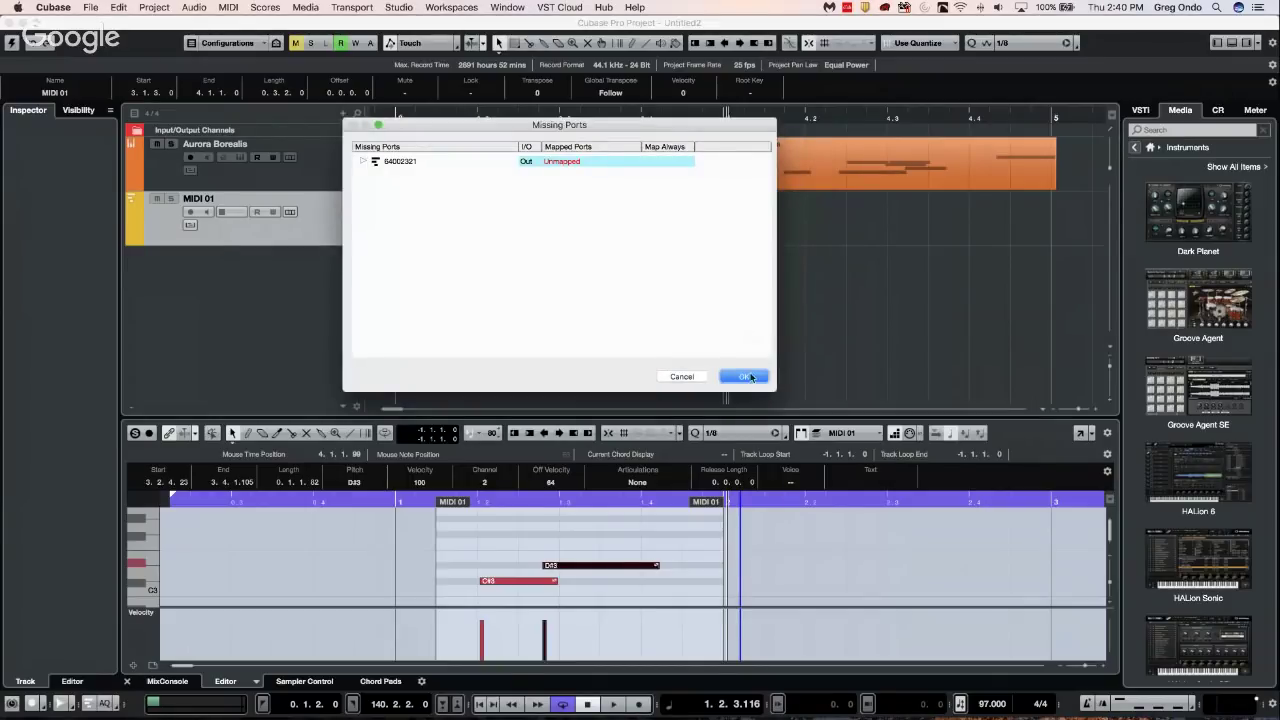
click(743, 375)
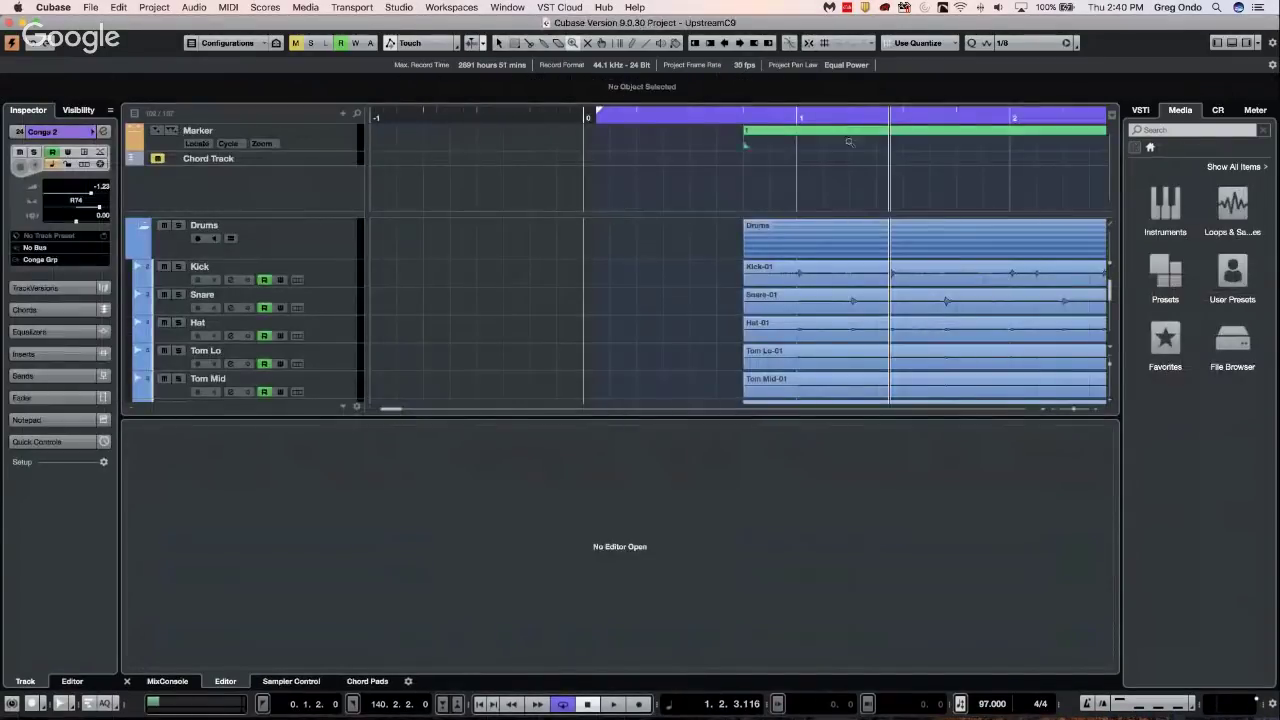
Play the project with the full arrangement in view and solo the Gtr strat rhy track
key(shift+f)
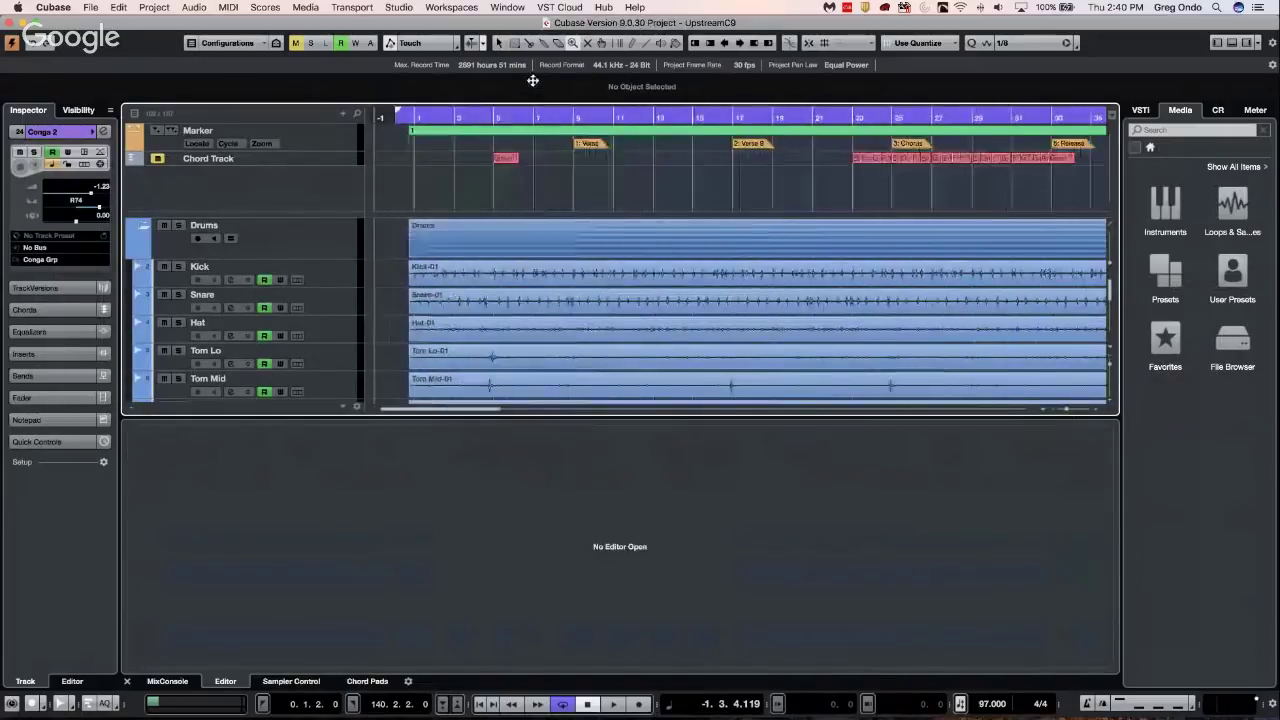
key(space)
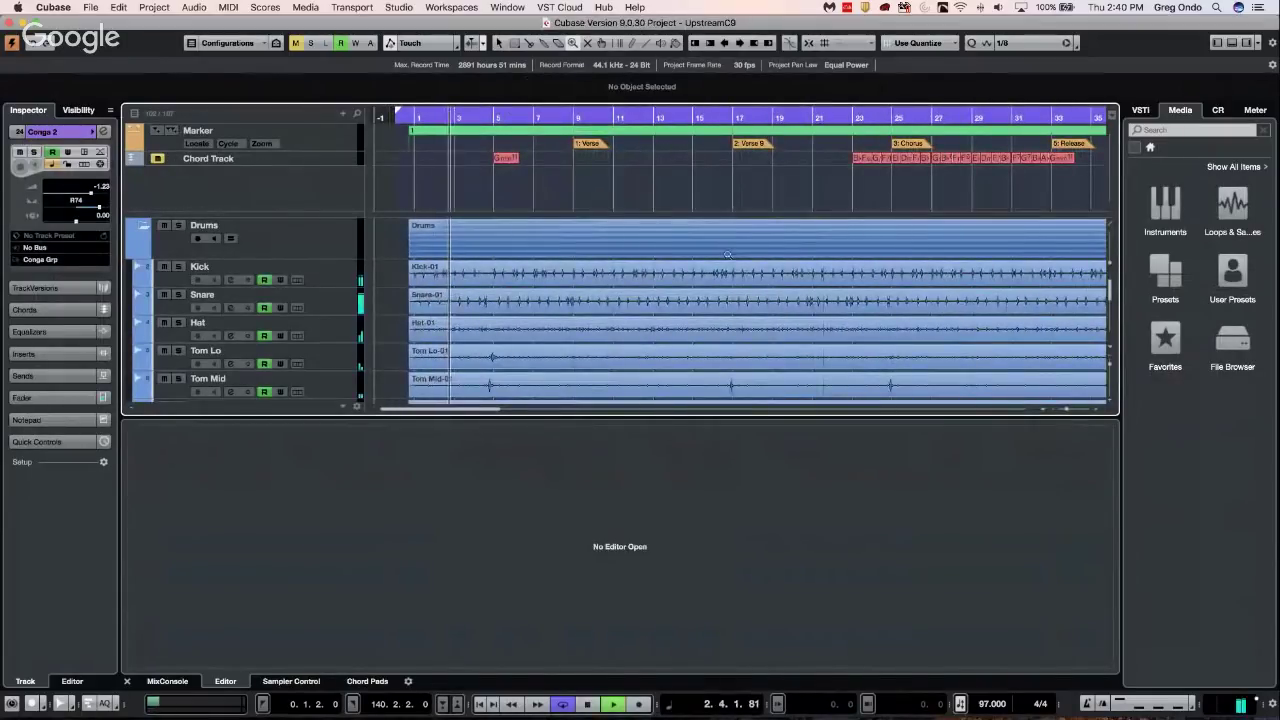
scroll(701, 271, down, 5)
scroll(701, 271, down, 10)
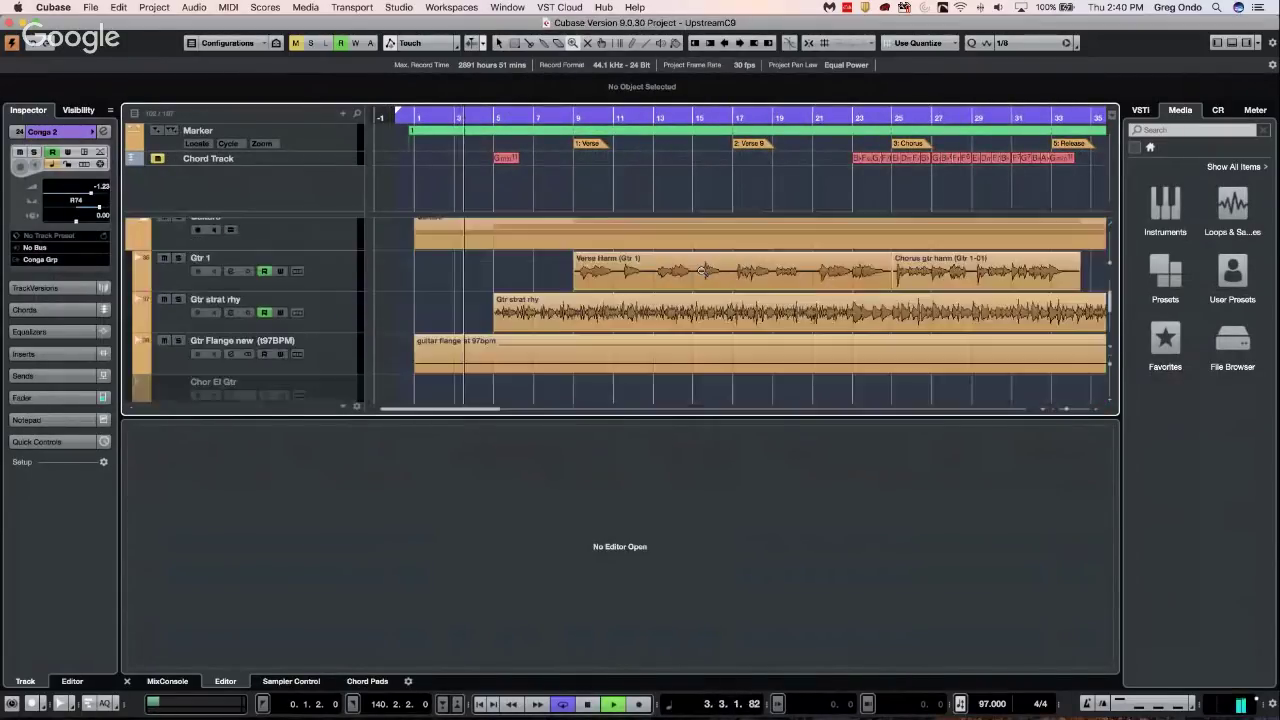
scroll(701, 271, down, 4)
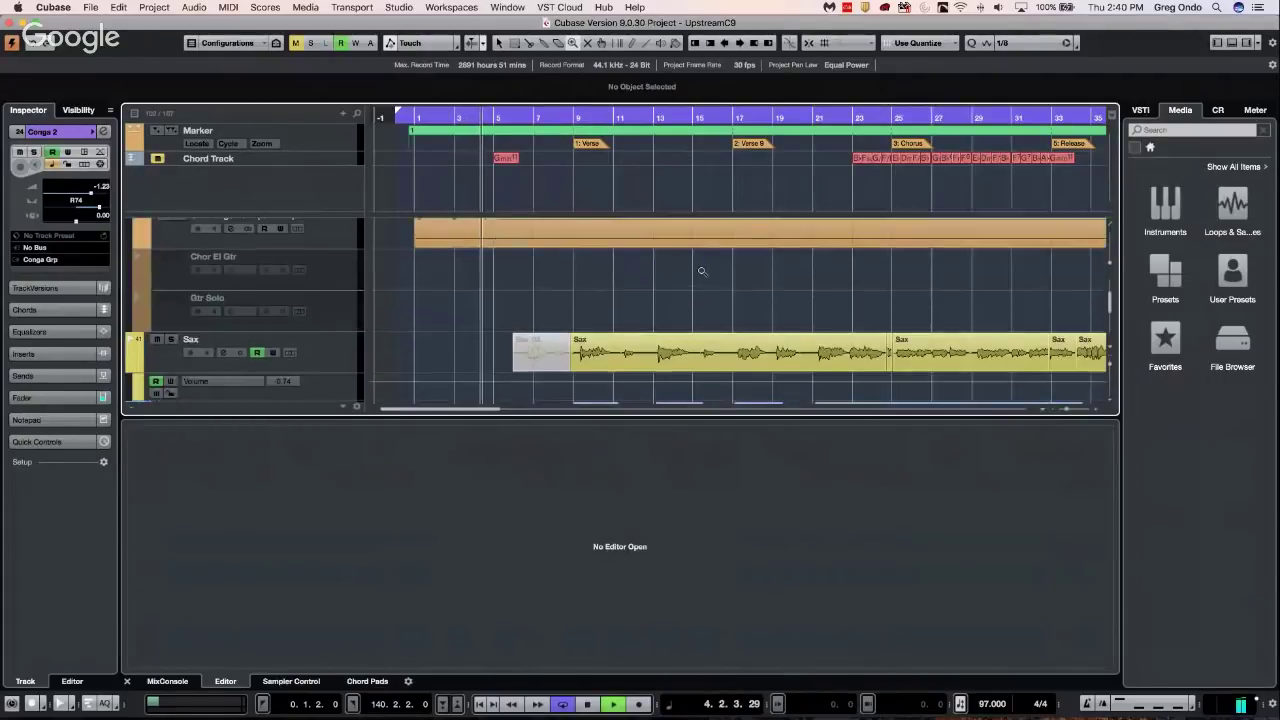
scroll(702, 271, up, 1)
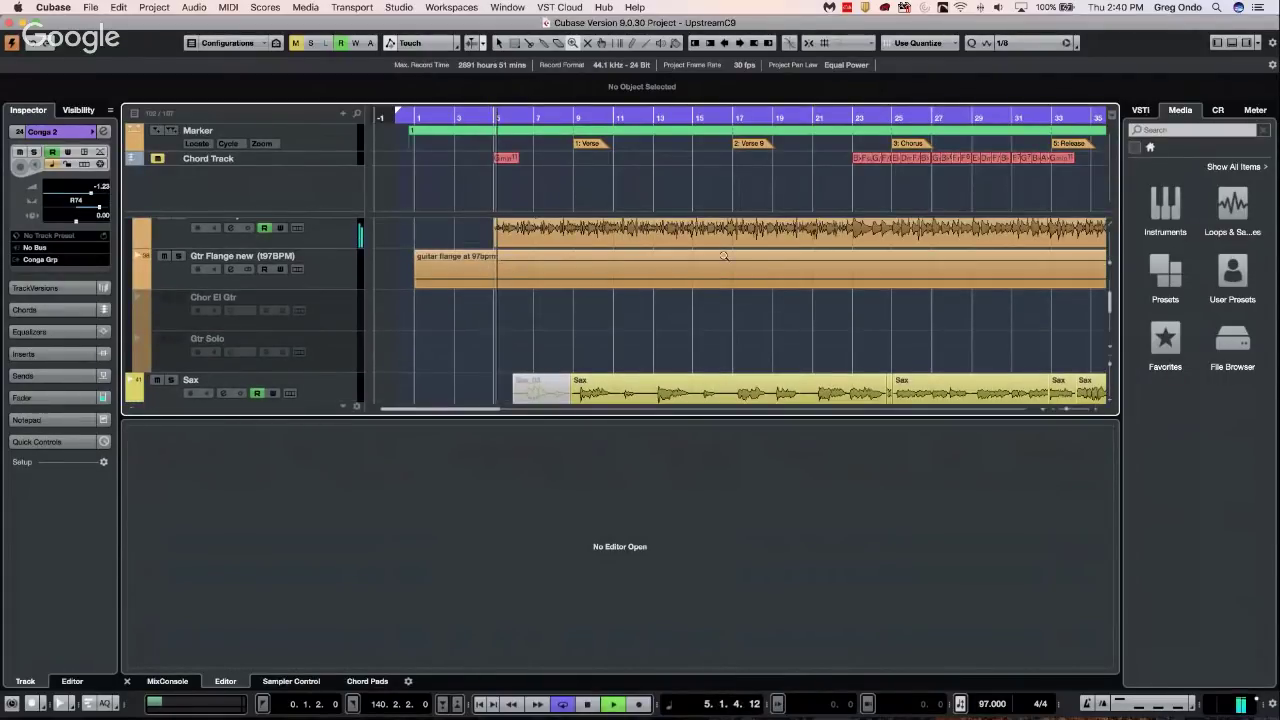
scroll(647, 248, up, 1)
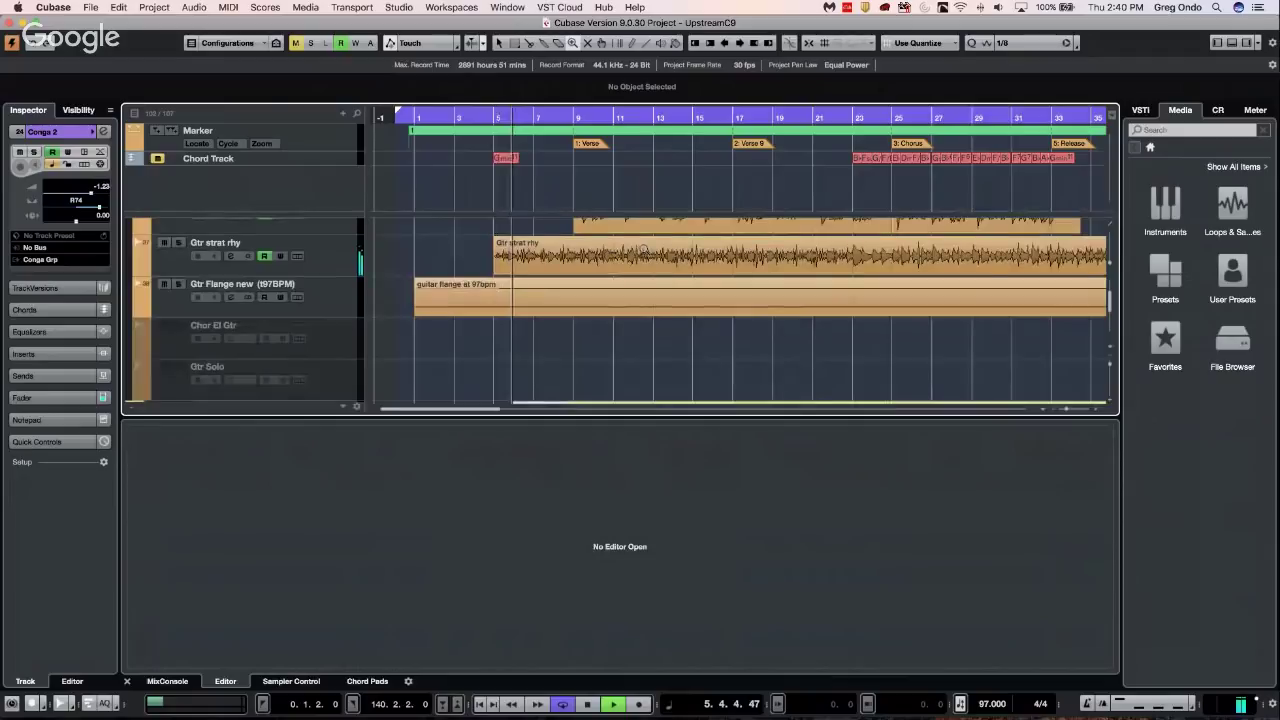
click(178, 243)
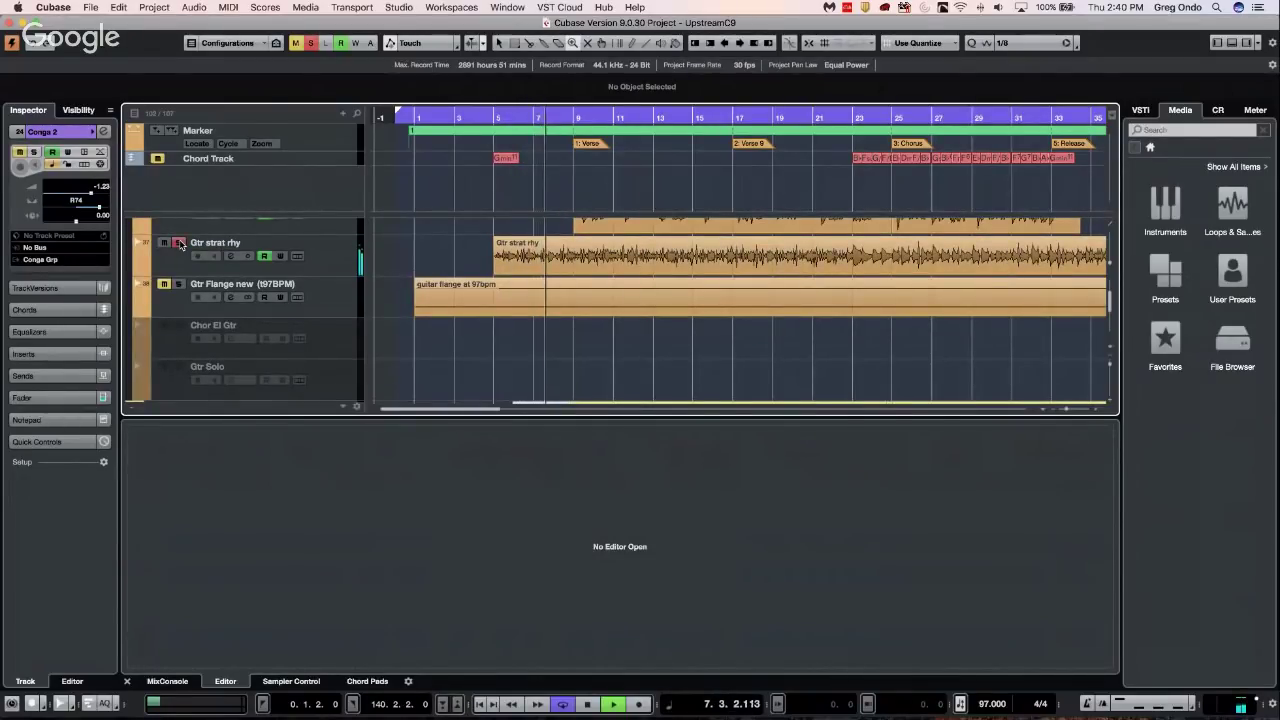
Switch the solo from Gtr strat rhy to the Gtr 1 track and replay it from bar 9
scroll(557, 273, up, 2)
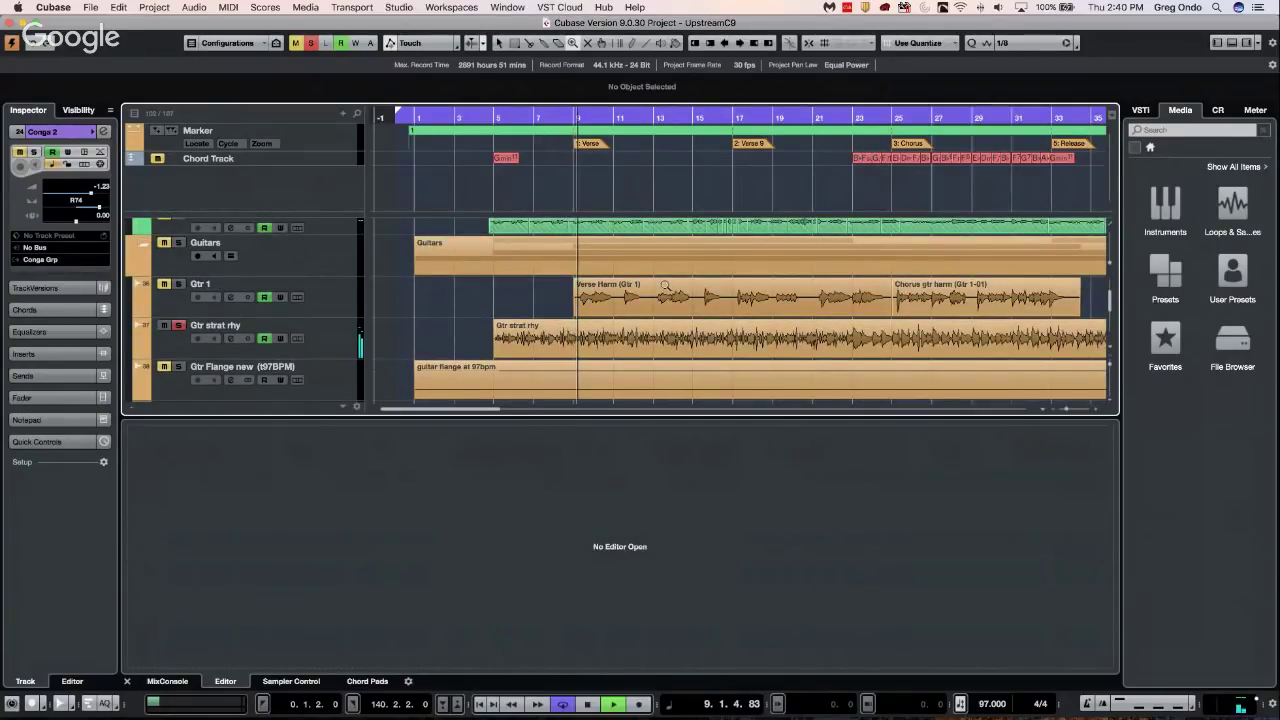
click(179, 284)
click(180, 327)
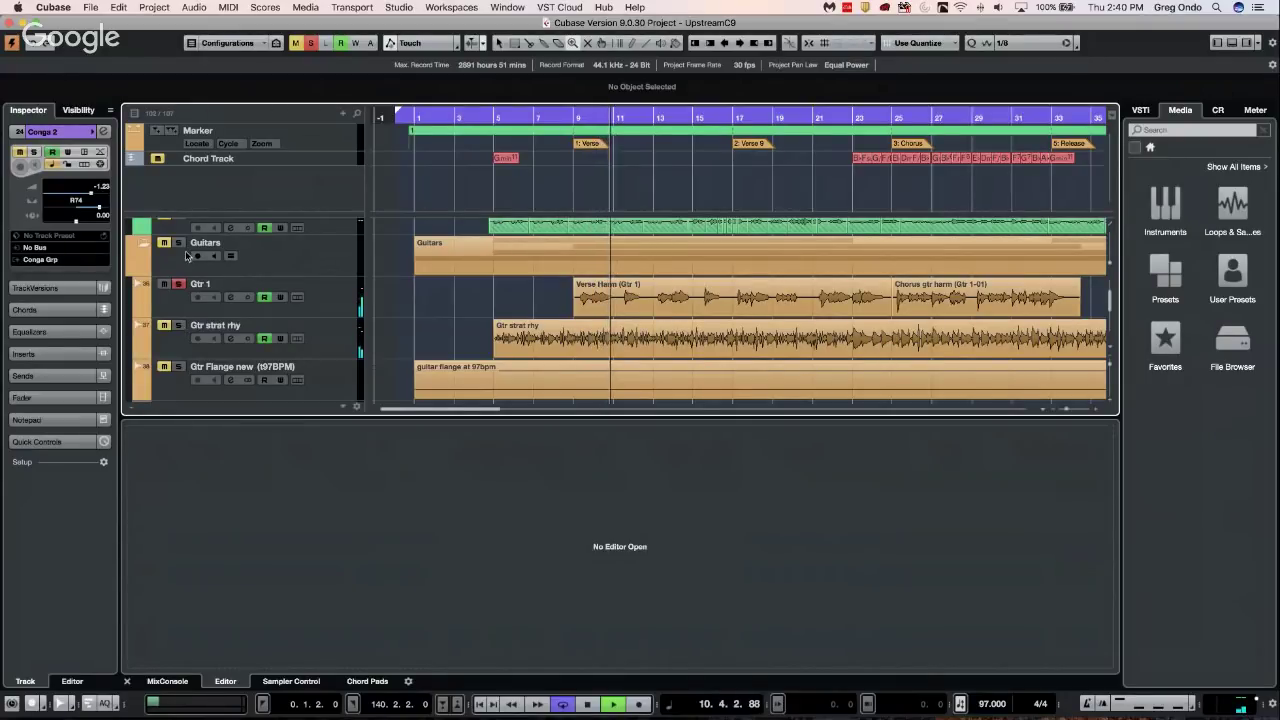
click(579, 116)
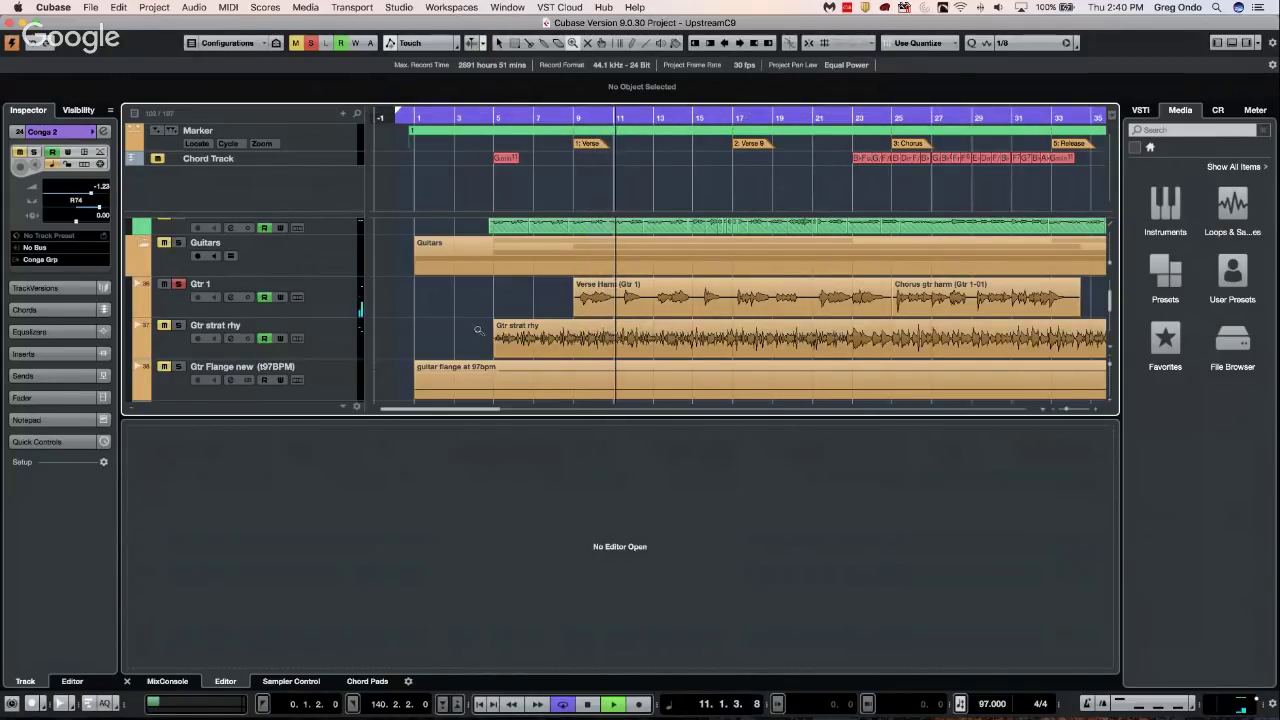
Jump playback to about bar 66, near the start of the Gtr Solo events
scroll(527, 345, down, 2)
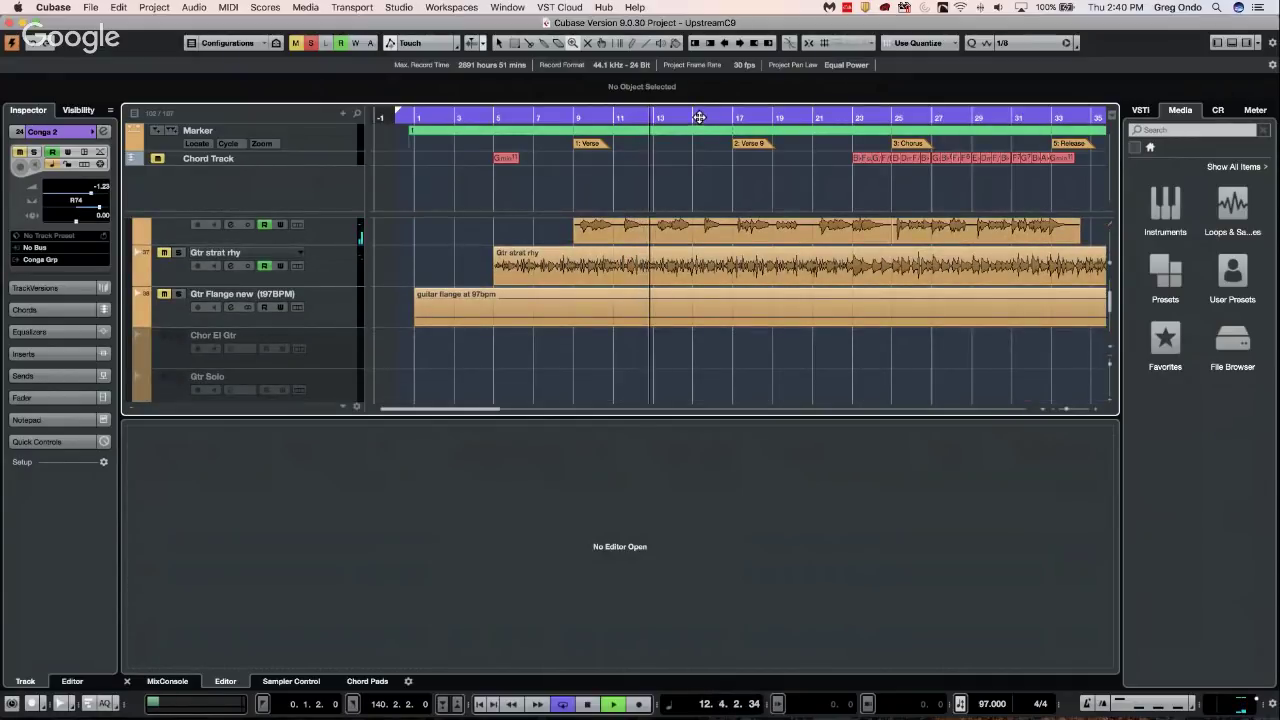
key(g)
key(g)
key(g)
key(g)
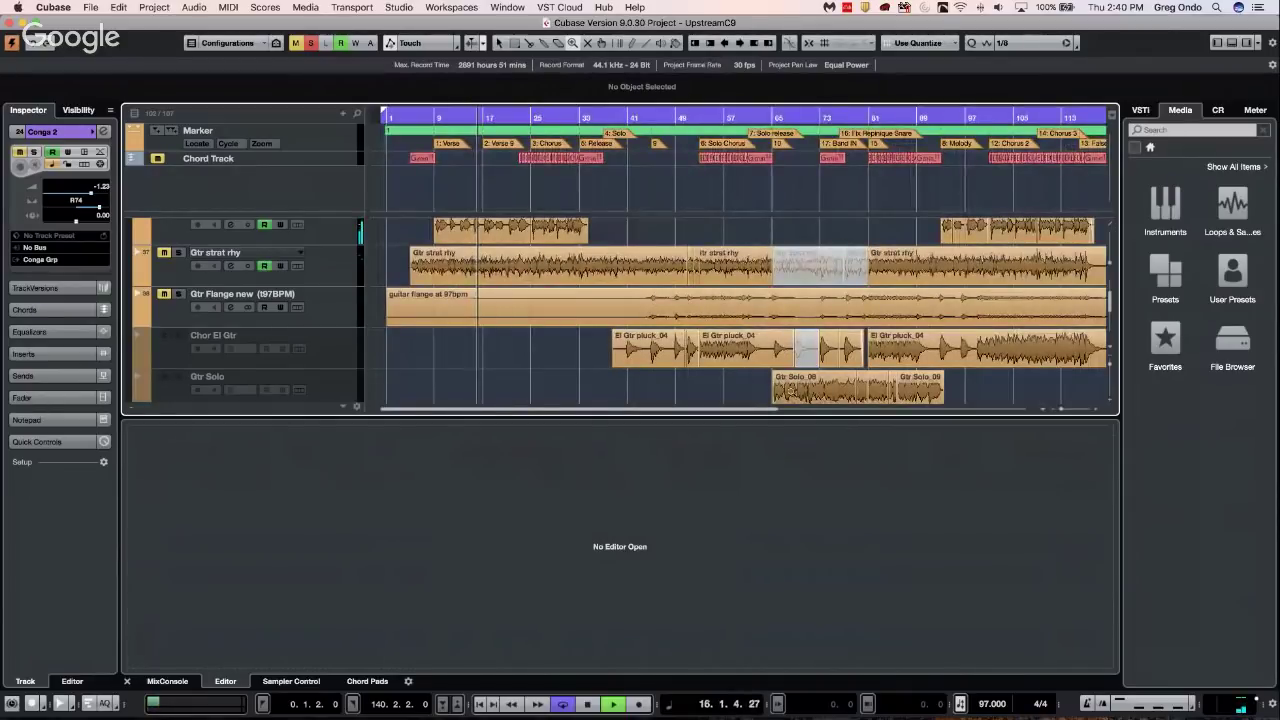
click(779, 143)
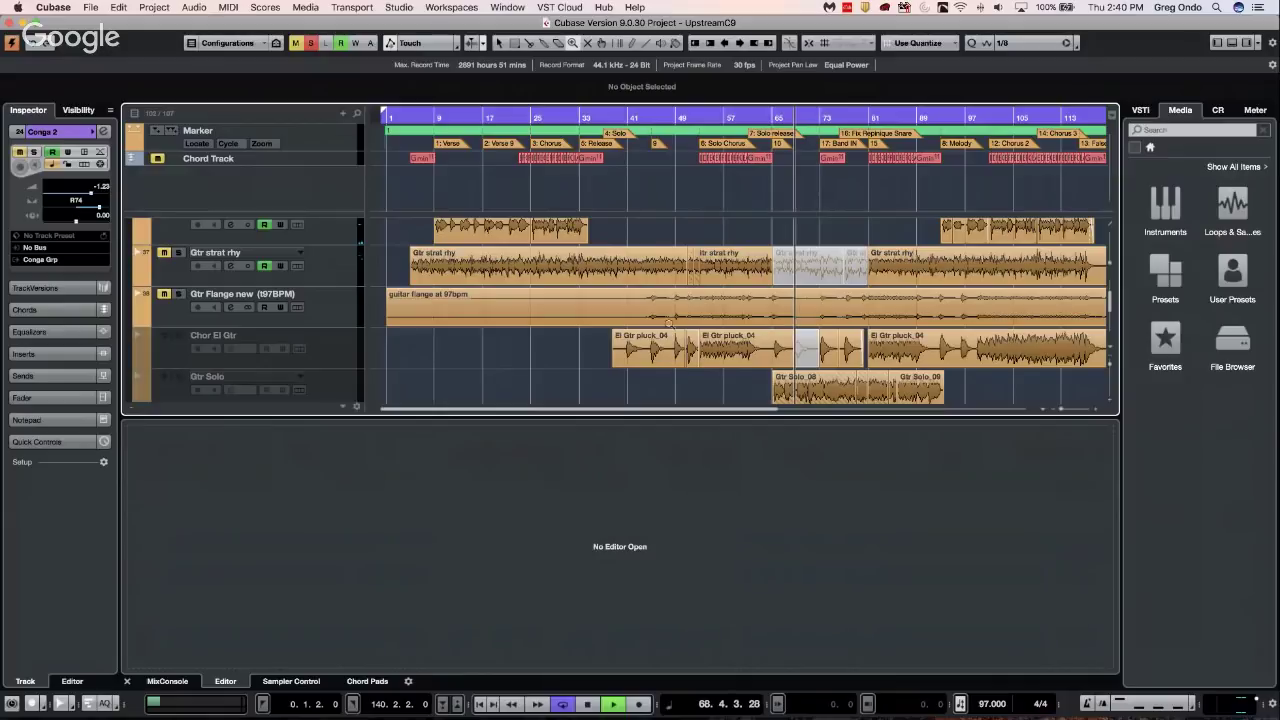
Look through the project's drum, percussion, bass, keyboard, guitar, sax and vocal tracks during playback
scroll(549, 345, down, 3)
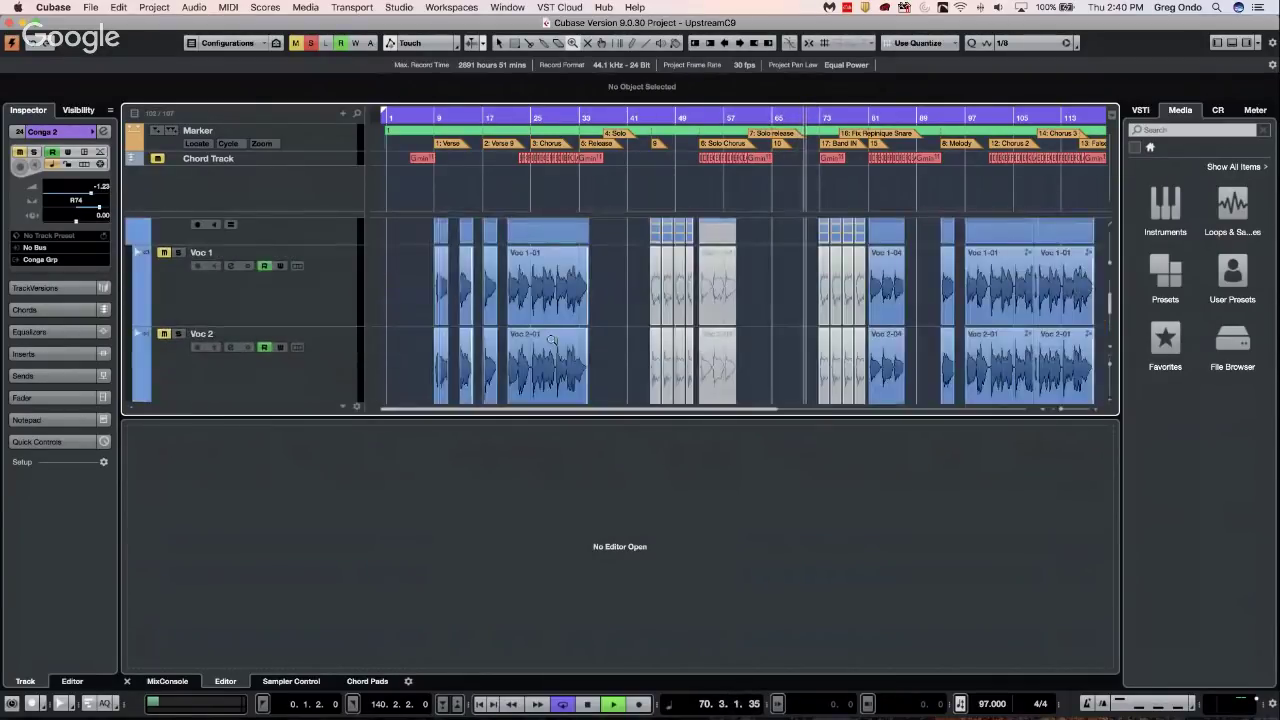
scroll(550, 338, down, 5)
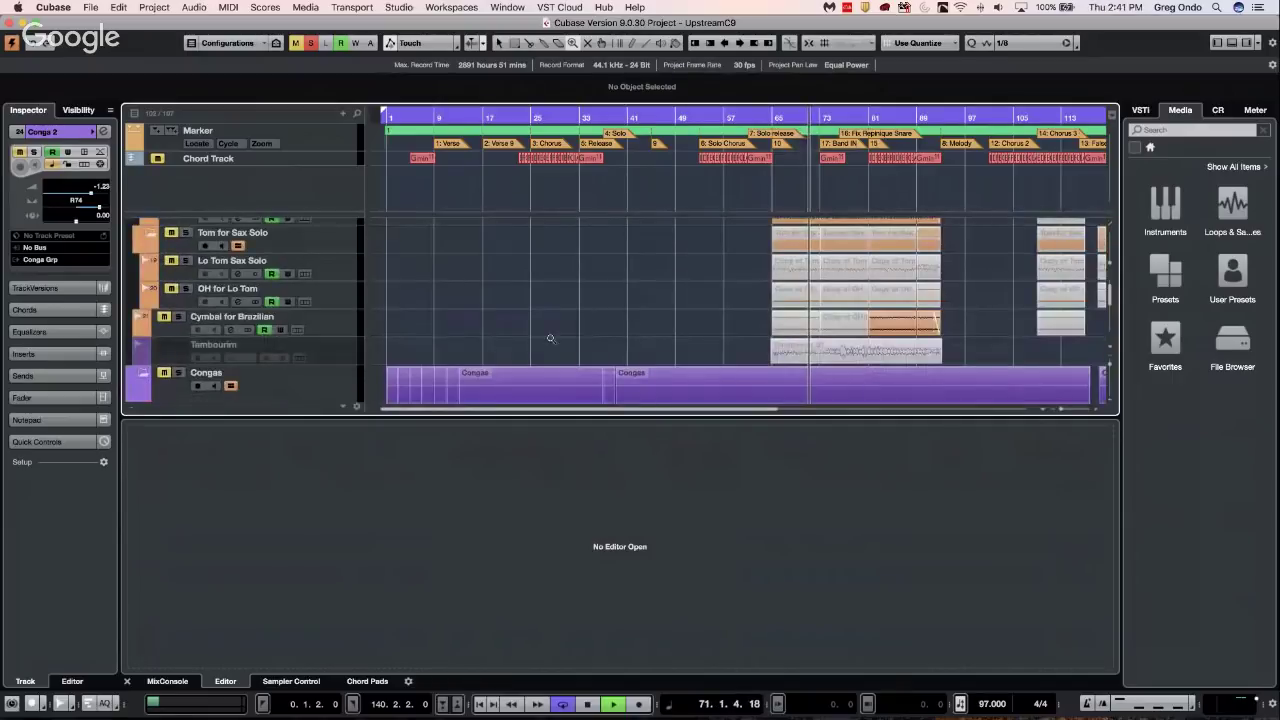
scroll(550, 338, up, 4)
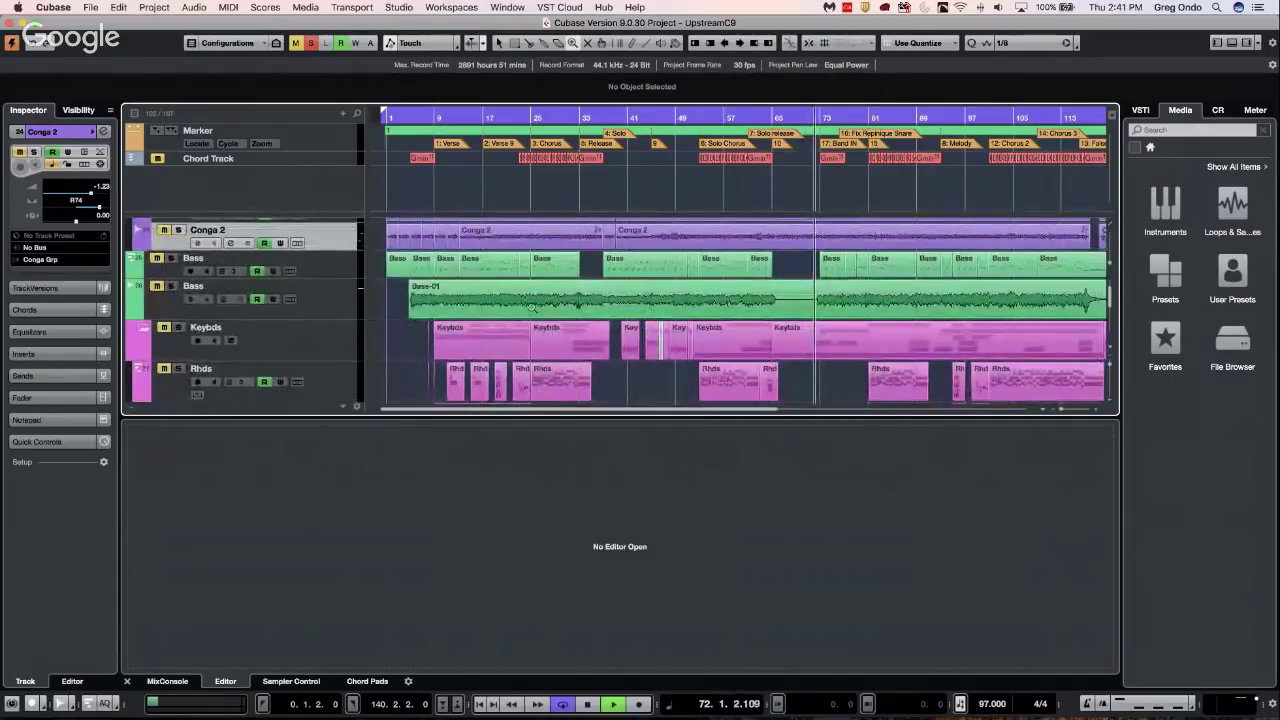
scroll(533, 307, up, 3)
scroll(533, 307, up, 5)
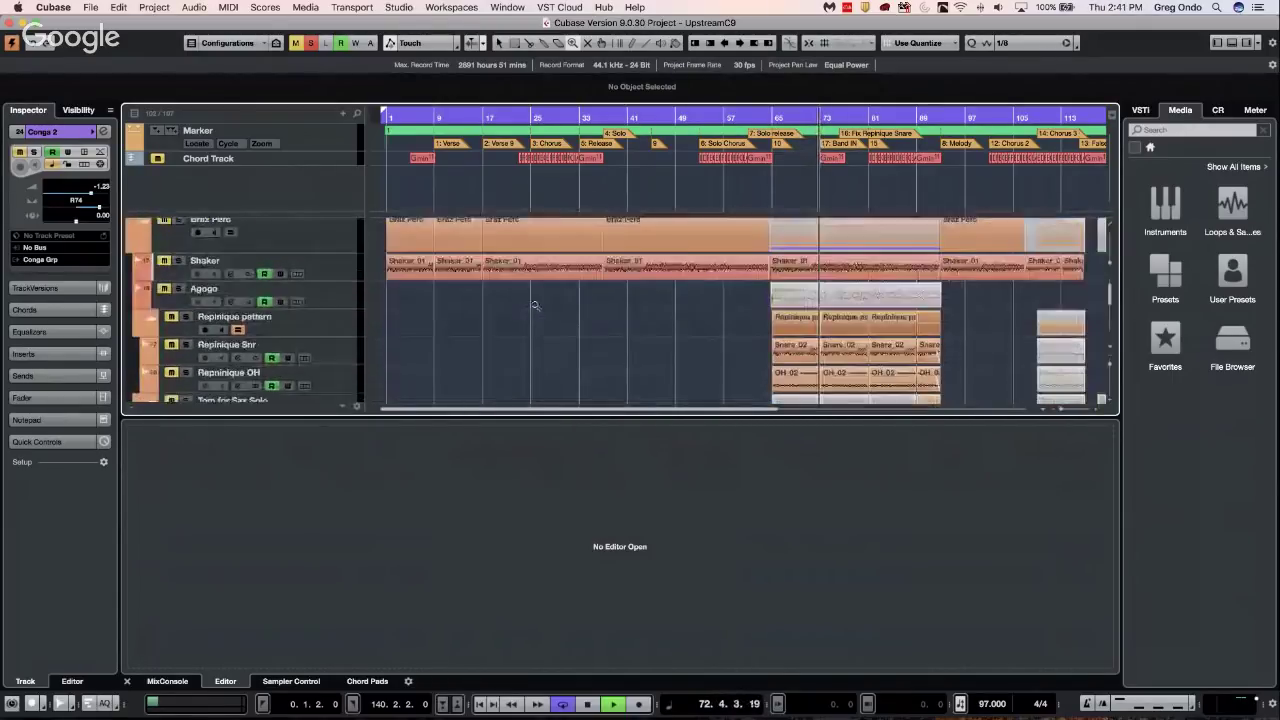
scroll(535, 305, up, 3)
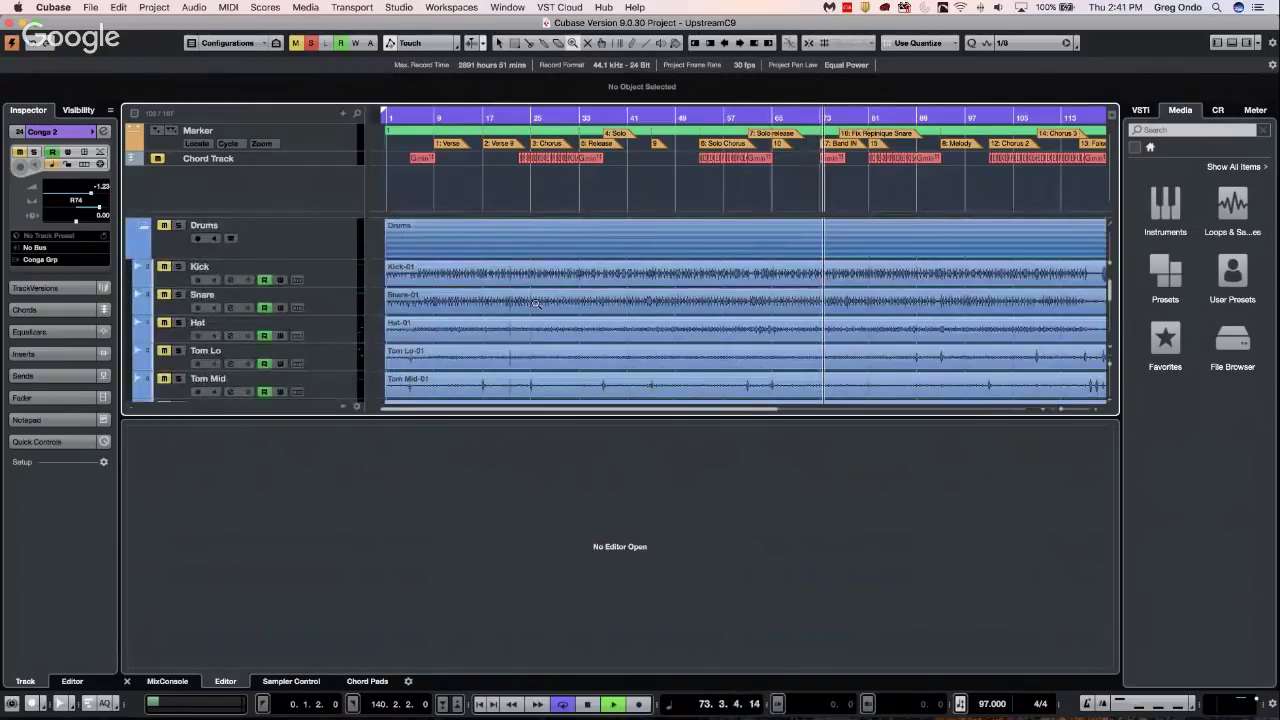
scroll(535, 305, down, 15)
scroll(537, 302, down, 5)
scroll(537, 302, up, 4)
scroll(540, 302, down, 2)
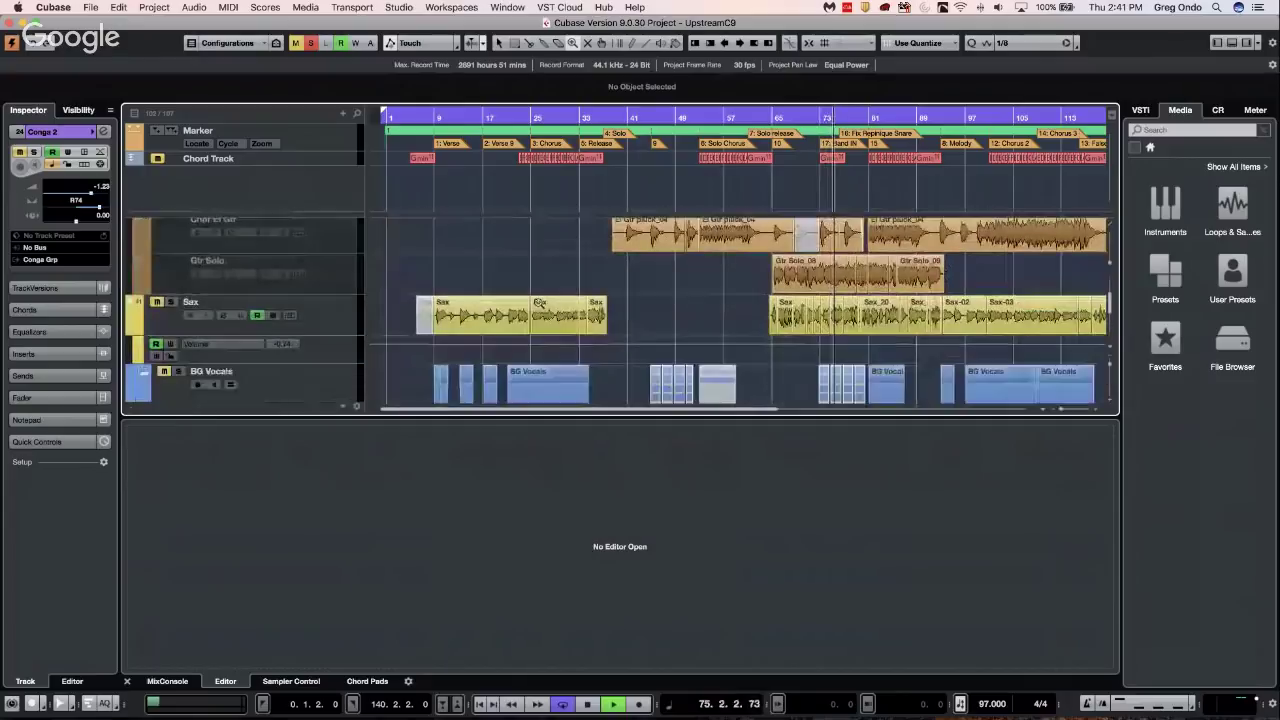
scroll(538, 302, up, 3)
scroll(538, 302, up, 1)
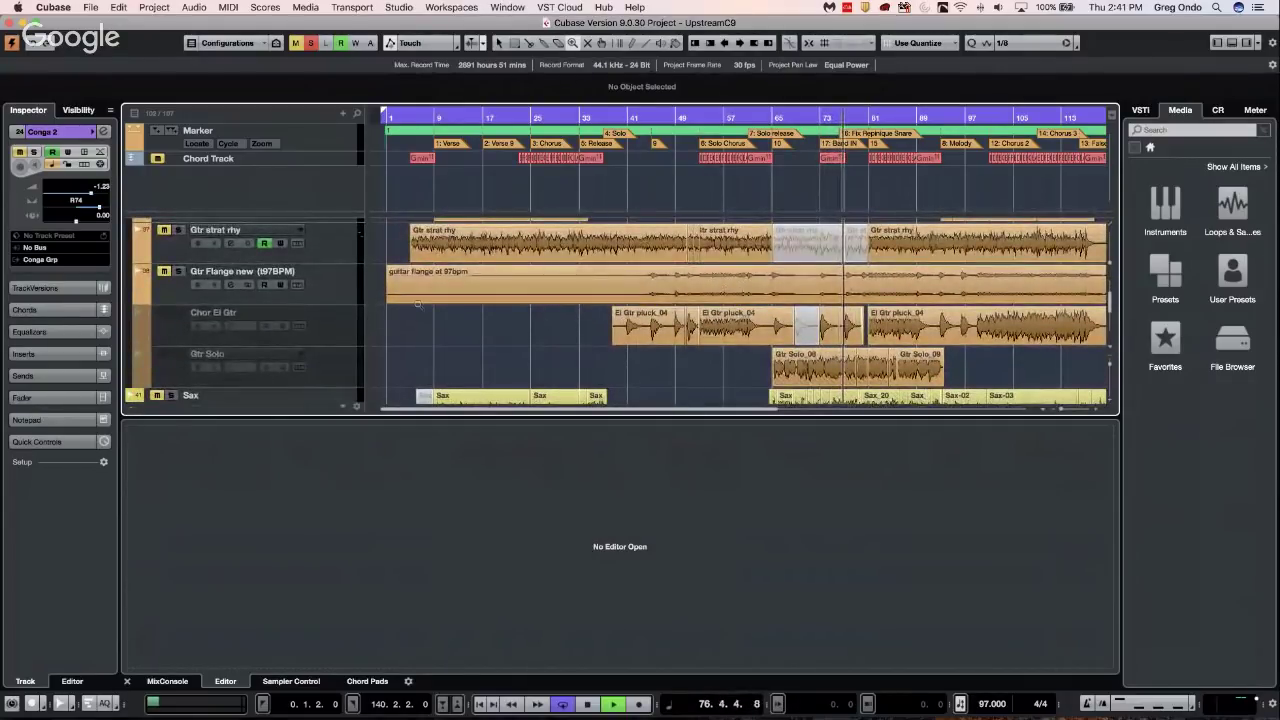
Unmute and solo the Gtr strat rhy track
scroll(243, 281, up, 1)
click(164, 237)
click(178, 237)
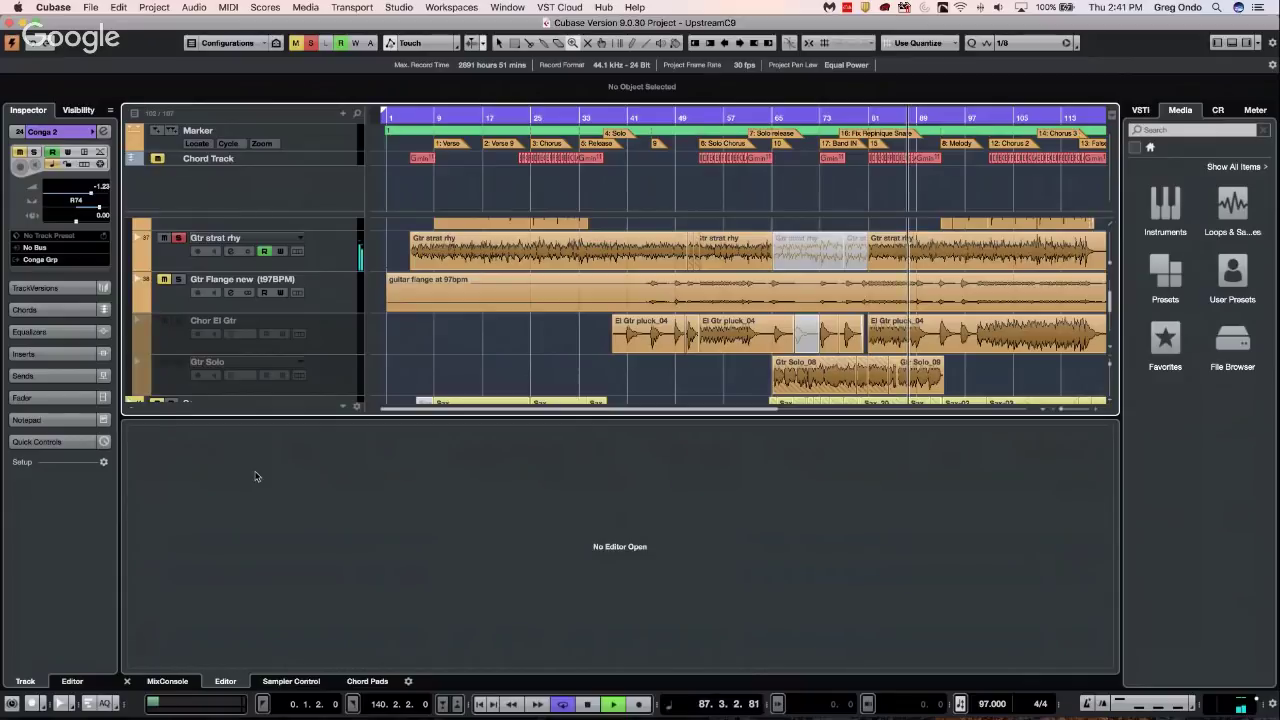
Show the inserts and channel settings of the Gtr strat rhy track and raise its fader to 2.40
click(260, 262)
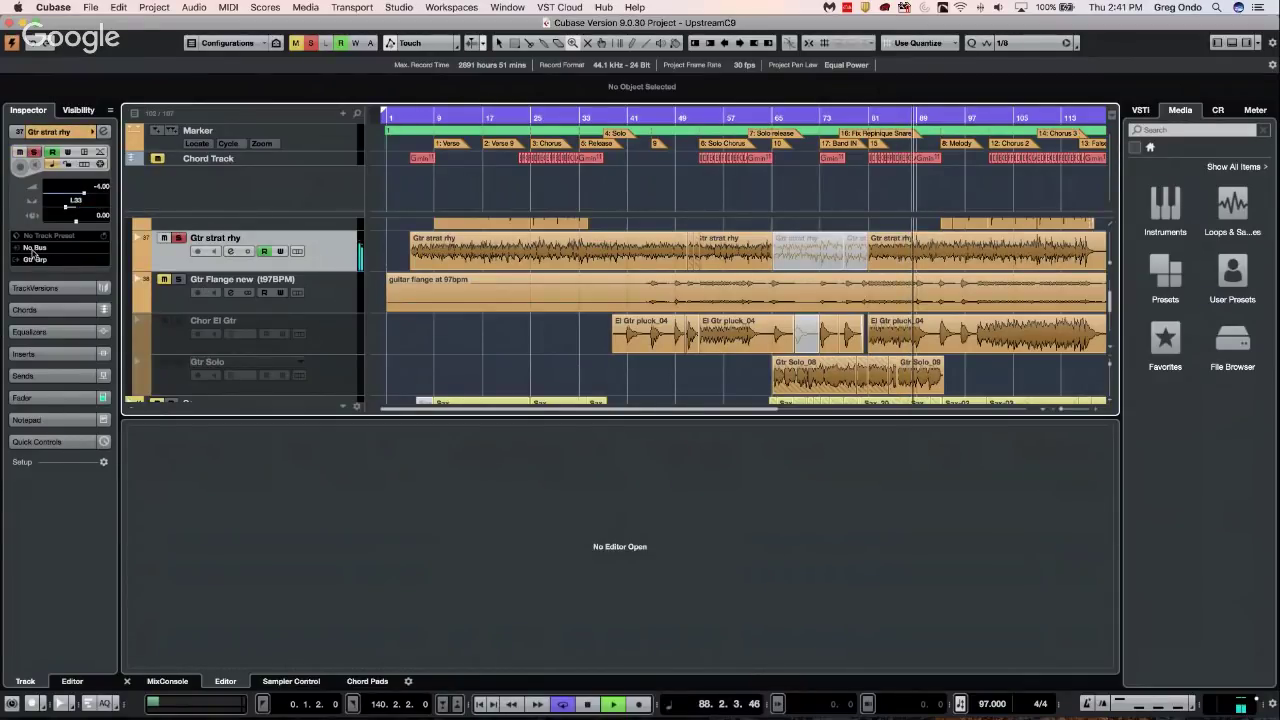
click(44, 357)
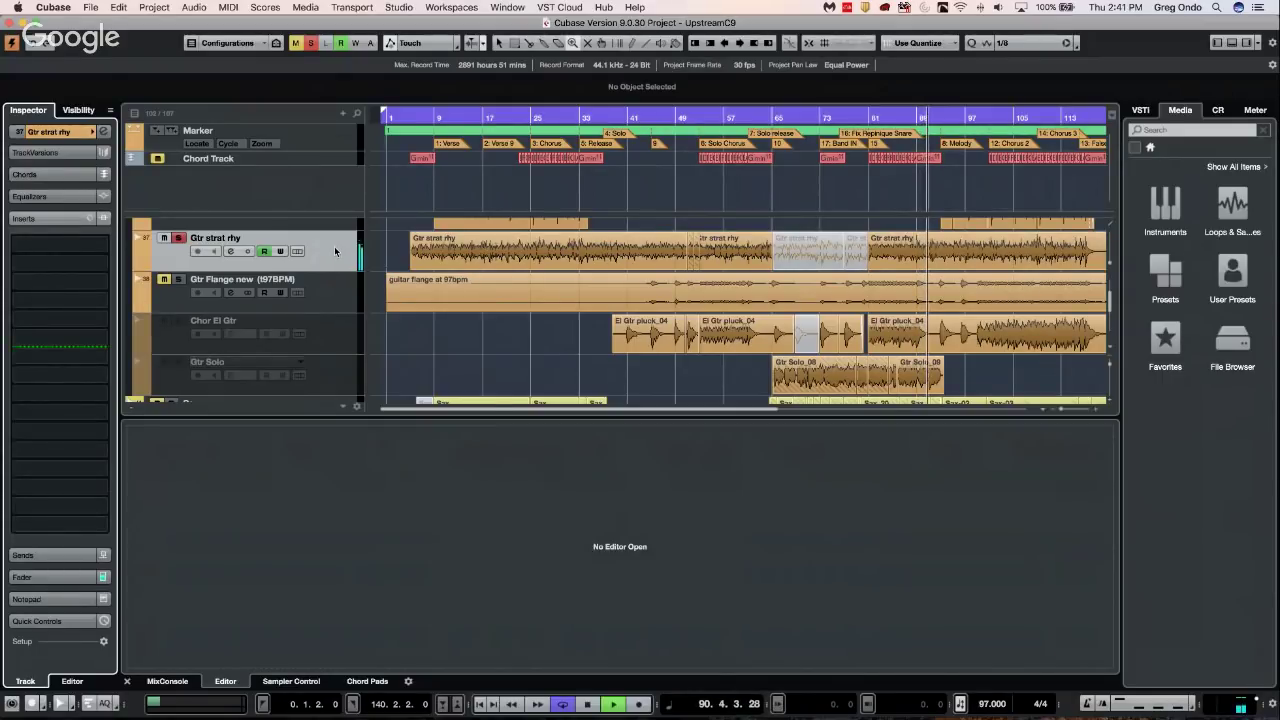
click(230, 251)
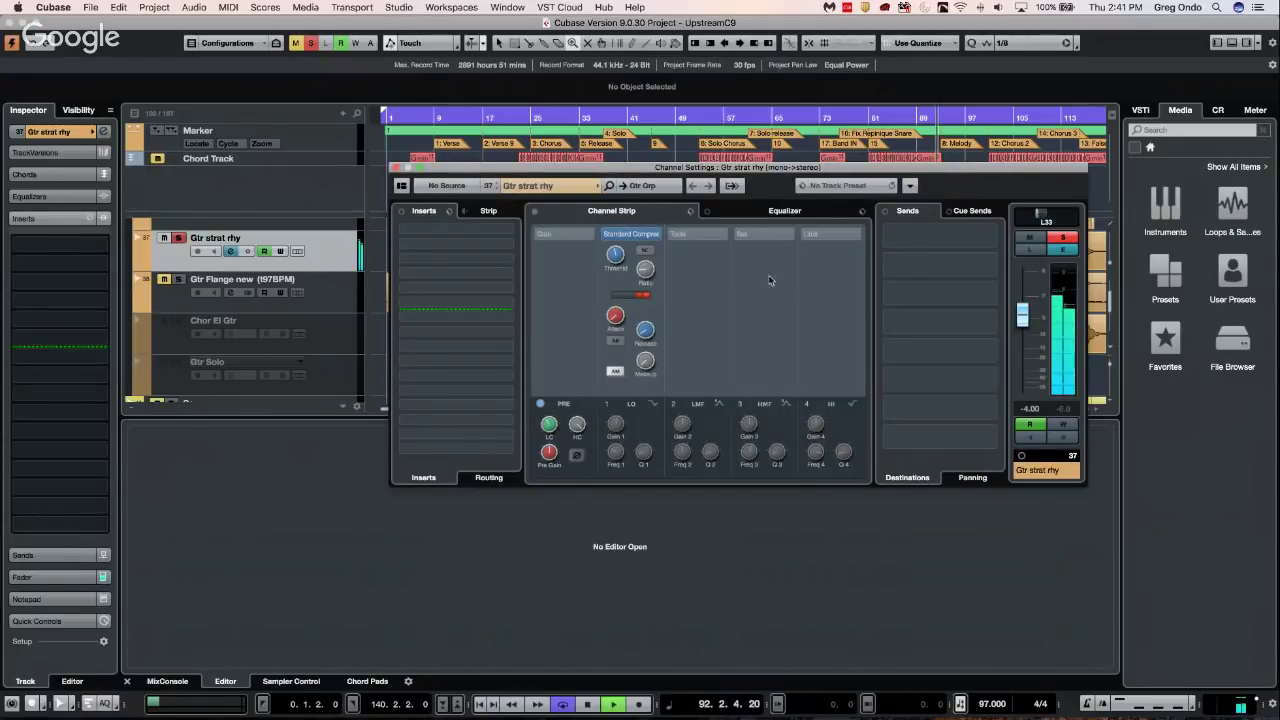
drag(1032, 312, 1030, 287)
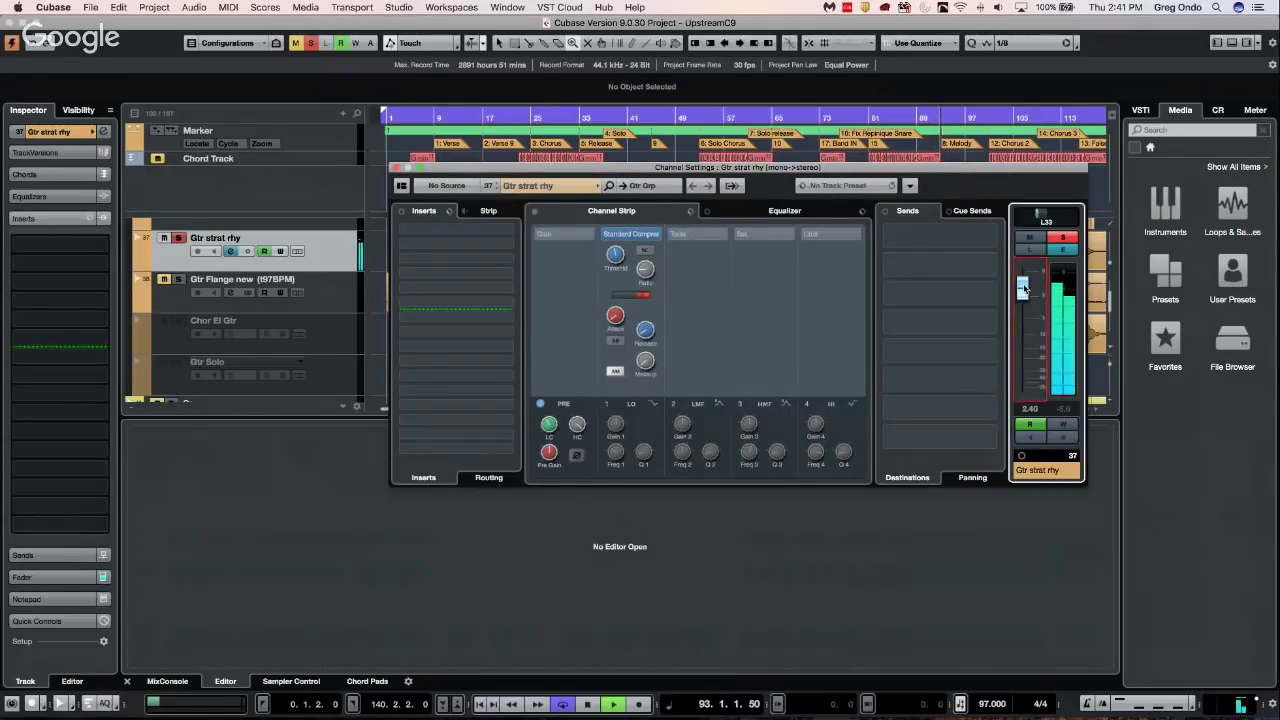
Bypass the AutoPan insert on the Gtr Grp output channel and return to the Gtr strat rhy channel settings
click(621, 189)
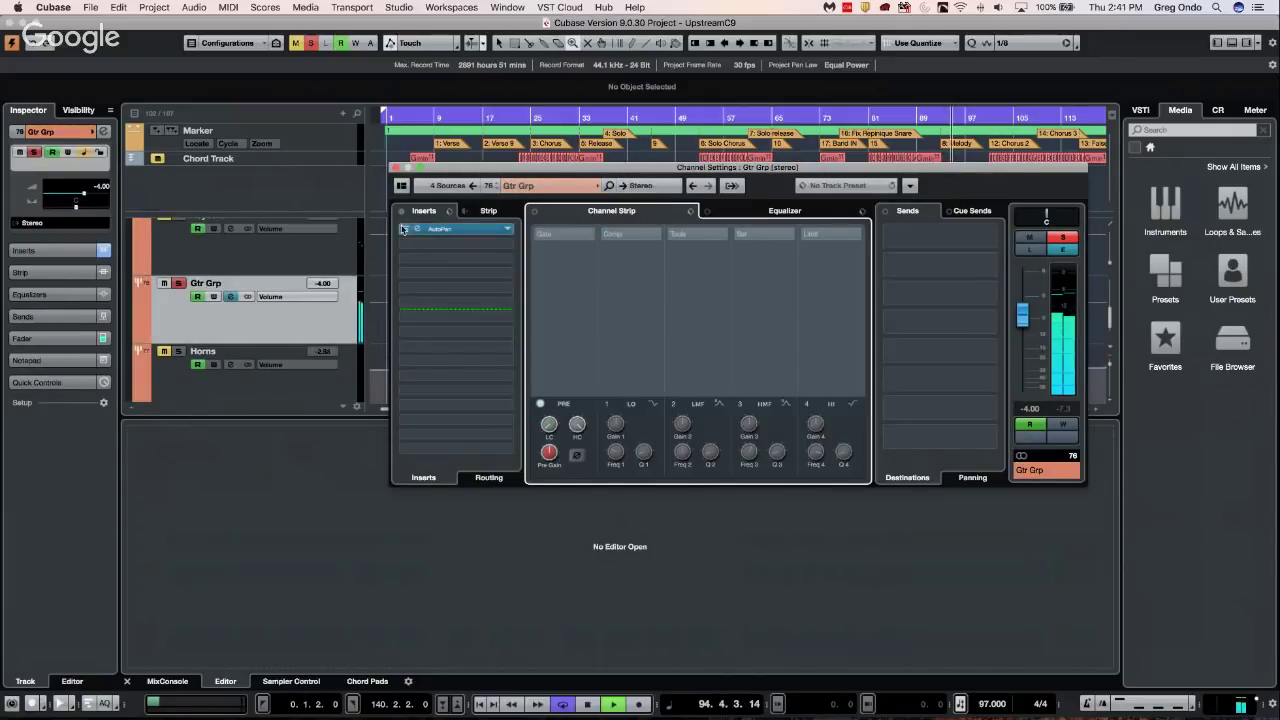
click(406, 230)
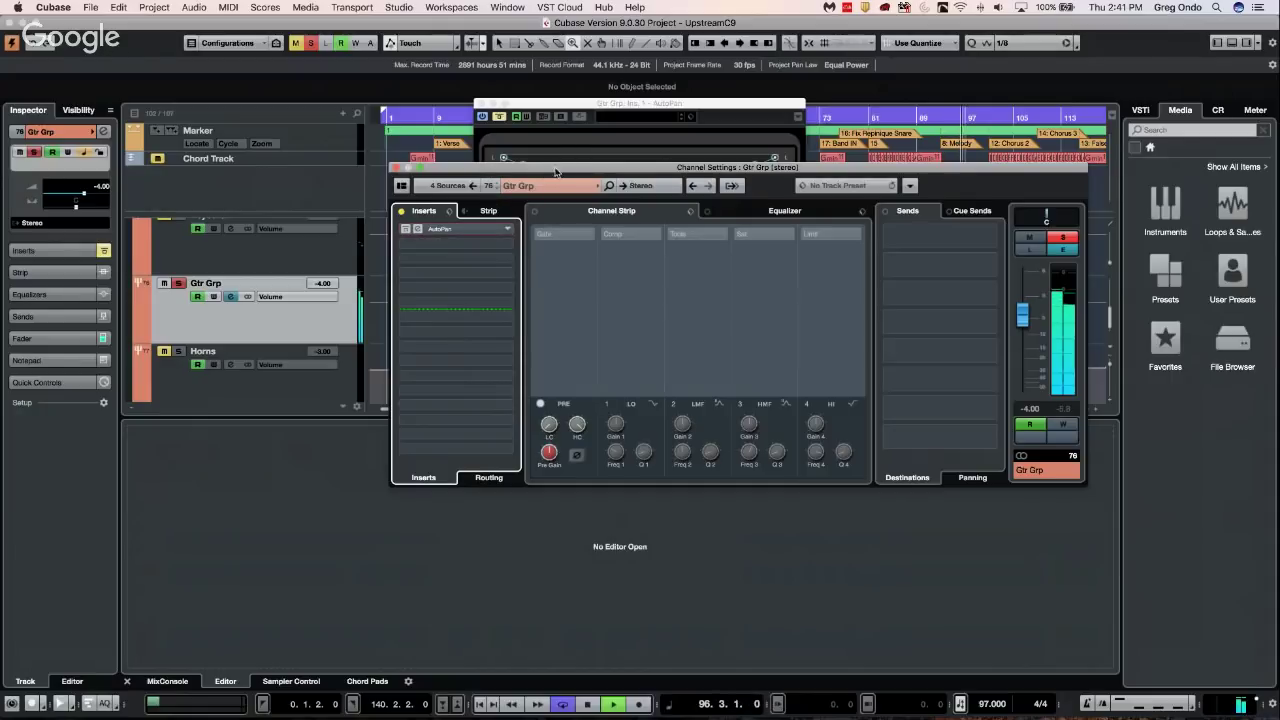
click(474, 187)
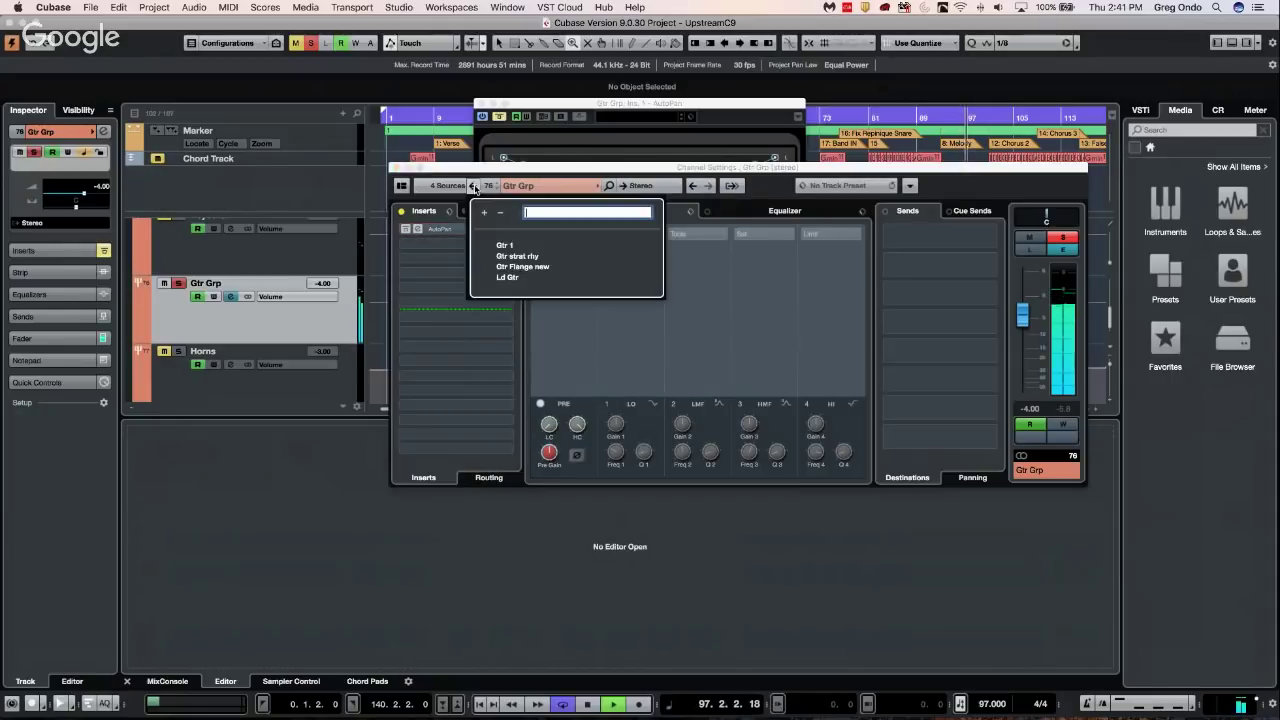
click(517, 257)
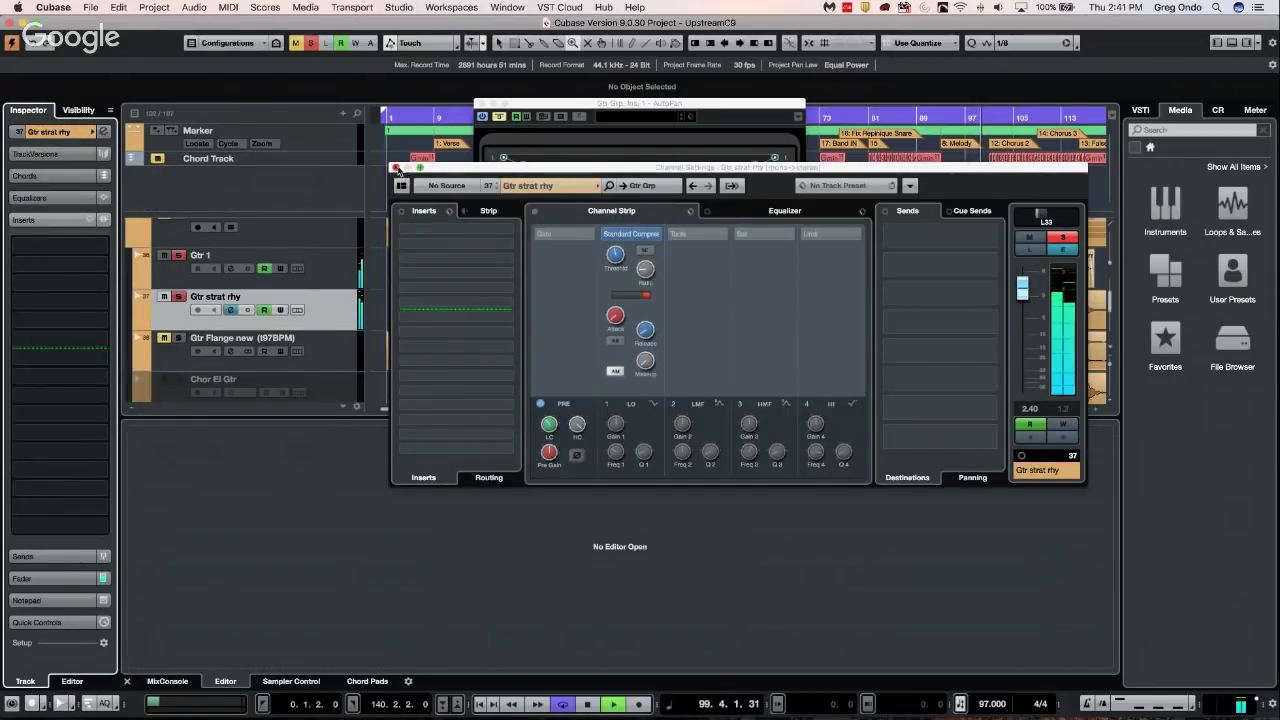
Close the channel settings and AutoPan windows and unsolo the Gtr 1 track
click(397, 168)
click(178, 255)
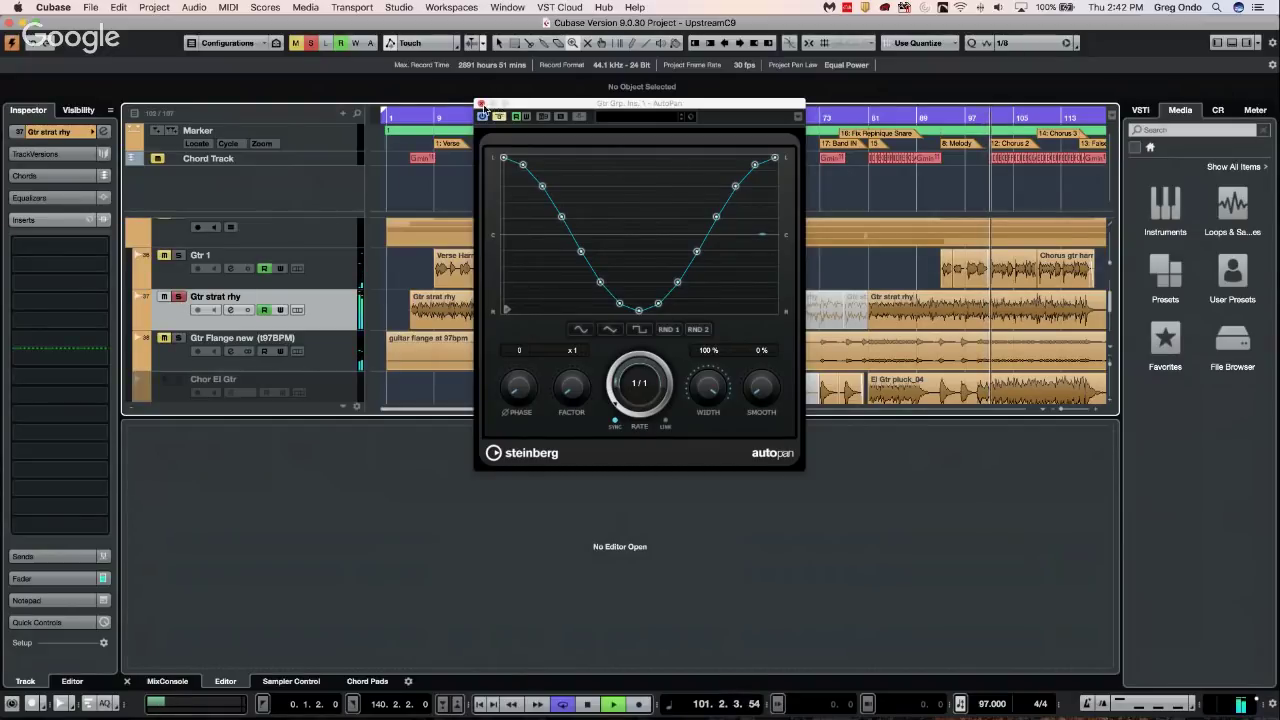
click(481, 104)
key(space)
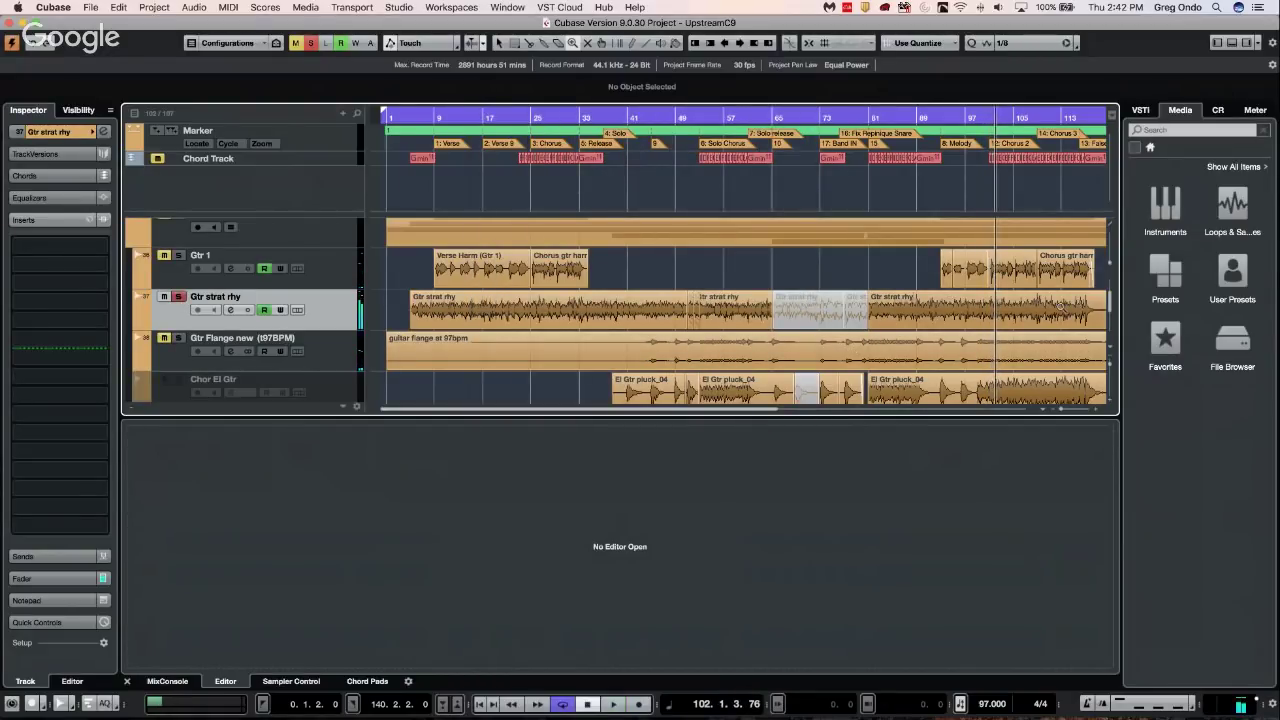
Replay Gtr strat rhy from around bar 97 and open its event starting near bar 81 in the Sample Editor with the Object Selection tool
click(971, 197)
click(971, 208)
key(space)
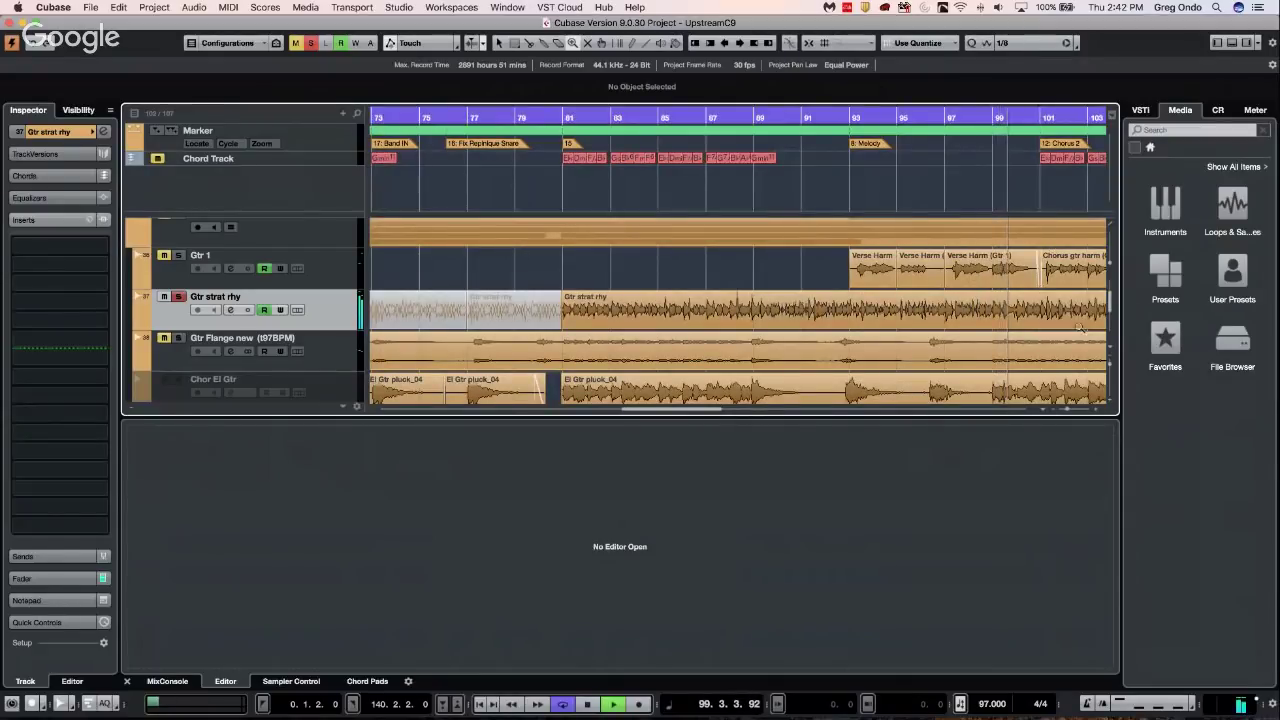
right_click(990, 315)
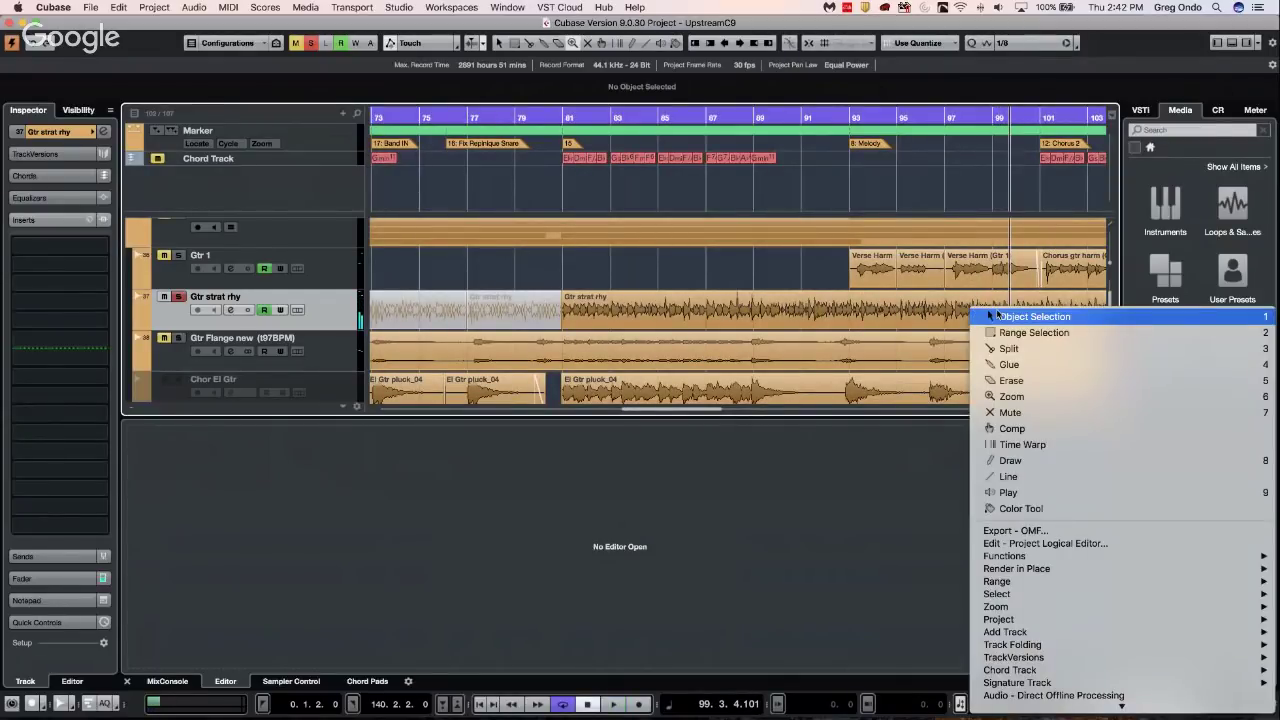
click(1034, 316)
key(Return)
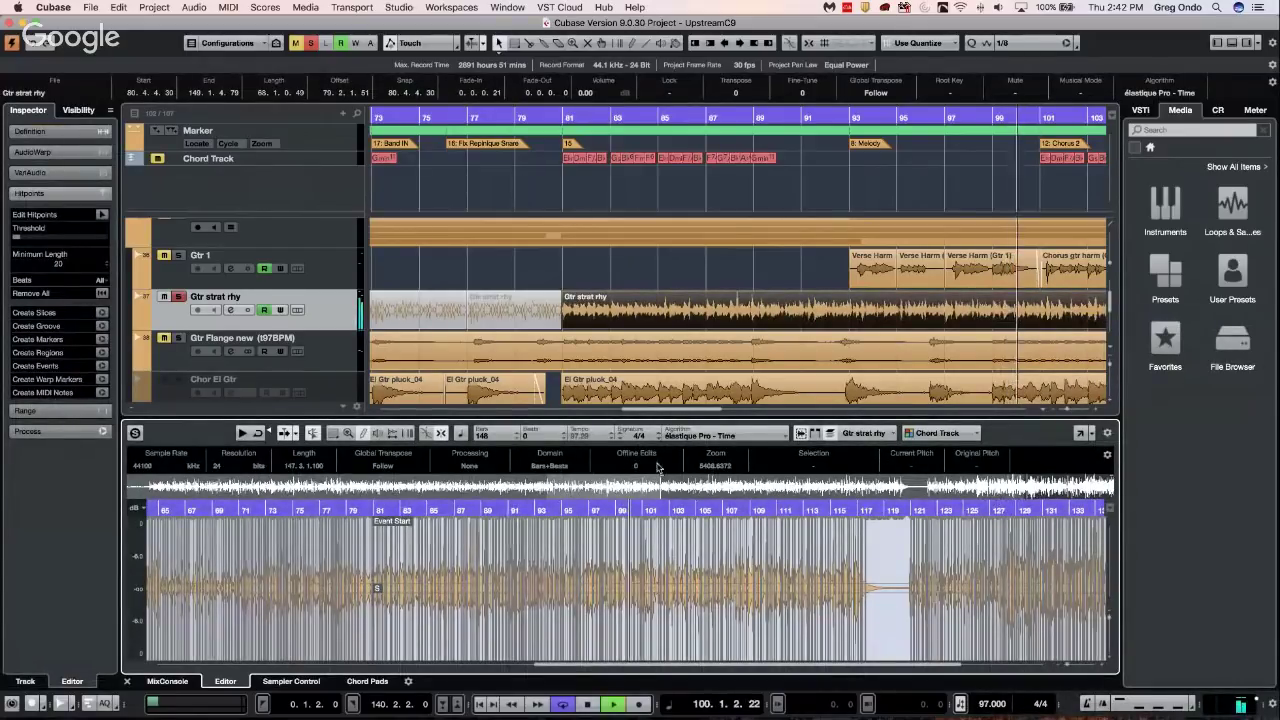
Select the Gtr strat rhy audio range from the start of bar 99 to about 99.4.3 in the Sample Editor
drag(616, 510, 613, 603)
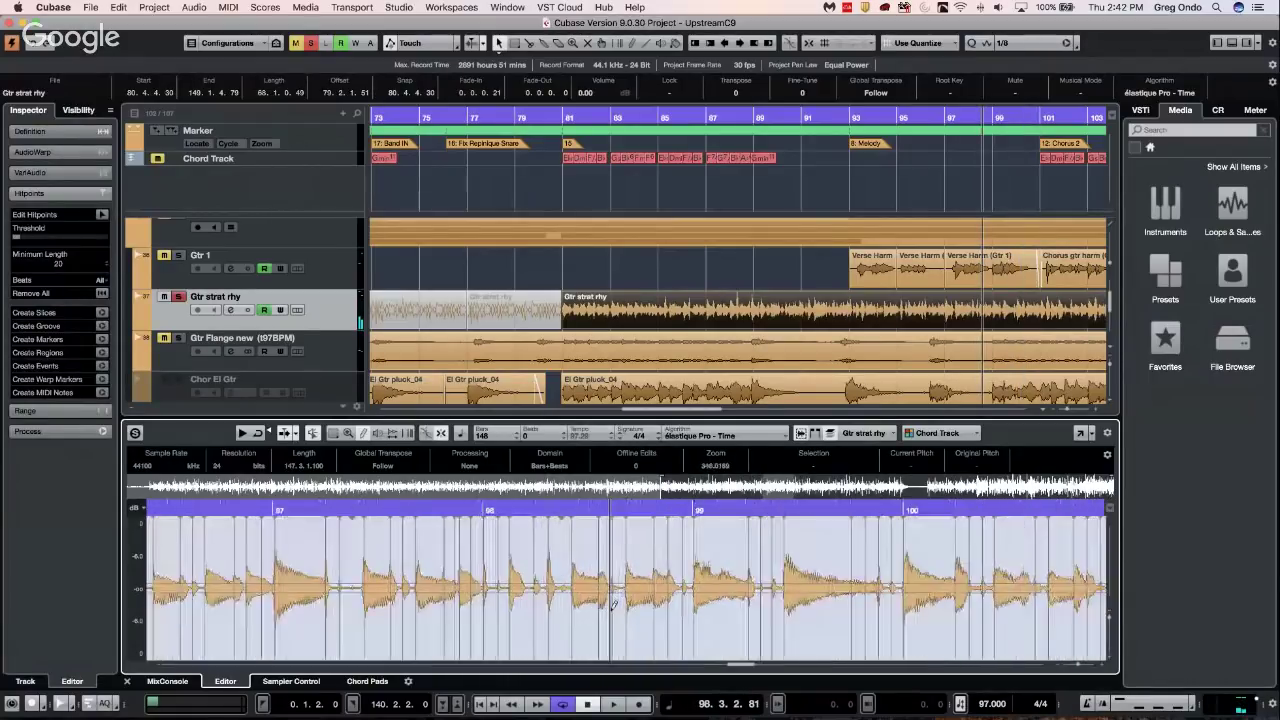
right_click(680, 546)
click(696, 588)
drag(696, 588, 782, 588)
click(572, 577)
drag(553, 577, 817, 577)
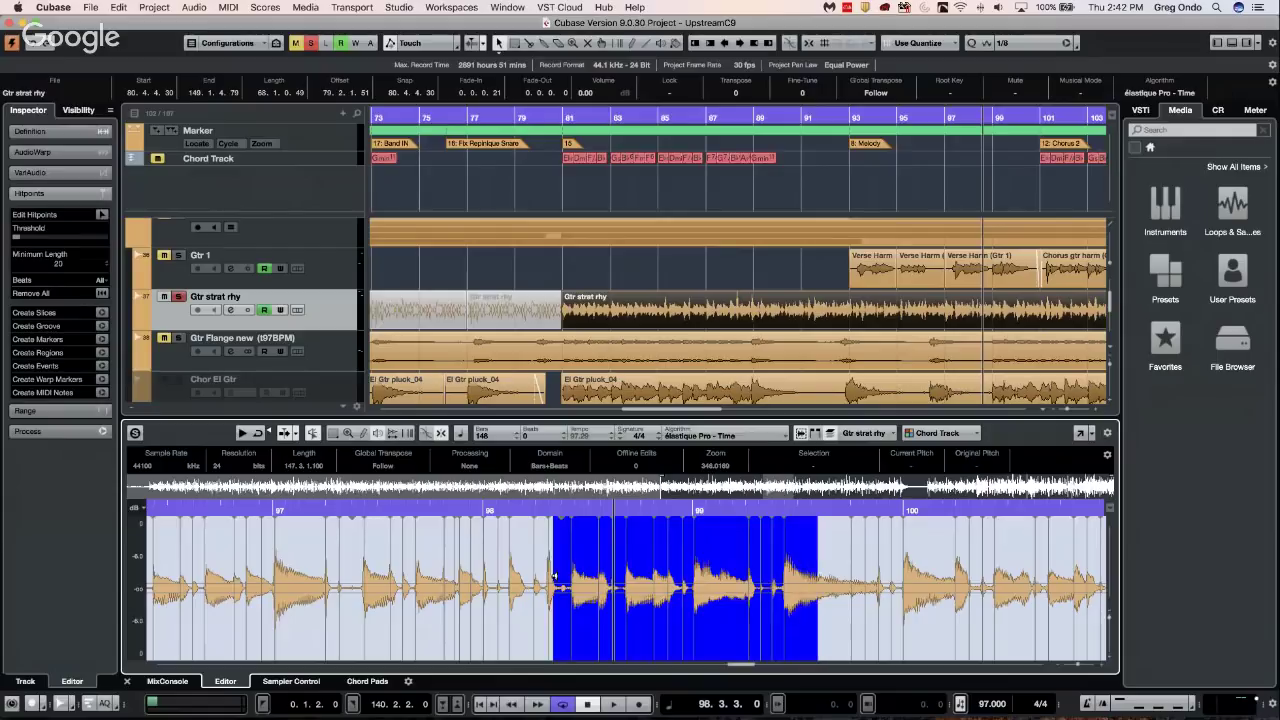
click(715, 549)
right_click(705, 549)
click(692, 564)
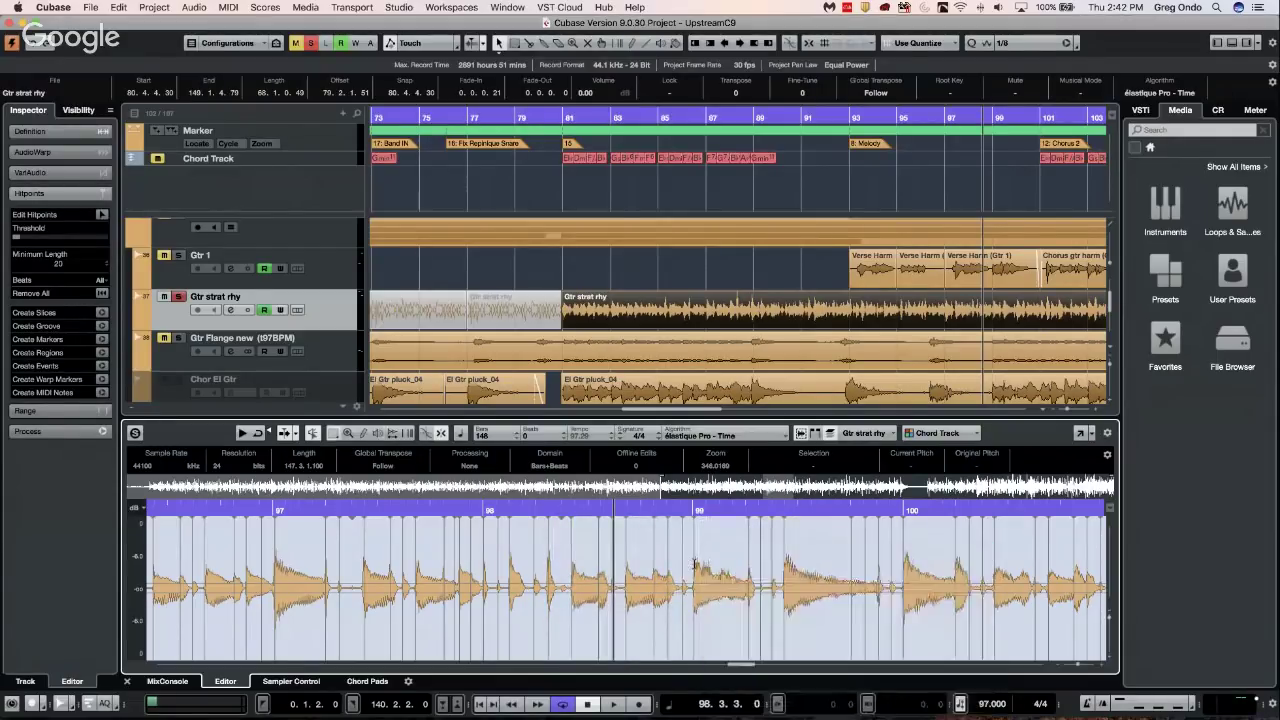
drag(693, 564, 877, 570)
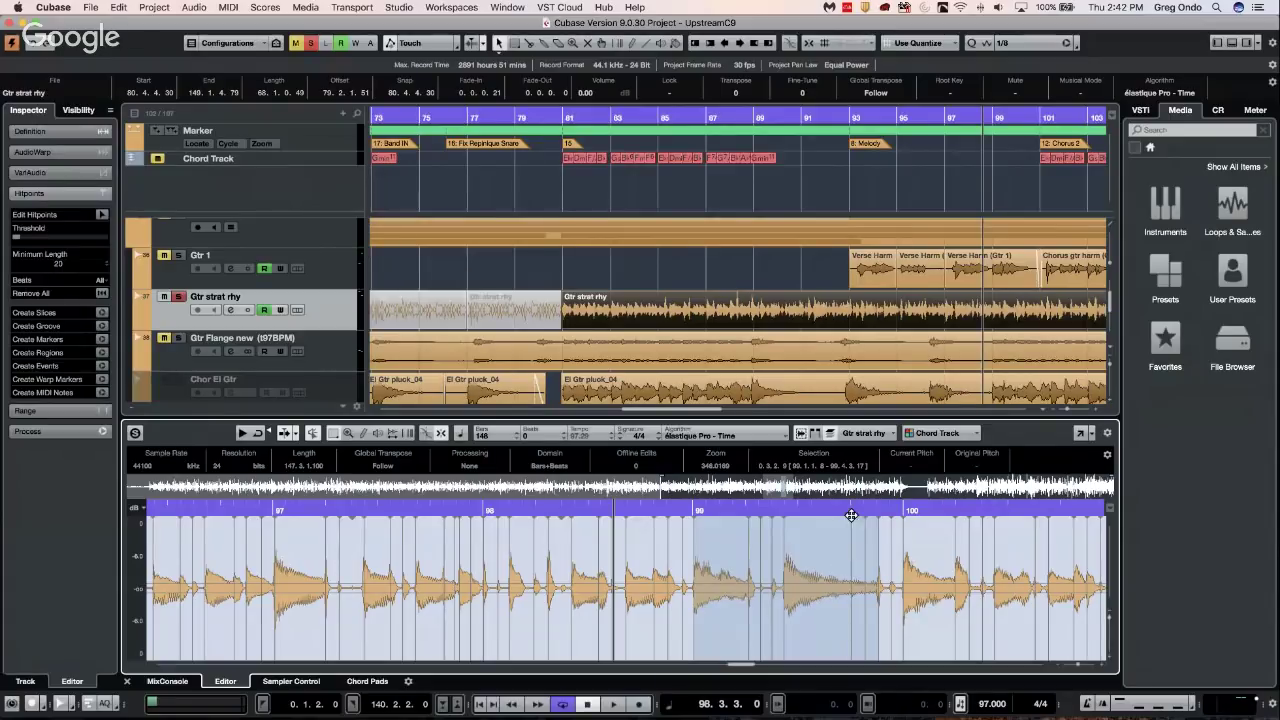
Create a sampler track from the selected range and deactivate all solo states in the project
click(52, 411)
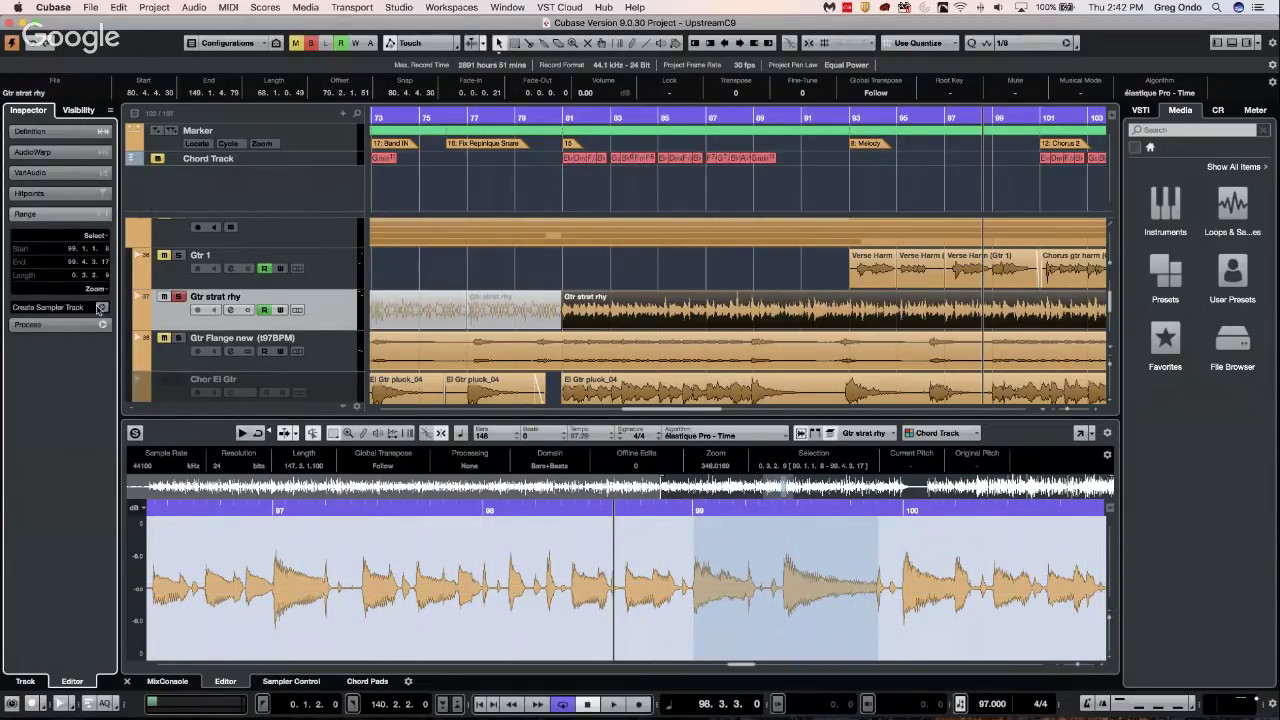
click(101, 308)
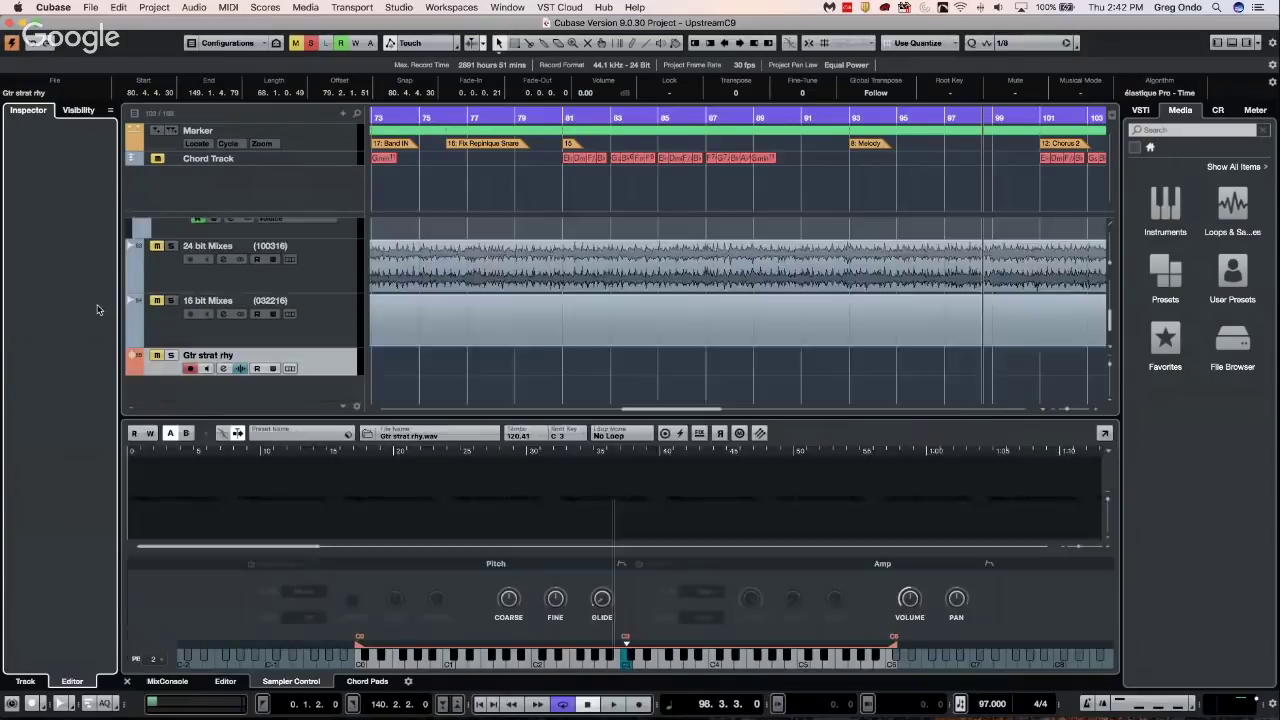
click(628, 662)
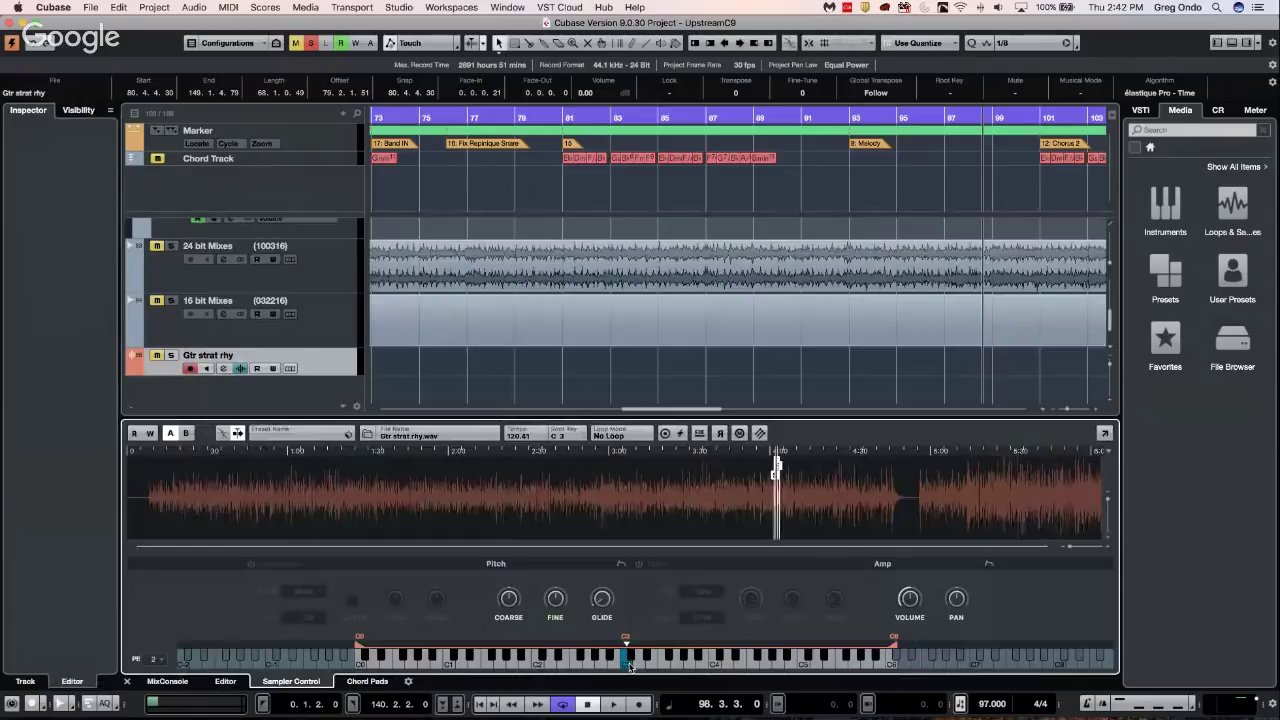
click(310, 44)
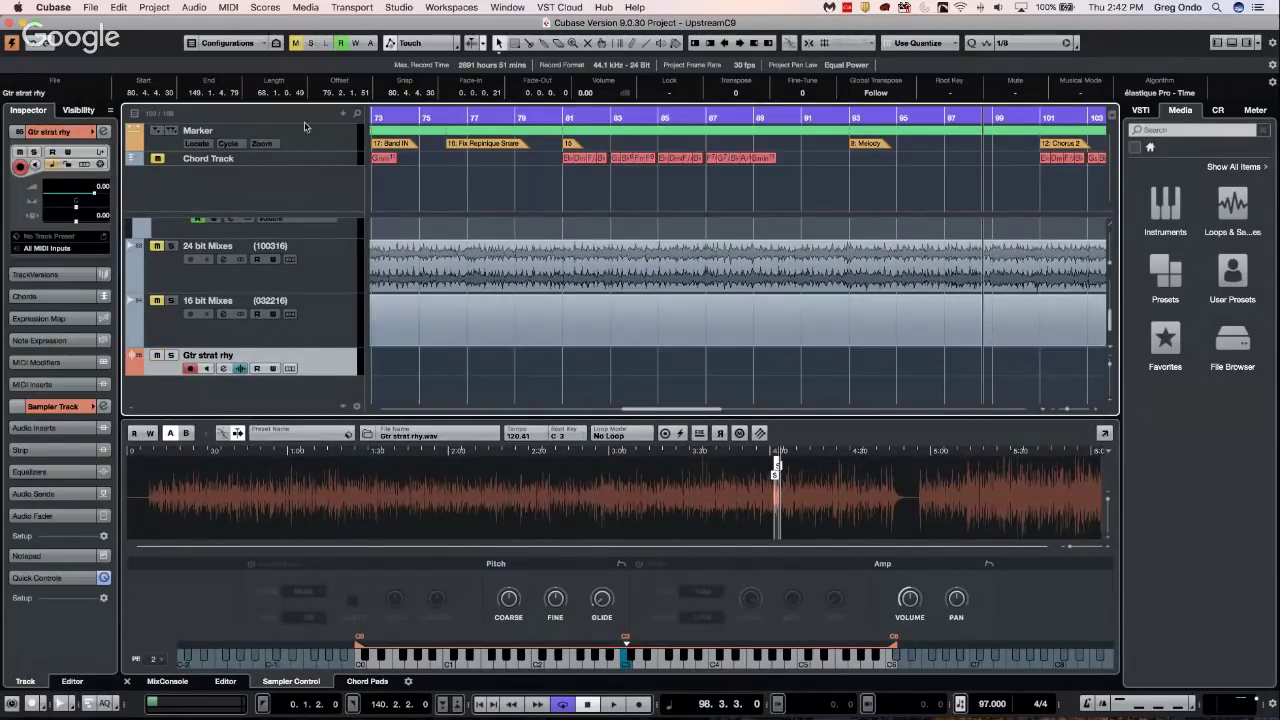
Audition the guitar sample at several pitches on the Sampler Control keyboard and enlarge the lower zone
click(628, 663)
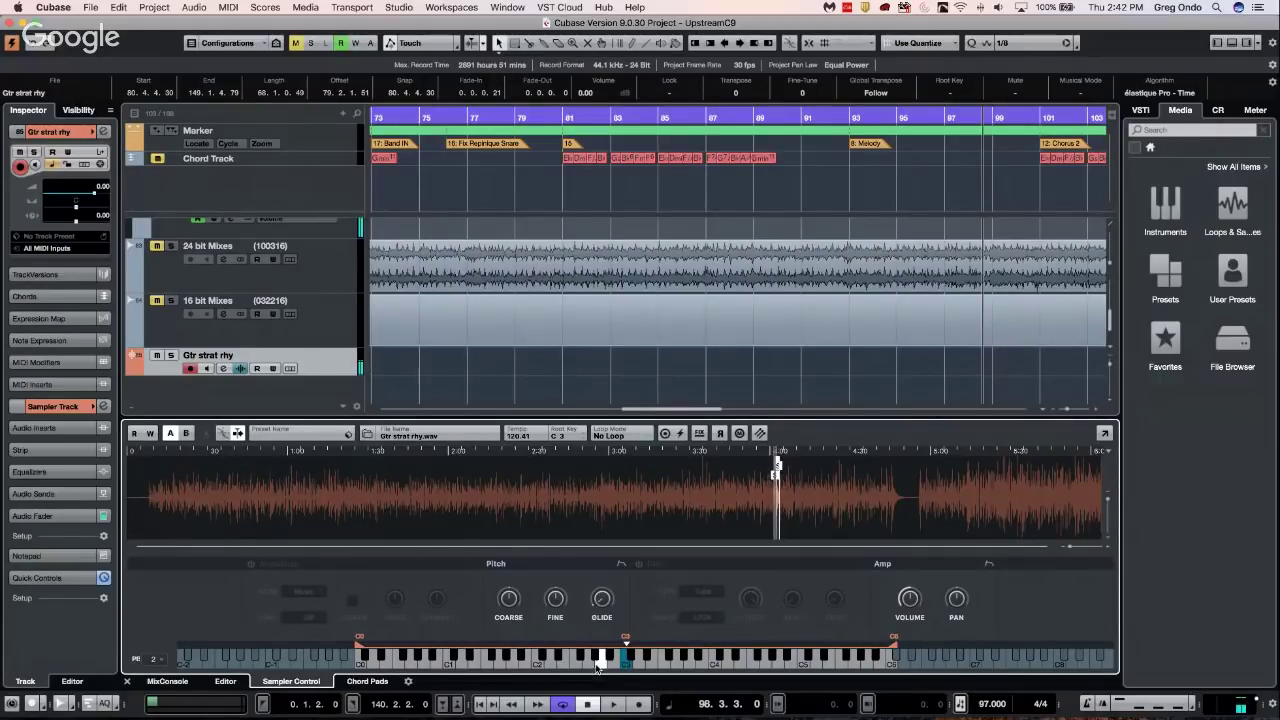
click(661, 664)
click(619, 663)
click(529, 664)
drag(830, 418, 830, 350)
click(591, 660)
click(576, 660)
click(553, 662)
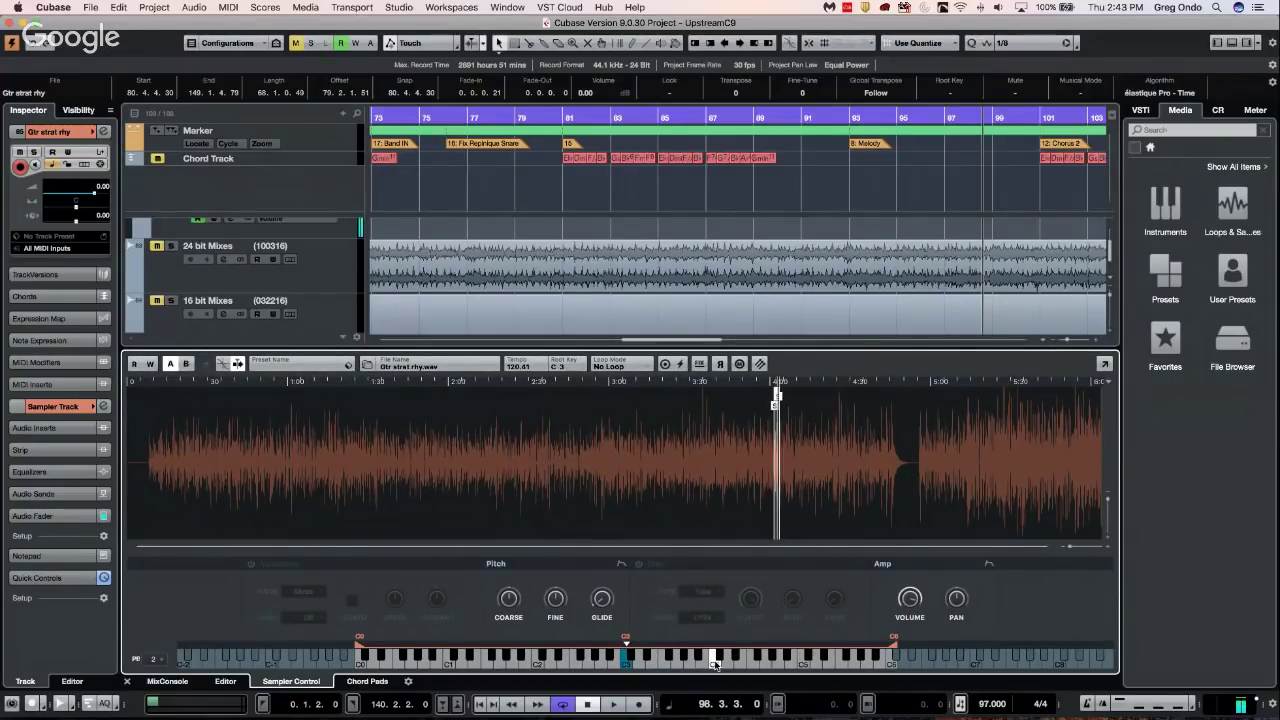
click(678, 662)
Enable AudioWarp in Music mode with its sync set to Tempo and audition the sample around C3
click(252, 564)
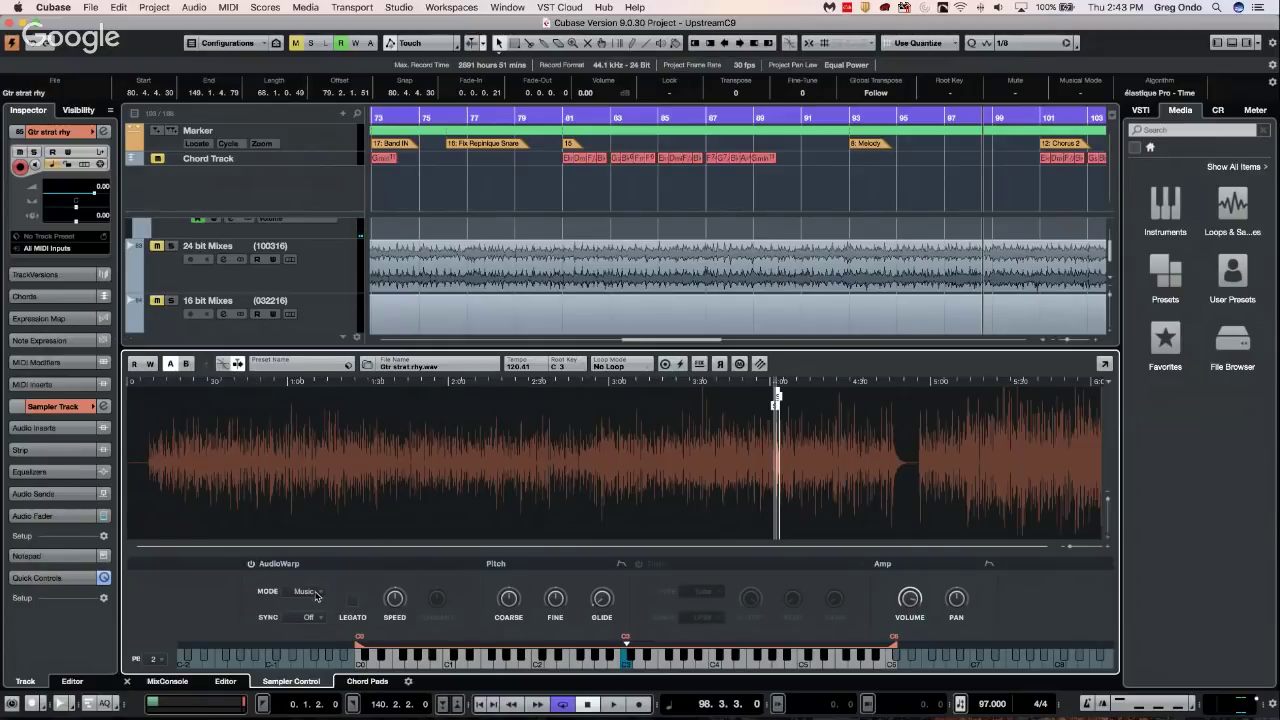
click(310, 618)
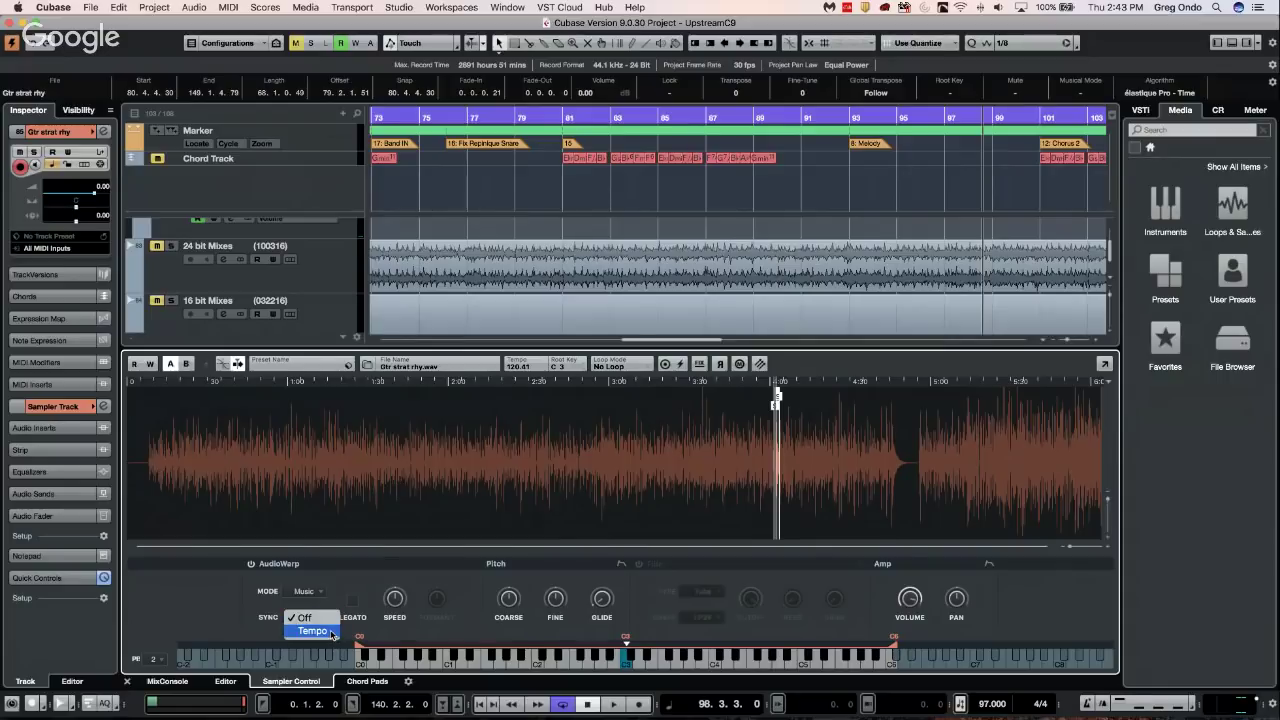
click(332, 632)
click(655, 660)
click(630, 665)
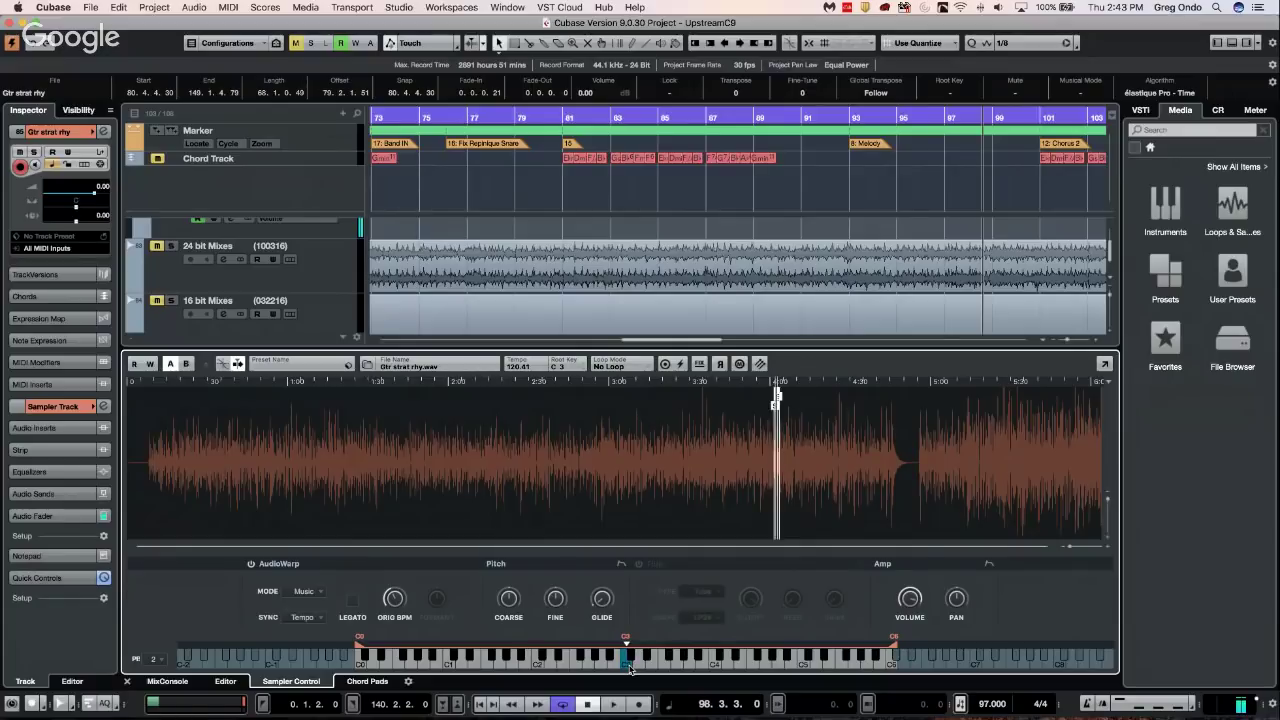
Set the AudioWarp sync to Off and audition the guitar sample below, above and at C3
mouse_move(390, 624)
click(305, 617)
click(312, 604)
click(581, 658)
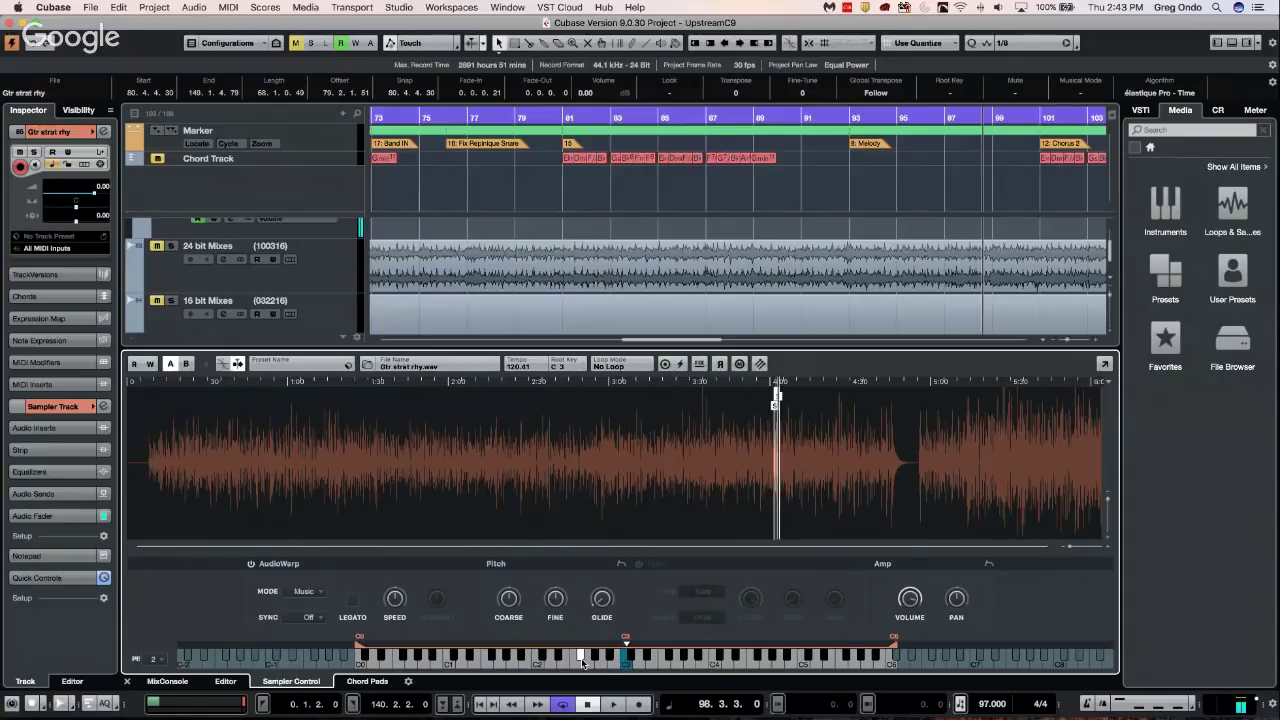
click(692, 664)
click(662, 662)
click(631, 661)
Set the sample's loop mode to Continuous and audition the looped guitar at several pitches around C3
click(612, 366)
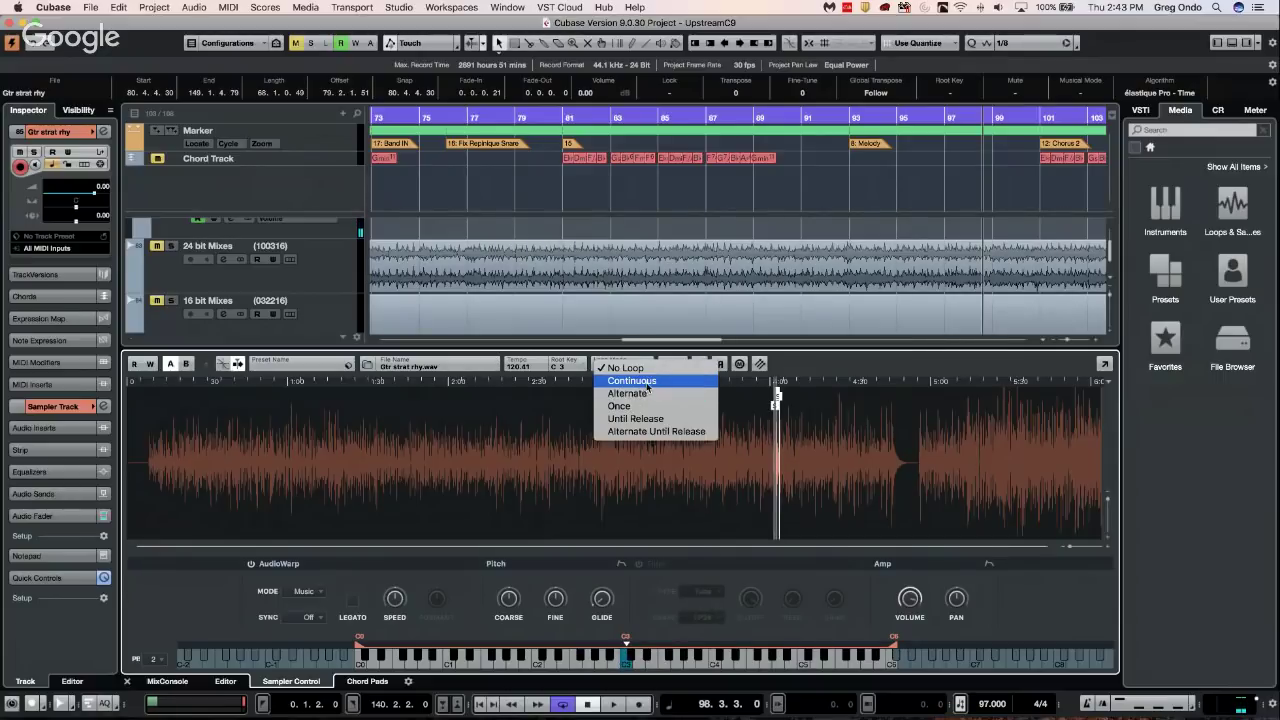
click(645, 381)
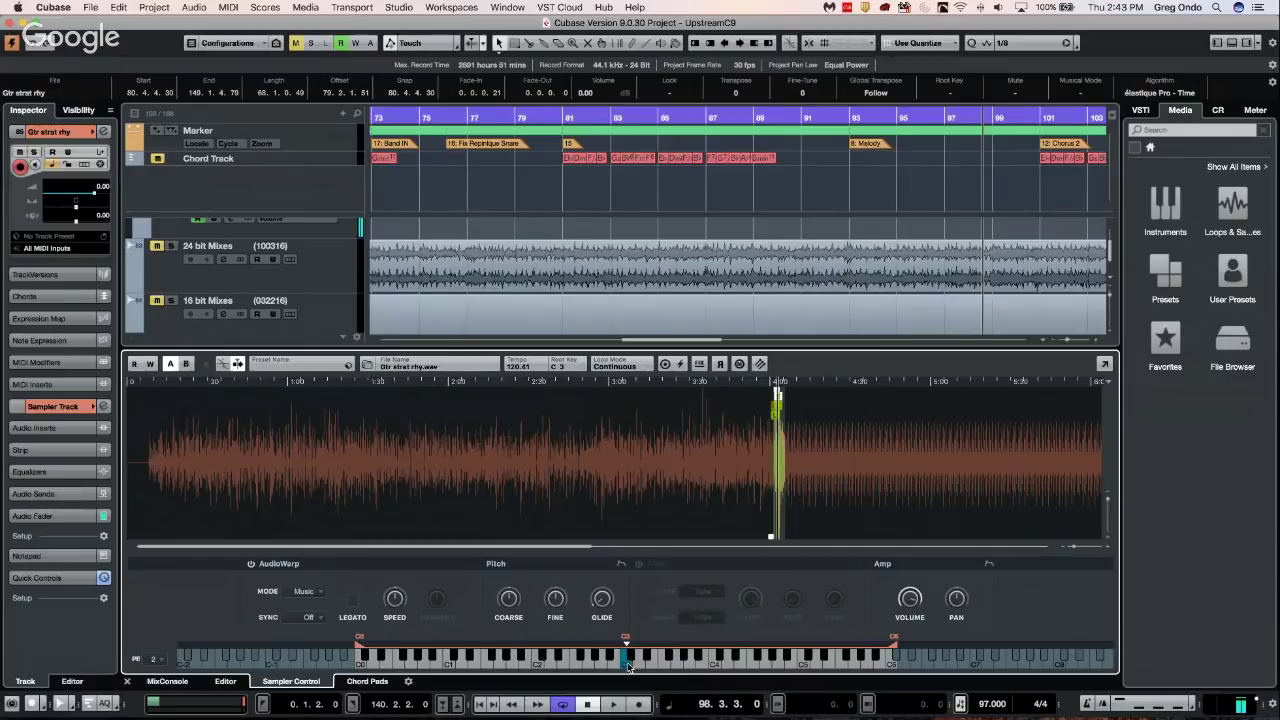
click(569, 663)
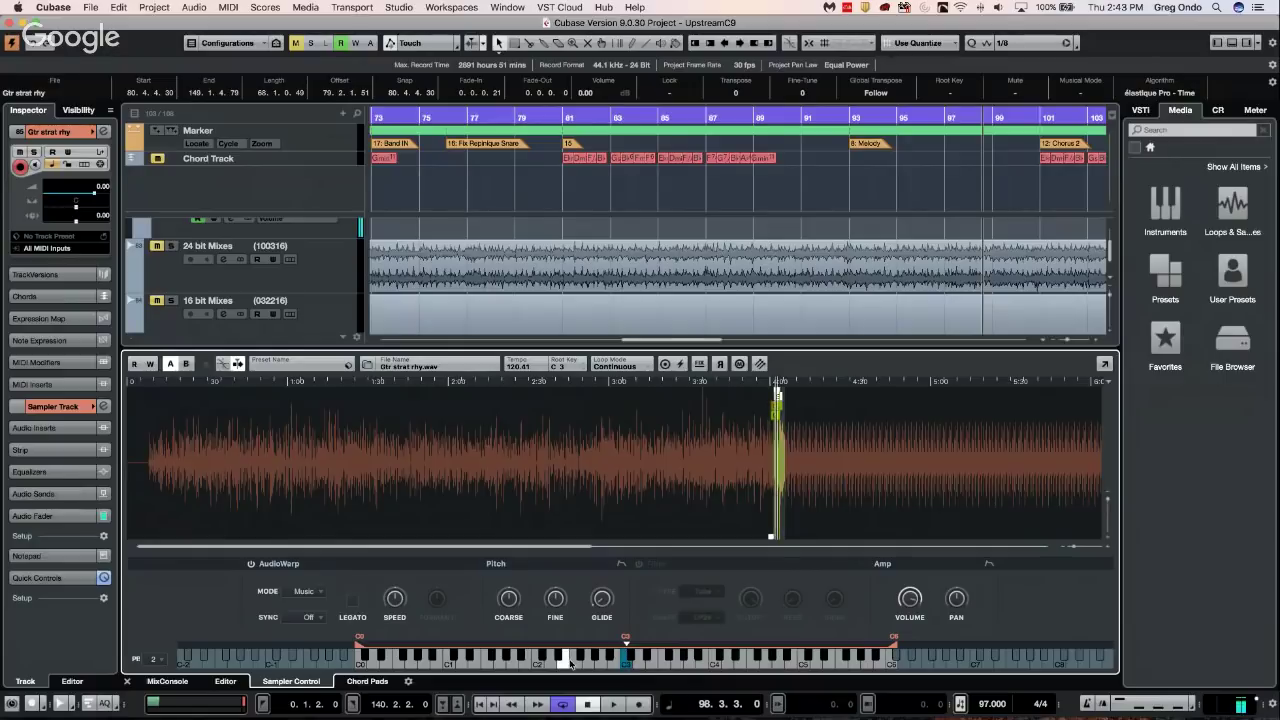
click(601, 663)
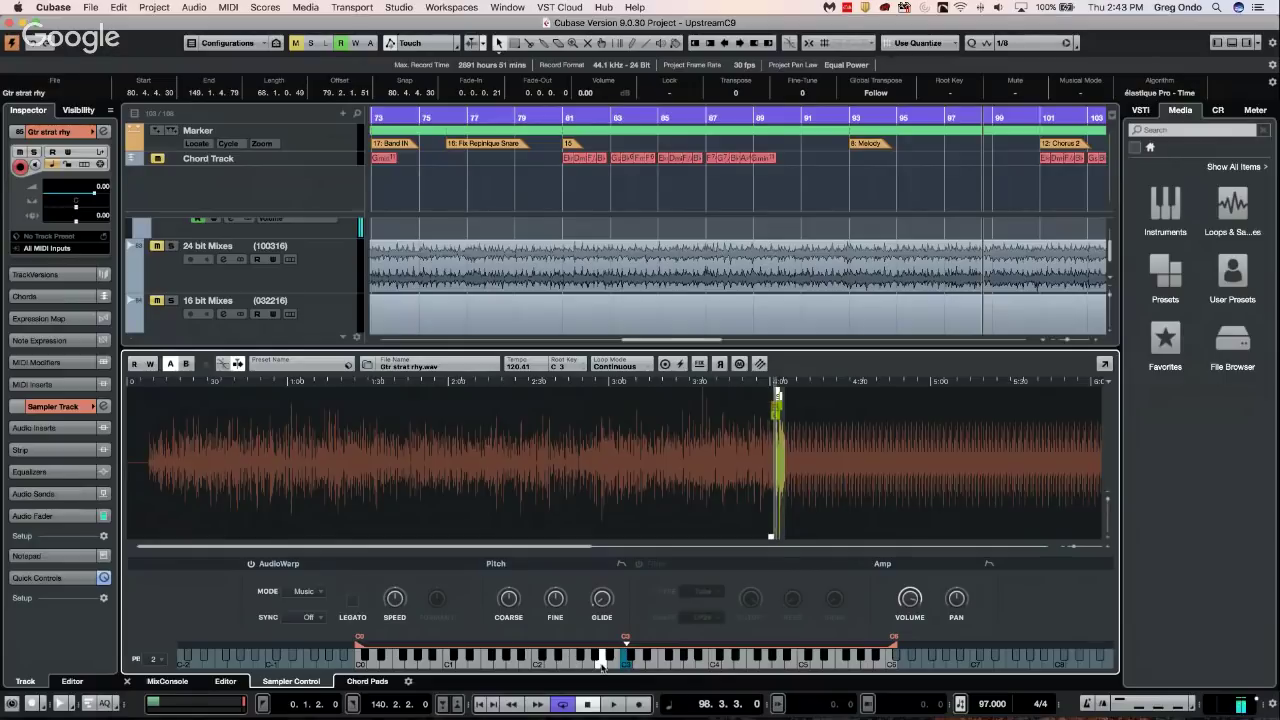
click(646, 660)
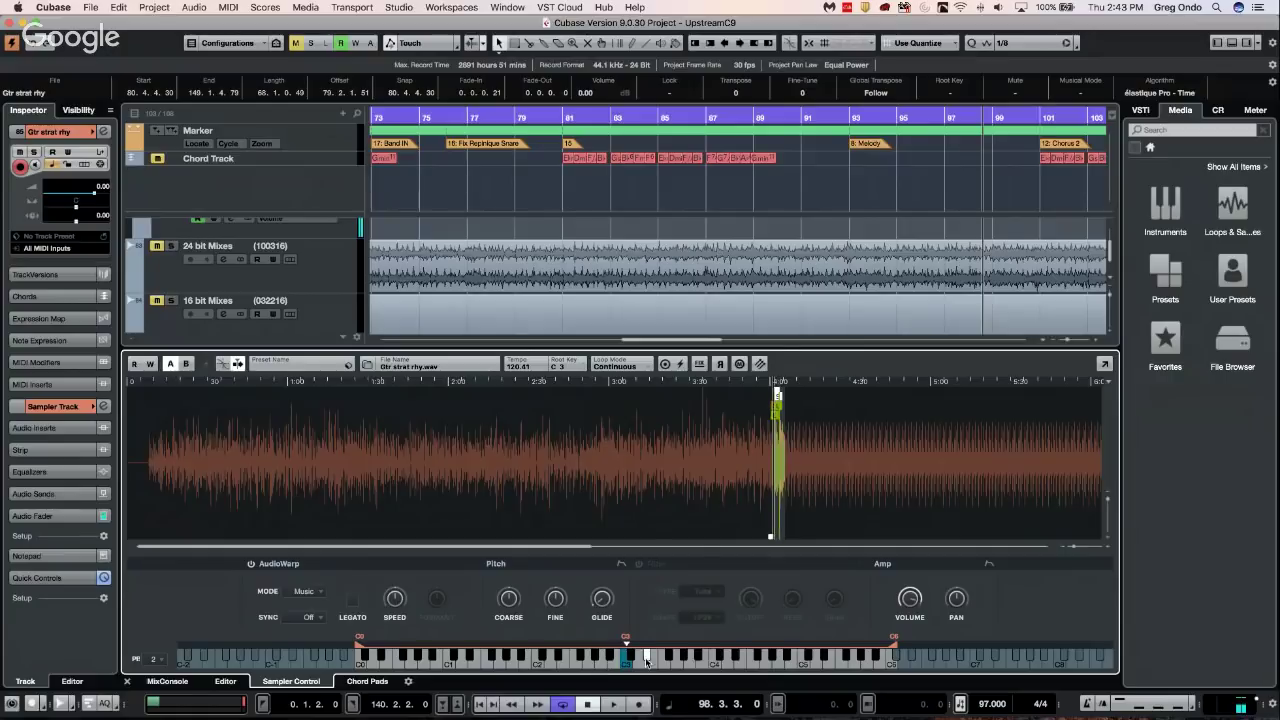
click(638, 662)
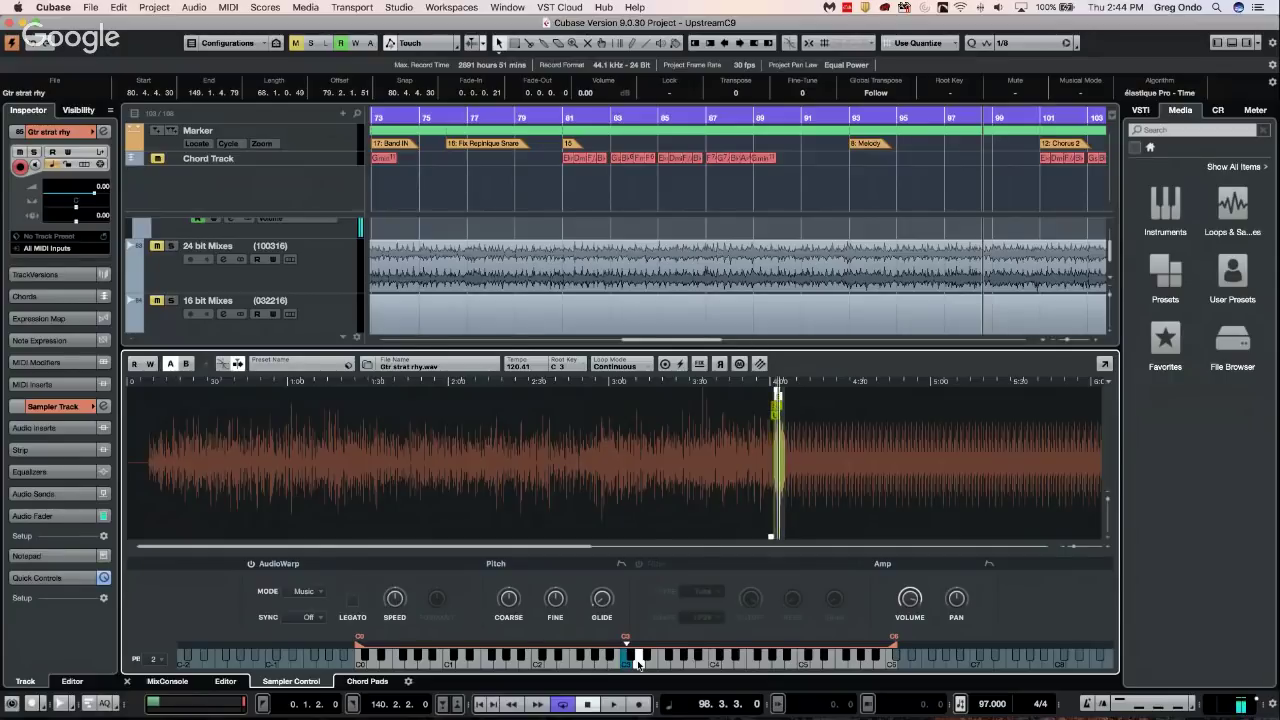
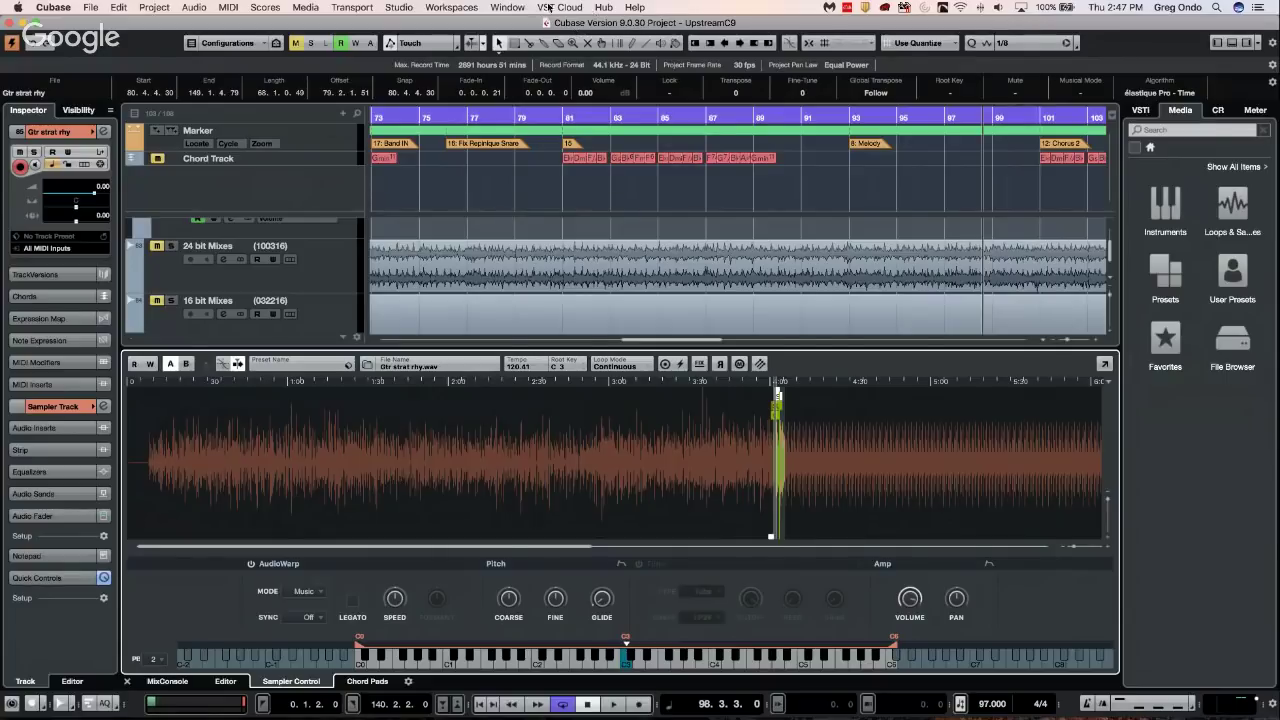
Create a new empty project in the mhjfckyjtc folder
click(89, 8)
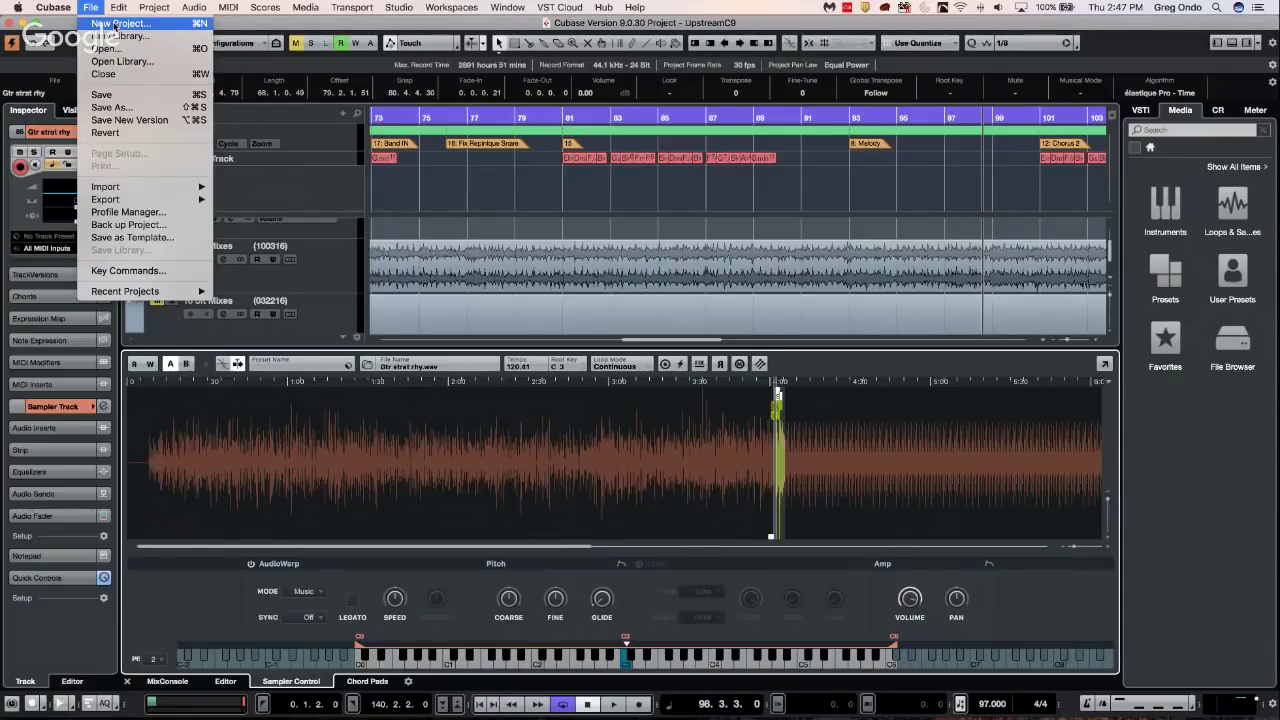
click(801, 257)
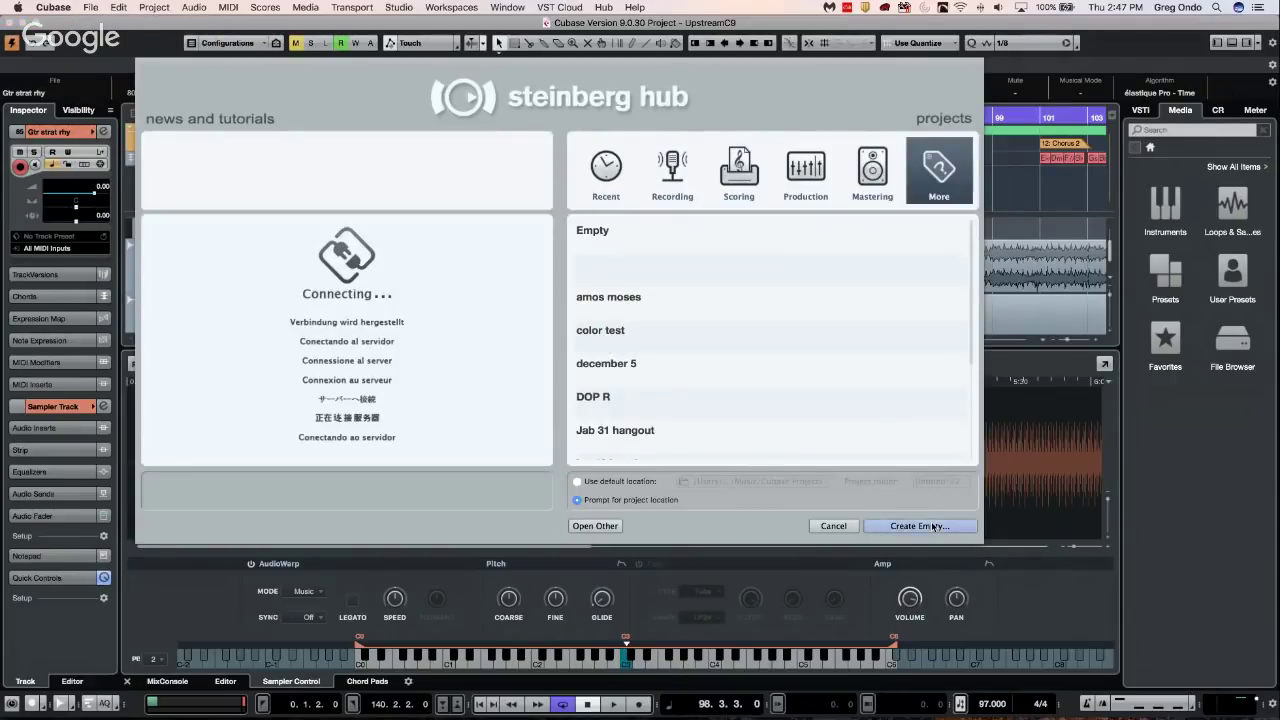
click(919, 526)
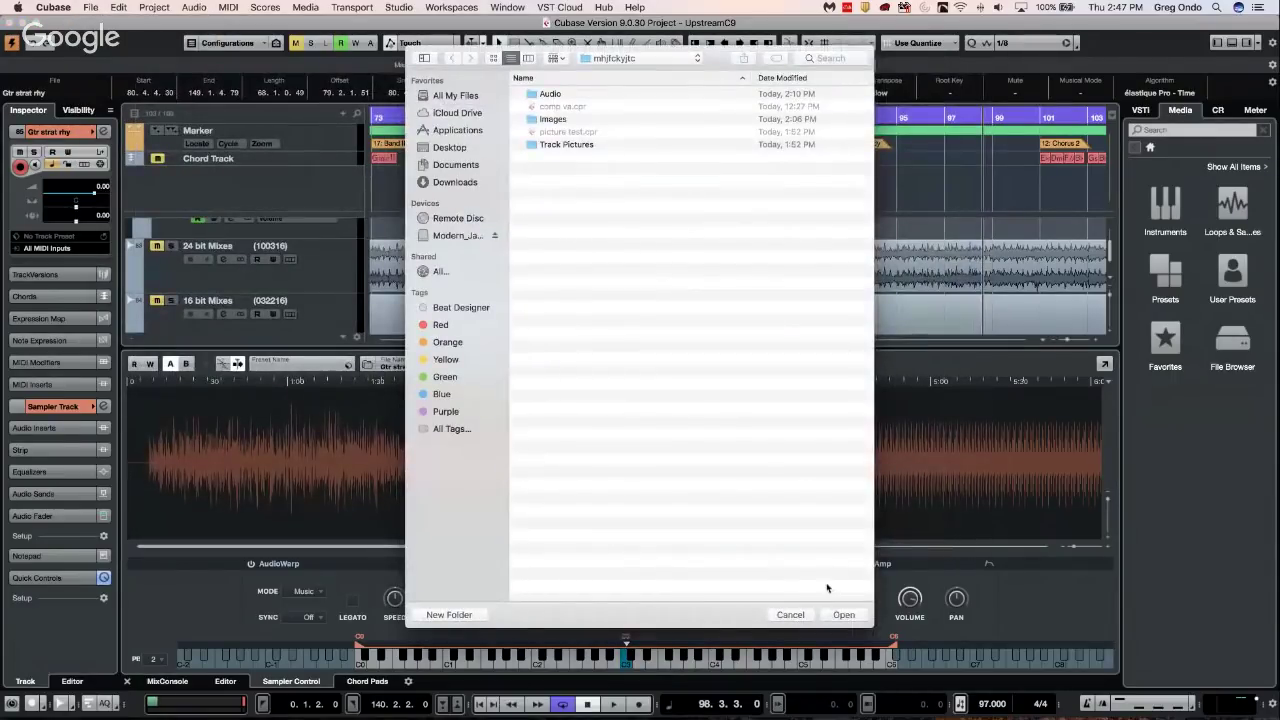
click(846, 614)
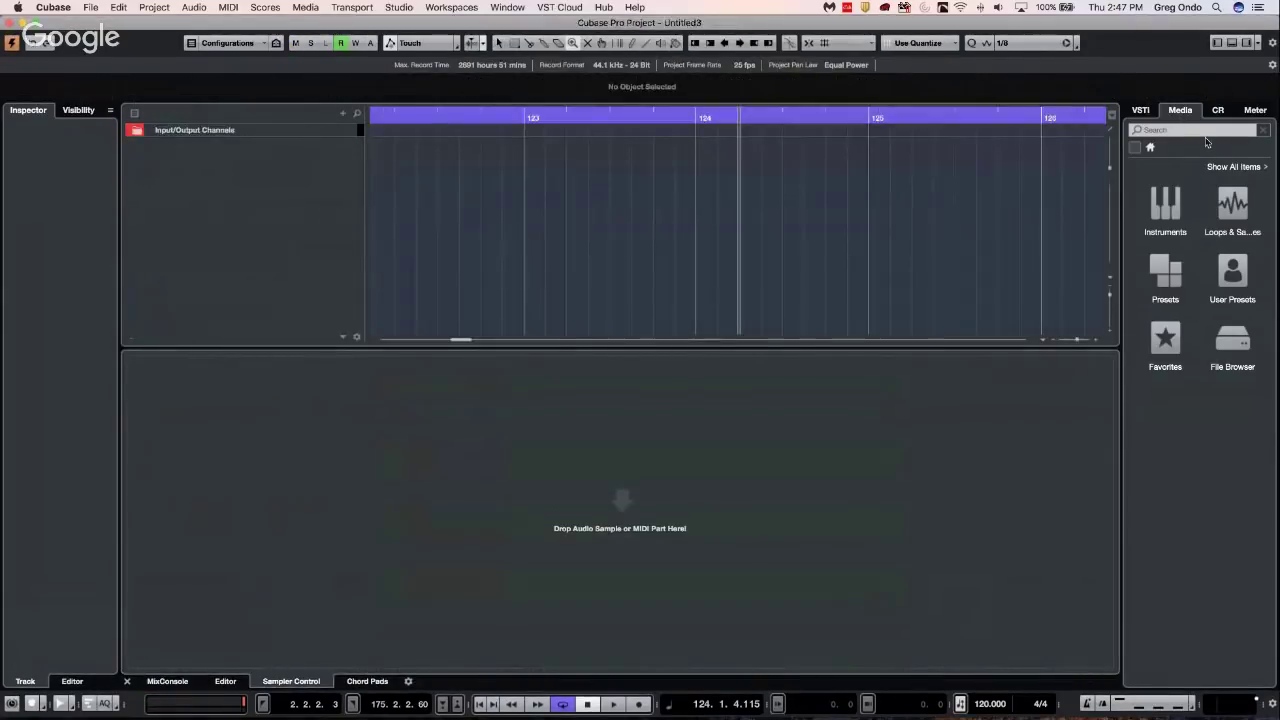
Browse the media instruments to the Groove Agent content libraries
click(1165, 205)
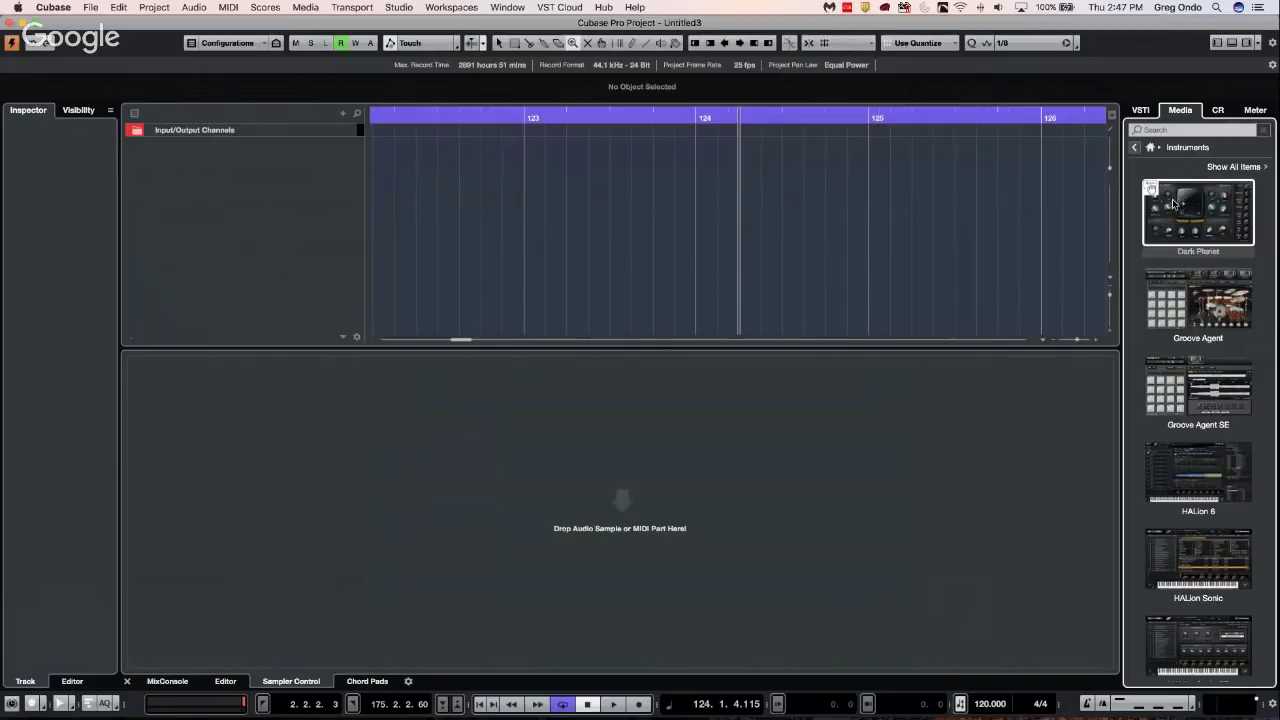
click(1196, 296)
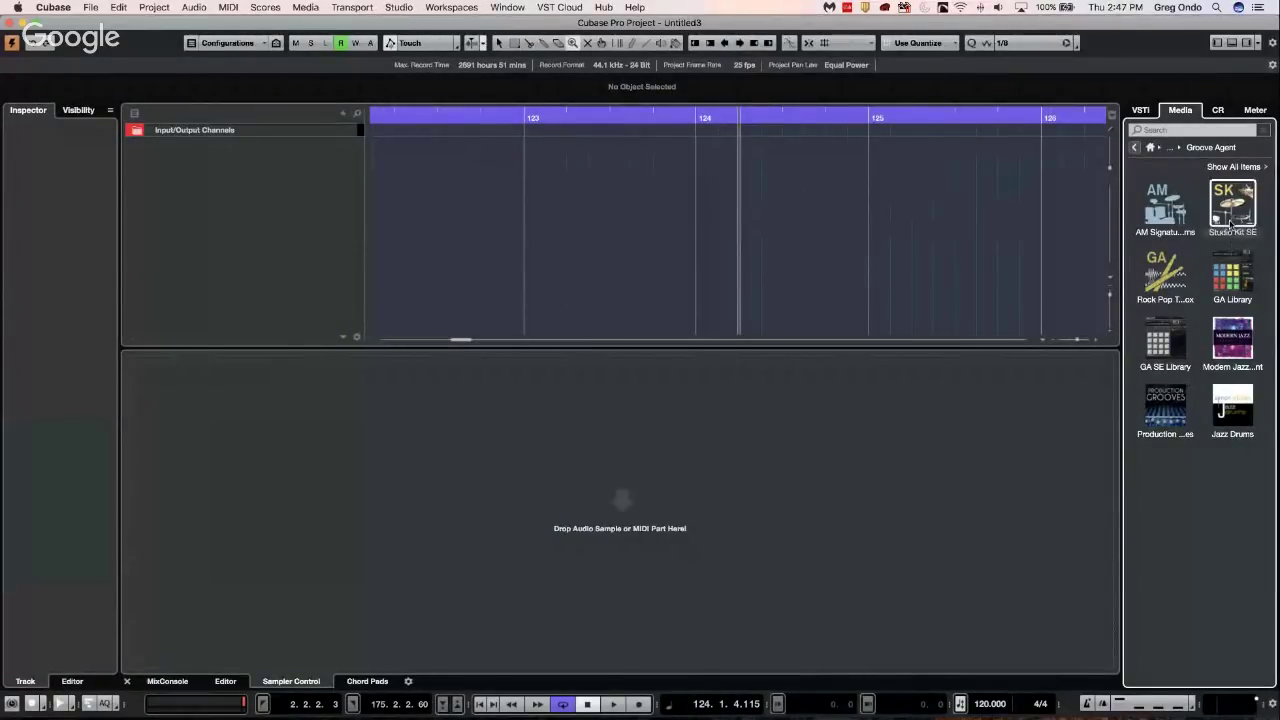
Create an instrument track from the All Those Resonances SE kit in the Modern Jazz drum library
click(1232, 338)
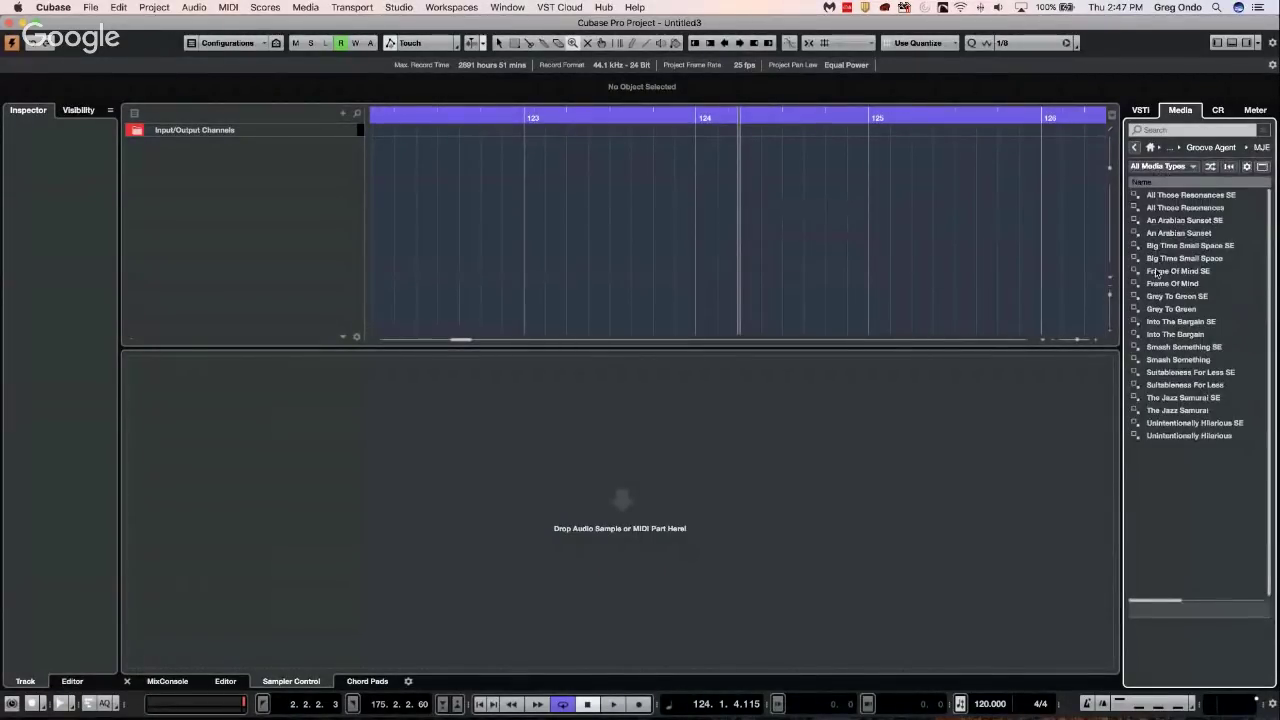
click(1208, 196)
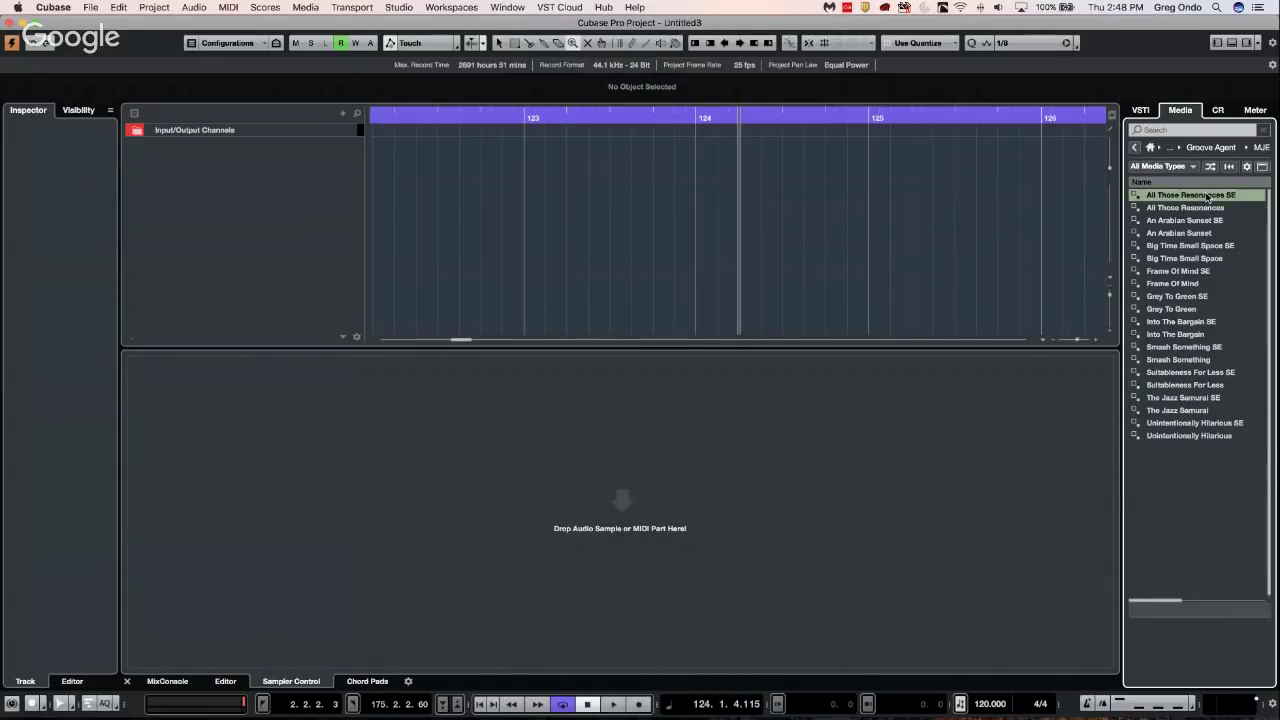
drag(1208, 196, 987, 192)
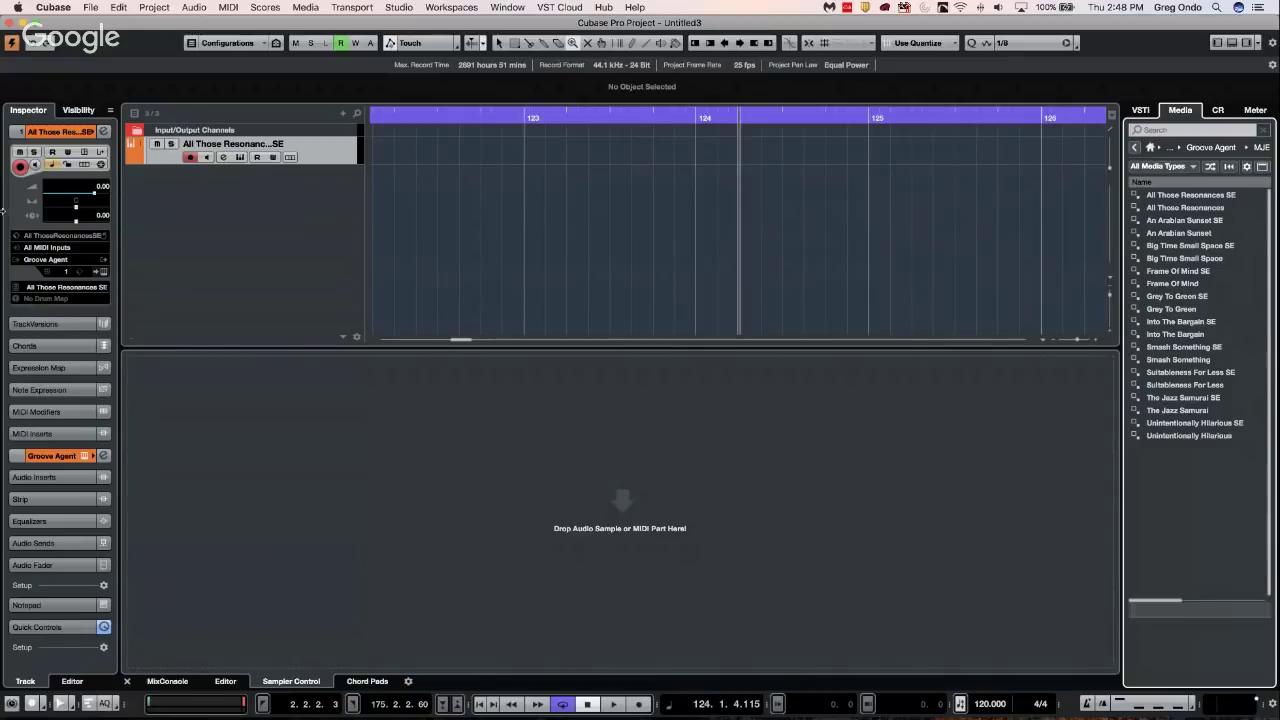
Open the drum track's Groove Agent instrument, start its playback and switch to the Main 2 pattern
click(103, 273)
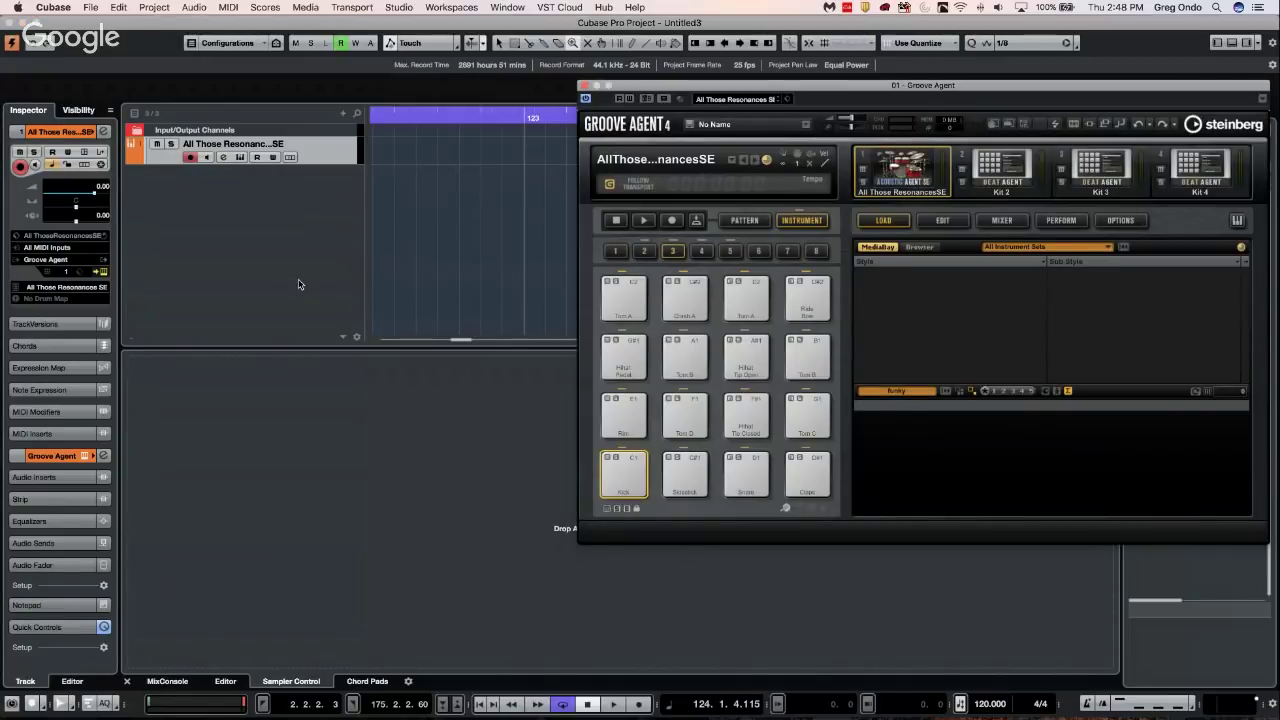
click(644, 220)
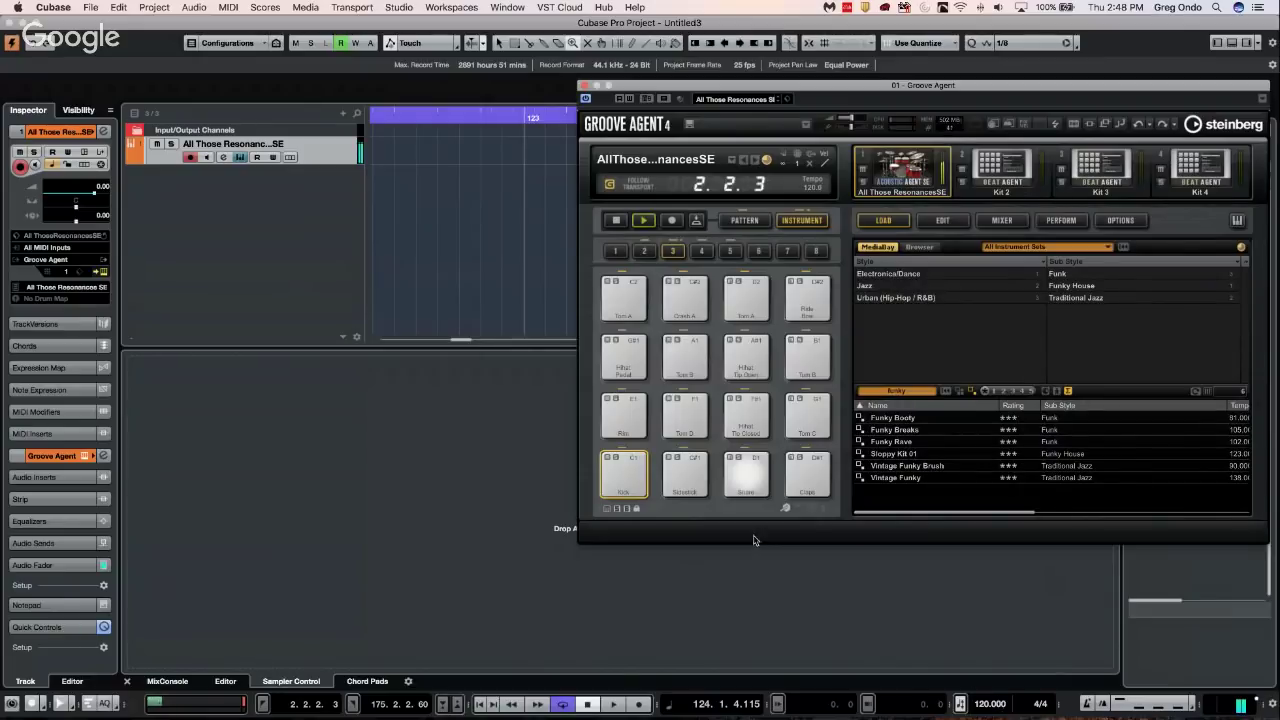
click(744, 220)
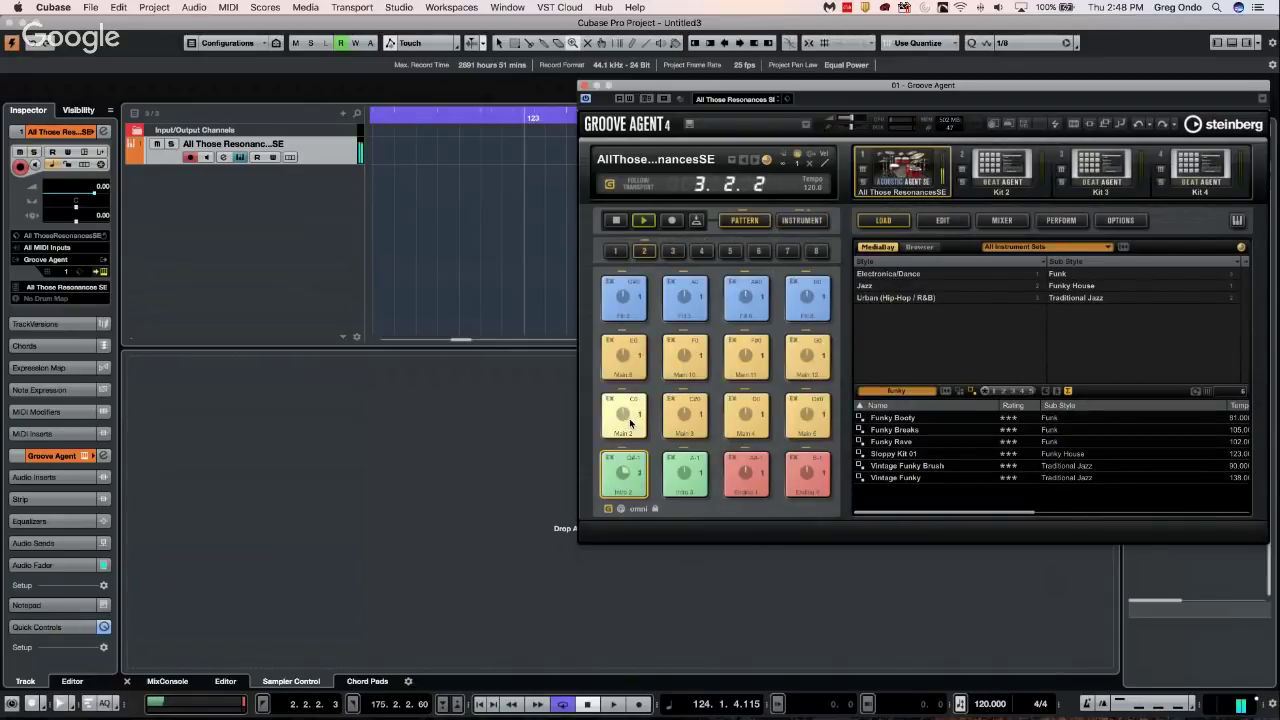
click(630, 424)
Lower the project tempo to 103 BPM, shift the Groove Agent window aside and stop the groove
scroll(985, 706, down, 3)
scroll(985, 710, down, 14)
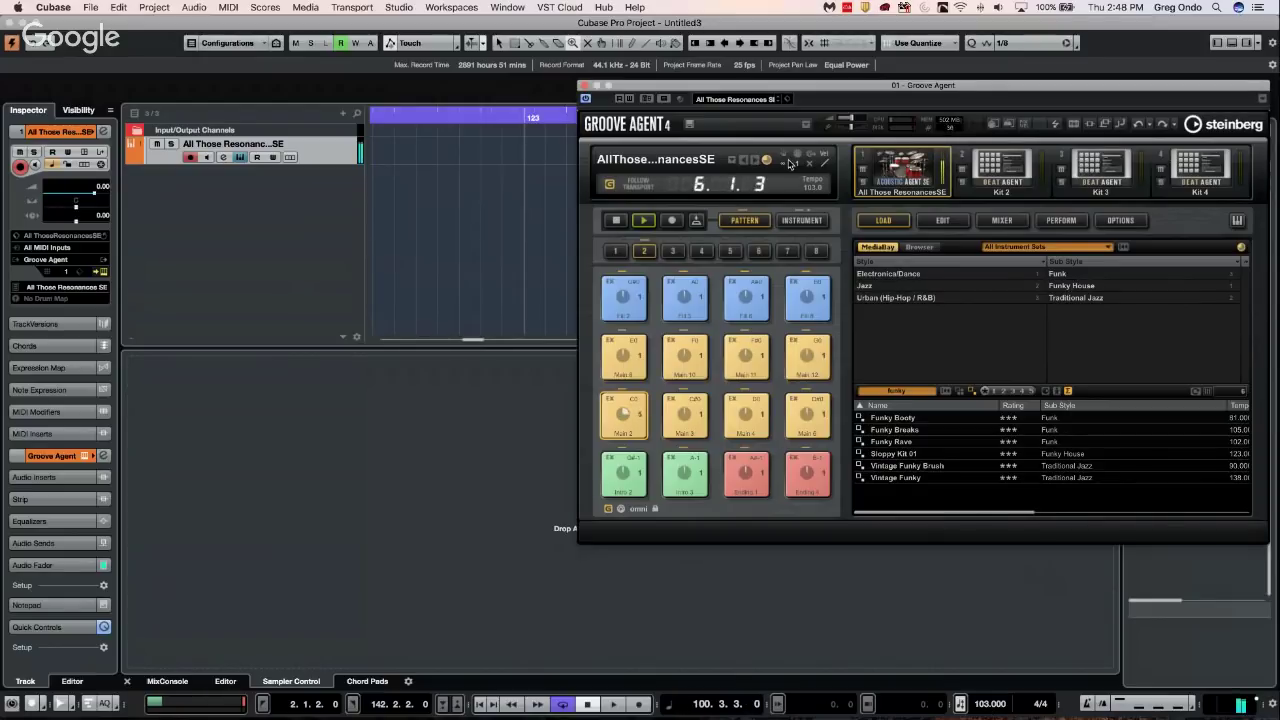
drag(860, 80, 578, 93)
click(588, 705)
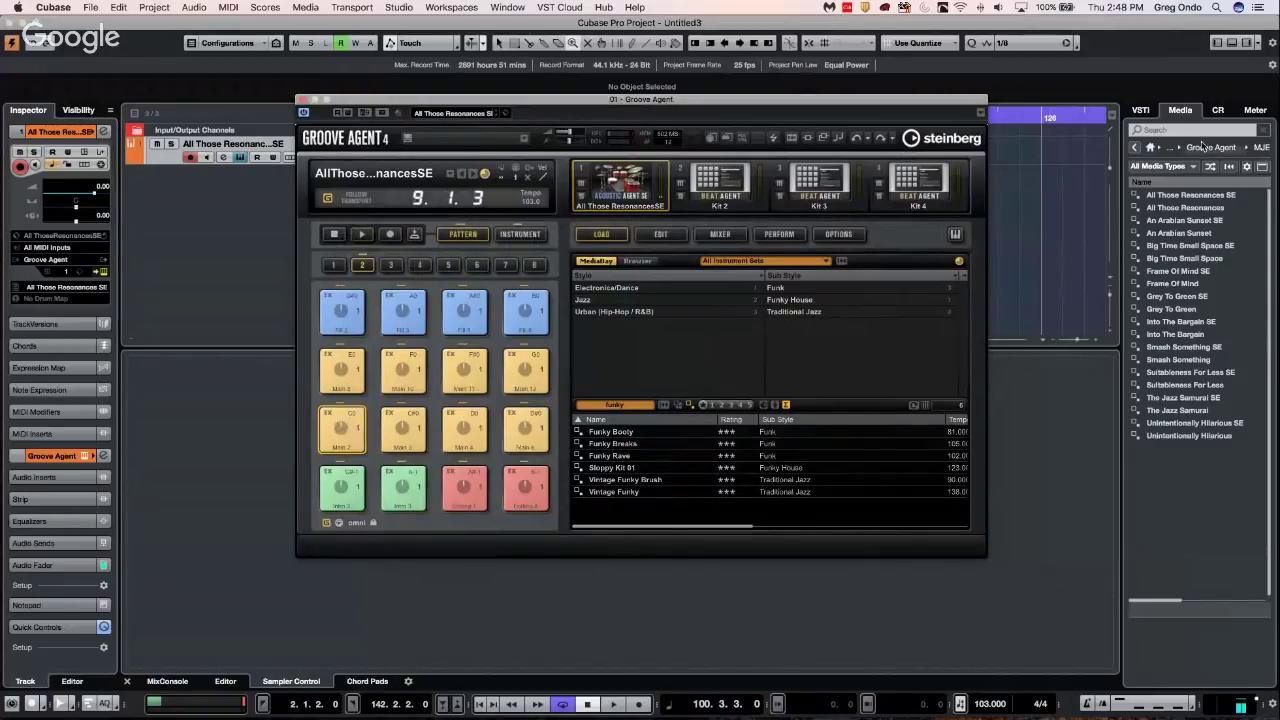
Add a HALion 6 instrument track from the VST instruments rack
click(1141, 111)
click(1141, 111)
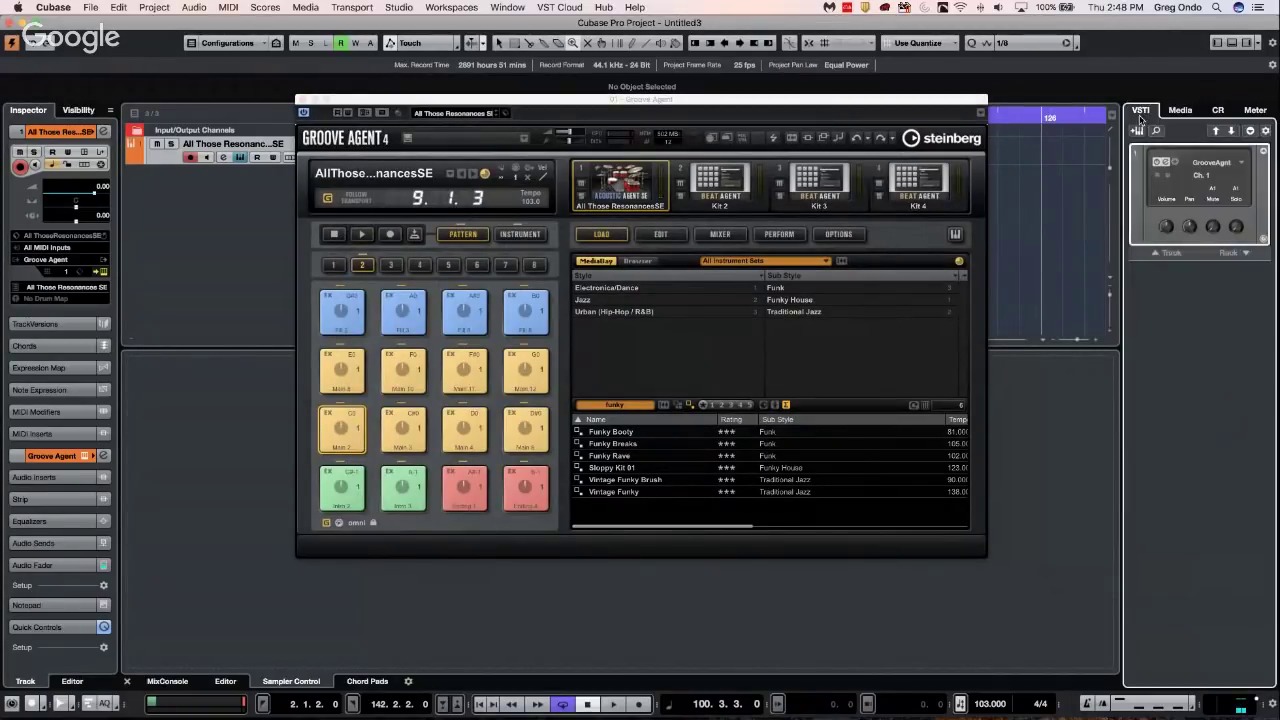
click(1157, 255)
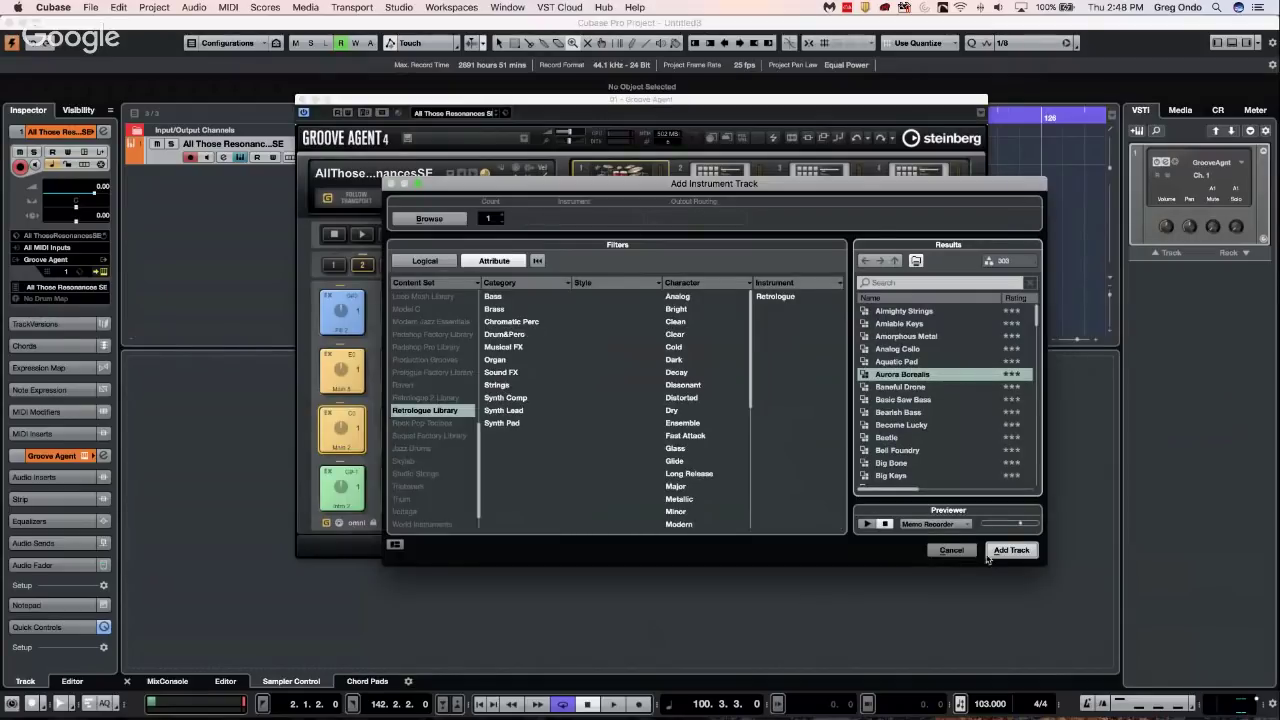
click(951, 550)
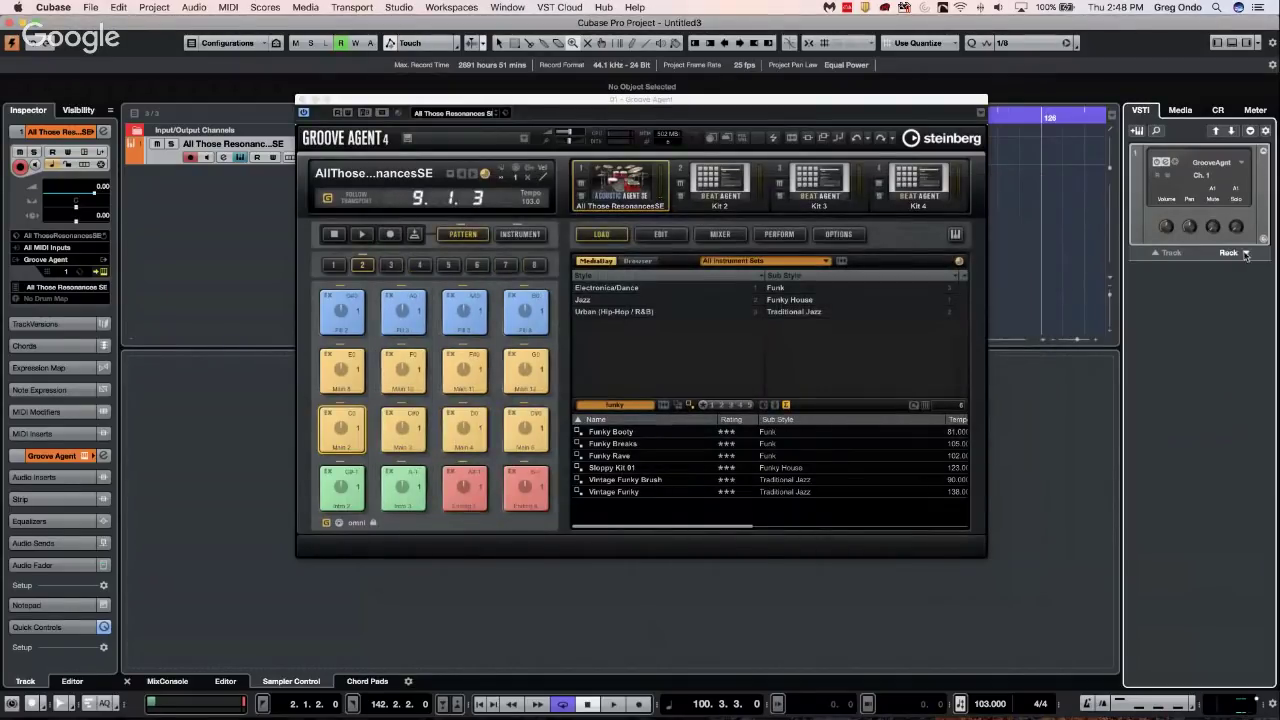
click(1156, 255)
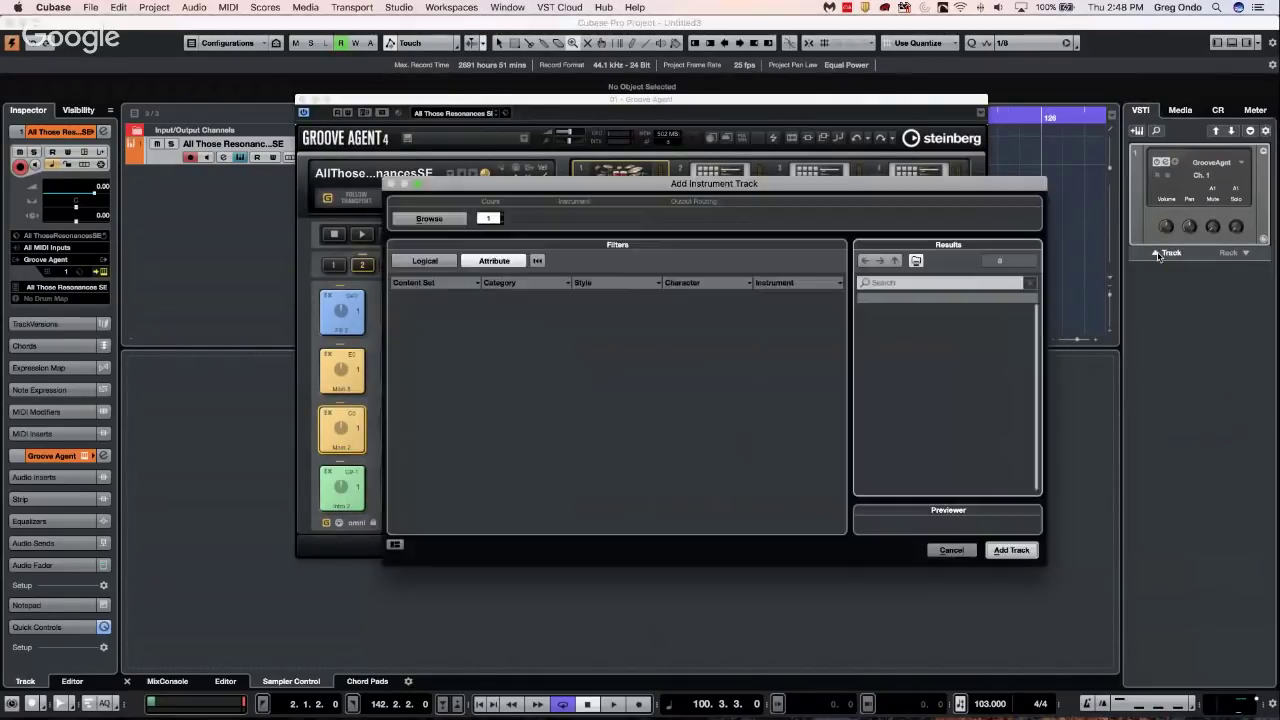
click(429, 218)
click(581, 218)
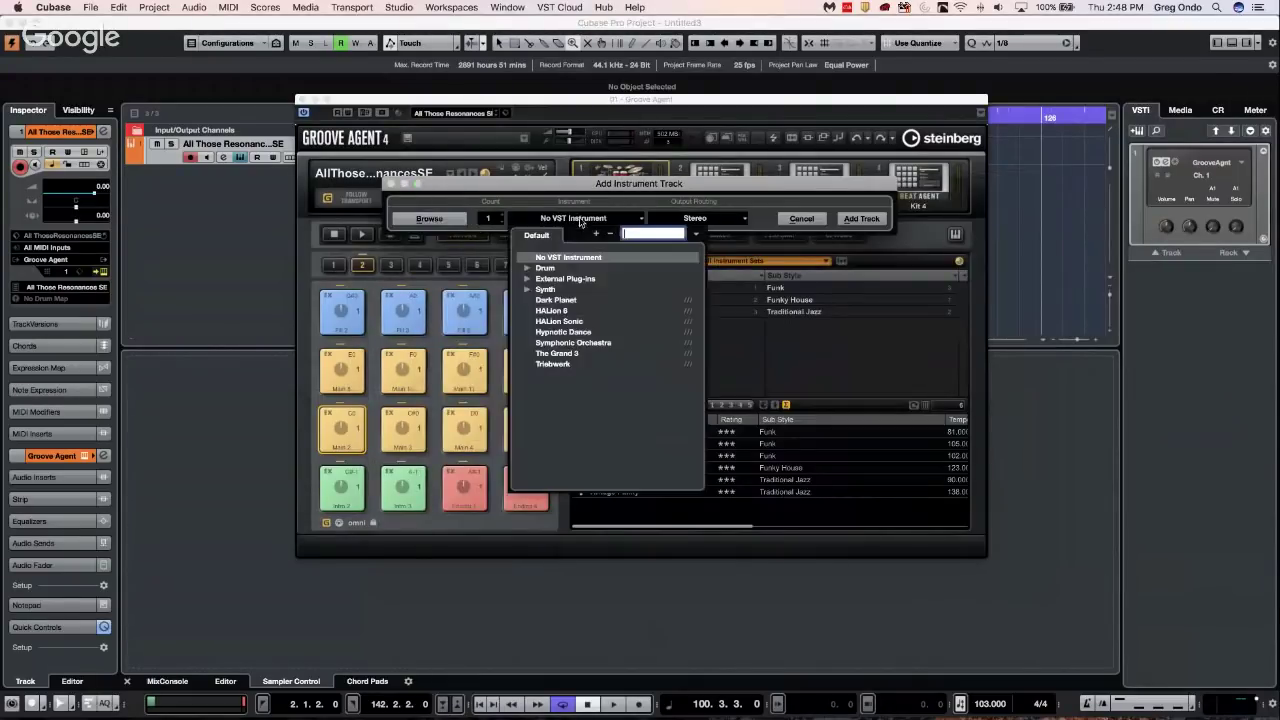
click(558, 310)
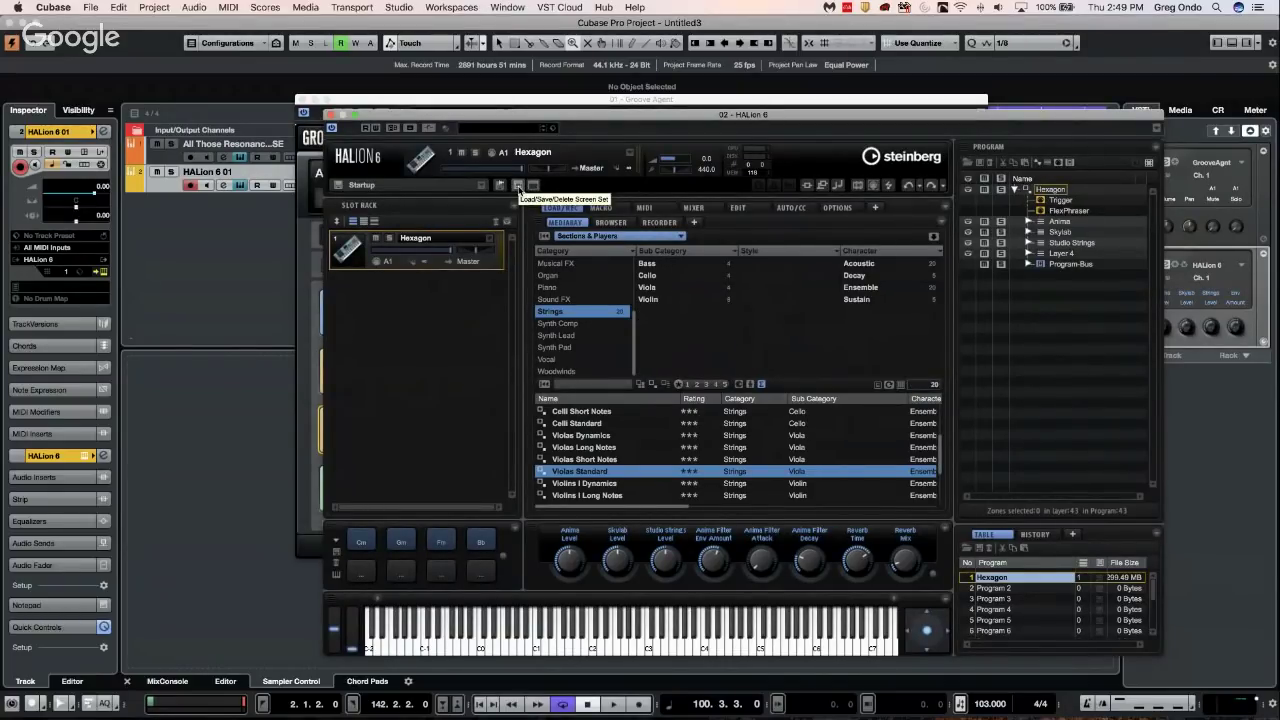
Activate side-chaining for the HALion 6 instrument
click(518, 187)
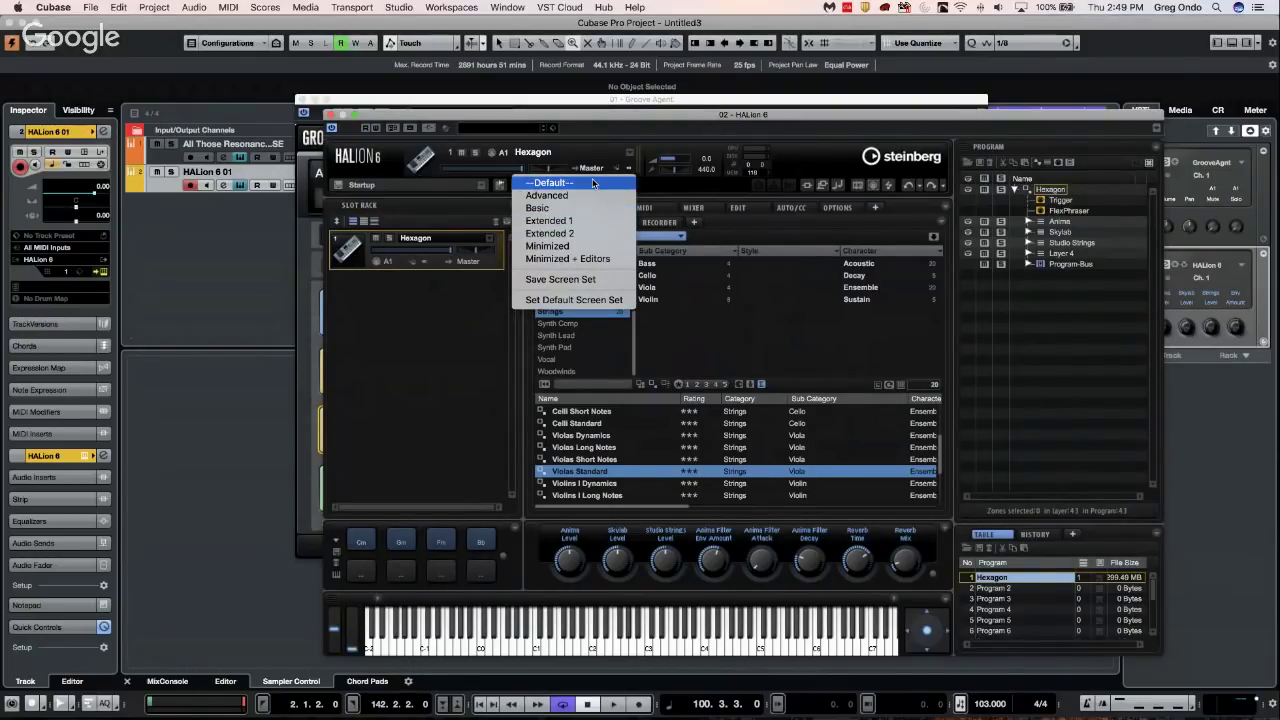
click(497, 275)
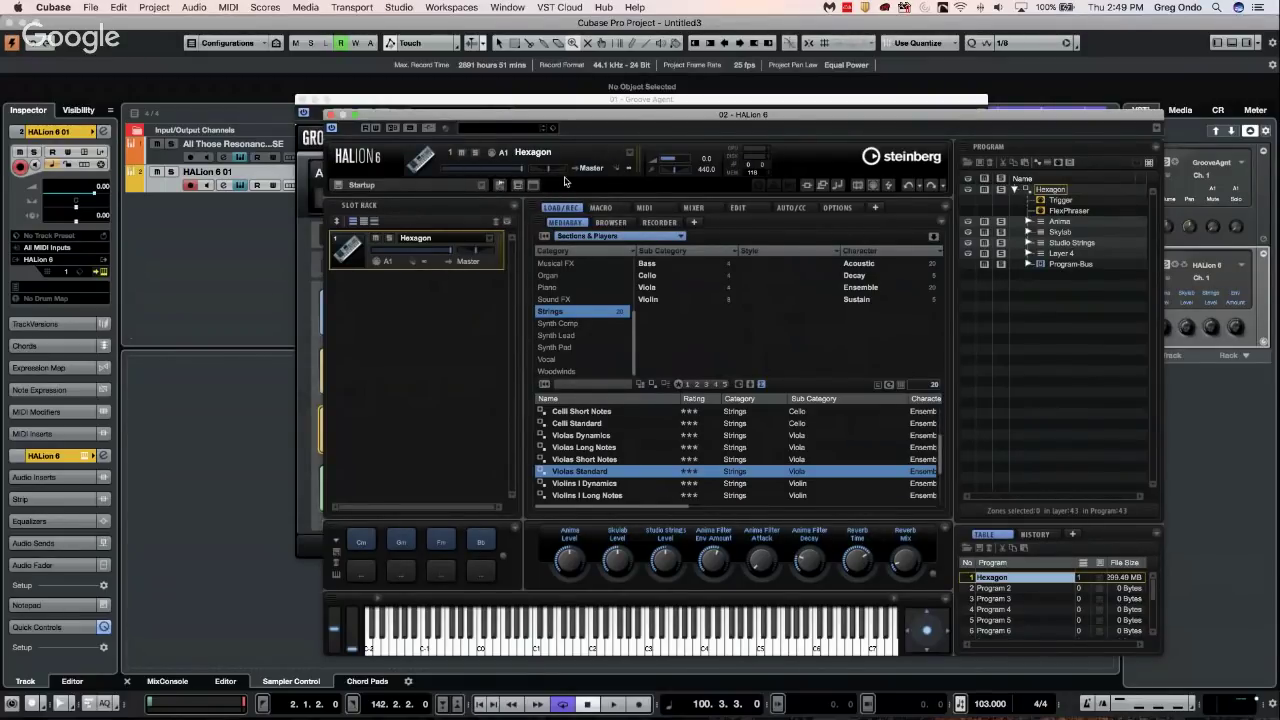
click(430, 130)
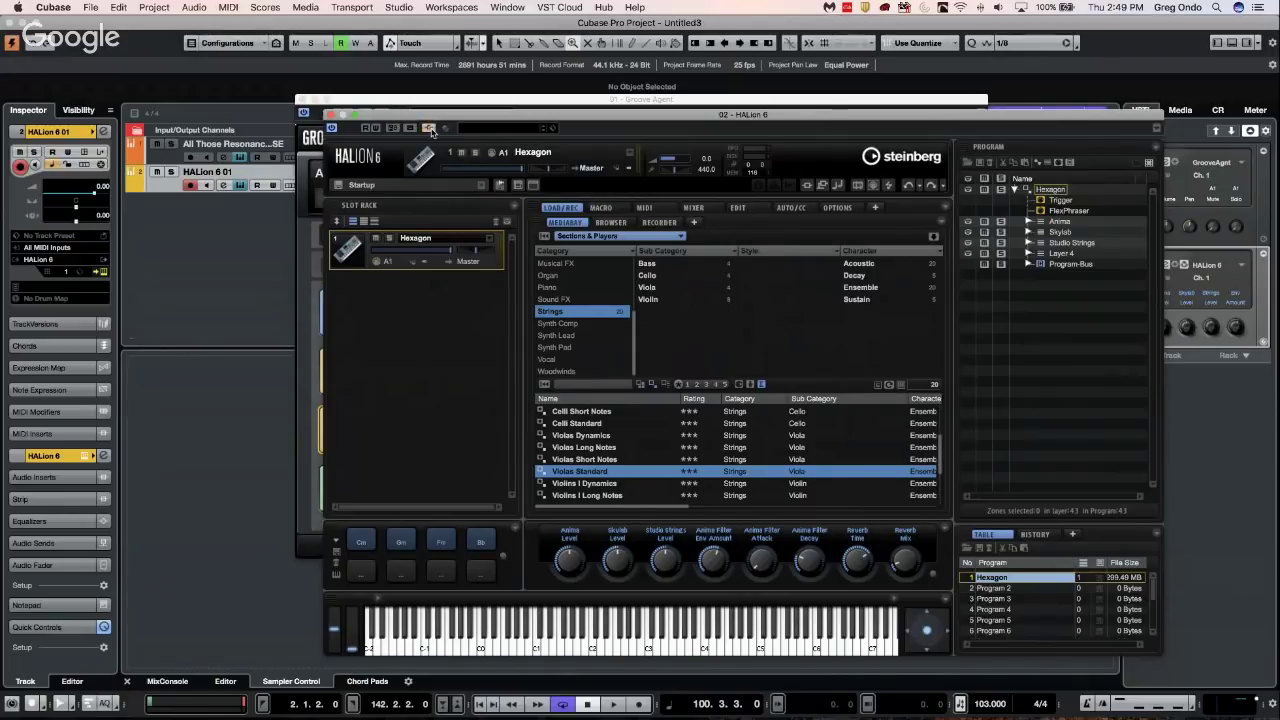
click(536, 187)
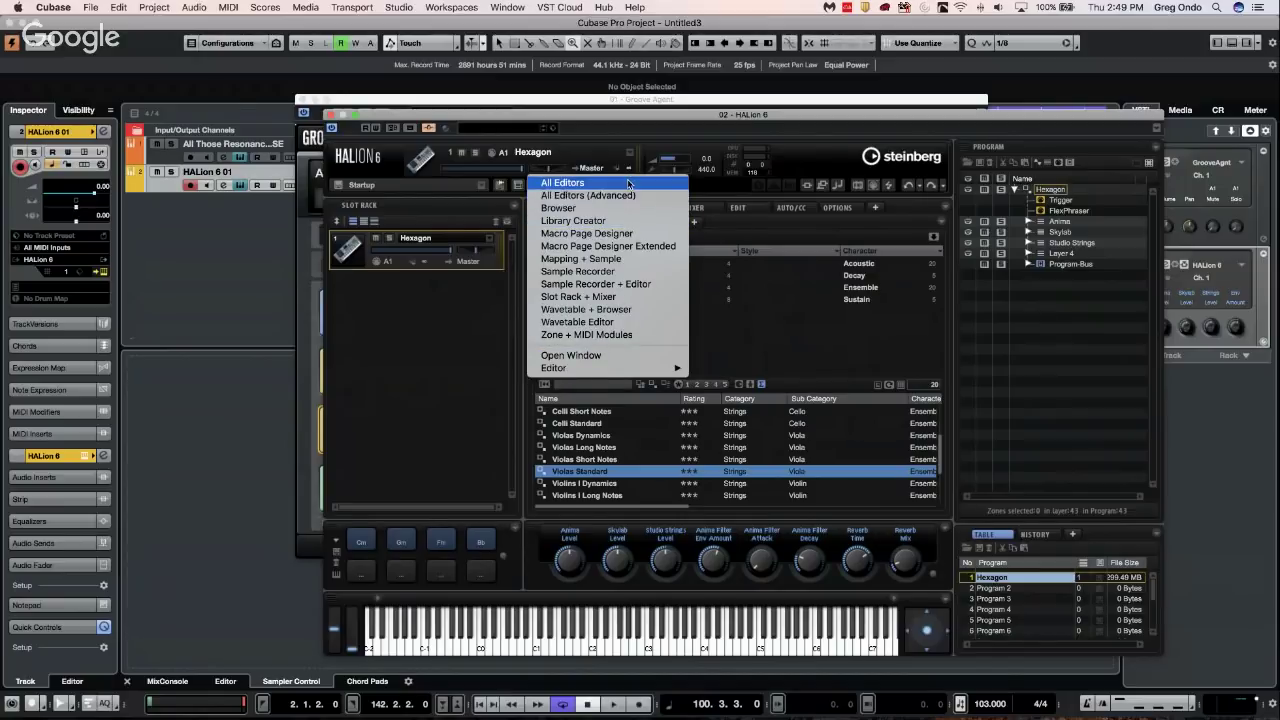
click(552, 166)
Clear the Hexagon program from HALion's slot rack
click(437, 247)
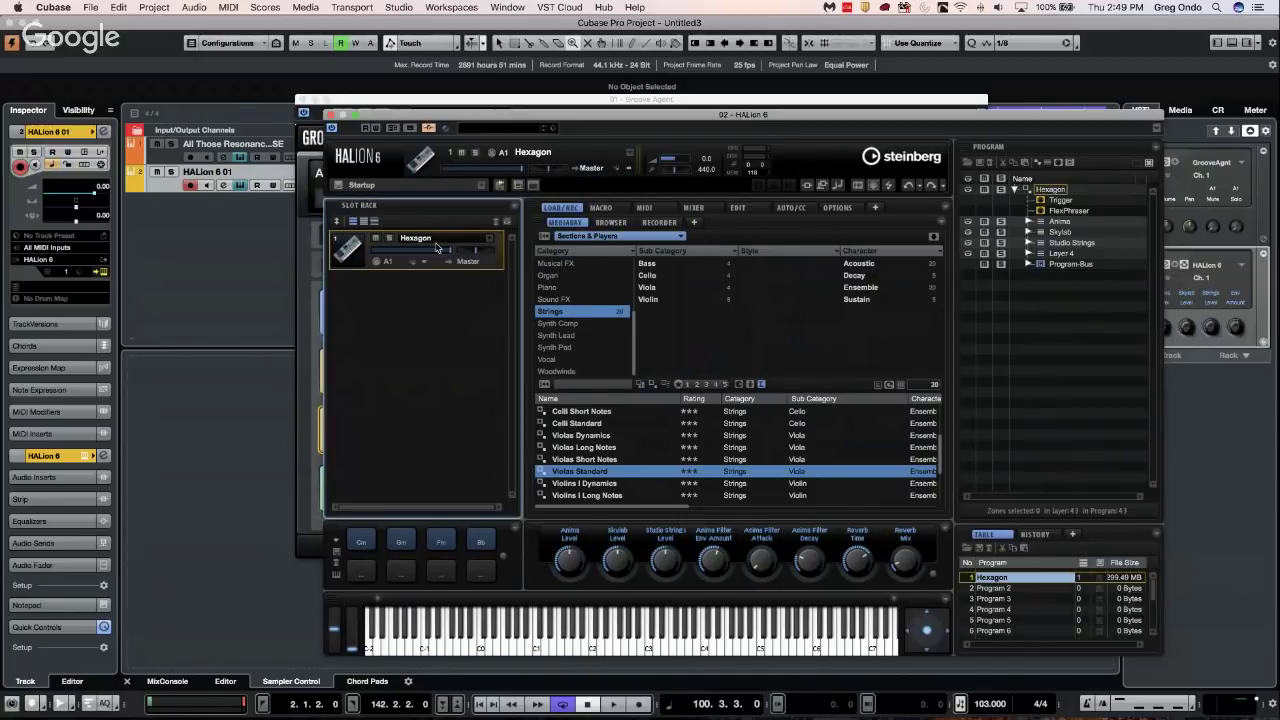
right_click(438, 243)
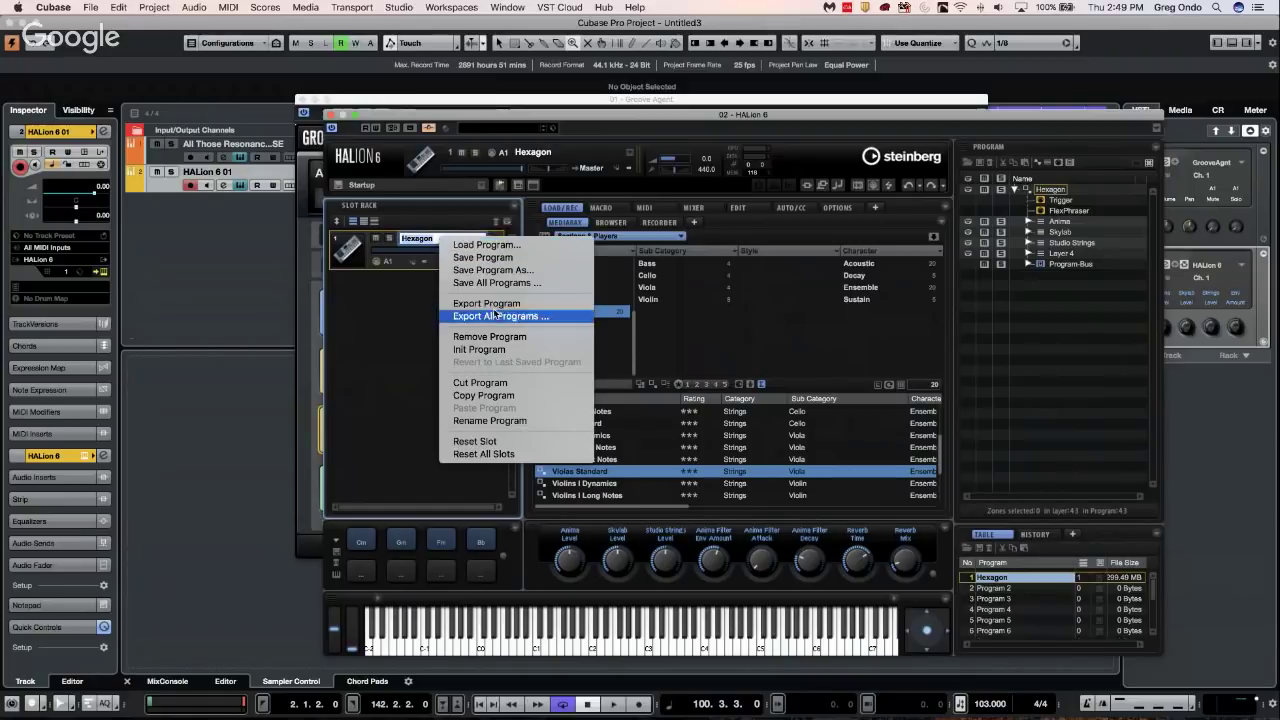
click(517, 383)
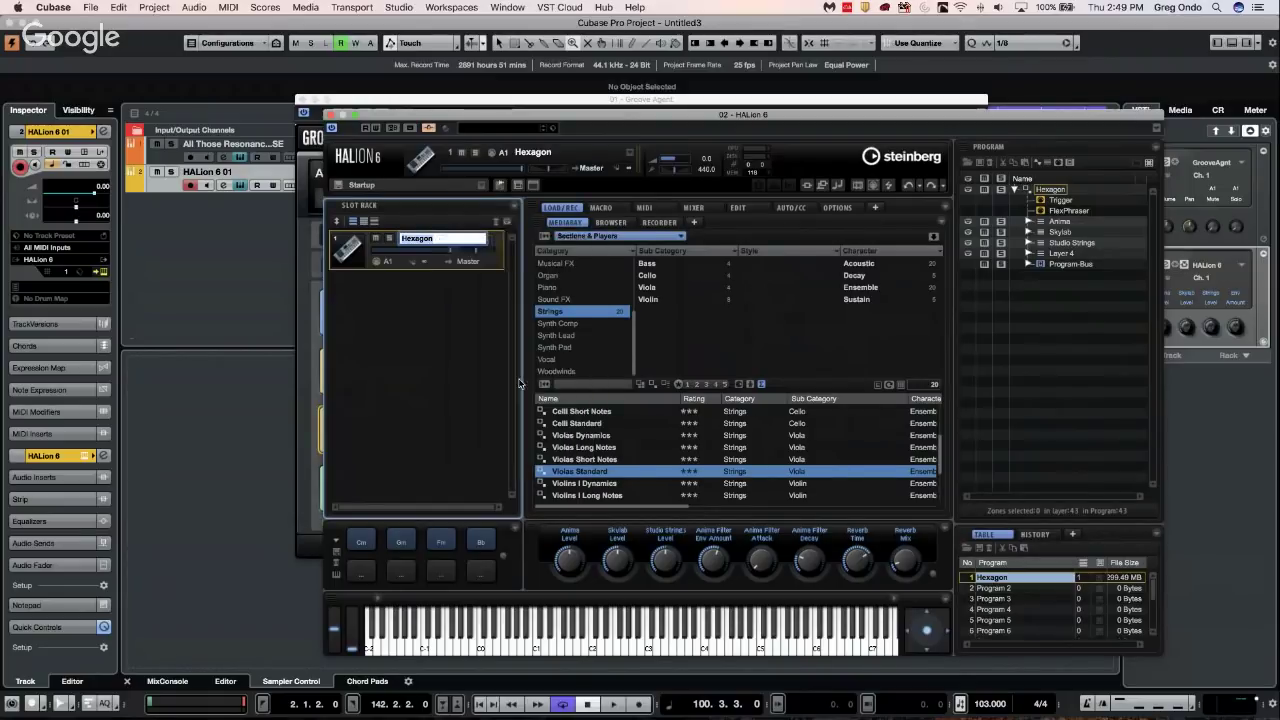
click(594, 243)
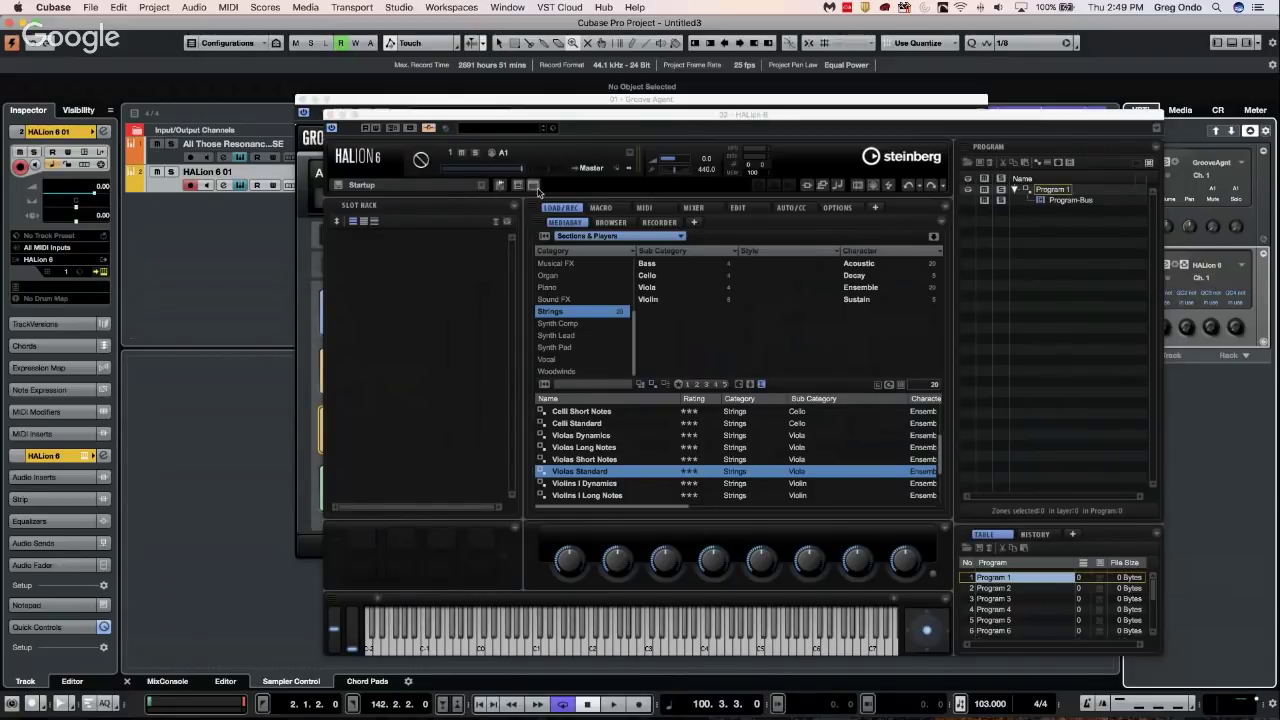
View HALion's Sample Recorder + Editor window and close it again
click(499, 187)
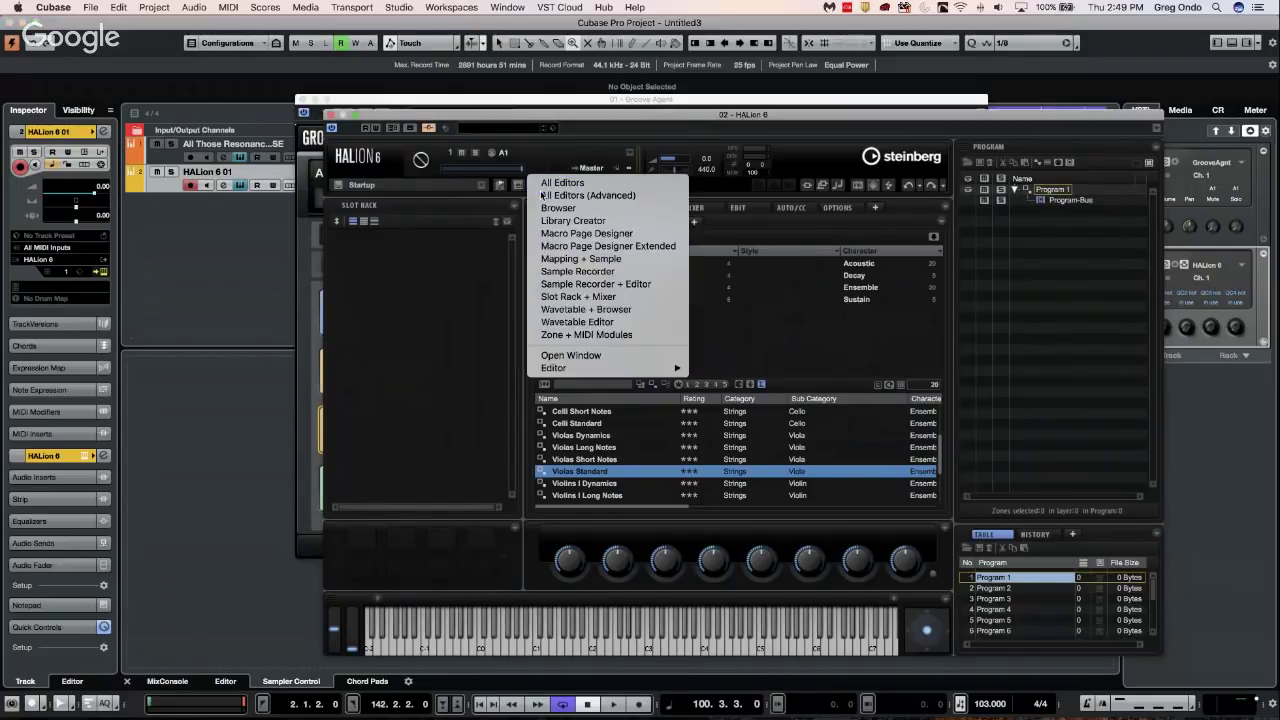
click(647, 290)
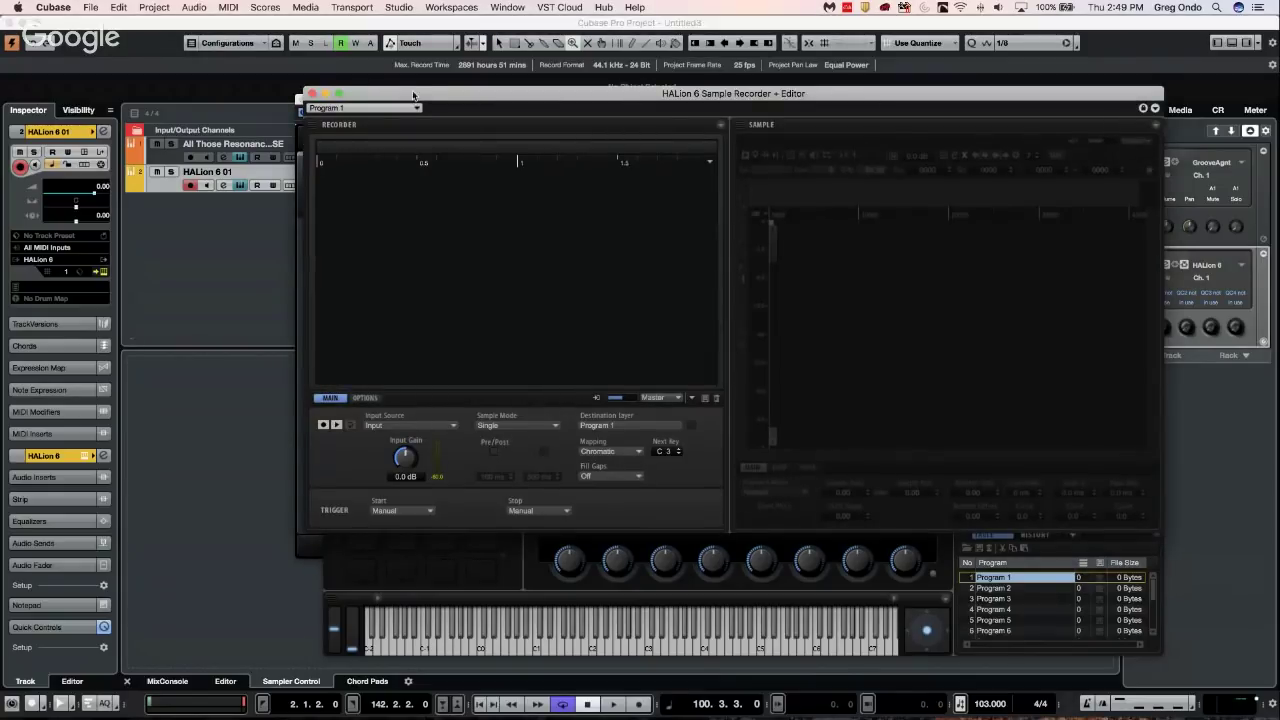
drag(421, 95, 576, 100)
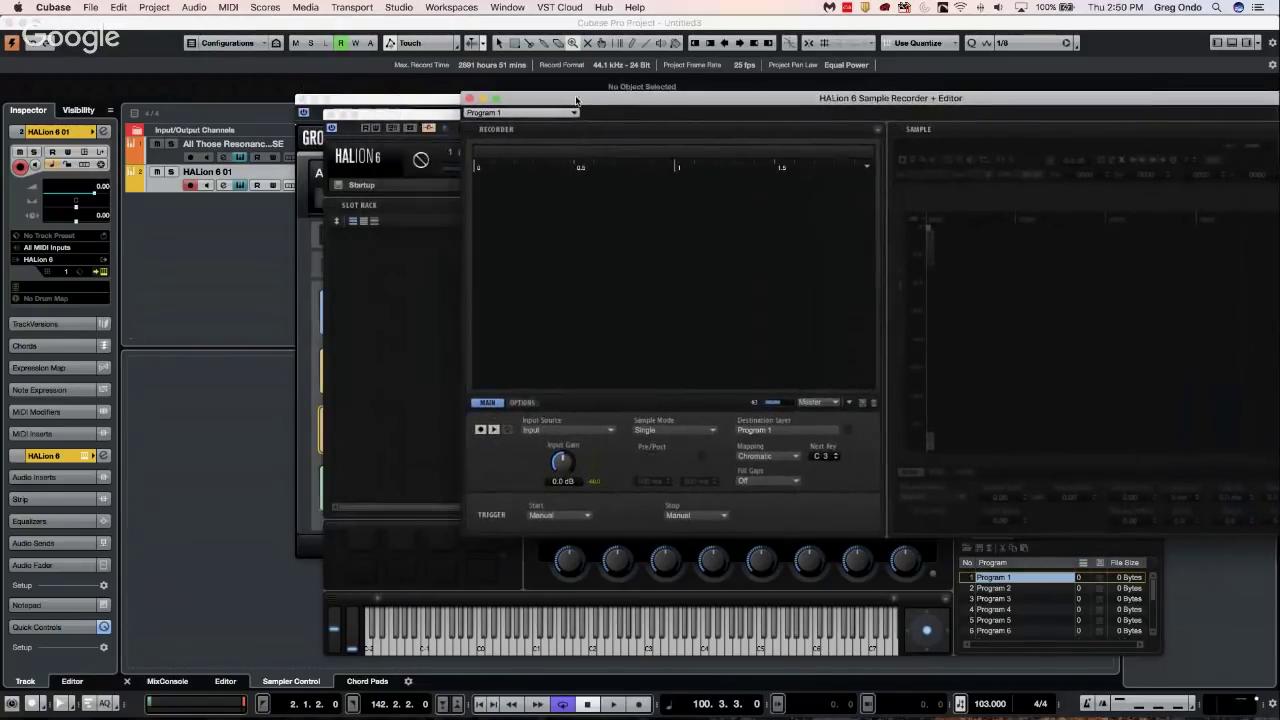
click(471, 100)
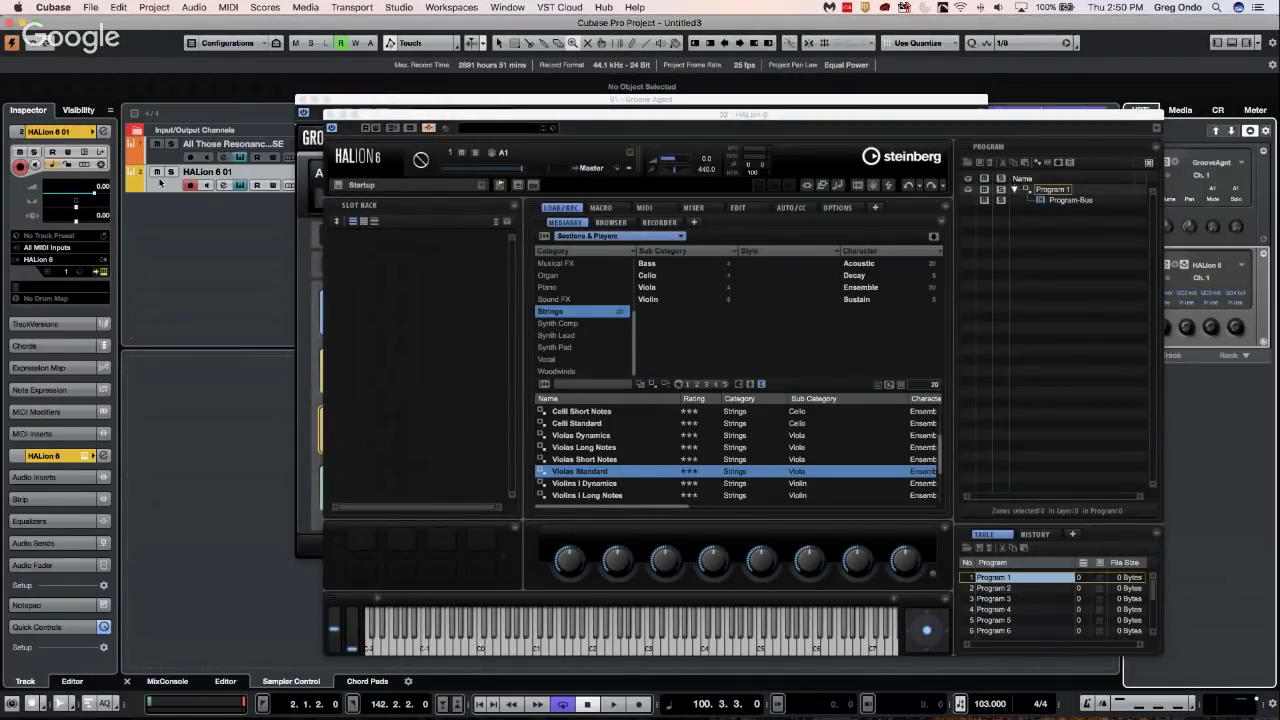
Select the All Those Resonances SE track, move the HALion 6 window aside and bring Groove Agent to the front
click(166, 158)
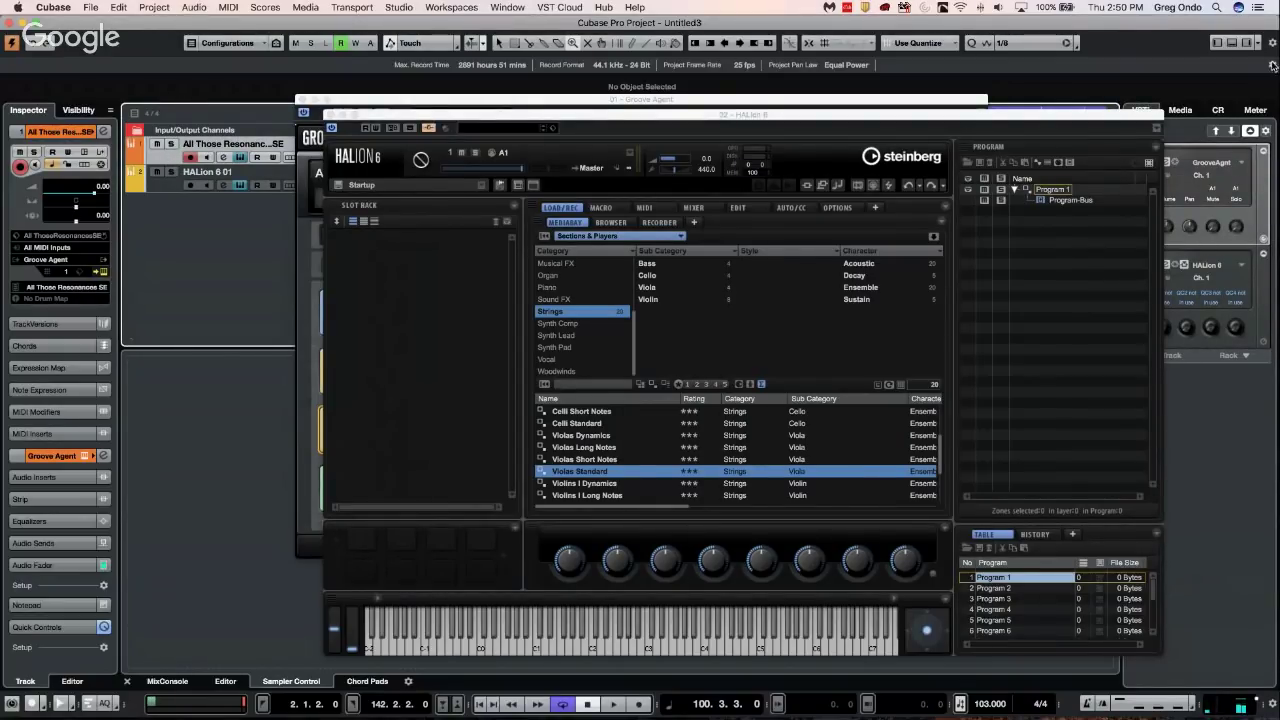
click(964, 118)
drag(964, 118, 1079, 208)
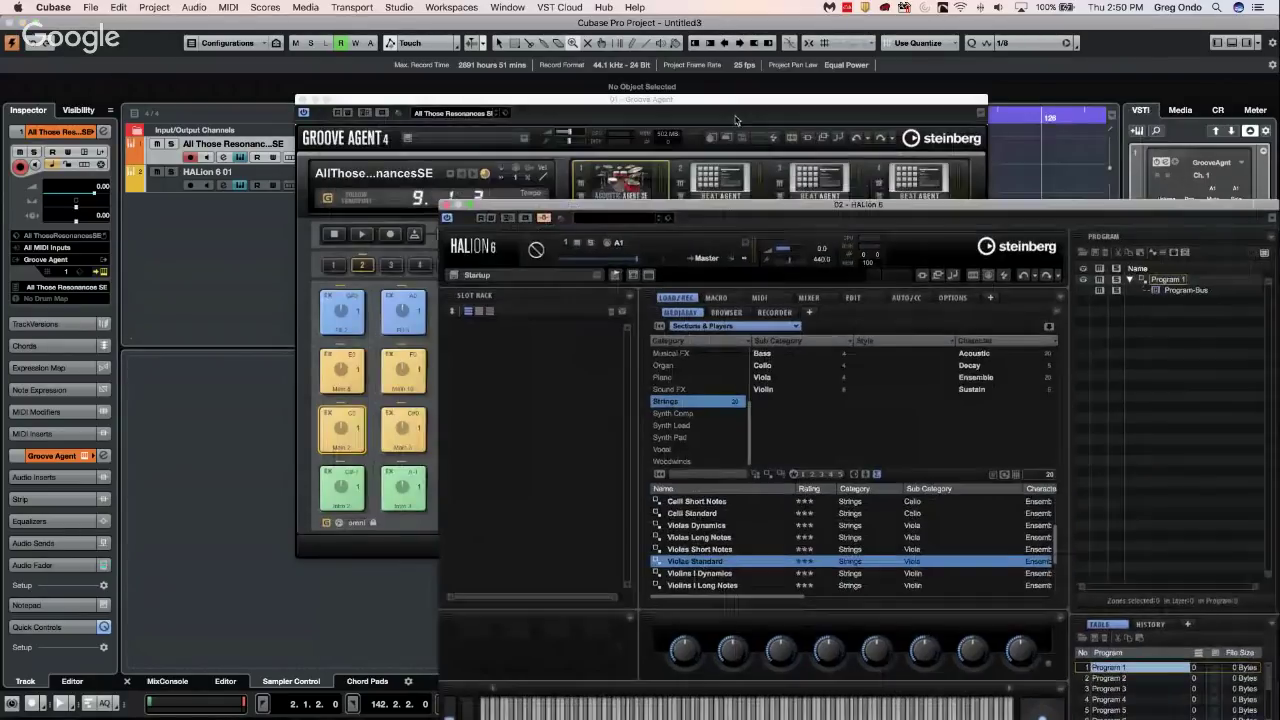
click(735, 120)
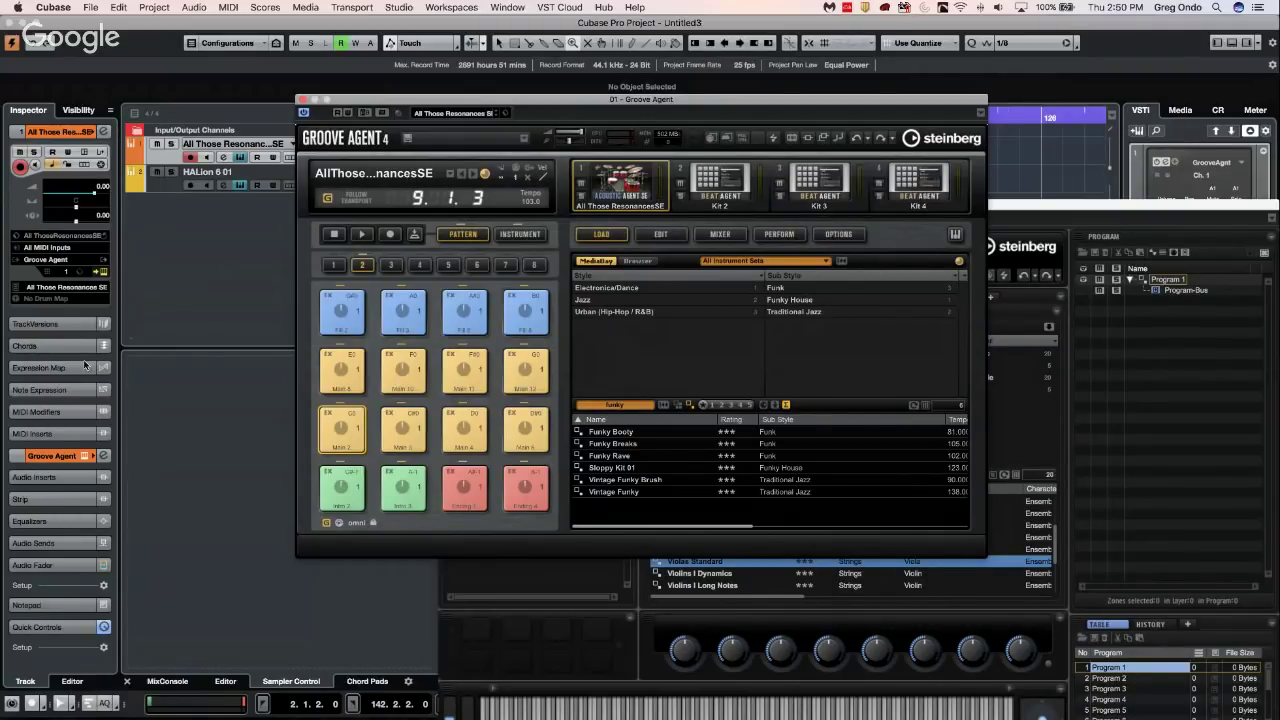
Add an active send from the Groove Agent channel to the HALion 6 side-chain
click(62, 545)
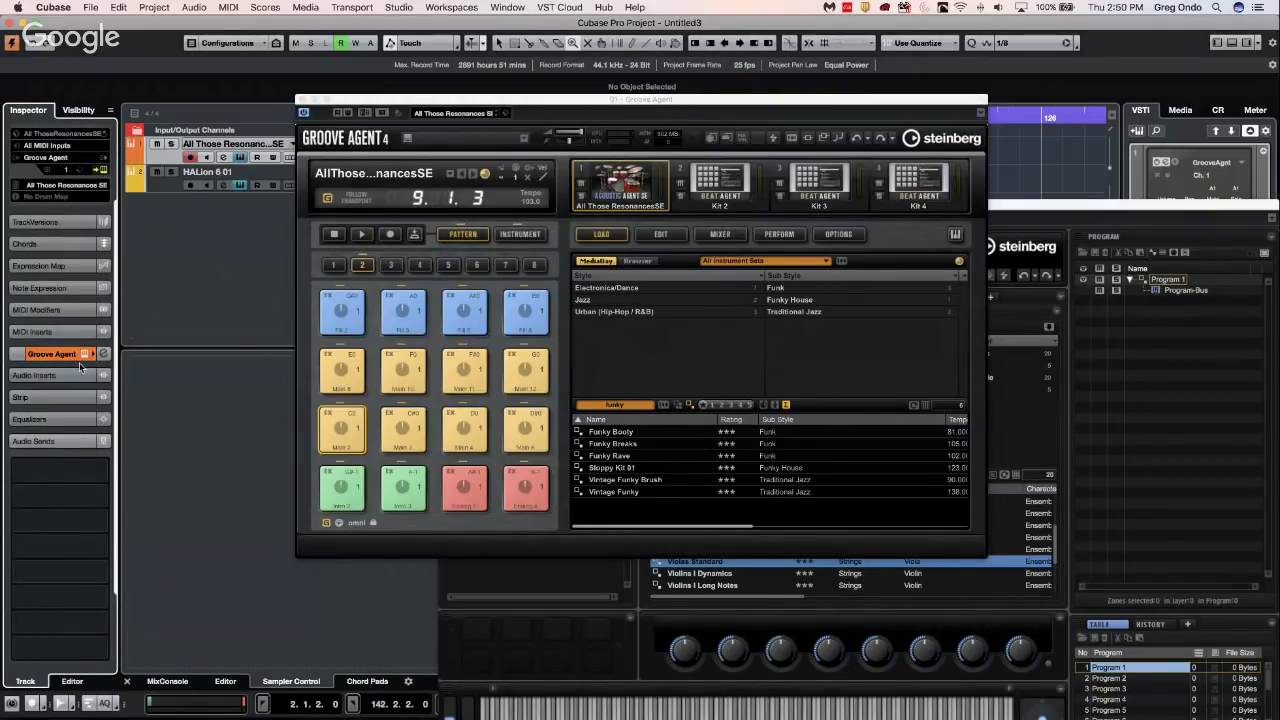
click(104, 354)
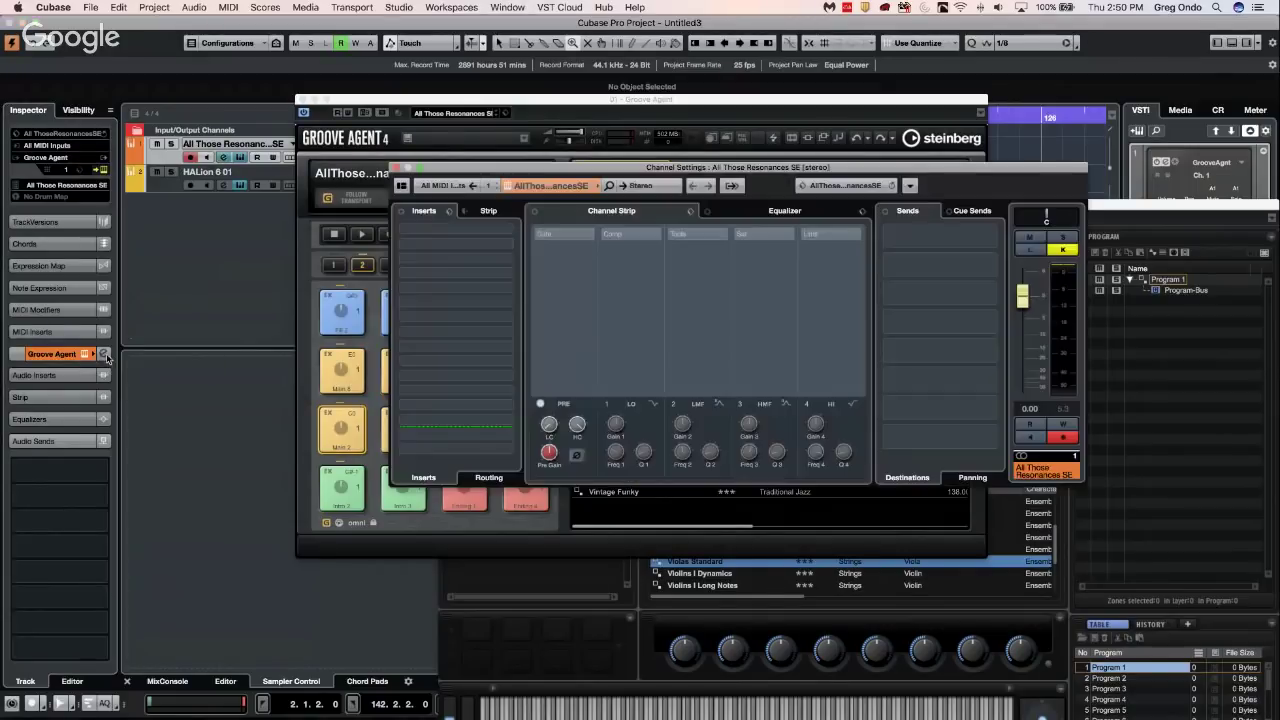
click(983, 236)
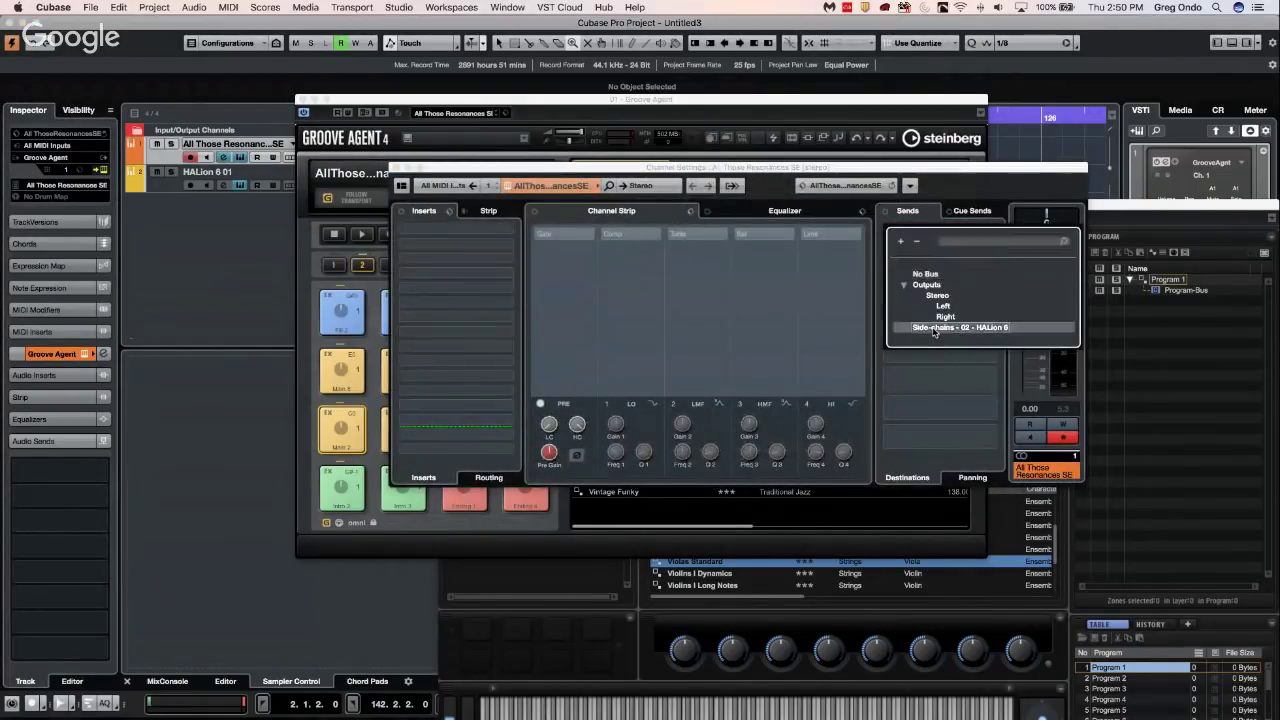
click(935, 327)
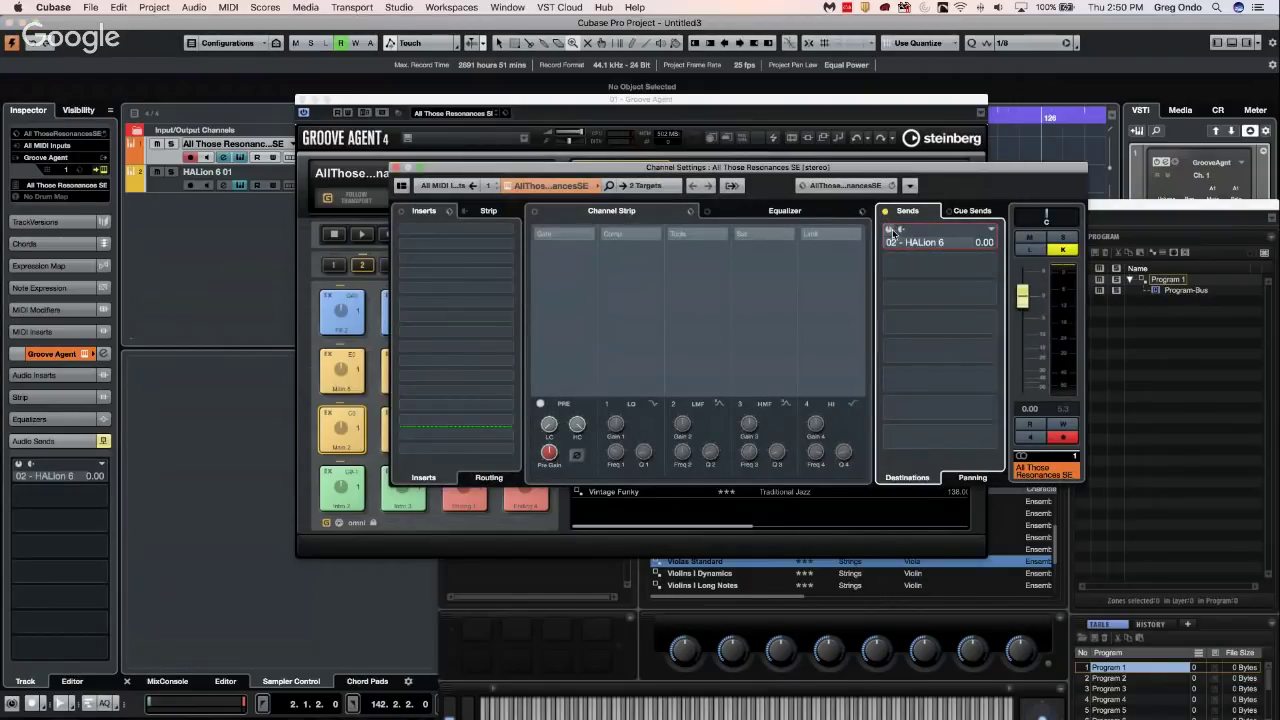
click(889, 229)
Move the drum track's channel settings window out of the way and bring the HALion 6 window to the front
drag(849, 169, 503, 304)
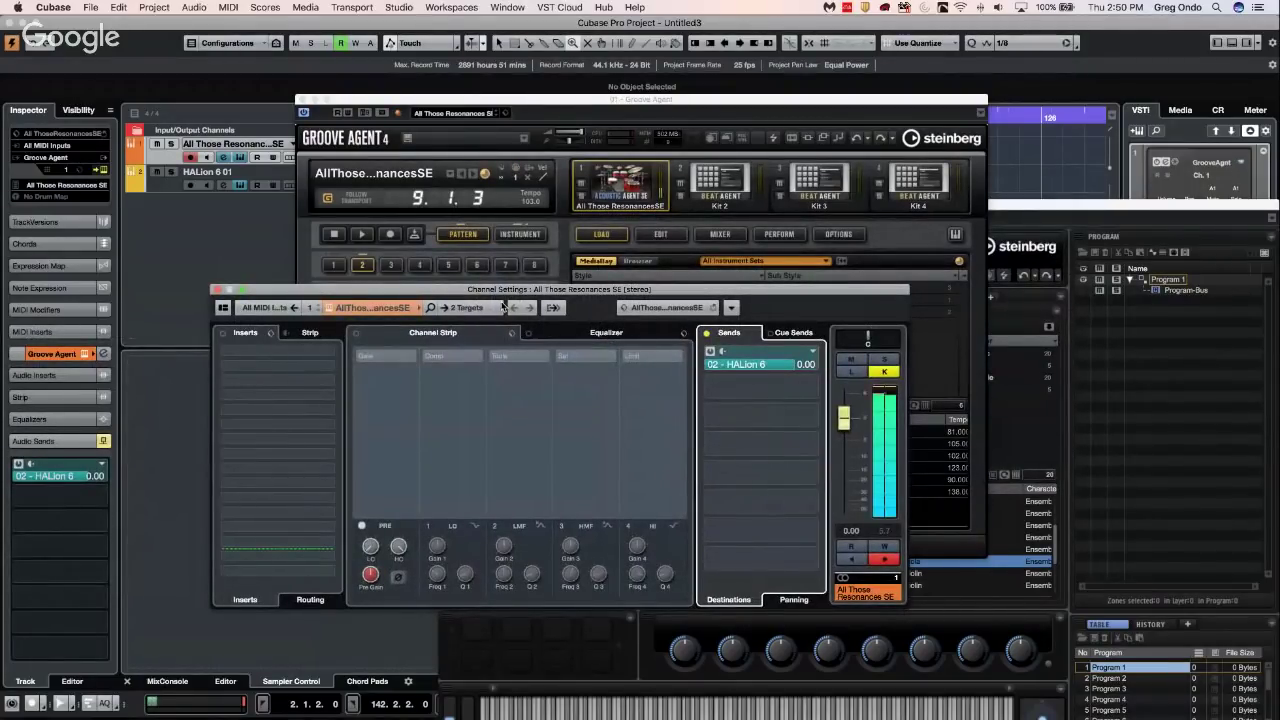
click(1007, 213)
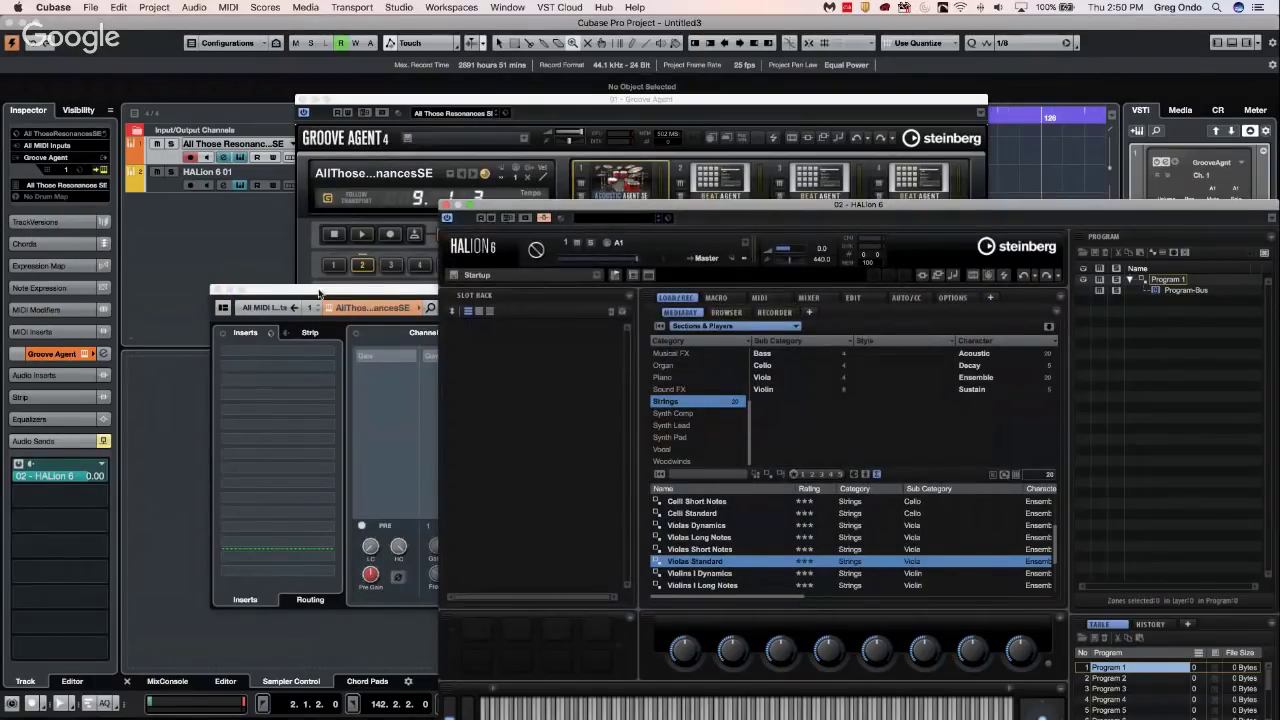
Reposition the HALion 6 window, close the Groove Agent window and open HALion's Sample Recorder in its own window
drag(591, 220, 545, 155)
click(300, 99)
click(542, 222)
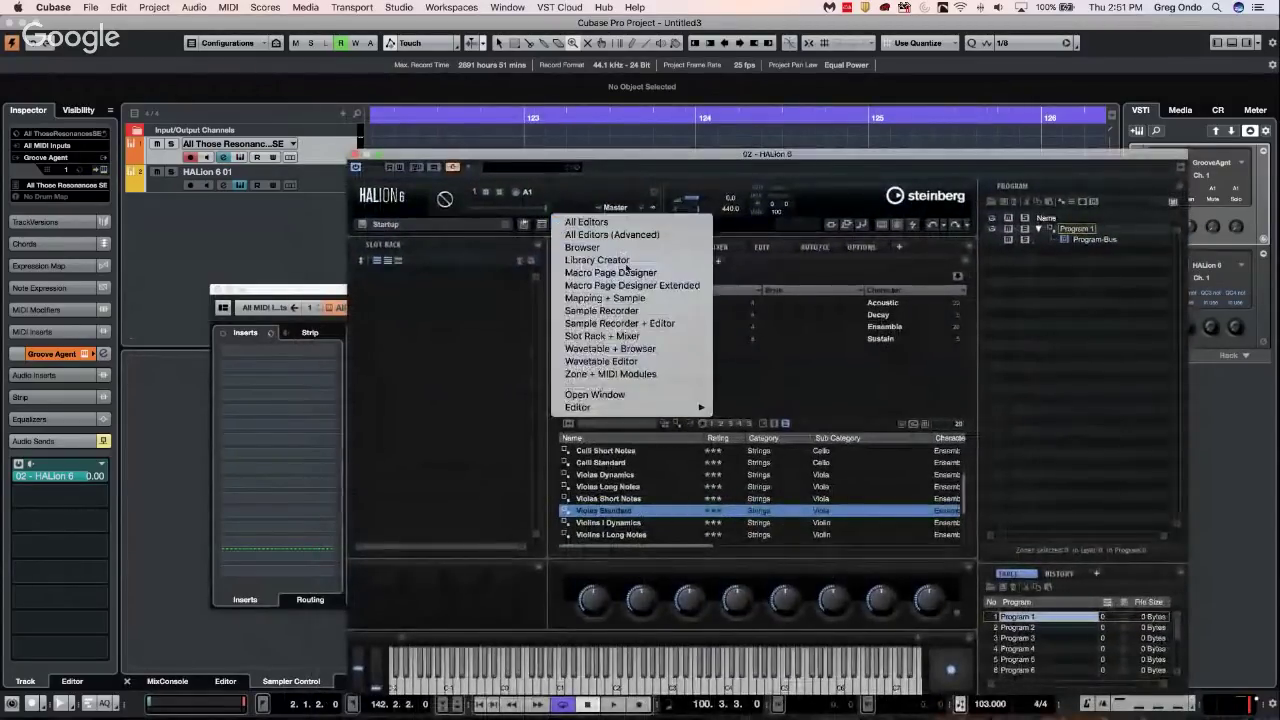
click(627, 311)
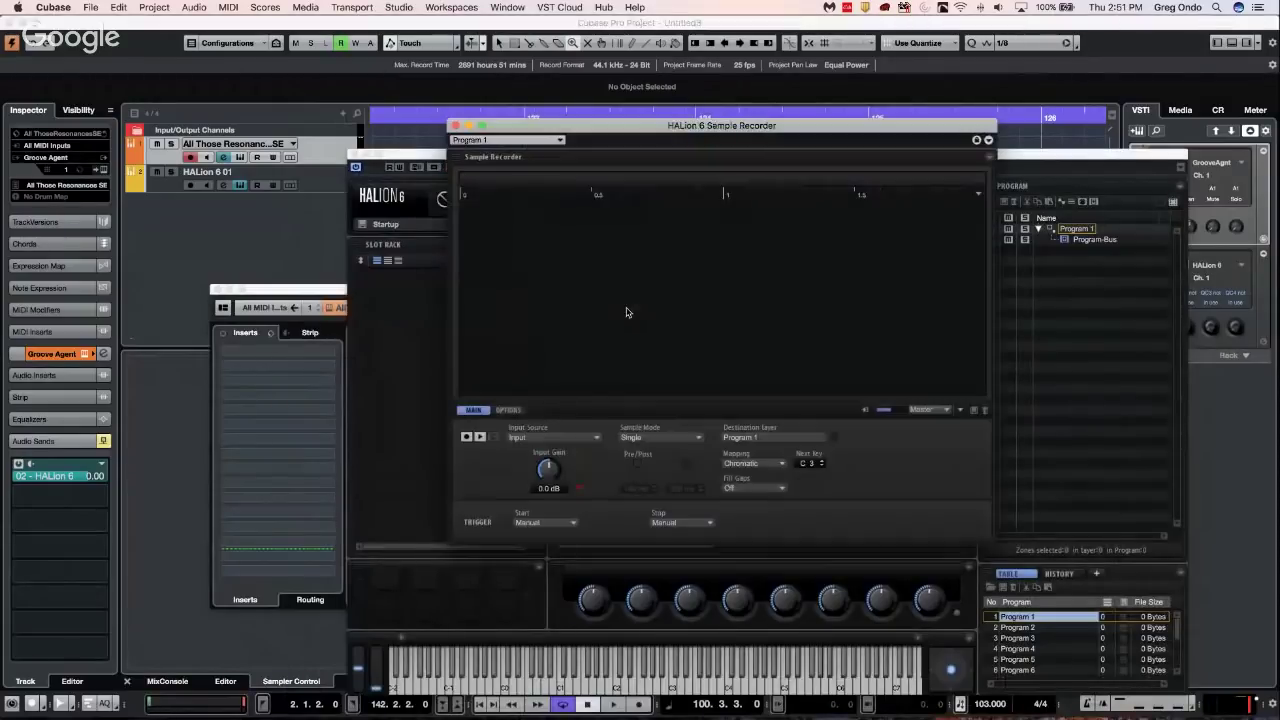
Set the Sample Recorder's input source to Master and its sample mode to Auto Next
click(563, 438)
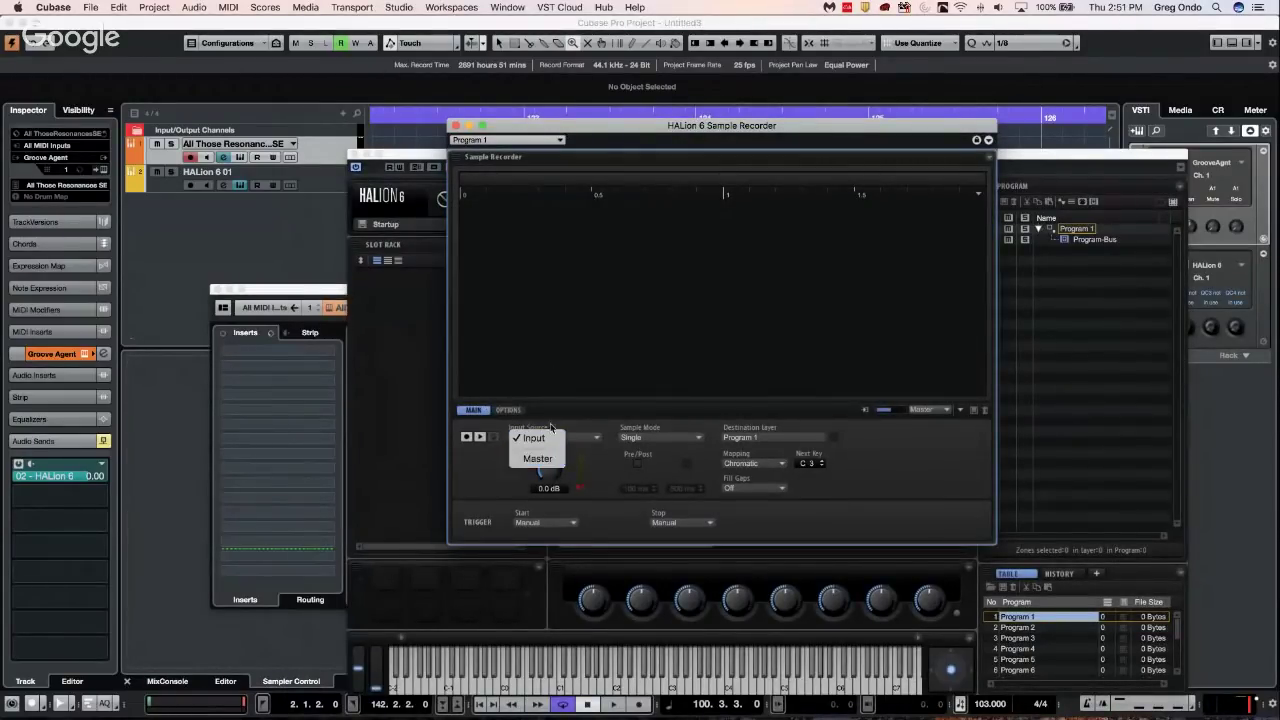
click(549, 463)
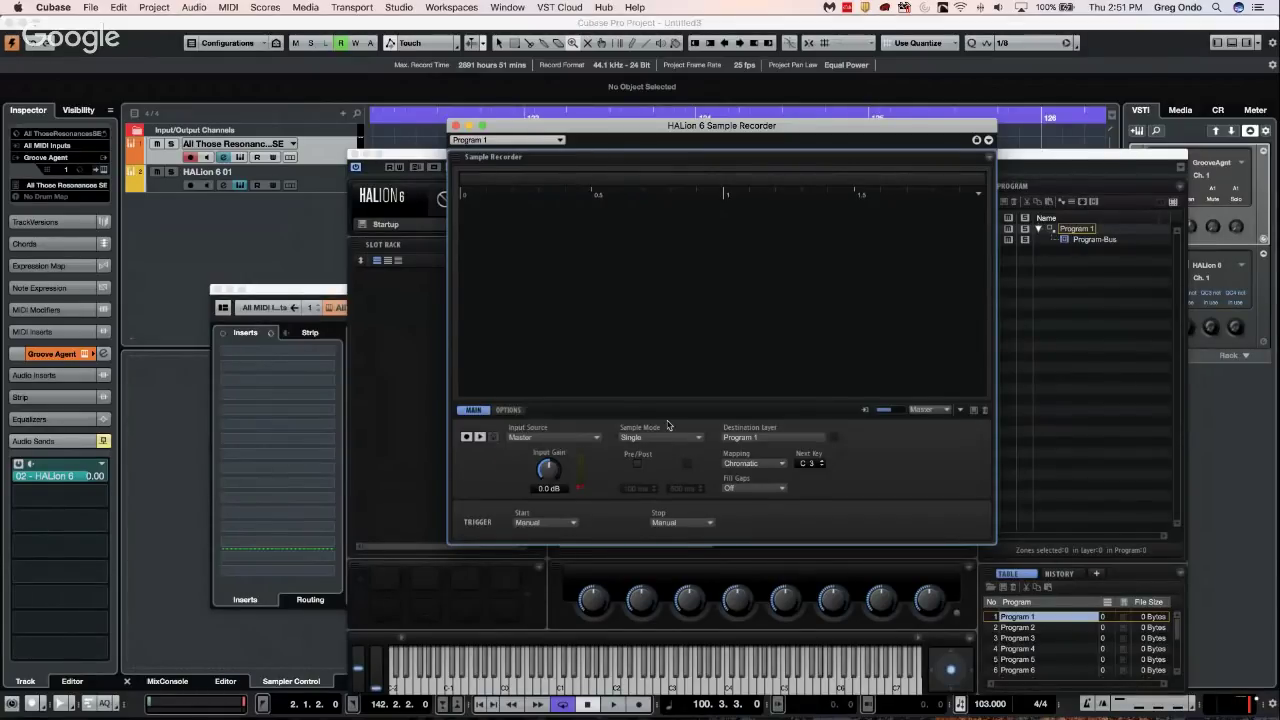
click(676, 441)
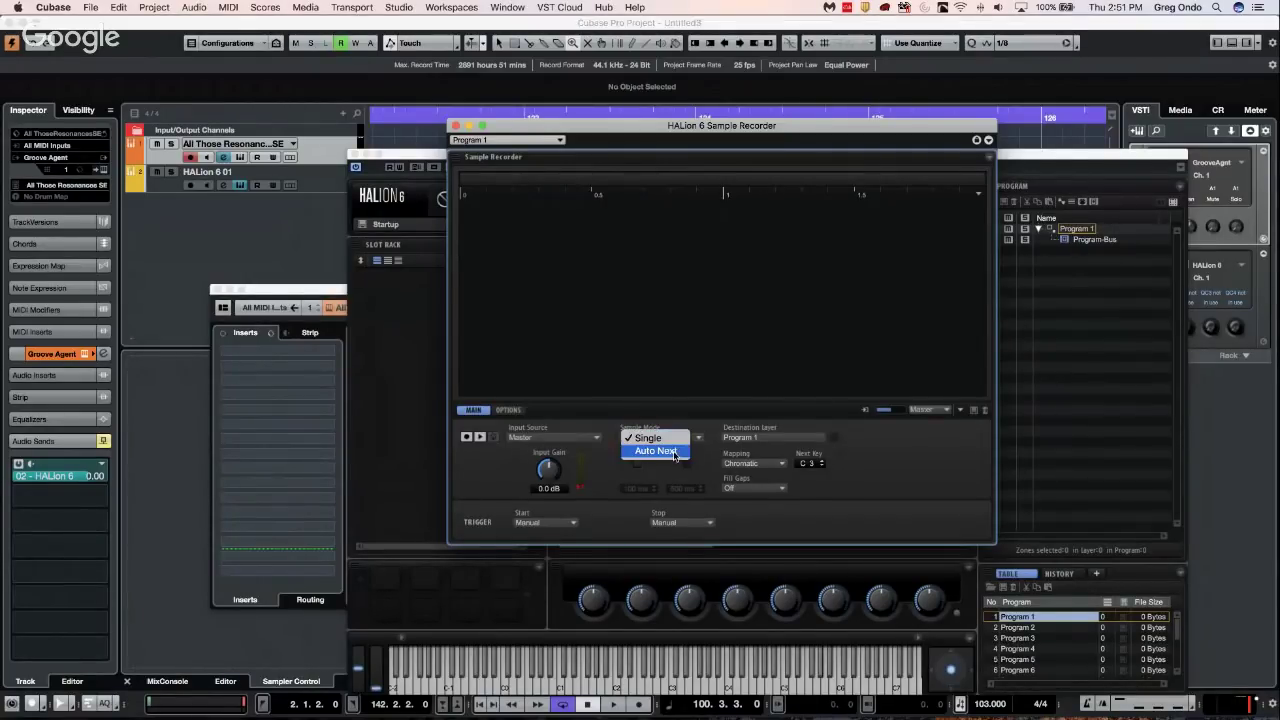
click(676, 453)
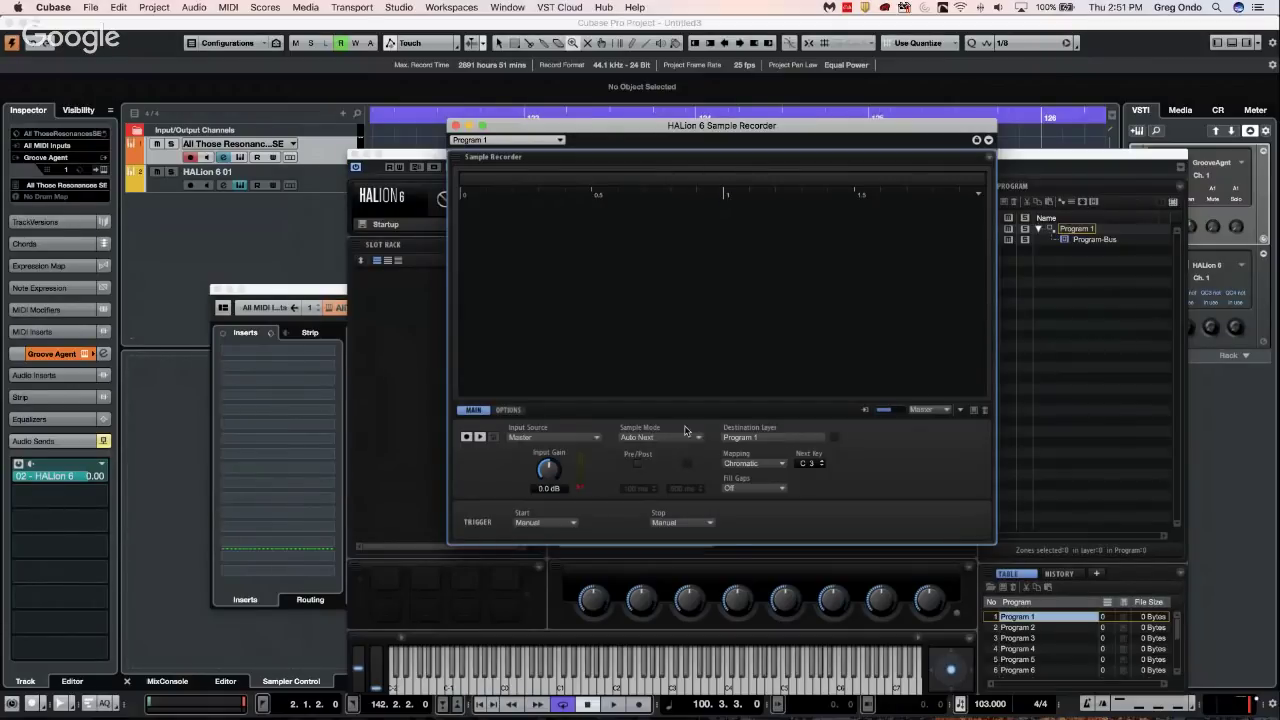
Set the recording triggers to start on MIDI Note-On and stop on MIDI Note-Off
click(553, 522)
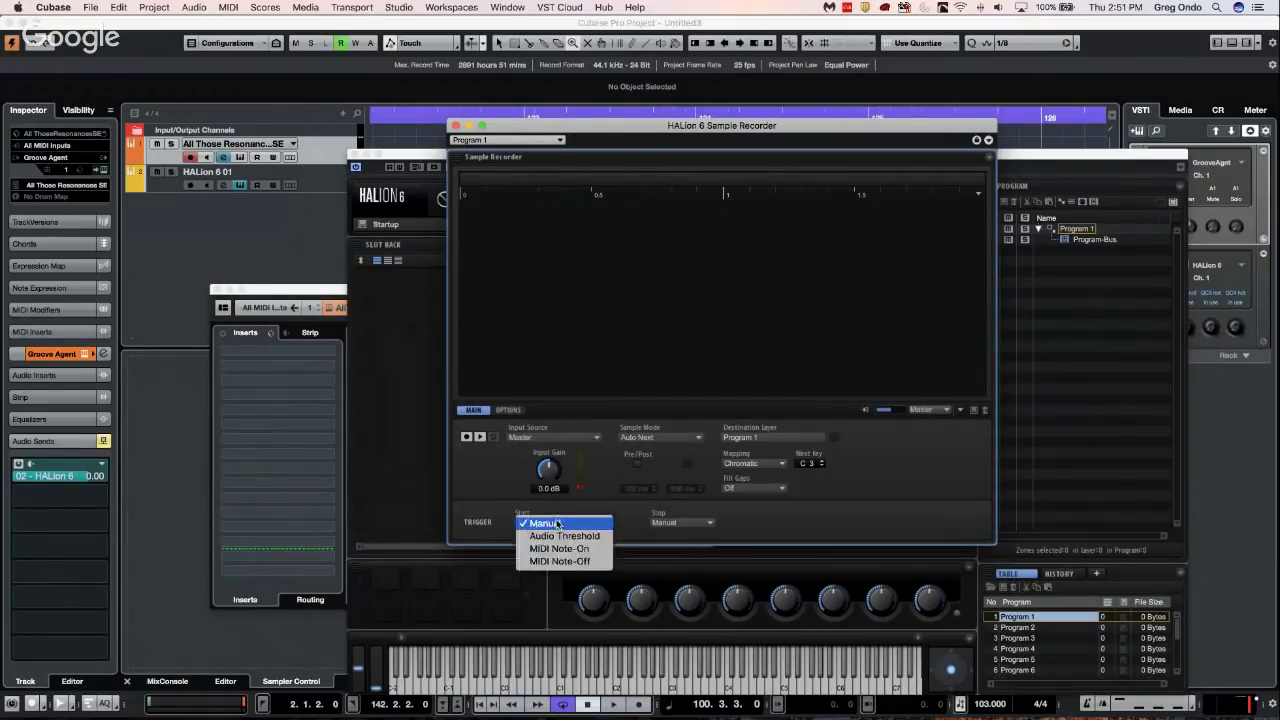
click(597, 549)
click(693, 523)
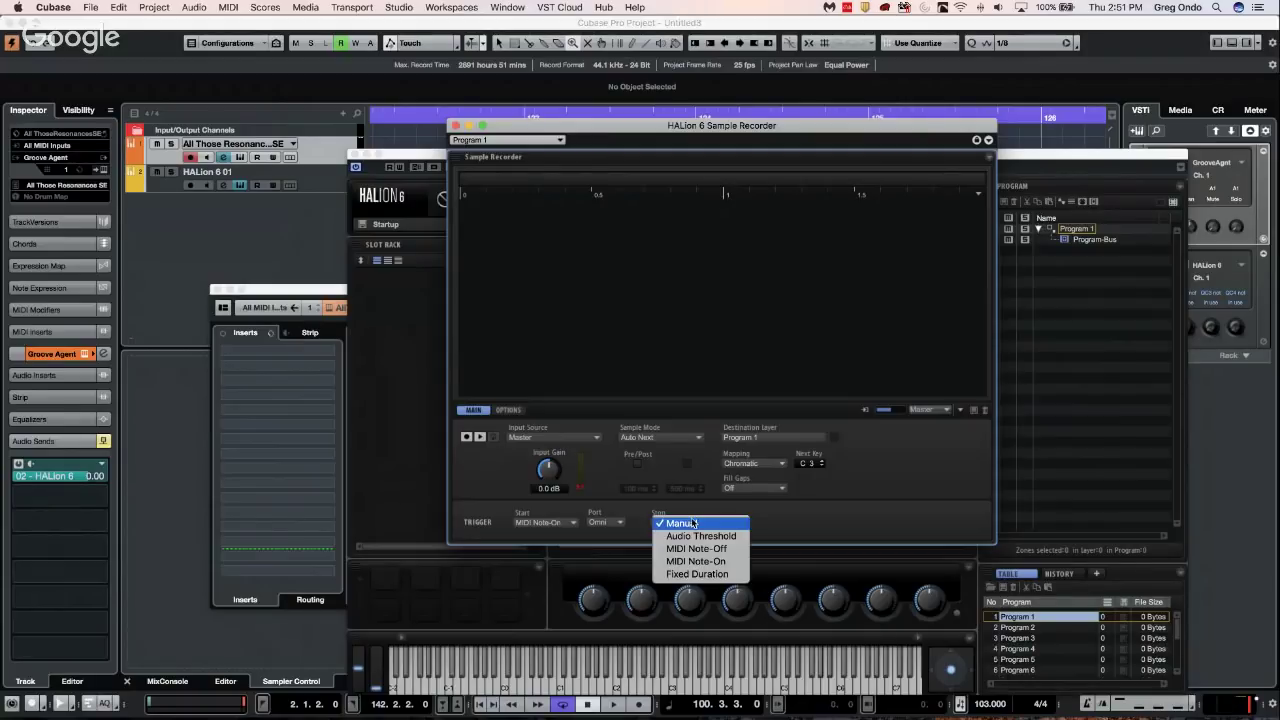
click(731, 551)
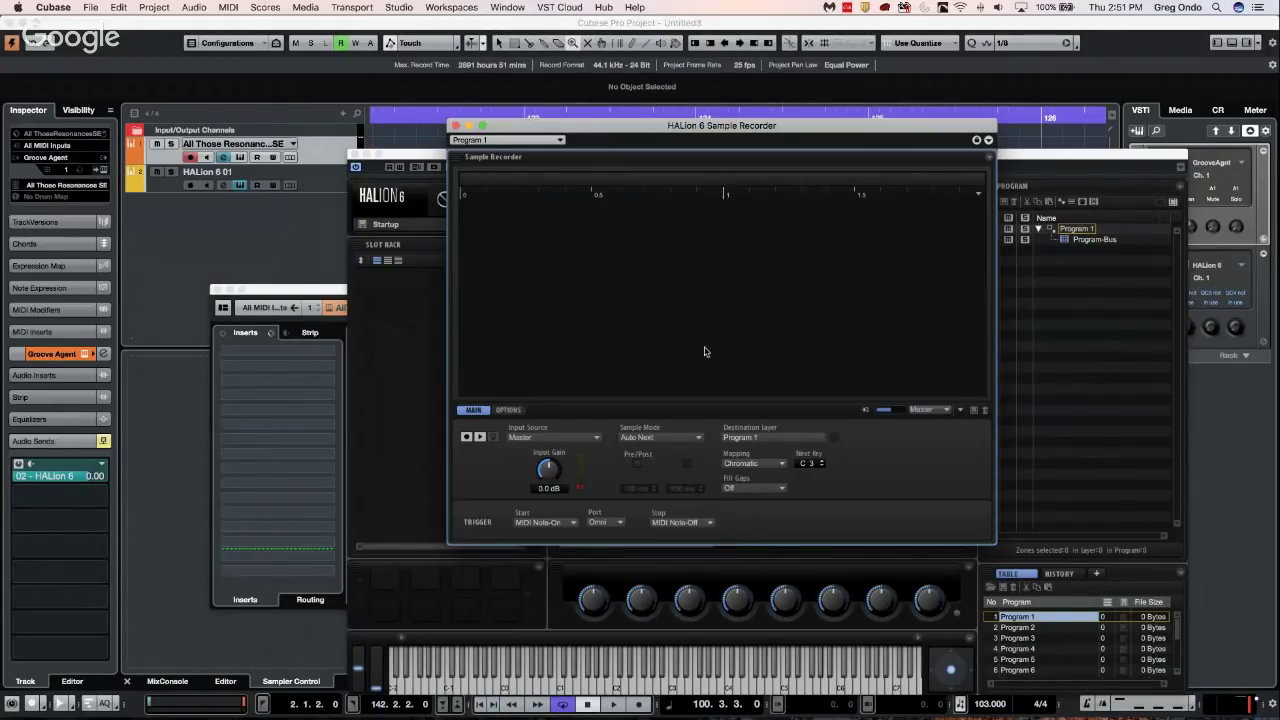
Record-enable the Sample Recorder and set its file options to store recordings in the project folder
click(467, 438)
click(510, 410)
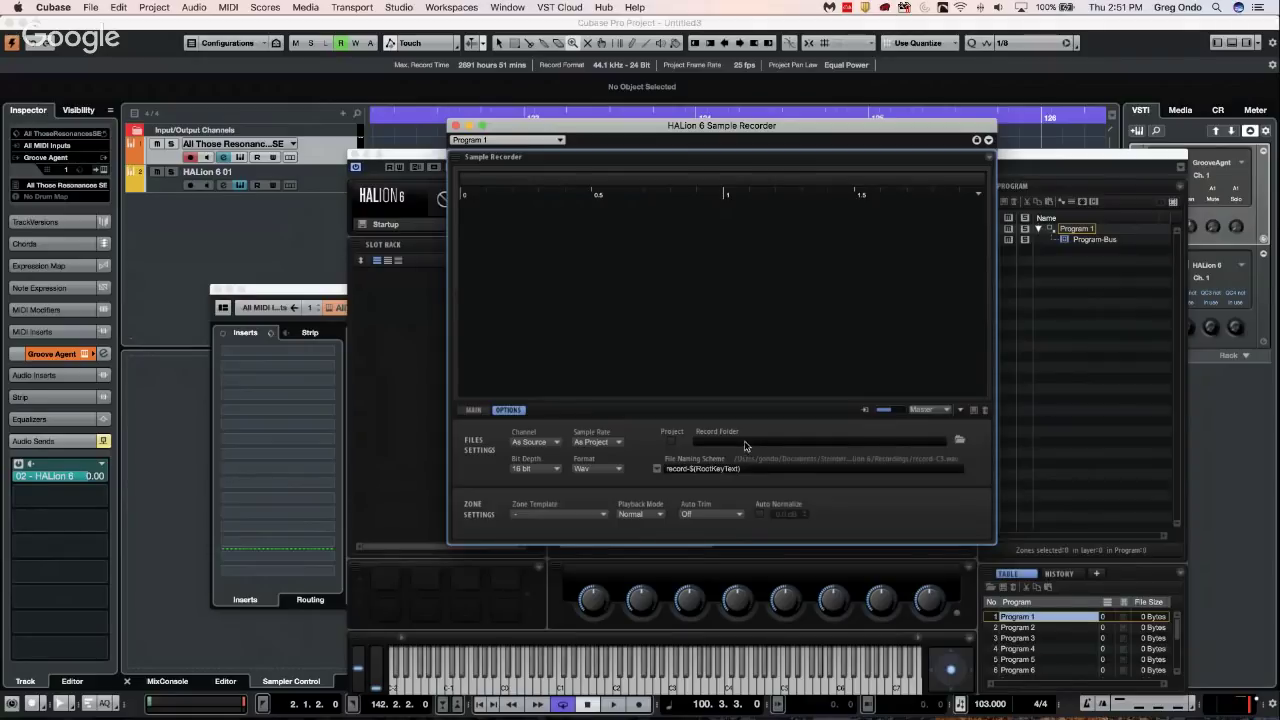
click(671, 441)
click(474, 410)
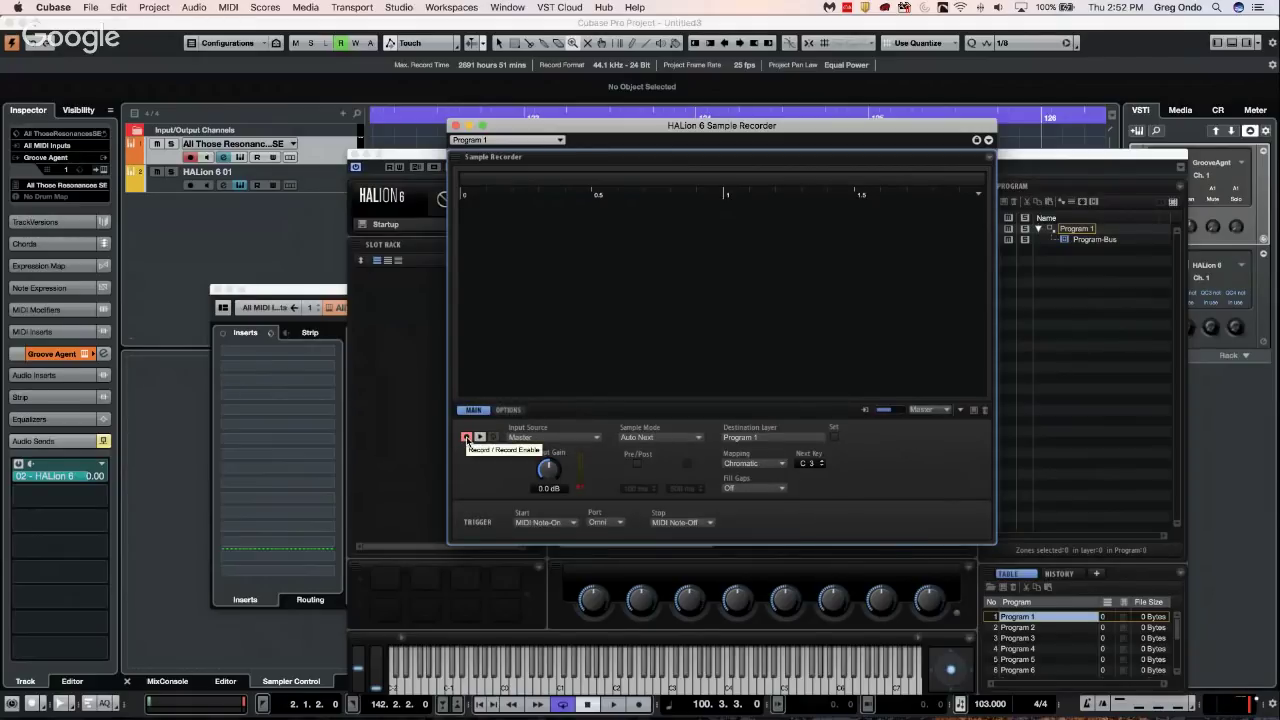
Shift the HALion 6 window aside and bring the Sample Recorder window next to it
drag(602, 125, 914, 183)
click(440, 298)
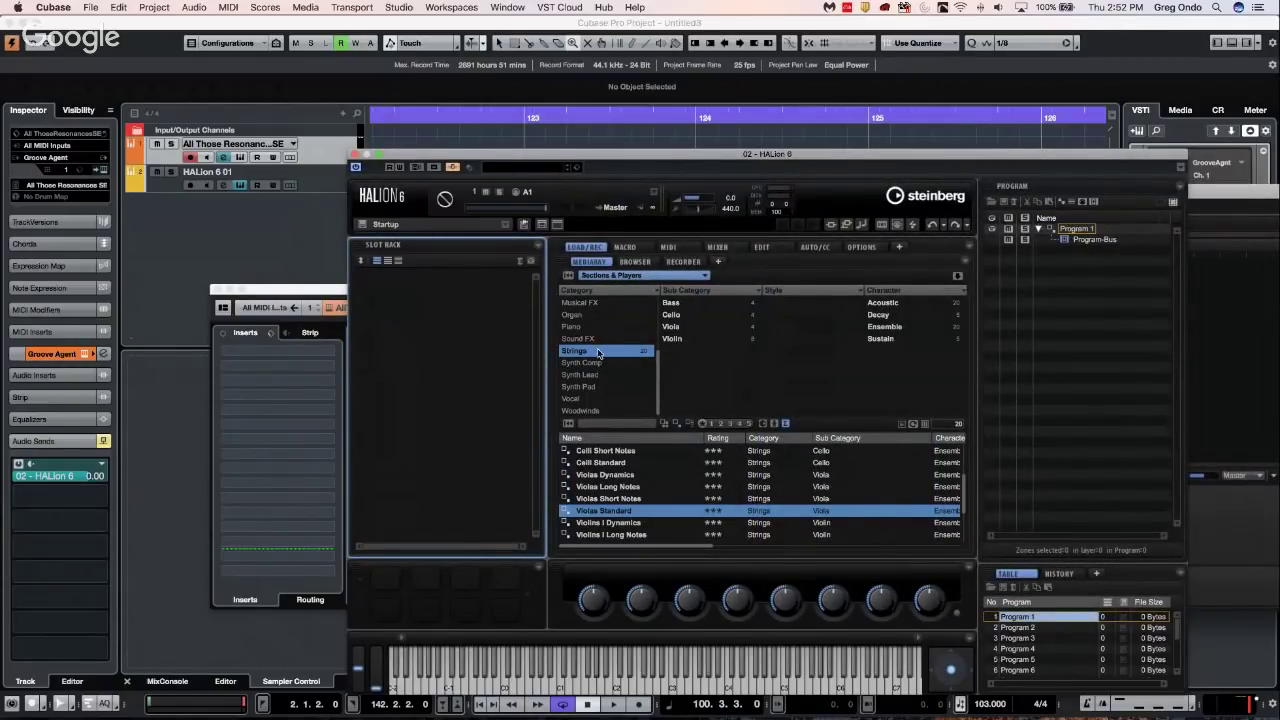
click(608, 276)
click(610, 300)
click(470, 298)
drag(920, 152, 614, 166)
click(558, 239)
drag(993, 188, 783, 187)
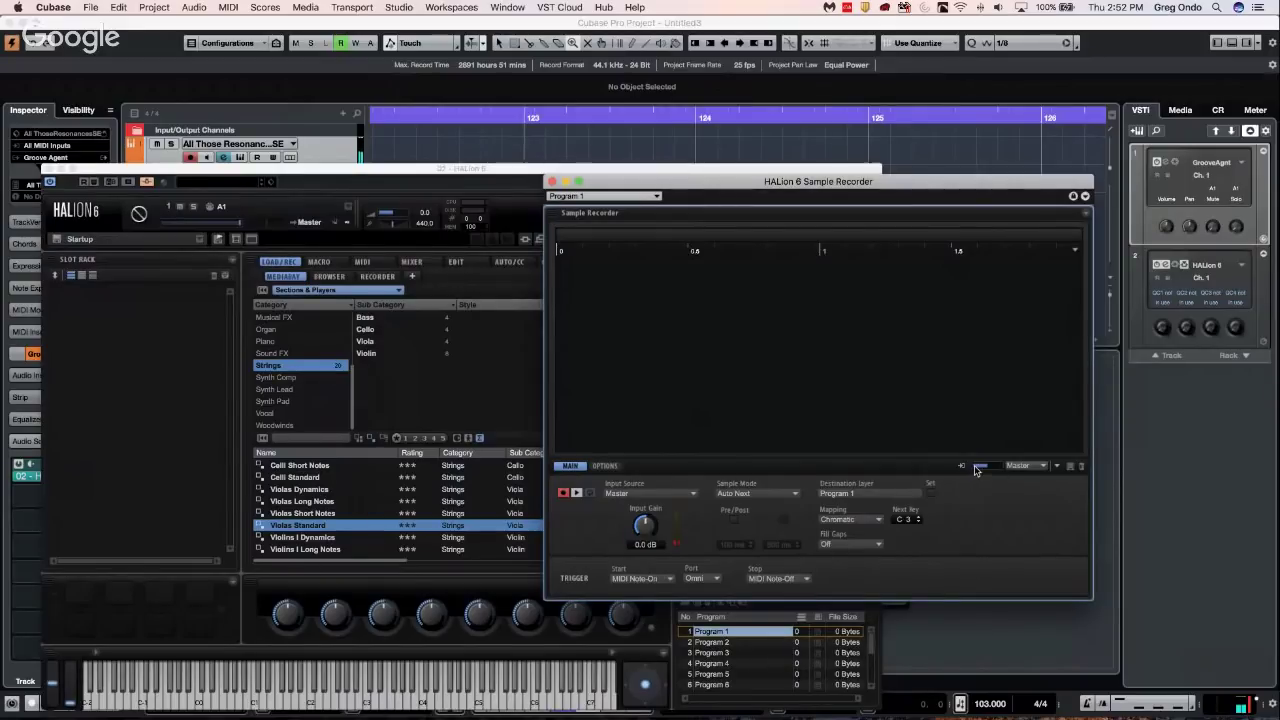
Switch the Sample Recorder's input source to Input so it records the side-chain signal
click(1012, 467)
click(660, 494)
click(660, 494)
click(640, 474)
Record-enable the HALion 6 01 track and arrange the HALion 6 and Sample Recorder windows clear of each other
drag(641, 195, 571, 188)
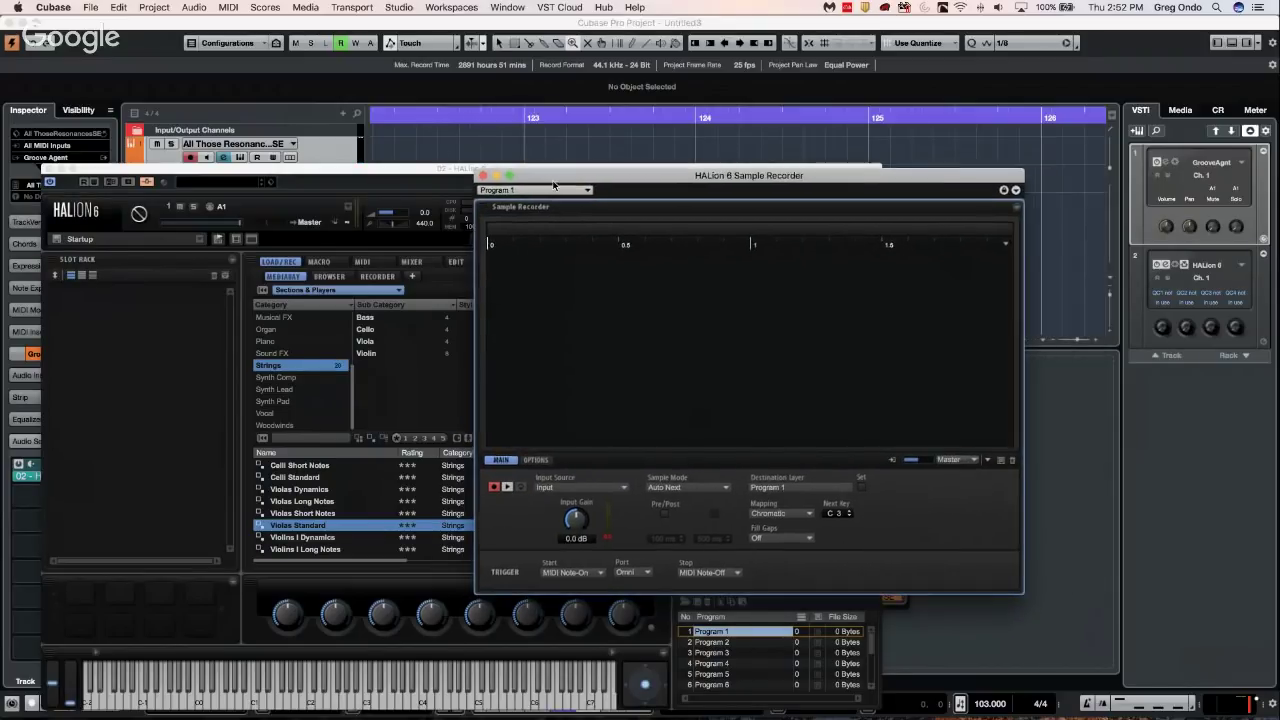
click(231, 171)
drag(231, 171, 532, 172)
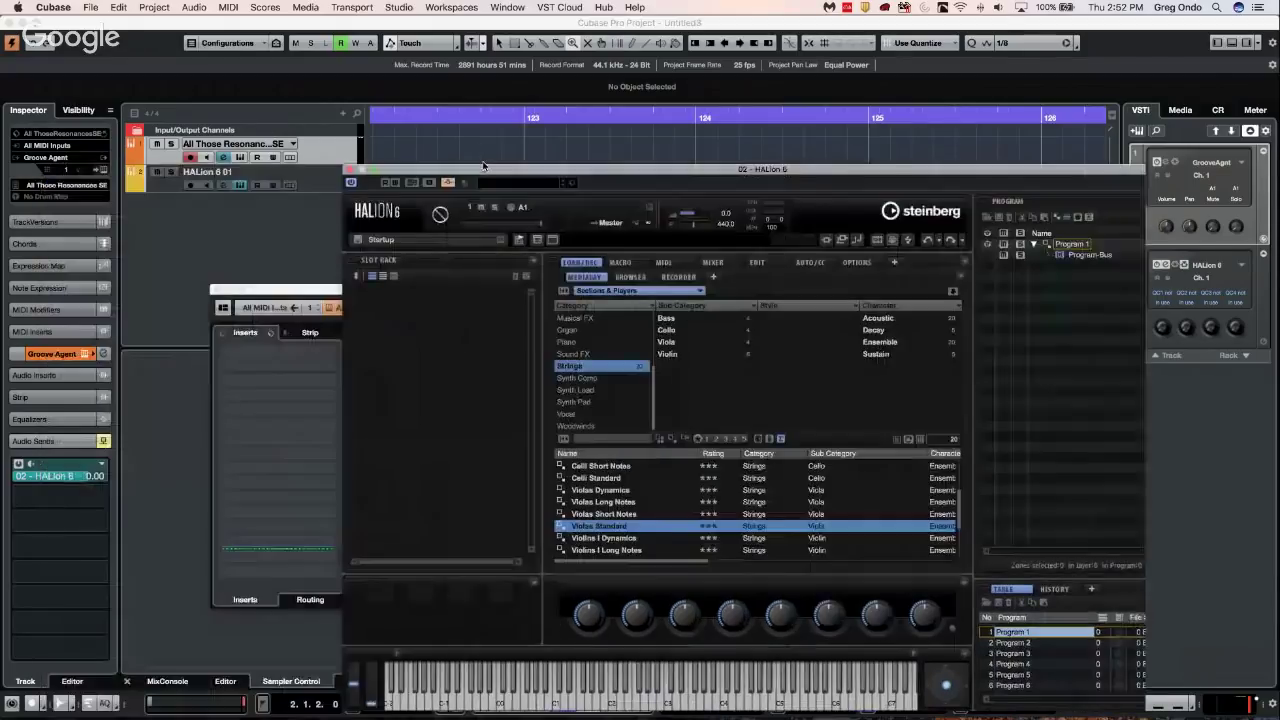
click(191, 191)
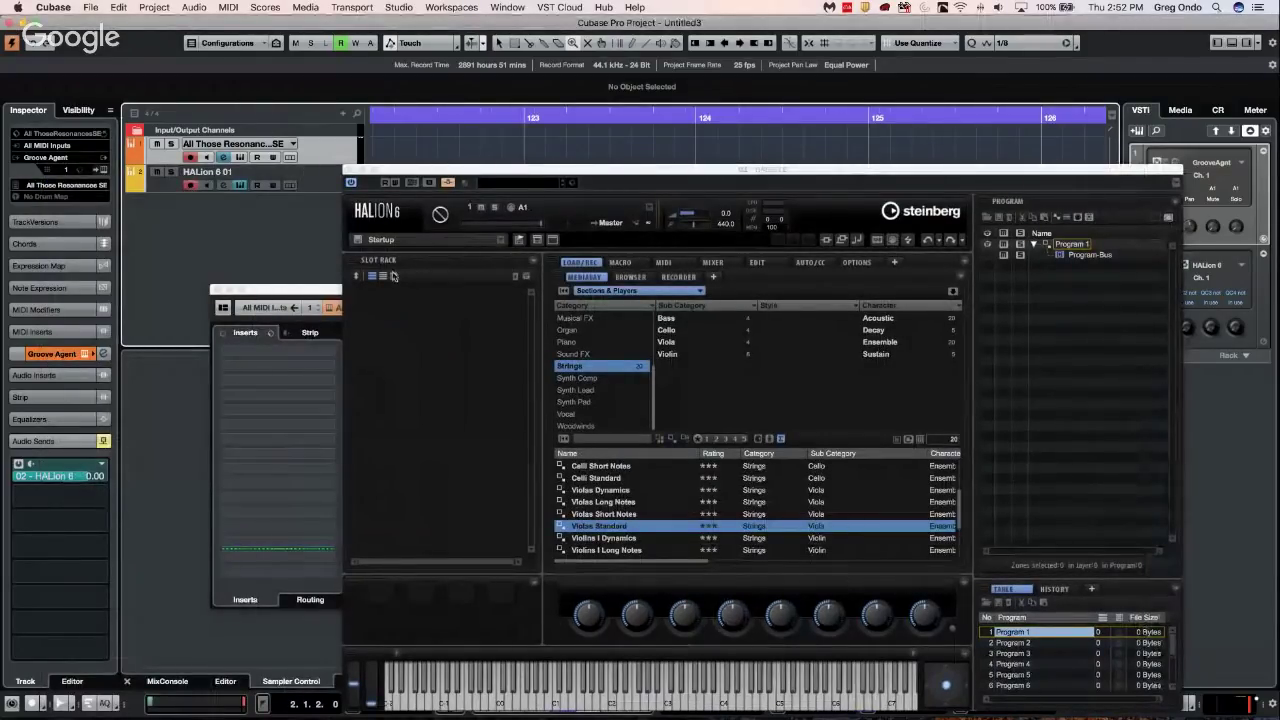
drag(900, 172, 397, 72)
click(831, 177)
drag(831, 177, 929, 108)
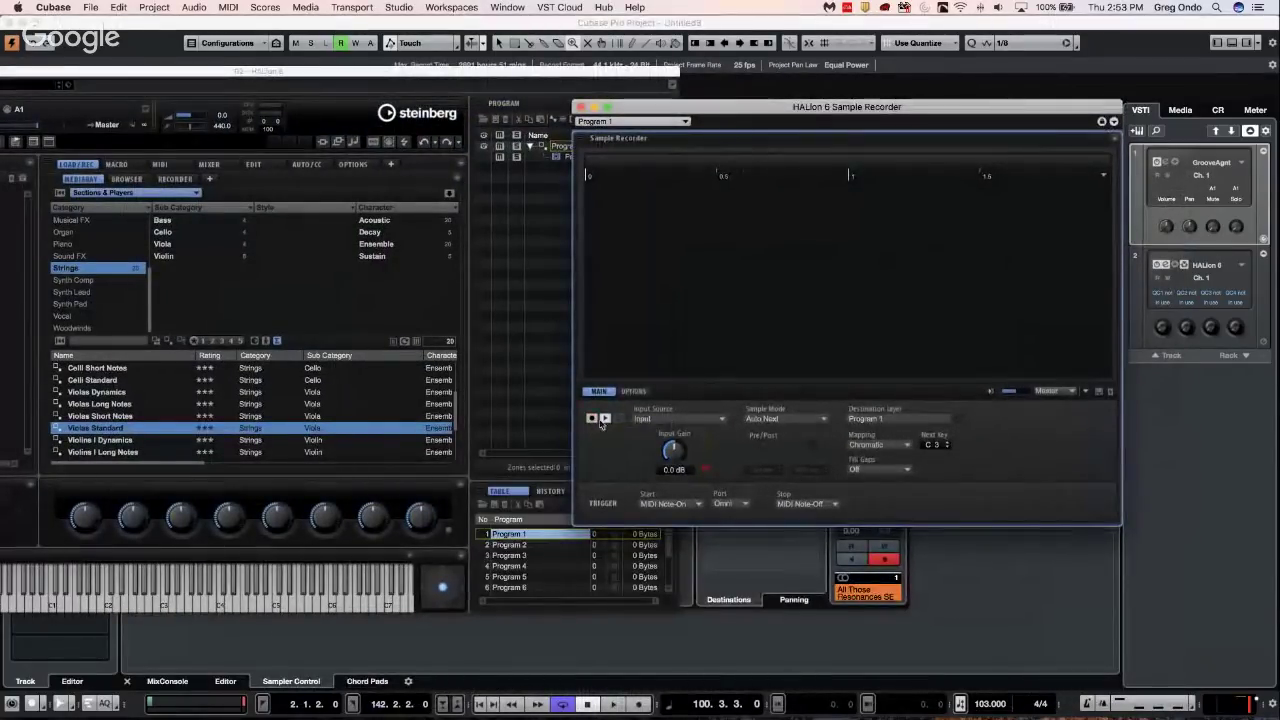
Check the recorder's file options, arm recording and sample the played Groove Agent notes chromatically from C3 to C5
click(634, 391)
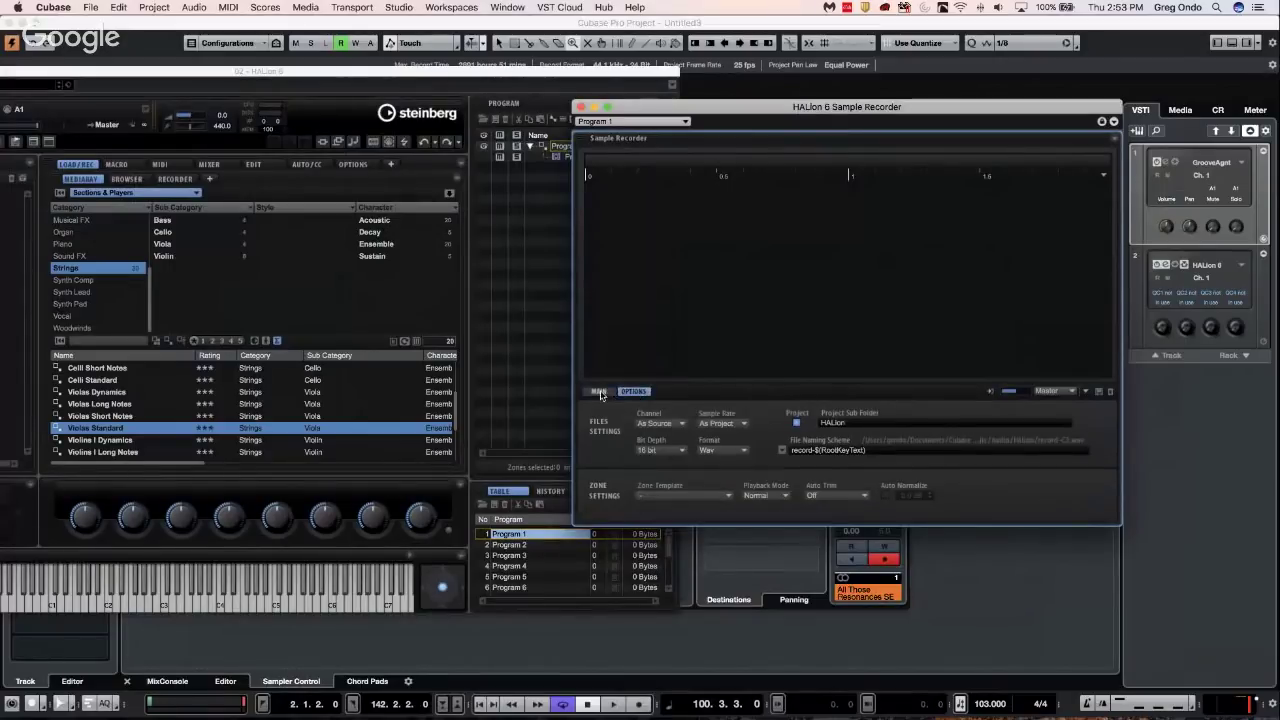
click(598, 391)
click(592, 420)
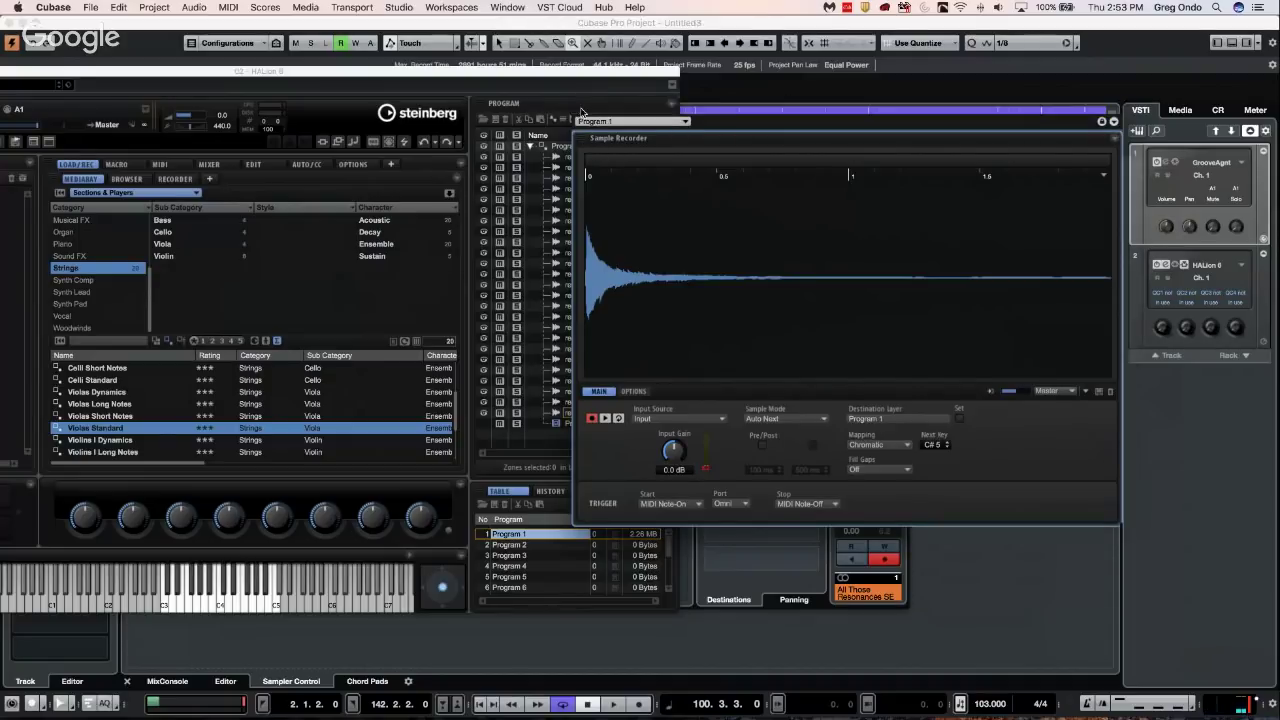
Close the Sample Recorder and display the key mapping of the recorded samples in HALion's editor
click(579, 106)
drag(566, 75, 767, 69)
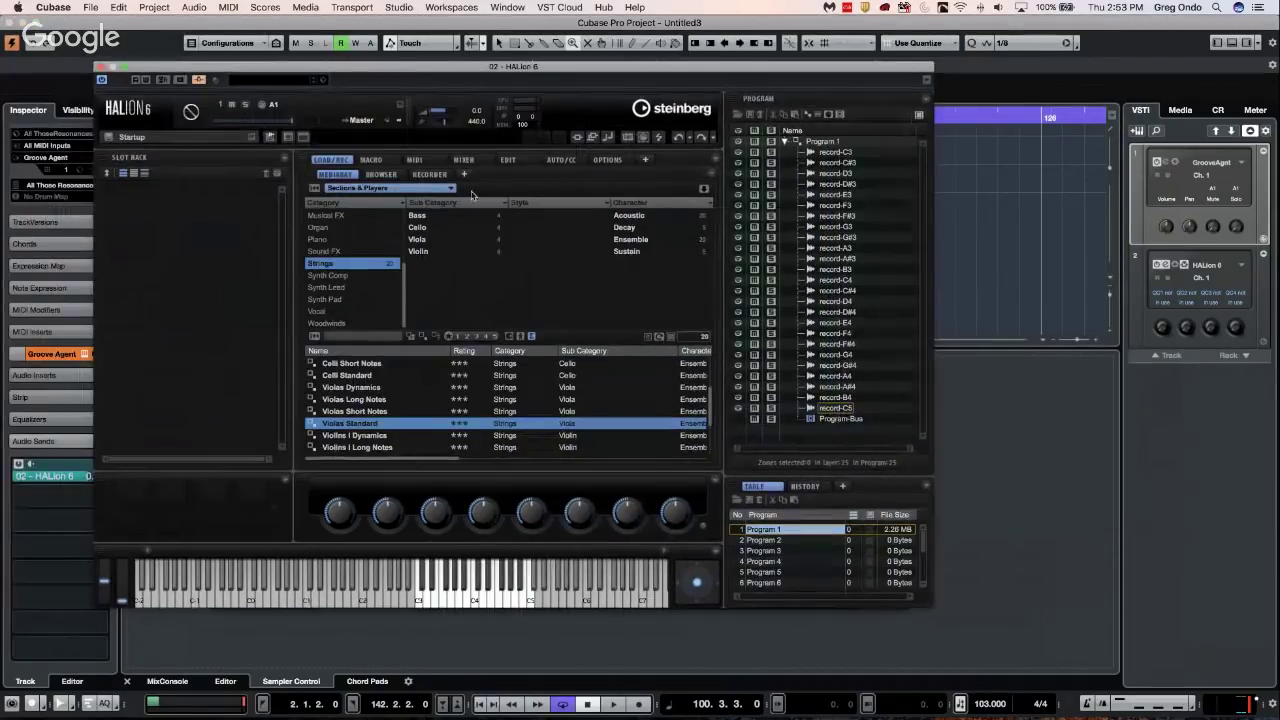
click(528, 160)
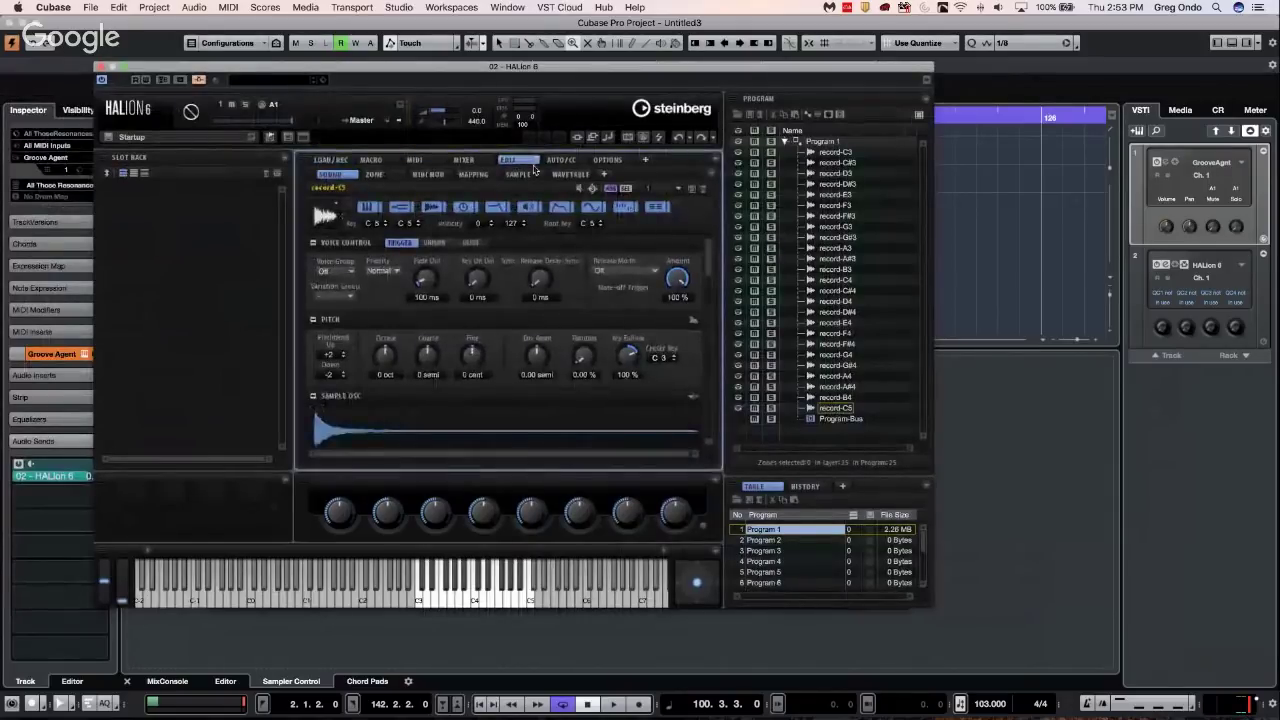
click(473, 174)
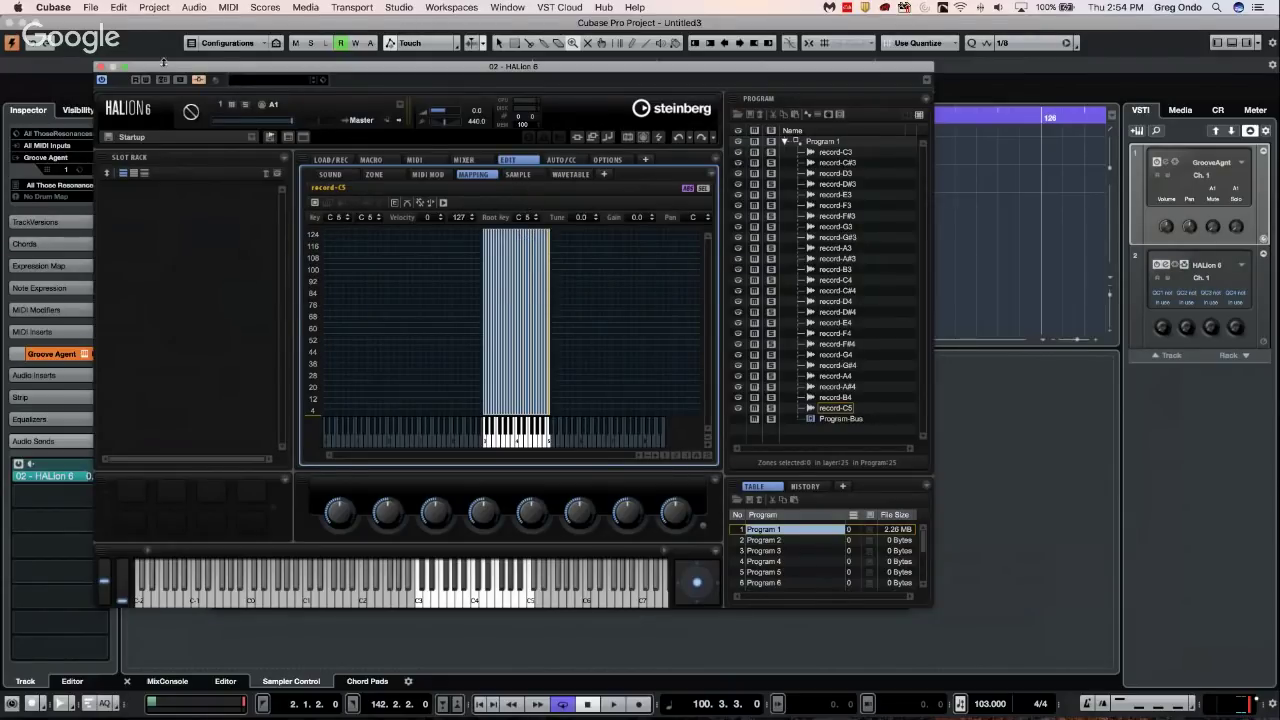
Bring the HALion 6 window back up from the instrument rack and reopen the Sample Recorder
click(1169, 270)
click(1169, 268)
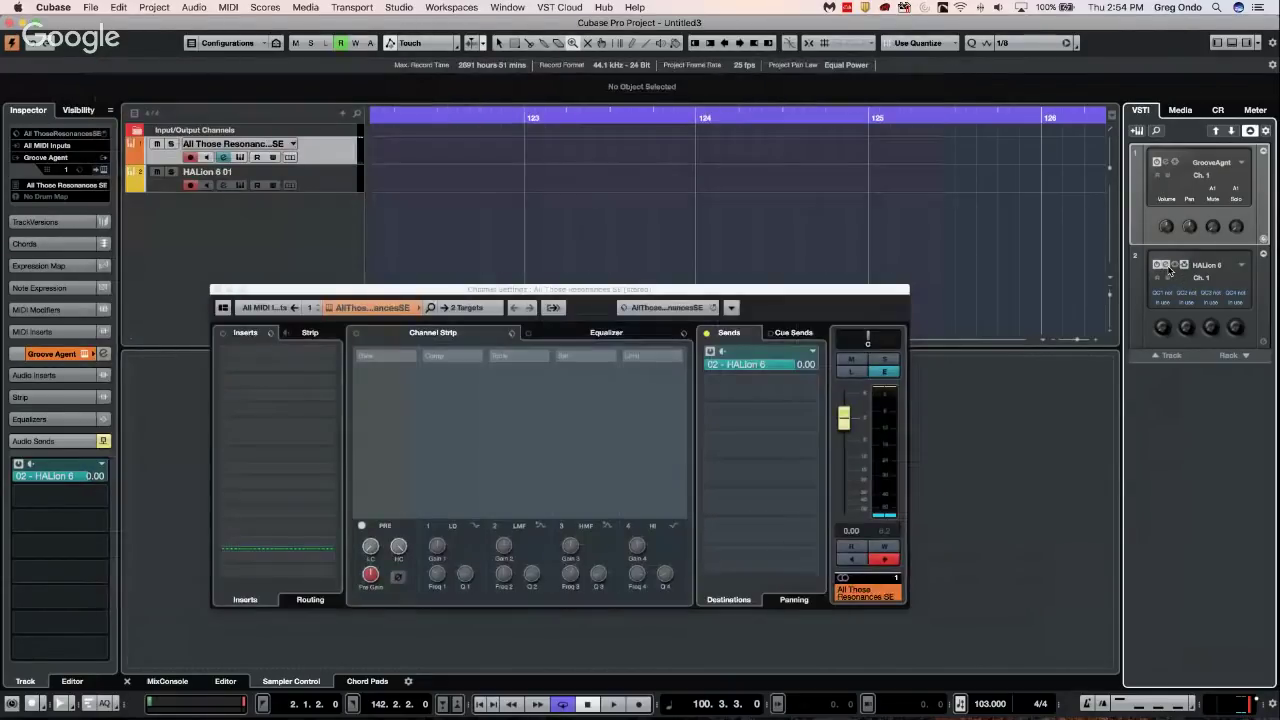
click(1169, 270)
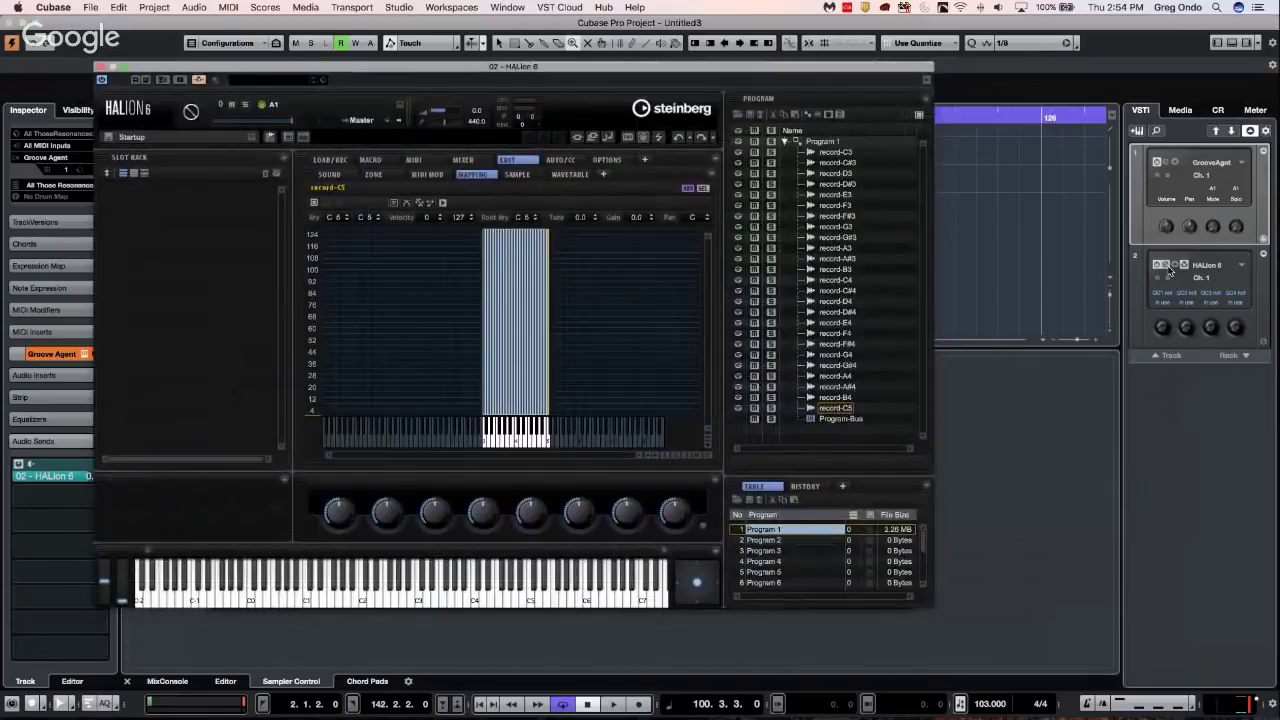
click(305, 139)
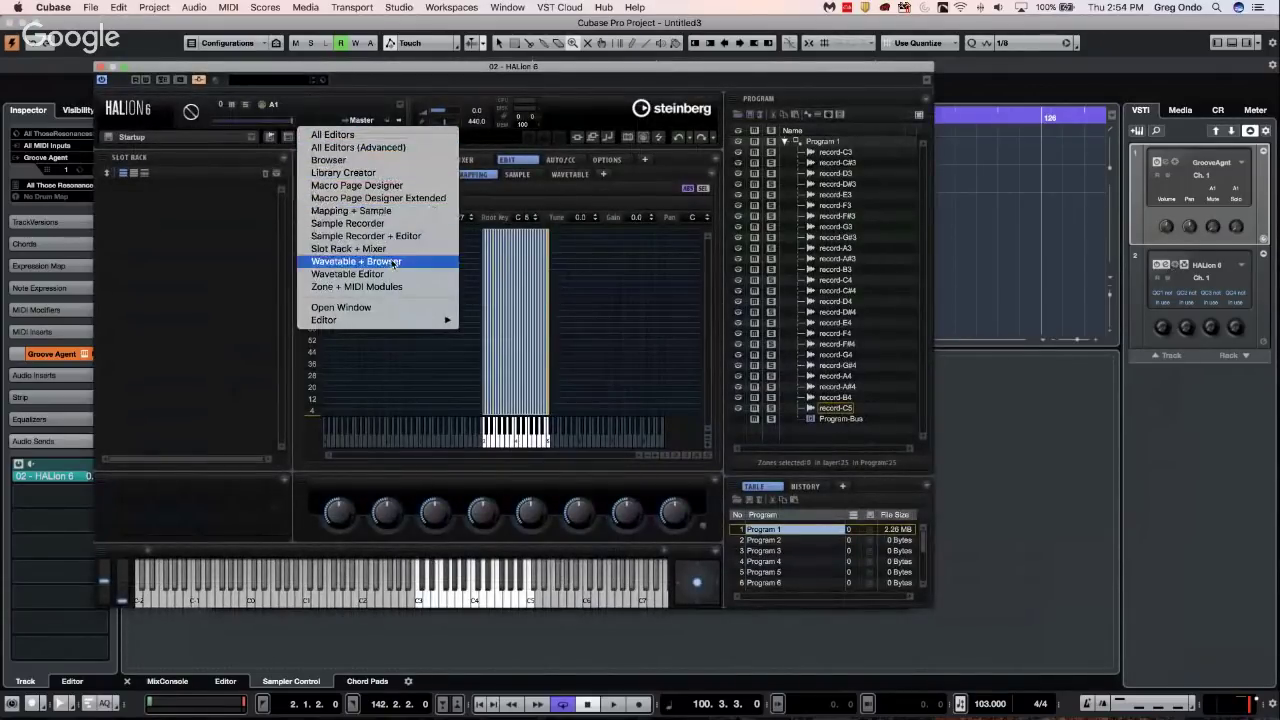
click(398, 226)
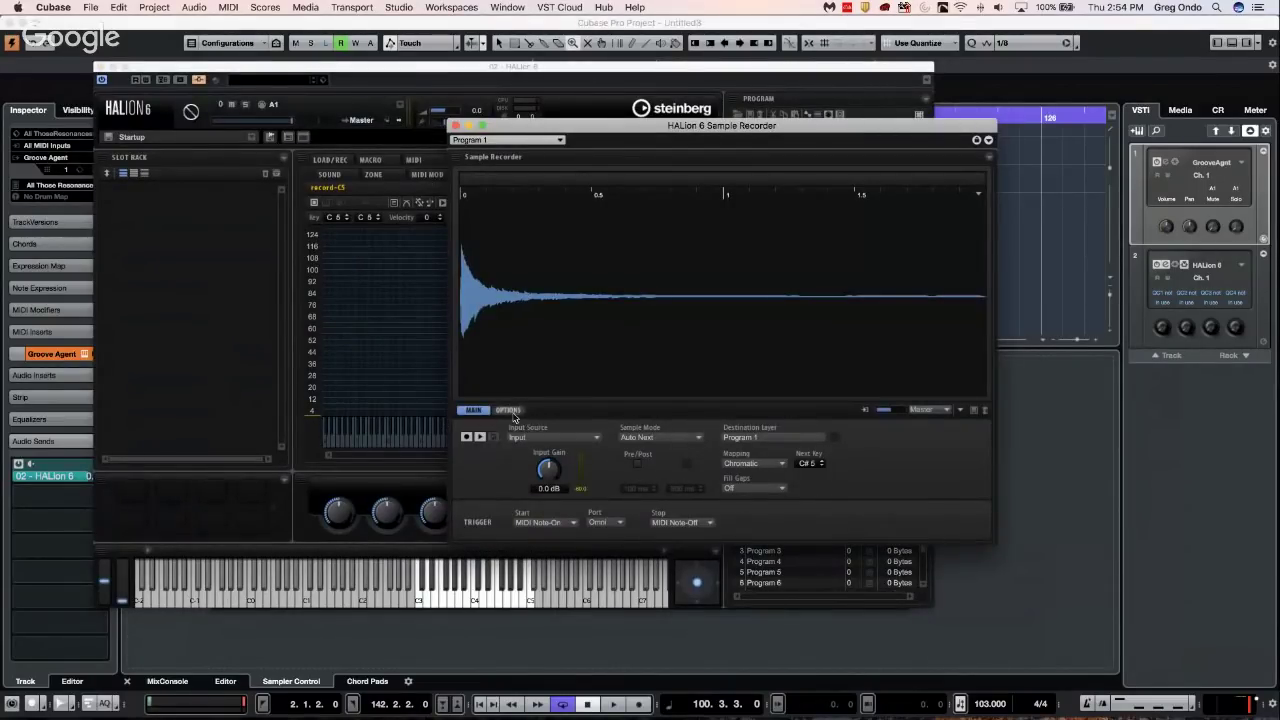
Review the Sample Recorder's input source choices and file options, and close the recorder and HALion 6 windows
click(540, 438)
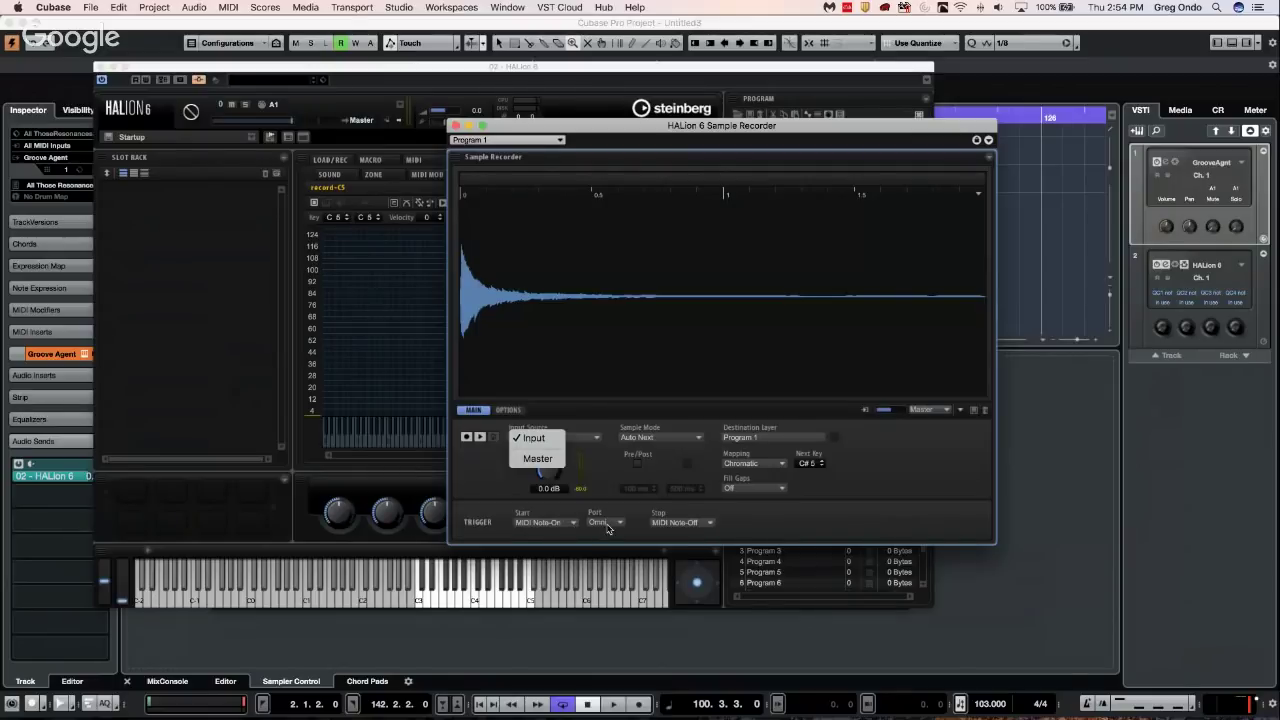
click(512, 411)
click(510, 410)
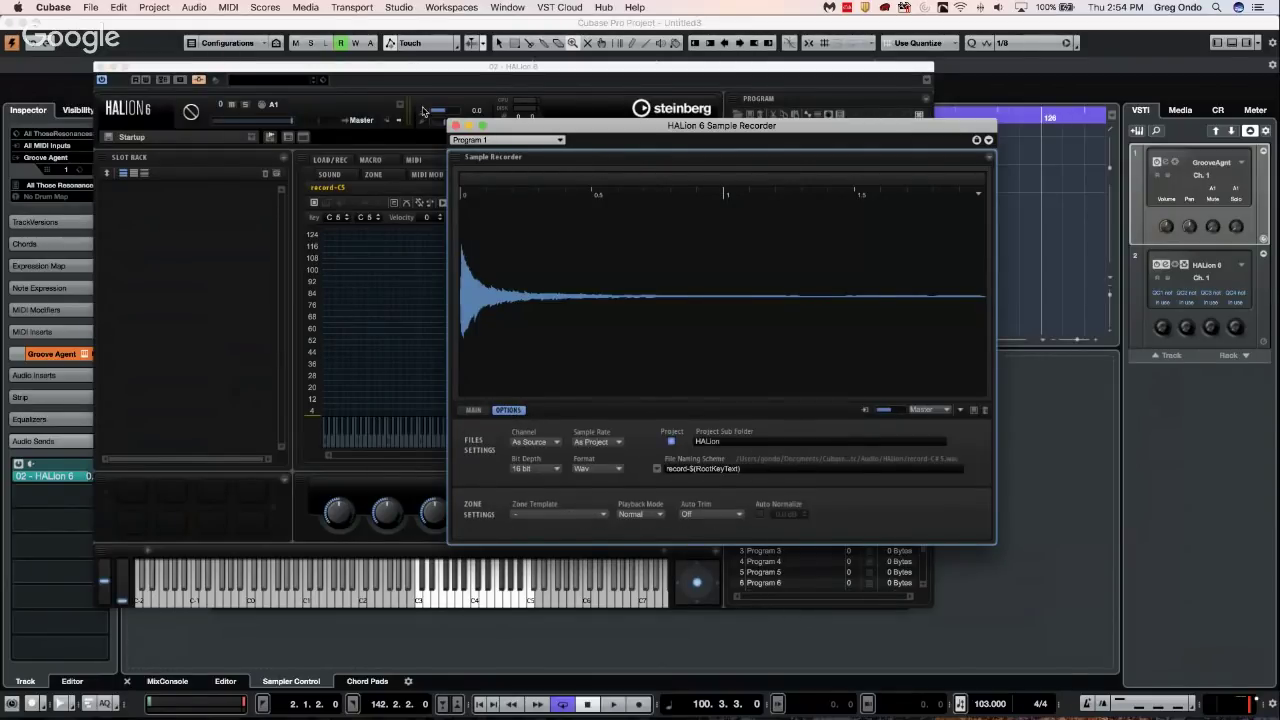
click(455, 126)
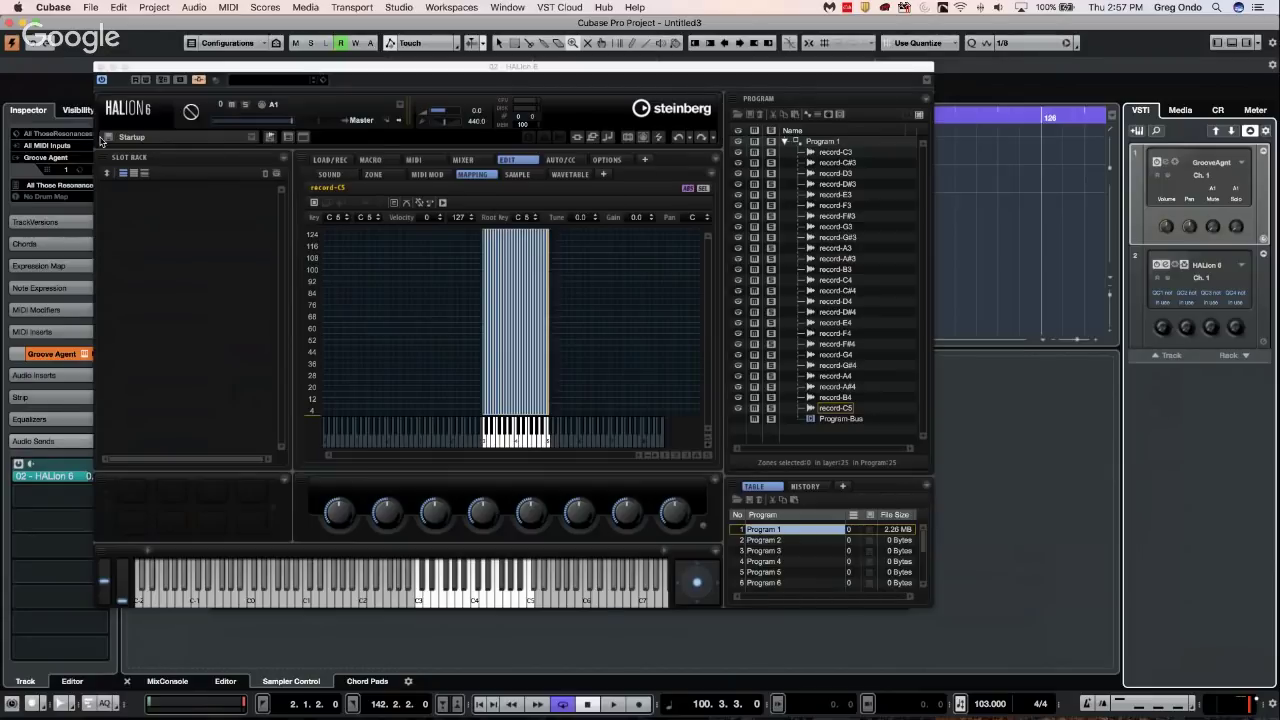
click(100, 67)
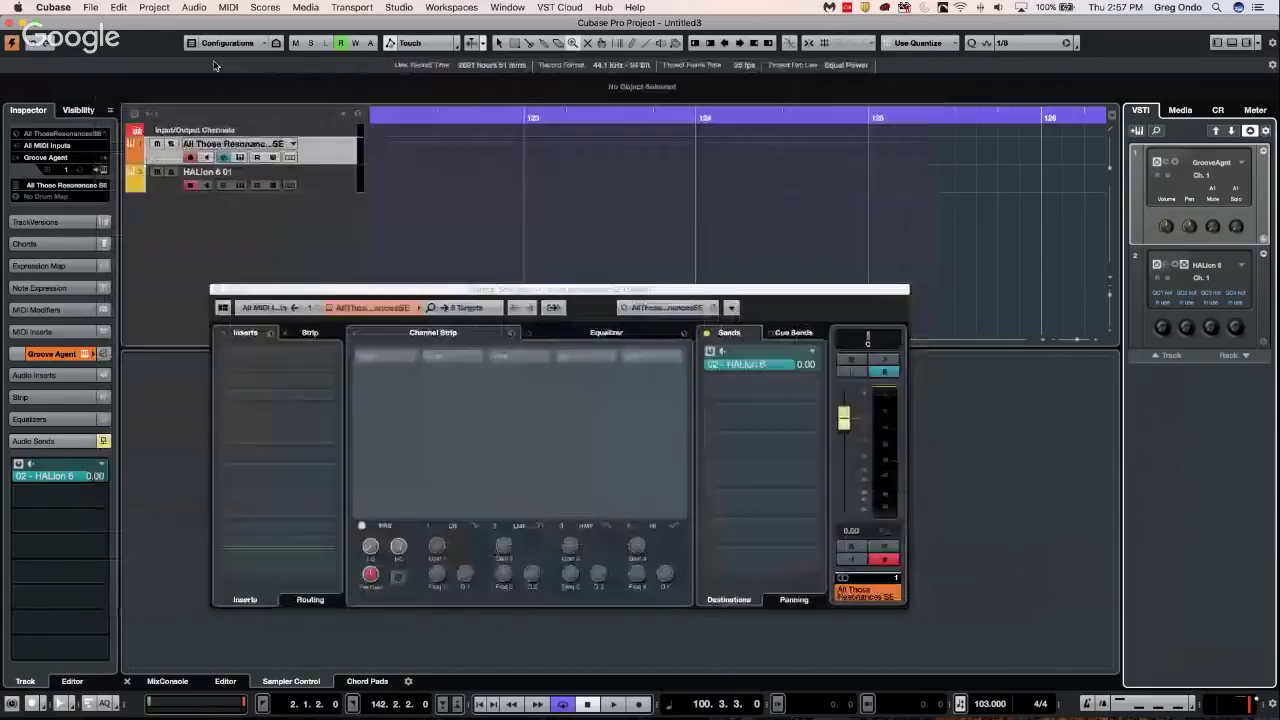
View the user images in the drum track's Track Pictures Browser without assigning one, and close the channel settings window
click(153, 160)
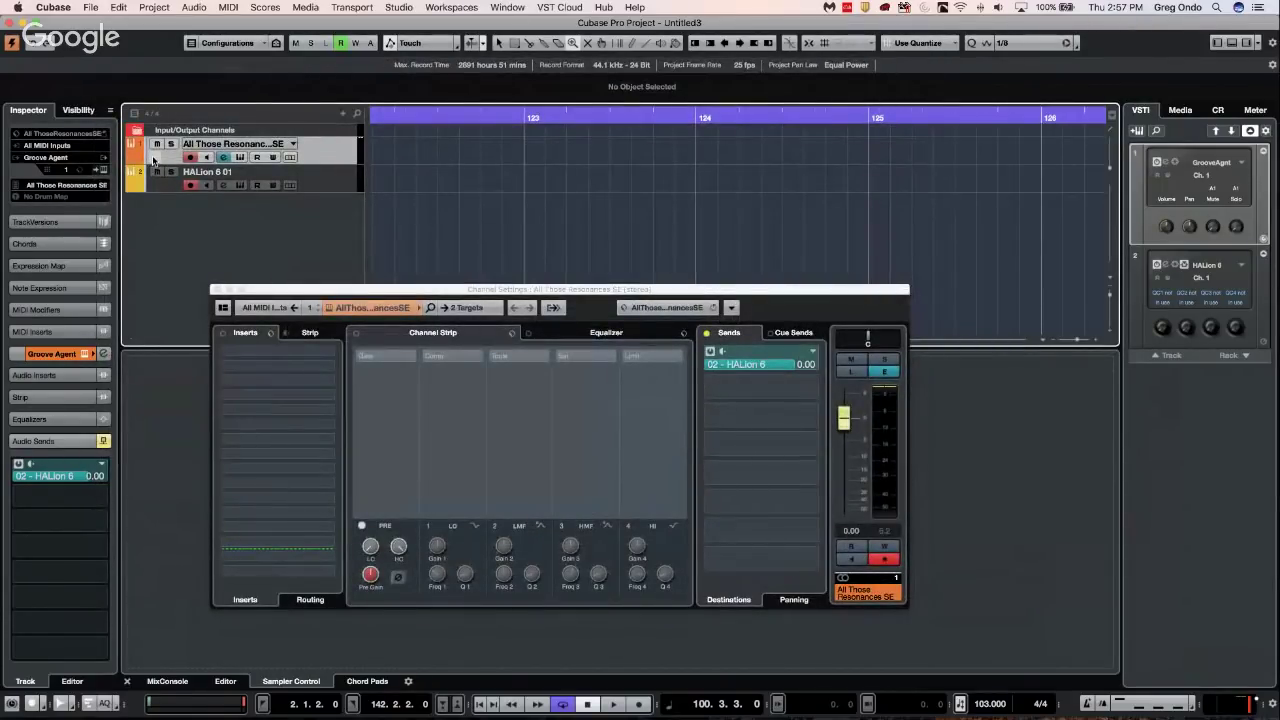
double_click(153, 160)
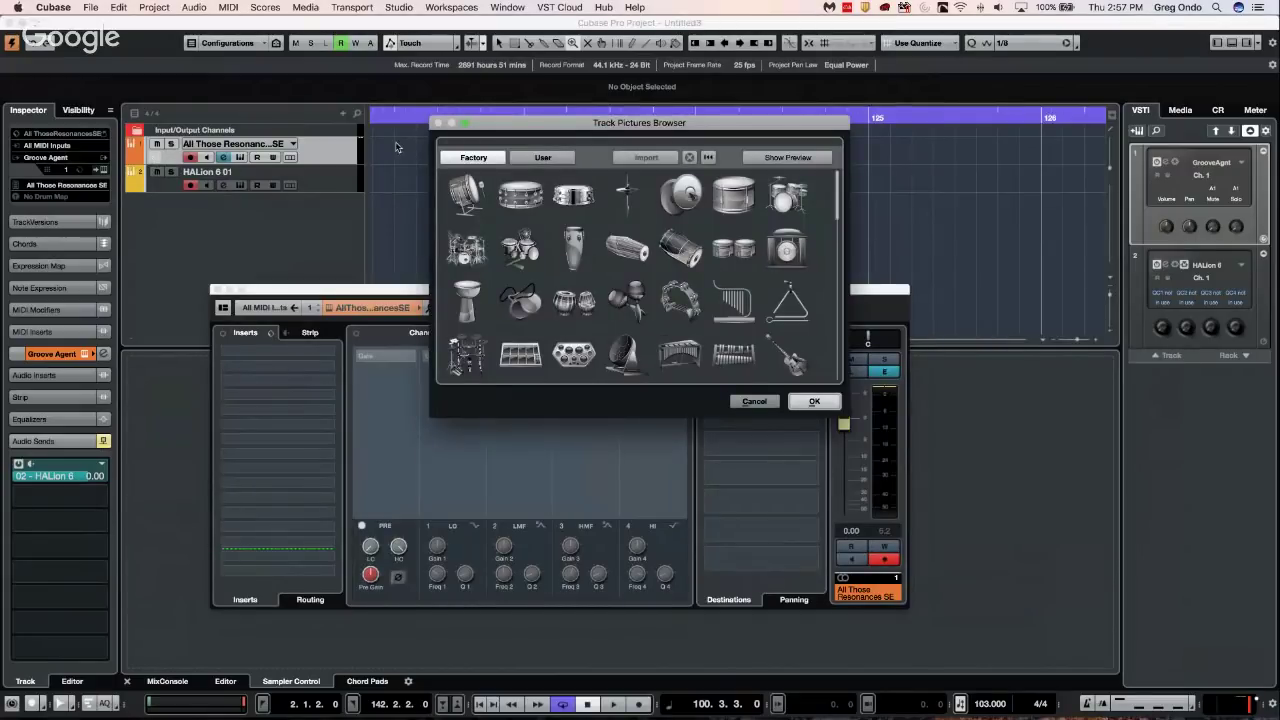
click(544, 158)
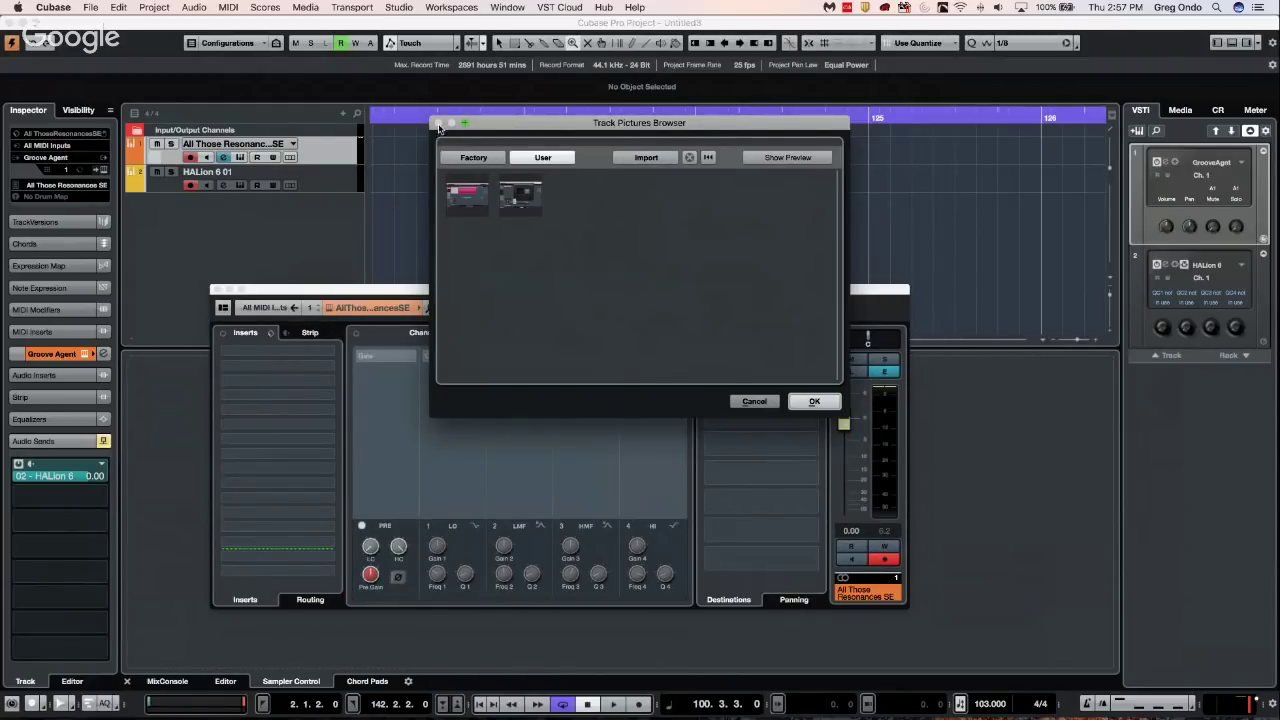
click(754, 401)
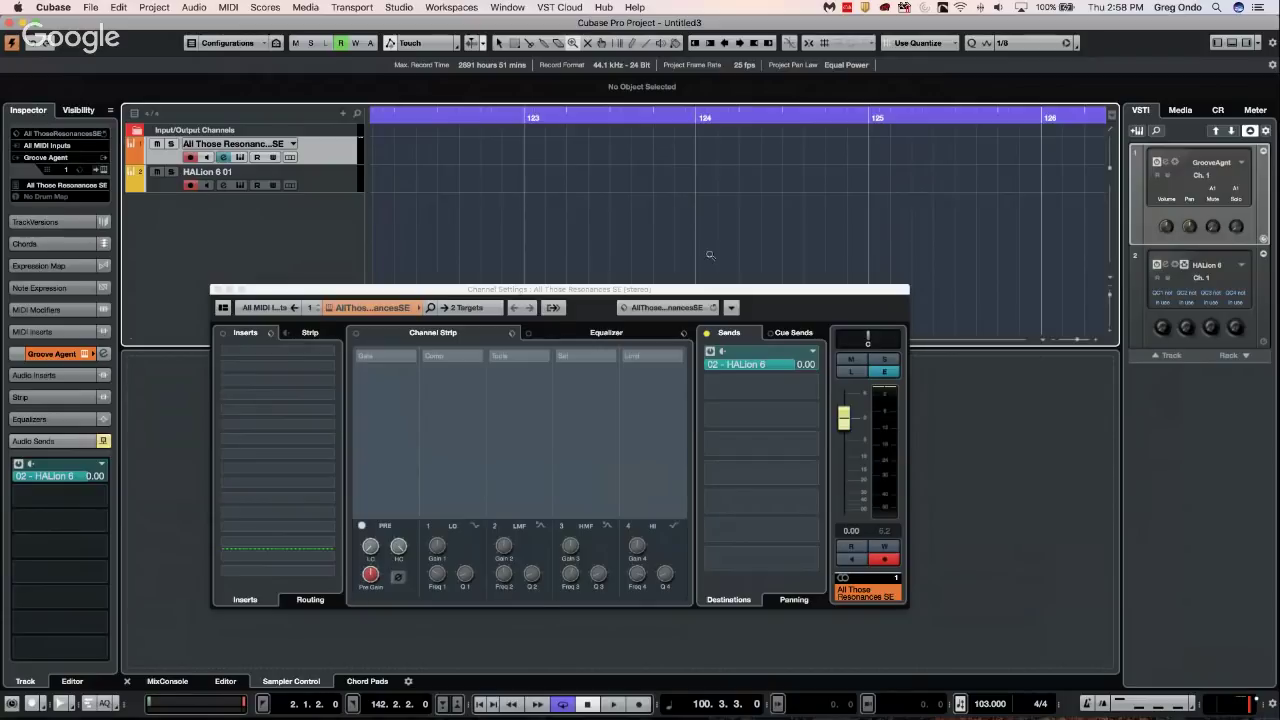
click(217, 290)
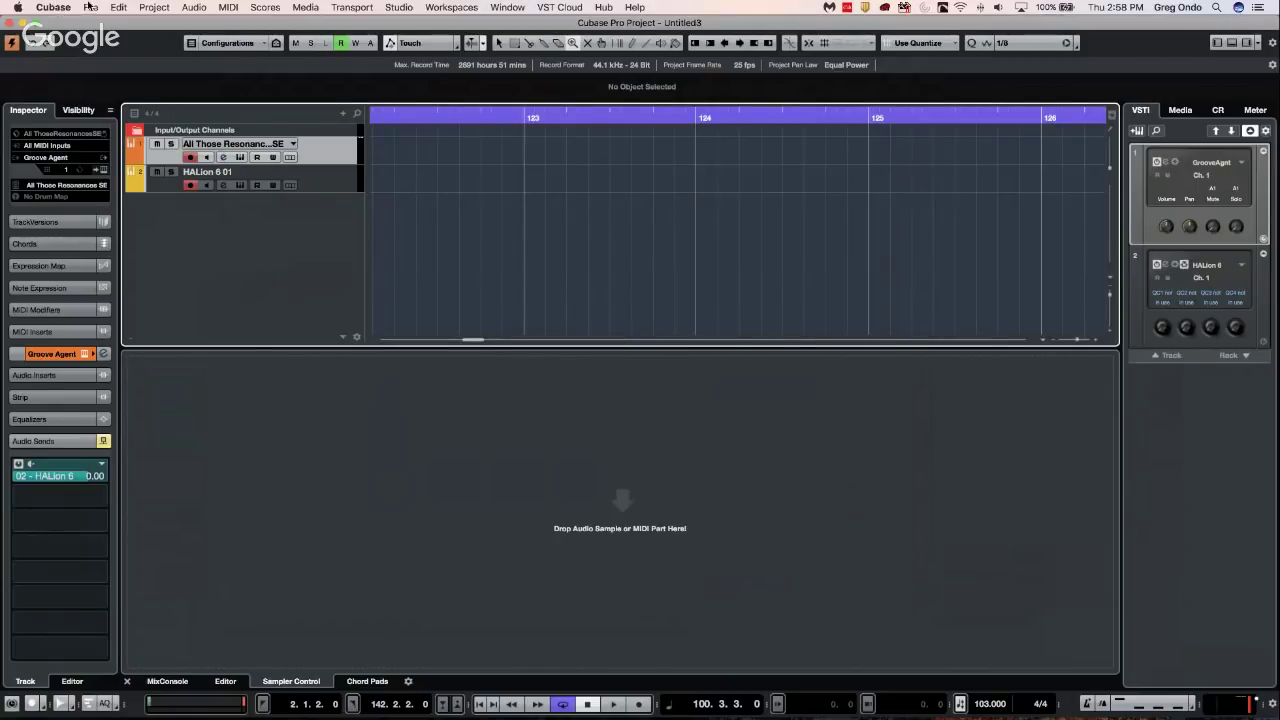
Start an audio file import and browse to the Audio folder of Overjoyed Nuendo inside the Cubase Project folder
click(89, 7)
mouse_move(129, 193)
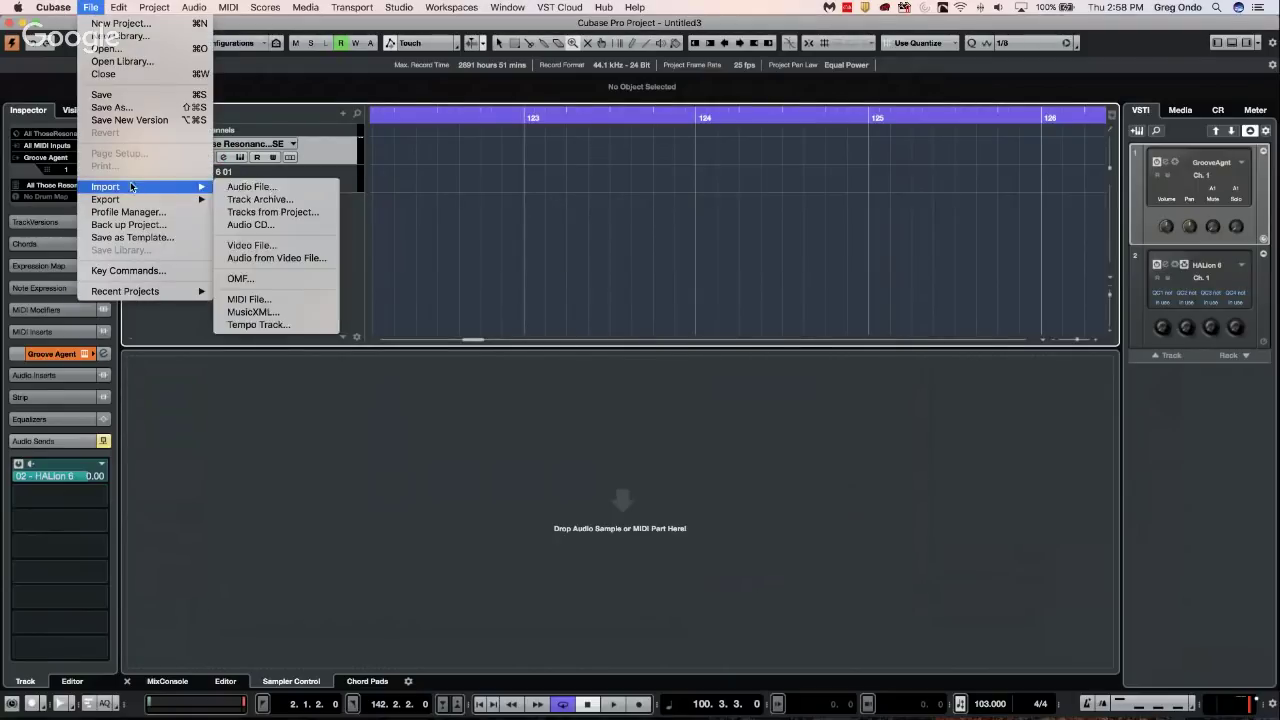
click(287, 189)
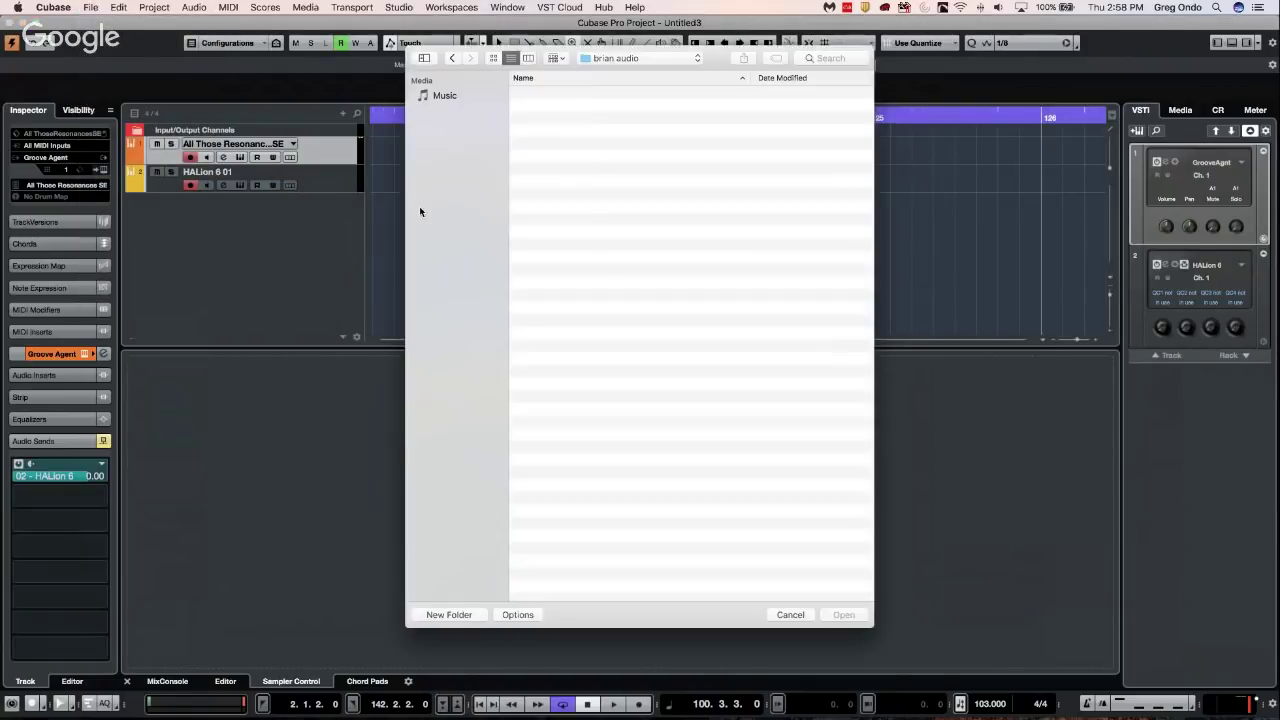
click(635, 58)
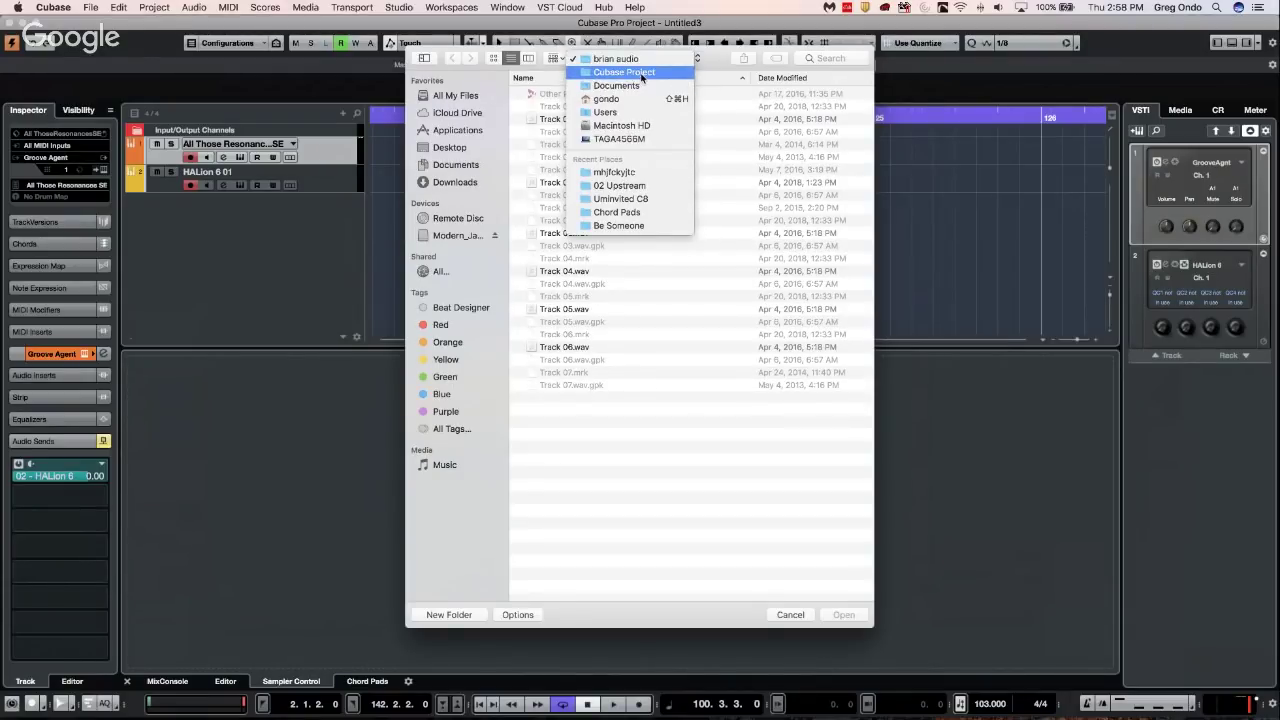
click(640, 73)
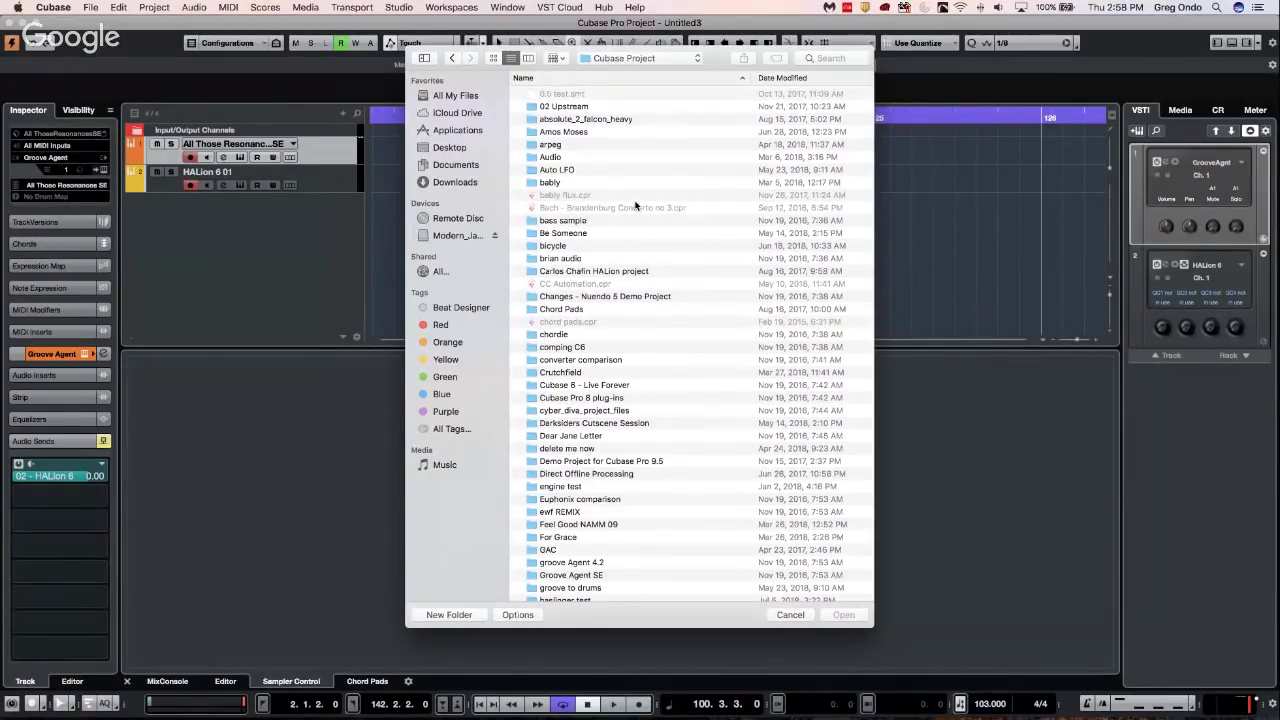
scroll(664, 253, down, 5)
scroll(665, 260, down, 10)
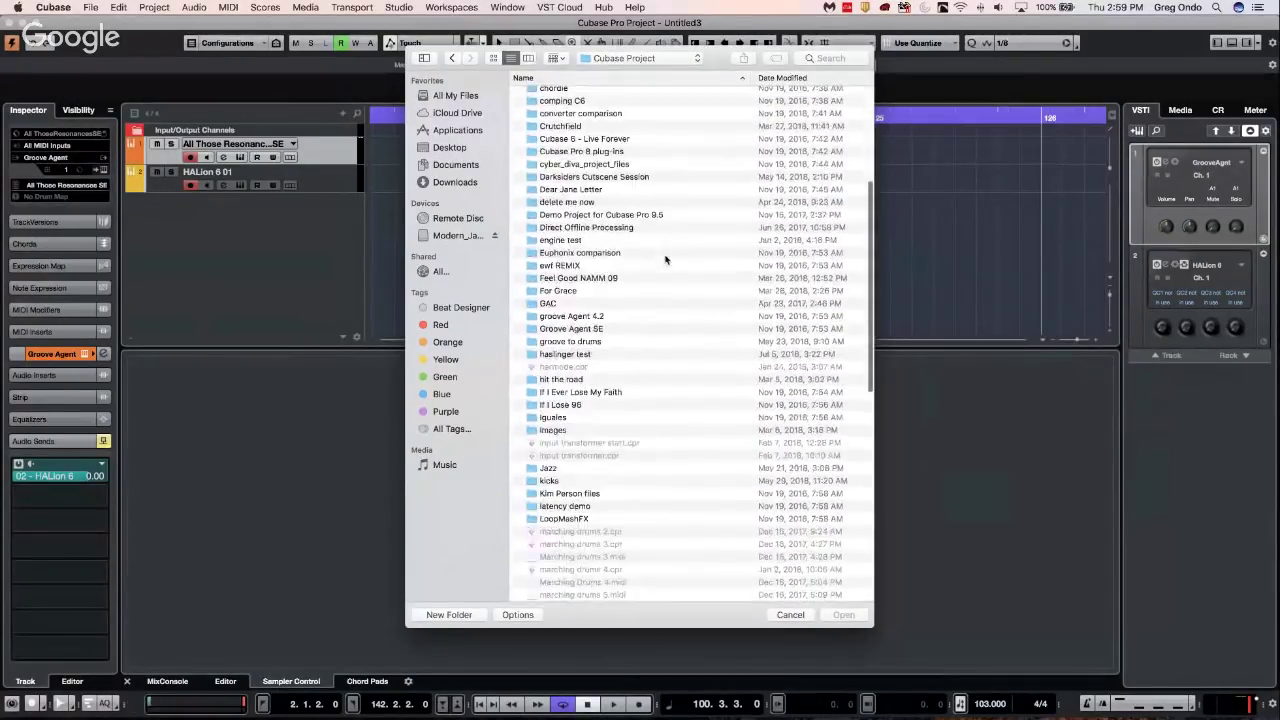
scroll(657, 258, down, 1)
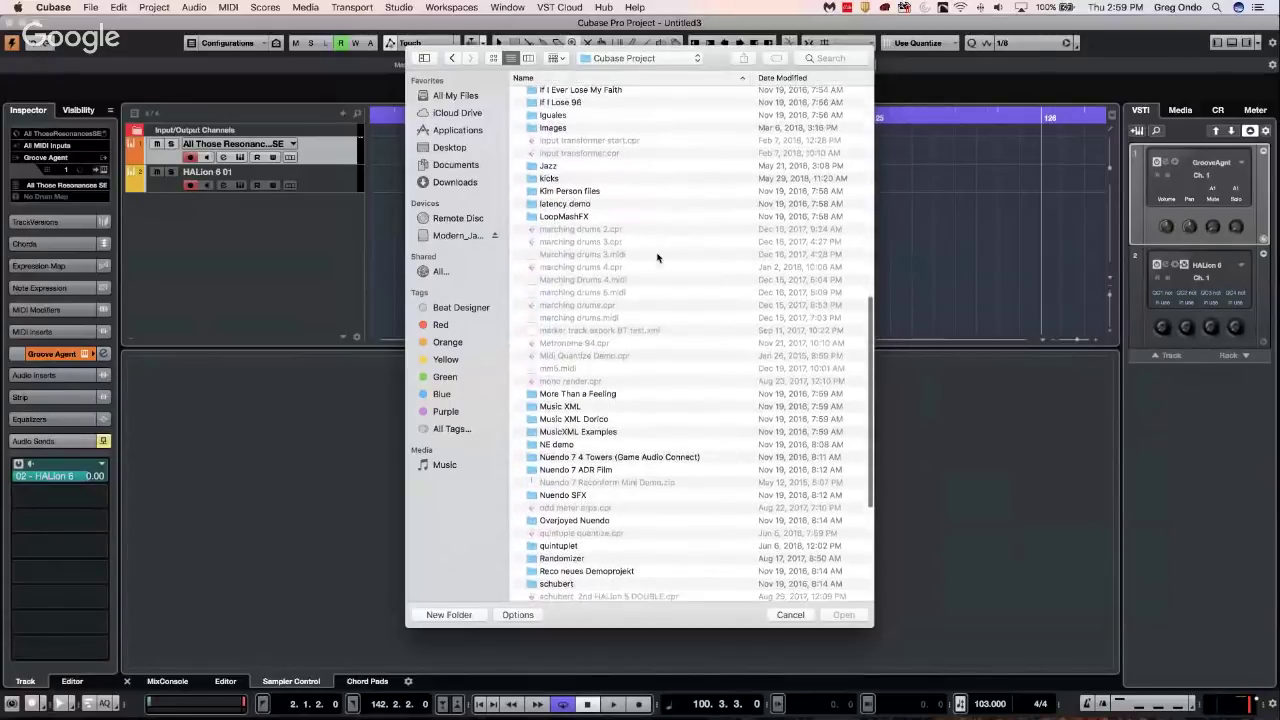
click(558, 520)
double_click(558, 520)
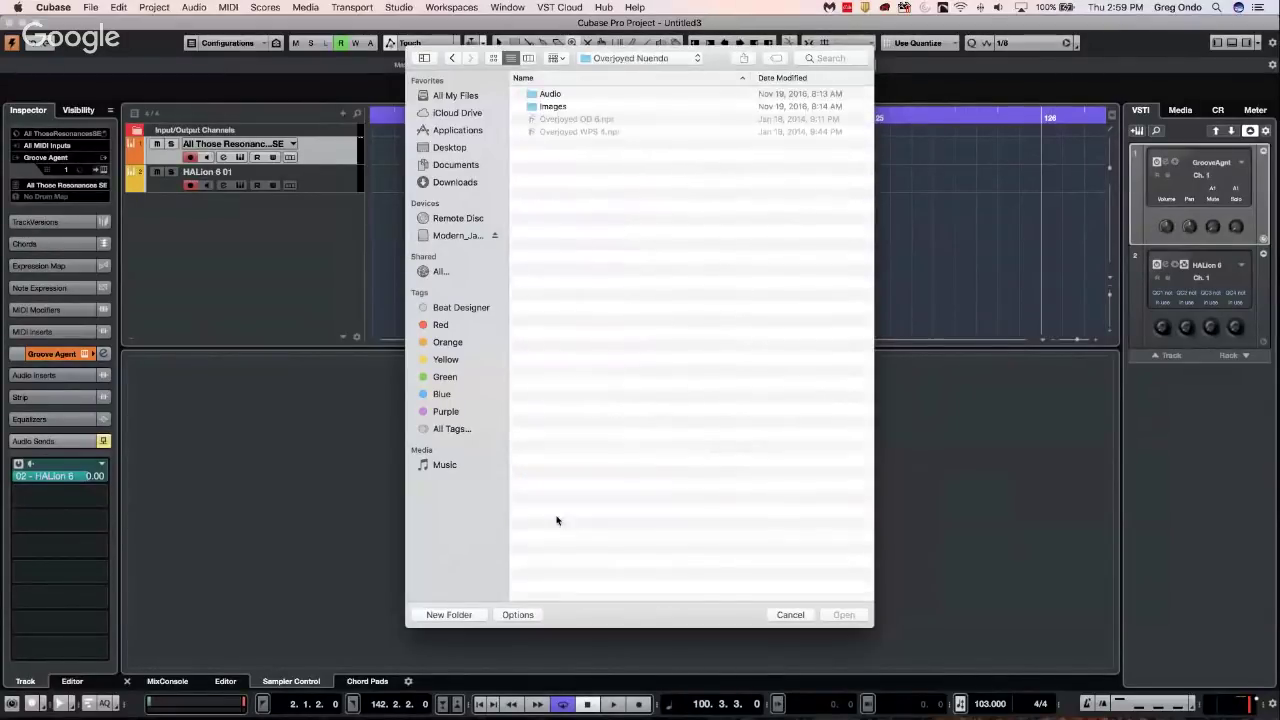
click(551, 93)
double_click(551, 93)
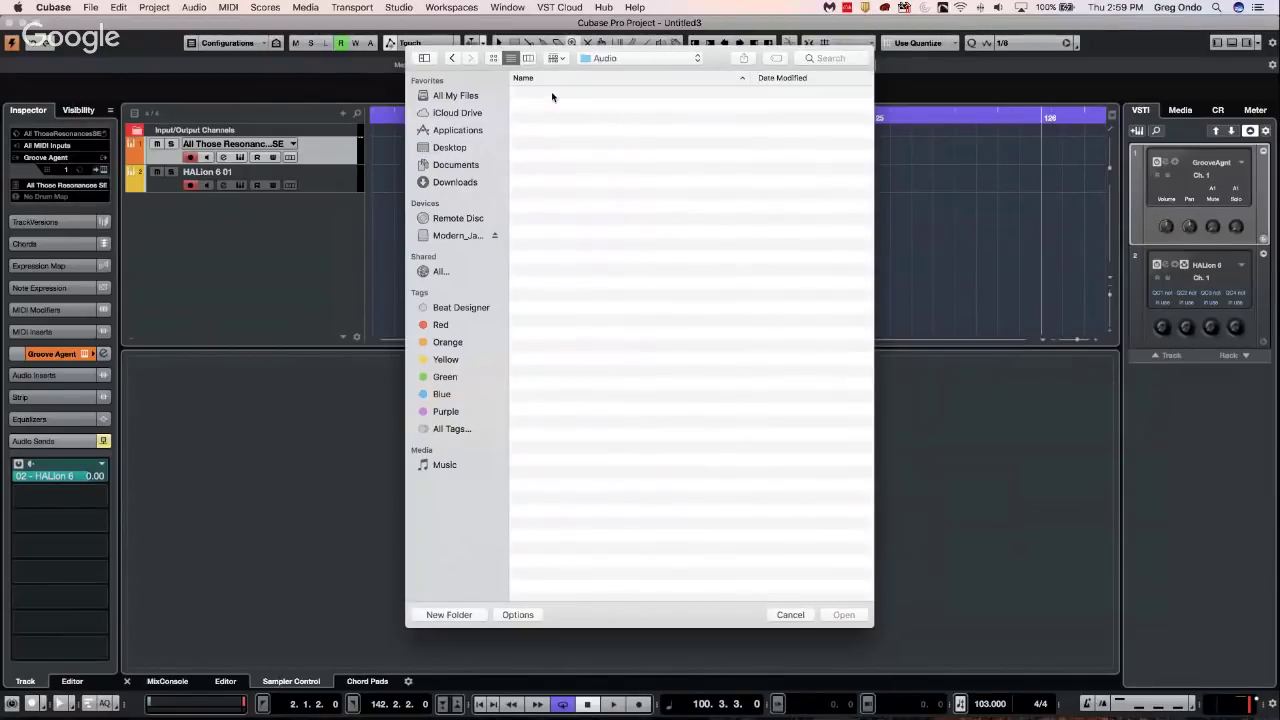
Import all audio files in the folder without enabling any import options, placing each file on a different track
click(553, 93)
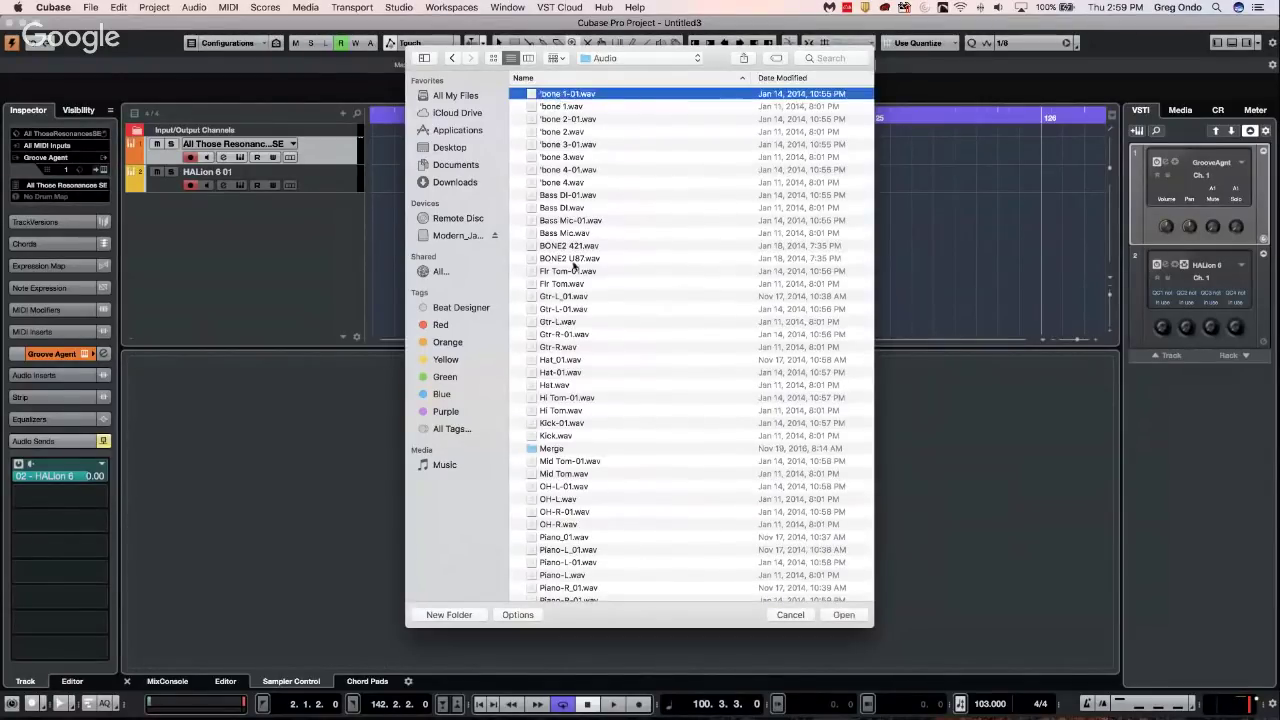
scroll(576, 344, down, 5)
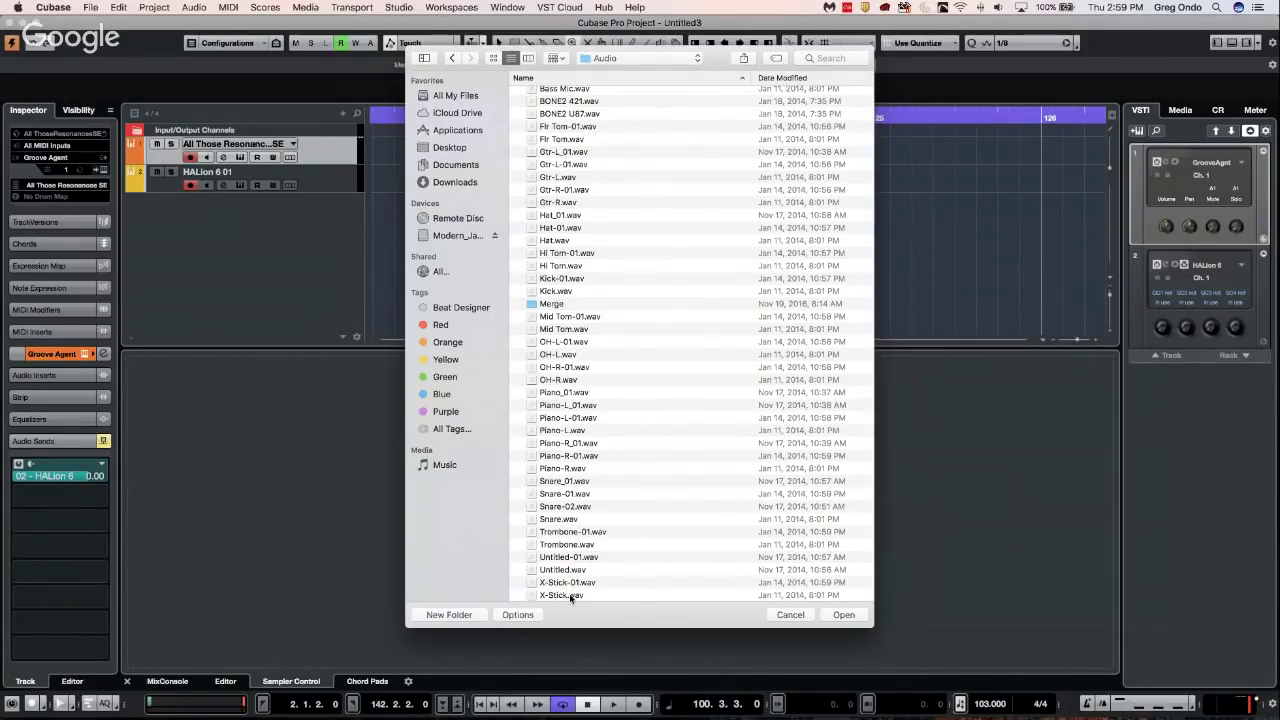
key(super+a)
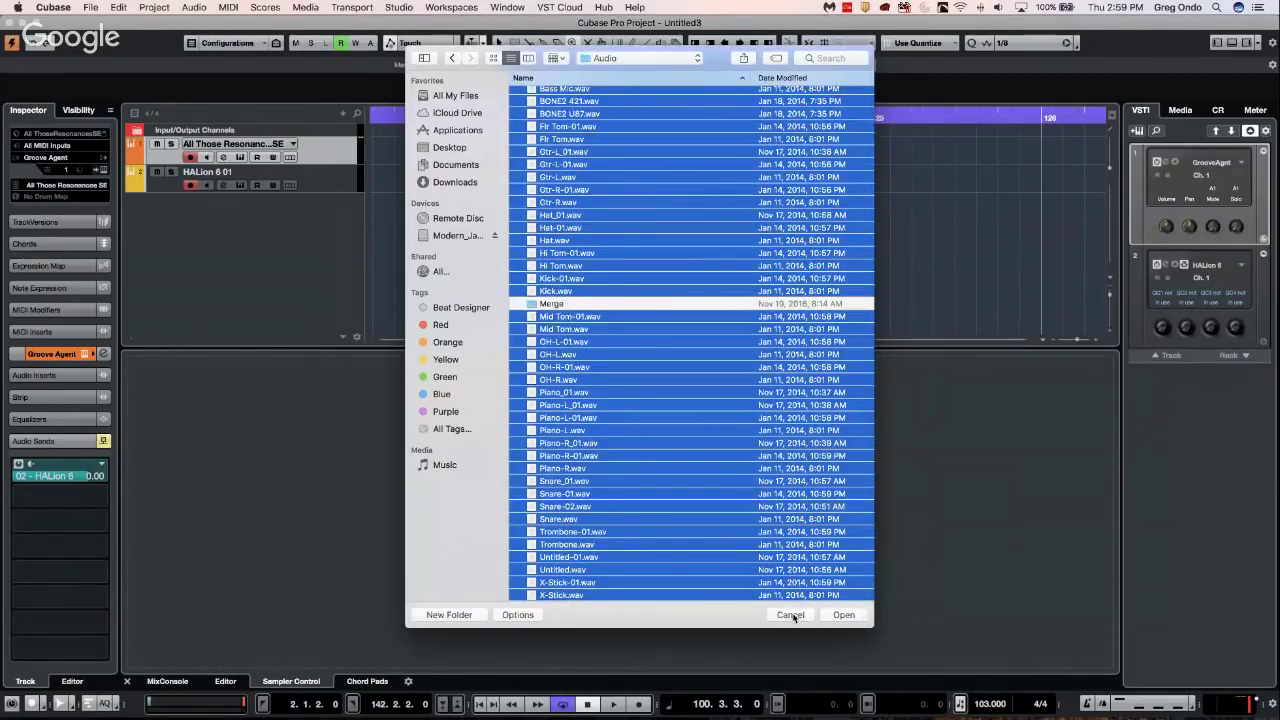
click(844, 615)
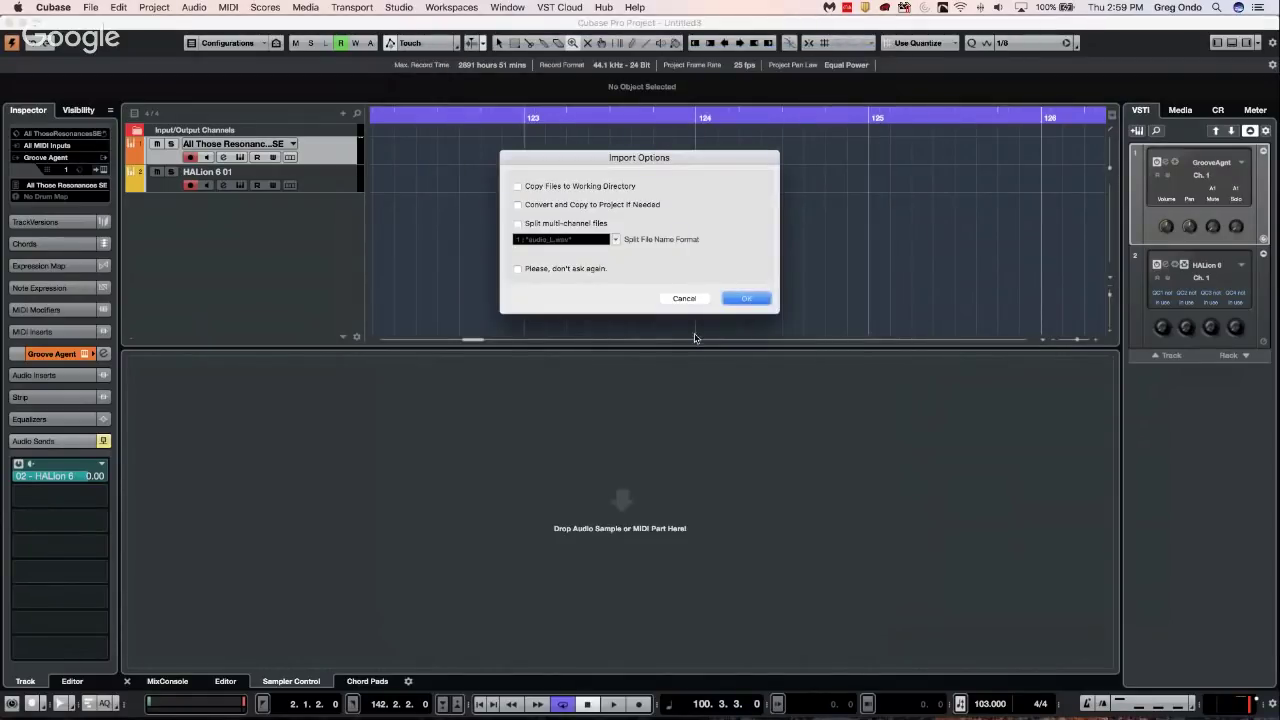
click(750, 299)
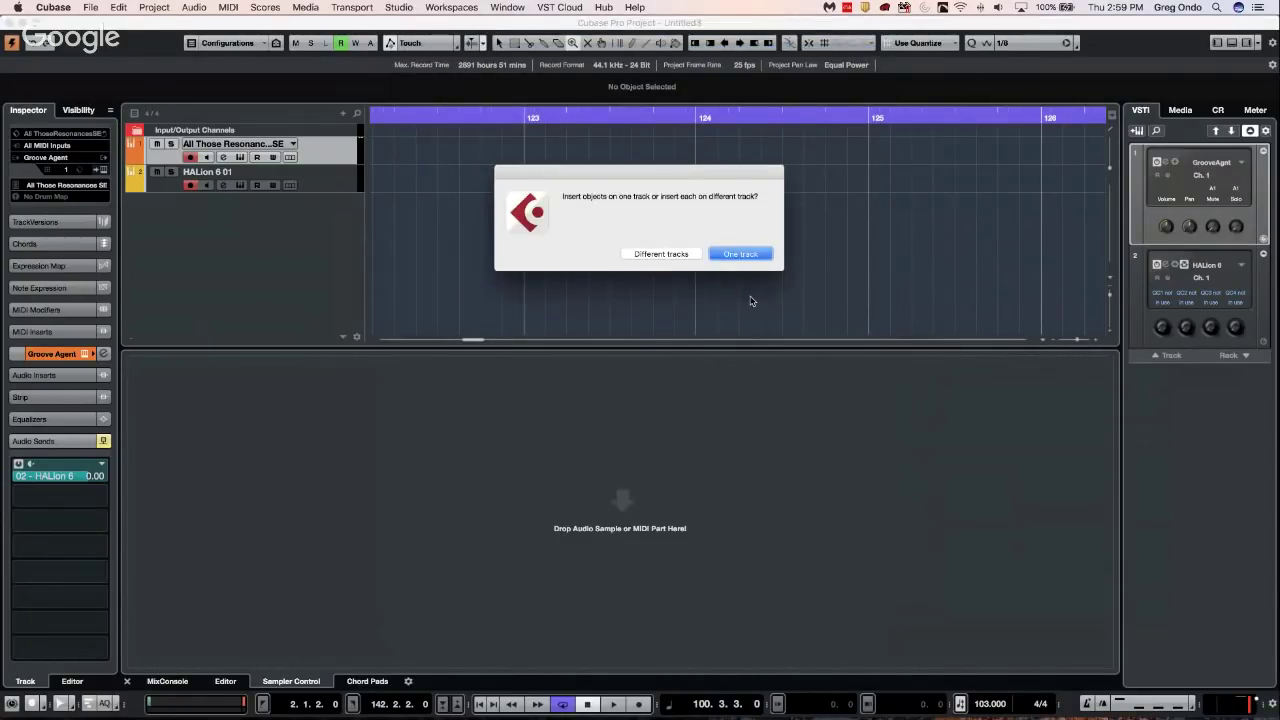
click(670, 255)
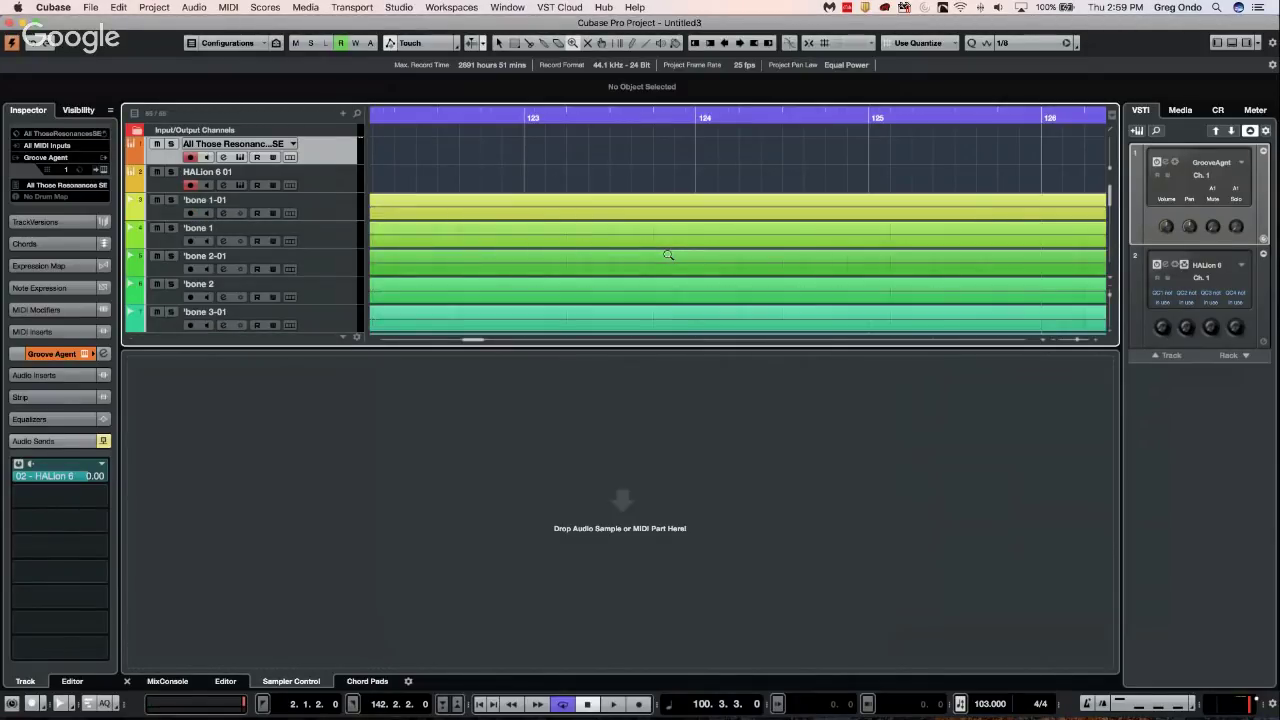
scroll(319, 216, down, 1)
scroll(319, 216, down, 5)
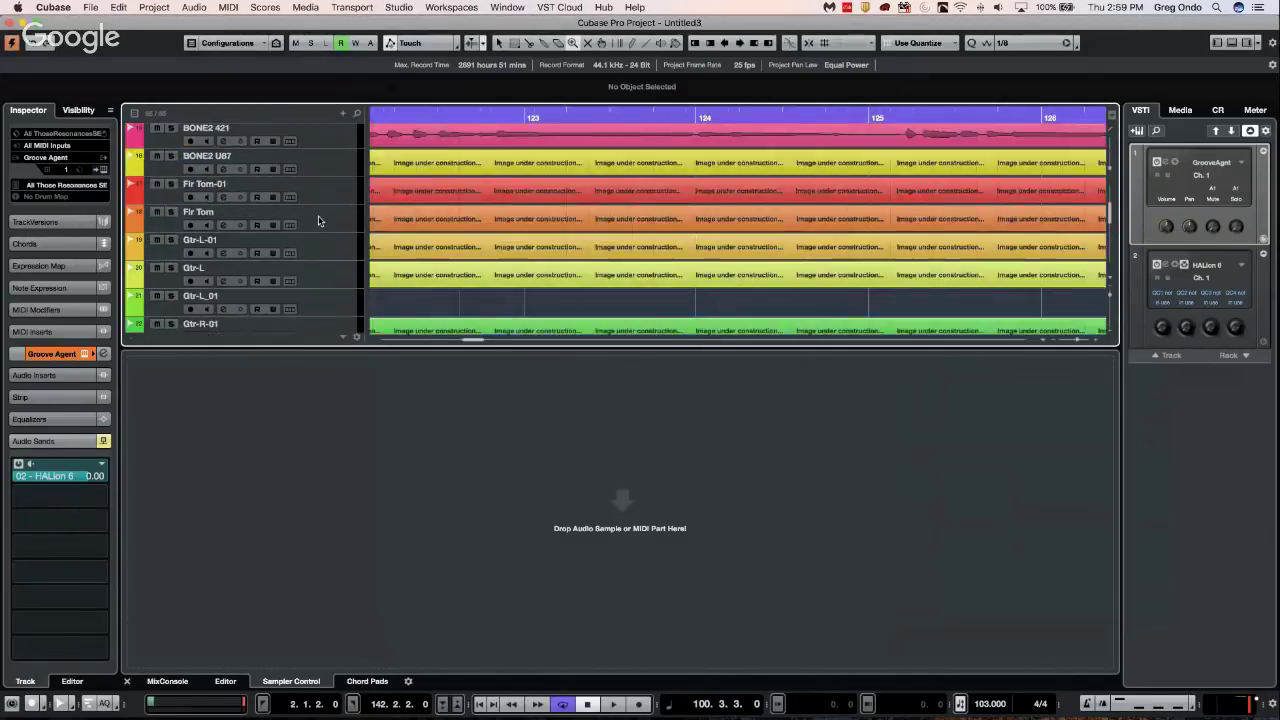
scroll(319, 216, up, 5)
Start a new project from the Empty template and choose the Desktop as its location
click(88, 7)
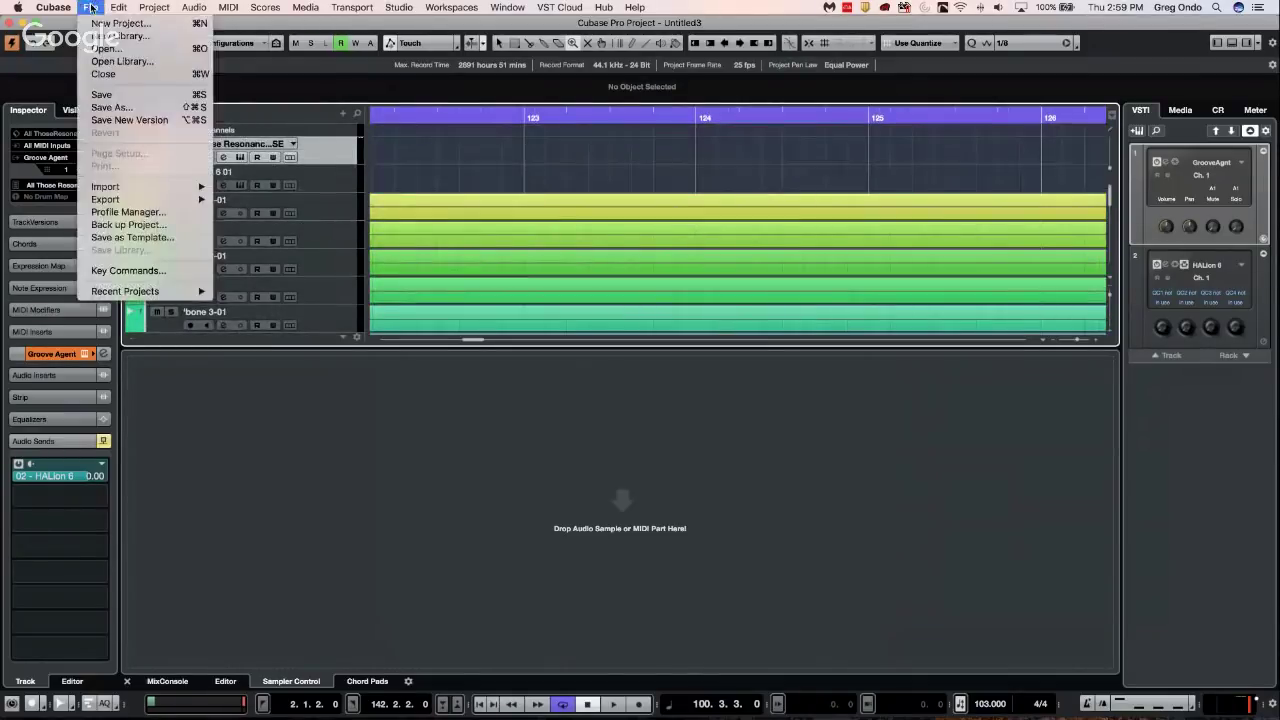
click(255, 45)
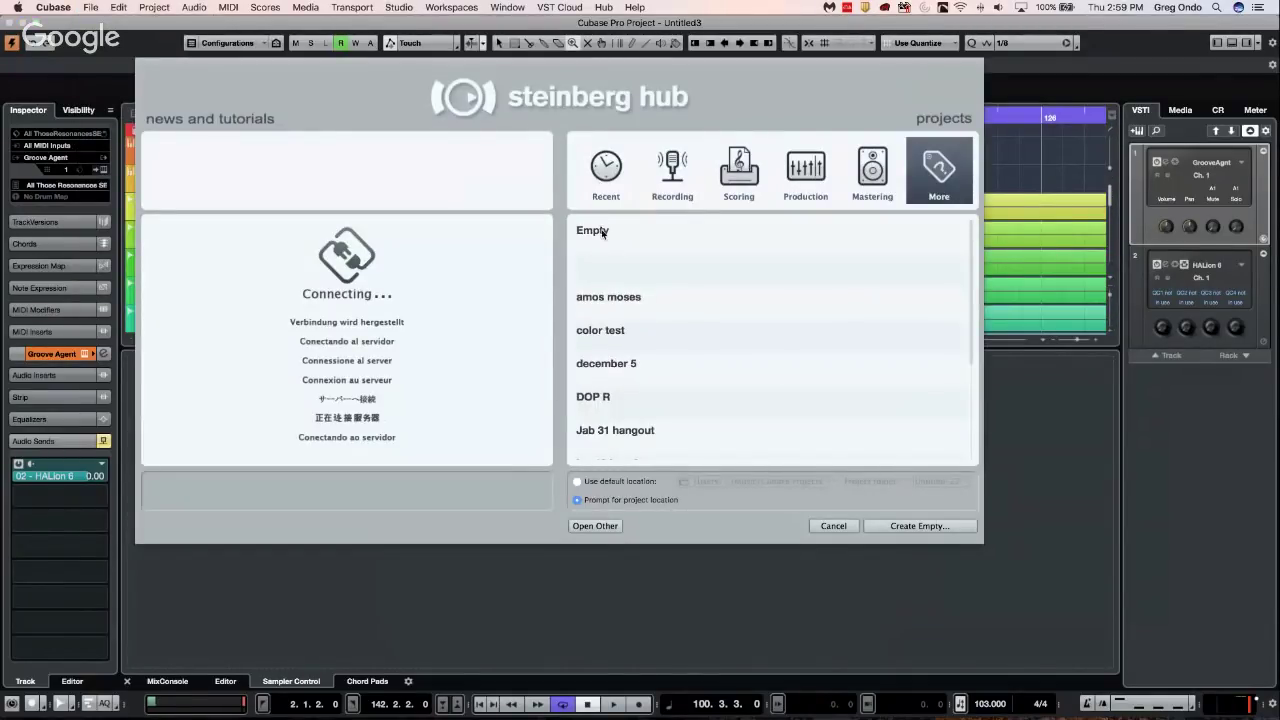
double_click(602, 234)
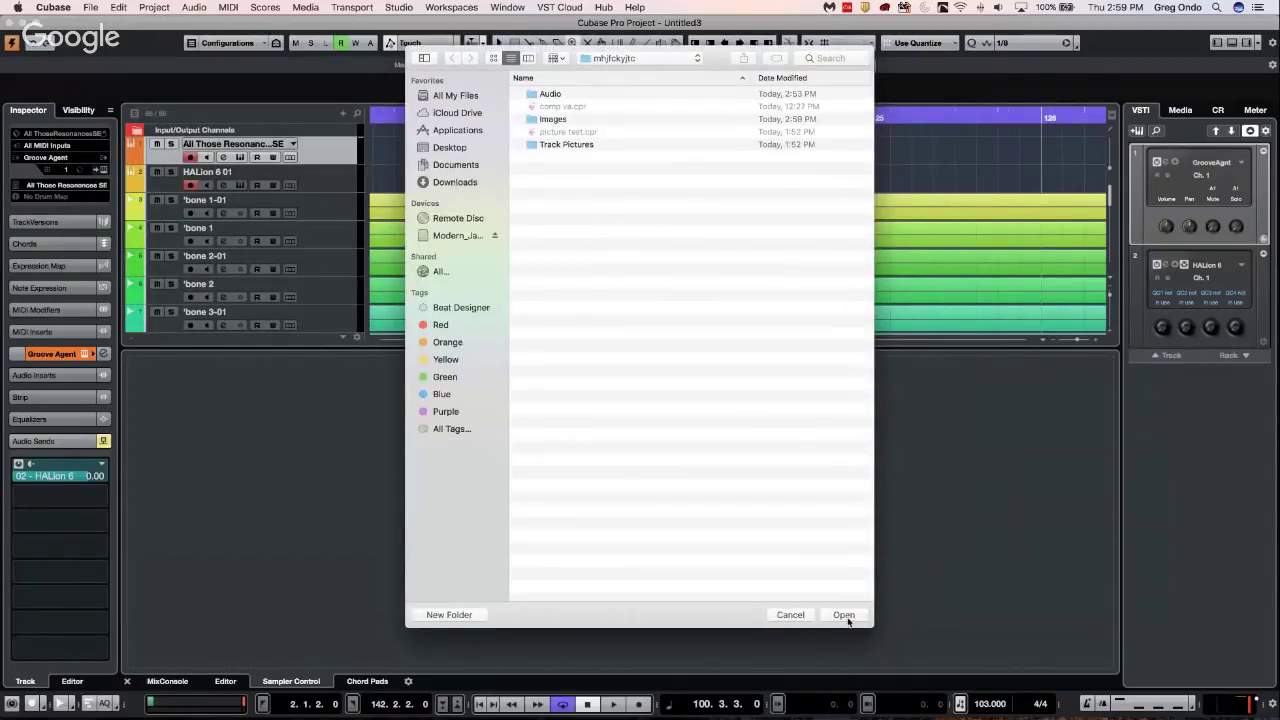
click(636, 60)
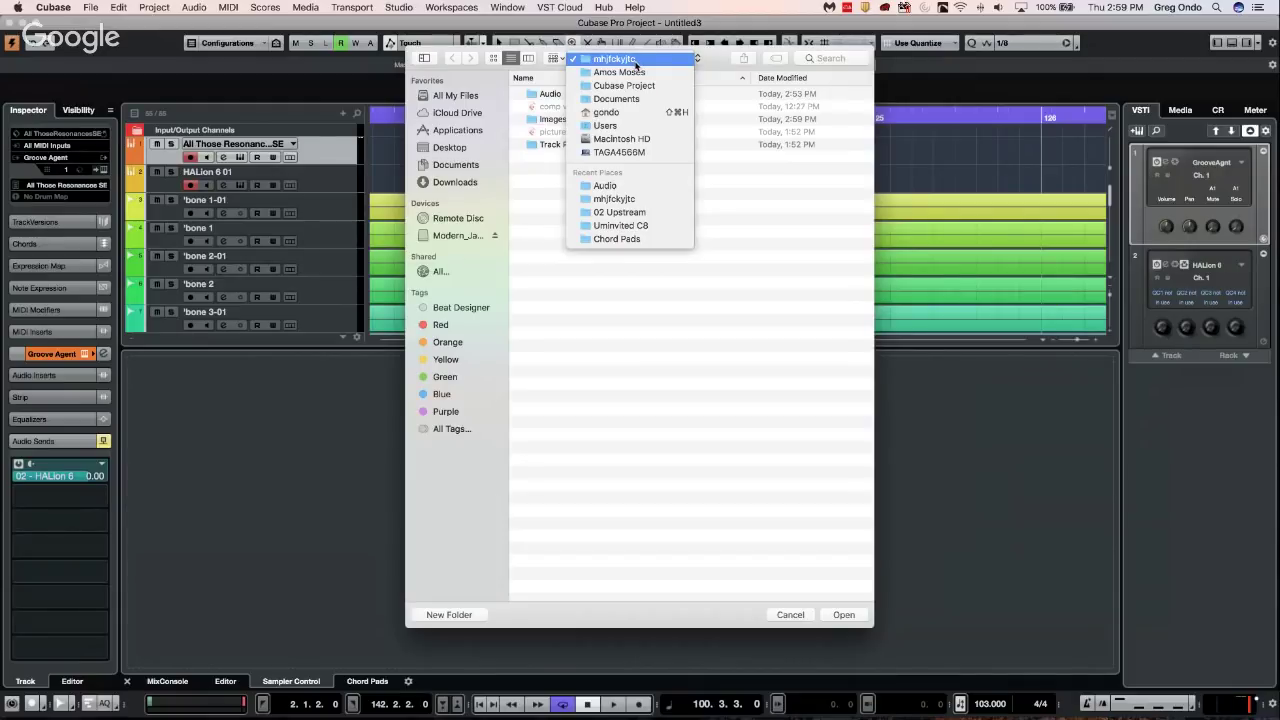
click(460, 150)
click(460, 150)
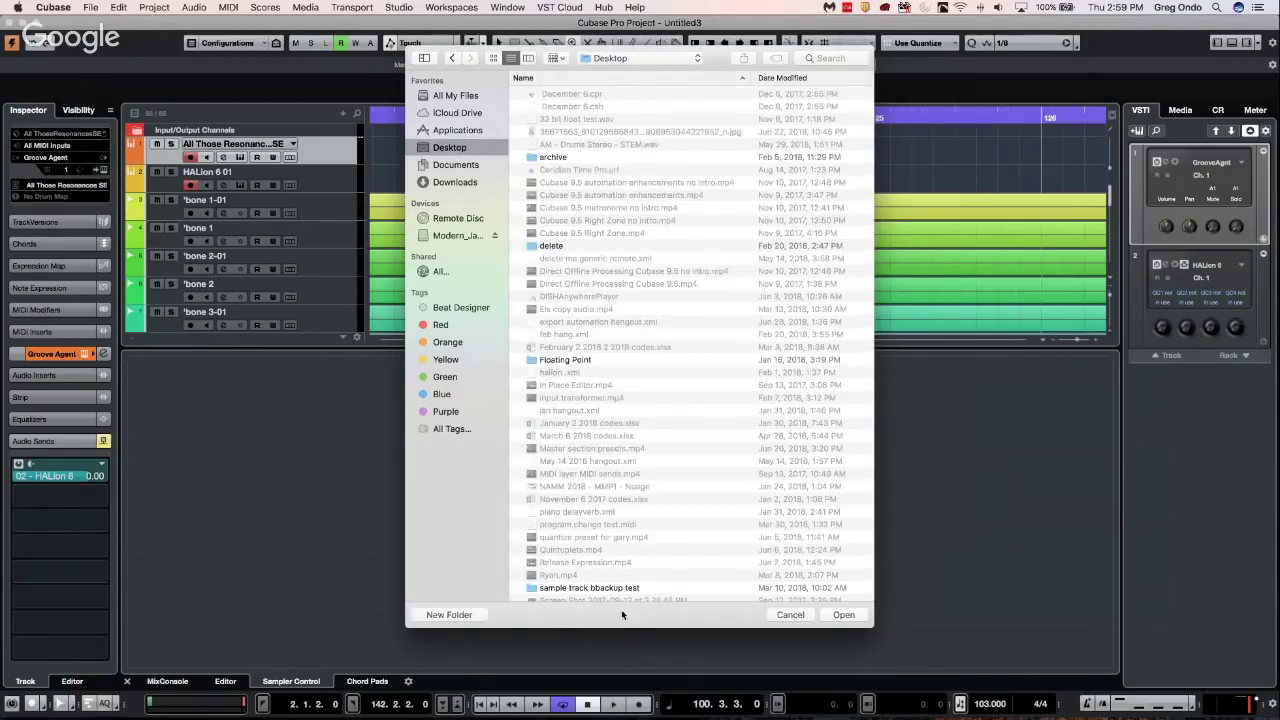
Create a folder named "audio name test import" on the Desktop and open the new empty project in it
click(449, 614)
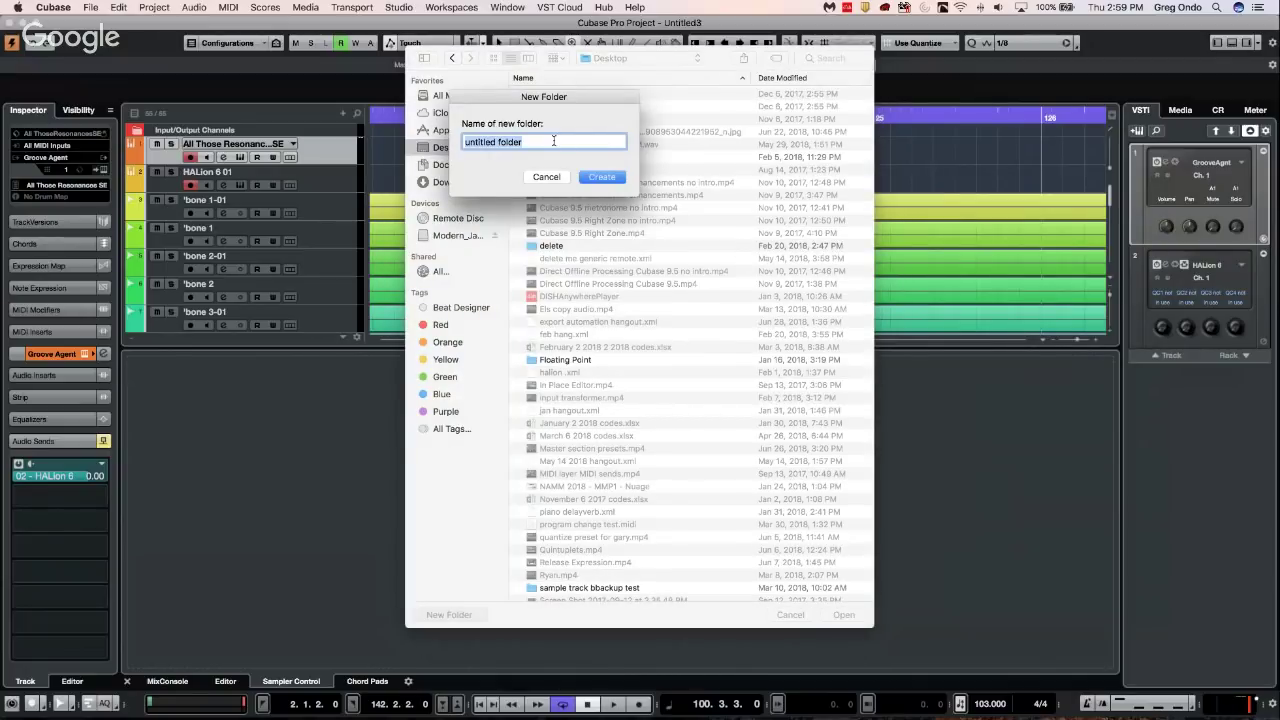
text(audio name test imp)
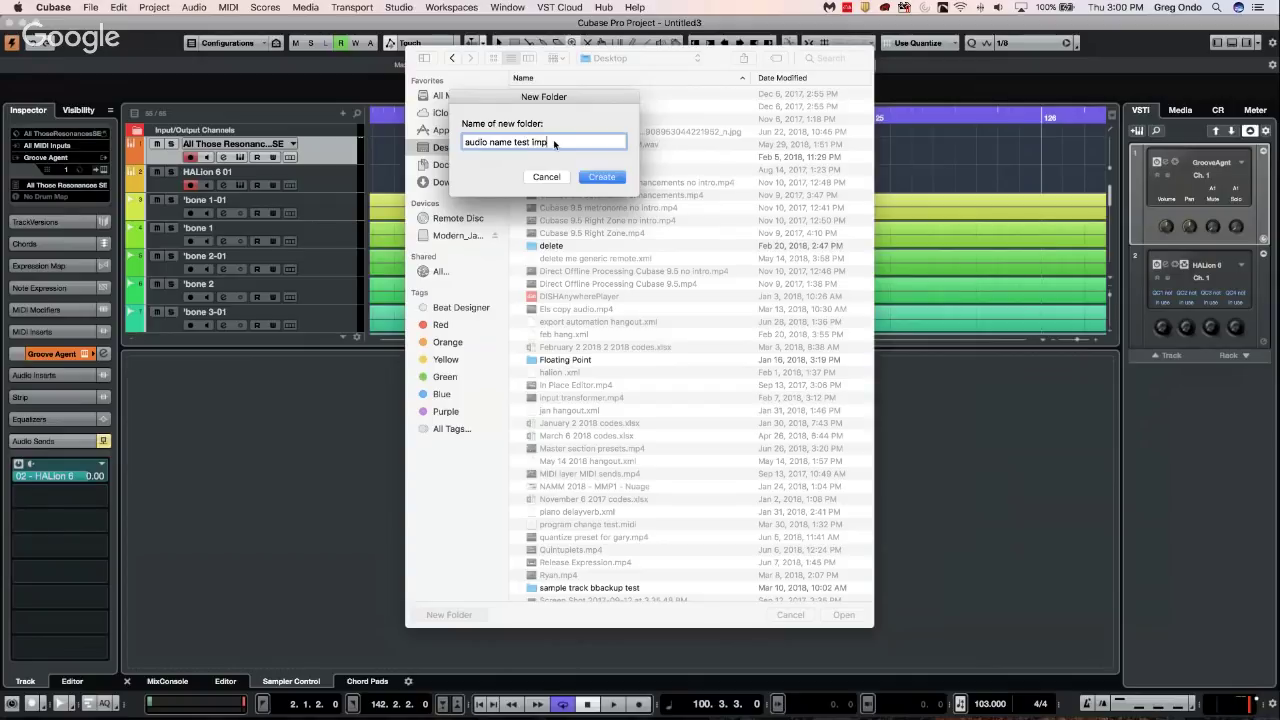
text(ort)
key(Return)
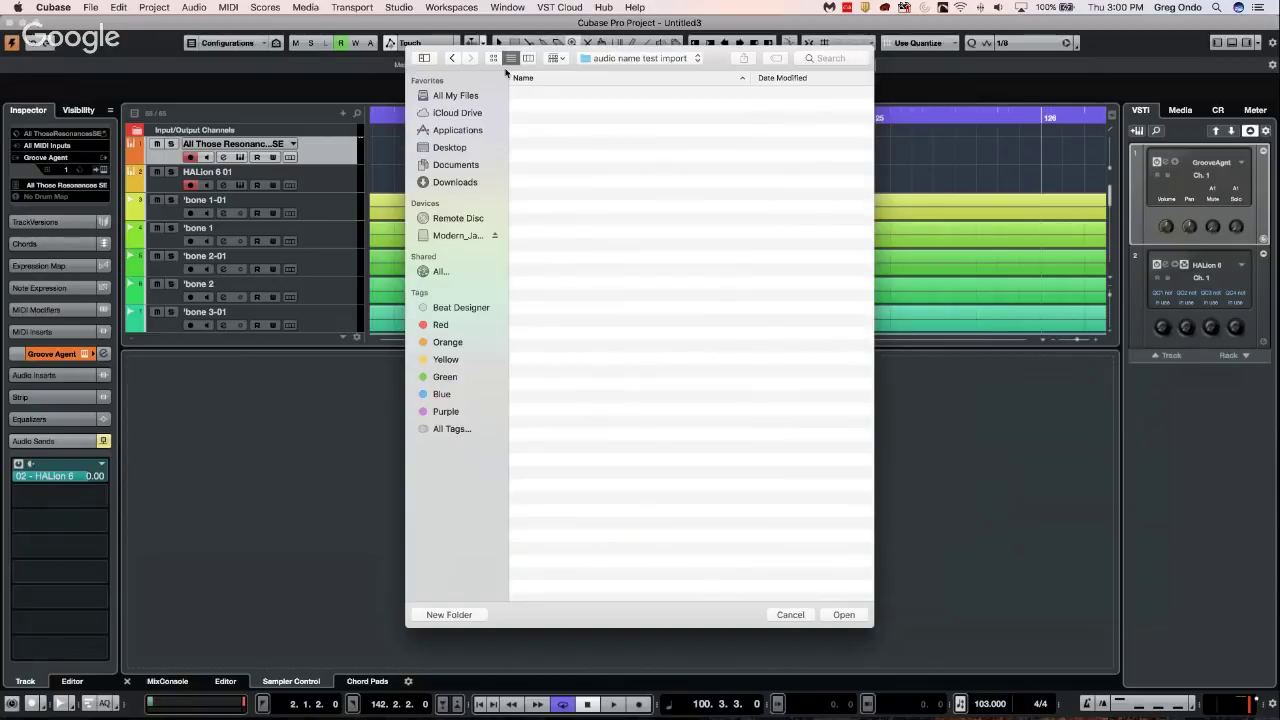
click(846, 614)
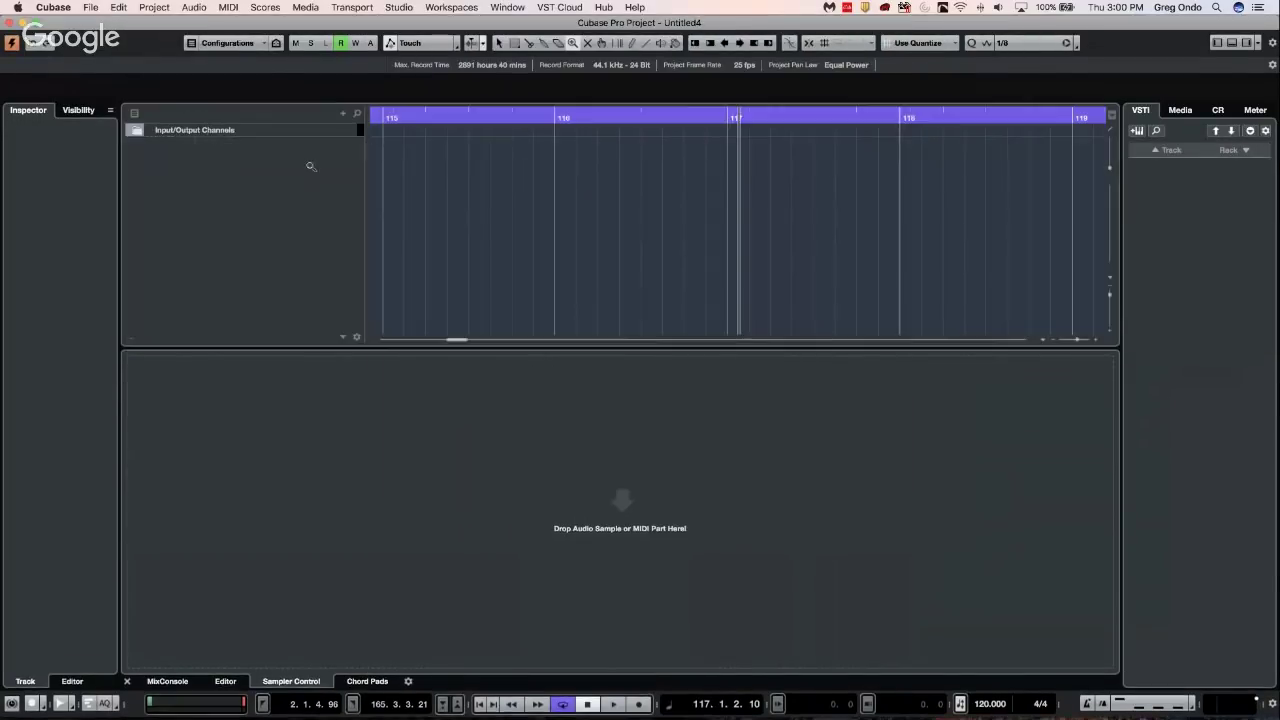
Add 16 mono audio tracks routed to the Stereo output
right_click(289, 168)
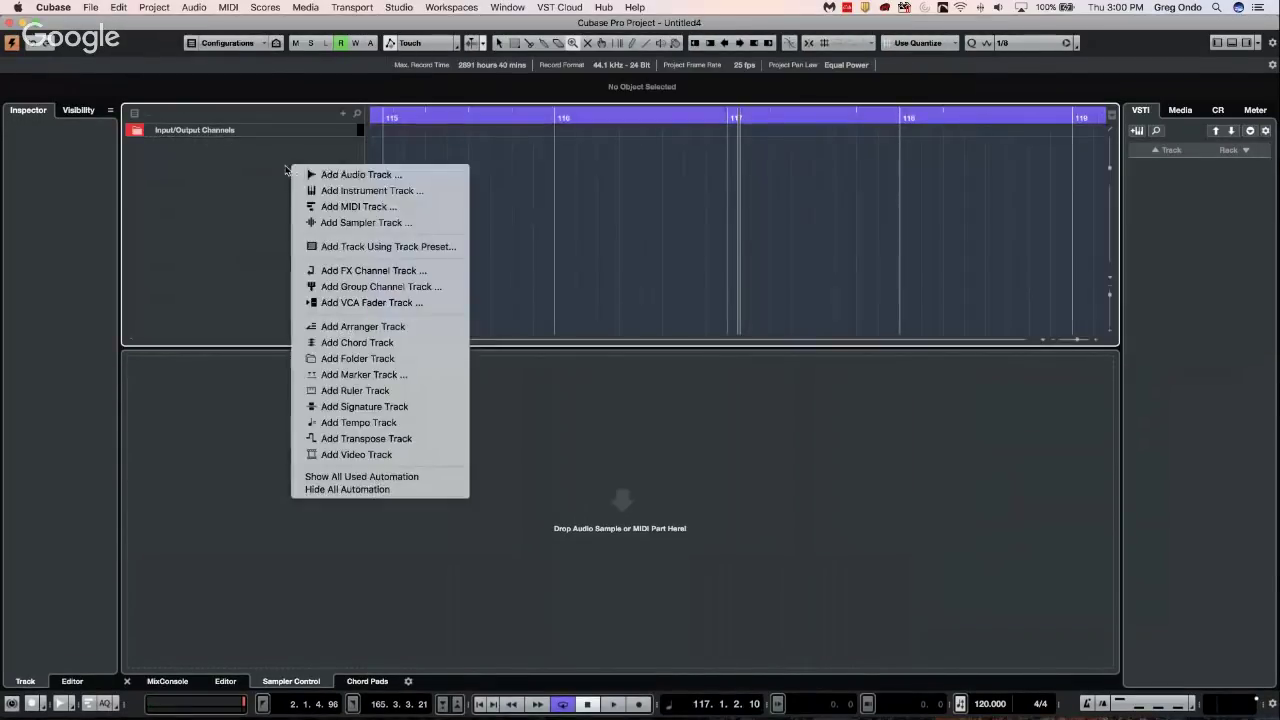
click(366, 177)
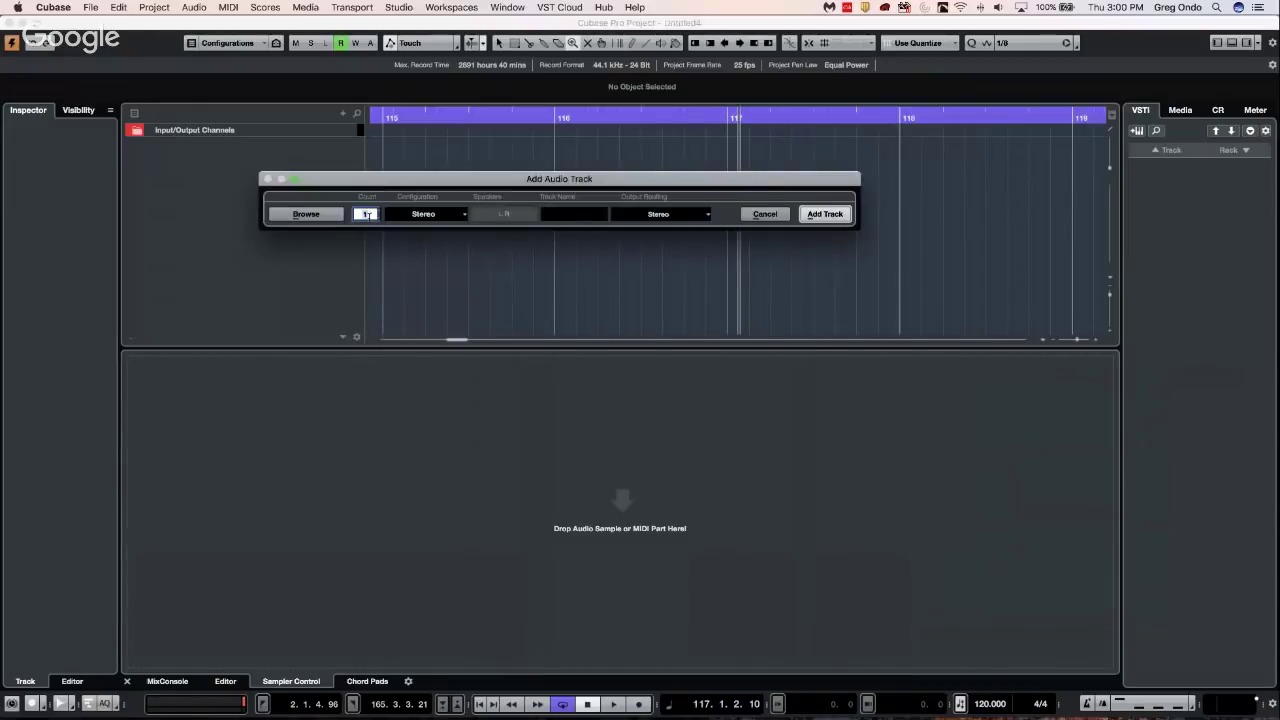
click(433, 214)
click(431, 203)
click(378, 212)
click(378, 212)
click(378, 212)
click(378, 212)
click(378, 212)
click(378, 212)
click(378, 212)
click(822, 213)
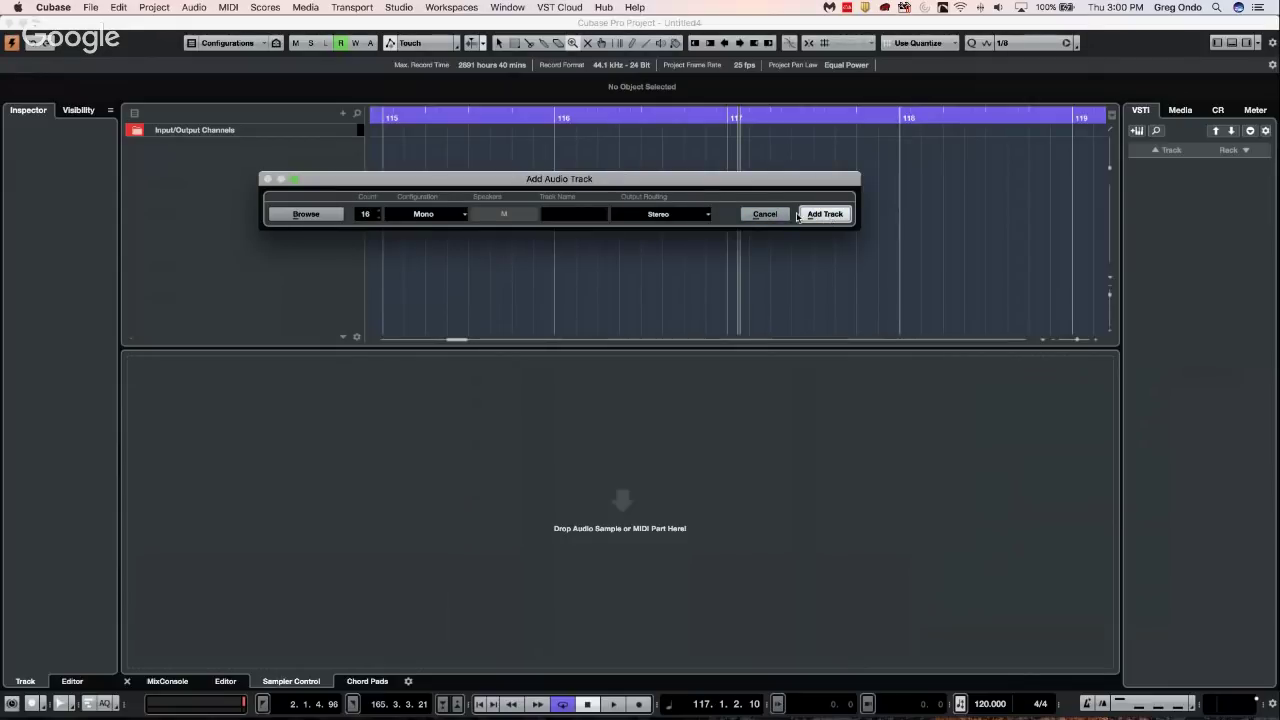
Rename the first seven audio tracks in sequence as 1, 2, 3, 4, 5, 6 and 7
double_click(222, 144)
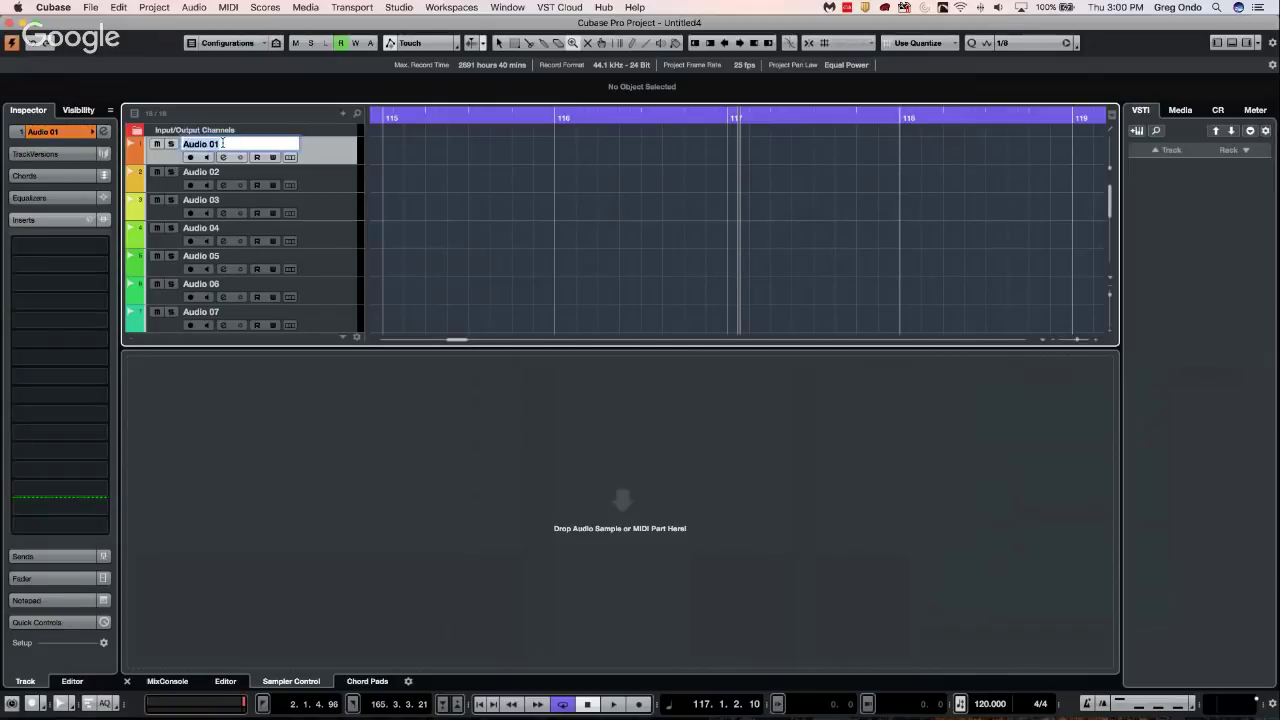
text(1)
key(Tab)
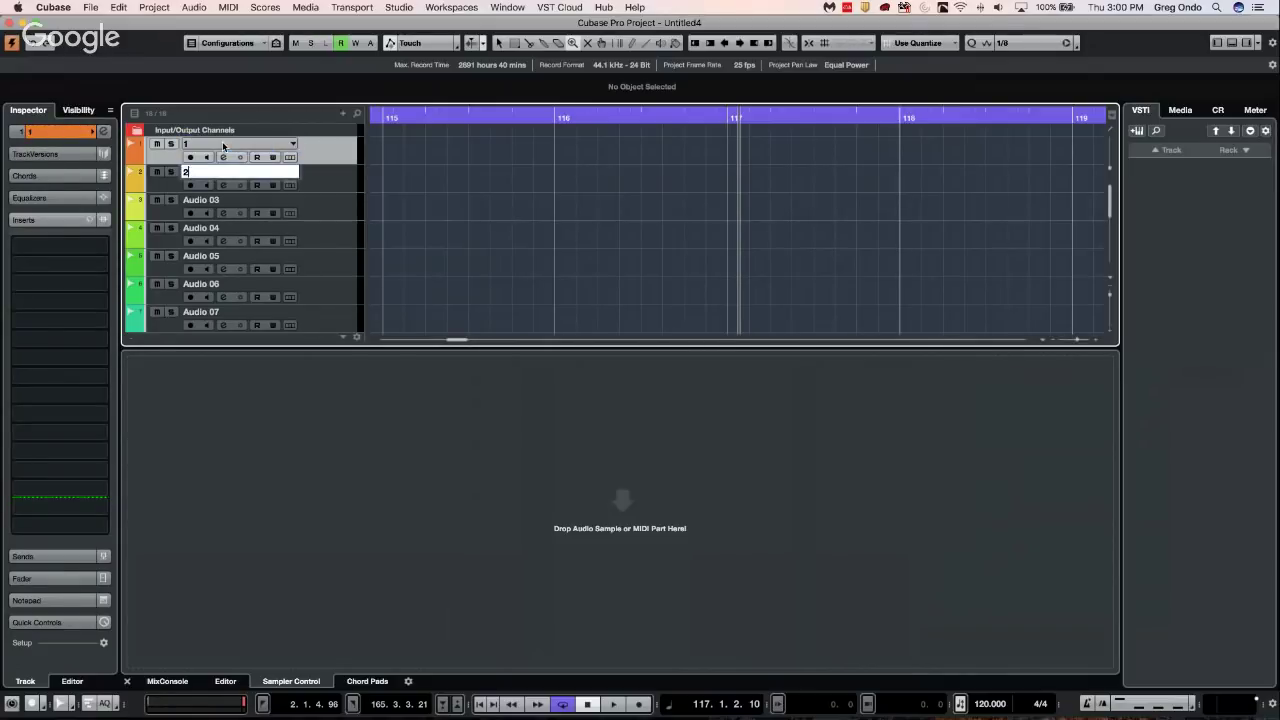
text(2)
key(Tab)
text(3)
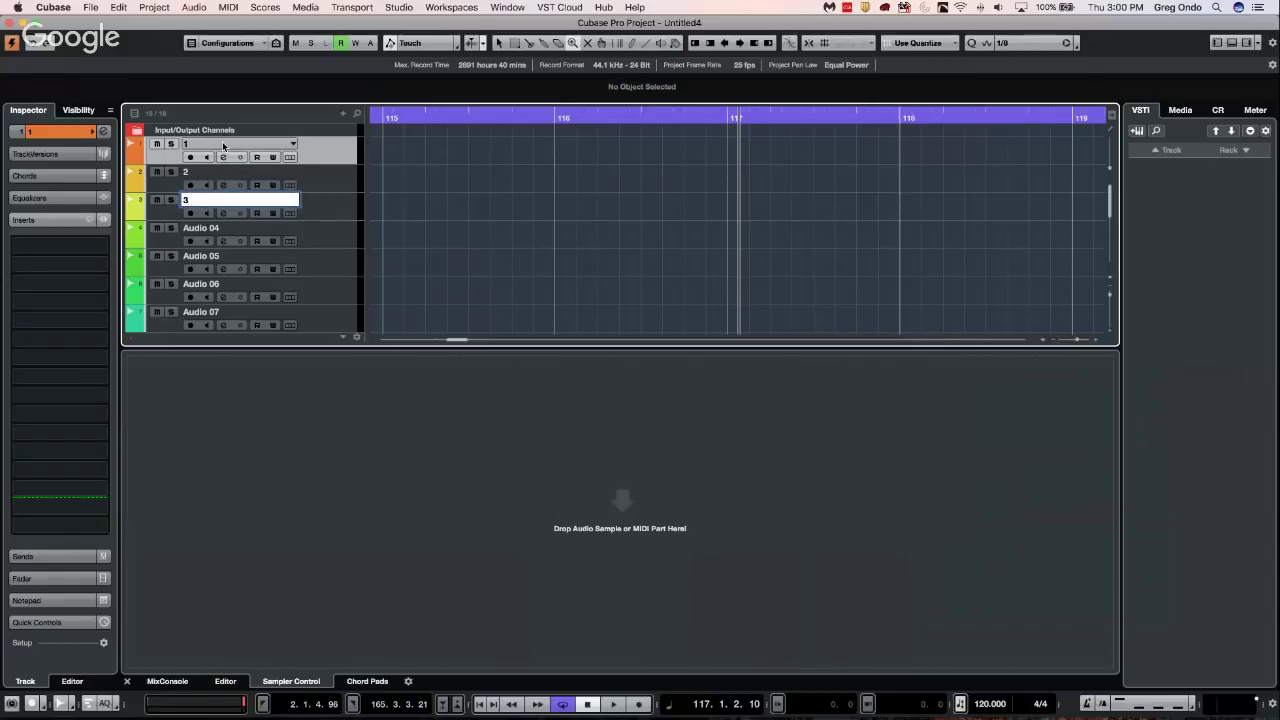
key(Tab)
text(4)
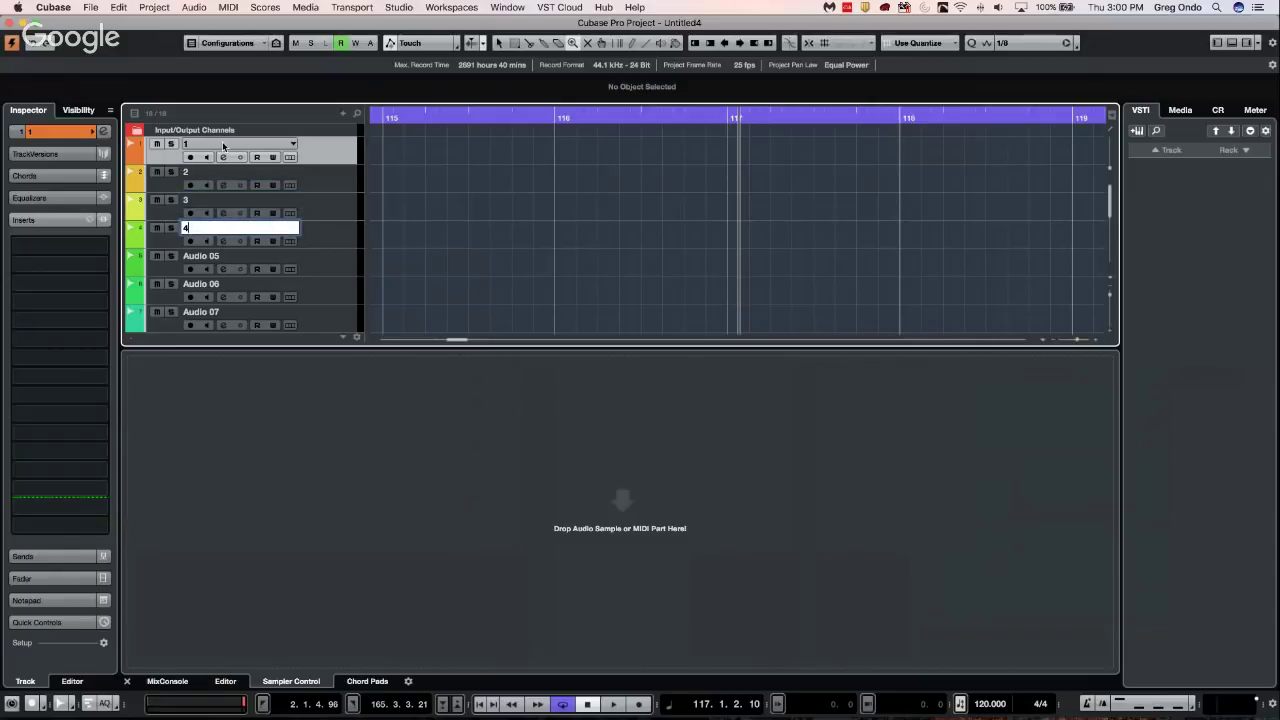
key(Tab)
text(5)
key(Tab)
text(6)
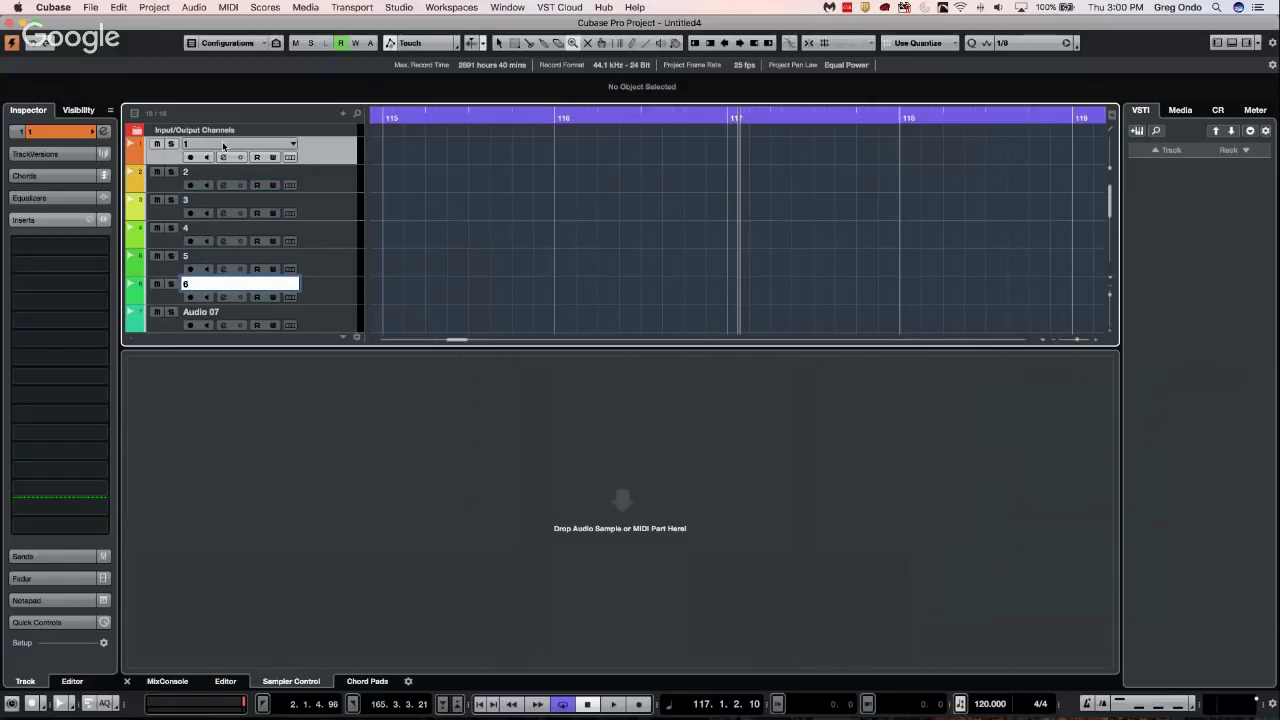
key(Tab)
text(7)
Rename the eighth audio track as 8
key(Tab)
key(8)
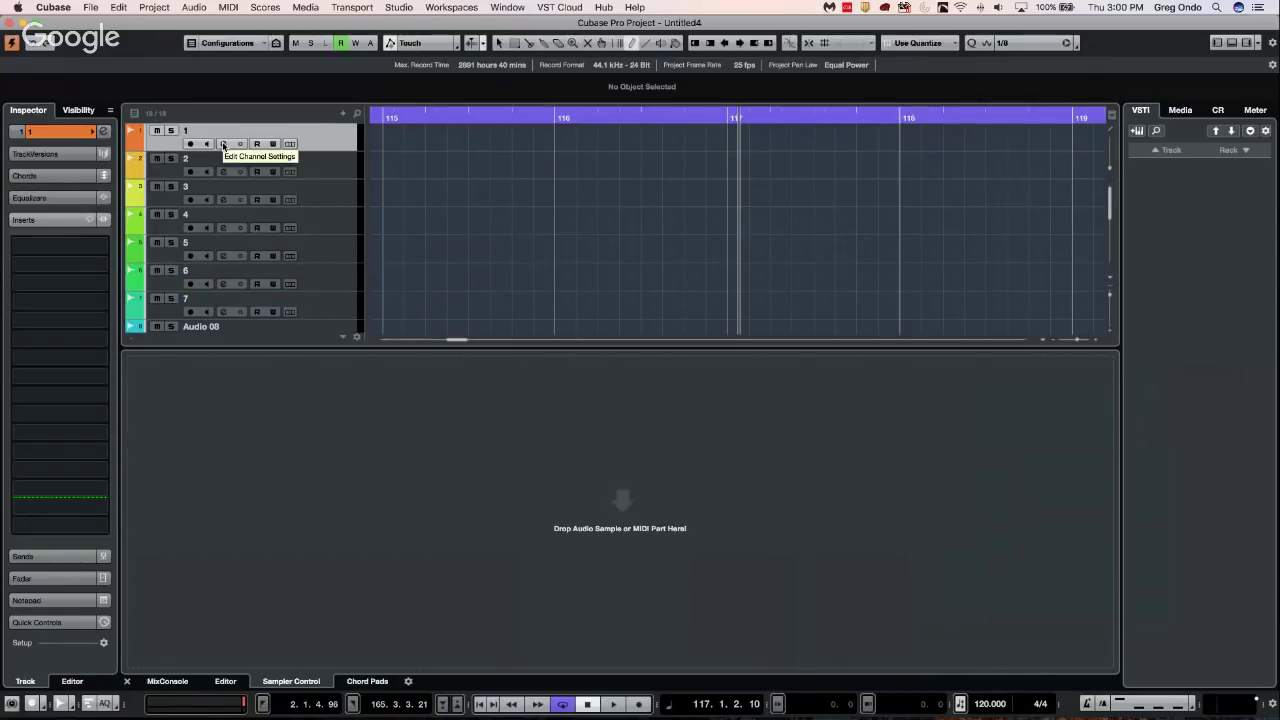
click(214, 327)
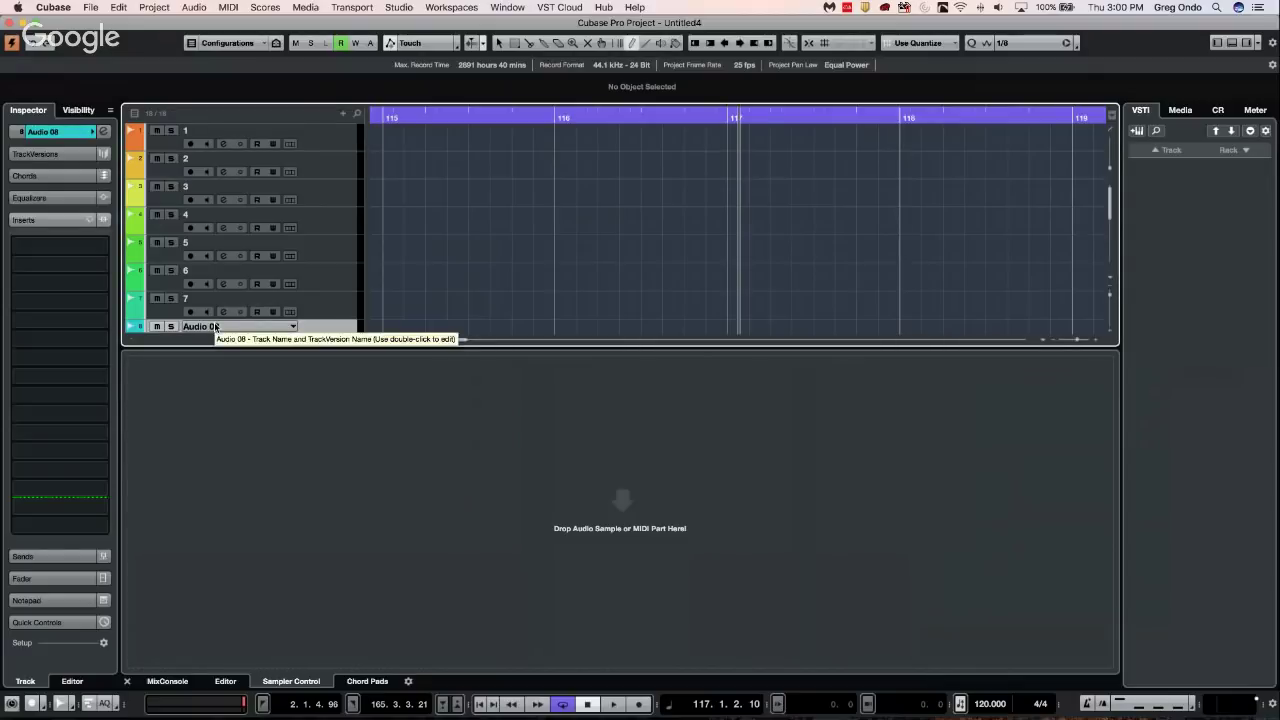
double_click(214, 327)
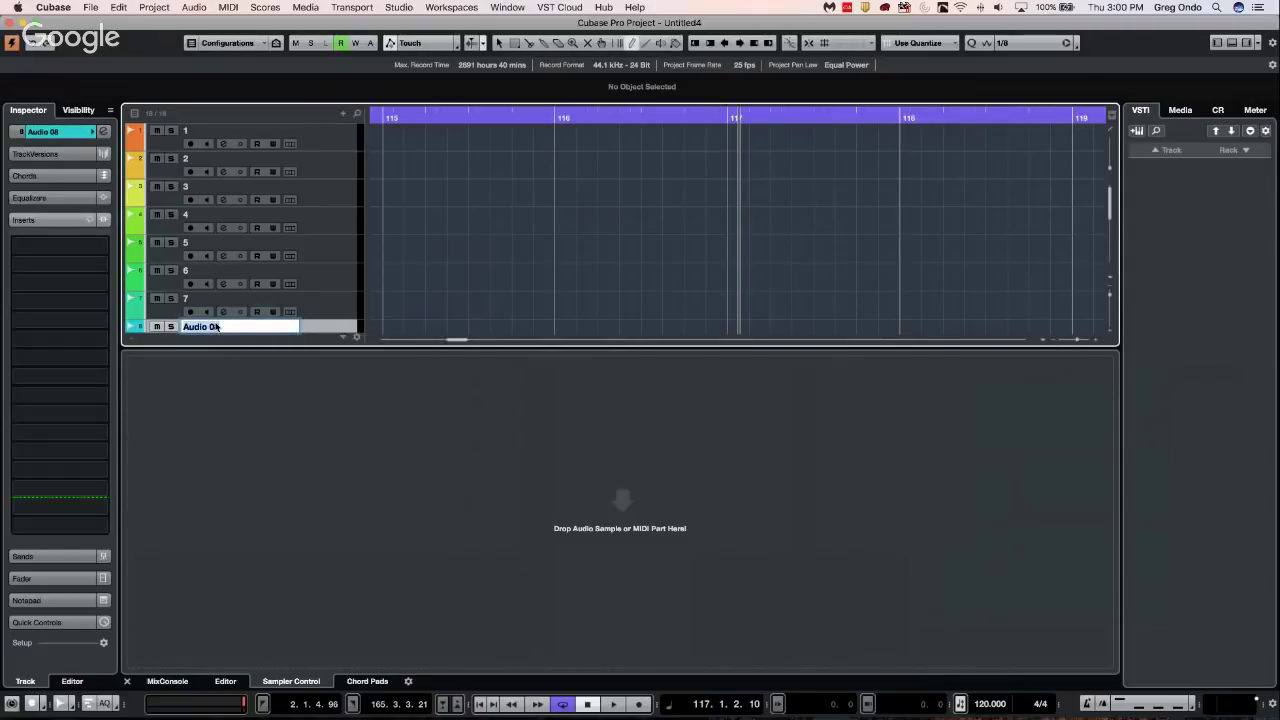
text(8)
key(Return)
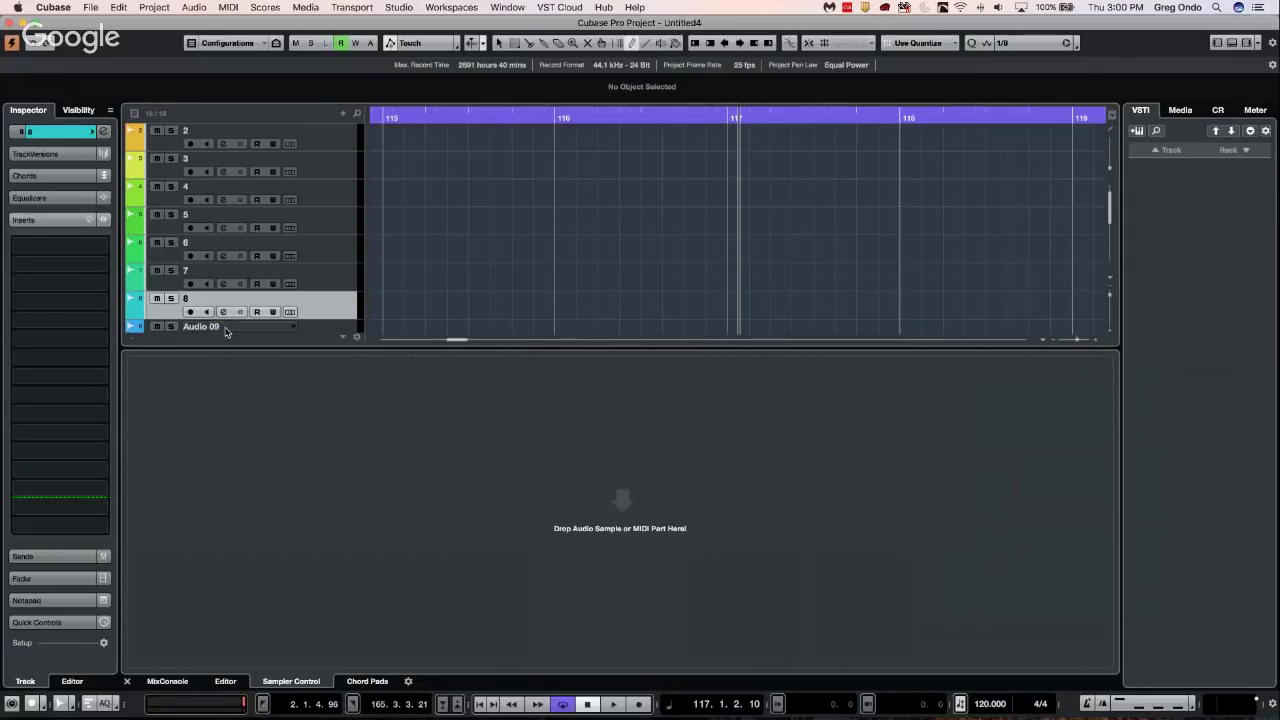
Rename the ninth, tenth and eleventh audio tracks as a, b and c
click(226, 330)
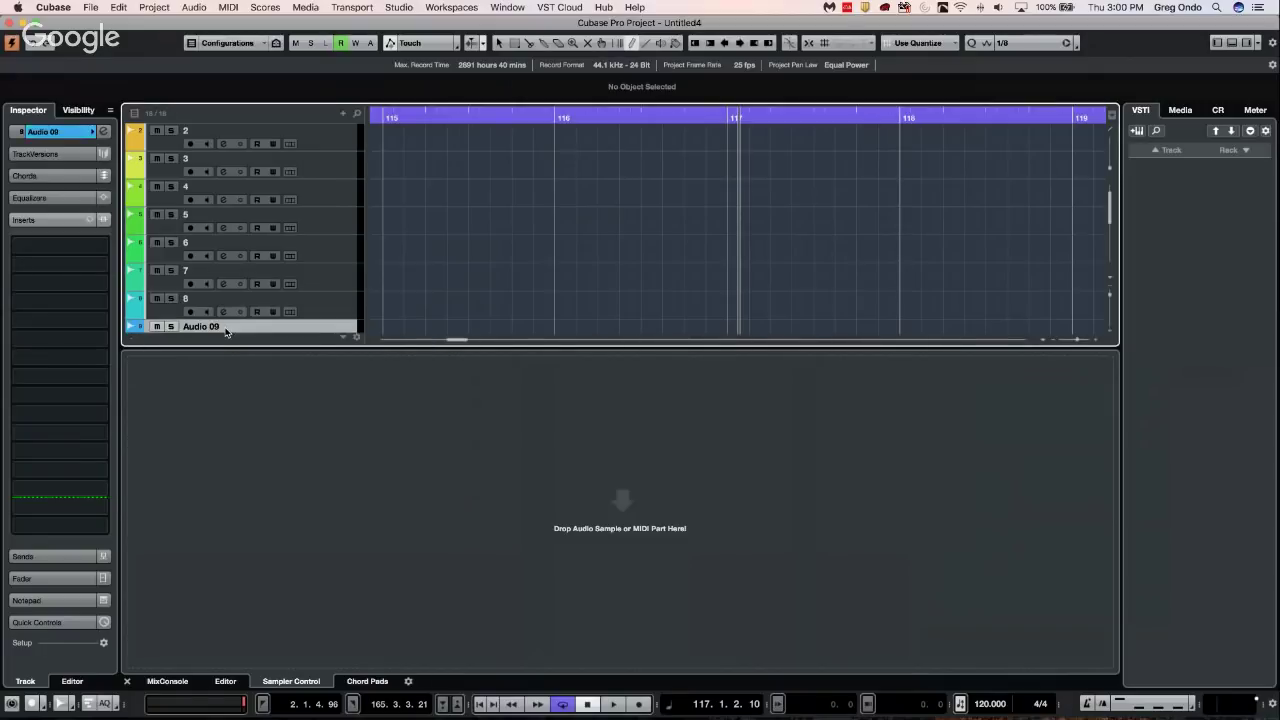
double_click(226, 327)
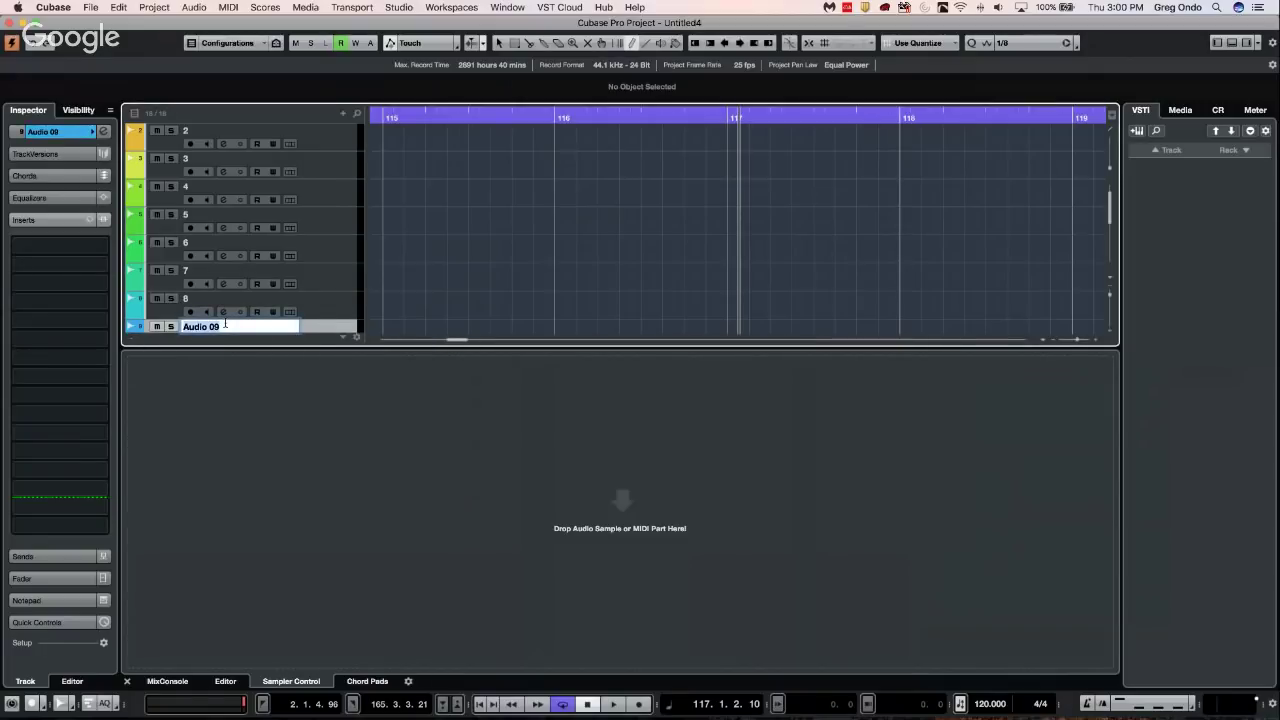
text(a)
key(Return)
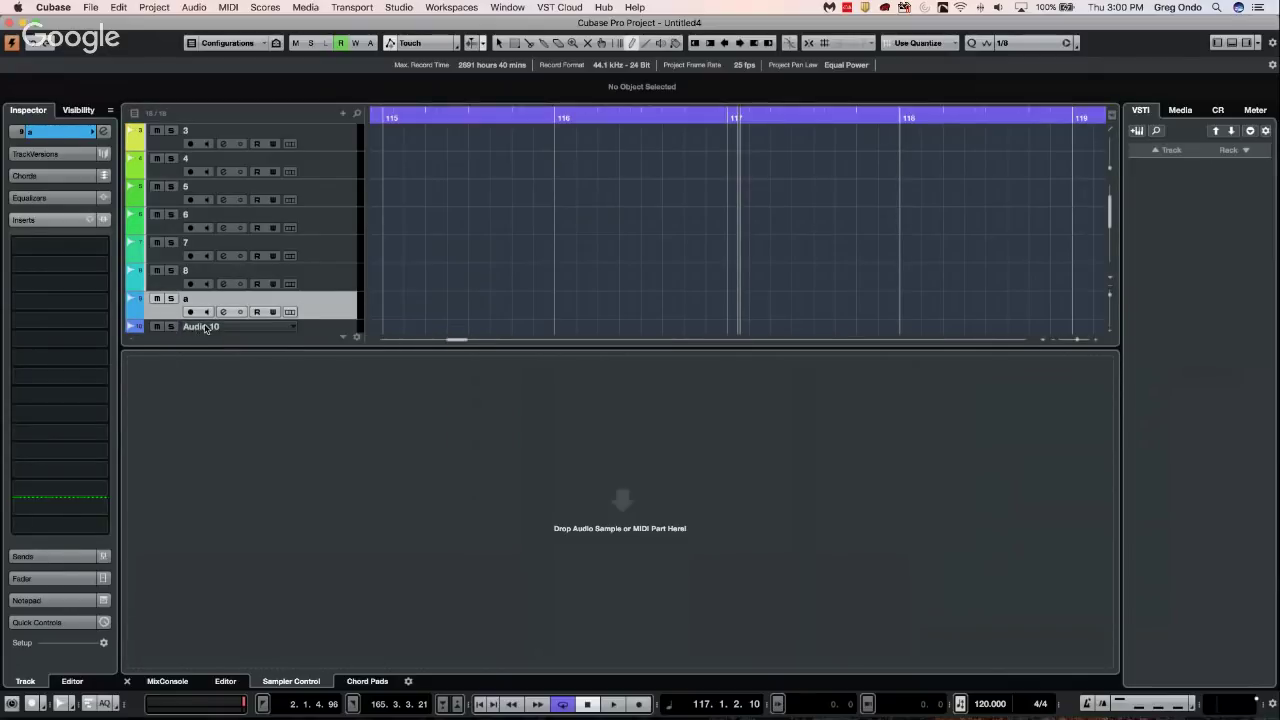
double_click(200, 327)
text(b)
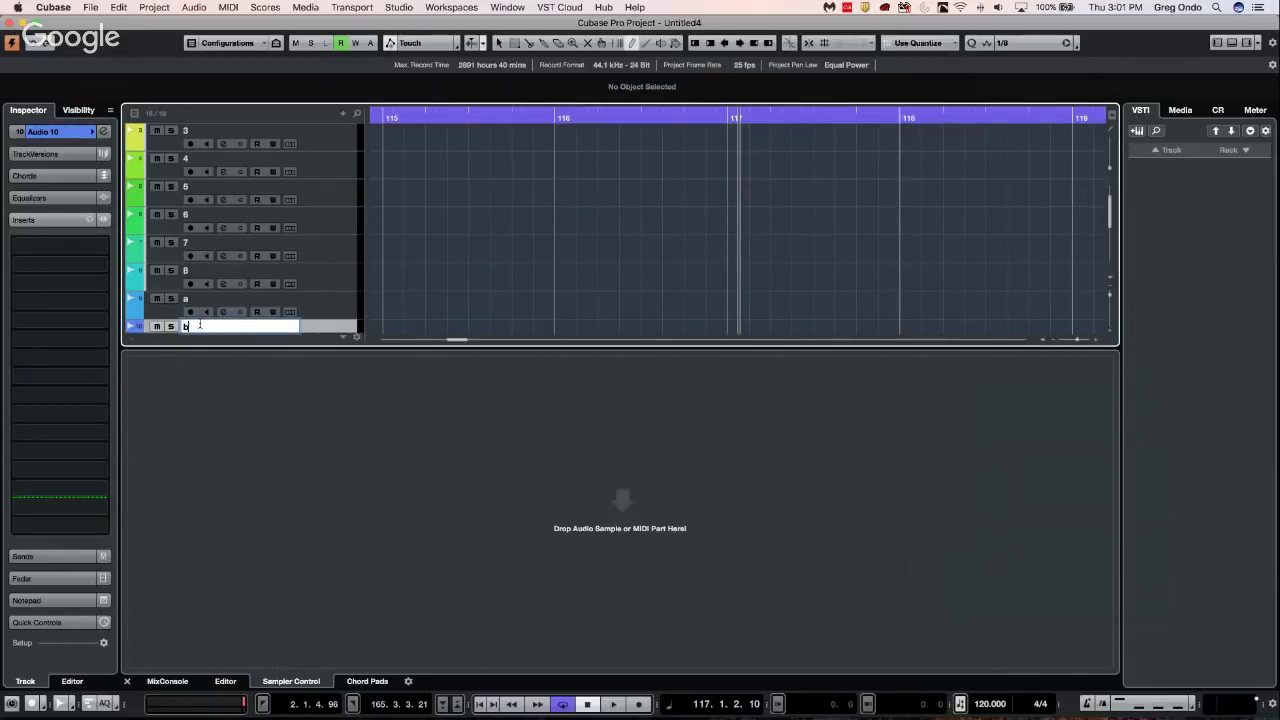
key(Return)
scroll(237, 317, down, 5)
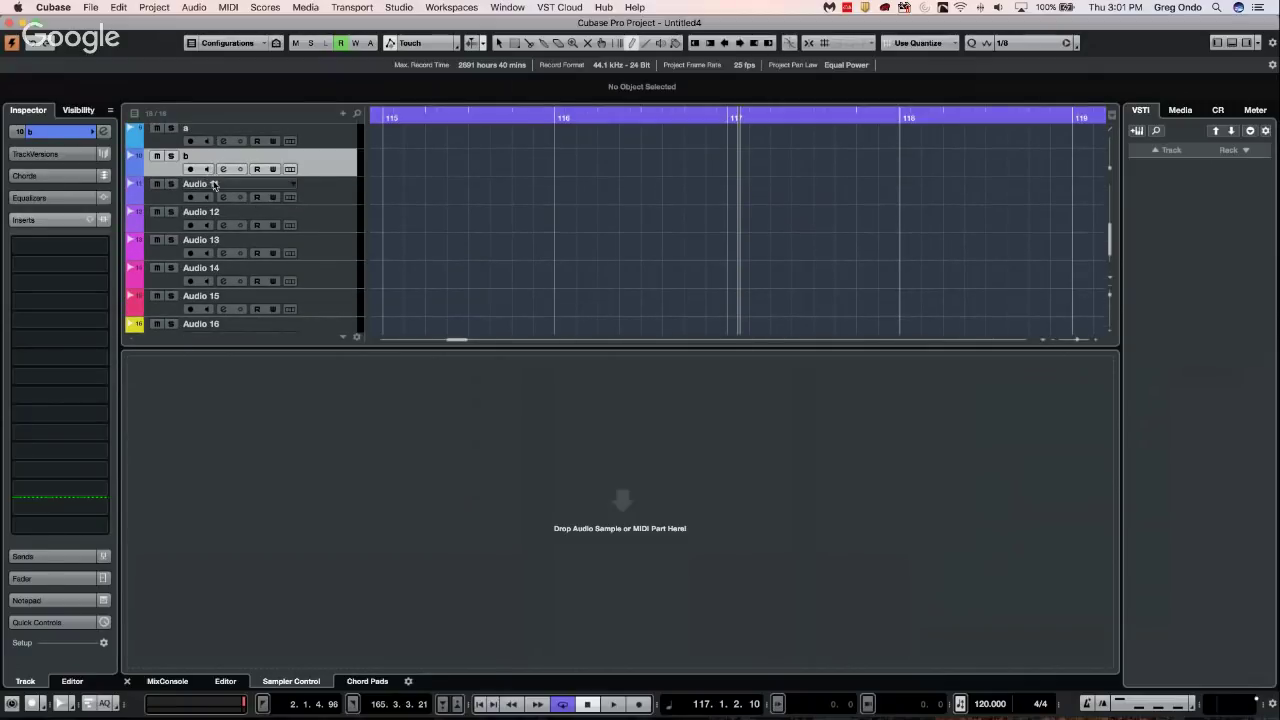
double_click(213, 184)
text(c)
key(Return)
Rename the last five audio tracks, 12 to 16, in sequence as d, e, f, g and h
double_click(222, 211)
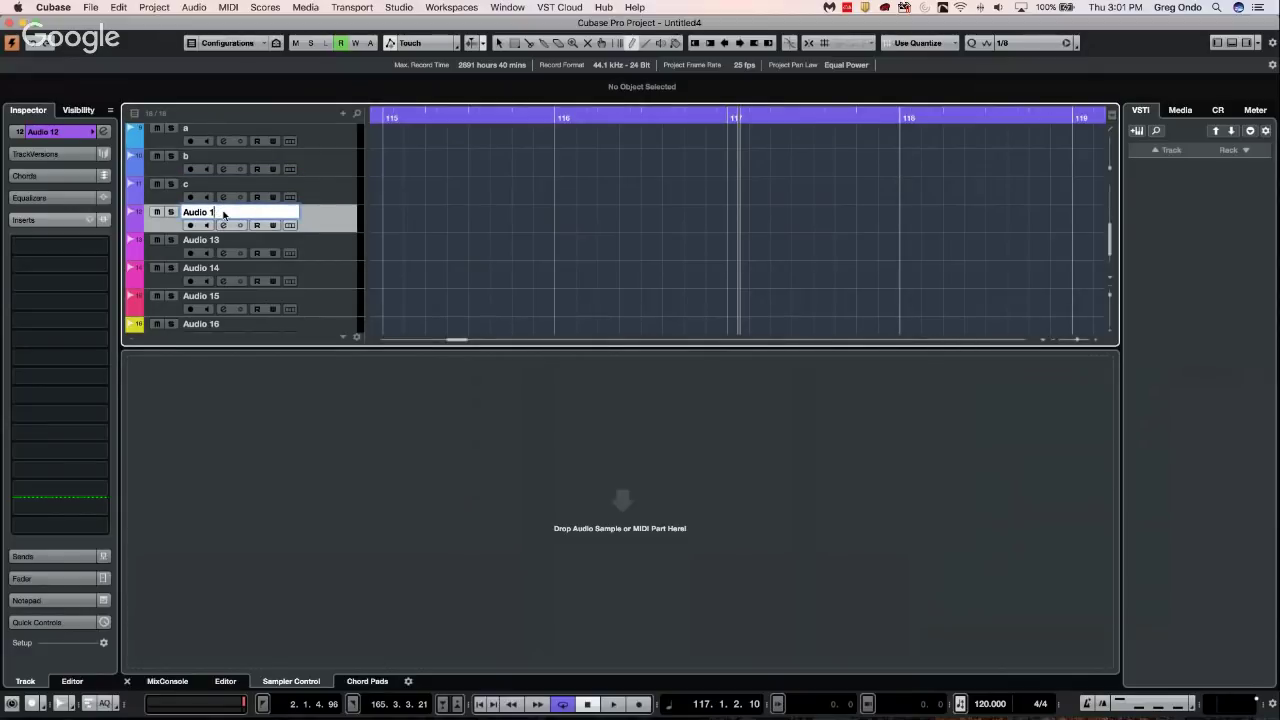
key(BackSpace)
key(BackSpace)
key(BackSpace)
key(Tab)
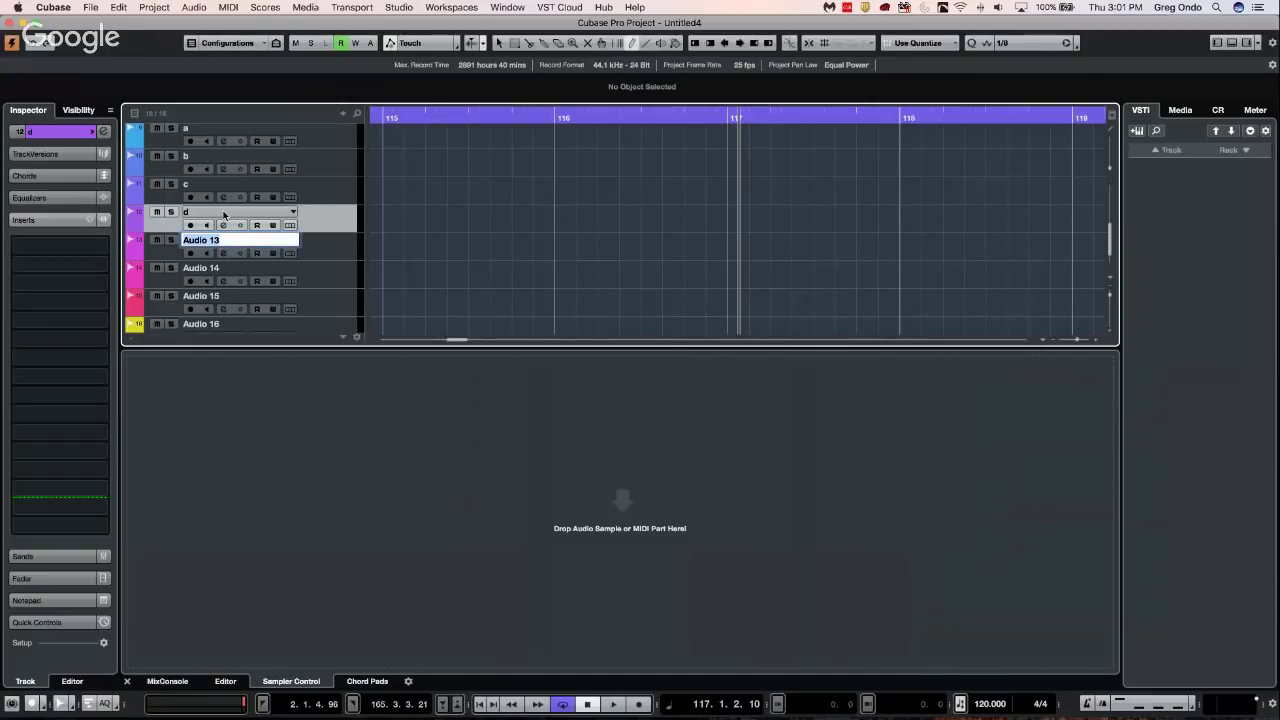
text(e)
key(Tab)
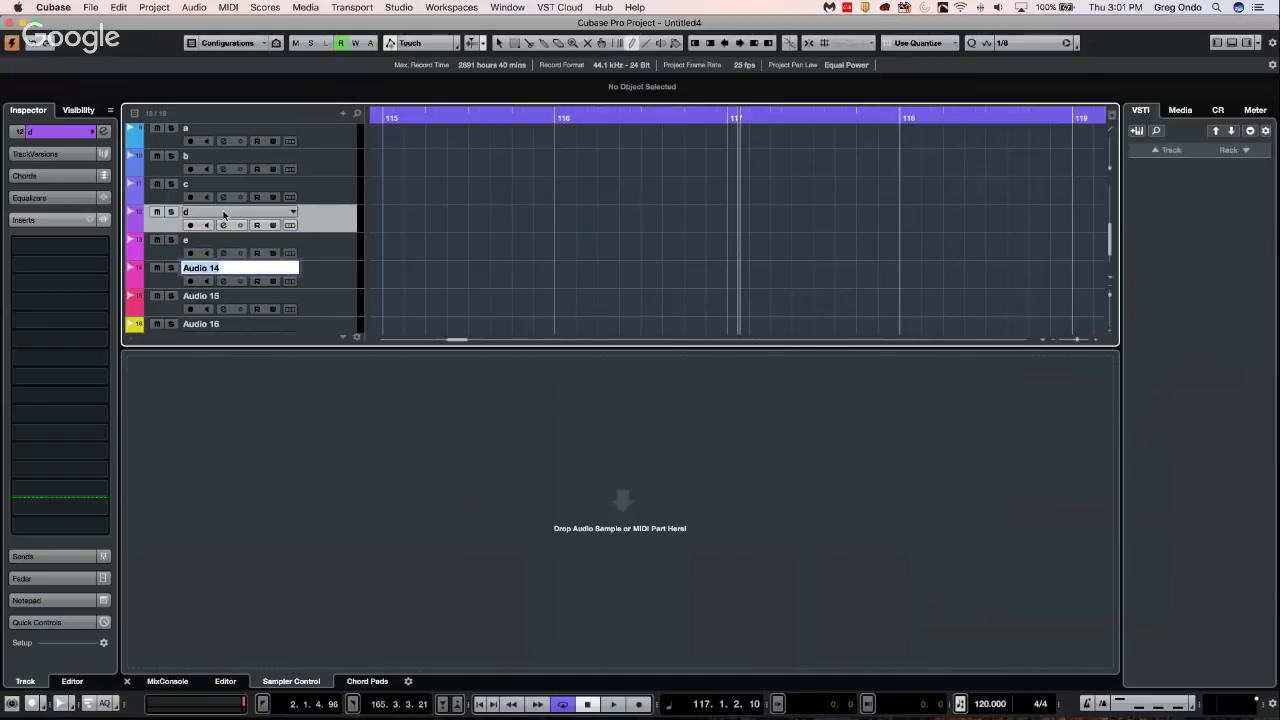
key(BackSpace)
key(Tab)
text(g)
key(Tab)
text(h)
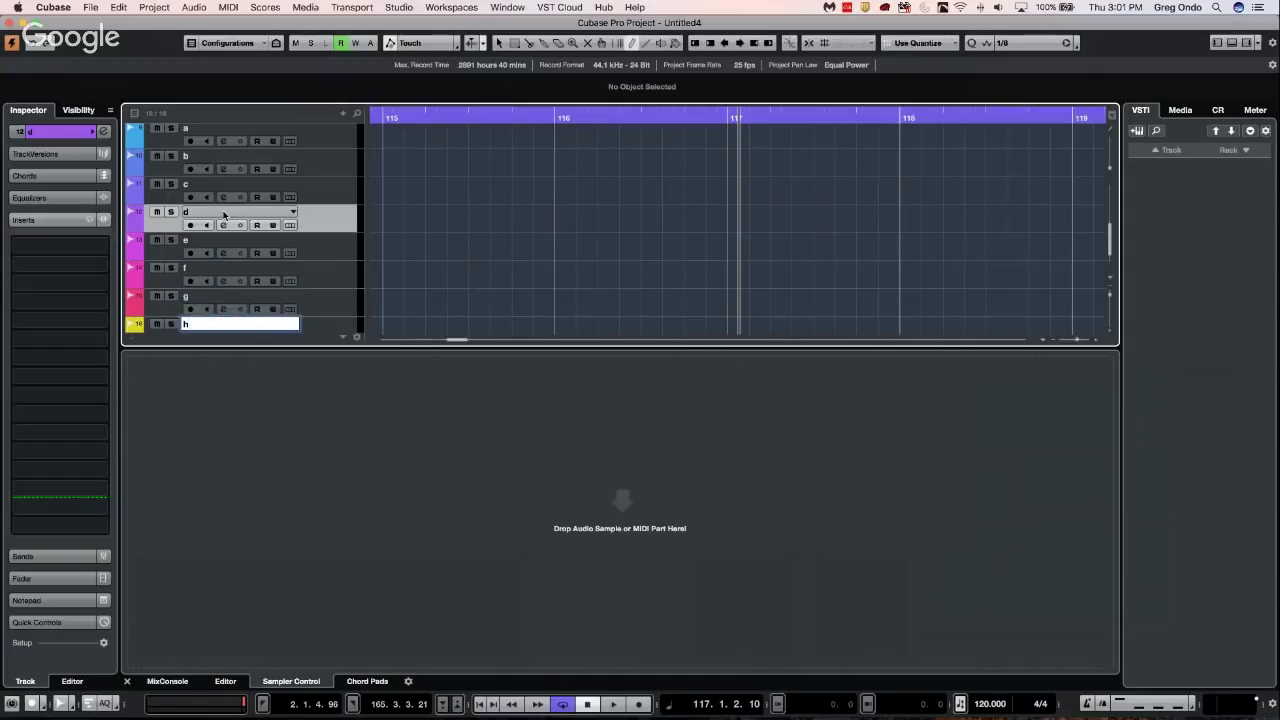
key(Return)
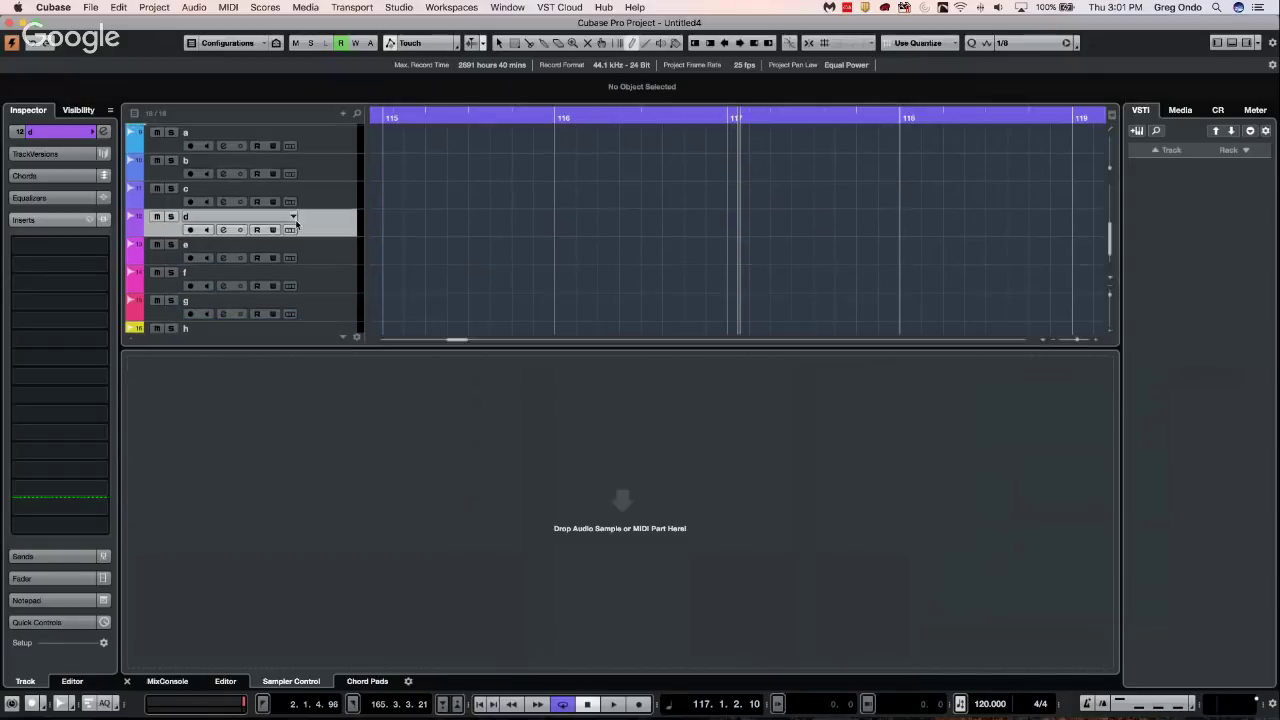
Enlarge the track area and move all 16 audio tracks, 1 through h, into a new folder track
click(312, 328)
scroll(312, 328, up, 5)
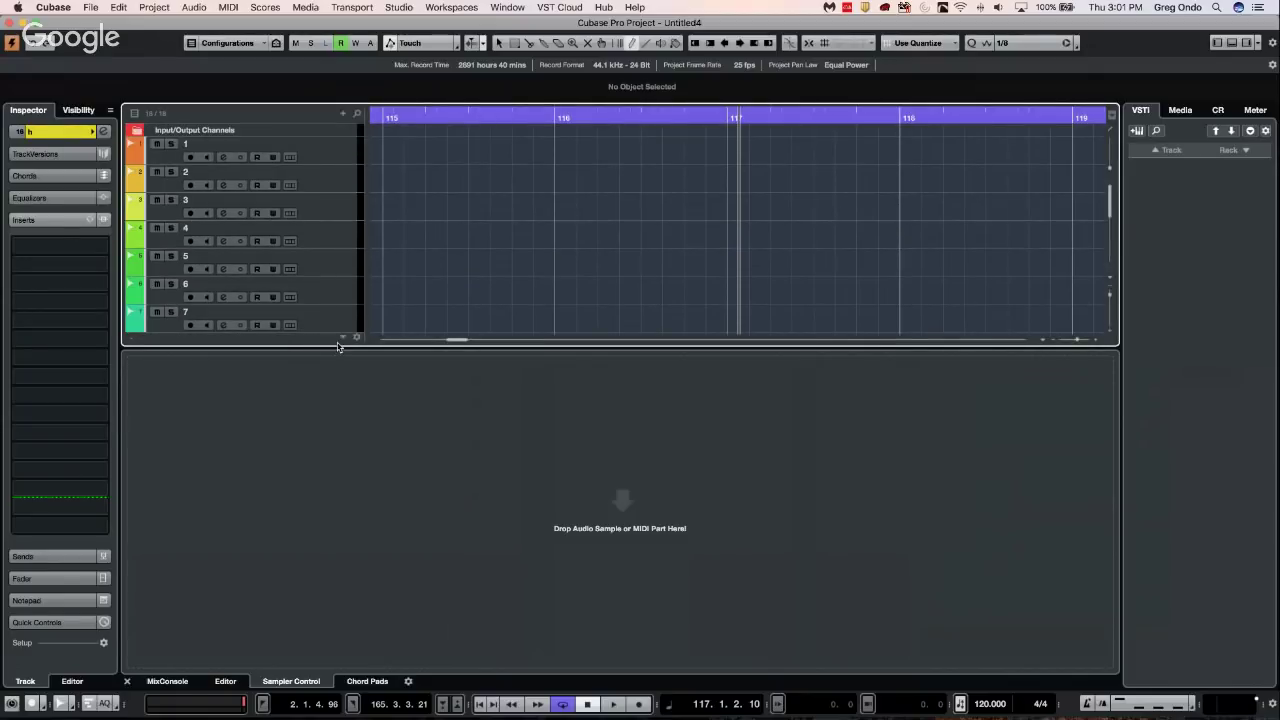
drag(340, 346, 332, 432)
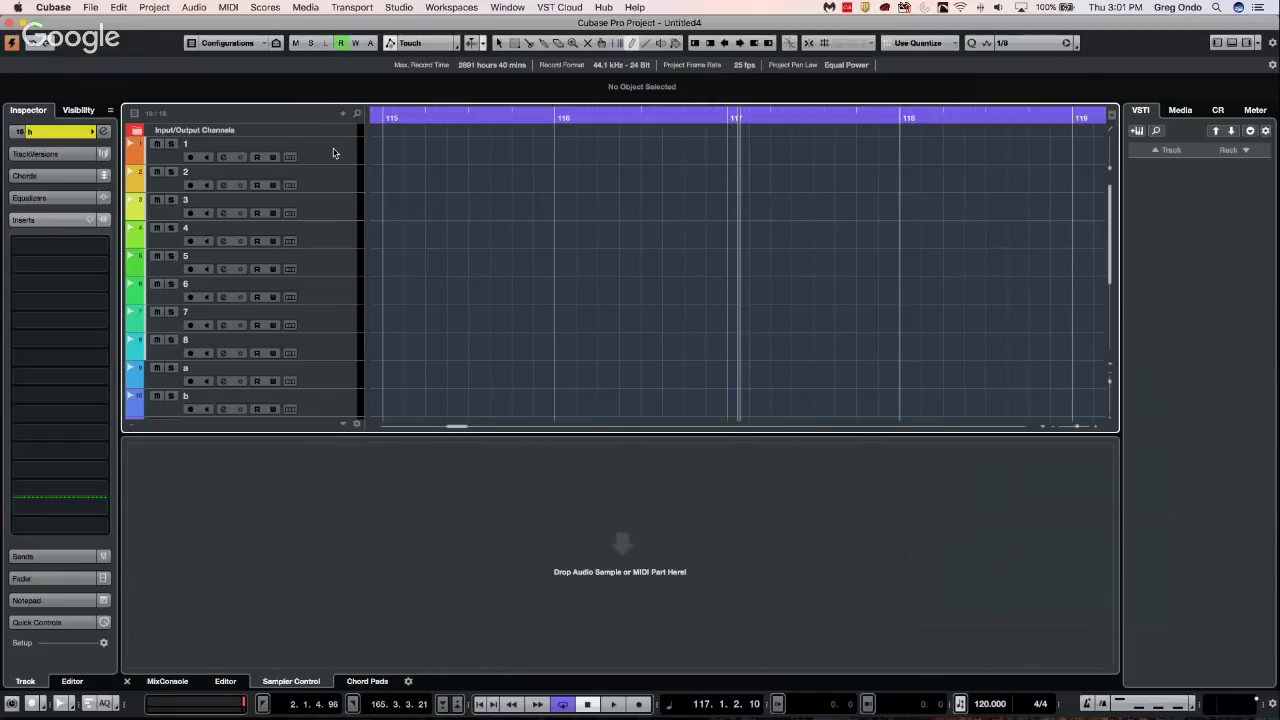
click(333, 148)
right_click(326, 150)
mouse_move(351, 160)
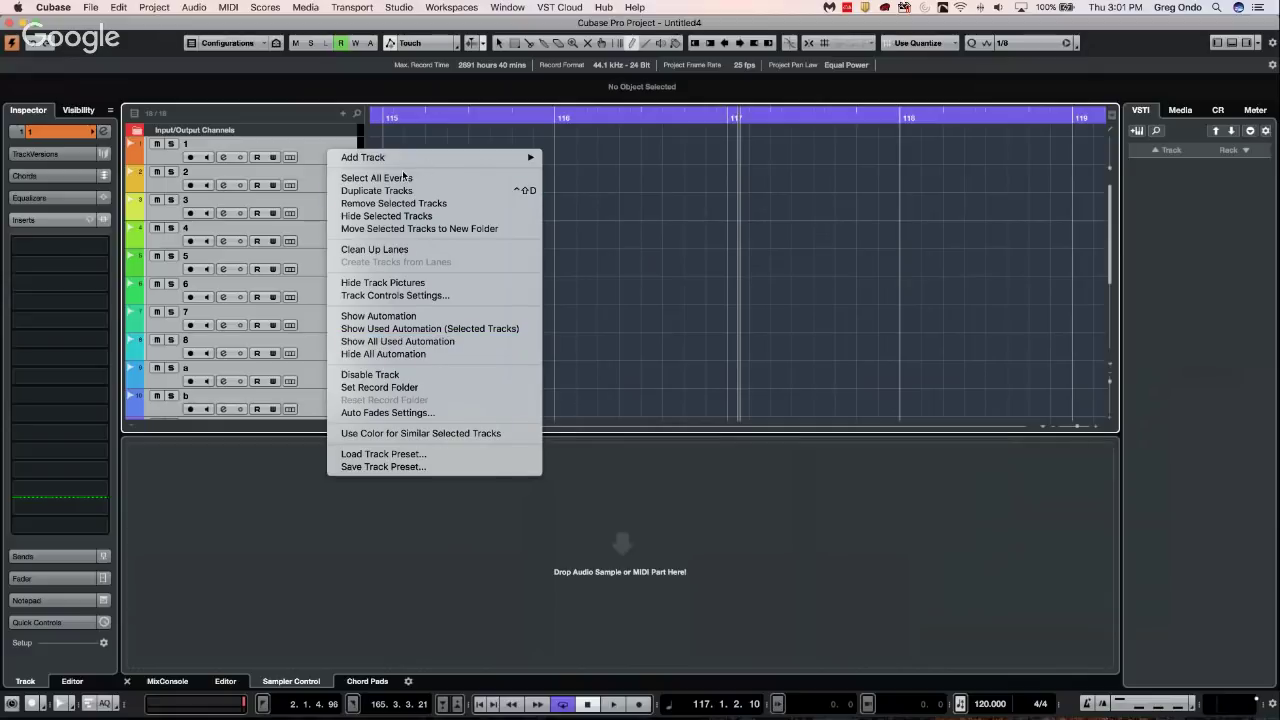
click(420, 228)
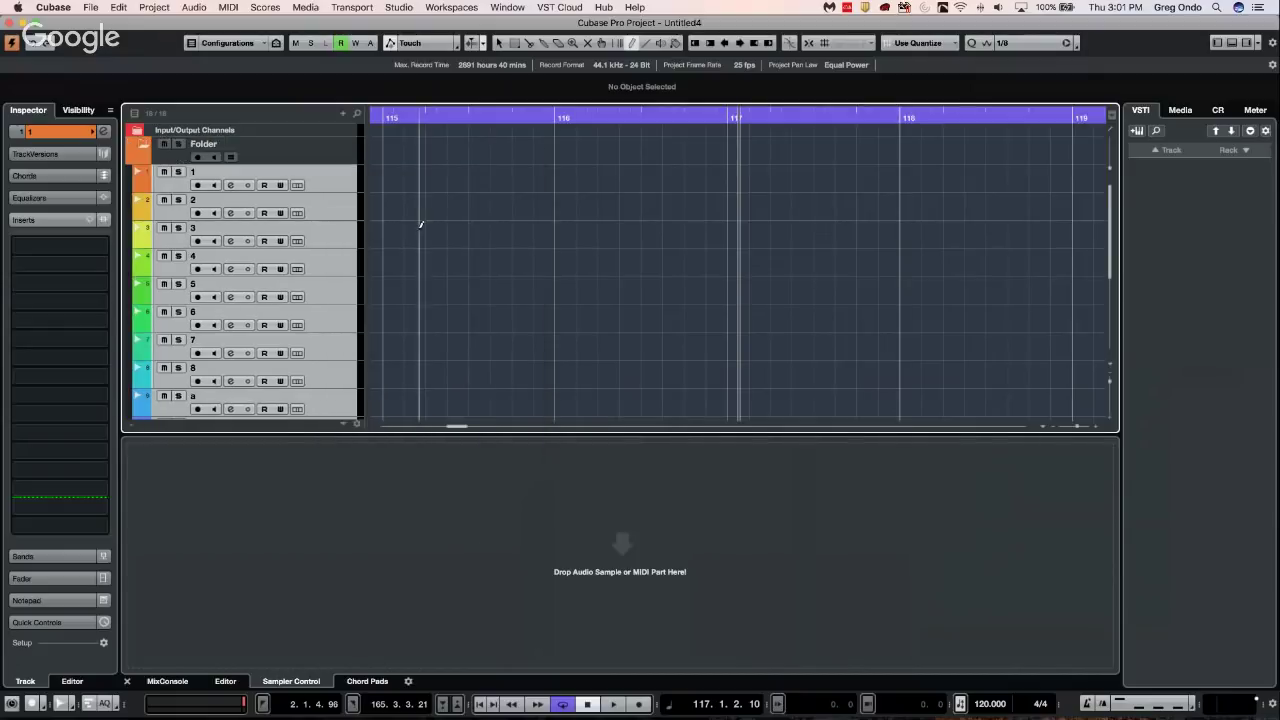
Record-enable all tracks through their folder and record a short take on them starting near bar 8
click(199, 157)
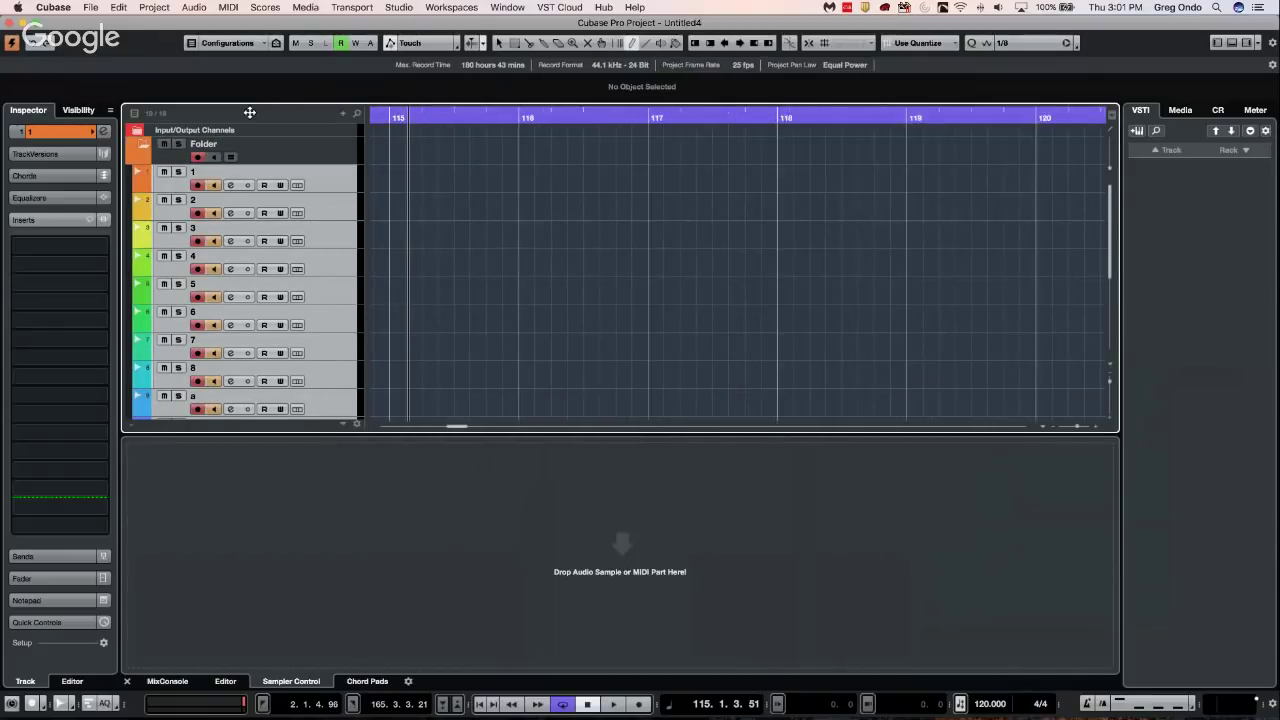
click(420, 117)
drag(420, 117, 461, 117)
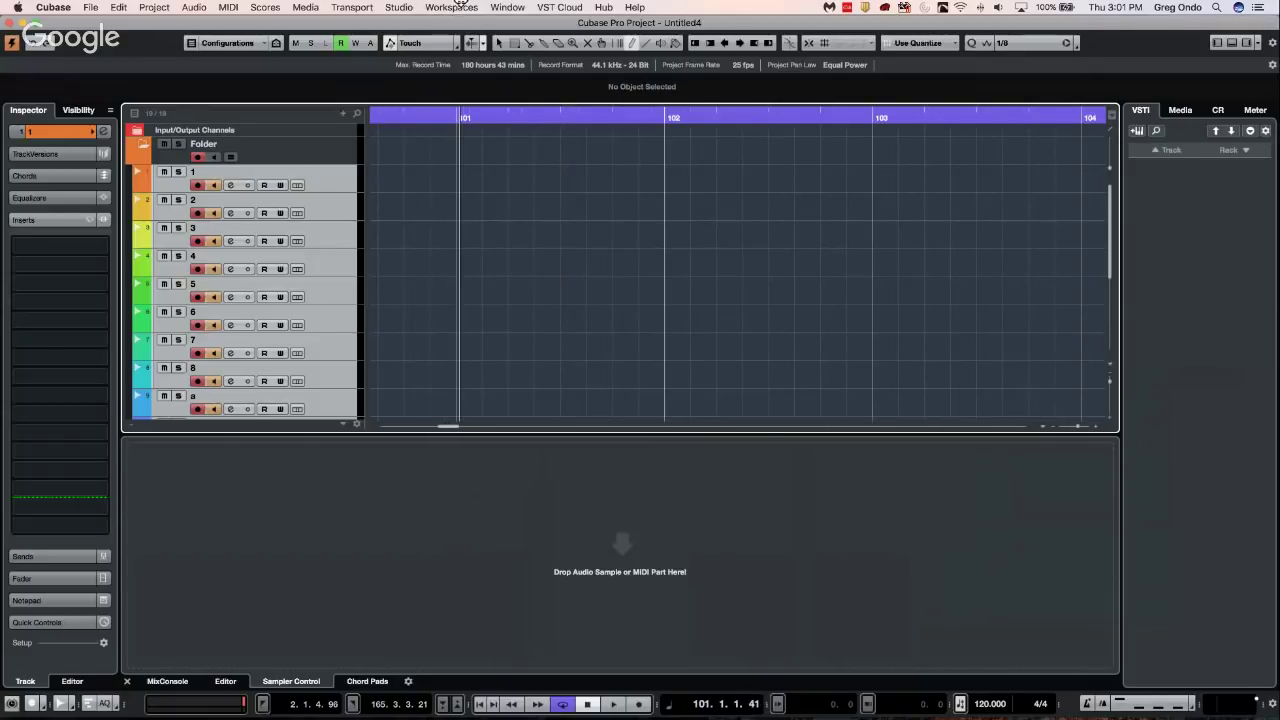
click(464, 118)
drag(464, 118, 267, 85)
click(639, 705)
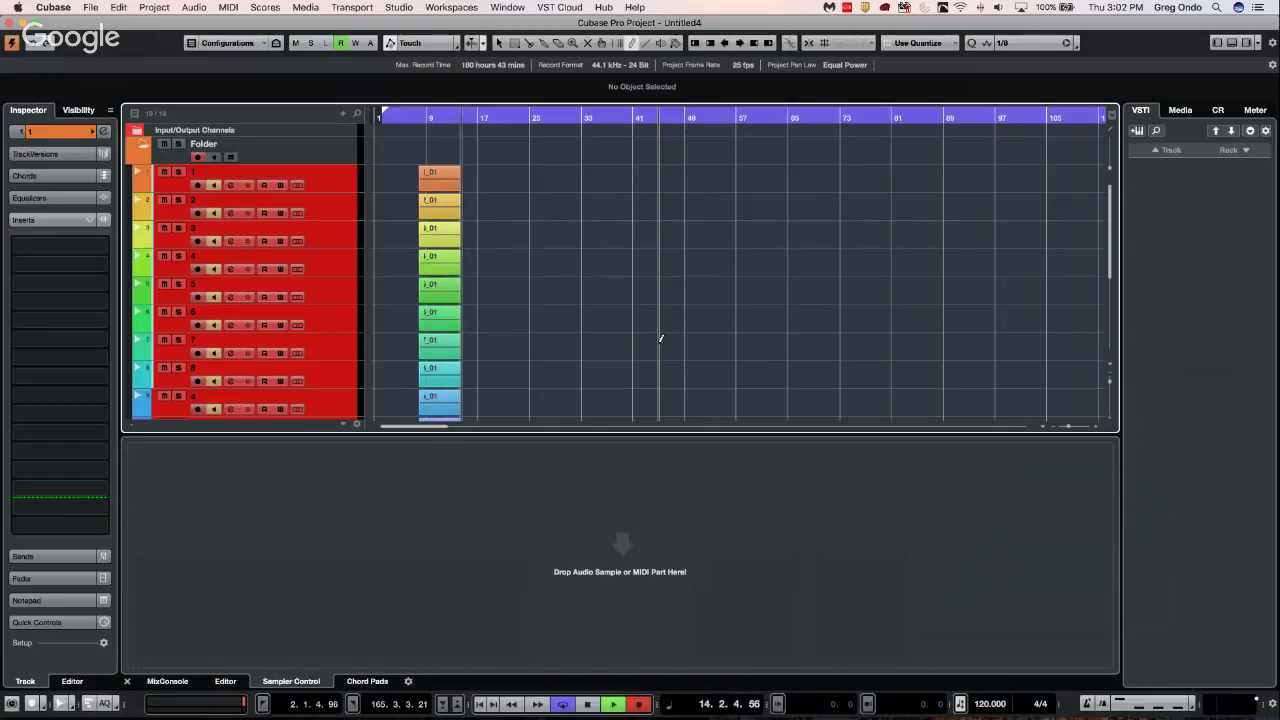
key(space)
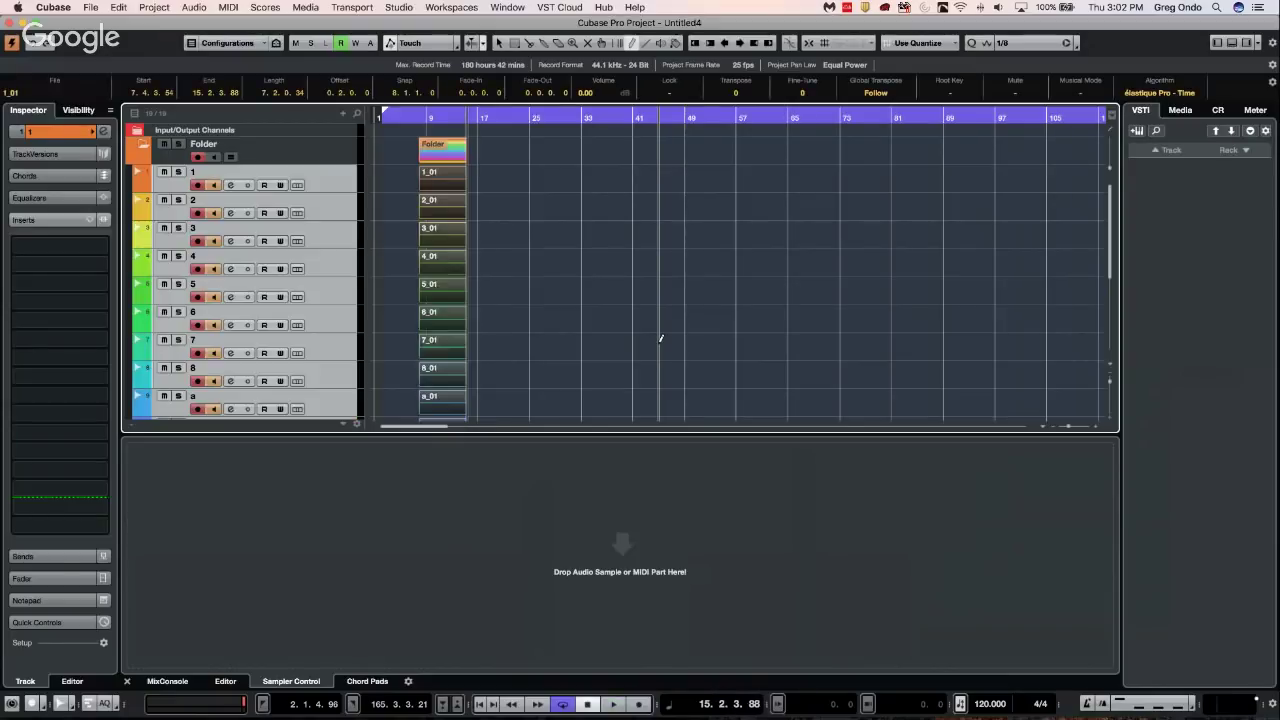
Create a new project from the Empty template in the "audio name test import" folder
click(90, 7)
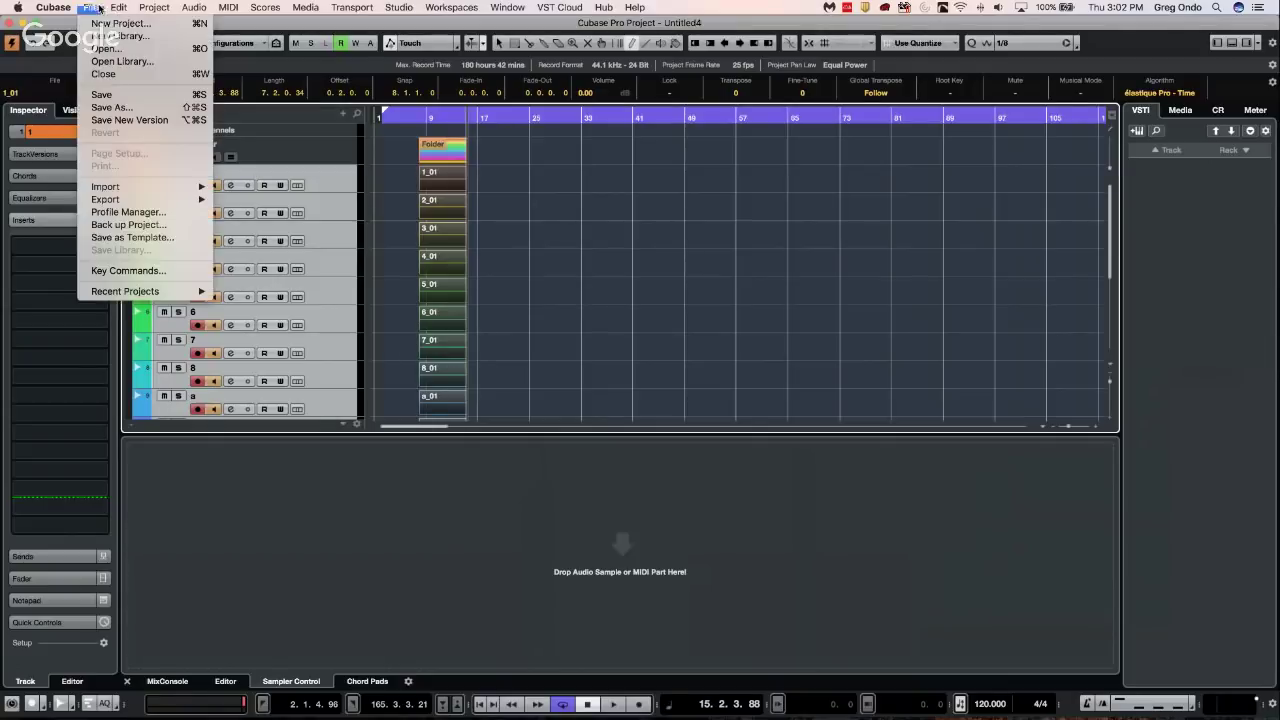
mouse_move(131, 189)
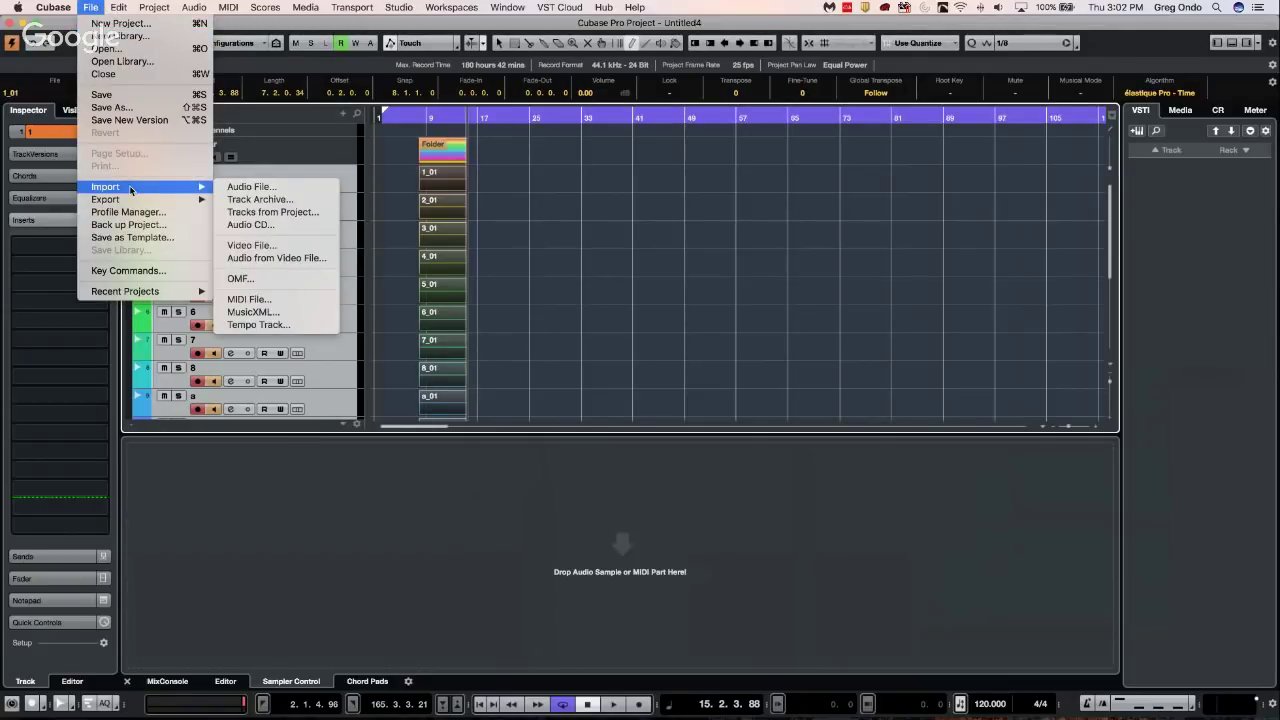
mouse_move(49, 8)
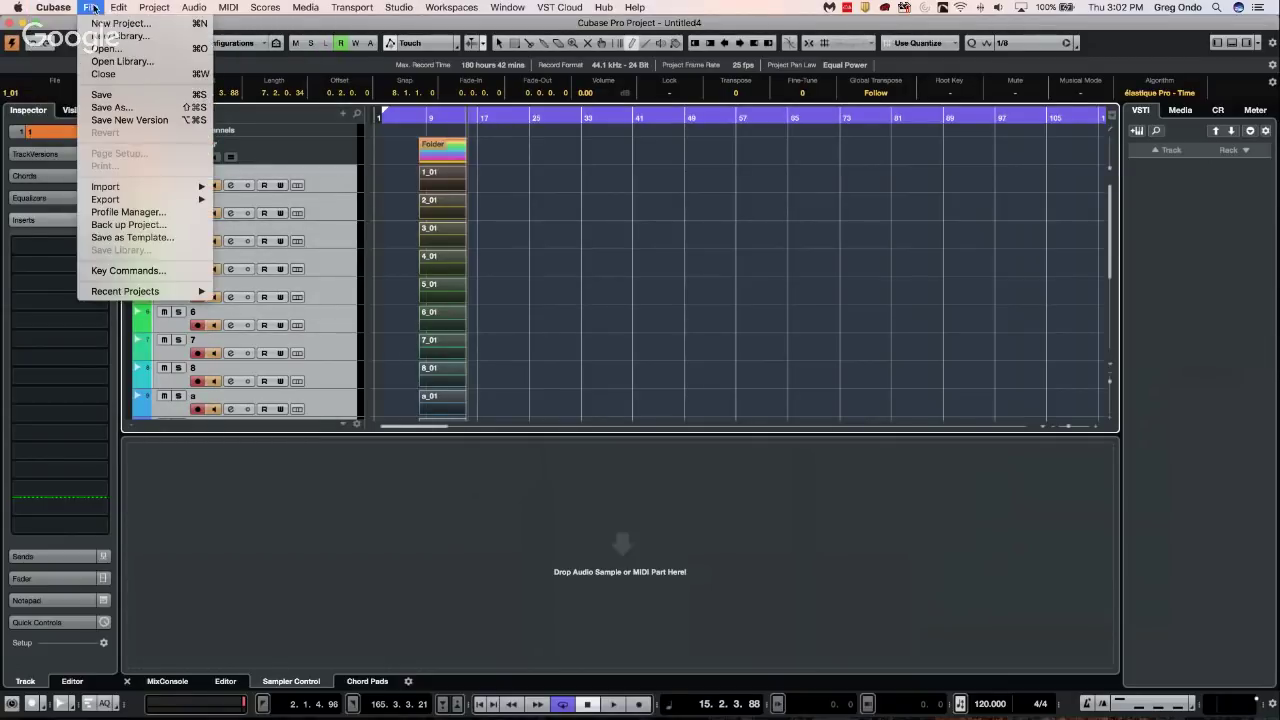
click(110, 22)
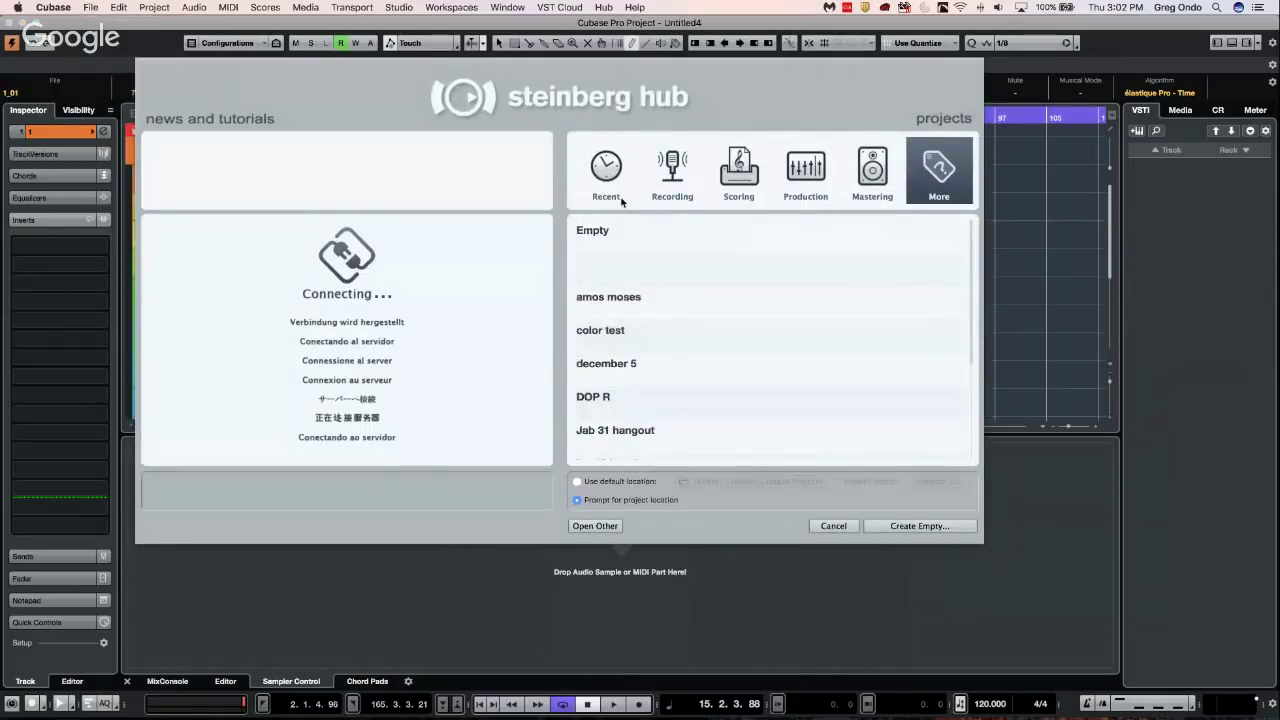
double_click(605, 236)
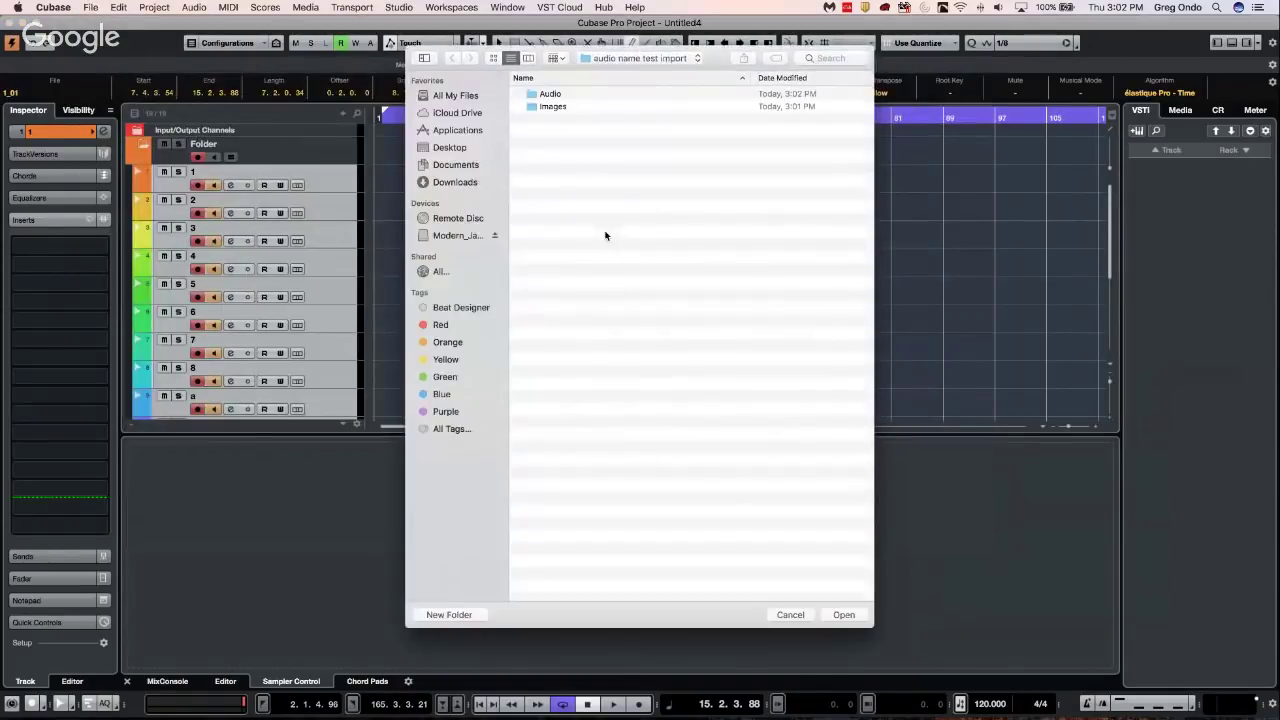
click(843, 615)
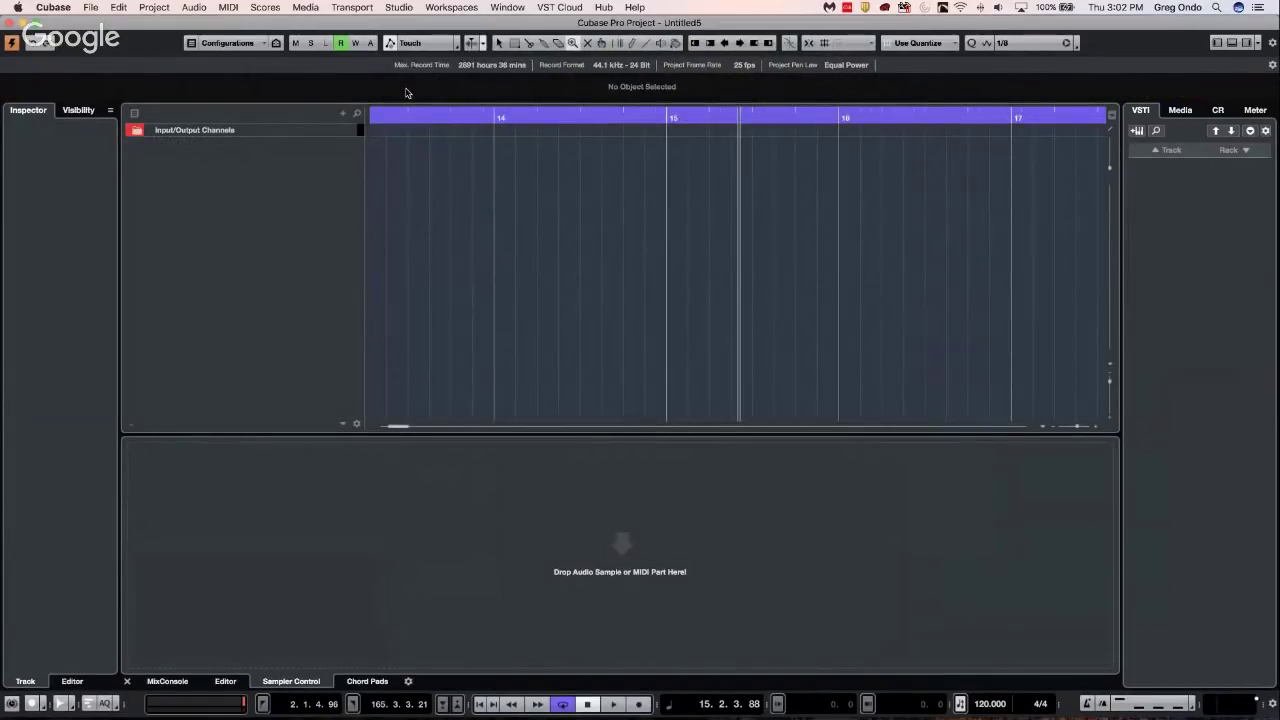
Start an audio file import and browse to the Audio folder inside "audio name test import" on the Desktop
click(90, 8)
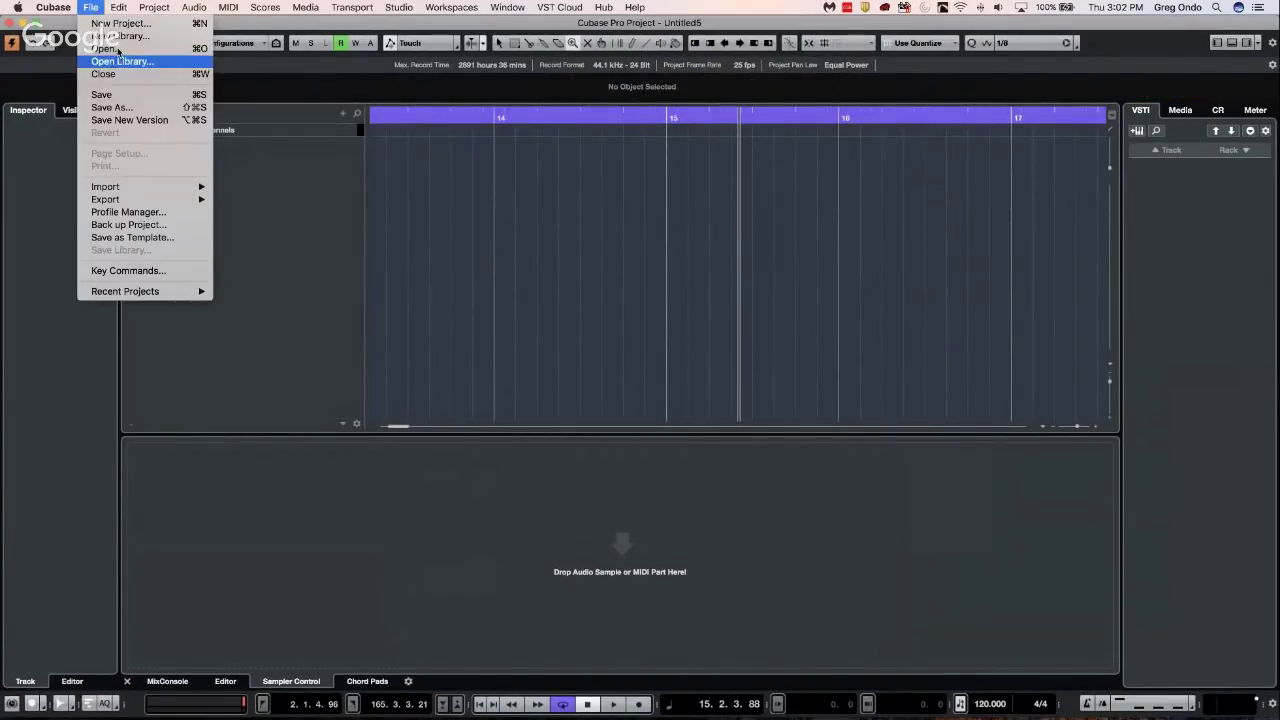
mouse_move(195, 187)
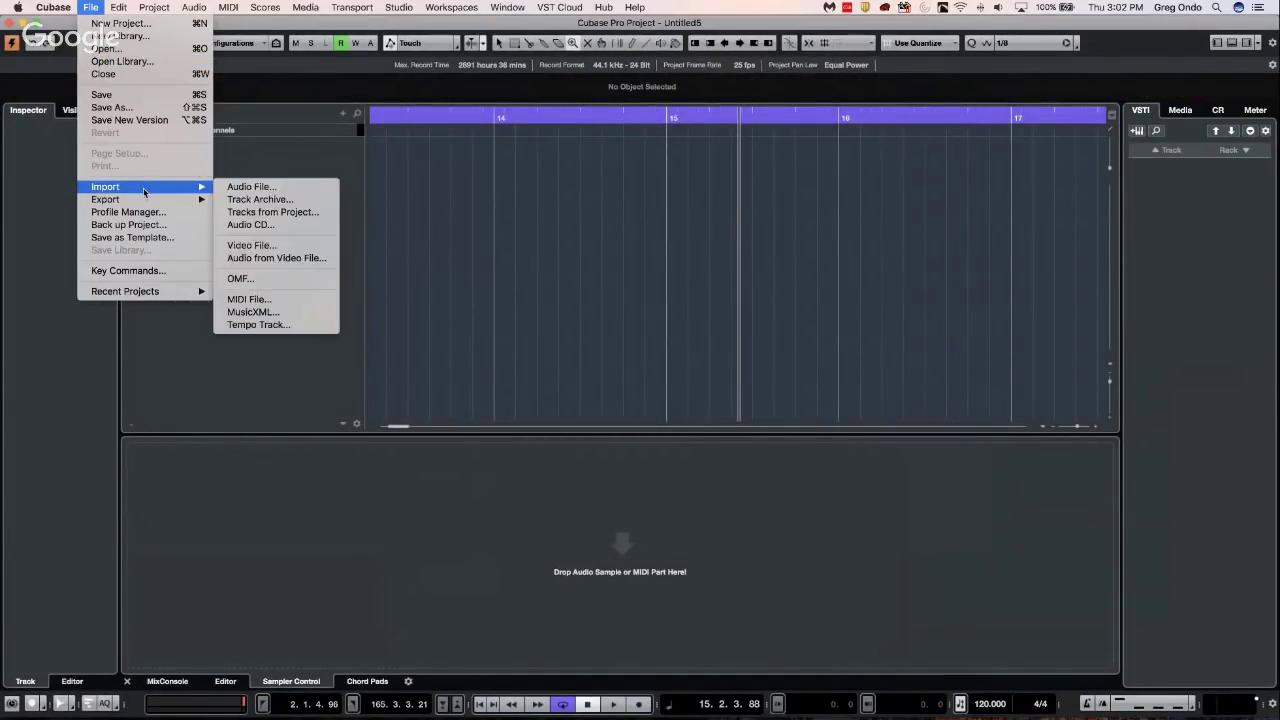
click(271, 187)
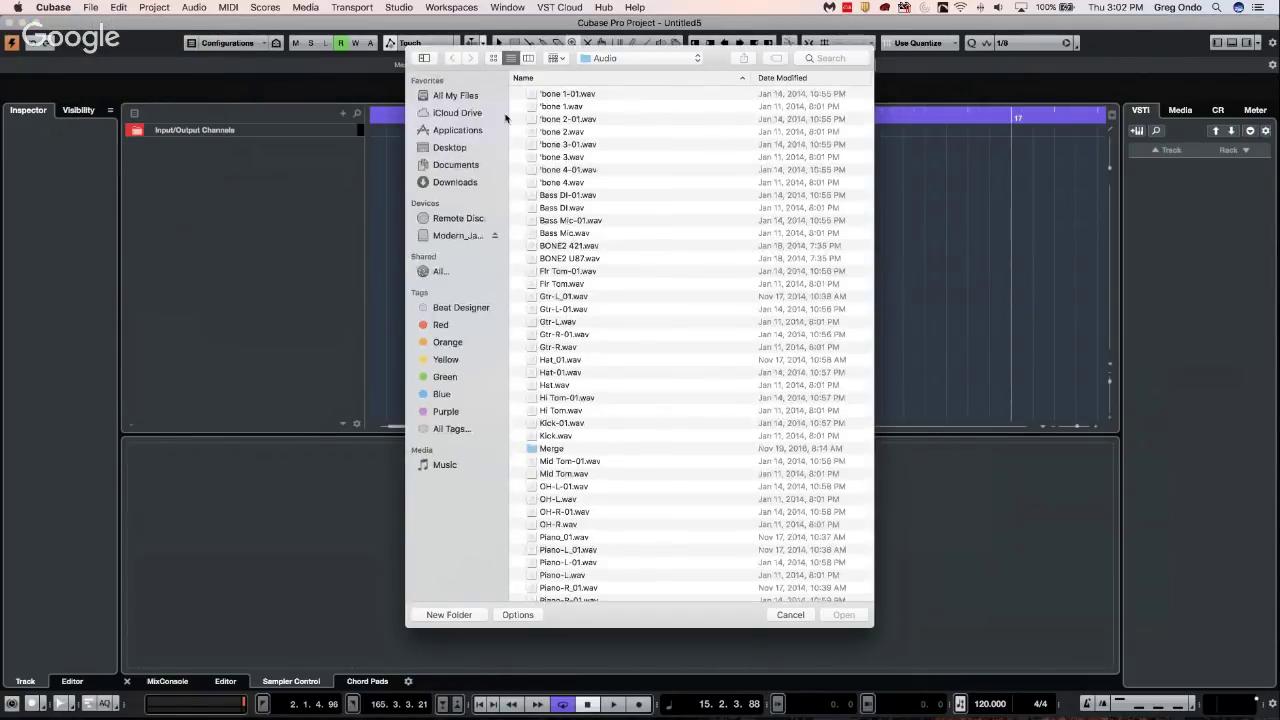
click(459, 148)
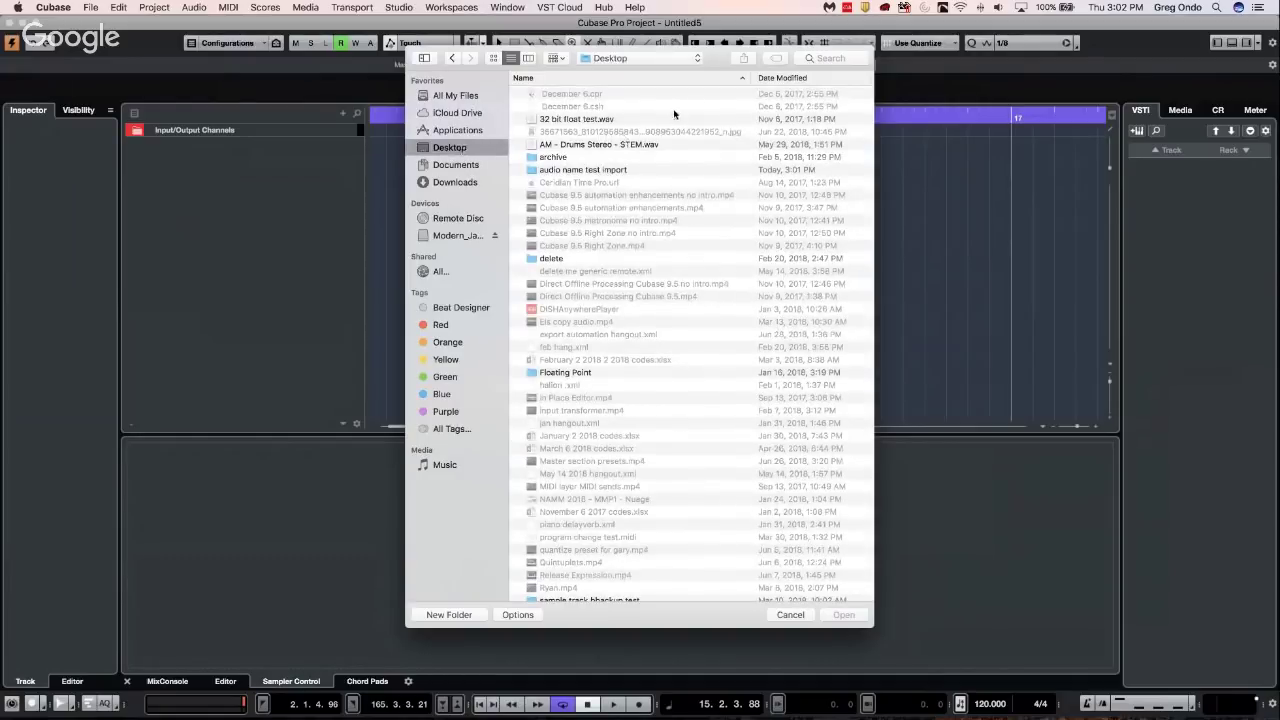
click(800, 79)
double_click(618, 93)
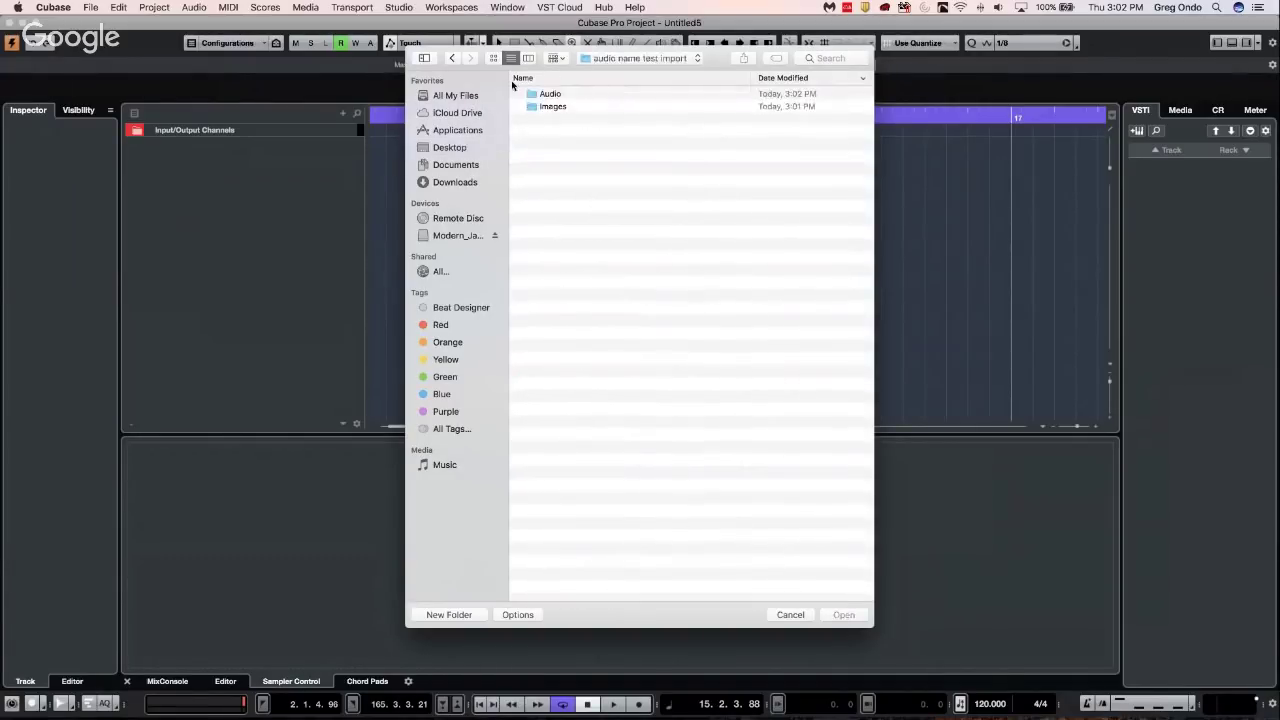
double_click(558, 94)
Import all 16 files from 1_01.wav to h_01.wav with the default import options, each onto a different track
click(558, 94)
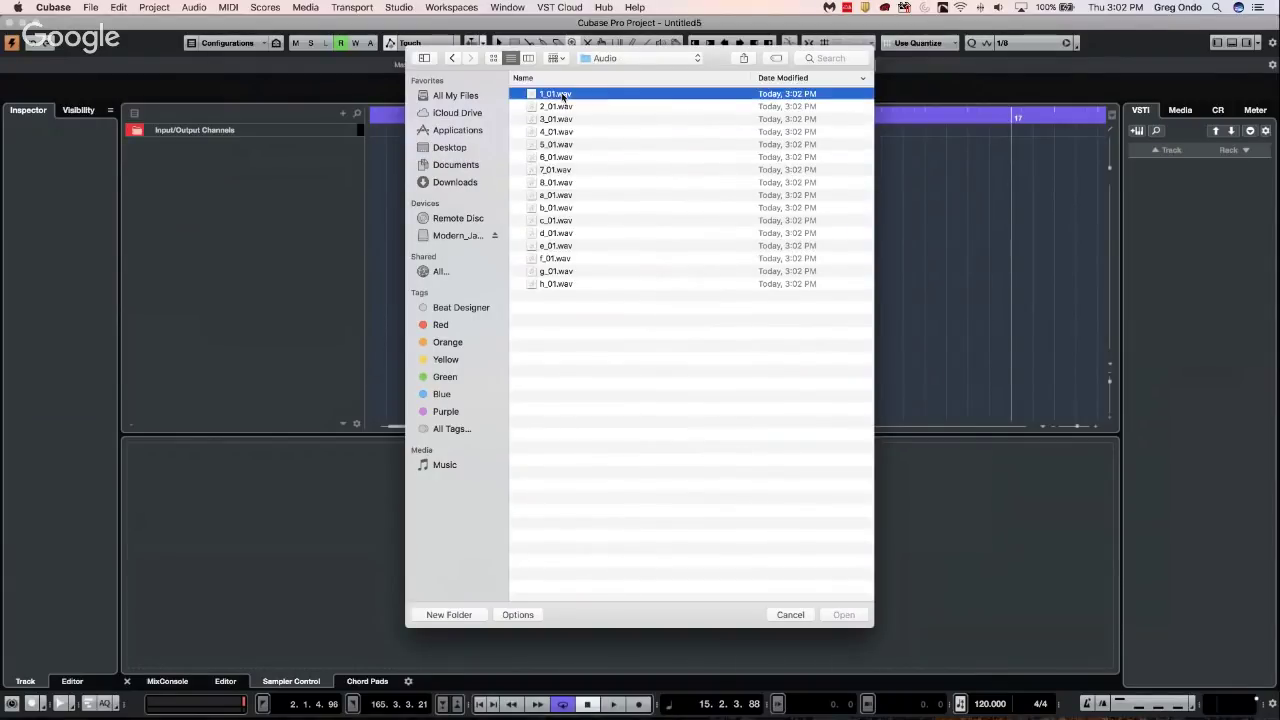
shift+click(558, 284)
click(843, 615)
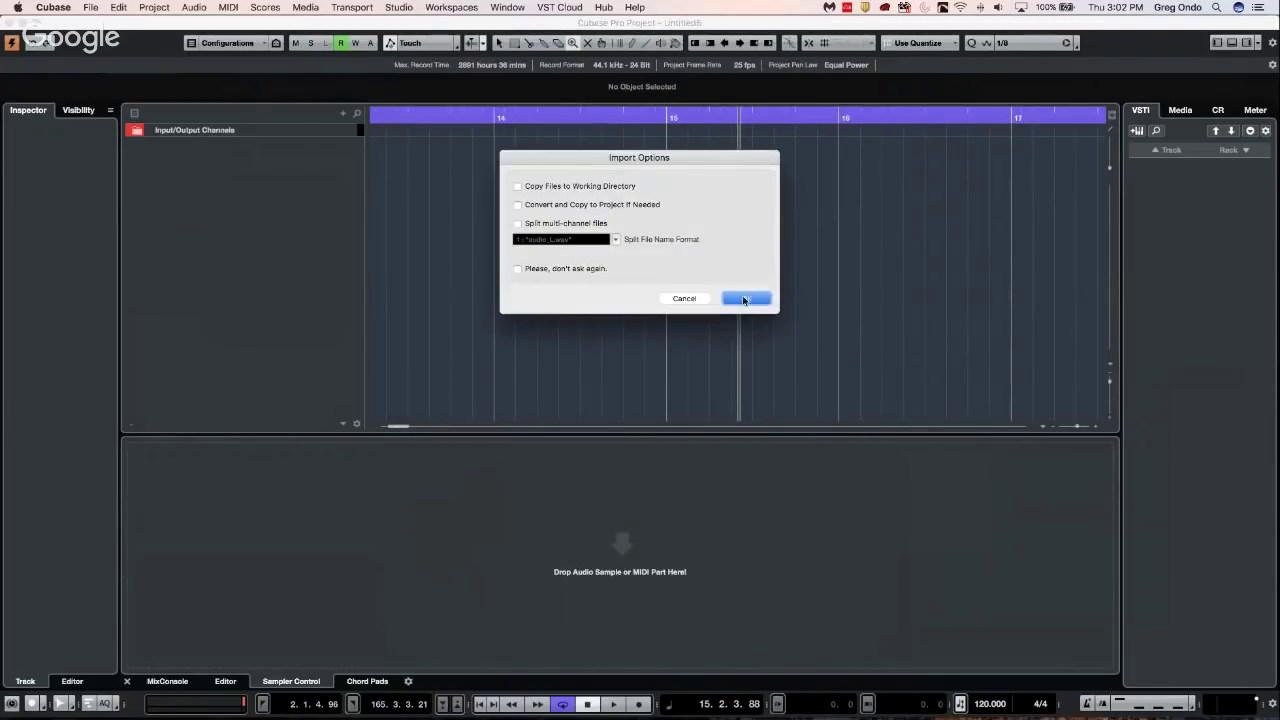
click(747, 299)
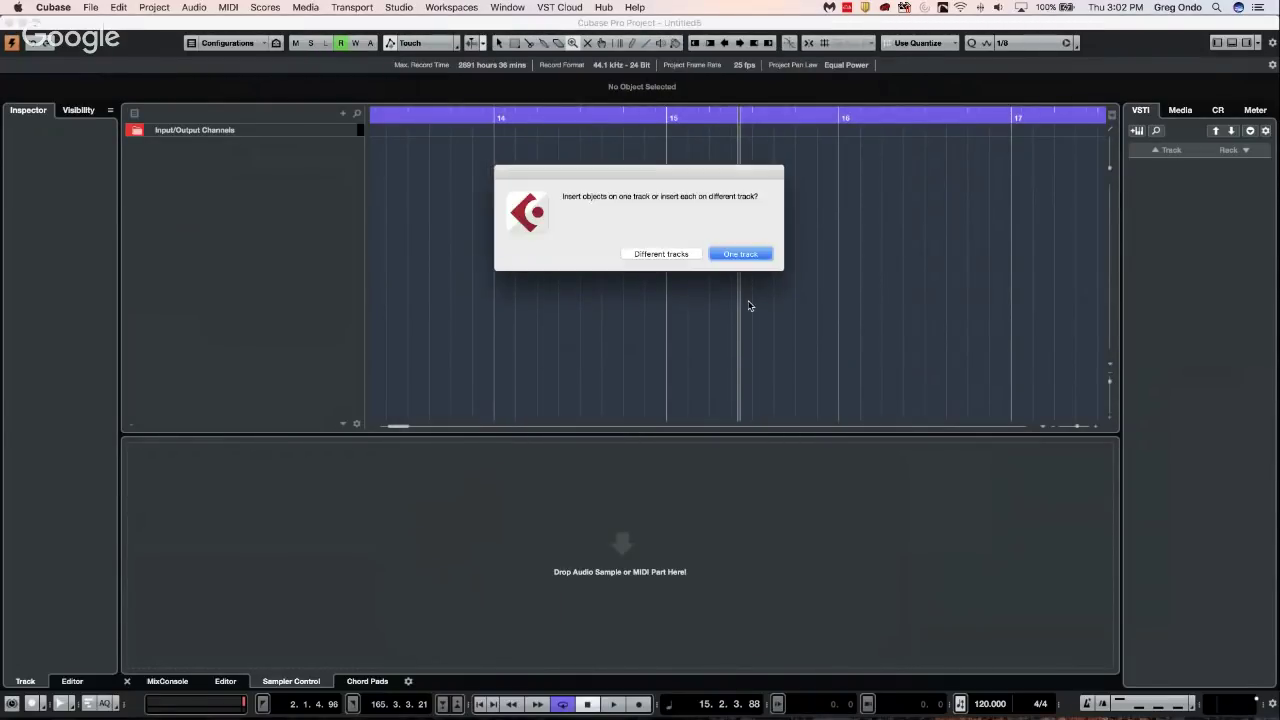
click(675, 253)
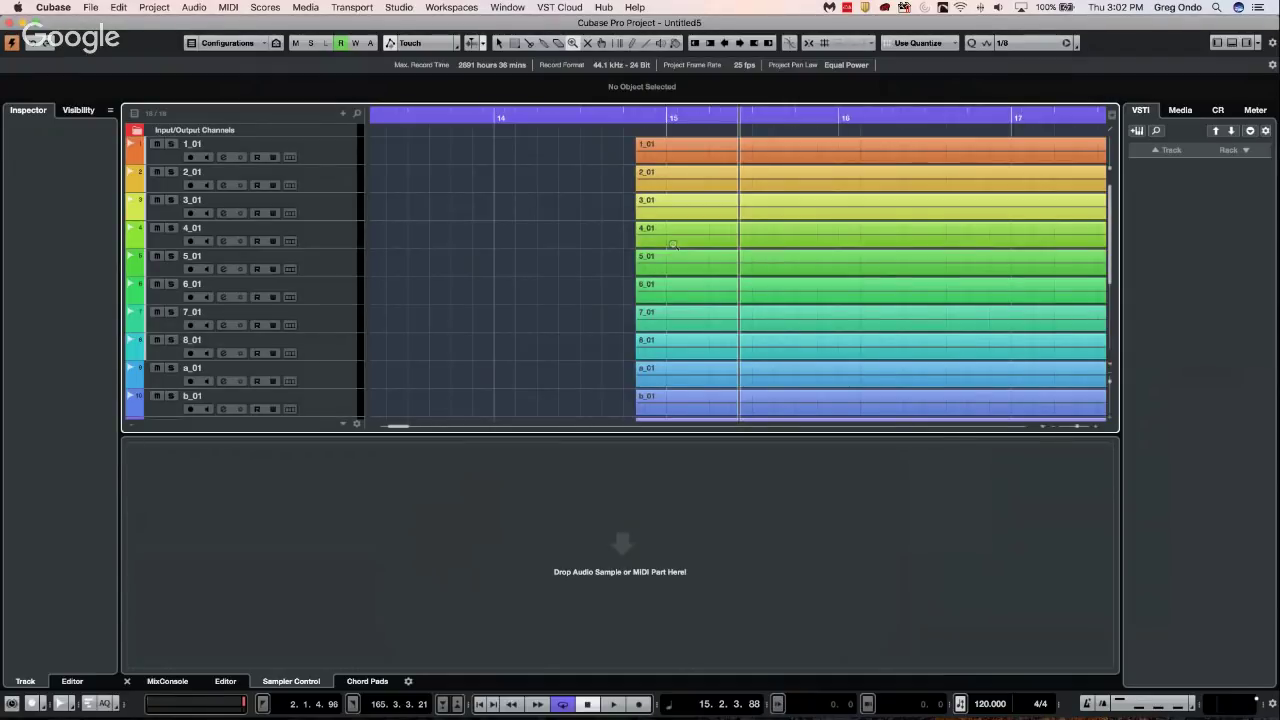
Check the order and names of the imported tracks from 1_01 onward and view their events on the timeline
scroll(258, 190, down, 4)
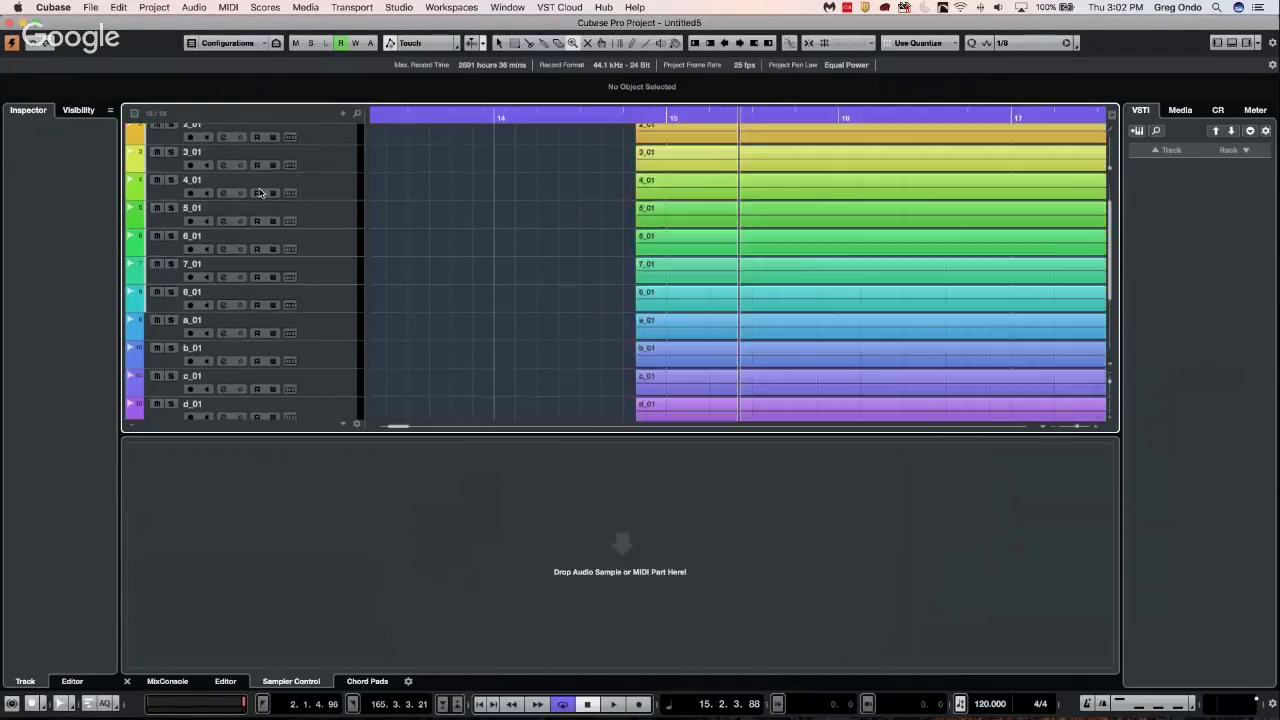
scroll(268, 188, up, 5)
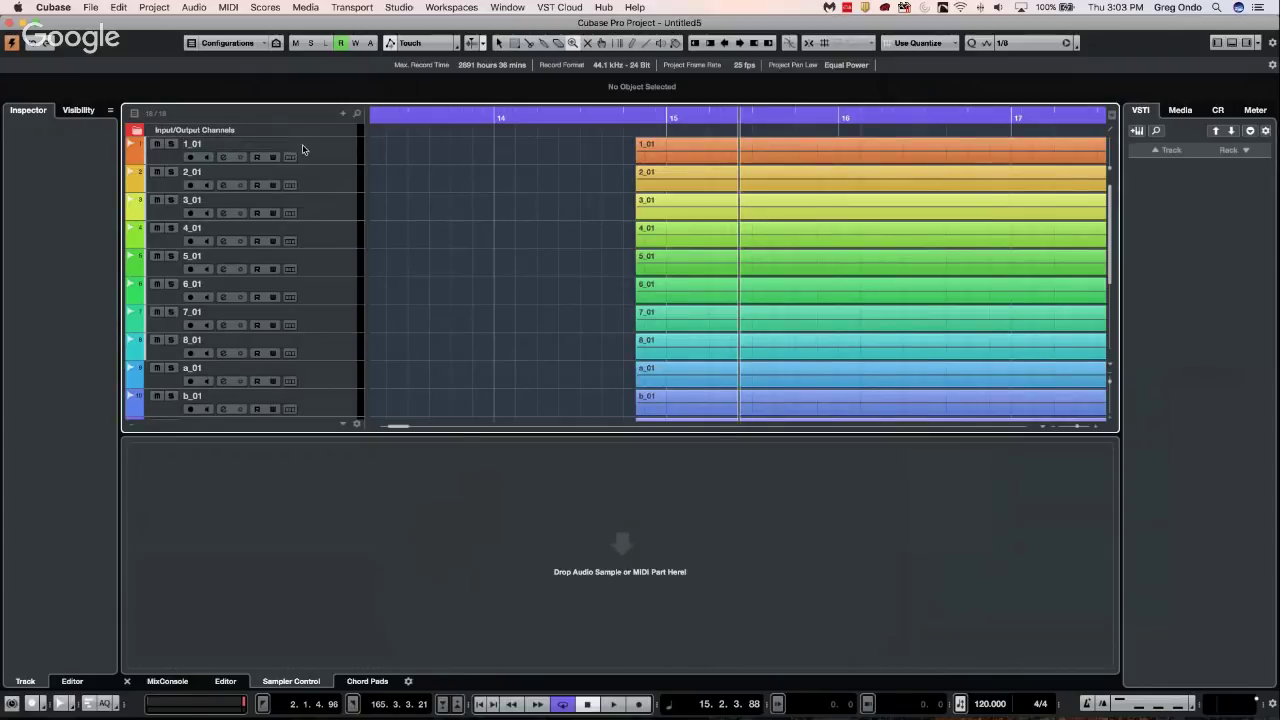
scroll(310, 152, down, 1)
scroll(318, 158, up, 1)
scroll(275, 219, down, 3)
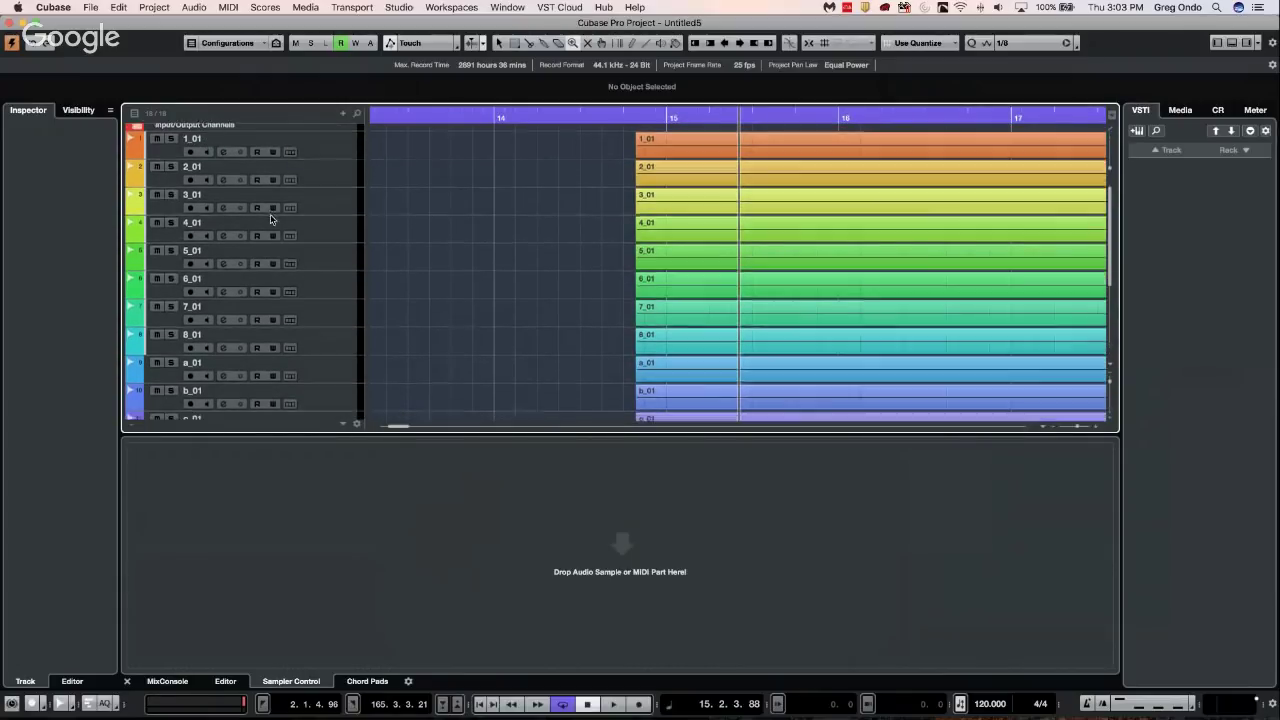
scroll(276, 216, down, 4)
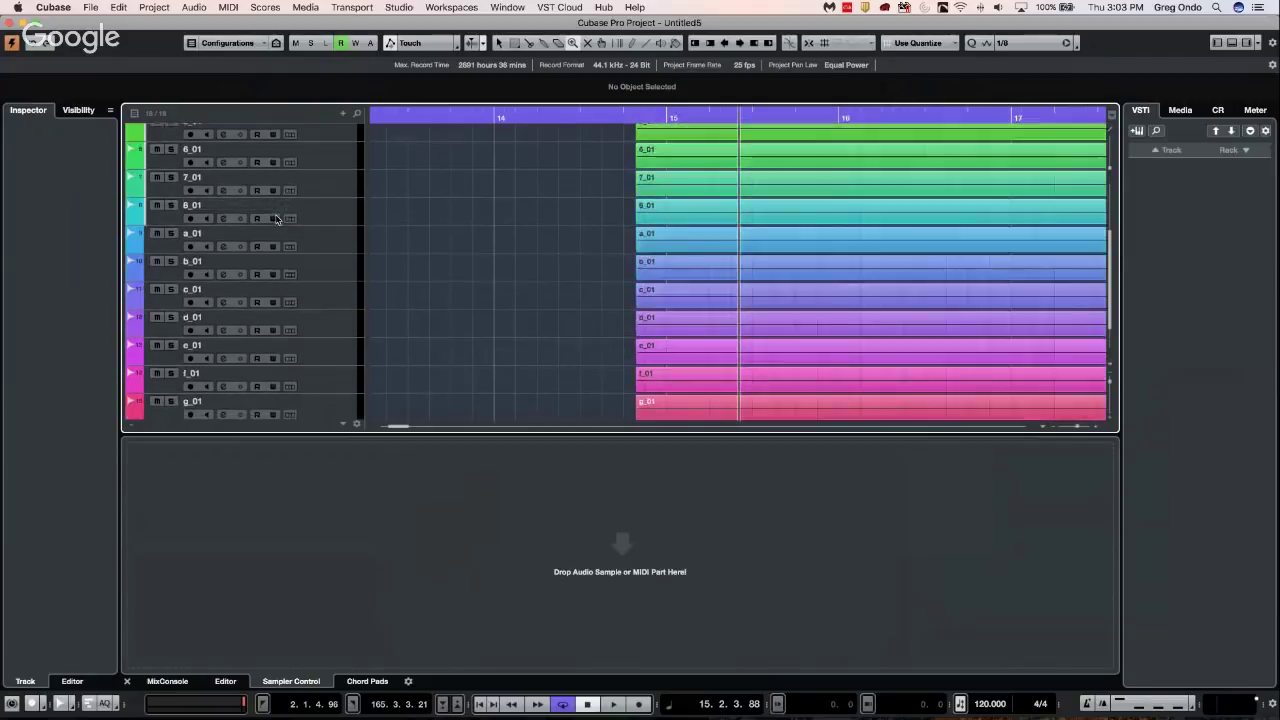
scroll(278, 212, up, 1)
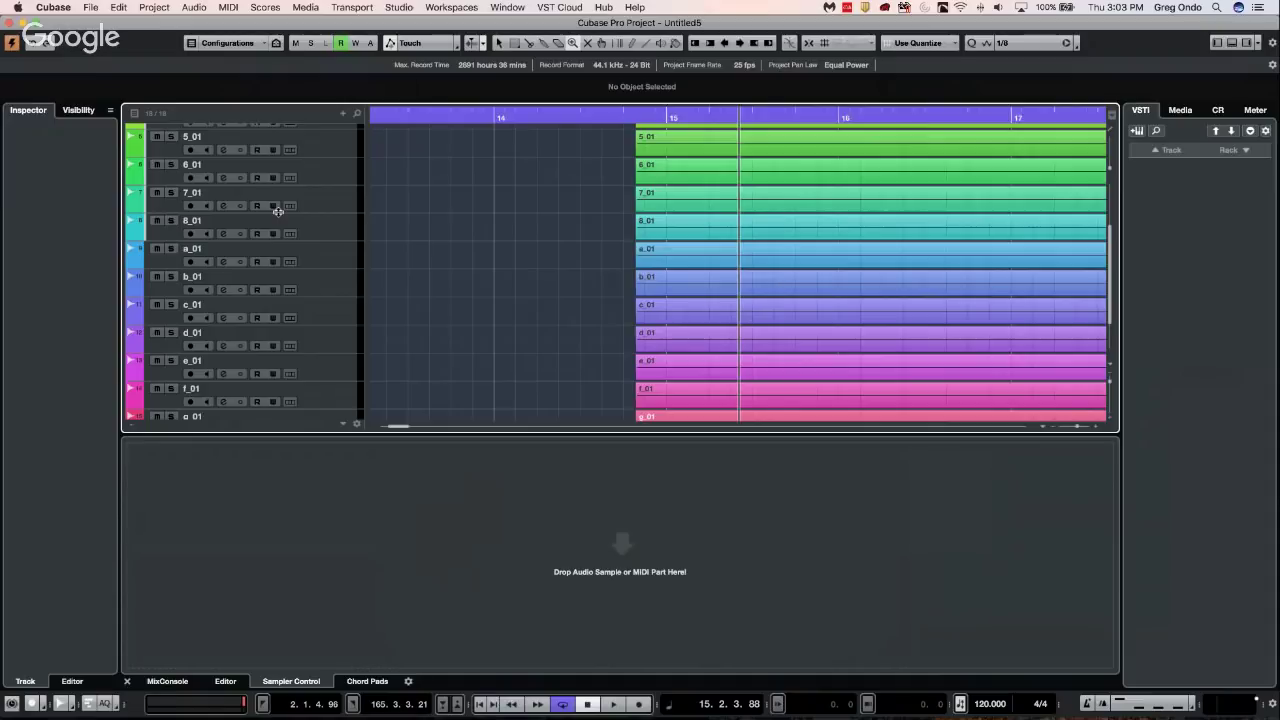
click(405, 115)
drag(405, 115, 402, 5)
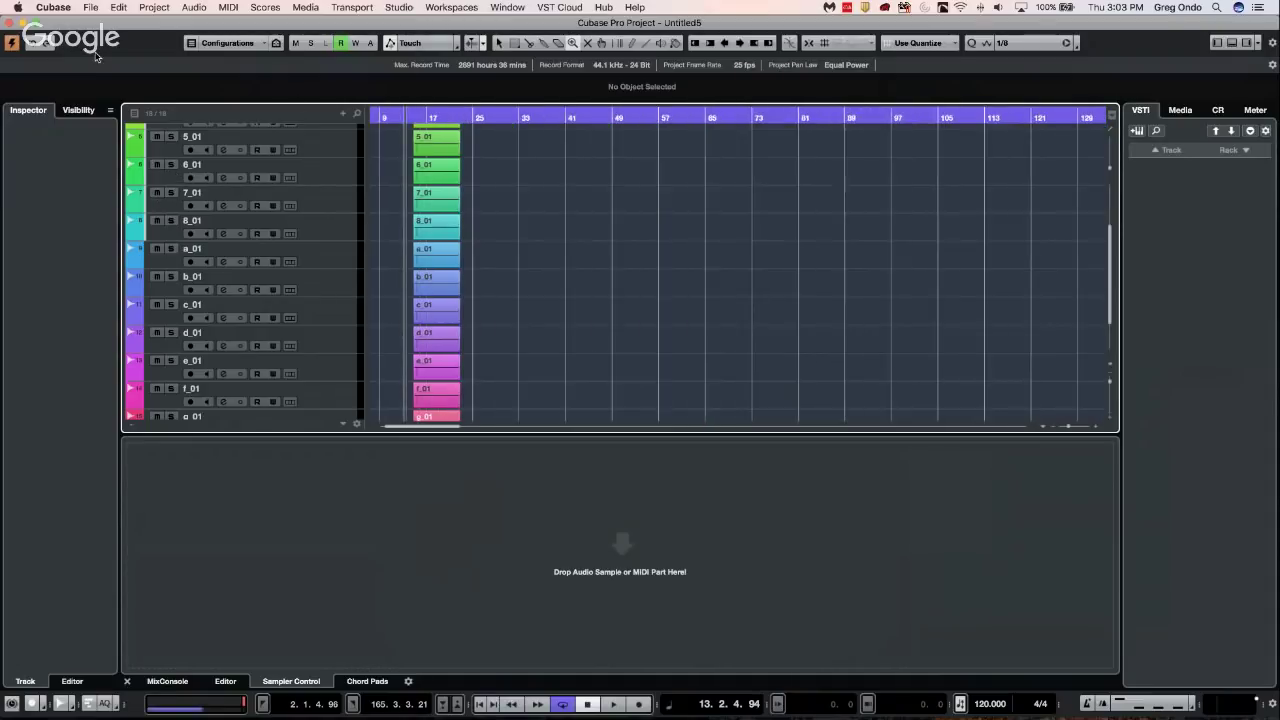
Open the bicycle 2.cpr project from the bicycle folder in Cubase Project and activate it
click(89, 8)
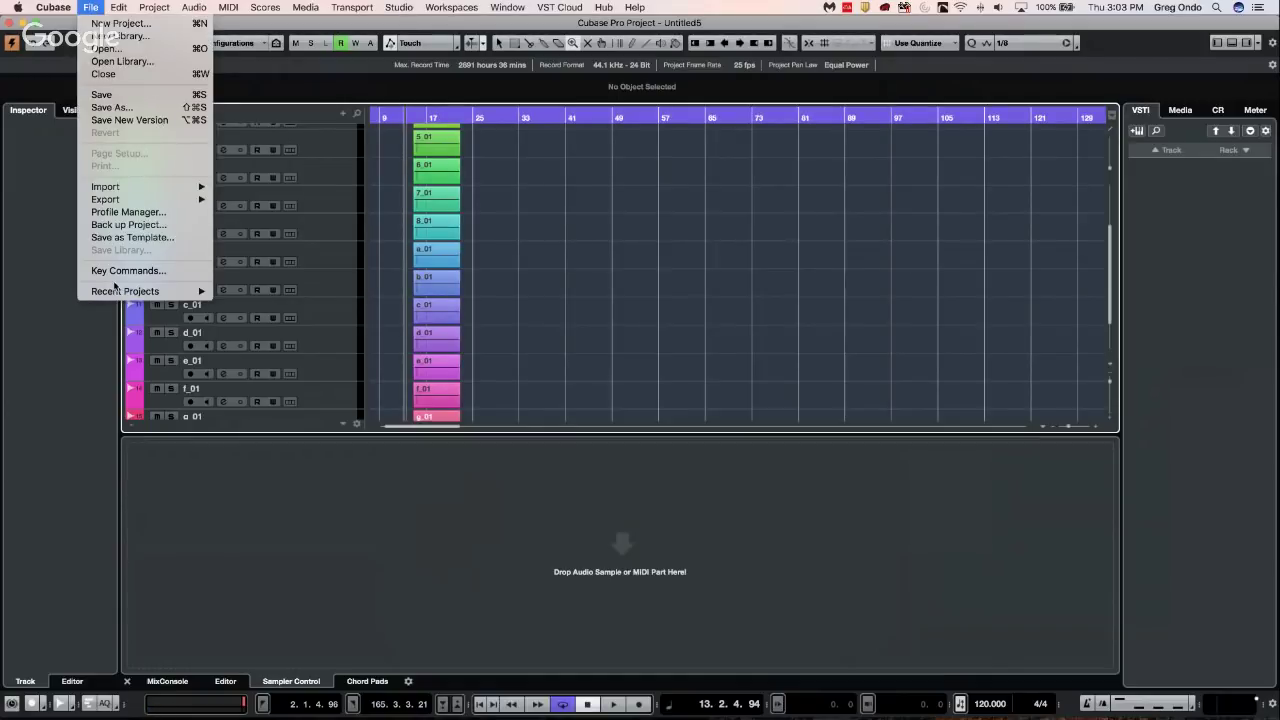
mouse_move(110, 8)
mouse_move(120, 293)
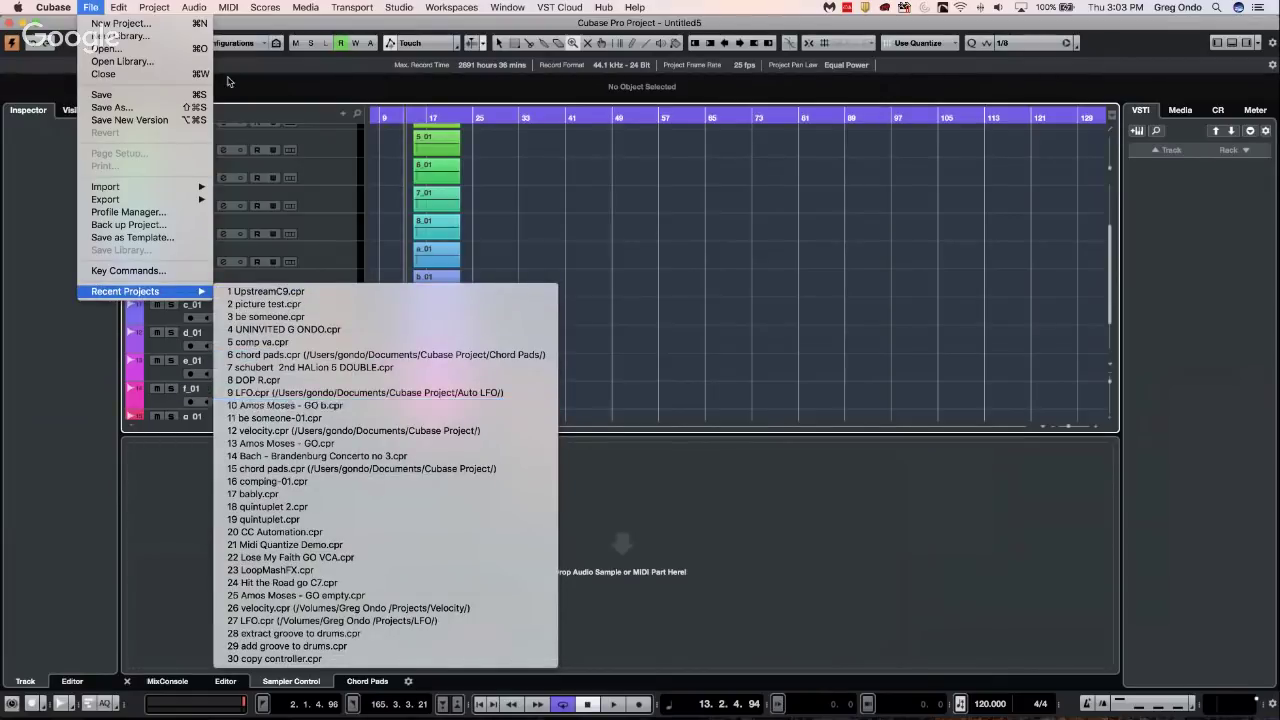
click(146, 49)
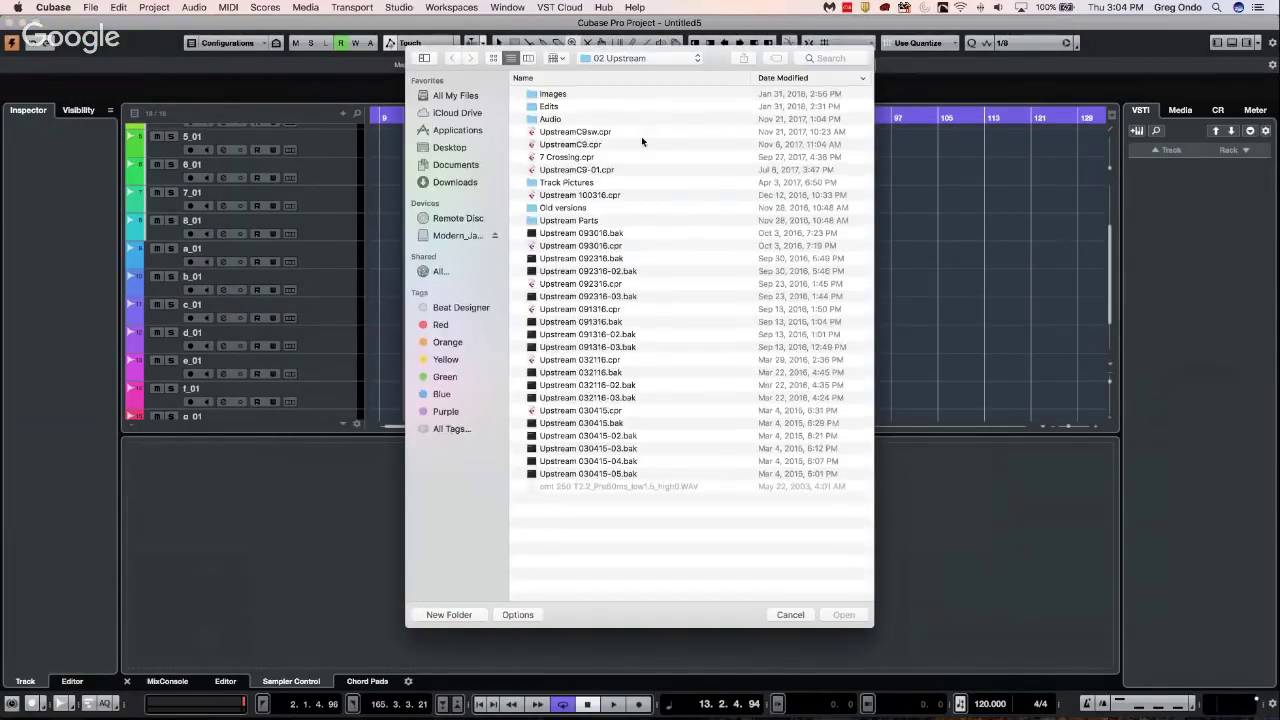
click(660, 60)
click(650, 73)
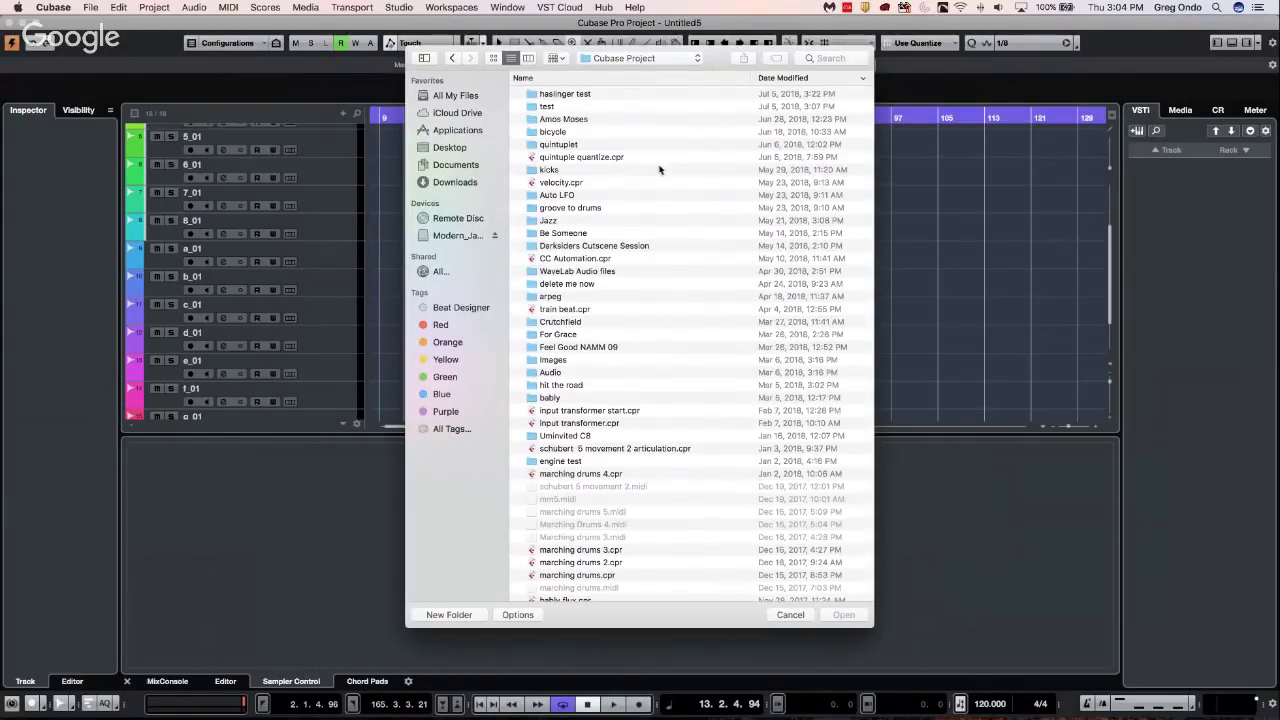
double_click(553, 132)
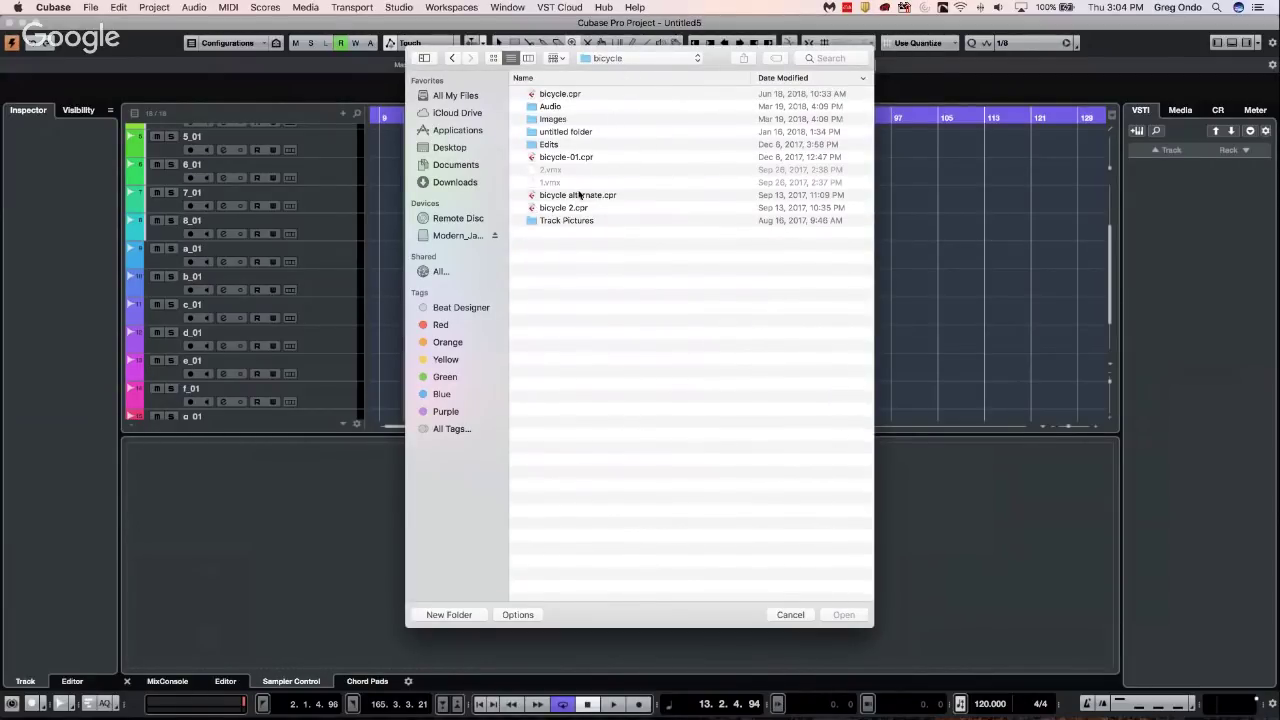
double_click(563, 208)
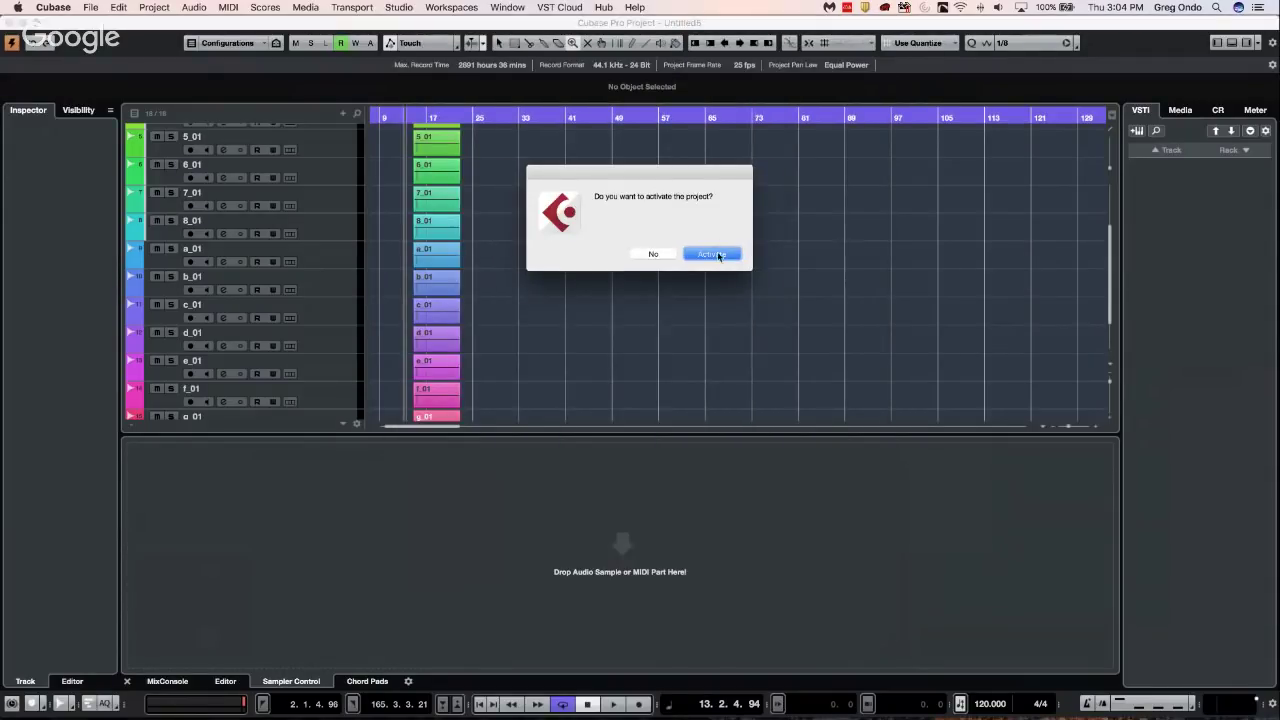
click(718, 256)
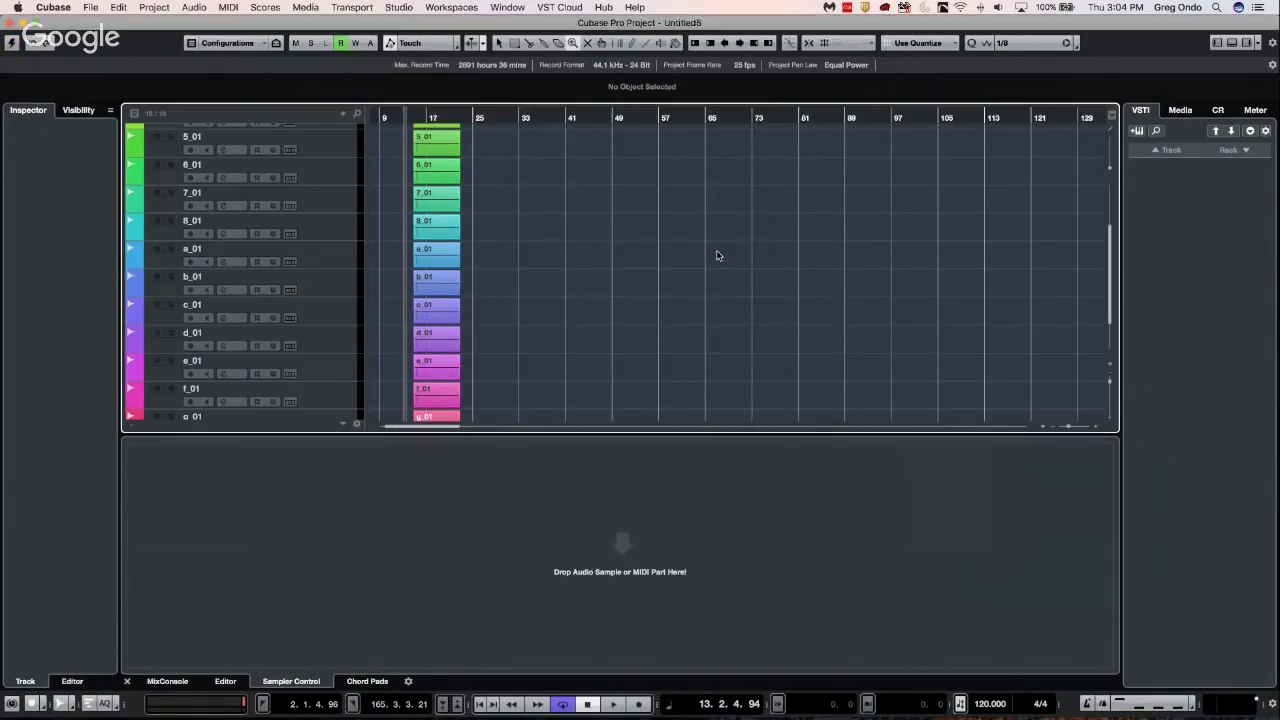
click(745, 376)
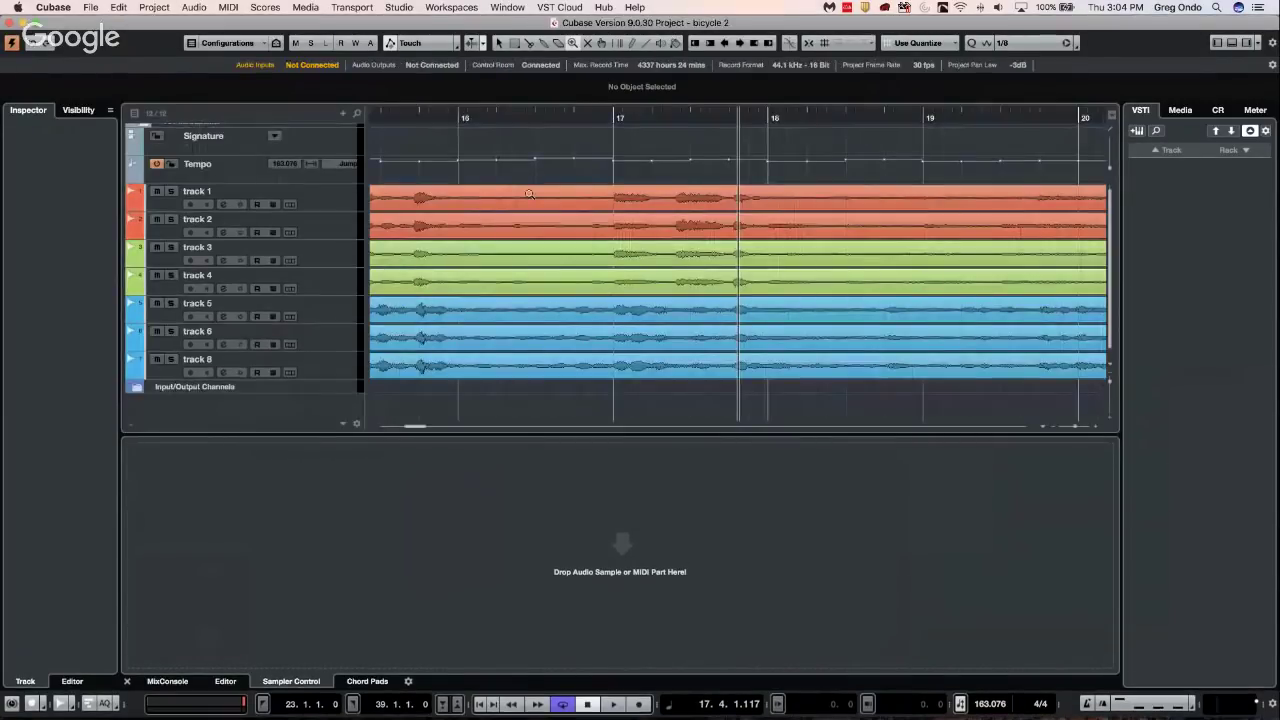
With the Object Selection tool, give the track 1 event a fade-in about 13 bars long and raise its volume to about 13.32
key(g)
key(g)
key(g)
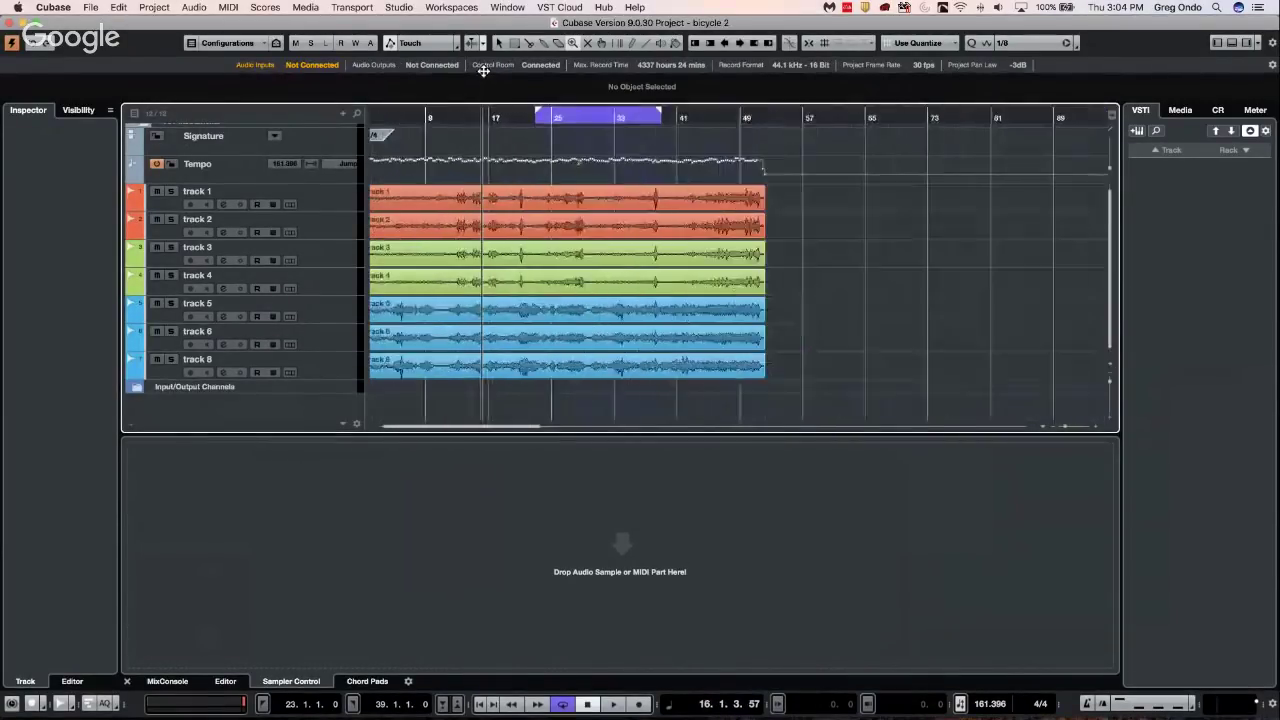
key(h)
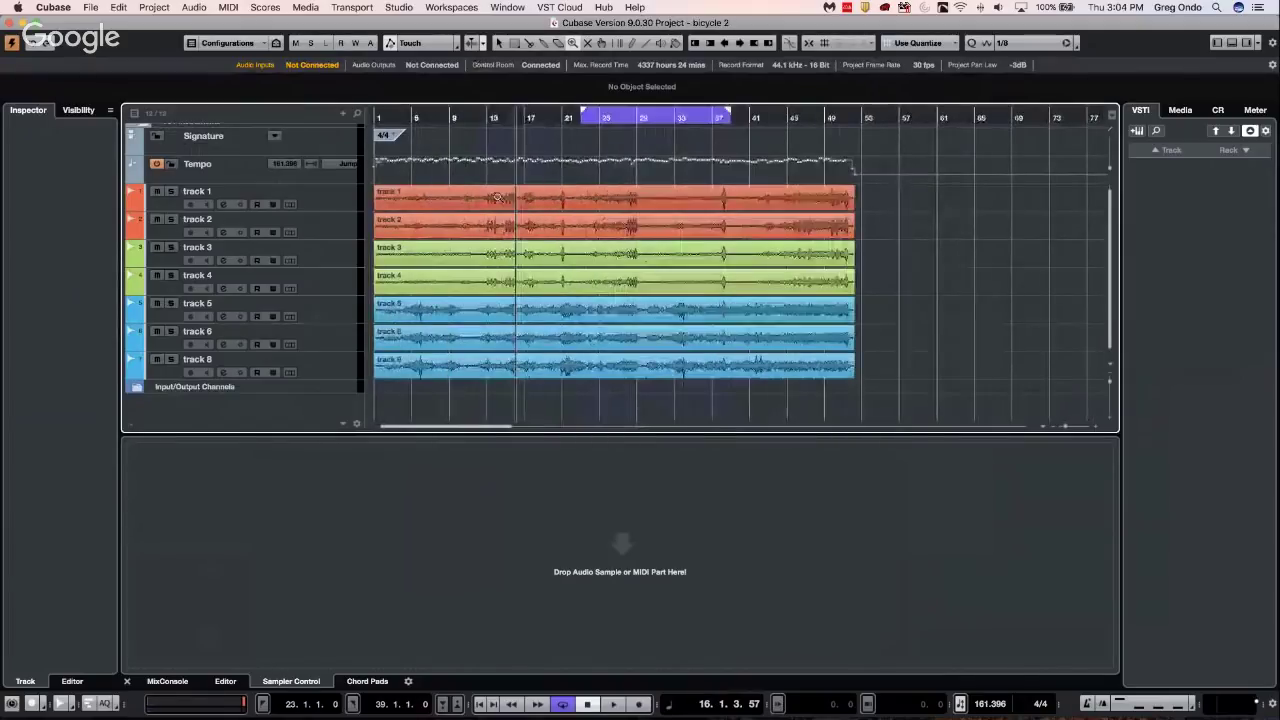
right_click(498, 223)
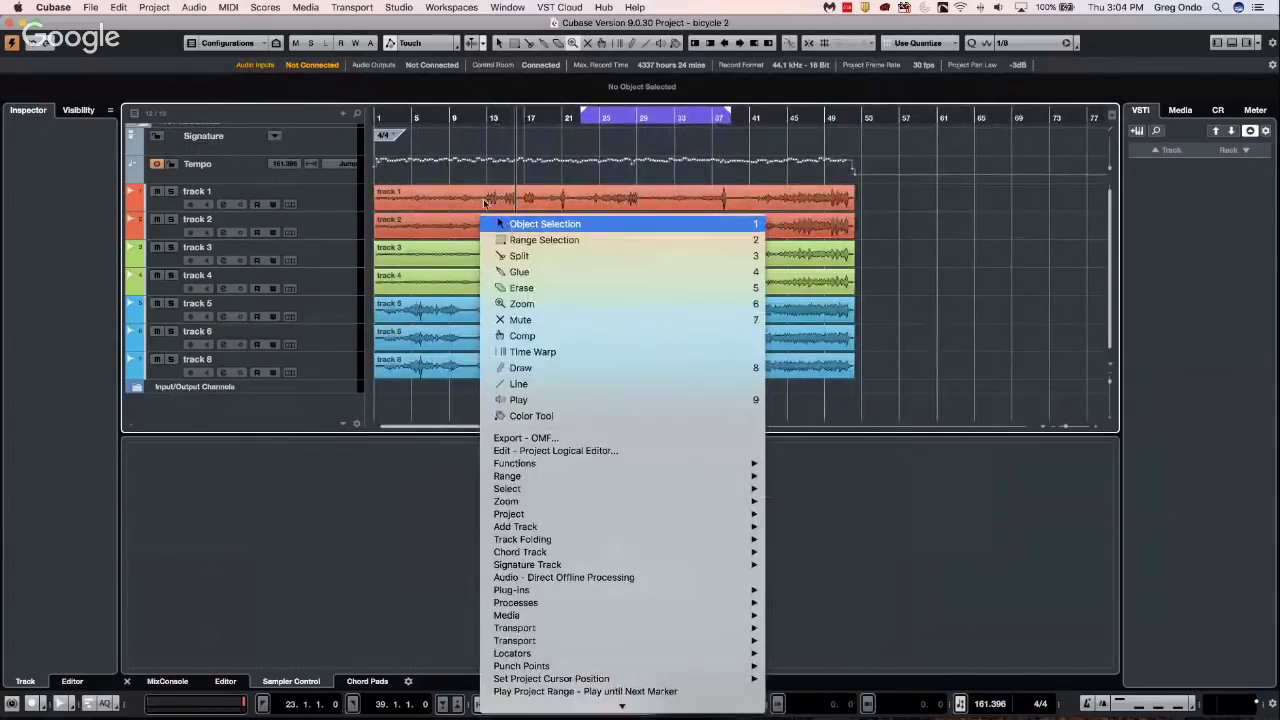
click(498, 223)
click(395, 205)
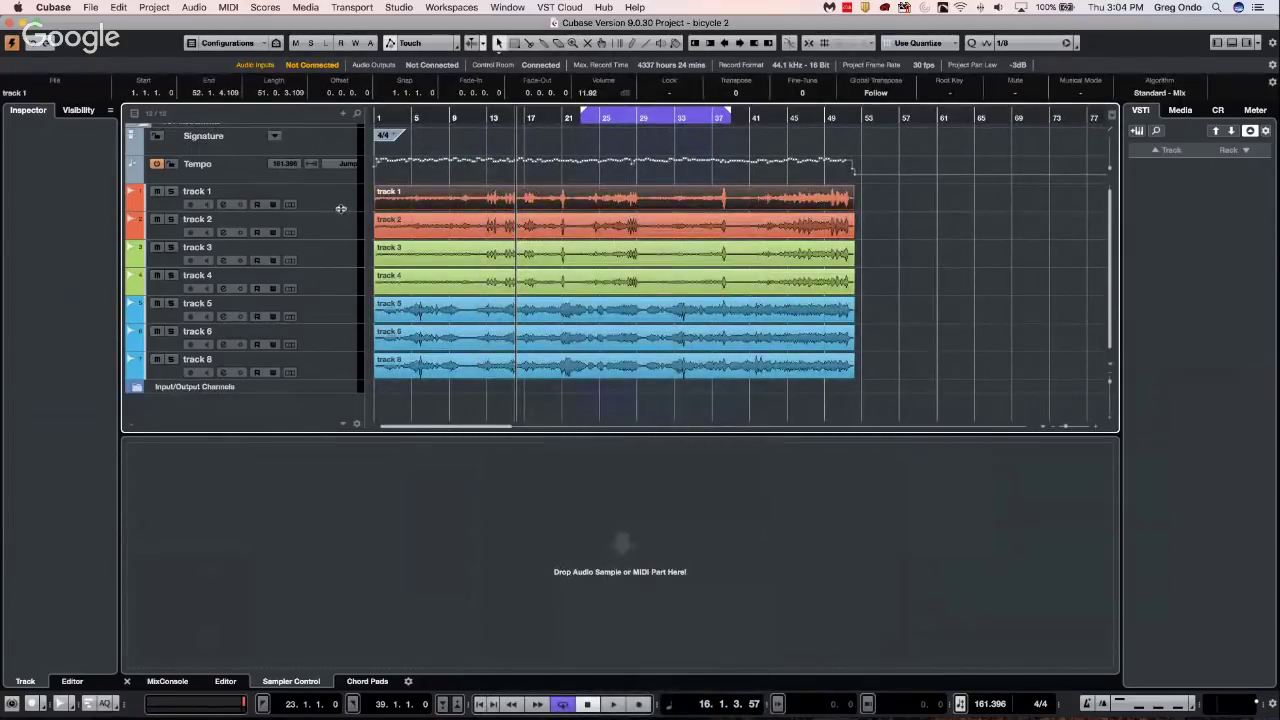
click(338, 210)
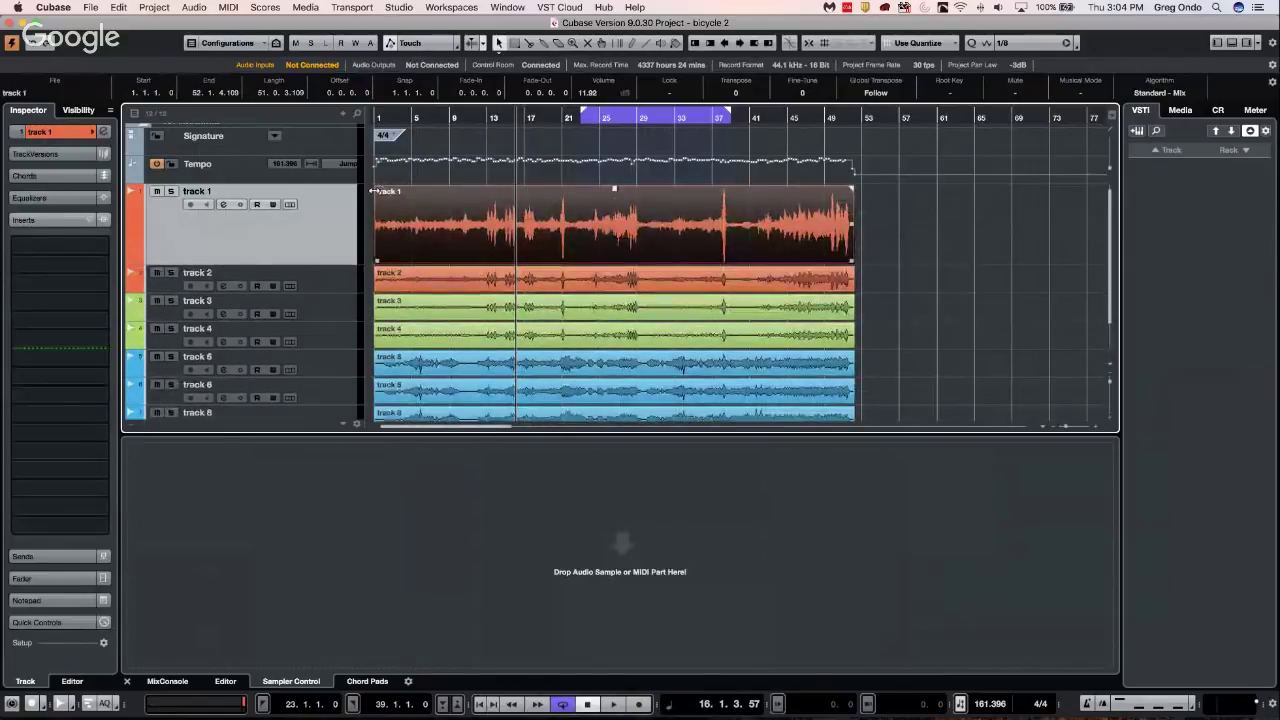
mouse_move(386, 189)
mouse_down()
mouse_move(543, 188)
mouse_move(479, 193)
mouse_move(497, 188)
mouse_up()
drag(614, 188, 615, 132)
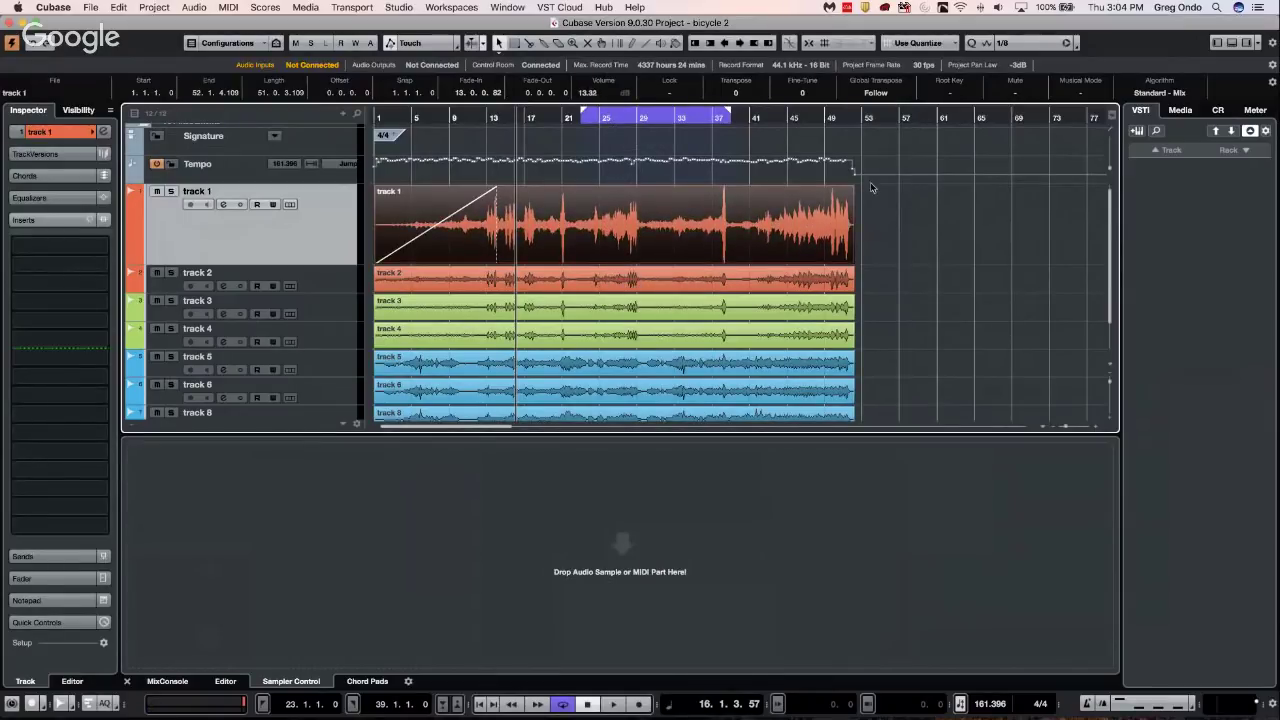
Trim the track 1 event to run from about bar 11.3 to bar 38.3 and shorten its fade-in to about 5 bars
drag(851, 260, 734, 259)
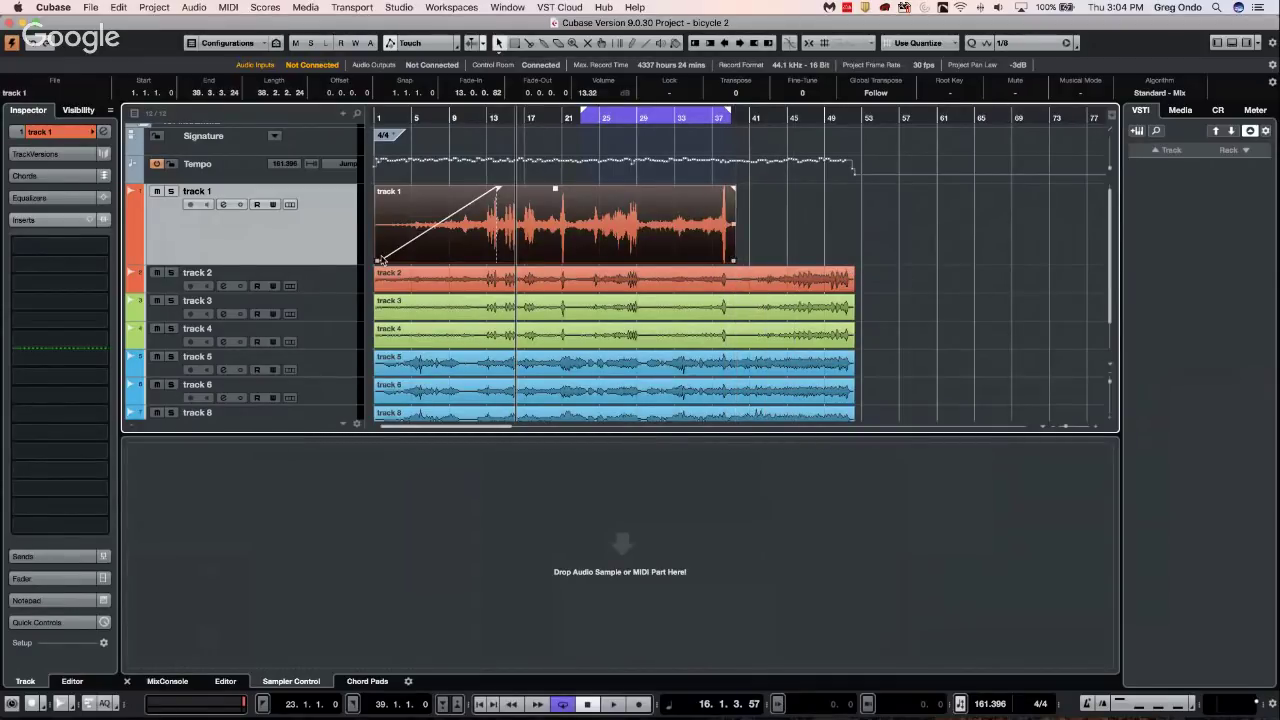
drag(496, 188, 427, 188)
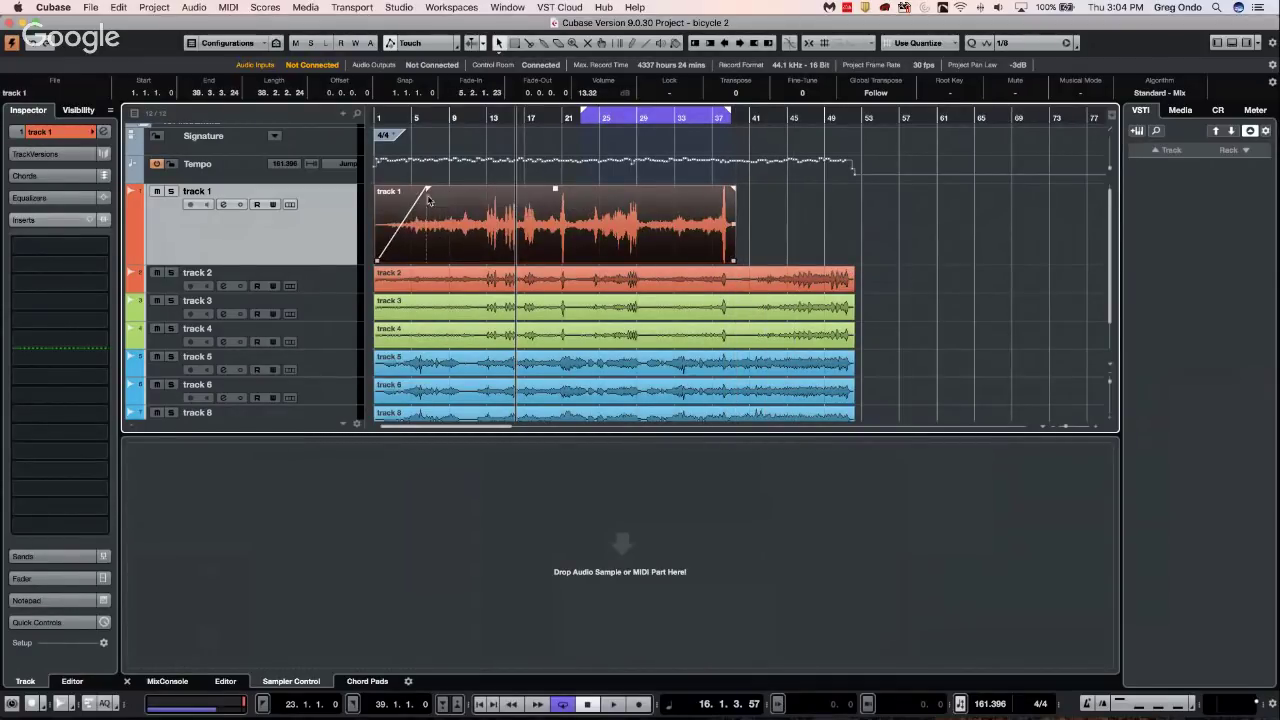
drag(375, 260, 474, 261)
Reshape the track 1 event's fade-in curve into a jagged zigzag by adding and moving several curve points
double_click(503, 220)
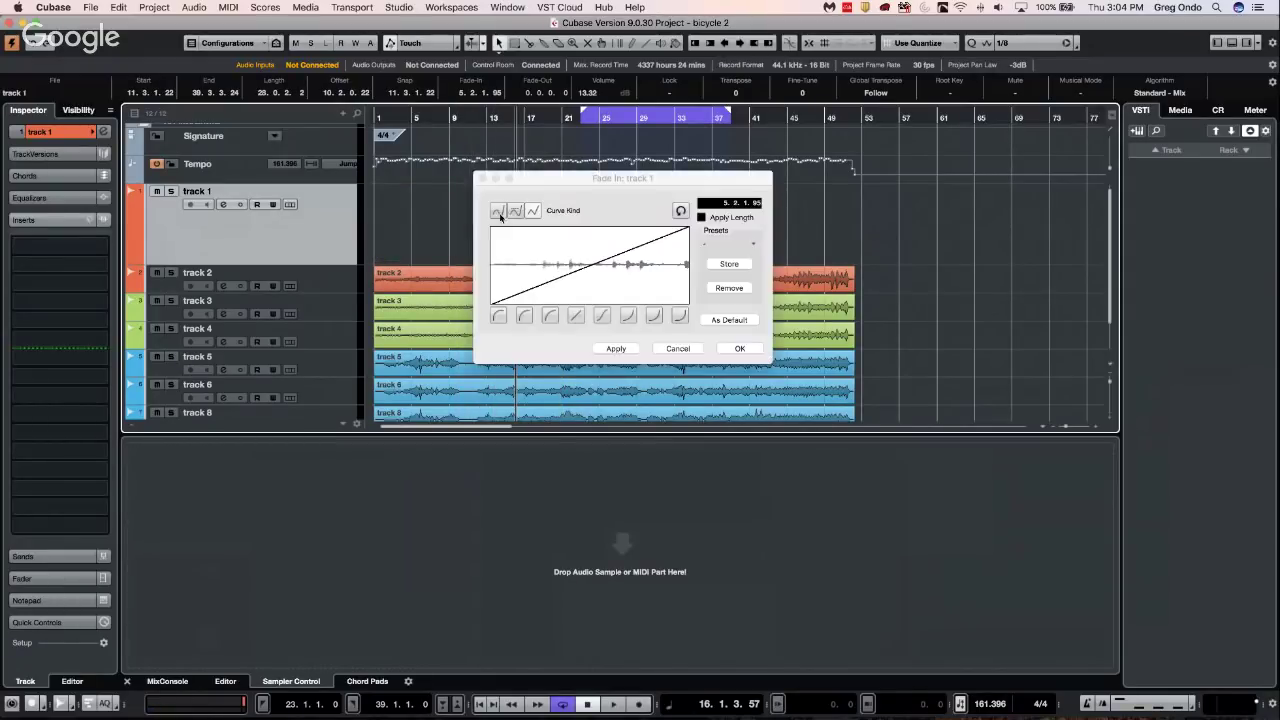
click(577, 274)
click(609, 255)
click(643, 265)
click(668, 265)
drag(609, 255, 616, 287)
click(601, 256)
click(740, 349)
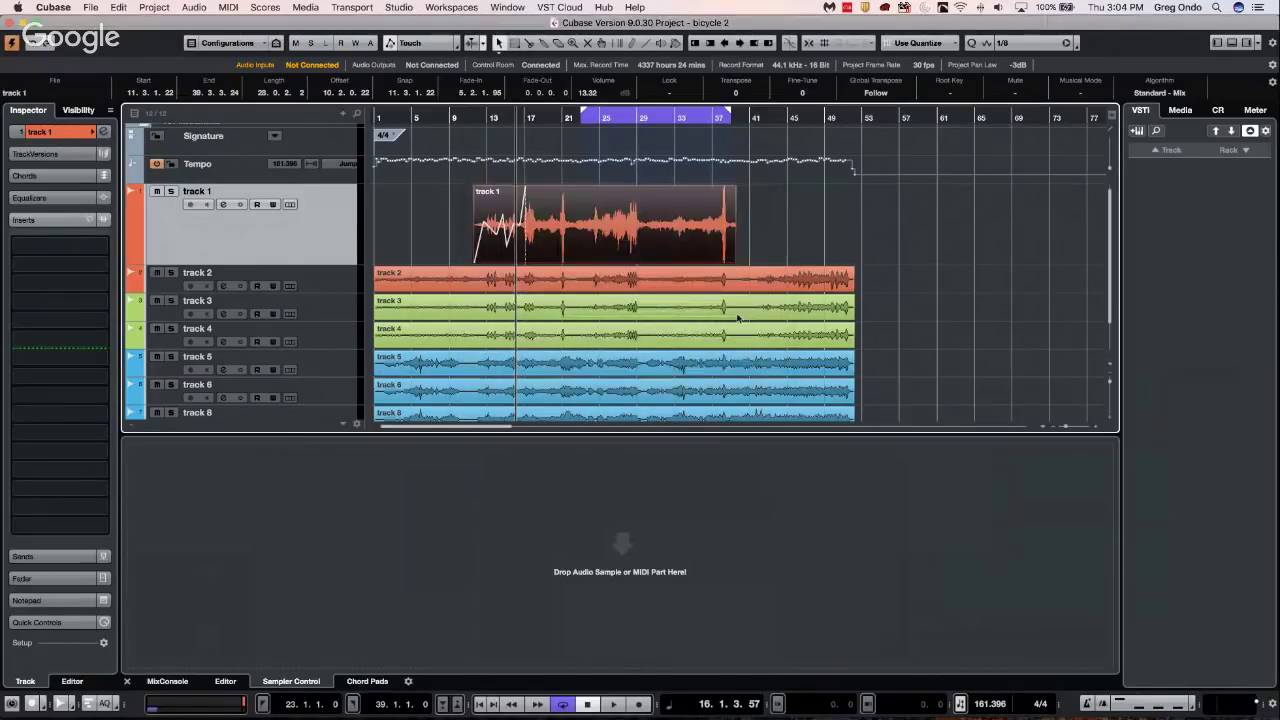
Open the track 1 event in the Sample Editor and view it from its event start to its event end
double_click(586, 229)
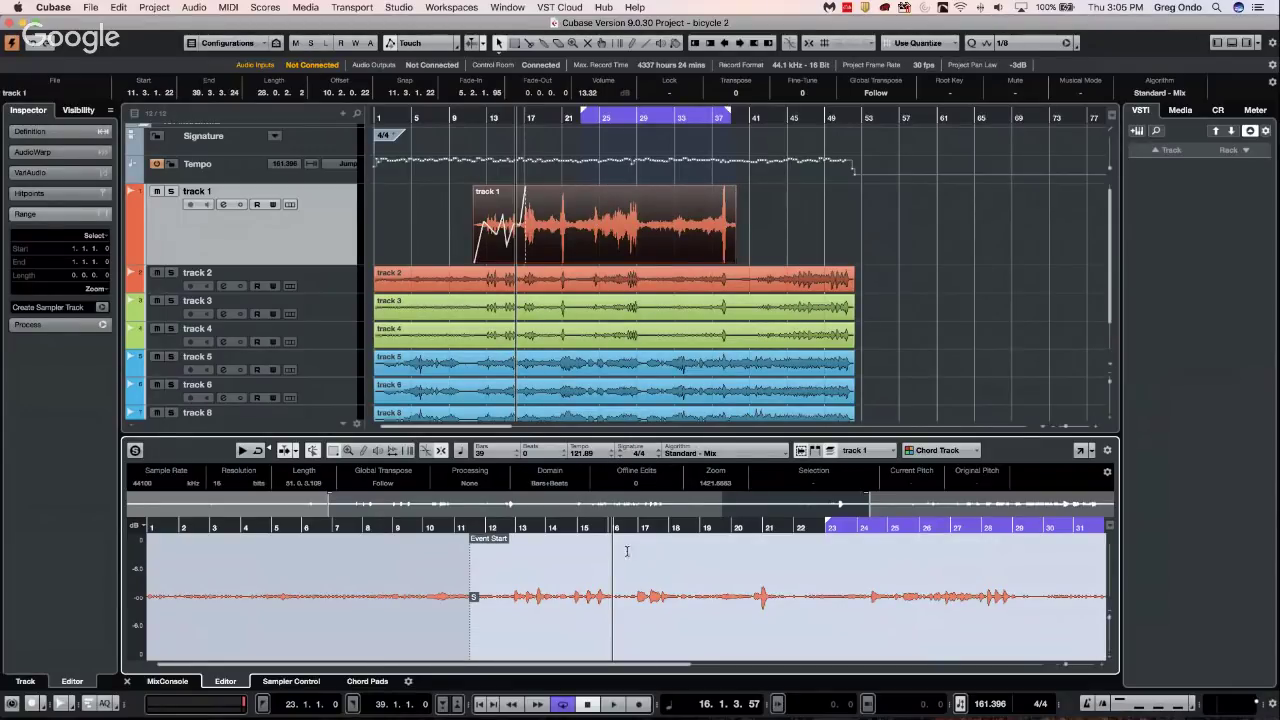
drag(612, 526, 636, 336)
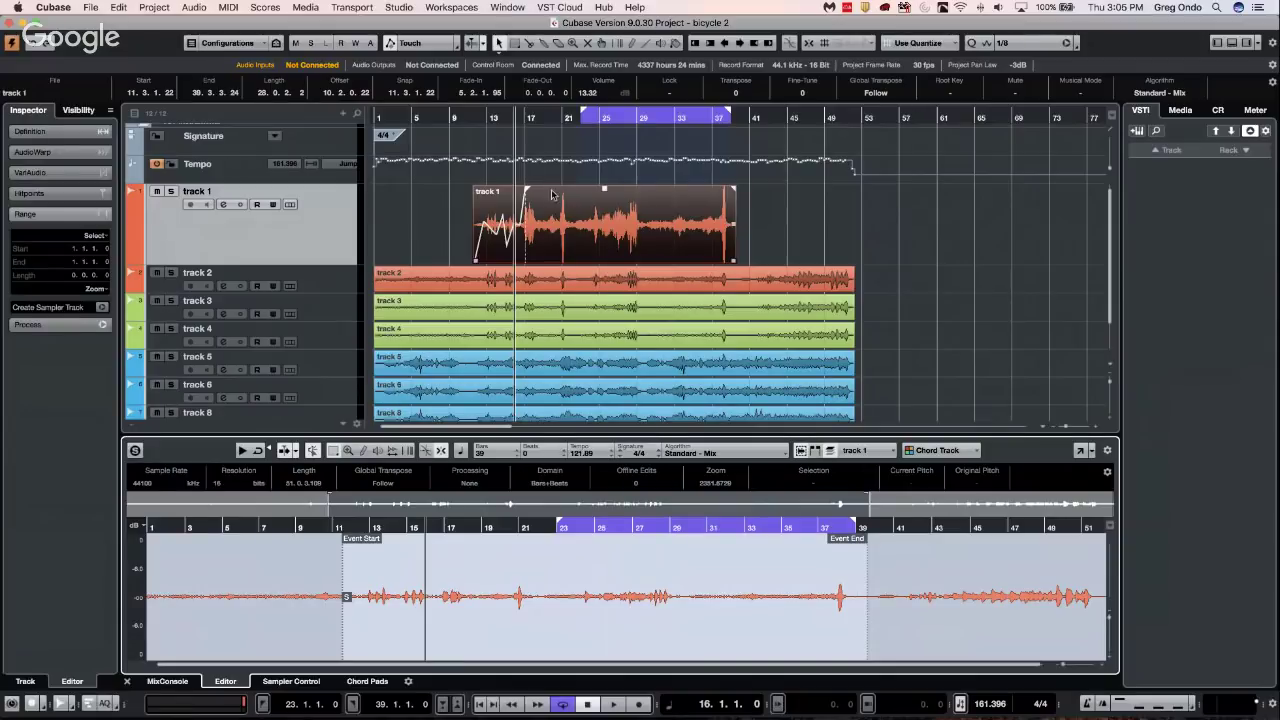
Show the region list in the Sample Editor and add a region from about bar 22.1 to 28.1 named "iygo8yfg"
click(815, 451)
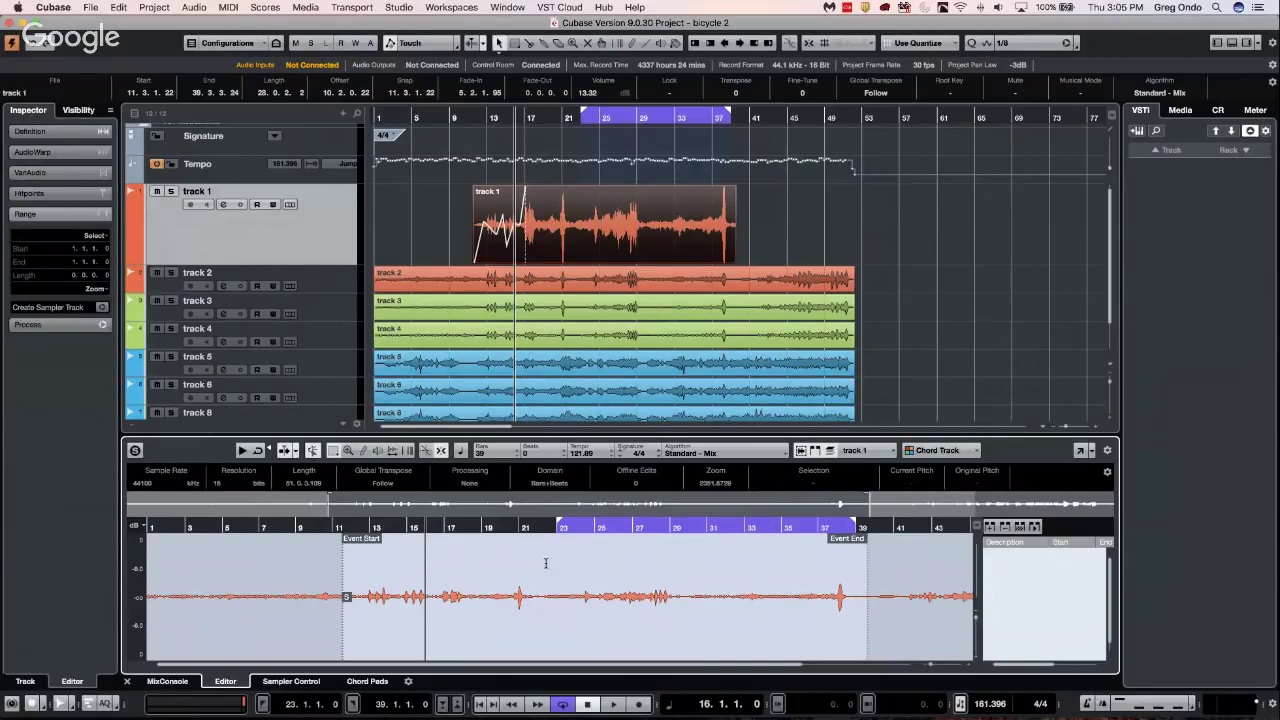
drag(541, 565, 651, 560)
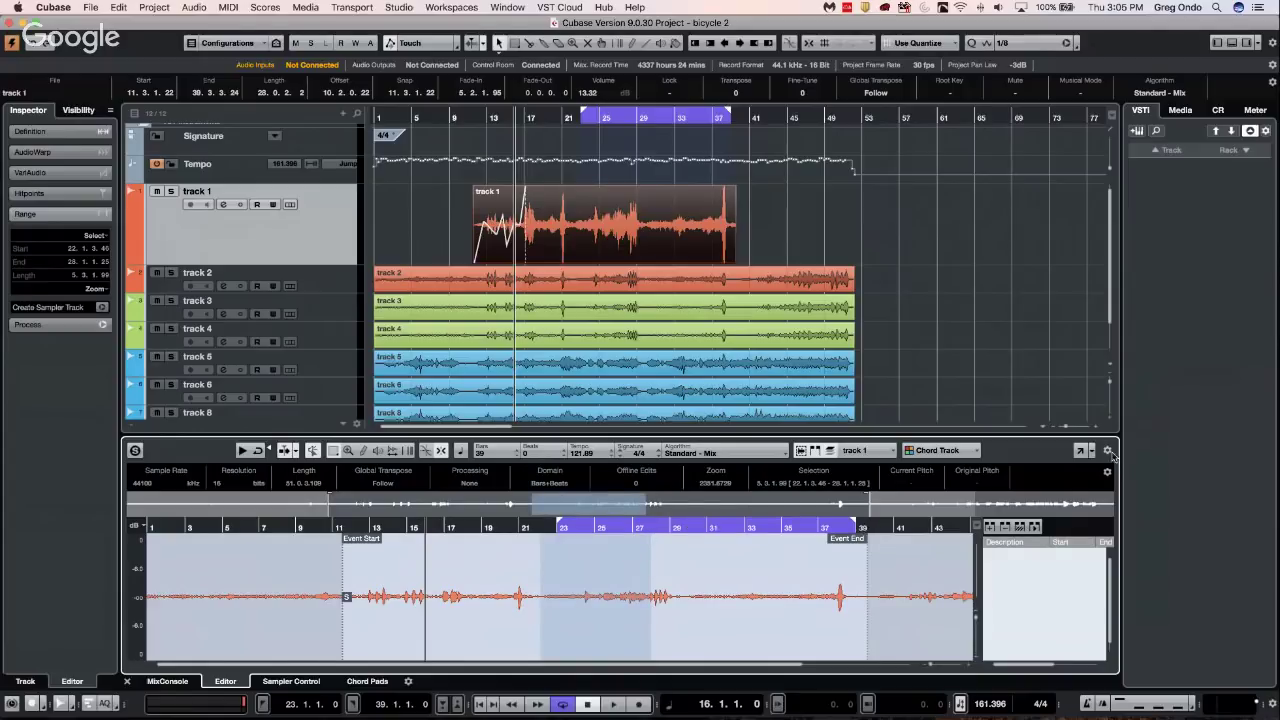
click(997, 528)
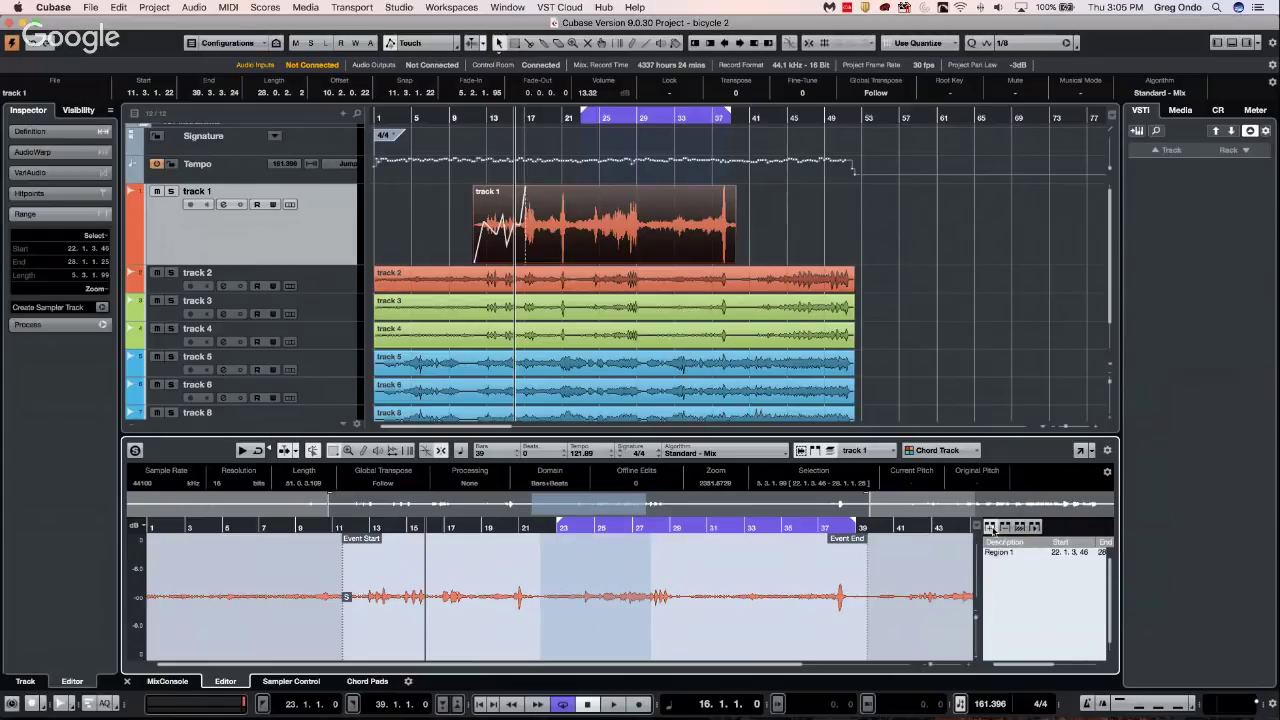
text(iygolly)
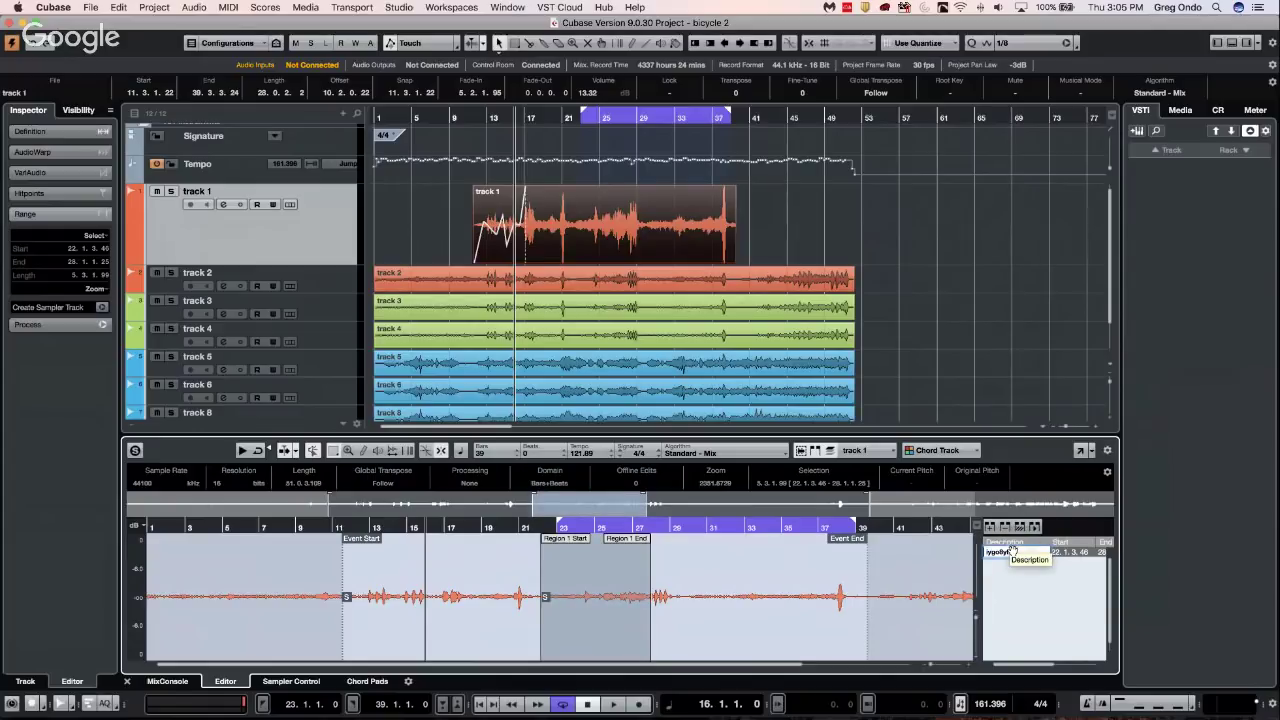
text(fg)
key(Return)
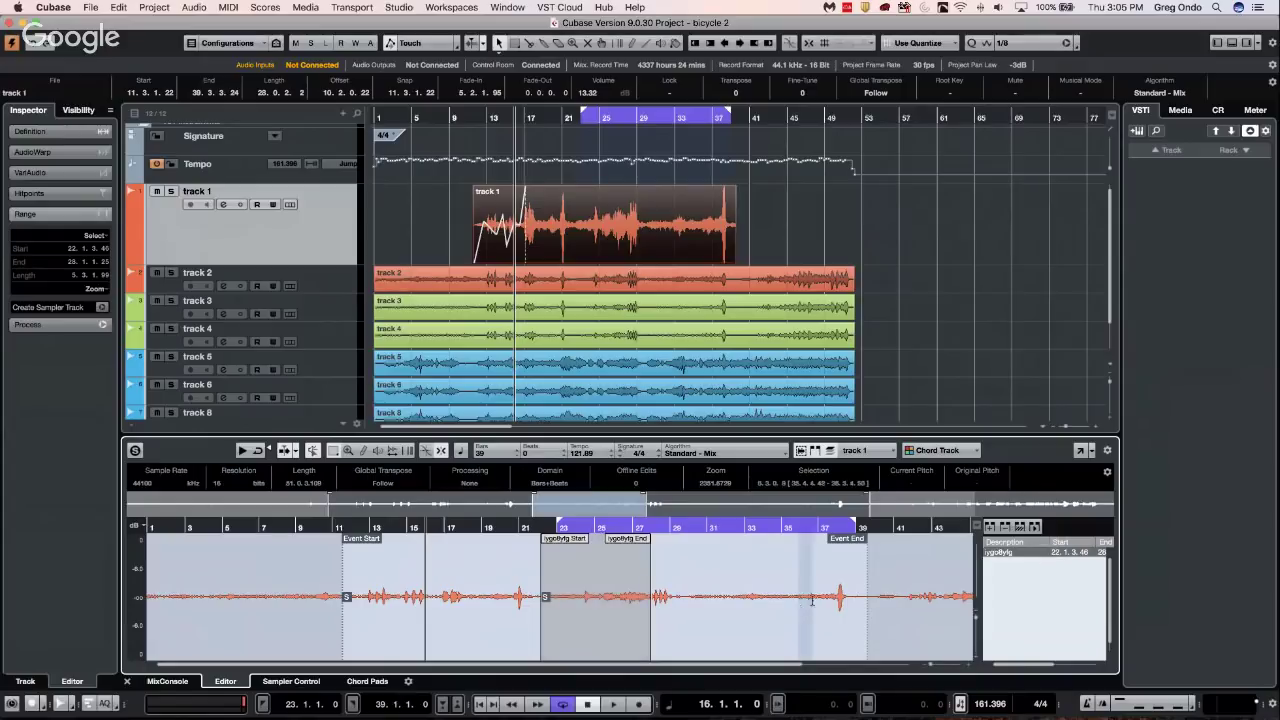
Add a region from about bar 35.4 to 39.1 named "o8yufgo8yfg" and another from about bar 24.3 to 29.4 named "kutfitf er"
drag(800, 606, 856, 560)
click(990, 527)
text(o8yufgo8yfg)
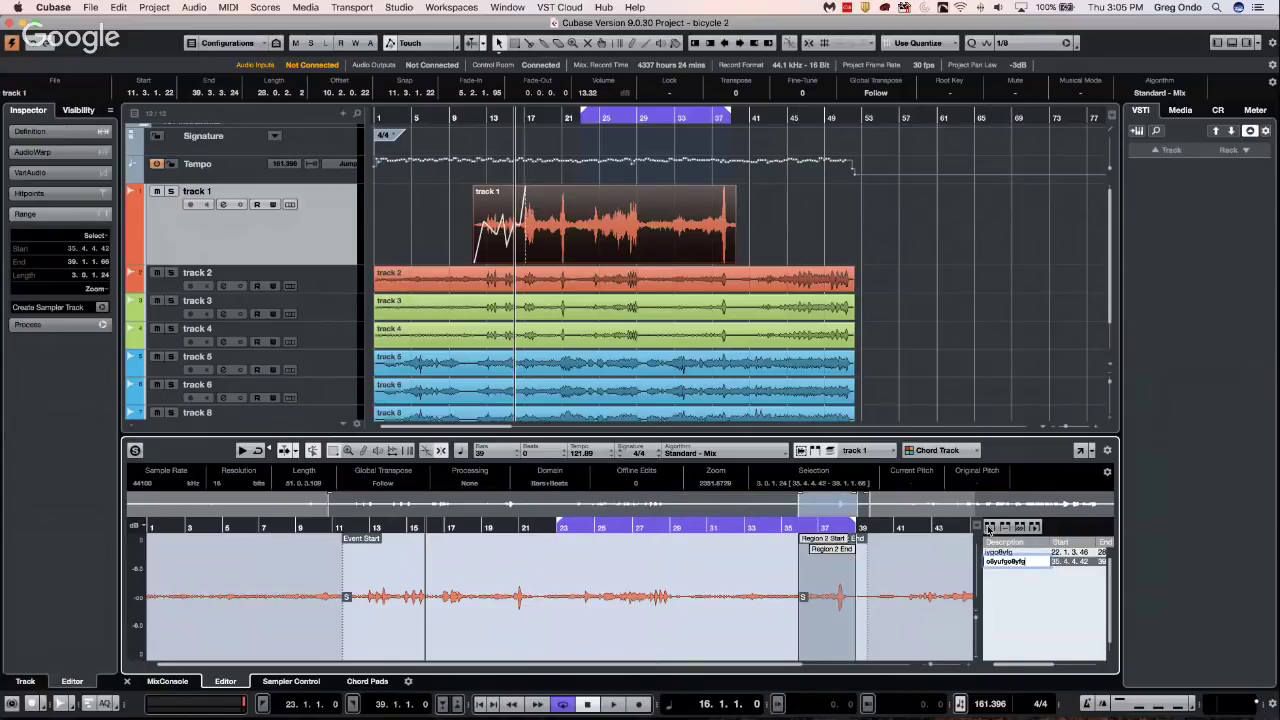
drag(688, 582, 589, 580)
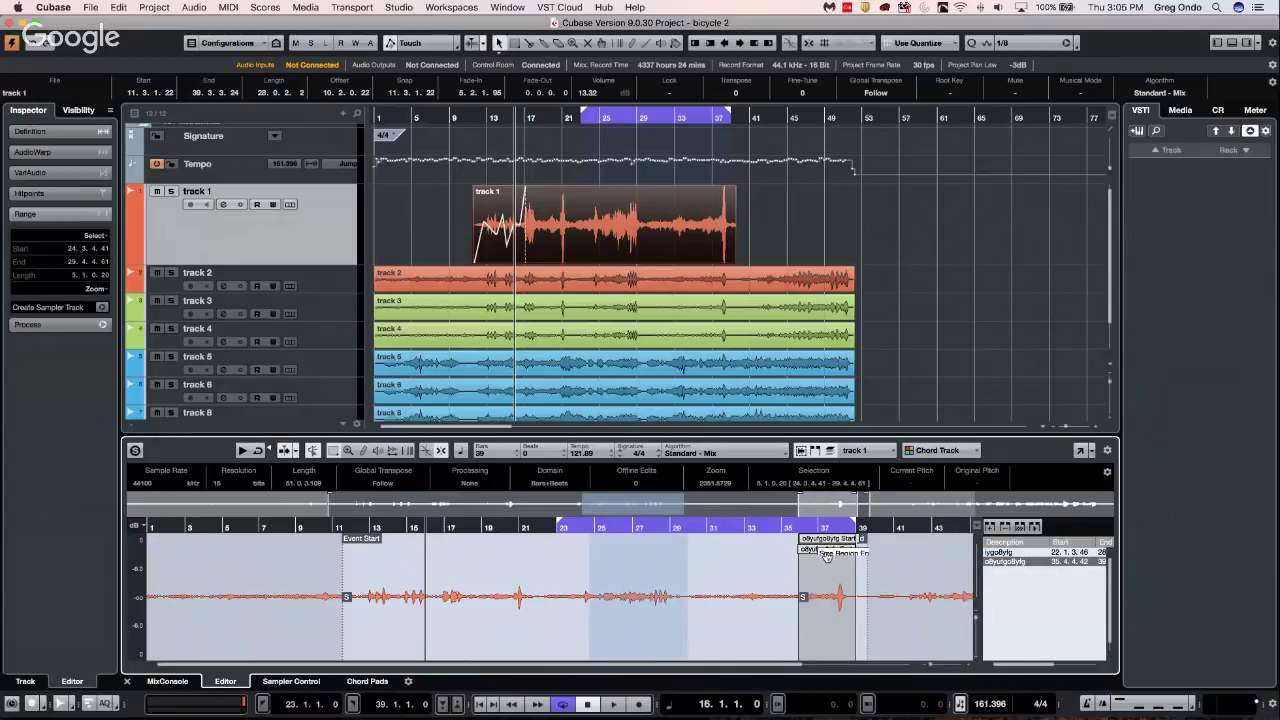
click(990, 527)
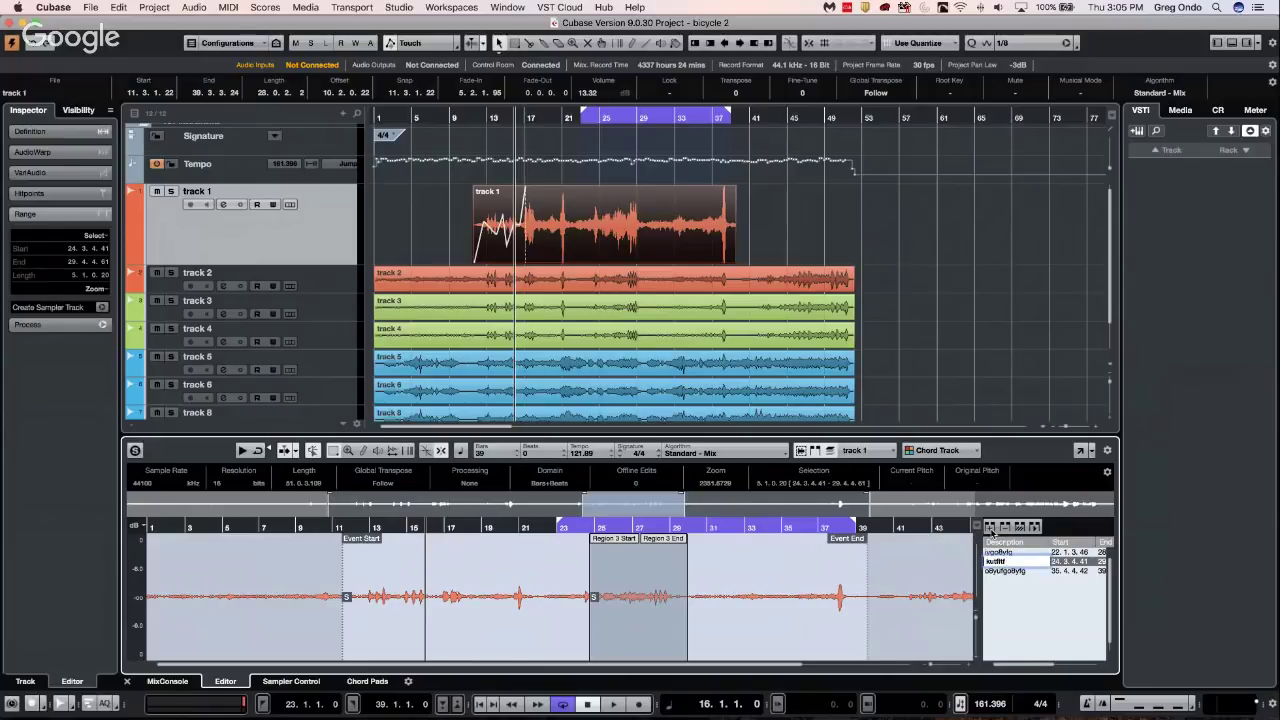
Add a region from about bar 12.3 to 15.4 named "iutfi iutyf"
drag(364, 570, 424, 571)
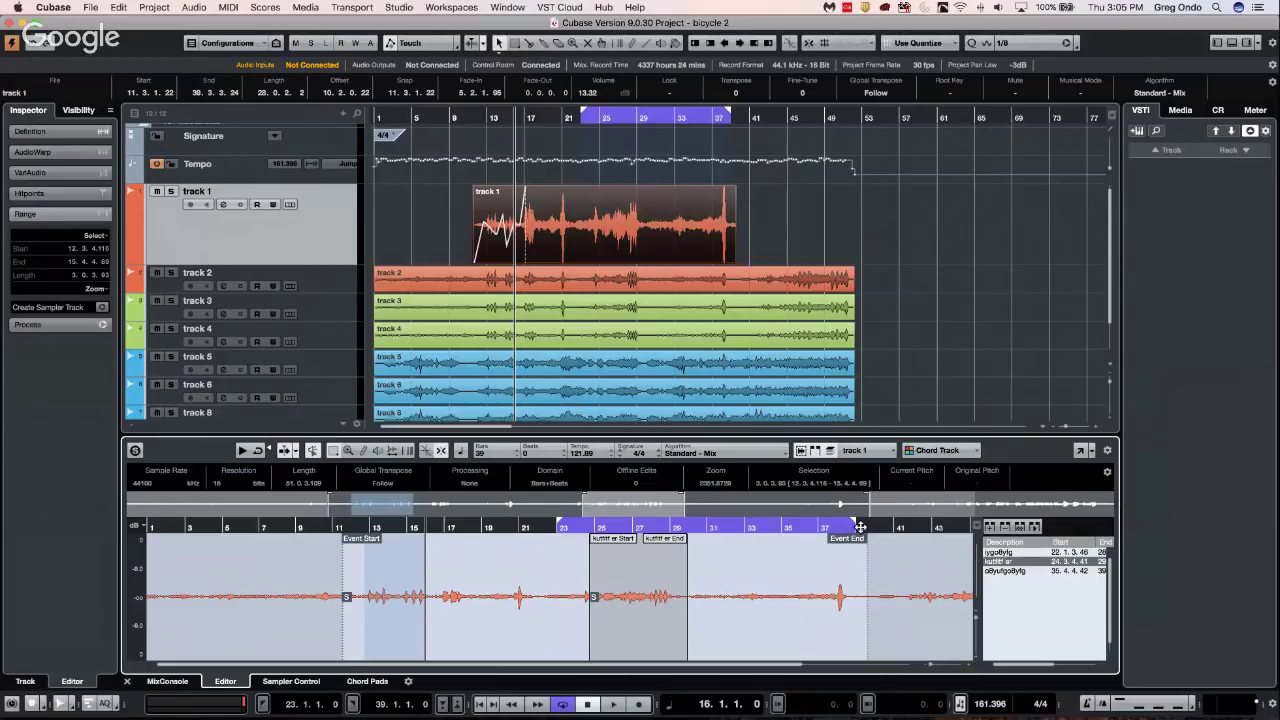
click(990, 527)
text(kutfi iutyf)
key(Return)
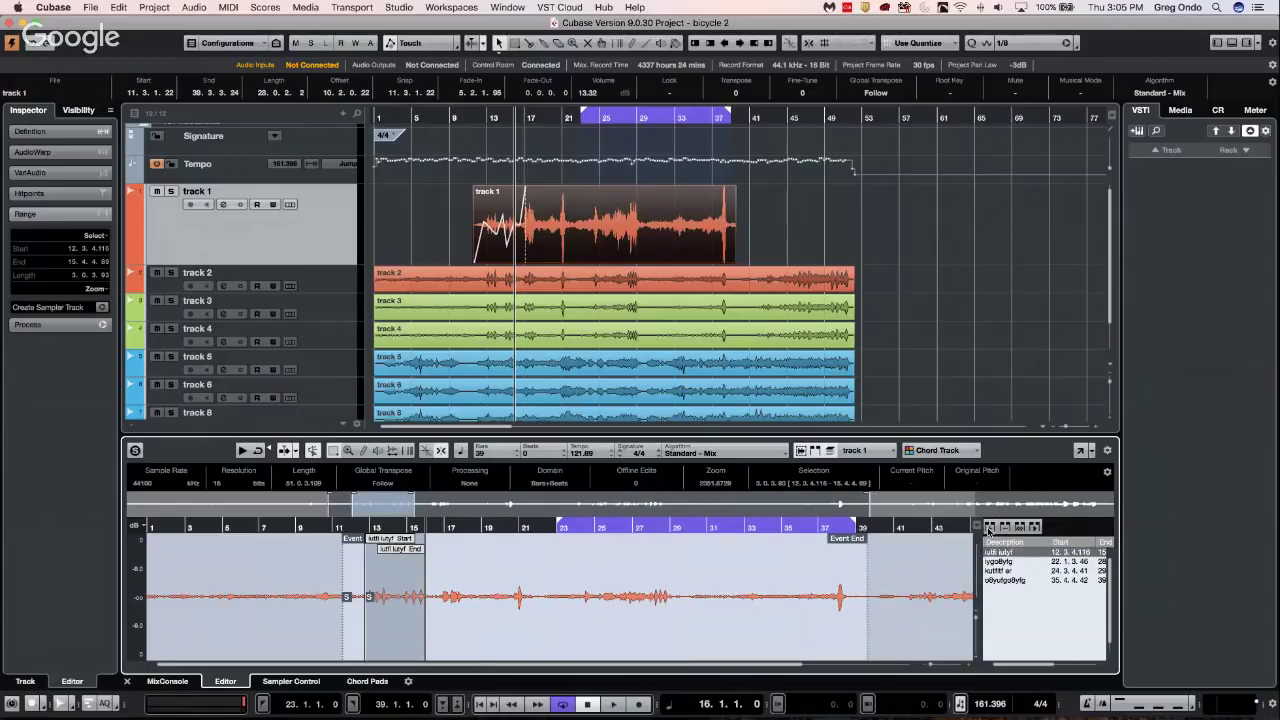
Select the listed regions one after another to view where each lies in the waveform, ending on the earliest one
click(1010, 562)
click(1008, 571)
click(1005, 580)
click(1007, 571)
click(1008, 561)
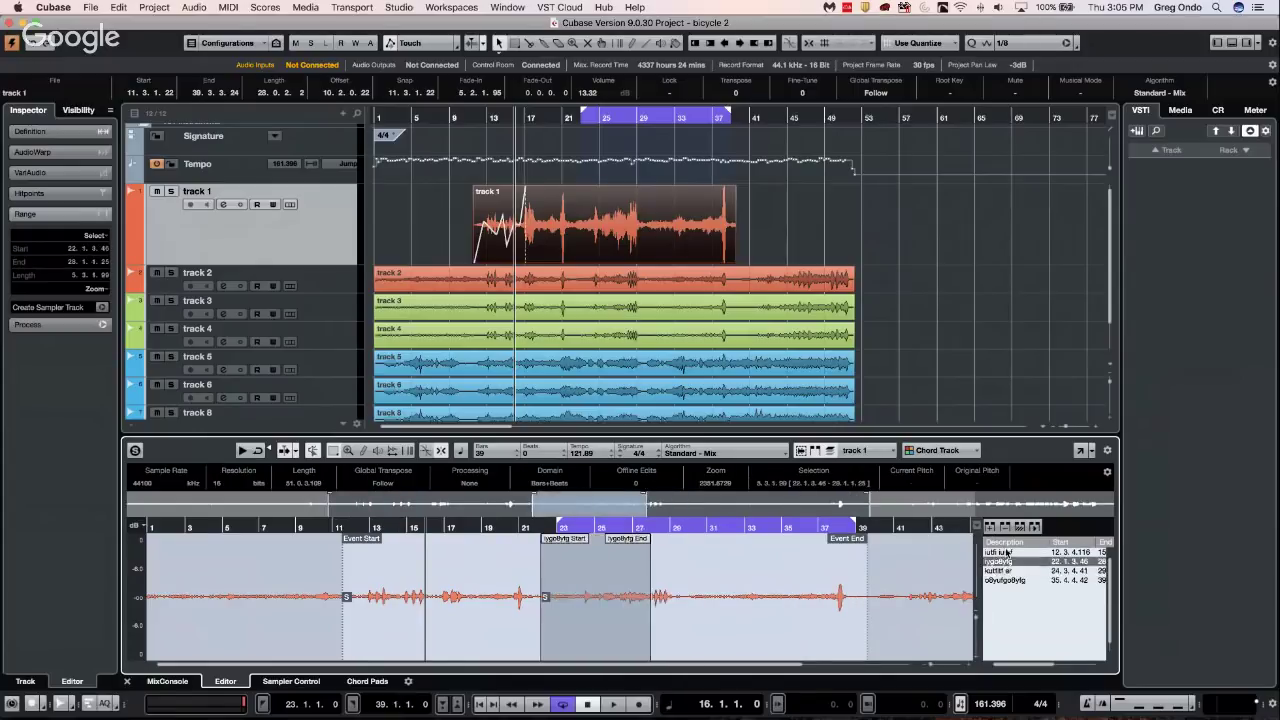
click(1008, 552)
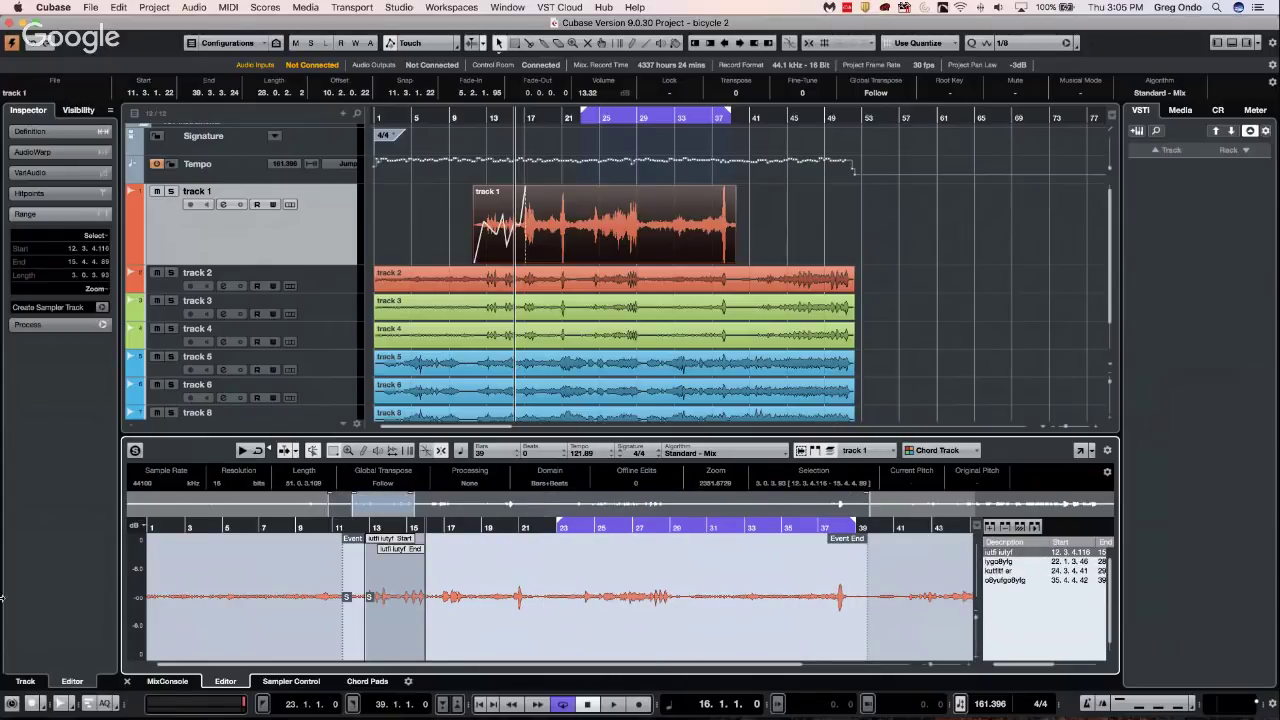
Open the project's Pool window and expand track 1 in the Audio folder to list its regions
click(278, 10)
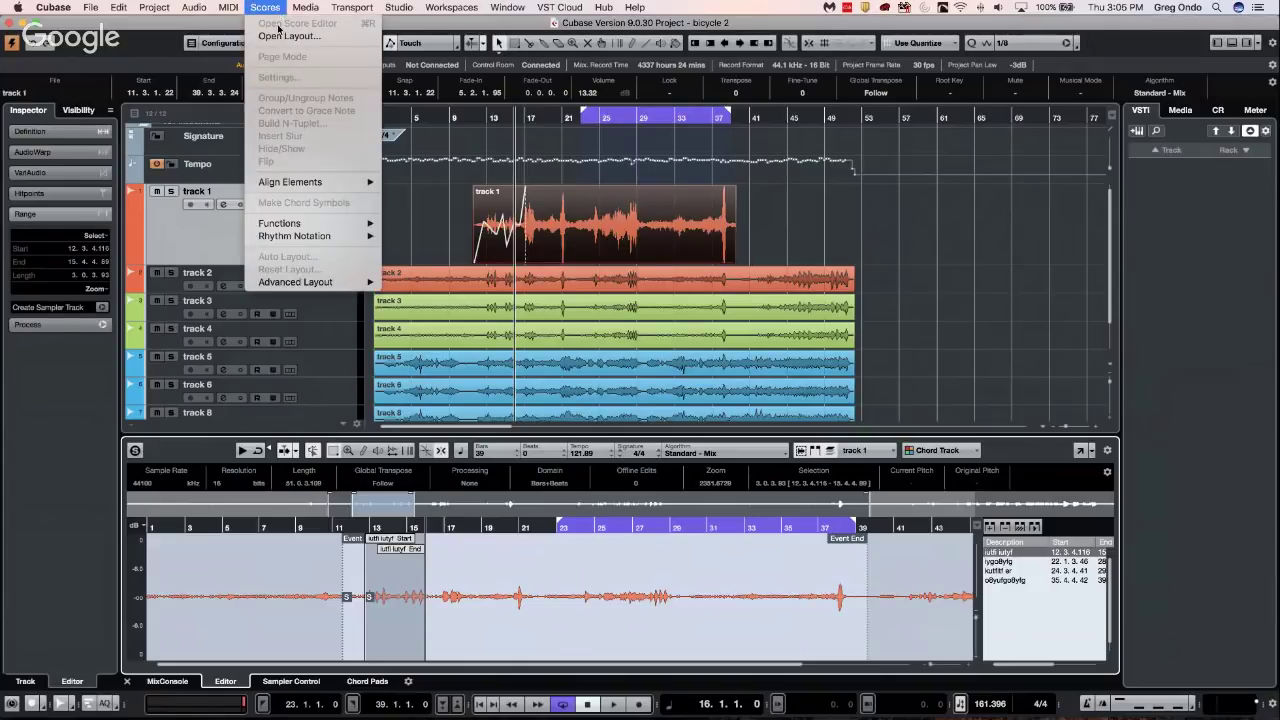
mouse_move(217, 7)
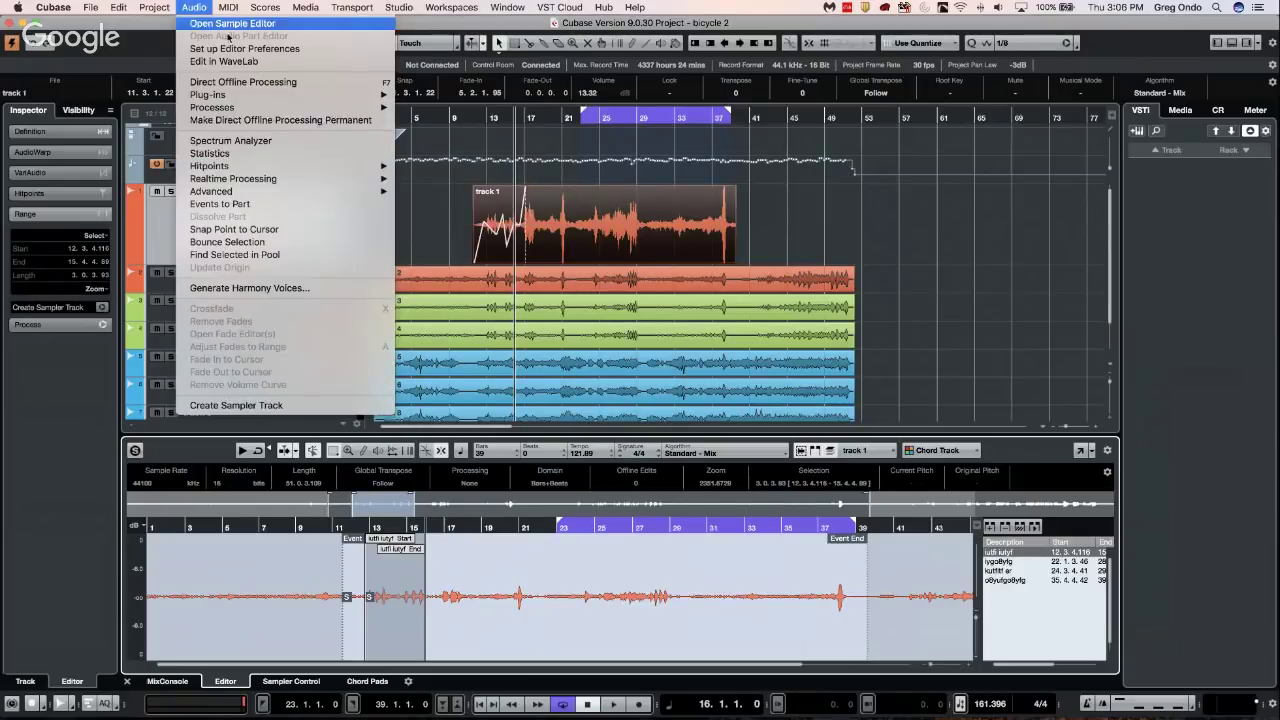
mouse_move(305, 10)
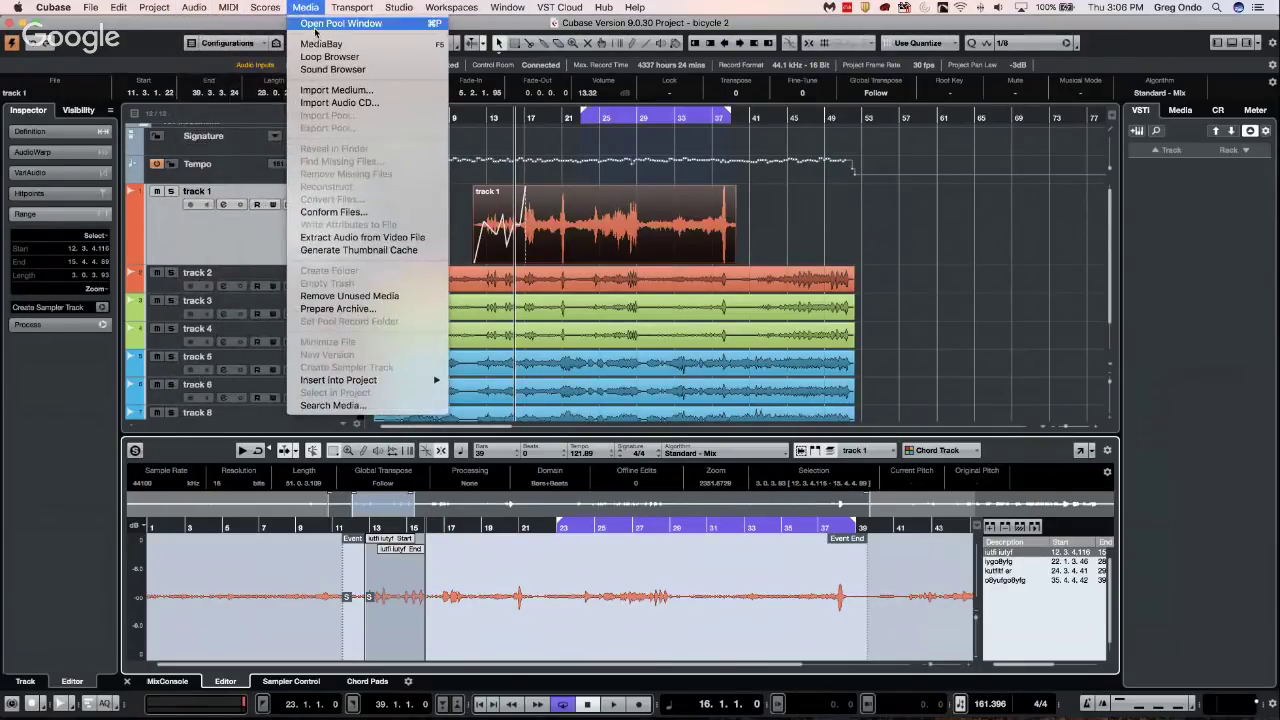
click(316, 24)
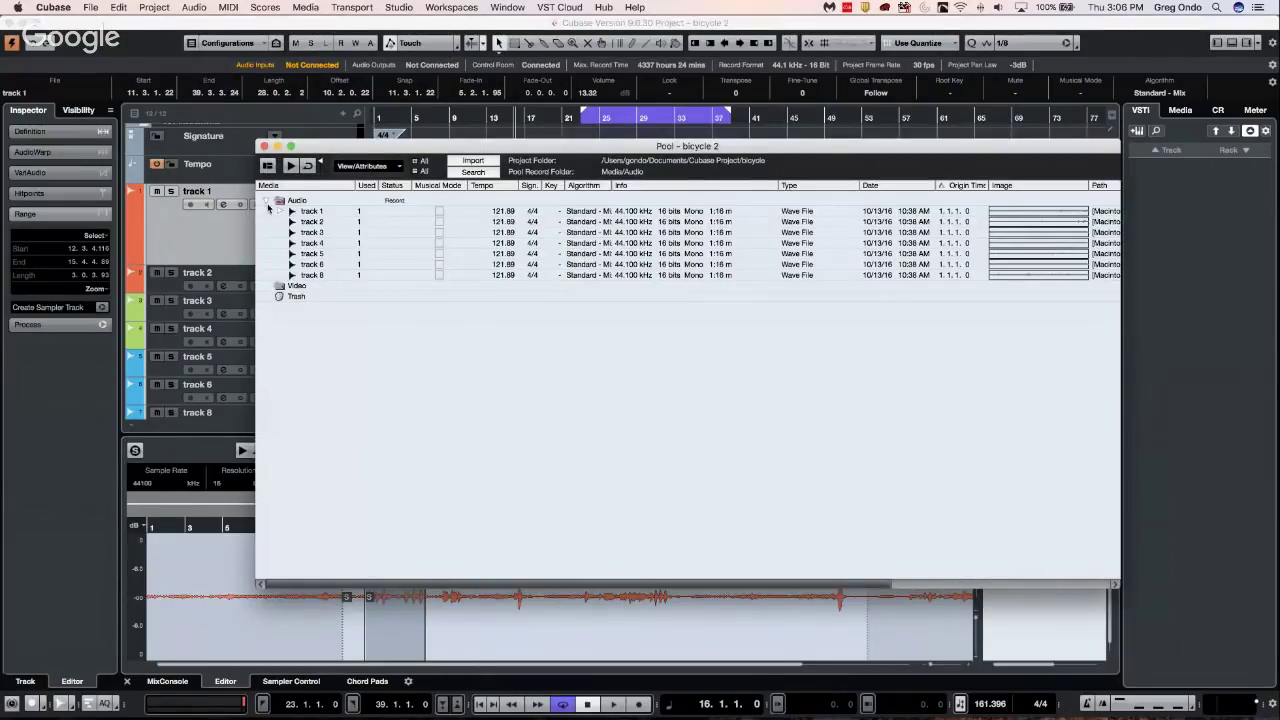
click(268, 201)
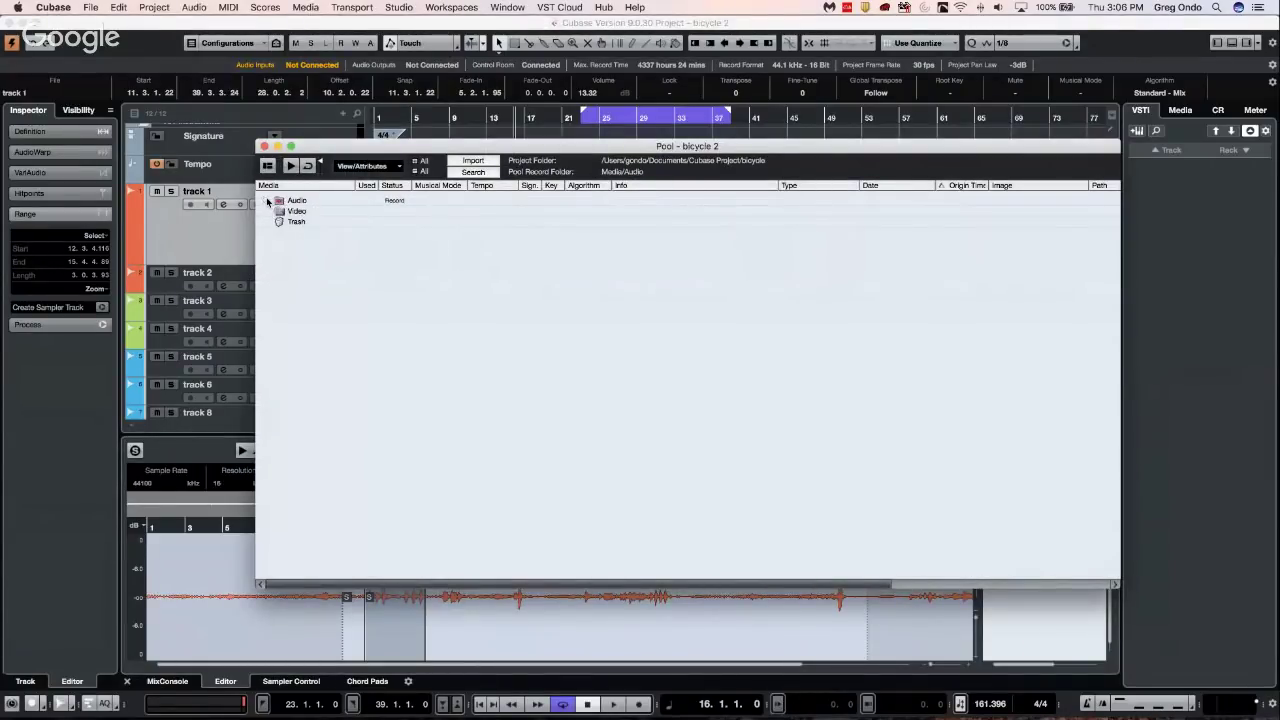
click(268, 201)
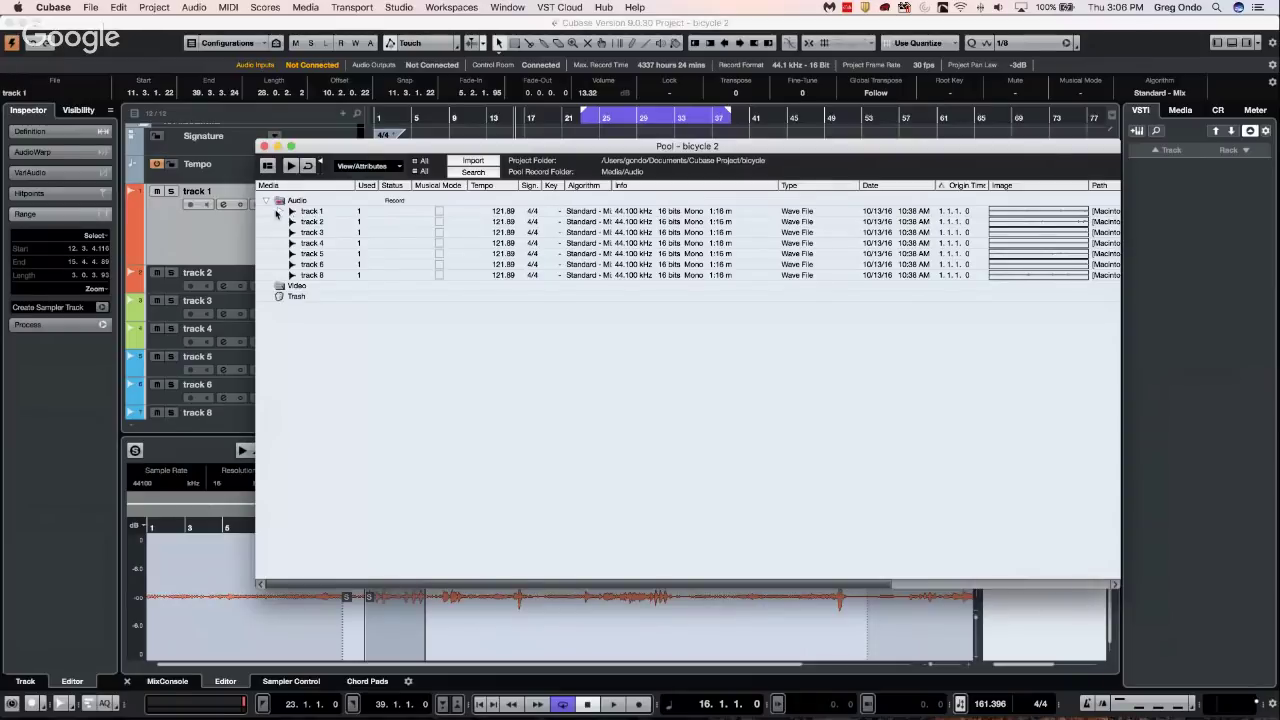
click(280, 213)
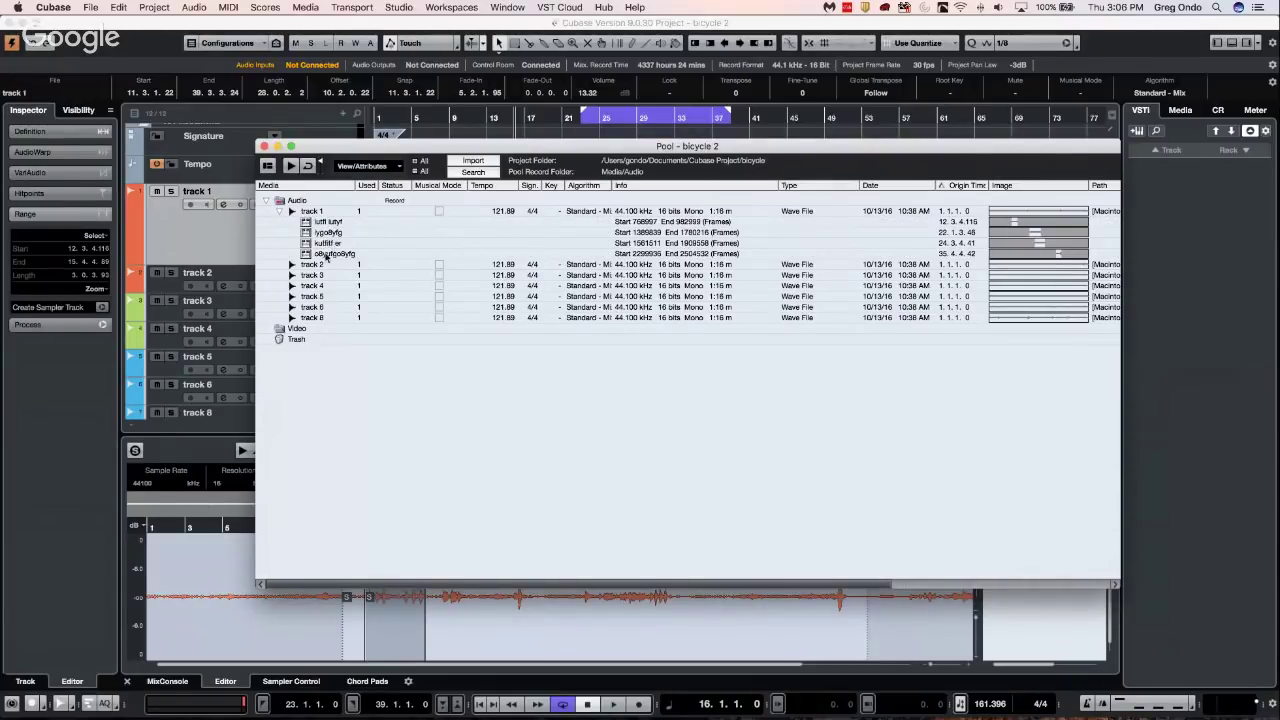
Step through track 1's four regions in the Pool and examine their positions in the image column
click(323, 221)
key(Down)
key(Down)
key(Down)
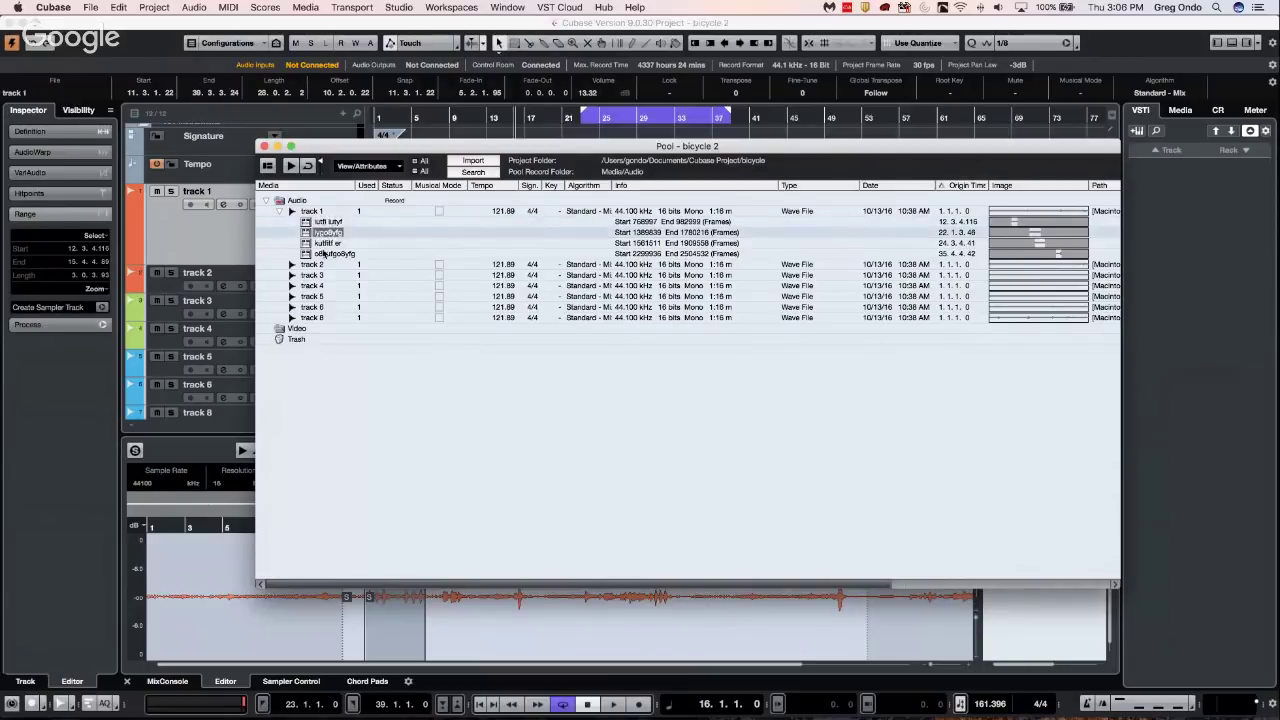
key(Up)
key(Up)
key(Up)
key(Down)
key(Down)
key(Down)
key(Up)
key(Up)
key(Up)
key(Down)
key(Down)
key(Down)
key(Up)
key(Up)
key(Up)
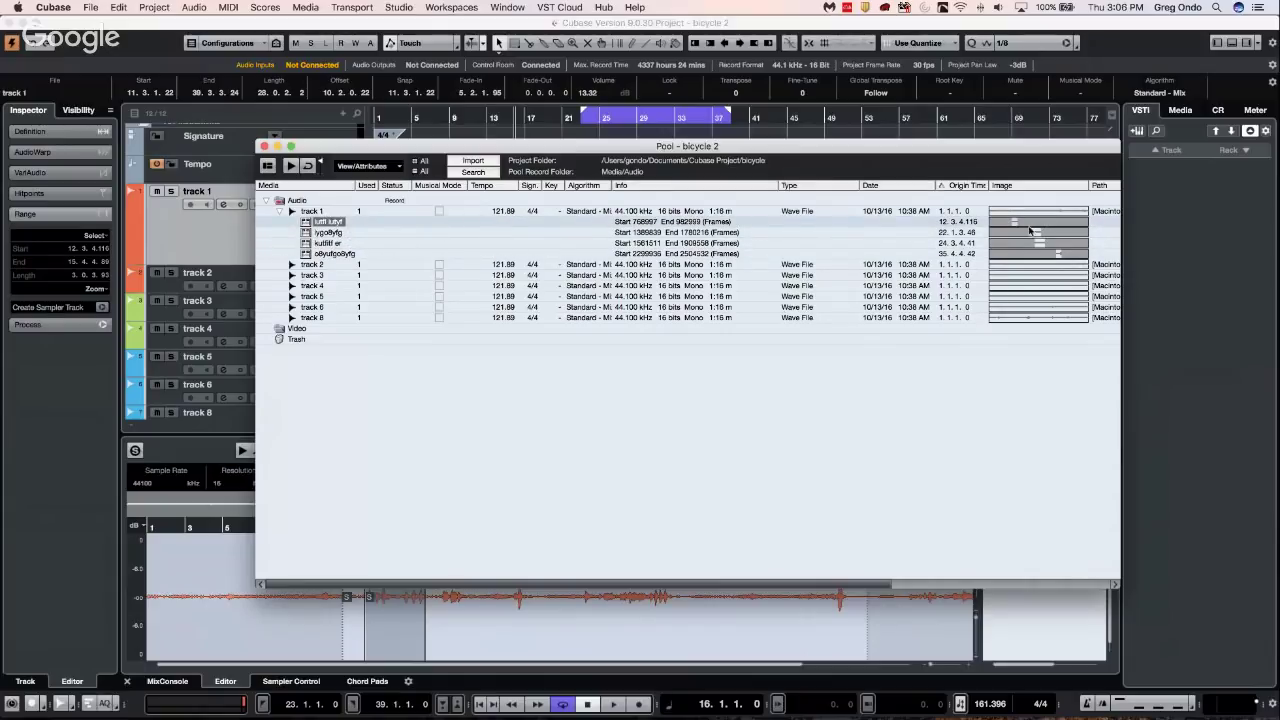
click(318, 233)
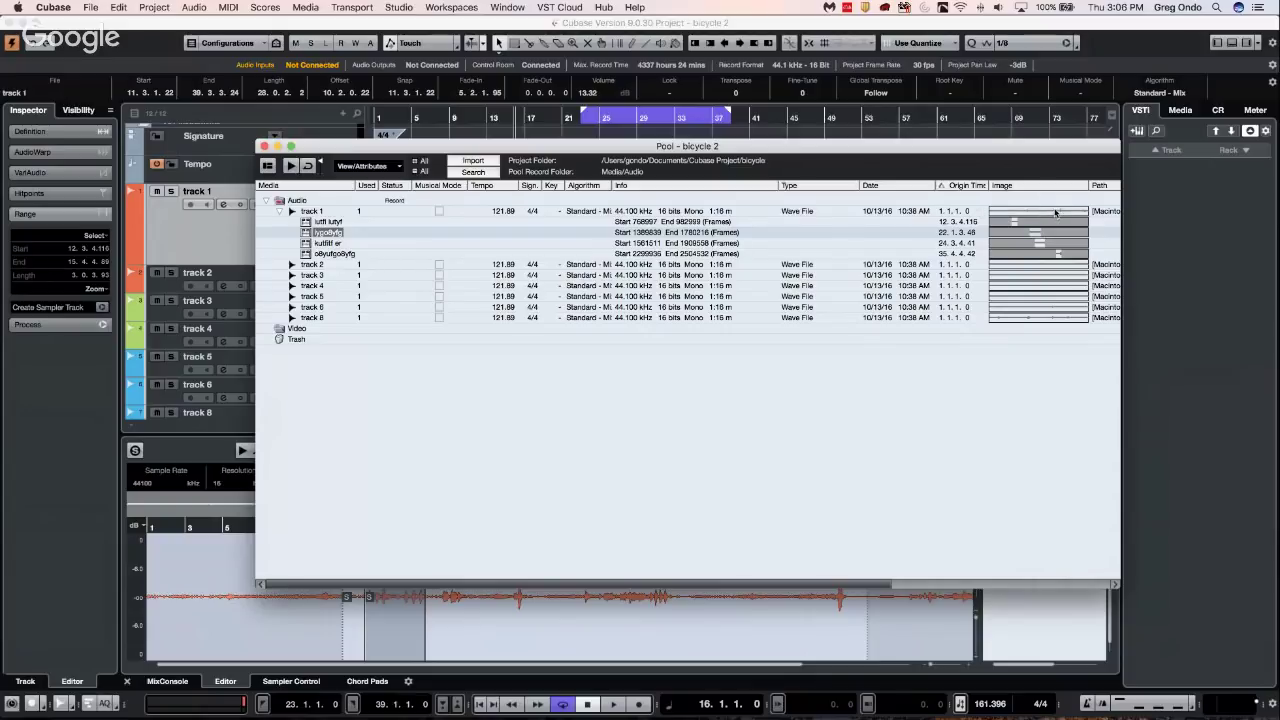
Select all four regions of track 1 in the Pool and bounce them to new audio files in the project's Audio folder
click(339, 222)
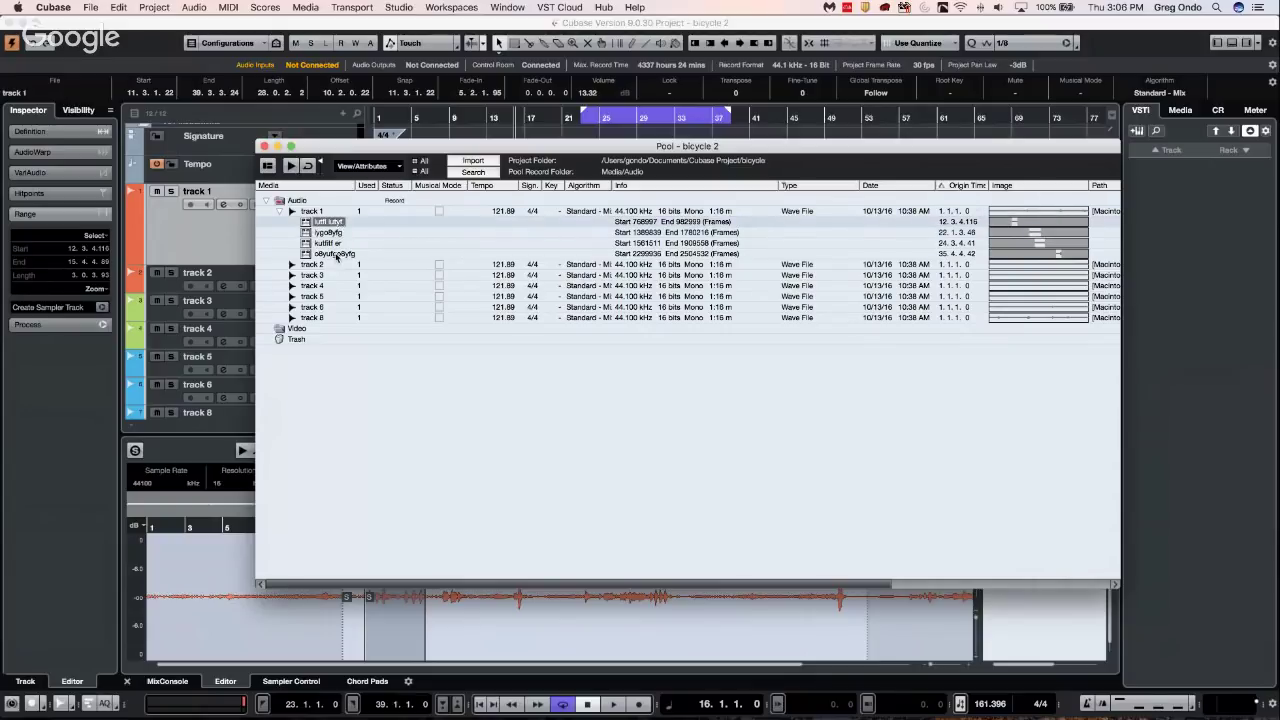
shift+click(339, 255)
right_click(330, 226)
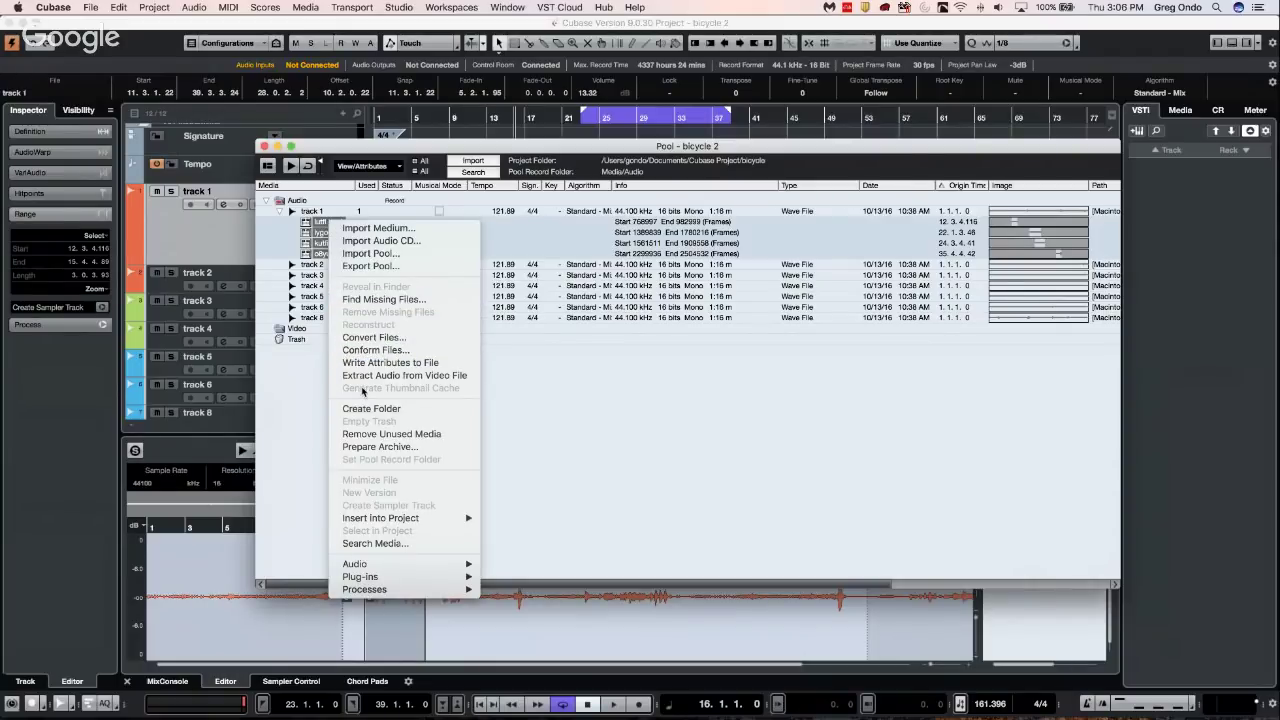
mouse_move(415, 592)
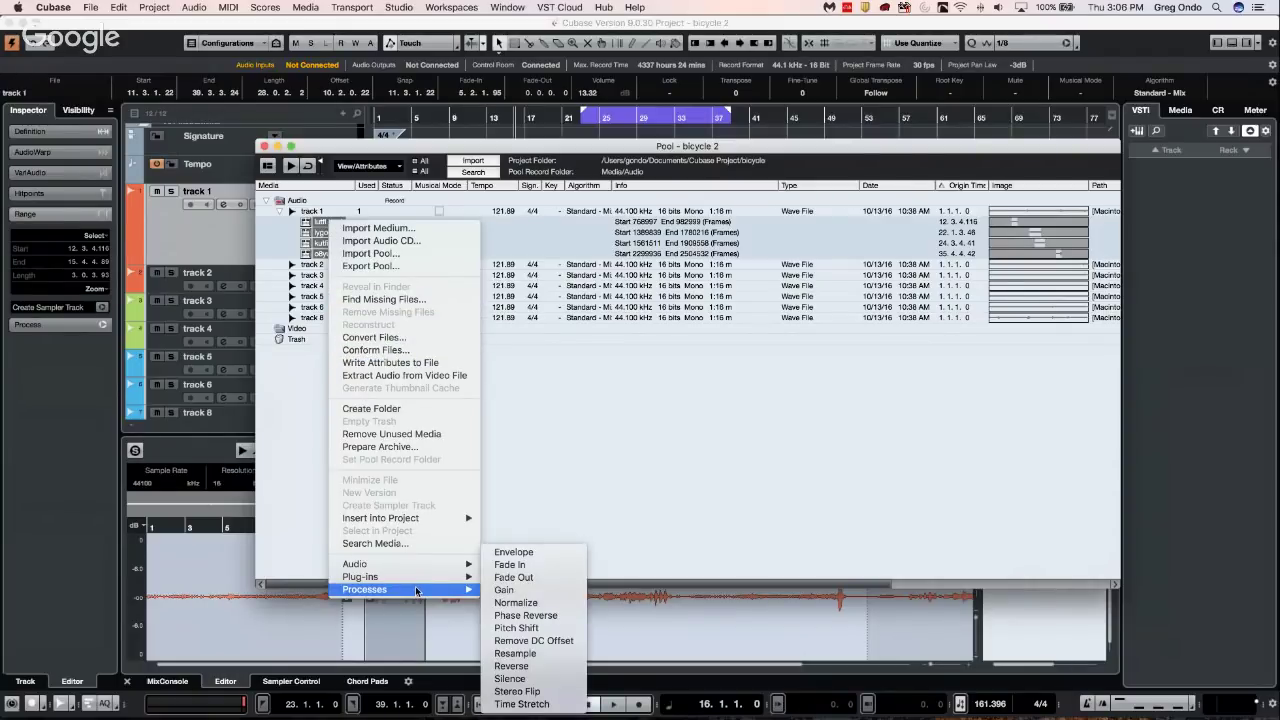
mouse_move(418, 568)
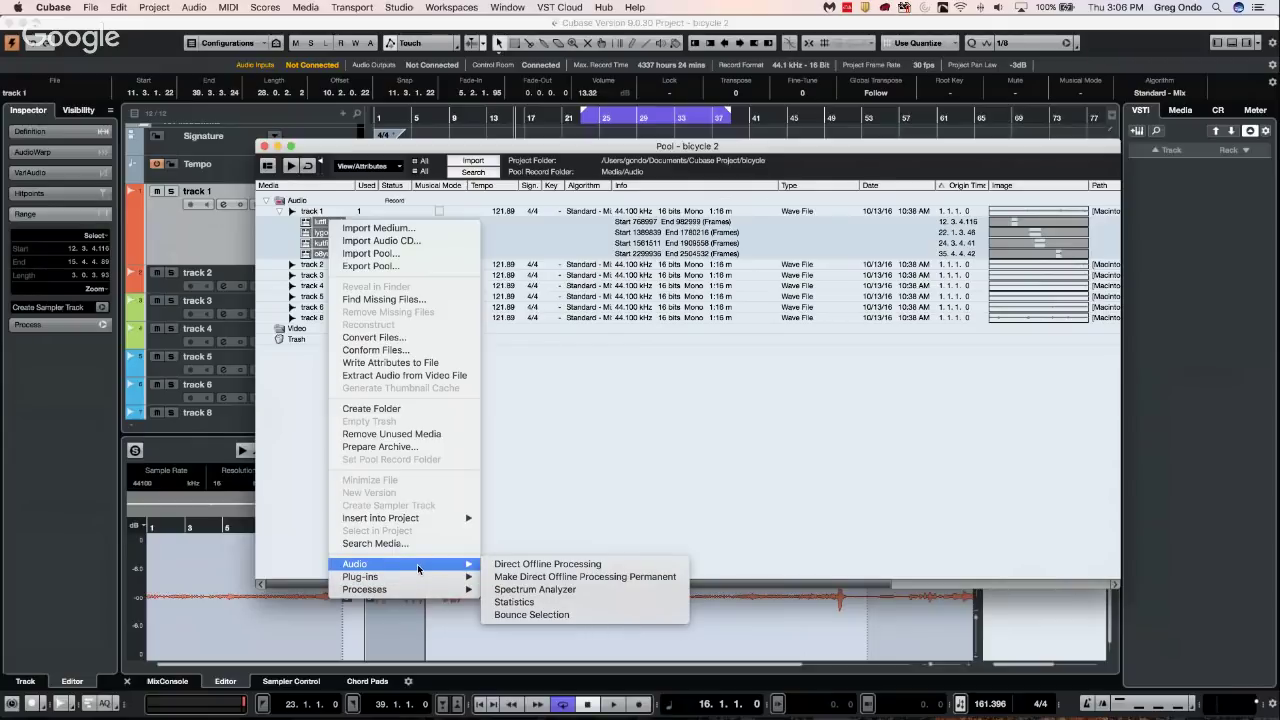
click(580, 614)
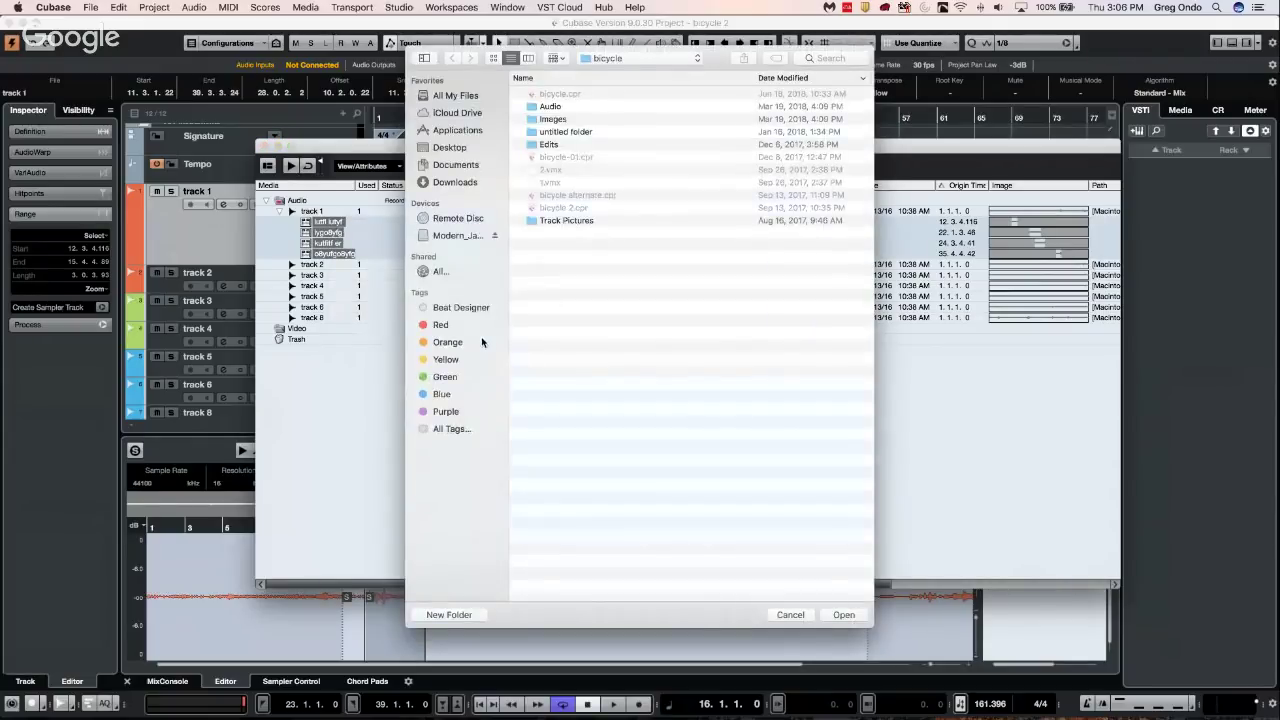
click(548, 110)
click(843, 614)
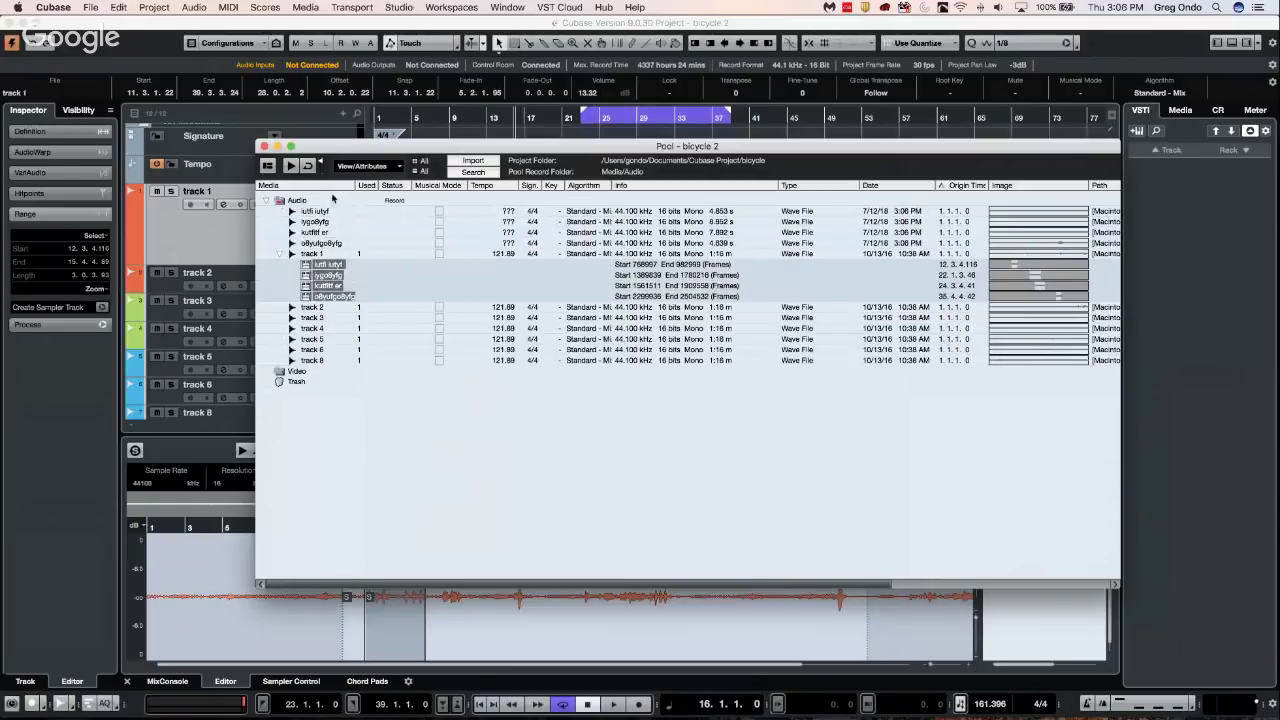
Look through the bounced audio files in the Pool and close the Pool window
click(315, 212)
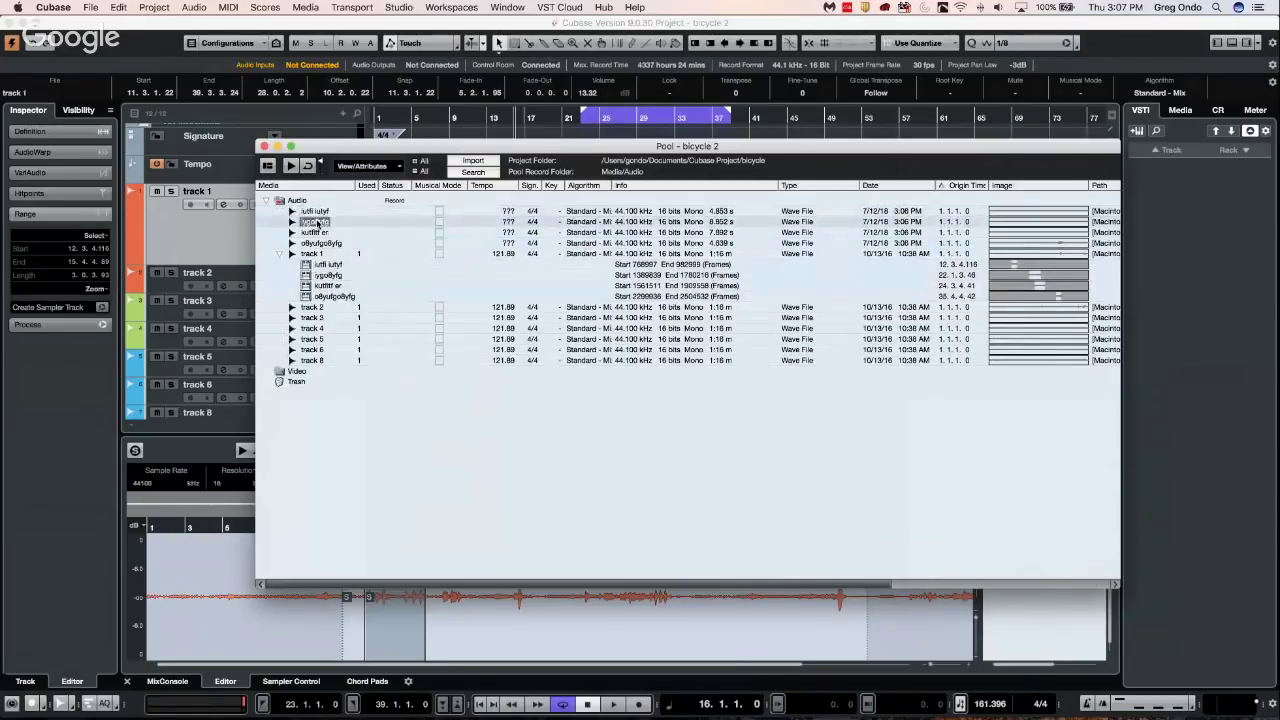
click(318, 232)
click(316, 222)
click(264, 147)
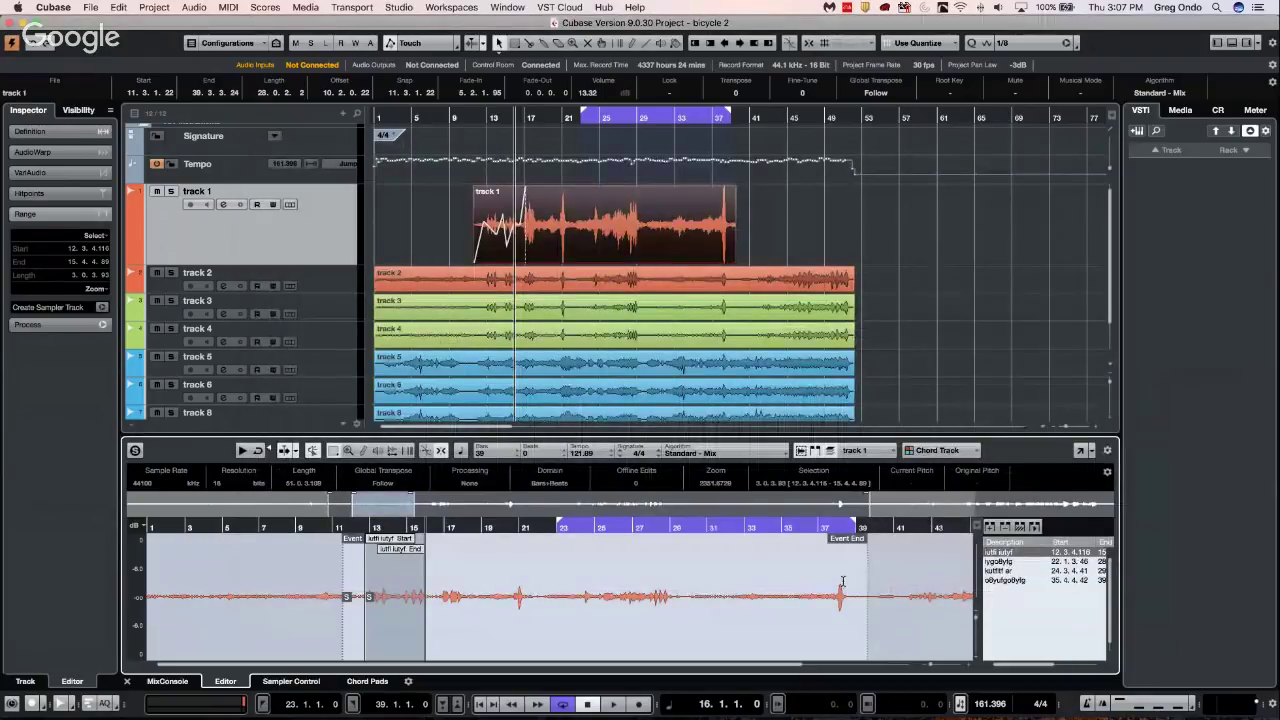
Place the cursor at bar 28 and review the regions one by one in the Sample Editor, ending on "kutfitf er"
drag(652, 524, 655, 497)
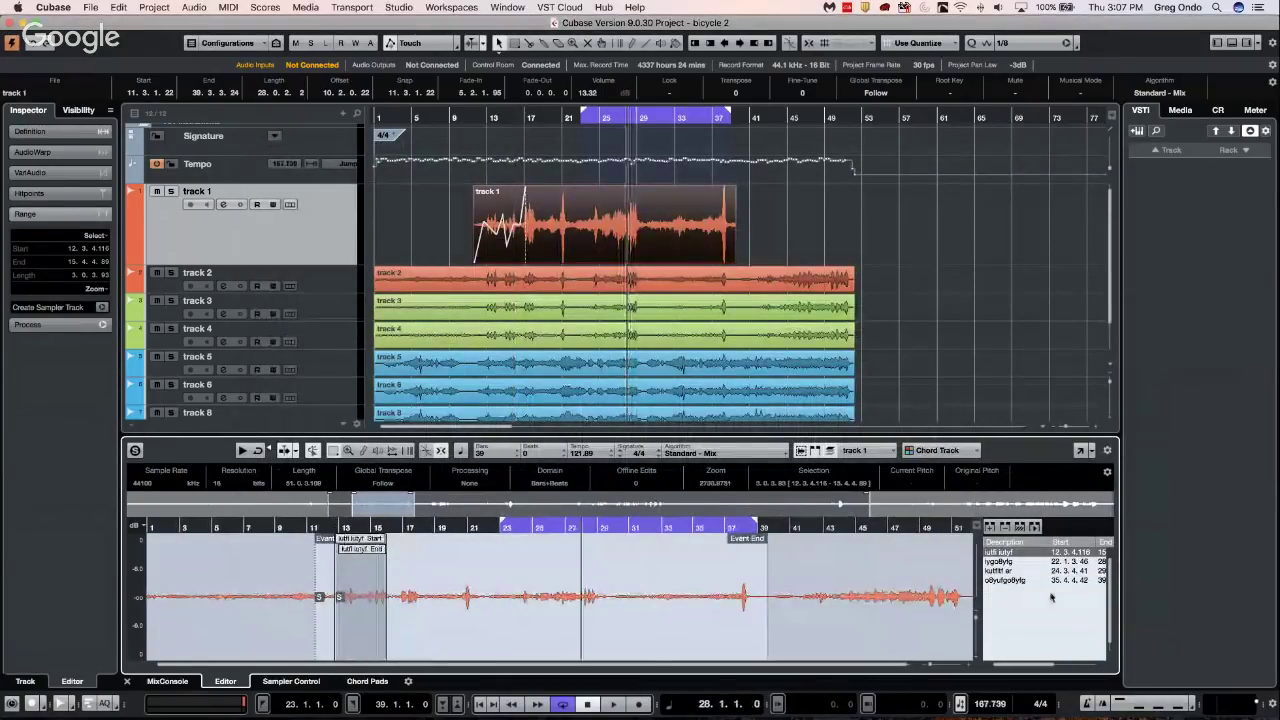
click(1006, 561)
click(1007, 571)
click(1007, 580)
click(1006, 571)
click(1005, 561)
click(1004, 552)
click(1004, 562)
click(1006, 571)
click(1007, 580)
click(1005, 561)
click(1004, 552)
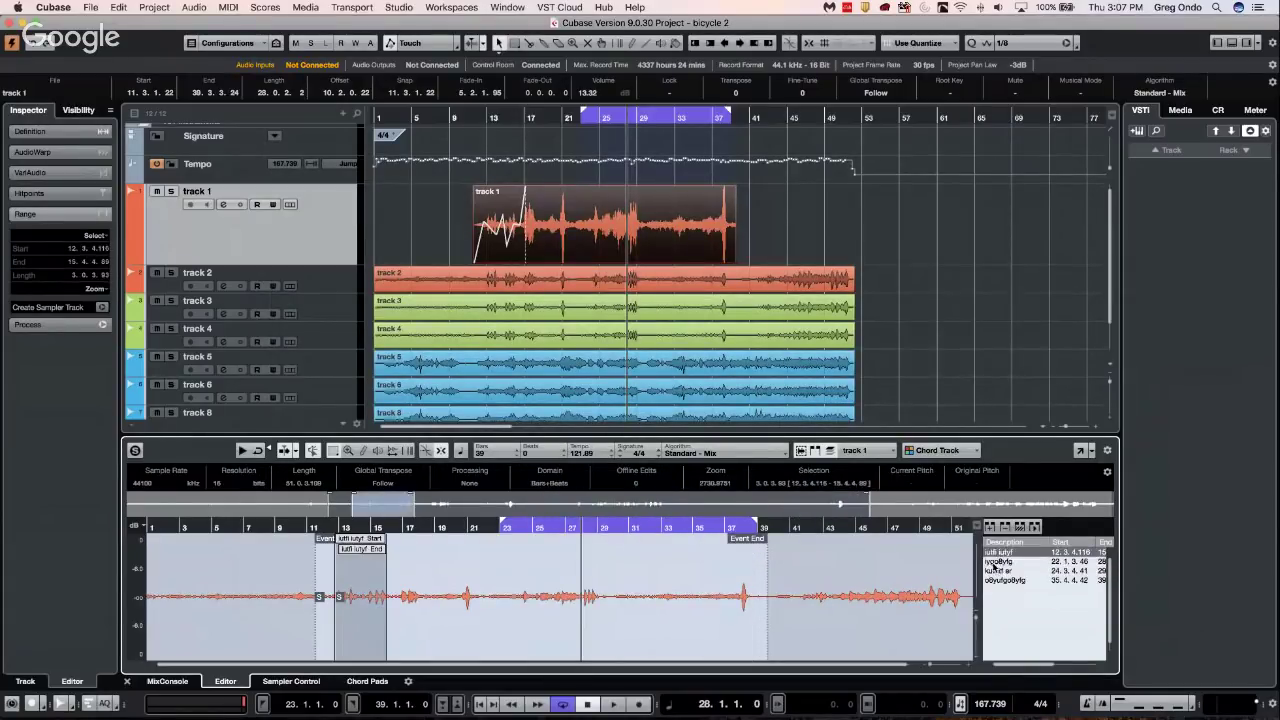
click(998, 561)
click(999, 571)
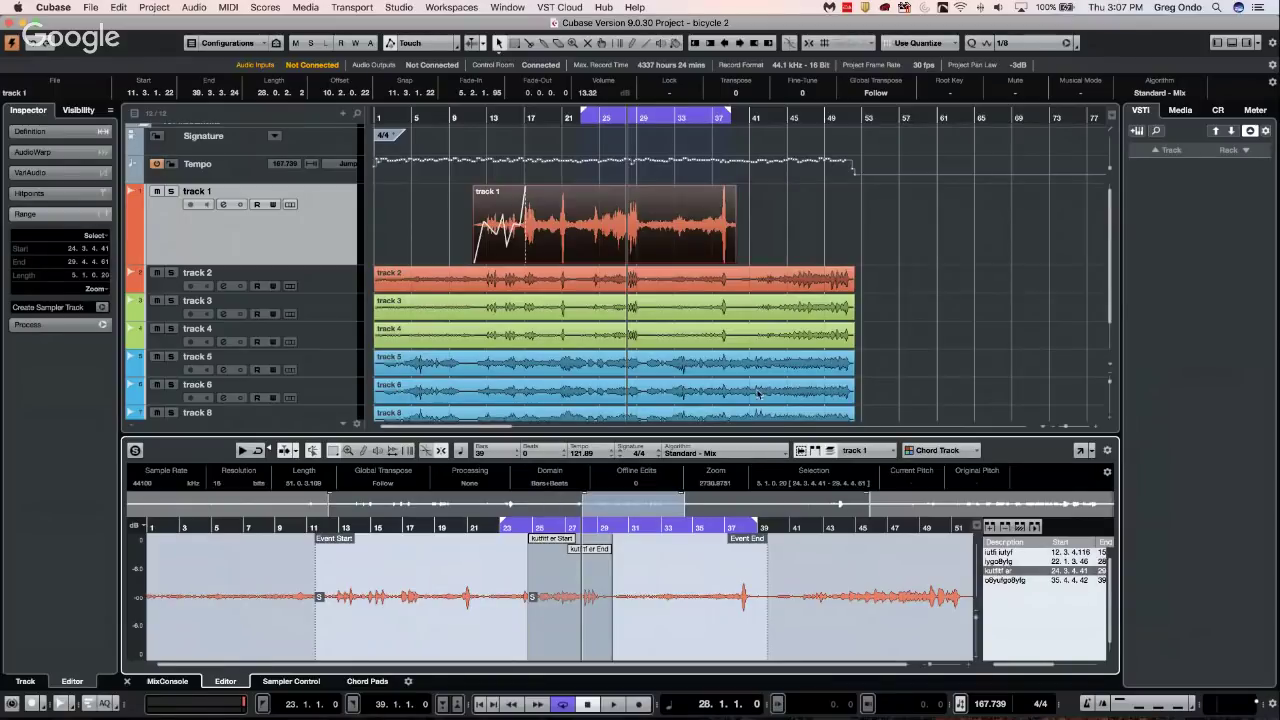
Open the project's Pool window and close the Loop Browser opened by mistake
click(198, 6)
mouse_move(228, 8)
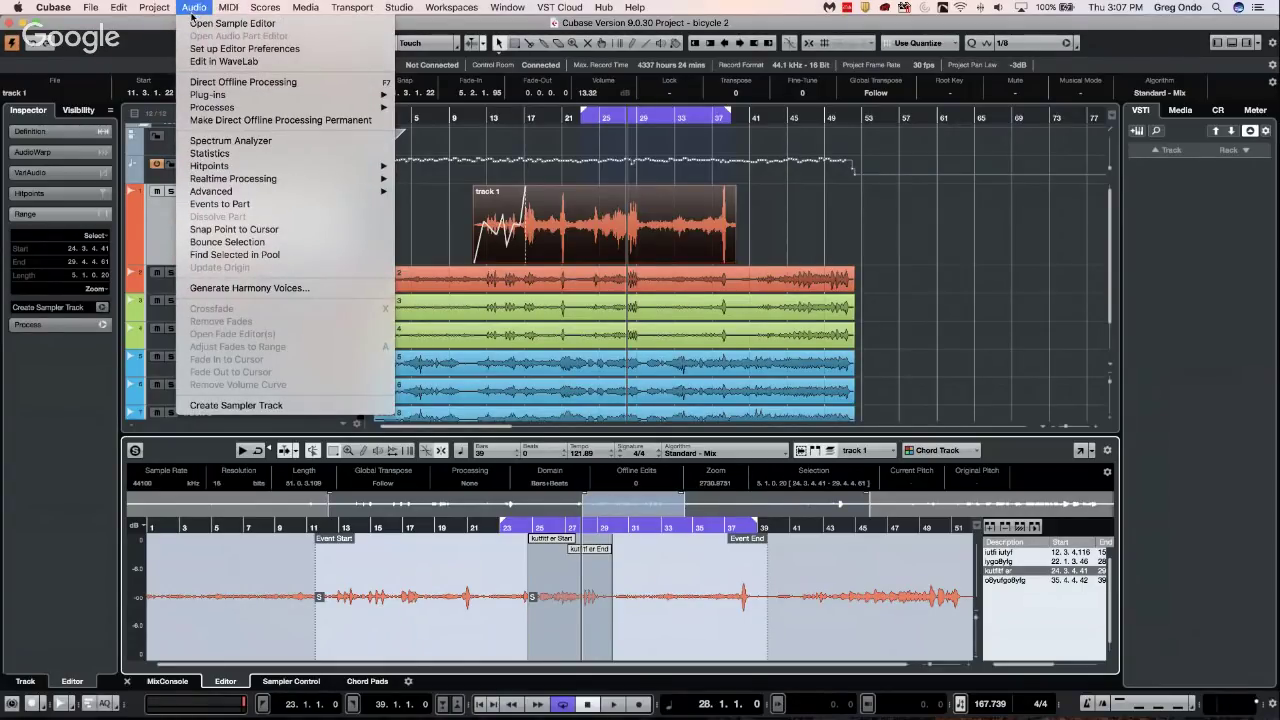
mouse_move(305, 8)
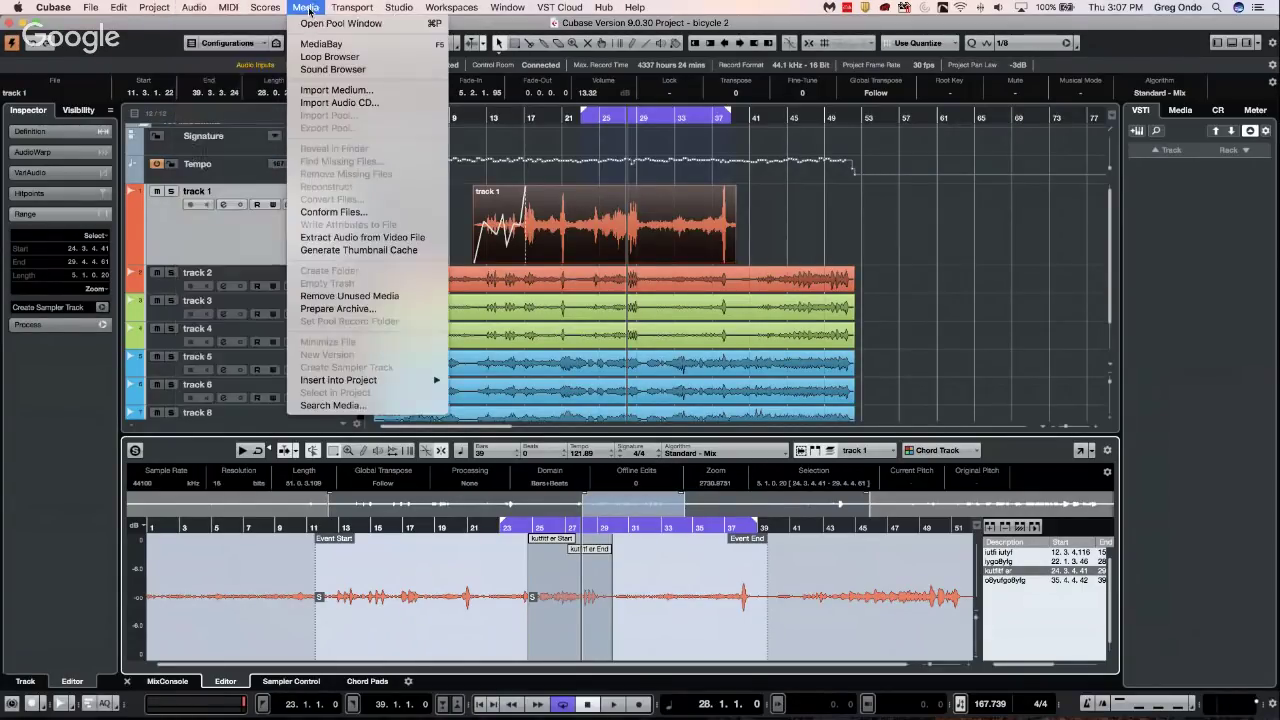
click(314, 30)
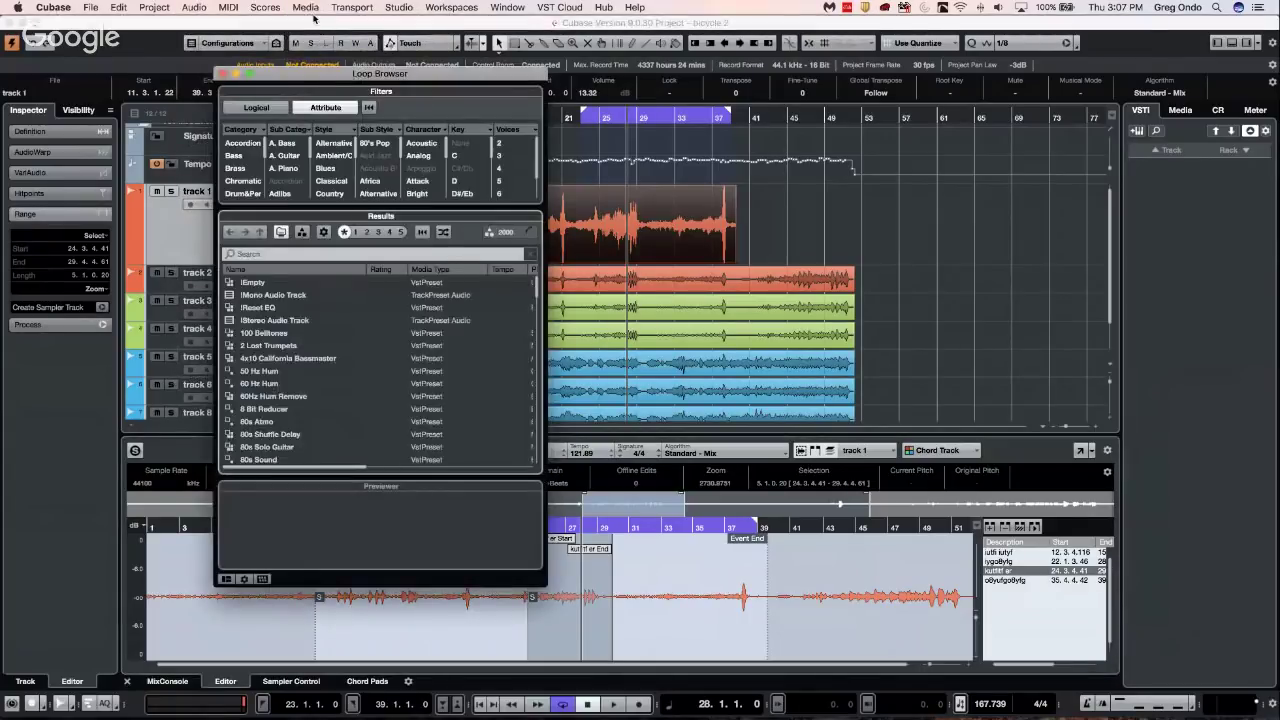
click(314, 24)
click(306, 8)
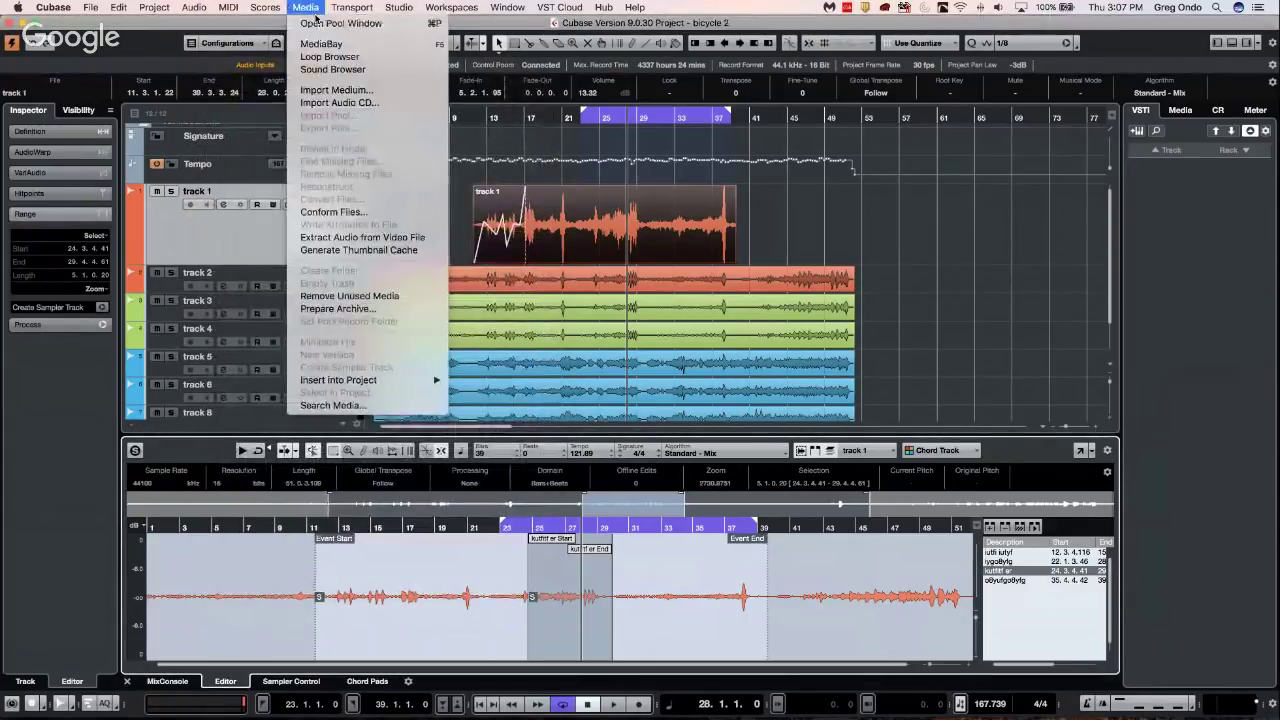
click(314, 20)
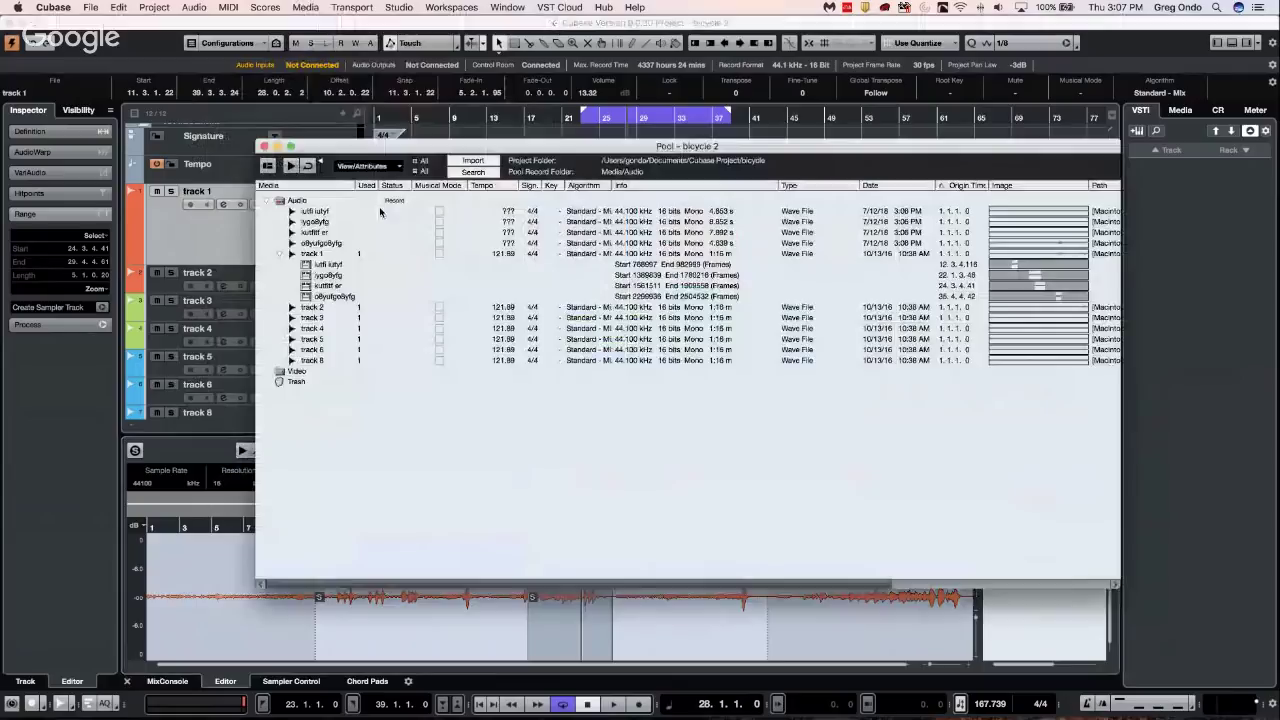
Review the regions listed under track 1 in the Pool one by one, ending on "iygo8yfg"
click(329, 264)
click(326, 285)
click(326, 296)
click(325, 286)
click(323, 275)
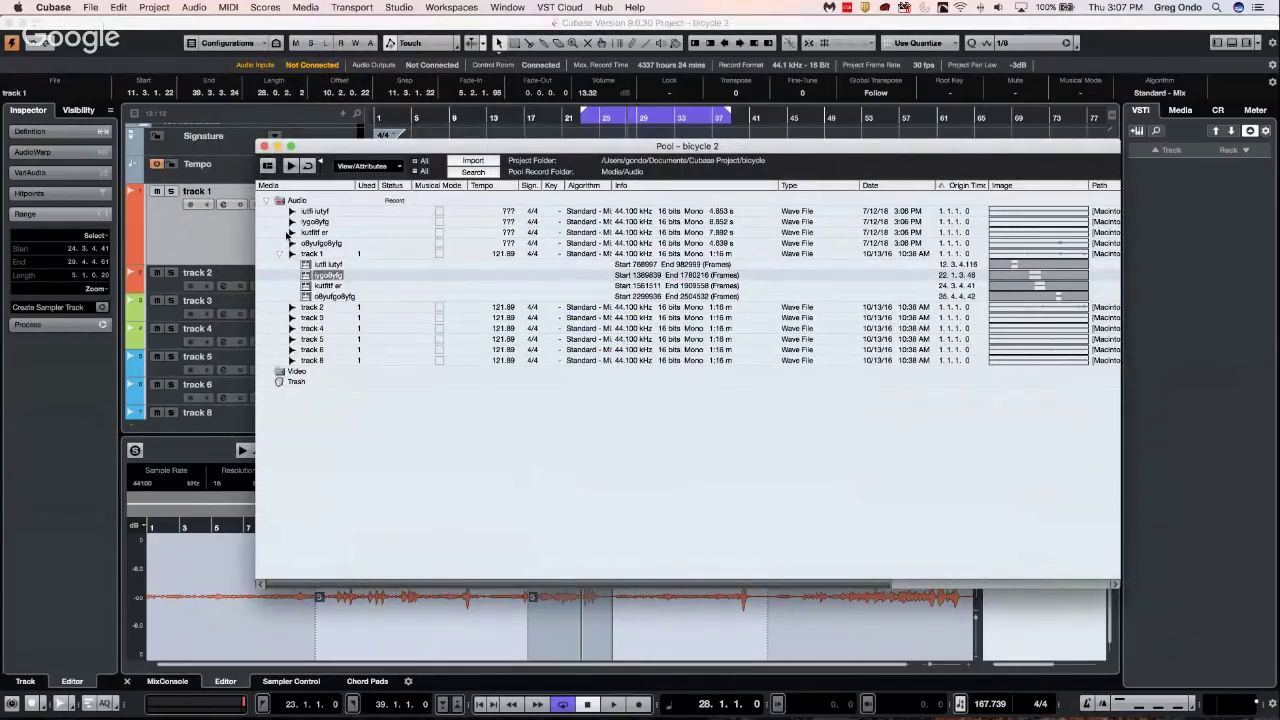
Select all four regions of track 1 in the Pool, look through the available commands for them, and close the Pool
click(328, 265)
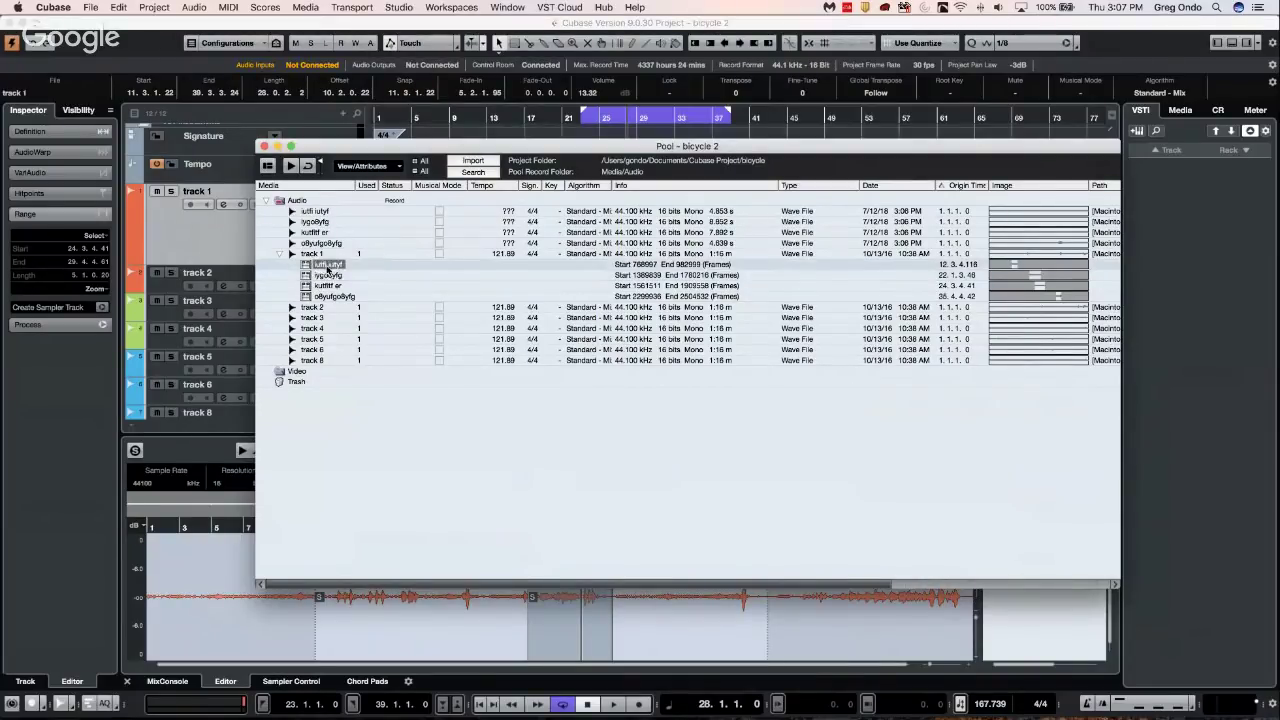
right_click(332, 298)
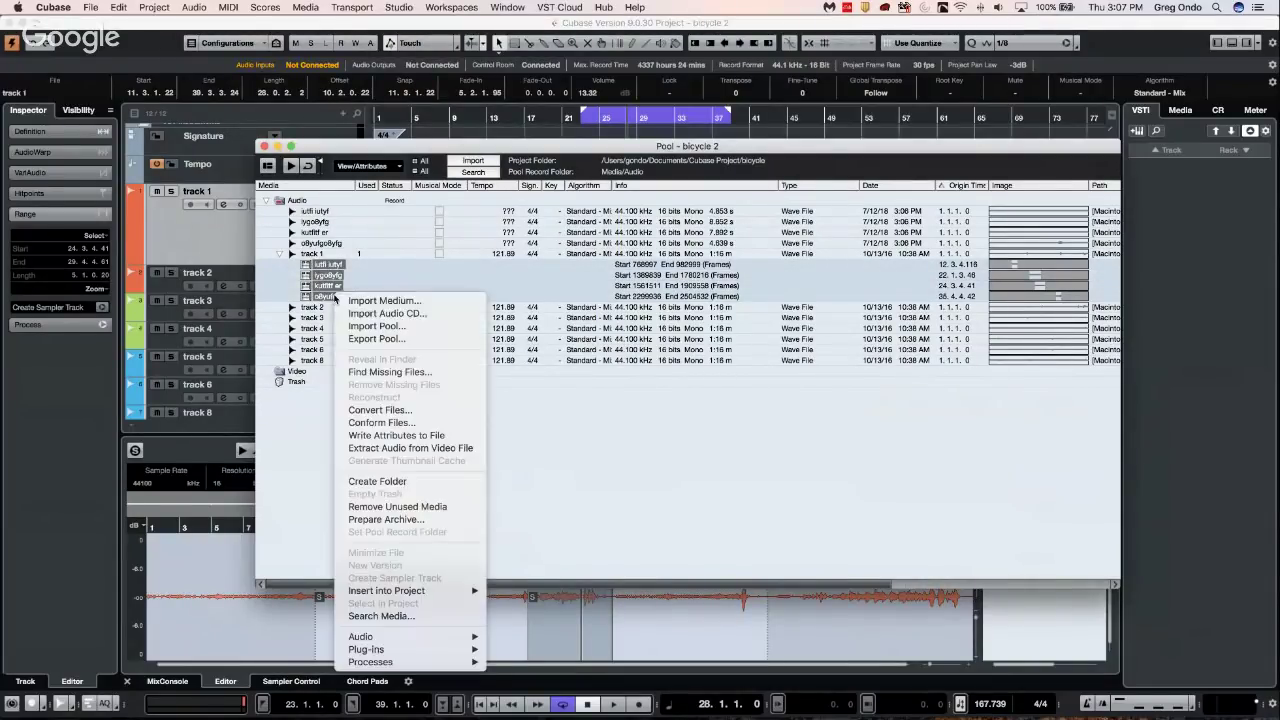
mouse_move(440, 644)
click(263, 146)
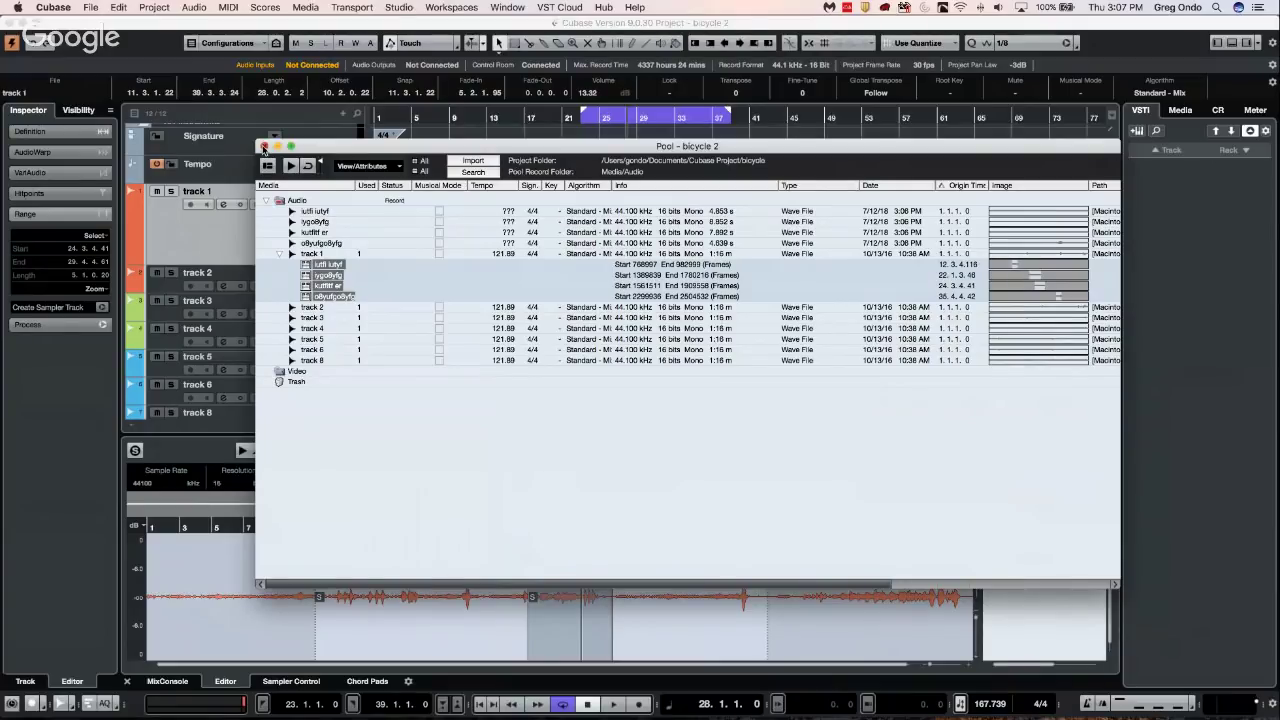
click(263, 146)
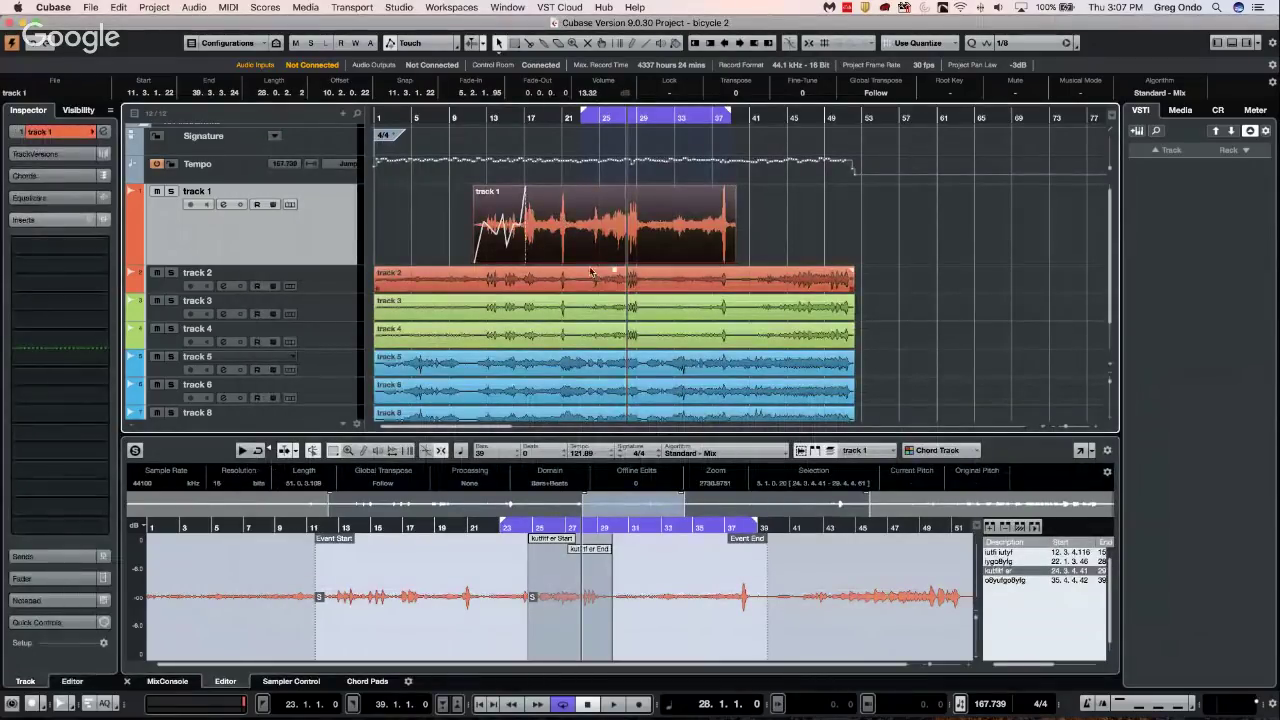
Convert the track 1 audio event to an audio part and open it in the Audio Part Editor
click(193, 7)
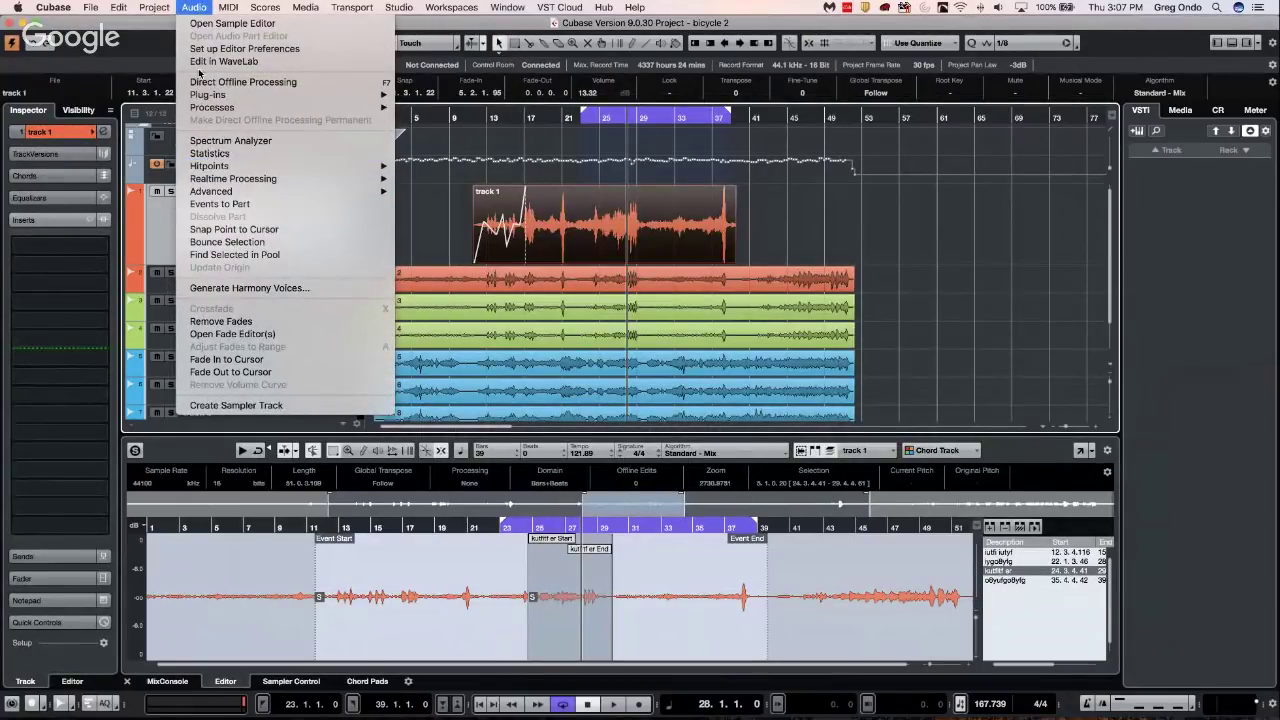
click(224, 204)
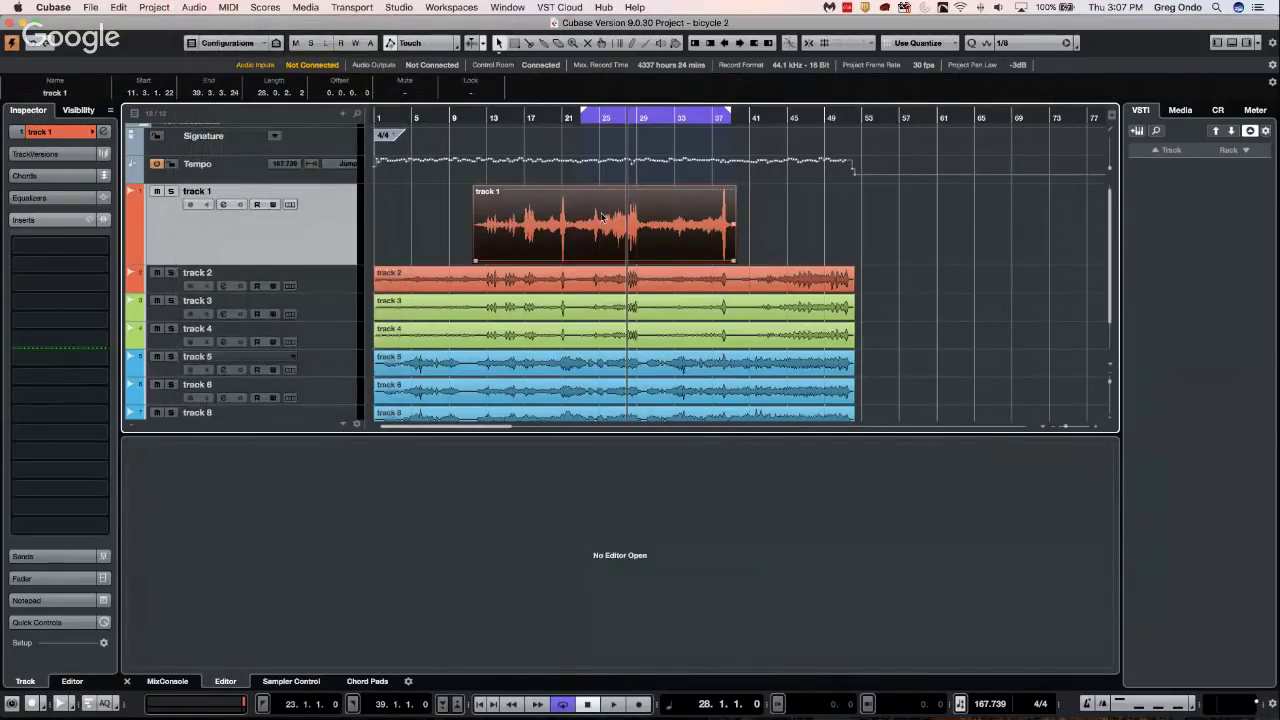
double_click(603, 216)
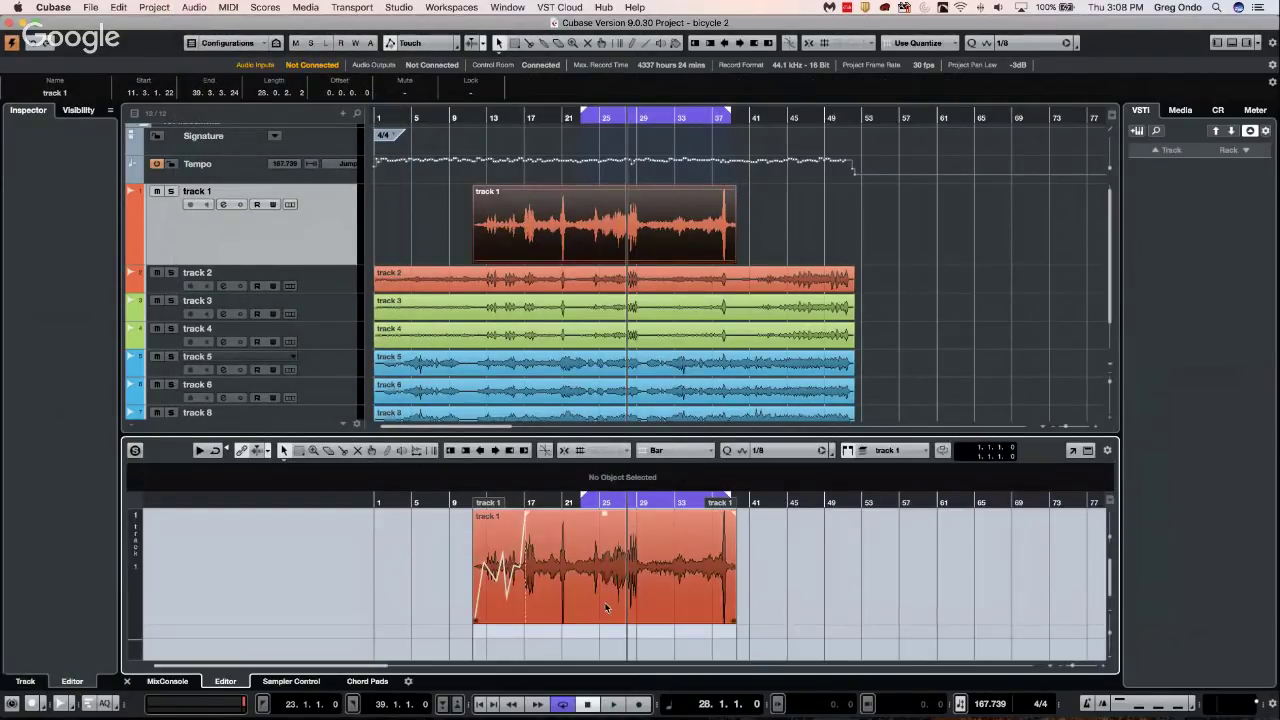
click(756, 276)
click(229, 8)
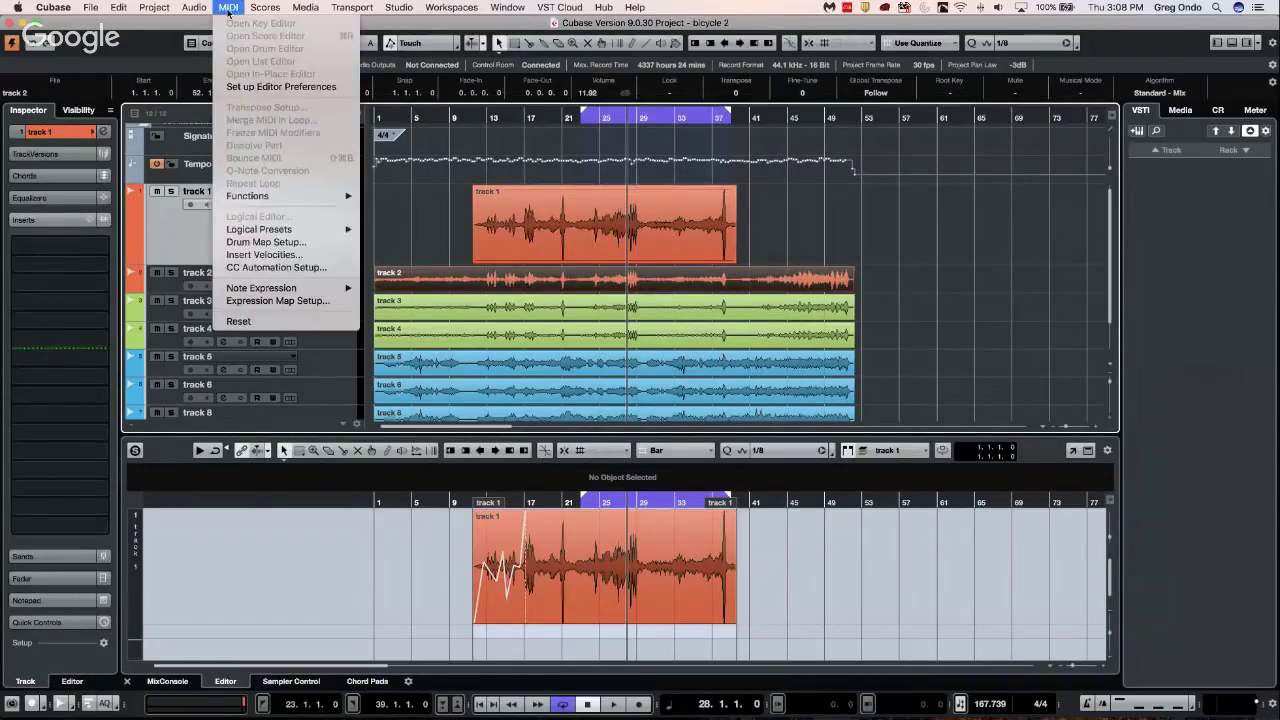
mouse_move(194, 8)
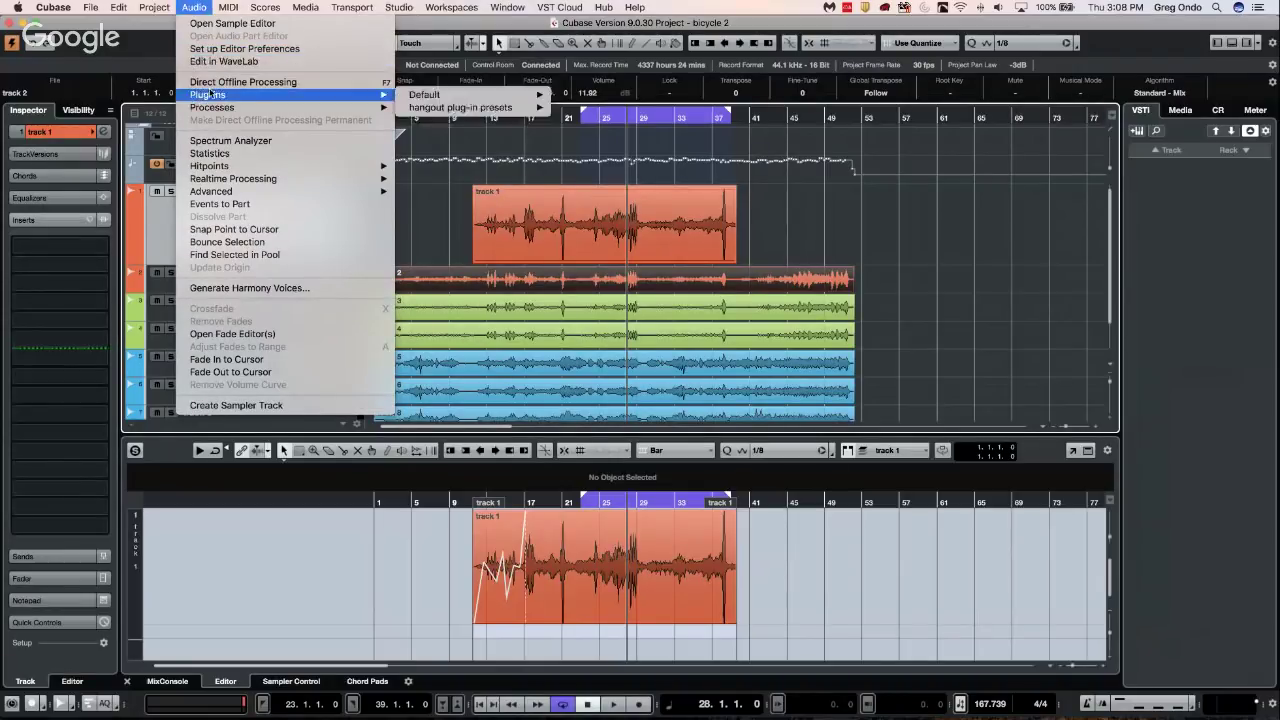
click(662, 303)
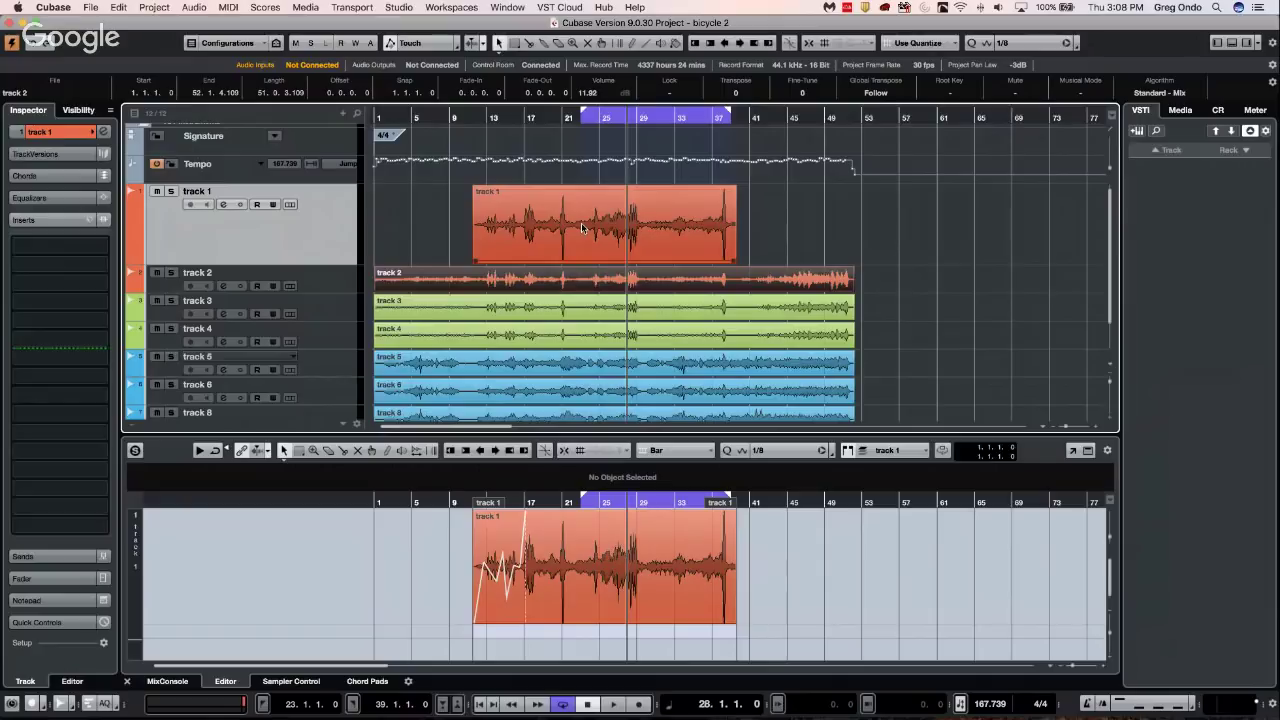
Copy a range from about bar 19 to bar 34 of track 1's audio part onto the lane below, starting at about bar 23
right_click(552, 540)
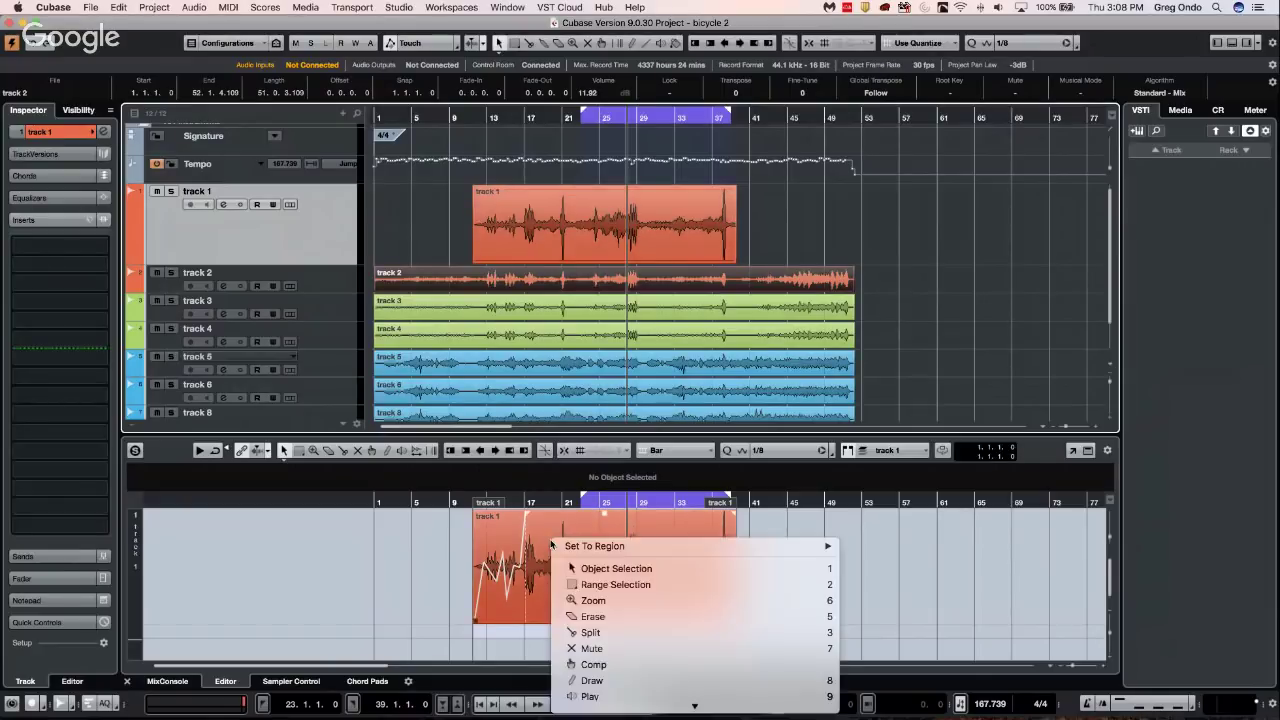
click(593, 584)
drag(546, 552, 689, 552)
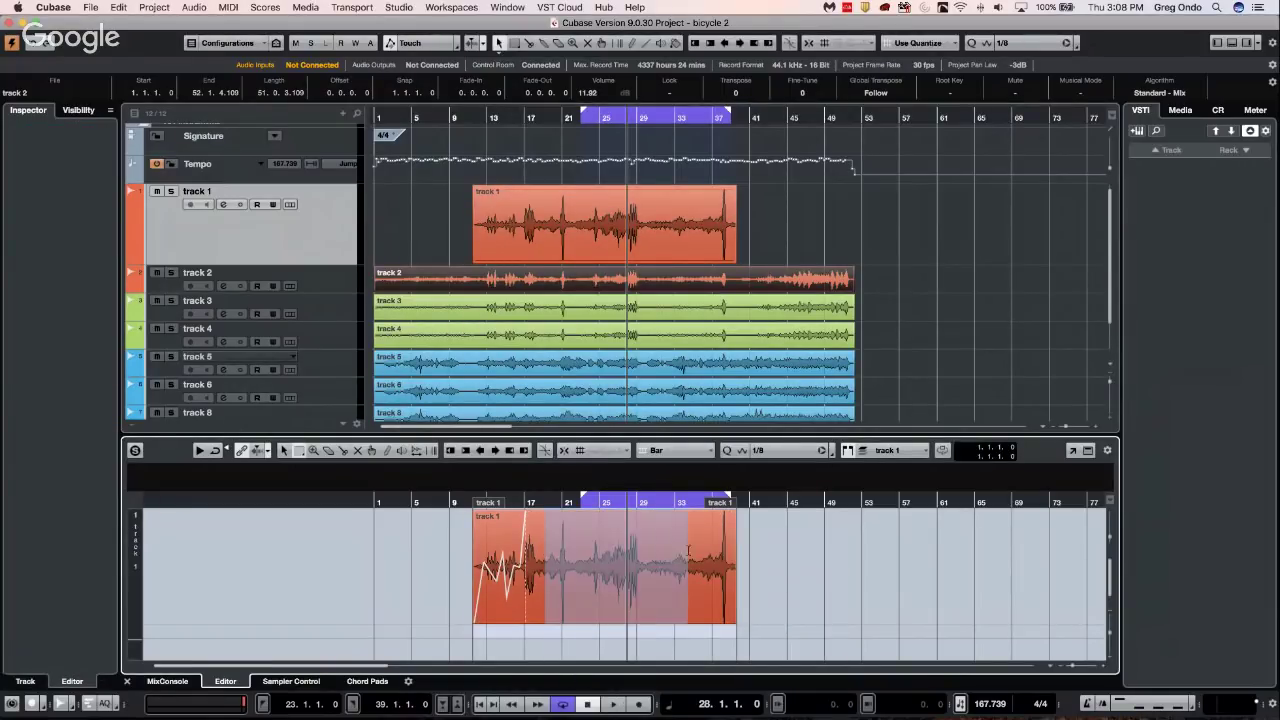
right_click(601, 566)
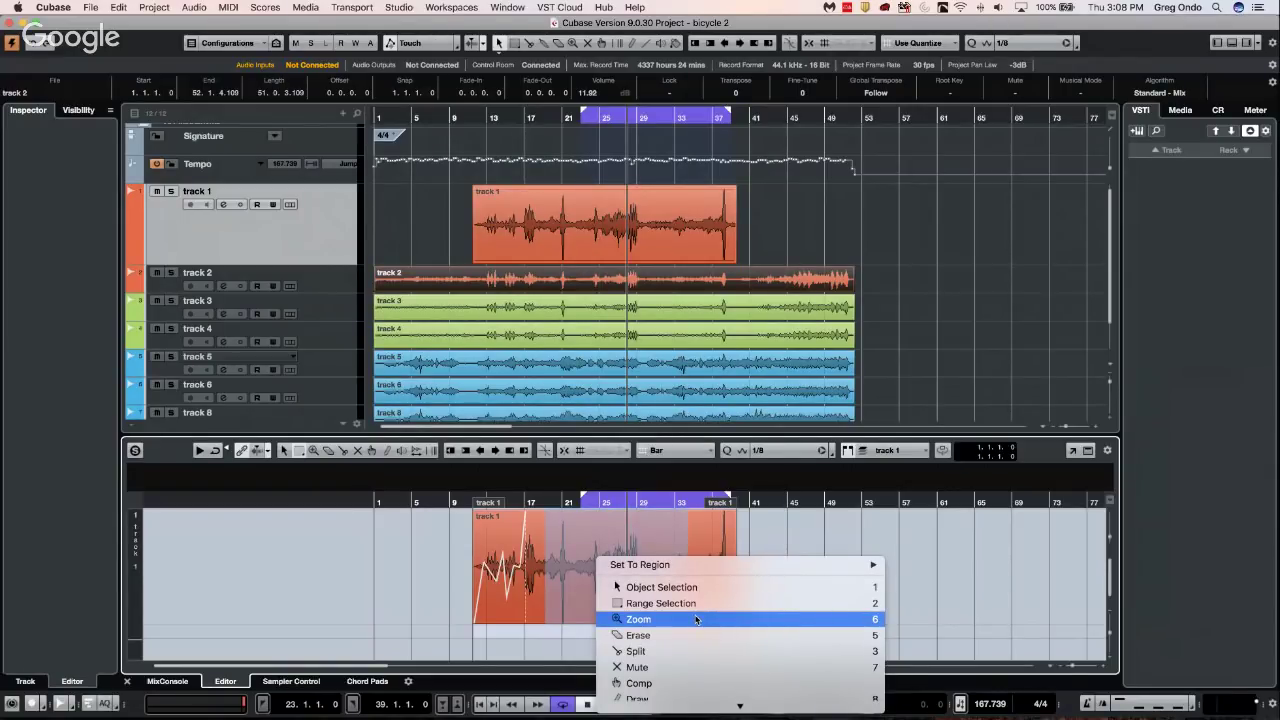
scroll(676, 620, down, 5)
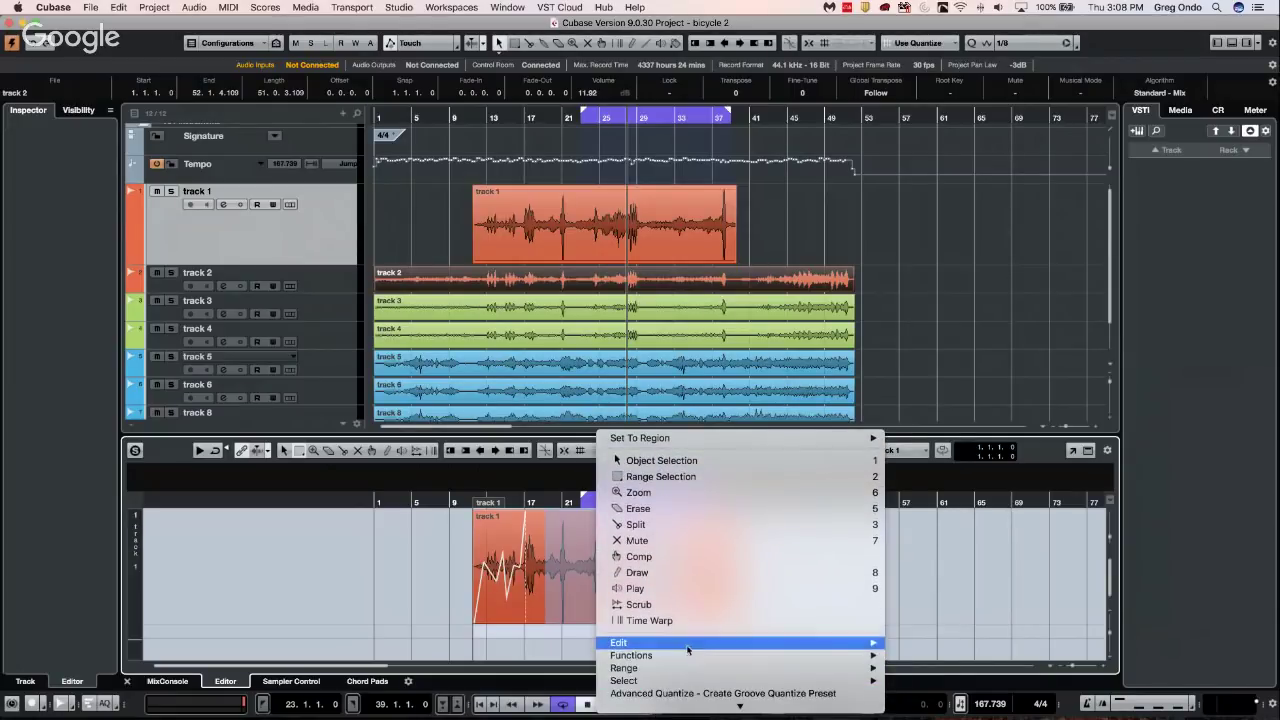
mouse_move(695, 645)
click(937, 652)
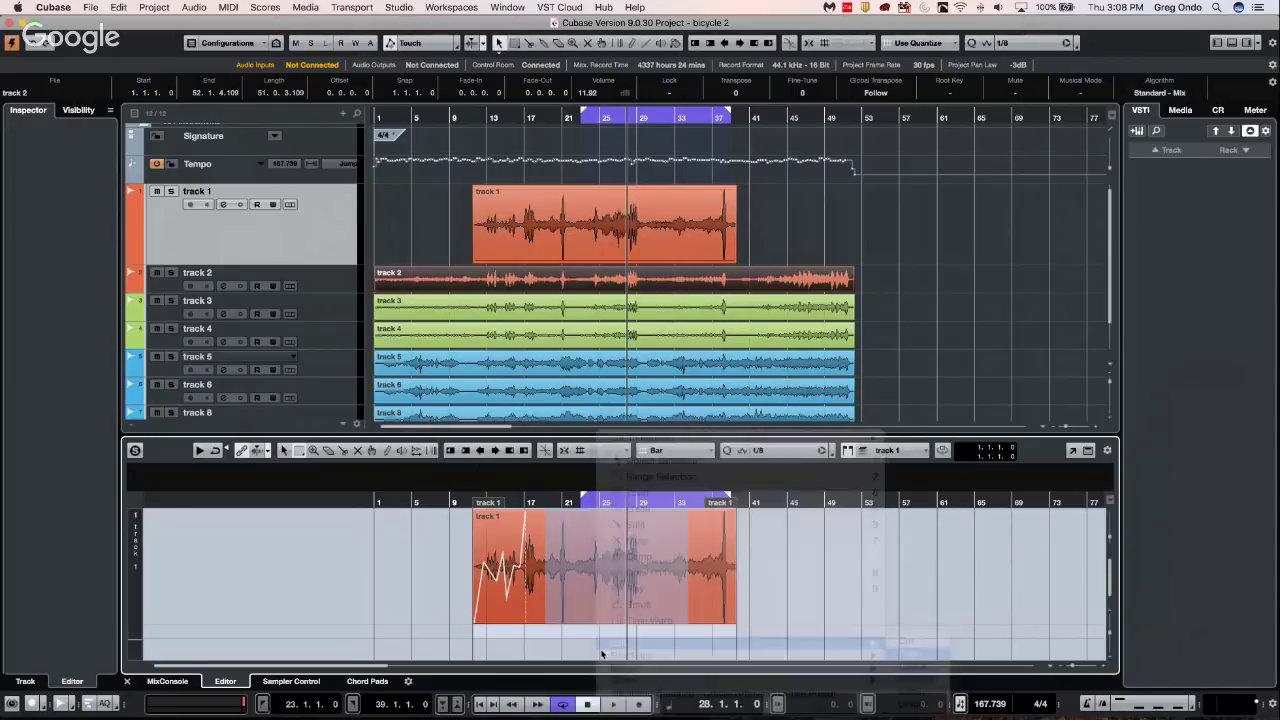
click(554, 628)
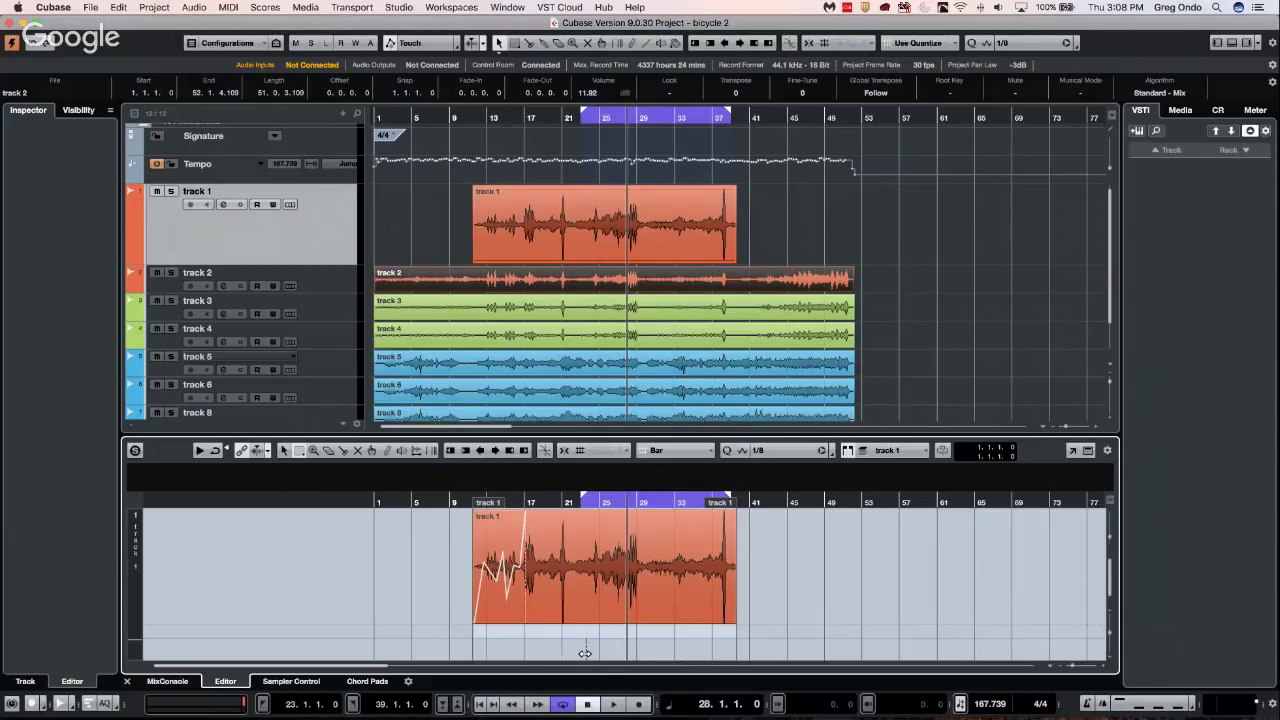
drag(584, 651, 736, 645)
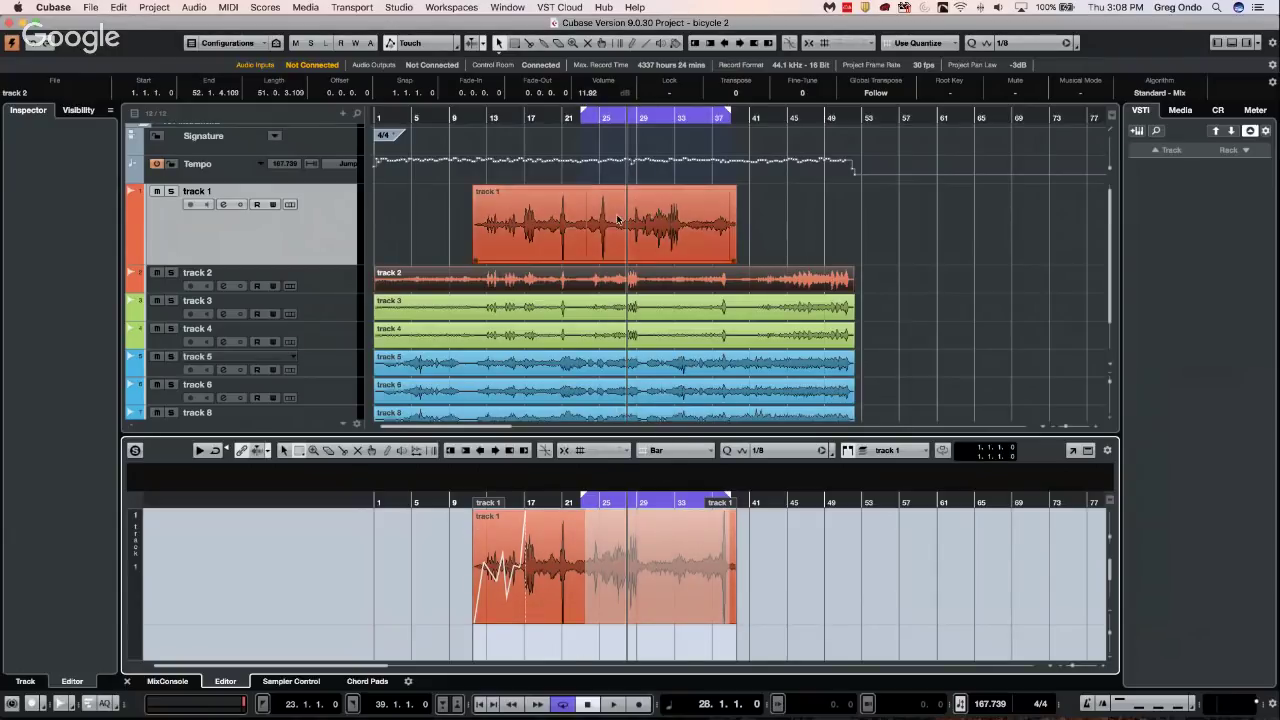
click(669, 260)
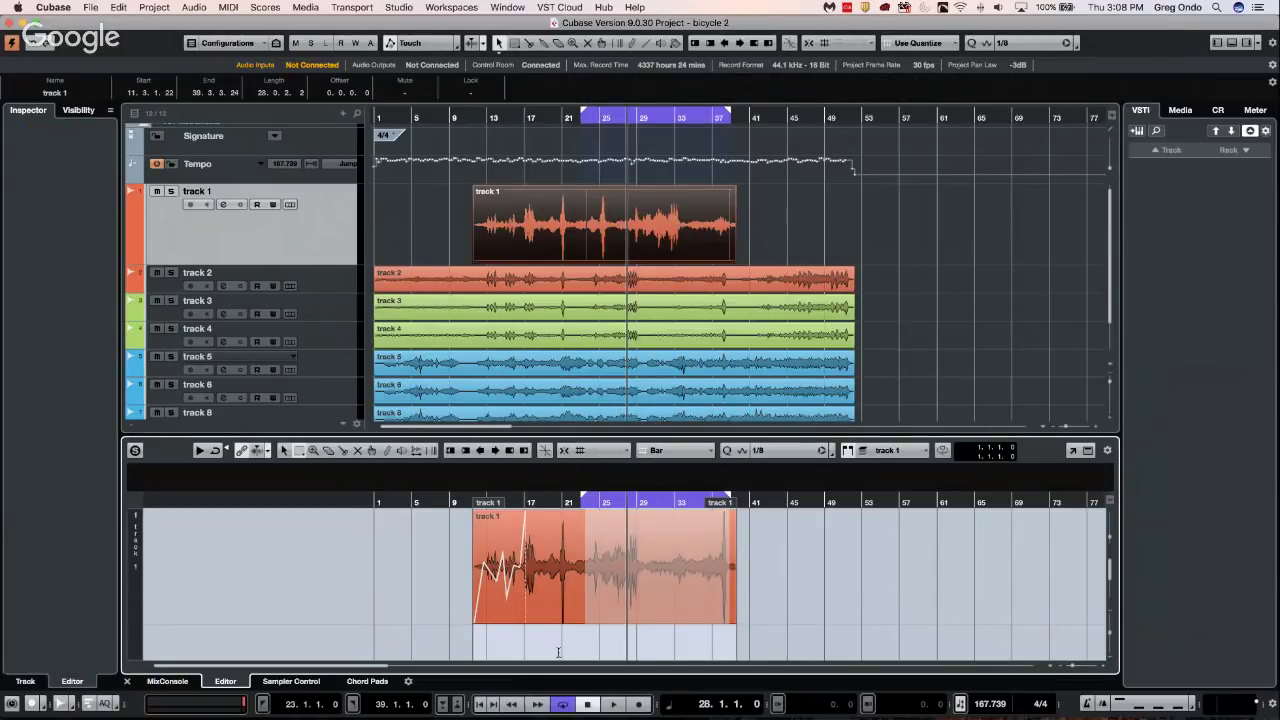
Select the audio events on tracks 2 to 5 and convert them to audio parts
click(661, 277)
drag(888, 412, 478, 188)
click(194, 7)
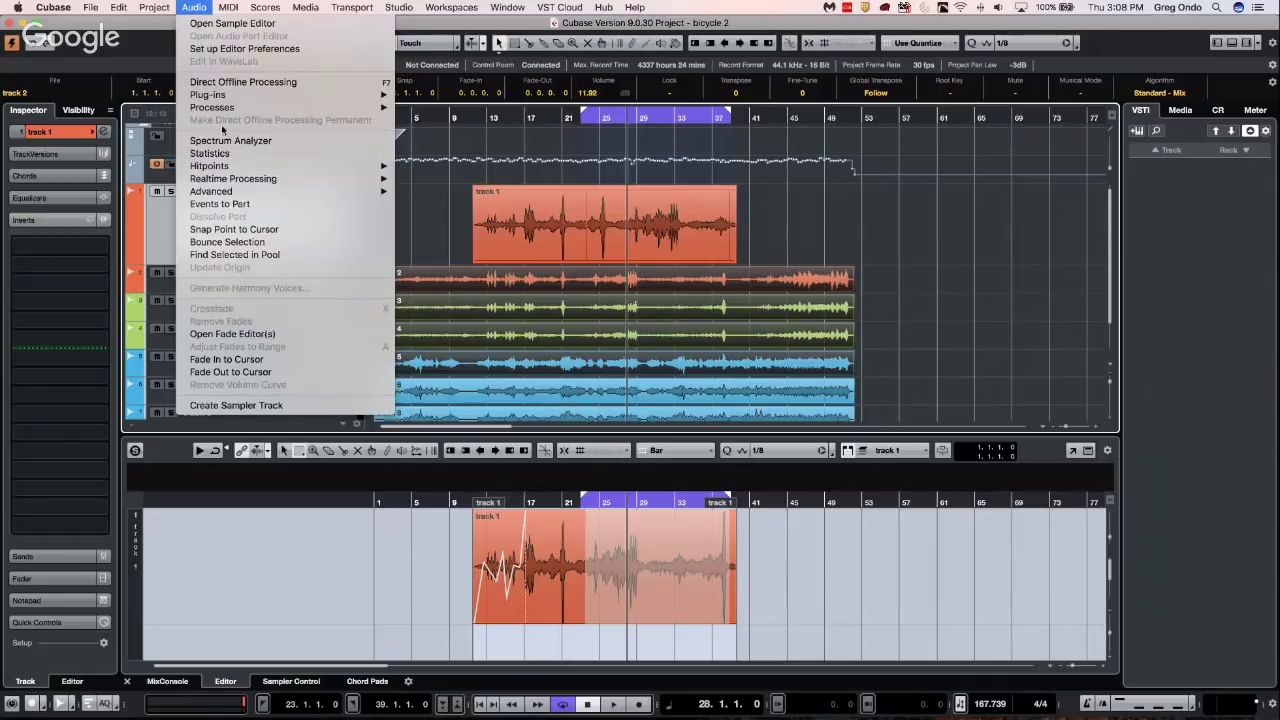
click(234, 205)
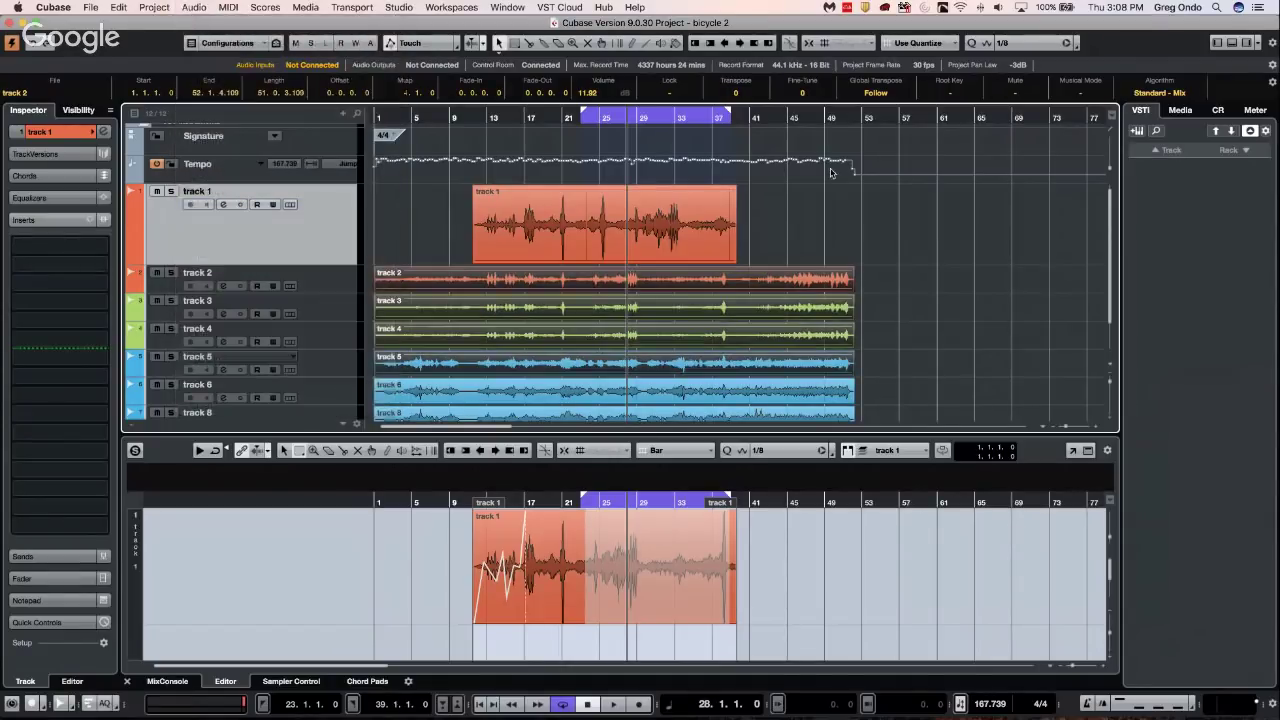
Open the parts of tracks 2 to 5 together in a separate Audio Part Editor window and examine them around bar 28
click(755, 284)
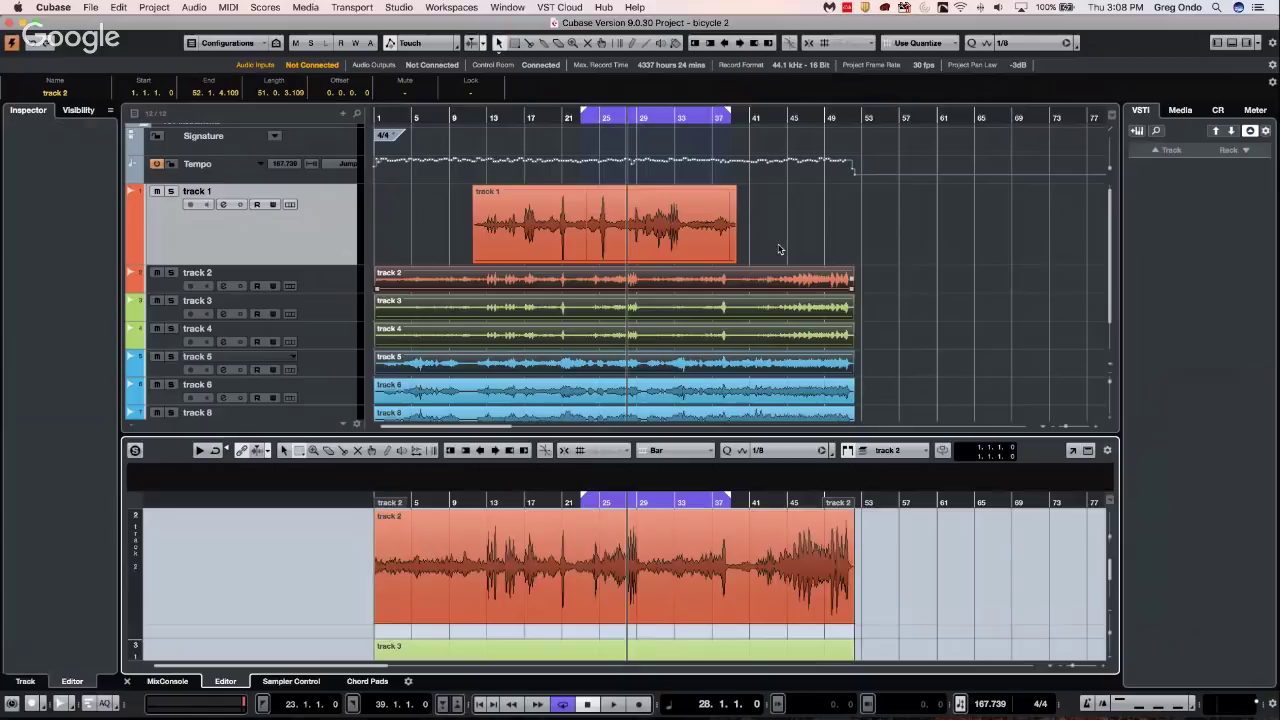
click(1087, 451)
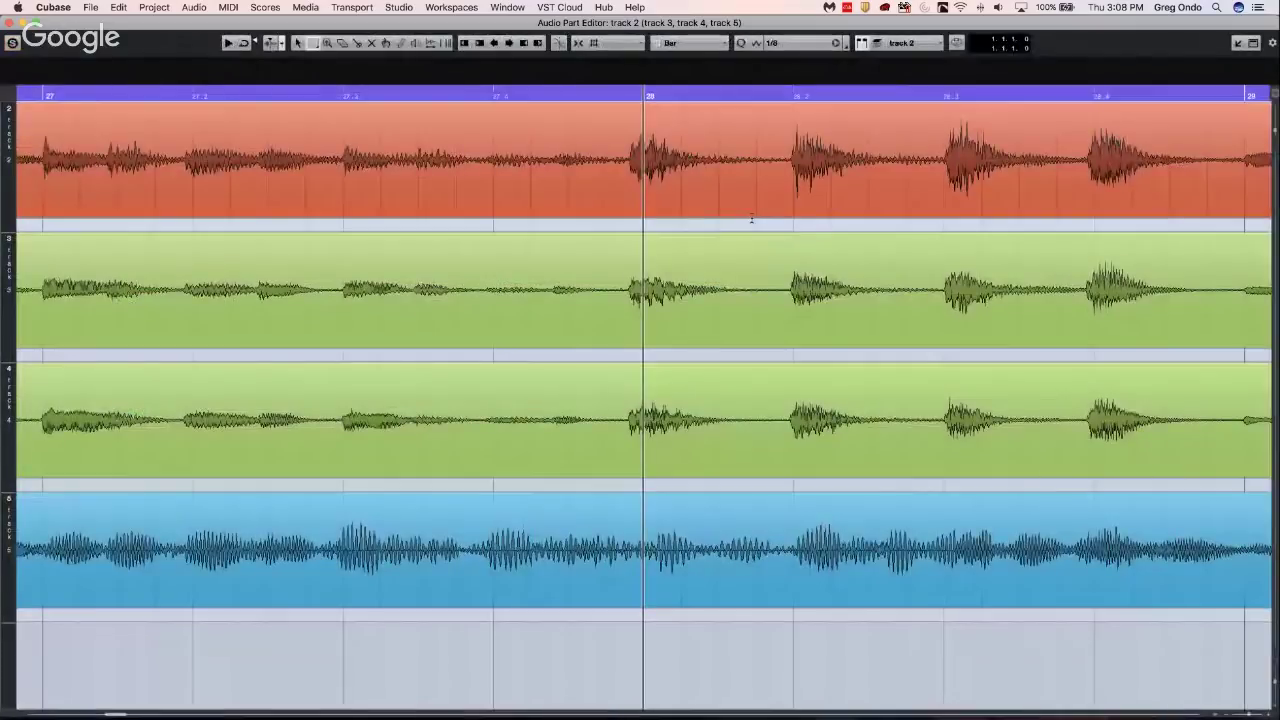
mouse_move(512, 94)
mouse_down()
mouse_move(517, 58)
mouse_move(528, 121)
mouse_move(531, 90)
mouse_up()
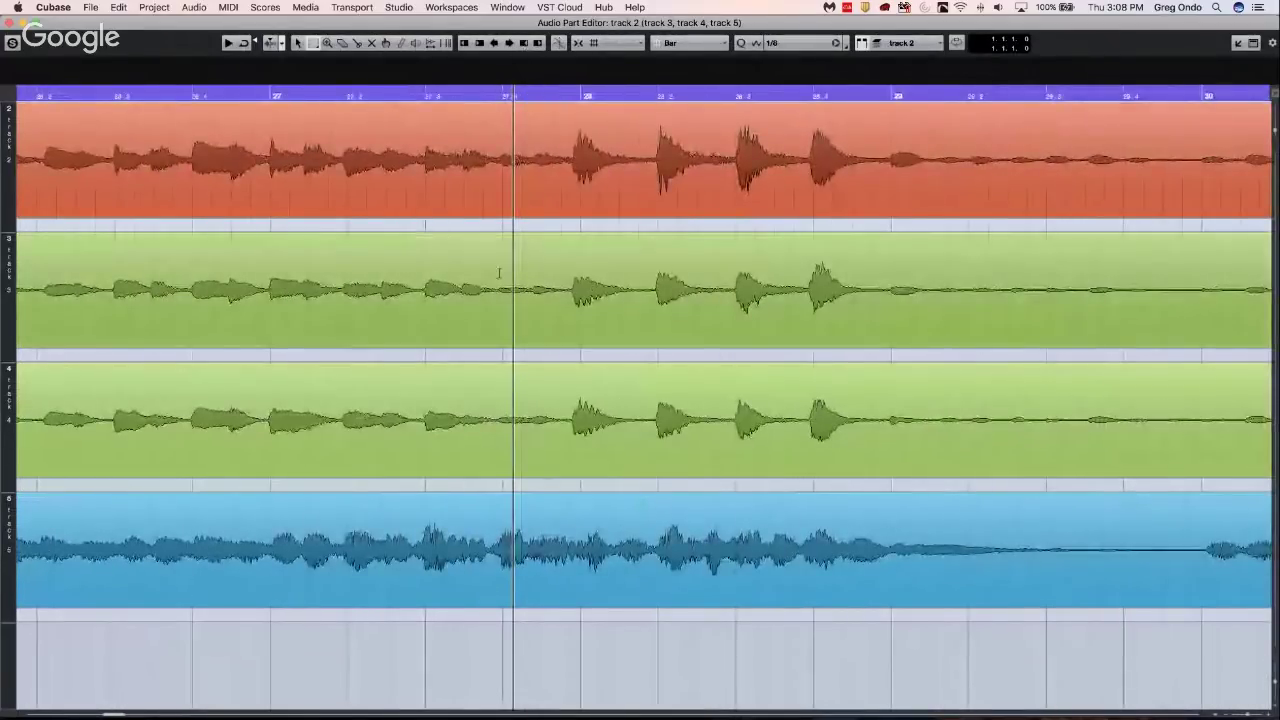
Select a short range around bar 28 on track 3, switch to the Mute tool, and close the Audio Part Editor window
drag(565, 285, 720, 282)
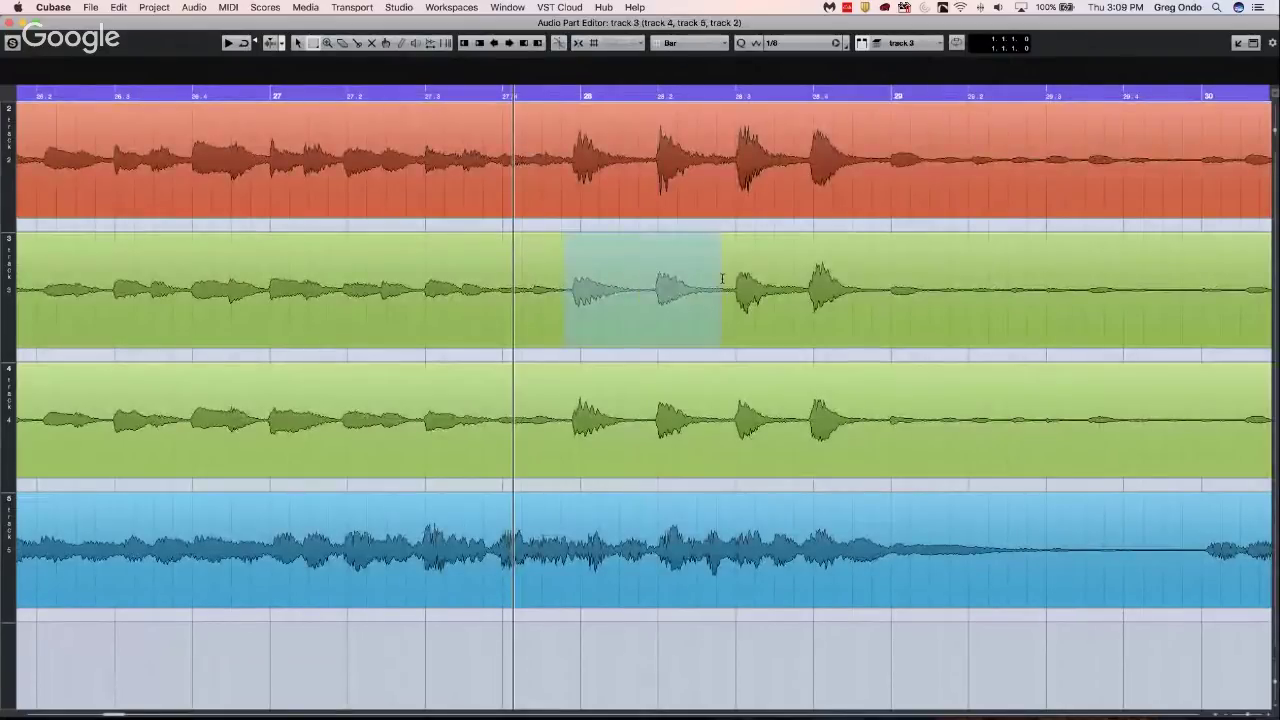
right_click(642, 278)
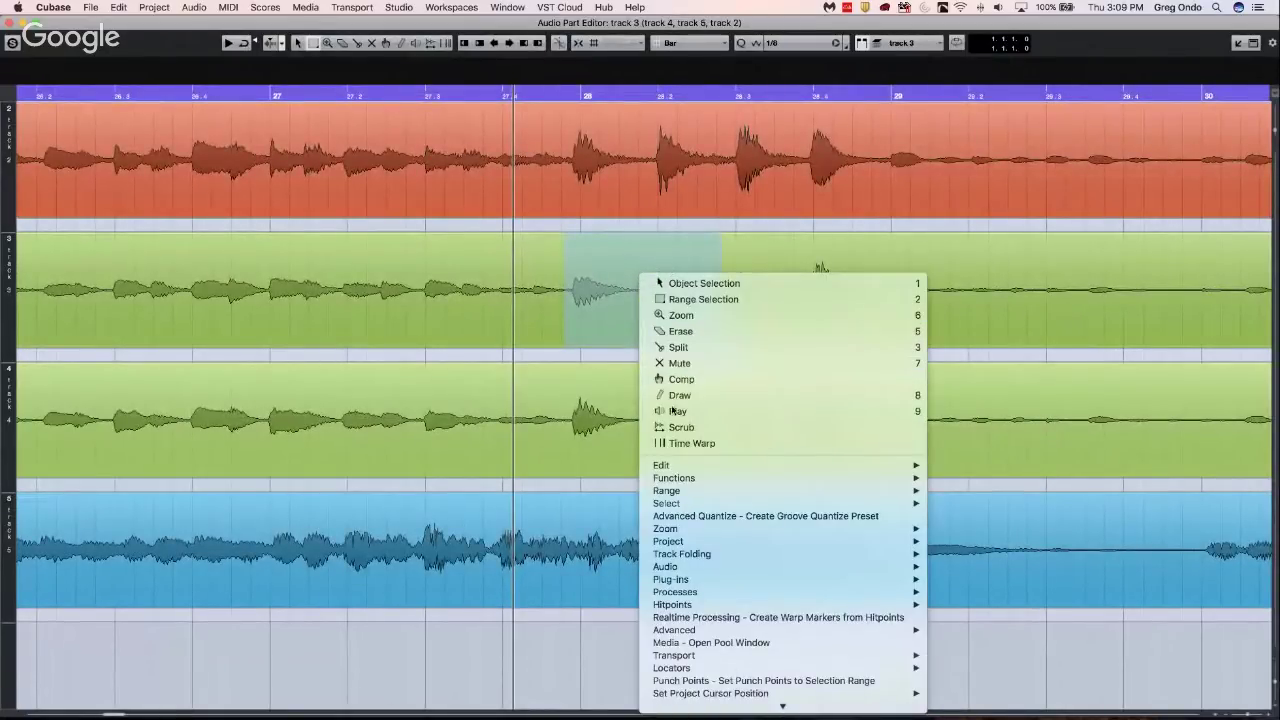
click(679, 363)
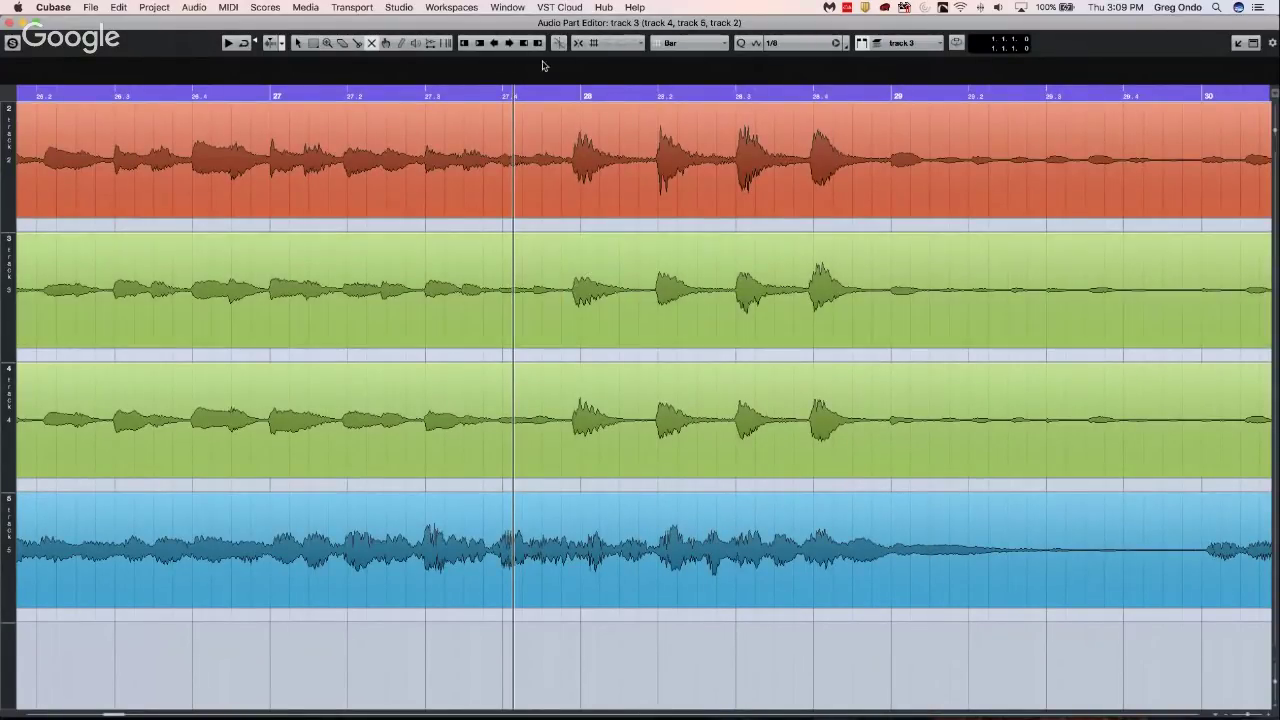
click(551, 97)
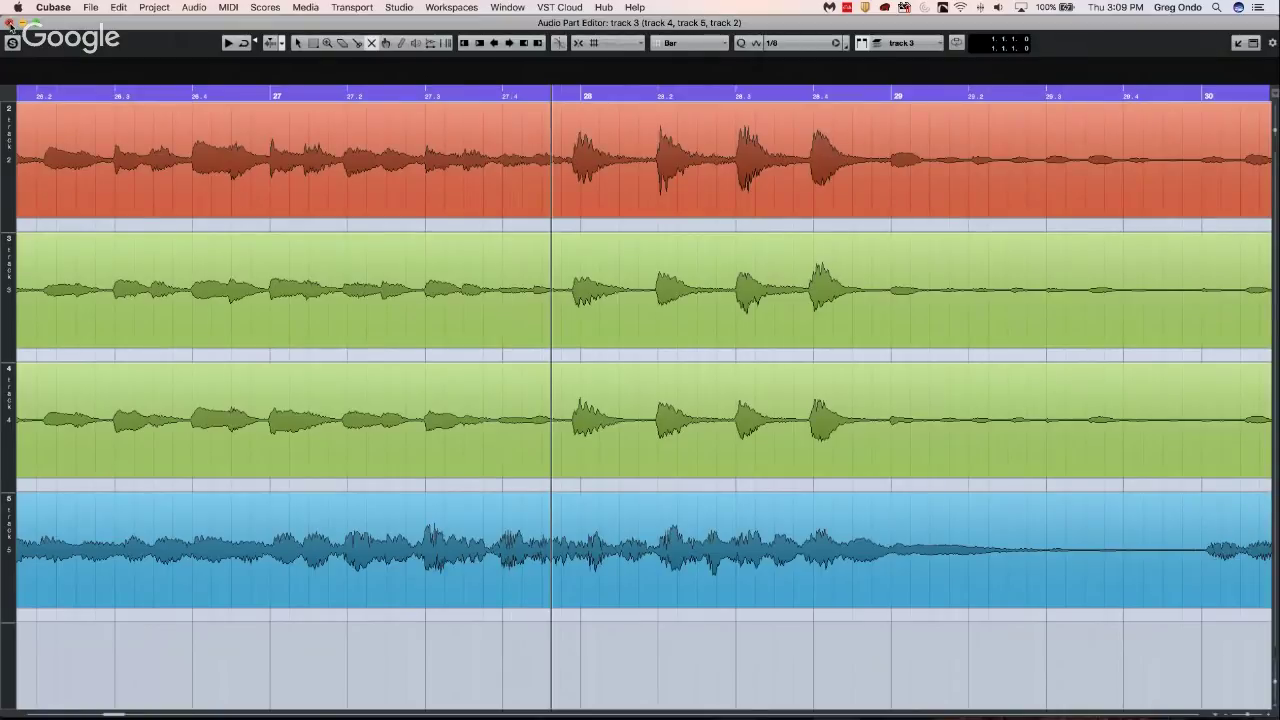
click(10, 23)
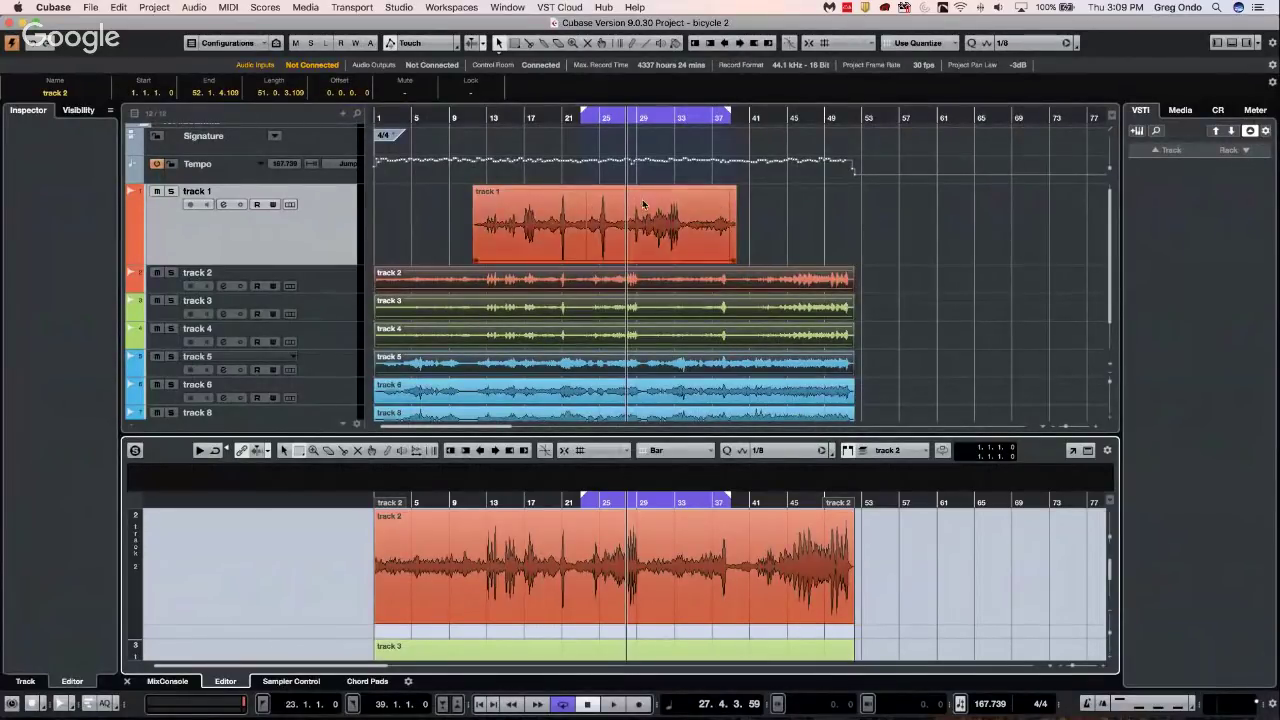
Move track 1's audio part about three bars earlier, and view the parts of tracks 2 to 4 together in the editor
drag(737, 192, 710, 193)
click(846, 278)
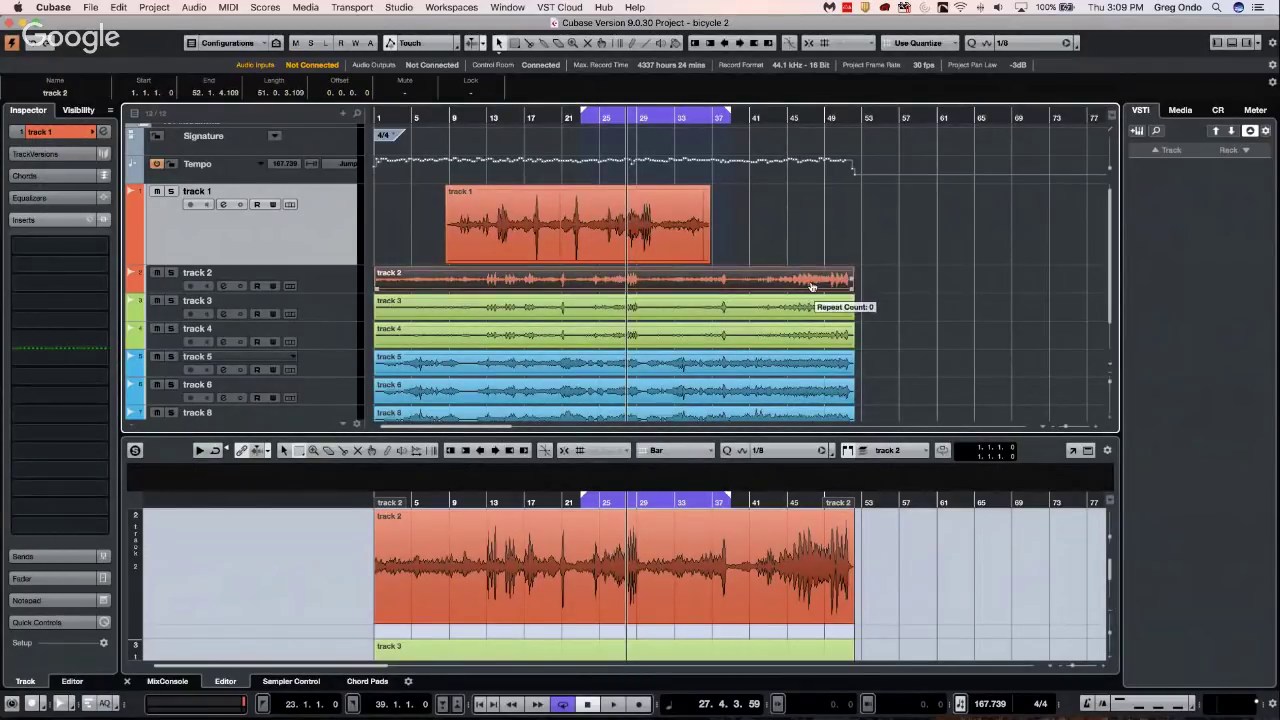
drag(875, 280, 768, 331)
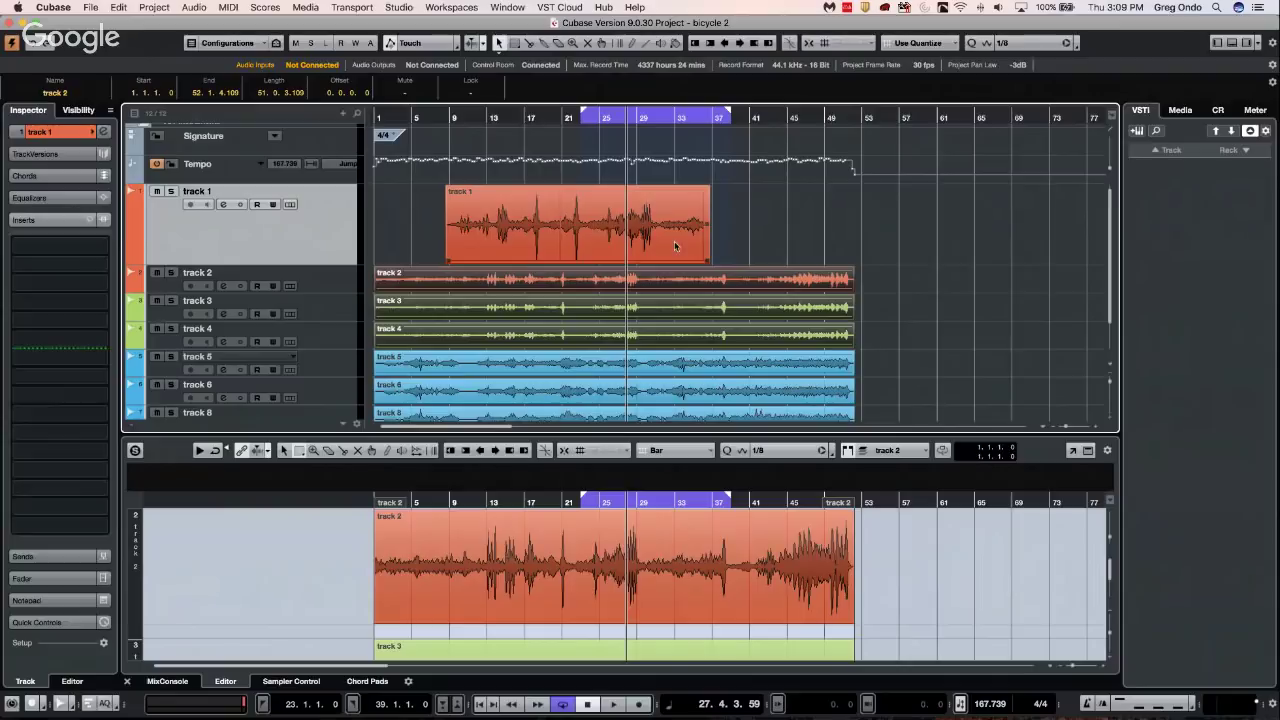
scroll(885, 550, down, 6)
scroll(885, 560, up, 4)
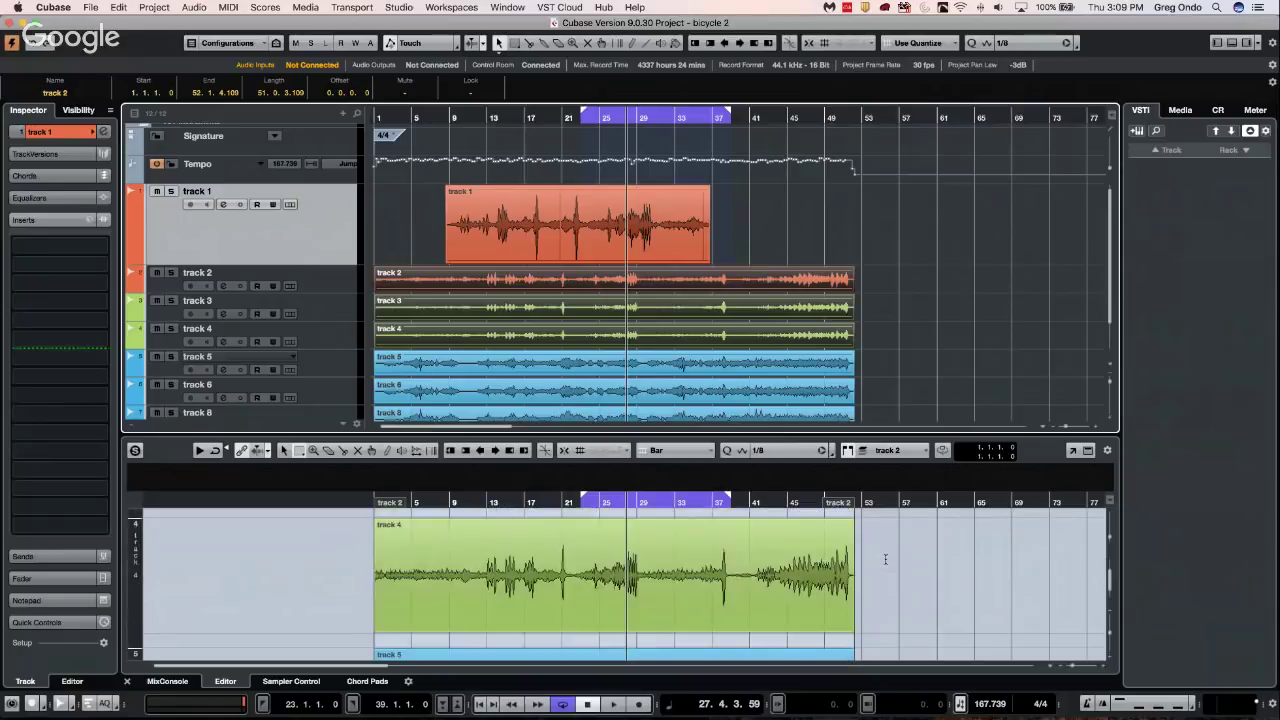
scroll(885, 560, up, 1)
scroll(884, 554, down, 3)
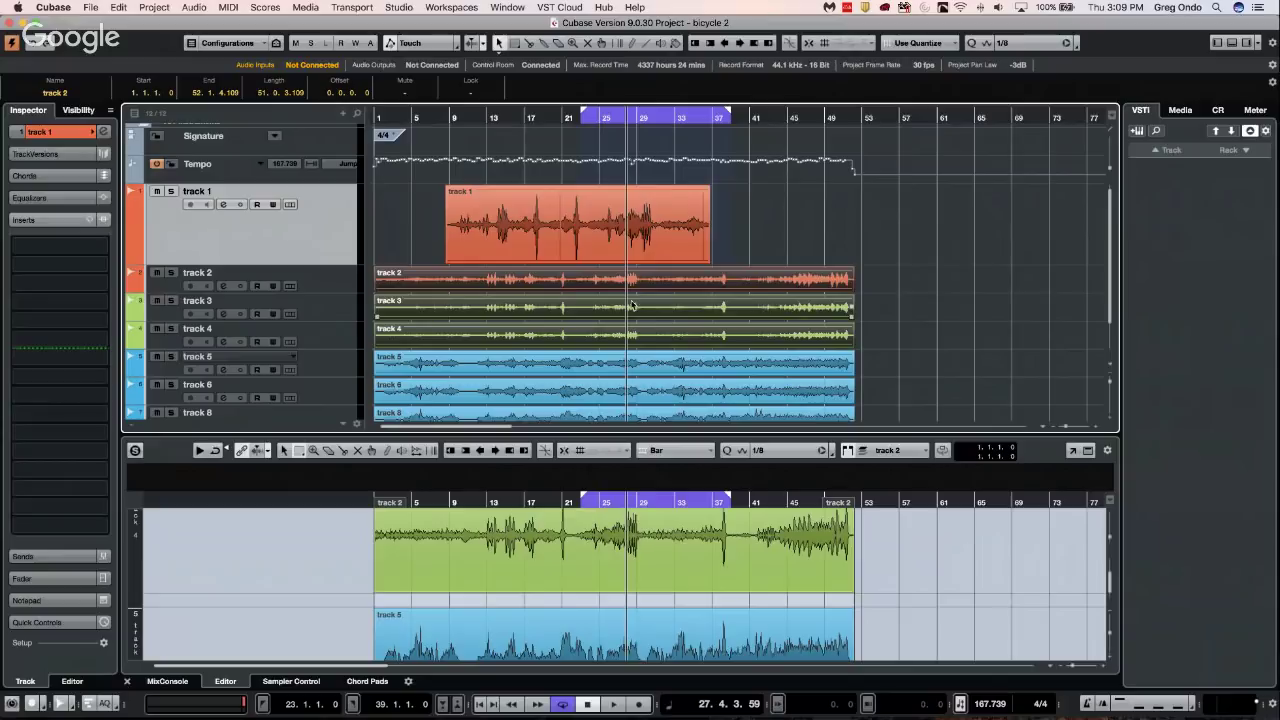
Open the track 6 audio event for sample editing, detect its hitpoints, and create slices from them
click(681, 280)
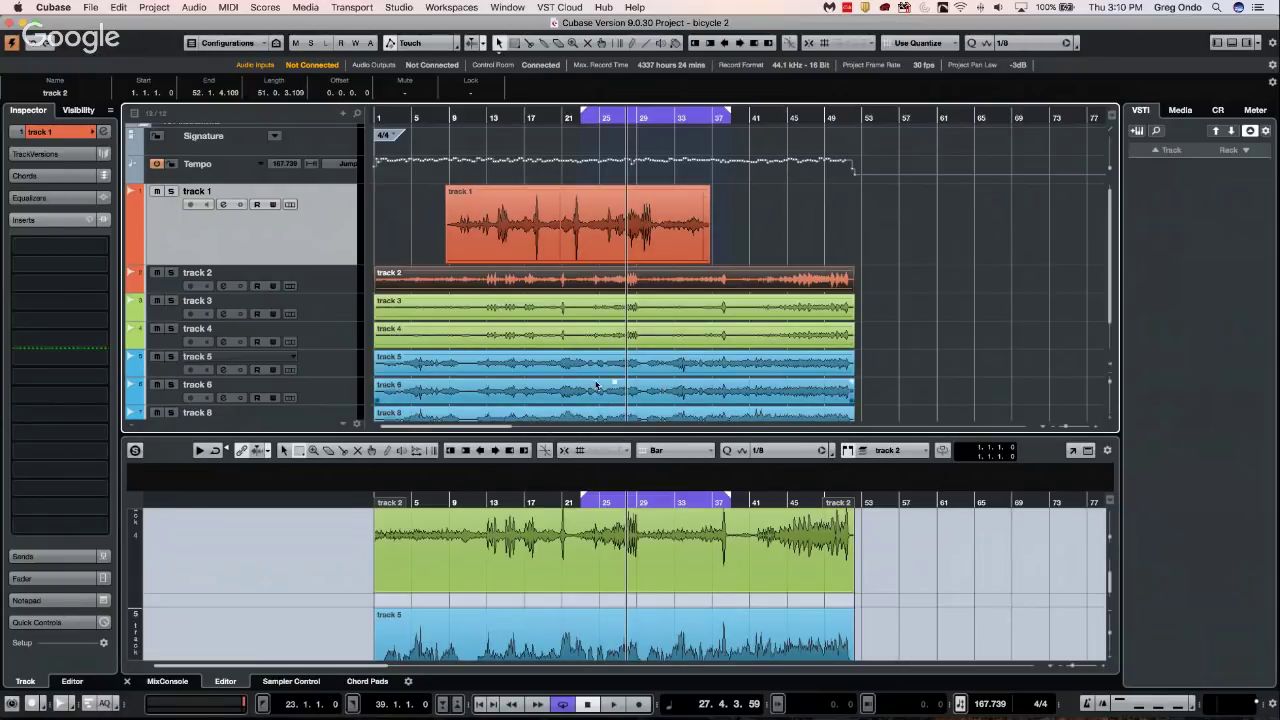
click(632, 389)
double_click(632, 389)
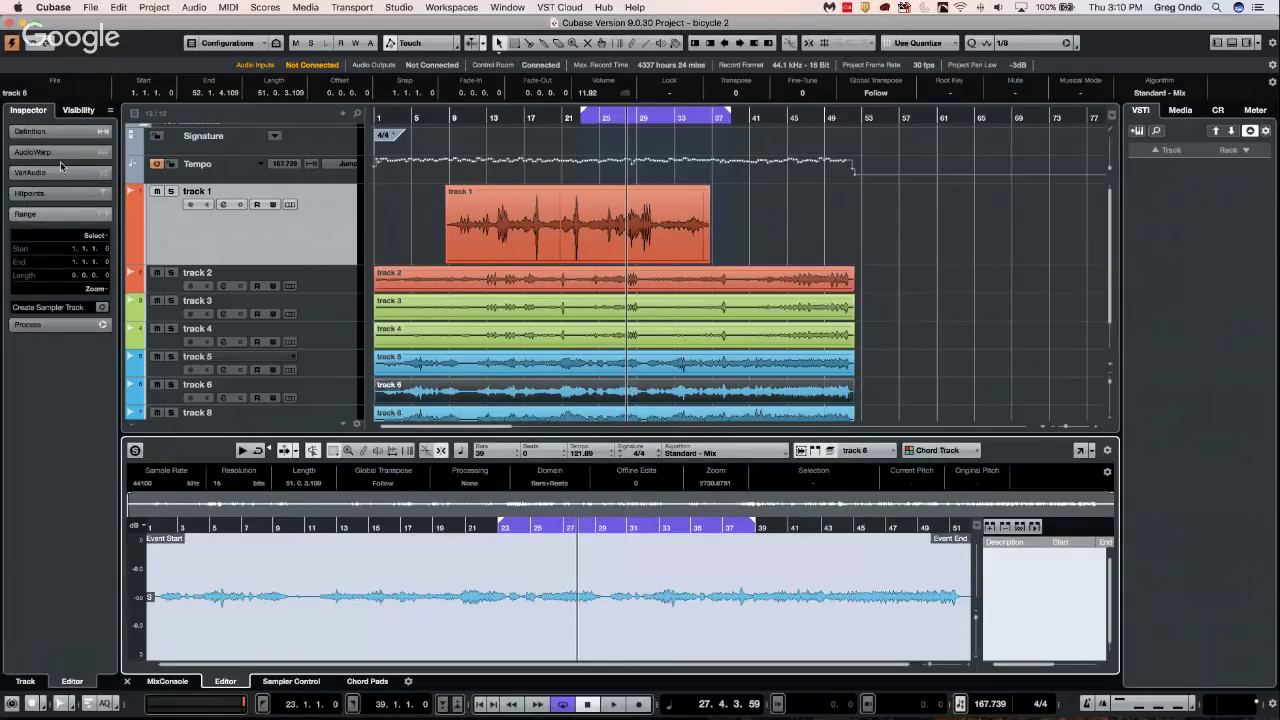
click(52, 191)
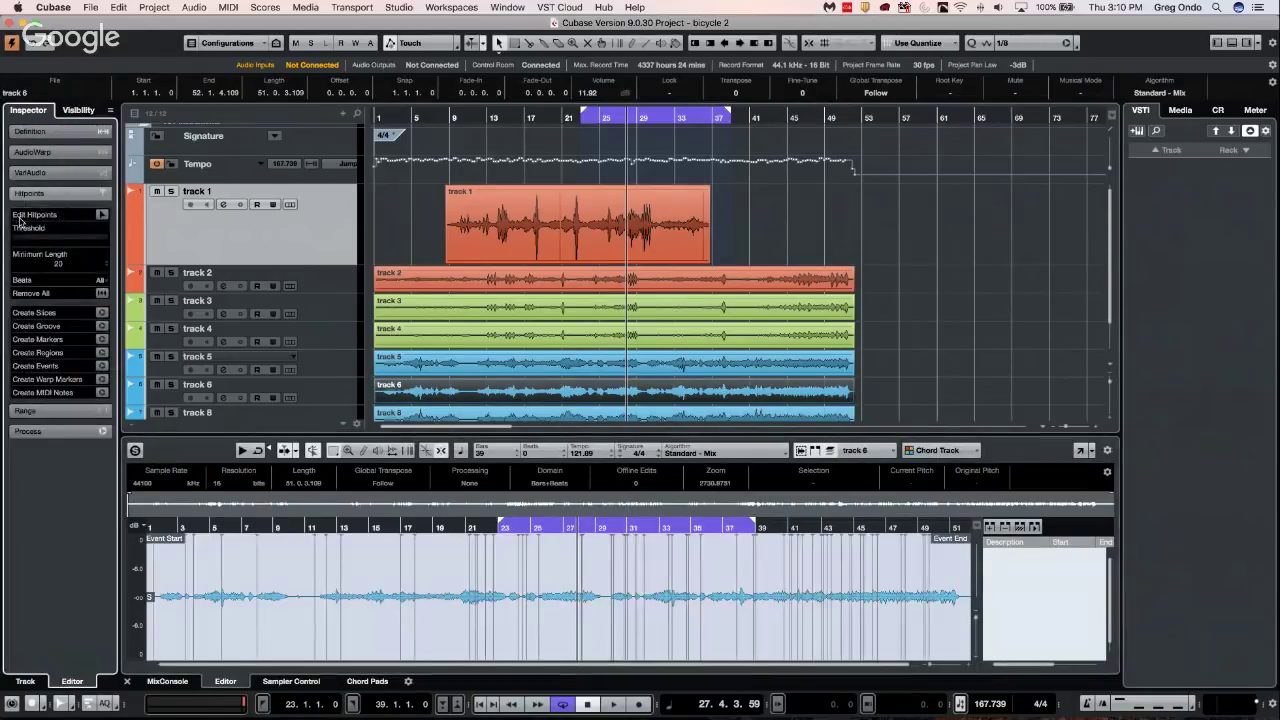
drag(20, 237, 8, 238)
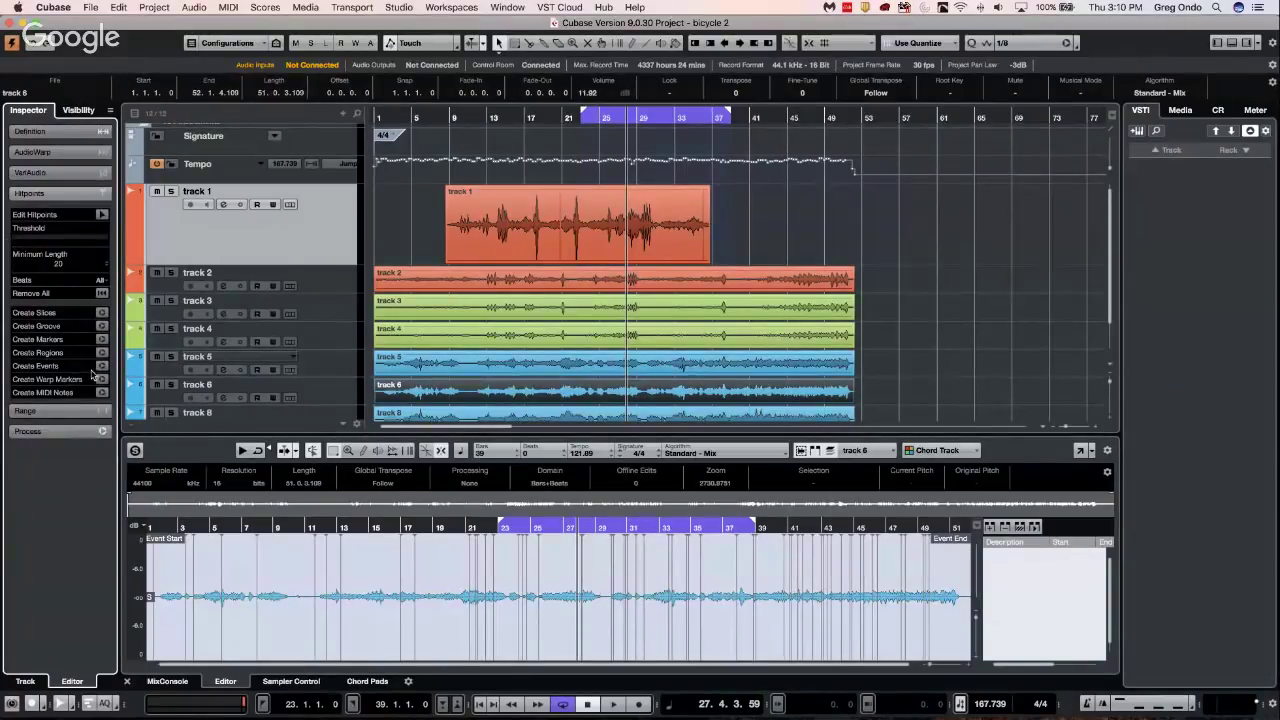
click(101, 312)
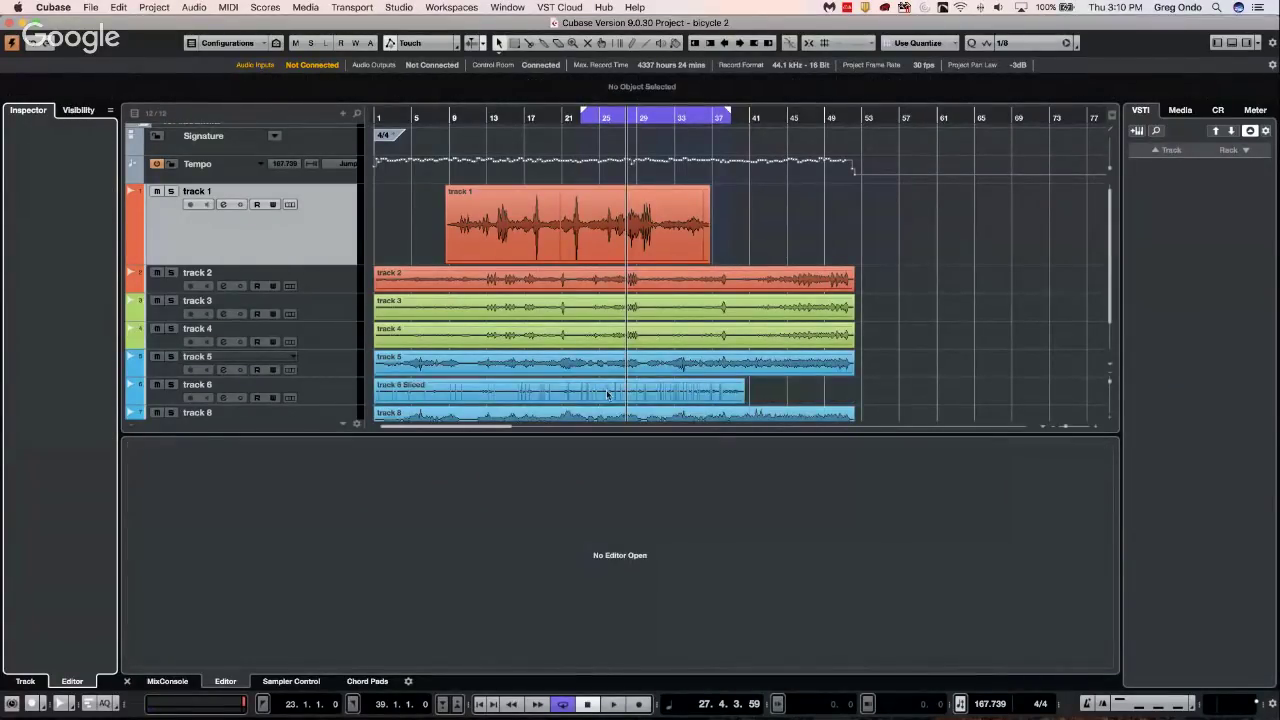
Open the sliced part on track 6 in the Audio Part Editor and examine its individual slices up close around bar 10
double_click(636, 395)
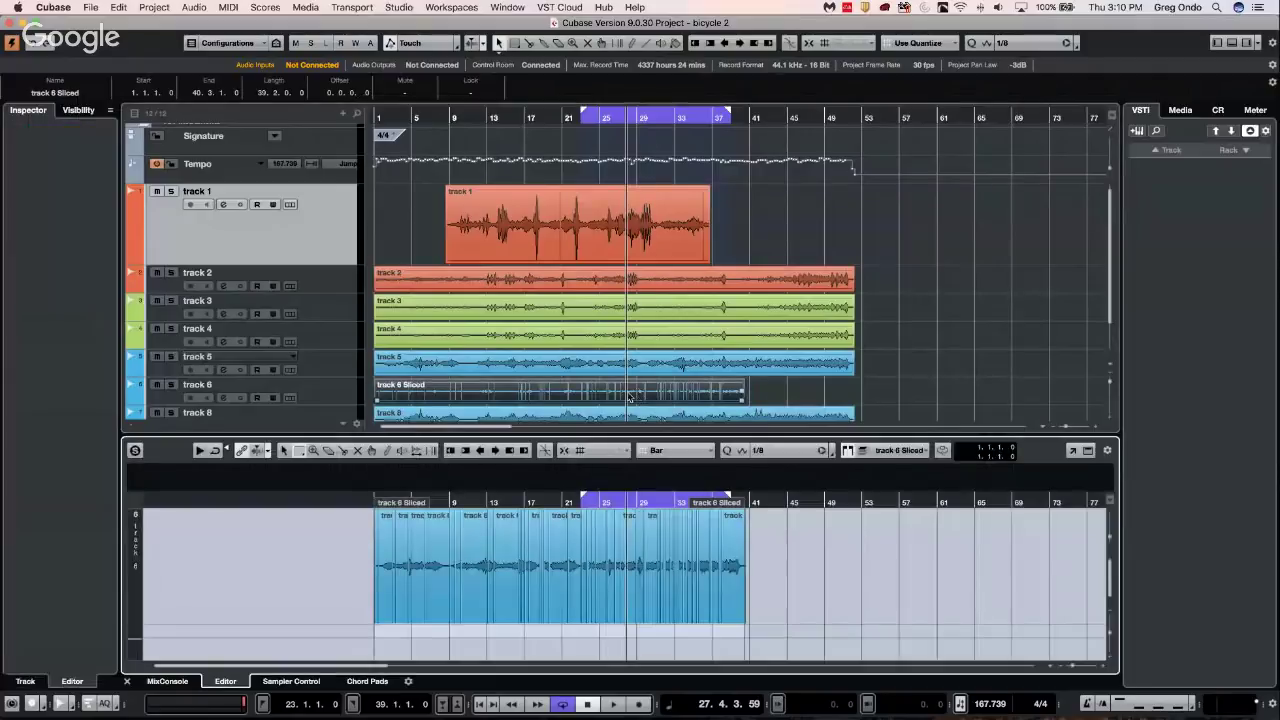
click(468, 519)
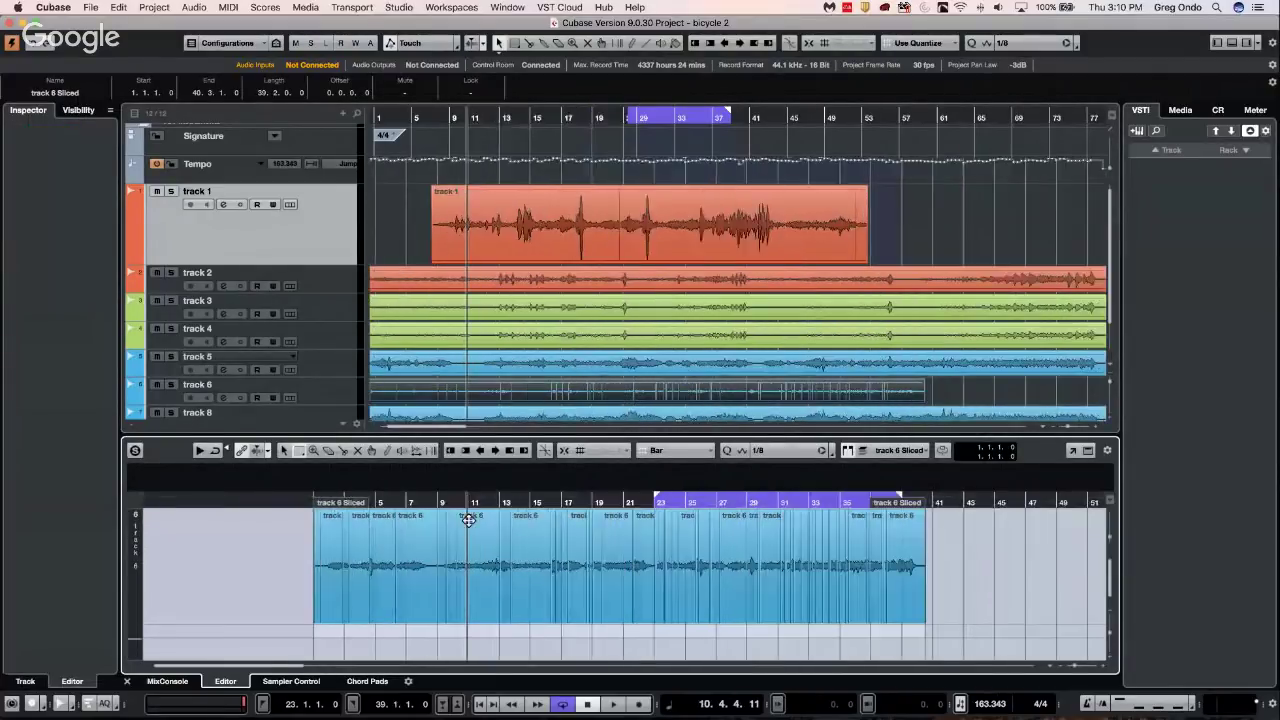
key(h)
key(h)
key(h)
key(h)
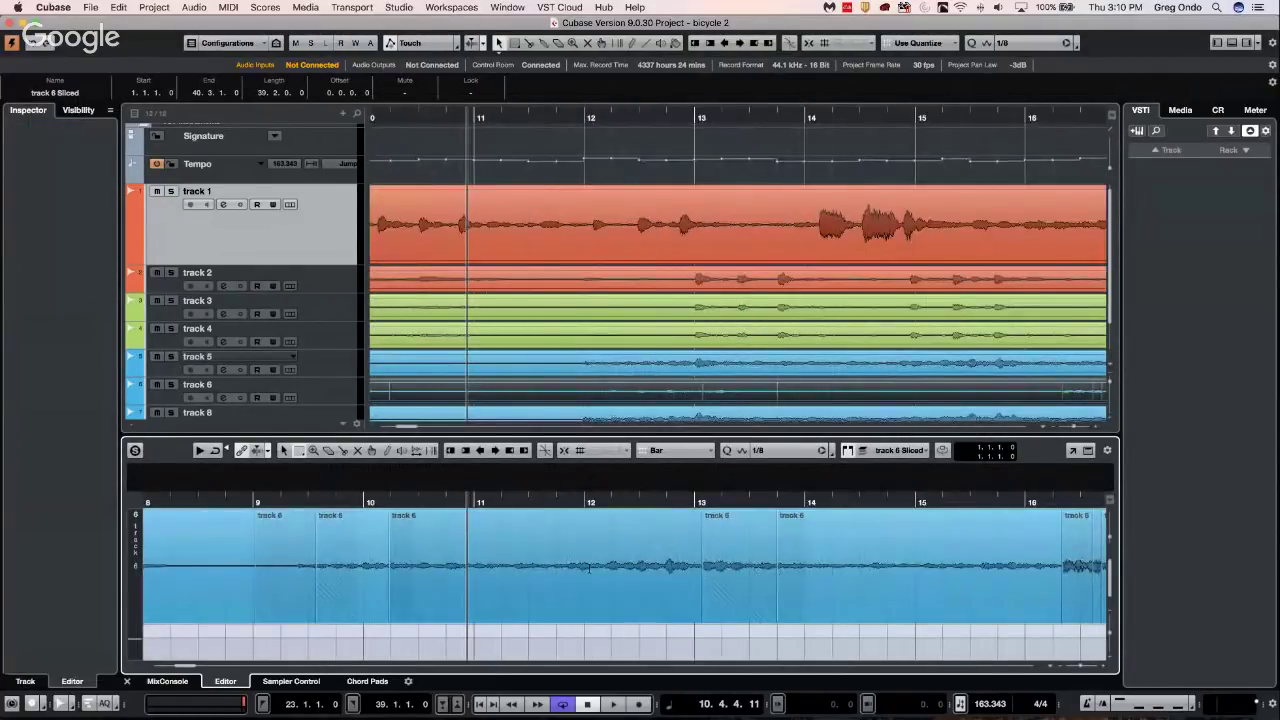
drag(534, 500, 536, 426)
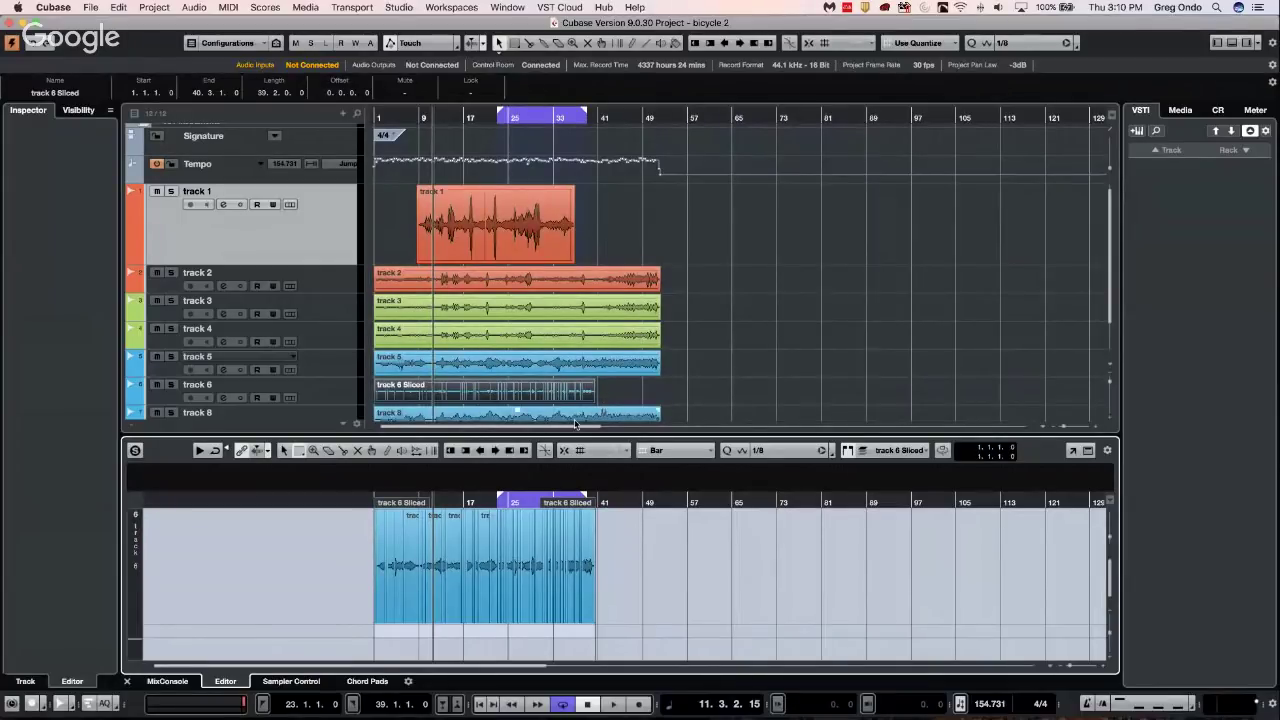
Select the parts on tracks 1 to 6 and dissolve them into separate audio events
drag(614, 393, 410, 213)
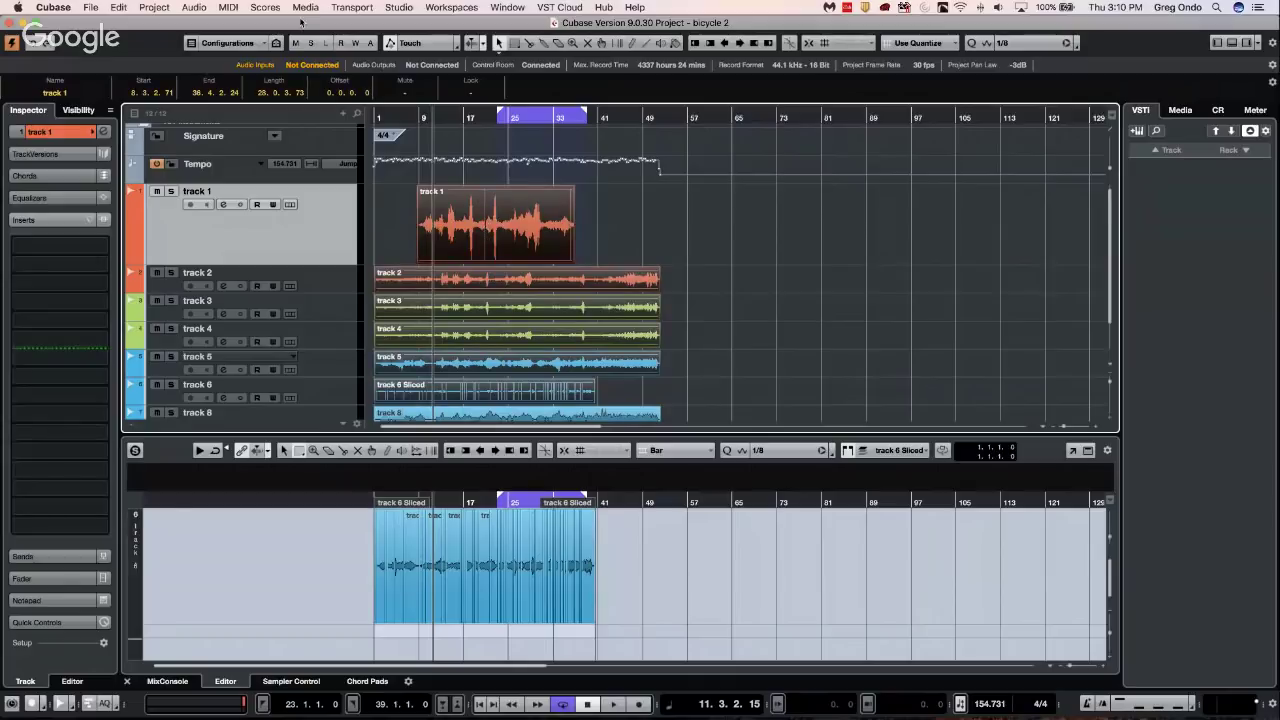
click(190, 7)
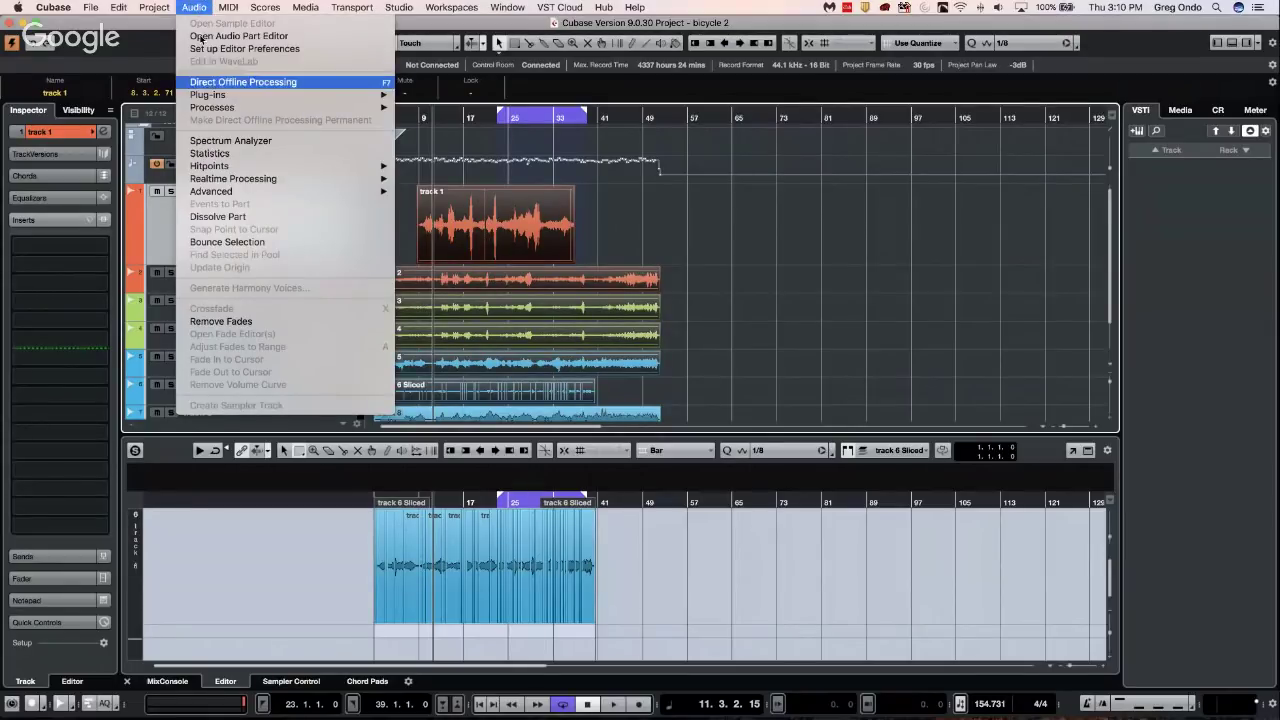
click(223, 215)
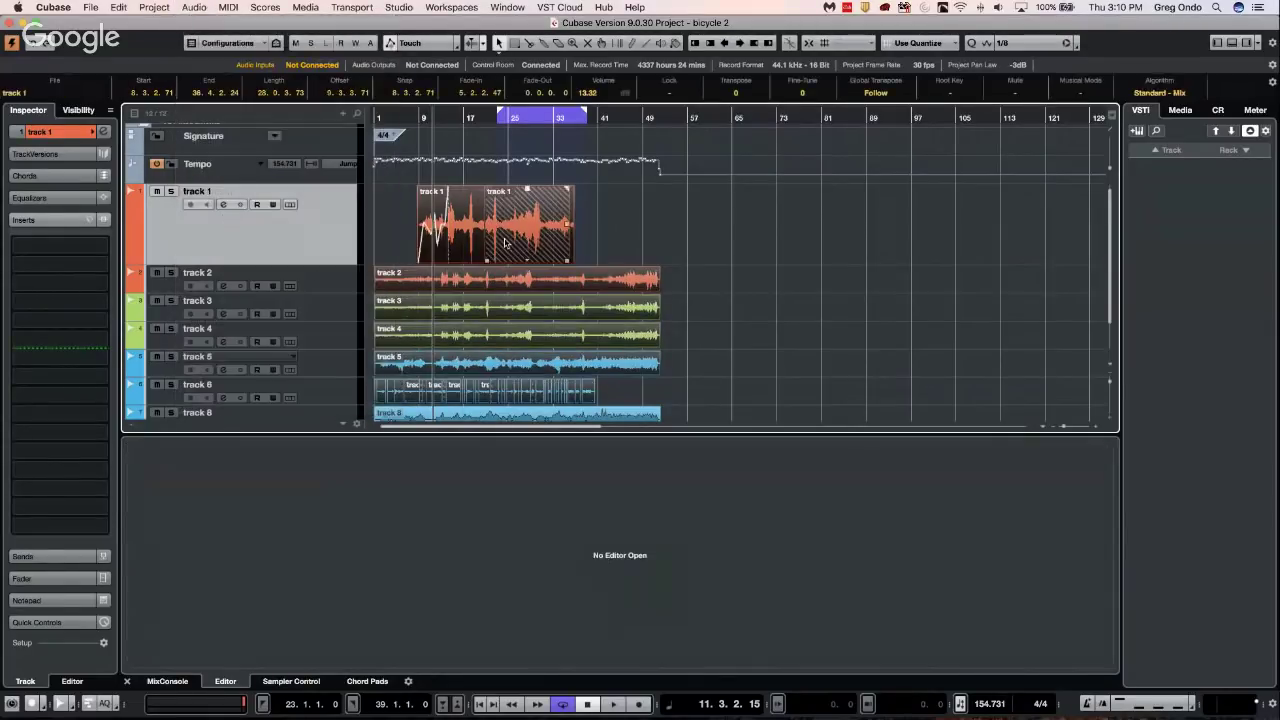
click(751, 265)
click(598, 300)
click(634, 281)
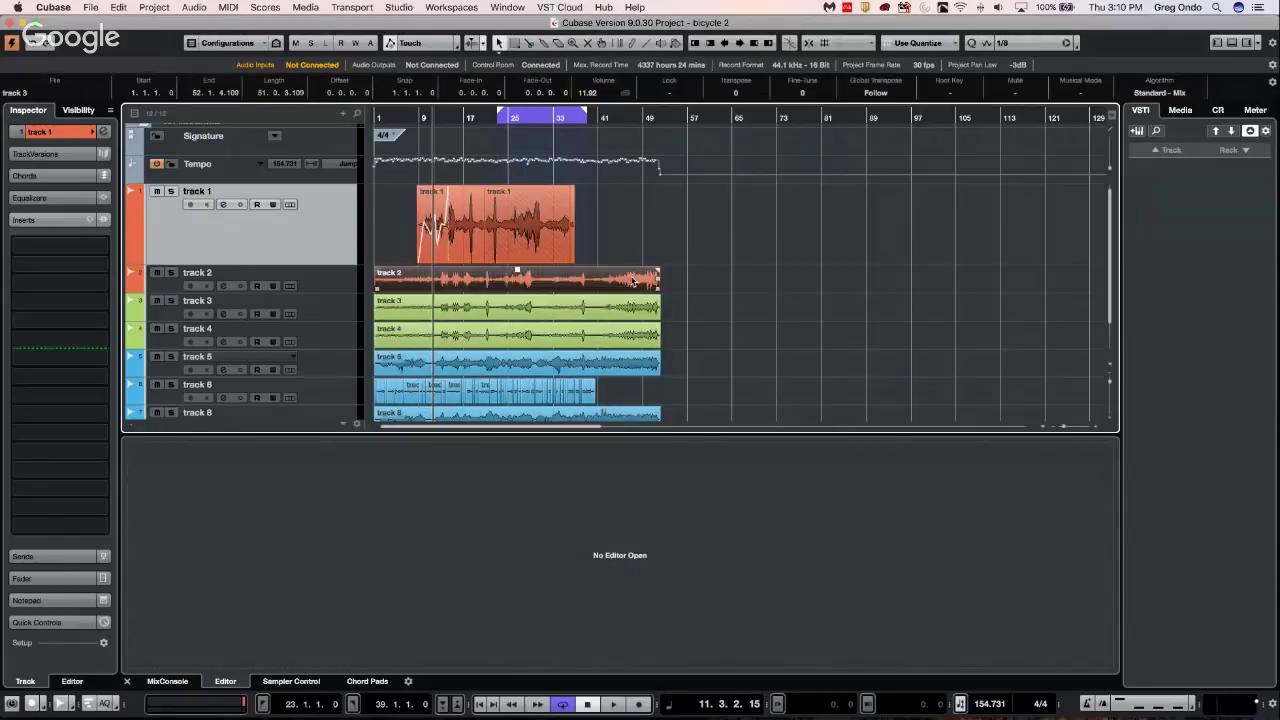
click(494, 208)
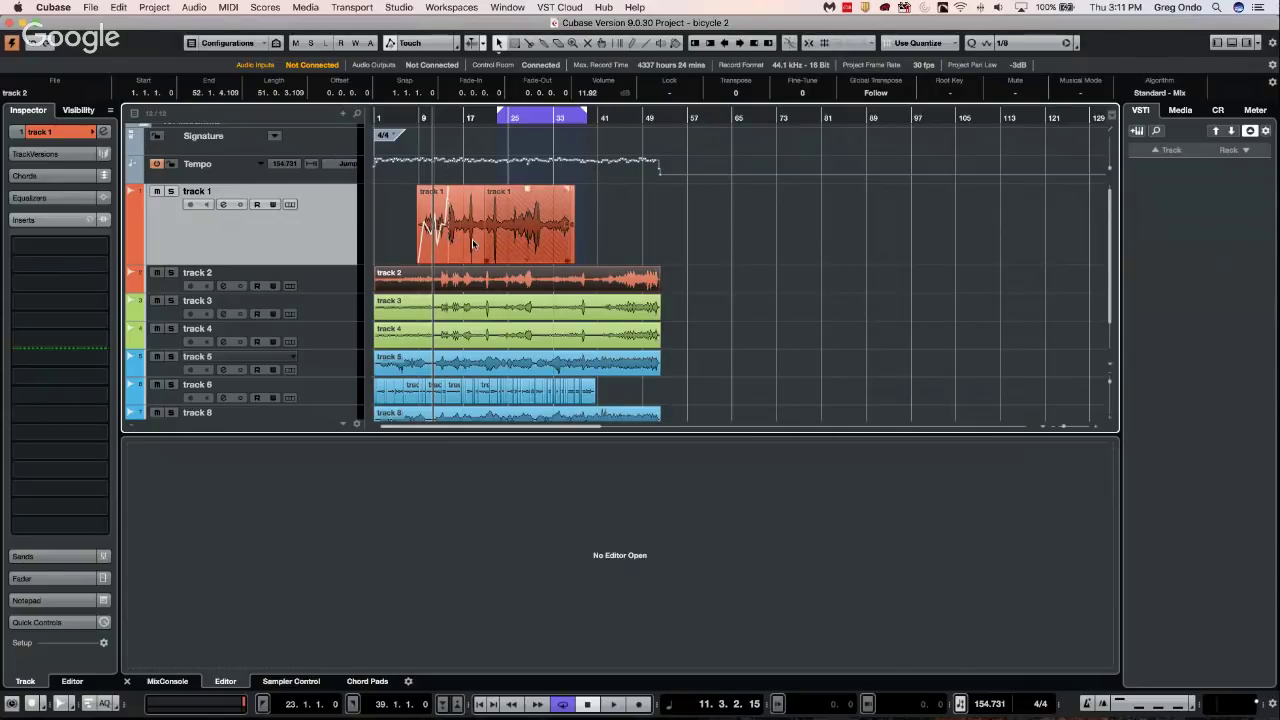
Add one instrument track using the Padshop synth, with its output routed to Stereo Out
right_click(319, 222)
mouse_move(369, 229)
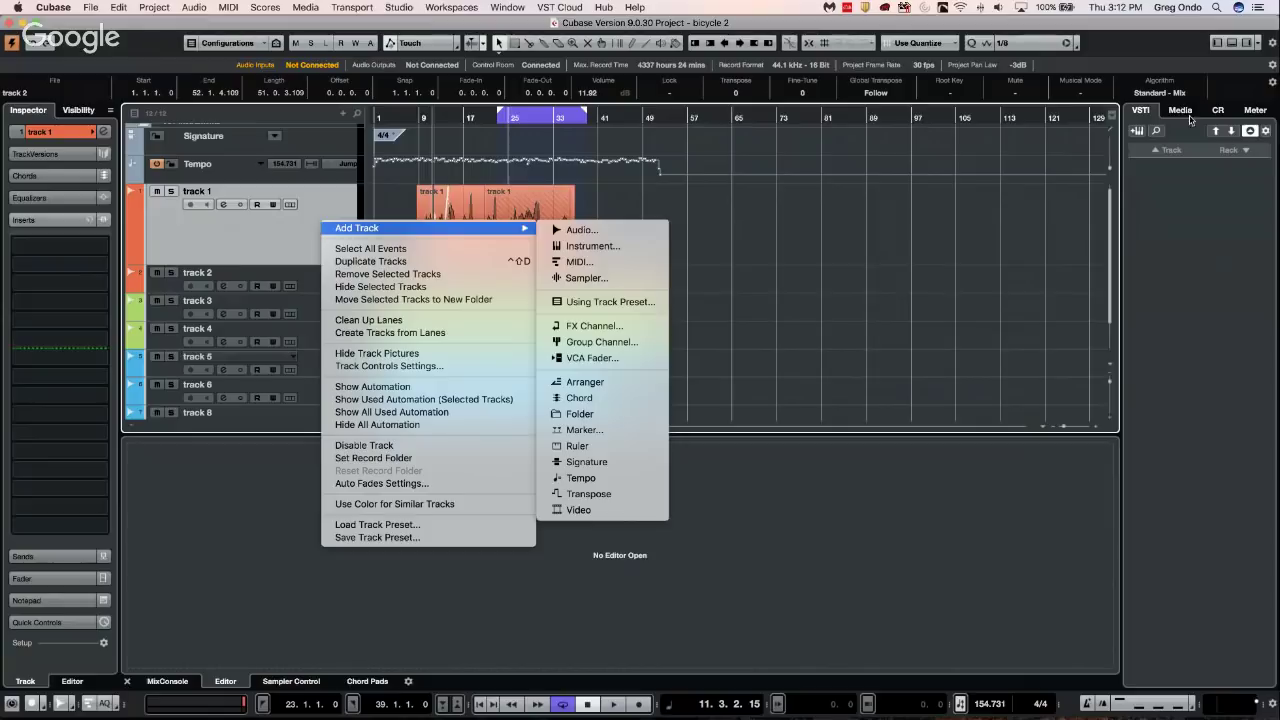
click(1149, 118)
click(1165, 150)
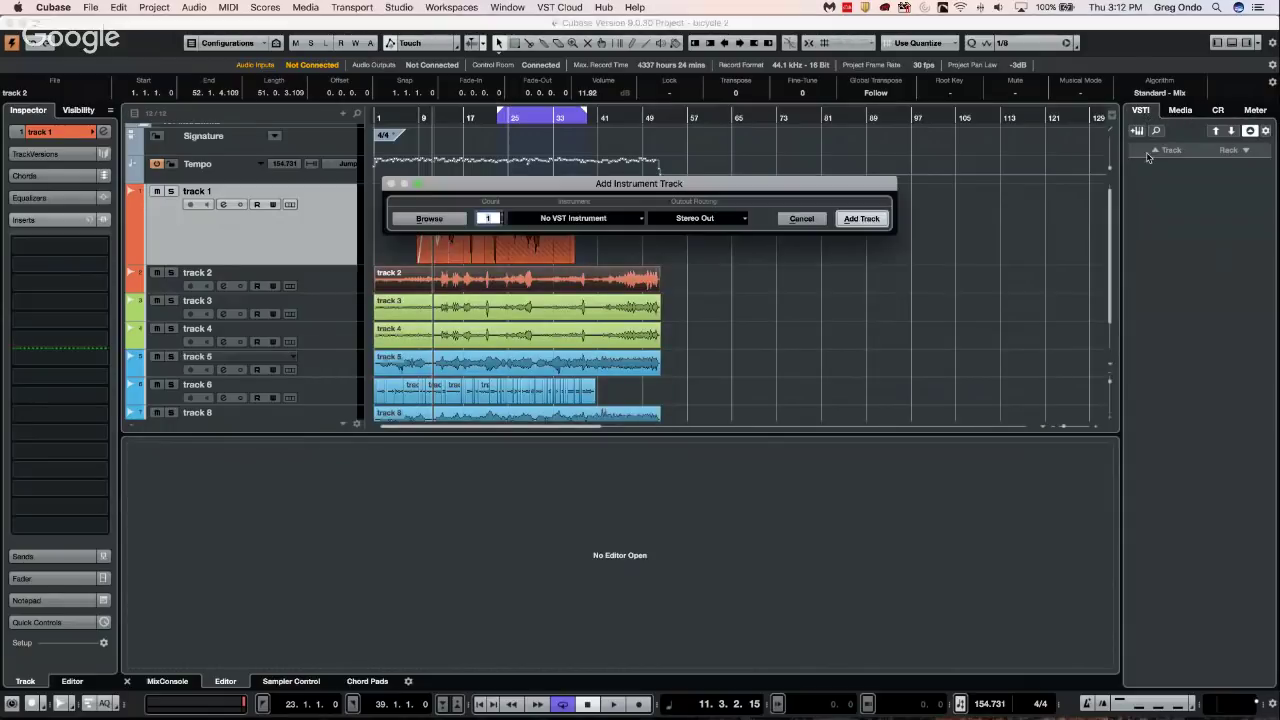
click(584, 220)
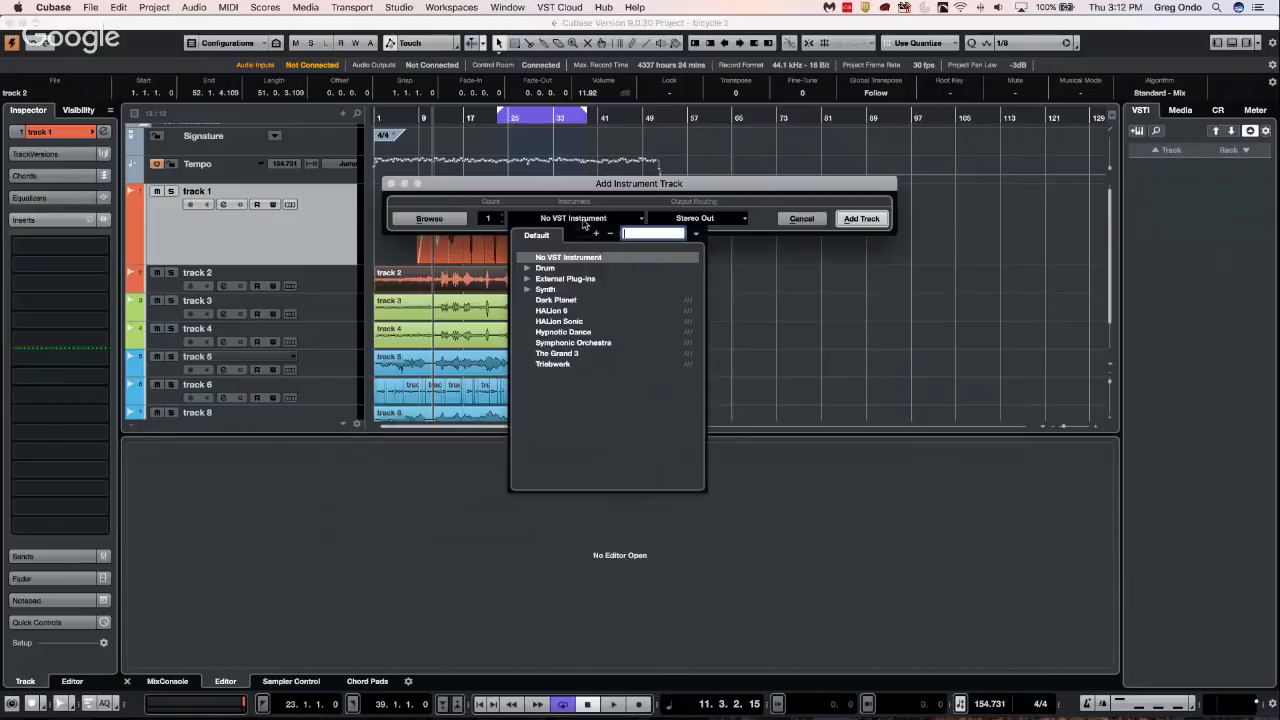
click(528, 291)
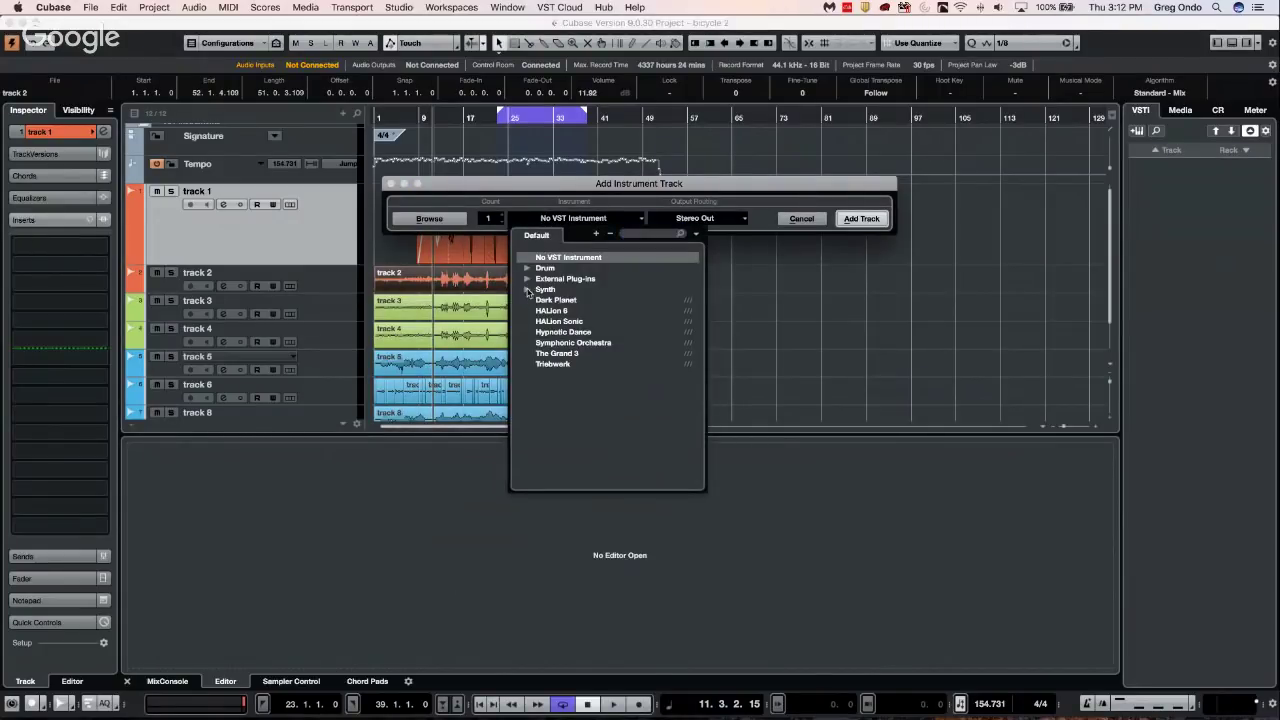
click(586, 334)
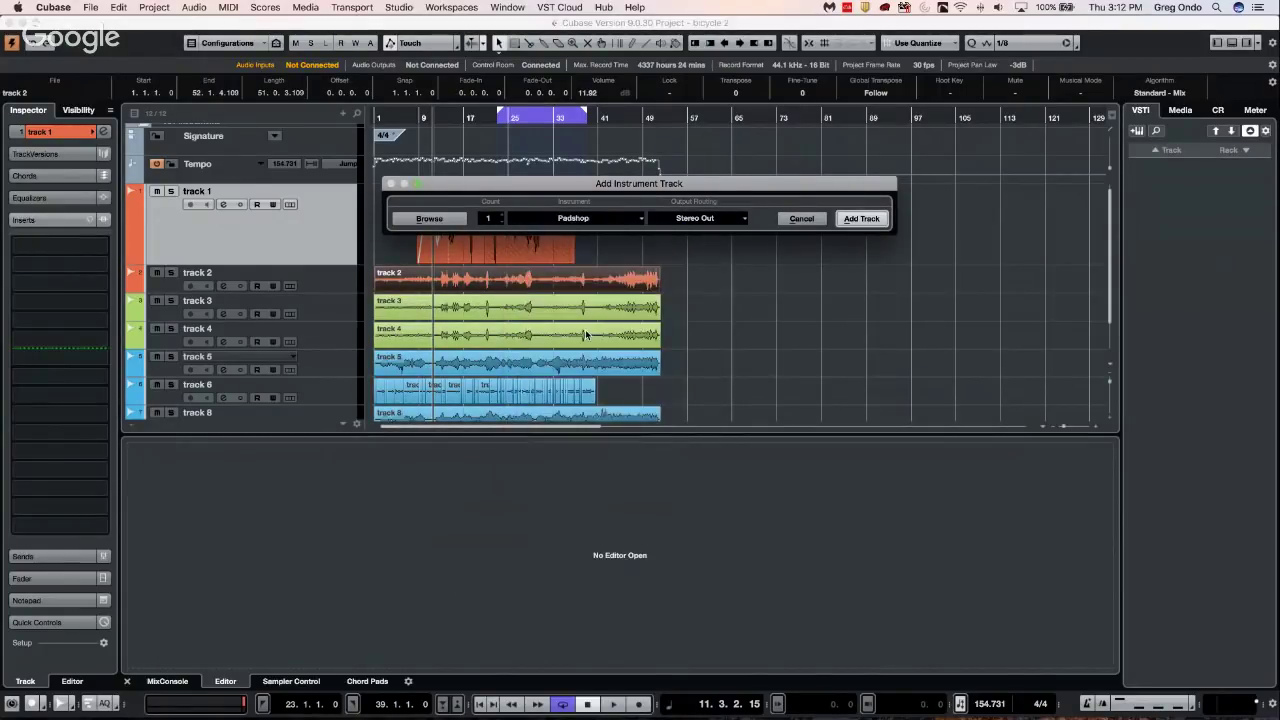
click(862, 219)
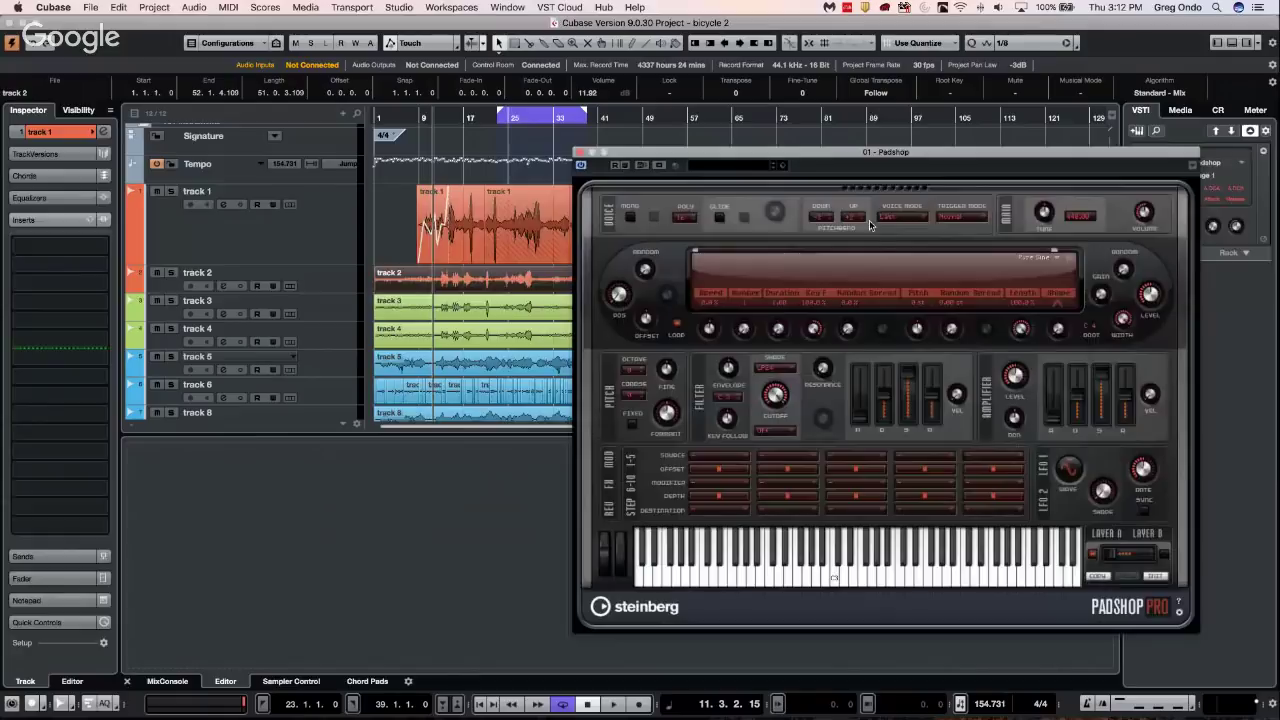
Load the Bellydance preset in Padshop and audition it with a few notes on its virtual keyboard
double_click(1140, 335)
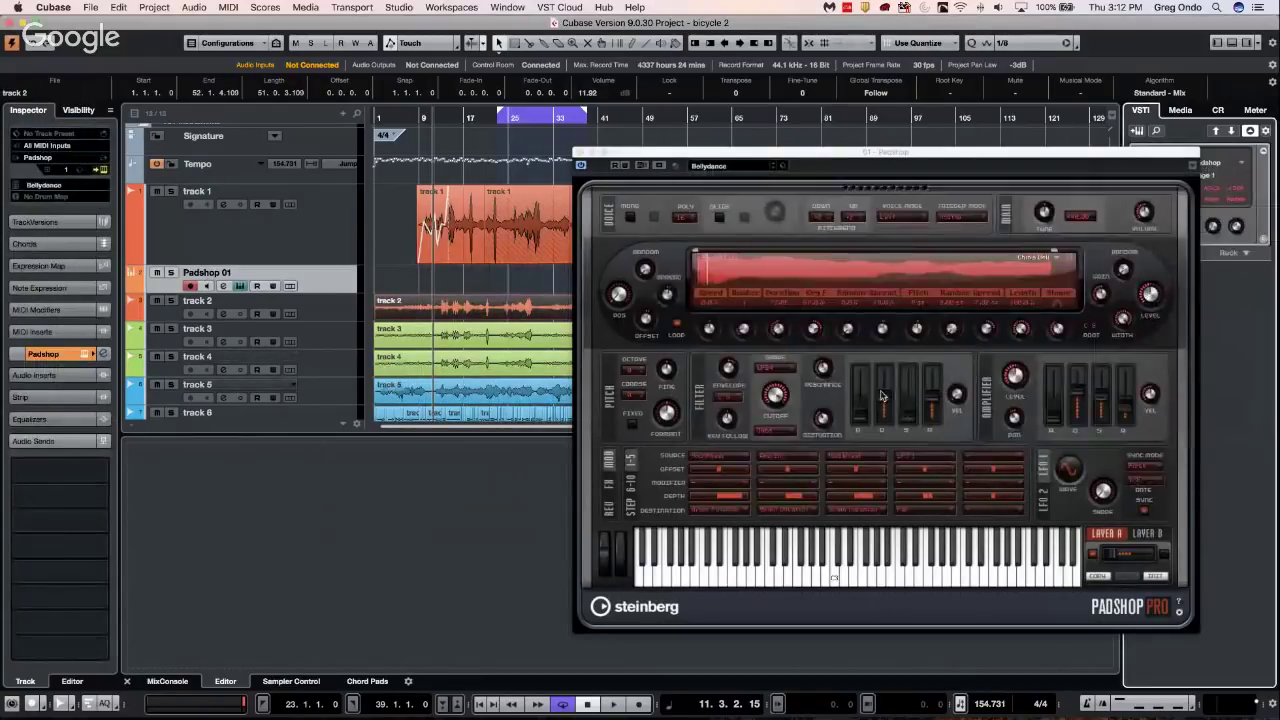
click(913, 578)
click(840, 578)
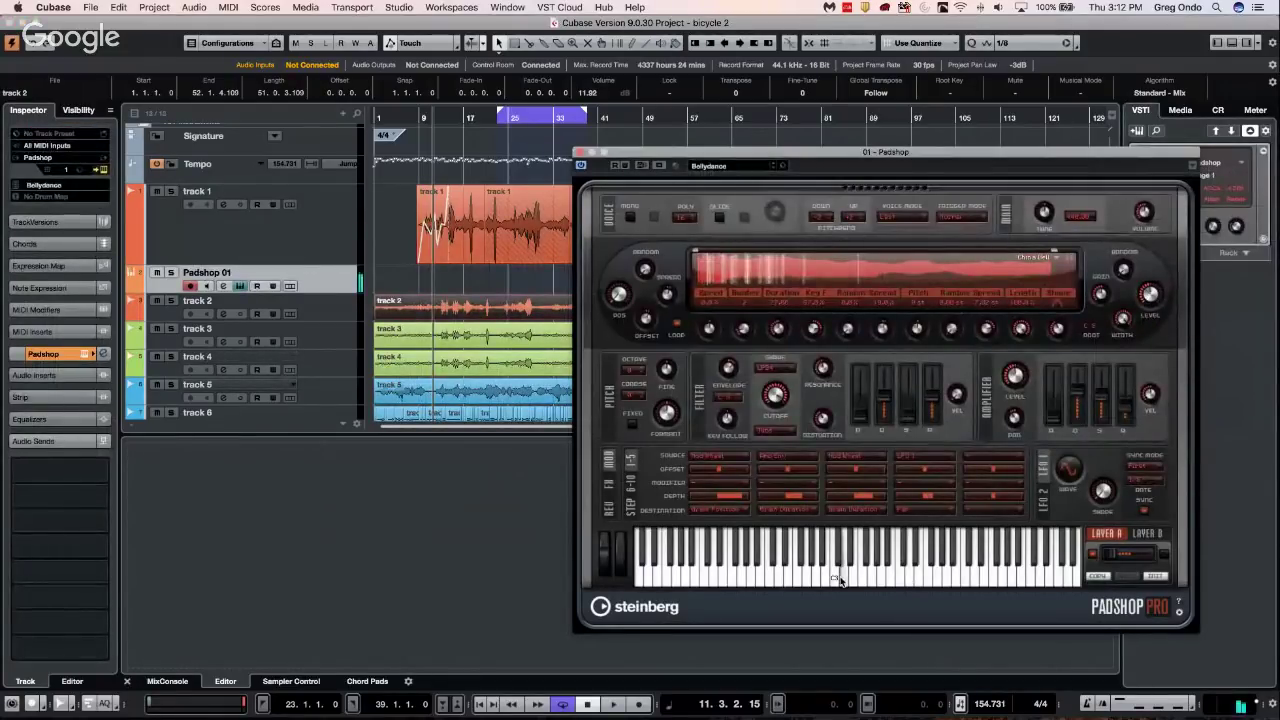
click(779, 575)
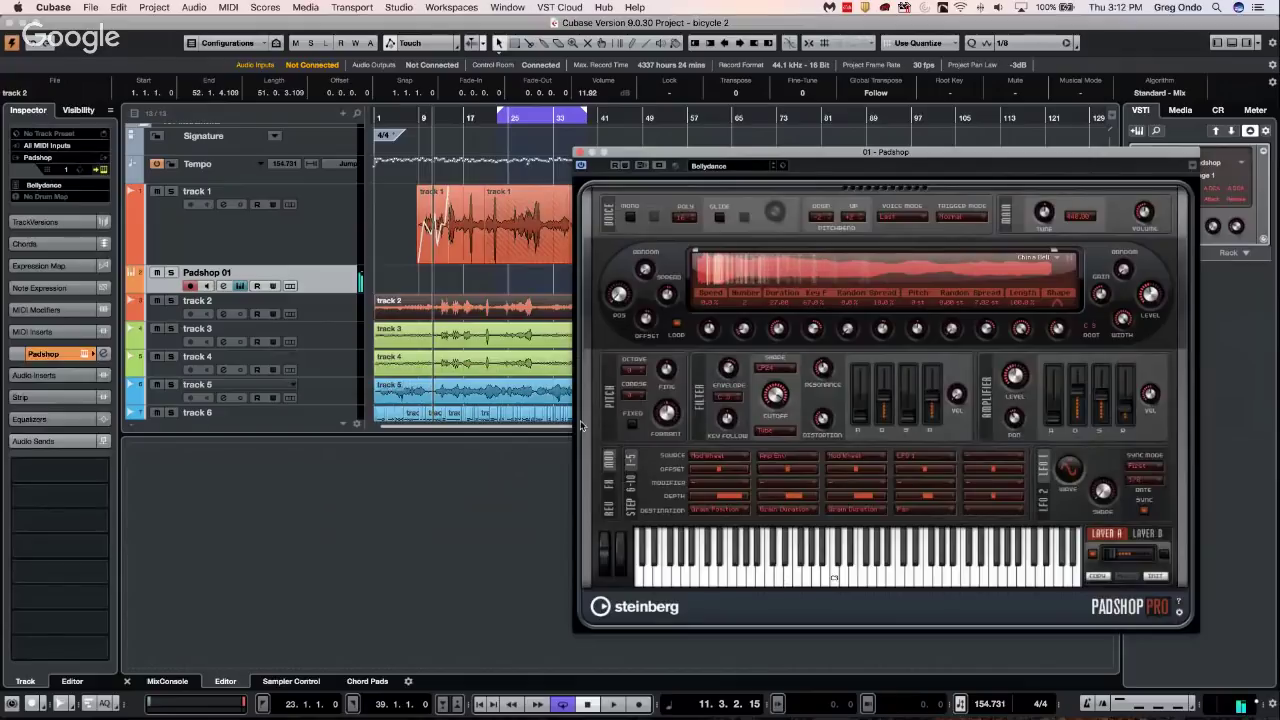
Draw an empty MIDI part on the Padshop 01 track from about bar 13 to bar 26, and return to the Object Selection tool
right_click(448, 287)
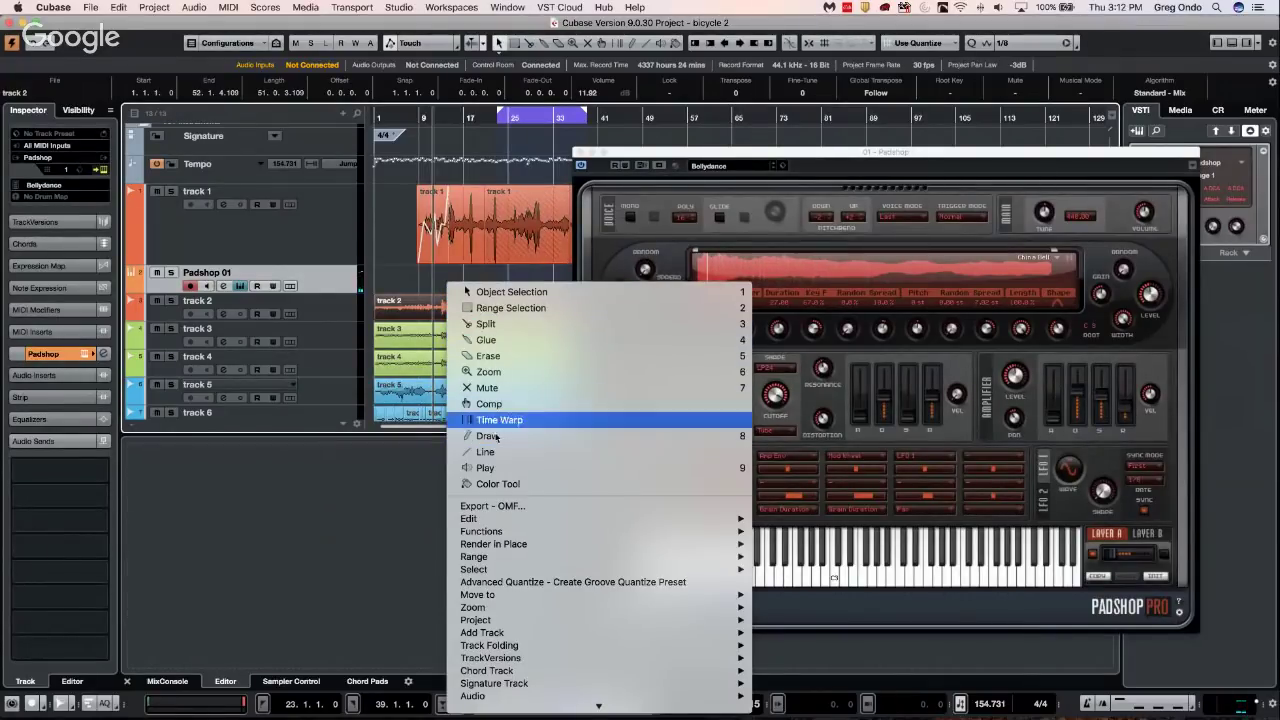
click(496, 456)
drag(520, 275, 517, 278)
right_click(479, 275)
click(480, 286)
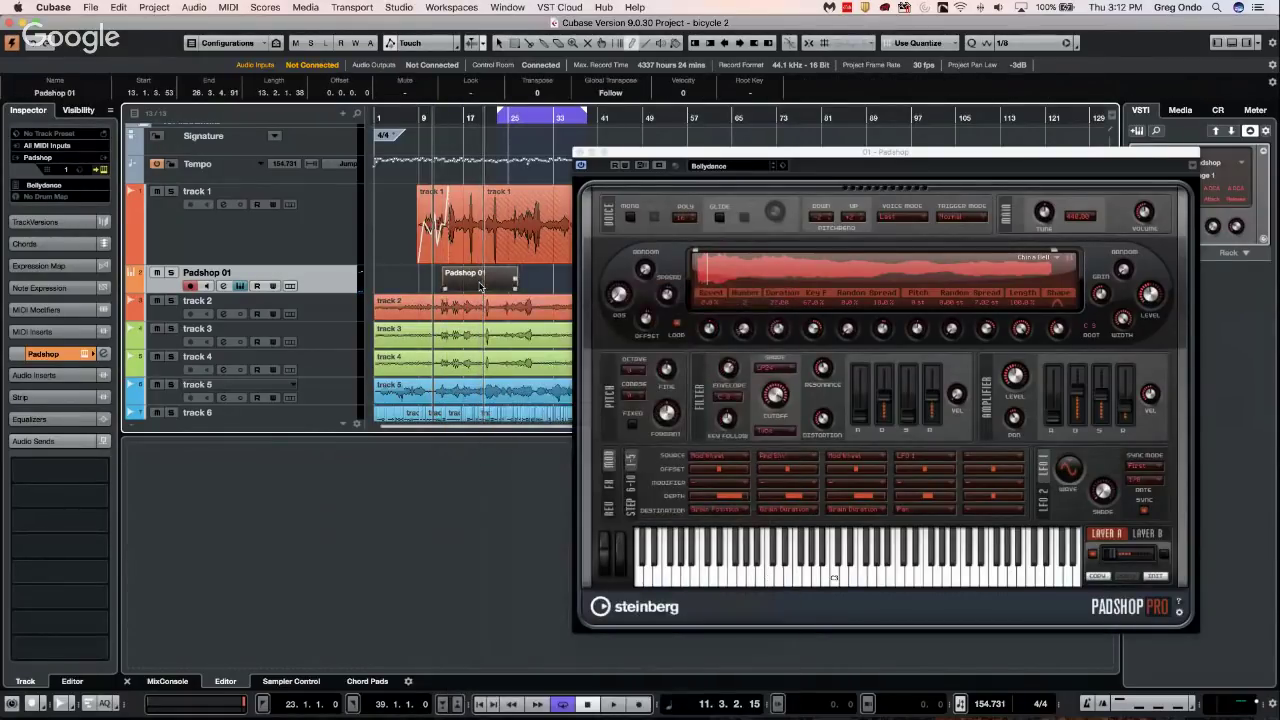
Open the Padshop 01 part for note editing, draw a series of short and longer notes around C3, and close the Padshop window
double_click(480, 287)
right_click(458, 568)
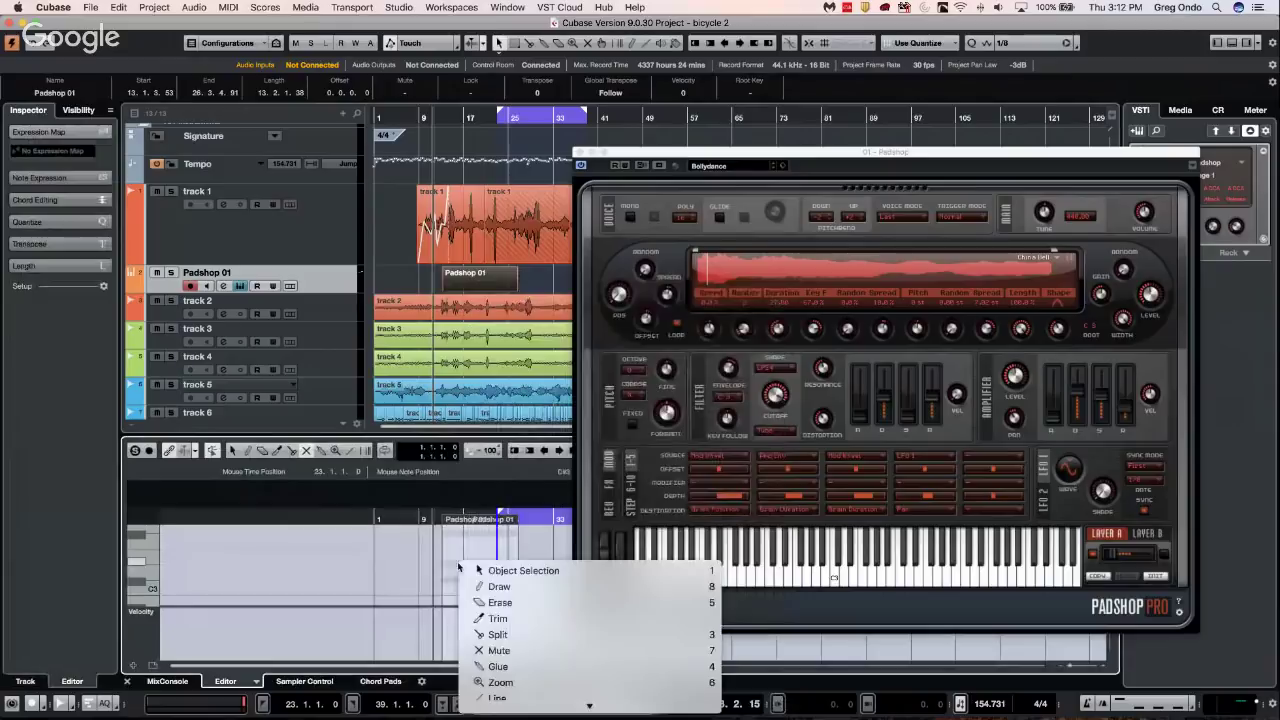
click(497, 586)
click(455, 588)
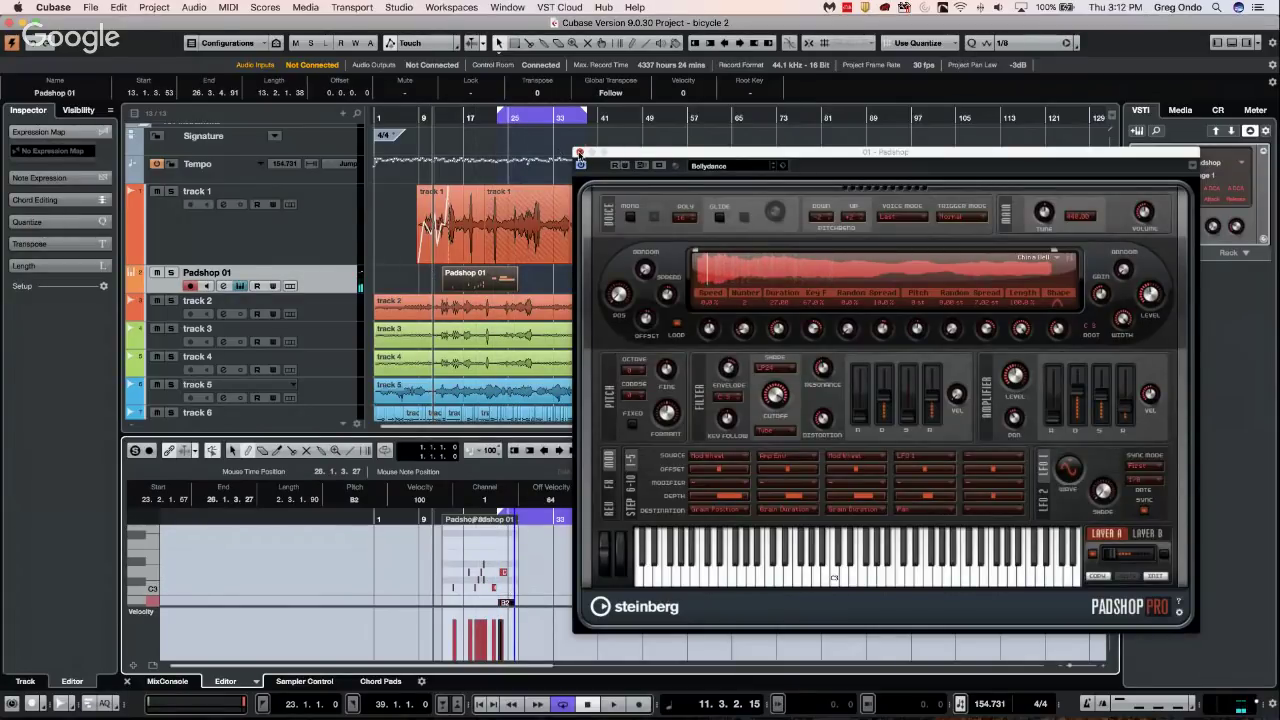
click(579, 155)
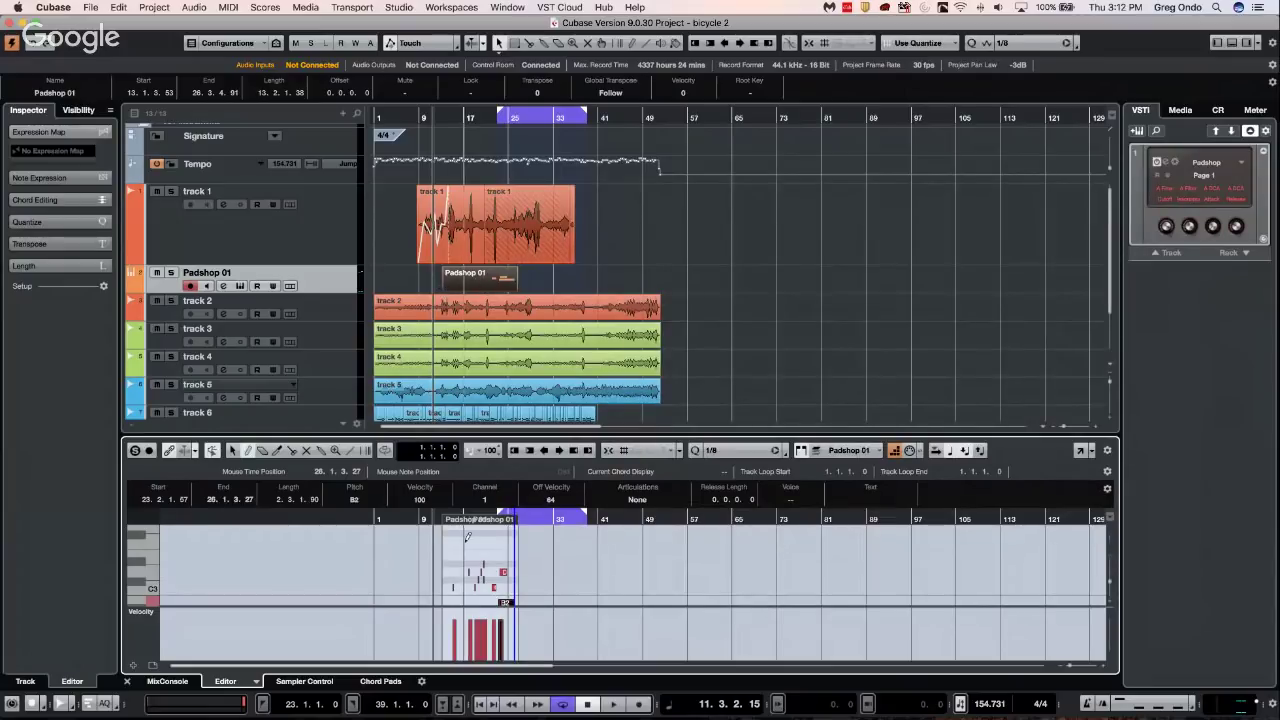
Draw a long E3 note from about bar 14 to bar 18 in the Padshop 01 part, and increase the Padshop 01 track's height
drag(451, 556, 478, 556)
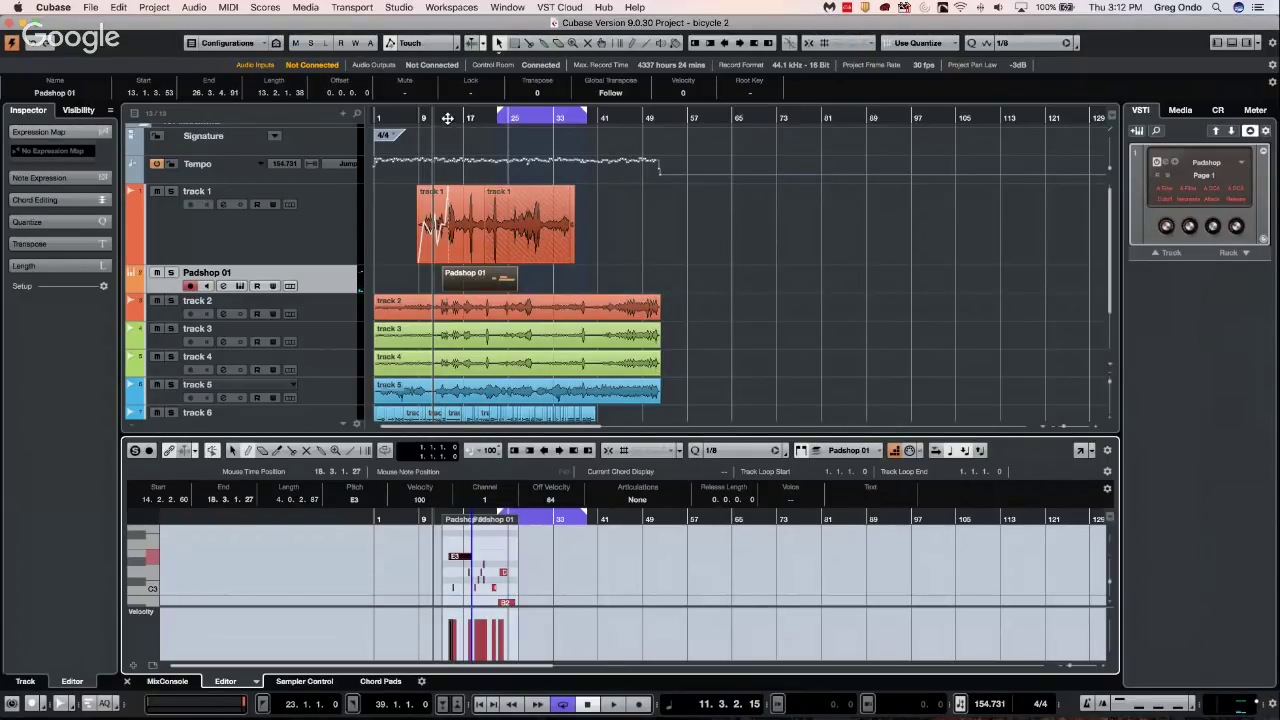
drag(447, 118, 447, 180)
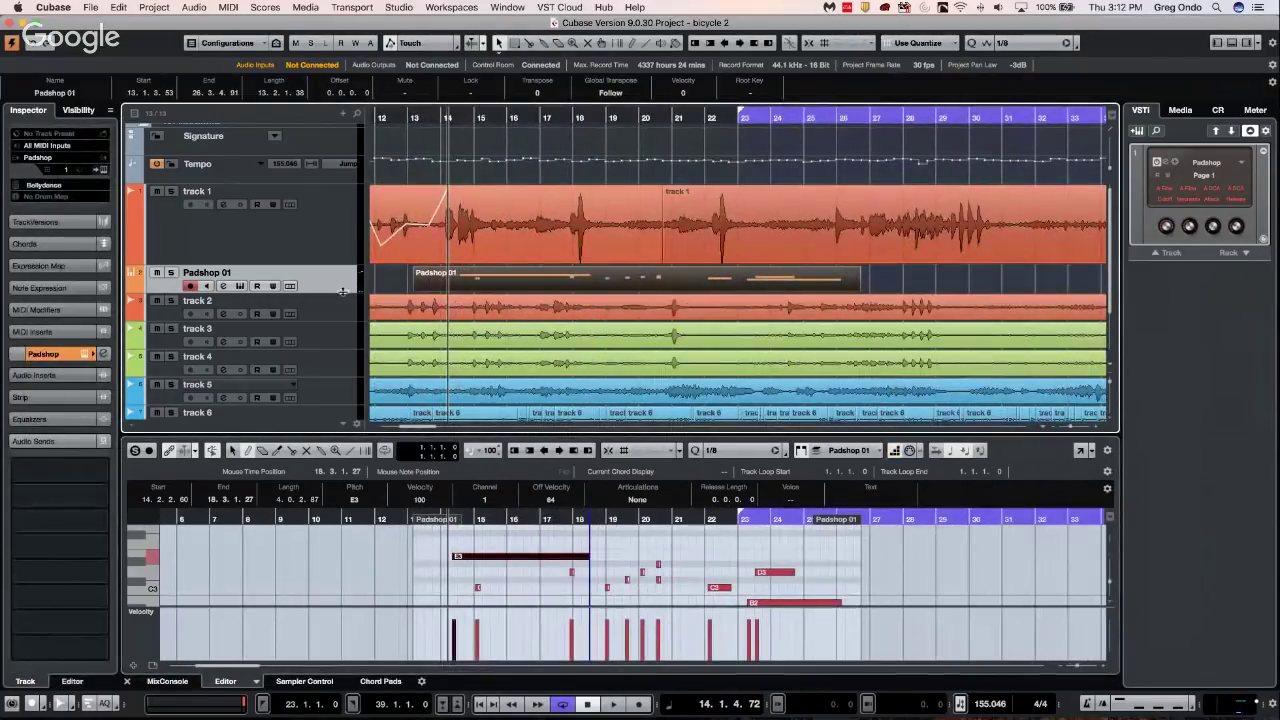
drag(342, 291, 342, 331)
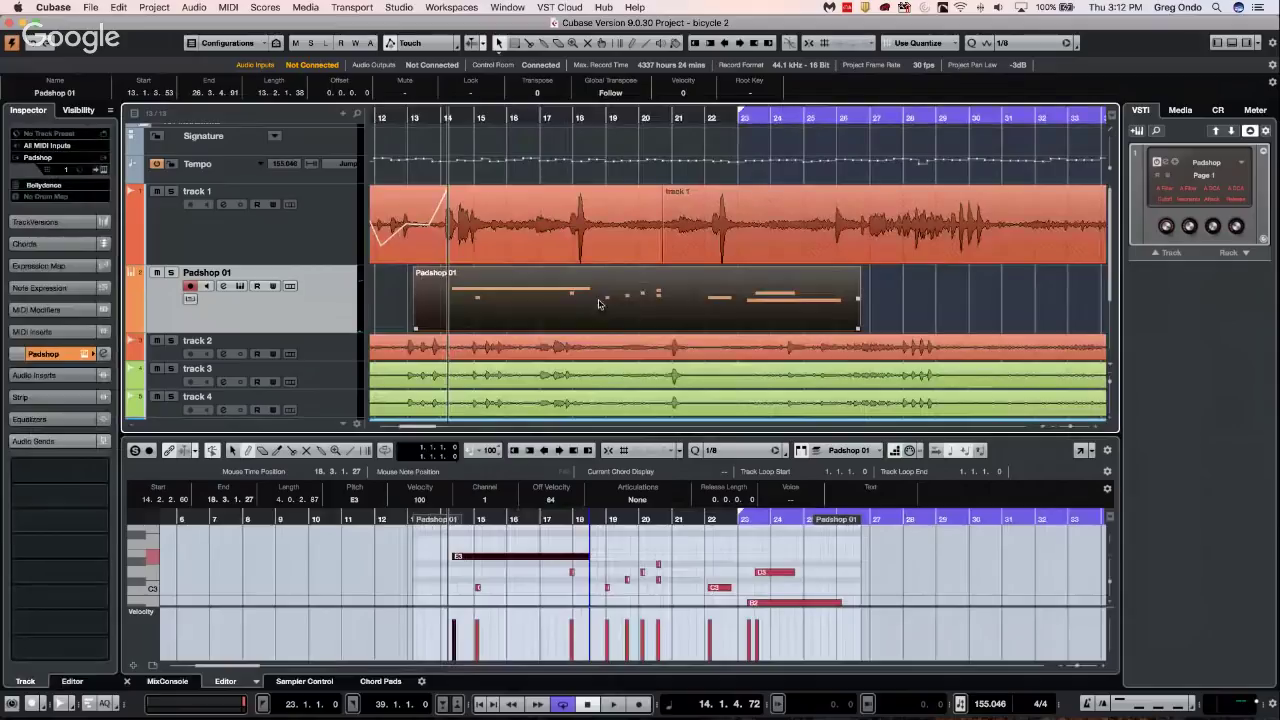
click(381, 306)
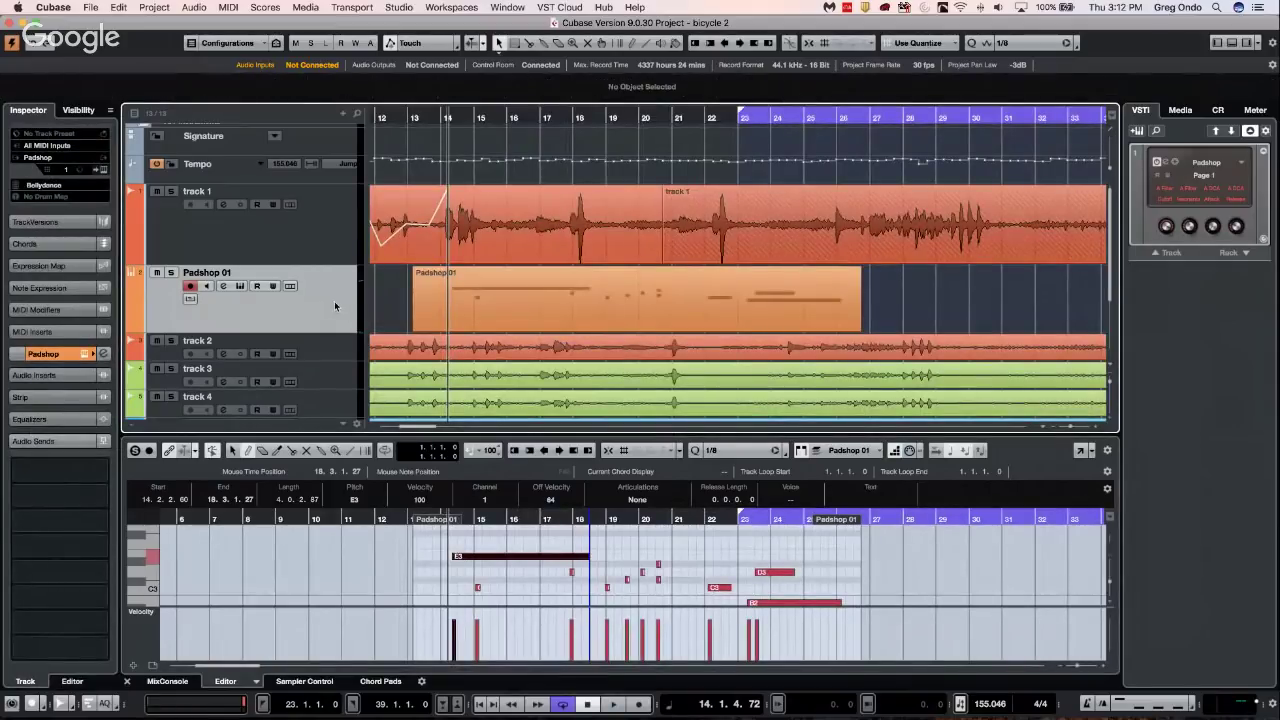
click(656, 295)
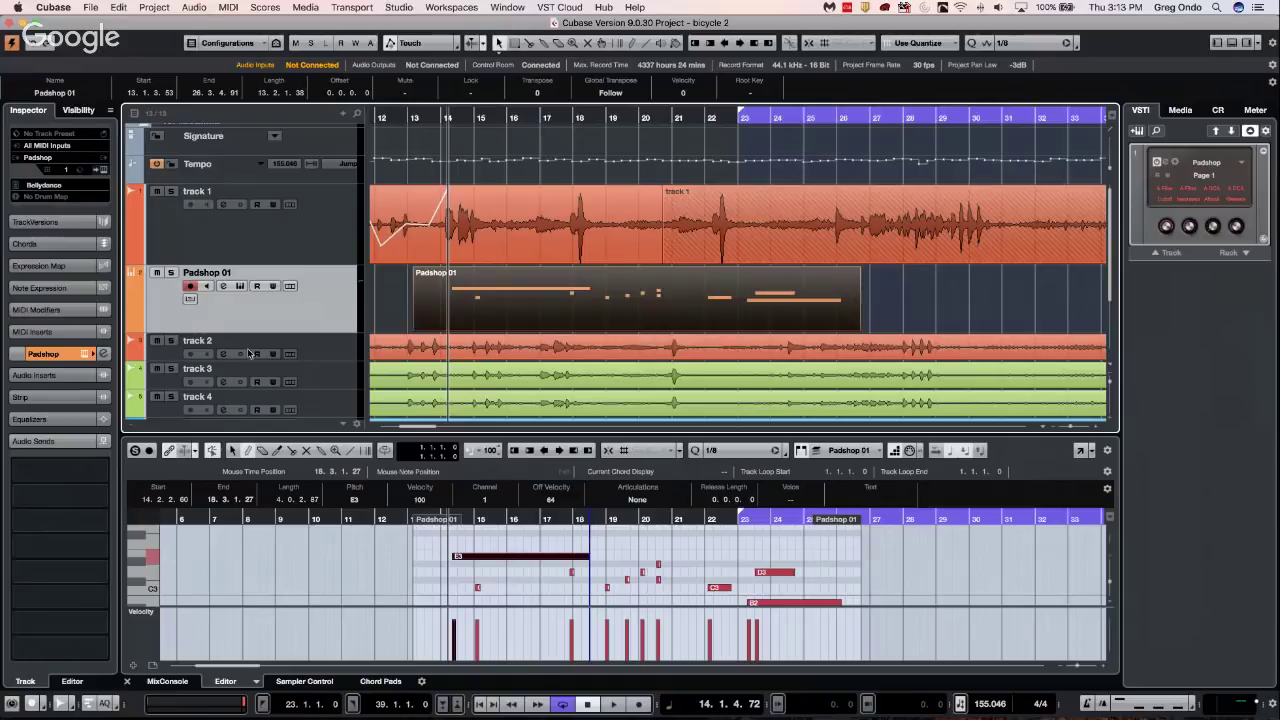
right_click(322, 281)
mouse_move(352, 285)
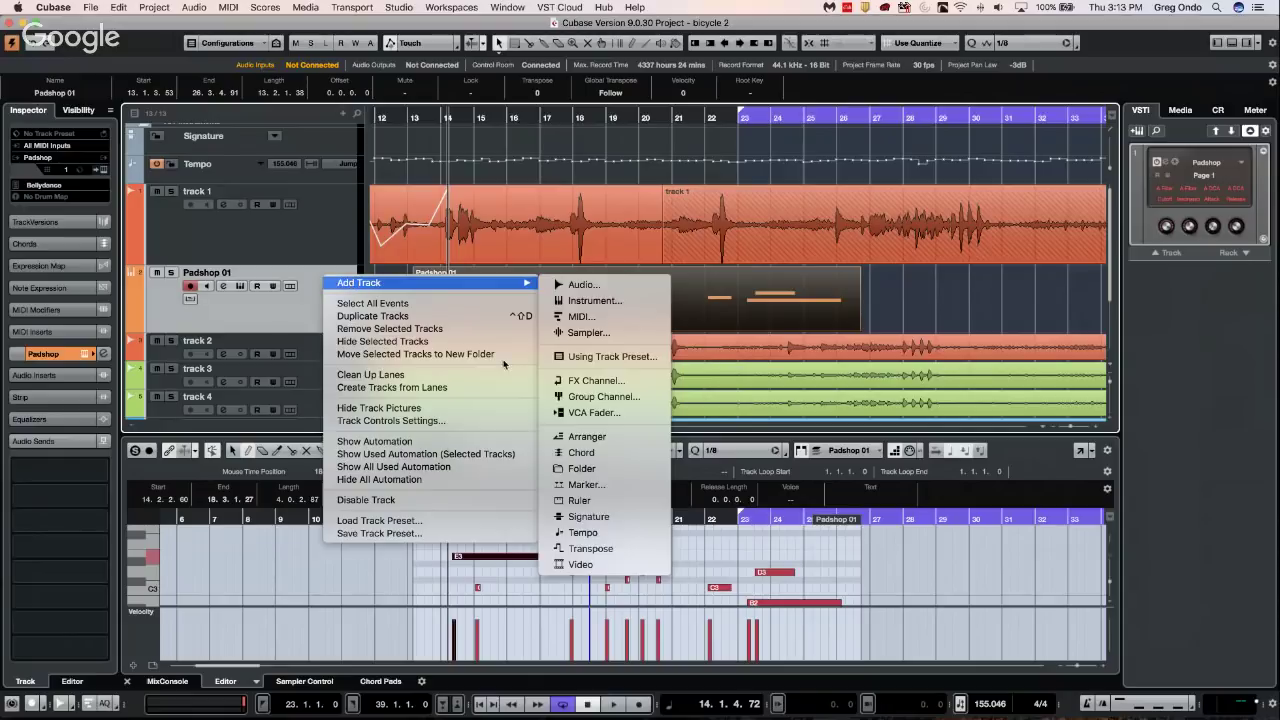
click(602, 289)
right_click(600, 287)
click(400, 301)
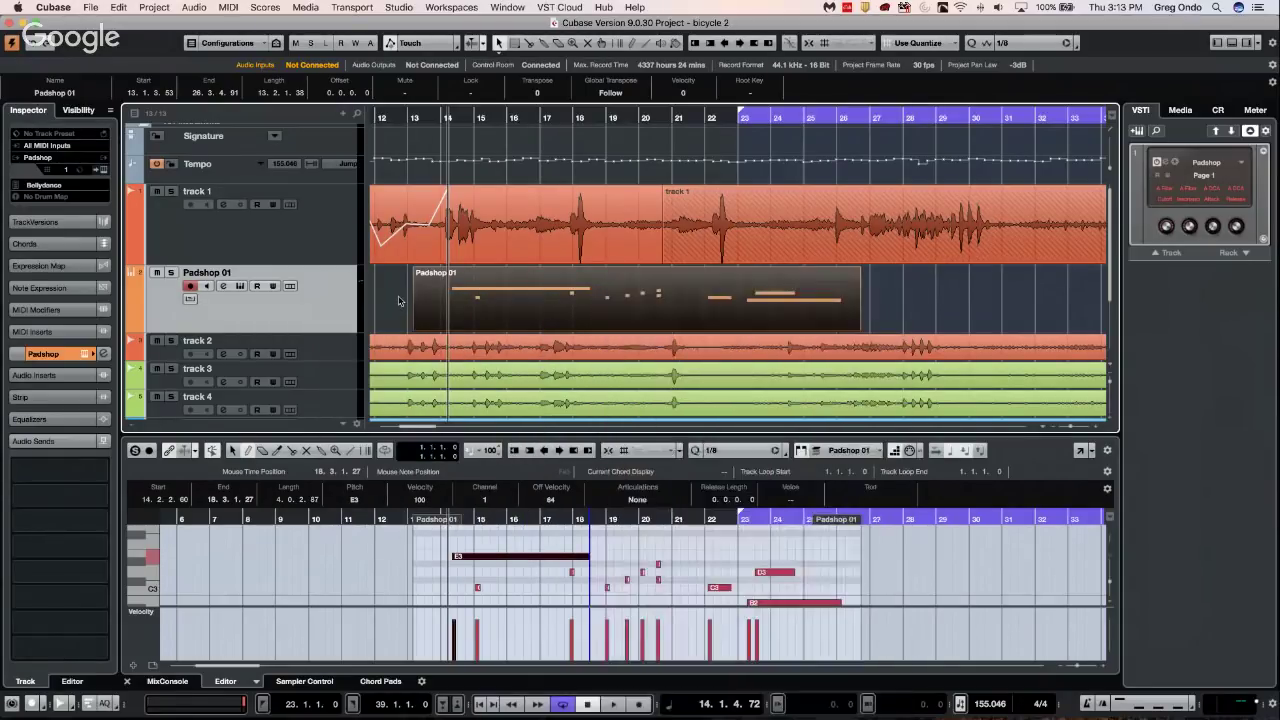
Render the Padshop 01 part in place as one event with Complete Signal Path, muting the source events
click(501, 288)
right_click(501, 288)
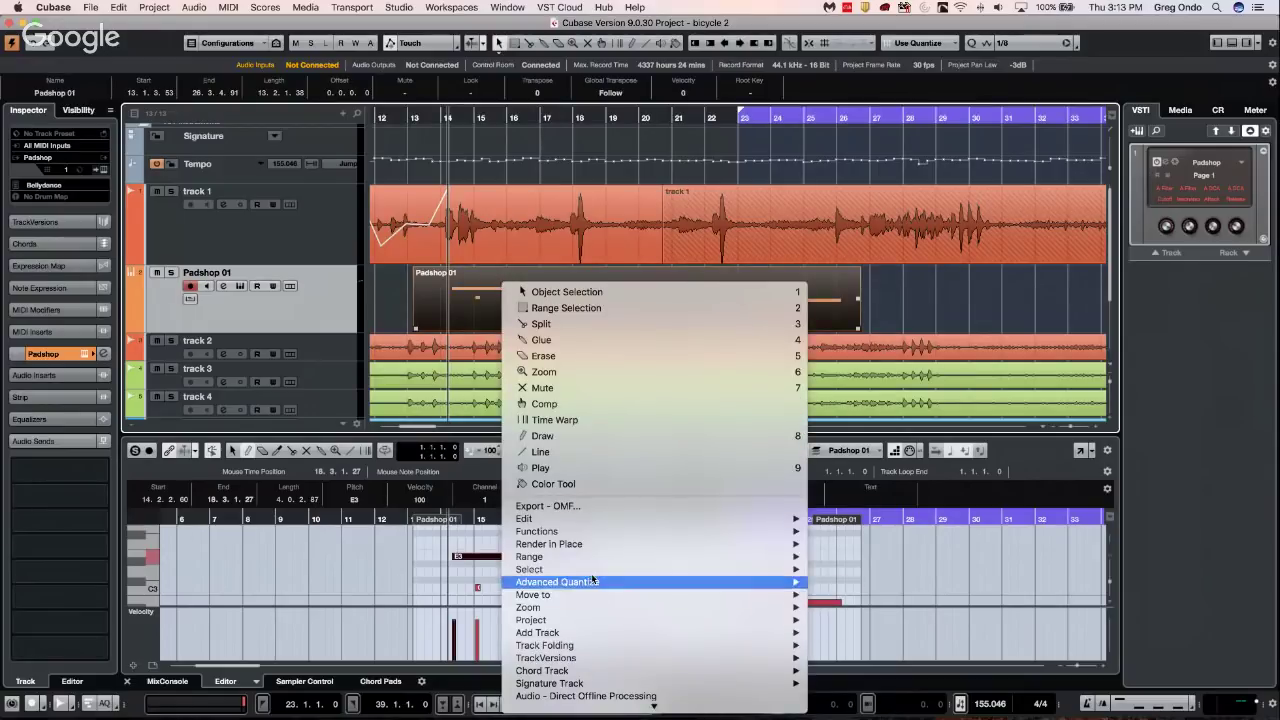
mouse_move(604, 546)
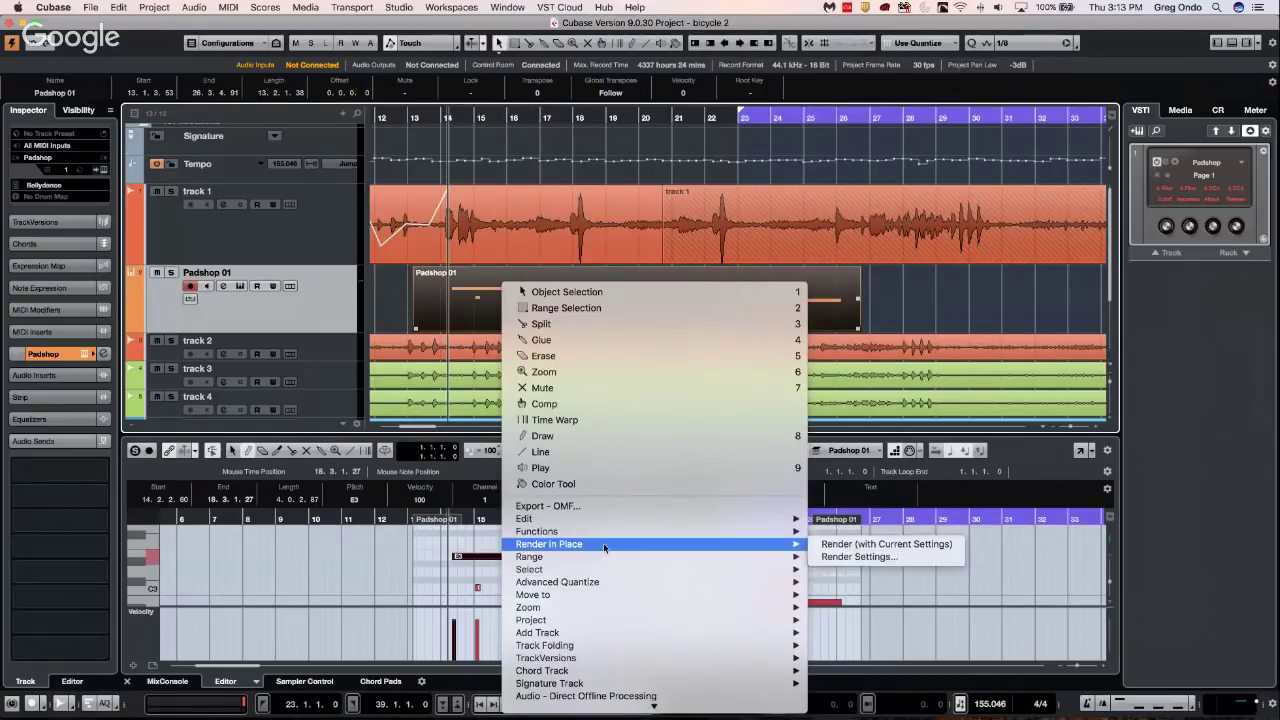
click(835, 557)
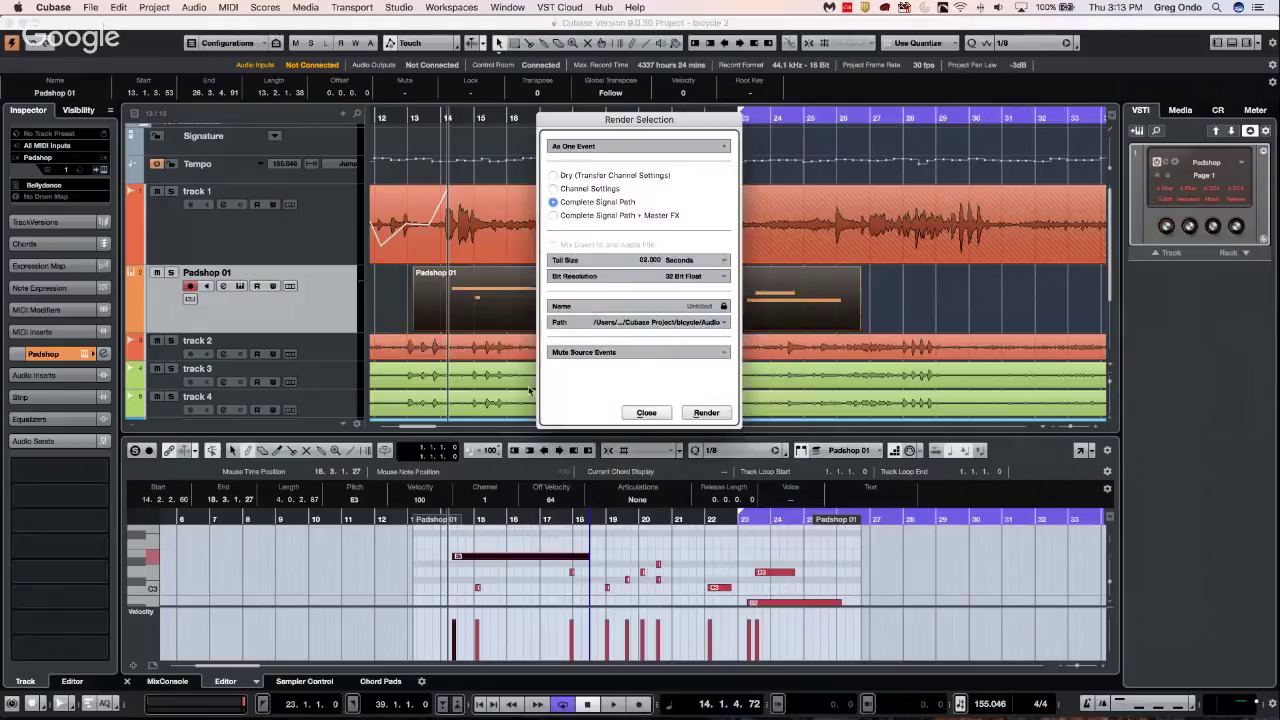
click(584, 353)
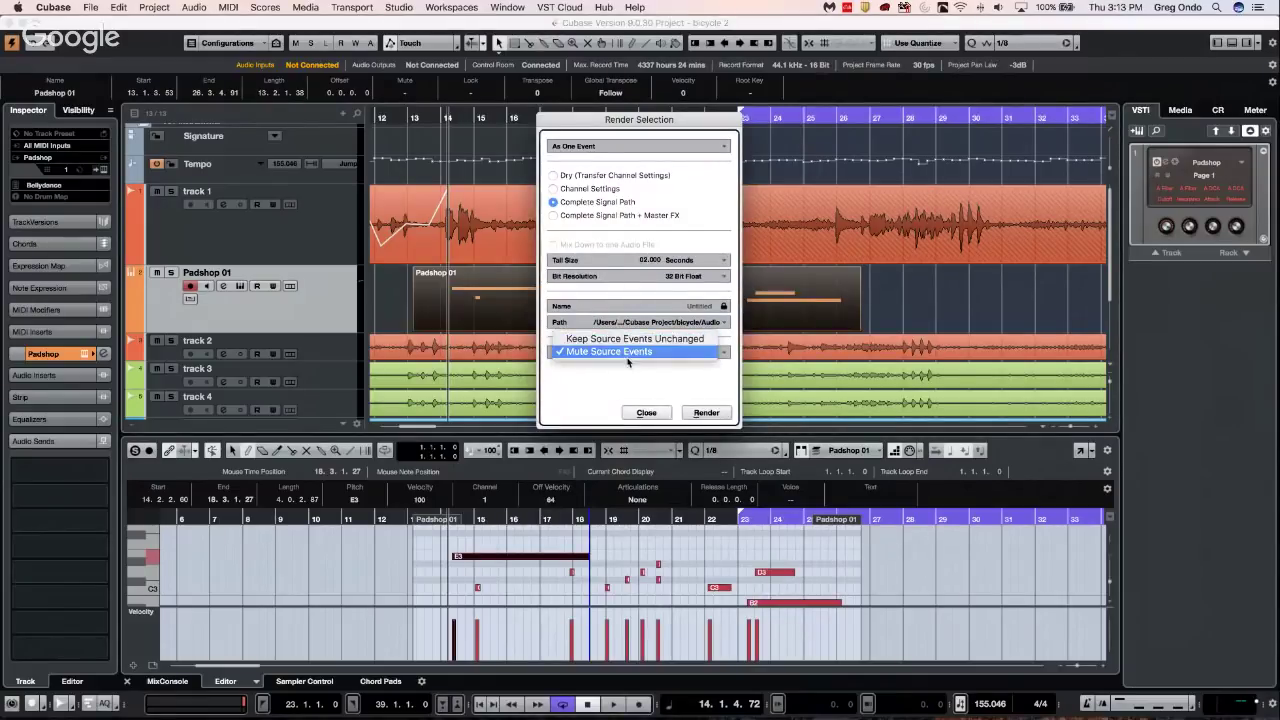
click(690, 352)
click(706, 413)
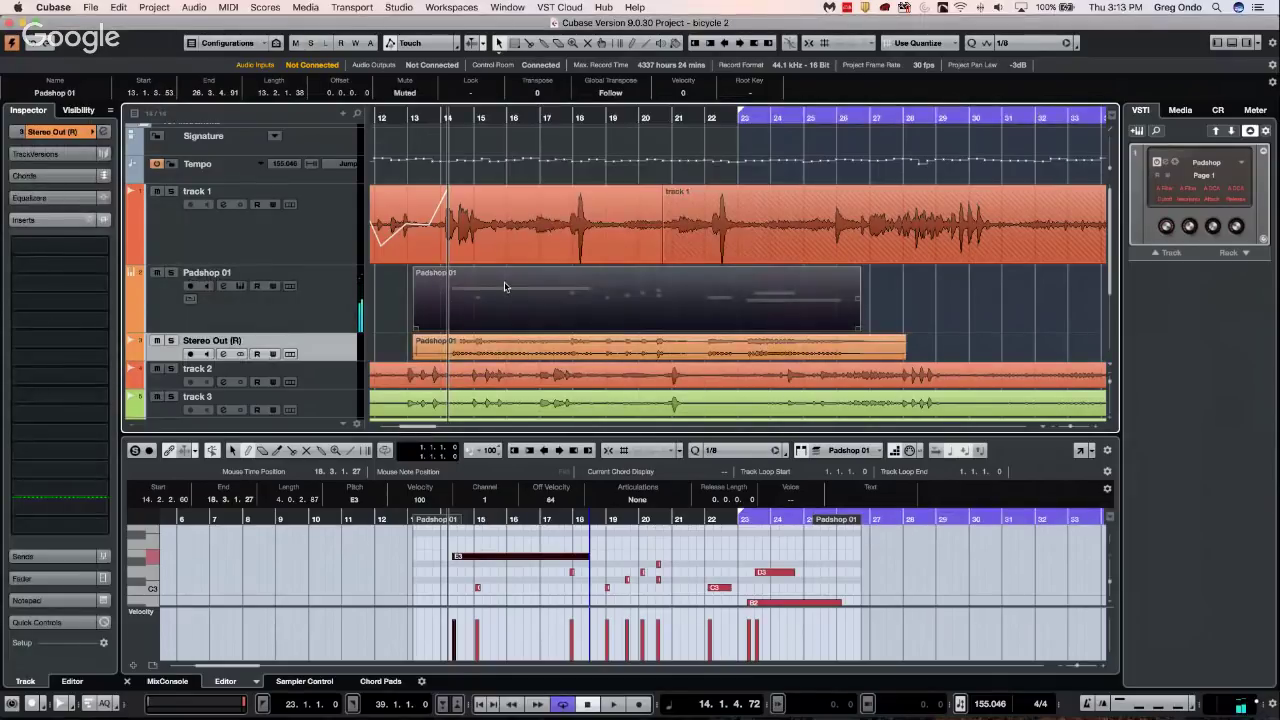
Undo the render of the Padshop 01 part and leave no object selected
key(super+z)
click(356, 290)
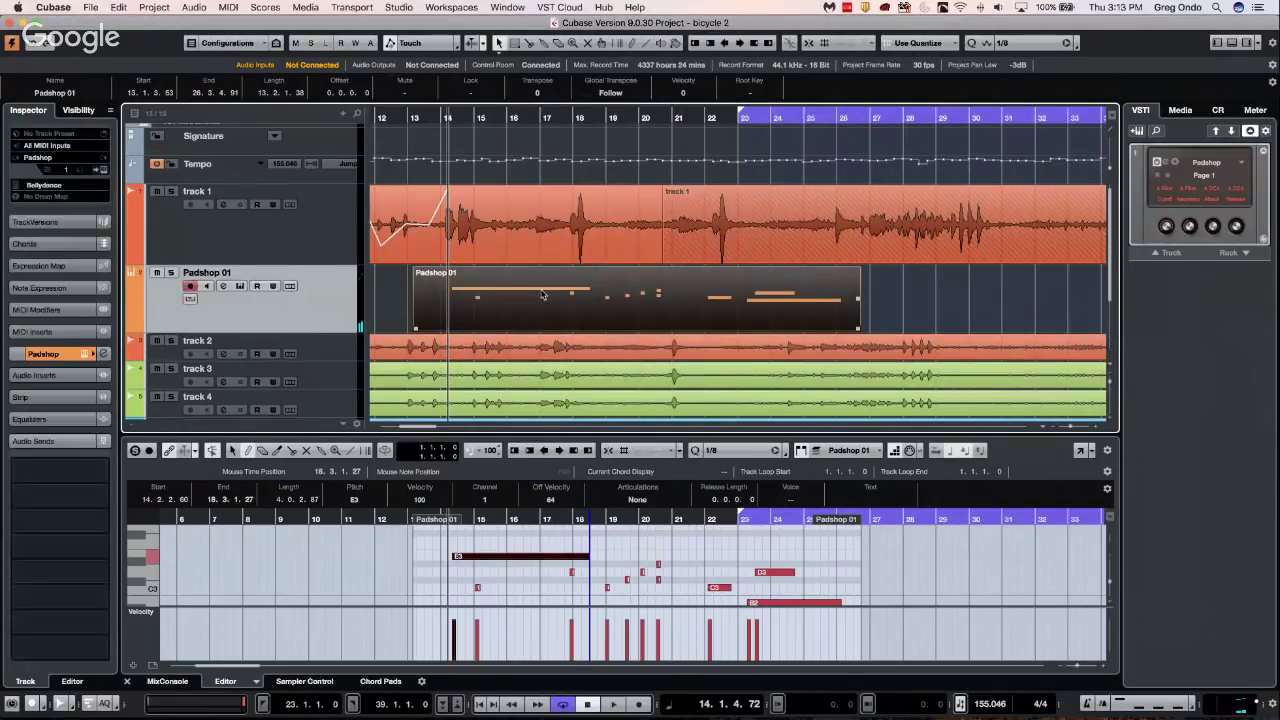
click(367, 294)
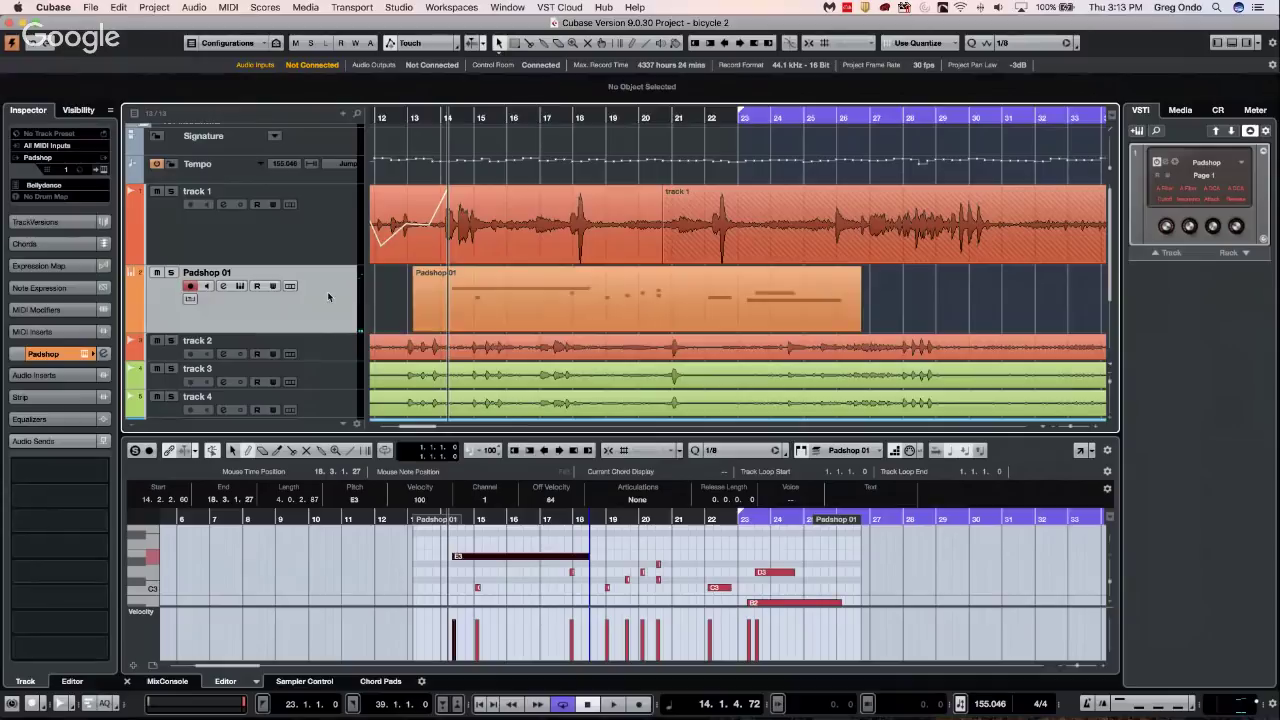
With no event selected, render the whole Padshop 01 track in place as one event with Complete Signal Path, removing the source track
right_click(327, 291)
right_click(923, 288)
click(923, 288)
right_click(942, 350)
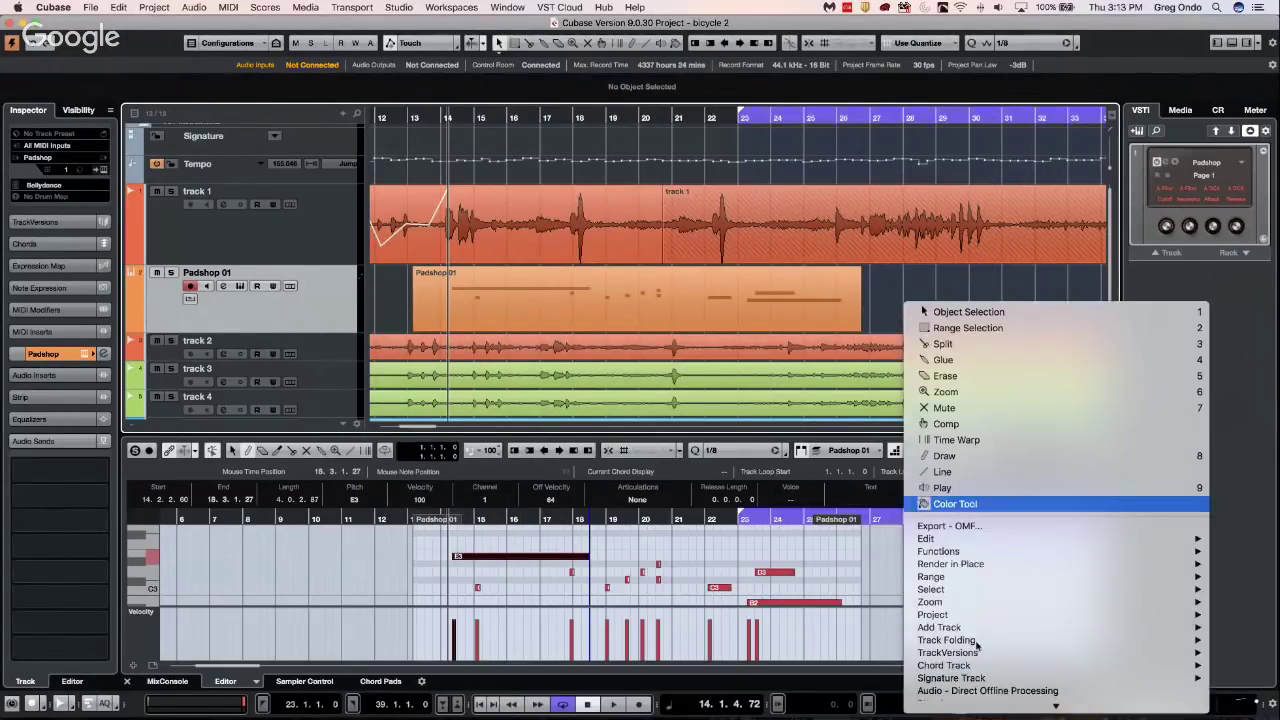
mouse_move(950, 564)
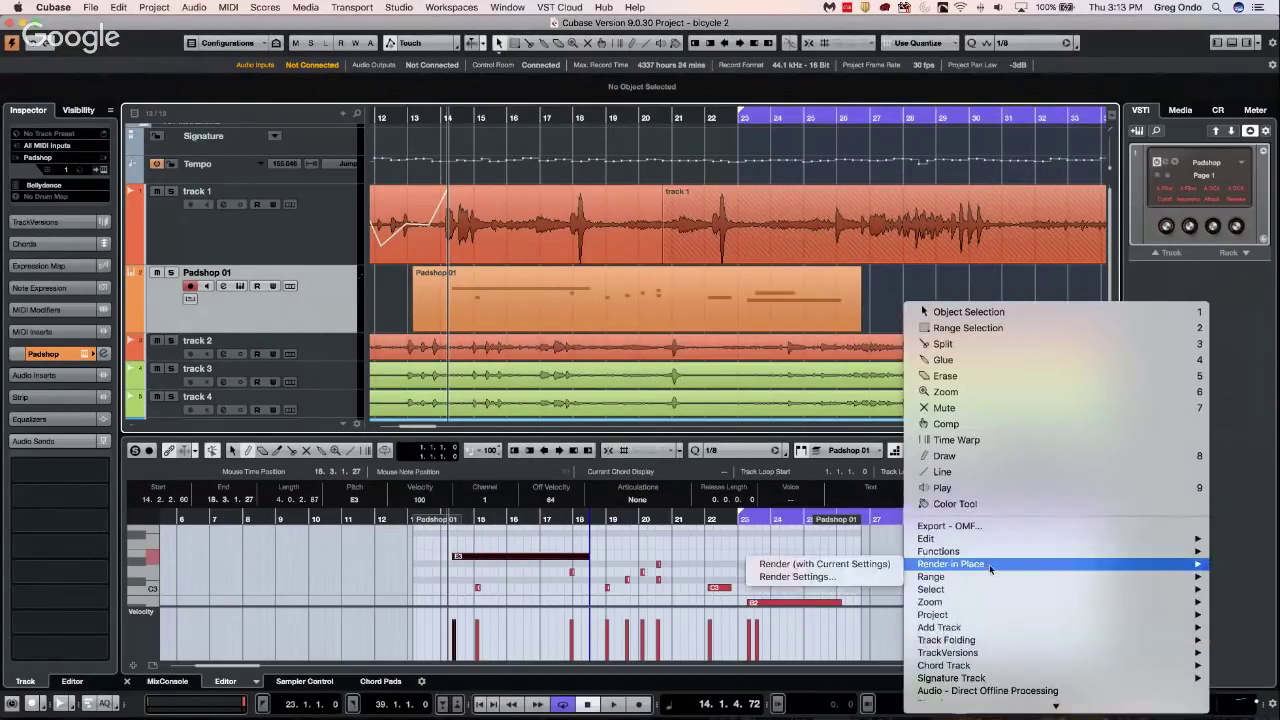
click(839, 578)
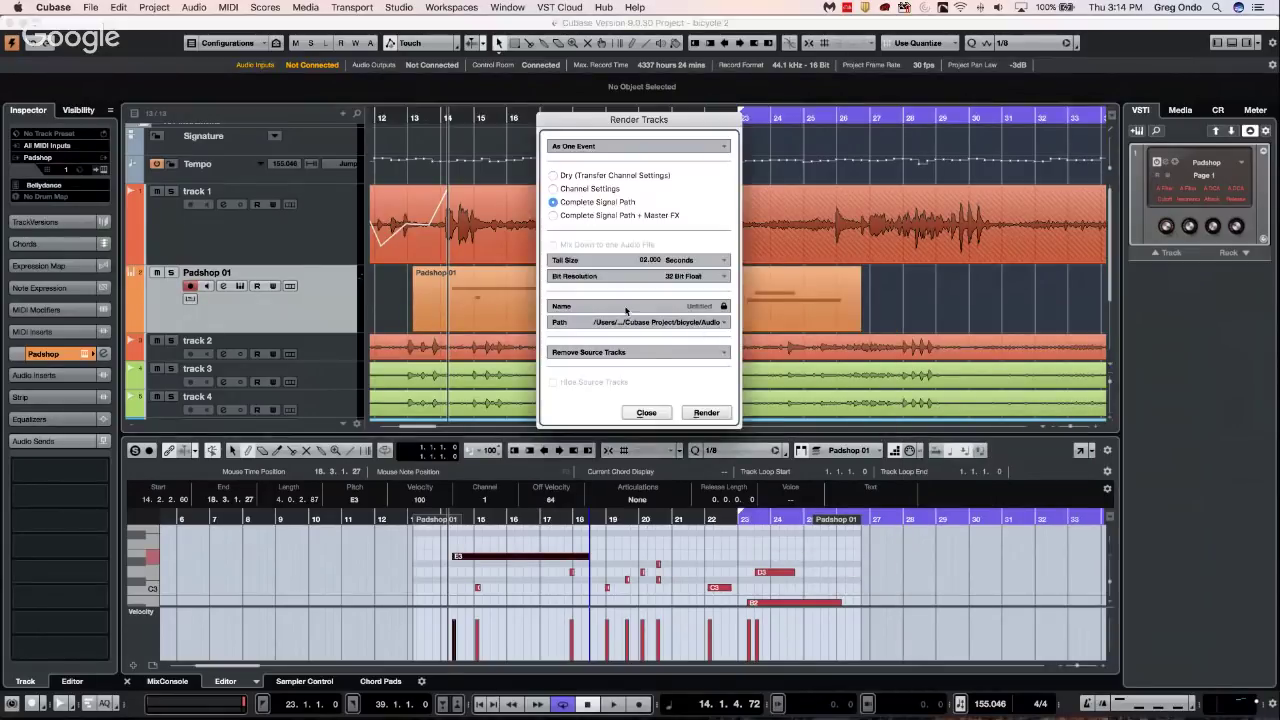
click(600, 353)
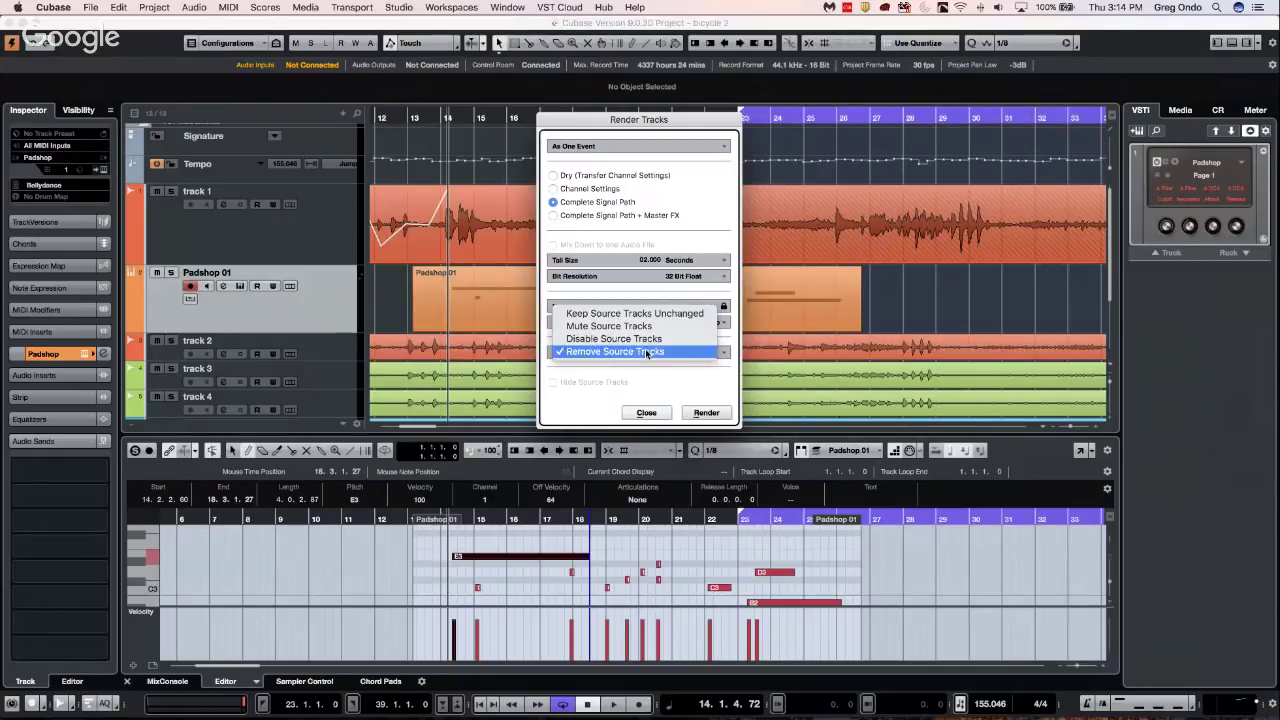
click(649, 353)
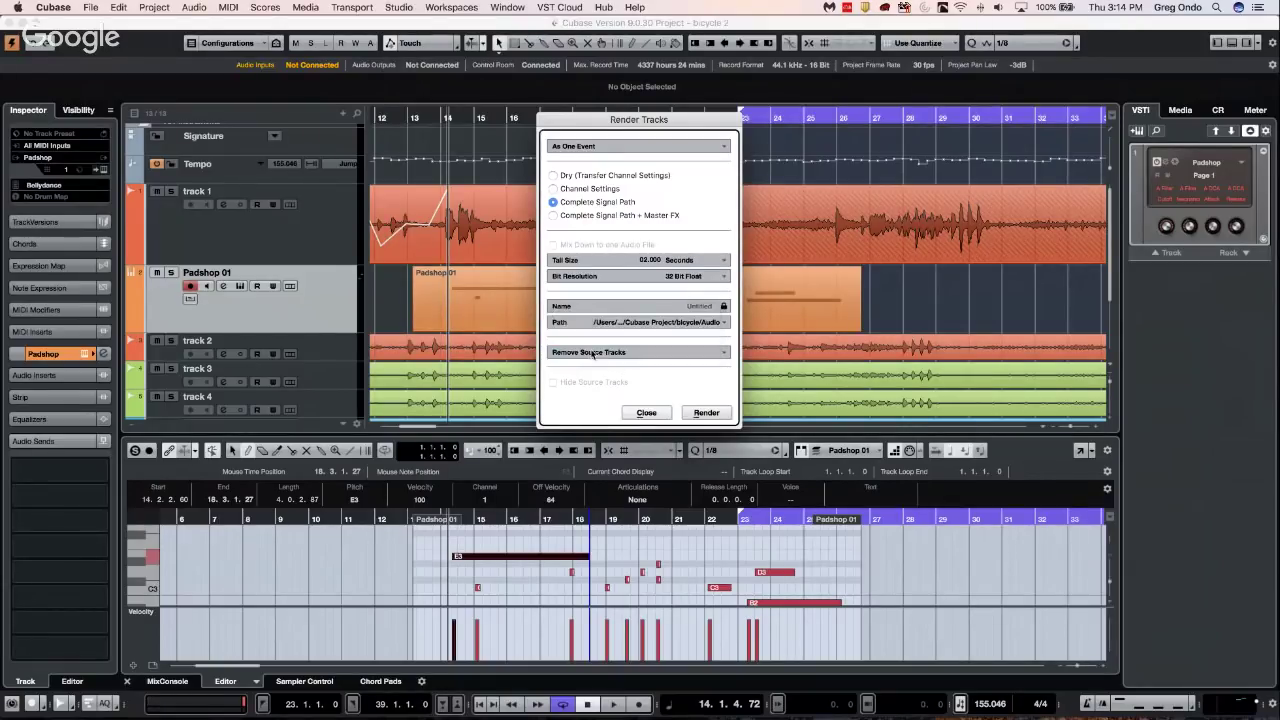
click(699, 416)
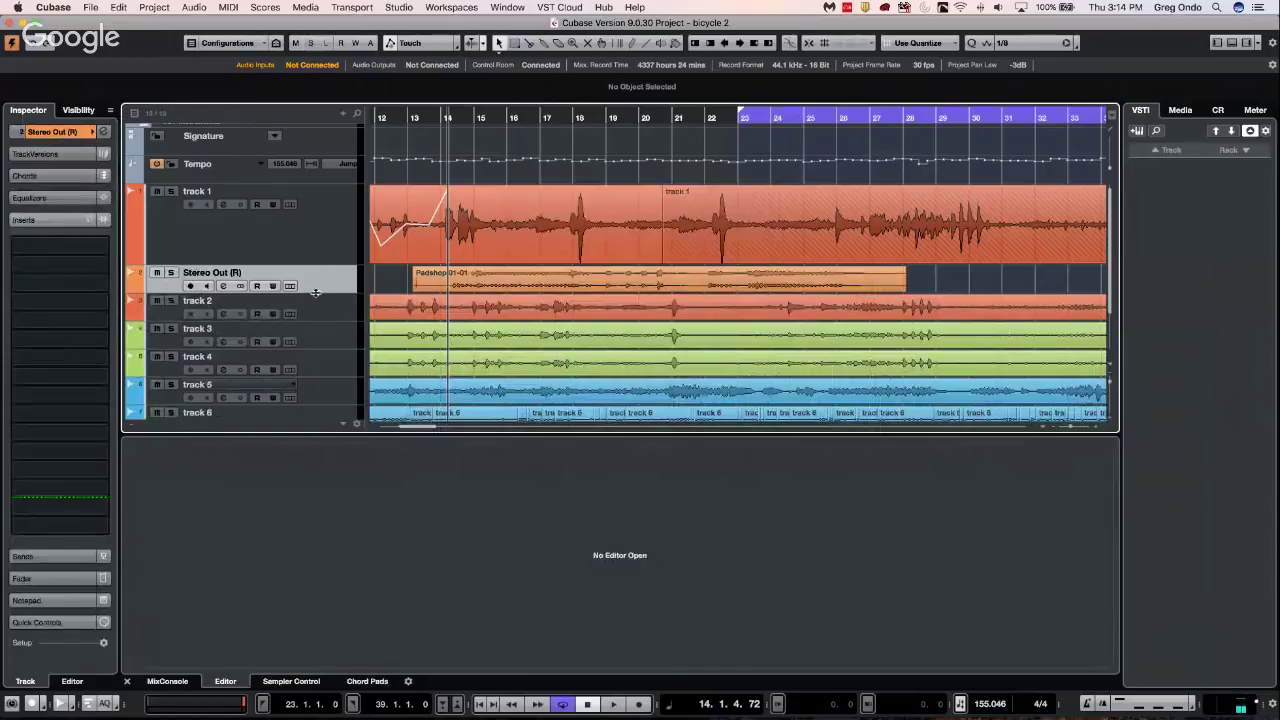
Increase the height of the rendered audio track, and undo the track render to restore the Padshop 01 instrument track
drag(315, 291, 315, 331)
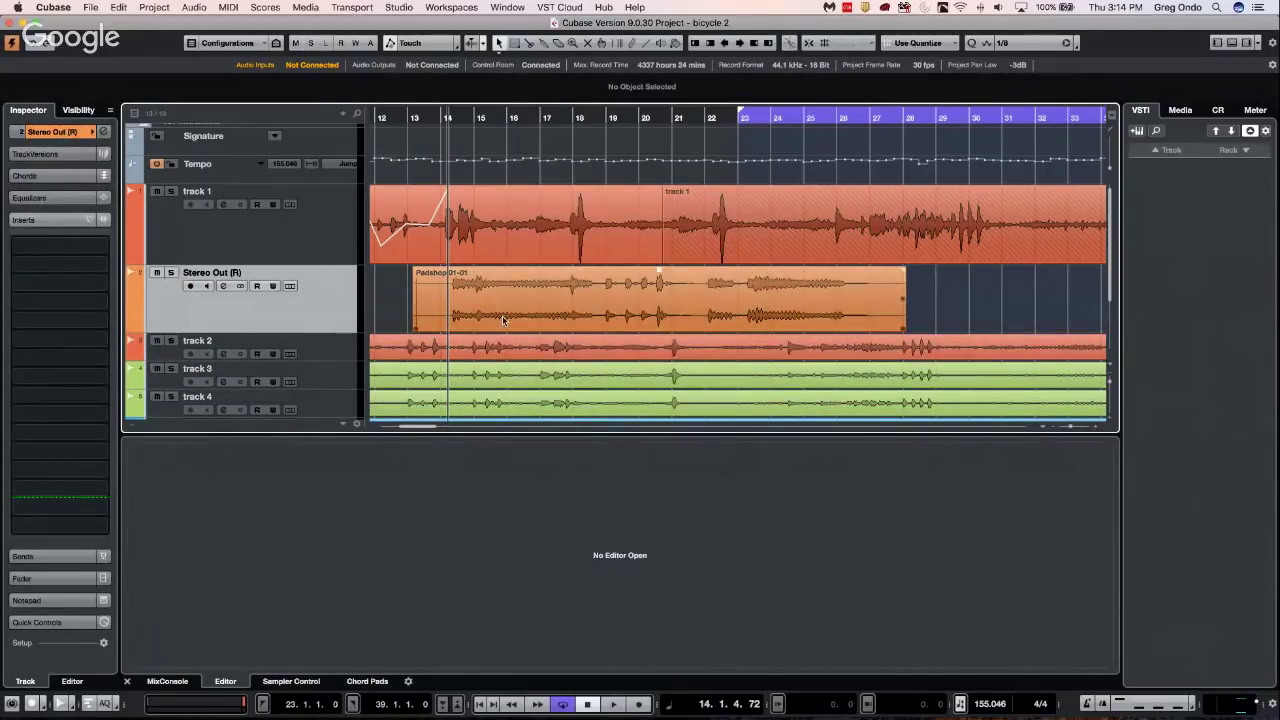
key(super+z)
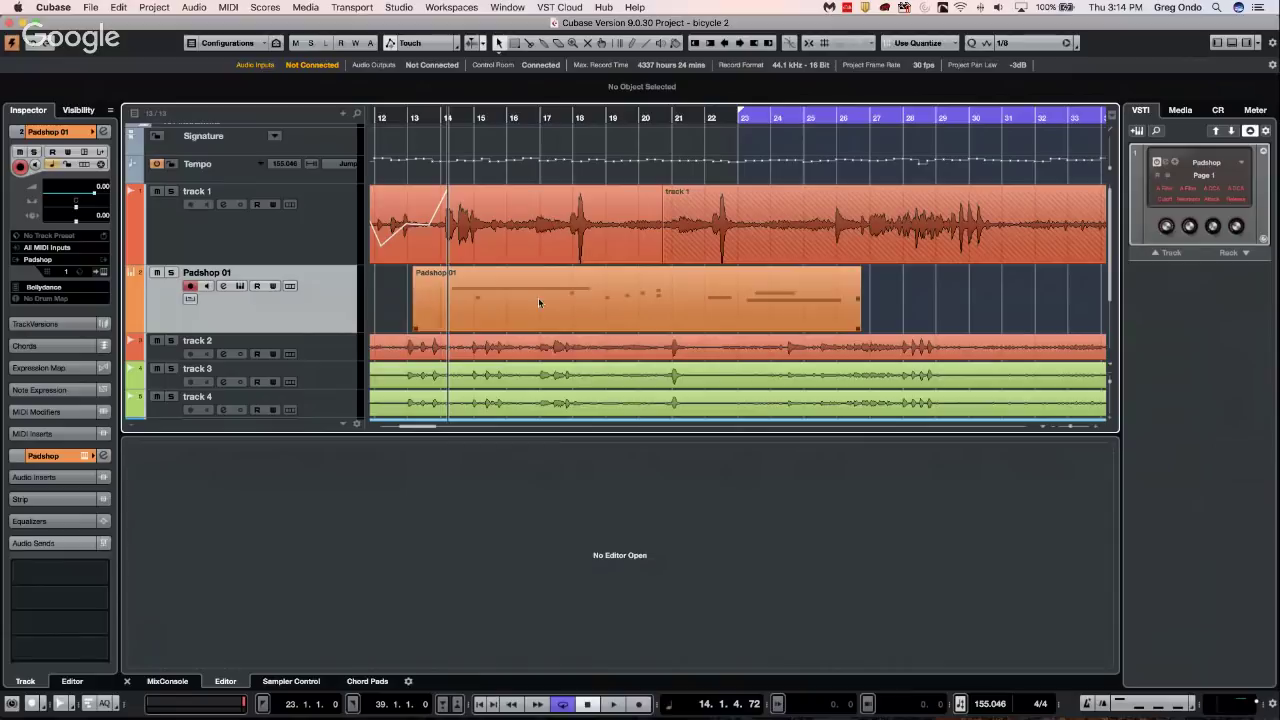
Open the render settings for the selected Padshop 01 part, examine the source event handling options, and cancel without rendering
click(588, 298)
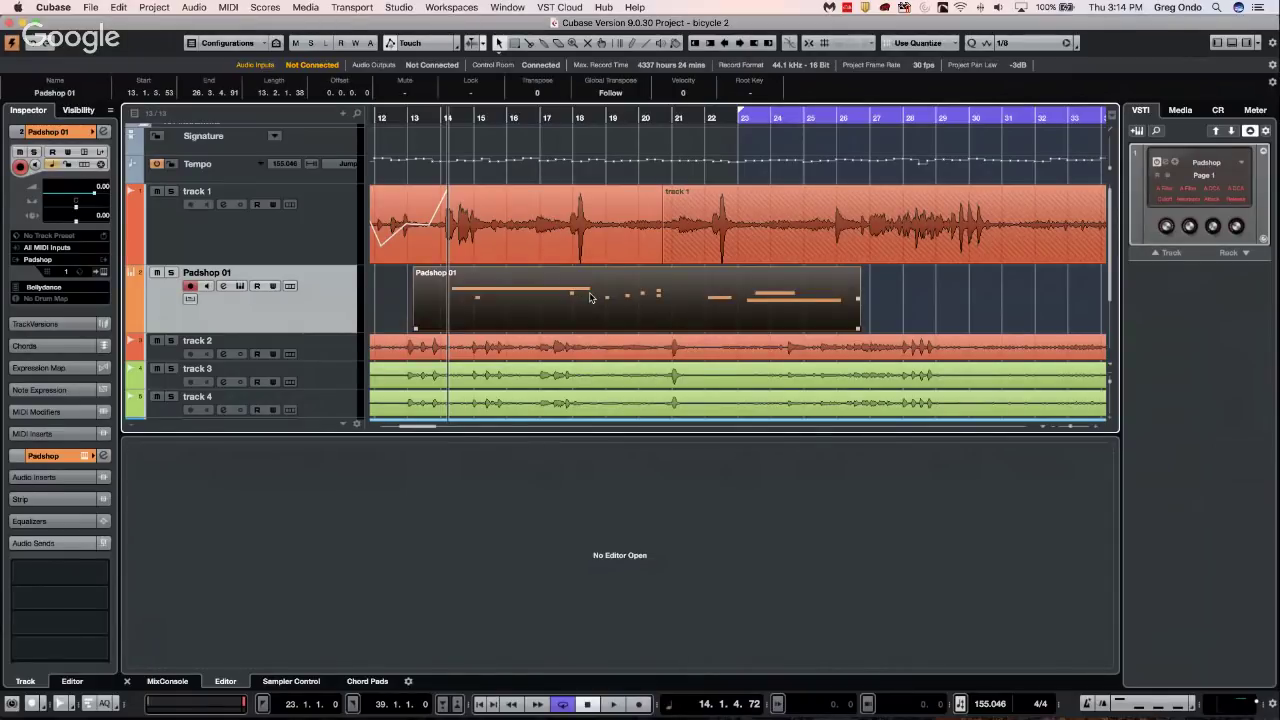
right_click(441, 302)
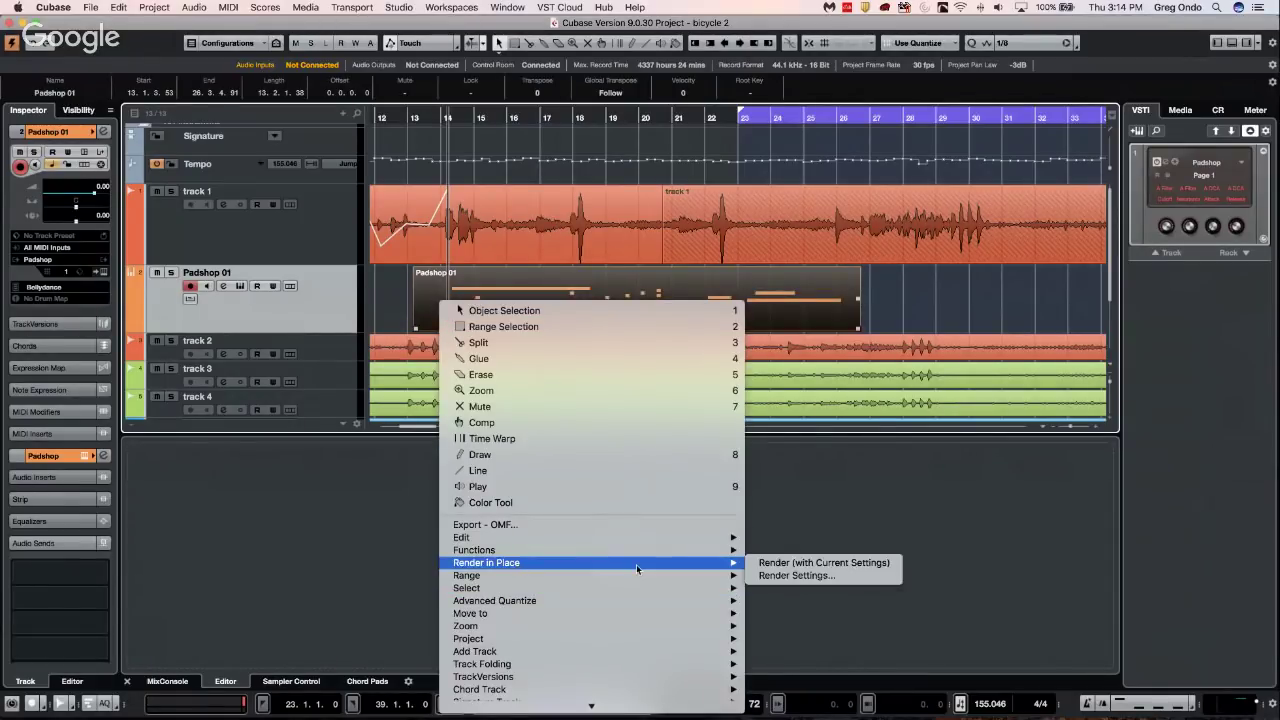
click(770, 580)
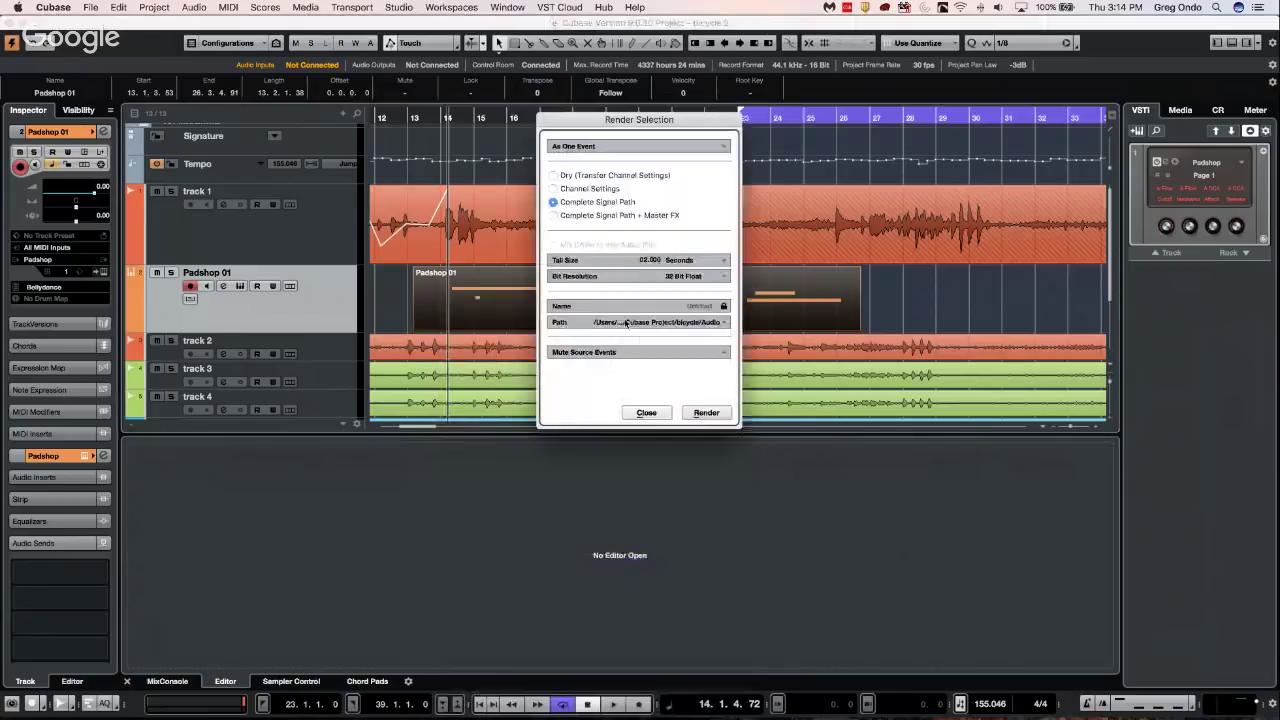
click(600, 351)
click(604, 352)
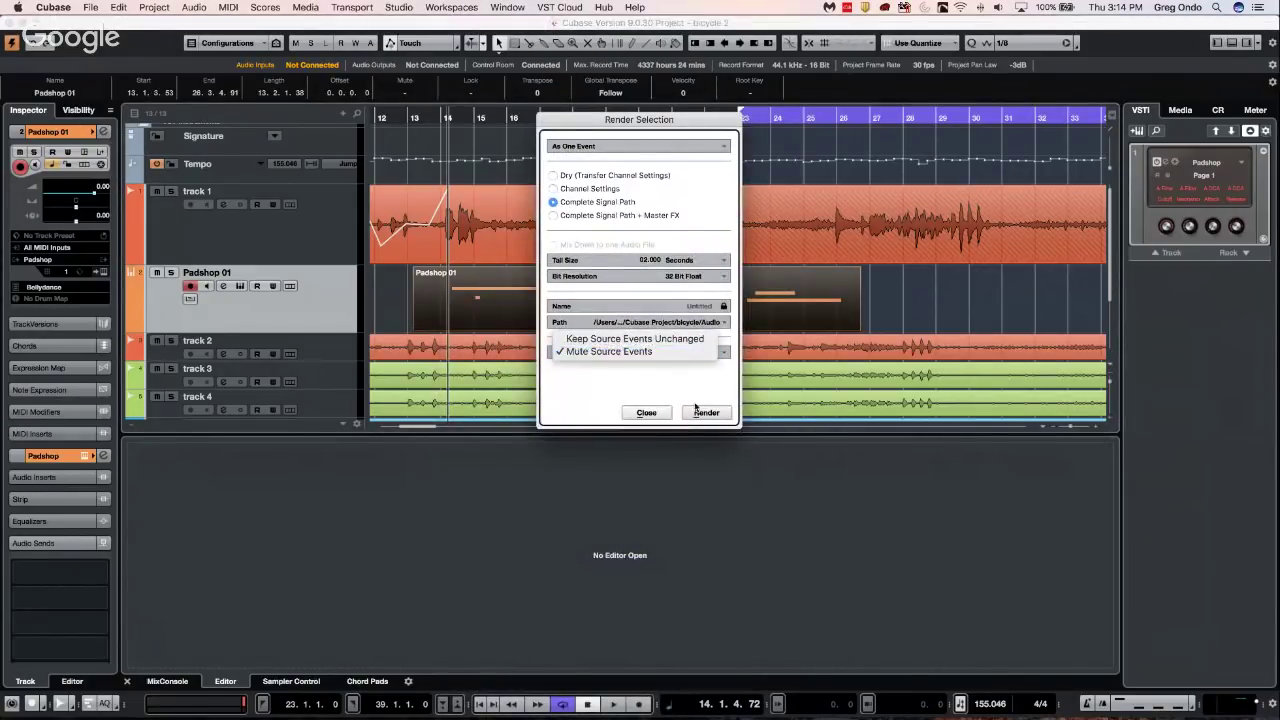
key(Escape)
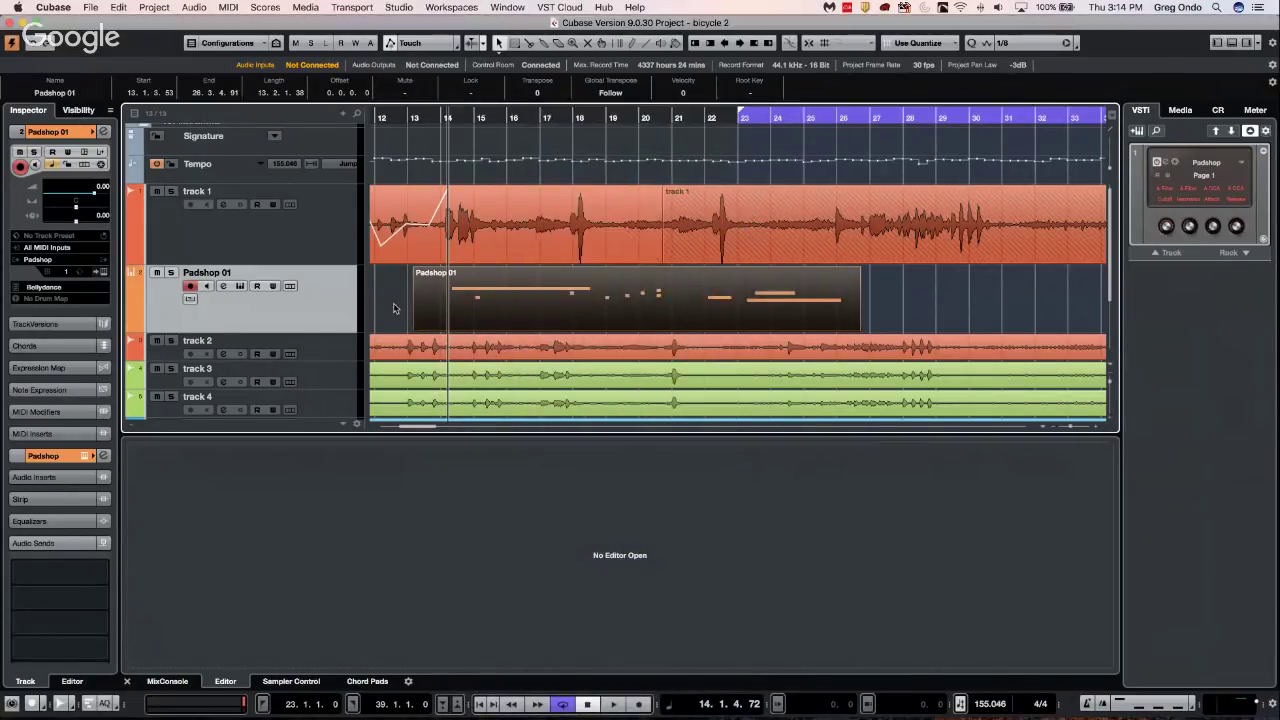
Deselect the part, open the render settings for the Padshop 01 track, examine the source track handling options, and close without rendering
click(397, 300)
right_click(398, 298)
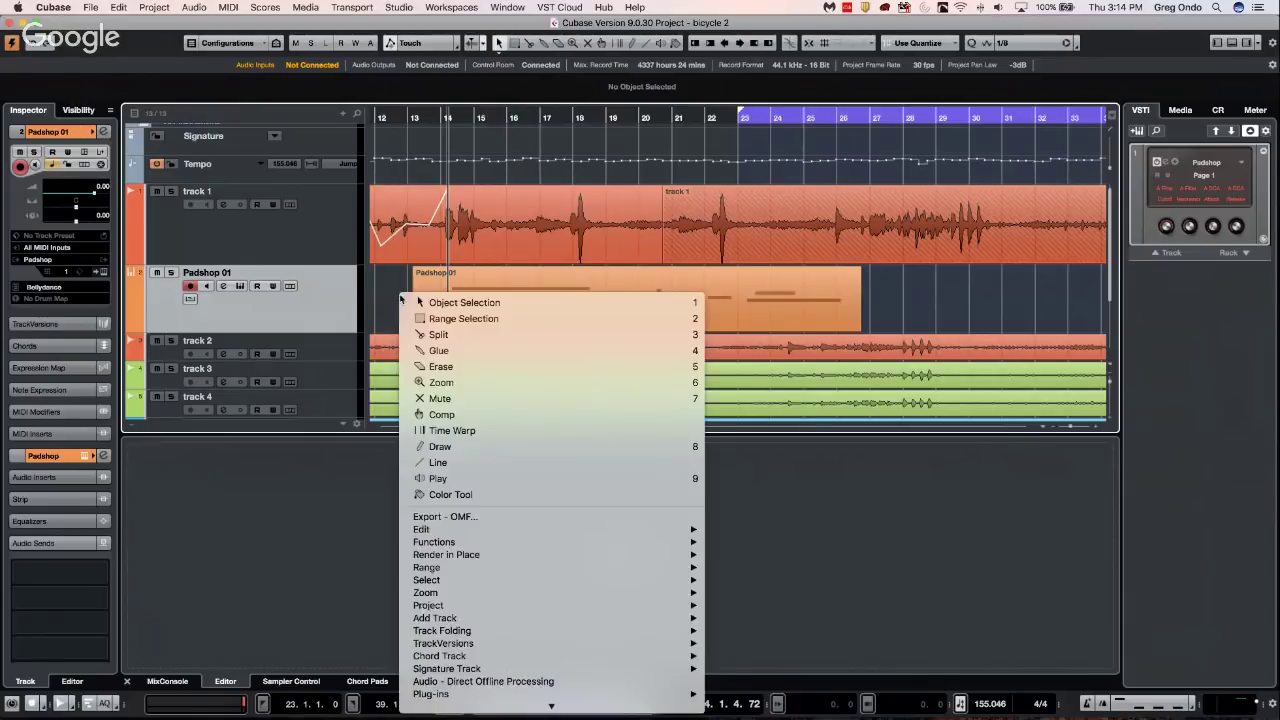
mouse_move(490, 636)
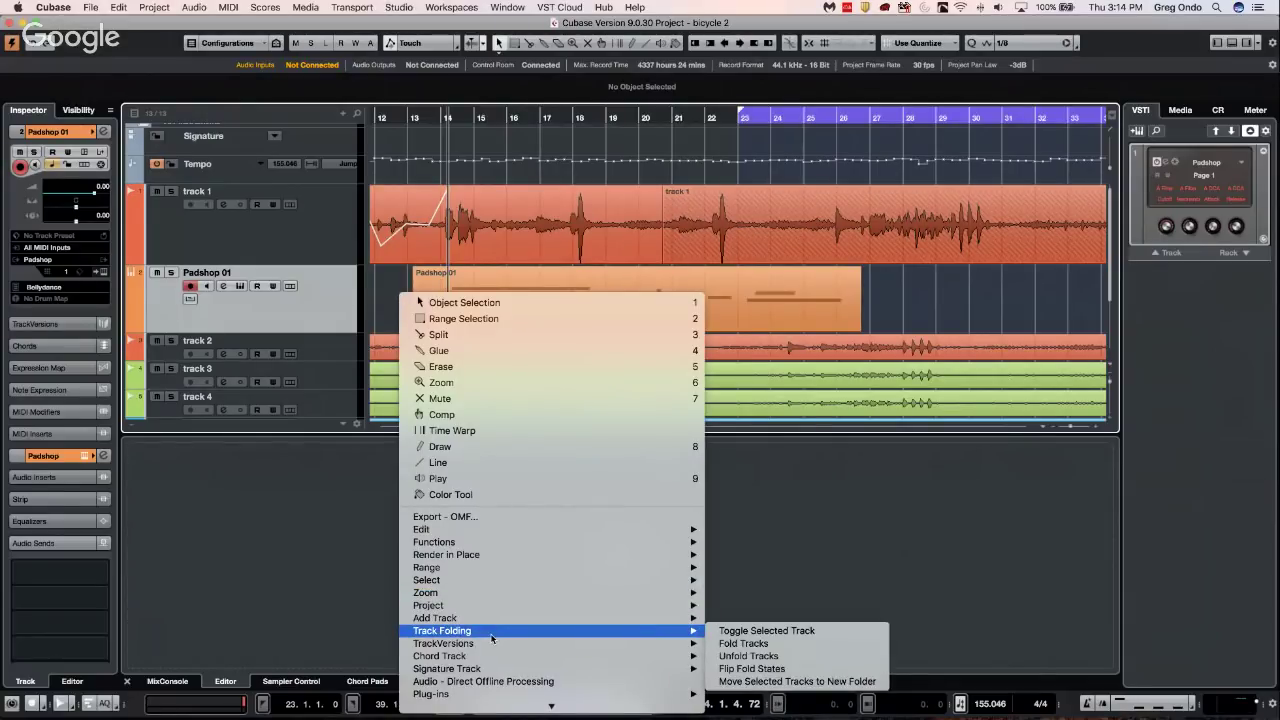
mouse_move(558, 556)
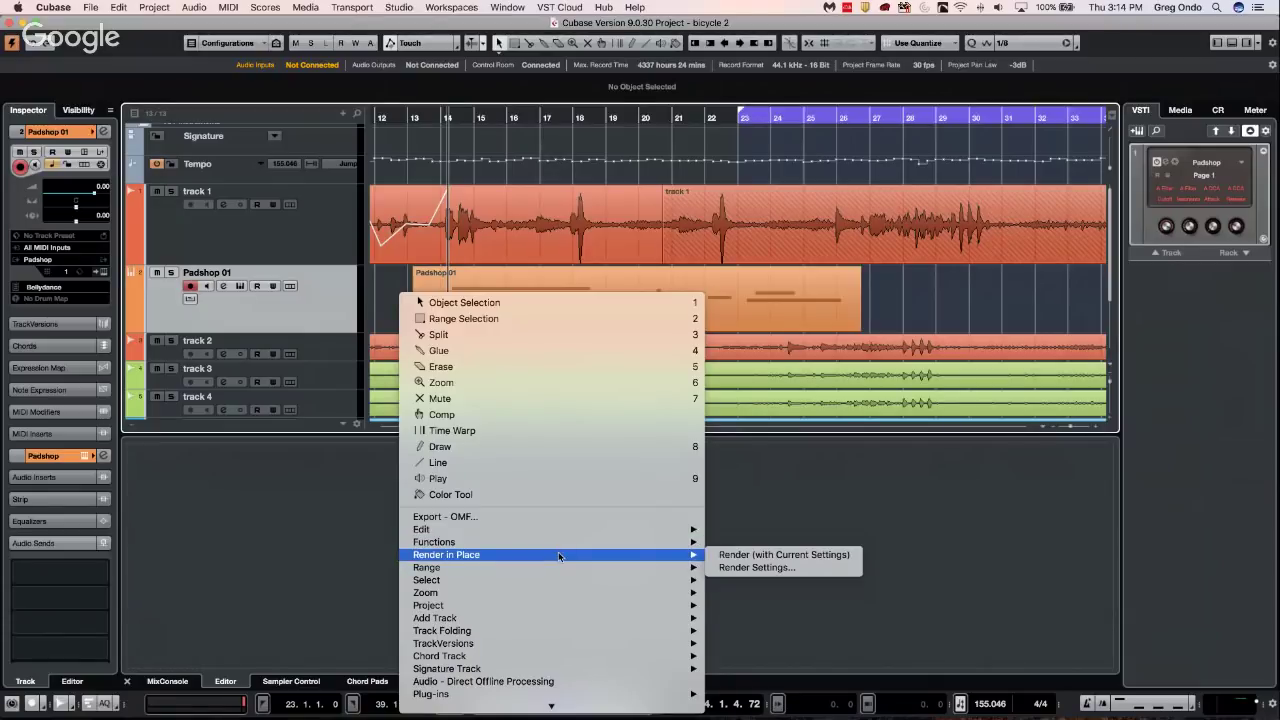
click(742, 567)
click(617, 352)
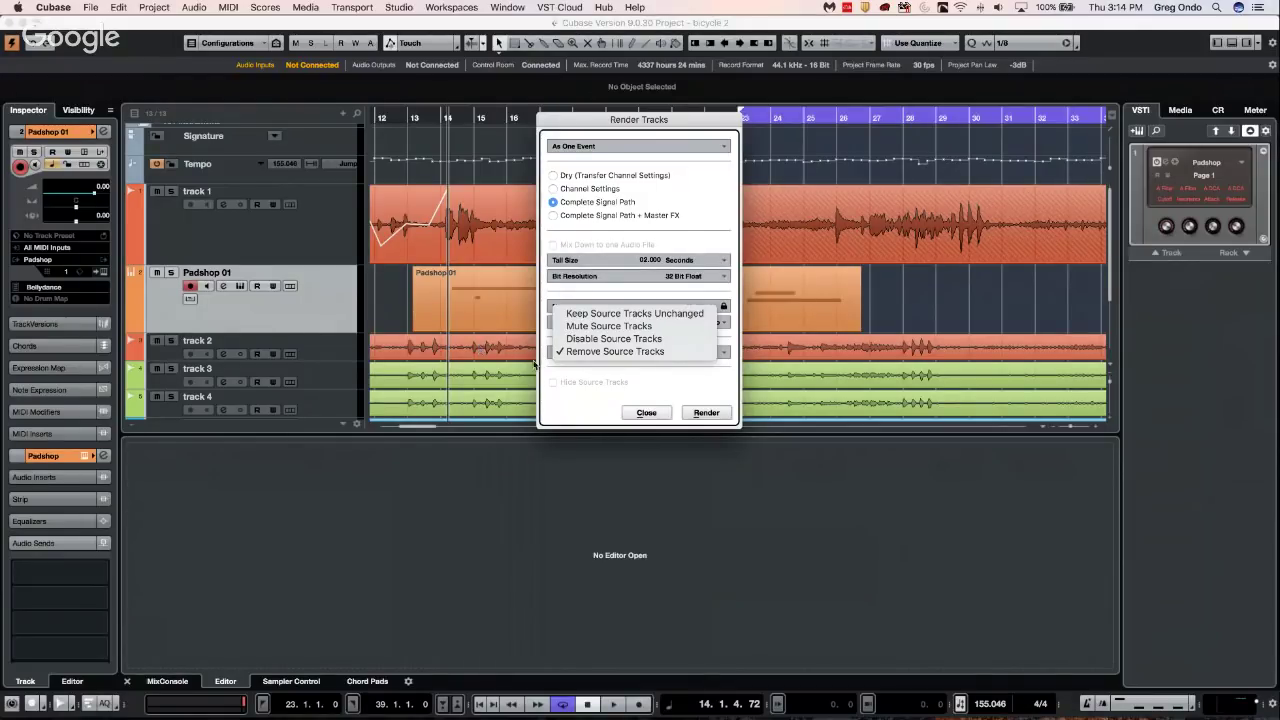
click(651, 414)
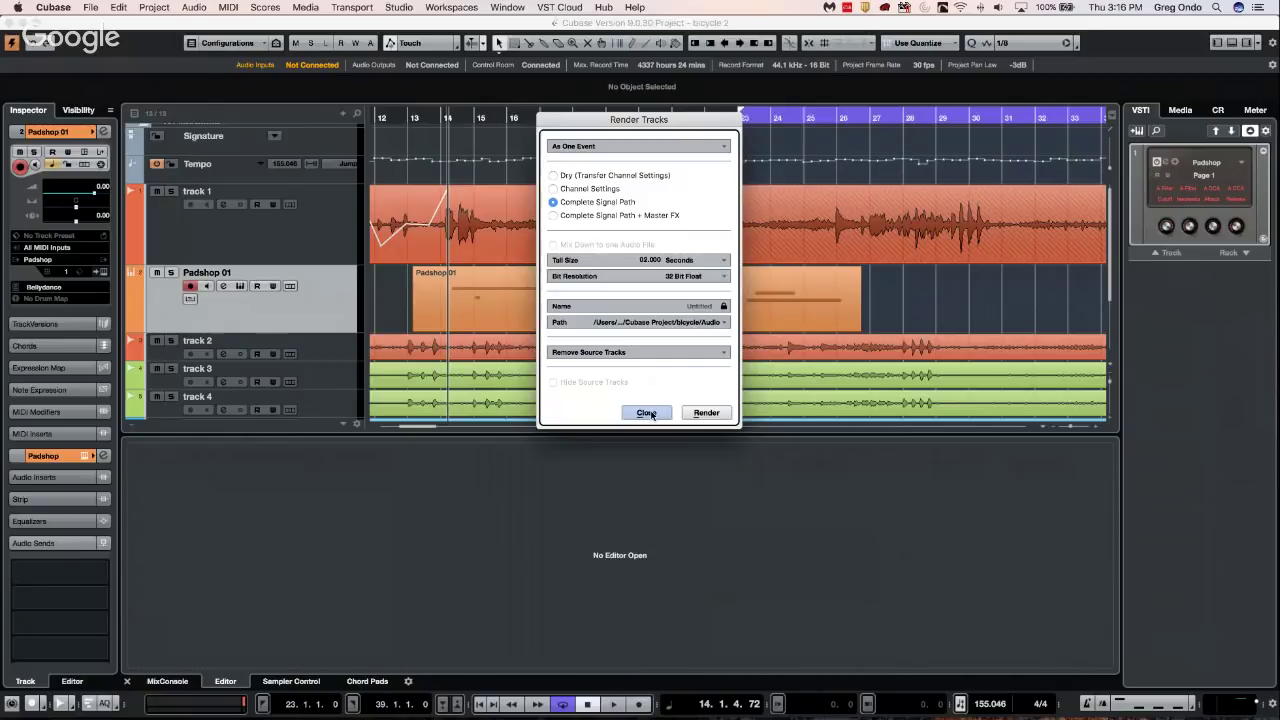
click(647, 413)
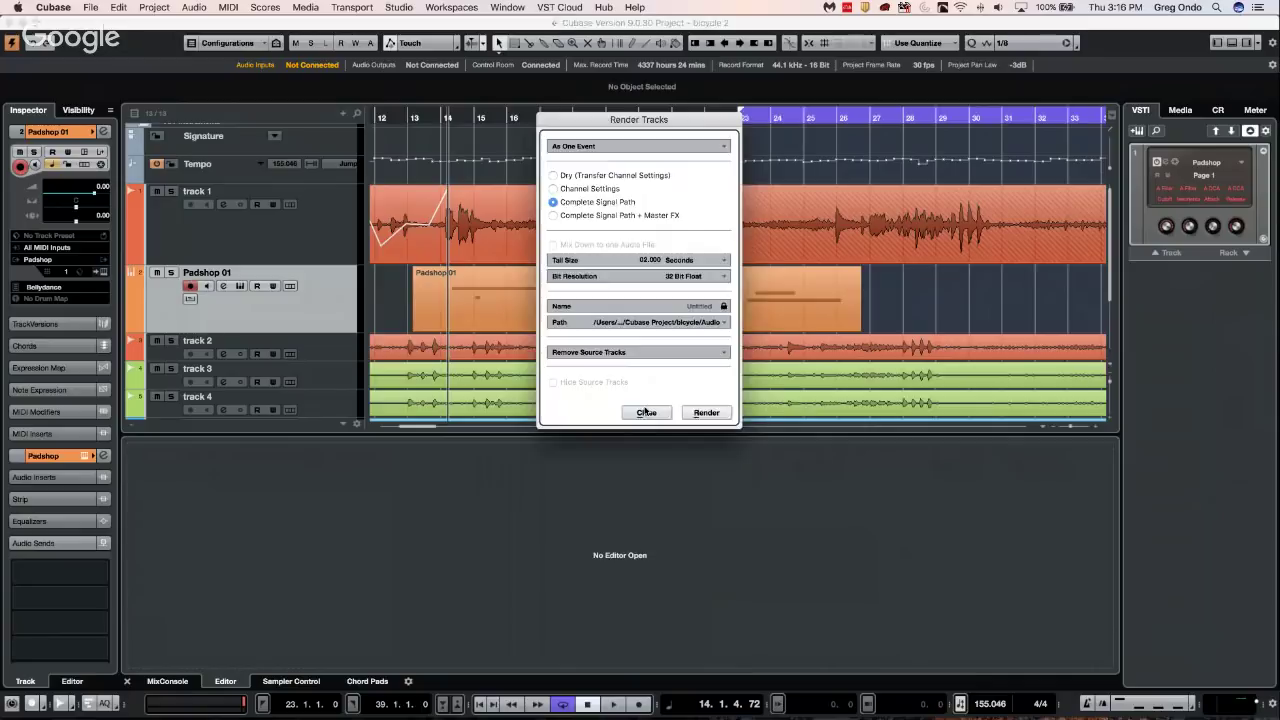
Show the Volume automation lane of track 1 and increase its height, giving the project area more room
click(131, 261)
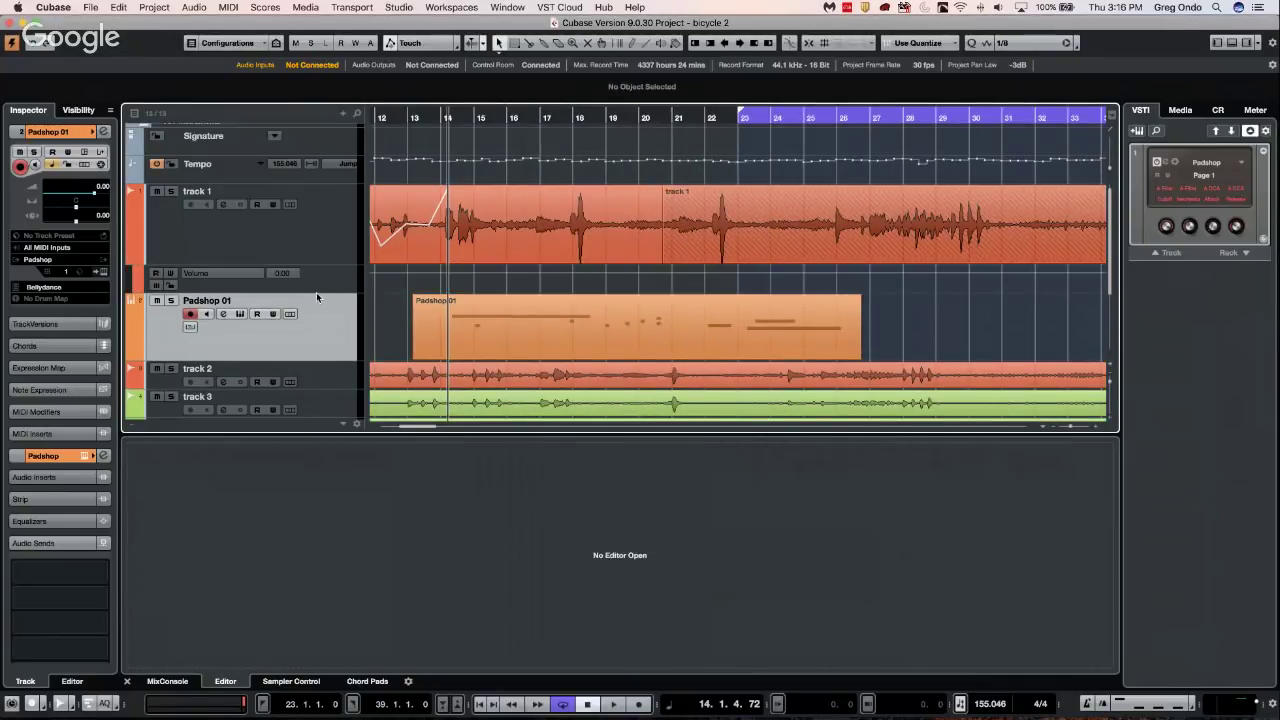
drag(316, 291, 316, 332)
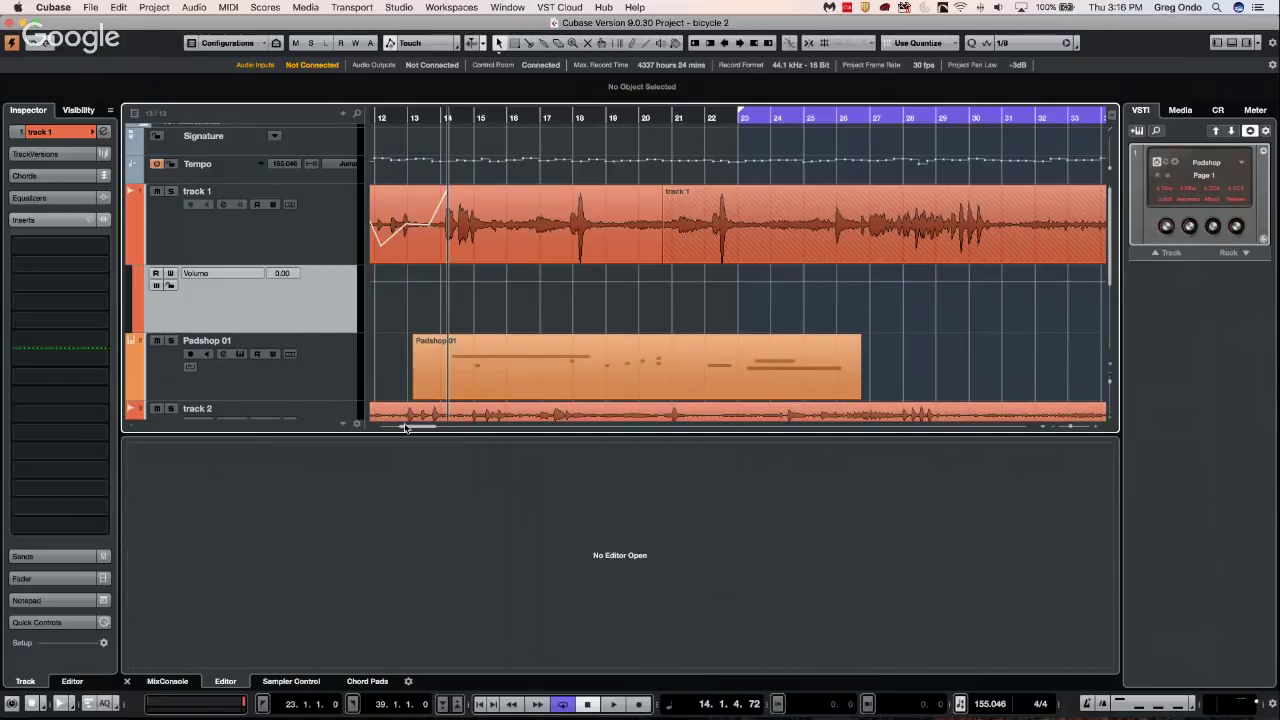
drag(408, 433, 408, 480)
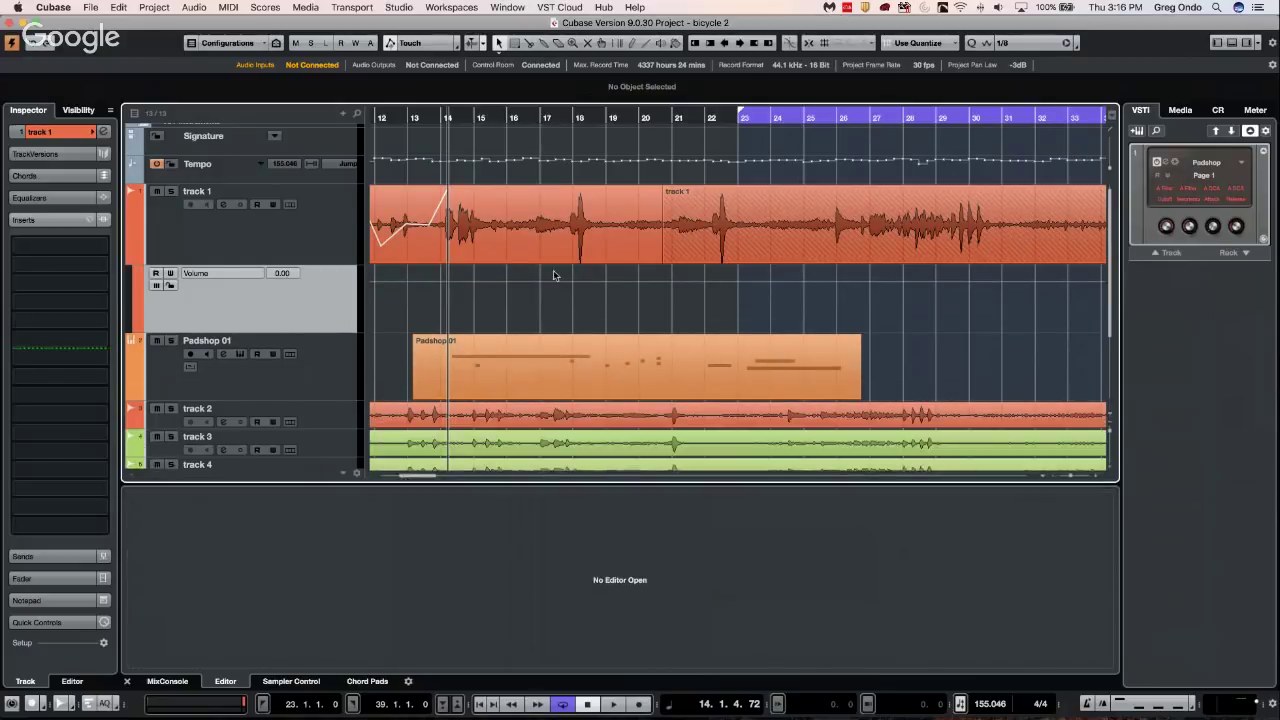
Revert the project to its previously saved version and accept the missing port mapping
right_click(490, 299)
click(287, 238)
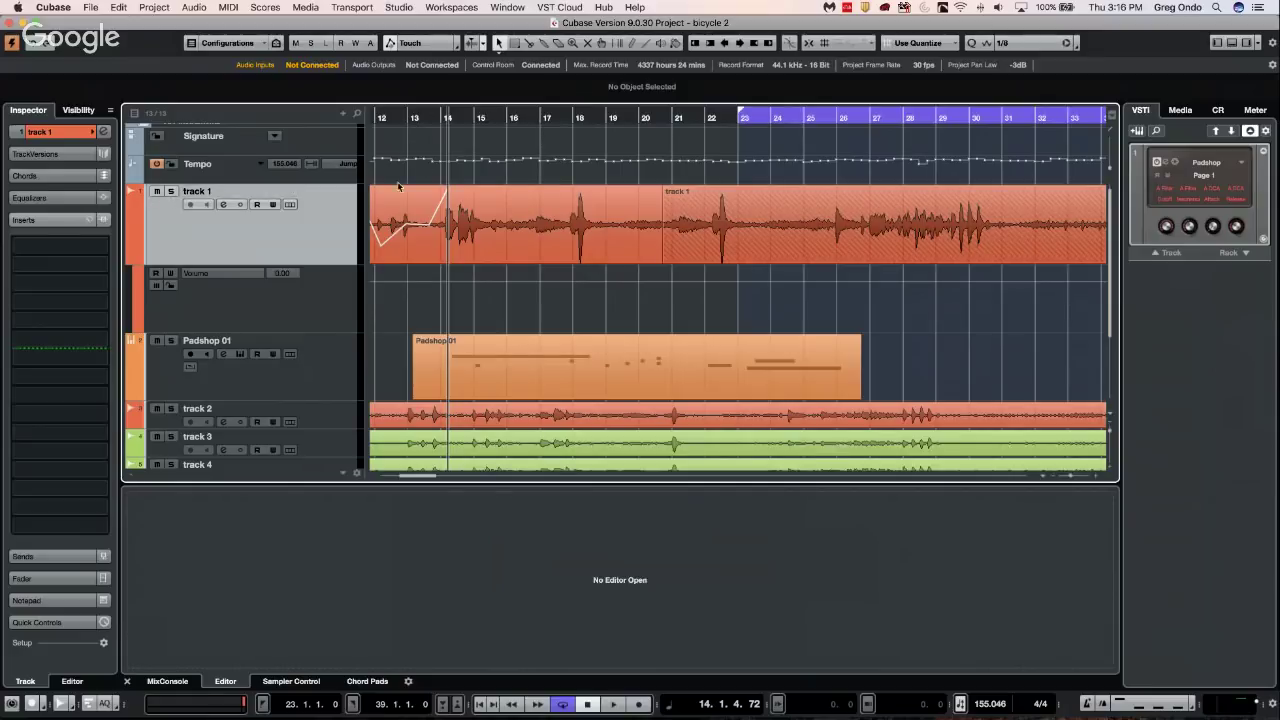
click(90, 7)
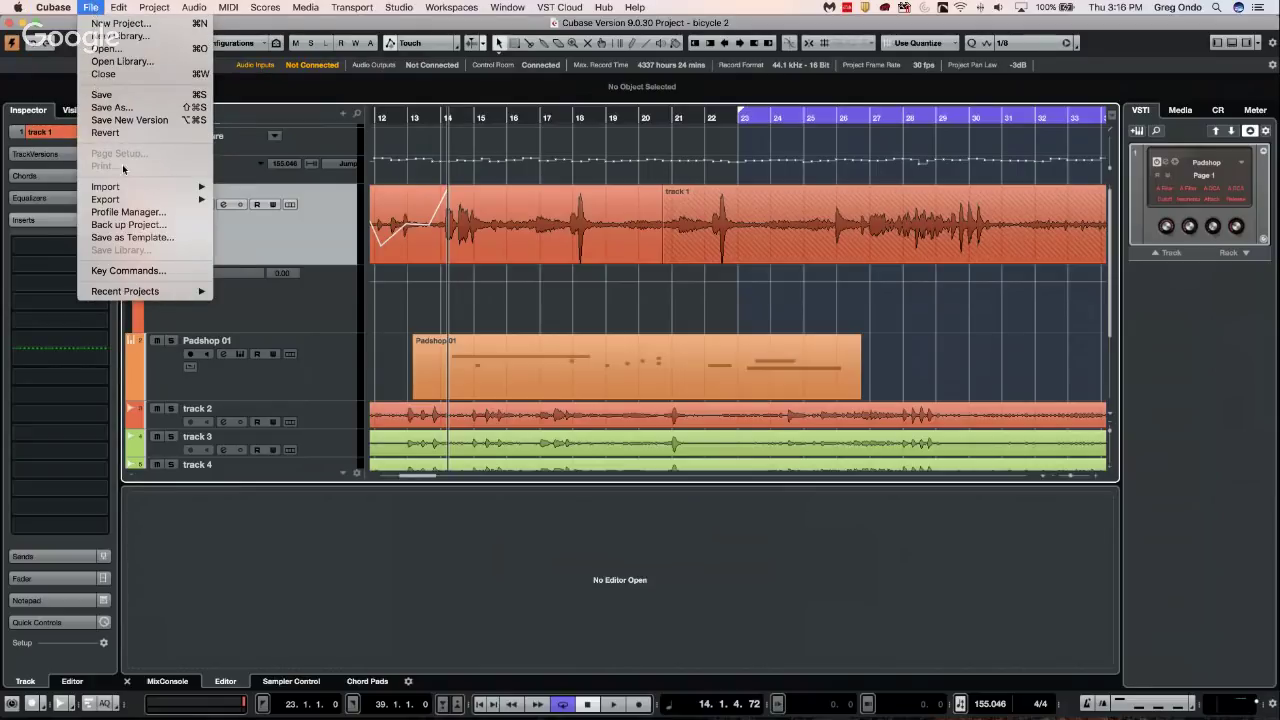
click(105, 132)
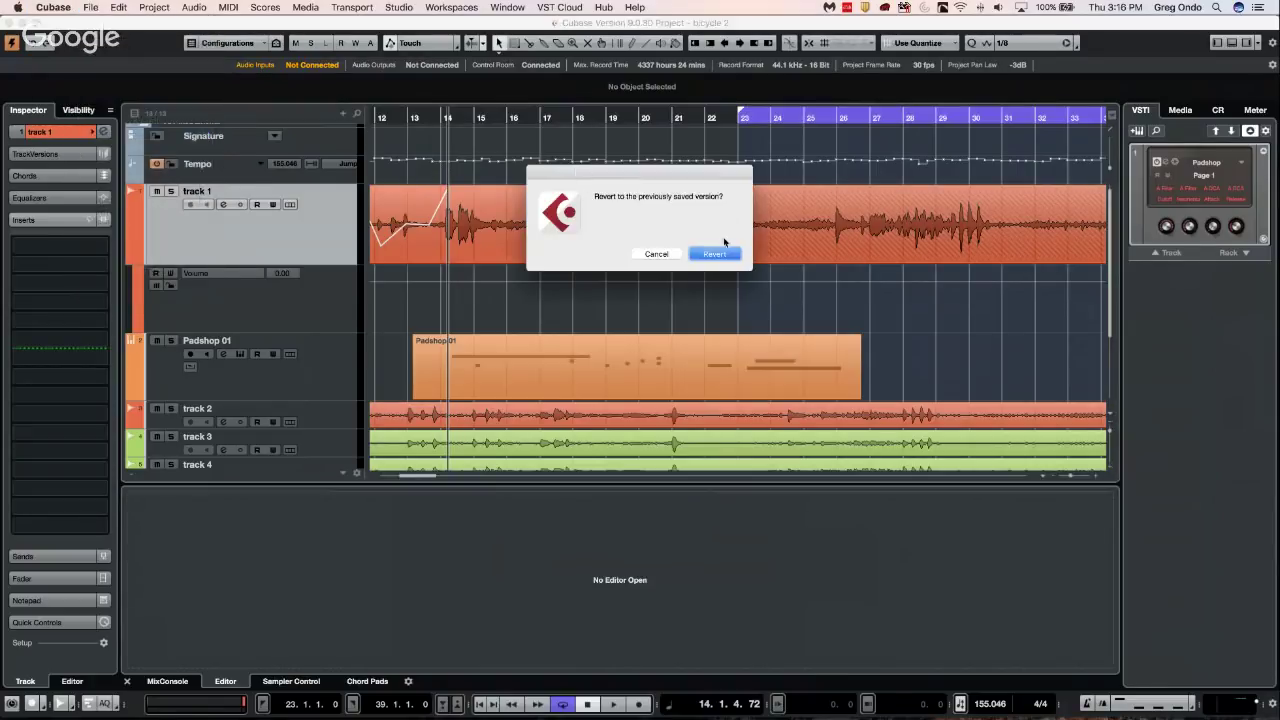
click(713, 254)
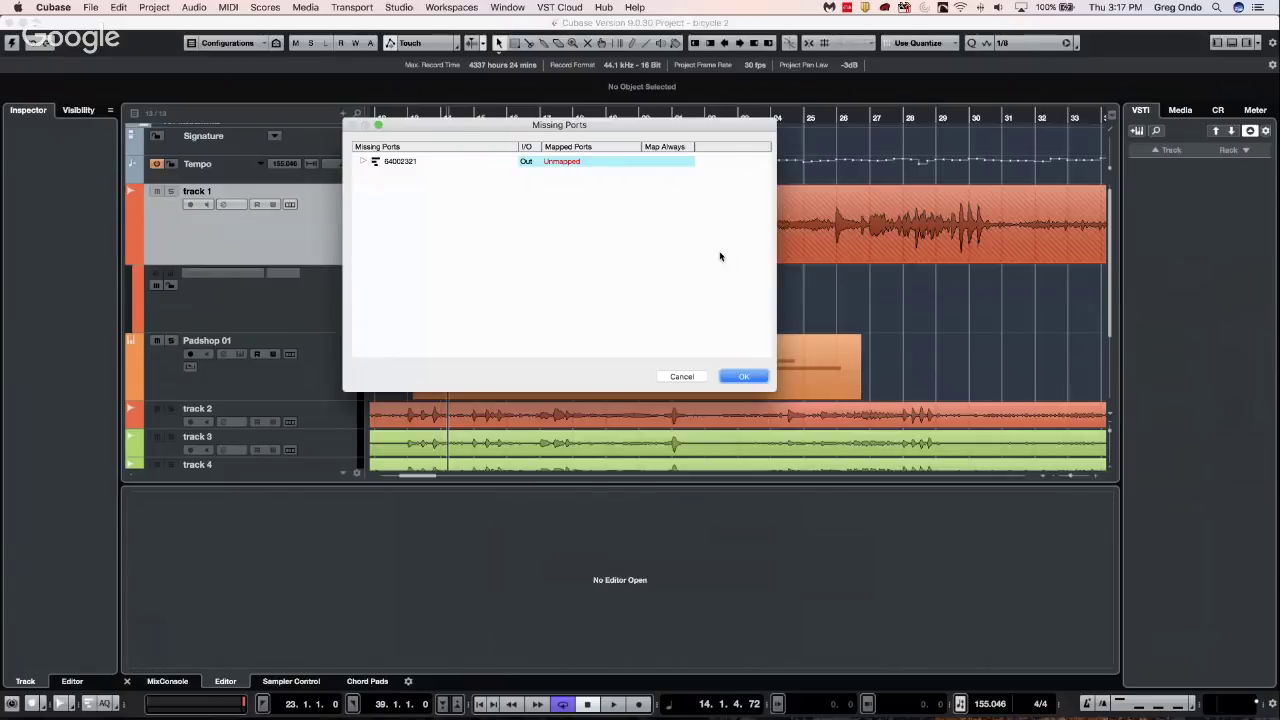
click(741, 376)
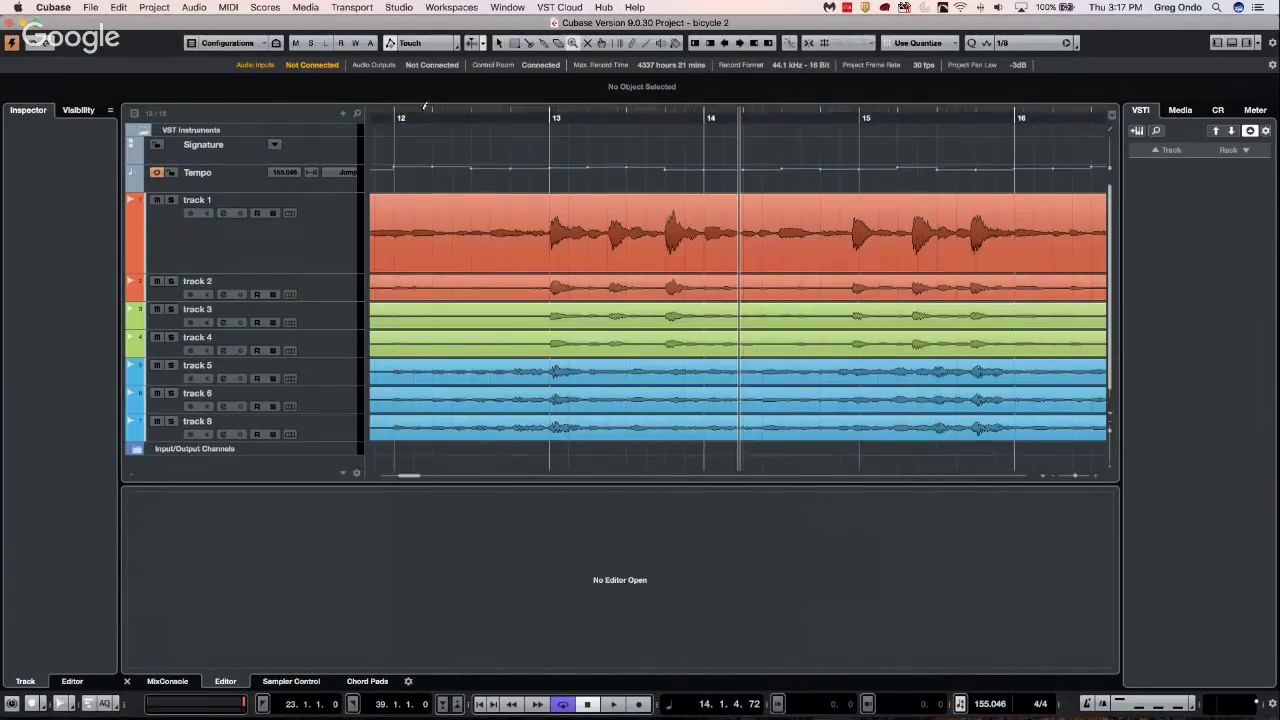
Play the project briefly from near the start and show the channel fader of track 1
drag(414, 117, 343, 83)
key(space)
click(262, 243)
key(space)
click(40, 578)
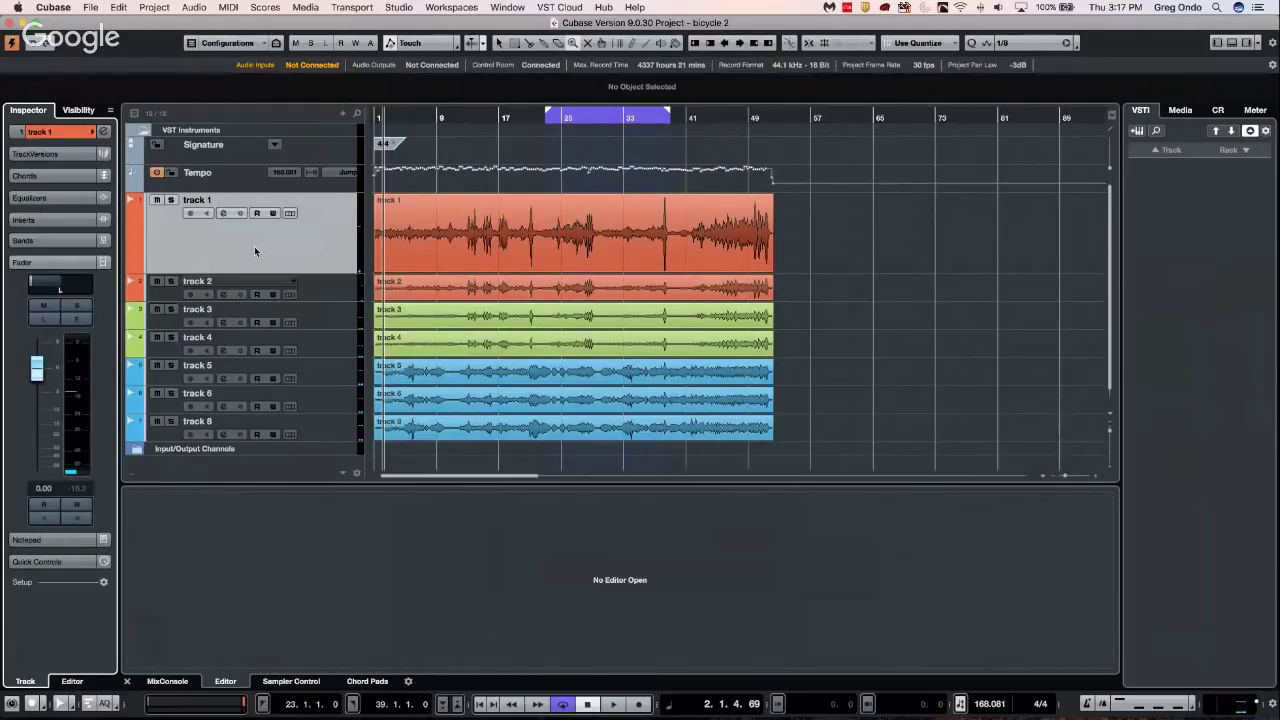
Enable automation writing on track 1, record fader moves down to about -5.30 during playback, and show its Volume lane
click(77, 504)
key(space)
drag(38, 372, 38, 398)
click(129, 267)
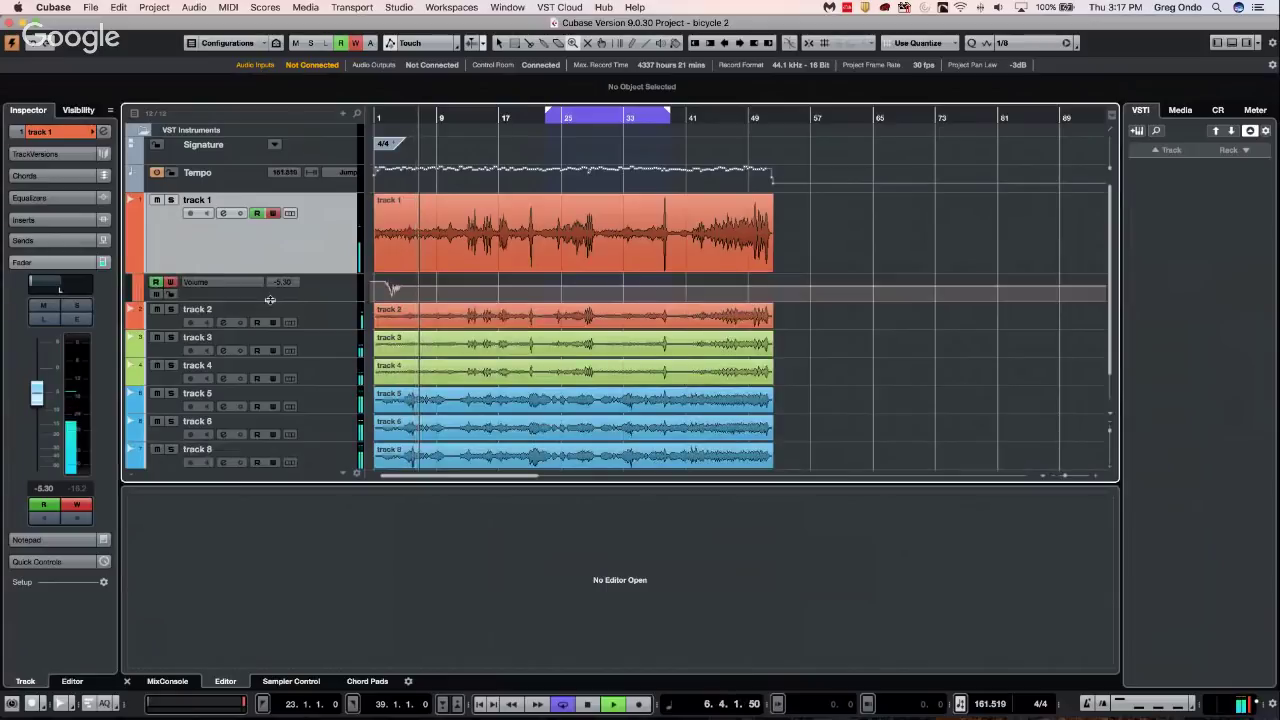
Increase the height of track 1's Volume automation lane and write further fader moves during playback, down to about -12.9
drag(270, 301, 268, 368)
mouse_move(44, 402)
mouse_down()
mouse_move(44, 440)
mouse_move(44, 420)
mouse_move(59, 430)
mouse_move(44, 418)
mouse_up()
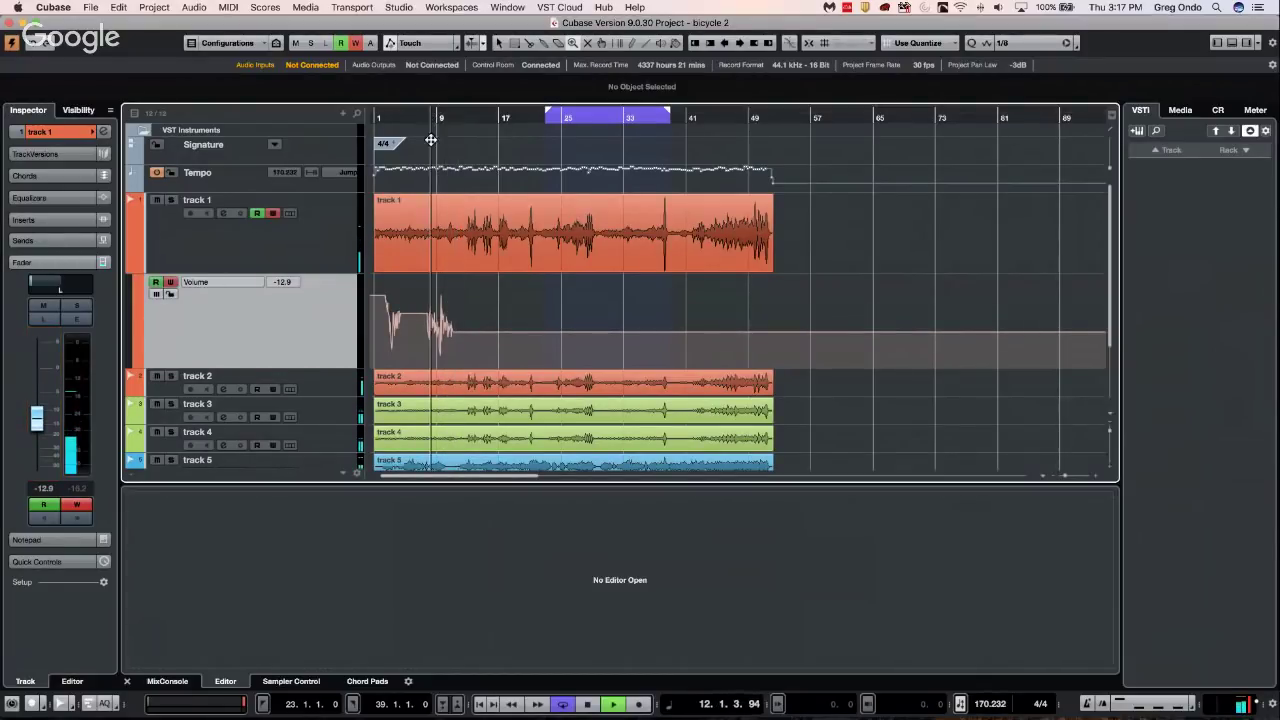
drag(434, 149, 548, 232)
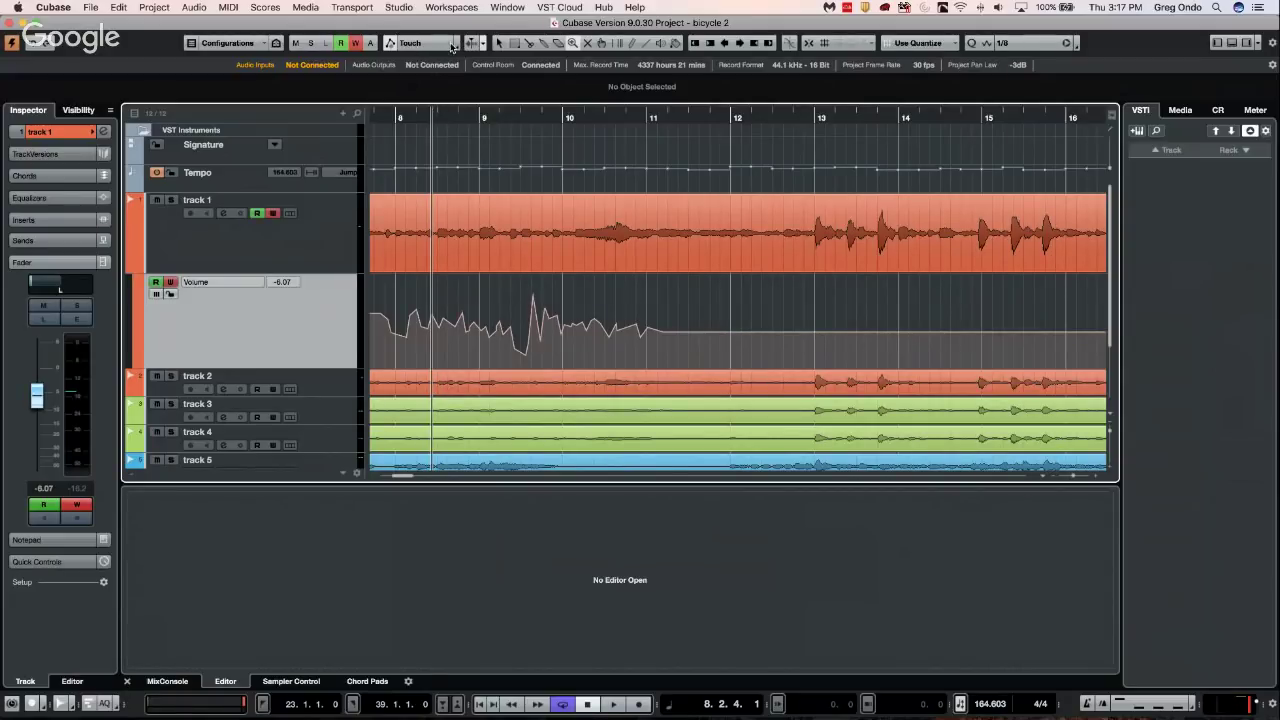
Set the automation Reduction Level to 100 and close the Automation Panel
click(459, 45)
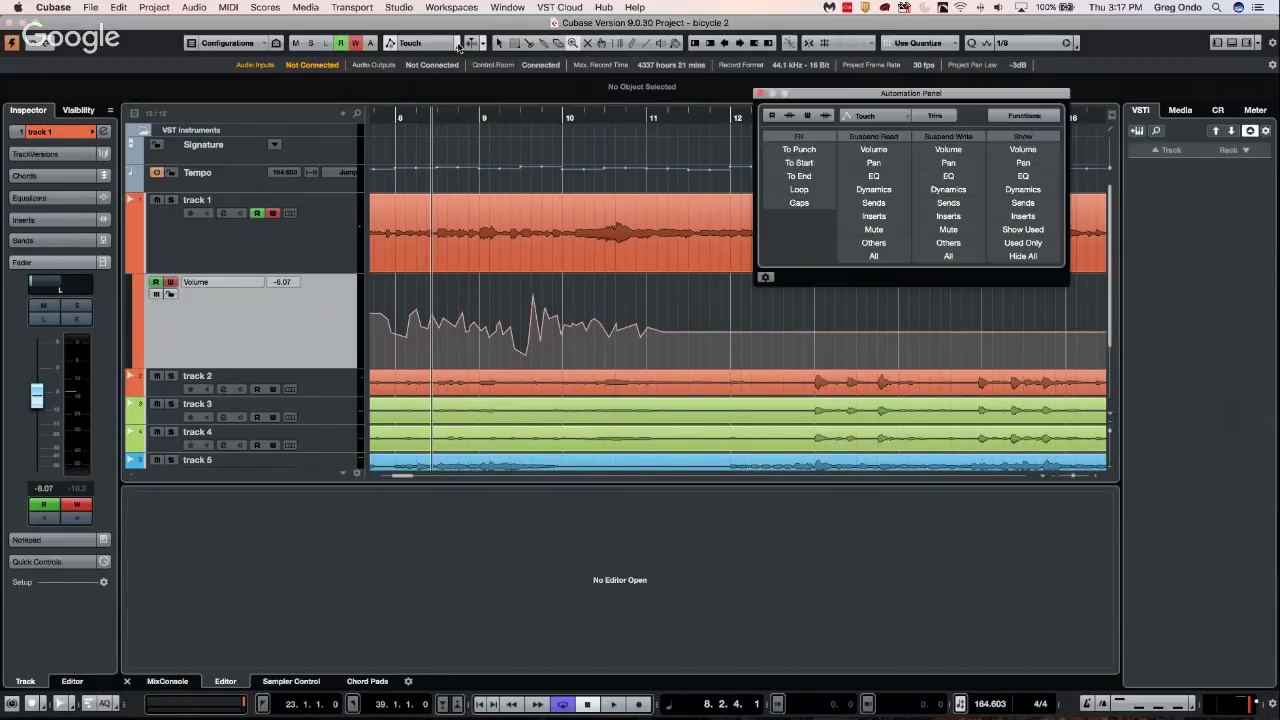
drag(850, 95, 640, 111)
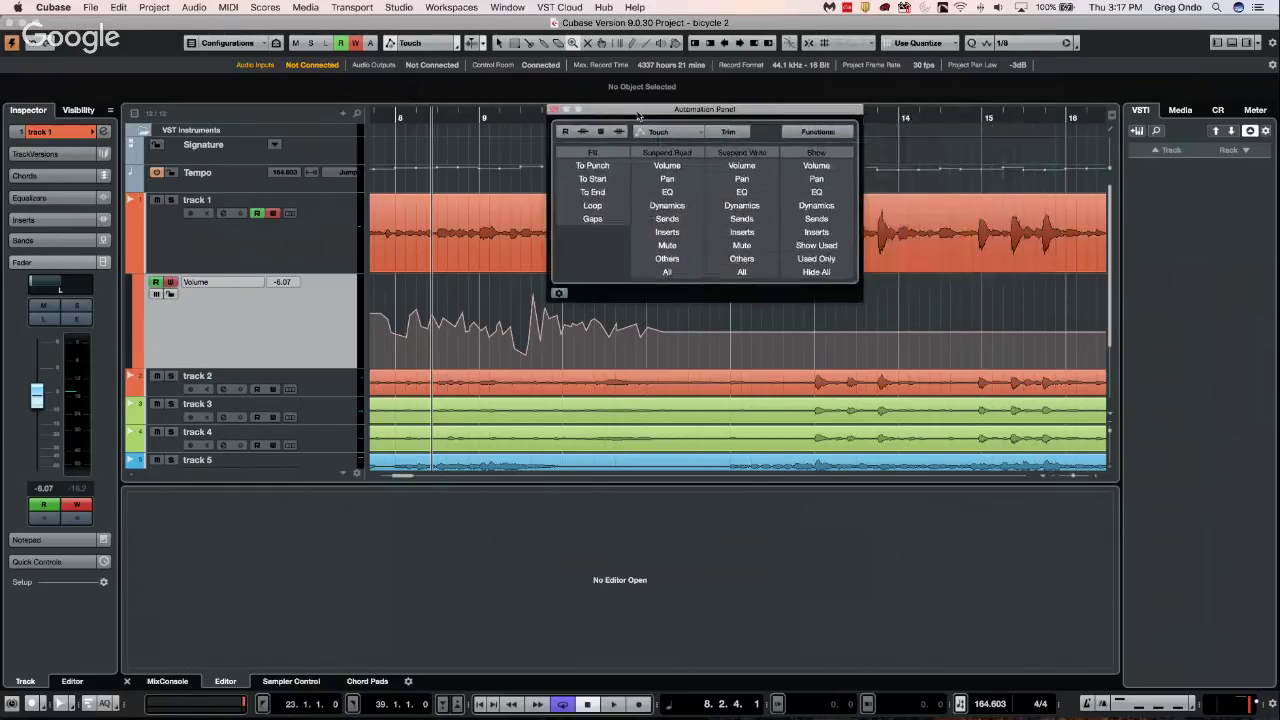
click(561, 293)
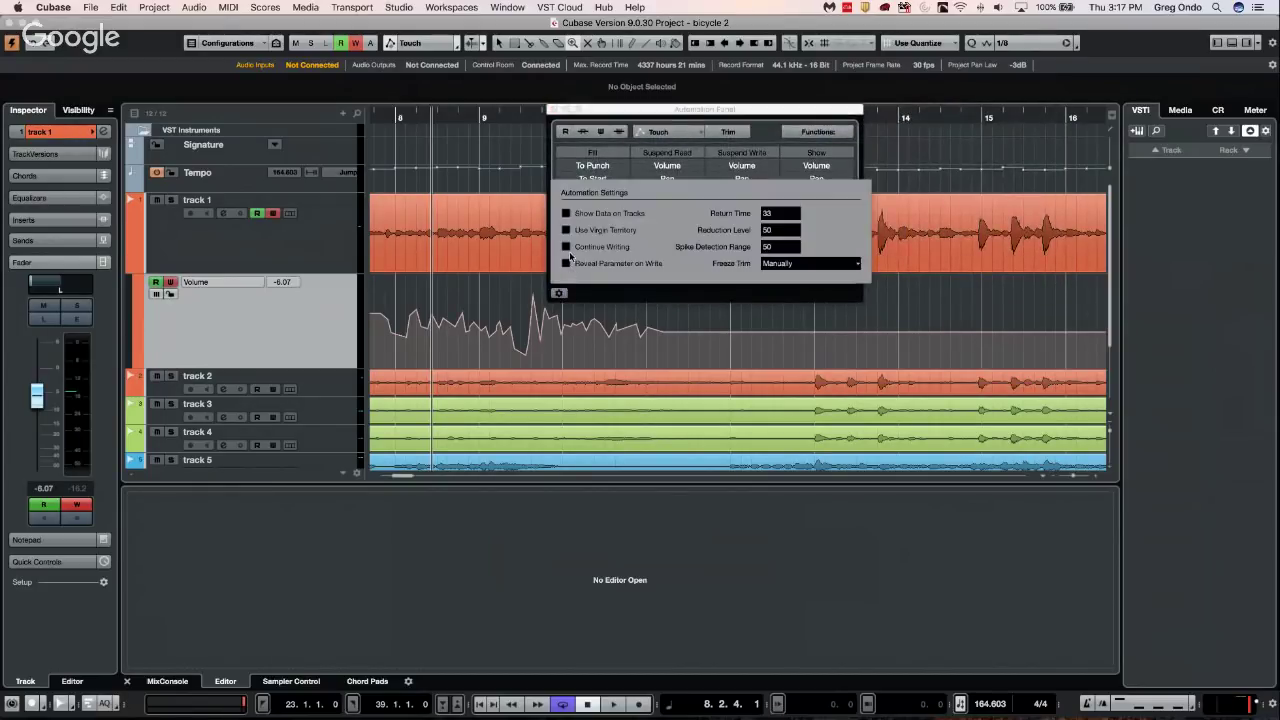
scroll(786, 230, up, 10)
text(100)
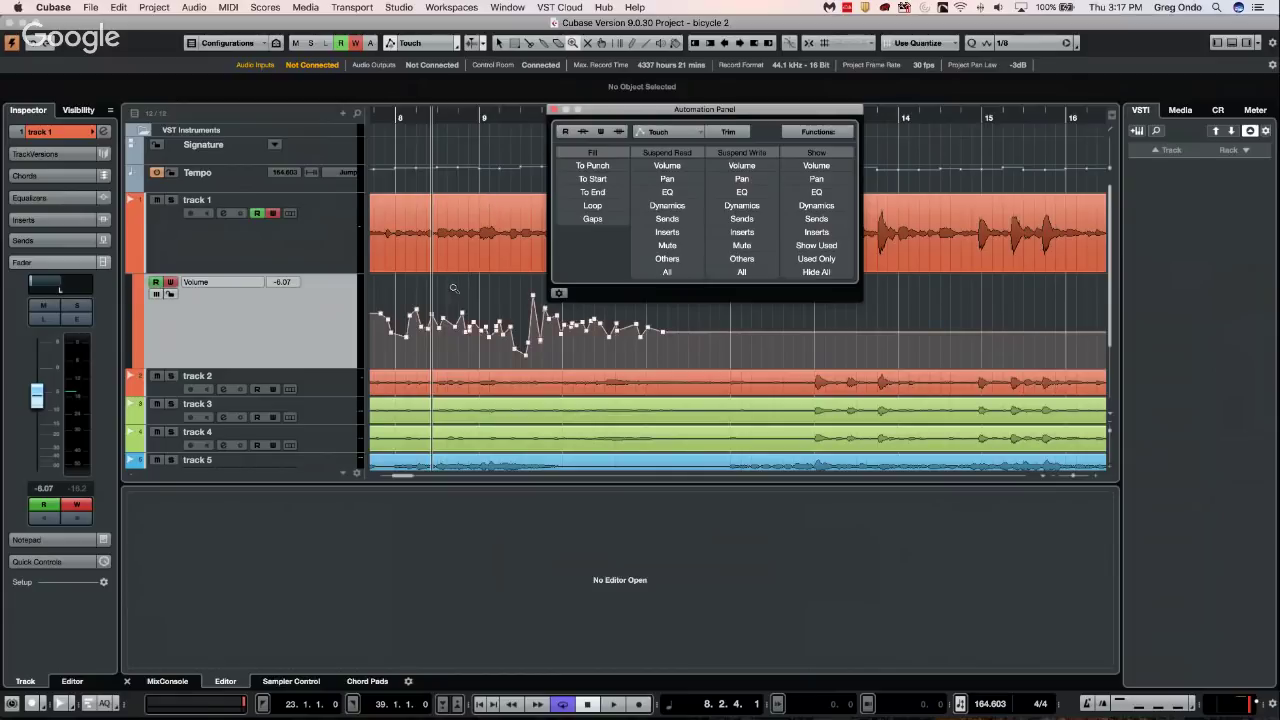
click(556, 109)
Play from about bar 11 and write more Volume automation on track 1 up to bar 14, ending at about -3.52
click(649, 118)
key(space)
drag(36, 416, 37, 385)
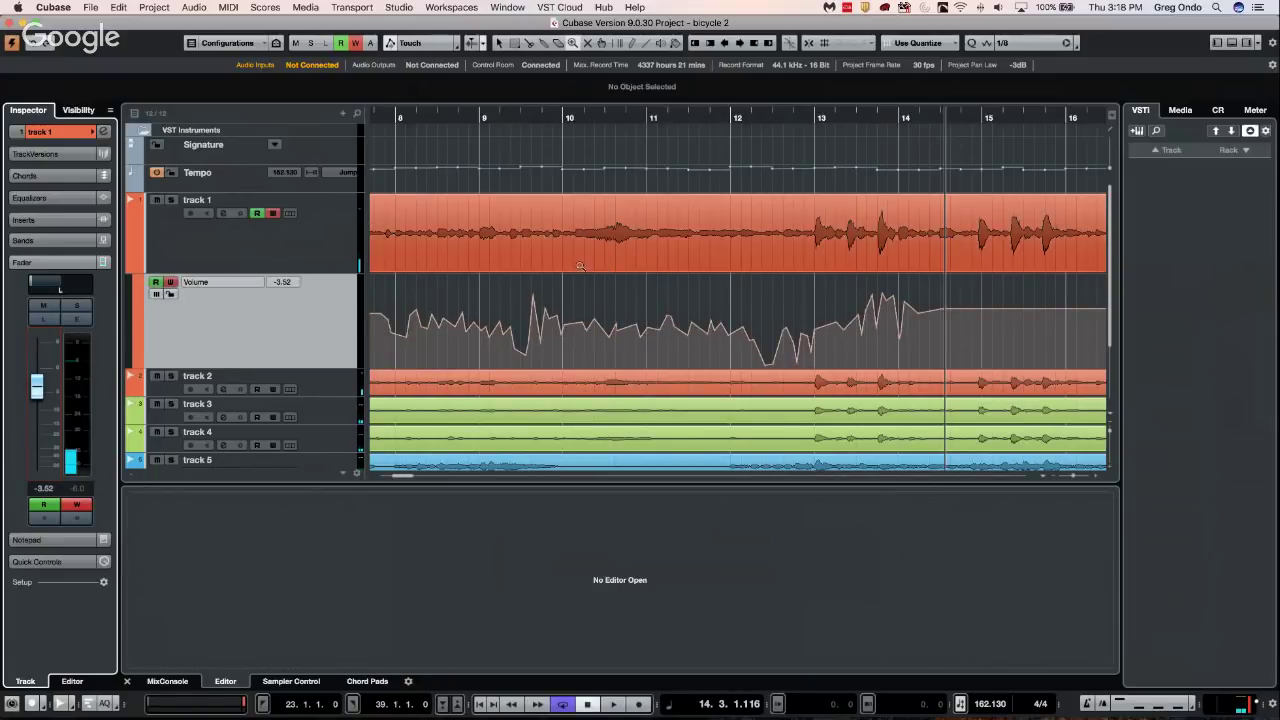
Preview Show Data on Tracks for the Volume automation lane, turn it off again, and close the Automation Panel
click(193, 8)
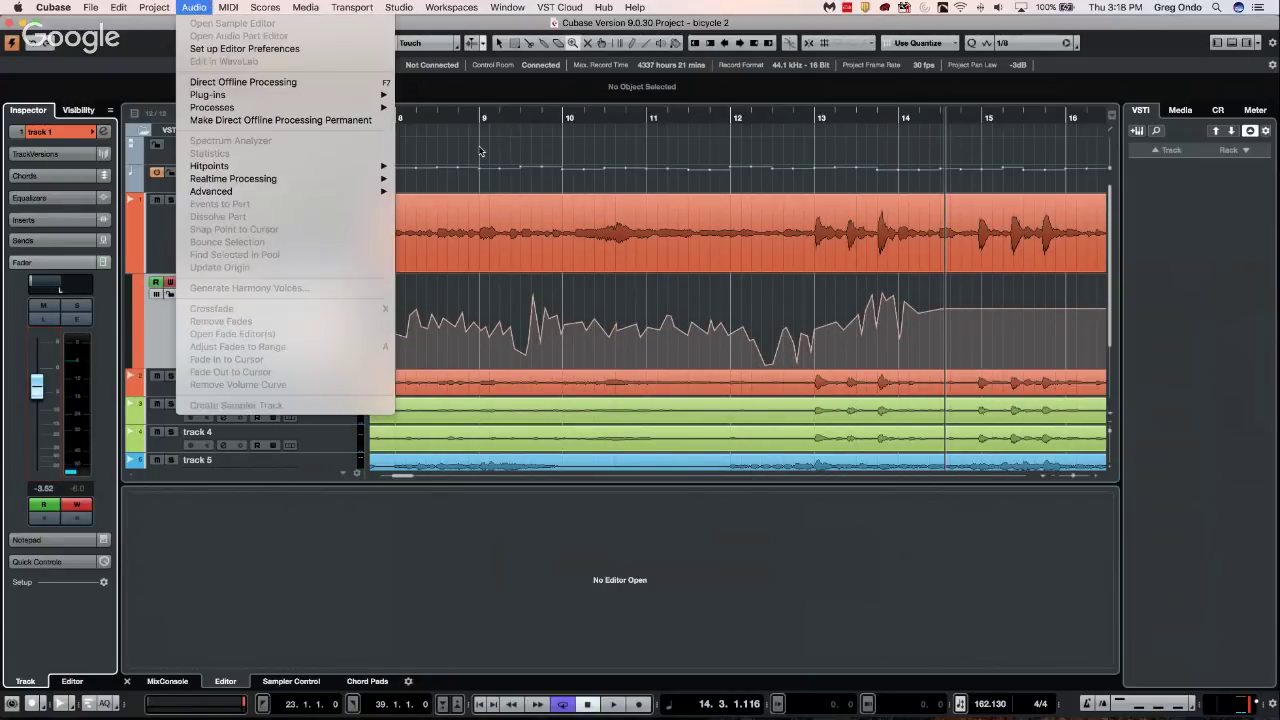
click(499, 163)
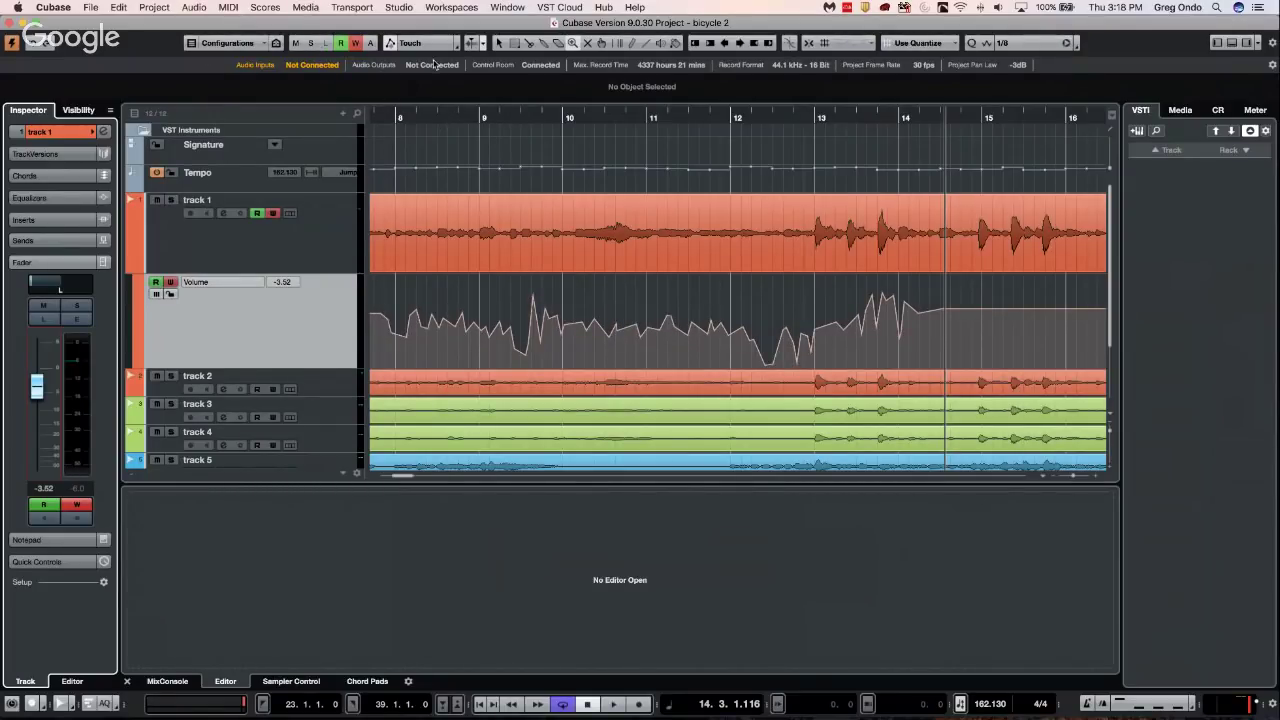
click(457, 46)
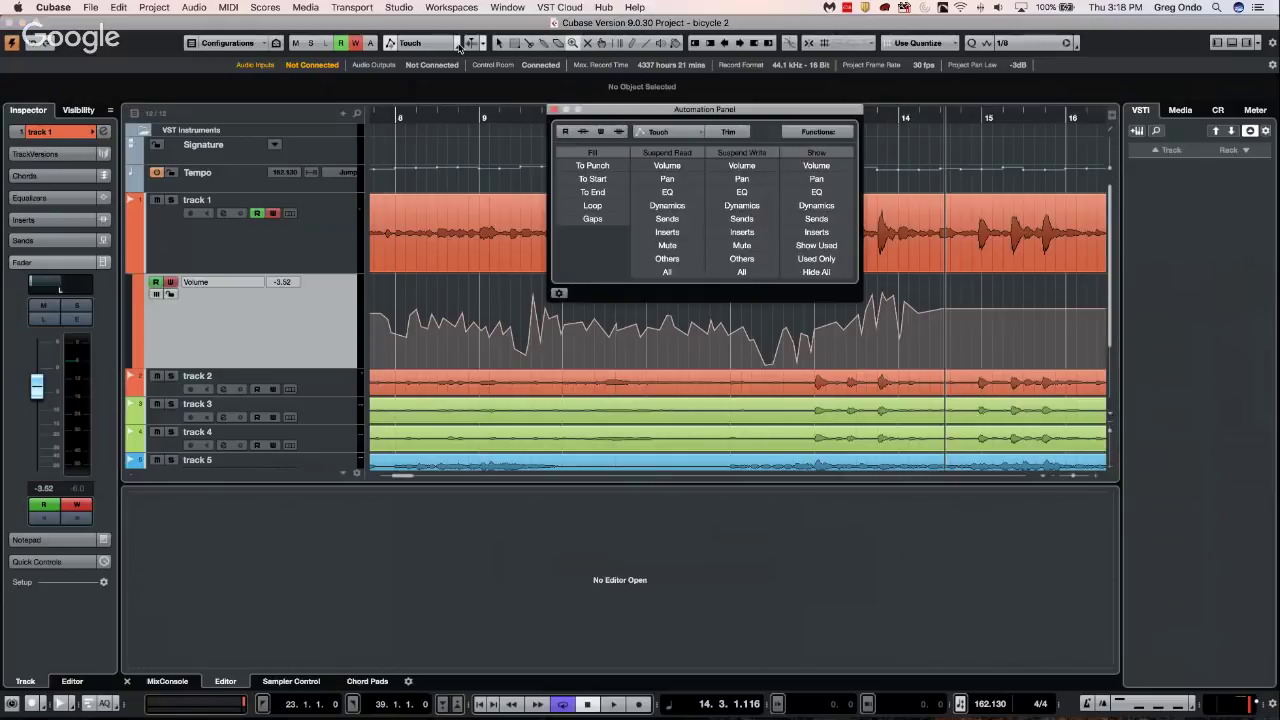
click(560, 294)
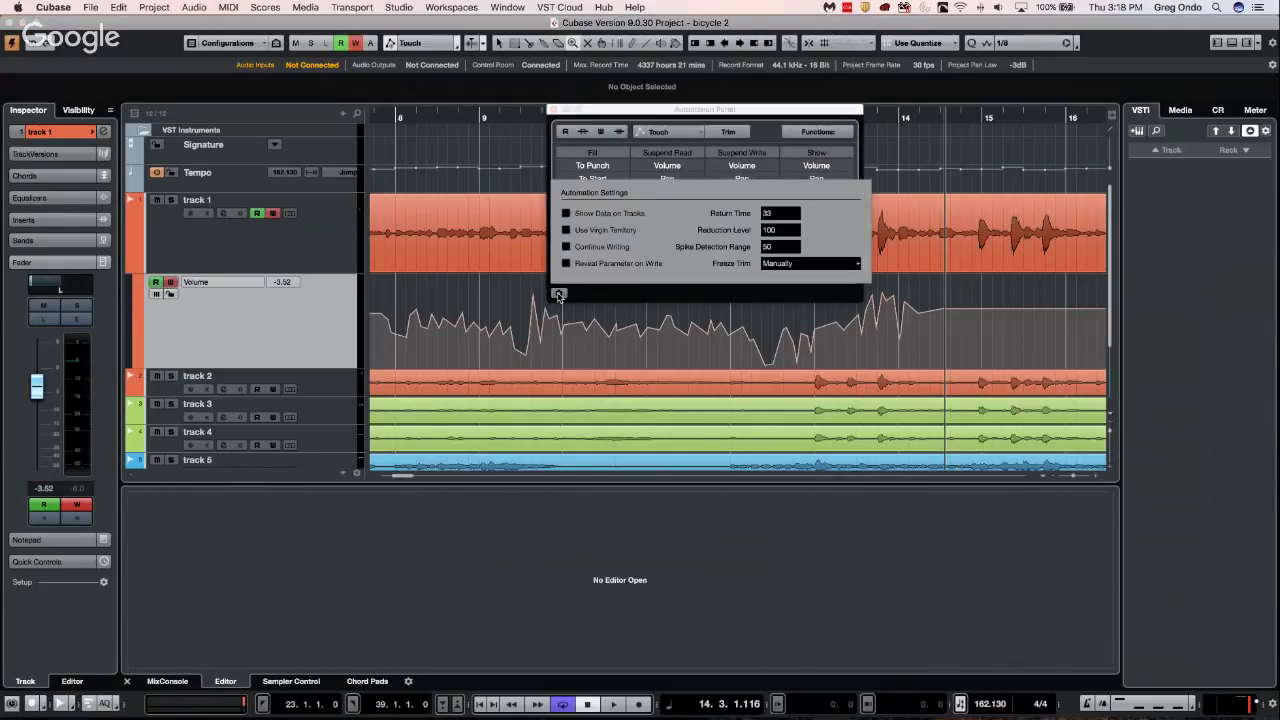
click(566, 213)
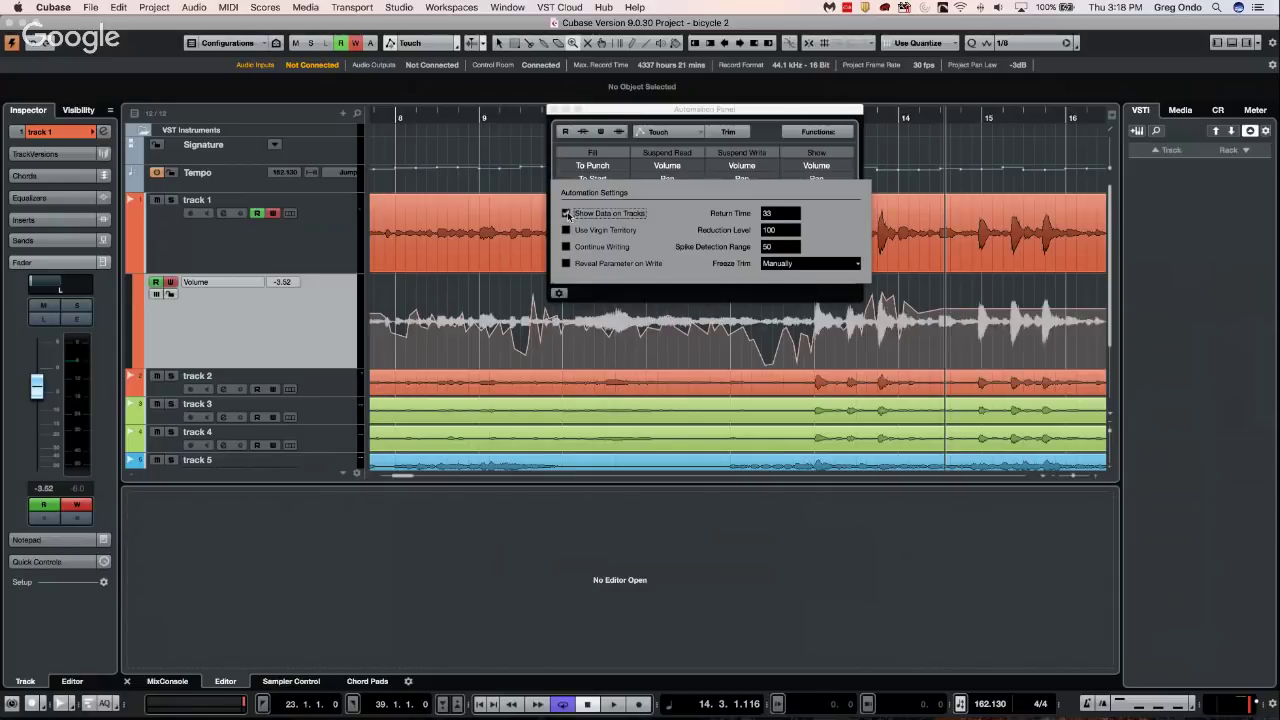
click(566, 213)
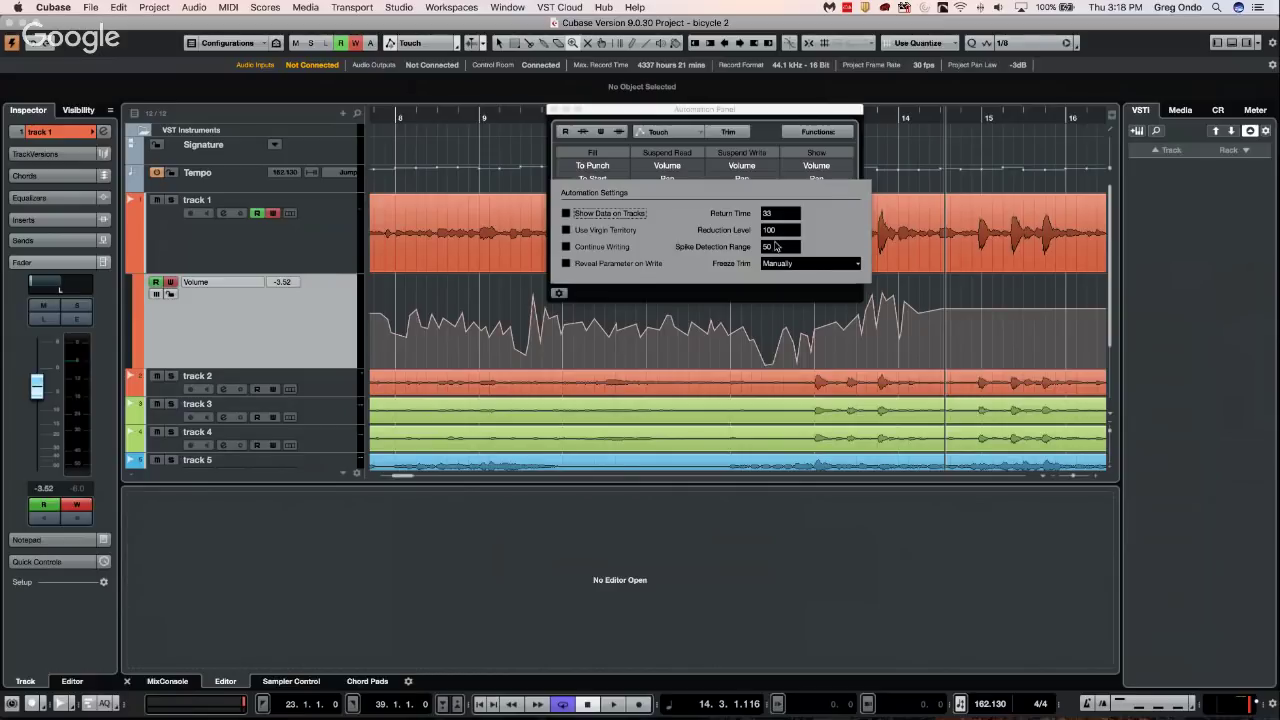
scroll(780, 237, down, 18)
drag(767, 302, 762, 333)
click(621, 115)
click(554, 109)
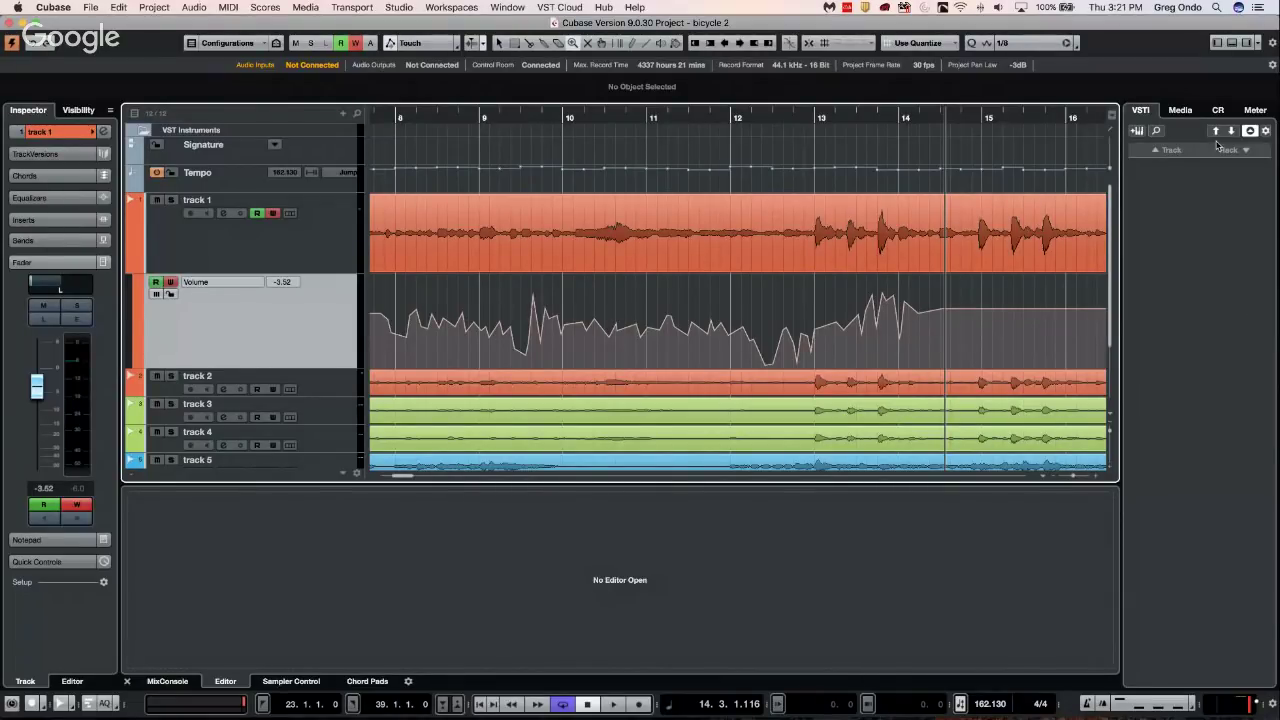
Open the VST Plug-in Manager and limit the VST effects list to plug-ins that support 64-bit processing
click(399, 7)
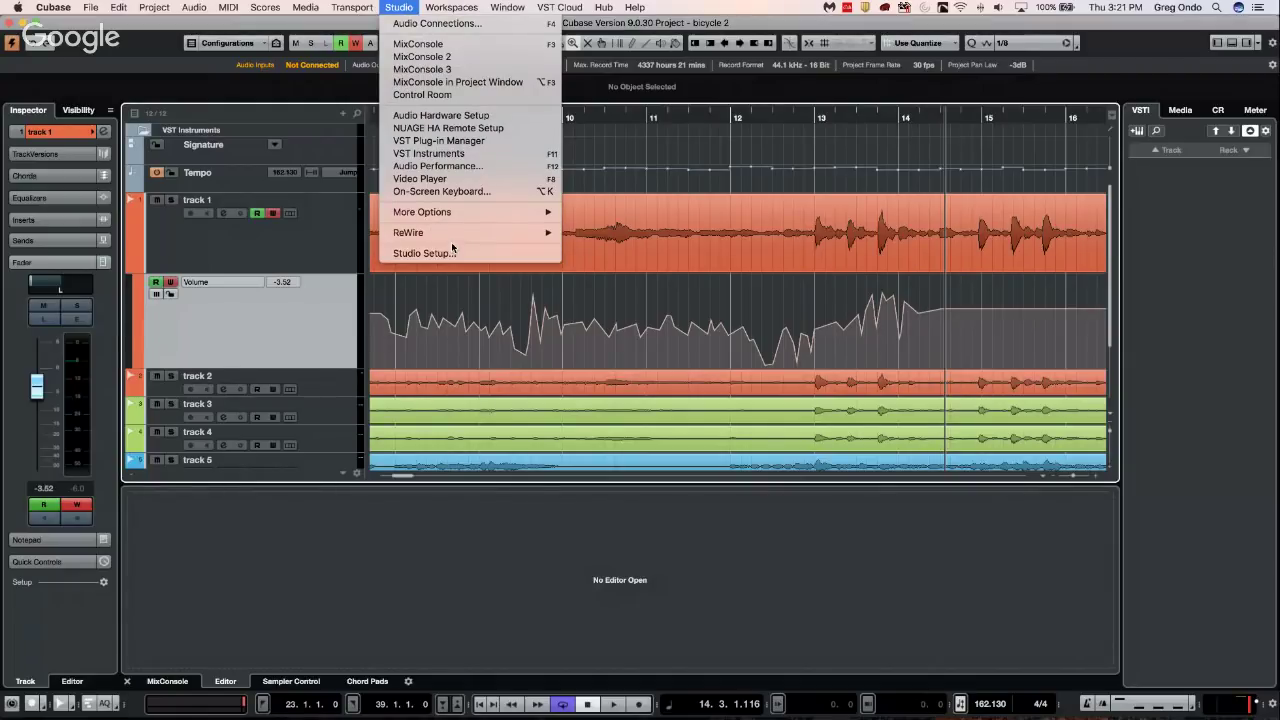
mouse_move(451, 236)
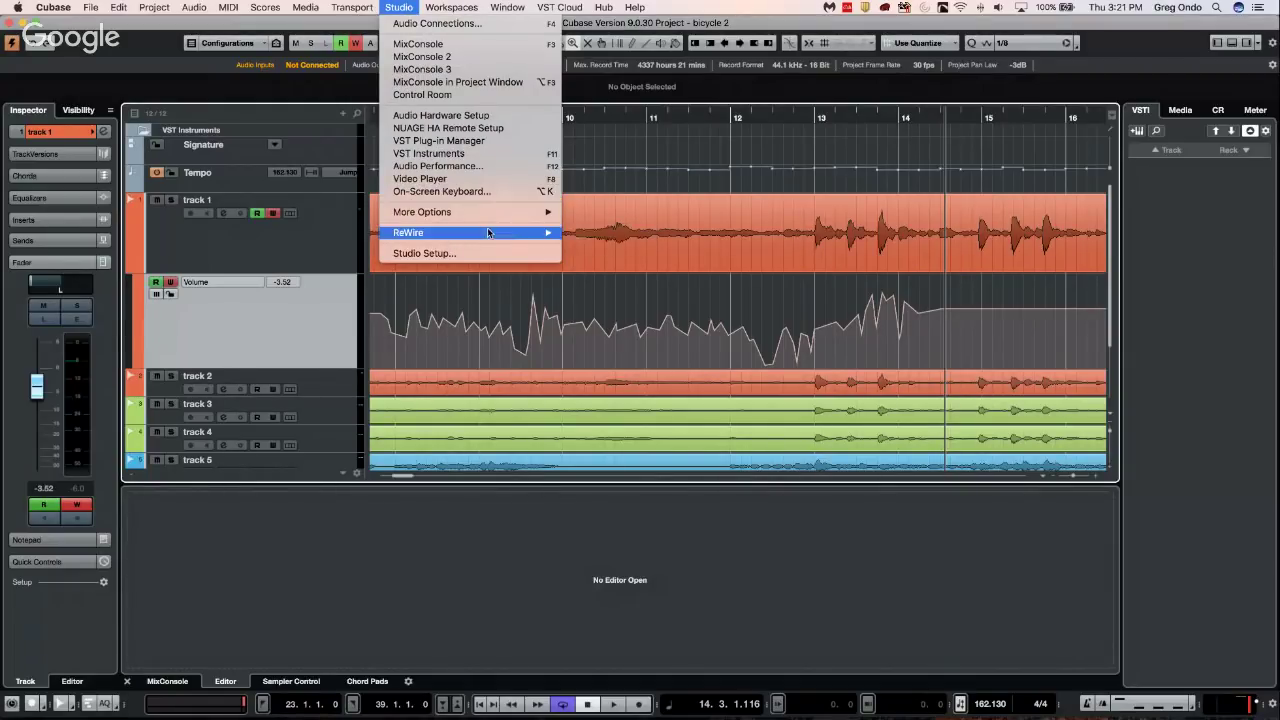
mouse_move(491, 213)
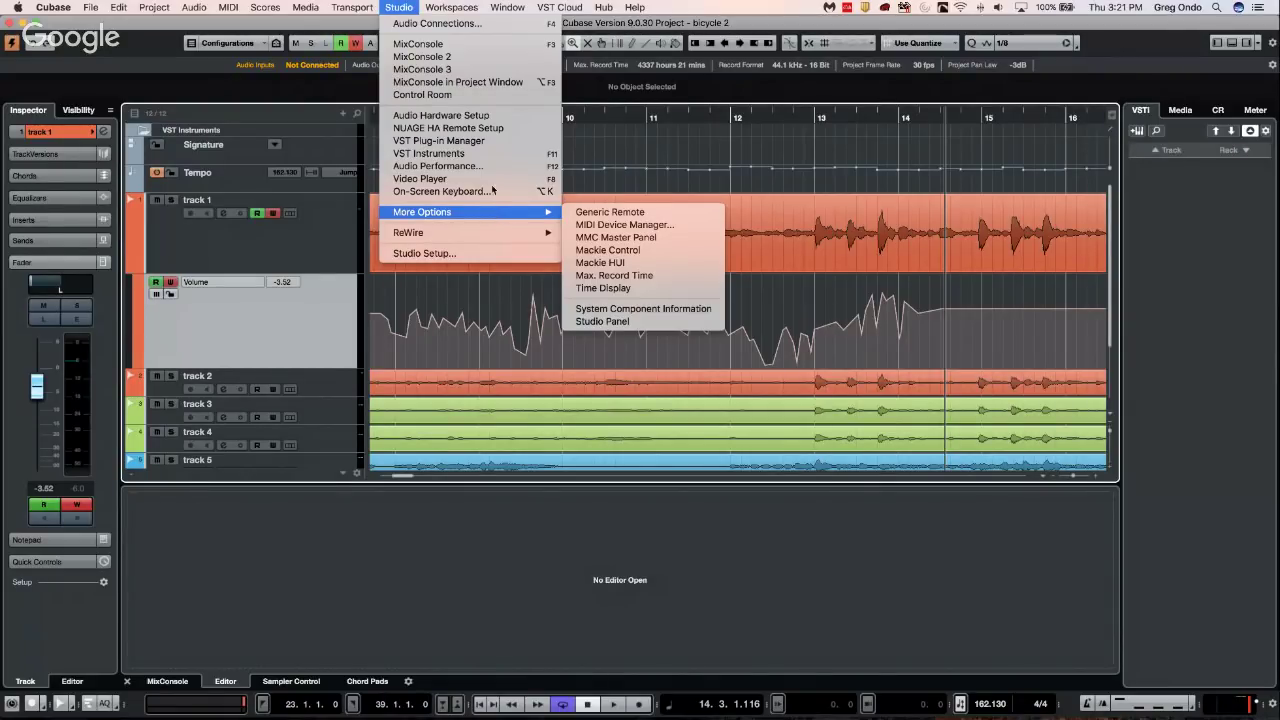
click(485, 141)
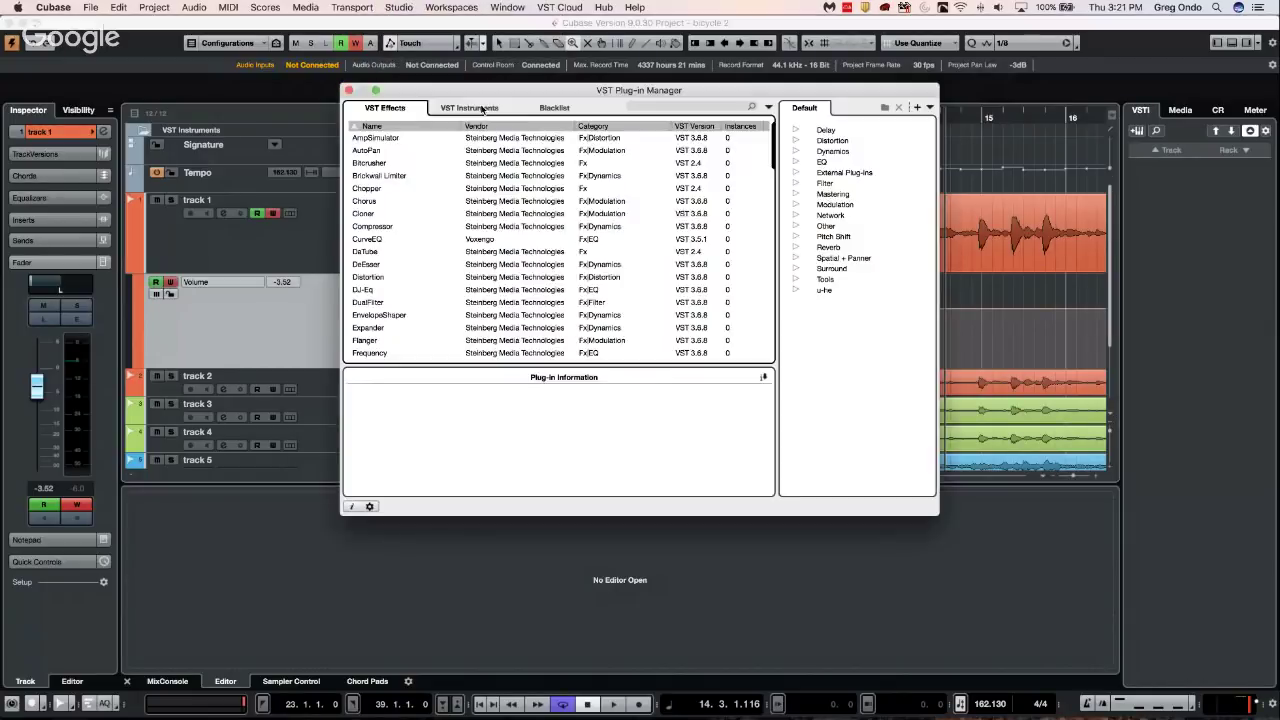
click(768, 107)
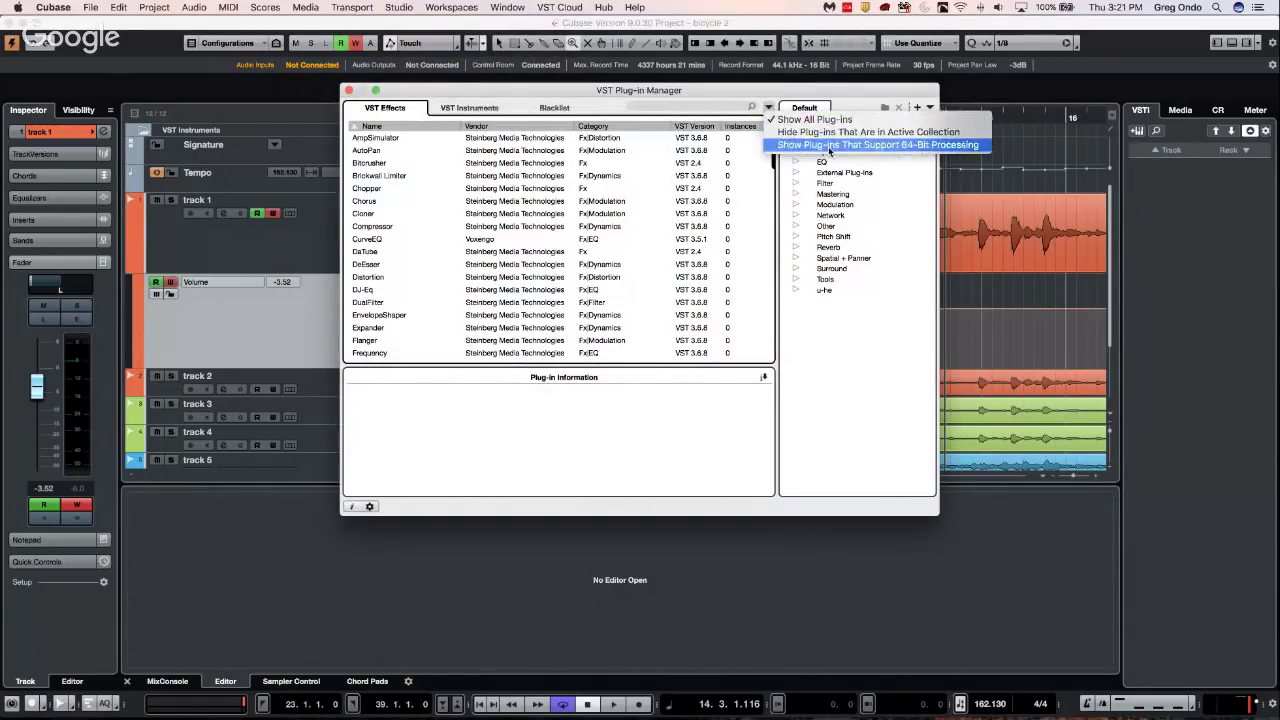
click(778, 146)
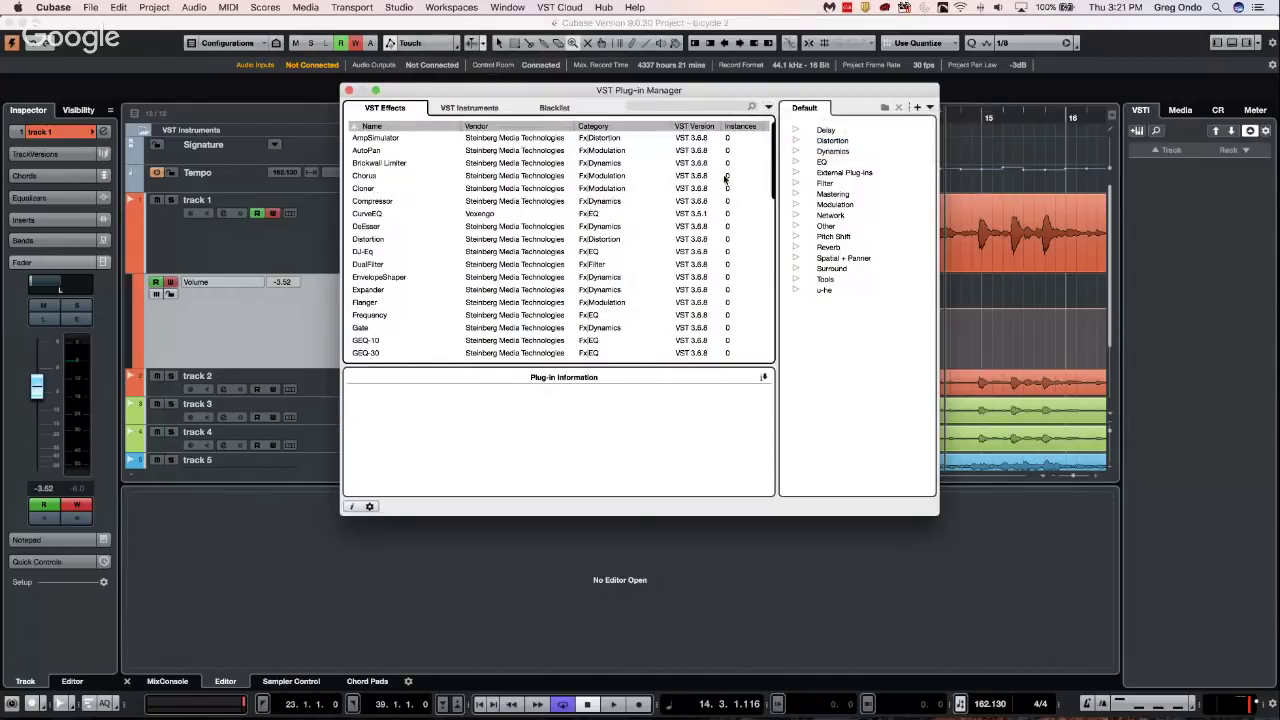
click(766, 108)
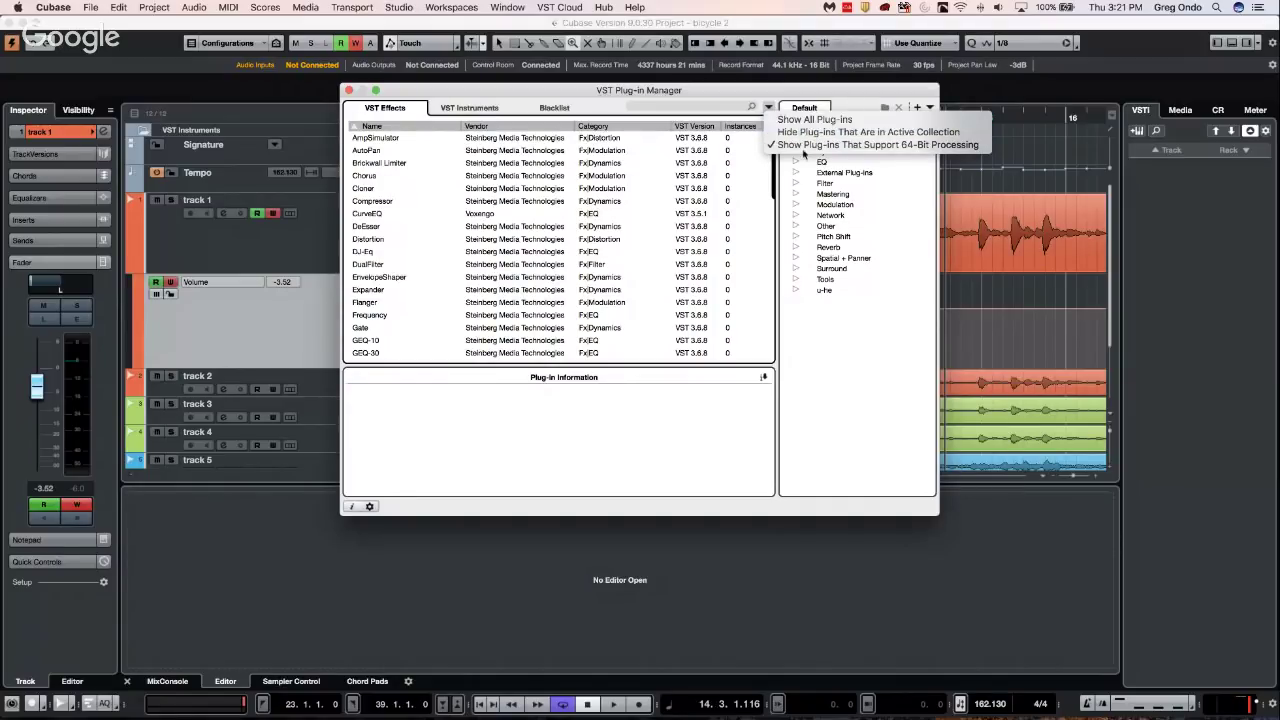
click(801, 146)
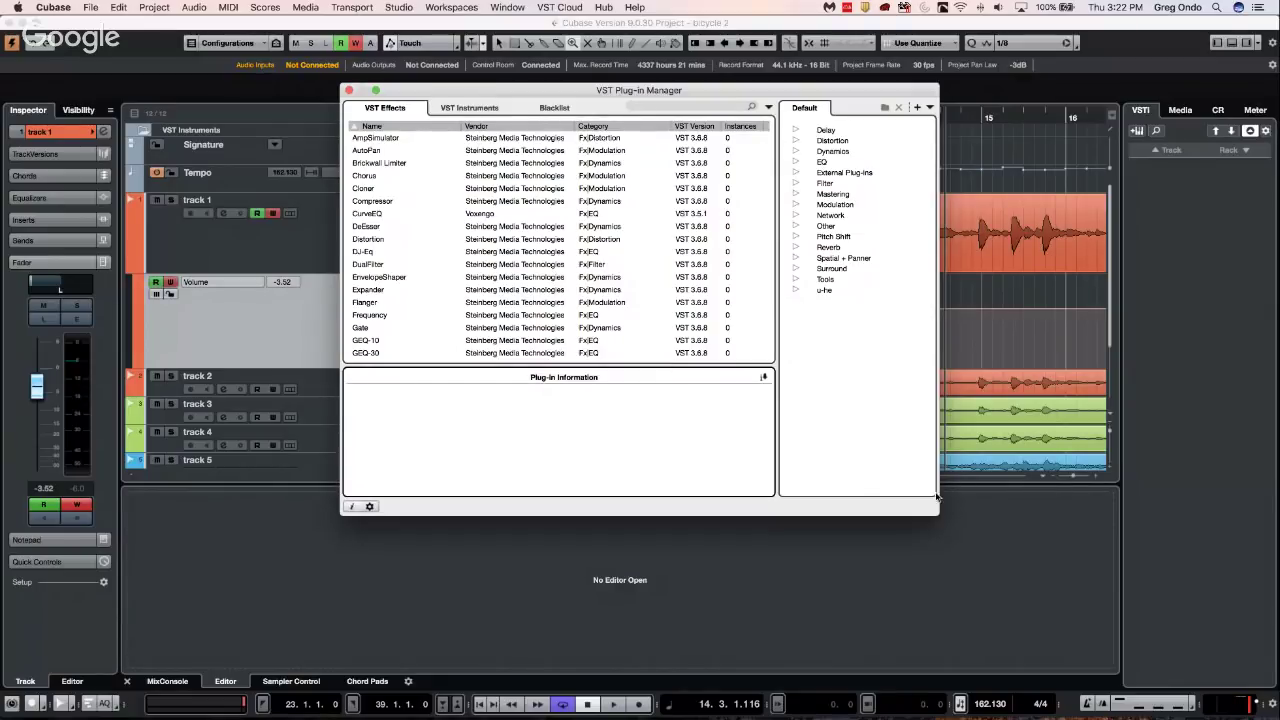
Try the filters for hiding active-collection plug-ins, showing all plug-ins and showing 64-bit-capable ones, and close the VST Plug-in Manager
click(769, 107)
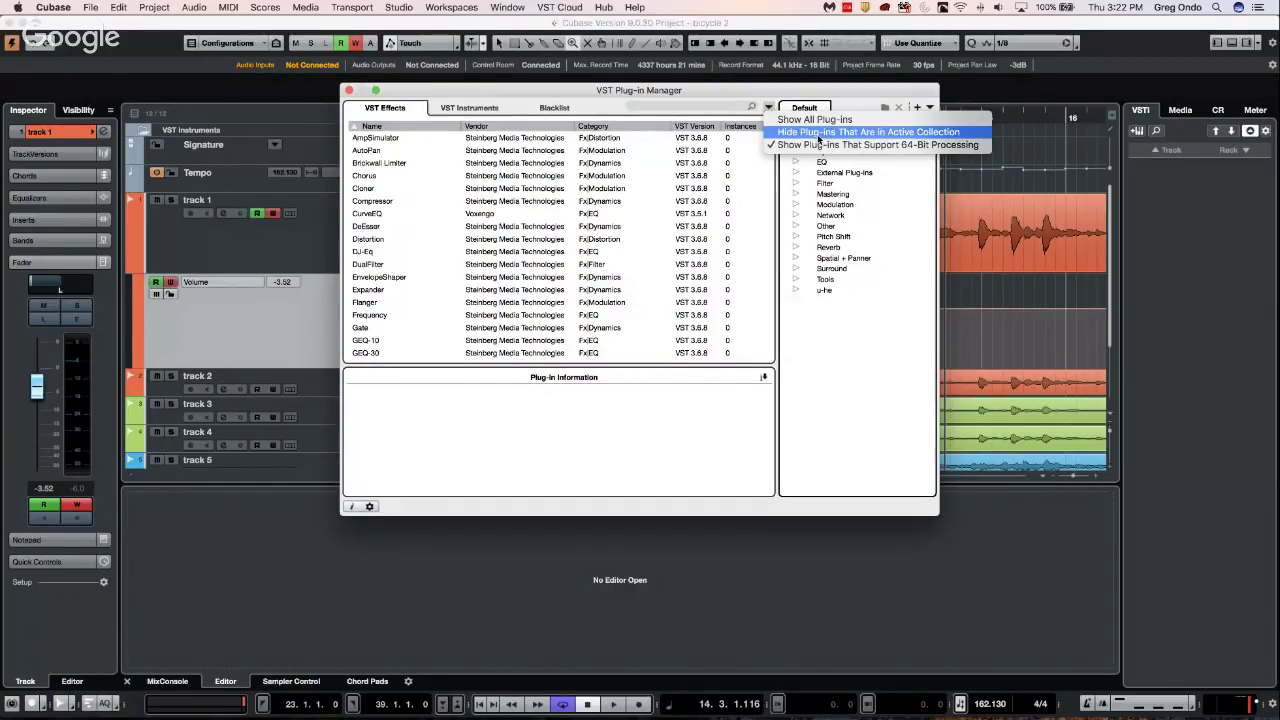
click(818, 132)
click(769, 107)
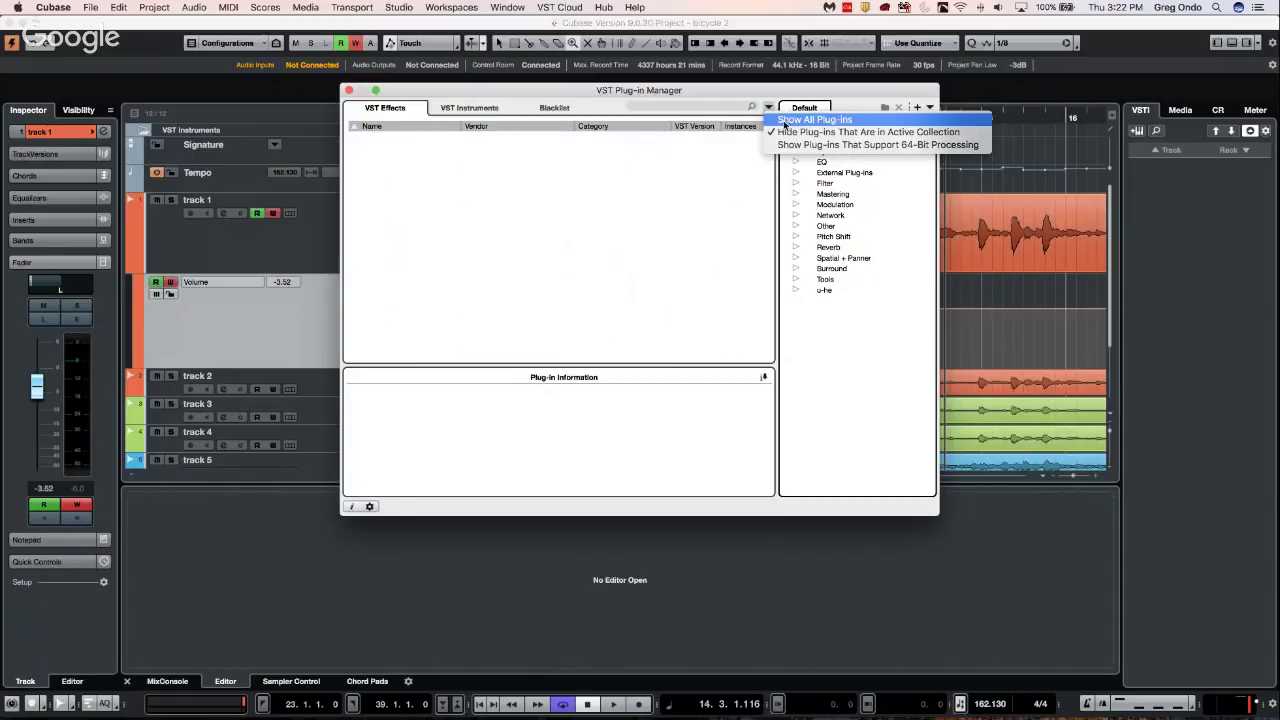
click(785, 120)
click(769, 107)
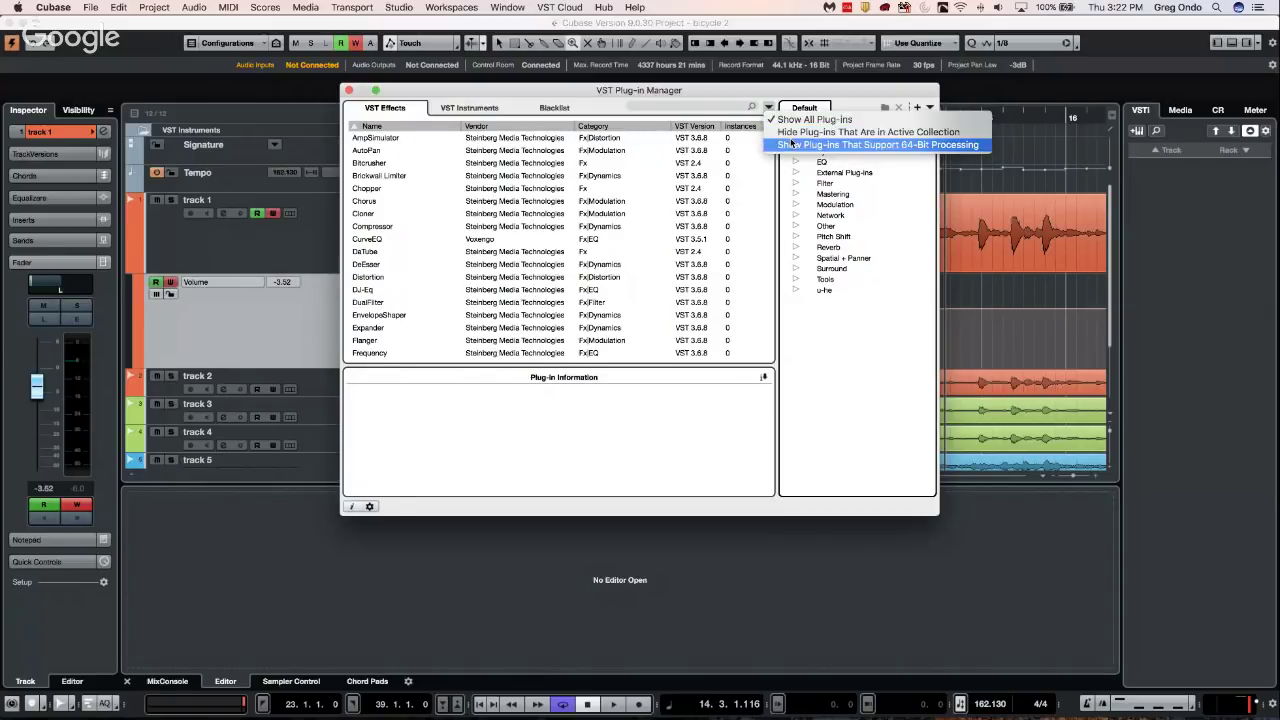
click(791, 143)
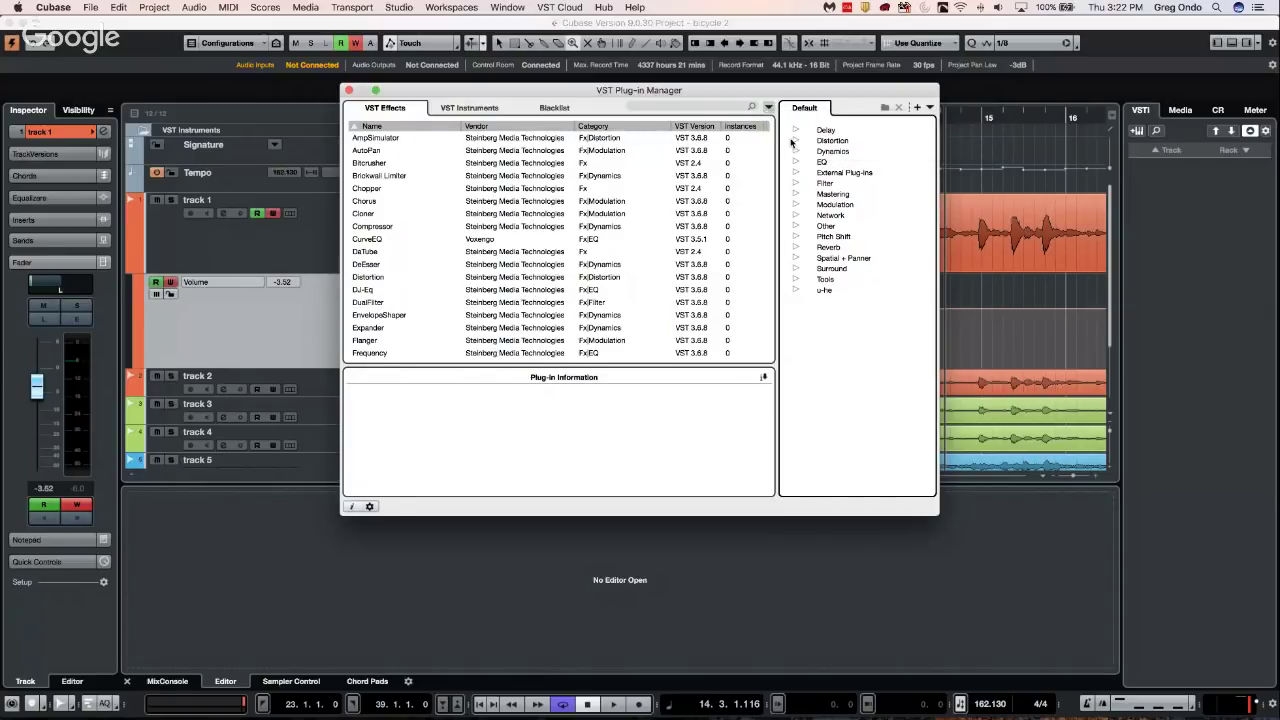
click(349, 90)
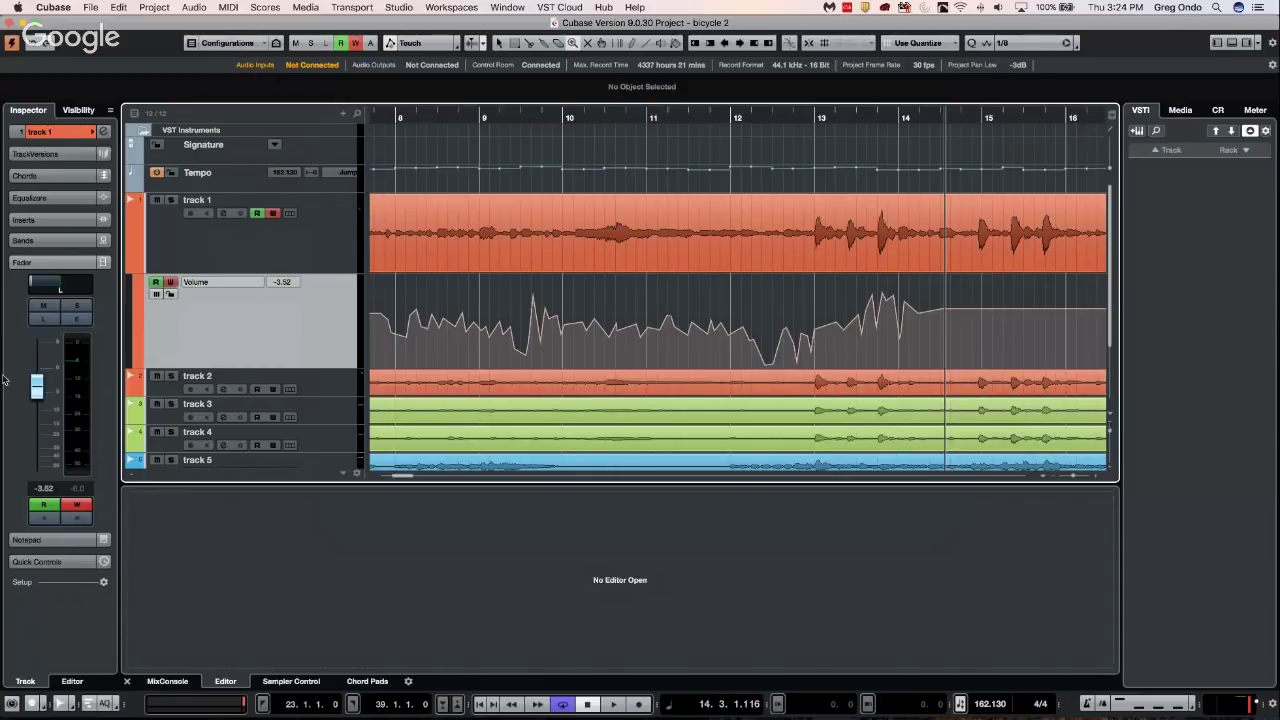
Create a new empty project and make it the active one
click(277, 253)
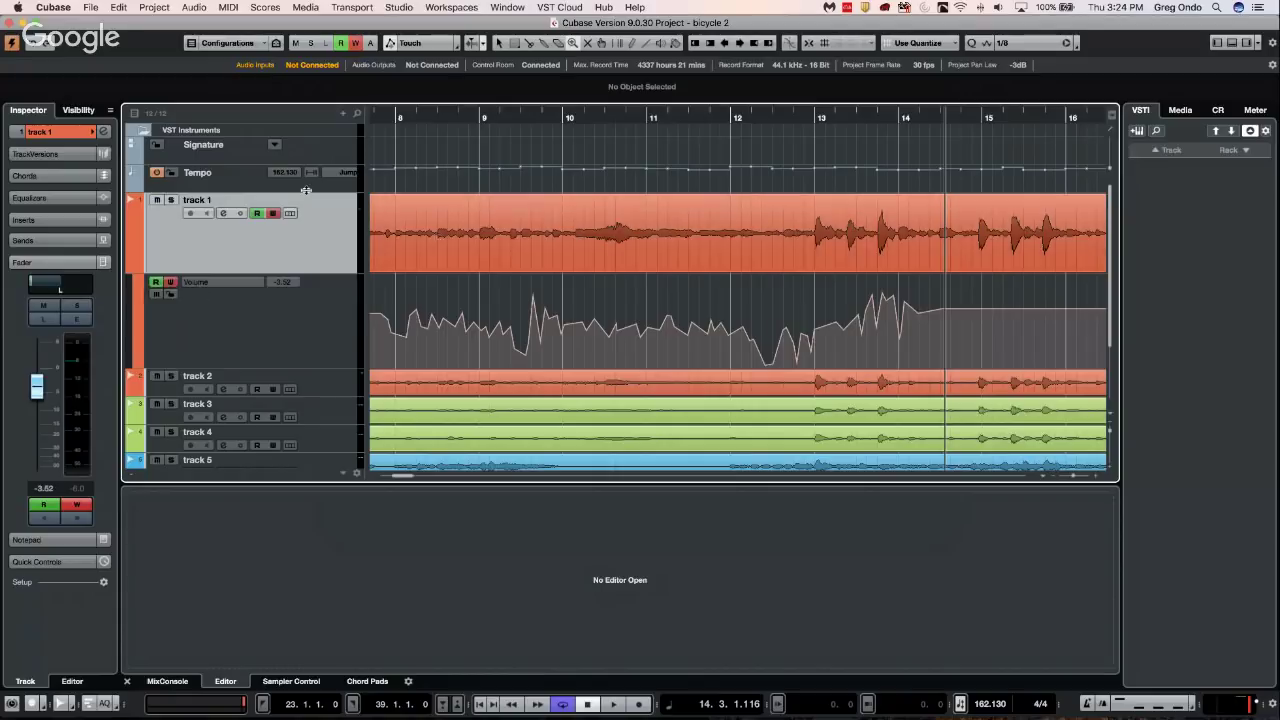
click(90, 7)
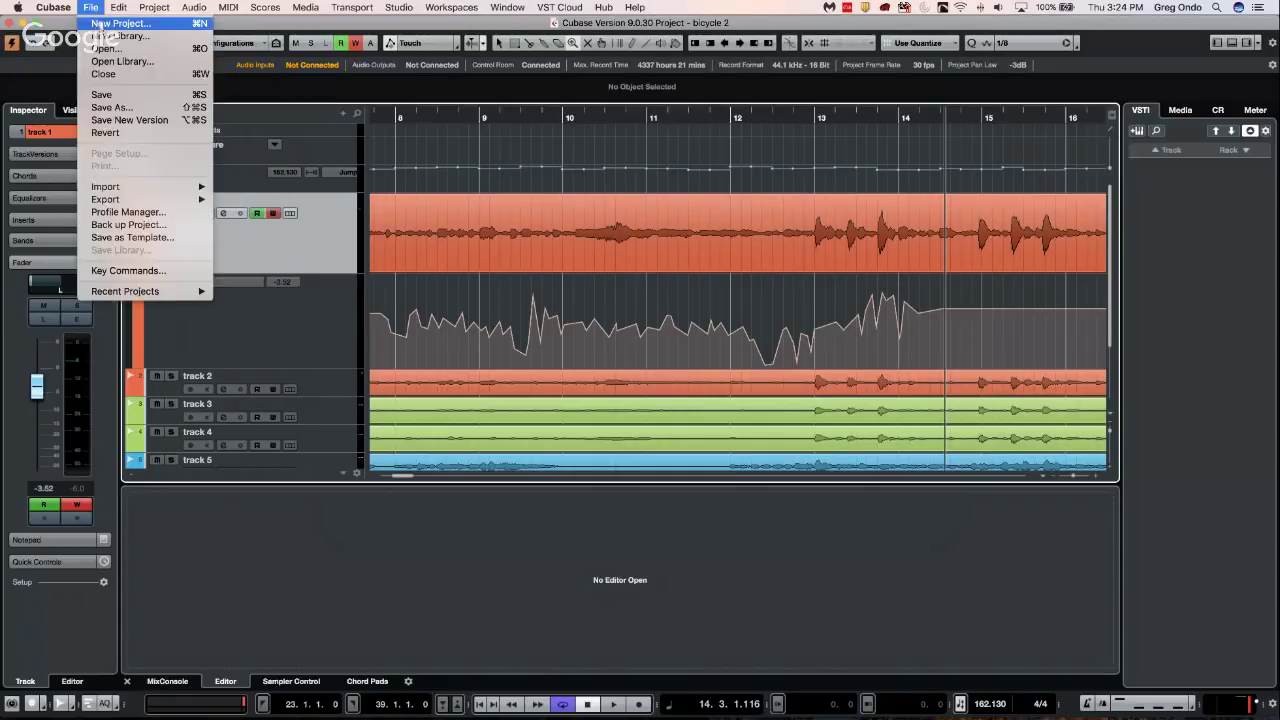
click(100, 22)
click(905, 525)
click(841, 614)
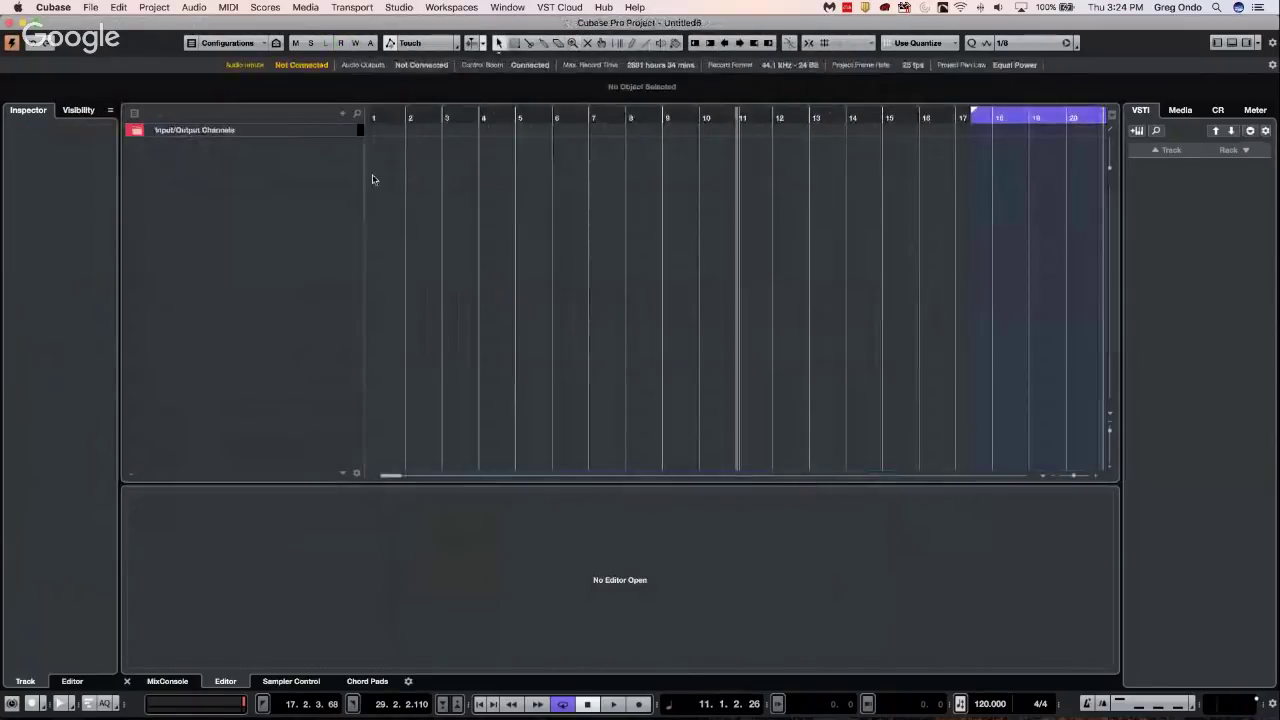
Add one audio track and one instrument track with no VST instrument to the empty project
right_click(246, 163)
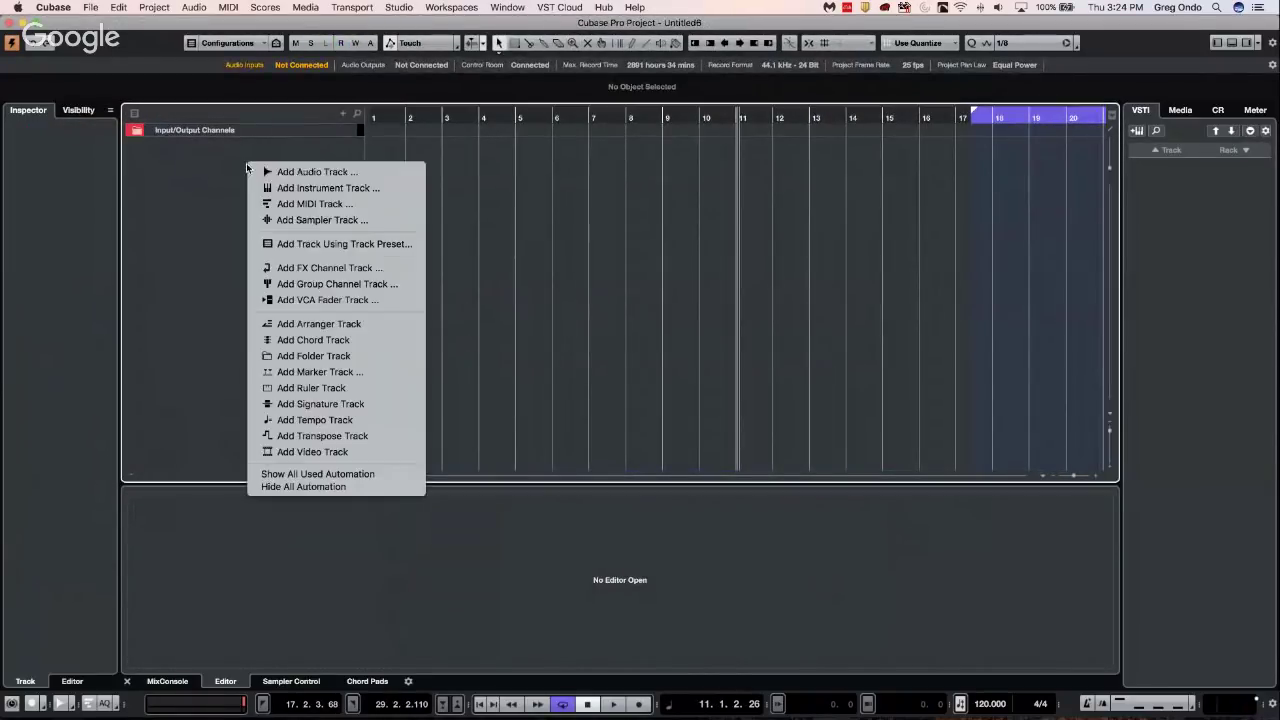
click(350, 173)
click(823, 213)
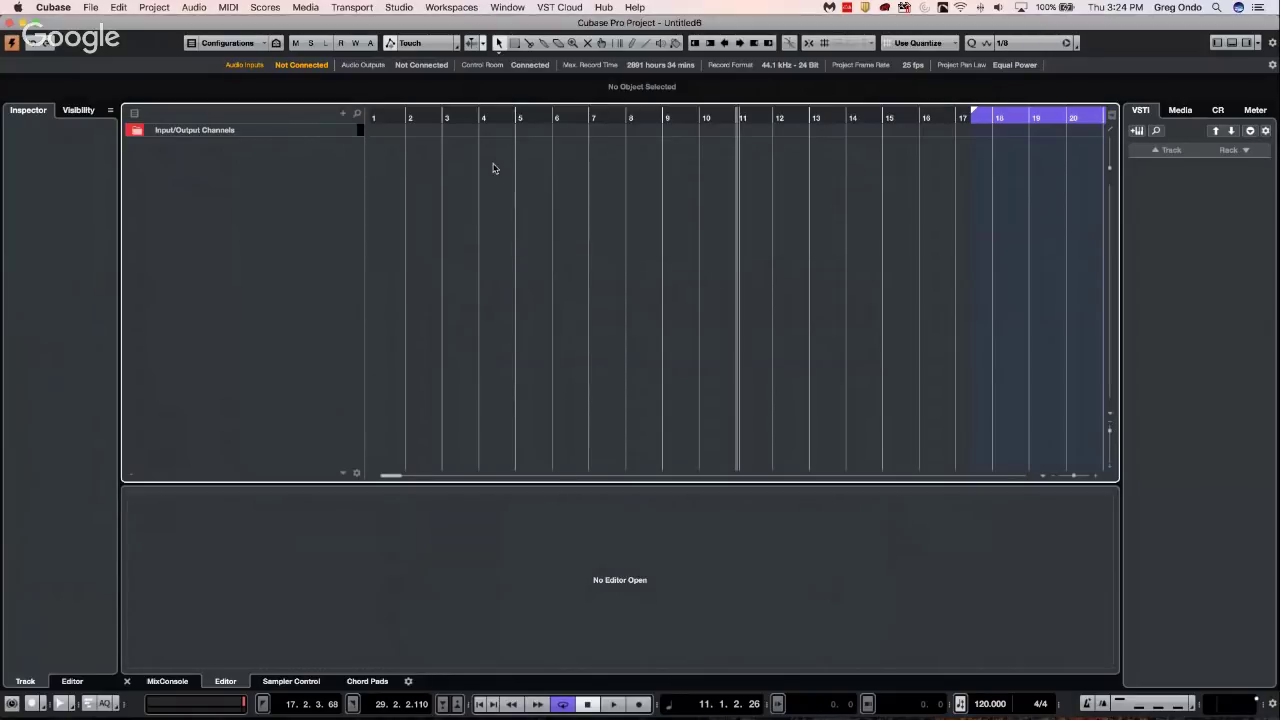
right_click(238, 189)
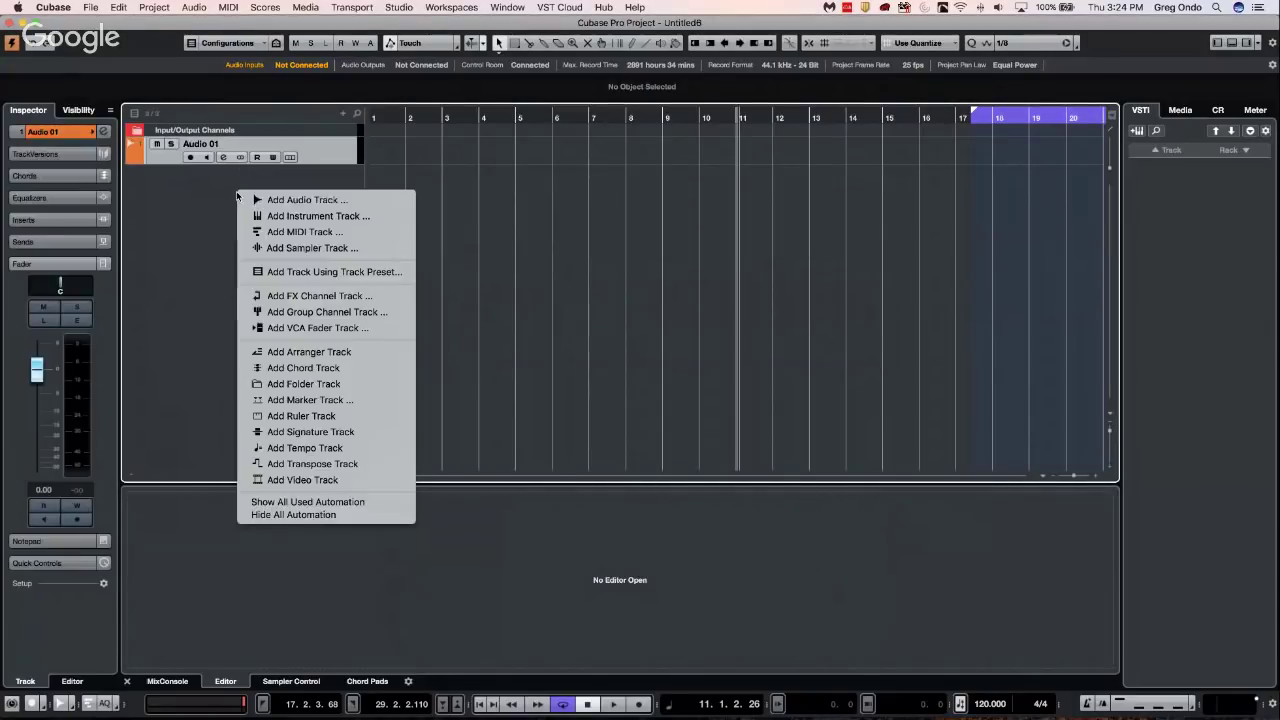
click(341, 217)
click(840, 220)
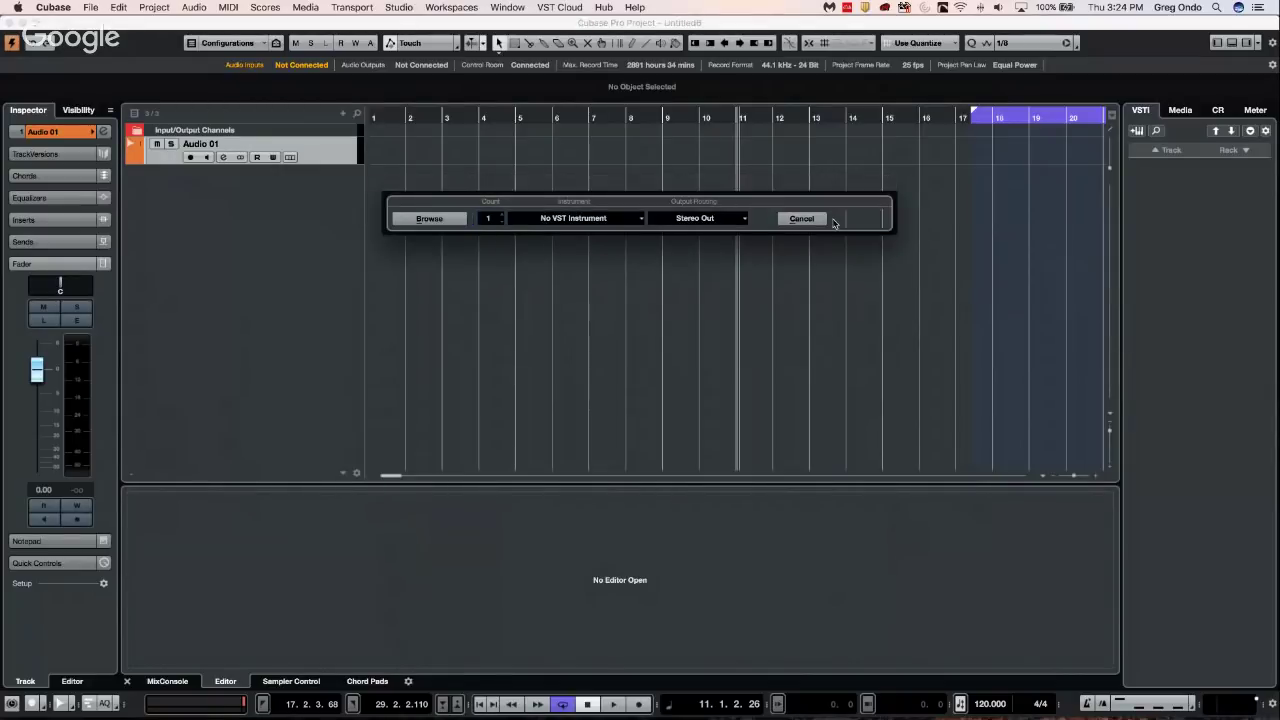
Add one MIDI track and set its output routing to Not Connected
right_click(289, 211)
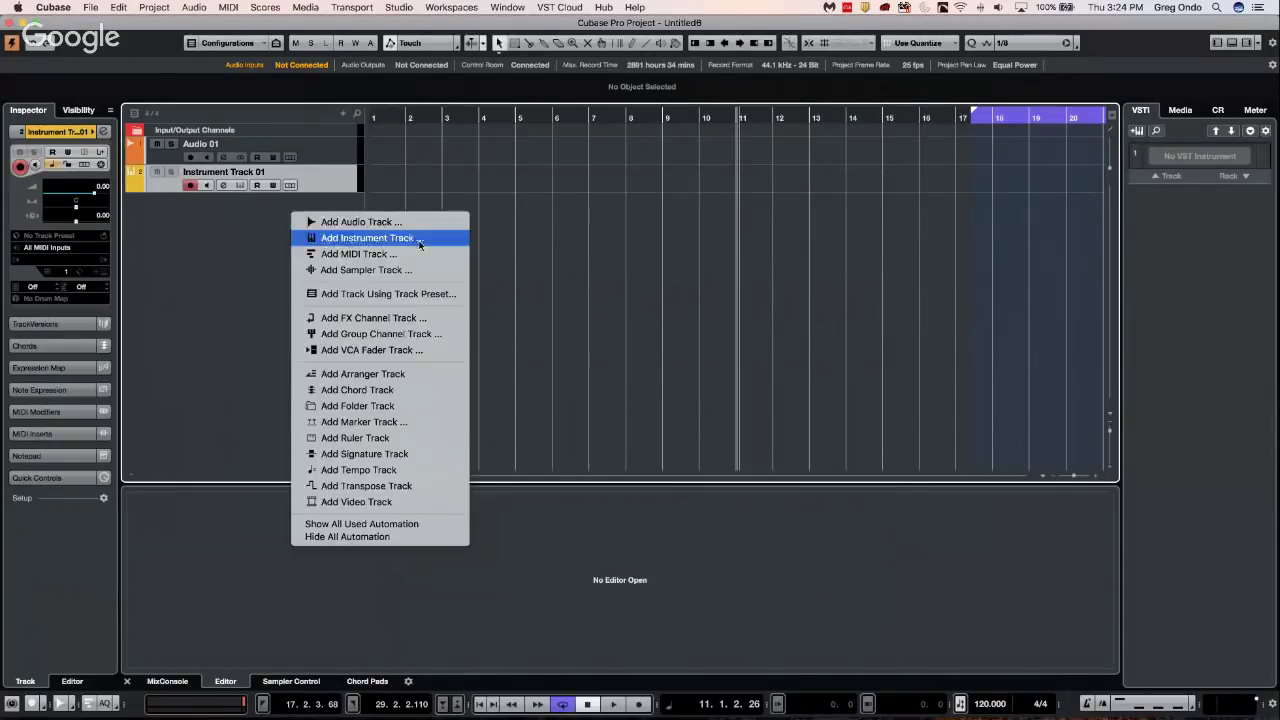
click(358, 254)
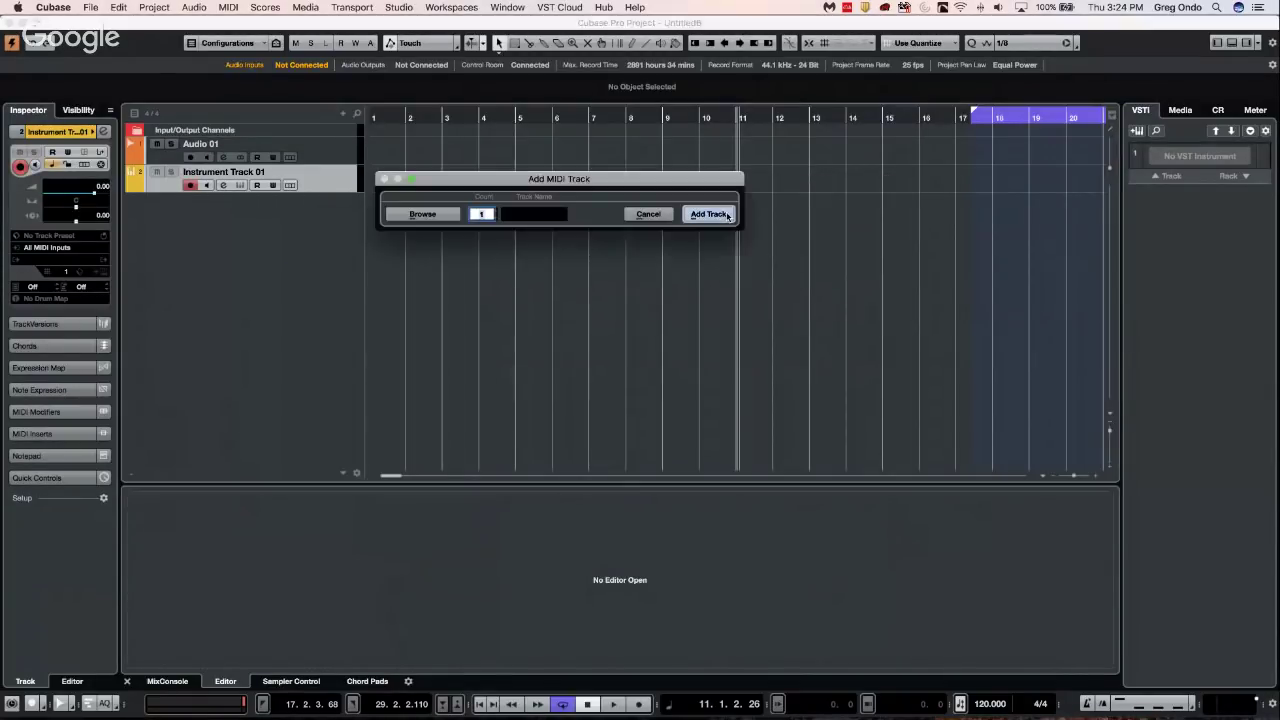
click(708, 214)
click(45, 262)
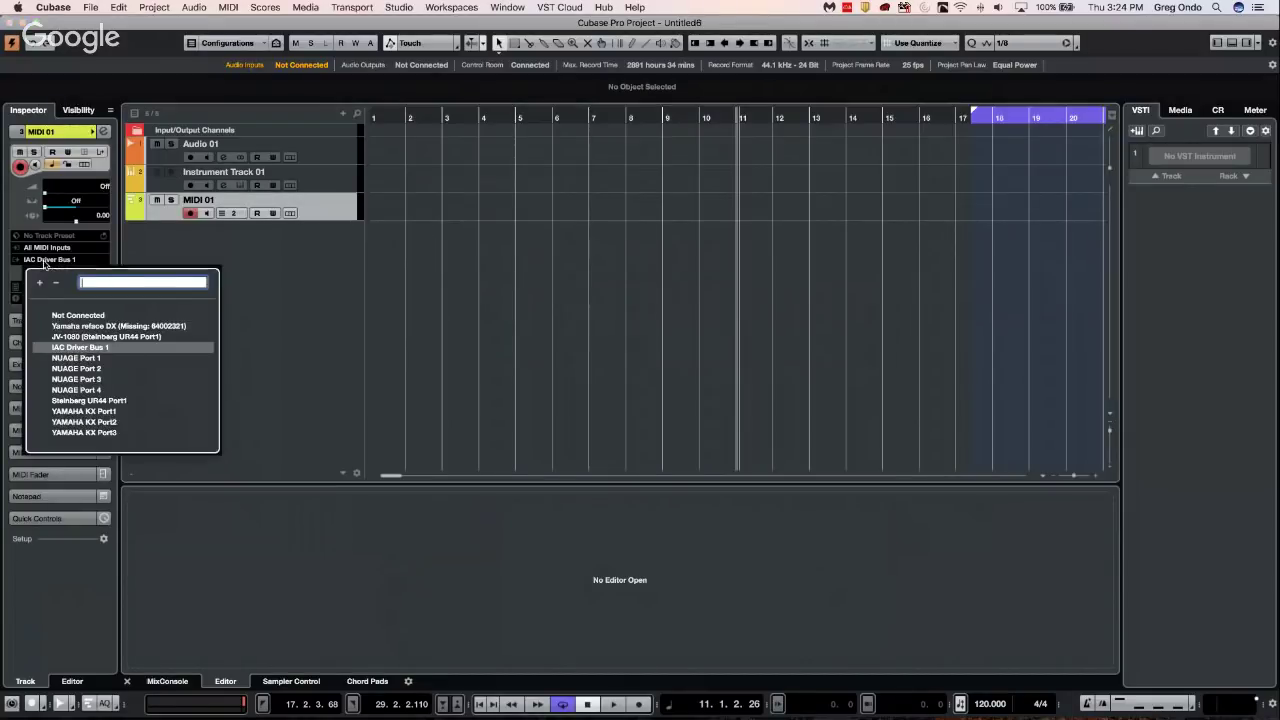
click(68, 315)
Add one sampler track below the MIDI track
right_click(240, 224)
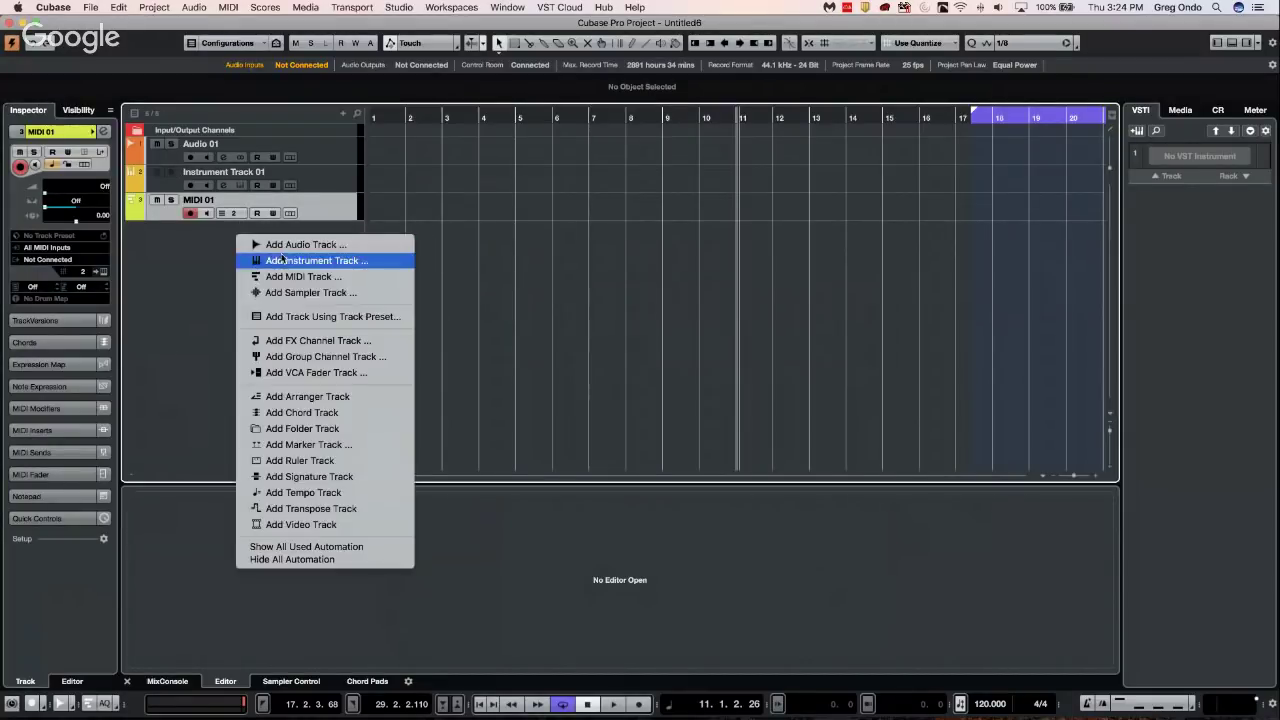
click(308, 289)
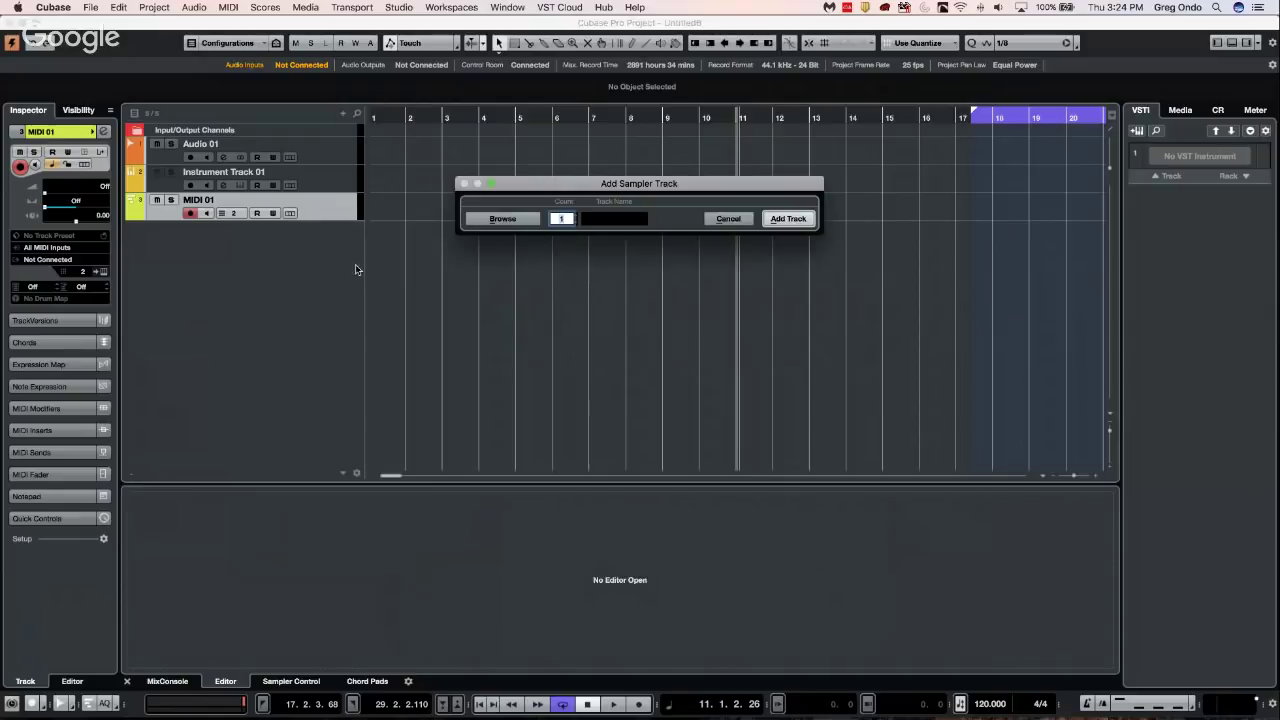
click(778, 218)
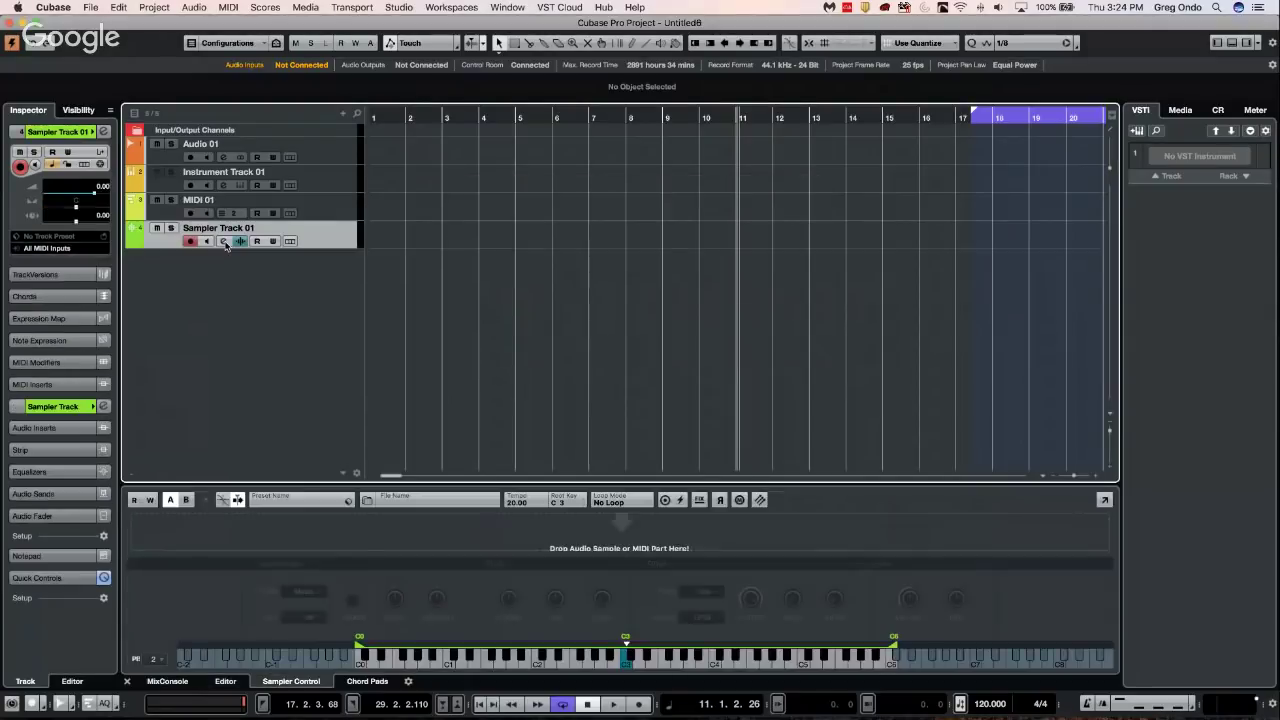
Add a stereo FX channel track with the ModMachine effect, routed to Stereo Out, and close the effect's window
right_click(241, 286)
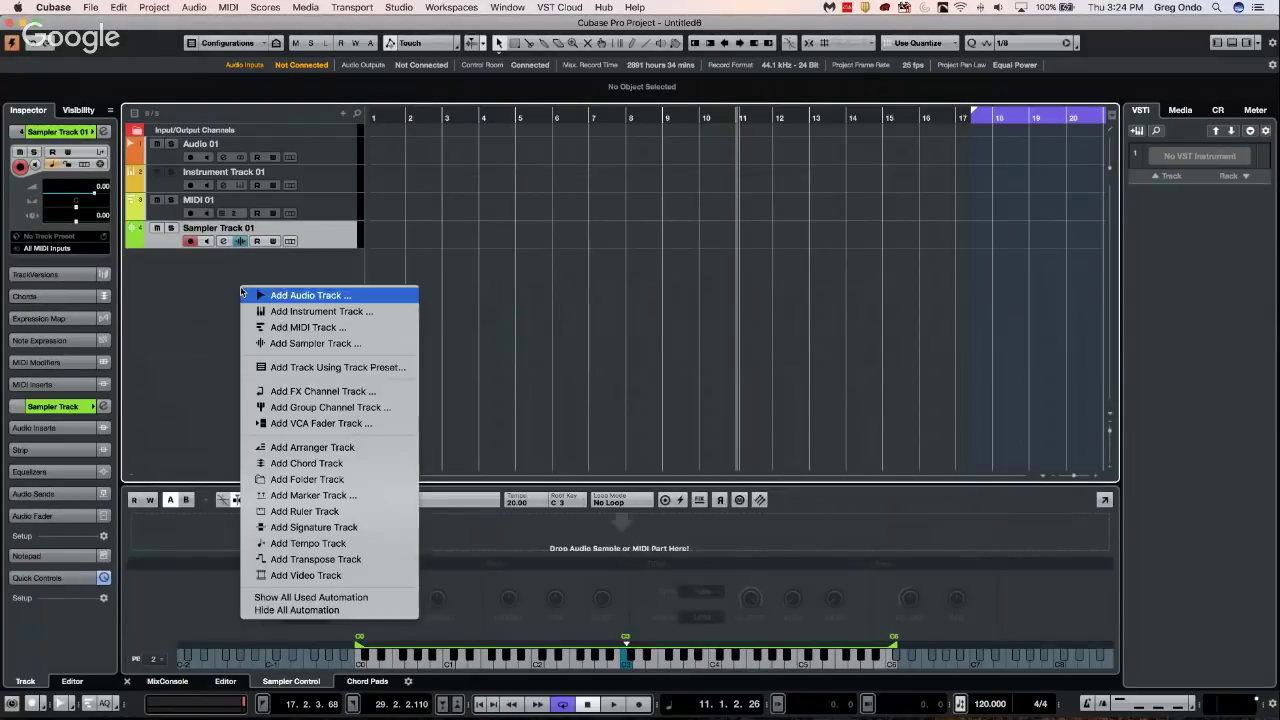
click(367, 392)
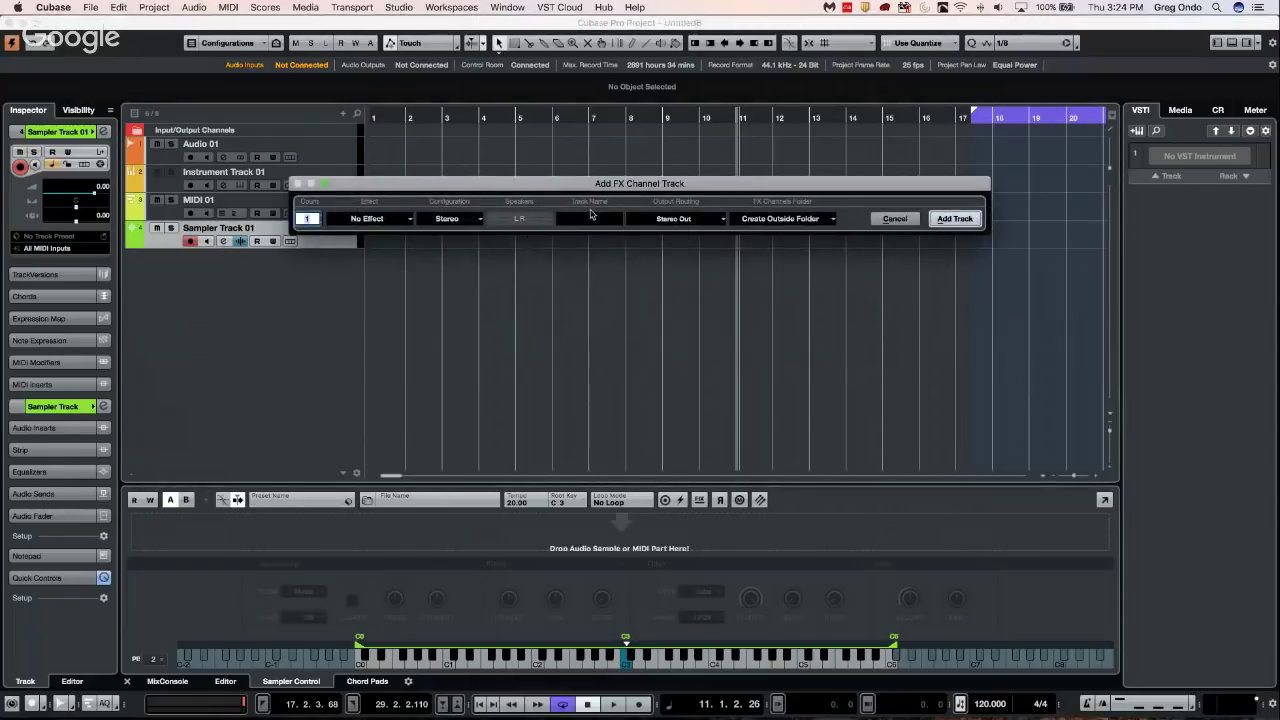
click(375, 218)
click(347, 269)
click(372, 279)
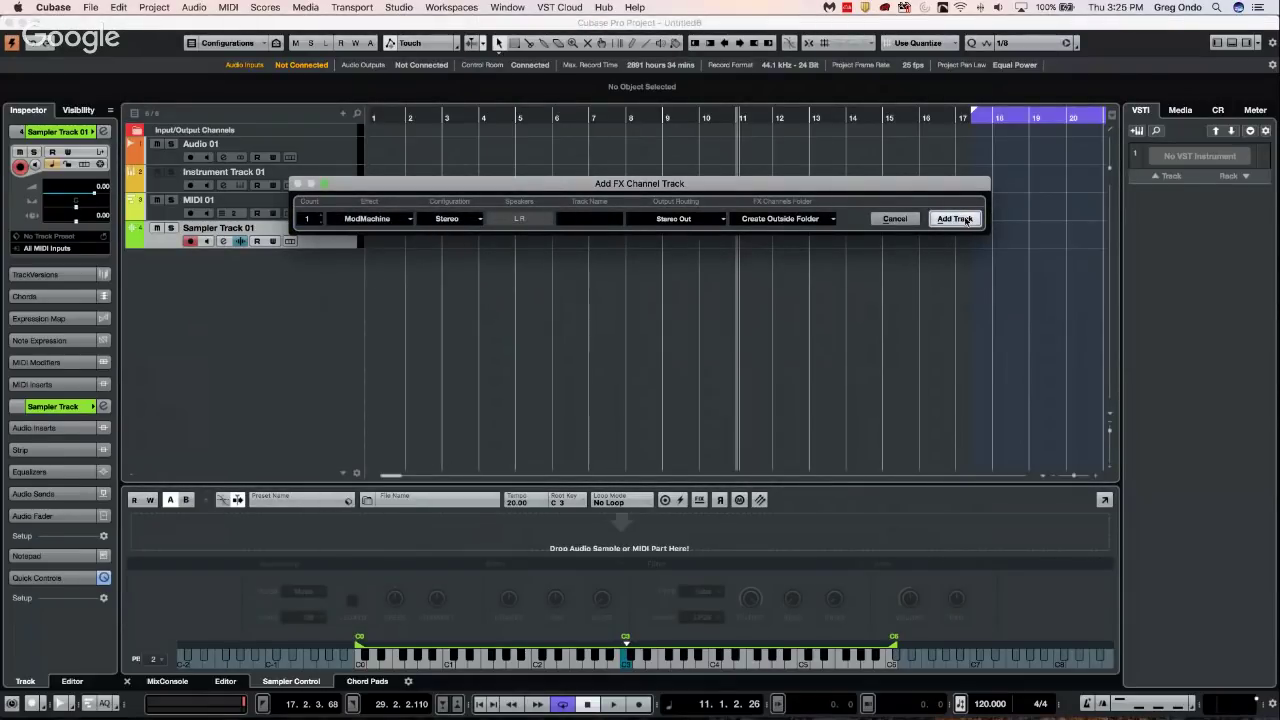
click(955, 218)
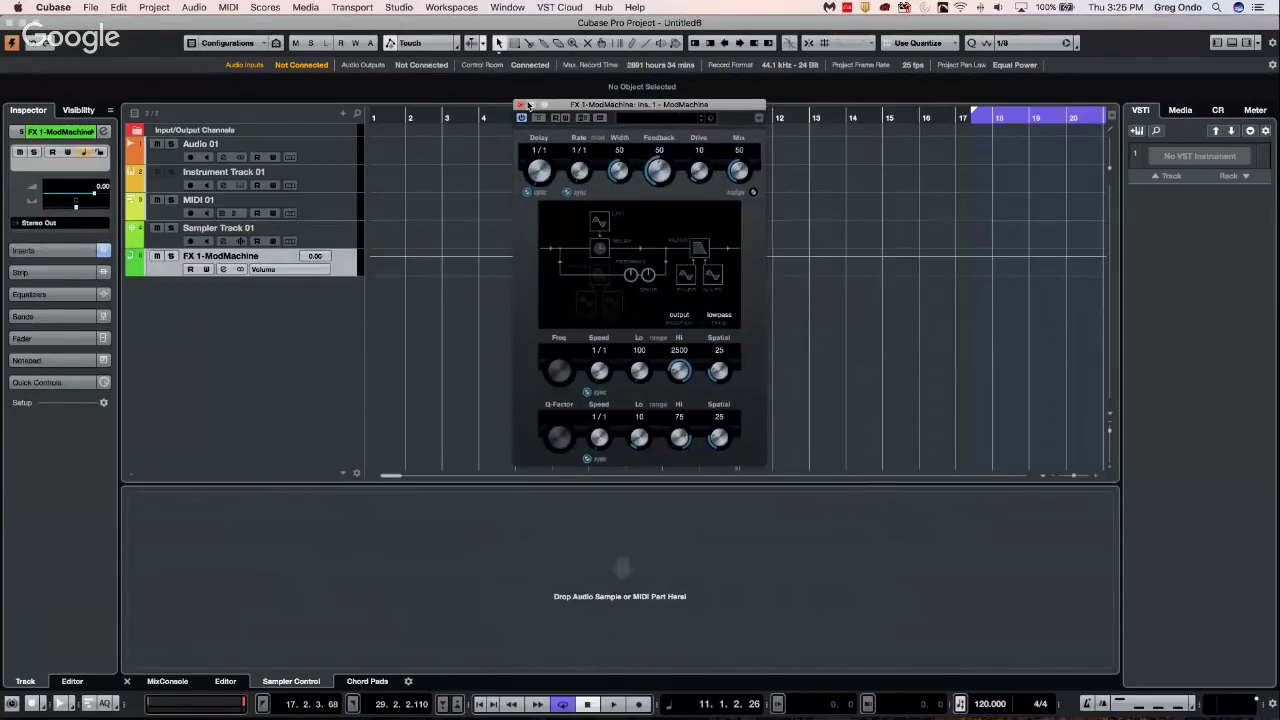
click(521, 104)
Add a stereo group channel track routed to Stereo Out and a VCA fader track
right_click(230, 312)
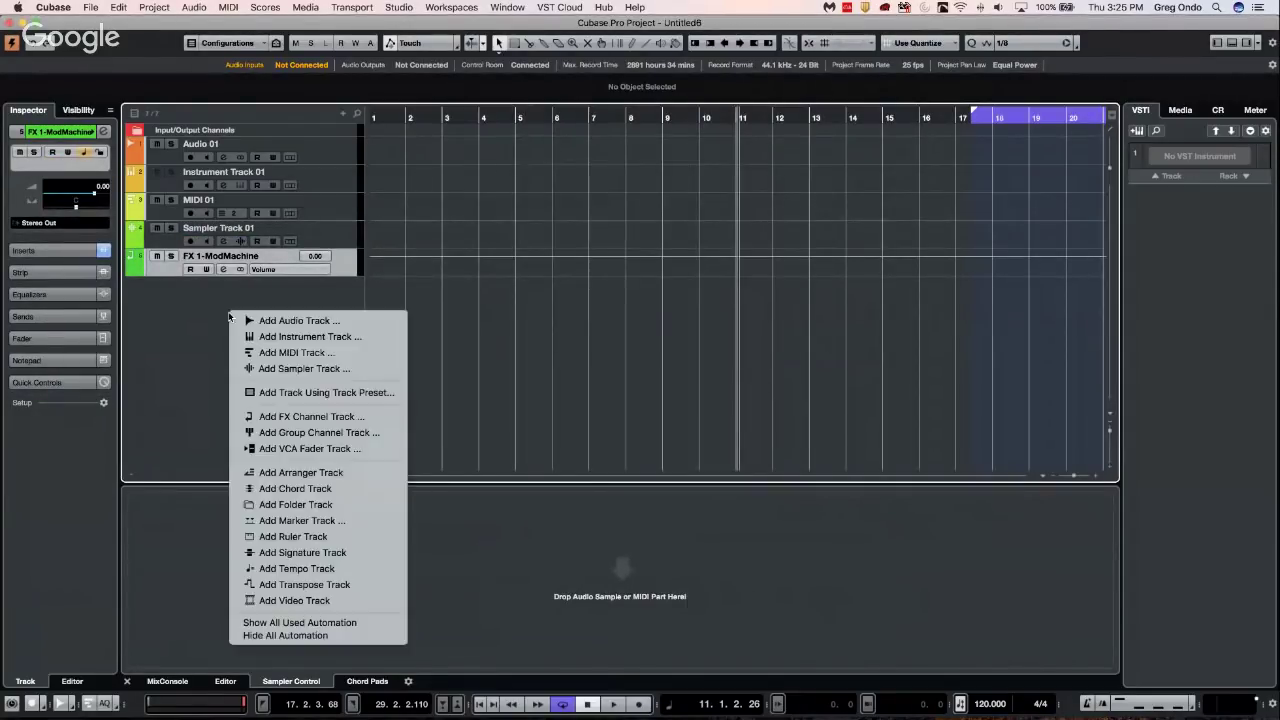
click(358, 433)
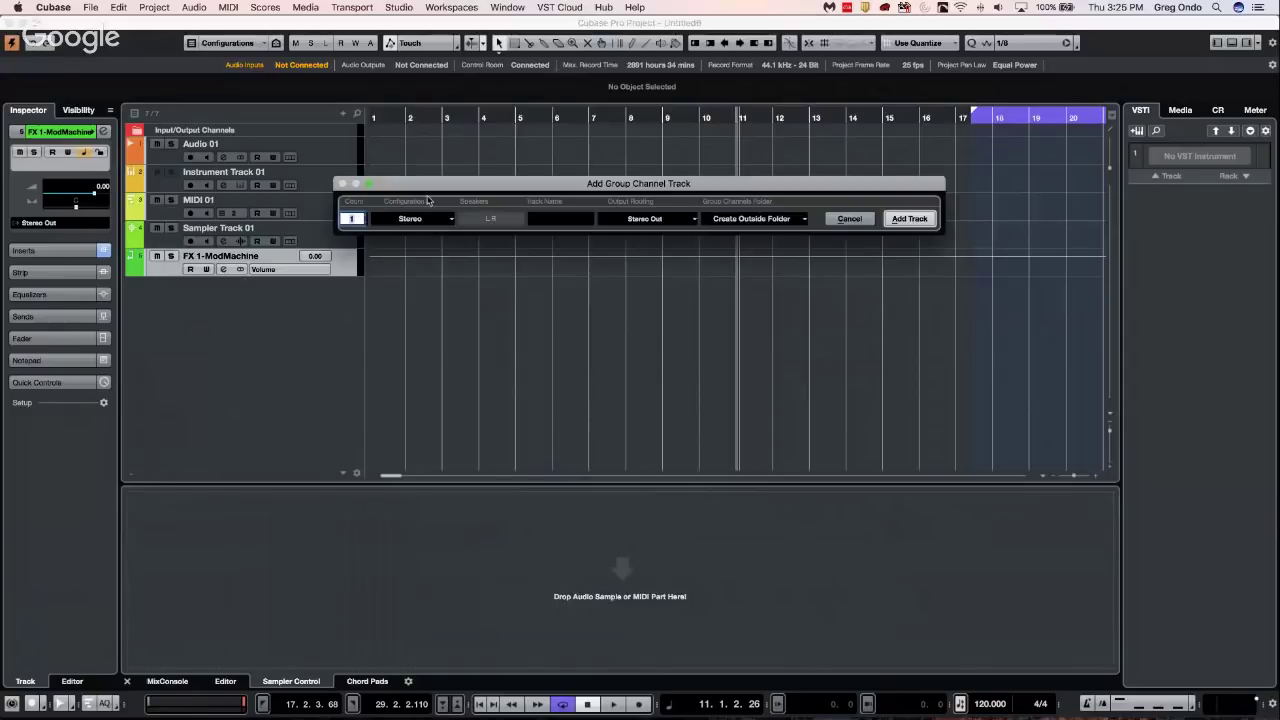
click(909, 219)
right_click(228, 311)
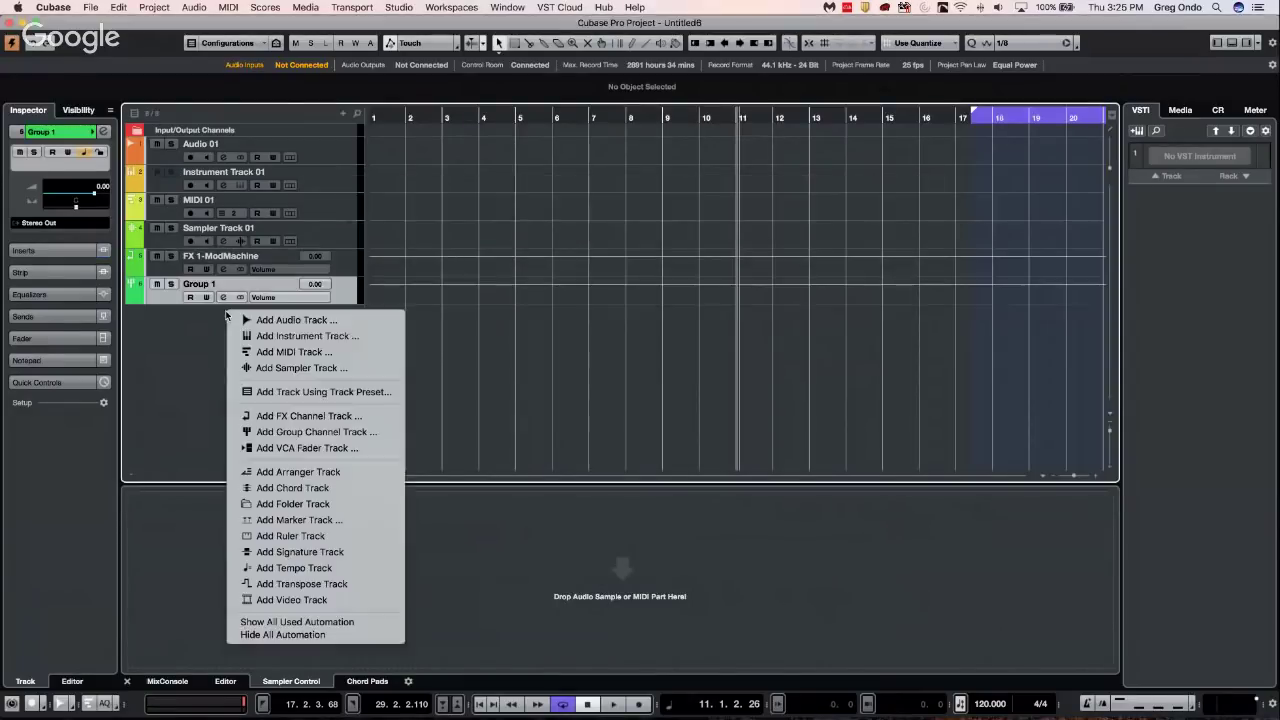
click(331, 452)
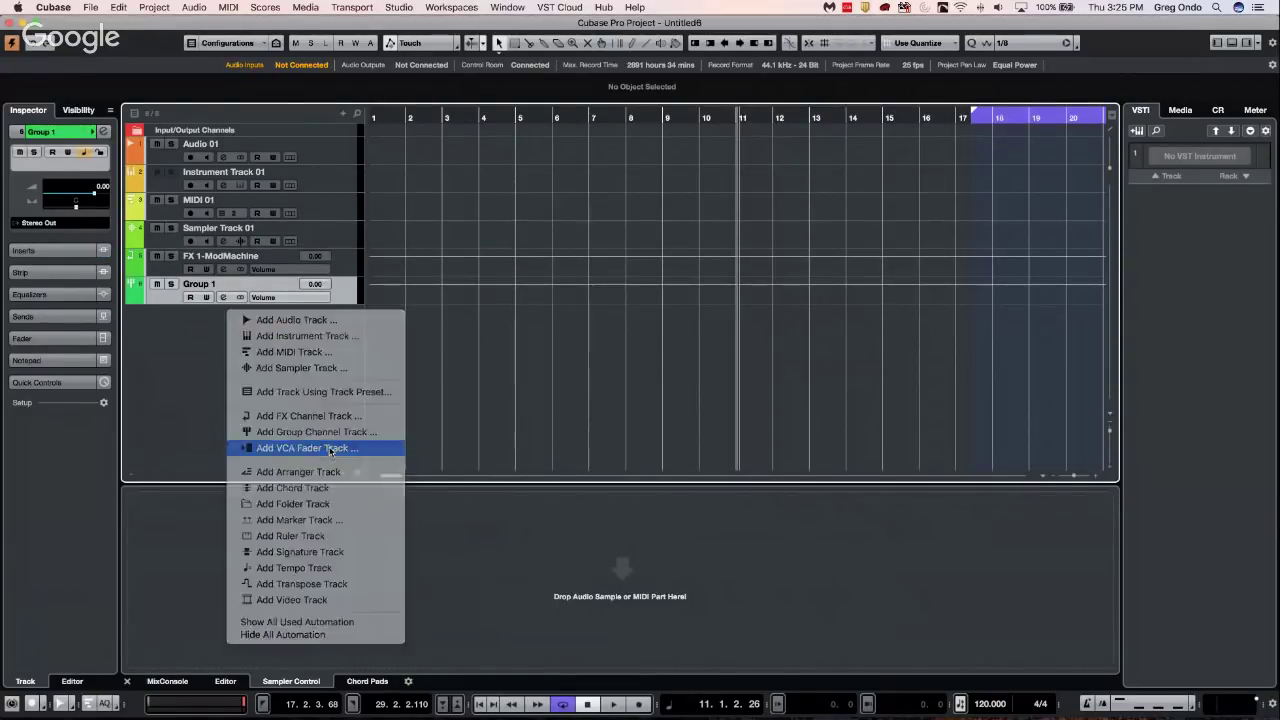
click(840, 220)
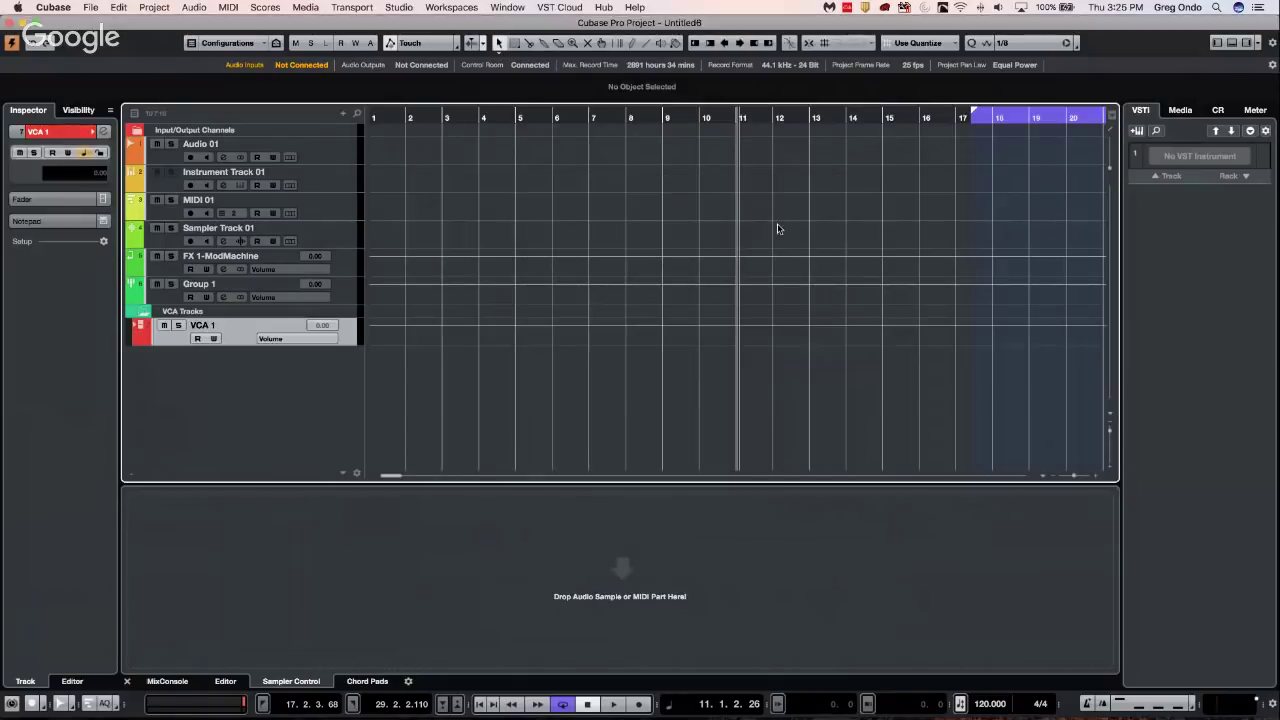
Add an arranger track and a chord track below the VCA fader track
right_click(191, 379)
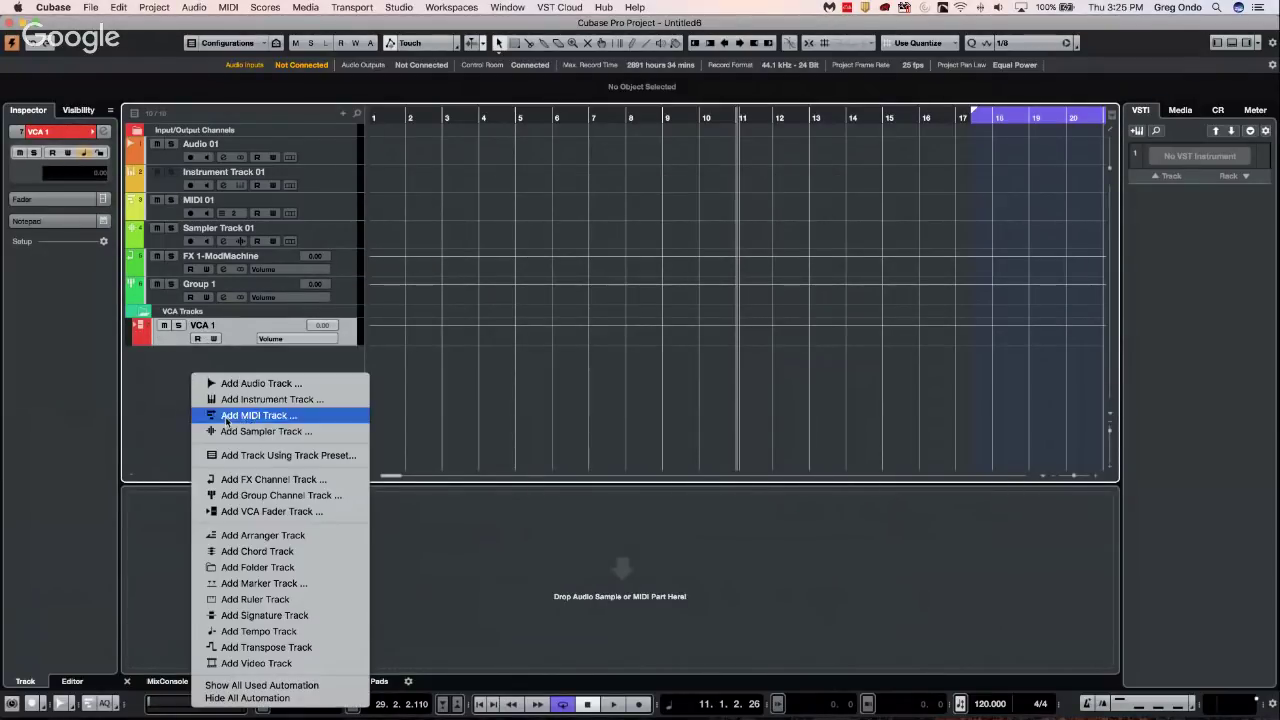
click(255, 537)
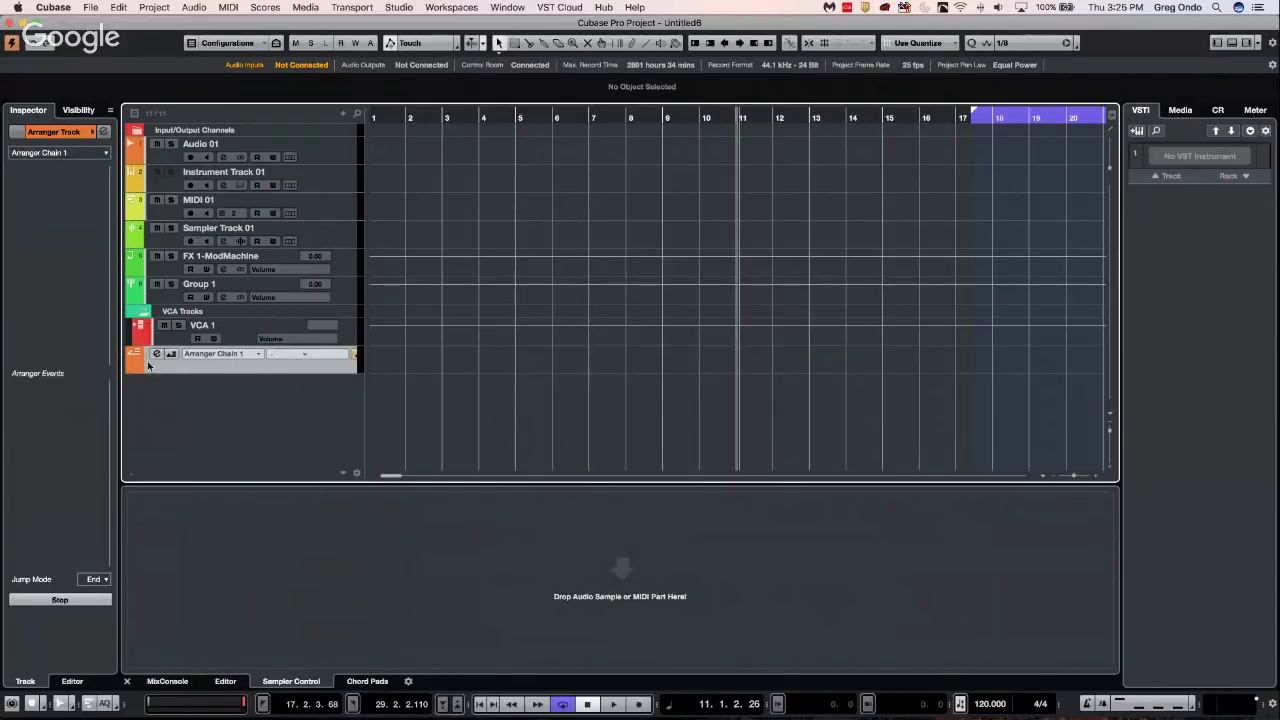
right_click(211, 389)
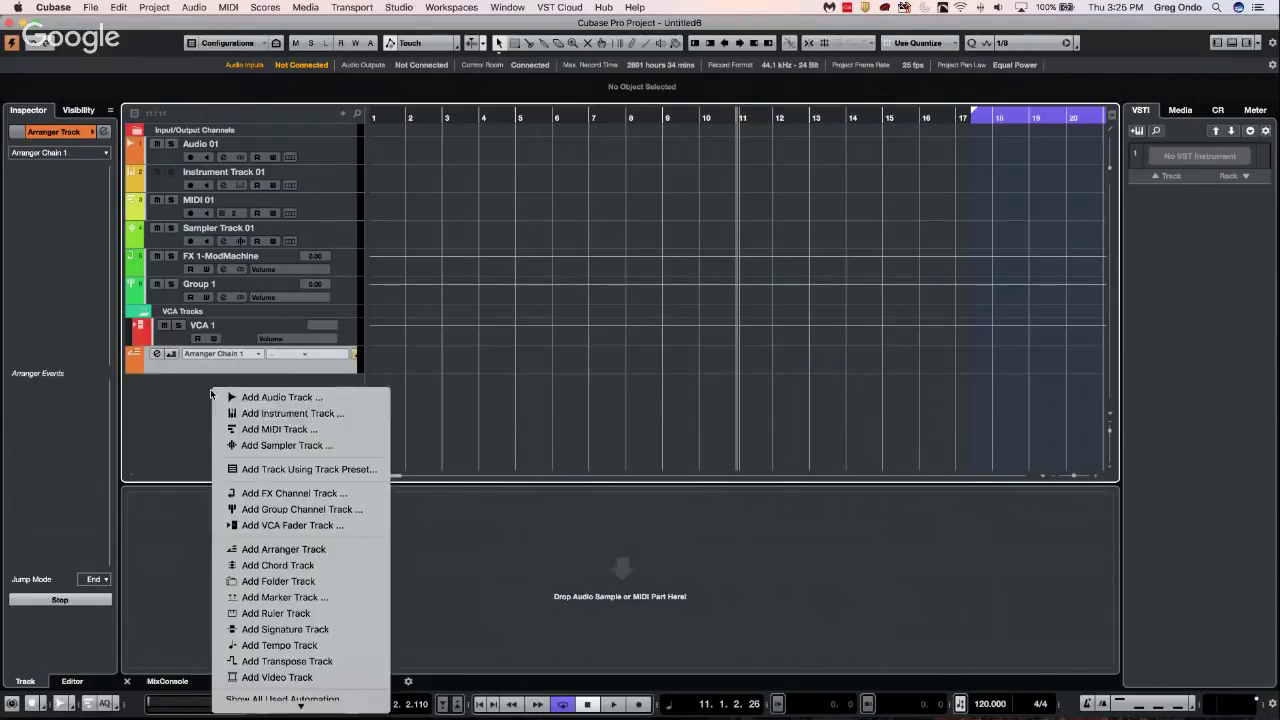
click(322, 566)
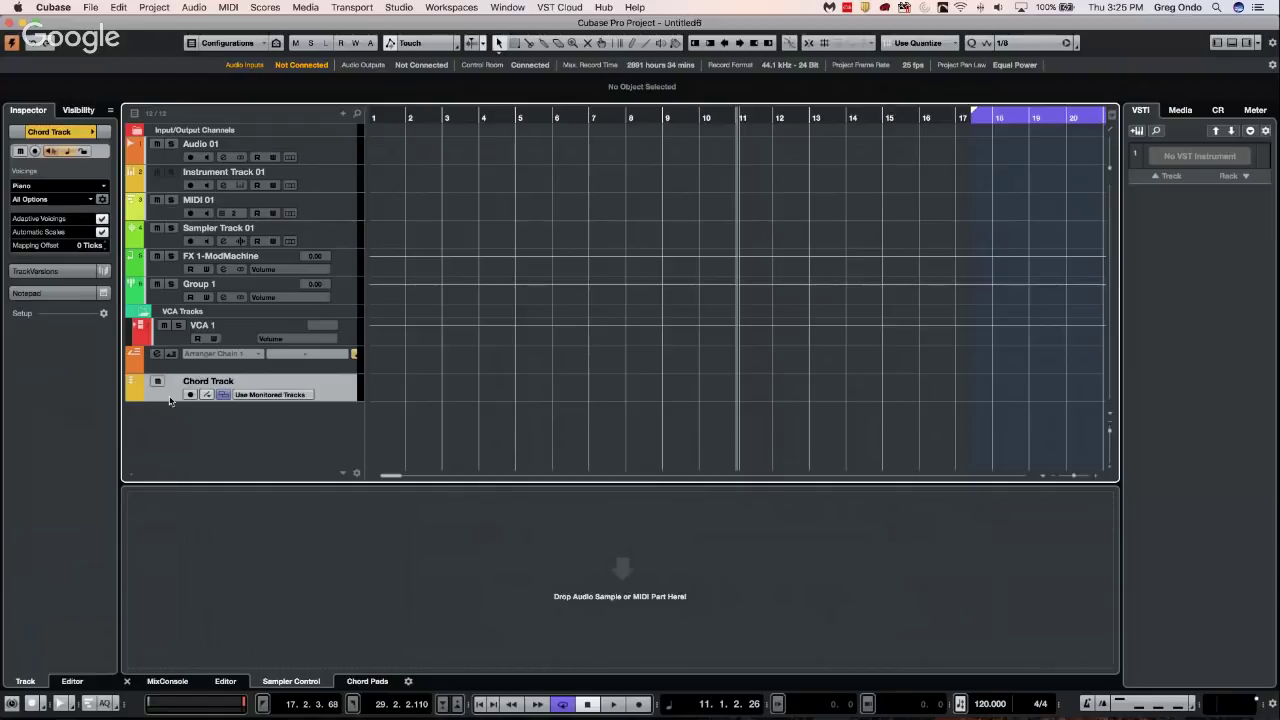
Add a folder track and a marker track named "jygt" below the chord track
right_click(229, 414)
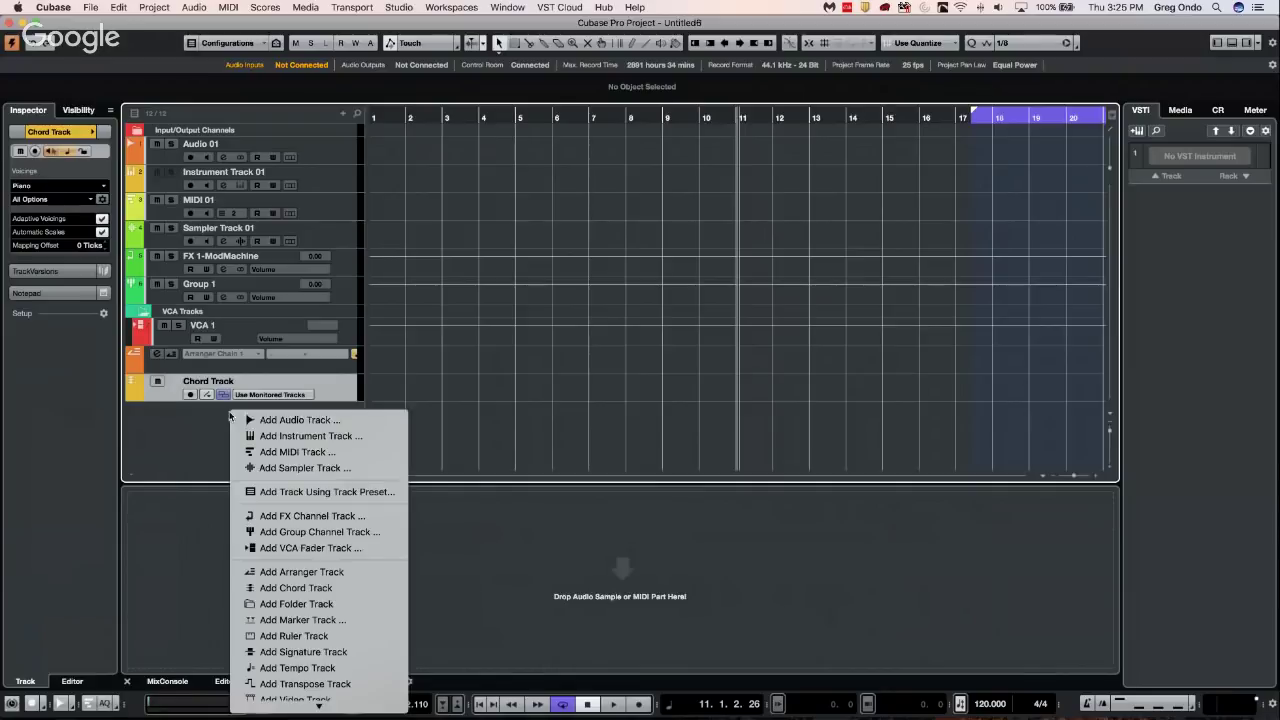
click(339, 604)
right_click(287, 440)
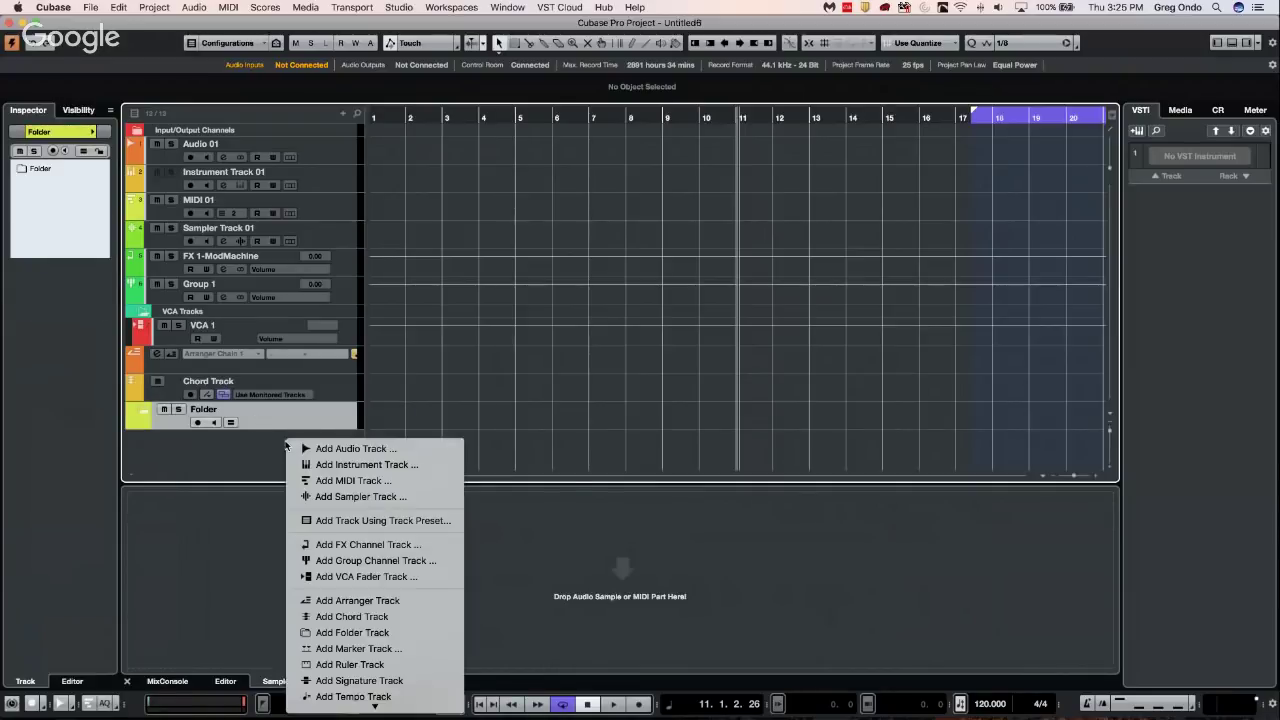
click(378, 648)
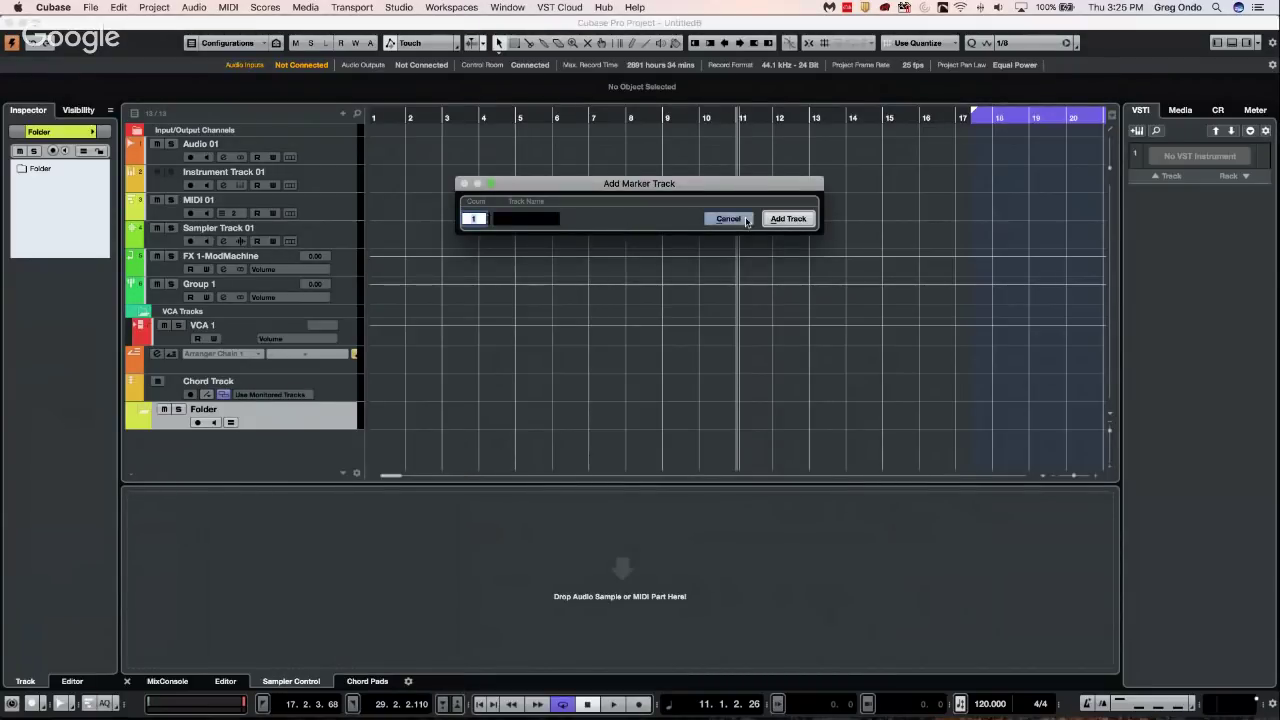
click(546, 219)
text(ly)
text(gt)
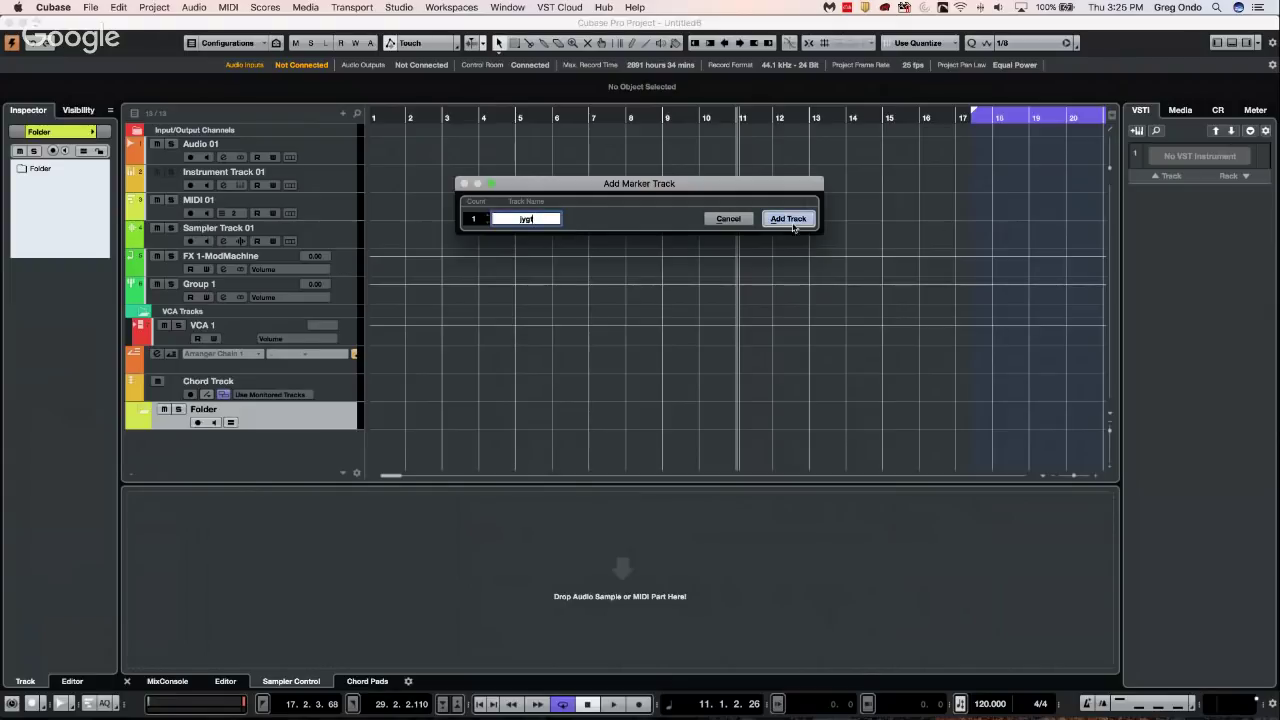
click(790, 219)
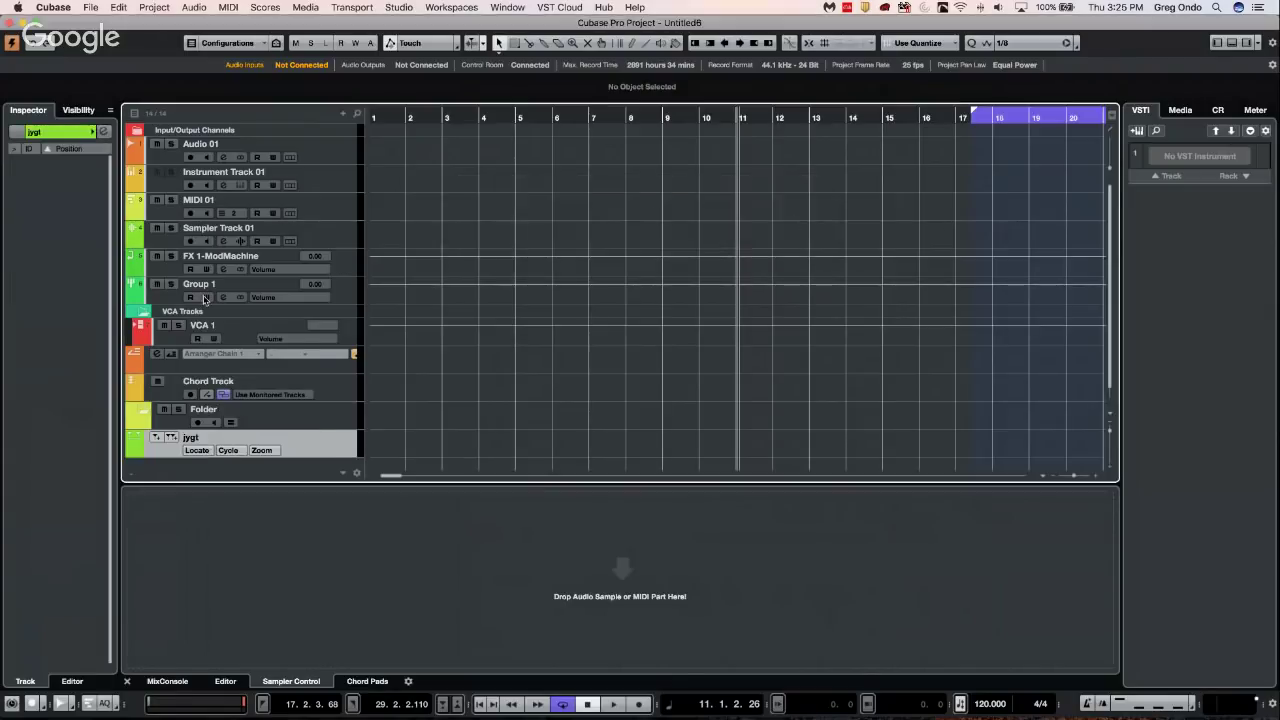
Add a ruler track and a signature track below the marker track
right_click(271, 438)
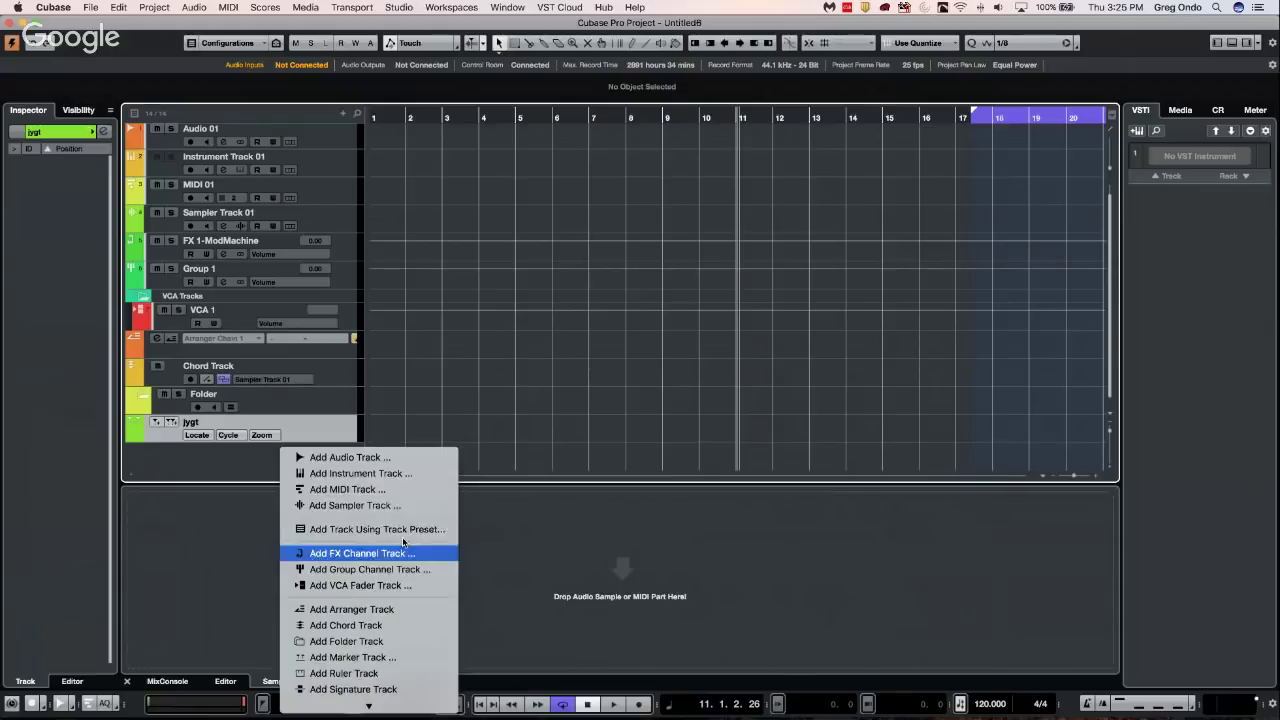
click(385, 673)
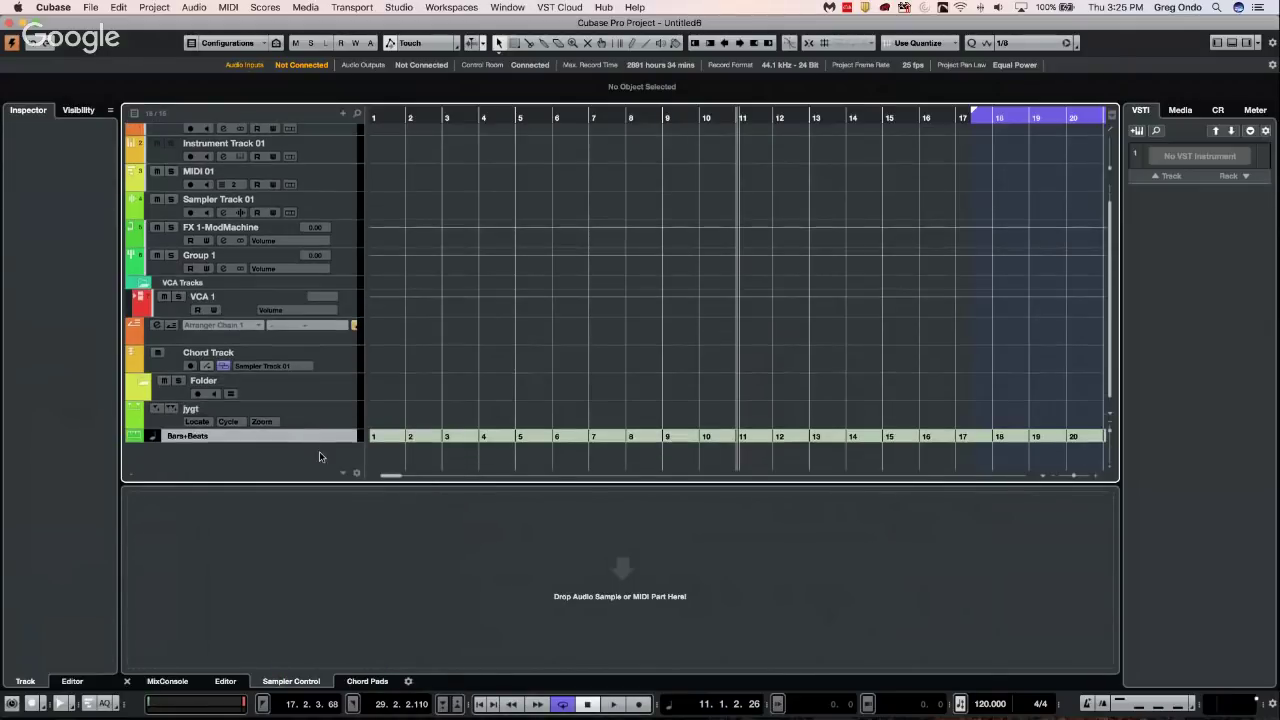
right_click(318, 447)
click(418, 654)
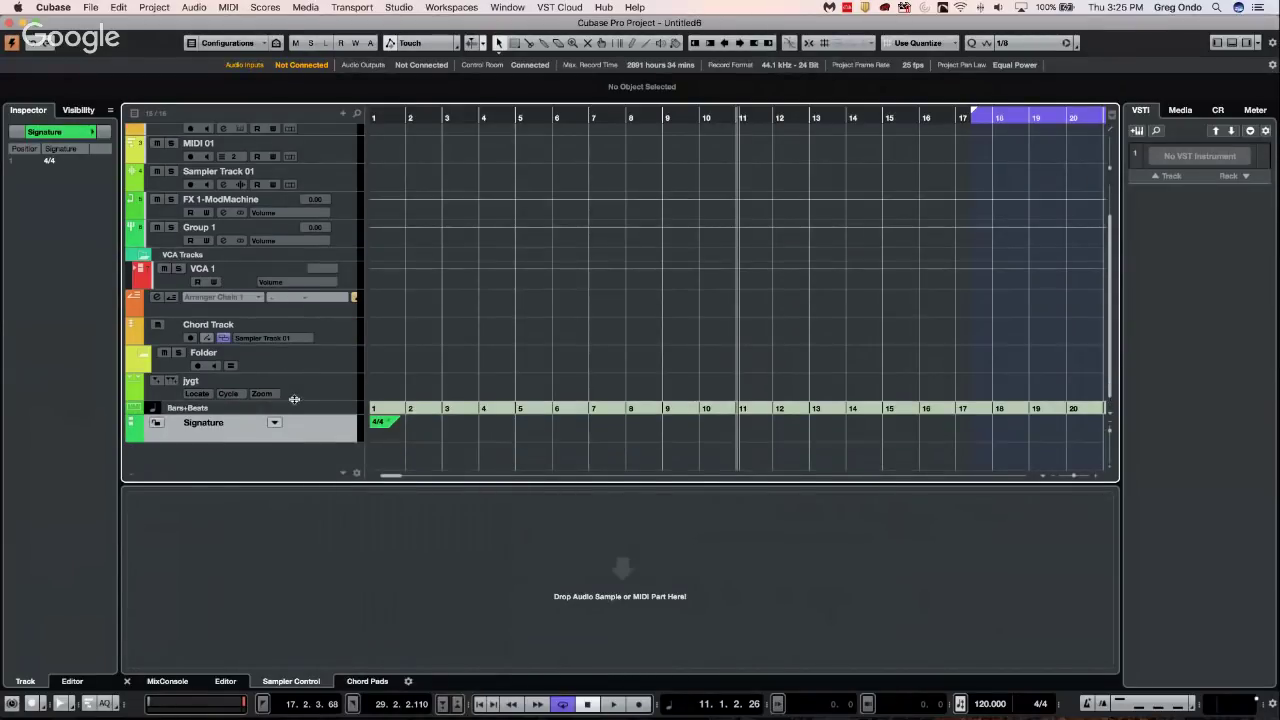
Add a tempo track below the signature track
right_click(318, 453)
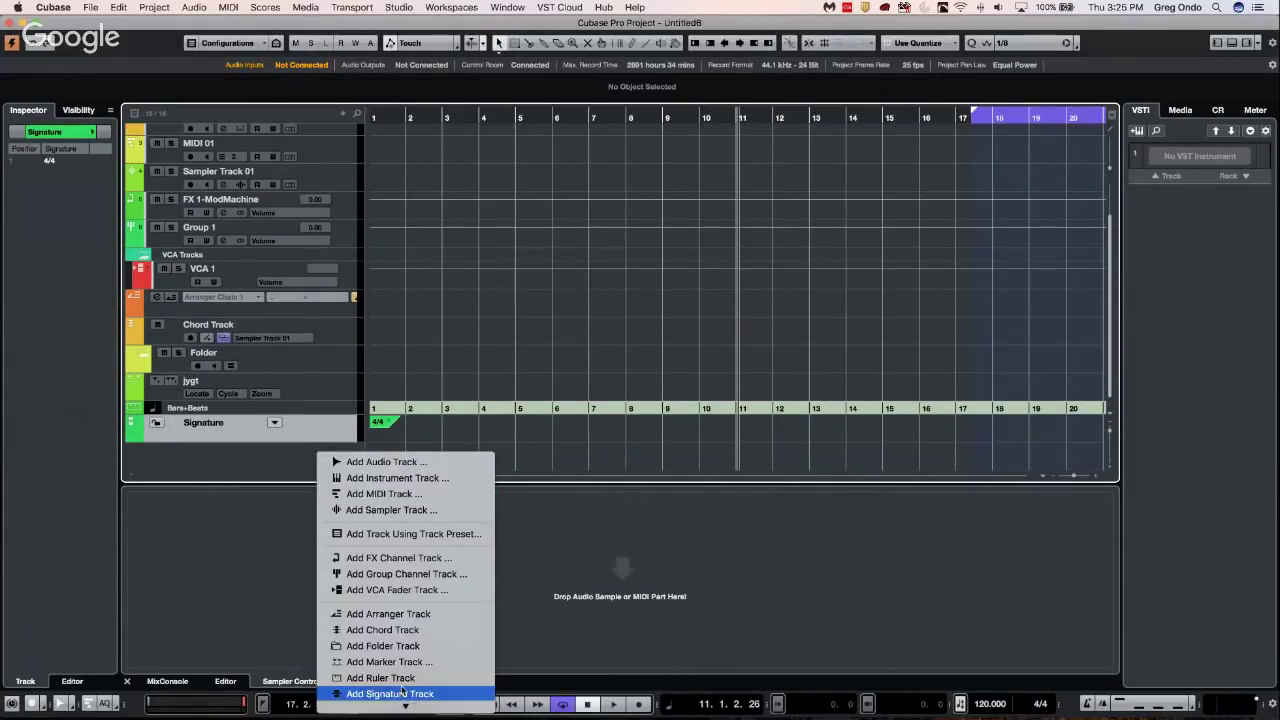
scroll(401, 670, down, 3)
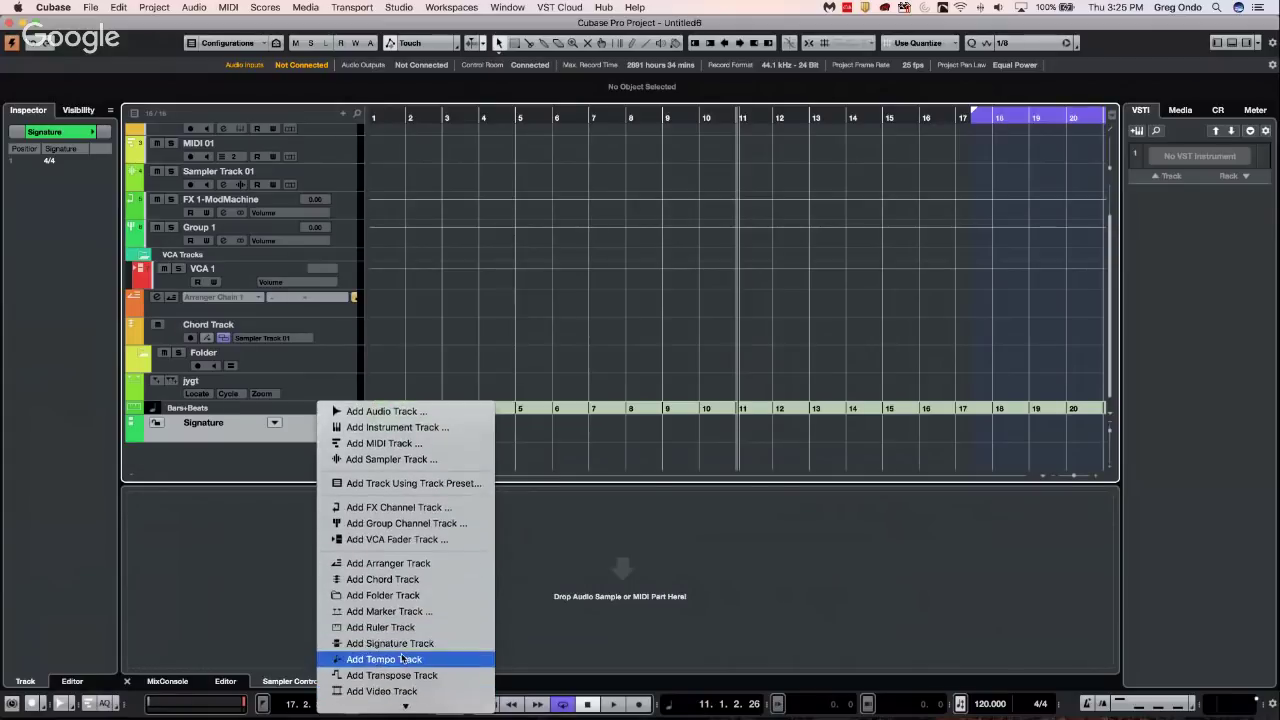
click(398, 659)
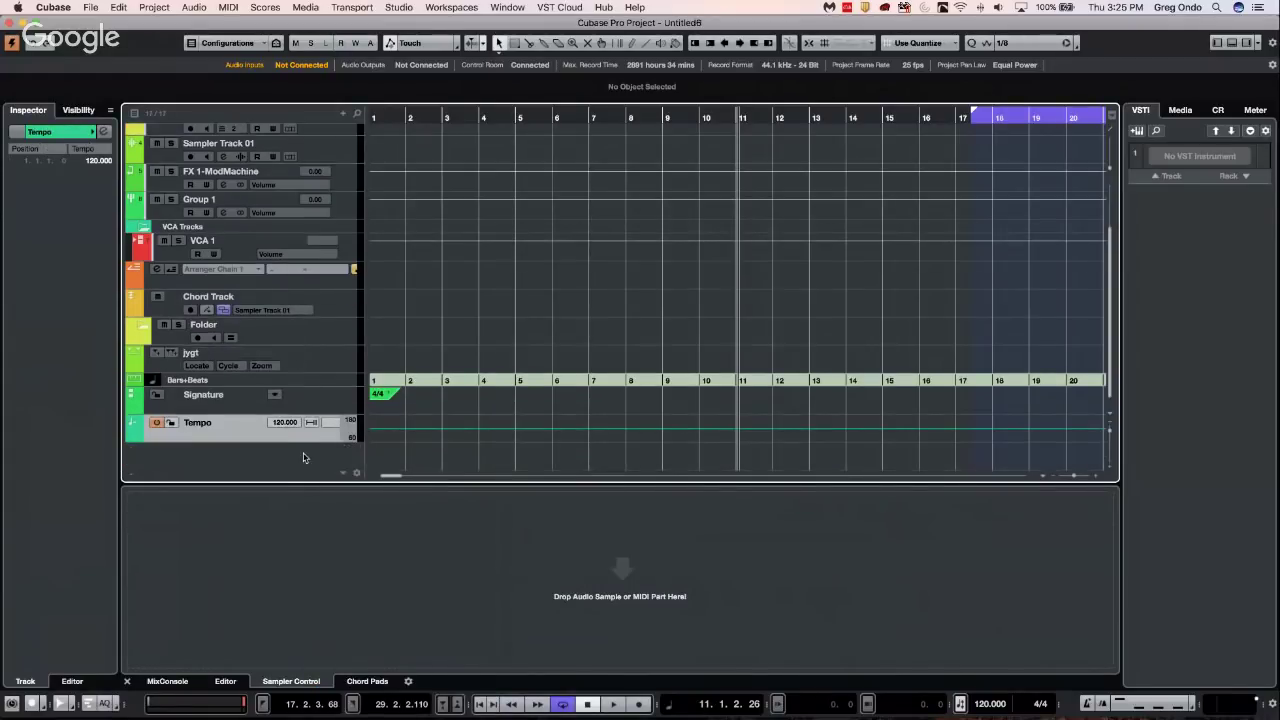
Add a transpose track and a video track below the tempo track
right_click(304, 457)
scroll(392, 640, down, 3)
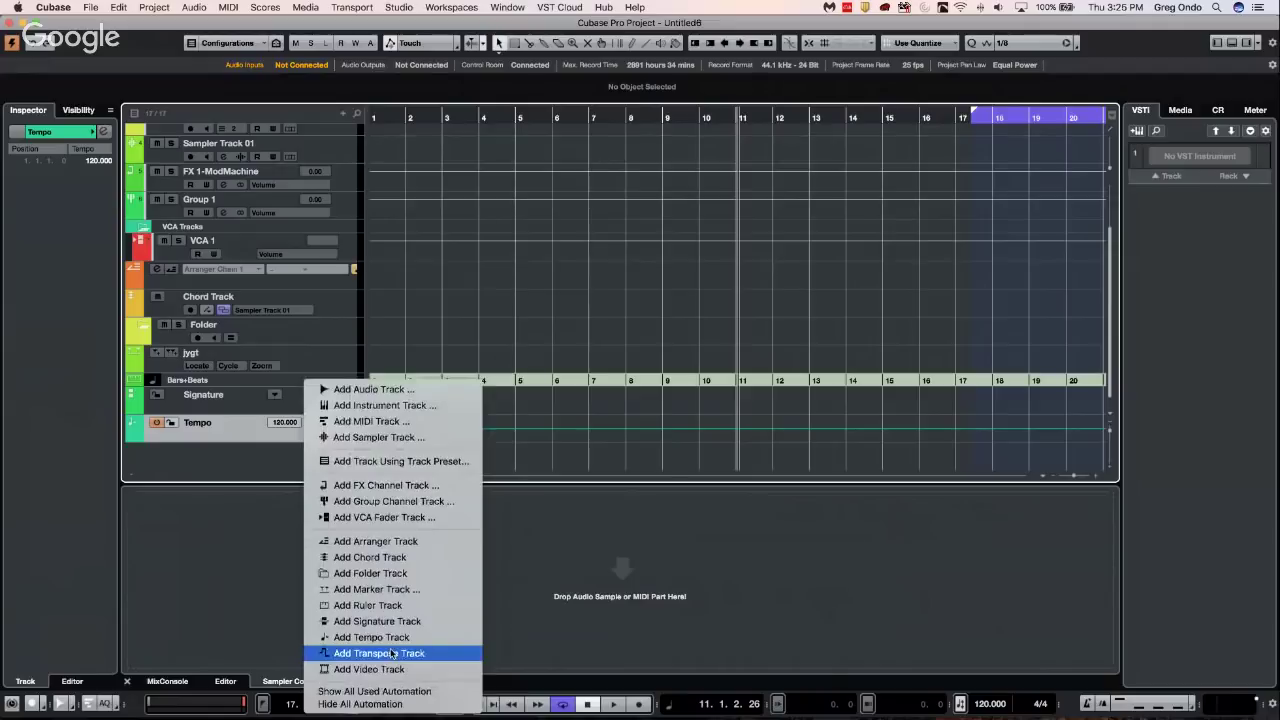
click(392, 653)
scroll(295, 451, down, 1)
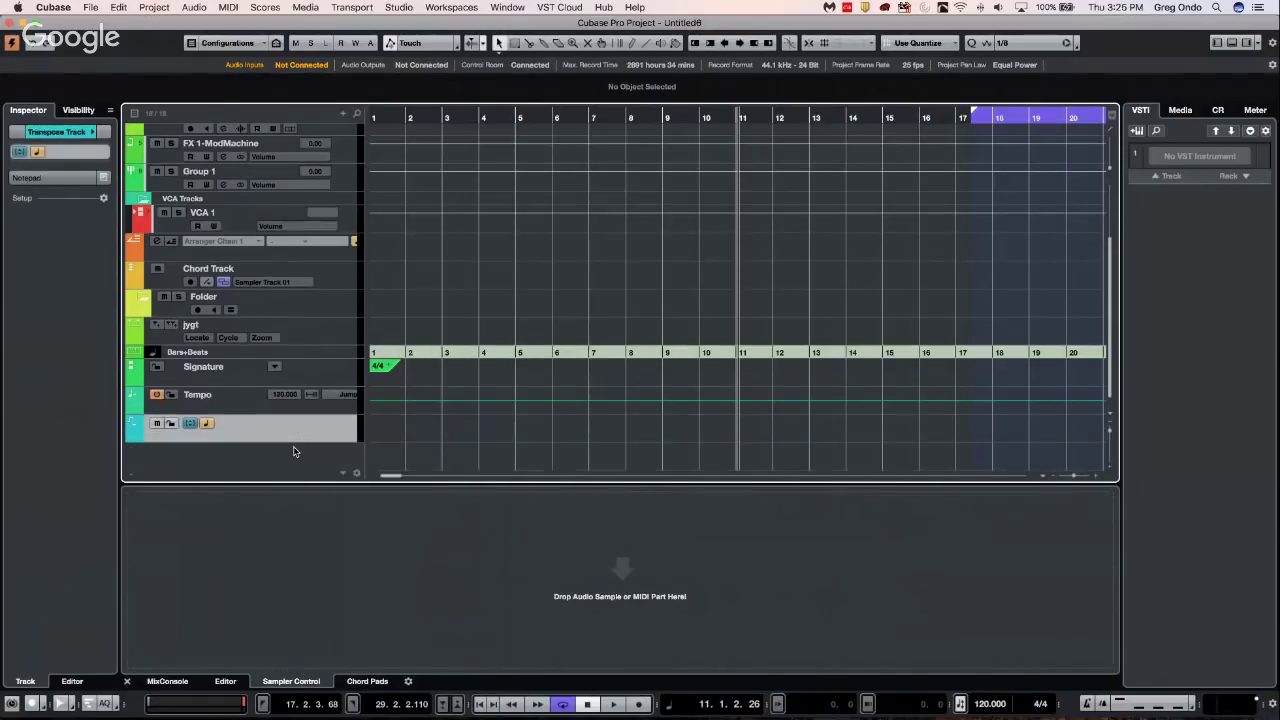
right_click(290, 454)
scroll(364, 700, down, 3)
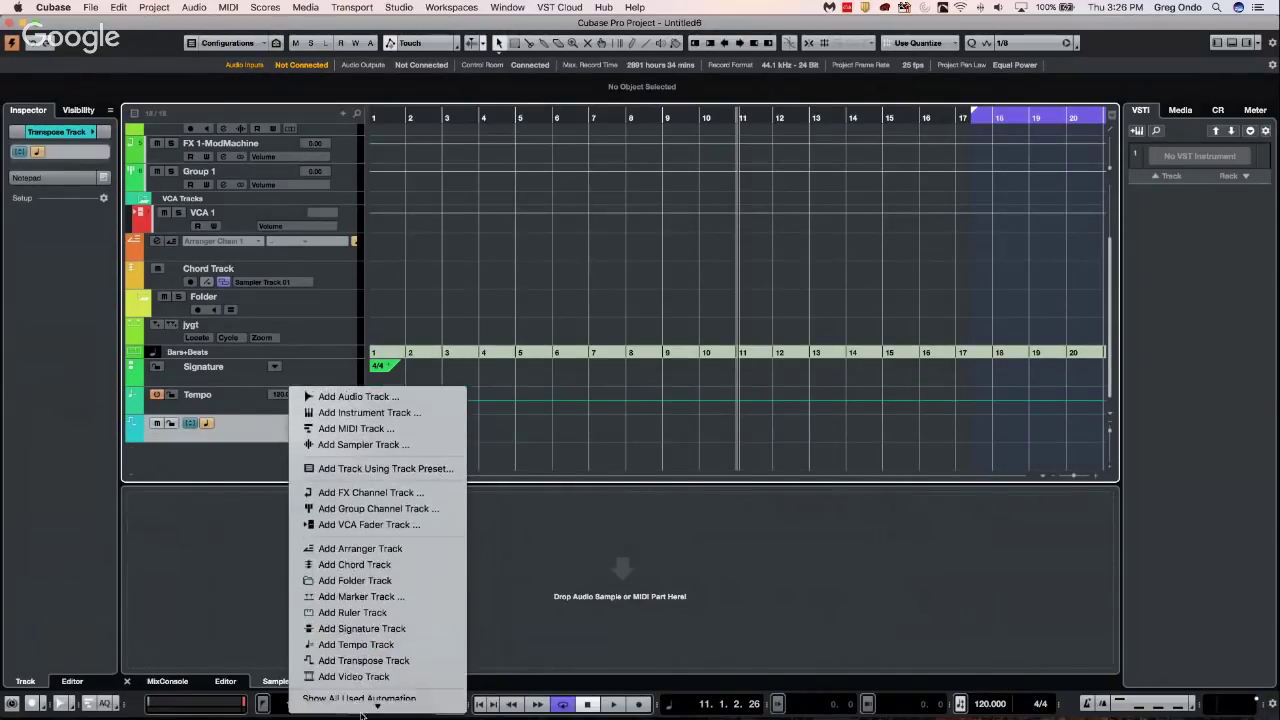
click(360, 669)
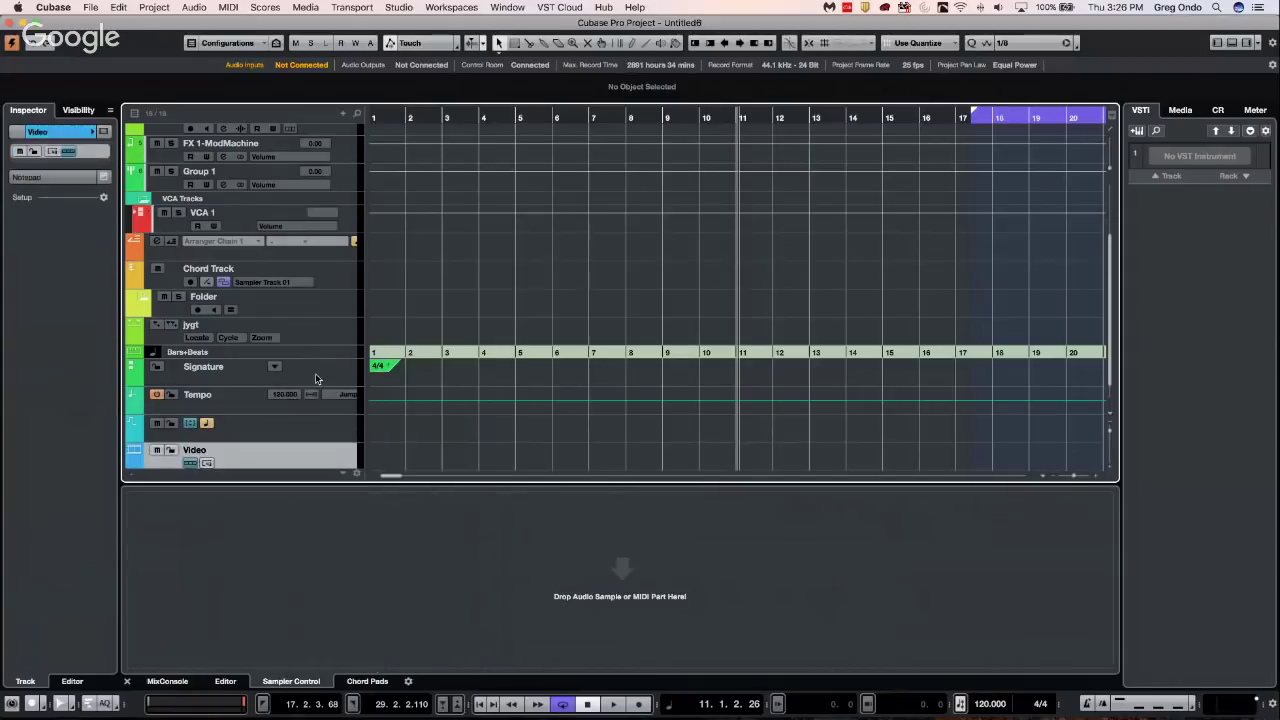
Increase the height of all tracks together to about twice their size, using the lower edge of the Audio 01 track
scroll(240, 400, up, 4)
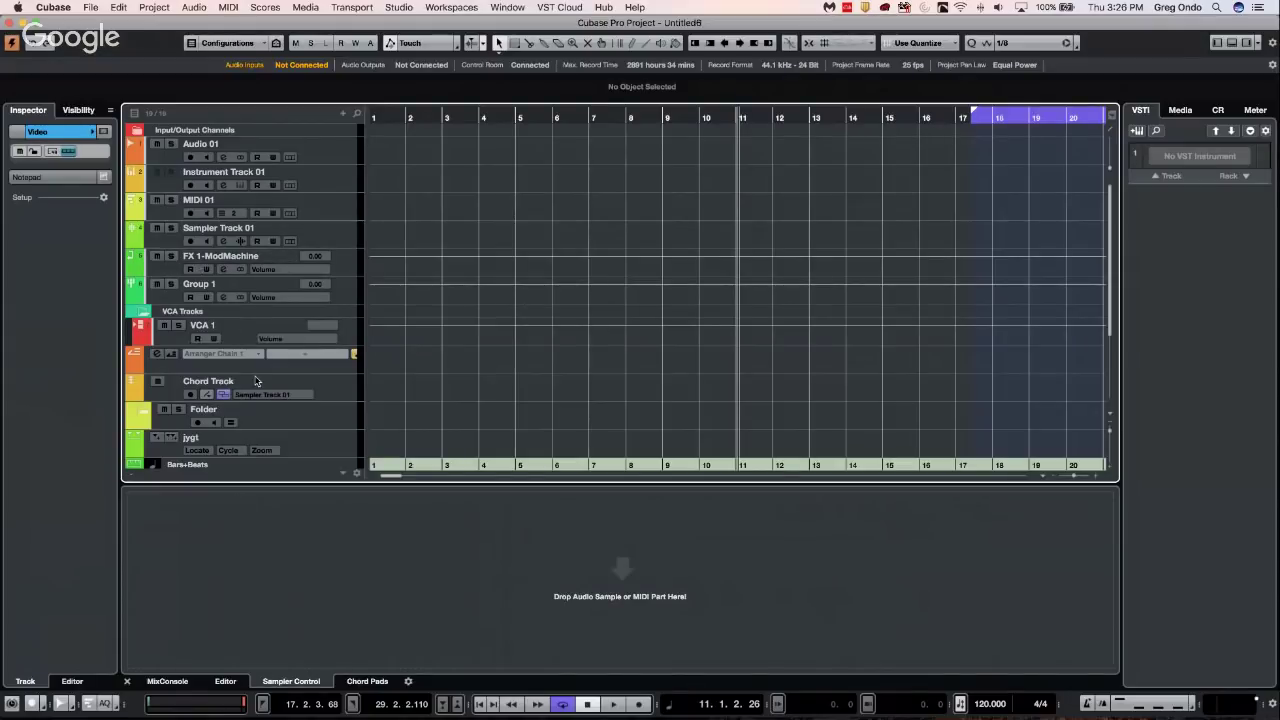
click(318, 160)
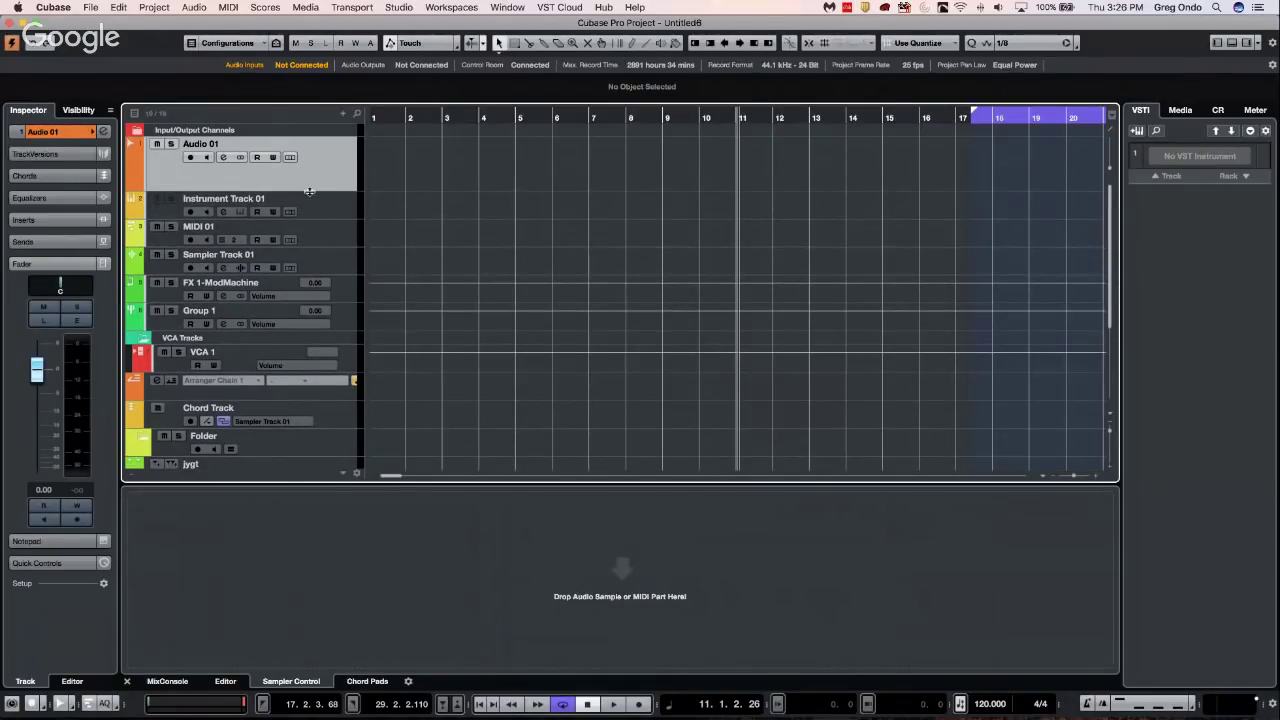
drag(311, 189, 318, 161)
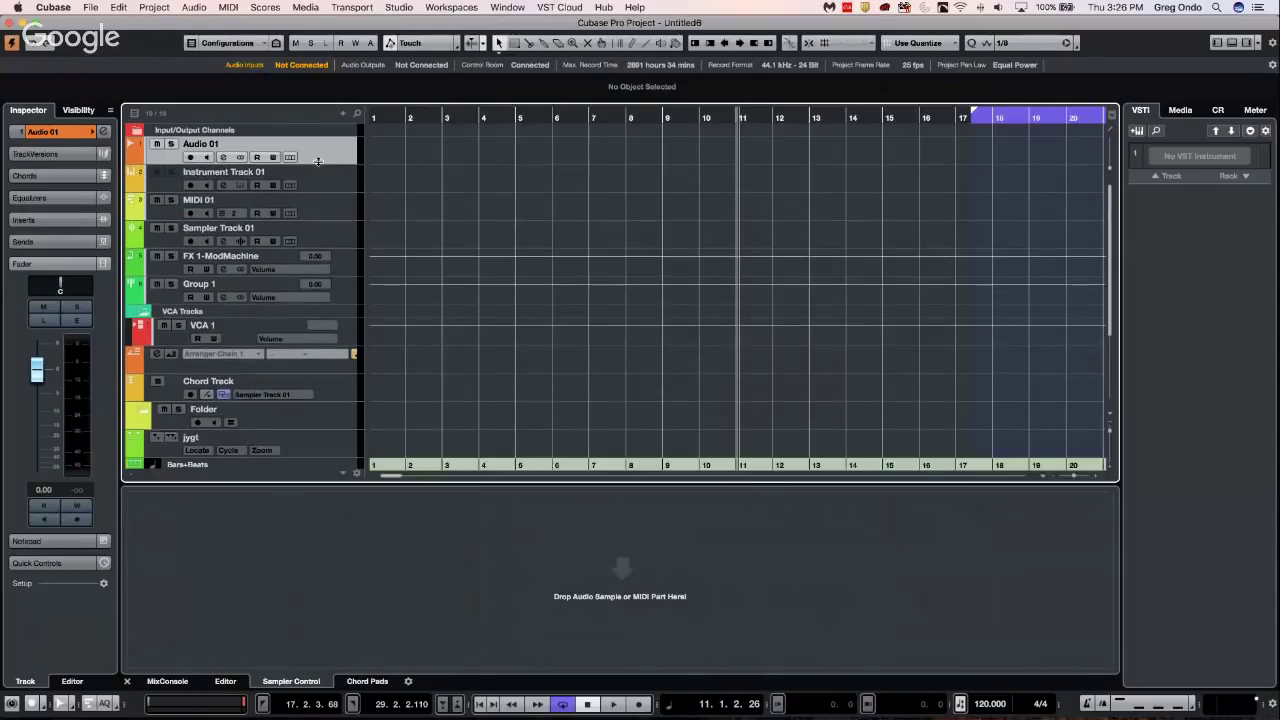
ctrl+click(336, 163)
drag(336, 163, 332, 193)
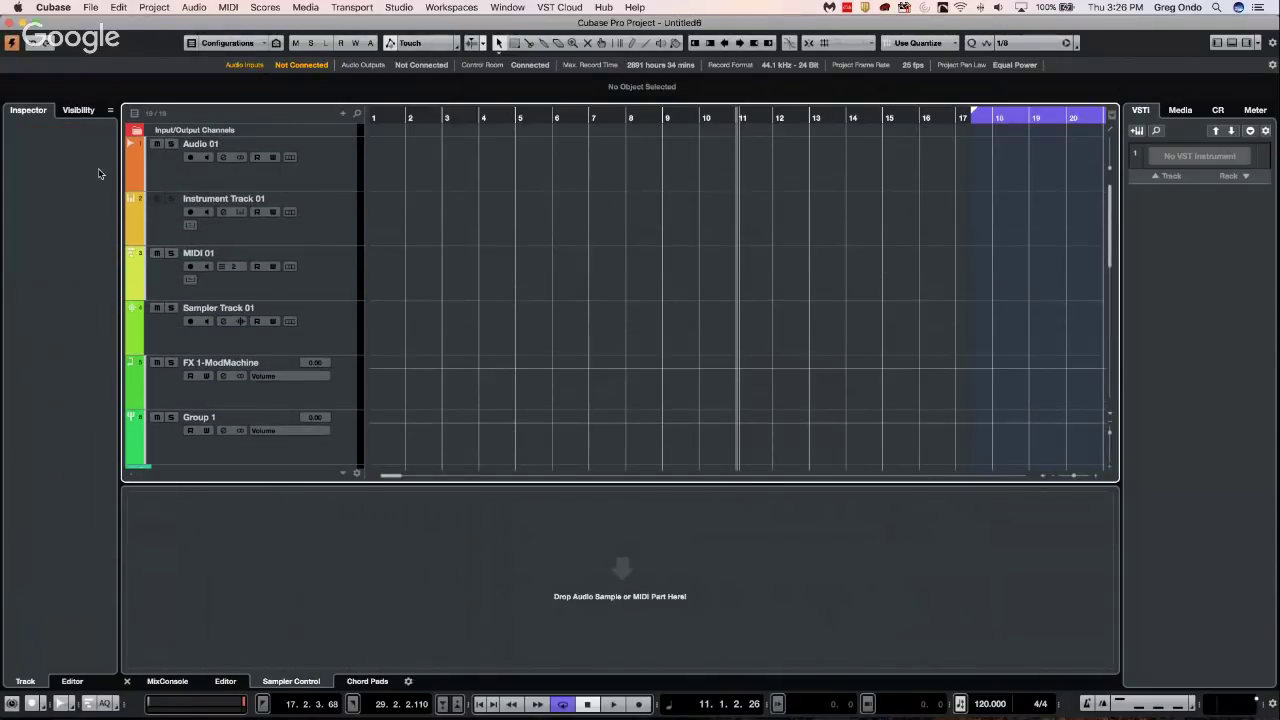
Check the audio, instrument, MIDI, sampler, FX and group tracks one by one for a track picture area
click(171, 174)
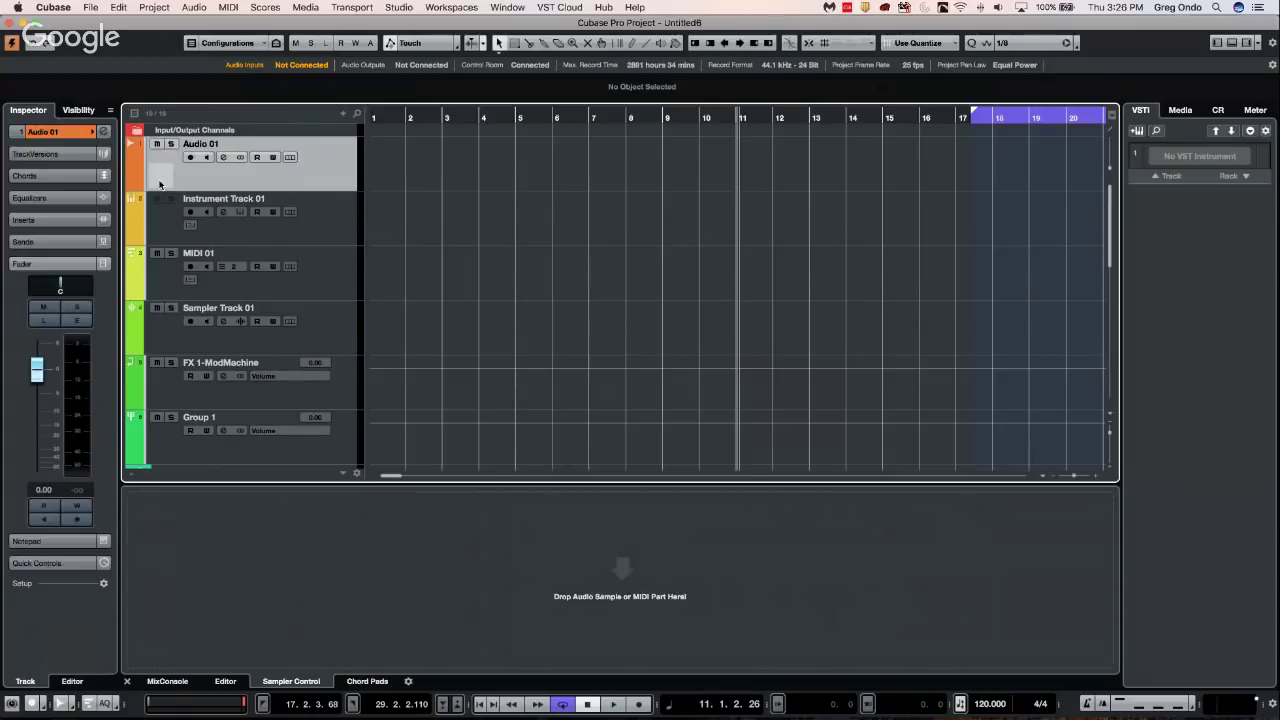
click(168, 232)
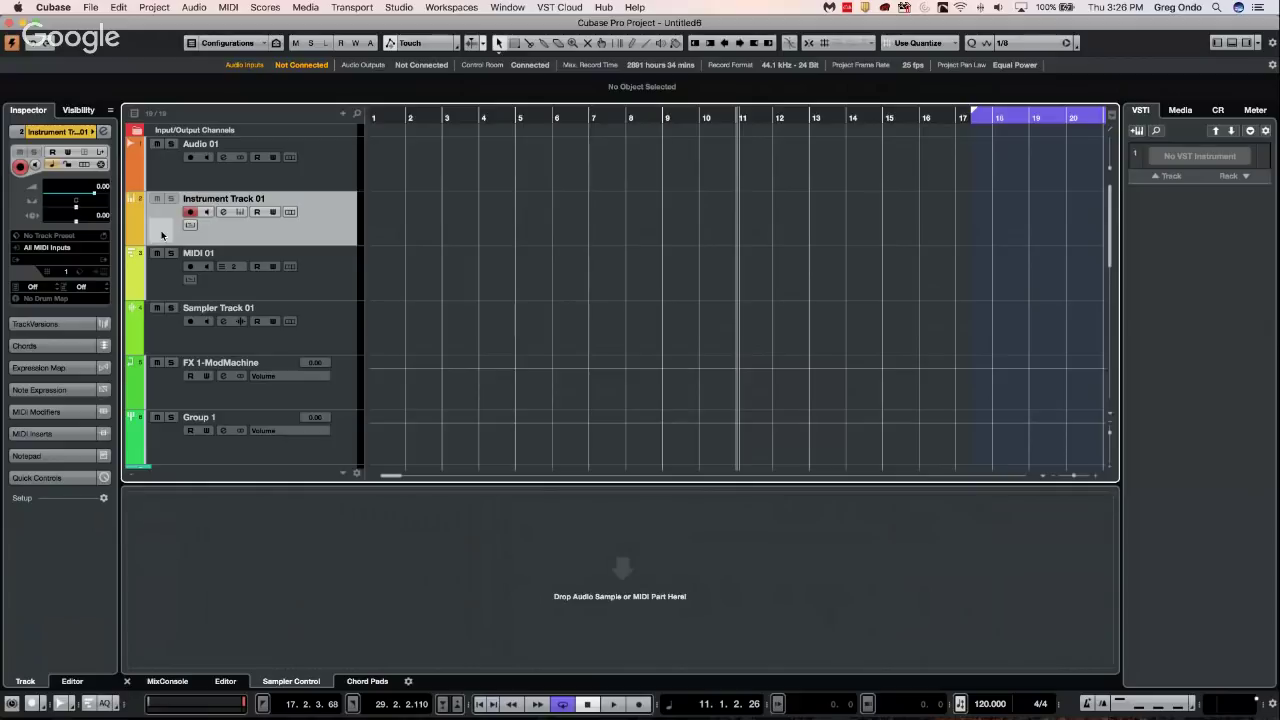
click(166, 283)
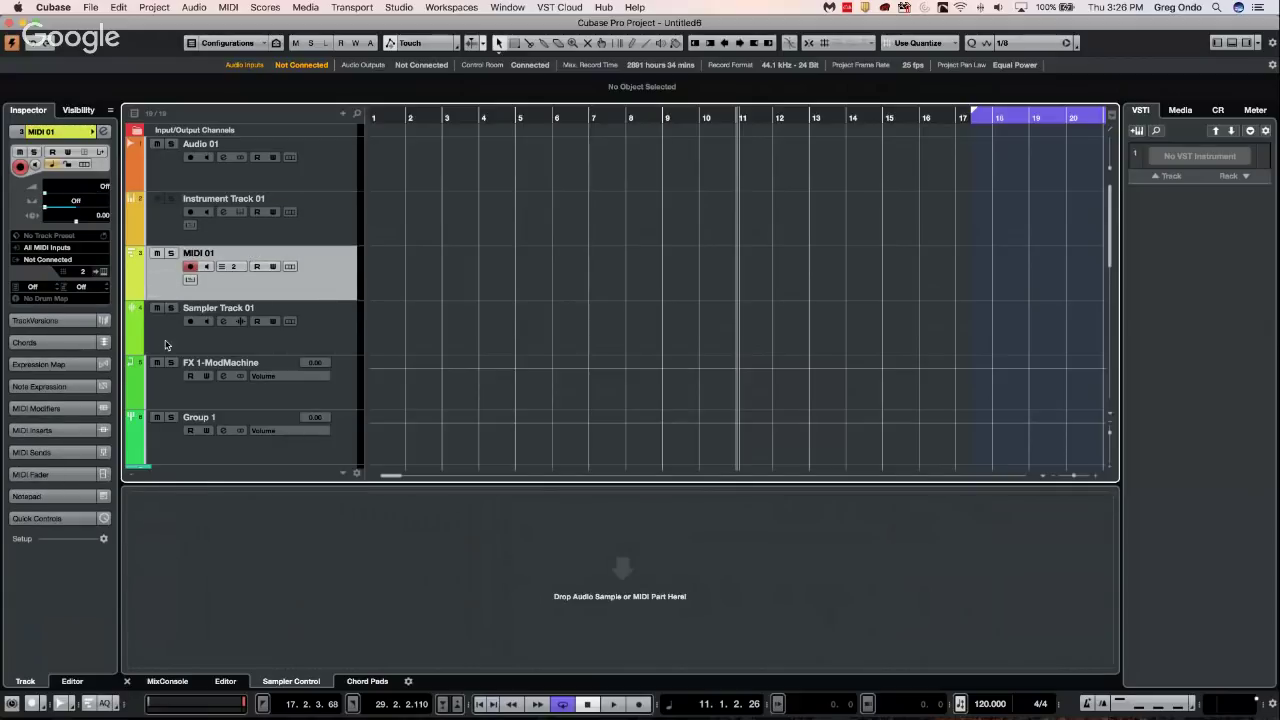
click(163, 338)
click(165, 398)
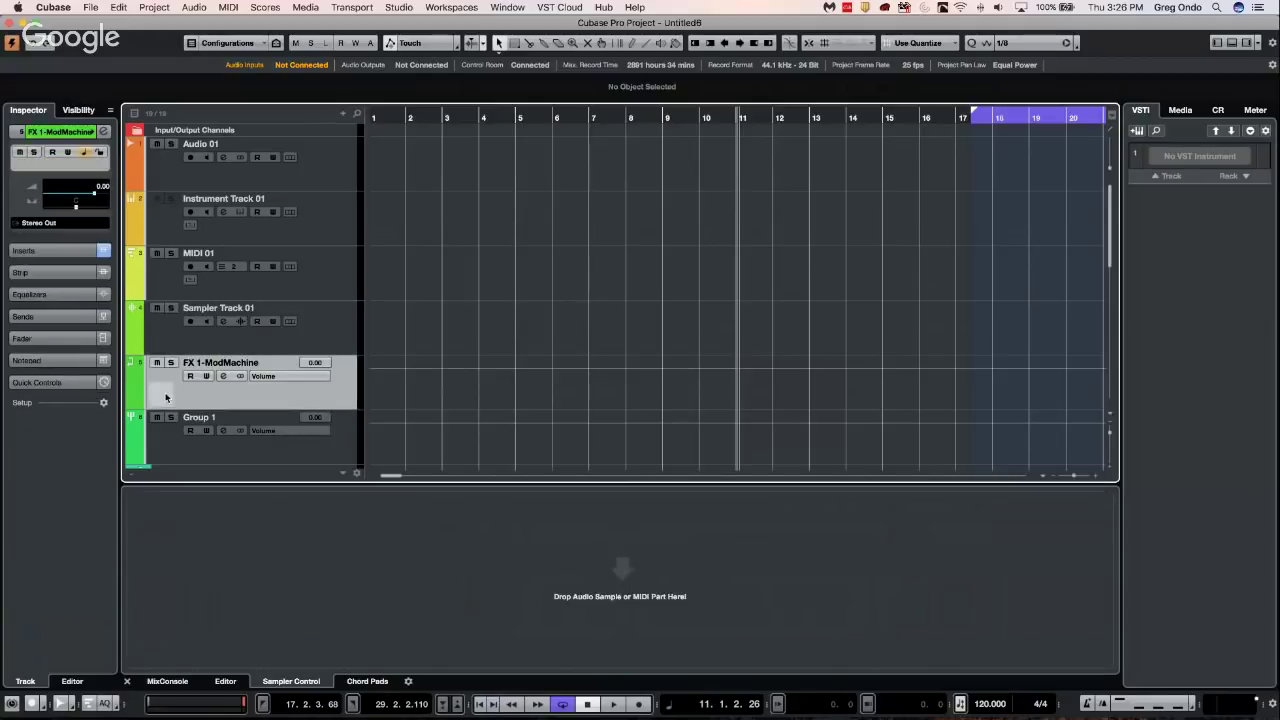
click(167, 449)
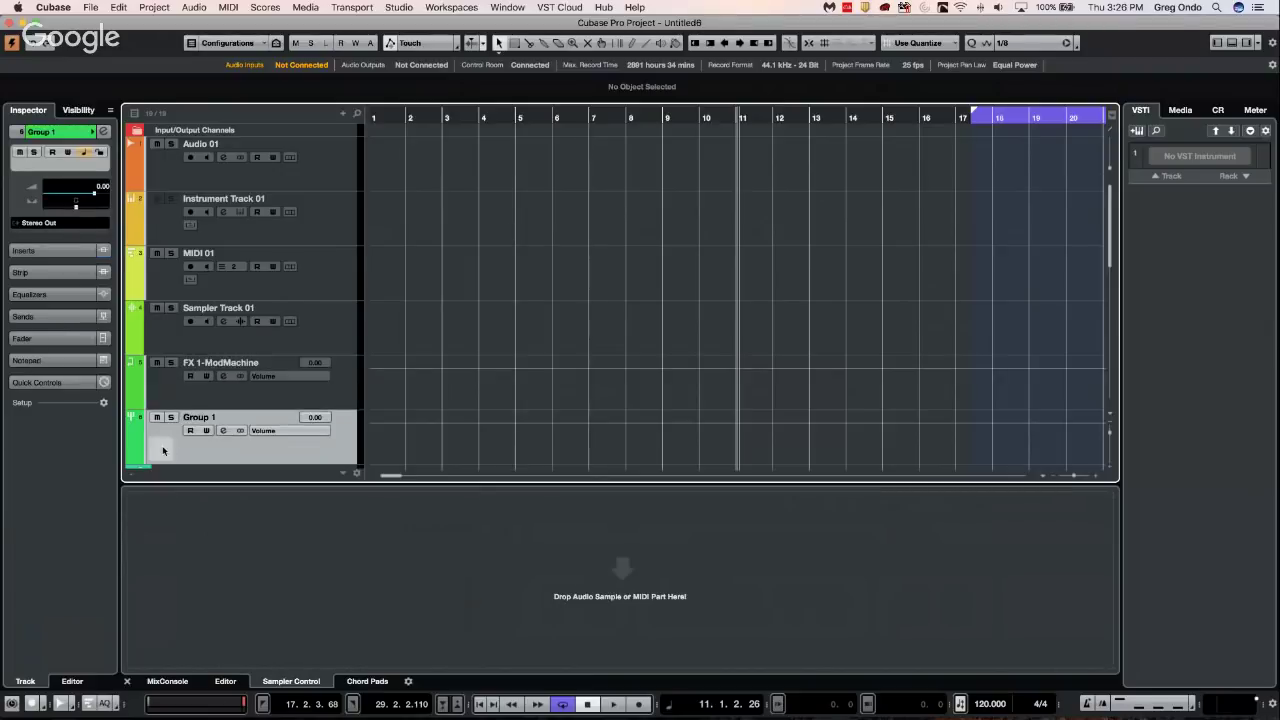
Check the VCA, chord, folder and marker tracks one by one for a track picture area
scroll(280, 380, down, 3)
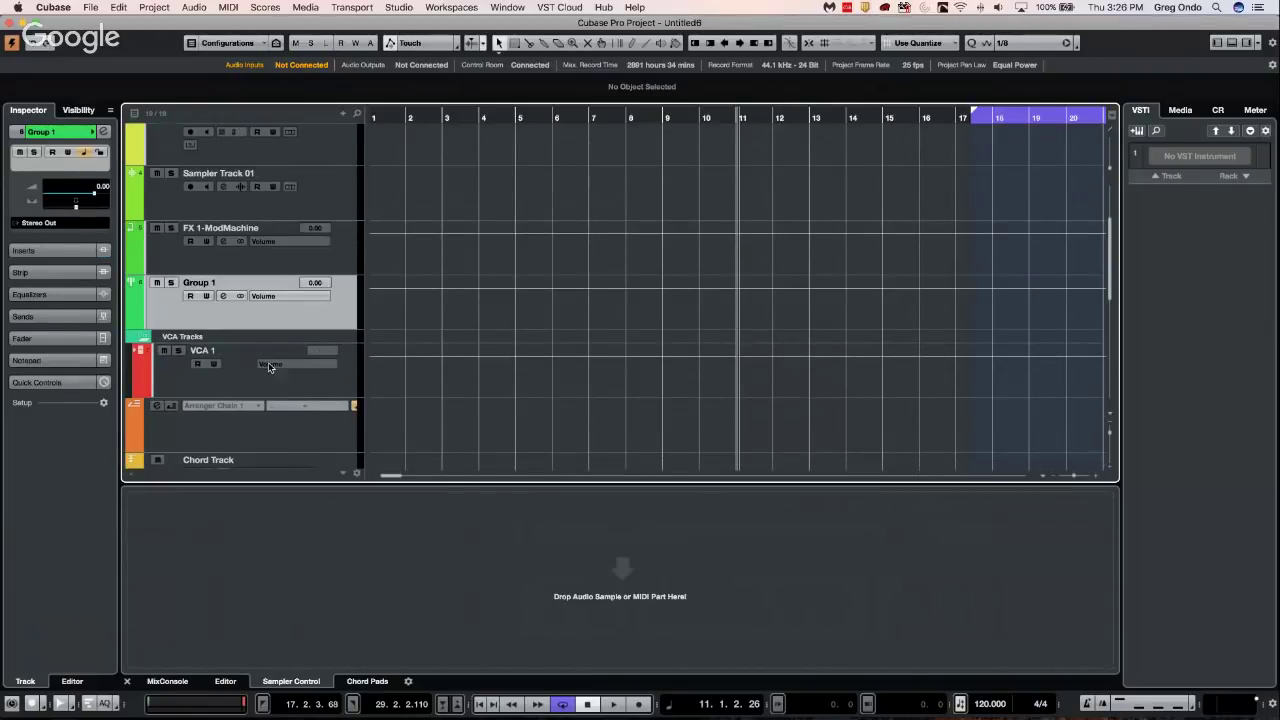
click(171, 392)
scroll(167, 437, down, 1)
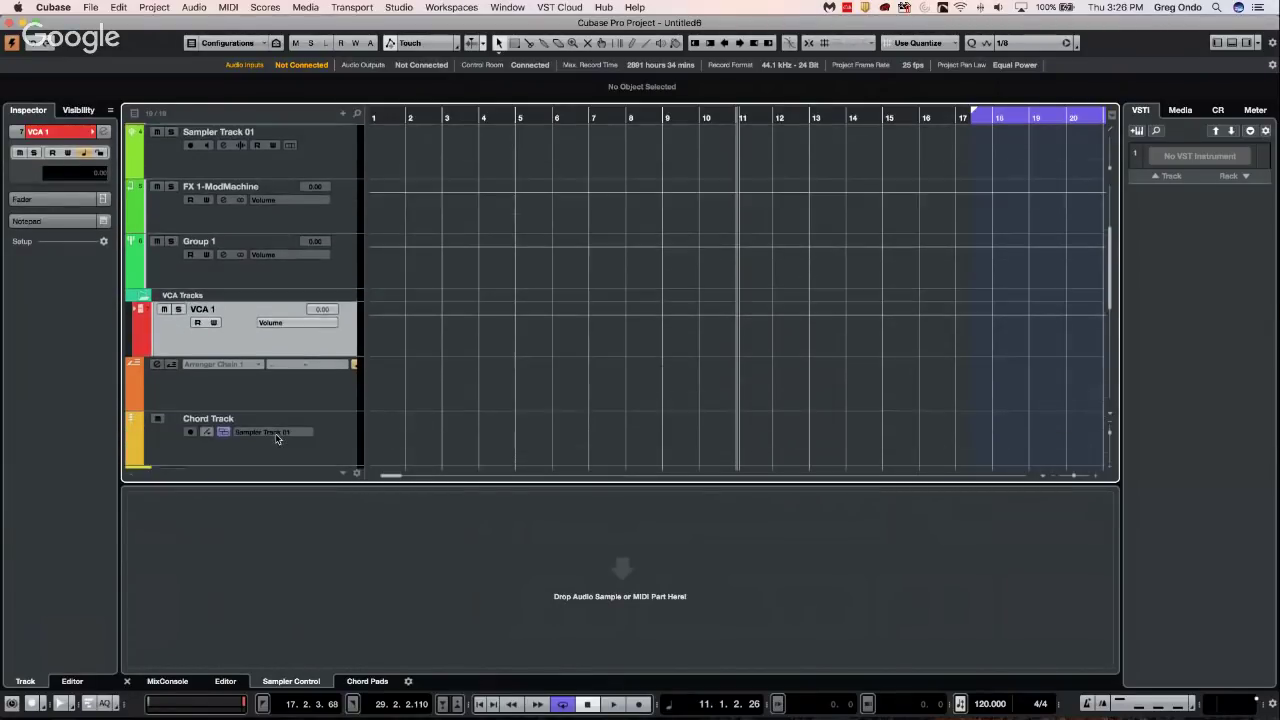
click(144, 444)
scroll(178, 428, down, 3)
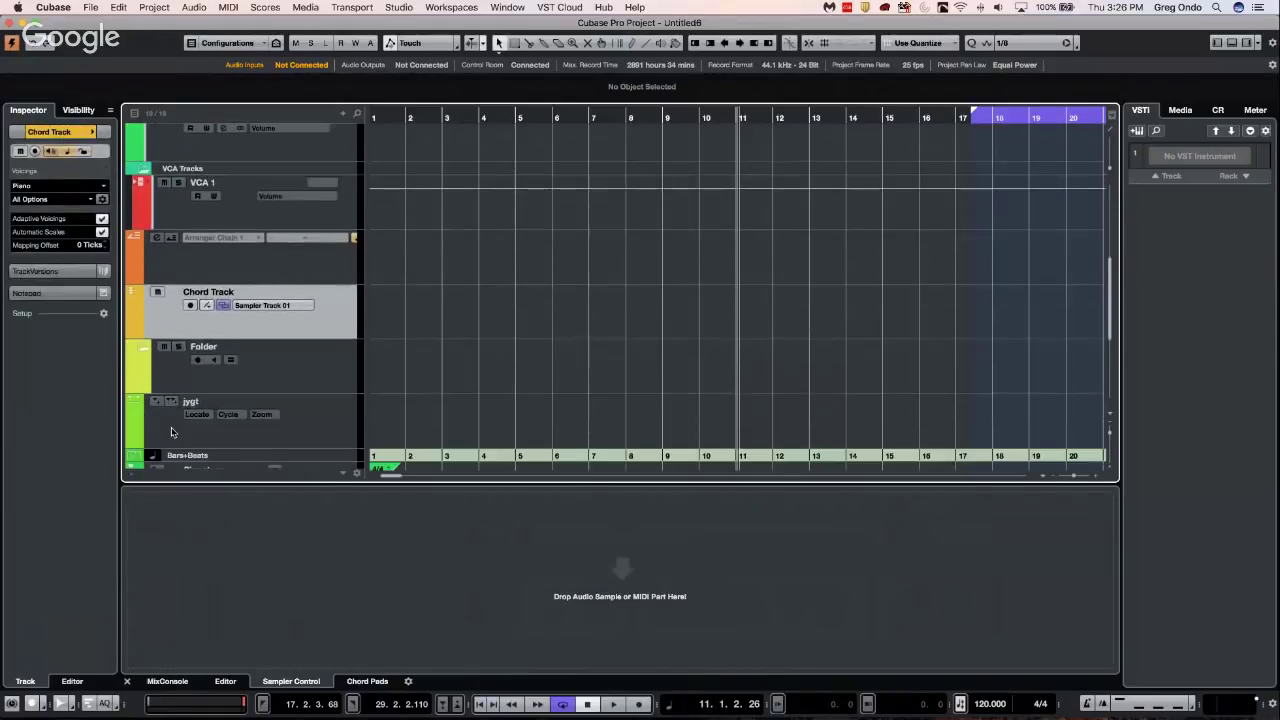
click(166, 372)
click(153, 437)
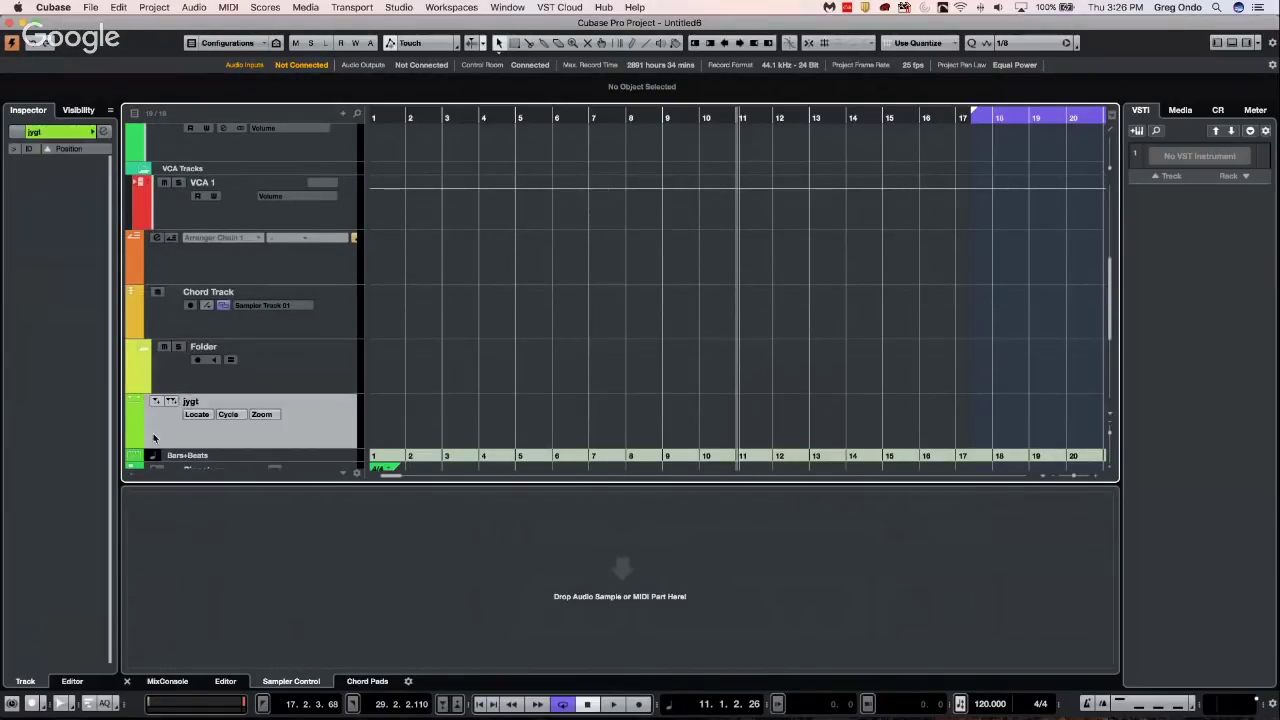
Check the signature, tempo, transpose and video tracks one by one for a track picture area
scroll(171, 437, down, 3)
click(162, 367)
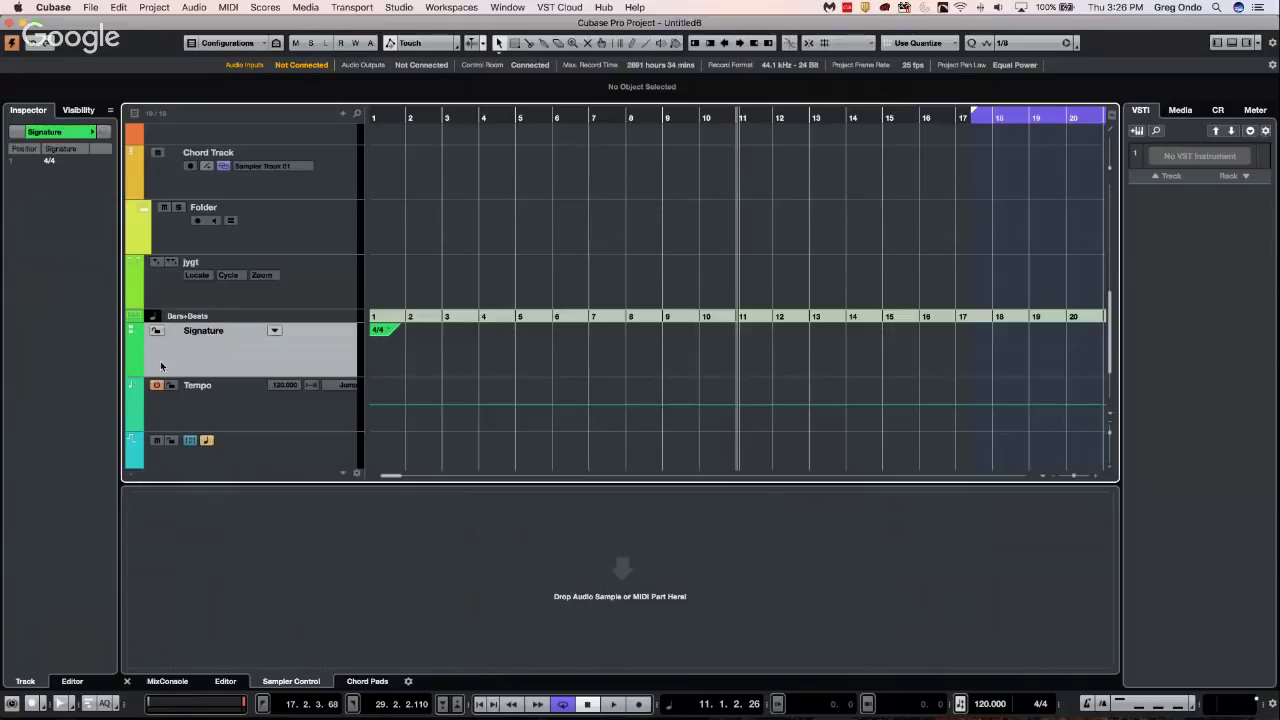
click(158, 419)
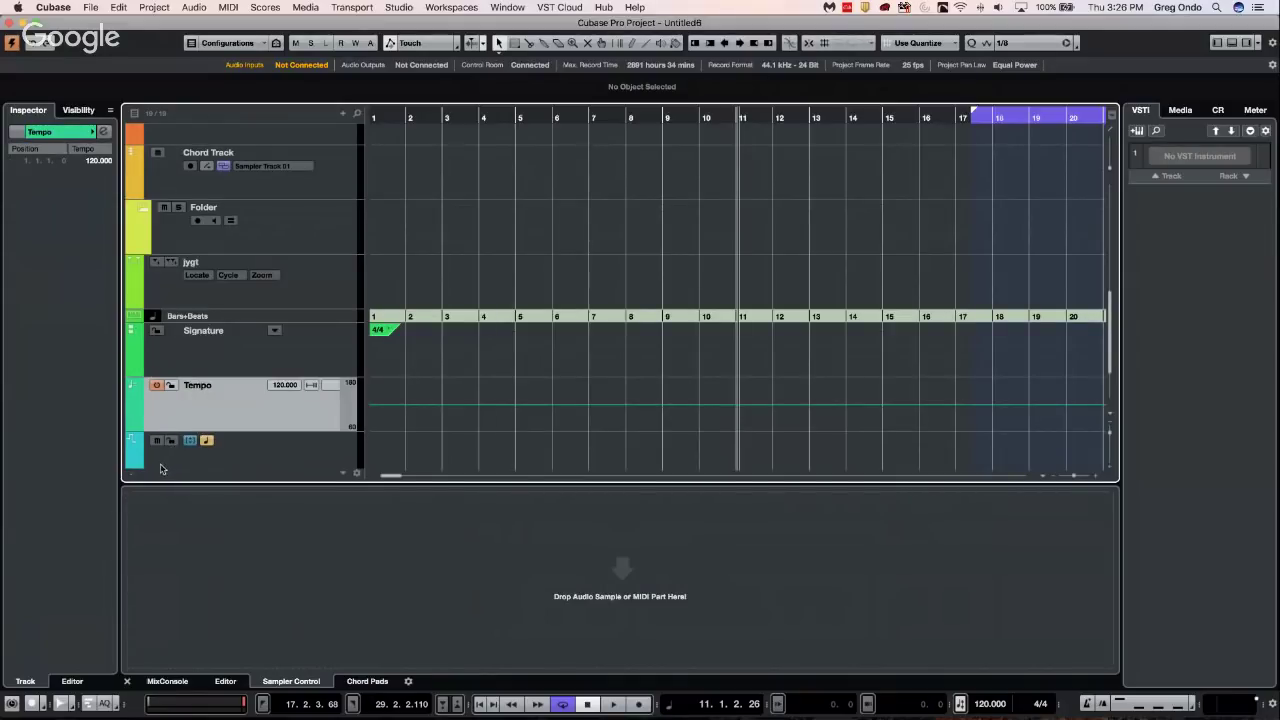
scroll(170, 450, down, 2)
click(157, 407)
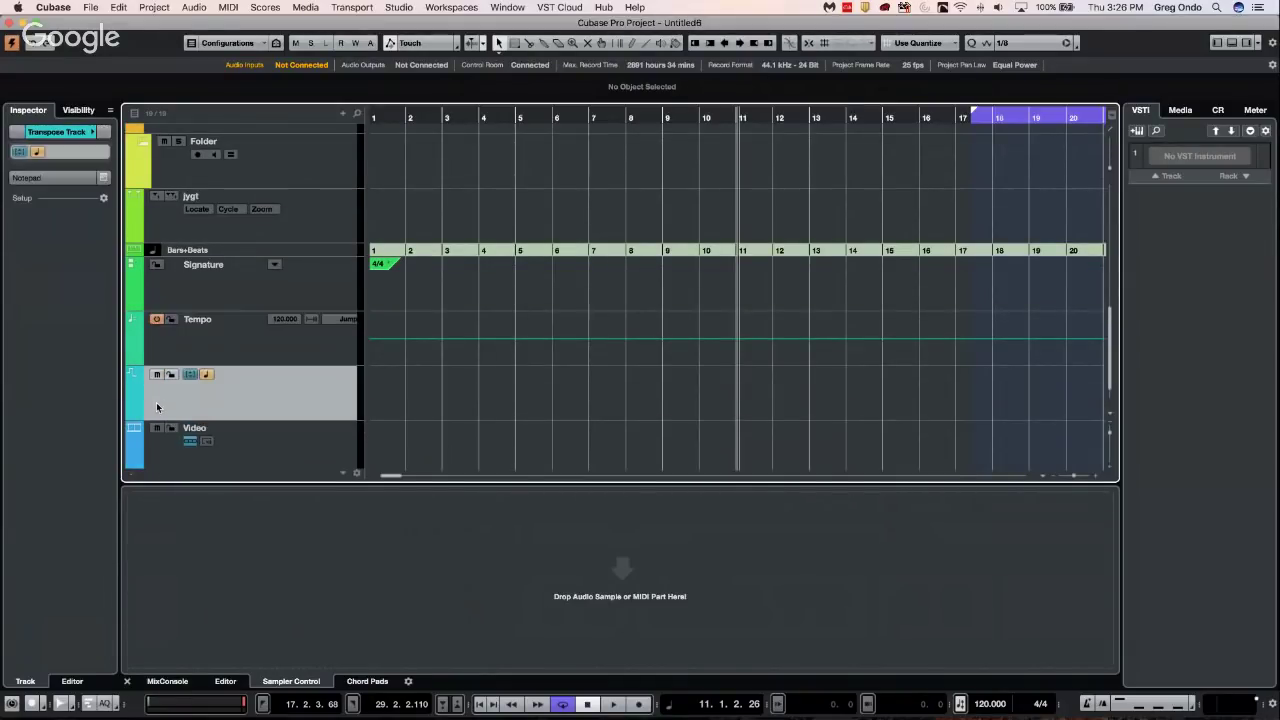
scroll(240, 400, up, 1)
click(162, 430)
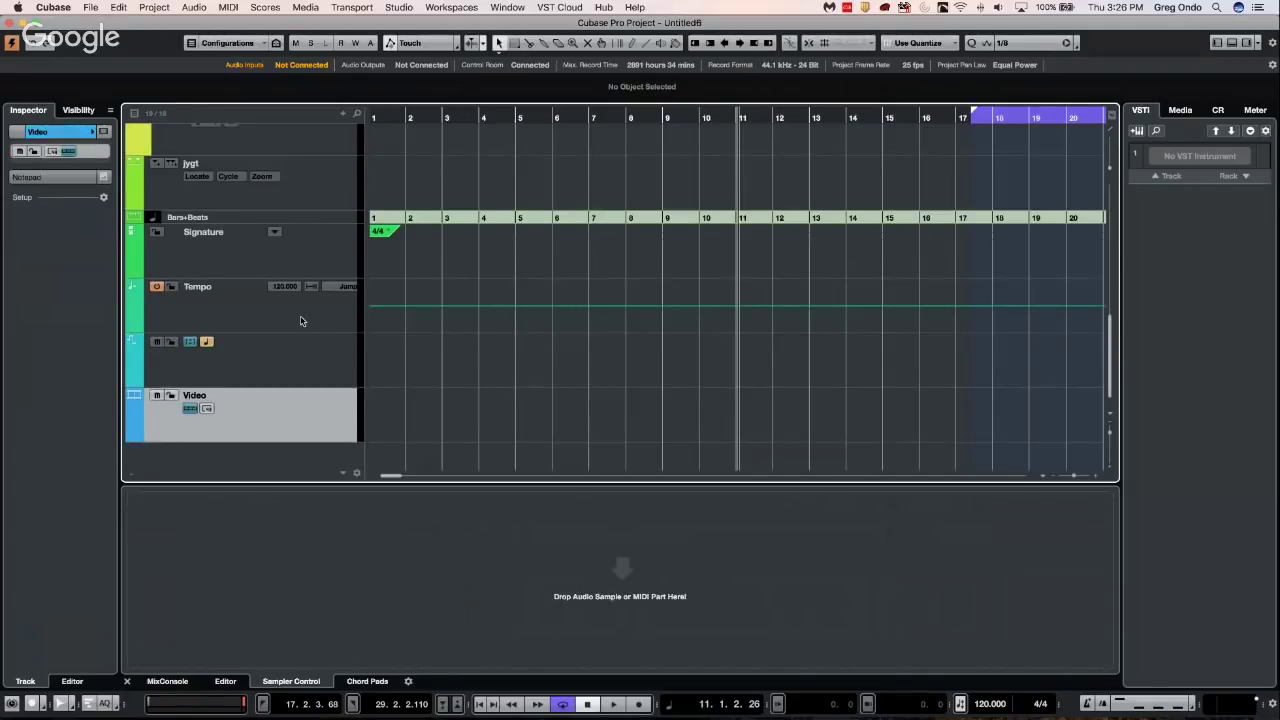
Assign the bright snare drum from the factory track pictures to the Audio 01 track
scroll(300, 321, up, 10)
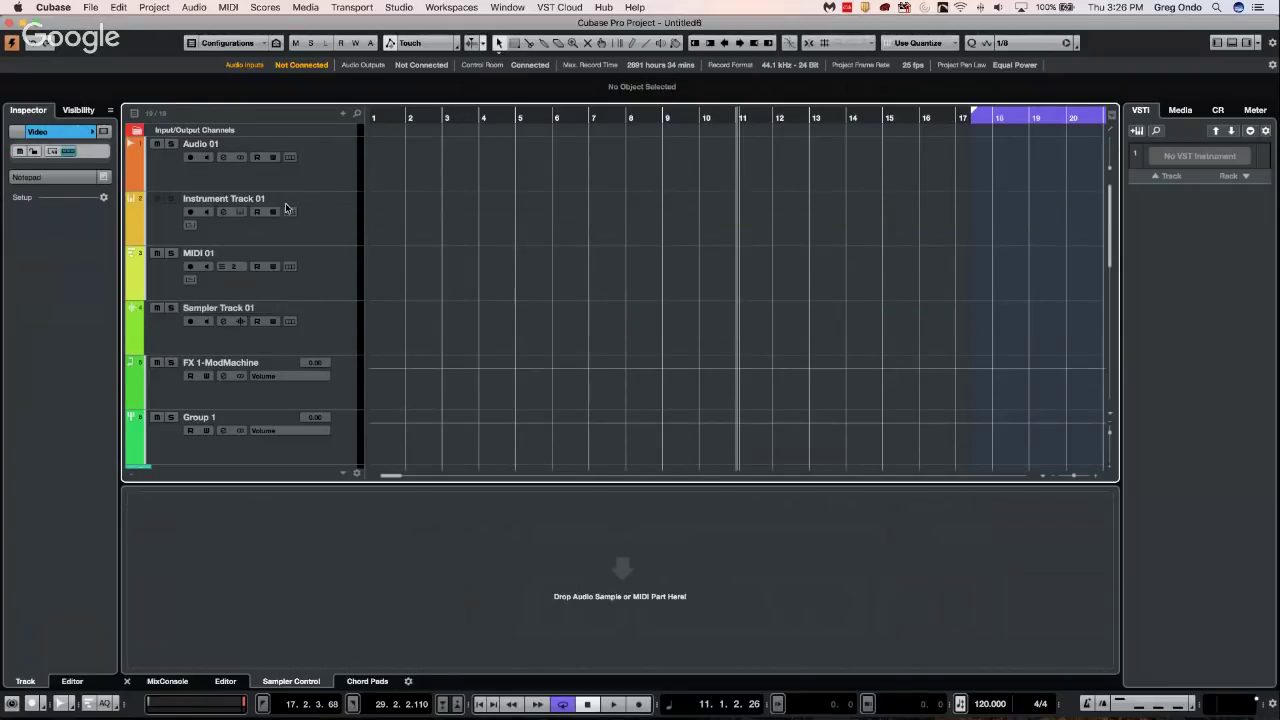
click(167, 183)
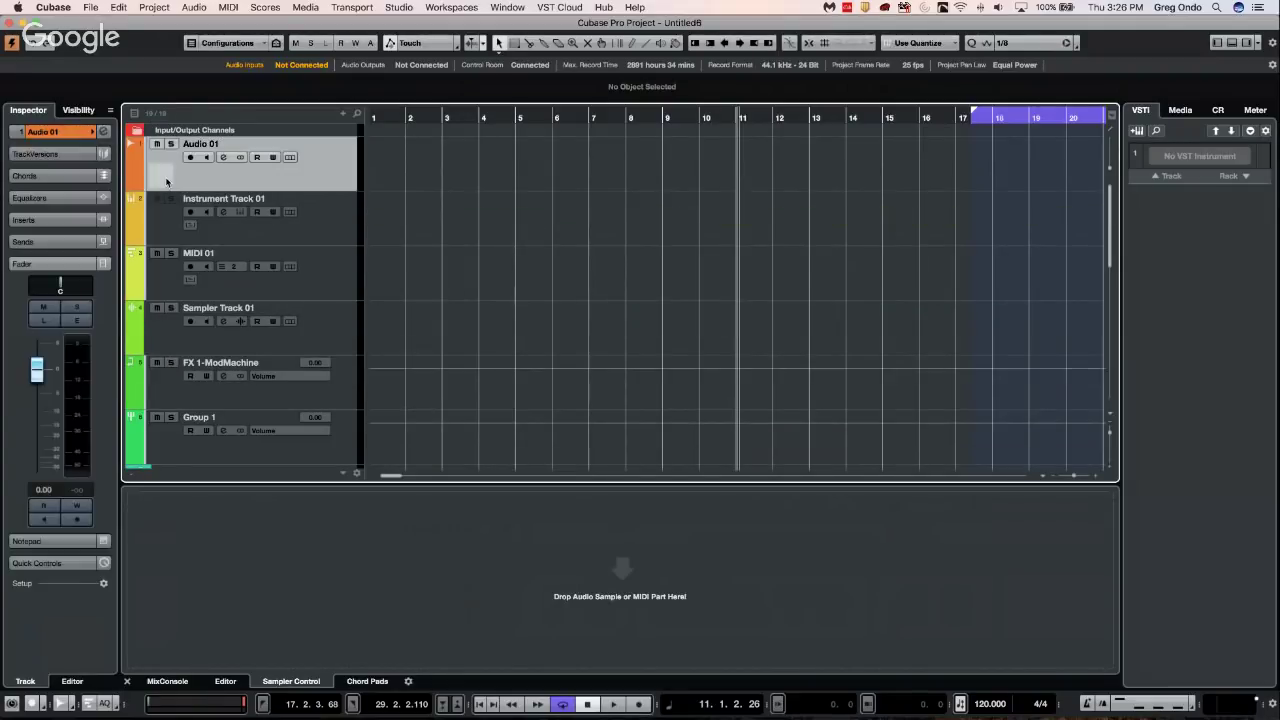
double_click(165, 181)
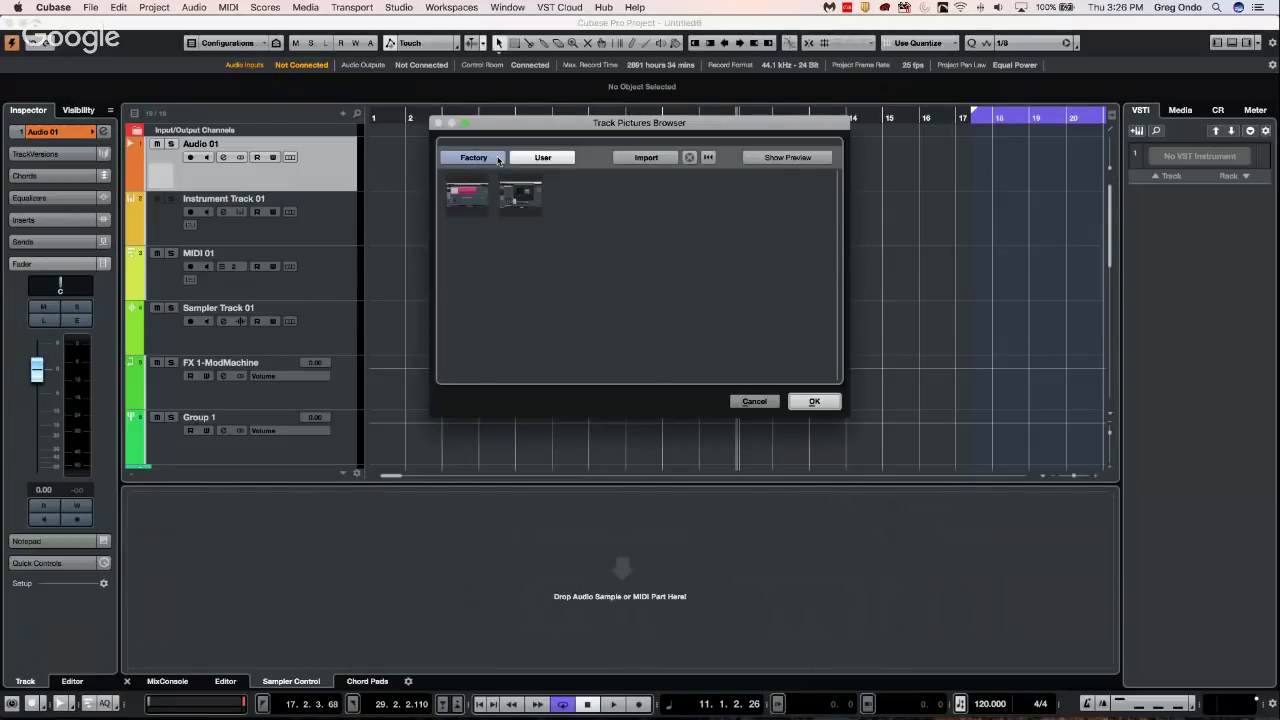
click(497, 159)
click(573, 196)
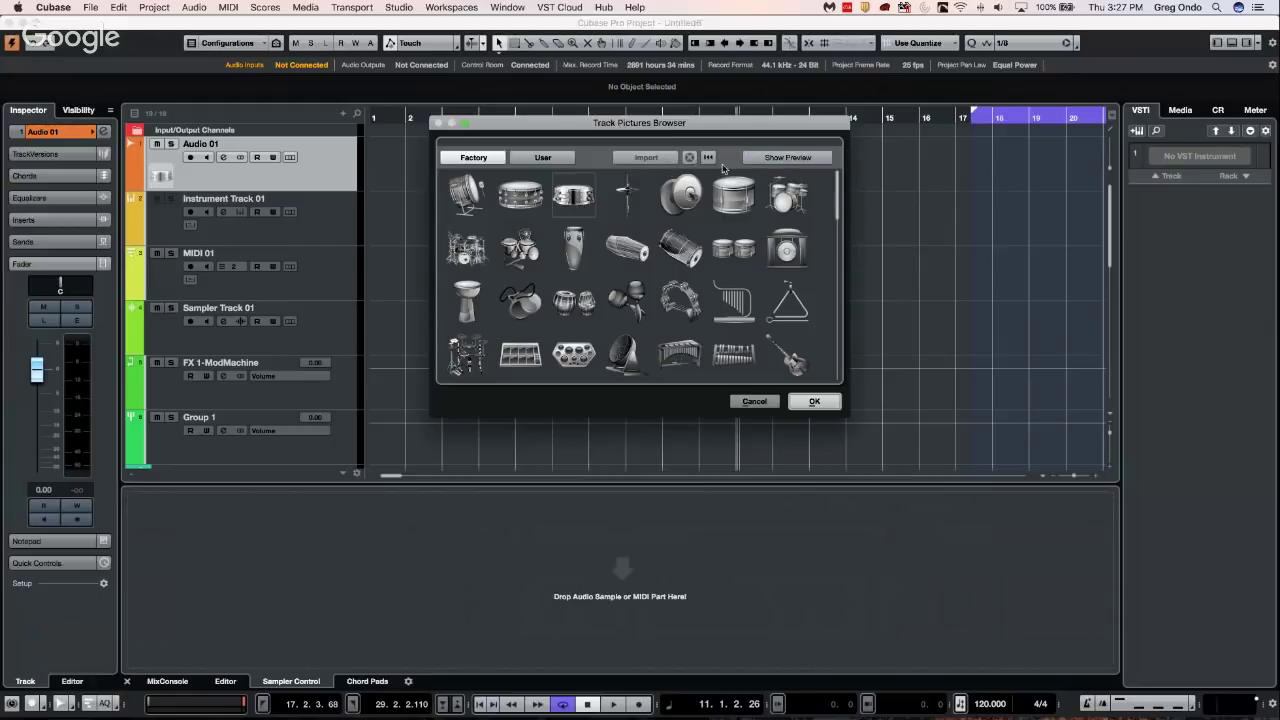
click(812, 402)
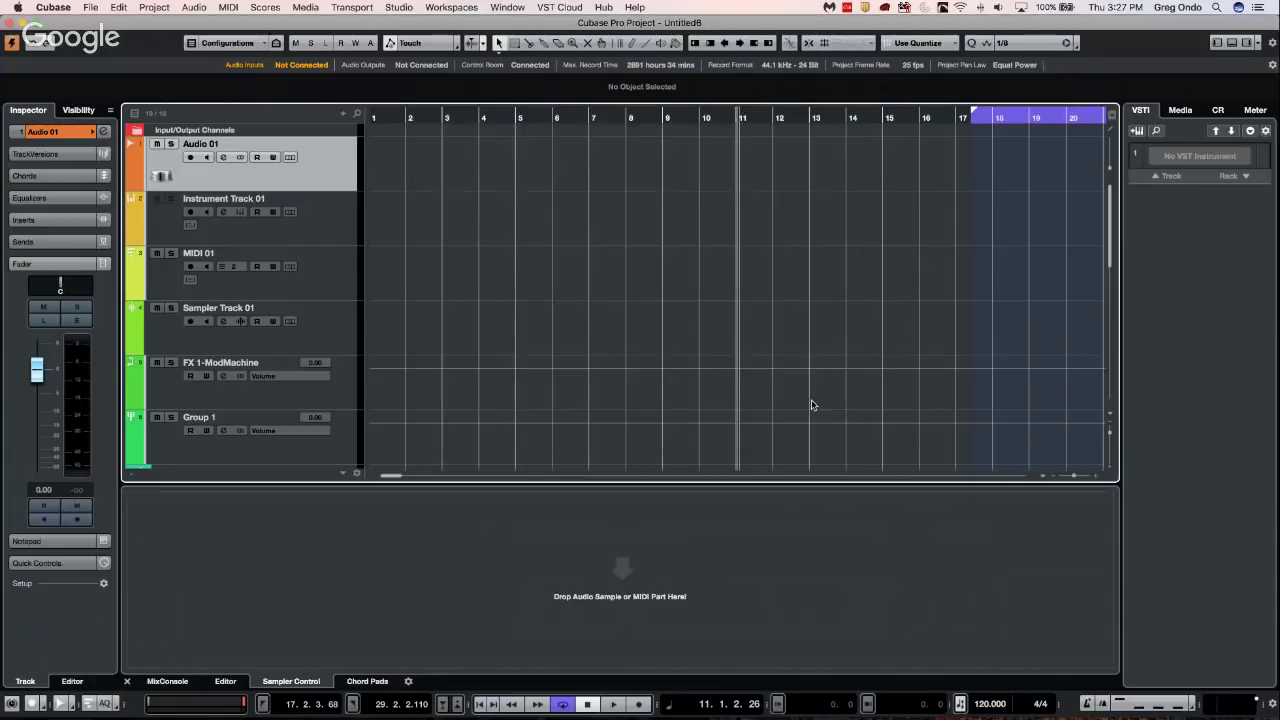
Assign the factory picture of a mallet percussion instrument, just before the first guitar, to Instrument Track 01
double_click(165, 234)
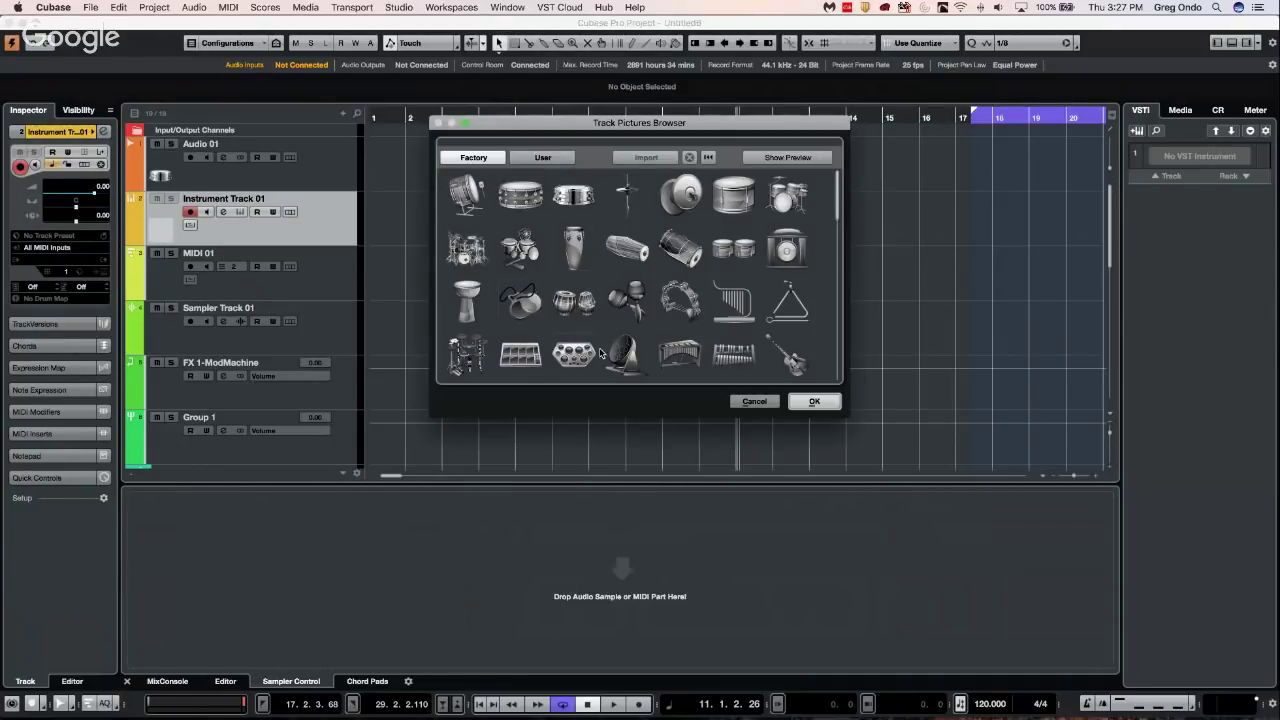
click(738, 355)
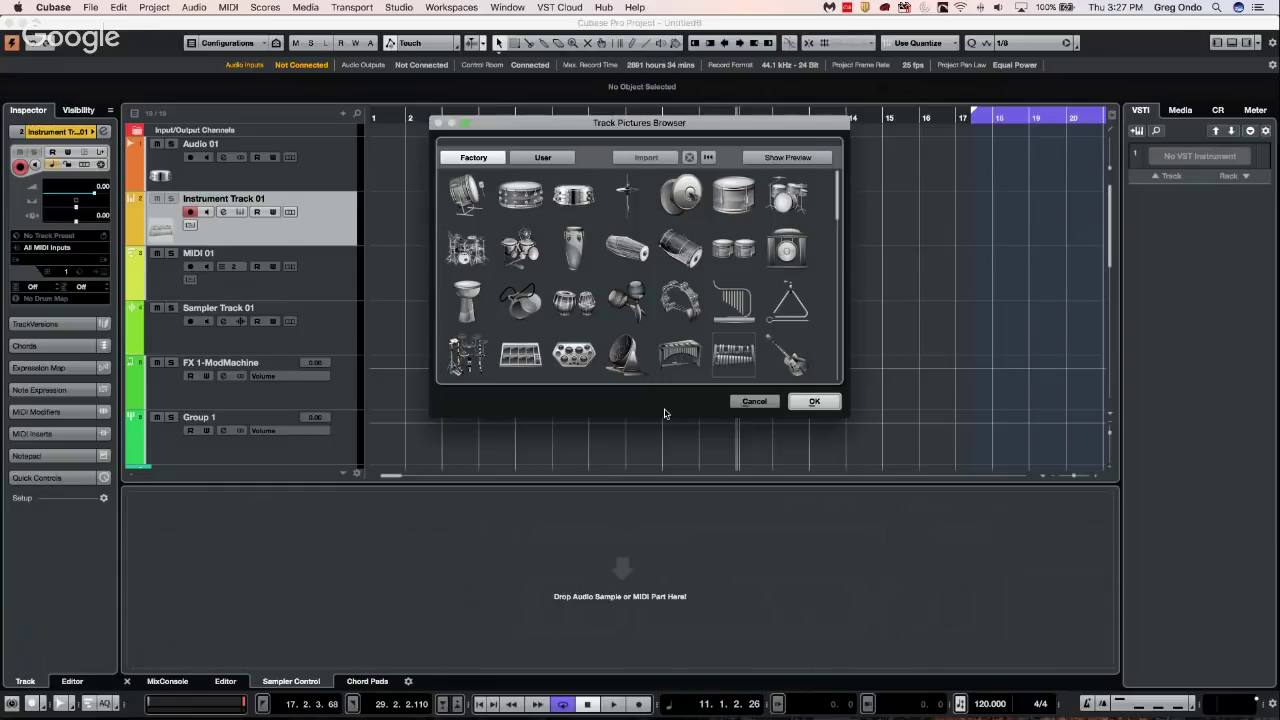
click(814, 401)
Assign the factory picture of the triangular balalaika to the MIDI 01 track
click(157, 291)
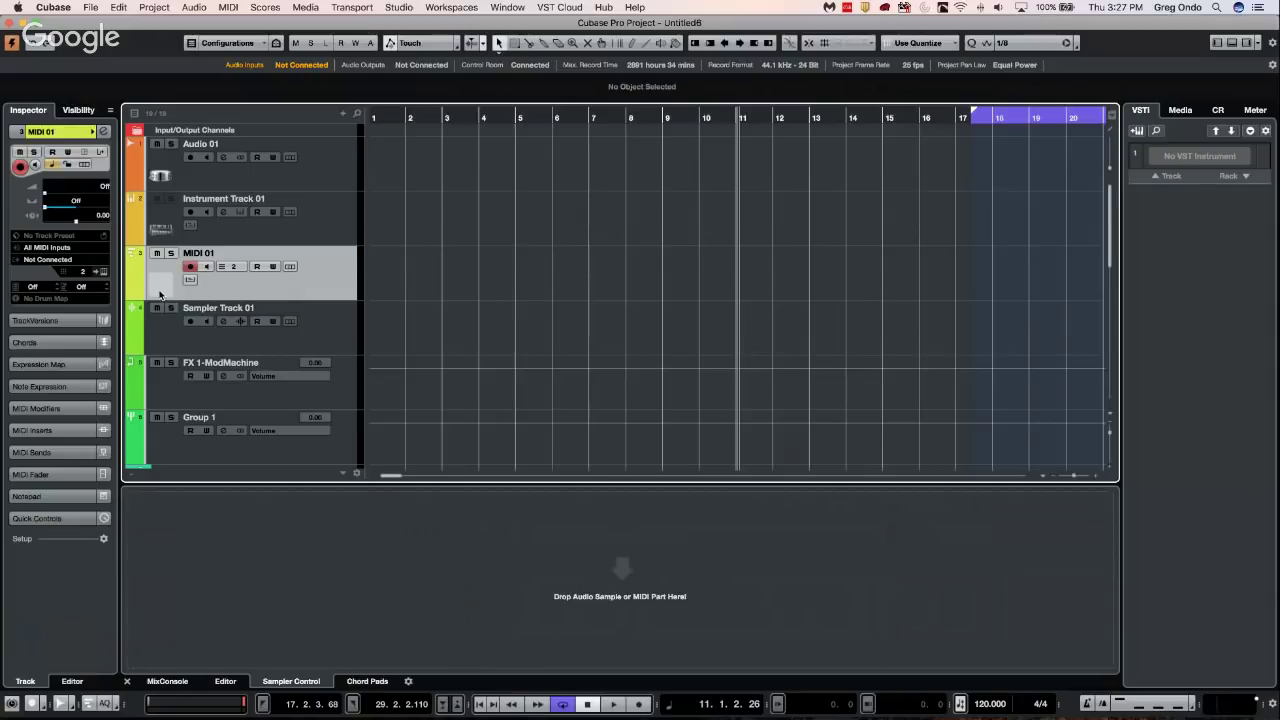
double_click(160, 286)
scroll(520, 362, down, 3)
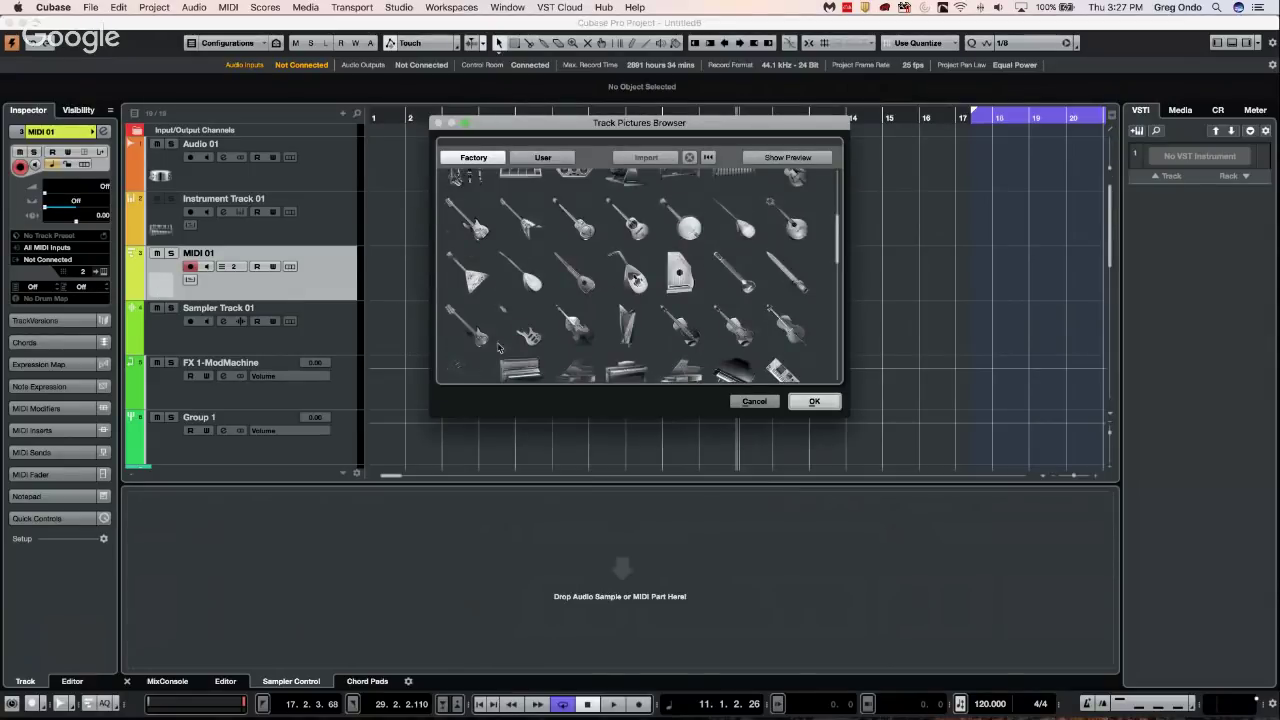
click(527, 280)
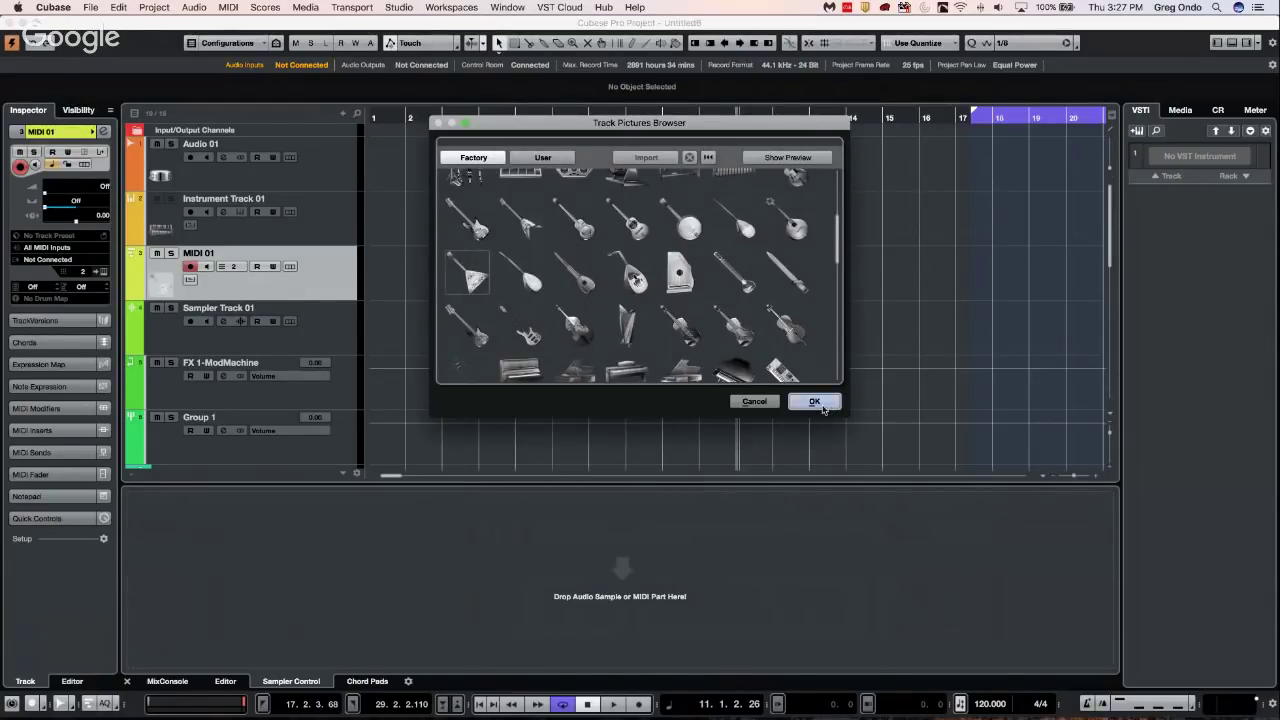
click(814, 401)
Assign one of the synthesizer pictures near the end of the factory collection to Sampler Track 01
click(165, 343)
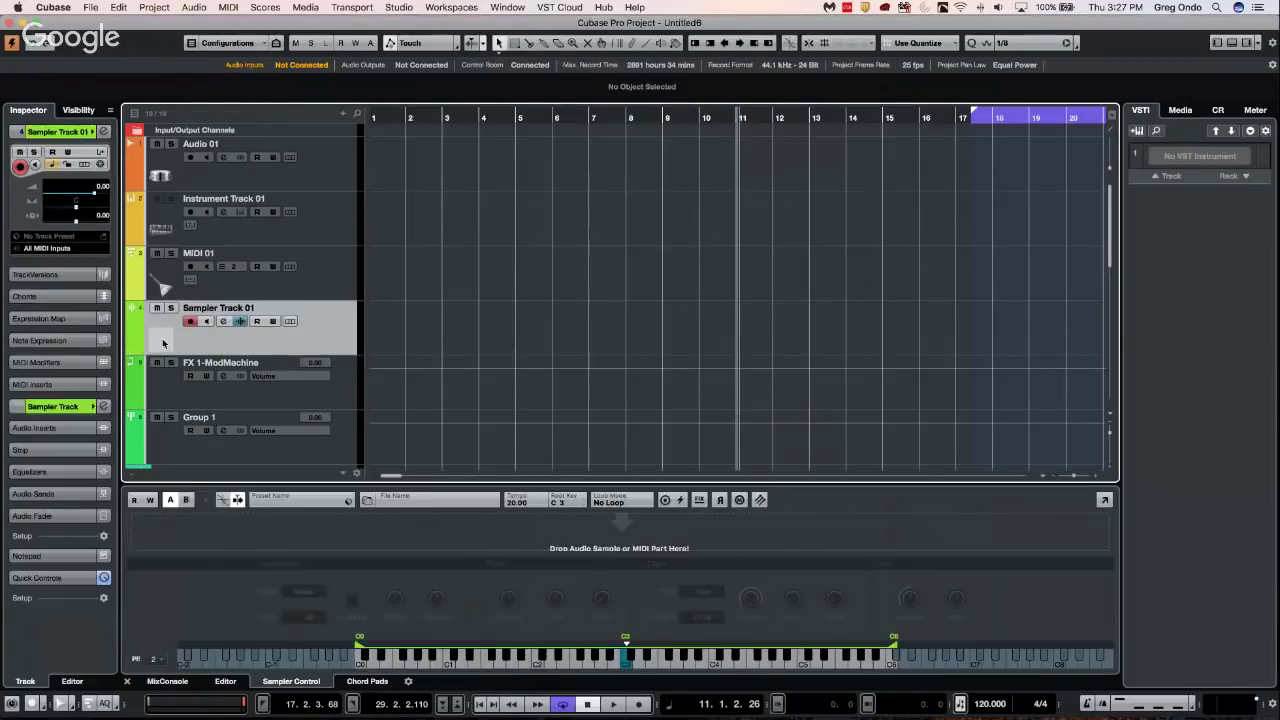
double_click(165, 343)
scroll(690, 335, down, 10)
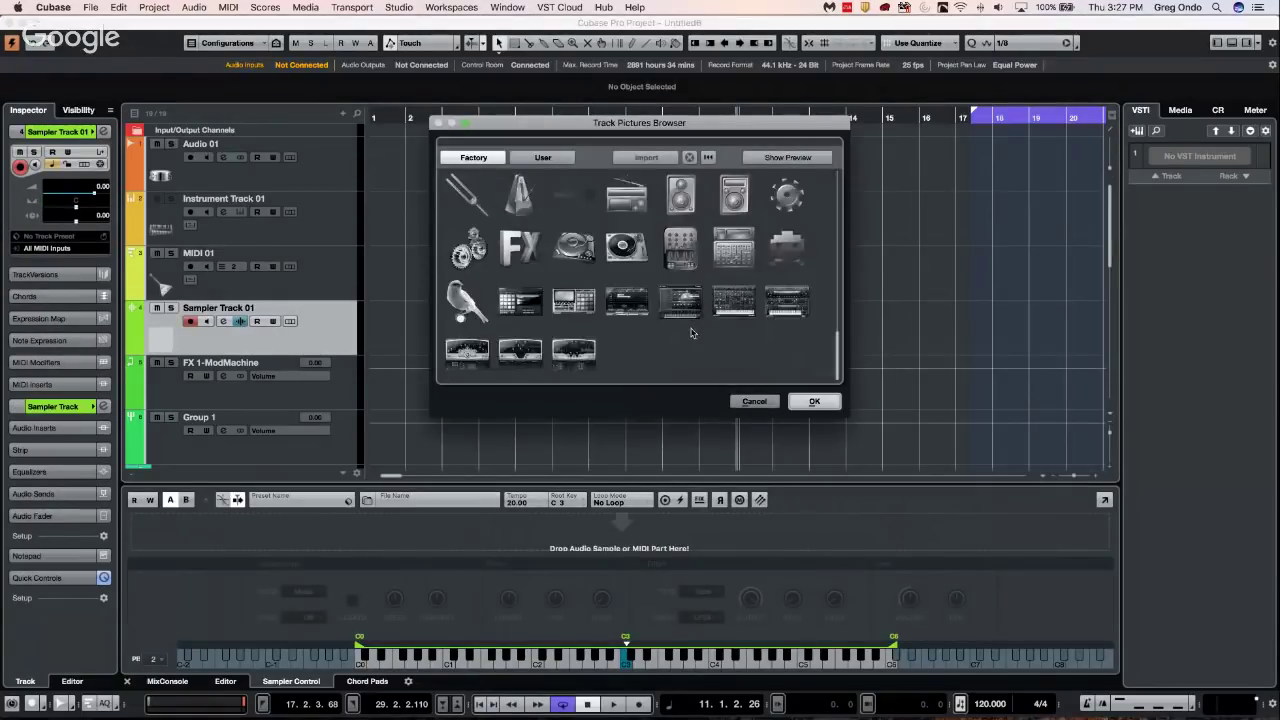
click(733, 302)
click(814, 401)
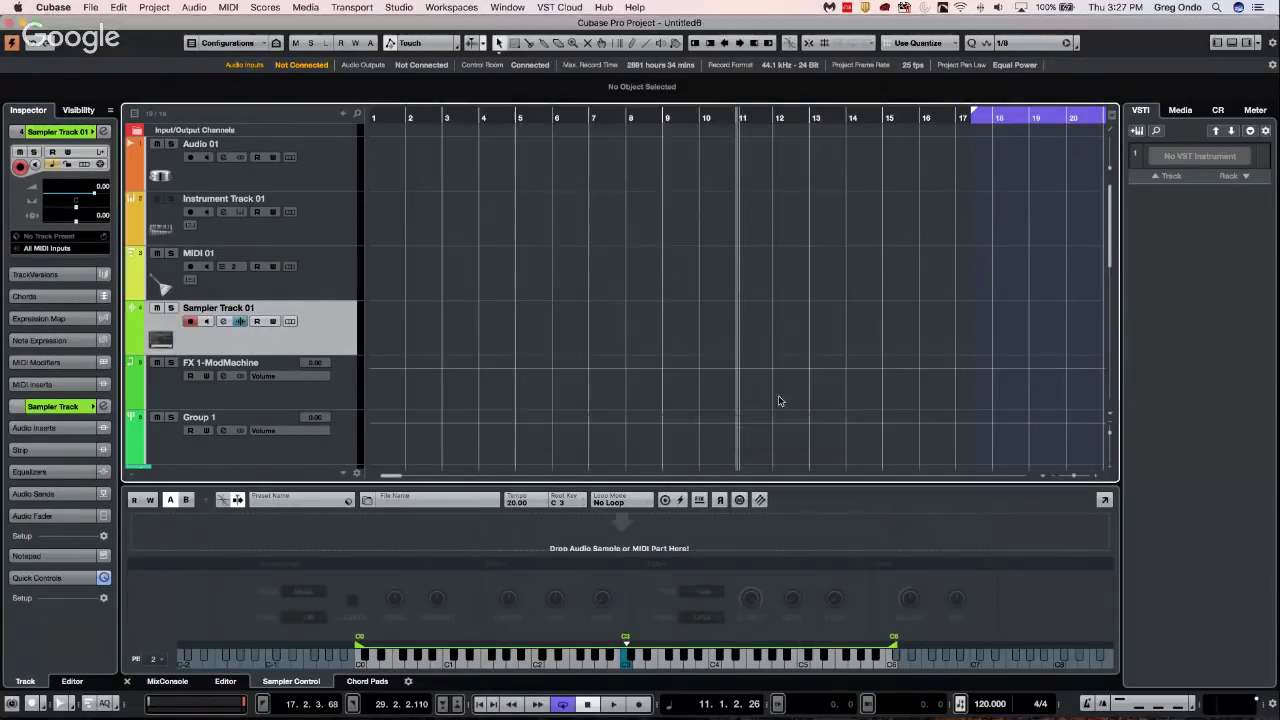
Assign the factory picture of the letters FX to the FX 1-ModMachine track
click(162, 401)
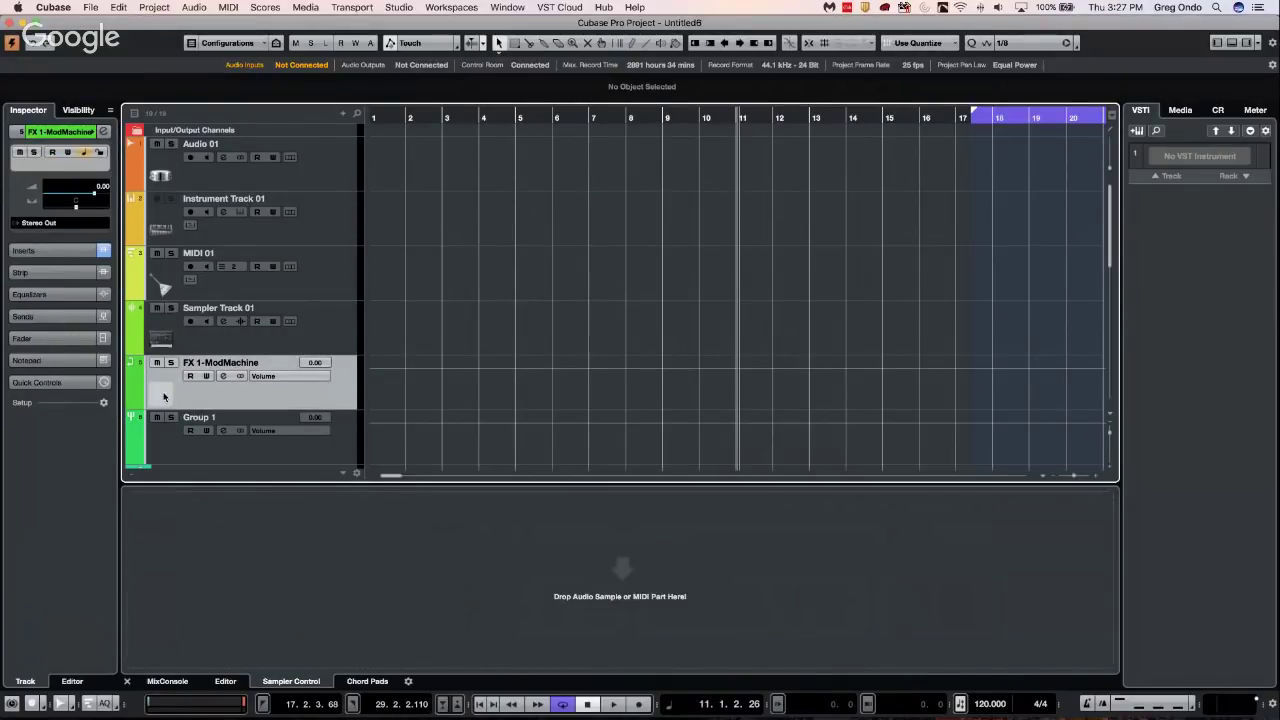
double_click(164, 397)
scroll(762, 215, down, 10)
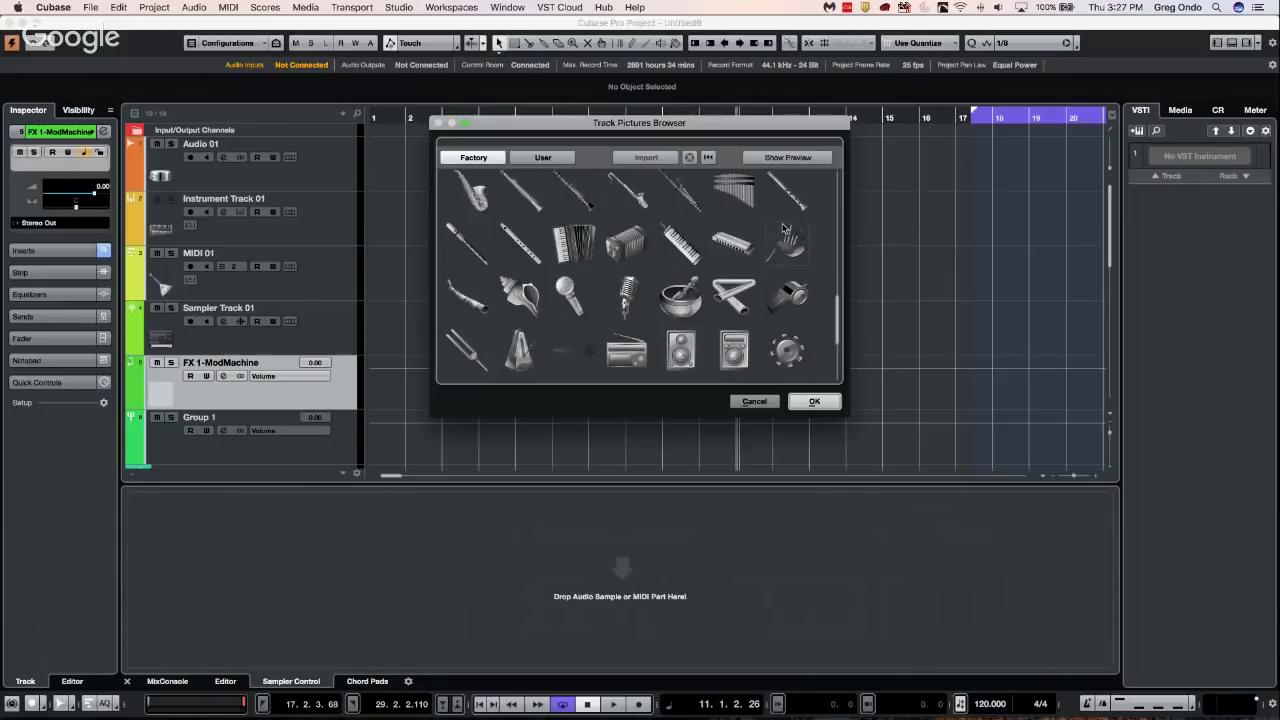
scroll(783, 228, down, 3)
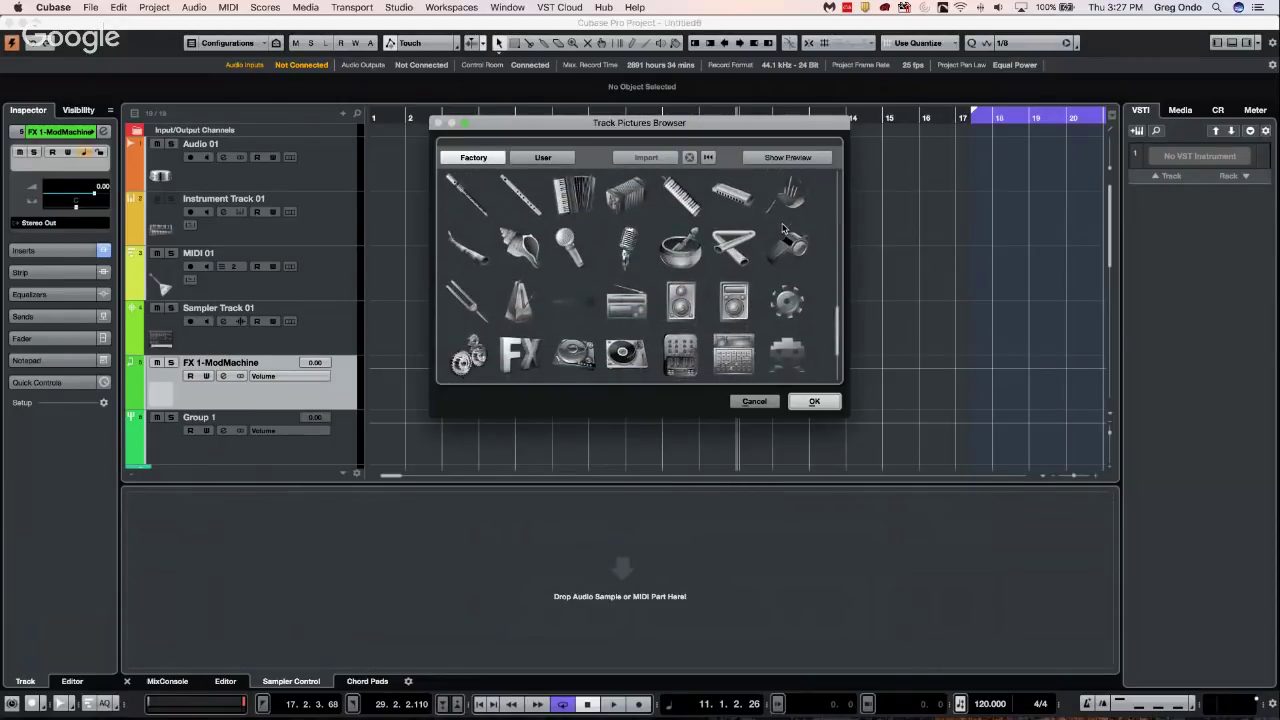
click(524, 322)
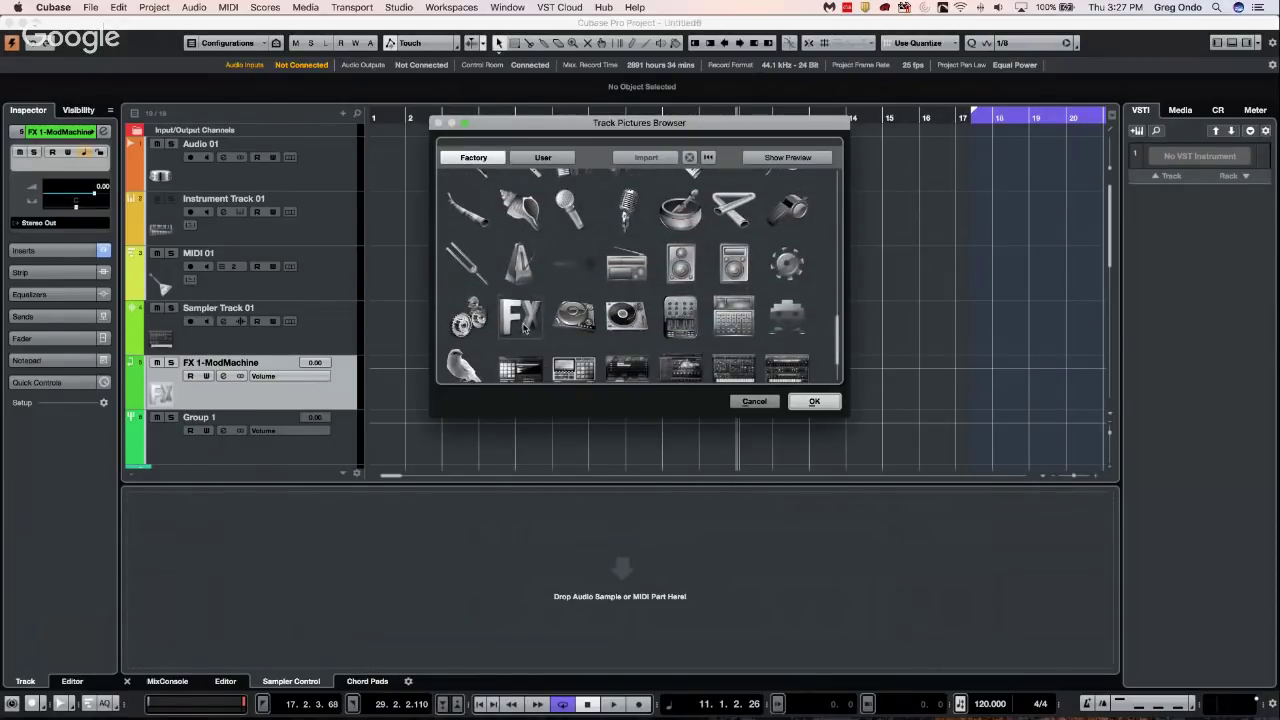
Assign the factory picture of the vintage studio microphone to the Group 1 track
click(165, 454)
double_click(165, 454)
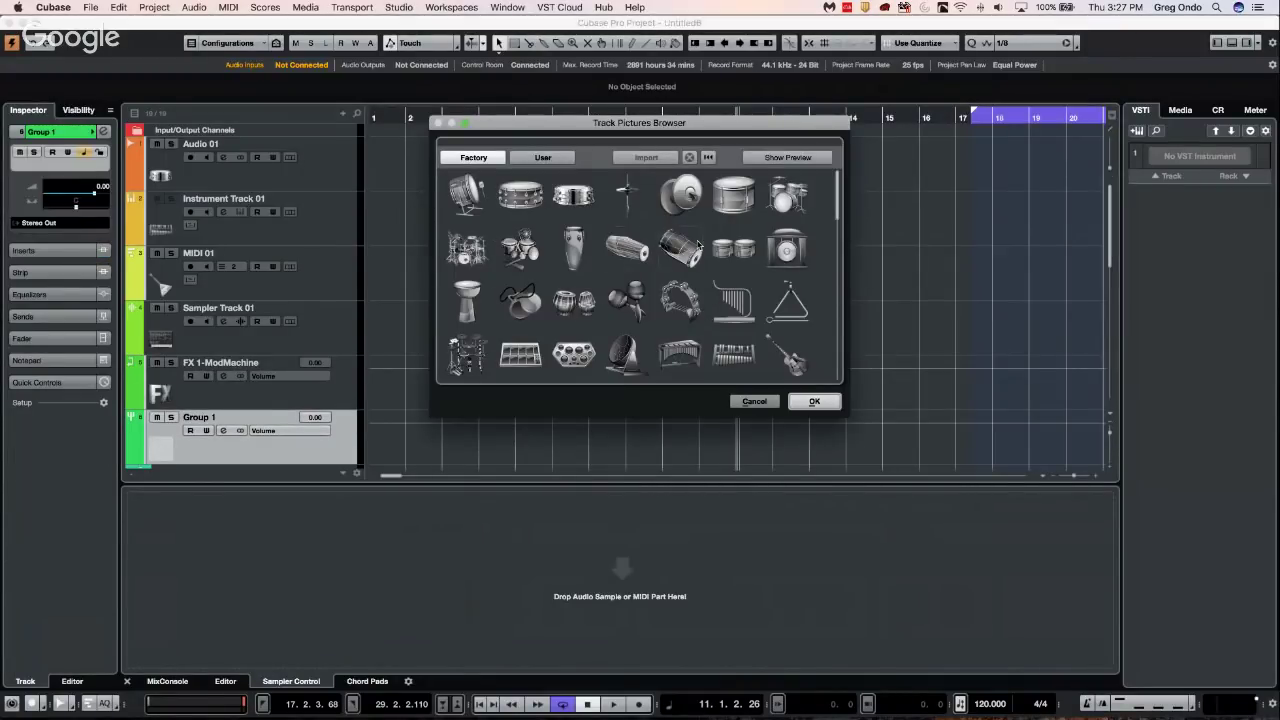
scroll(697, 247, down, 1)
scroll(760, 265, down, 1)
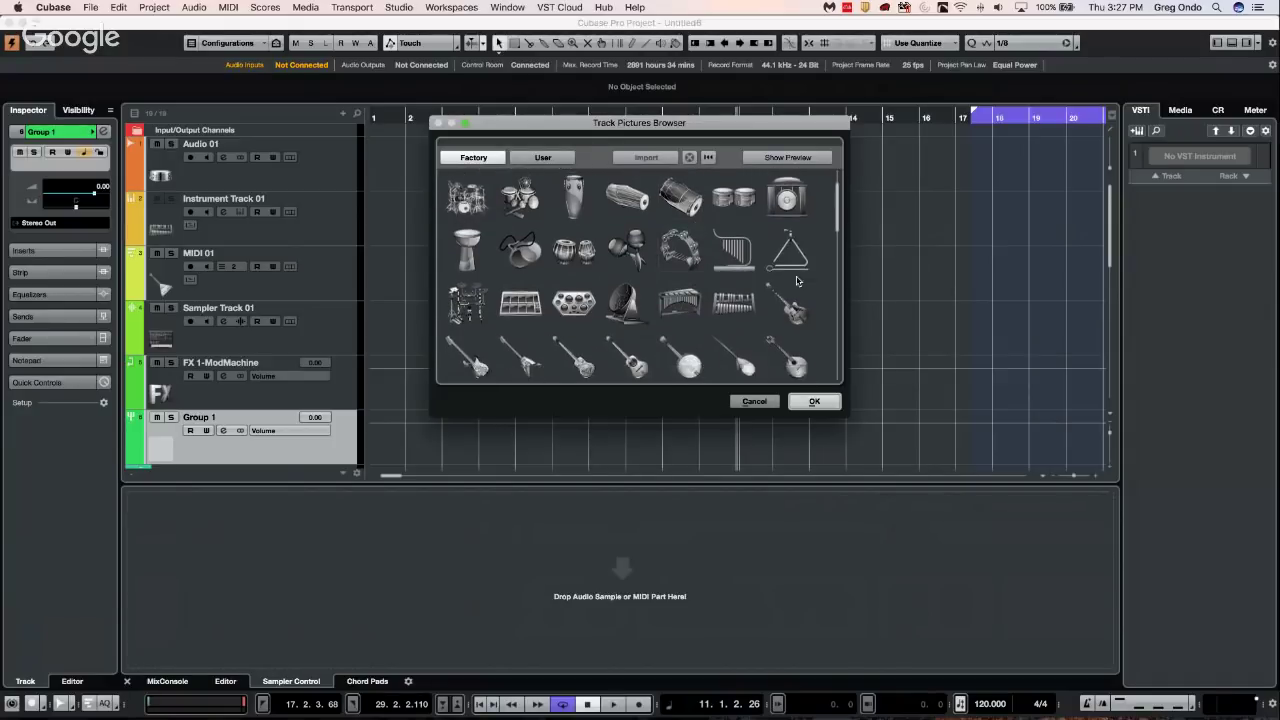
scroll(793, 276, down, 10)
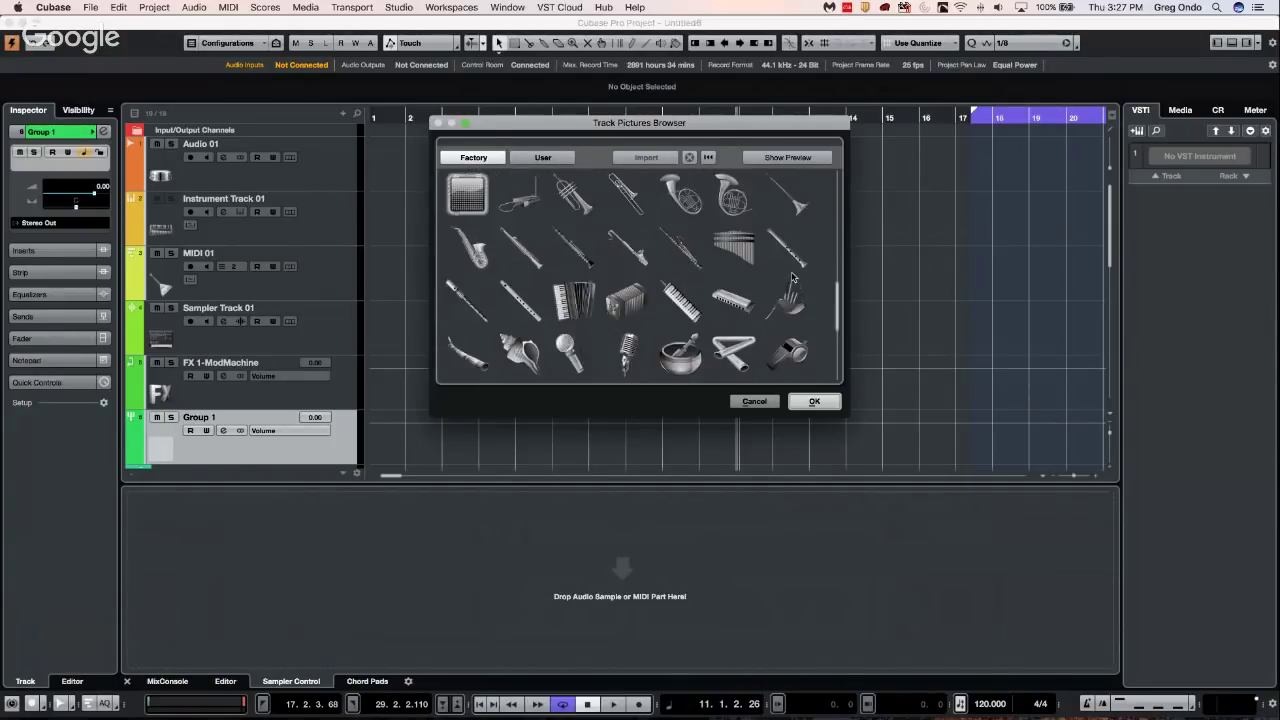
click(628, 355)
click(796, 399)
Assign the full drum kit at the start of the second row of factory pictures to the VCA 1 track
scroll(268, 335, down, 5)
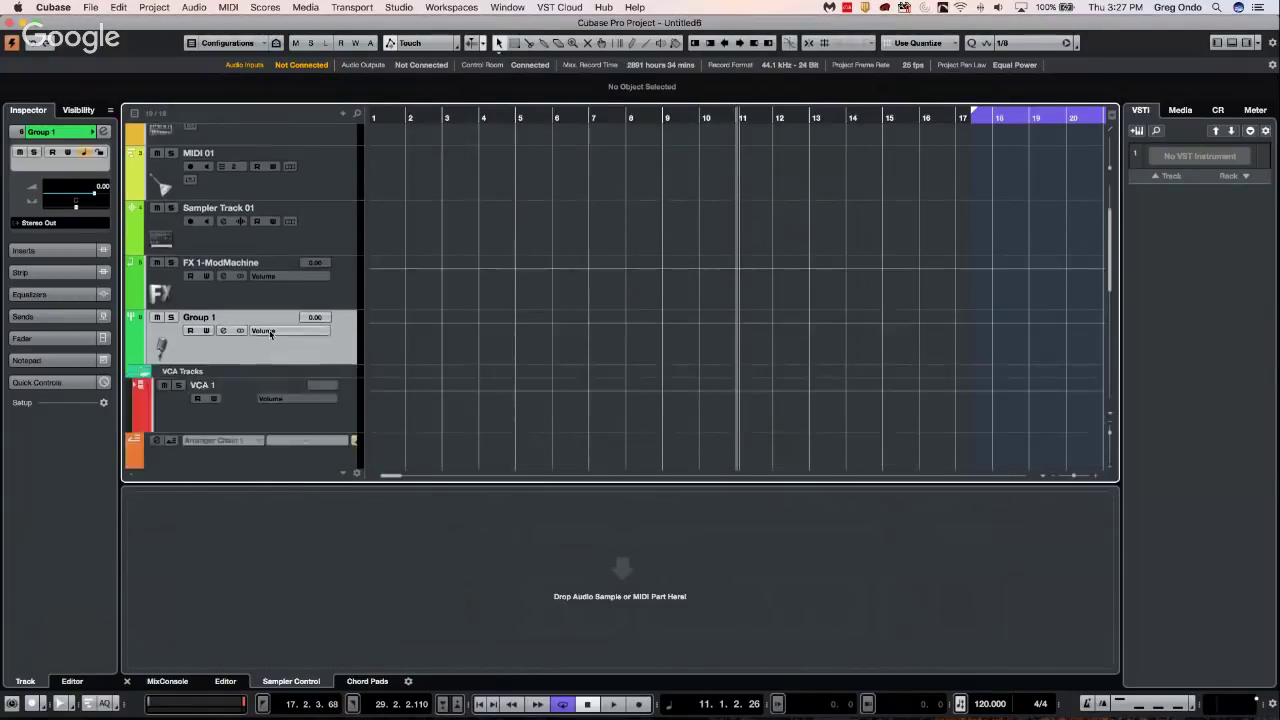
click(171, 276)
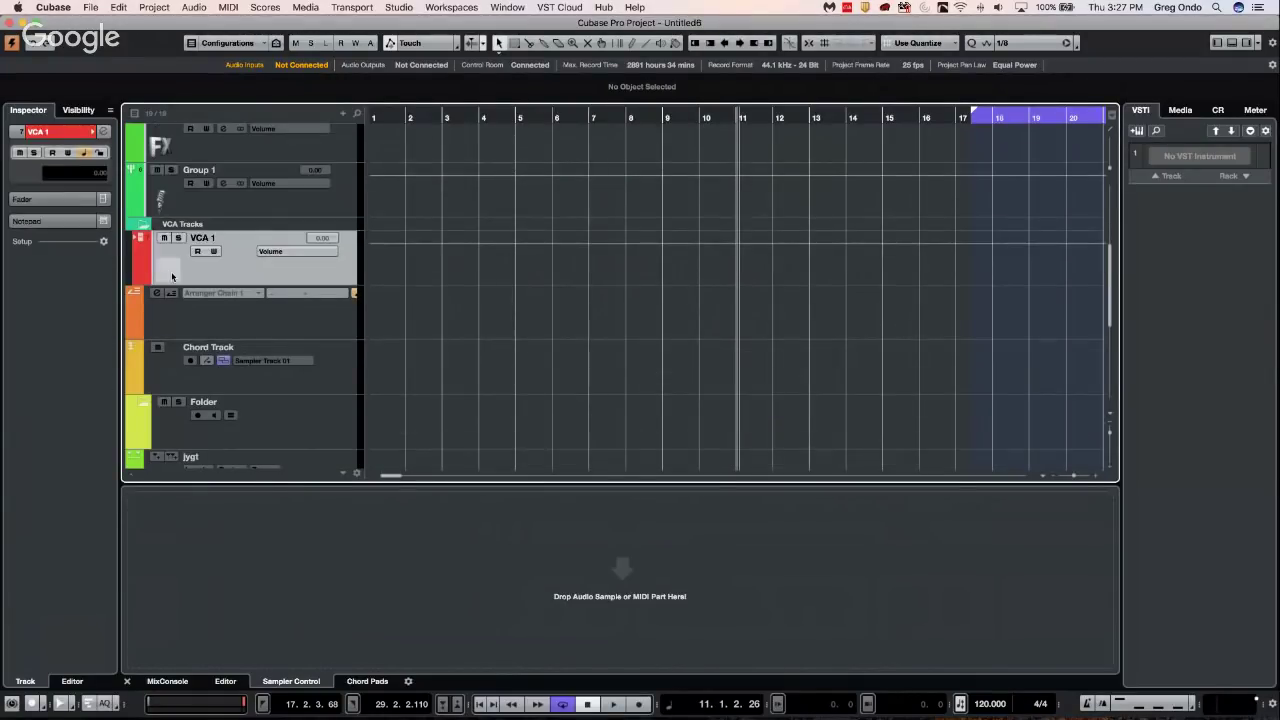
double_click(171, 276)
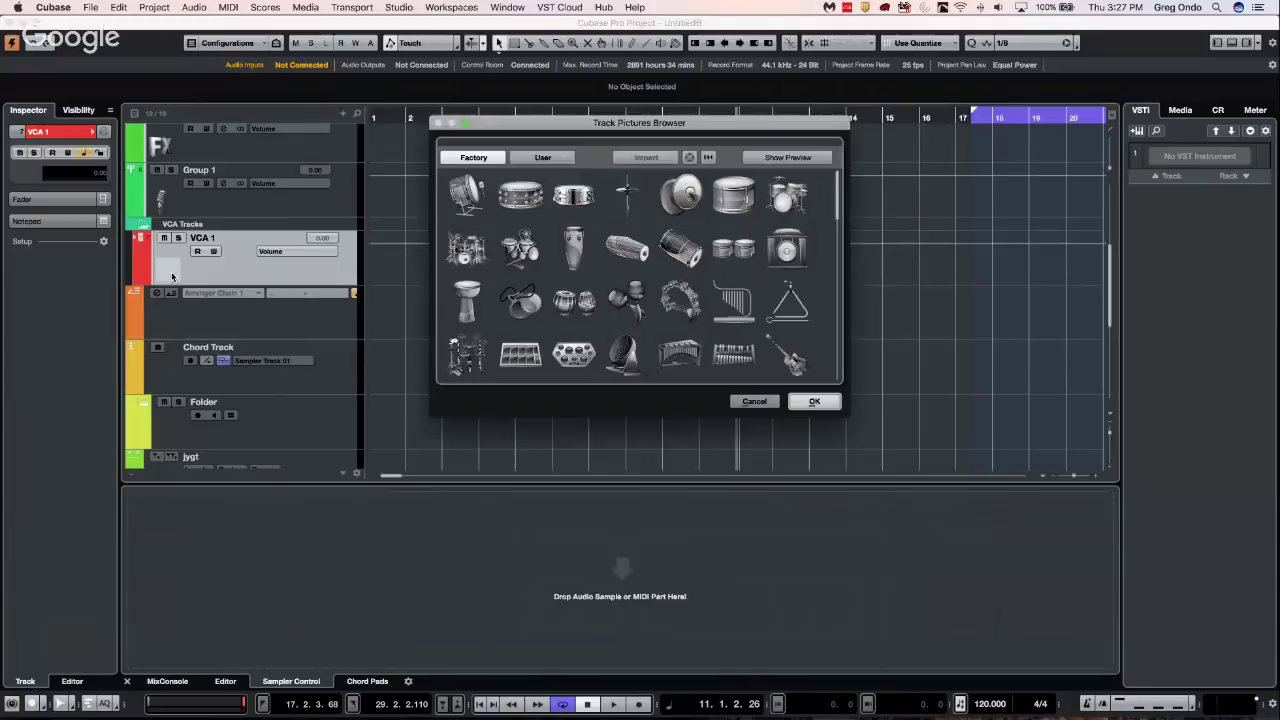
click(470, 251)
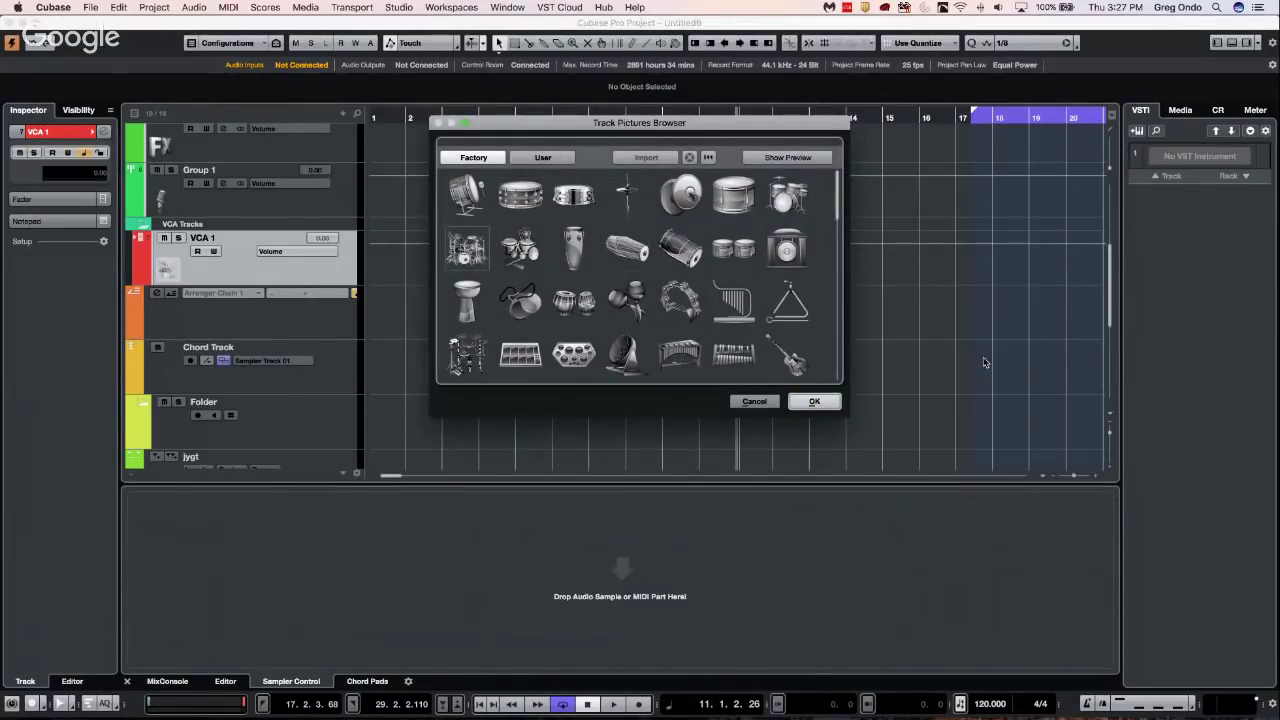
click(815, 400)
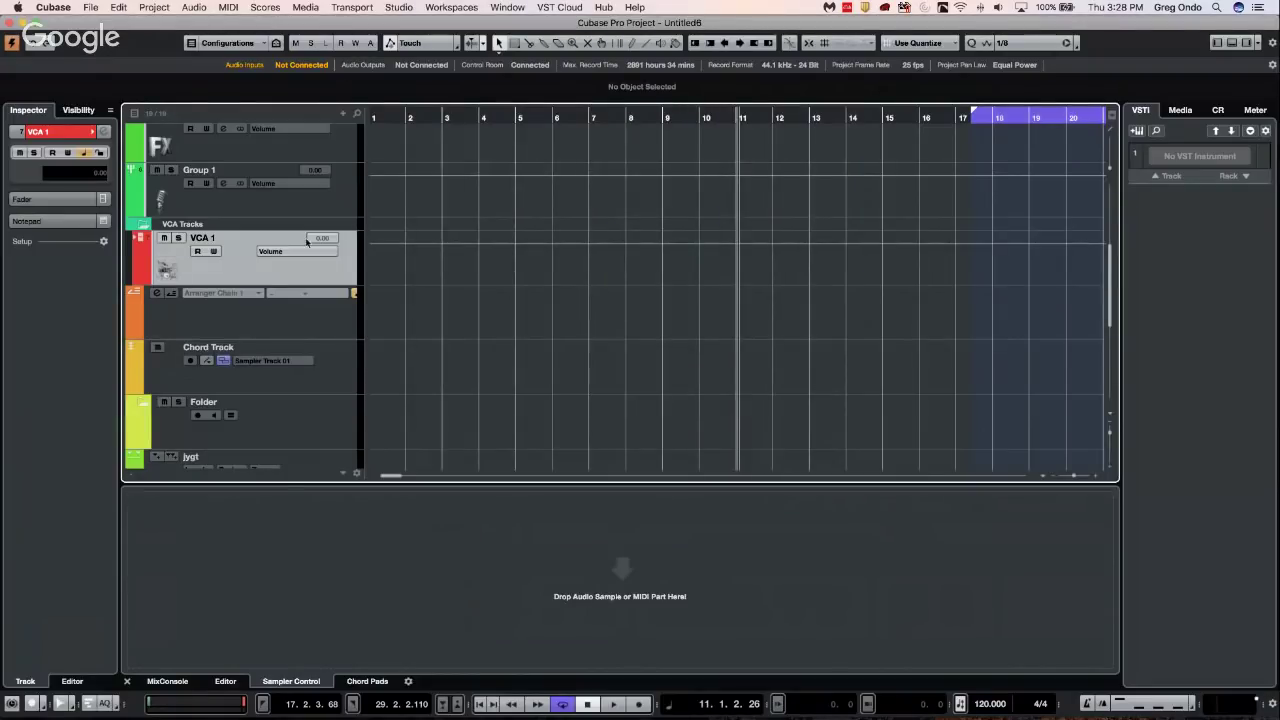
scroll(310, 265, up, 1)
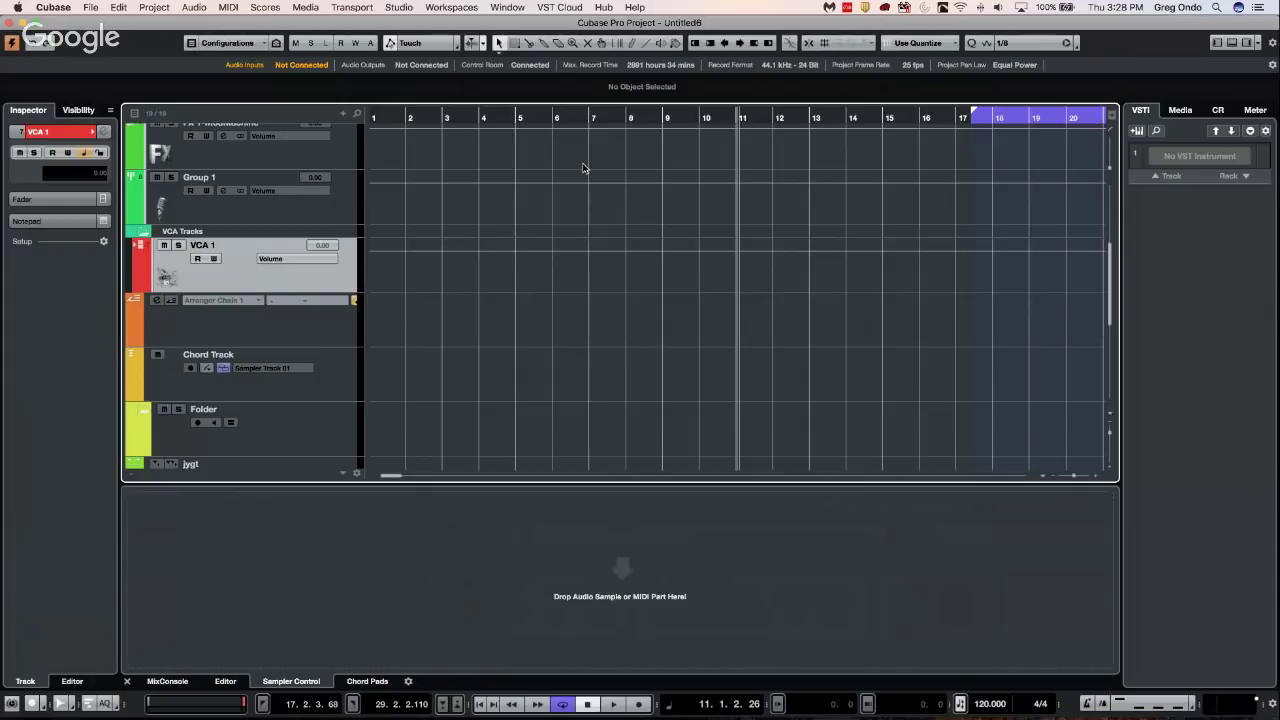
Show the Pictures section in the full MixConsole and enlarge its row so the track pictures display large
key(F3)
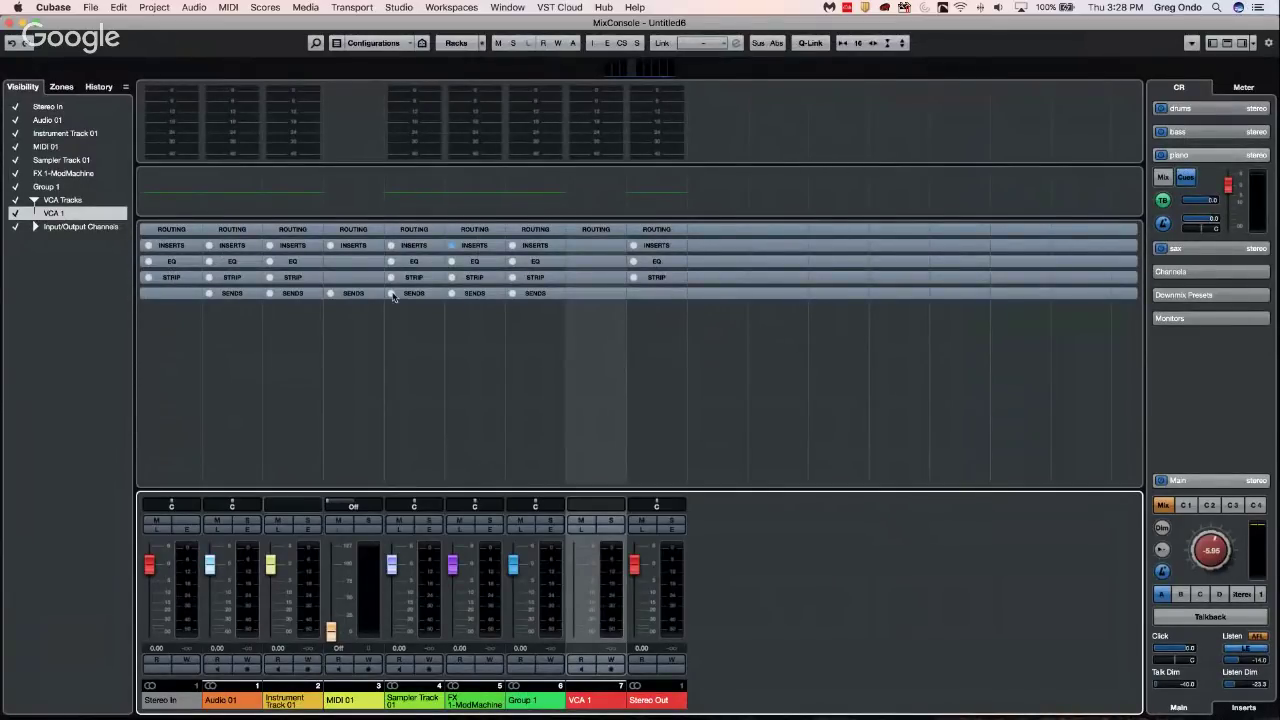
click(1260, 44)
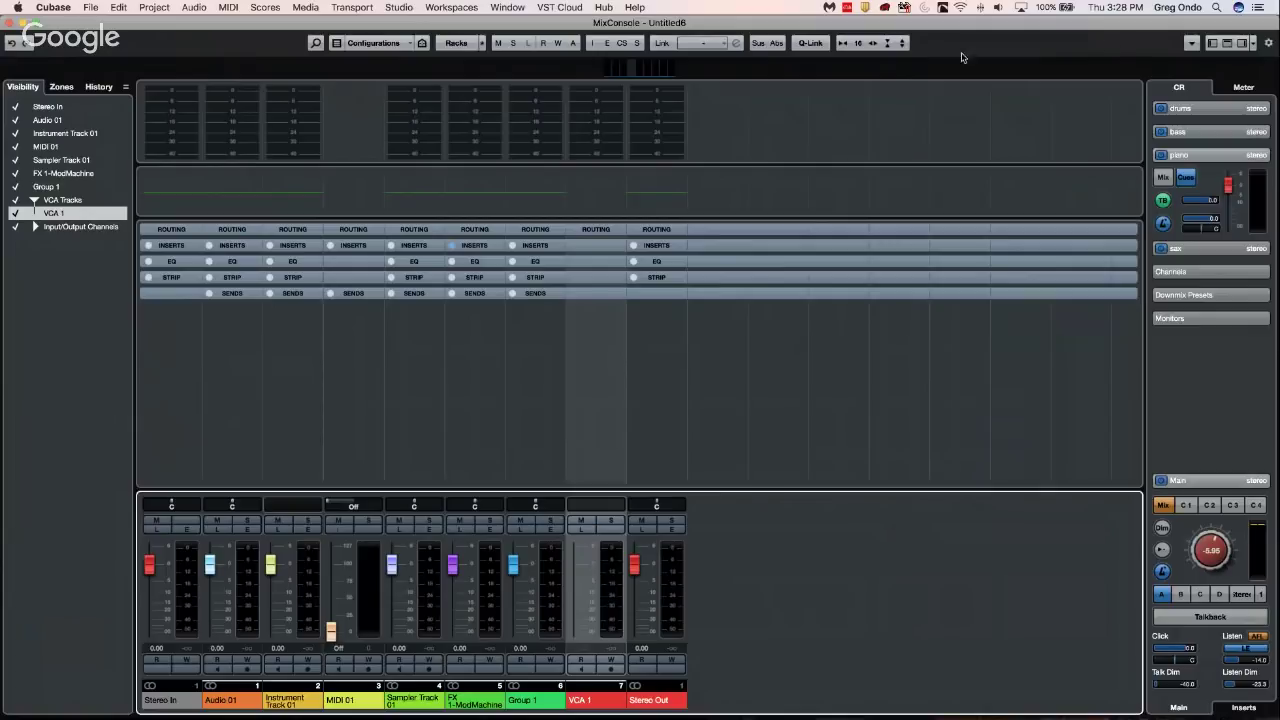
click(1254, 44)
click(1253, 45)
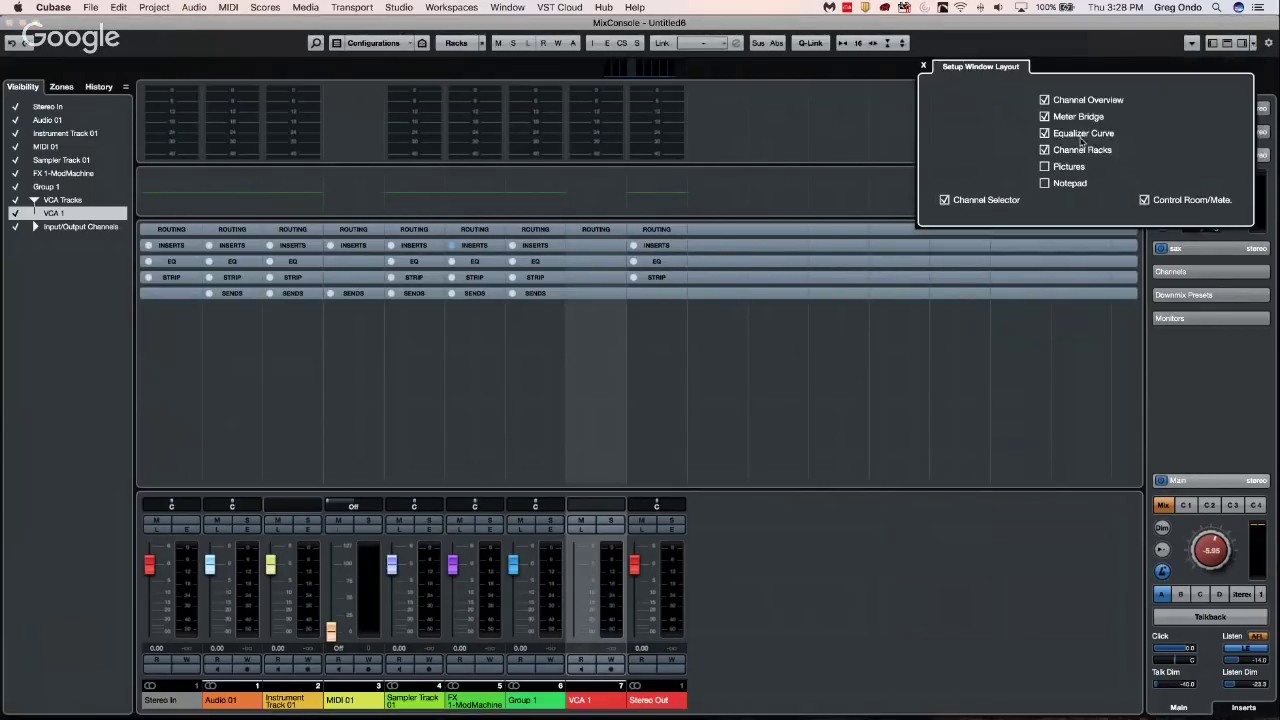
click(1045, 167)
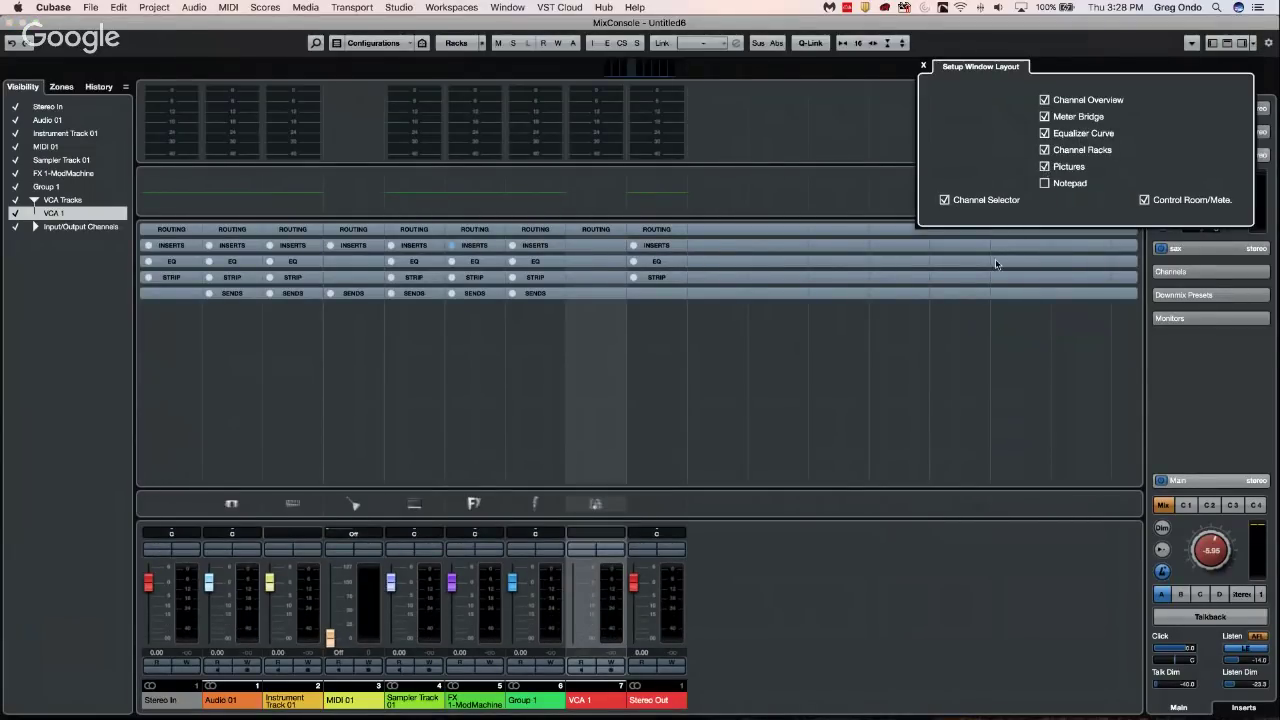
click(470, 325)
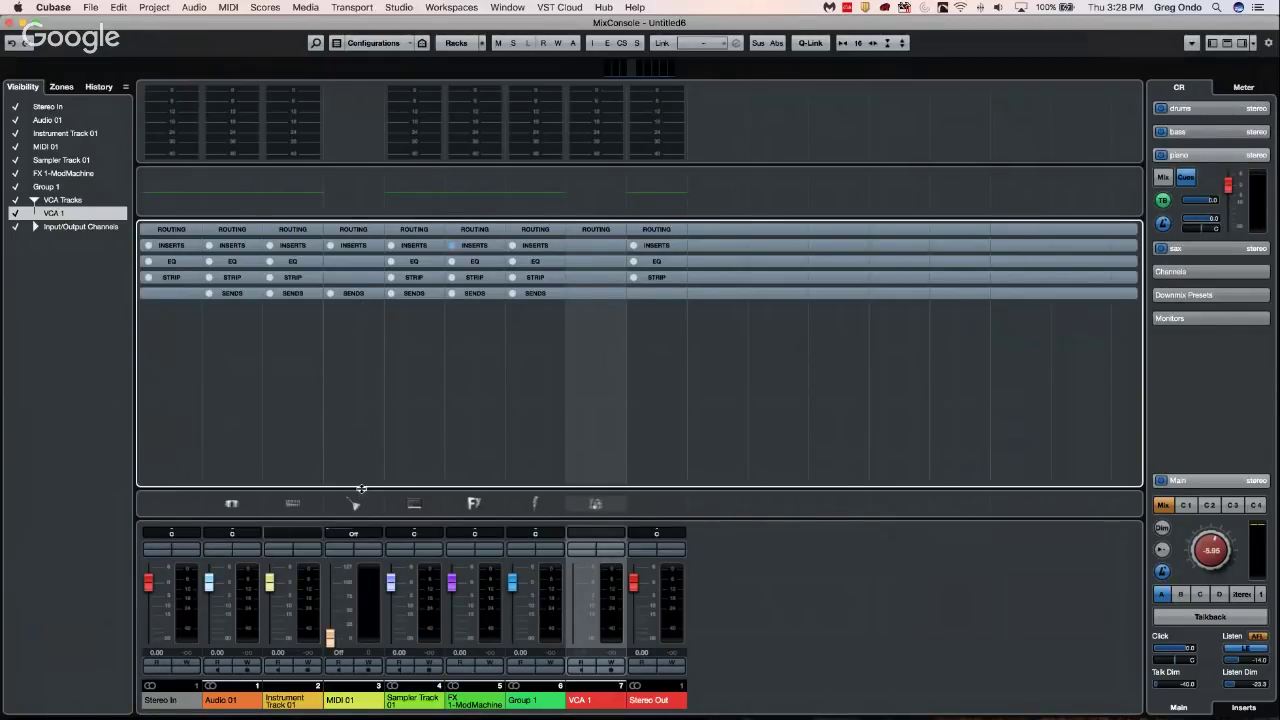
drag(361, 489, 307, 497)
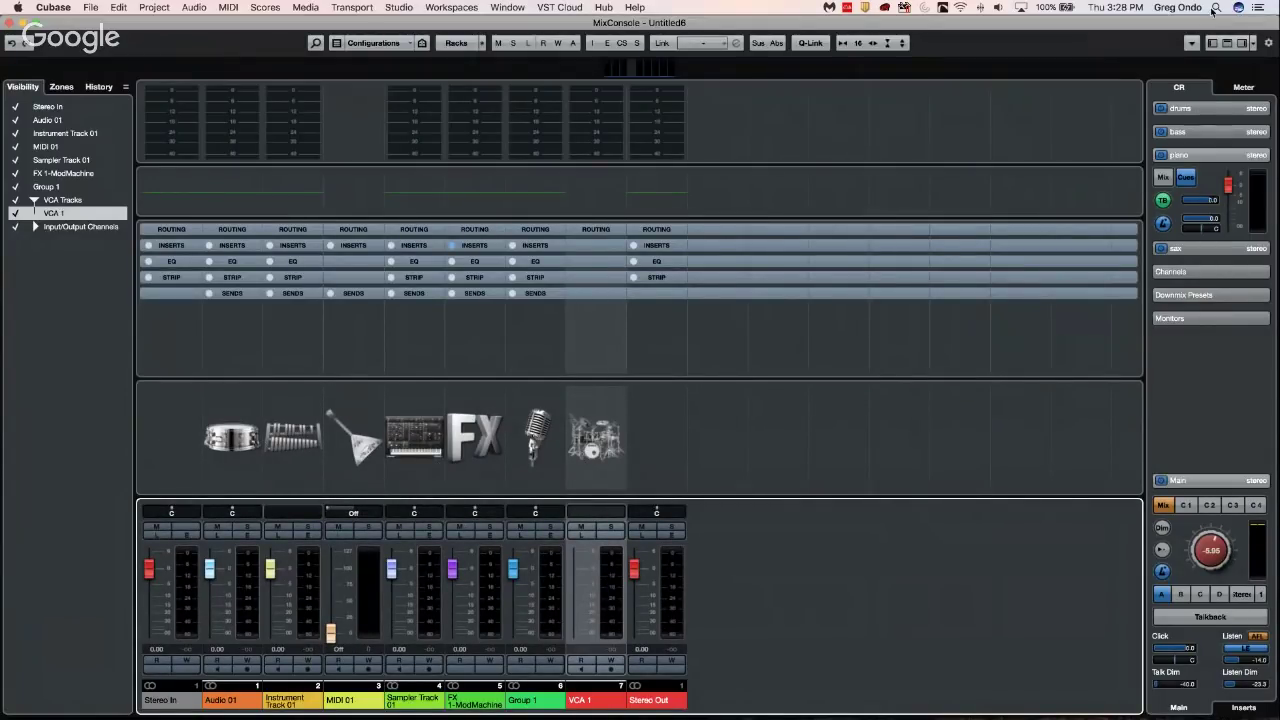
Toggle the MixConsole's Pictures section off and back on in the window layout setup
click(1253, 44)
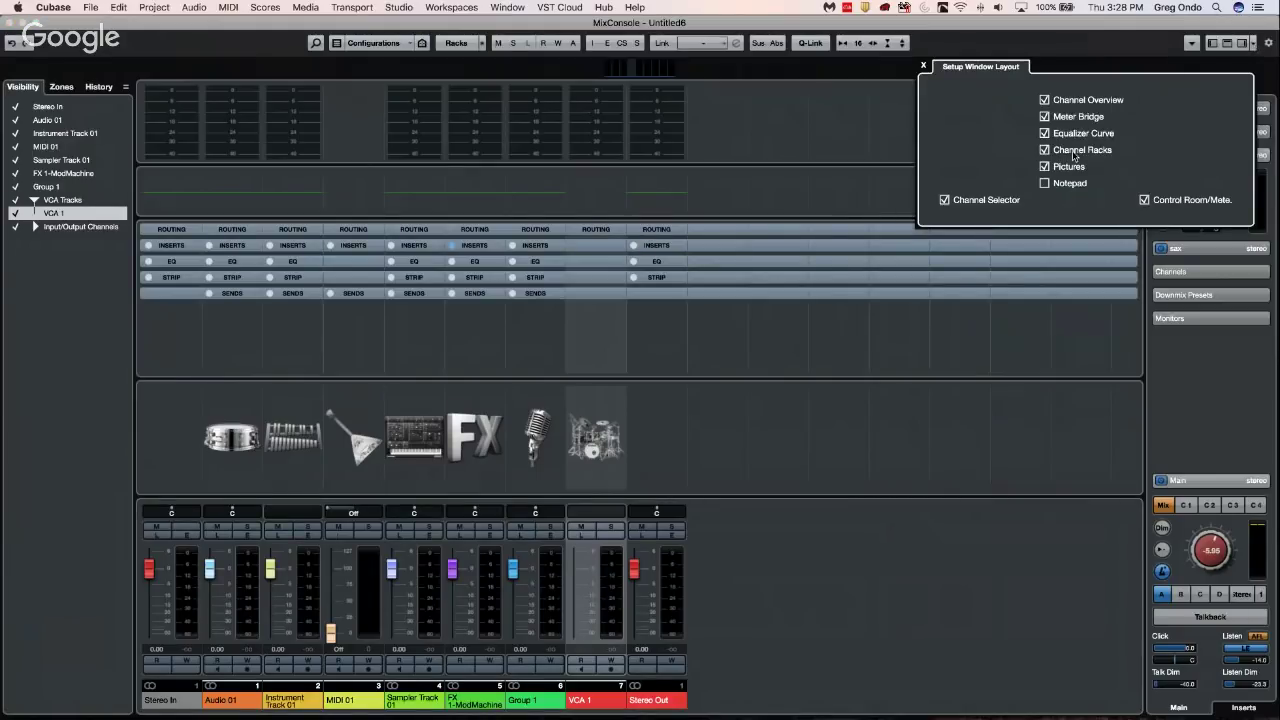
click(1048, 168)
click(1045, 168)
click(1045, 167)
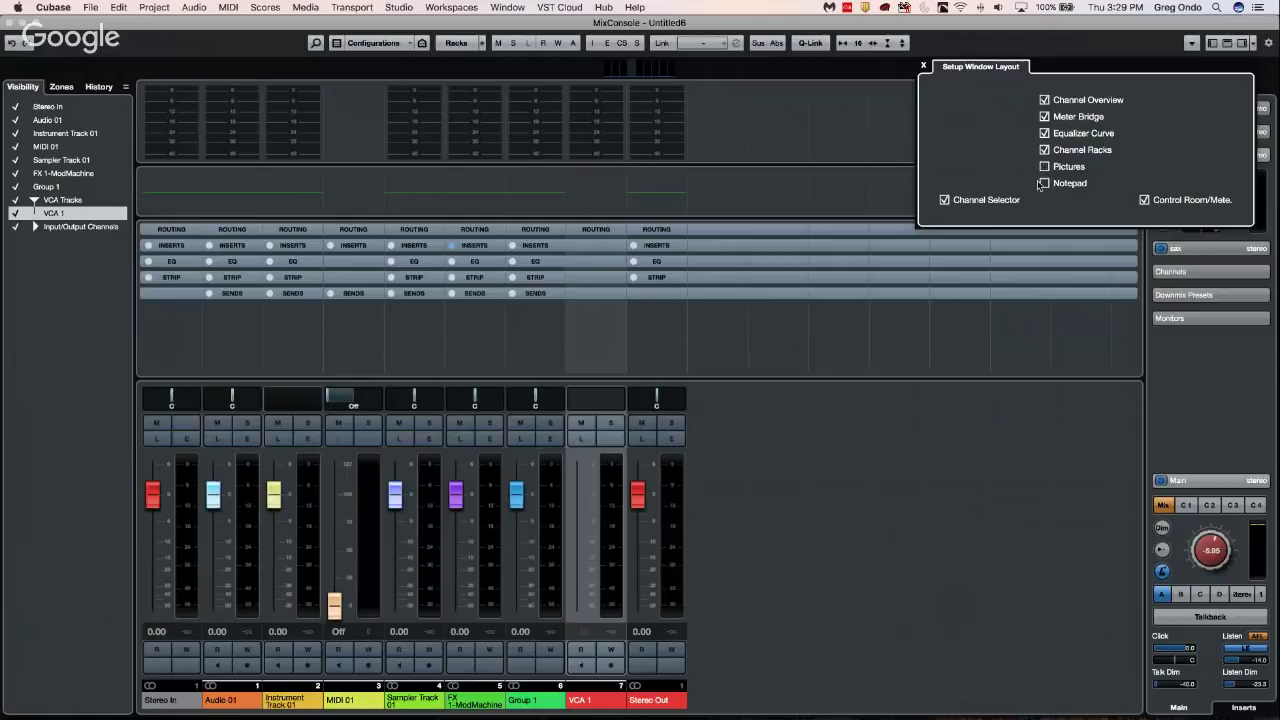
click(1045, 167)
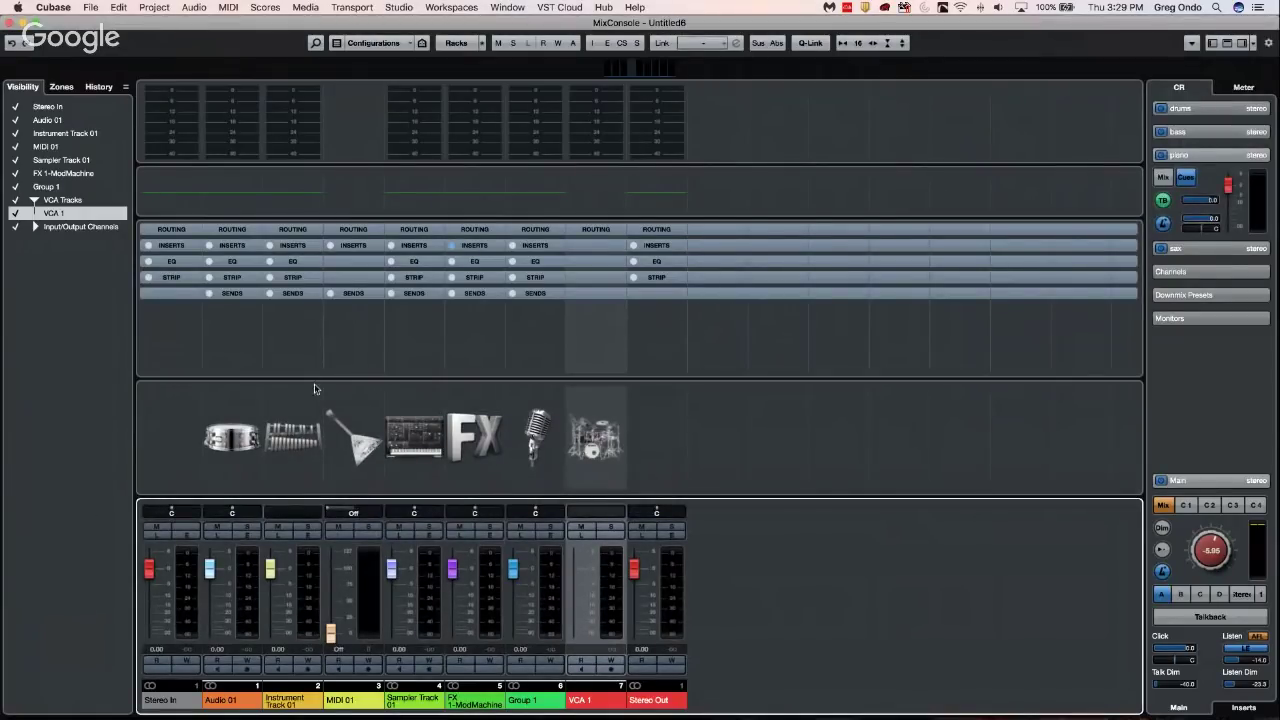
Reduce the height of the MixConsole's picture row slightly and close the mixer window
mouse_move(314, 378)
mouse_down()
mouse_move(314, 409)
mouse_move(318, 386)
mouse_up()
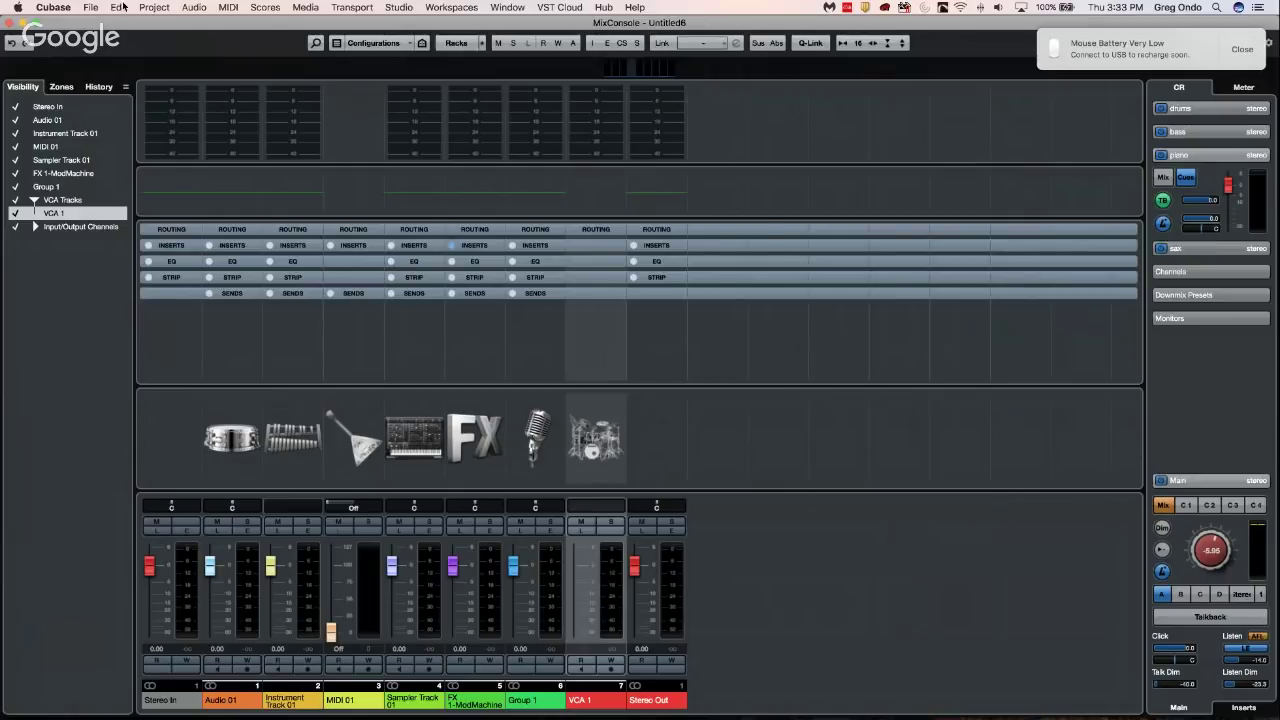
click(12, 22)
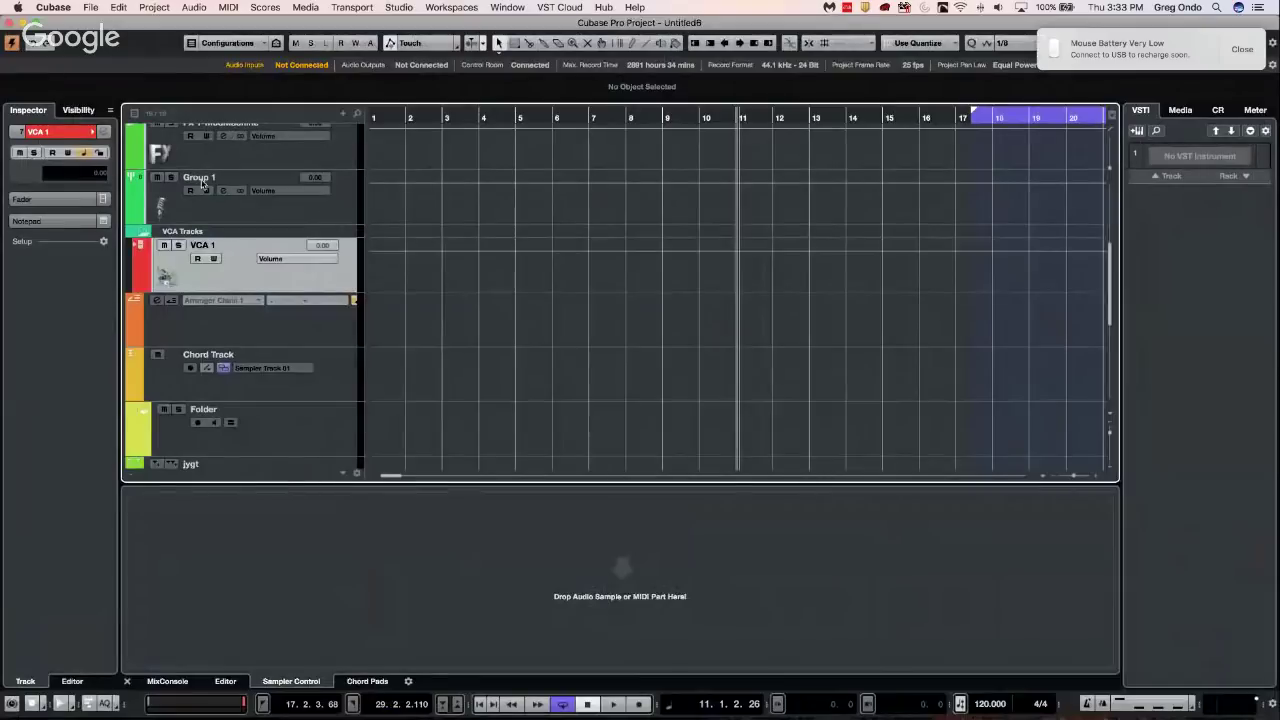
Add ten stereo audio tracks routed to Stereo Out below the Video track
scroll(254, 205, up, 1)
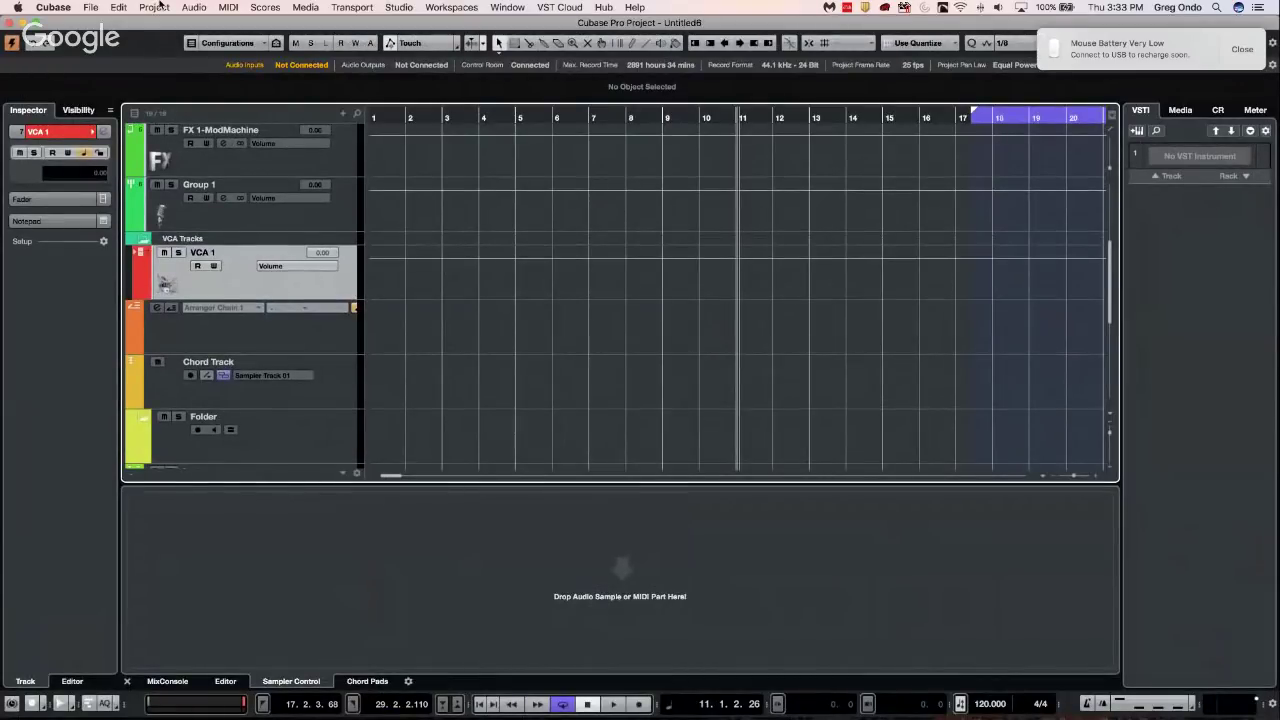
scroll(200, 229, down, 4)
scroll(200, 229, down, 2)
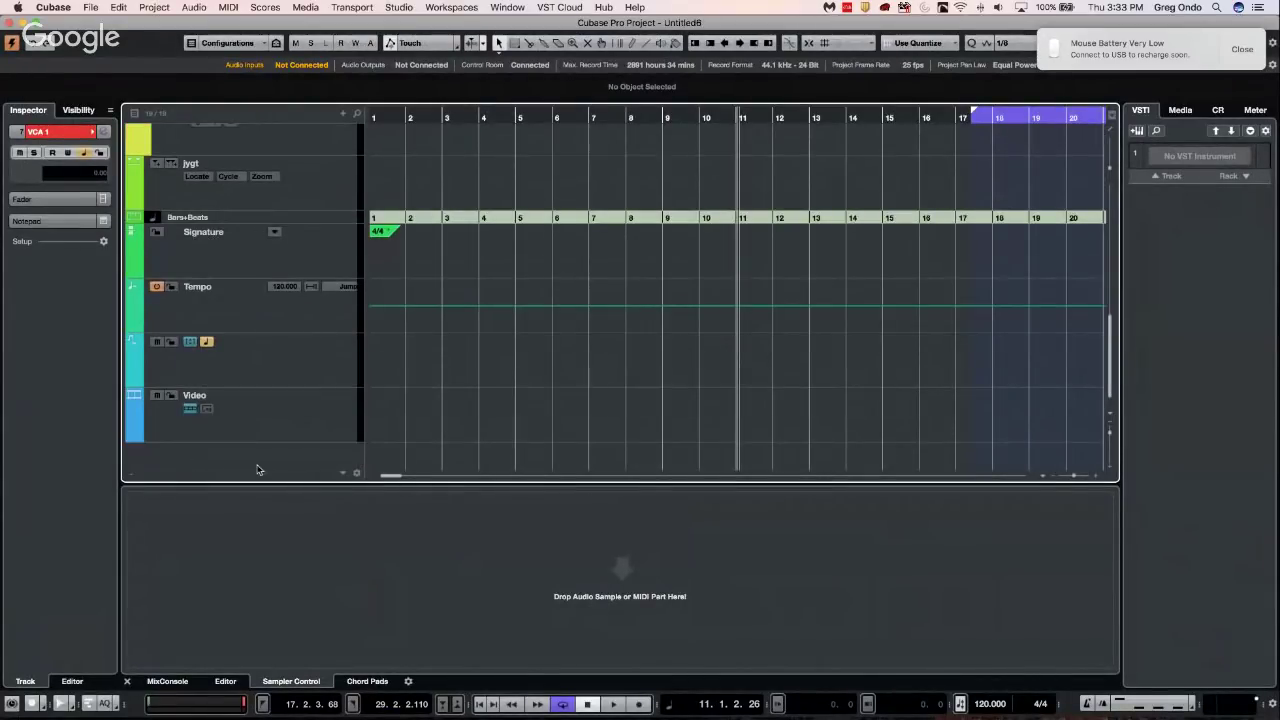
click(281, 417)
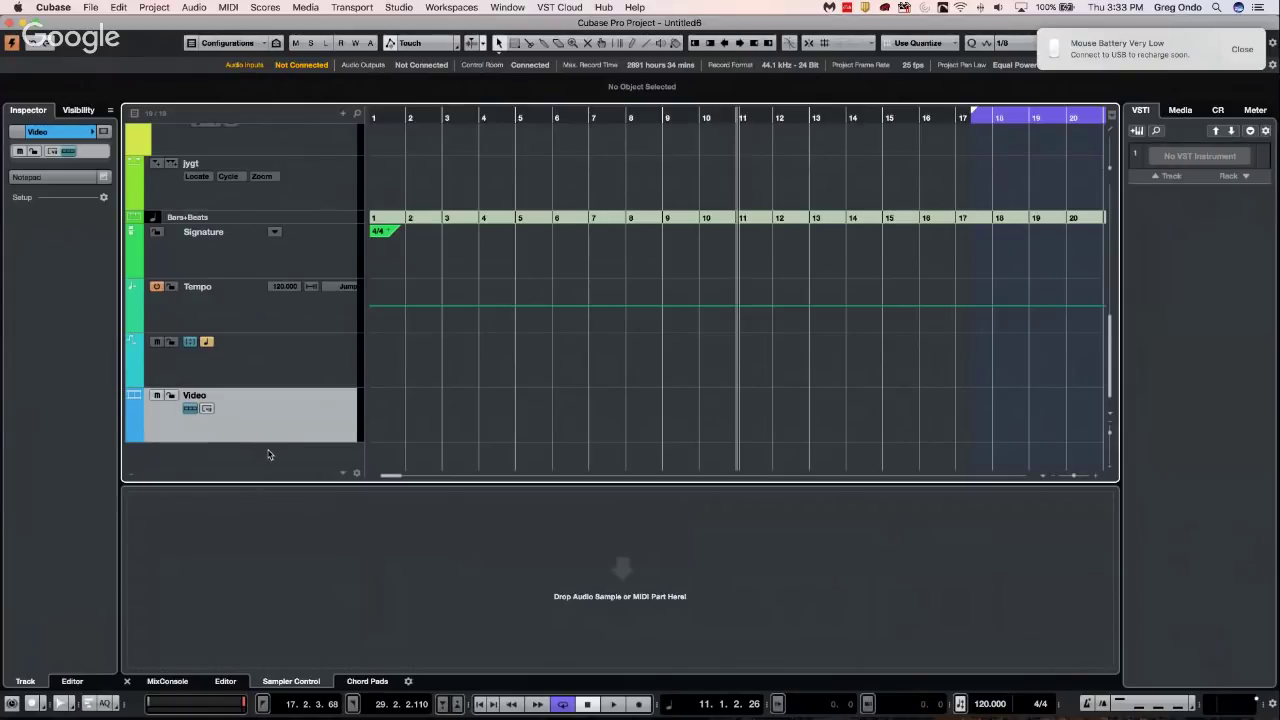
right_click(270, 409)
mouse_move(312, 416)
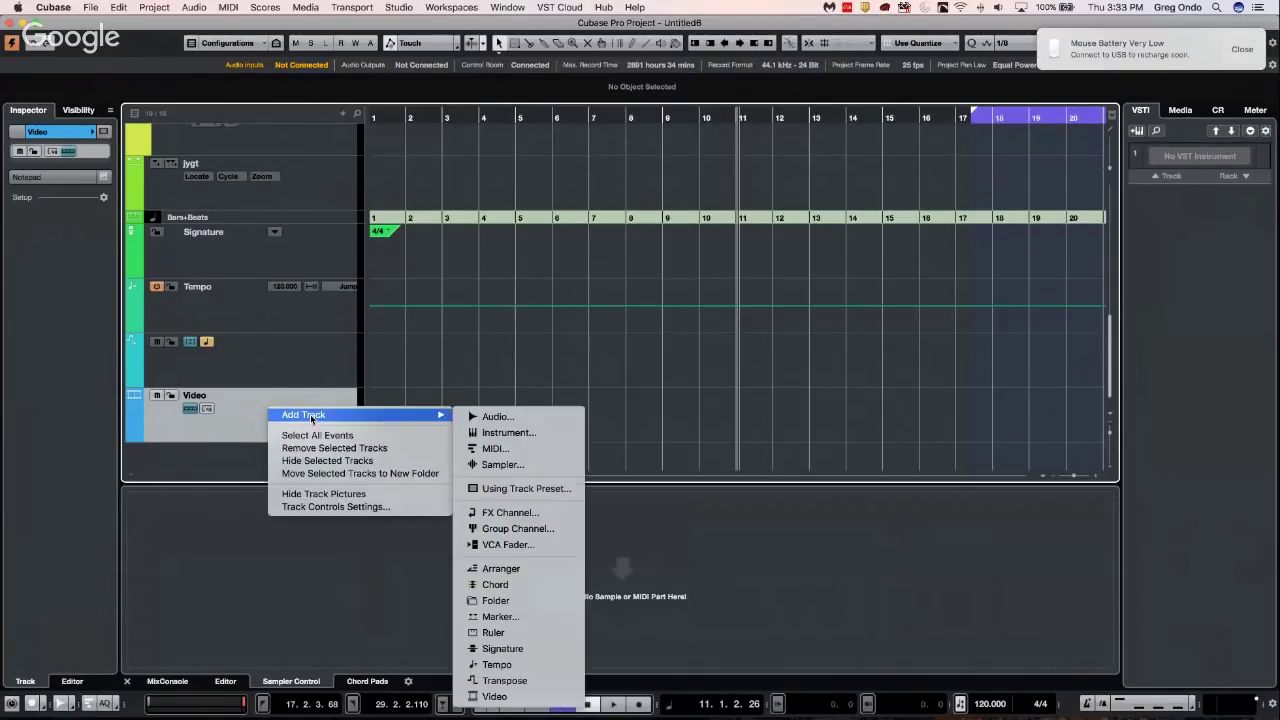
click(494, 416)
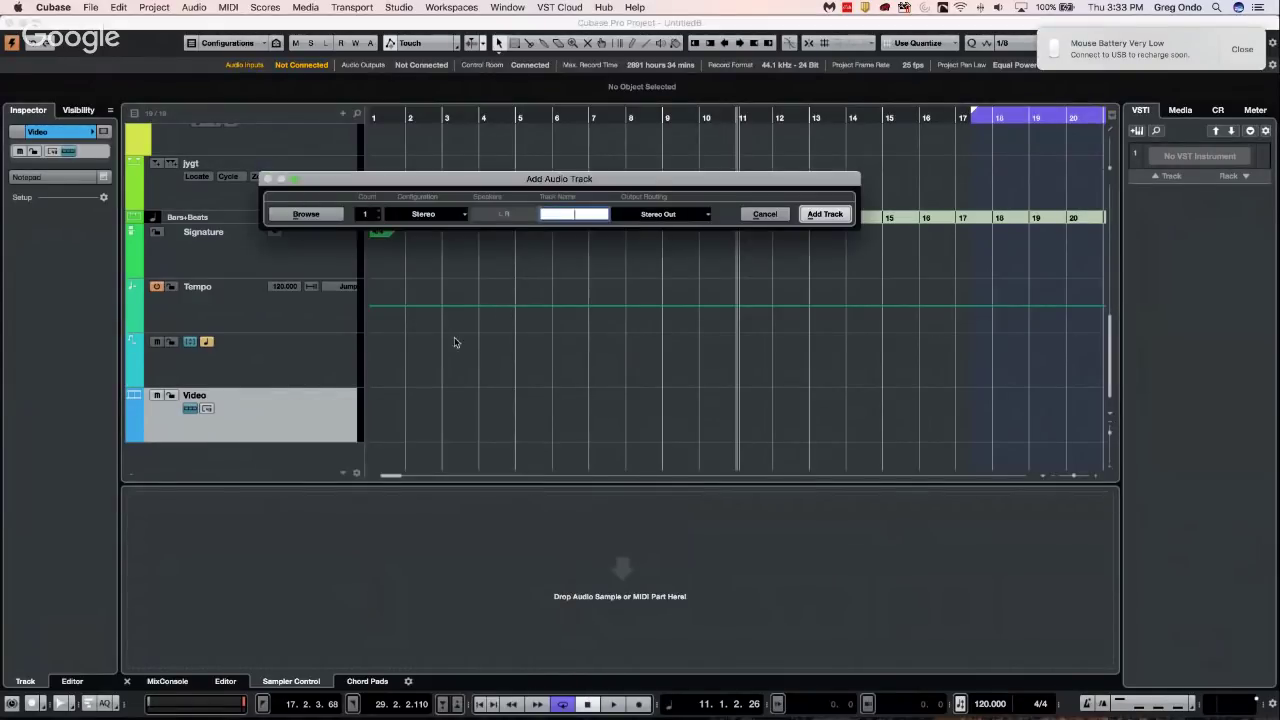
scroll(371, 218, up, 8)
click(827, 213)
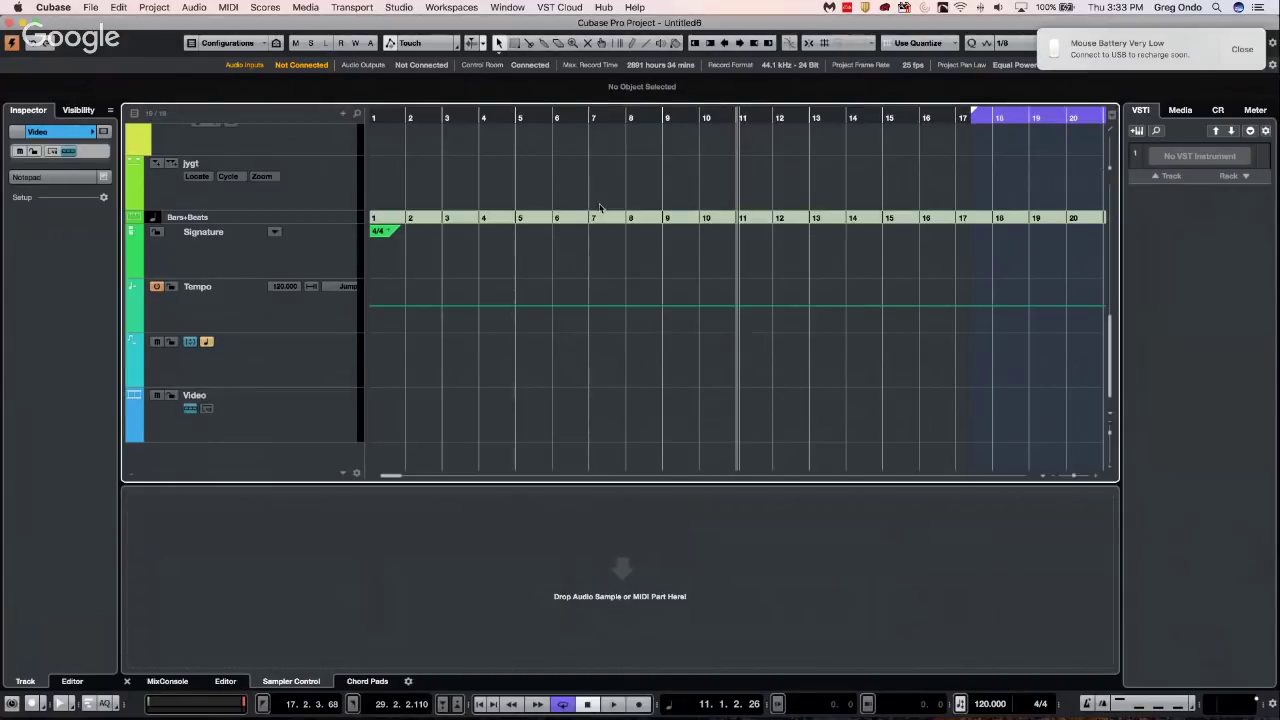
Move the ten new tracks, Audio 02 to Audio 11, together into a new folder and select that folder track
click(284, 450)
scroll(290, 440, down, 10)
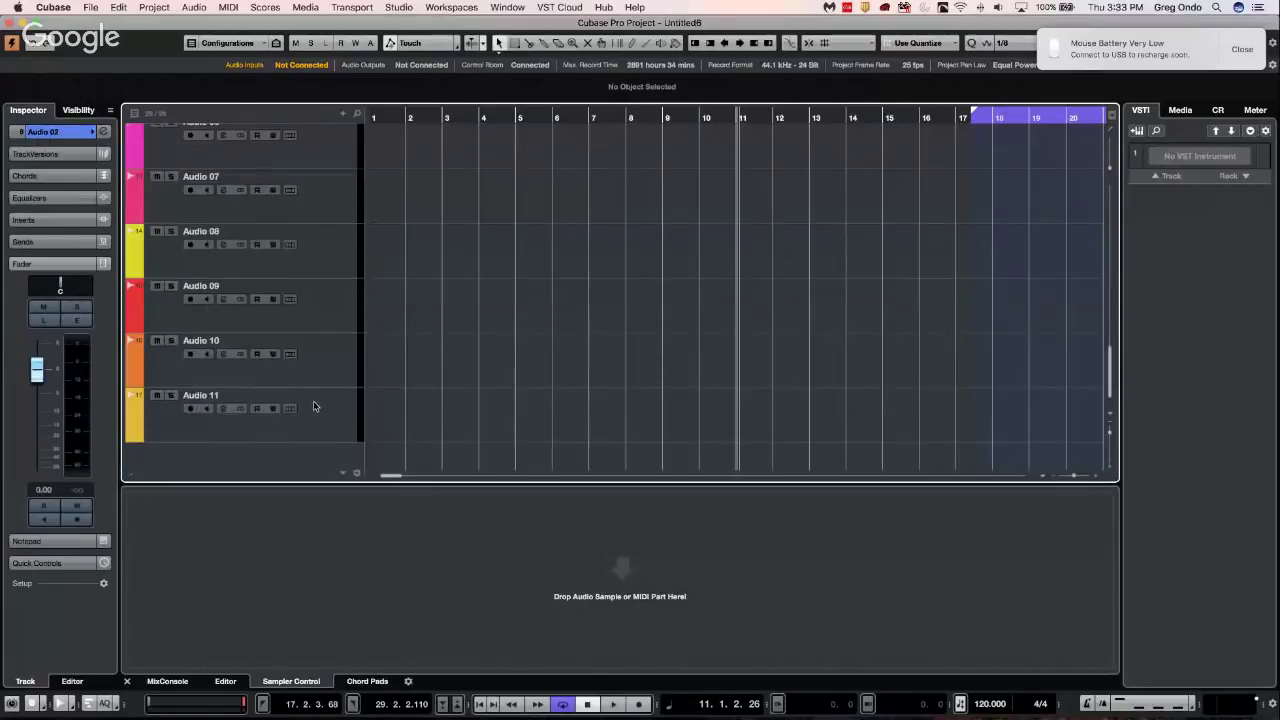
scroll(322, 408, up, 15)
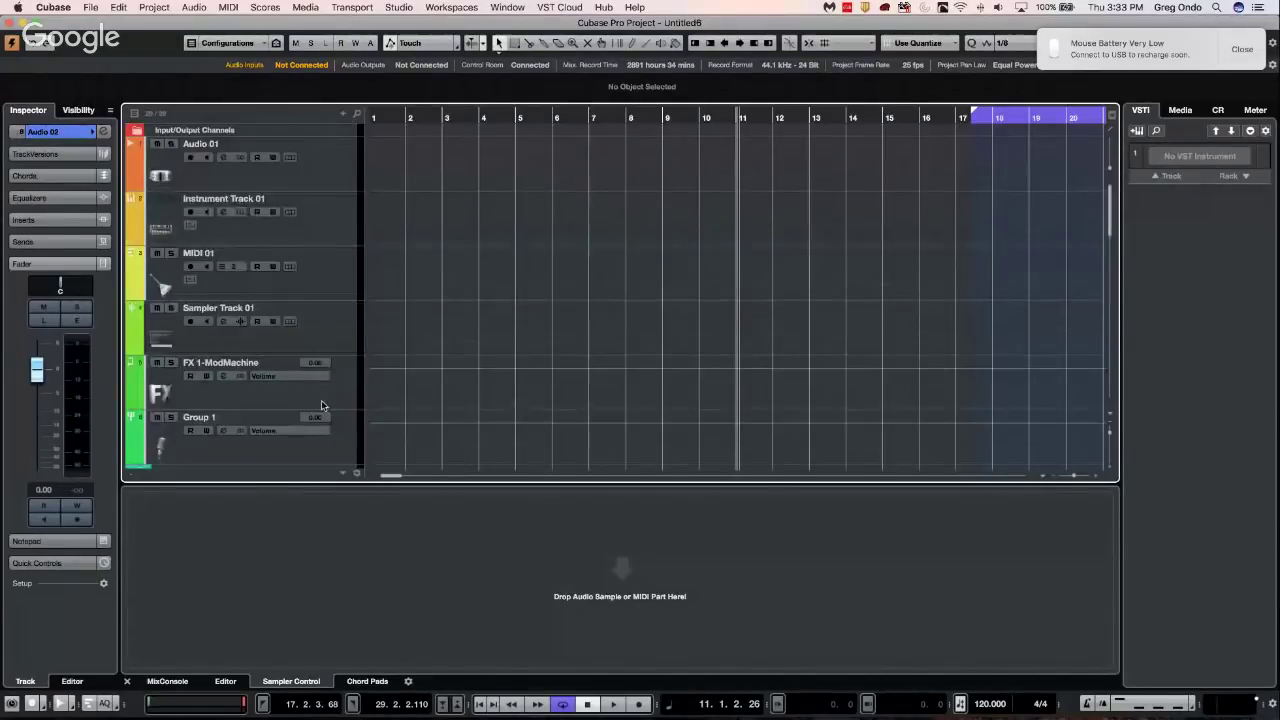
right_click(322, 440)
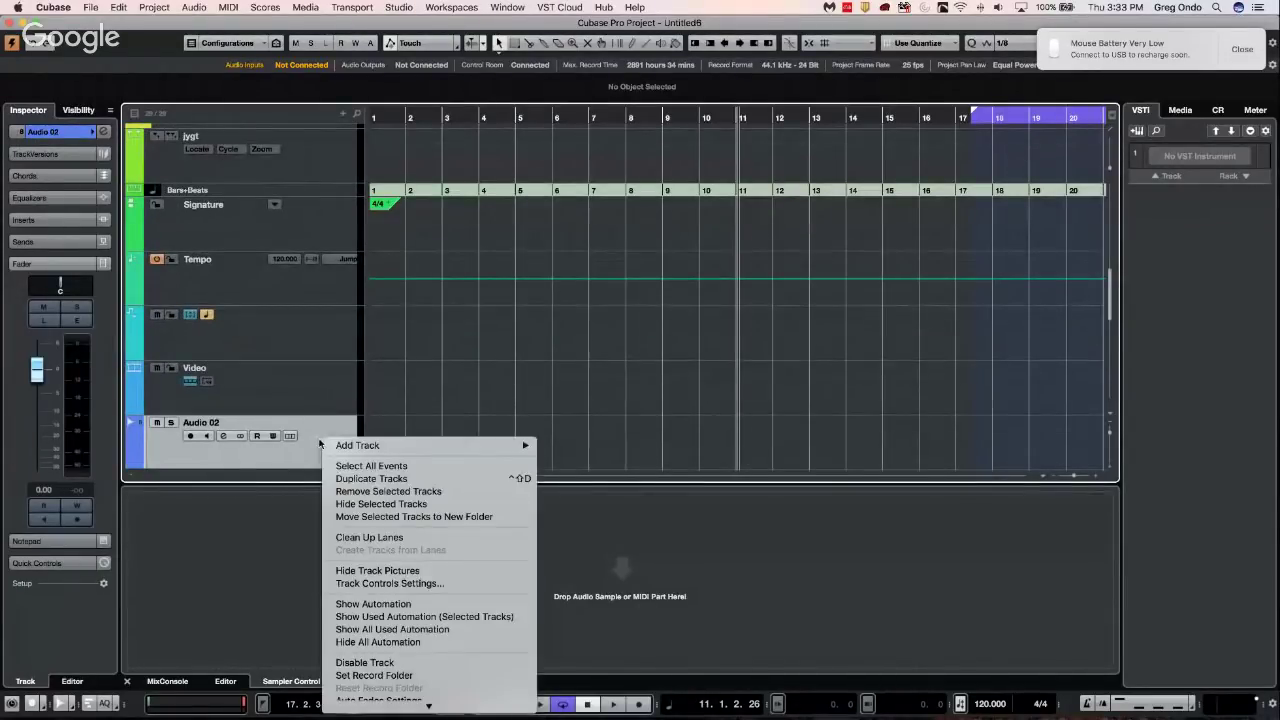
click(392, 517)
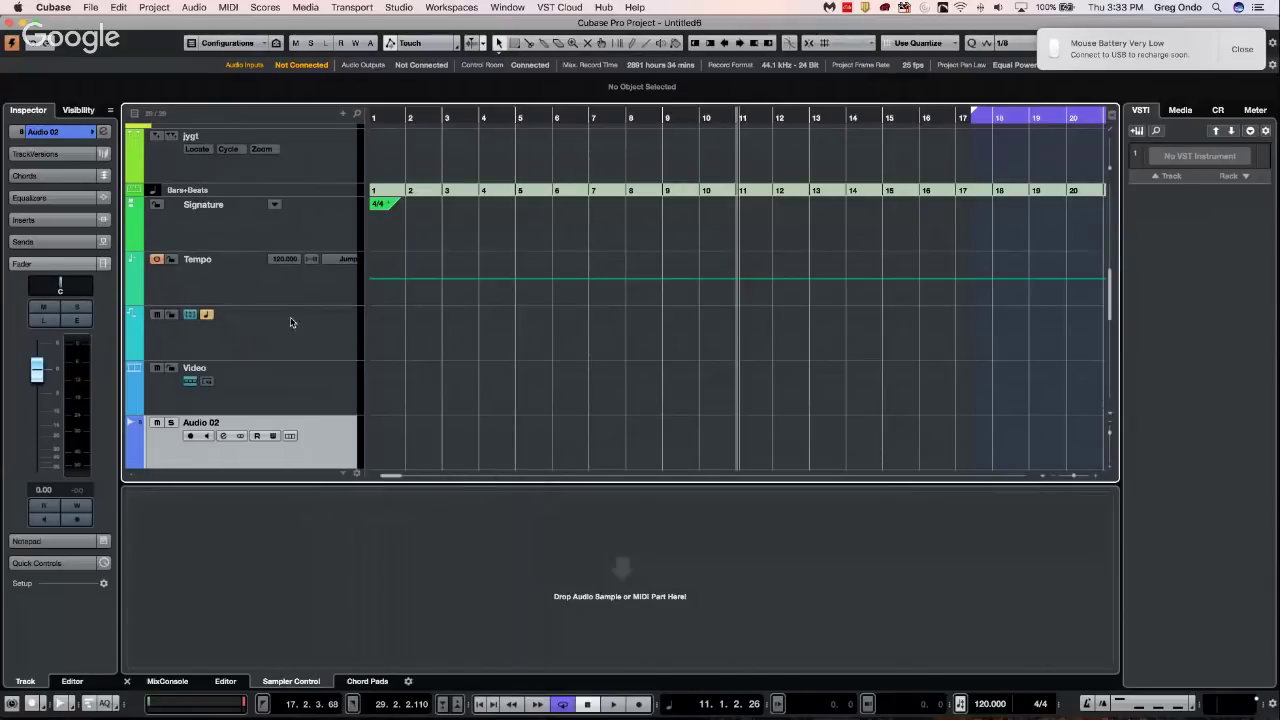
click(299, 432)
scroll(318, 325, down, 2)
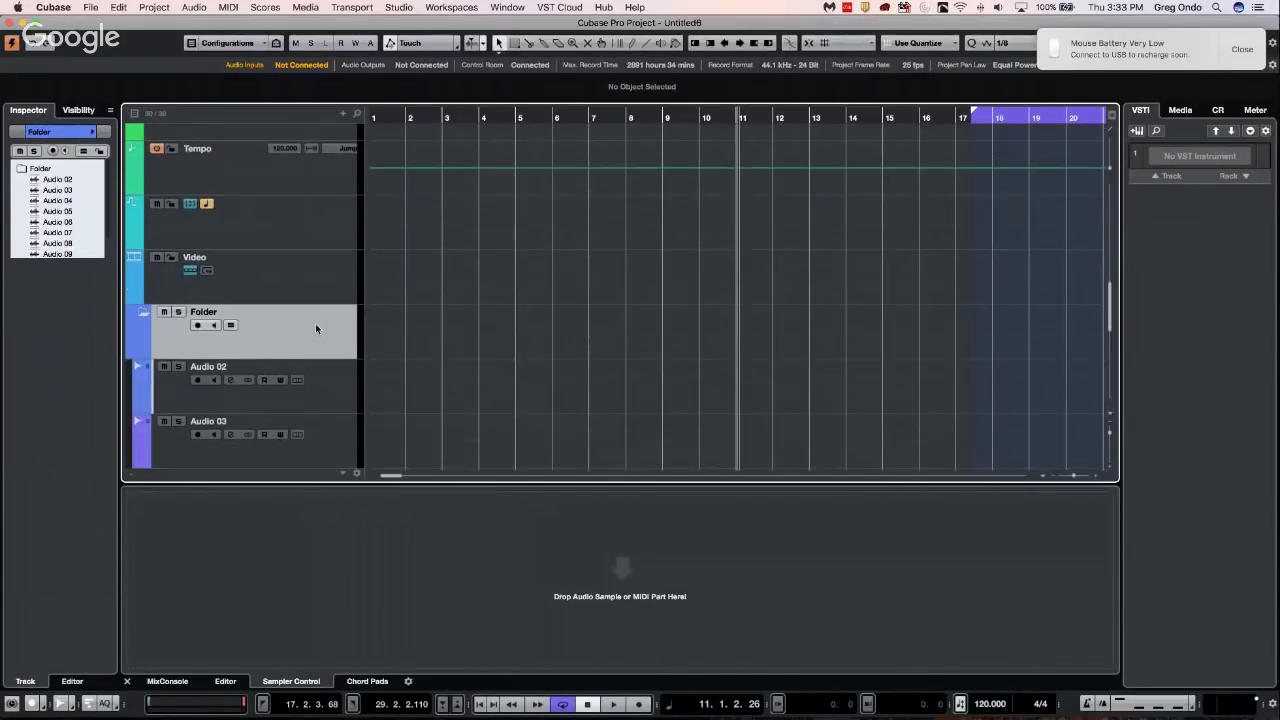
Save the tracks Audio 02 through Audio 11 in the folder as a track preset named "july 12 hangout"
click(320, 381)
scroll(318, 381, down, 1)
scroll(318, 381, down, 10)
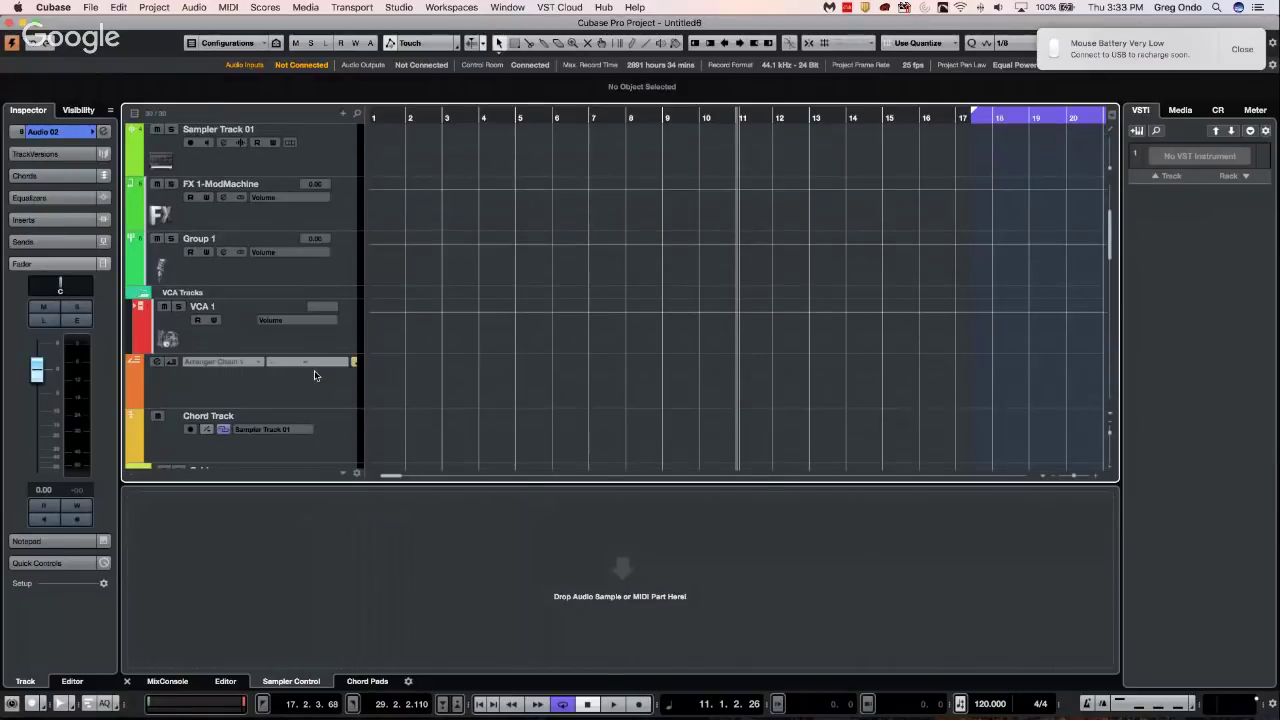
scroll(313, 377, down, 3)
scroll(313, 377, down, 5)
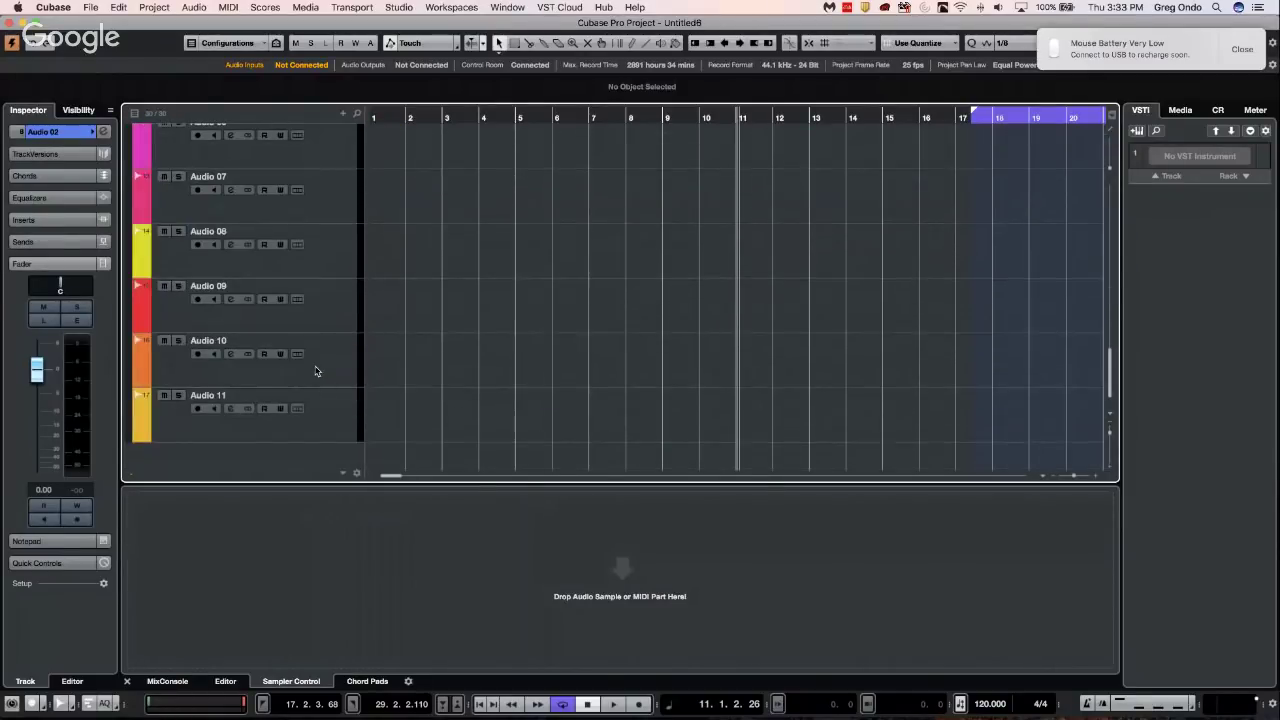
shift+click(329, 424)
scroll(290, 272, up, 3)
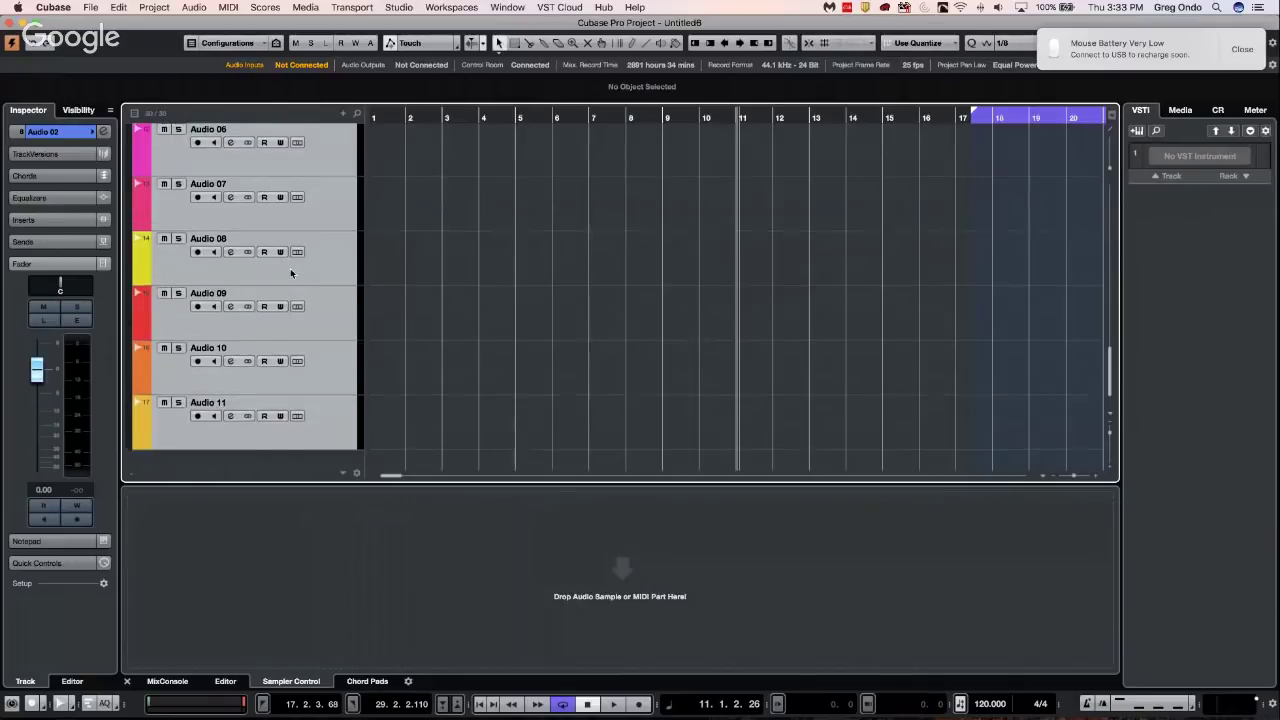
scroll(291, 268, up, 3)
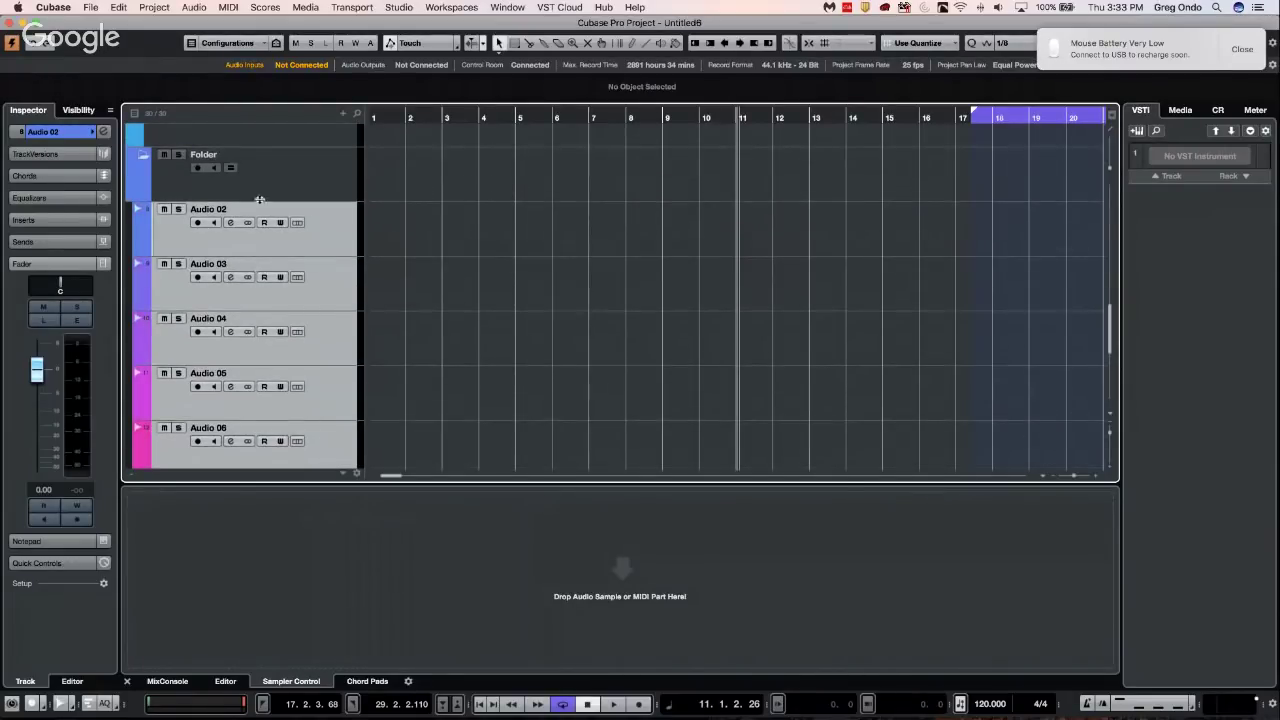
right_click(318, 247)
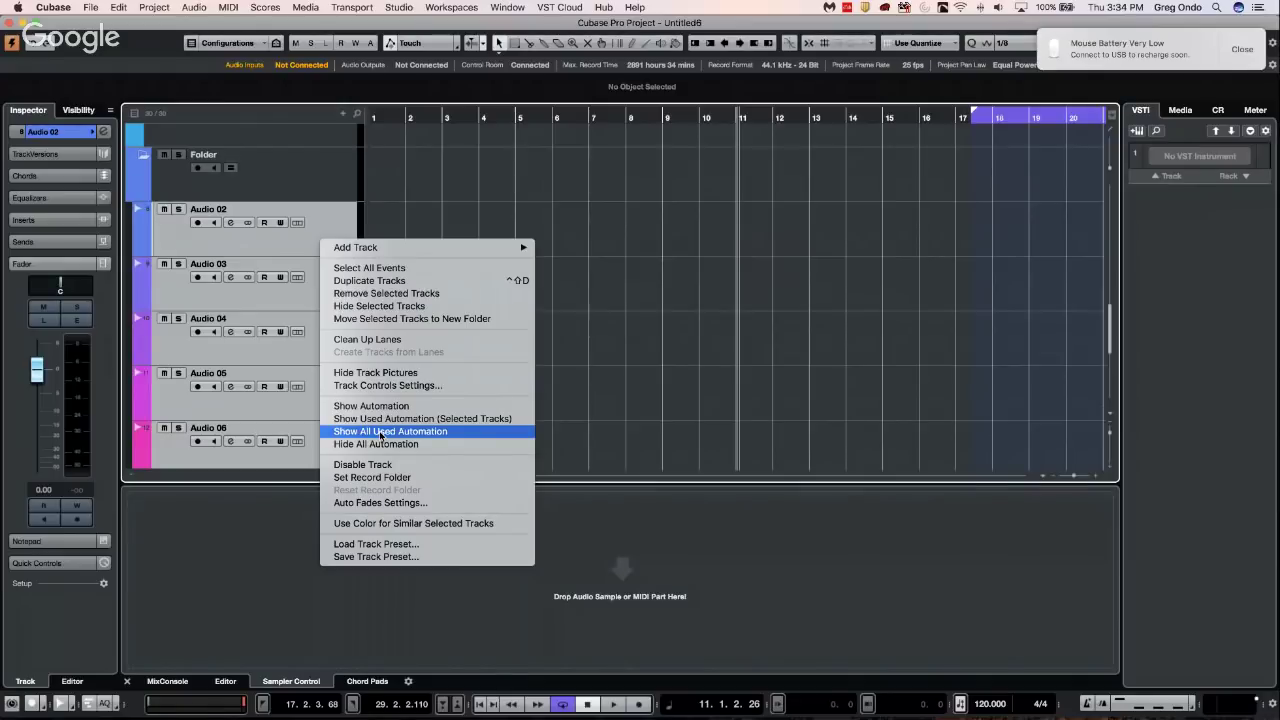
click(400, 555)
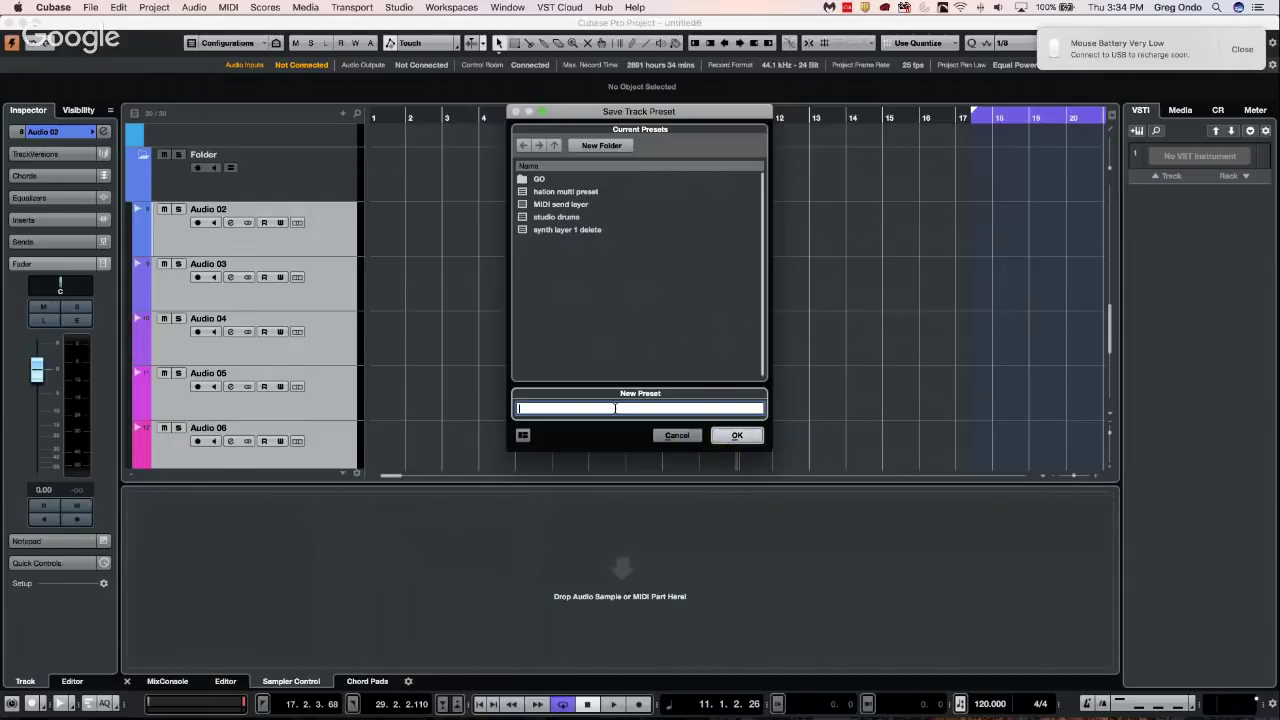
text(july 12 hangout)
key(Return)
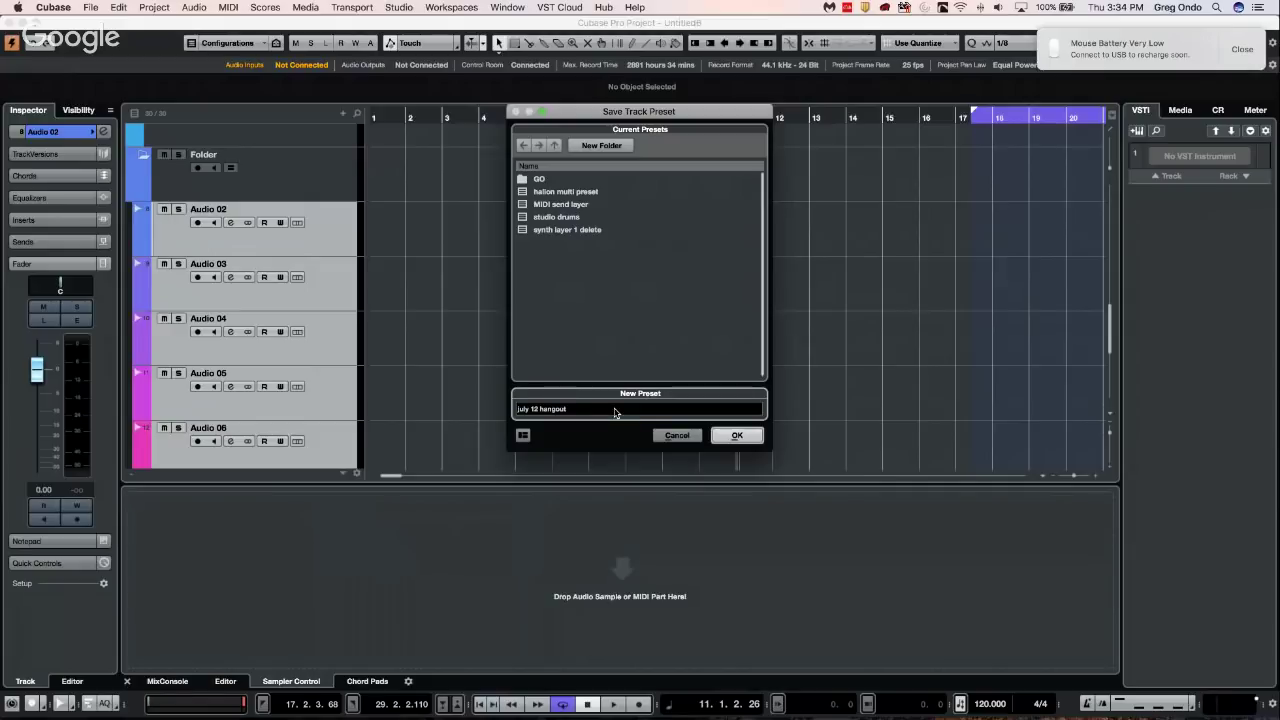
click(737, 435)
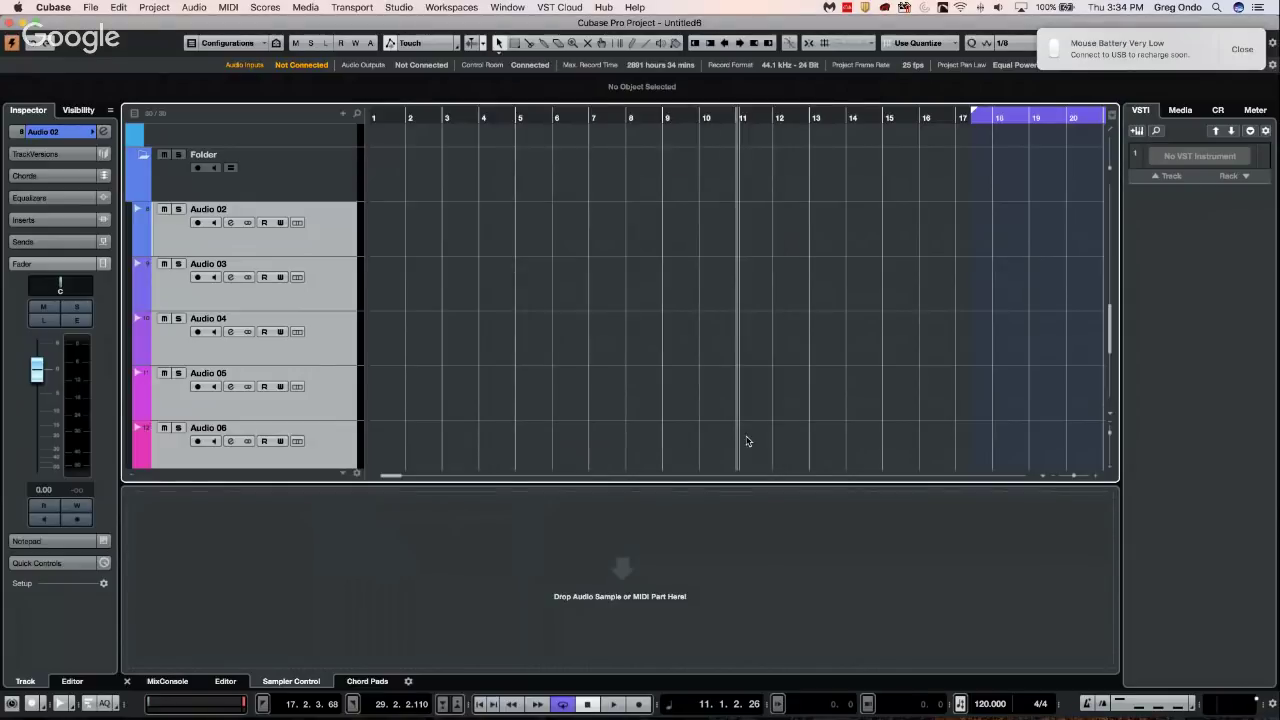
click(99, 8)
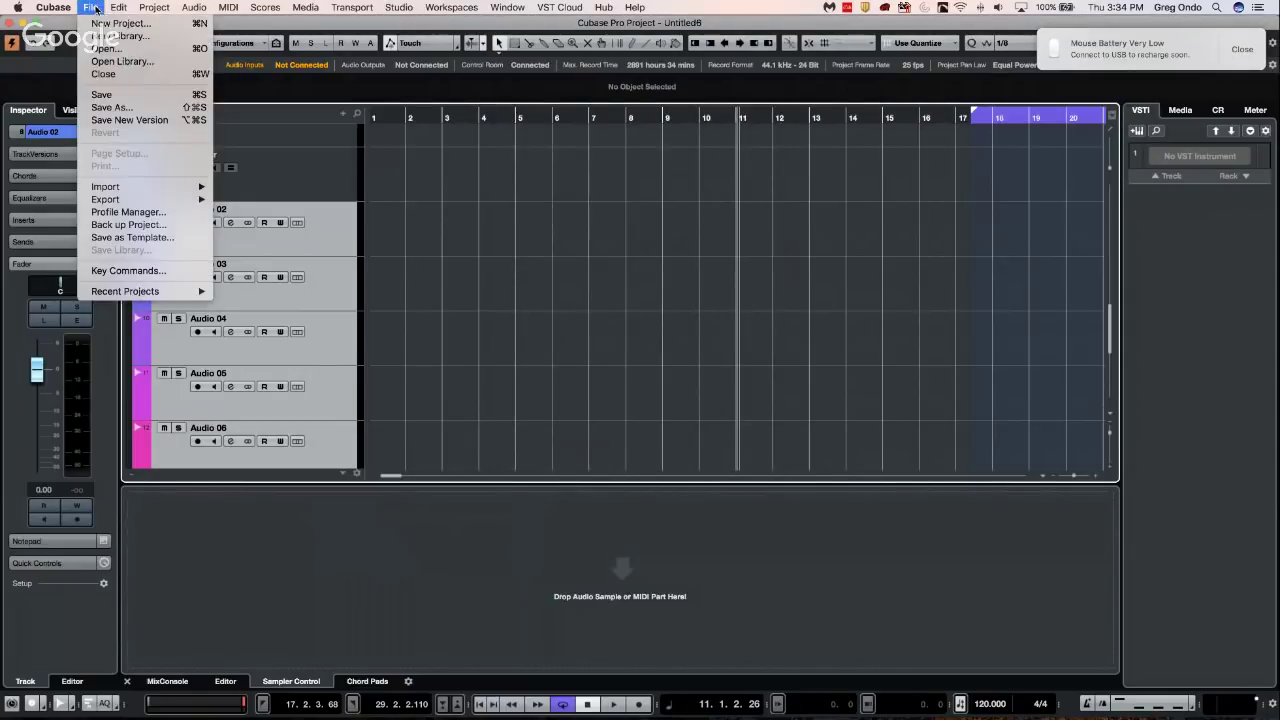
mouse_move(90, 7)
mouse_move(120, 187)
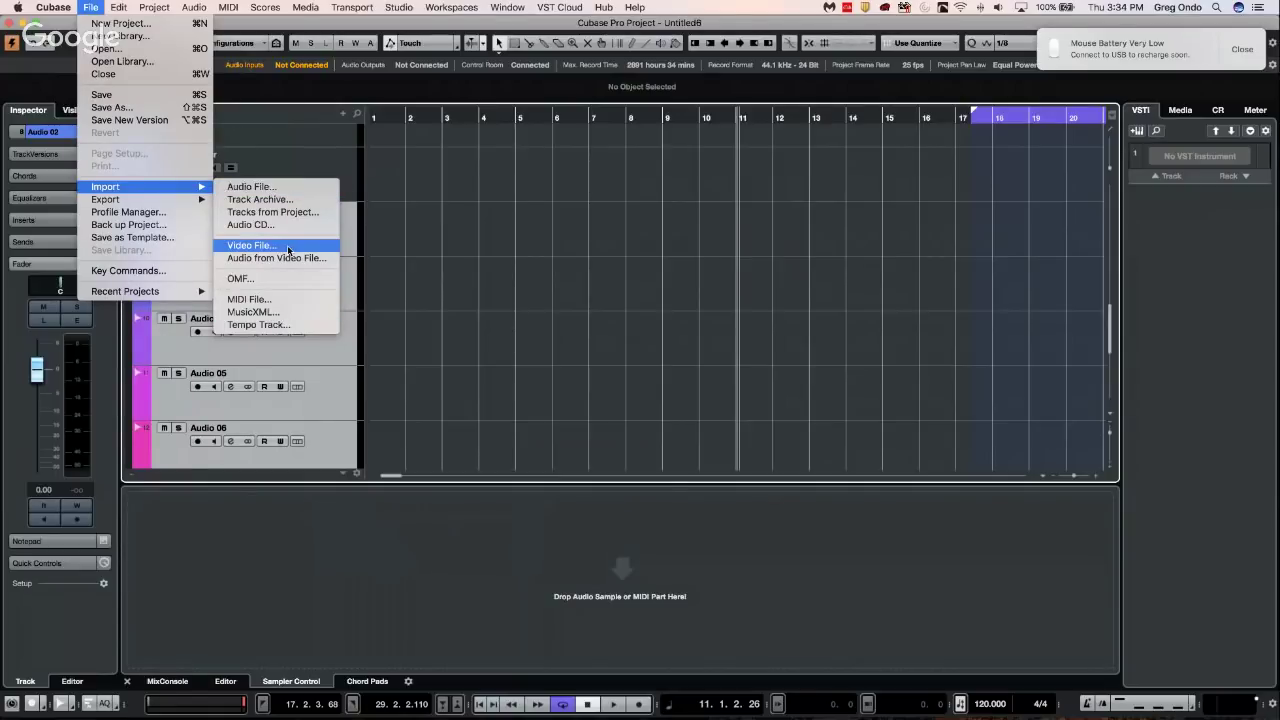
click(305, 213)
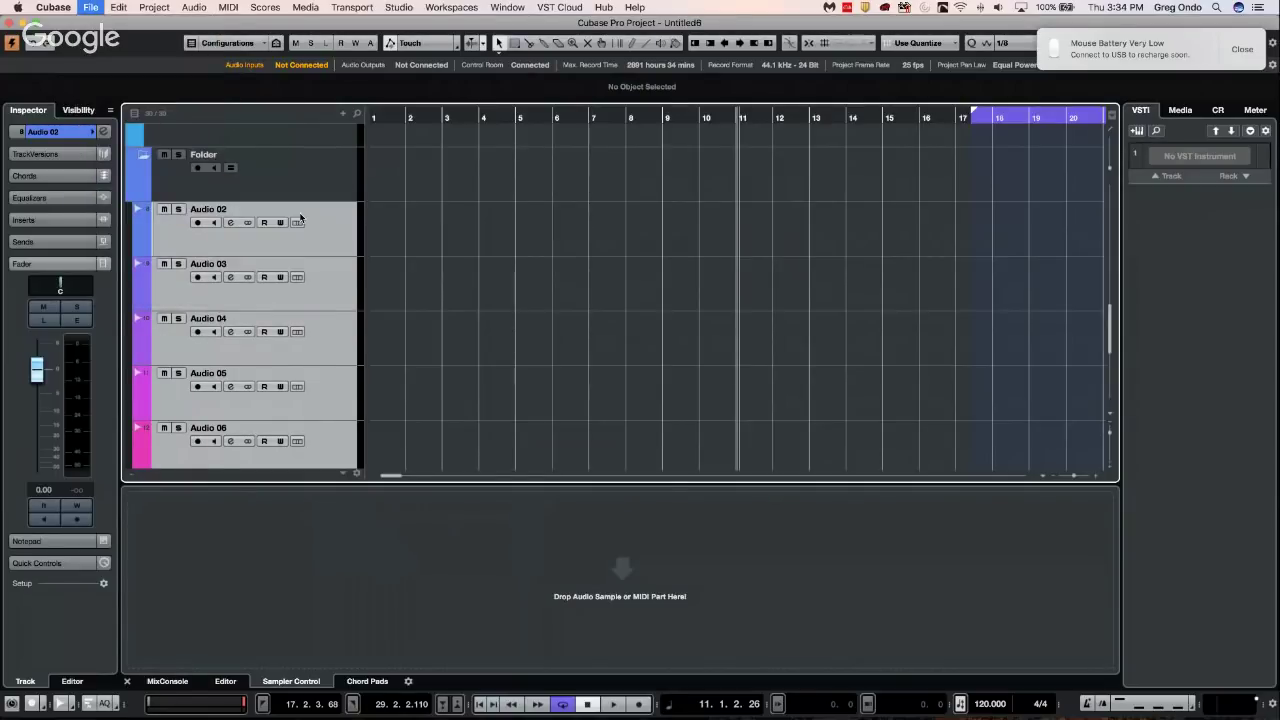
click(790, 614)
click(90, 7)
mouse_move(115, 193)
mouse_move(118, 7)
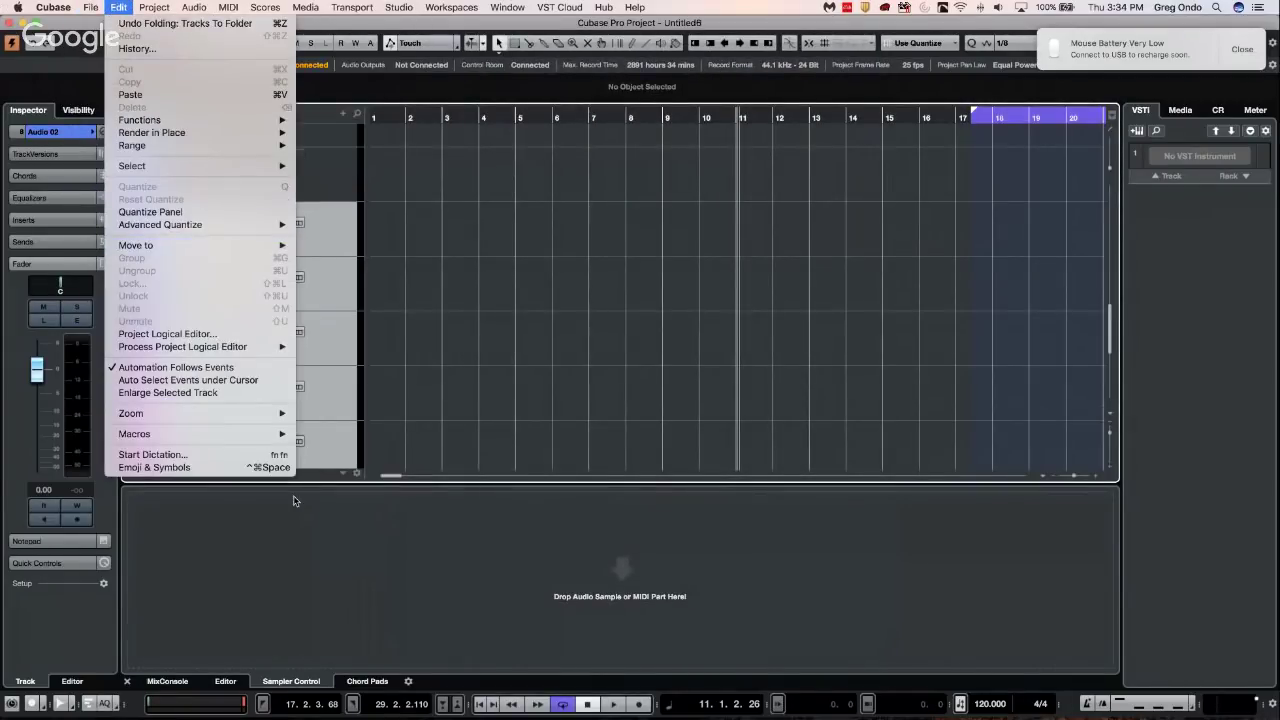
click(344, 466)
right_click(333, 444)
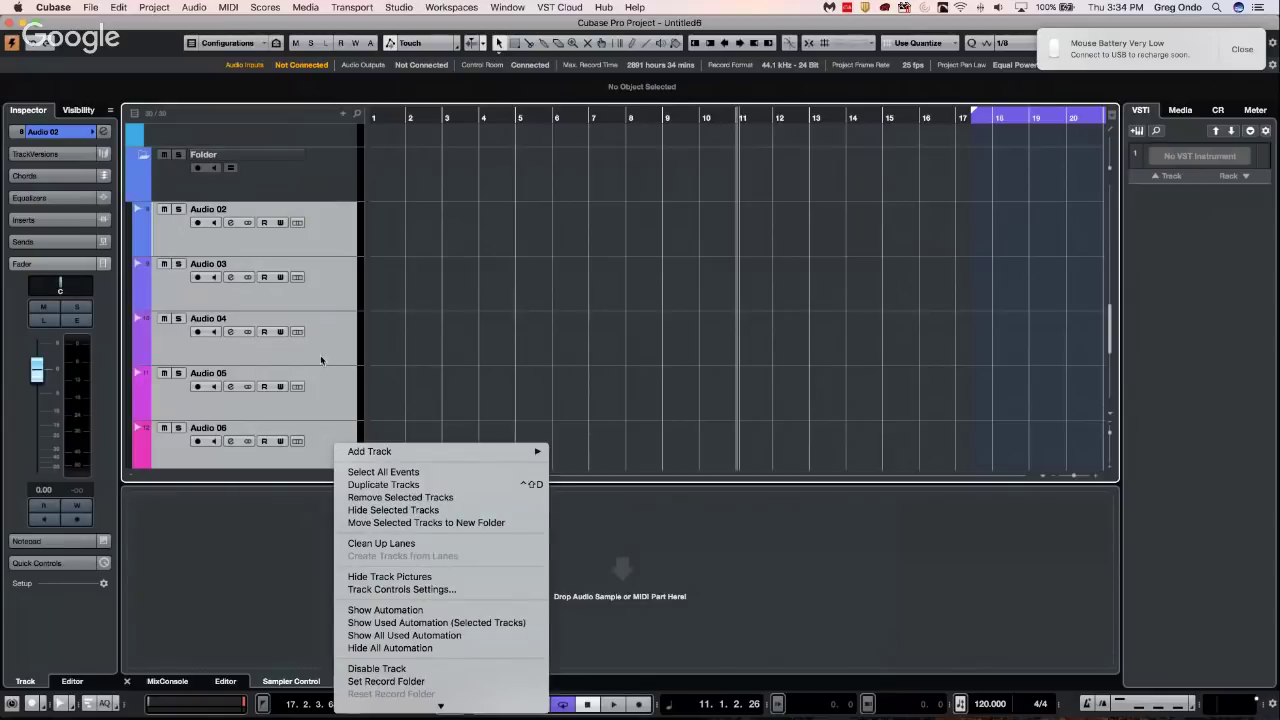
key(Escape)
Add tracks from the "july 12 hangout" track preset below Audio 11 and look over the added tracks
scroll(334, 386, down, 5)
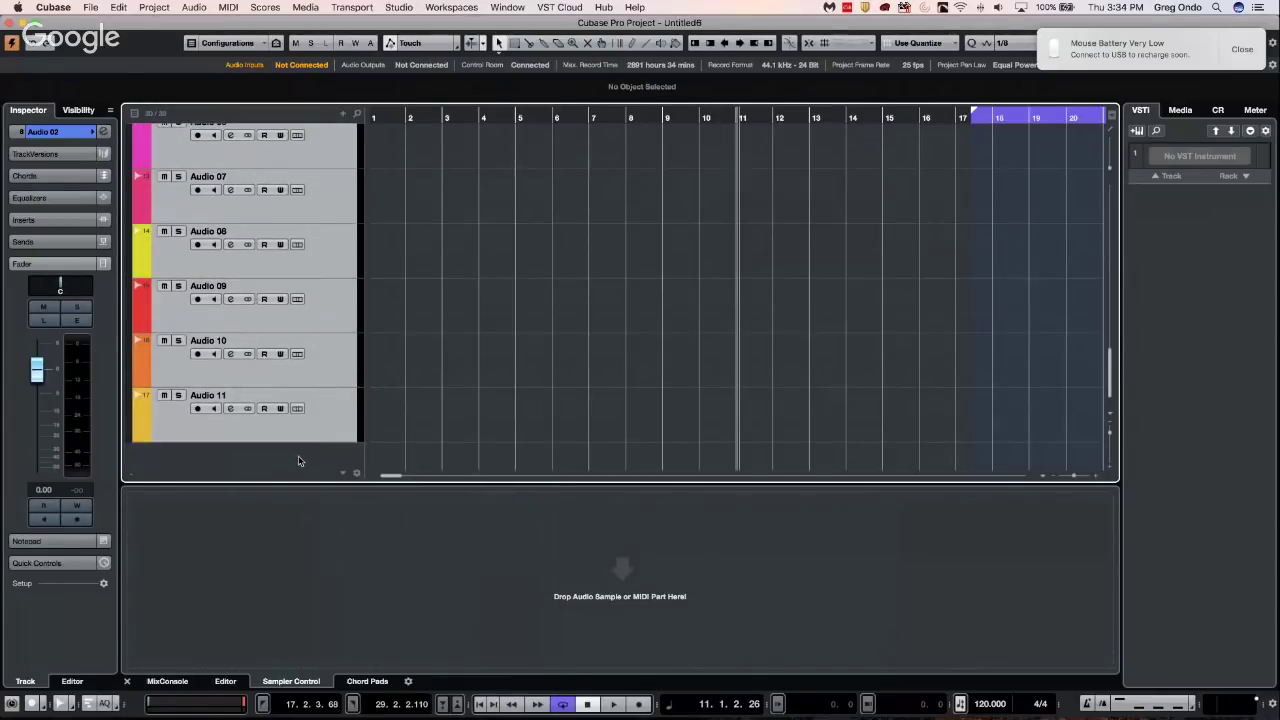
click(305, 438)
right_click(305, 438)
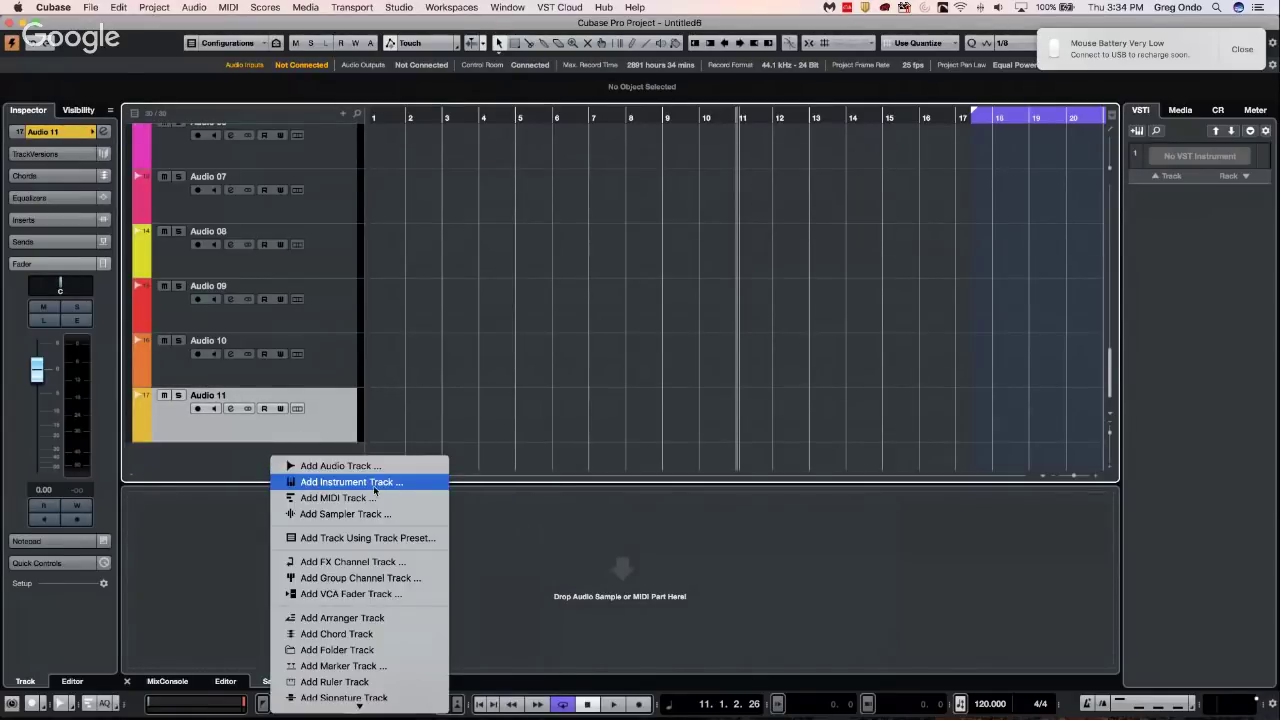
click(360, 538)
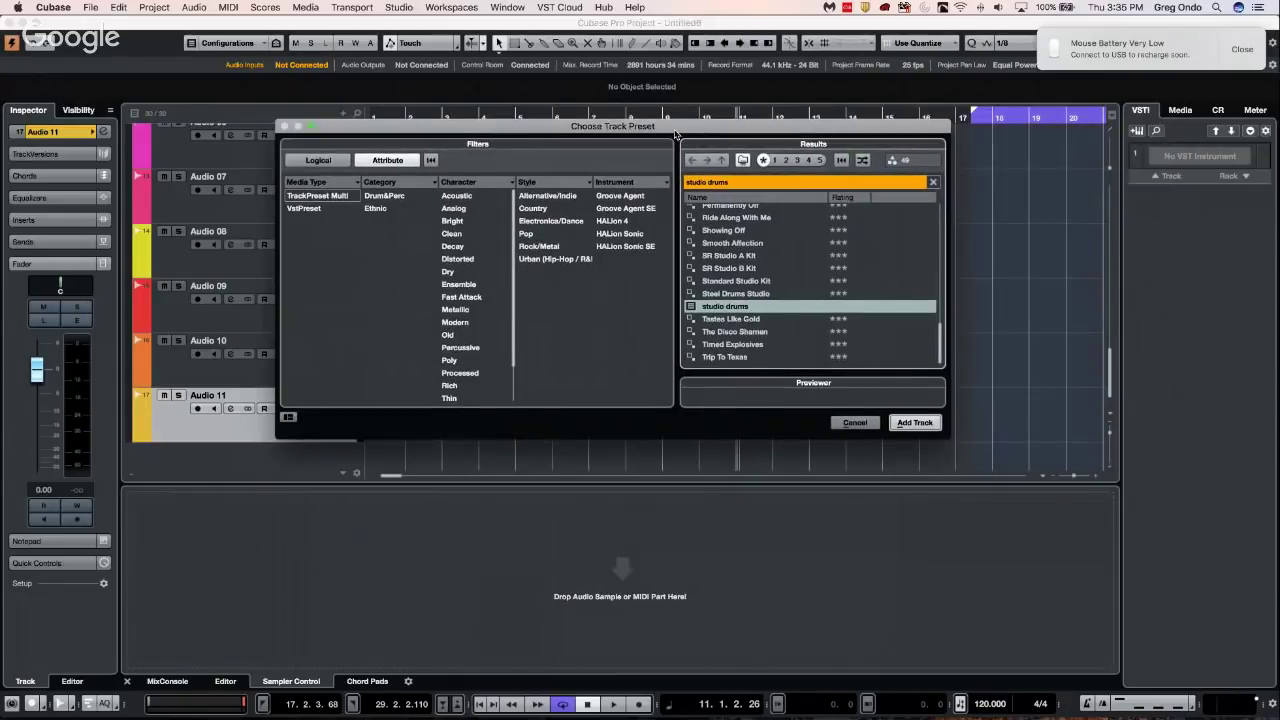
click(747, 183)
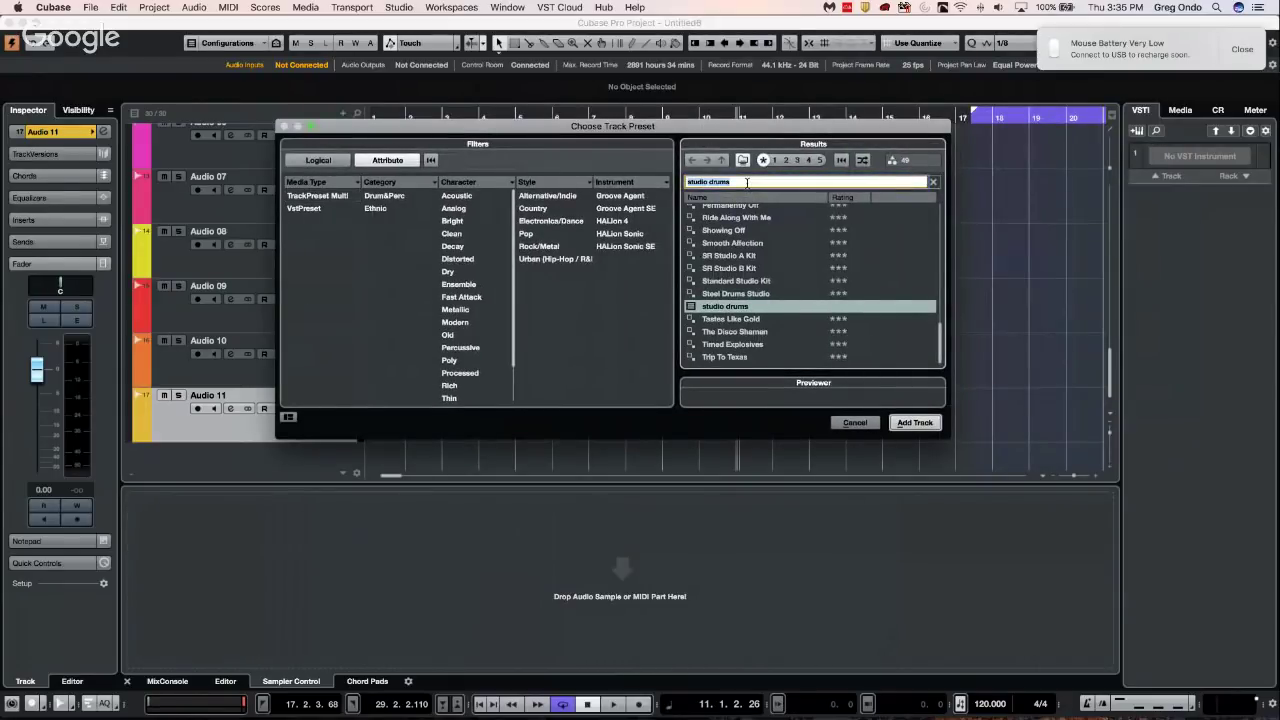
text(july)
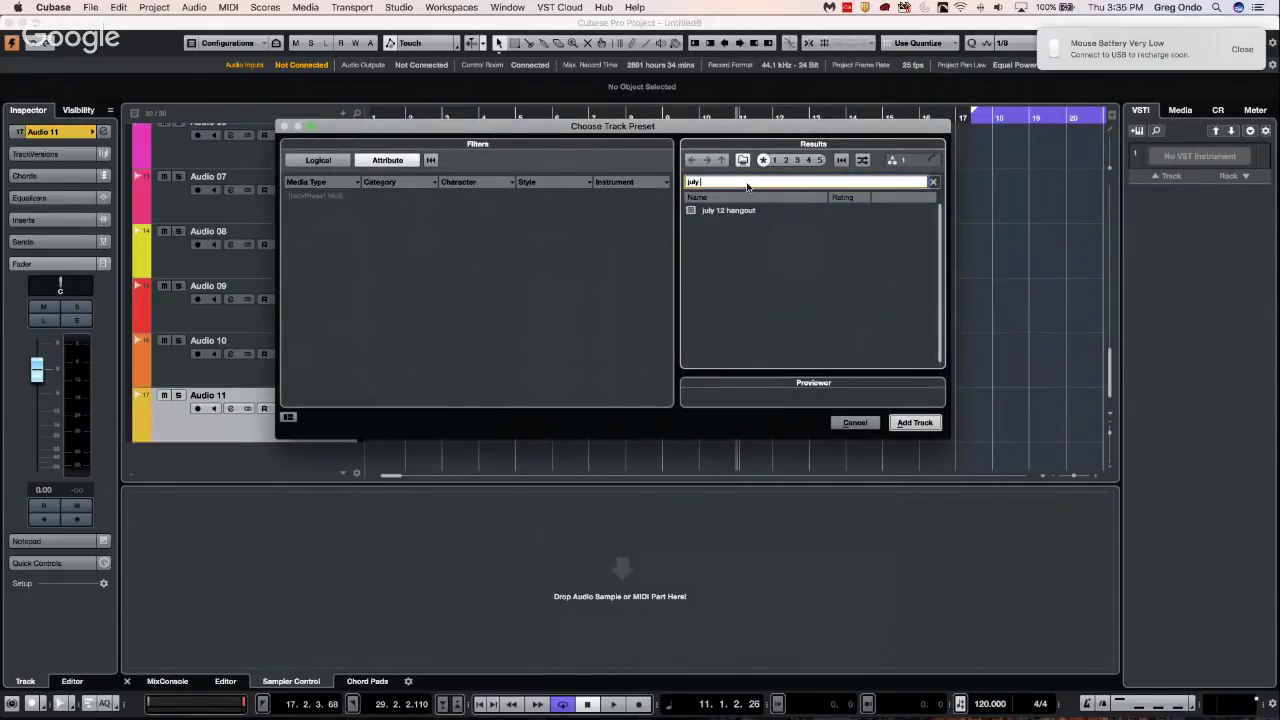
click(735, 211)
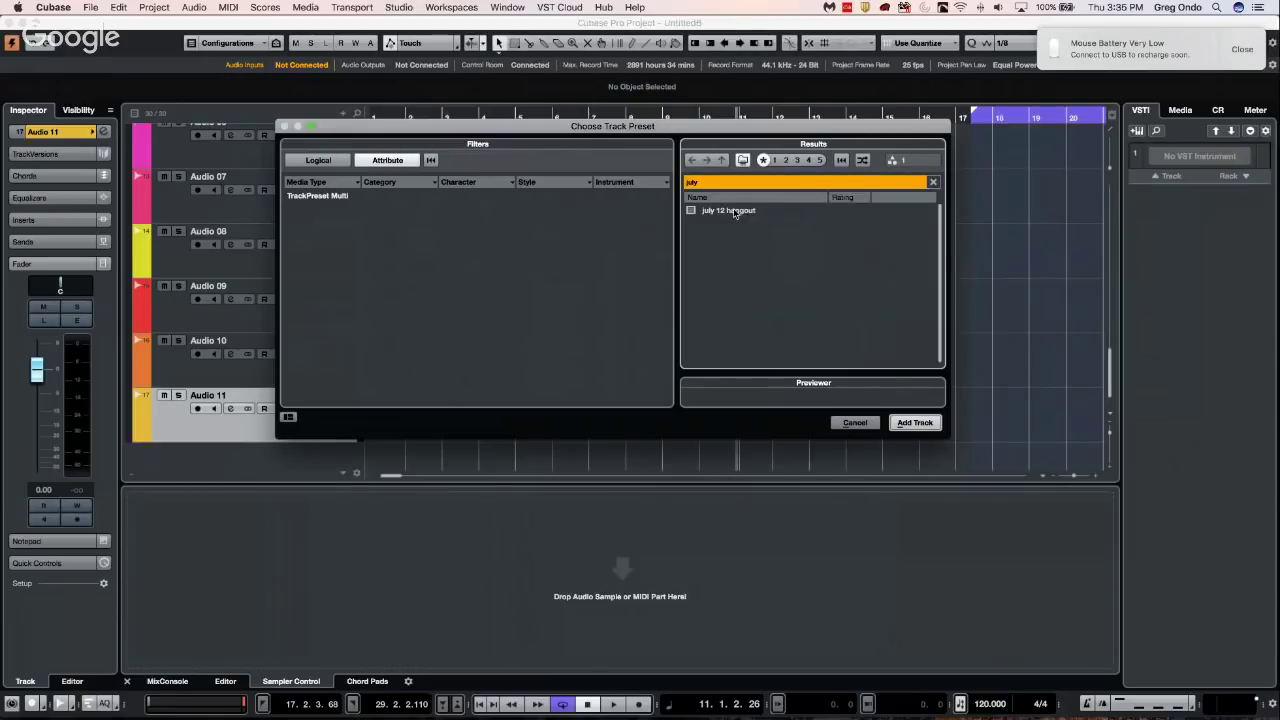
double_click(735, 211)
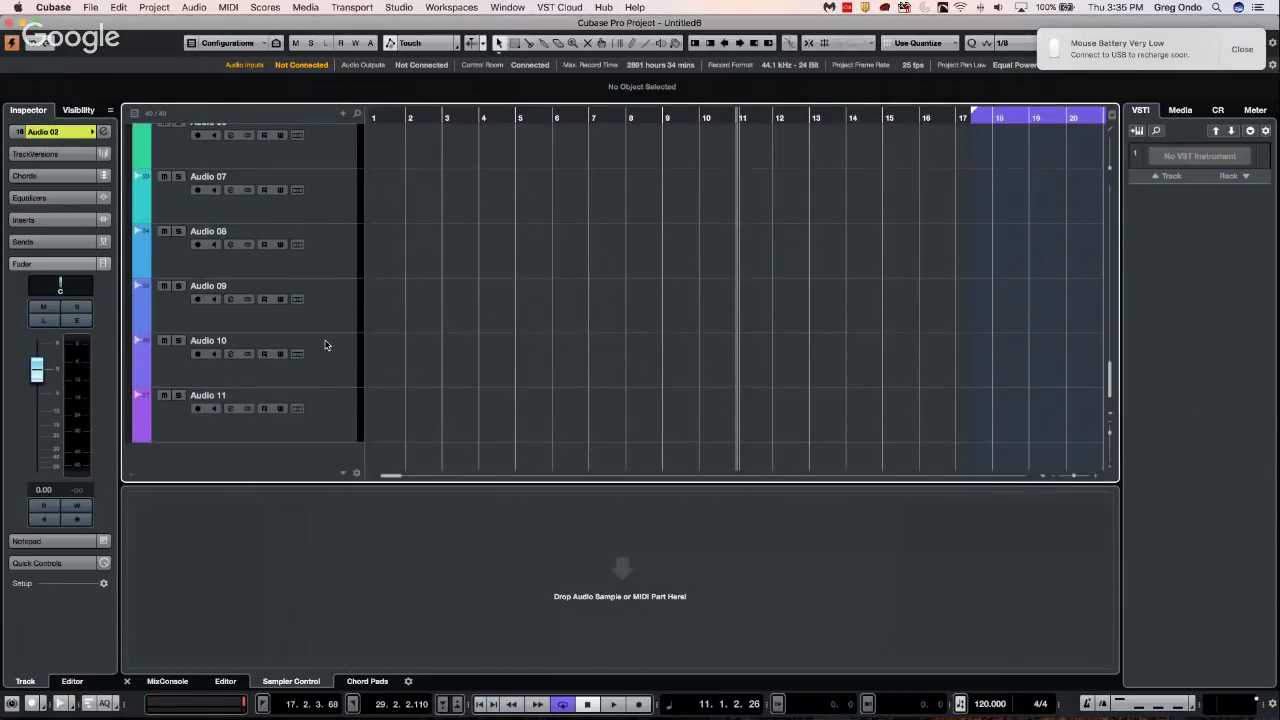
scroll(324, 345, up, 10)
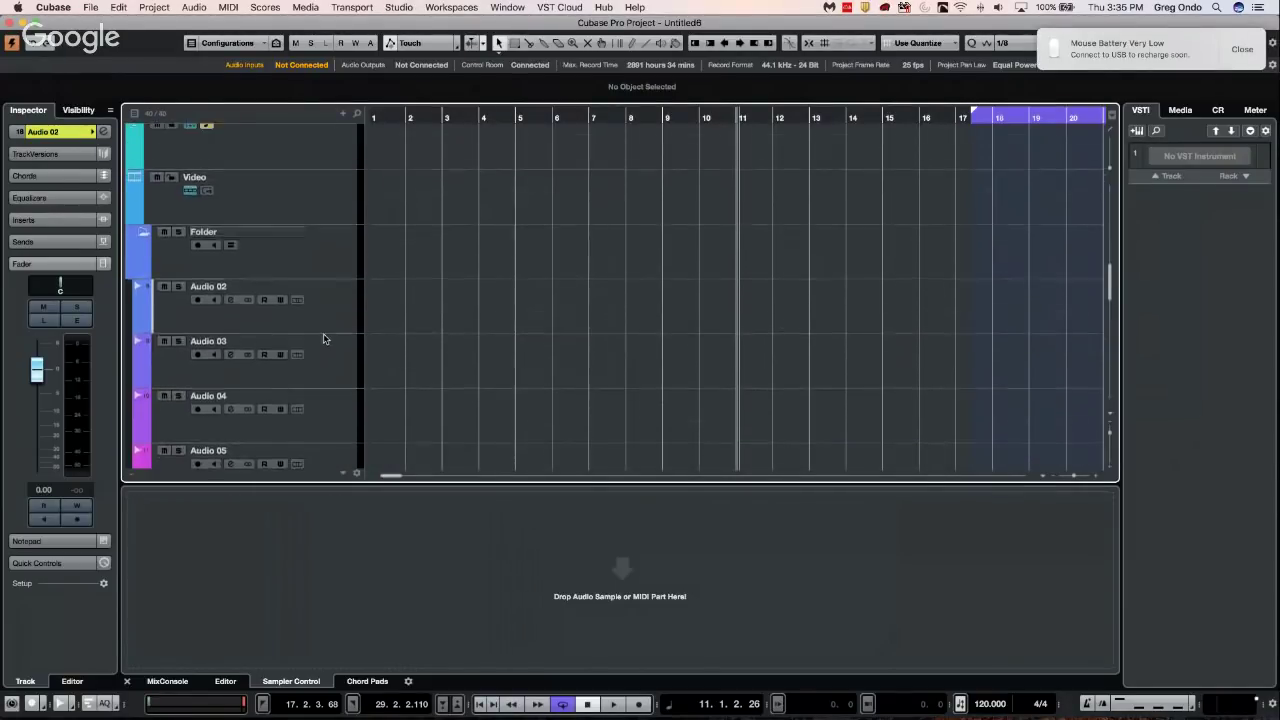
scroll(323, 338, down, 10)
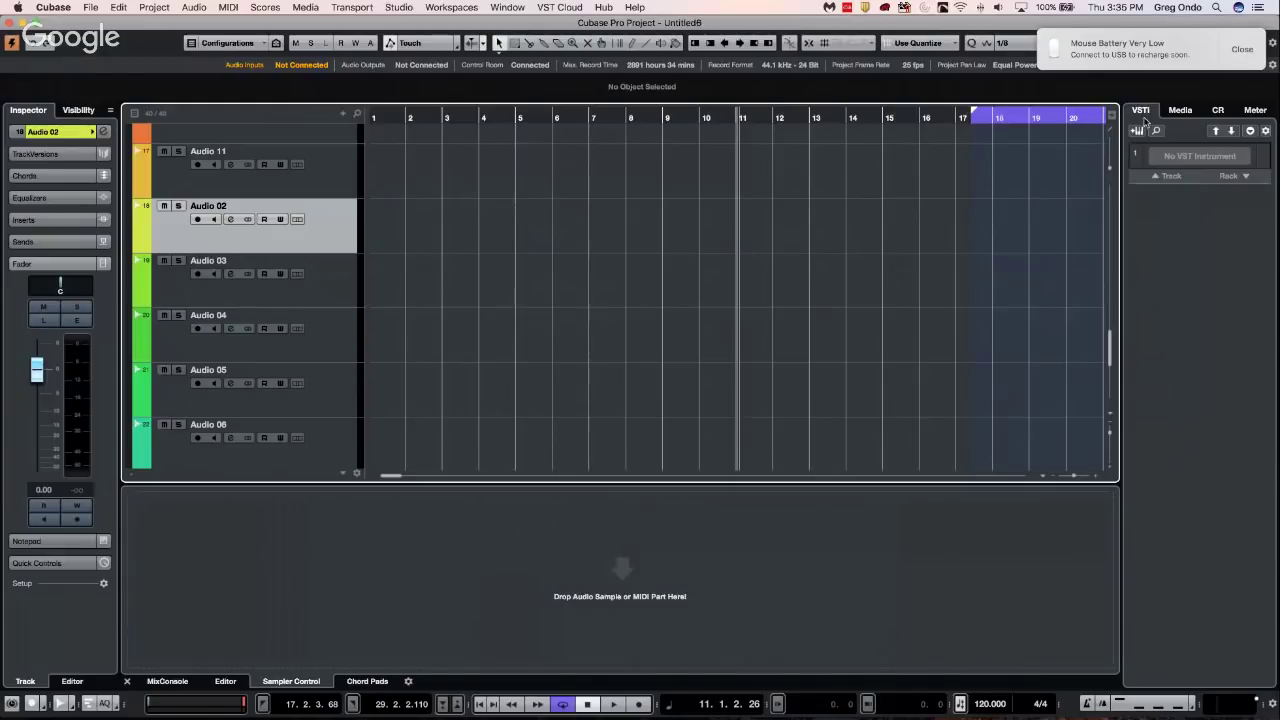
Dismiss the mouse battery notification and load Groove Agent as a VST instrument in the rack
click(1243, 49)
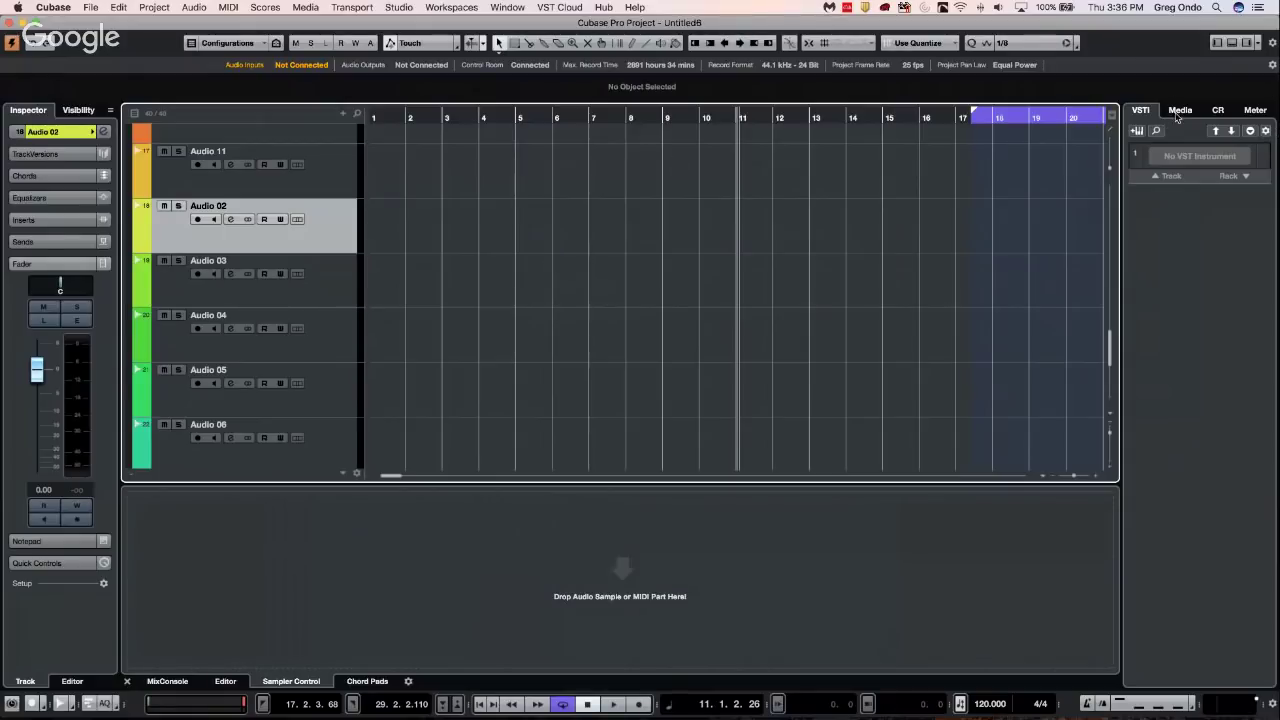
click(1185, 160)
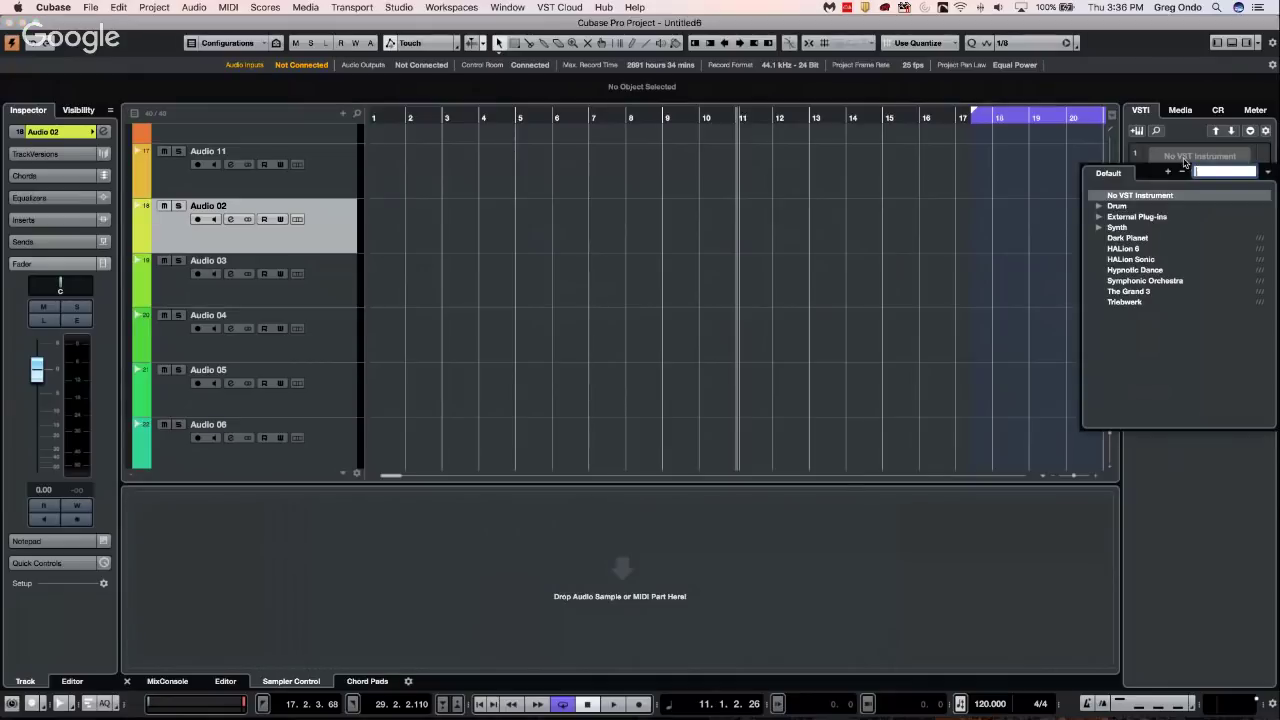
click(1100, 206)
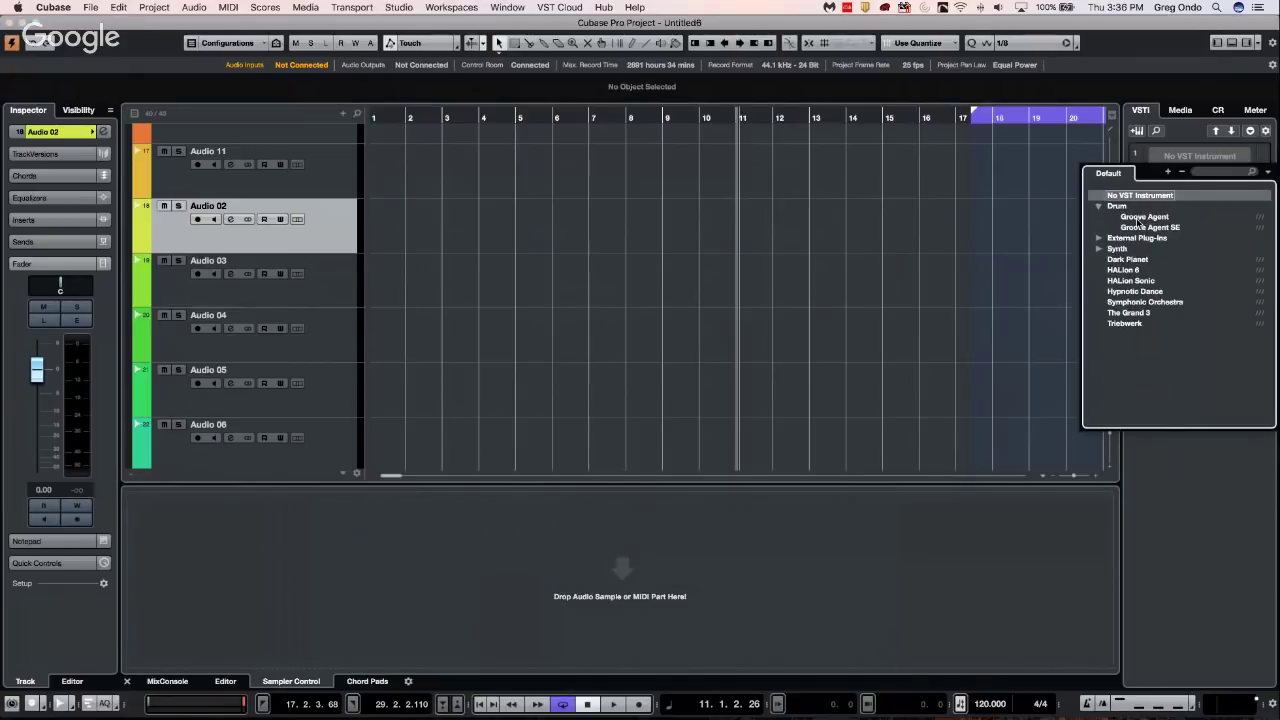
click(1150, 218)
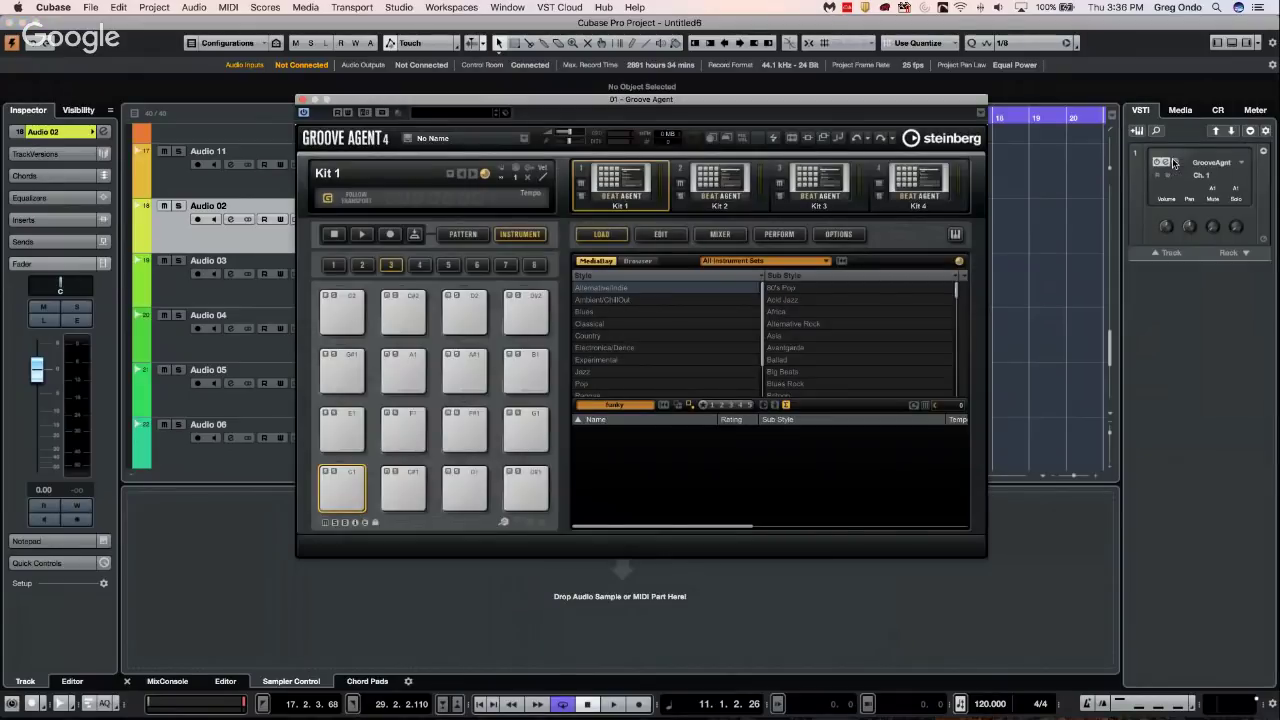
Browse the Modern Jazz Essentials programs available for Groove Agent's Kit 1 slot, and close the browser and the instrument window
right_click(621, 188)
click(660, 208)
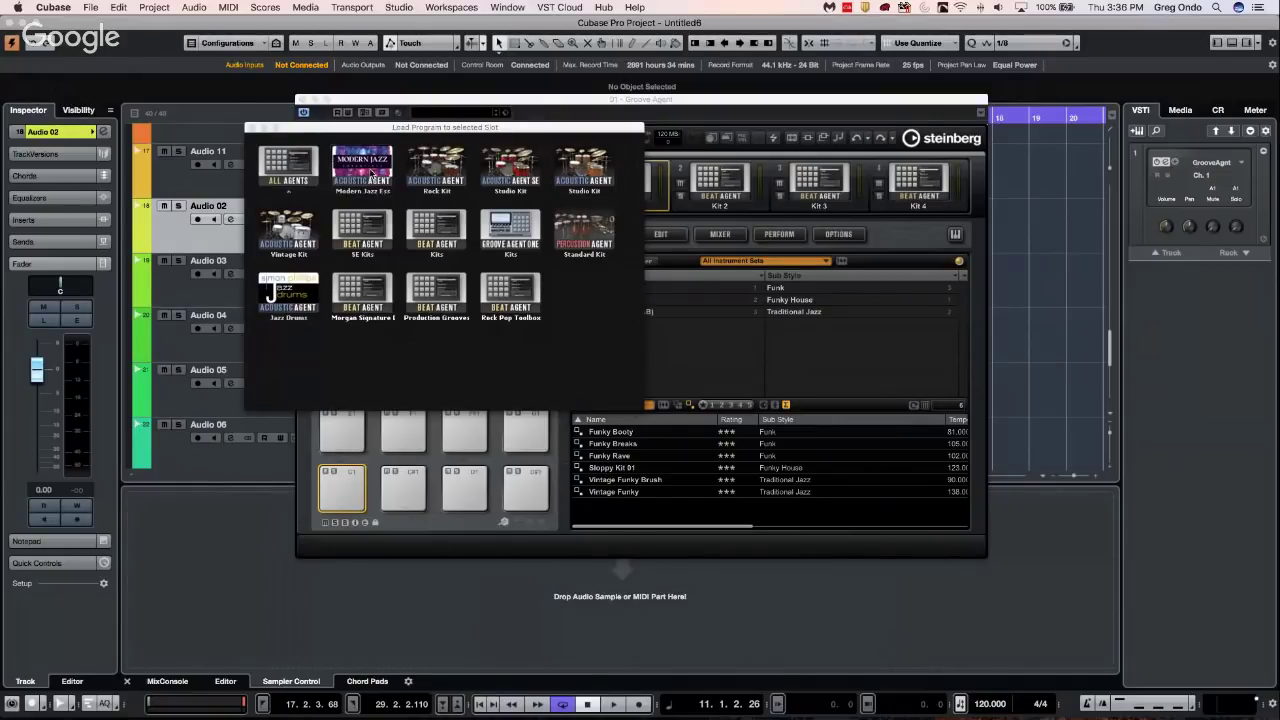
click(368, 170)
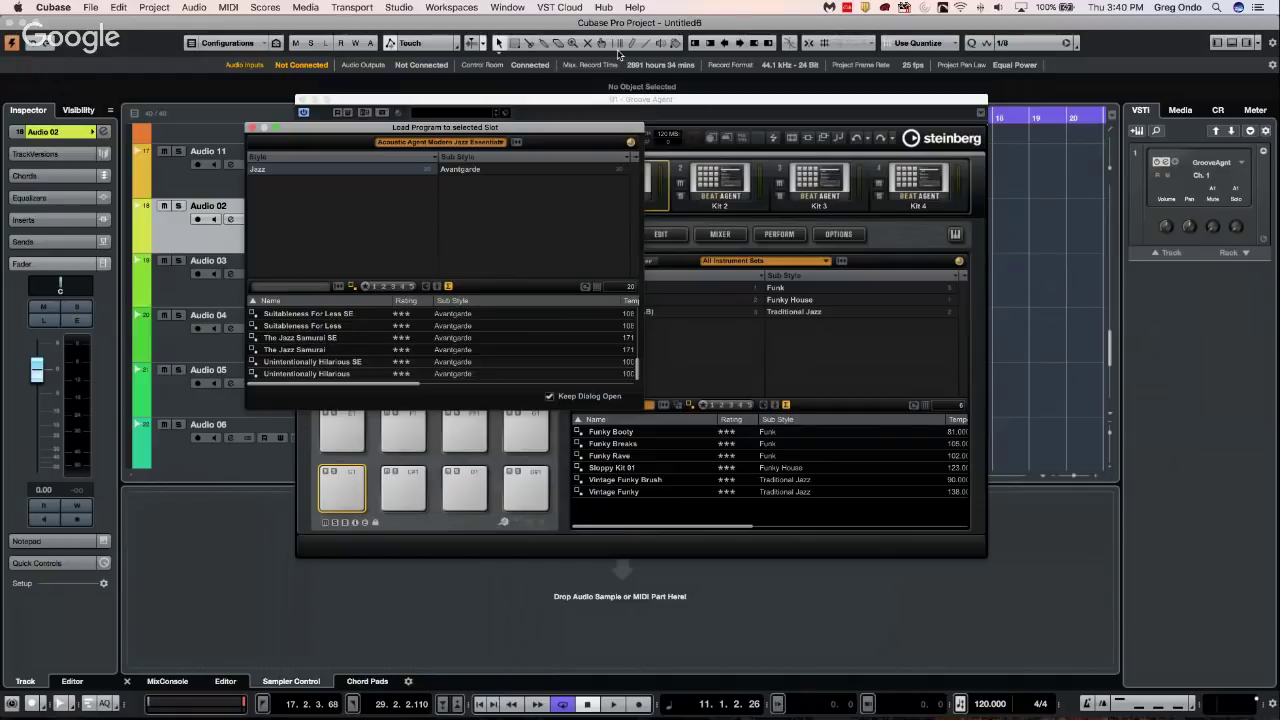
click(251, 127)
click(303, 99)
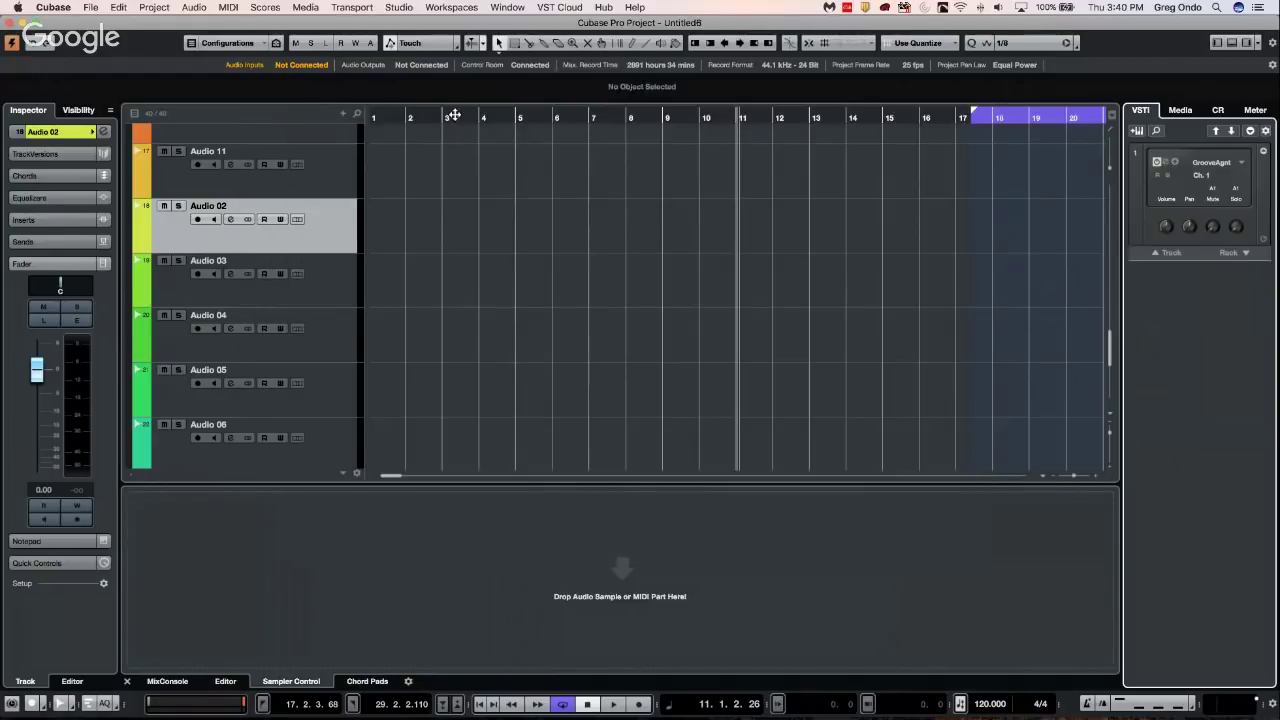
Return the project cursor to the start, and open and activate "schubert 5 movement 2 articulation.cpr" from the Cubase Project folder
click(317, 111)
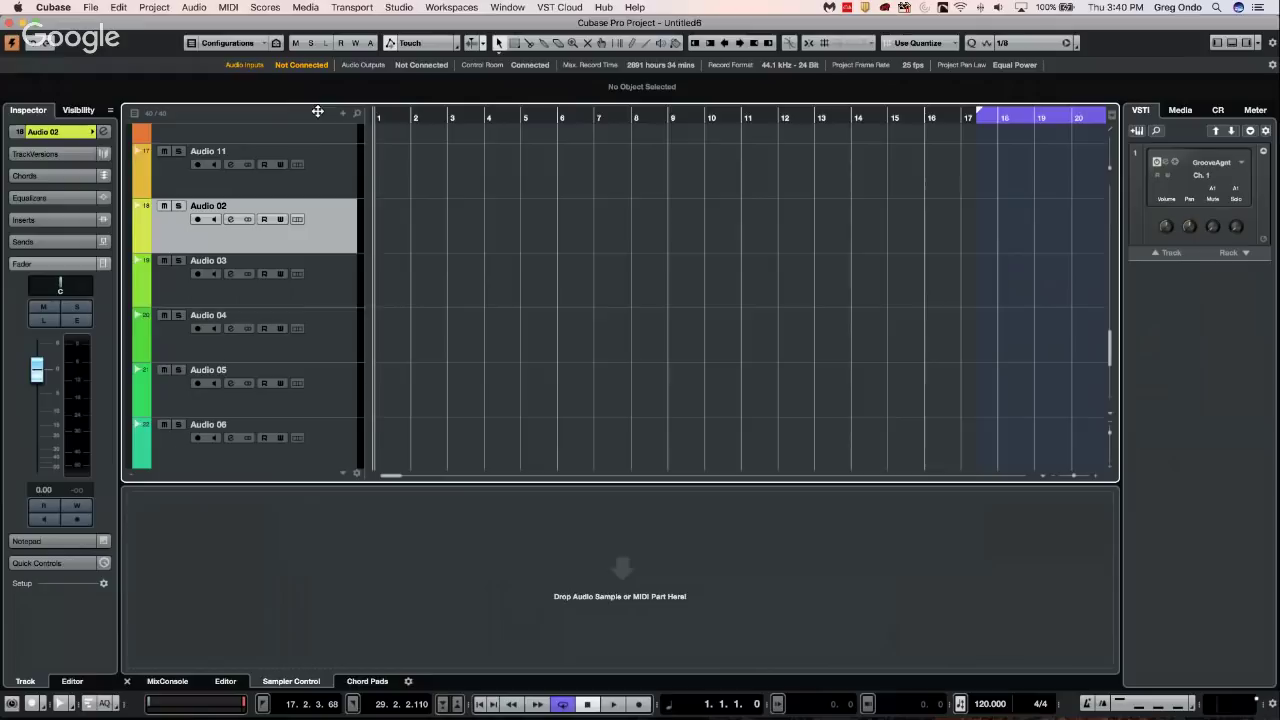
click(90, 8)
mouse_move(125, 291)
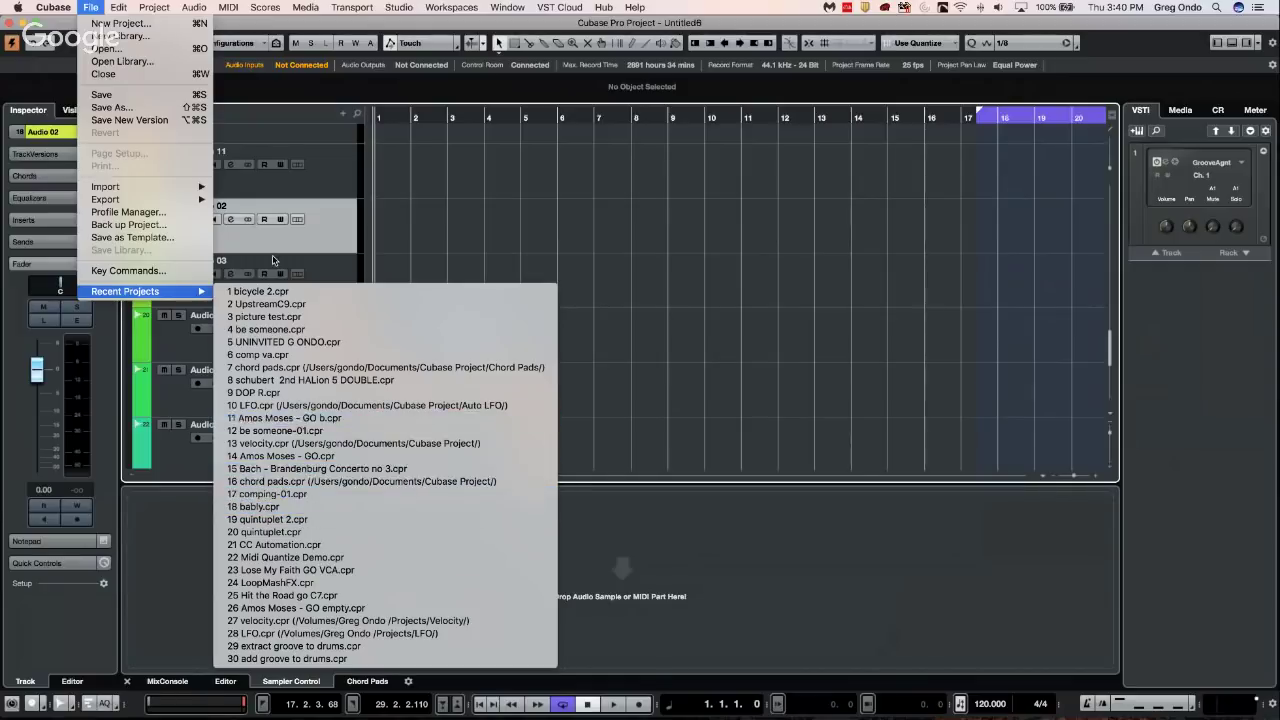
click(107, 48)
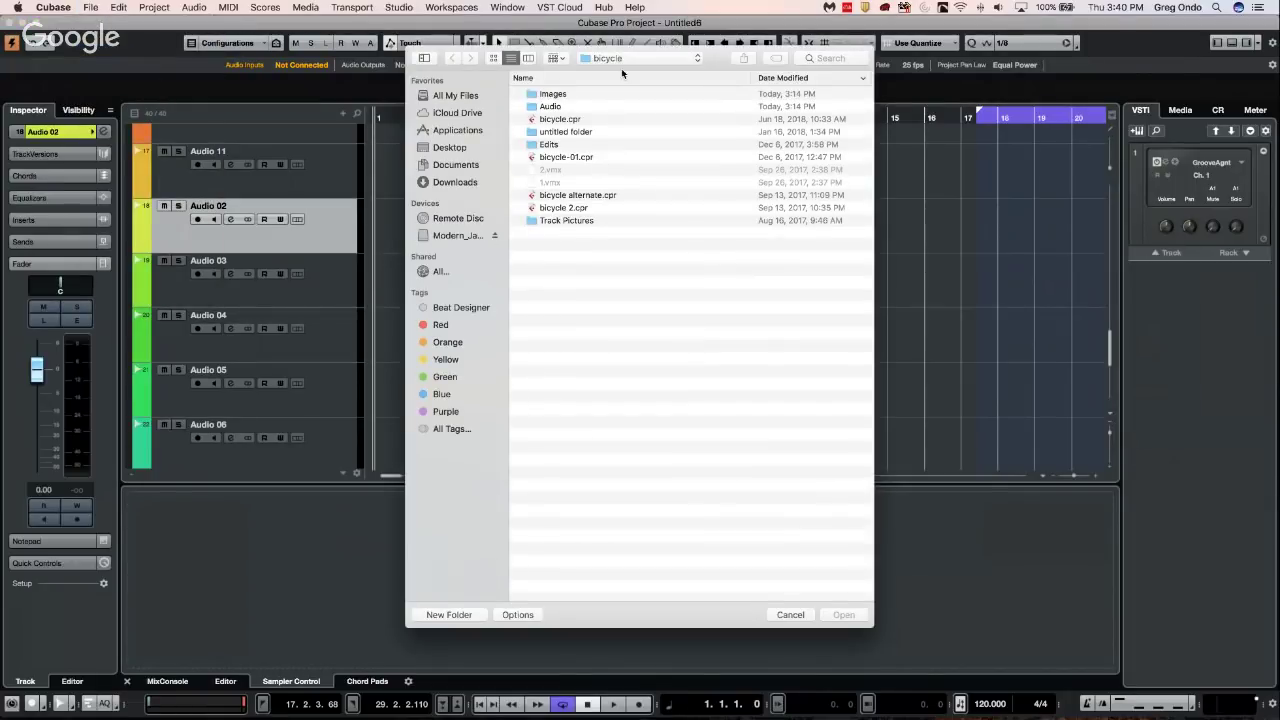
click(621, 62)
click(621, 72)
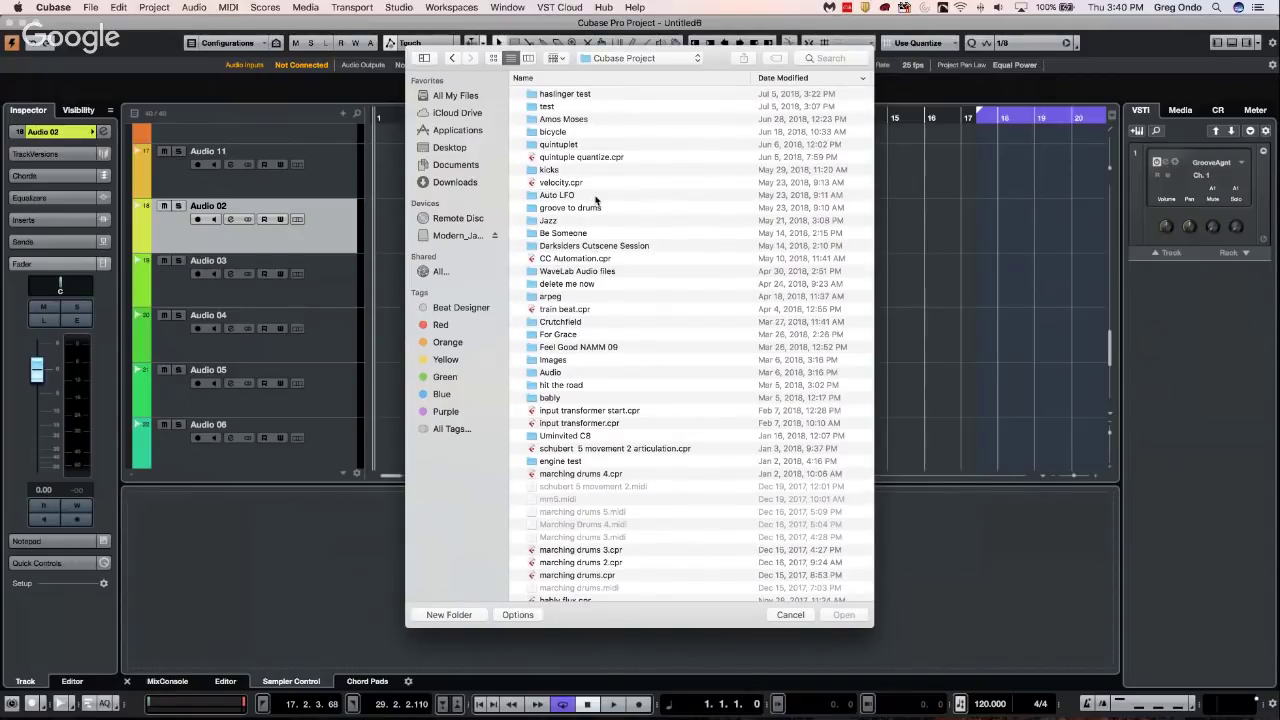
double_click(640, 450)
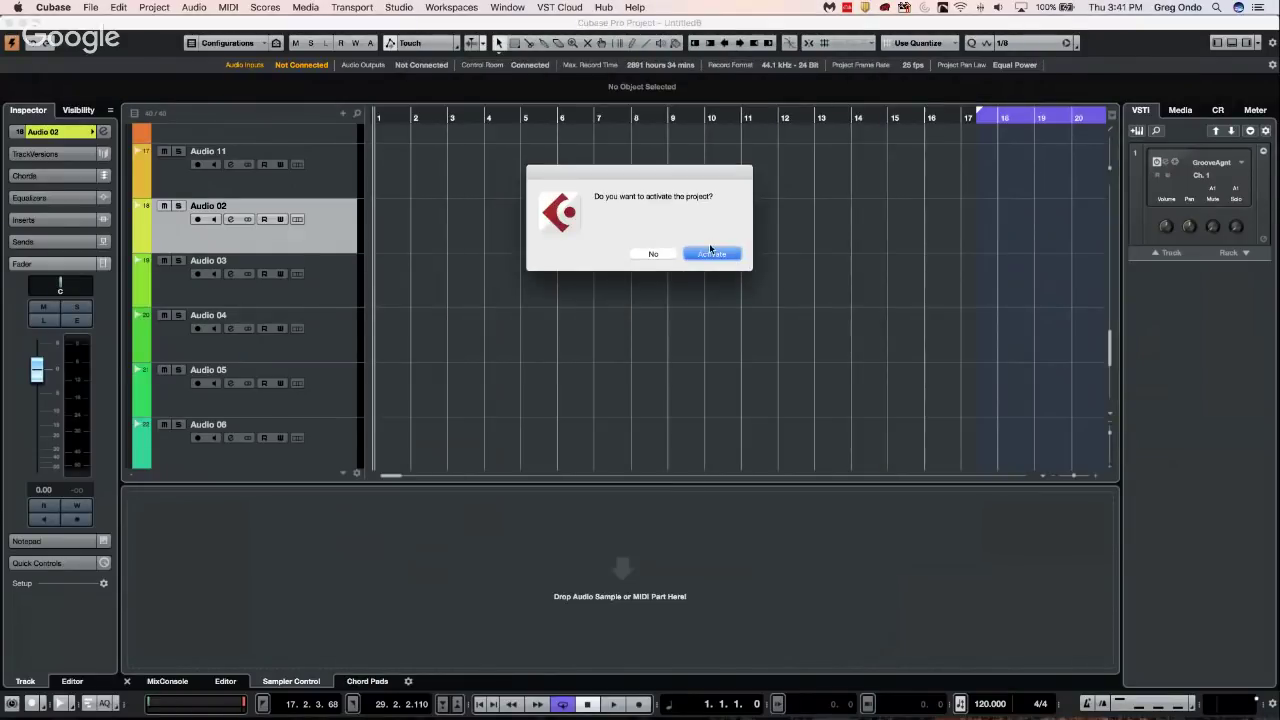
click(712, 255)
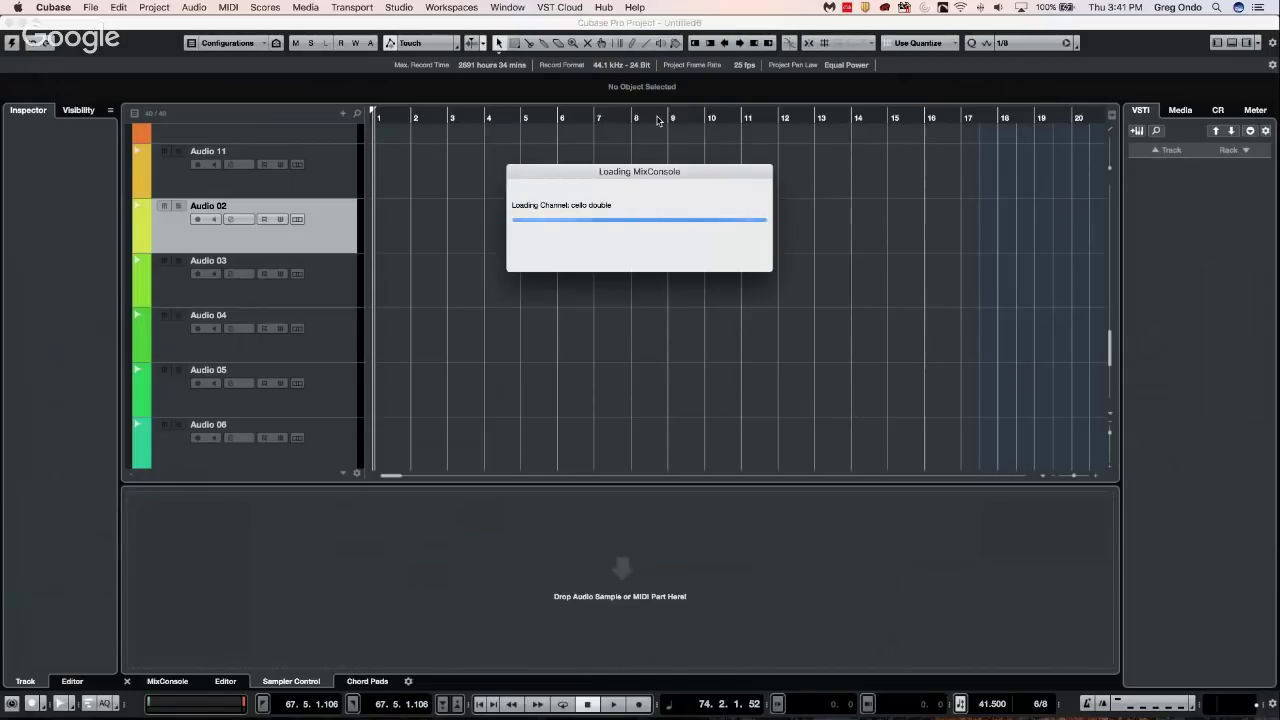
Accept the missing ports dialog for the Schubert project, select all its events and return the project cursor to the start
click(744, 376)
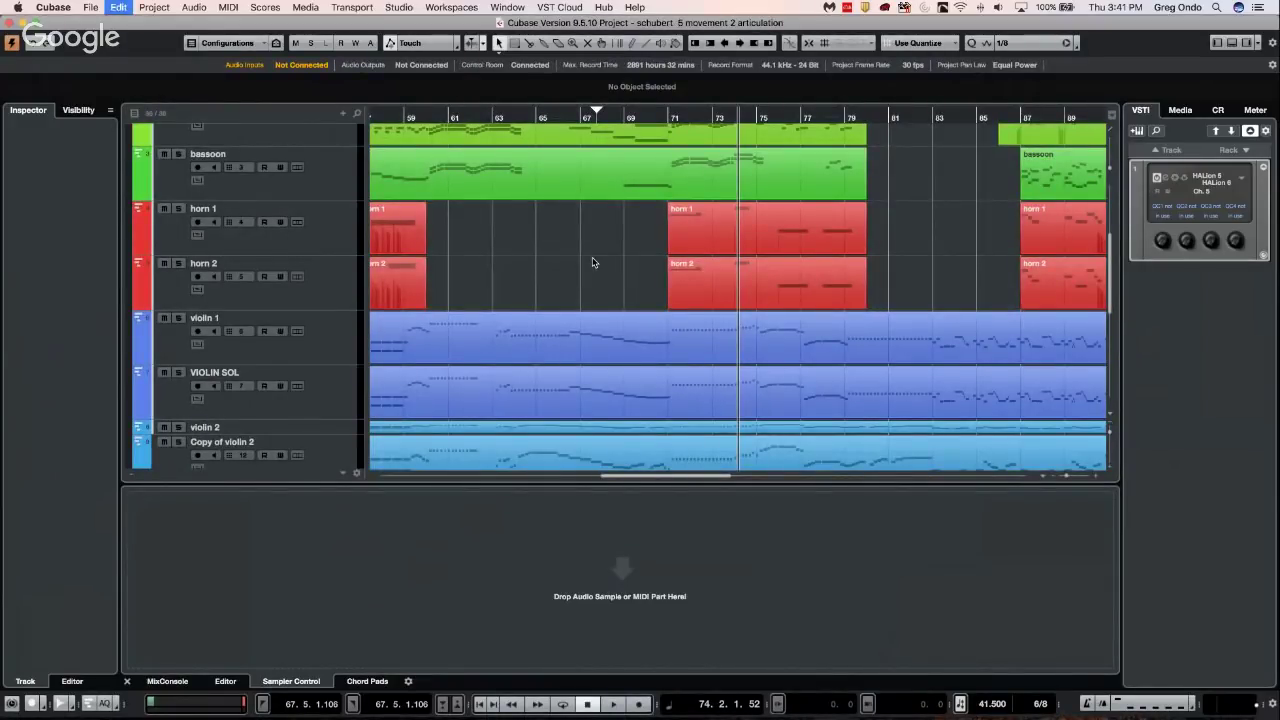
key(super+a)
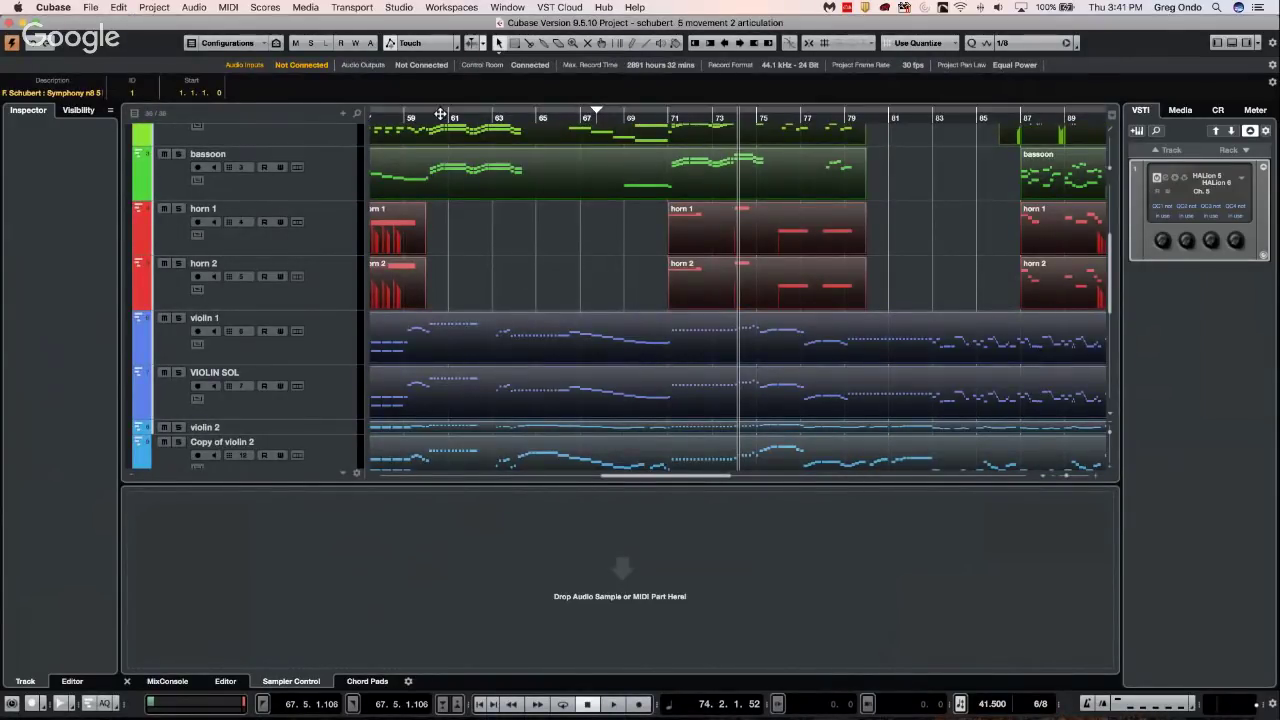
key(KP_Subtract)
key(KP_Decimal)
scroll(586, 177, up, 3)
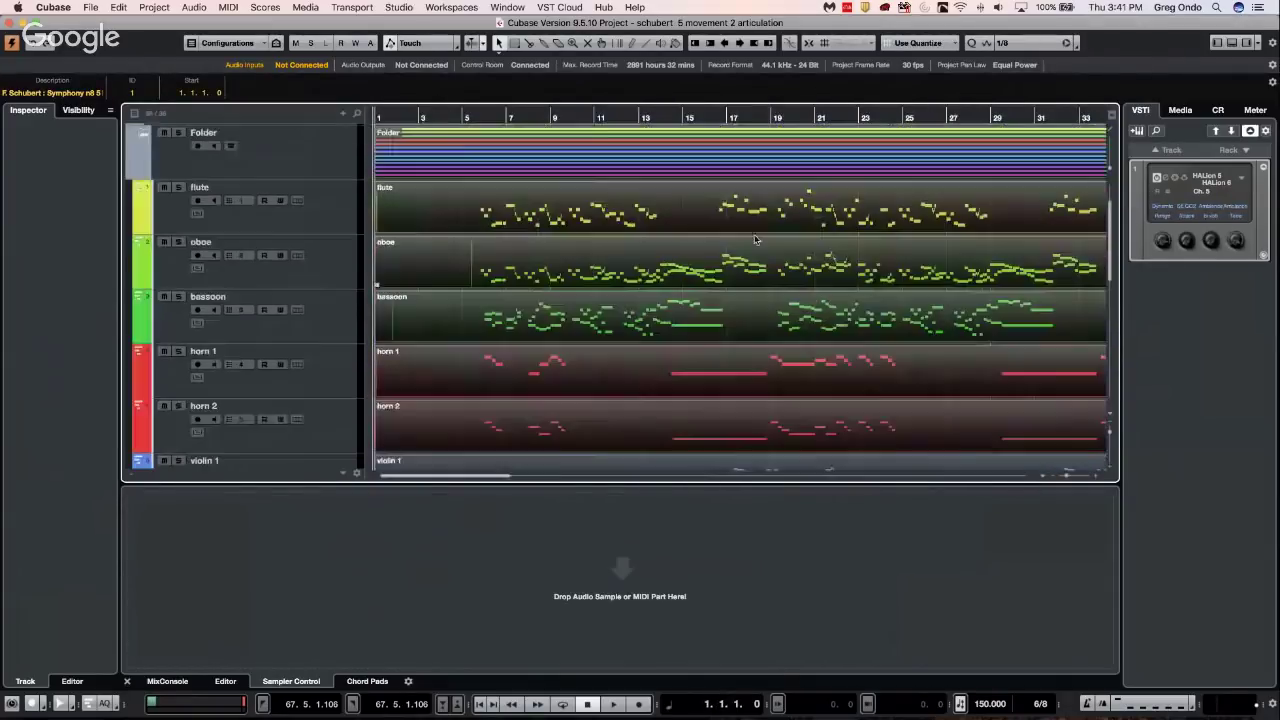
Fit the full length of the arrangement in view, open the selected parts in the Score Editor and maximize its window
click(452, 117)
drag(453, 84, 453, 55)
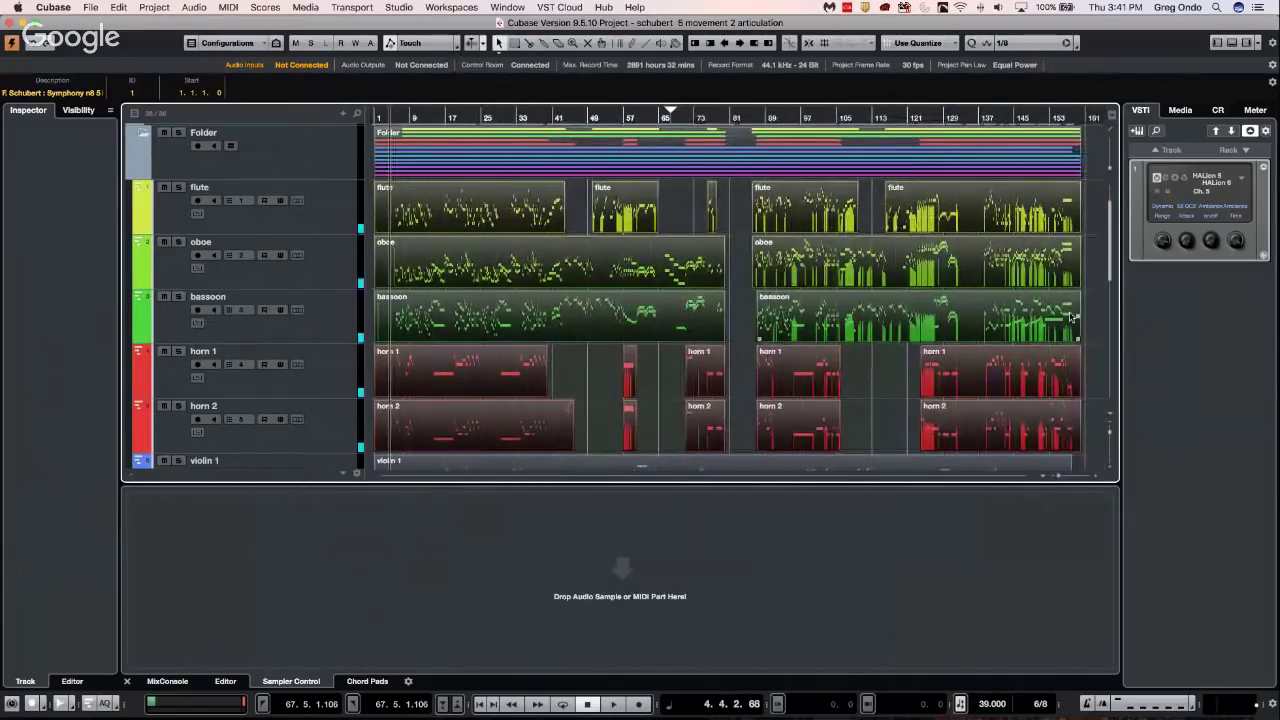
key(super+r)
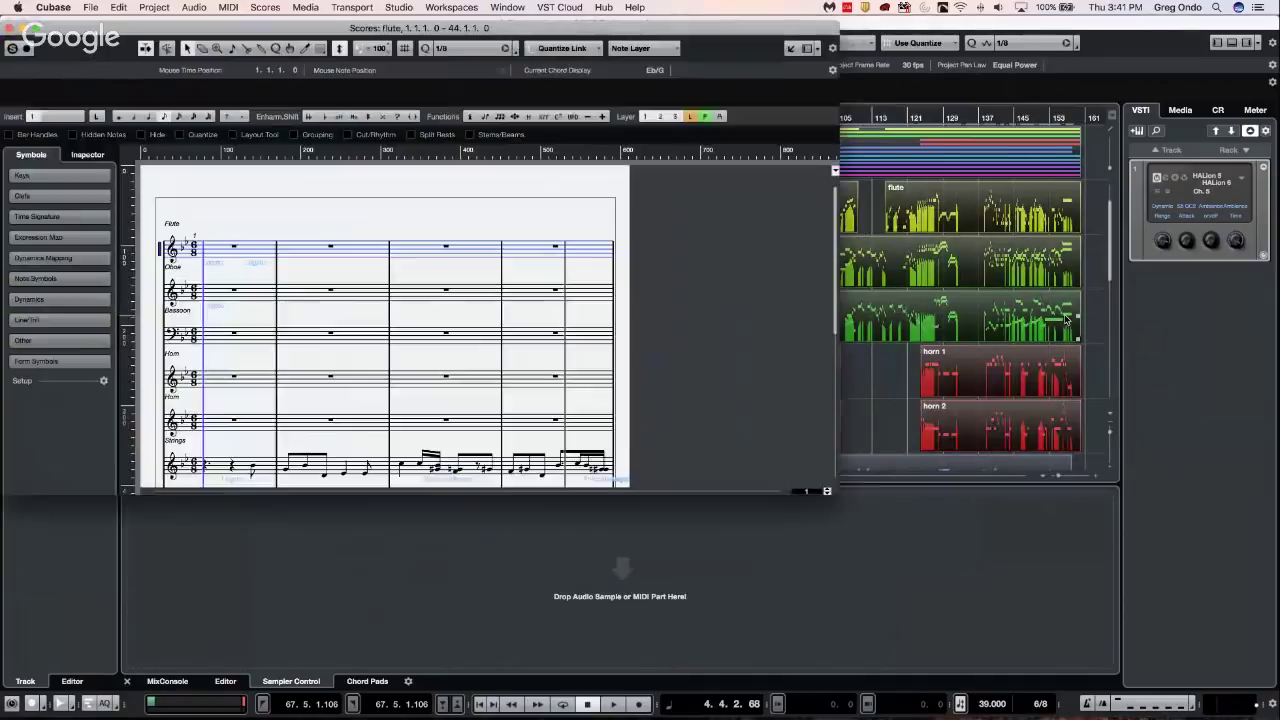
click(35, 30)
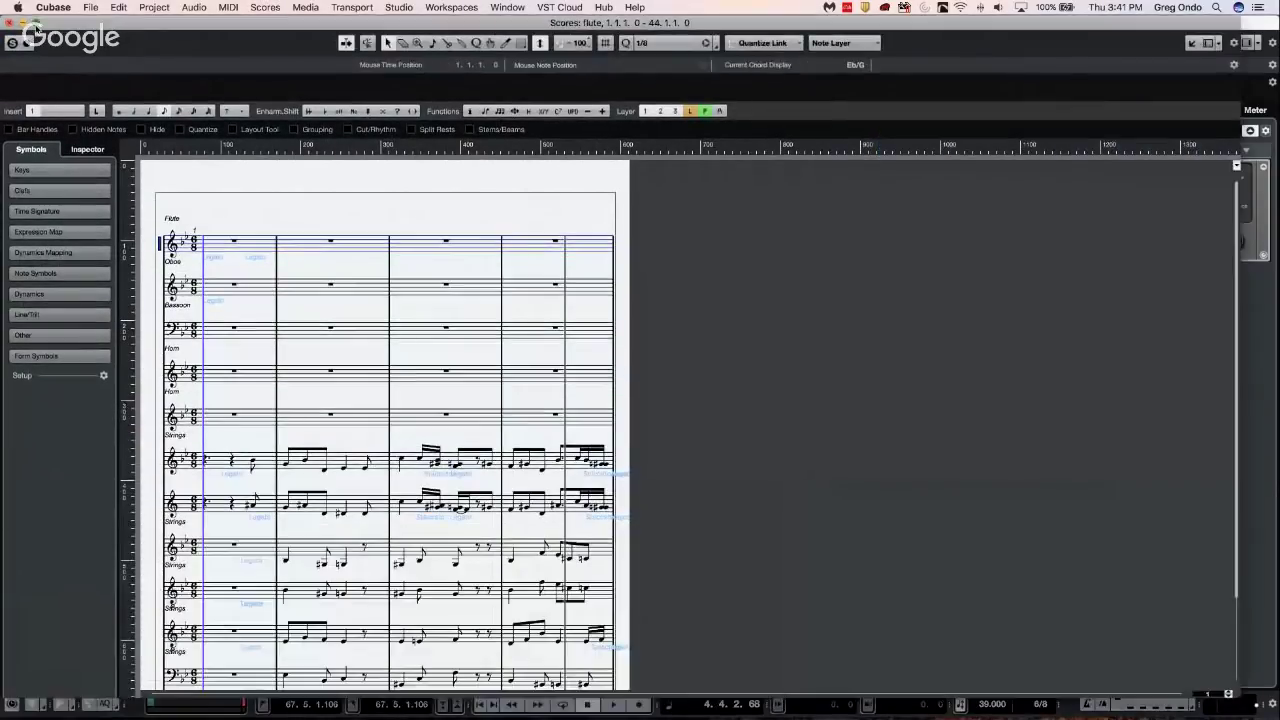
Examine the MusicXML export dialog for the score and leave it without exporting
click(90, 7)
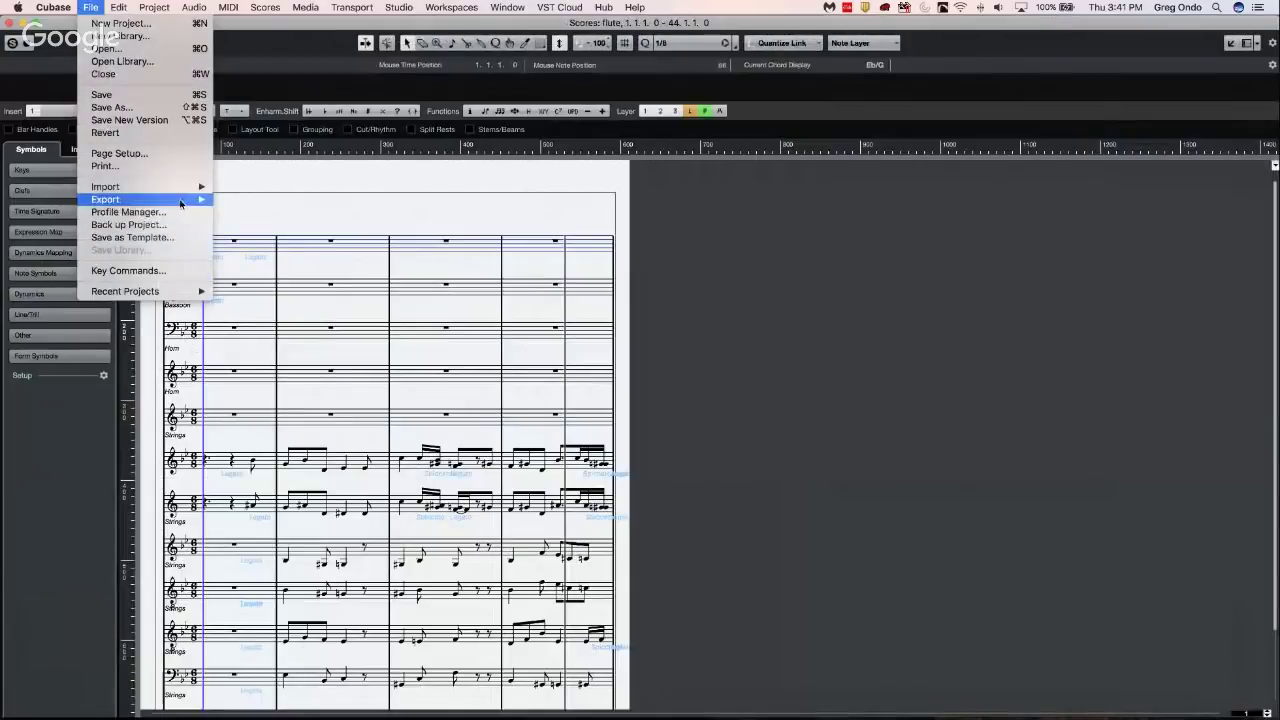
mouse_move(181, 201)
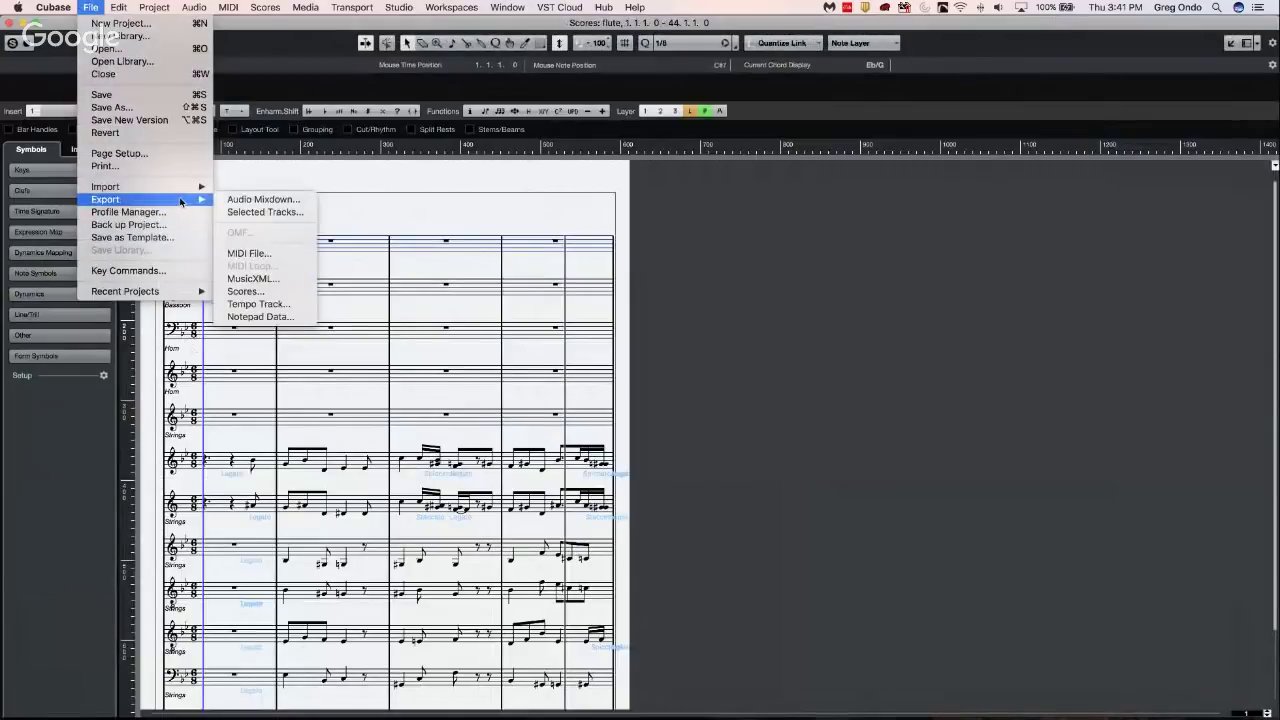
click(288, 279)
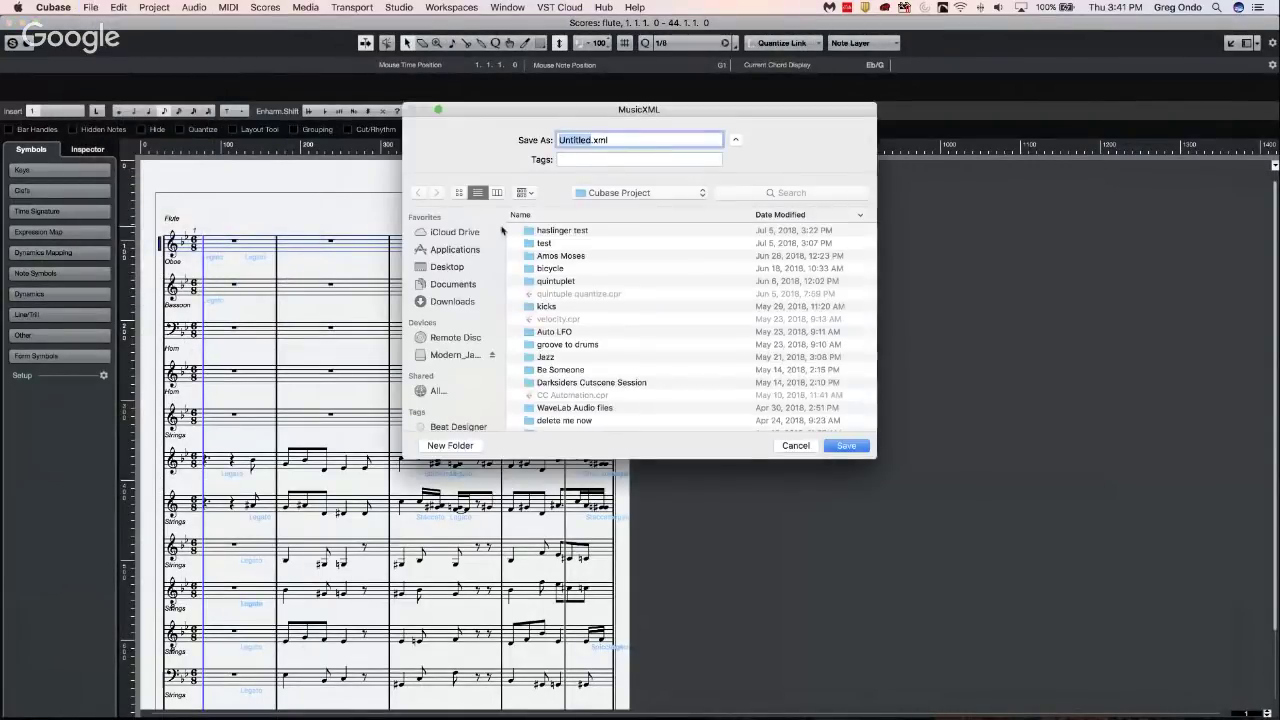
click(796, 446)
Review the flute staff's main score settings, including the Display Quantize note values, and close the settings
scroll(514, 462, down, 1)
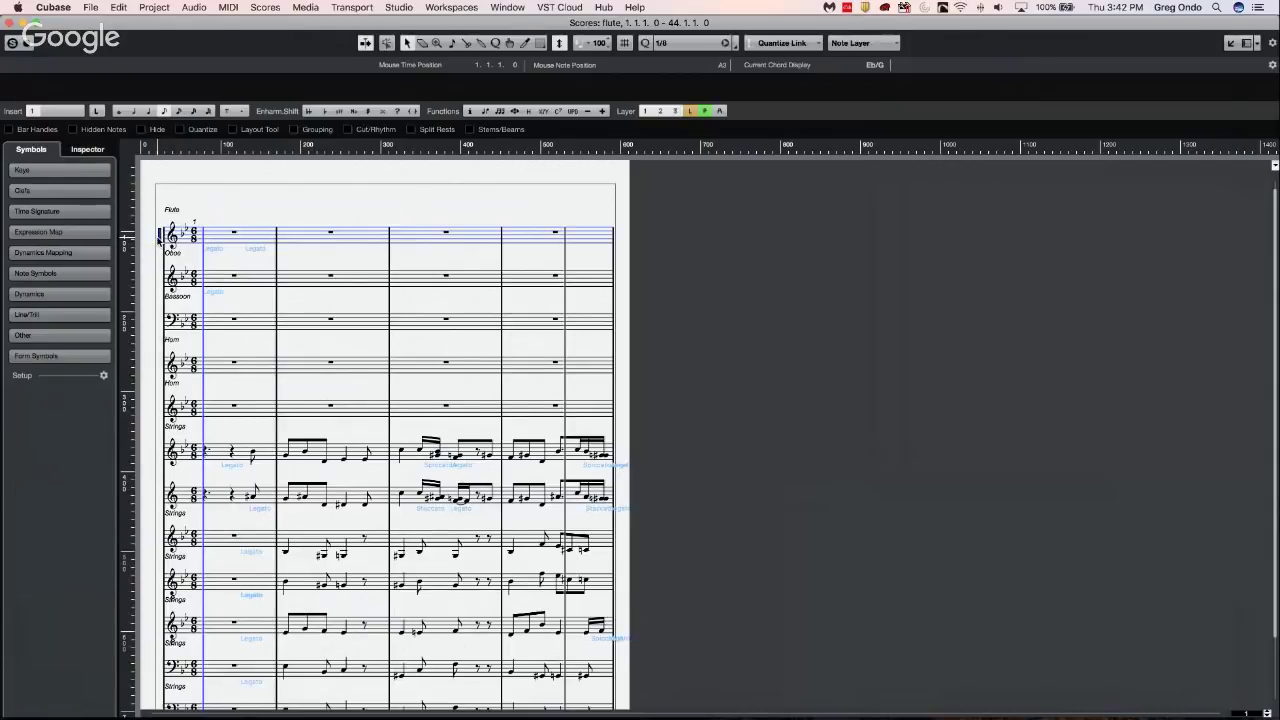
double_click(158, 236)
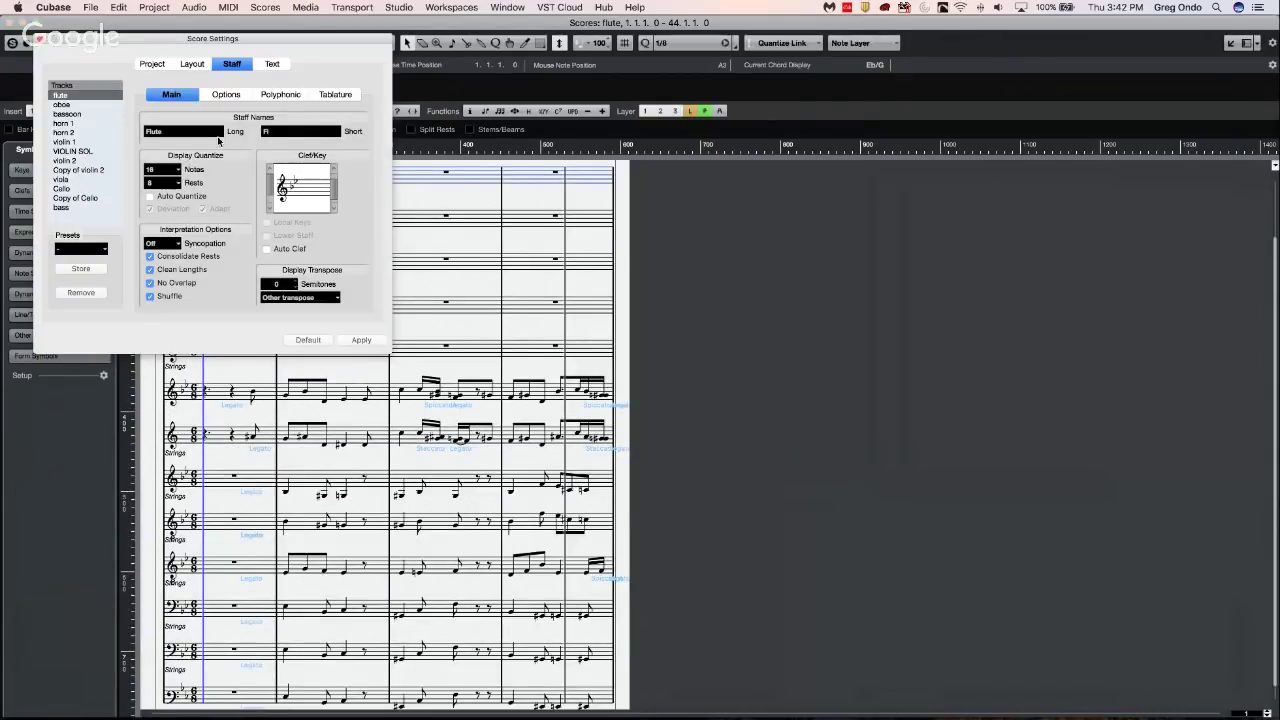
key(Escape)
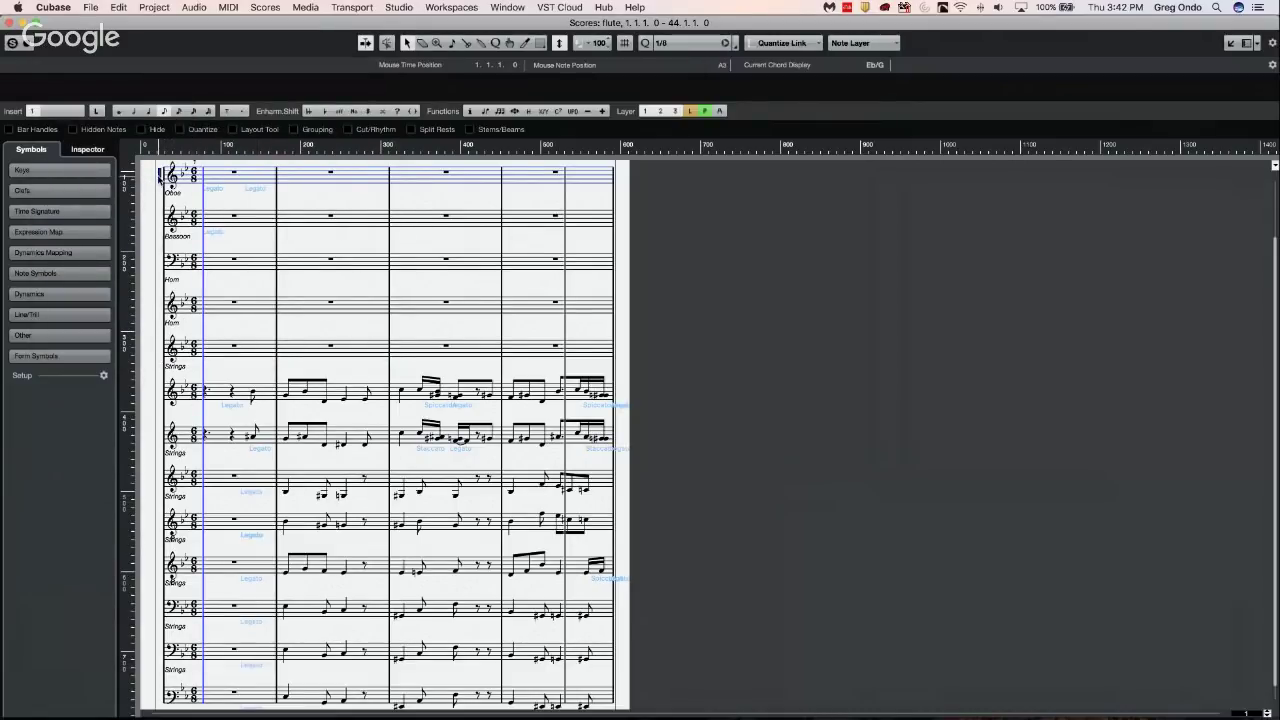
double_click(160, 174)
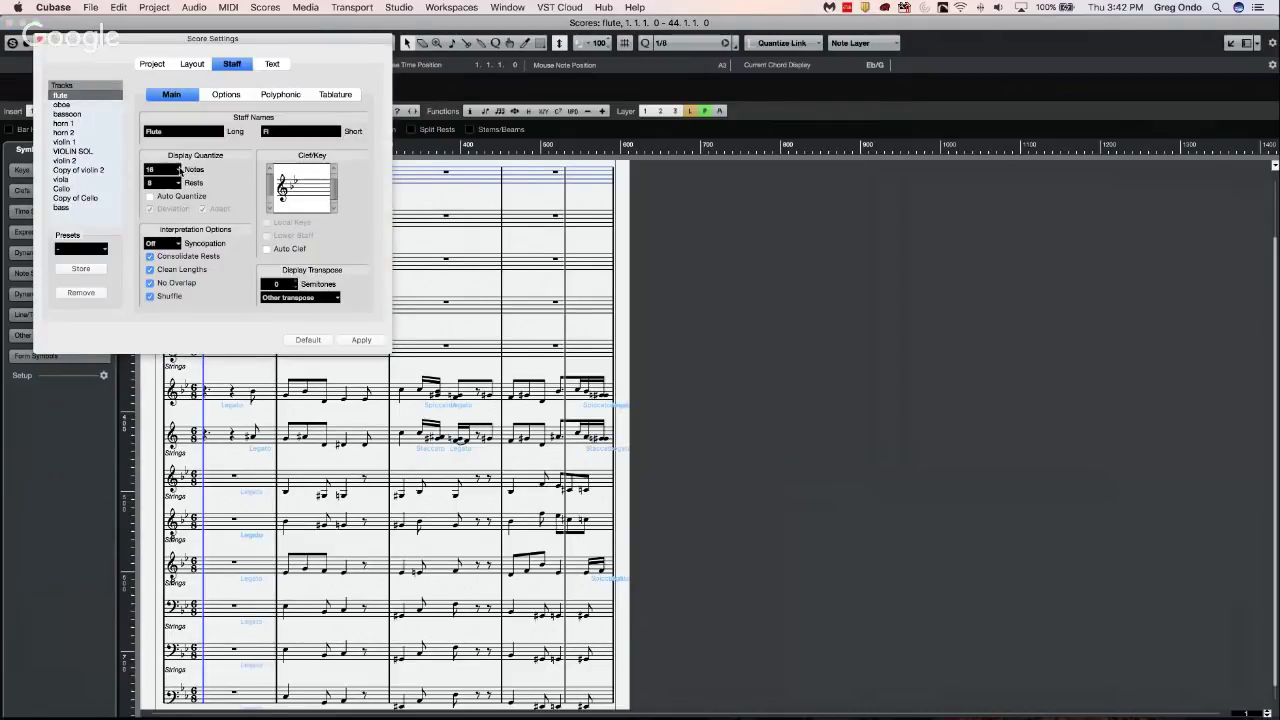
click(177, 170)
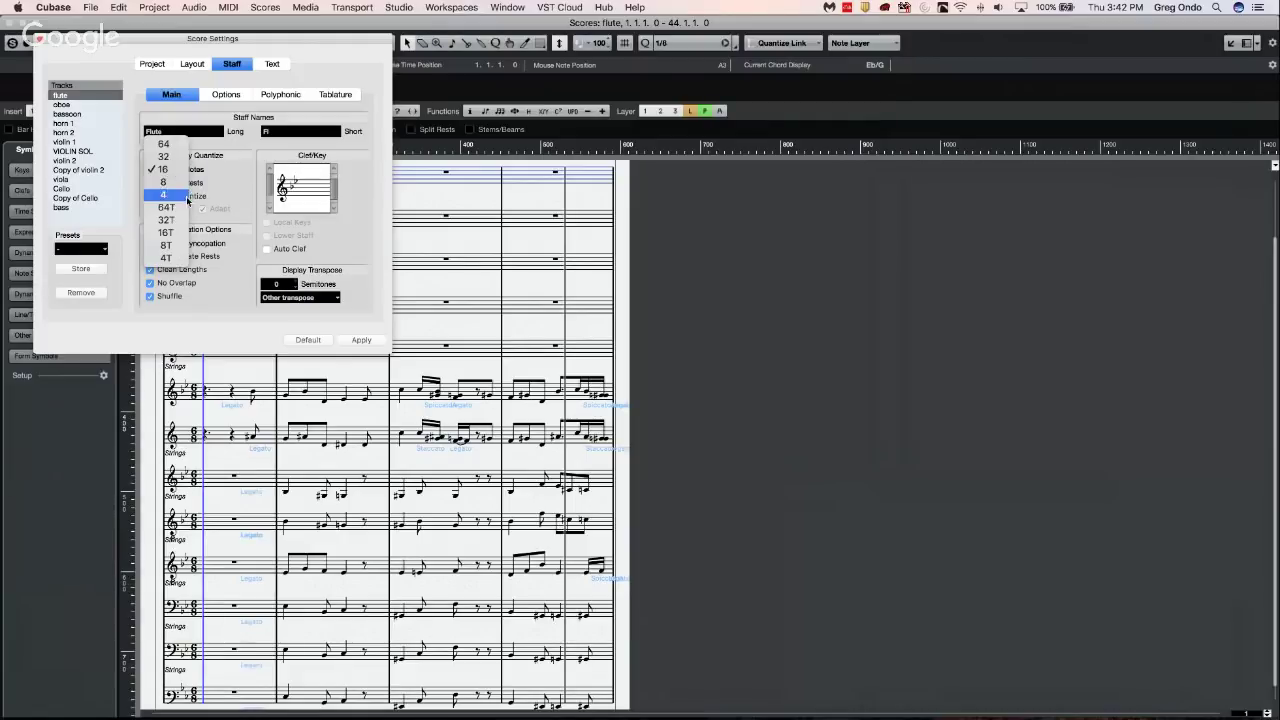
click(244, 177)
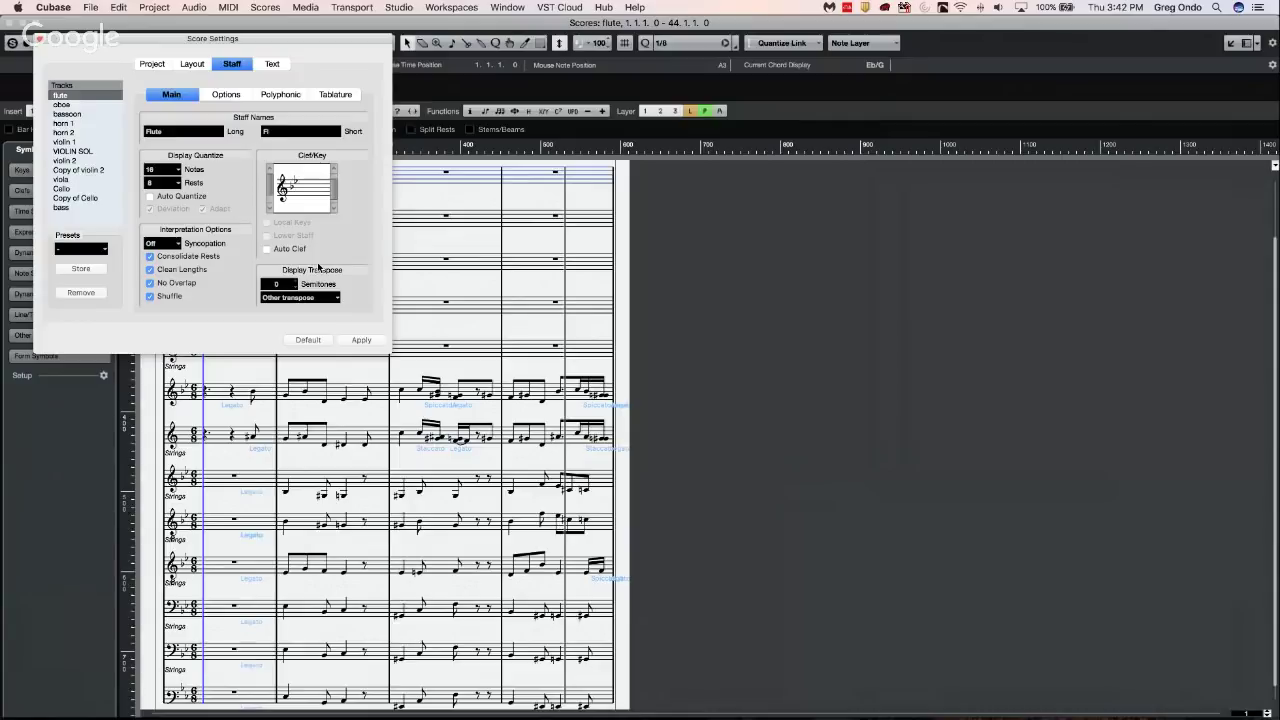
click(316, 340)
key(Escape)
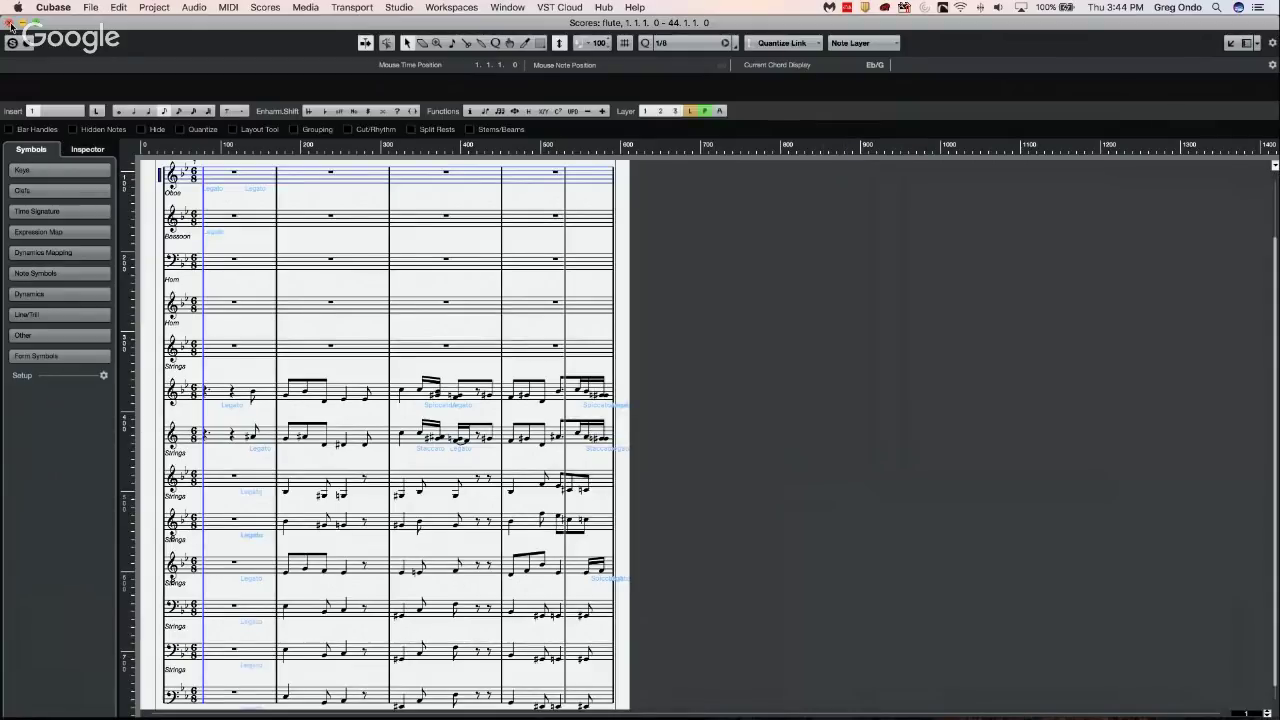
Close the score, deselect all events, and open and activate the recent project "chord pads.cpr" from the Chord Pads folder, accepting the missing ports
key(super+w)
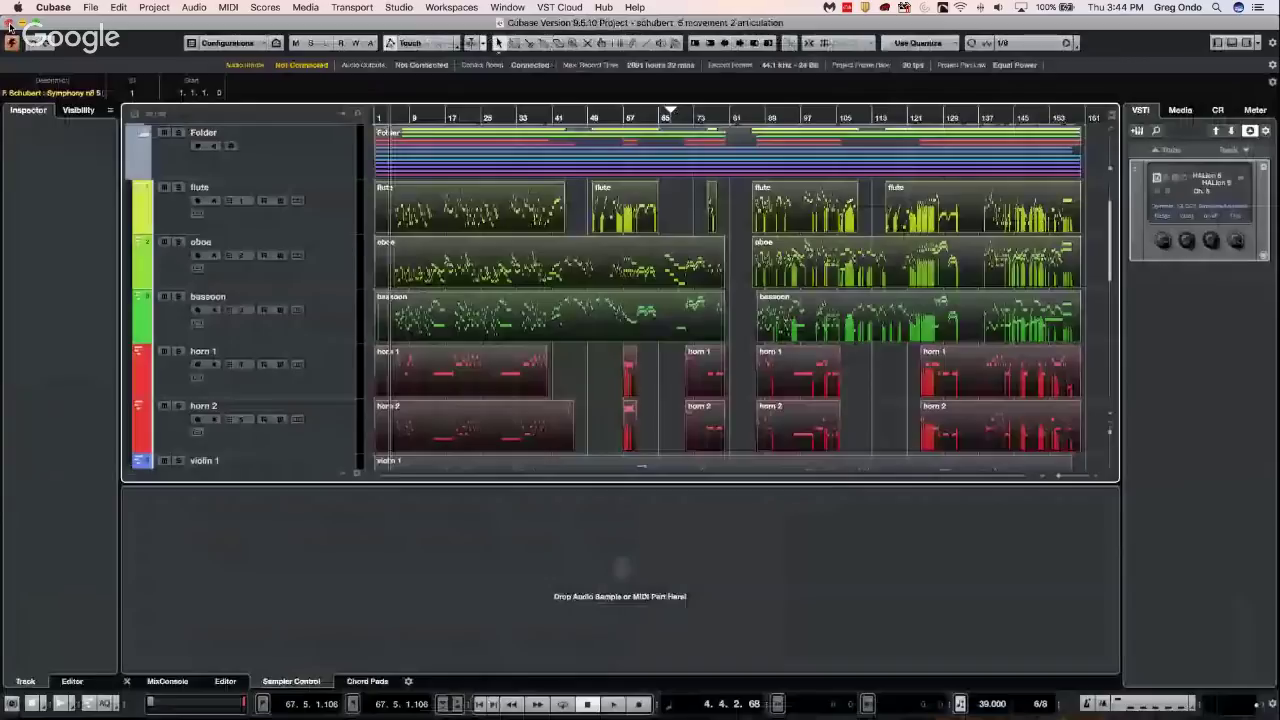
click(580, 220)
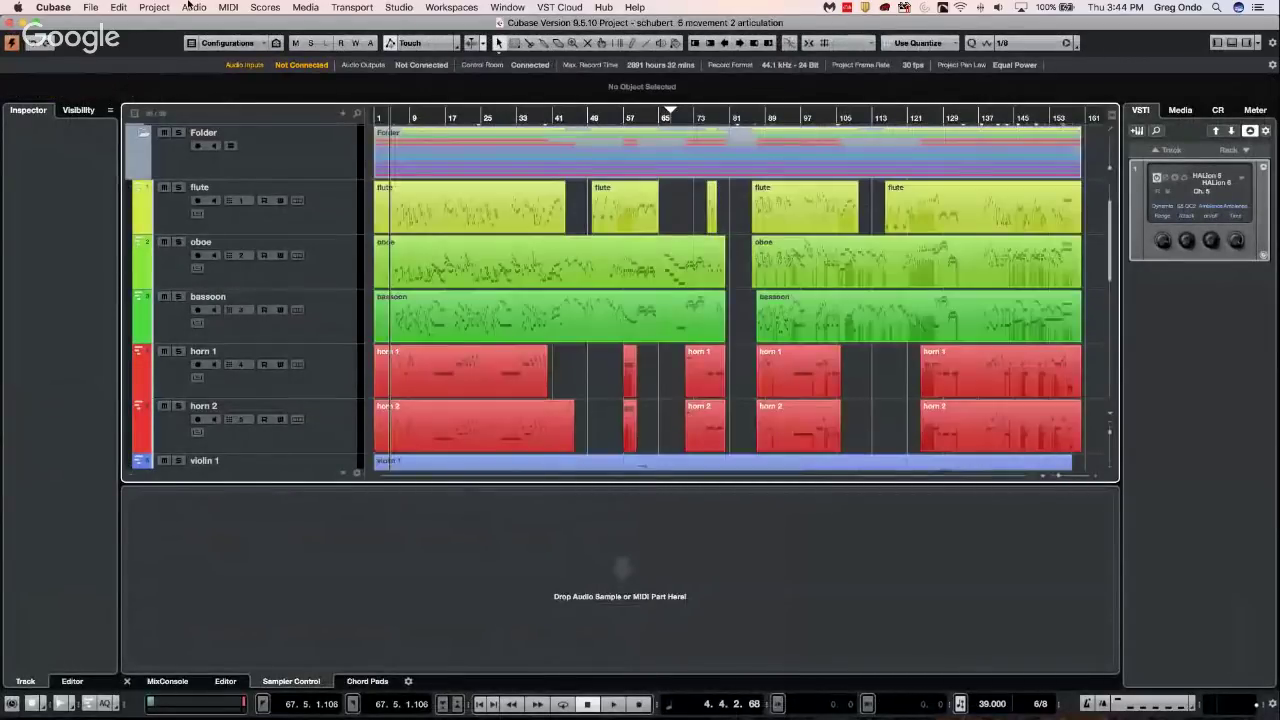
click(92, 8)
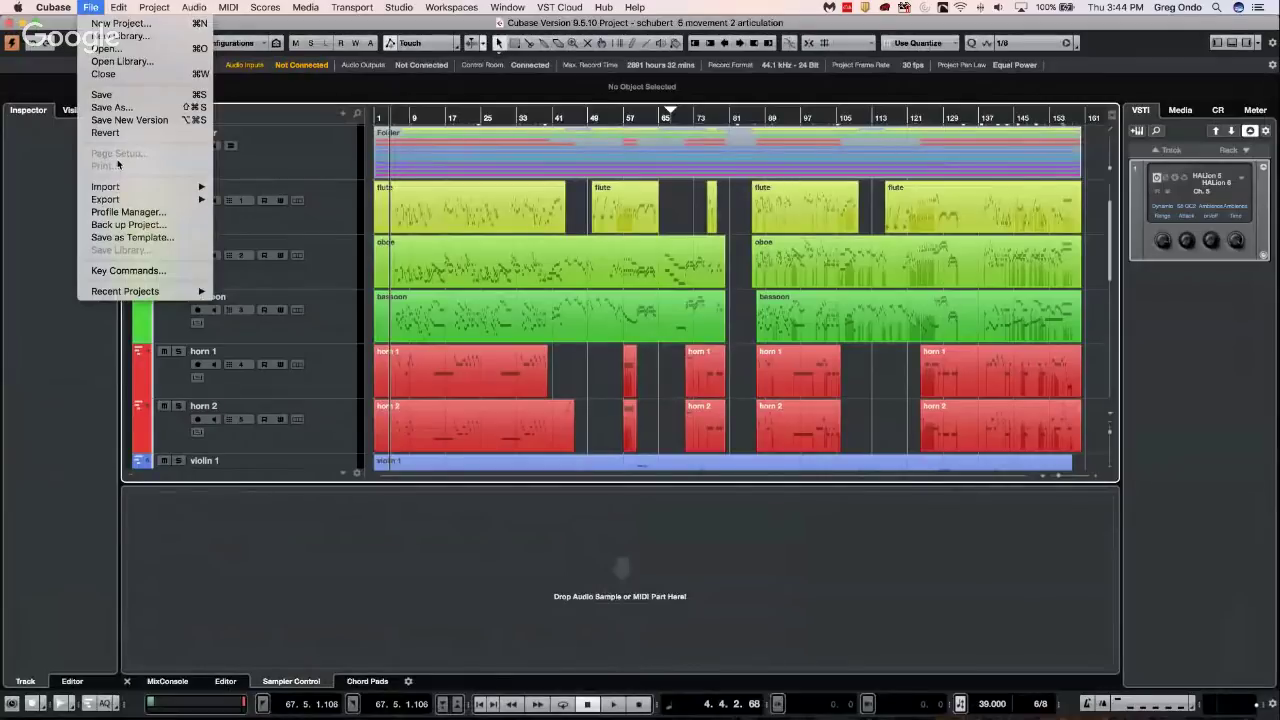
mouse_move(131, 295)
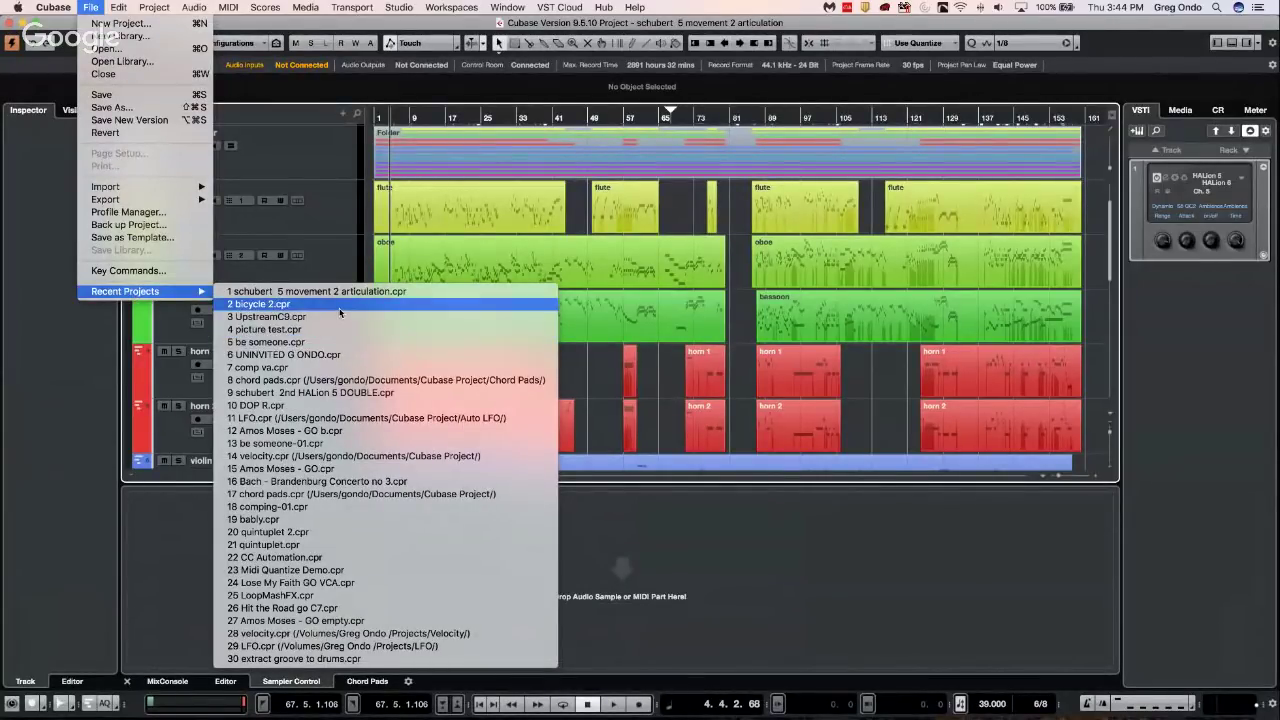
click(342, 385)
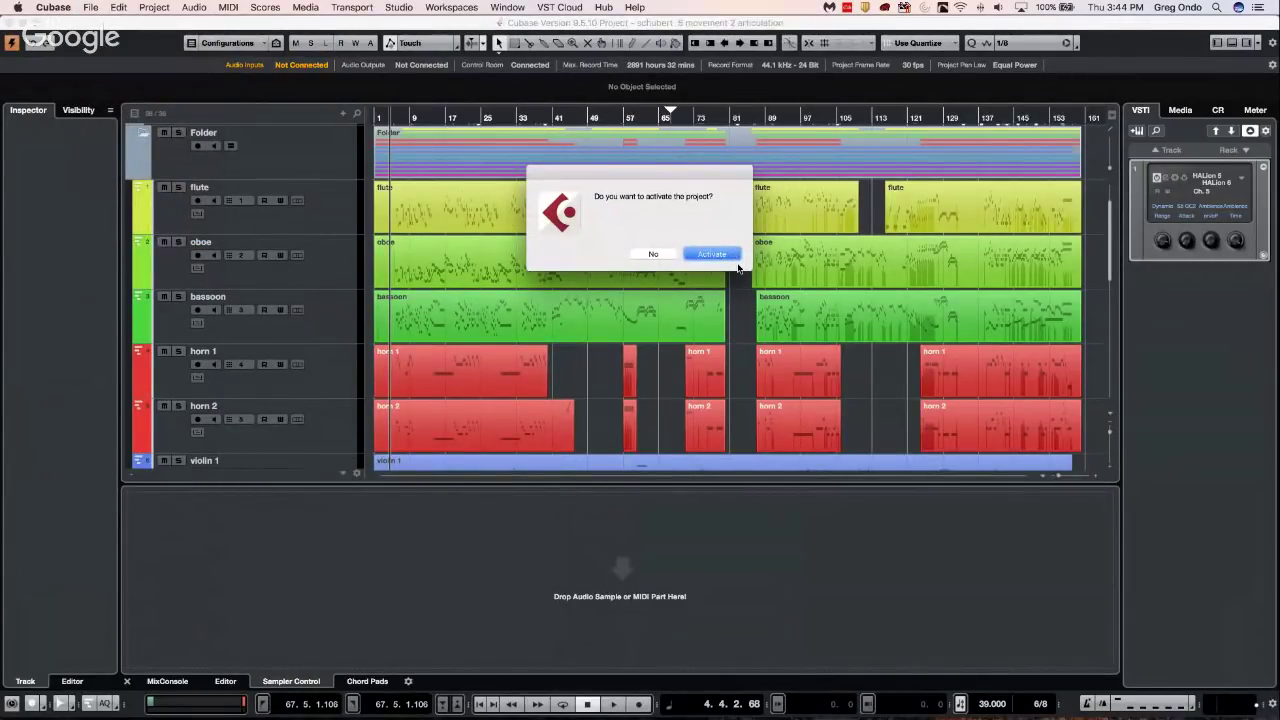
click(728, 255)
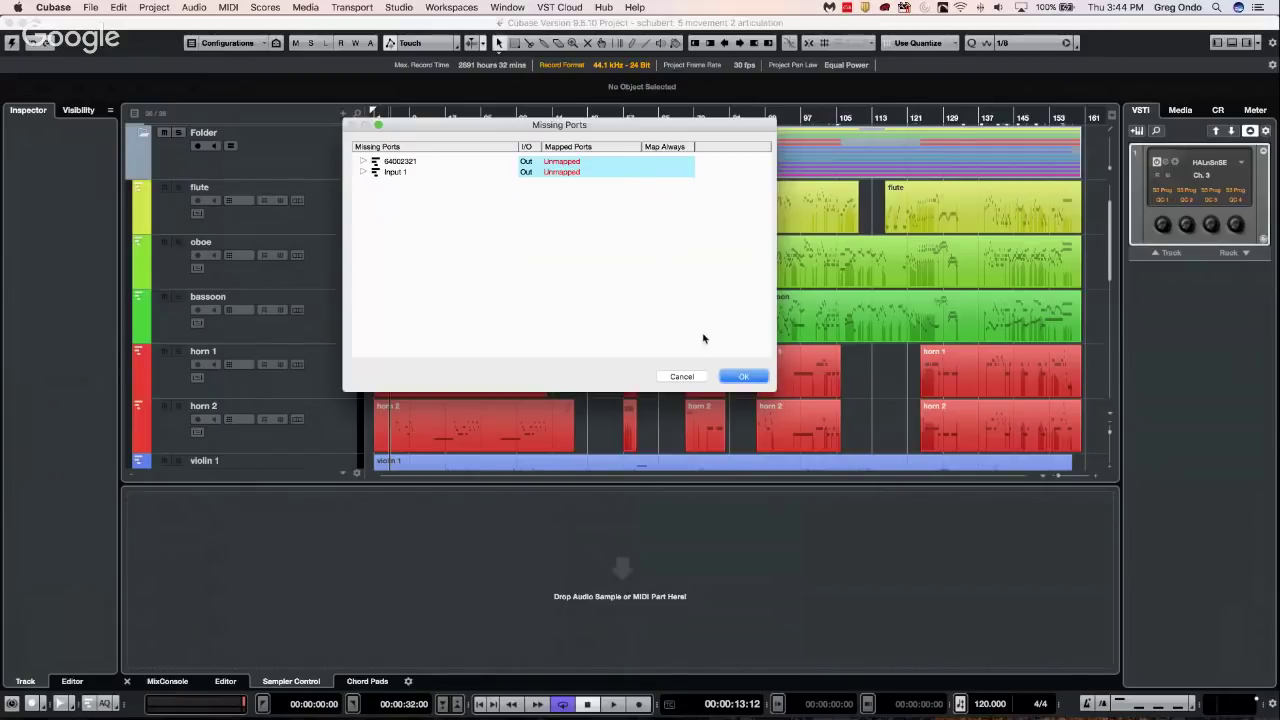
click(745, 376)
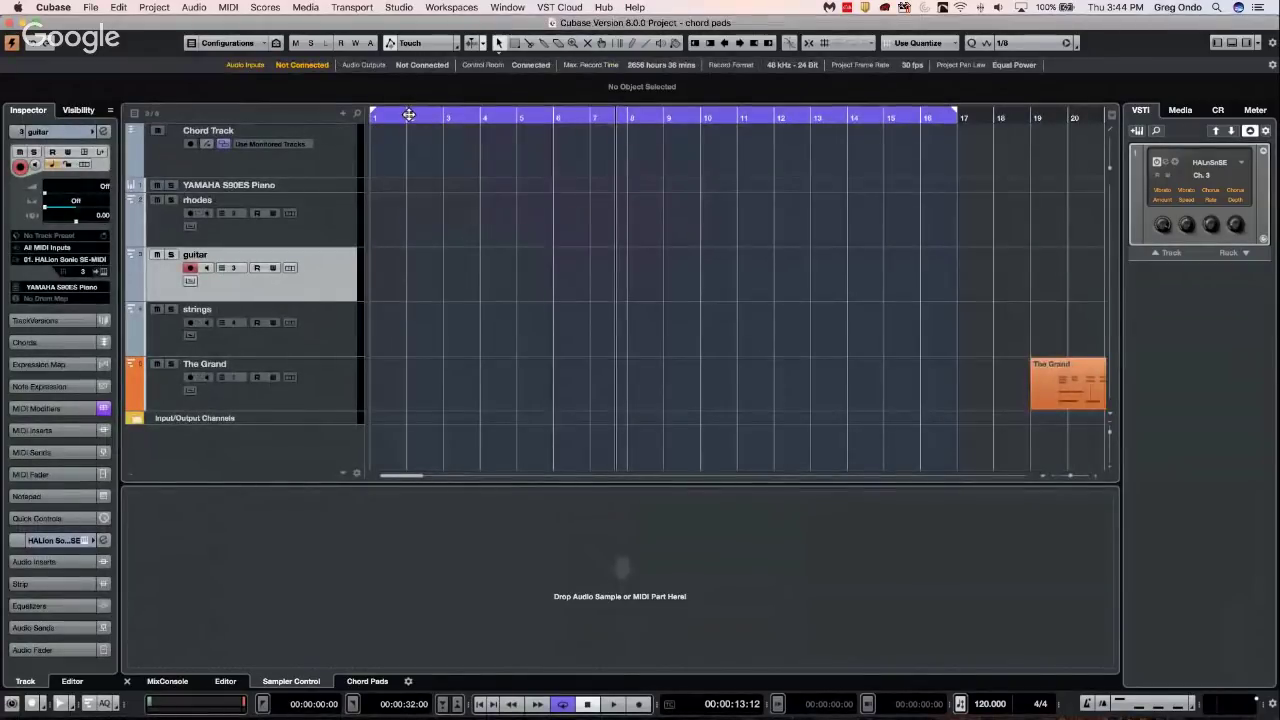
Show the Chord Pads below the arrangement and audition the E pad on the guitar track
drag(409, 118, 424, 88)
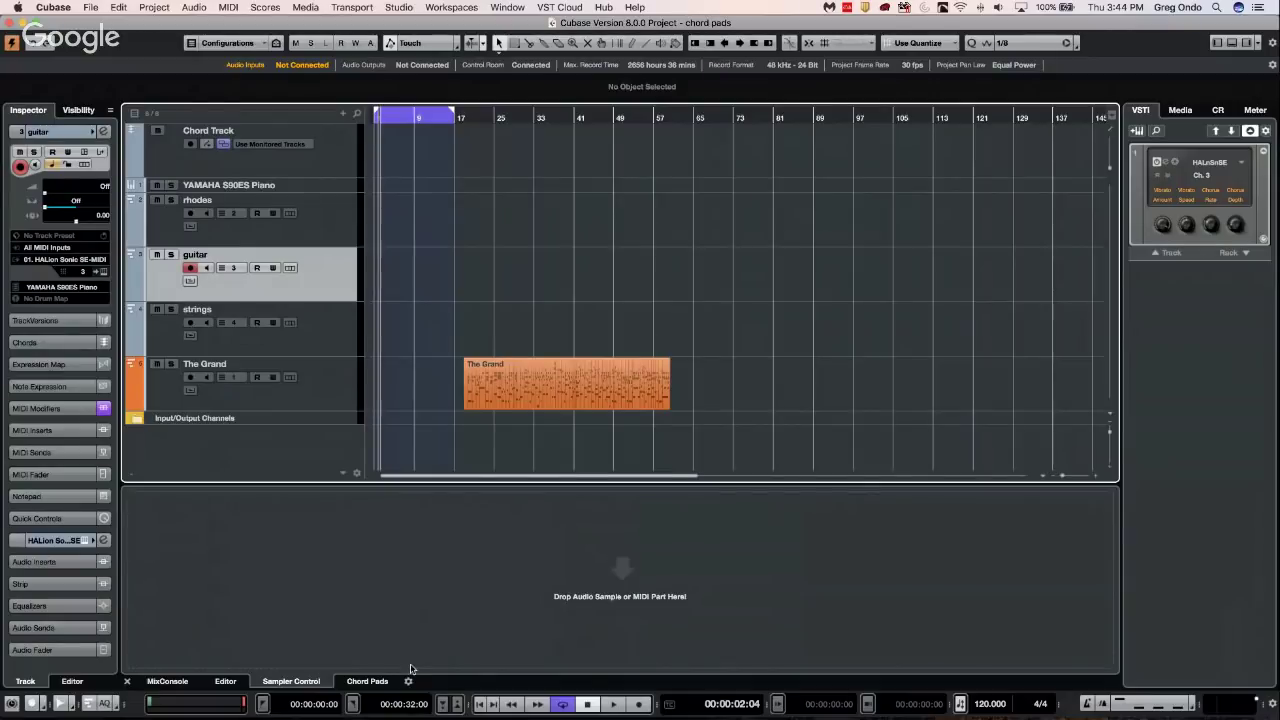
click(367, 681)
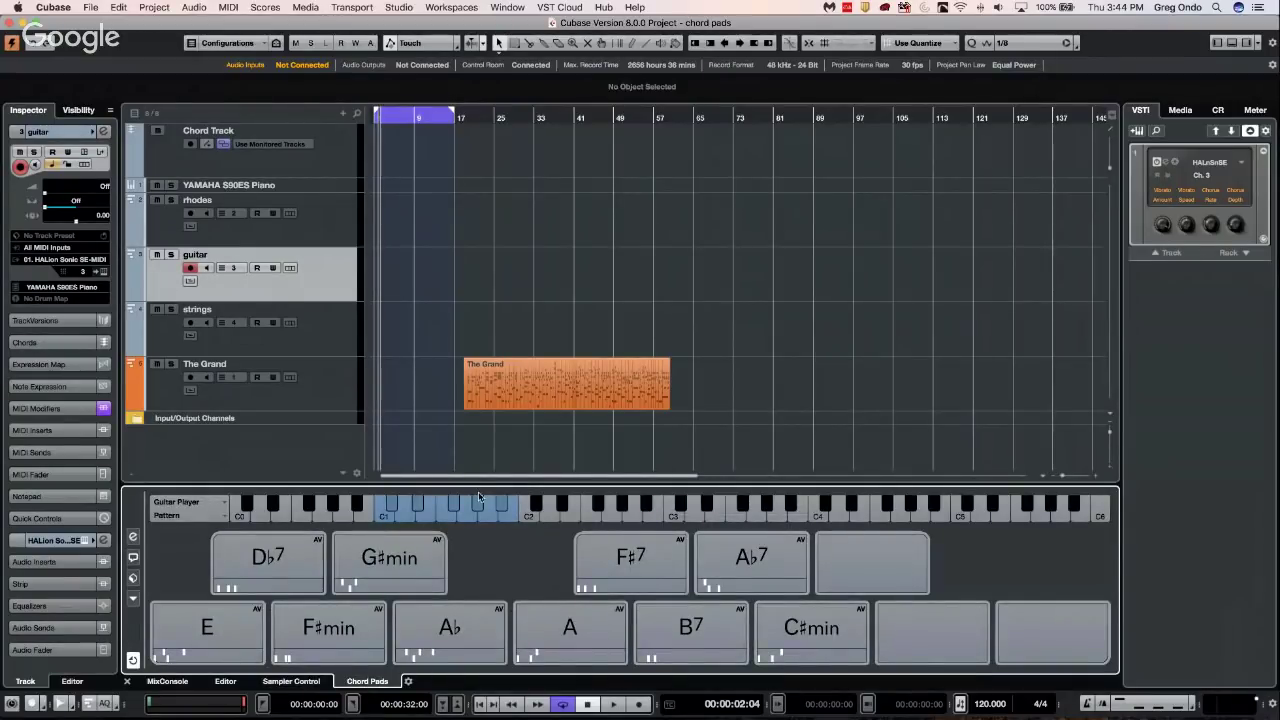
click(175, 625)
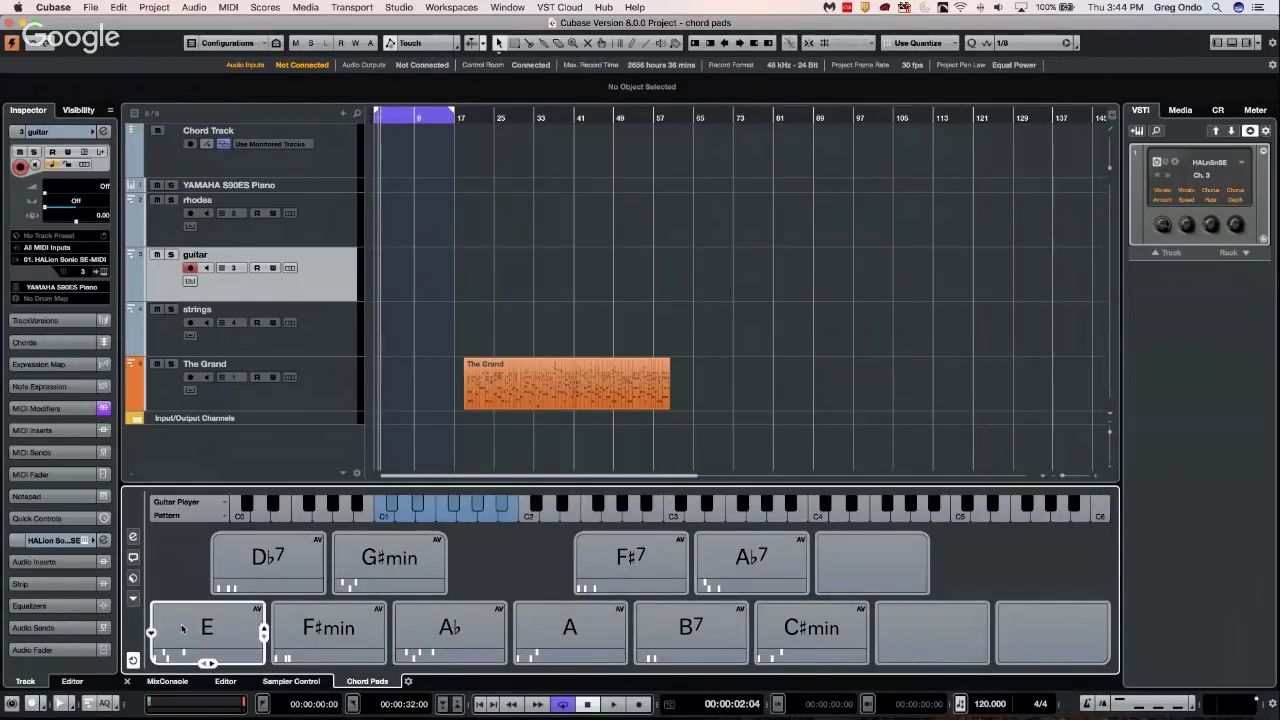
Select the strings track and set its chord pad player mode to Plain Chords
click(326, 318)
click(131, 535)
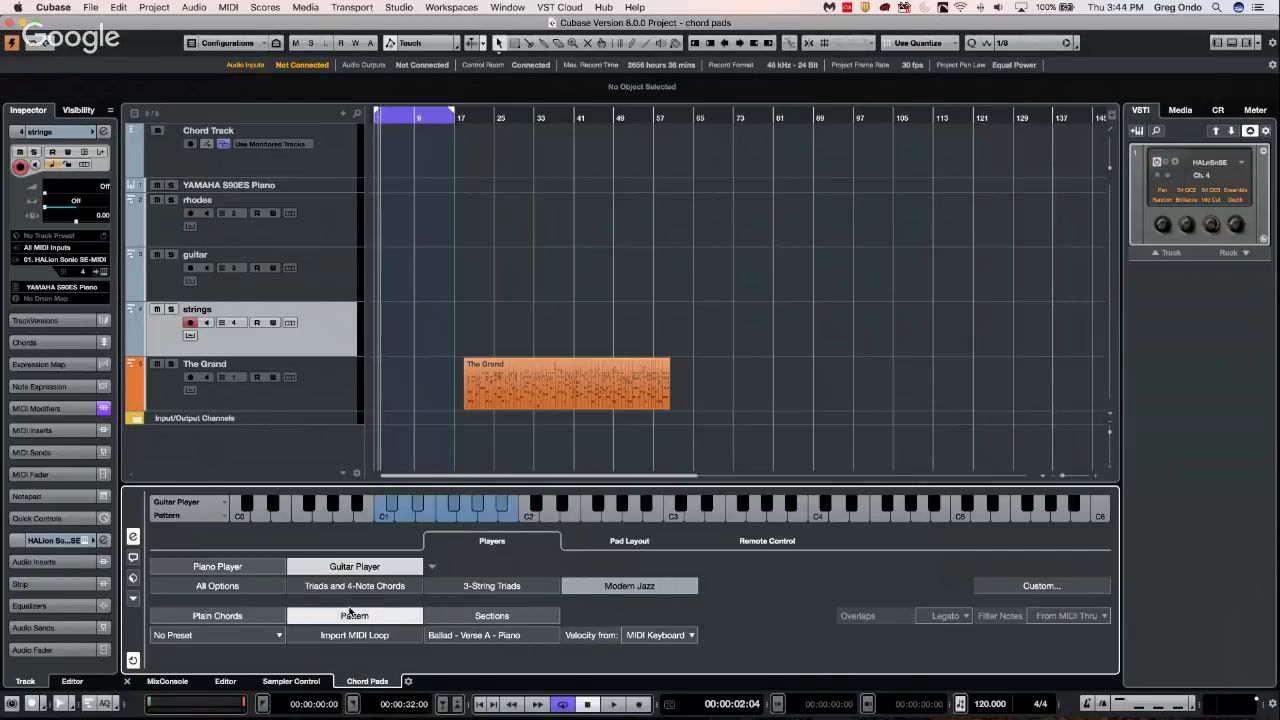
click(260, 616)
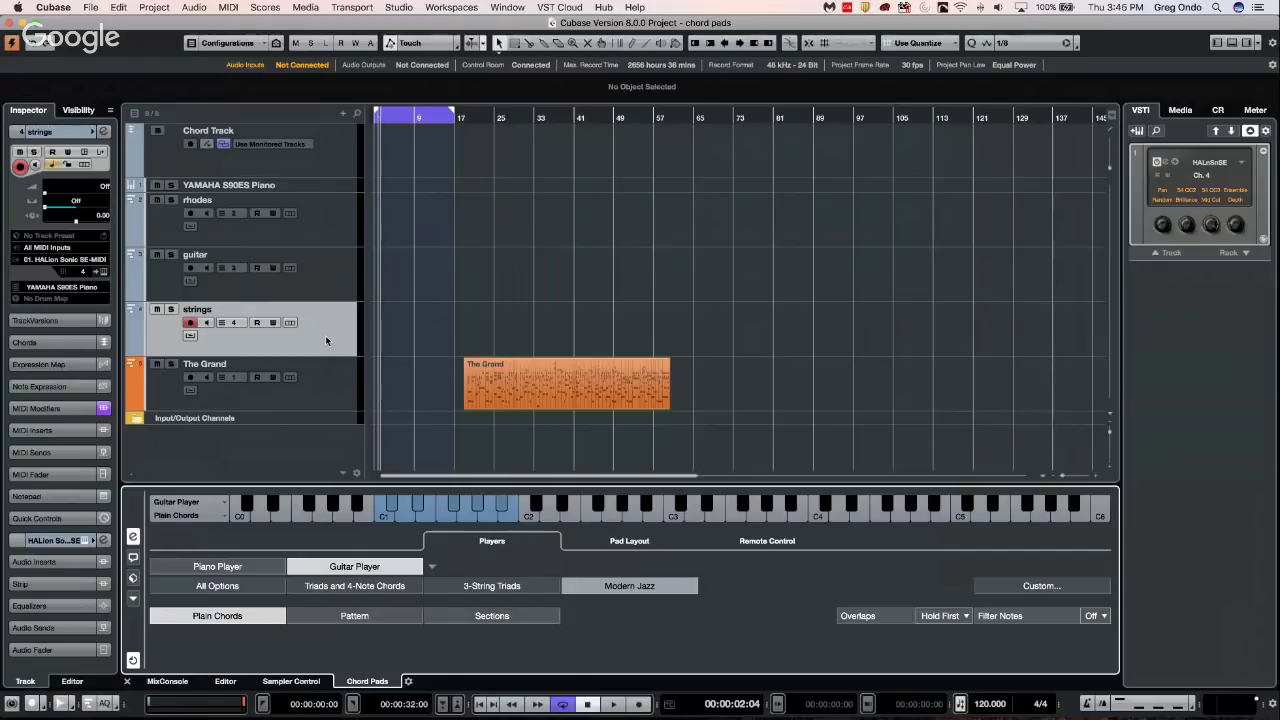
click(132, 539)
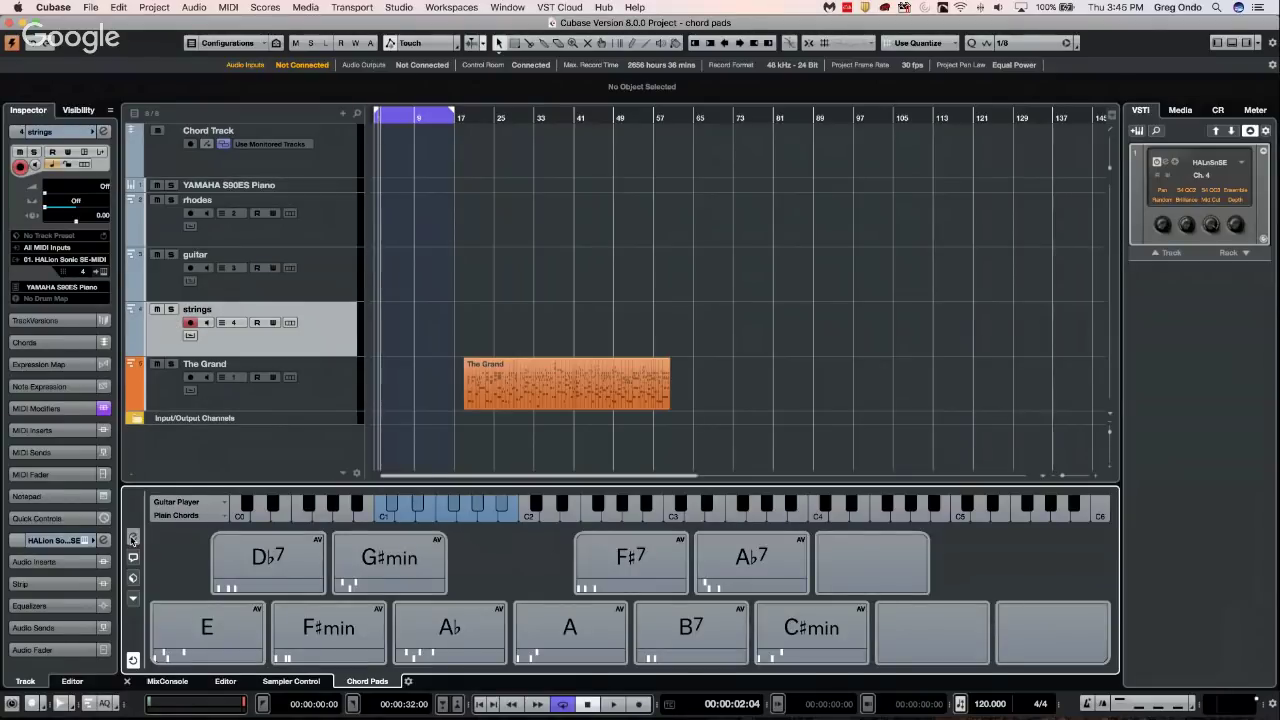
Audition the E, F♯min, D♭7, G♯min, A♭ and A chord pads with the strings sound
click(220, 632)
click(326, 628)
click(268, 558)
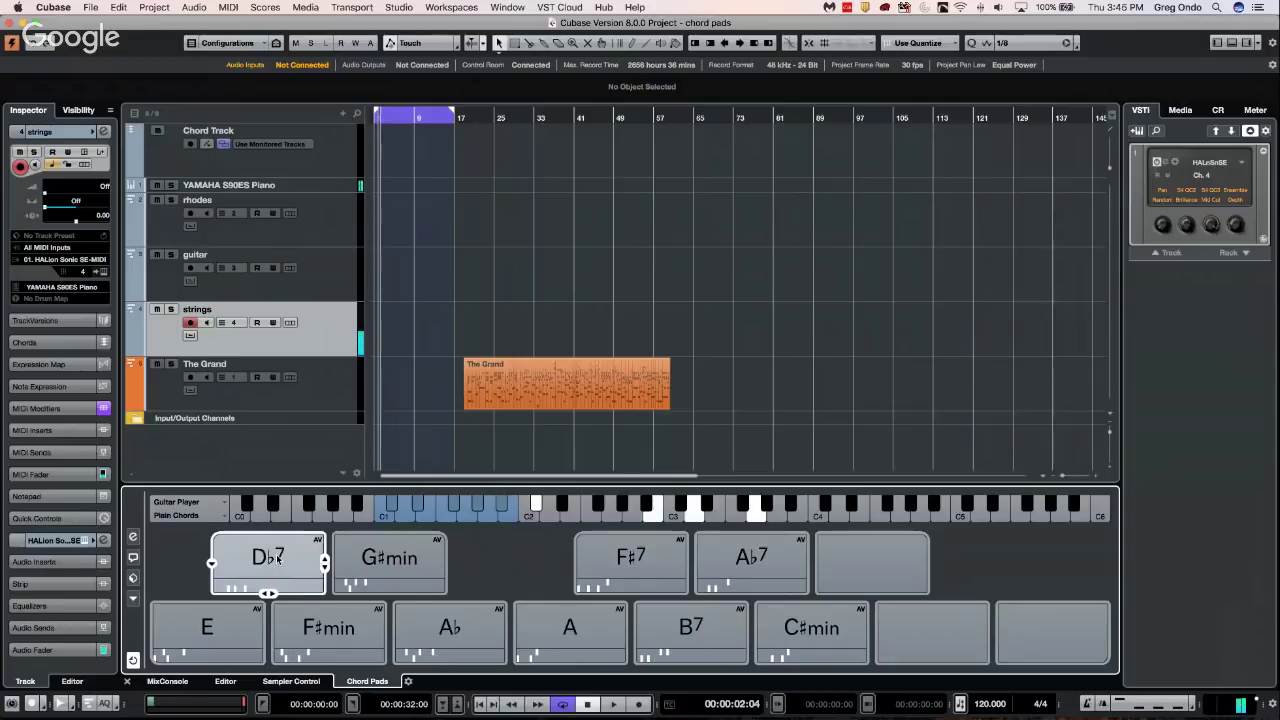
click(389, 560)
click(466, 635)
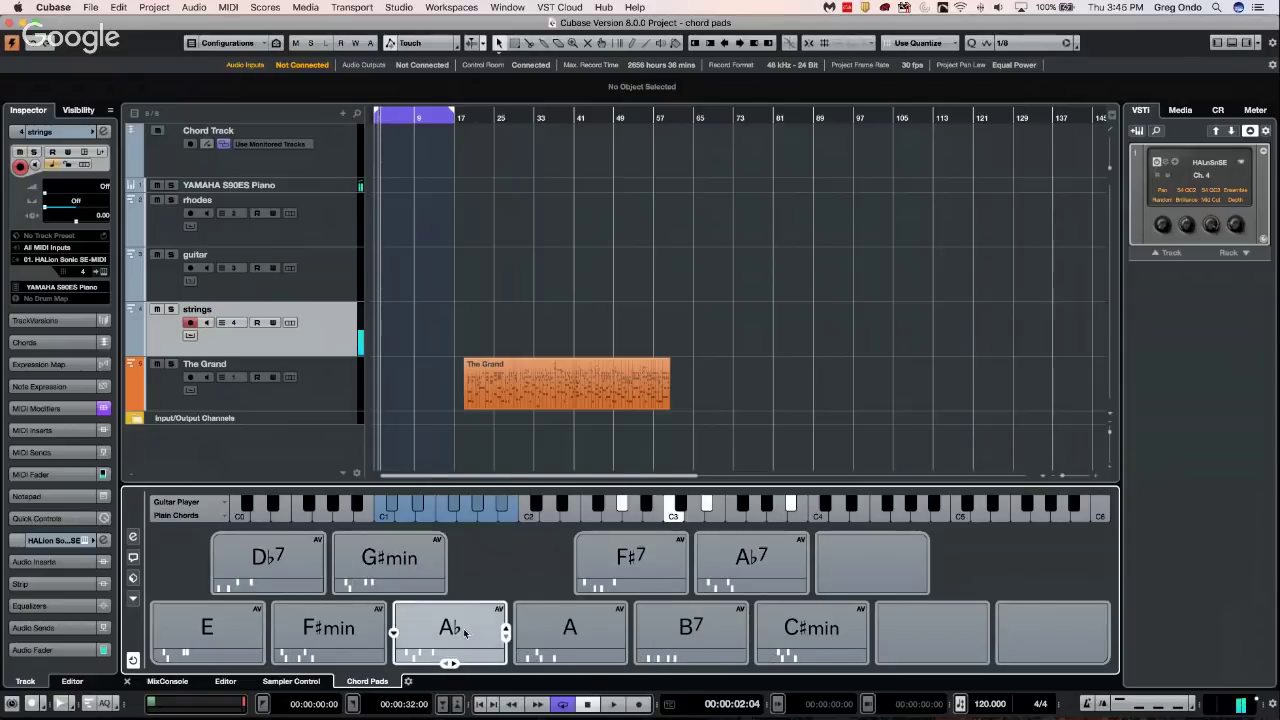
click(569, 633)
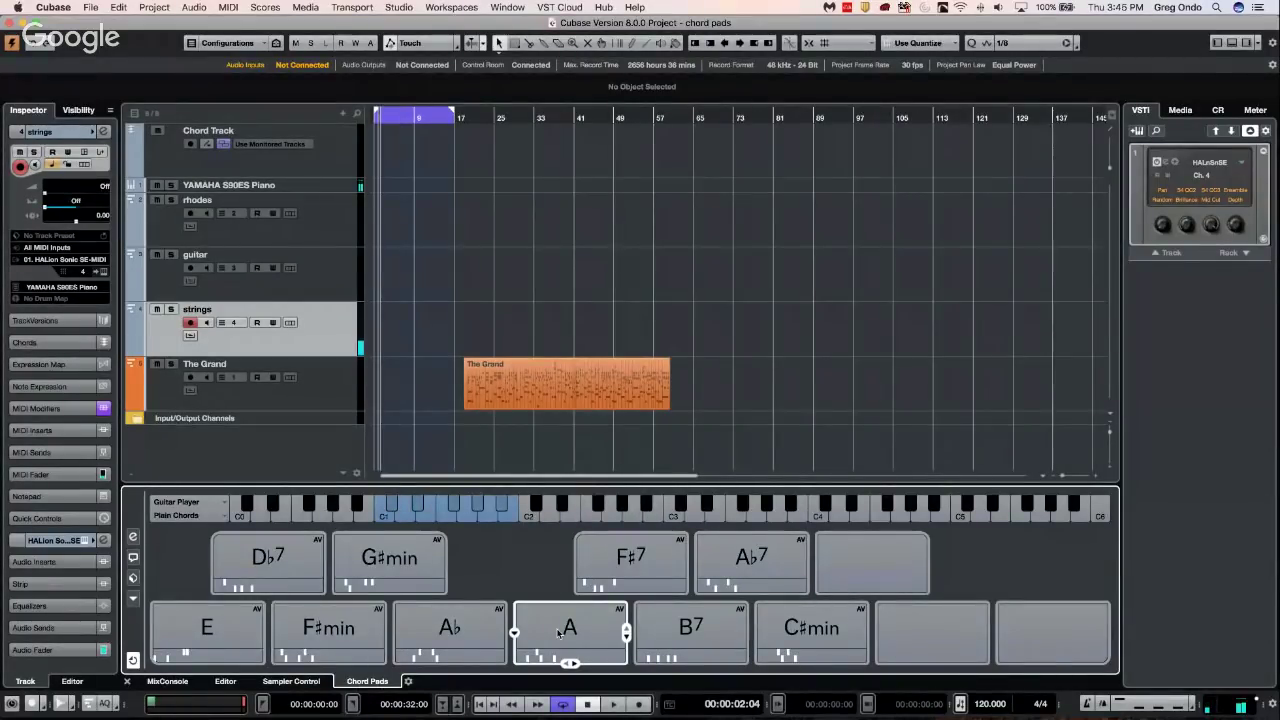
Select and solo the rhodes track, and return the project cursor to the start
click(340, 243)
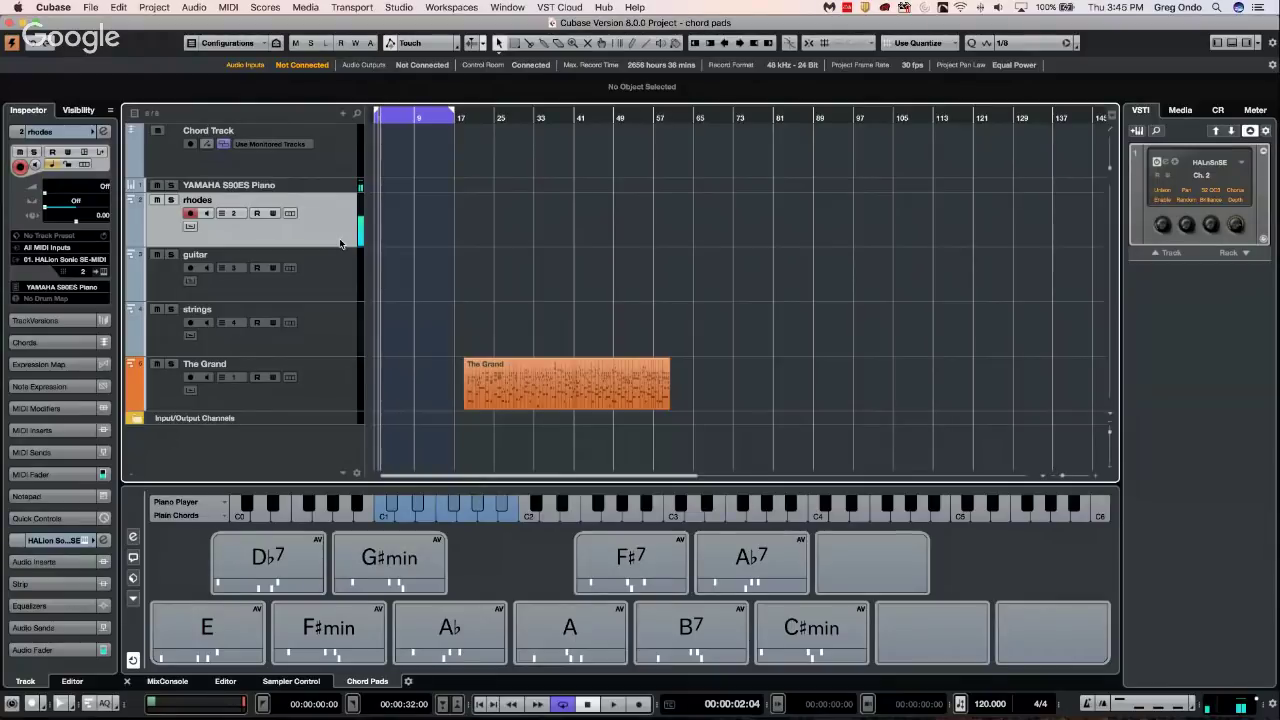
click(171, 200)
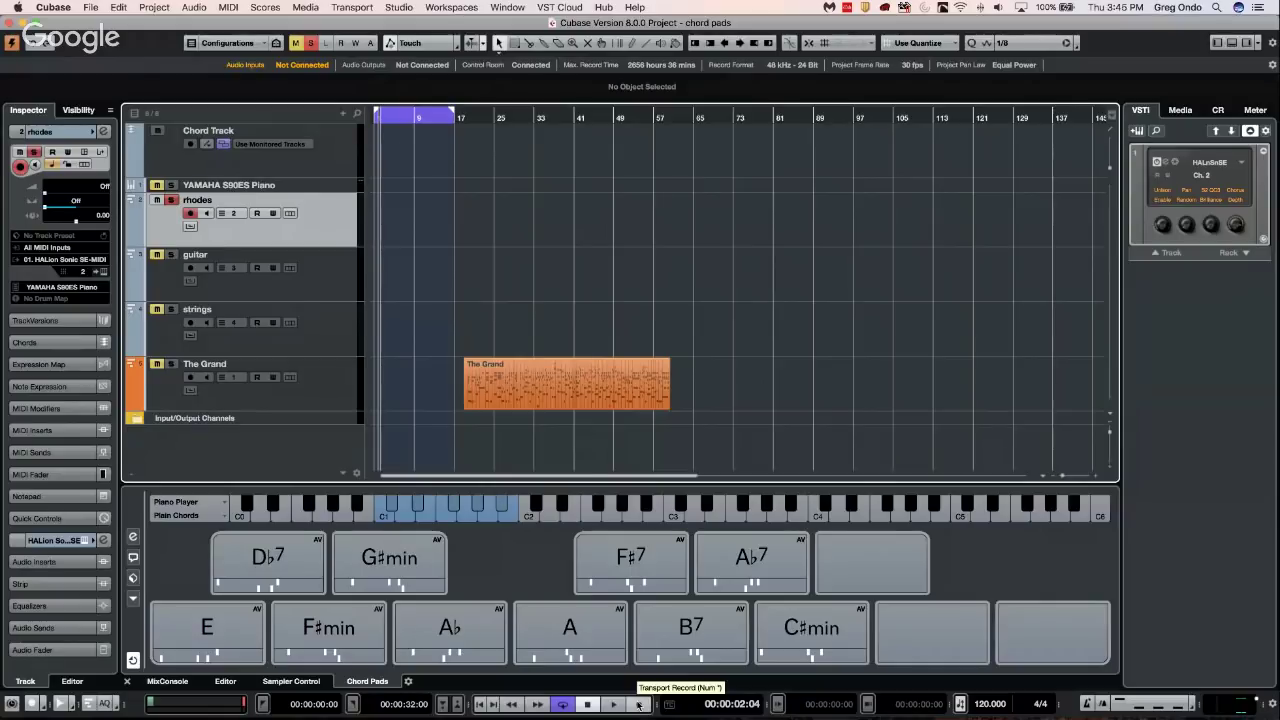
key(Home)
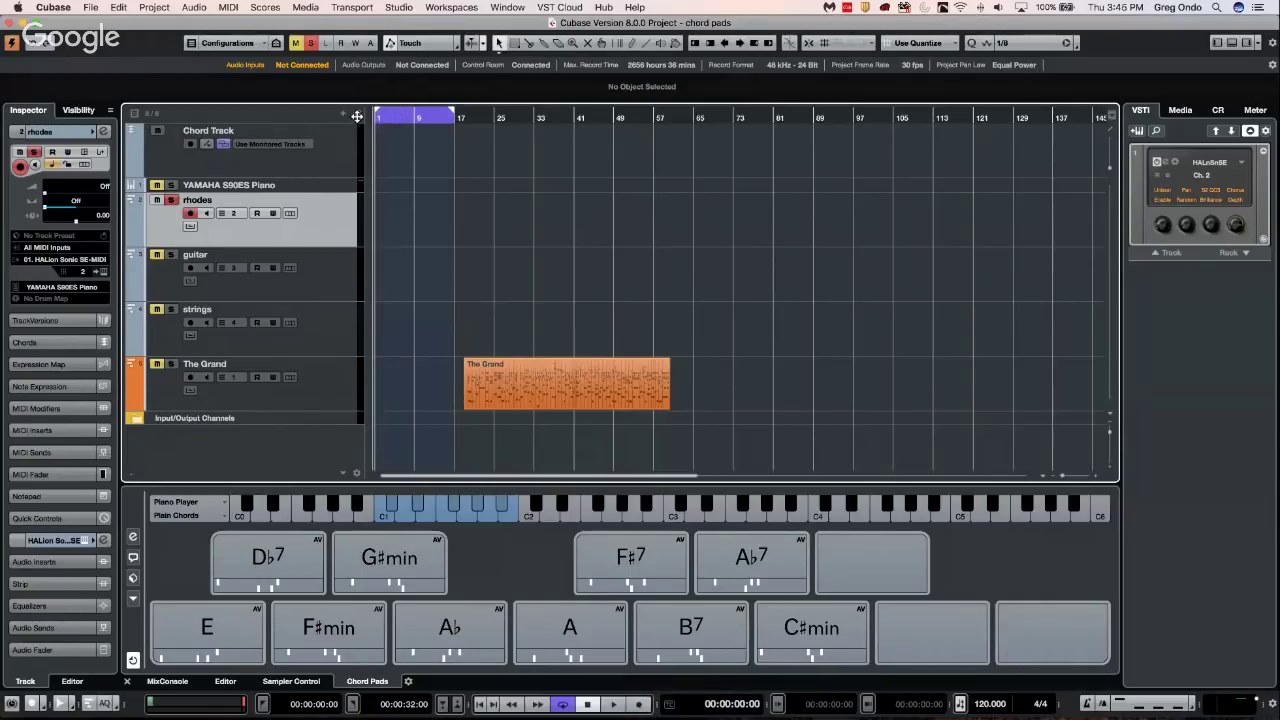
Record a chord pad performance on the rhodes track and open the recorded part in an enlarged, zoomed-in key editor
click(640, 704)
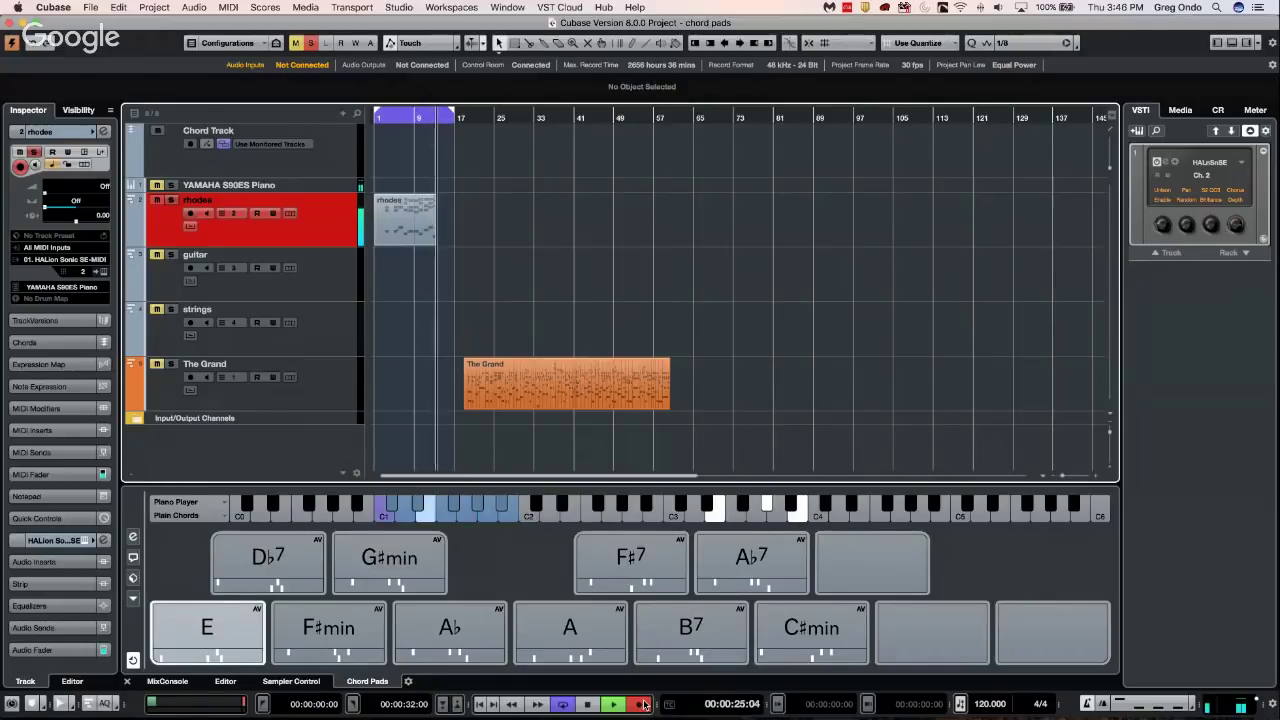
key(space)
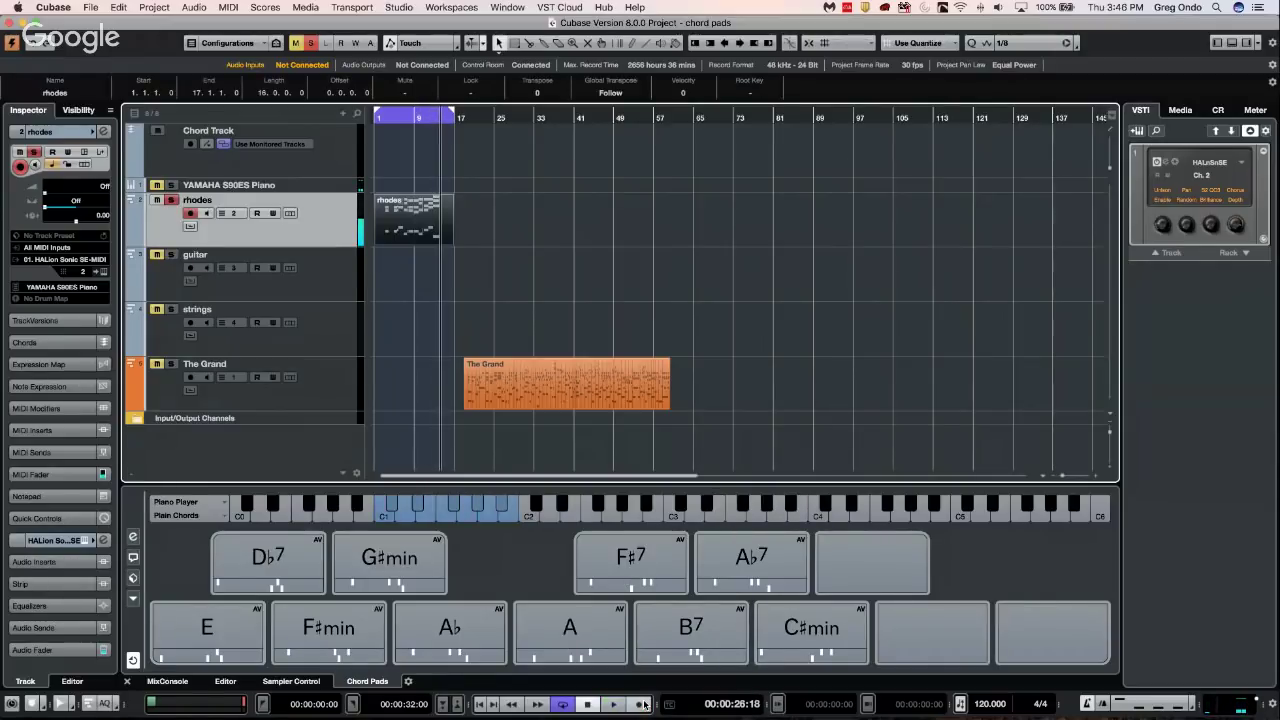
double_click(417, 219)
click(583, 387)
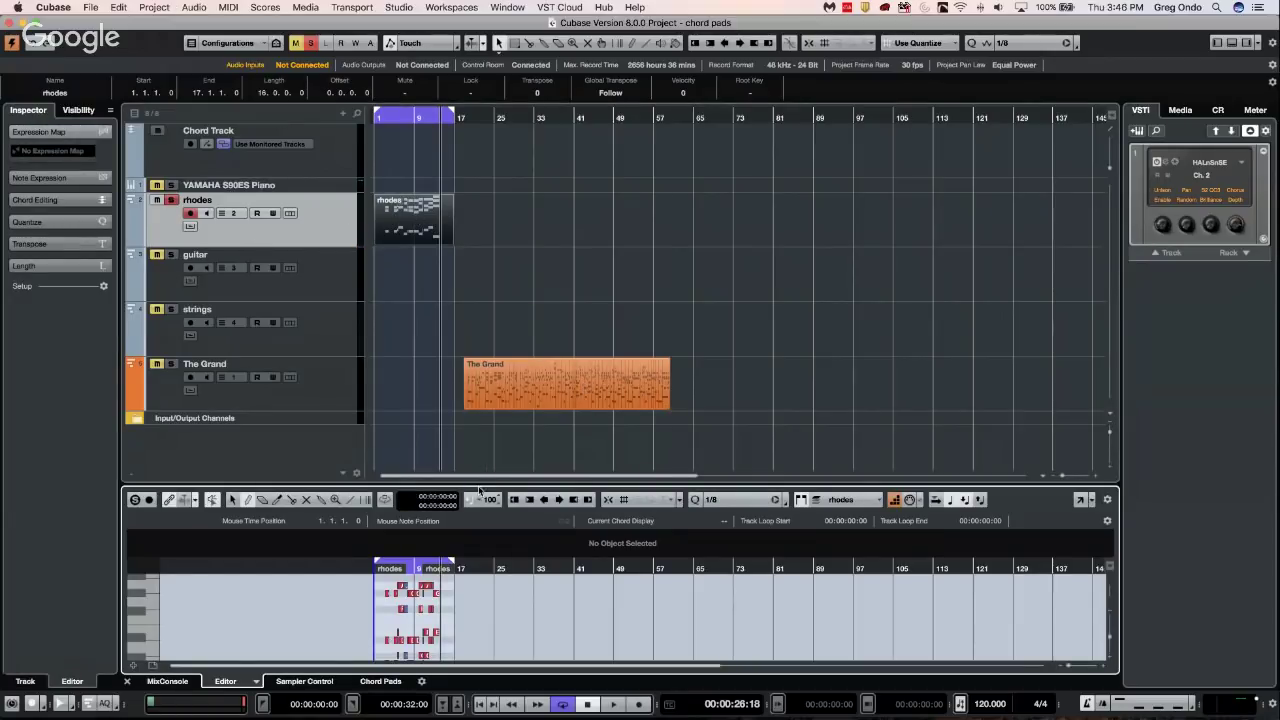
drag(481, 484, 481, 382)
drag(407, 477, 310, 442)
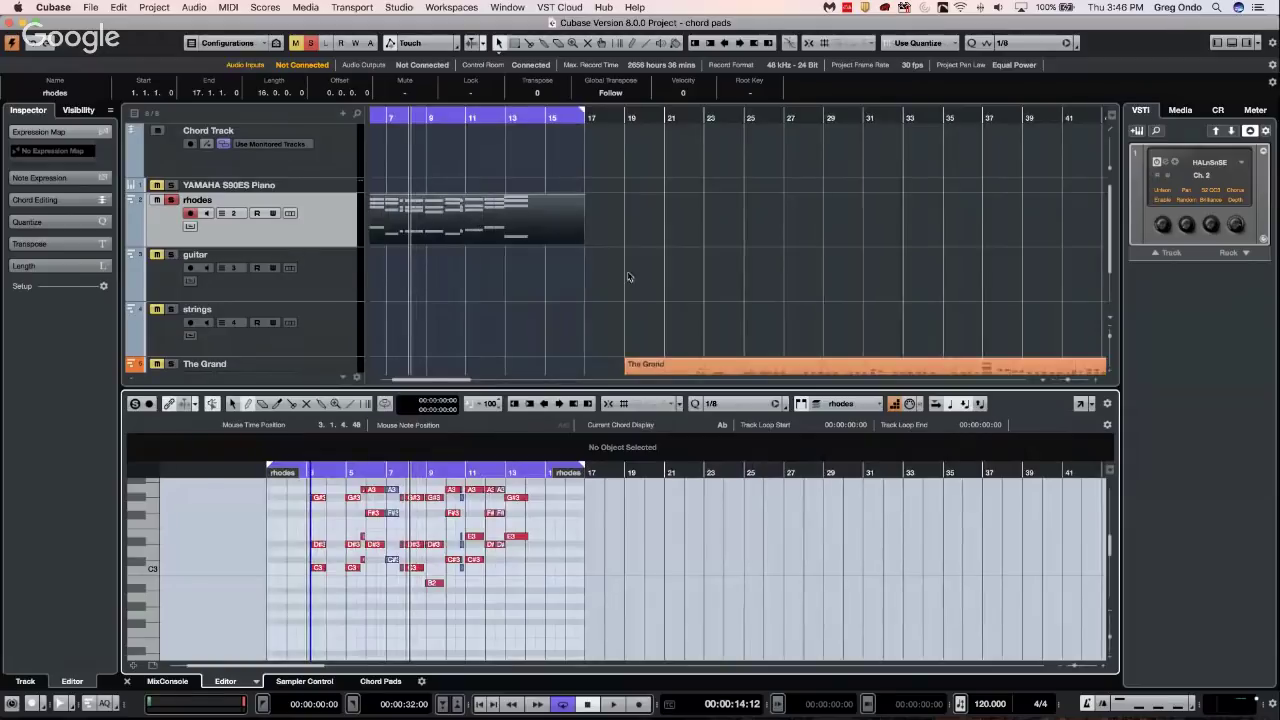
Return to the Chord Pads and audition the F♯7, F♯min and E pads with the rhodes sound
click(304, 681)
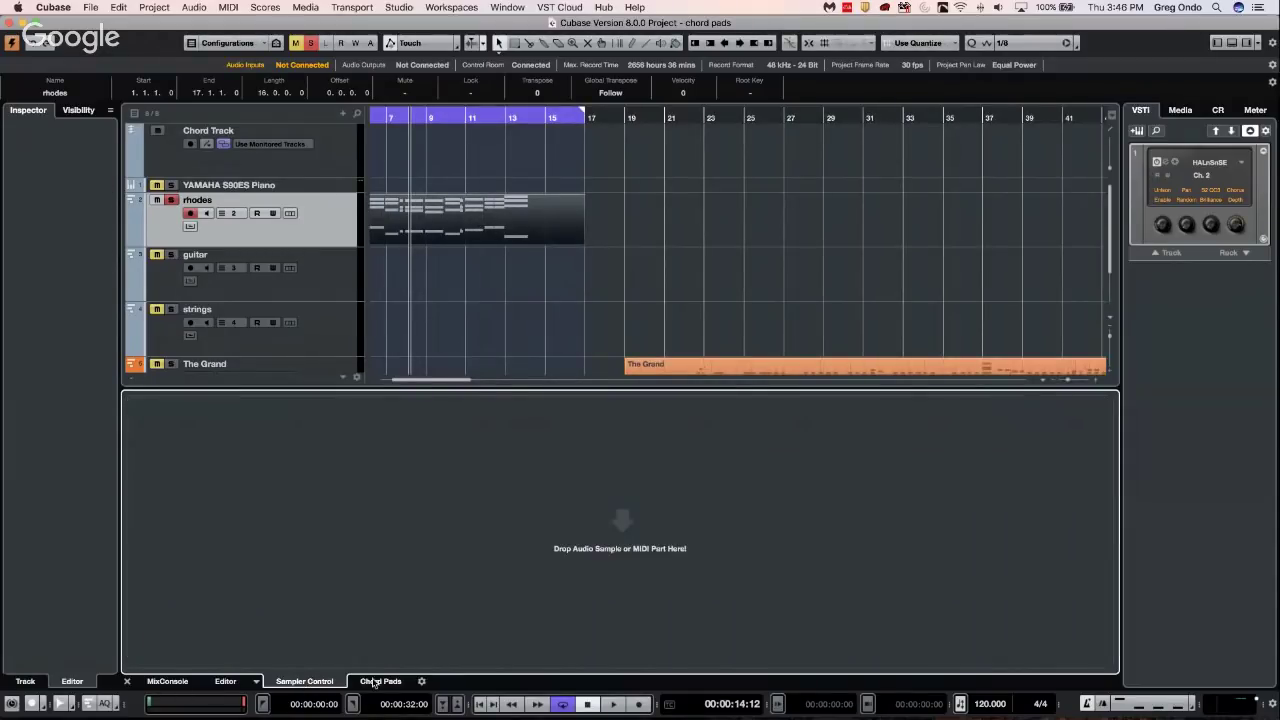
click(380, 681)
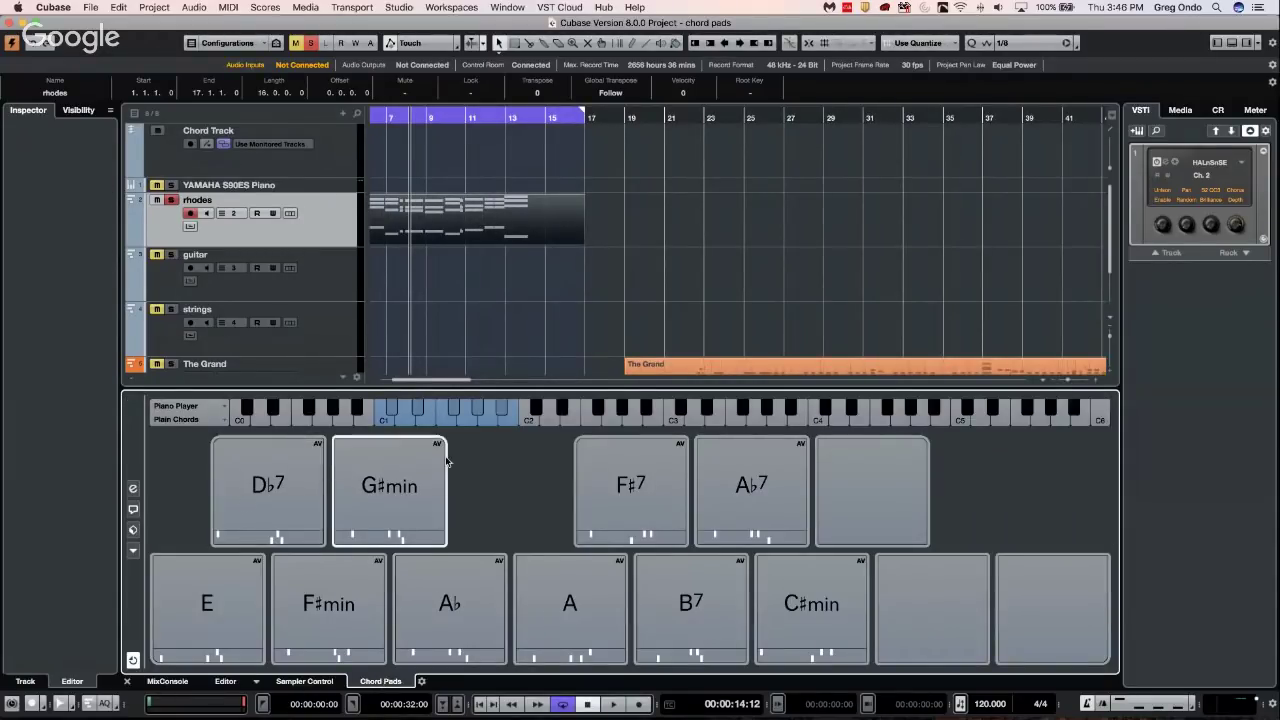
click(618, 482)
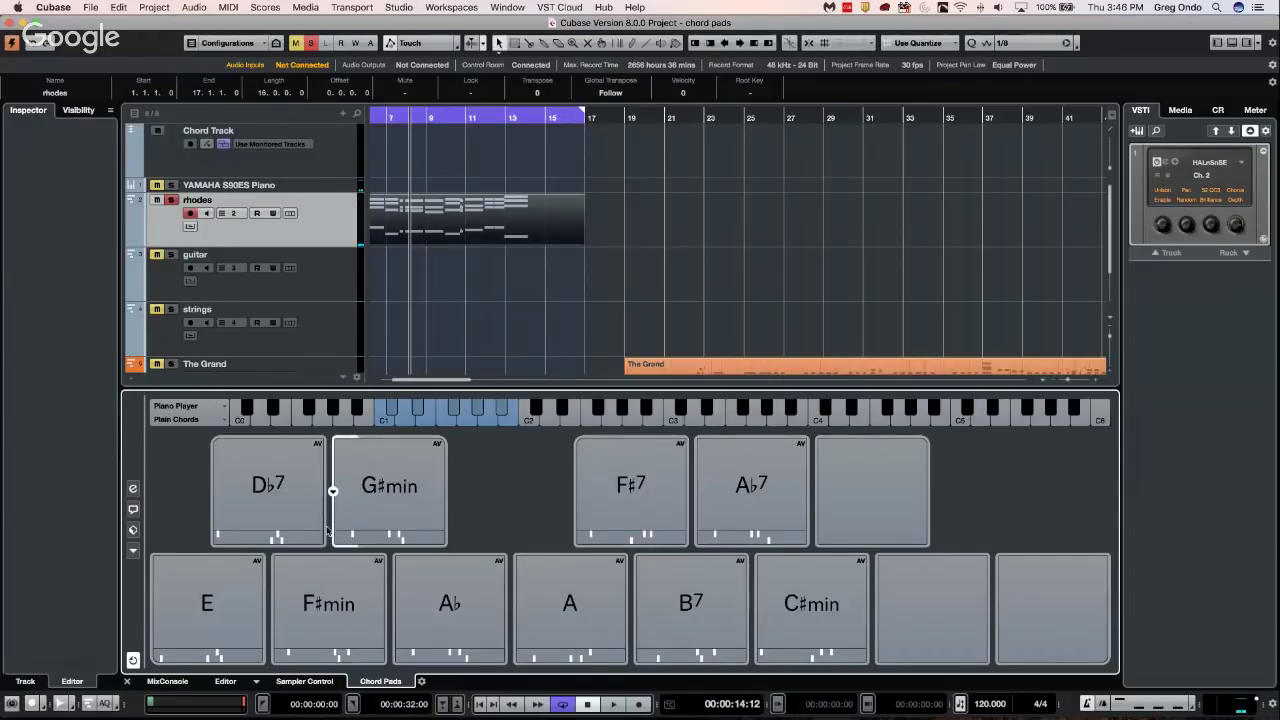
click(331, 606)
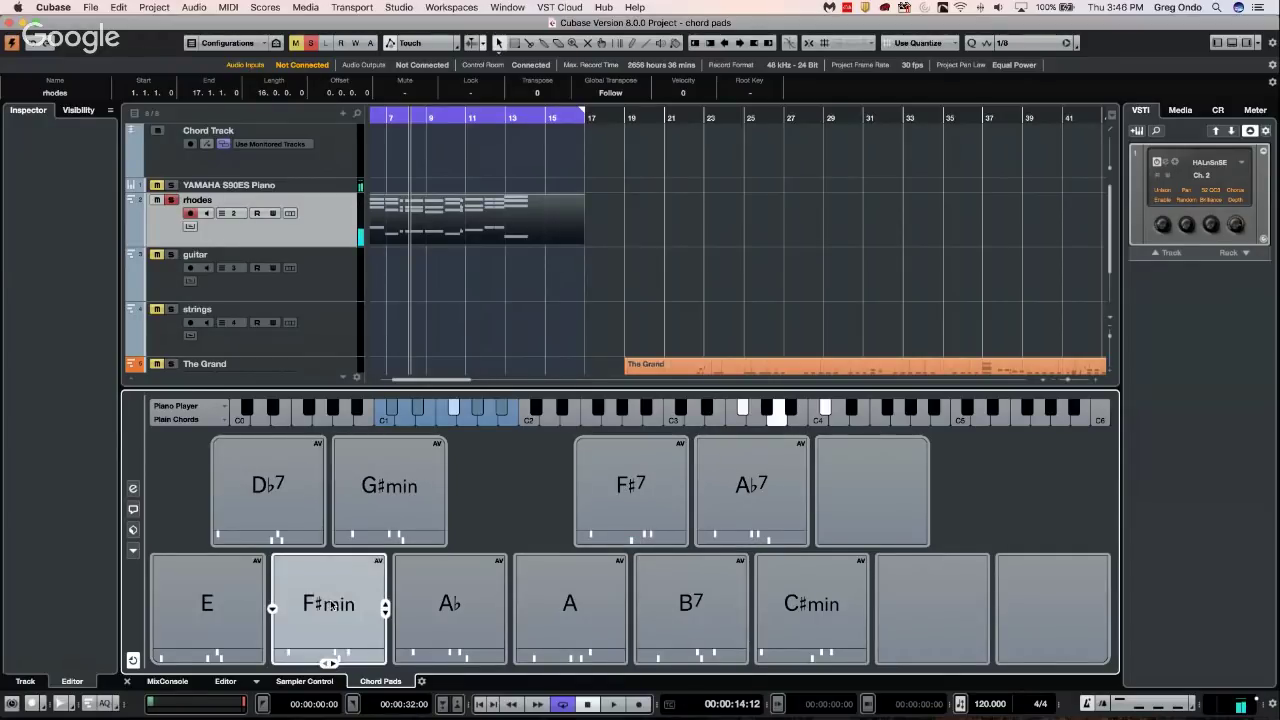
click(212, 607)
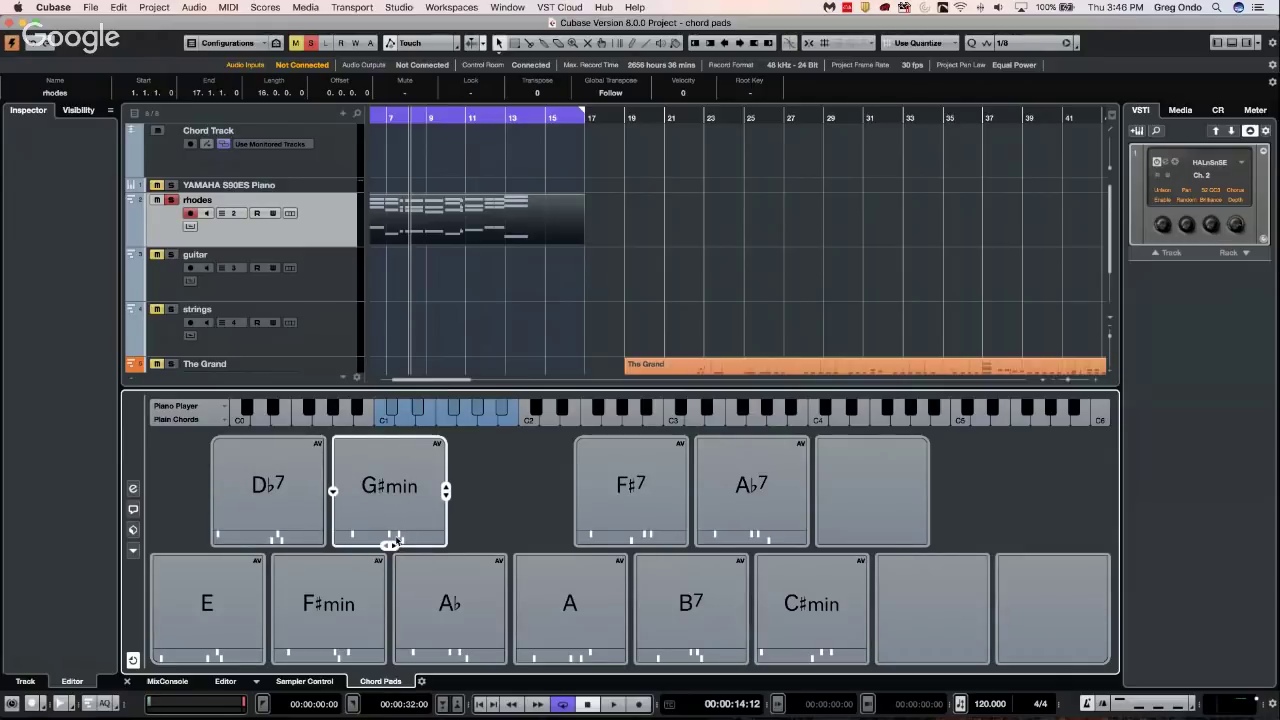
Play the A chord pad and try out its tension and voicing adjustments
click(570, 603)
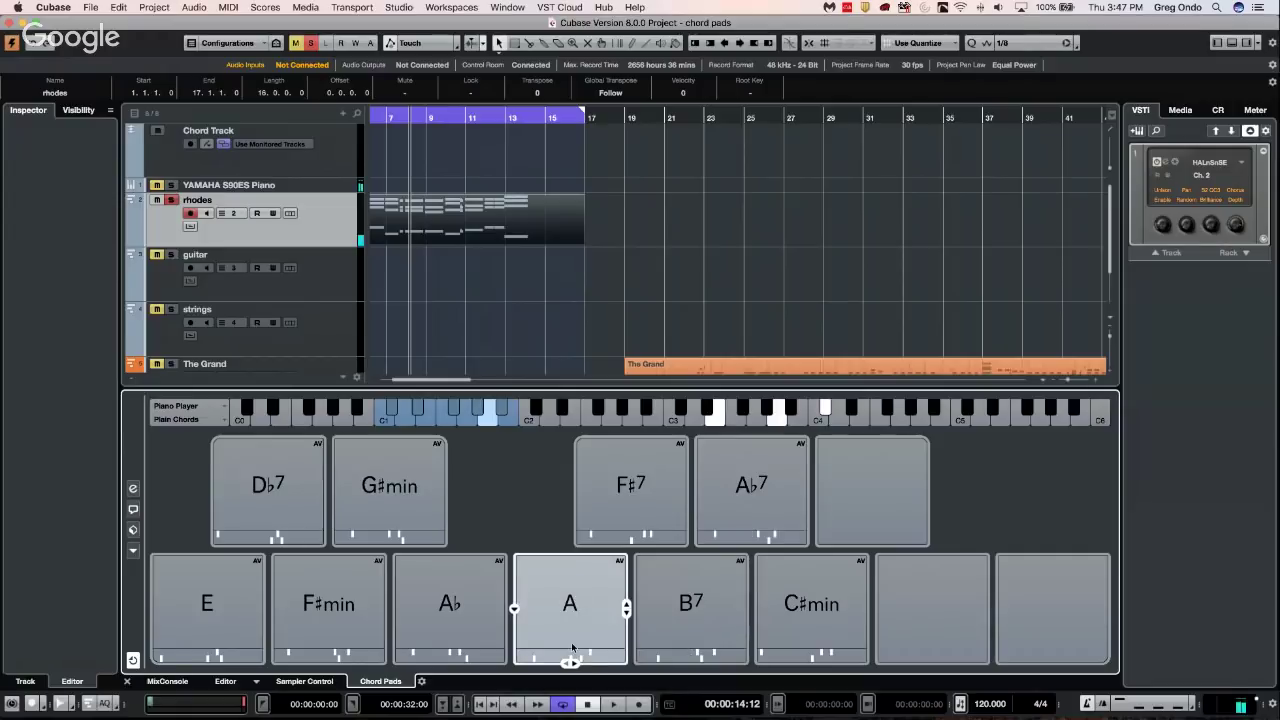
drag(575, 663, 569, 666)
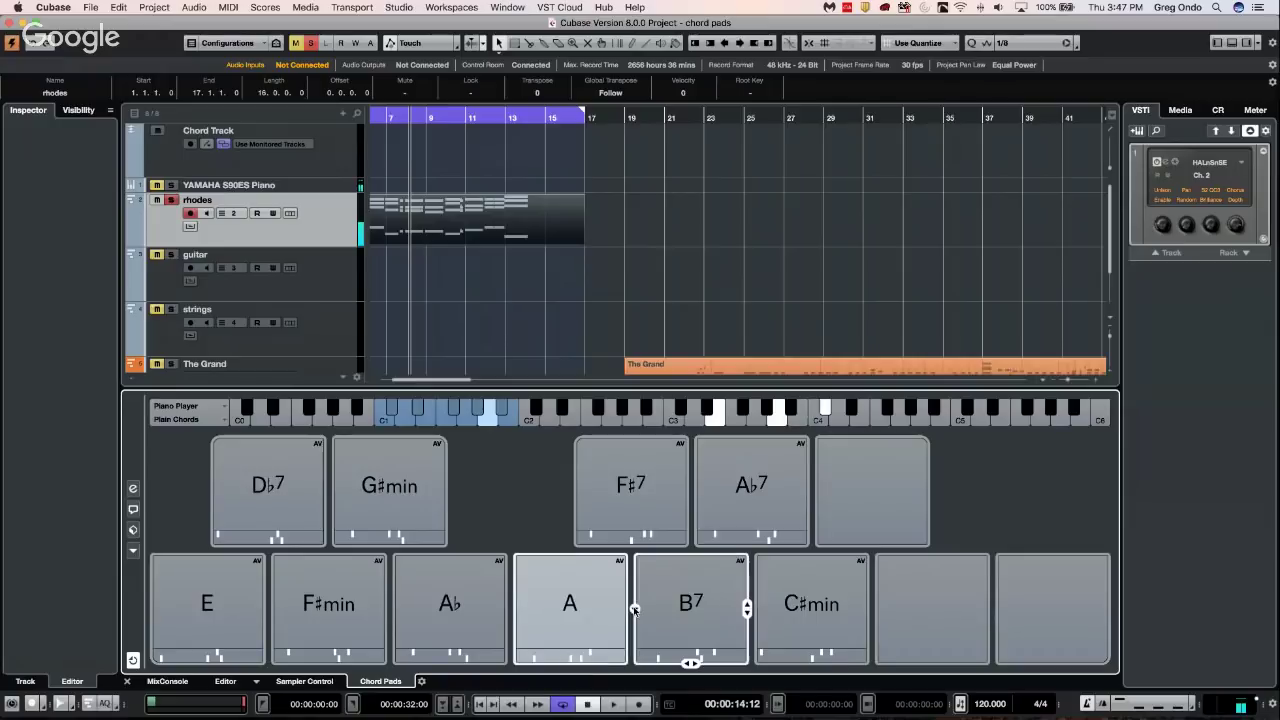
drag(627, 615, 628, 617)
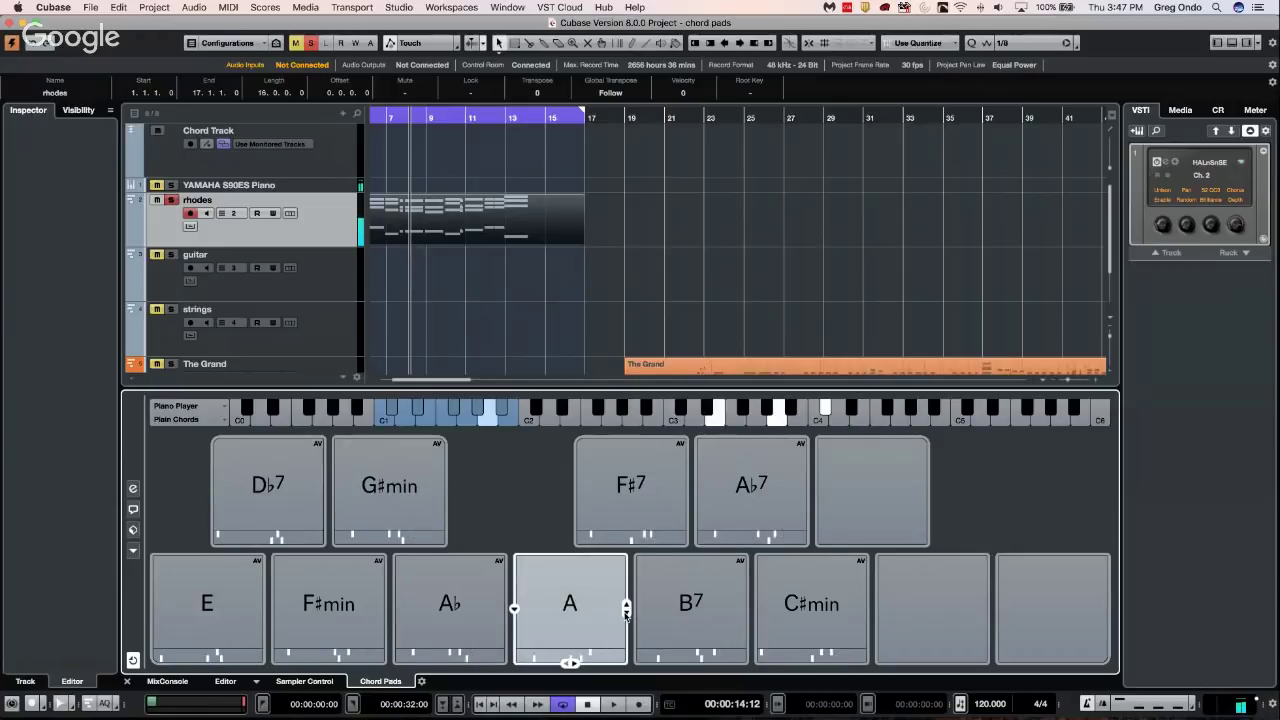
Switch the chord pads to Guitar Player, audition the A pad and add tensions to make it Amaj7/9/13
click(212, 406)
click(214, 418)
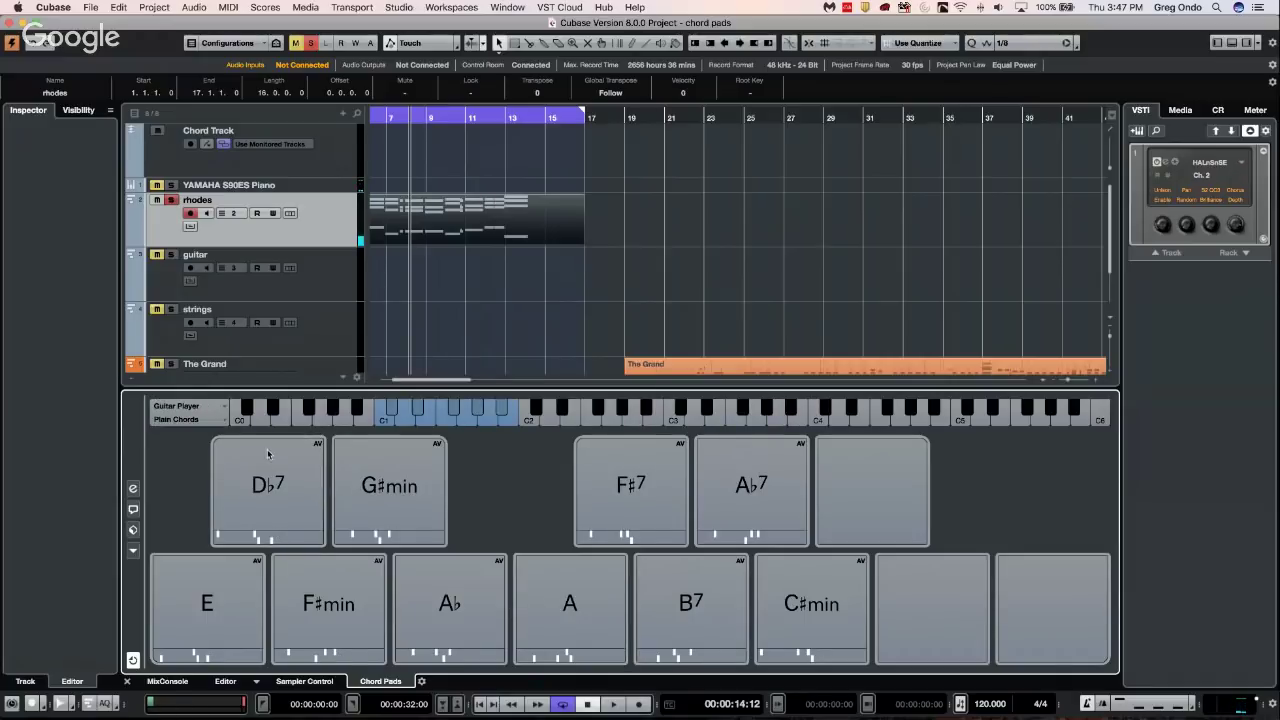
click(591, 611)
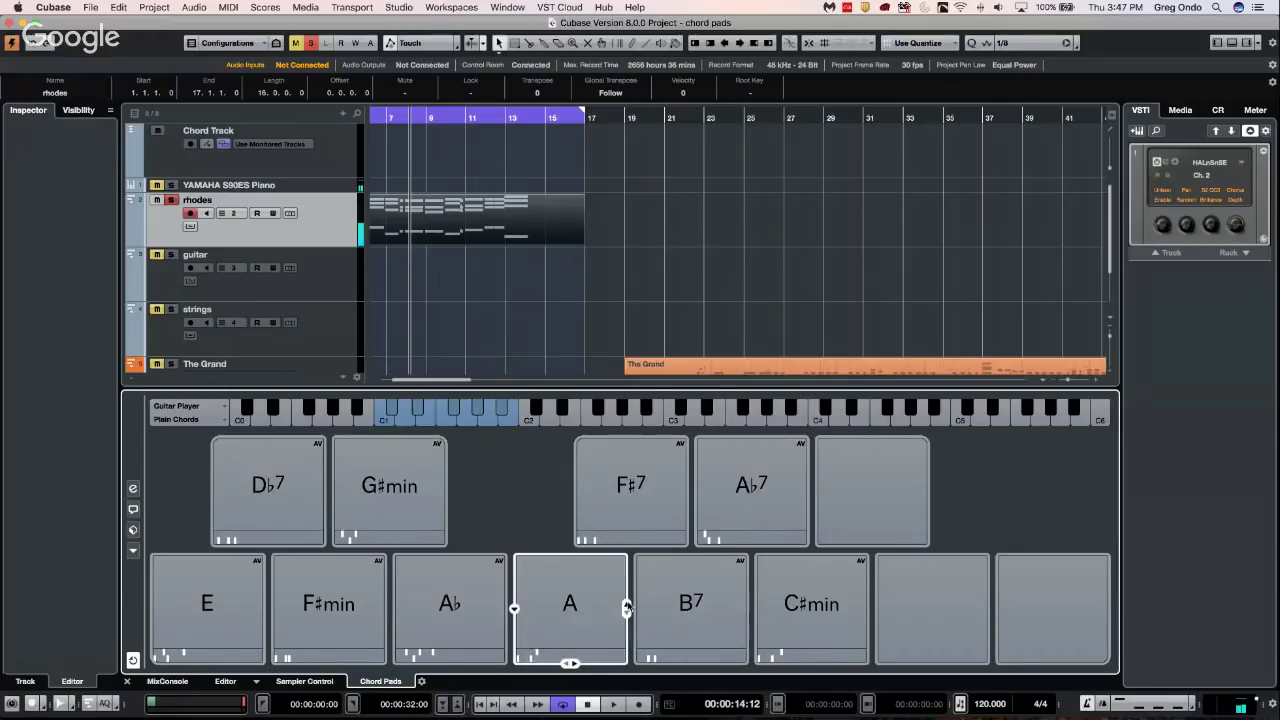
click(591, 638)
drag(573, 664, 576, 665)
Set the chord pads back to Piano Player and review the Players setup page
click(205, 406)
click(211, 406)
click(134, 489)
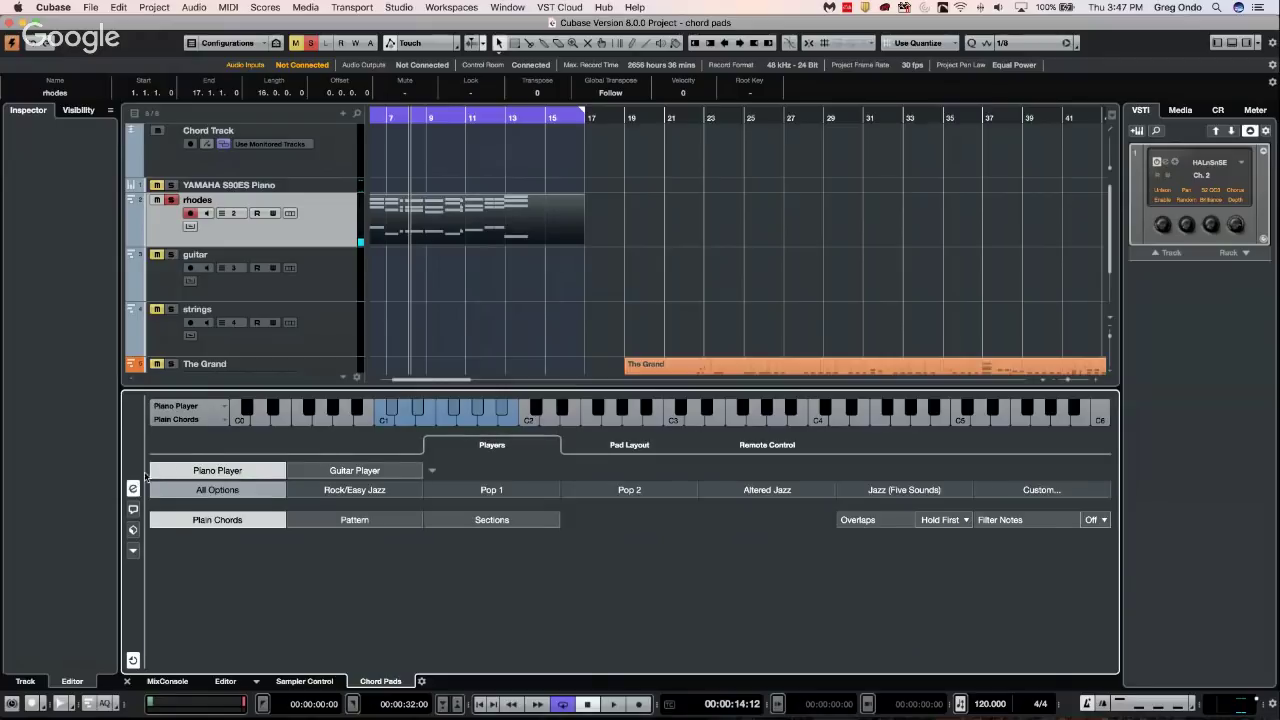
click(133, 489)
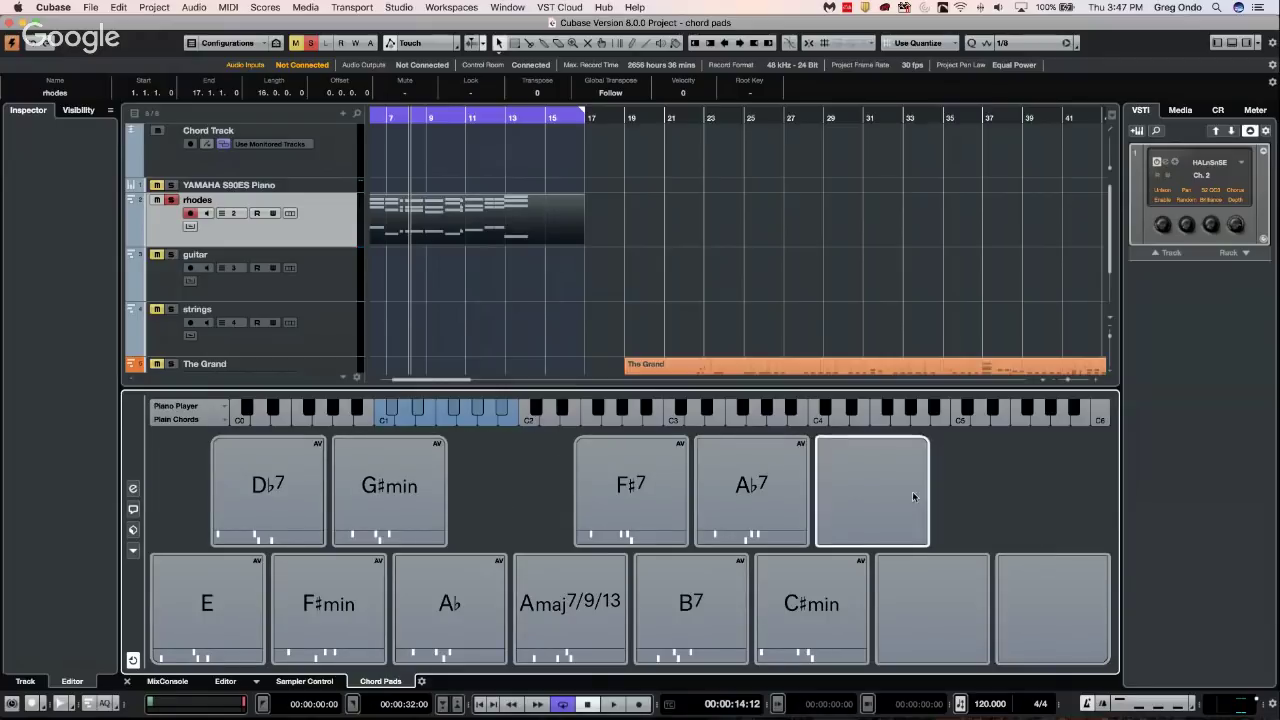
Load the Minor Scale Key D preset into the chord pads
click(133, 551)
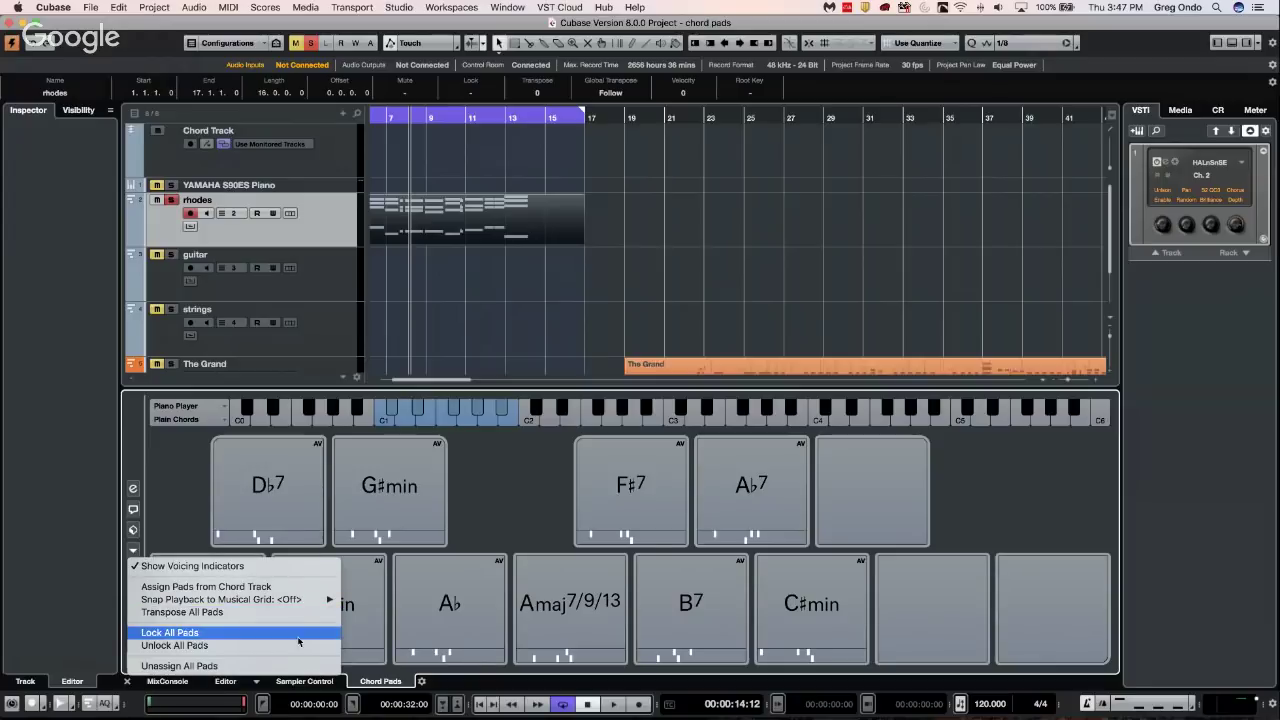
click(134, 531)
click(134, 531)
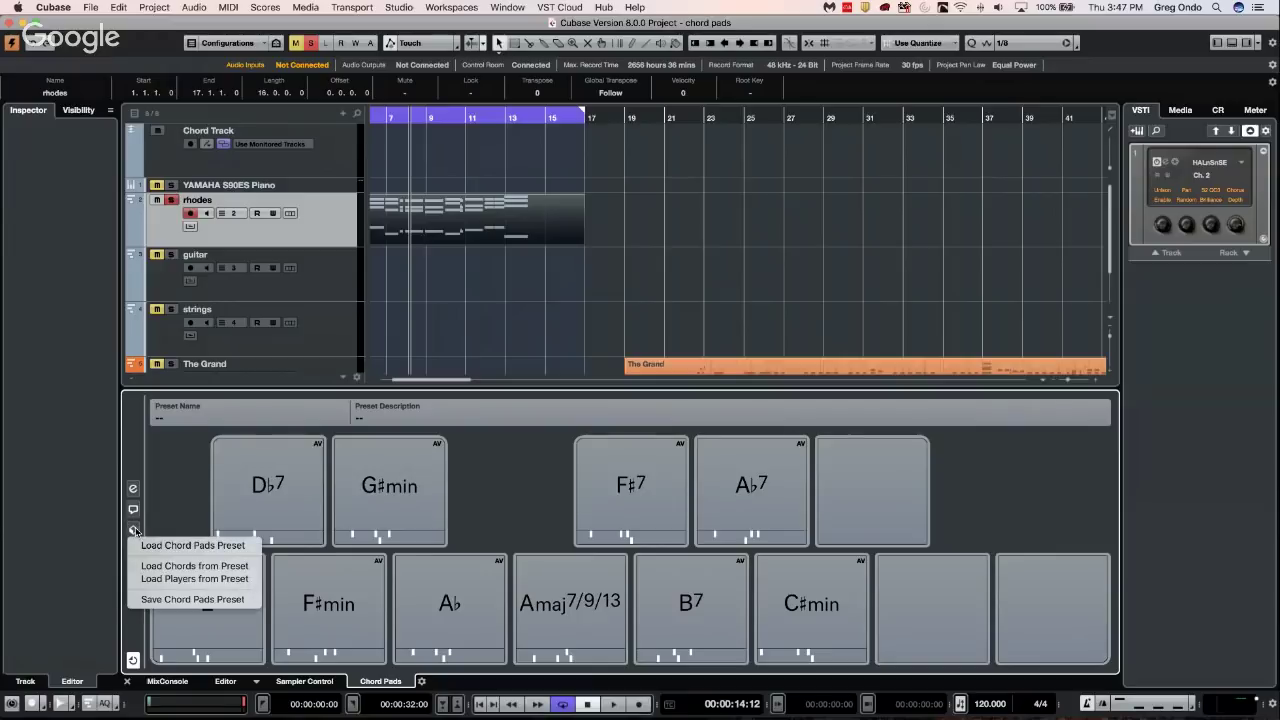
click(228, 548)
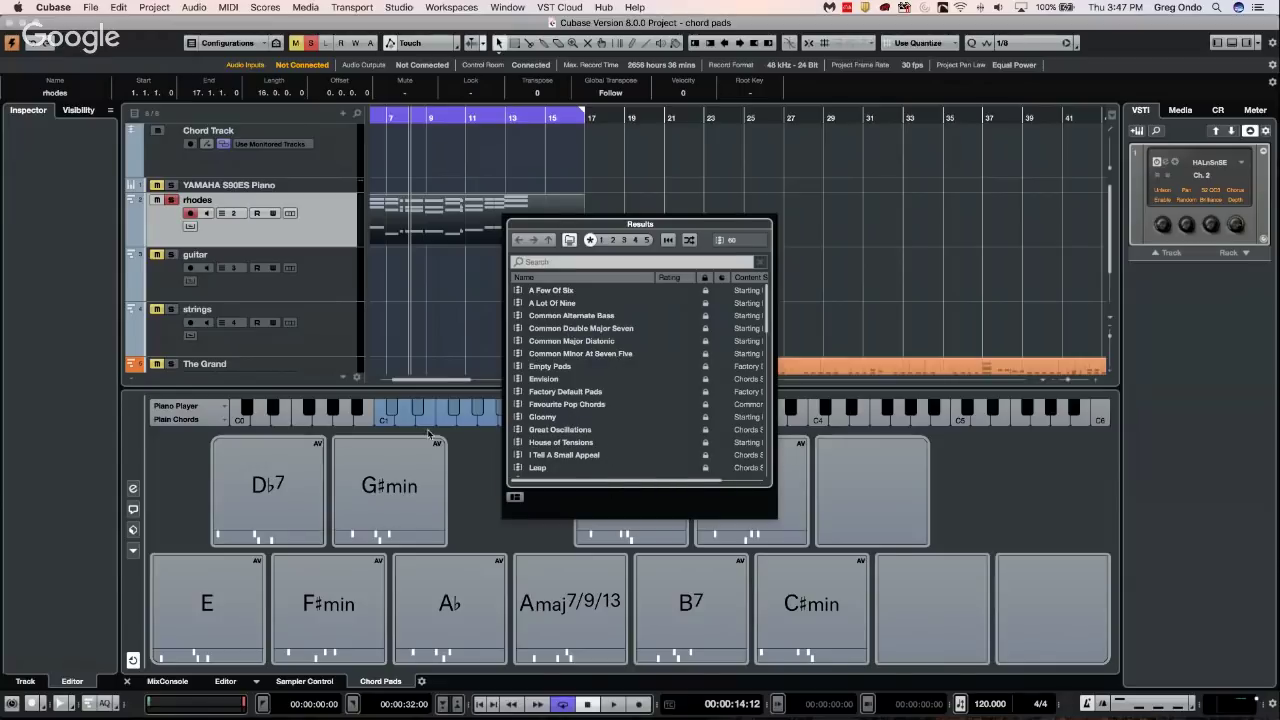
scroll(577, 398, down, 10)
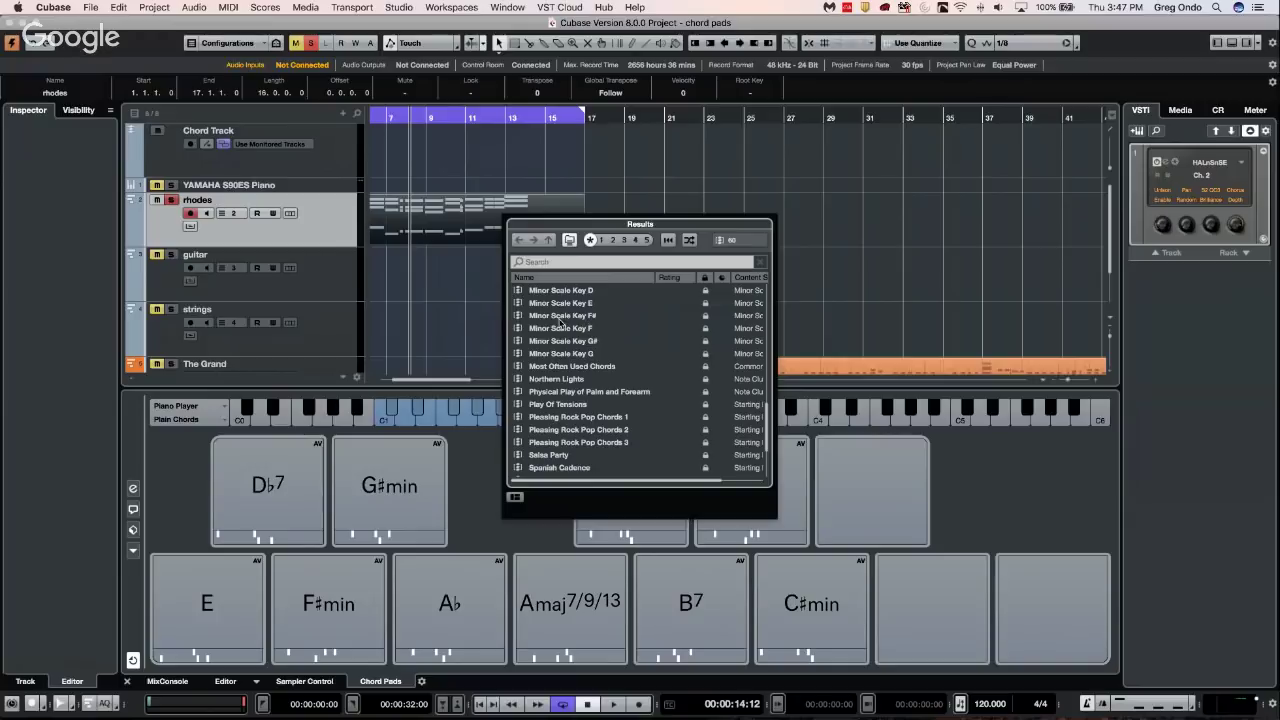
double_click(588, 292)
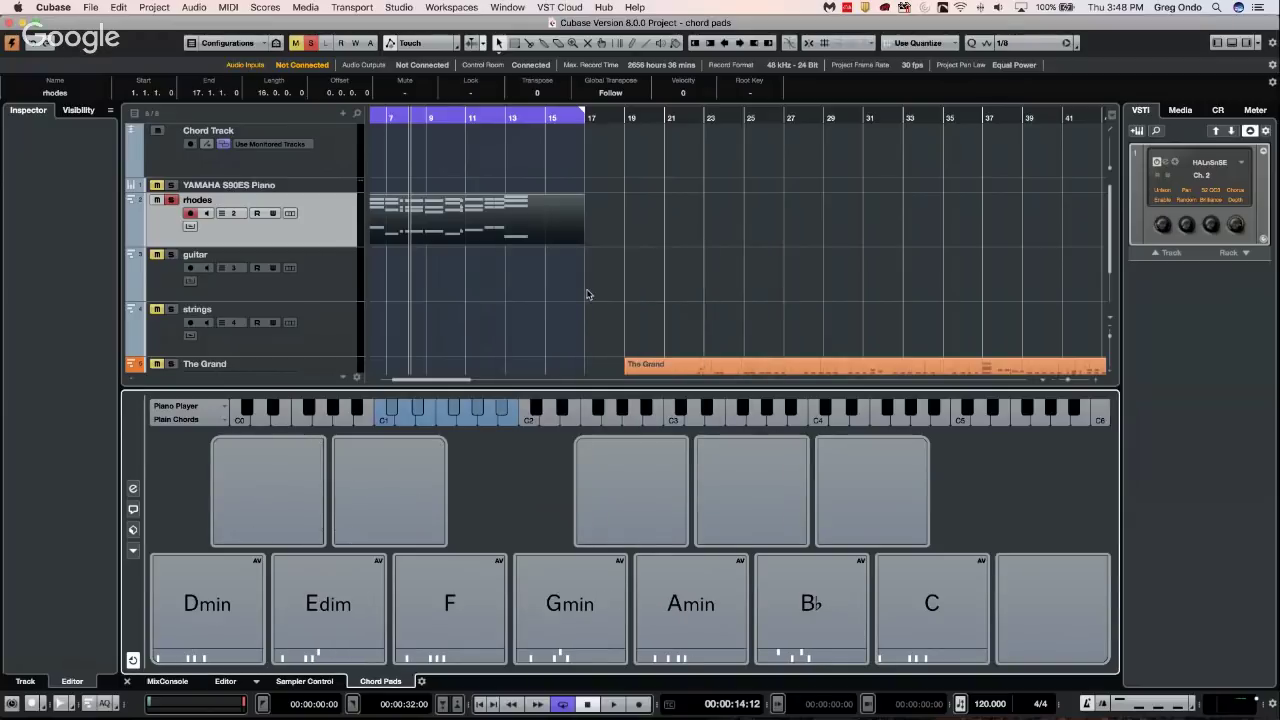
Audition the Dmin, Edim, F, Gmin, Amin, B♭ and C chord pads in order
click(230, 608)
click(330, 605)
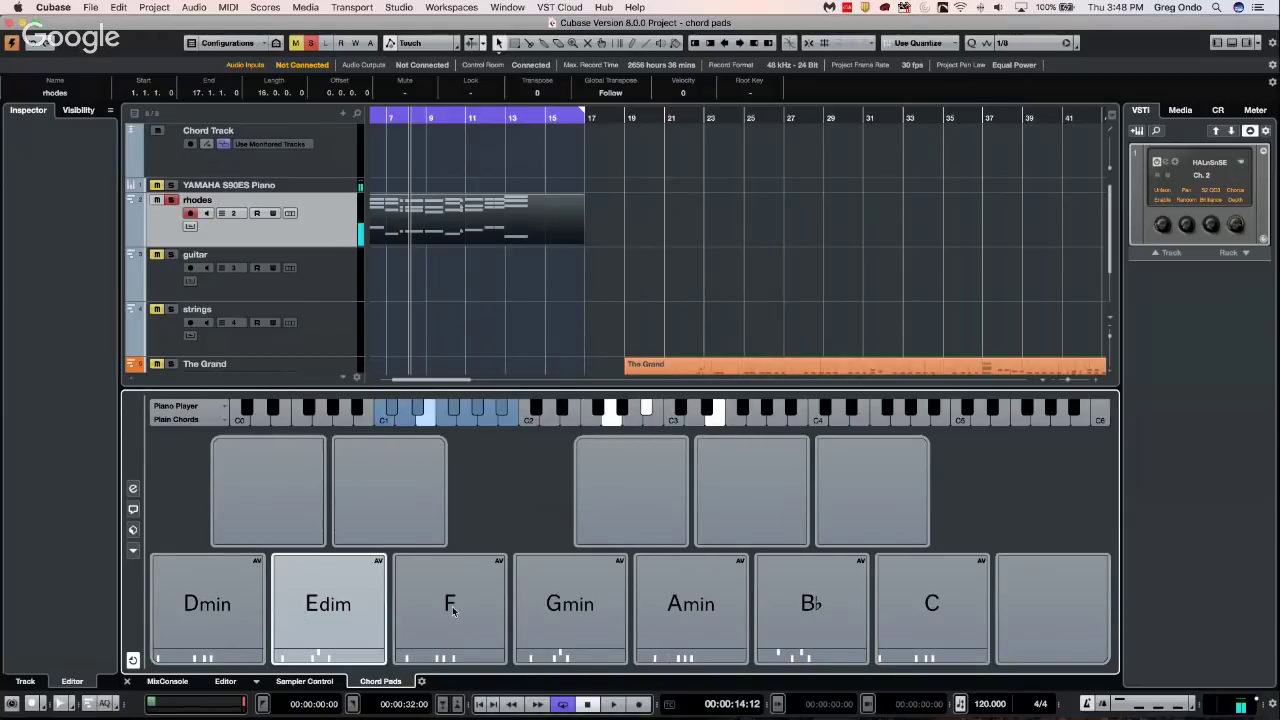
click(476, 606)
click(560, 607)
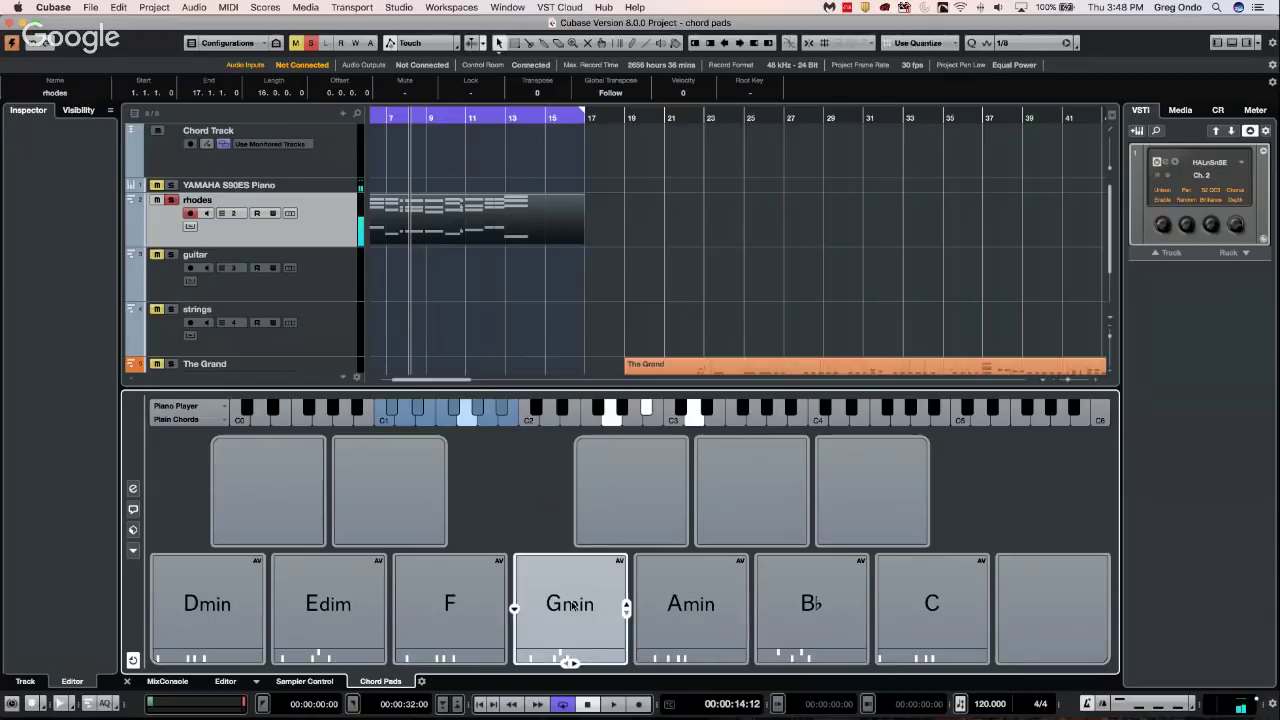
click(680, 600)
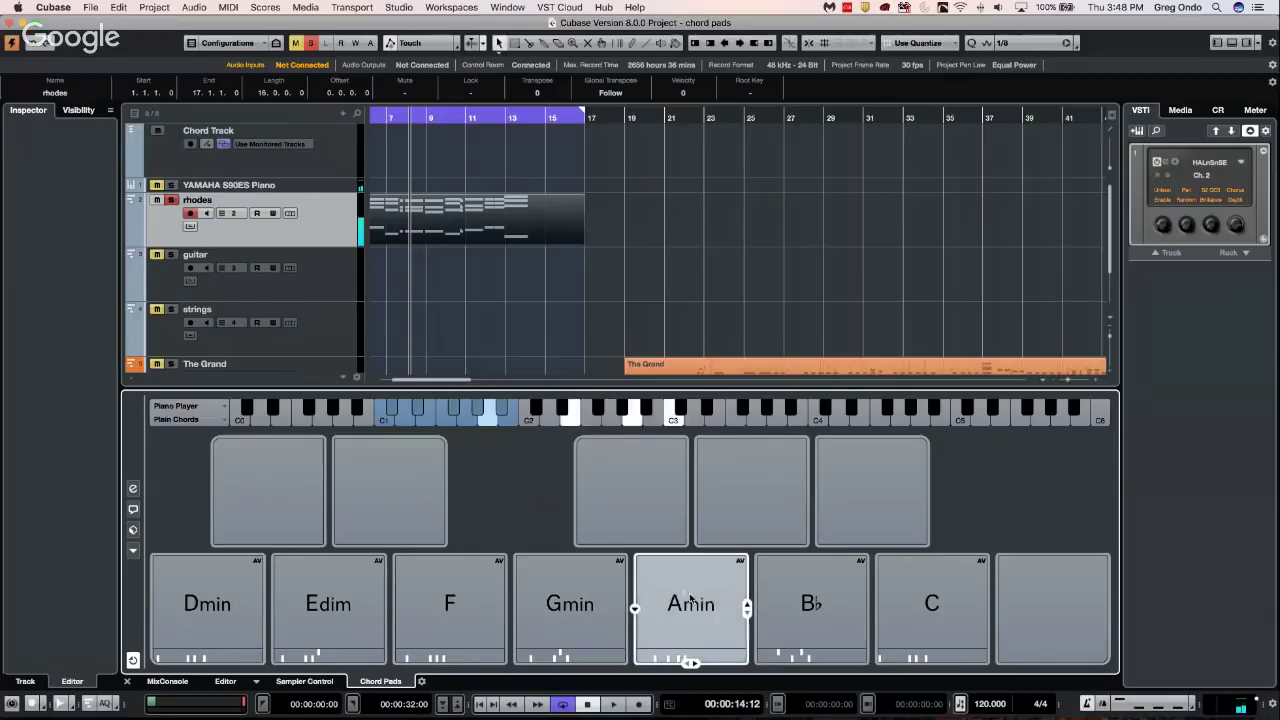
click(823, 600)
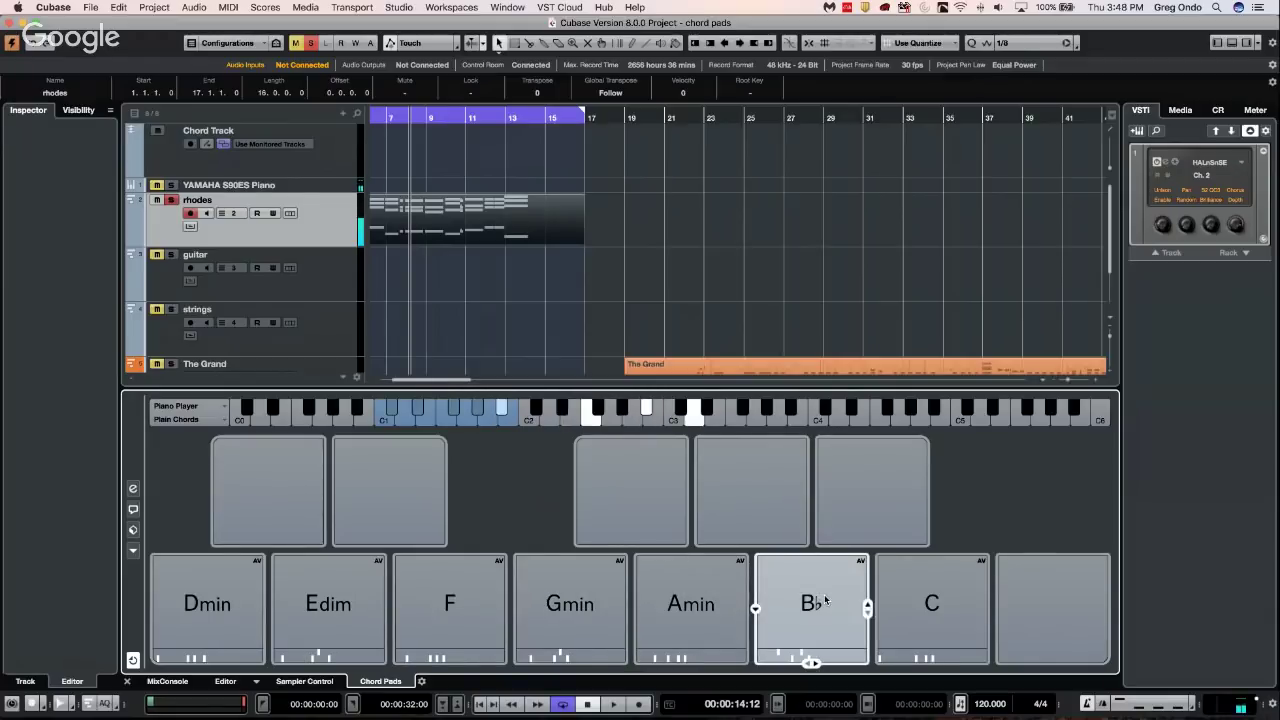
click(946, 606)
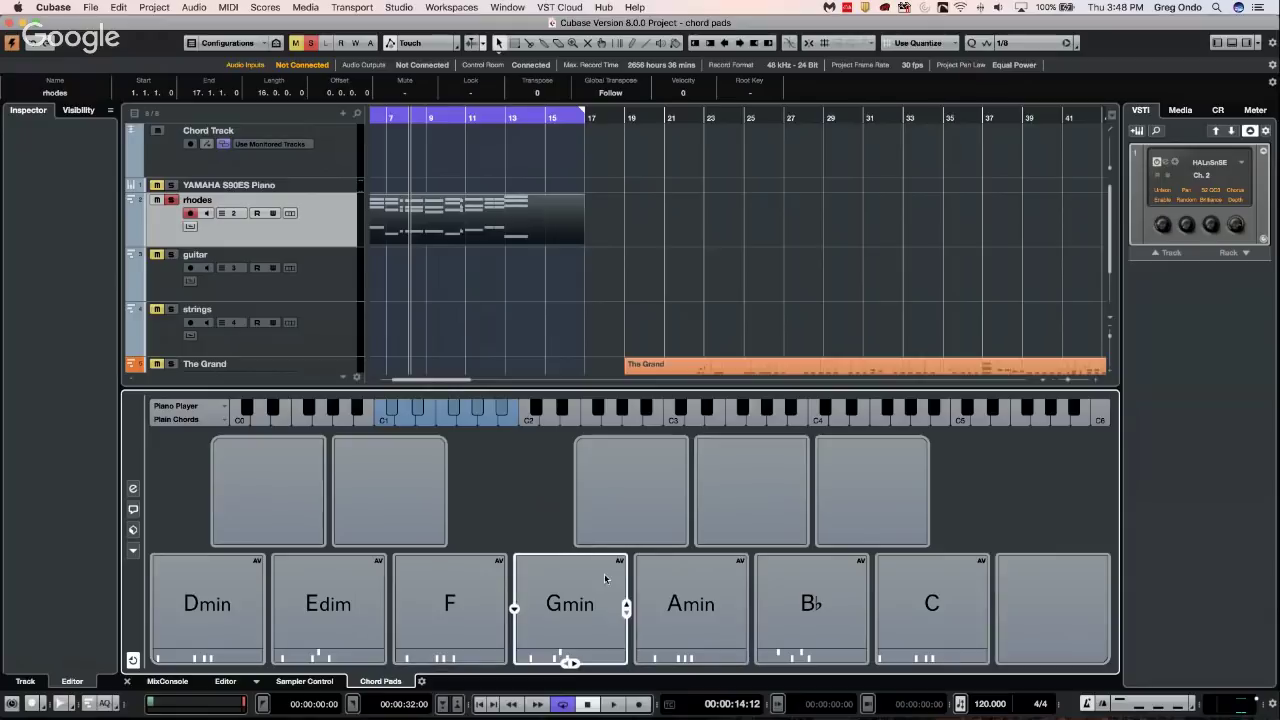
Play the Gmin pad and review its lock, adaptive voicing and assignment options
click(568, 600)
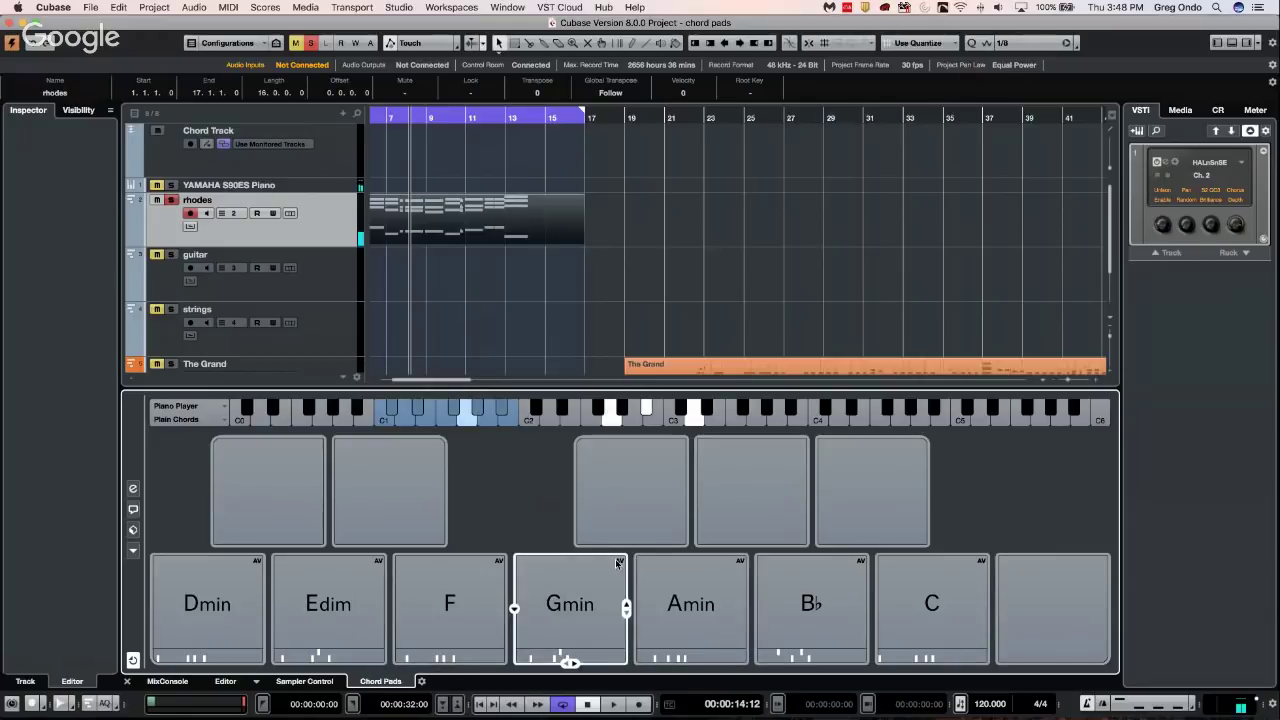
right_click(578, 604)
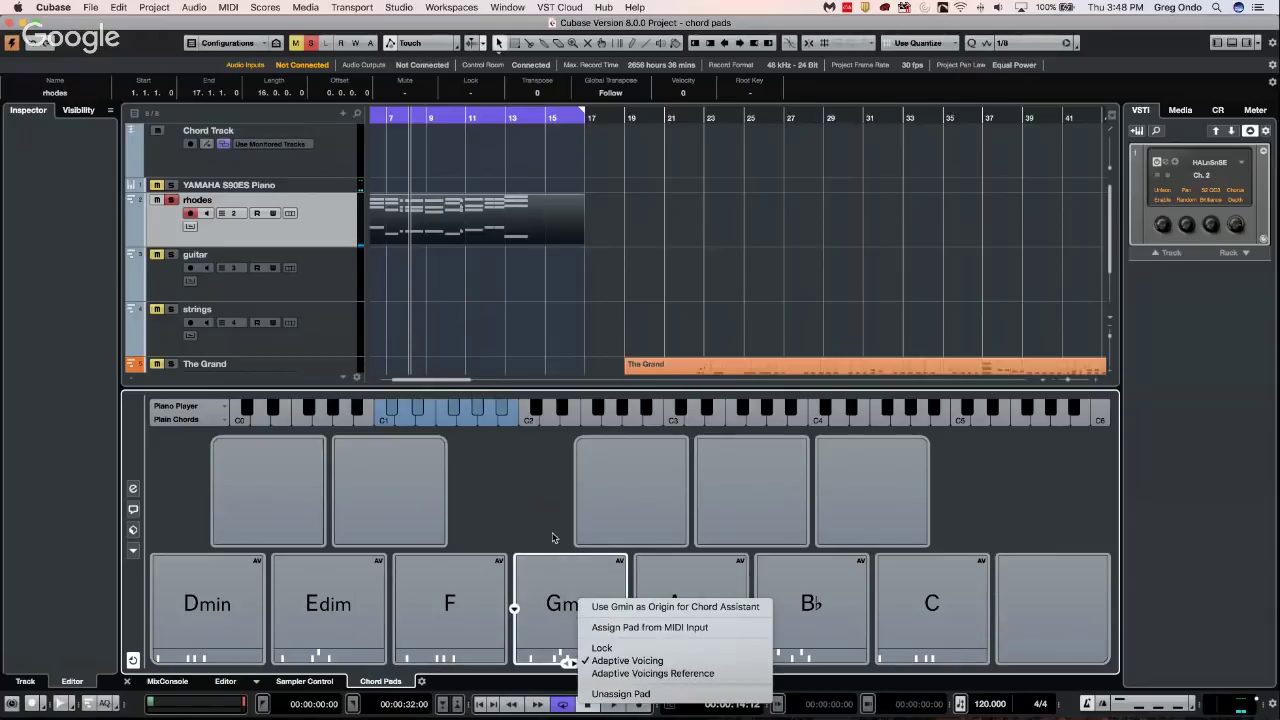
click(399, 483)
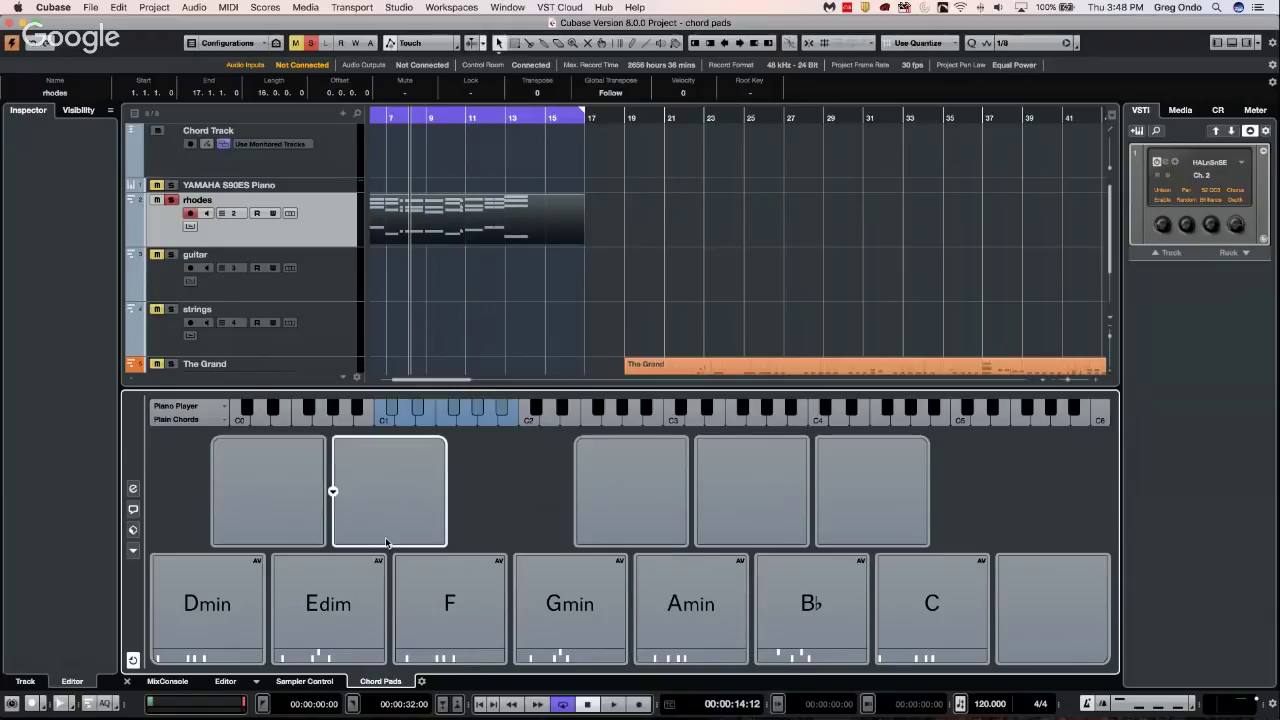
Edit the F pad's chord to F7, try bass notes A and C, and adjust the pad's tensions
mouse_move(400, 636)
click(394, 608)
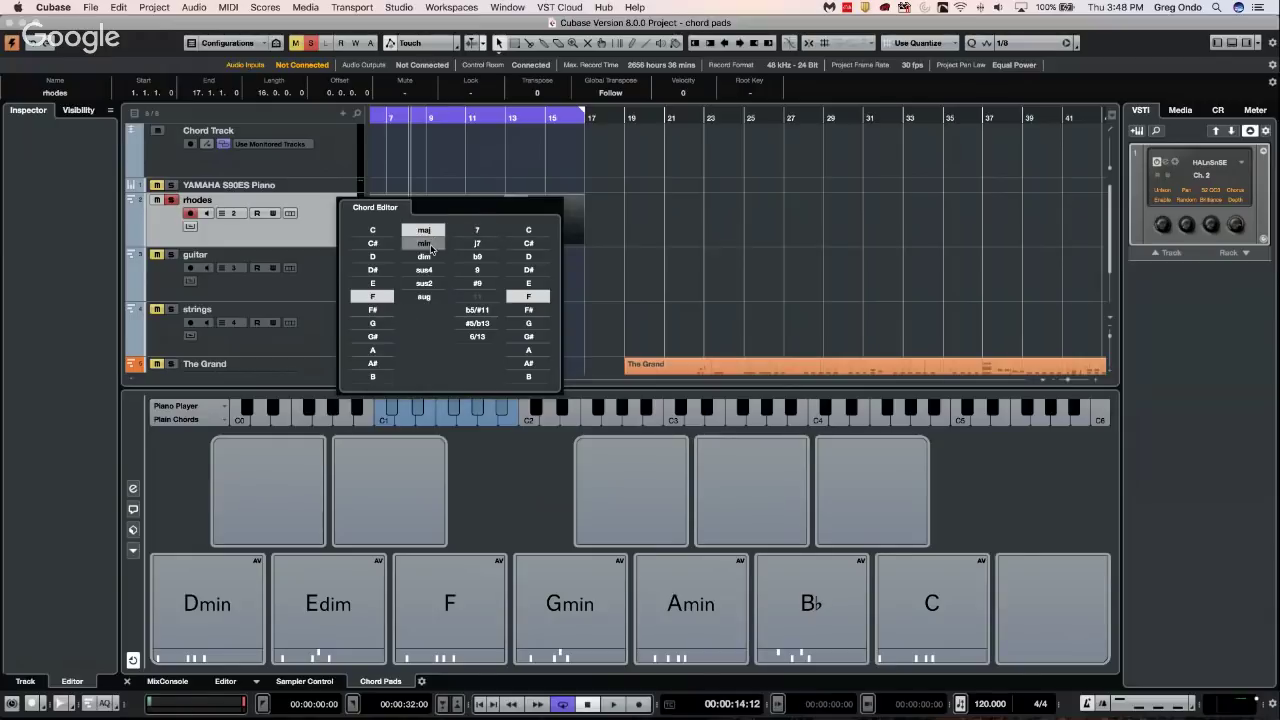
click(477, 230)
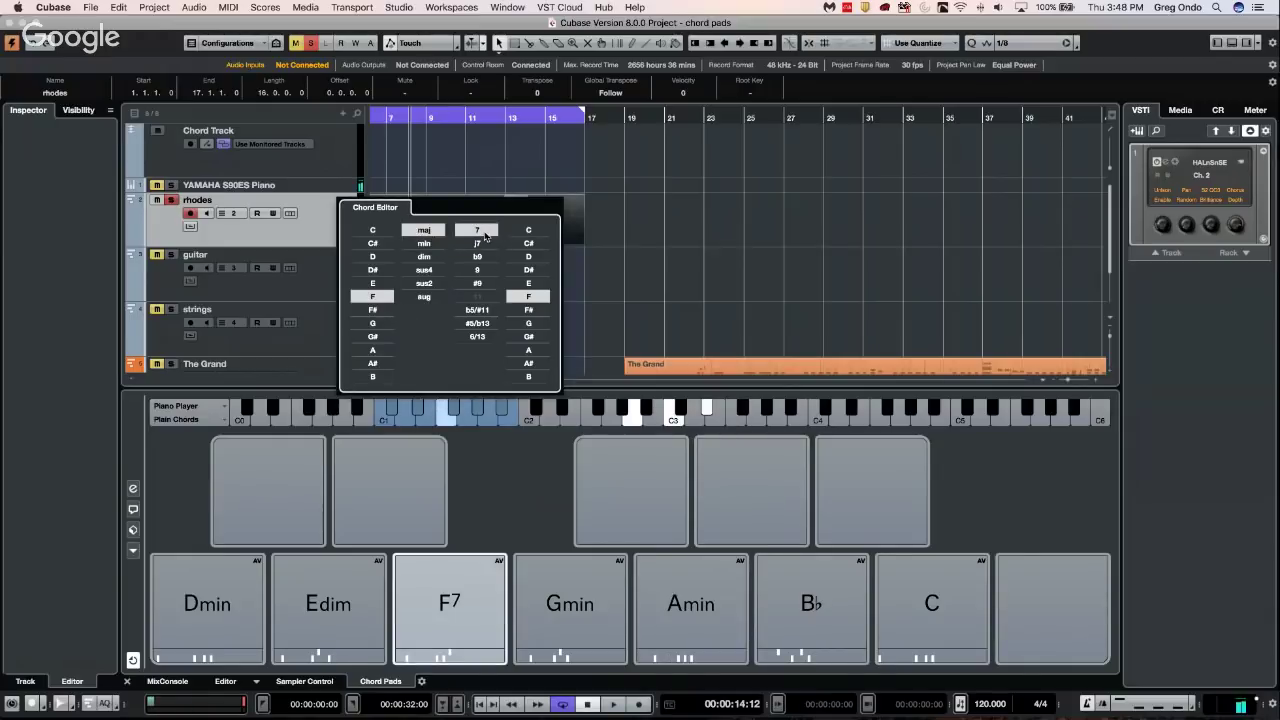
click(540, 354)
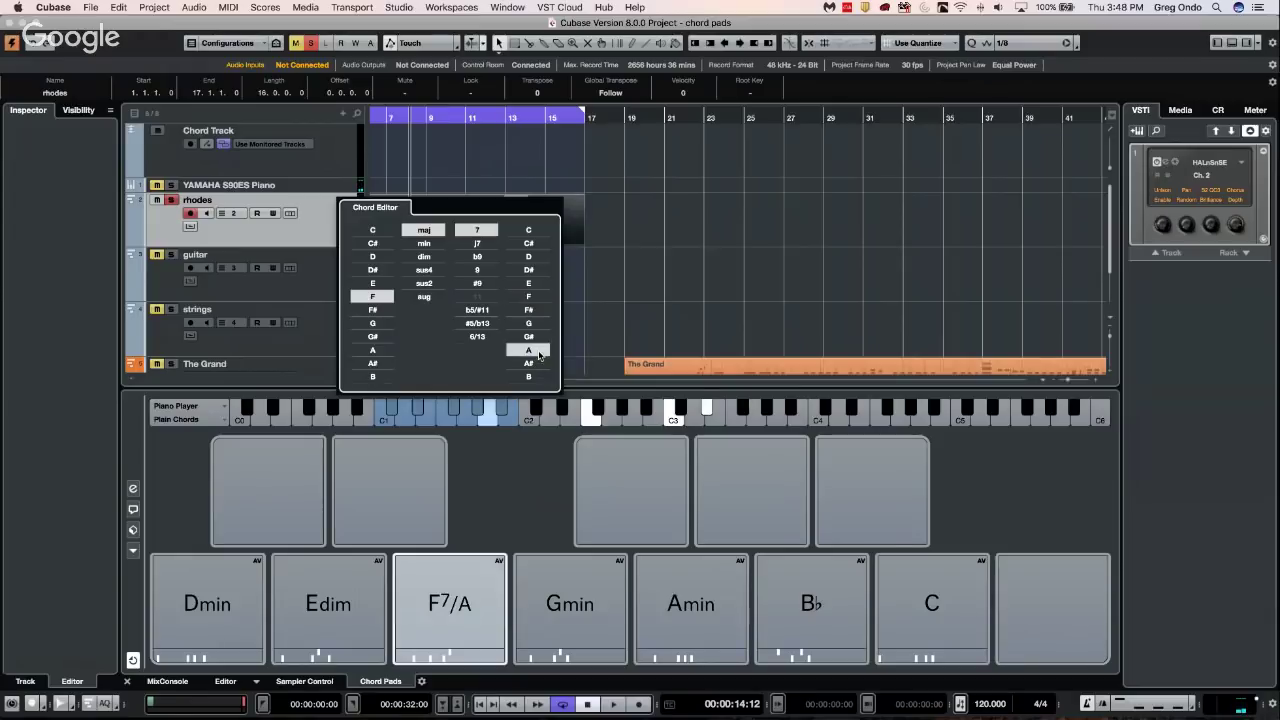
click(543, 231)
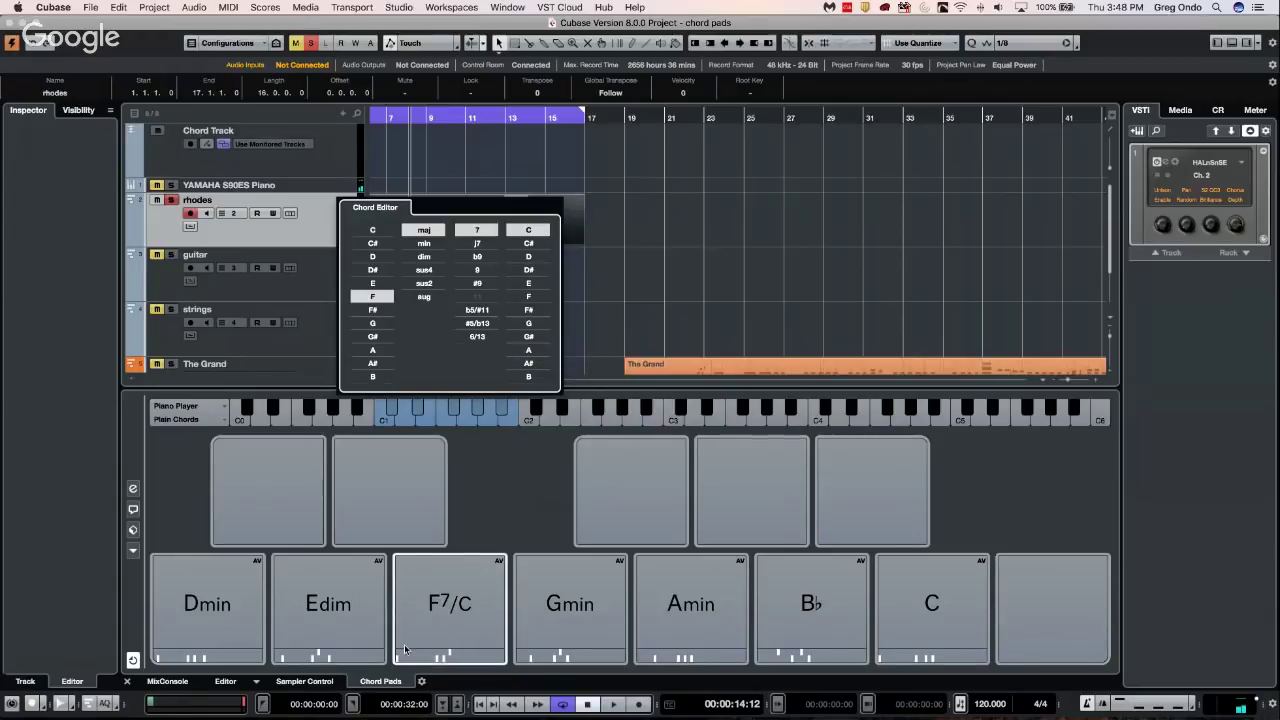
drag(449, 662, 450, 665)
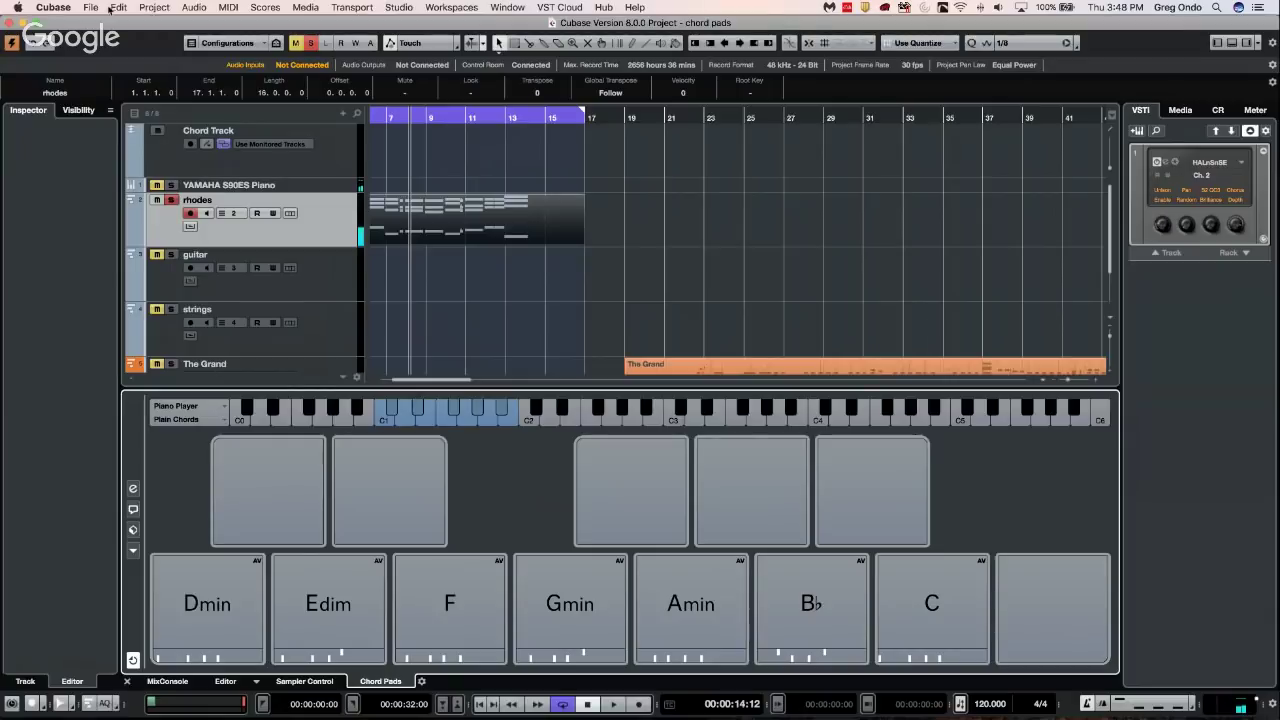
Revert the project to its last saved version and accept the missing ports as unmapped
click(90, 7)
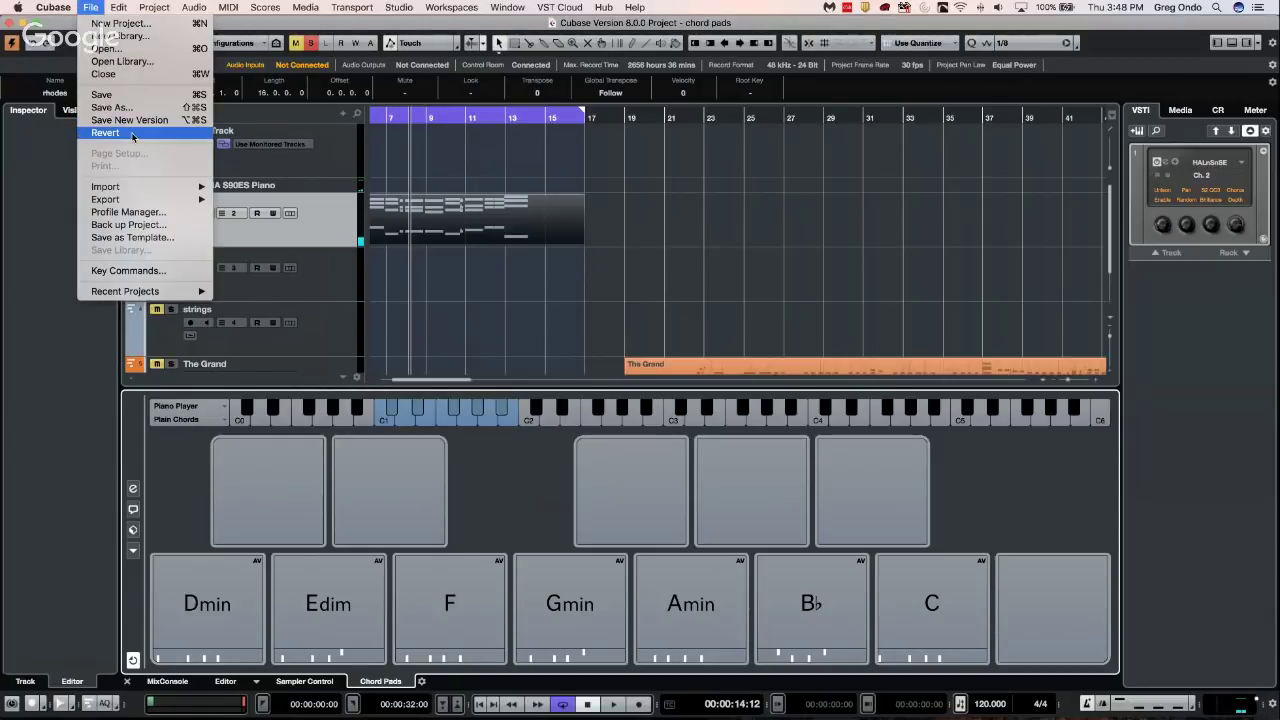
click(210, 132)
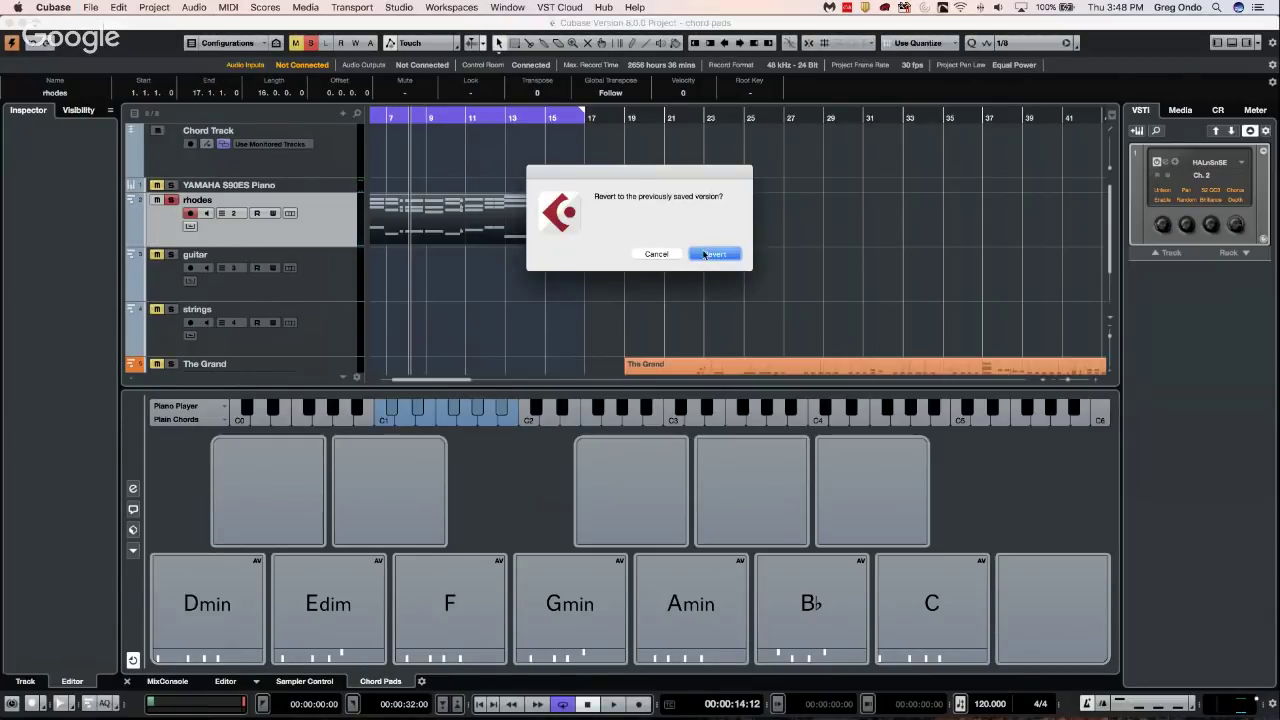
click(704, 254)
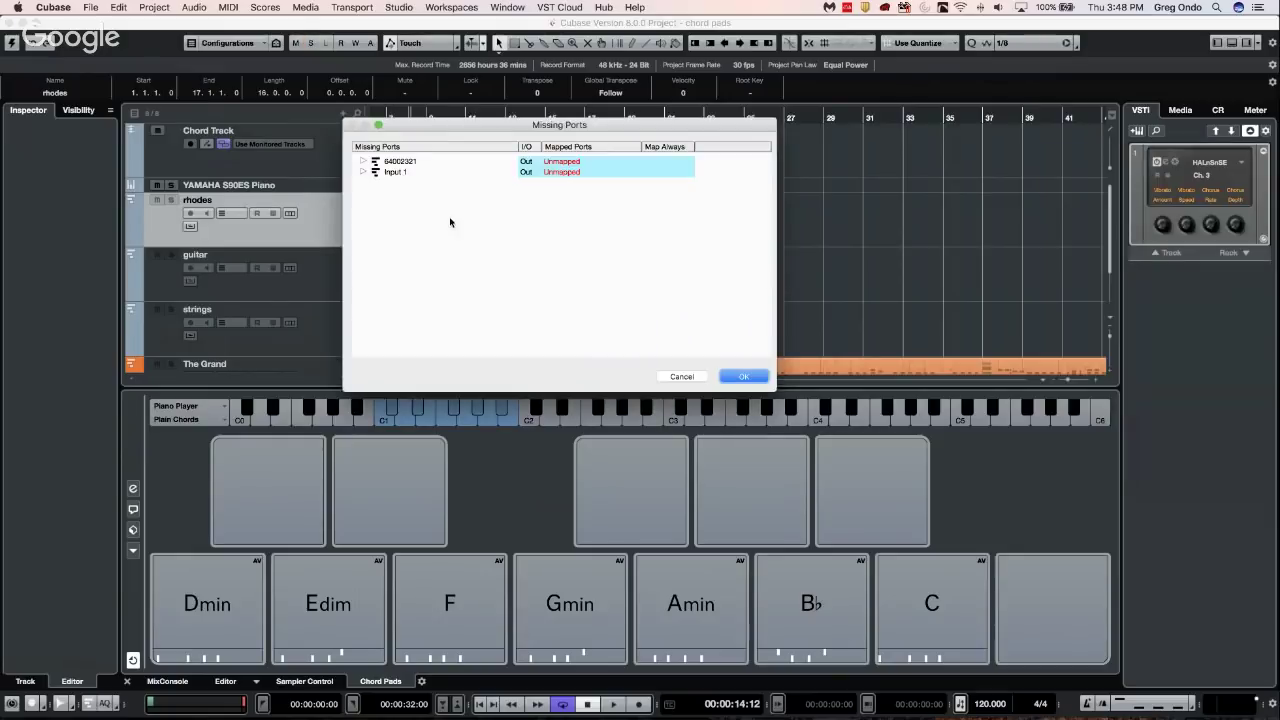
click(747, 377)
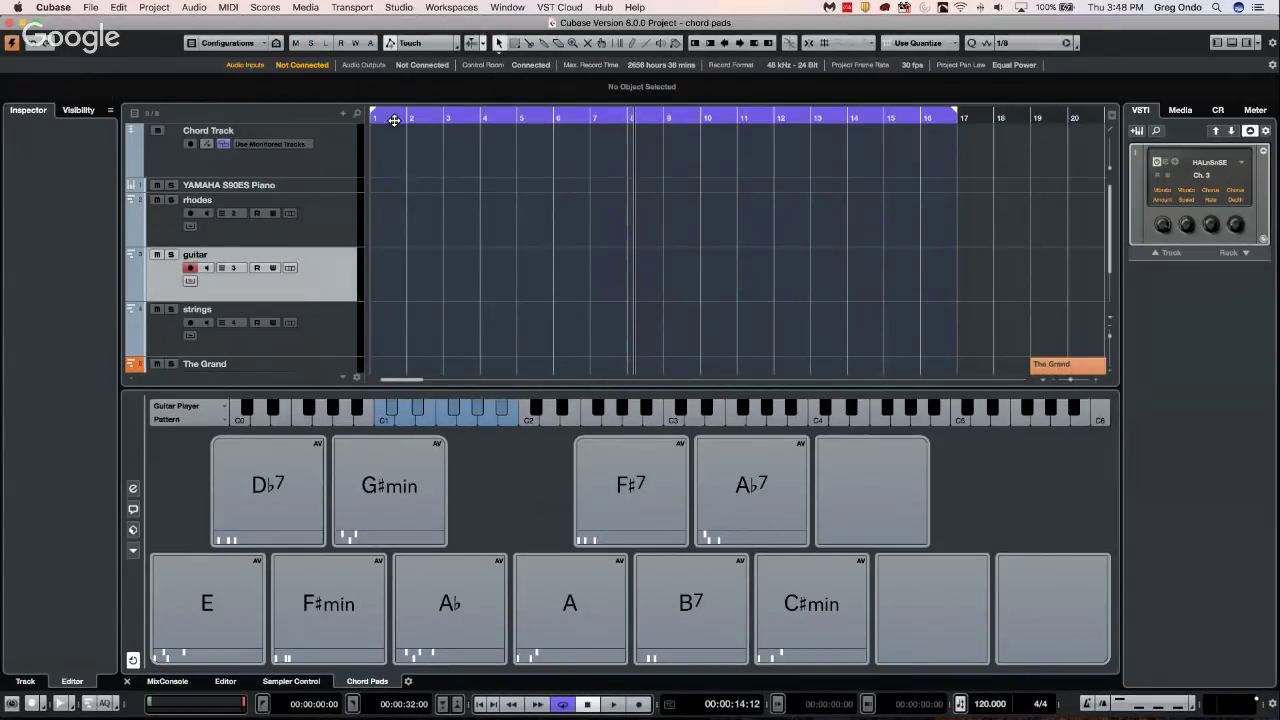
Select the strings track, set the chord pads to a two-octave keyboard layout, and check the pads' remote control settings
click(394, 120)
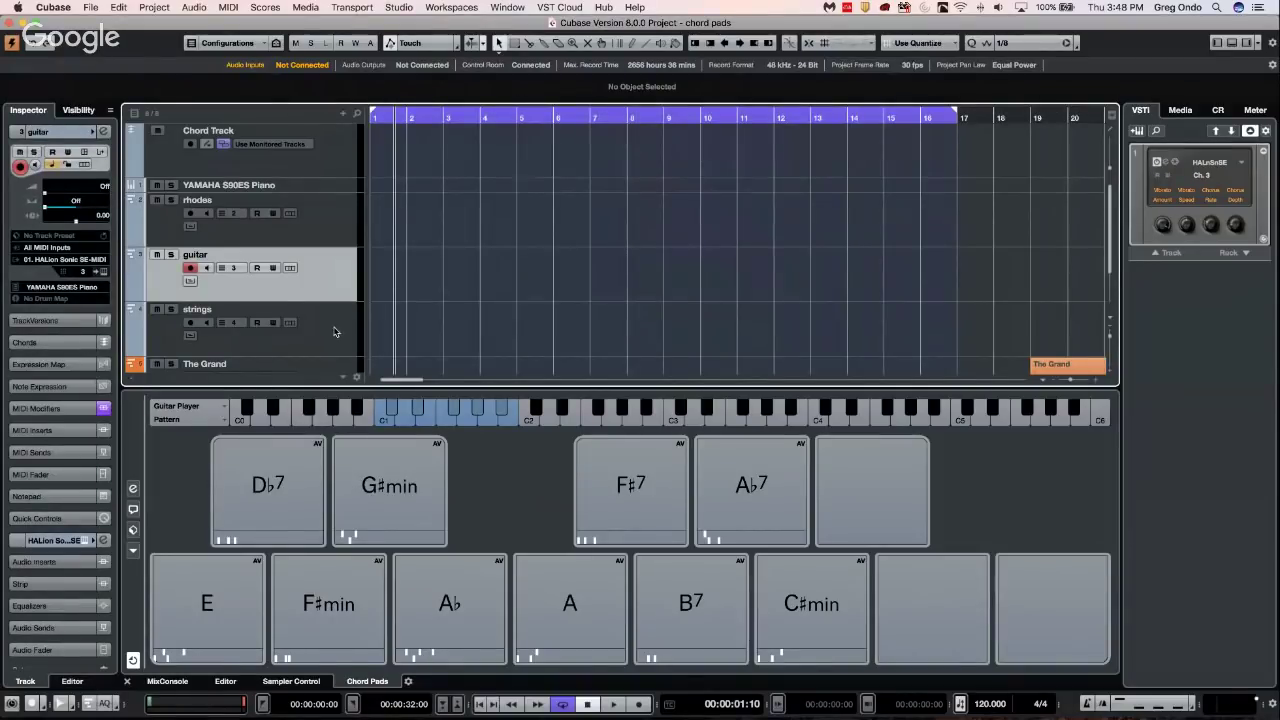
click(335, 332)
click(133, 489)
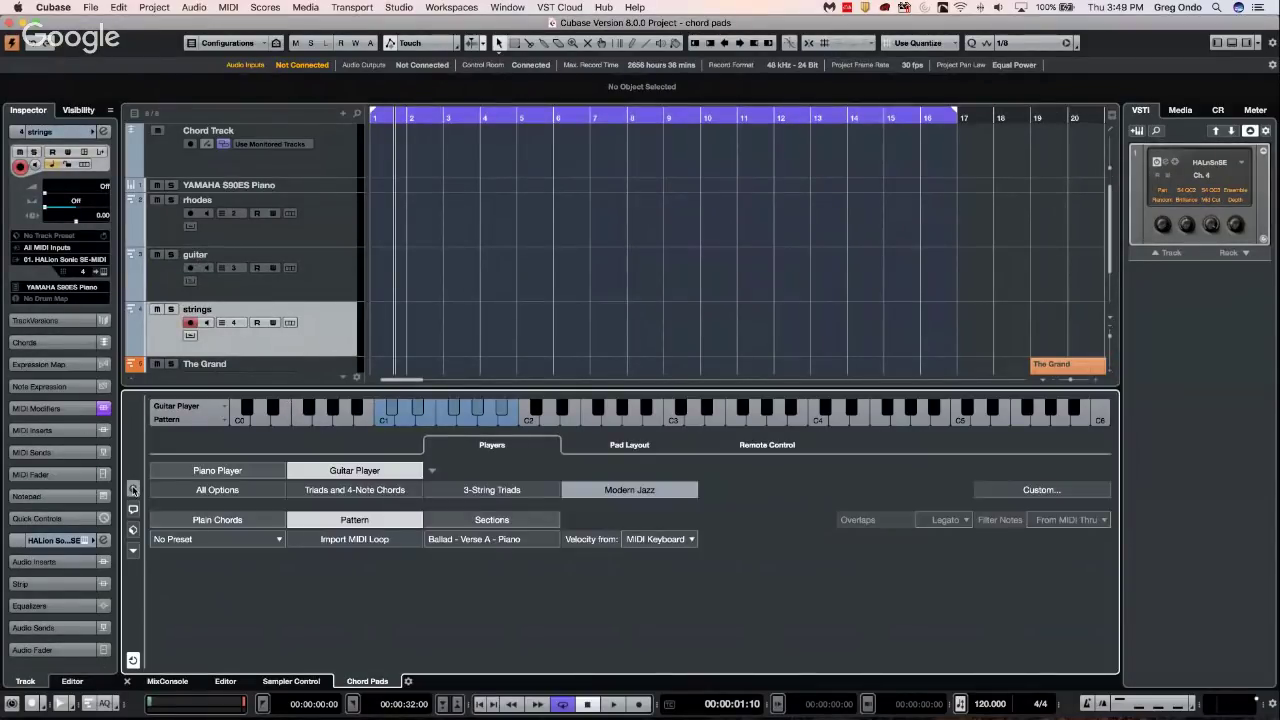
click(630, 445)
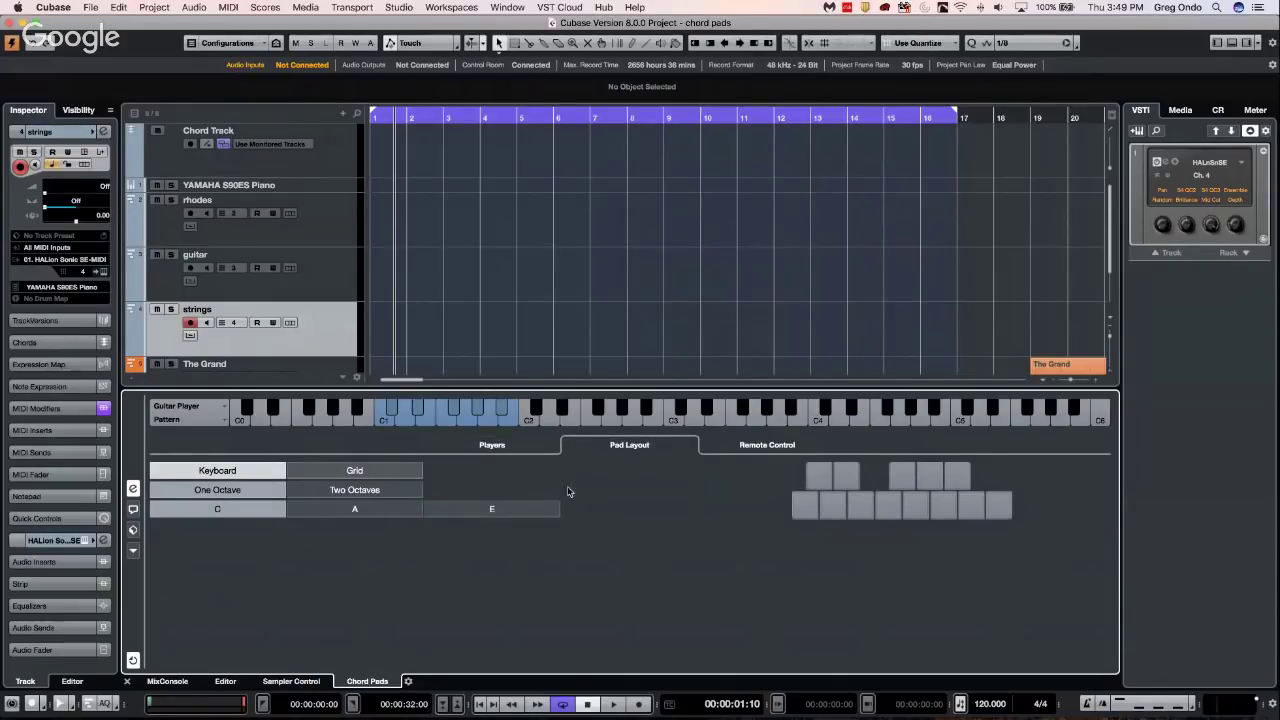
click(378, 490)
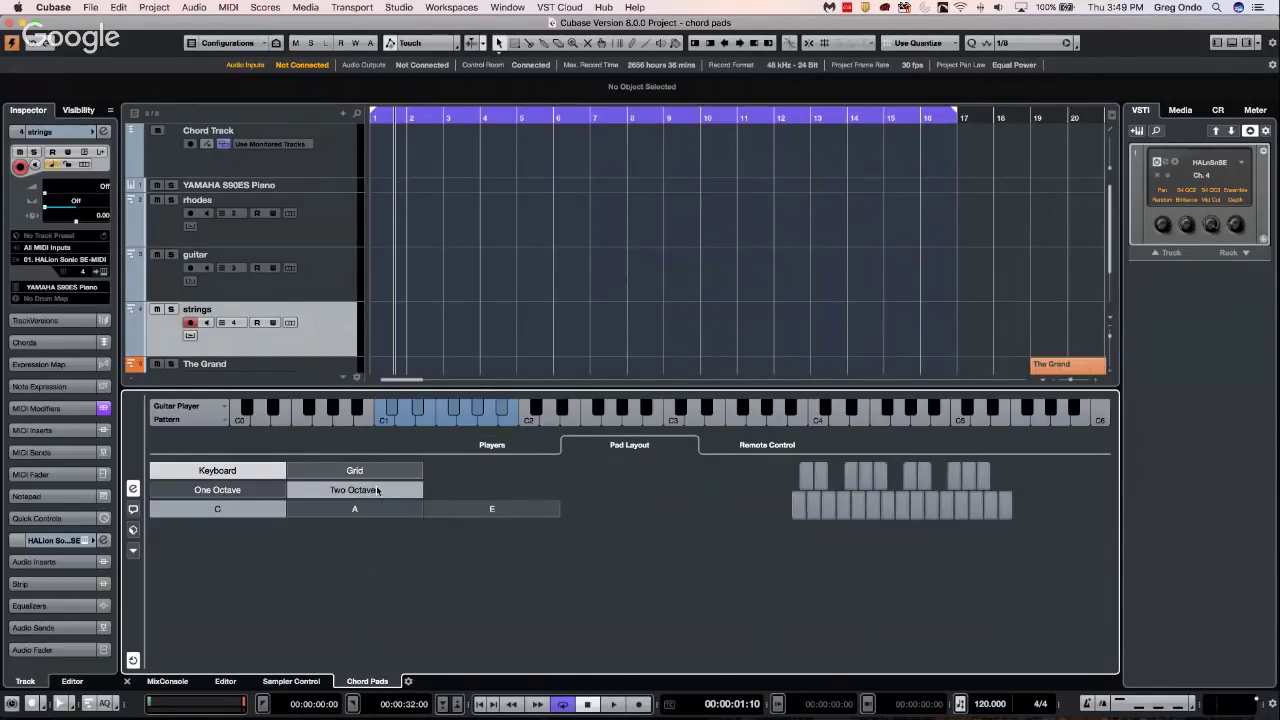
click(721, 444)
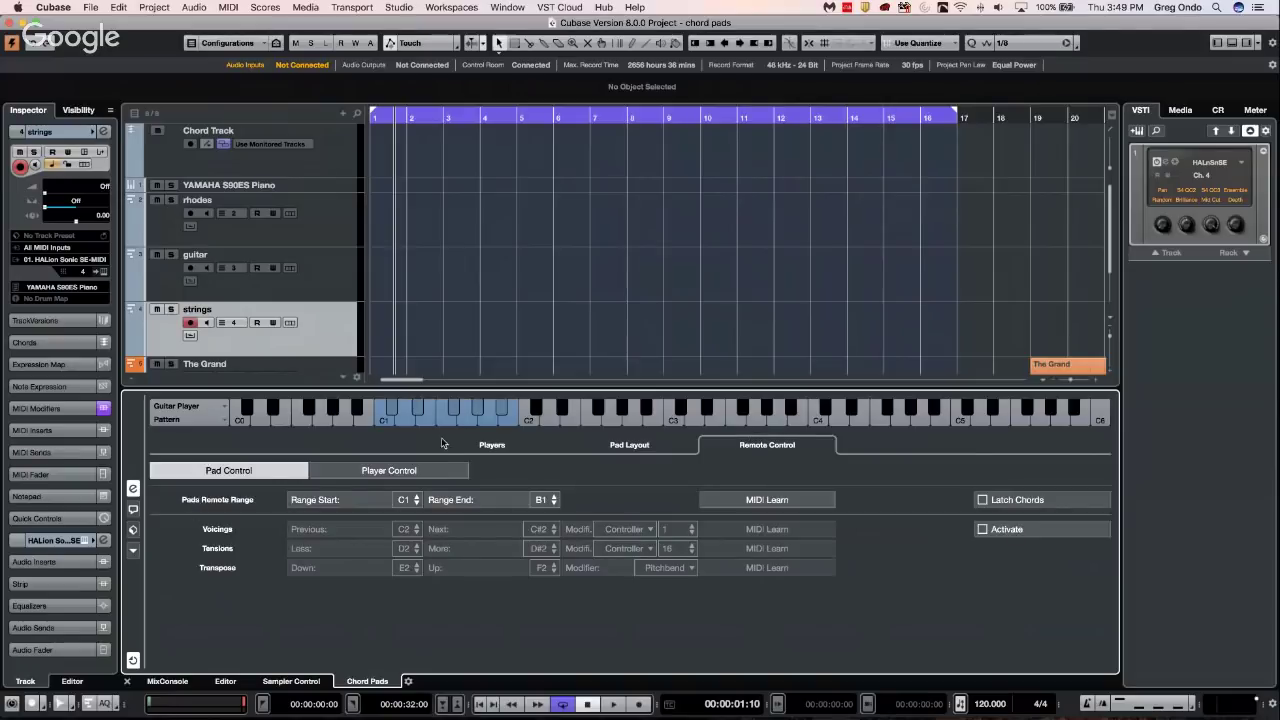
click(616, 446)
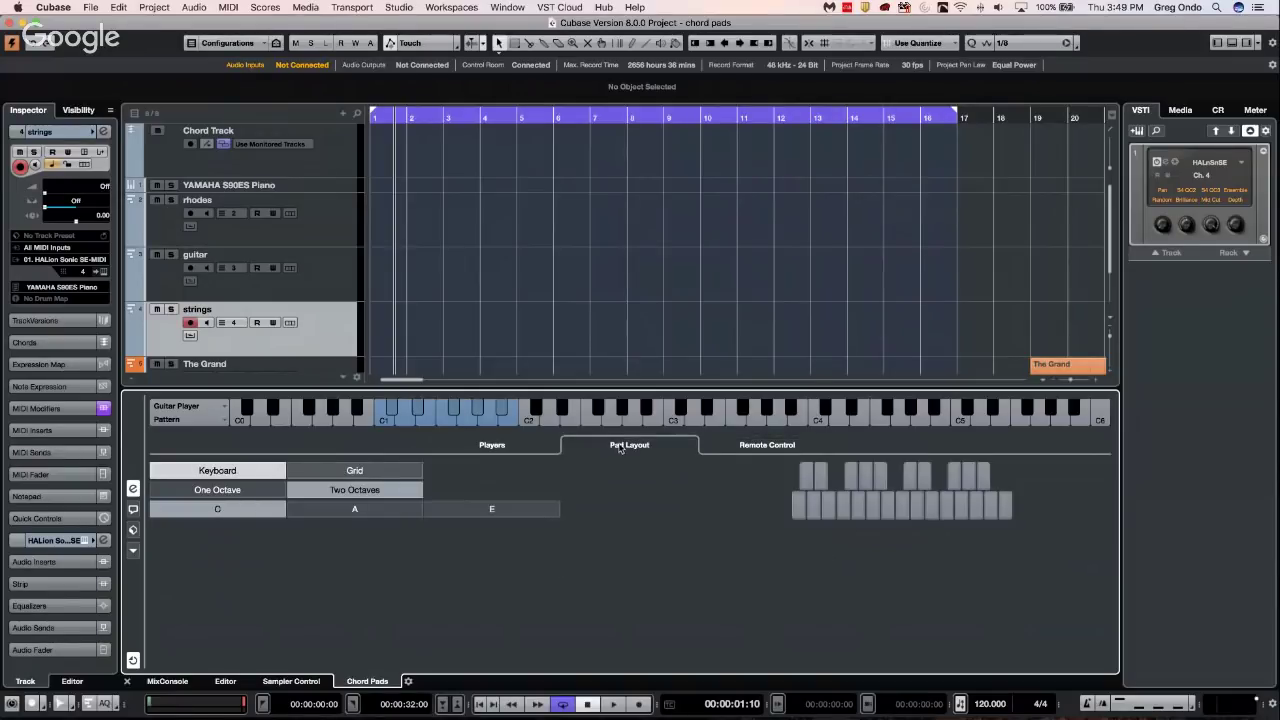
Try grid layouts for the chord pads, including 4 rows by 16 columns, 2 rows by 8 columns, and 1 row by 4 columns
click(376, 472)
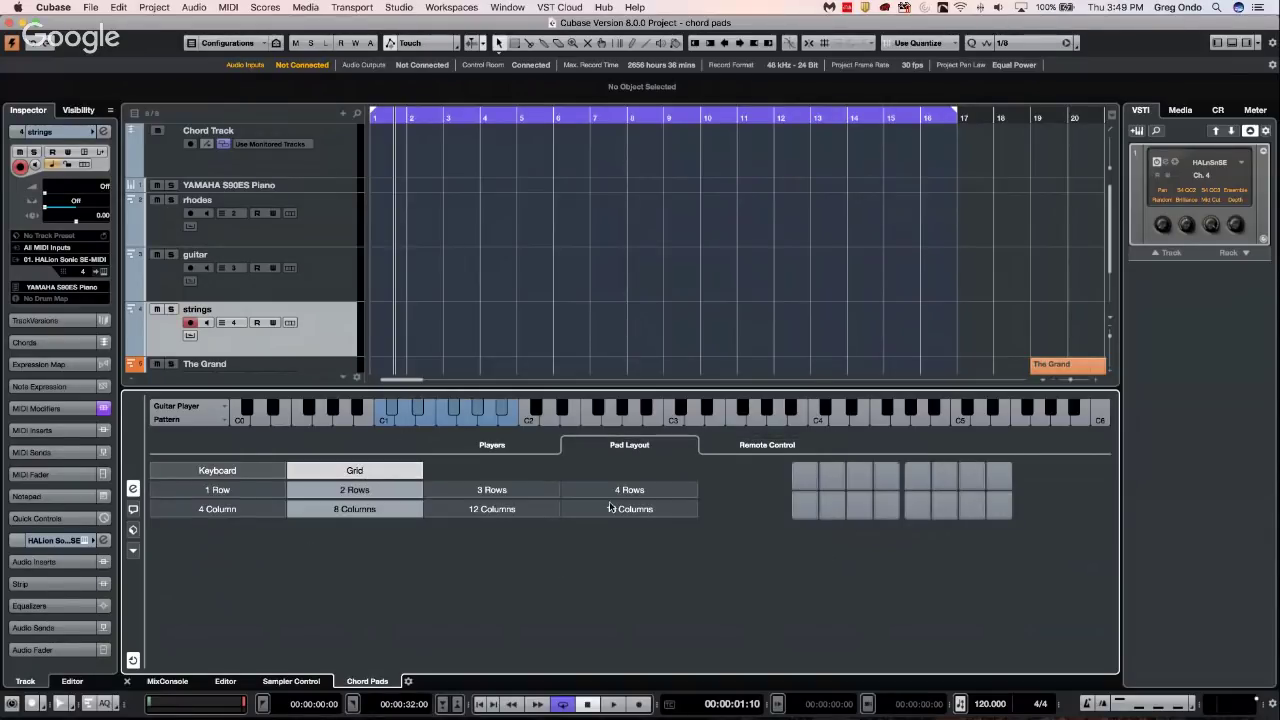
click(684, 491)
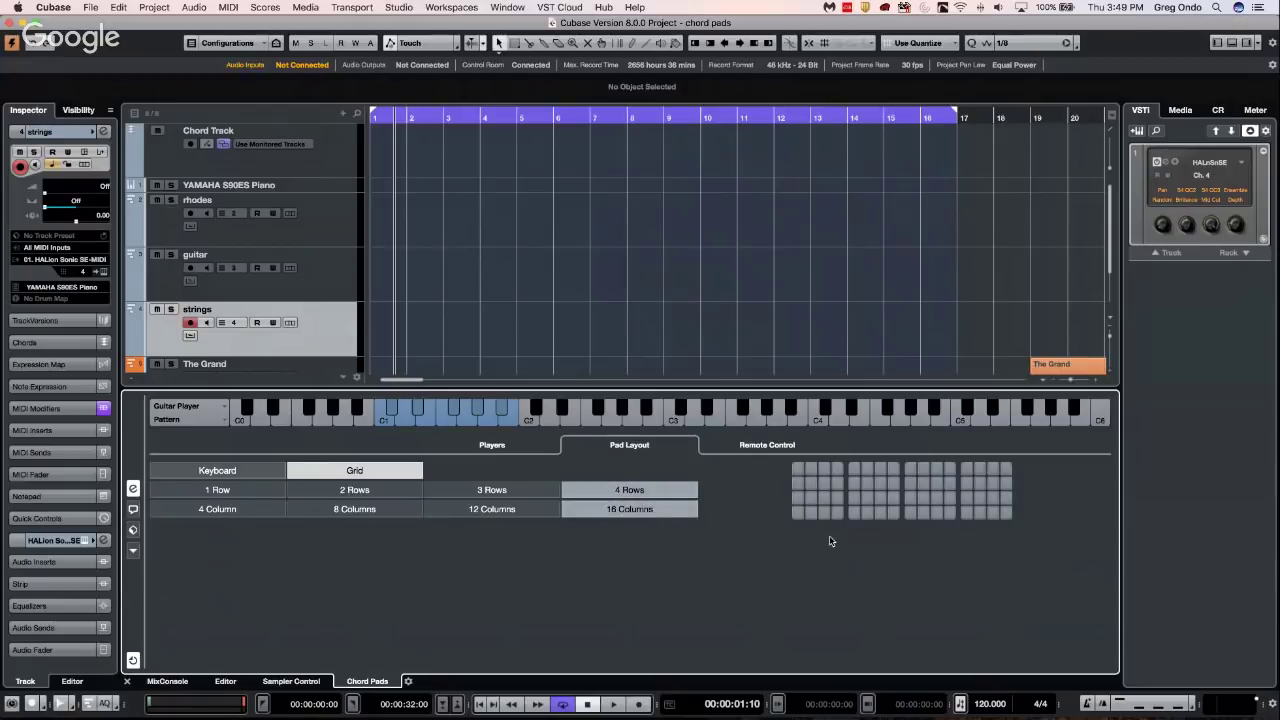
click(357, 490)
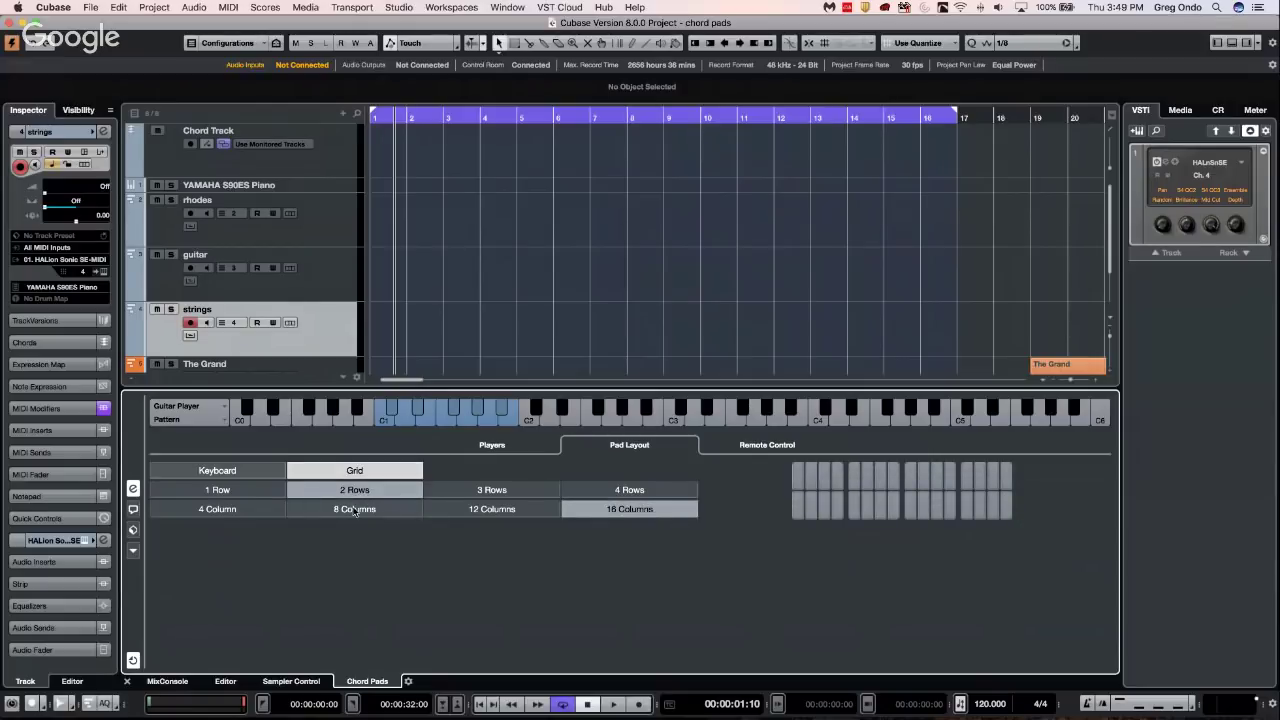
click(354, 509)
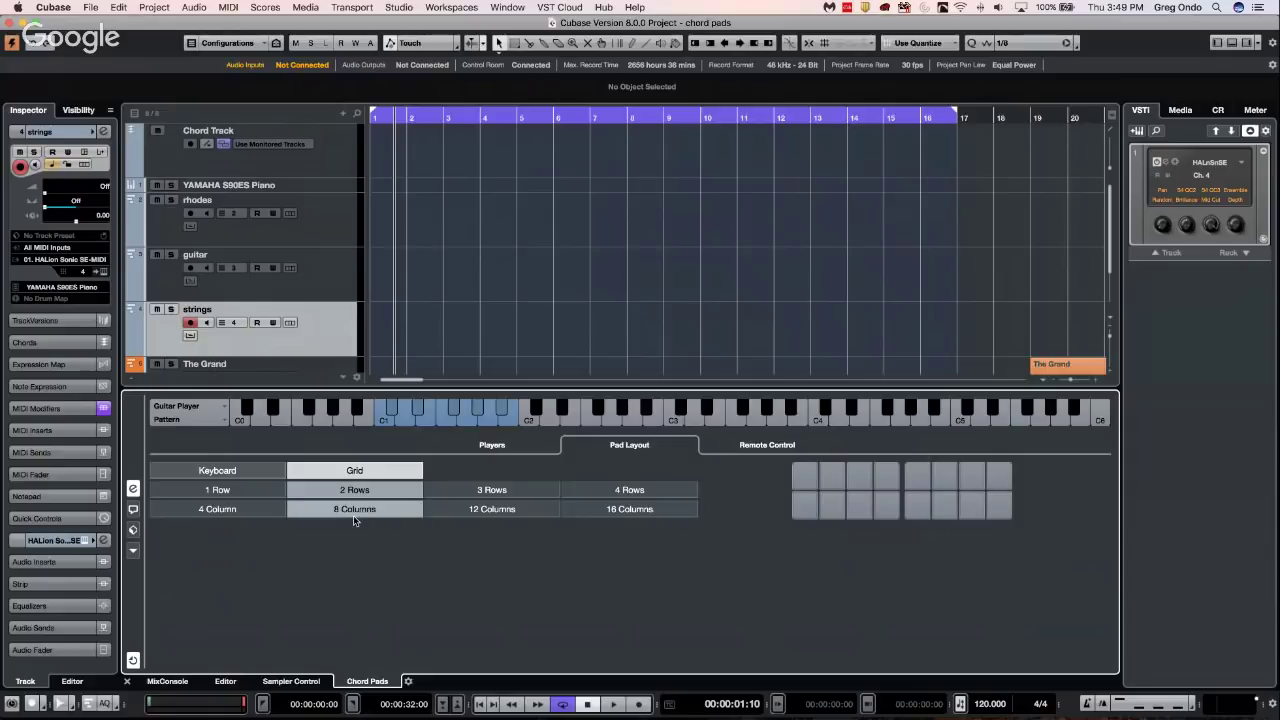
click(265, 511)
click(260, 491)
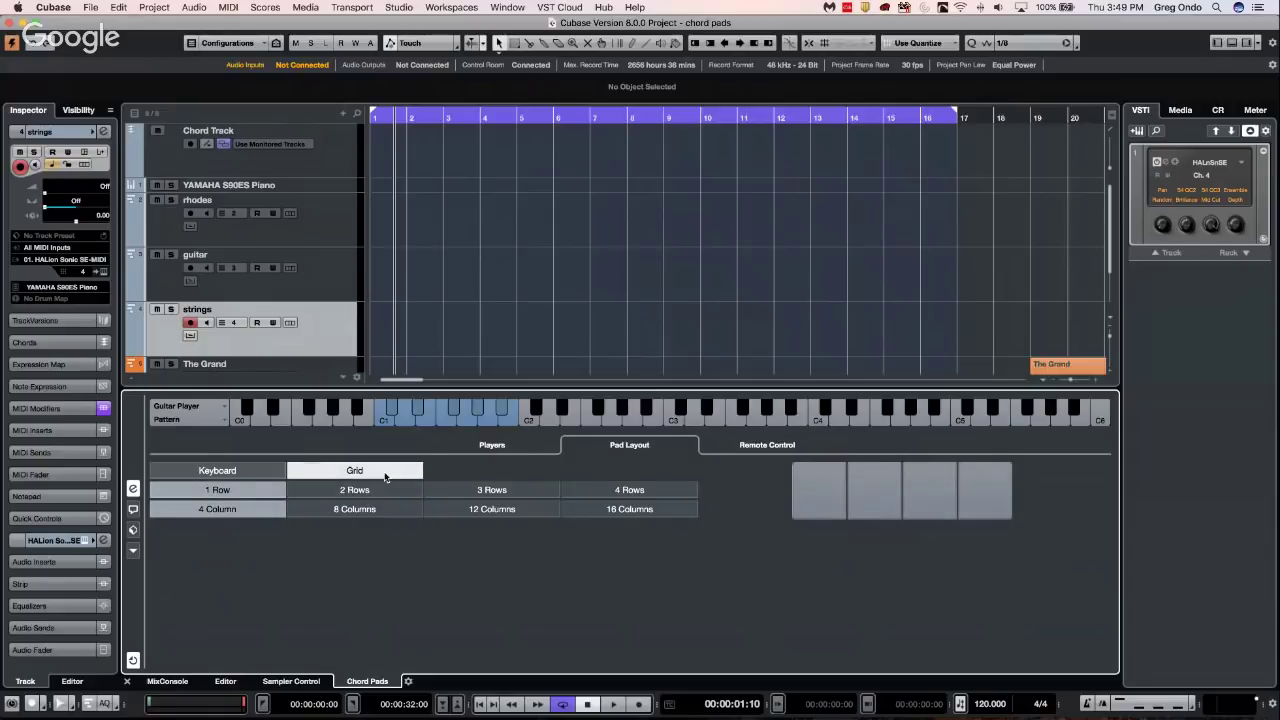
Return the pad layout to a two-octave keyboard and display the chord pads
click(217, 470)
click(390, 490)
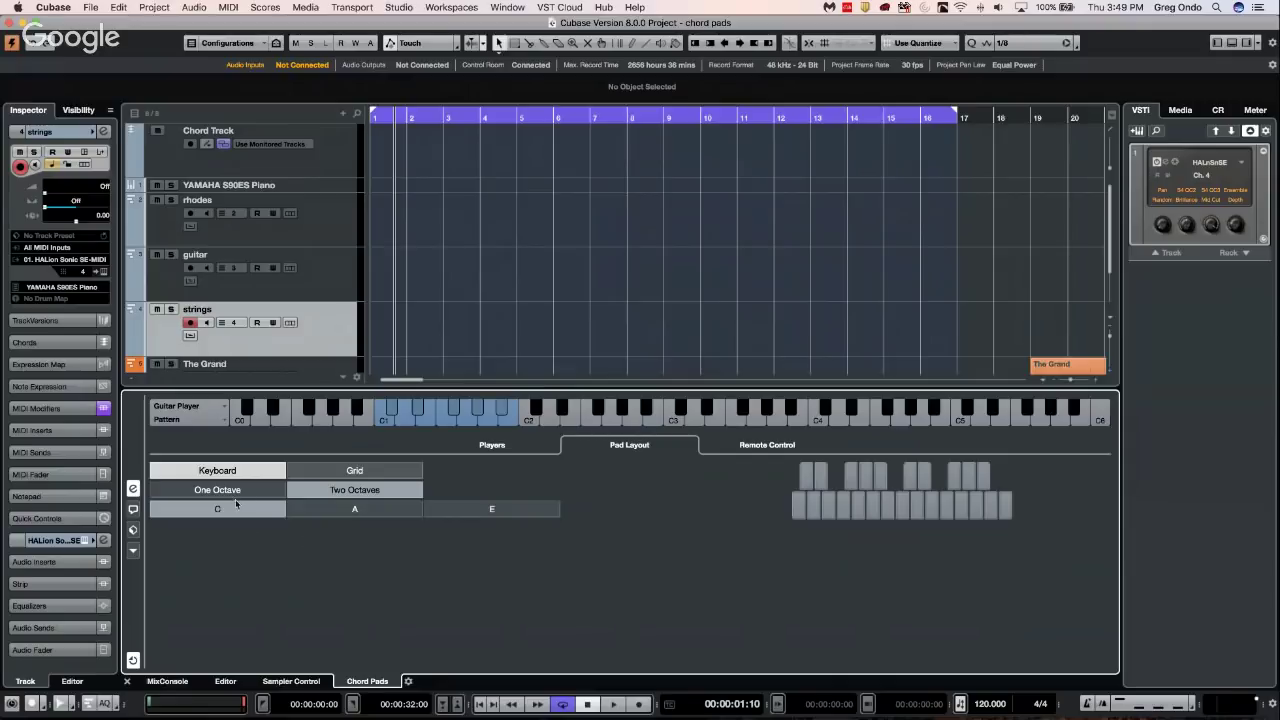
click(134, 490)
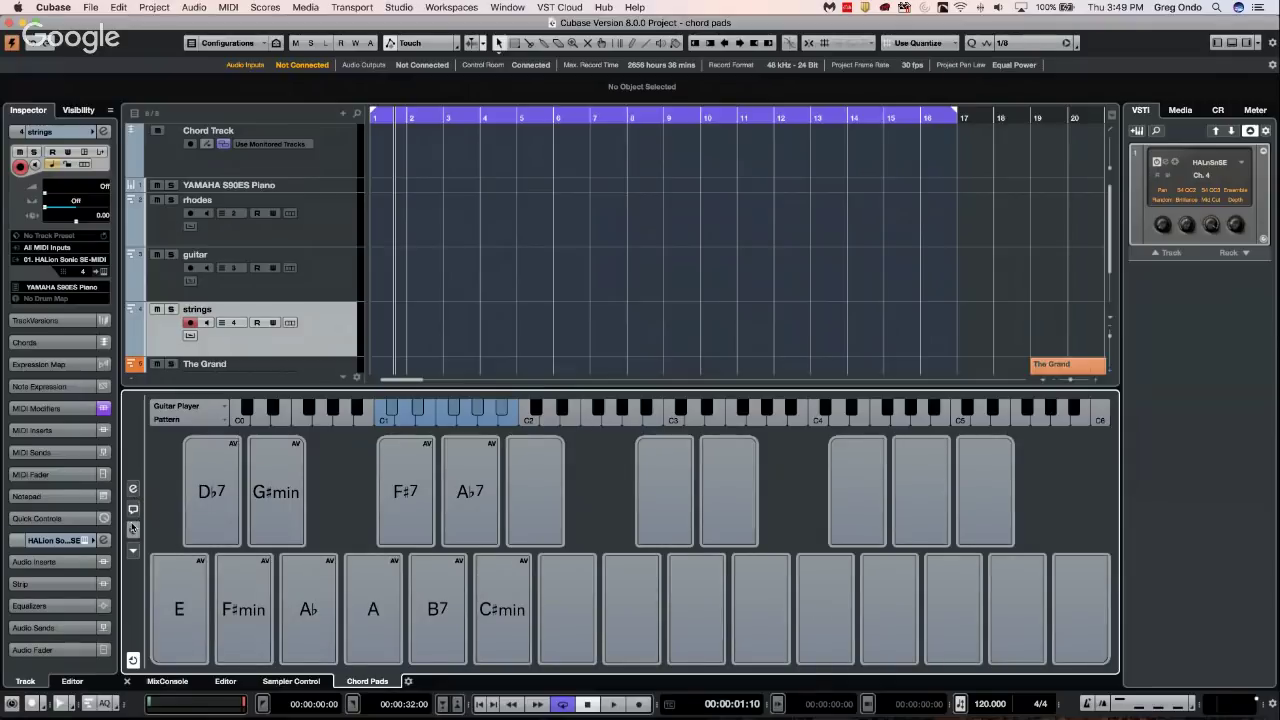
Activate remote control of voicings, tensions and transpose for the pads, and view the player control assignments
click(133, 489)
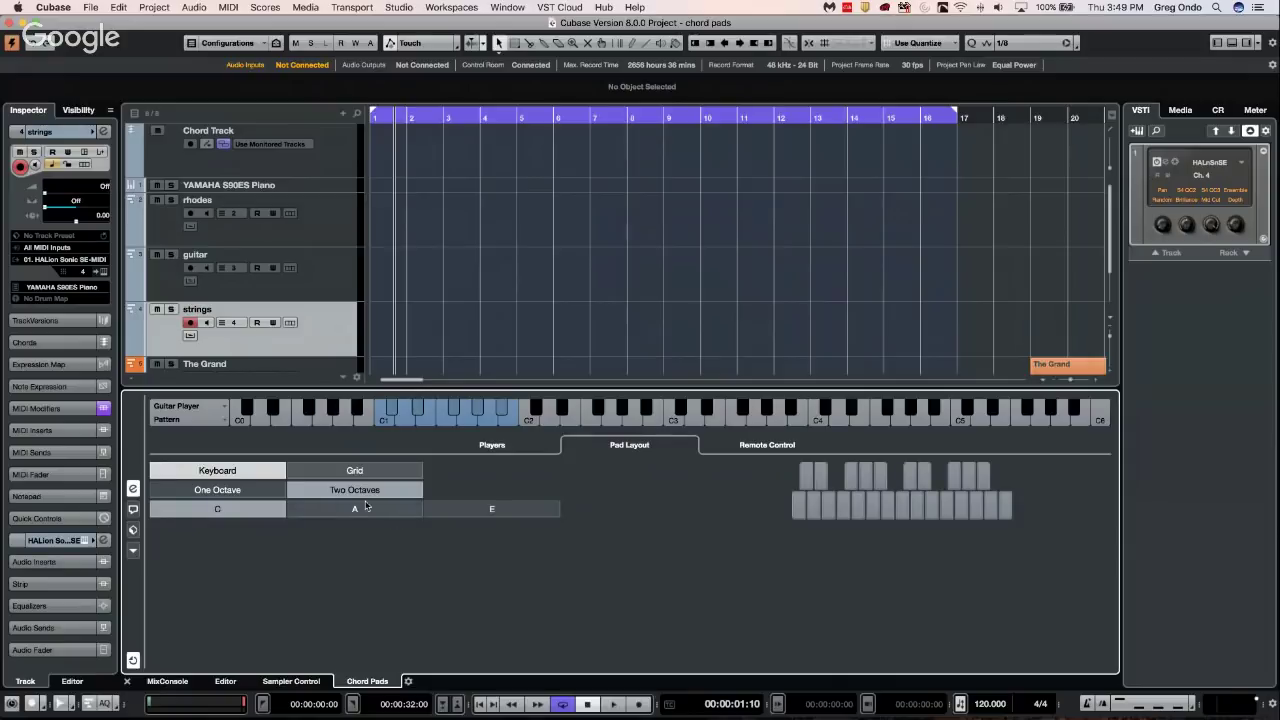
click(513, 445)
click(773, 443)
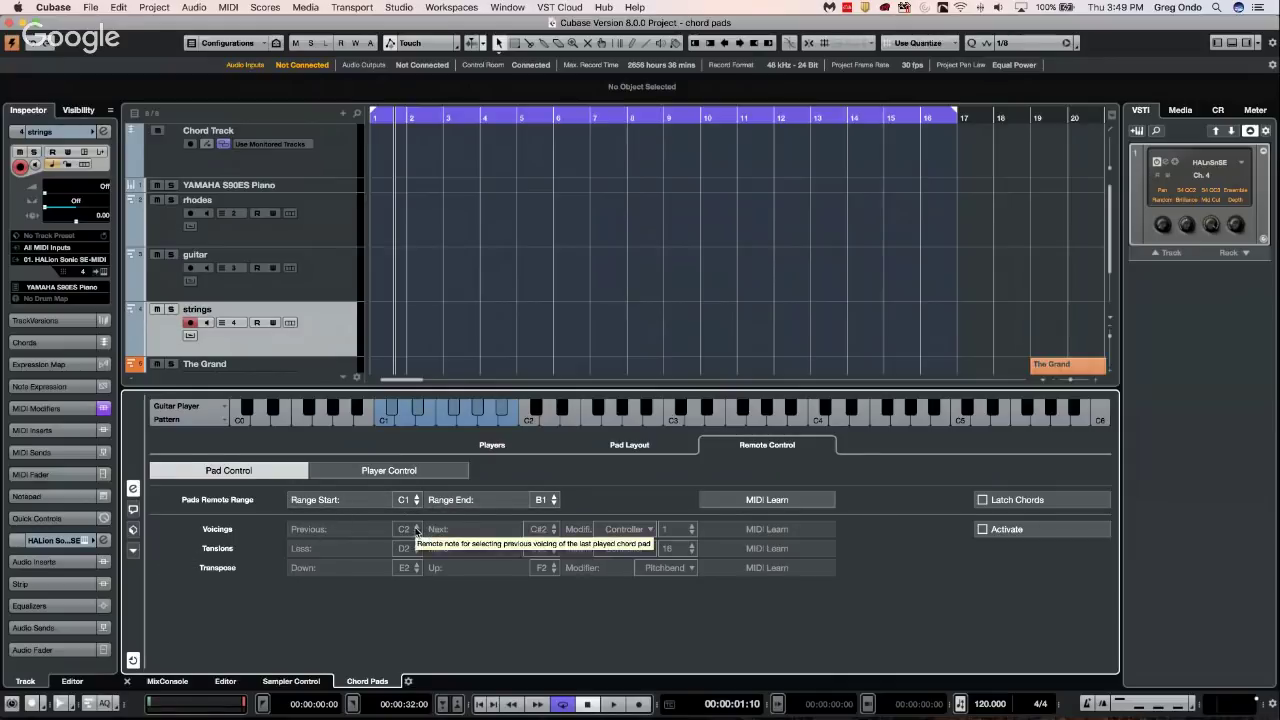
click(982, 529)
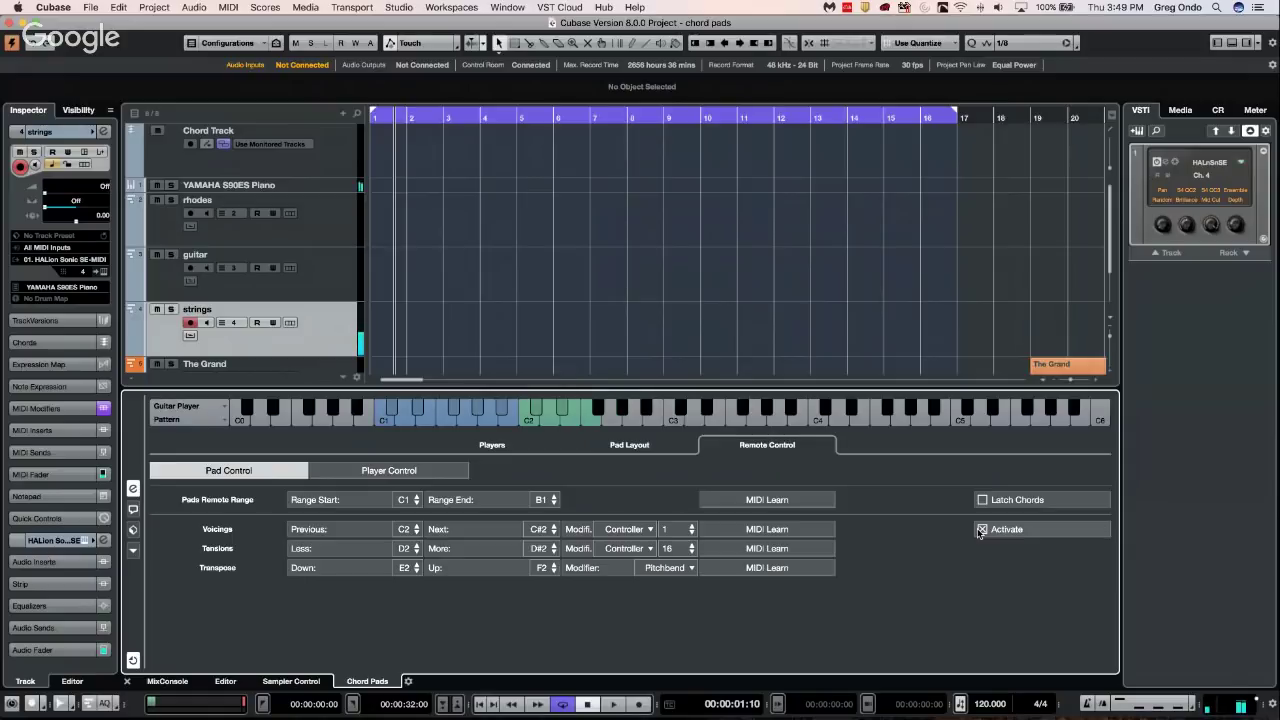
click(403, 471)
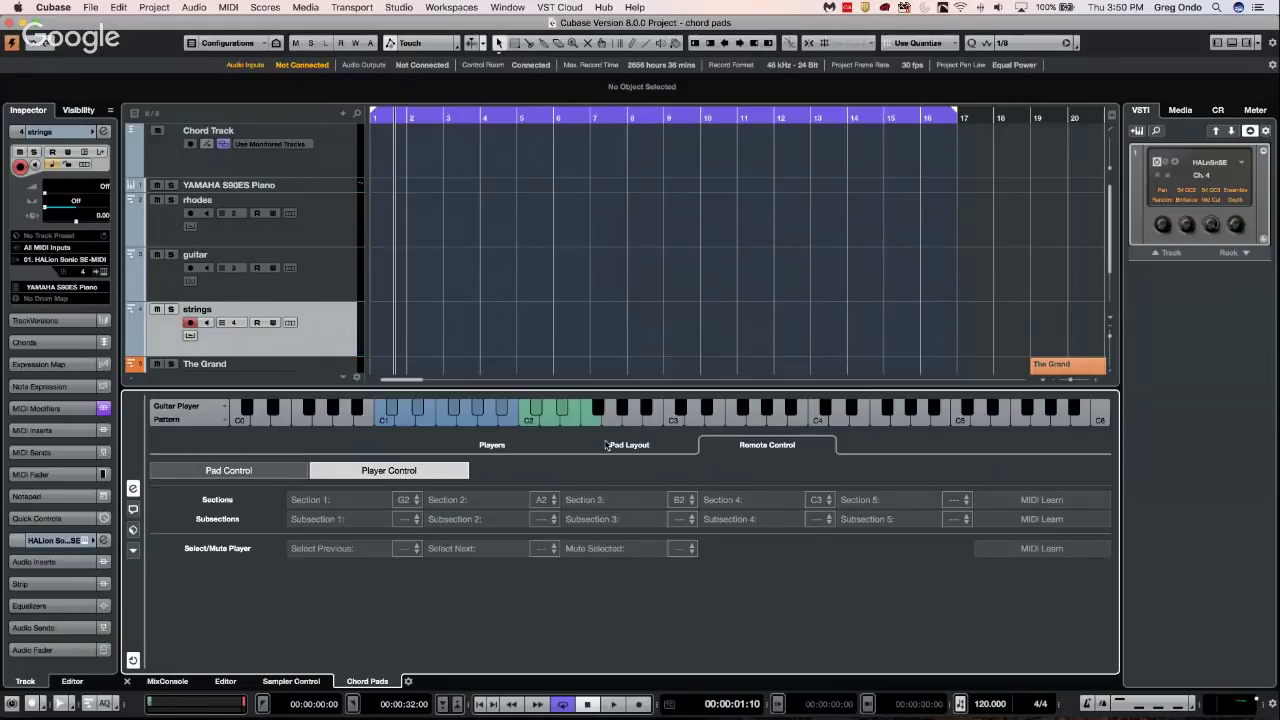
Review the chord player settings, play The Grand part briefly from about bar 20, and select that part
click(499, 447)
scroll(849, 331, down, 3)
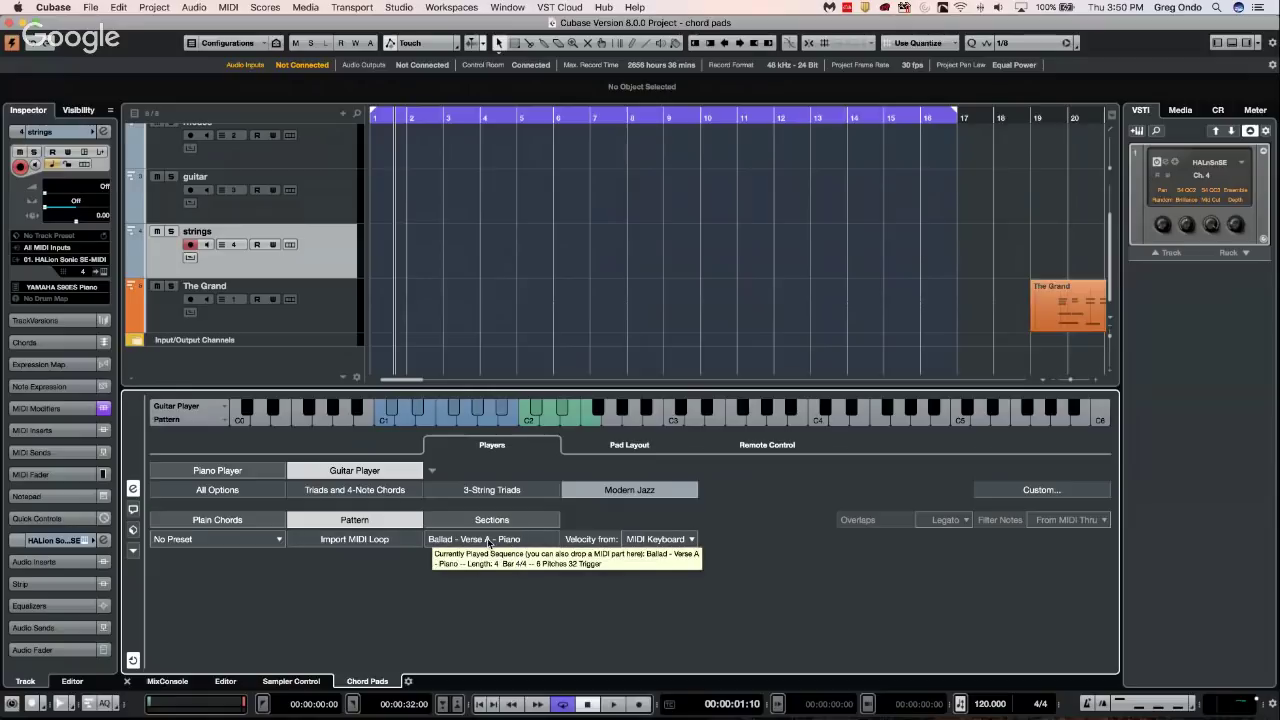
click(733, 112)
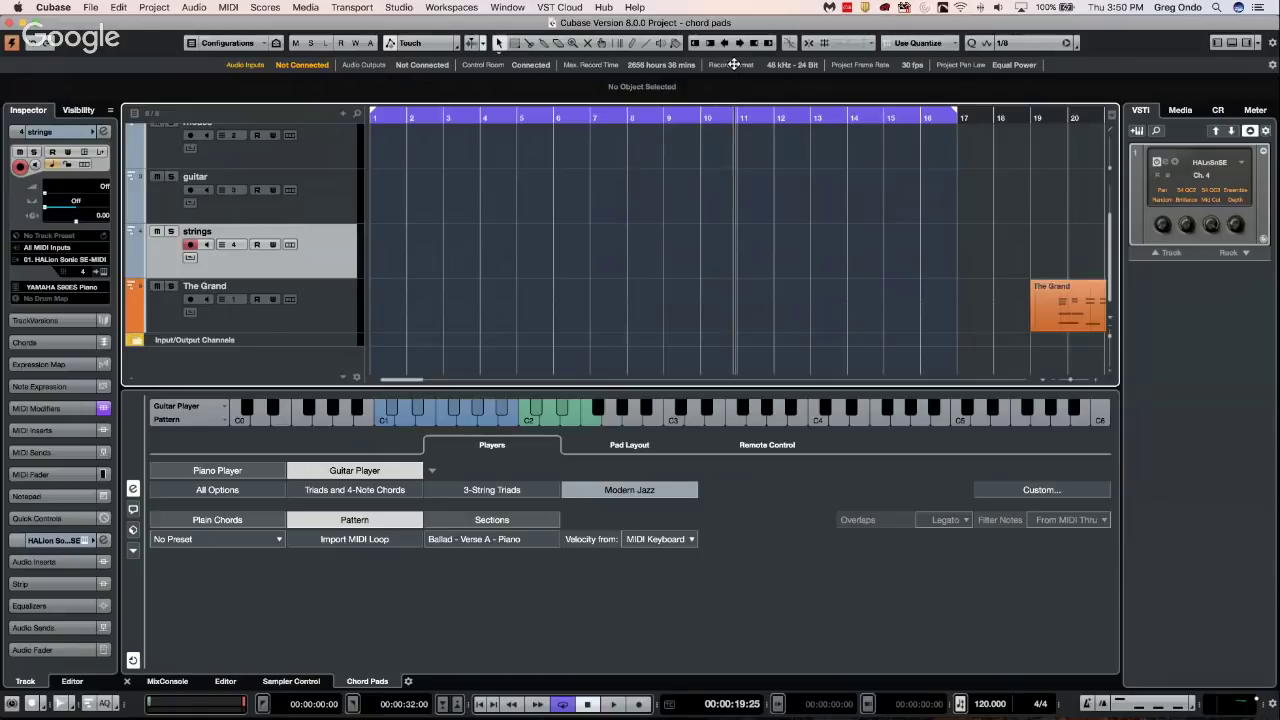
click(978, 117)
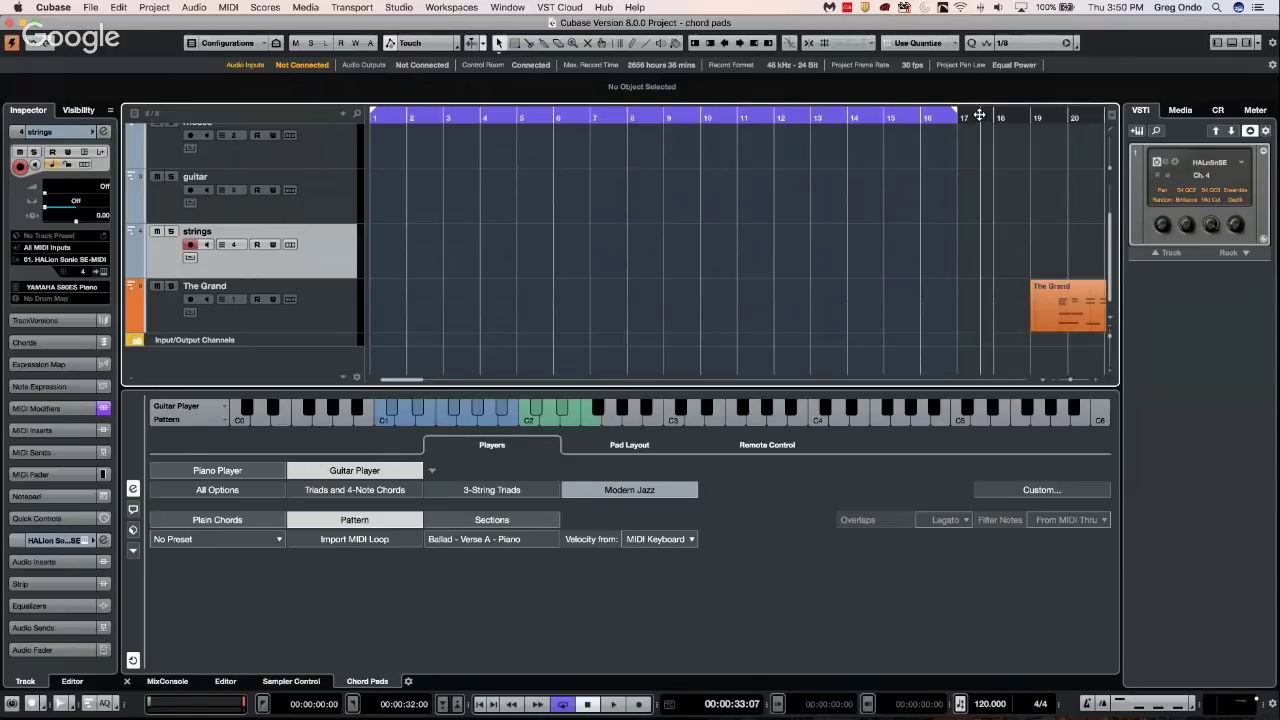
click(1082, 114)
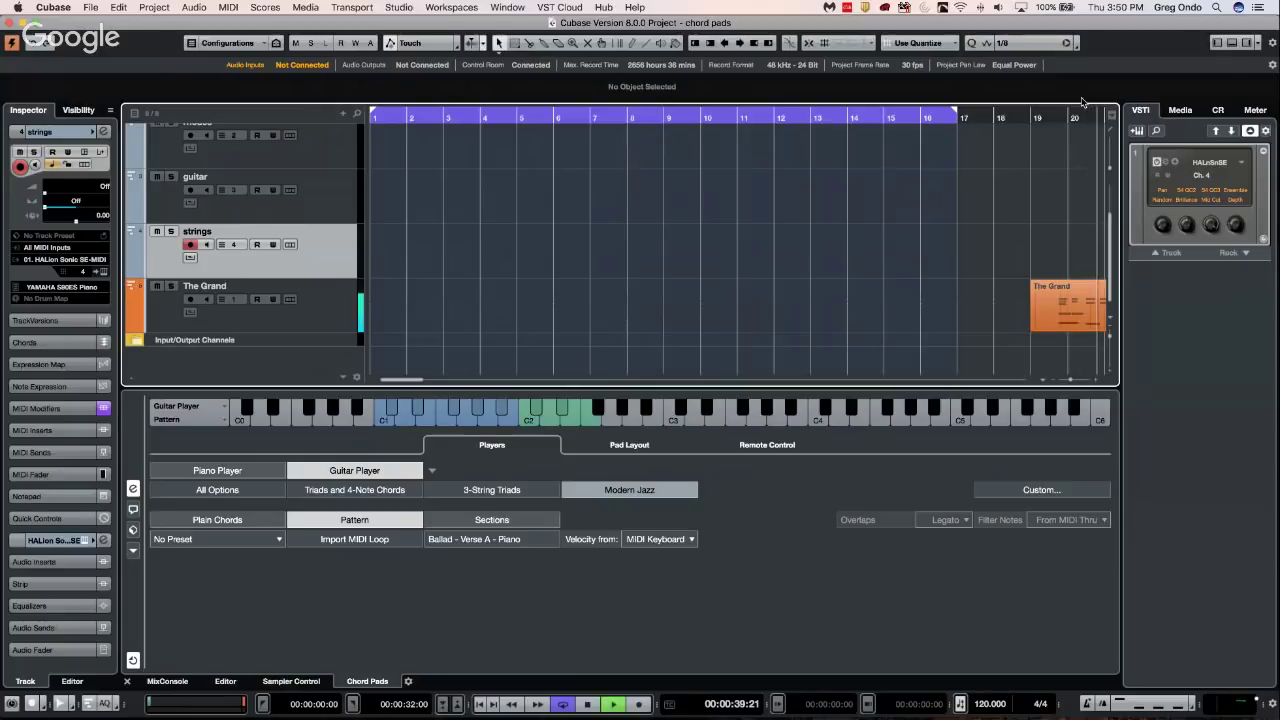
key(space)
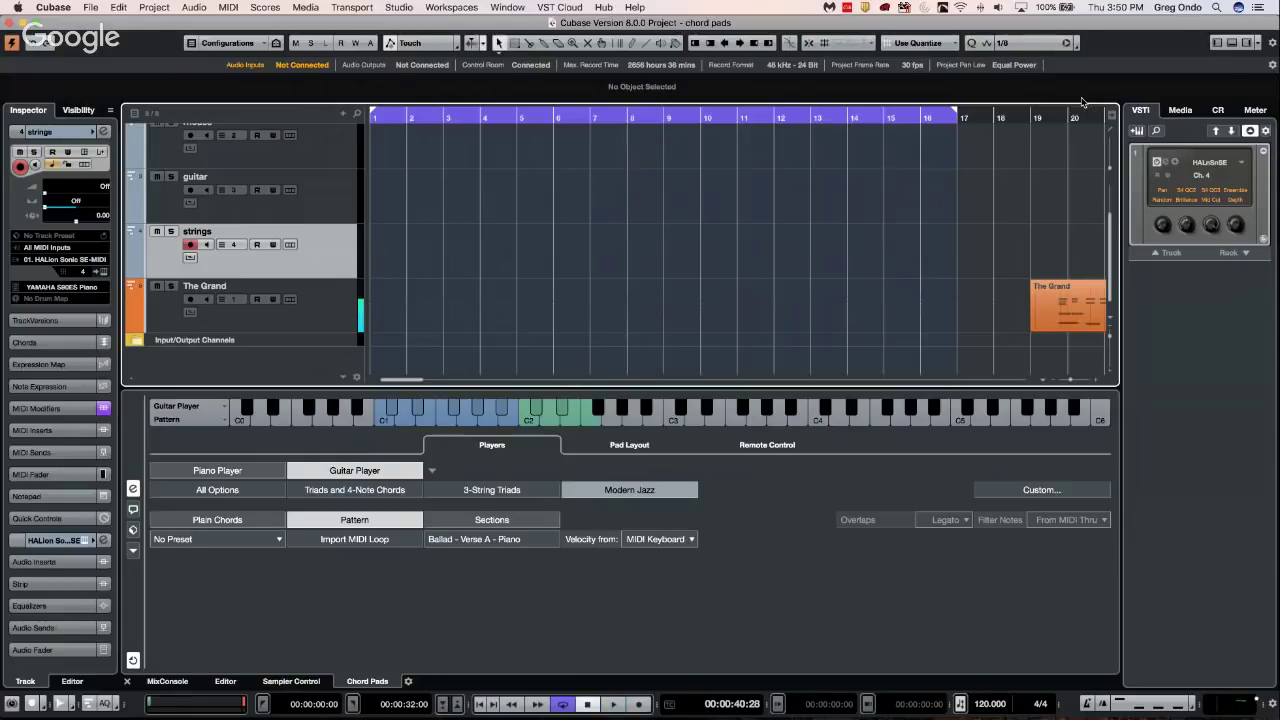
mouse_move(1068, 300)
mouse_down()
mouse_move(474, 583)
mouse_move(423, 594)
mouse_move(508, 544)
mouse_move(1118, 328)
mouse_move(1120, 270)
mouse_move(1073, 294)
mouse_up()
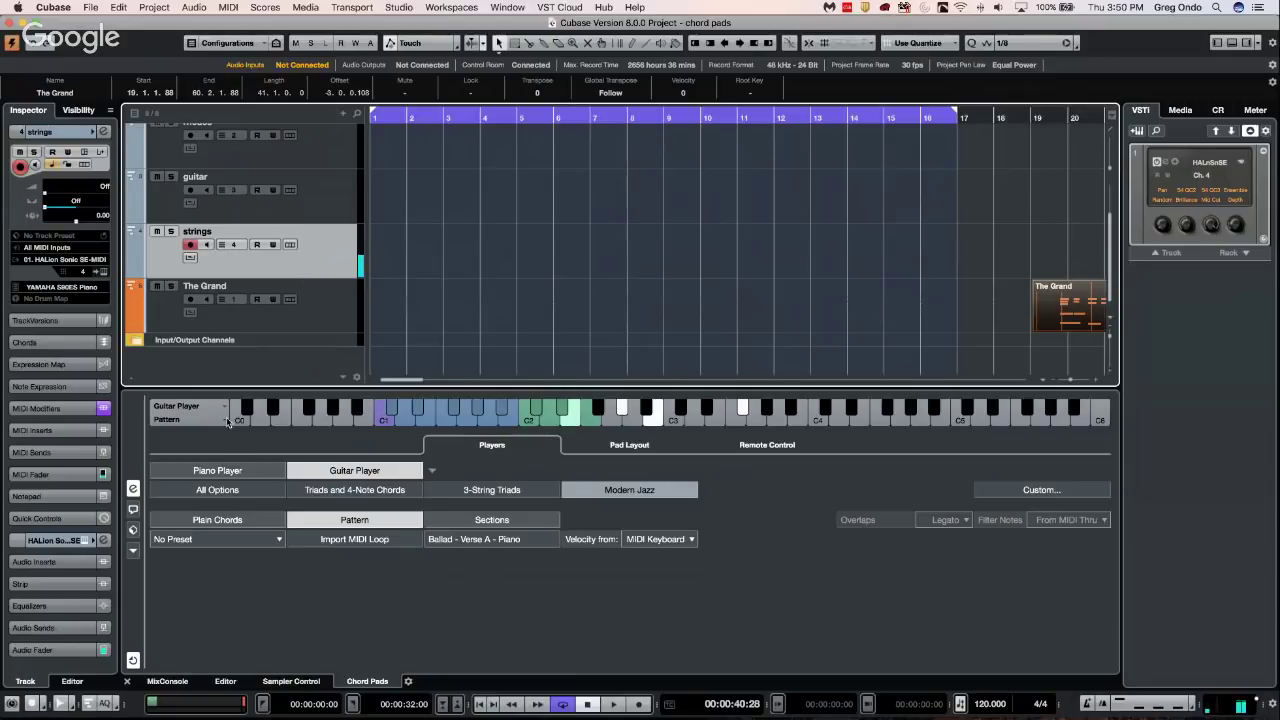
Display the chord pads again and turn off record enable on the strings track
click(133, 489)
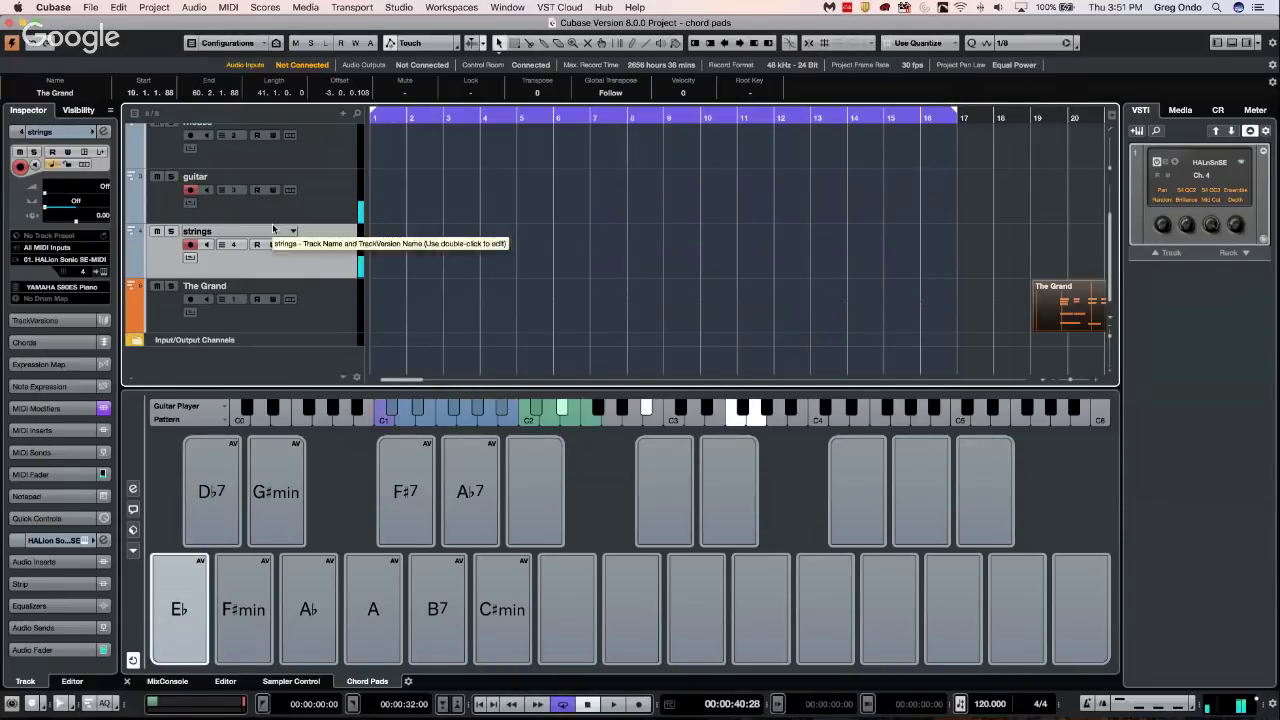
click(188, 246)
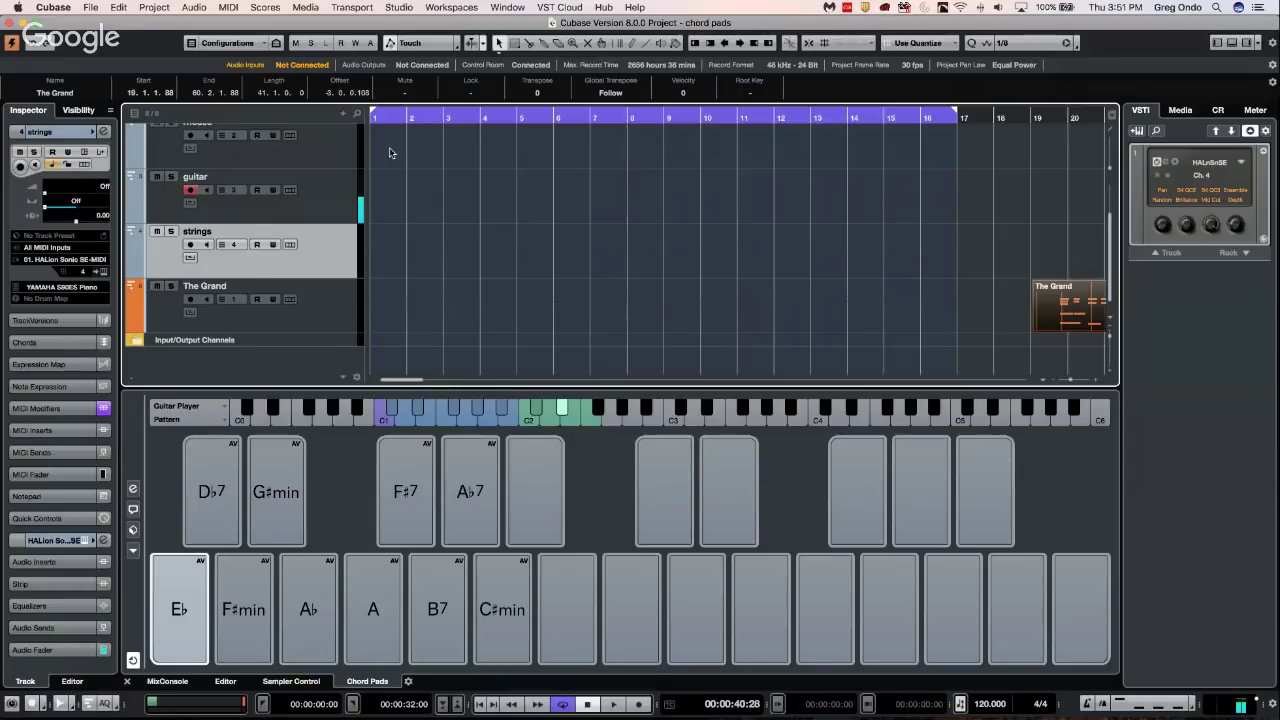
Inspect the Nylon Guitar VX sound in HALion Sonic SE and lower the Pizzicato slot's mix level
click(1164, 169)
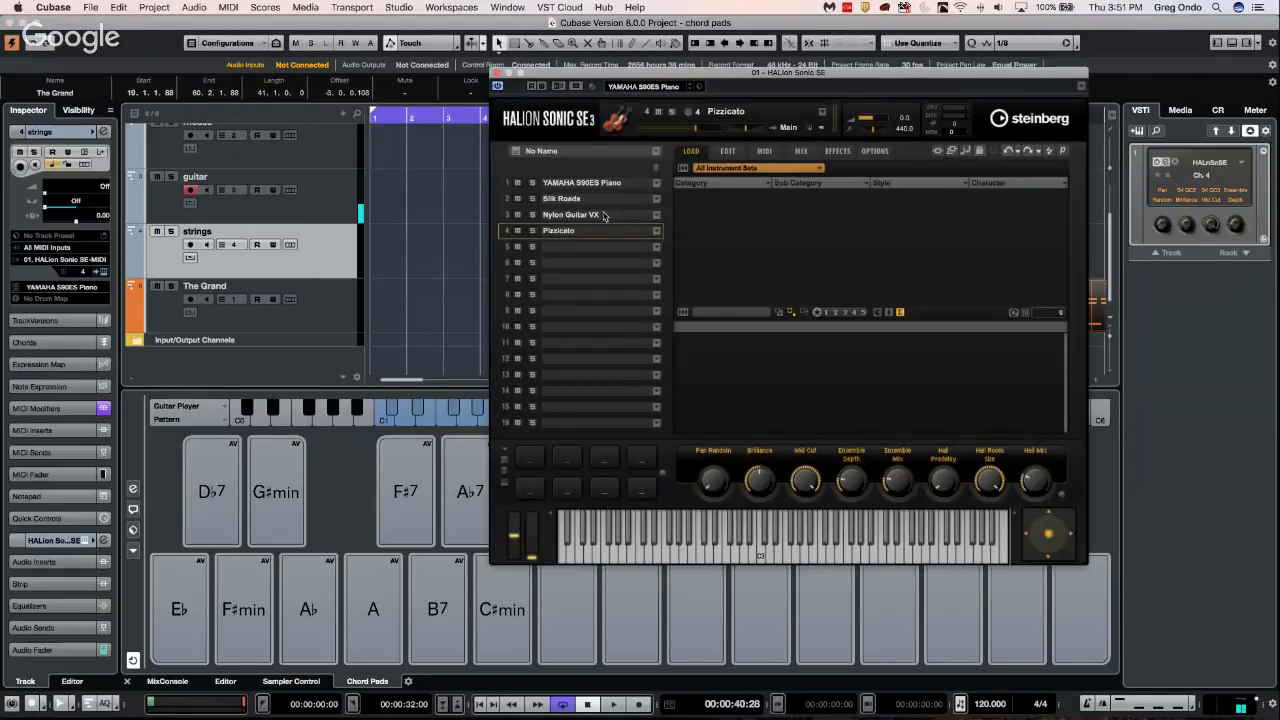
click(1156, 163)
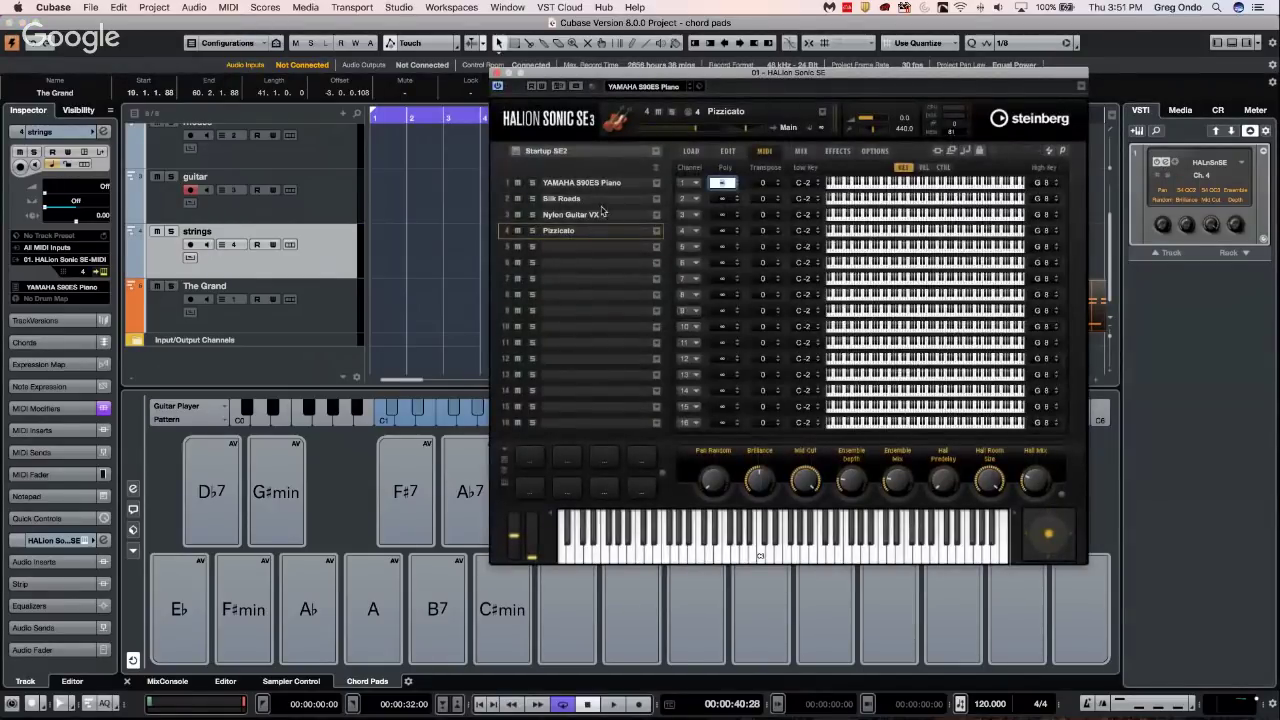
click(603, 215)
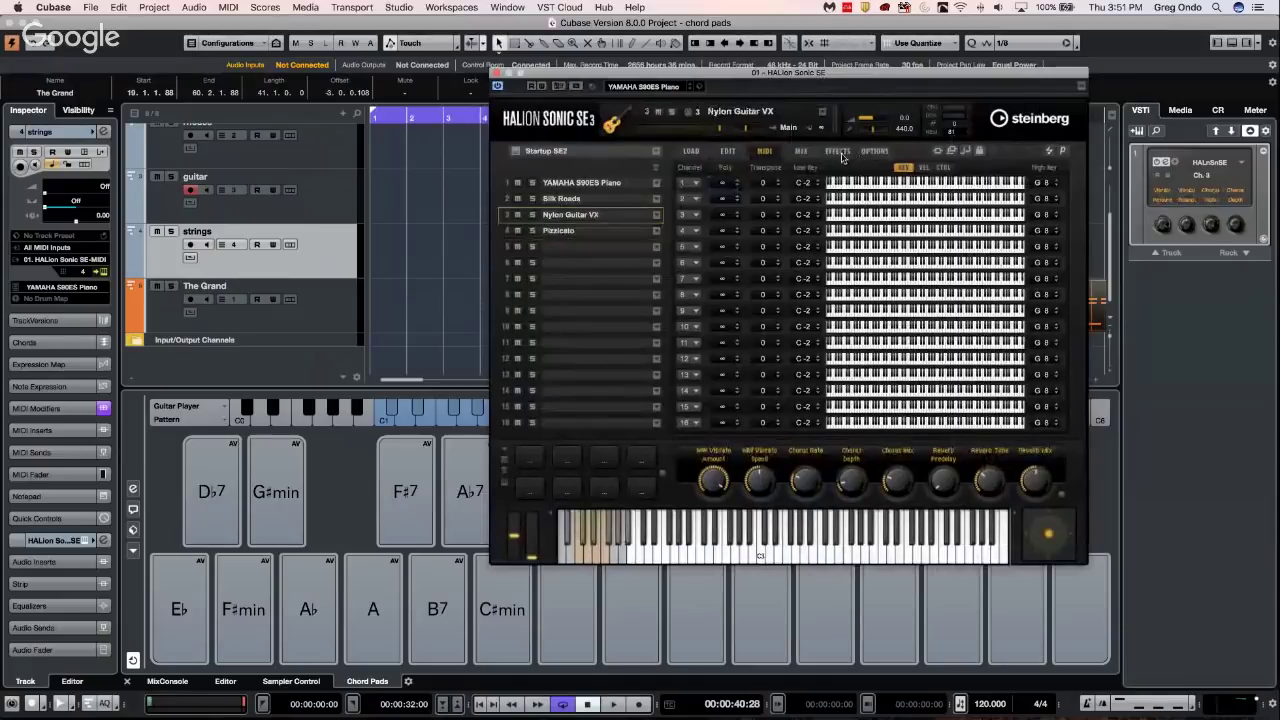
click(727, 151)
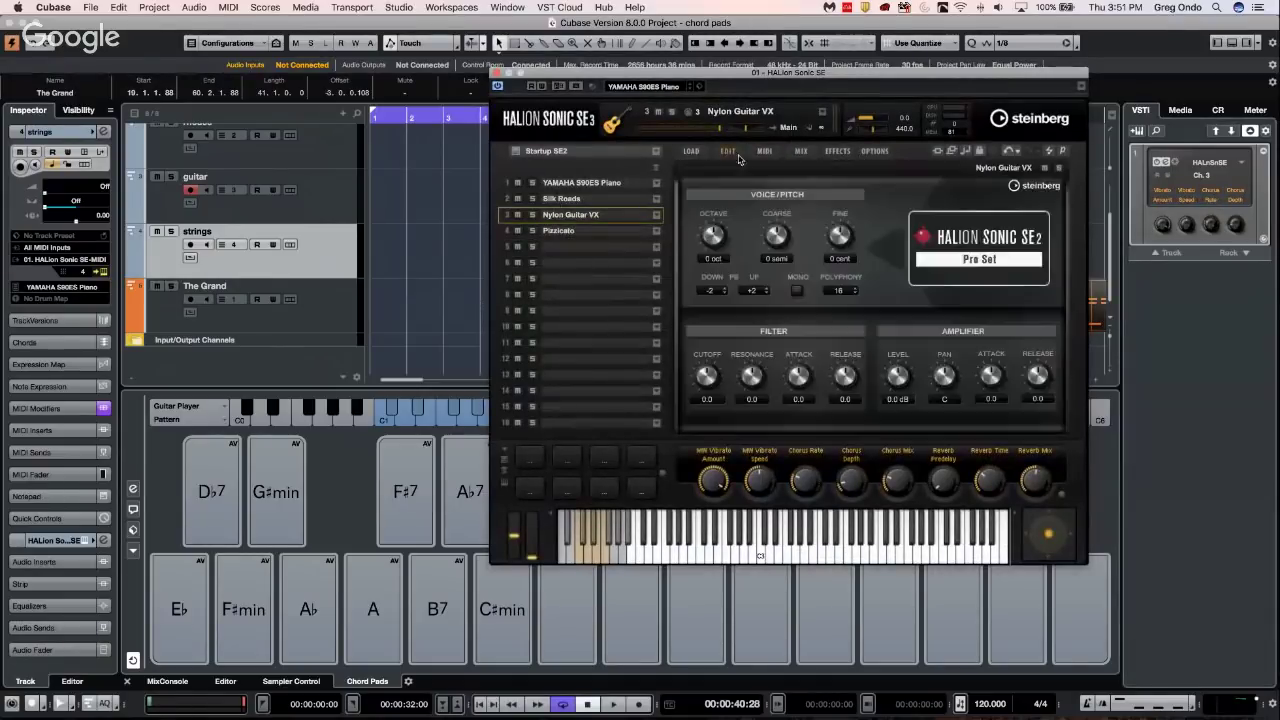
click(796, 153)
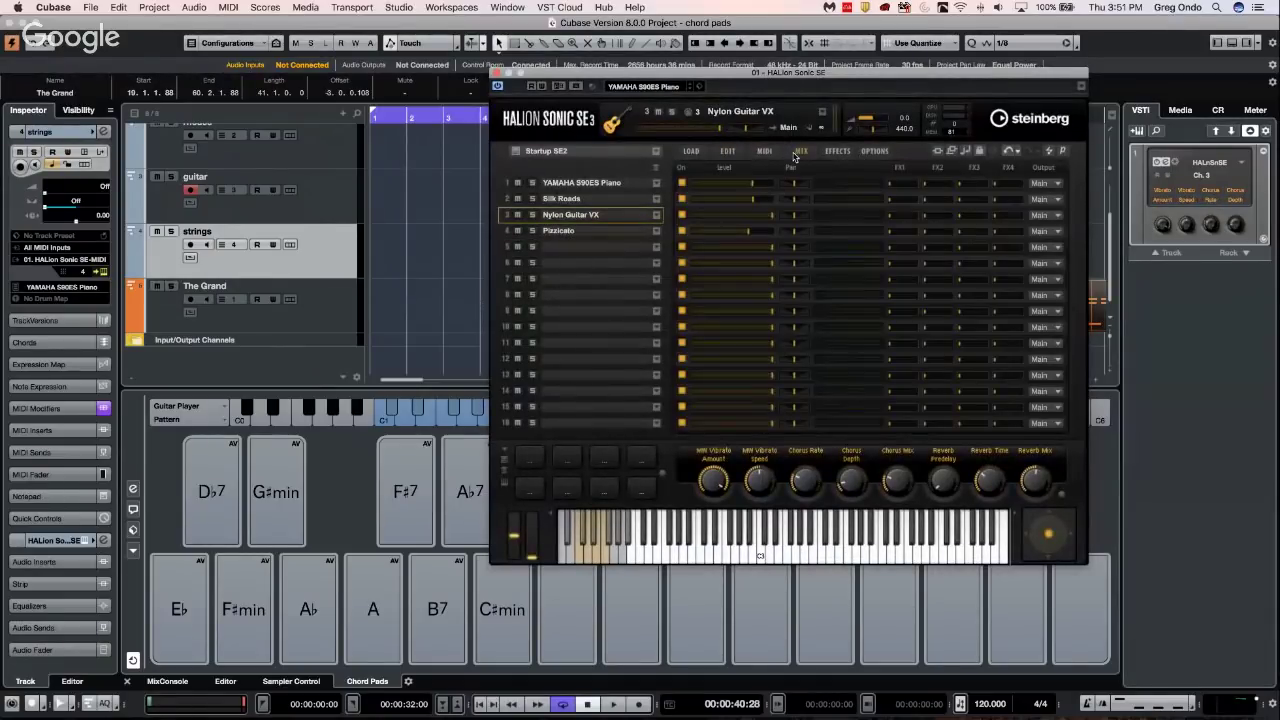
click(737, 230)
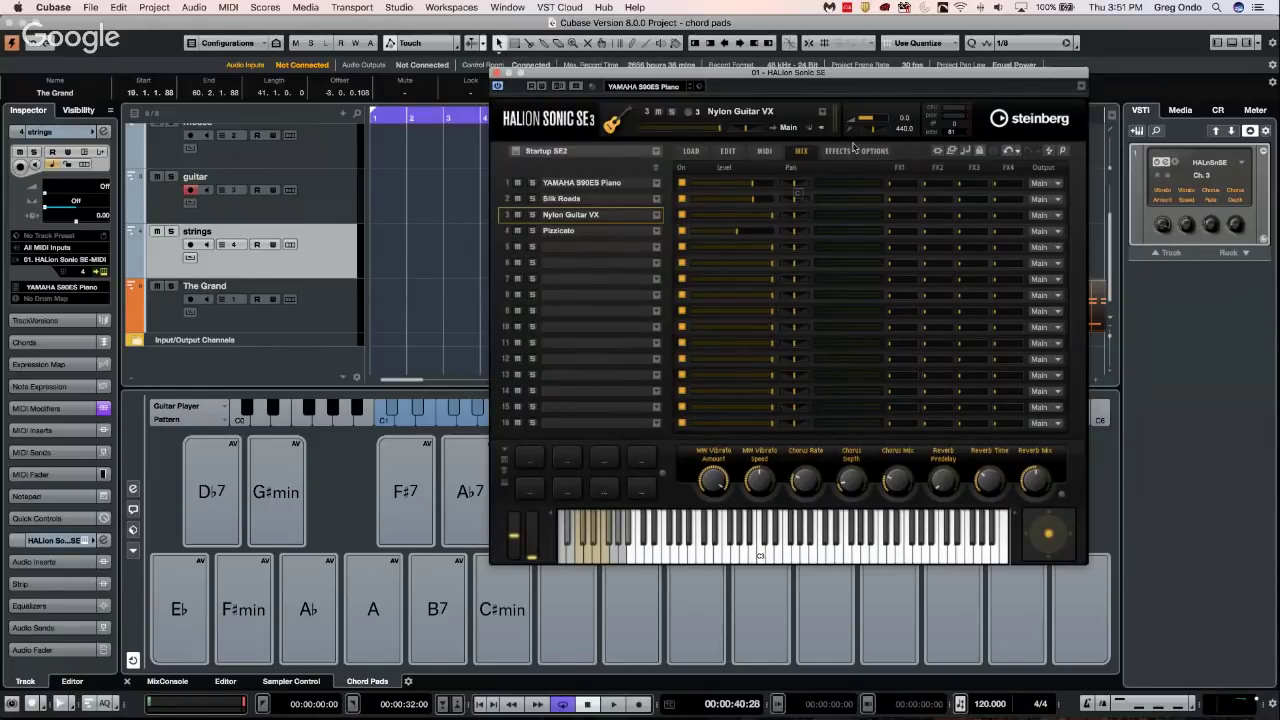
Raise HALion Sonic SE's output volume to 5.1 and record-enable the strings track
drag(874, 121, 883, 119)
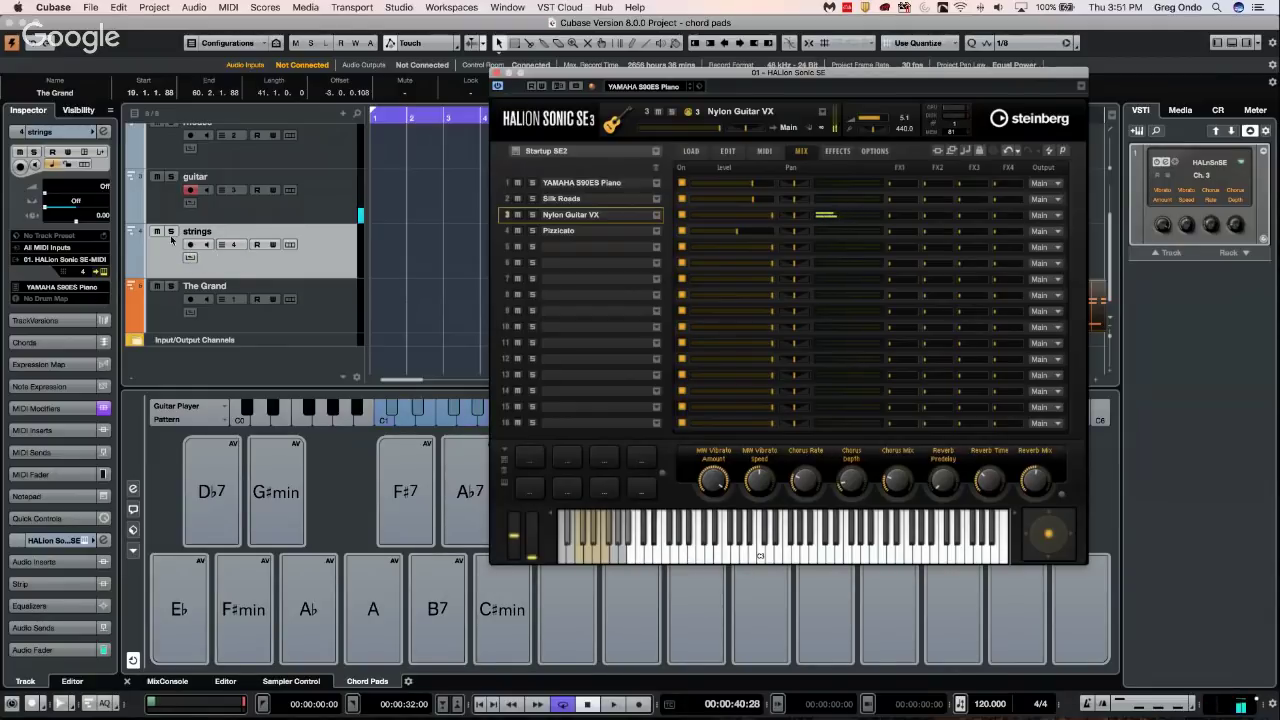
click(190, 244)
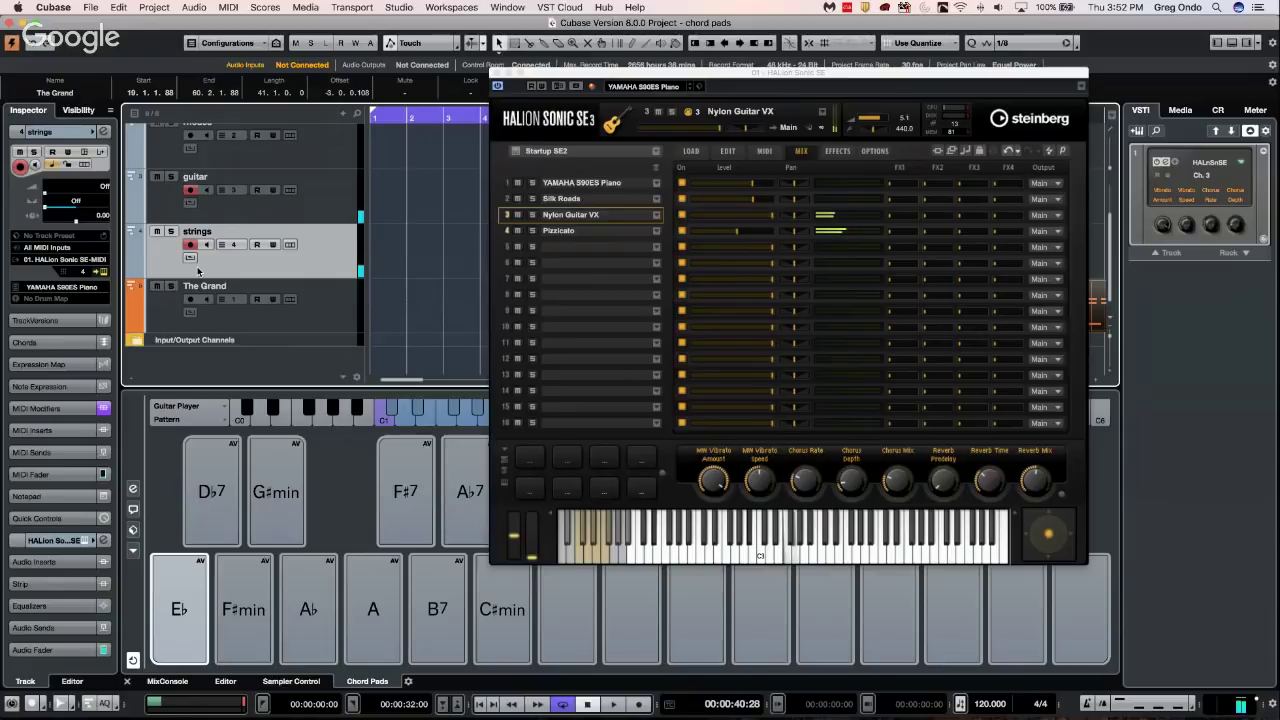
Change the E♭ chord pad to E major in the Chord Editor
mouse_move(183, 587)
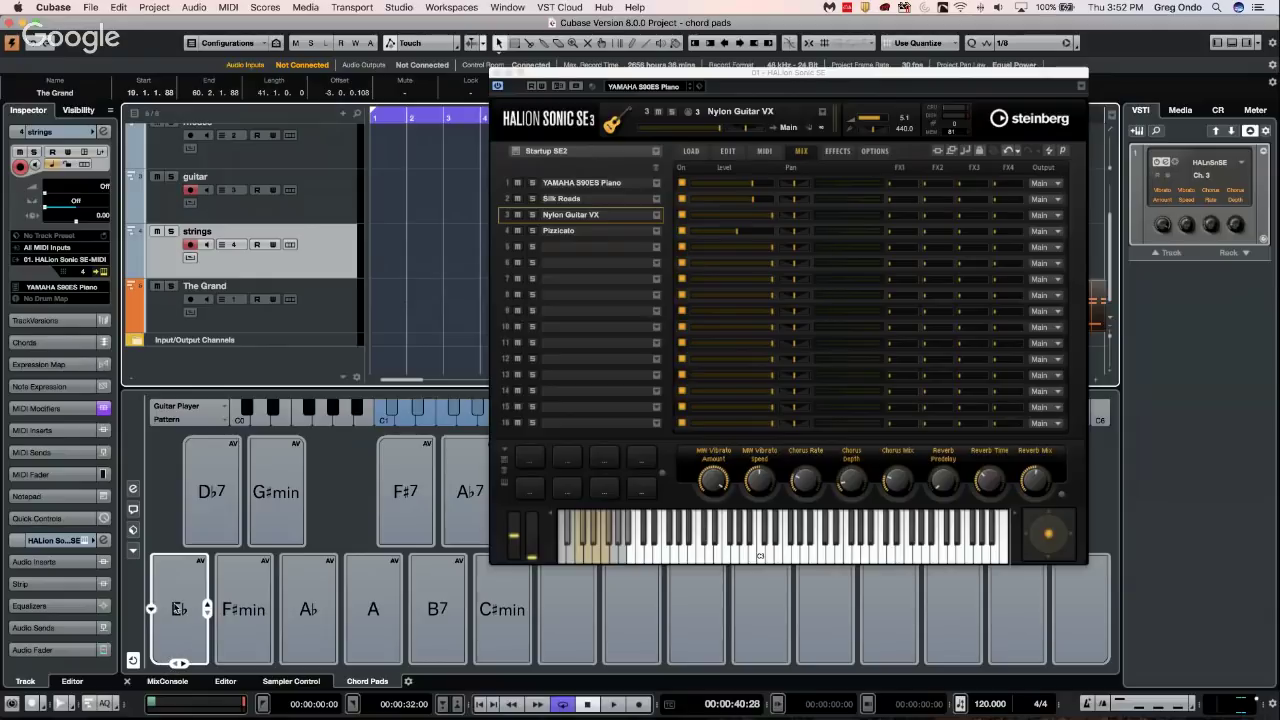
click(153, 610)
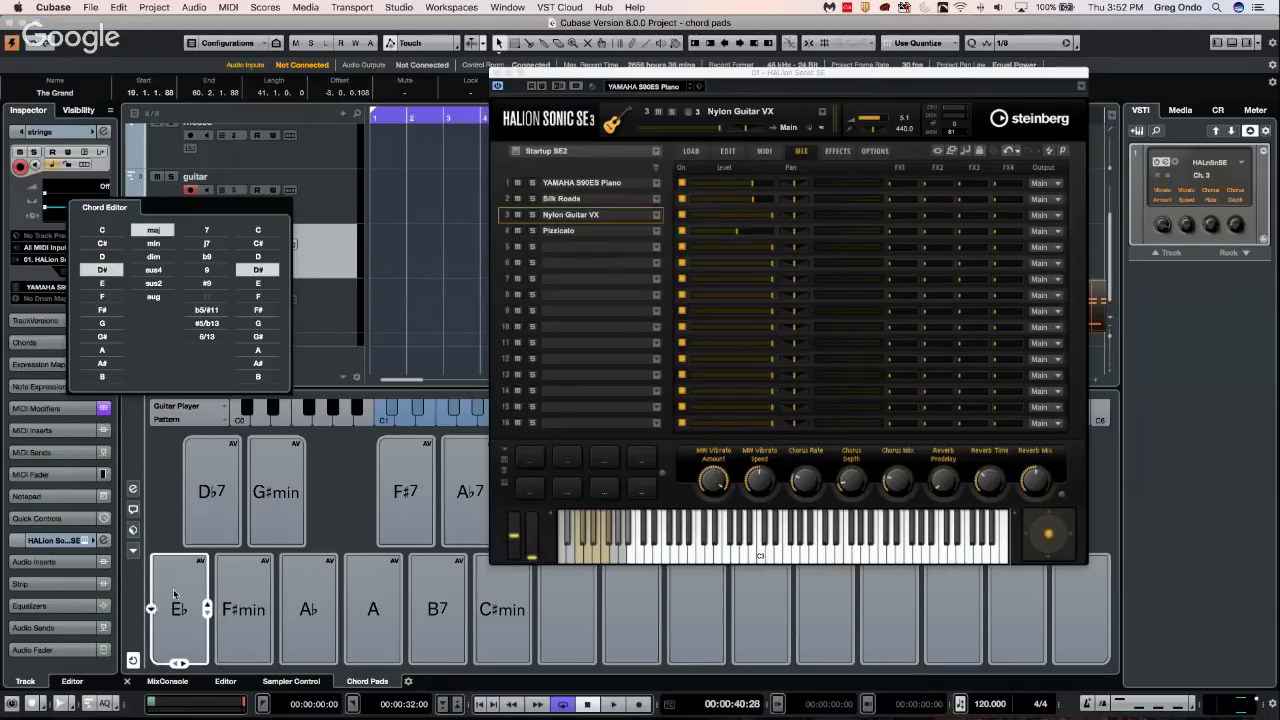
click(102, 283)
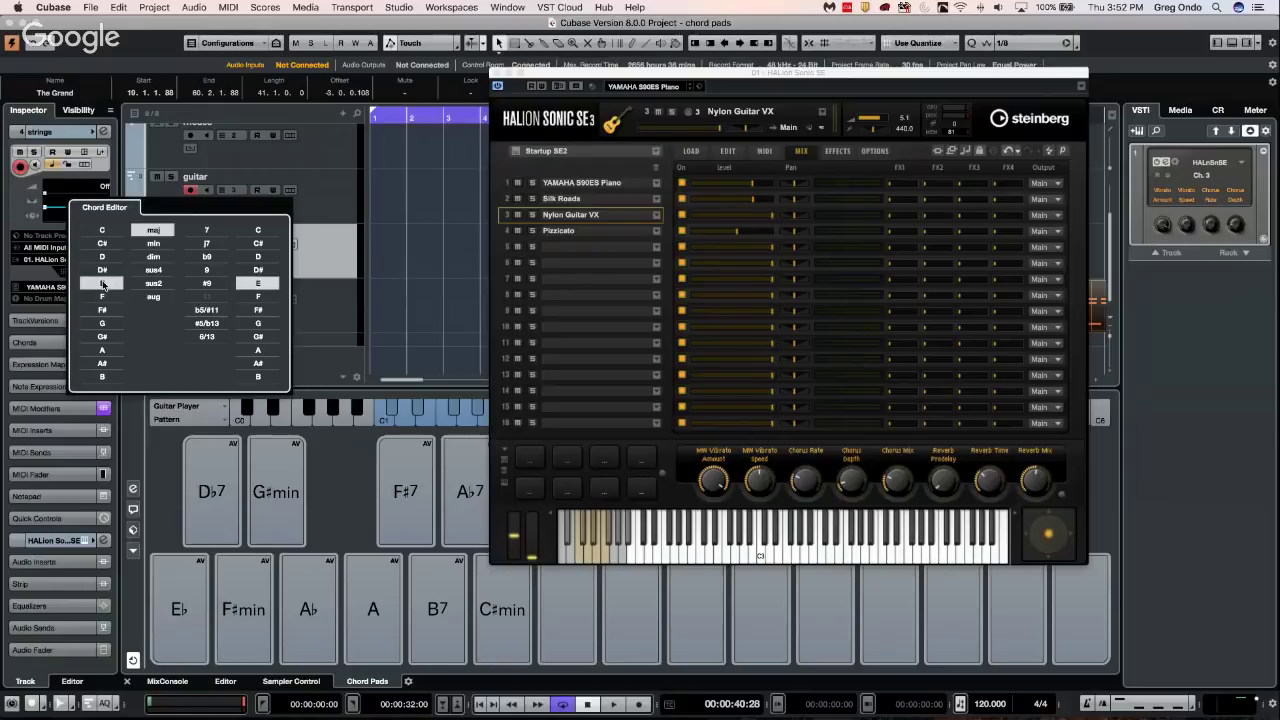
click(385, 305)
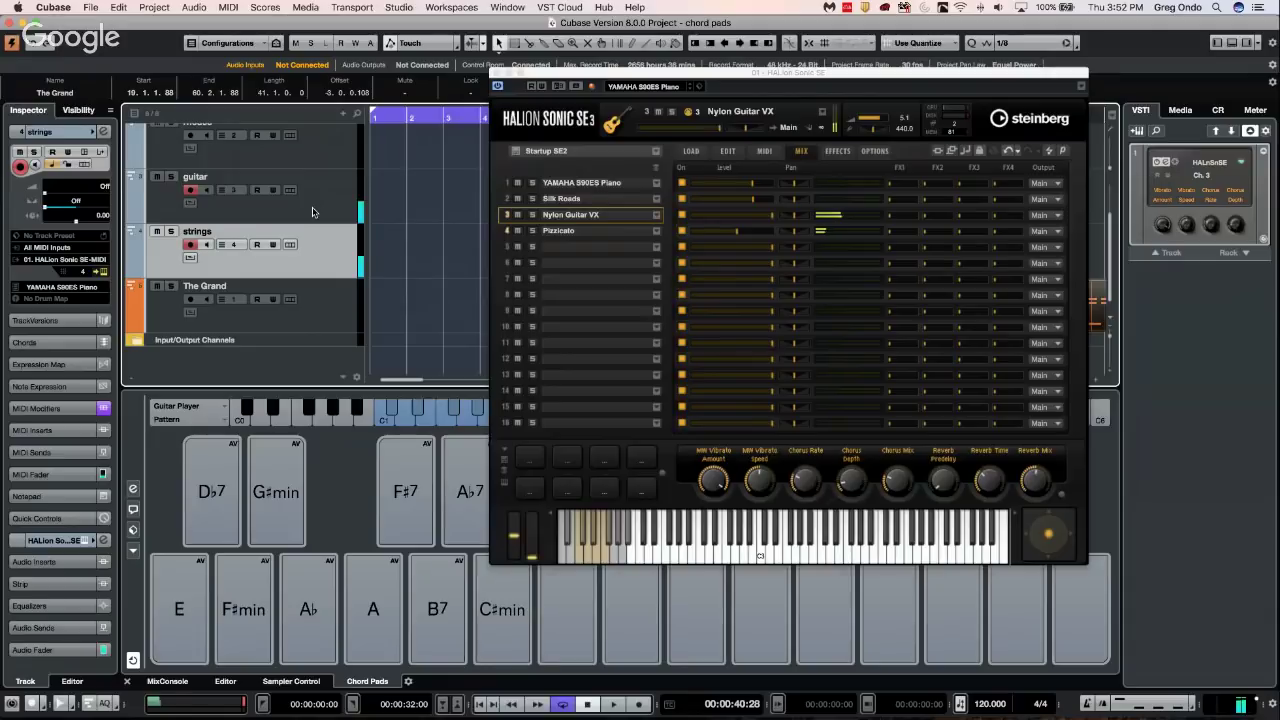
Record-enable the rhodes track as well and record a first short take of pad chords on rhodes, guitar and strings from bar 1
scroll(229, 153, up, 1)
click(191, 140)
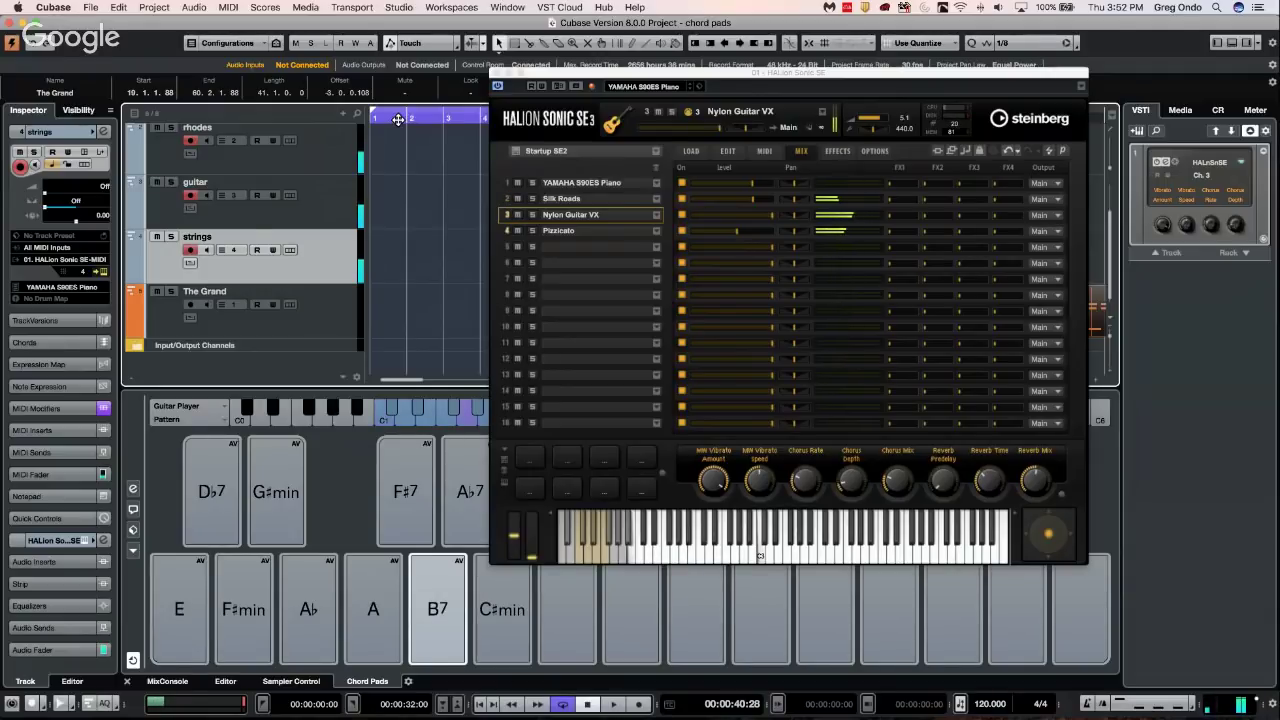
key(space)
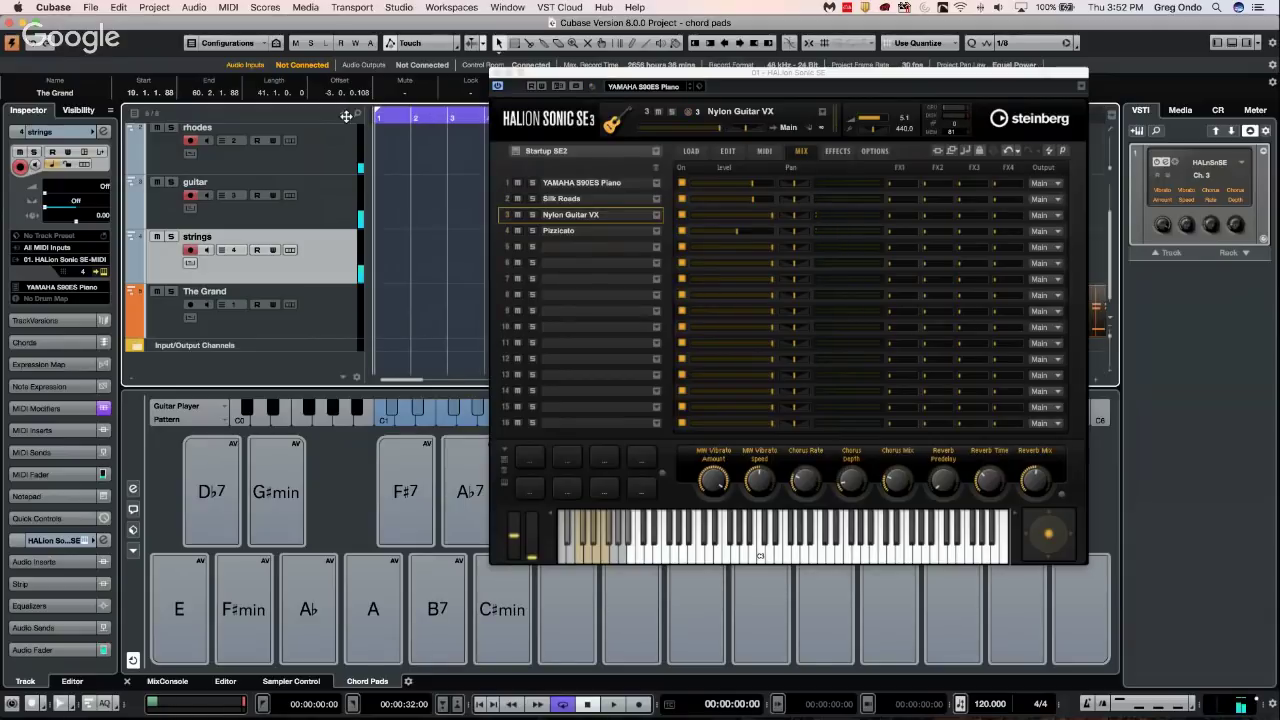
click(636, 705)
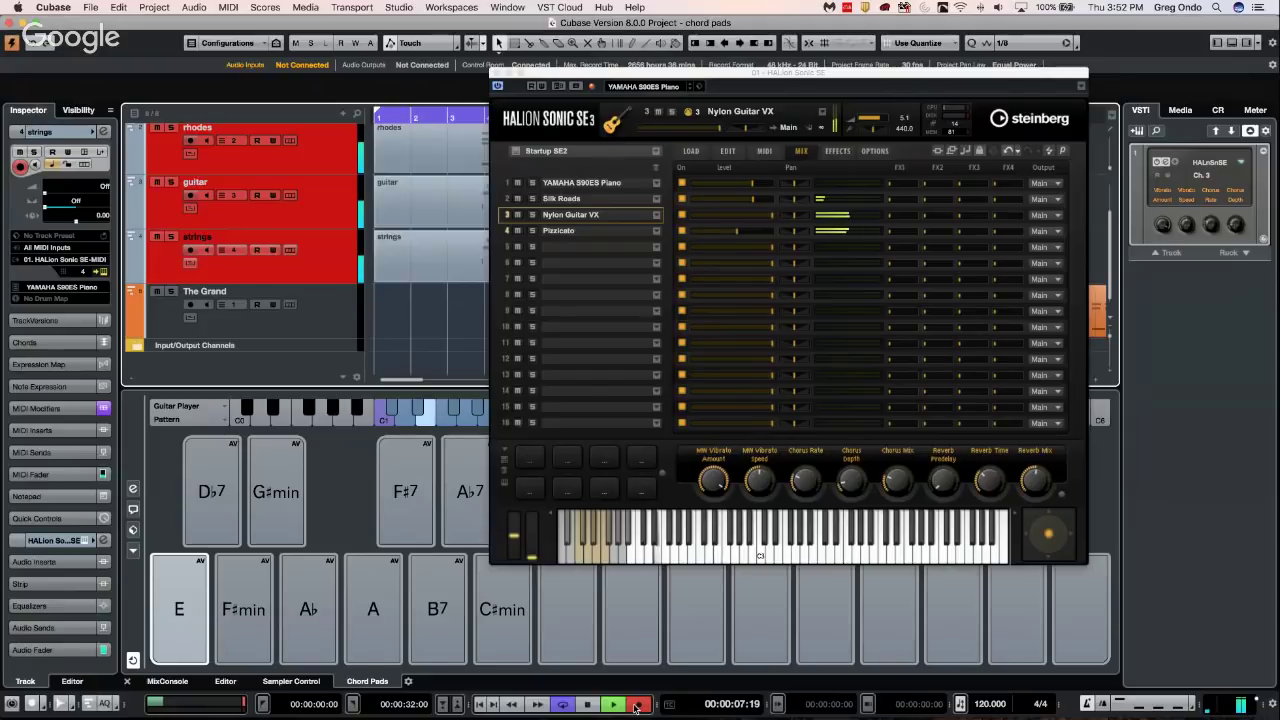
click(636, 706)
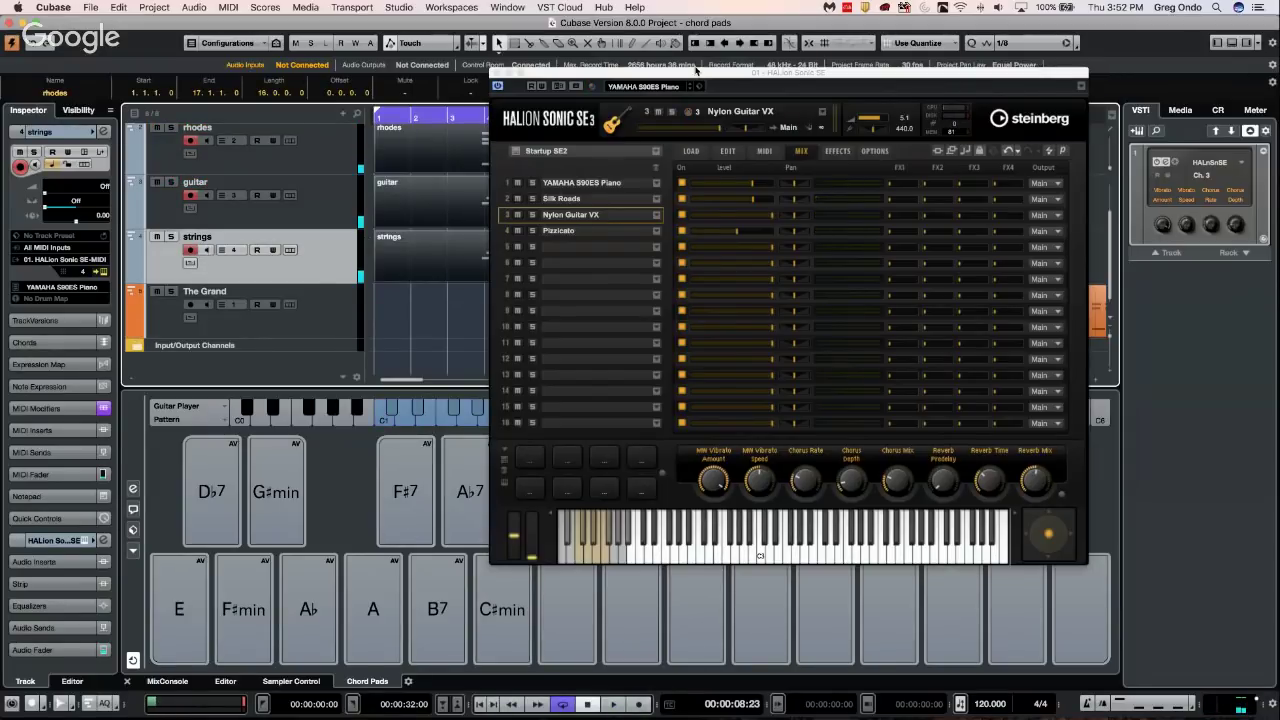
Uncover the recorded parts and continue recording pad chords on rhodes, guitar and strings from about bar 5 to bar 16
drag(540, 73, 775, 111)
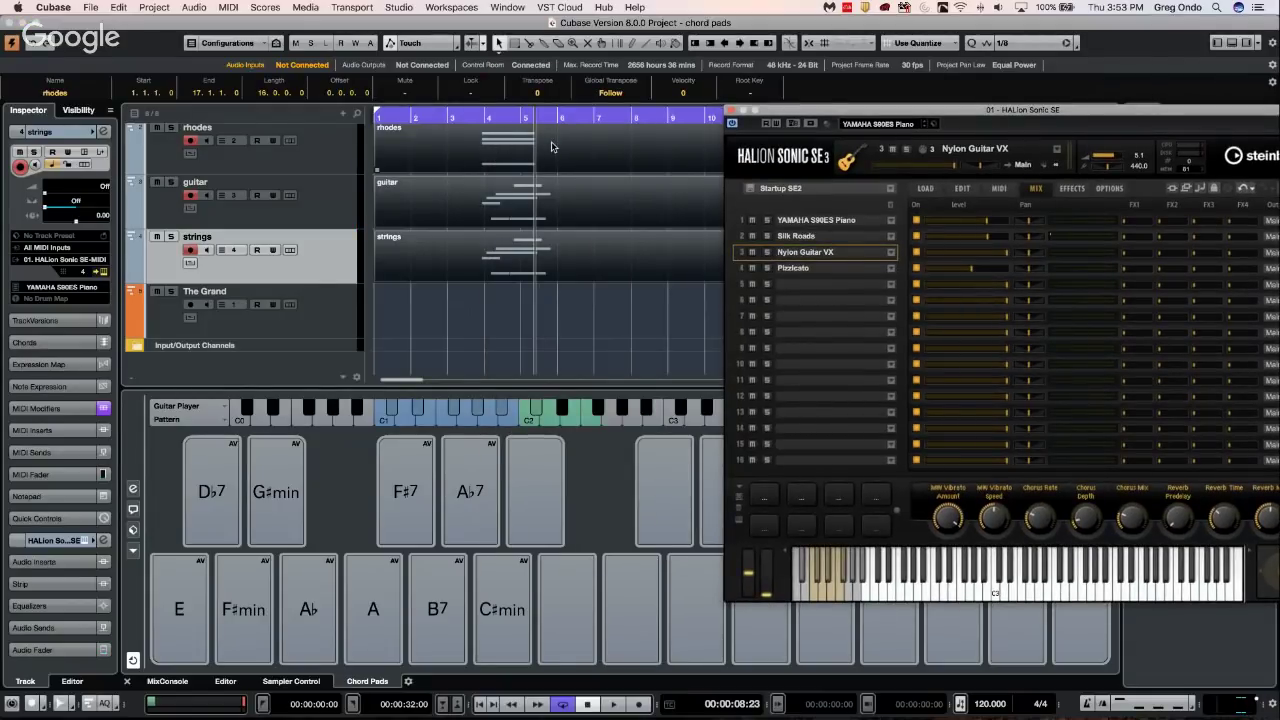
click(641, 706)
click(641, 706)
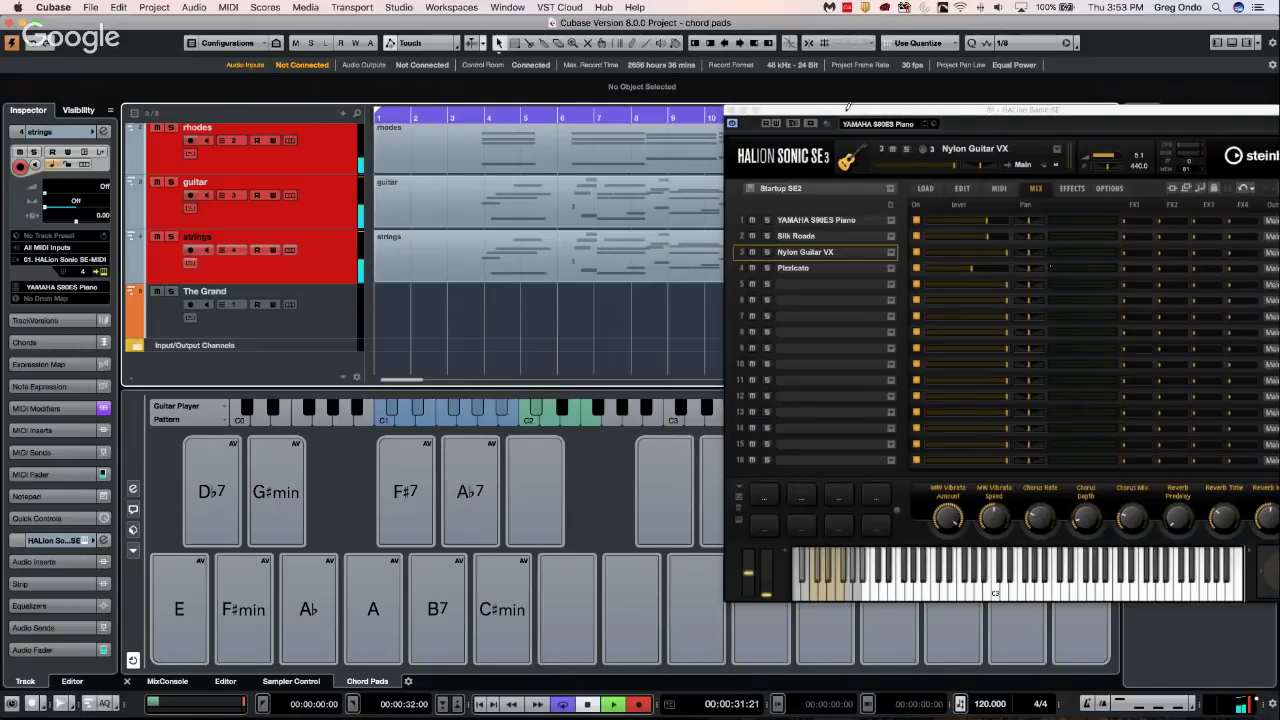
key(space)
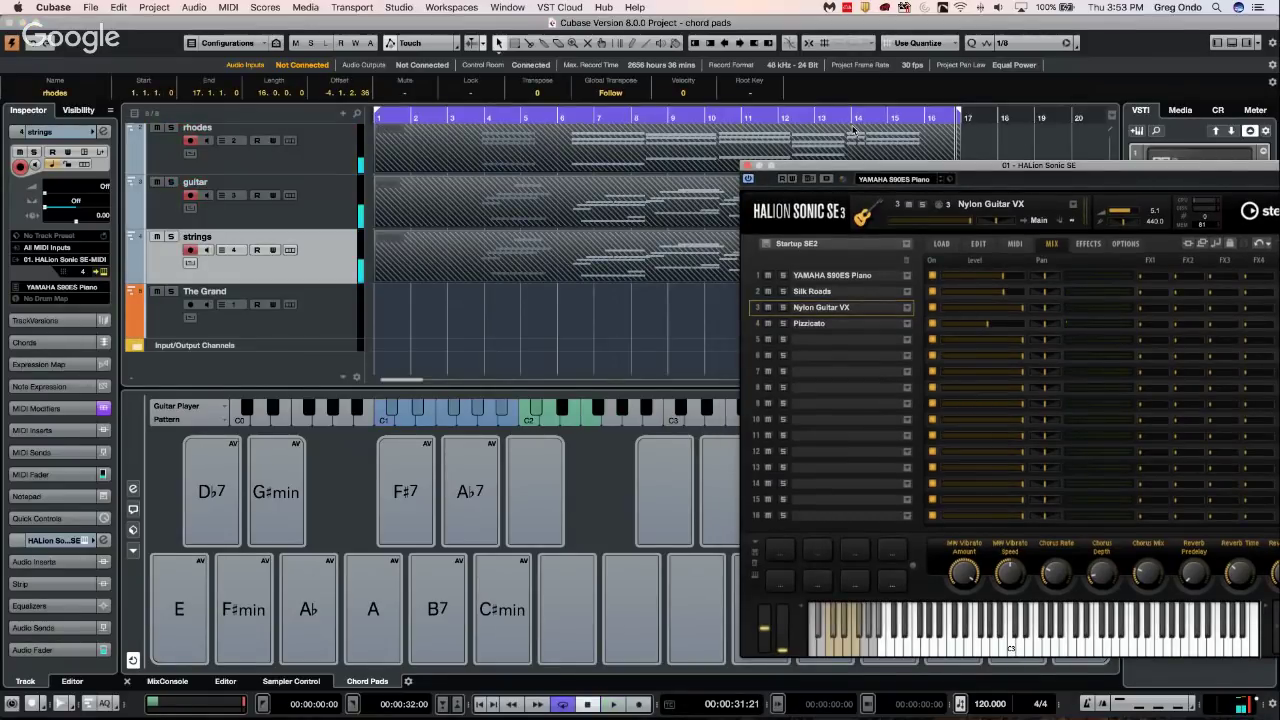
Uncover the chord pads, audition the A♭7 pad, and add tension to make it A♭7/13
drag(855, 166, 847, 309)
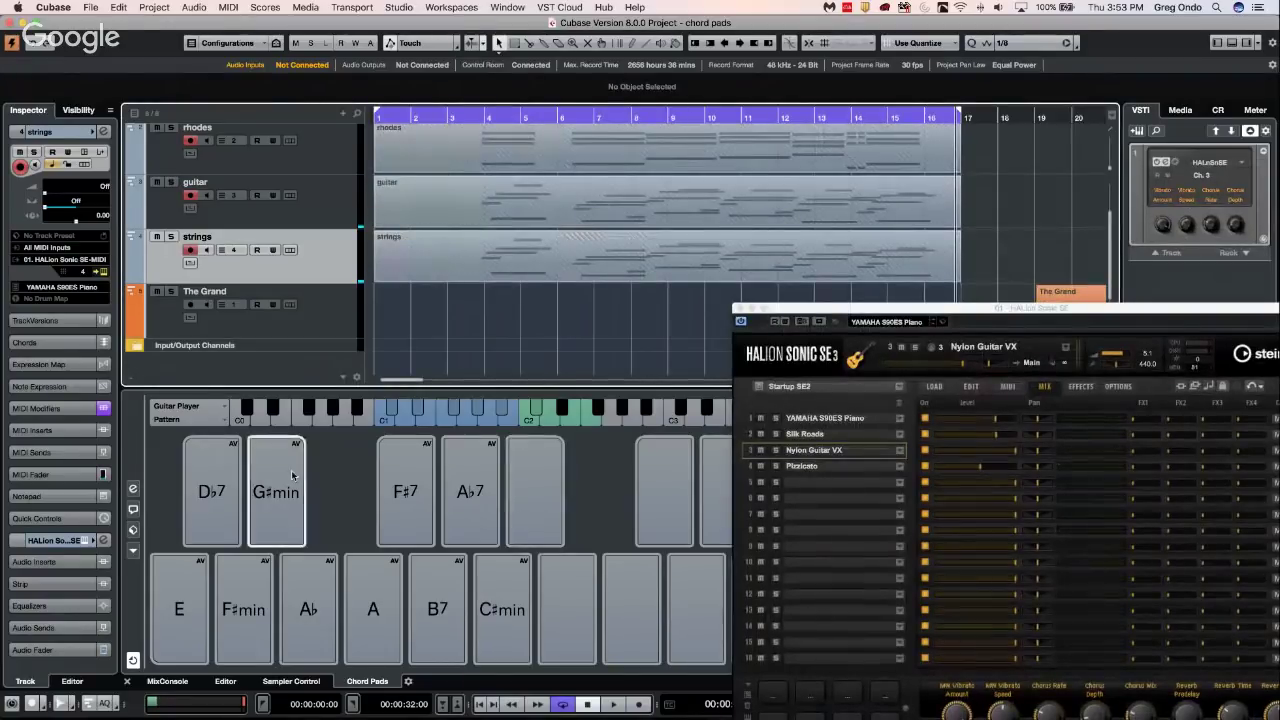
mouse_move(410, 490)
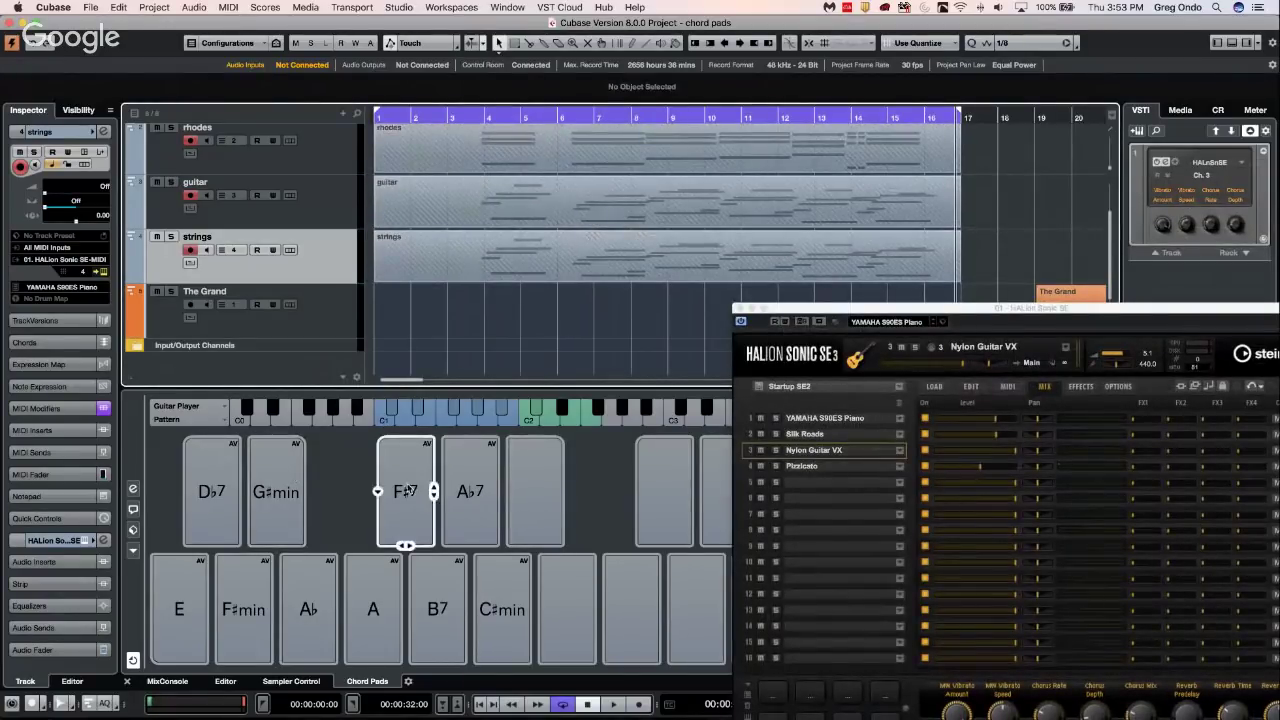
click(474, 480)
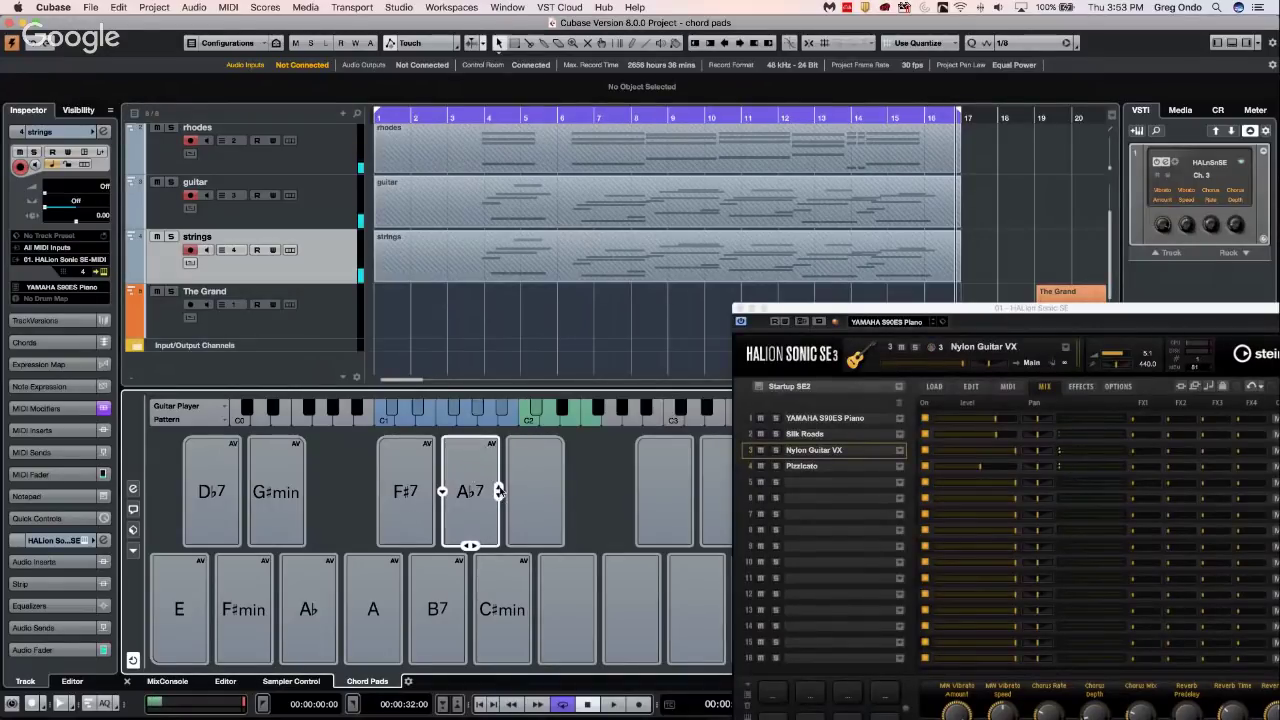
click(499, 490)
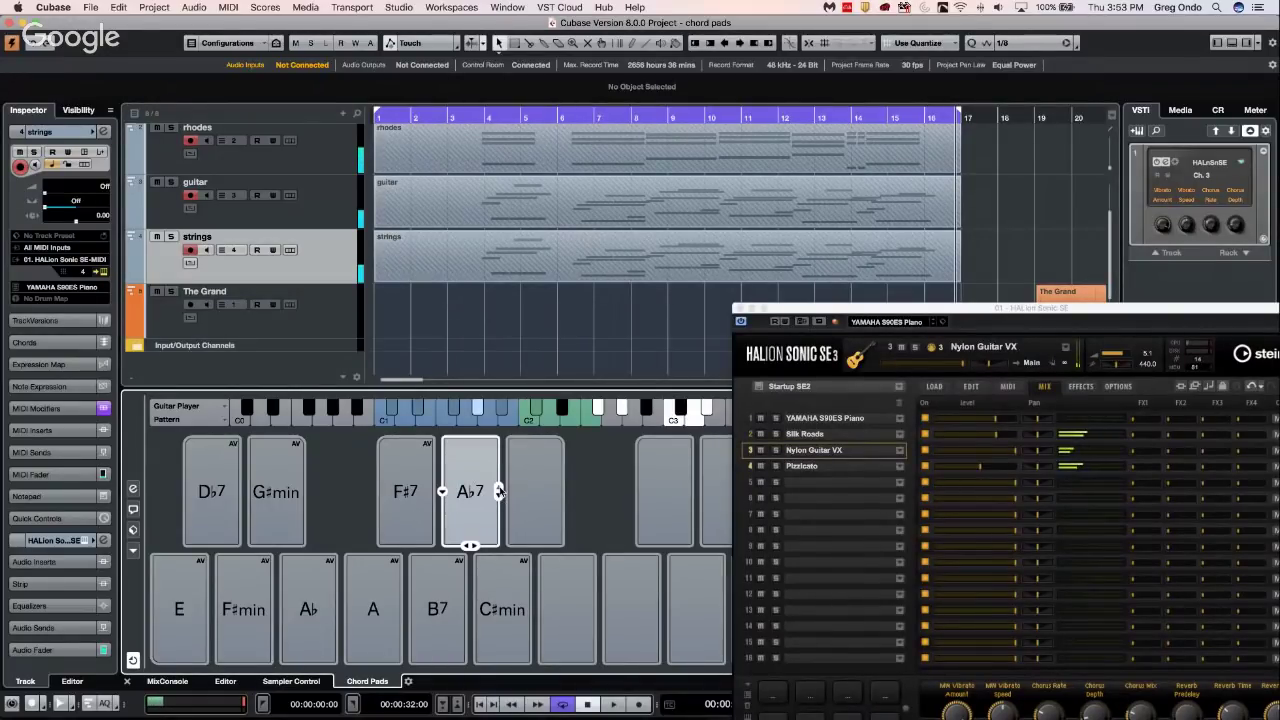
drag(499, 500, 468, 548)
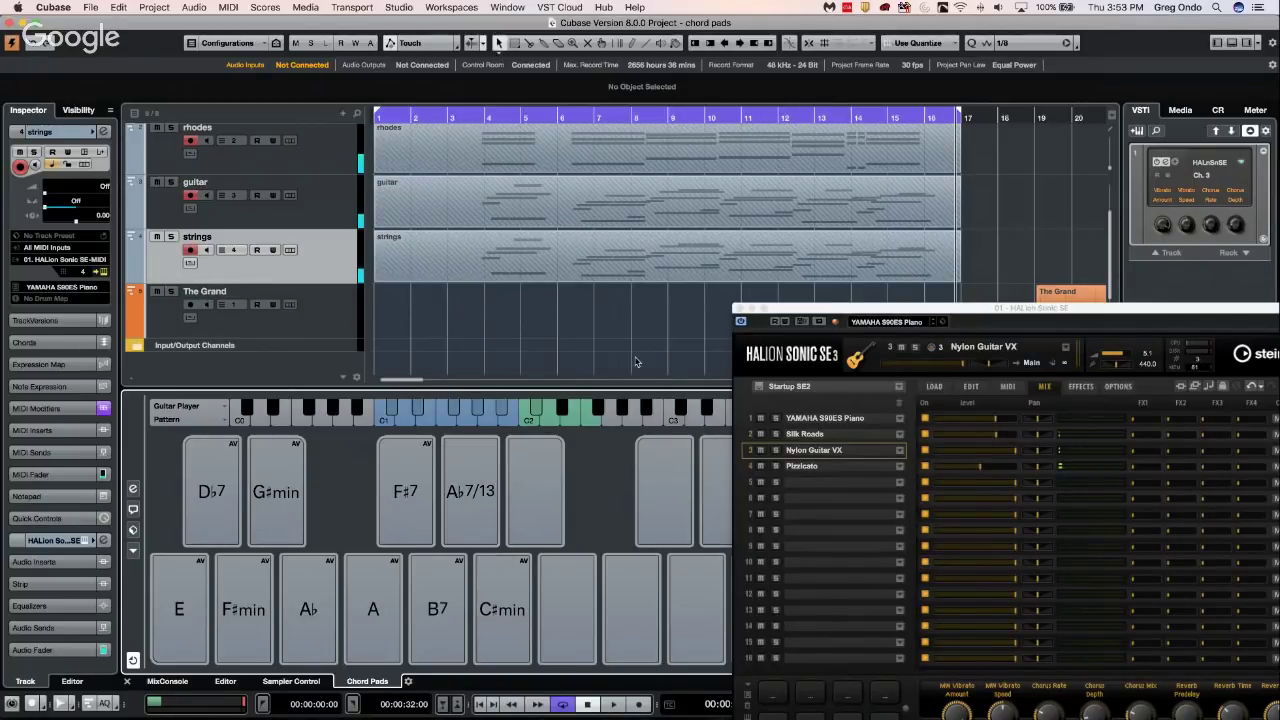
Close the HALion Sonic SE window and move The Grand part so it starts late in bar 10
click(740, 308)
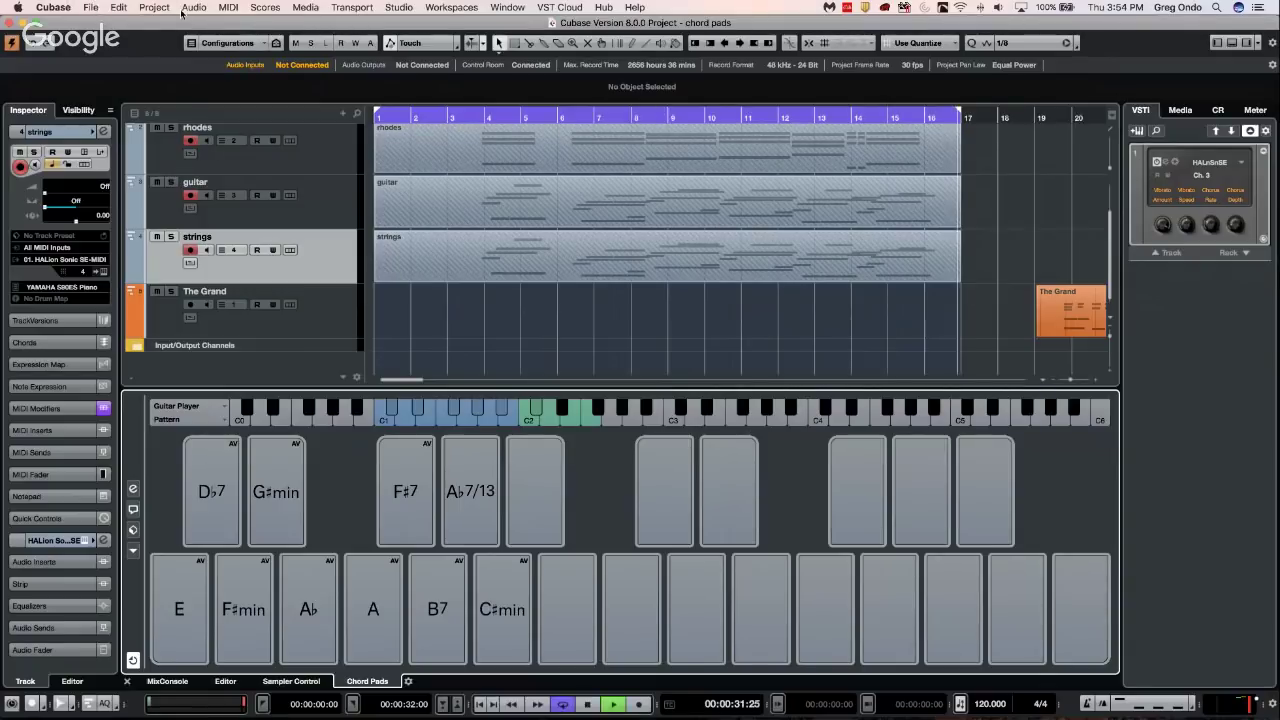
click(90, 8)
click(1078, 305)
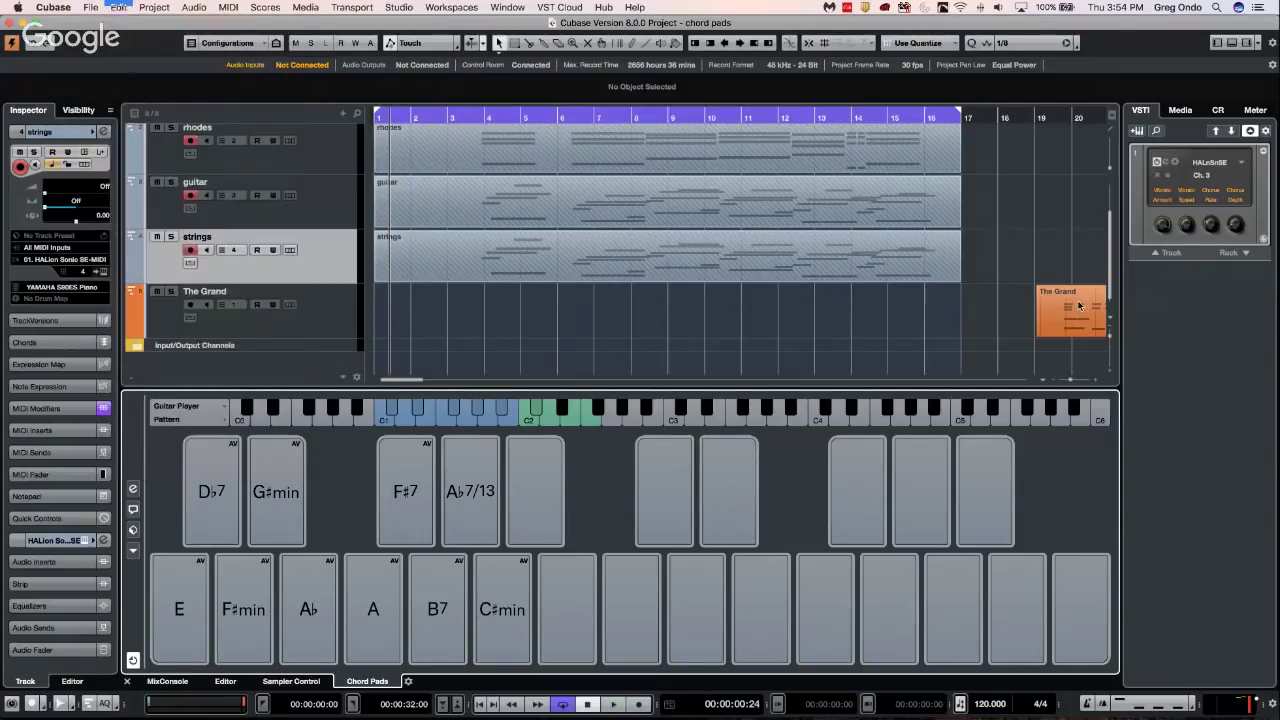
click(1078, 310)
drag(1078, 310, 672, 312)
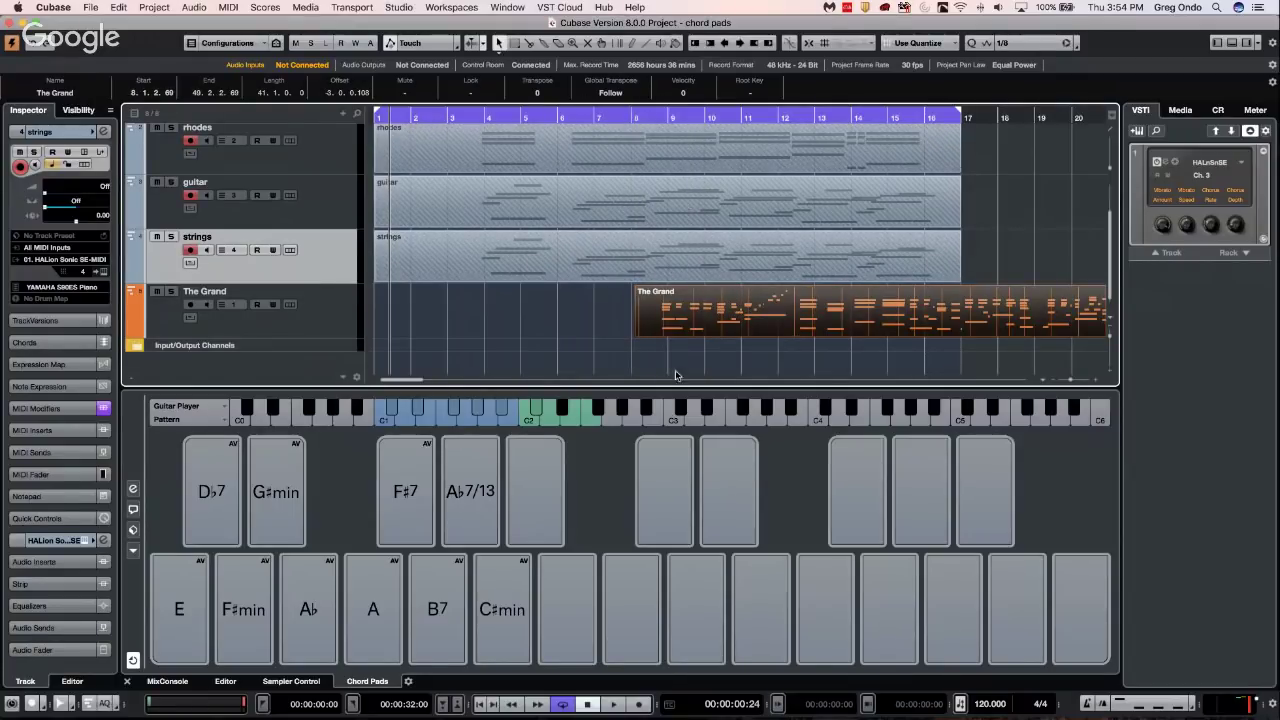
drag(812, 293, 914, 294)
Solo the strings track and play the recording from about bar 5
click(172, 237)
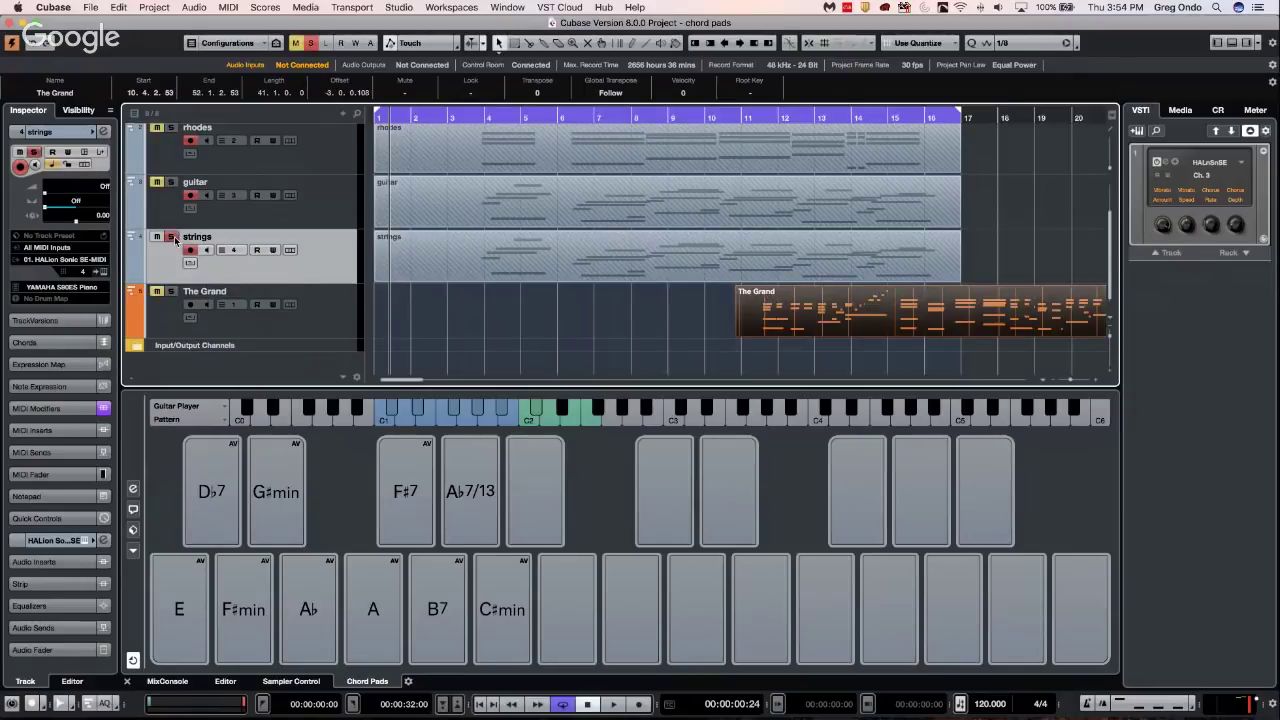
double_click(536, 114)
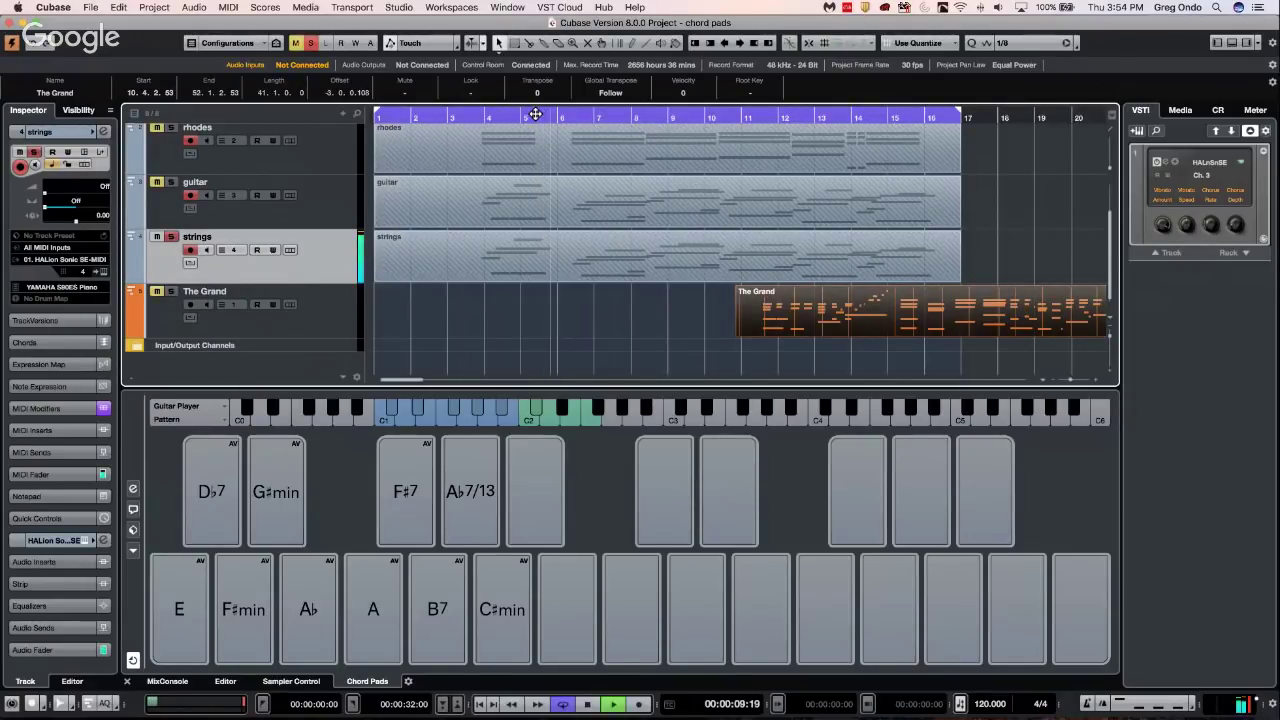
key(space)
Select a range on the strings part from about bar 6 to bar 10 with Range Selection and set the locators to it
right_click(604, 263)
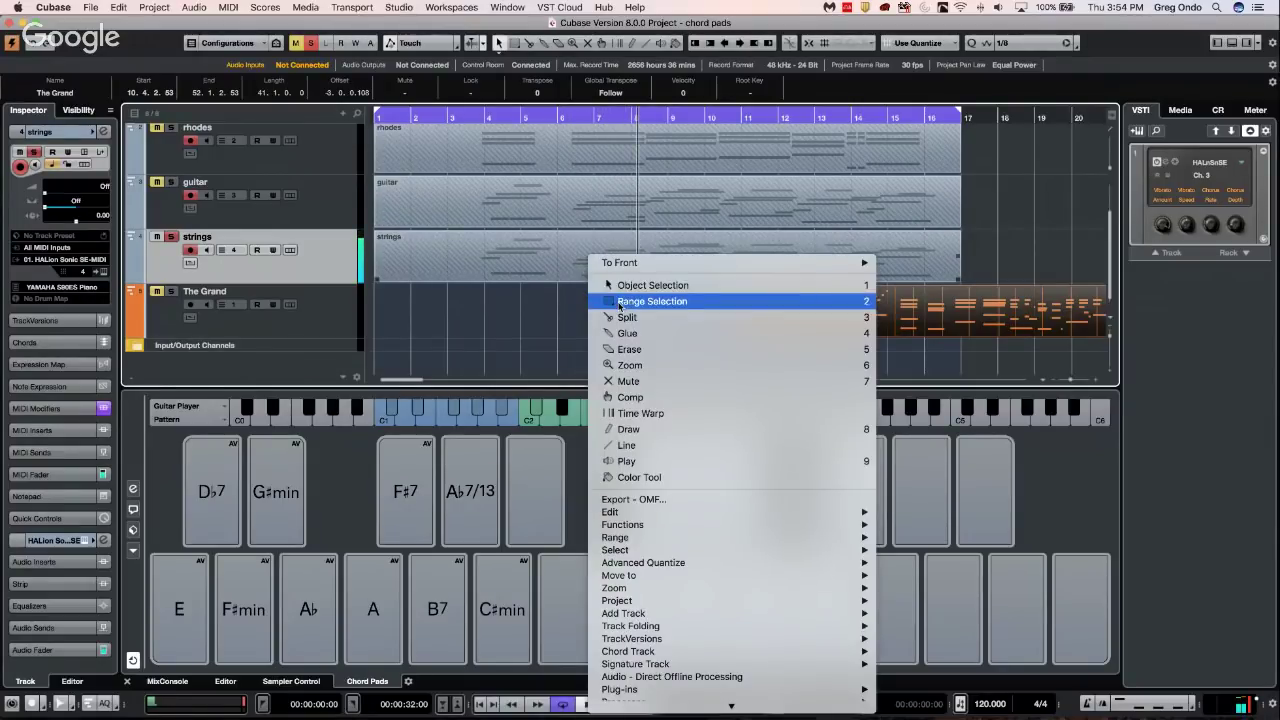
click(650, 301)
drag(572, 255, 722, 248)
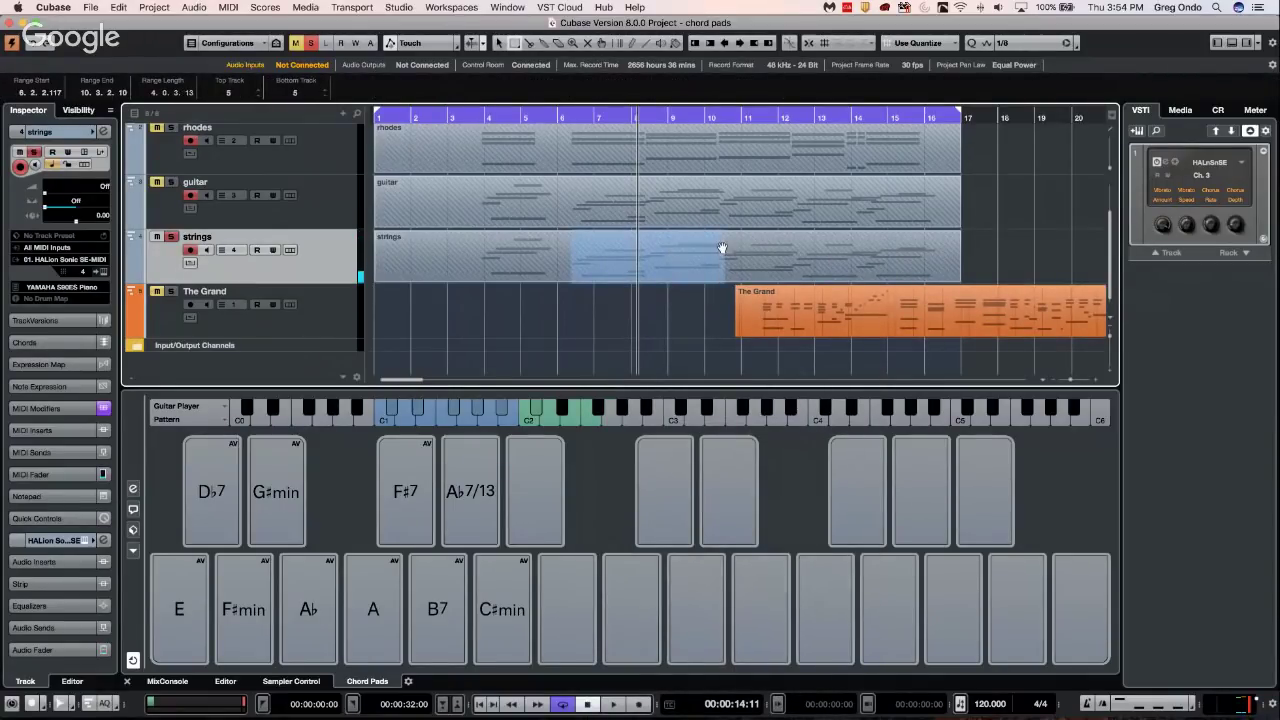
key(p)
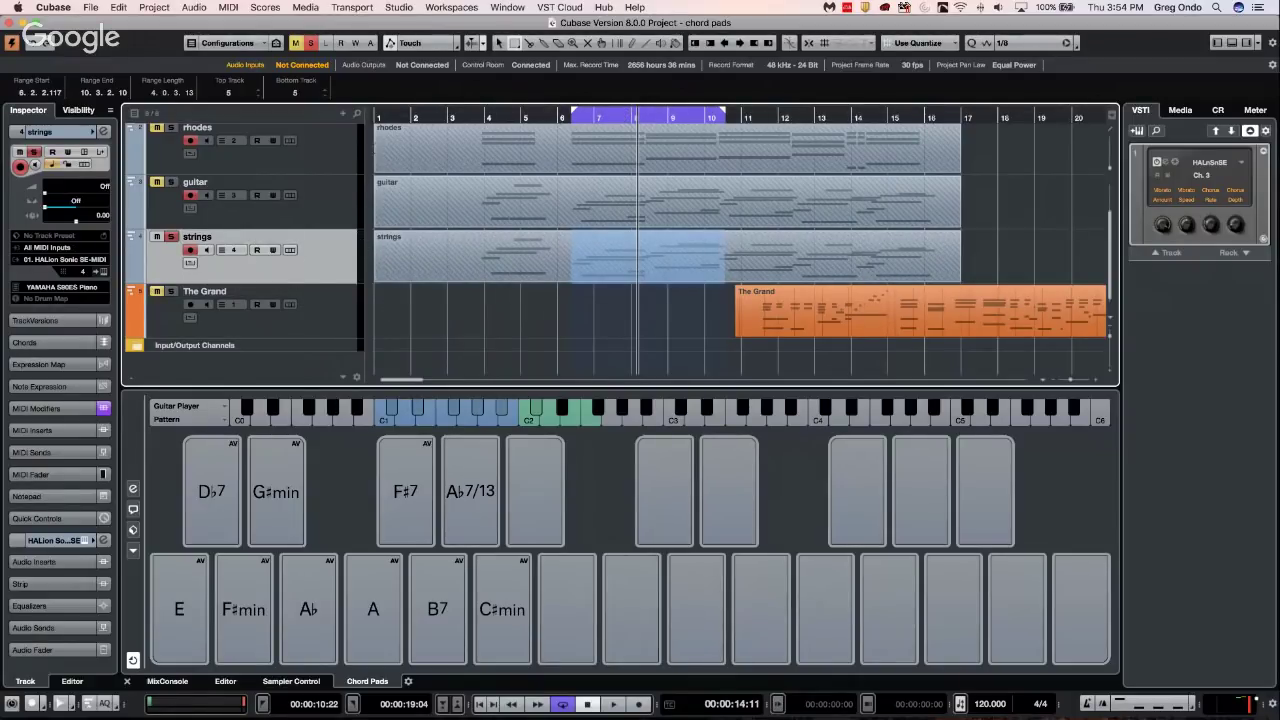
Add a mono output bus in Audio Connections, set its device port to Not Connected, and close the window
click(400, 7)
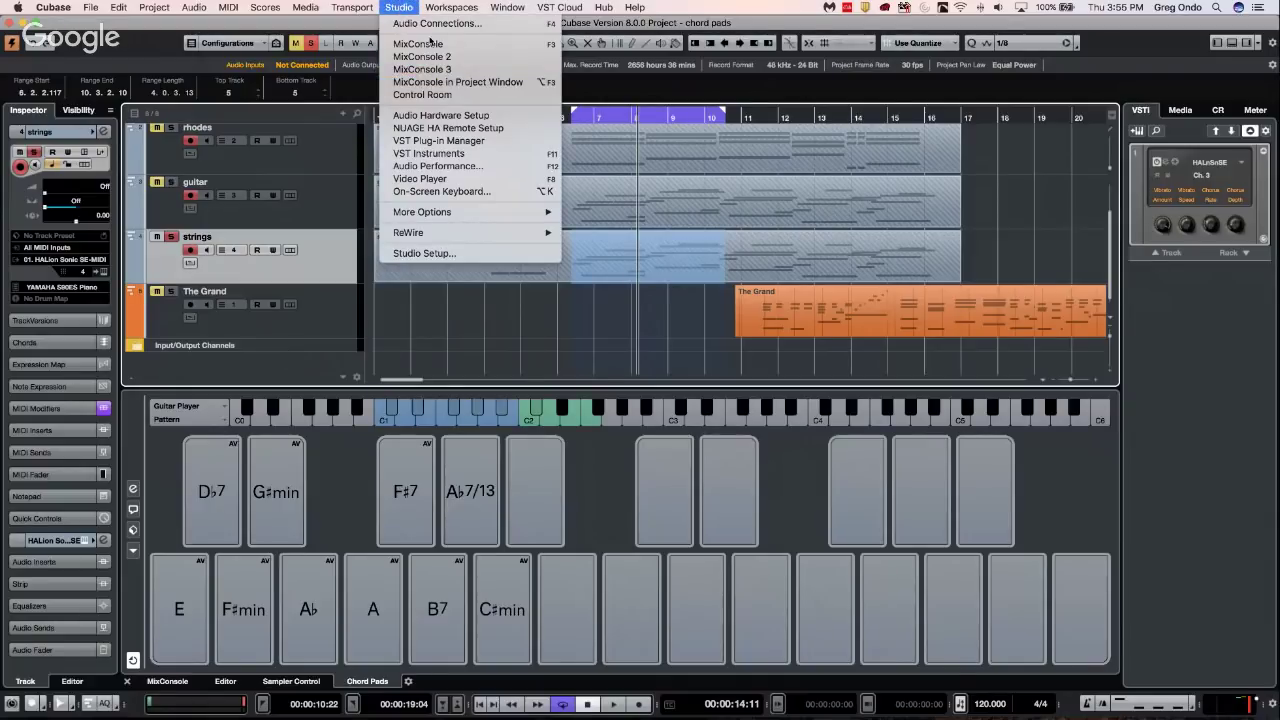
click(428, 29)
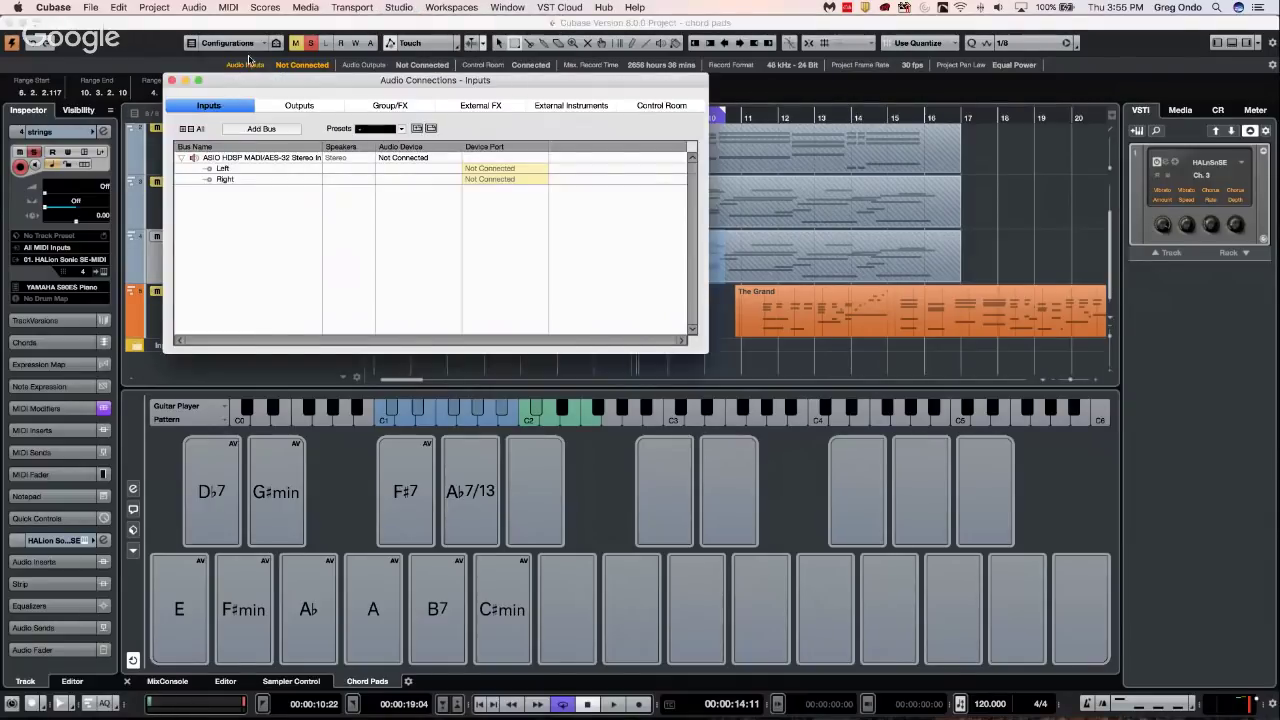
click(299, 105)
right_click(224, 204)
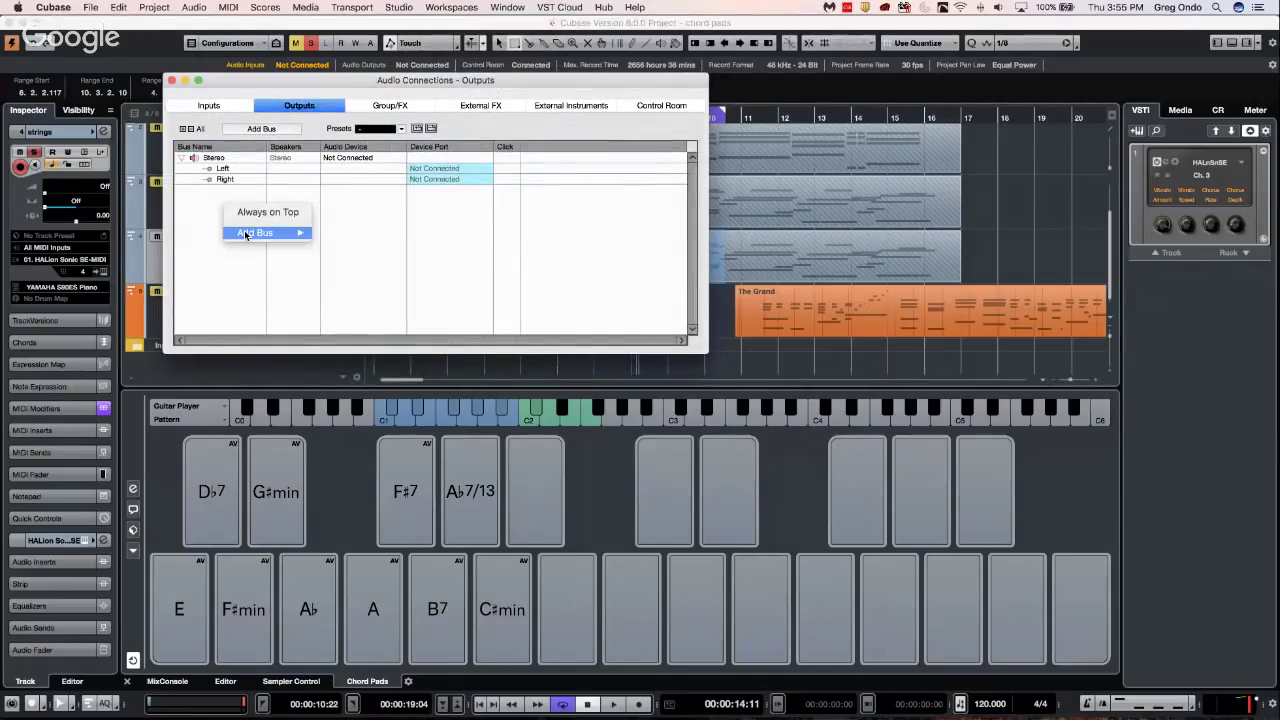
mouse_move(246, 235)
click(338, 232)
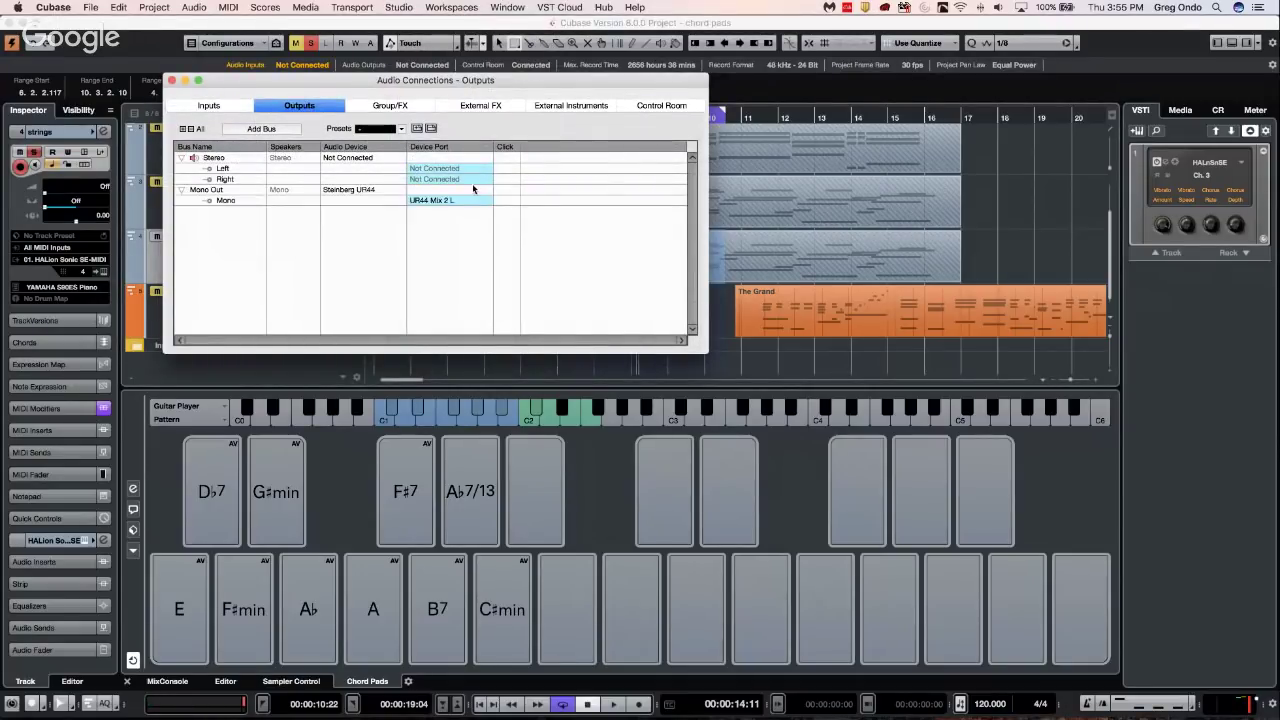
click(447, 201)
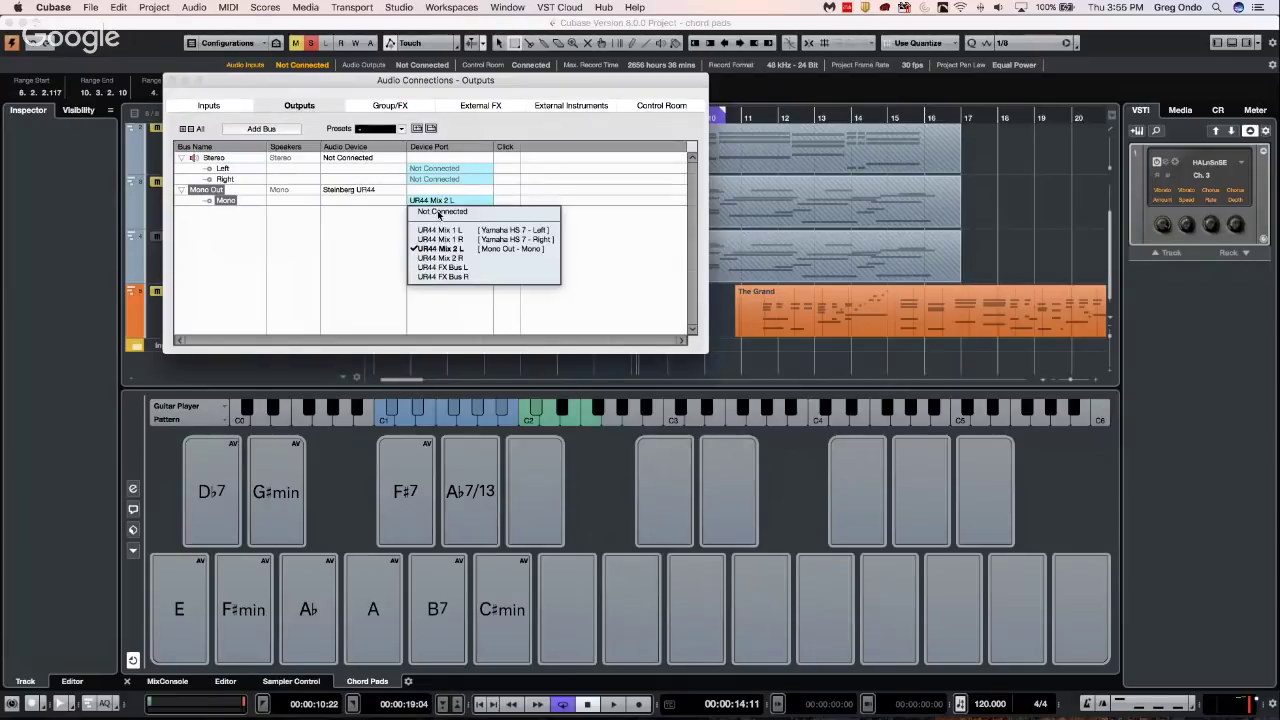
click(440, 211)
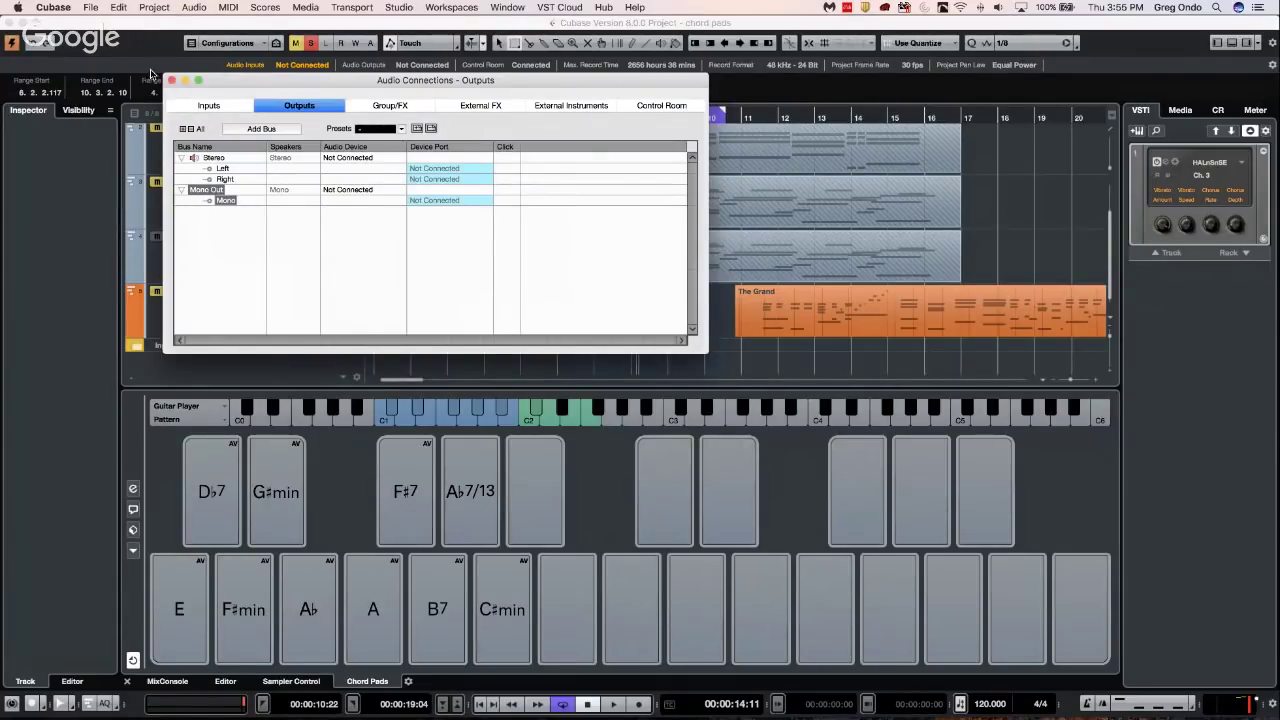
click(175, 82)
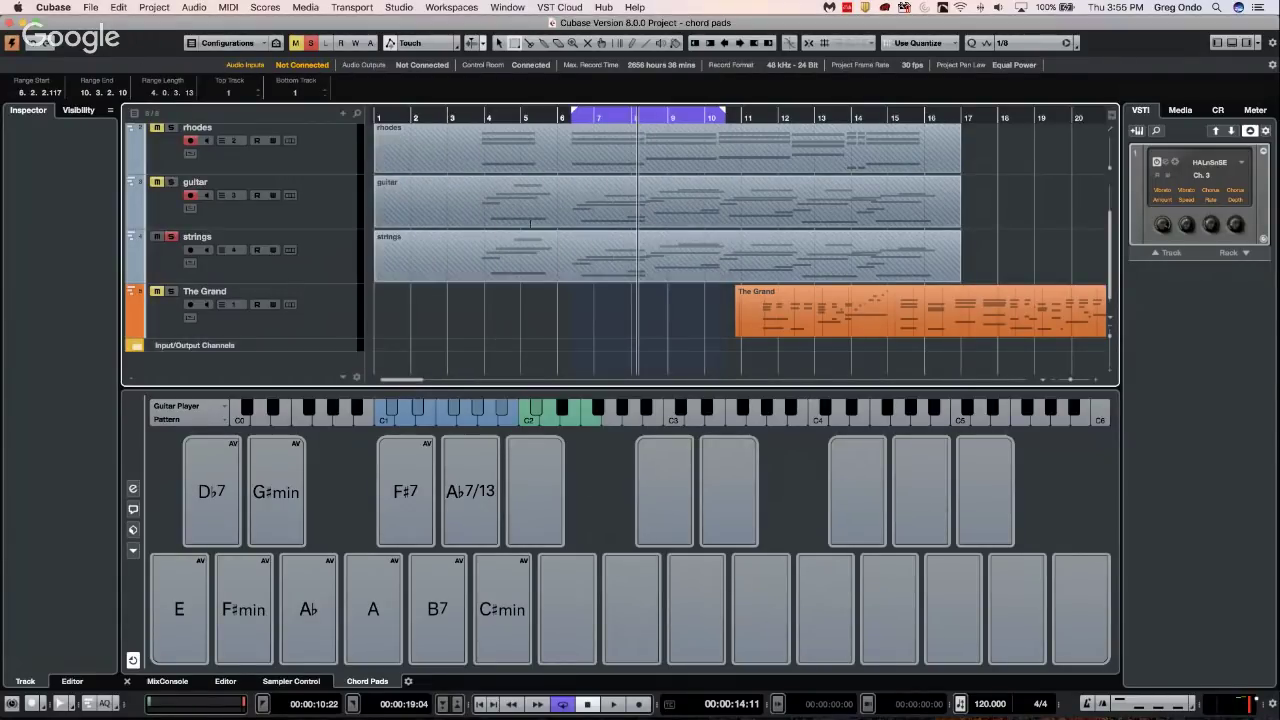
Select a short range on the strings part from about bar 6 to bar 7 and open the YAMAHA S90ES Piano channel settings
mouse_move(575, 260)
mouse_down()
mouse_move(625, 258)
mouse_move(598, 253)
mouse_up()
click(322, 249)
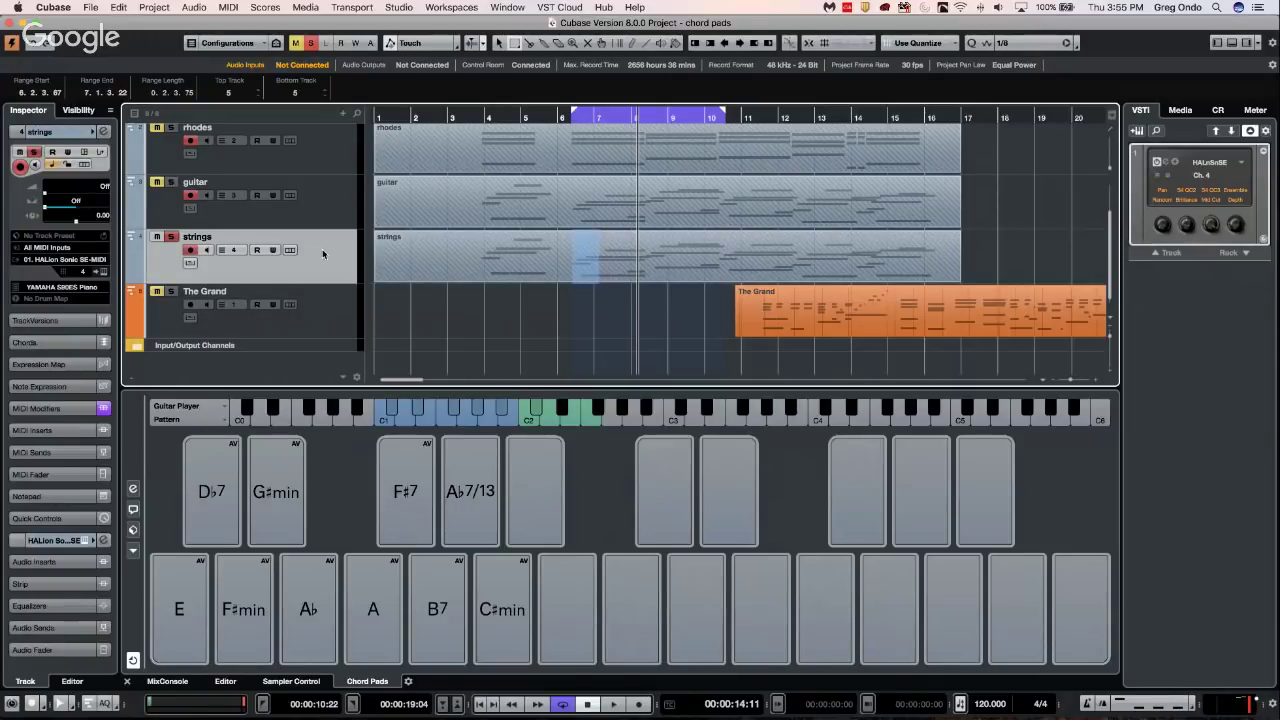
click(104, 540)
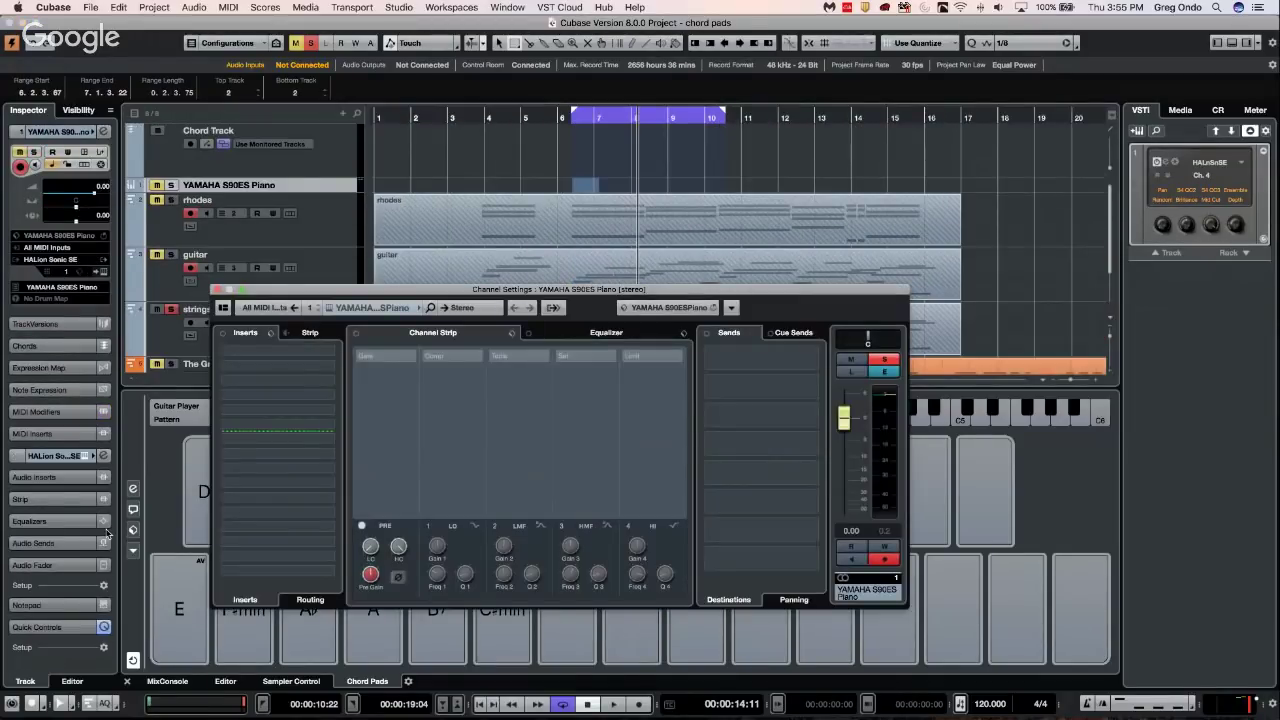
Route the YAMAHA S90ES Piano channel's output to Mono Out, recheck its routing from the piano track, and close the channel settings
click(488, 308)
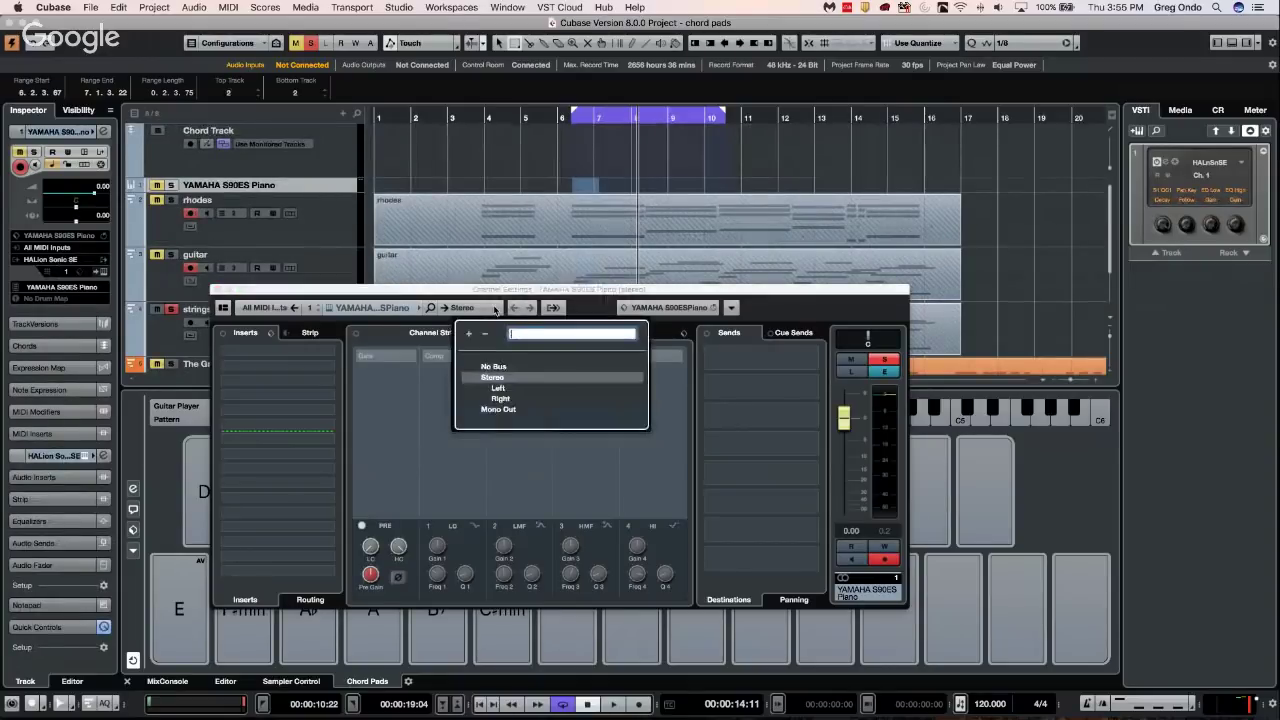
click(500, 410)
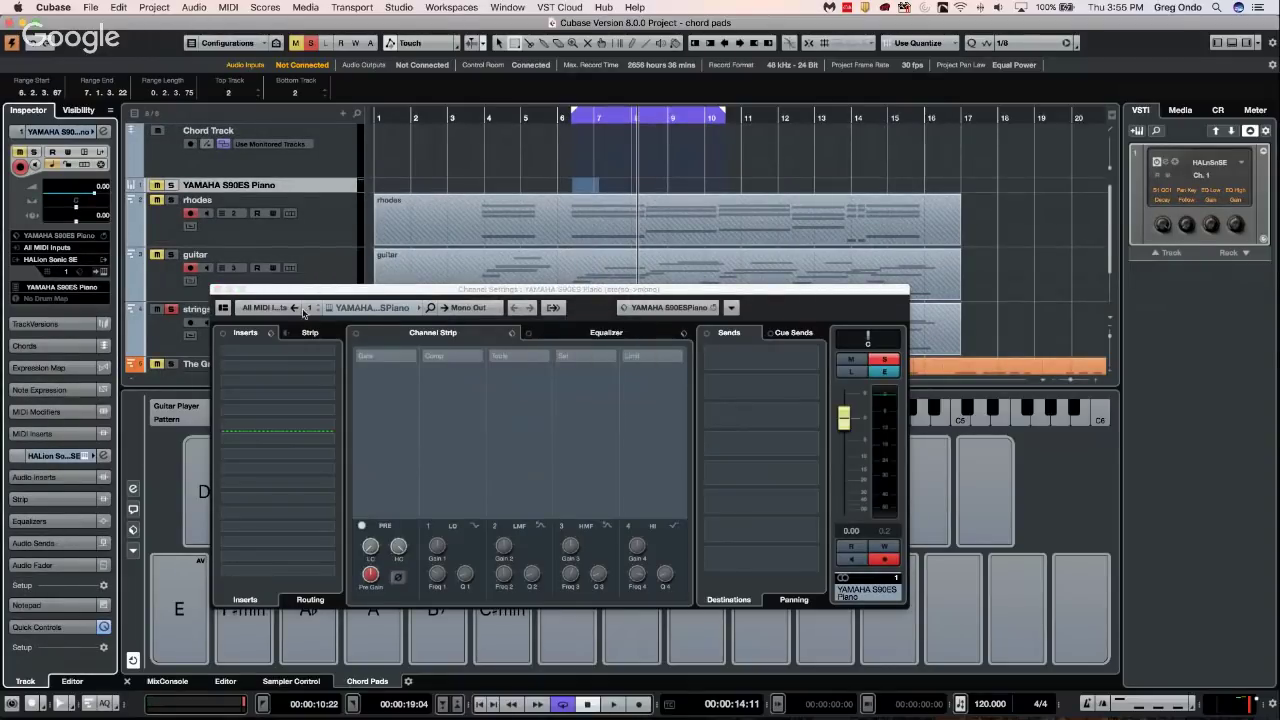
click(217, 290)
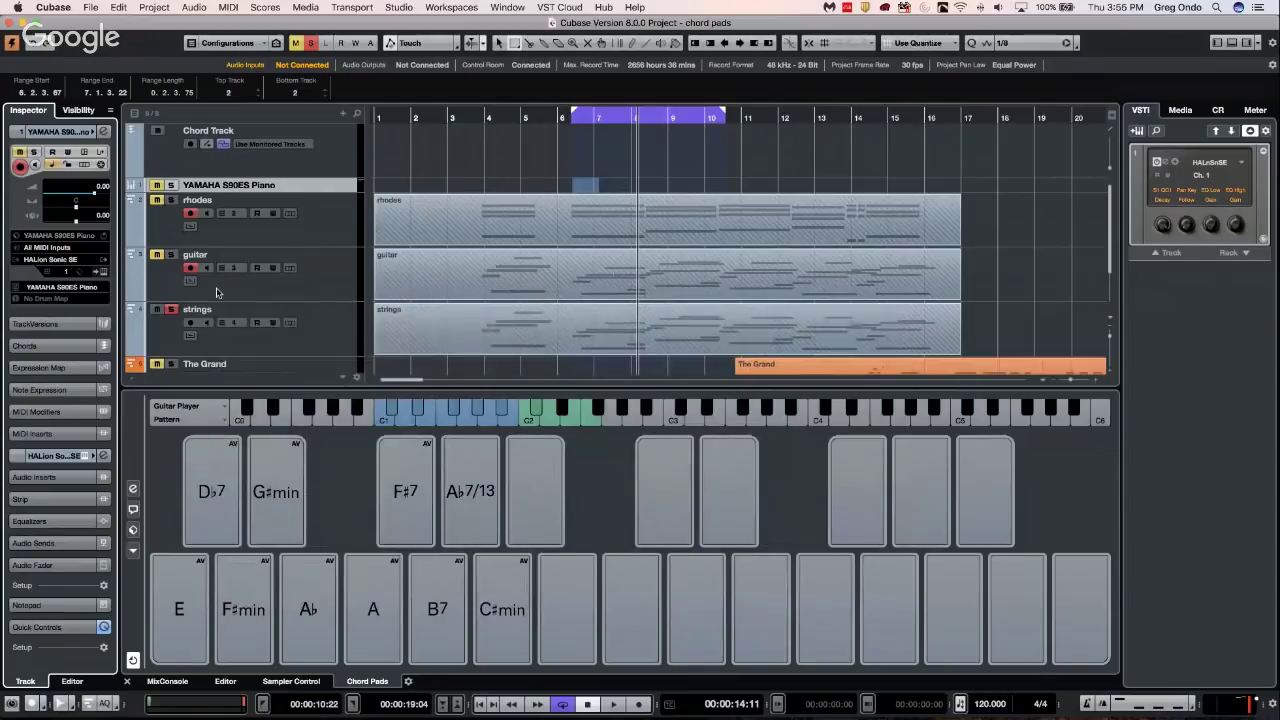
click(336, 333)
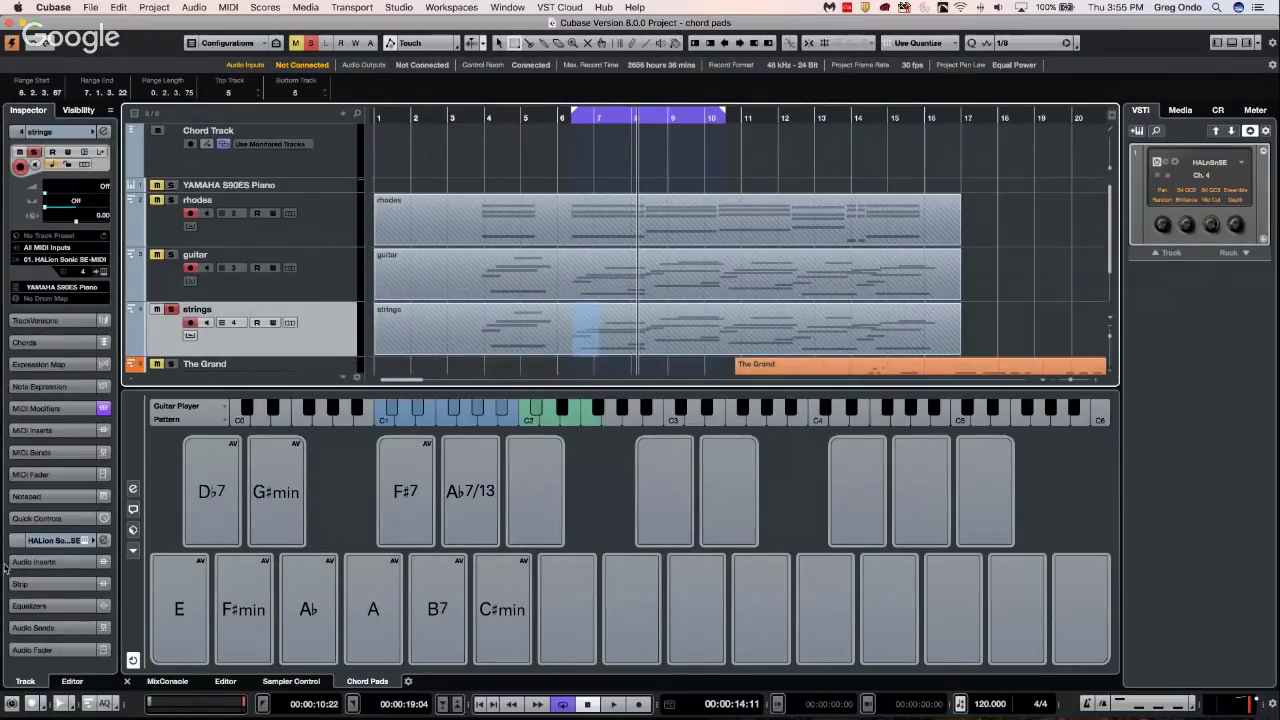
click(345, 185)
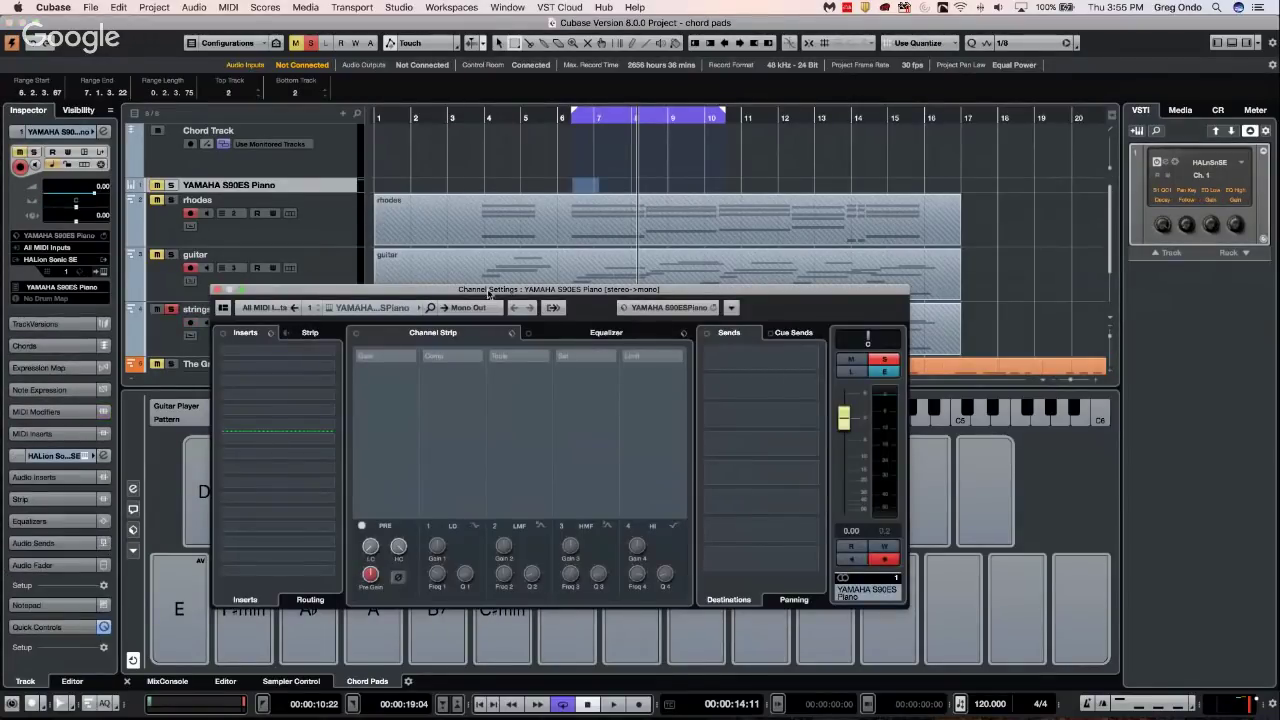
click(219, 290)
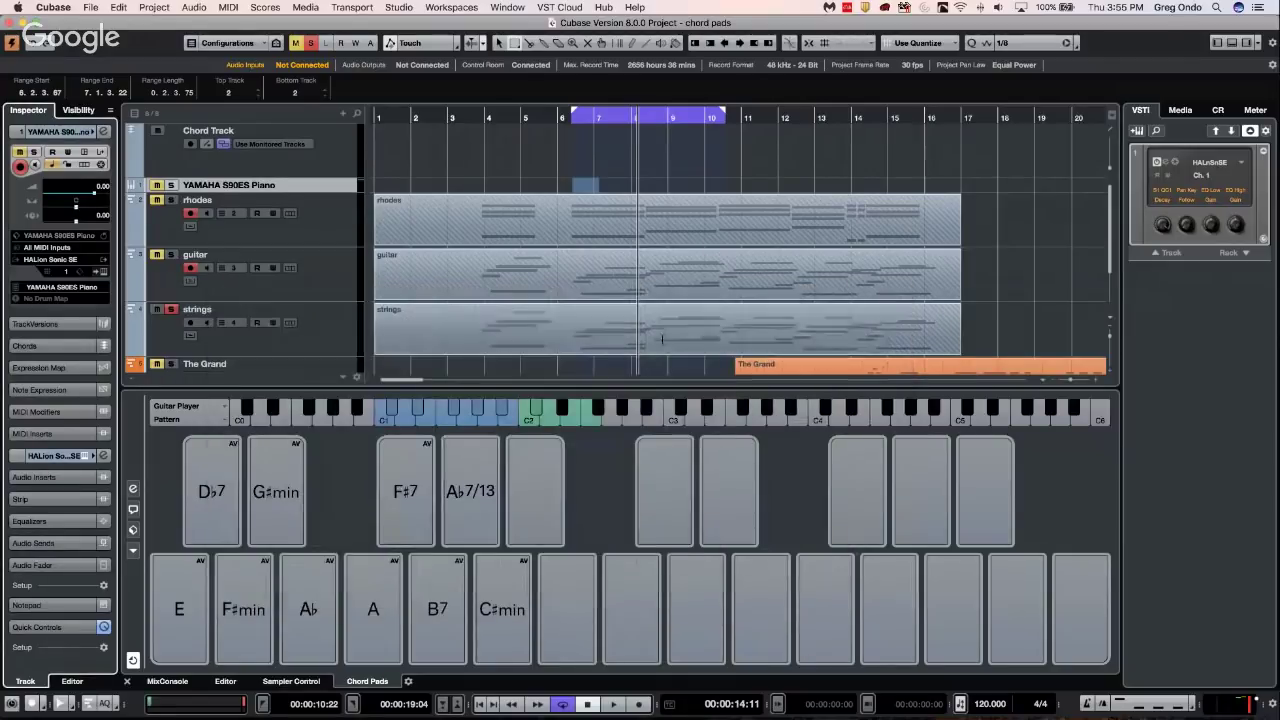
Split the strings part at about bar 6 and bar 10, at the two locator positions
right_click(589, 327)
click(470, 344)
right_click(631, 340)
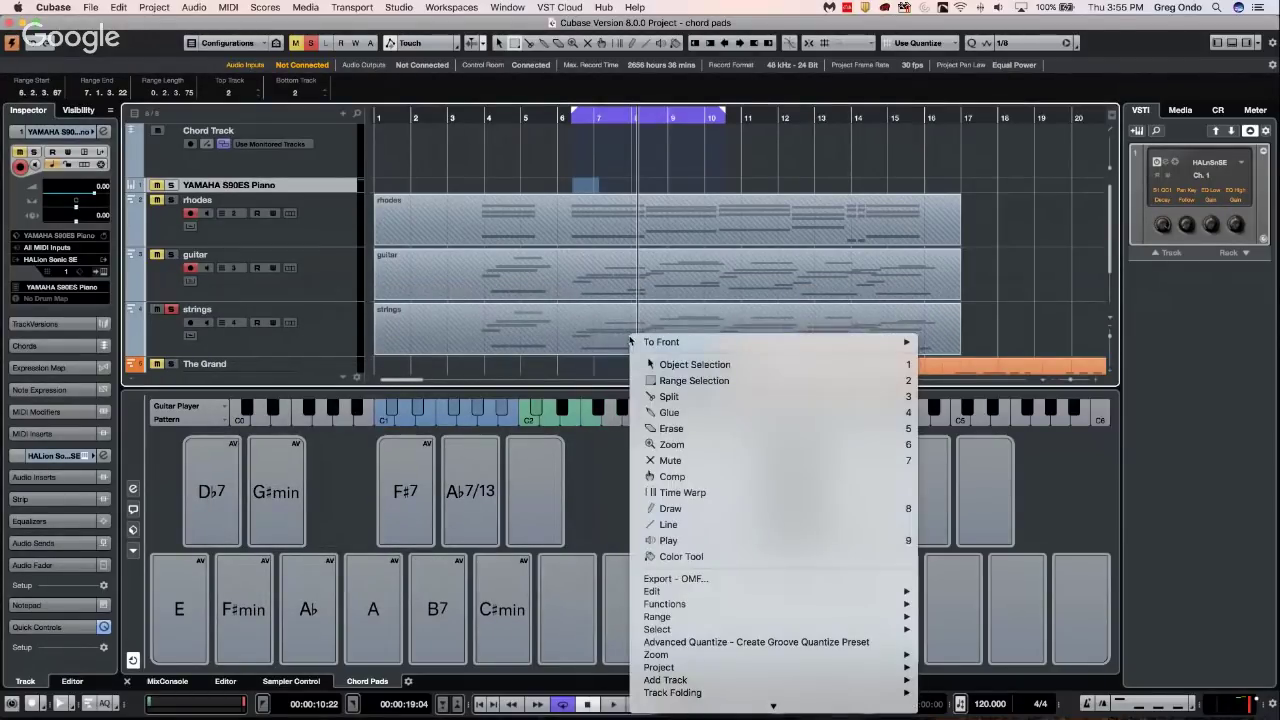
click(680, 364)
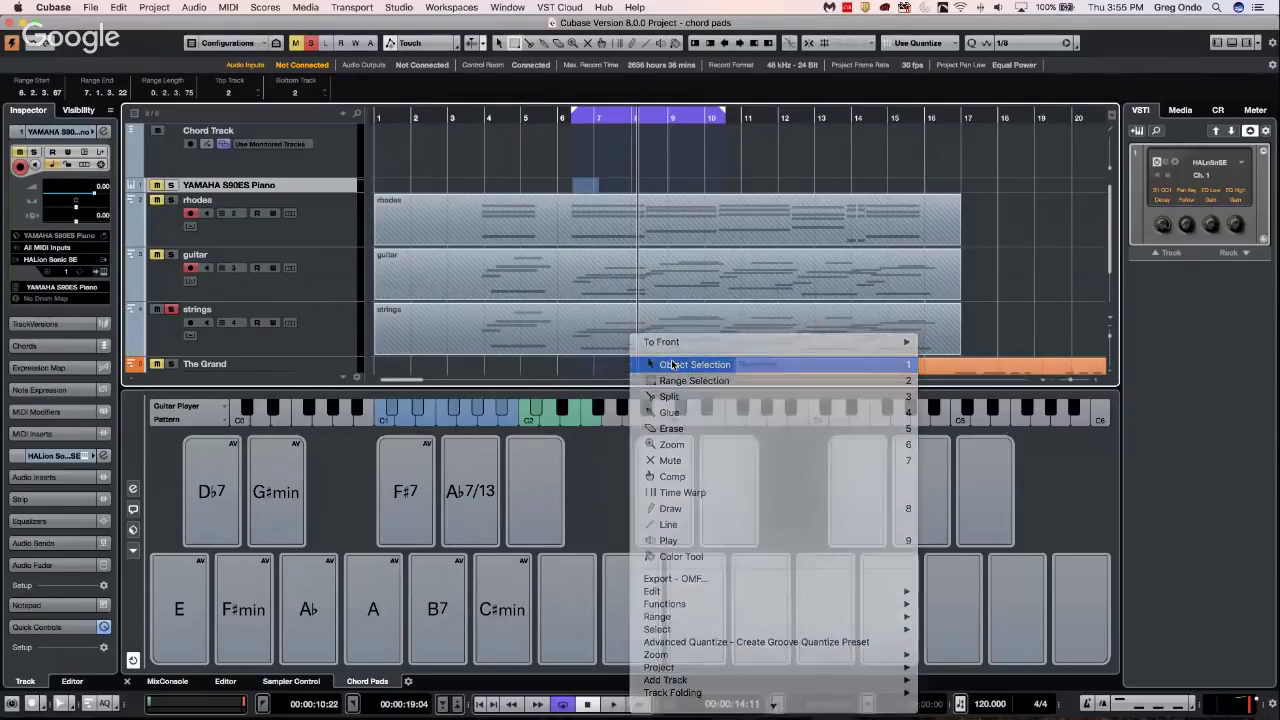
right_click(588, 334)
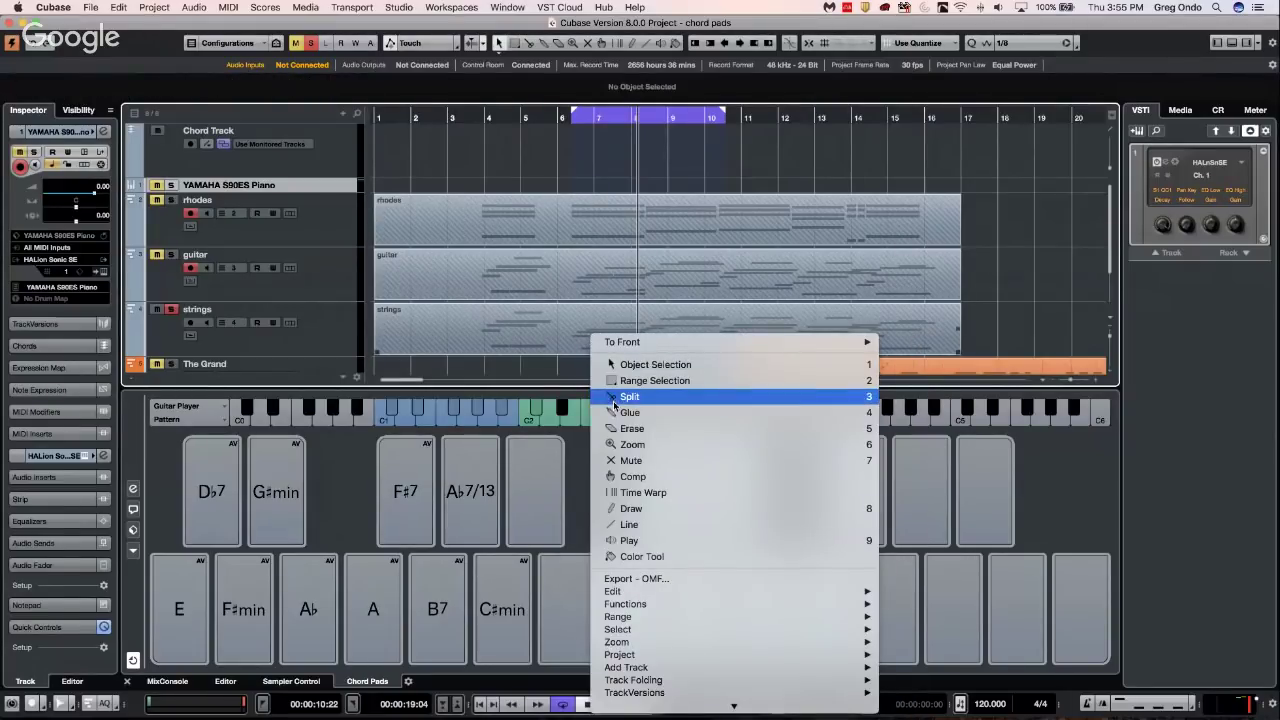
click(572, 349)
click(572, 349)
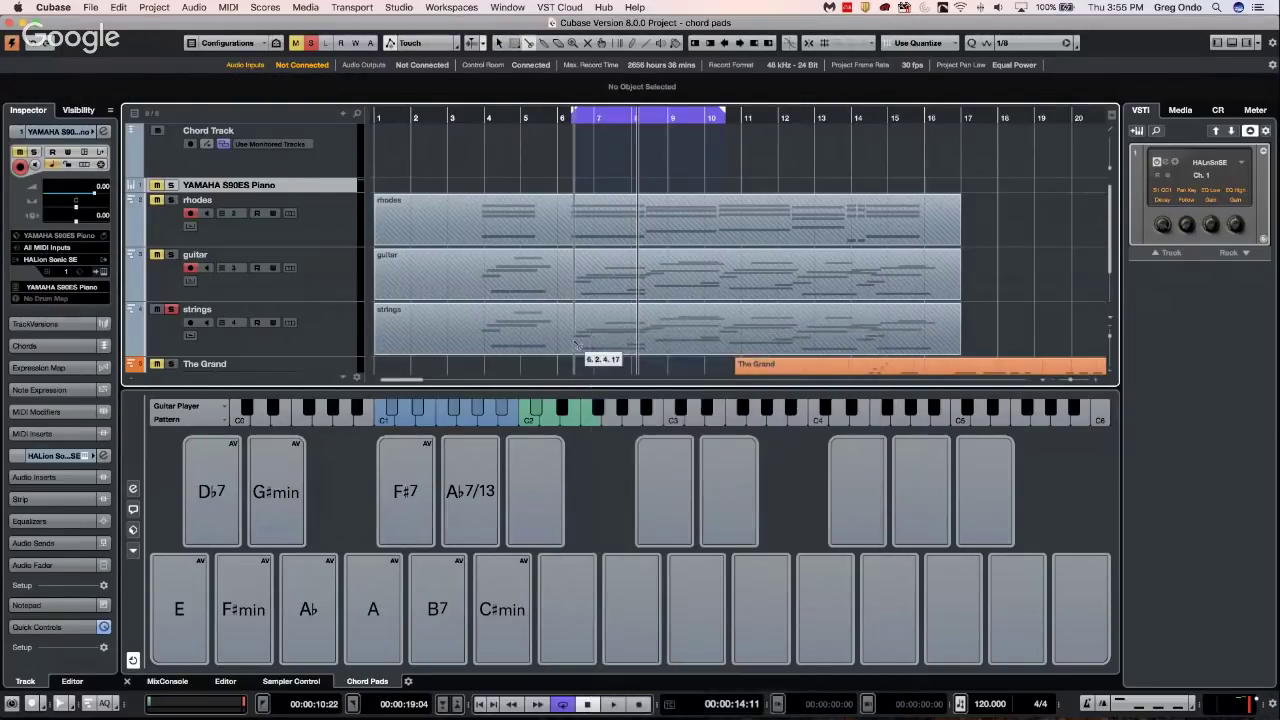
click(718, 340)
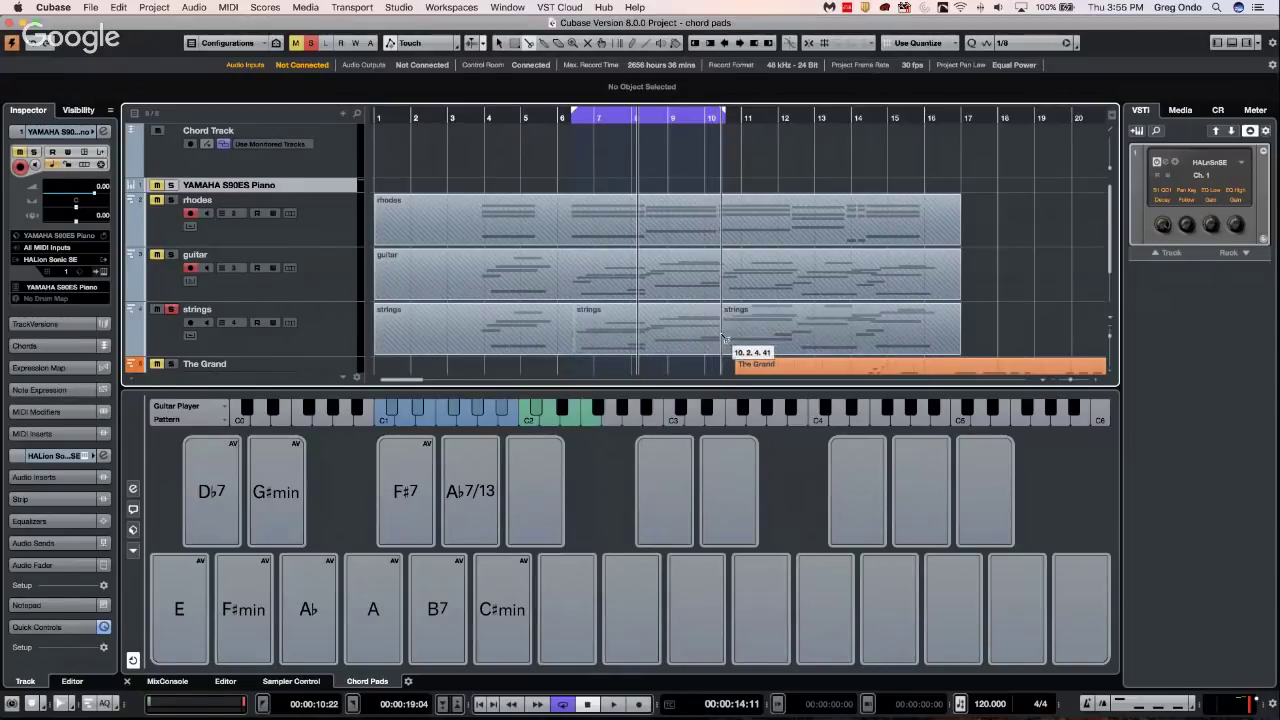
Render the middle strings part in place as one event with Complete Signal Path, a 2-second tail and source events muted
right_click(638, 325)
click(655, 330)
click(654, 330)
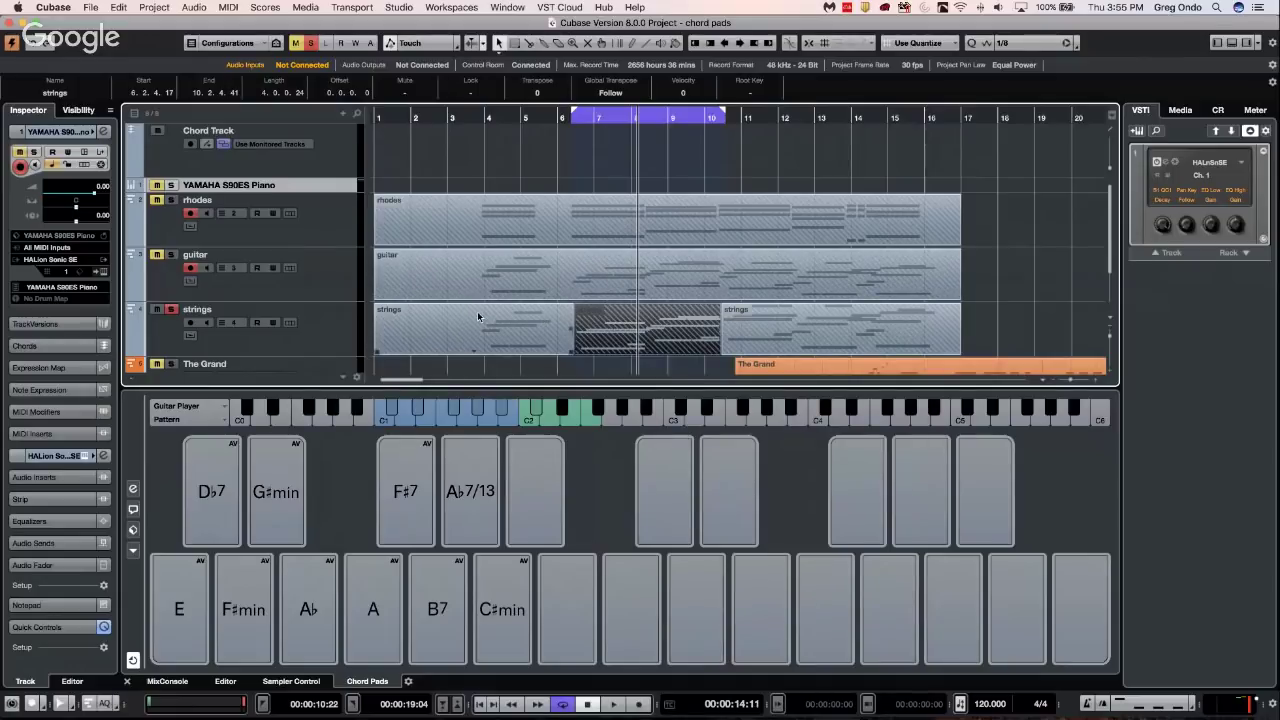
right_click(615, 322)
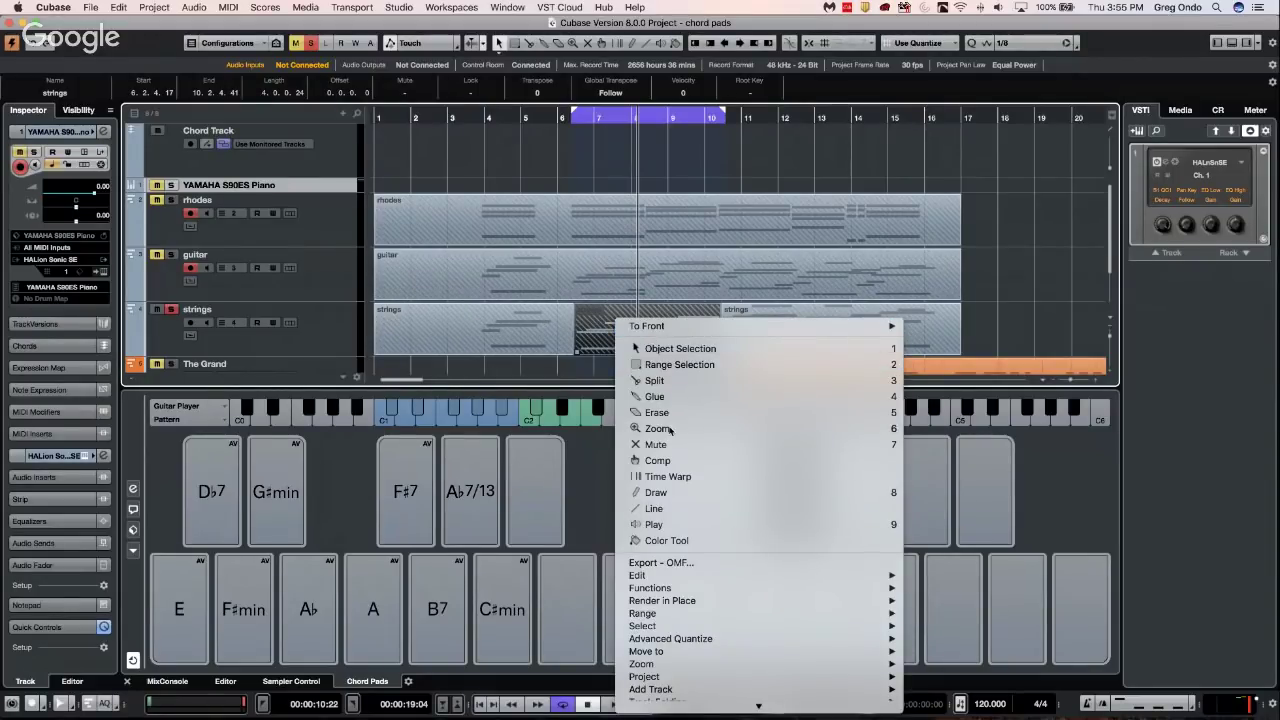
mouse_move(705, 600)
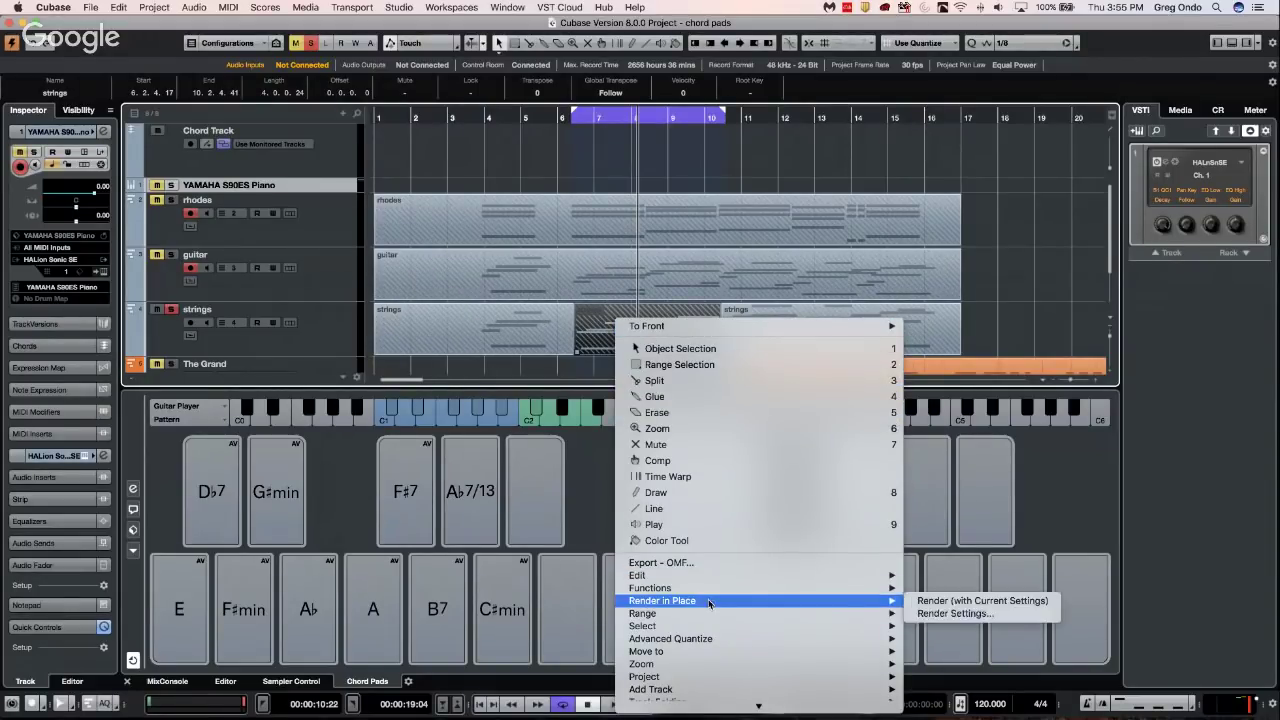
click(931, 614)
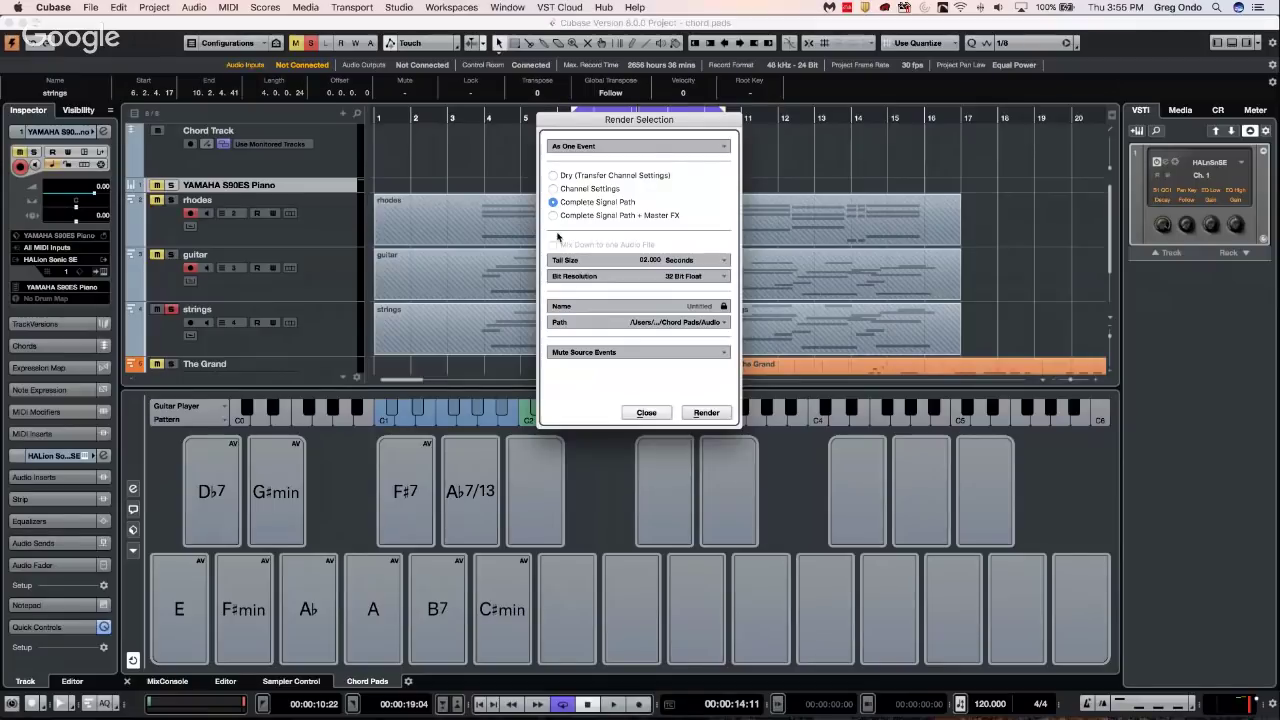
click(706, 412)
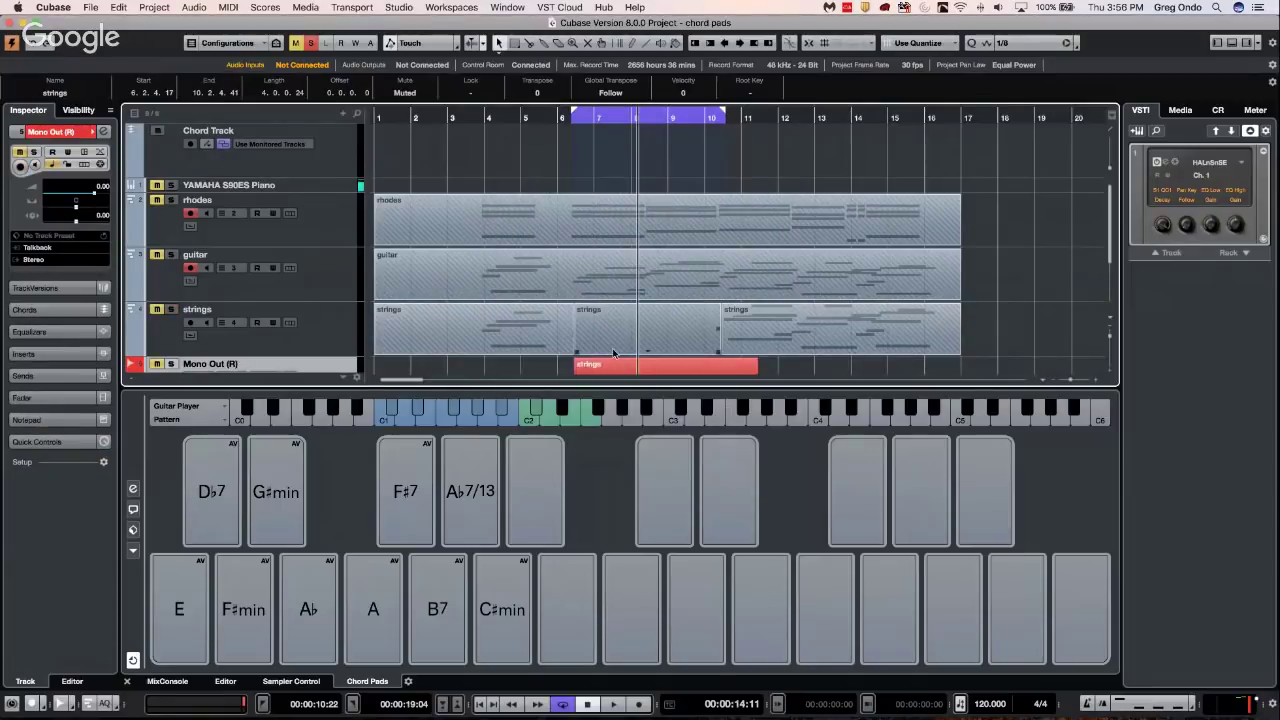
Undo the strings render and deactivate all mute and solo states in the project
scroll(613, 350, down, 3)
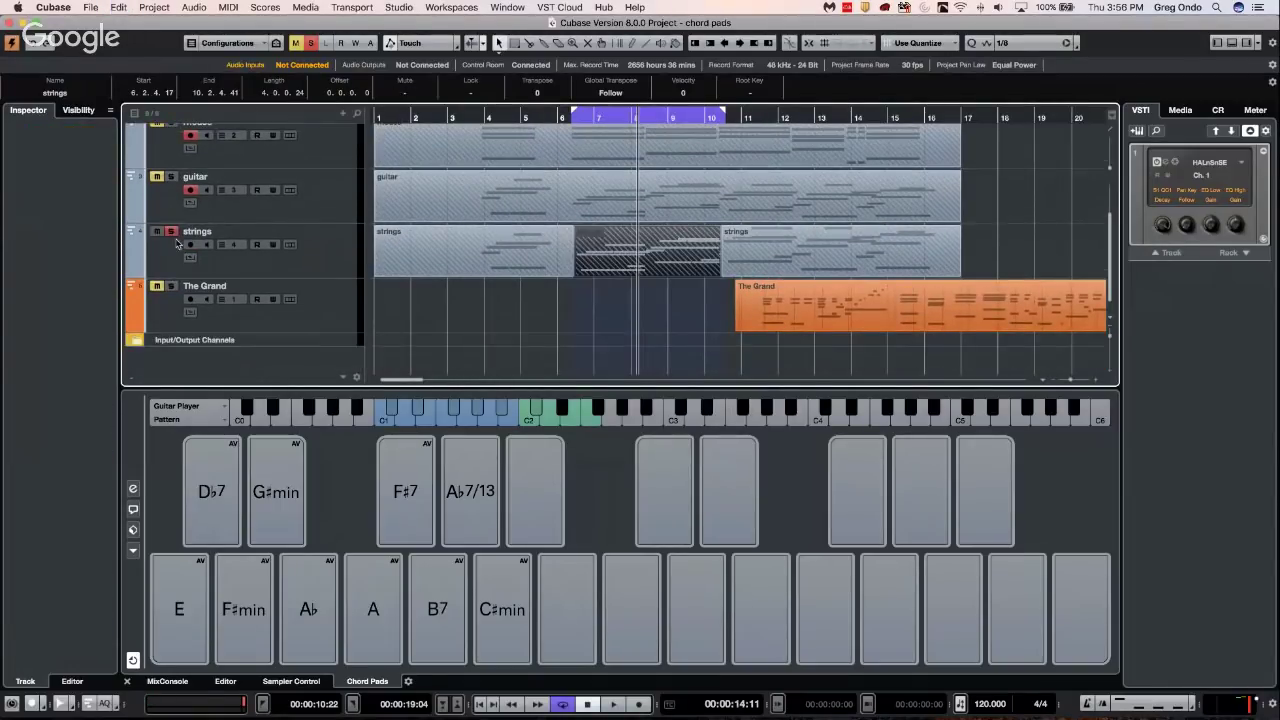
key(super+z)
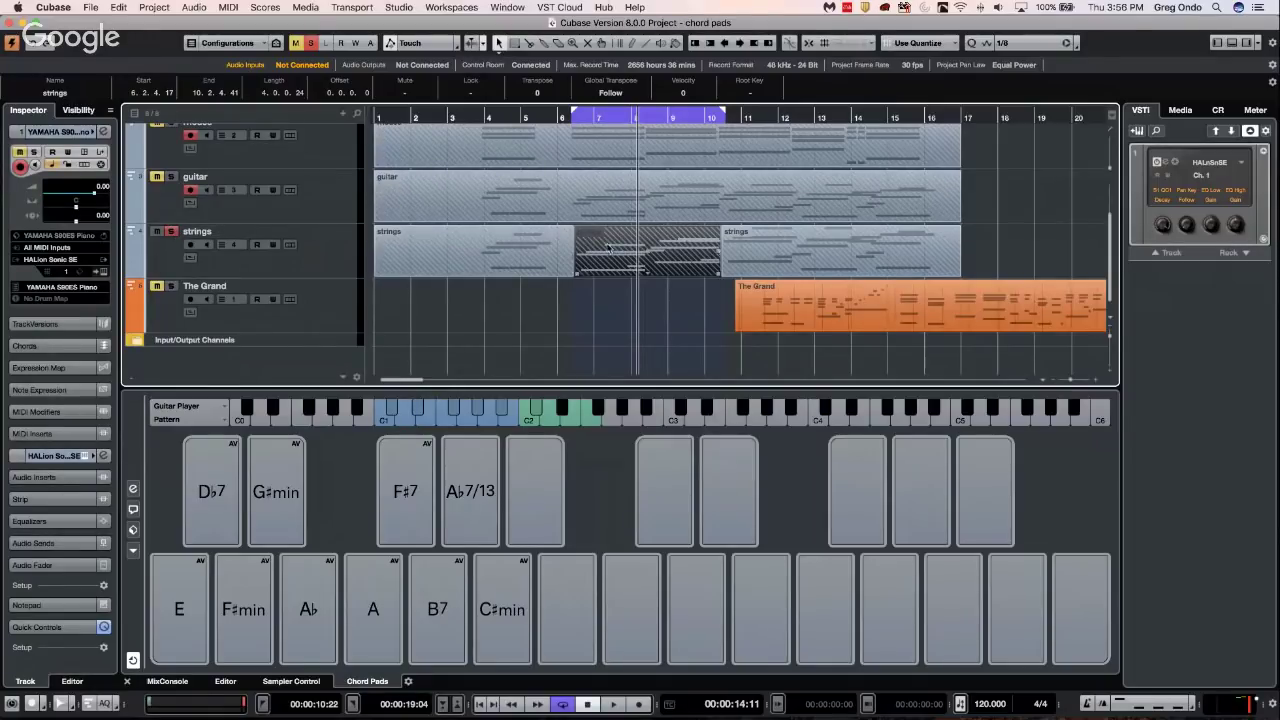
click(296, 42)
click(310, 42)
Glue the overlapping strings parts between about bar 6 and bar 10 together with the Glue tool
click(166, 10)
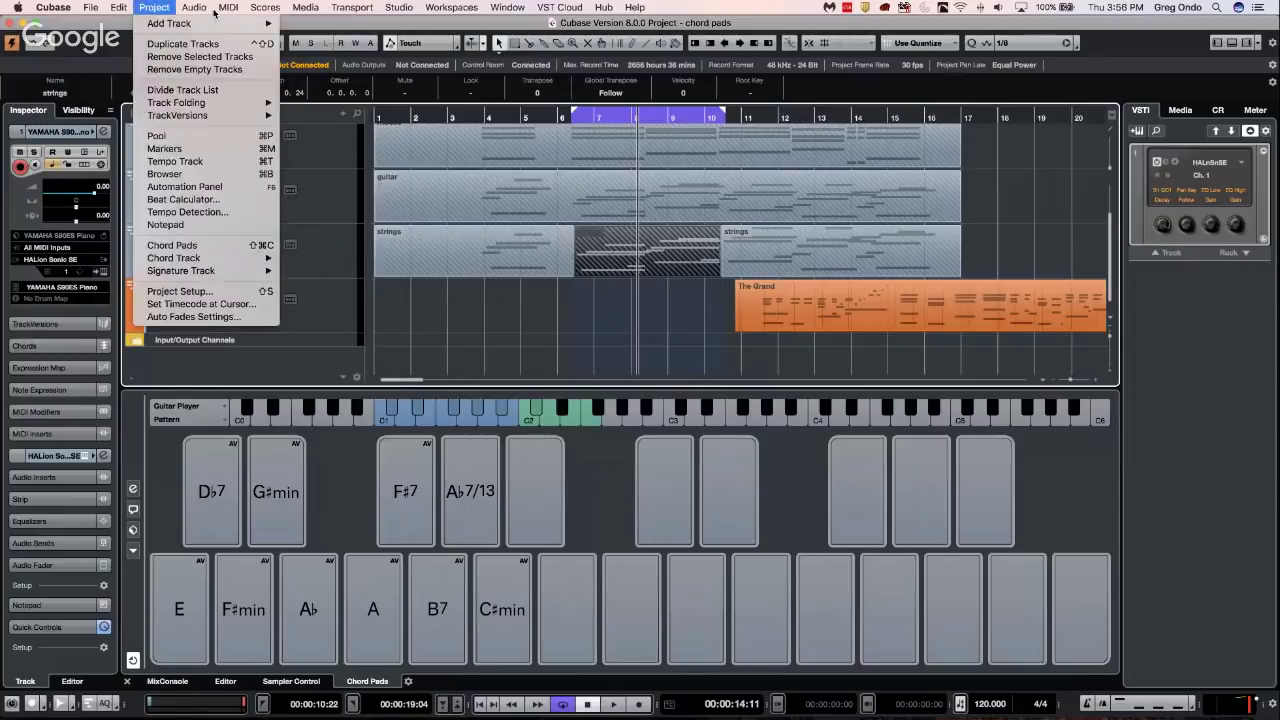
click(607, 261)
right_click(607, 261)
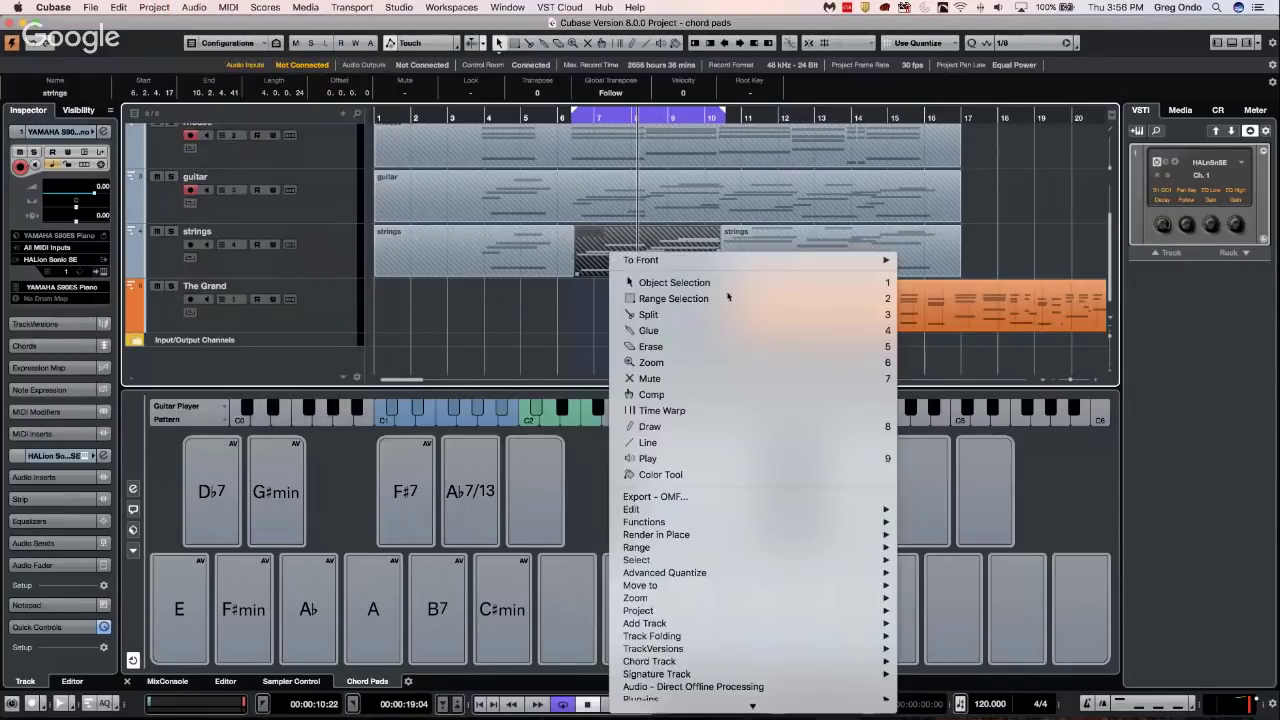
click(580, 292)
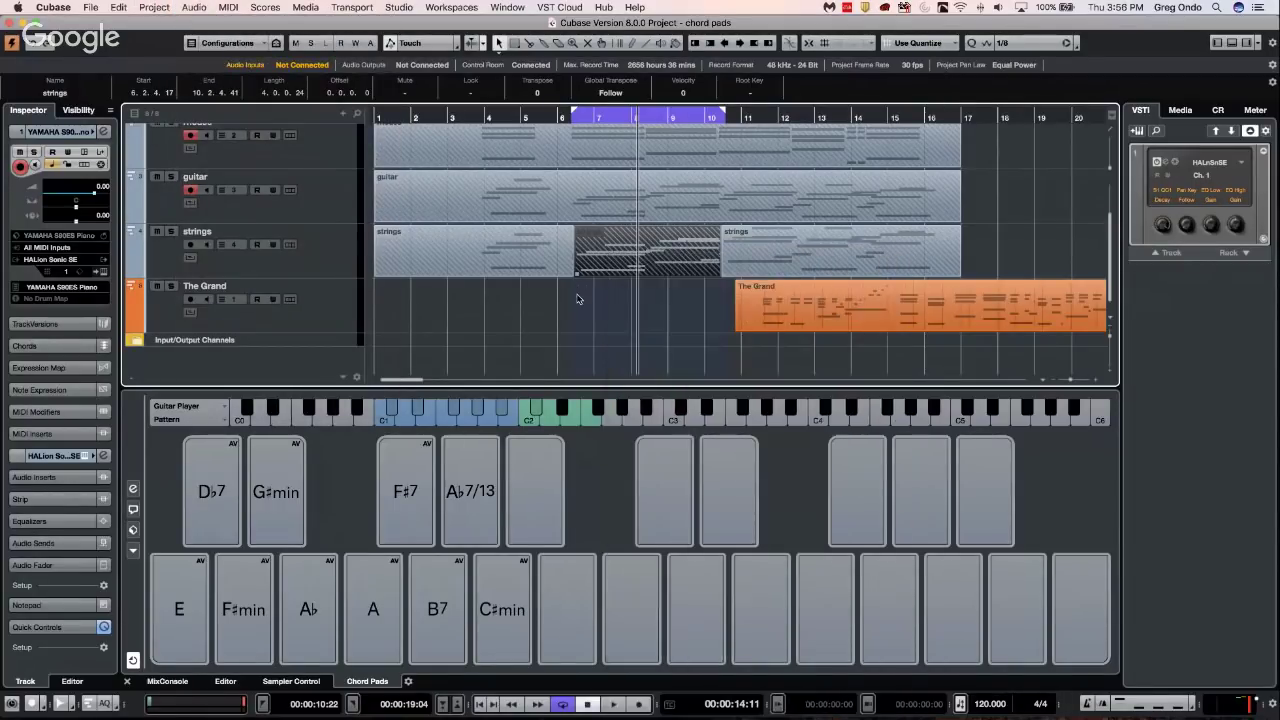
right_click(627, 262)
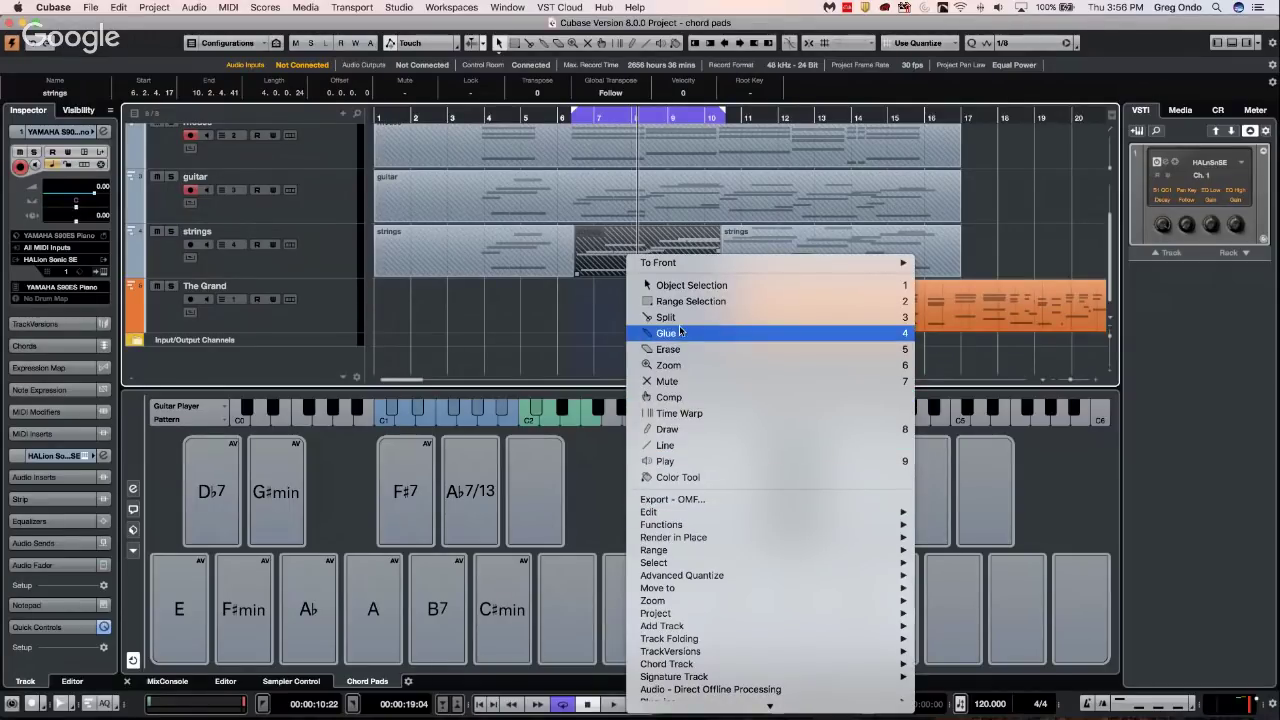
click(608, 250)
click(608, 250)
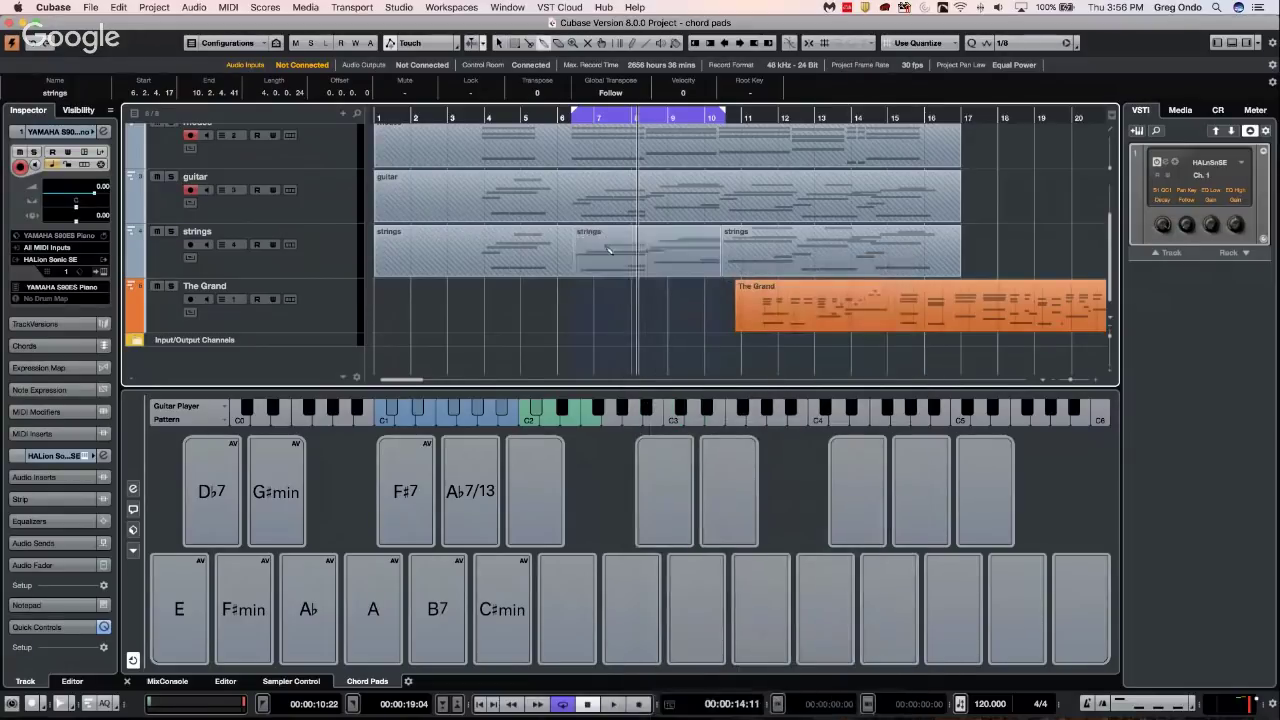
Select the glued middle strings part and render it in place as one event using Complete Signal Path, 32 Bit Float and muted source events
right_click(608, 250)
click(634, 262)
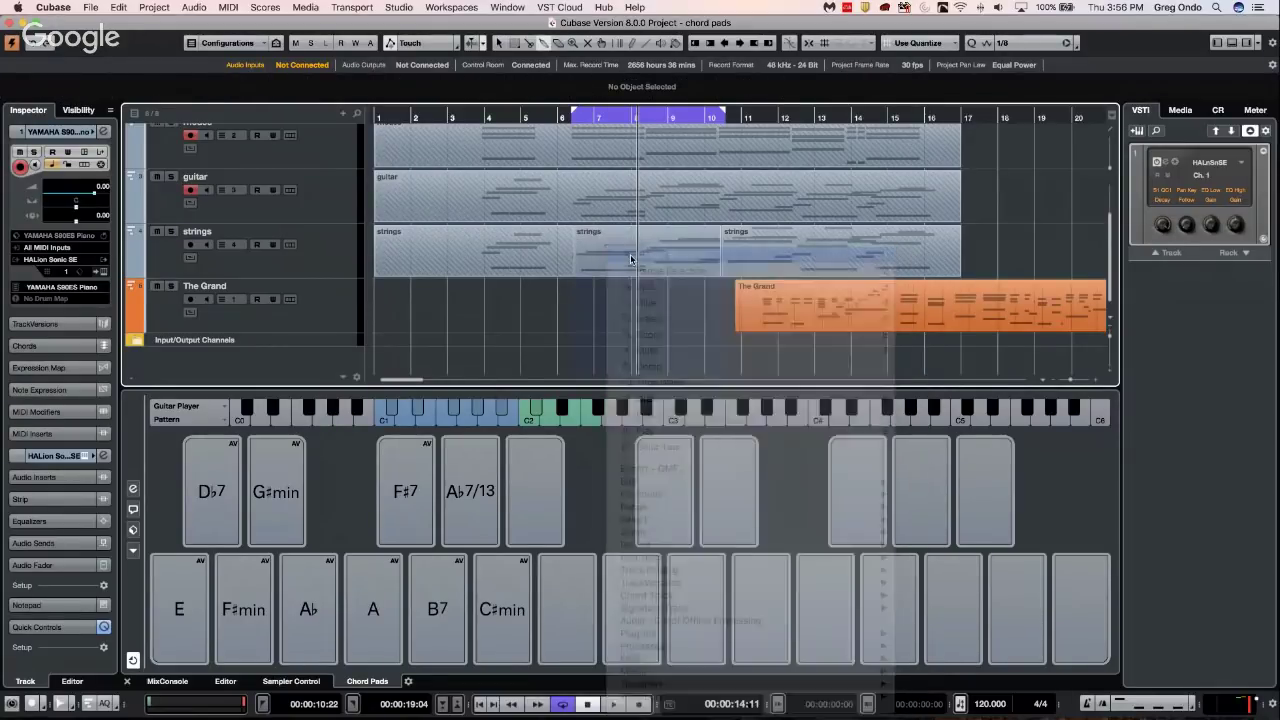
click(634, 262)
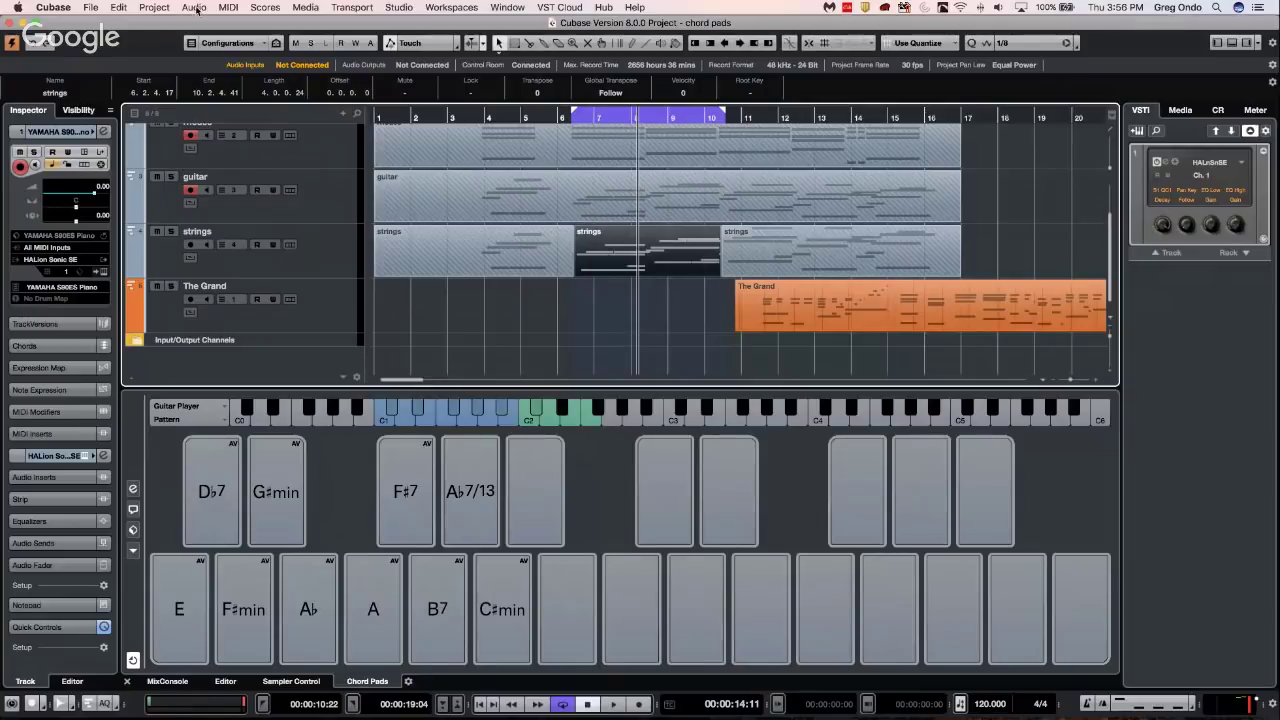
right_click(595, 236)
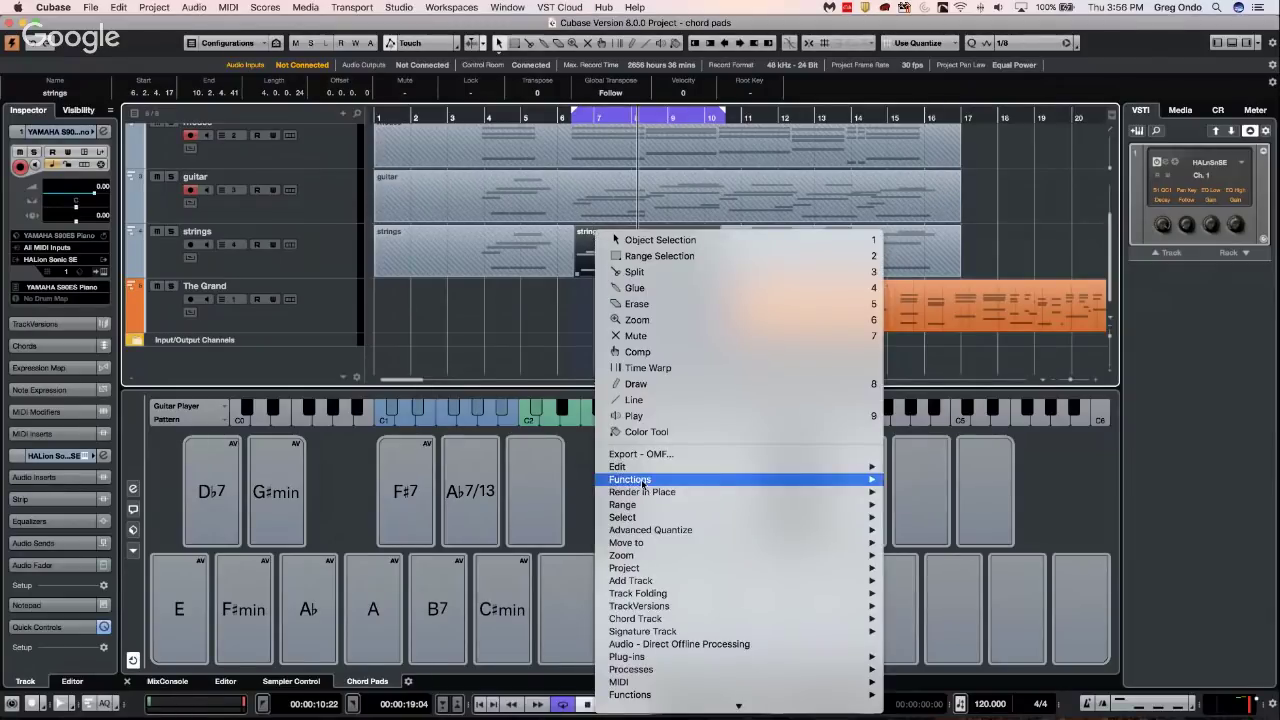
mouse_move(690, 514)
mouse_move(700, 492)
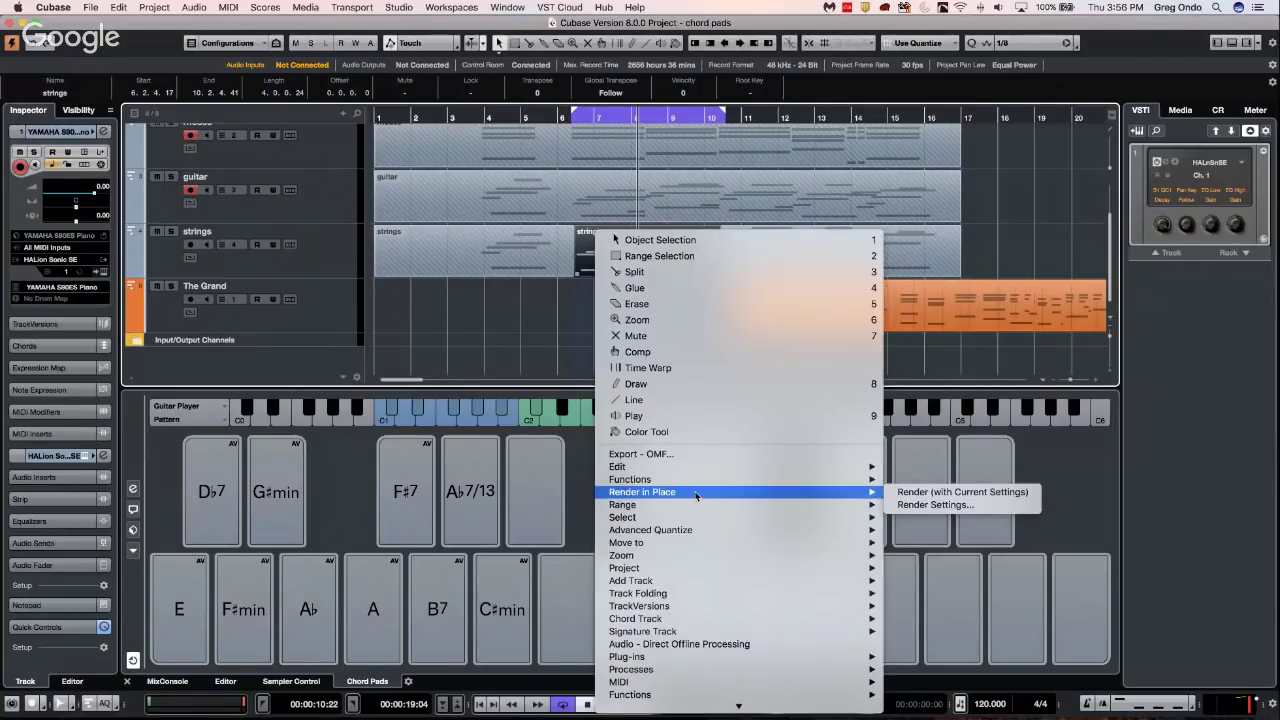
click(963, 508)
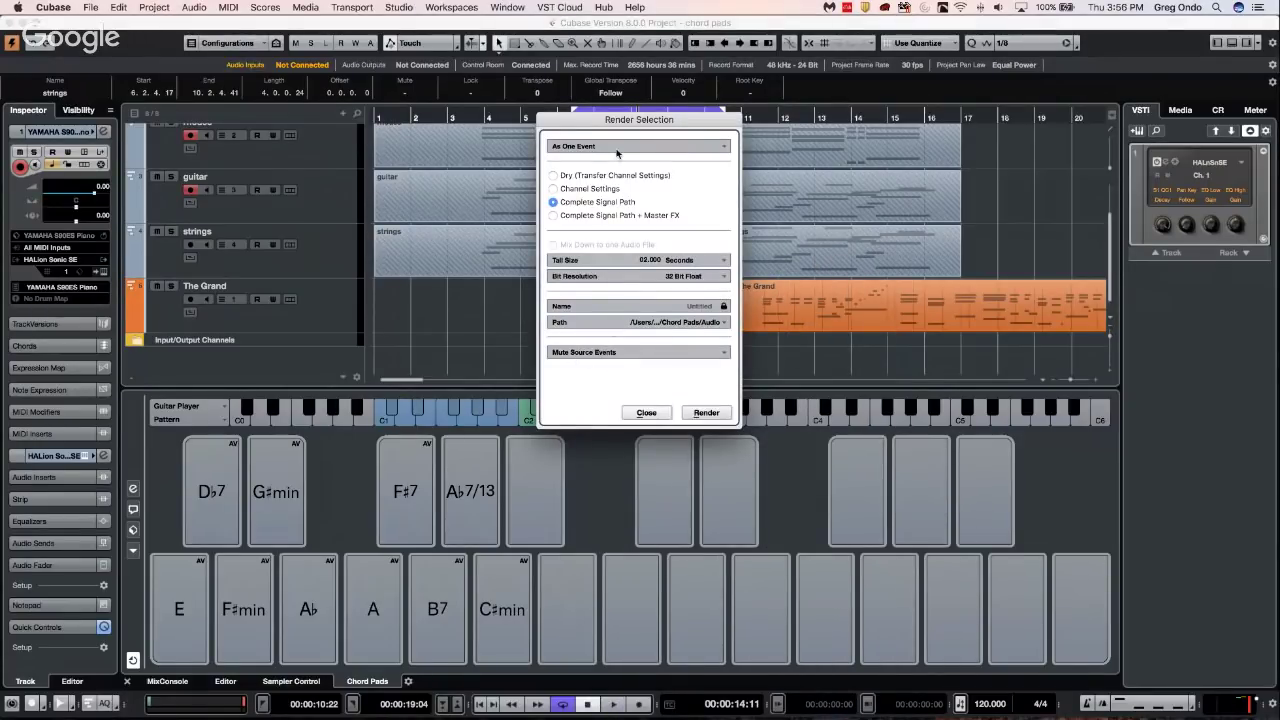
click(707, 414)
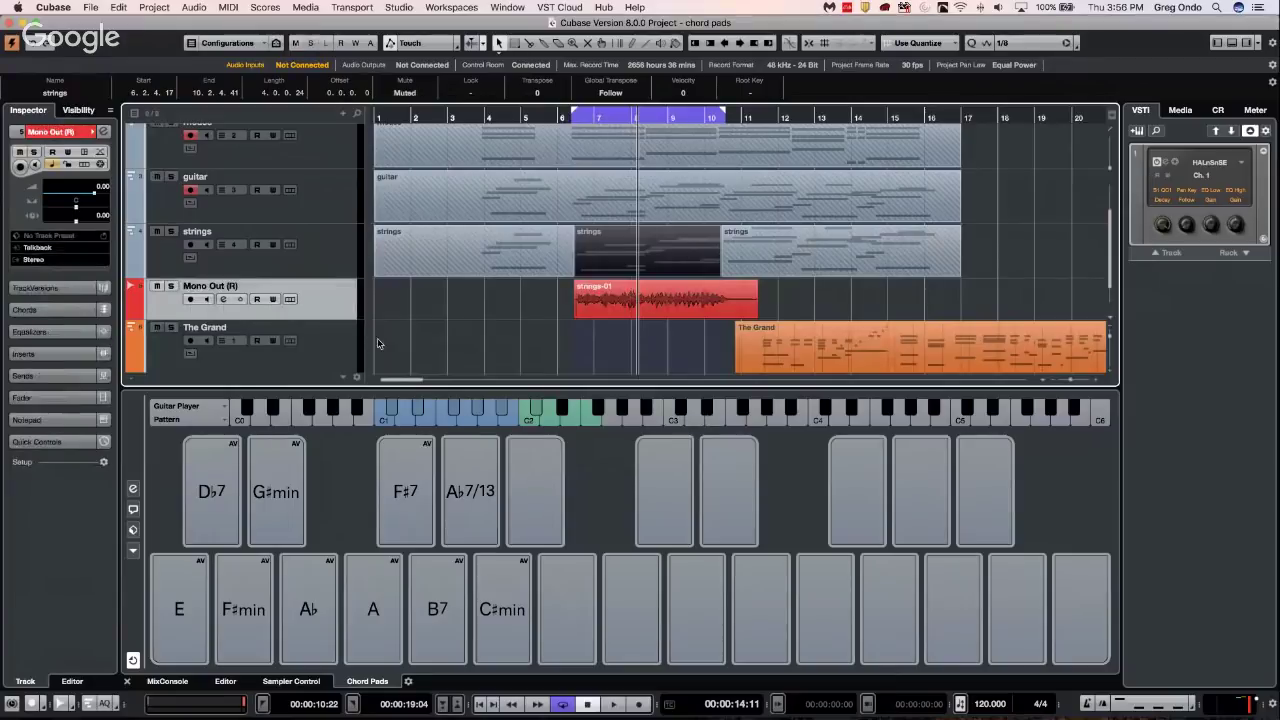
Audition the rendered strings audio event on the Mono Out (R) track with the Play tool
right_click(595, 309)
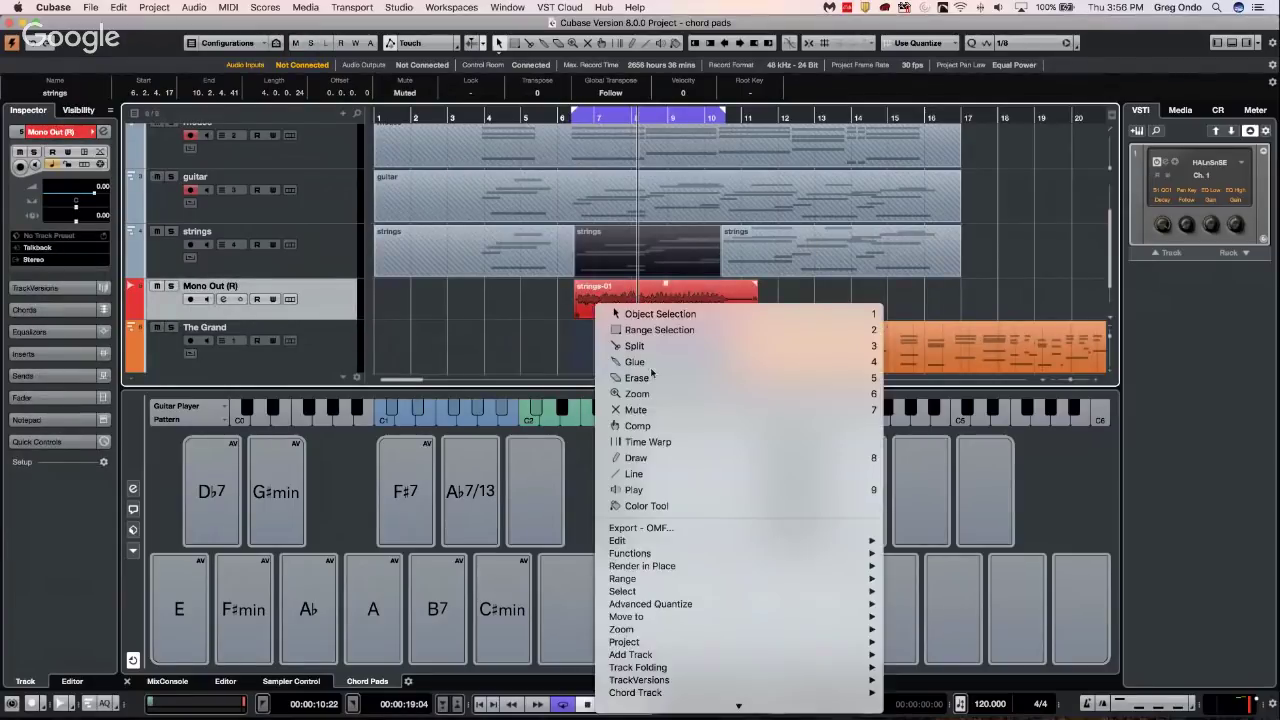
click(622, 486)
drag(597, 294, 597, 298)
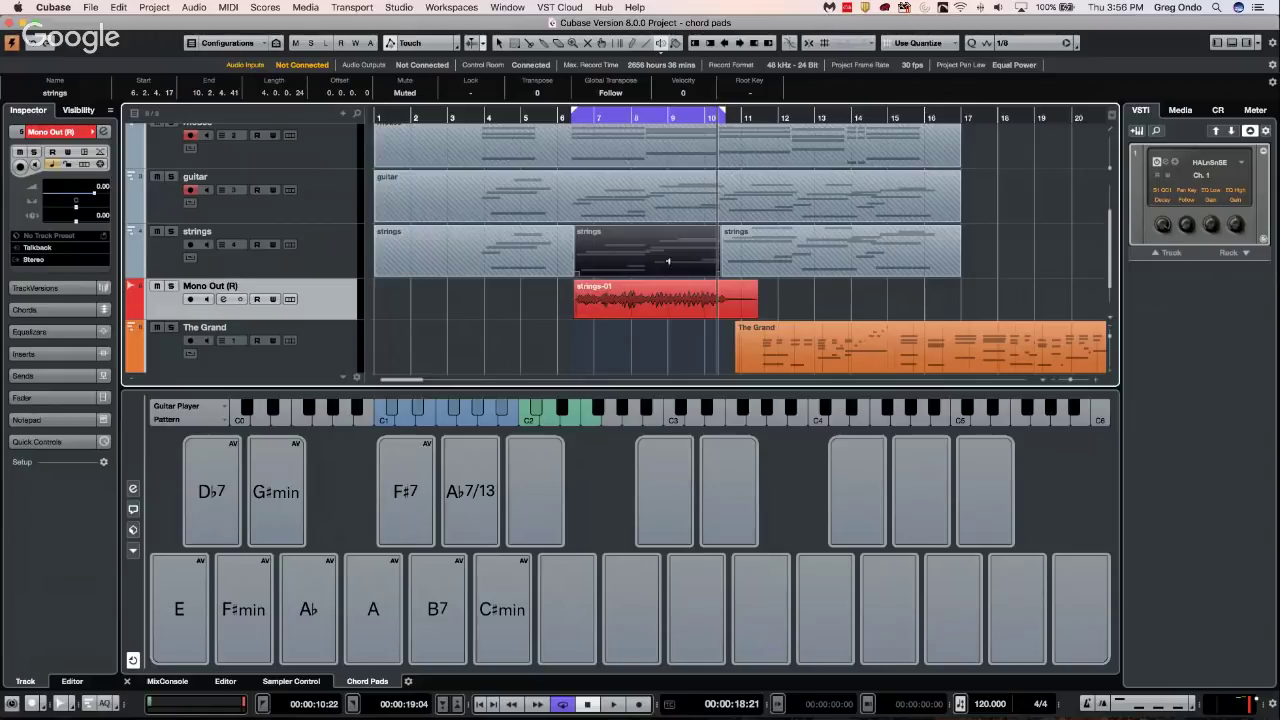
Open the strings track's instrument channel settings and route the YAMAHA S90ES Piano output back to Stereo
click(344, 257)
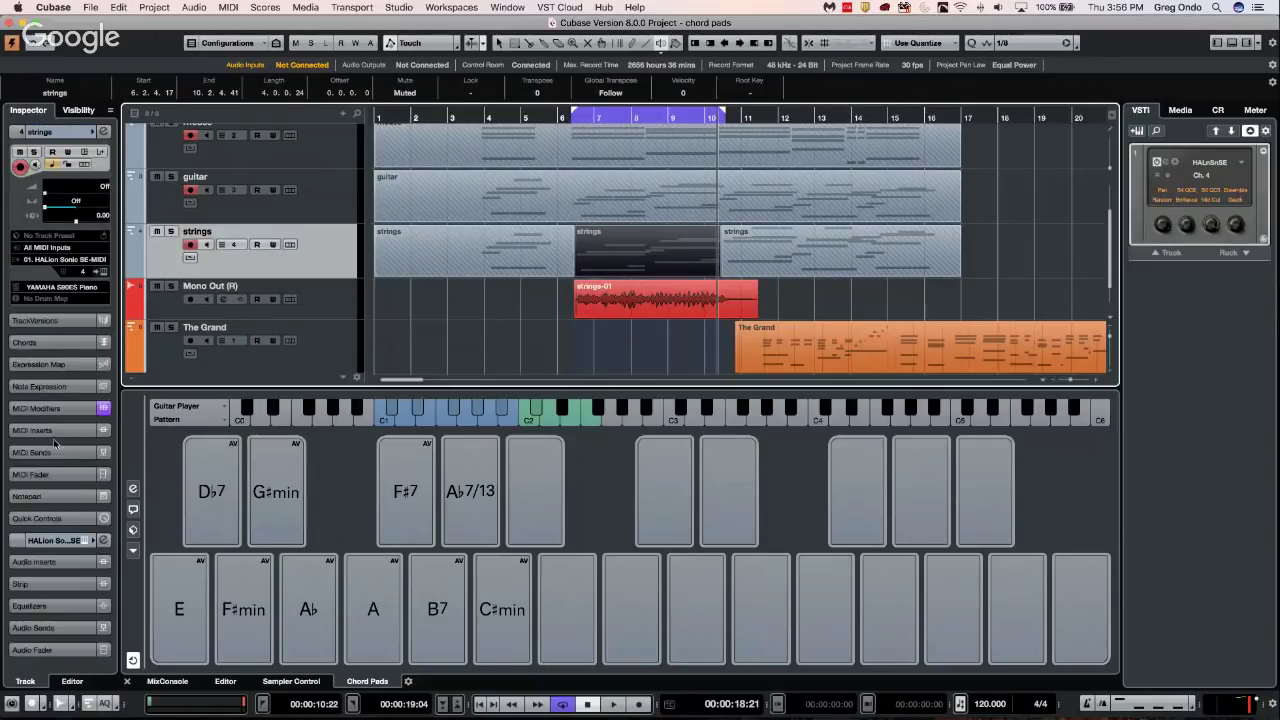
click(102, 542)
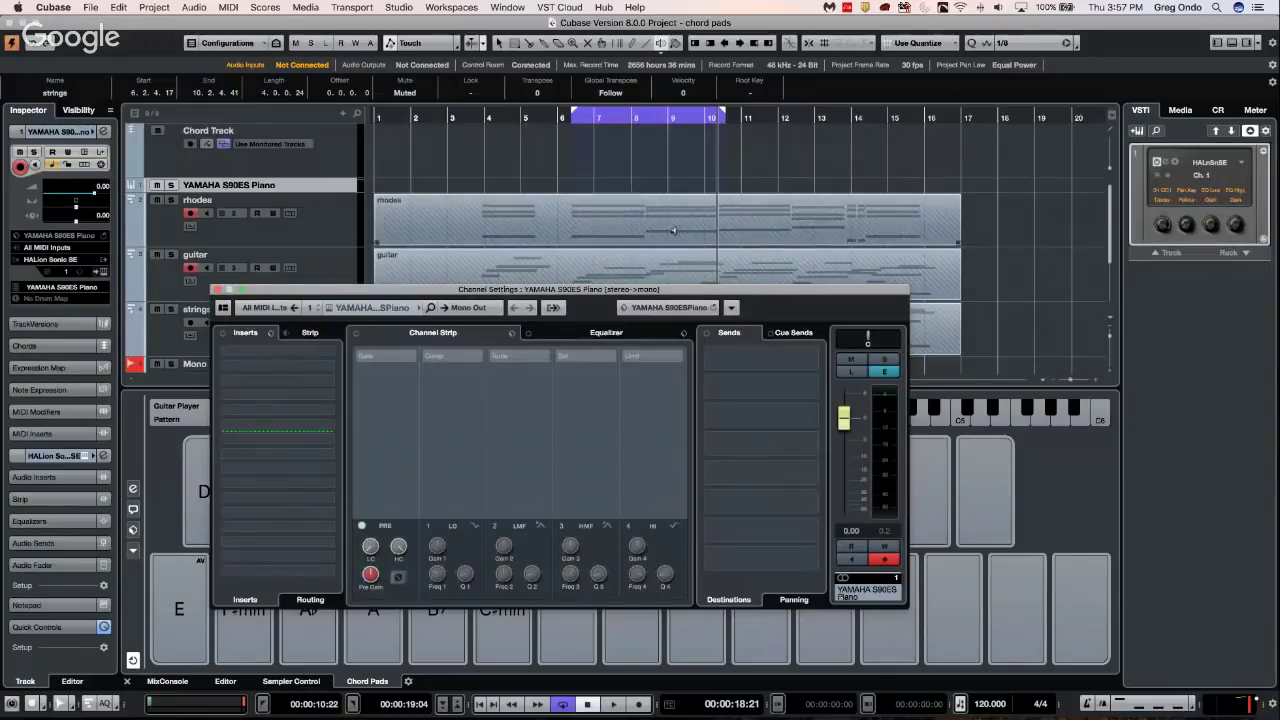
click(455, 307)
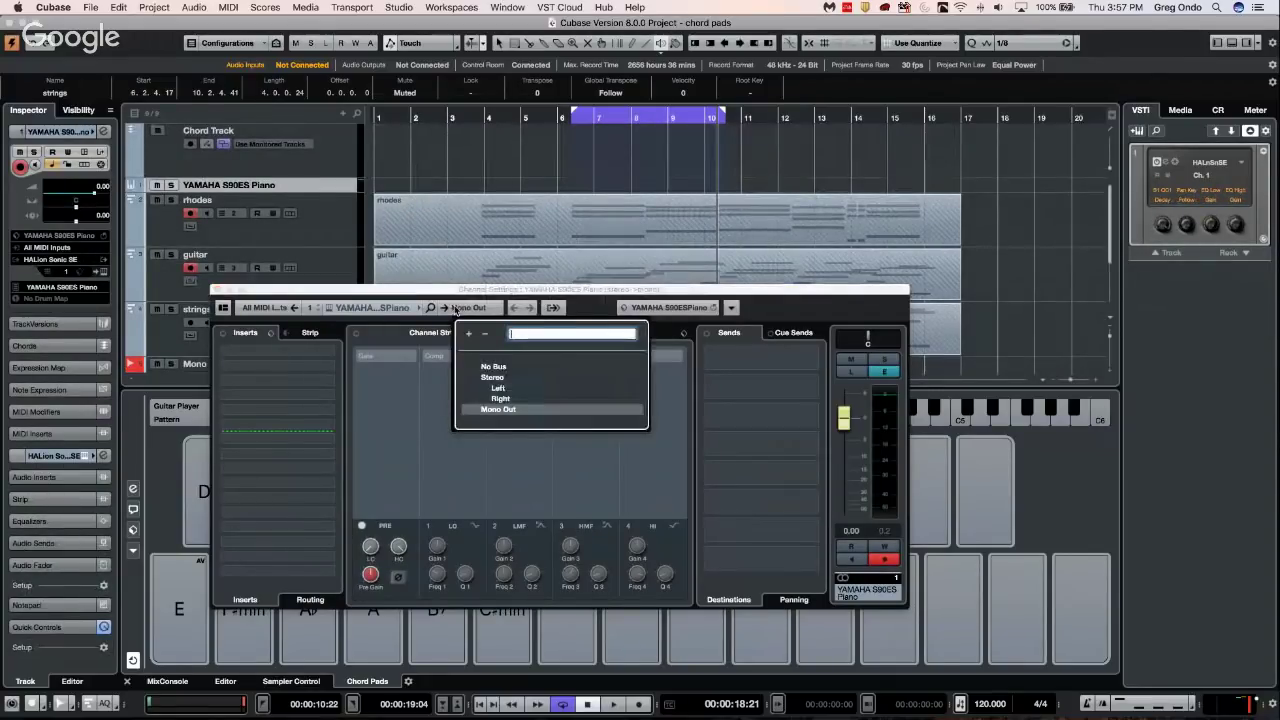
click(494, 377)
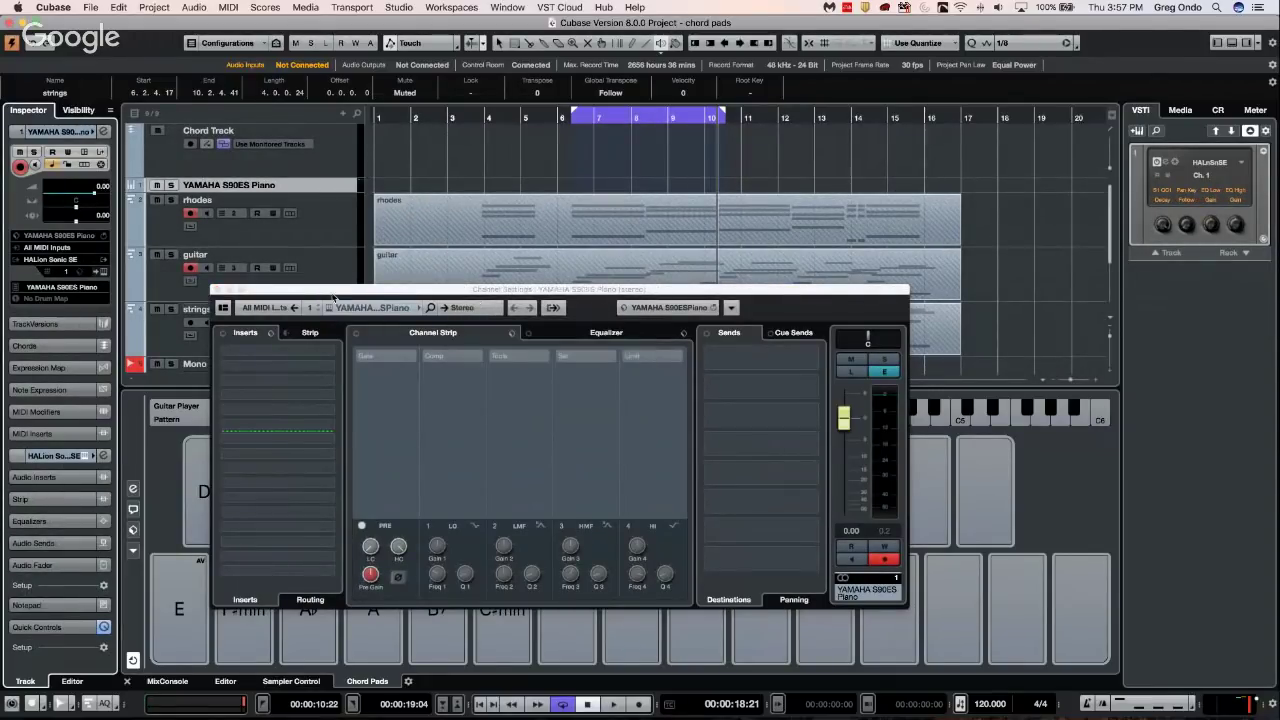
Close the channel settings window and open the recent project Hit the Road go C7.cpr, dismissing the dialogs that come up while it loads
click(217, 290)
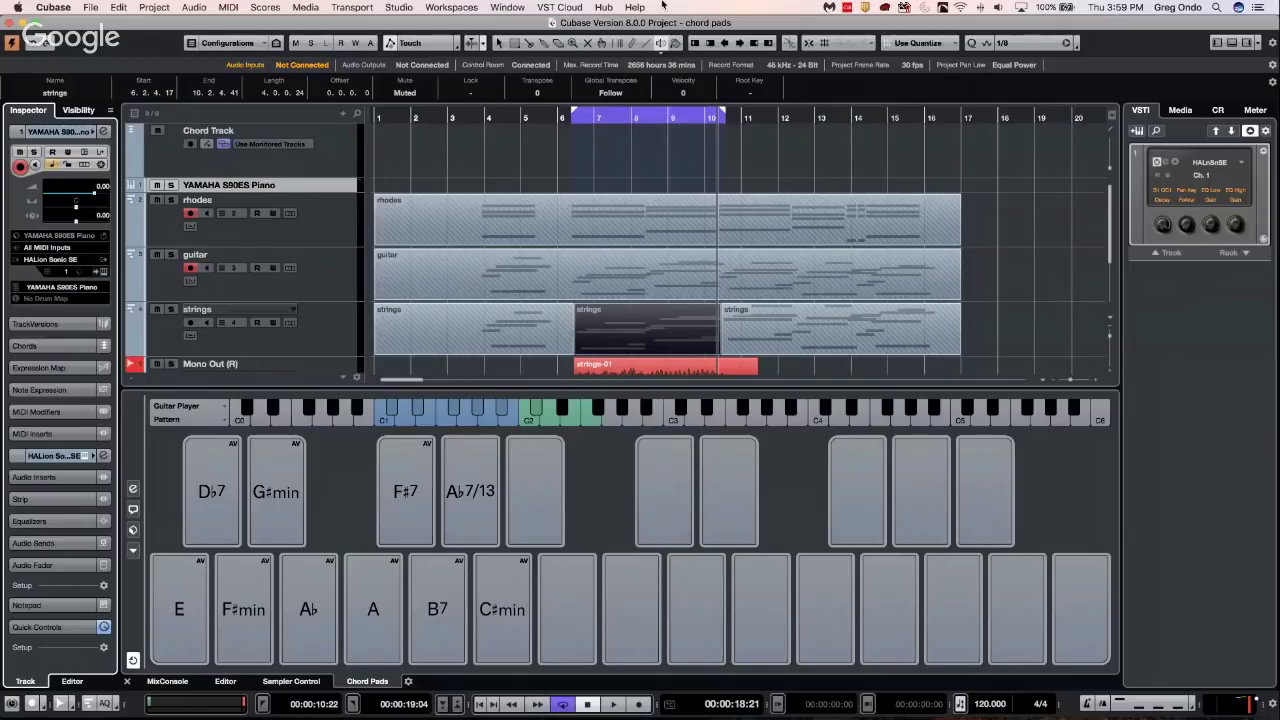
click(90, 7)
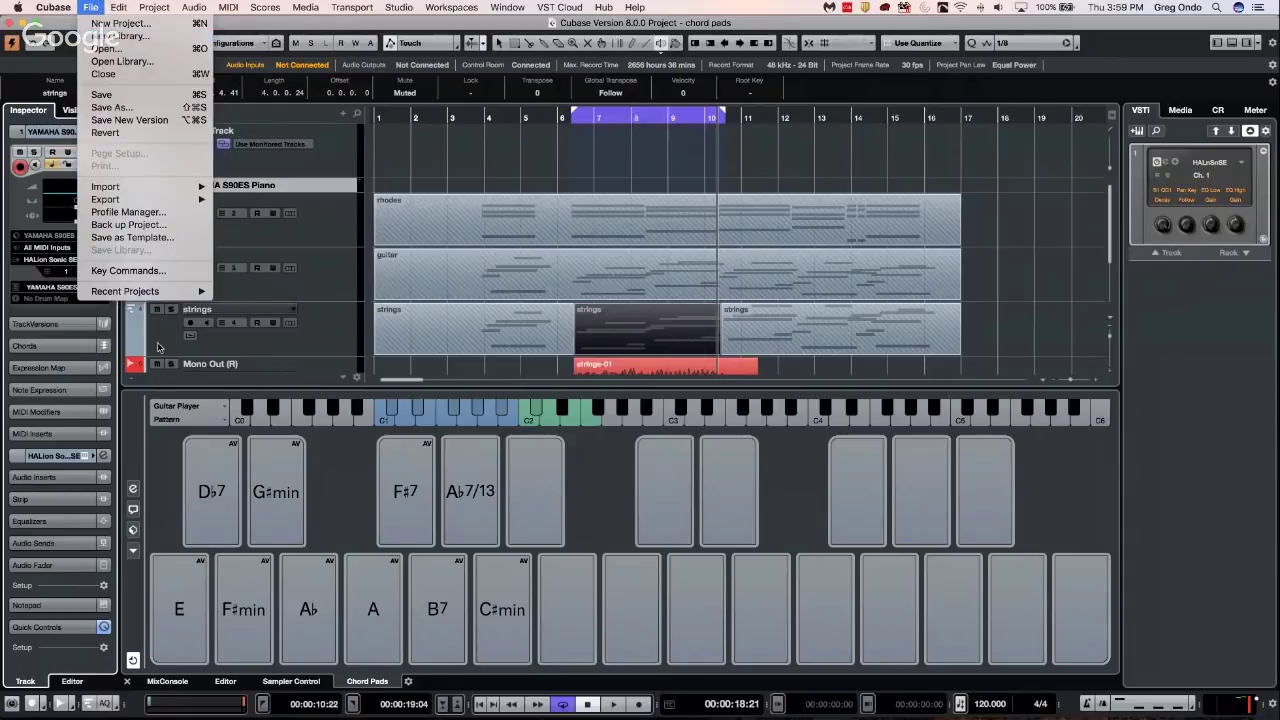
mouse_move(144, 295)
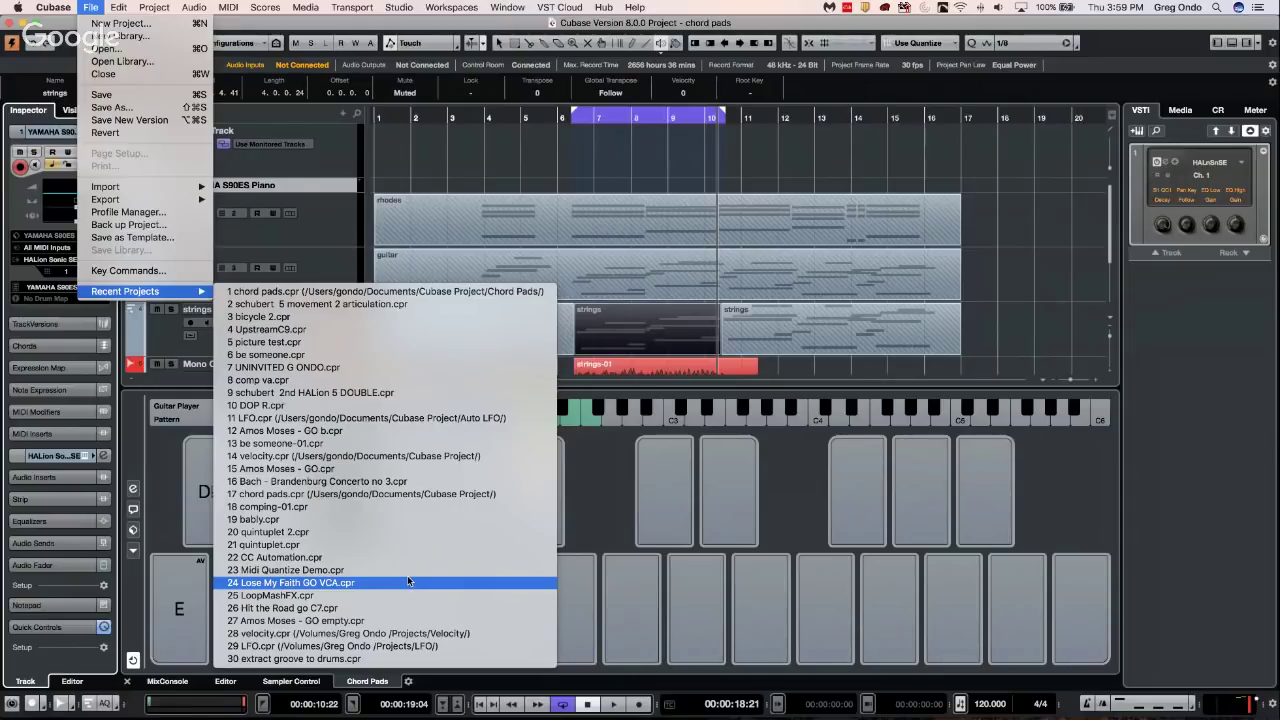
click(396, 613)
click(708, 250)
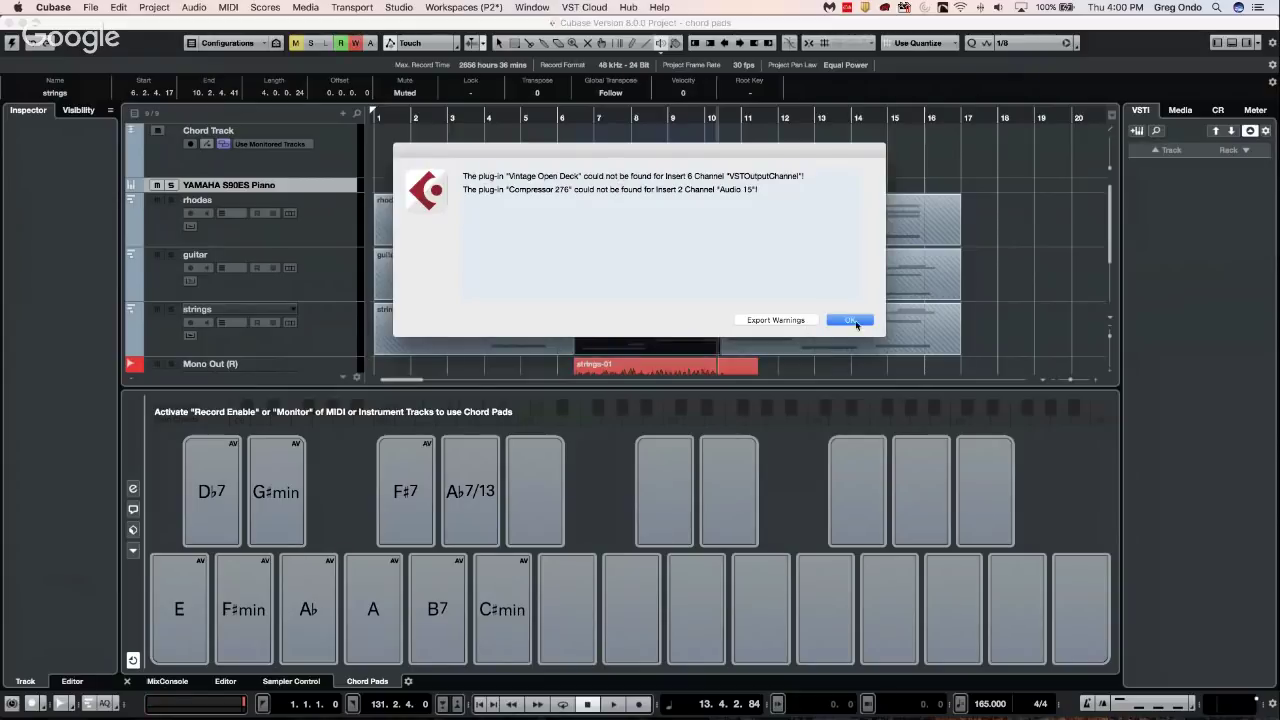
click(849, 320)
click(744, 377)
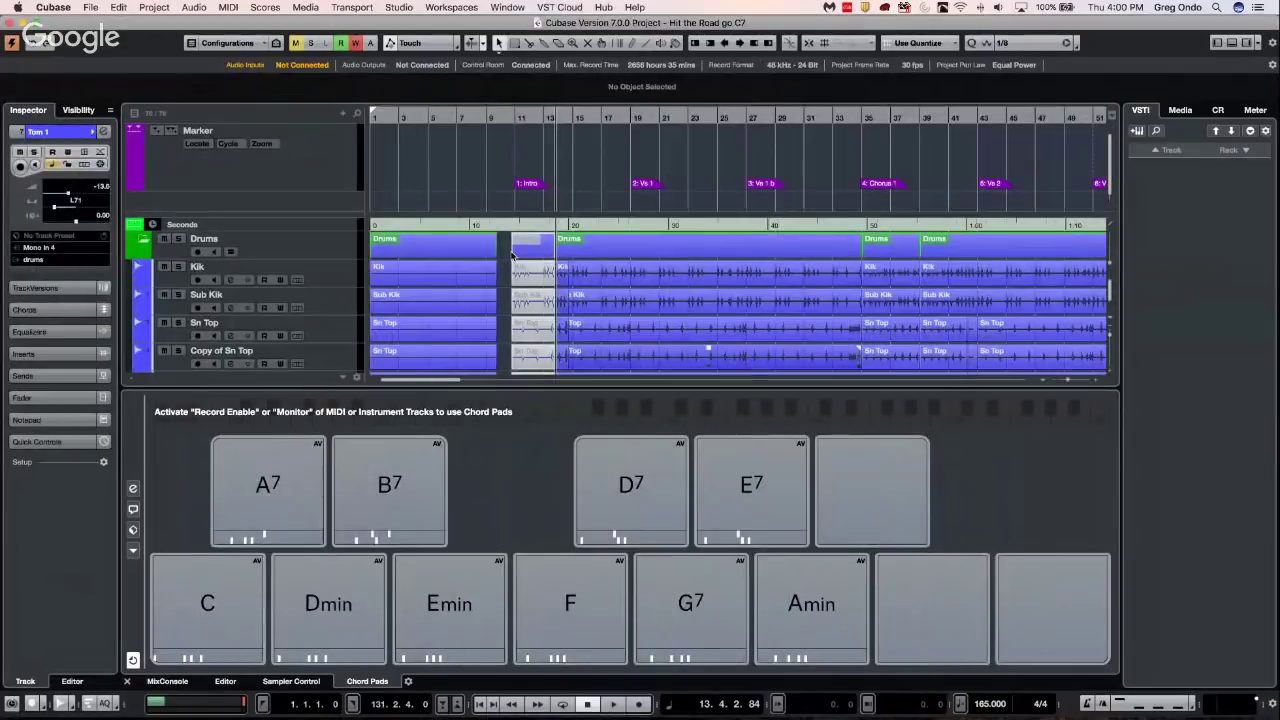
Show the MixConsole in the lower zone and look through its channels as far as the Stereo output
click(185, 687)
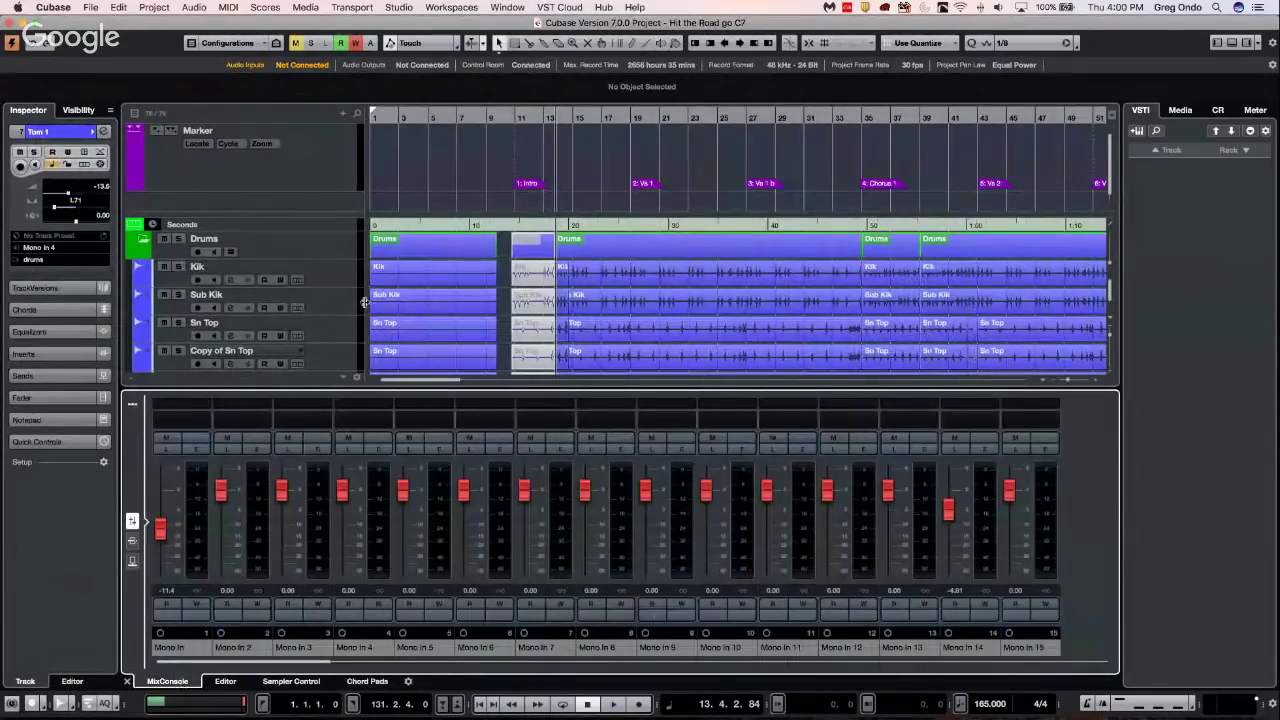
drag(310, 663, 1033, 648)
scroll(1033, 648, right, 10)
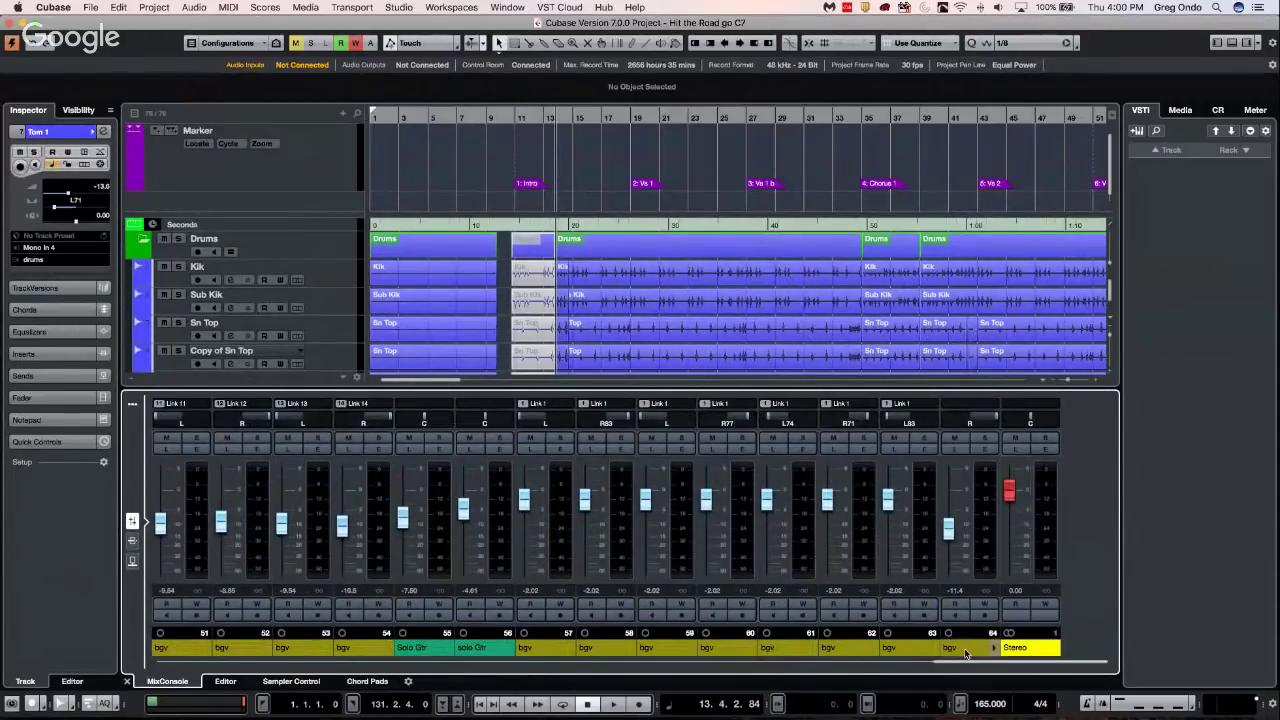
drag(951, 664, 560, 685)
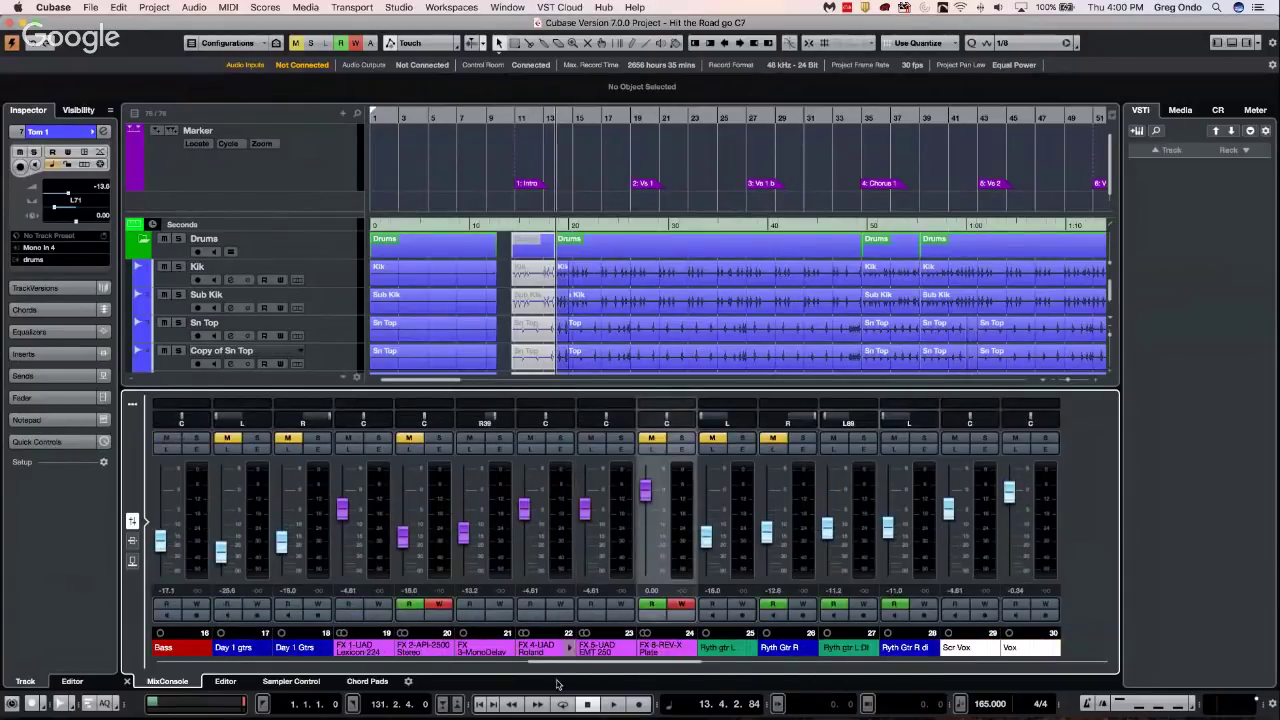
Lock the Stereo output channel to the right zone of the lower MixConsole and check it while scrolling the other channels
click(78, 110)
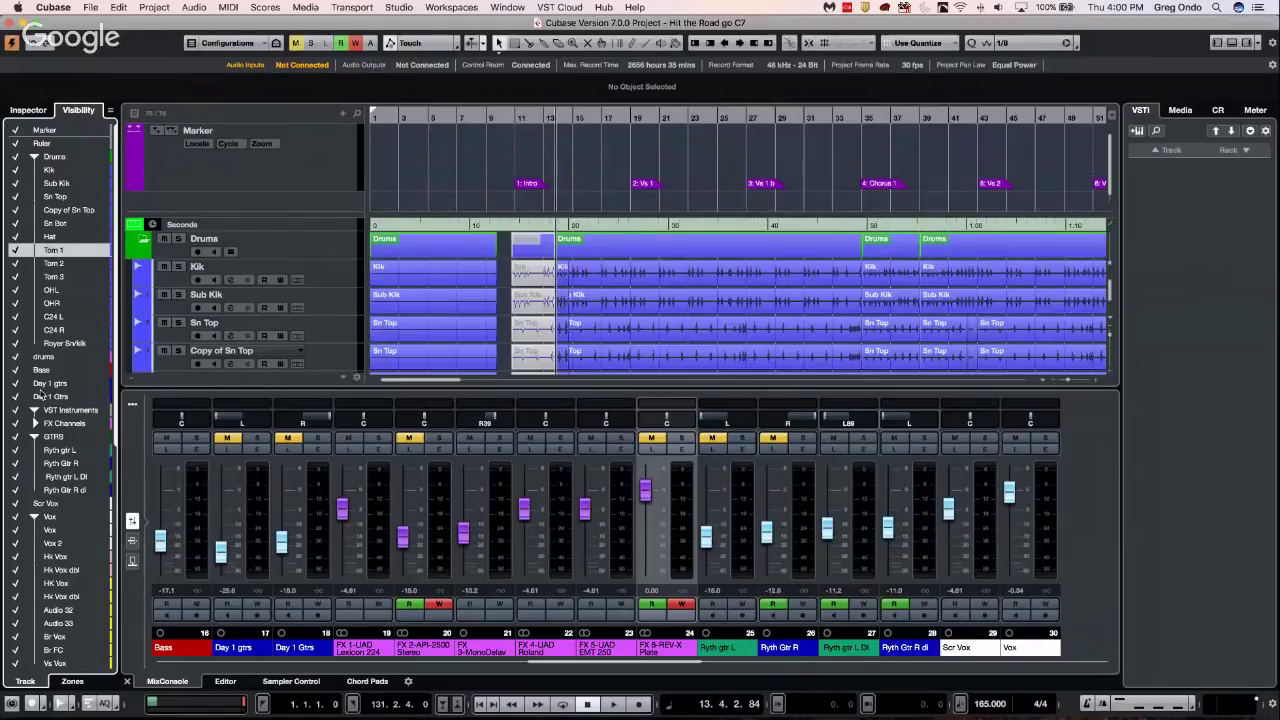
click(70, 684)
scroll(88, 496, down, 10)
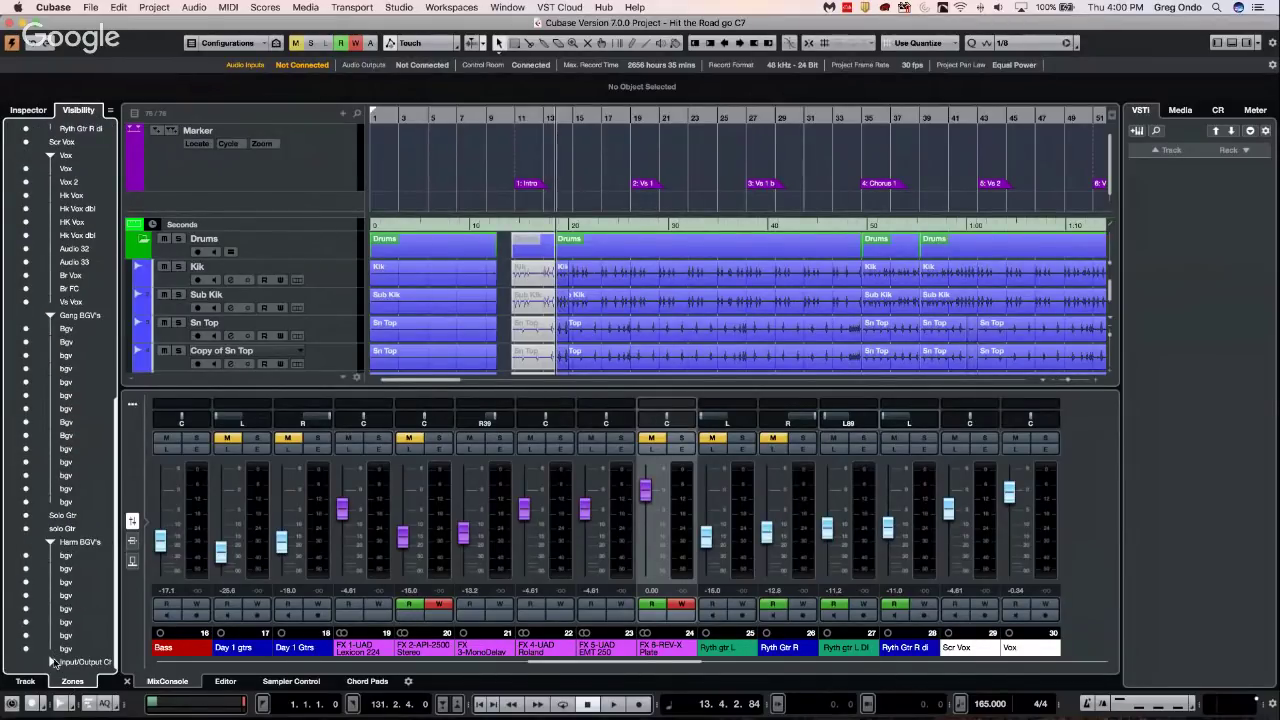
click(56, 661)
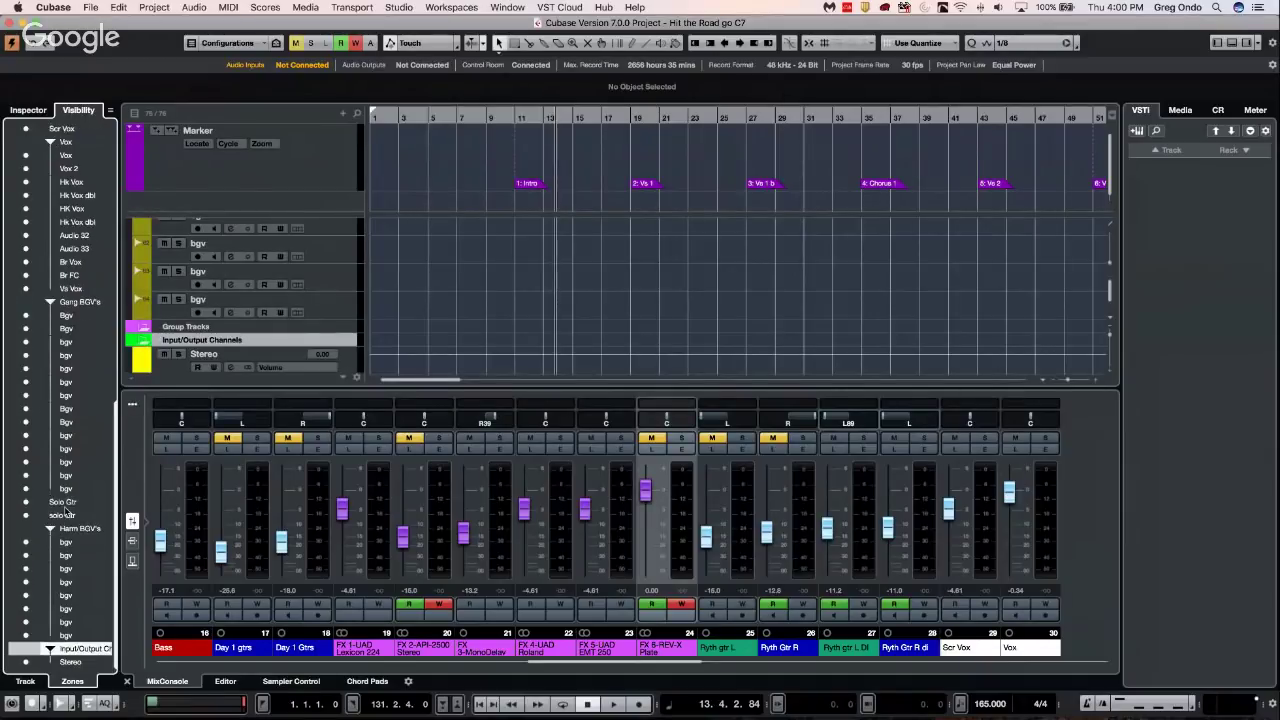
click(38, 663)
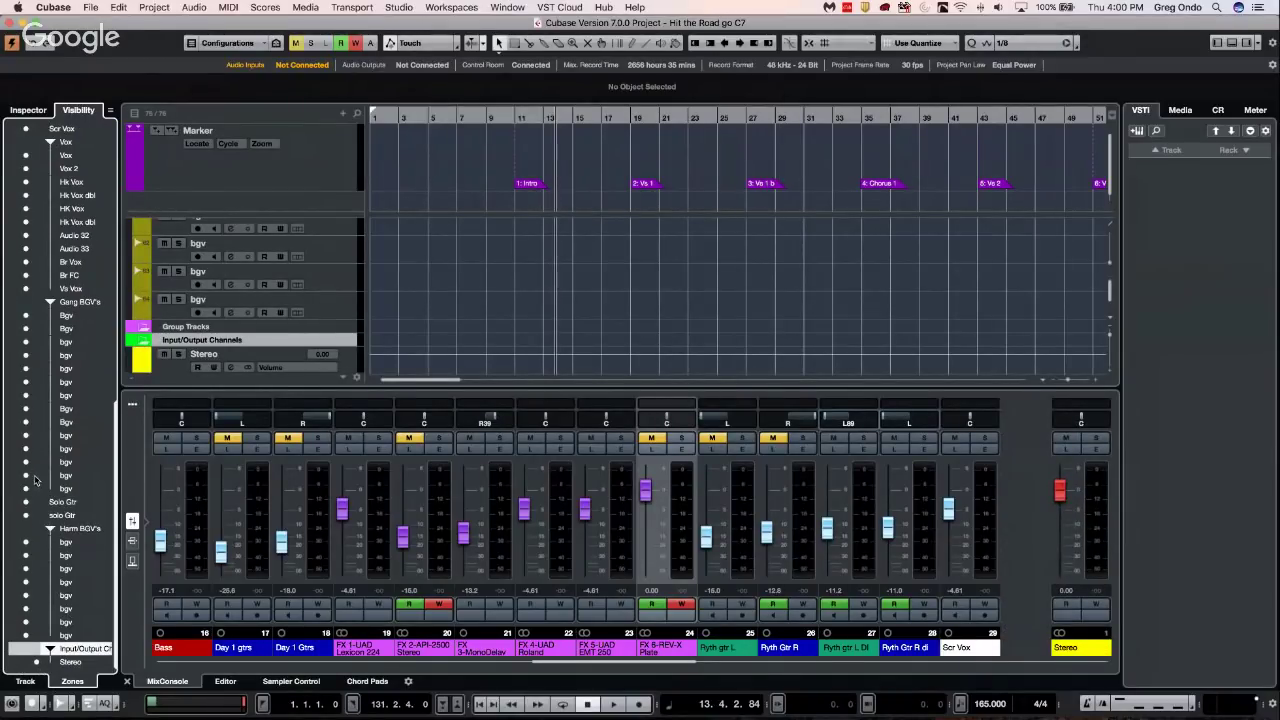
click(36, 662)
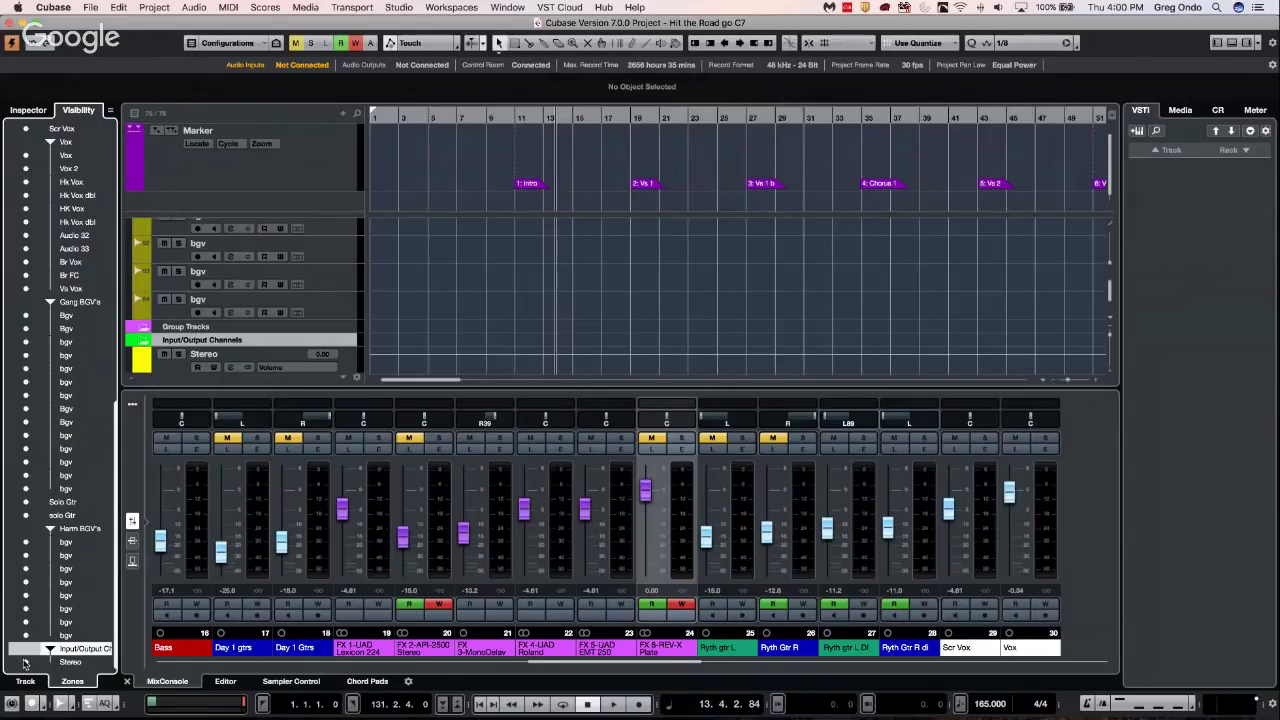
click(36, 662)
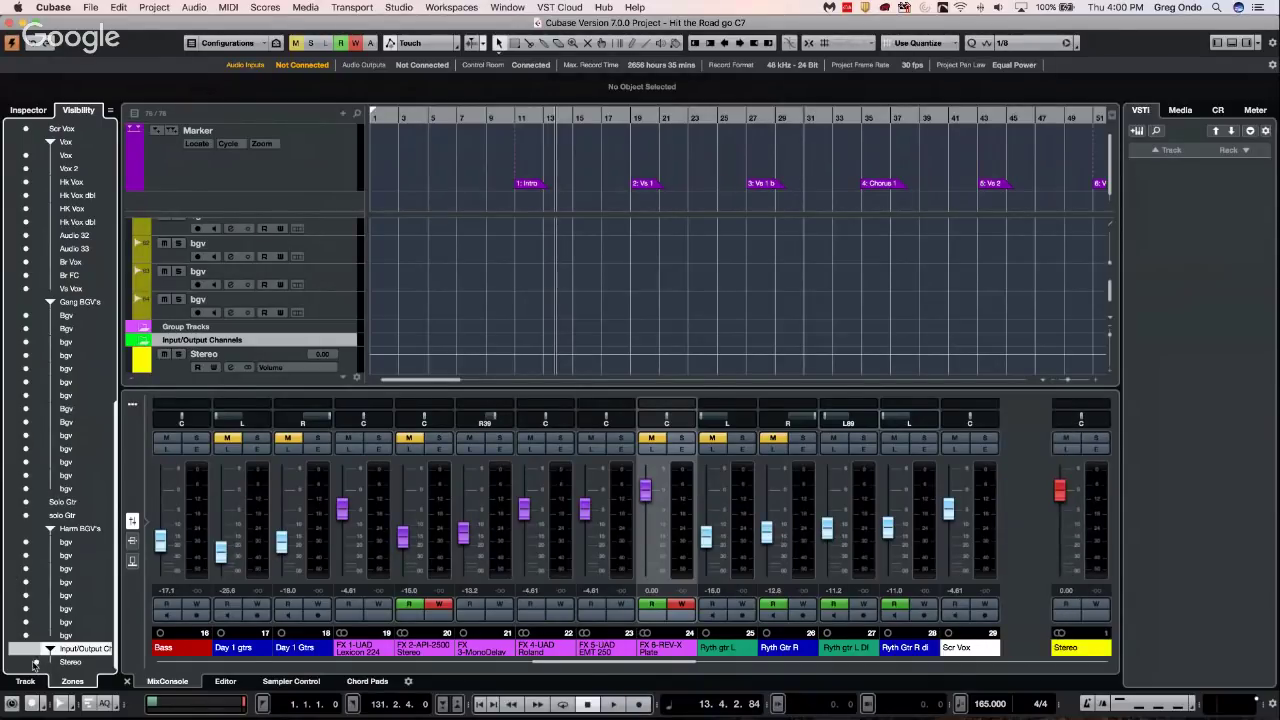
scroll(560, 667, left, 8)
scroll(600, 666, right, 15)
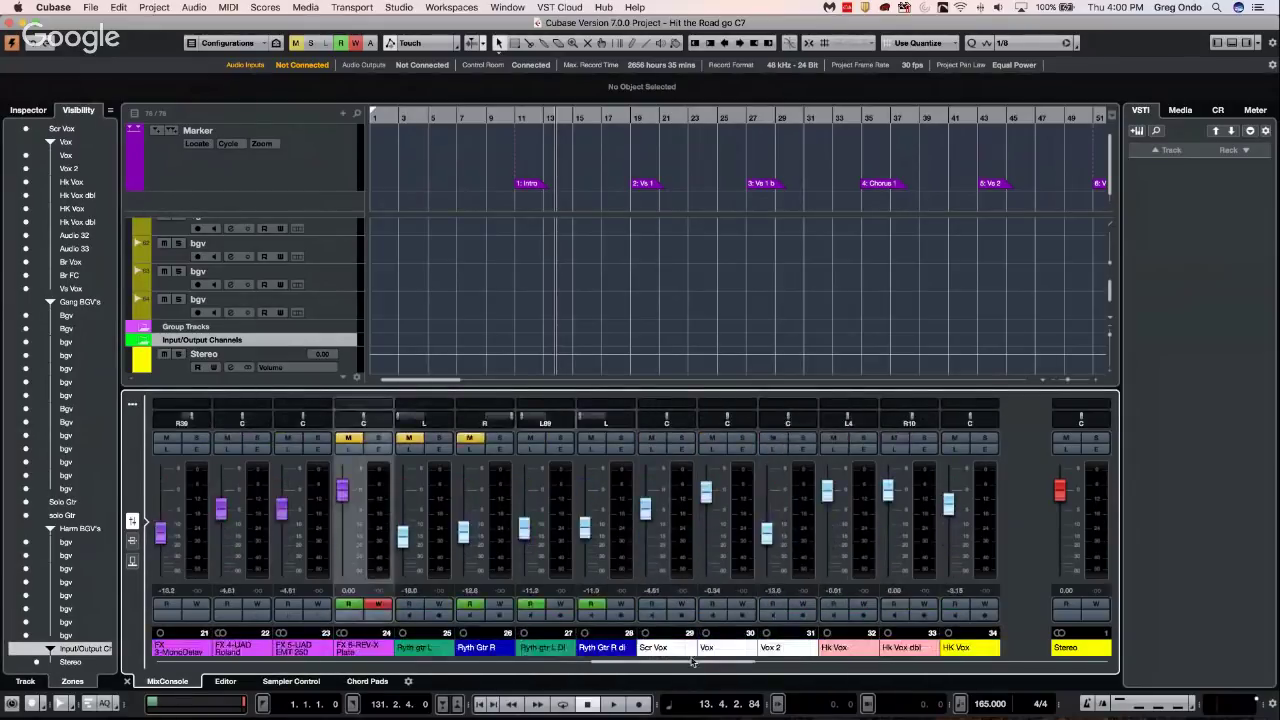
Lock the Stereo output to the right zone in the full MixConsole window, check it against the scrolling channels, and close the window
key(F3)
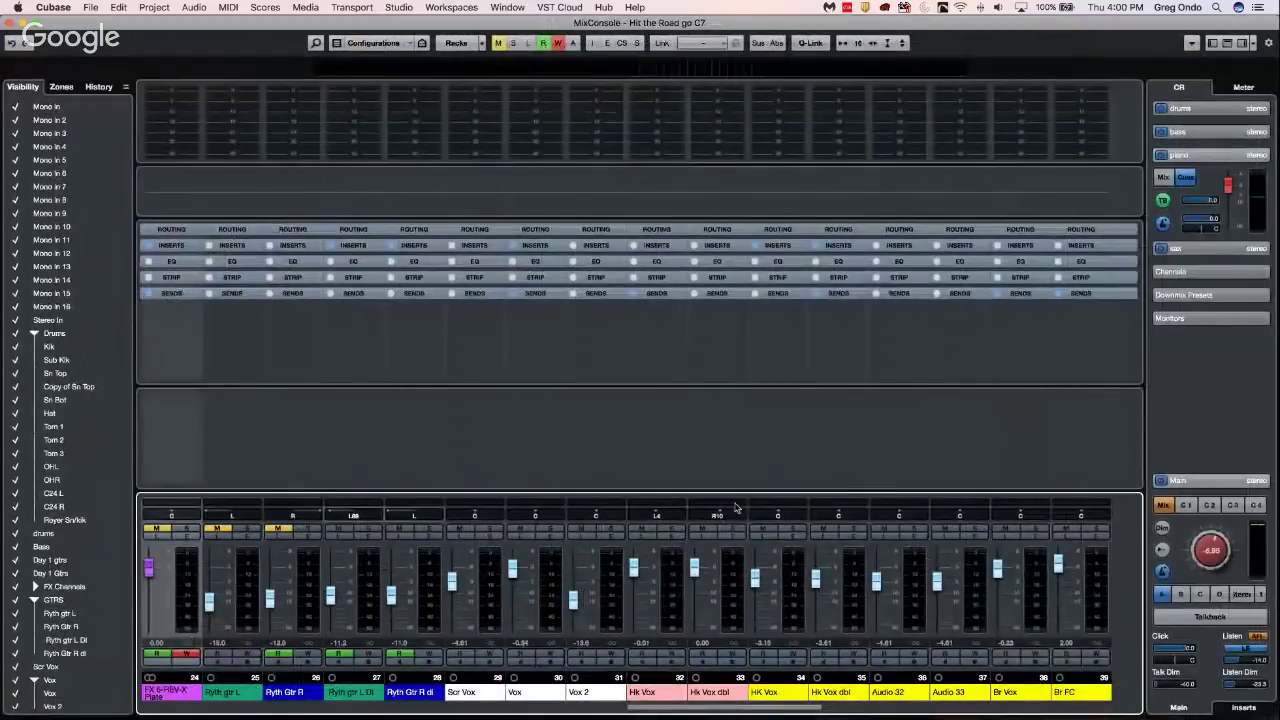
click(61, 87)
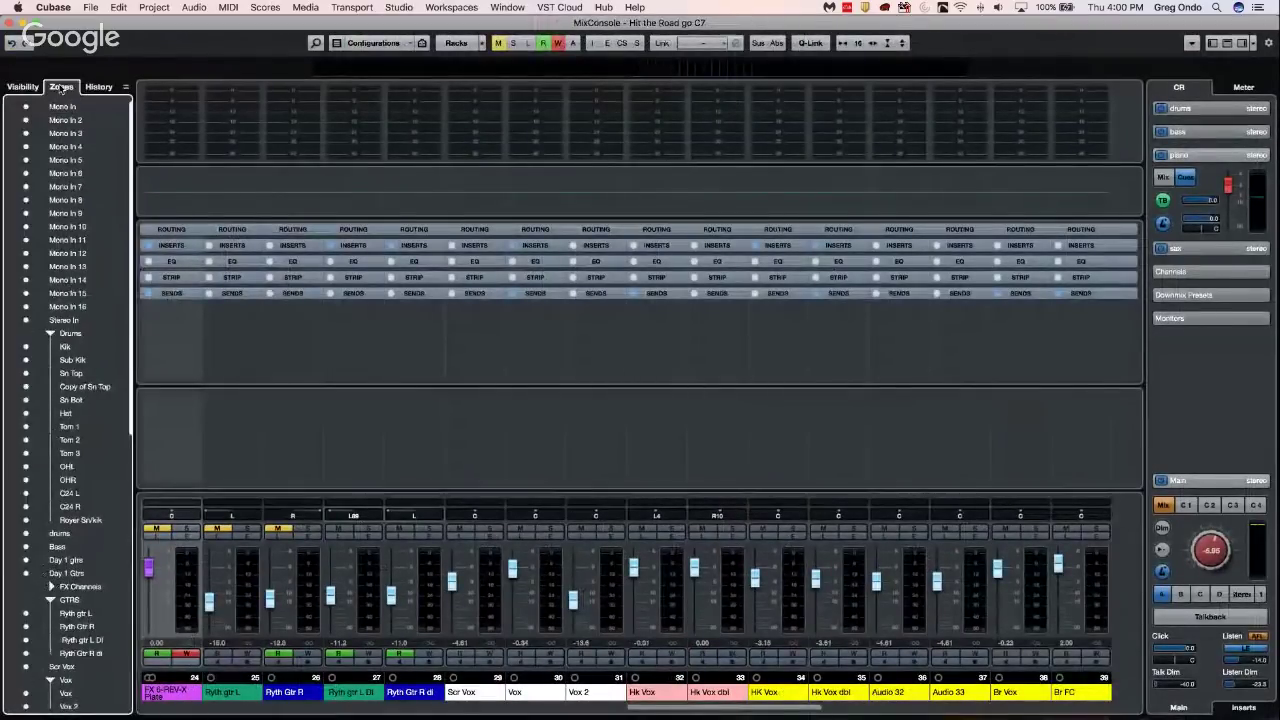
scroll(88, 530, down, 10)
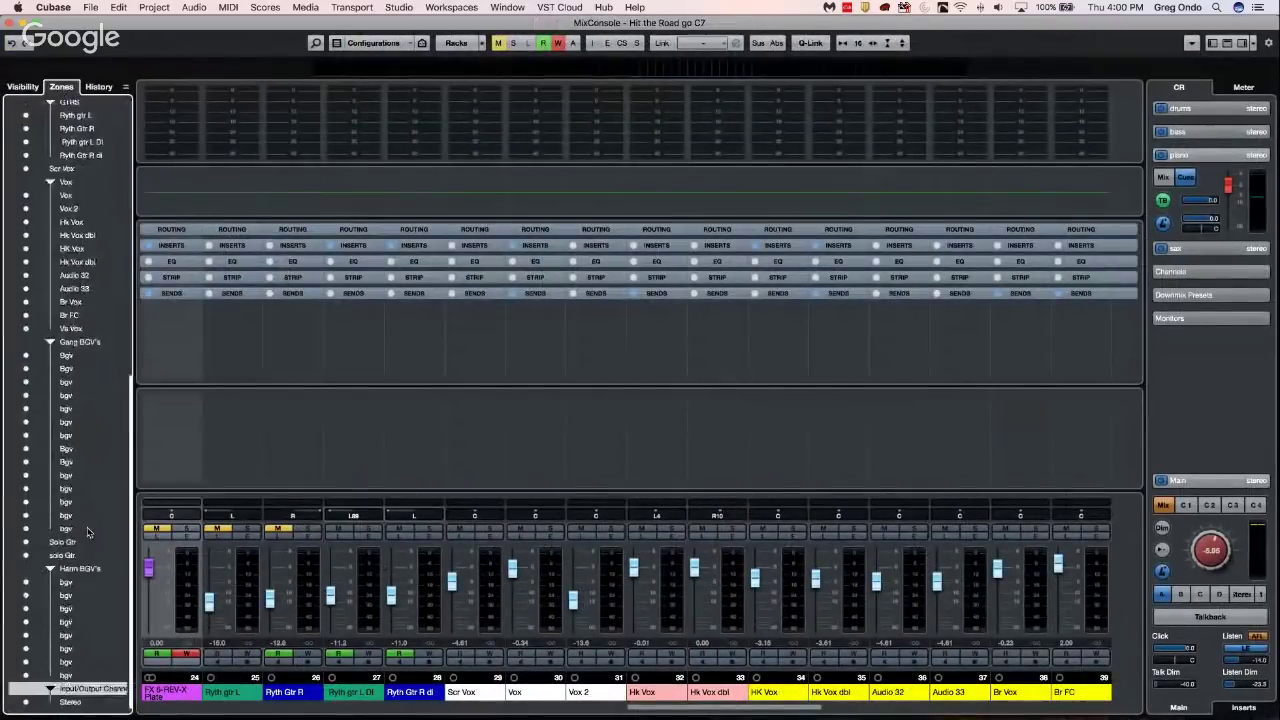
click(36, 702)
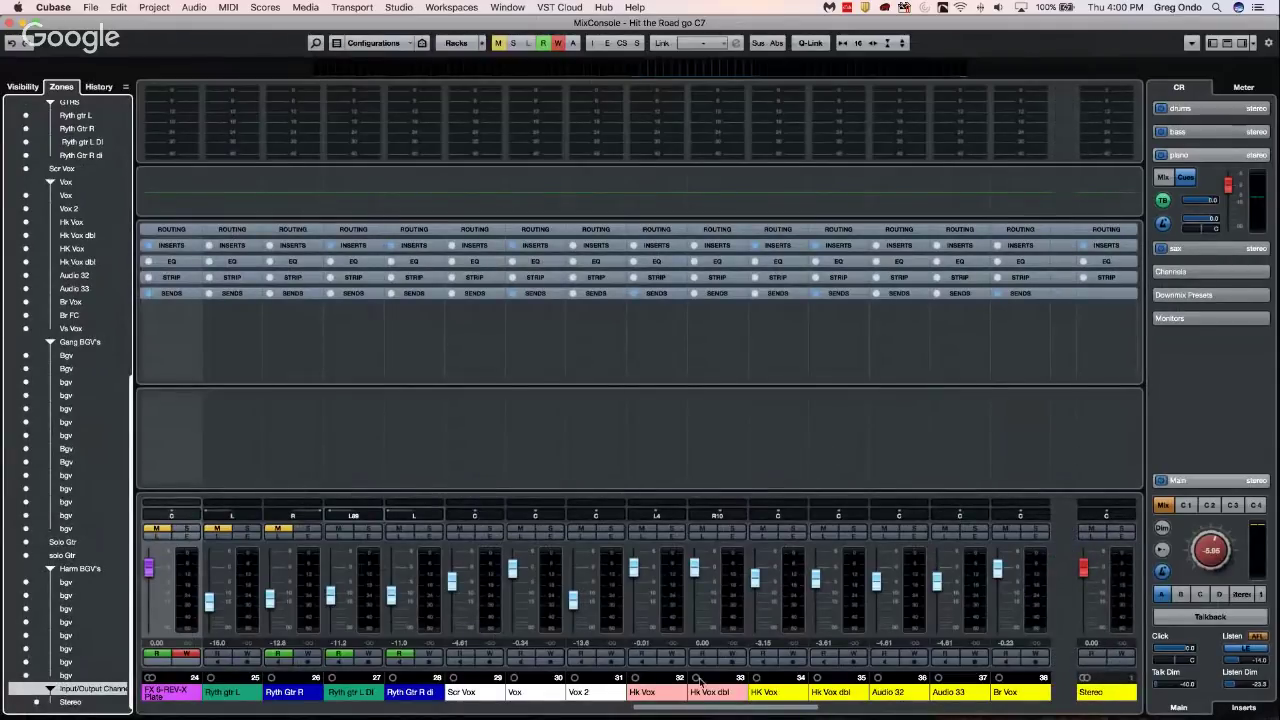
scroll(740, 690, right, 10)
scroll(776, 697, left, 15)
scroll(536, 703, right, 10)
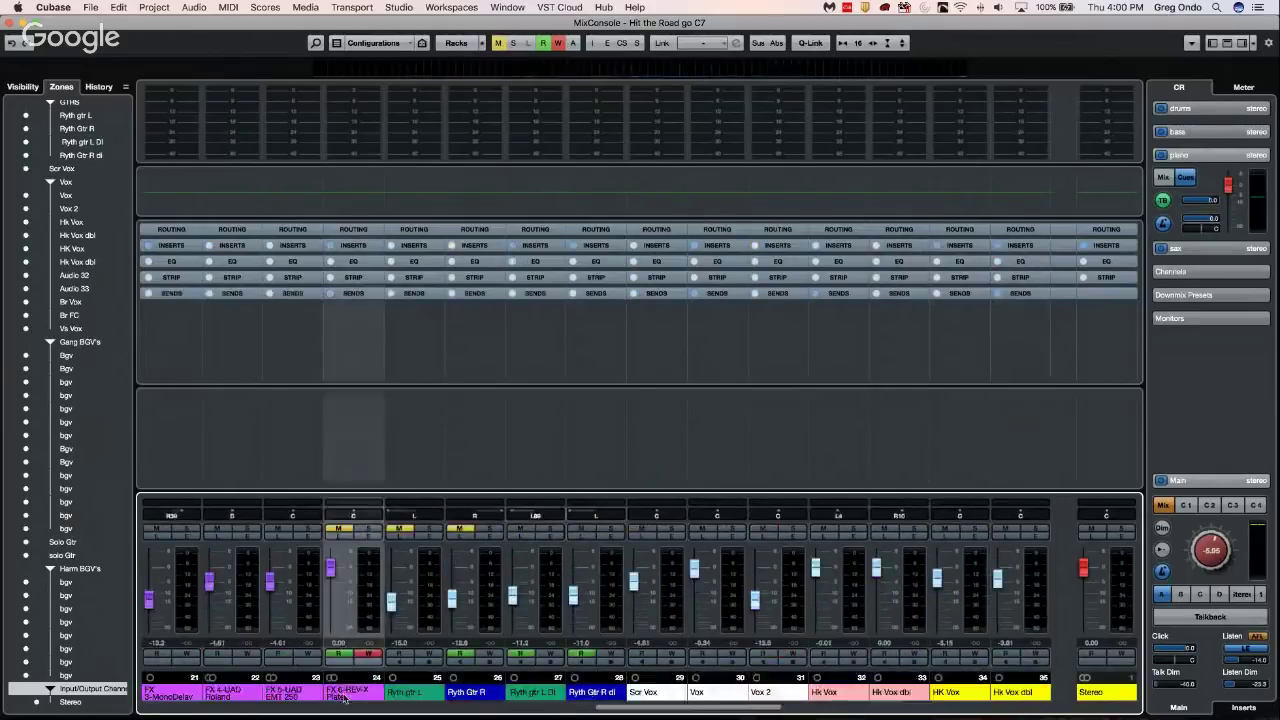
click(11, 23)
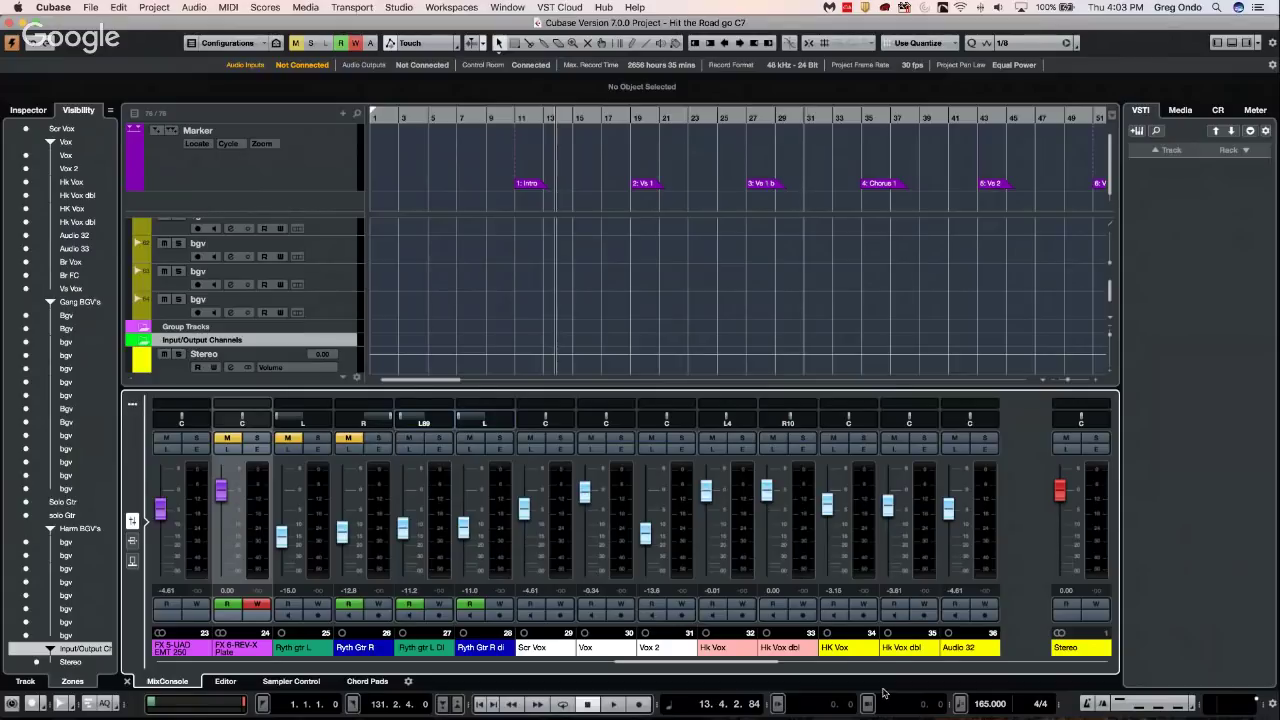
Switch to the Google Hangouts broadcast window in Chrome
key(super+Tab)
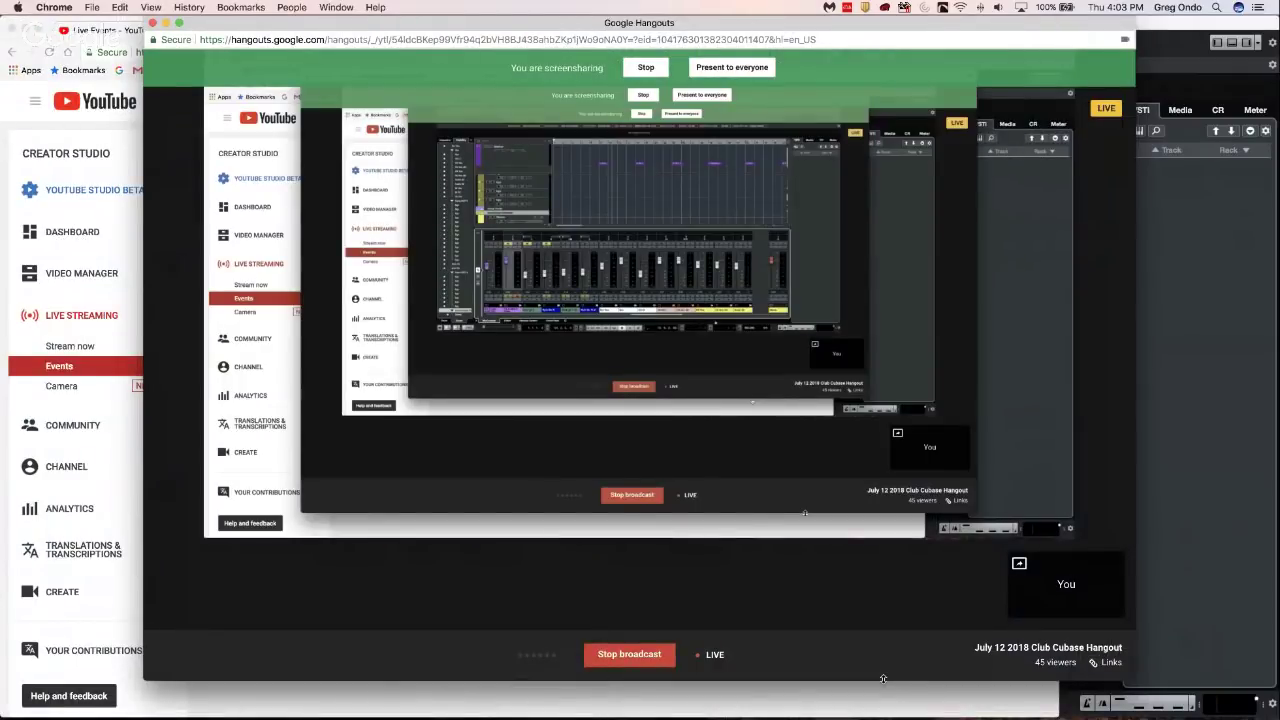
key(super+Tab)
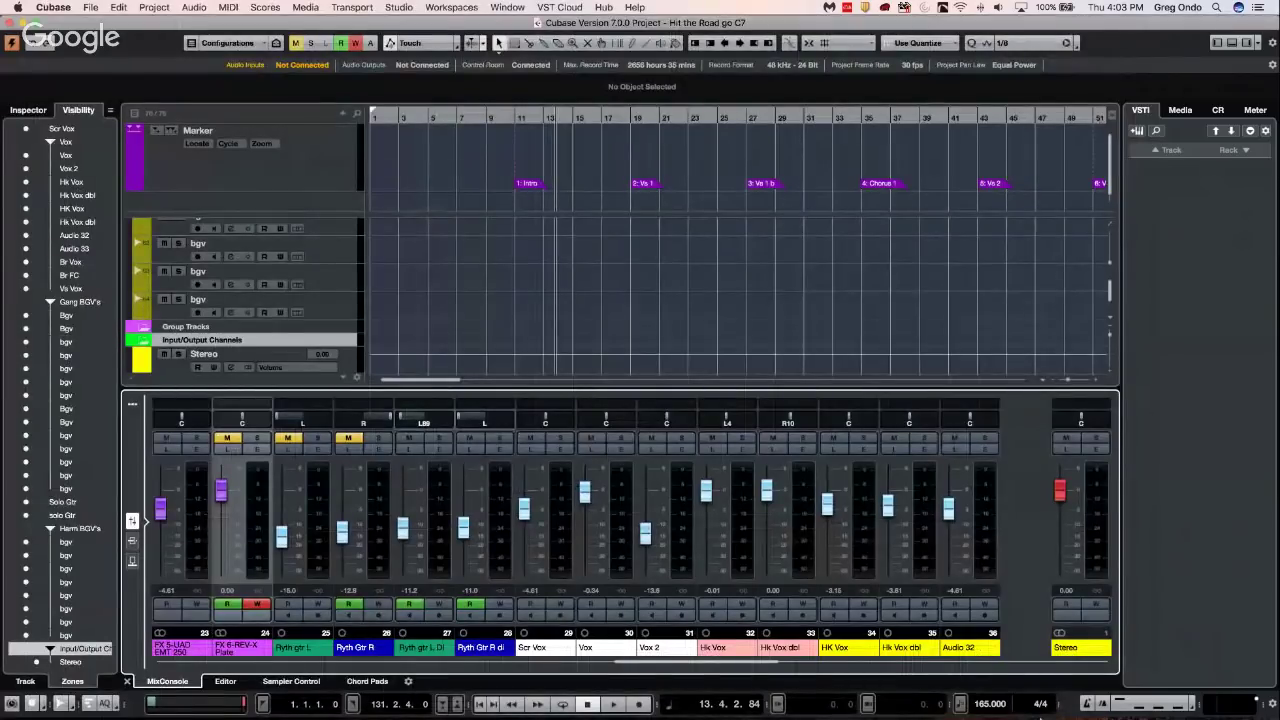
mouse_move(614, 712)
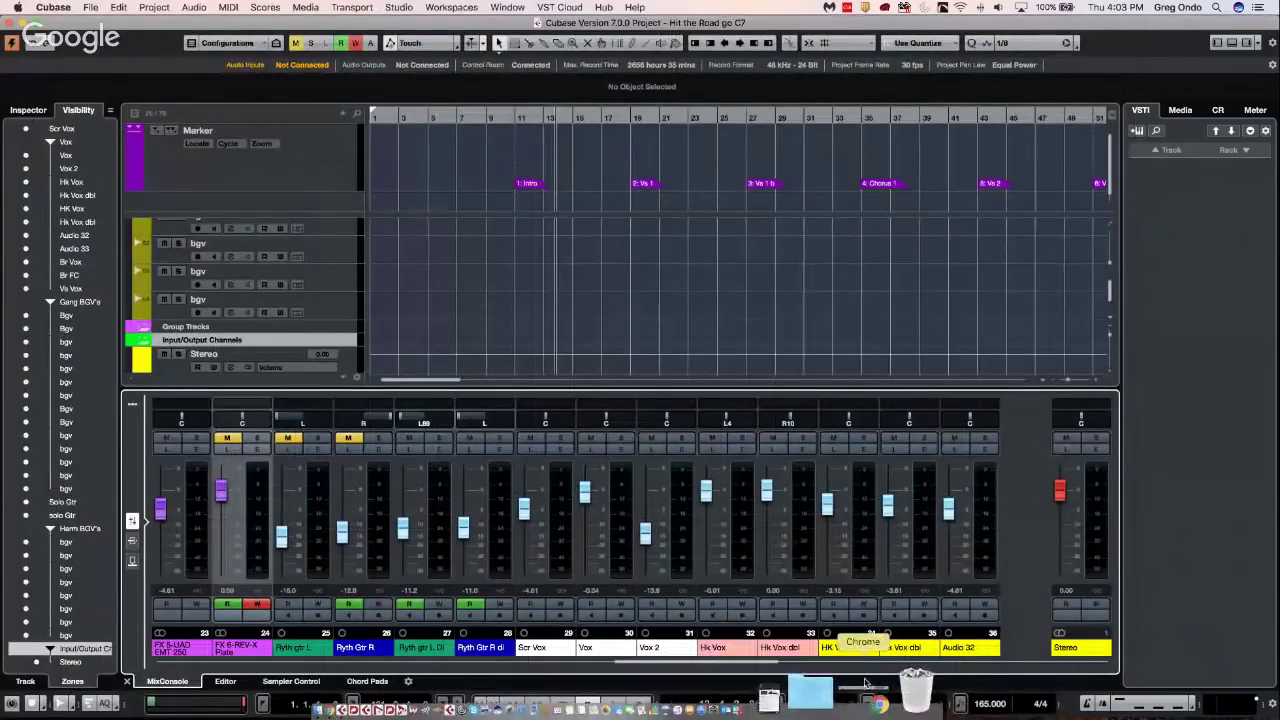
click(866, 686)
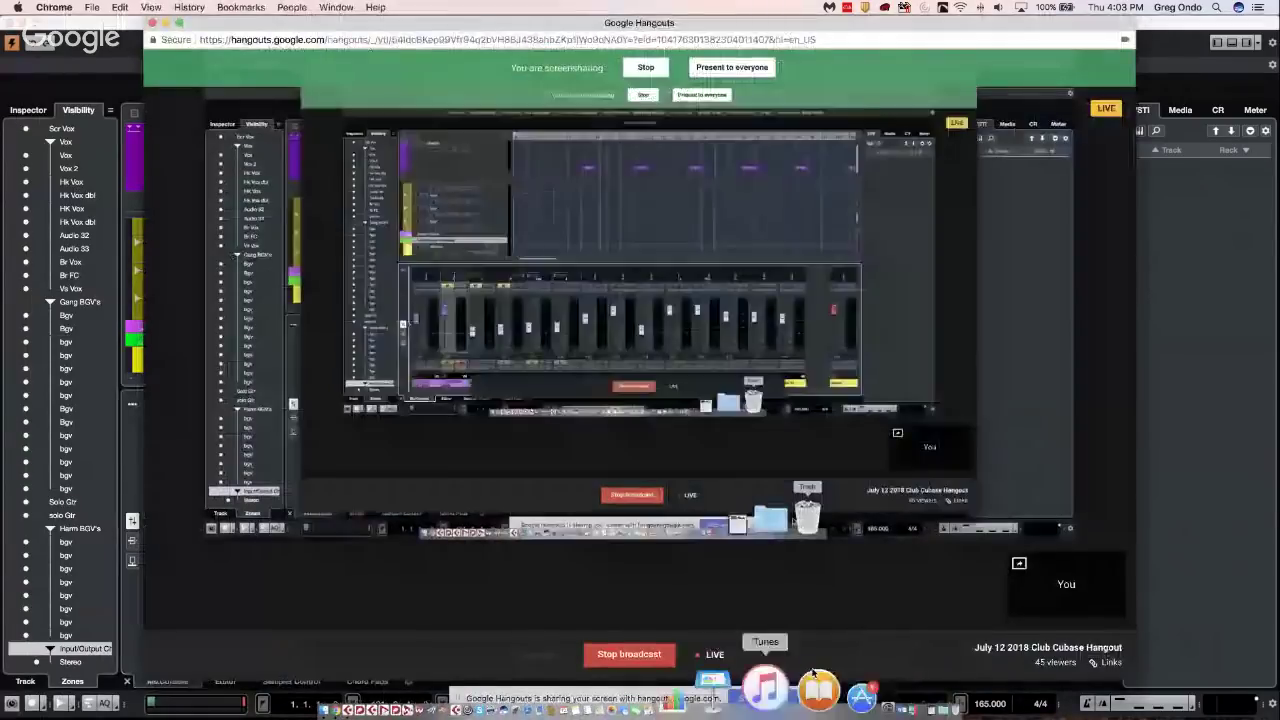